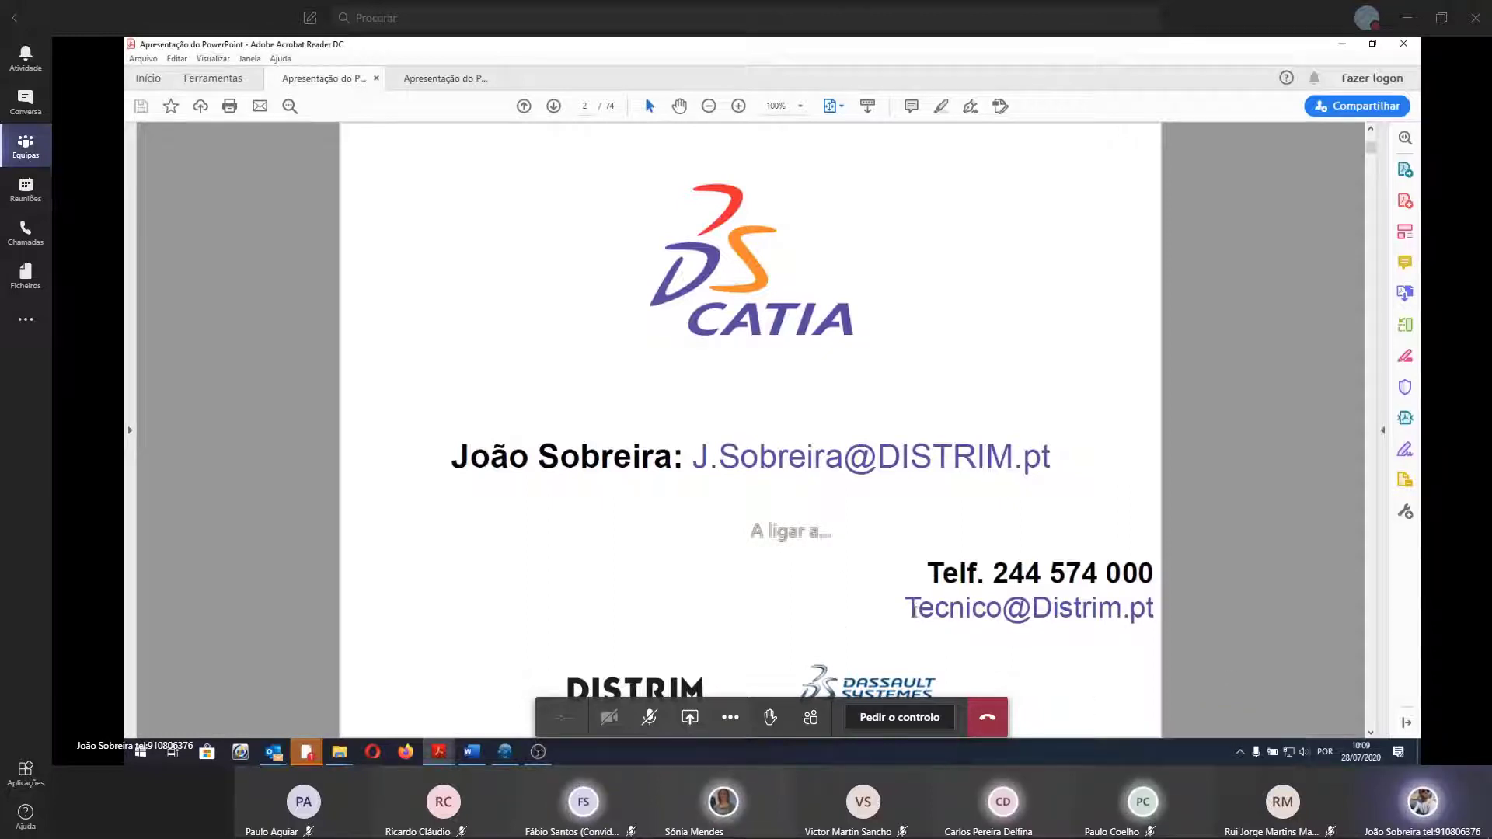
Scroll the presentation PDF down to page 3, the DISTRIM web links slide.
scroll(868, 496, "down", 3)
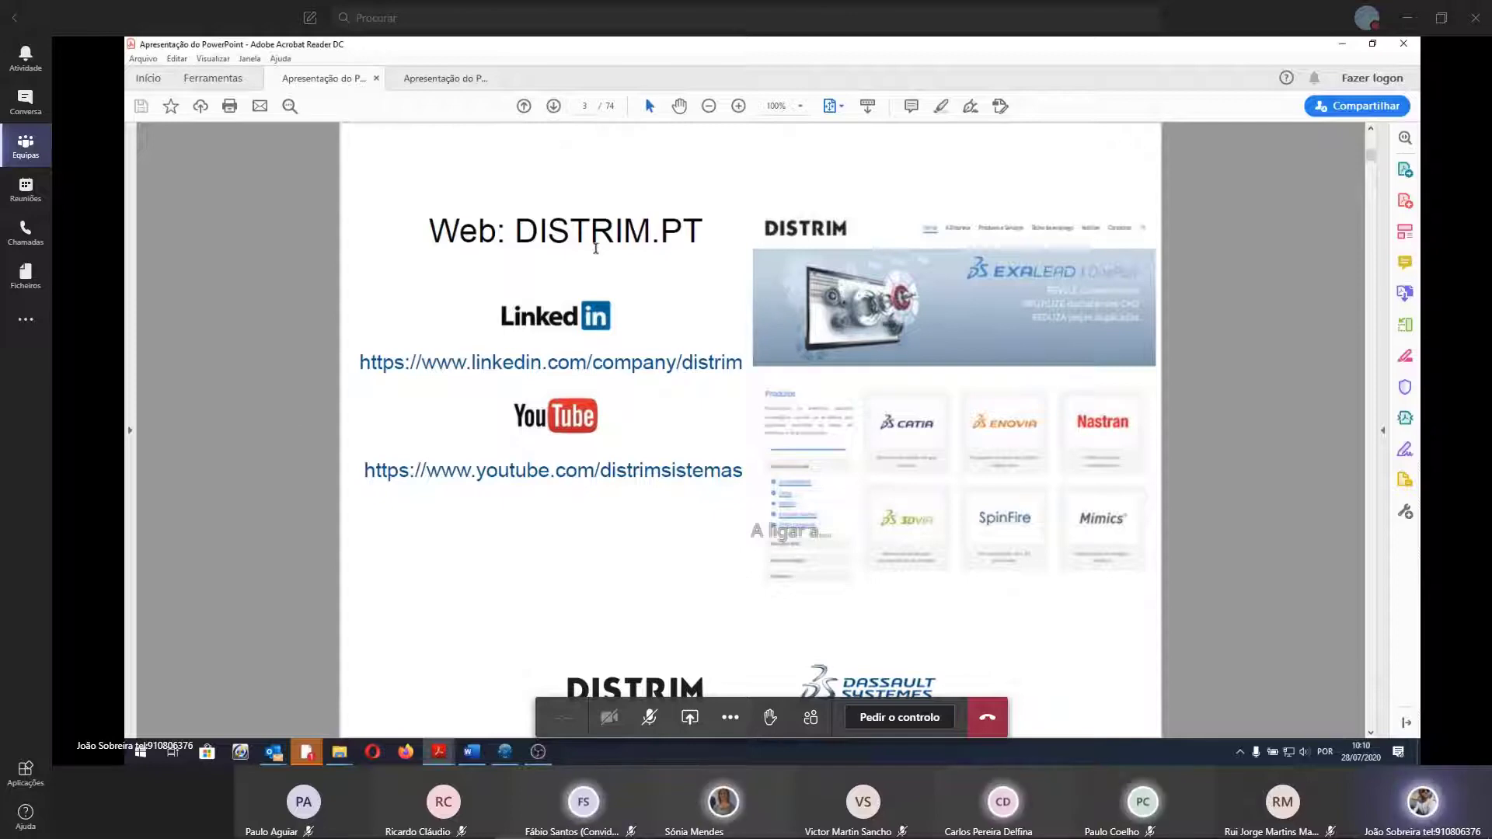
Advance the PDF to page 4, the Formação Inicial CATIA V5 agenda.
key("Right")
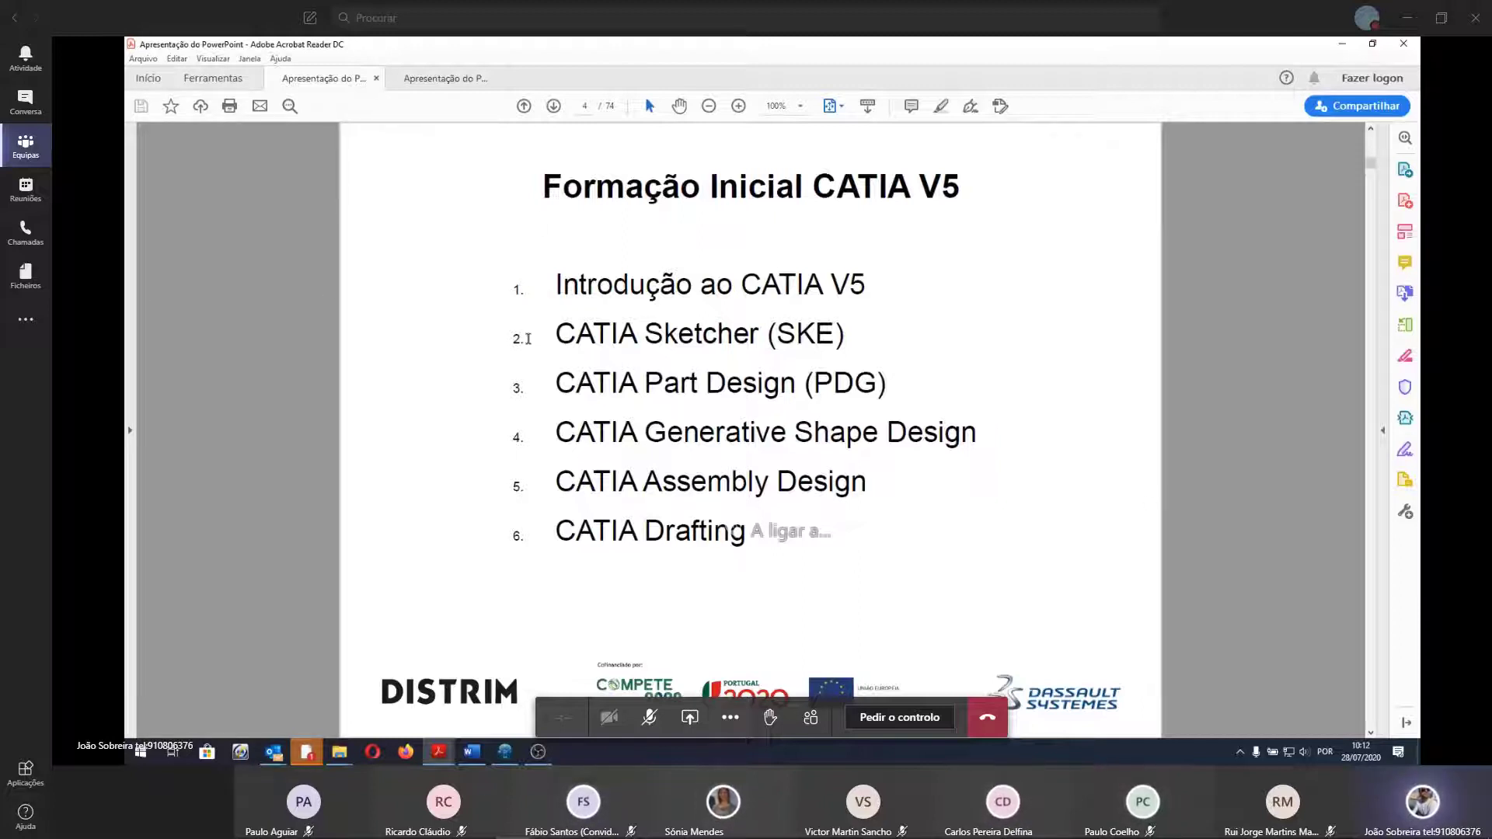
Show the Tee Fitting exercise intro page, shrink Acrobat, and bring 3DEXPERIENCE forward.
left_click(436, 78)
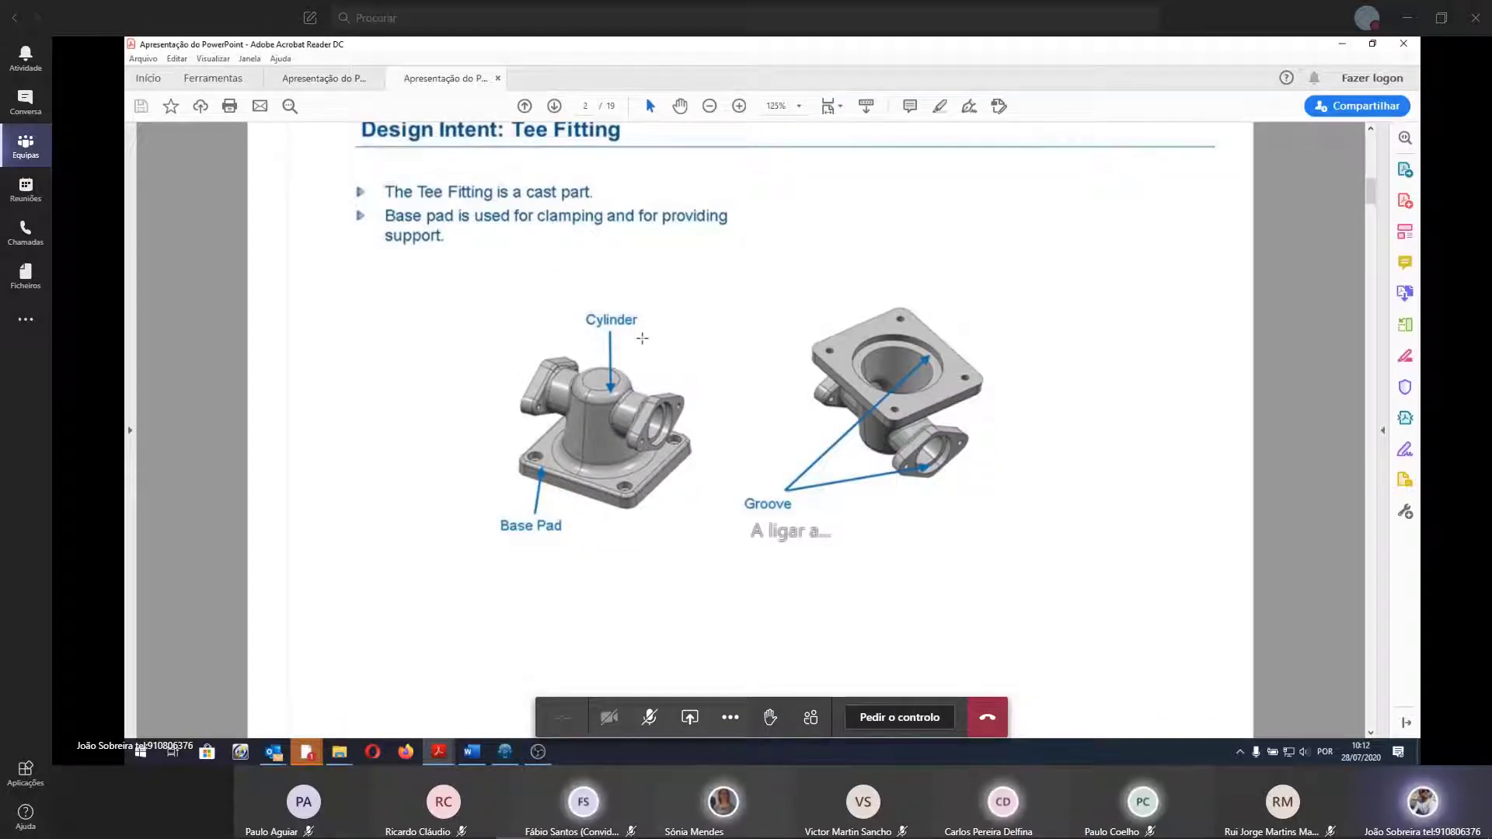
scroll(728, 444, "up", 2)
scroll(728, 444, "up", 2)
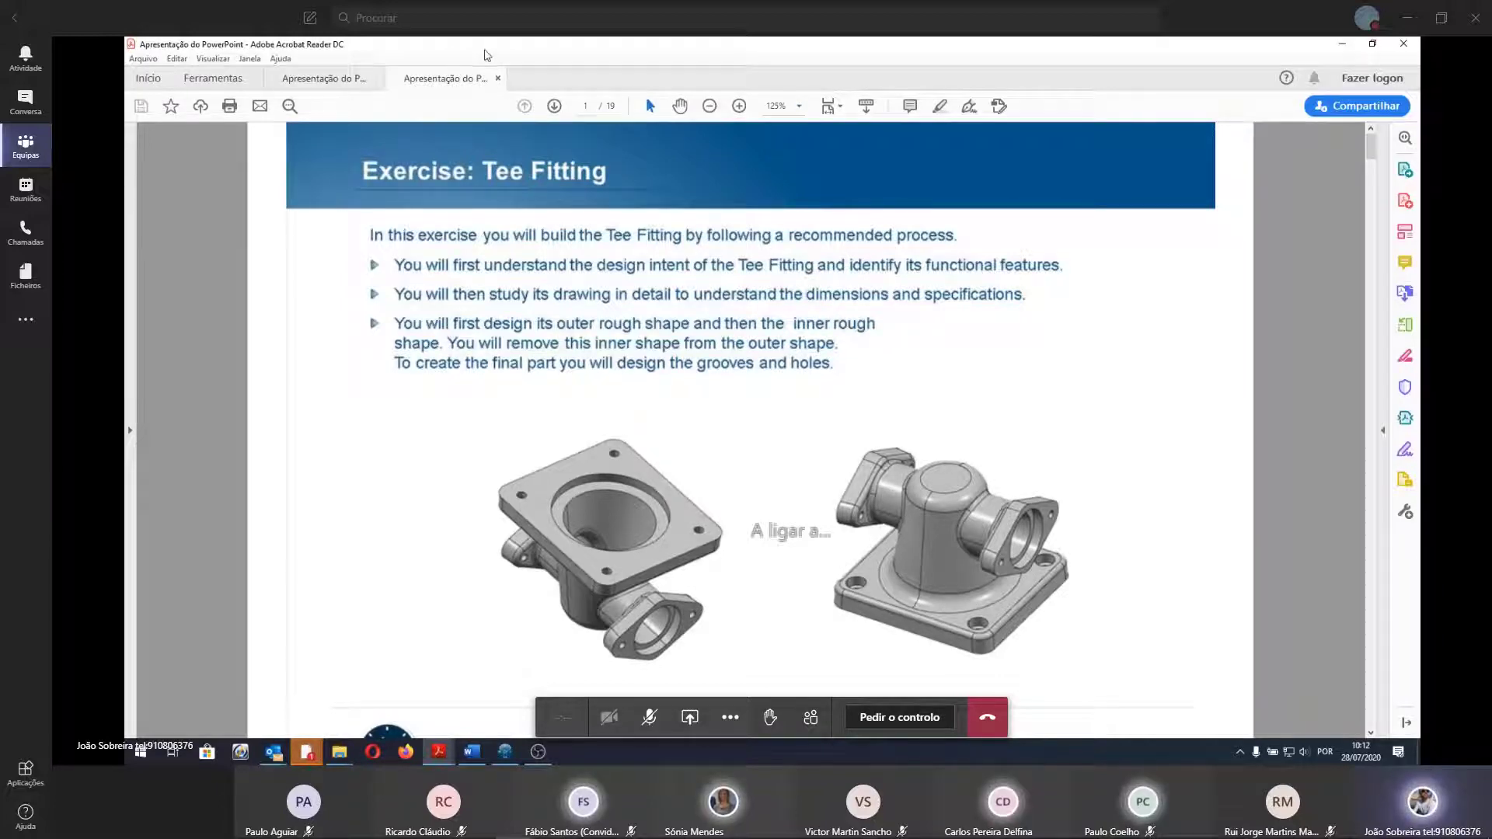
mouse_move(773, 43)
left_mouse_down()
mouse_move(745, 243)
mouse_move(1051, 115)
left_mouse_up()
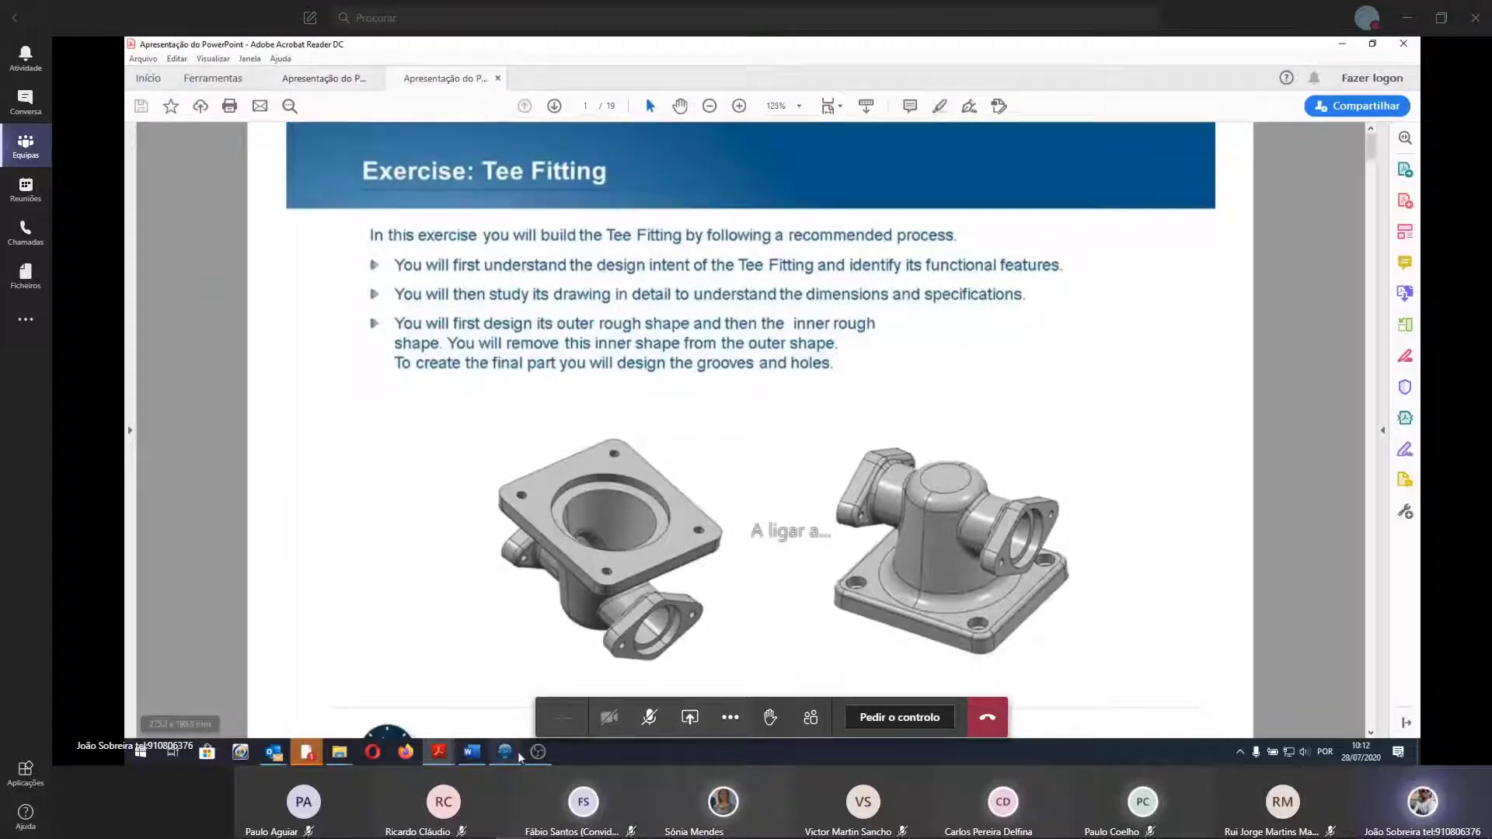
left_click(505, 752)
Move the Tee Fitting presentation aside, activate 3DEXPERIENCE, then bring Firefox forward.
left_click(438, 751)
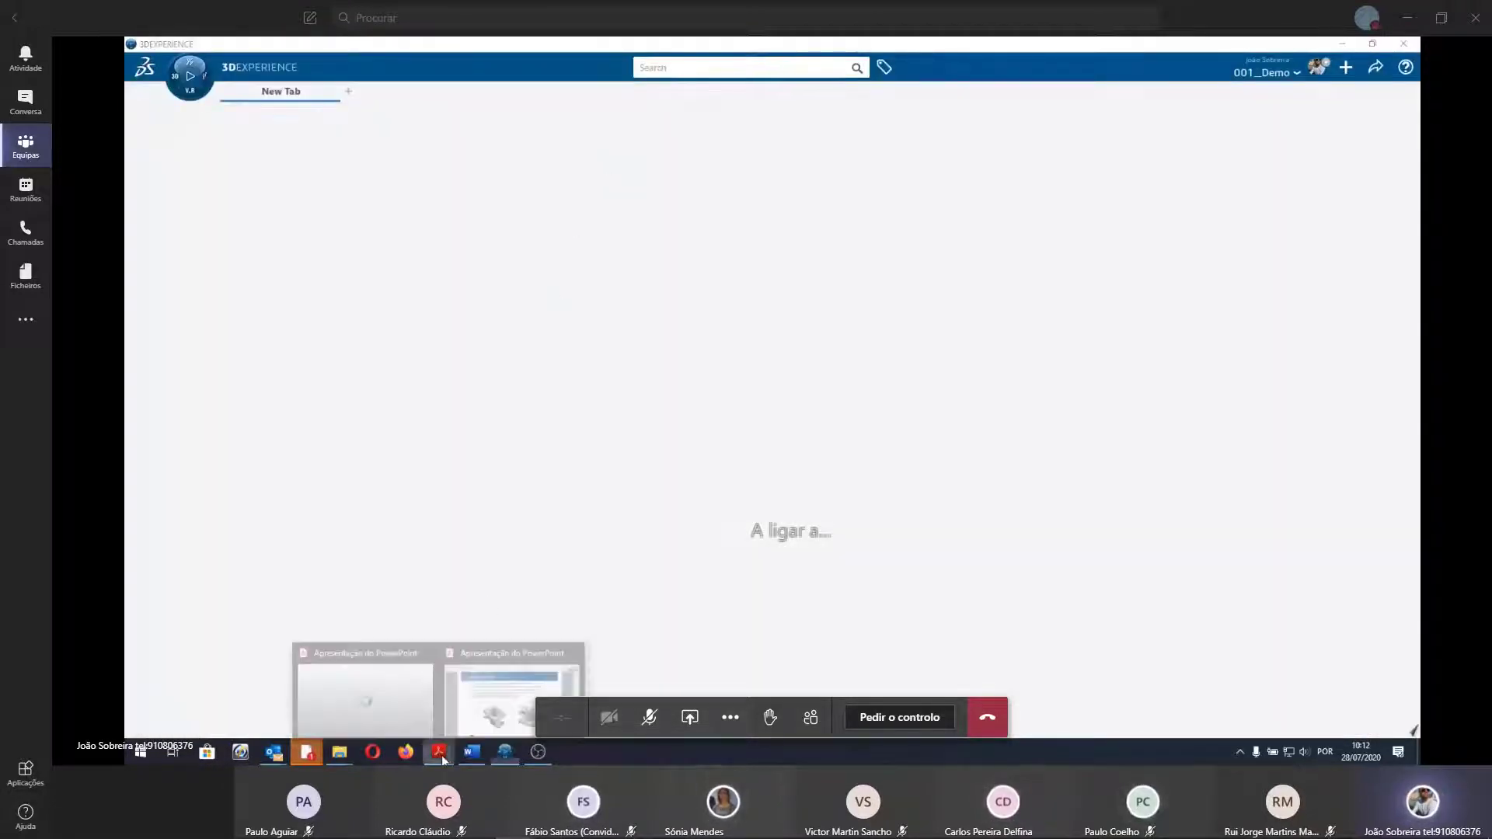
left_click(516, 707)
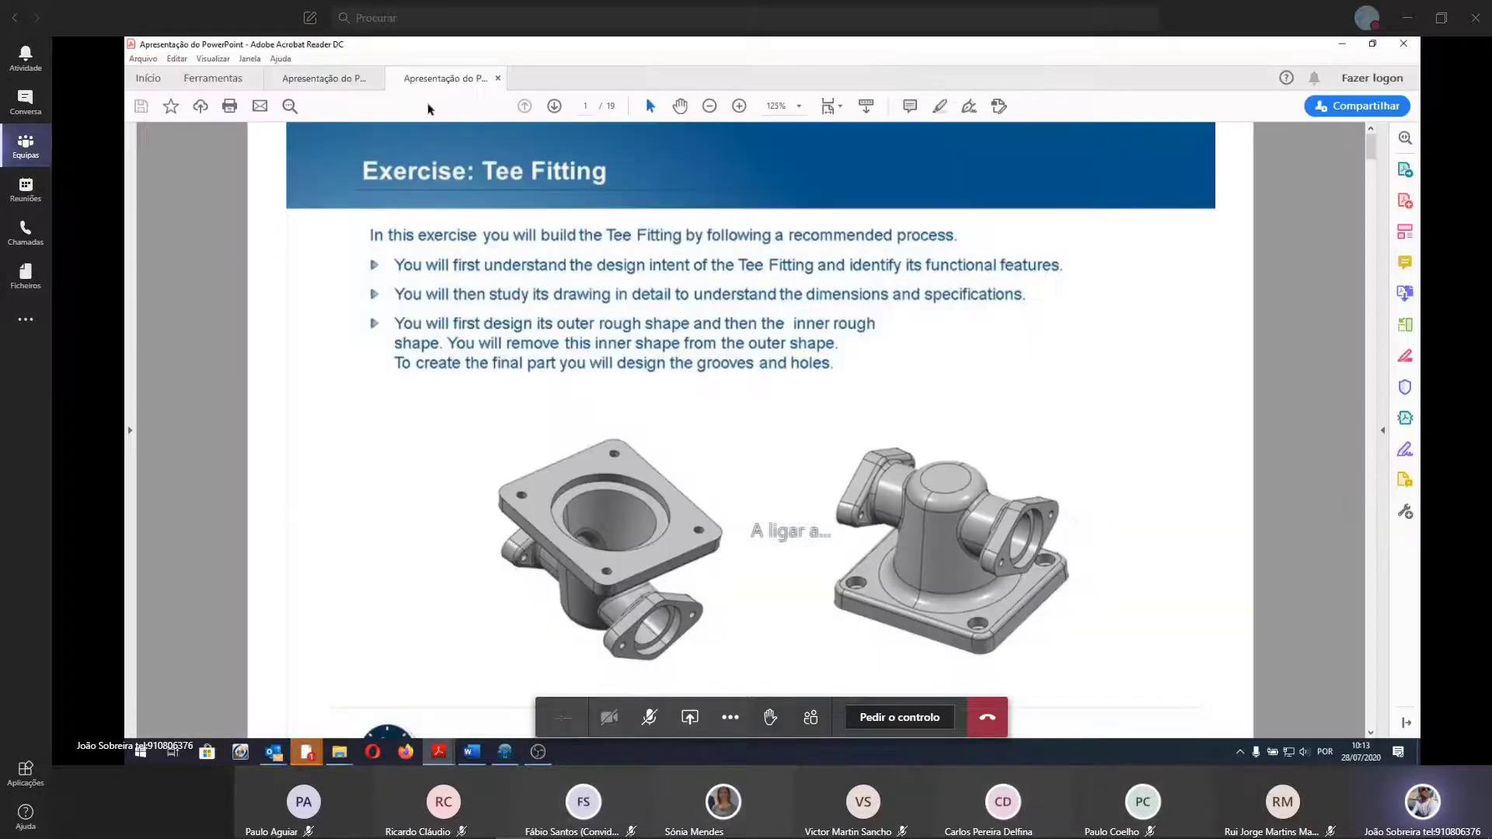
mouse_move(571, 55)
left_mouse_down()
mouse_move(1419, 532)
mouse_move(1491, 531)
left_mouse_up()
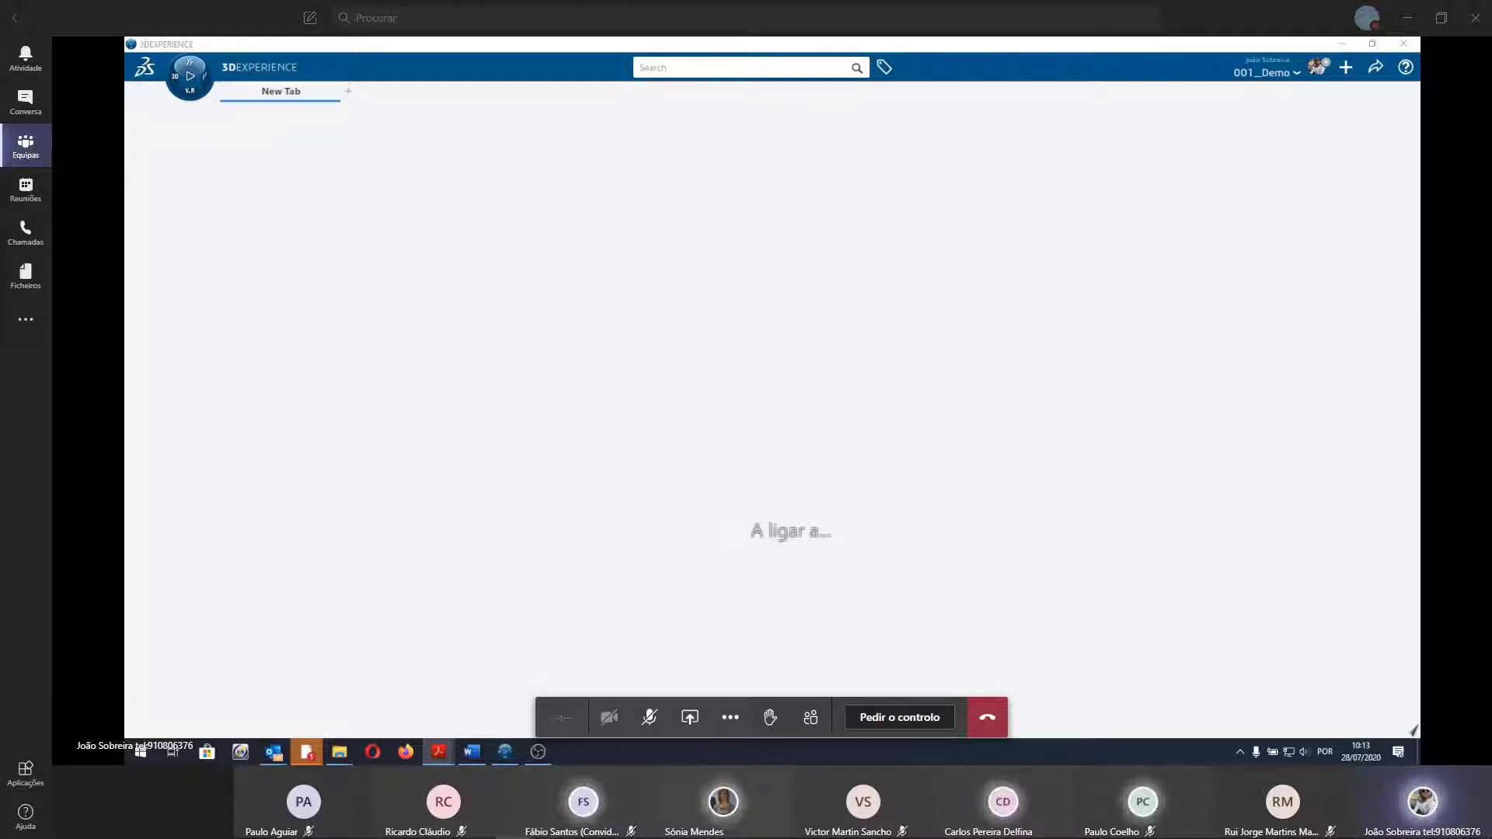
left_click(426, 405)
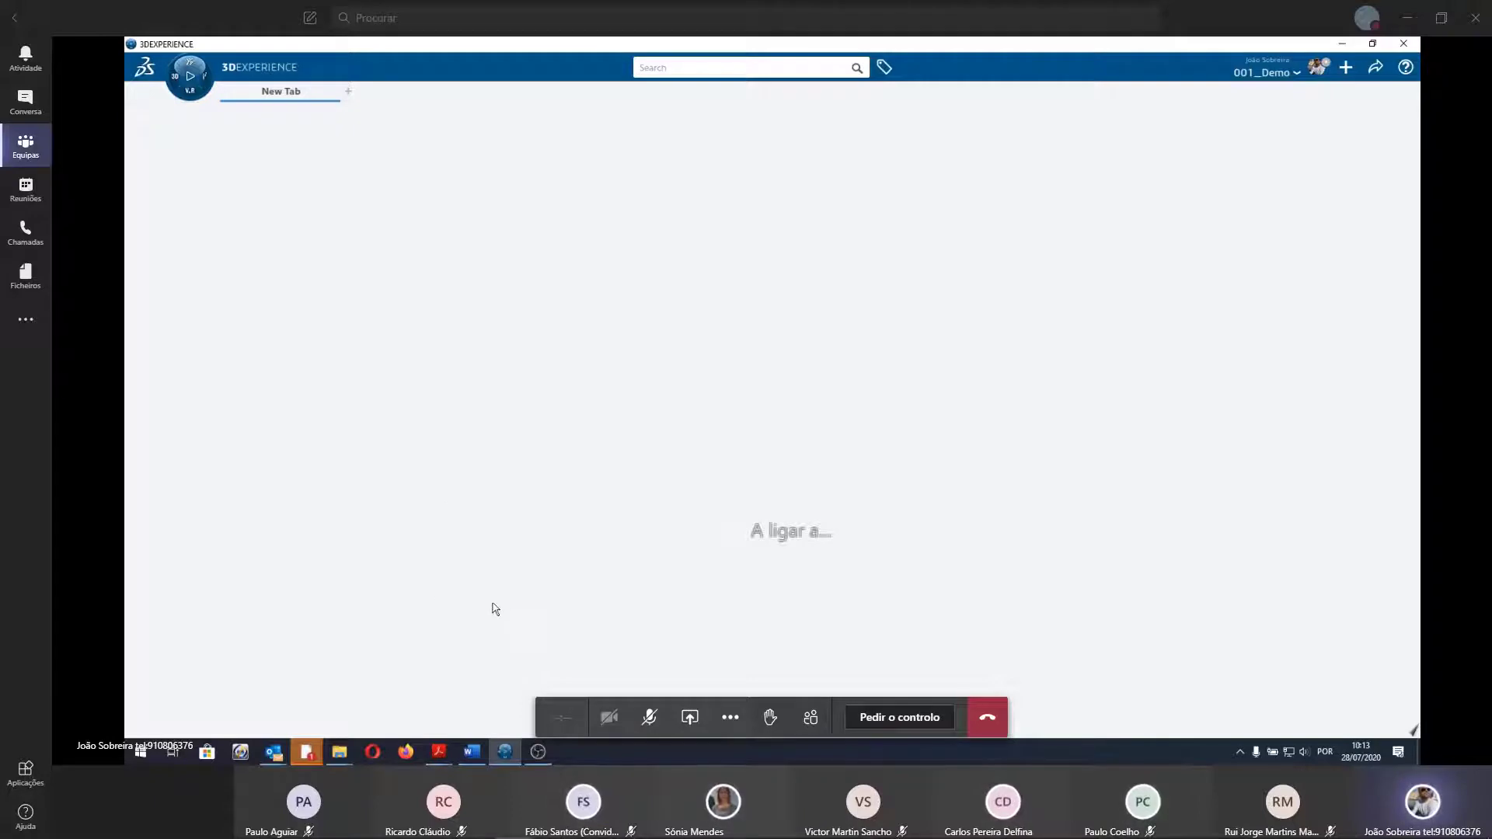
left_click(406, 752)
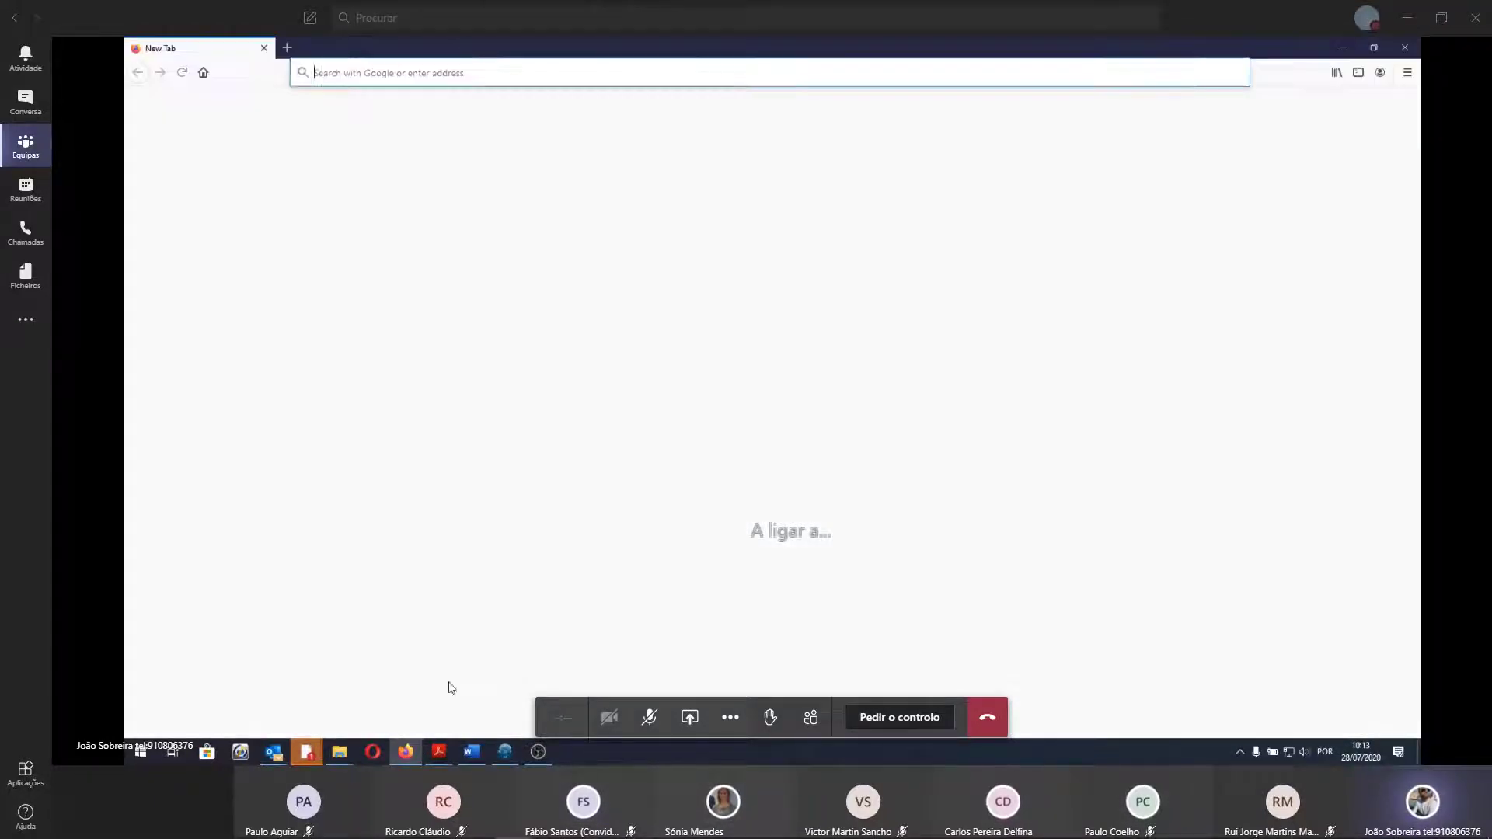
Open the 3DEXPERIENCE platform site in Firefox and log in to the Partner University dashboard.
left_click(483, 351)
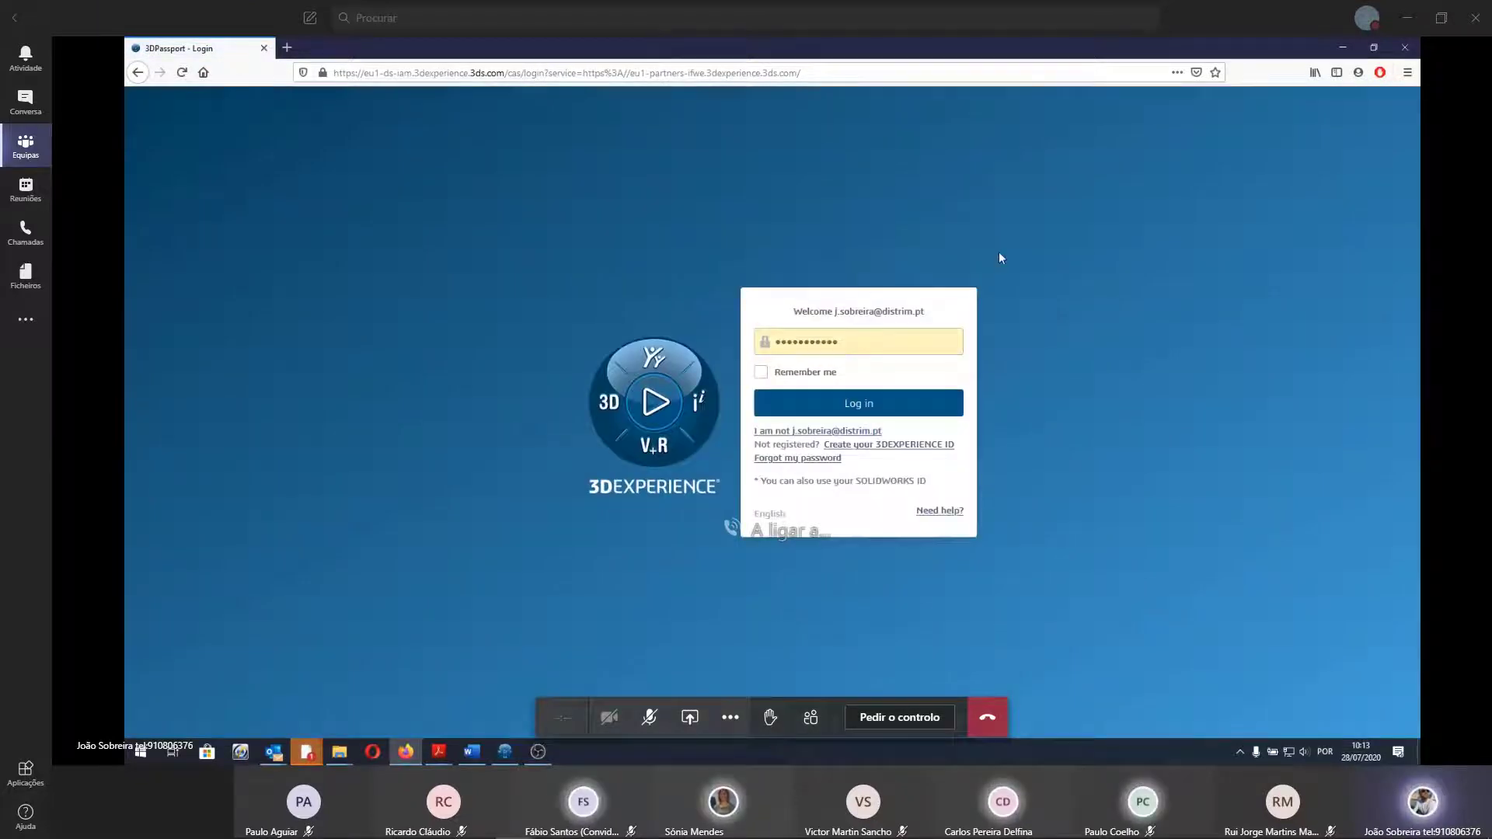
left_click(875, 404)
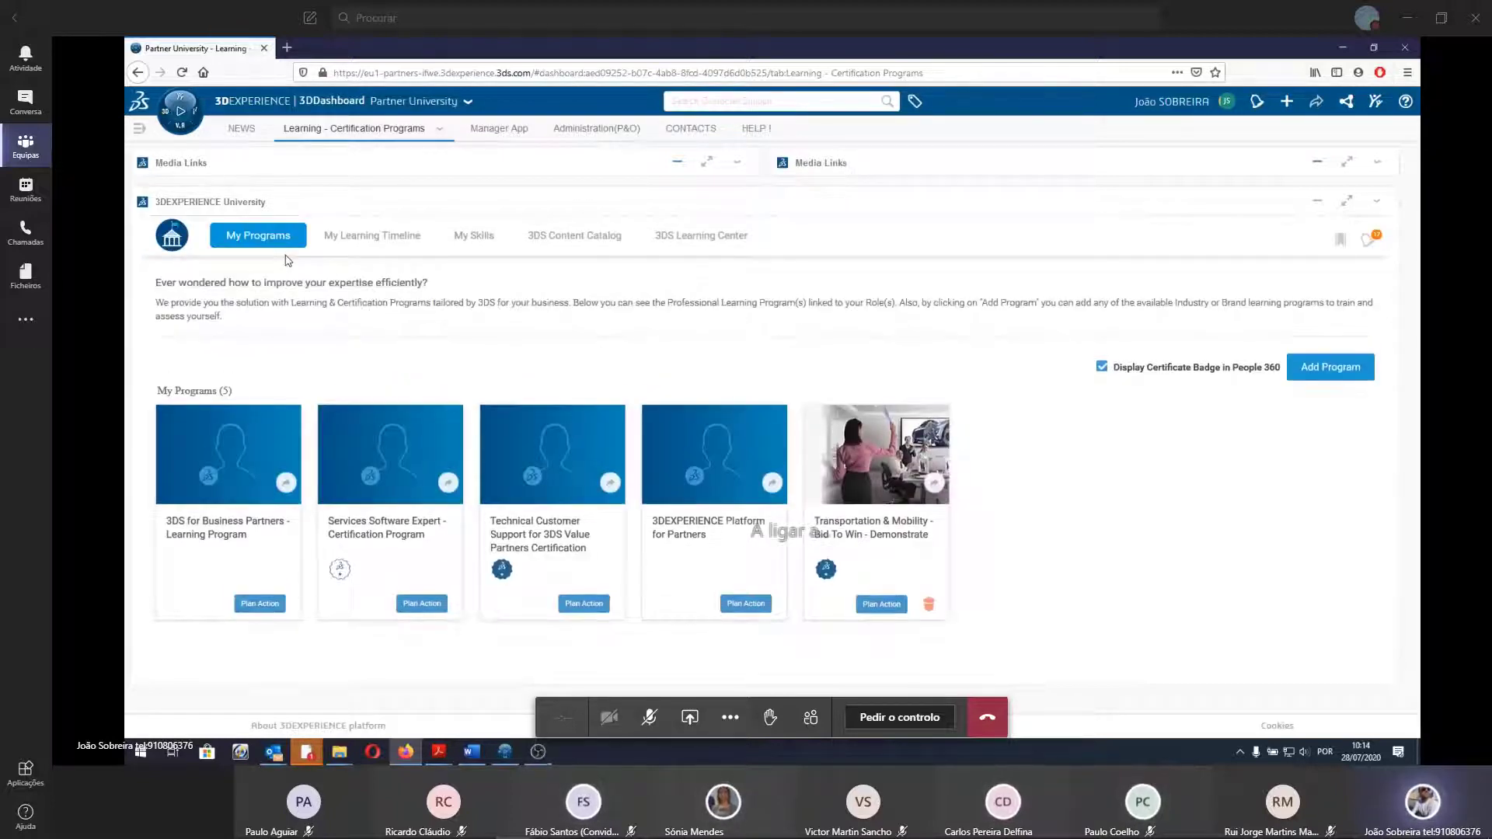
Toggle the roles and apps panel, browse its list, and select the dashboard web address.
left_click(180, 111)
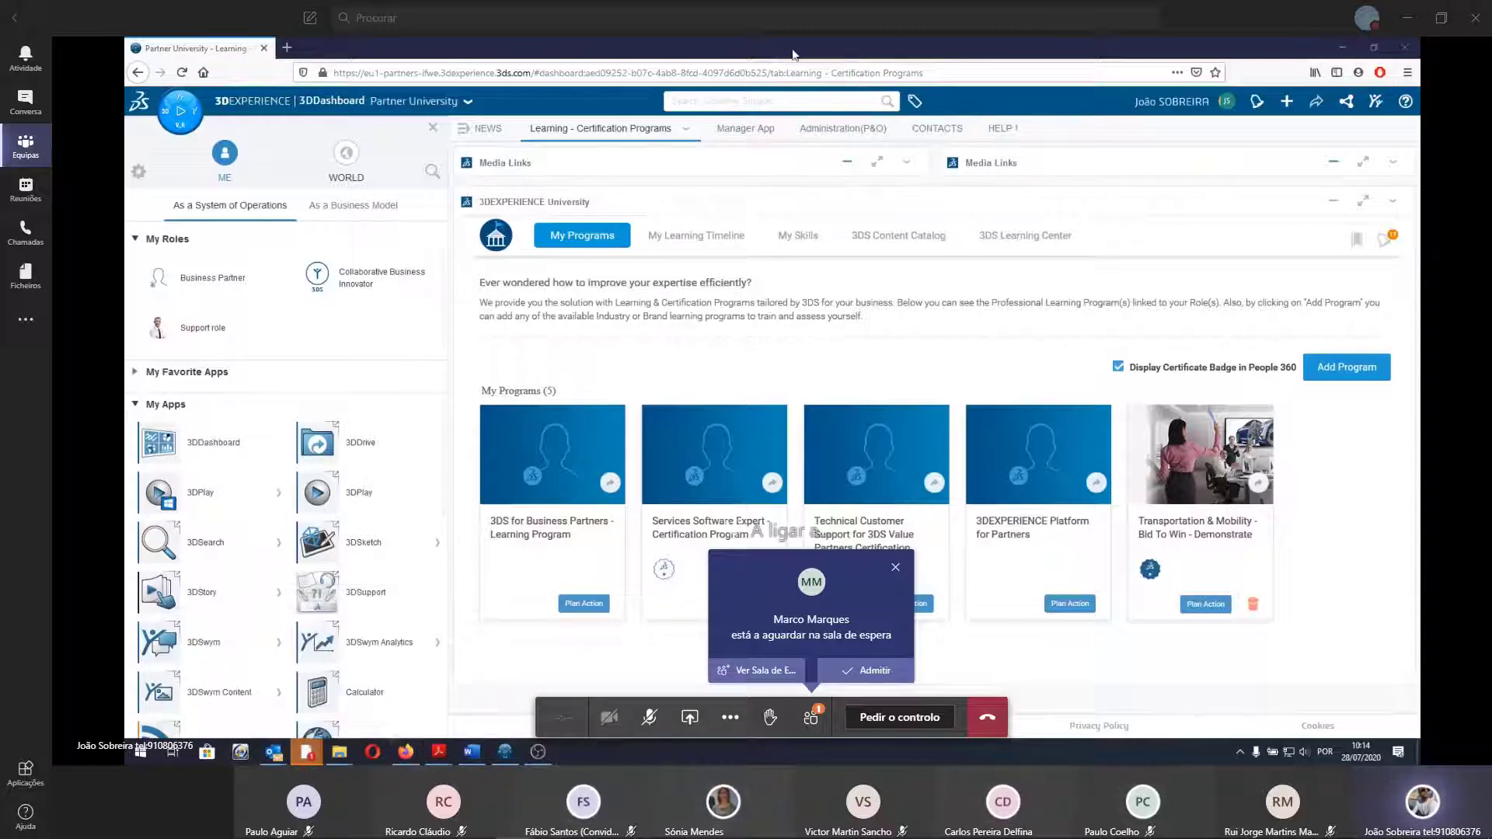
left_click(635, 513)
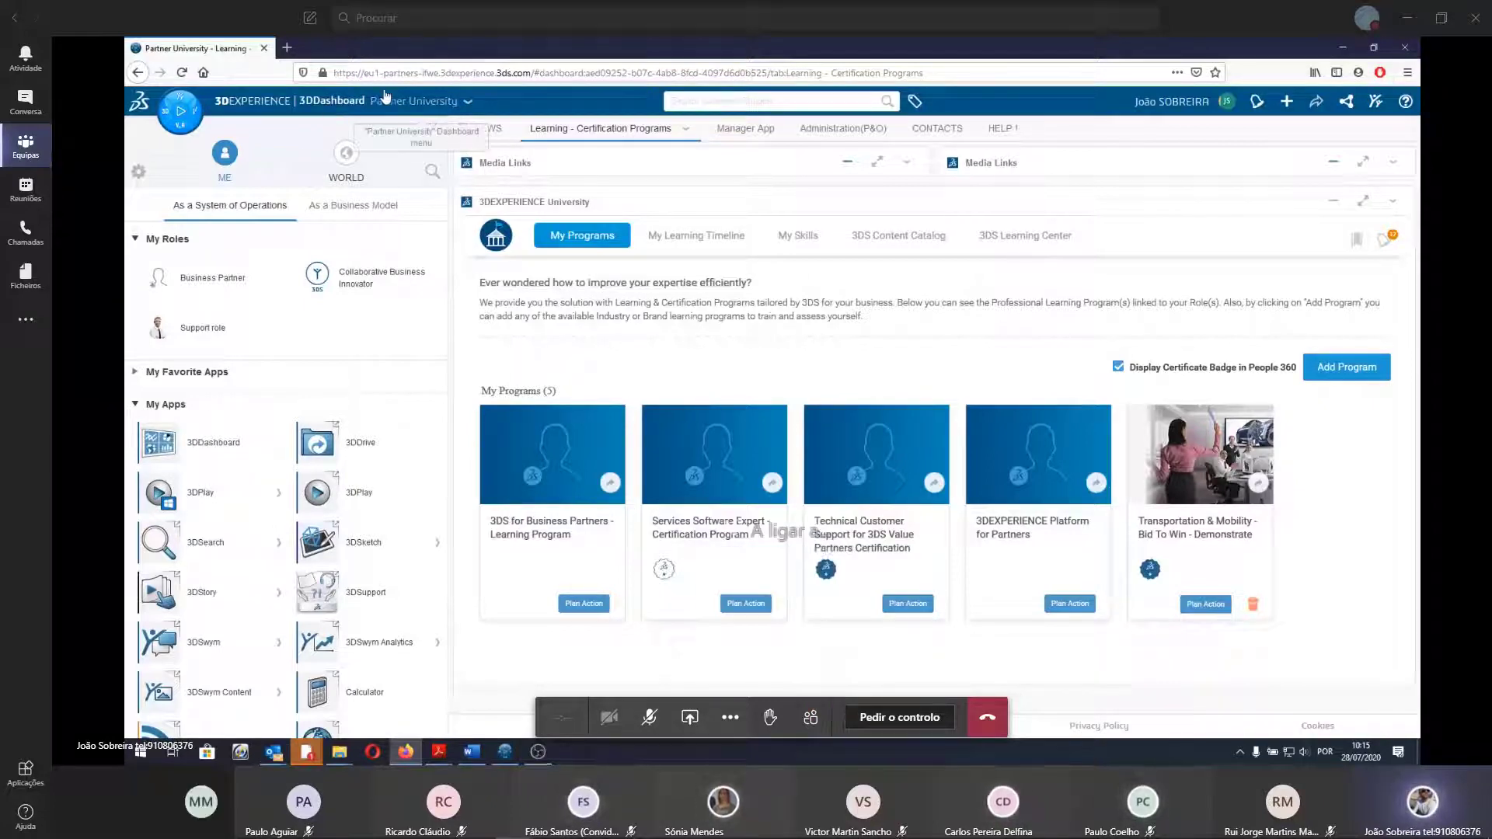
left_click(169, 118)
left_click(169, 119)
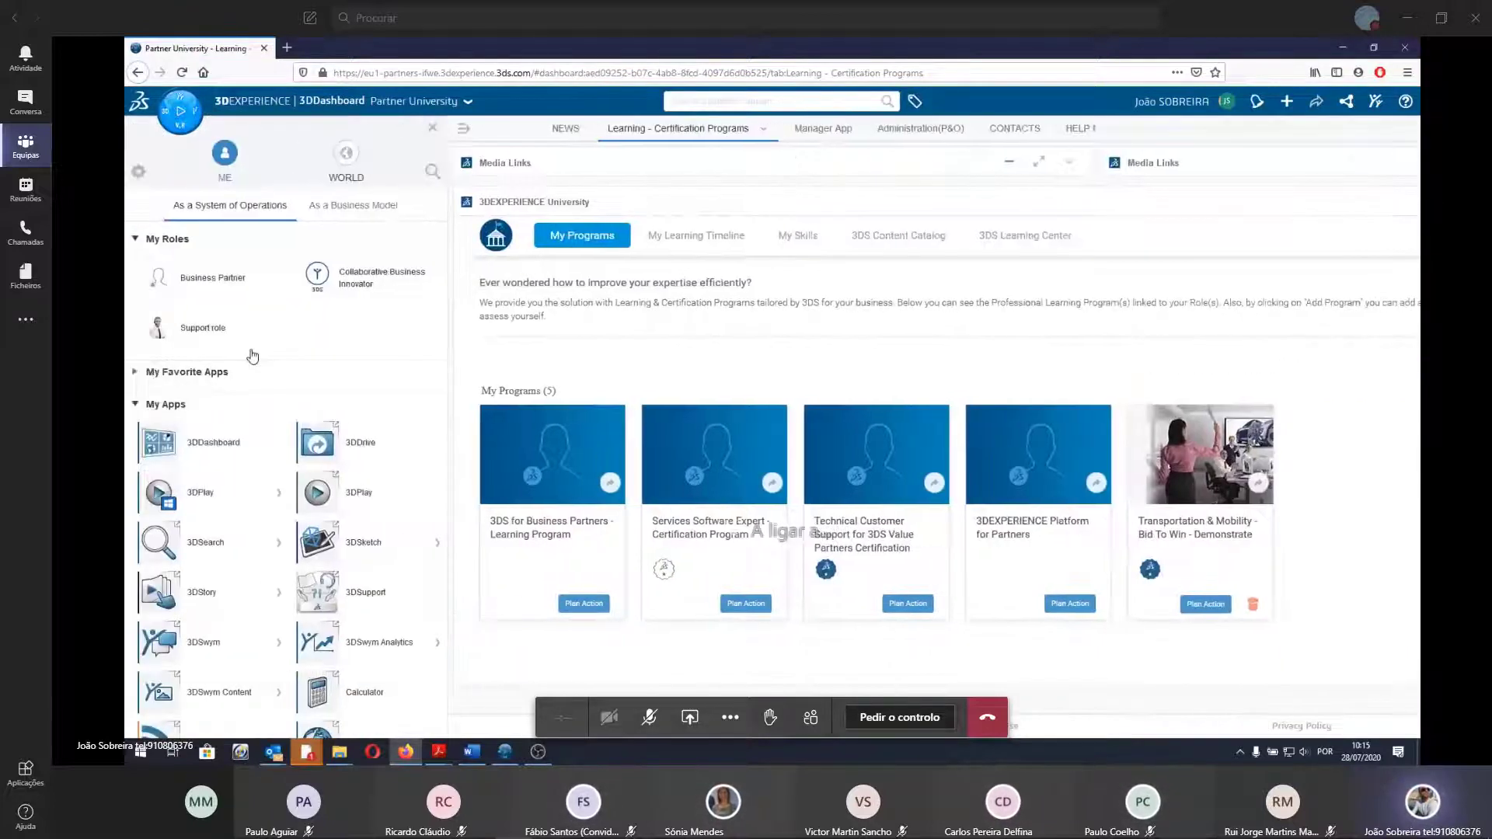
scroll(183, 400, "down", 5)
scroll(183, 401, "up", 2)
scroll(194, 389, "up", 1)
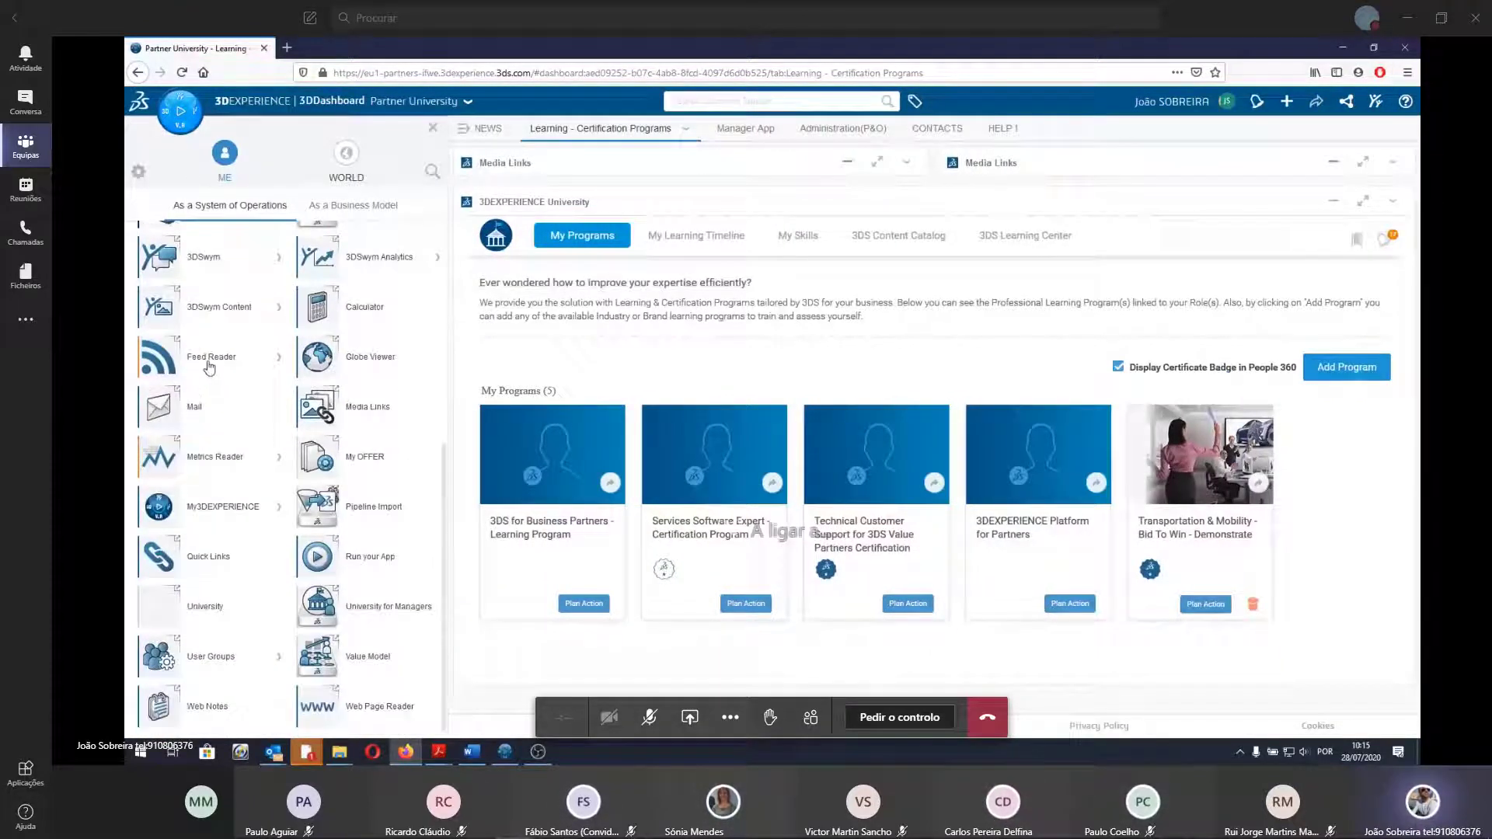
scroll(195, 373, "up", 2)
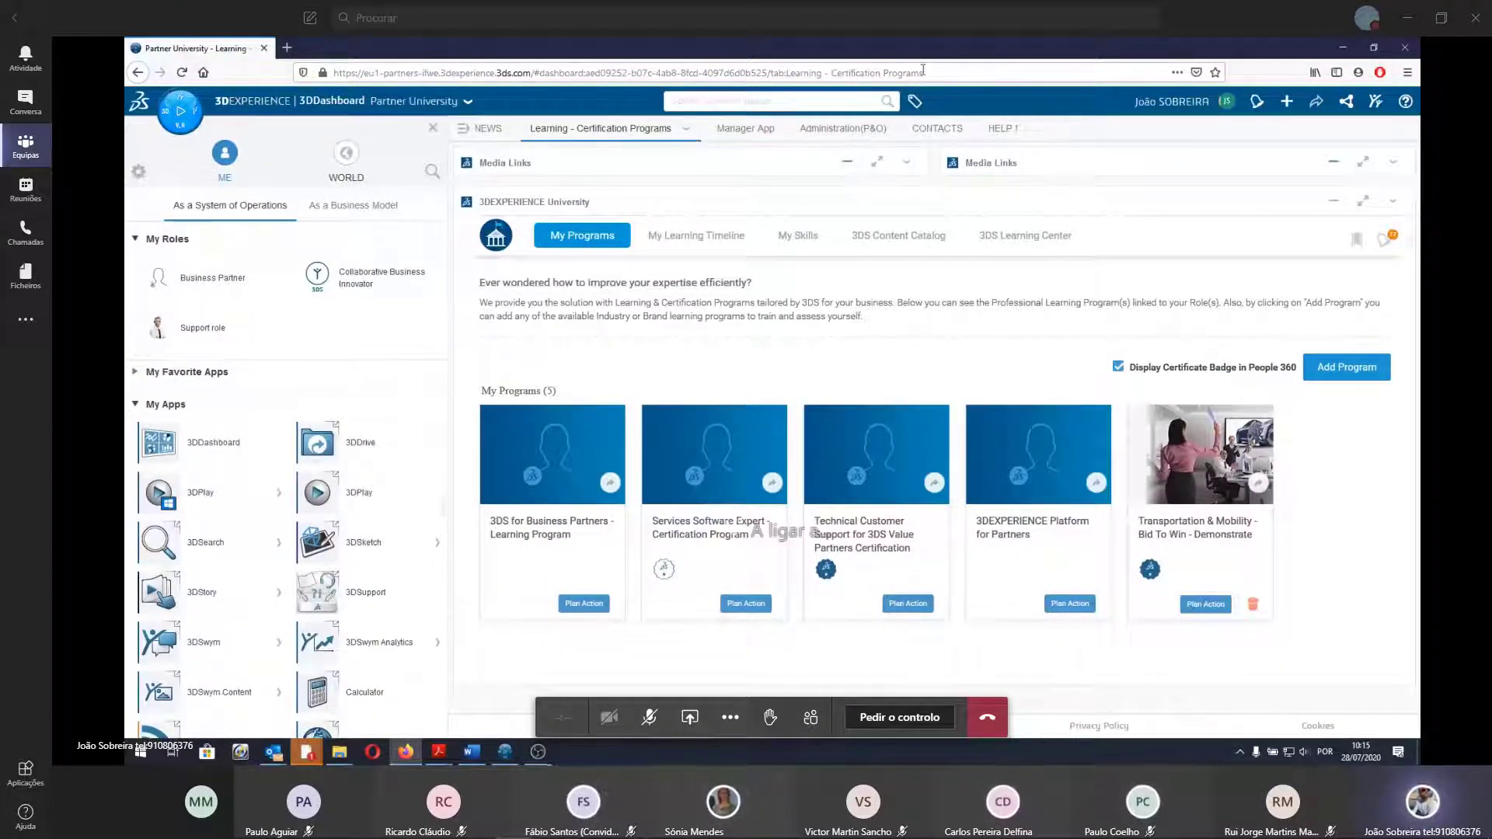
left_click(1072, 73)
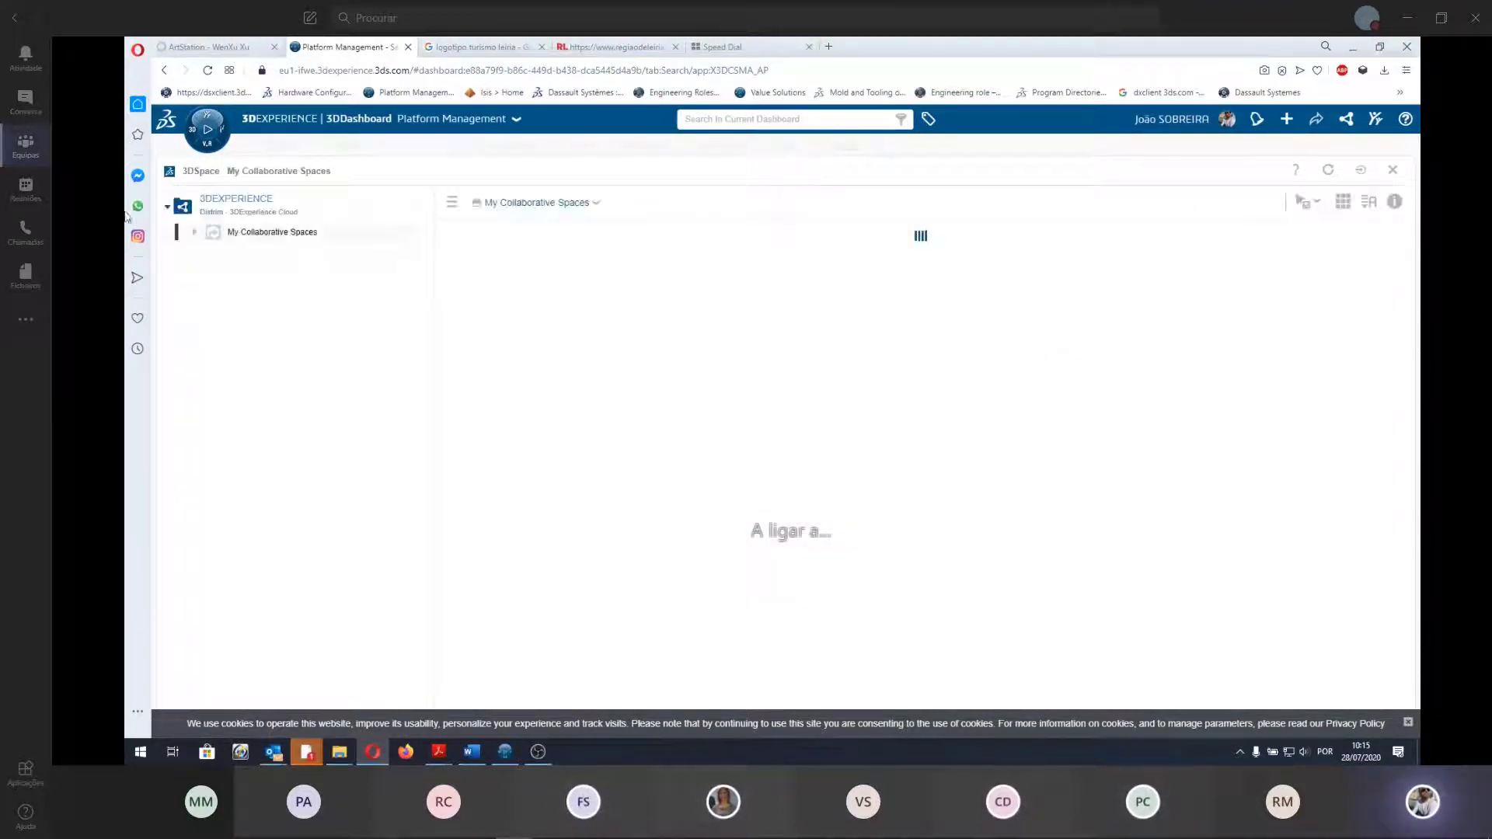
Open the roles, apps and solutions panel and scroll through the My Apps list.
left_click(190, 145)
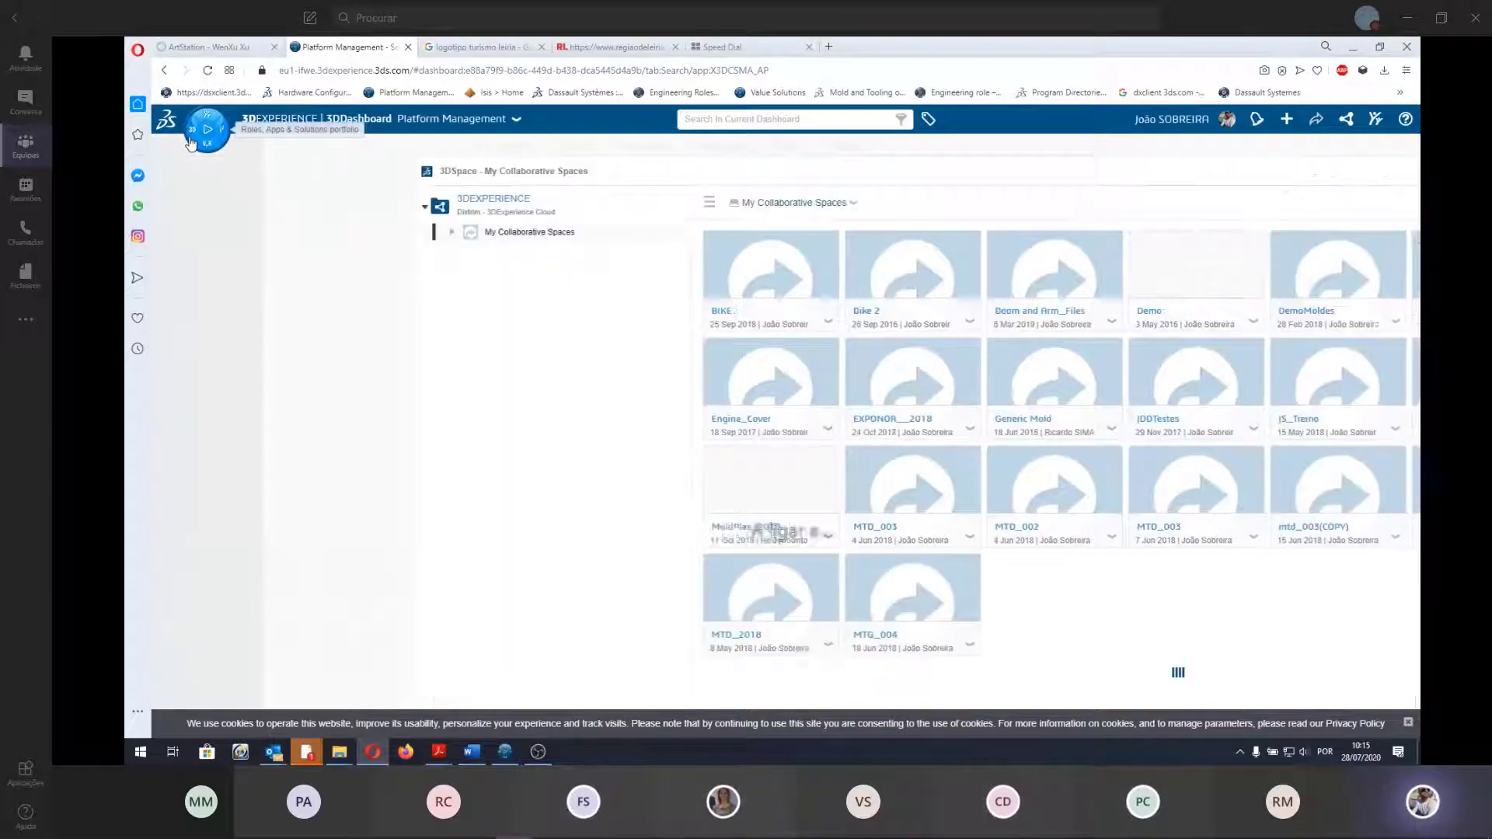
scroll(221, 419, "down", 5)
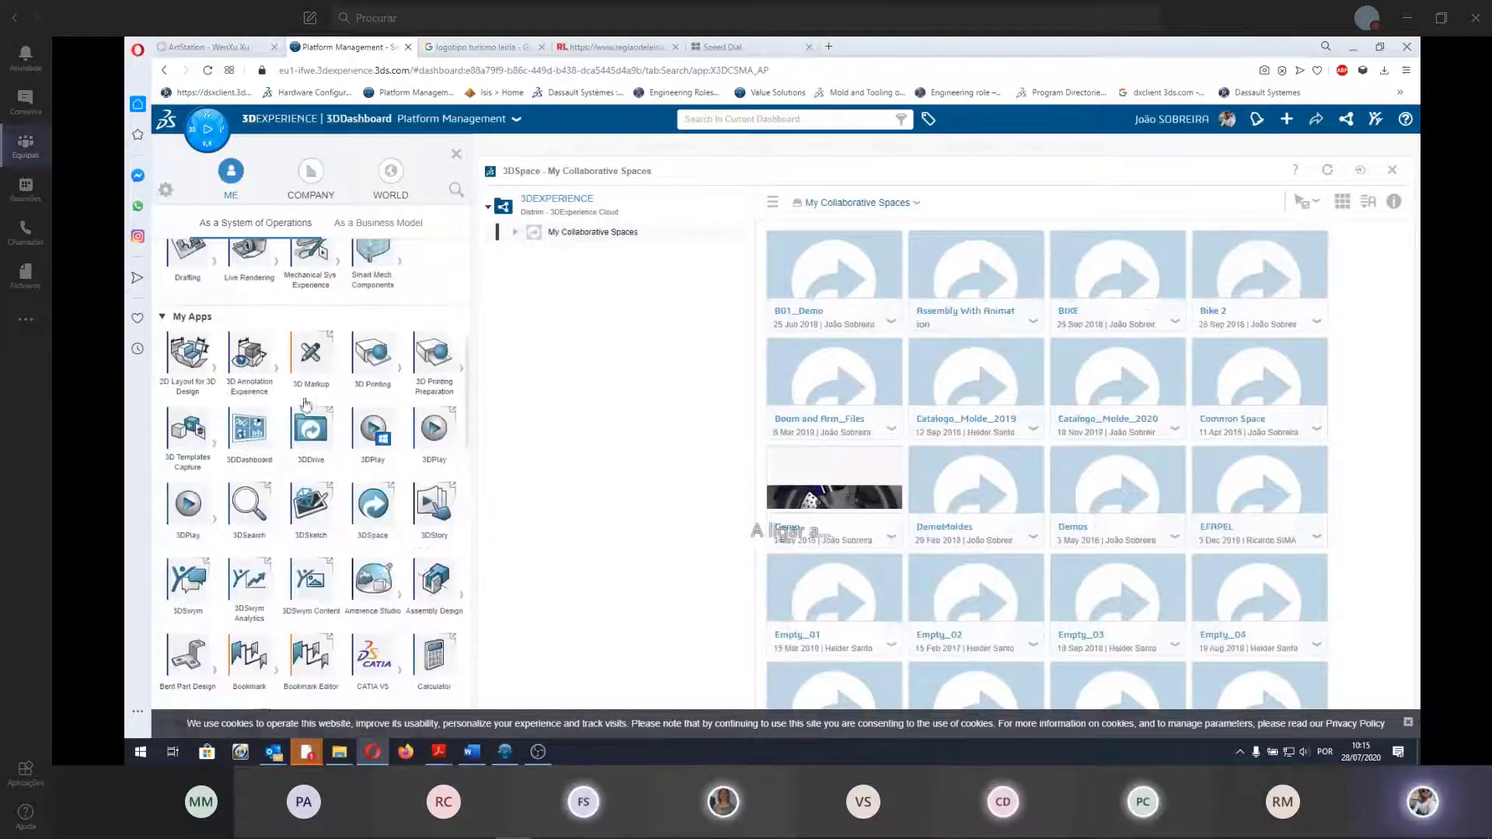
scroll(179, 326, "up", 3)
scroll(156, 245, "up", 1)
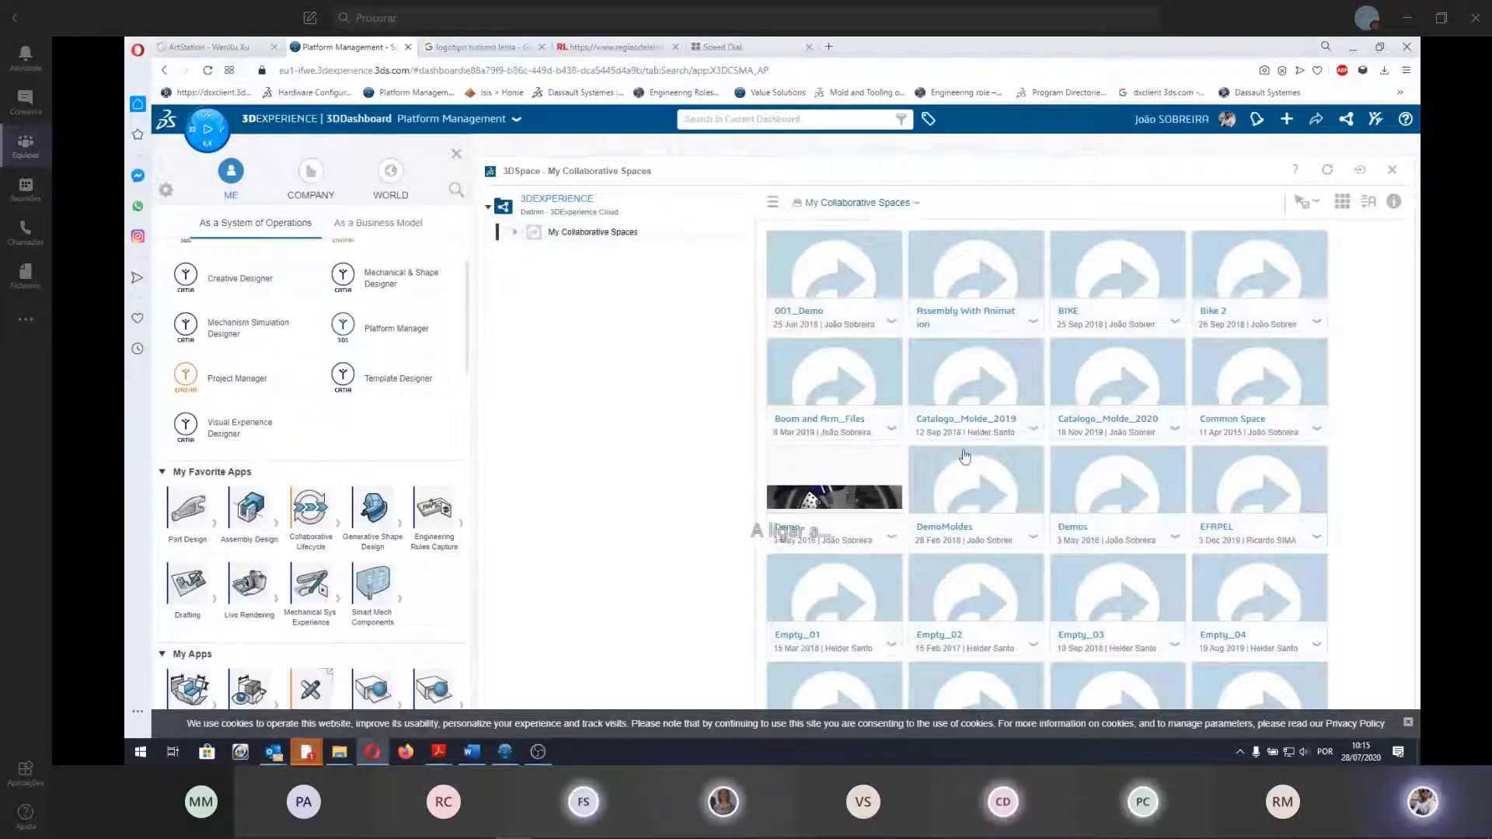
mouse_move(976, 280)
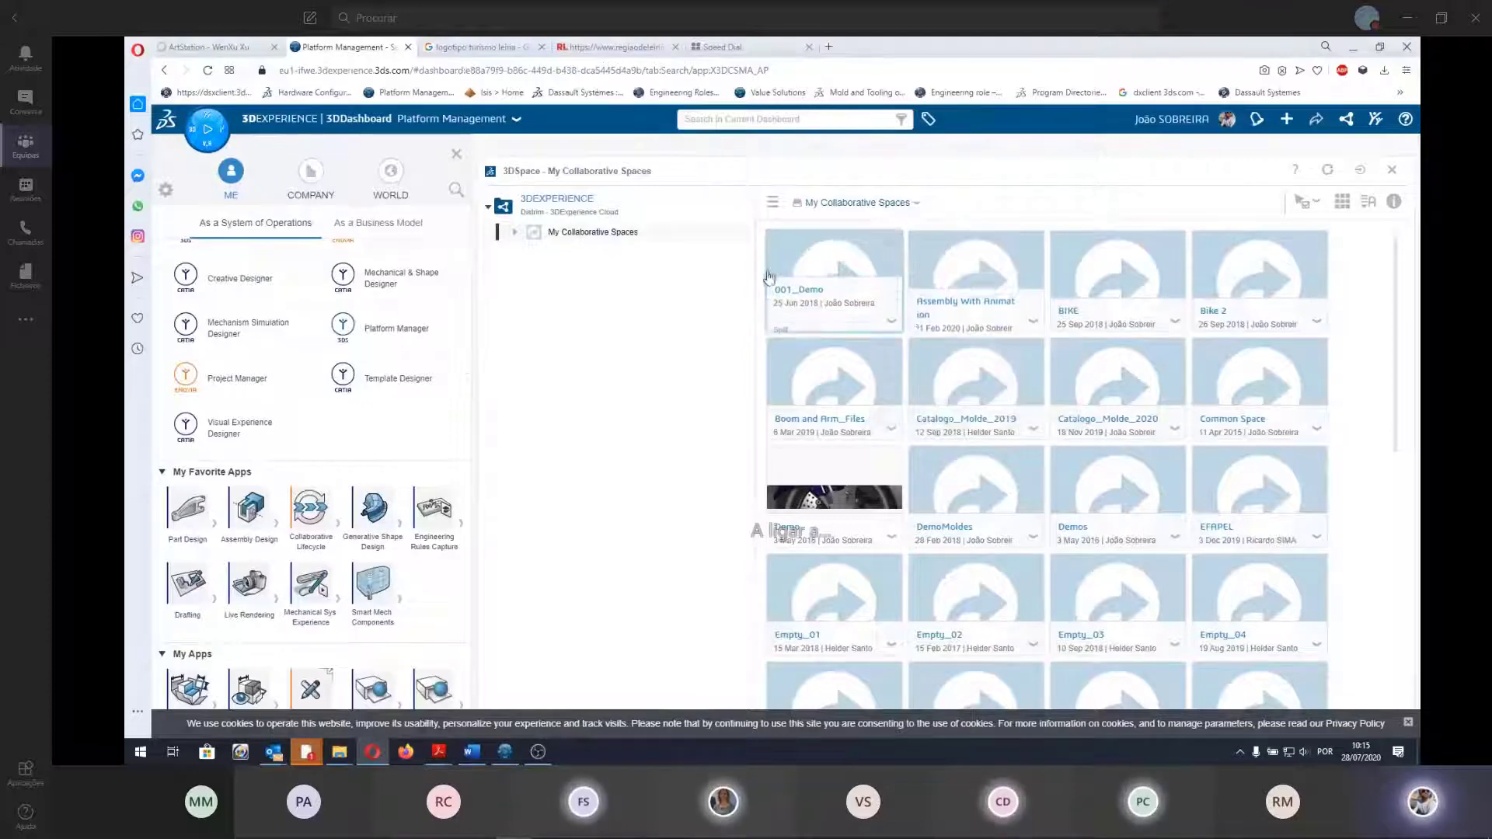
scroll(249, 440, "down", 2)
scroll(249, 441, "down", 2)
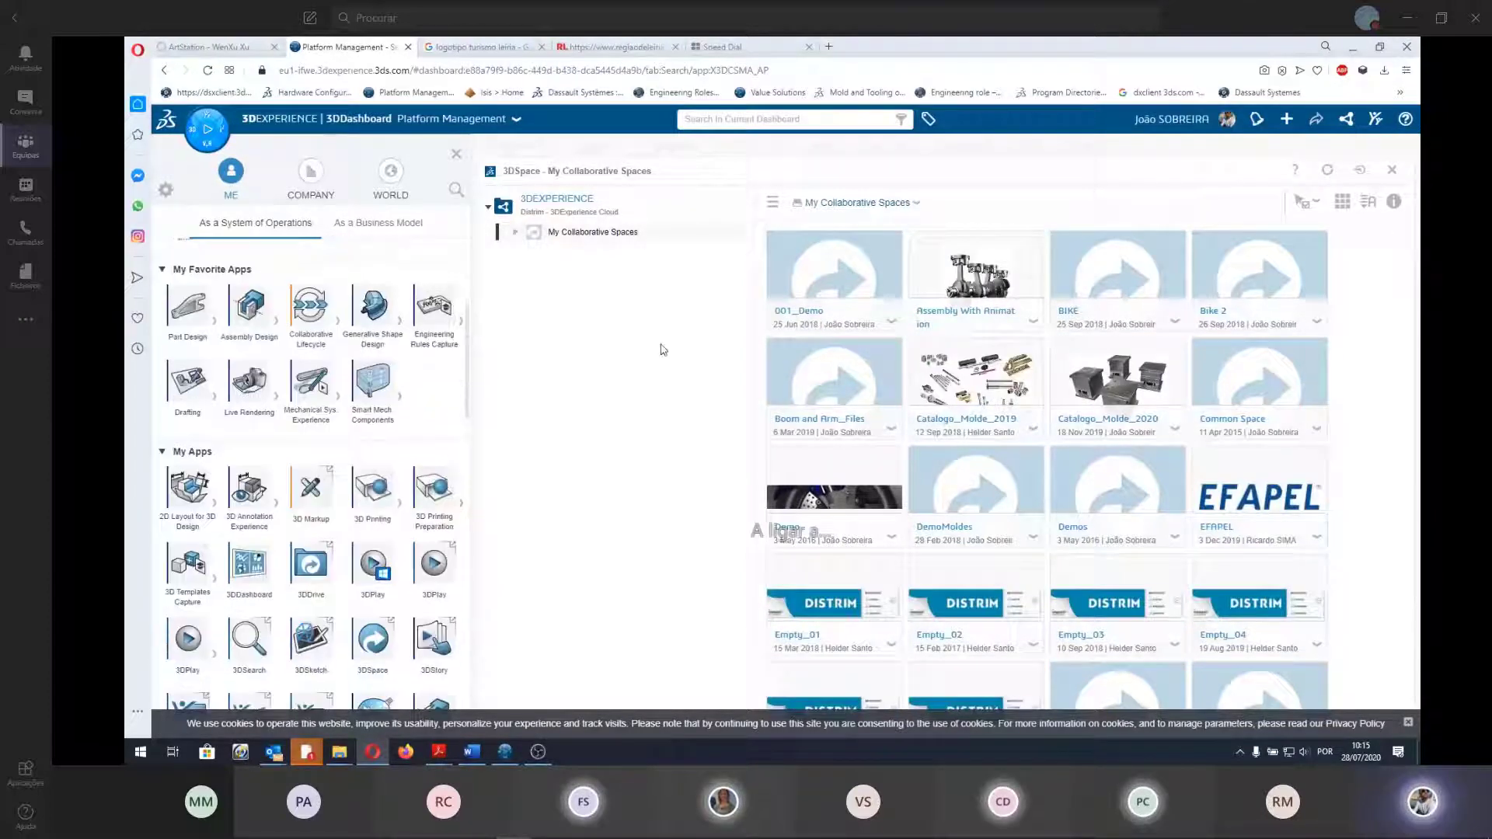
scroll(435, 466, "up", 3)
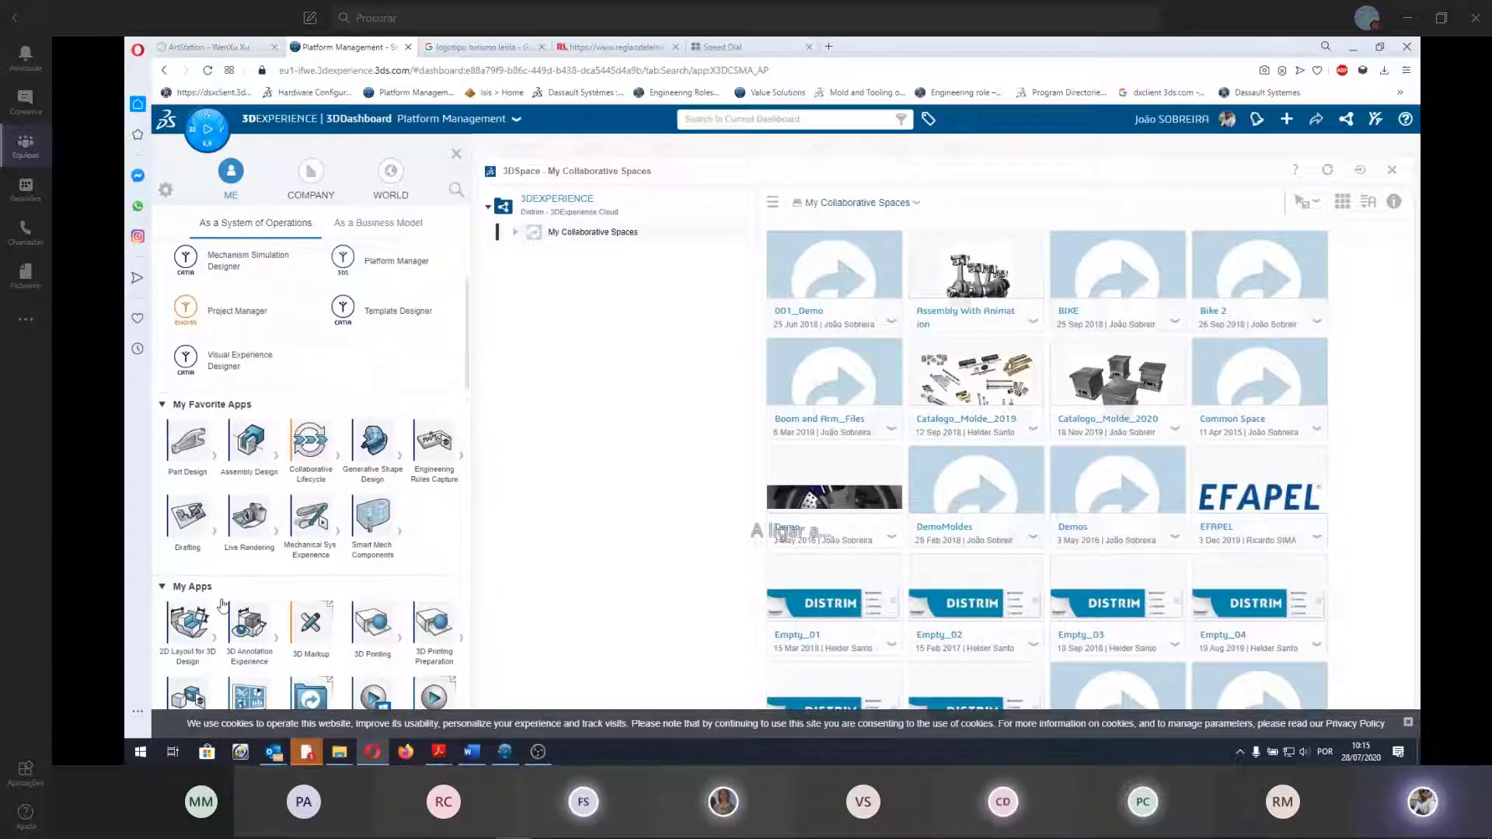
scroll(310, 467, "down", 3)
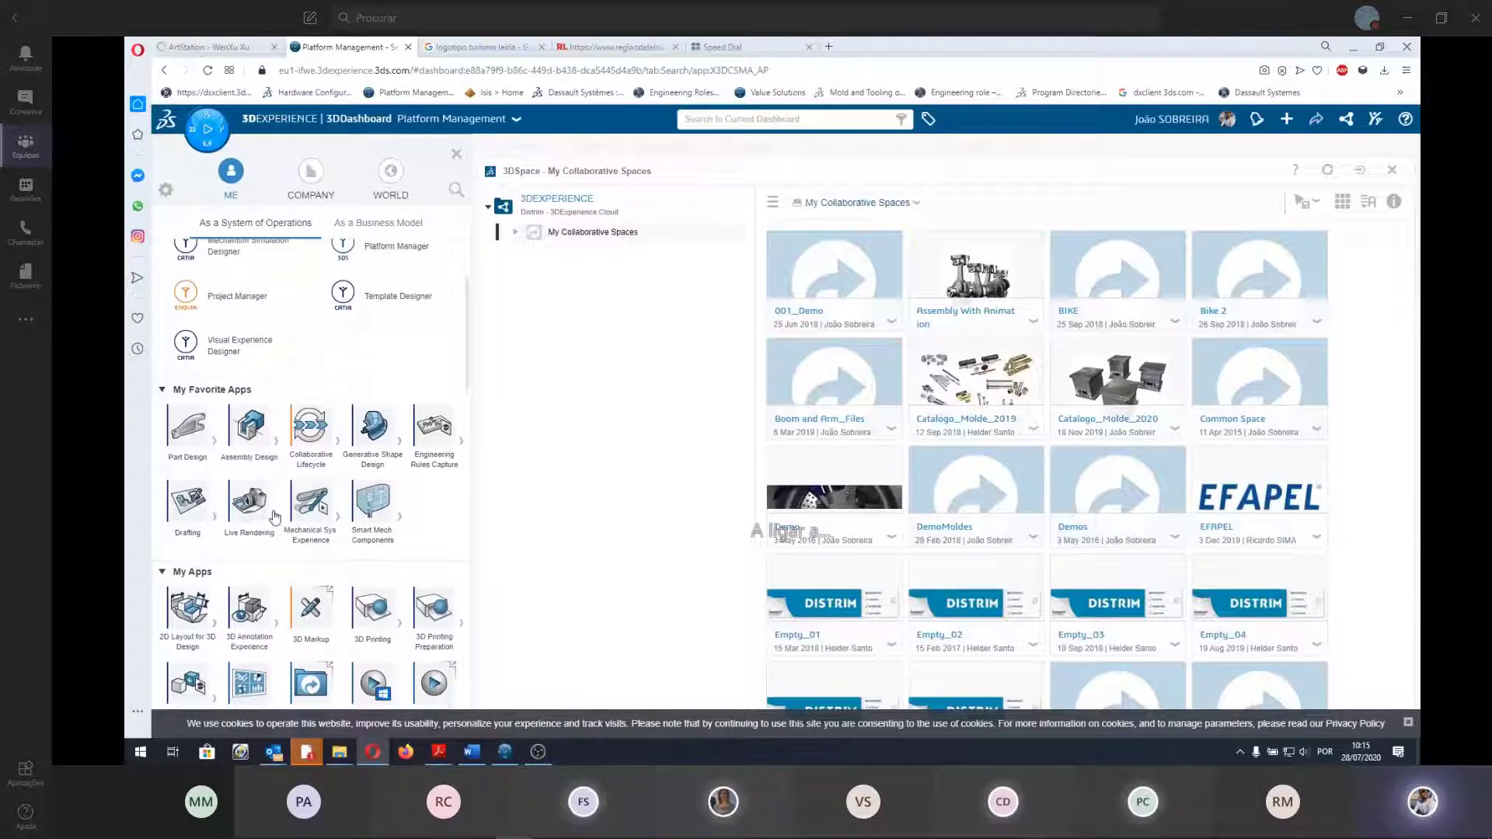
scroll(311, 467, "down", 6)
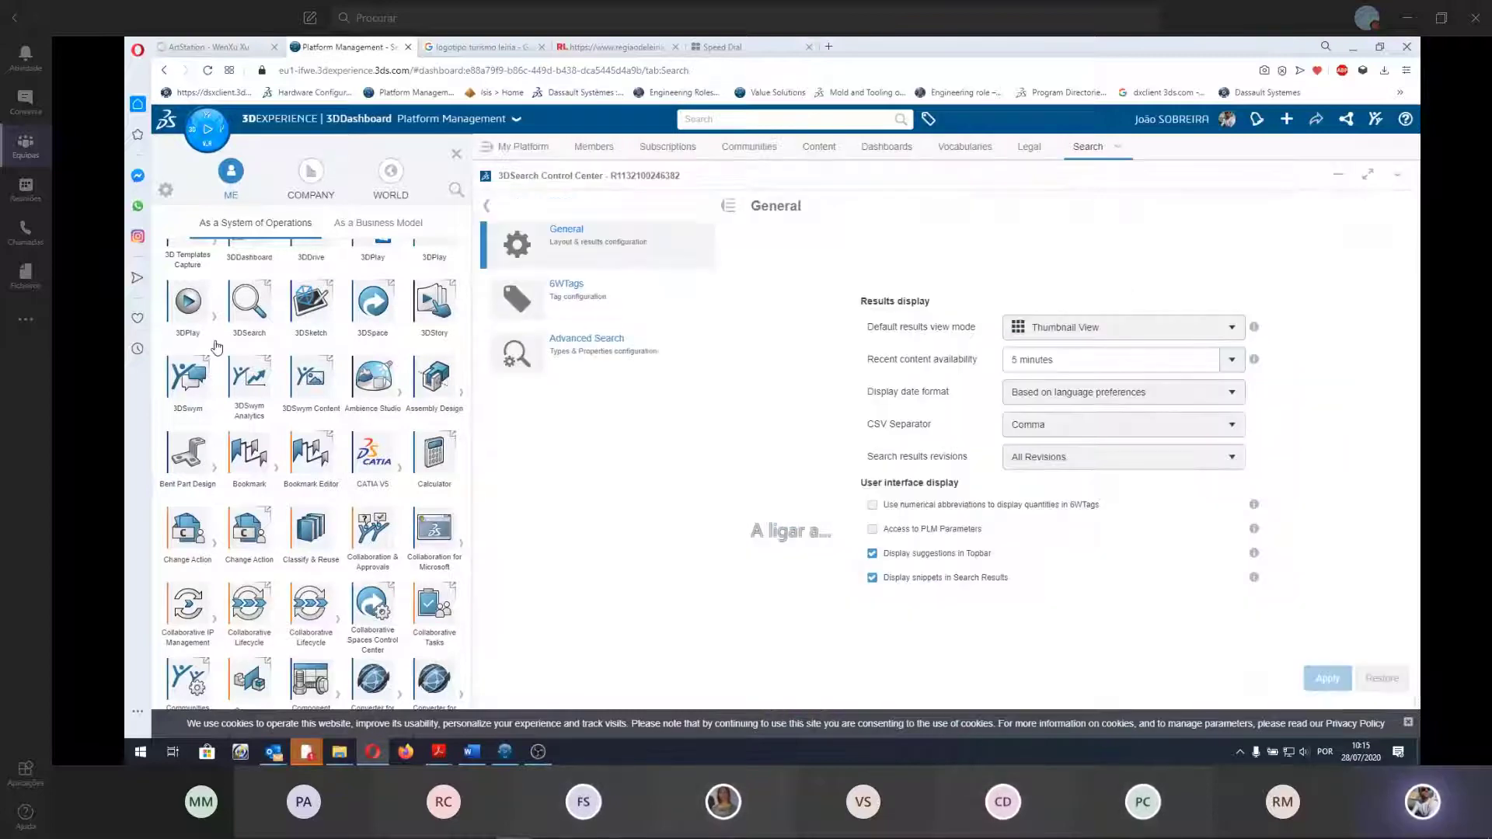
scroll(289, 385, "down", 1)
scroll(288, 362, "down", 1)
scroll(288, 362, "down", 2)
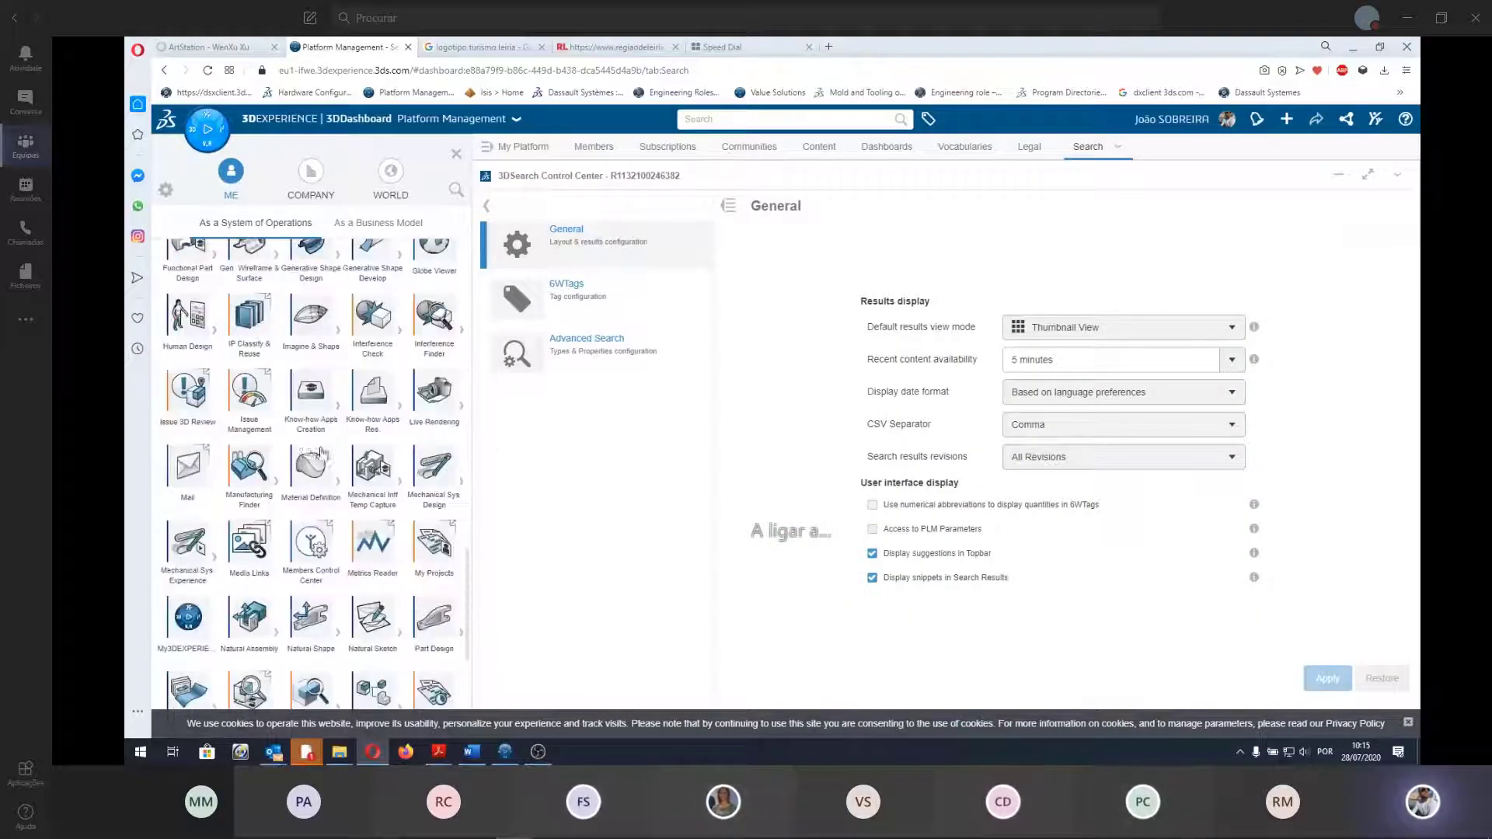
scroll(308, 448, "down", 1)
scroll(307, 448, "up", 5)
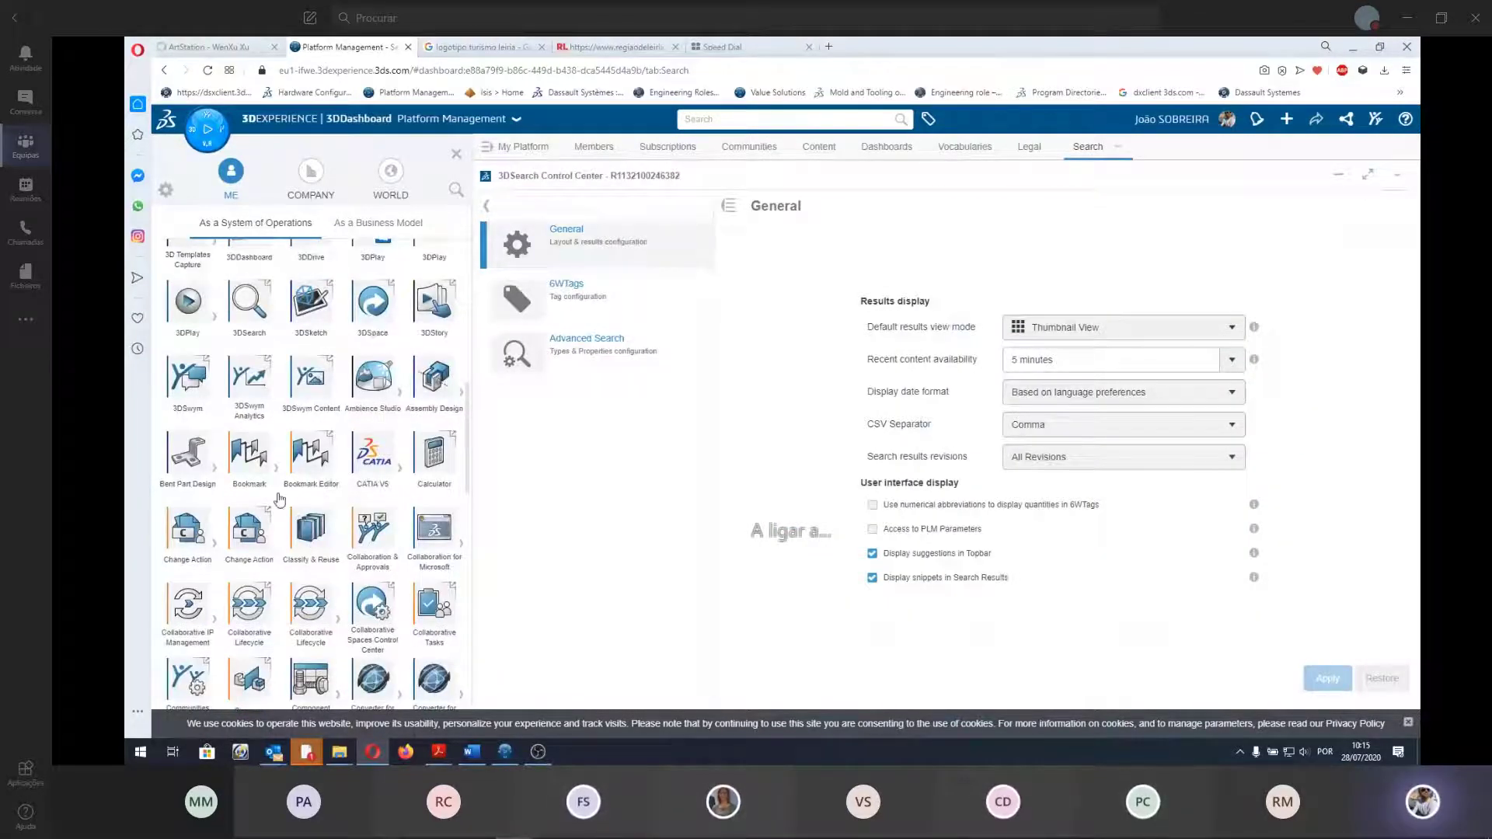
scroll(347, 397, "up", 3)
scroll(343, 505, "up", 2)
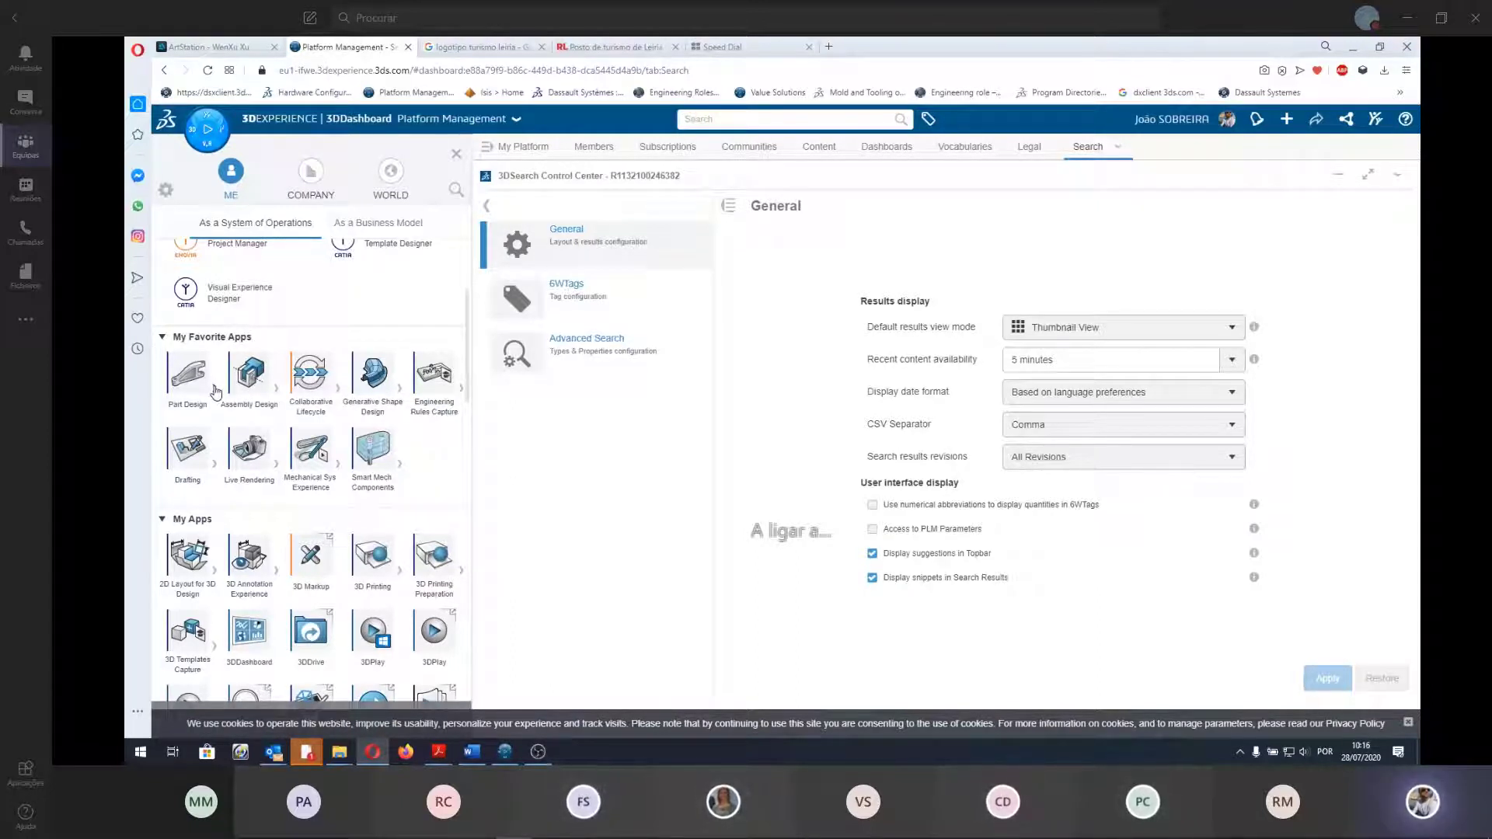
Launch the Part Design desktop app and dismiss the missing roles notice.
left_click(216, 392)
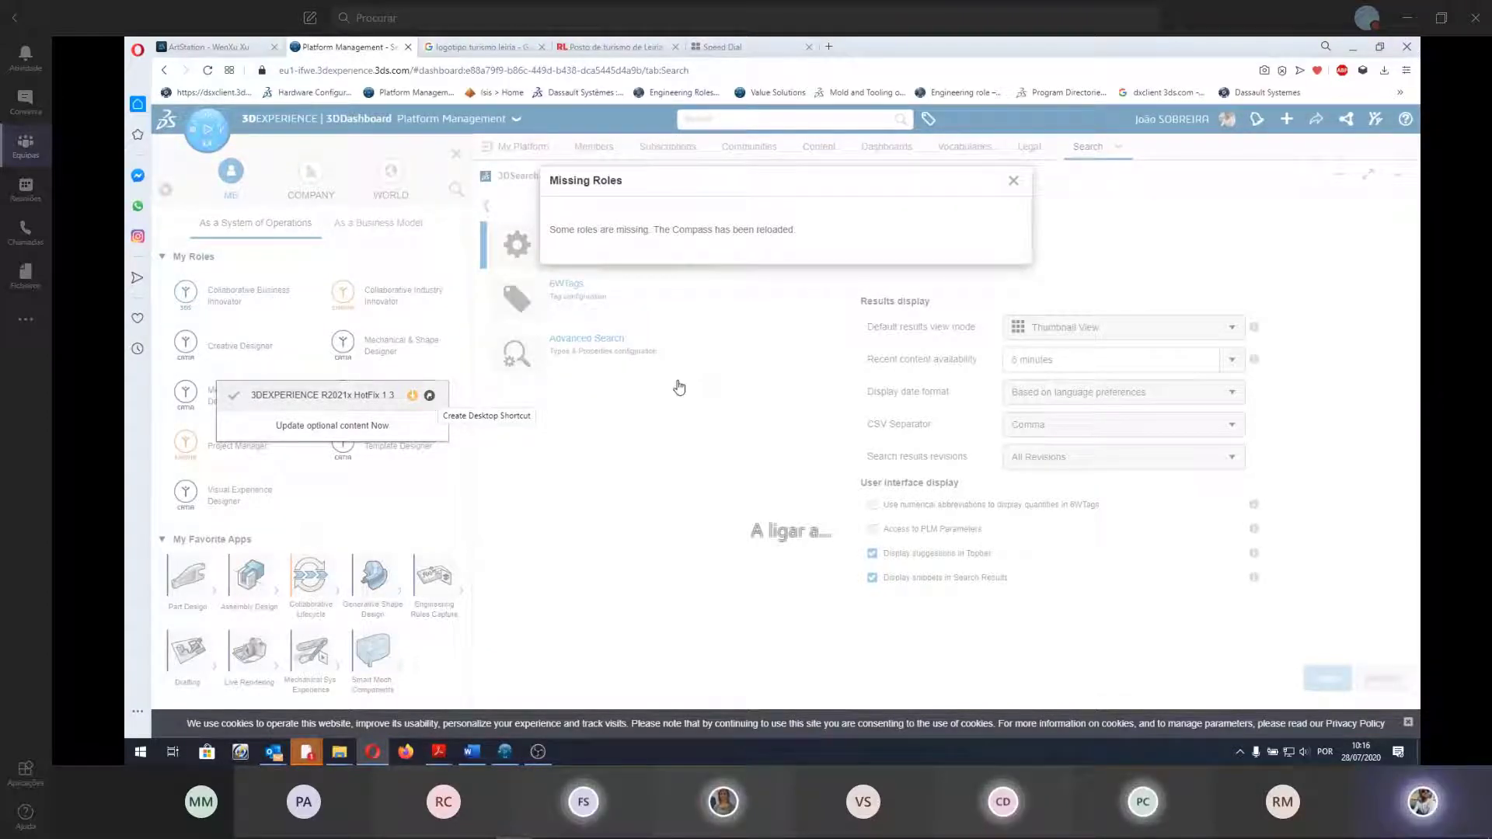
left_click(1014, 180)
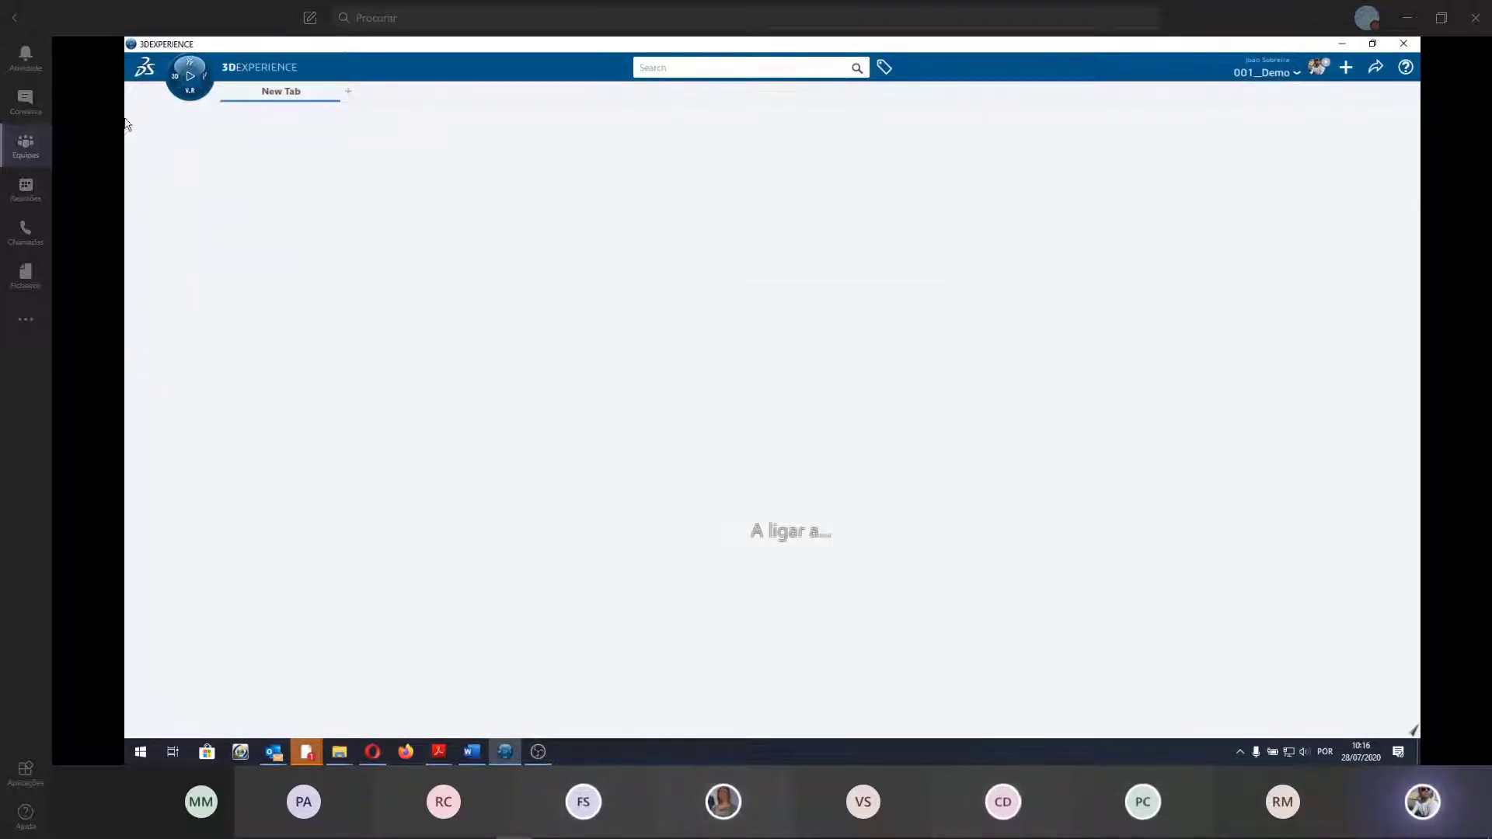
Check the collaborative space list, then open the New Content types list.
left_click(1298, 73)
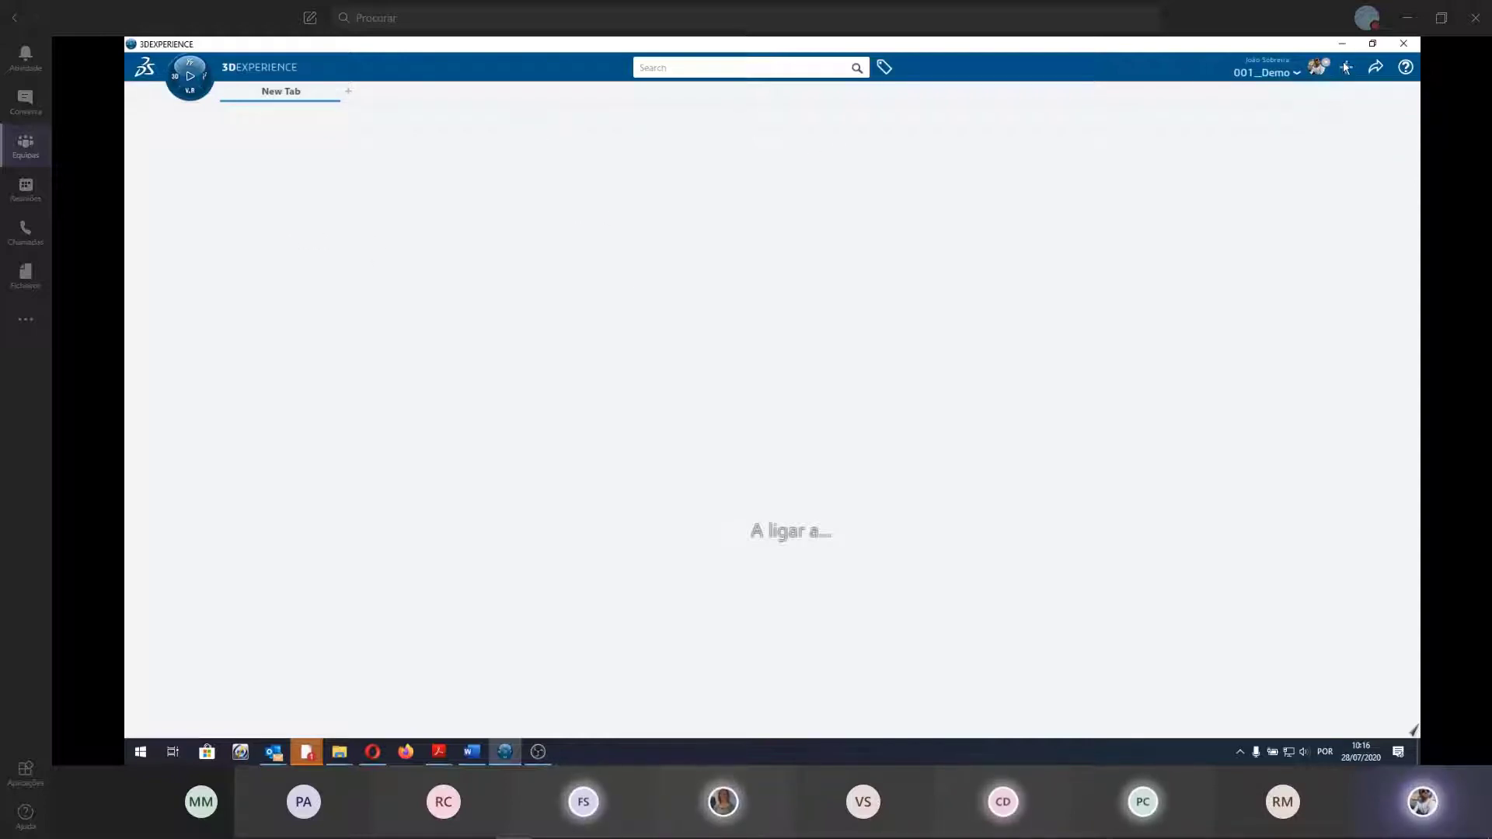
left_click(1346, 67)
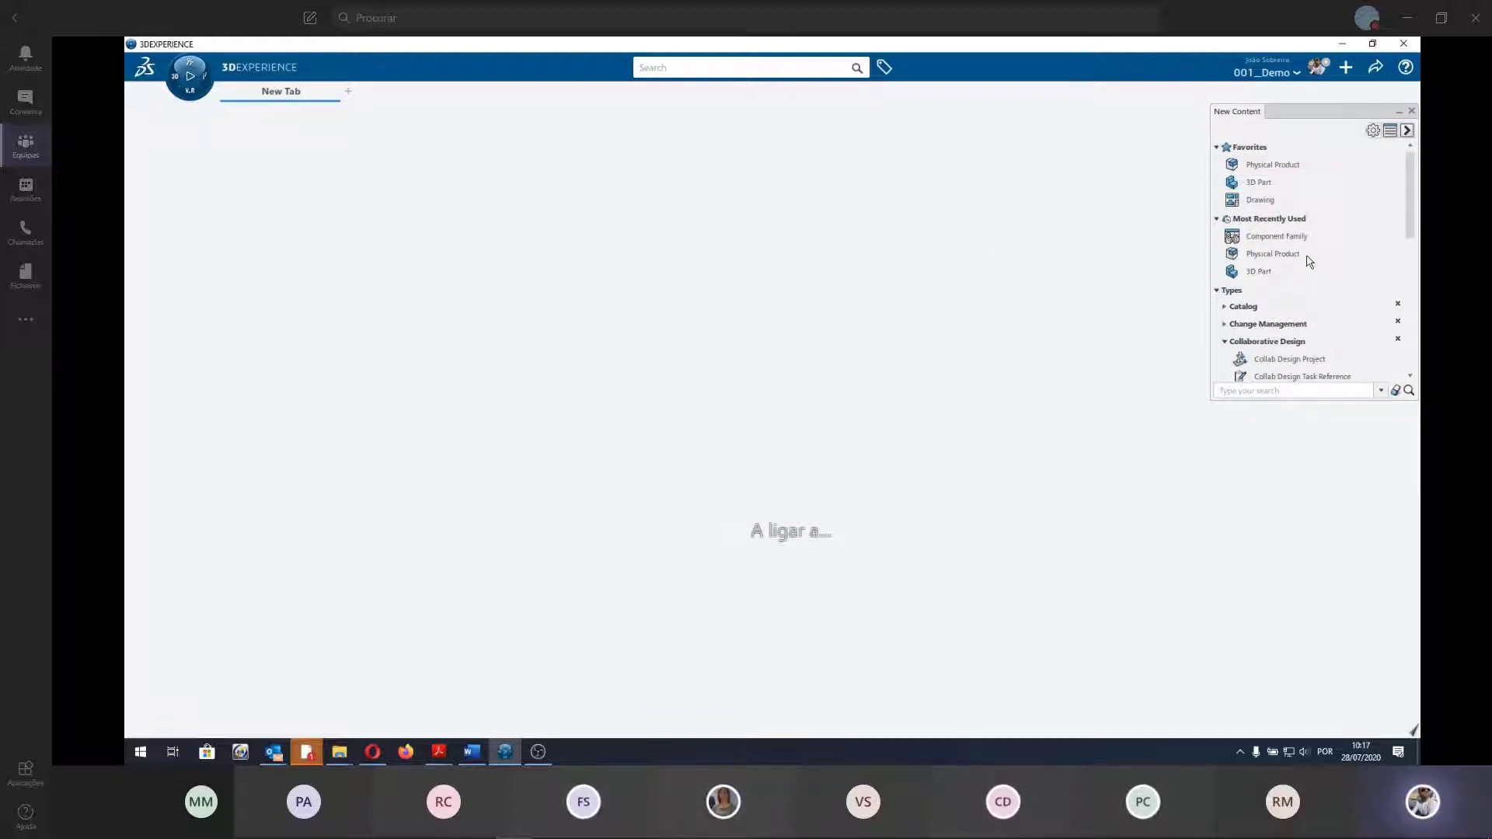
Create a new 3D Part from the New Content favourites.
scroll(1266, 286, "down", 5)
scroll(1267, 295, "up", 5)
left_click(1267, 184)
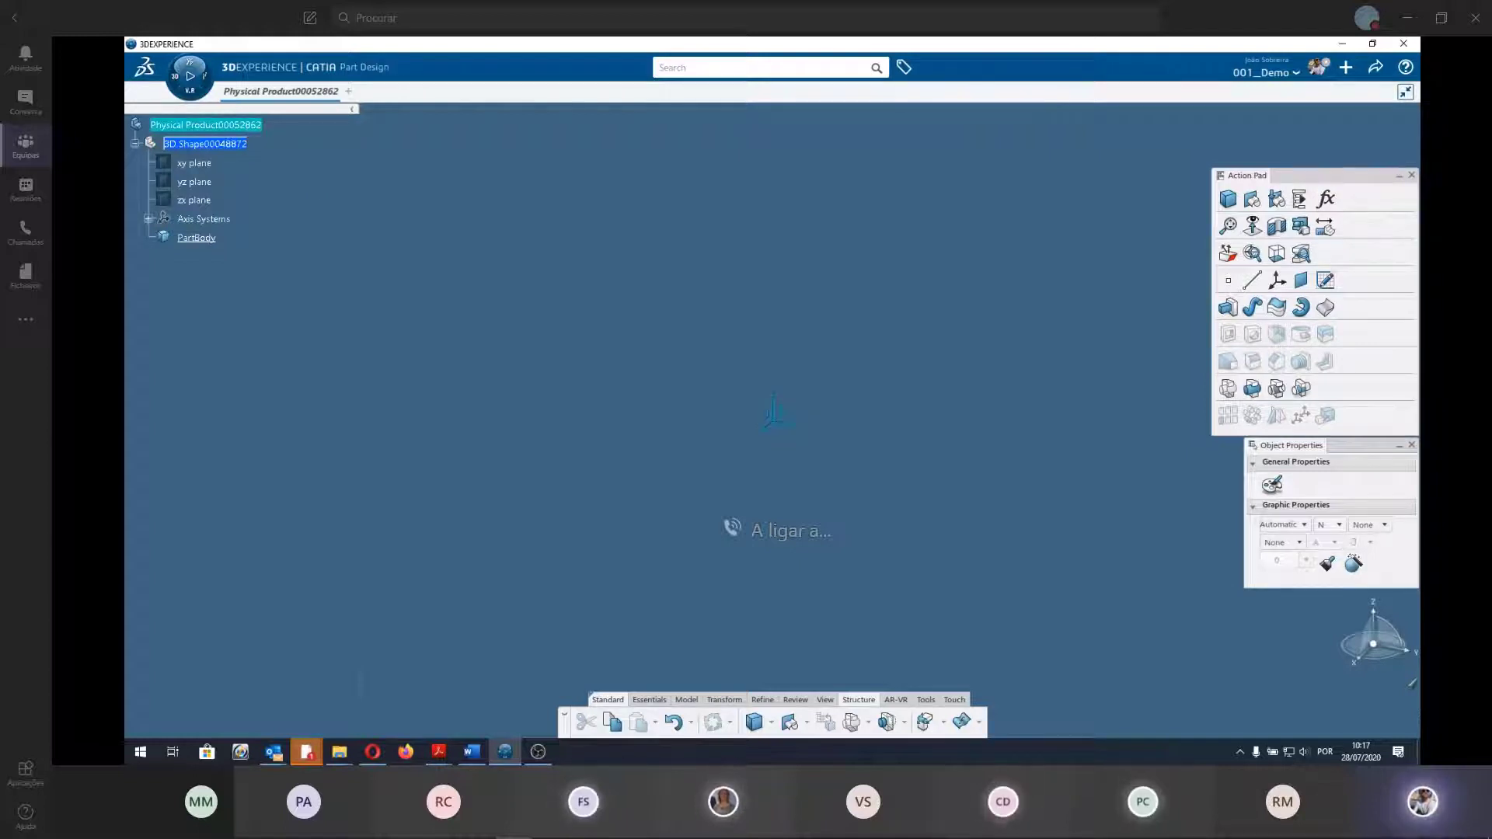
Open the root product's properties and close them without changes.
key("alt+Return")
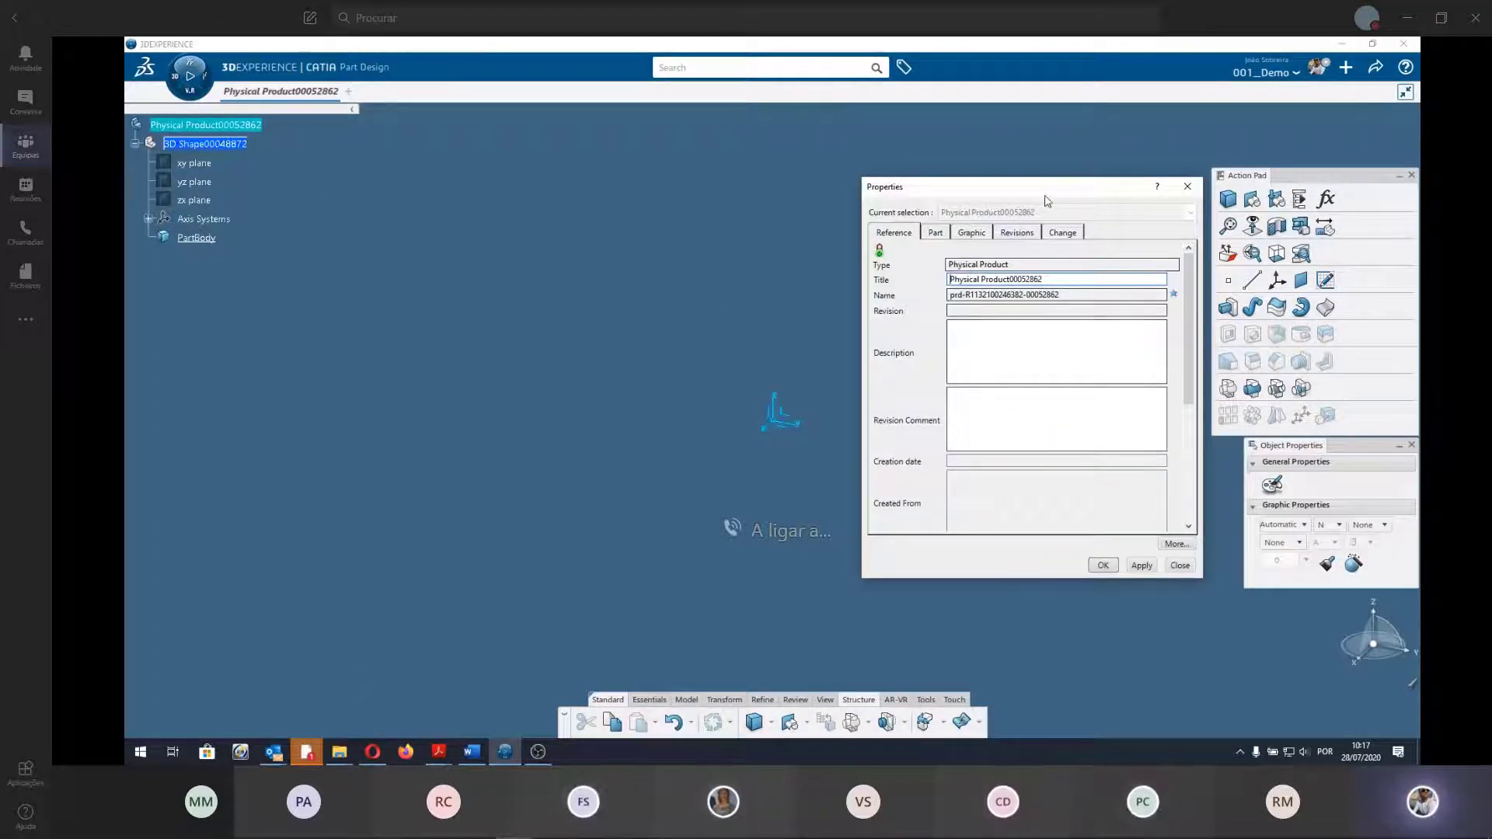
left_click(1183, 191)
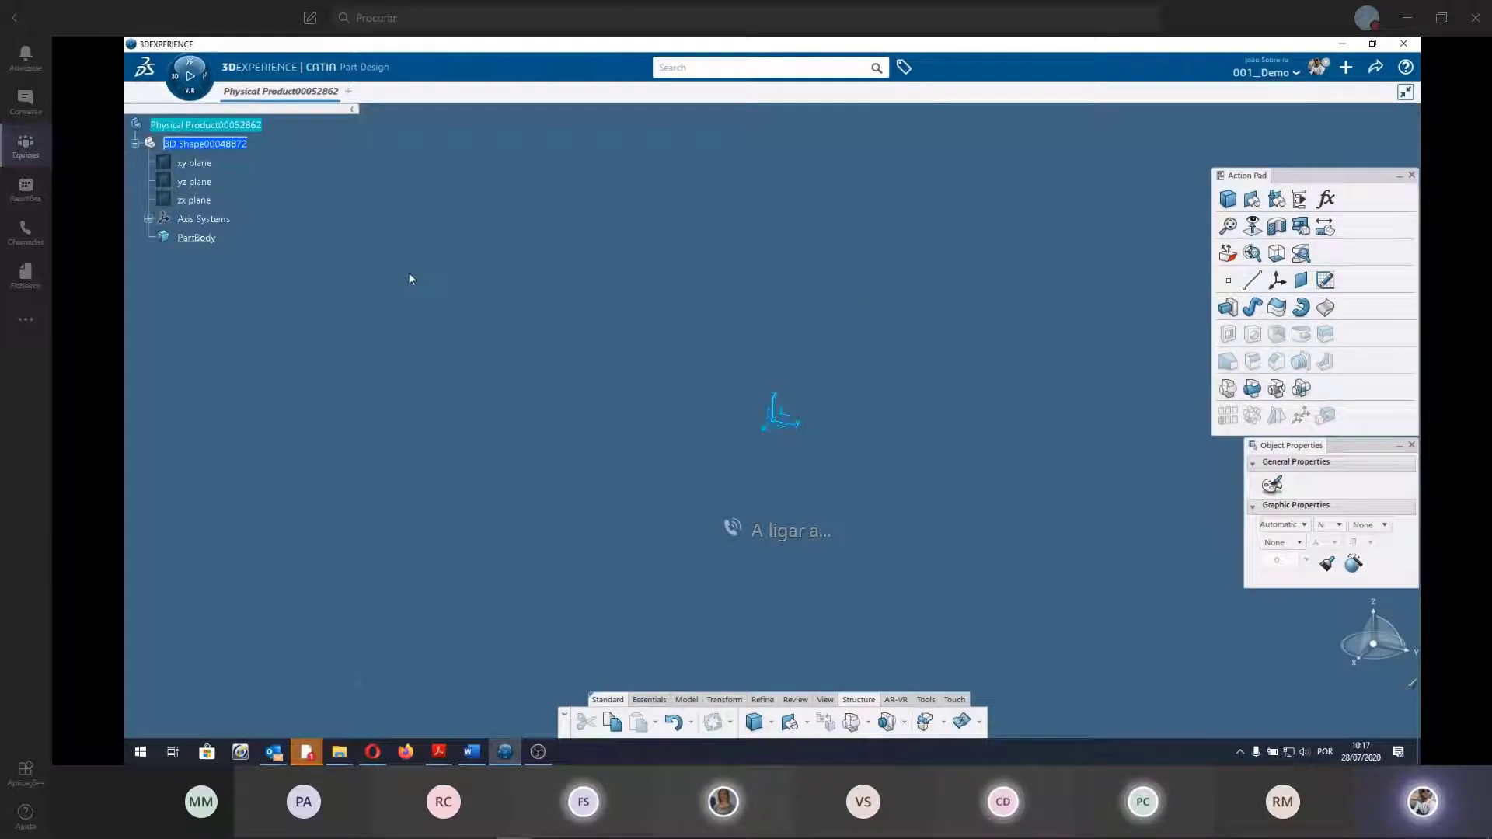
left_click(220, 130)
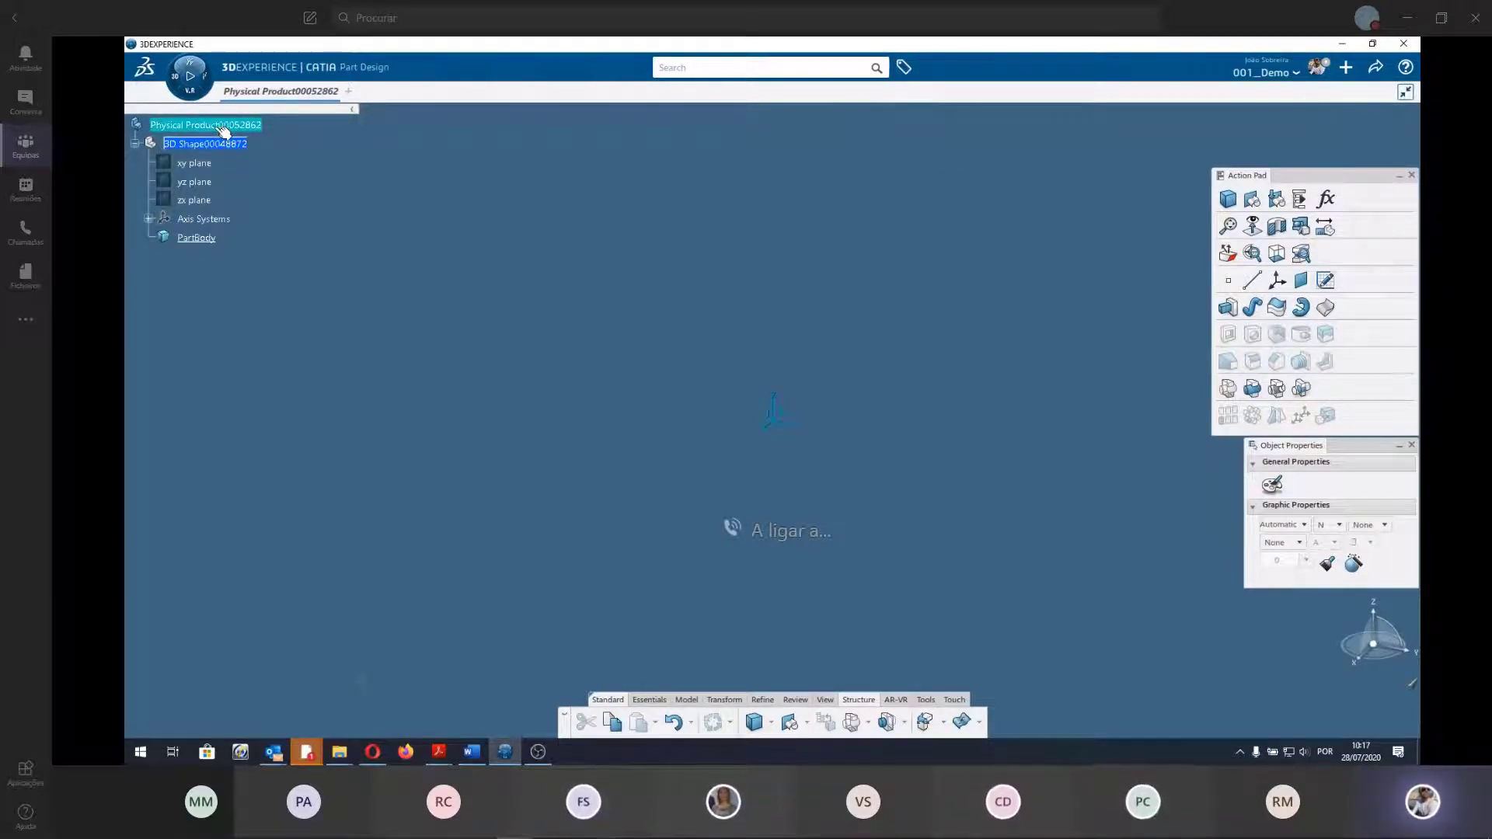
key("alt+Return")
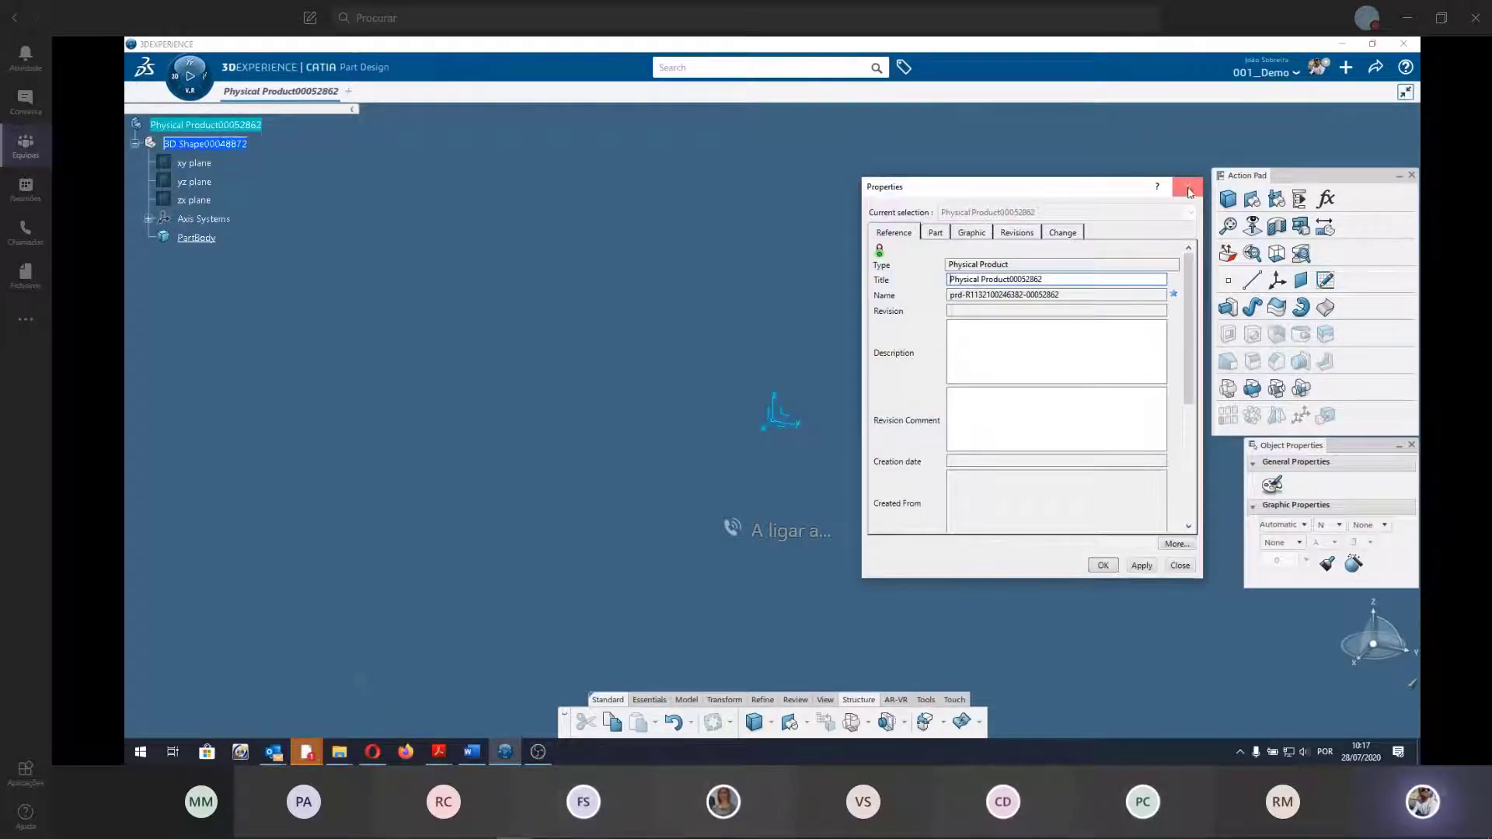
left_click(1197, 186)
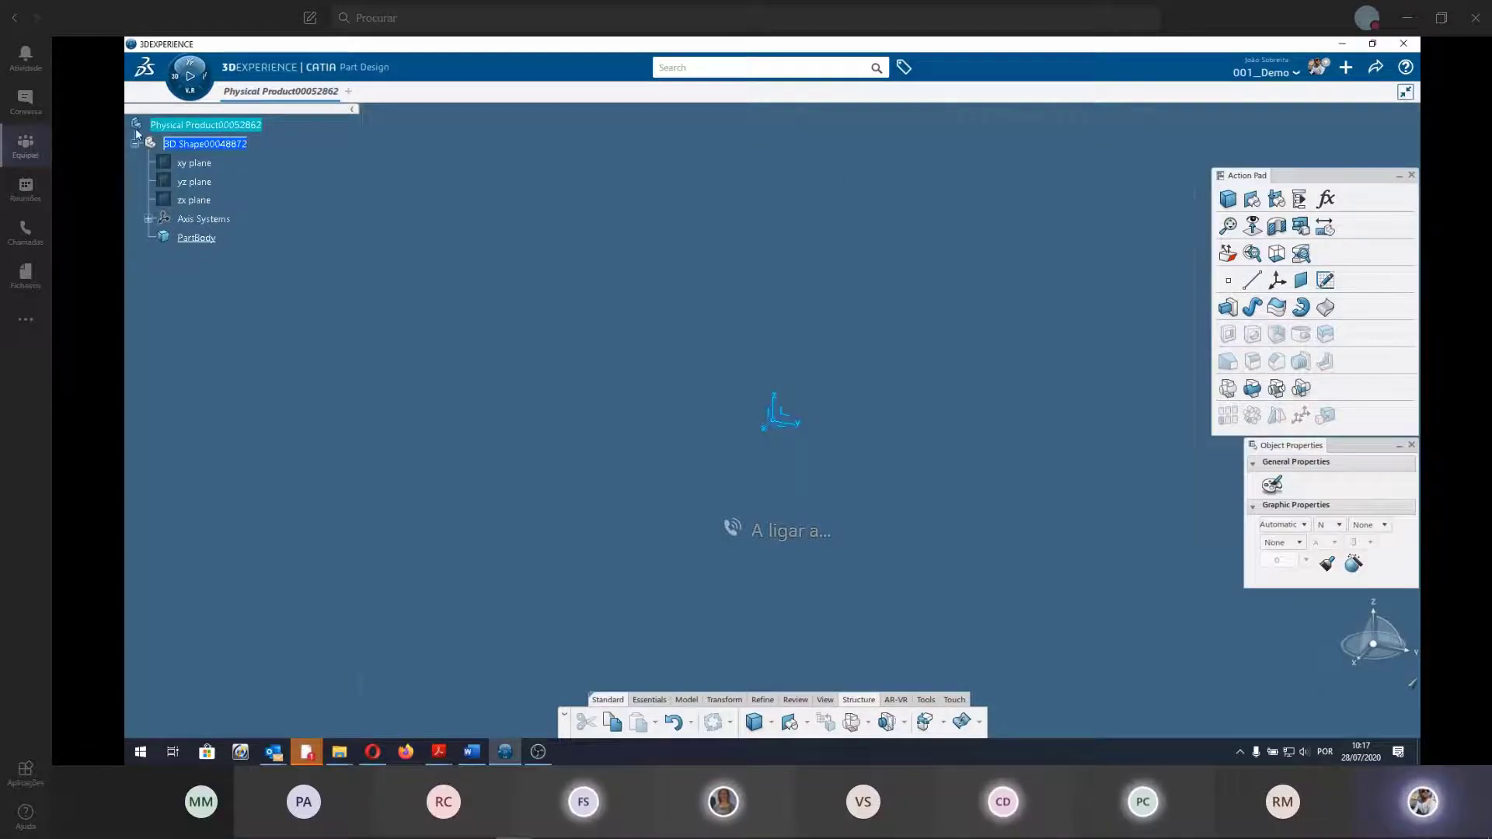
Retitle the root product to 'Tee Fitting' through its Properties.
right_click(192, 126)
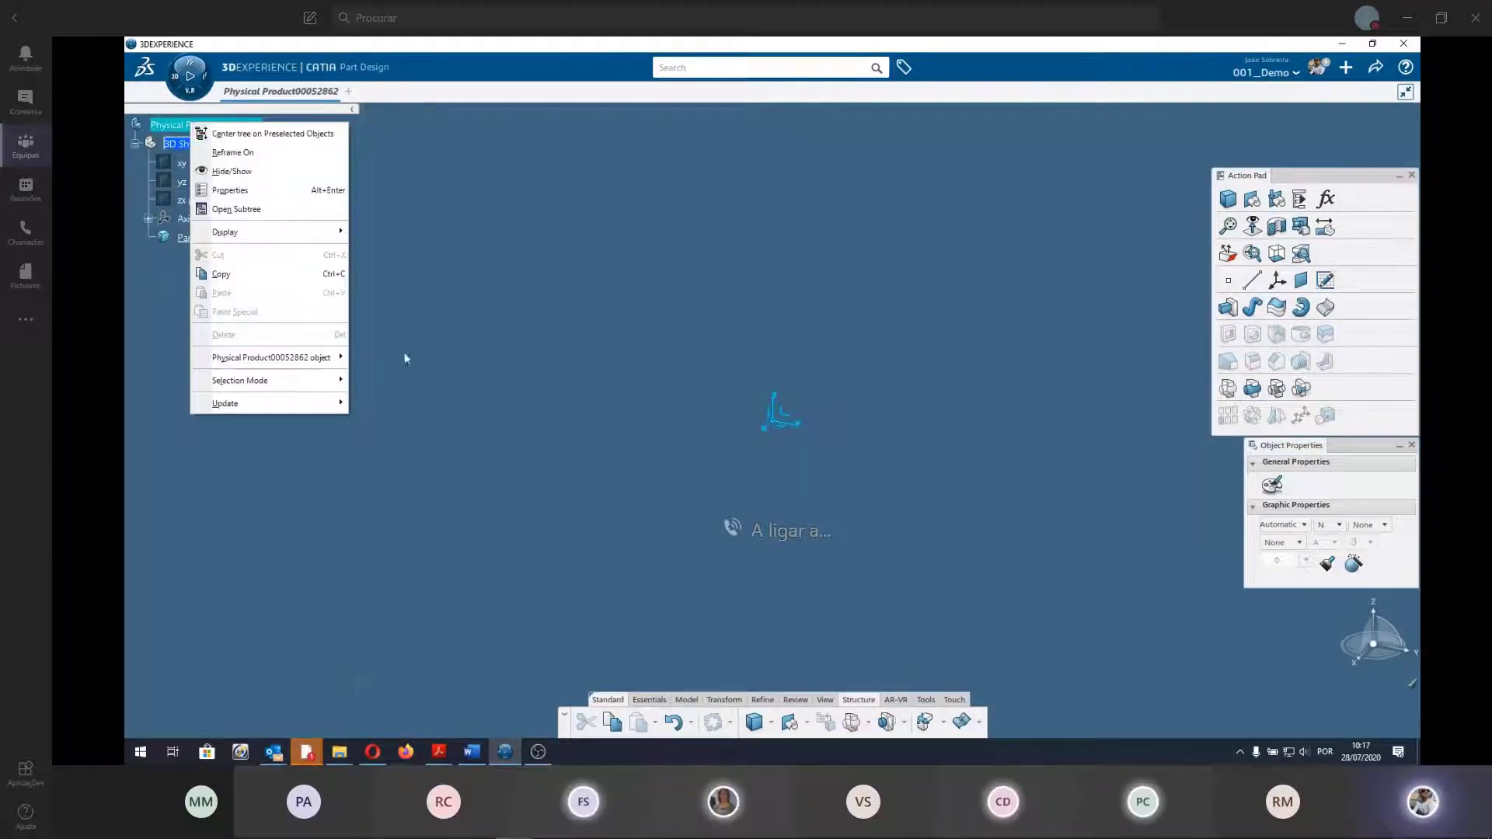
left_click(290, 200)
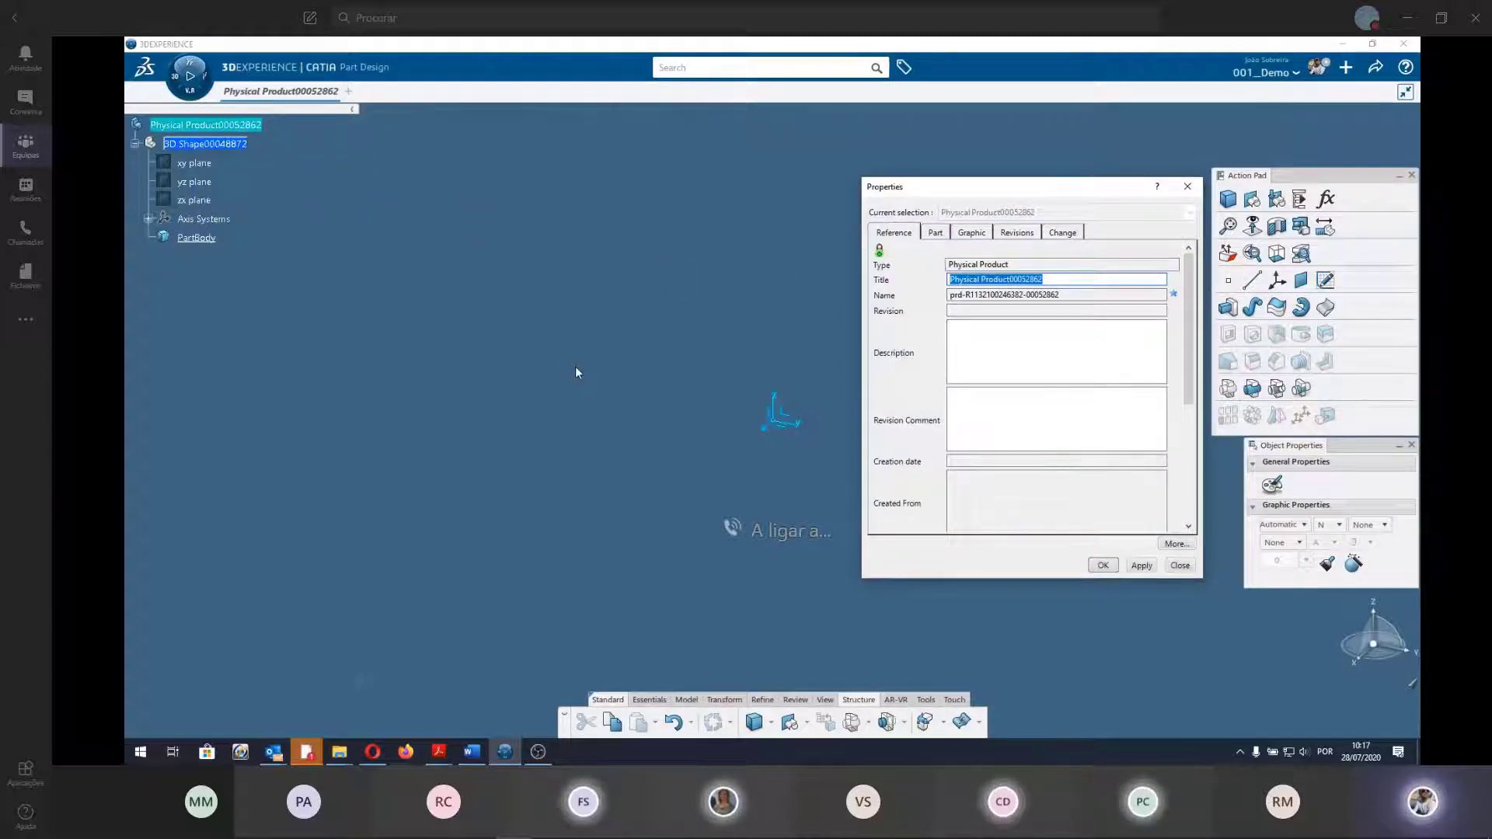
type("Tee Fitting")
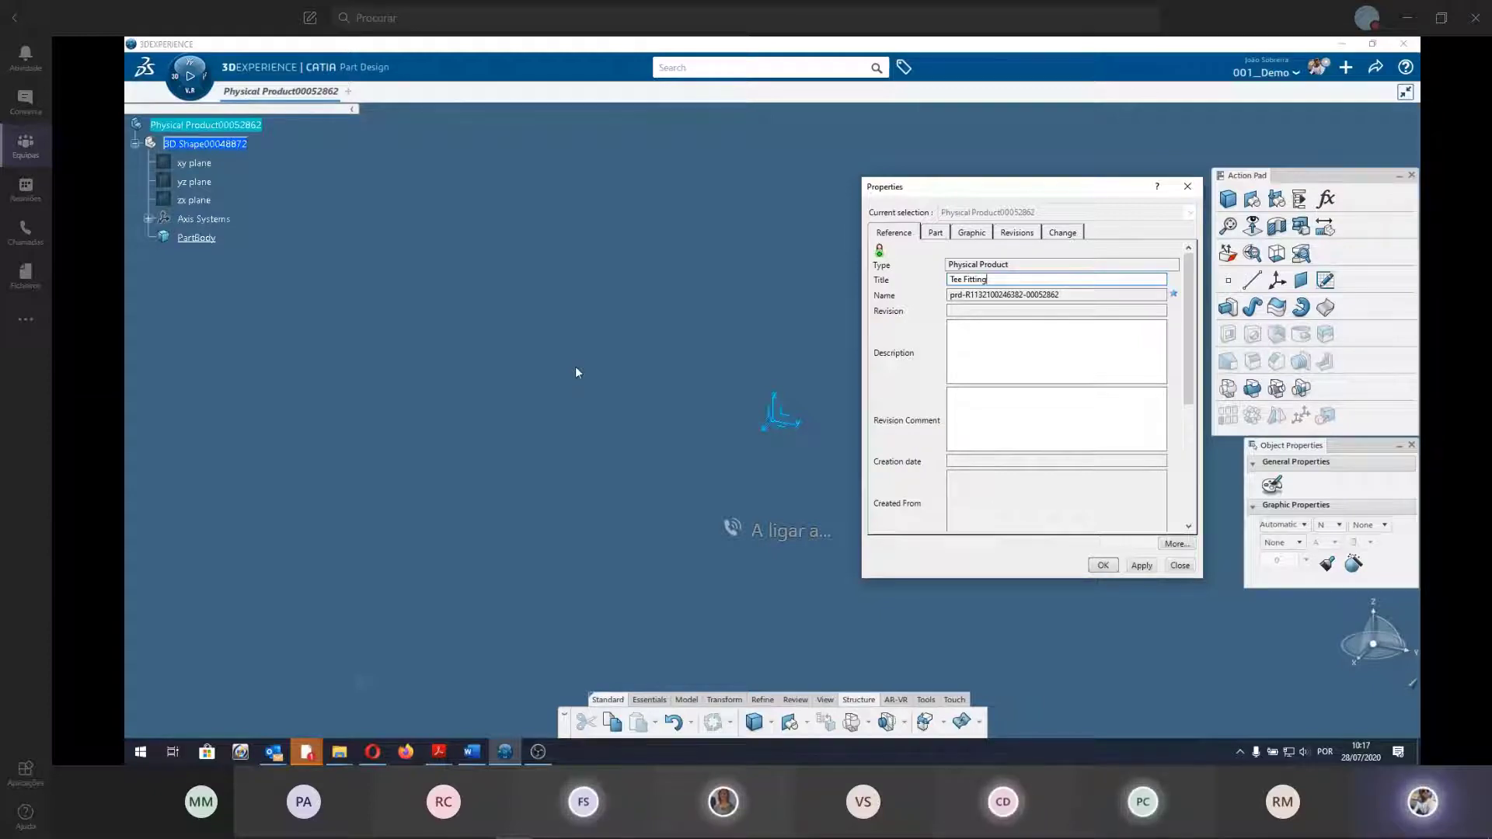
key("Return")
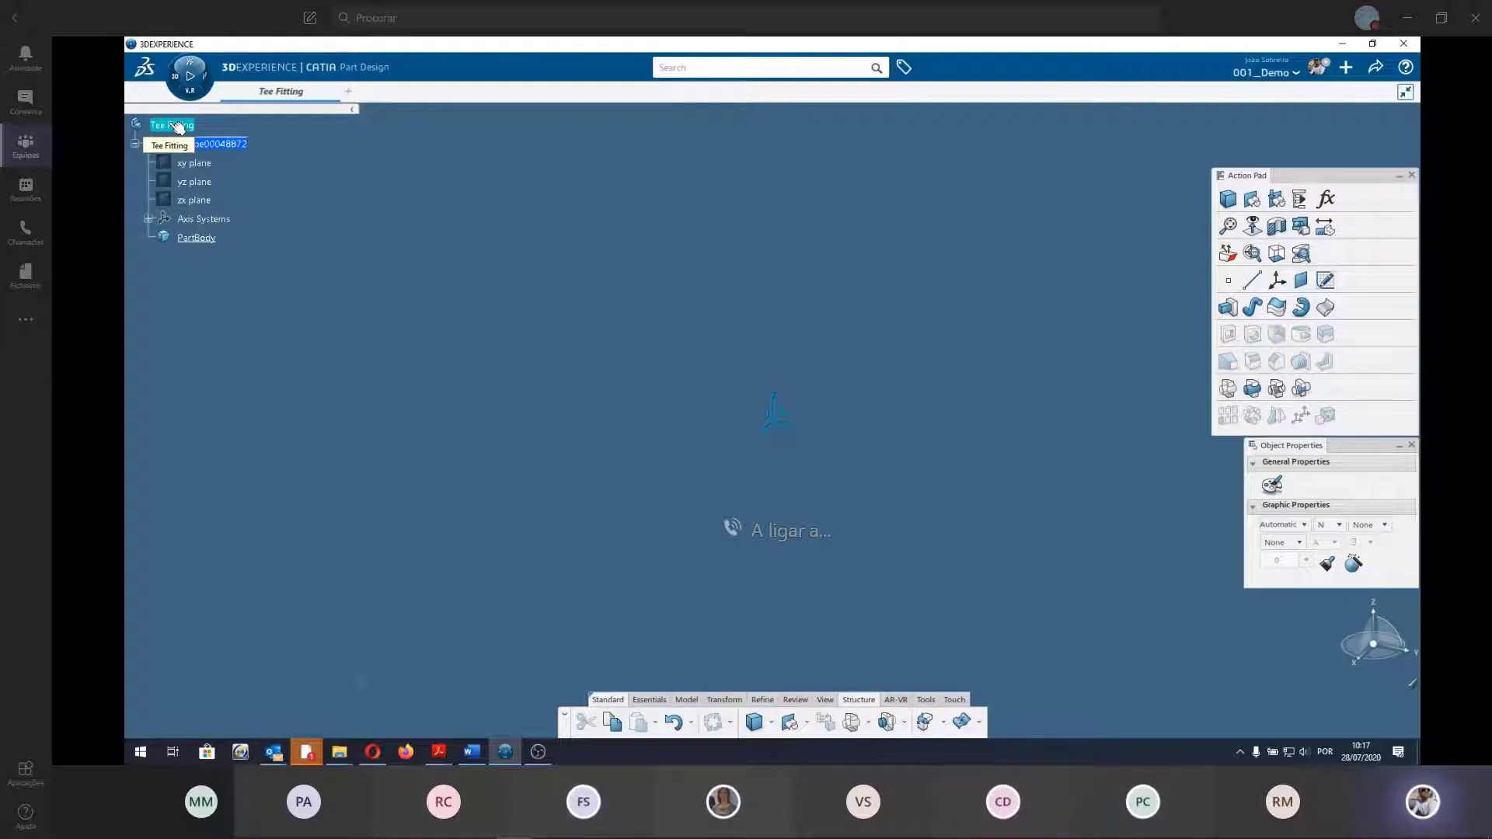
left_click(374, 754)
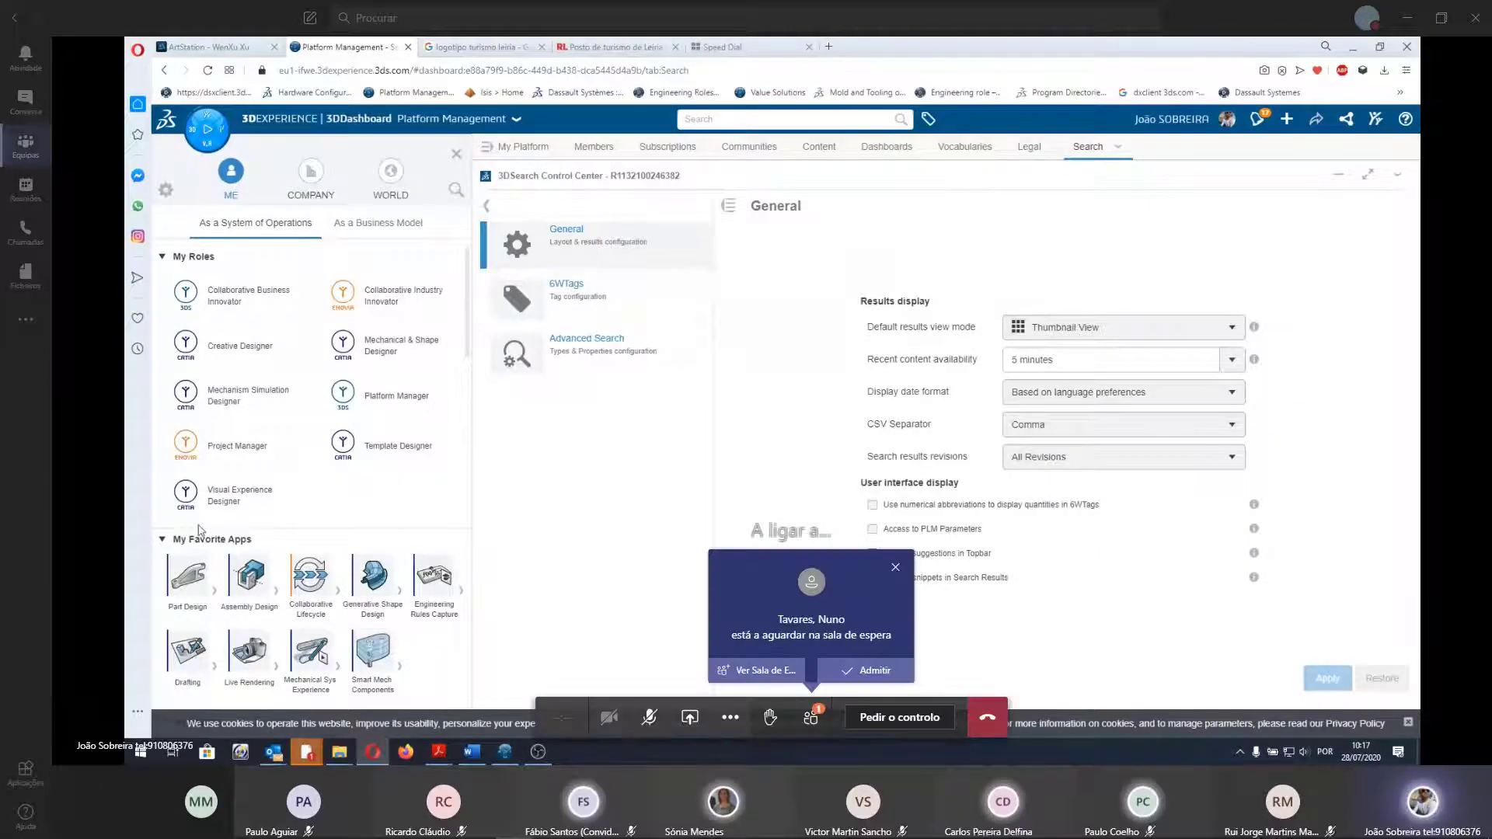
Bring up the Teams meeting window, then minimize it to reveal the Tee Fitting part.
scroll(348, 519, "down", 5)
scroll(348, 518, "up", 5)
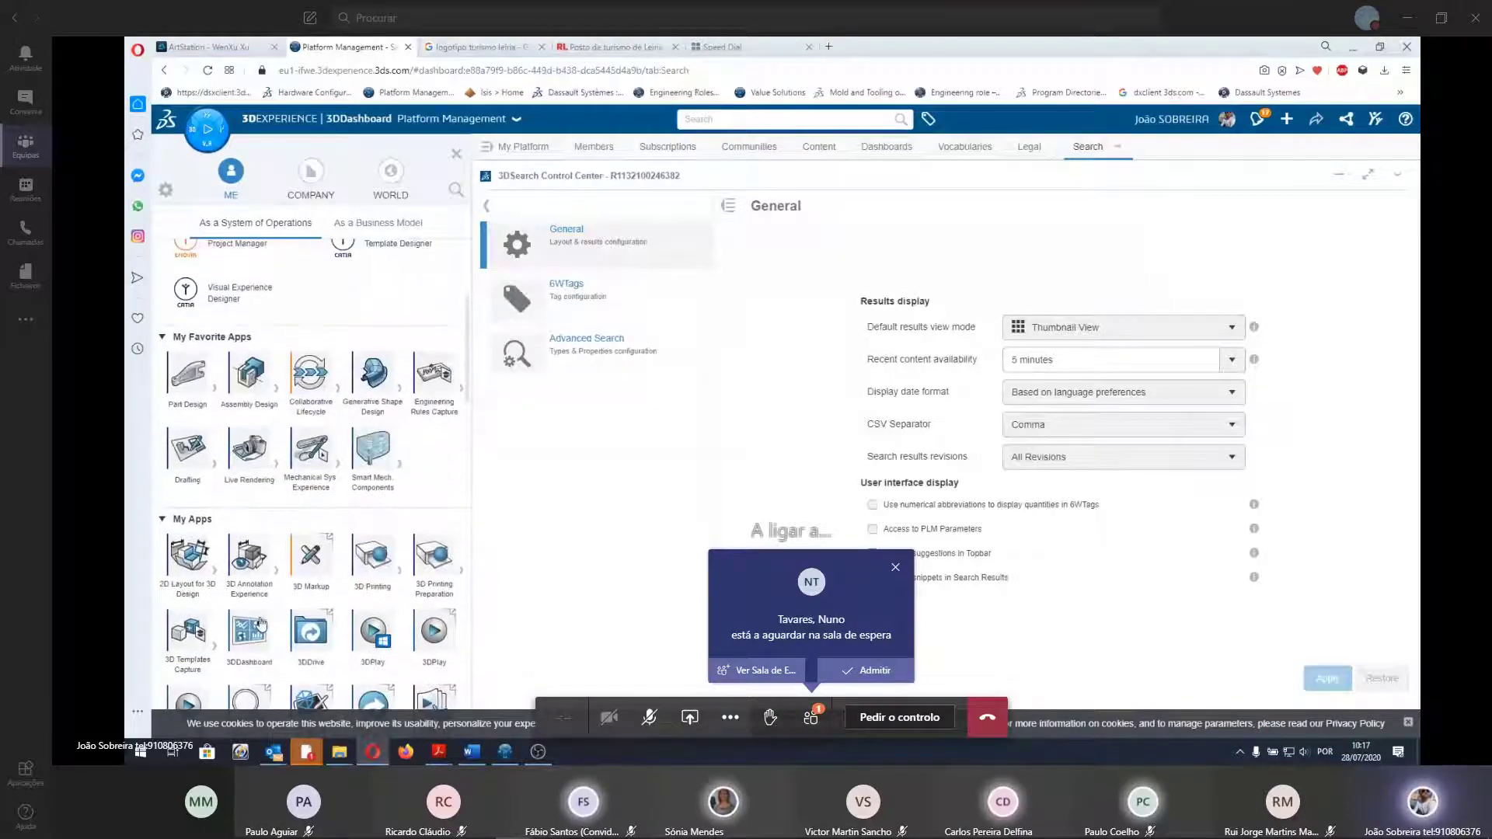
mouse_move(306, 752)
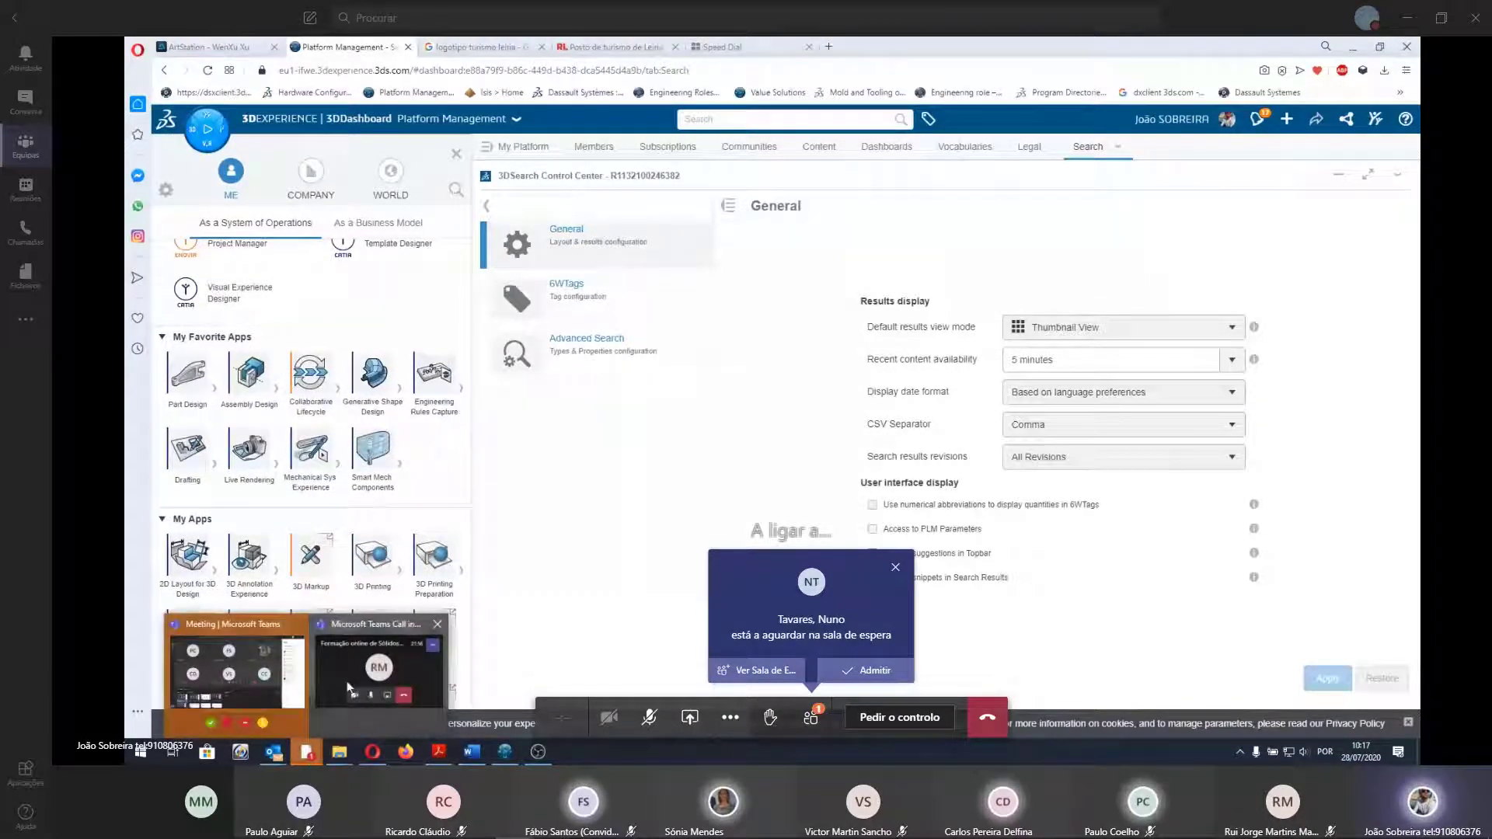
left_click(377, 668)
mouse_move(1033, 631)
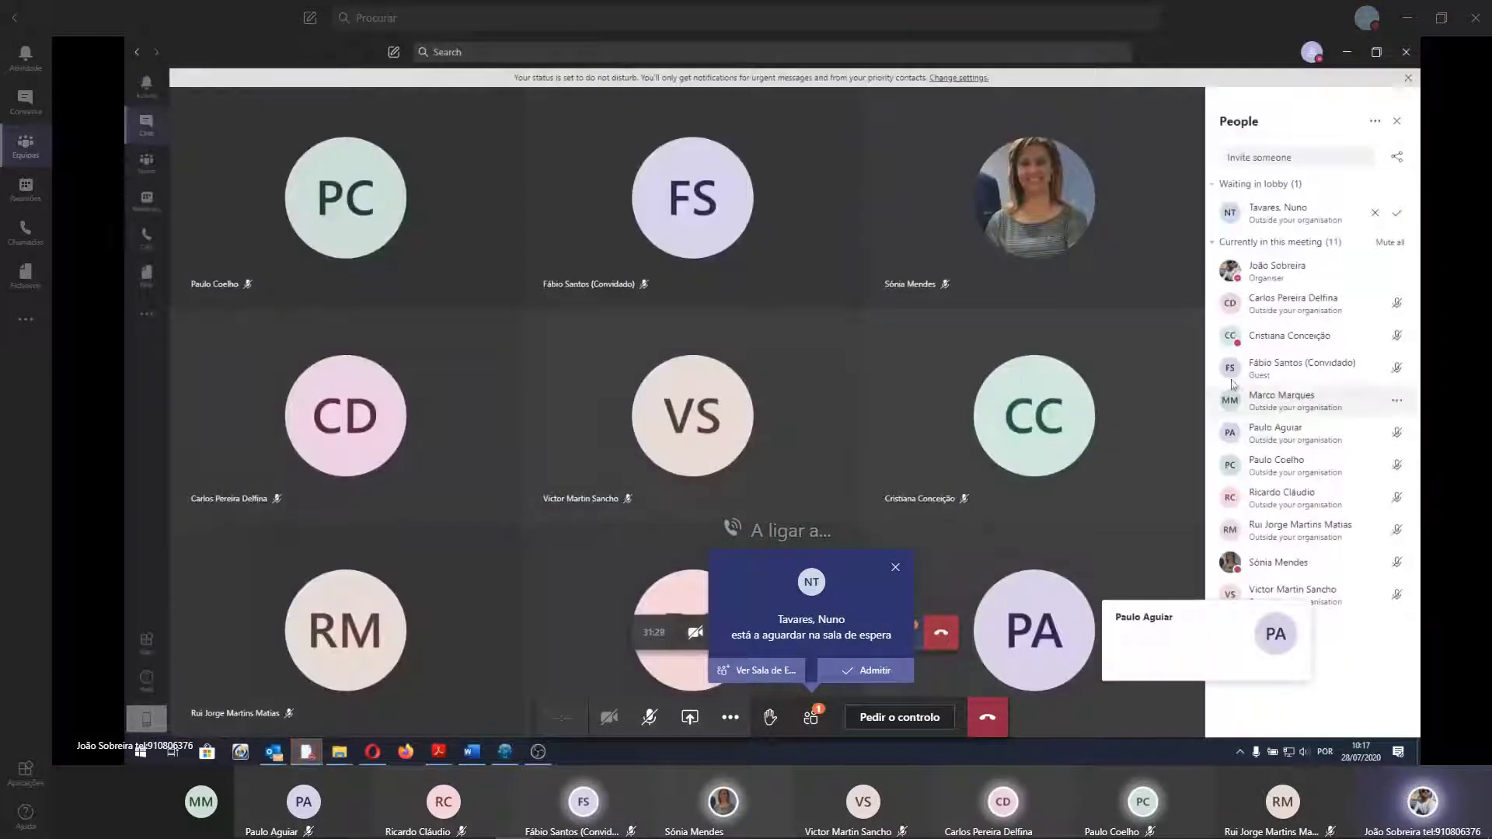
left_click(1345, 56)
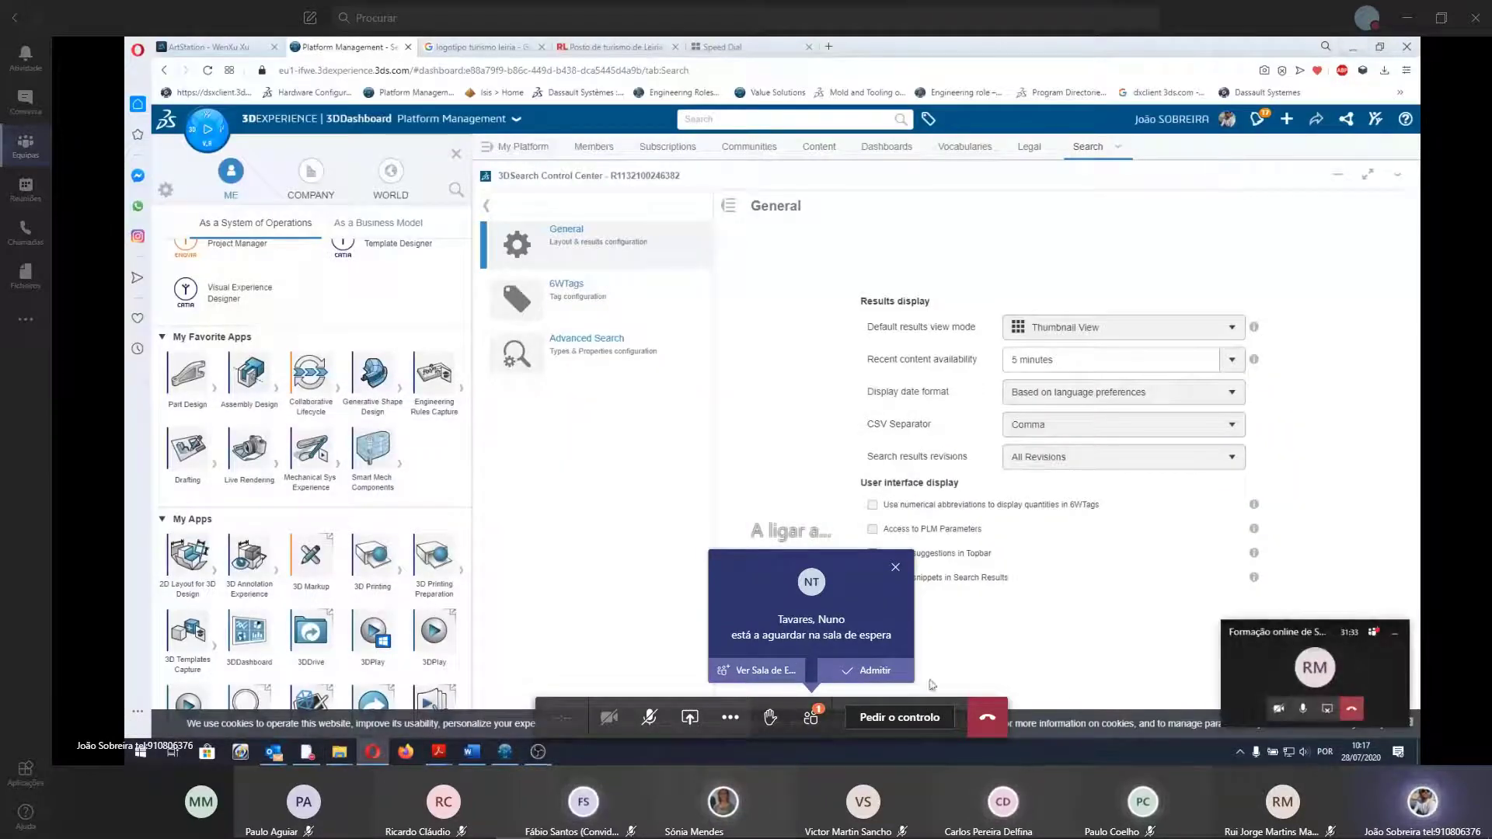
left_click(1322, 660)
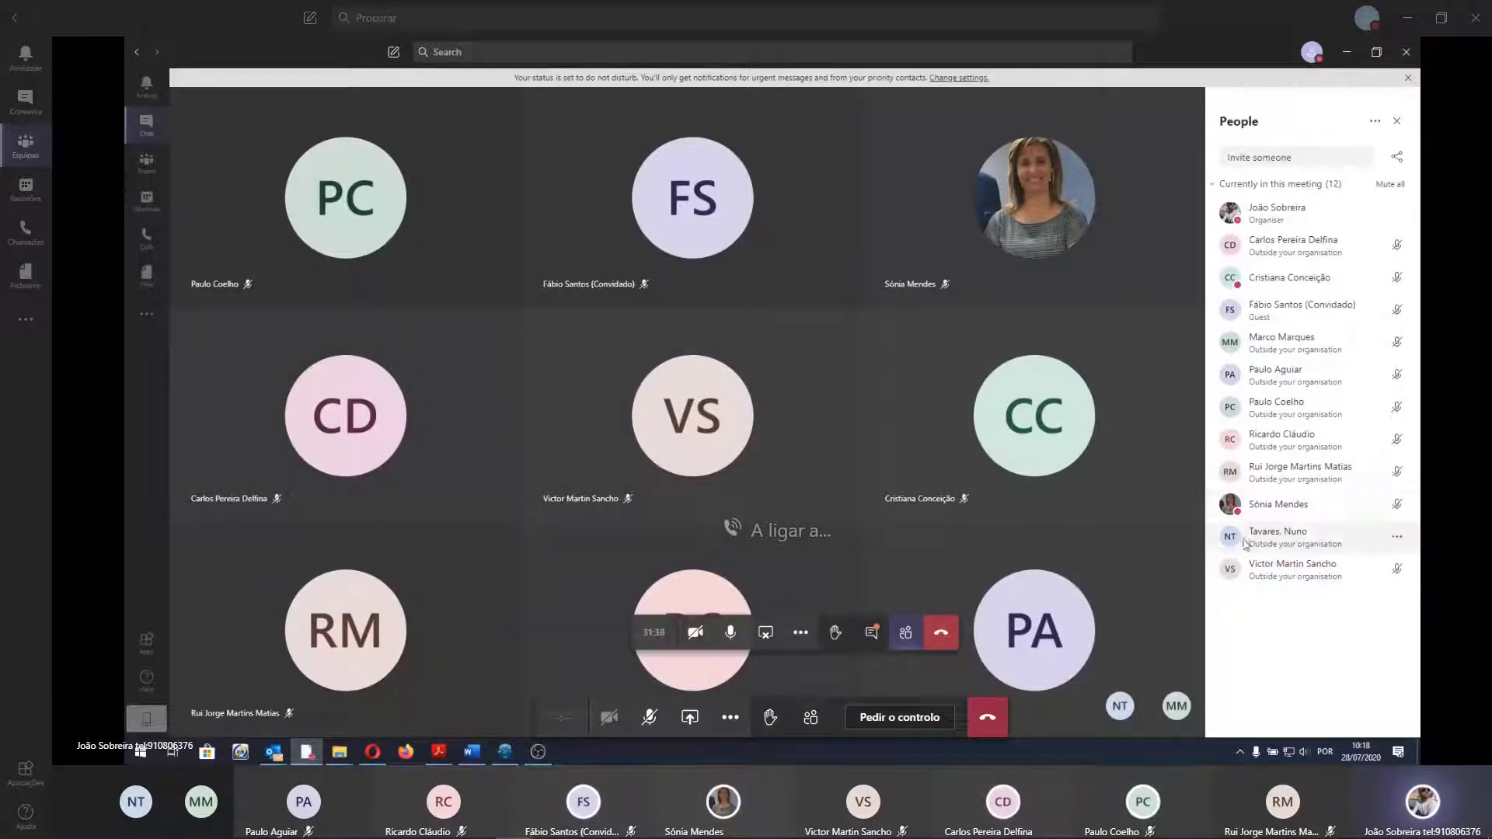
left_click(1348, 62)
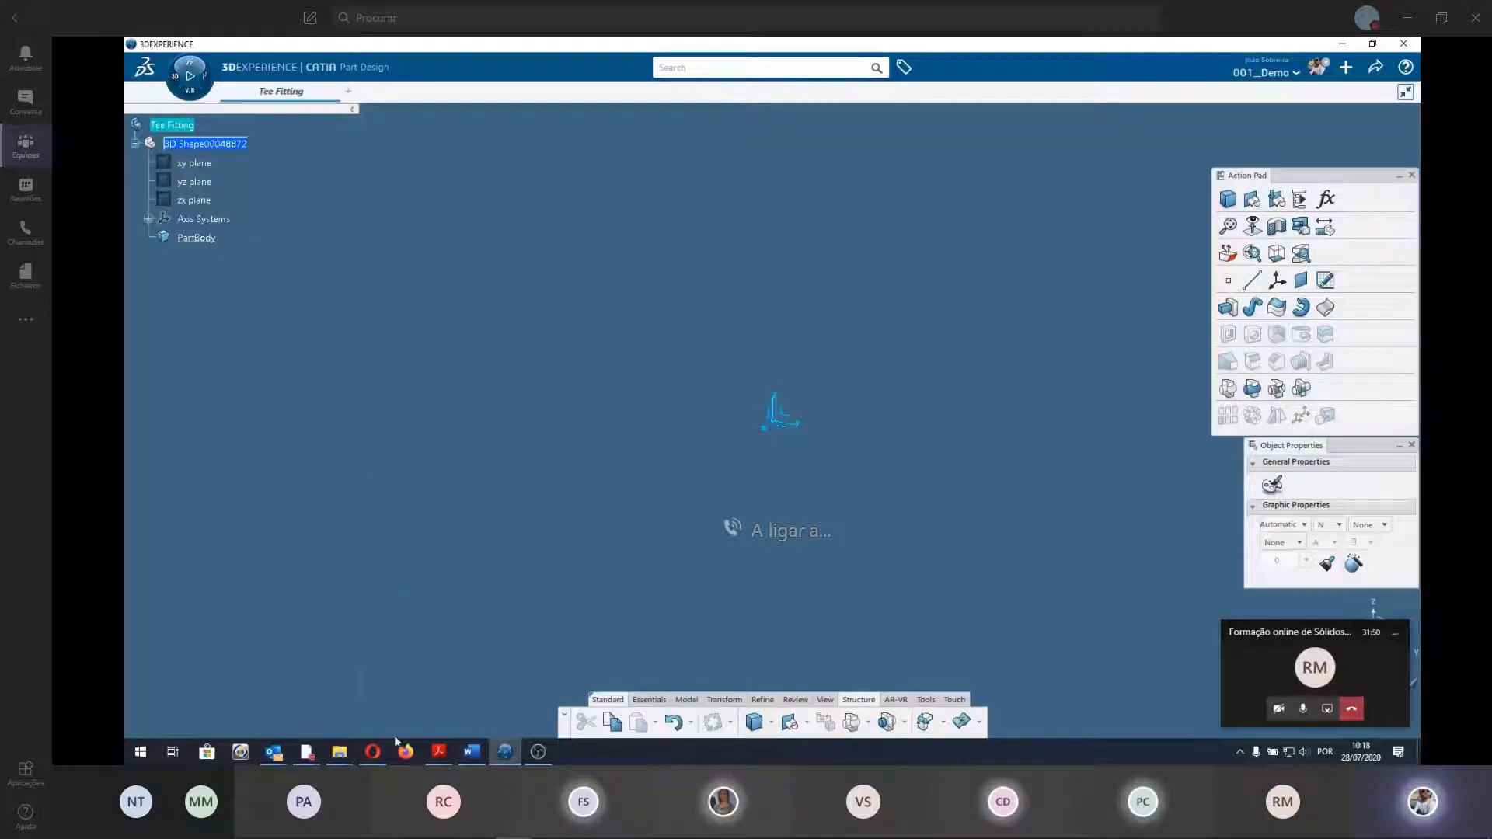
left_click(173, 75)
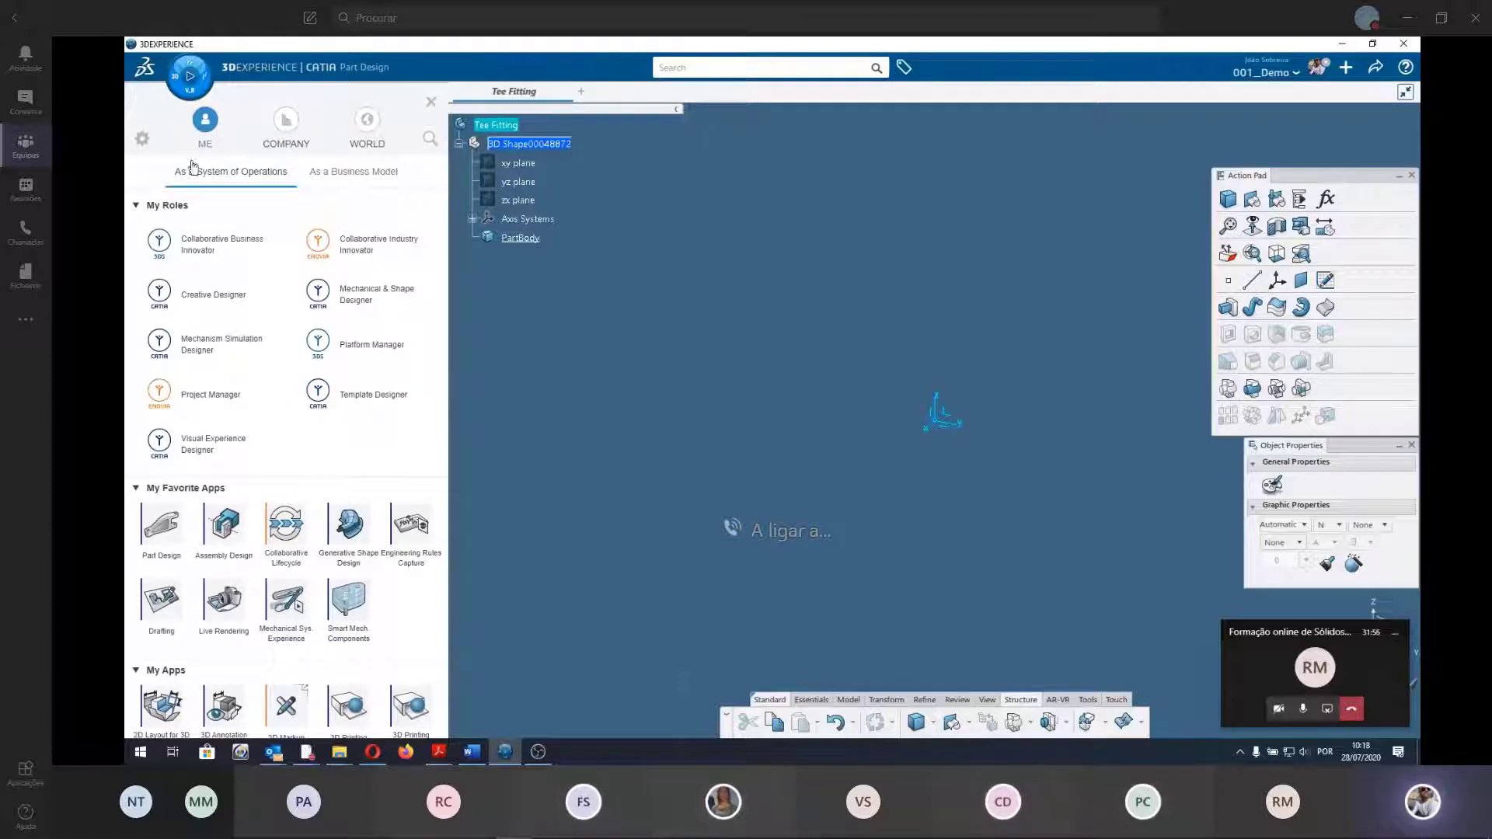
scroll(286, 444, "down", 2)
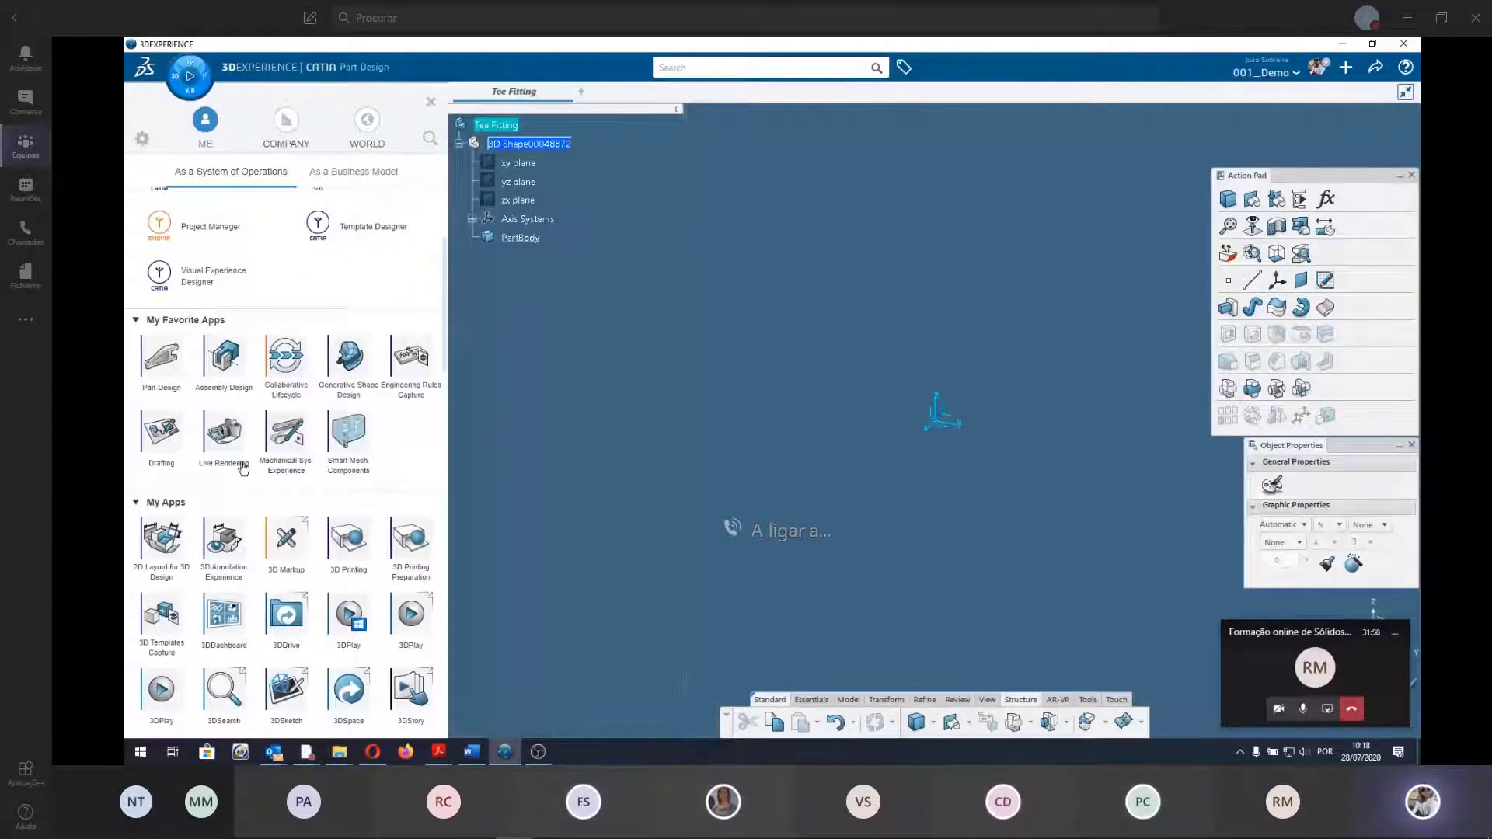
scroll(155, 347, "down", 1)
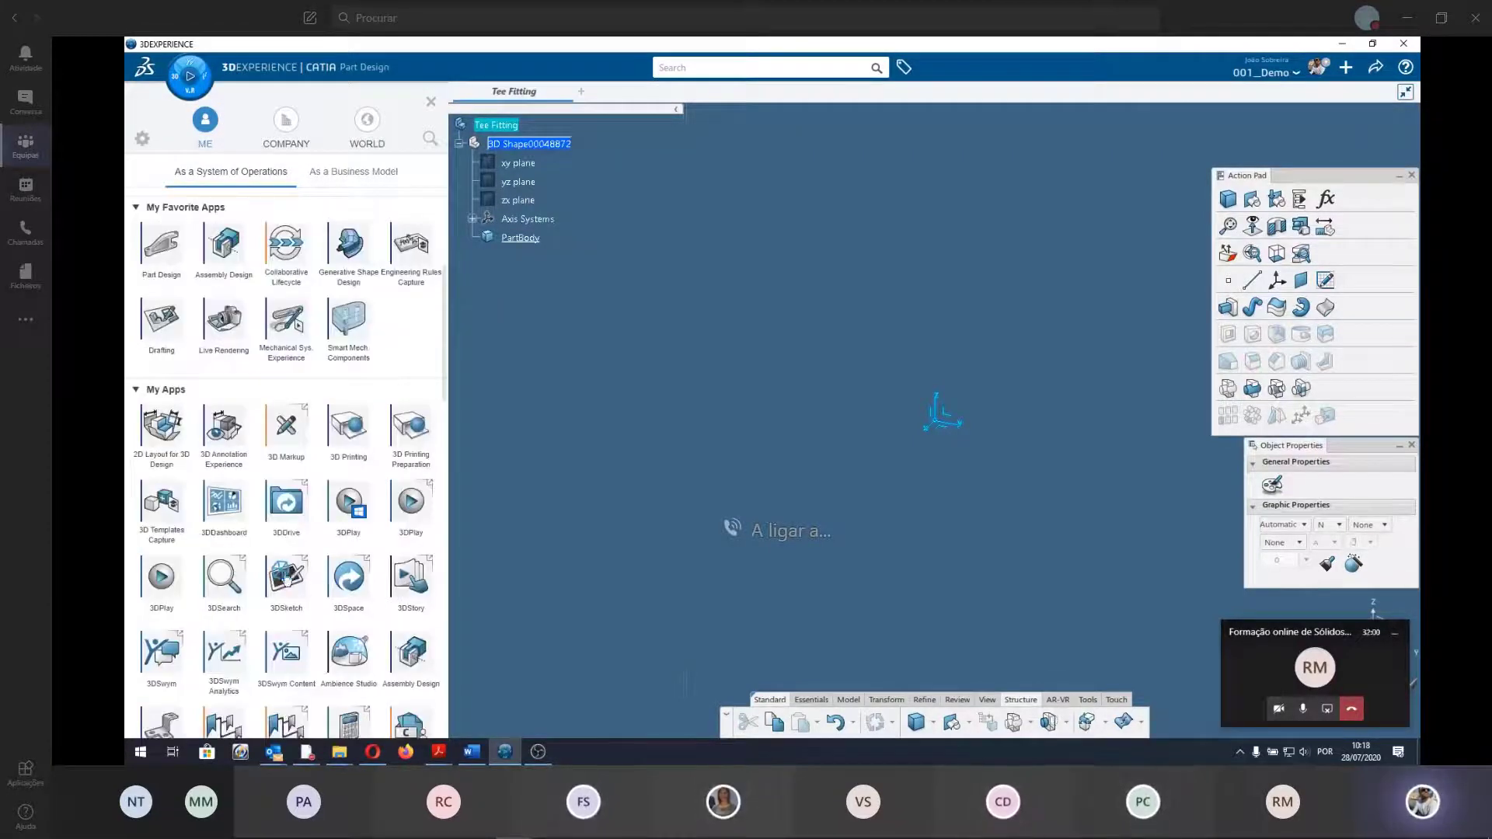
scroll(286, 579, "down", 2)
scroll(272, 579, "up", 3)
scroll(264, 579, "up", 1)
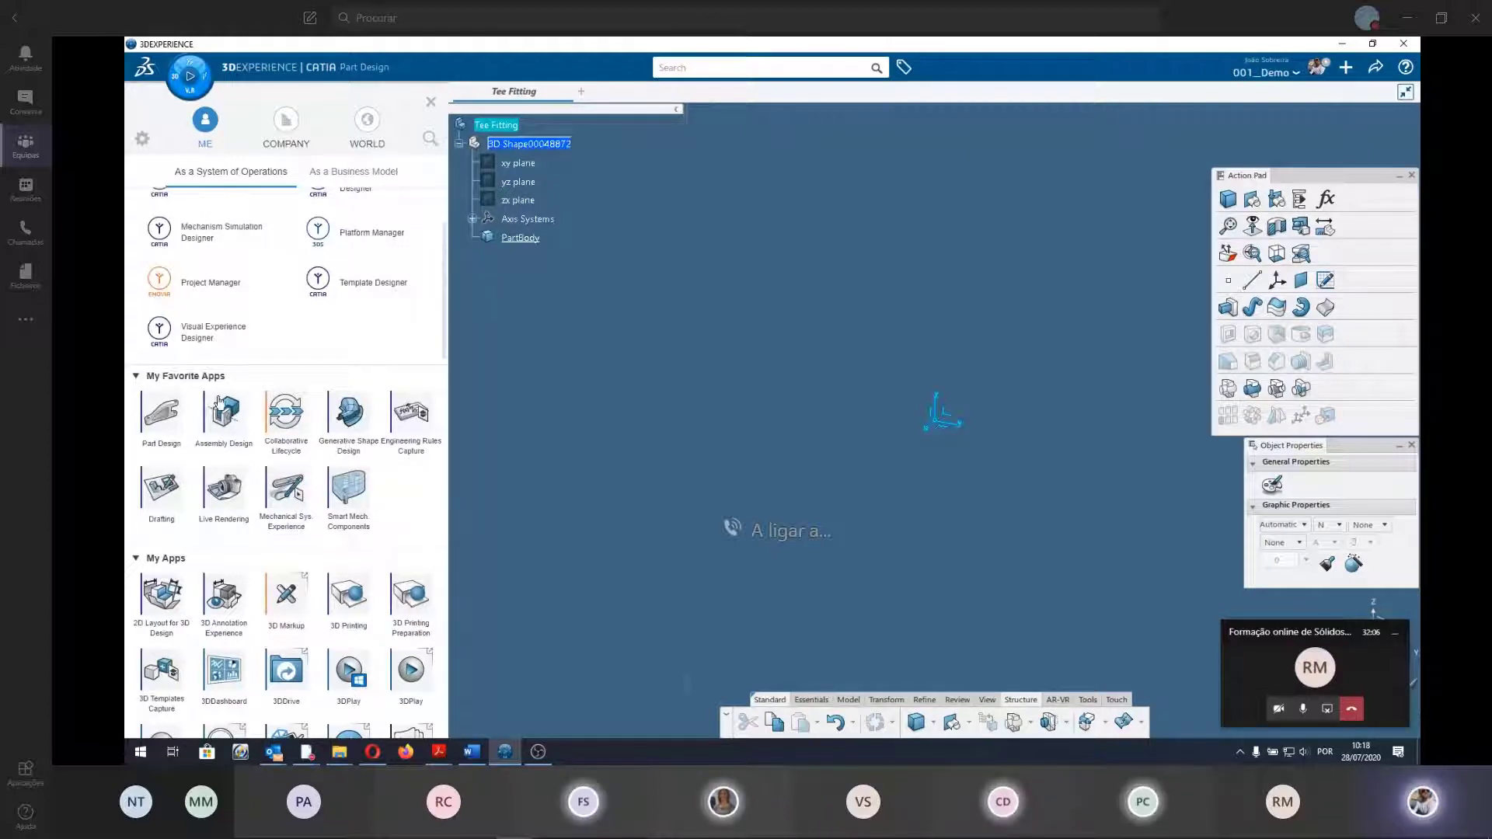
scroll(161, 382, "up", 3)
scroll(200, 534, "down", 2)
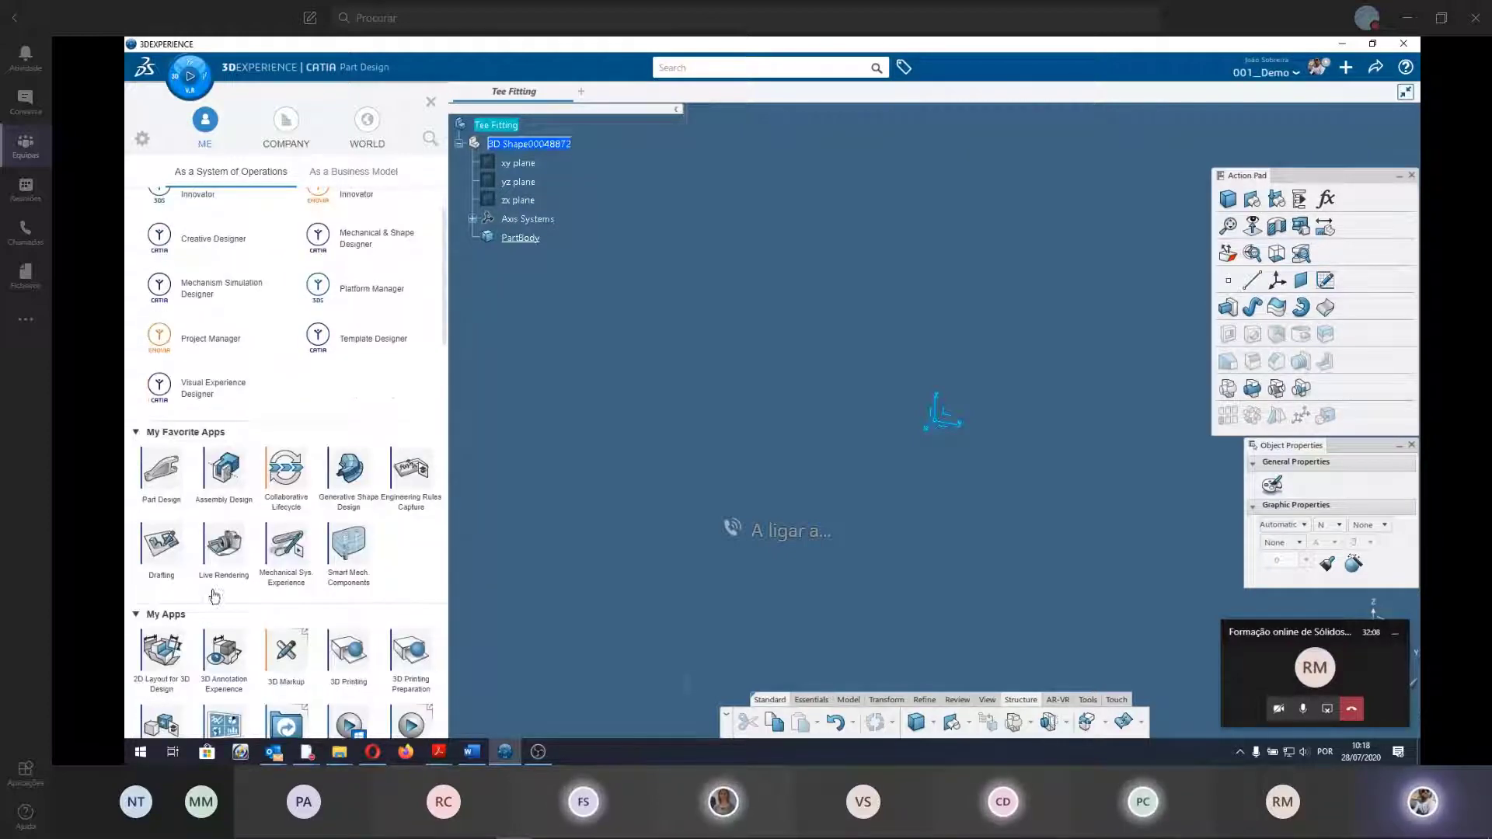
scroll(235, 579, "down", 1)
scroll(215, 465, "up", 3)
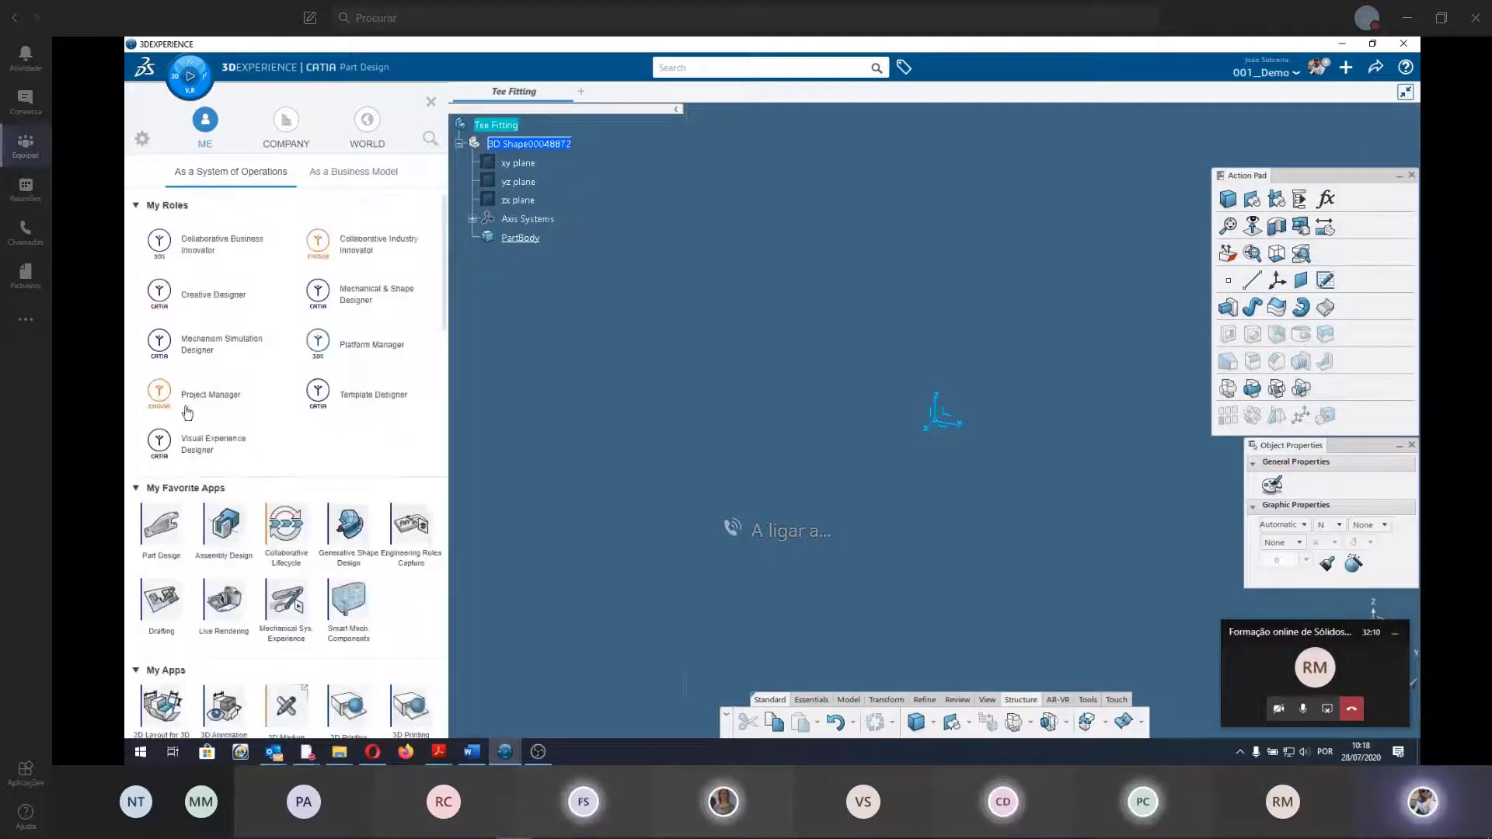
left_click(931, 609)
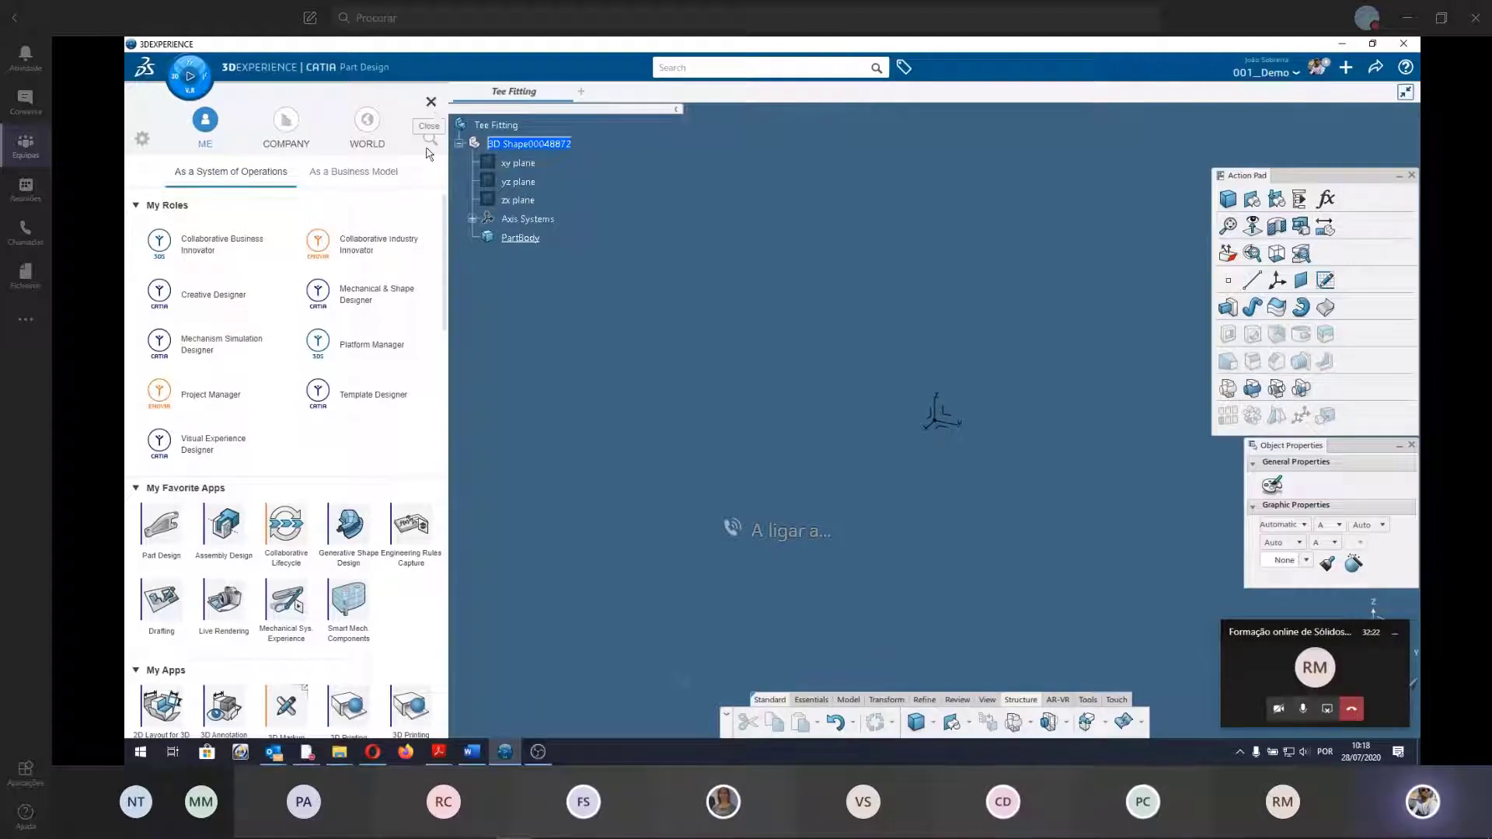
Close the roles and apps panel and hide the floating Teams call window.
left_click(593, 433)
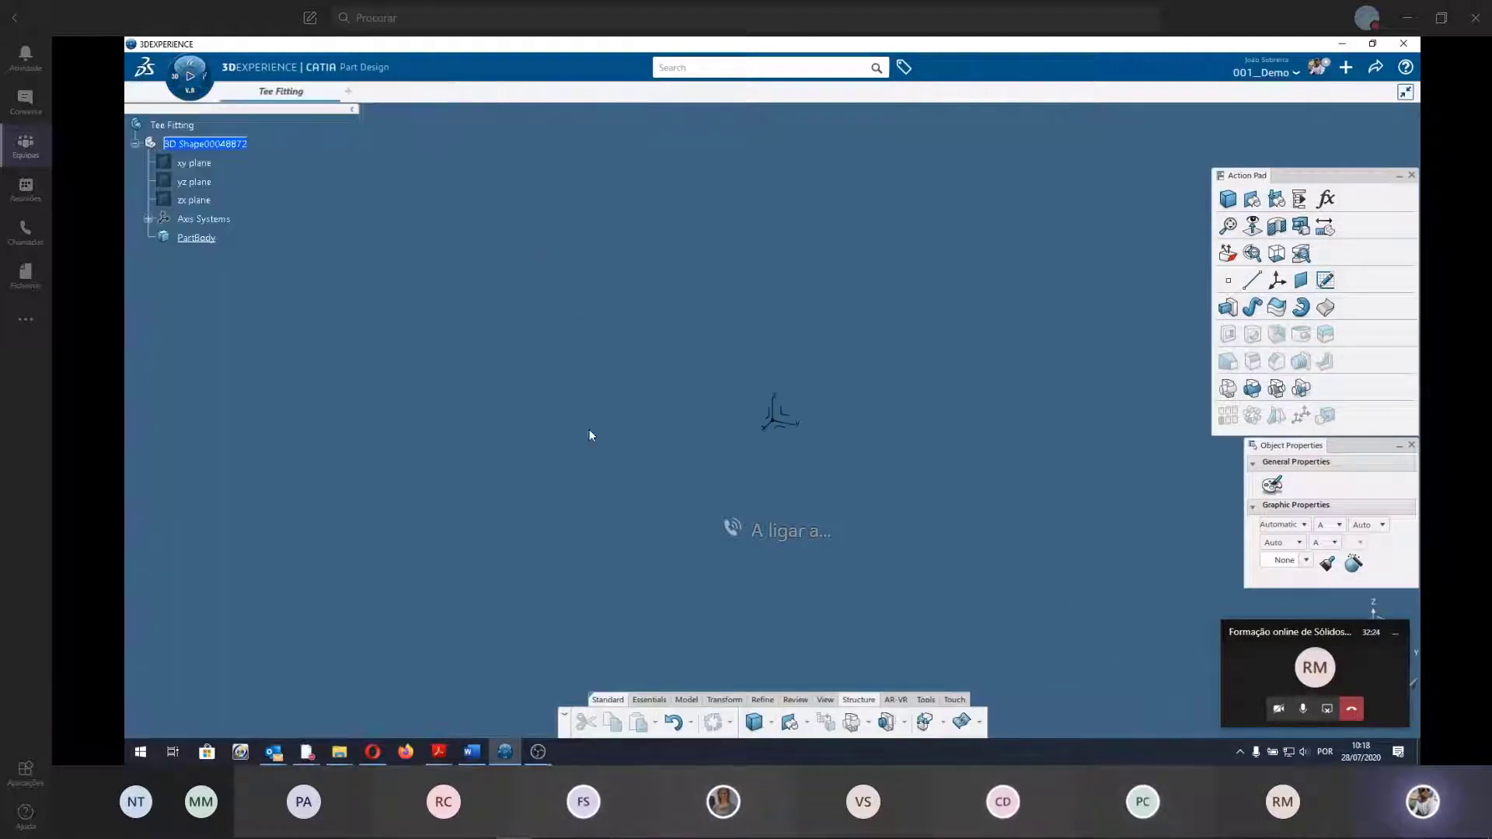
left_click(1395, 635)
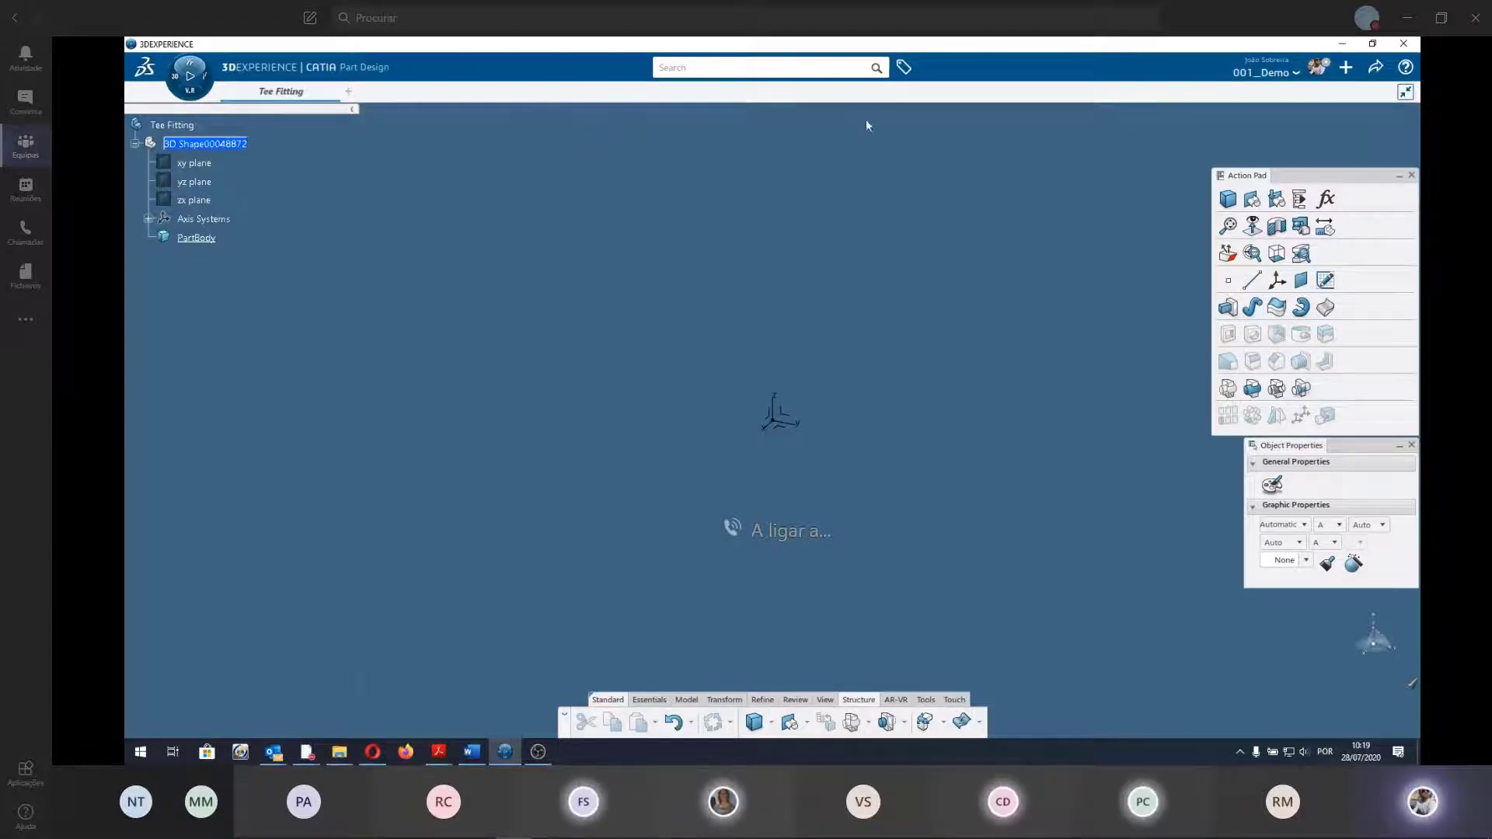
Search My Content across the platform, then close the 6WTags filters and search results.
left_click(877, 70)
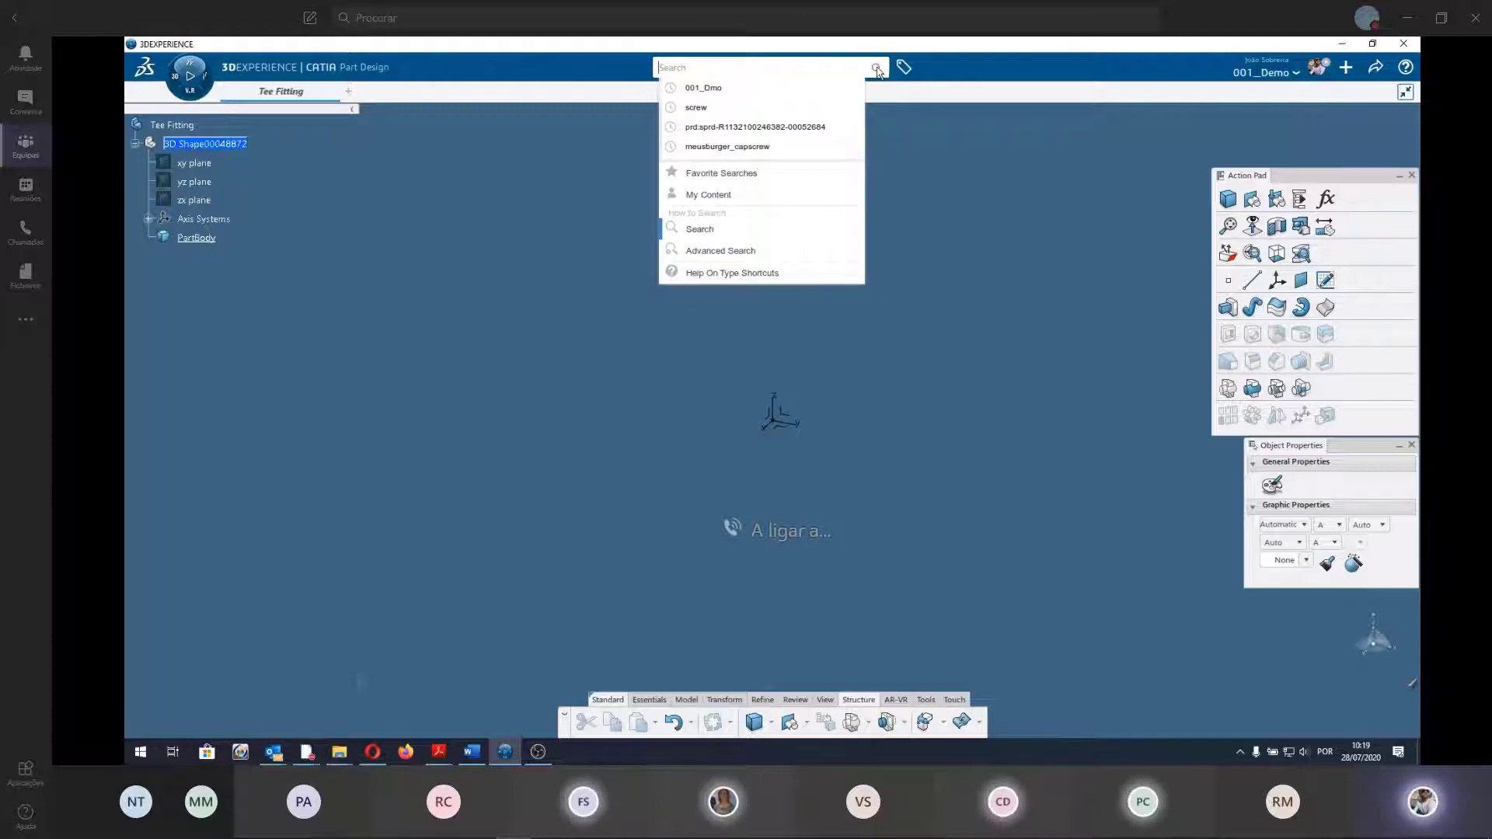
left_click(876, 69)
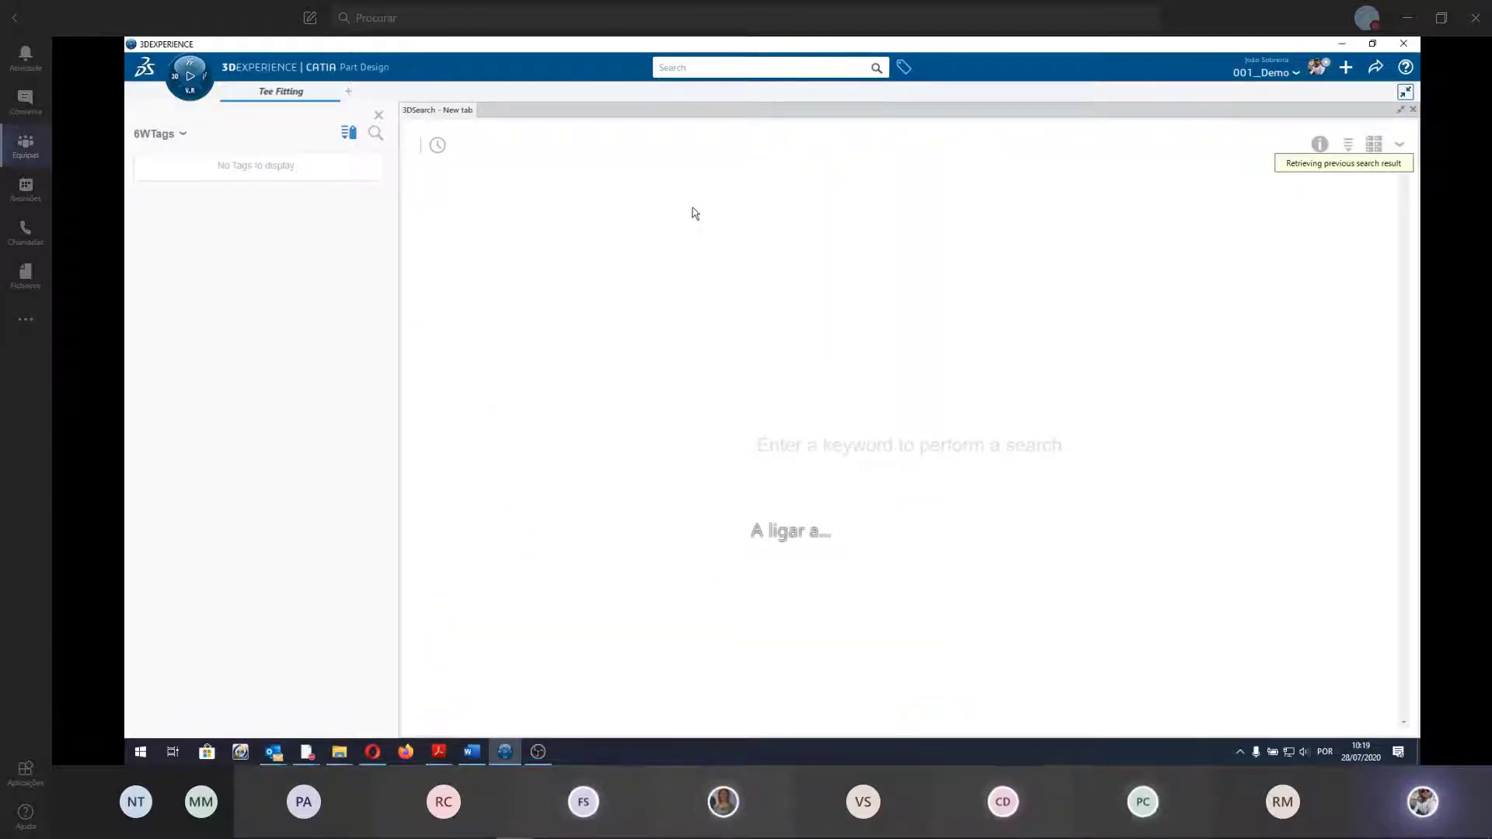
left_click(753, 68)
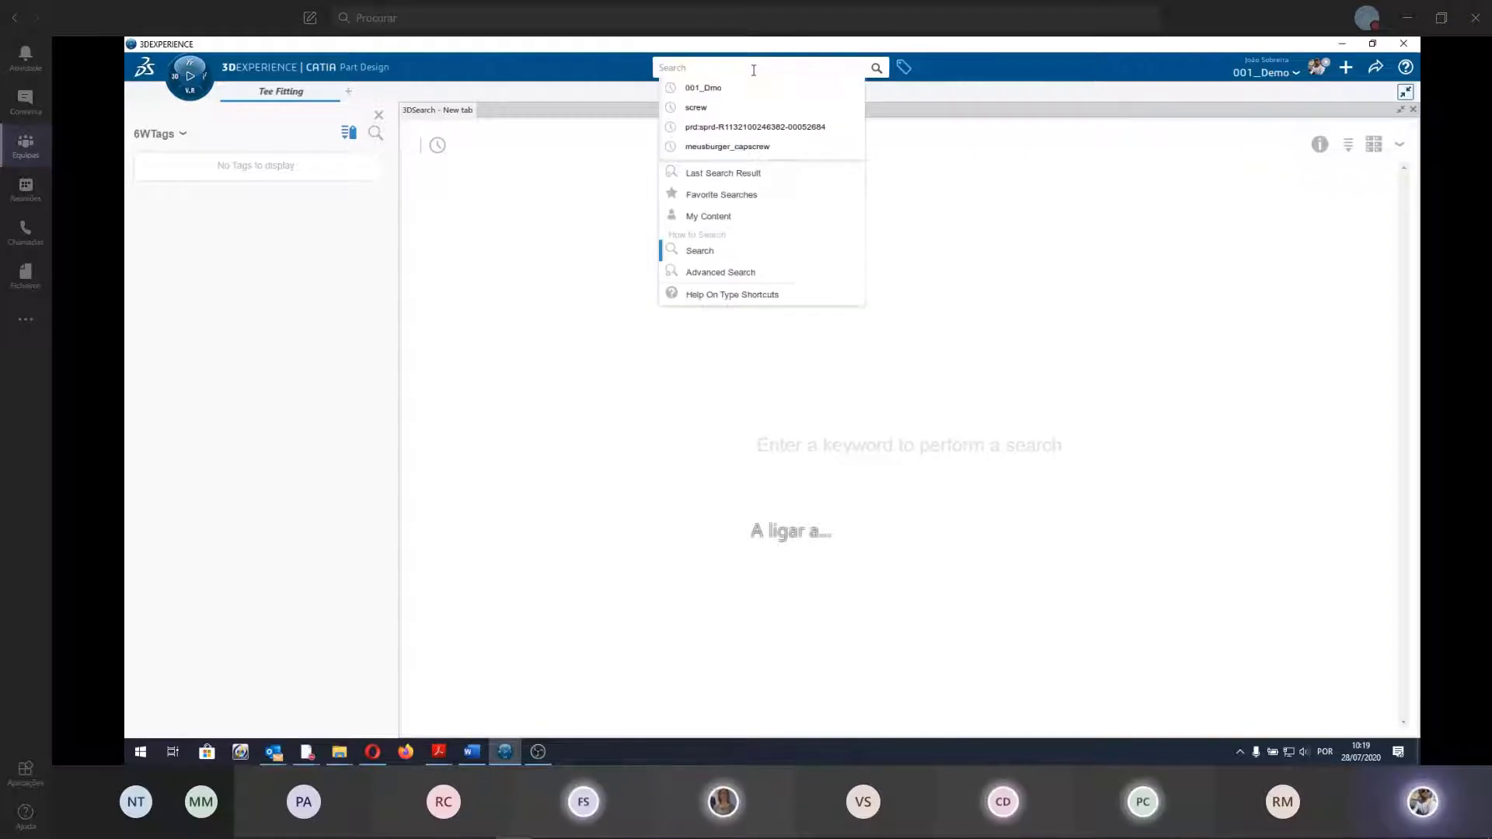
left_click(708, 216)
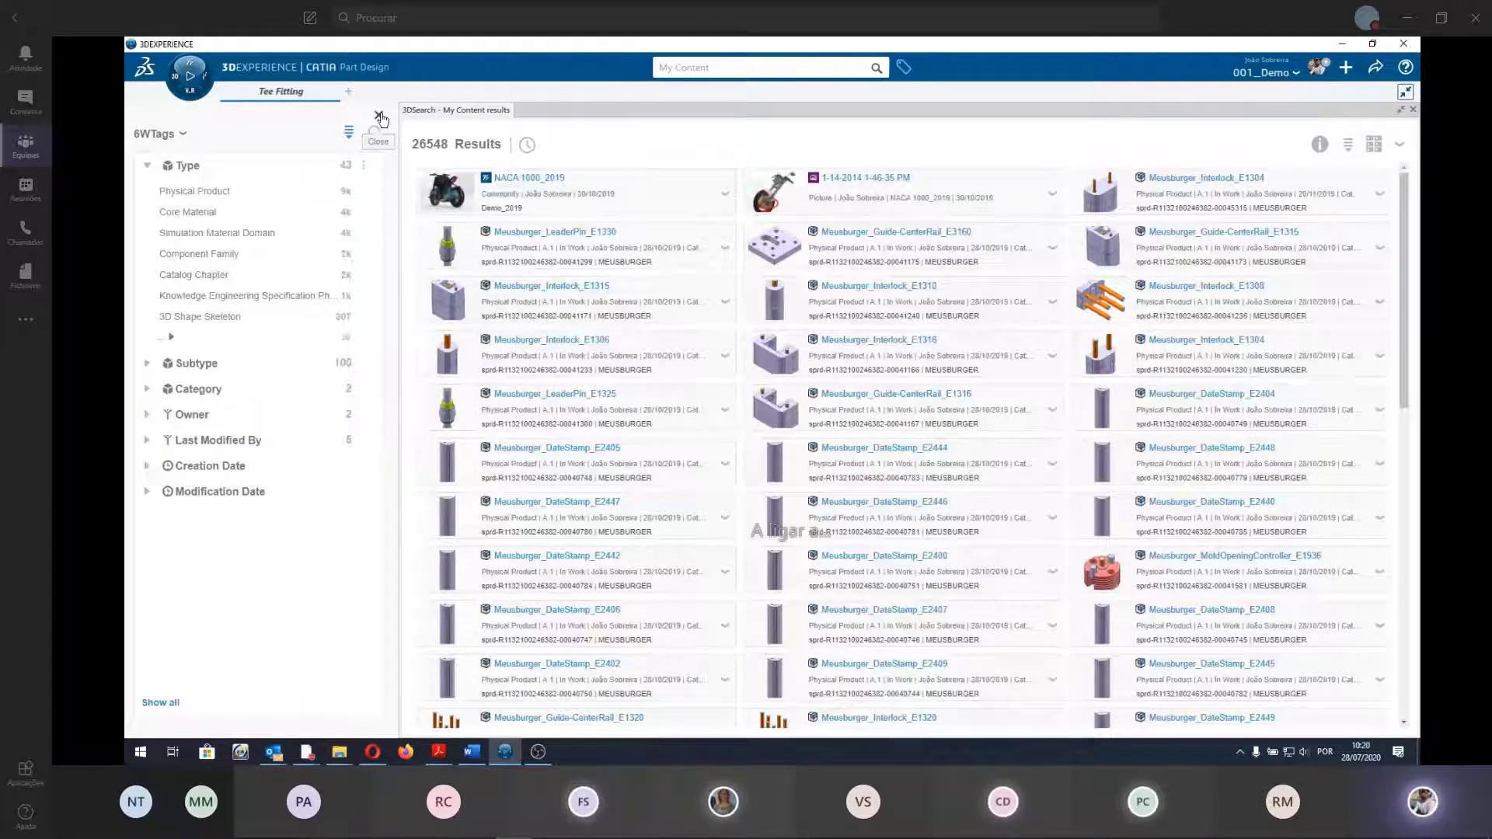
left_click(380, 116)
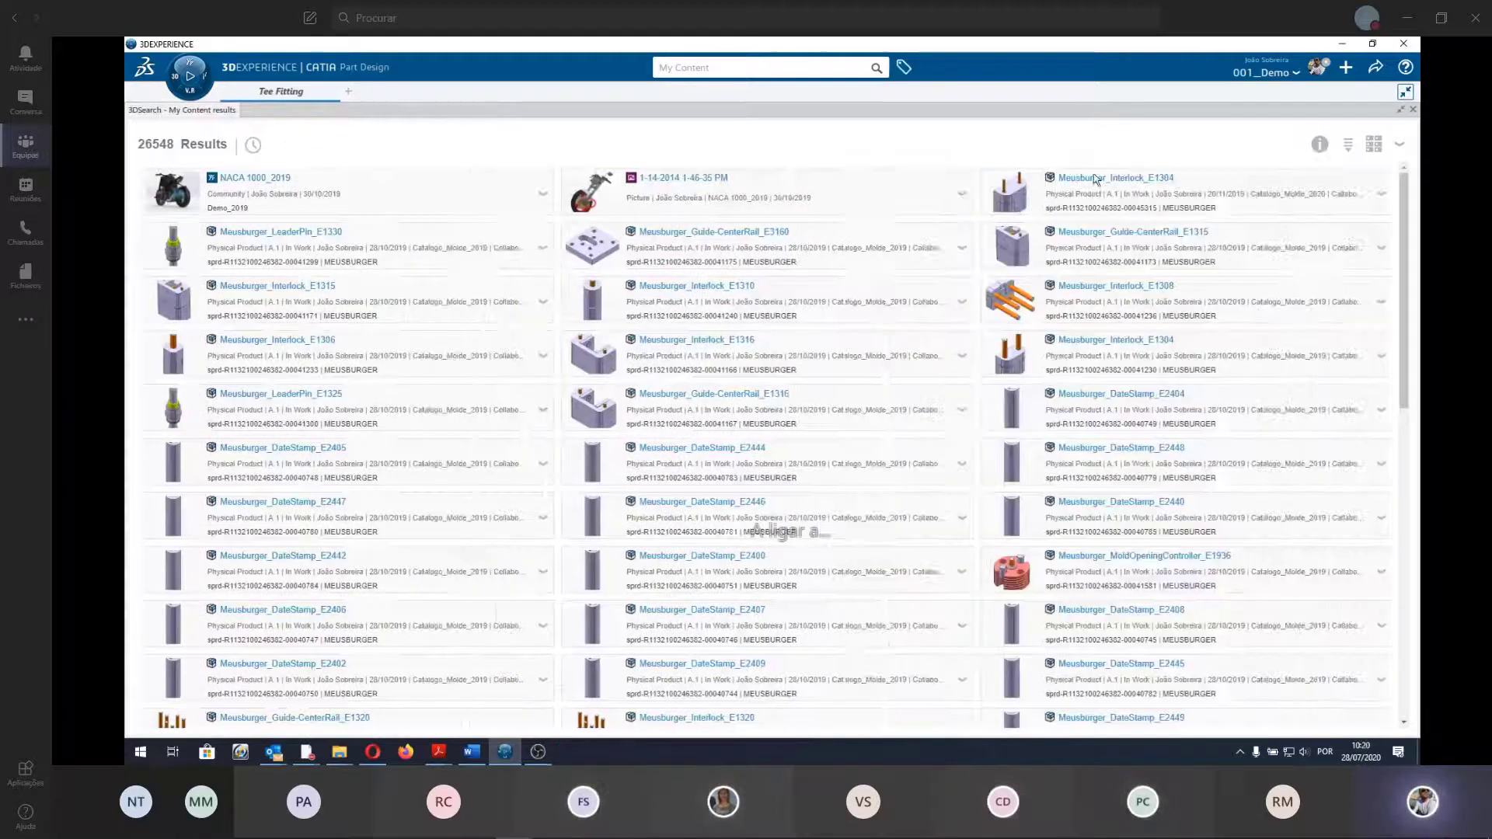
left_click(1411, 110)
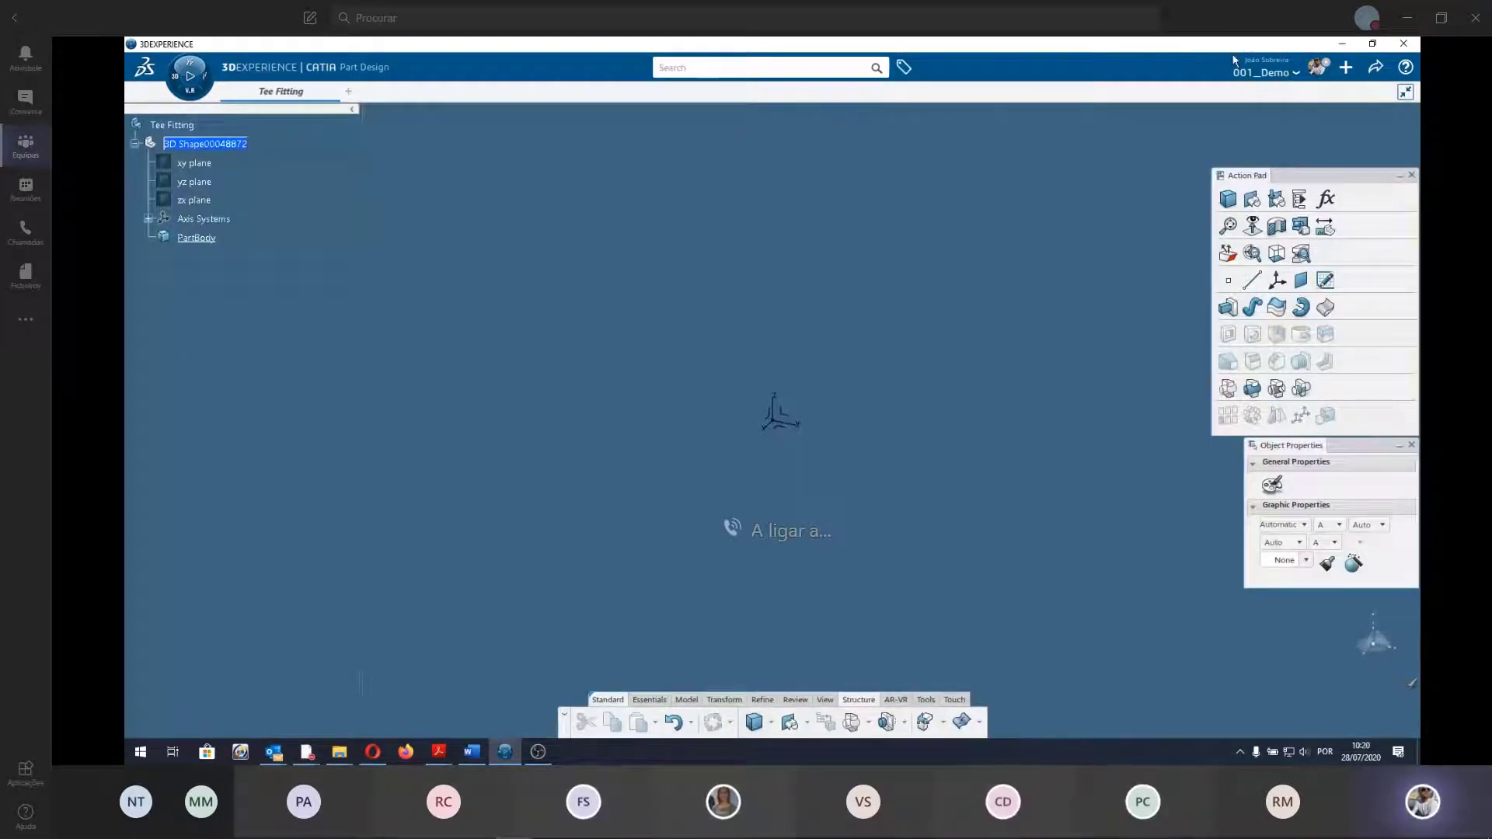
left_click(1322, 68)
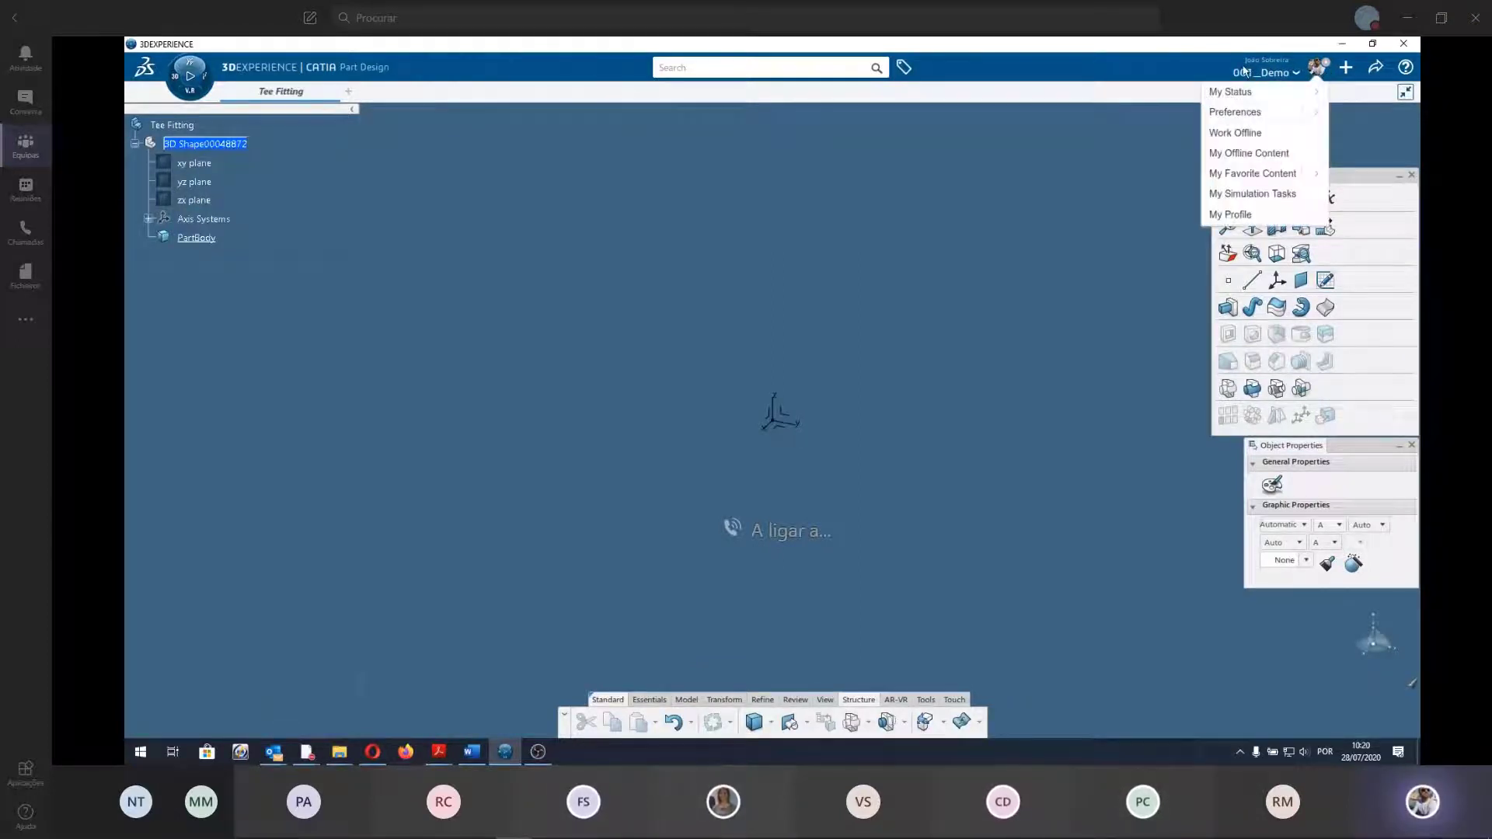
left_click(1346, 70)
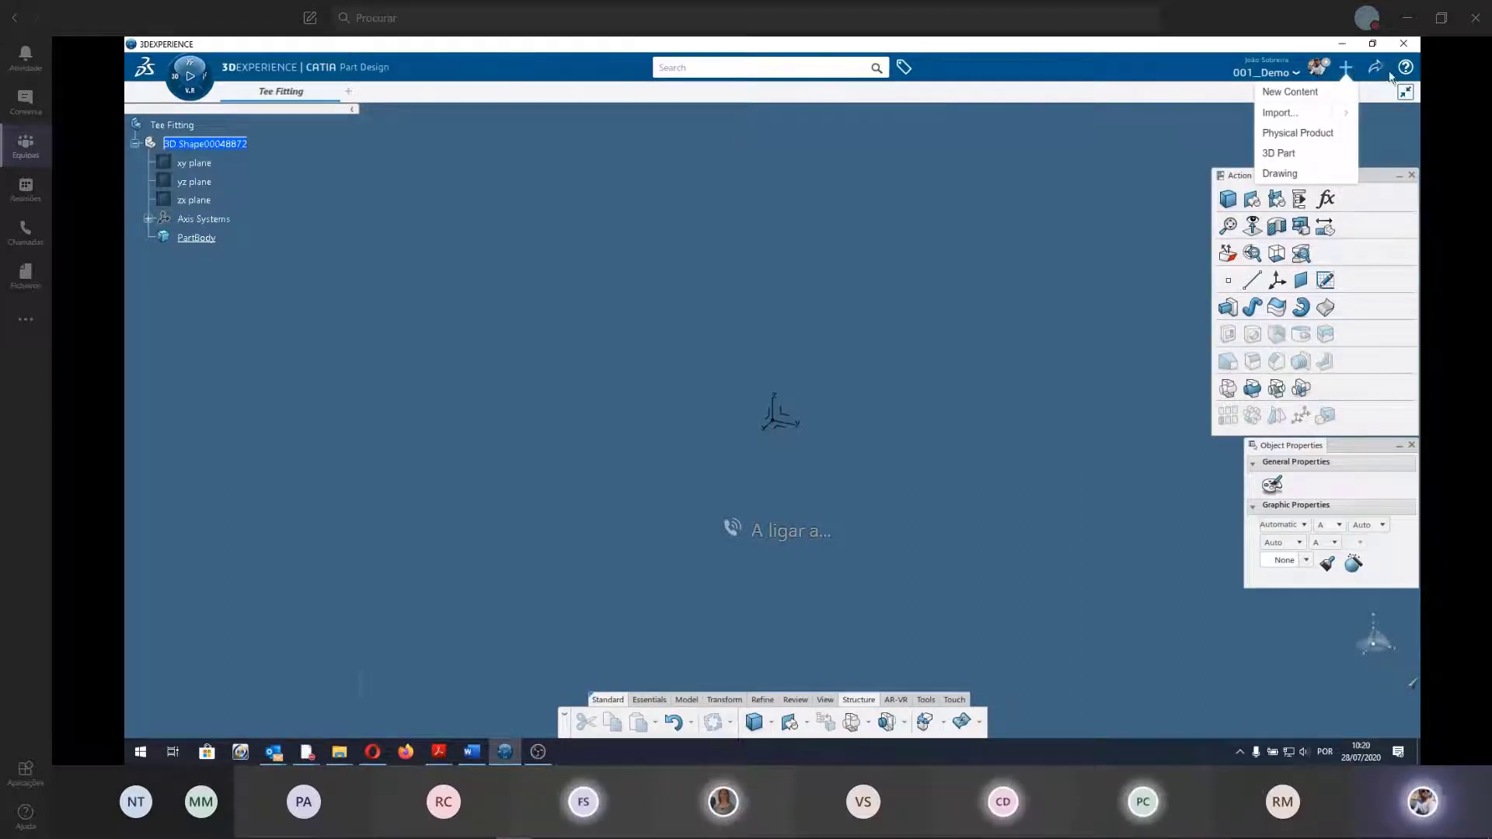
left_click(1379, 68)
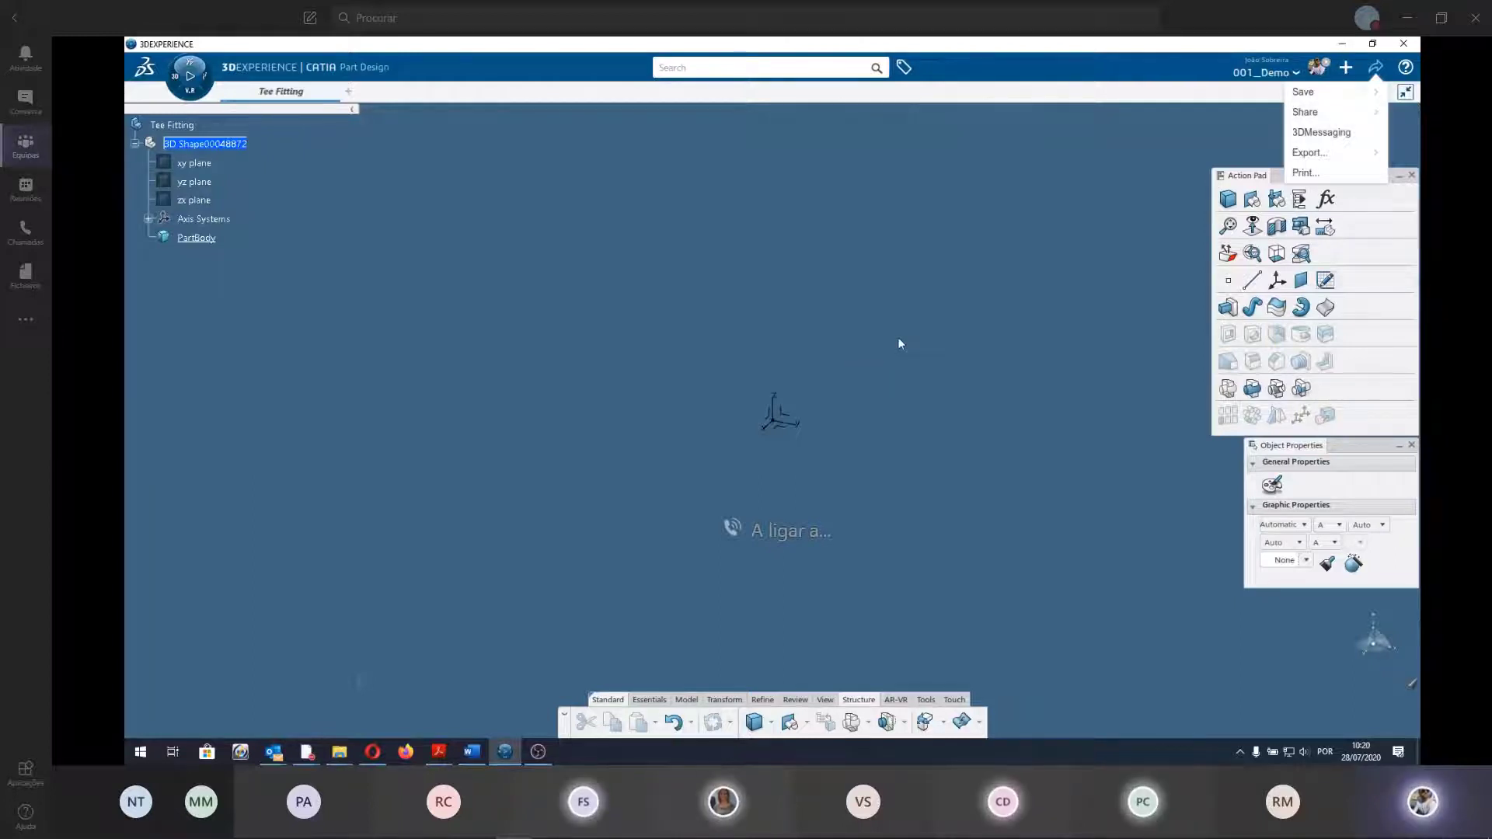
left_click(842, 292)
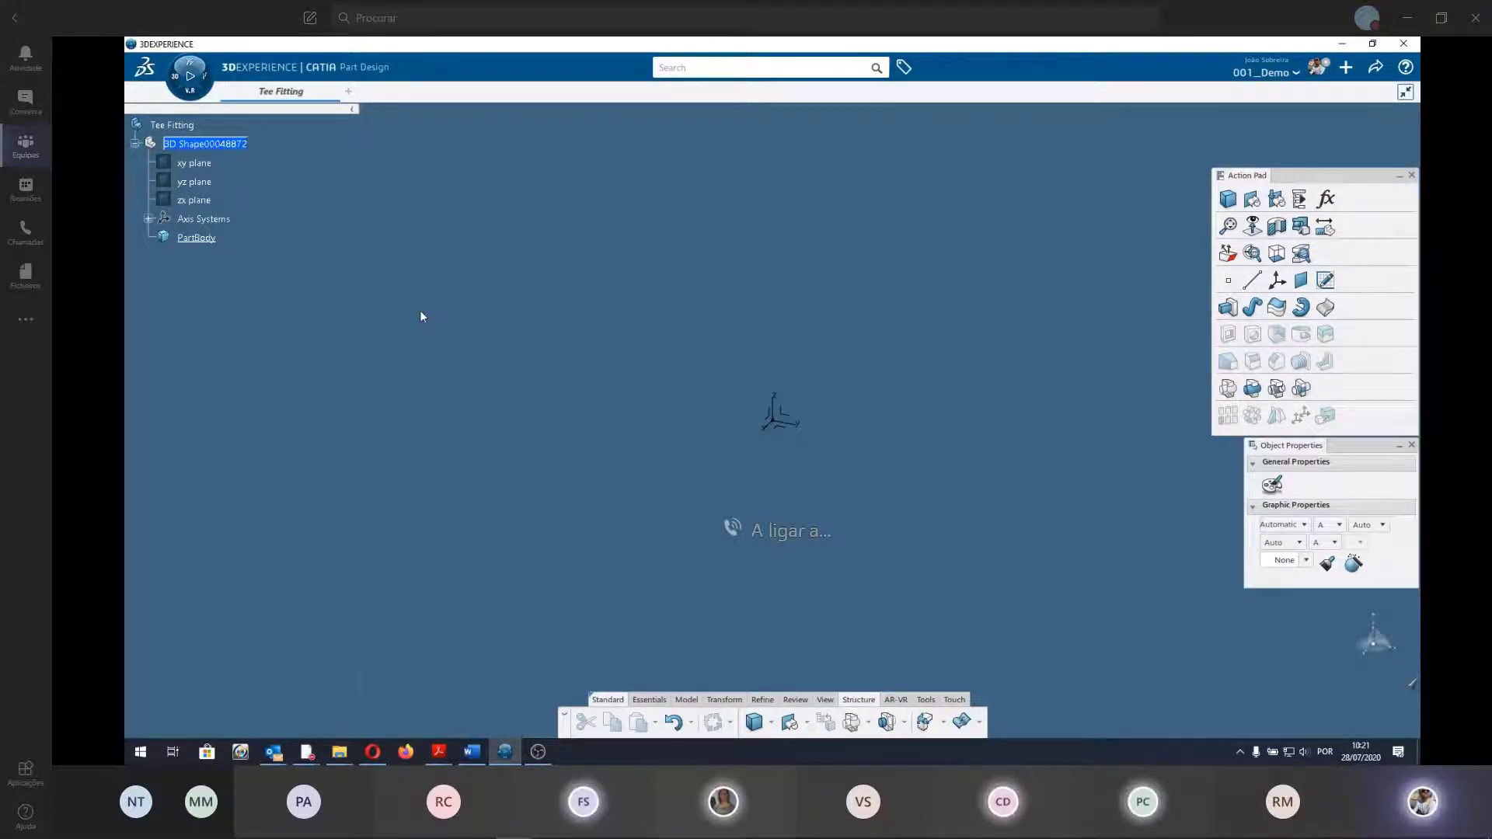
Collapse the Action Pad and start renaming the 3D Shape00048872 node with F2.
left_click(1399, 176)
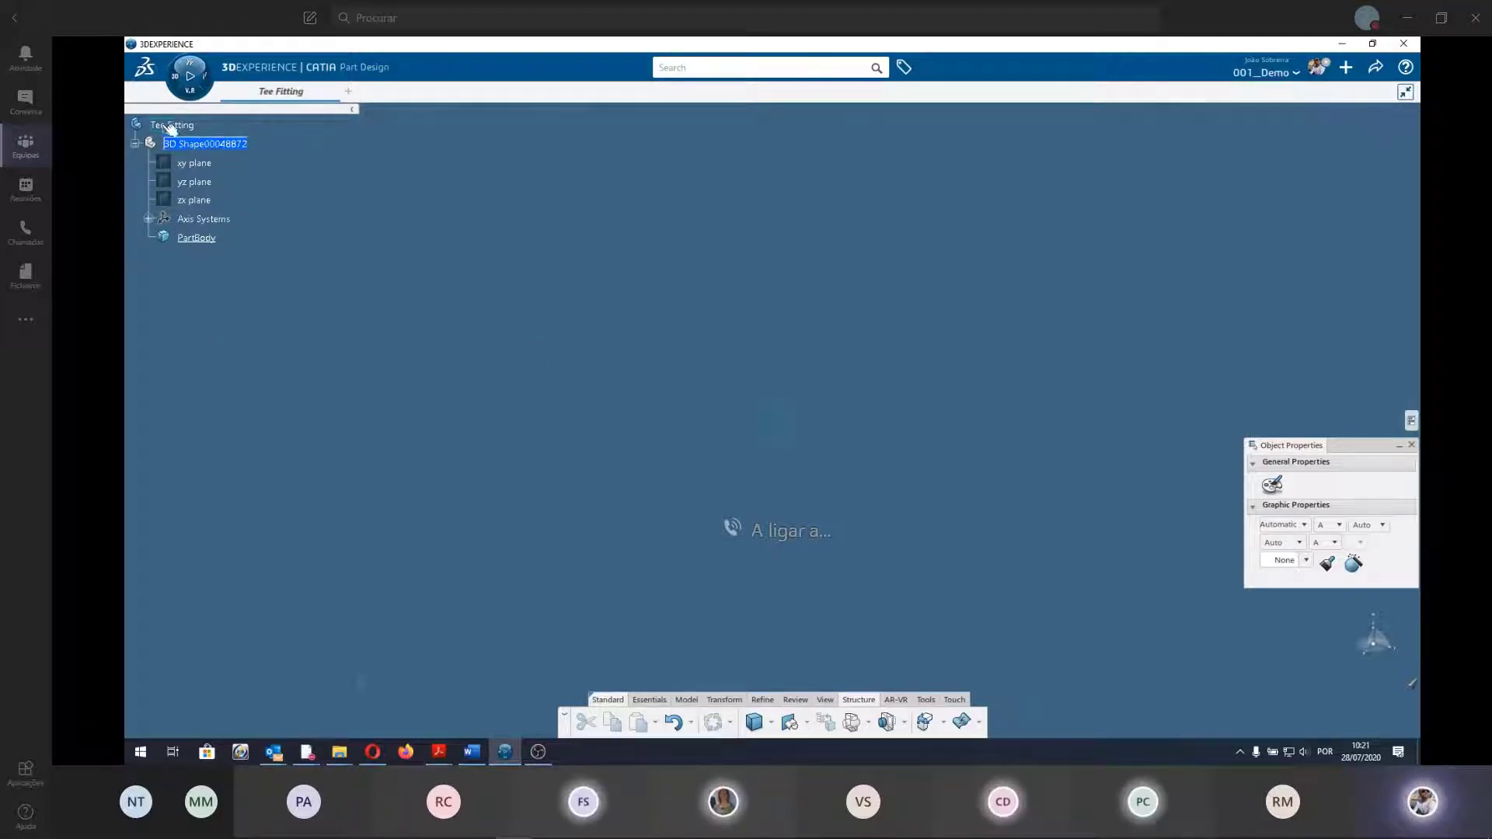
left_click(248, 146)
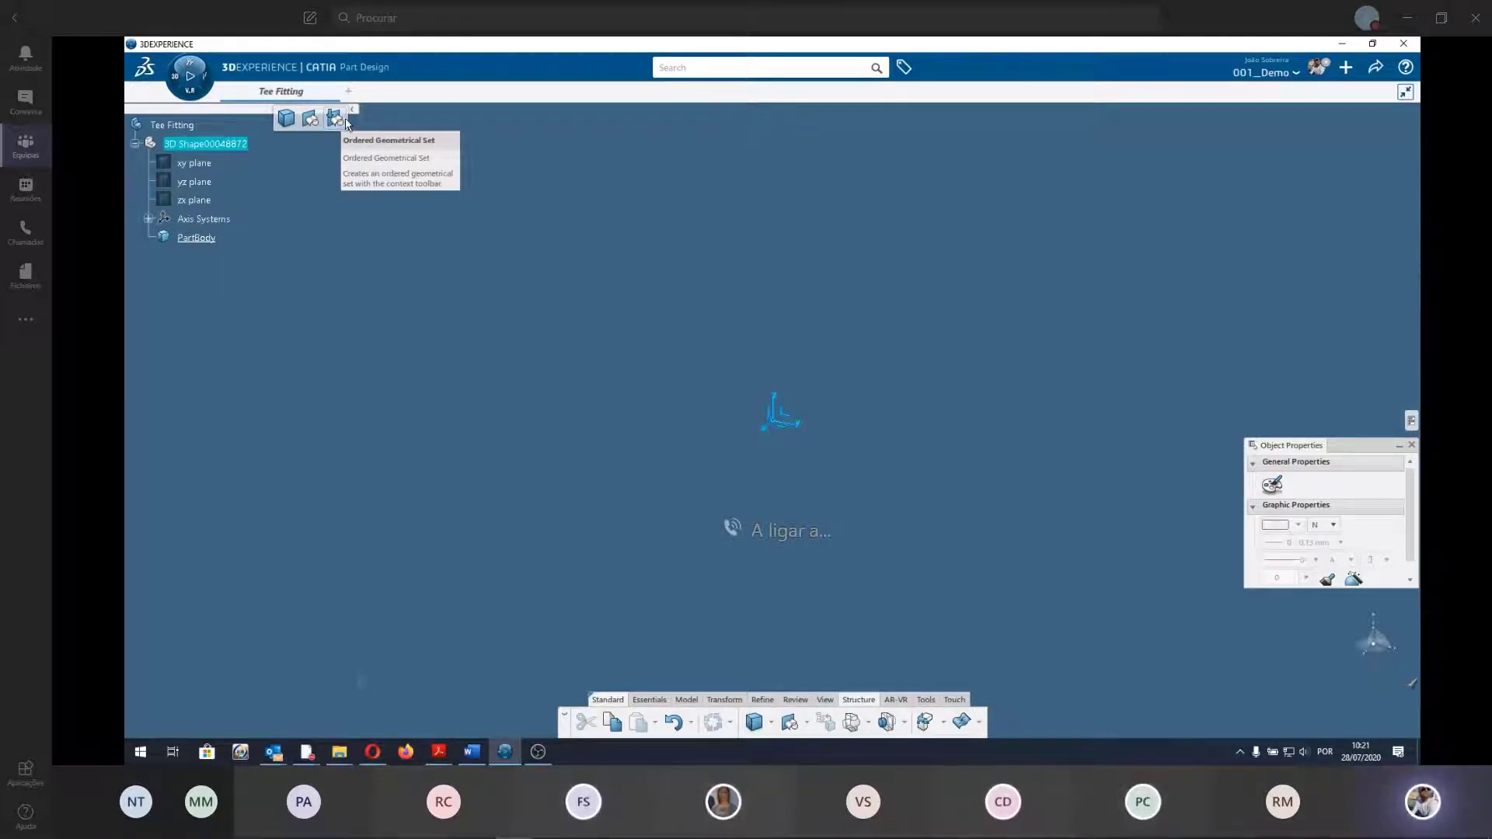
left_click(633, 410)
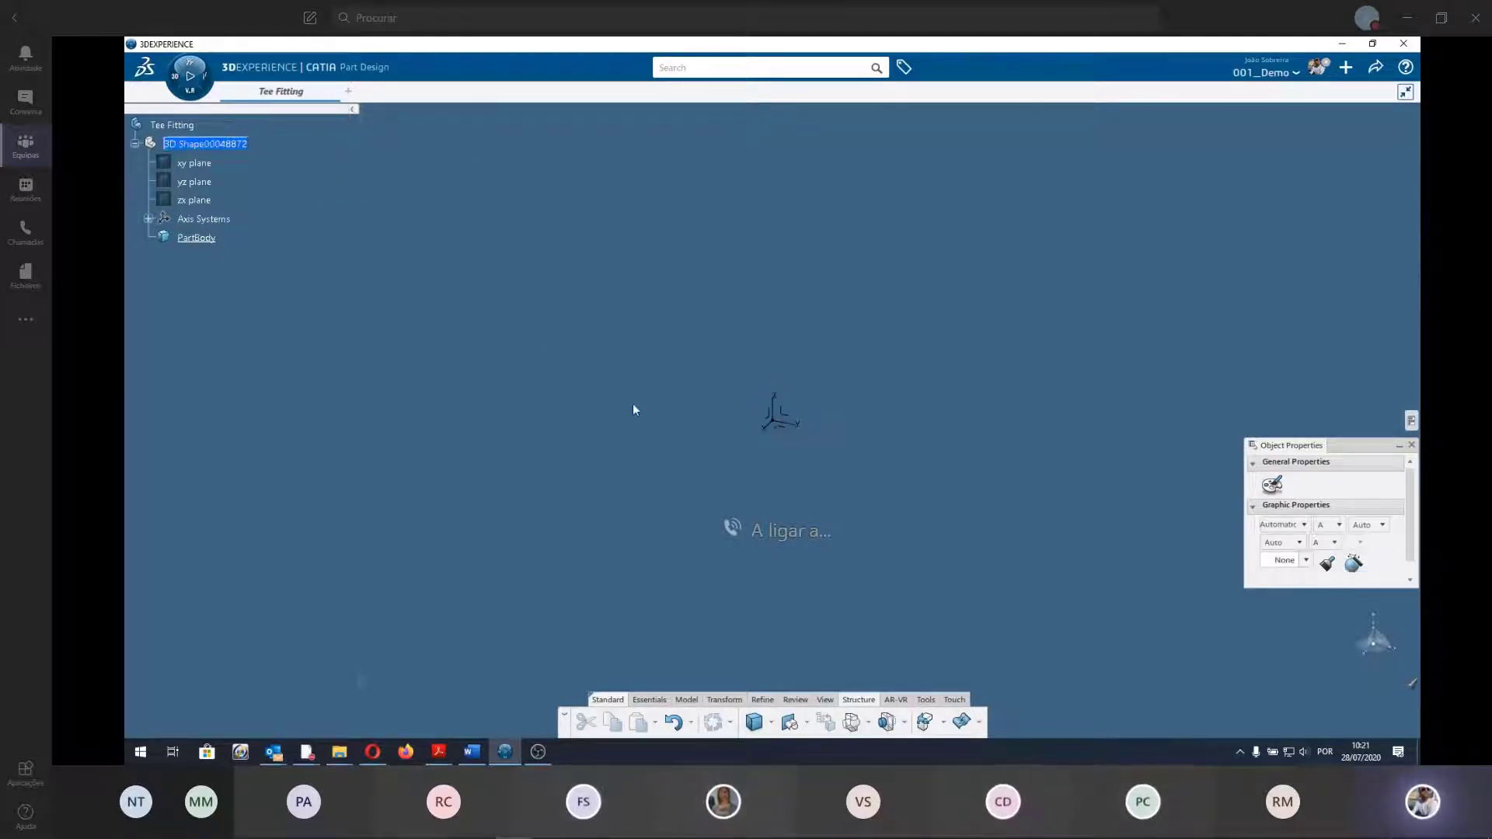
left_click(243, 148)
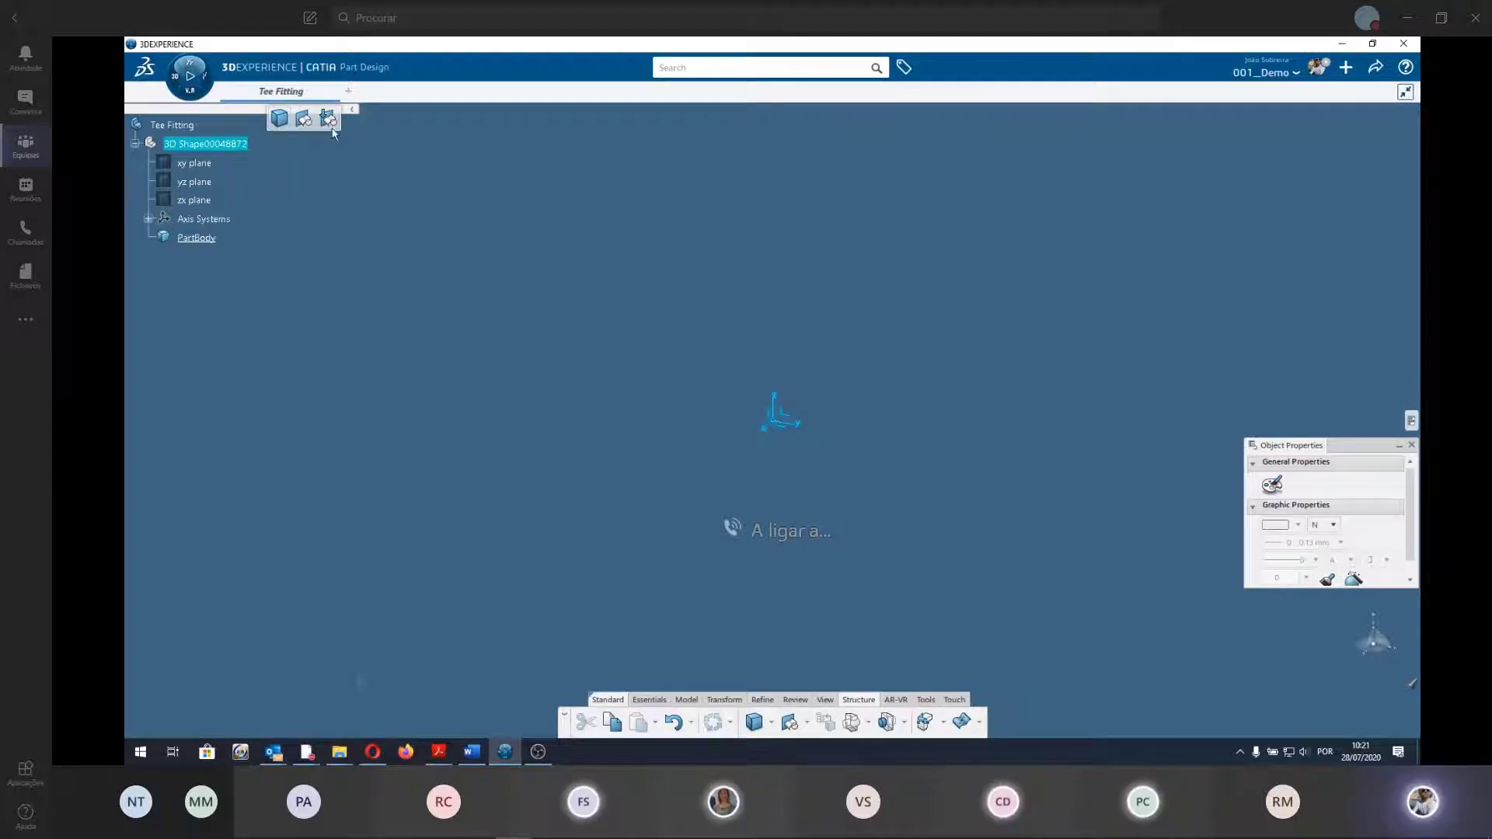
key("F2")
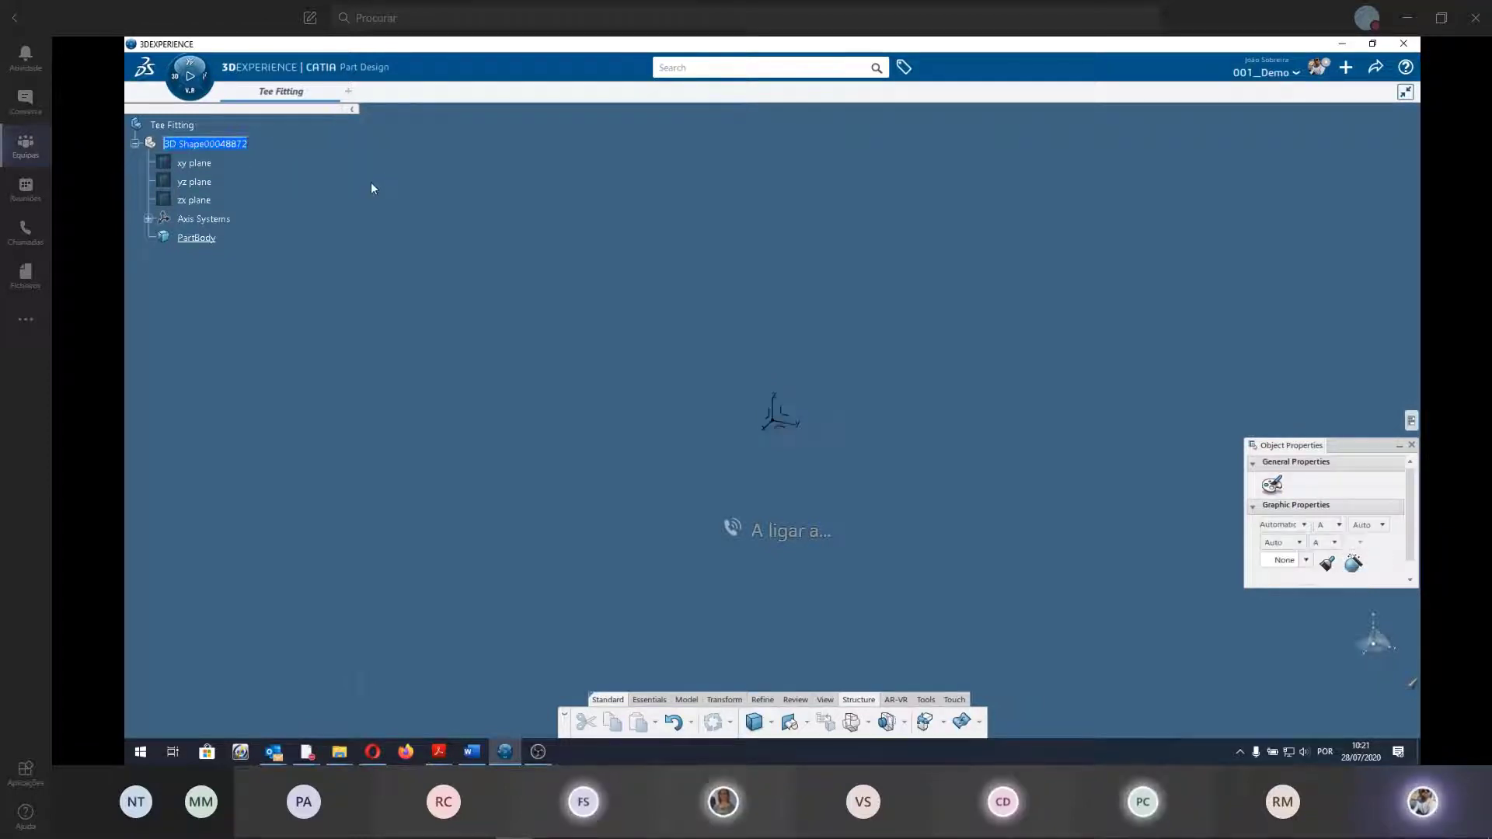
right_click(216, 148)
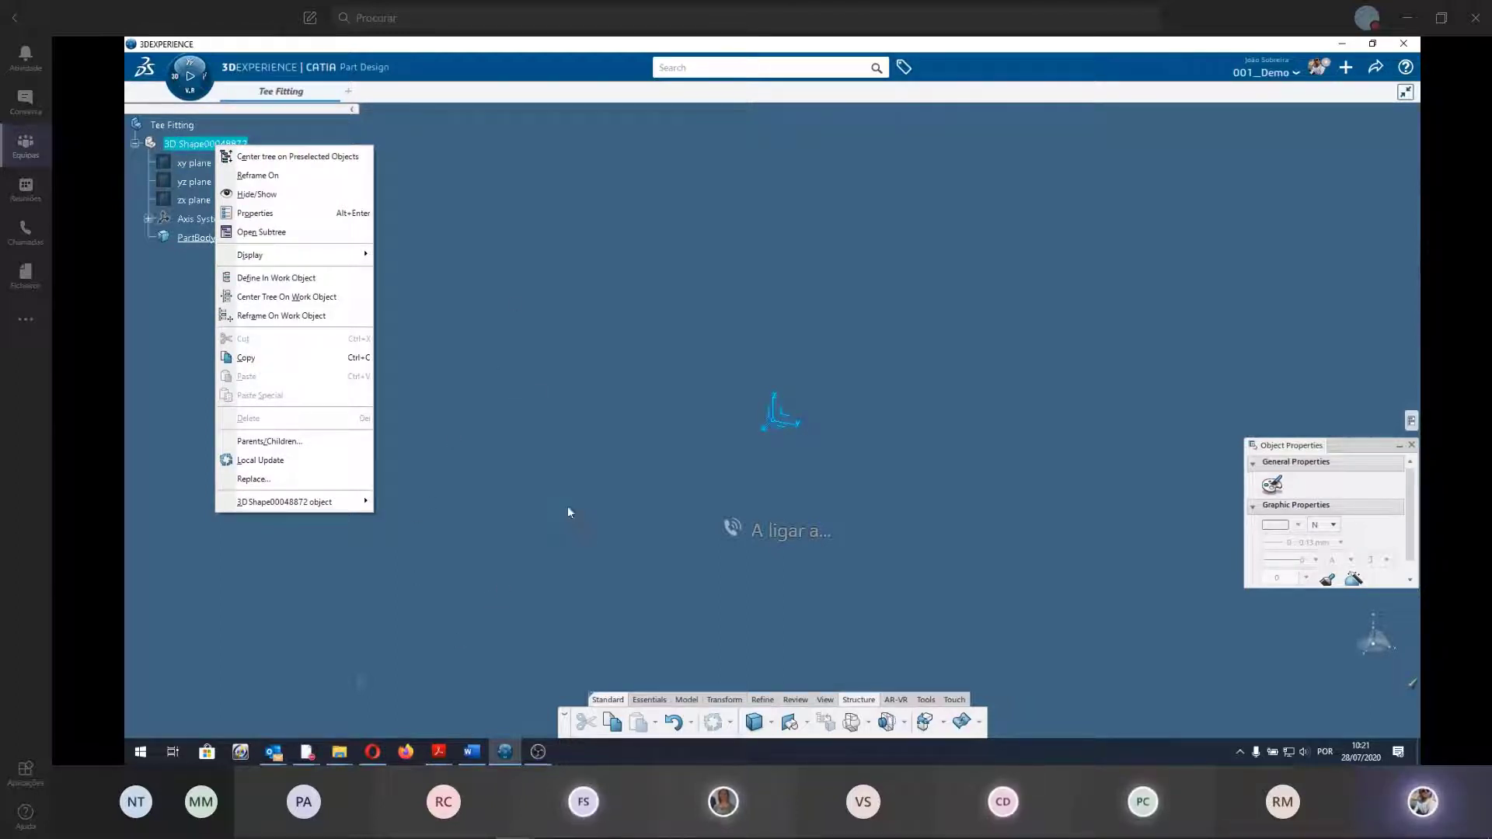
left_click(456, 292)
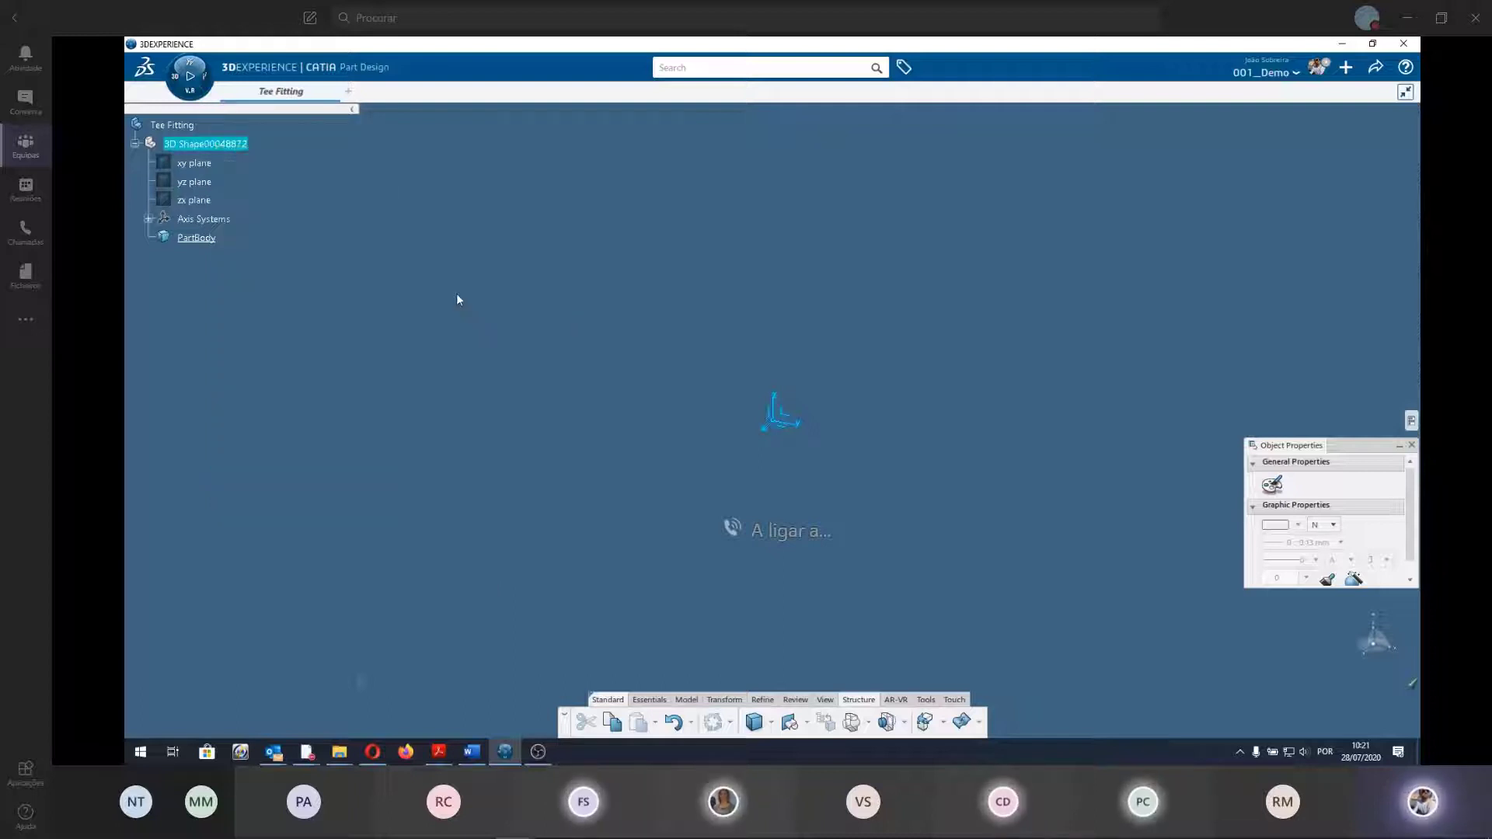
double_click(232, 144)
double_click(218, 144)
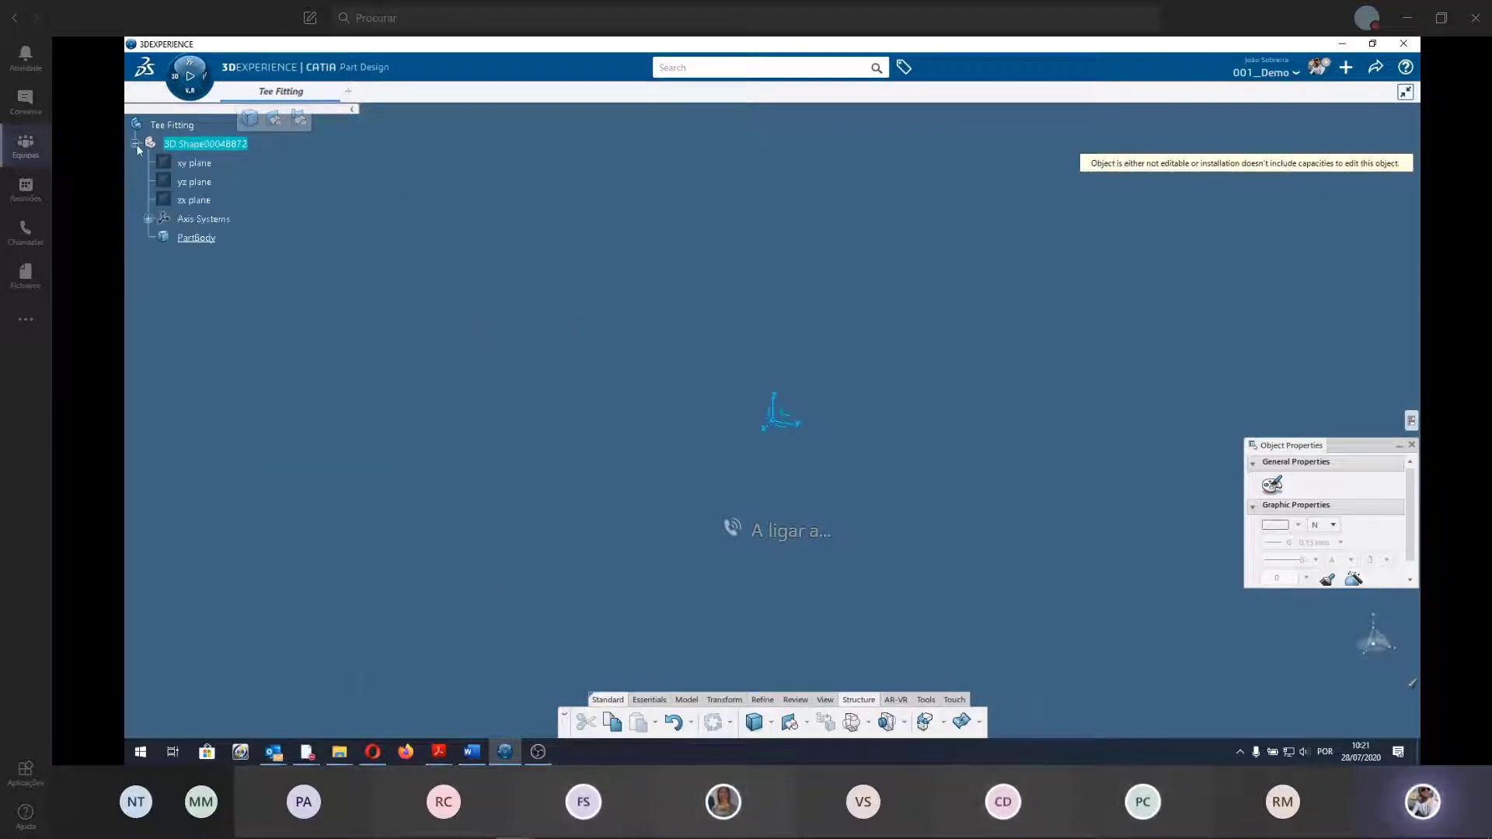
left_click(136, 144)
right_click(176, 147)
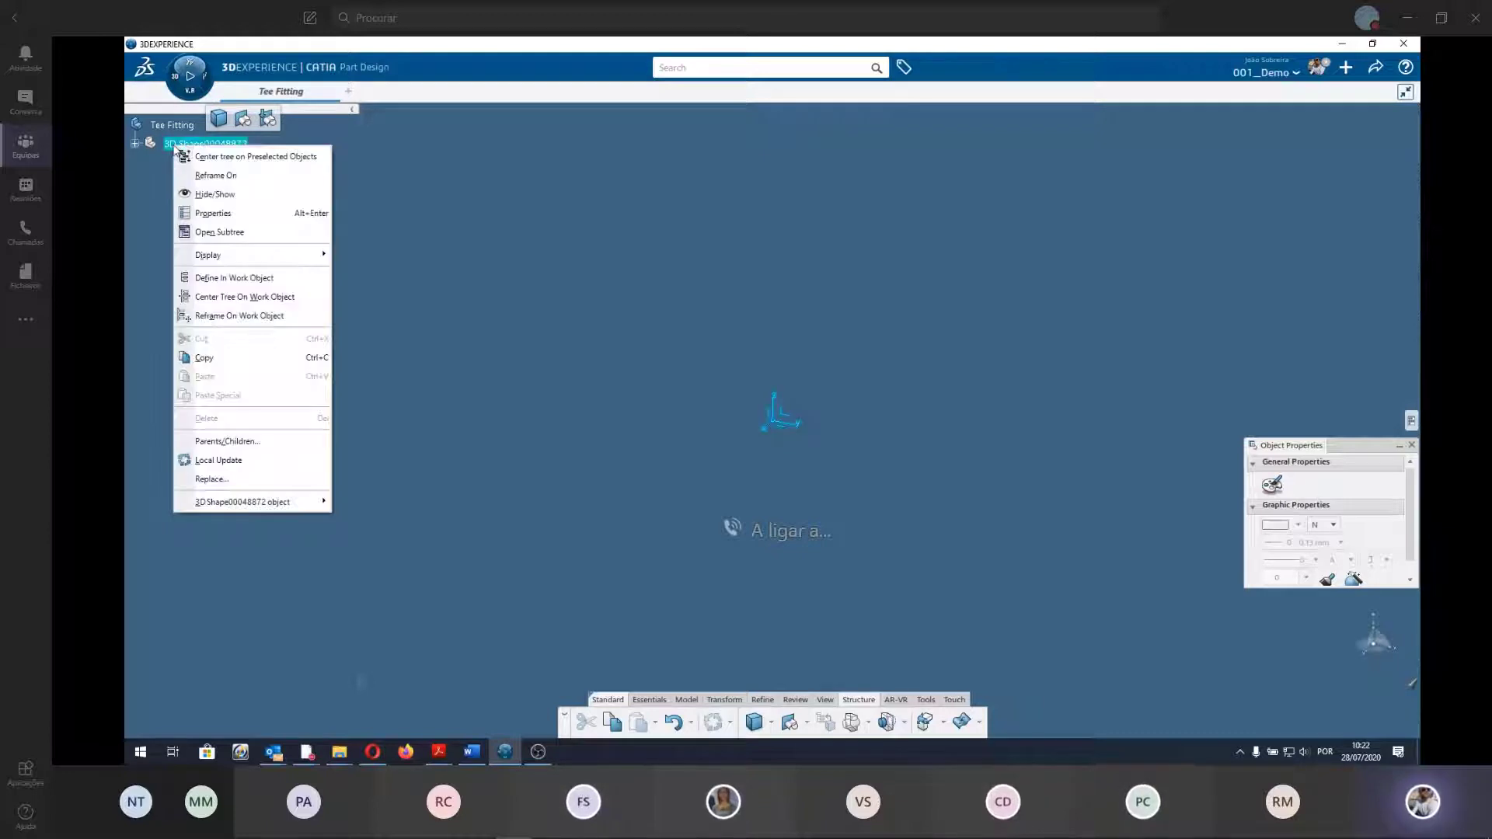
key("Escape")
right_click(176, 126)
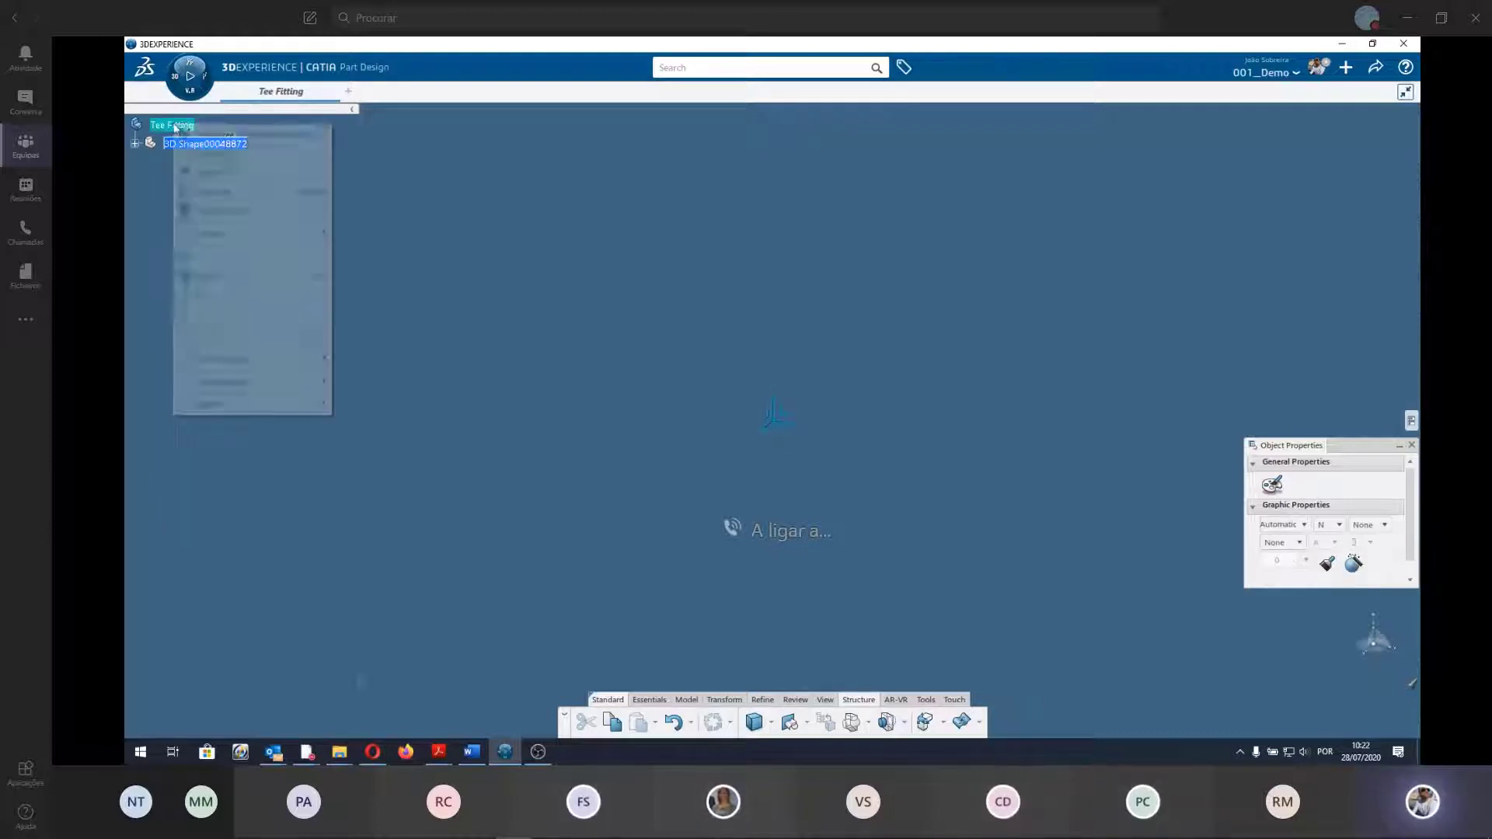
key("Escape")
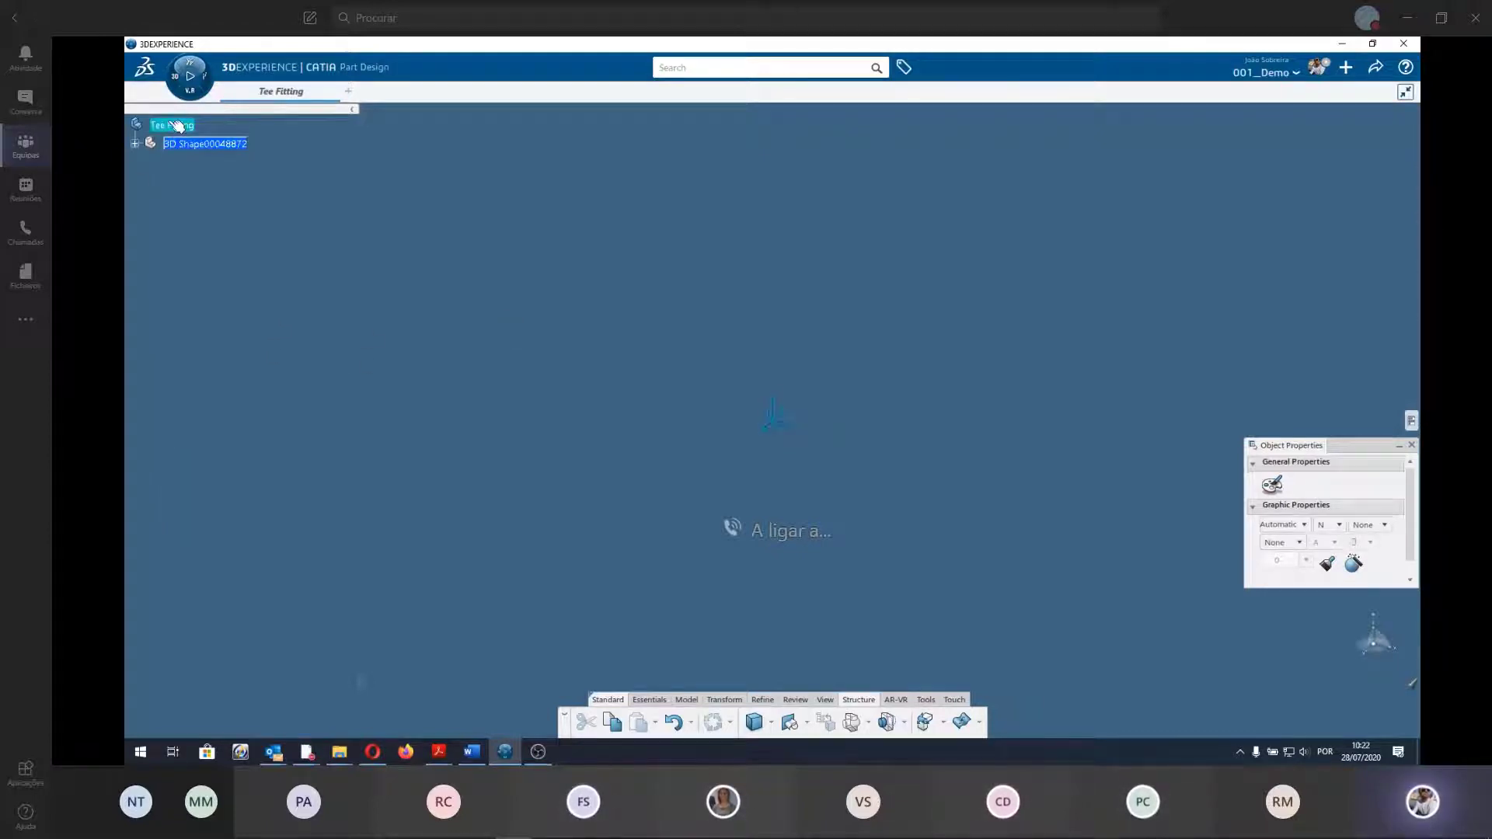
double_click(177, 126)
right_click(172, 127)
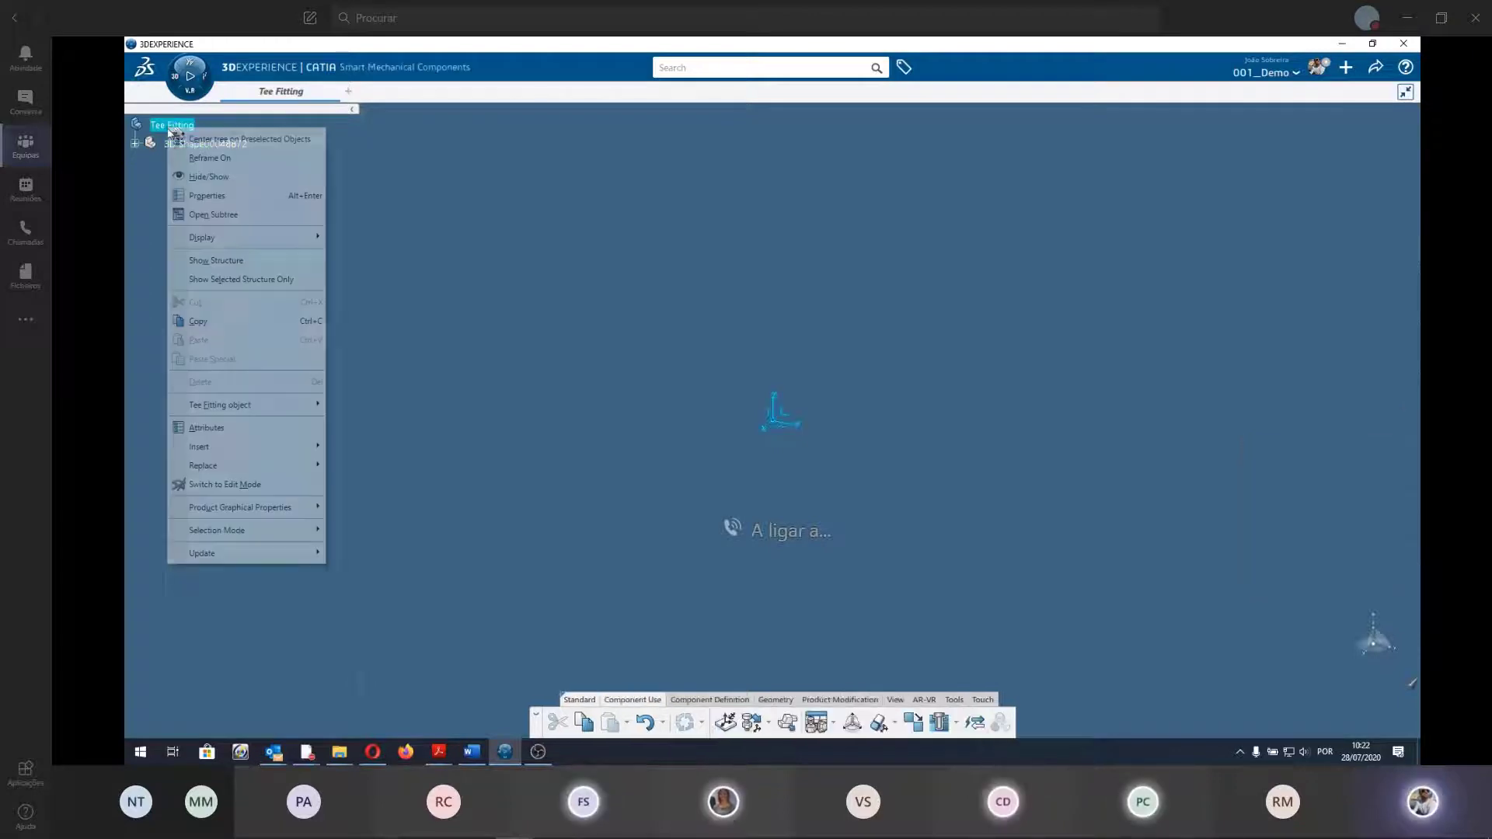
mouse_move(245, 447)
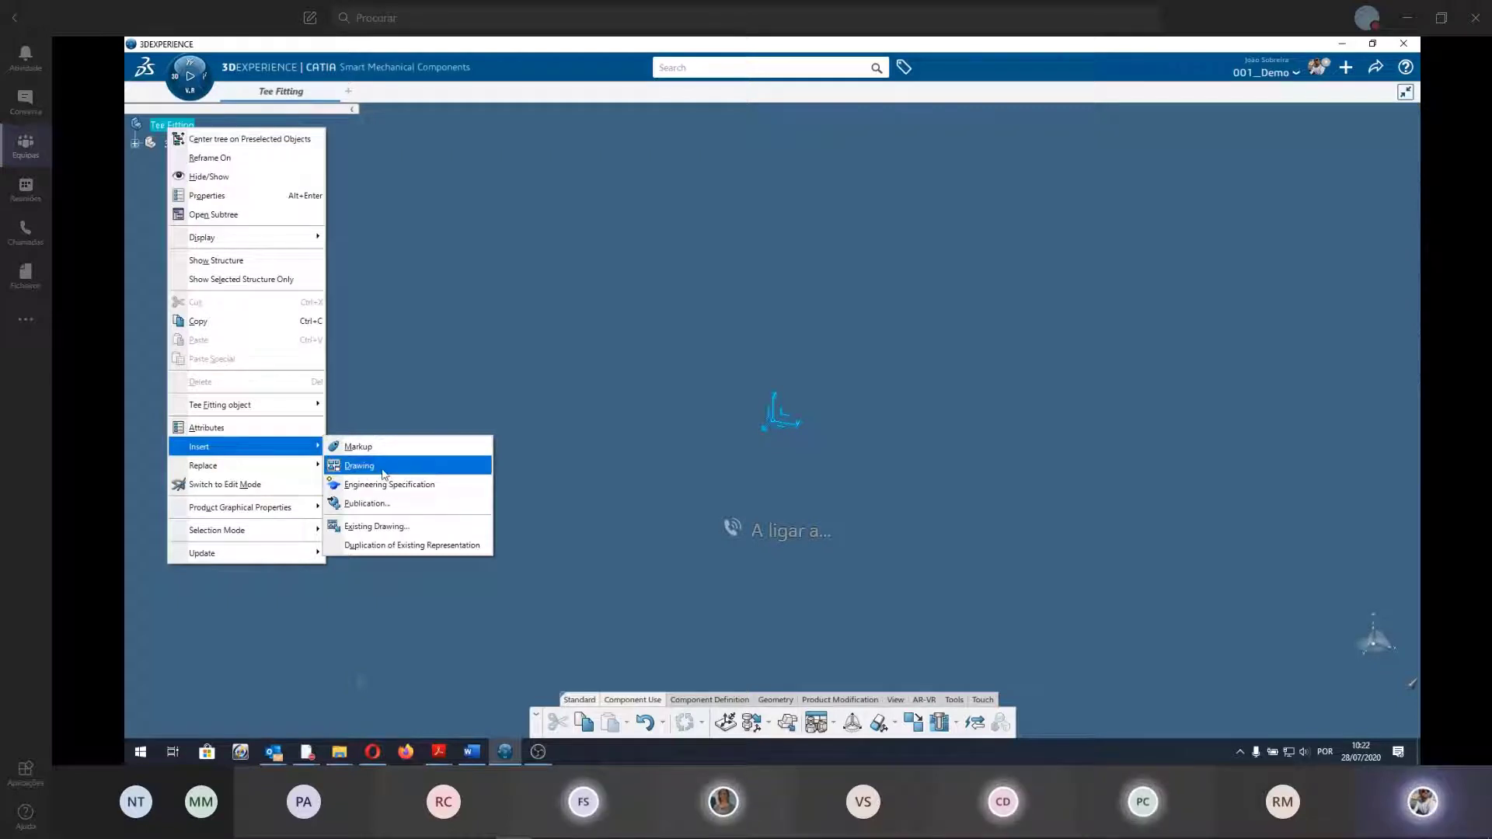
key("Escape")
key("Escape")
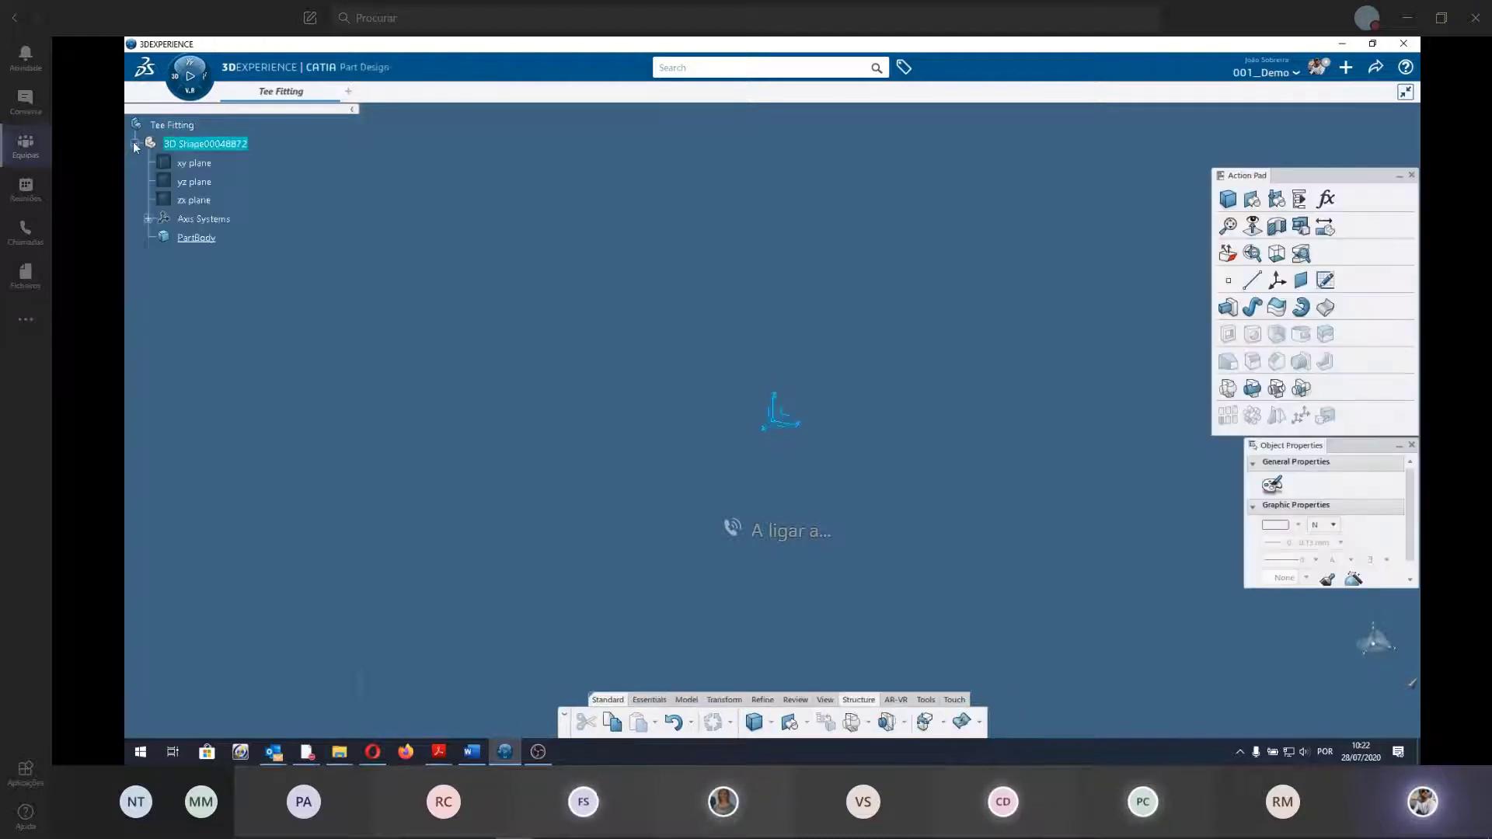
Dismiss the 3D Shape node's insert options and start renaming it with F2.
right_click(236, 146)
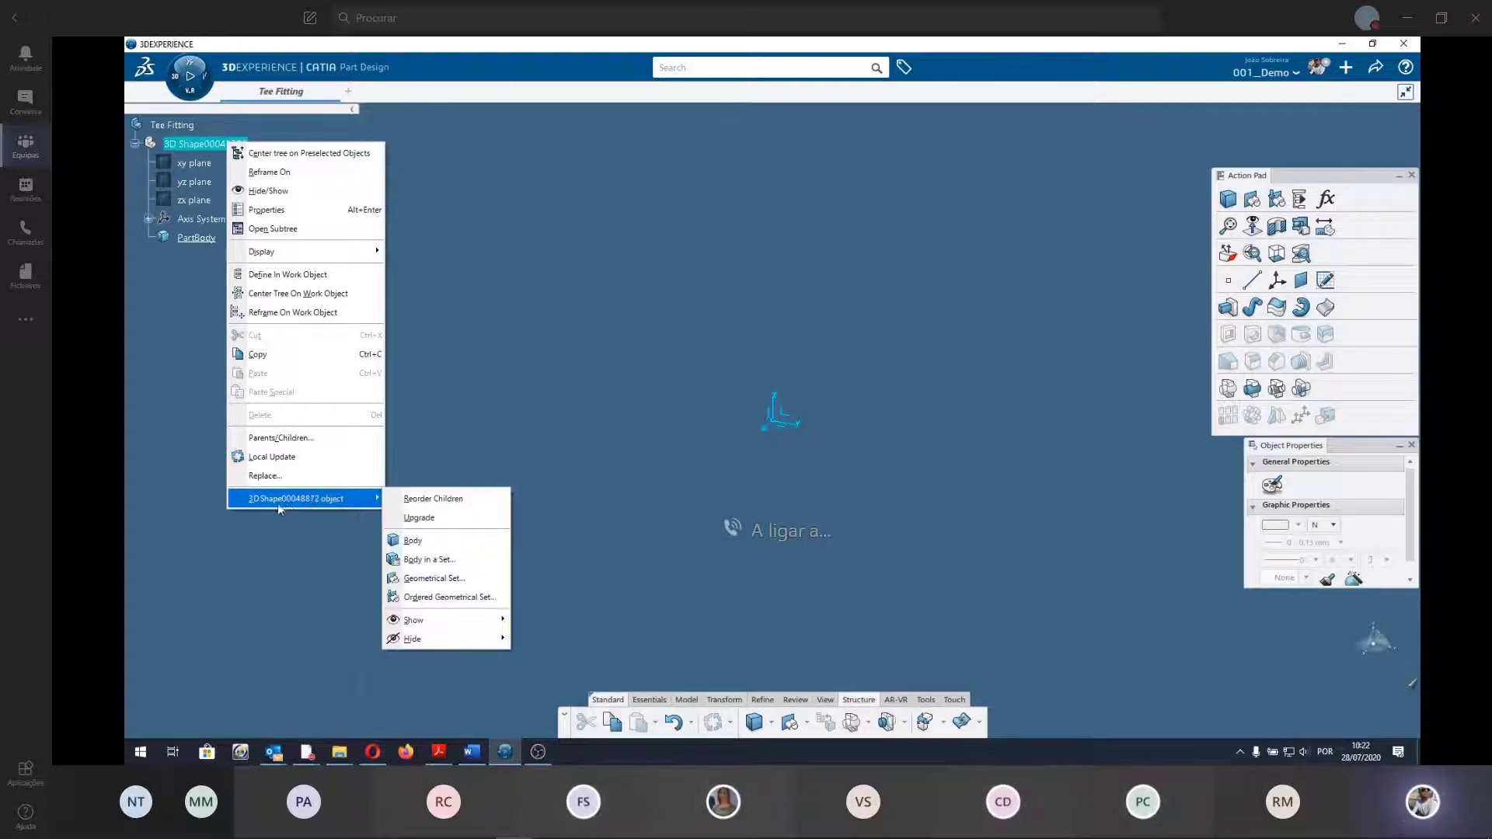
mouse_move(297, 497)
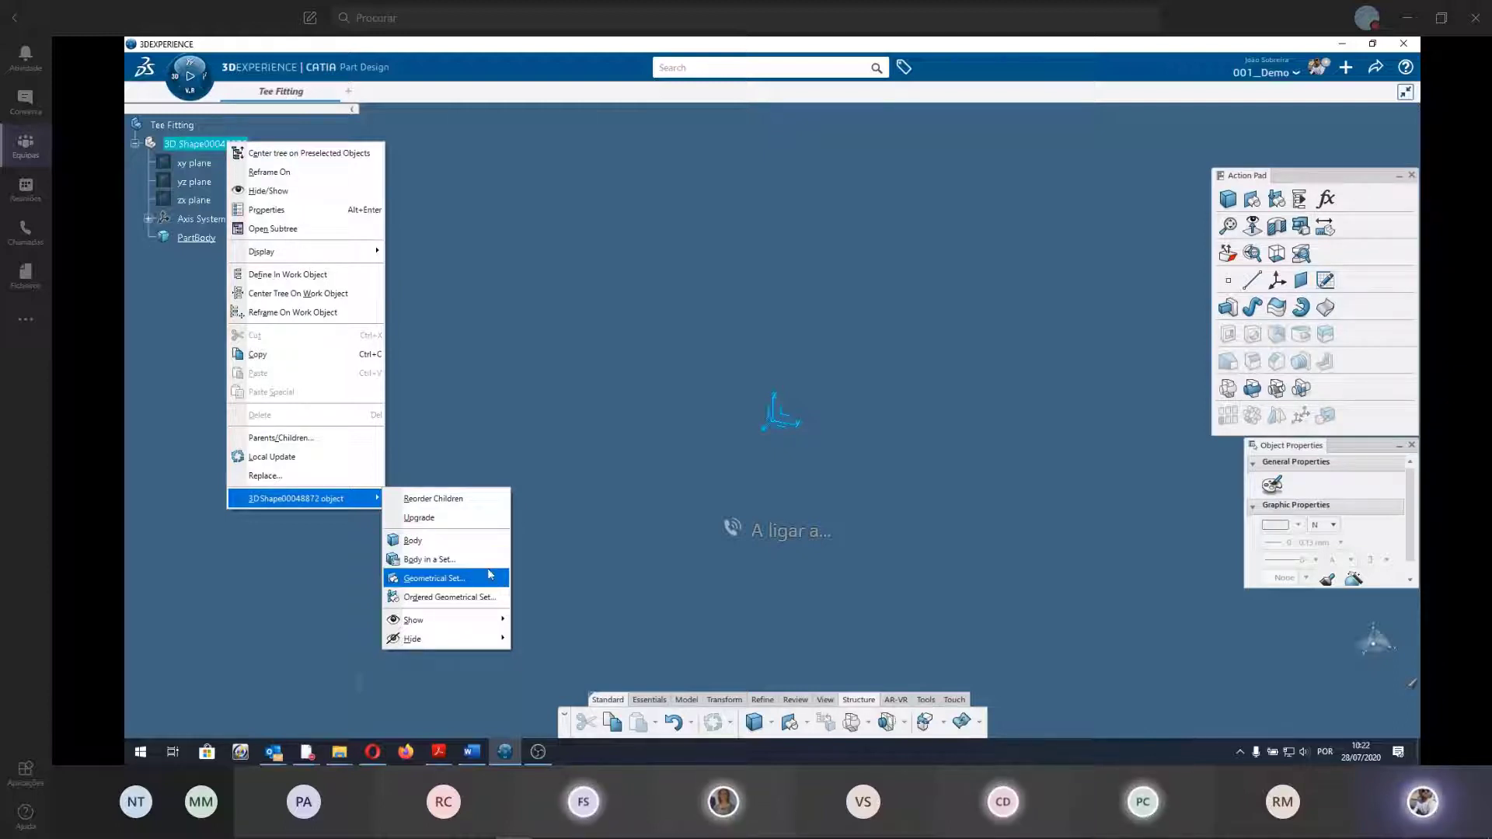
left_click(715, 374)
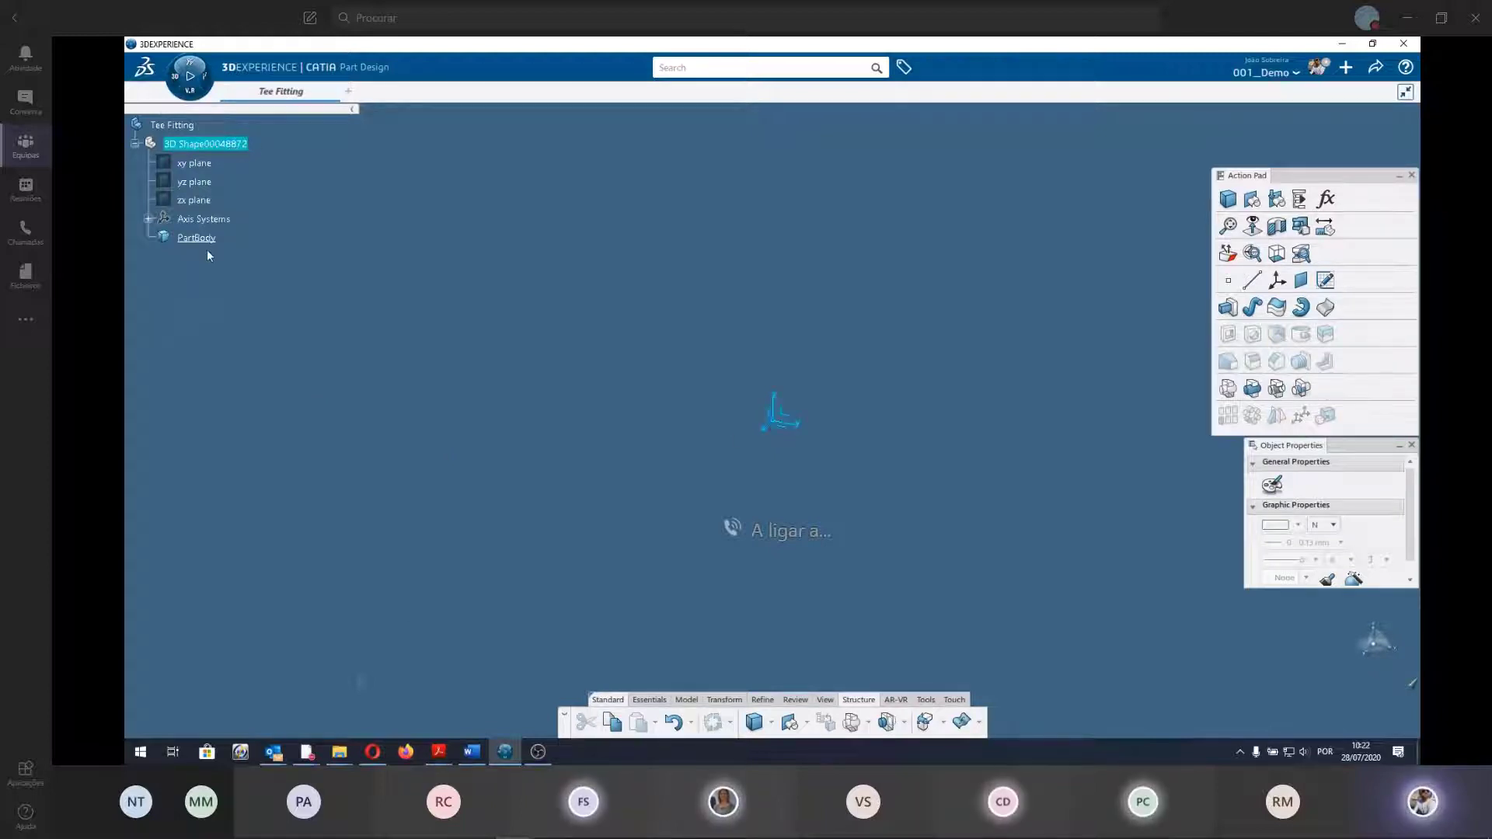
key("F2")
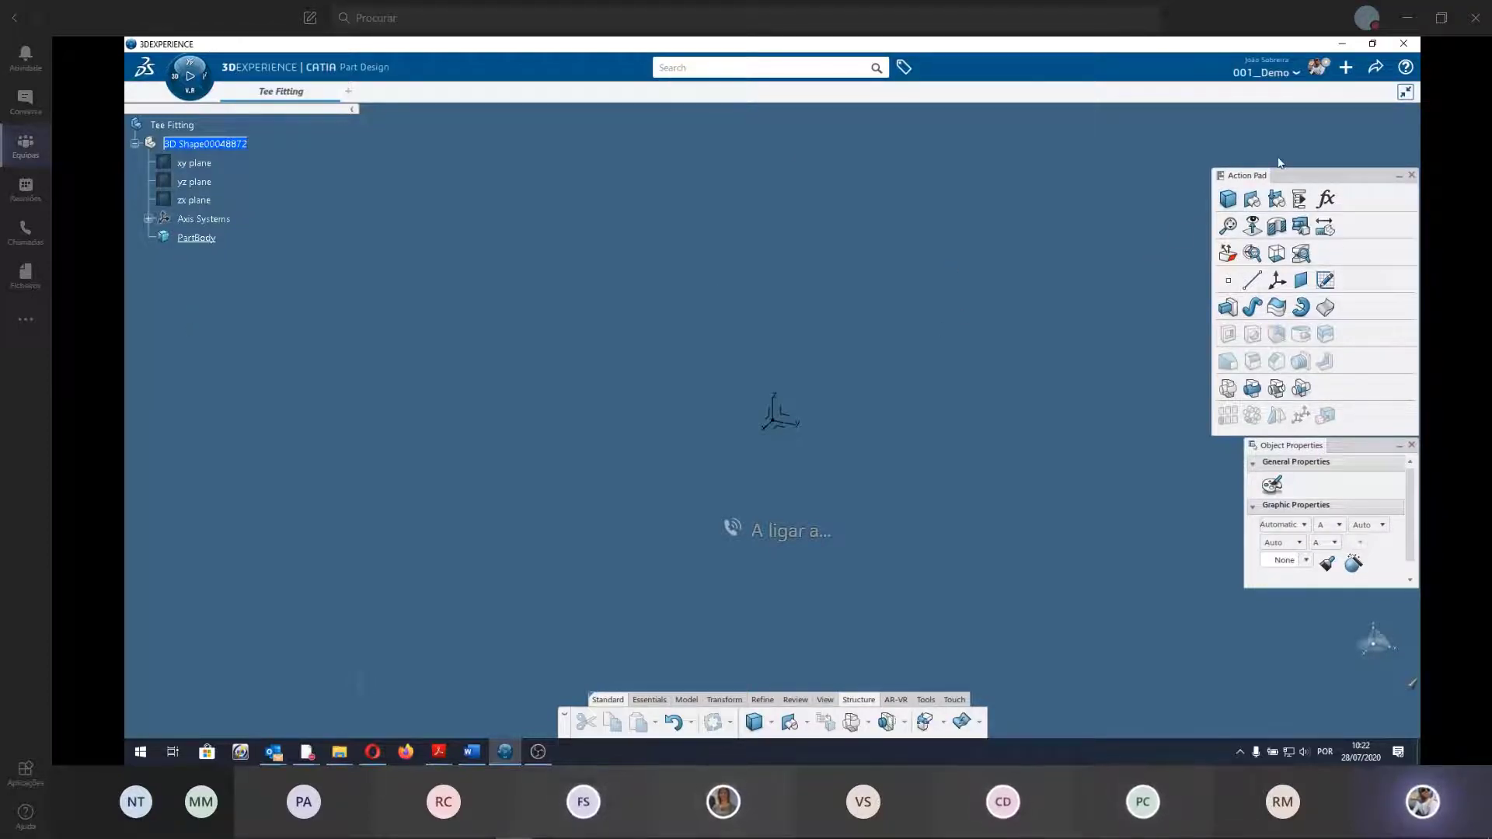
Collapse the Action Pad and add Body.2 below PartBody in 3D Shape00048872.
left_click(1400, 178)
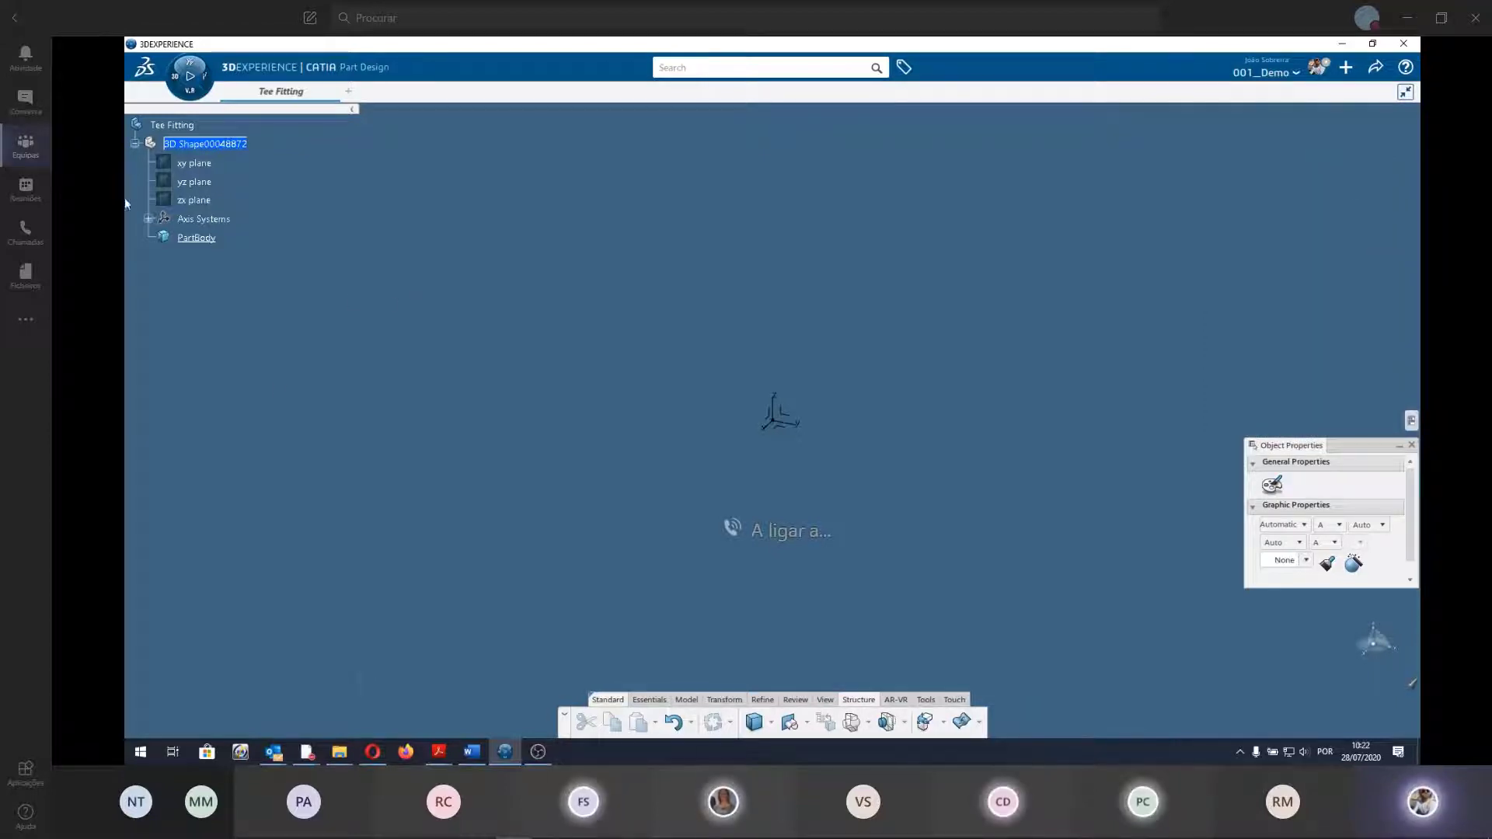
left_click(206, 145)
left_click(247, 120)
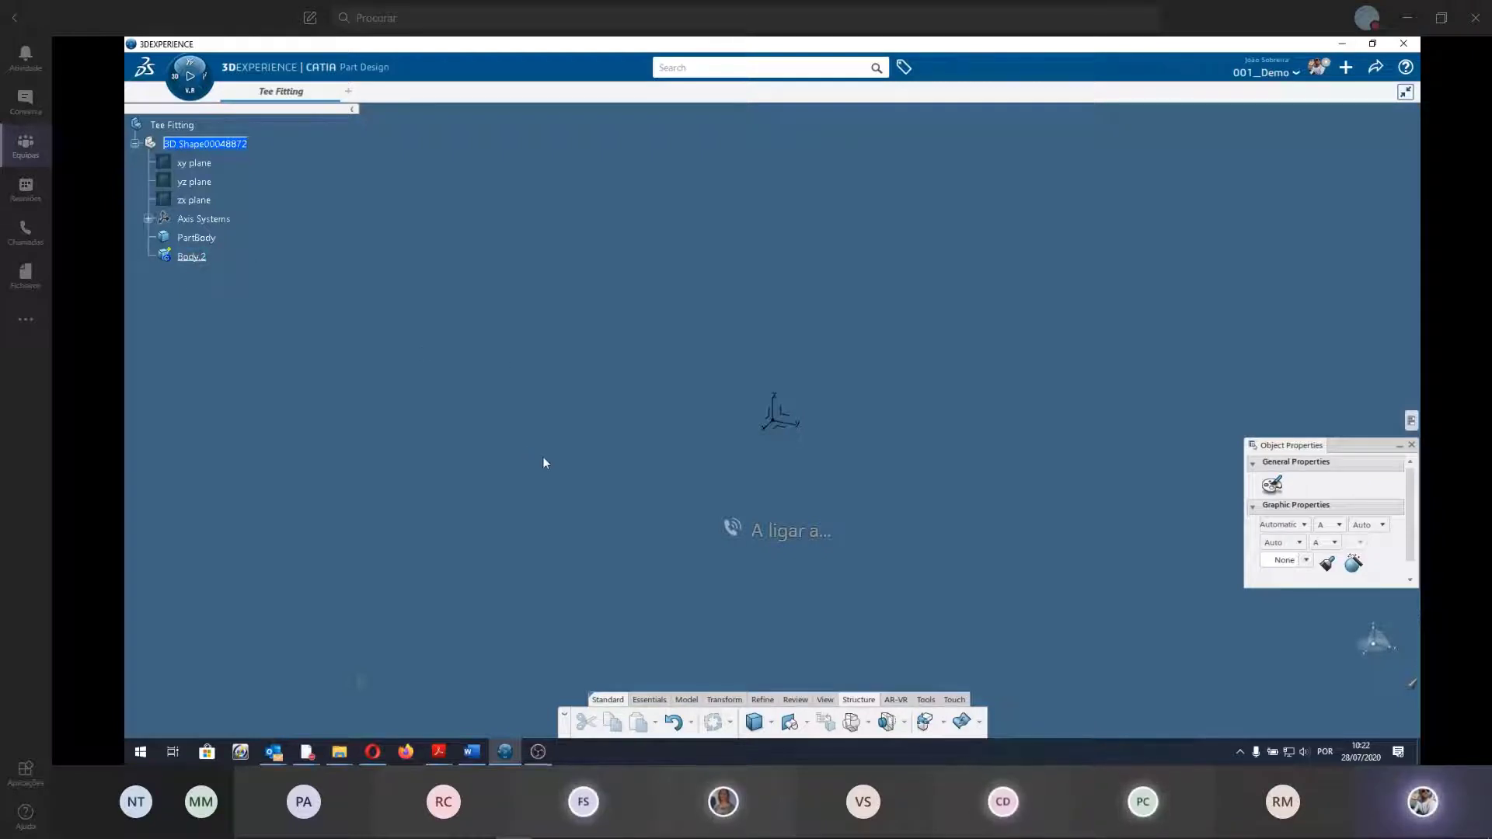
left_click(650, 701)
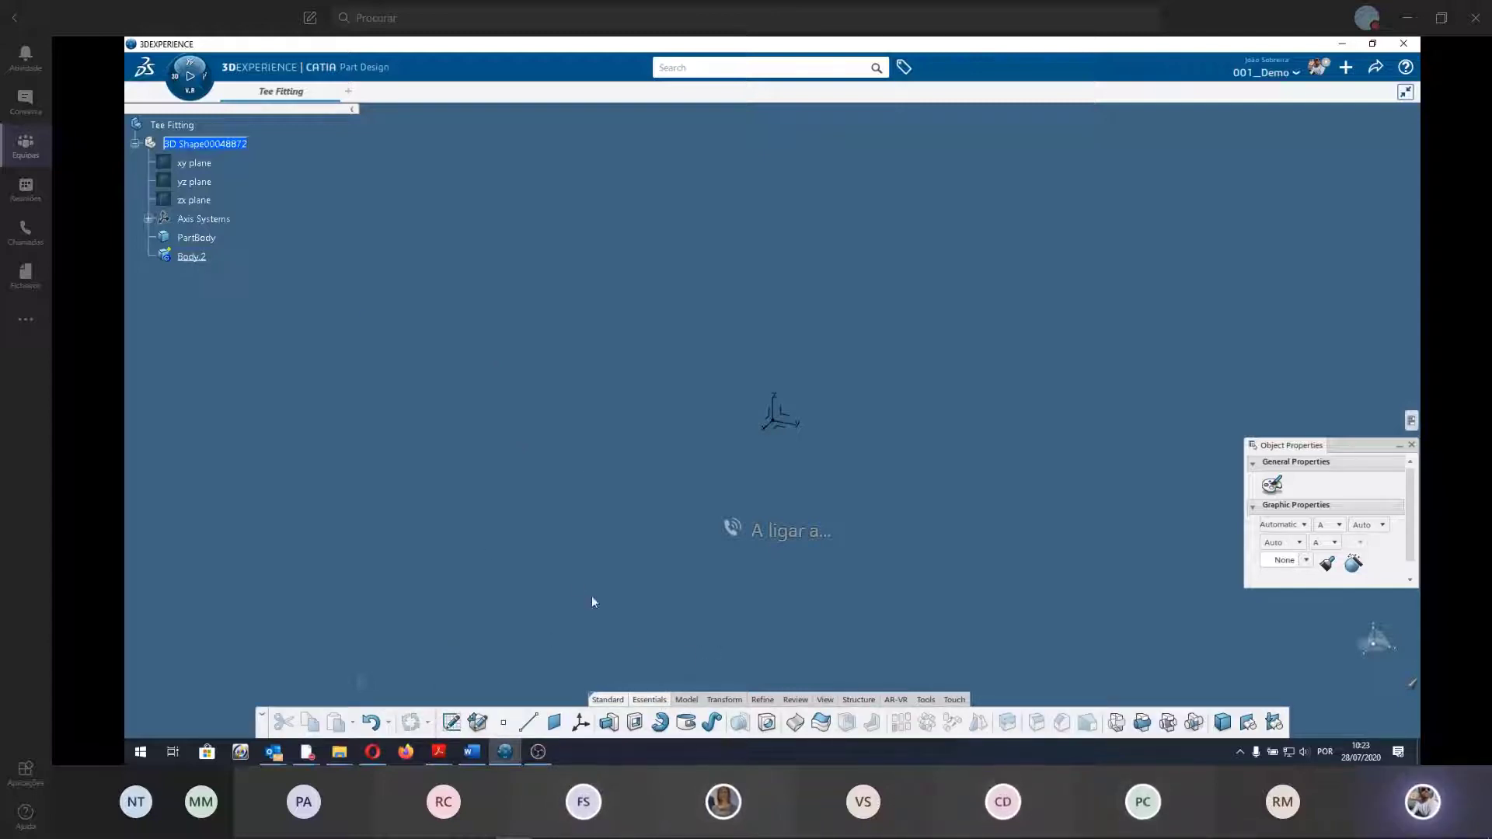
Cancel a positioned sketch and pick the origin reference plane instead.
left_click(649, 701)
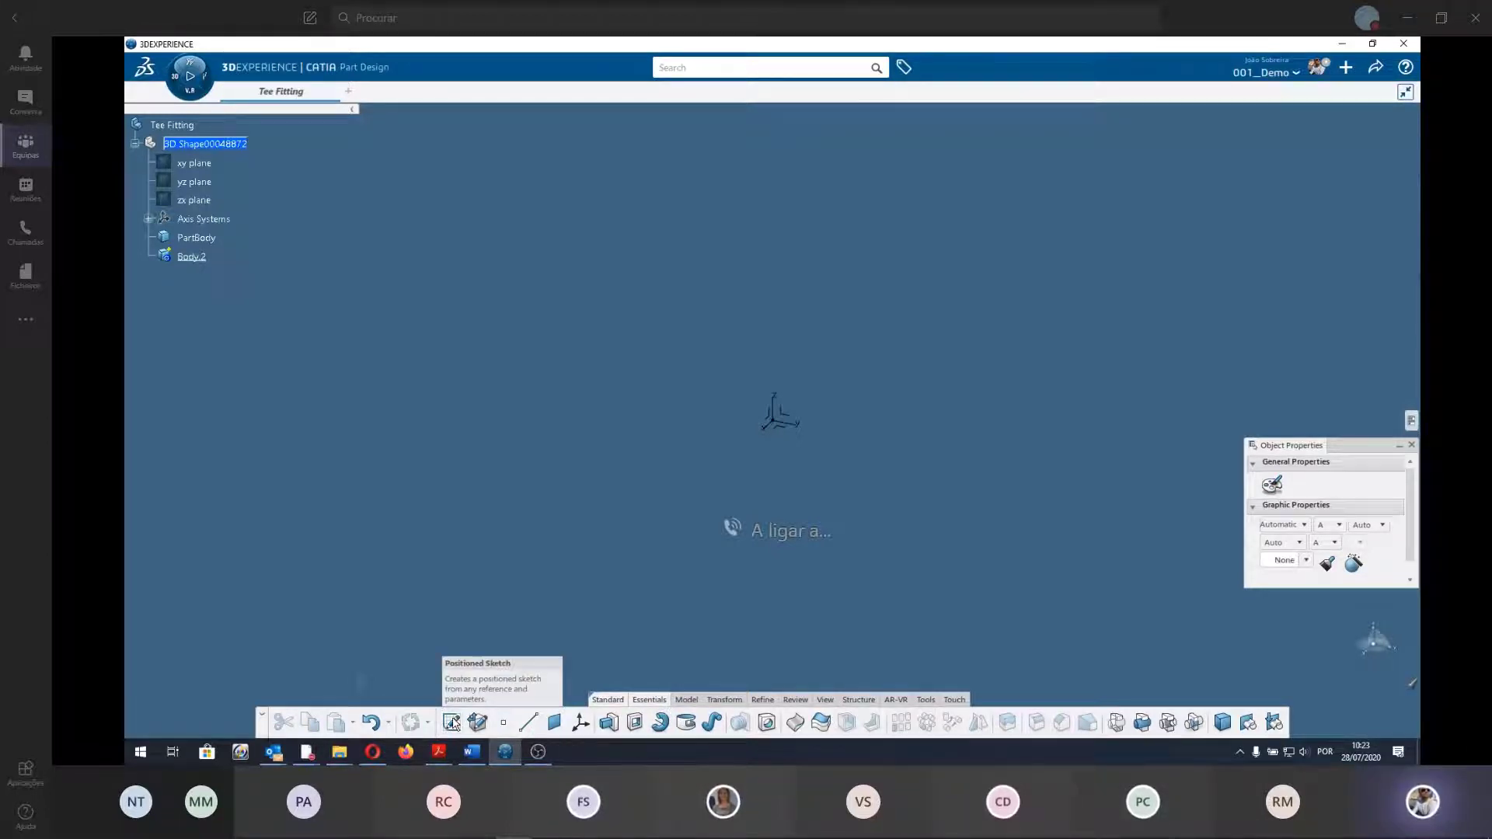
left_click(451, 722)
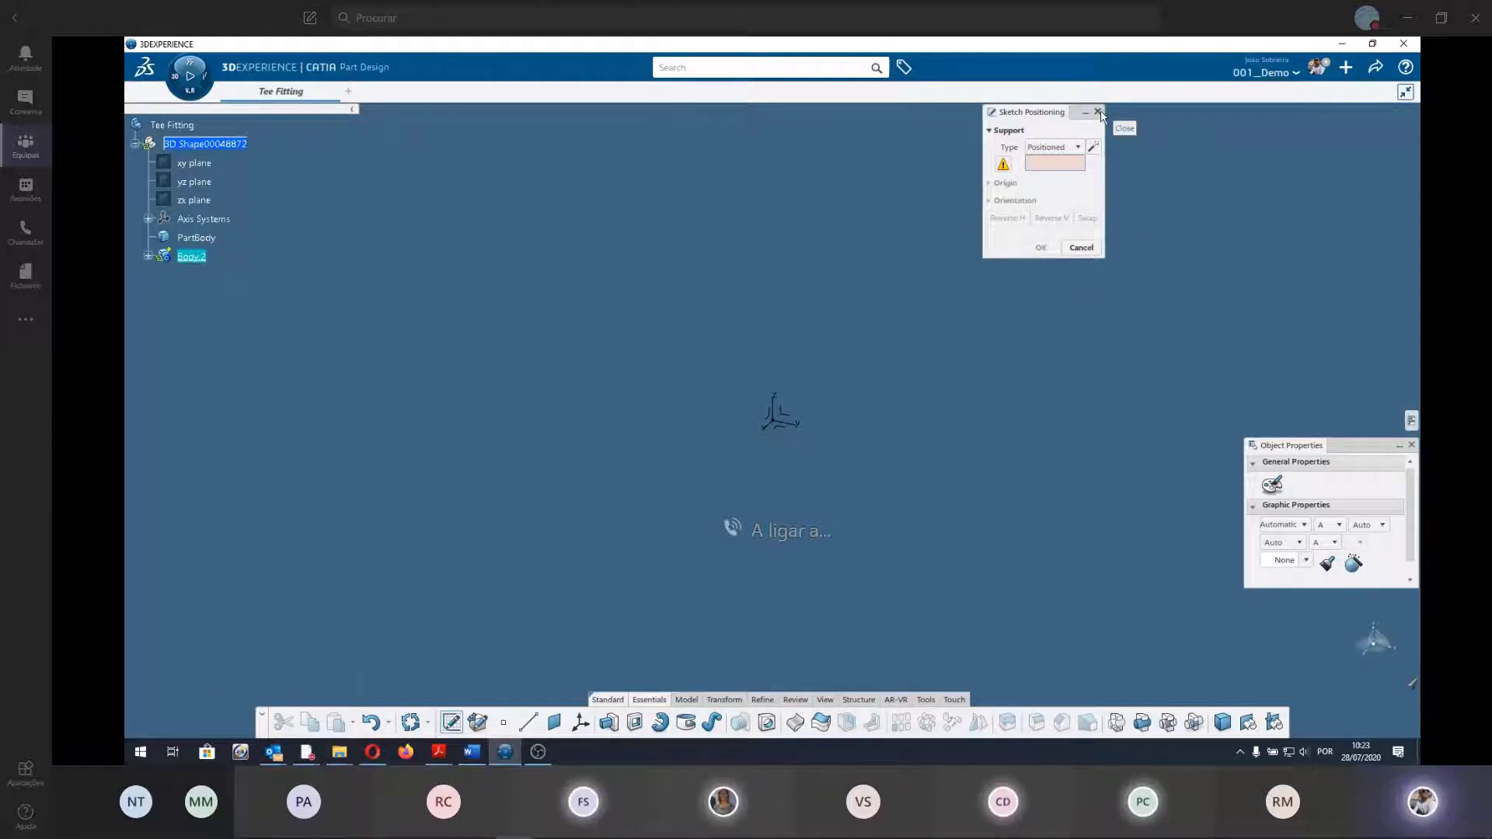
left_click(1098, 112)
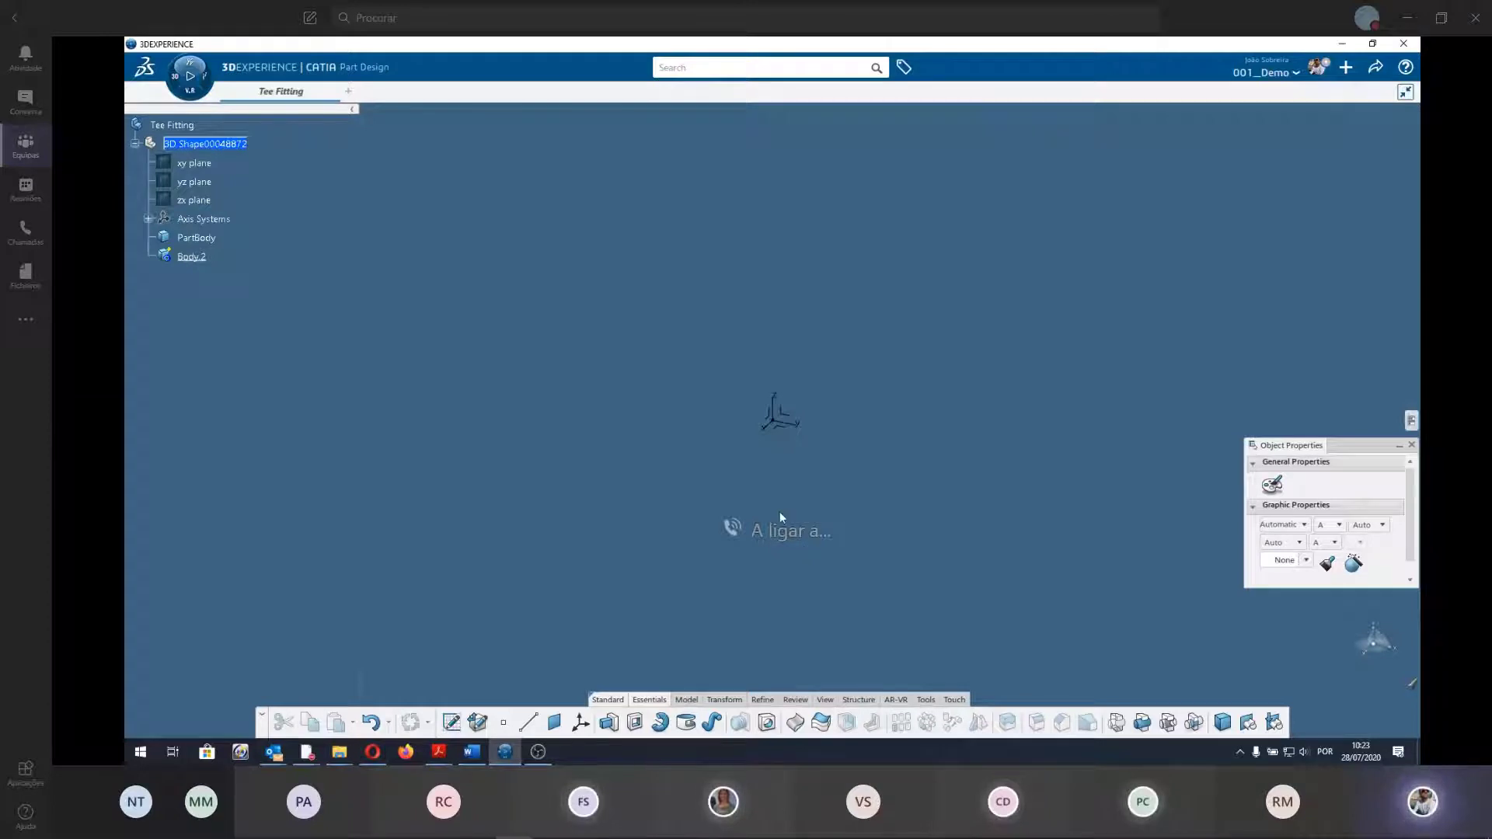
left_click(783, 429)
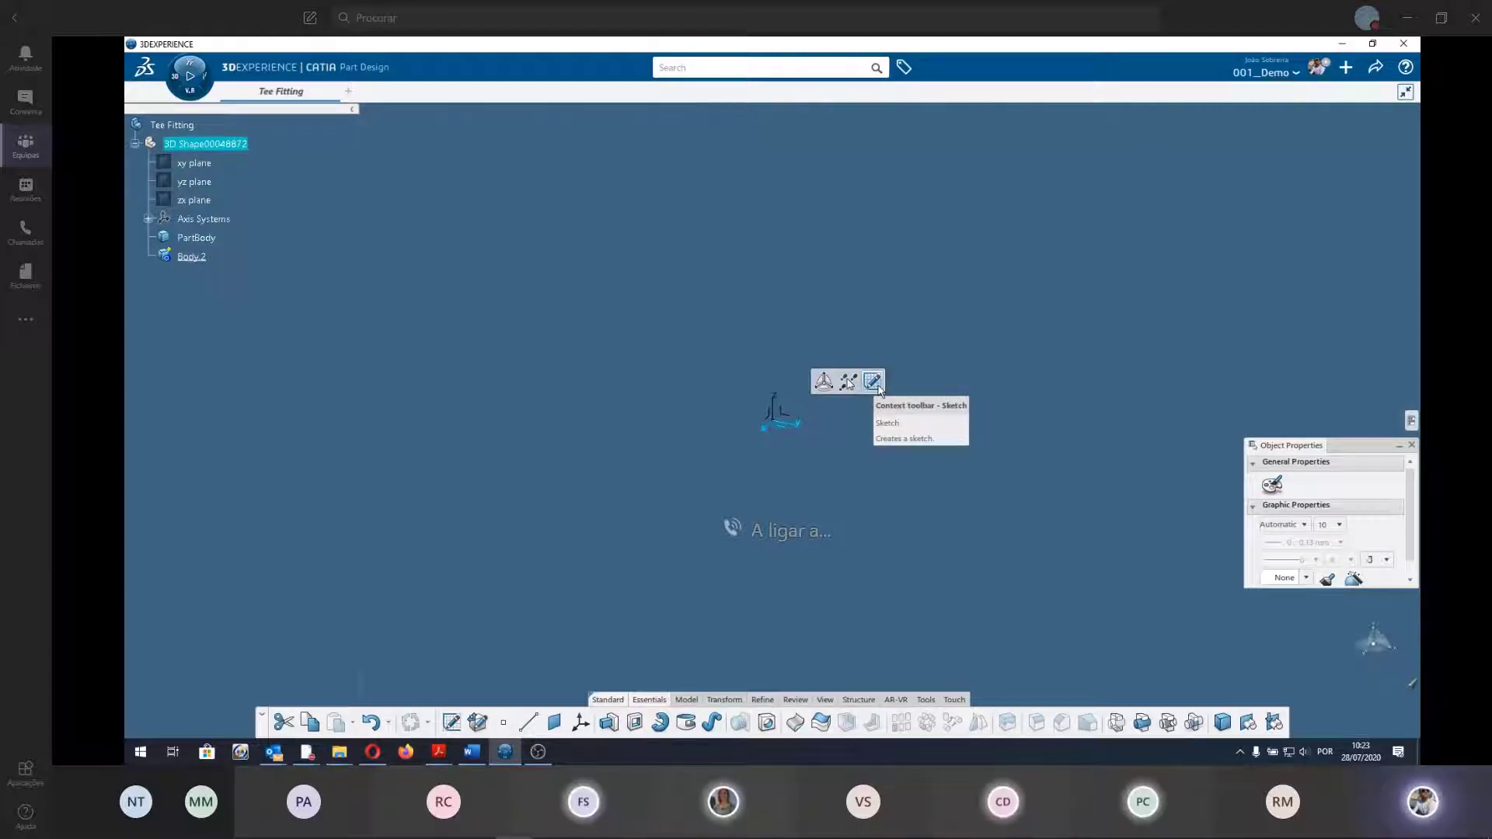
Create a sketch on the plane, flip its H axis, delete the stray arc, view face-on.
left_click(877, 384)
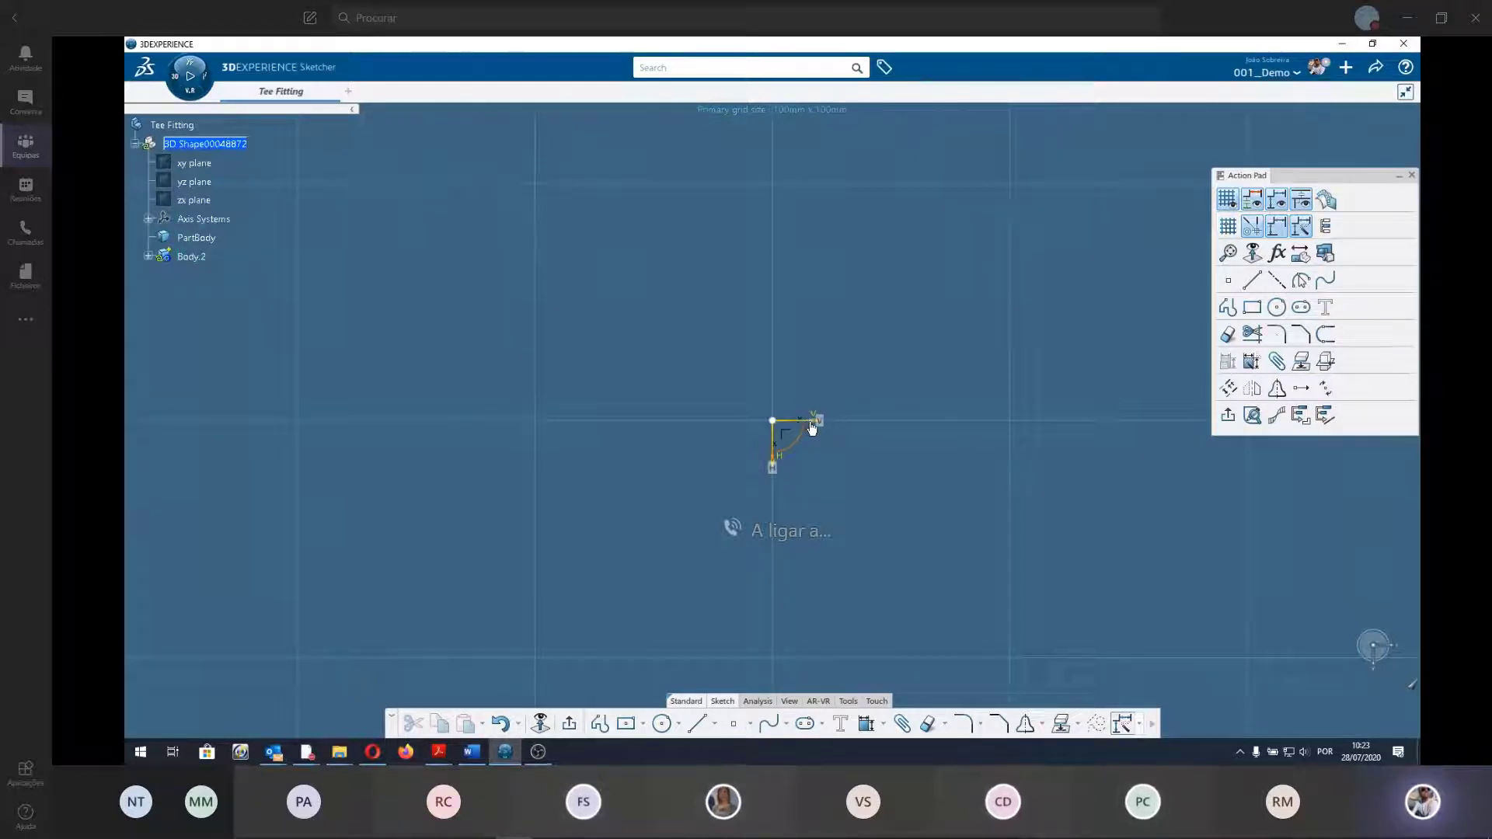
mouse_move(810, 422)
left_mouse_down()
mouse_move(724, 430)
mouse_move(739, 419)
left_mouse_up()
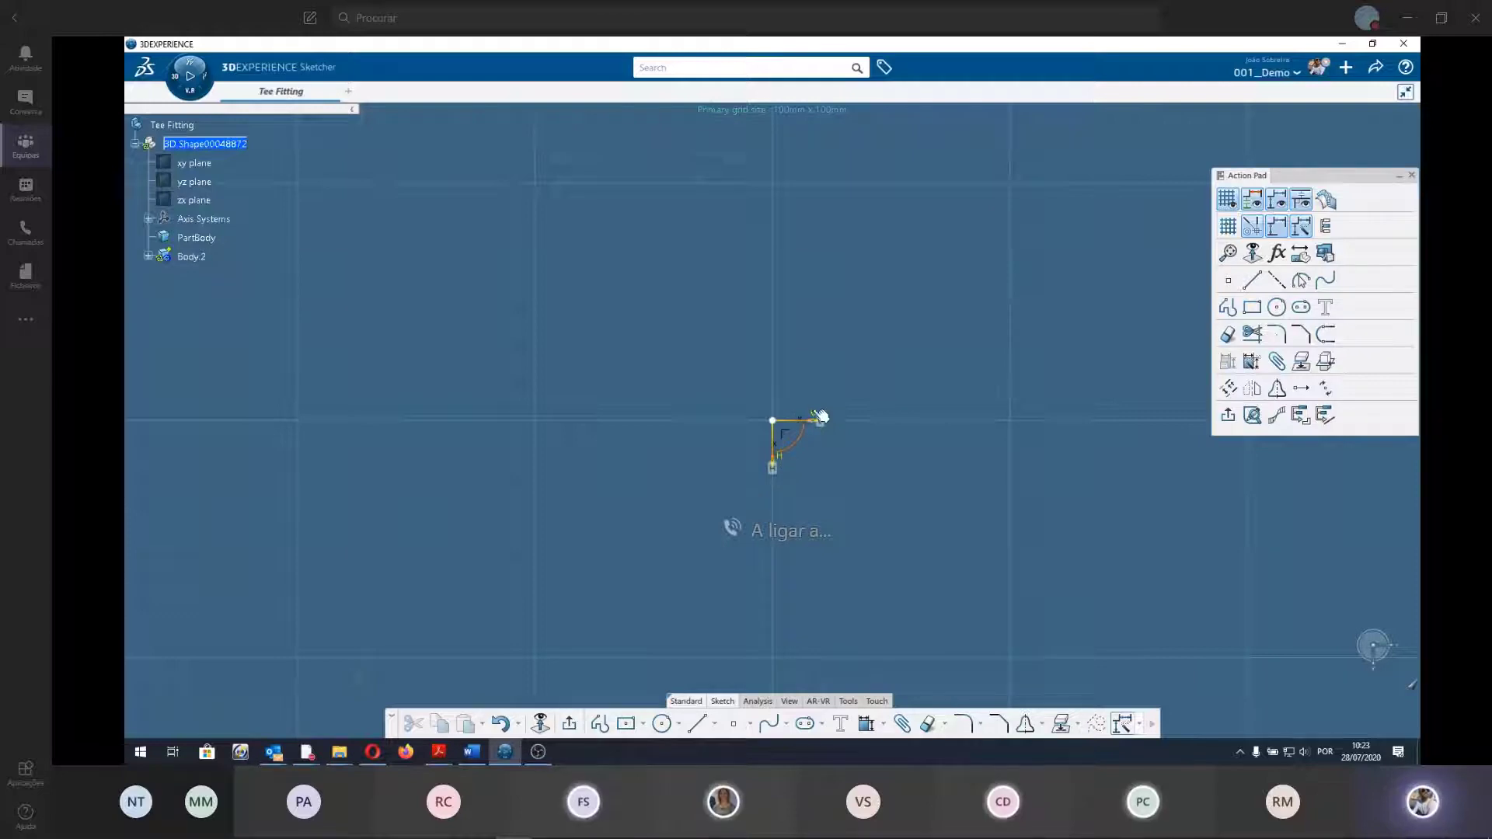
key("Delete")
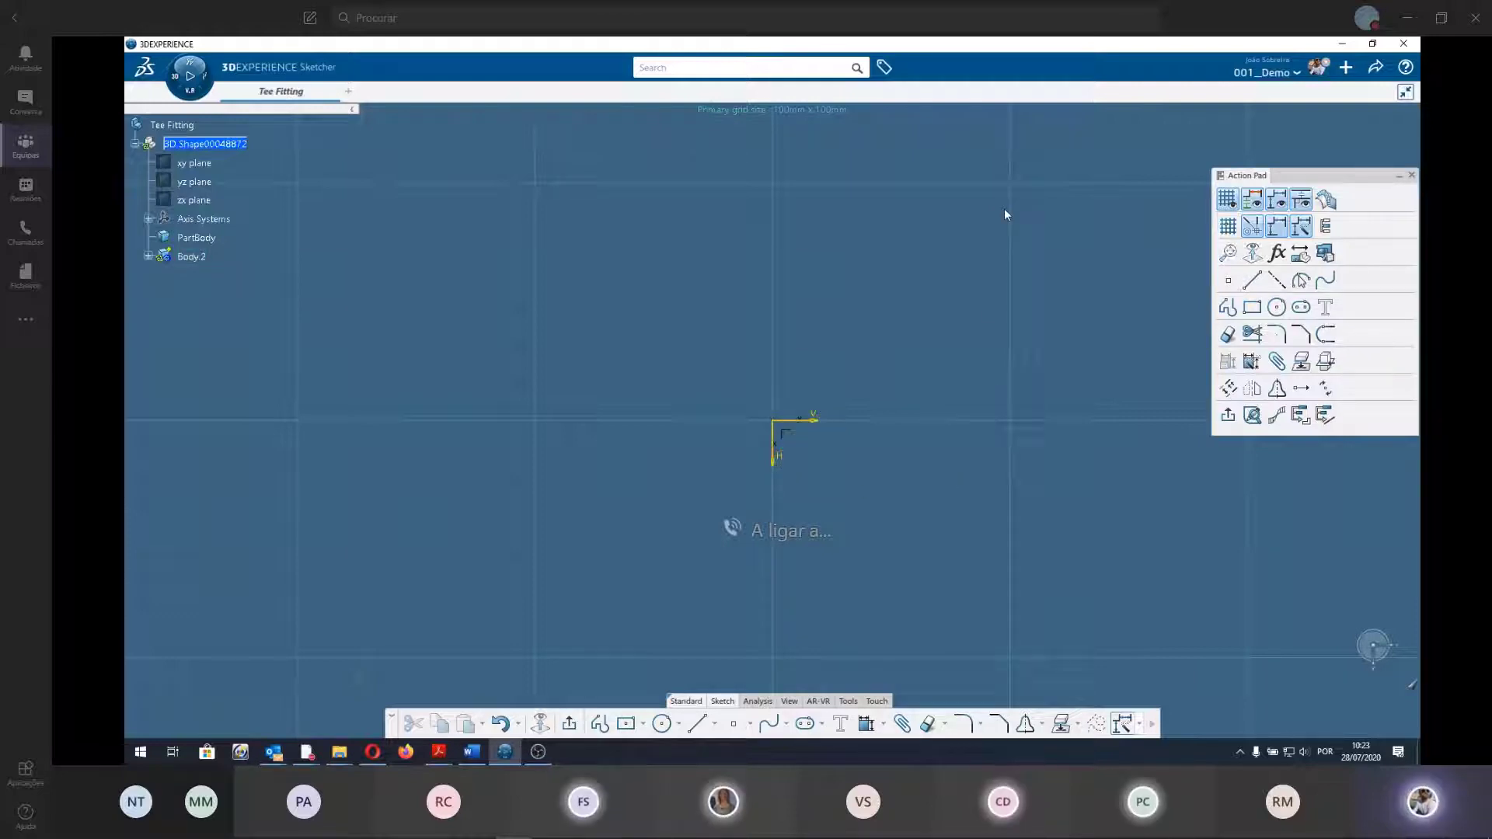
left_click(541, 724)
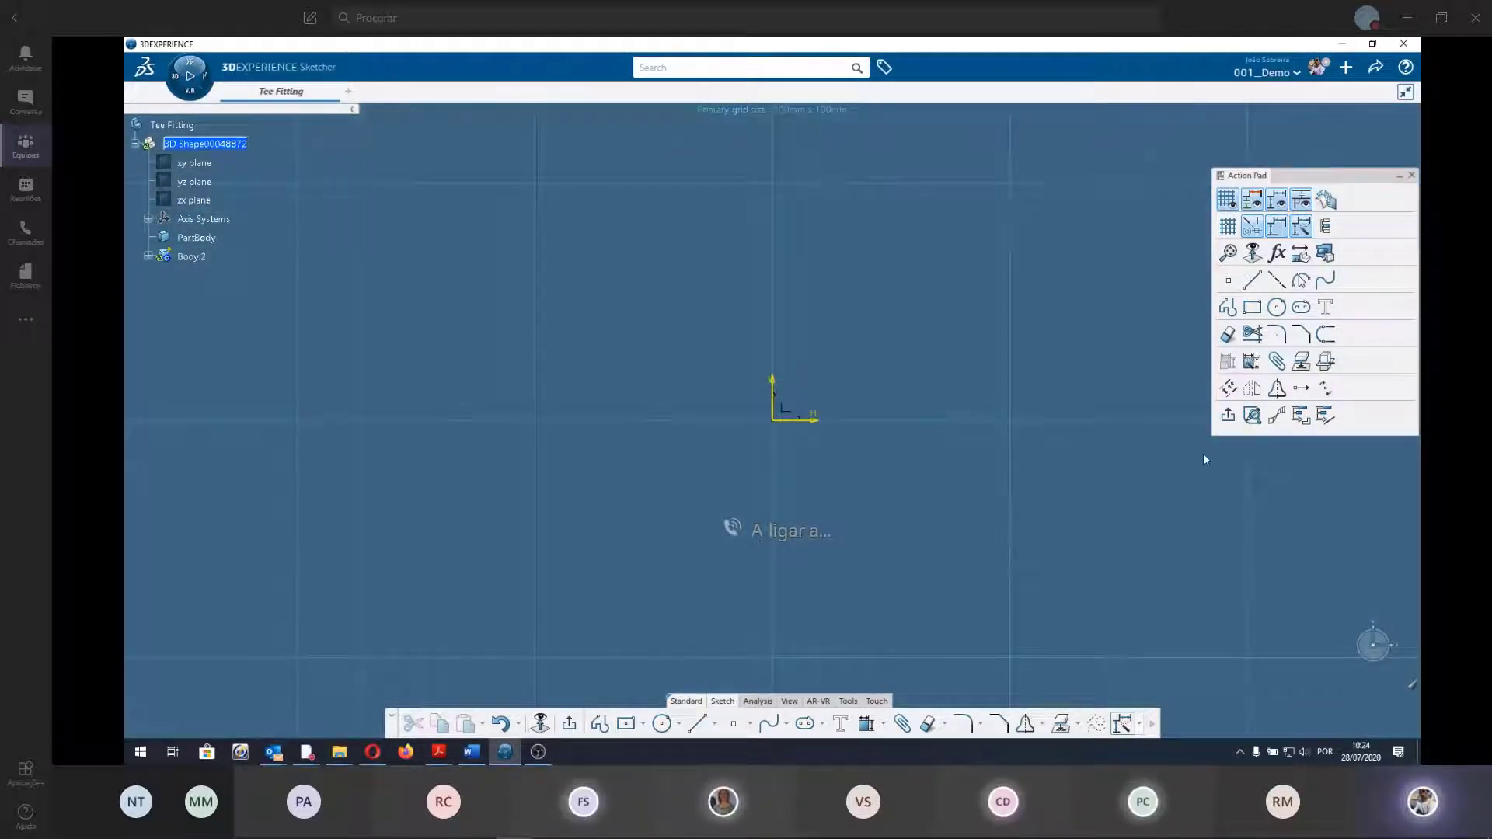
Maximize the tutorial PDF to review the Outer Rough Body page, then move it aside.
left_click(439, 752)
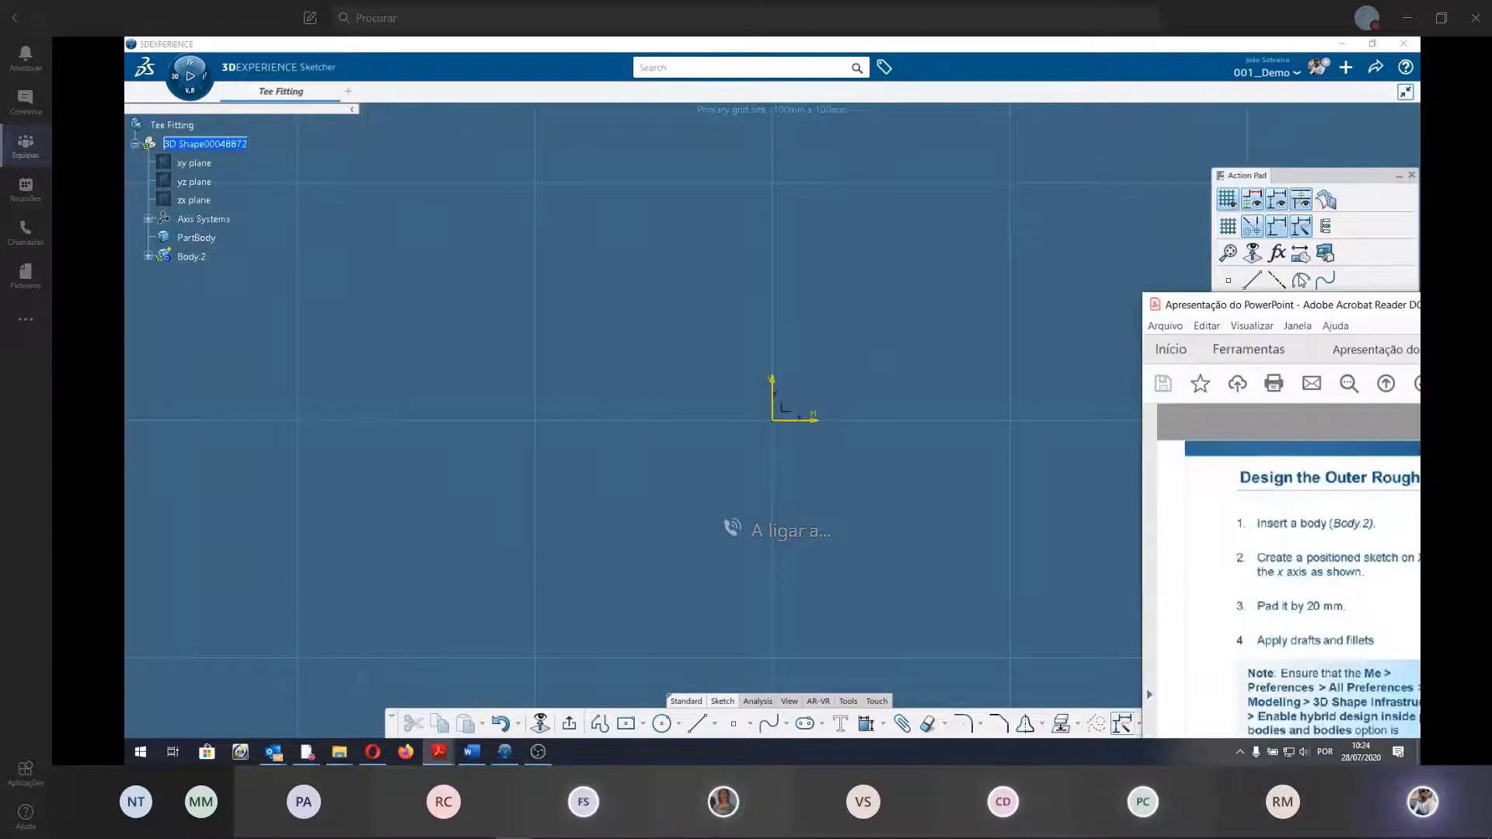
left_click_drag(1395, 273, 641, 43)
double_click(641, 42)
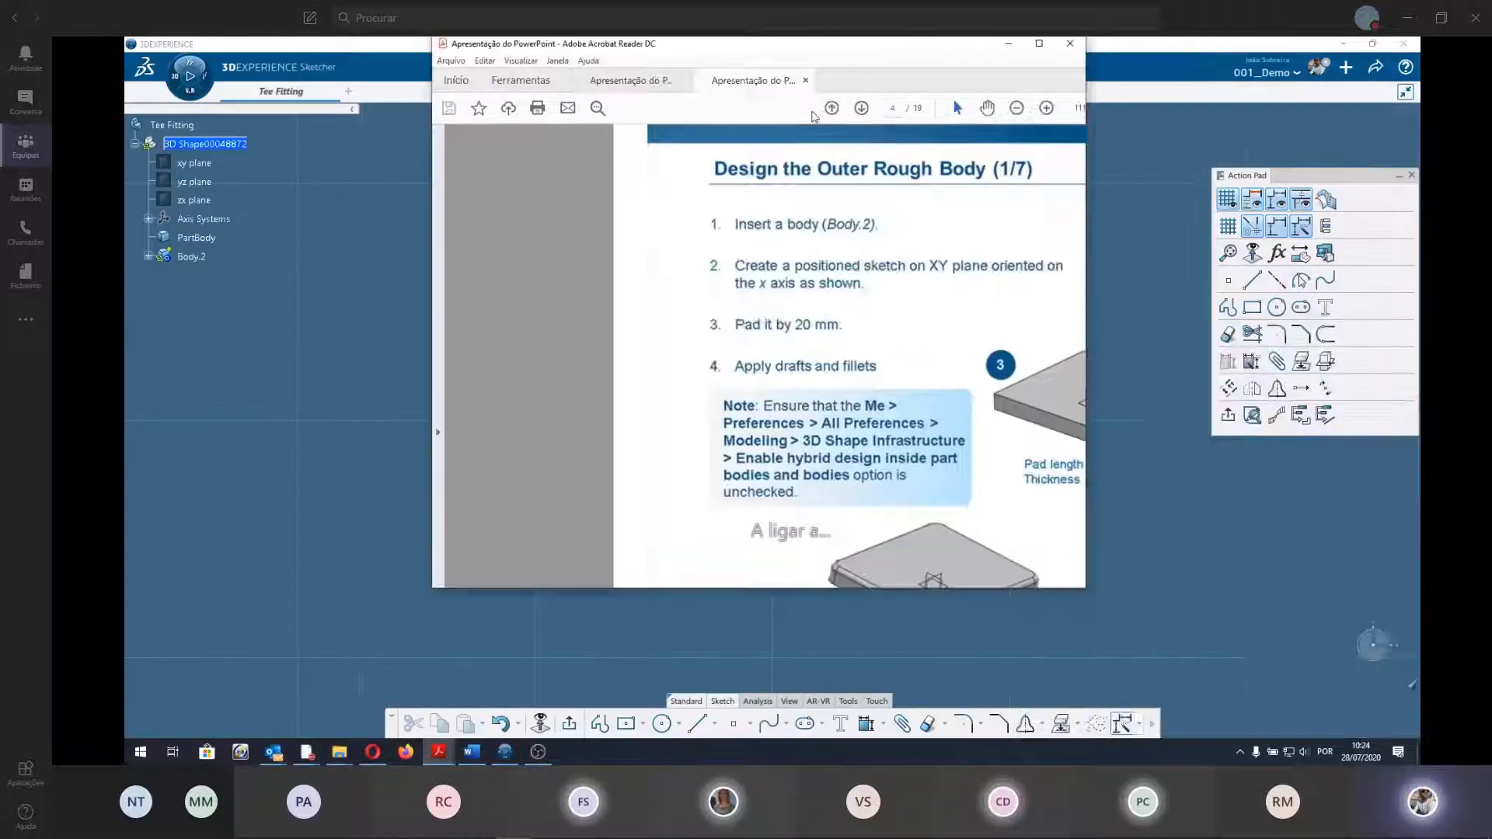
left_click_drag(758, 50, 1322, 326)
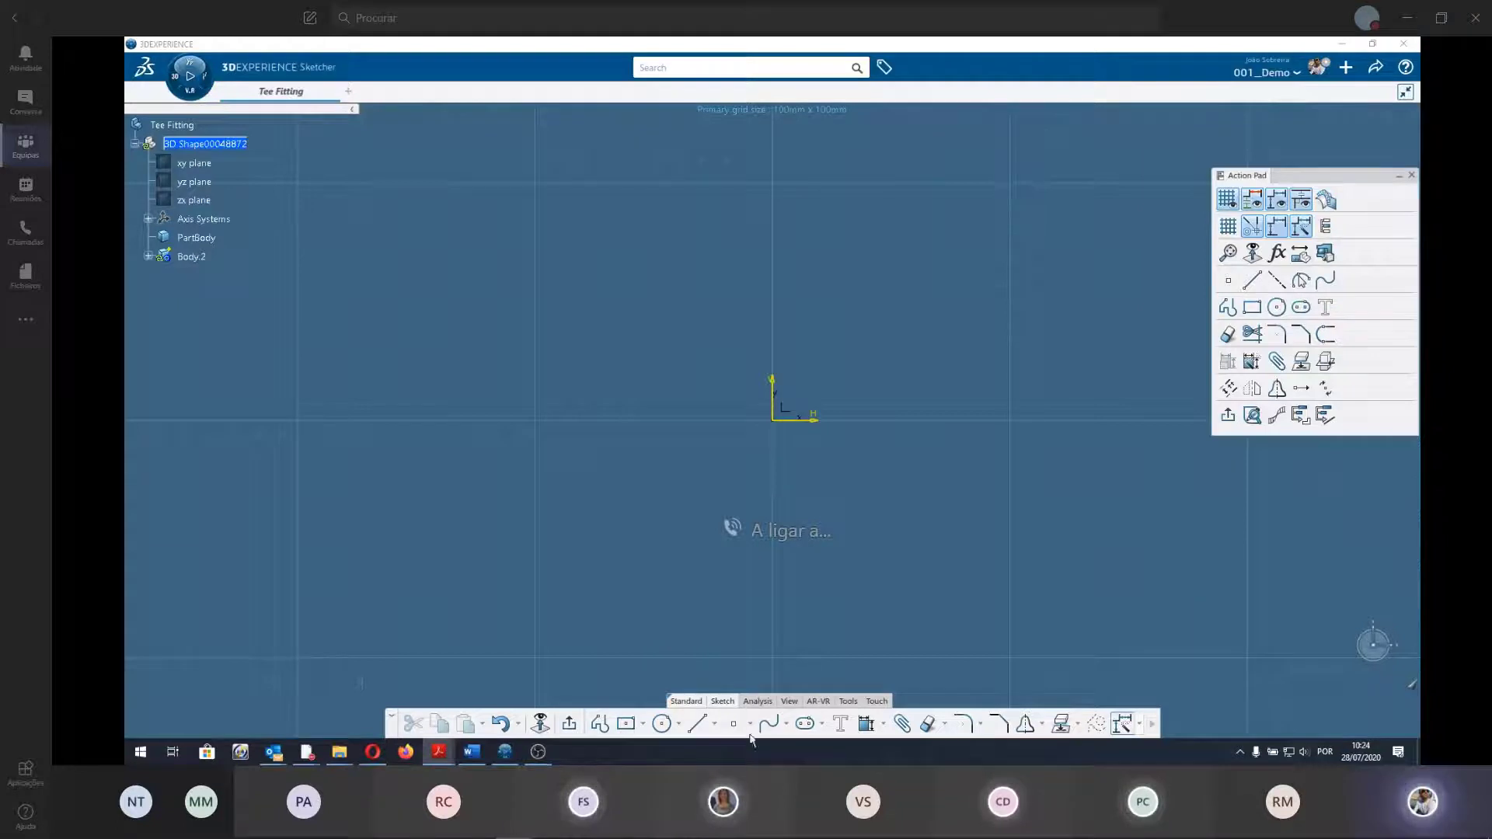
Draw a centred rectangle with its centre at the sketch origin.
left_click(643, 723)
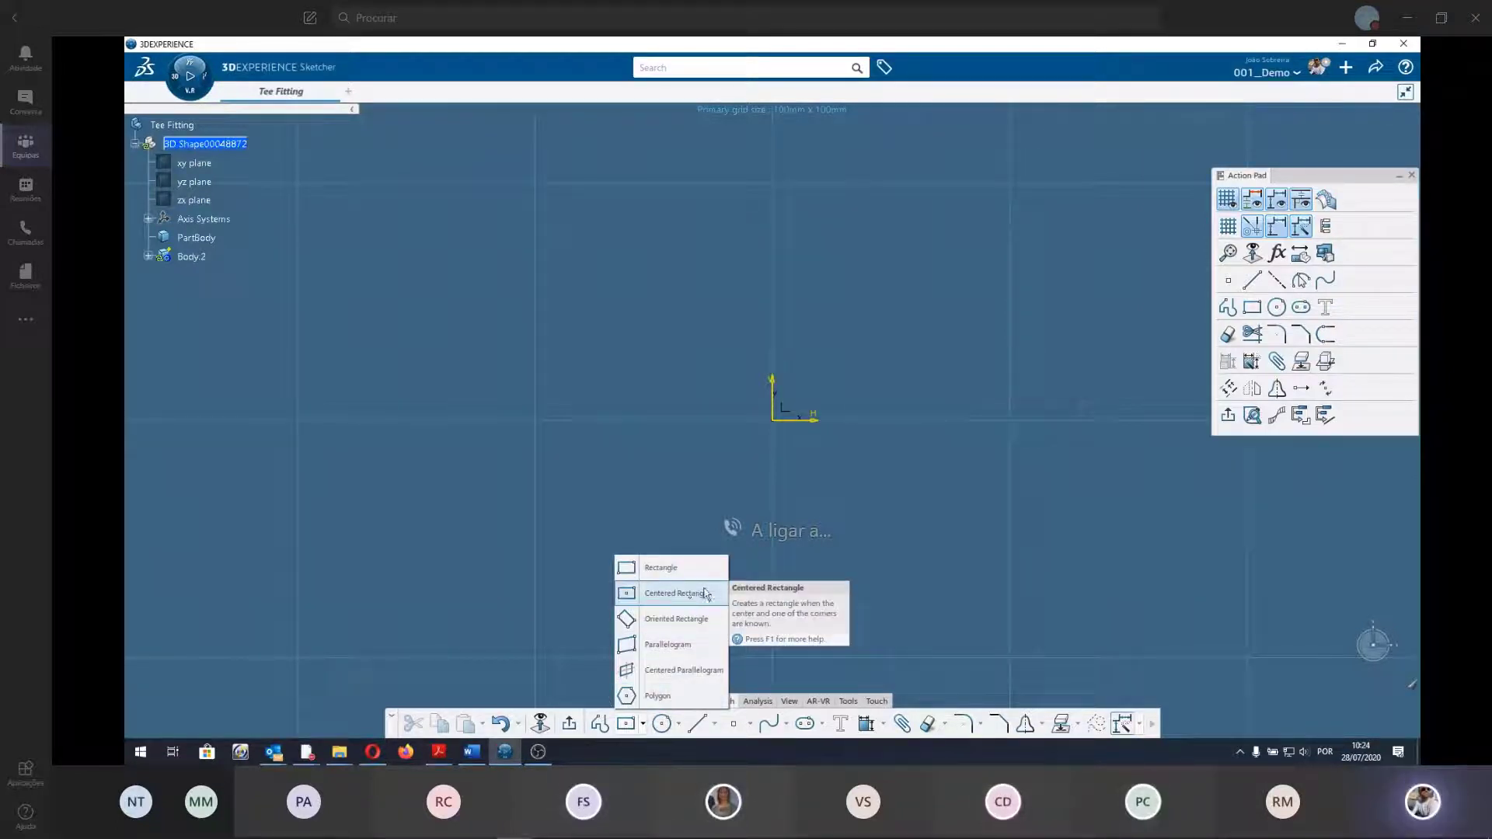
left_click(625, 727)
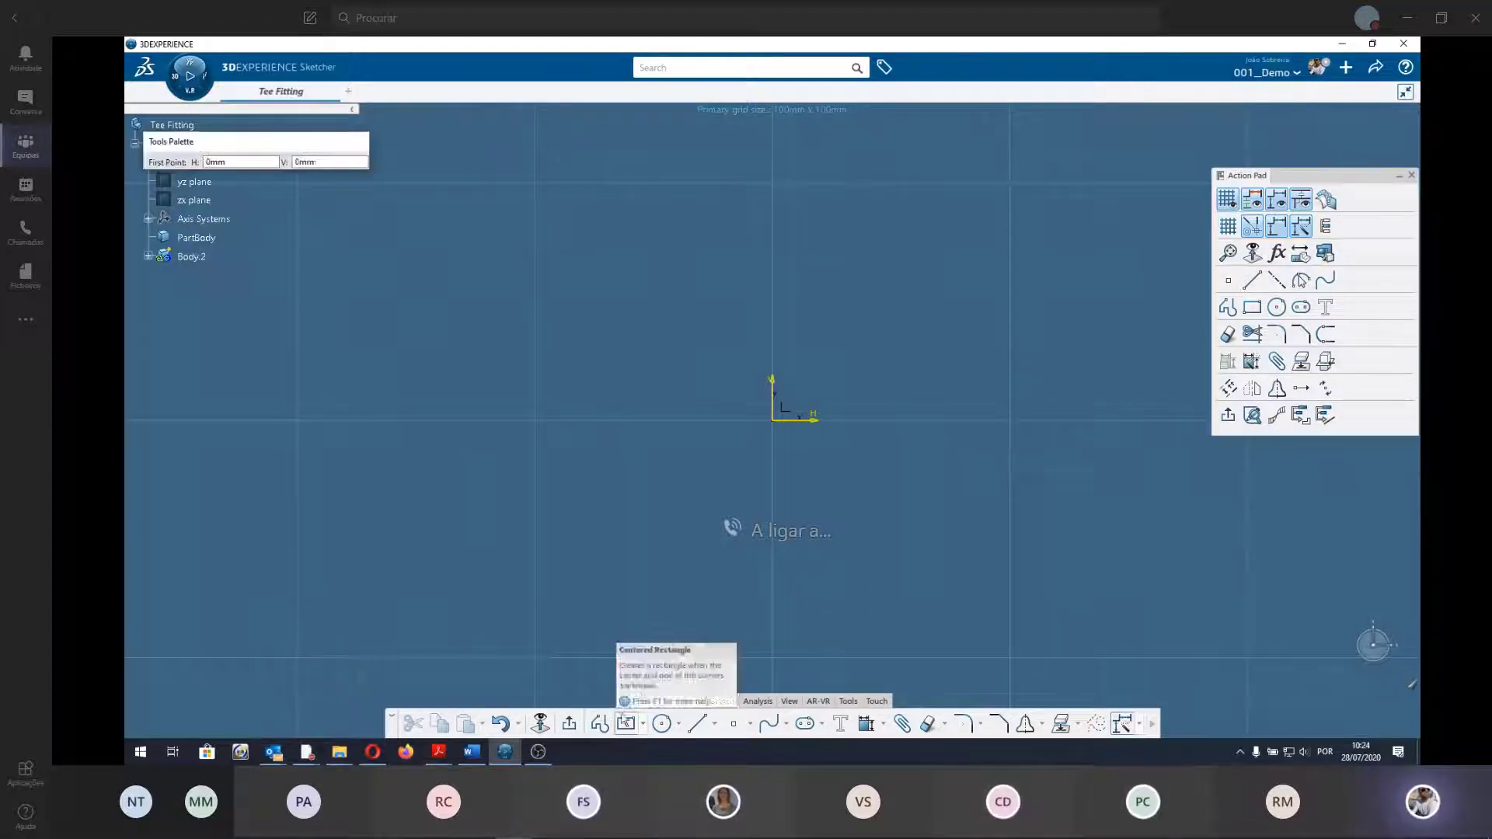
left_click(779, 424)
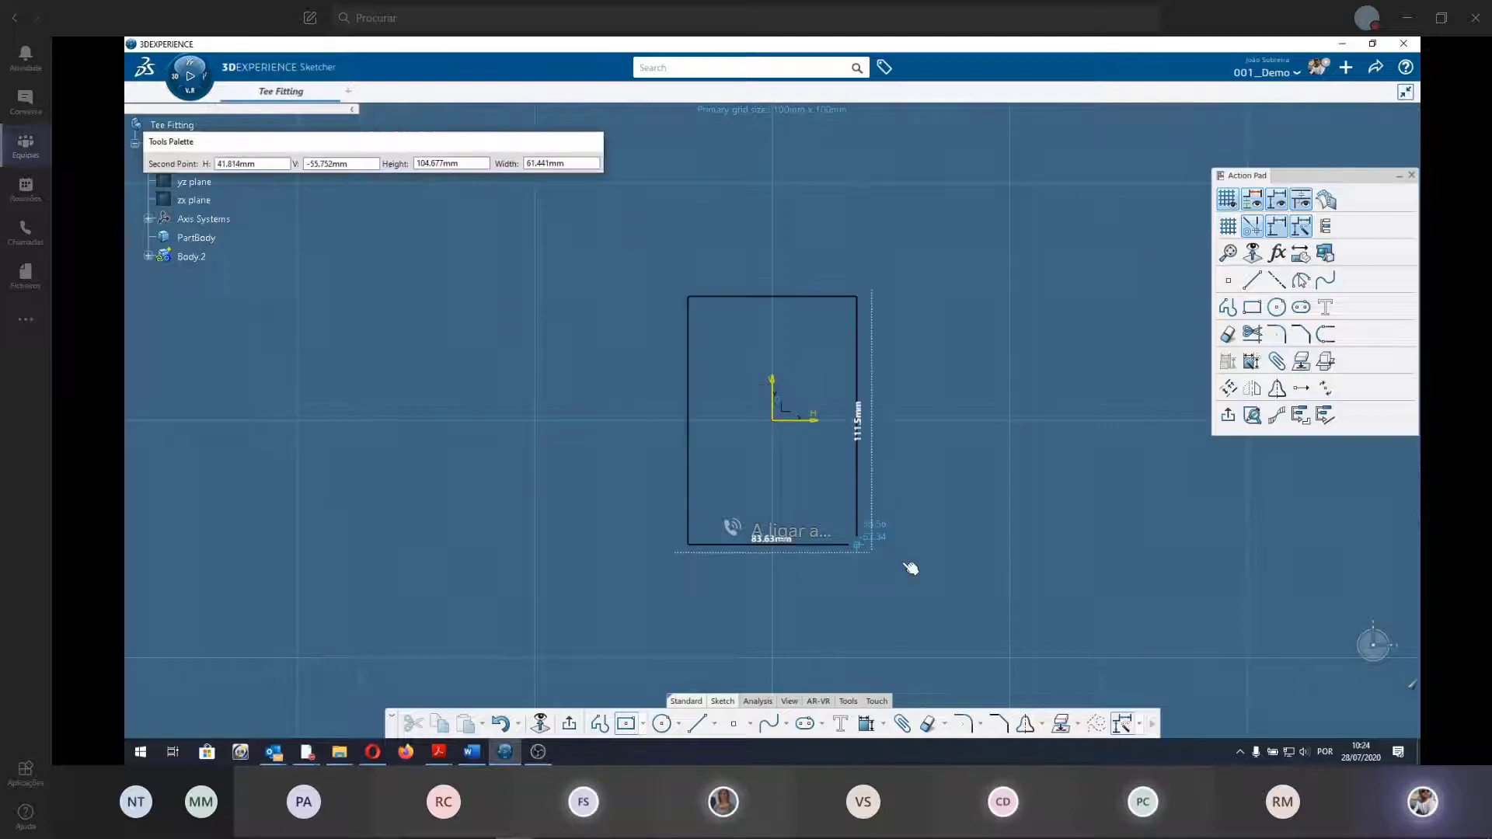
left_click(957, 623)
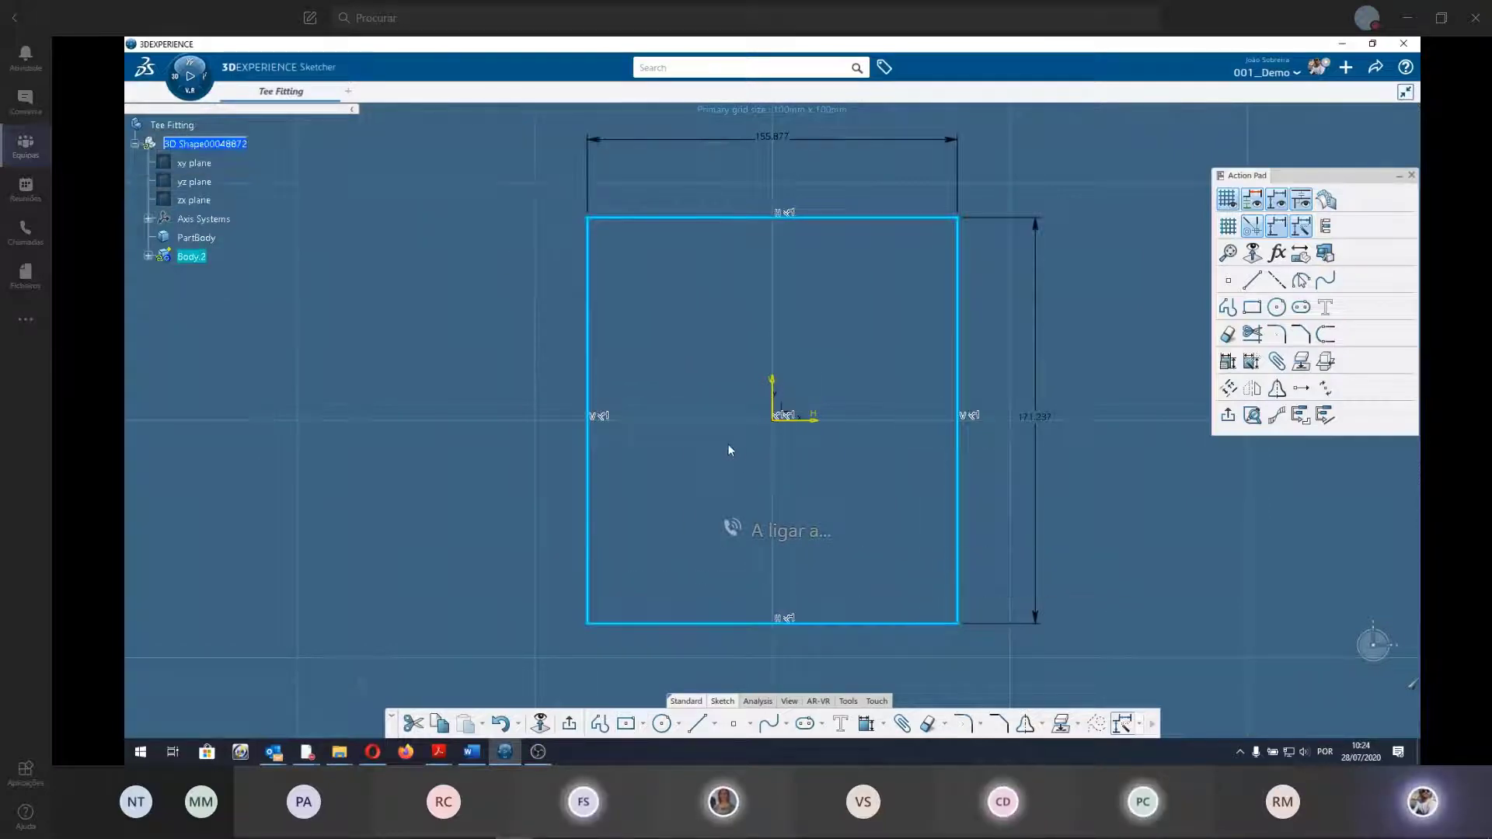
Set the rectangle's dimensions to 180 tall and 160 wide.
double_click(1039, 420)
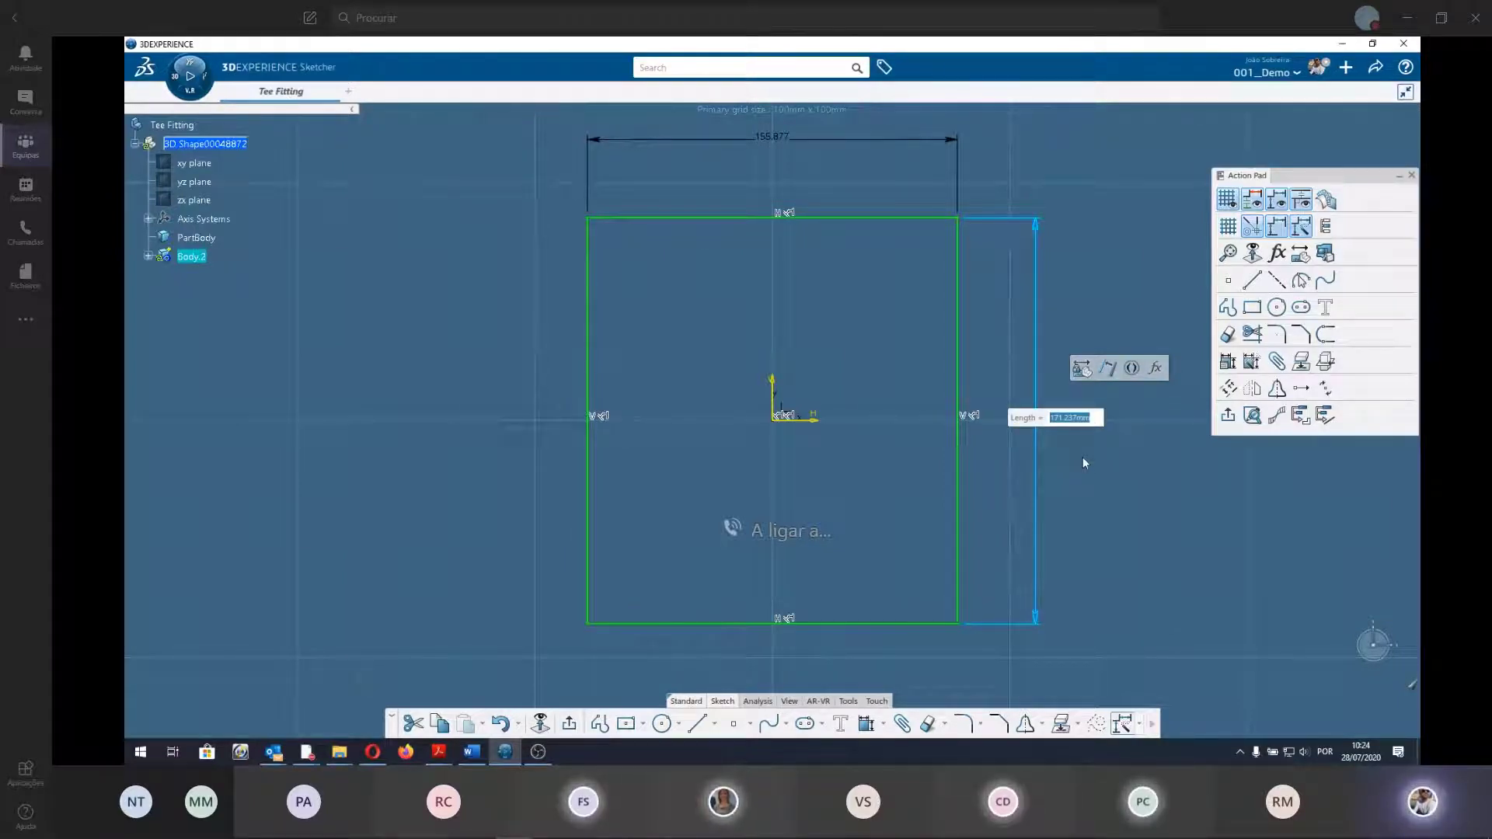
type("180")
key("Return")
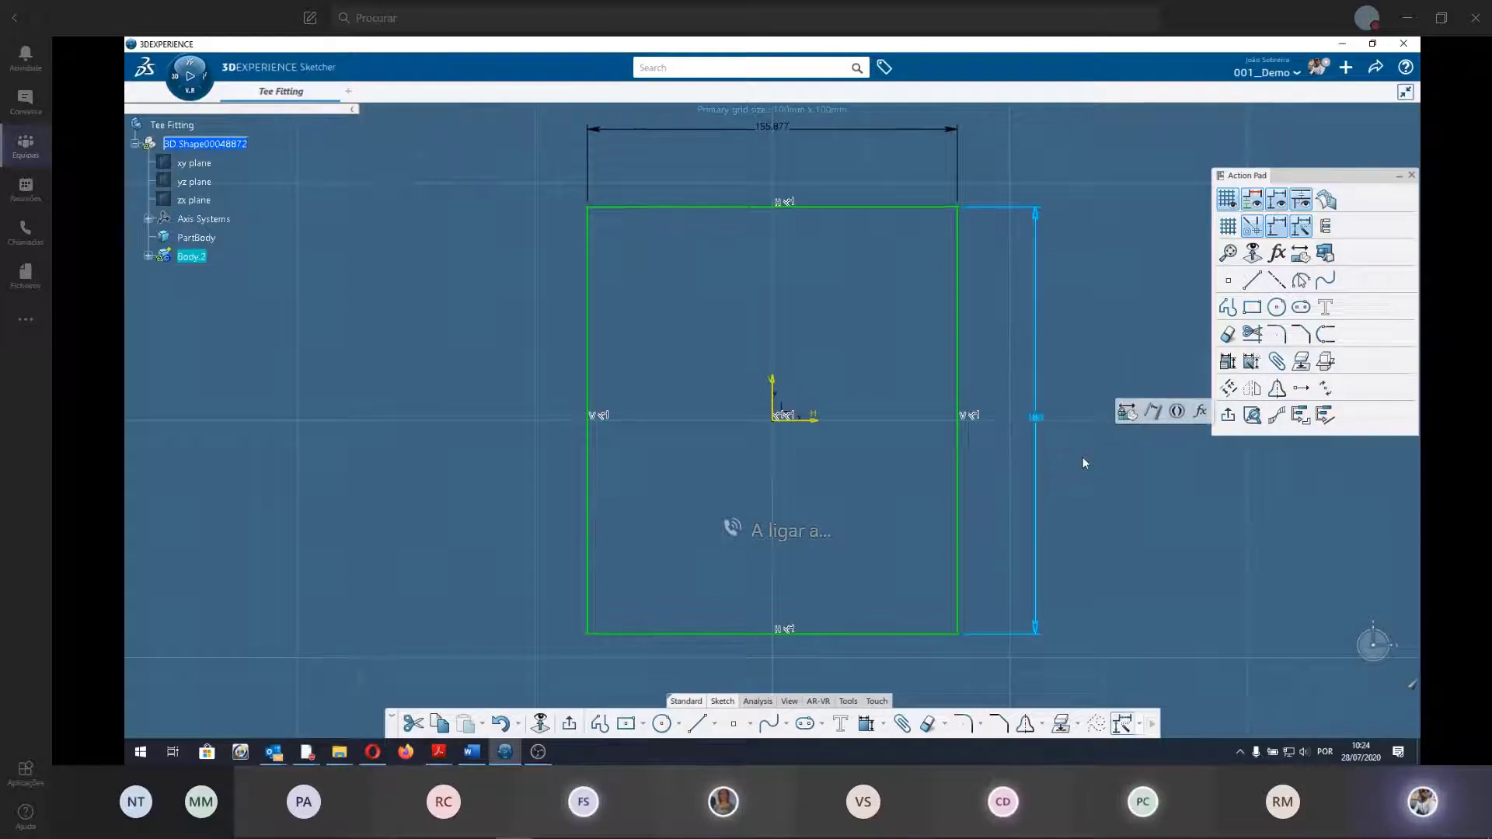
double_click(773, 129)
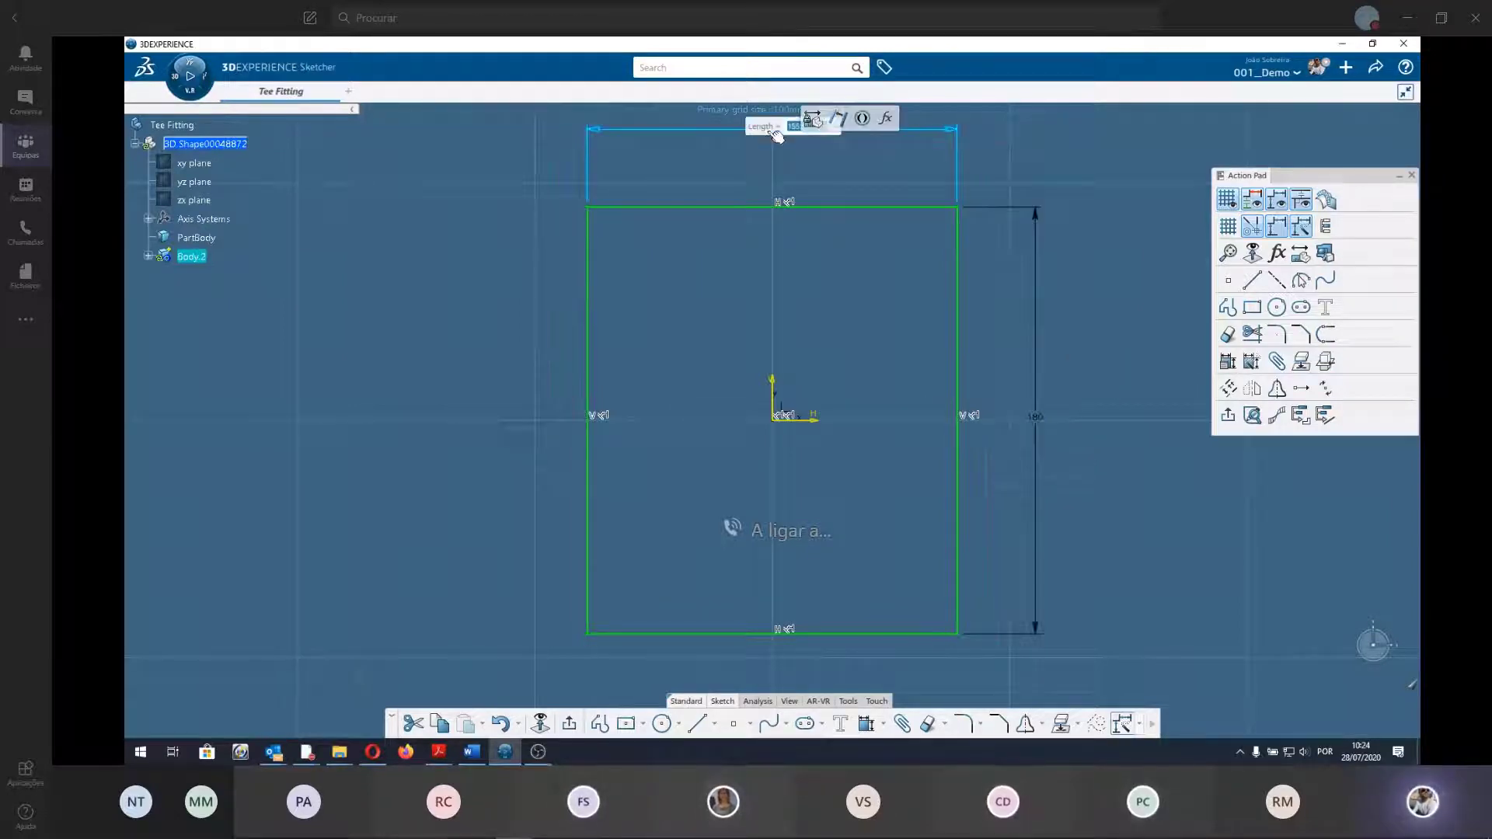
type("160")
key("Return")
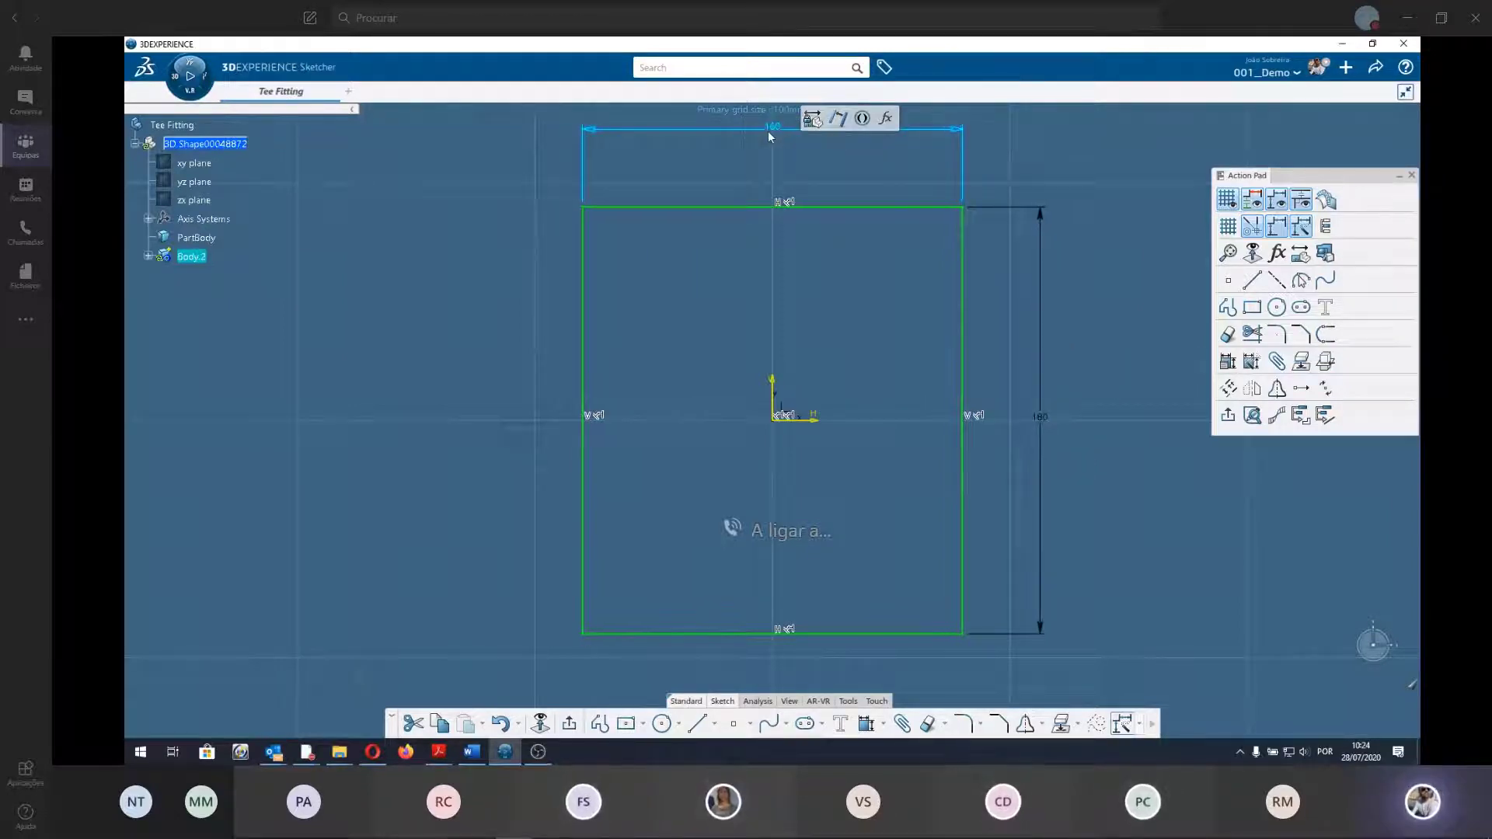
left_click(1143, 375)
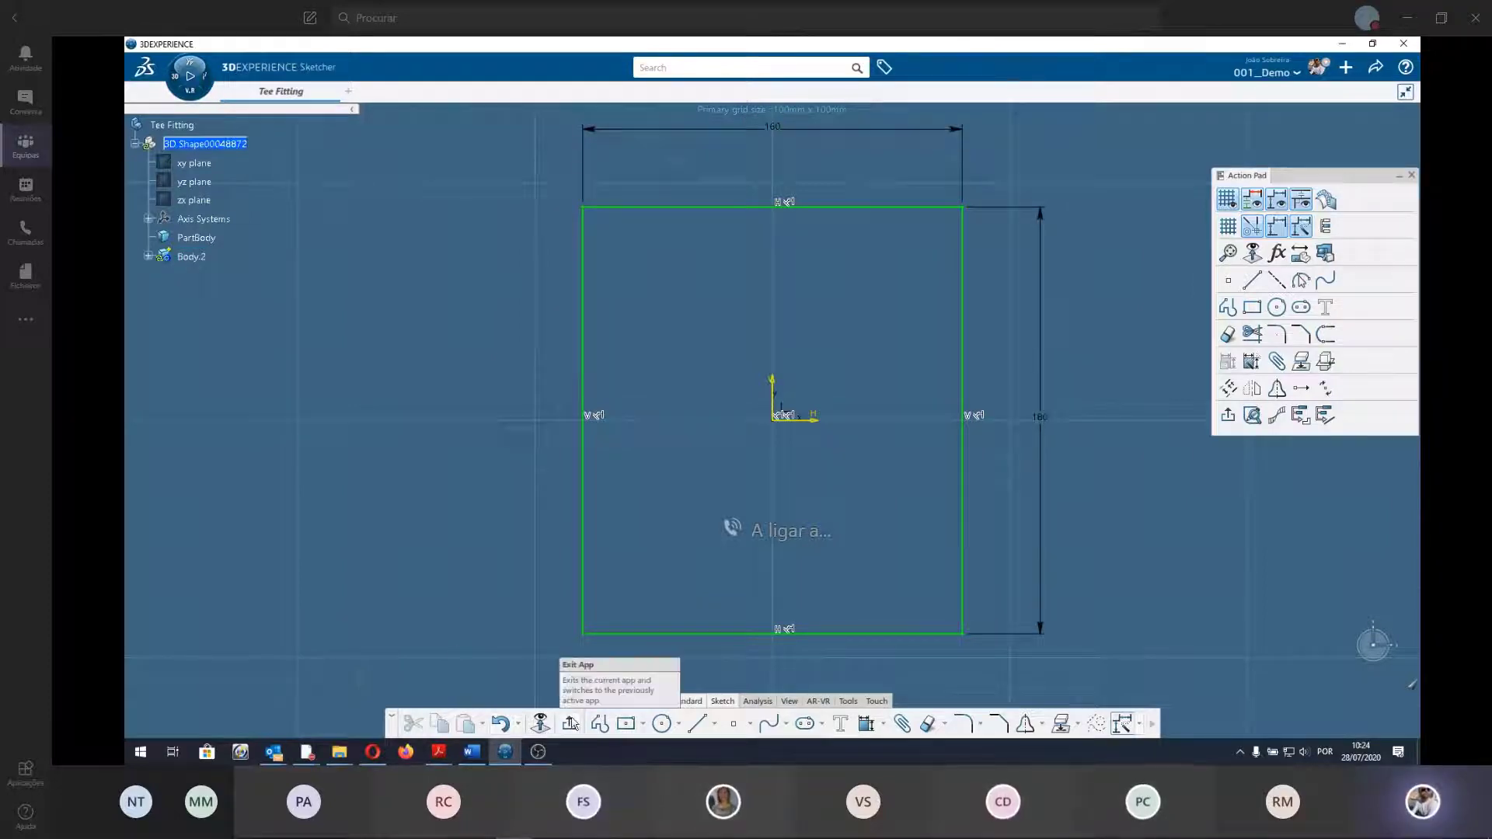
Exit the sketch, orbit to view the rectangle, and start a Pad feature.
left_click(576, 724)
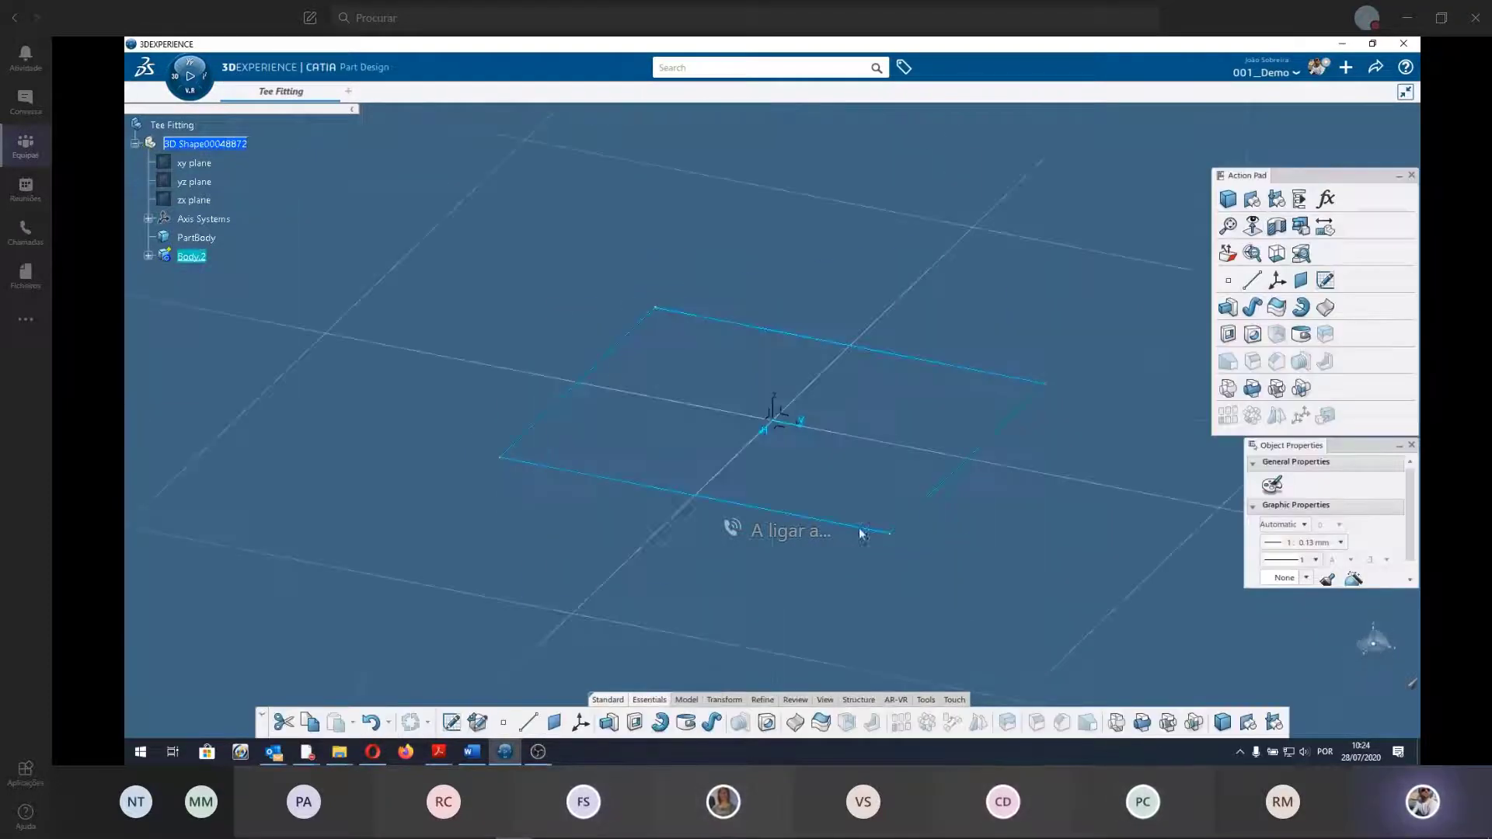
mouse_move(864, 556)
middle_mouse_down()
mouse_move(902, 468)
mouse_move(796, 473)
middle_mouse_up()
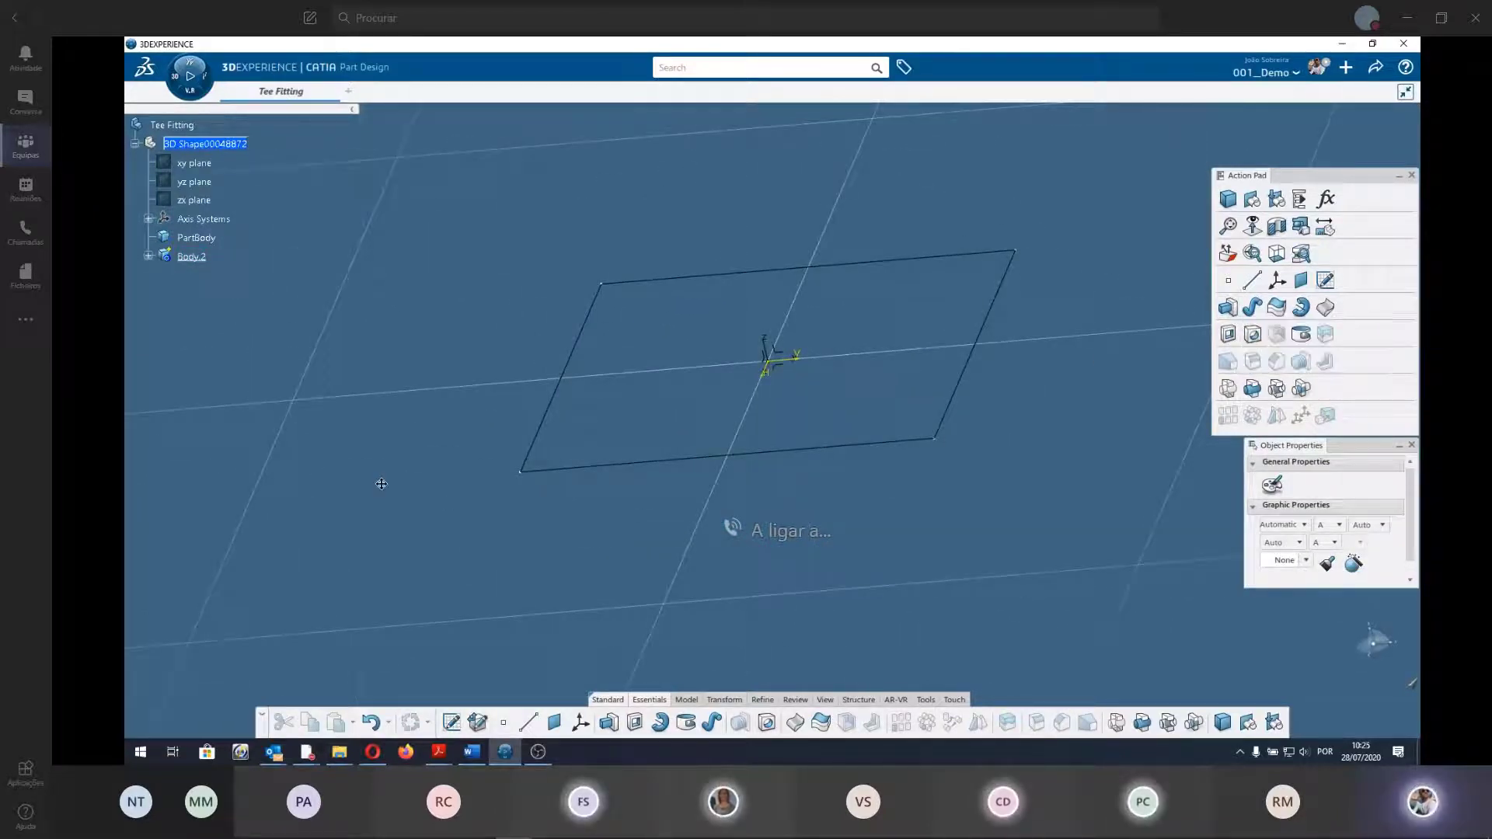
mouse_move(426, 426)
middle_mouse_down()
mouse_move(792, 480)
mouse_move(443, 544)
mouse_move(616, 559)
mouse_move(723, 536)
middle_mouse_up()
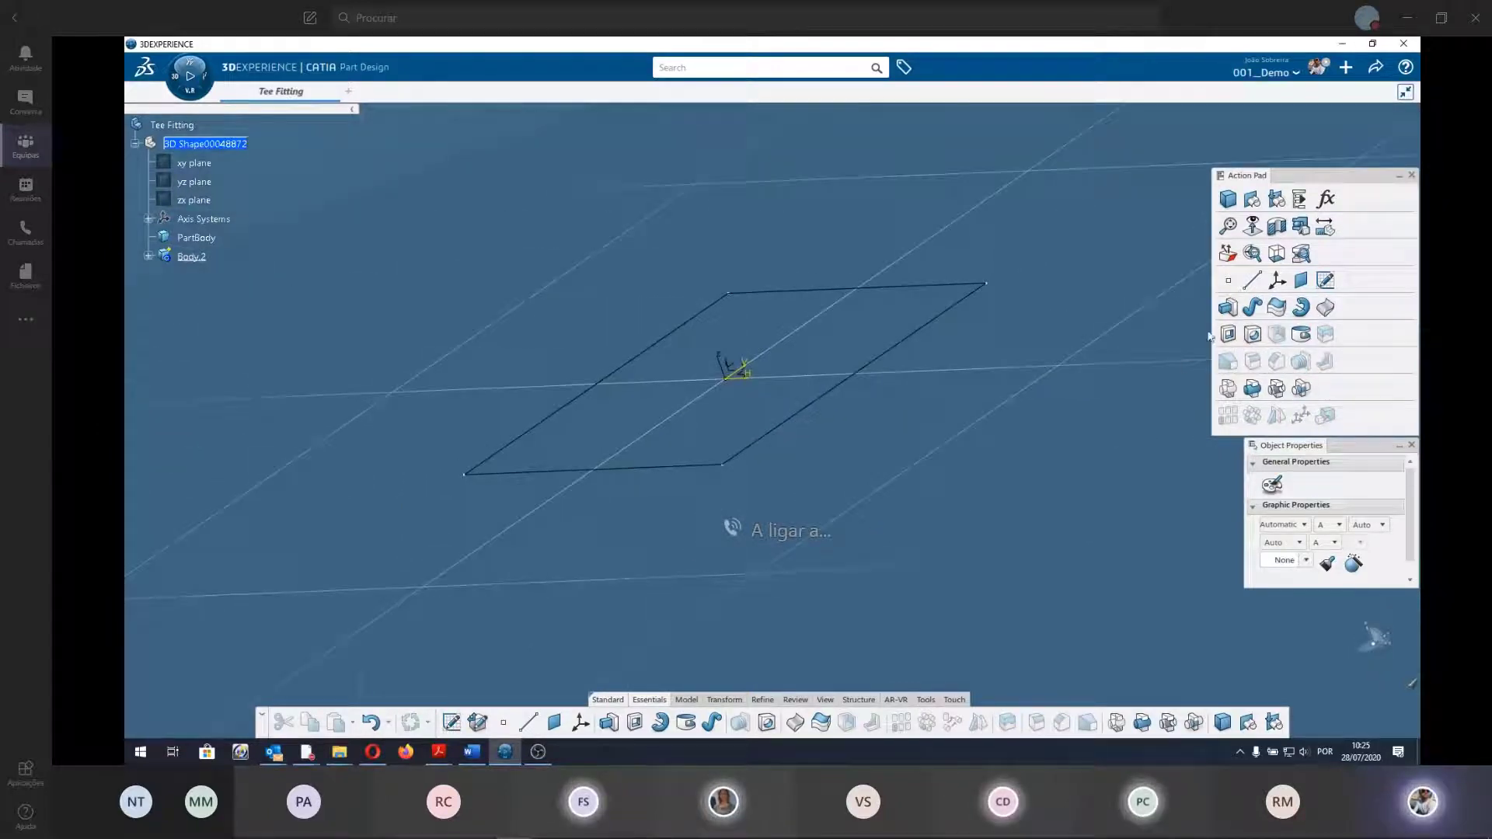
left_click(1228, 308)
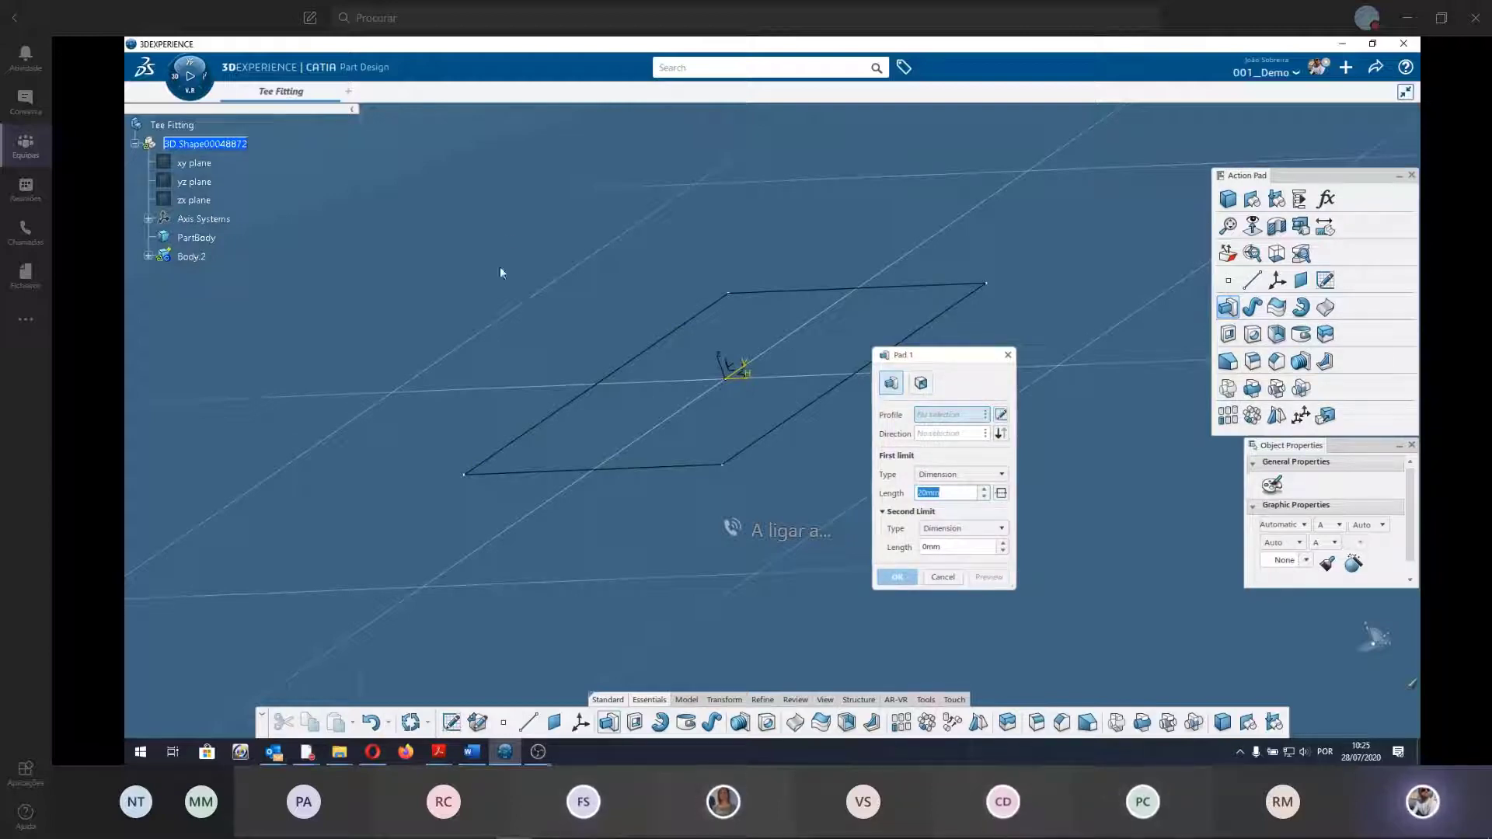
Pick the rectangle sketch as the Pad.1 profile and inspect the preview.
middle_click_drag(586, 435, 527, 317)
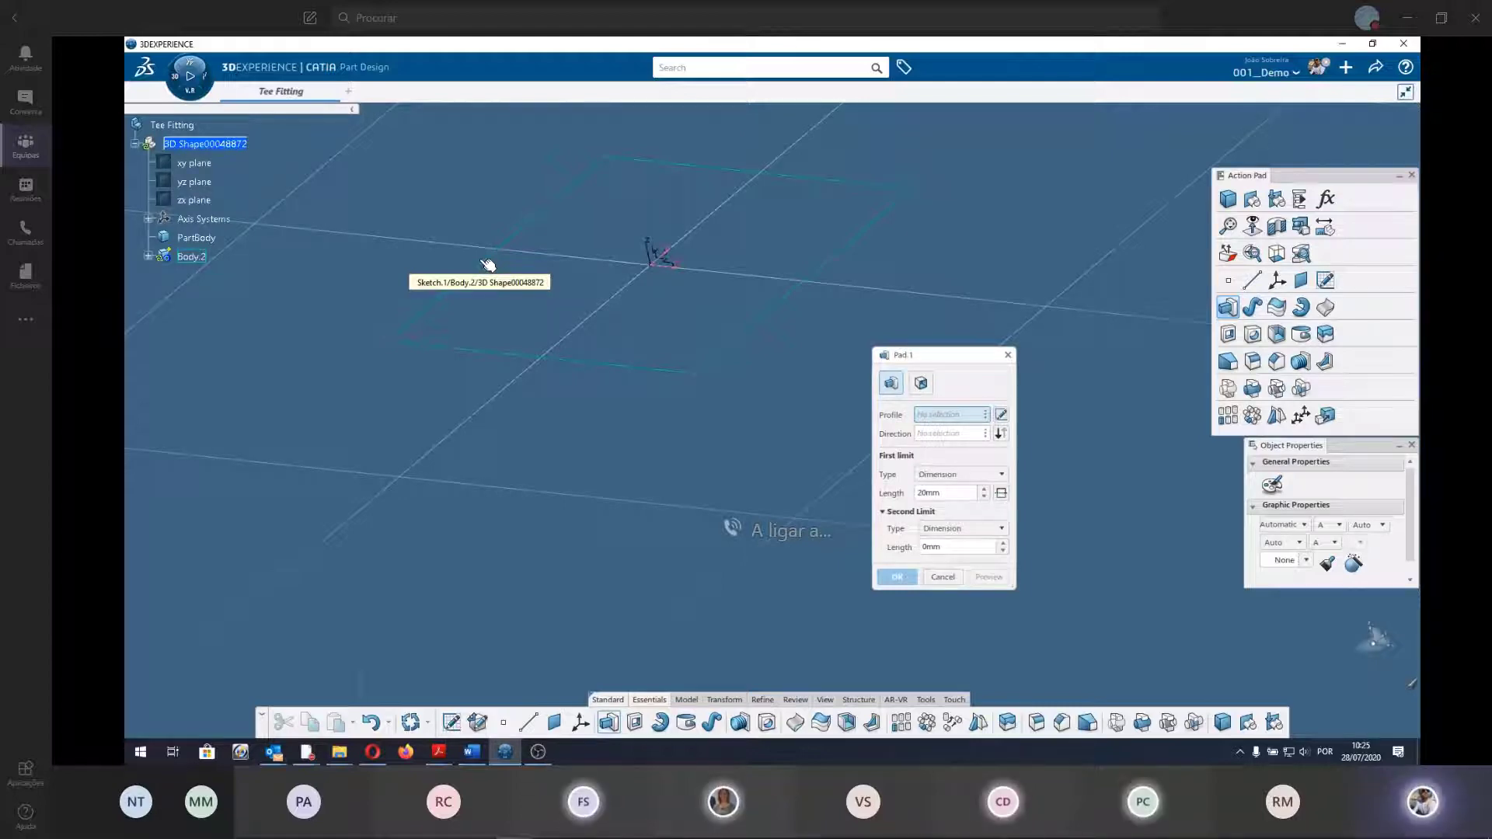
left_click(475, 277)
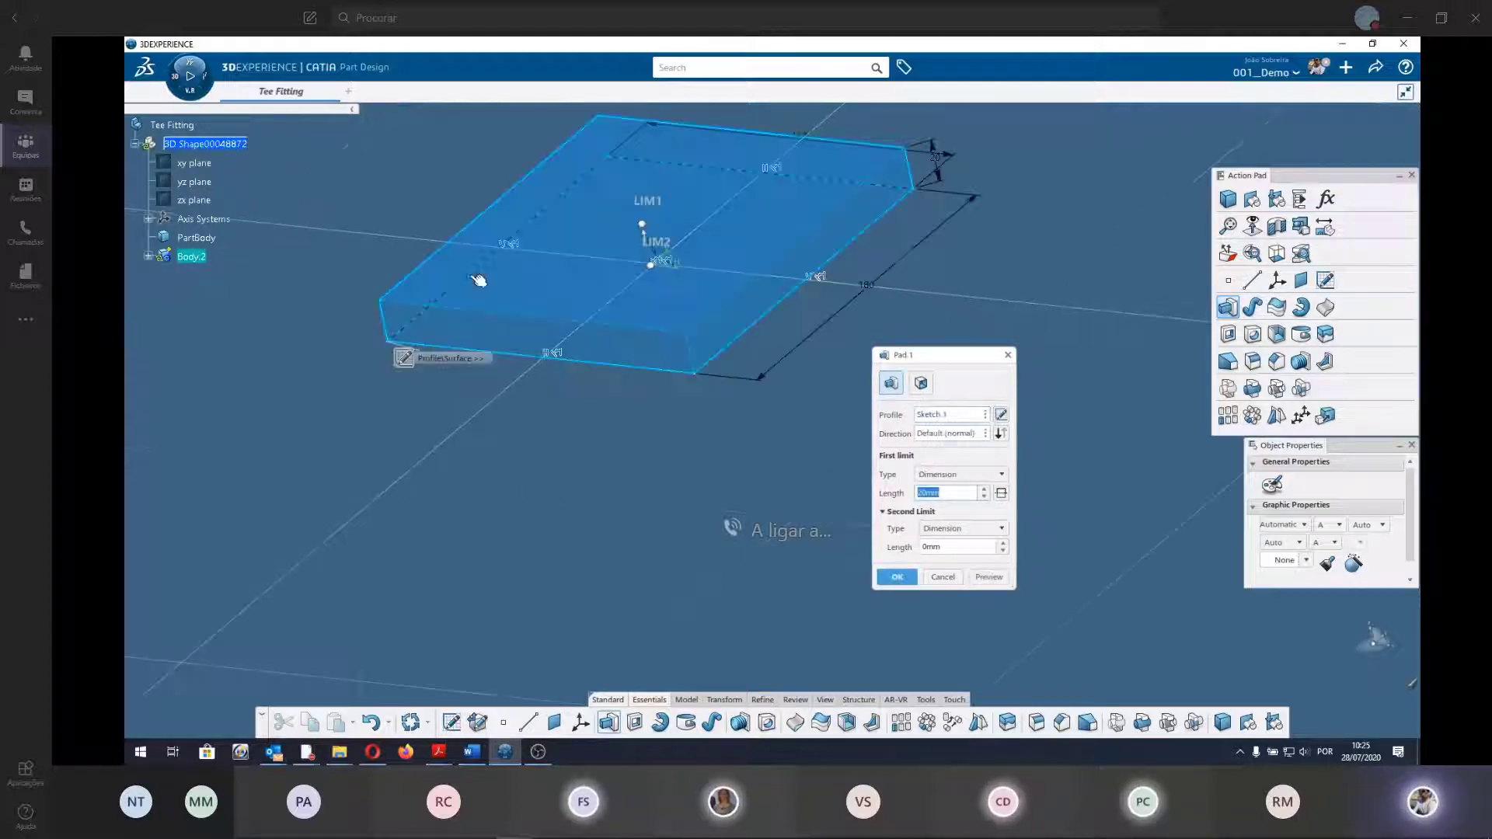
middle_click_drag(535, 481, 558, 563)
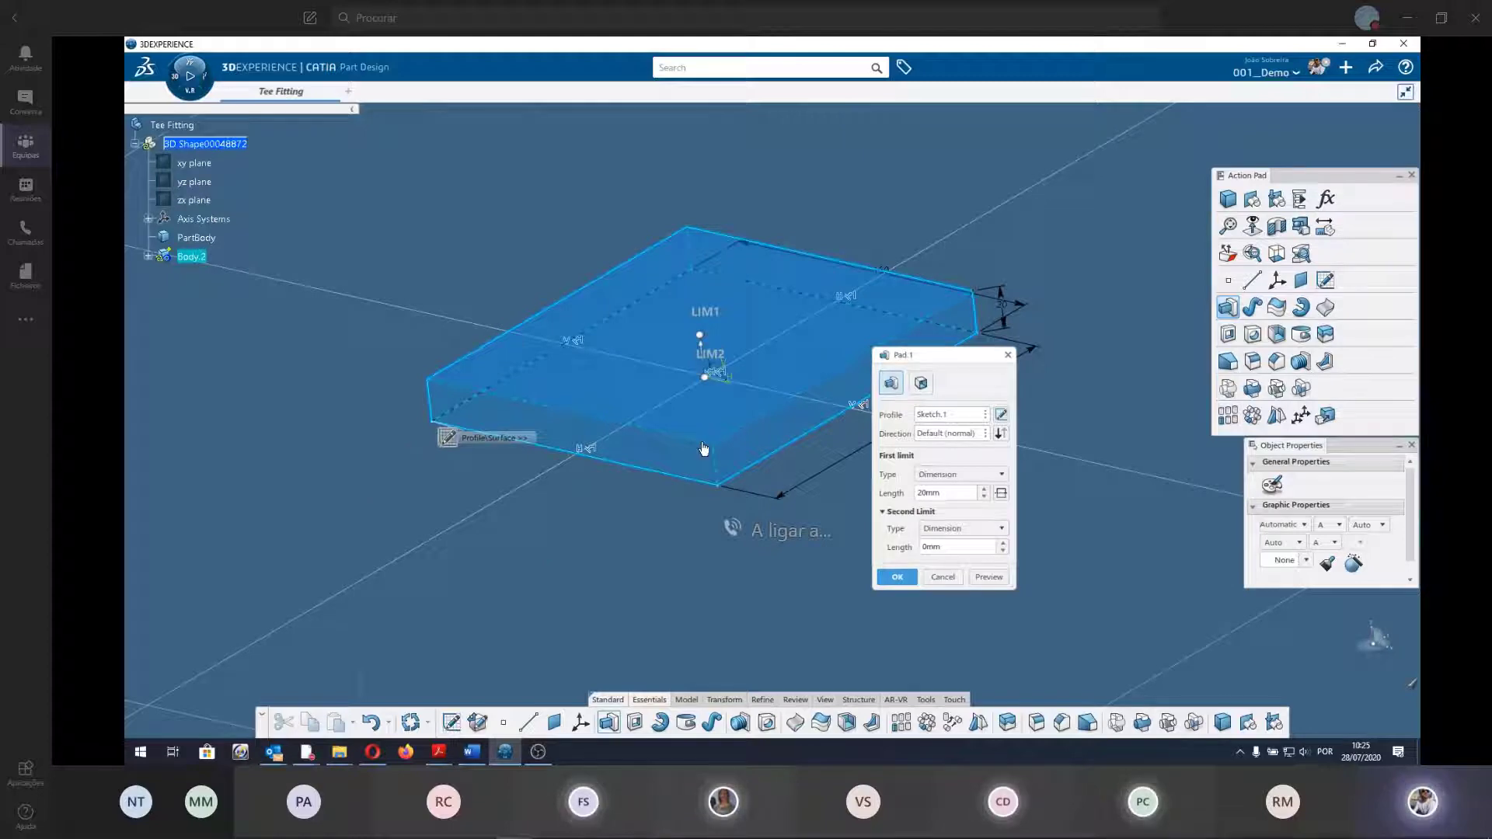
middle_click_drag(682, 549, 407, 192)
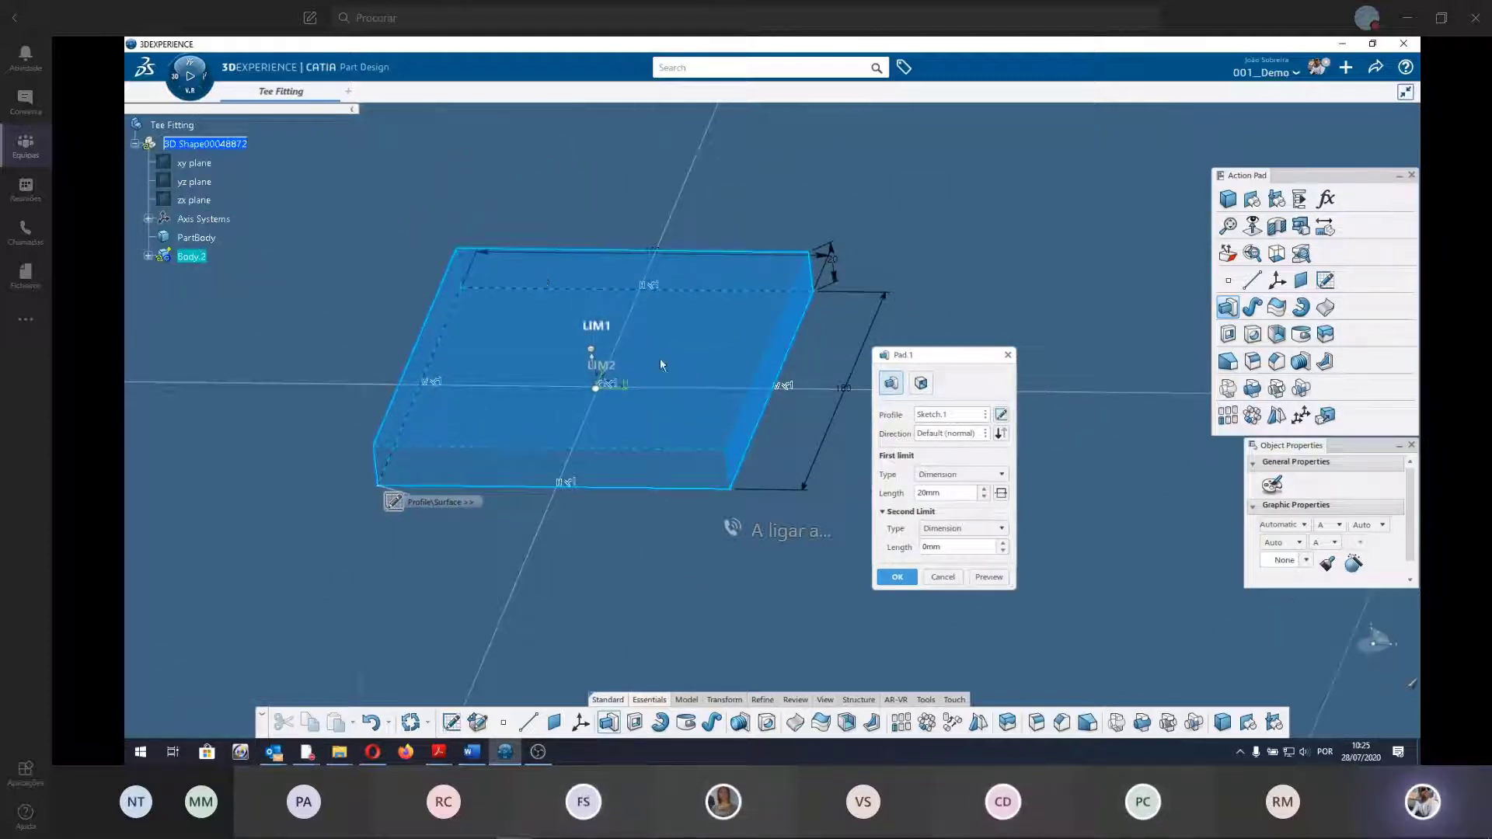
Try the thin-solid option and zoom in on the hollow frame wall.
left_click(920, 383)
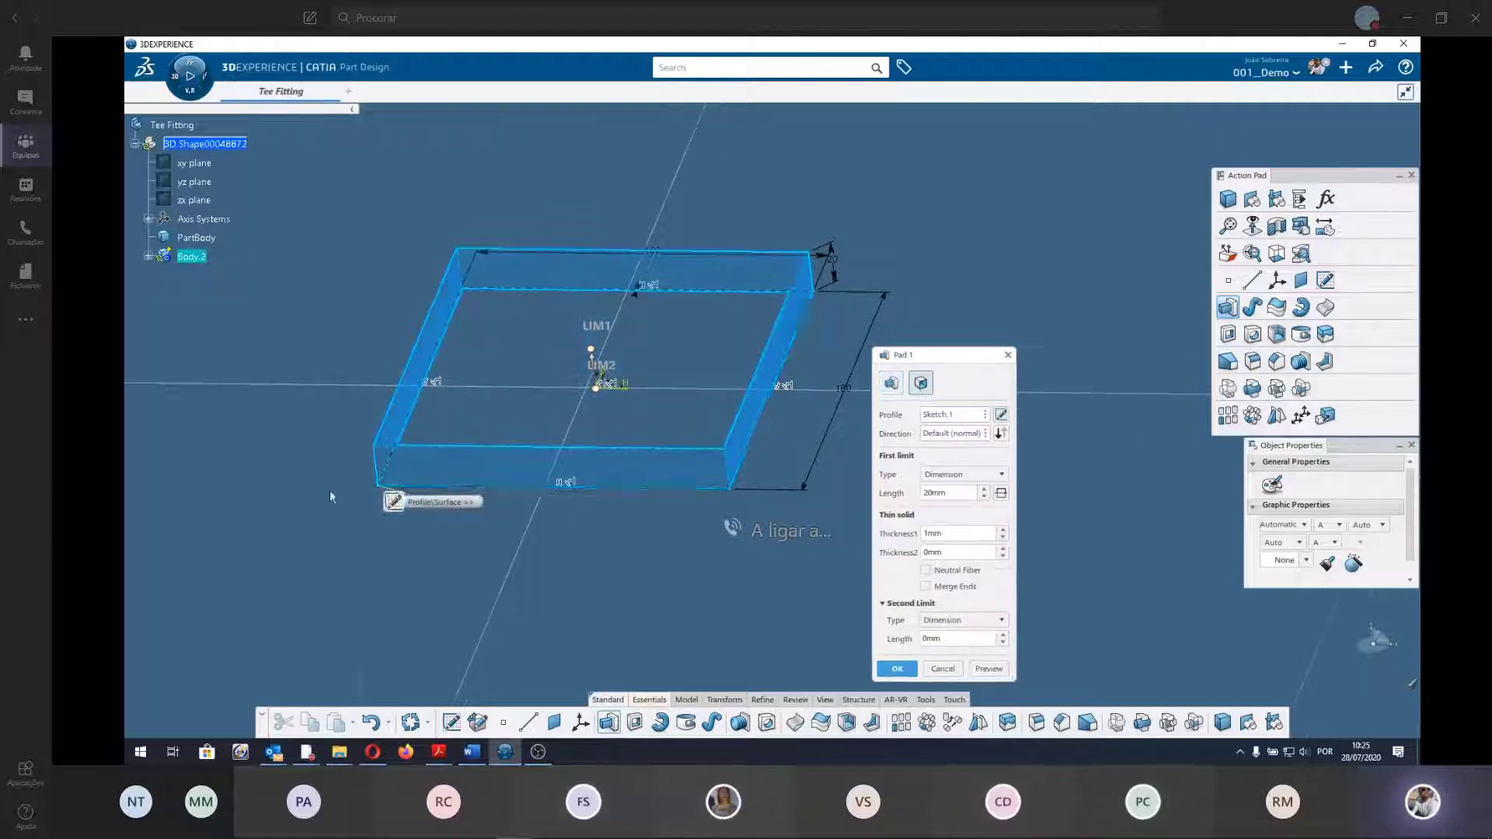
mouse_move(333, 493)
middle_mouse_down()
mouse_move(568, 472)
mouse_move(461, 488)
middle_mouse_up()
middle_click_drag(552, 350, 582, 356)
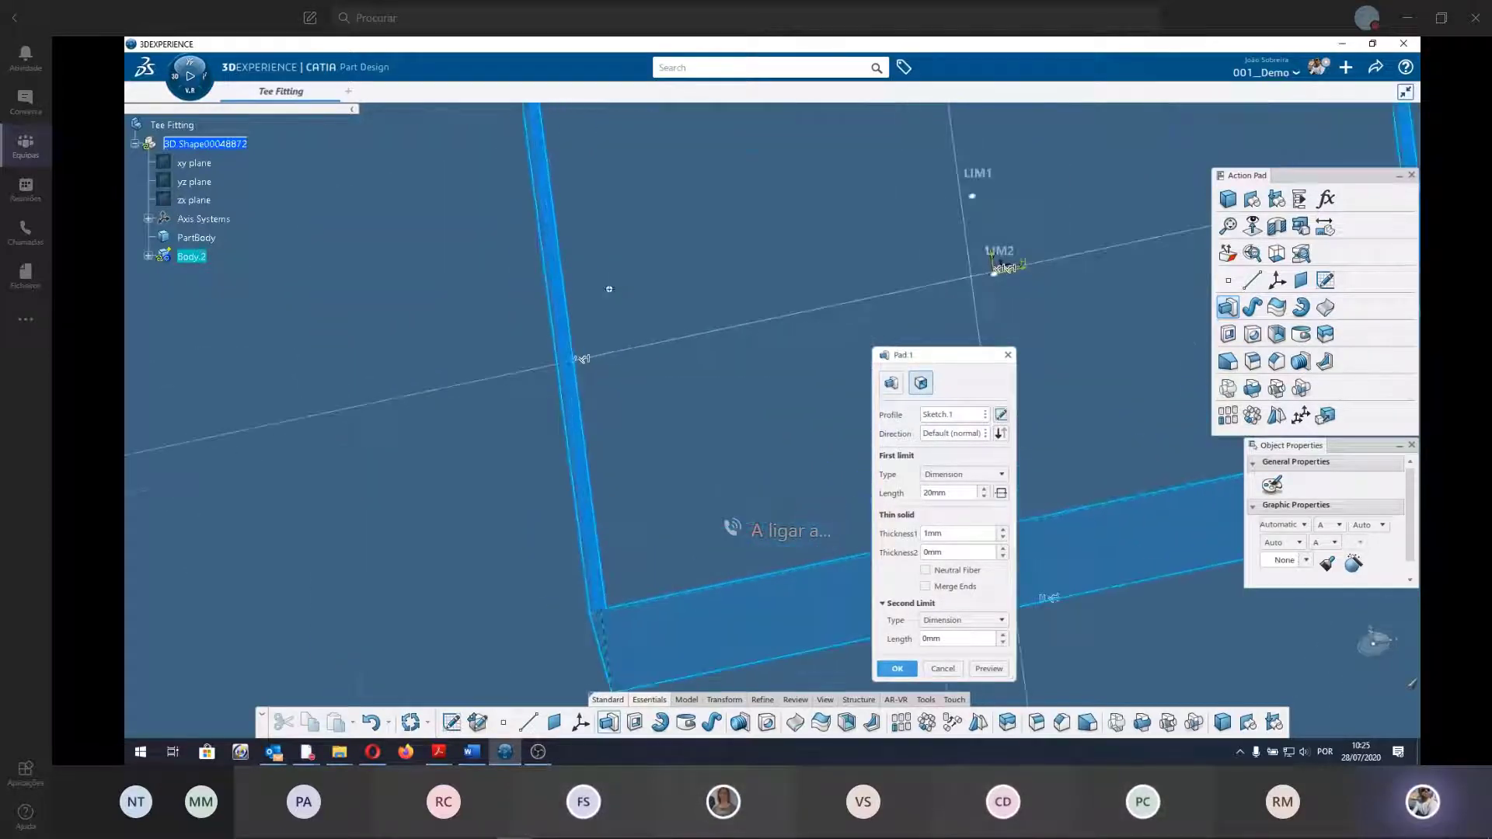
middle_click_drag(549, 300, 729, 561)
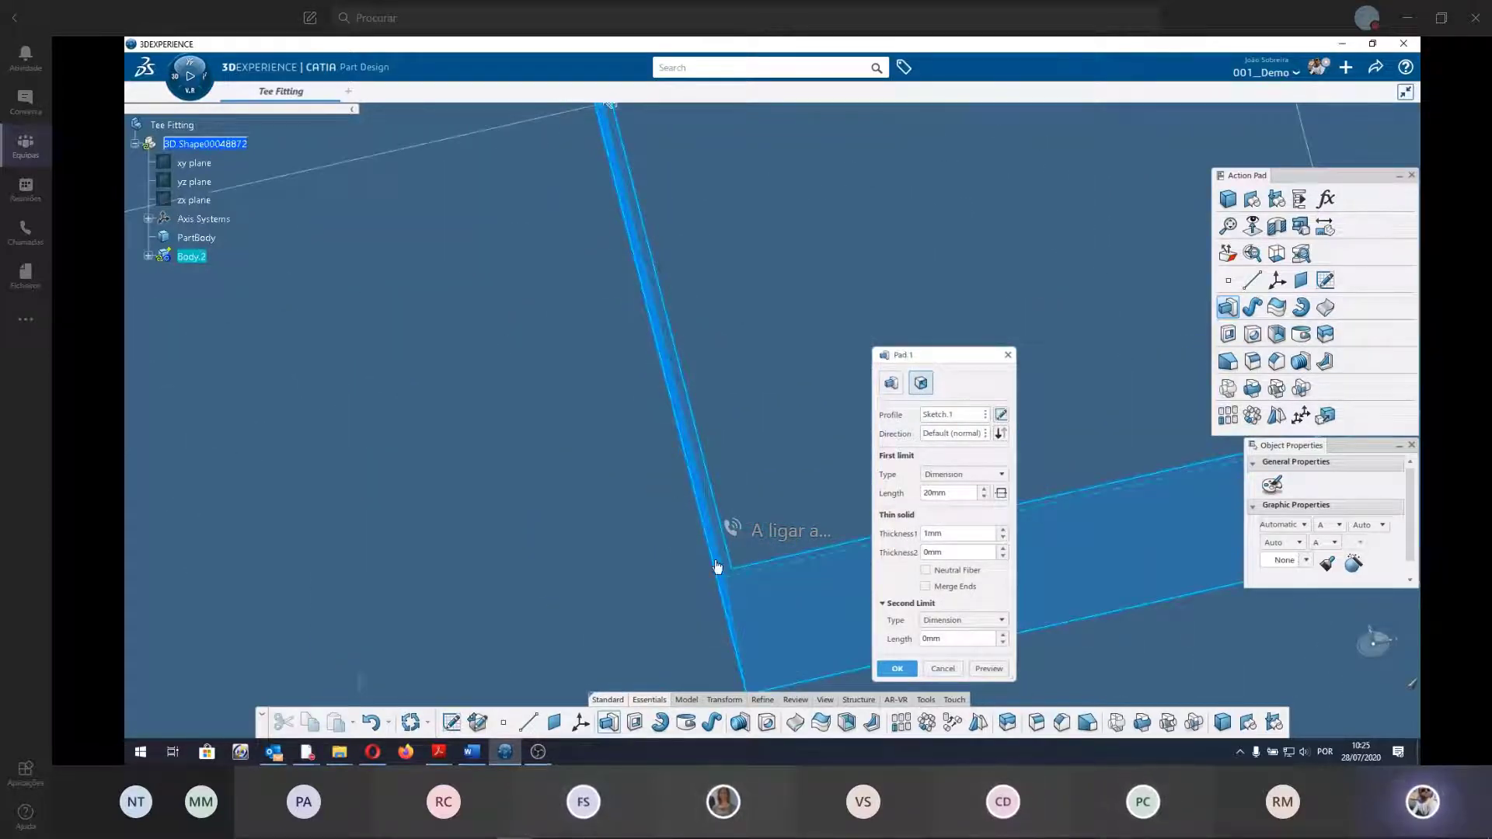
scroll(693, 600, "down", 3)
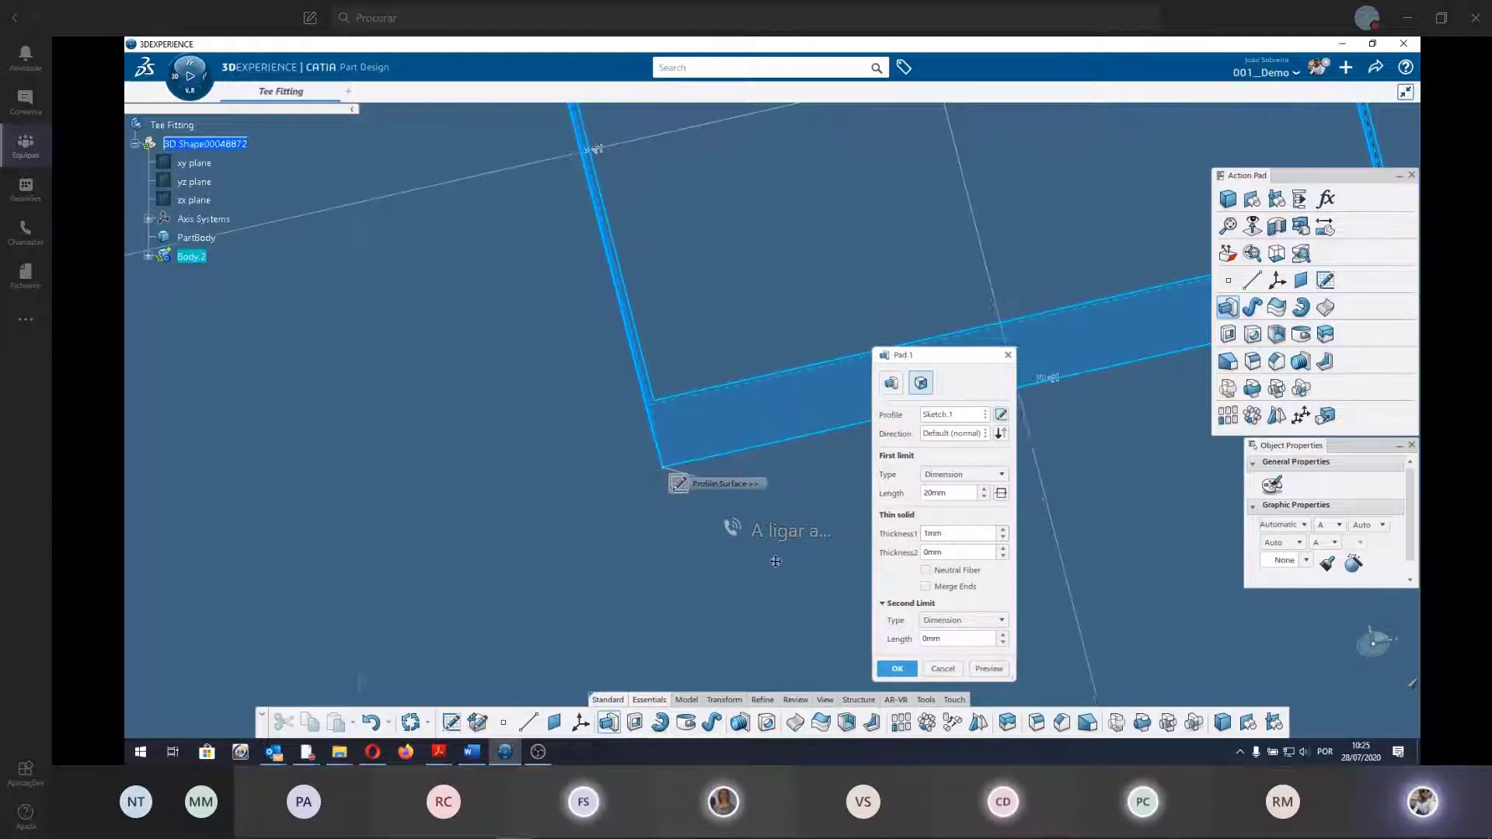
Turn thin solid off and confirm the 20 mm solid pad.
left_click(891, 382)
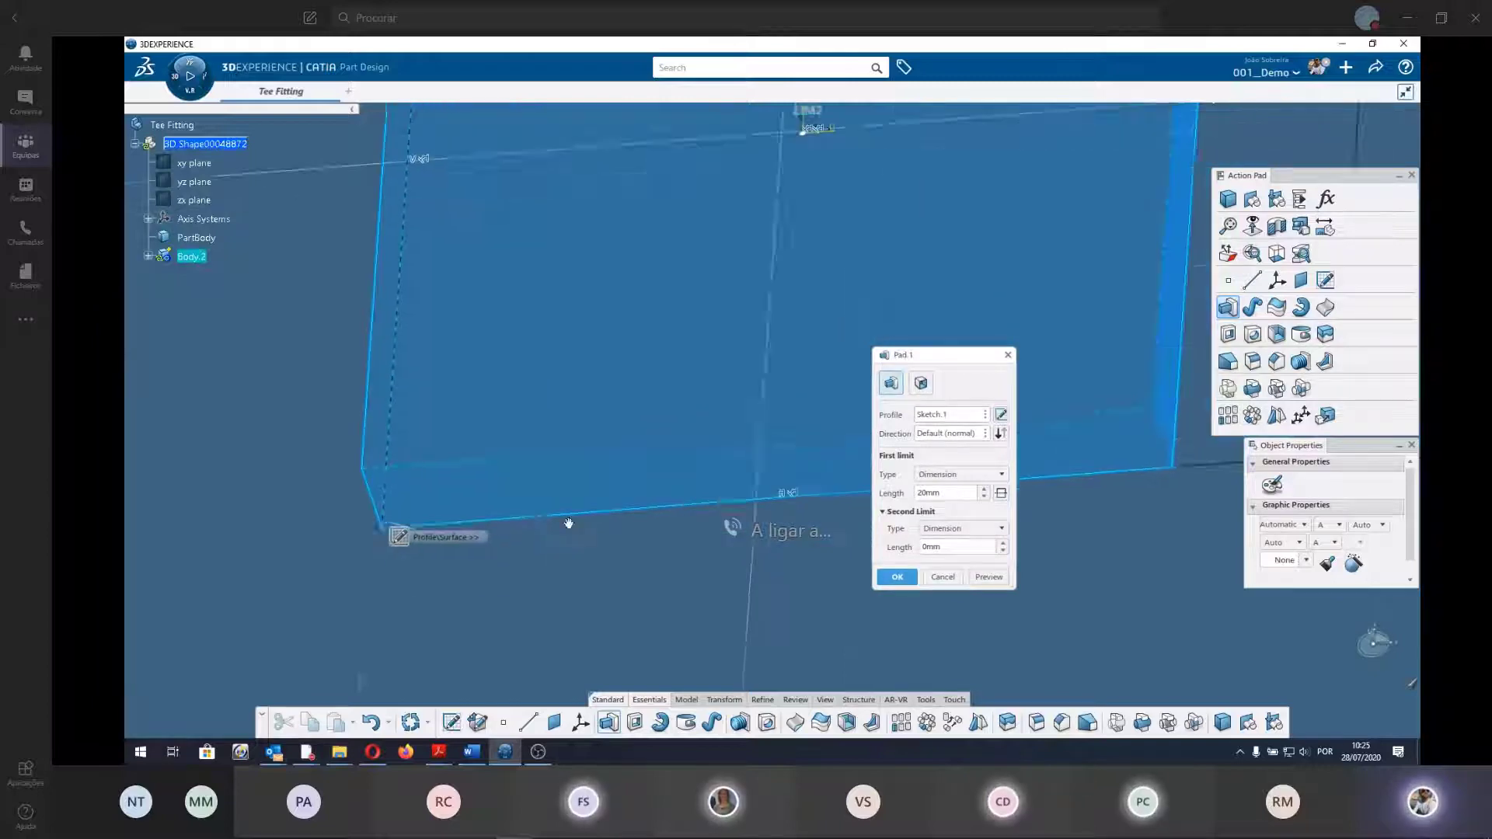
scroll(668, 513, "down", 5)
mouse_move(684, 424)
middle_mouse_down()
mouse_move(546, 530)
mouse_move(675, 331)
middle_mouse_up()
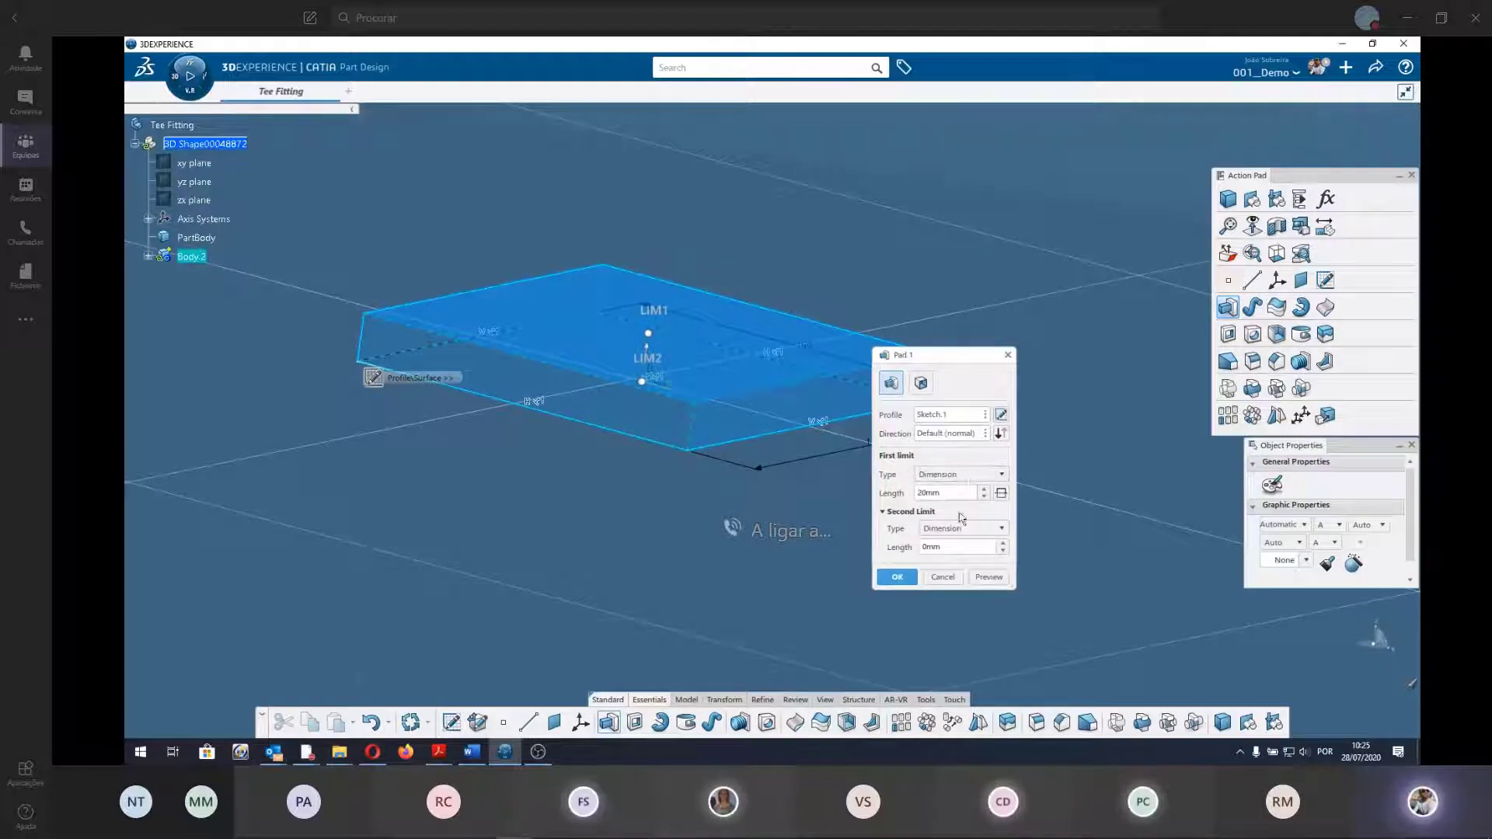
double_click(944, 493)
middle_click_drag(707, 563, 664, 324)
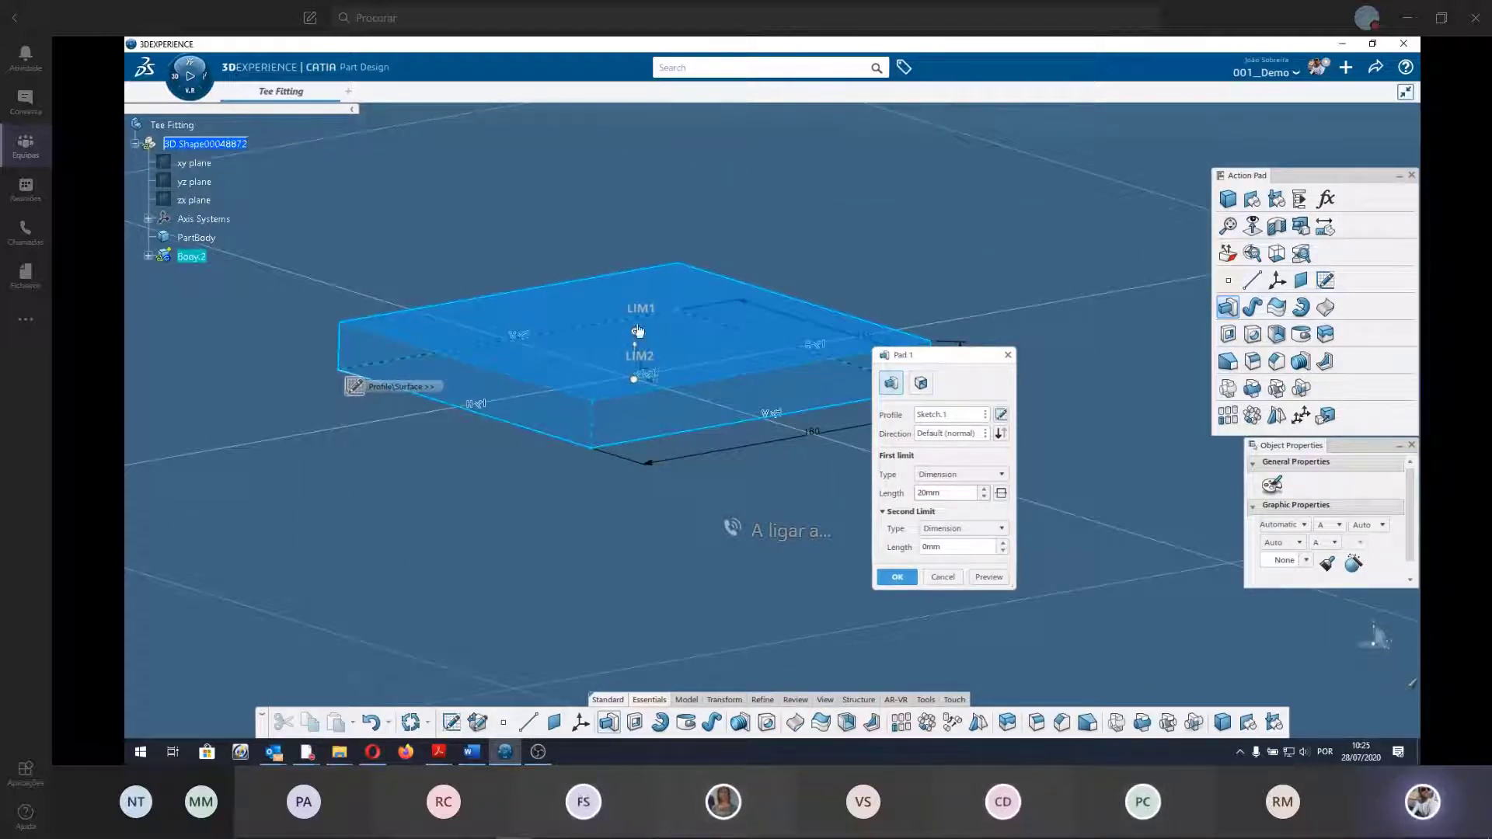
left_click(897, 577)
Orbit the slab, show the Tools command set, and expand Body.2 to reveal Pad.1 and Sketch.1.
middle_click_drag(639, 367, 609, 454)
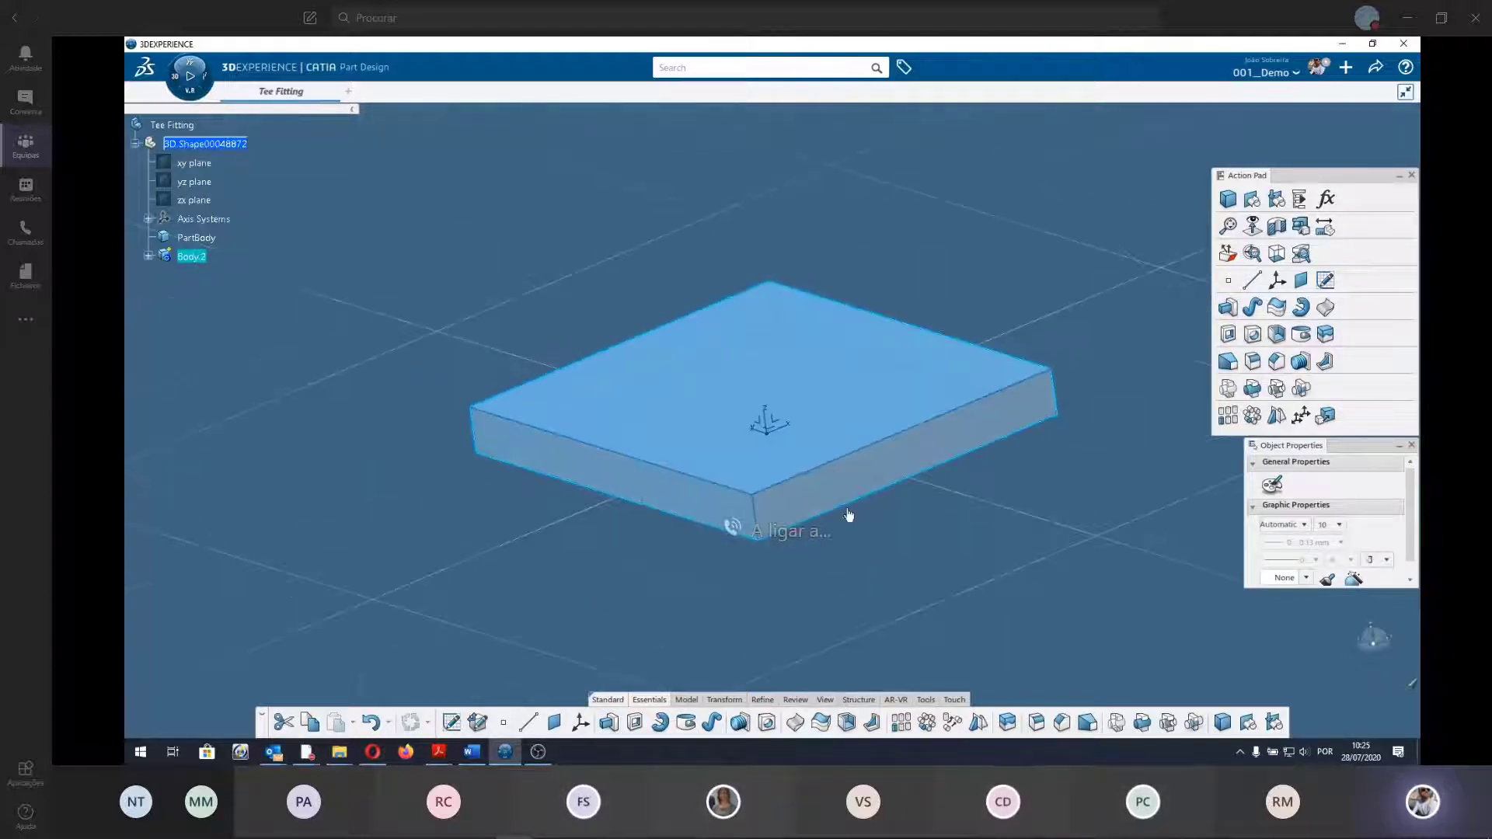
mouse_move(733, 417)
middle_mouse_down()
mouse_move(419, 450)
mouse_move(1080, 614)
middle_mouse_up()
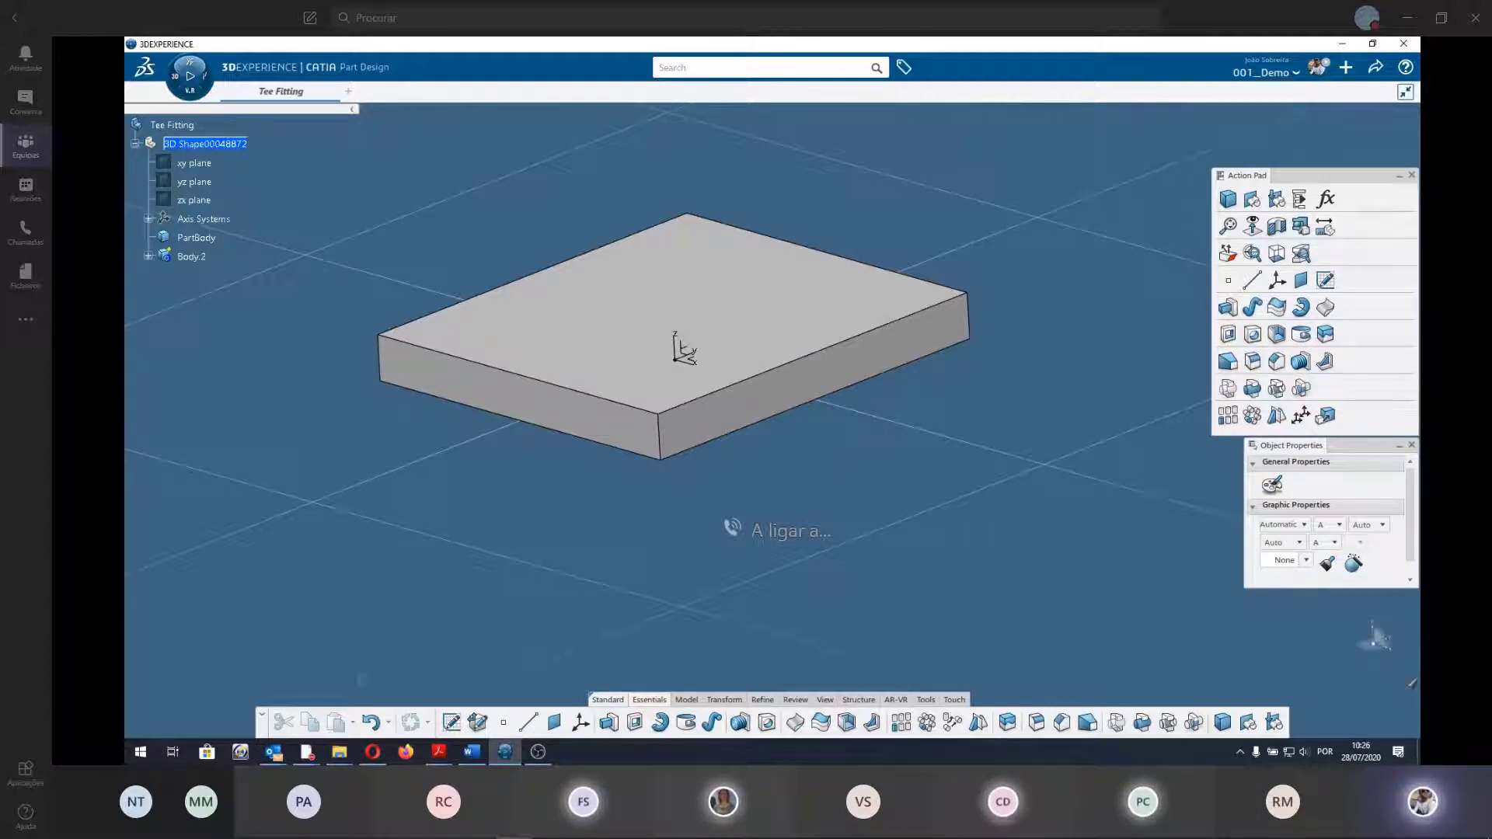
middle_click_drag(430, 424, 537, 427)
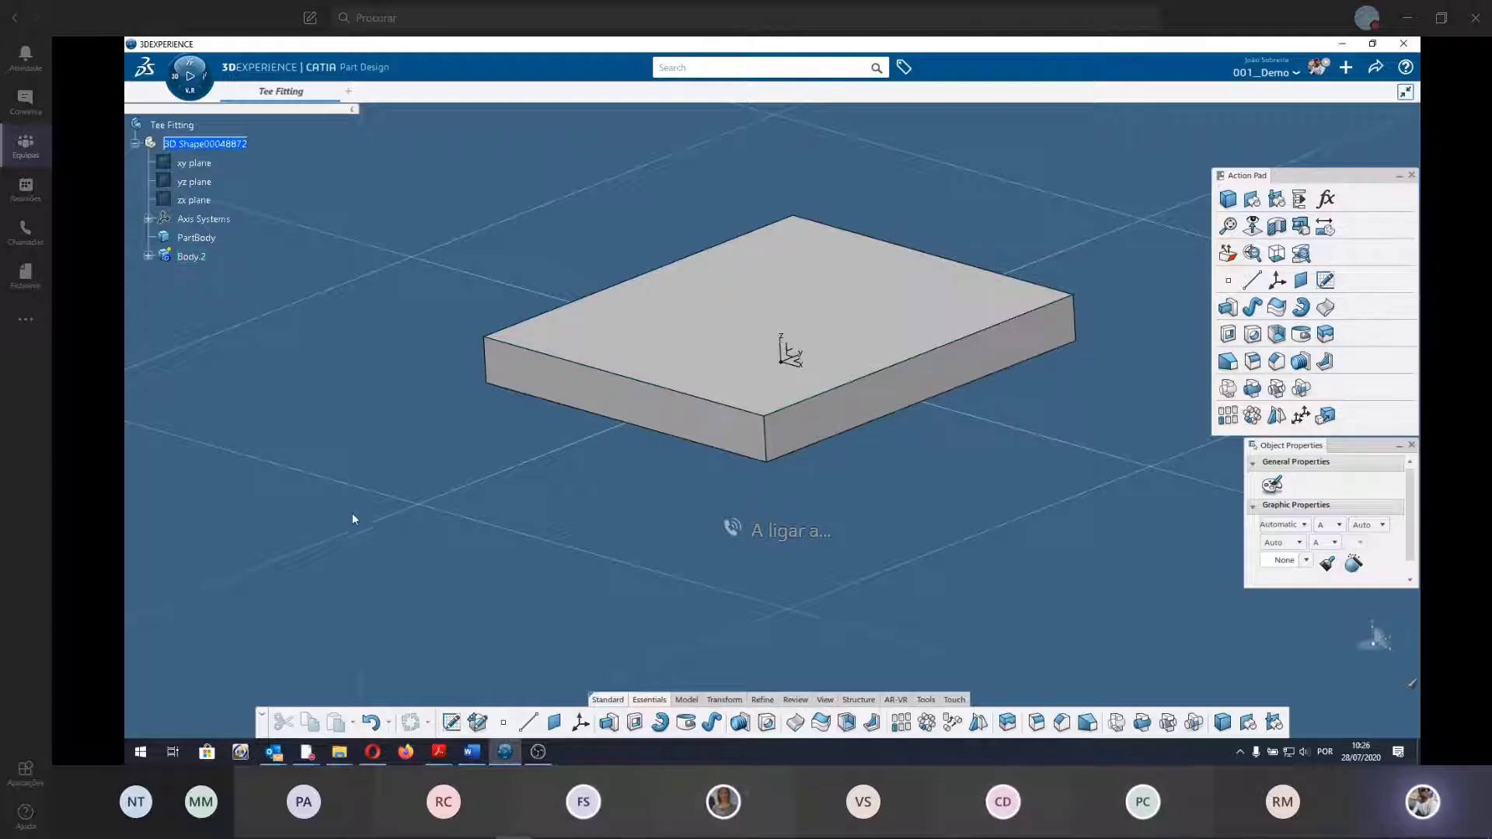
left_click(859, 700)
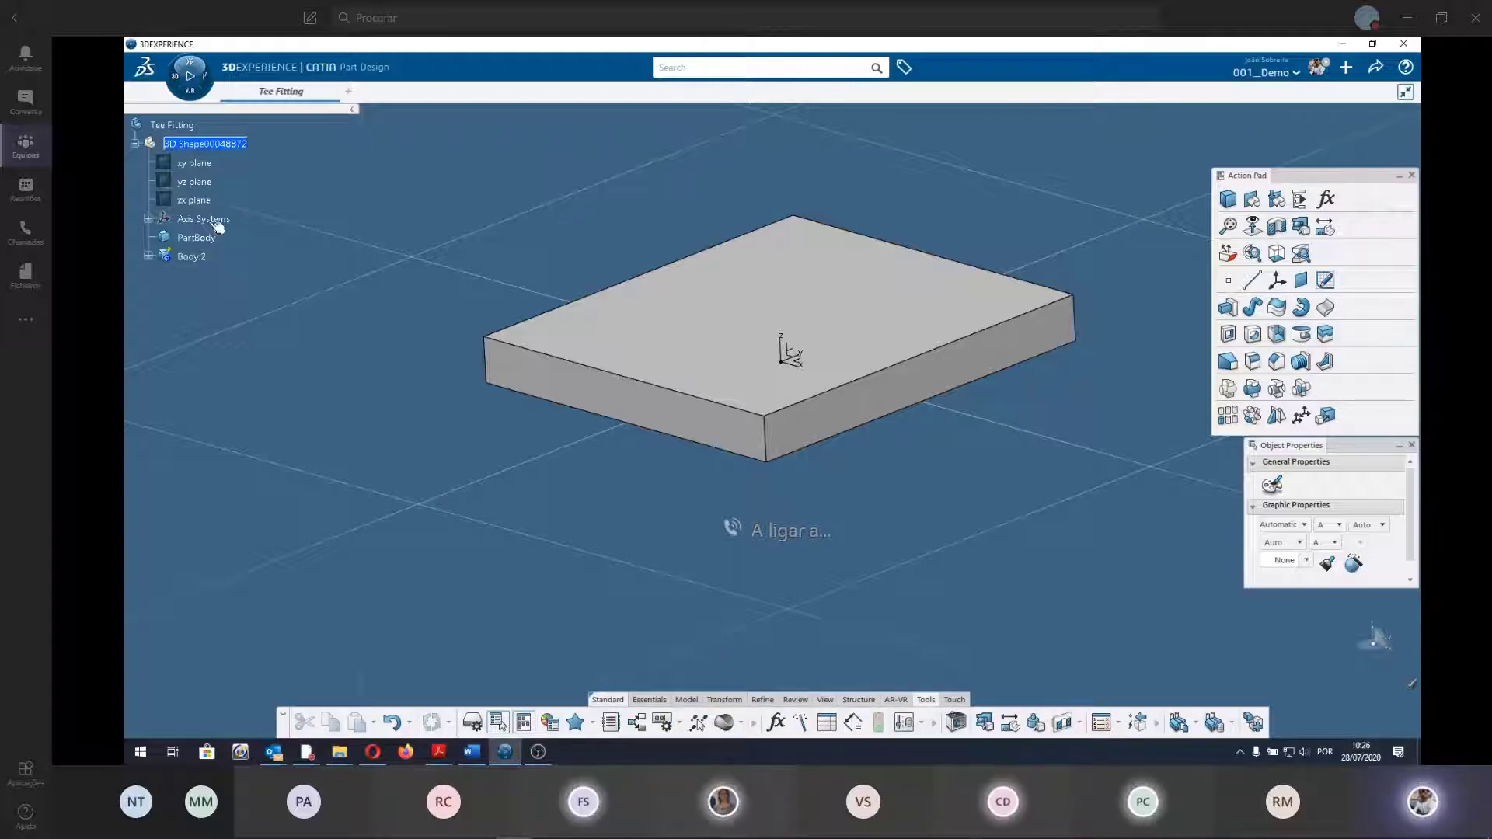
left_click(148, 257)
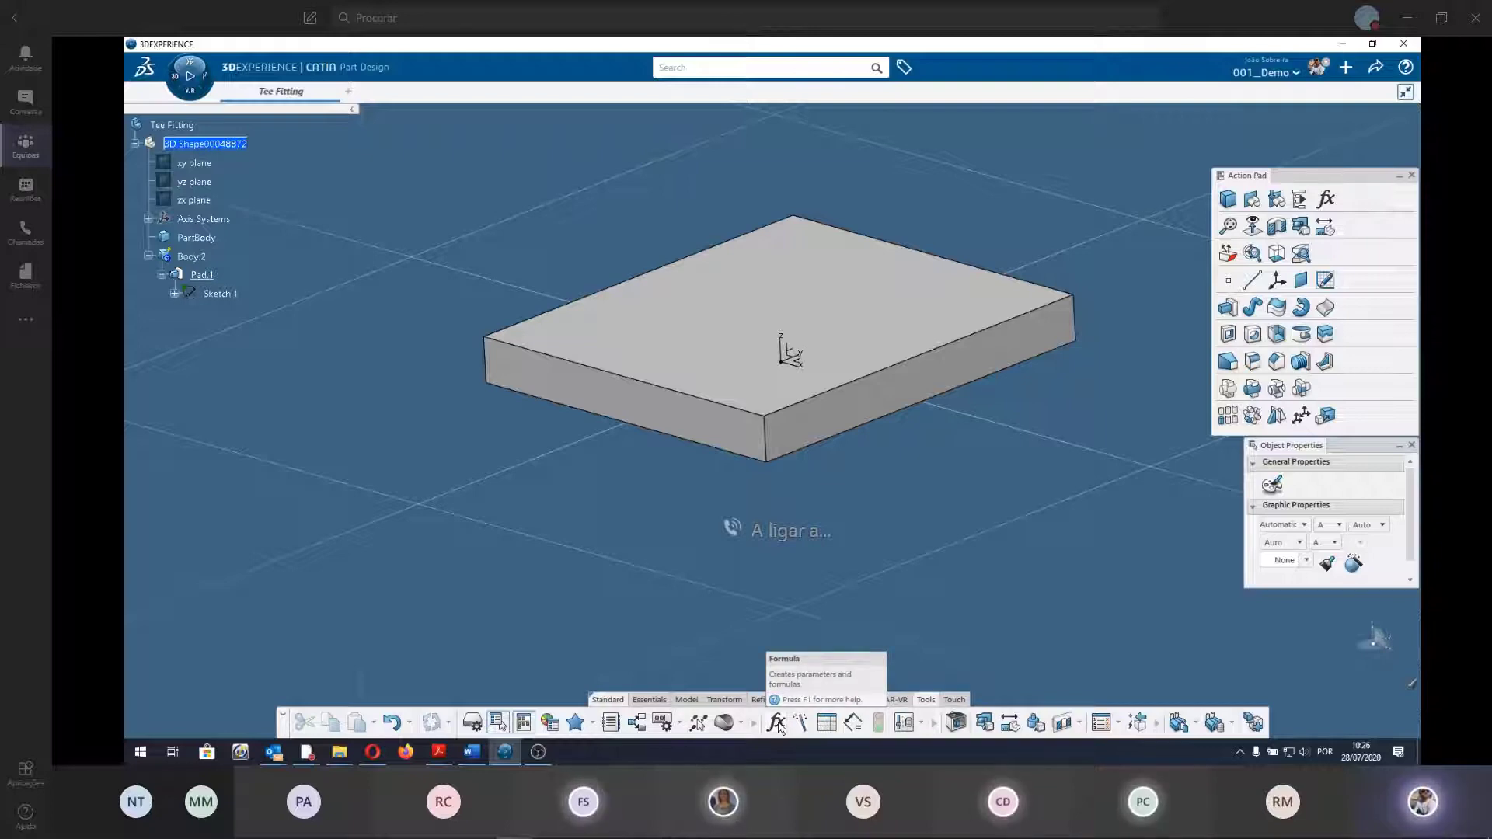
Create a trial Real parameter in the Formulas editor.
left_click(778, 723)
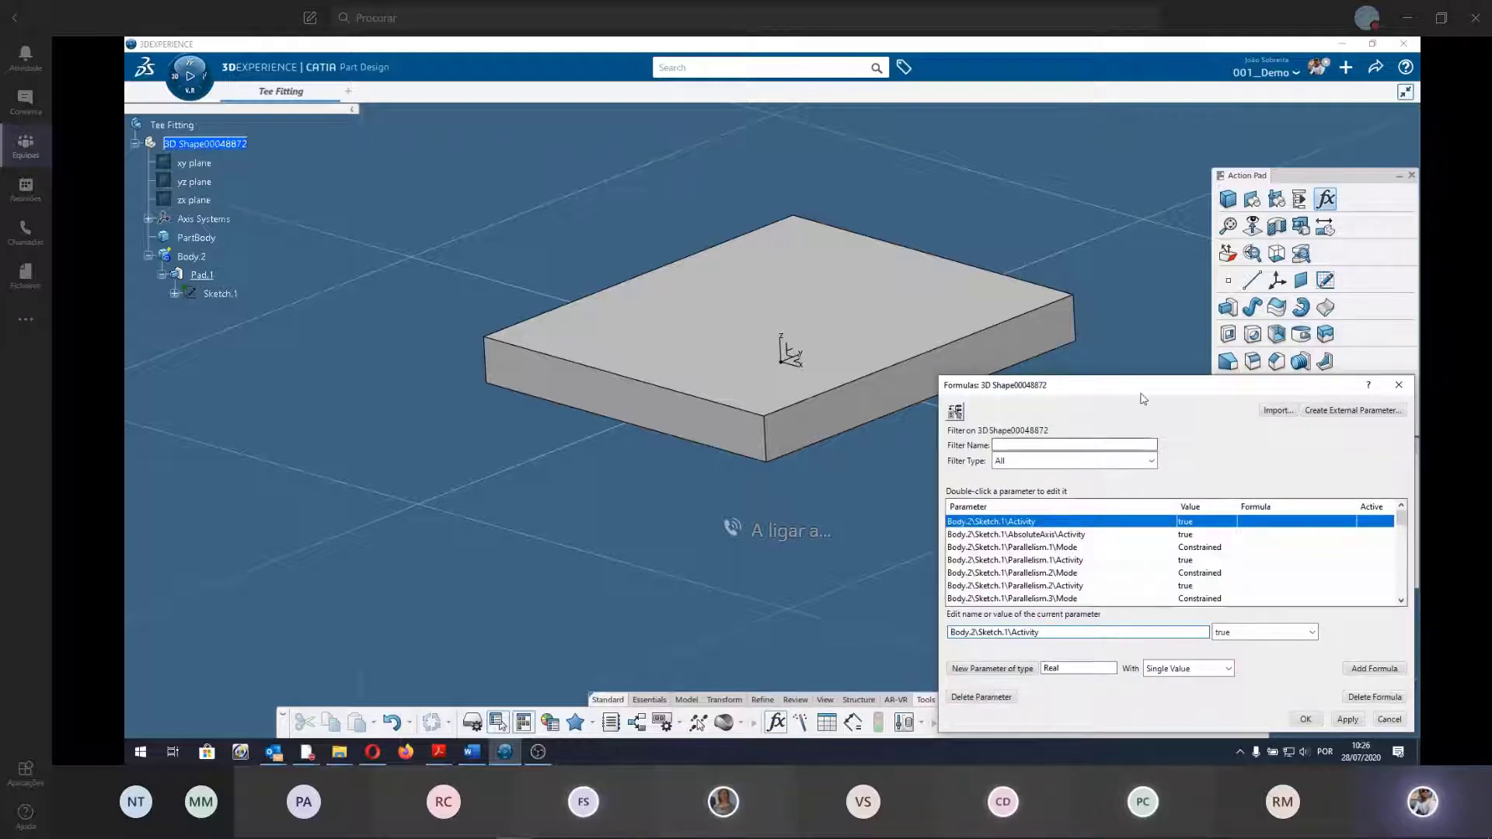
left_click_drag(1143, 398, 714, 199)
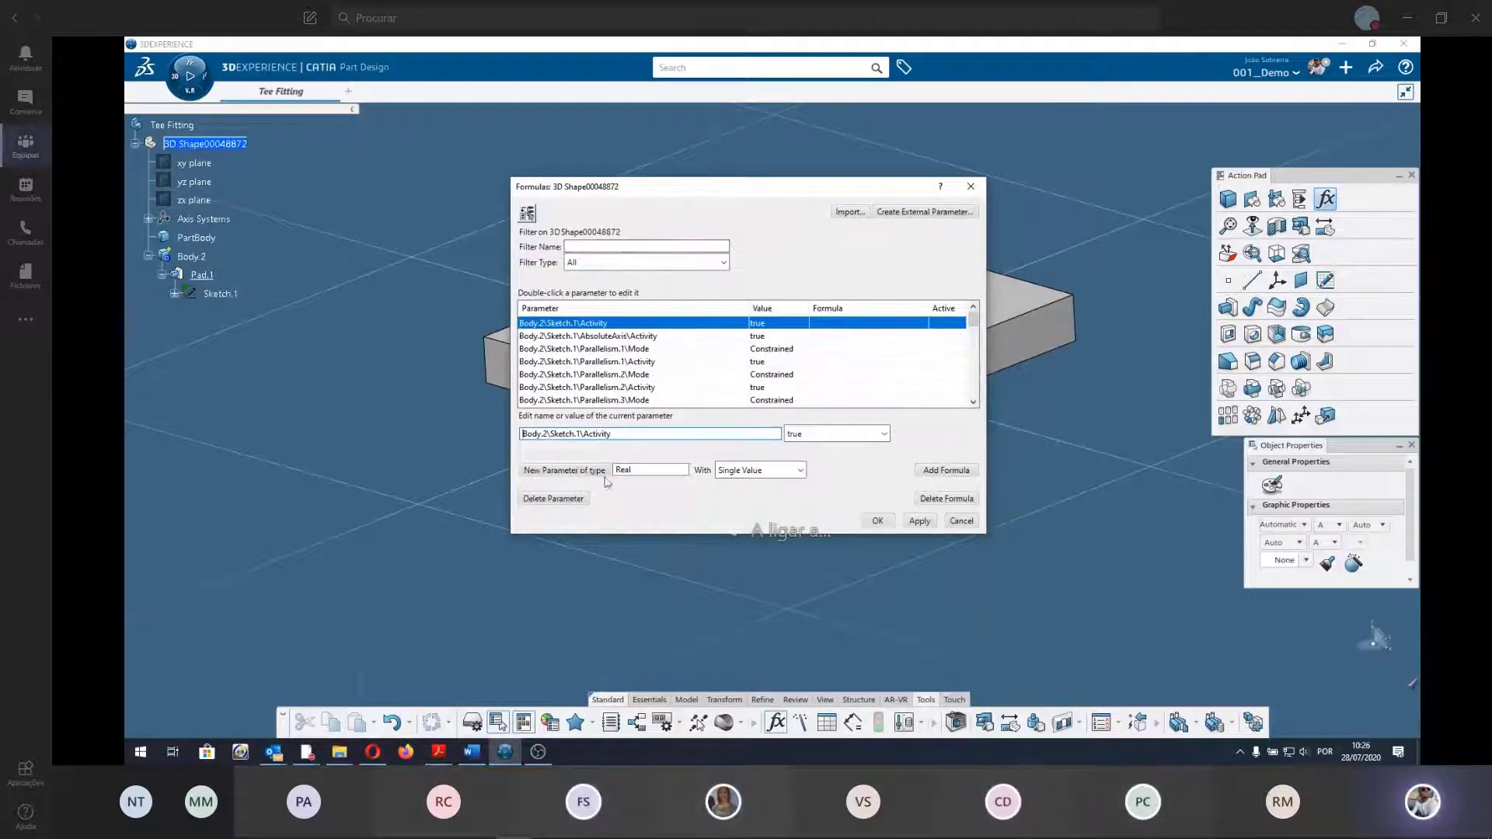
left_click(604, 474)
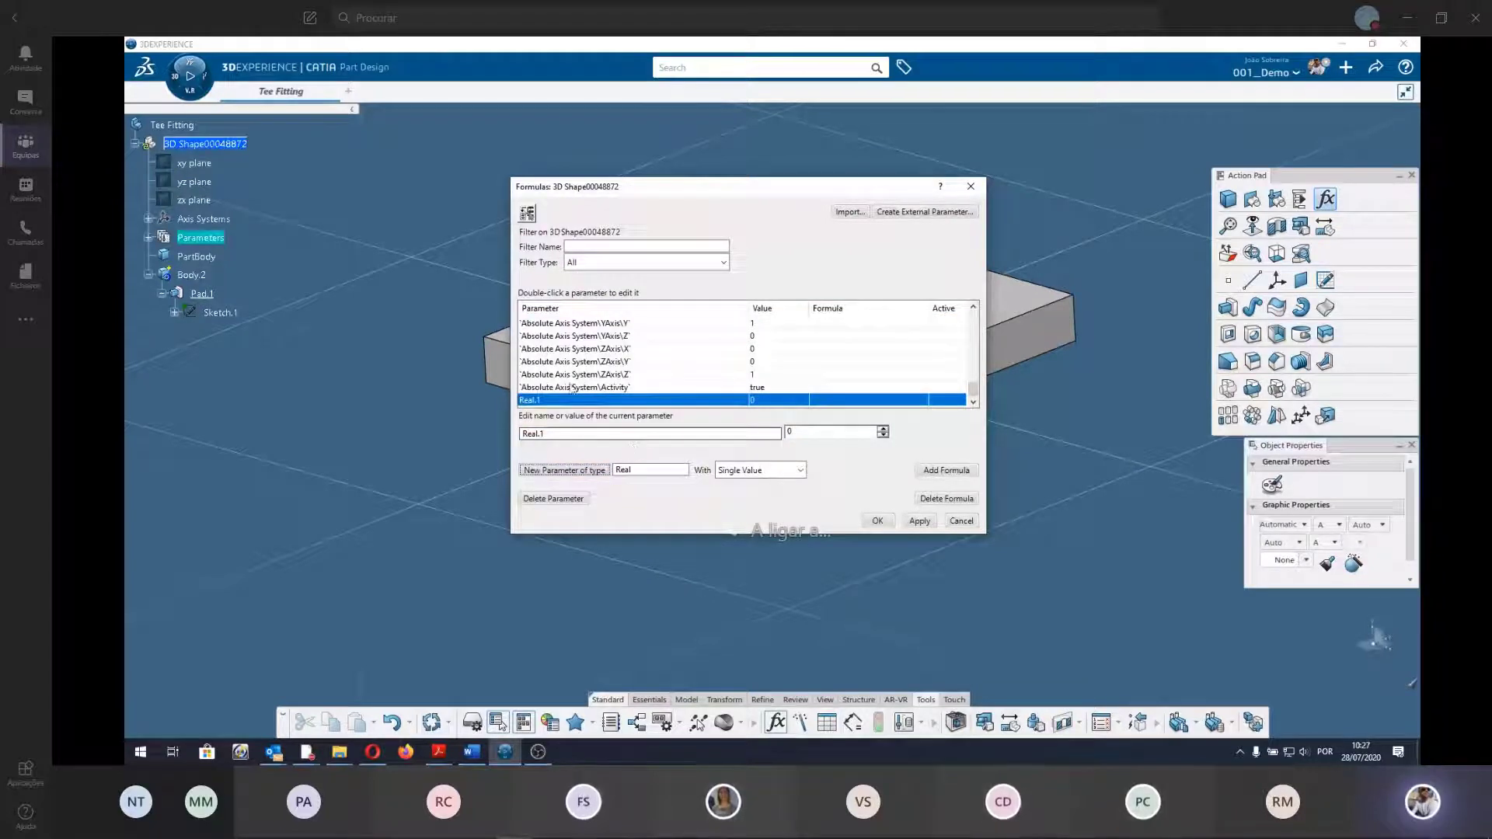
left_click(876, 521)
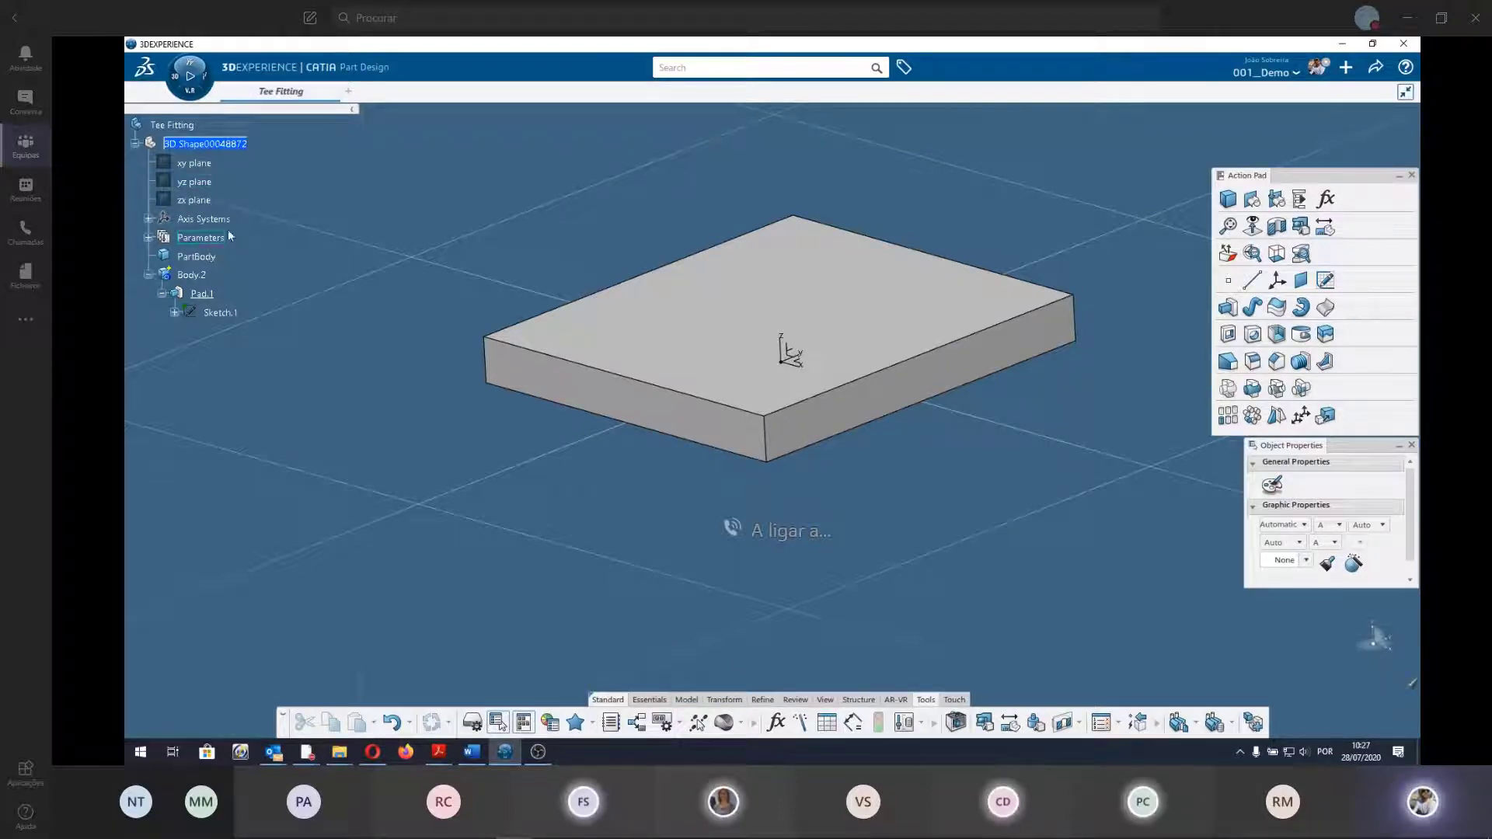
Add a Length parameter, Length.1, and delete the trial Real.1.
left_click(147, 238)
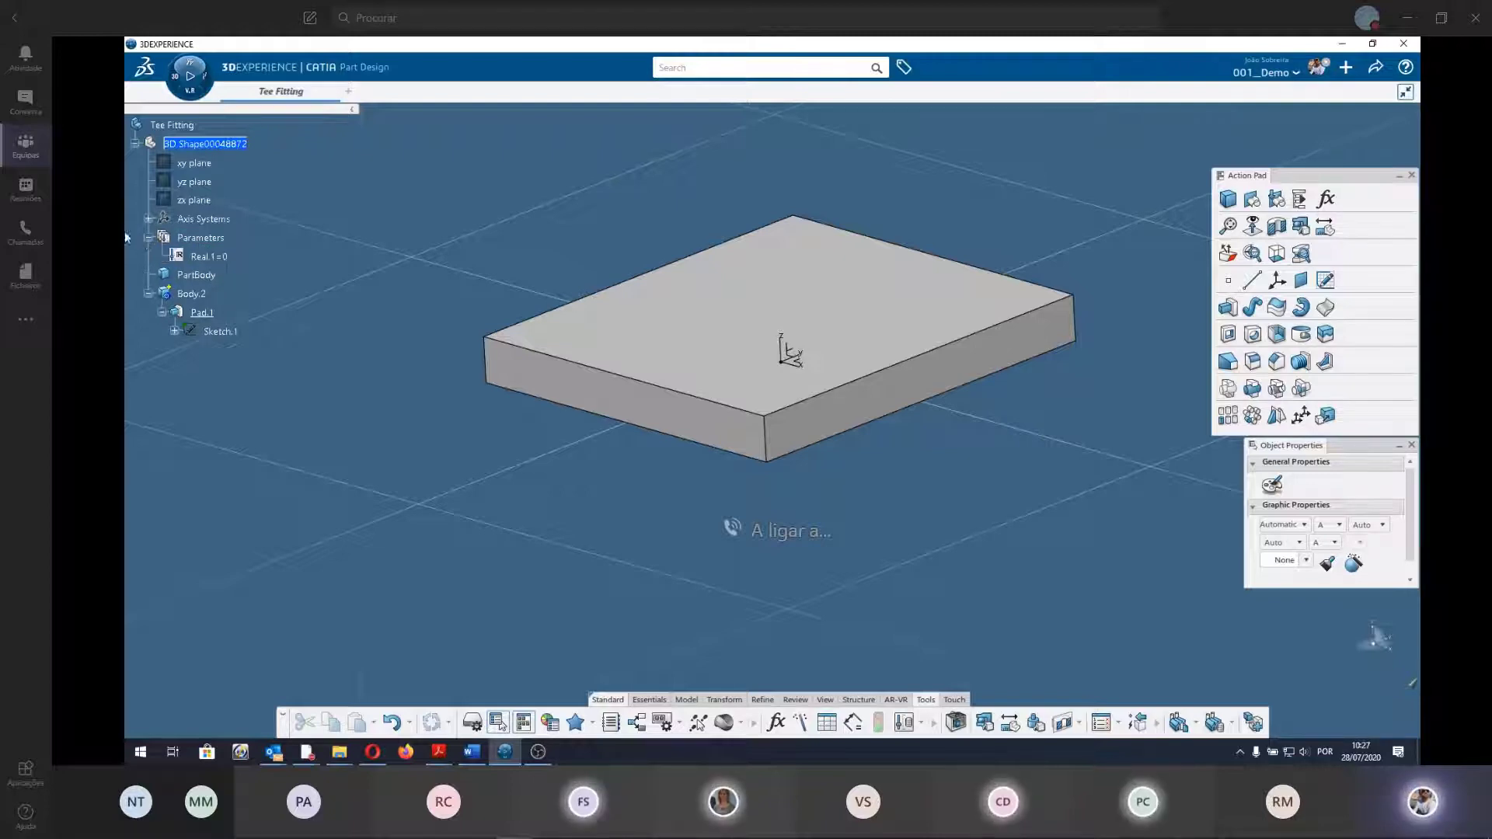
left_click(203, 238)
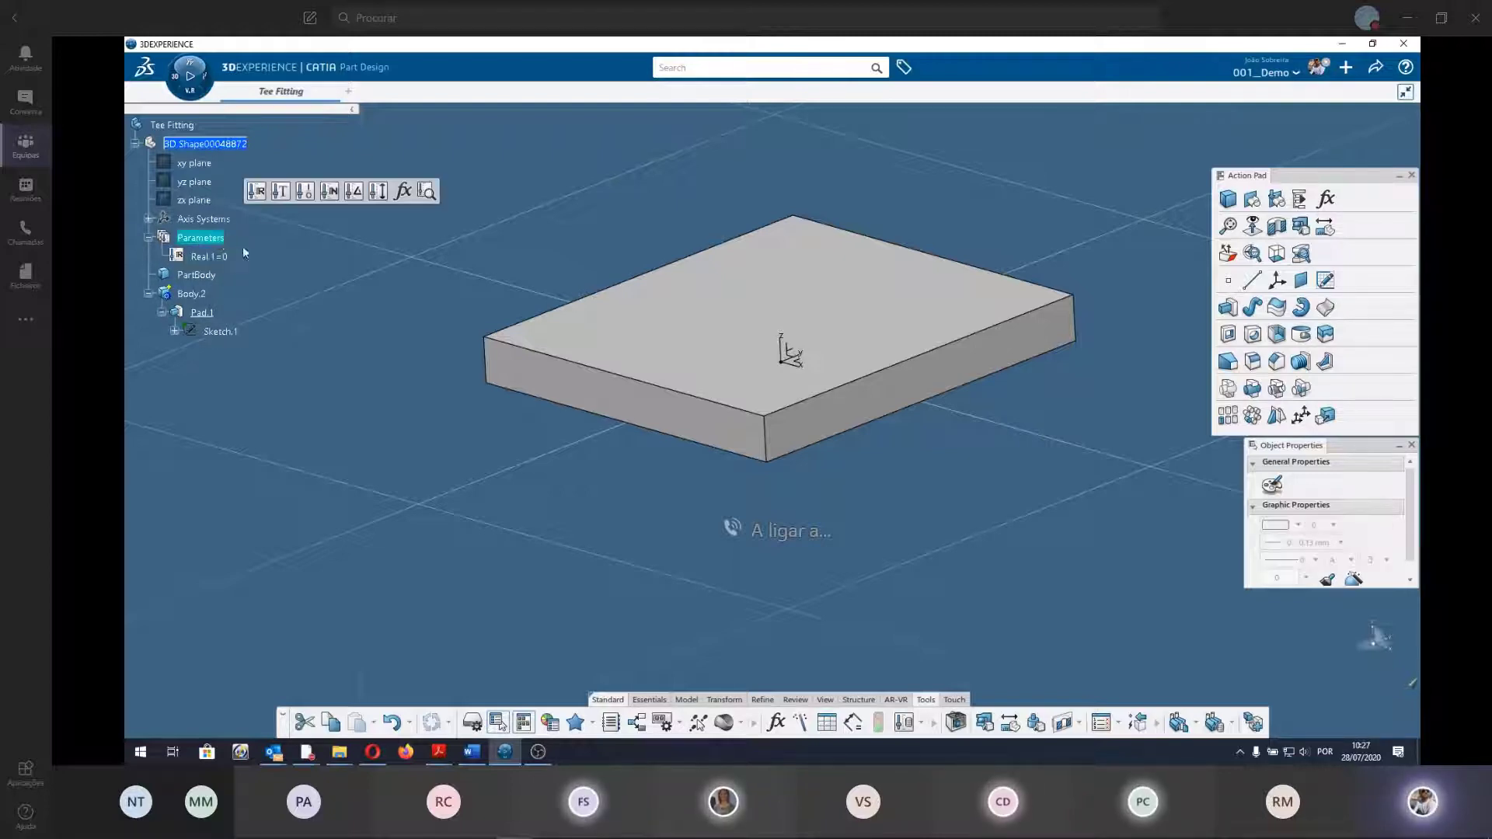
left_click(378, 191)
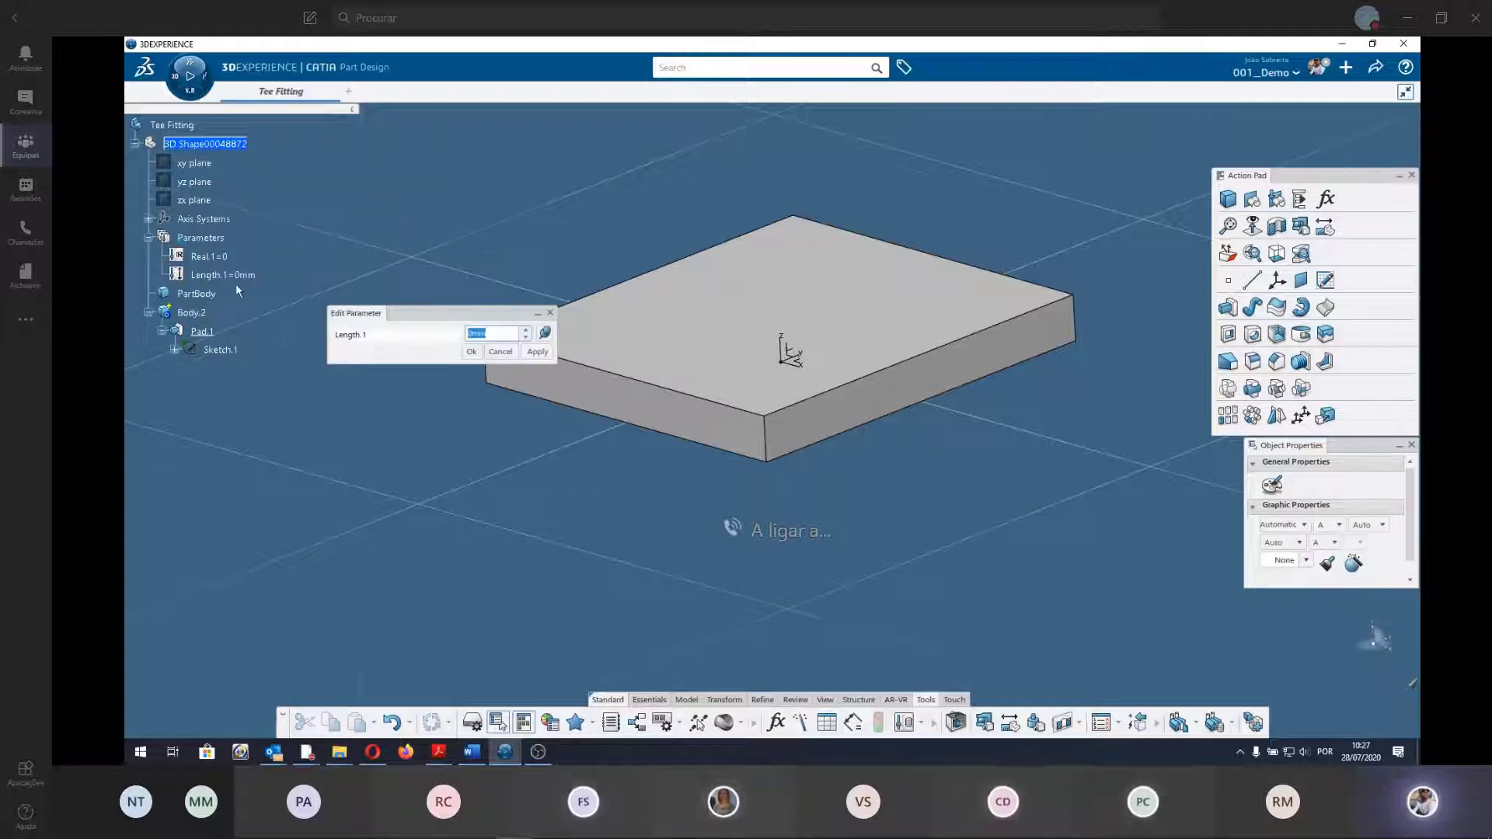
left_click(471, 351)
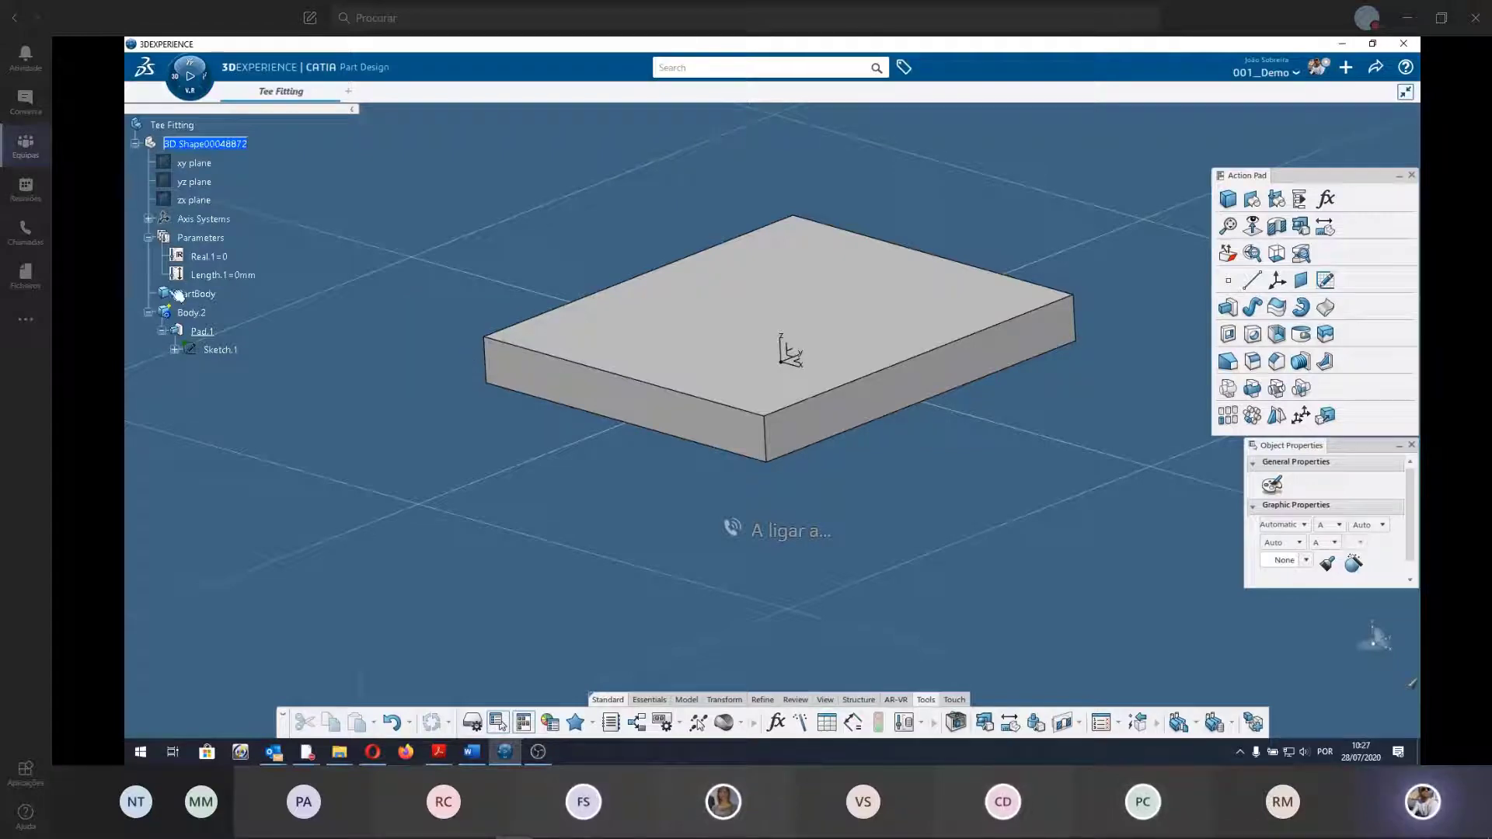
key("Delete")
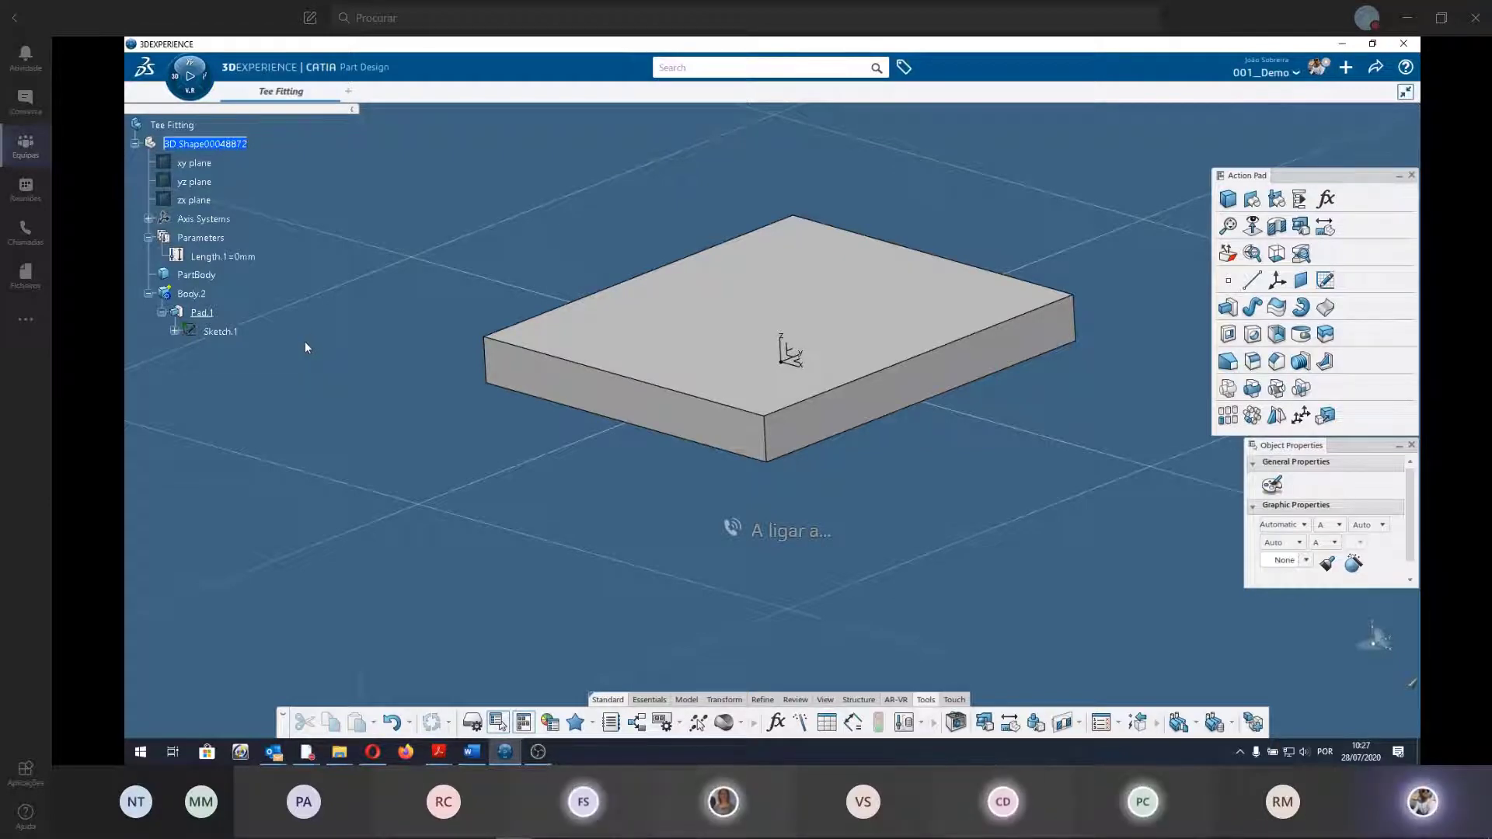
Add an angle parameter valued at 3deg and begin renaming it.
left_click(216, 239)
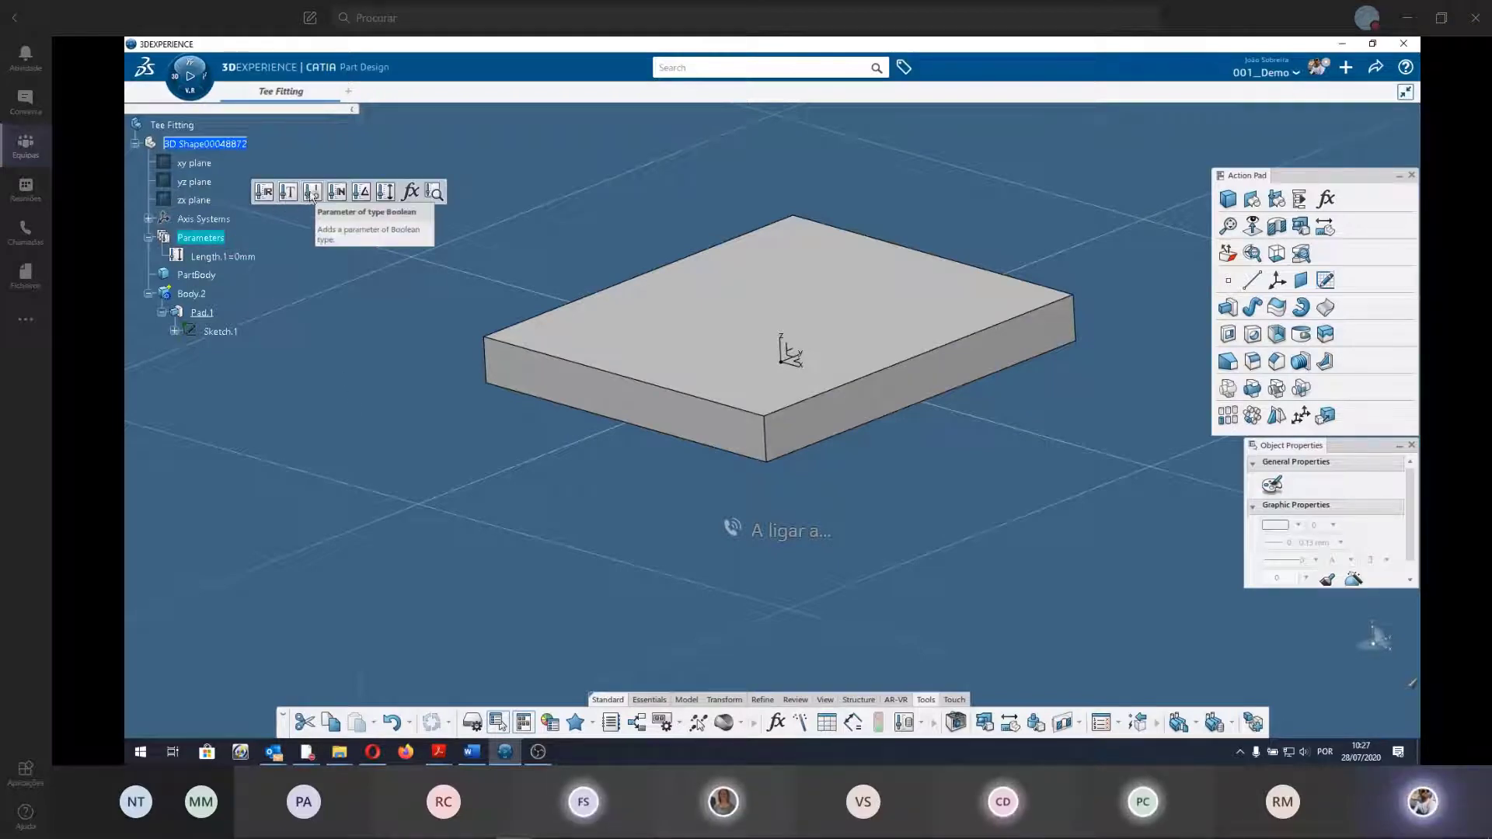
left_click(365, 193)
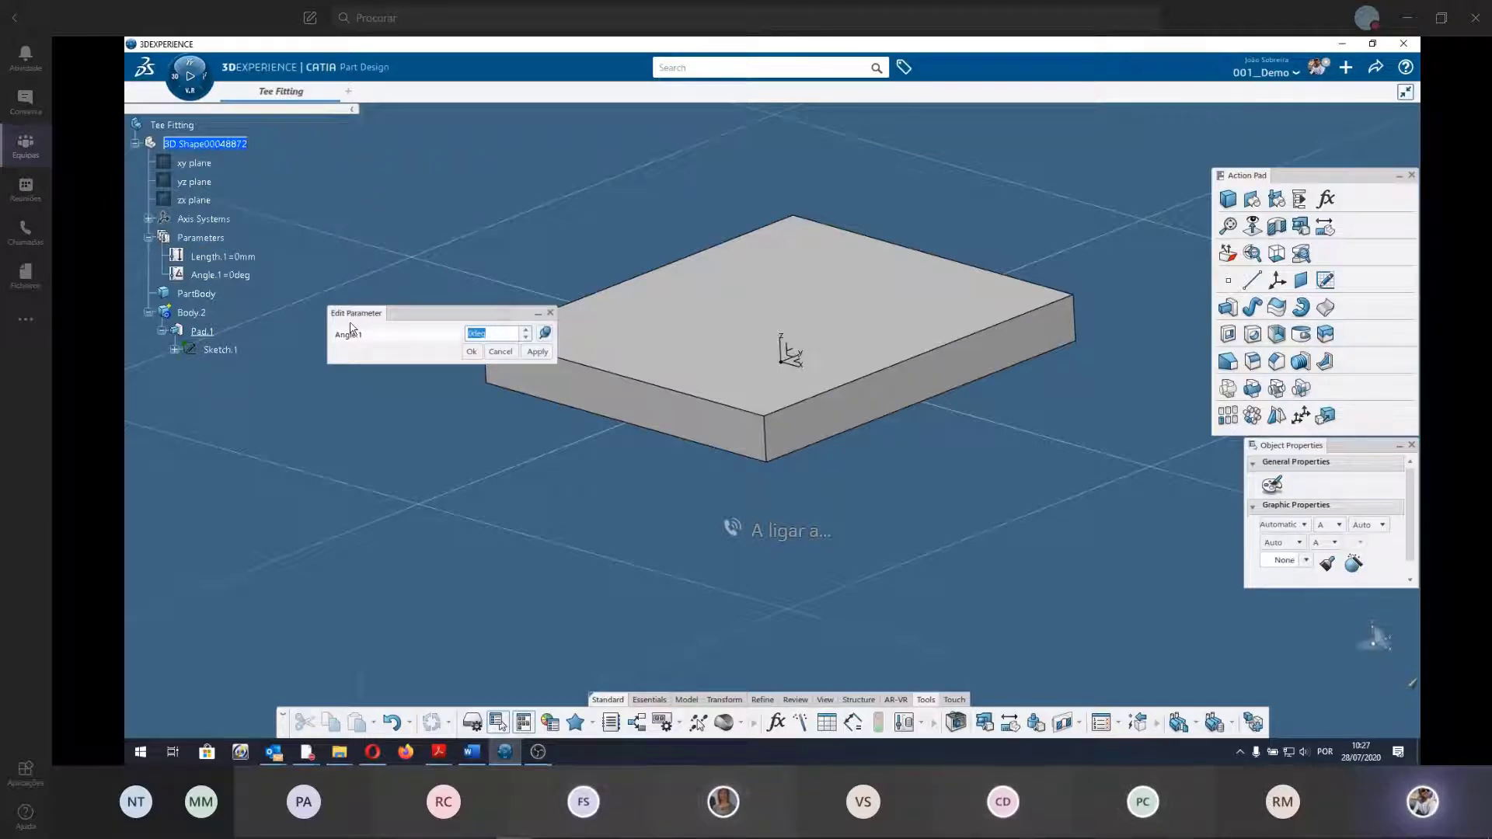
type("3")
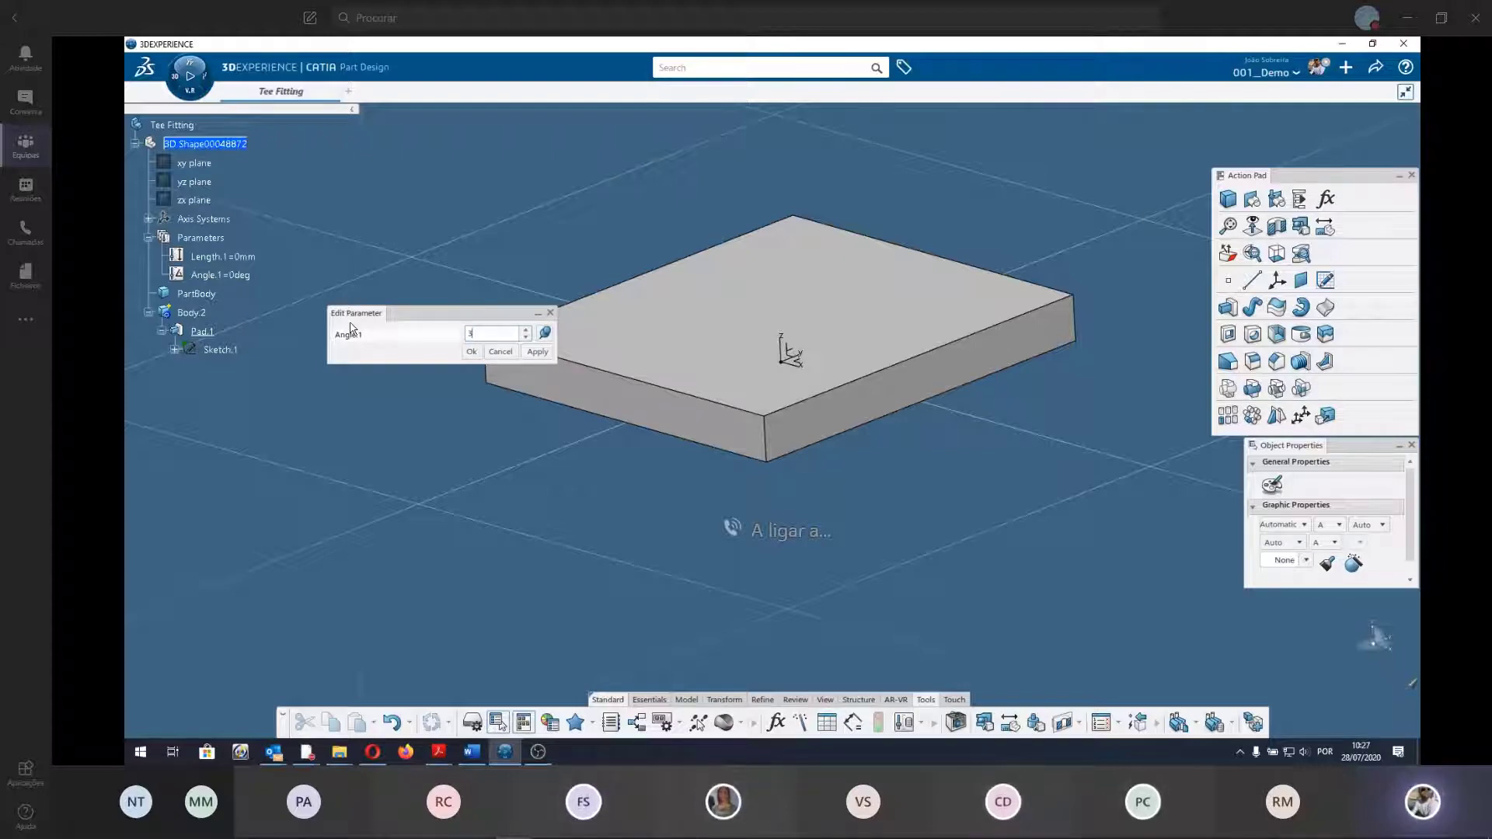
left_click(385, 333)
left_click_drag(384, 338, 300, 329)
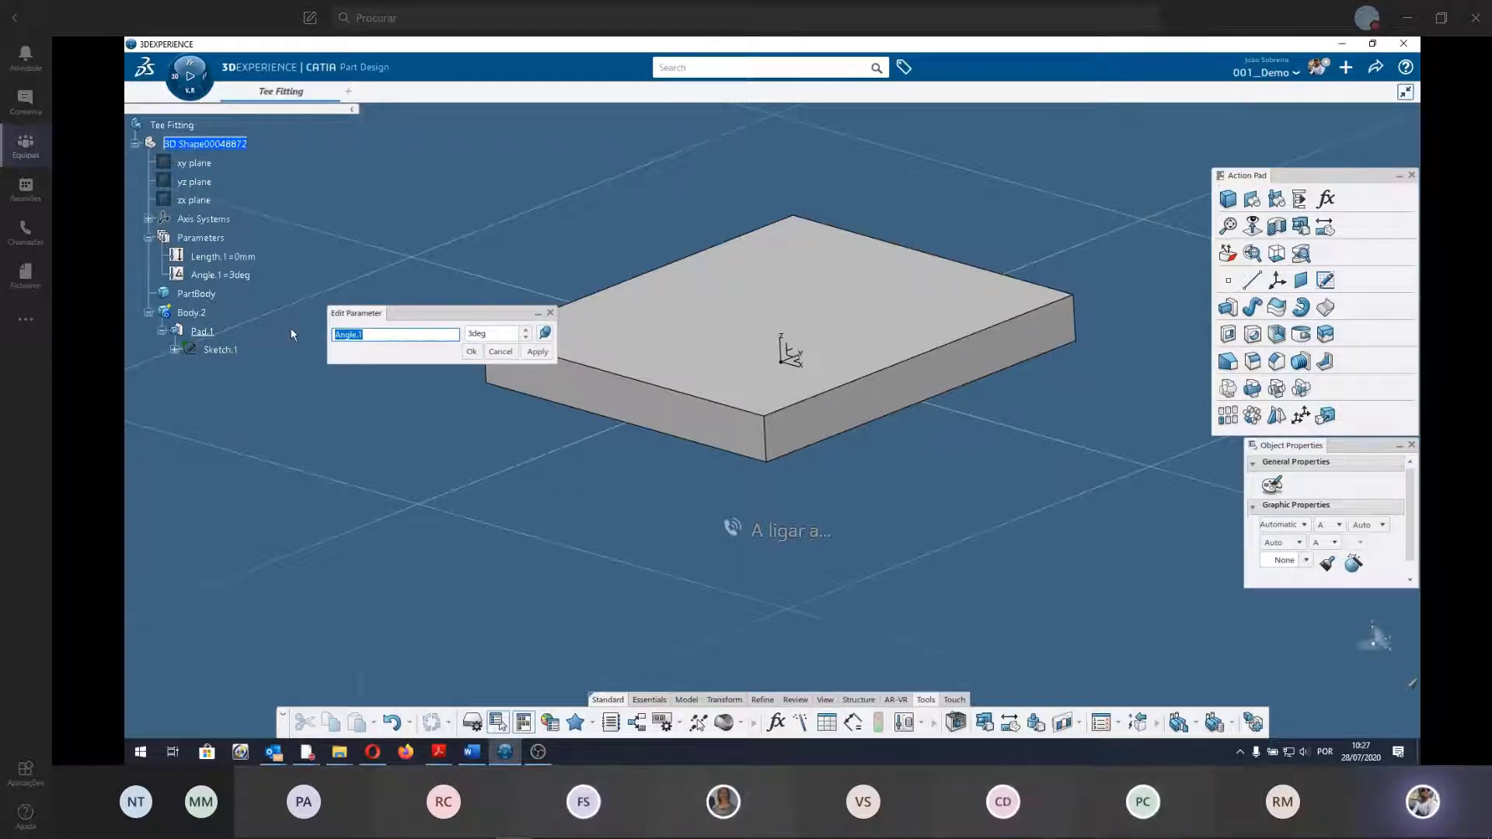
type("DRaft")
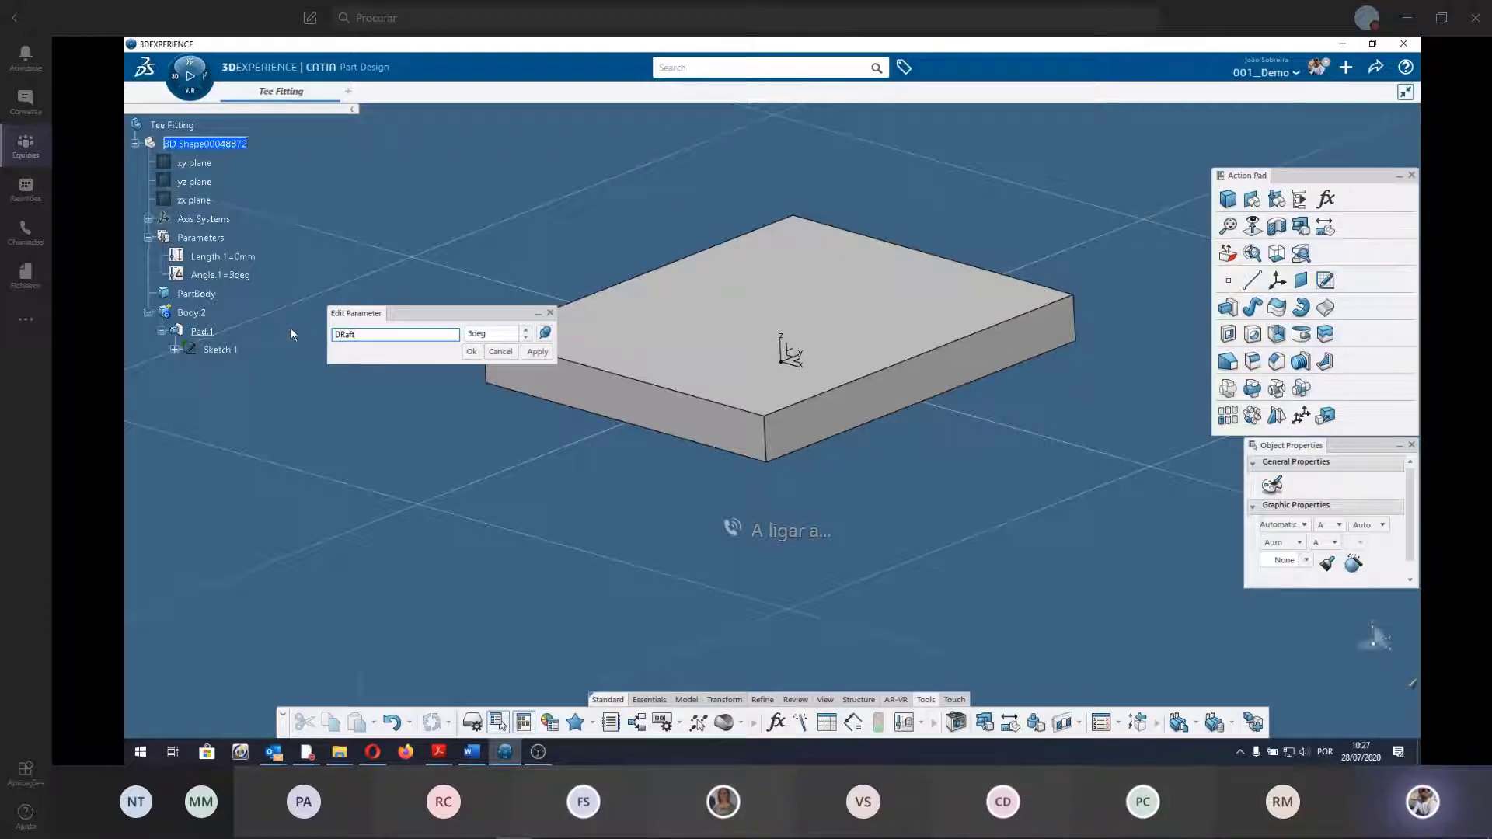
type("_anf")
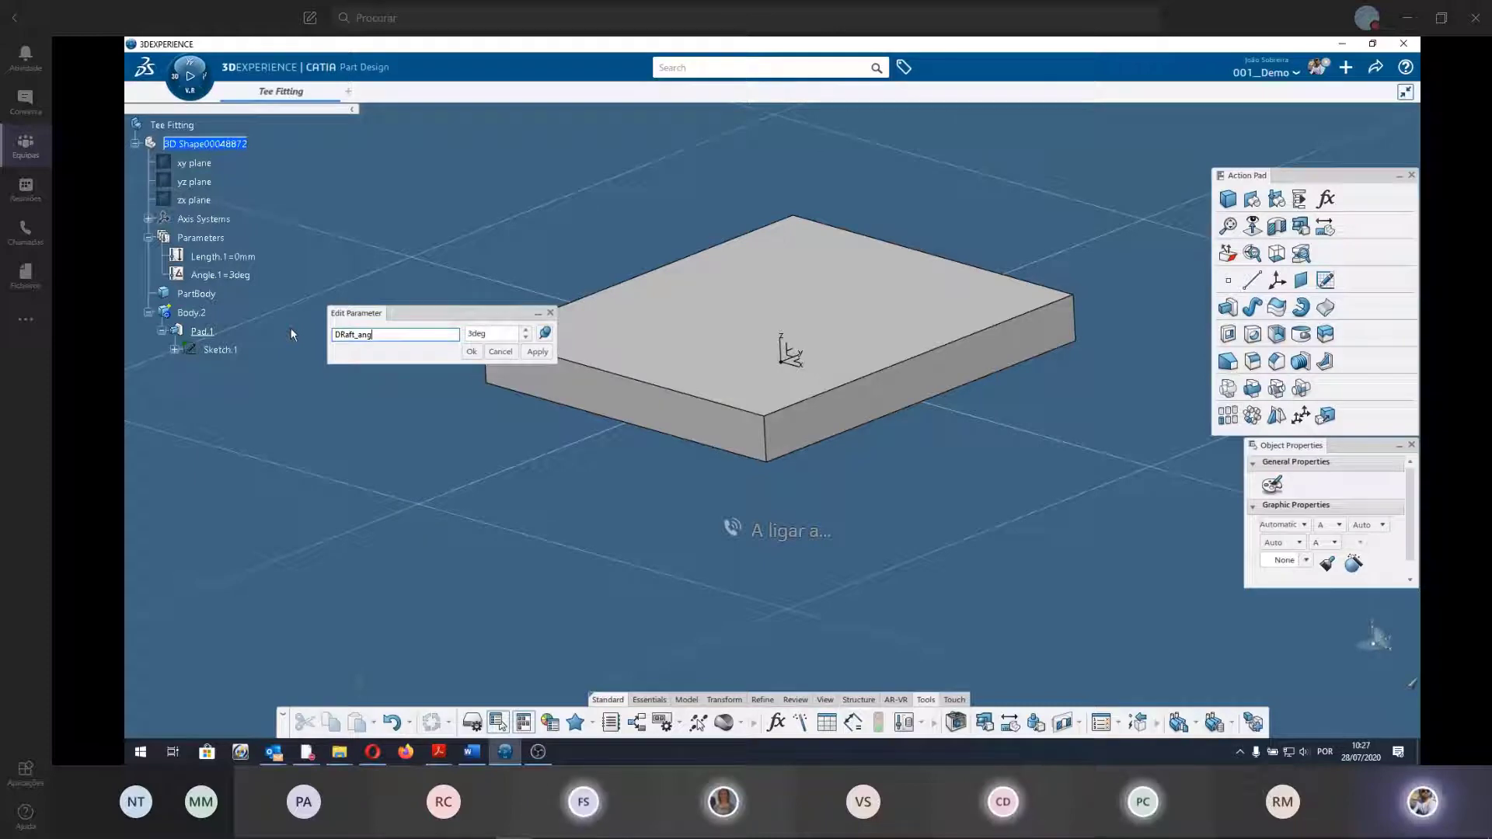
type("1")
key("Return")
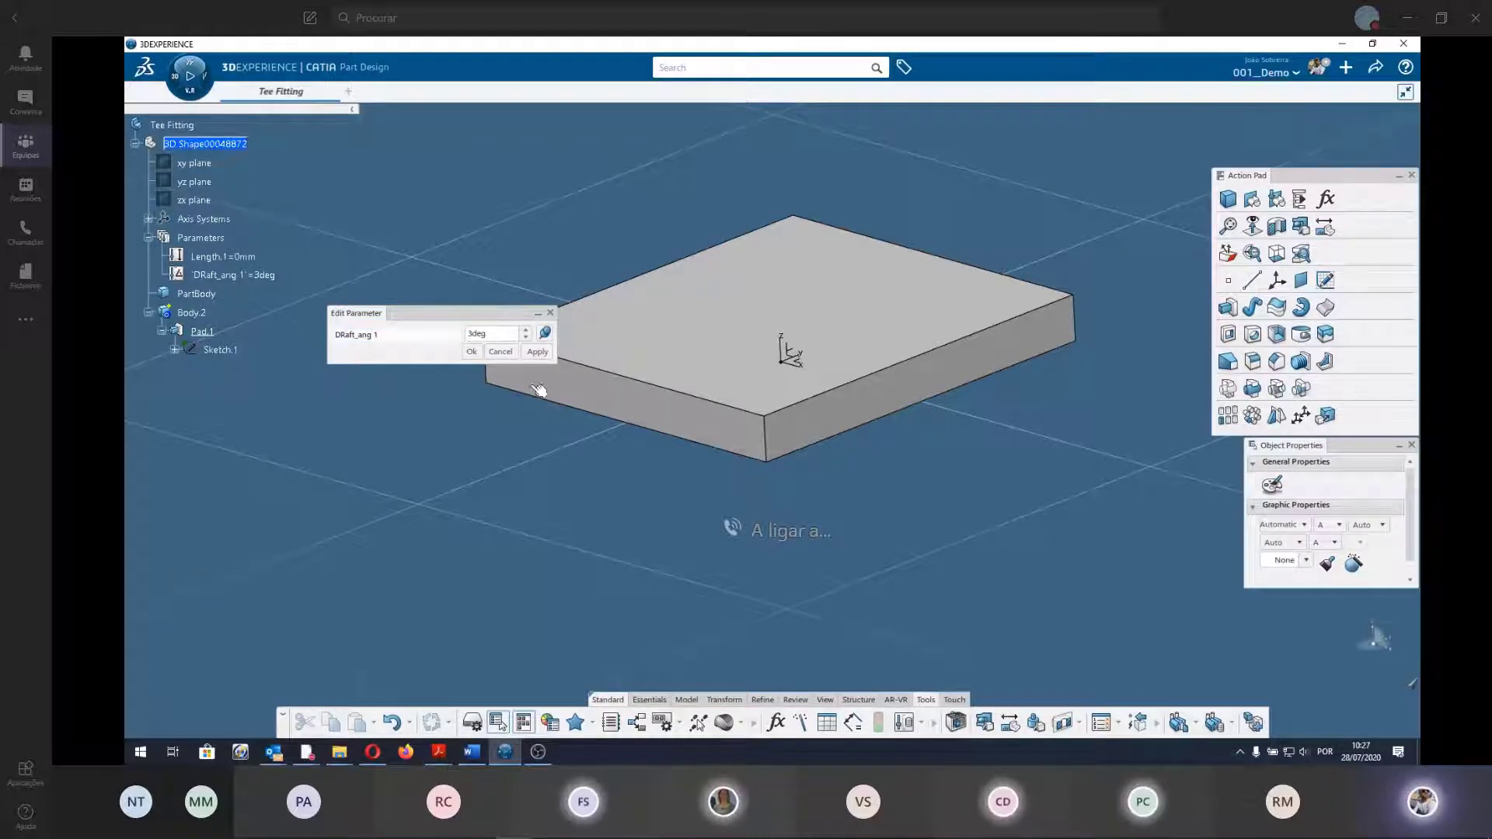
Correct the angle parameter's name to DRaft_Ang_1 and confirm it.
left_click(375, 335)
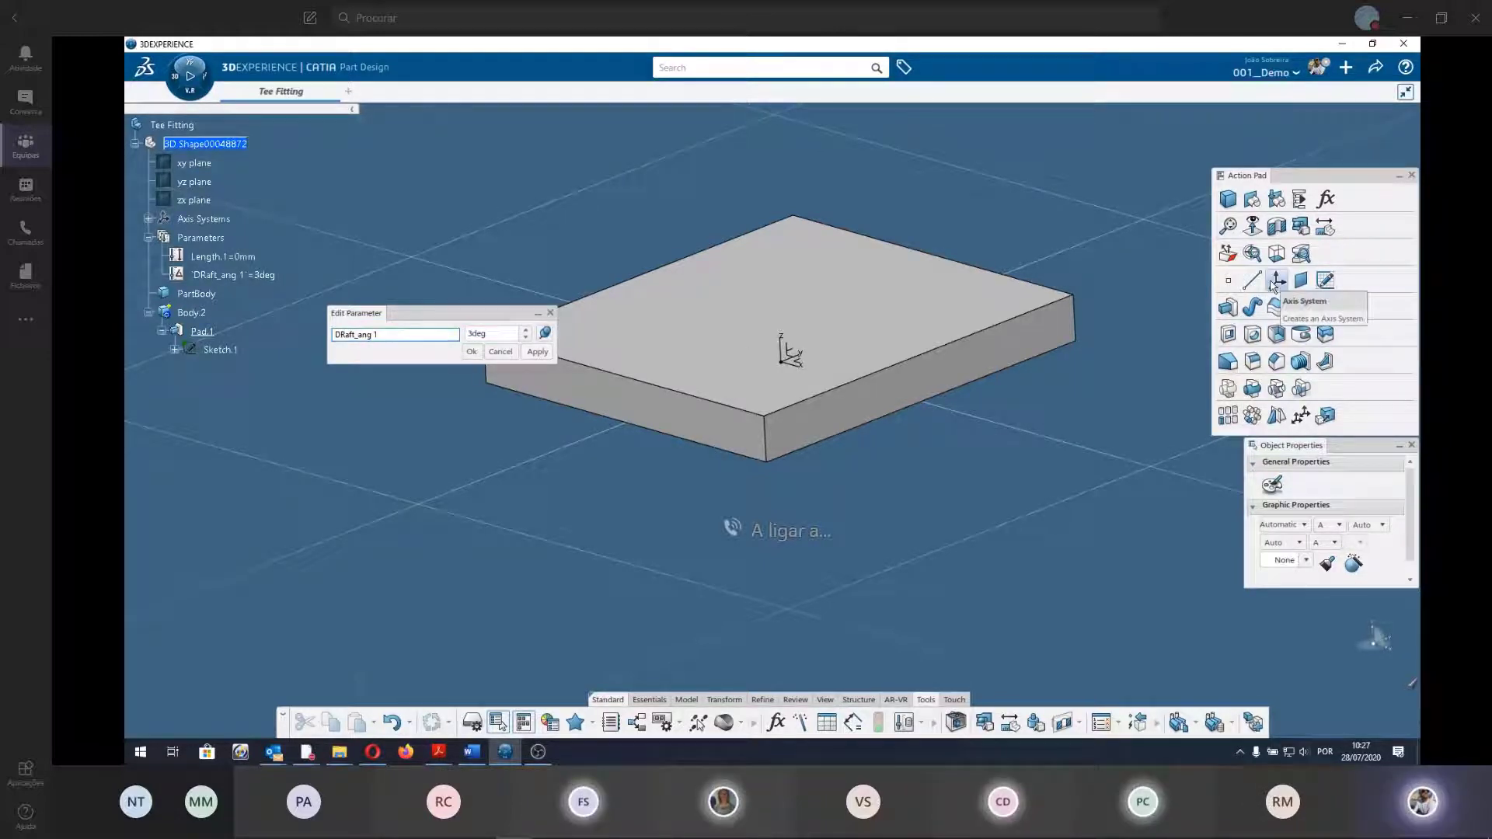
type("_")
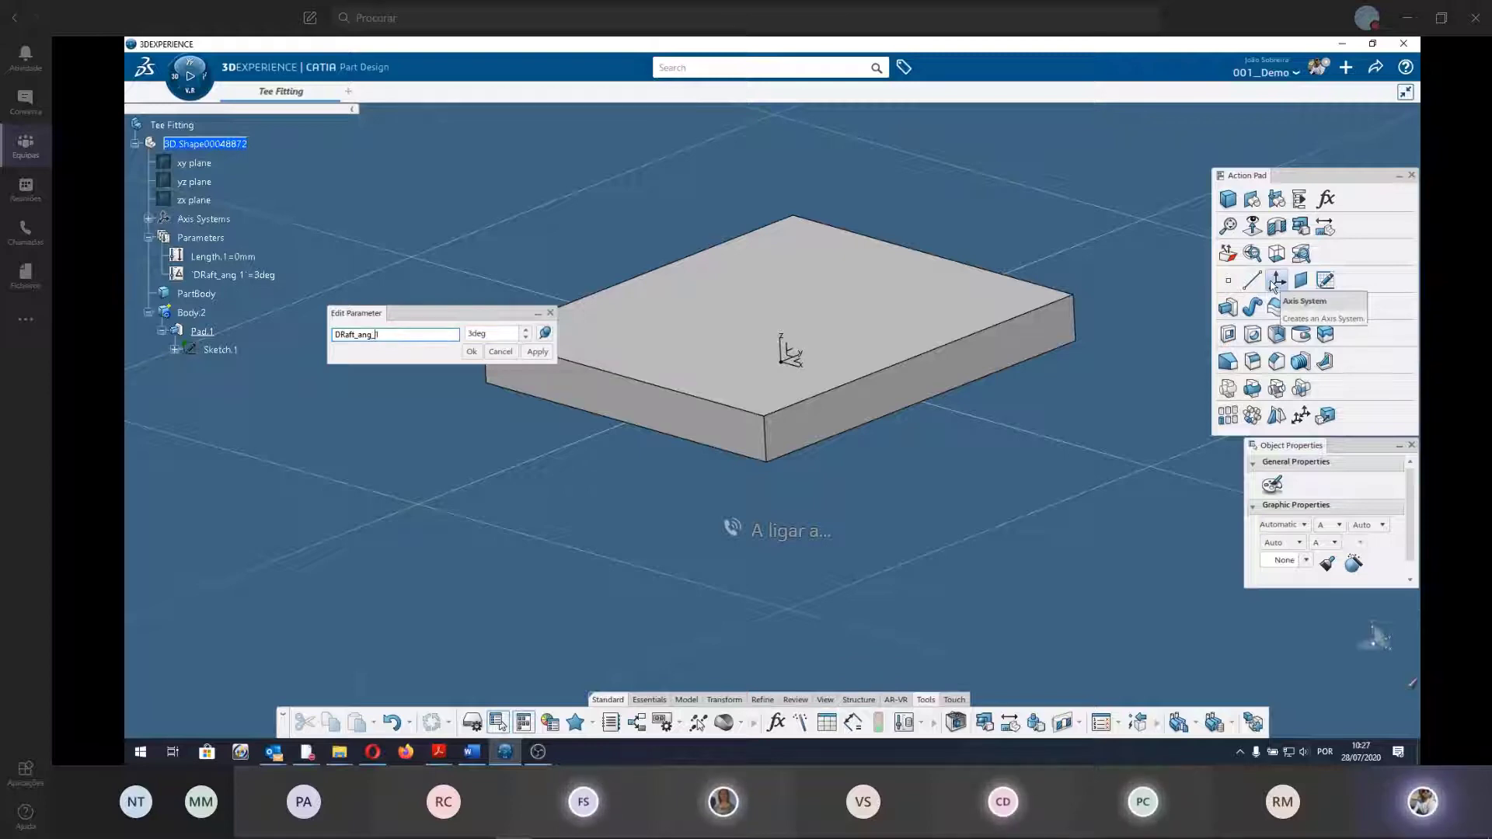
type("1")
key("BackSpace")
type("A")
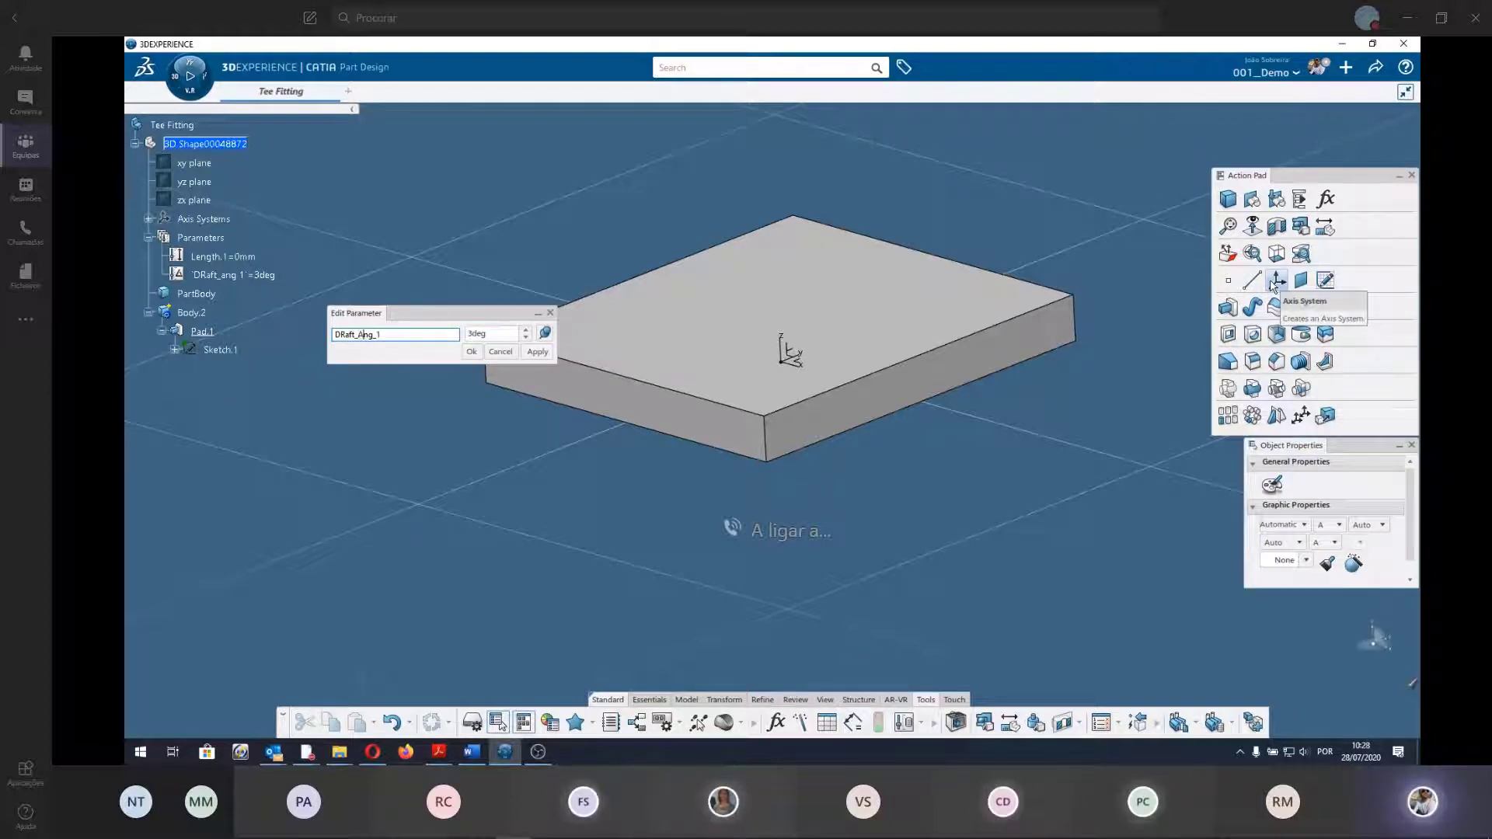
left_click(471, 351)
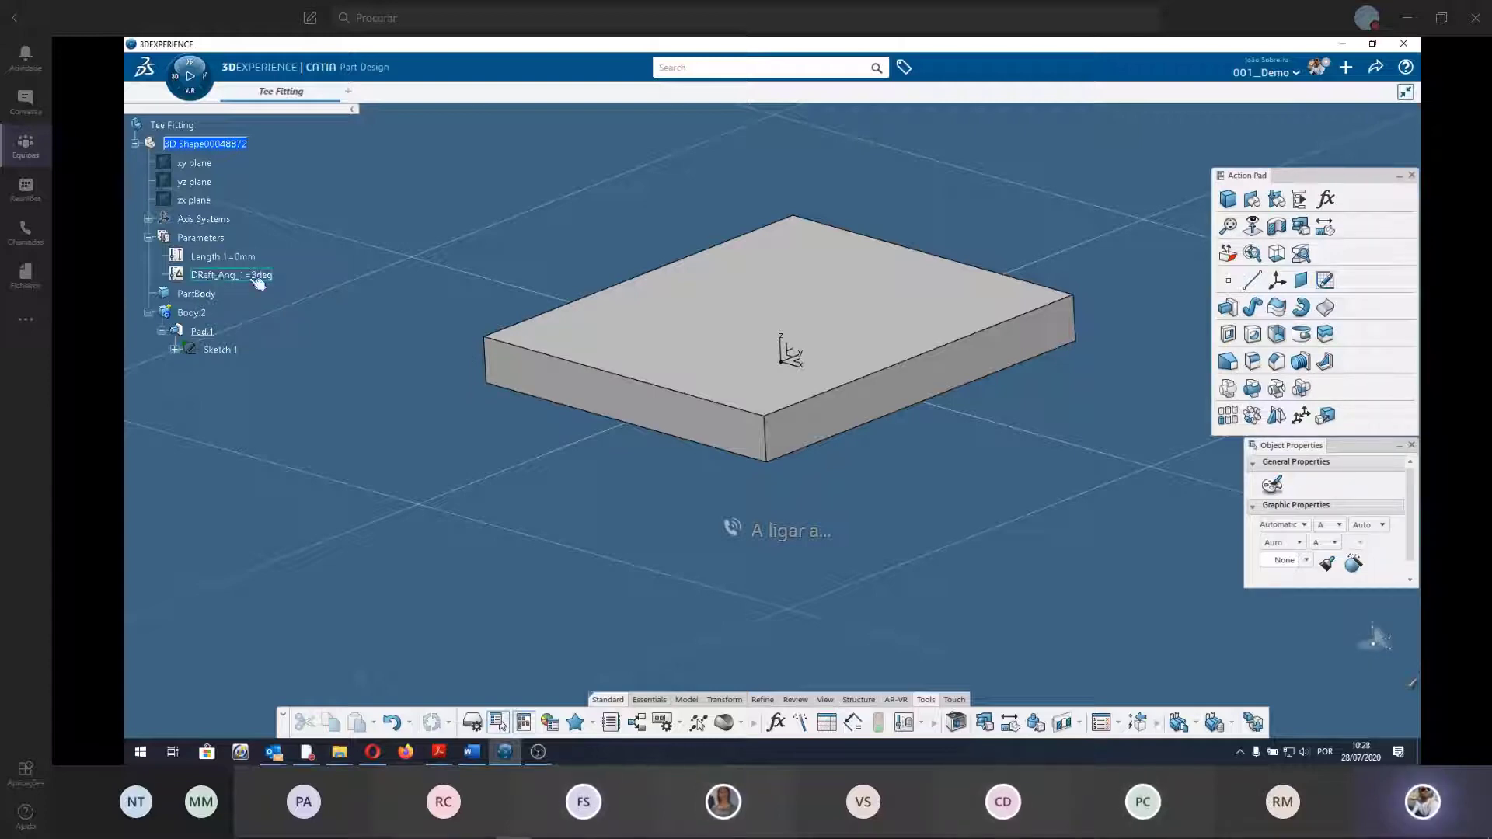
left_click(237, 258)
mouse_move(602, 450)
middle_mouse_down()
mouse_move(689, 406)
mouse_move(713, 423)
mouse_move(700, 427)
mouse_move(762, 432)
mouse_move(558, 445)
mouse_move(709, 417)
mouse_move(748, 572)
mouse_move(698, 436)
middle_mouse_up()
Start a draft and select the slab's four side faces to draft.
left_click(698, 432)
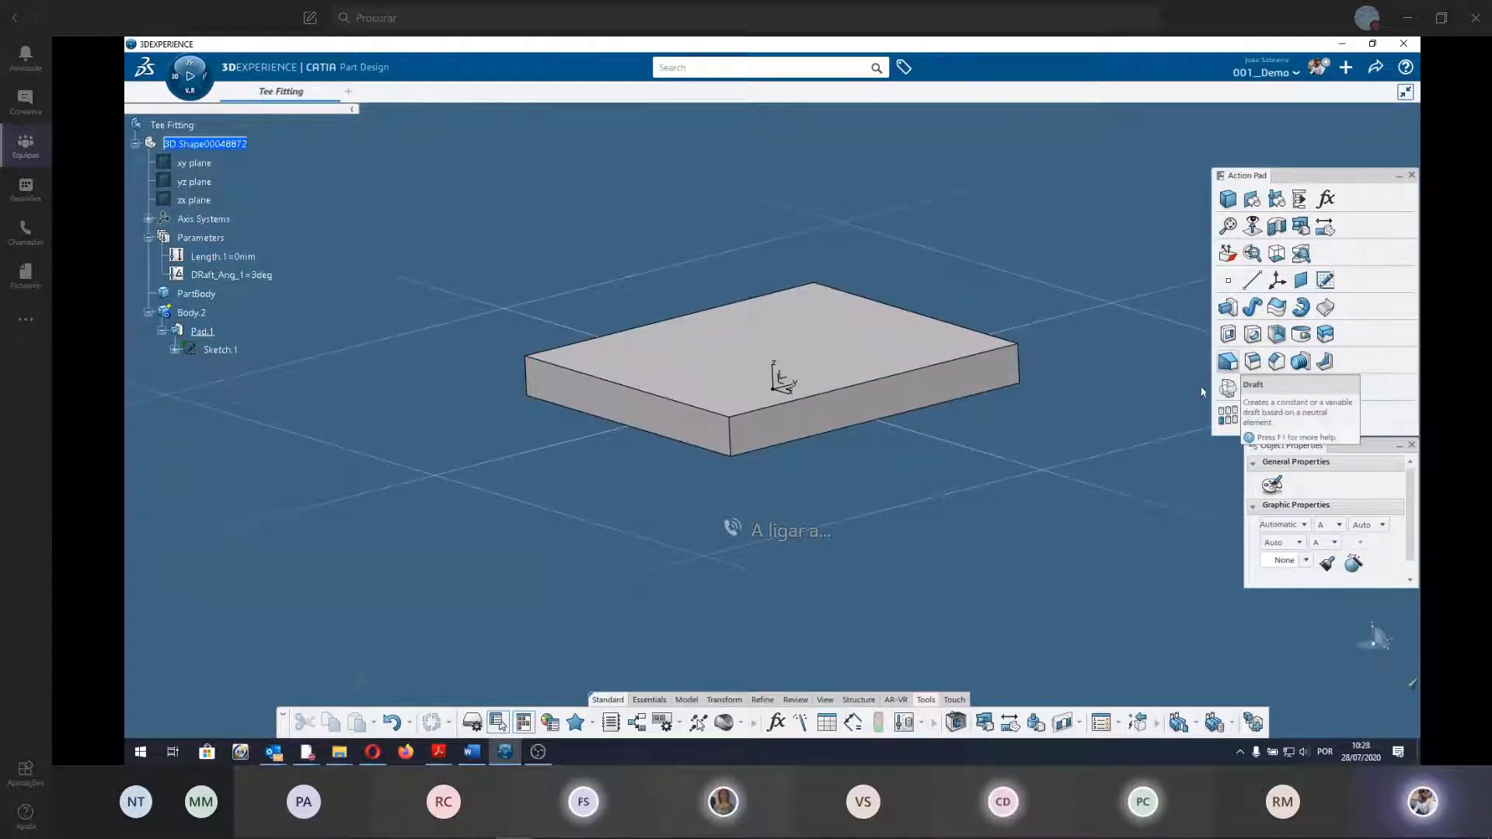
left_click(1228, 387)
middle_click_drag(824, 436, 733, 470)
left_click(726, 403)
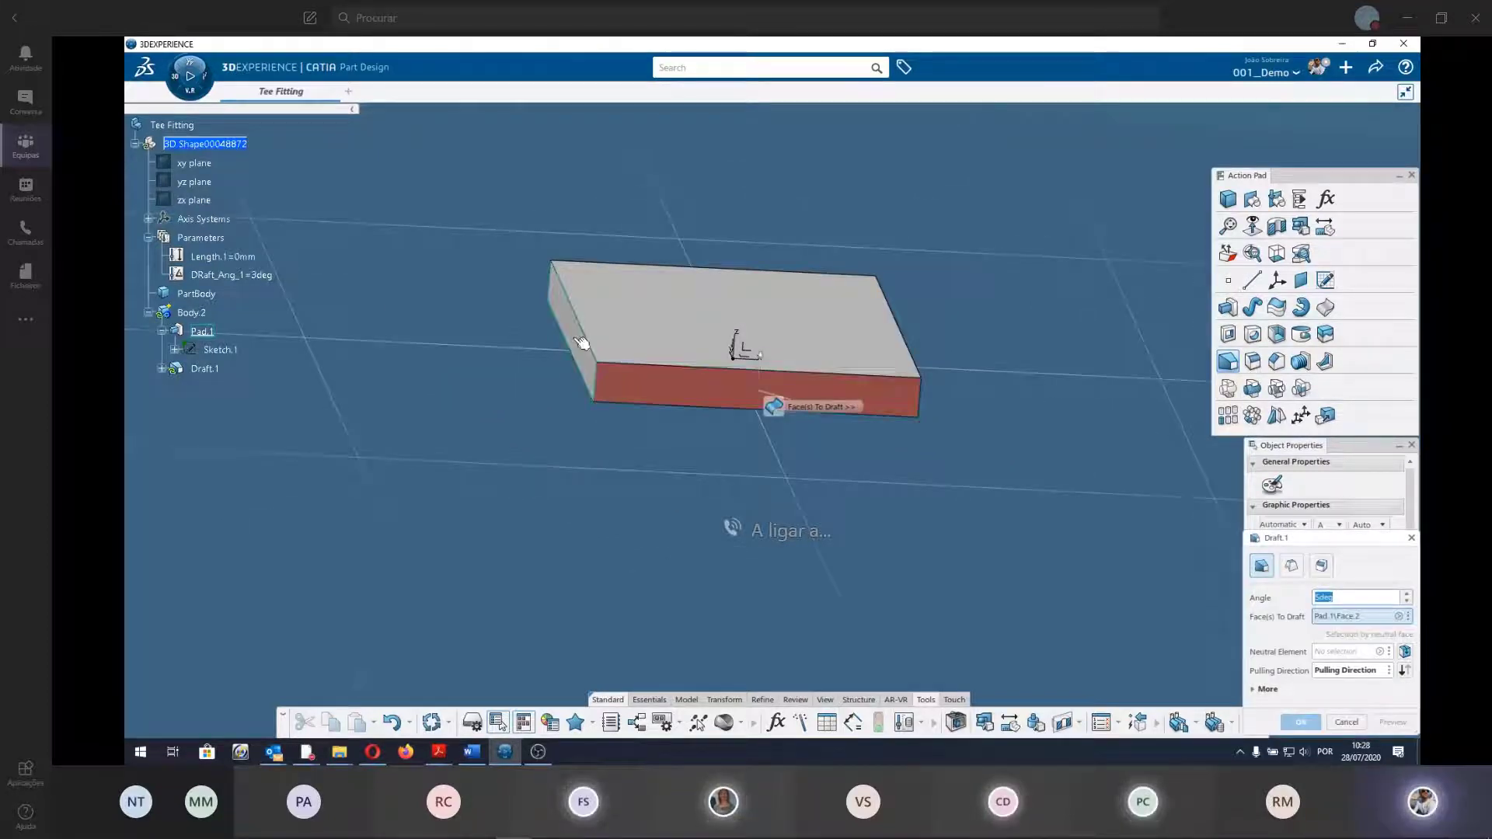
left_click(582, 343)
mouse_move(940, 524)
middle_mouse_down()
mouse_move(719, 422)
mouse_move(746, 310)
mouse_move(927, 332)
mouse_move(723, 324)
middle_mouse_up()
left_click(906, 253)
mouse_move(906, 253)
middle_mouse_down()
mouse_move(539, 377)
mouse_move(990, 263)
mouse_move(822, 417)
mouse_move(716, 289)
mouse_move(959, 482)
mouse_move(929, 460)
mouse_move(703, 443)
mouse_move(689, 381)
middle_mouse_up()
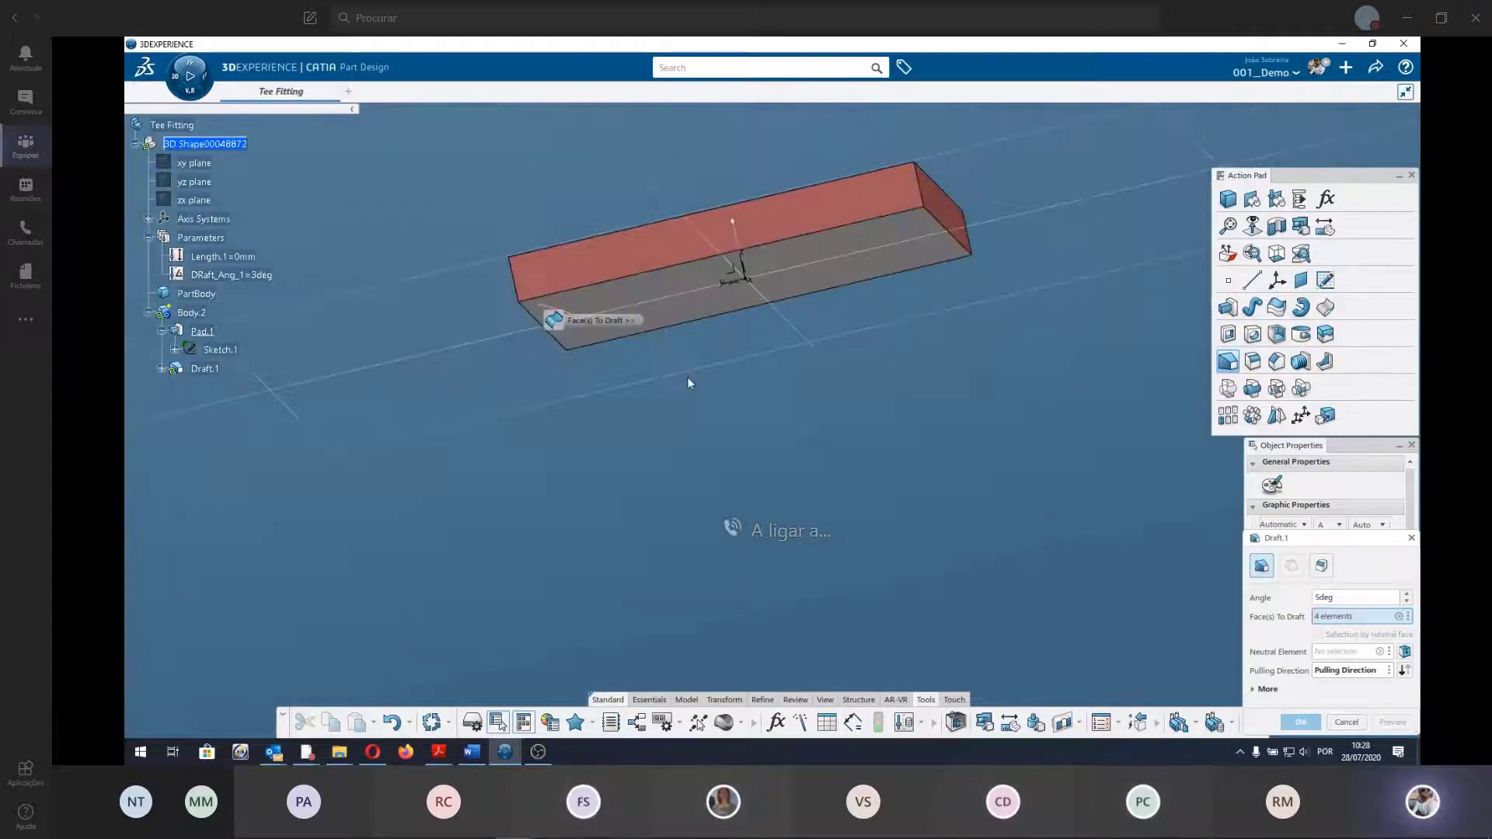
Set the bottom face as the draft's neutral element and preview it.
left_click(1348, 654)
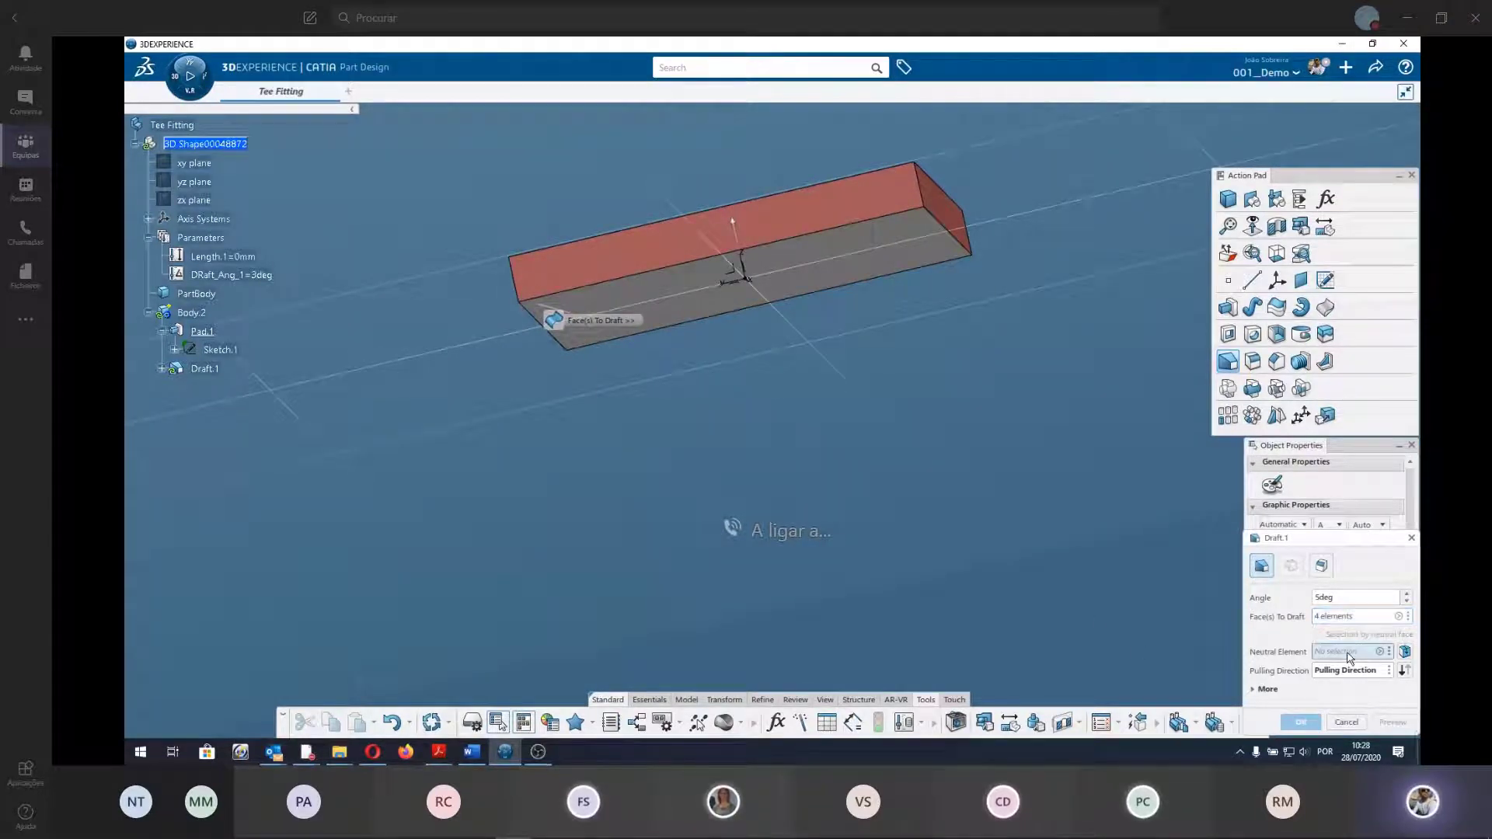
left_click(746, 319)
mouse_move(716, 329)
middle_mouse_down()
mouse_move(590, 310)
mouse_move(782, 399)
mouse_move(816, 473)
middle_mouse_up()
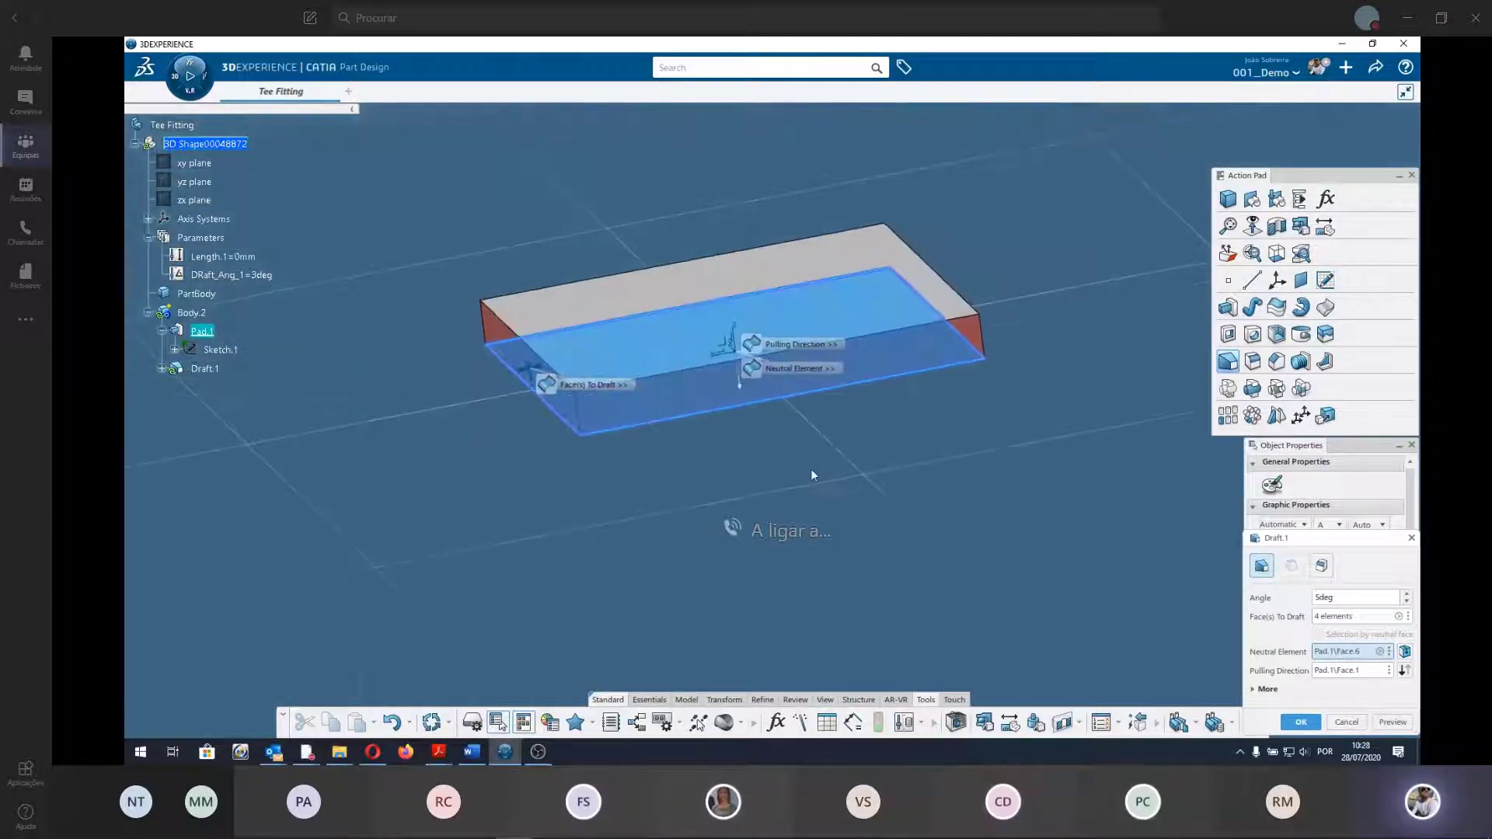
left_click(1382, 727)
middle_click_drag(693, 430, 560, 376)
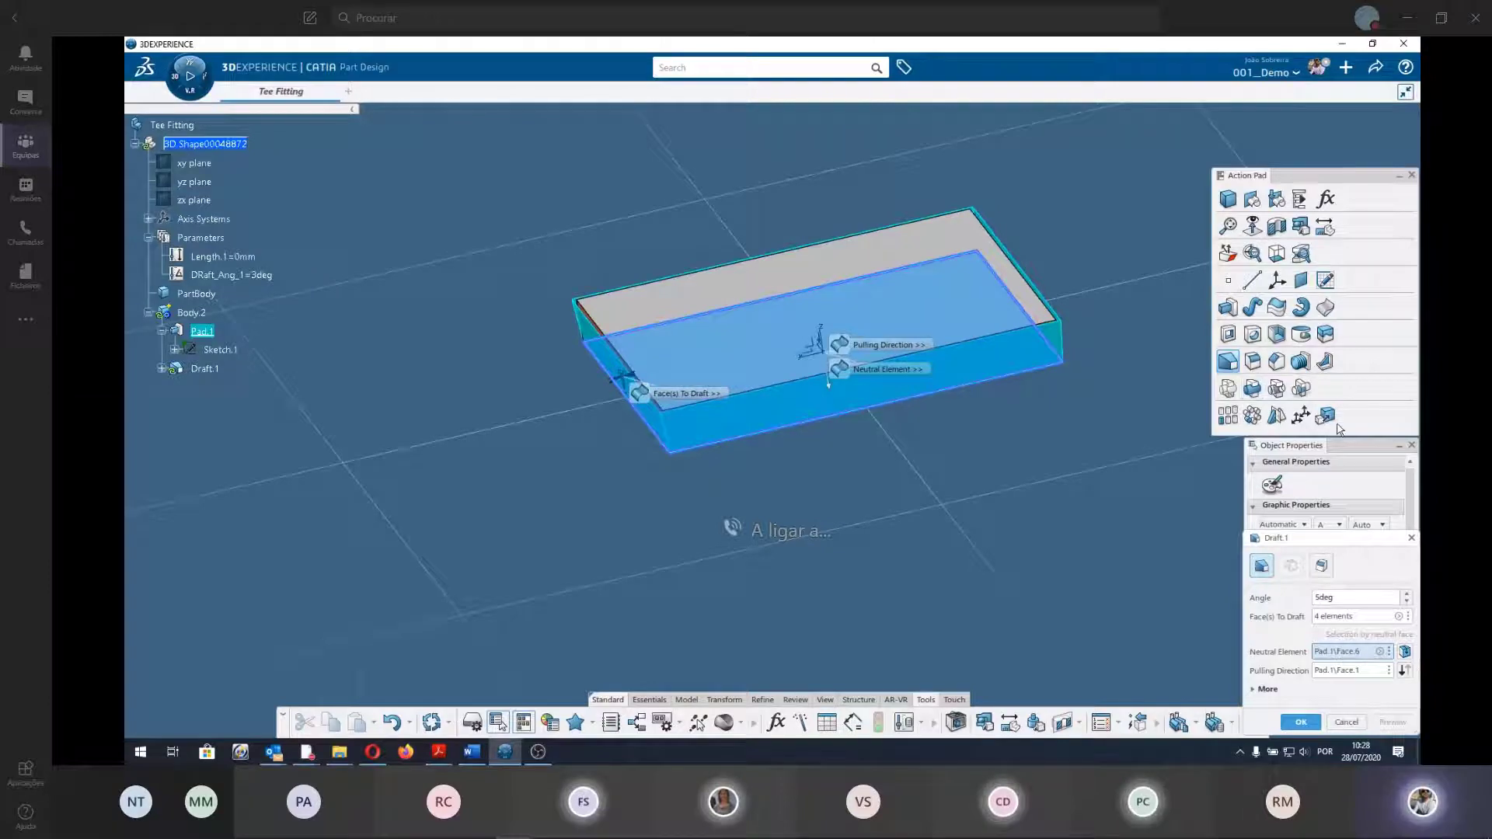
Rearrange the properties and draft panels, then refresh the draft preview.
mouse_move(1344, 446)
left_mouse_down()
mouse_move(1030, 366)
mouse_move(1209, 399)
mouse_move(1286, 395)
mouse_move(1311, 451)
left_mouse_up()
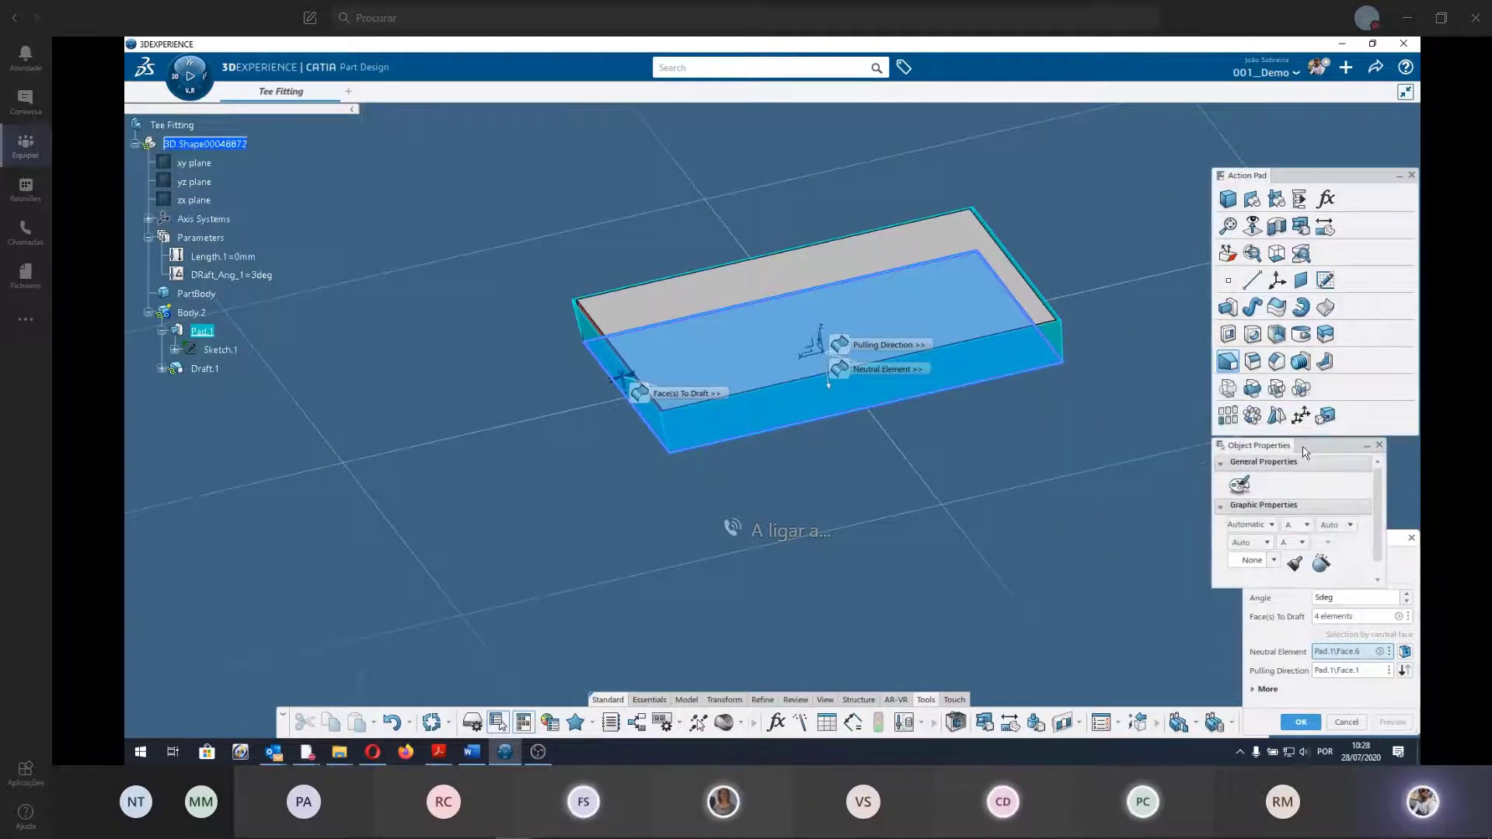
left_click(1399, 175)
left_click_drag(1317, 441, 1305, 240)
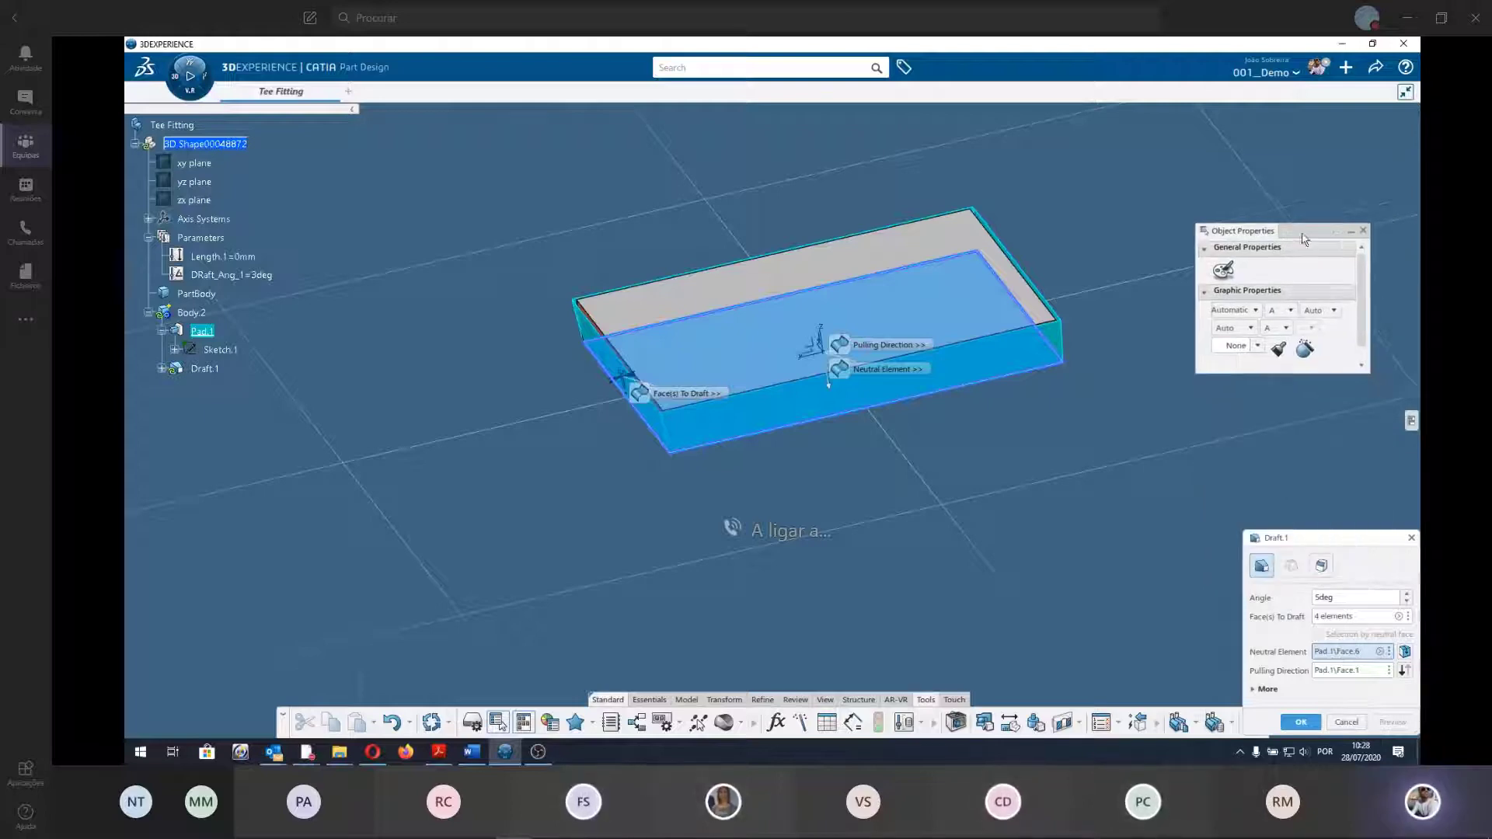
left_click_drag(1362, 545, 1232, 404)
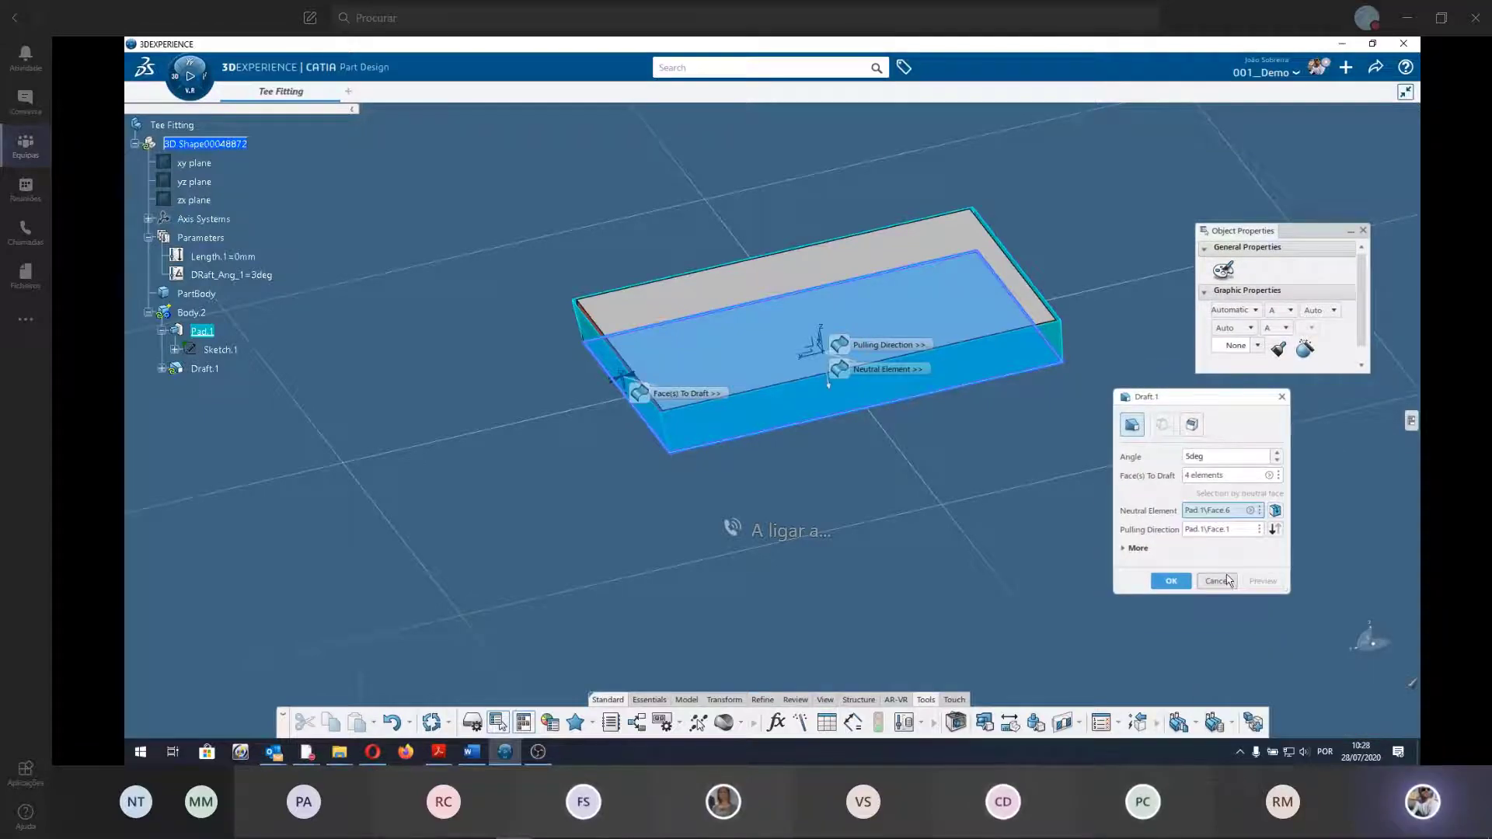
left_click(1275, 530)
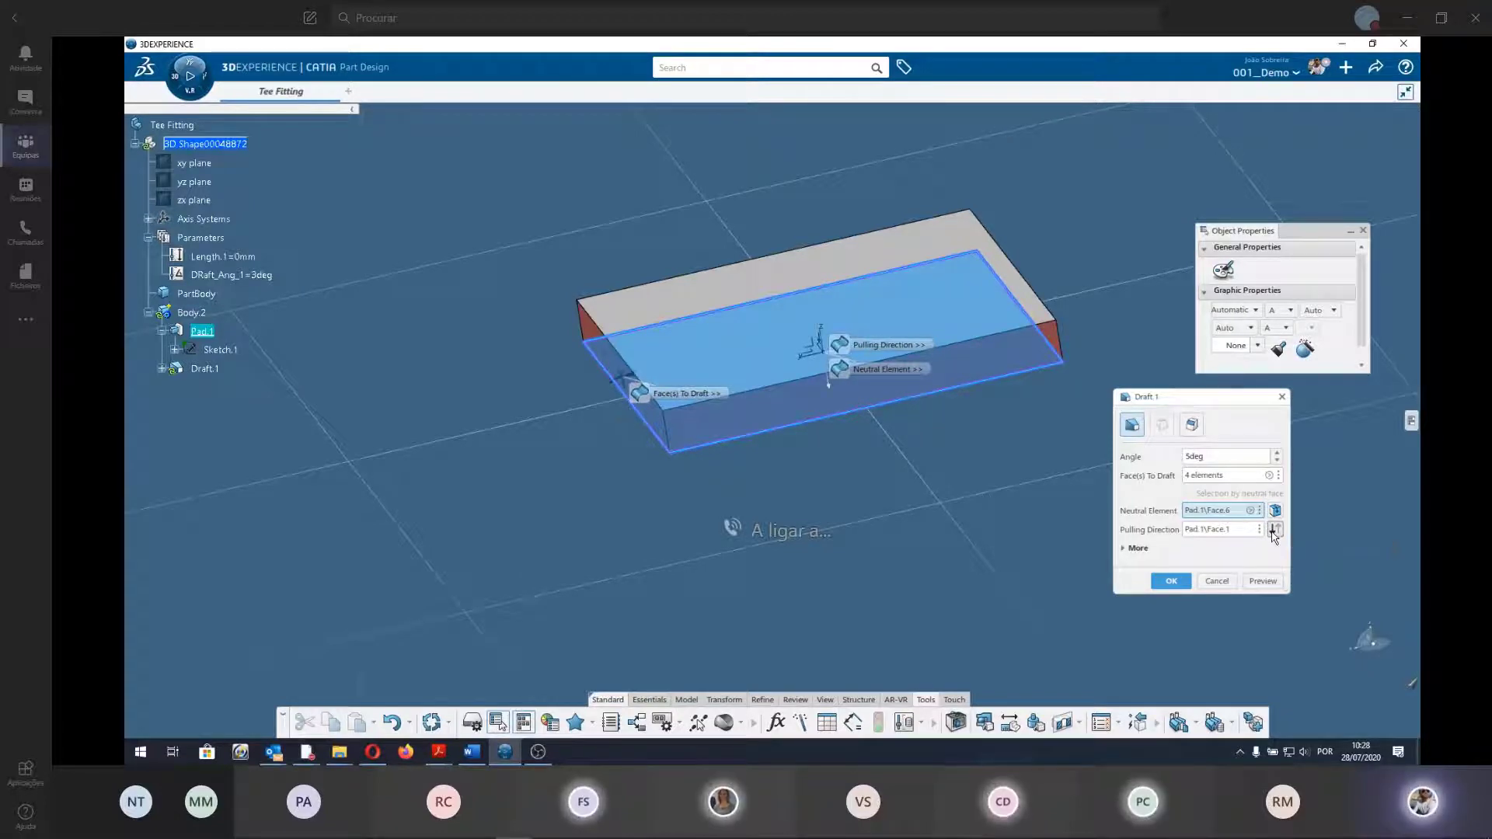
left_click(1263, 582)
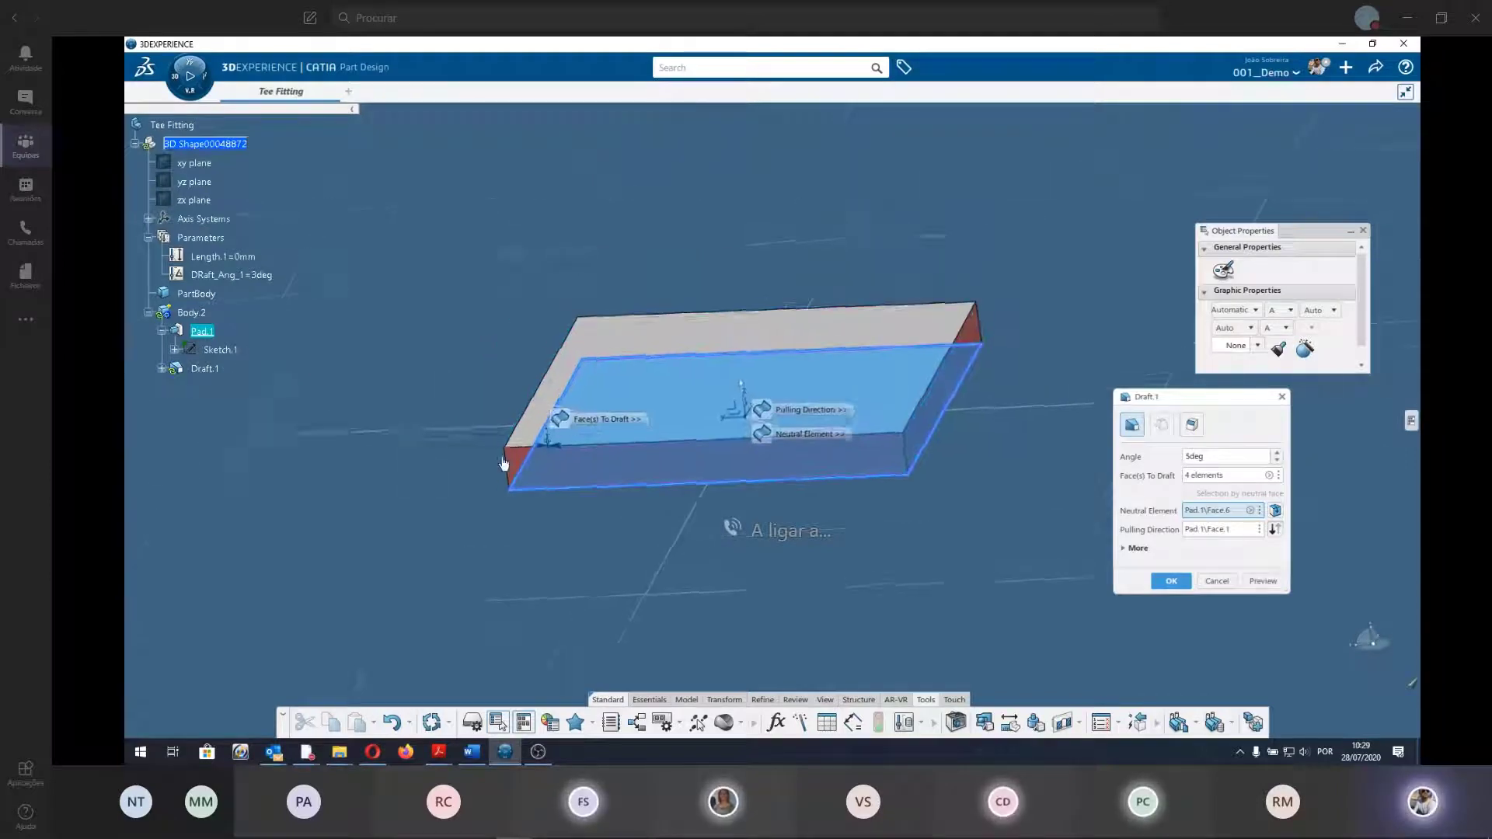
left_click(1263, 581)
mouse_move(720, 529)
middle_mouse_down()
mouse_move(663, 479)
mouse_move(579, 506)
middle_mouse_up()
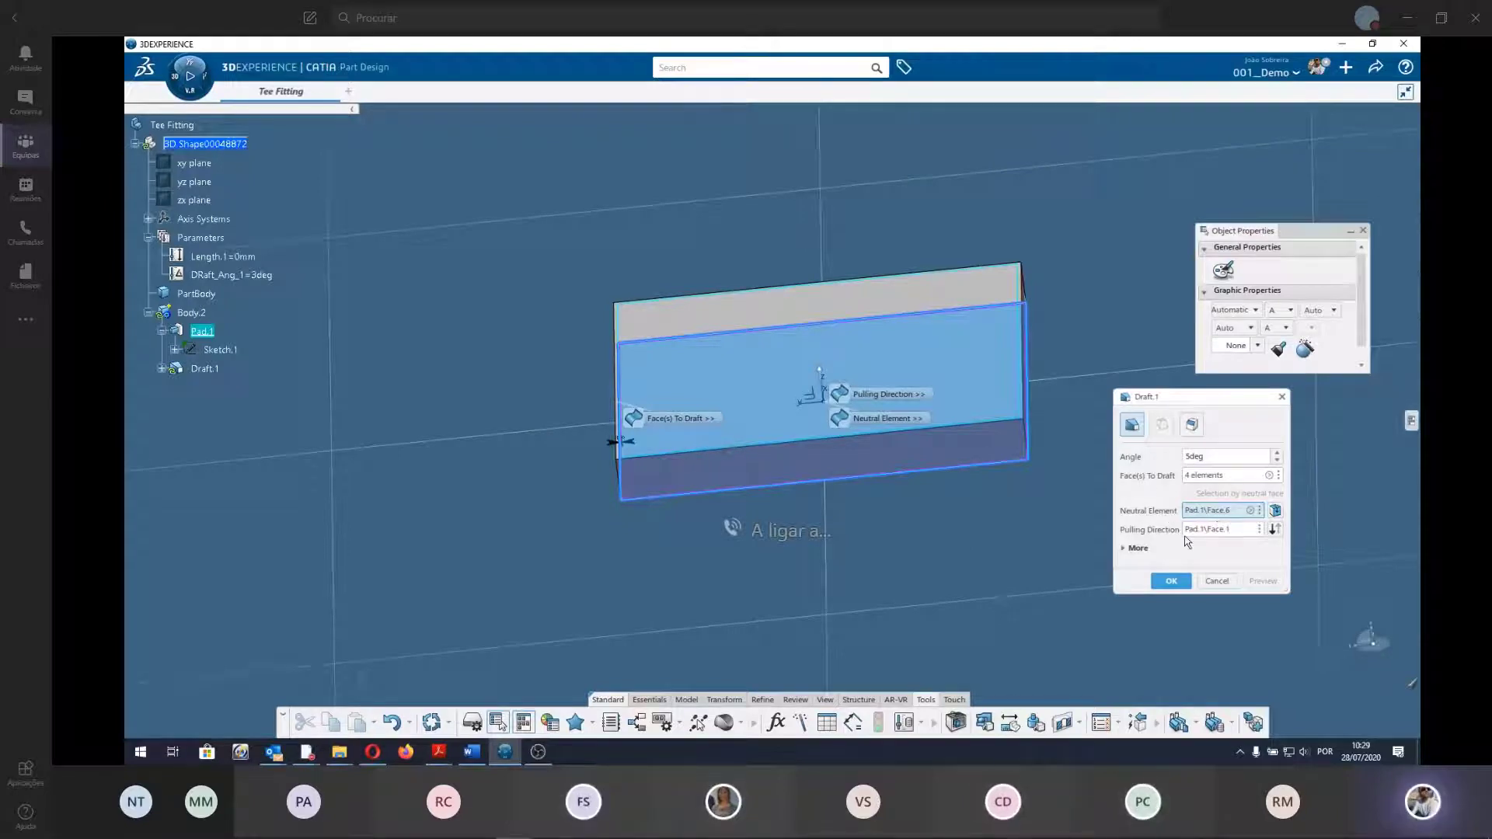
Drive the draft angle with a formula equal to DRaft_Ang_1.
right_click(1200, 460)
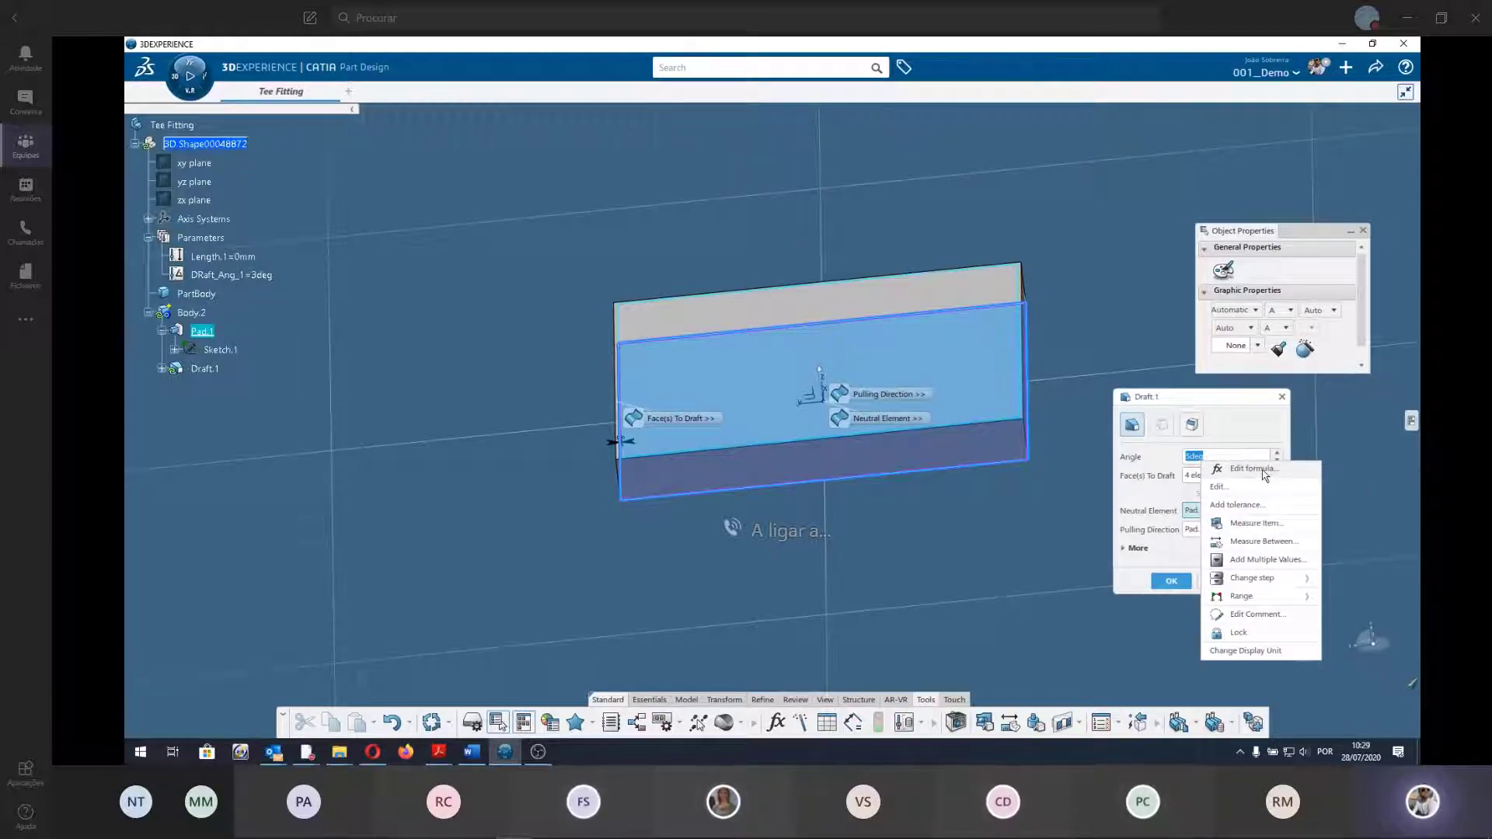
left_click(1264, 471)
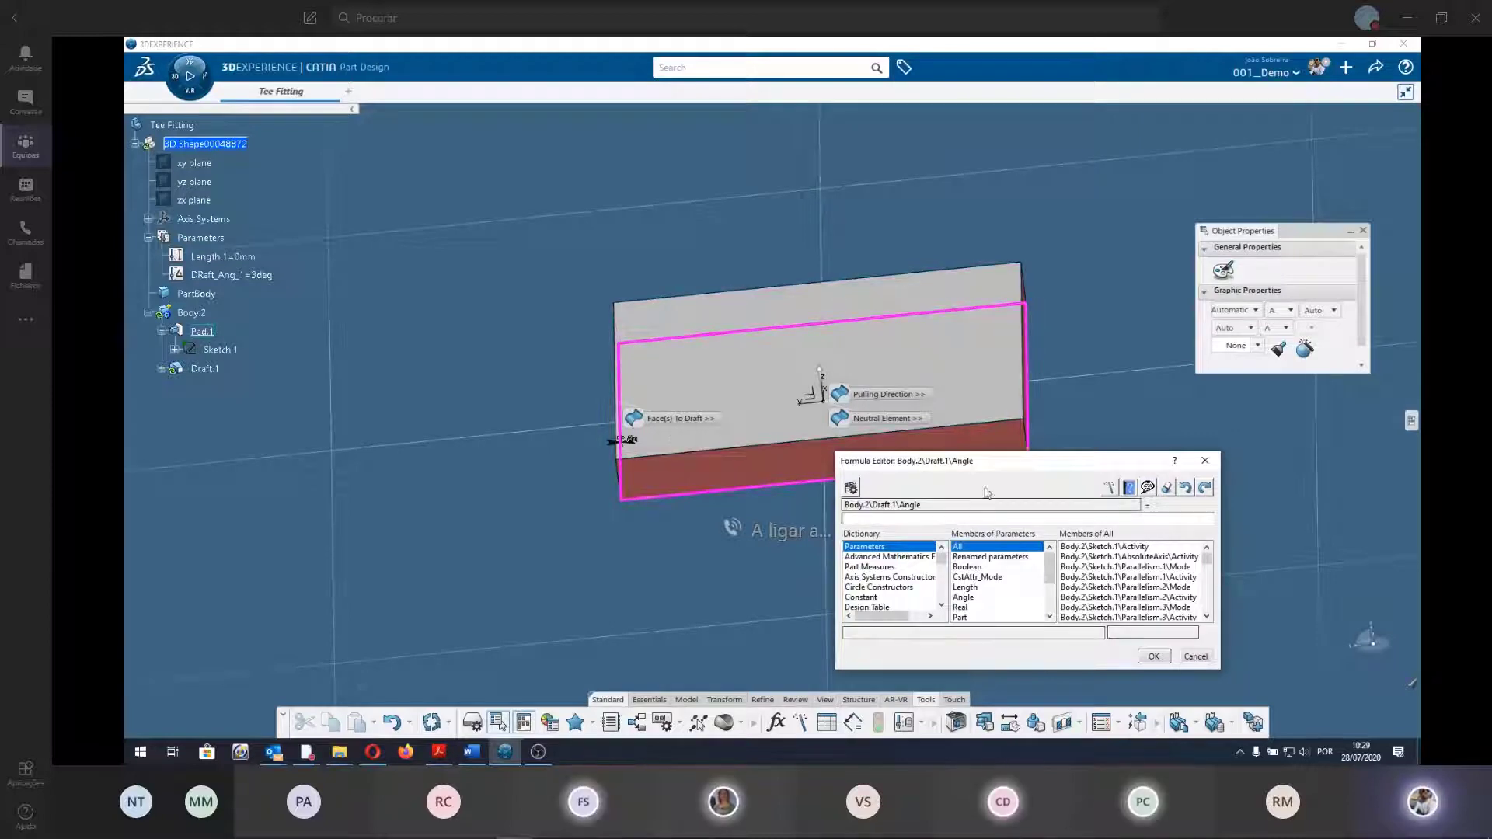
left_click_drag(999, 462, 973, 346)
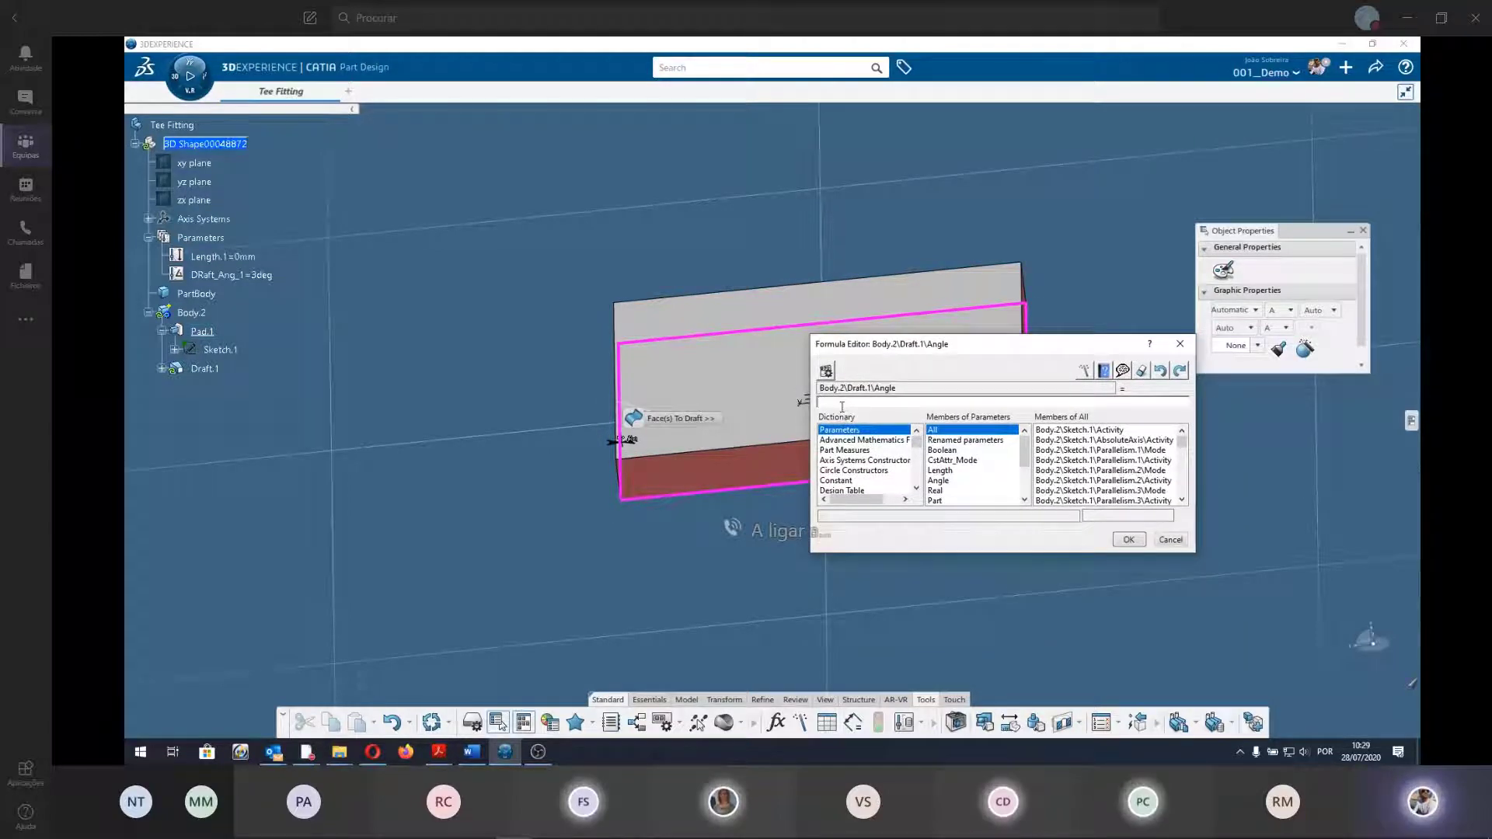
left_click(232, 277)
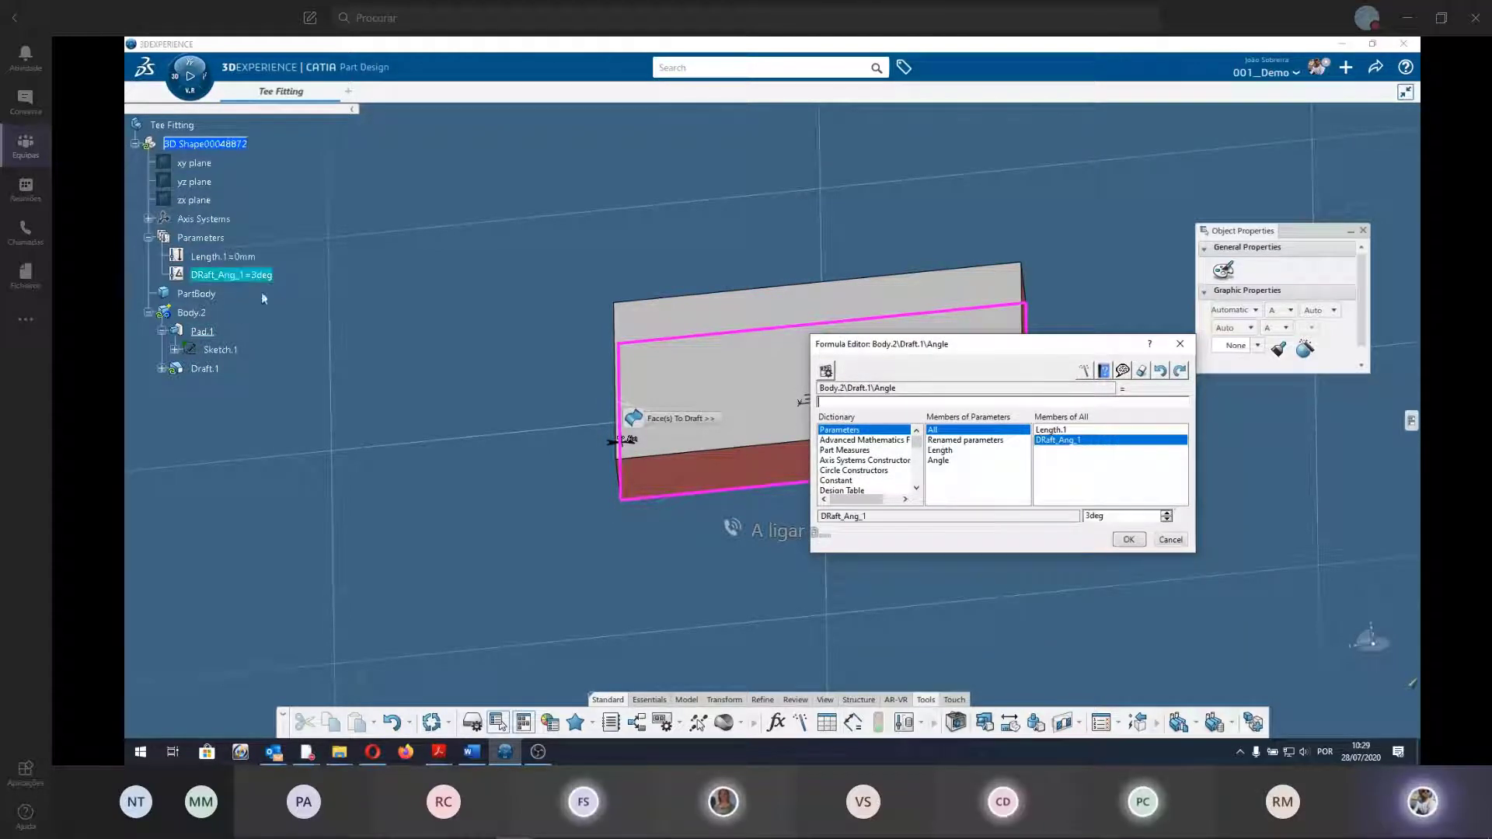
double_click(1108, 441)
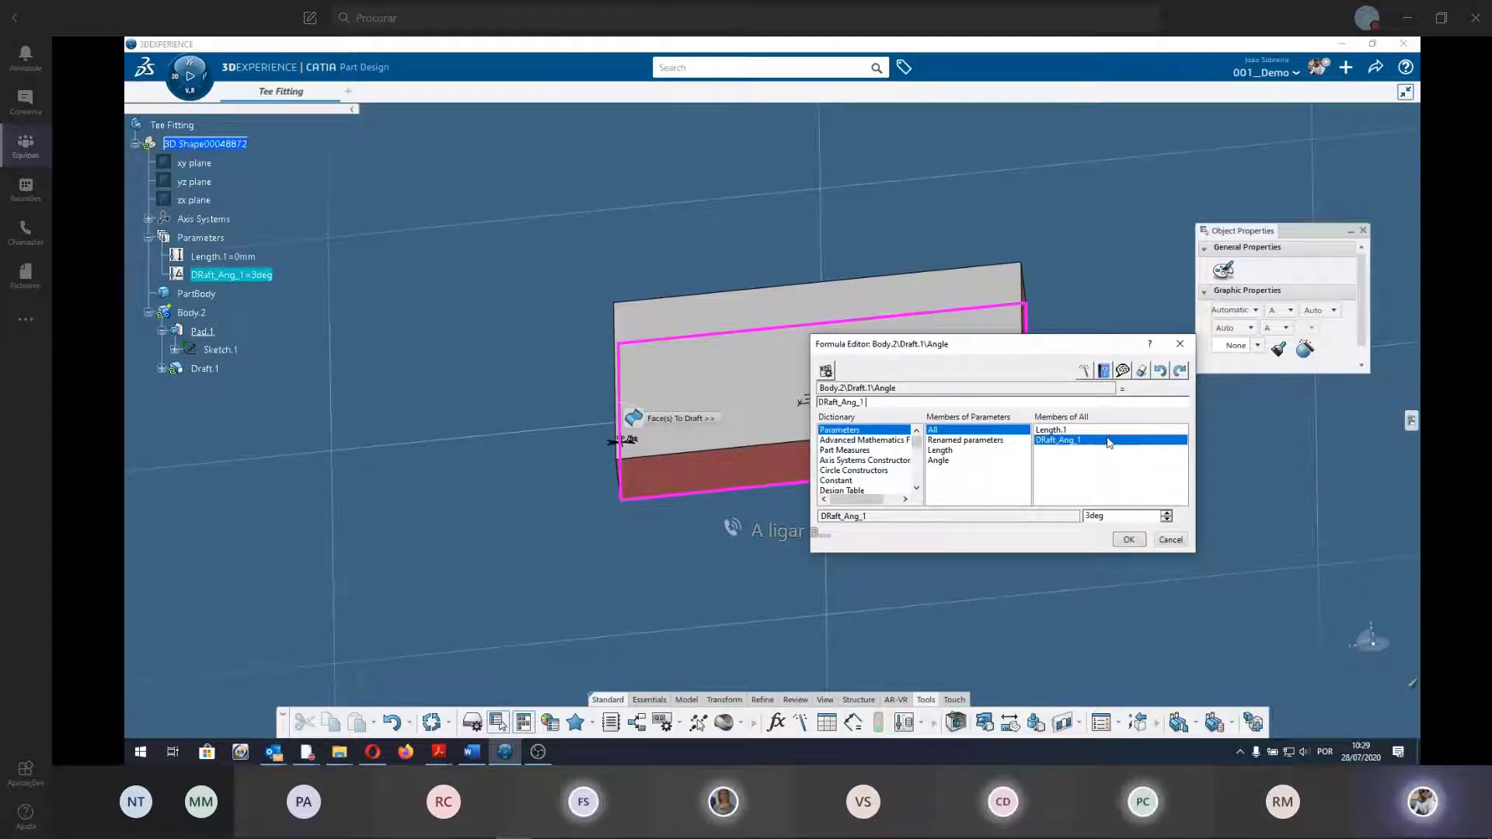
left_click(1128, 539)
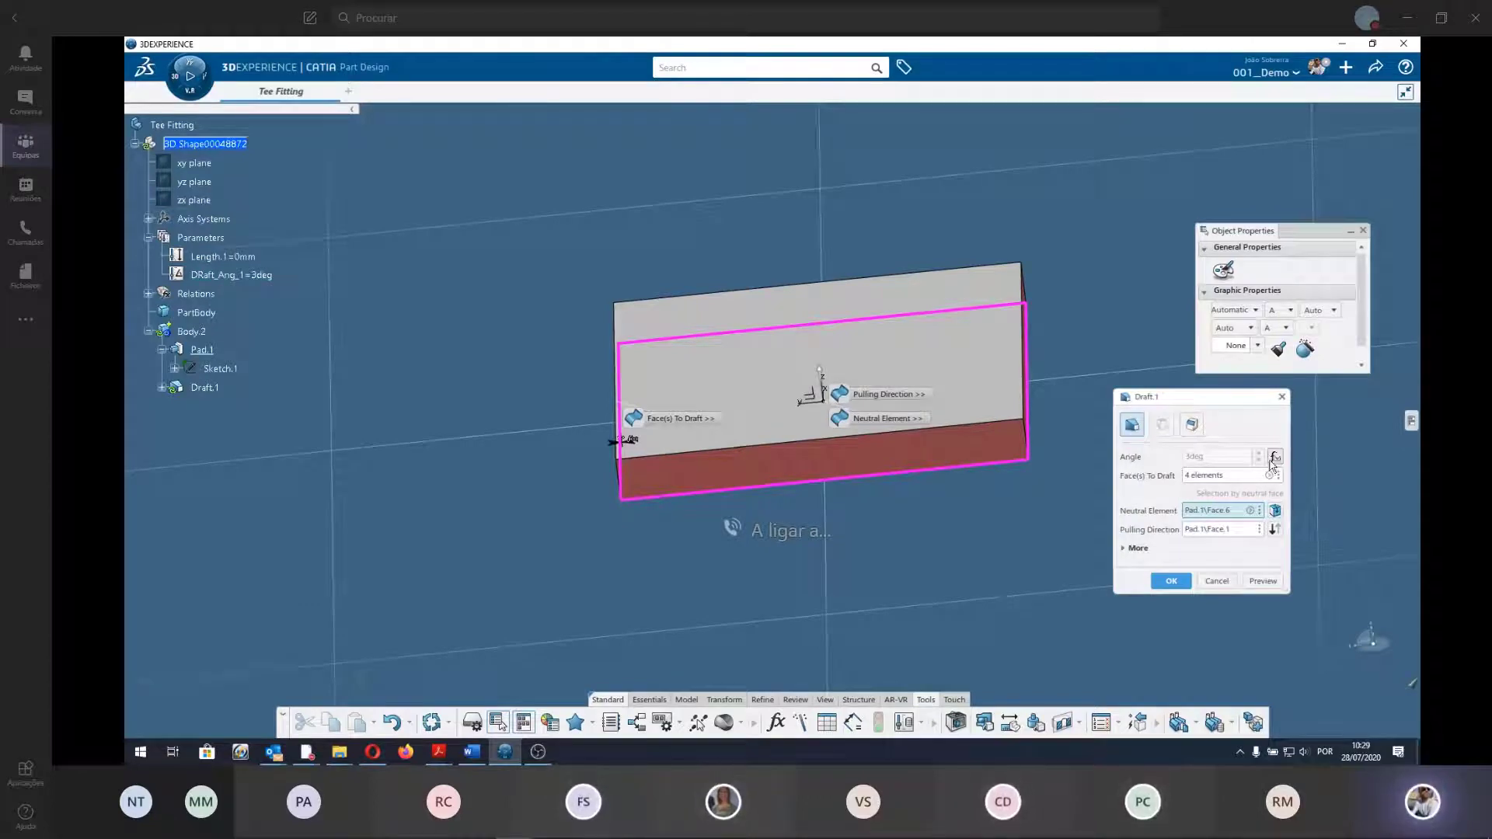
Apply Draft.1 and orbit to inspect the drafted slab.
left_click(1171, 582)
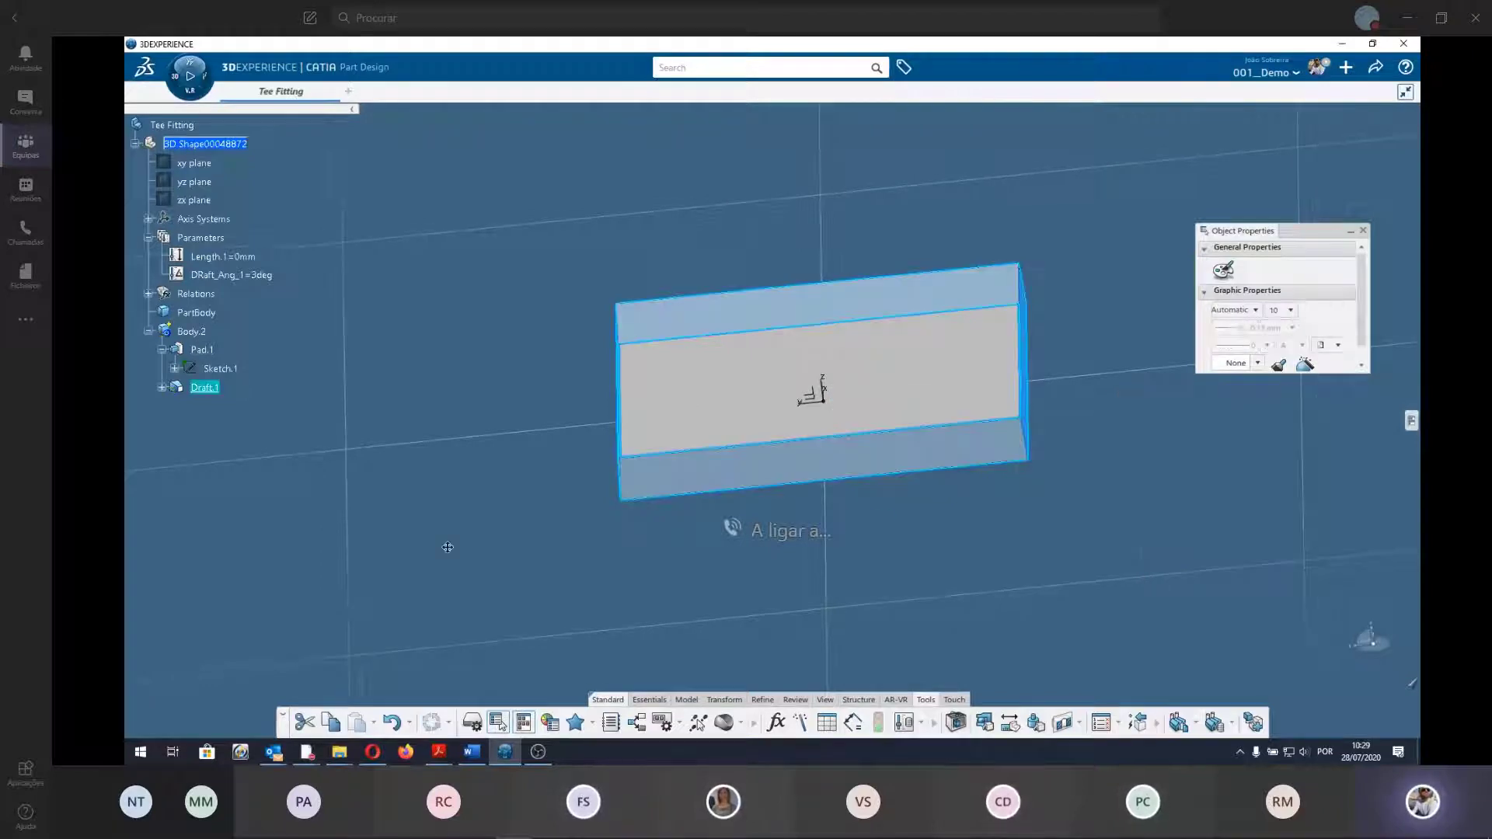
mouse_move(447, 547)
middle_mouse_down()
mouse_move(1109, 443)
mouse_move(913, 466)
mouse_move(989, 412)
mouse_move(894, 404)
middle_mouse_up()
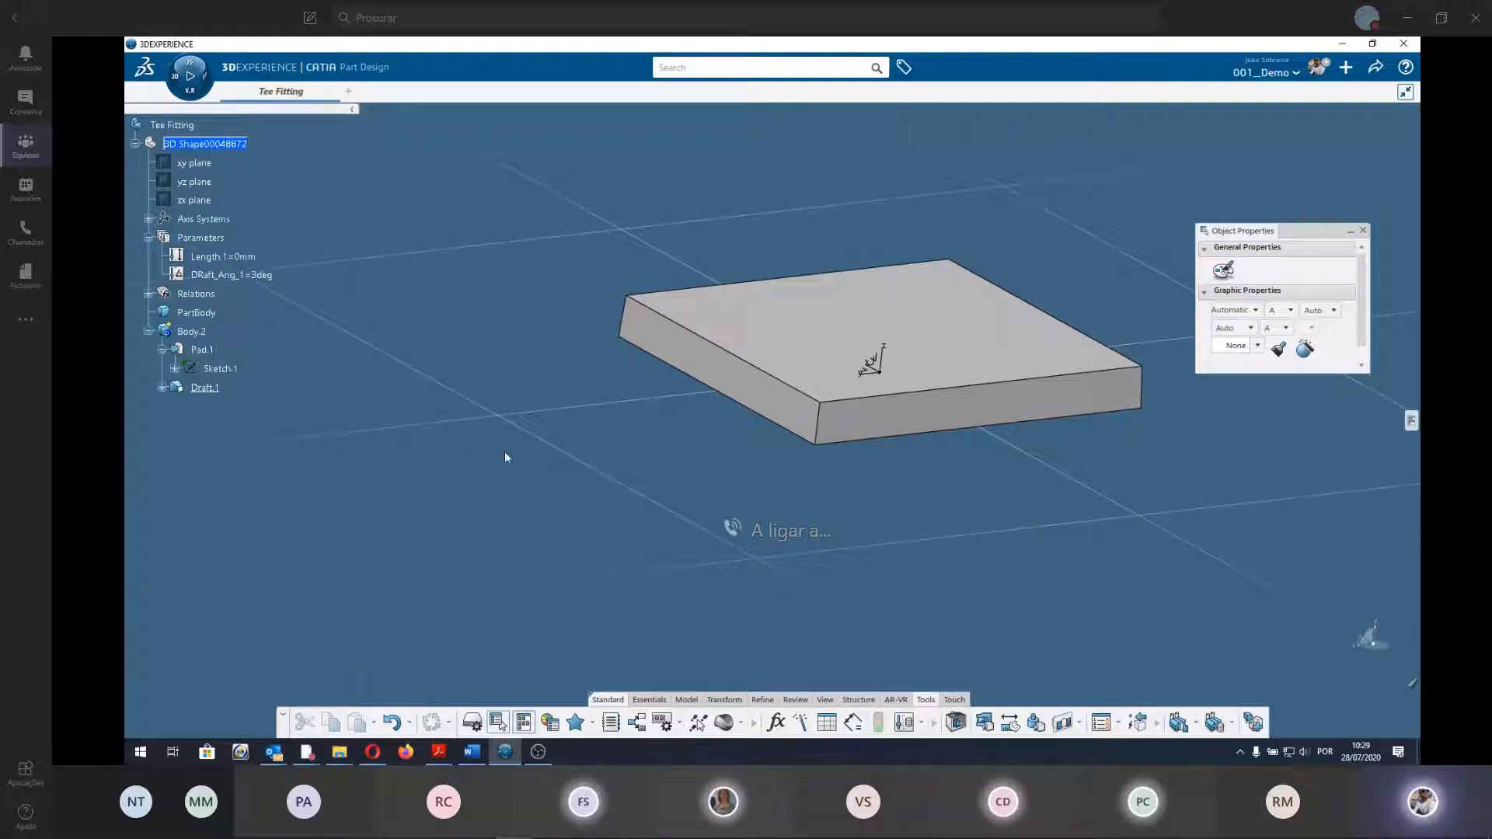
middle_click_drag(505, 457, 373, 373)
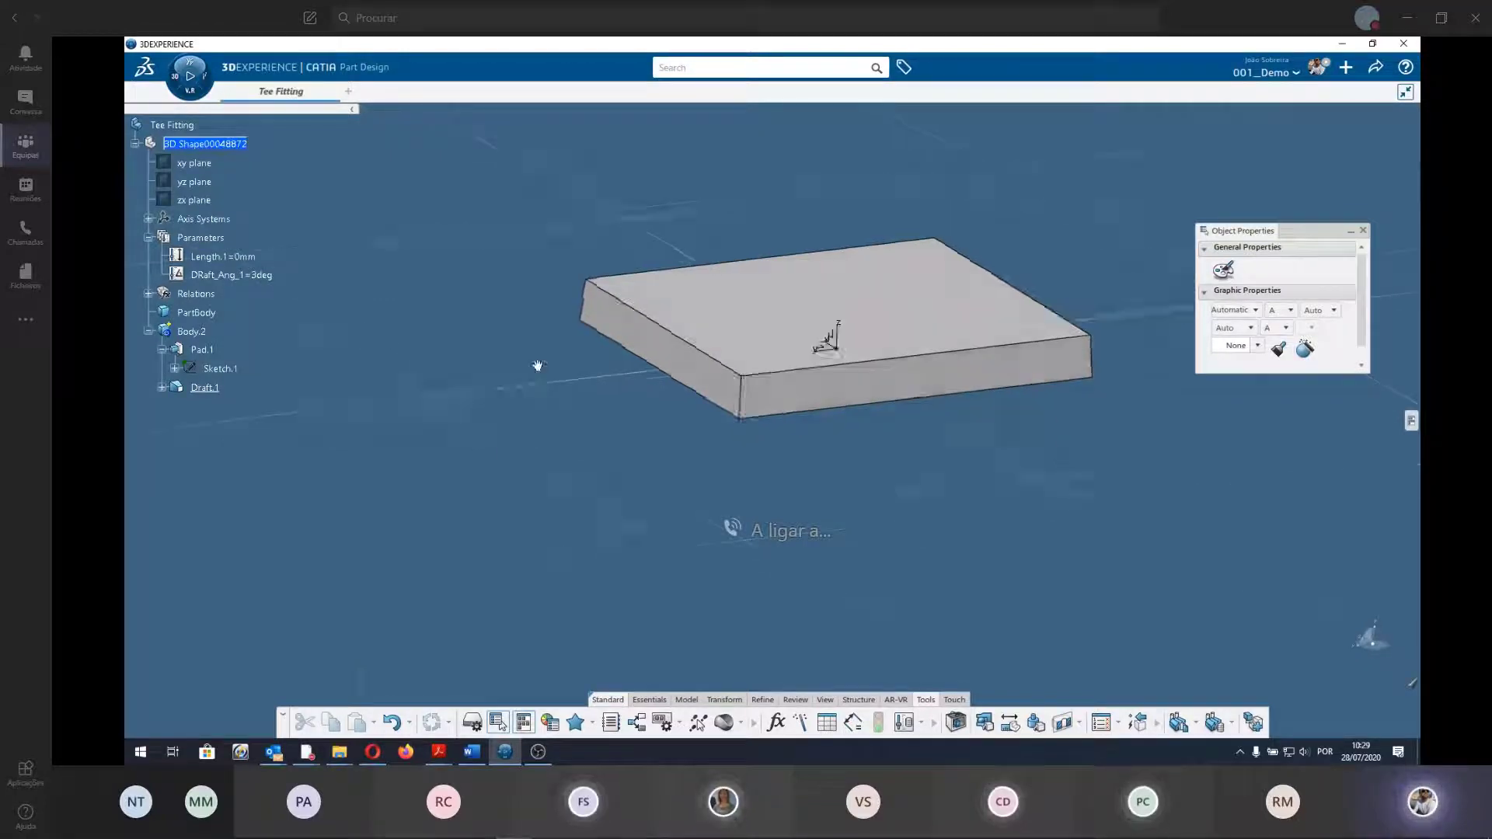
Open Length.1 for editing, then close the editor without changes.
left_click(226, 259)
double_click(226, 258)
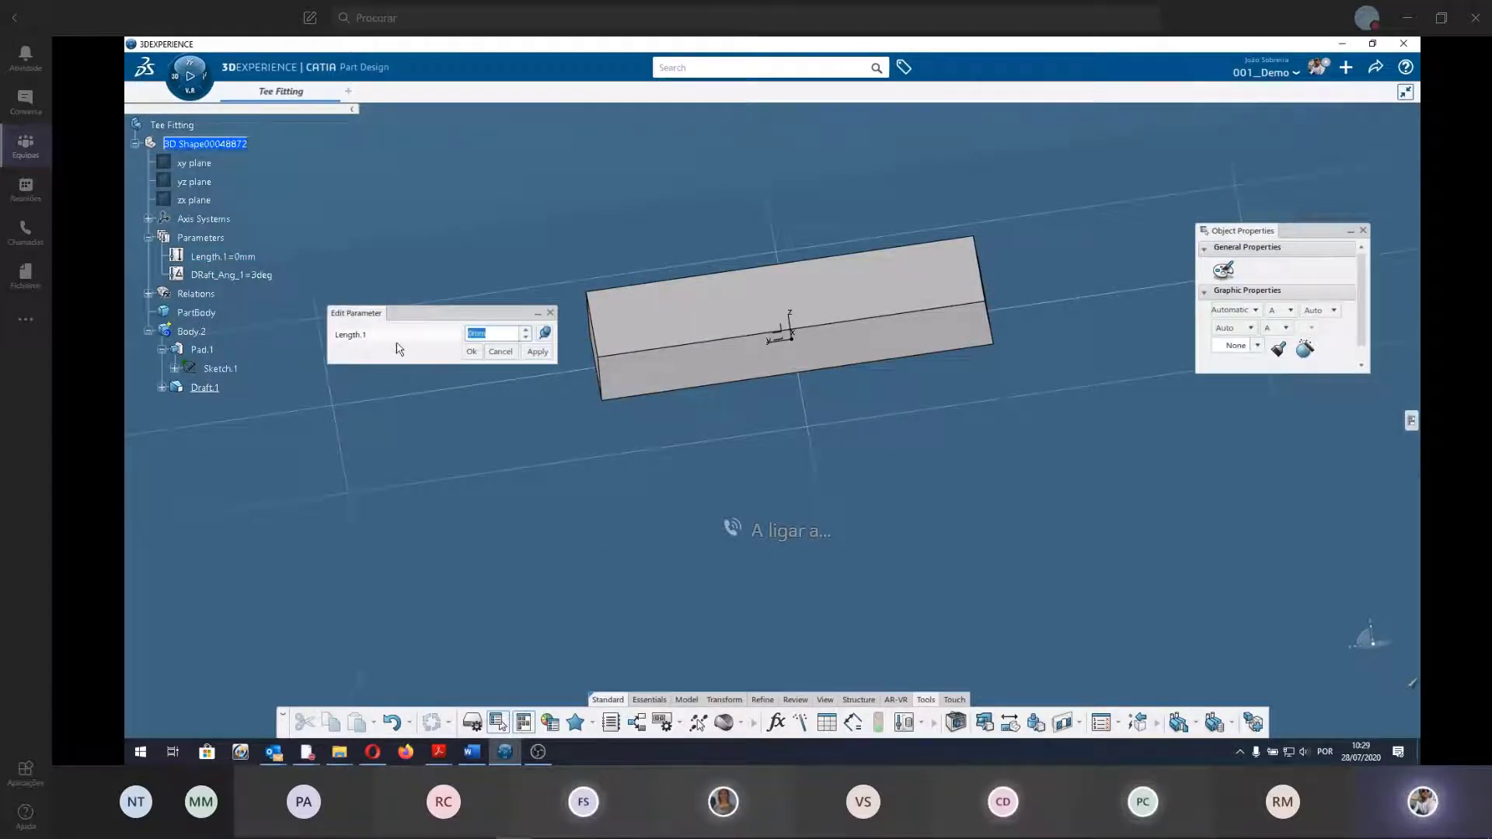
left_click_drag(367, 335, 304, 336)
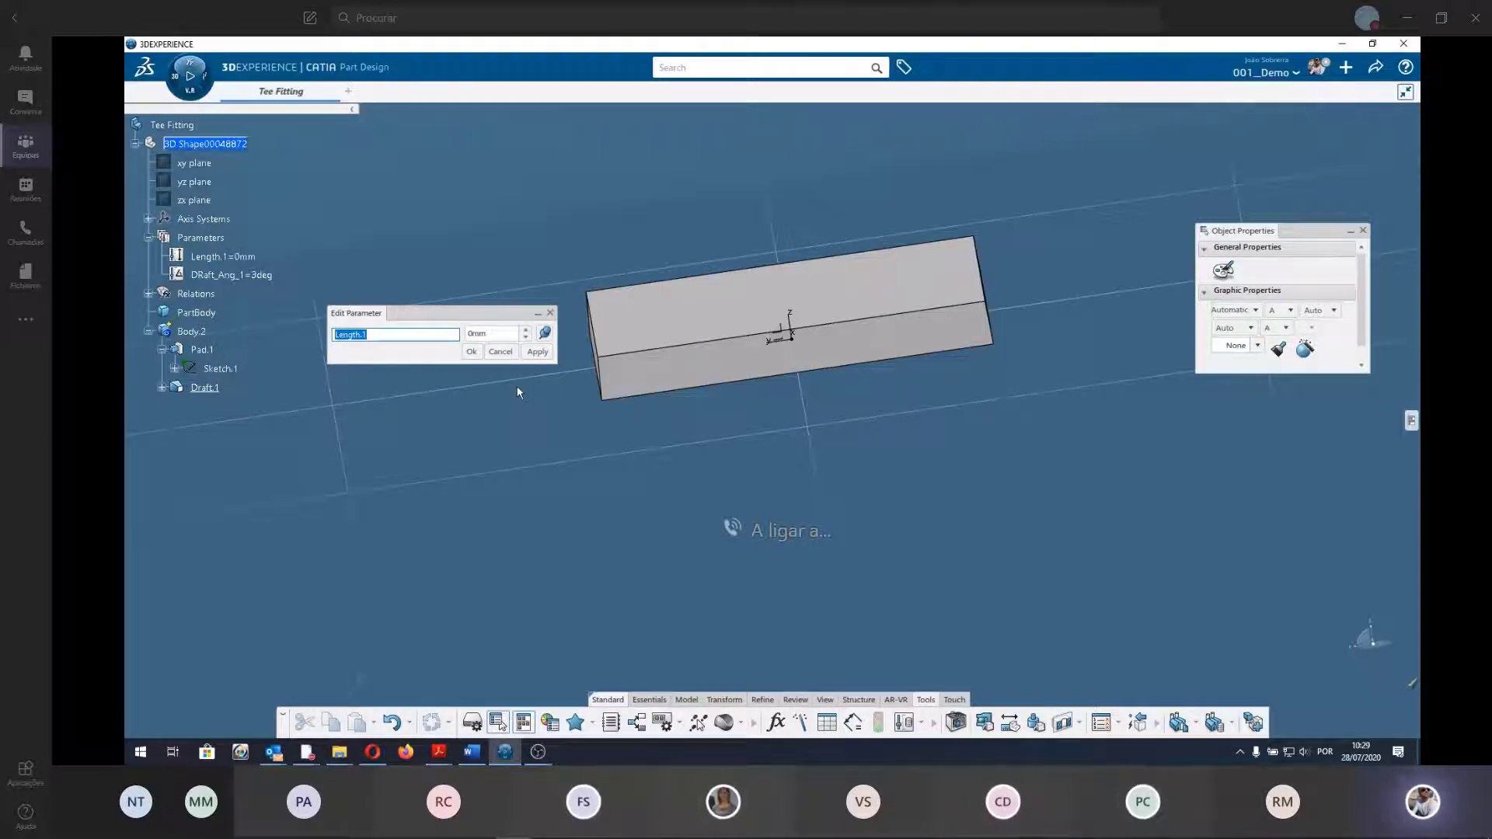
key("Tab")
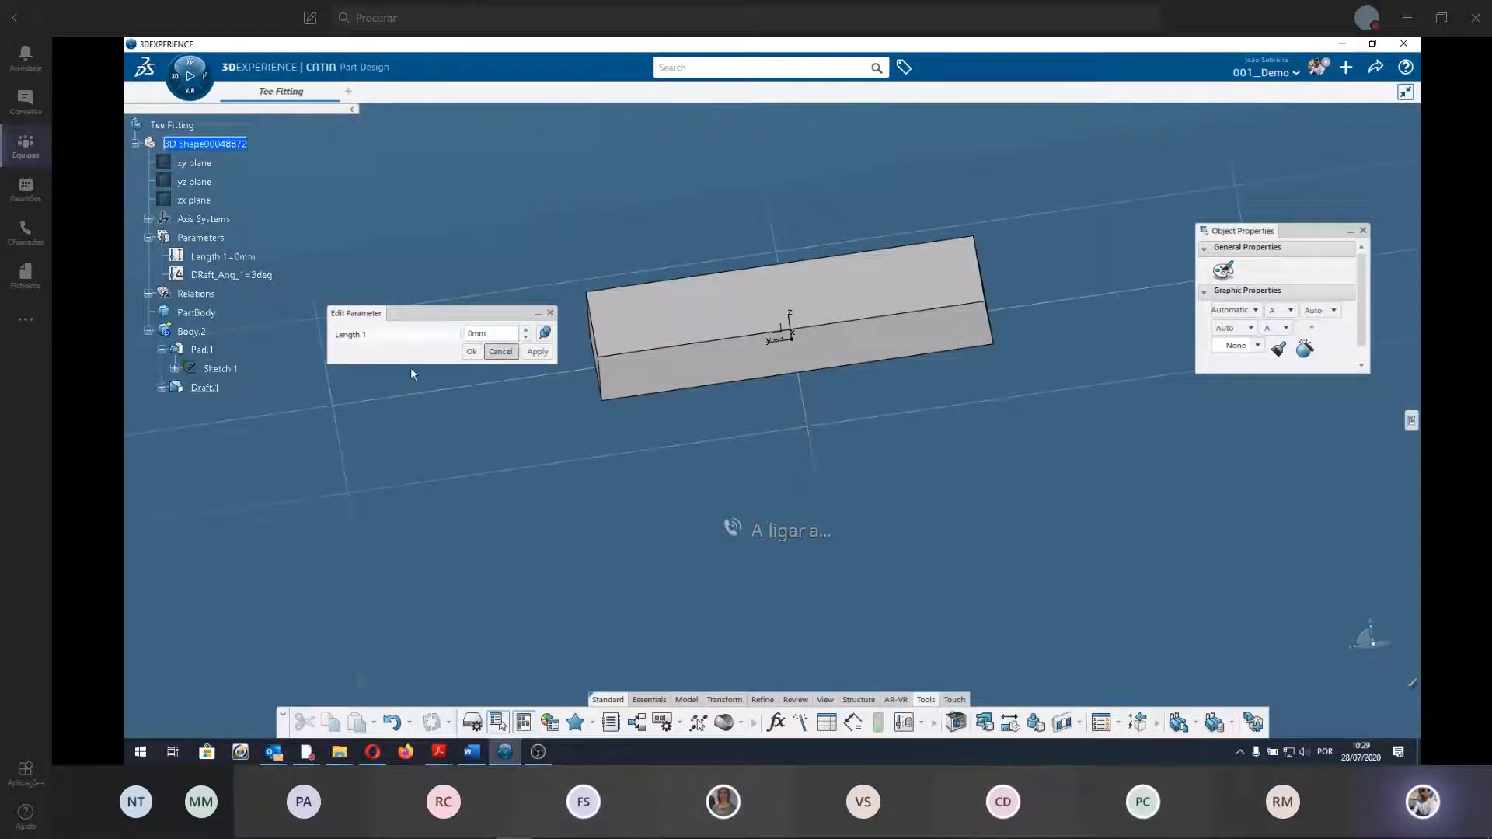
key("Return")
left_click(200, 237)
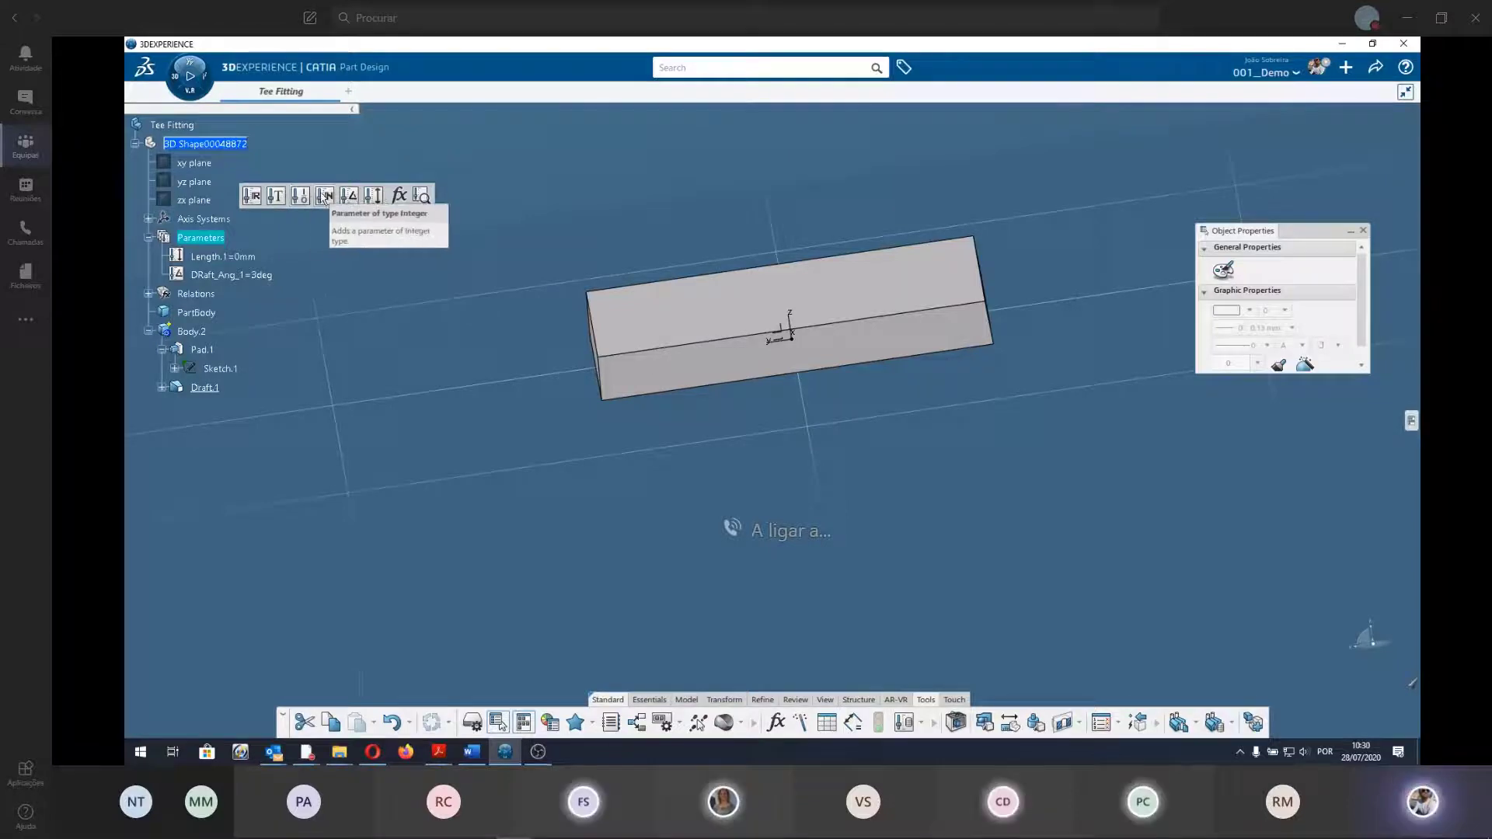
left_click(412, 297)
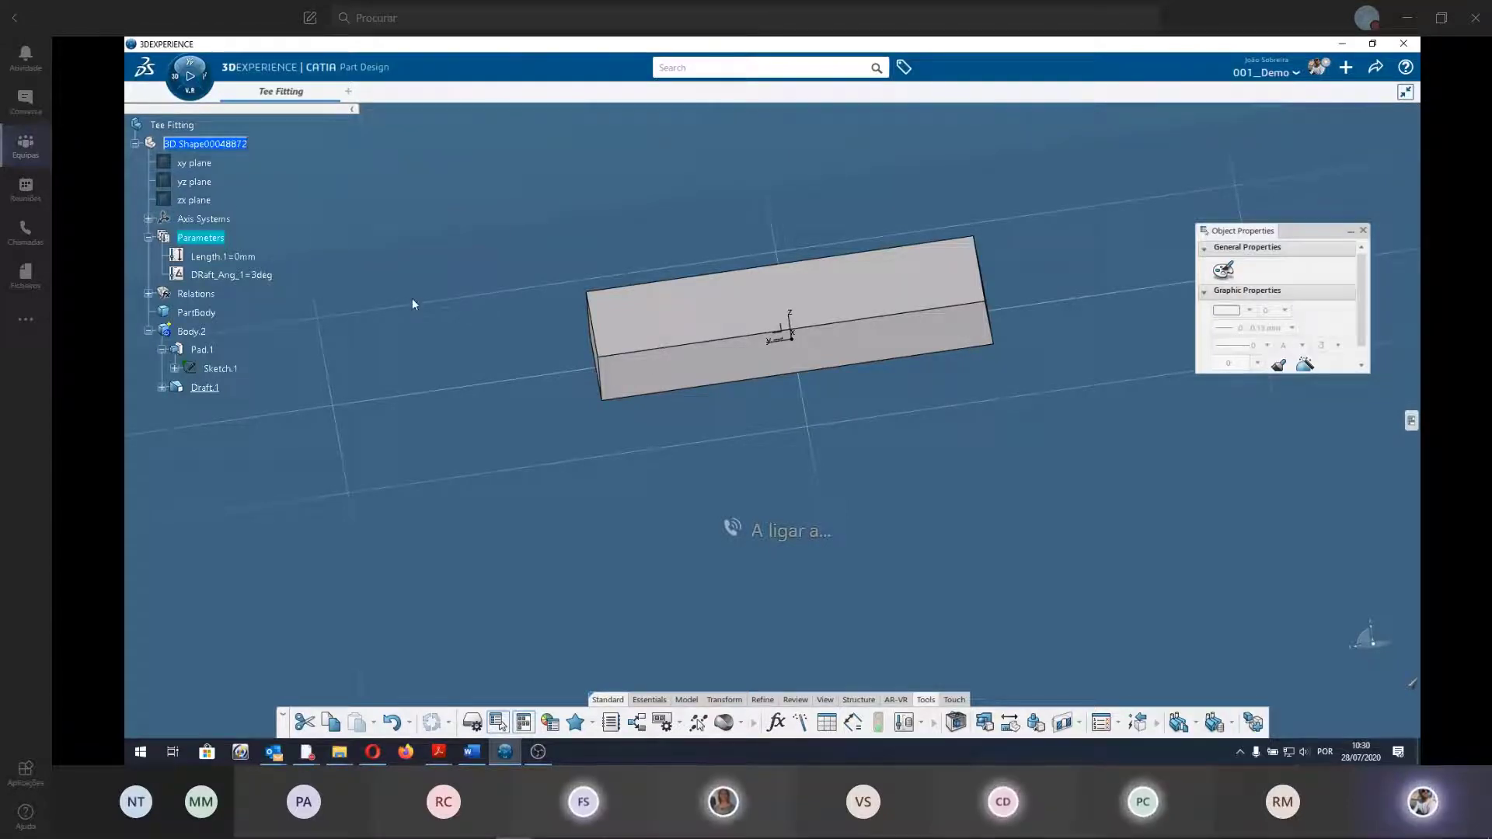
Set Length.1 to 15 mm and rename it Radius_1.
double_click(229, 257)
type("1")
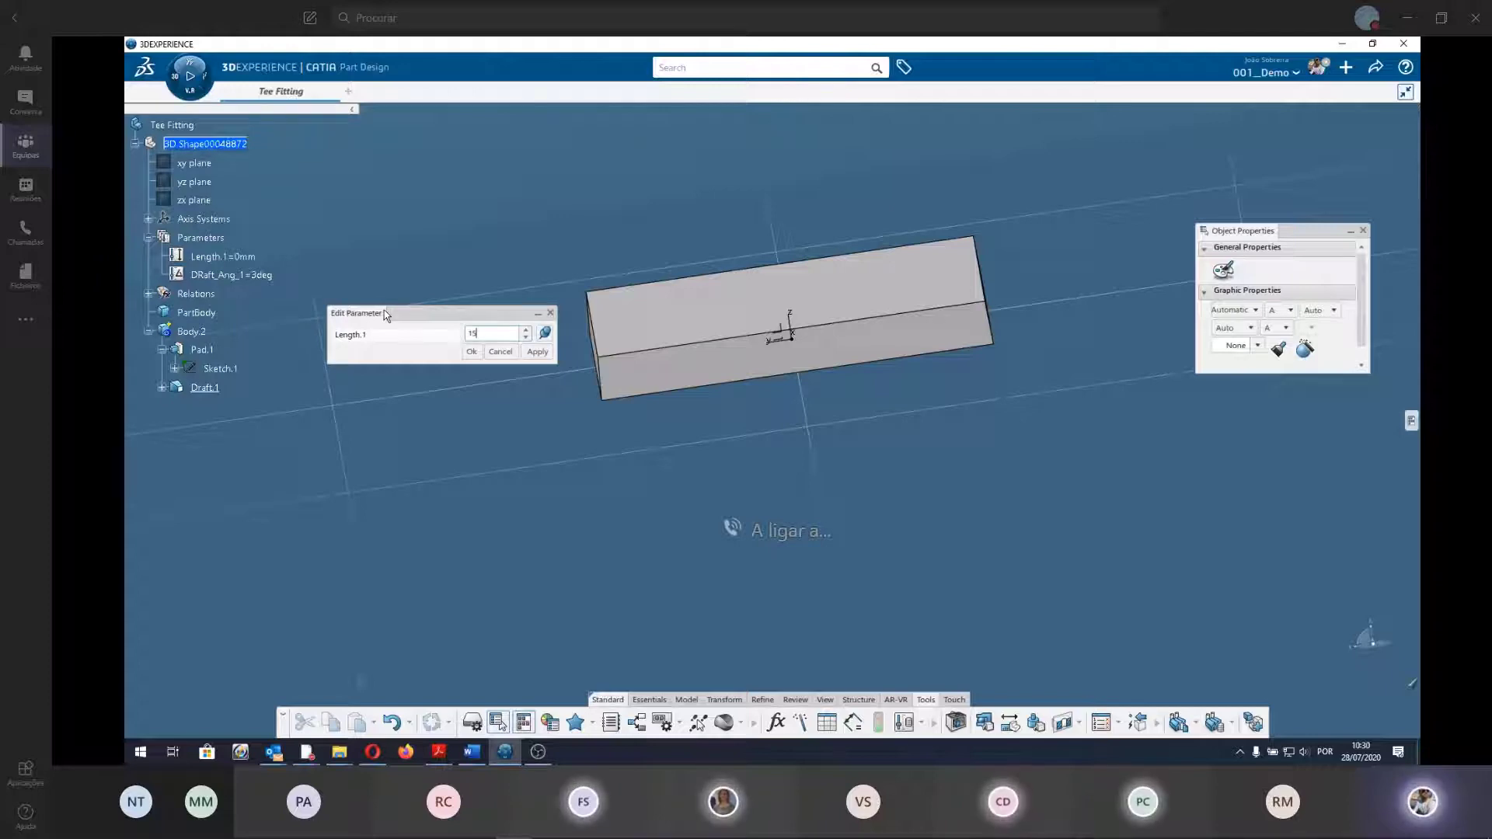
type("5")
left_click(387, 335)
left_click_drag(387, 335, 288, 331)
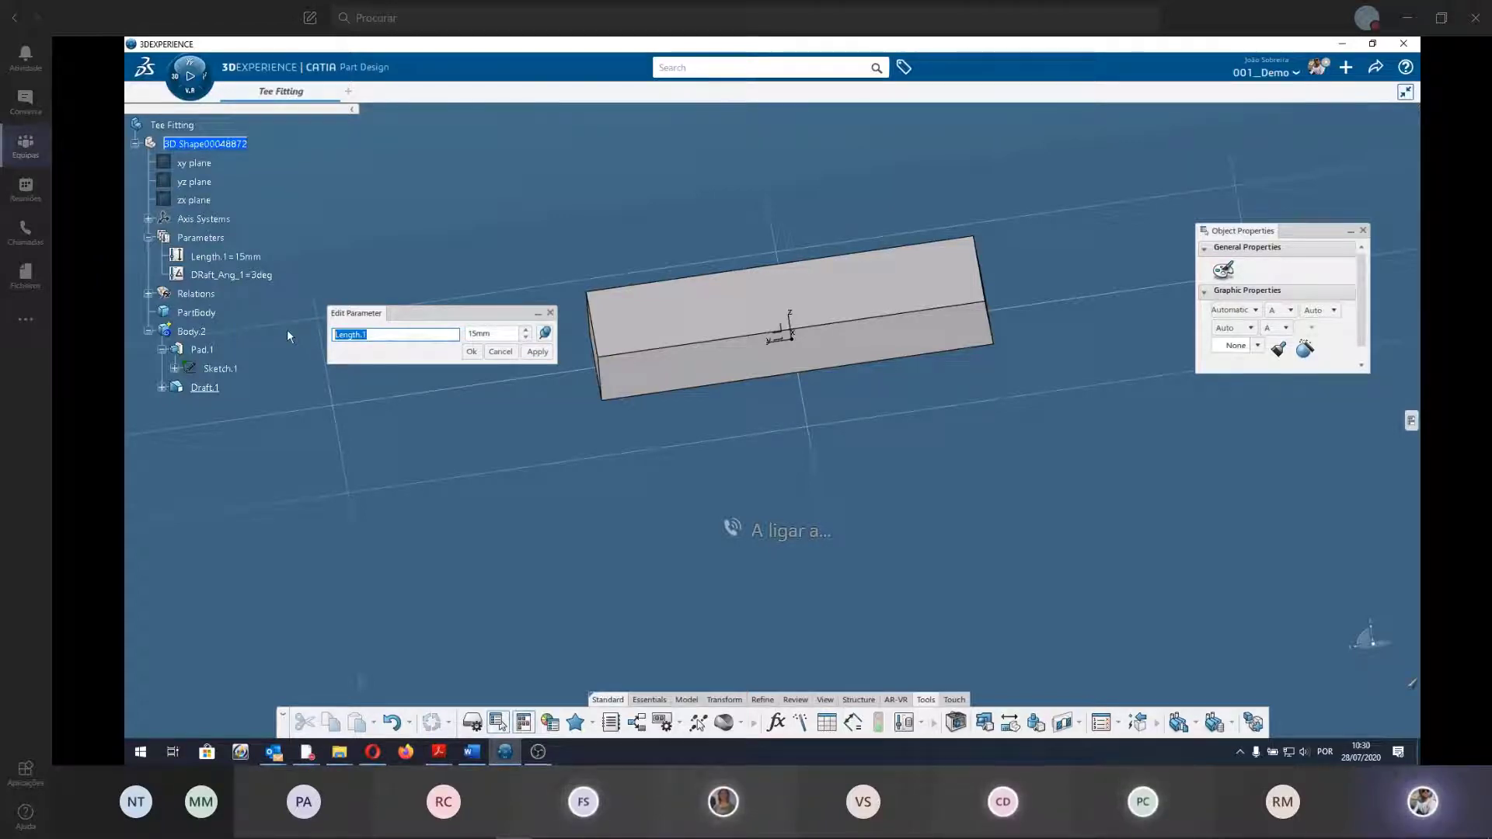
type("Ra")
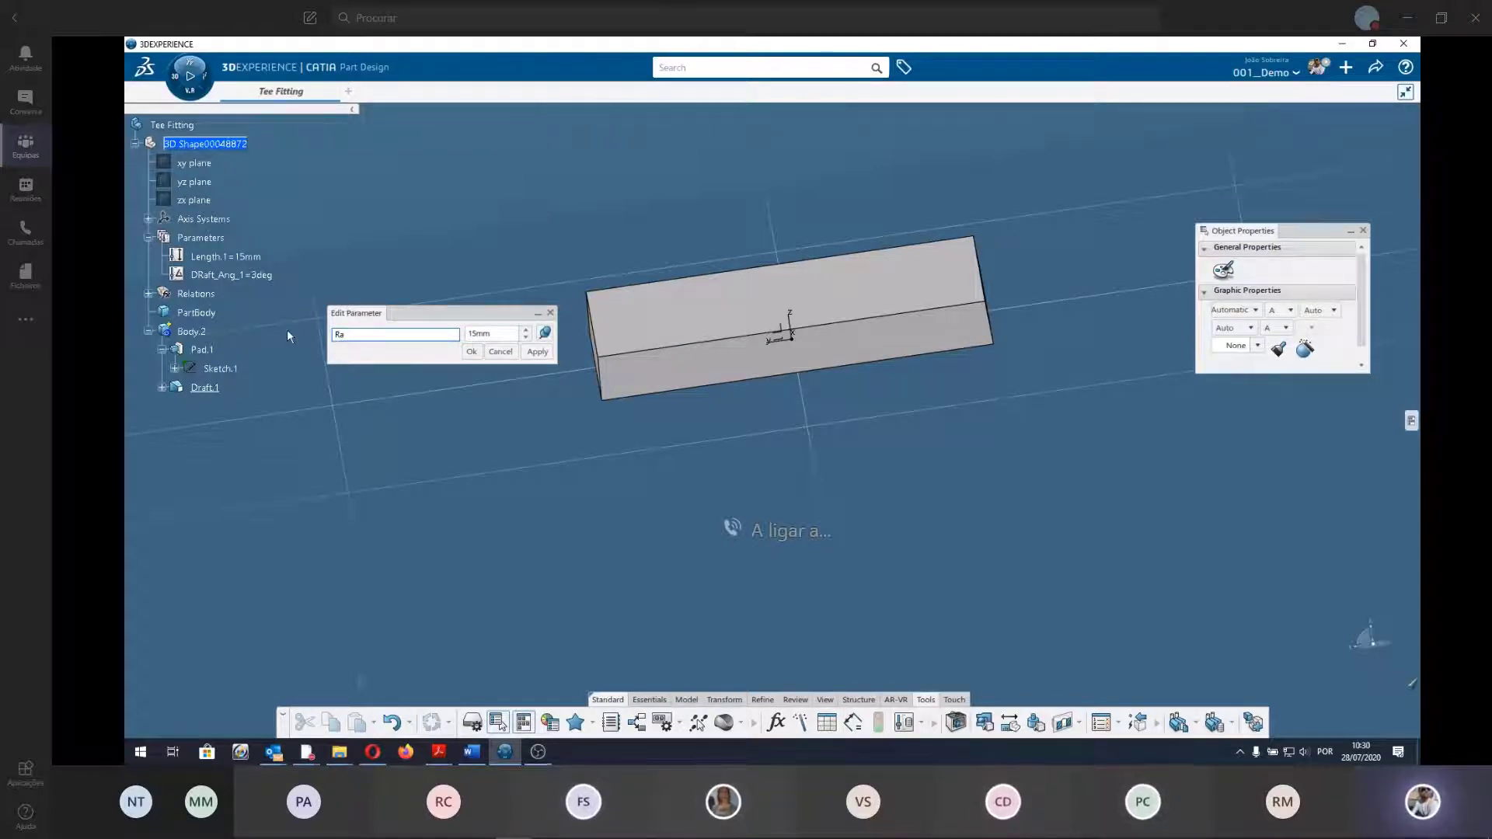
type("di")
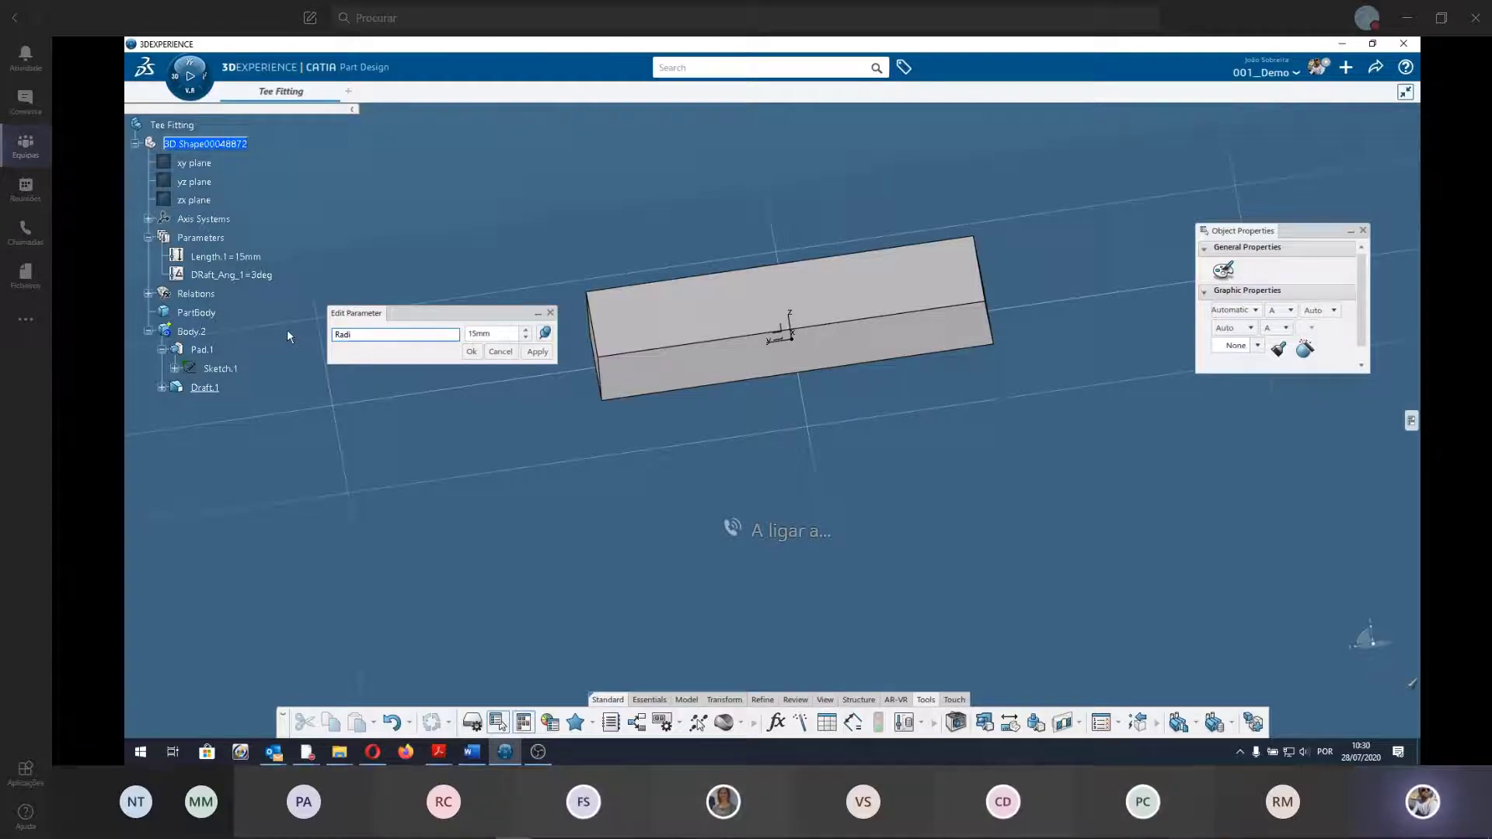
type("us")
type("_1")
key("Return")
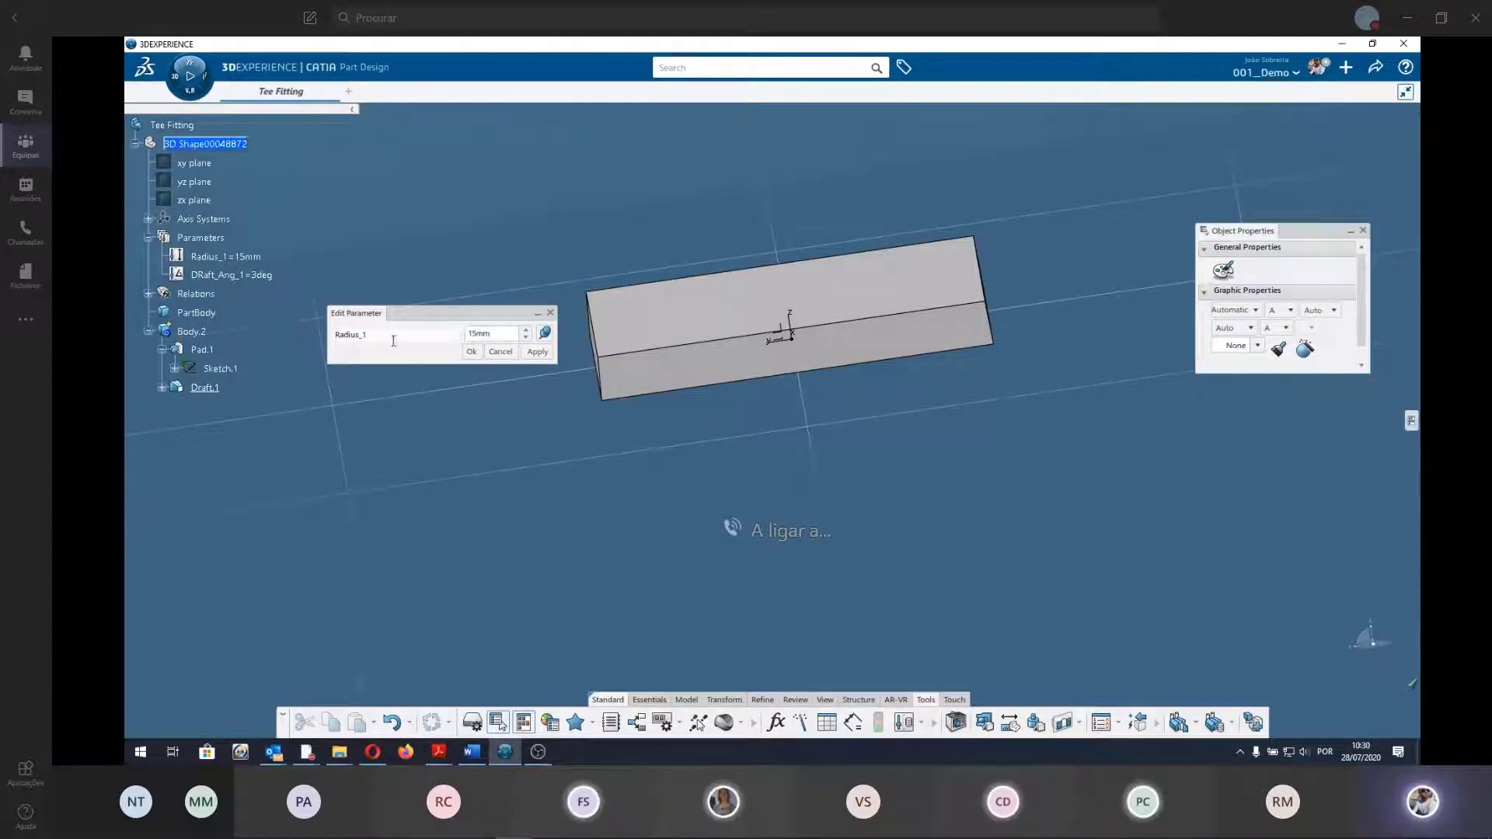
left_click(472, 352)
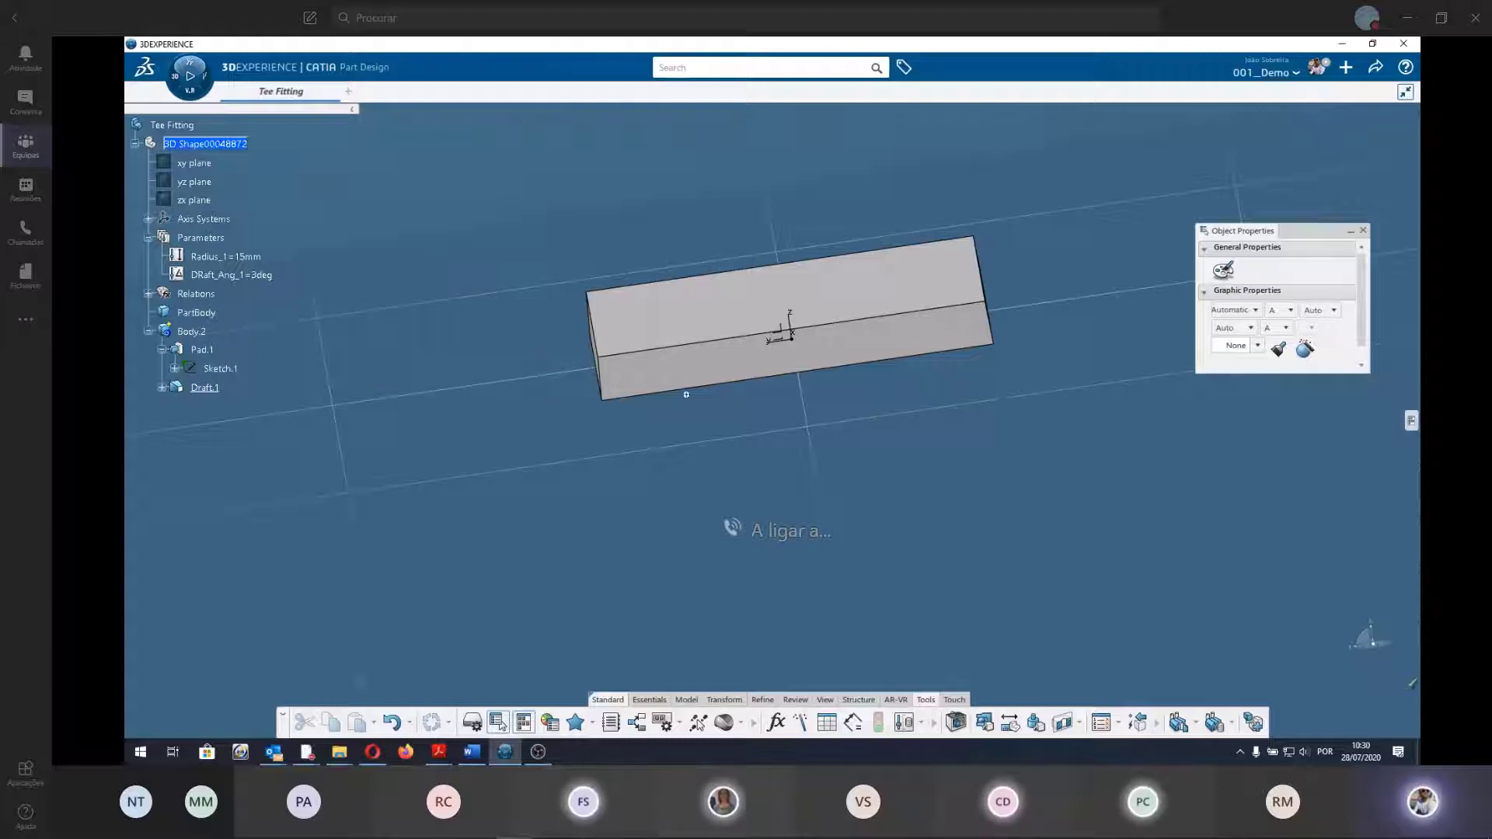
middle_click_drag(677, 366, 637, 511)
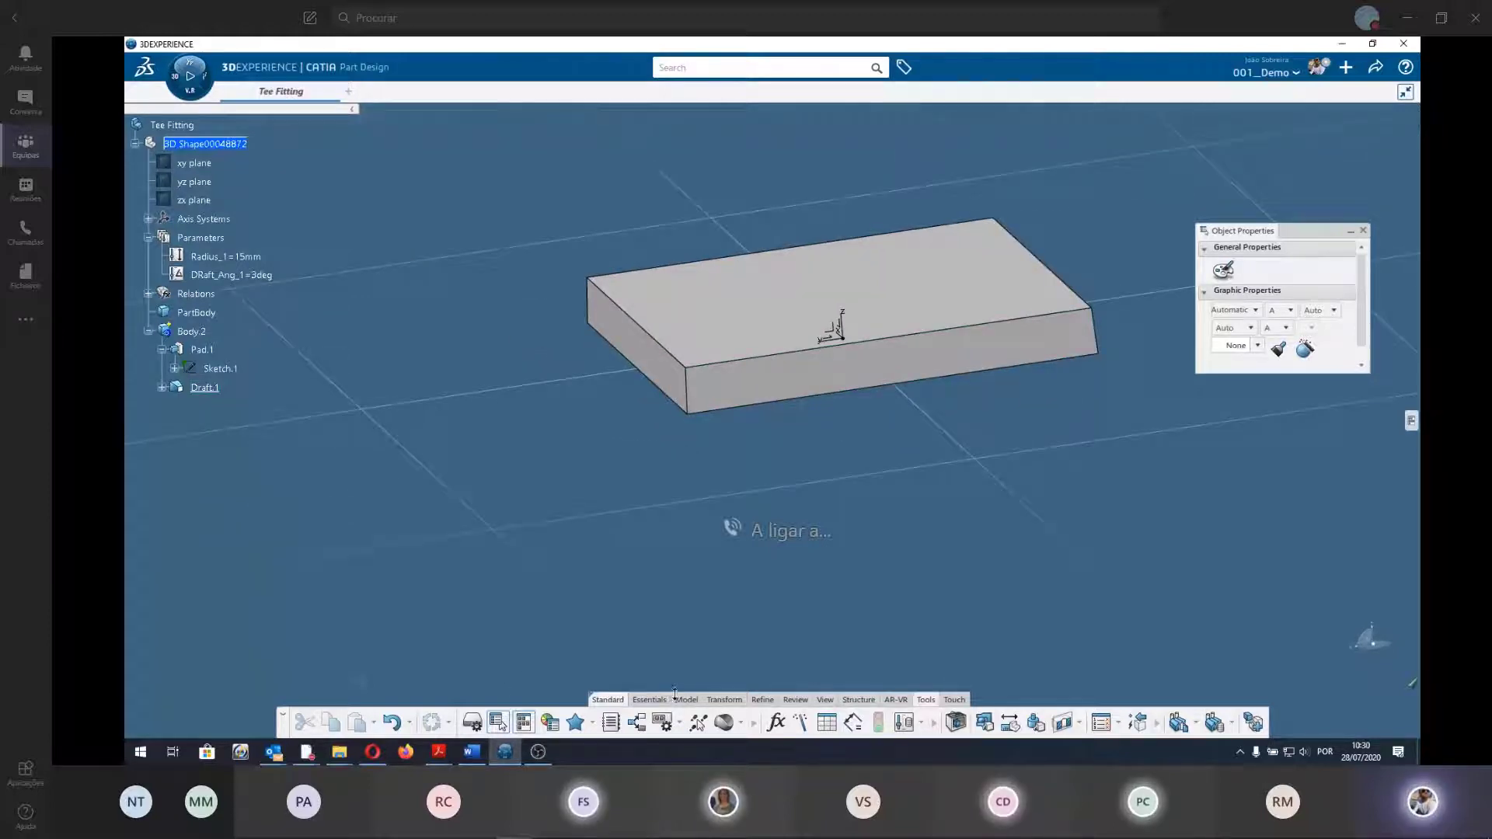
Select the slab's vertical corner edges and create EdgeFillet.1 on them.
left_click(649, 700)
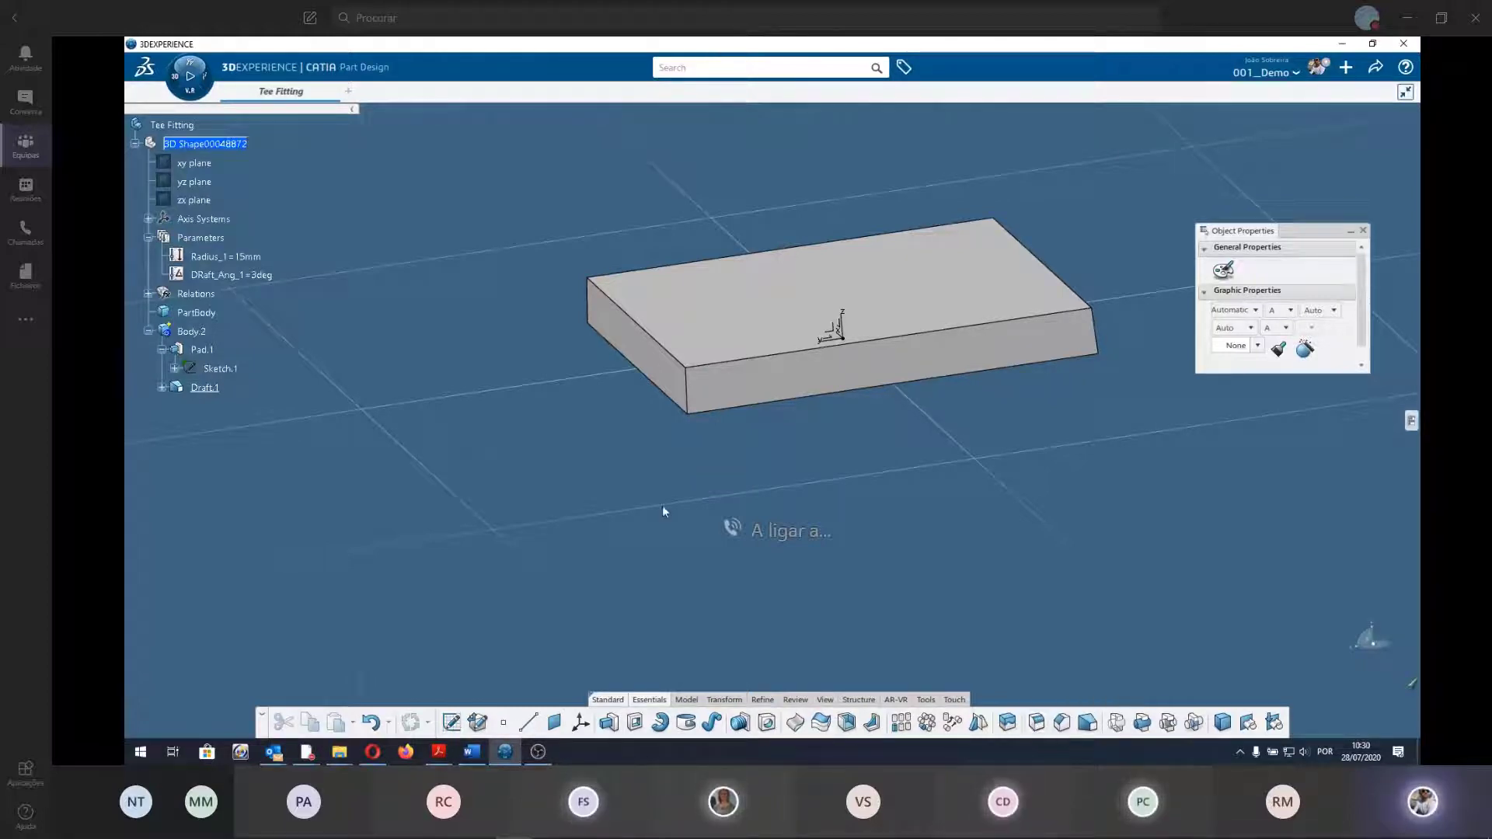
left_click(691, 388)
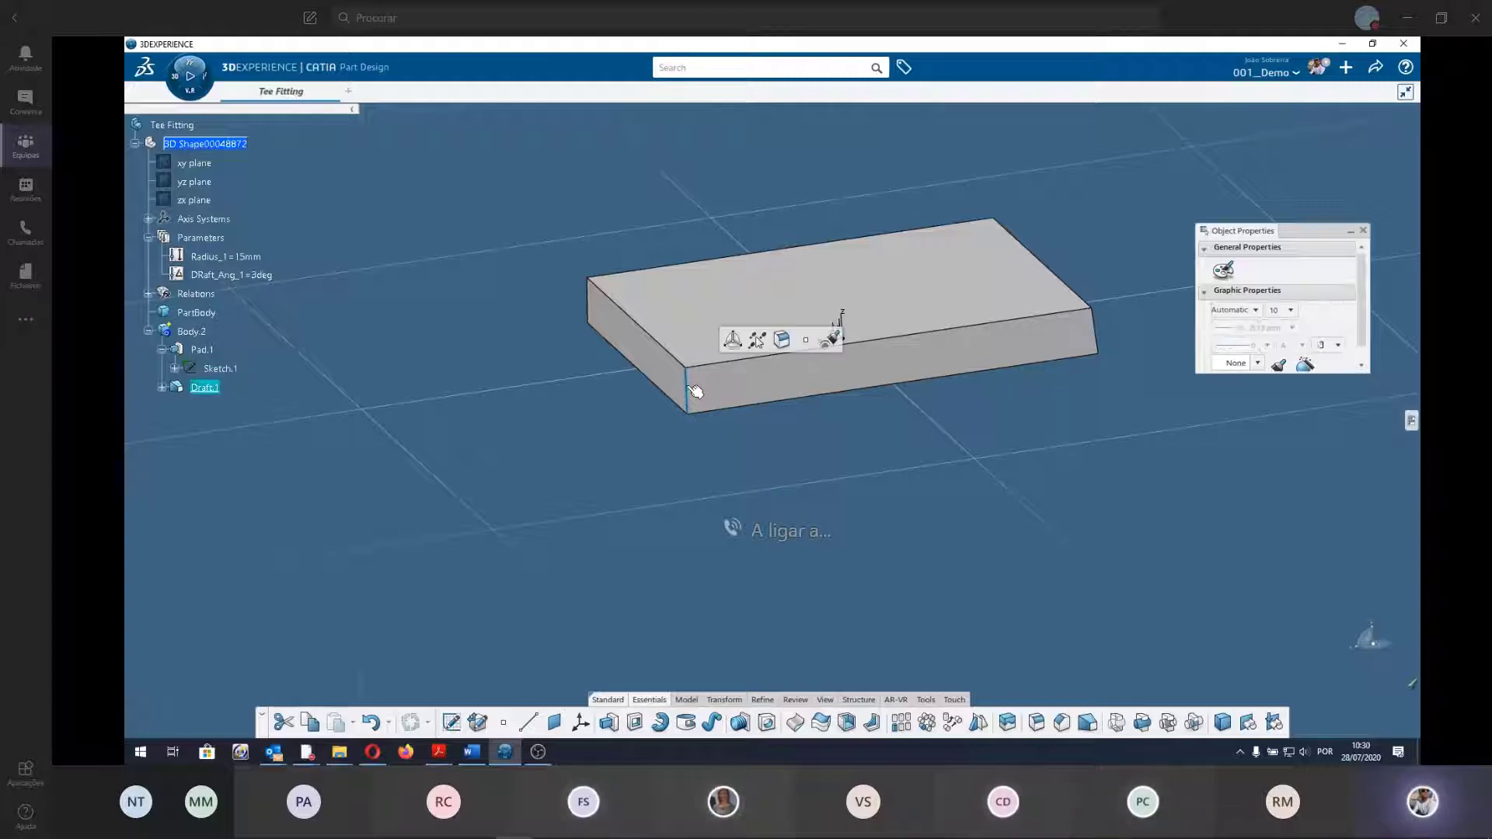
left_click(588, 307)
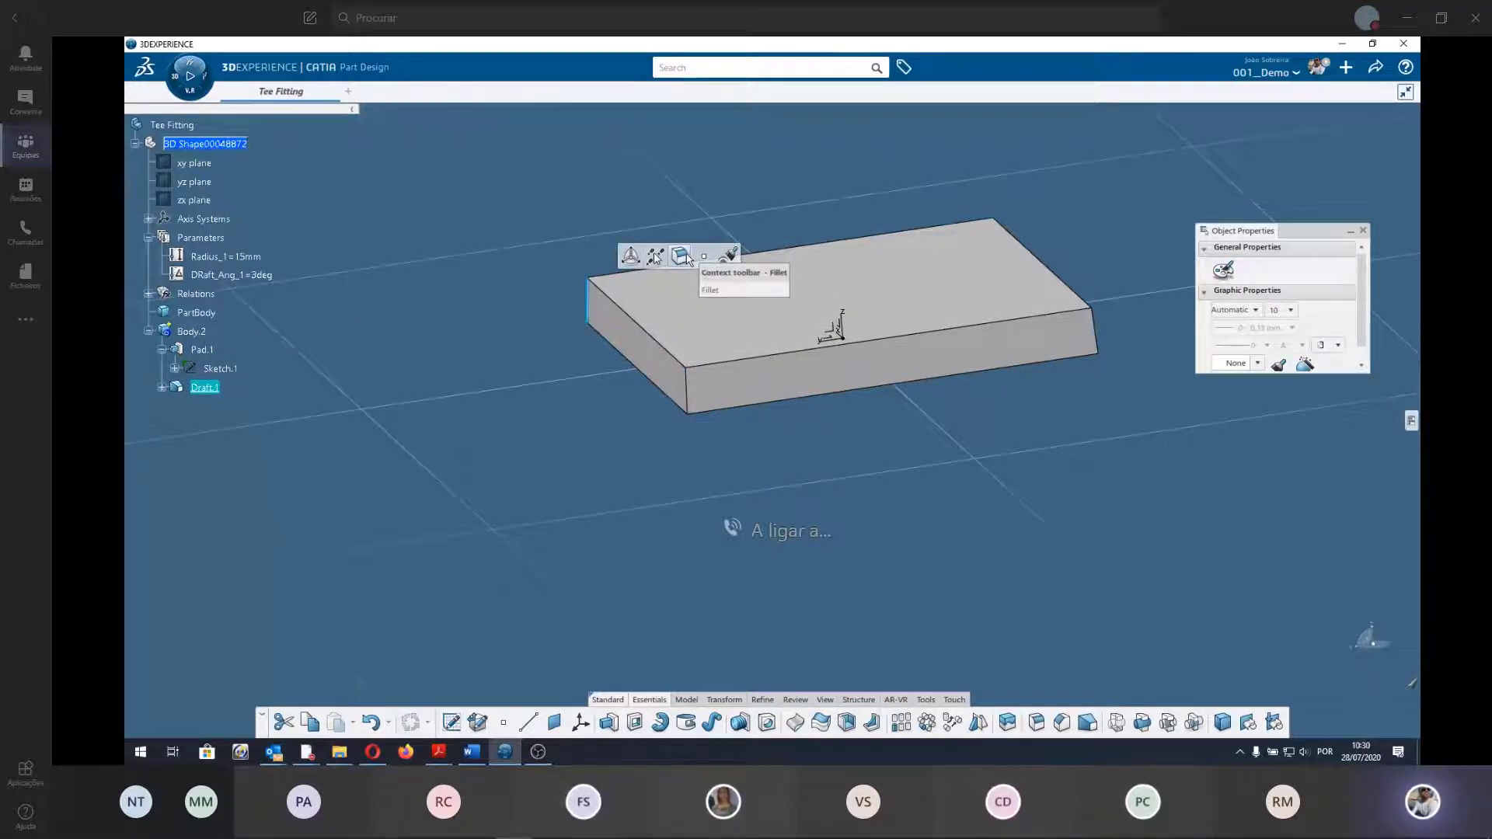
left_click(693, 395, "ctrl")
left_click(755, 342)
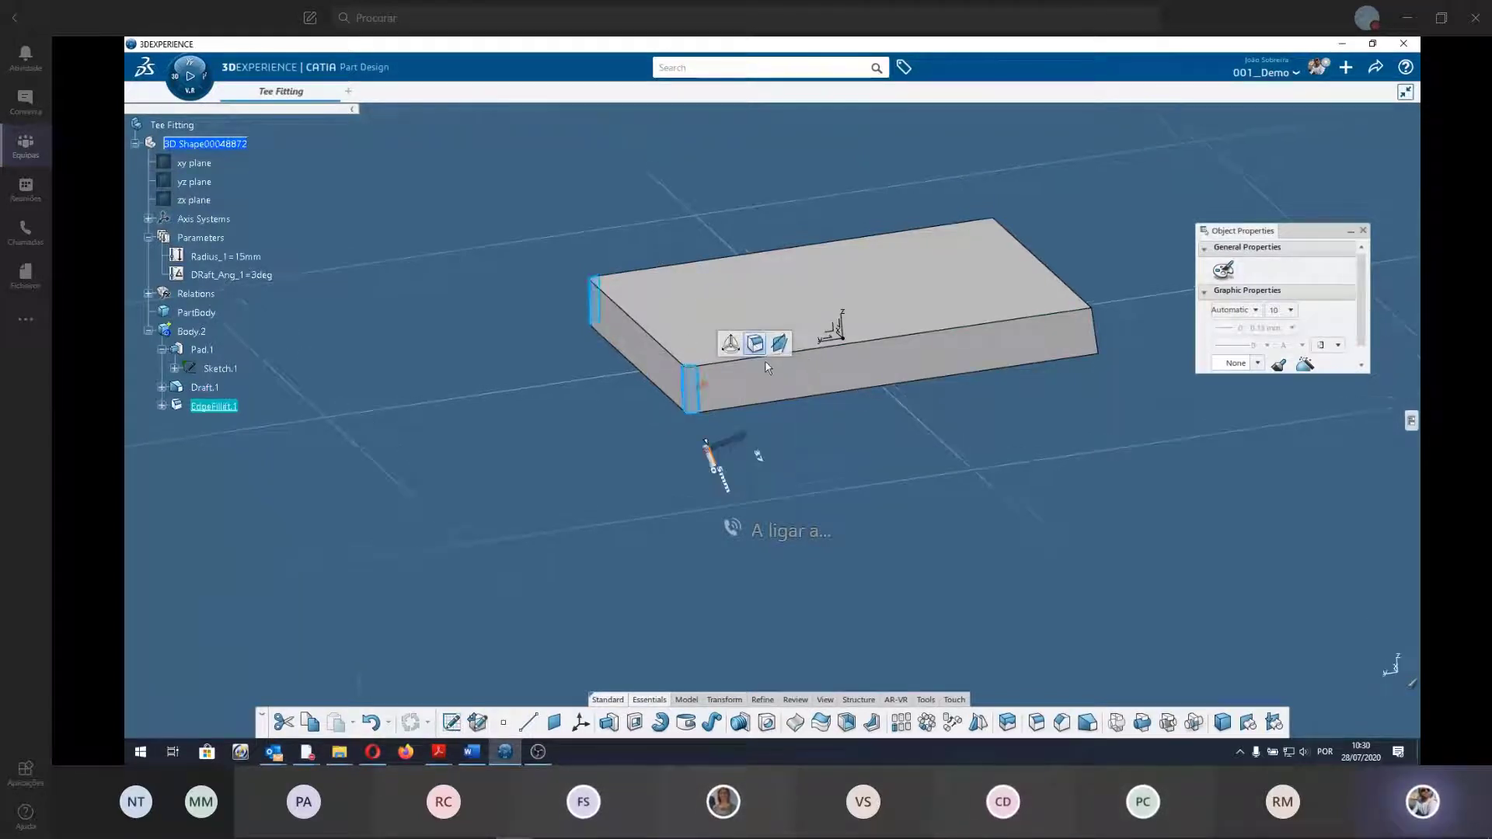
mouse_move(904, 459)
middle_mouse_down()
mouse_move(714, 456)
mouse_move(829, 476)
middle_mouse_up()
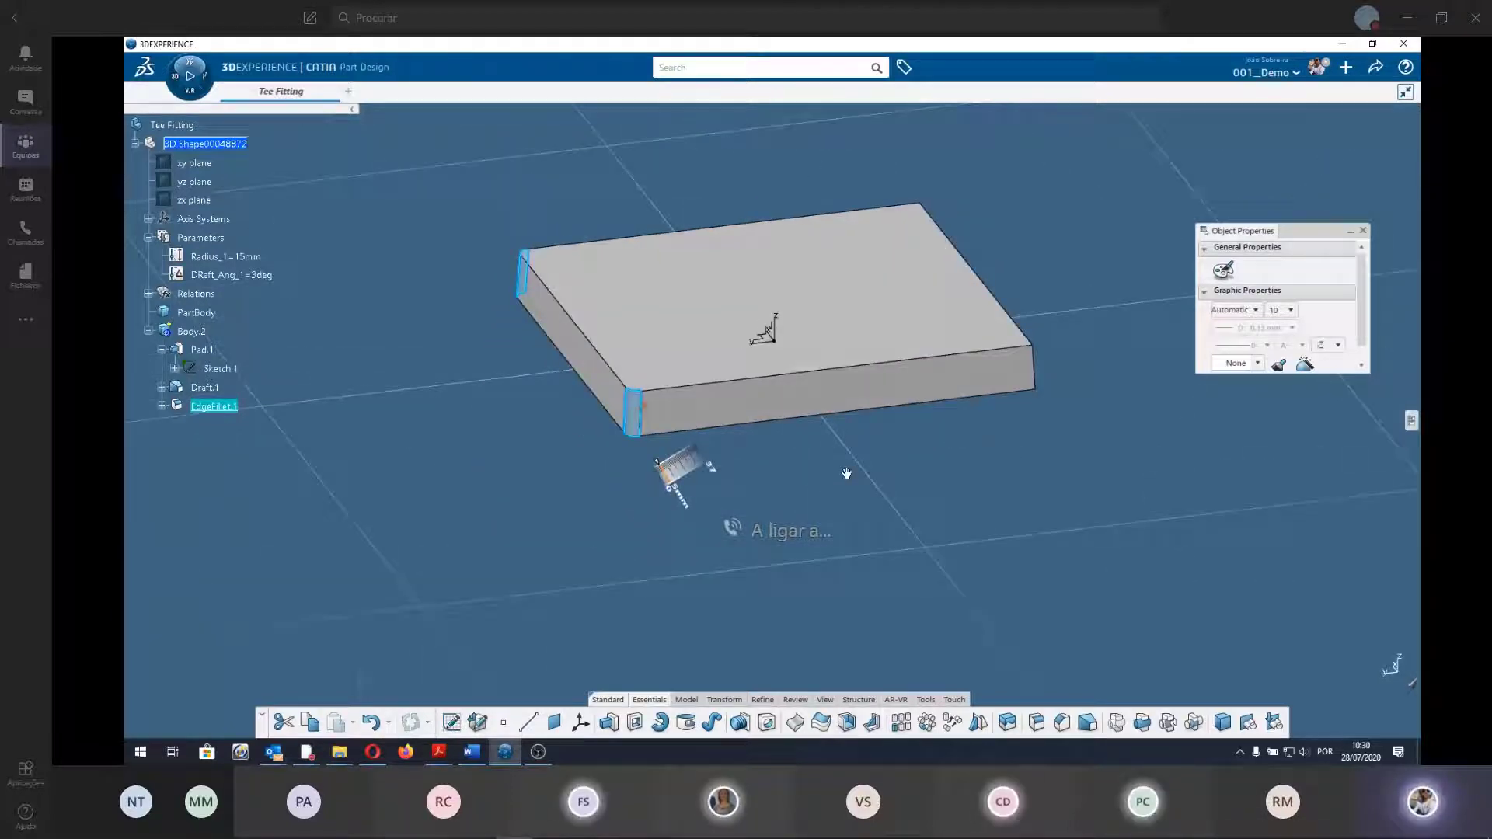
left_click(680, 497)
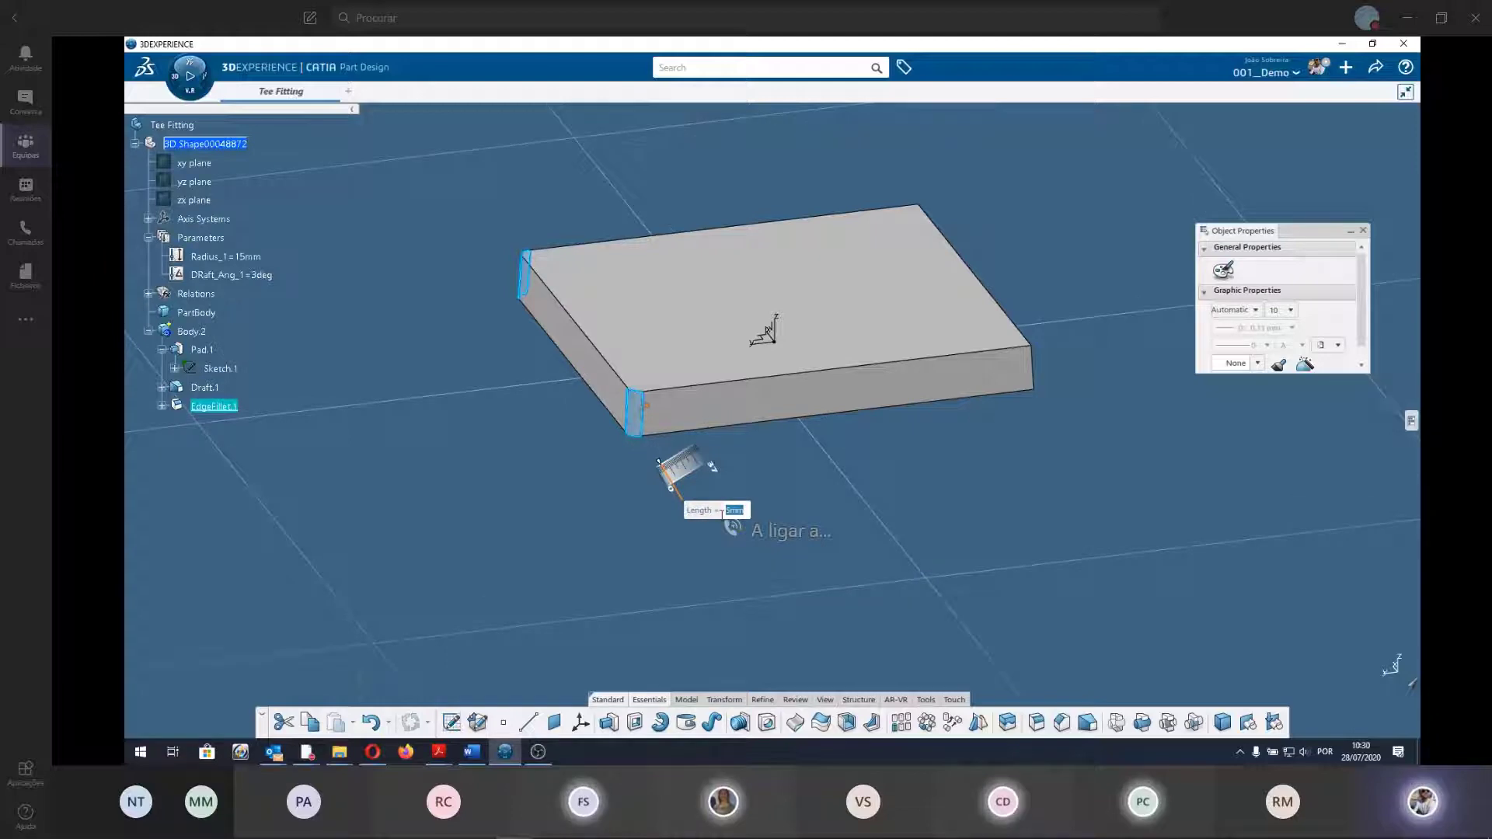
key("Return")
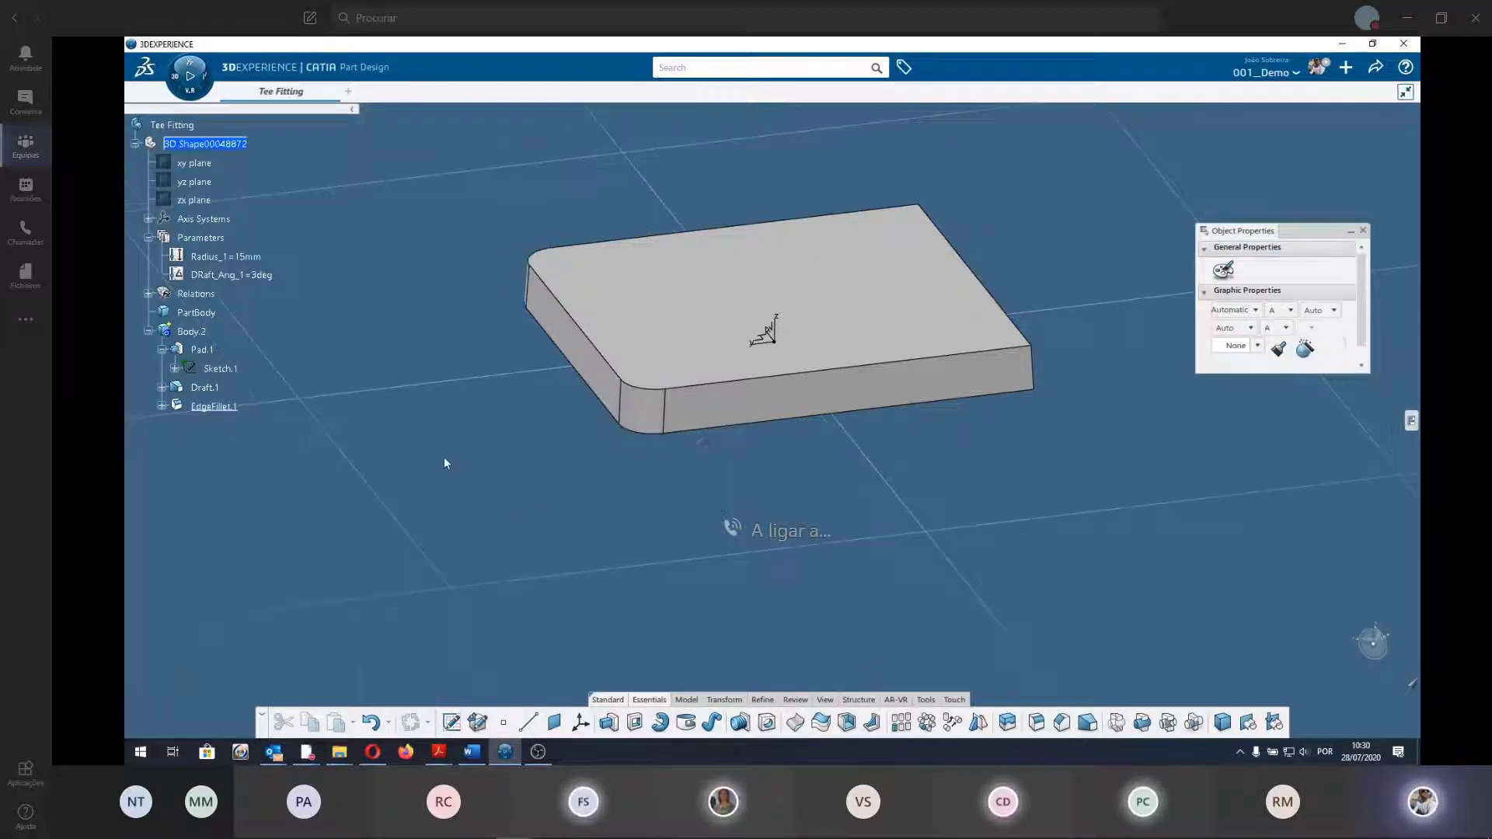
Add the remaining two vertical corners to EdgeFillet.1 and apply the 15 mm fillet.
double_click(641, 408)
middle_click_drag(767, 475, 486, 515)
left_click(760, 407)
middle_click_drag(898, 506, 827, 199)
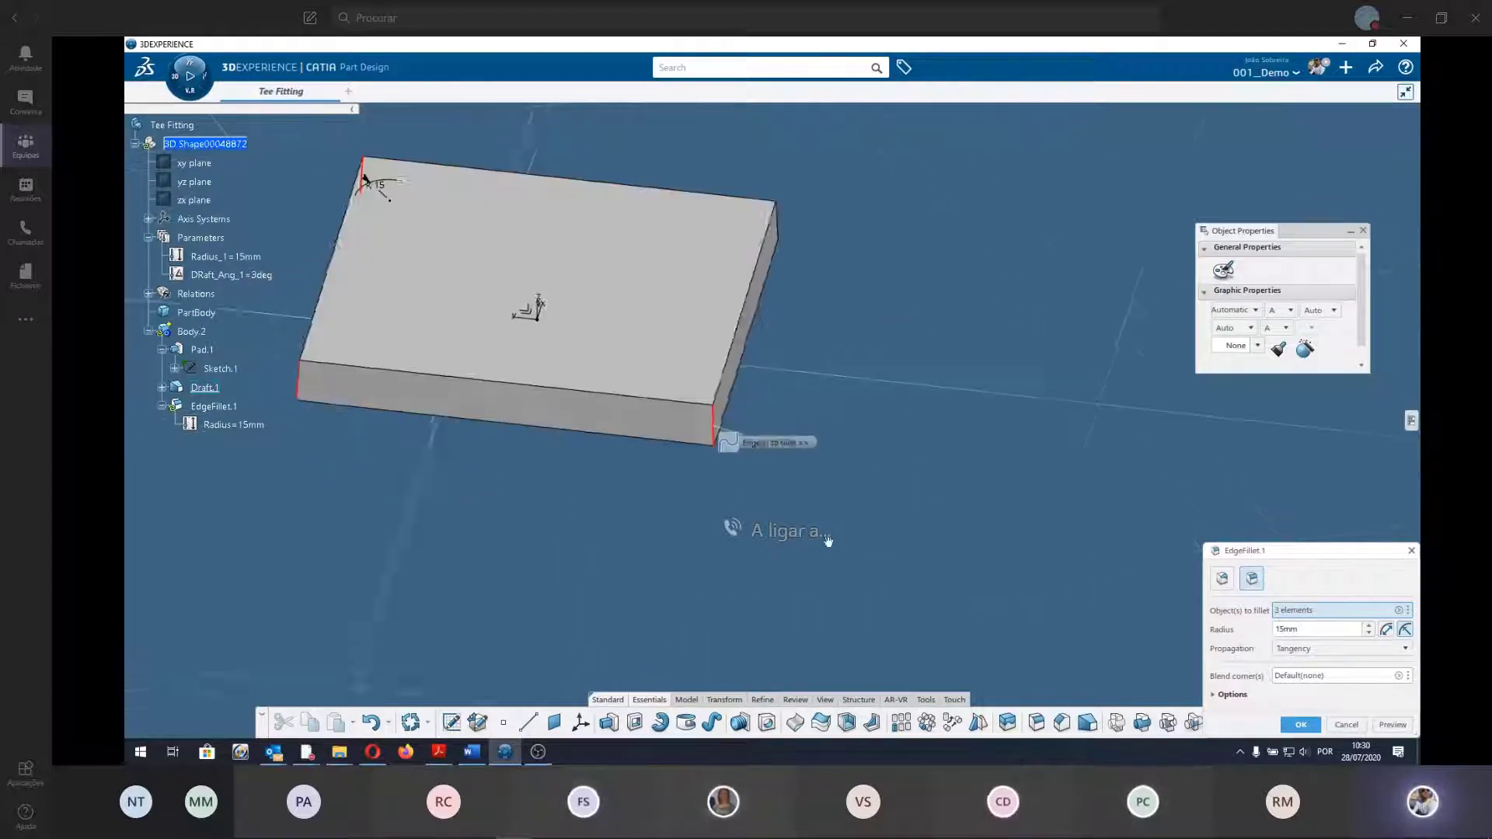
left_click(783, 222)
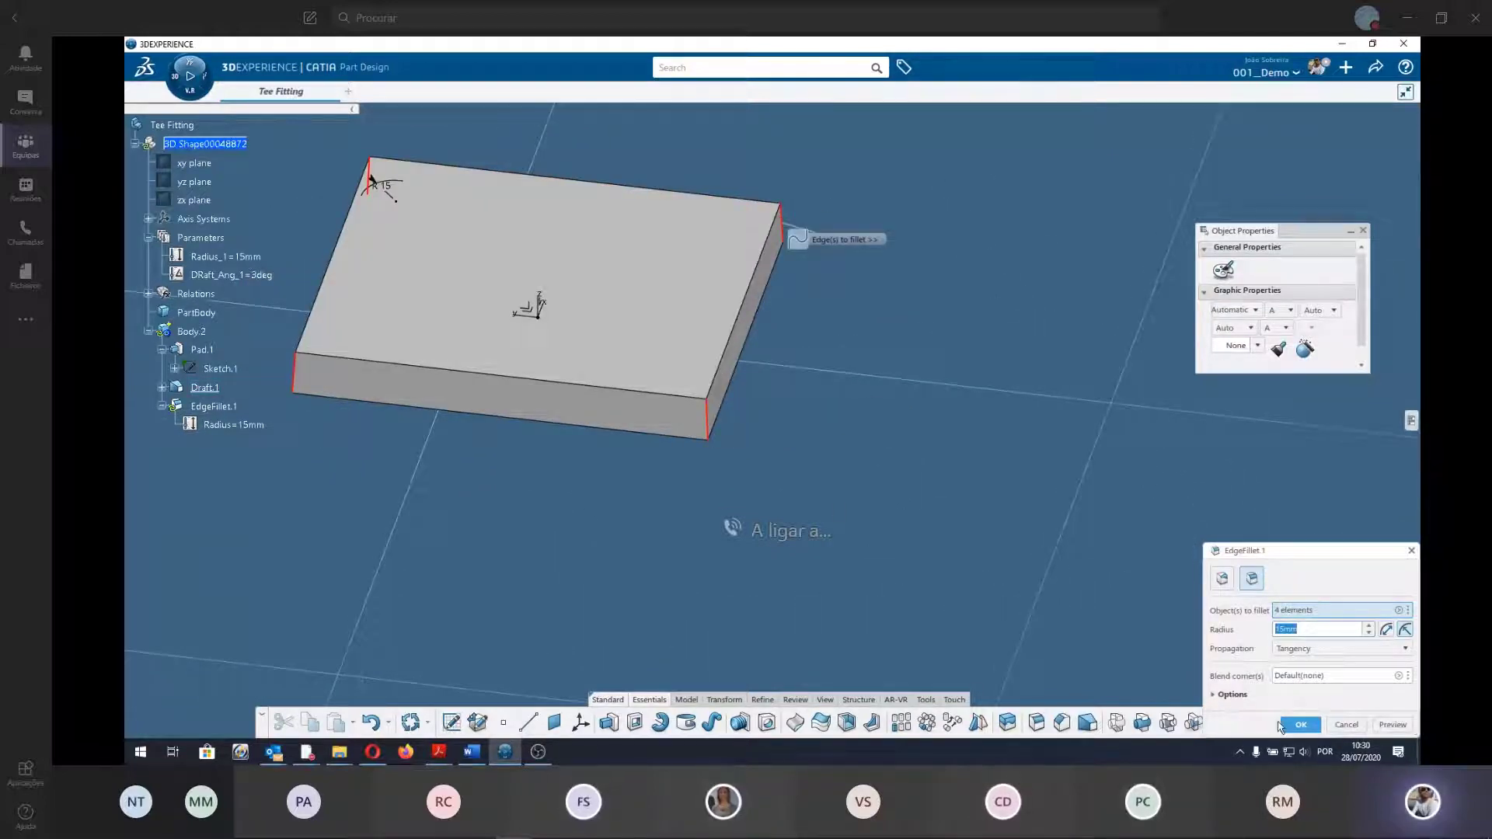
left_click(1301, 724)
left_click(420, 616)
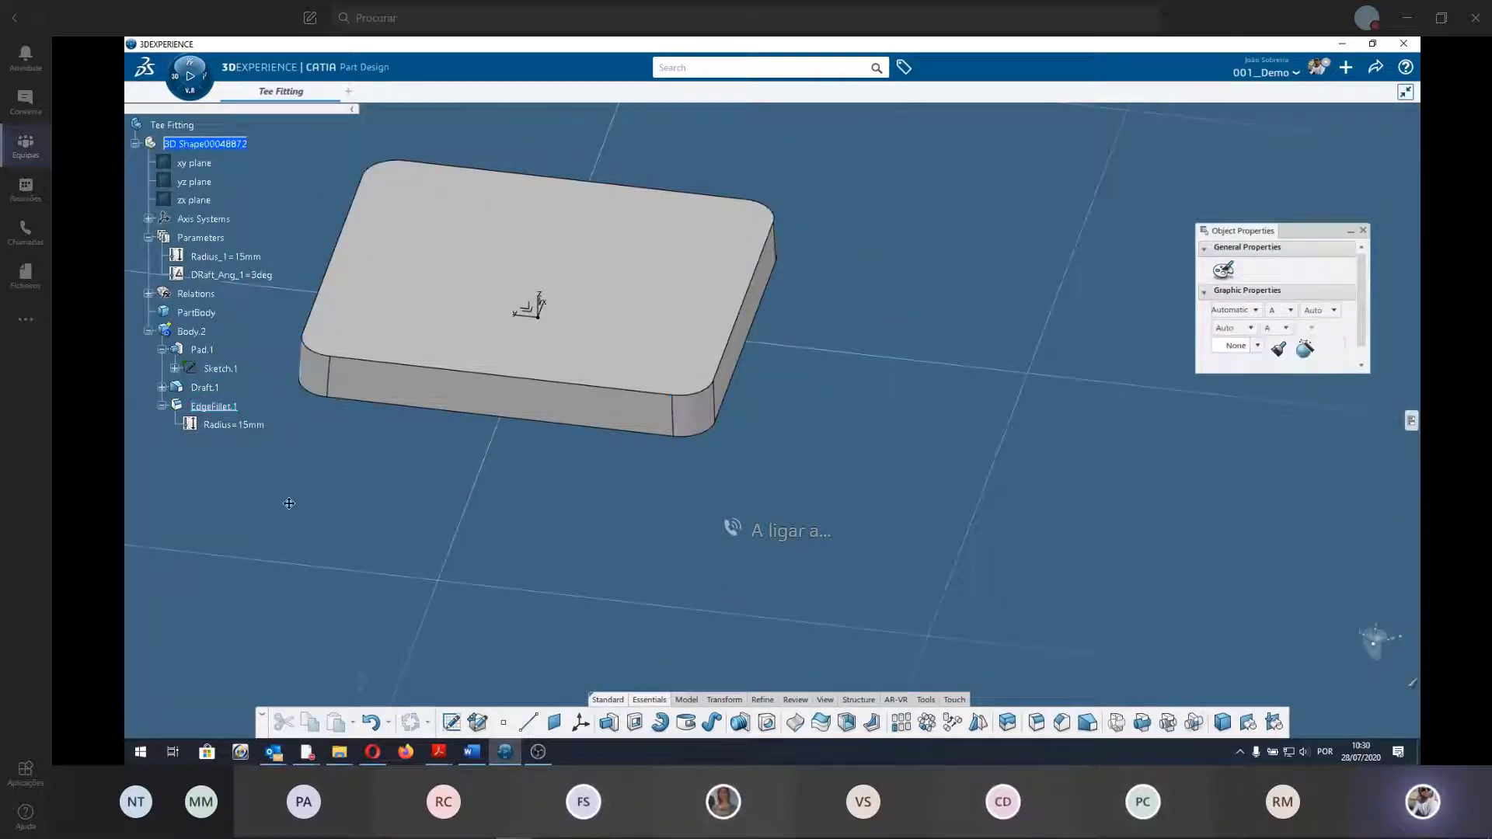
mouse_move(289, 504)
middle_mouse_down()
mouse_move(589, 544)
mouse_move(530, 355)
middle_mouse_up()
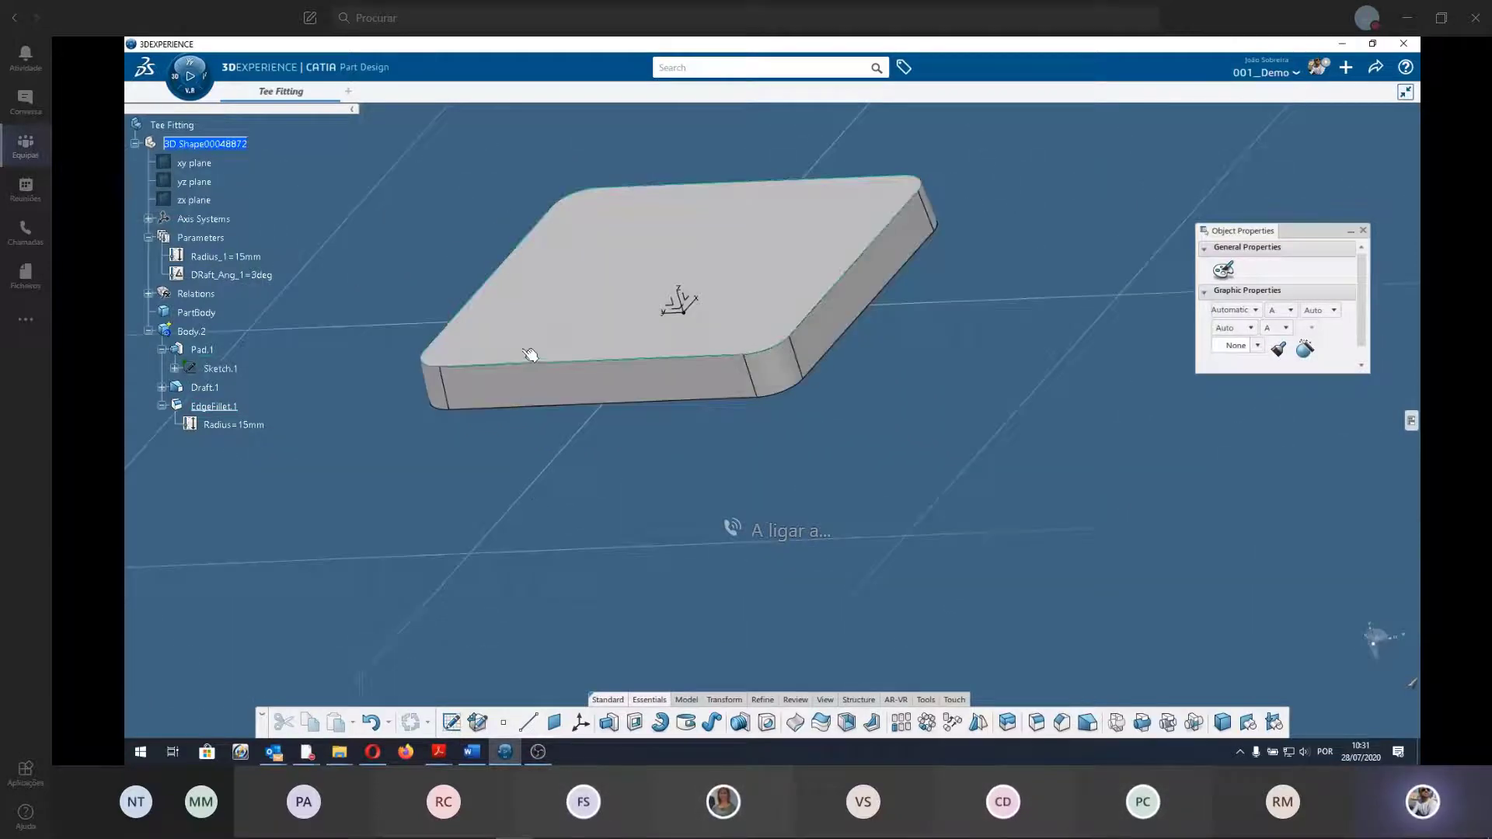
Select the front top edge and fillet the top perimeter with a 5 mm radius.
left_click(529, 359)
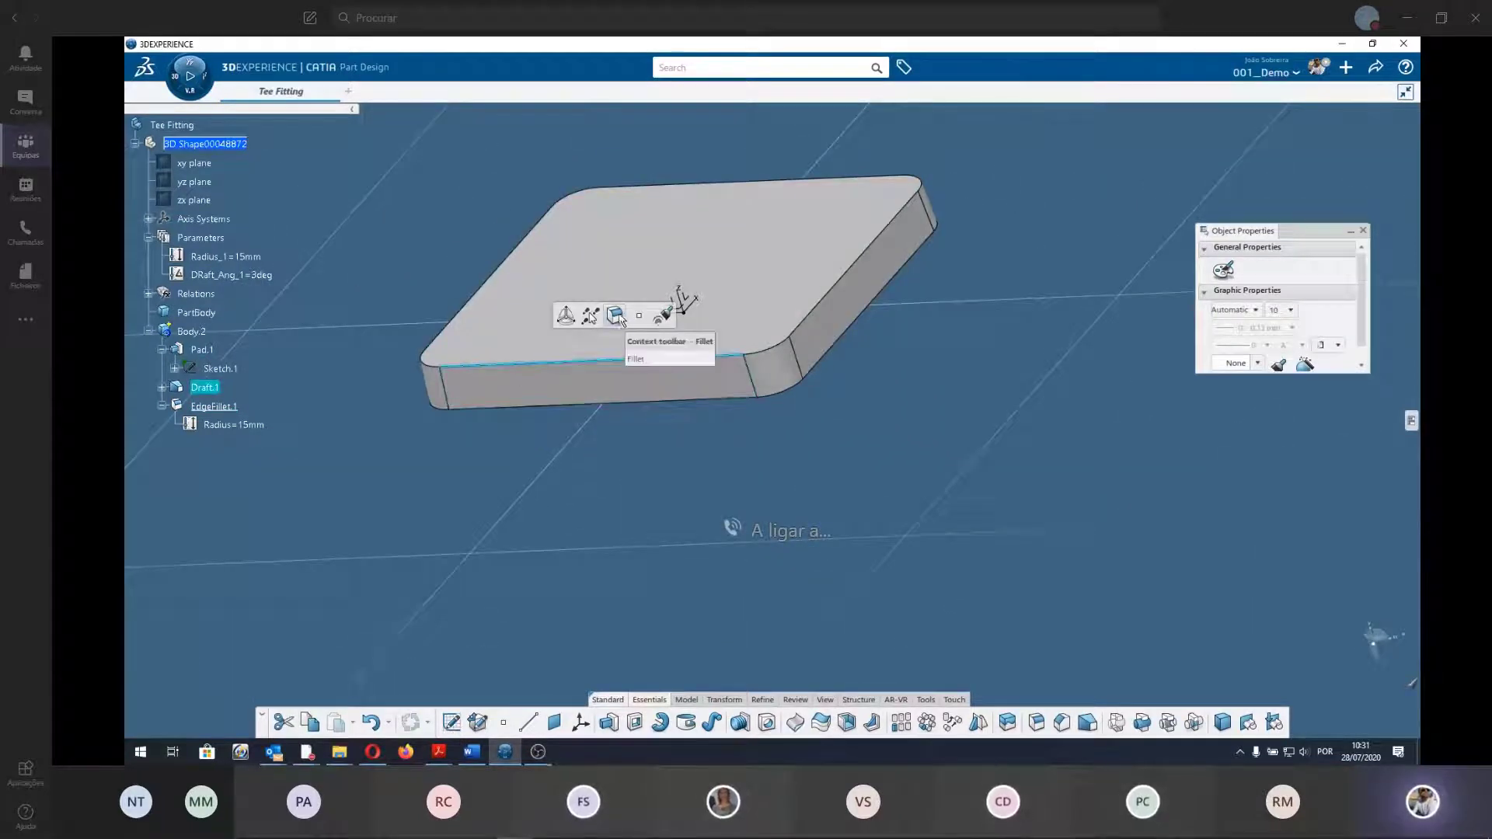
left_click(615, 316)
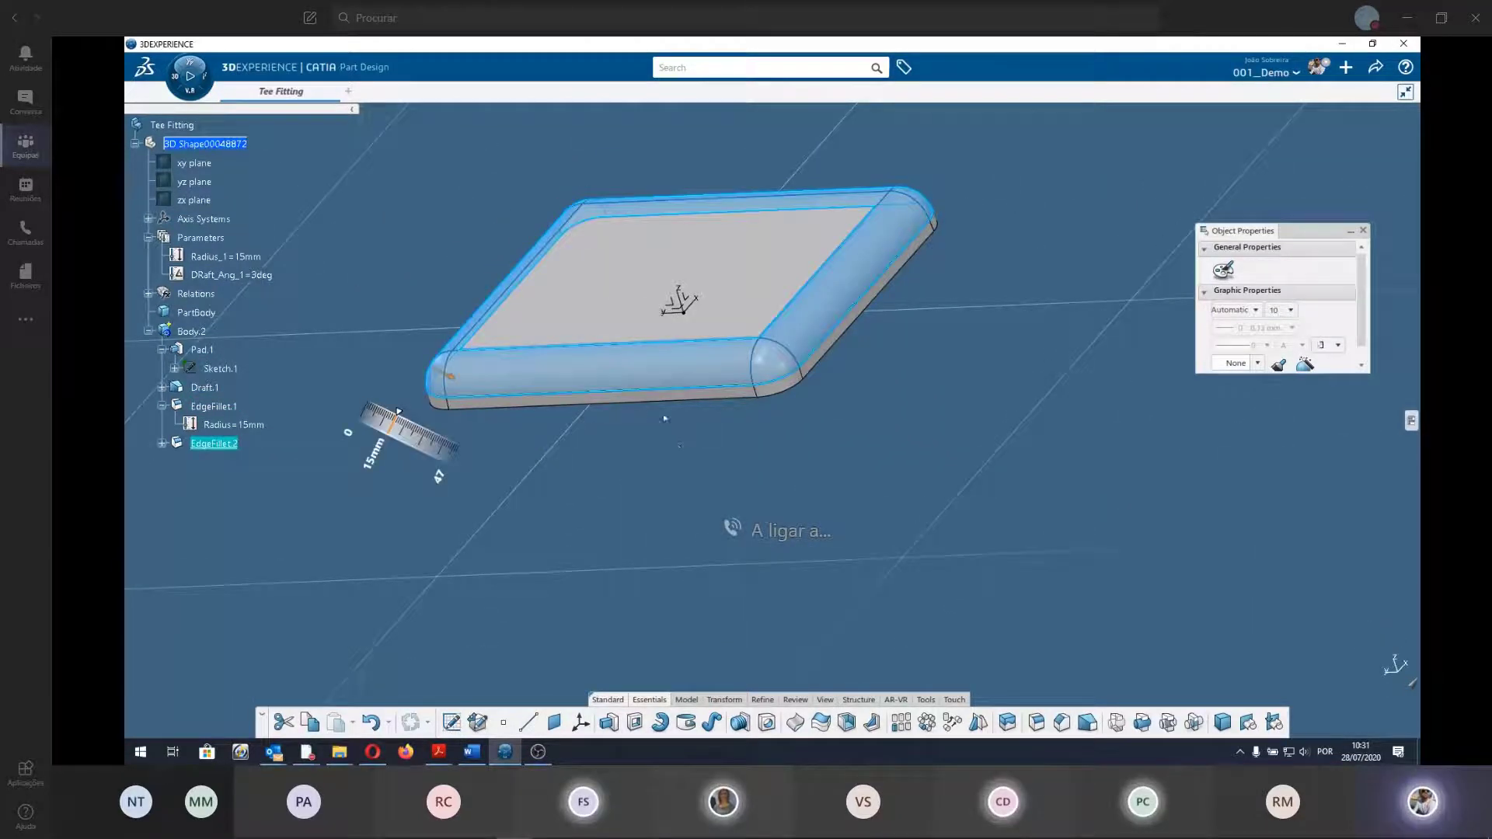
double_click(385, 449)
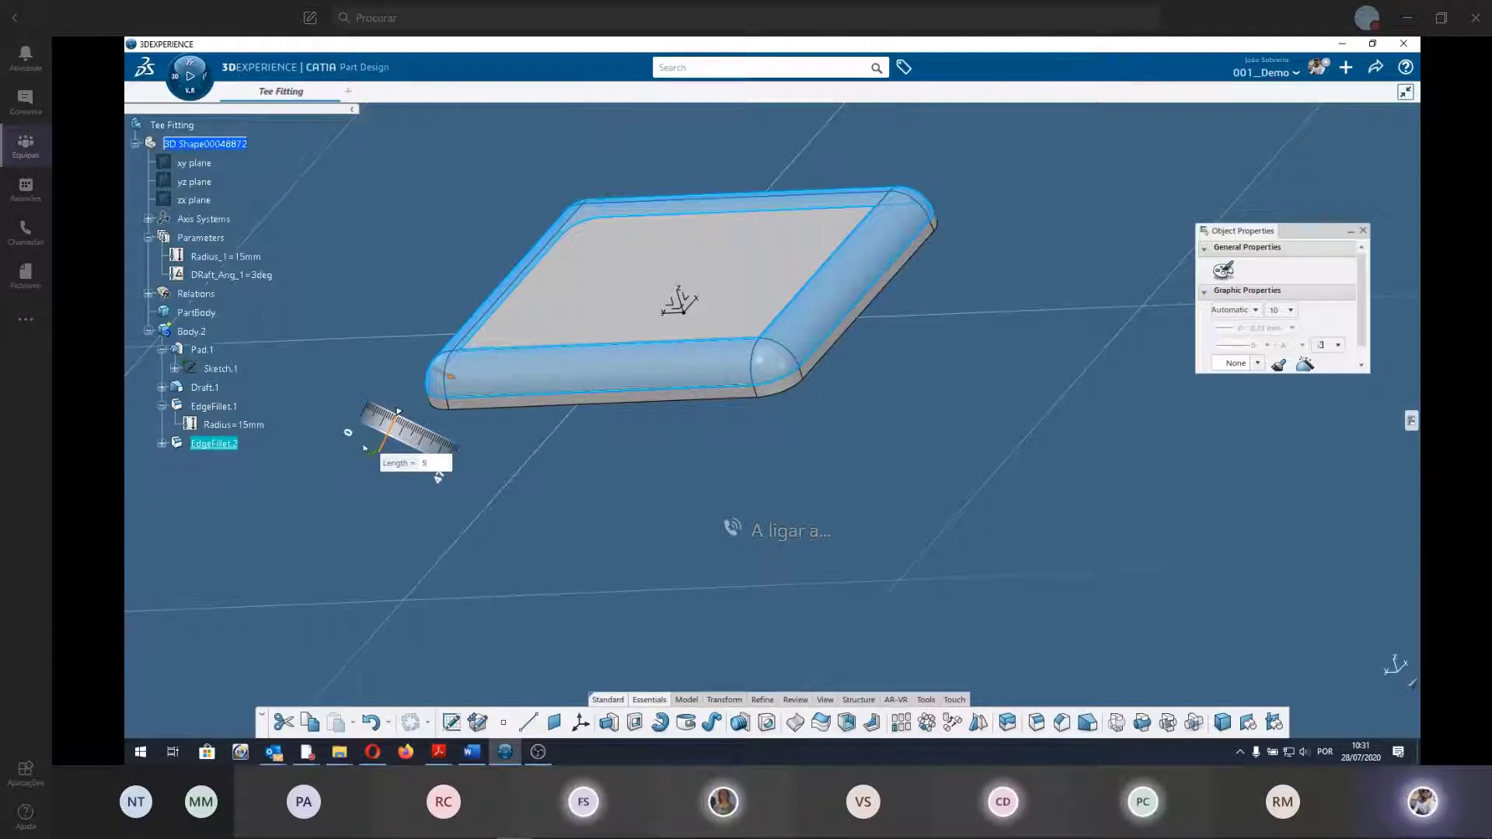
key("Return")
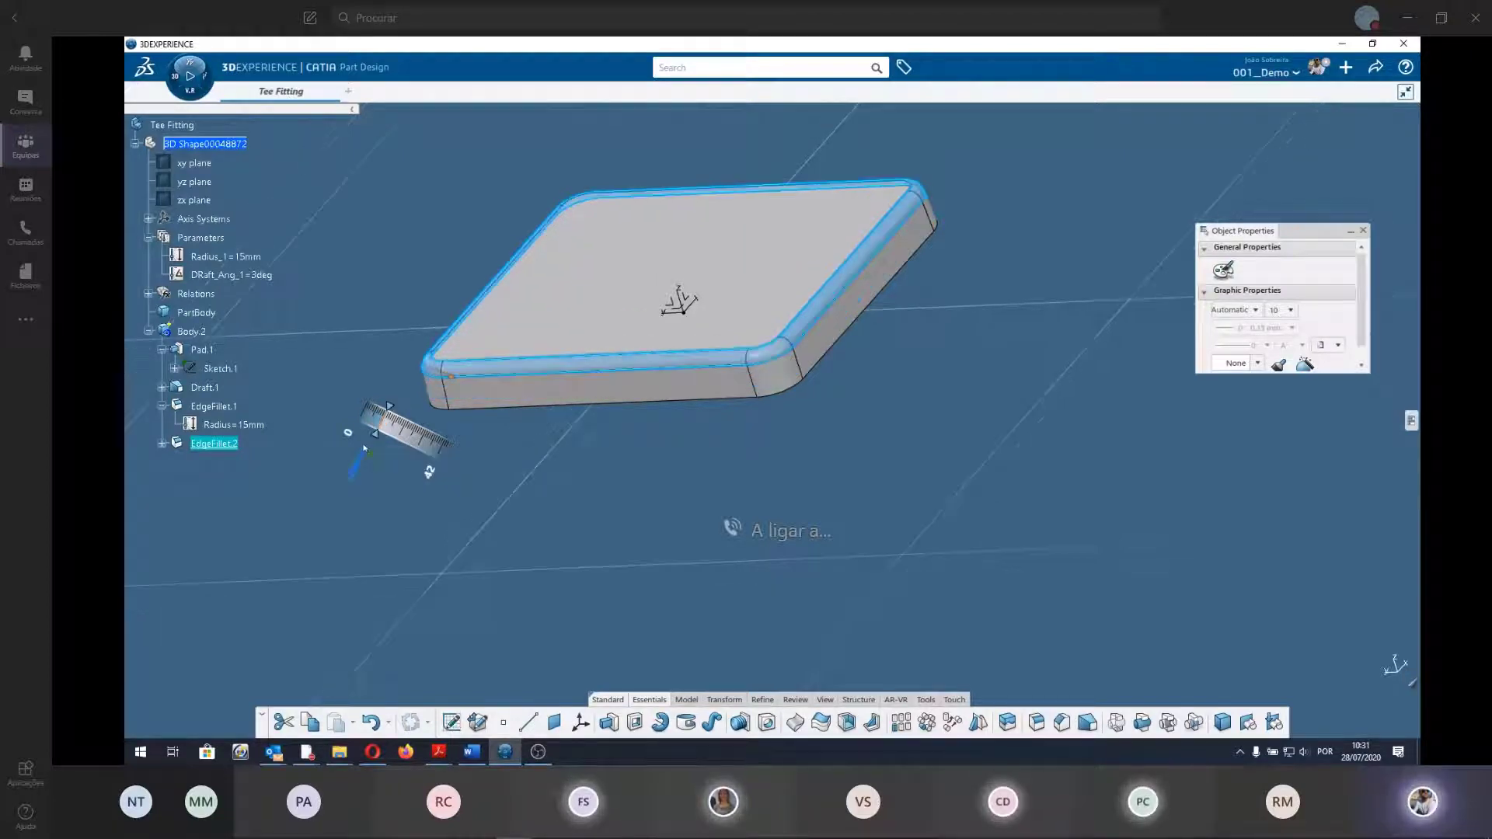
mouse_move(565, 496)
middle_mouse_down()
mouse_move(403, 506)
mouse_move(540, 483)
mouse_move(523, 460)
mouse_move(845, 449)
mouse_move(764, 492)
middle_mouse_up()
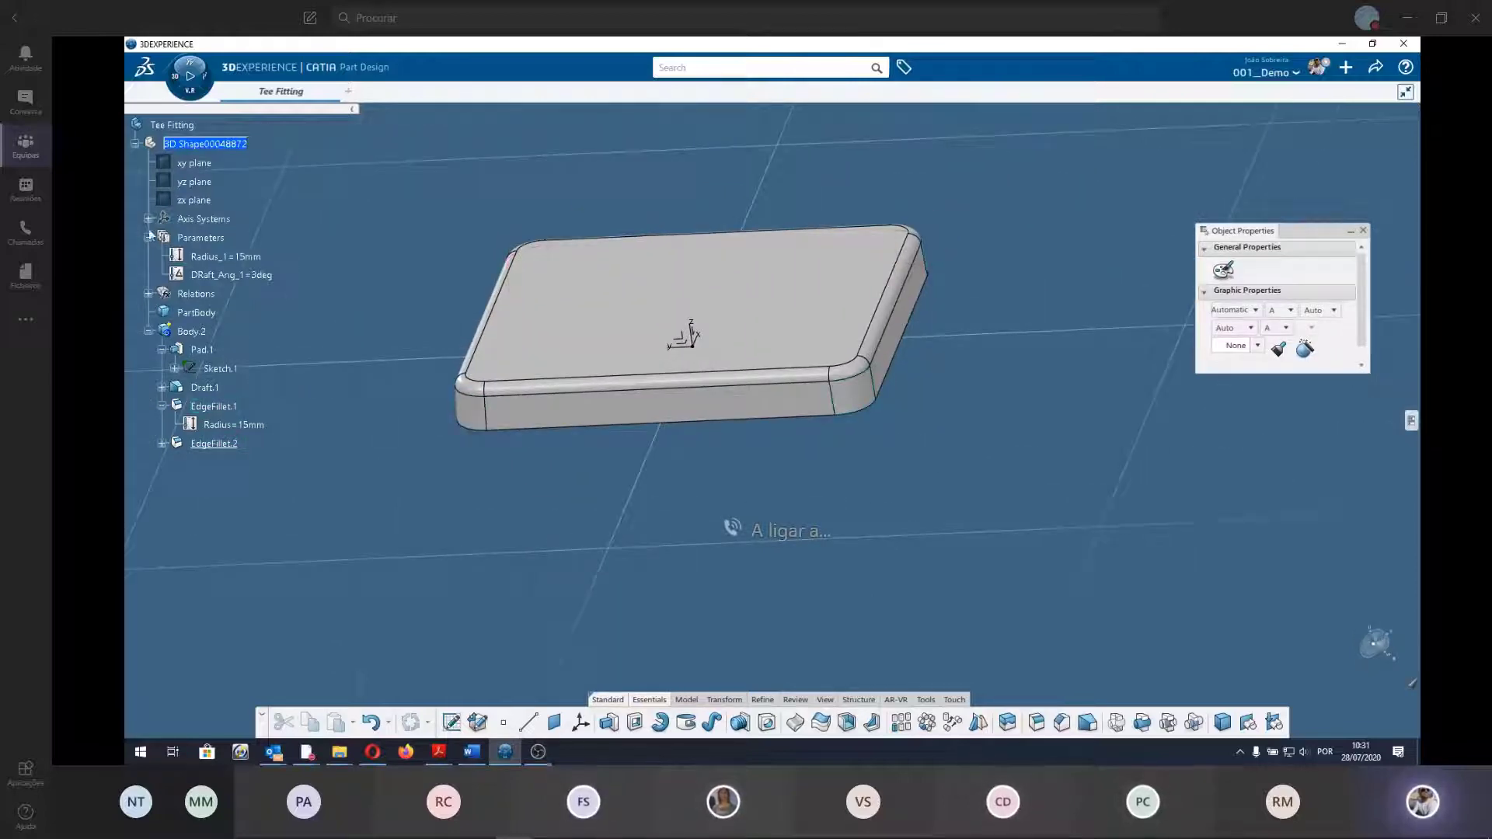
Add a 5 mm length parameter named Radius_2 to the Parameters set.
left_click(224, 238)
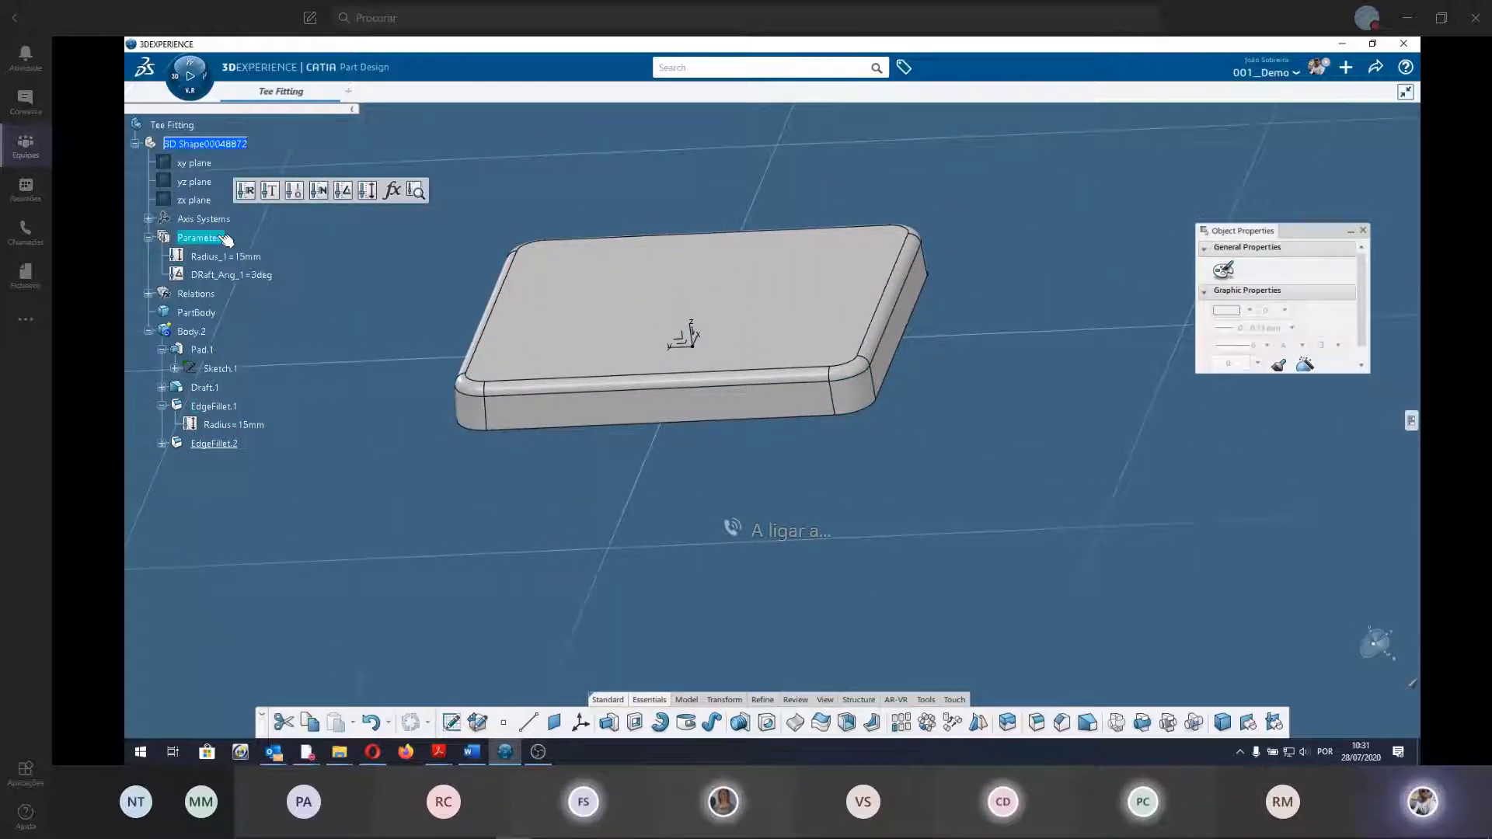
left_click(365, 192)
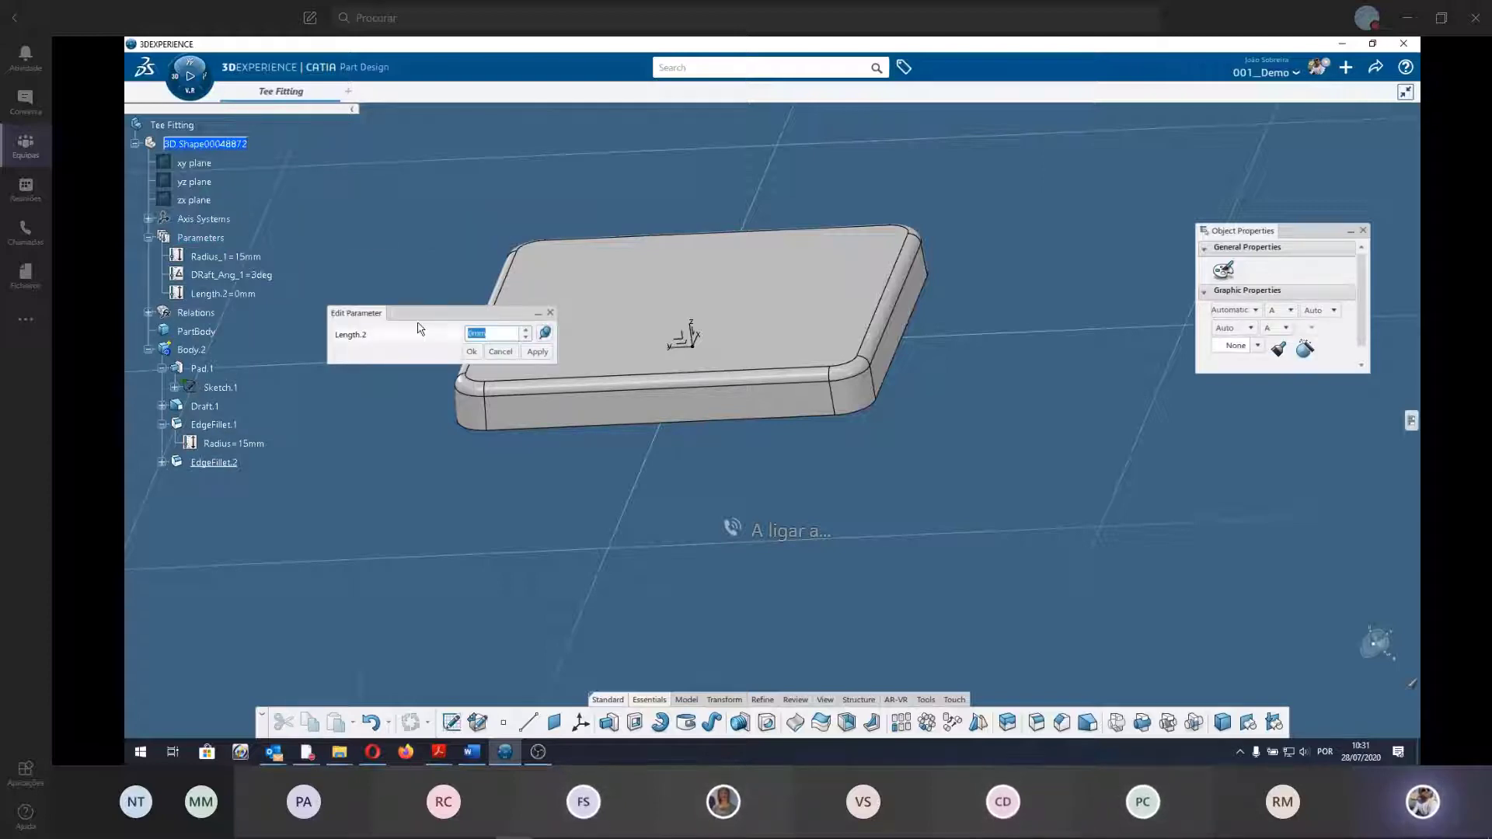
type("5")
left_click(415, 333)
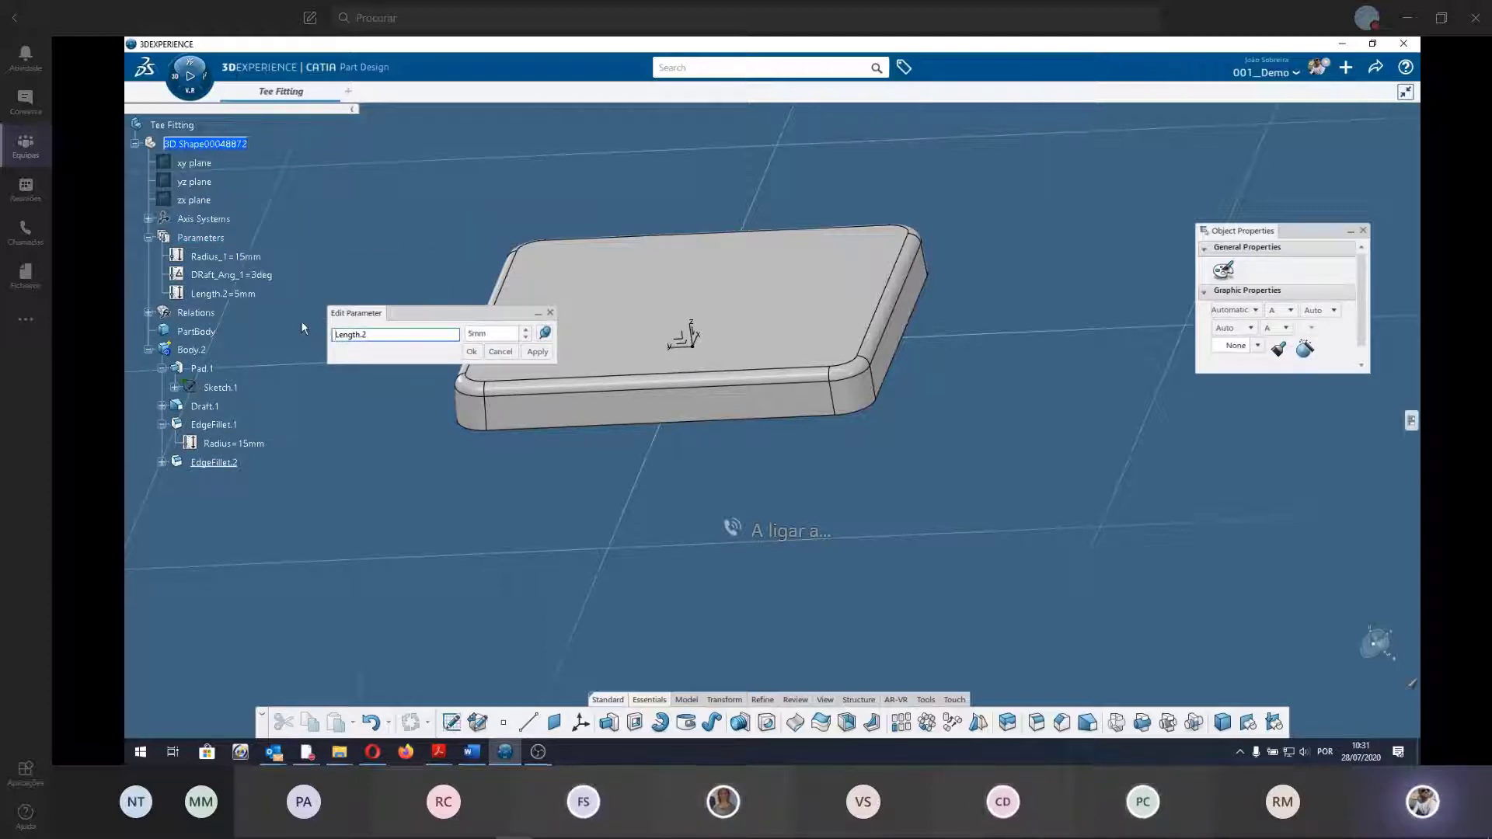
type("R")
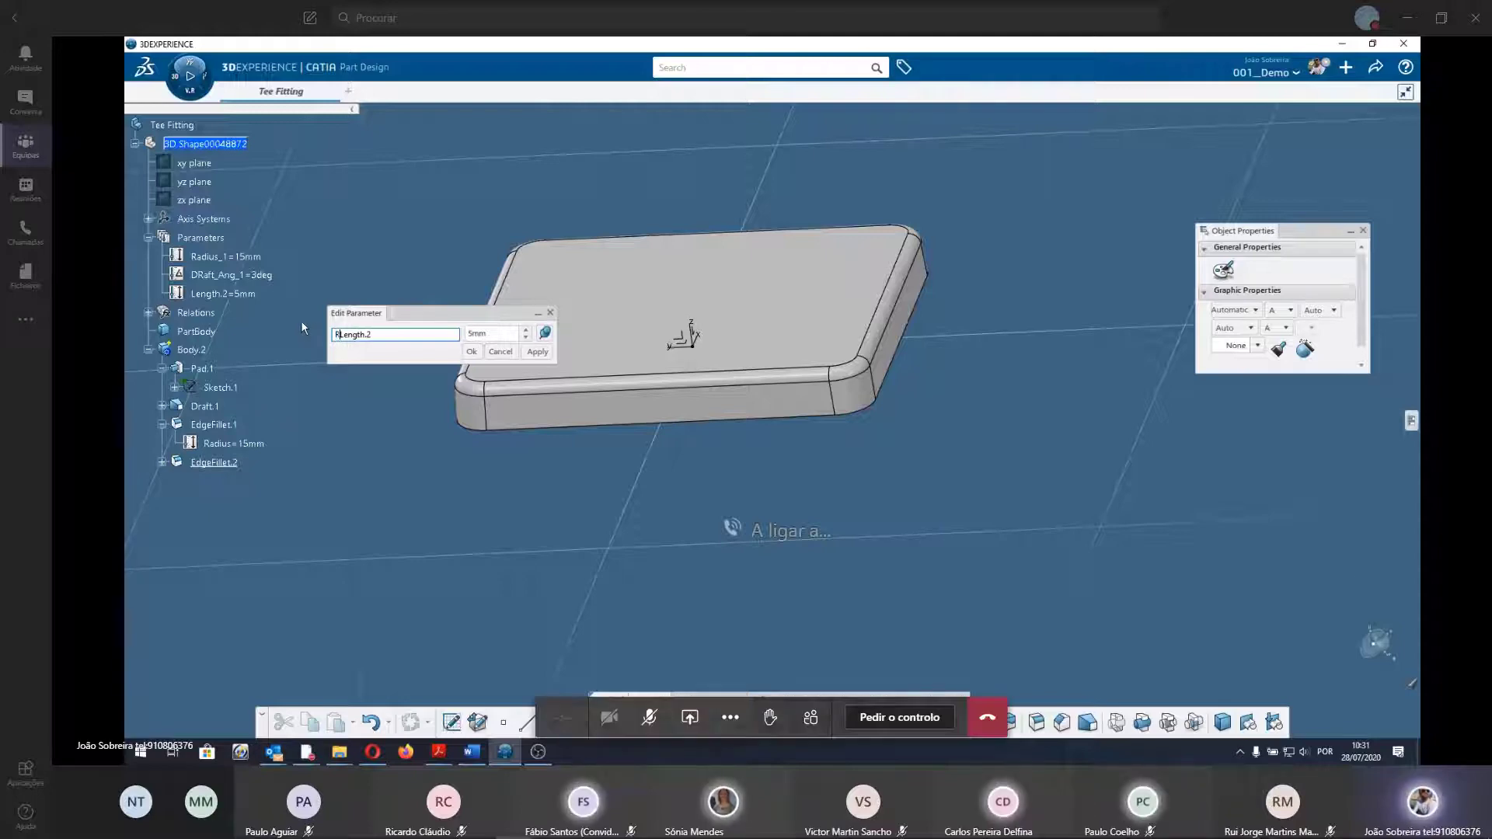
type("adi")
type("us")
key("Delete")
key("Delete")
key("Delete")
key("Delete")
key("Delete")
key("Delete")
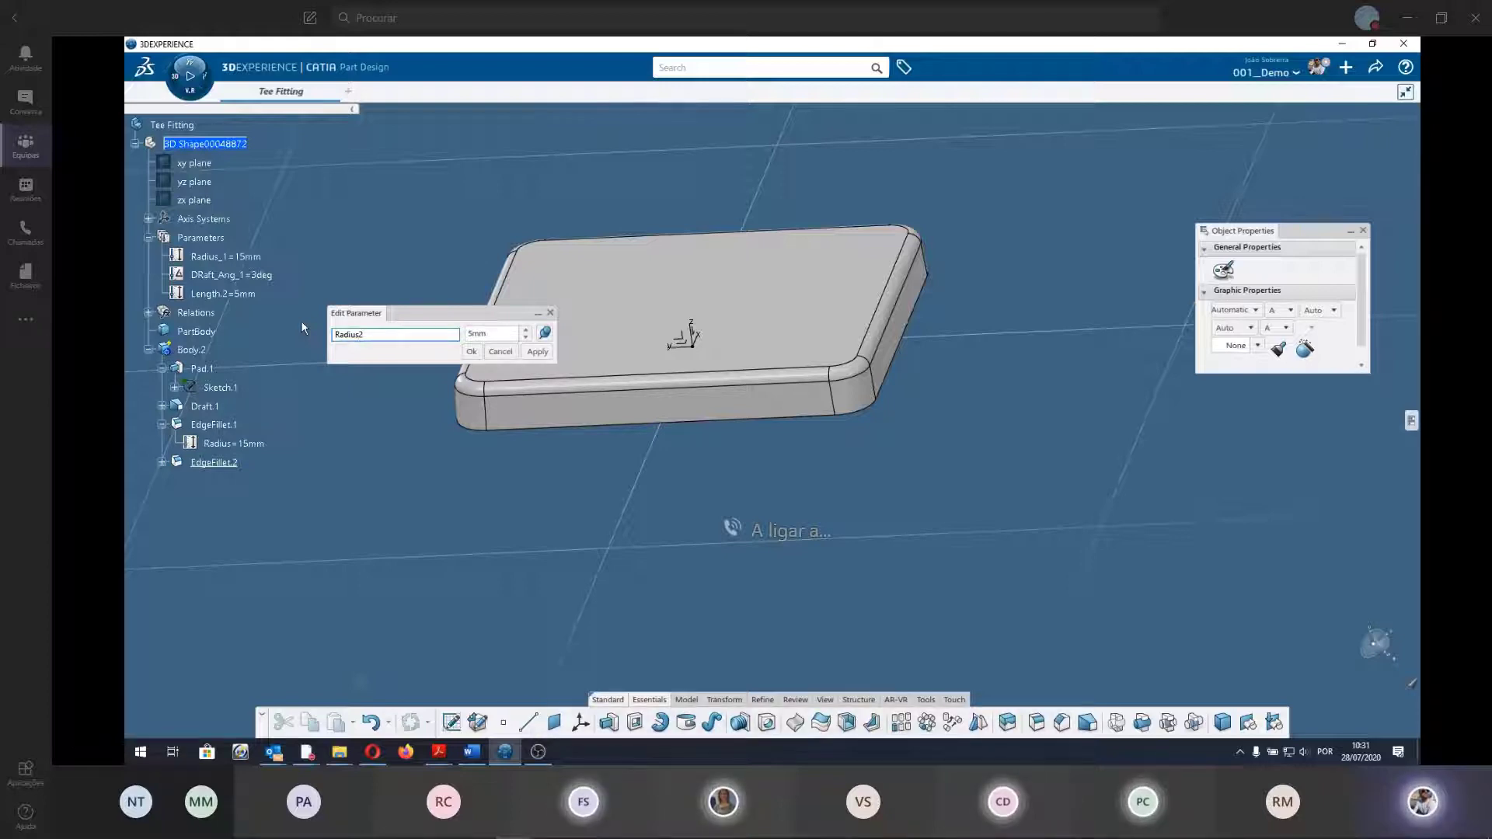
type("_")
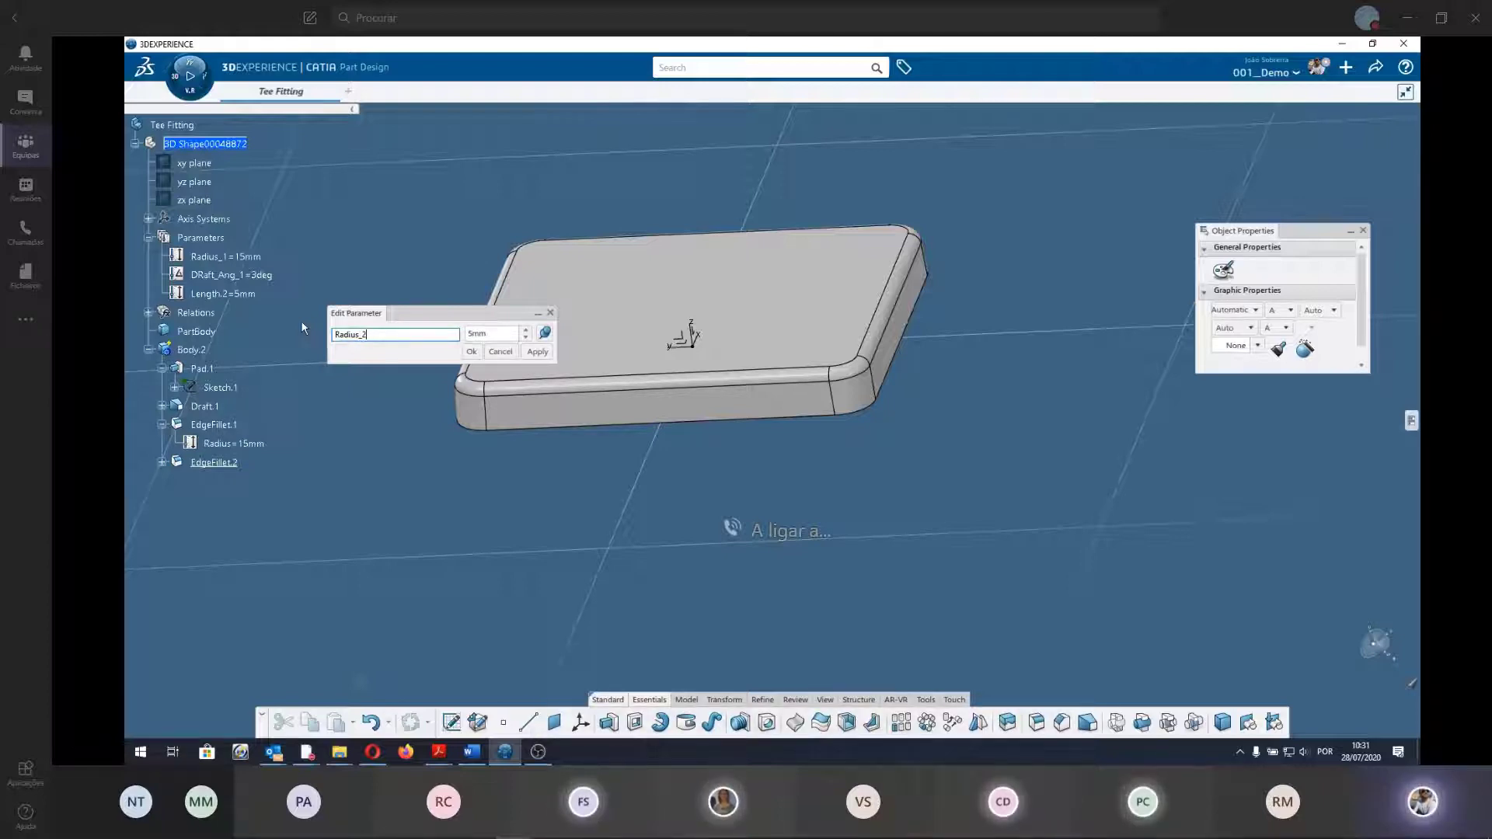
key("Return")
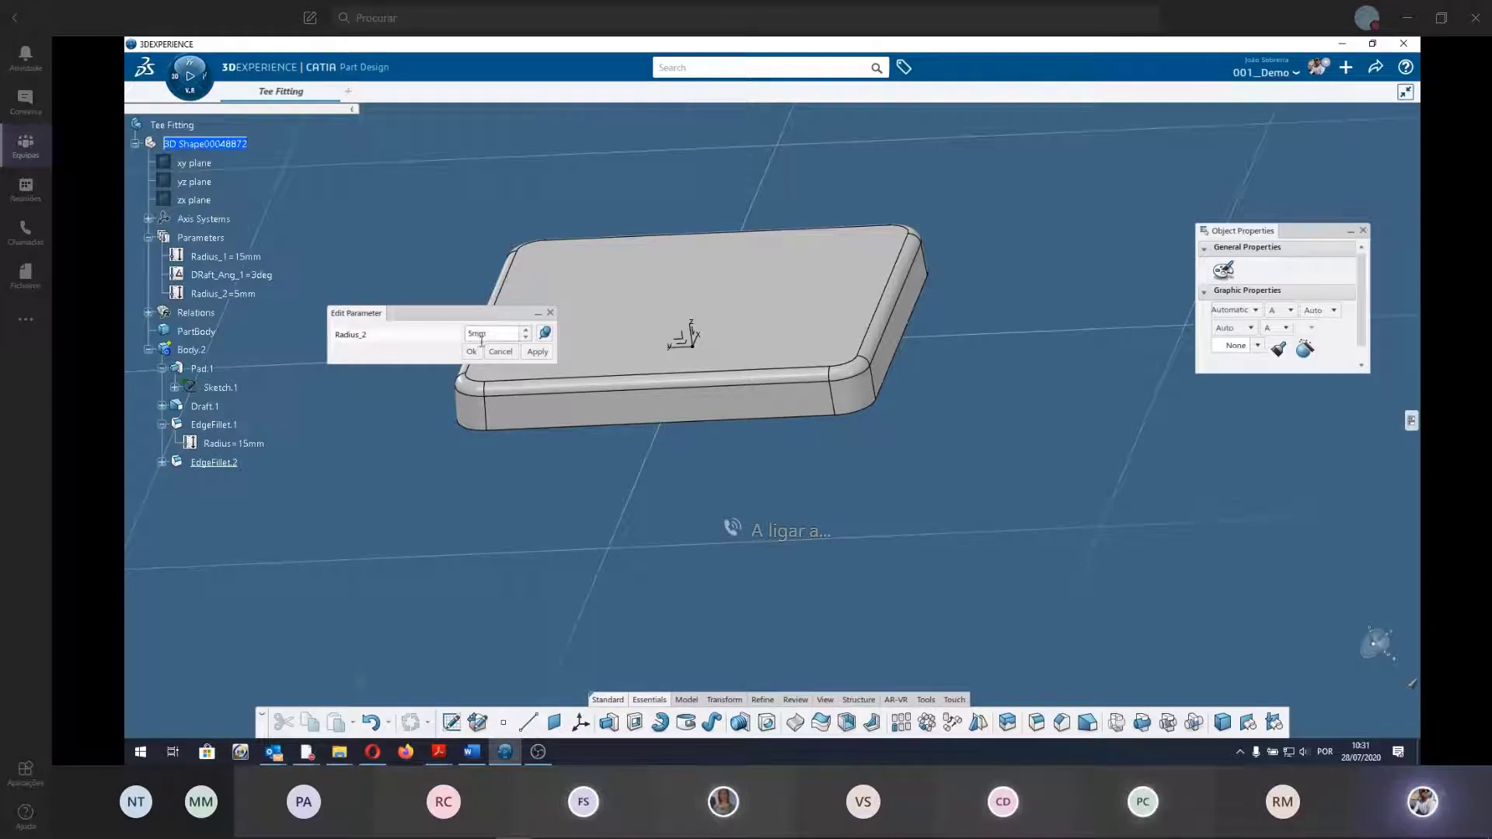
left_click(472, 351)
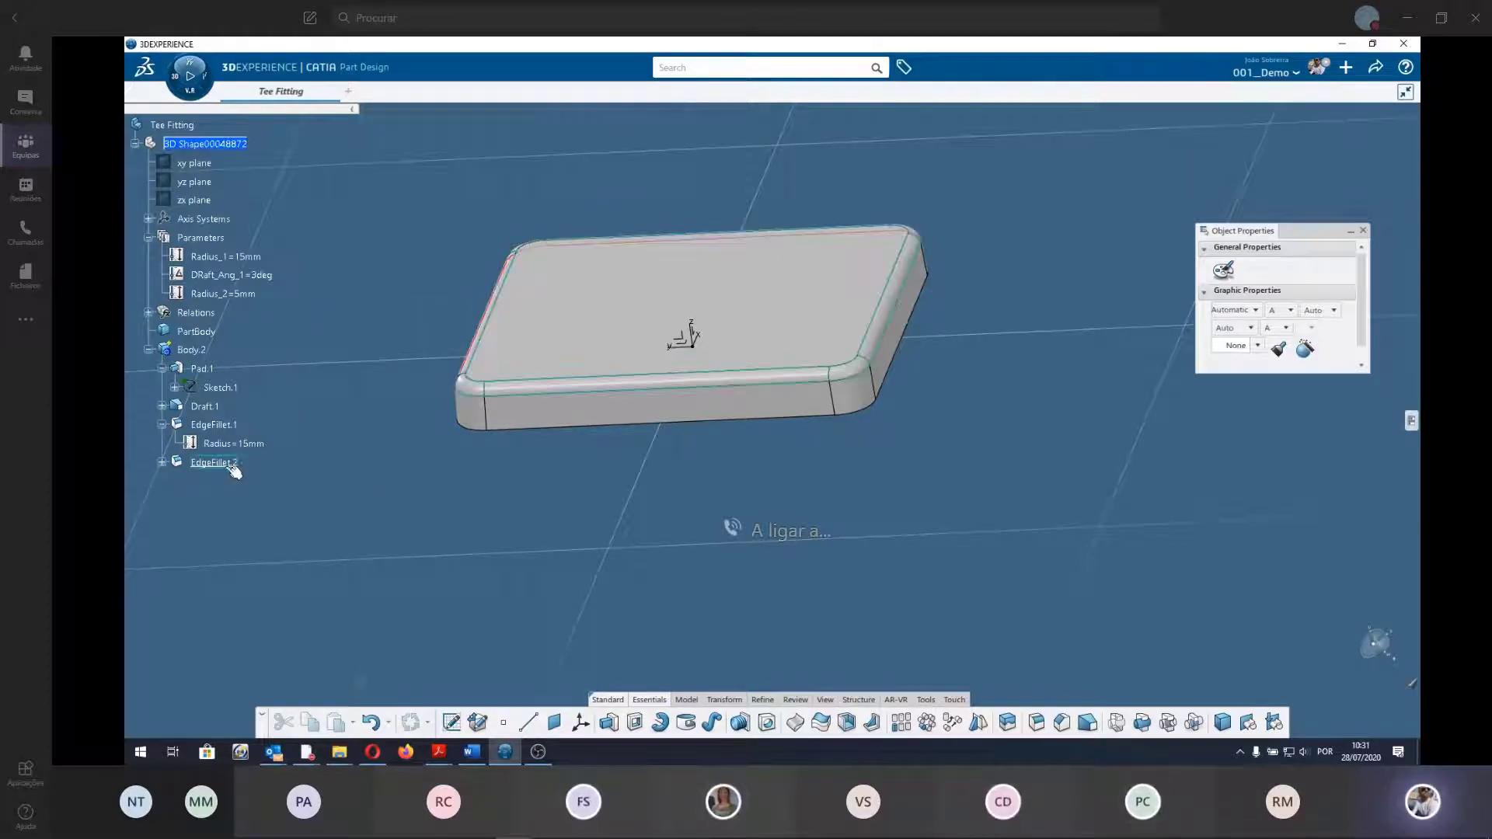
Tie EdgeFillet.2's 5mm radius to the Radius_2 parameter with a formula.
double_click(218, 464)
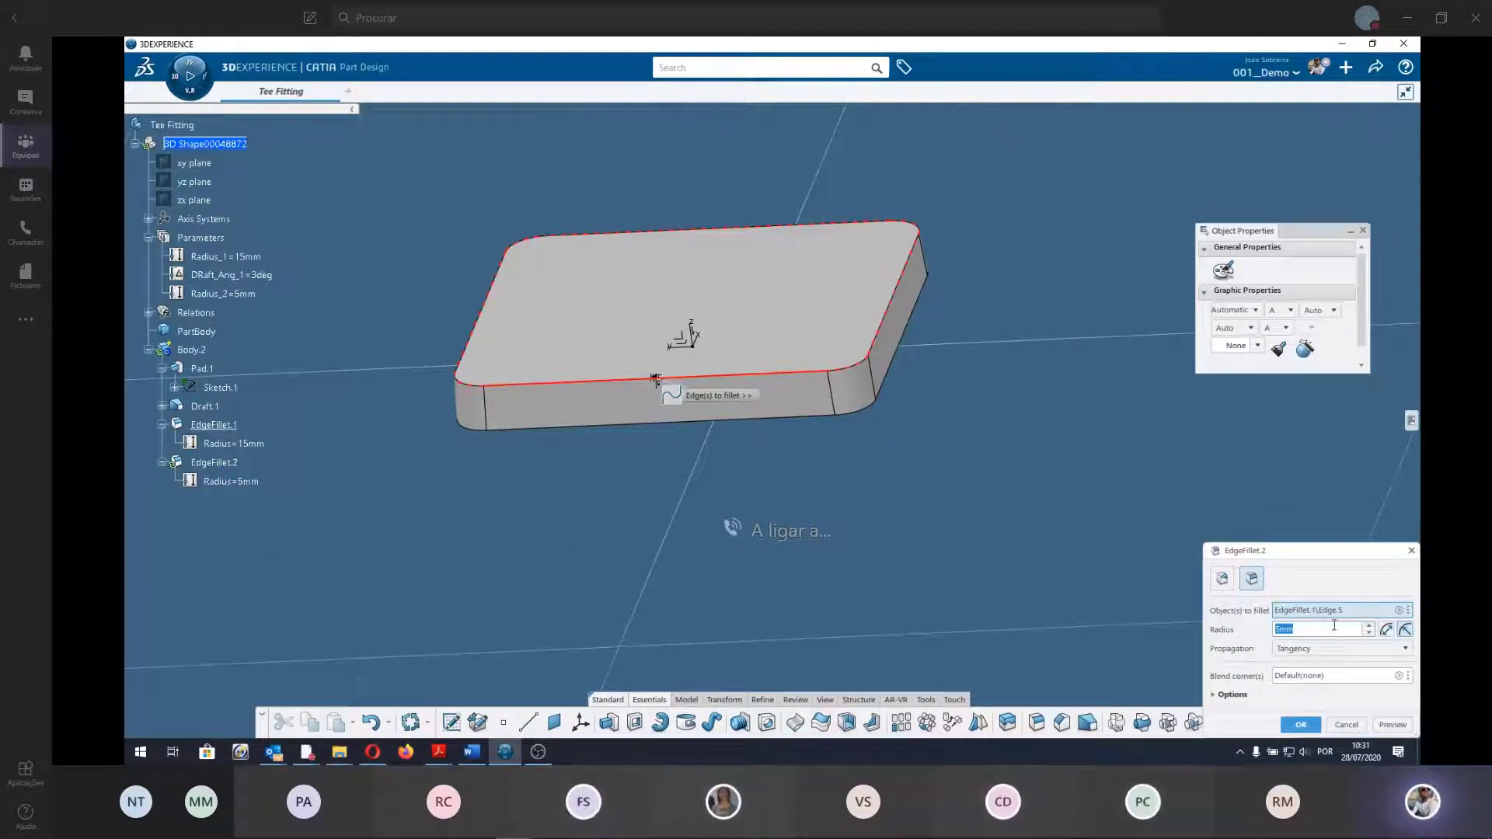
right_click(1304, 630)
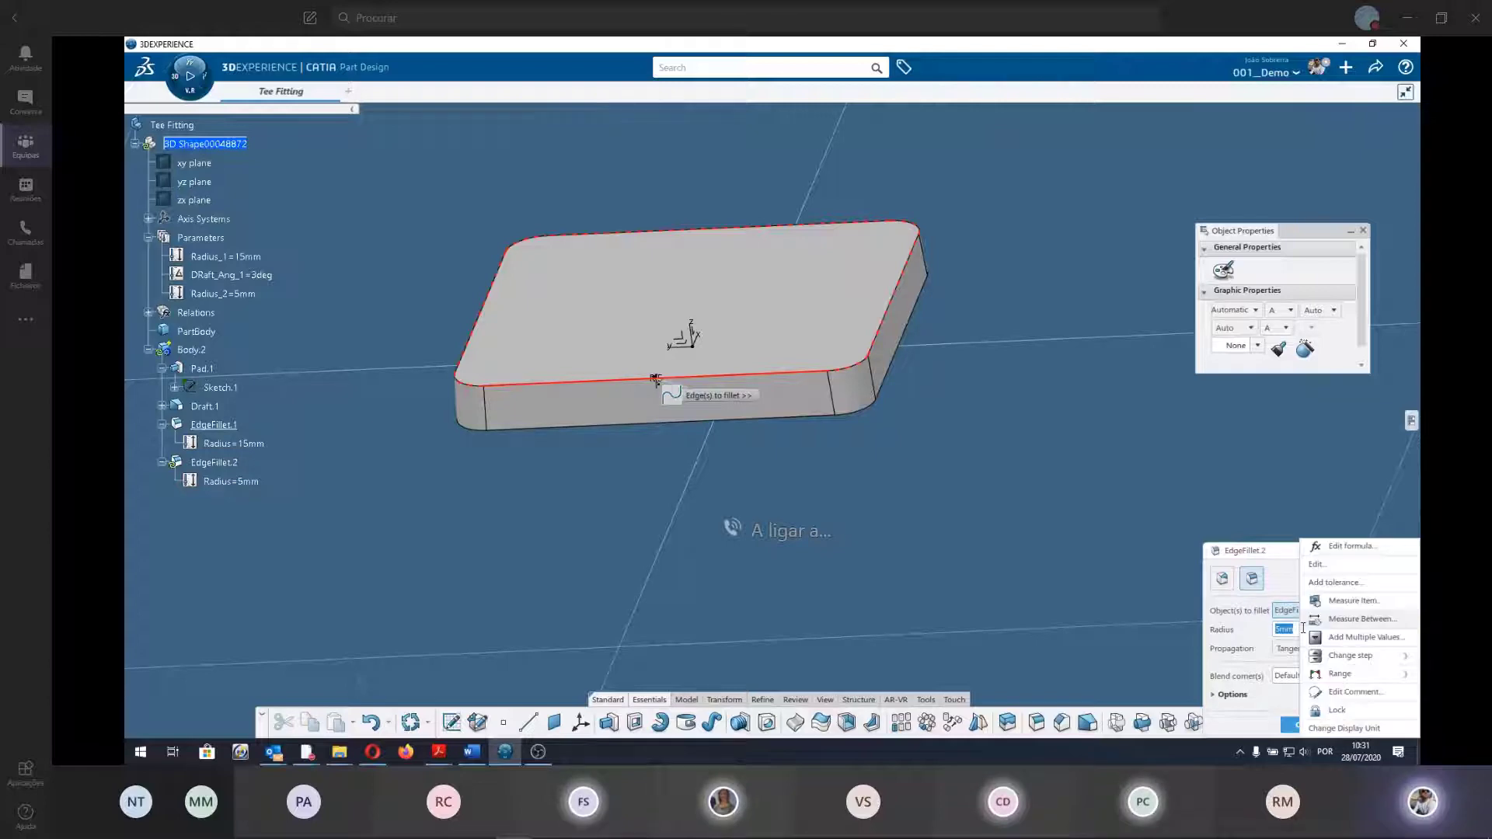
left_click(1356, 547)
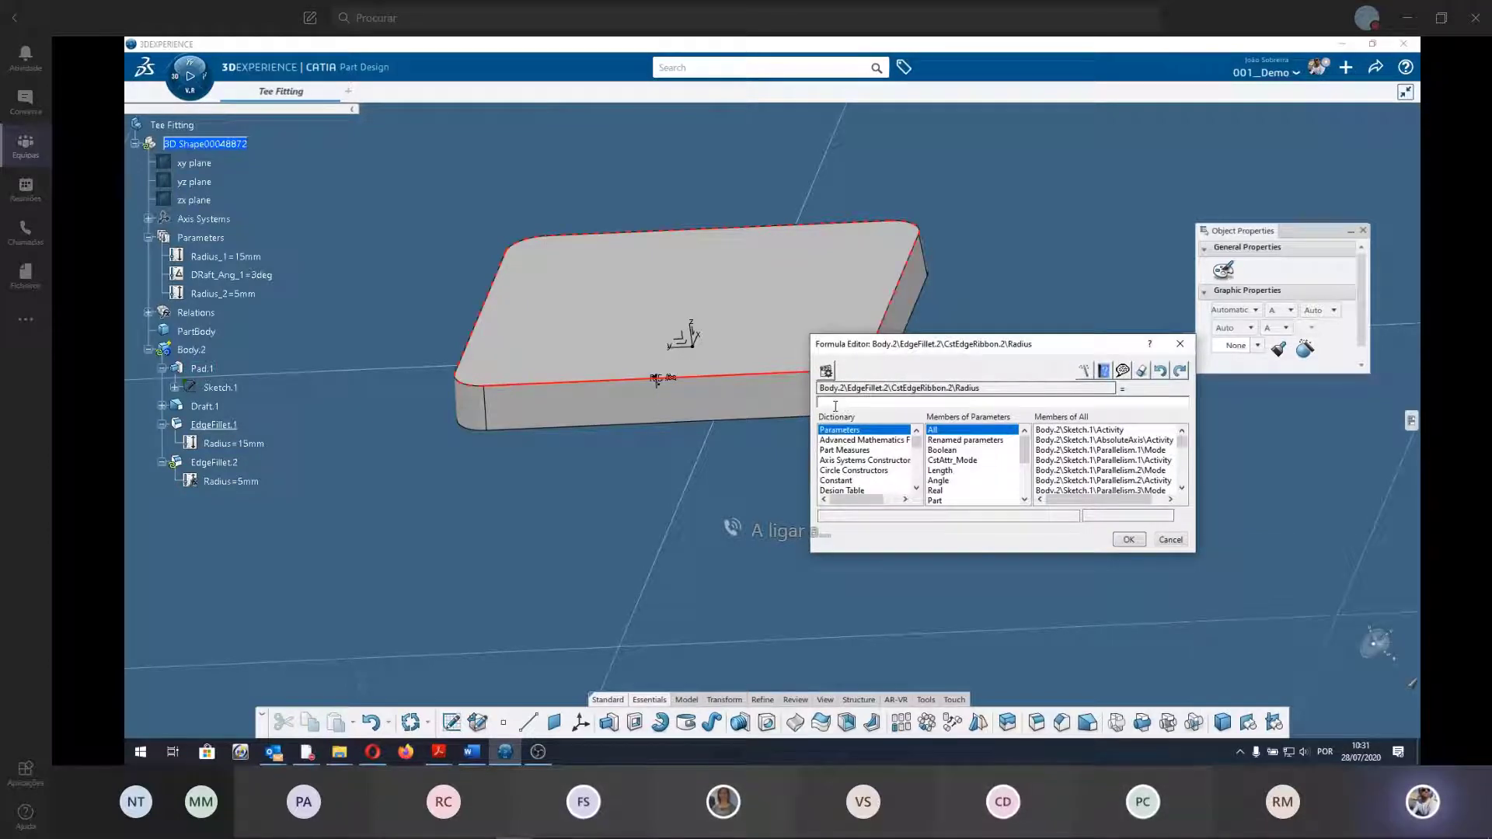
left_click(246, 295)
left_click(1129, 539)
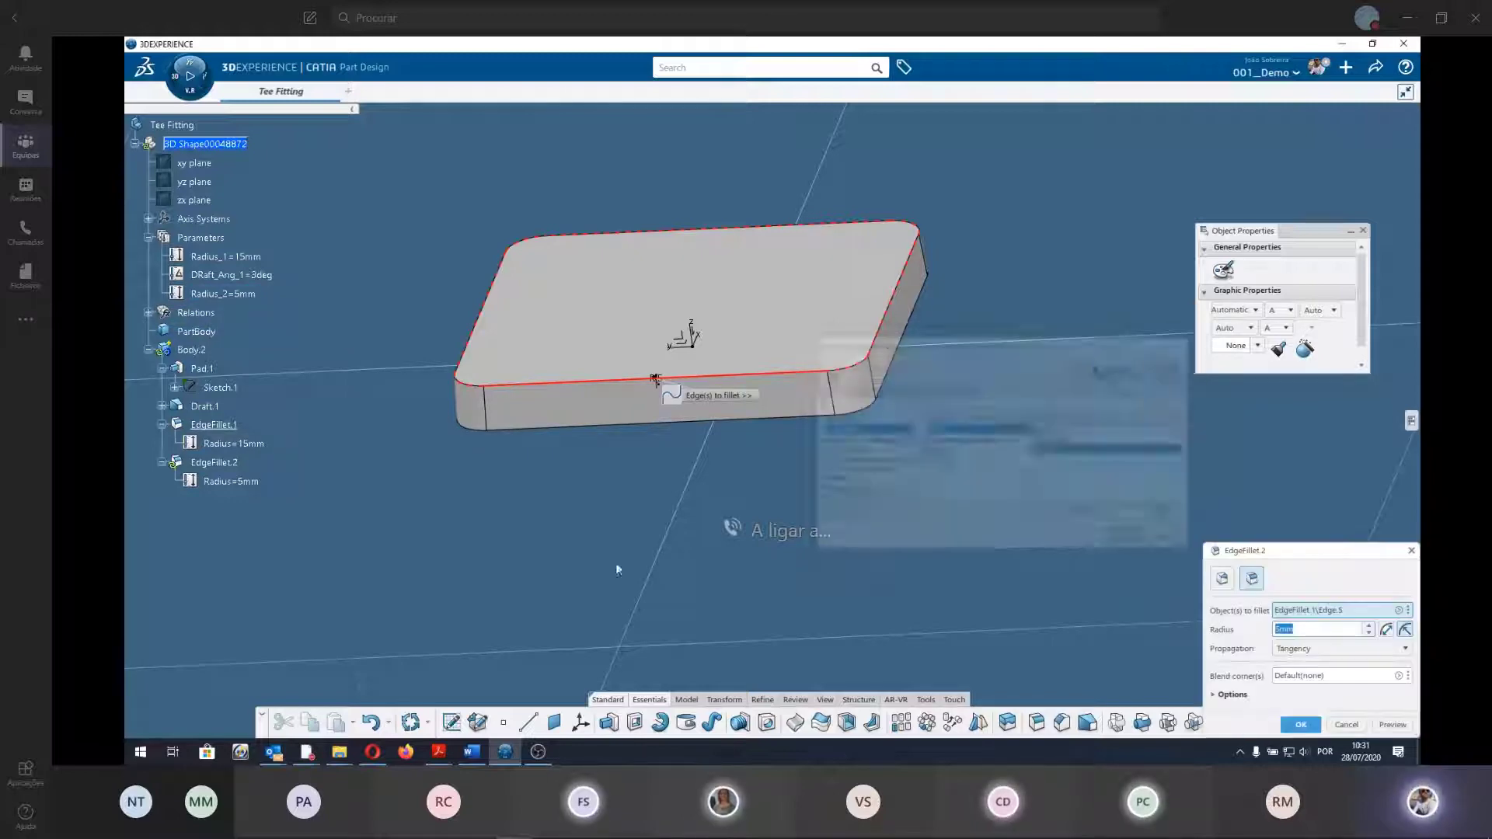
left_click(1300, 724)
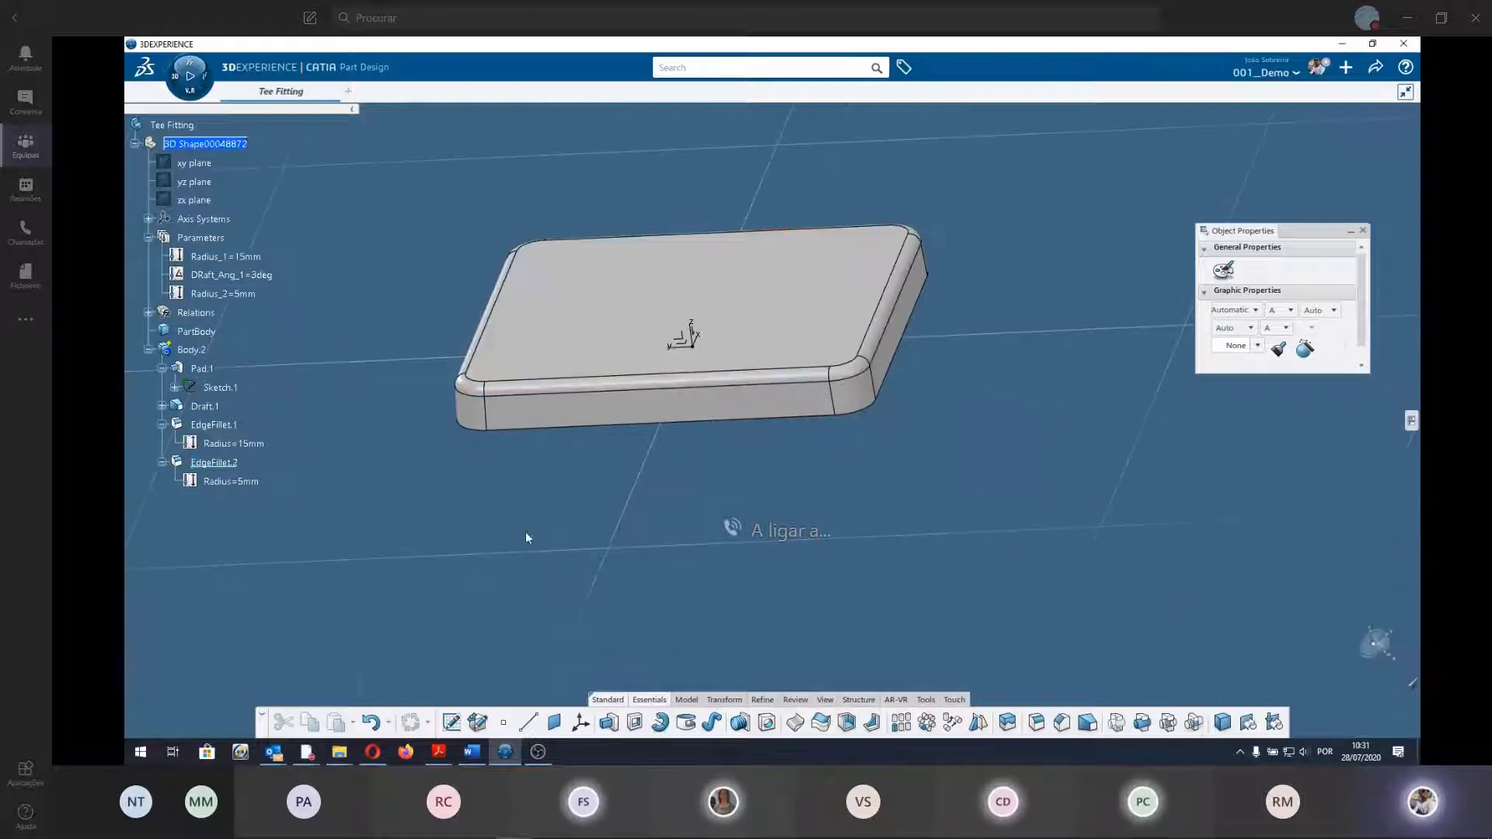
middle_click_drag(526, 538, 469, 390)
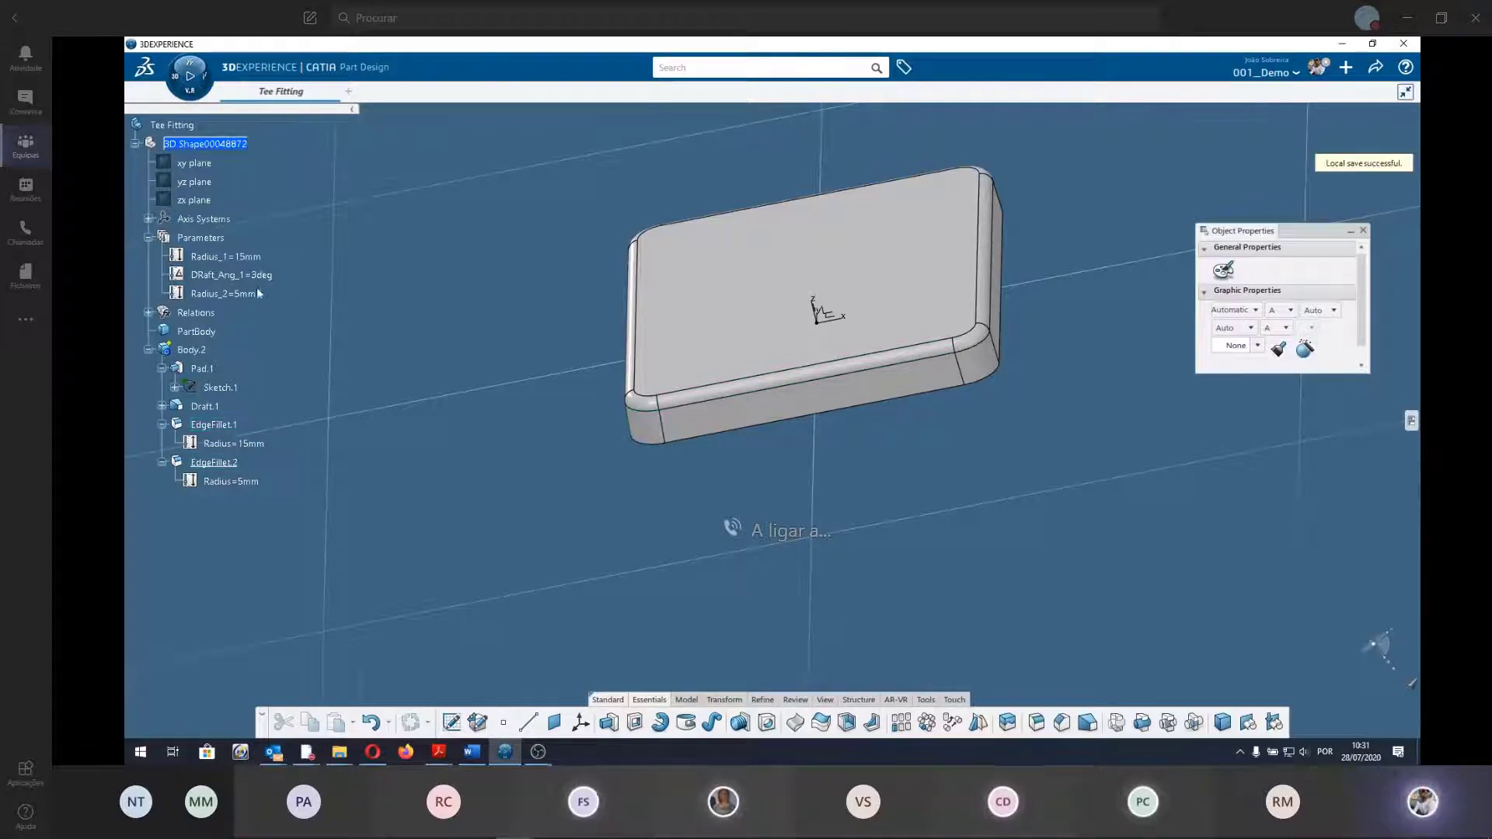
Change the Radius_2 parameter value to 10mm.
double_click(233, 294)
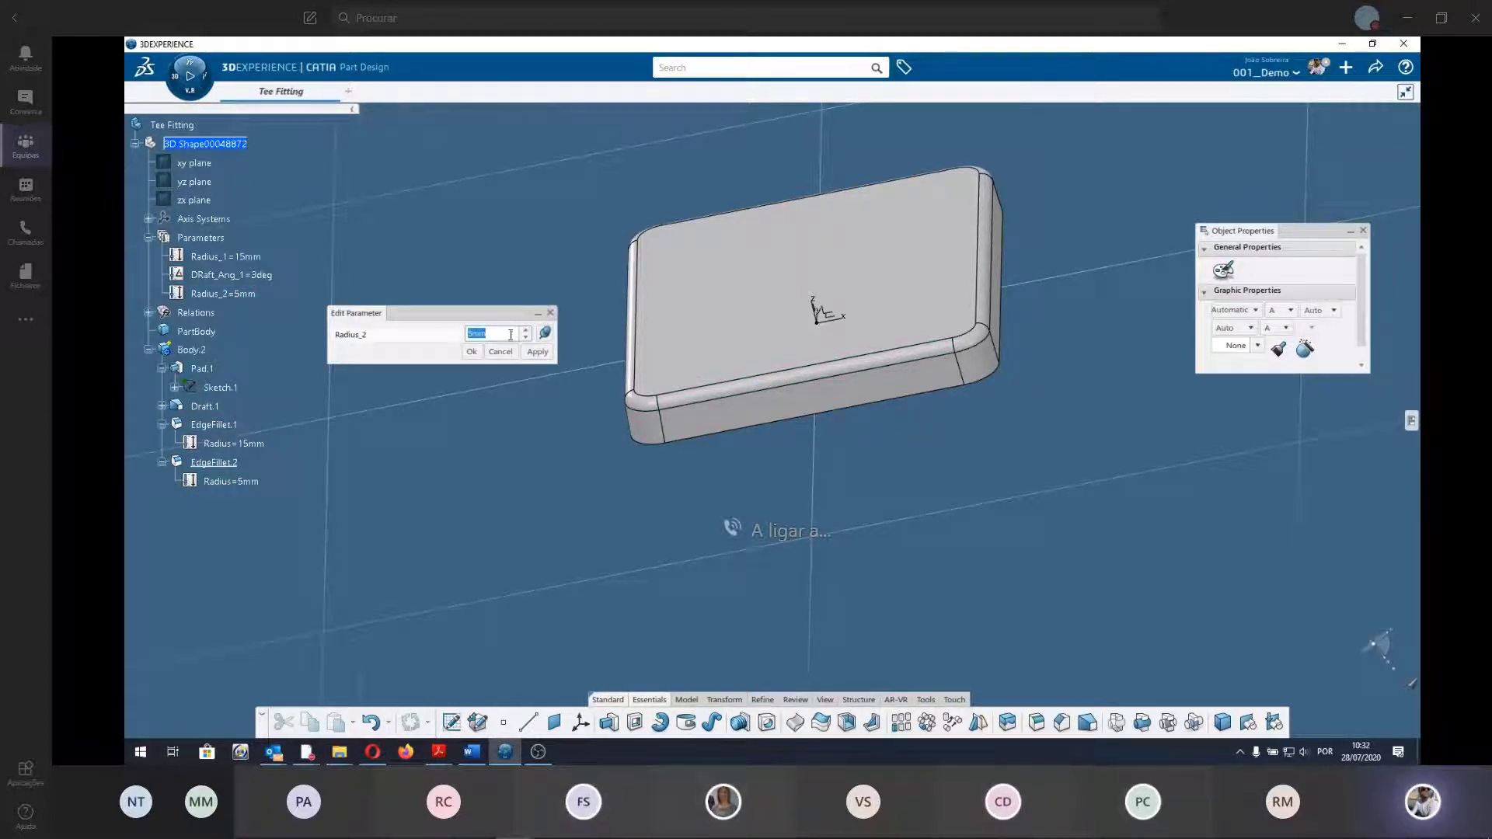
type("10")
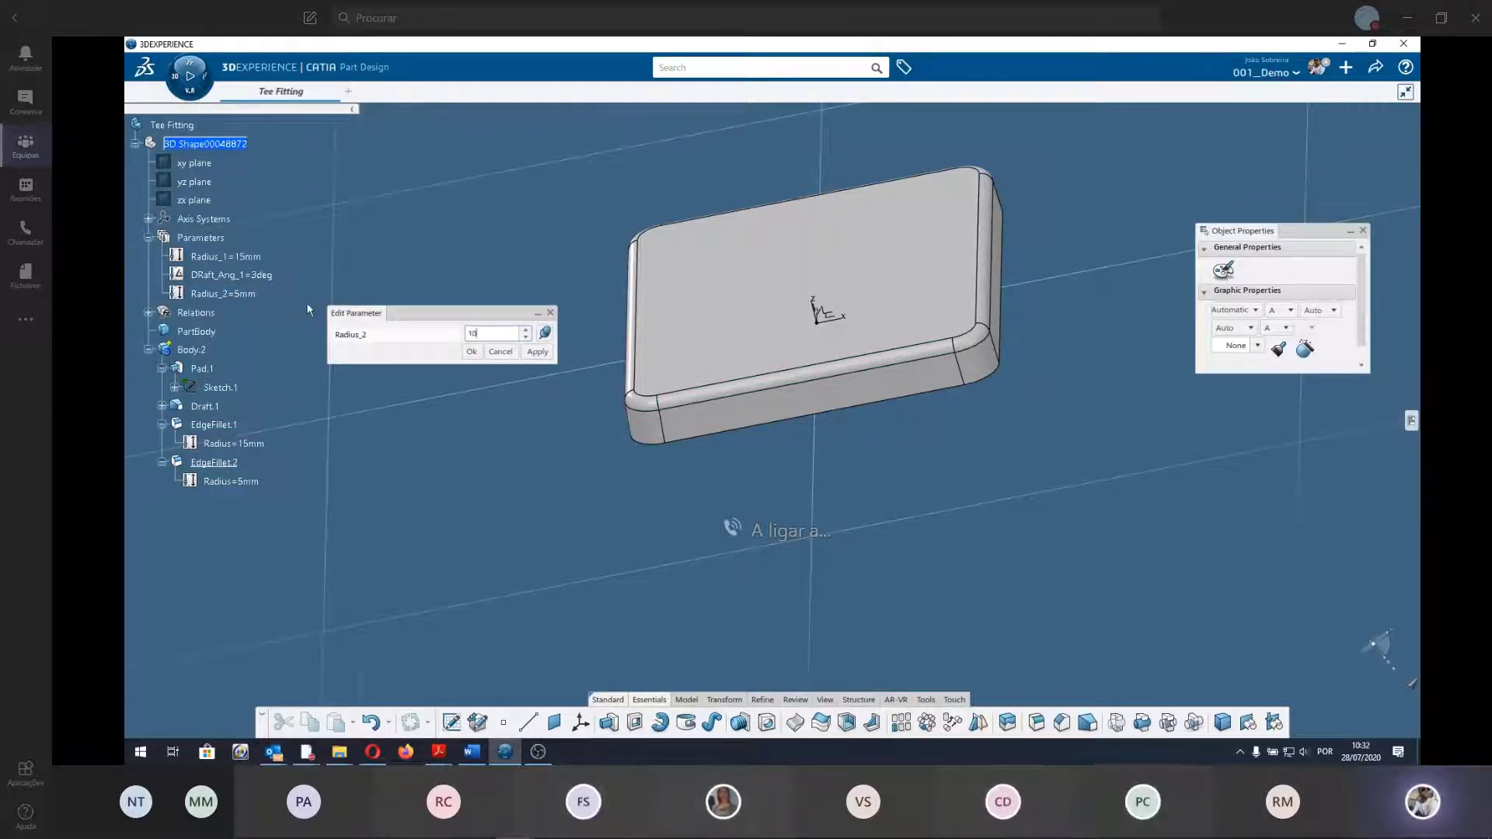
key("Return")
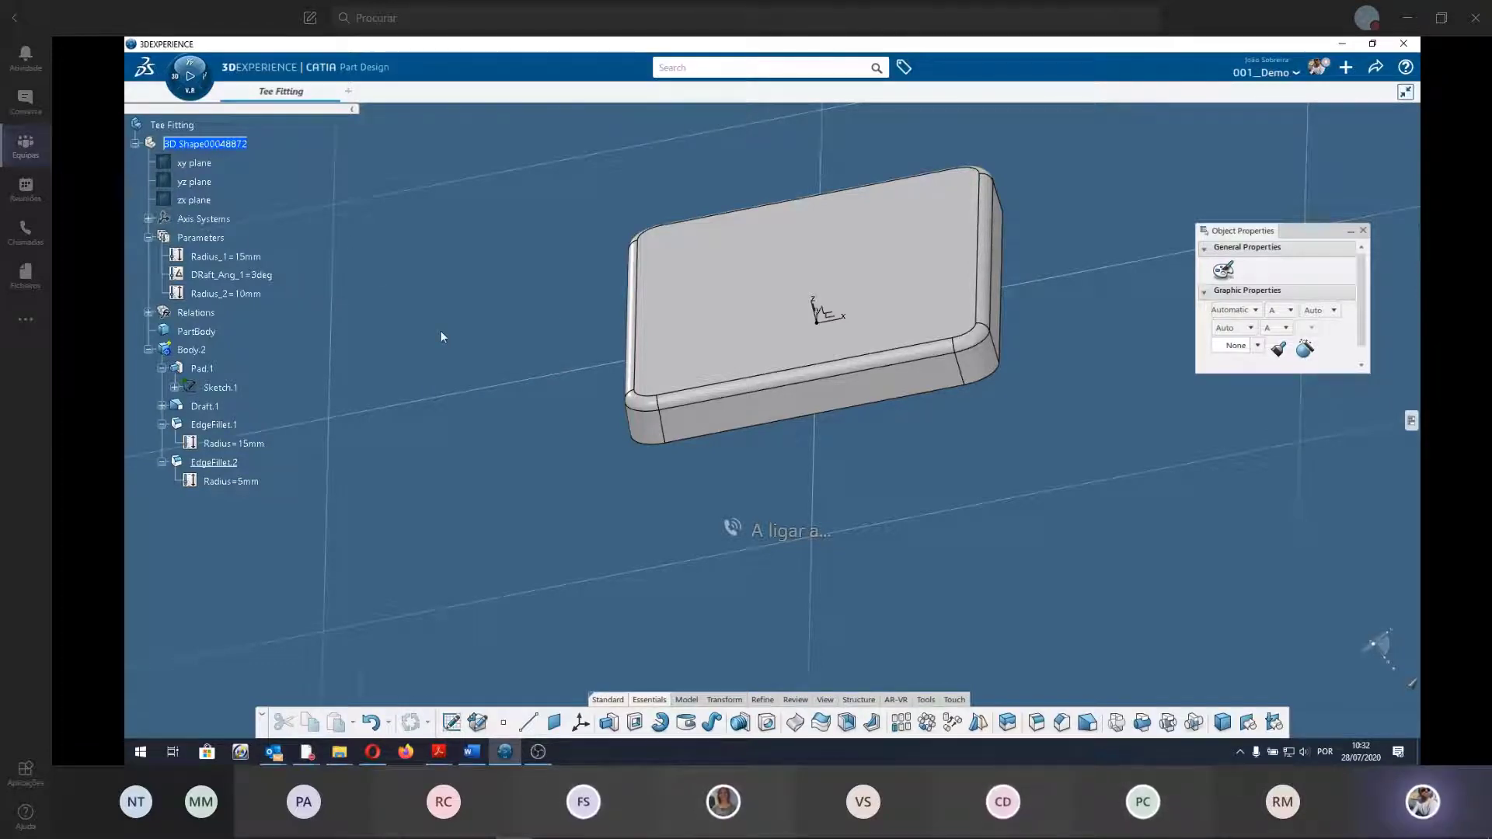
Drive EdgeFillet.2's radius by a formula equal to Radius_2, giving 10mm top-edge fillets.
double_click(226, 483)
right_click(491, 332)
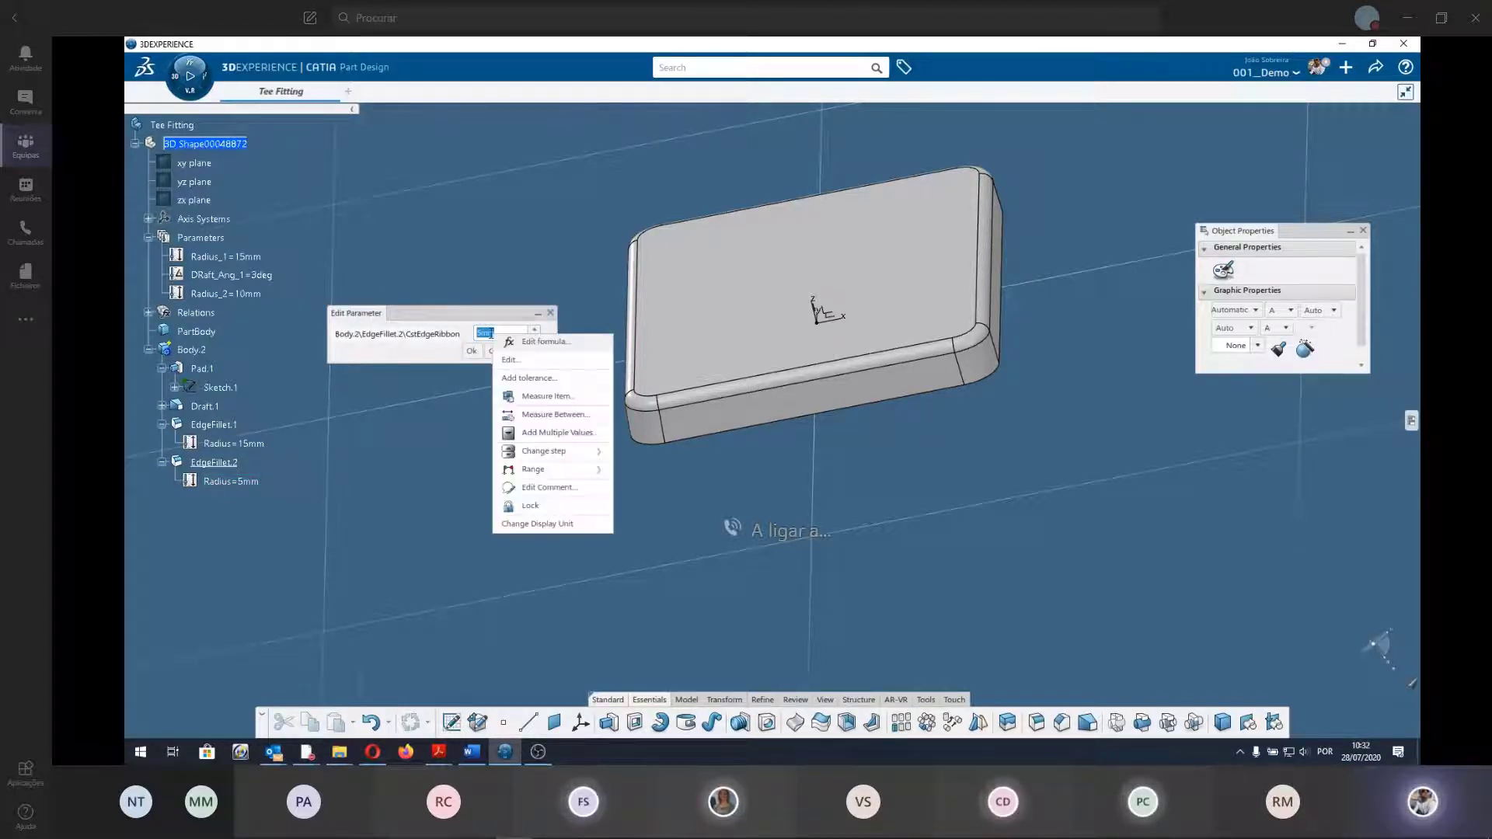
left_click(544, 342)
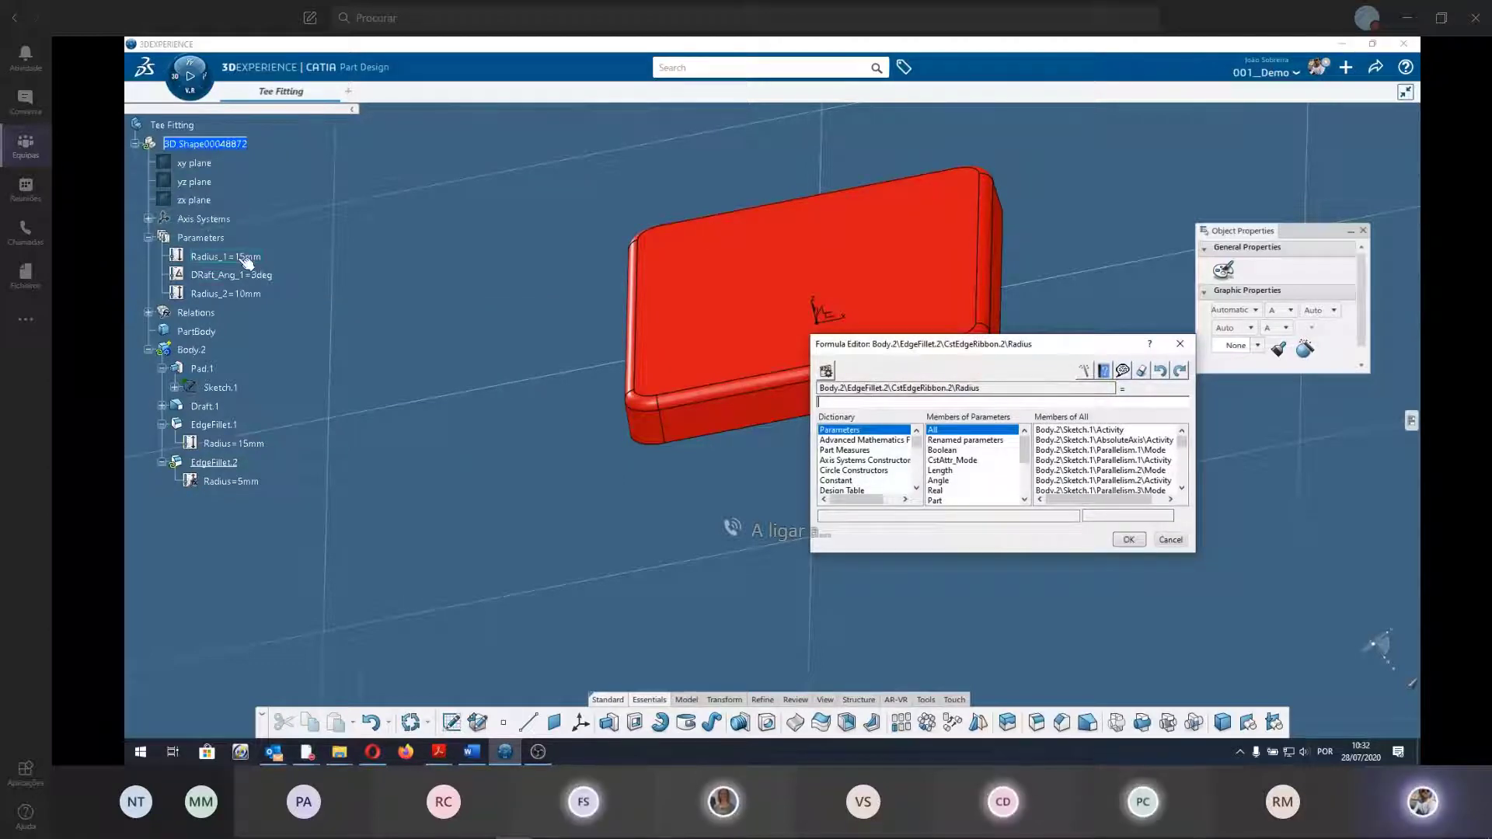
left_click(233, 293)
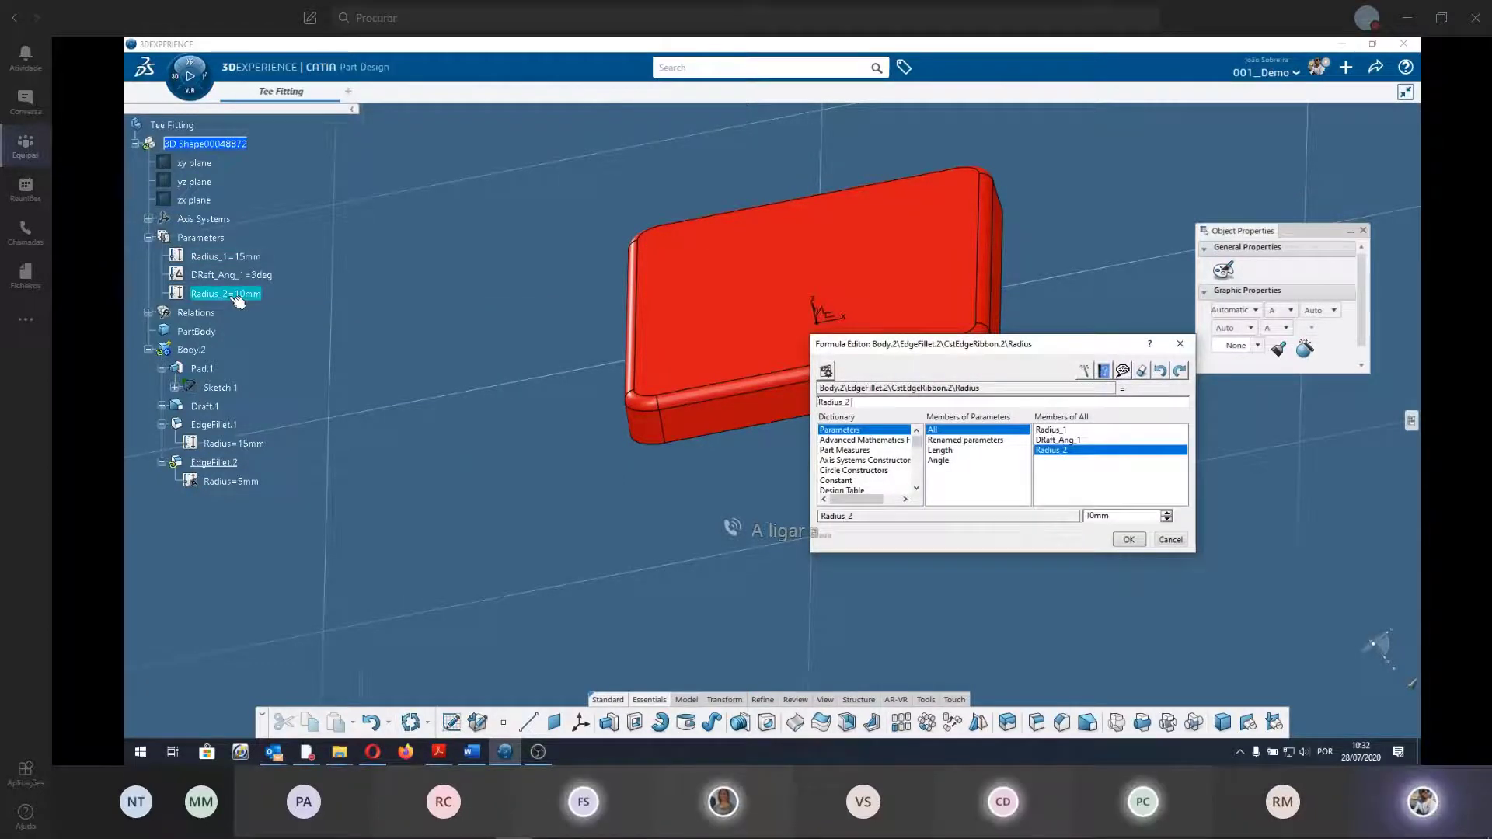
left_click(1128, 539)
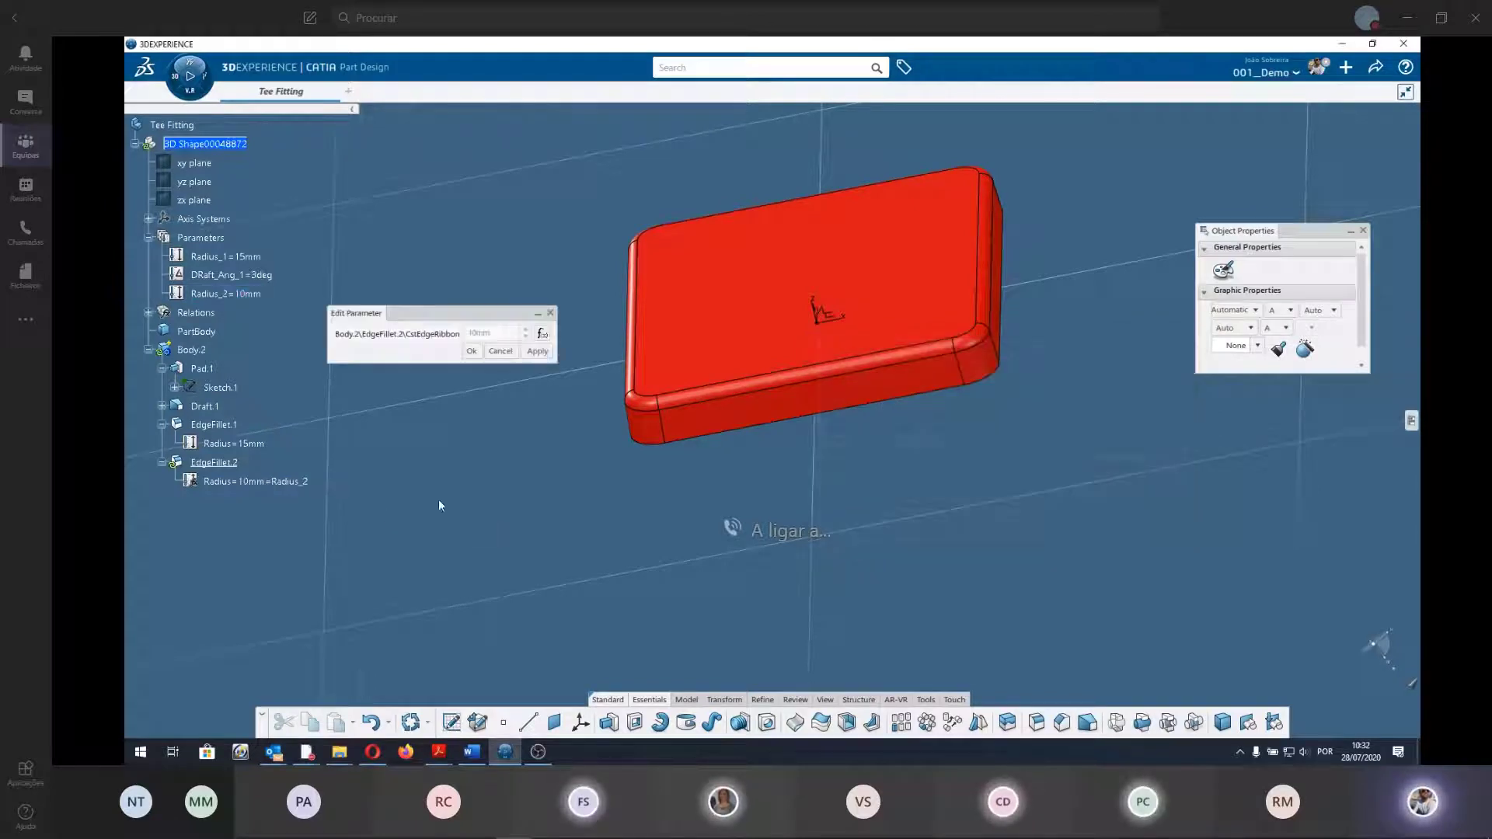
left_click(471, 351)
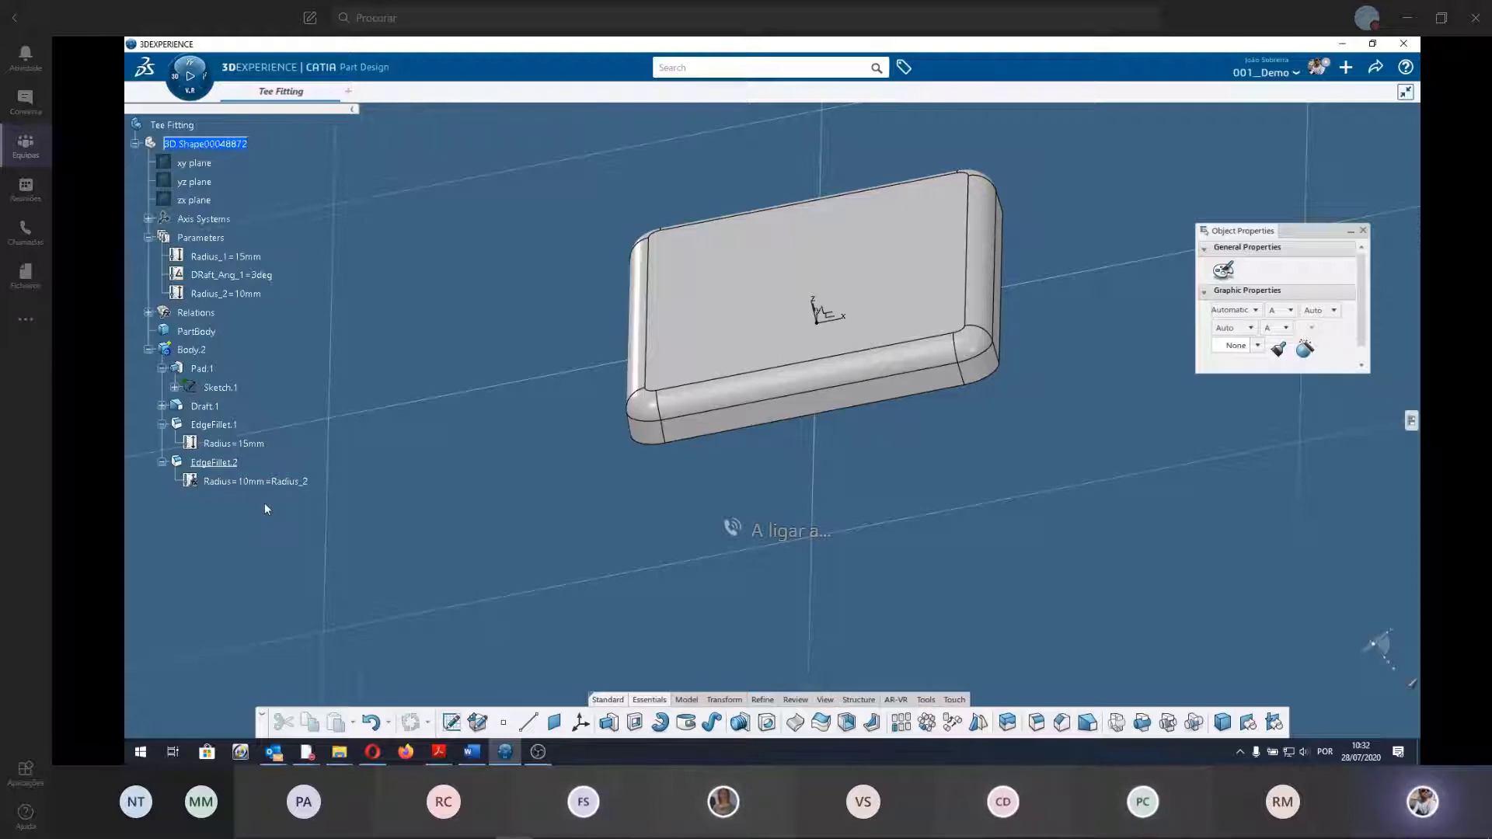
Select EdgeFillet.1's radius parameter in the tree and open it for editing.
left_click(248, 445)
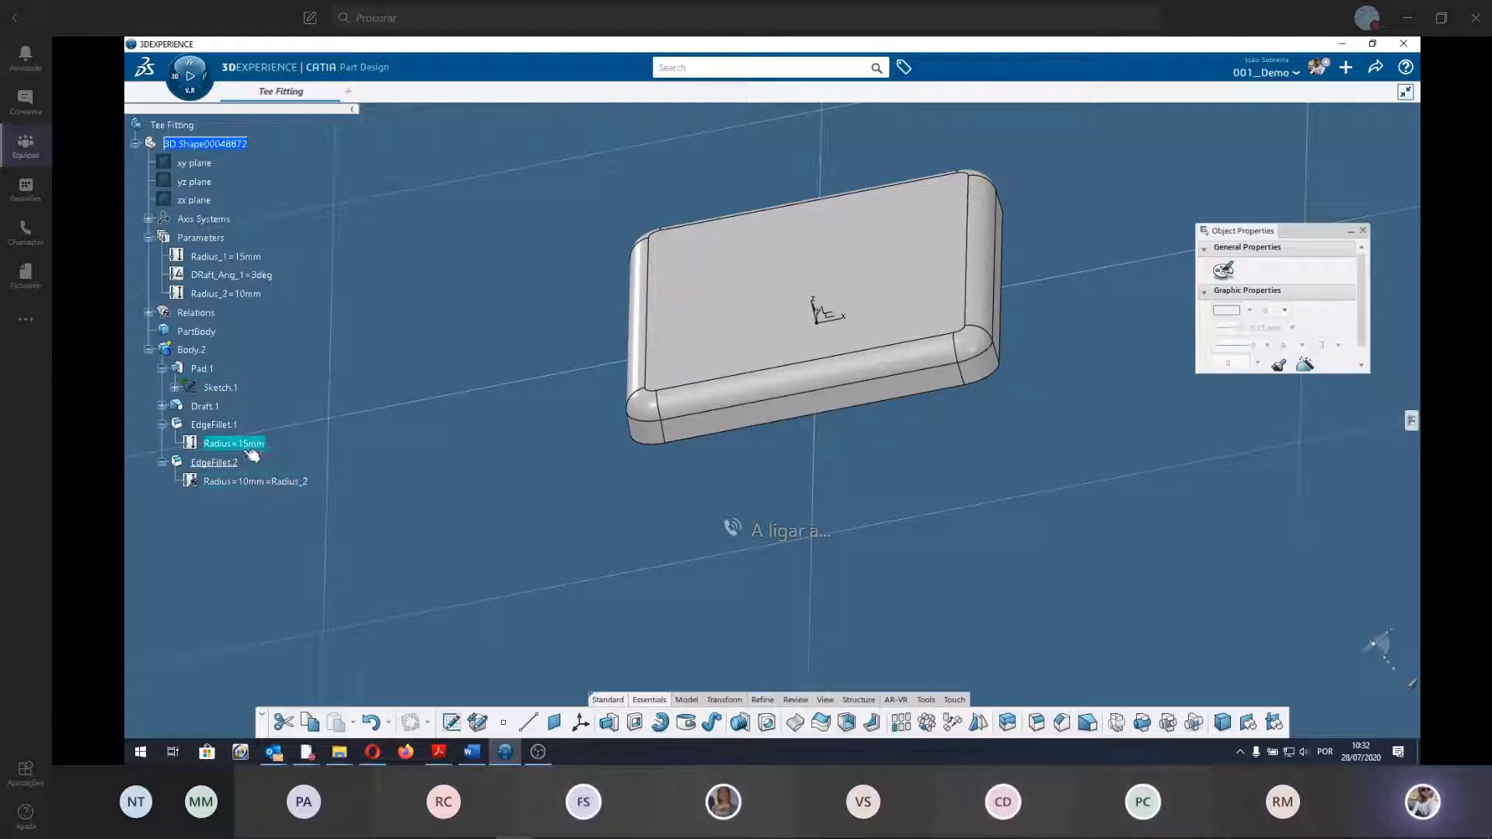
left_click(260, 483)
left_click(241, 449)
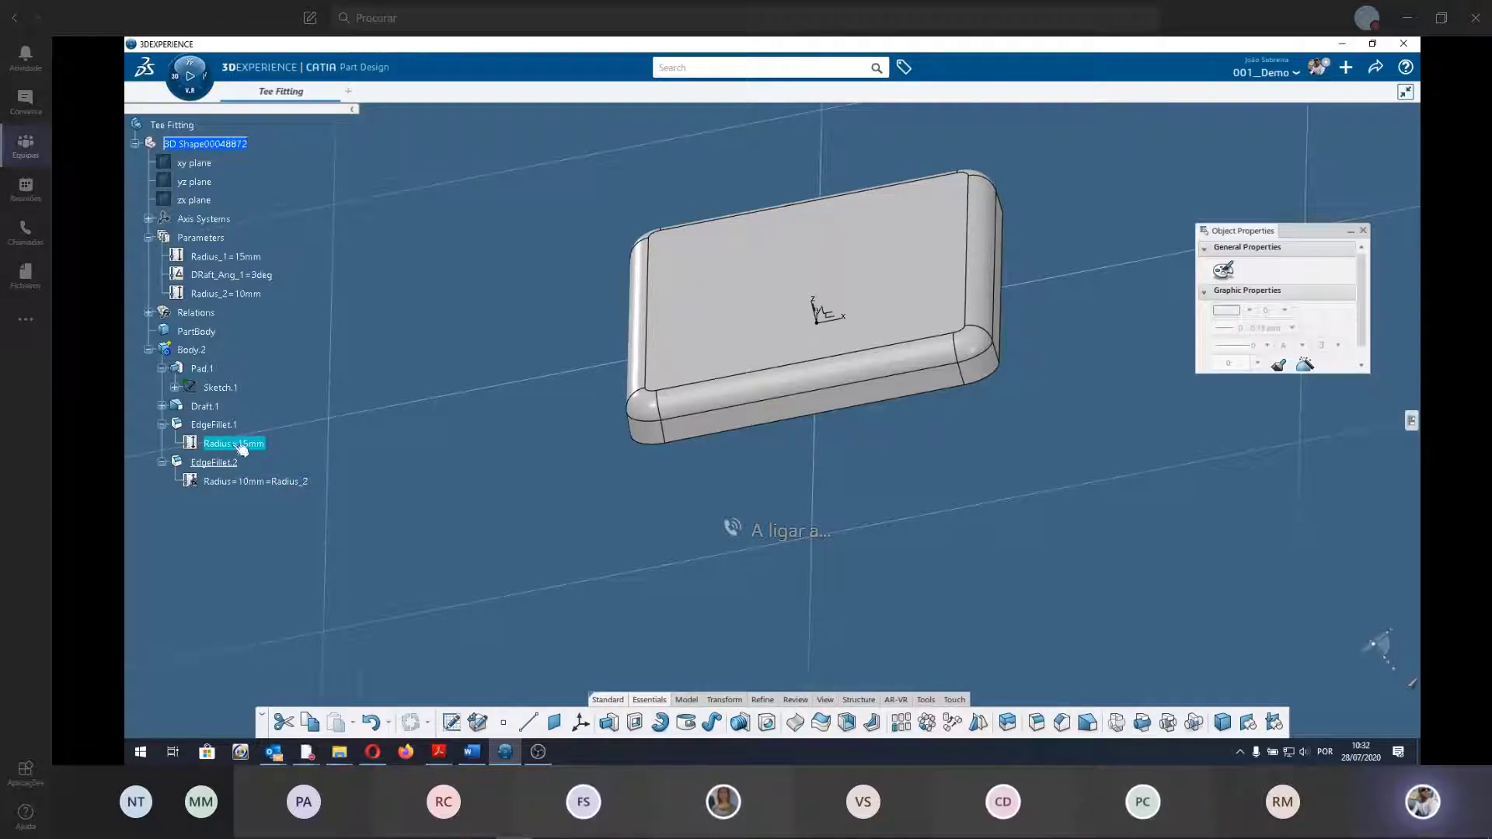
right_click(261, 445)
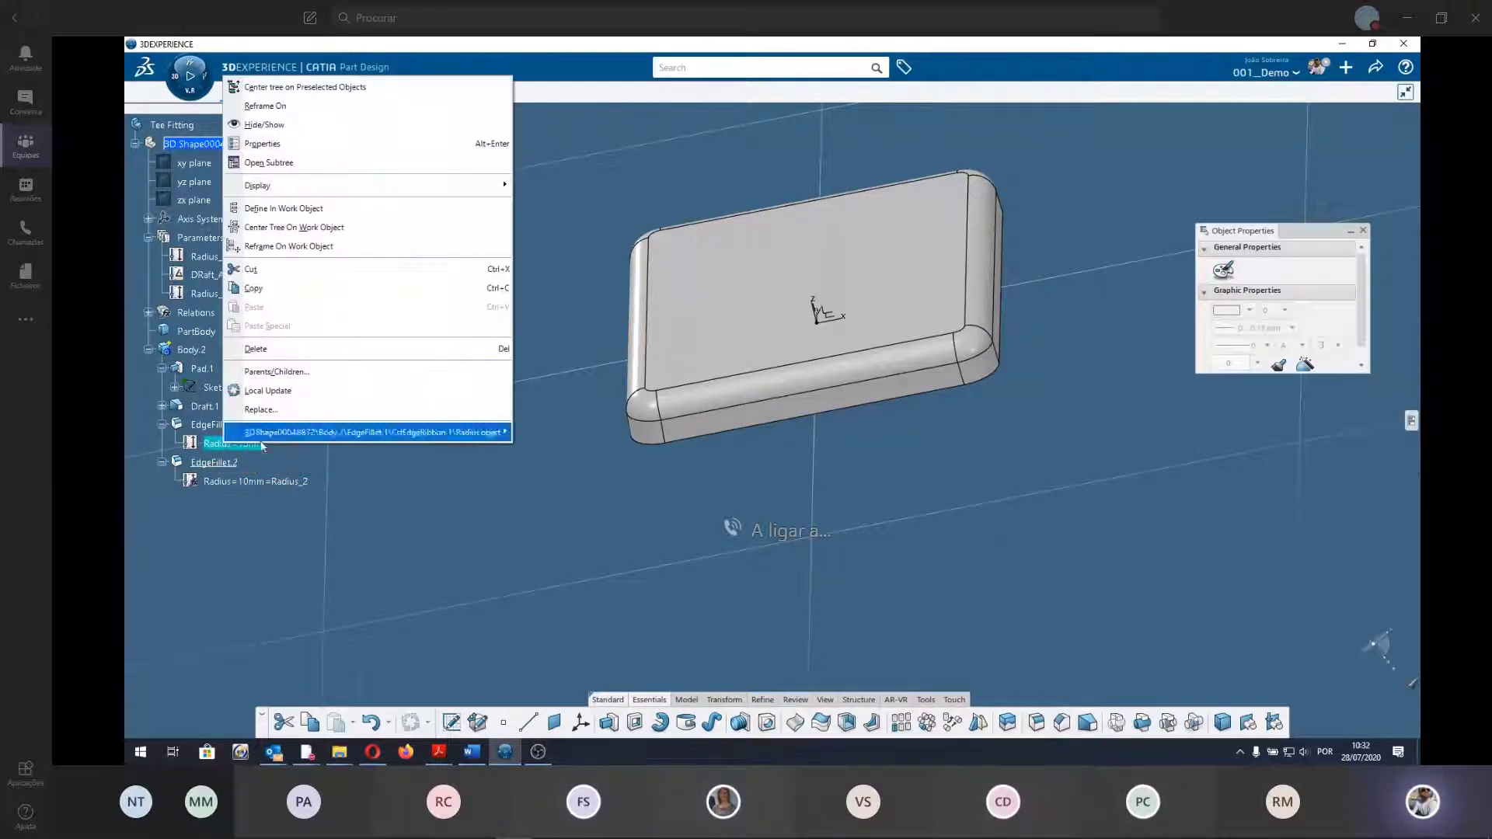
left_click(226, 447)
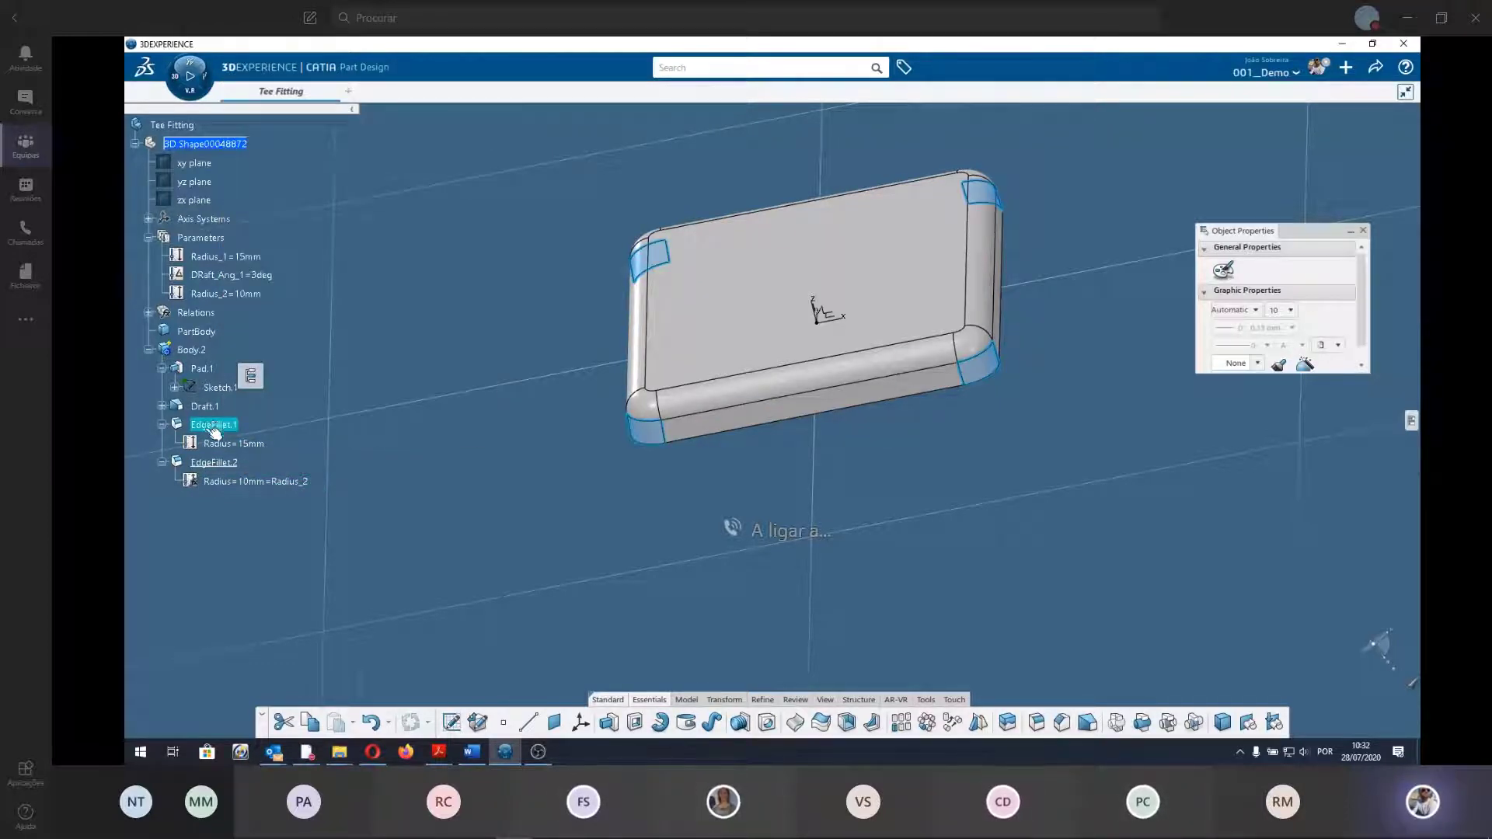
left_click(221, 442)
double_click(233, 442)
Link EdgeFillet.1's radius to Radius_1 by formula, reading Radius=15mm=Radius_1.
right_click(502, 332)
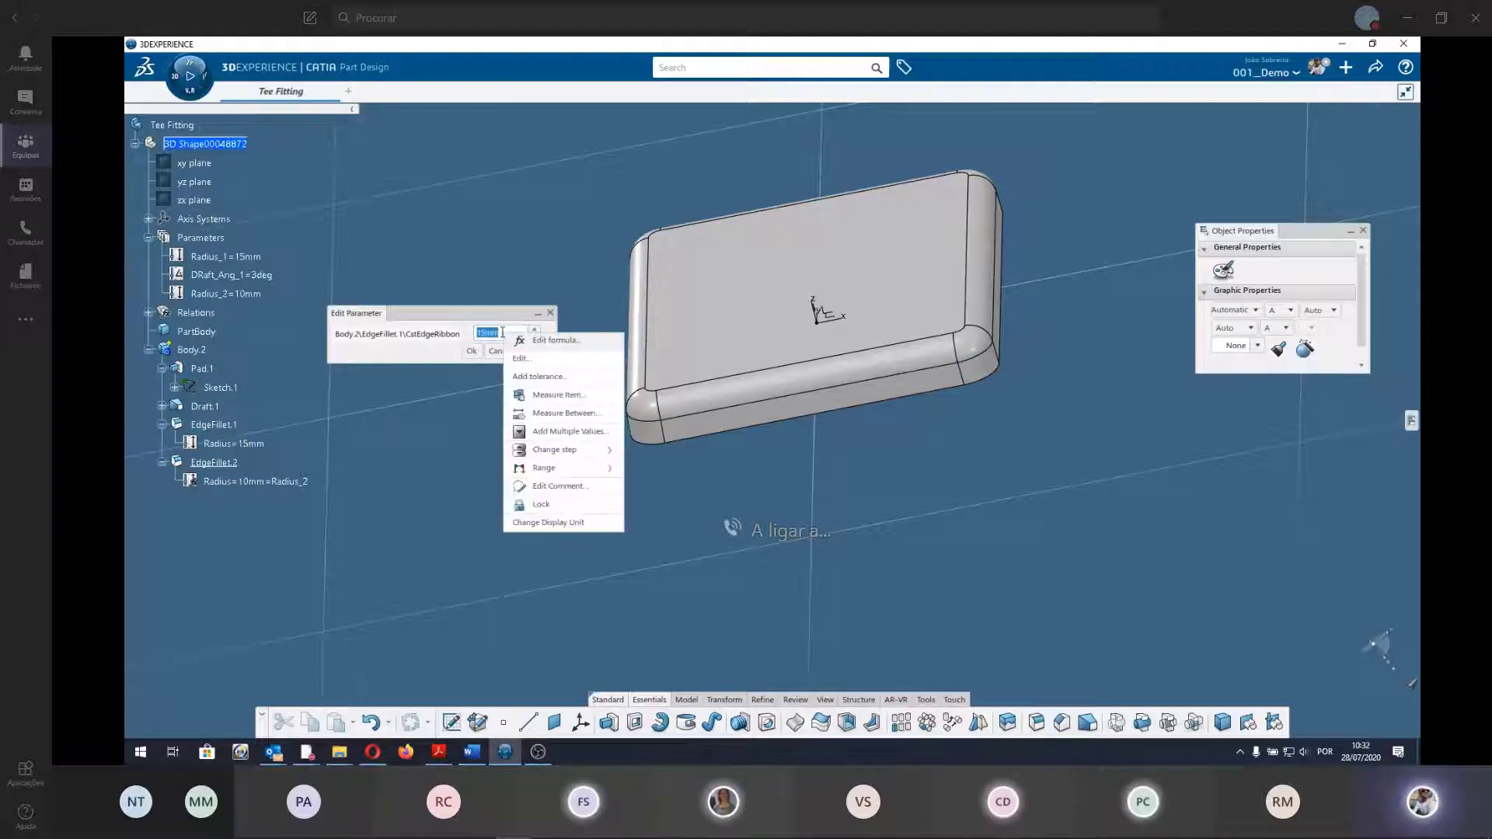
left_click(555, 341)
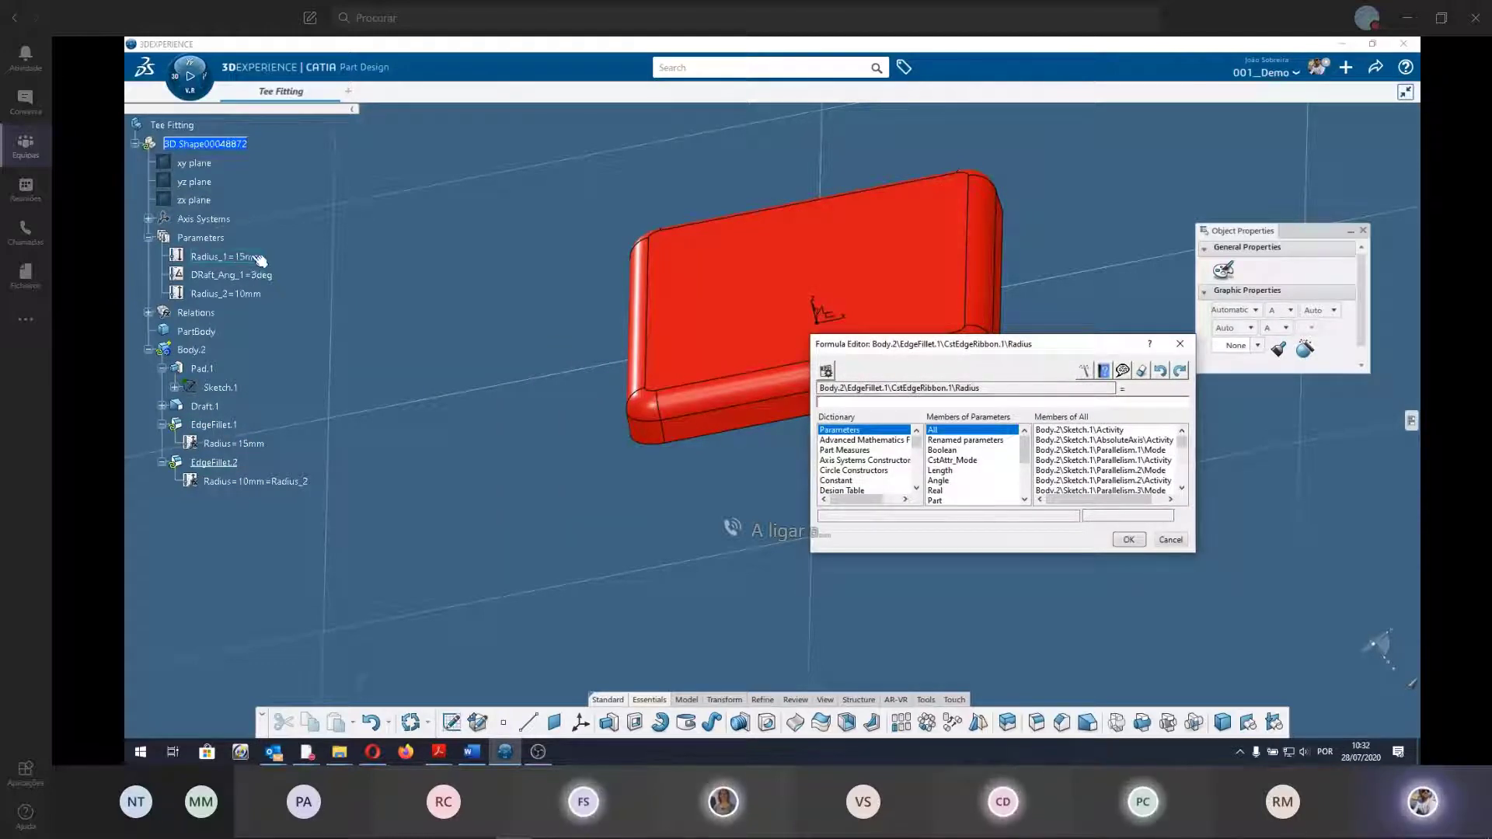
left_click(233, 257)
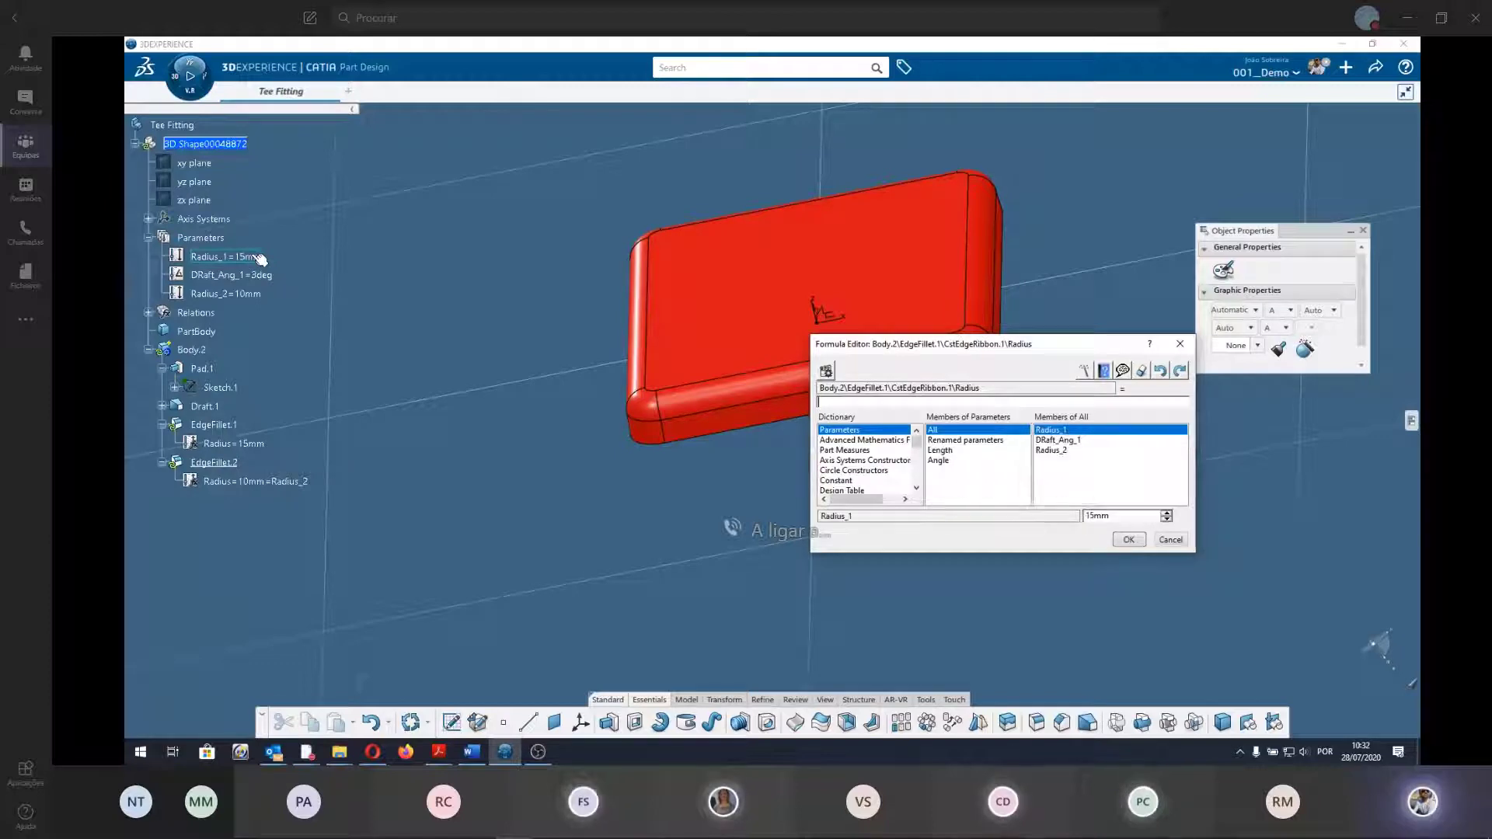
left_click(1128, 539)
left_click(471, 350)
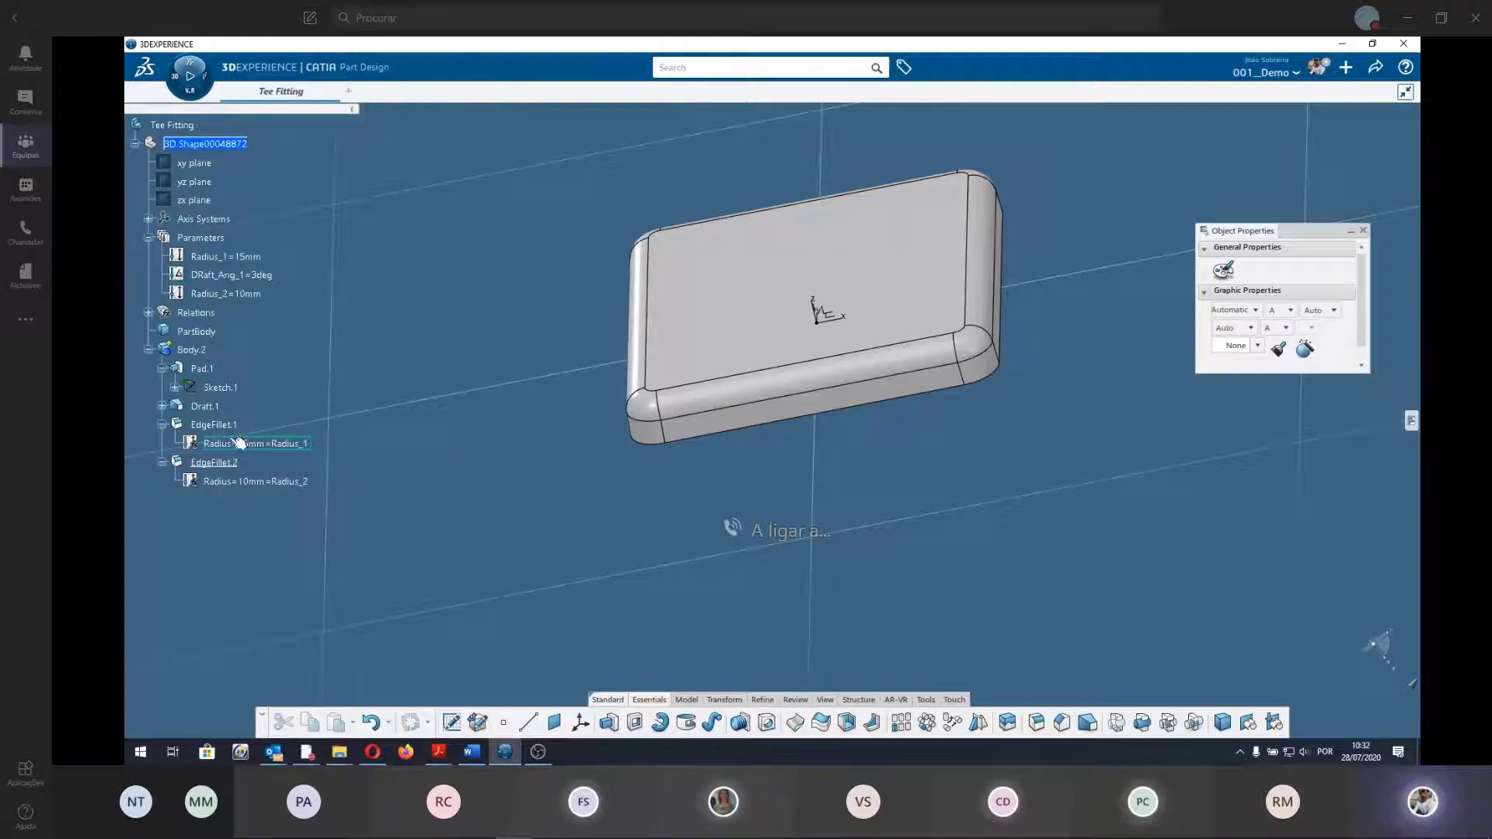
left_click(229, 445)
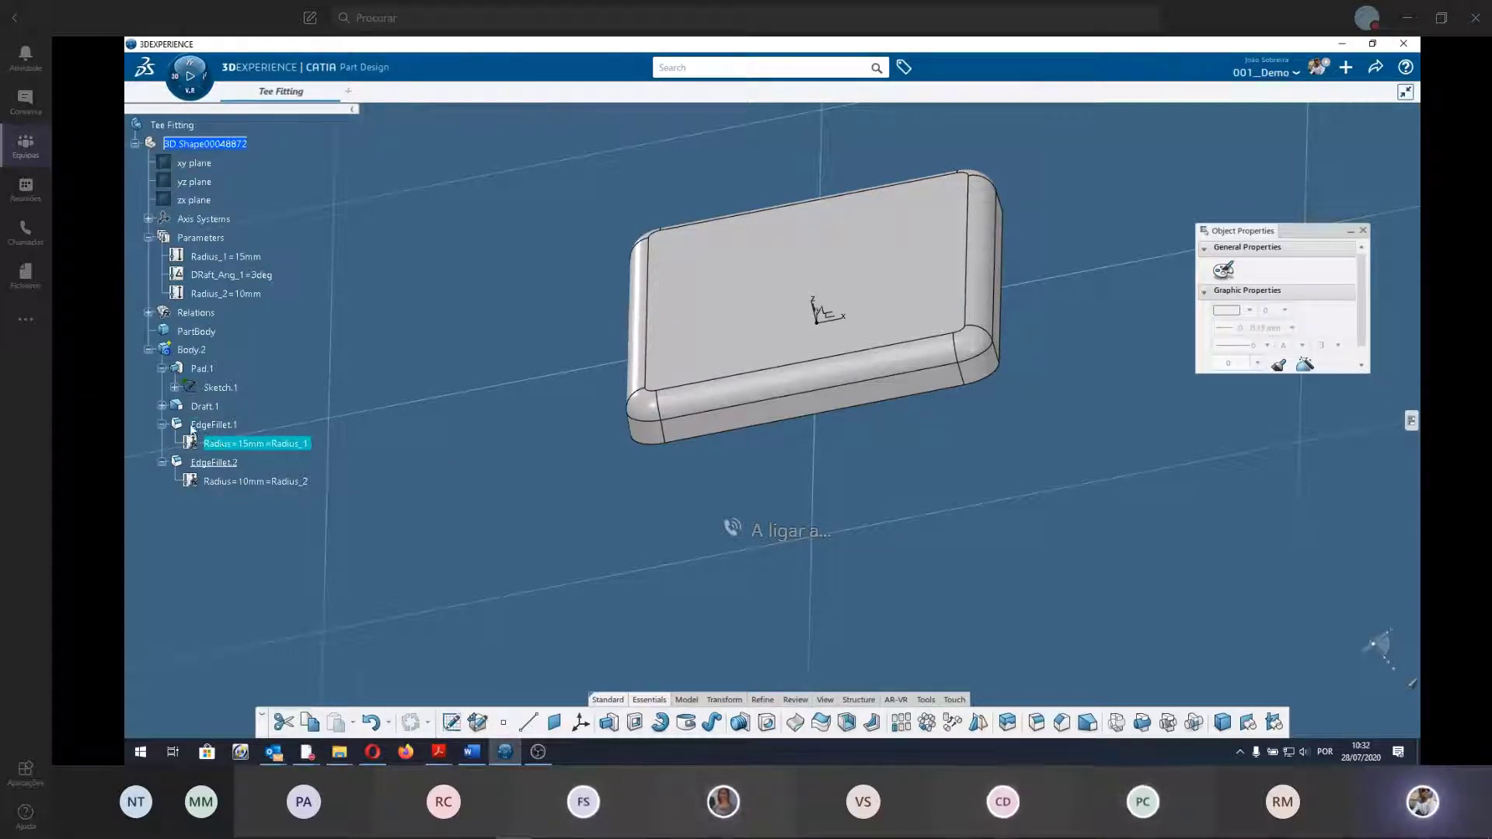
left_click(290, 445)
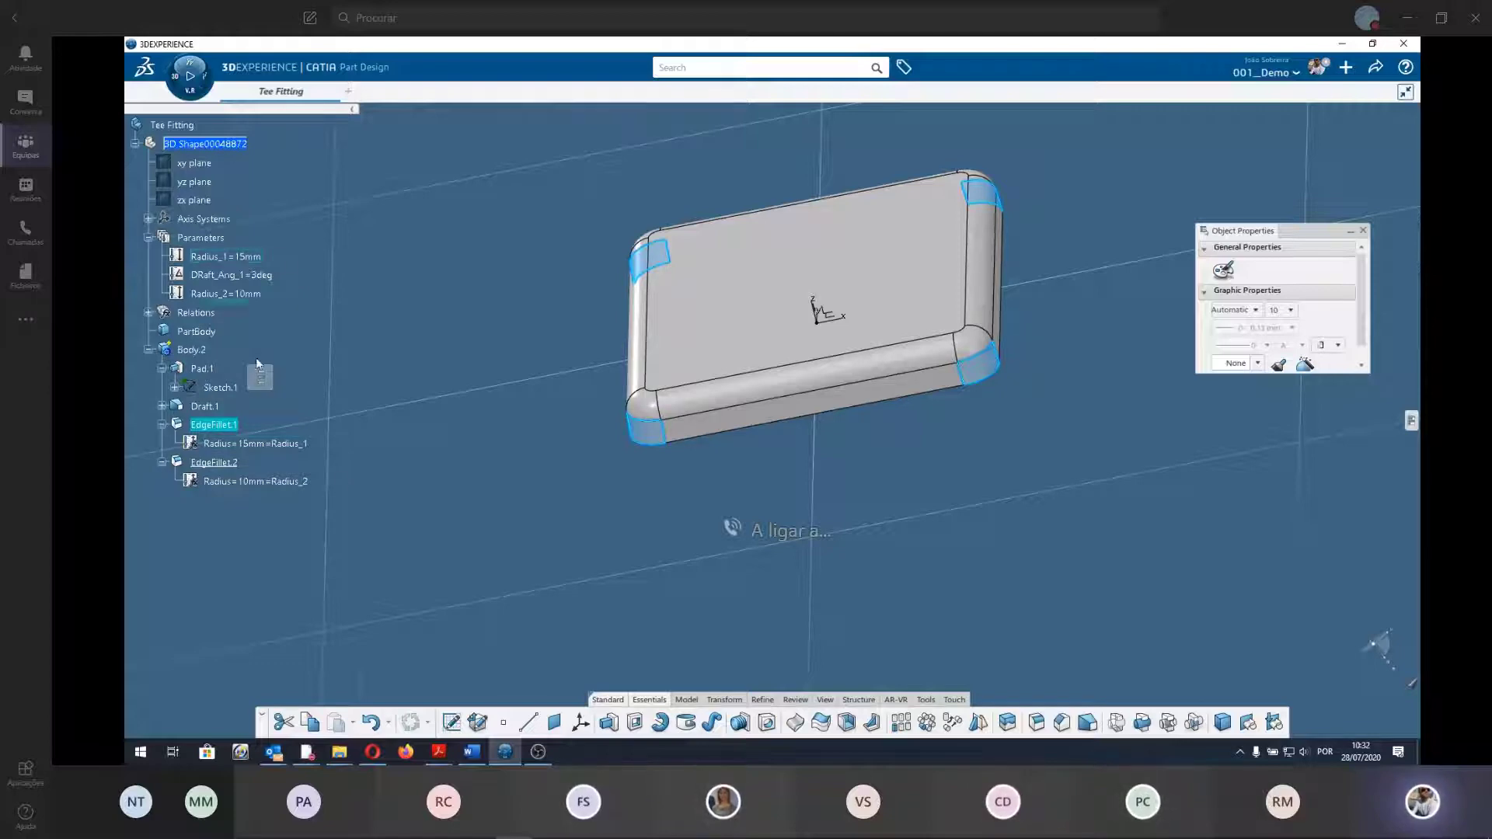
Set Radius_2 back to 5mm so EdgeFillet.2's fillets shrink.
left_click(222, 462)
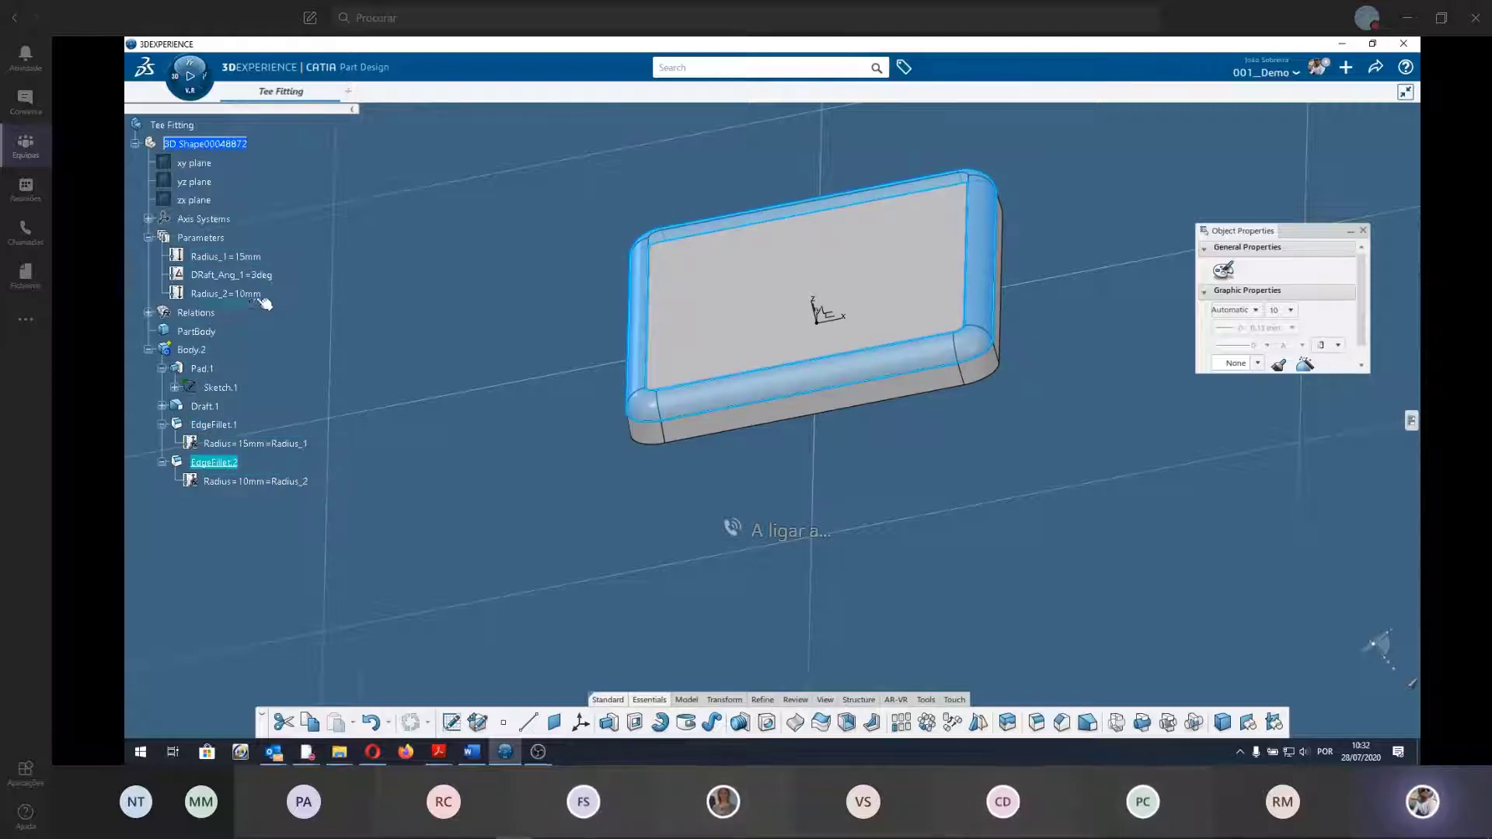
left_click(233, 295)
double_click(229, 294)
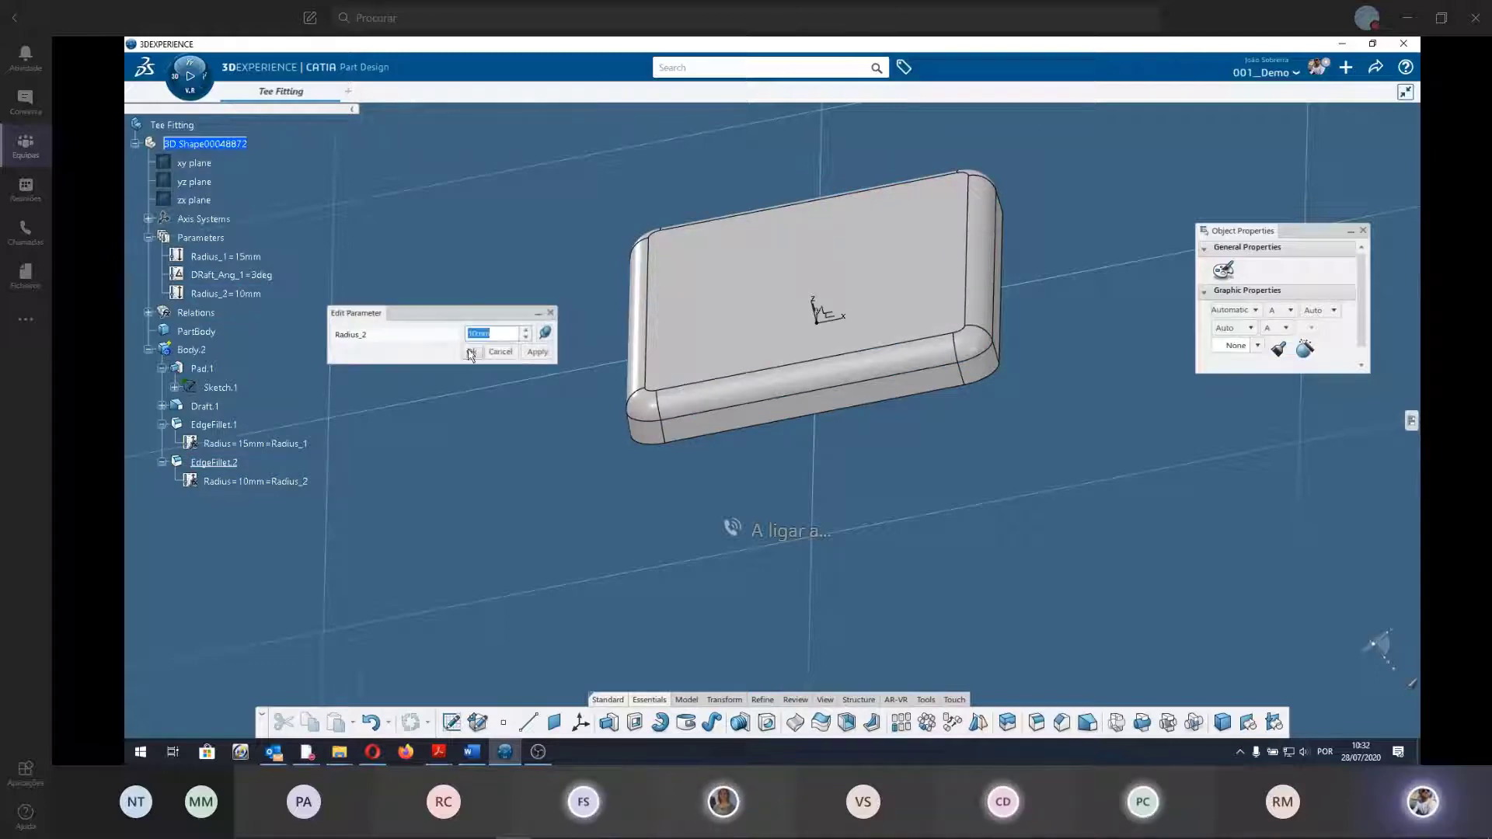
type("5")
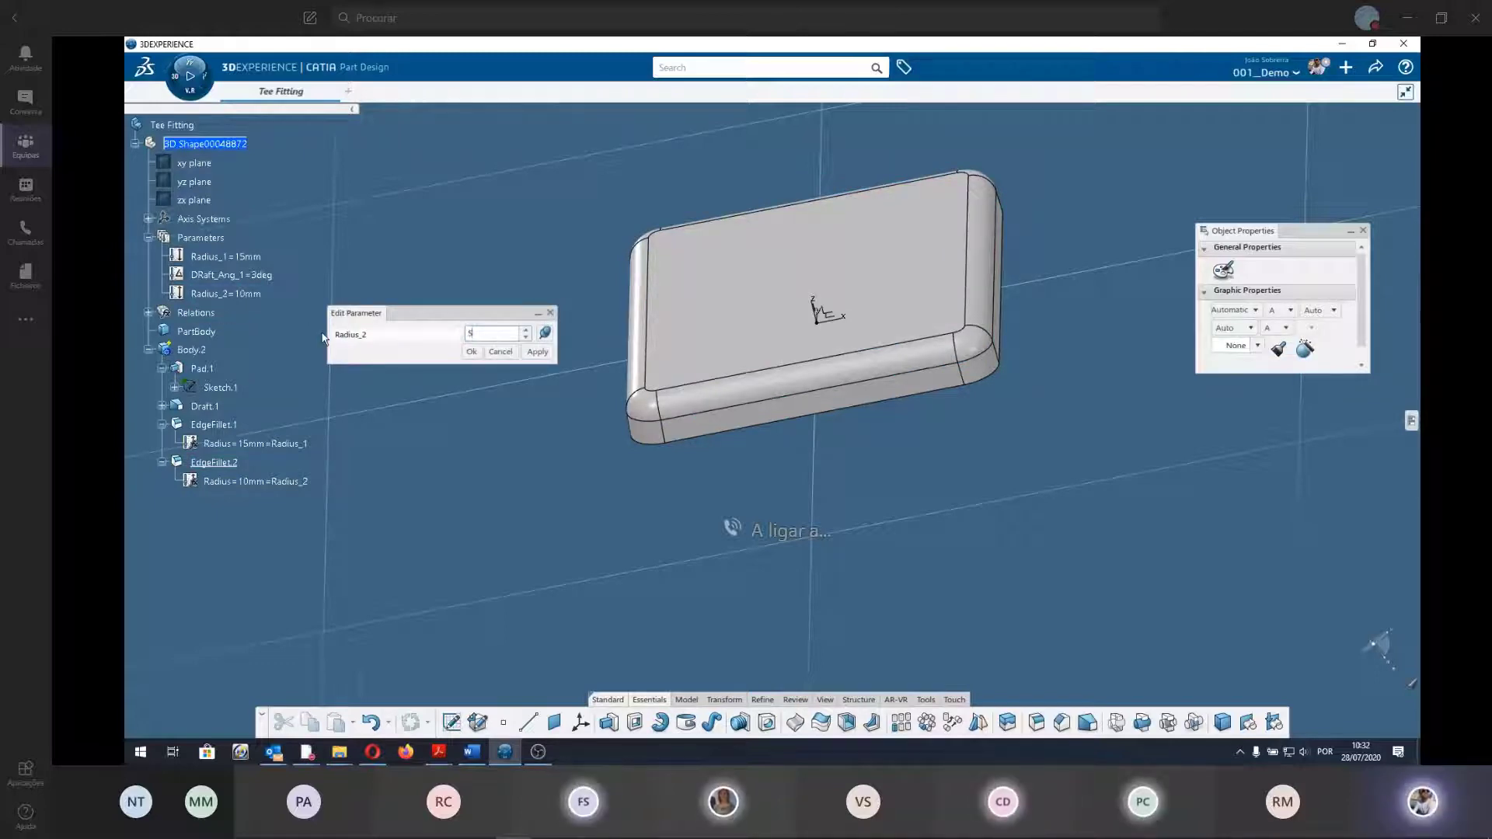
key("Return")
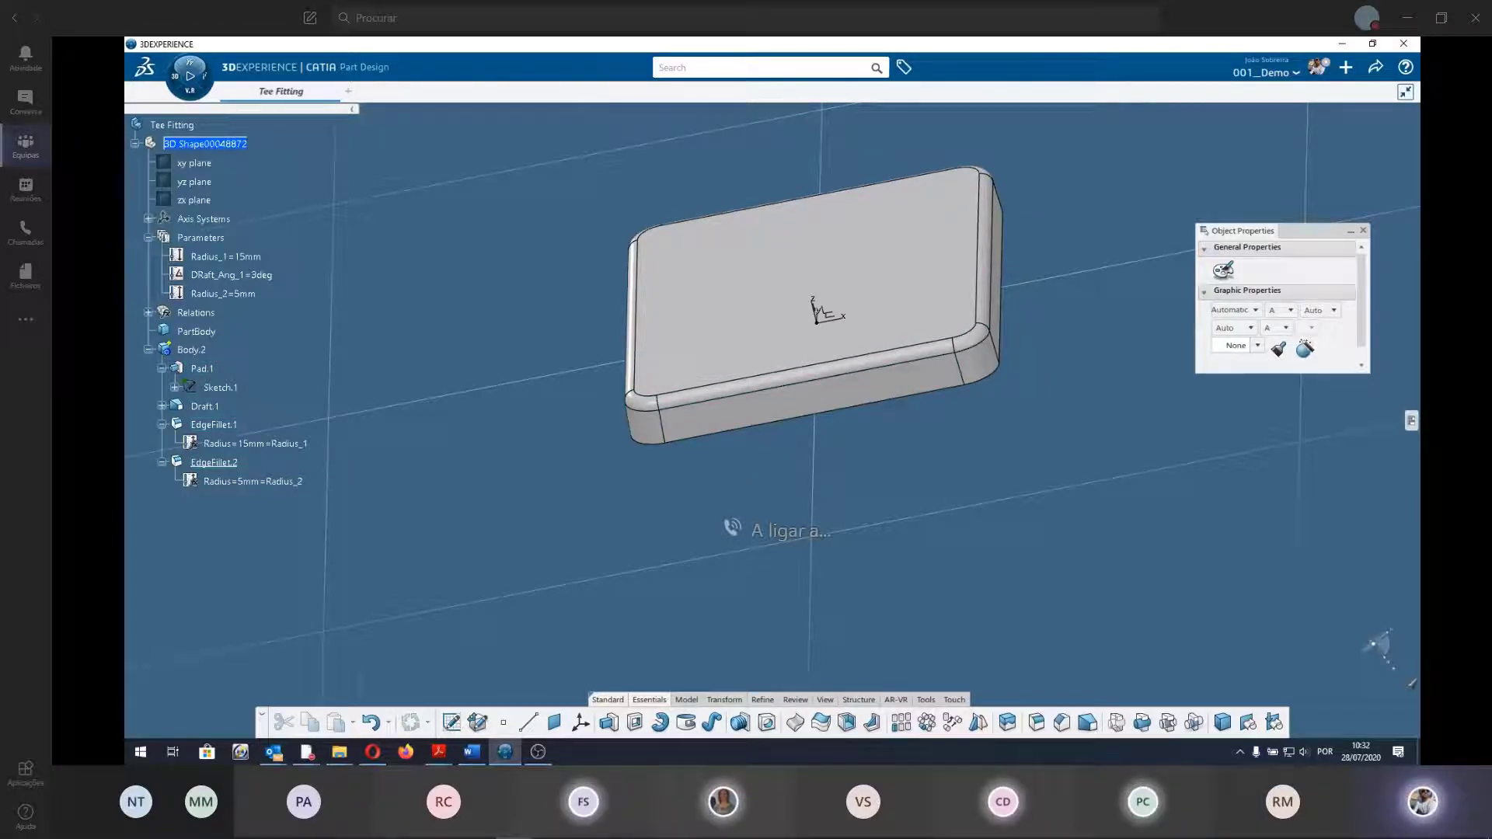
Insert a new body, Body.3, under the 3D Shape root.
middle_click_drag(605, 328, 606, 413)
scroll(606, 413, "down", 5)
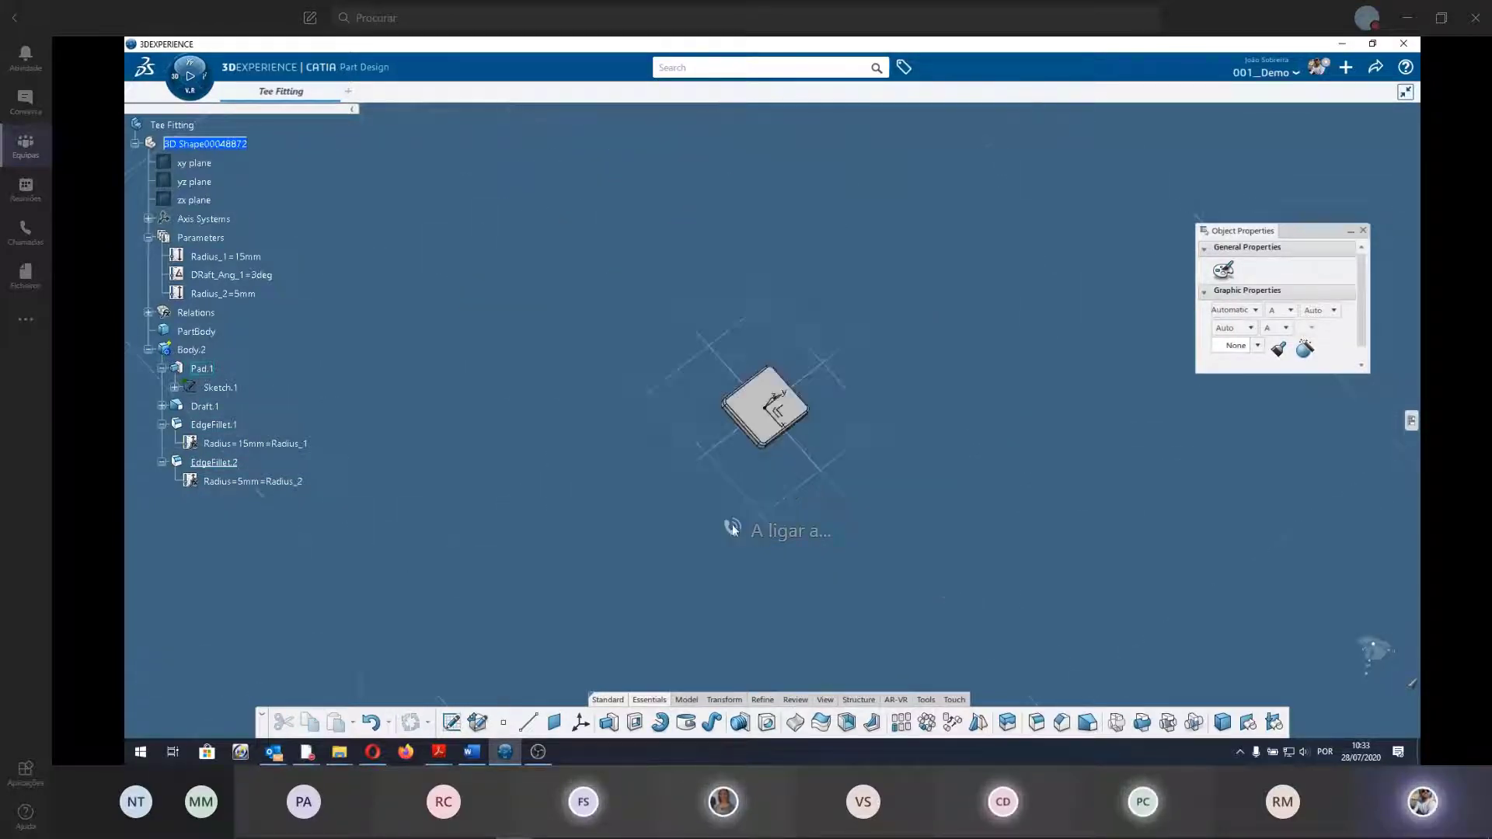
middle_click_drag(730, 523, 577, 192)
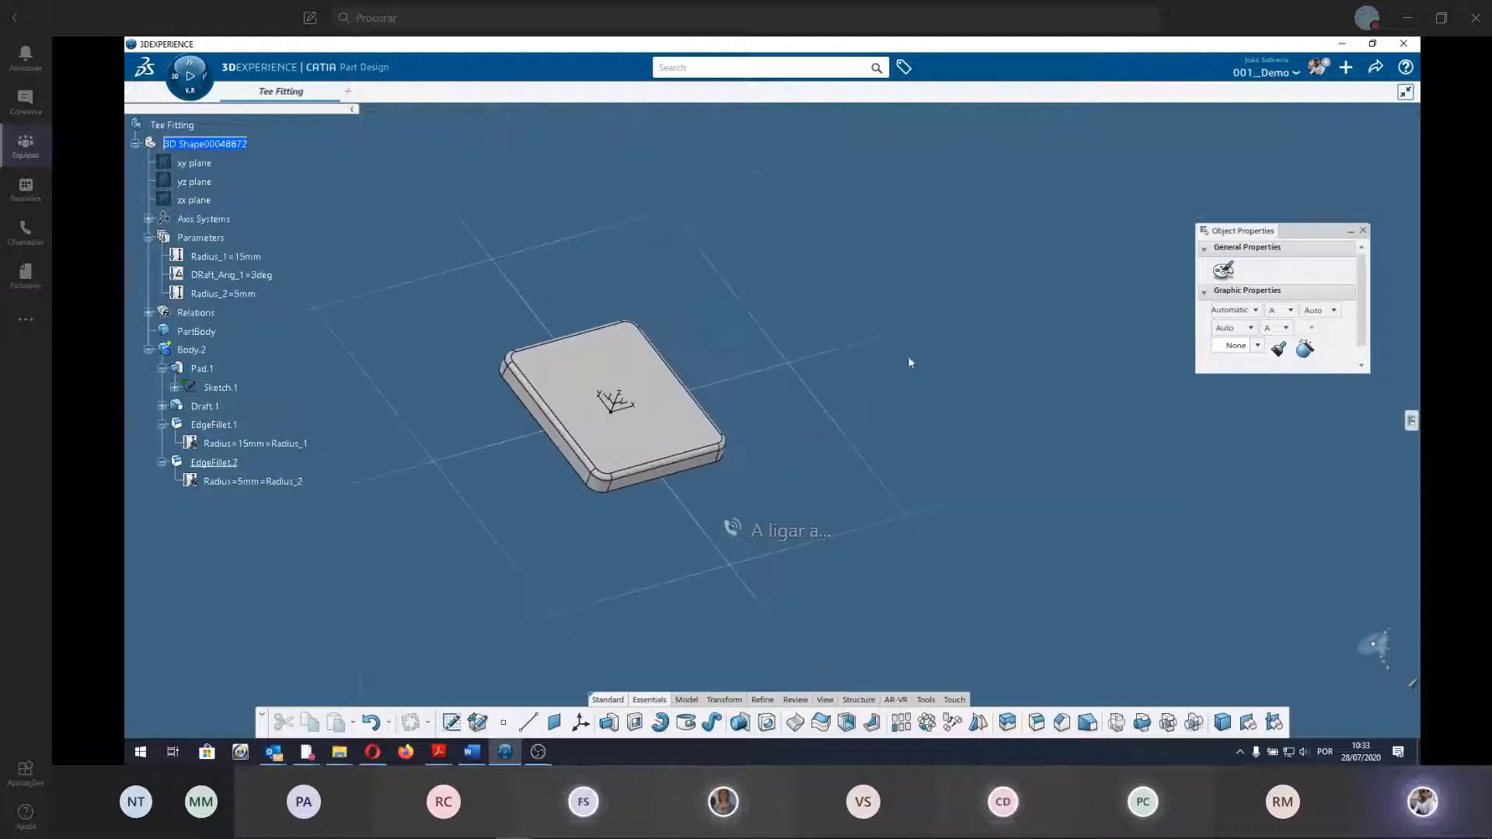
middle_click_drag(908, 356, 906, 417)
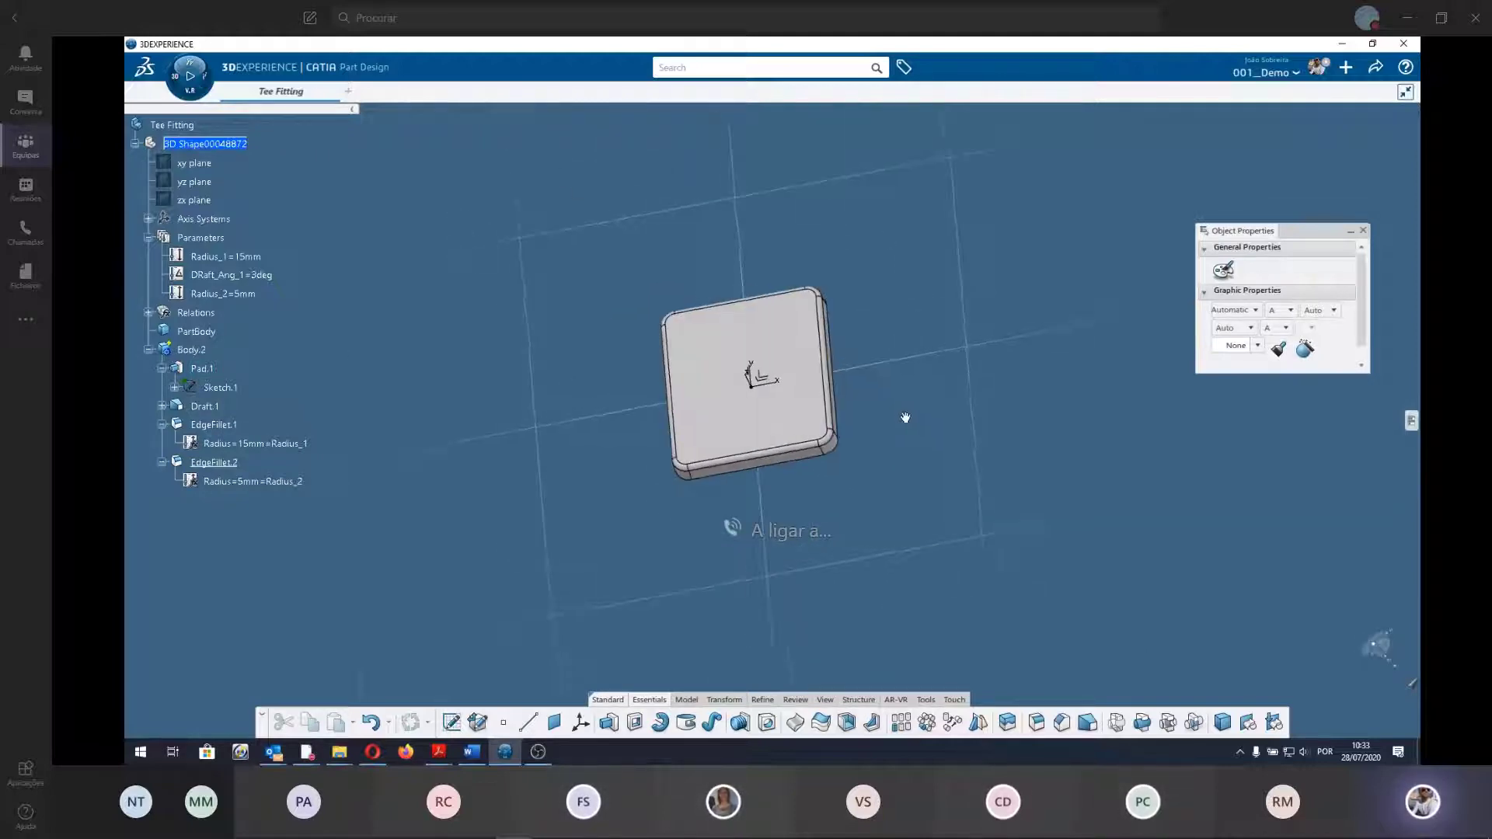
left_click(200, 143)
left_click(237, 119)
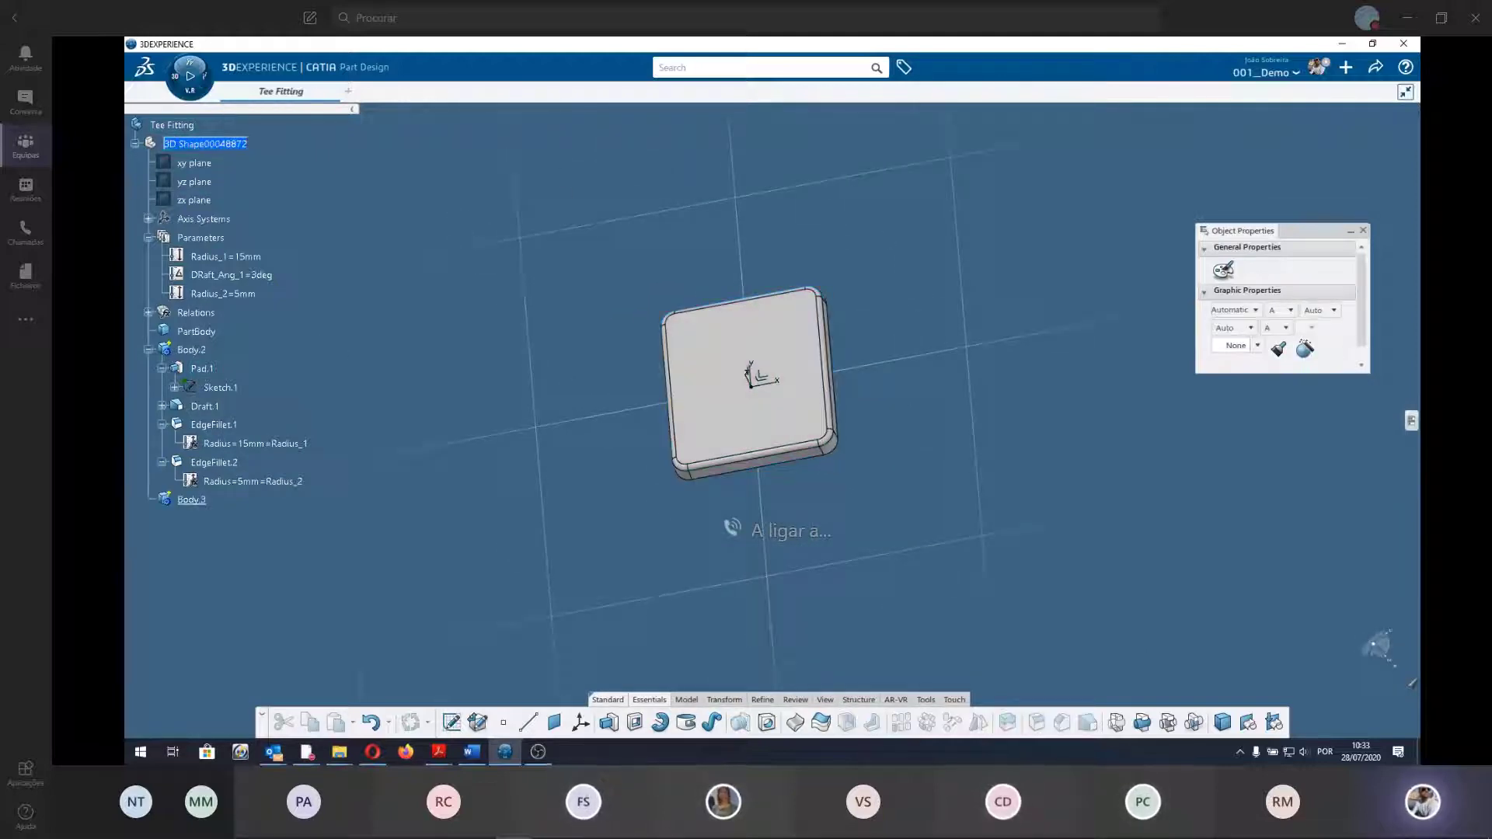
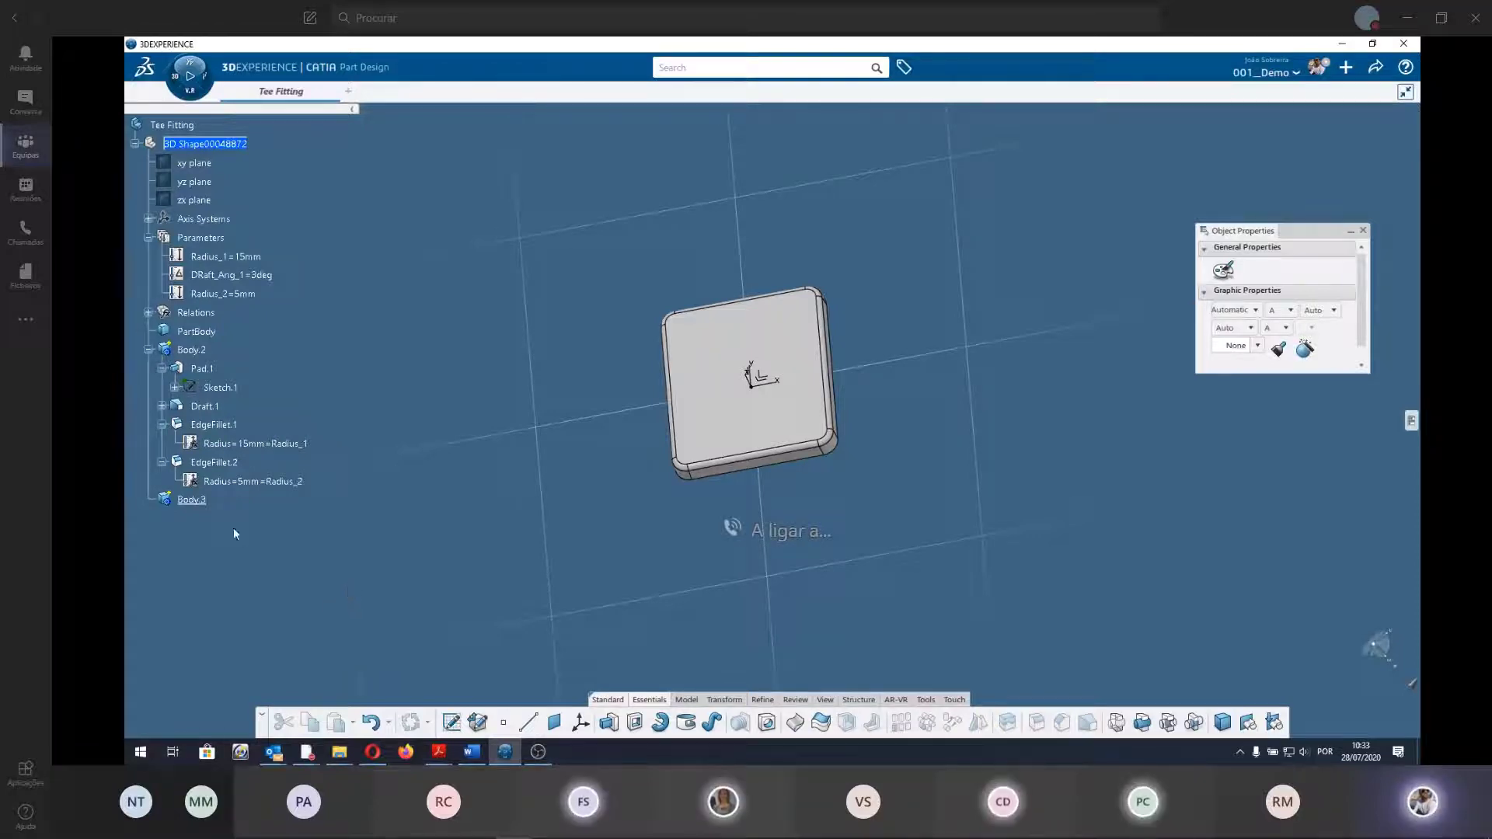
Select Body.3 and orbit the view to inspect the part from several angles.
left_click(191, 500)
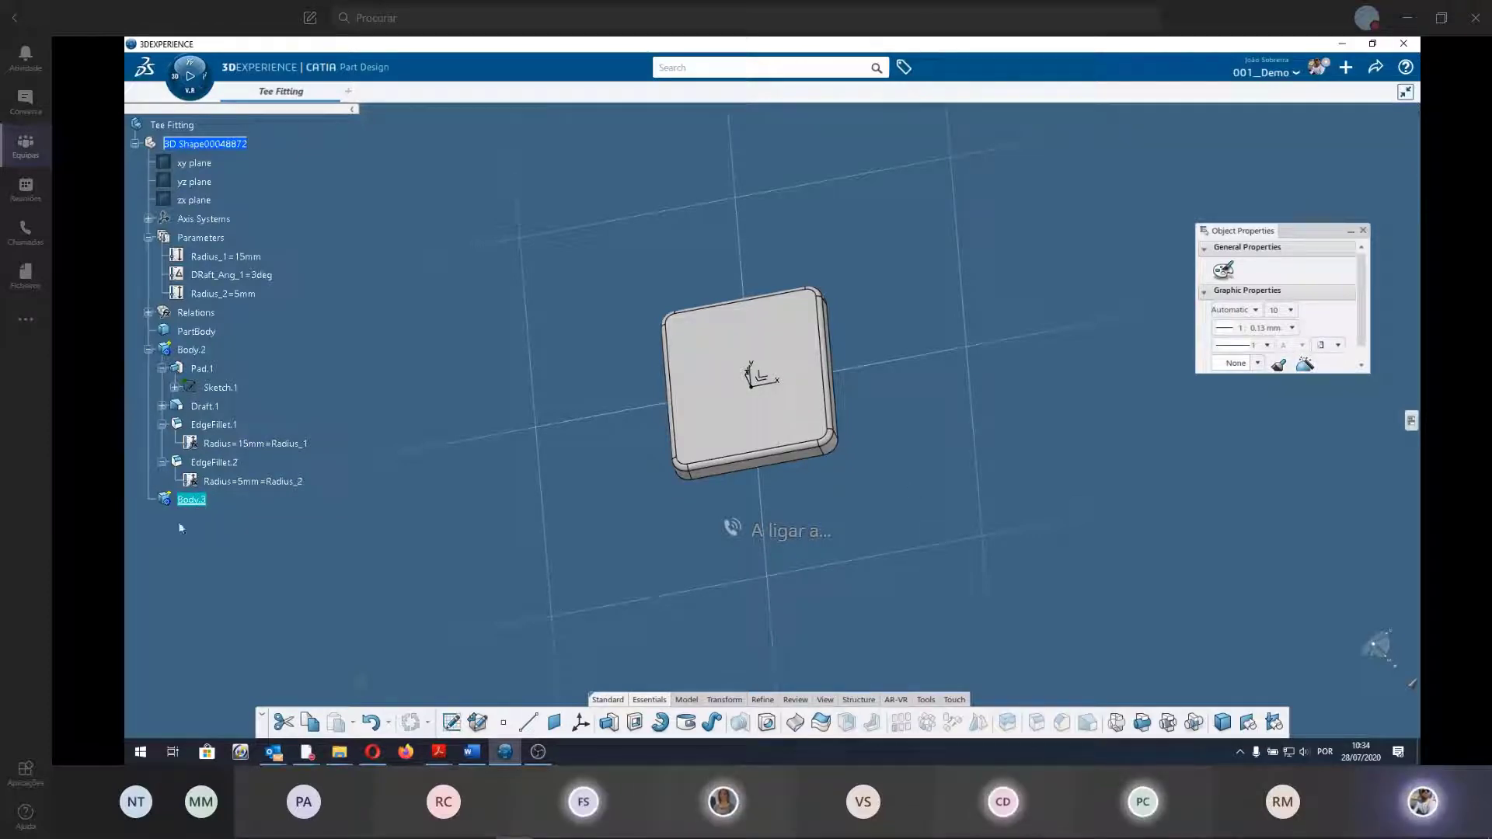
mouse_move(487, 526)
middle_mouse_down()
mouse_move(512, 516)
mouse_move(553, 456)
mouse_move(946, 506)
mouse_move(963, 456)
mouse_move(907, 459)
middle_mouse_up()
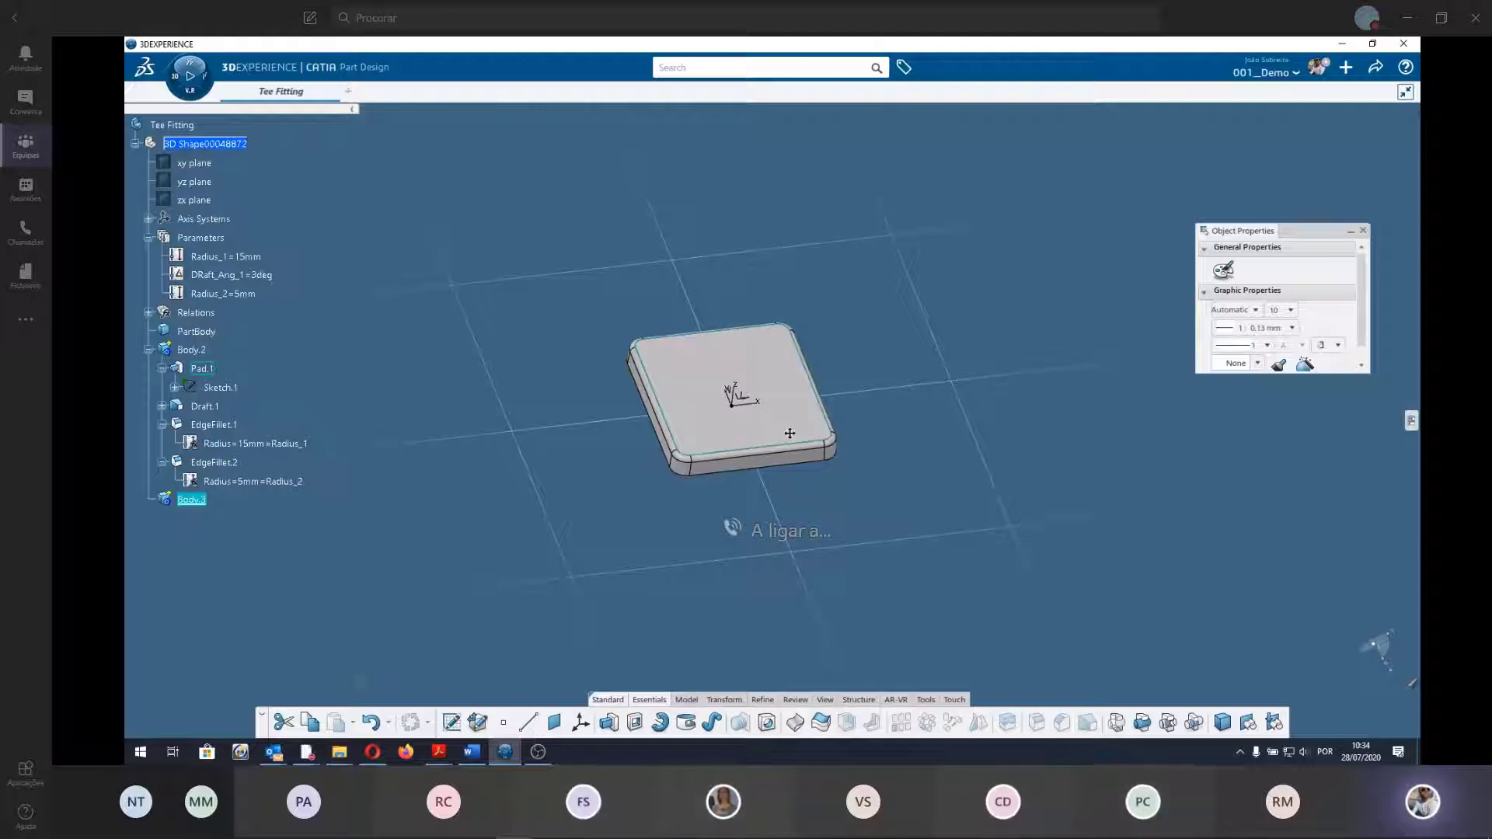
mouse_move(843, 436)
middle_mouse_down()
mouse_move(730, 603)
mouse_move(758, 425)
middle_mouse_up()
left_click(742, 425)
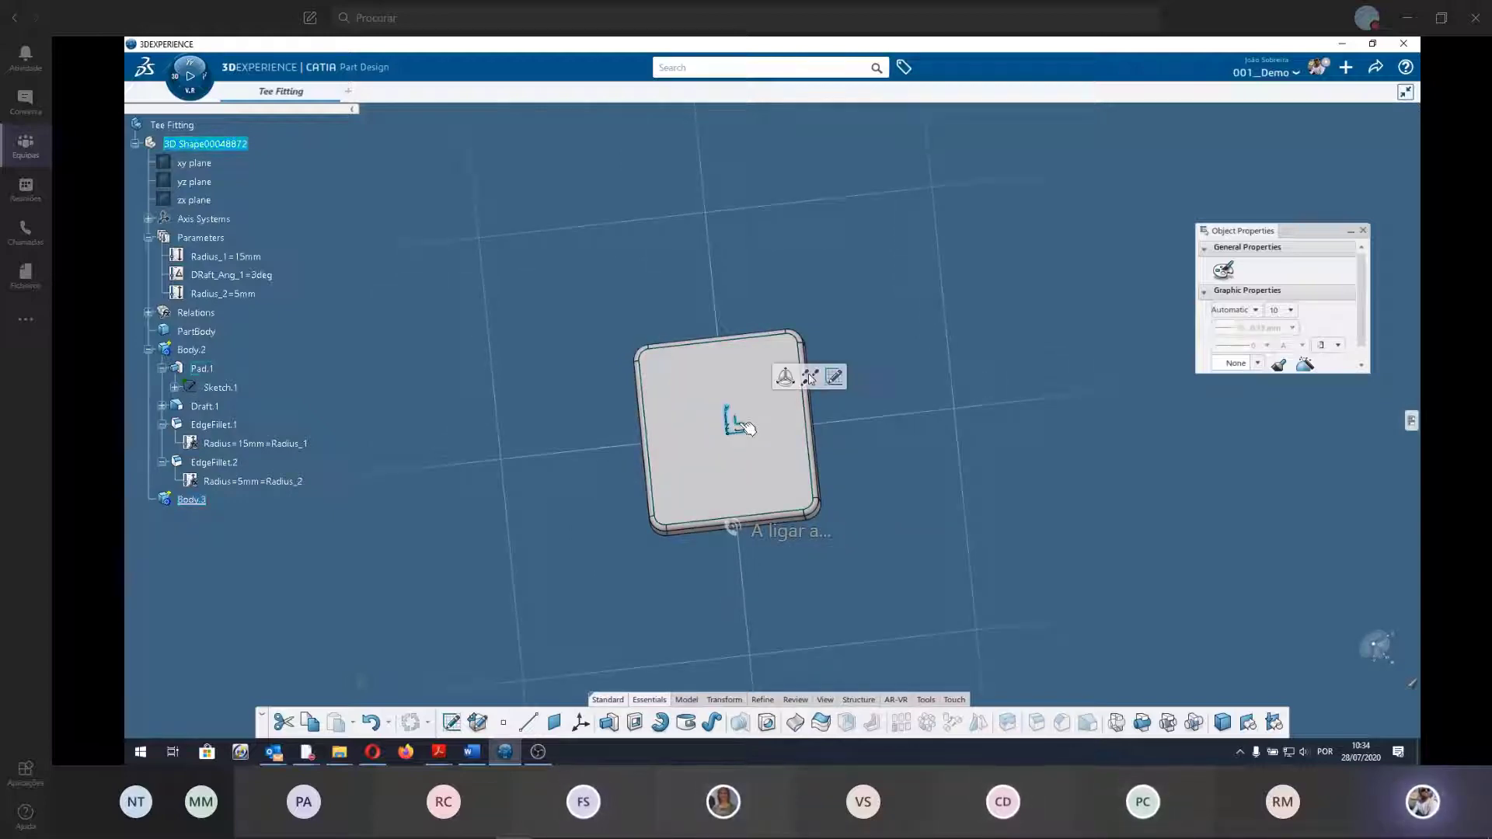
left_click(941, 478)
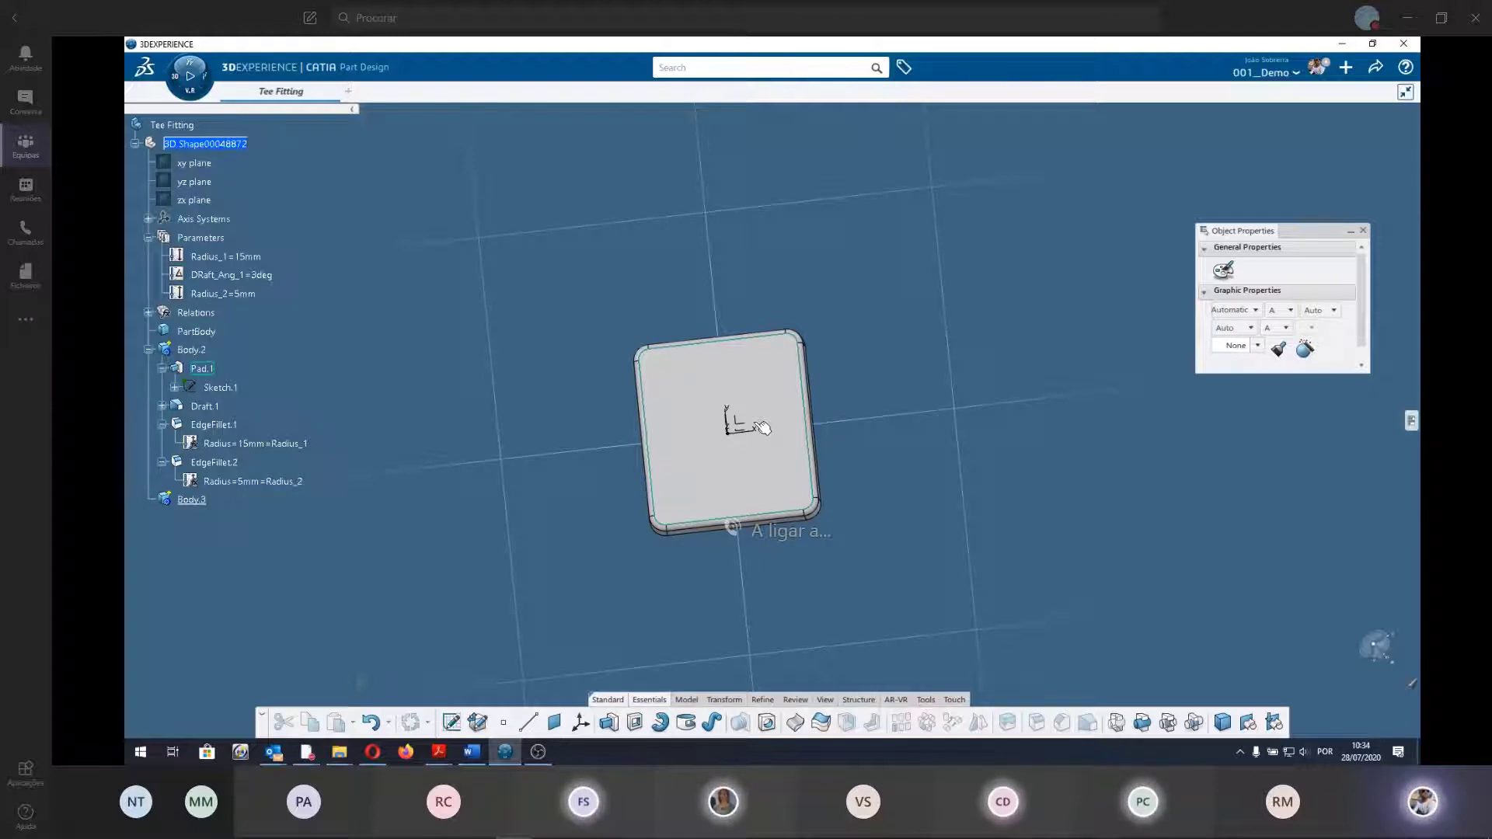
mouse_move(761, 427)
middle_mouse_down()
mouse_move(828, 447)
mouse_move(718, 479)
middle_mouse_up()
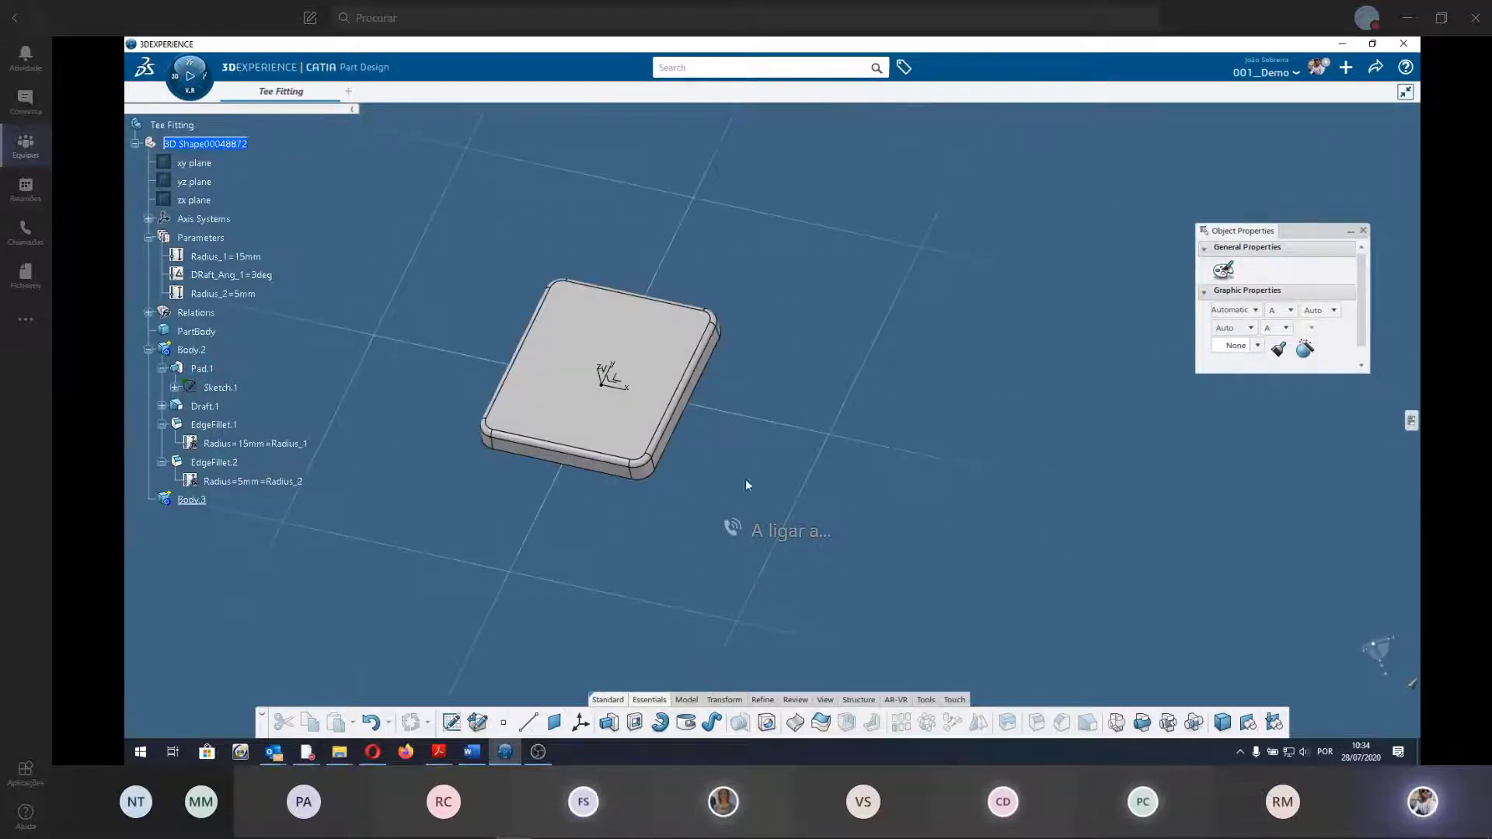
mouse_move(744, 479)
middle_mouse_down()
mouse_move(793, 593)
mouse_move(599, 417)
middle_mouse_up()
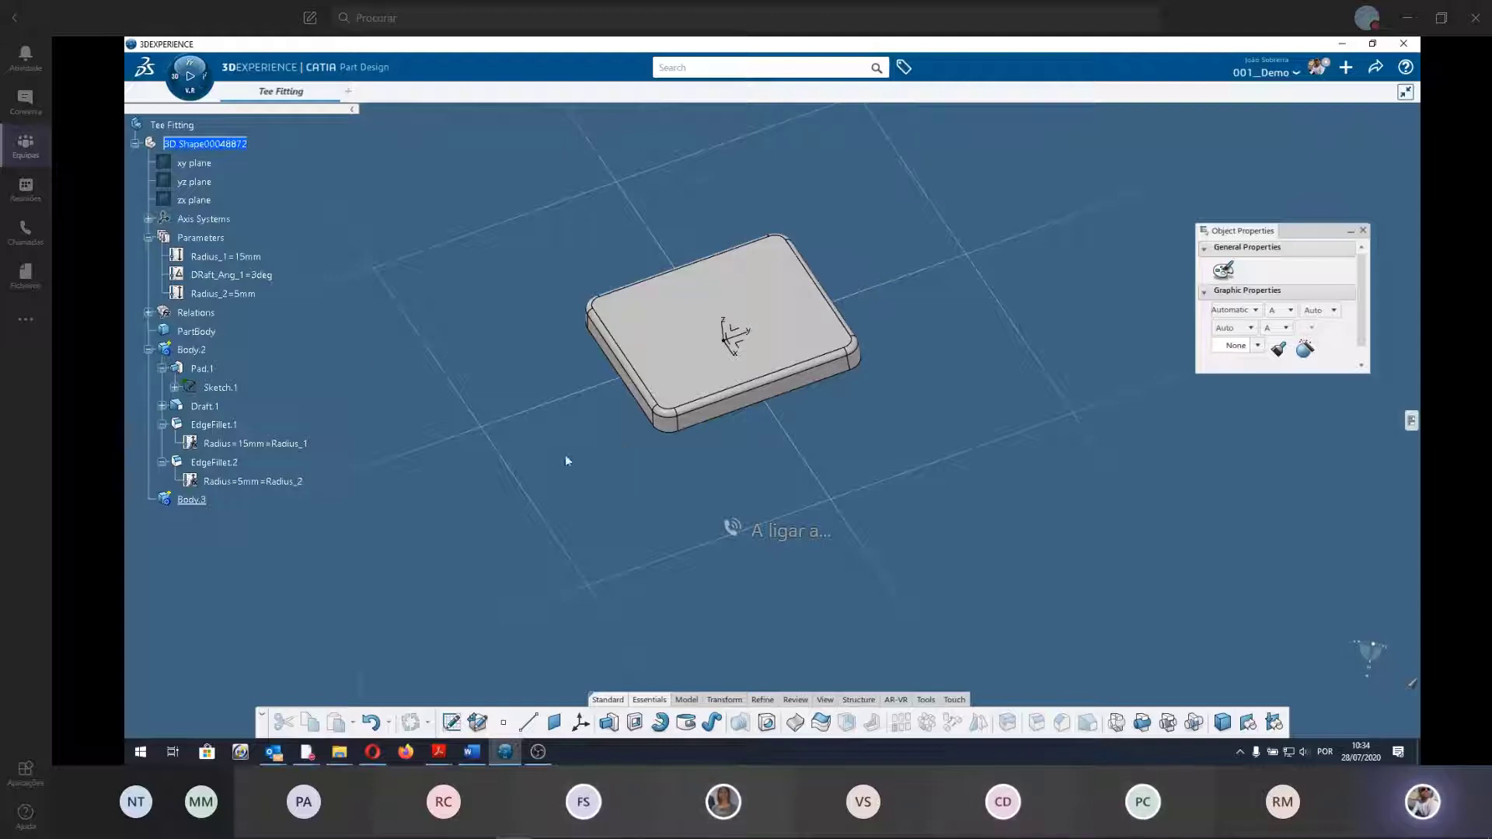
middle_click_drag(594, 420, 772, 443)
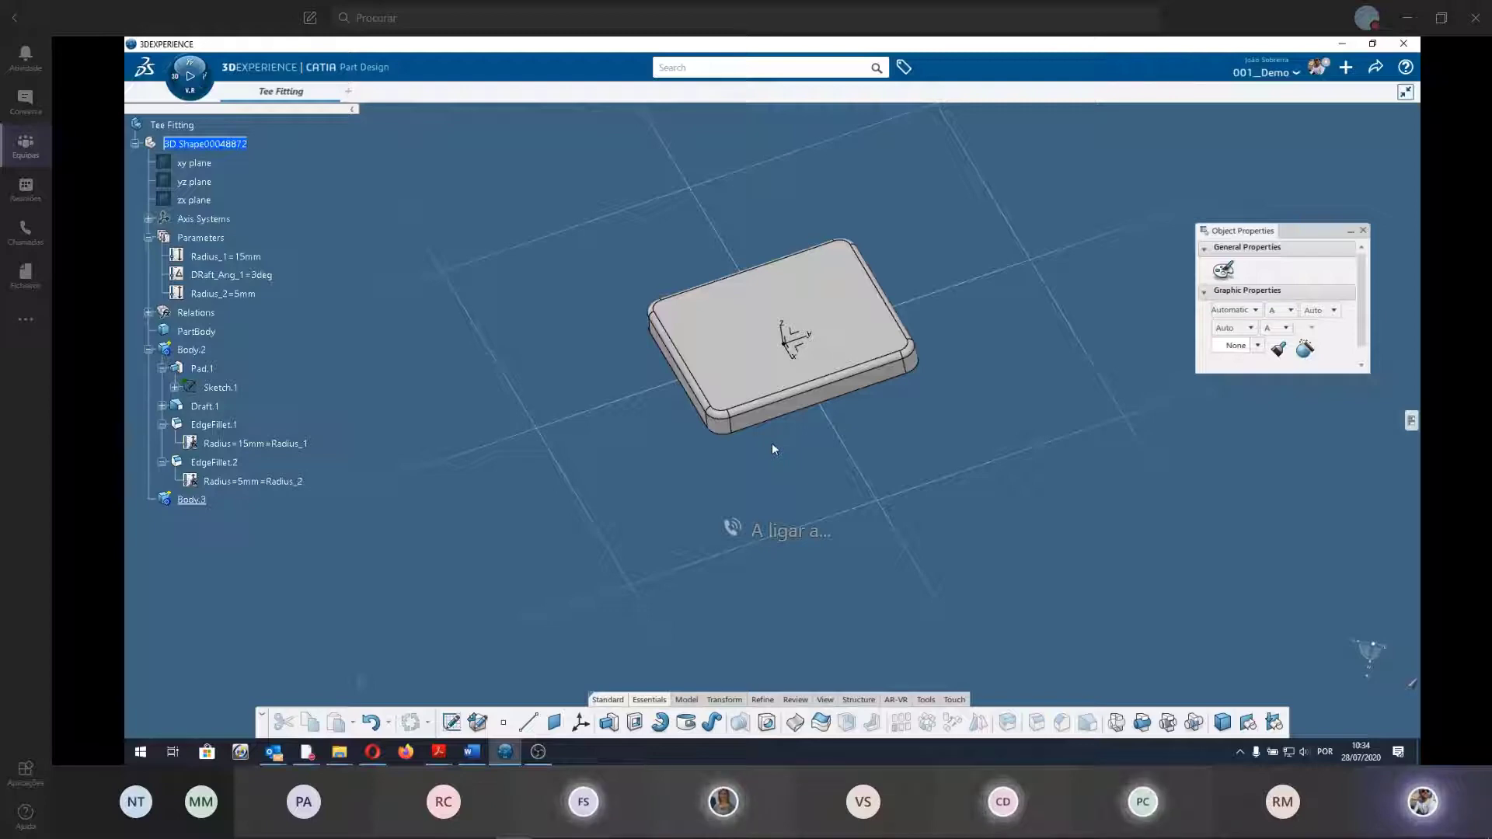
Start a Pad and sketch it on a new Plane.1 offset 130 mm from XY.
left_click(609, 724)
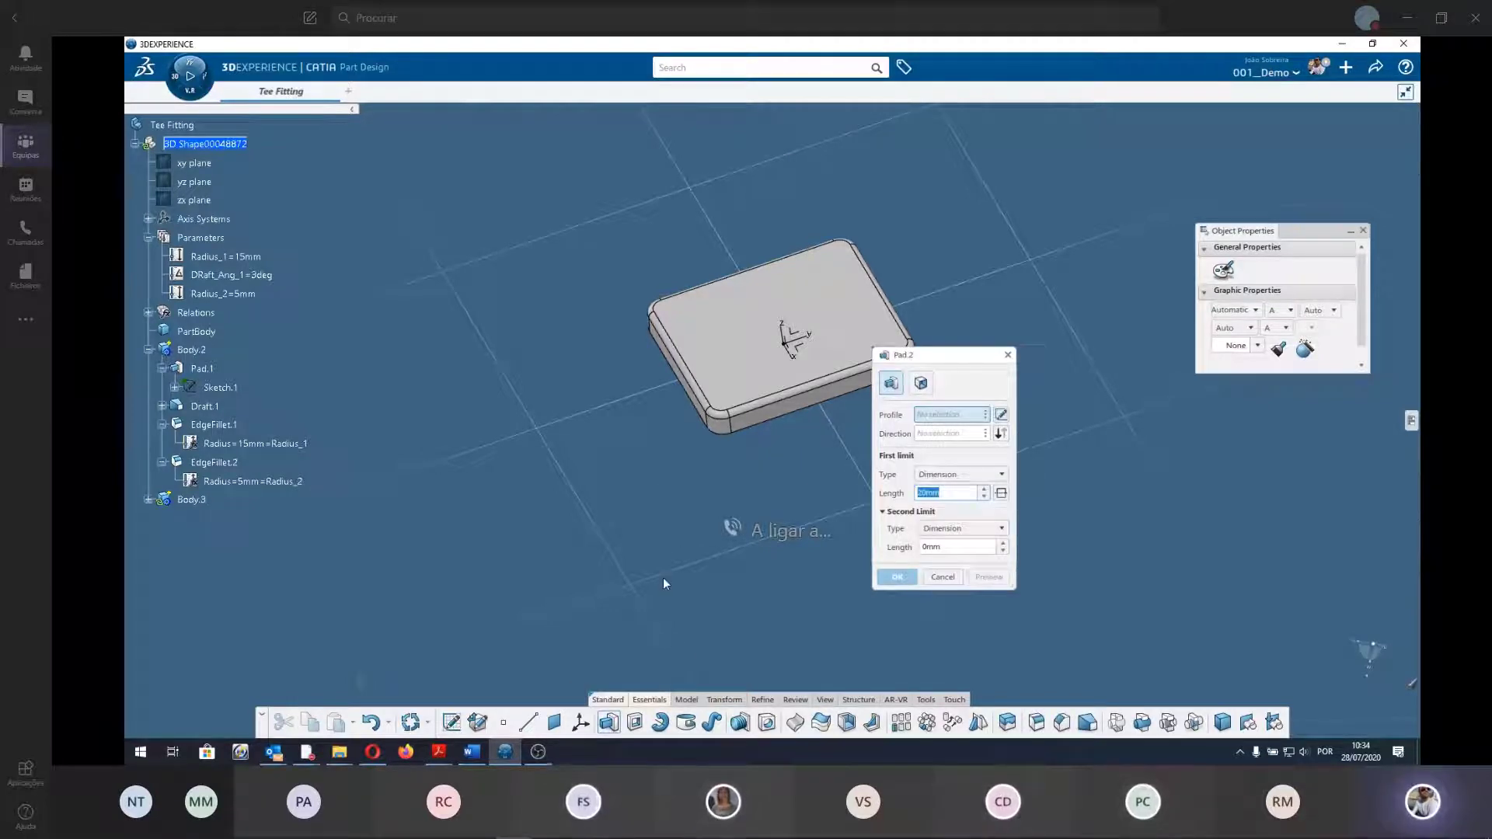
middle_click_drag(664, 577, 478, 627)
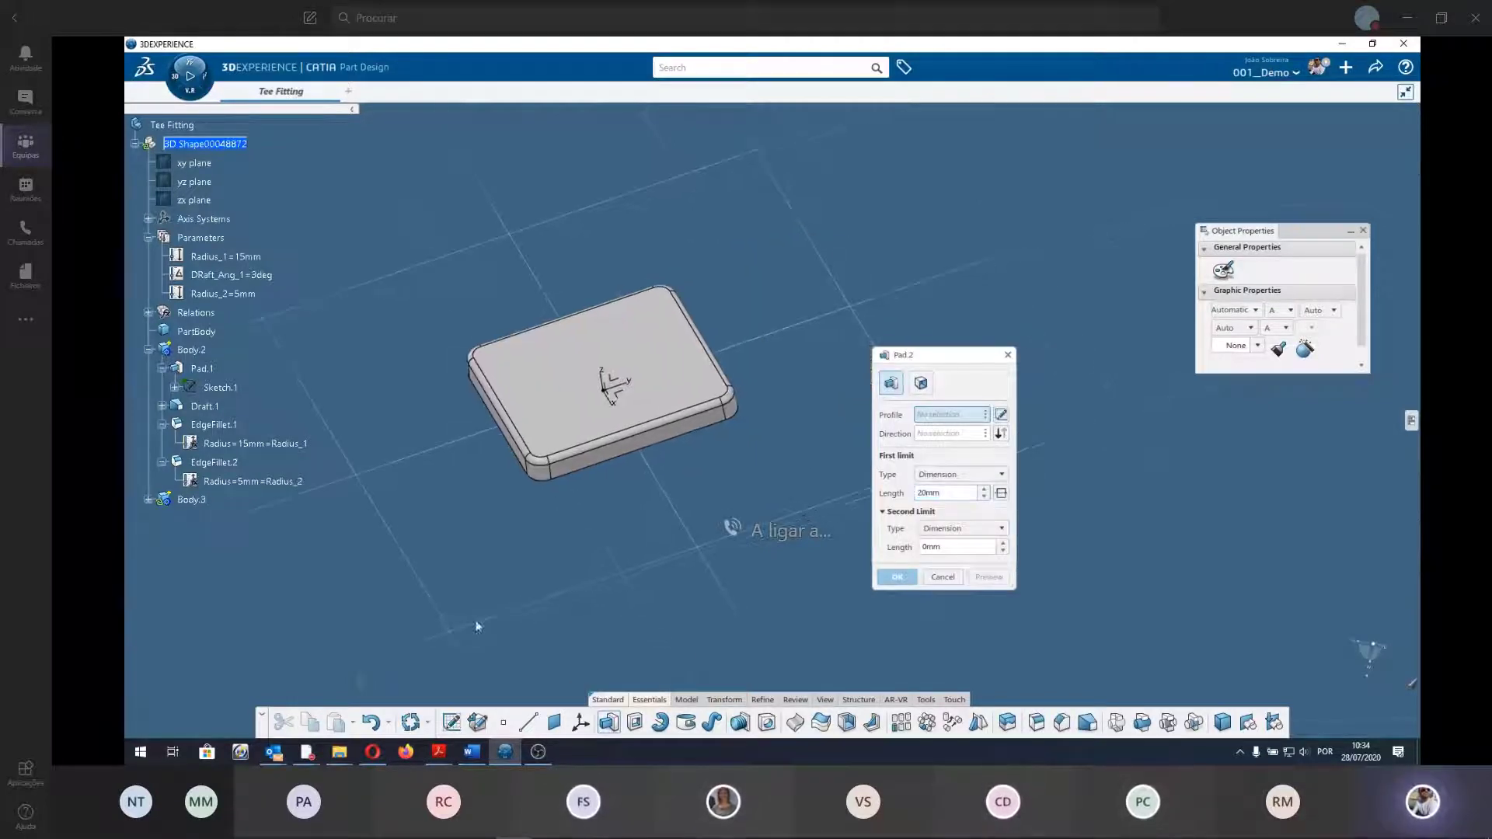
left_click(1001, 415)
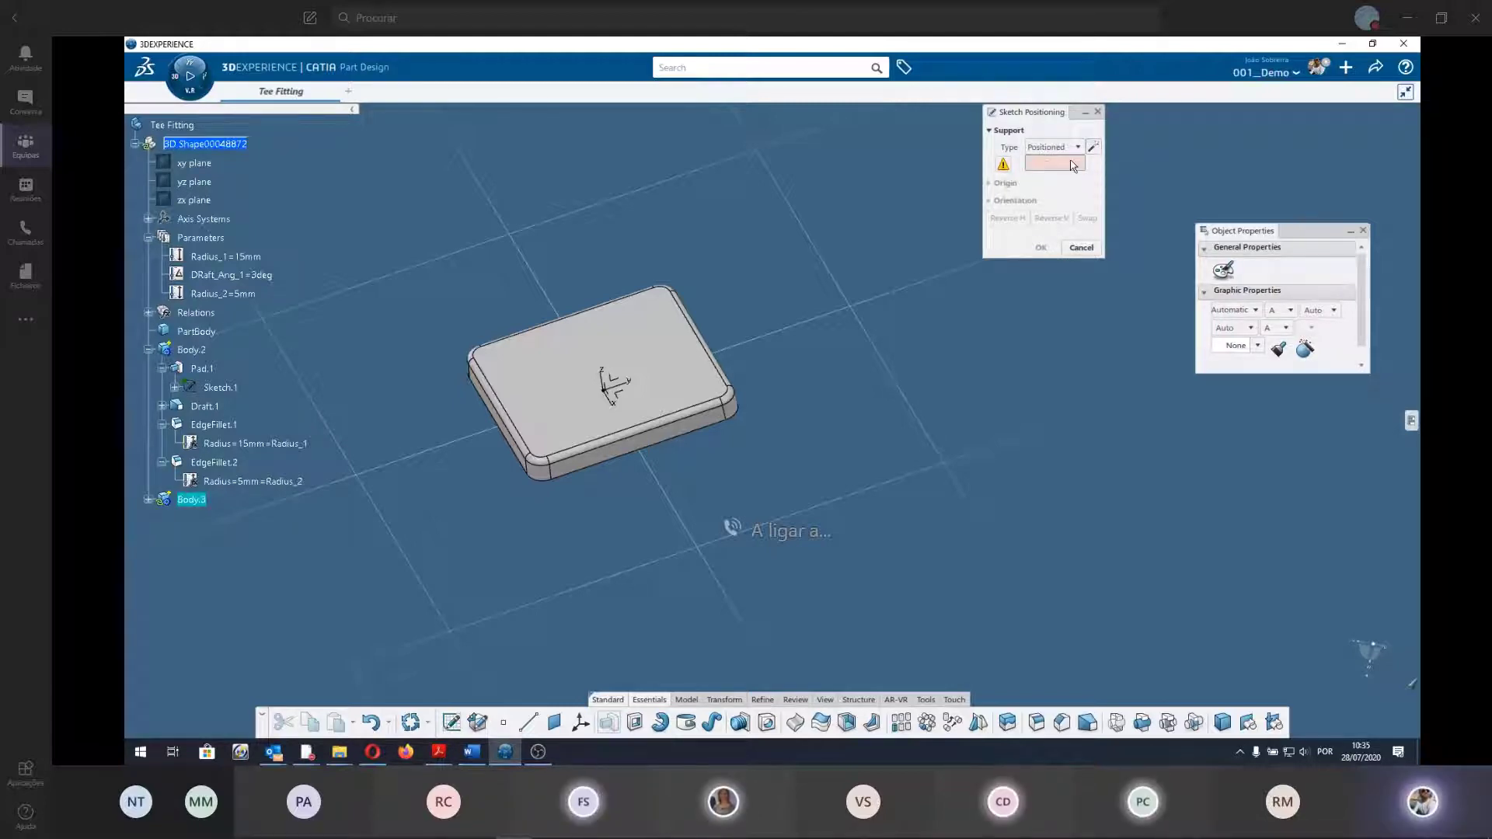
right_click(1054, 168)
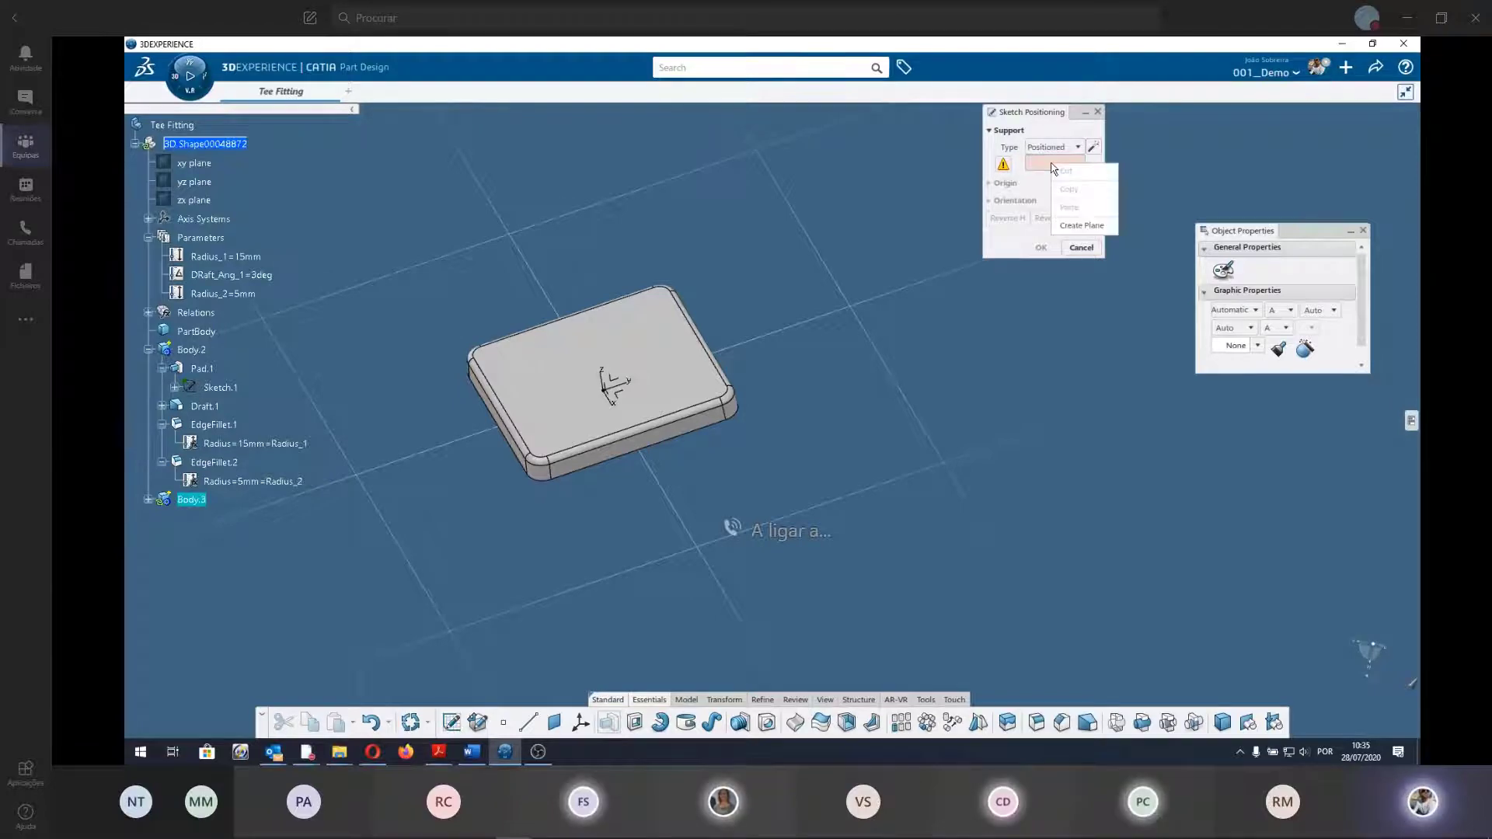
left_click(1084, 225)
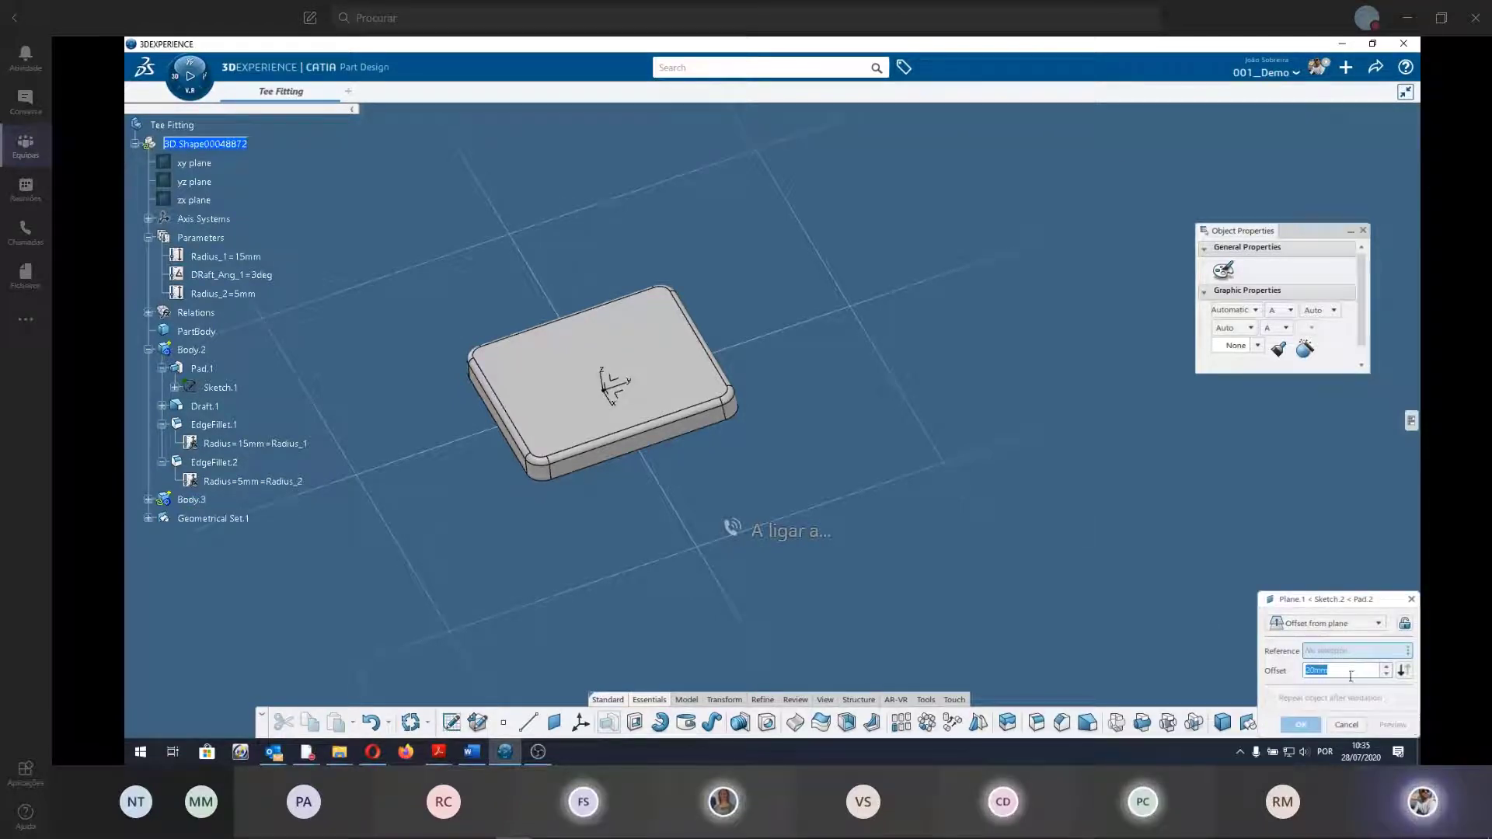
left_click_drag(1349, 606, 1264, 495)
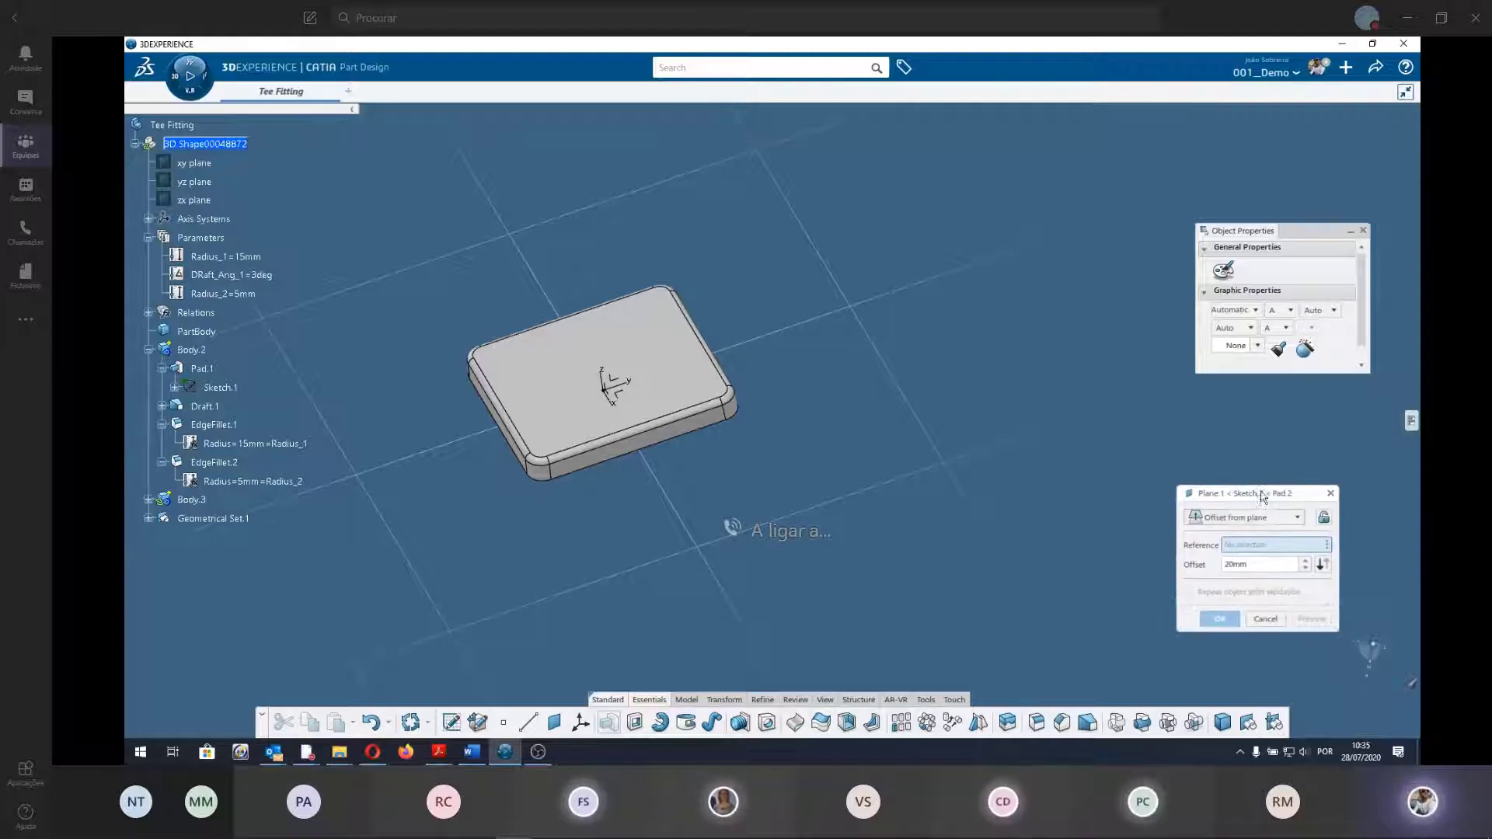
left_click(623, 398)
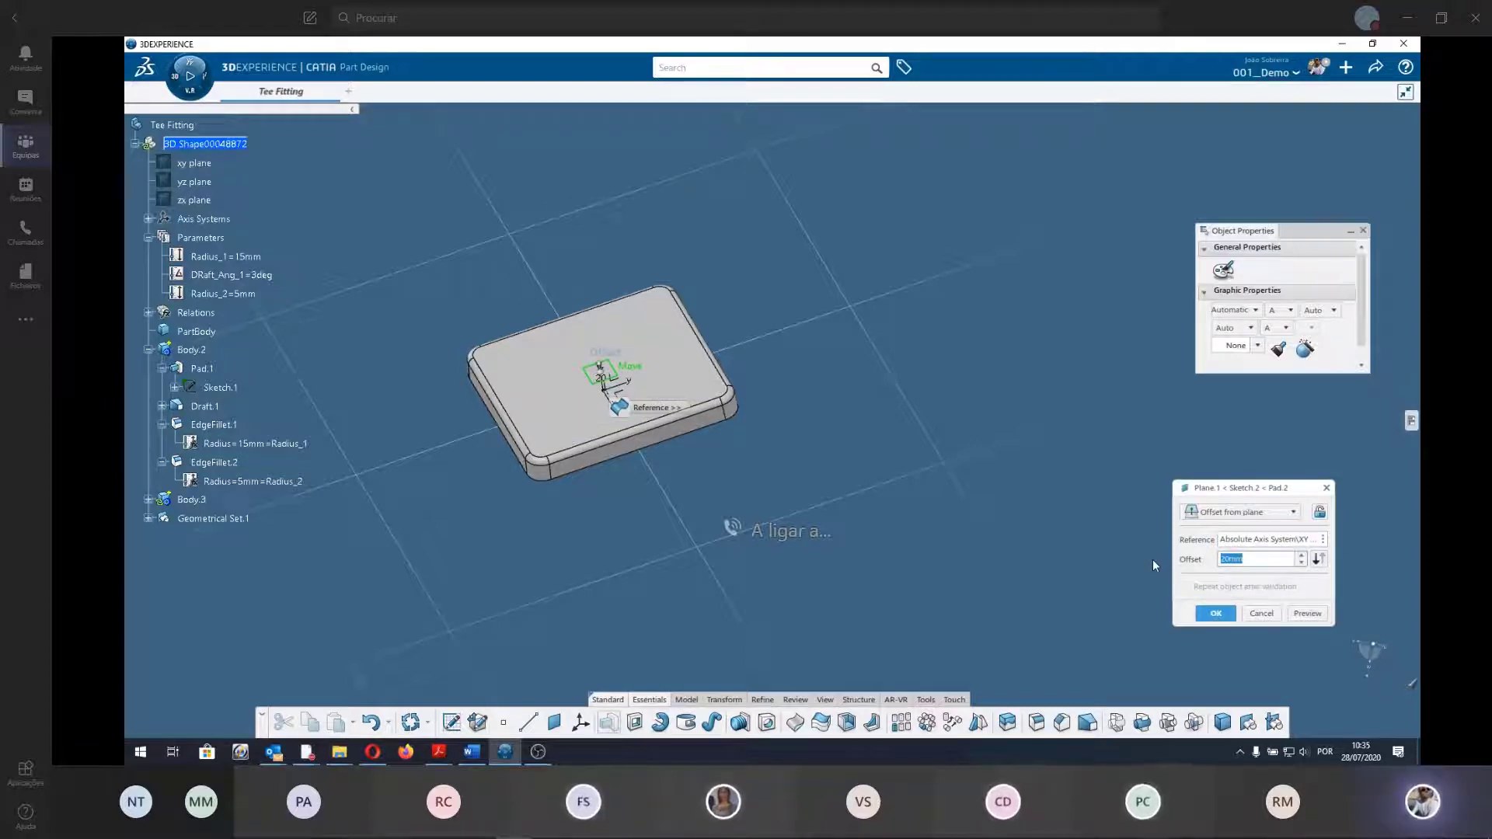
type("130")
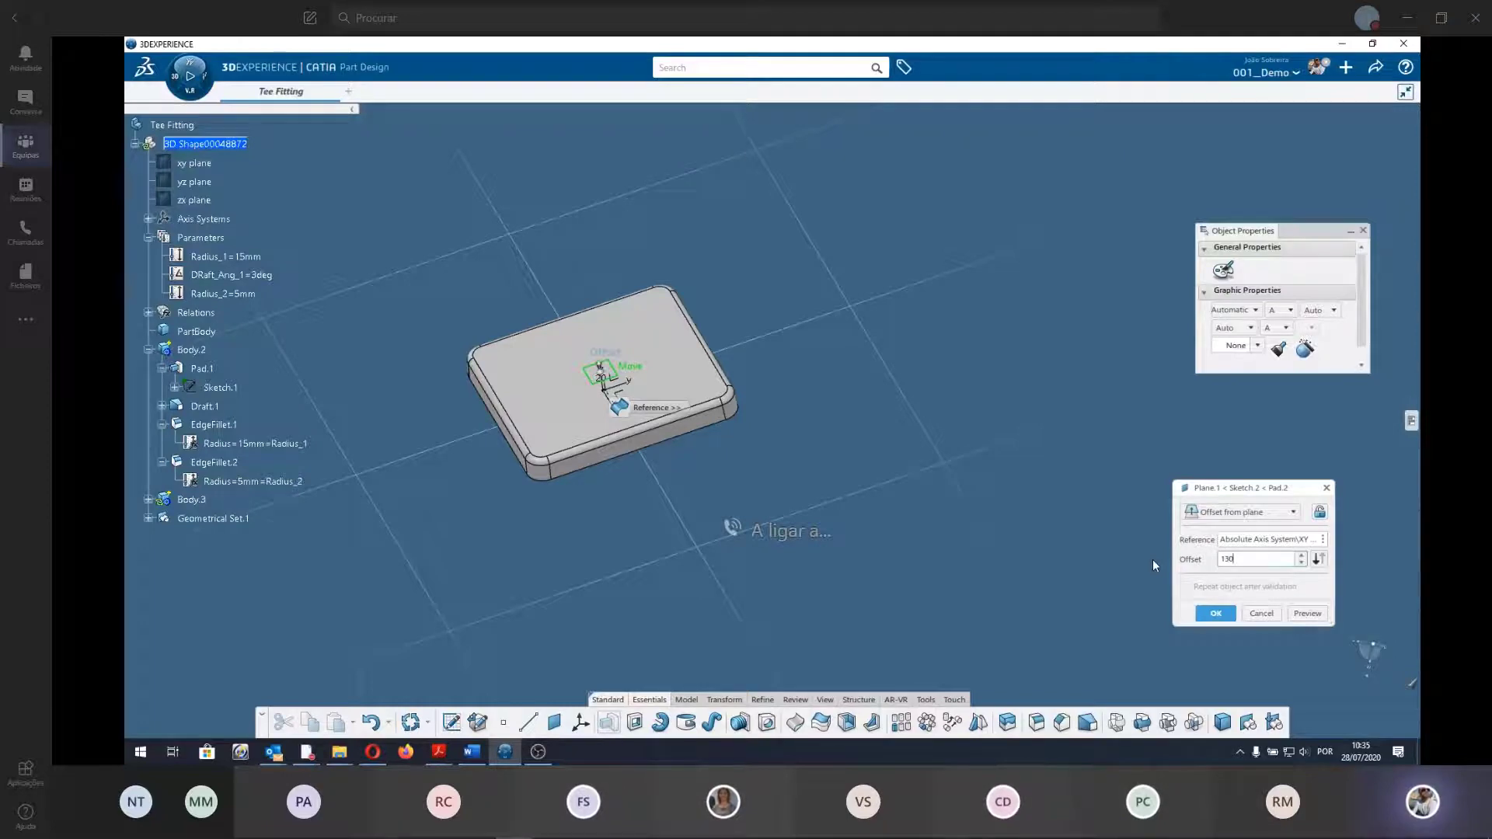
key("Return")
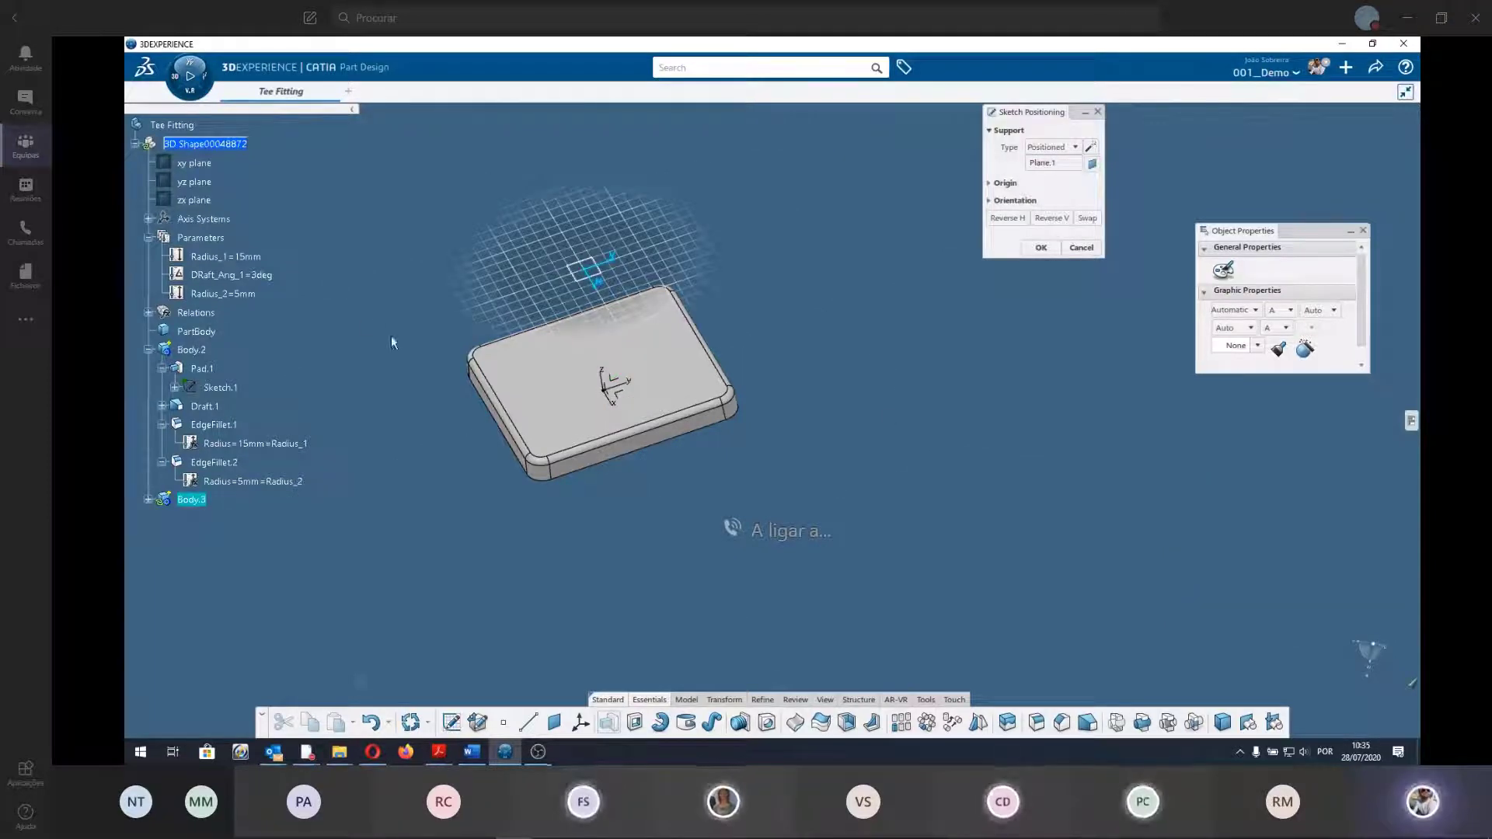
left_click(1040, 247)
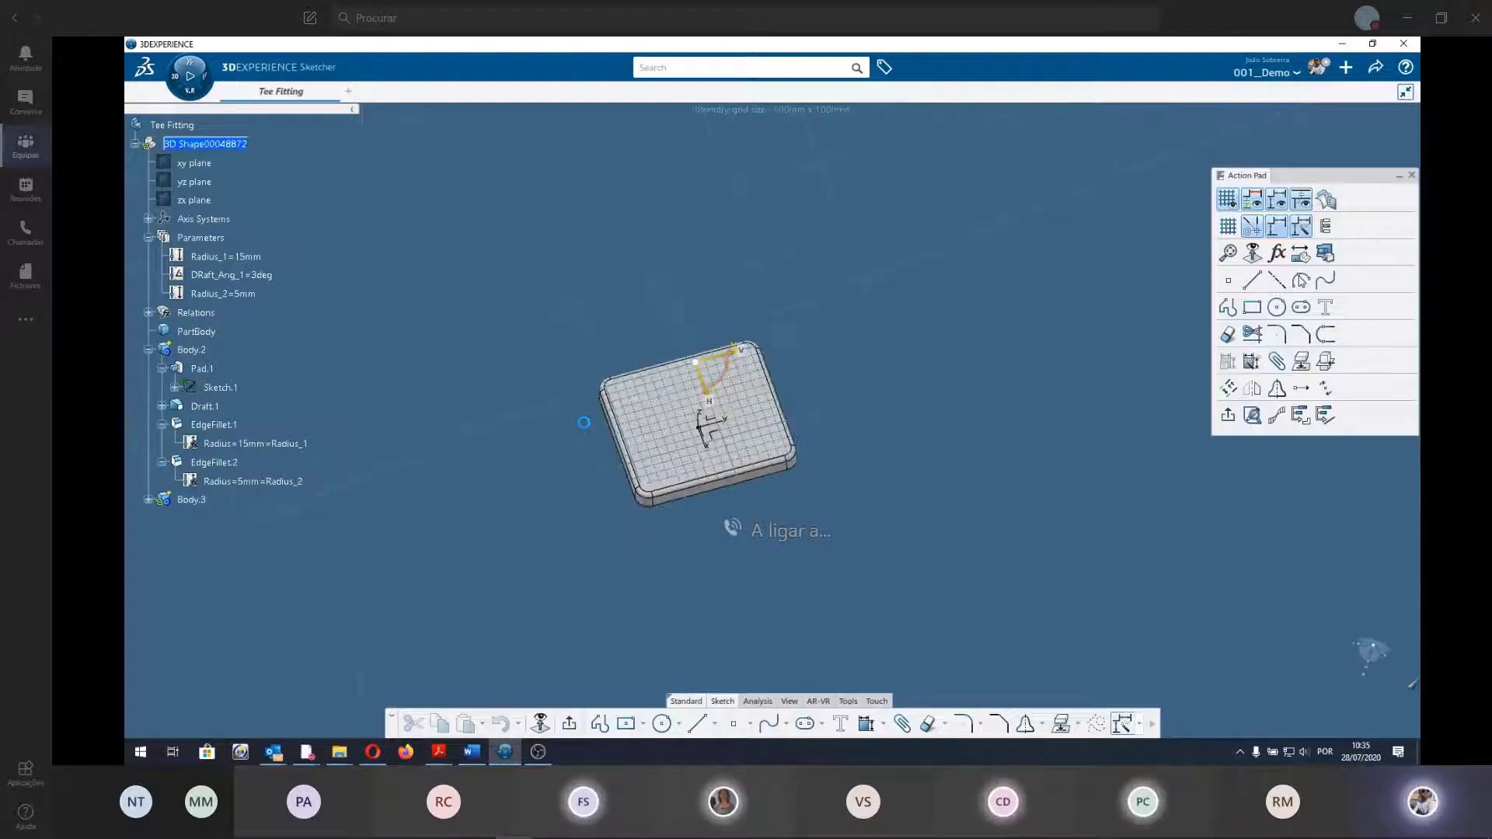
Draw a circle centred on the sketch origin.
left_click(1277, 307)
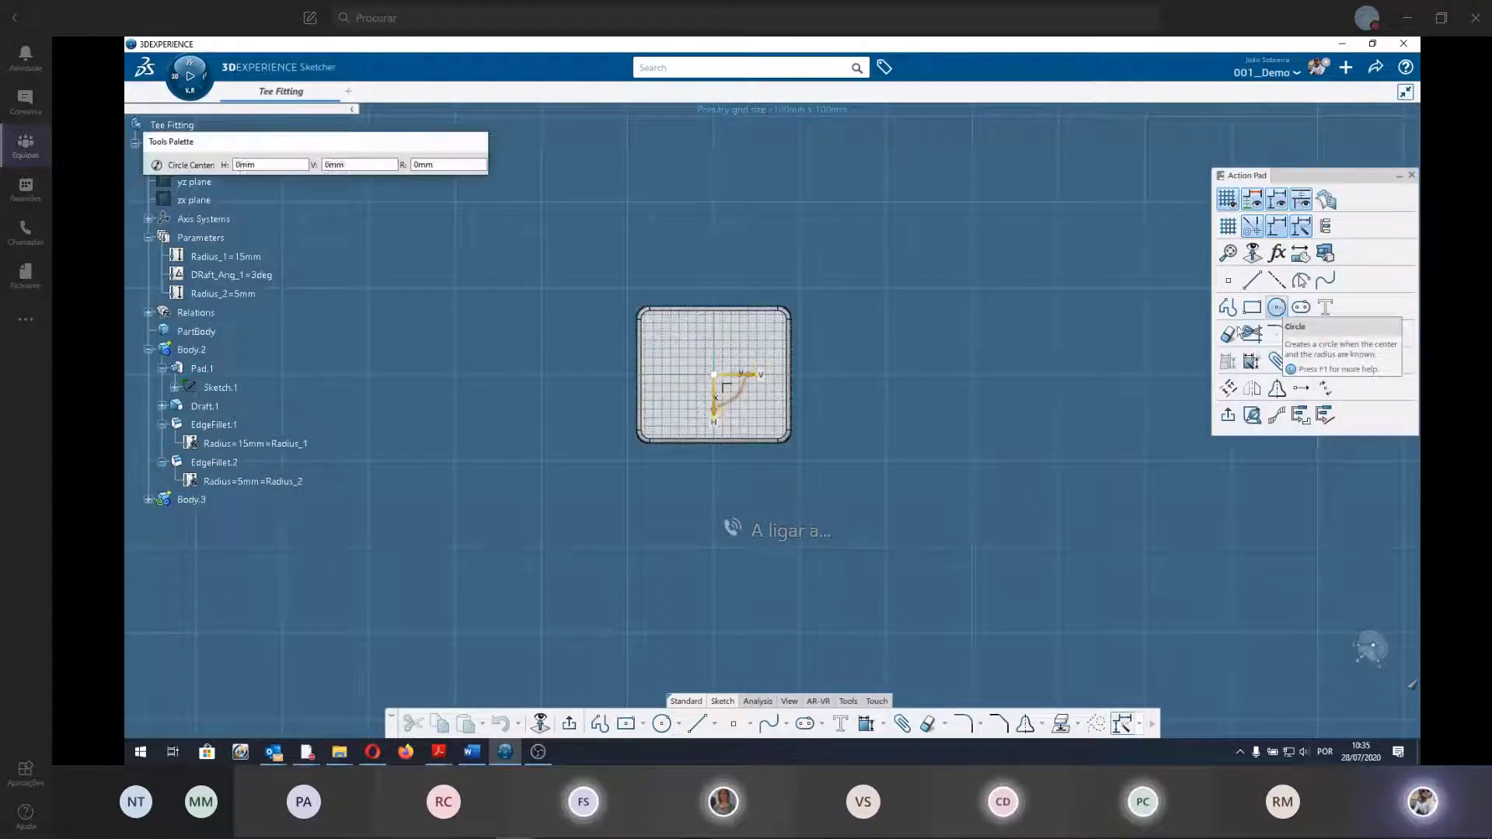
left_click(715, 377)
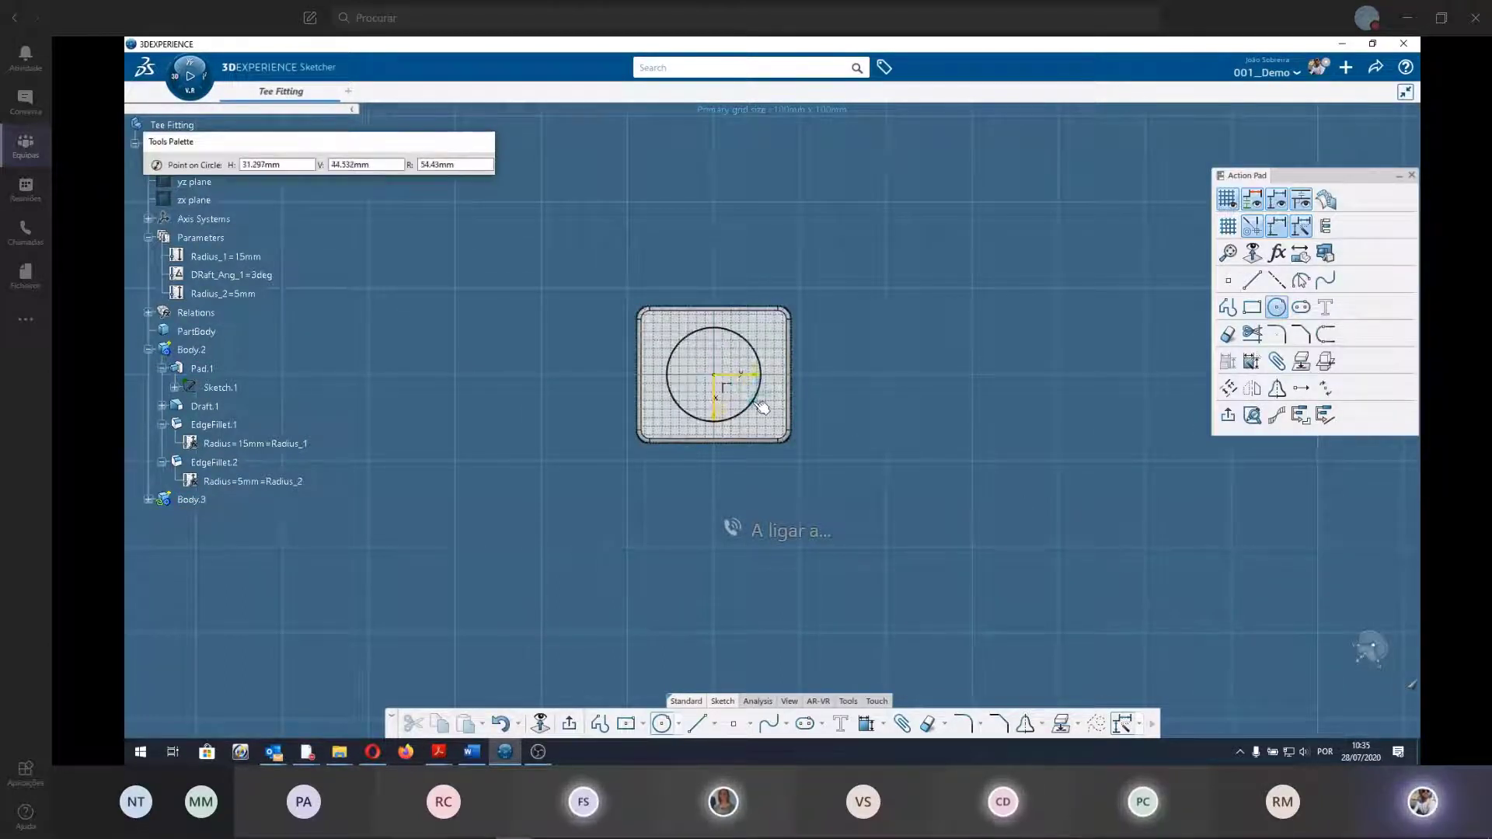
left_click(766, 405)
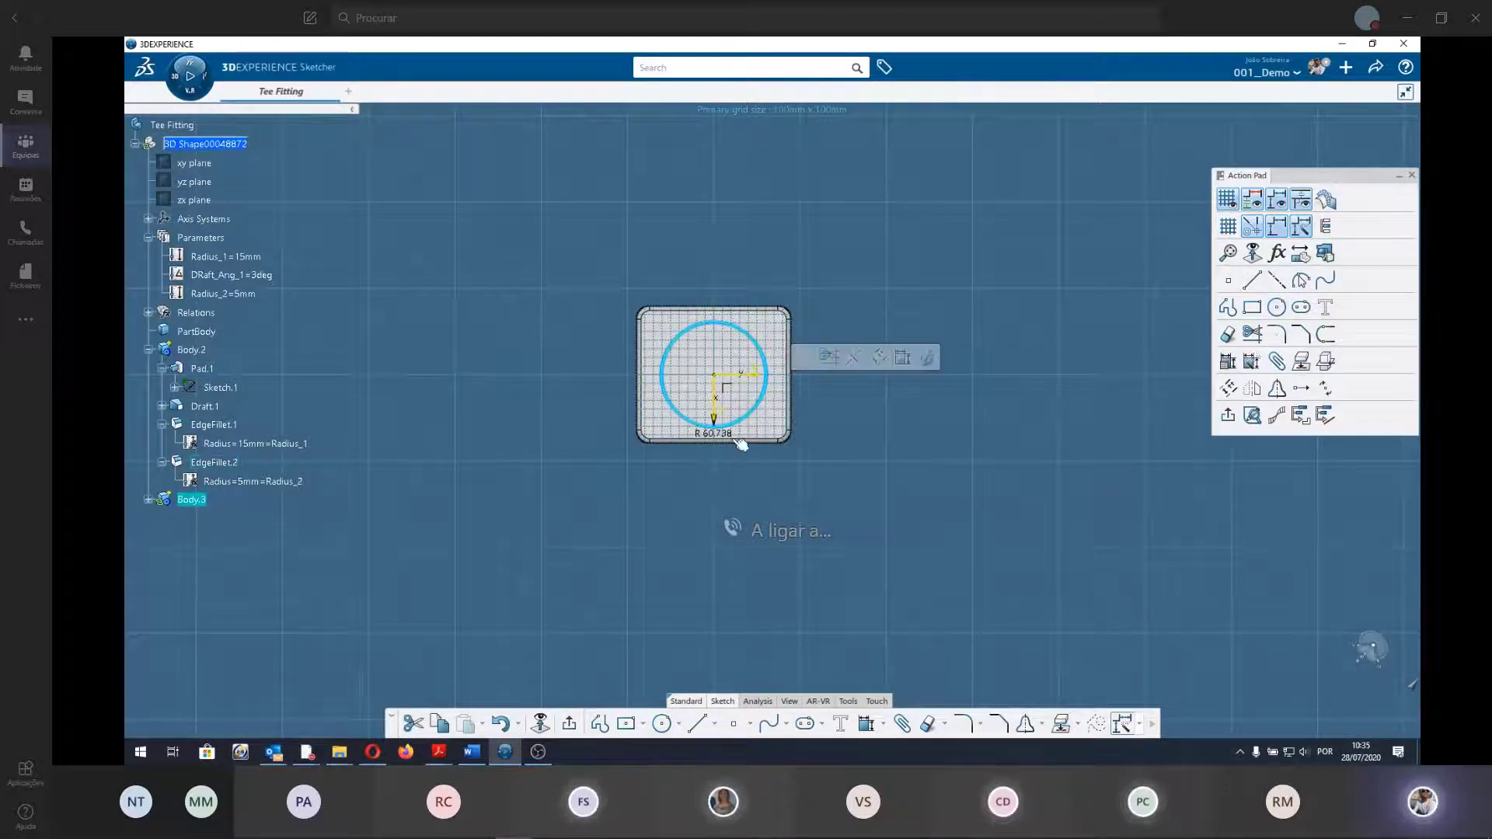
left_click_drag(730, 450, 765, 513)
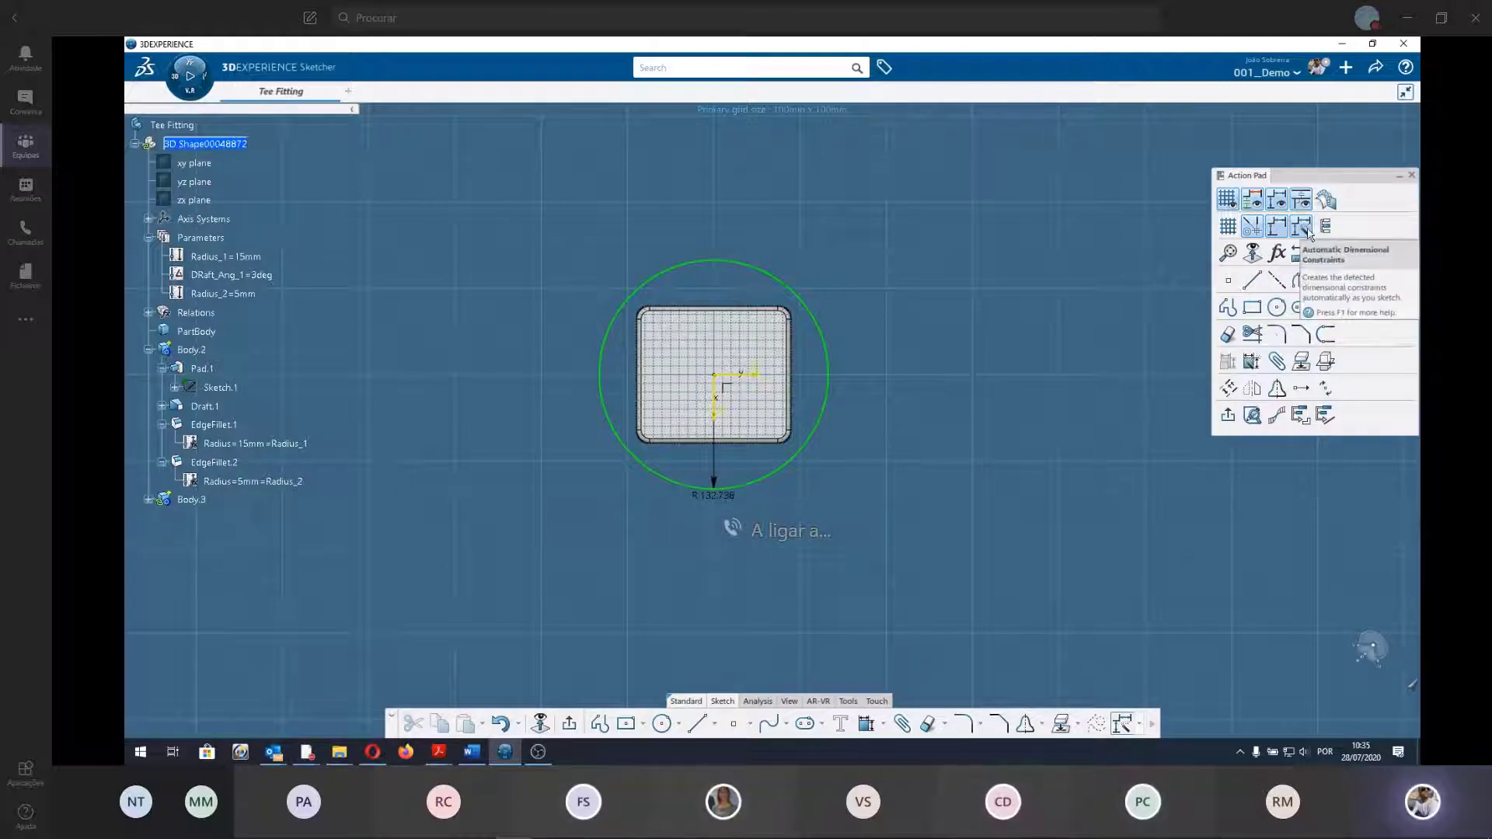
left_click(1399, 175)
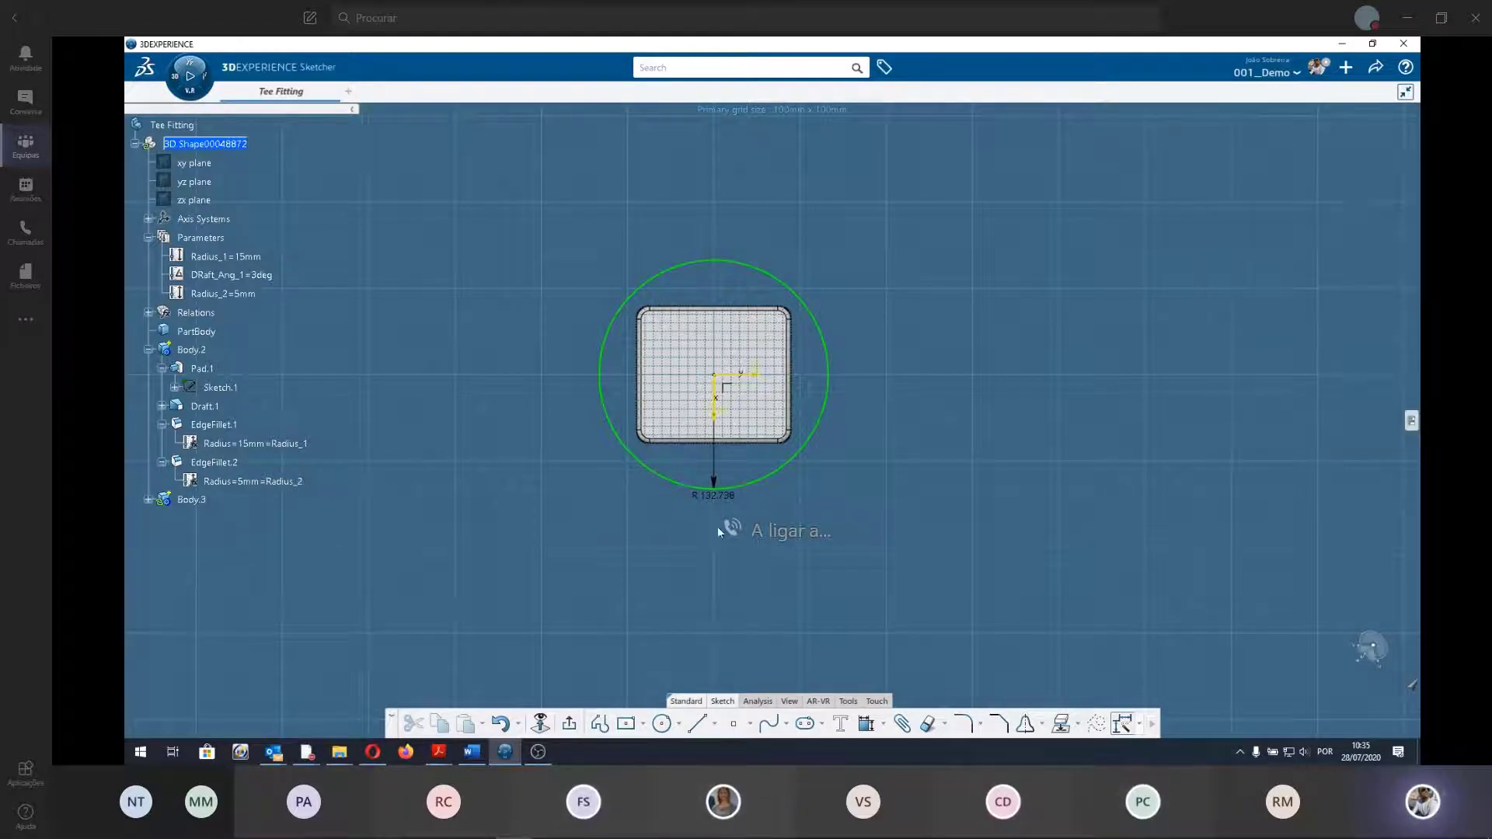
Dimension the circle to 120 mm diameter (radius 120/2) and tilt the view to 3D.
double_click(730, 501)
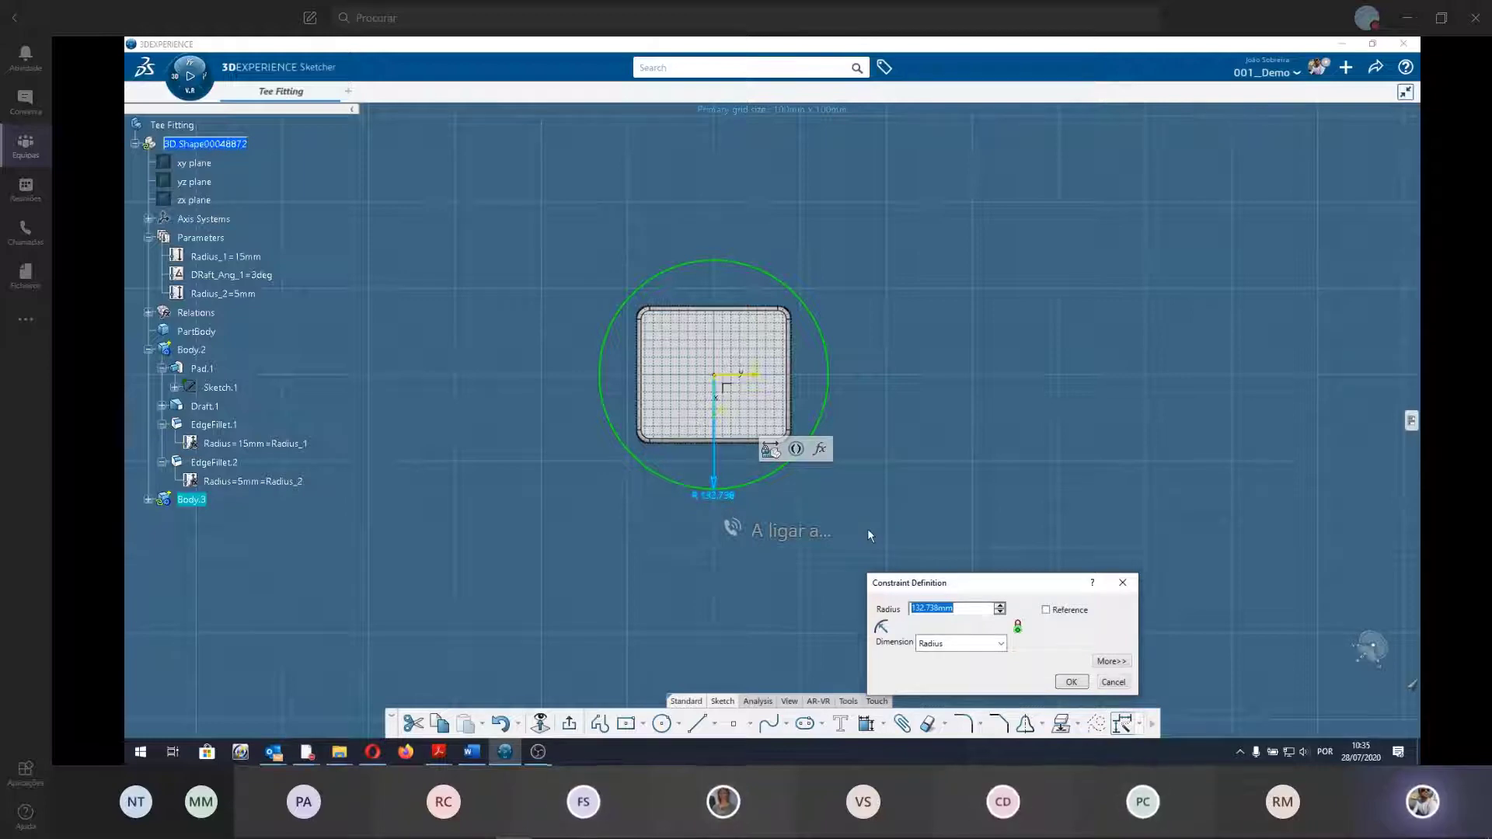
type("120")
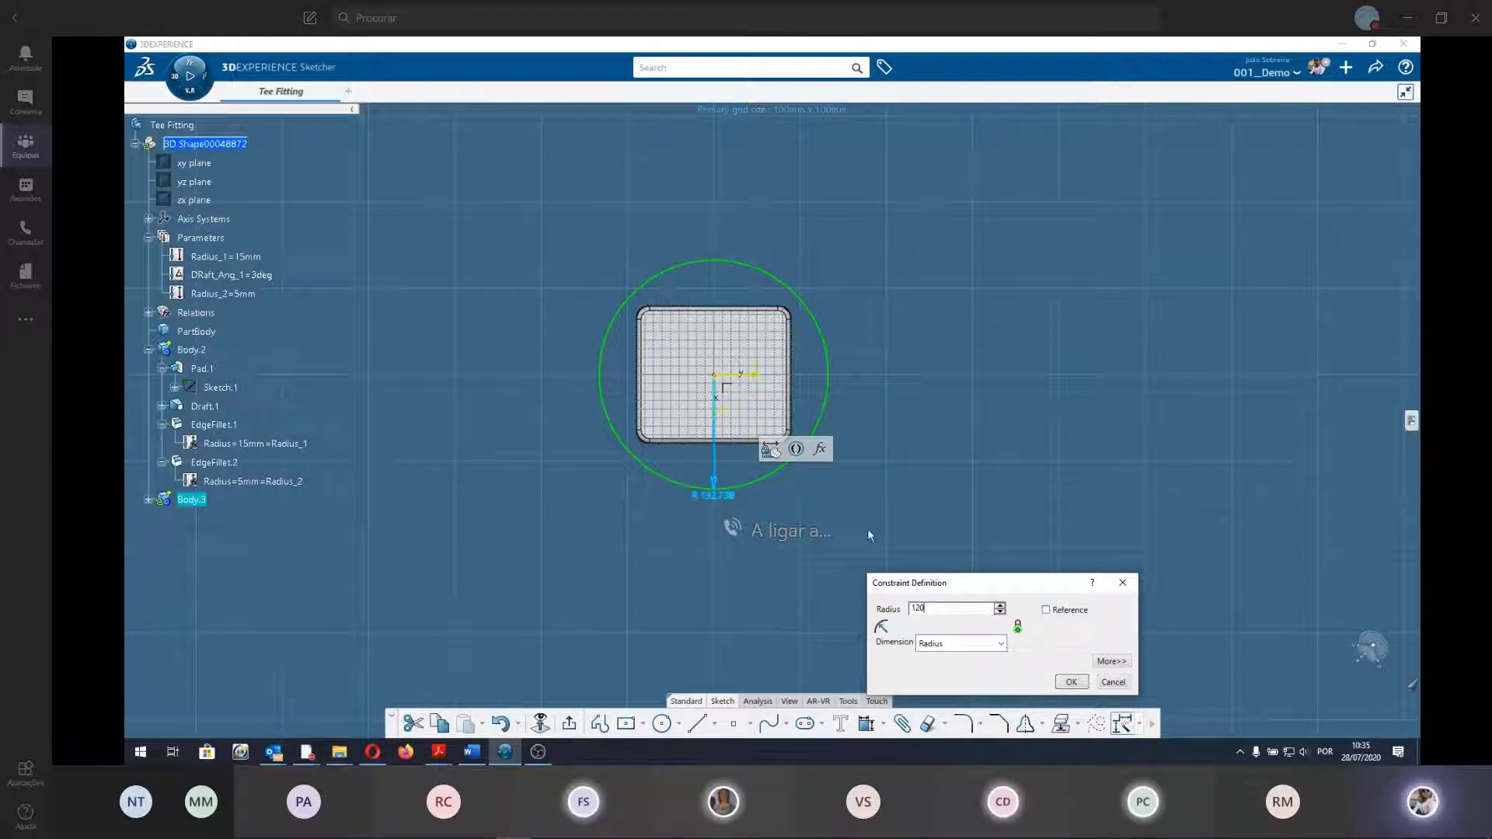
left_click(1000, 643)
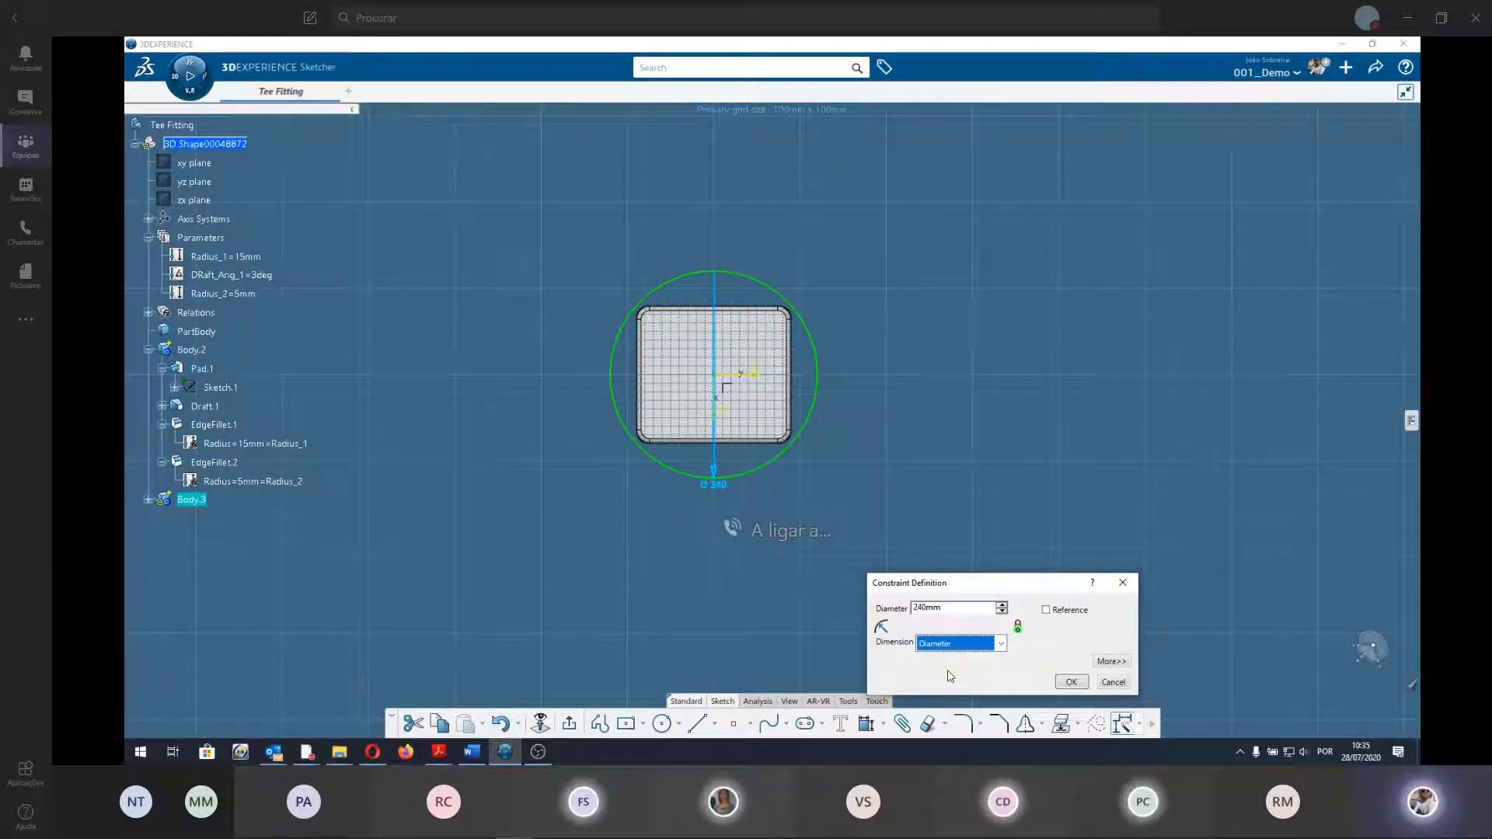
left_click(949, 674)
type("120")
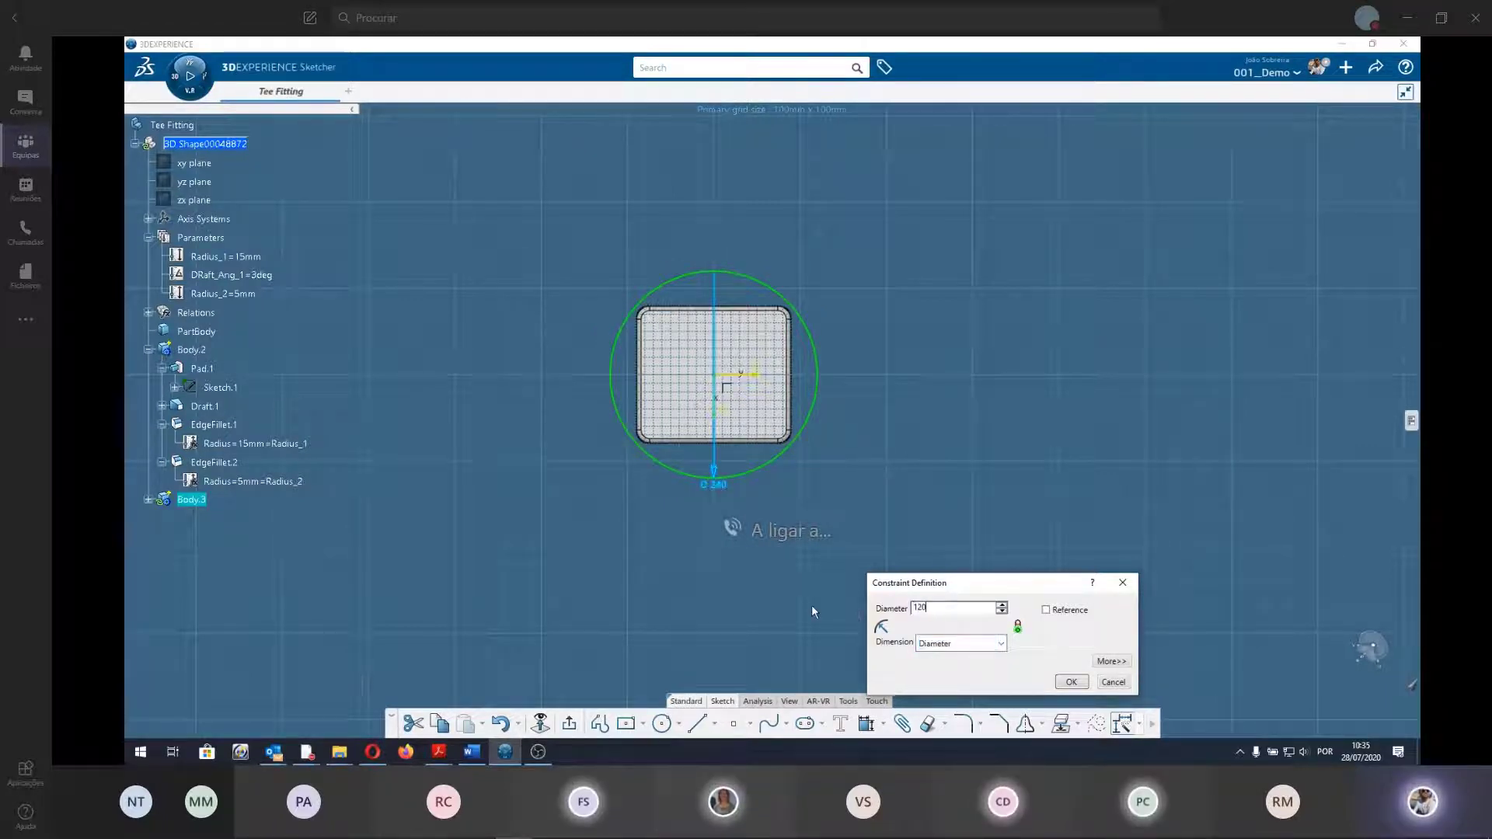
key("Tab")
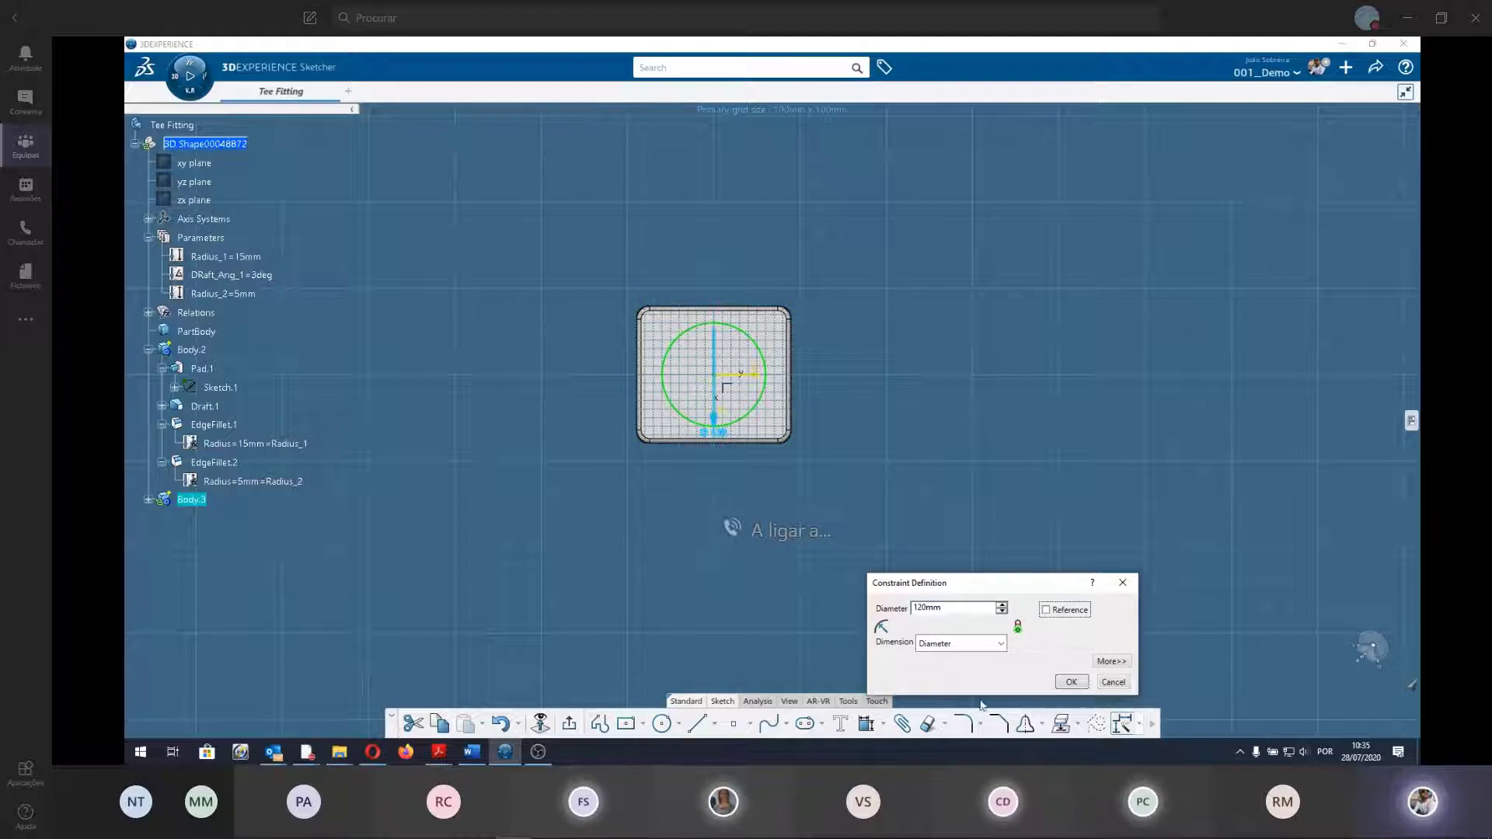
left_click(971, 643)
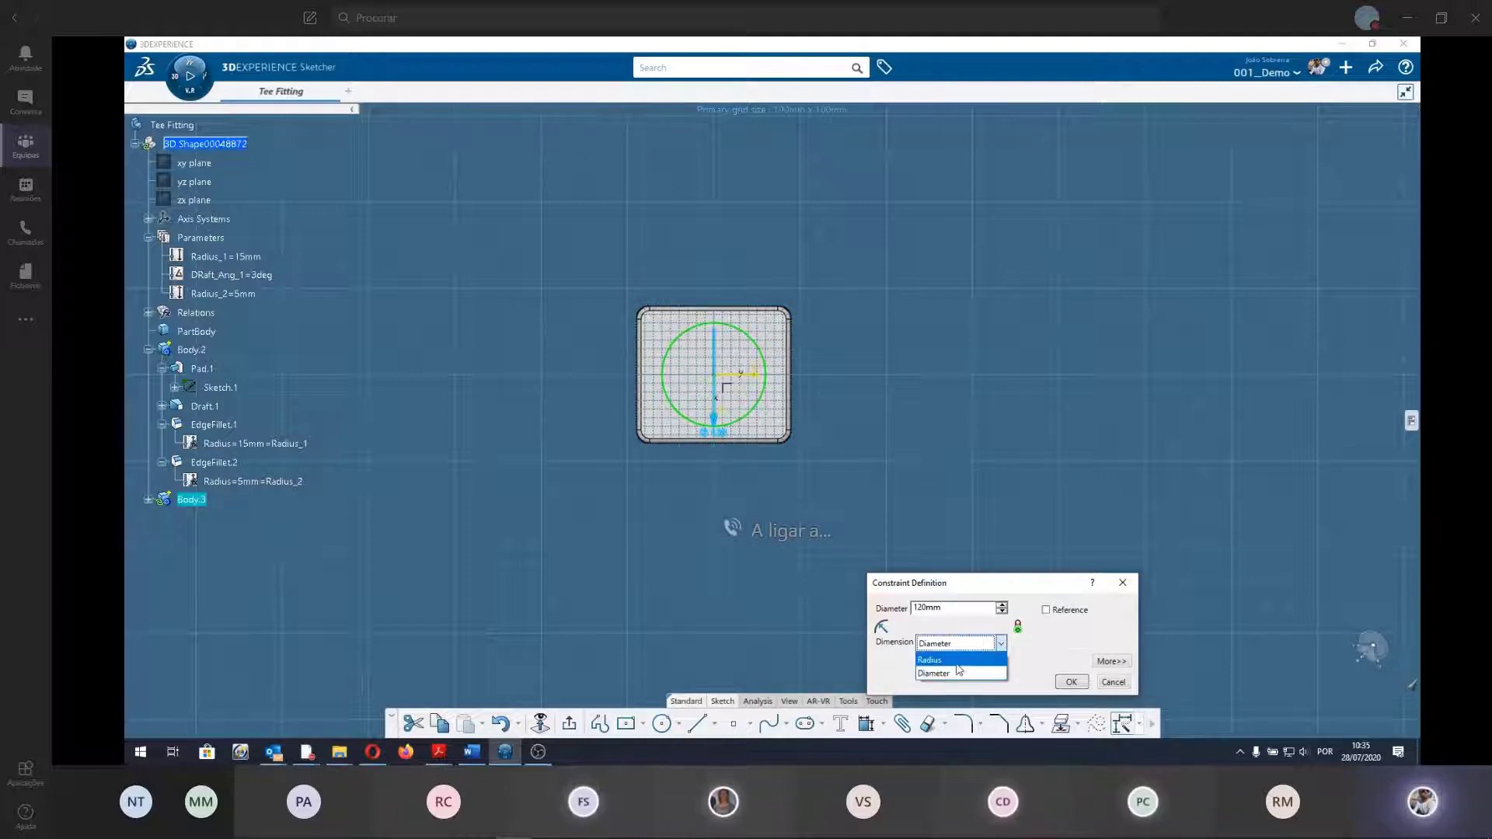
left_click(936, 660)
type("12")
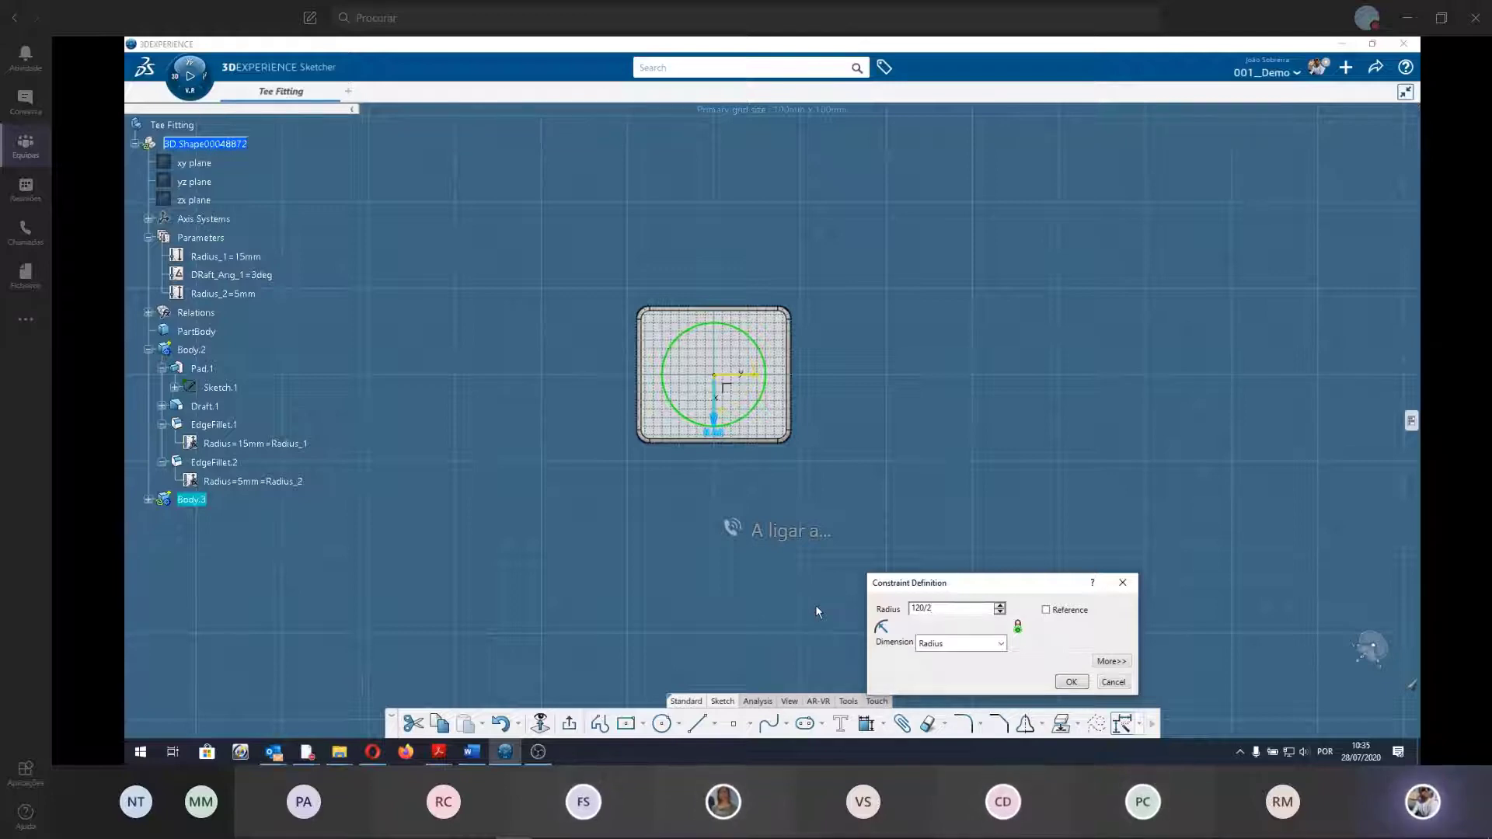
key("Return")
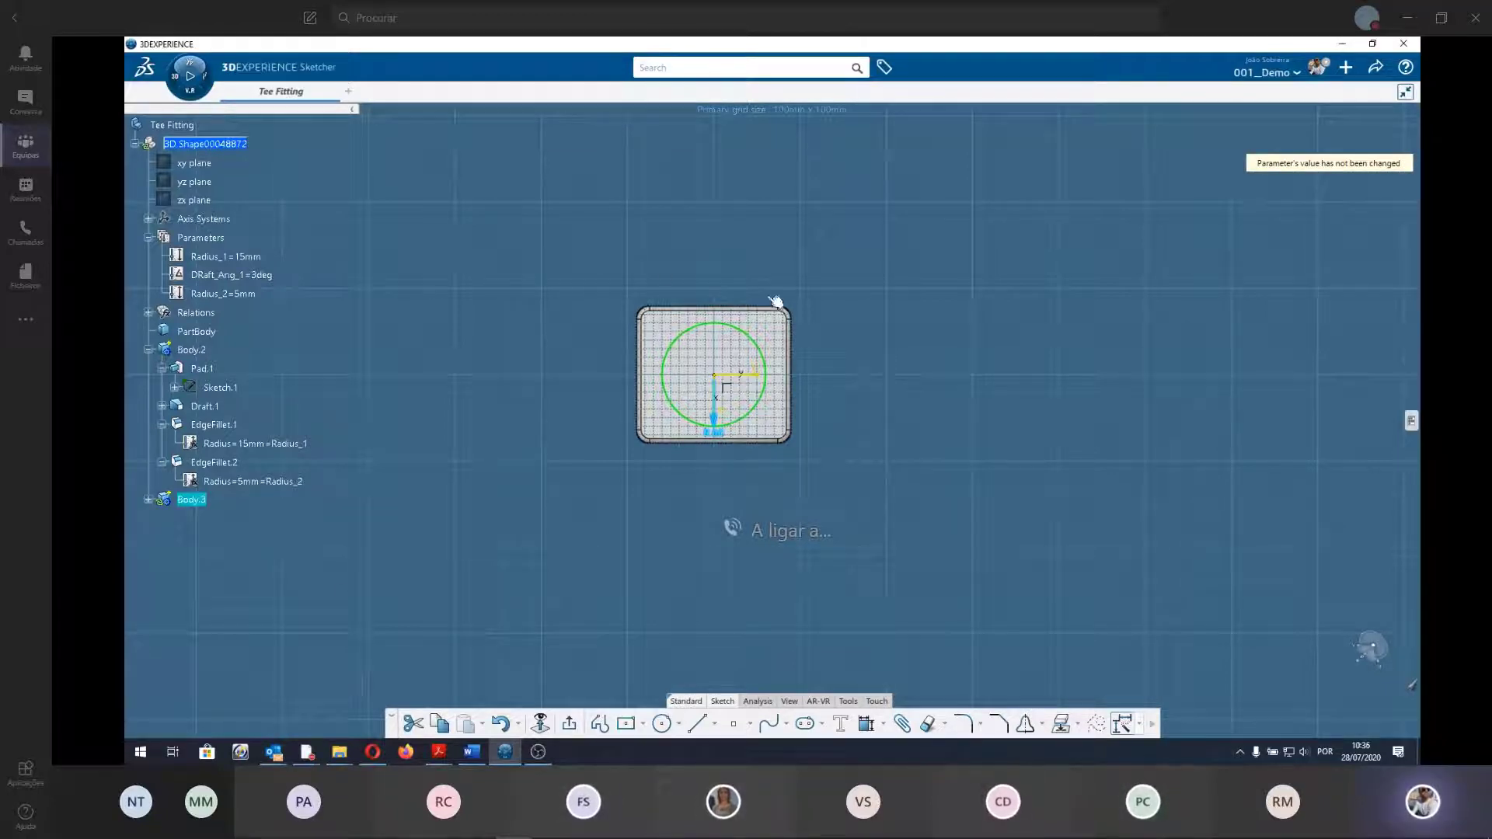
middle_click_drag(673, 473, 699, 567)
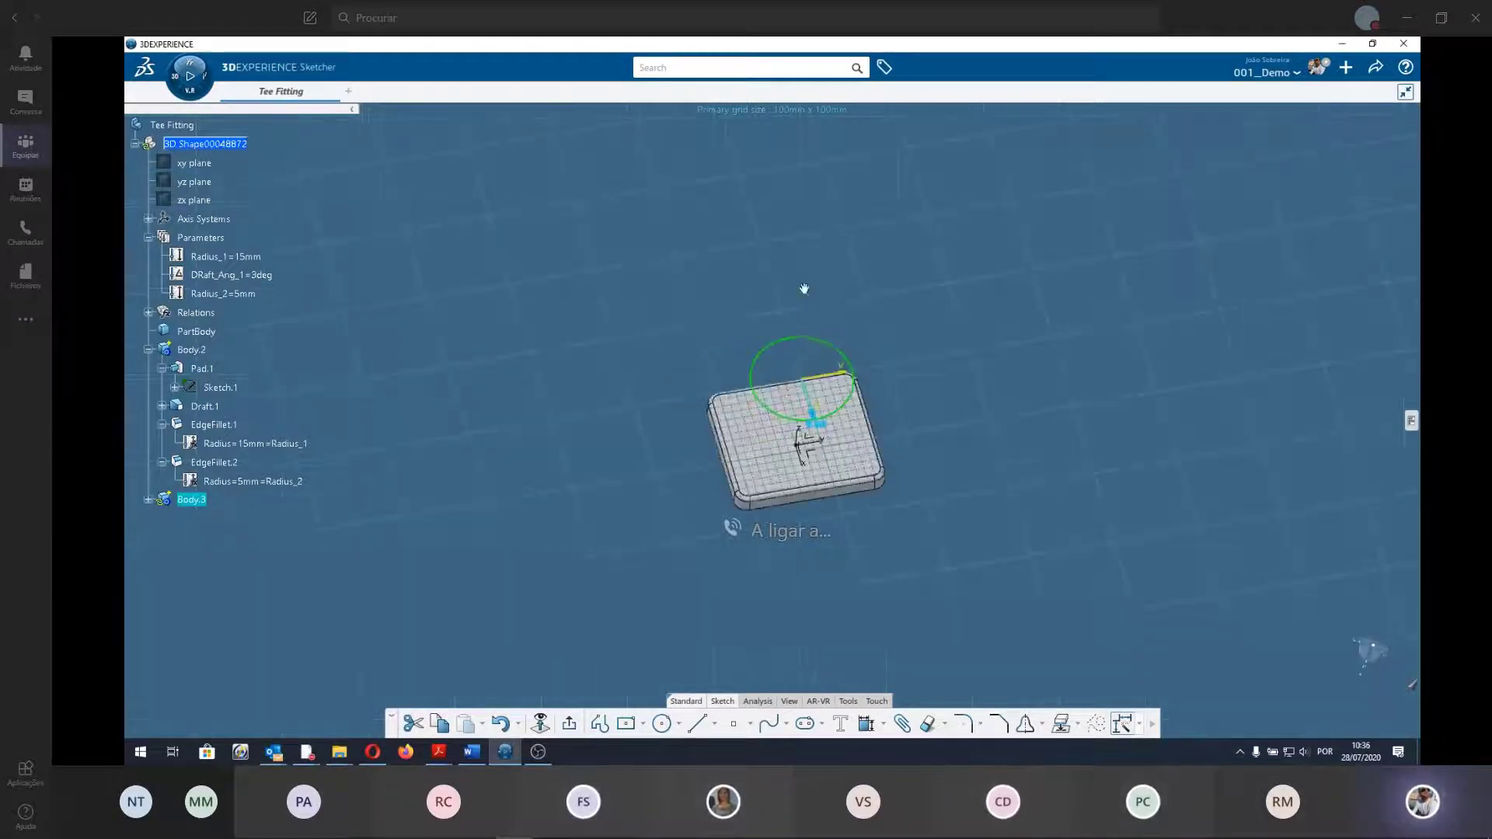
Pad the circle up to the absolute axis plane, creating cylinder Pad.2.
left_click(572, 725)
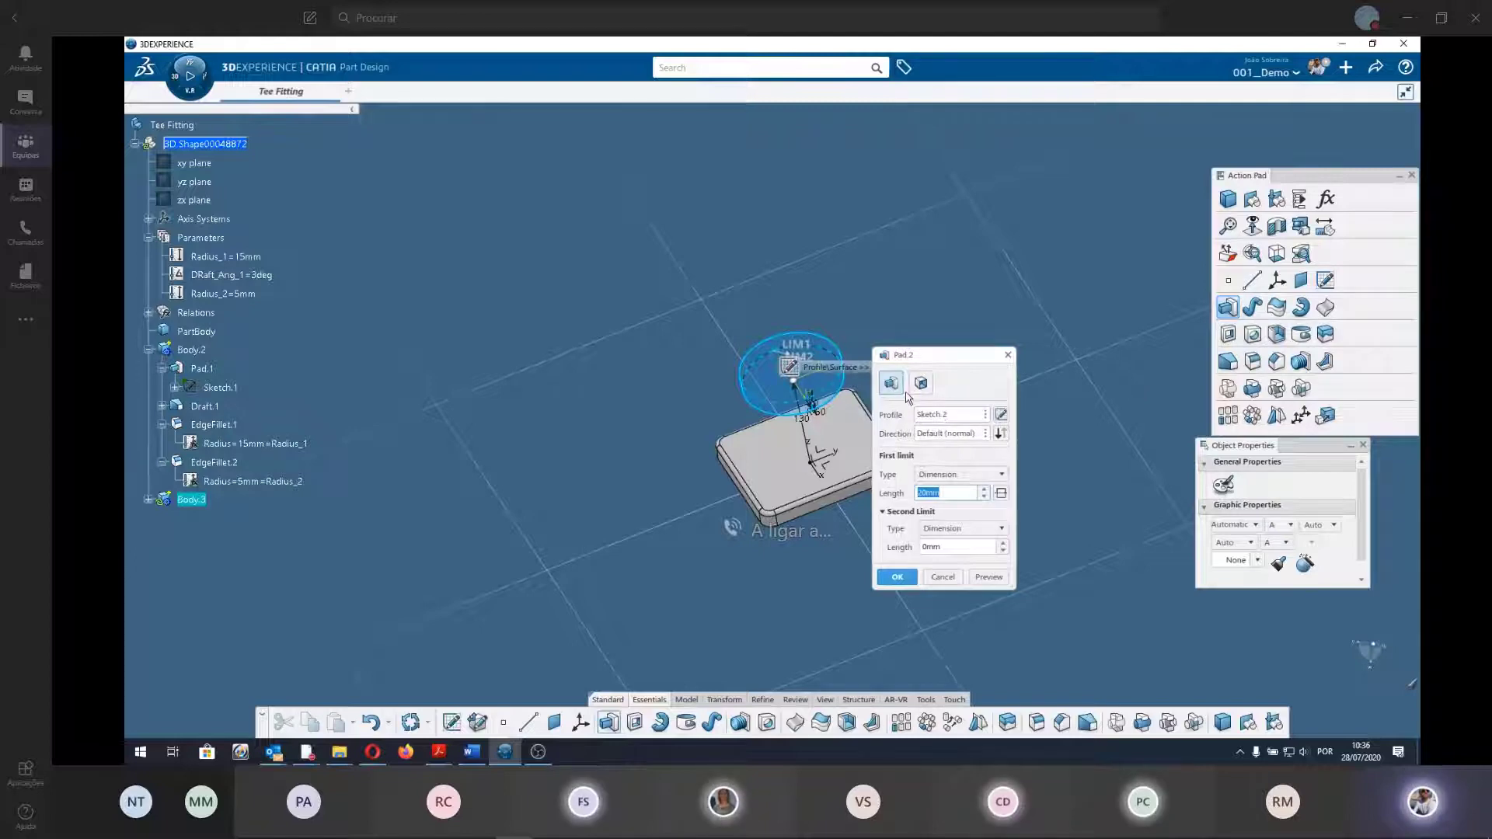
middle_click_drag(681, 521, 715, 459)
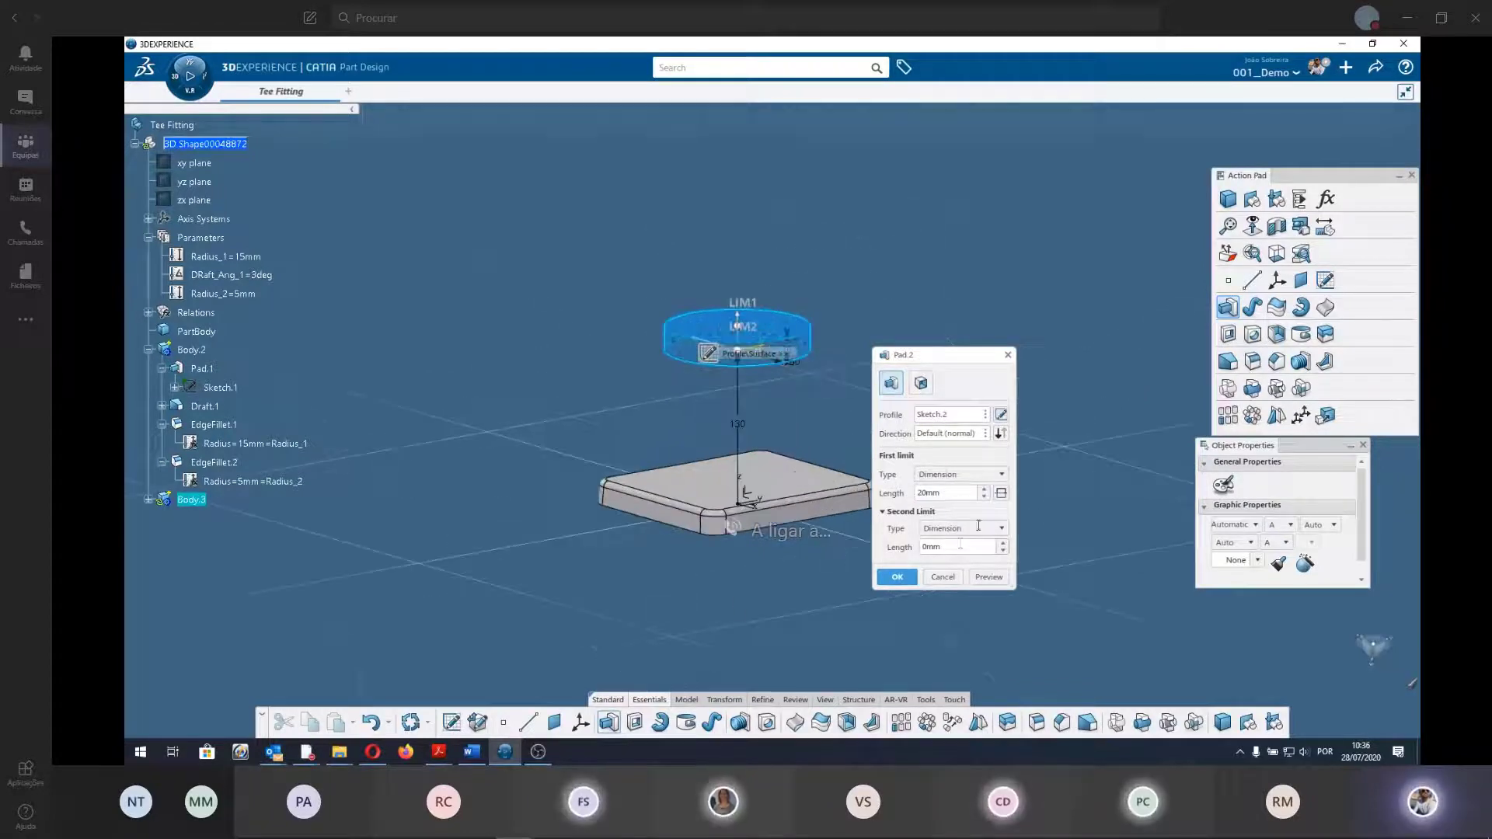
left_click(964, 474)
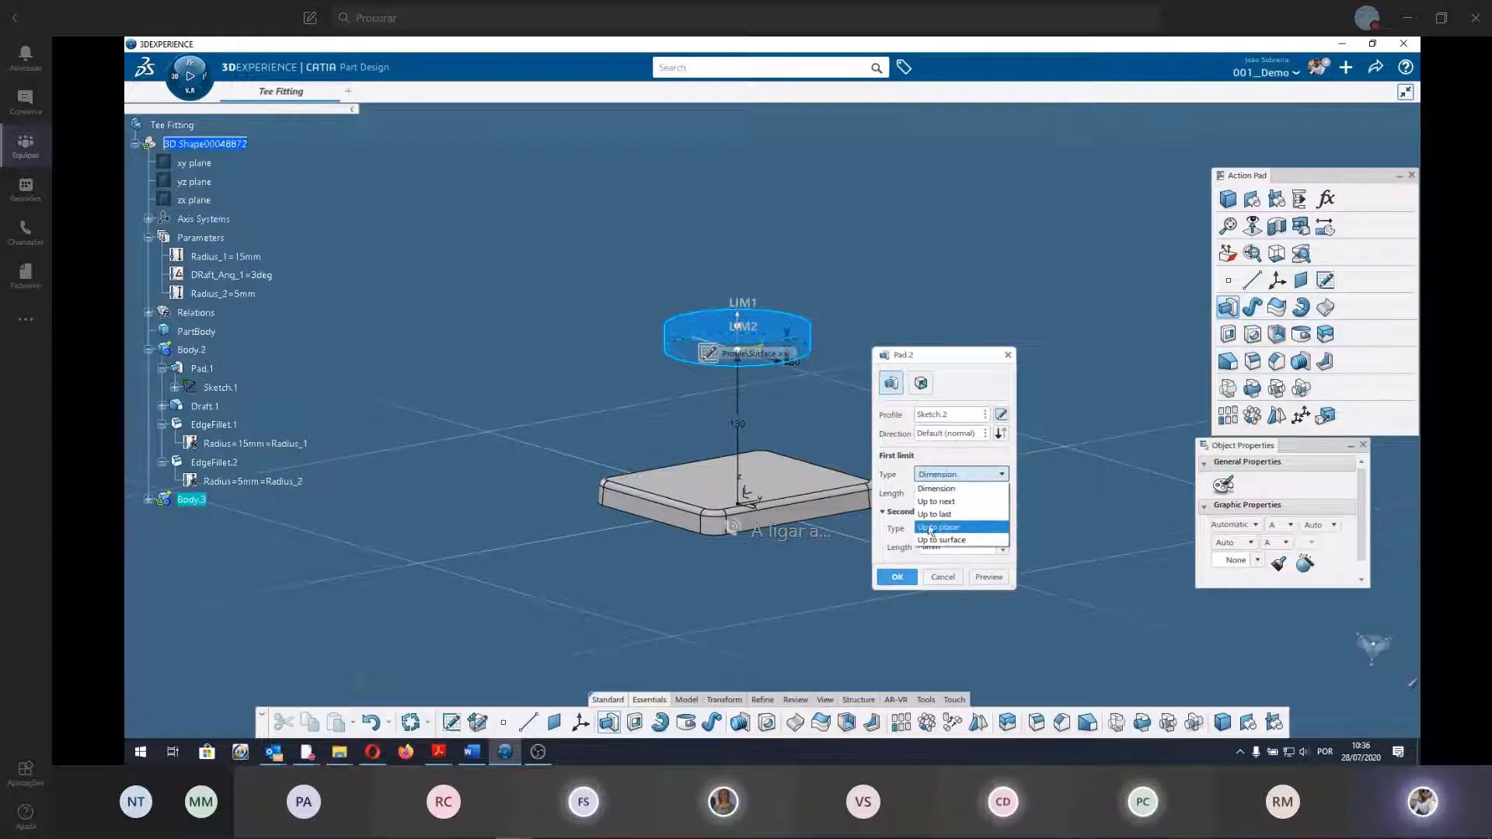
left_click(959, 529)
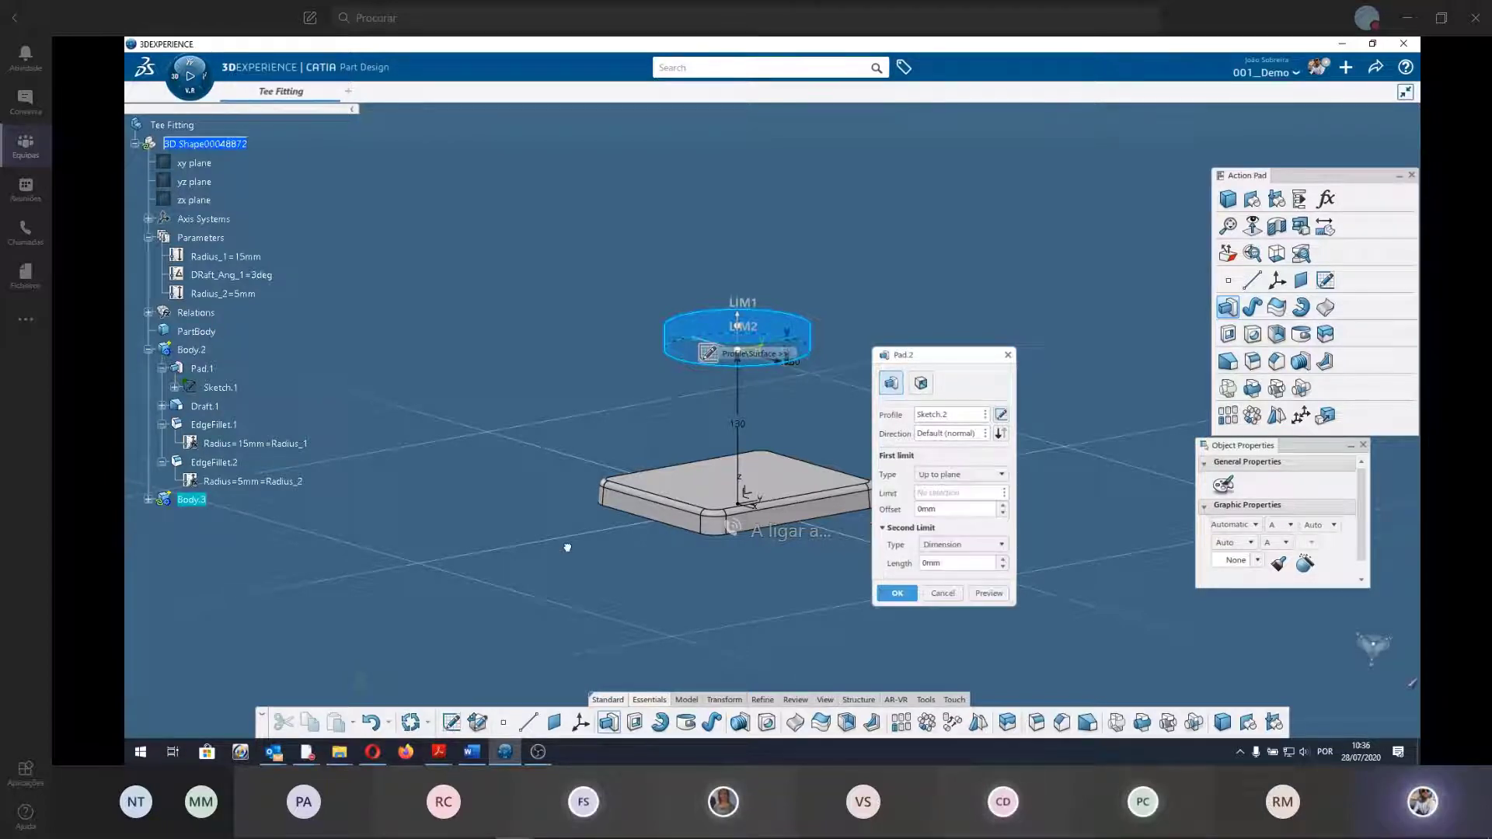
mouse_move(738, 419)
middle_mouse_down()
mouse_move(632, 388)
mouse_move(685, 490)
middle_mouse_up()
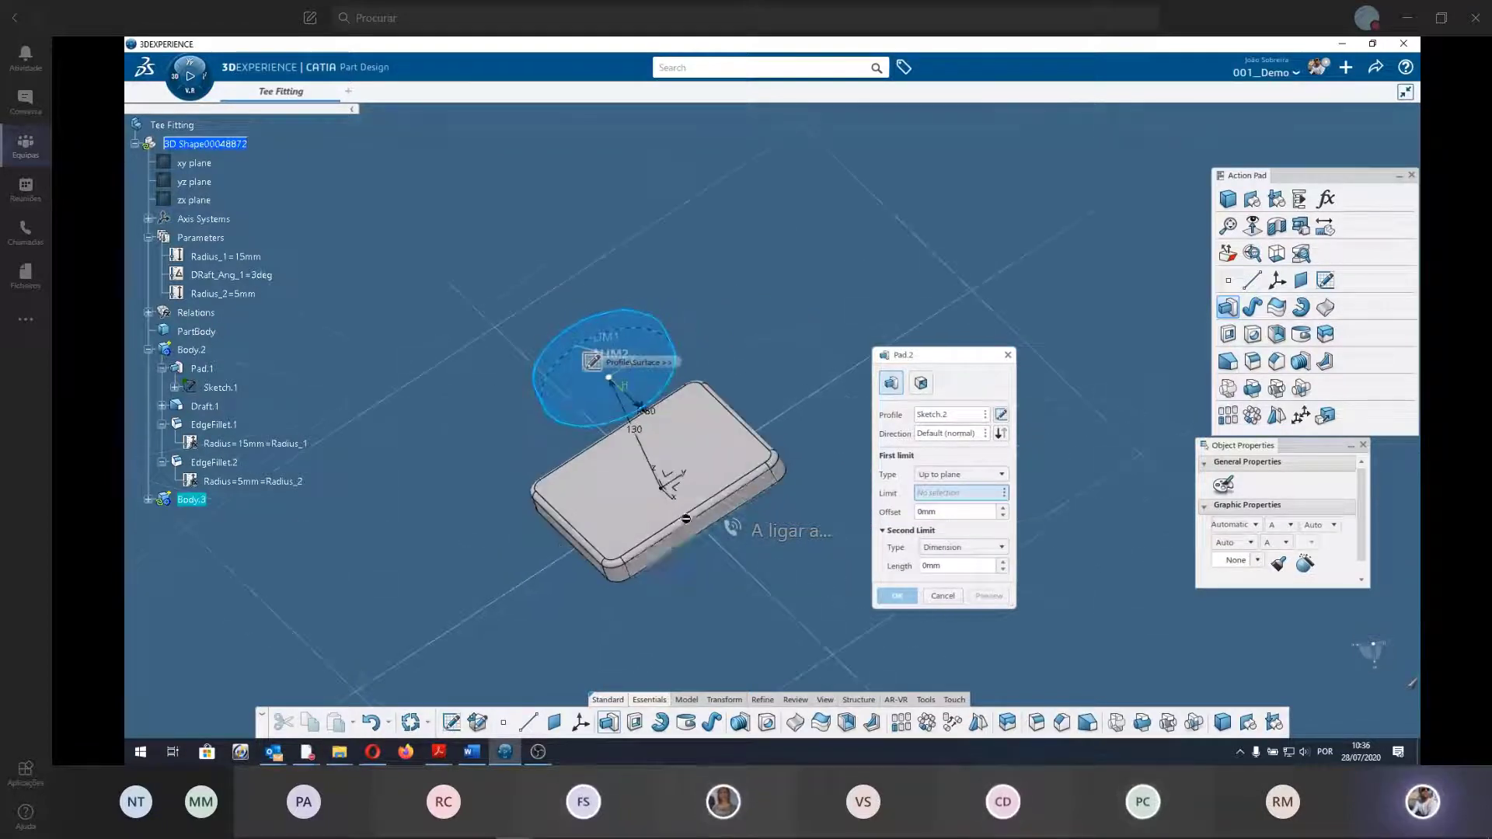
left_click(686, 490)
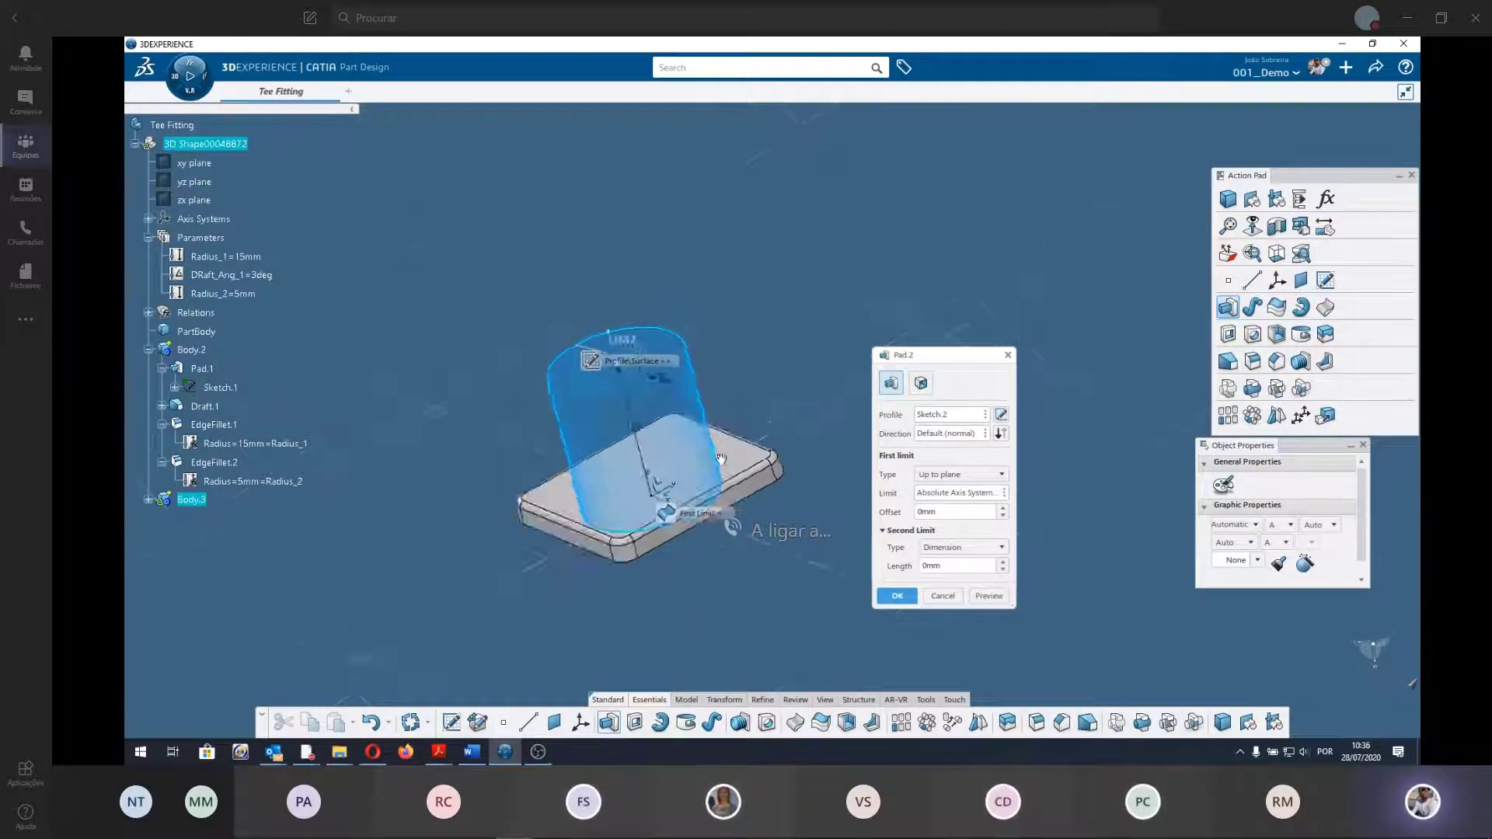
middle_click_drag(686, 489, 625, 425)
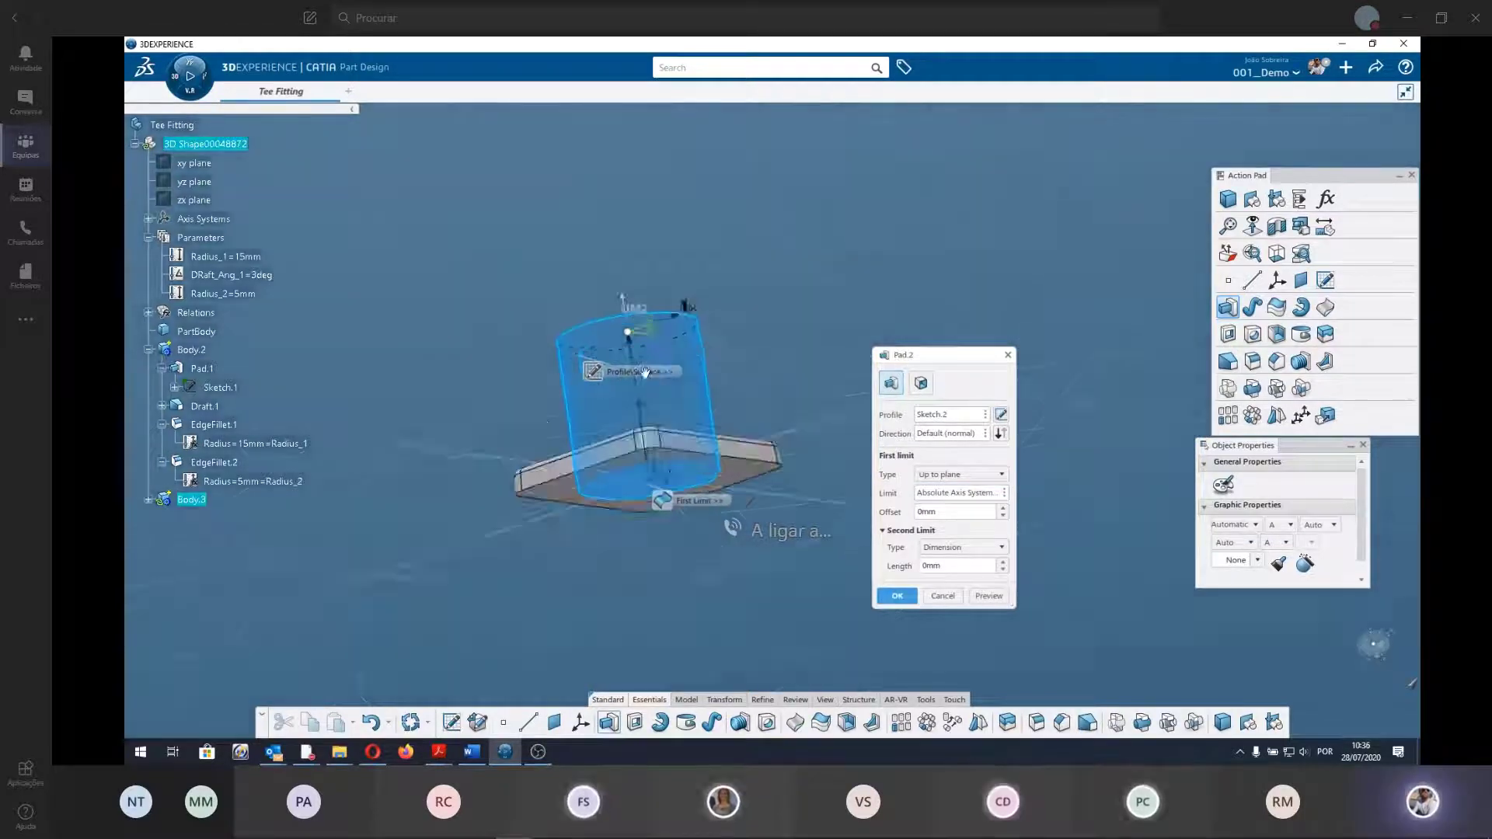
left_click(896, 595)
Inspect Pad.2's sketch and its 130 mm plane offset in the tree, then select Parameters.
left_click(148, 499)
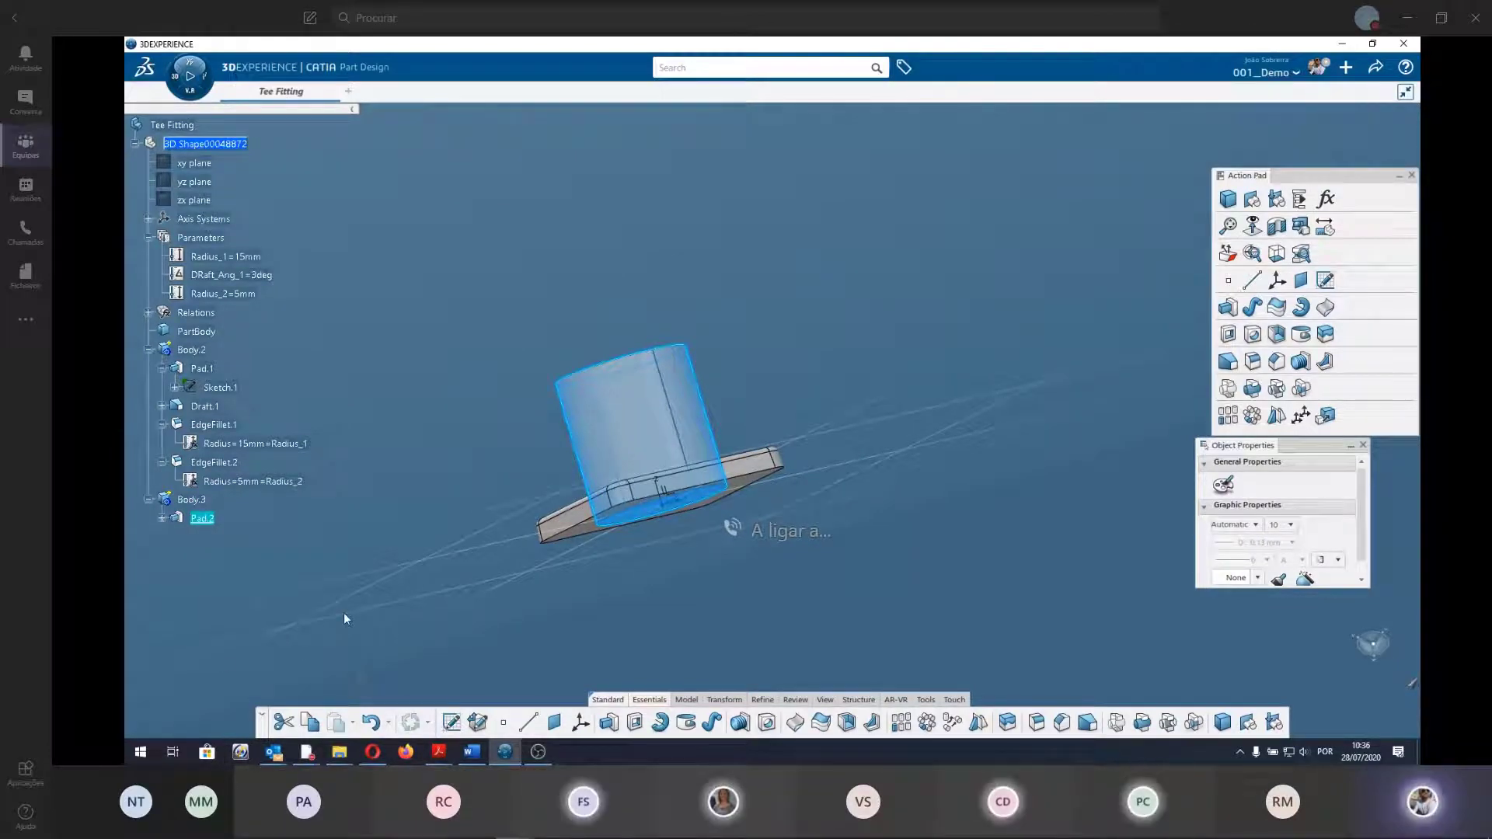
left_click(163, 520)
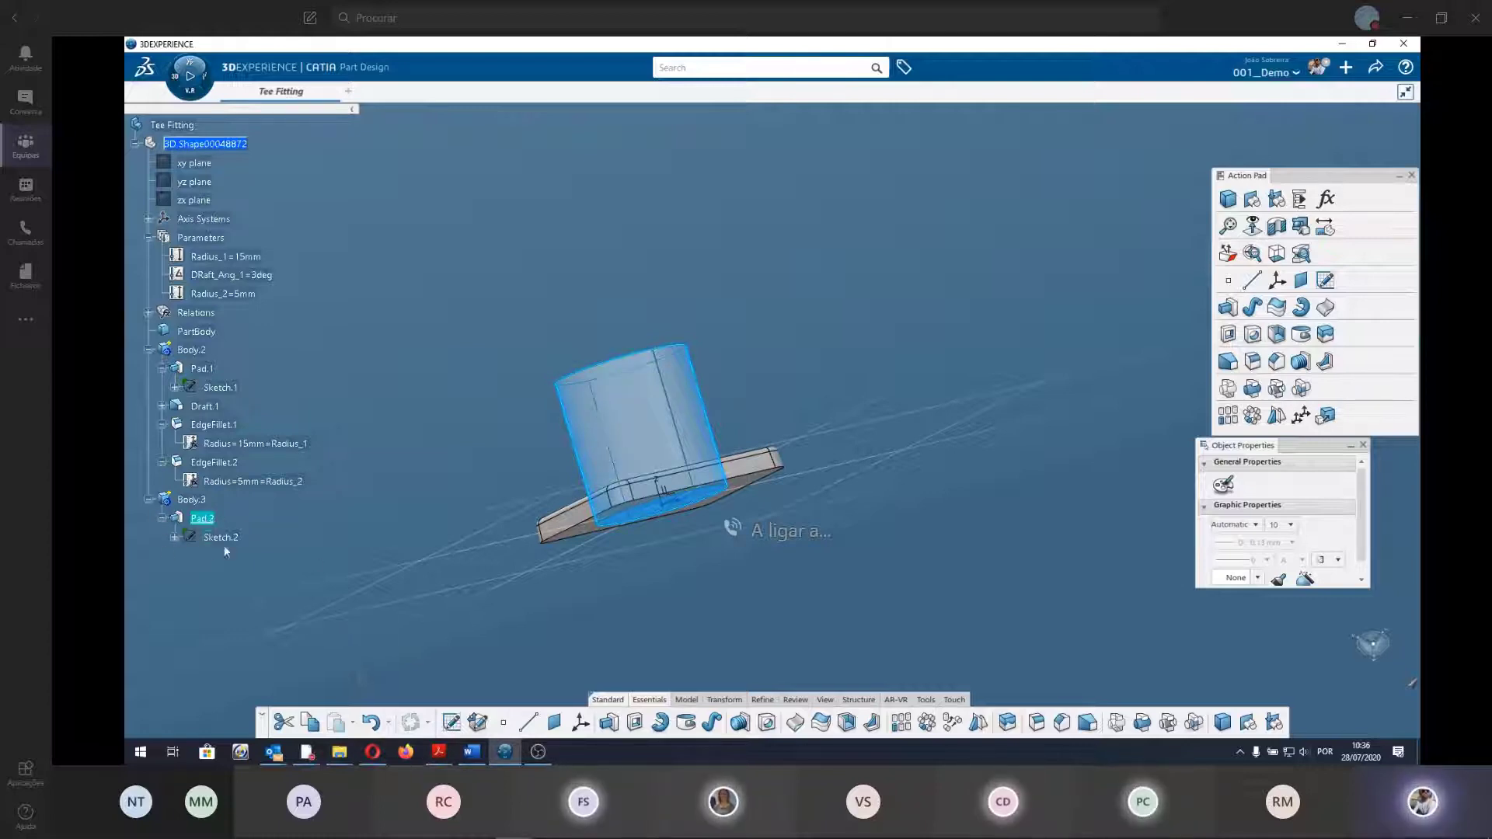
left_click(175, 538)
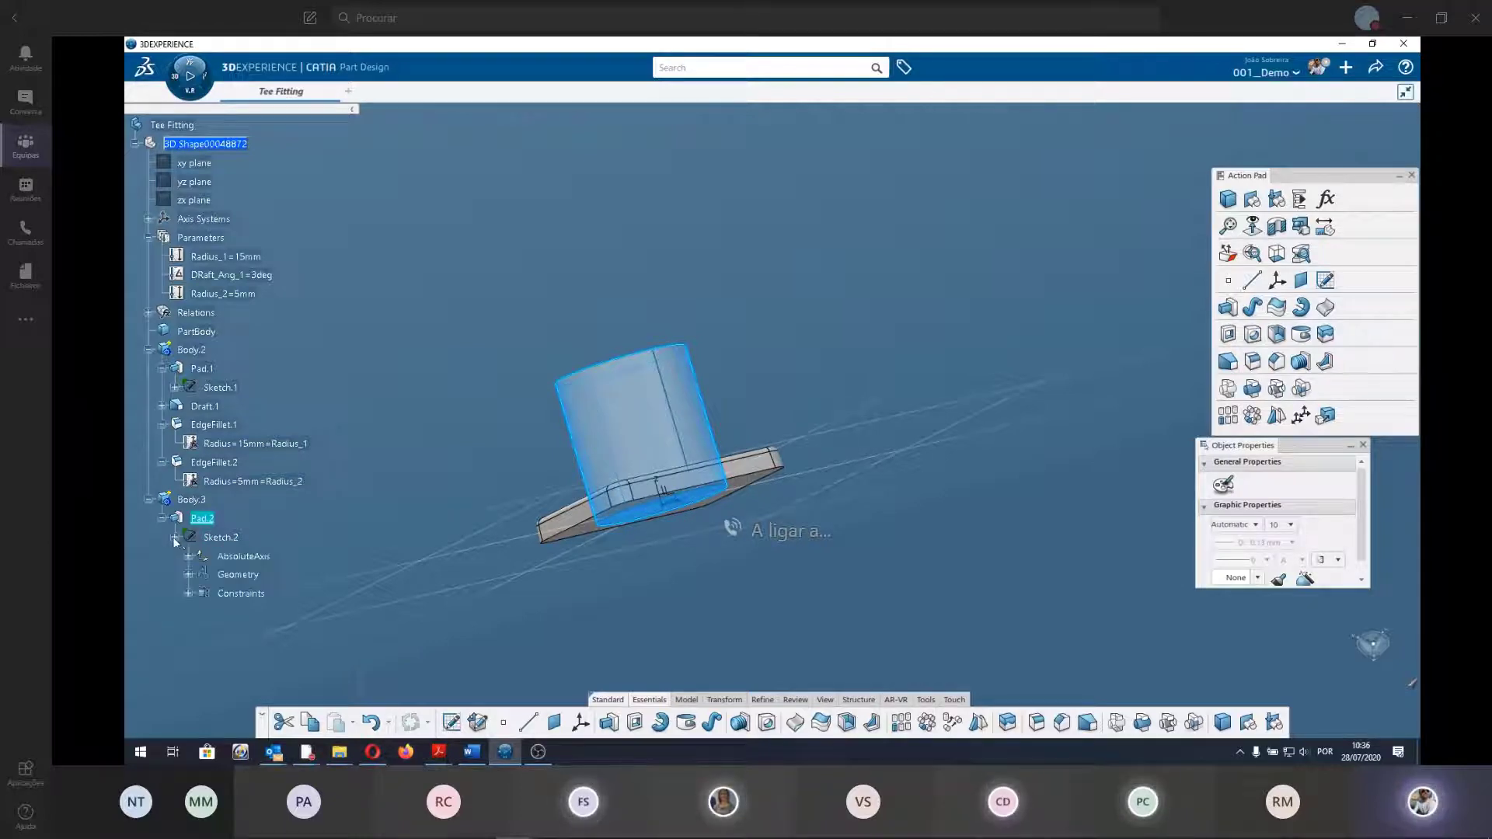
left_click(188, 556)
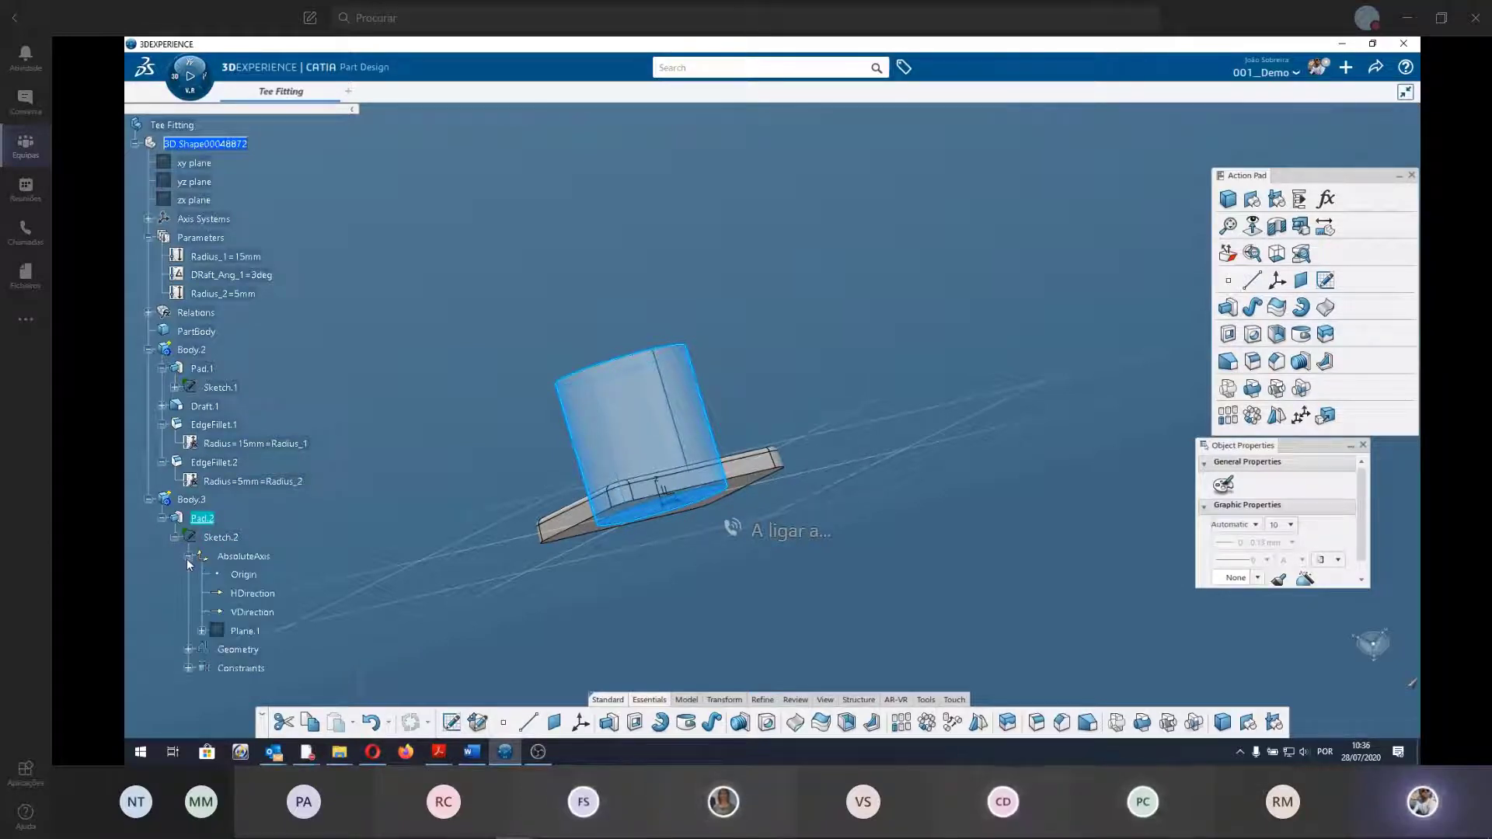
left_click(202, 631)
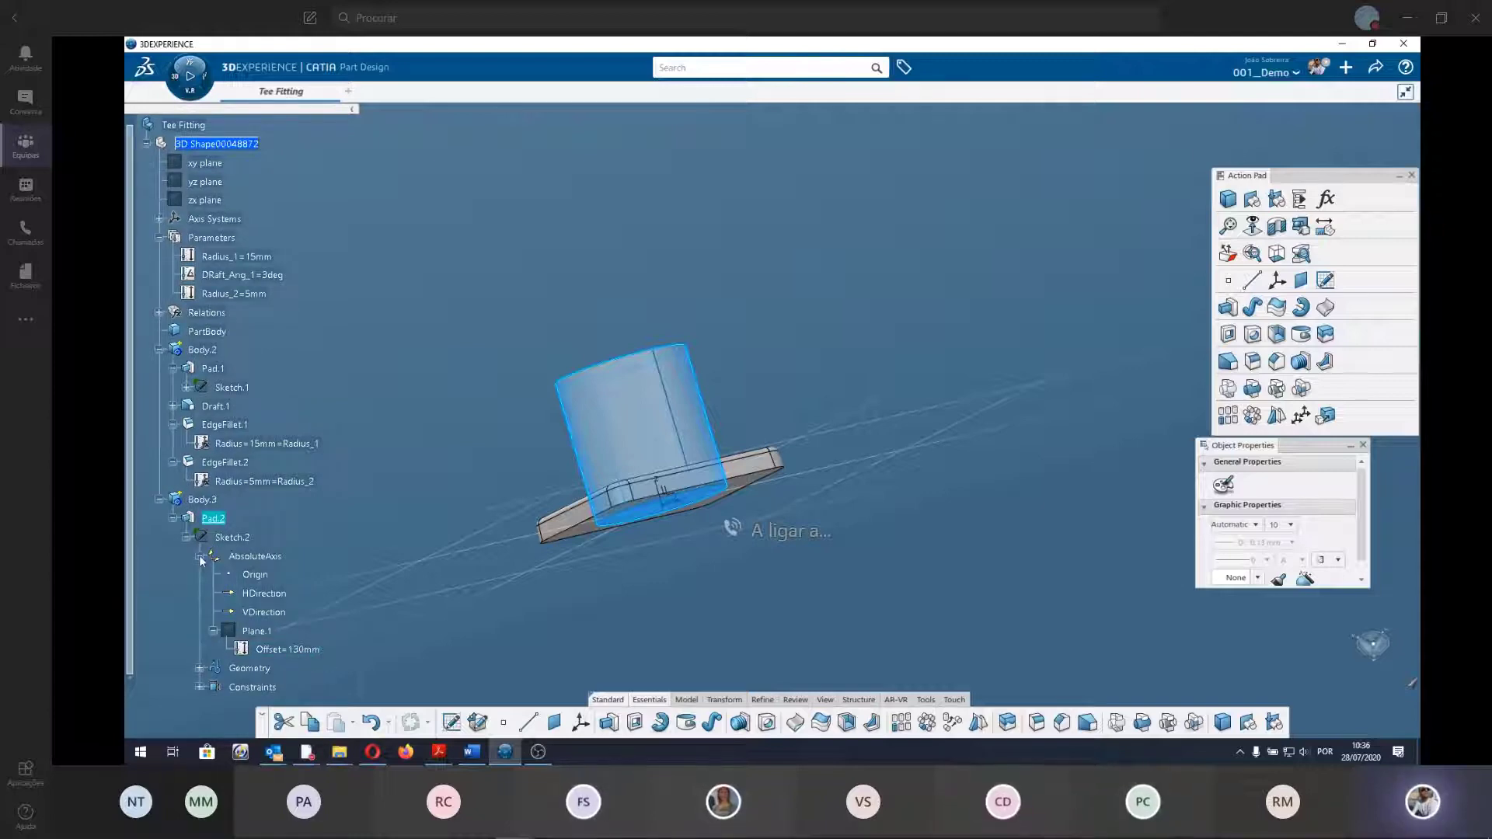
left_click(187, 537)
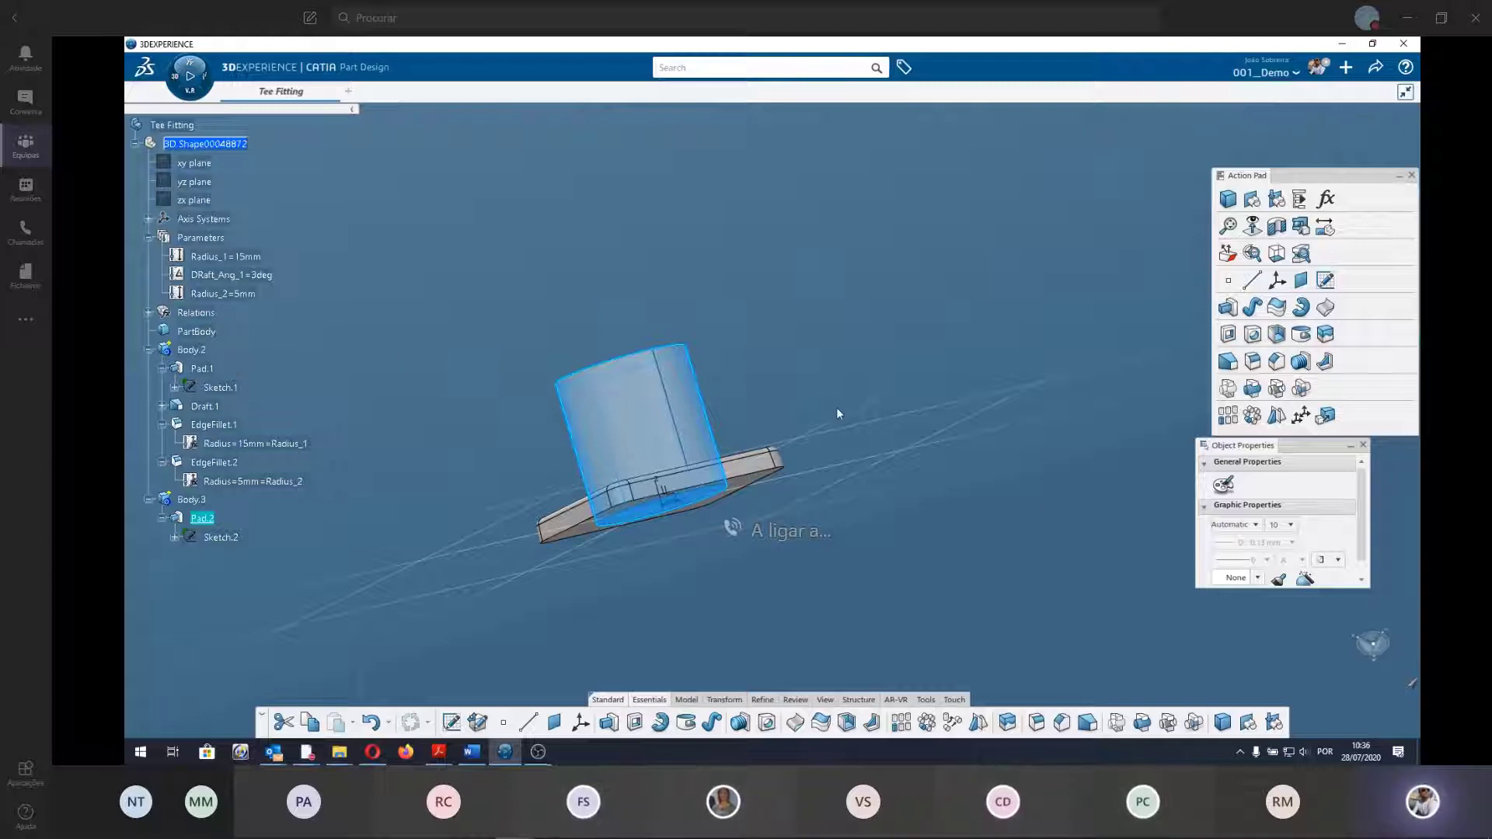
left_click(653, 291)
middle_click_drag(819, 305, 886, 350)
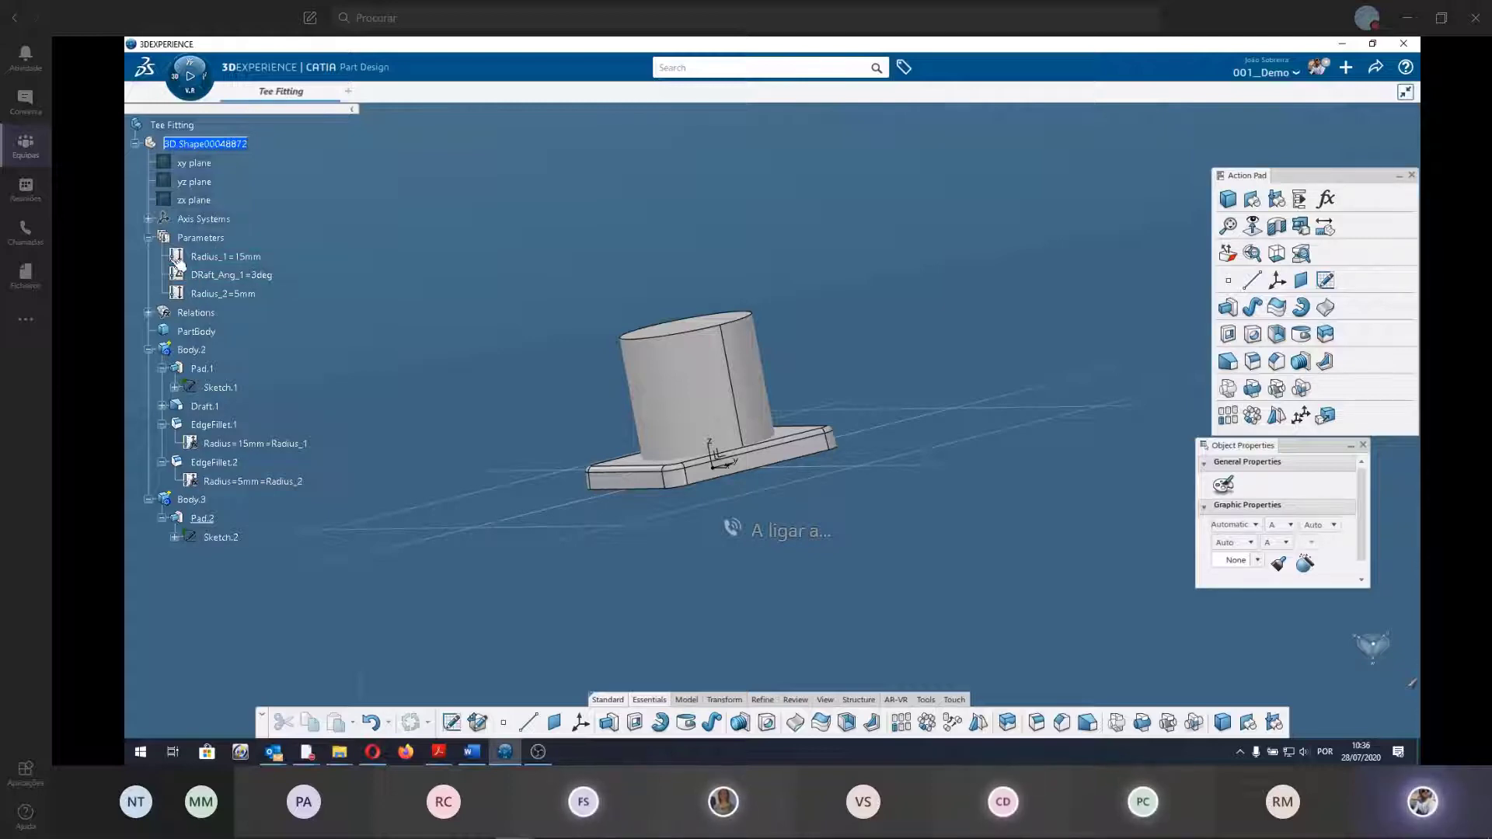
mouse_move(231, 275)
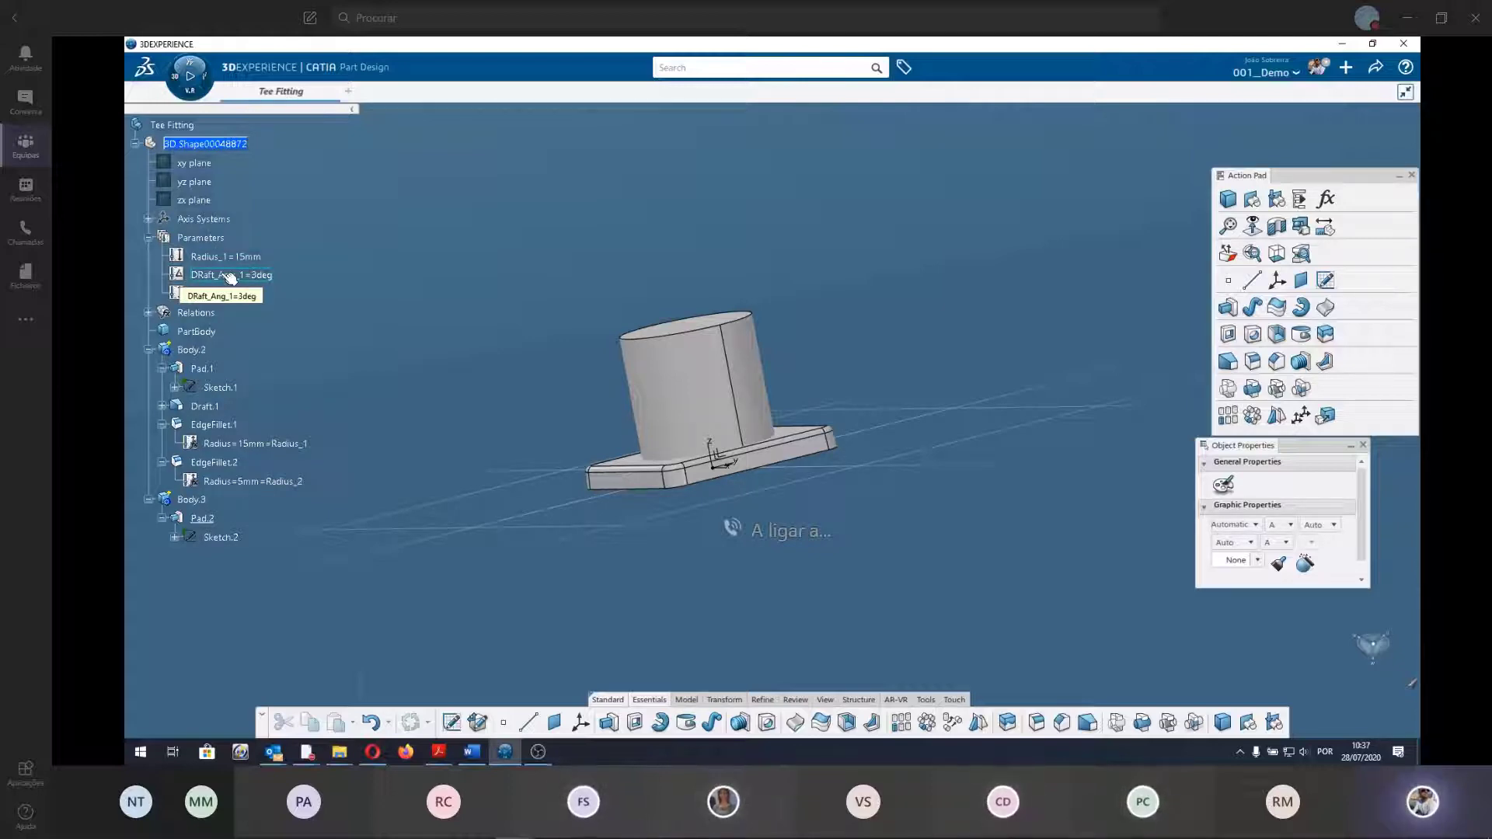
left_click(200, 238)
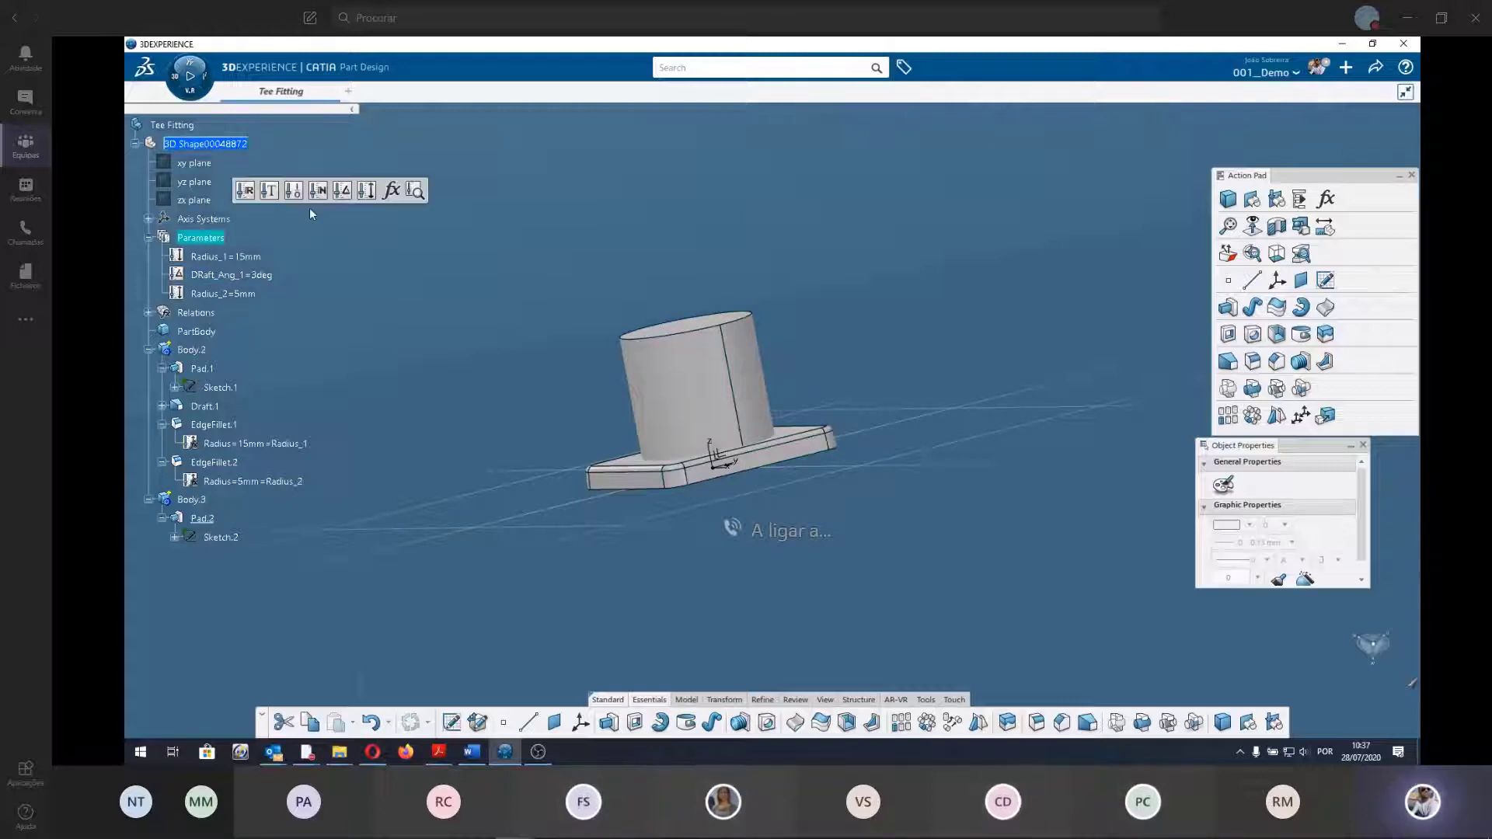
left_click(434, 354)
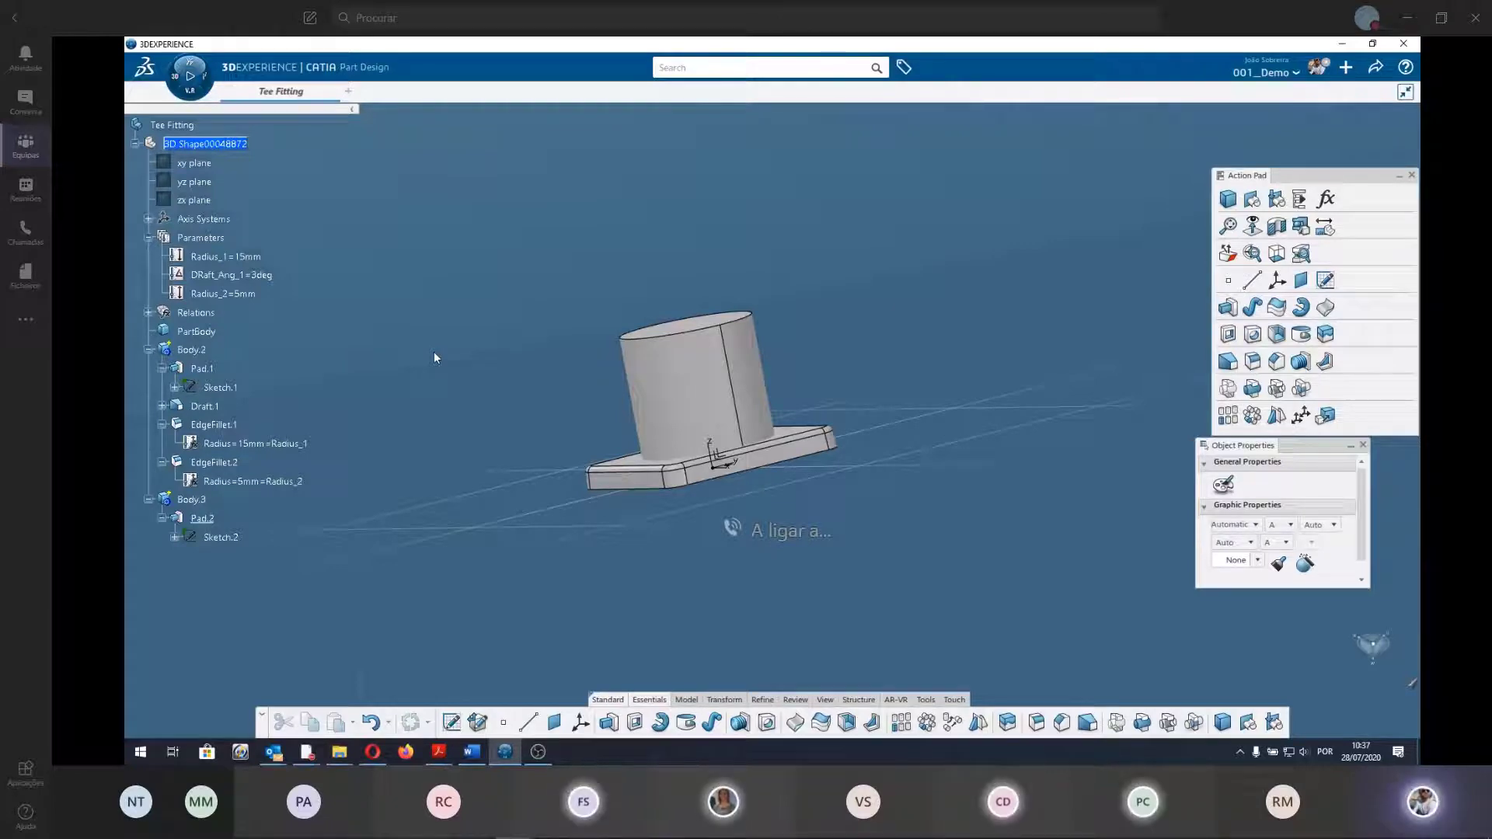
mouse_move(434, 352)
middle_mouse_down()
mouse_move(550, 479)
mouse_move(626, 455)
middle_mouse_up()
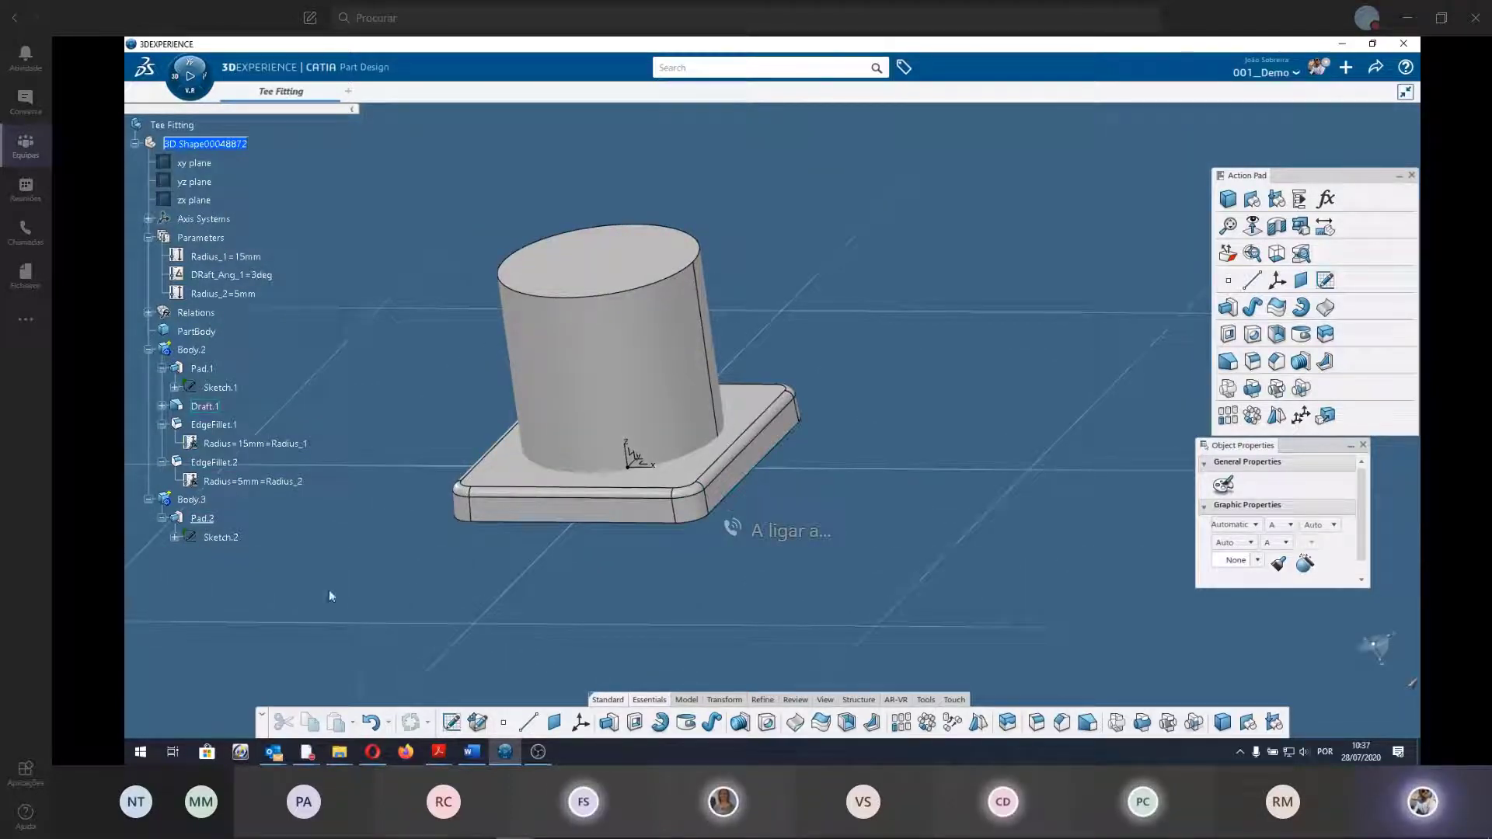
mouse_move(330, 596)
middle_mouse_down()
mouse_move(716, 466)
mouse_move(666, 506)
mouse_move(687, 498)
middle_mouse_up()
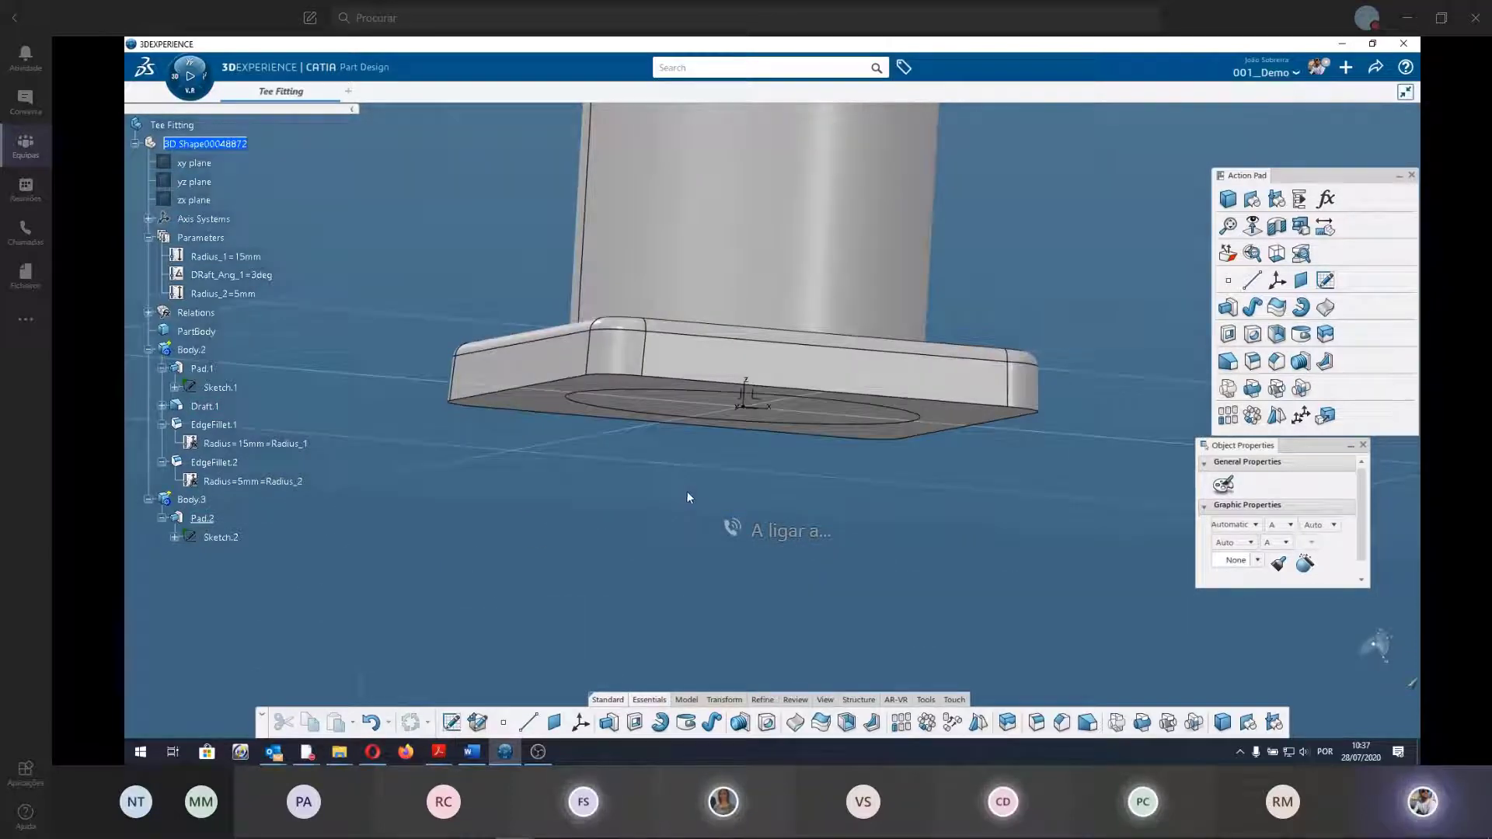
mouse_move(758, 459)
middle_mouse_down()
mouse_move(712, 523)
mouse_move(657, 474)
middle_mouse_up()
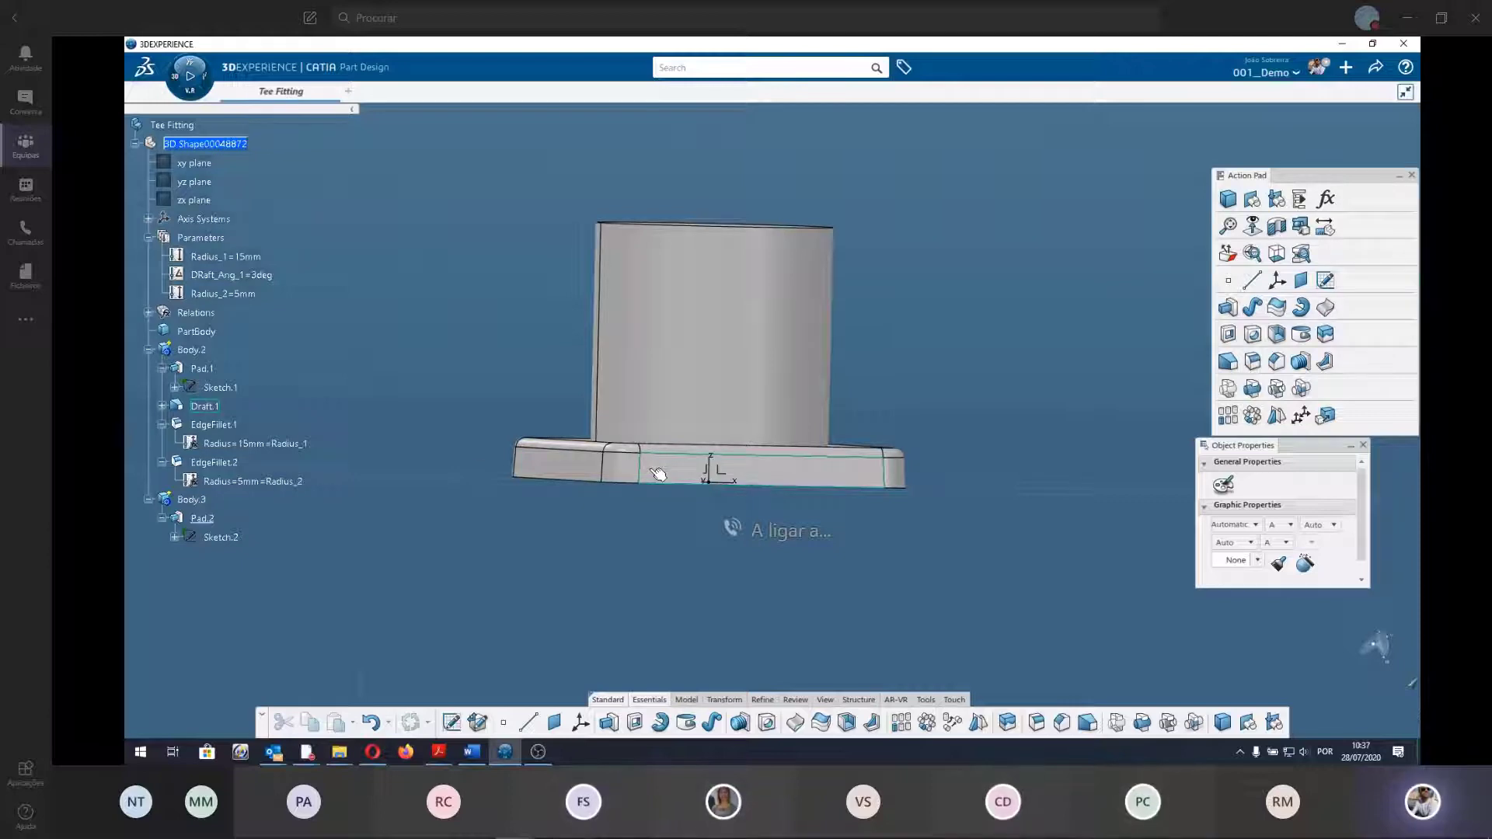
mouse_move(956, 516)
middle_mouse_down()
mouse_move(896, 459)
mouse_move(433, 523)
mouse_move(556, 533)
mouse_move(608, 506)
middle_mouse_up()
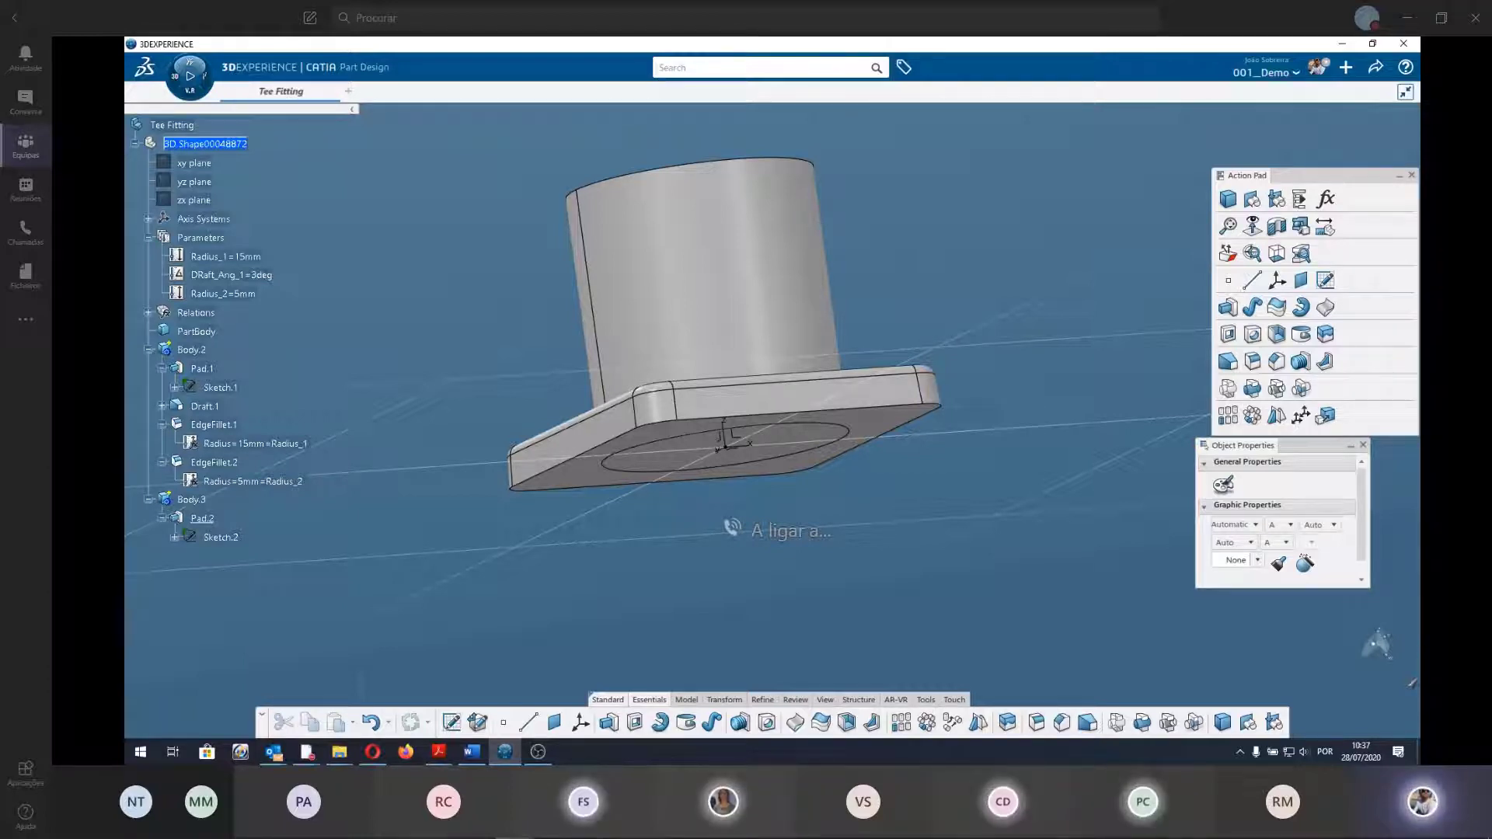
mouse_move(669, 466)
middle_mouse_down()
mouse_move(669, 519)
mouse_move(700, 586)
middle_mouse_up()
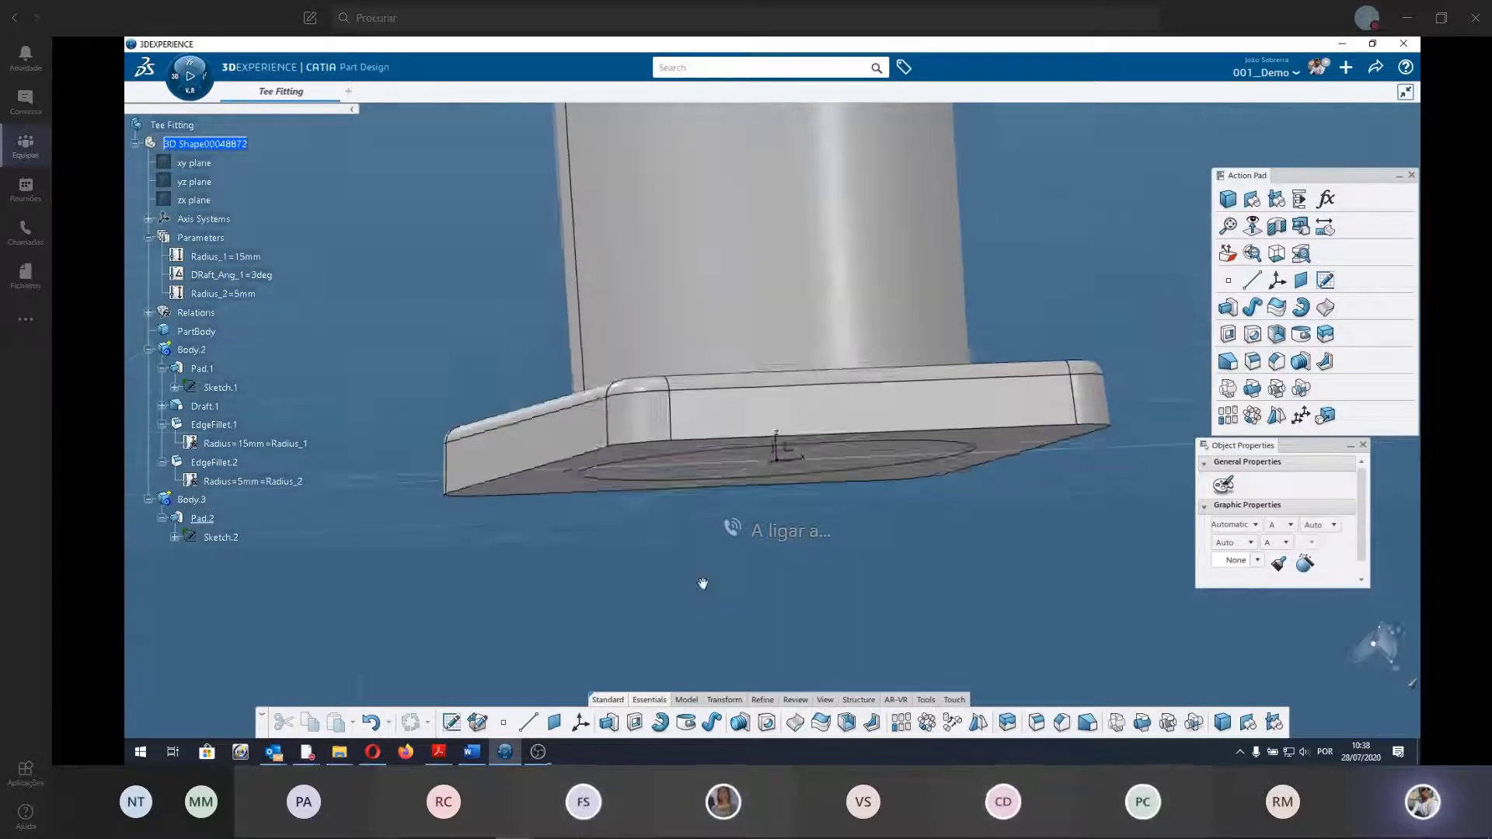
Start a draft on the cylinder's side face, with its bottom face as neutral element.
left_click(1228, 362)
scroll(544, 295, "down", 3)
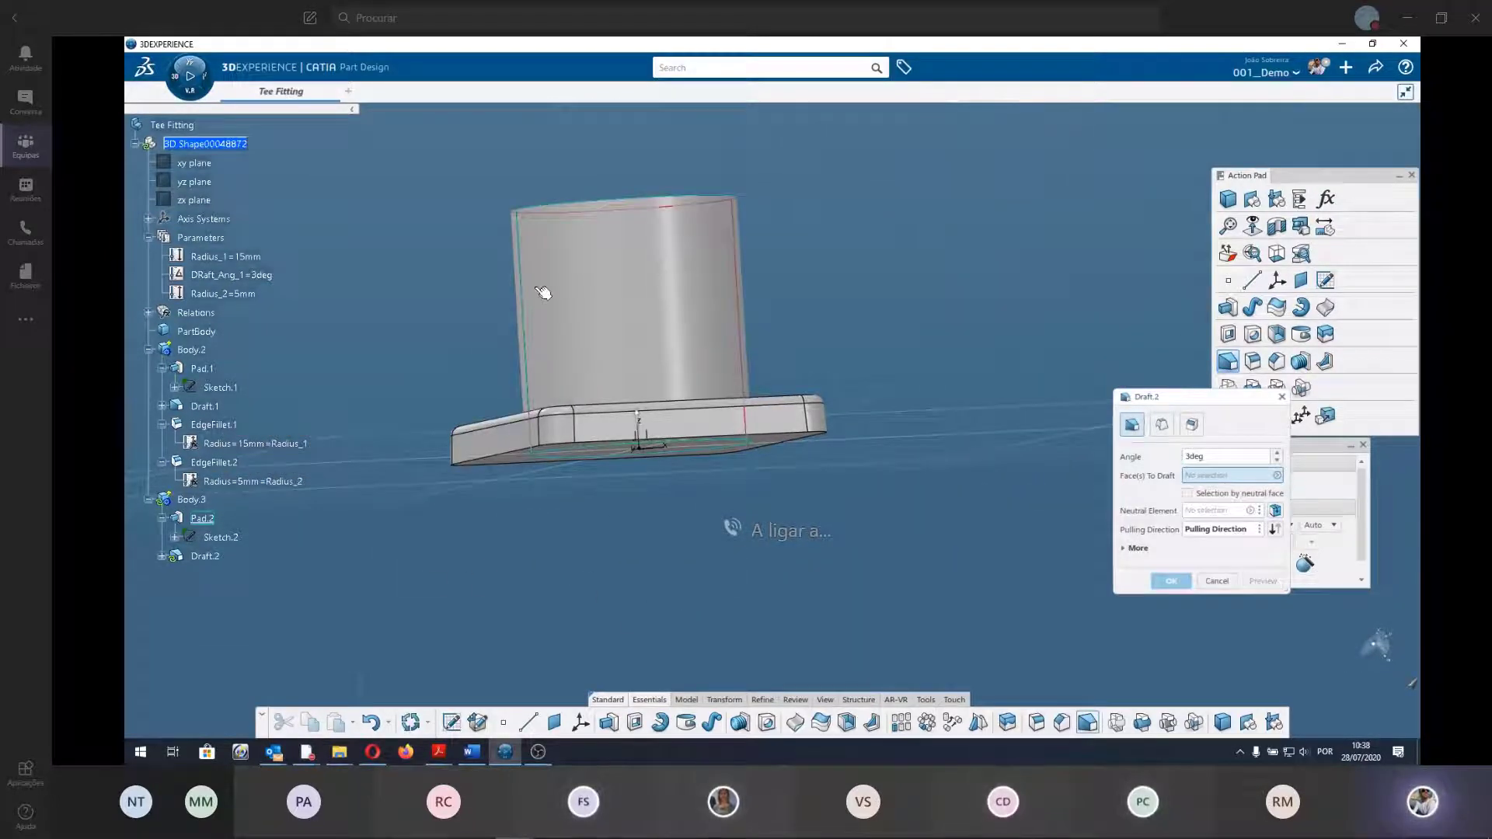
left_click(543, 292)
middle_click_drag(698, 506, 738, 311)
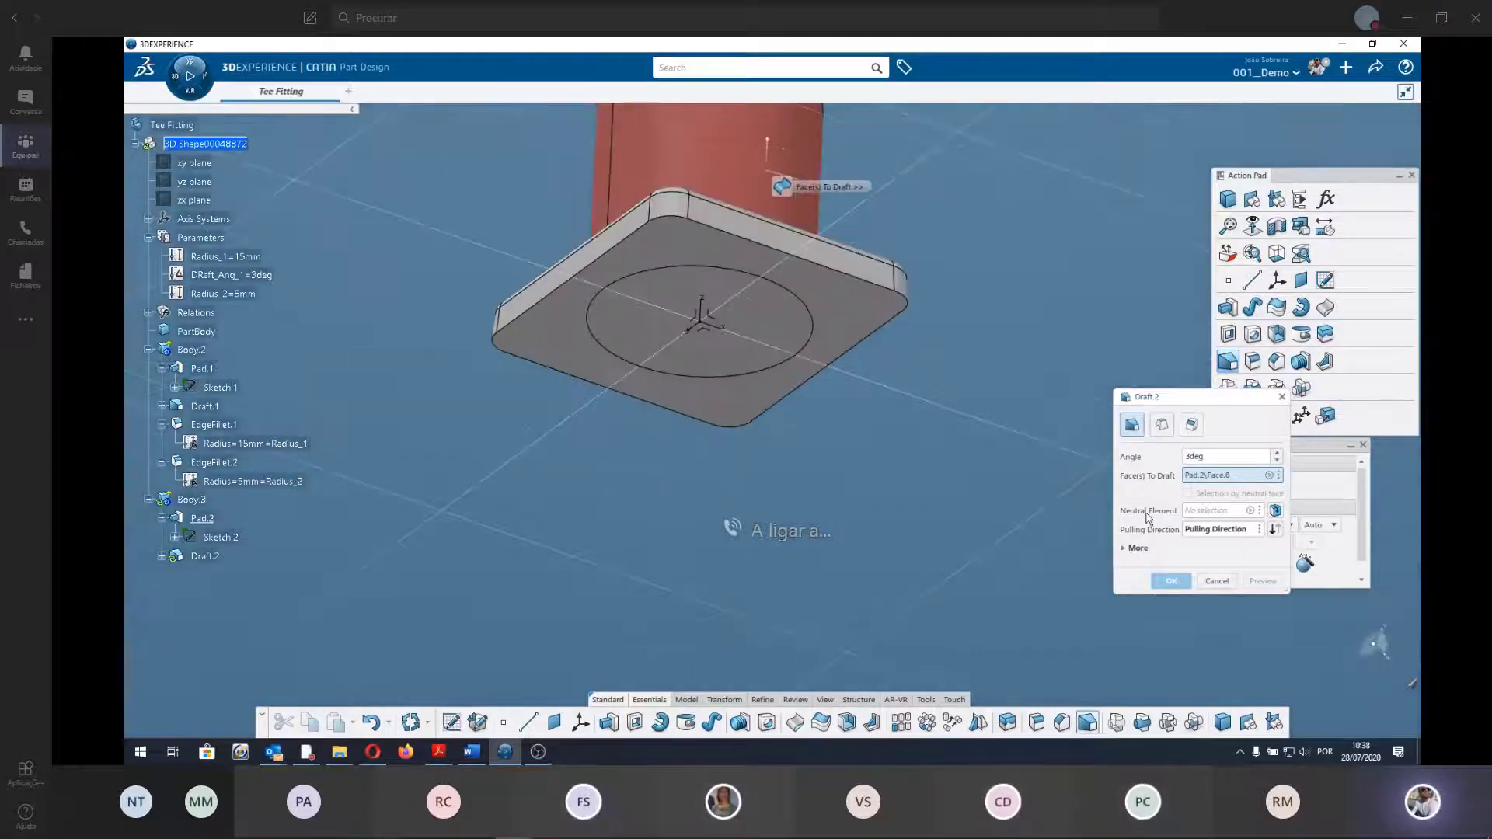
left_click(1221, 511)
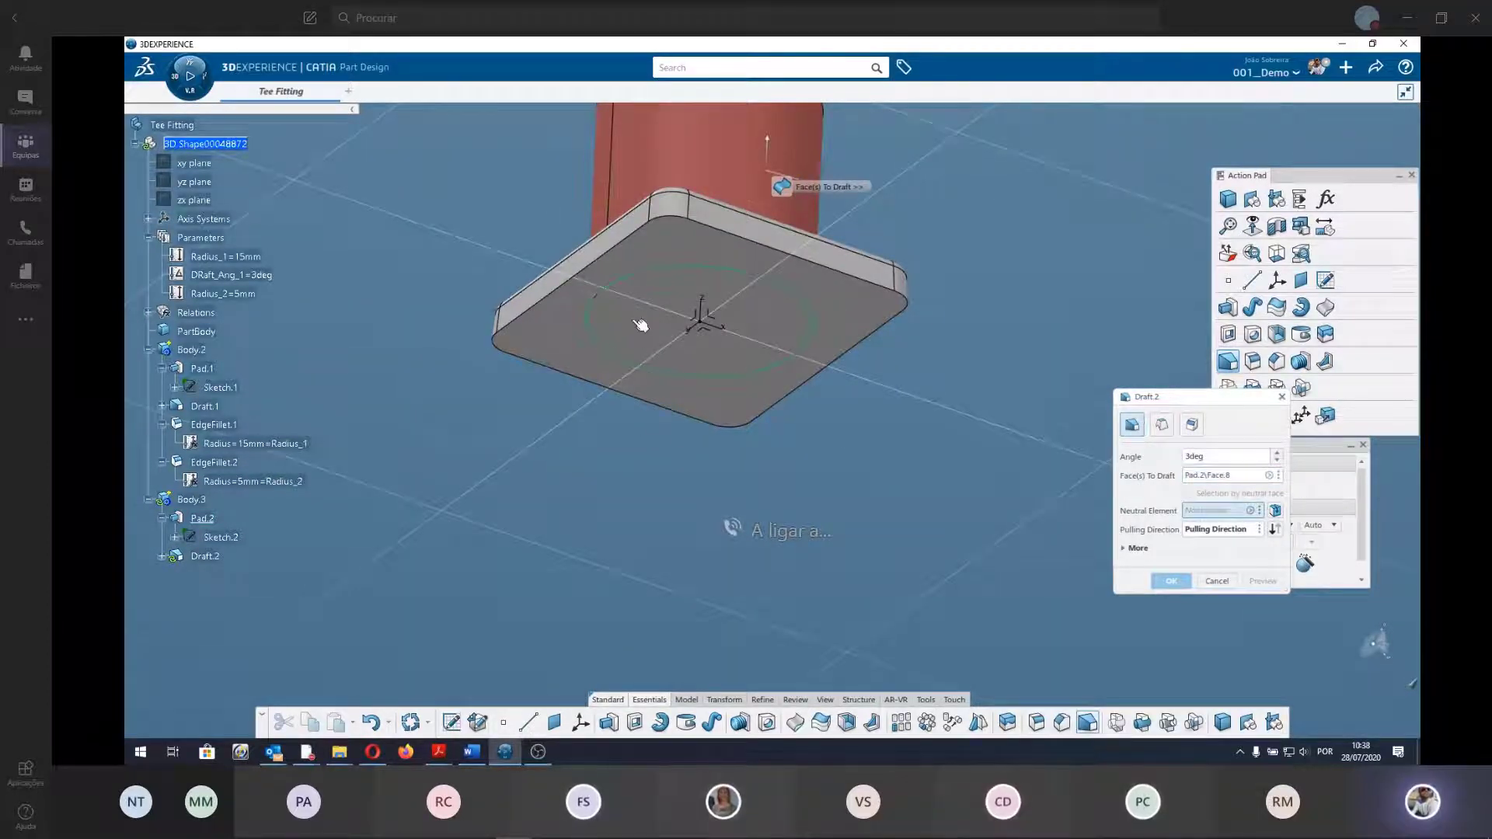
left_click(651, 342)
mouse_move(651, 342)
middle_mouse_down()
mouse_move(896, 419)
mouse_move(928, 352)
middle_mouse_up()
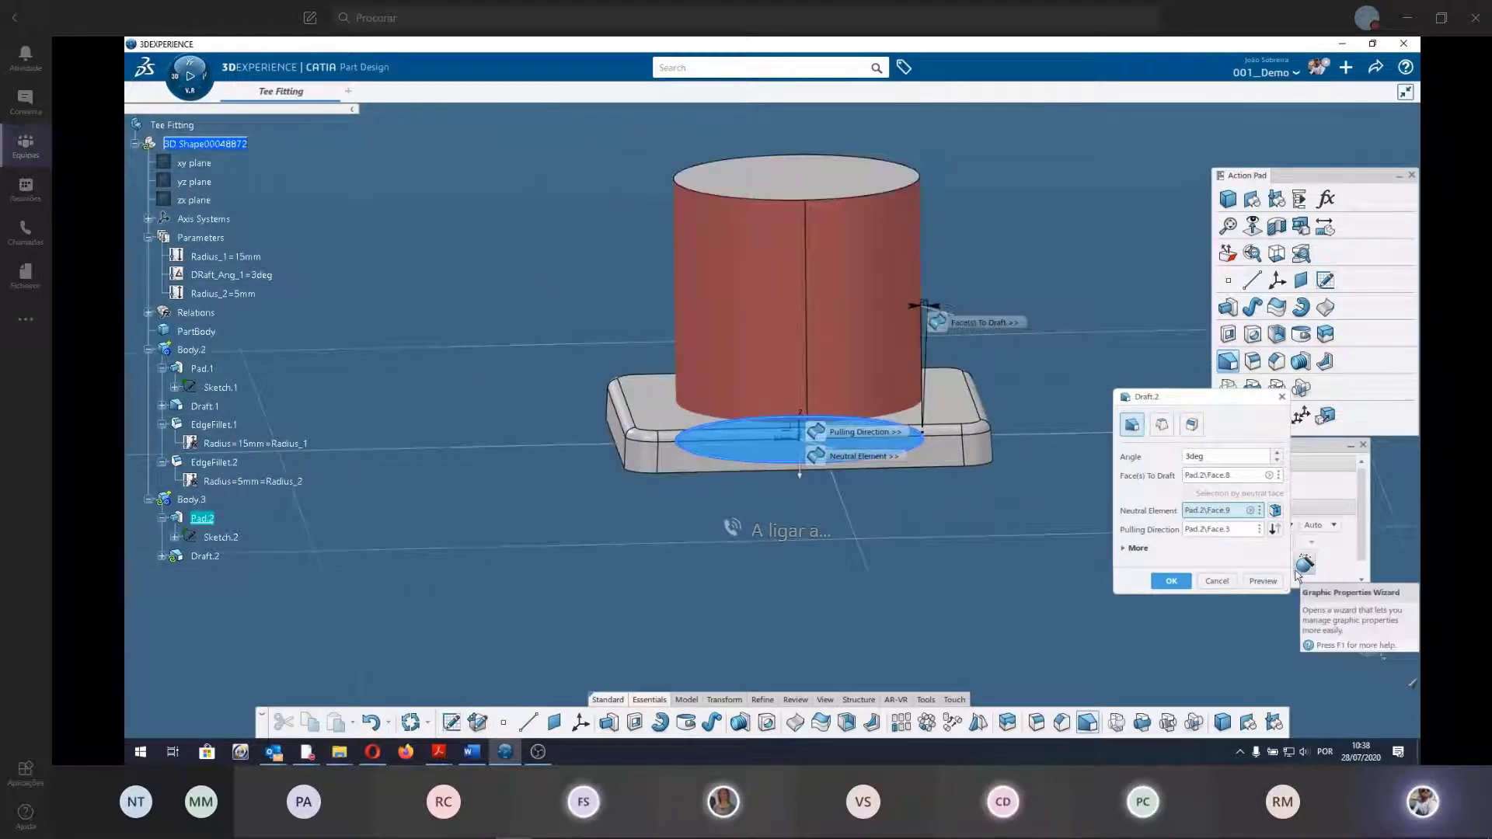
Point the pull direction upward, set a 10° draft angle and apply Draft.2.
left_click(1263, 580)
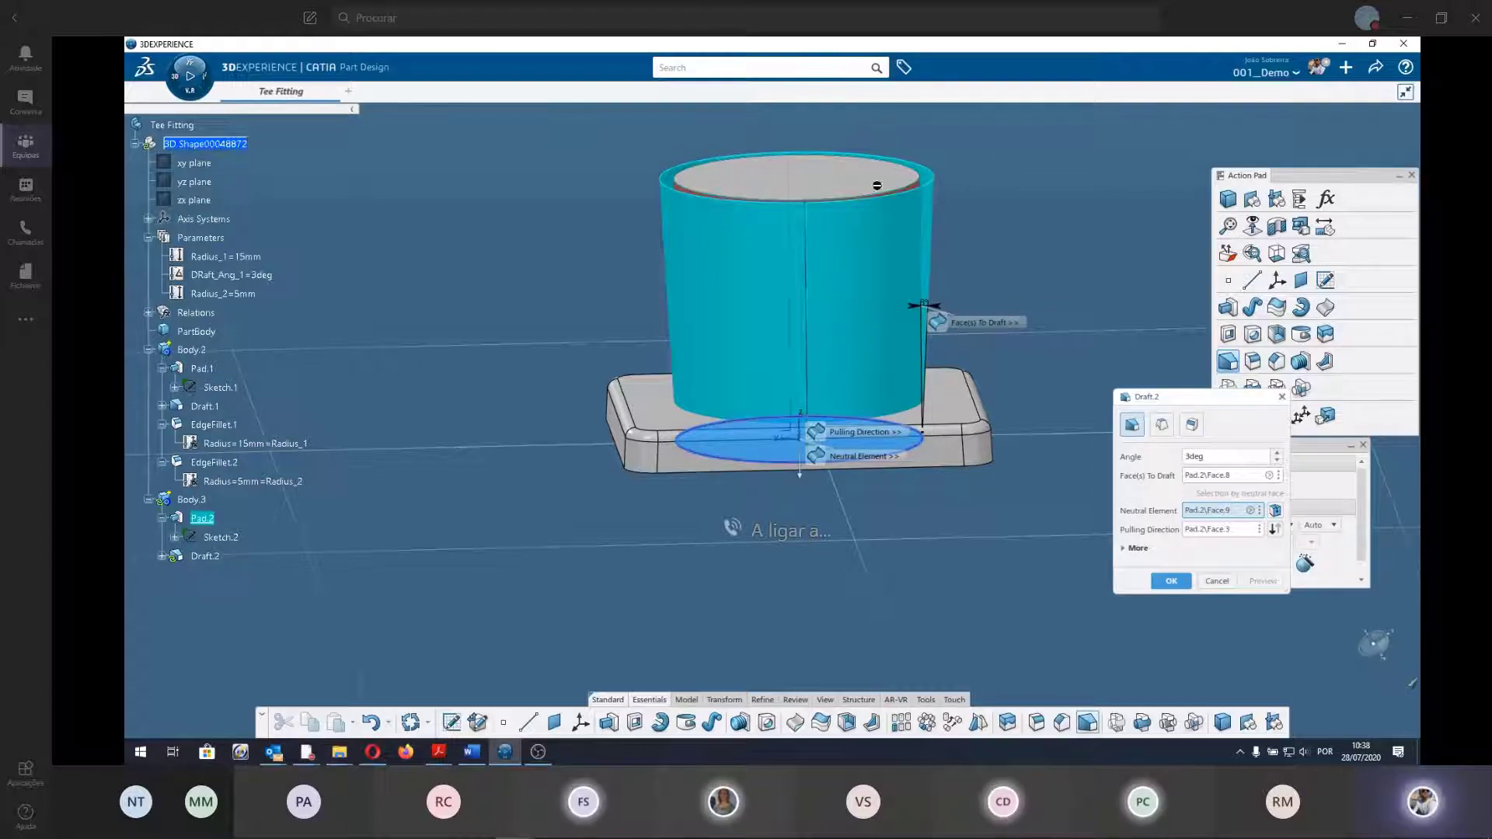
left_click(1275, 531)
left_click(1275, 585)
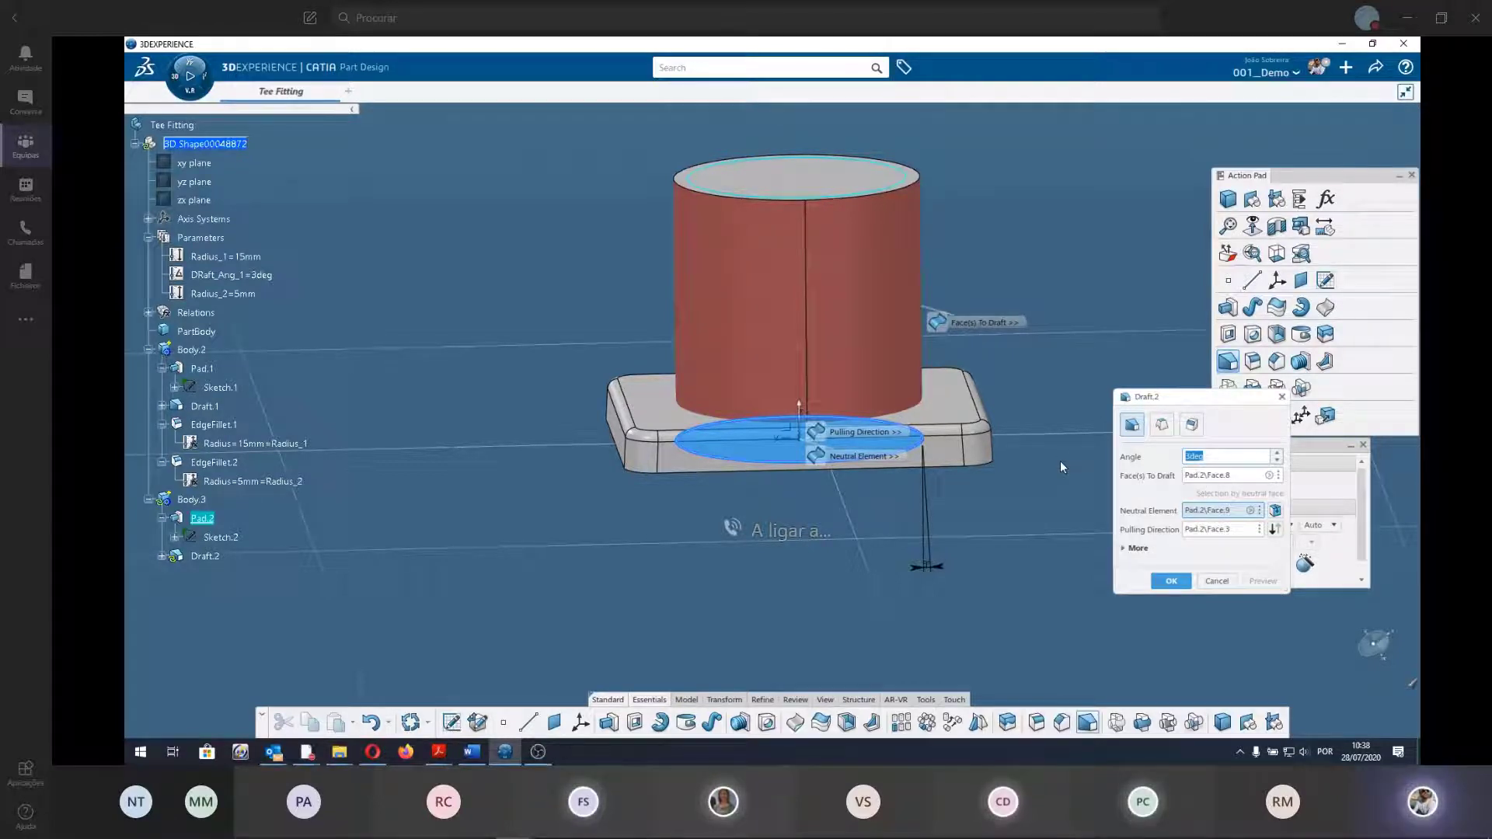
type("10")
key("Return")
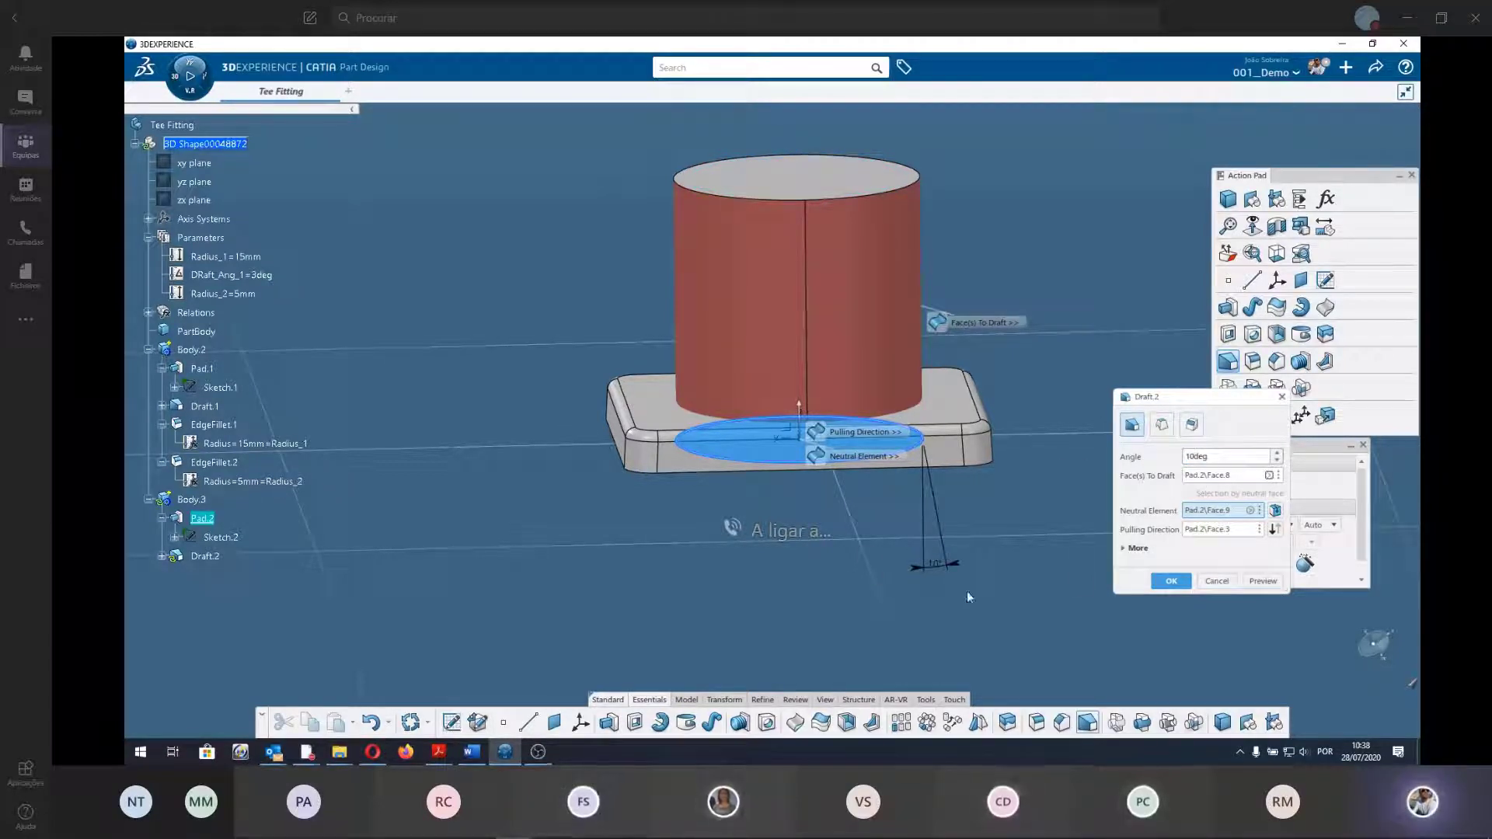
left_click(1171, 582)
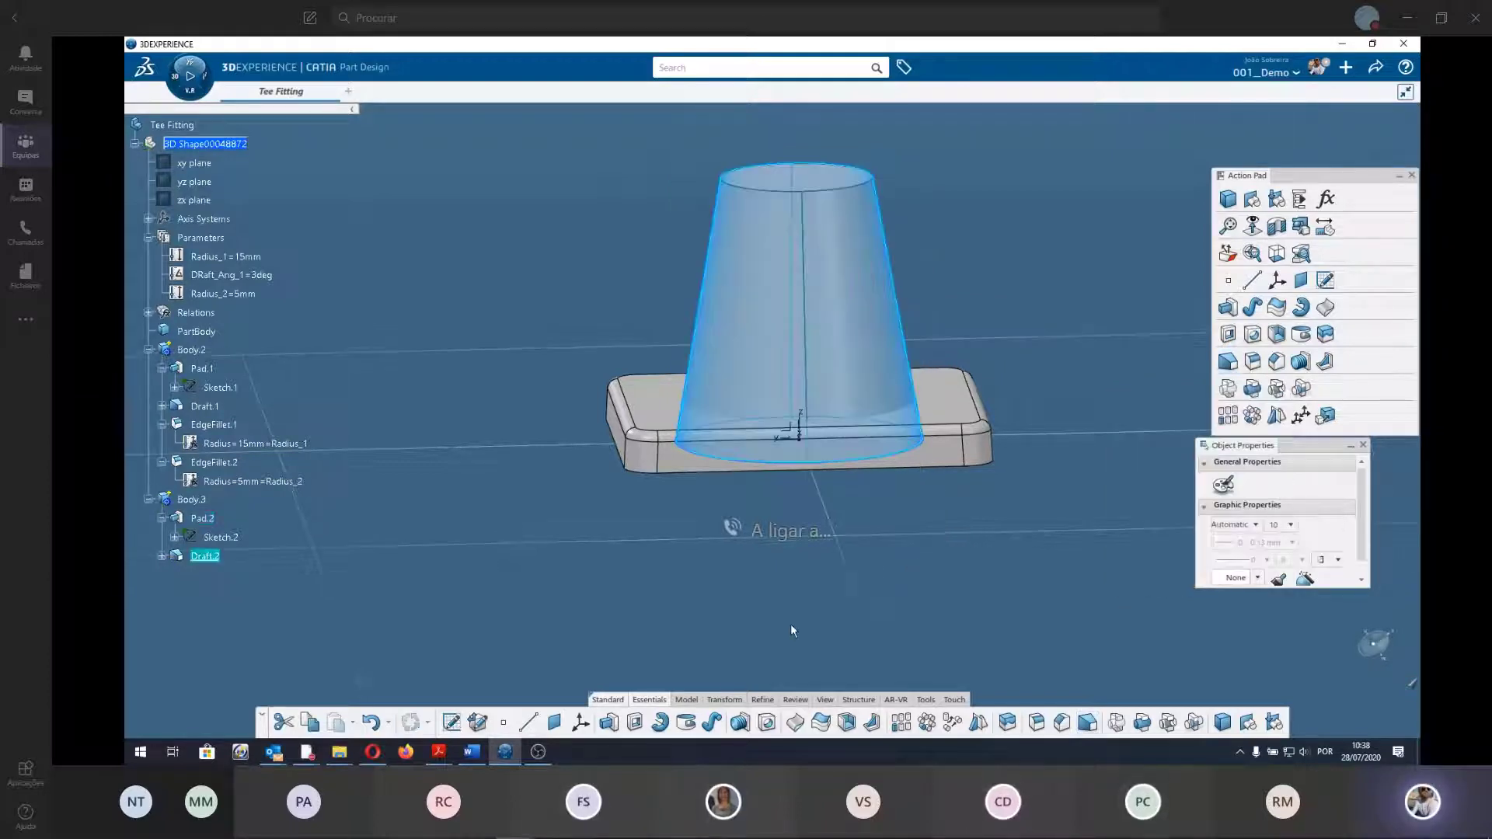
mouse_move(995, 565)
middle_mouse_down()
mouse_move(603, 567)
mouse_move(816, 516)
mouse_move(543, 456)
mouse_move(759, 440)
mouse_move(939, 397)
middle_mouse_up()
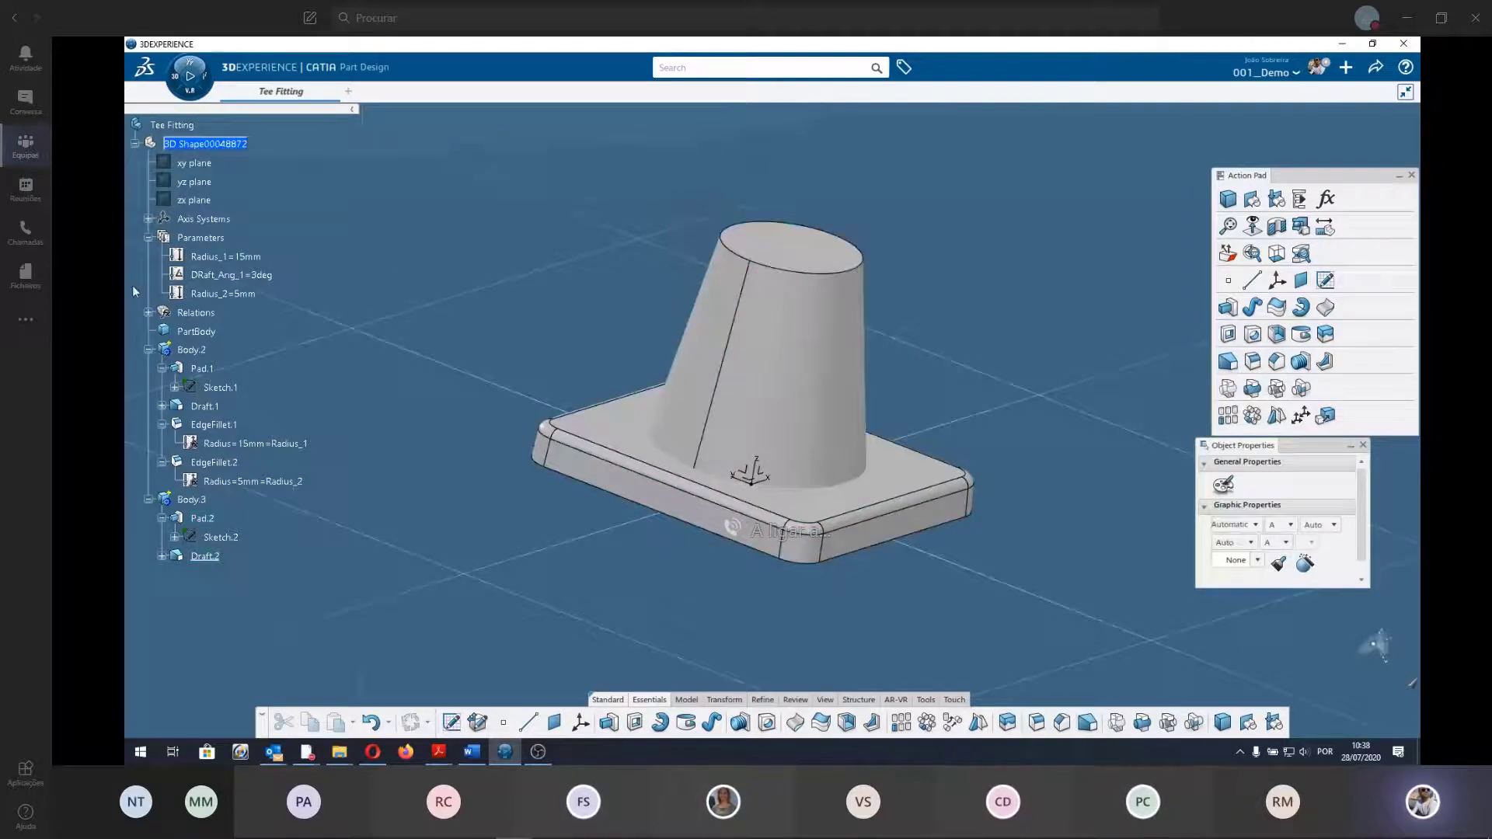
mouse_move(860, 349)
middle_mouse_down()
mouse_move(692, 383)
mouse_move(770, 405)
middle_mouse_up()
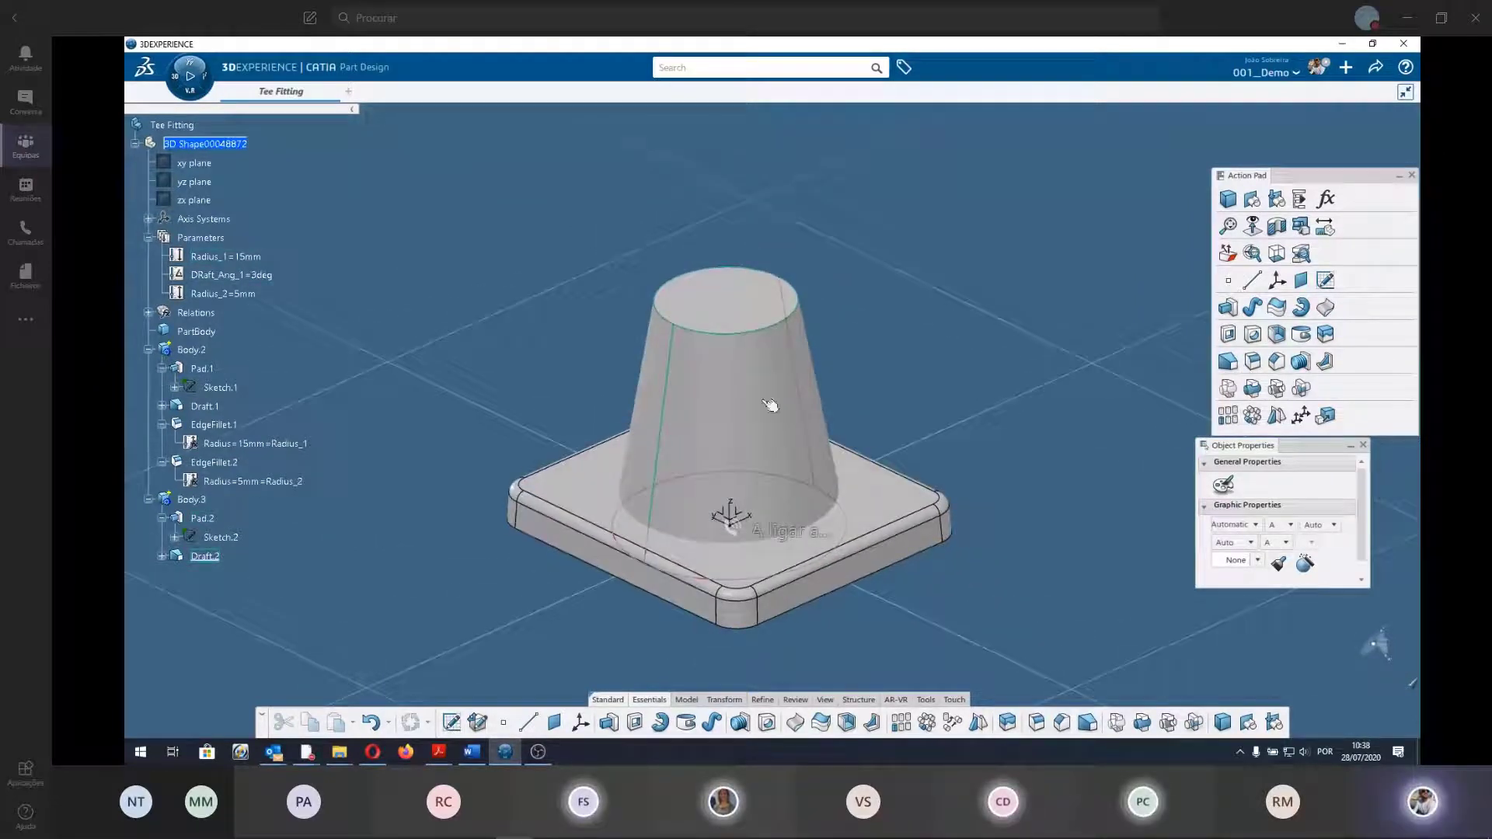
Fillet the boss's top circular edge, creating EdgeFillet.3.
left_click(1252, 360)
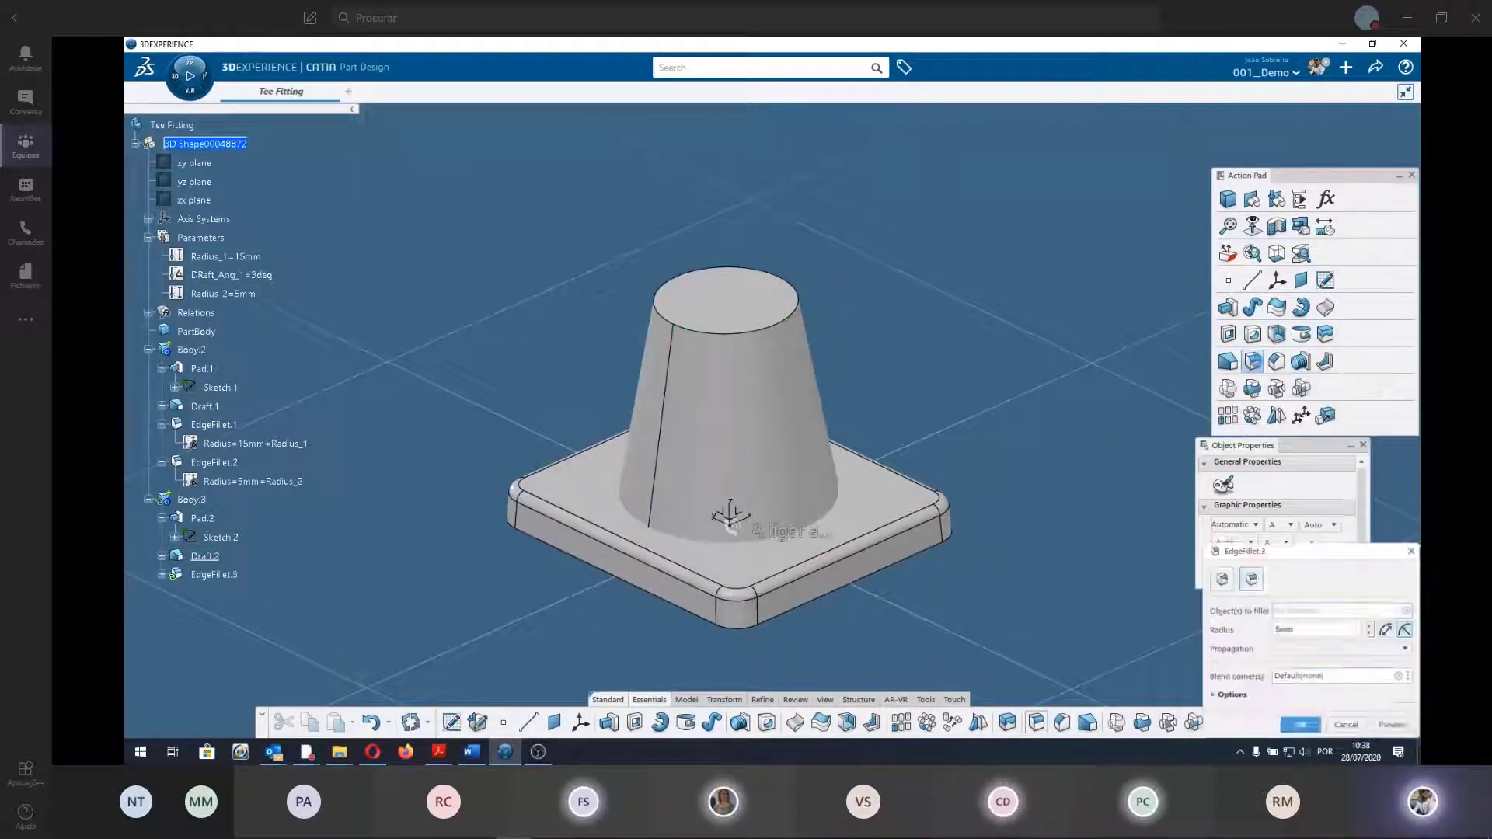
left_click(725, 314)
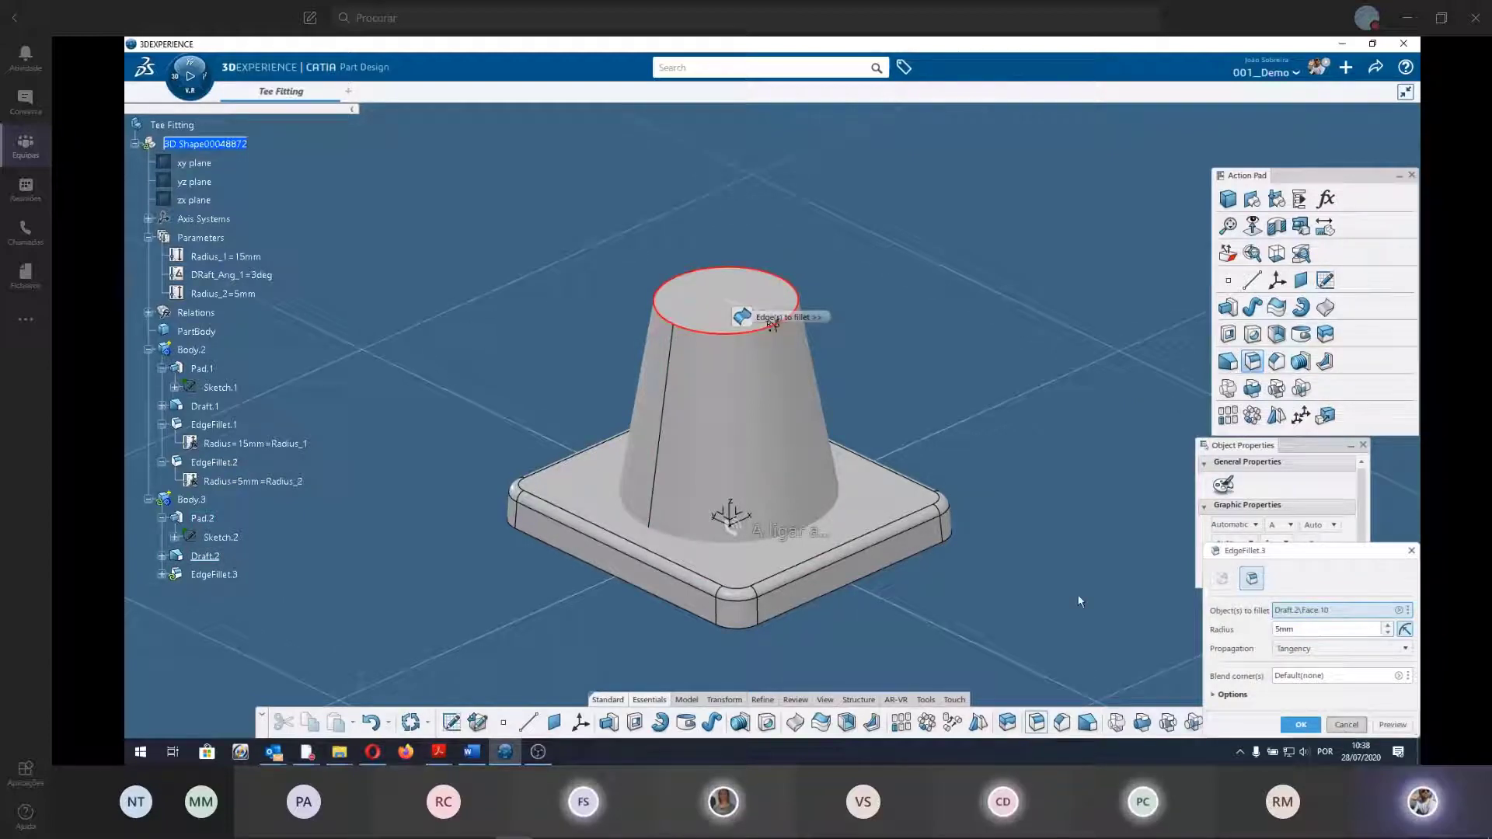
key("Escape")
left_click(718, 299)
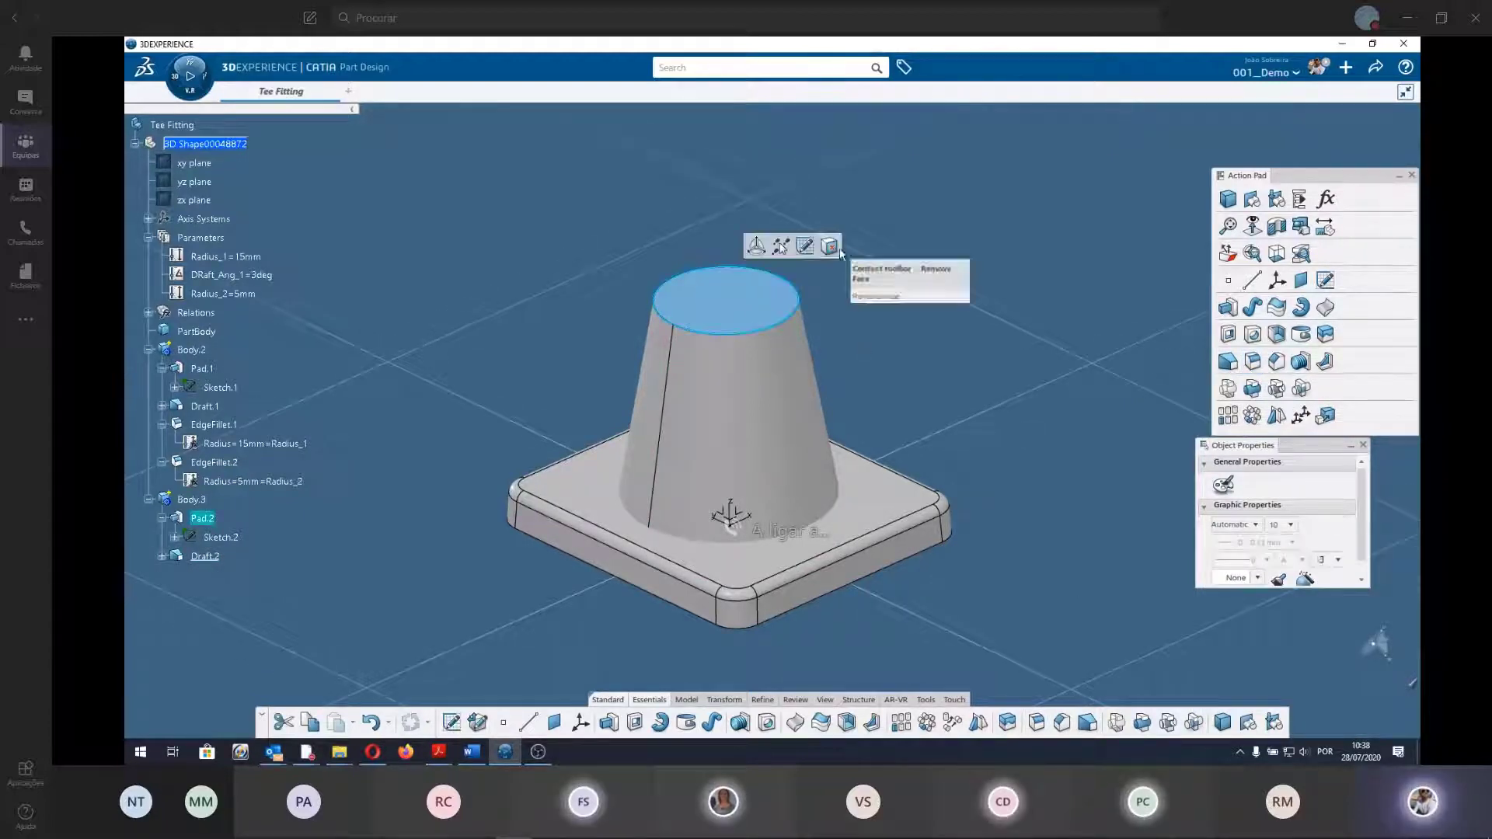
left_click(853, 296)
left_click(806, 306)
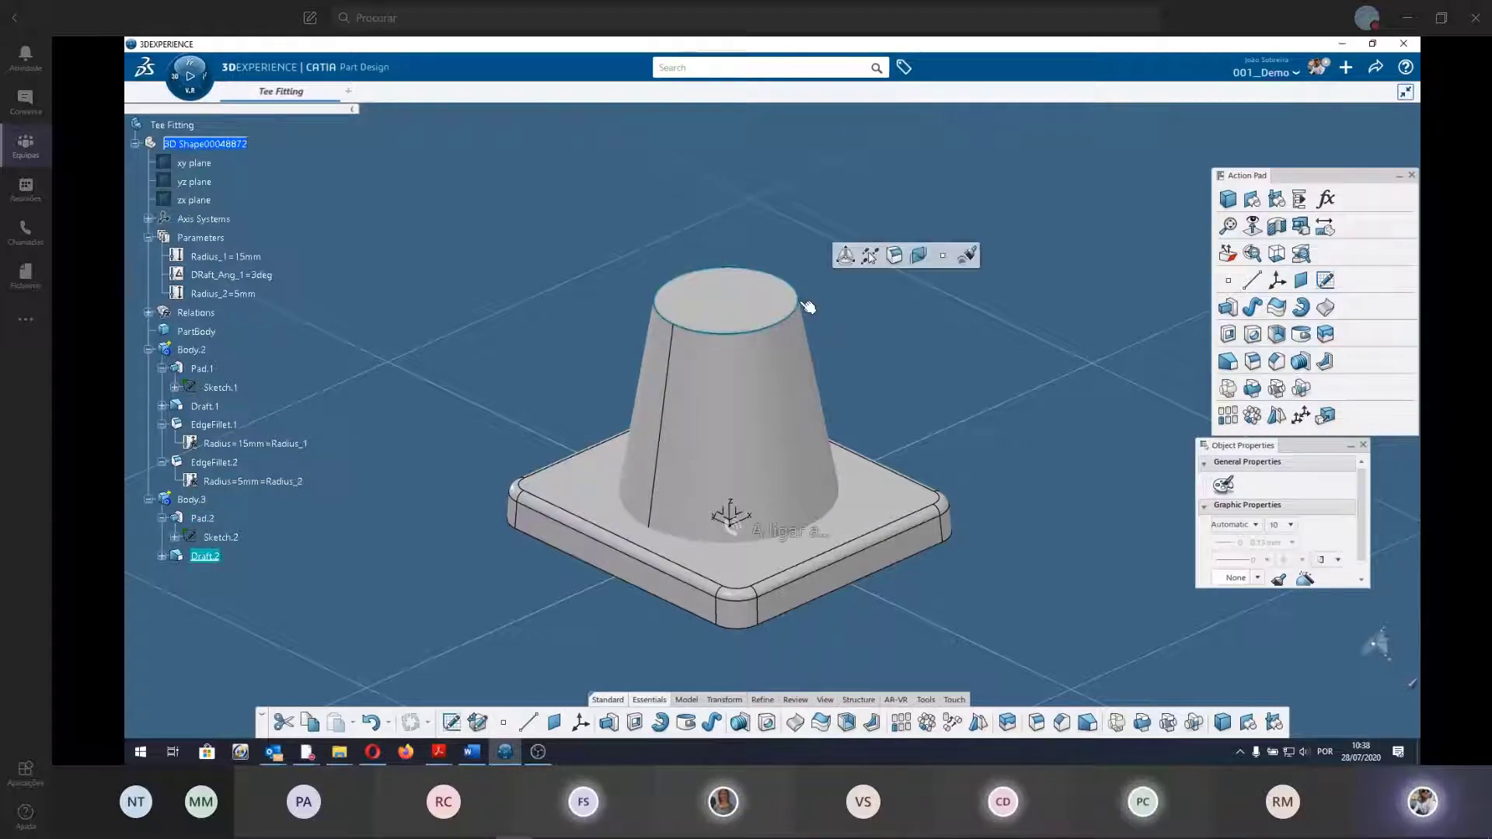
left_click(896, 256)
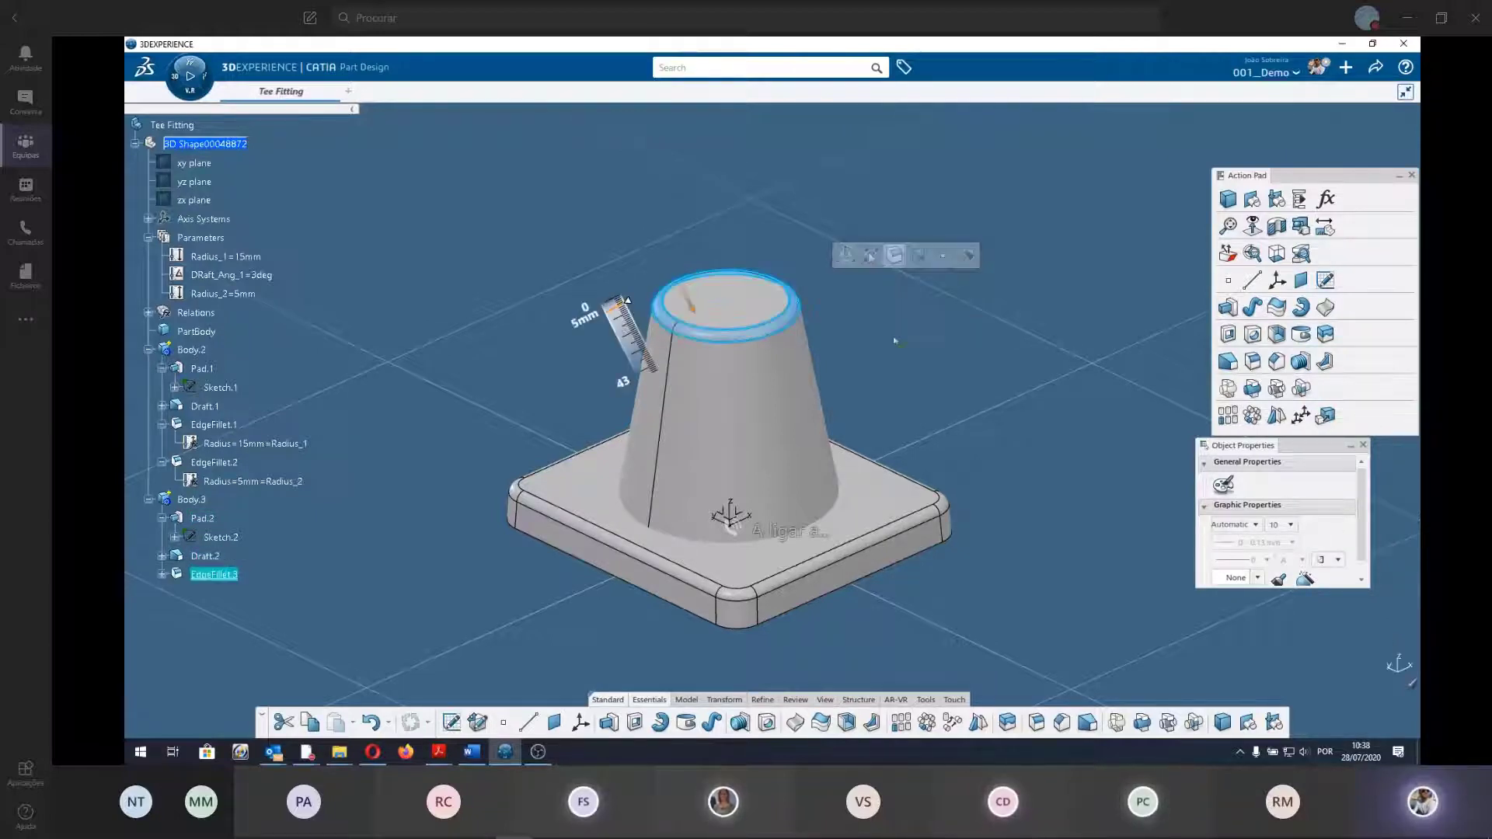
left_click_drag(622, 315, 622, 314)
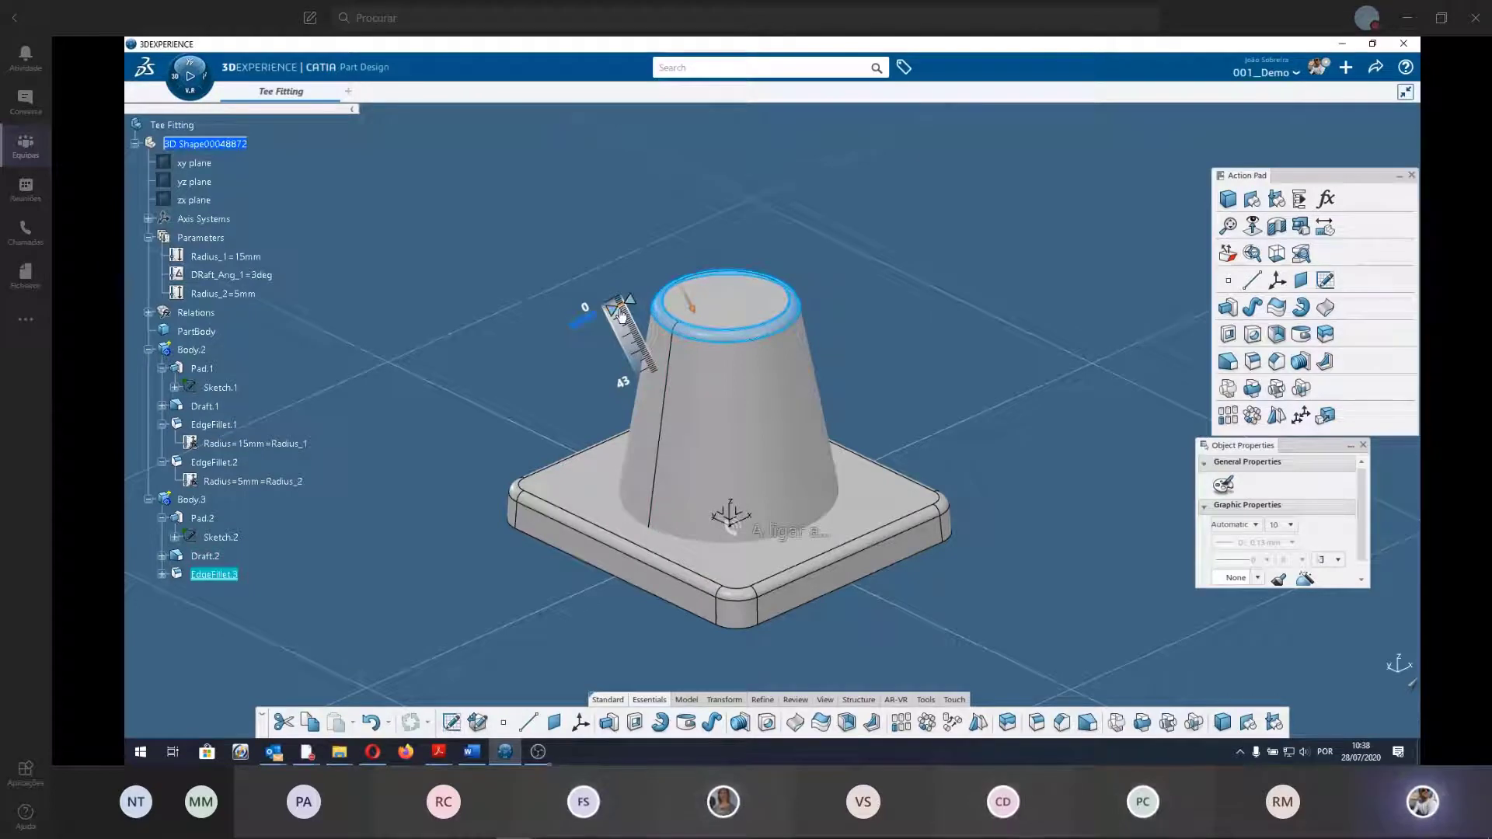
left_click(591, 315)
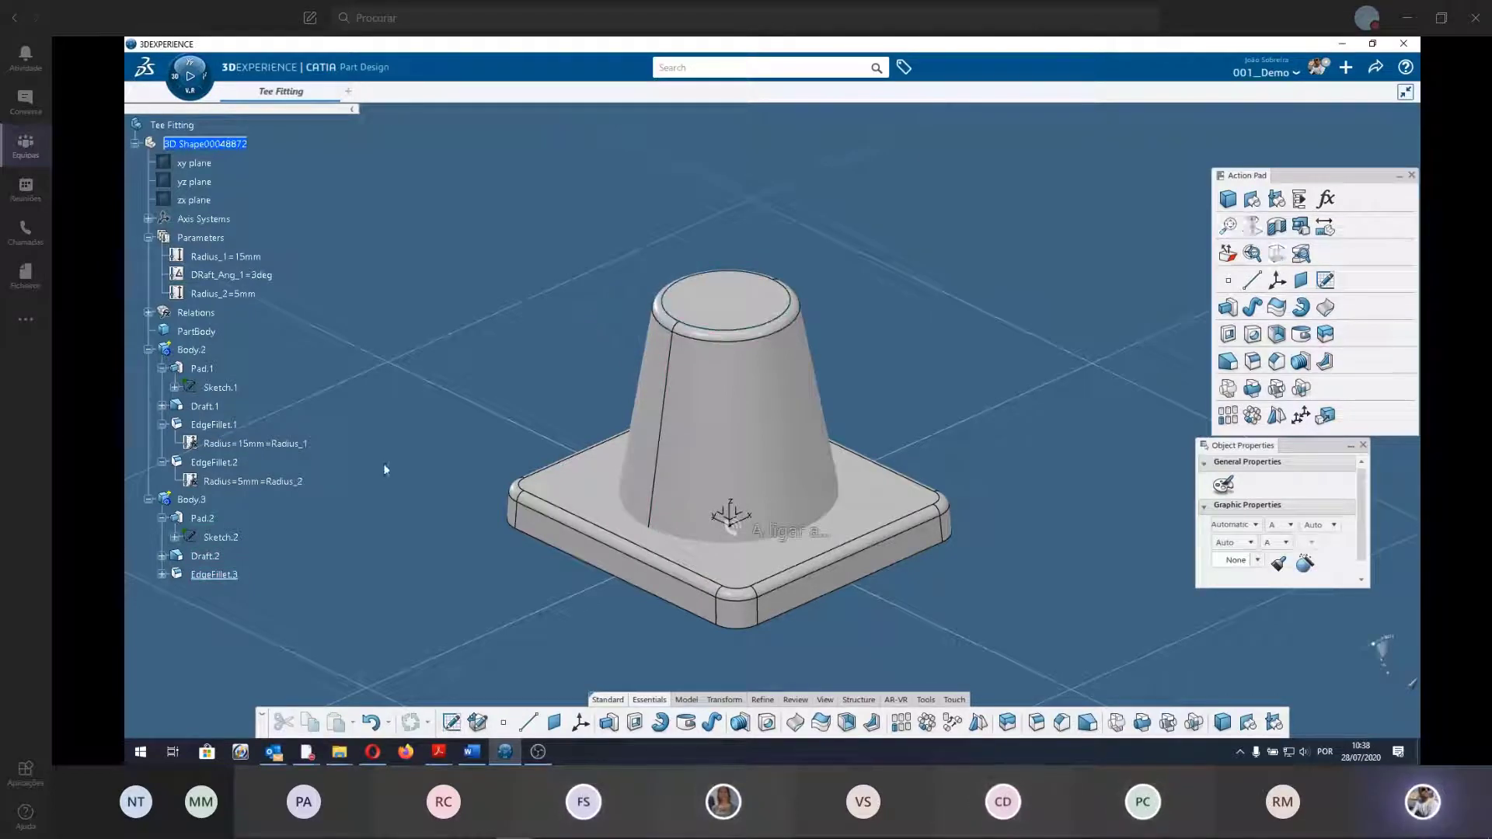
Link EdgeFillet.3's radius to the Radius_1 parameter (15 mm) through a formula.
left_click(163, 575)
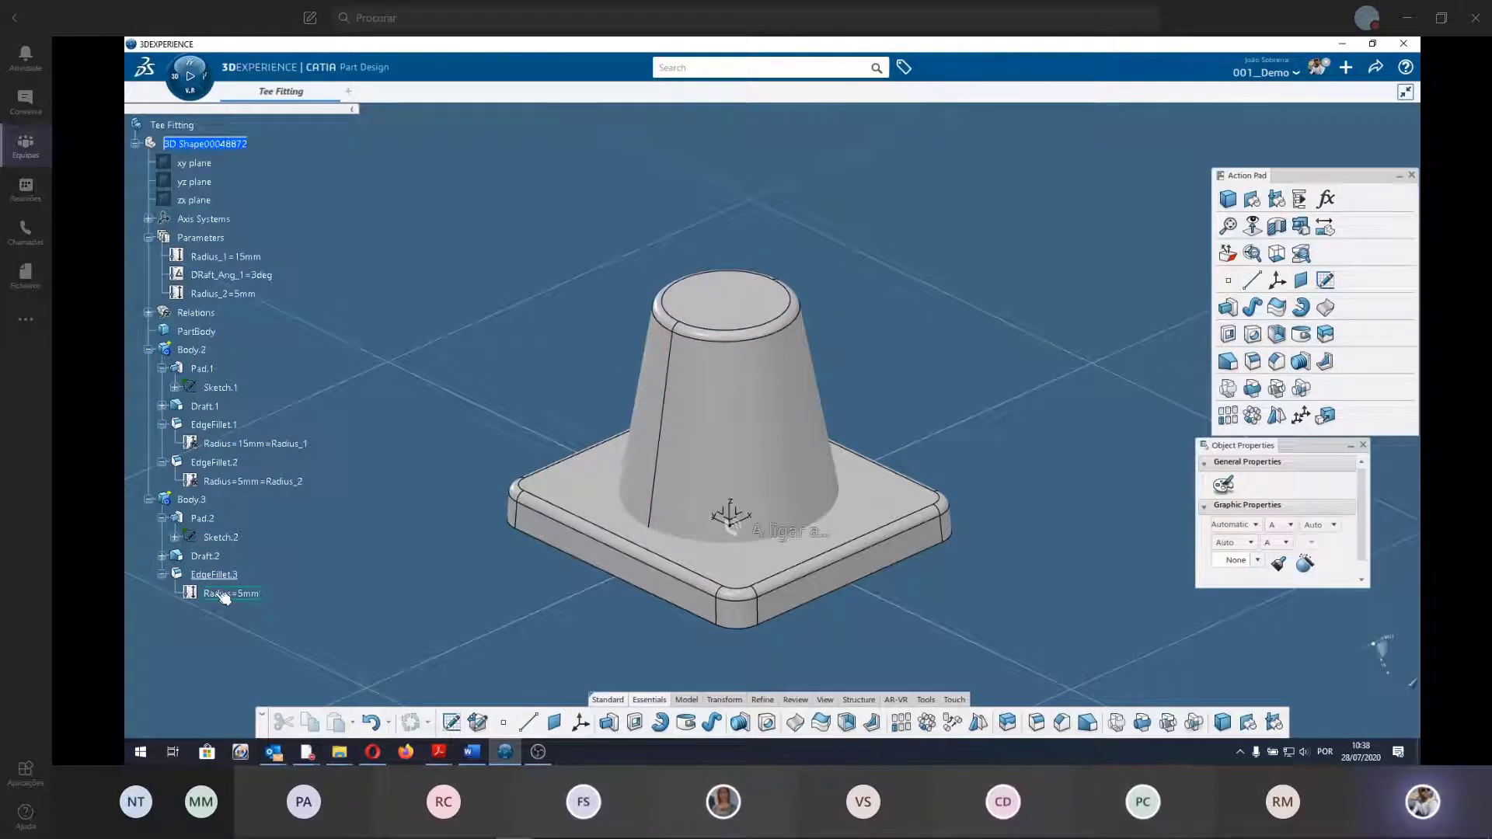
double_click(223, 594)
right_click(490, 339)
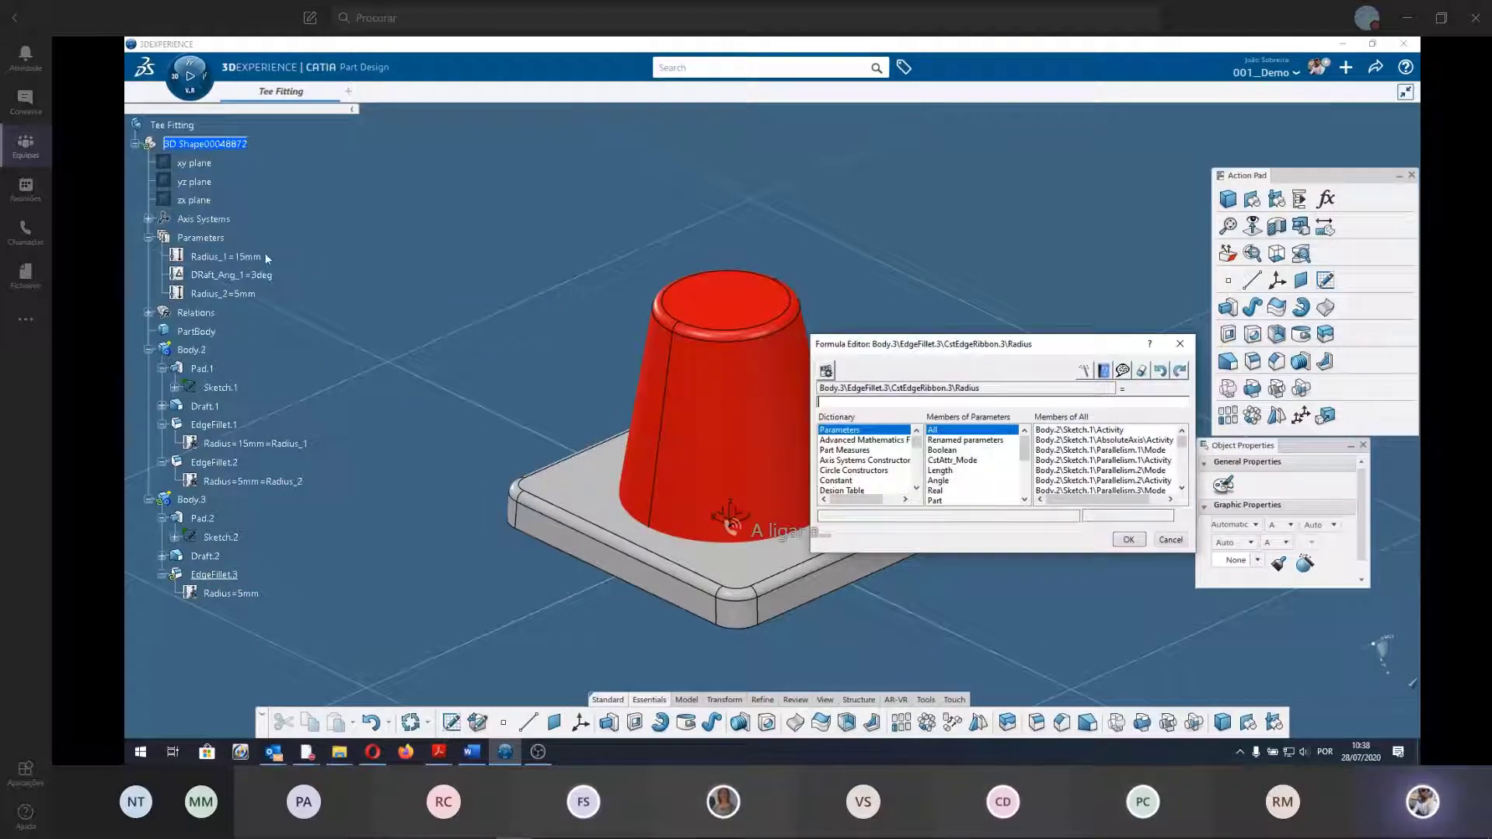
left_click(237, 258)
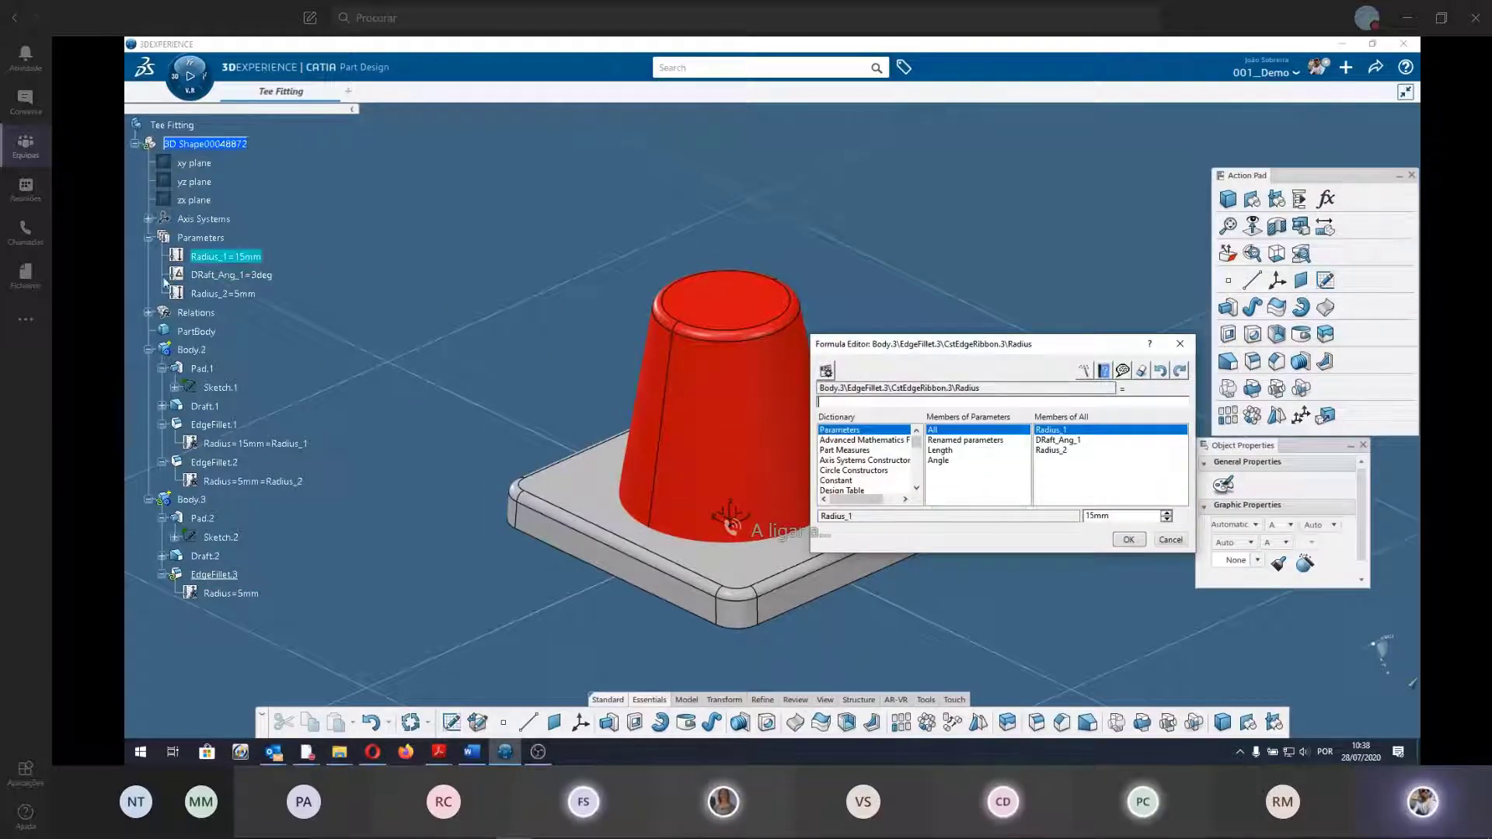
left_click(249, 261)
left_click(1128, 539)
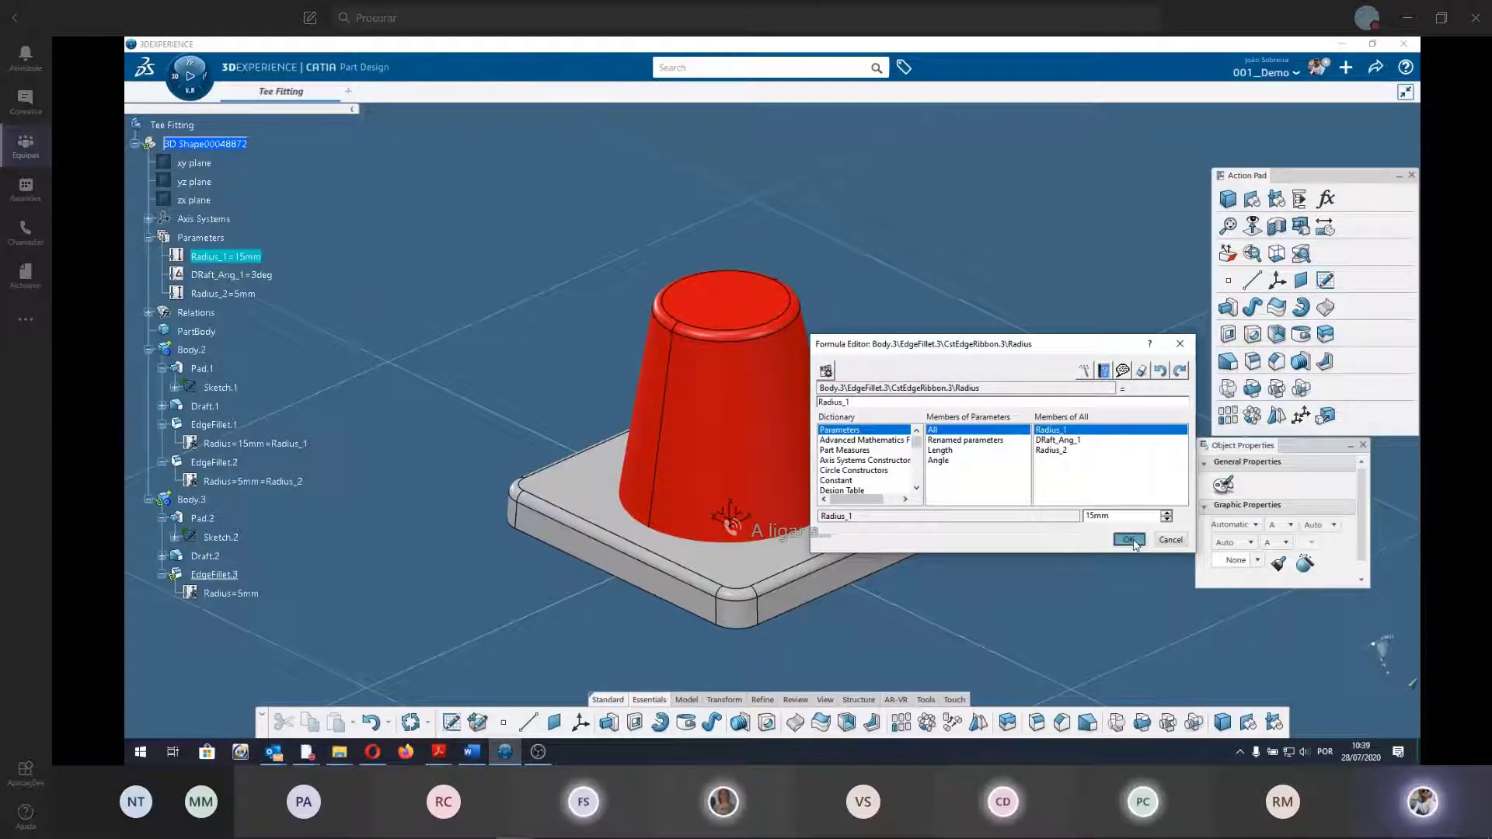
left_click(471, 351)
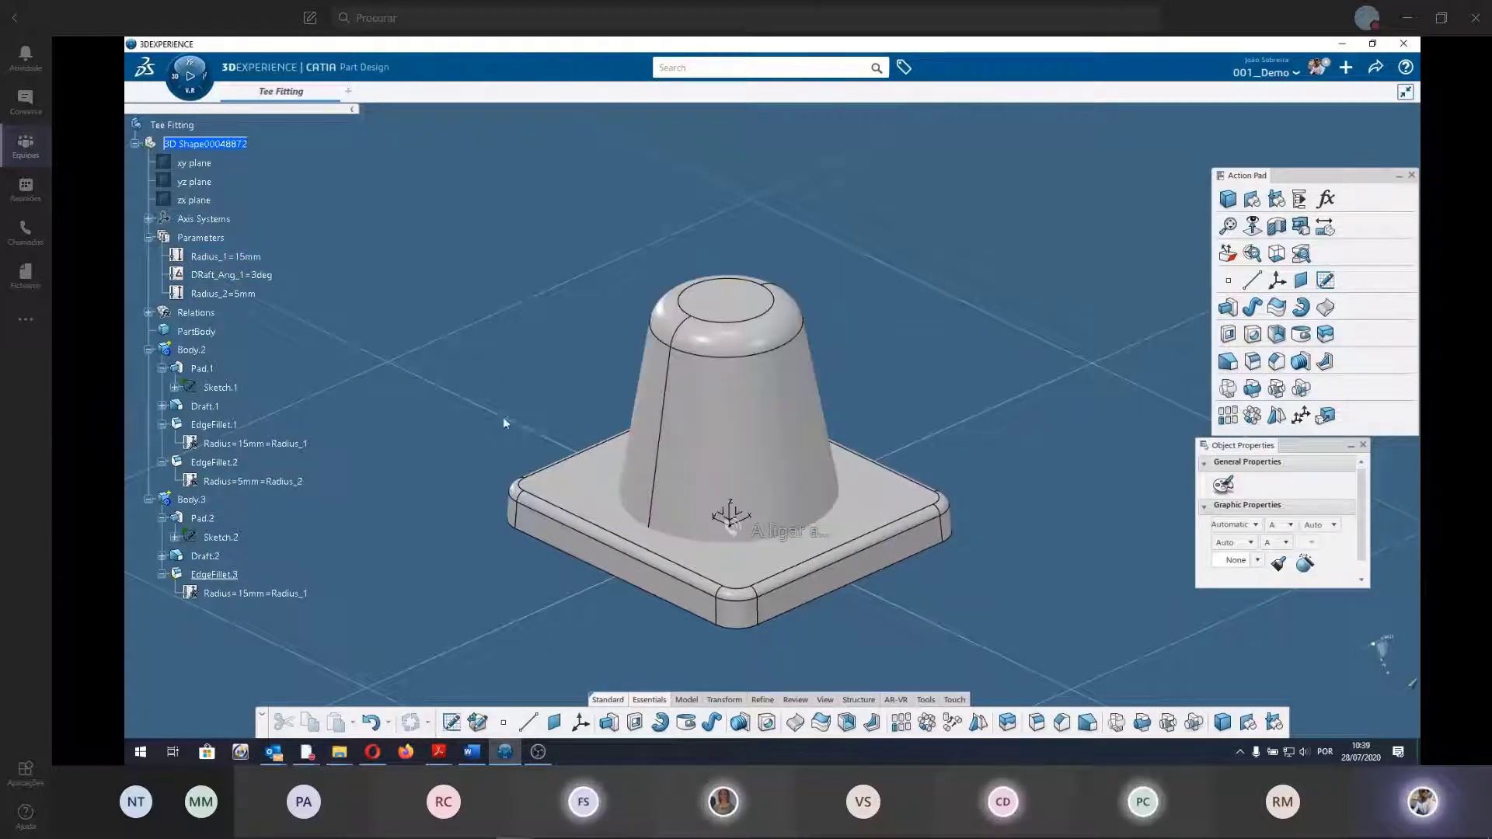
Orbit to a low side view, collapse Body.3 and Body.2, and select PartBody.
mouse_move(505, 420)
middle_mouse_down()
mouse_move(556, 453)
mouse_move(531, 418)
mouse_move(803, 353)
mouse_move(769, 189)
middle_mouse_up()
mouse_move(772, 329)
middle_mouse_down()
mouse_move(917, 535)
mouse_move(709, 260)
mouse_move(816, 423)
mouse_move(674, 491)
mouse_move(670, 466)
middle_mouse_up()
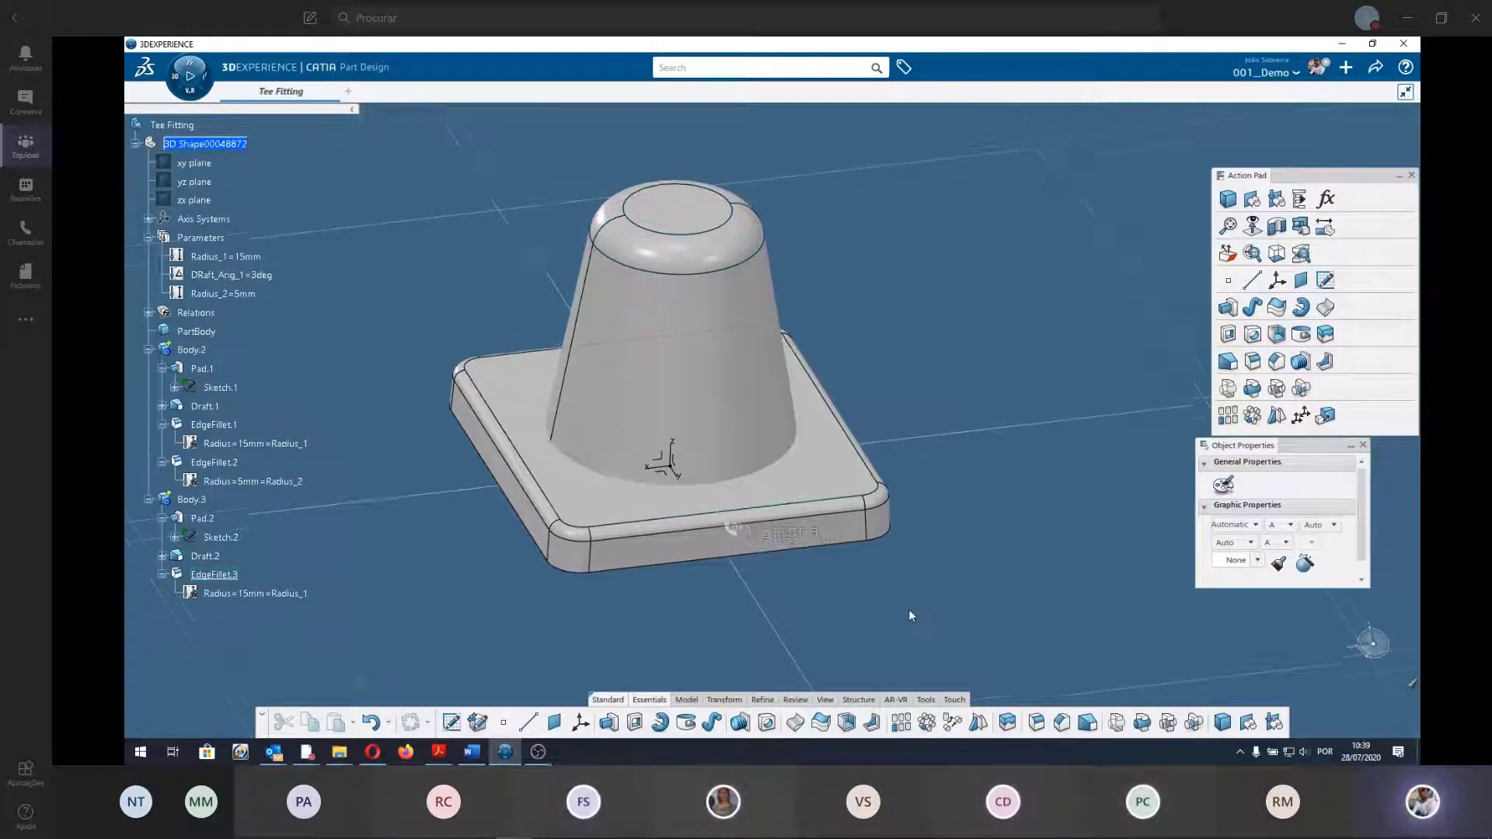
middle_click_drag(542, 401, 696, 227)
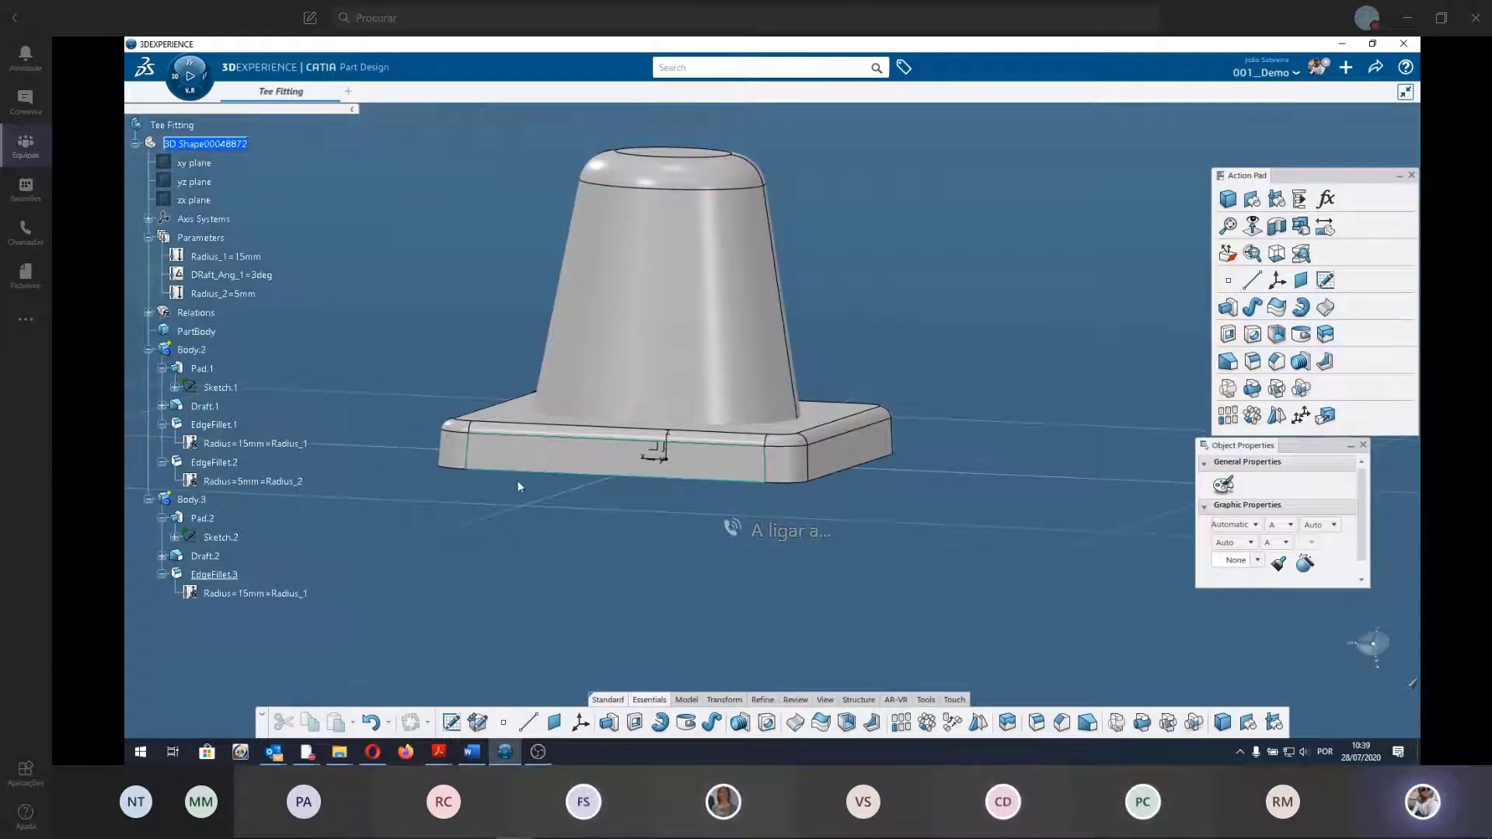
middle_click_drag(516, 481, 617, 519)
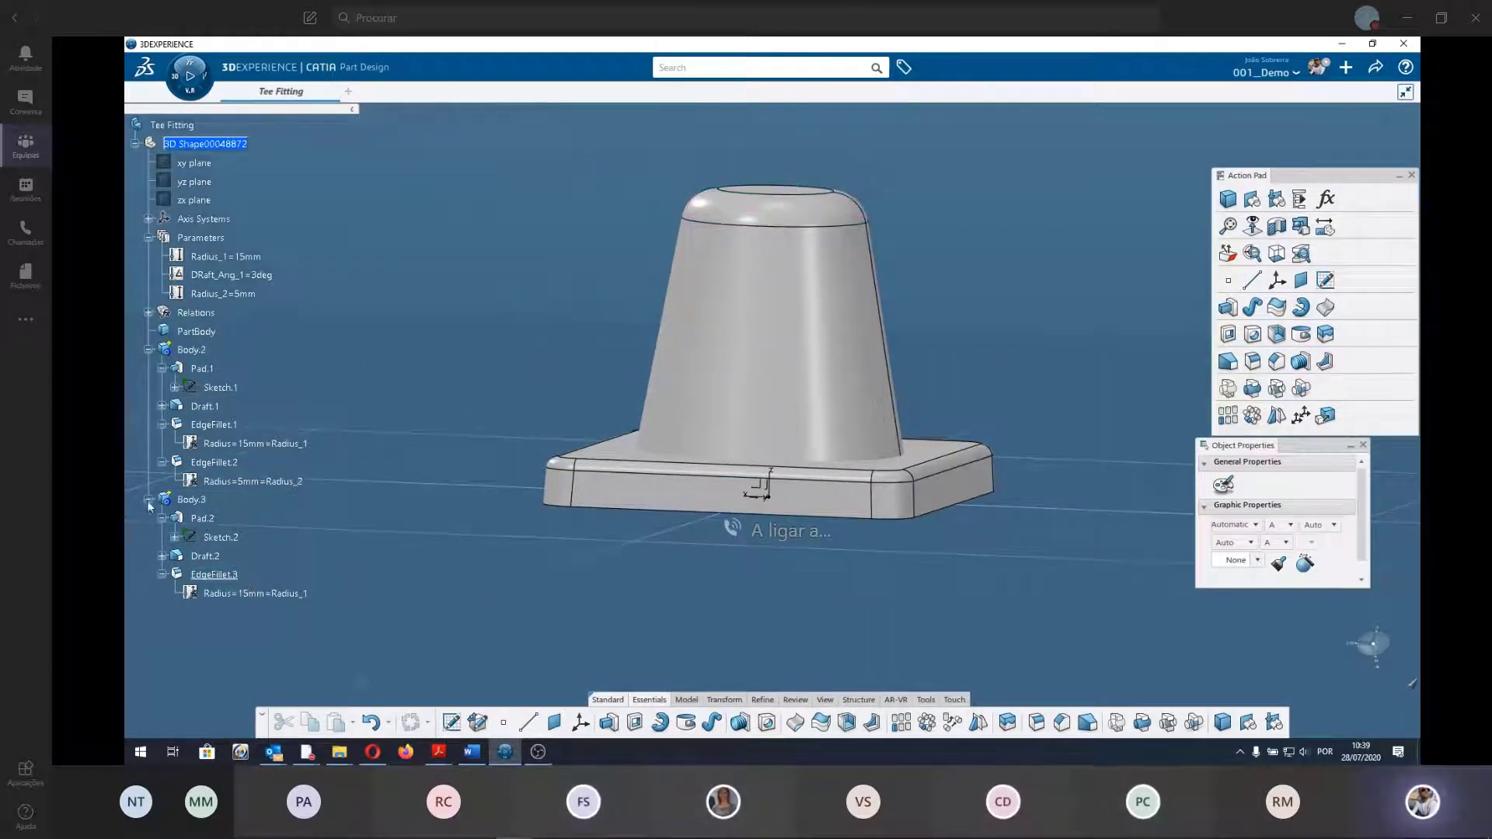
left_click(147, 500)
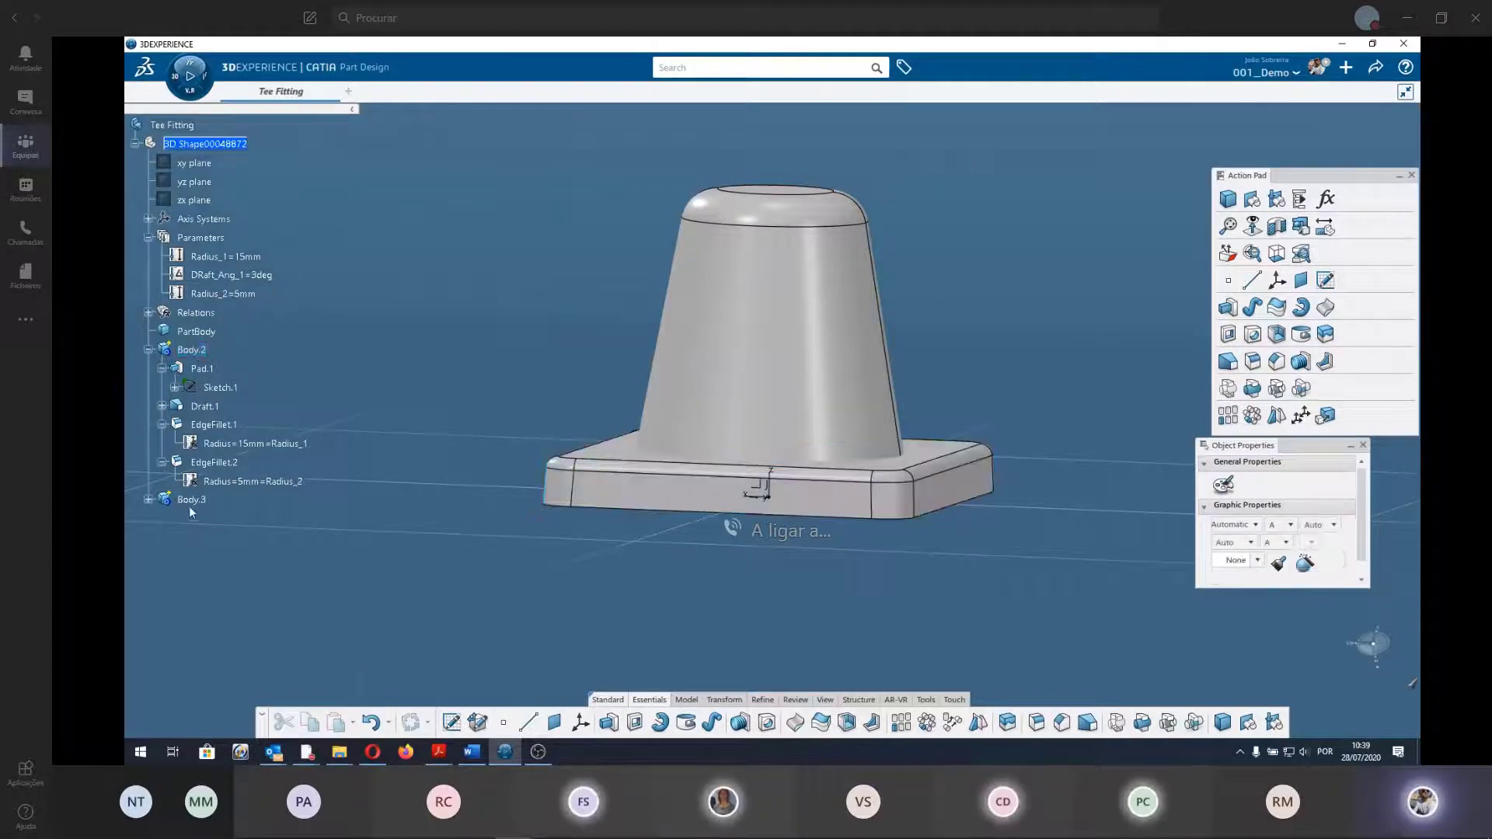
left_click(191, 350)
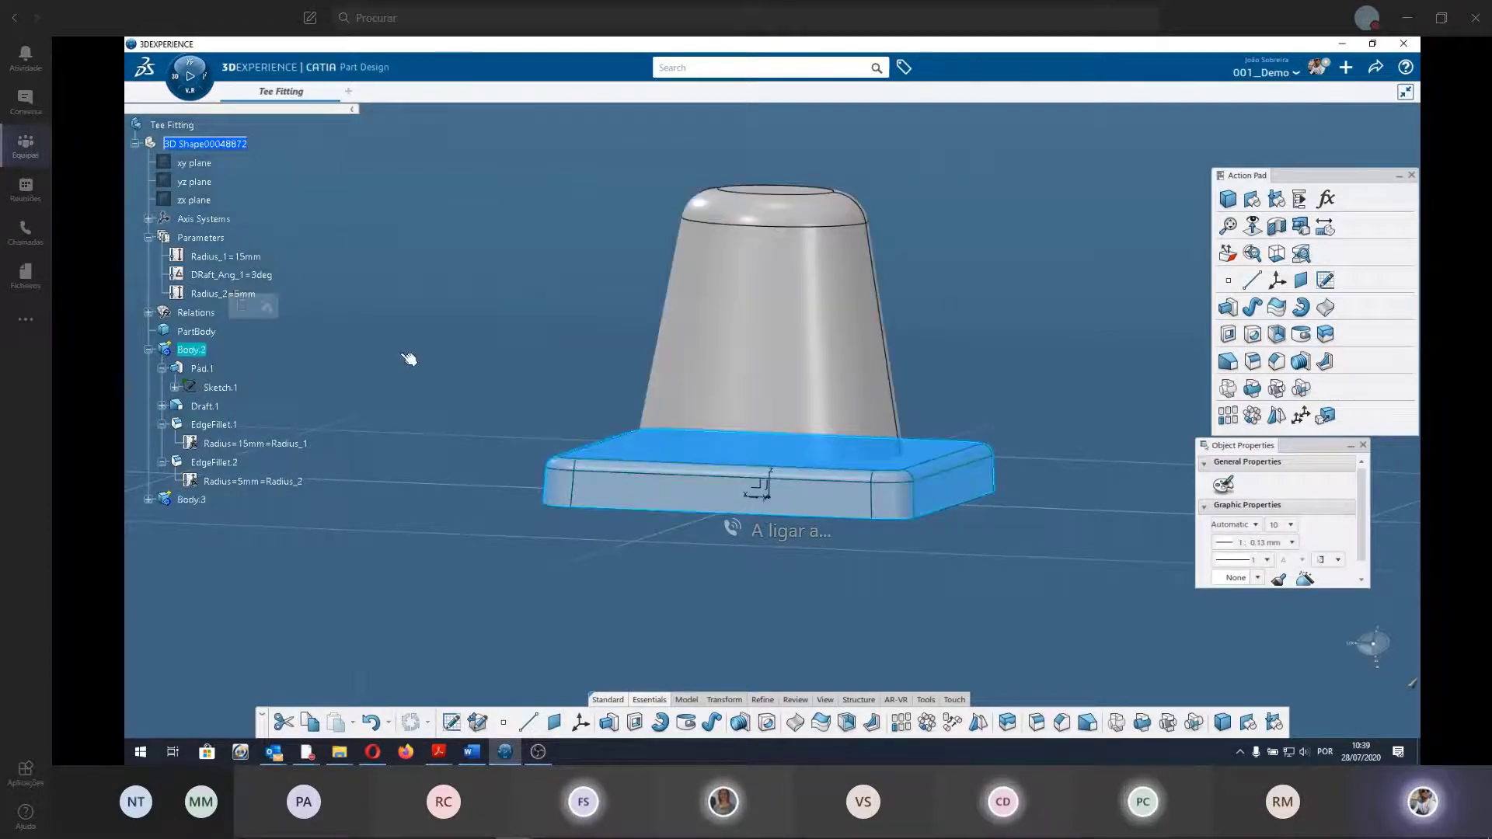
left_click(352, 353)
left_click(148, 350)
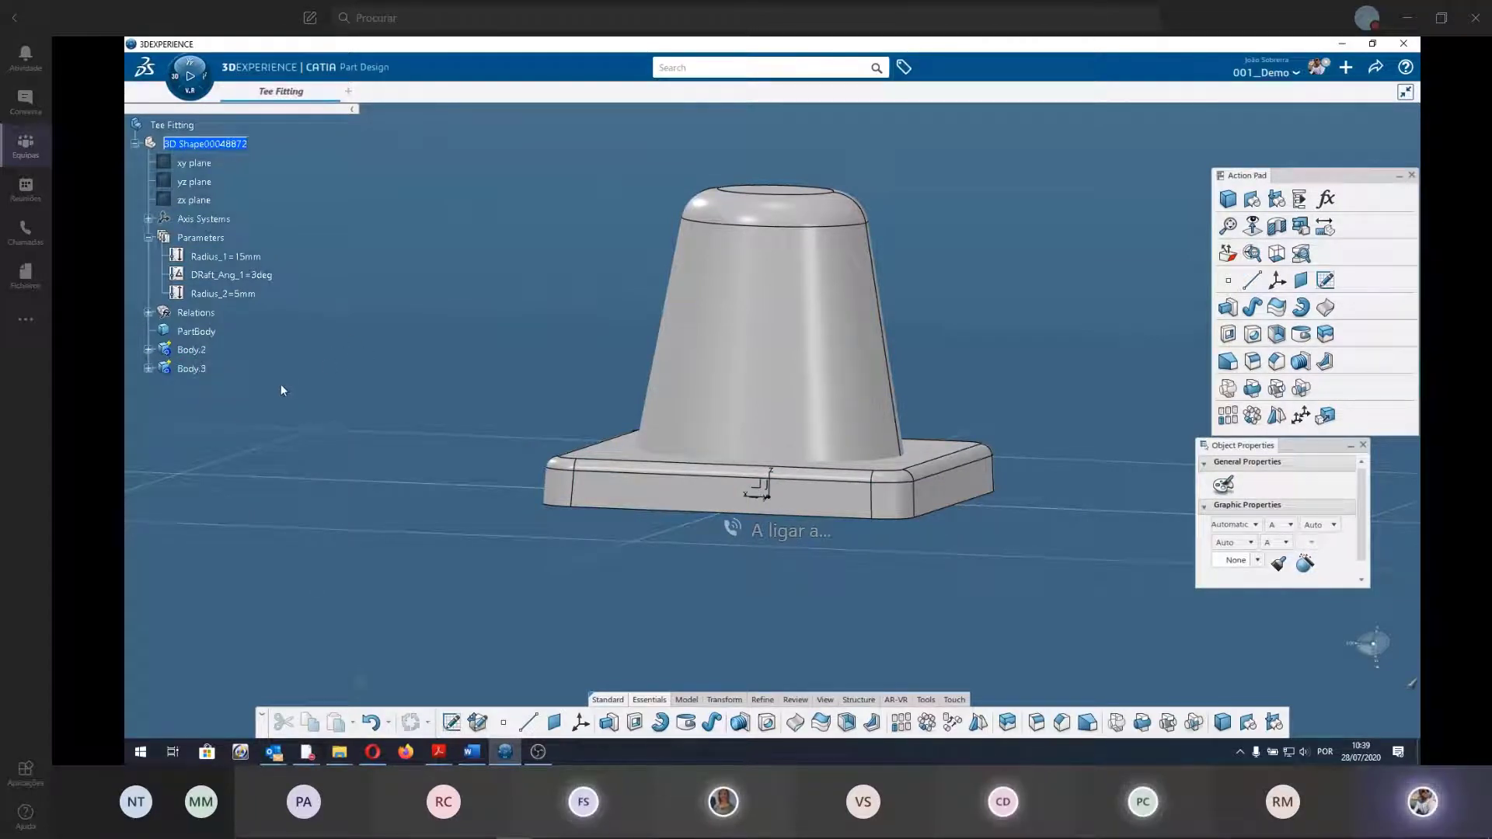
left_click(197, 351)
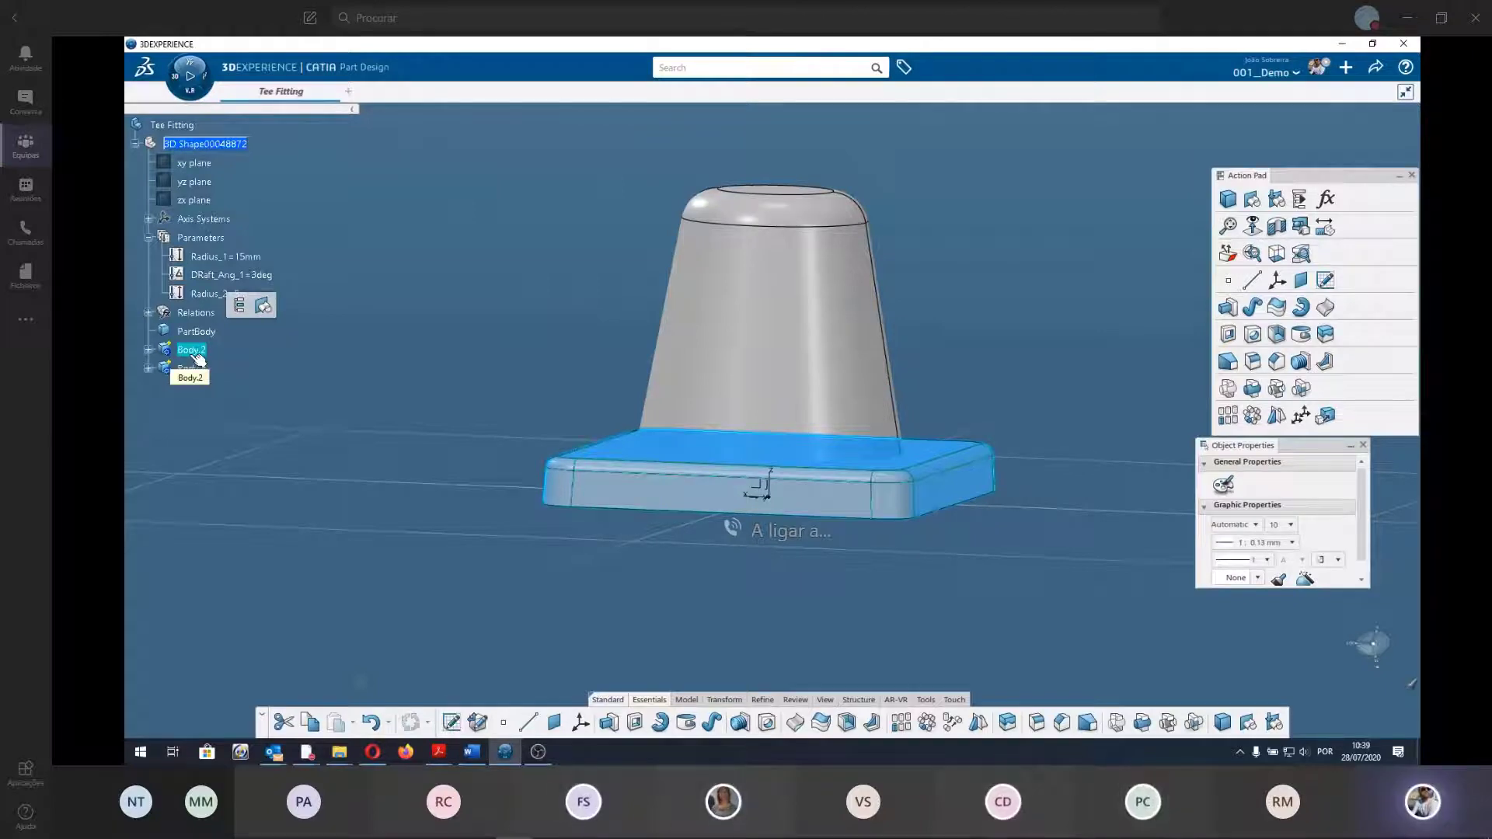
left_click(199, 332)
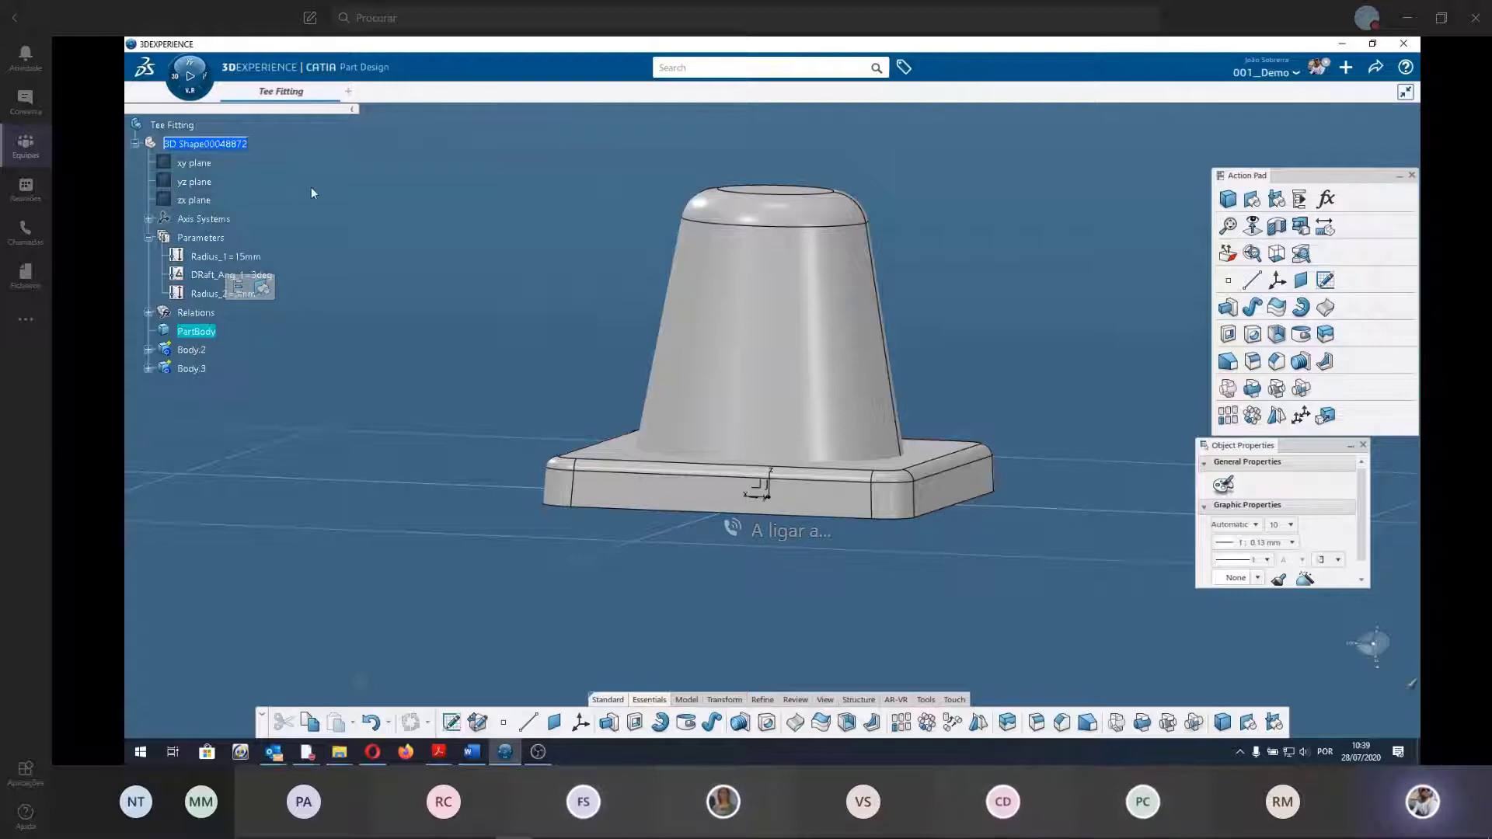
Collapse Parameters and select PartBody, Body.3 and Body.2 in turn to highlight each body.
left_click(209, 144)
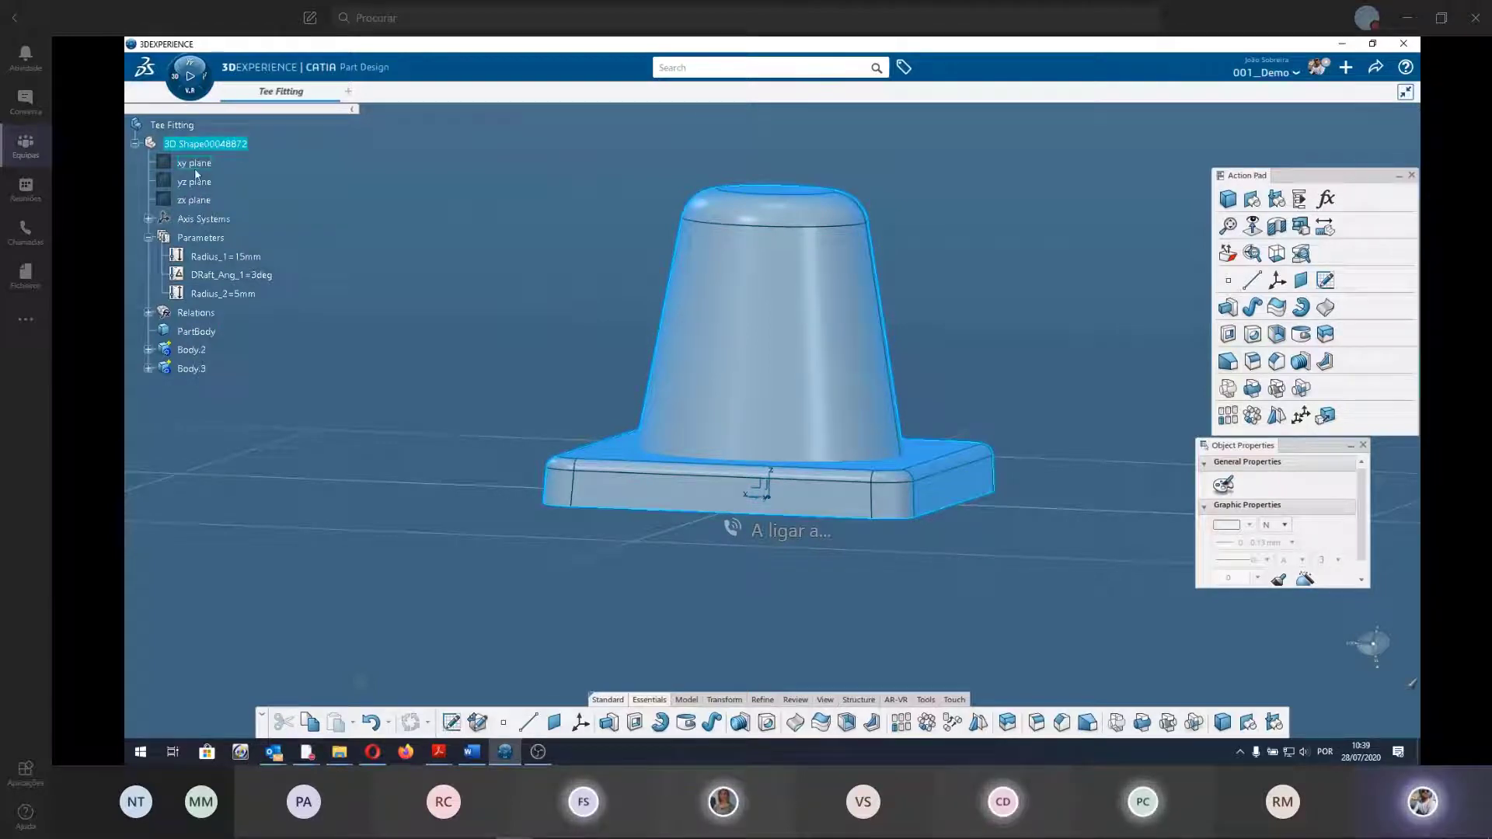
left_click(148, 238)
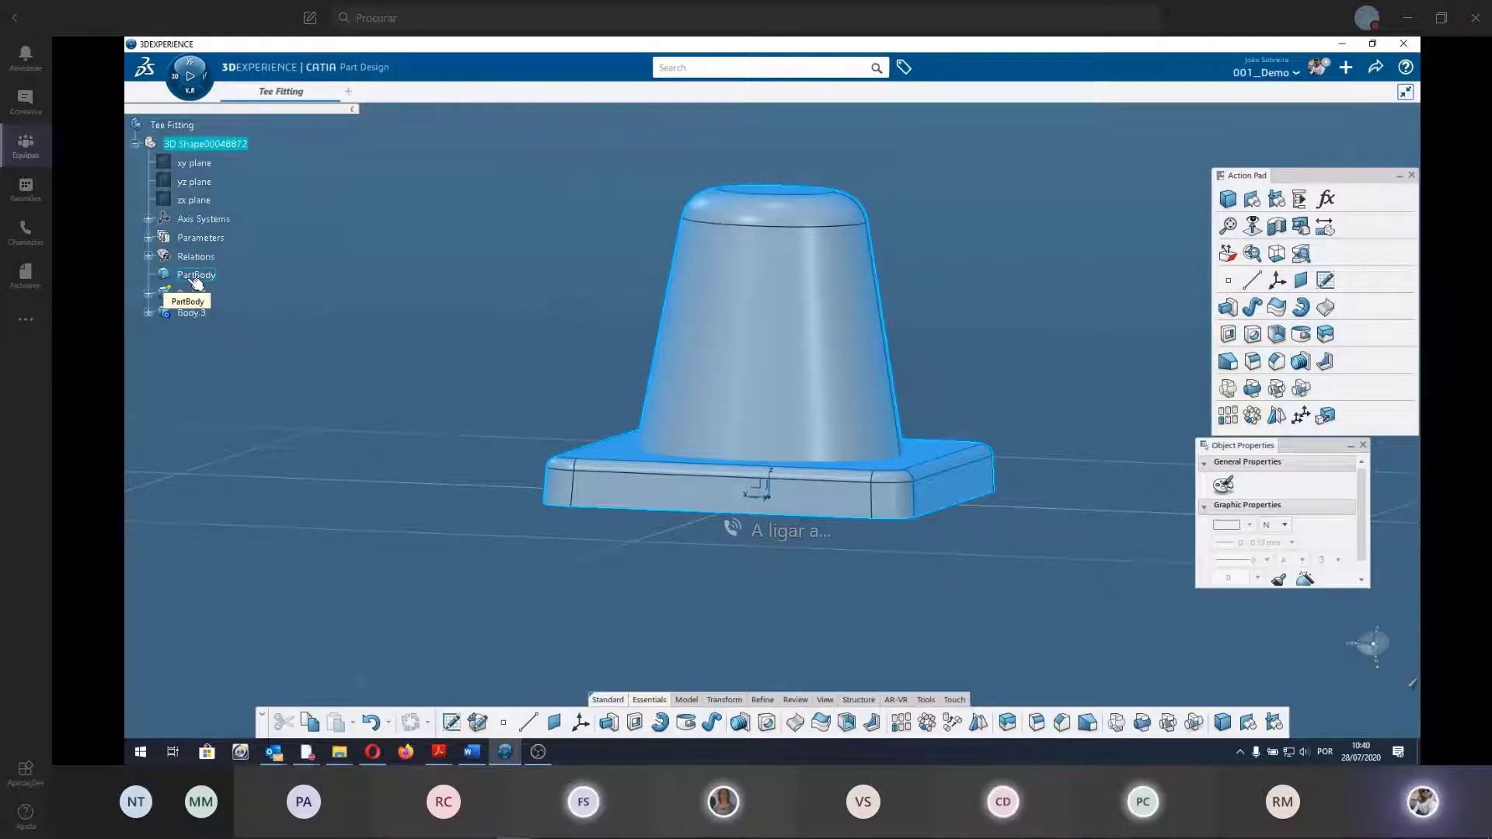
left_click(198, 280)
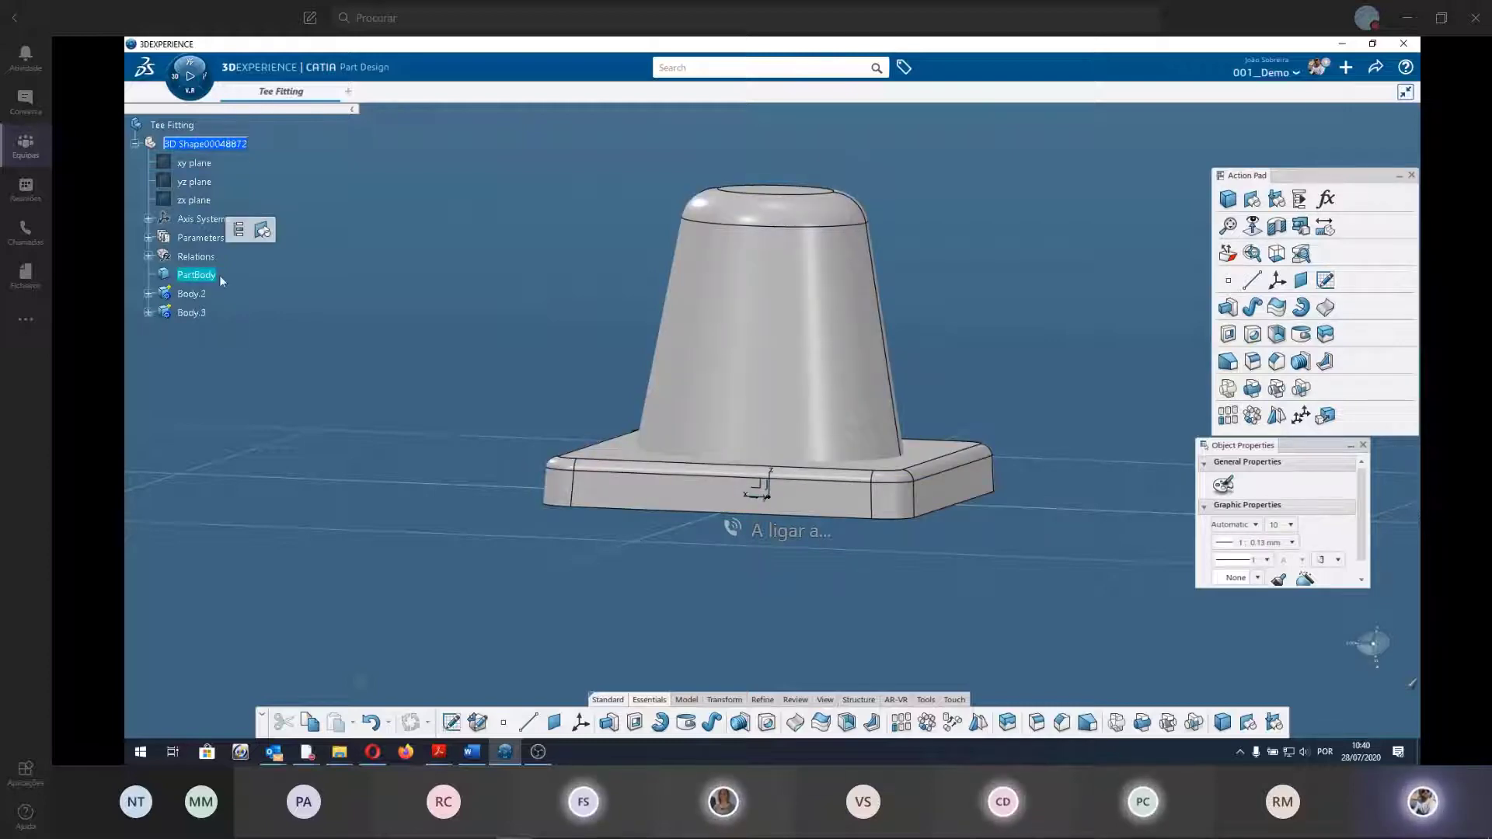
left_click(247, 353)
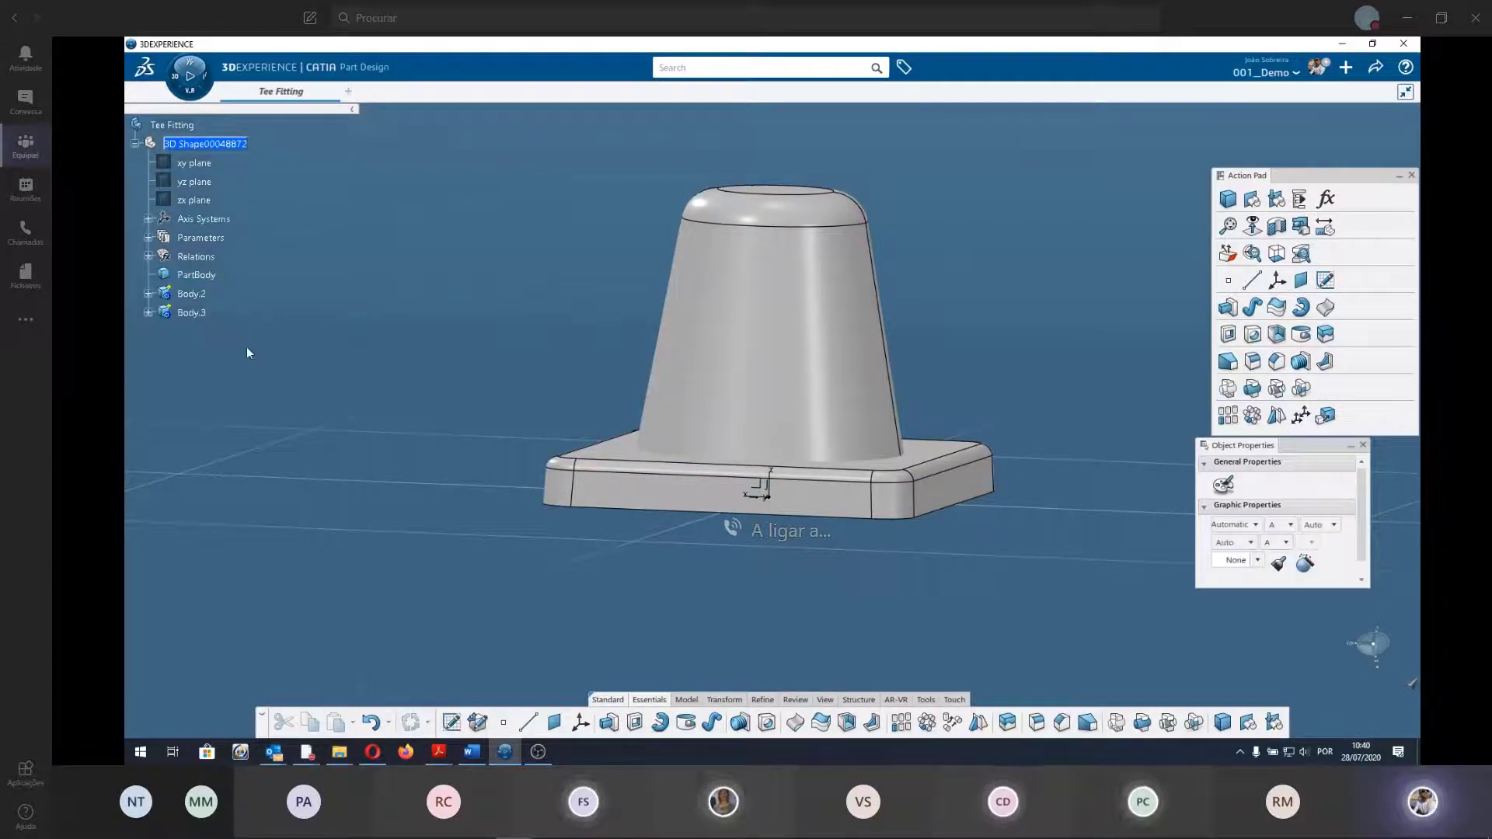
left_click(215, 276)
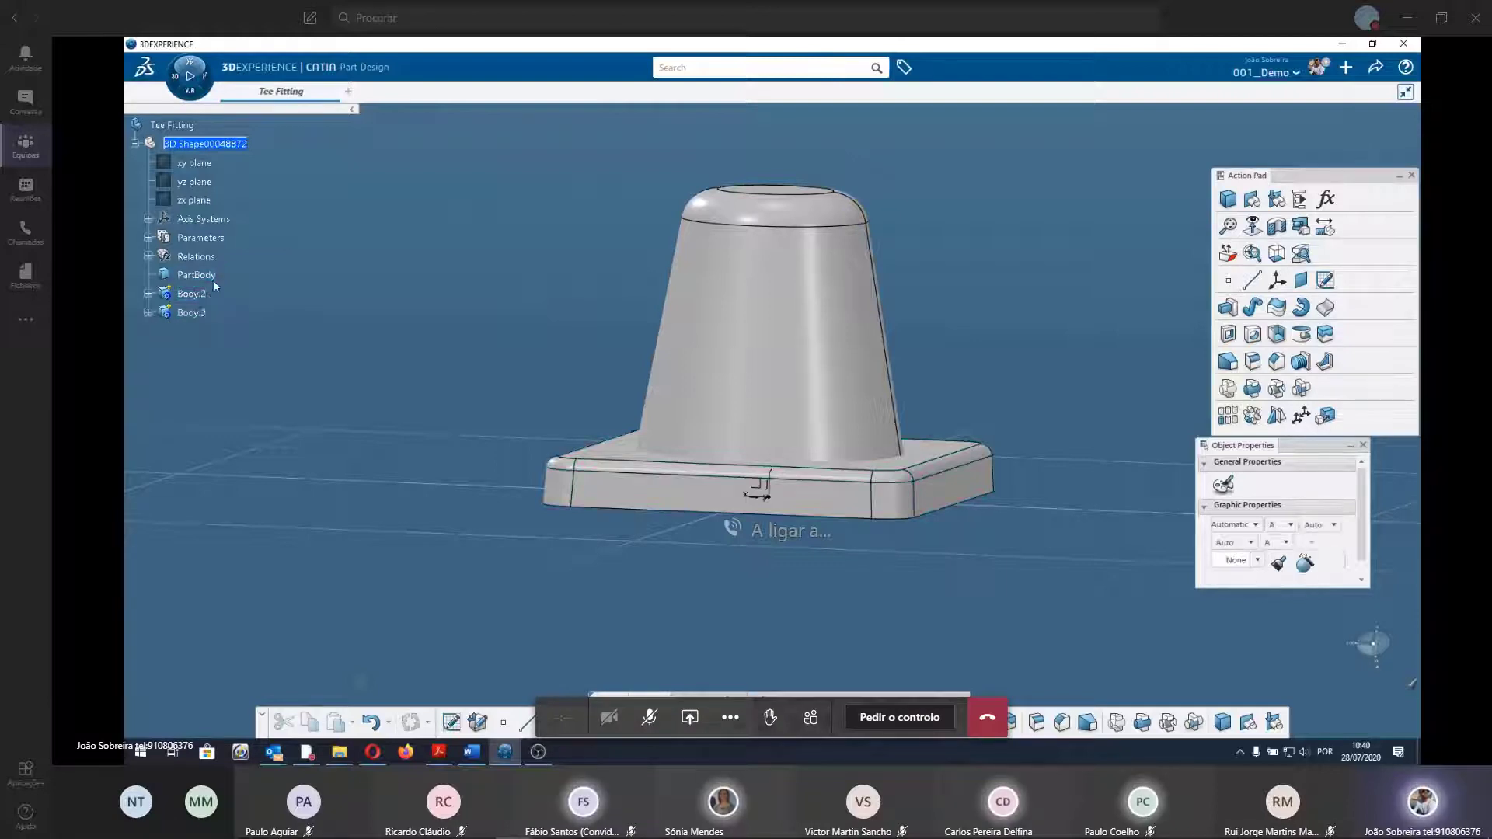
left_click(192, 312)
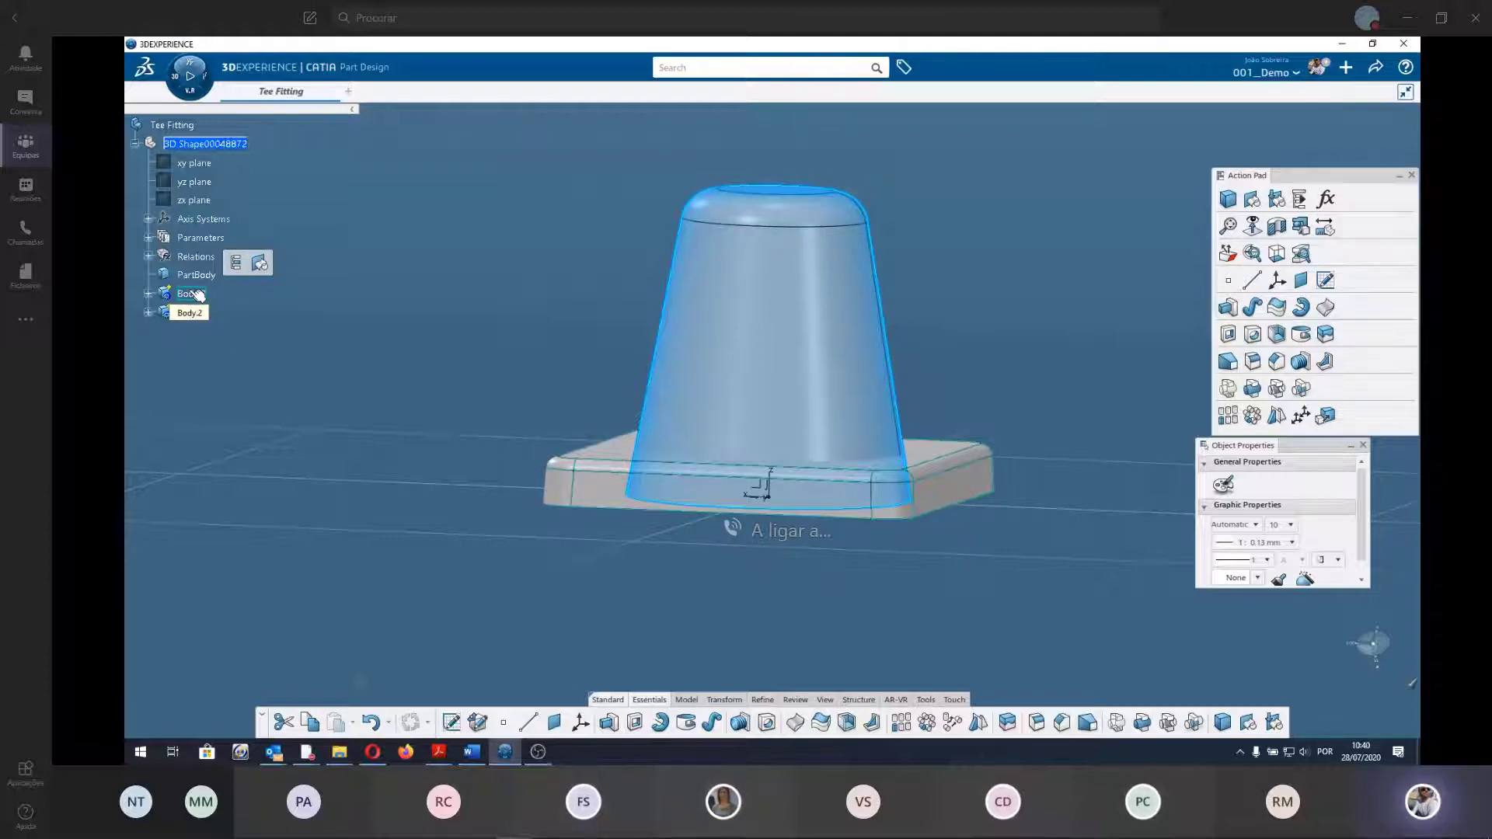
left_click(378, 374)
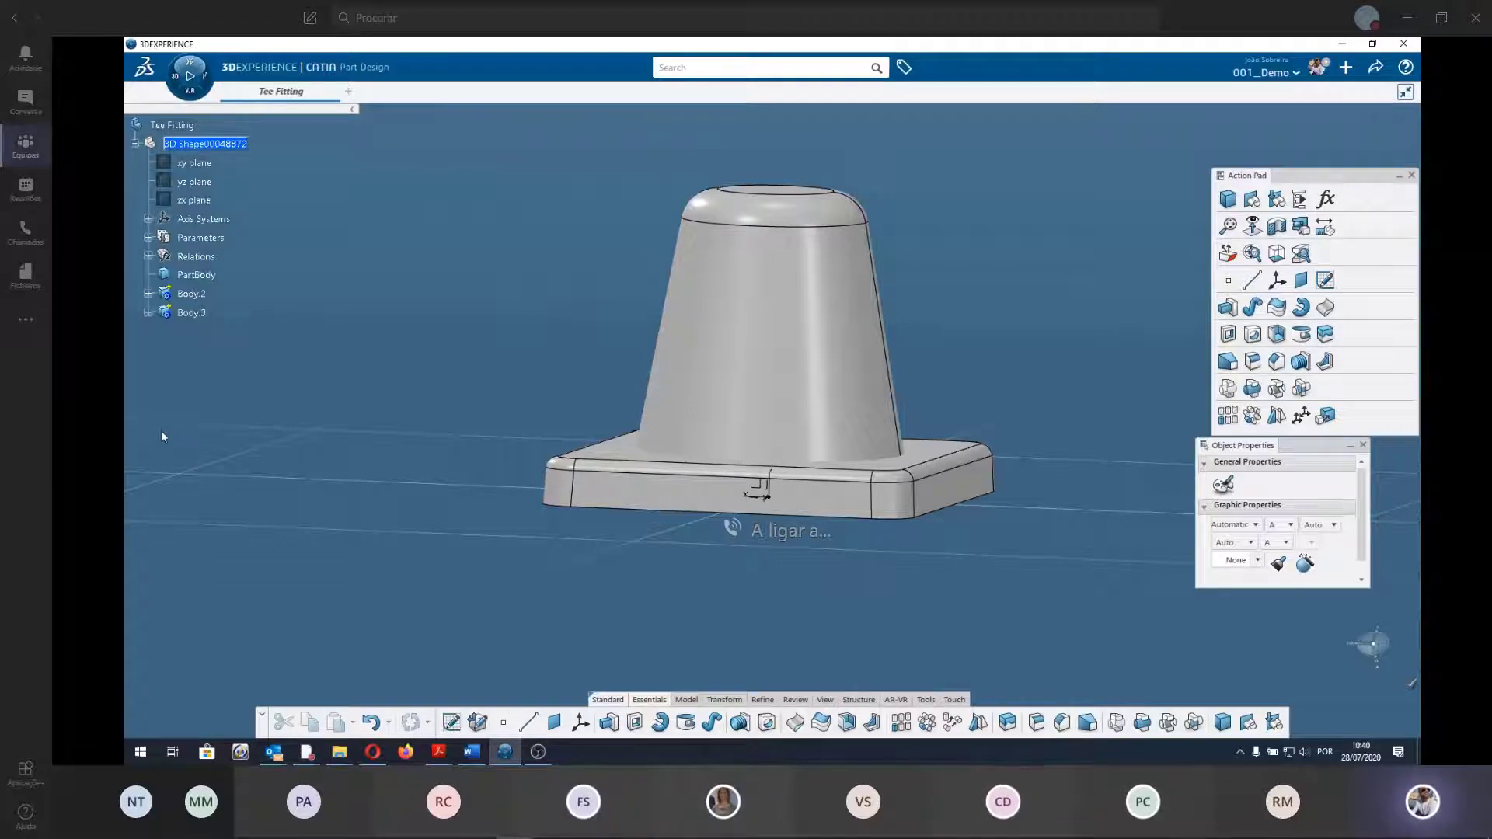
left_click(187, 295)
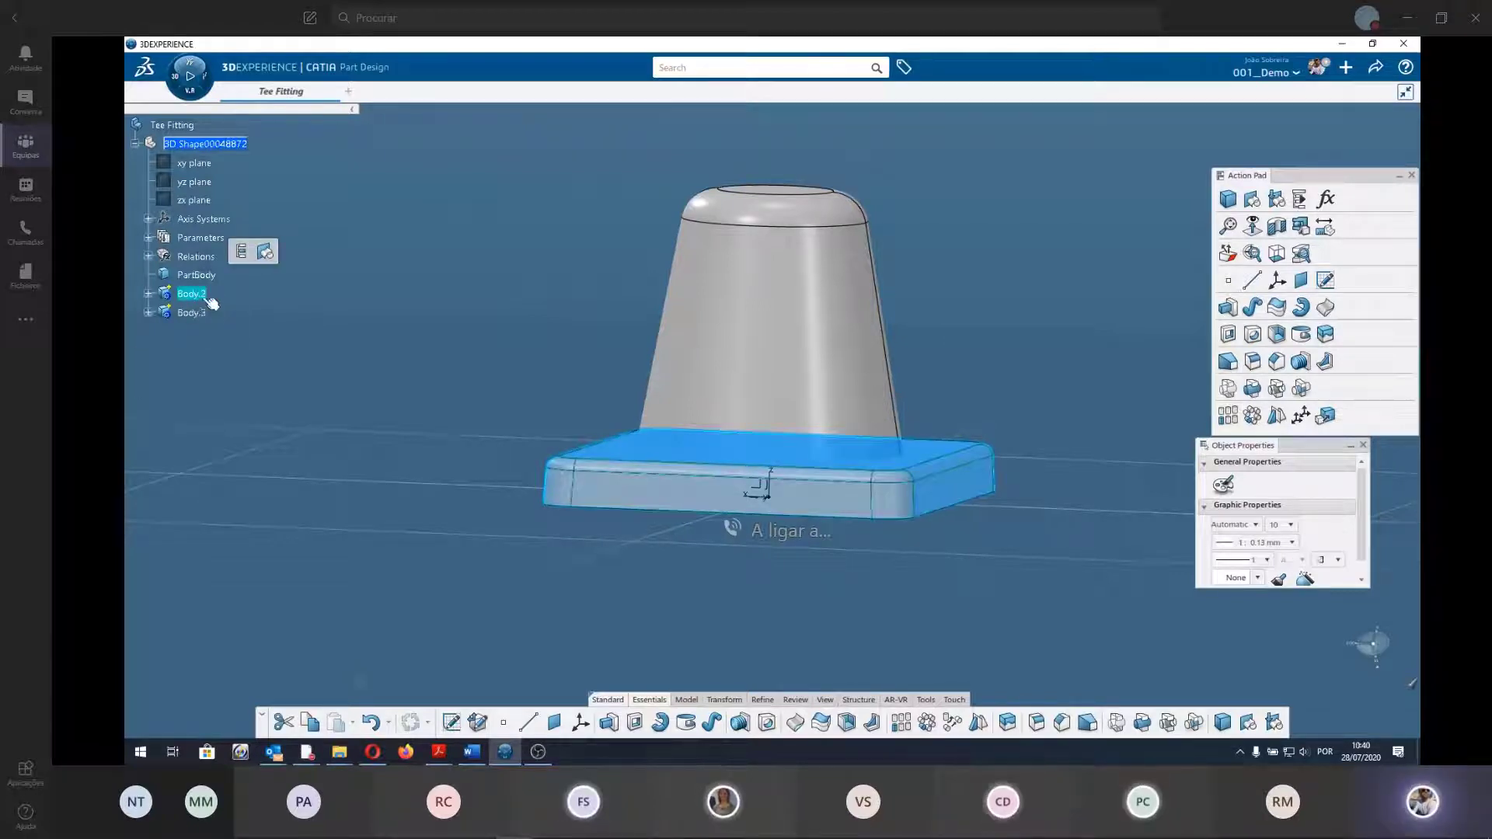
left_click(204, 276)
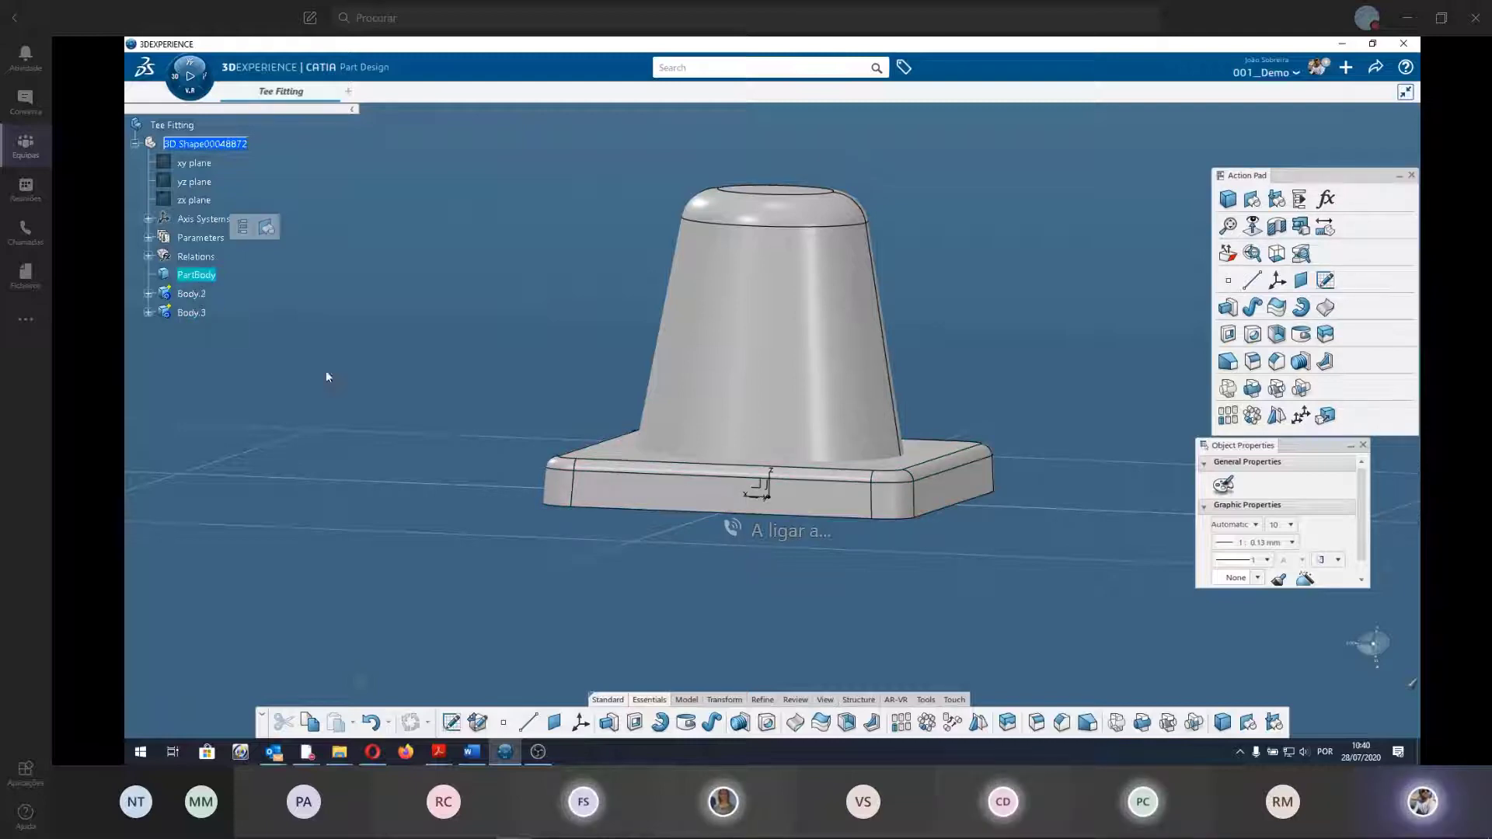
left_click(304, 360)
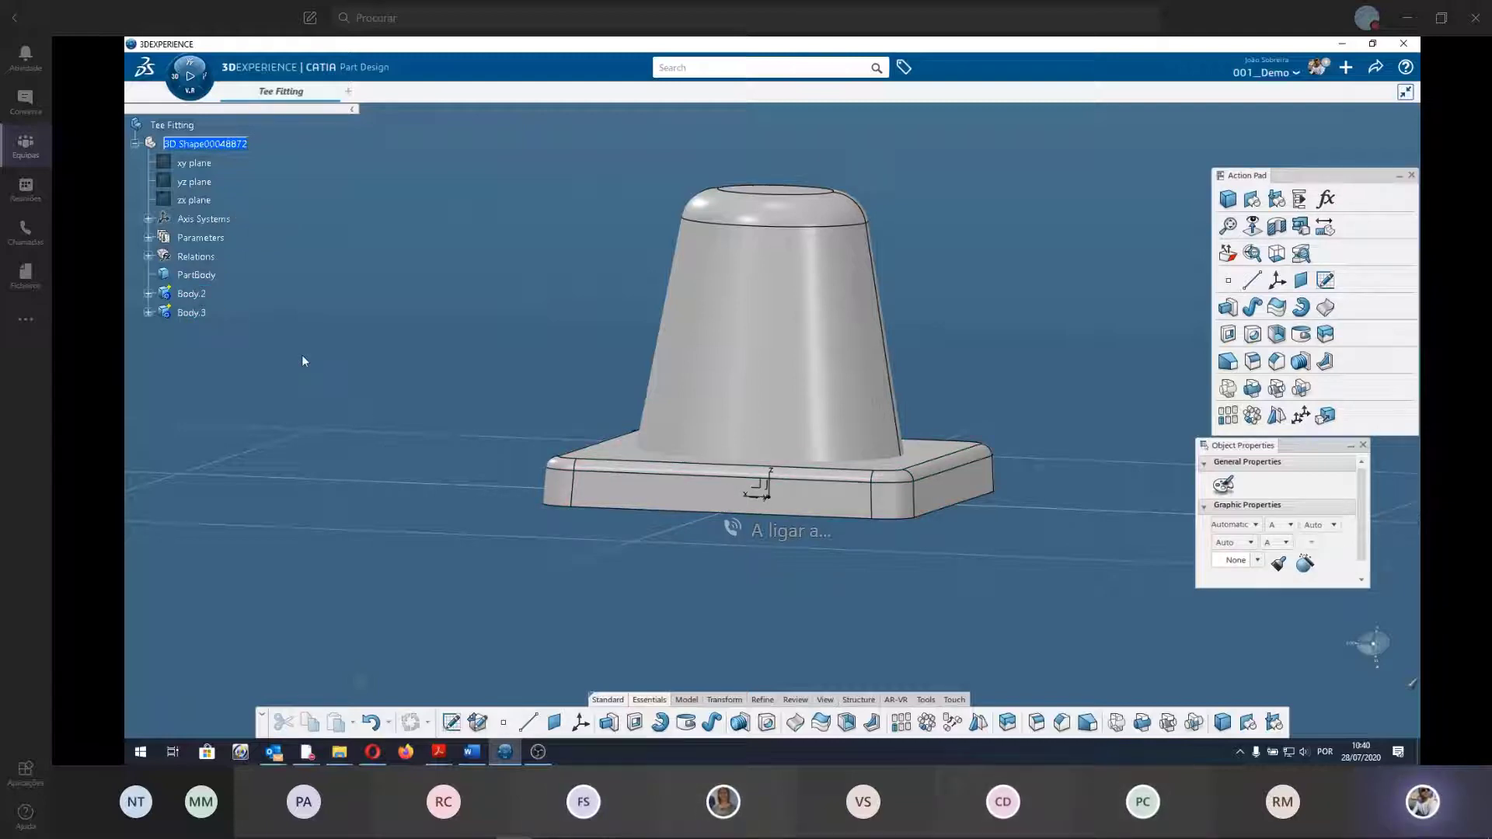
Insert a new empty Body.4 under the 3D Shape root.
right_click(190, 294)
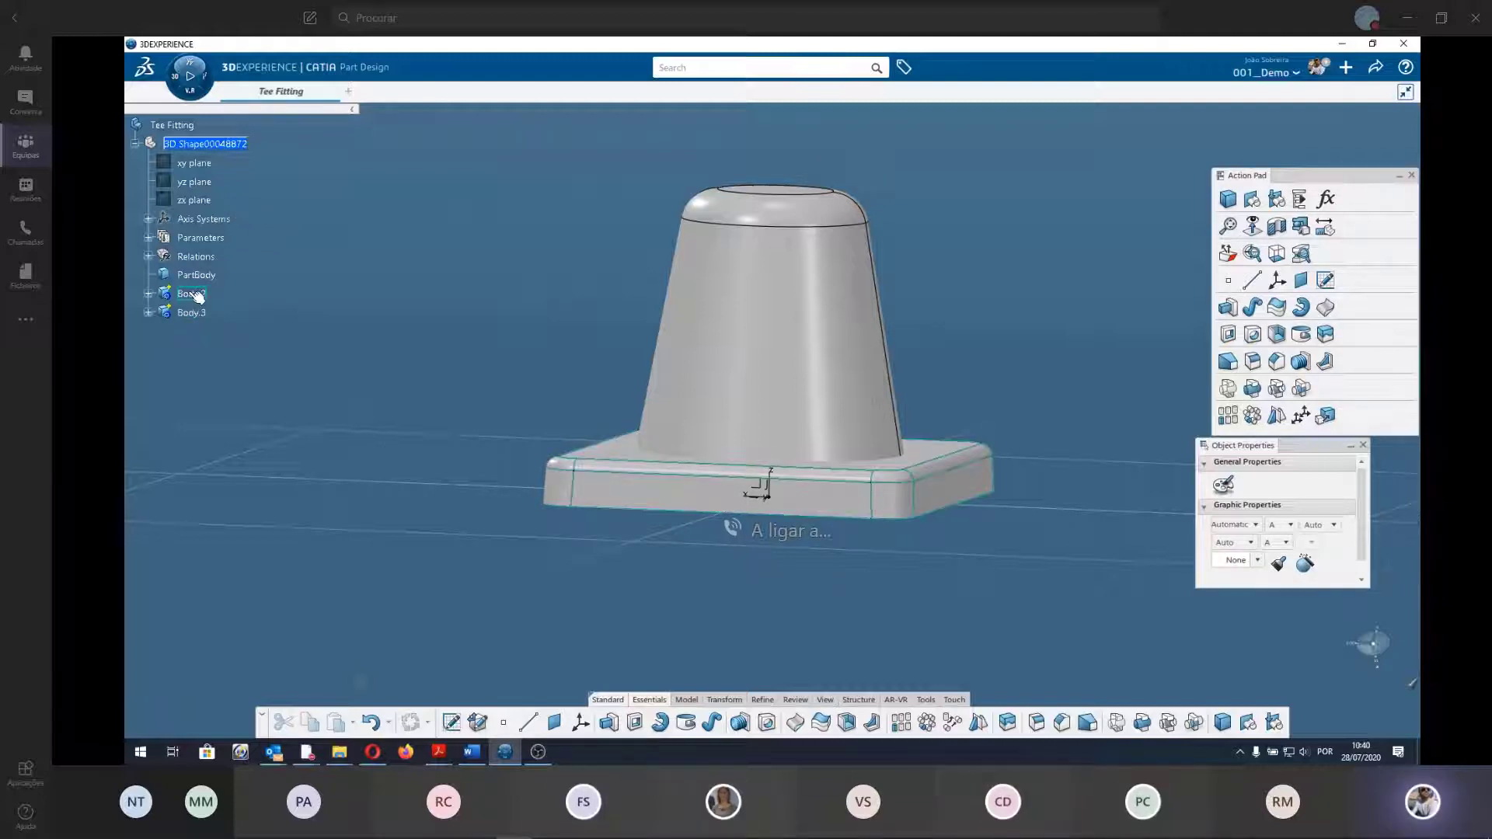
left_click(426, 413)
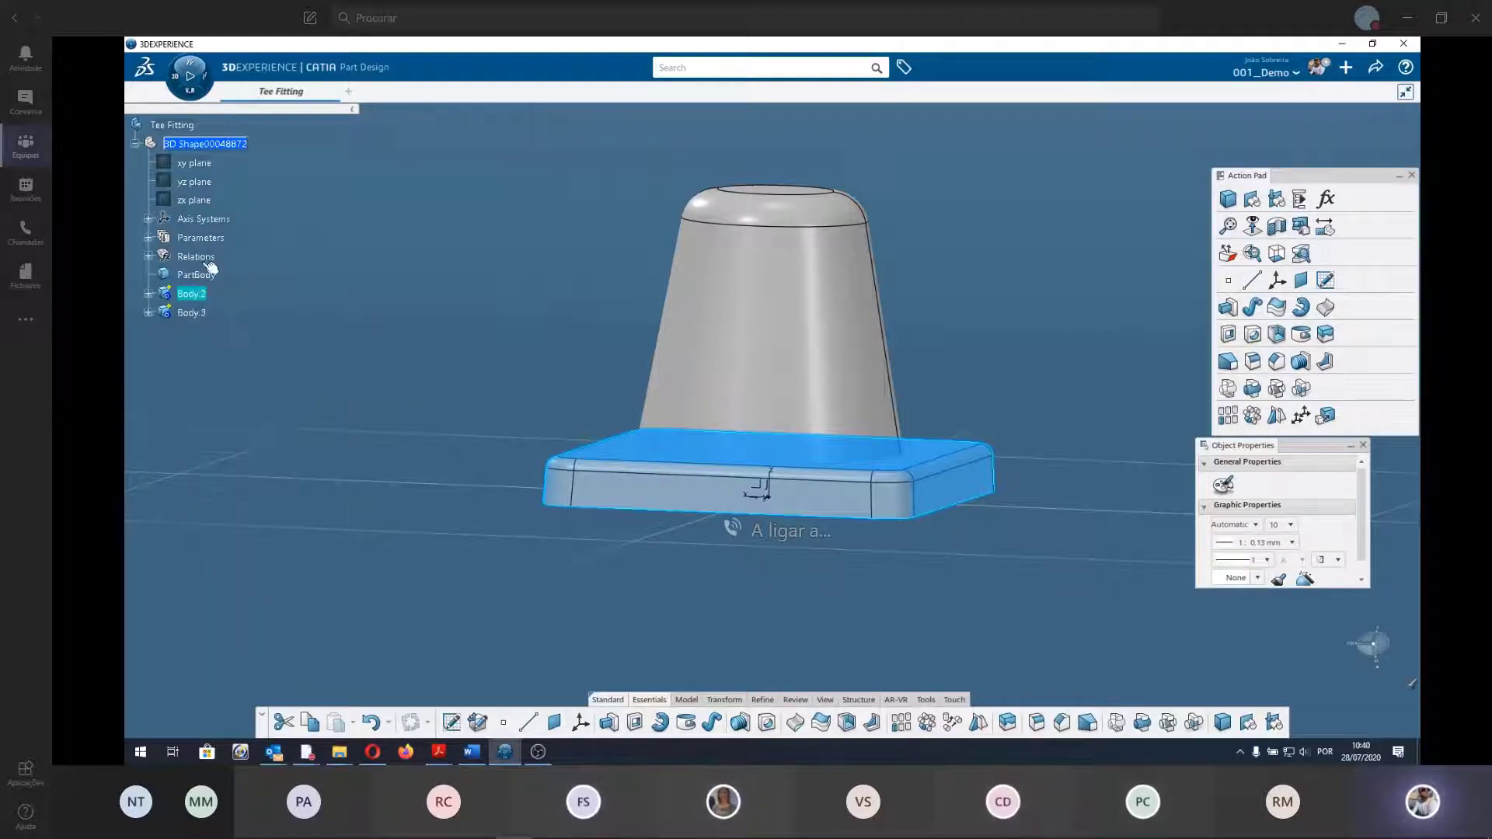
left_click(219, 144)
left_click(255, 119)
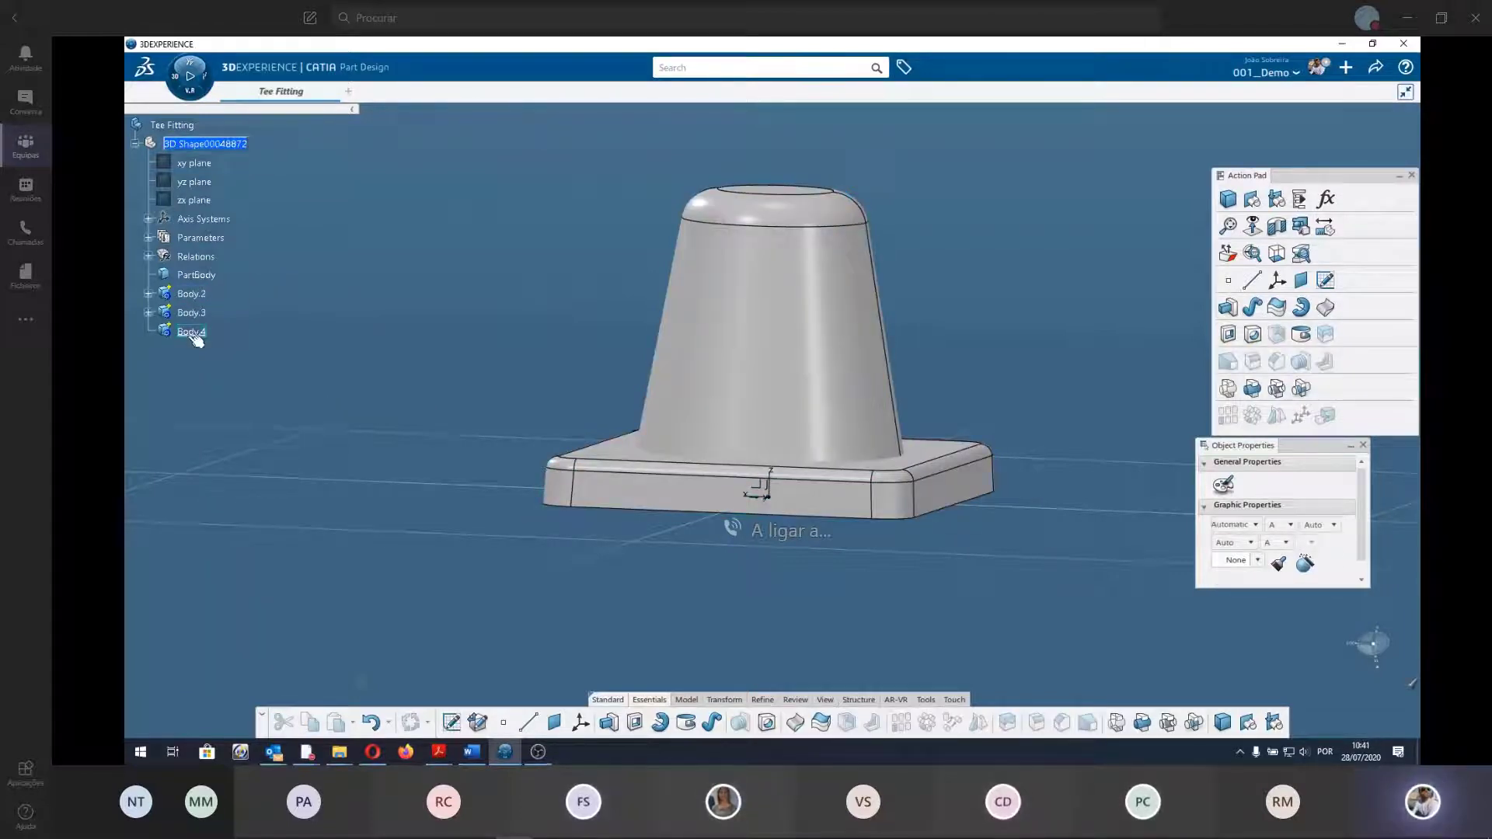
Make Body.4 the part body with Change Part Body.
right_click(207, 333)
mouse_move(248, 686)
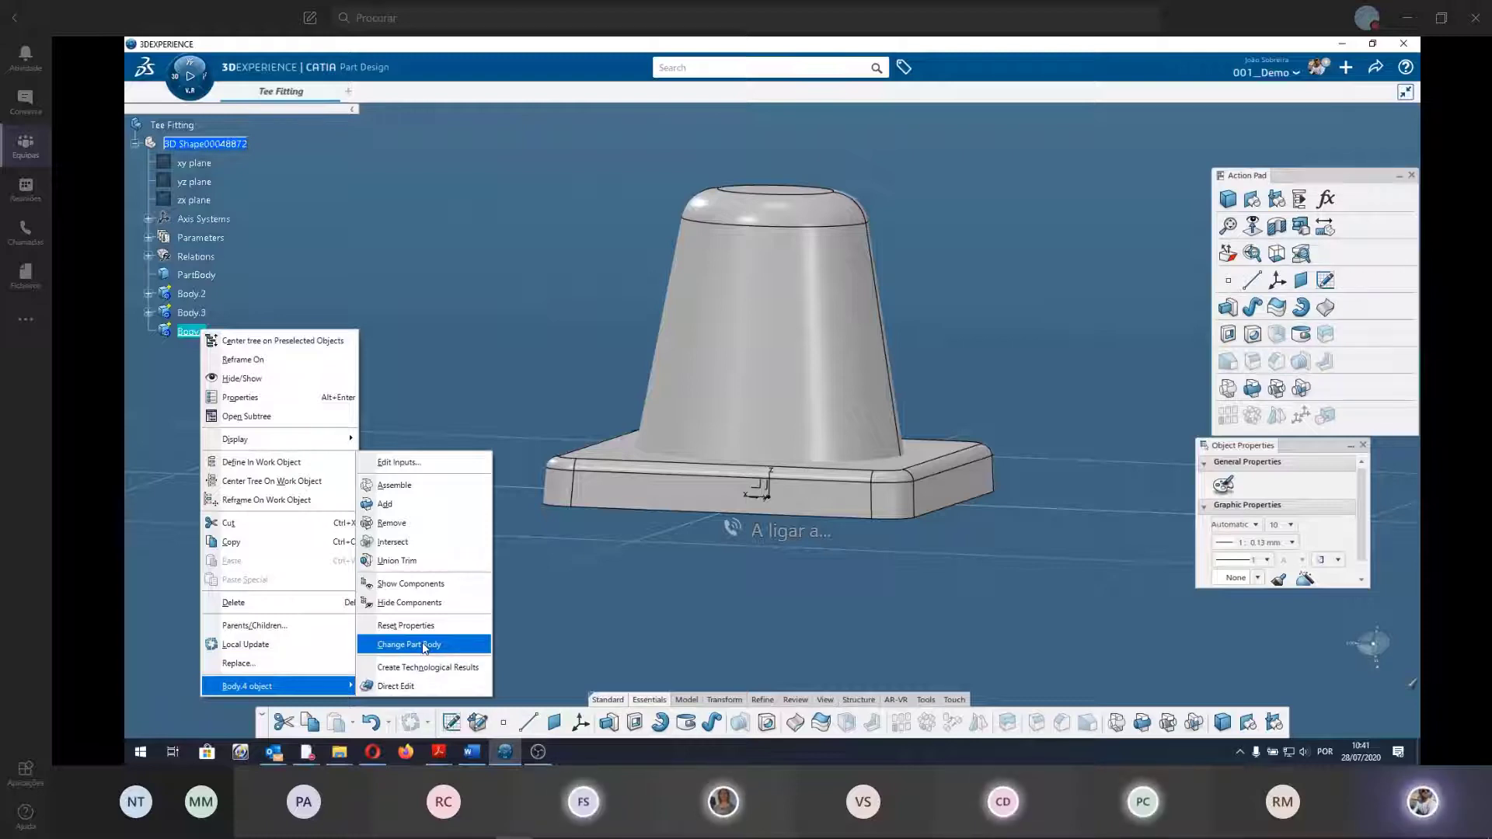
left_click(425, 645)
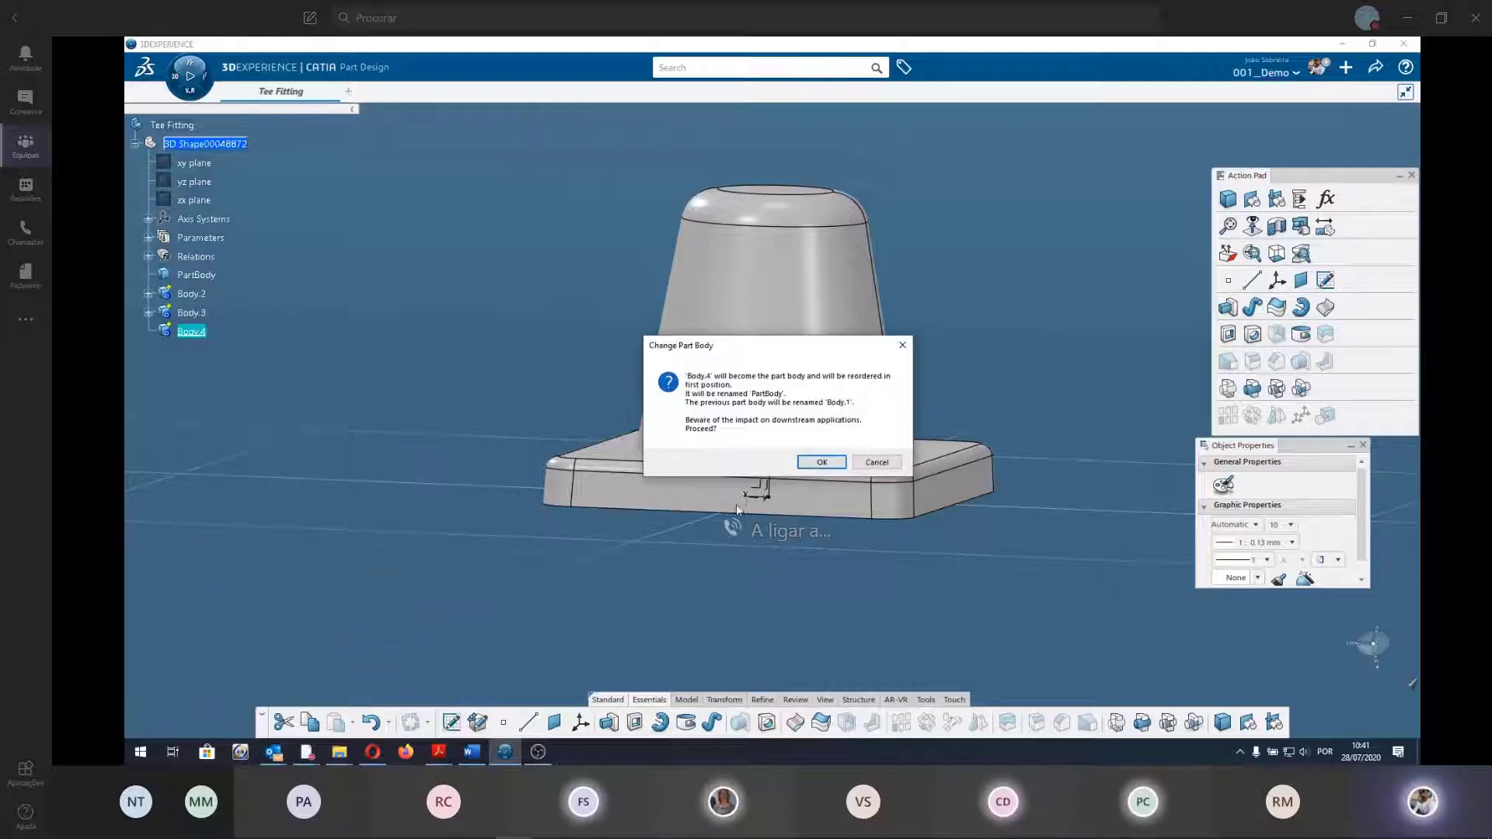
key("Return")
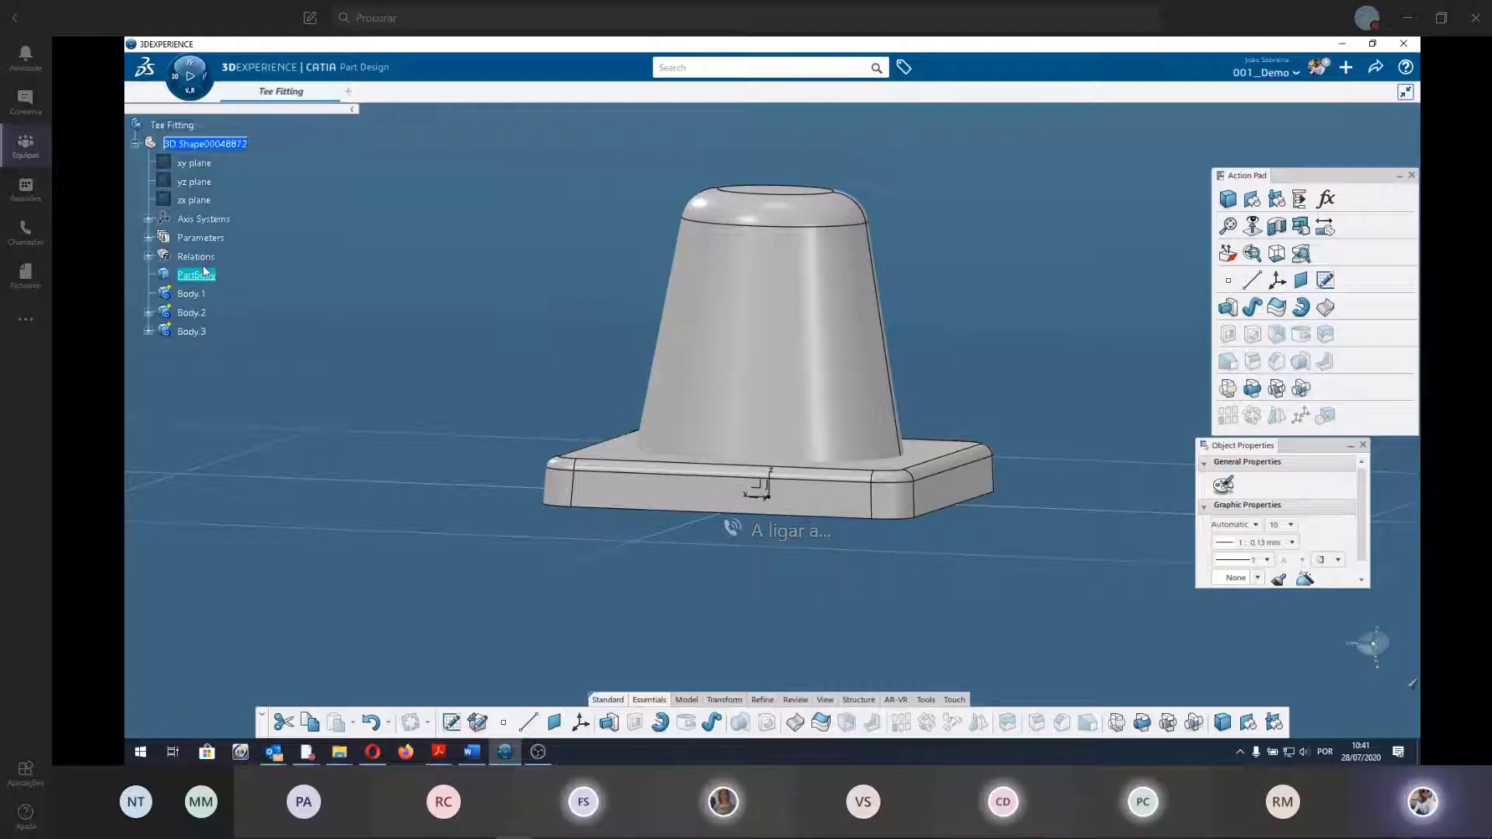
Undo the part body change and the Body.4 insertion.
left_click(201, 297)
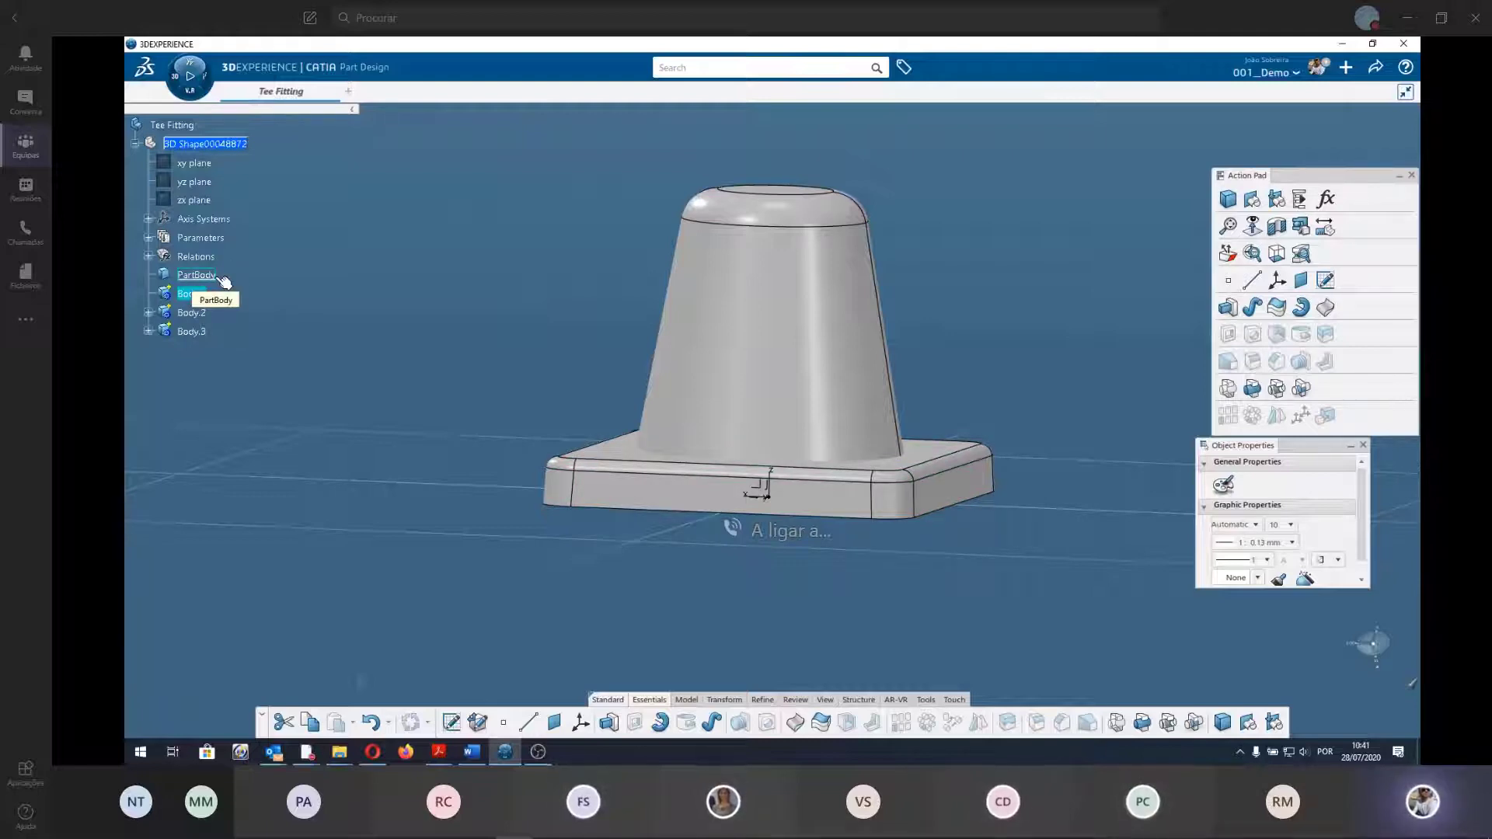
left_click(420, 373)
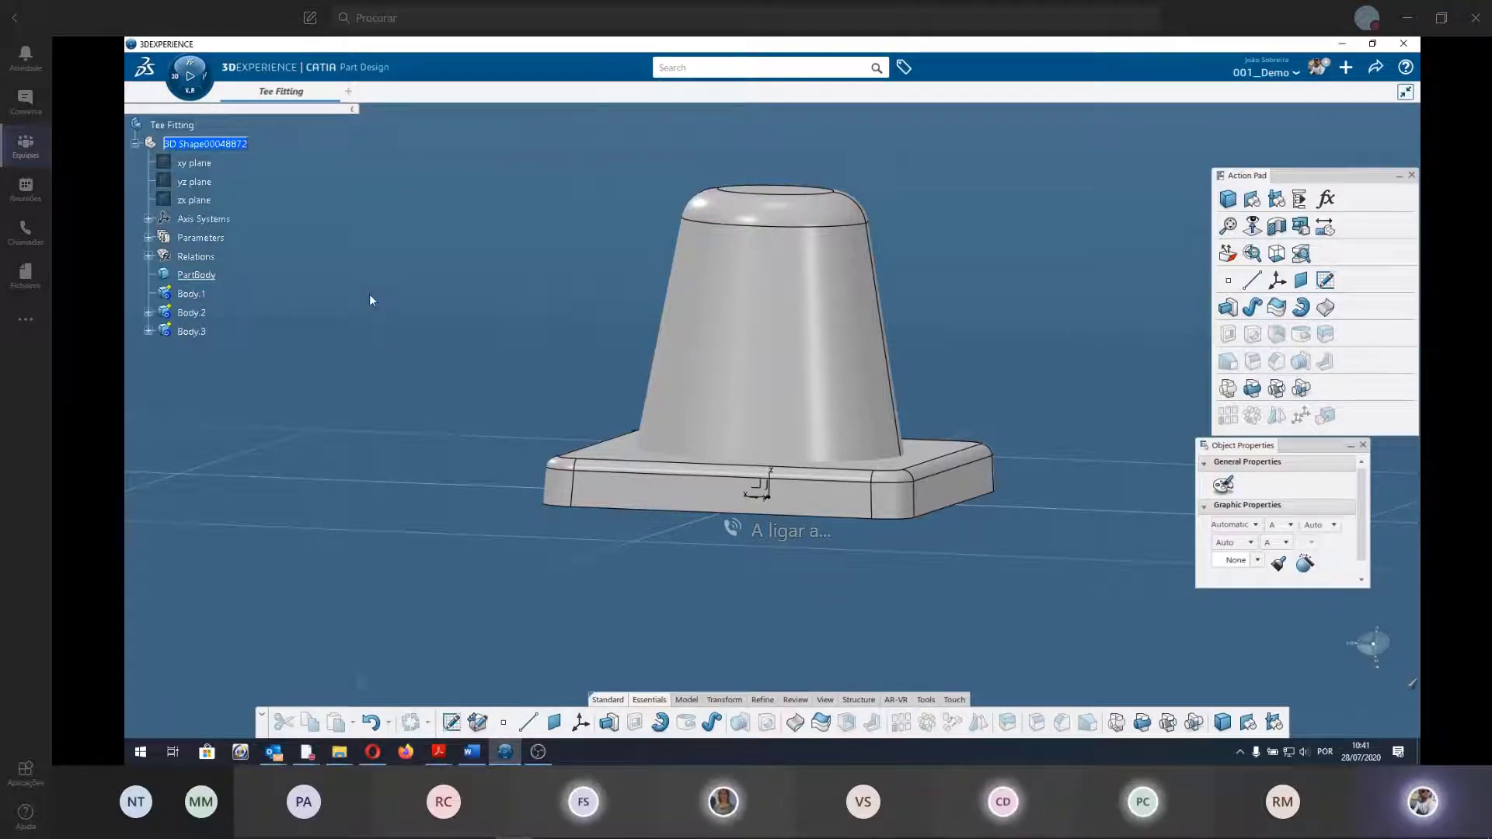
left_click(375, 723)
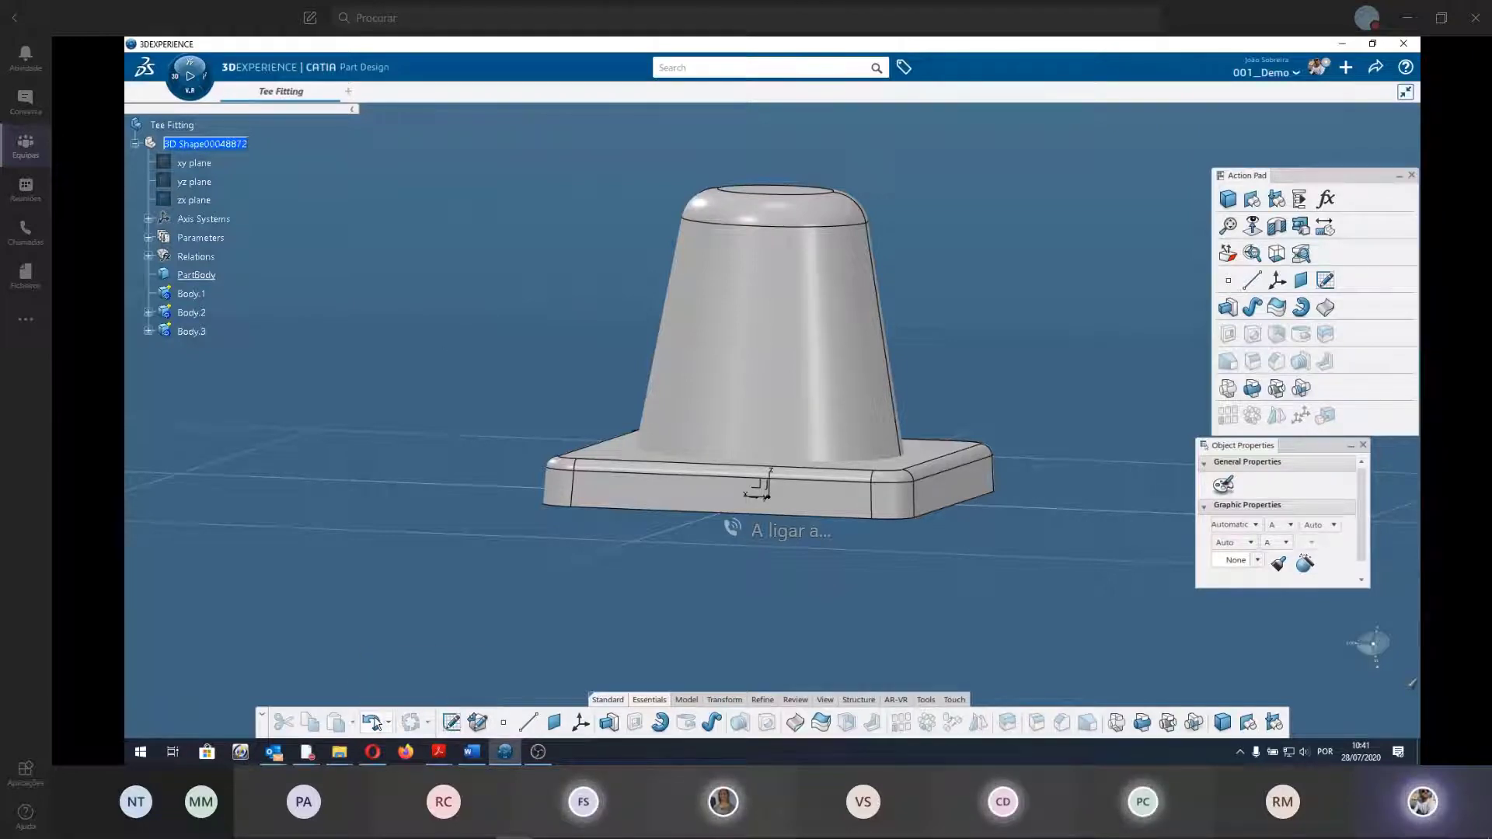
left_click(373, 723)
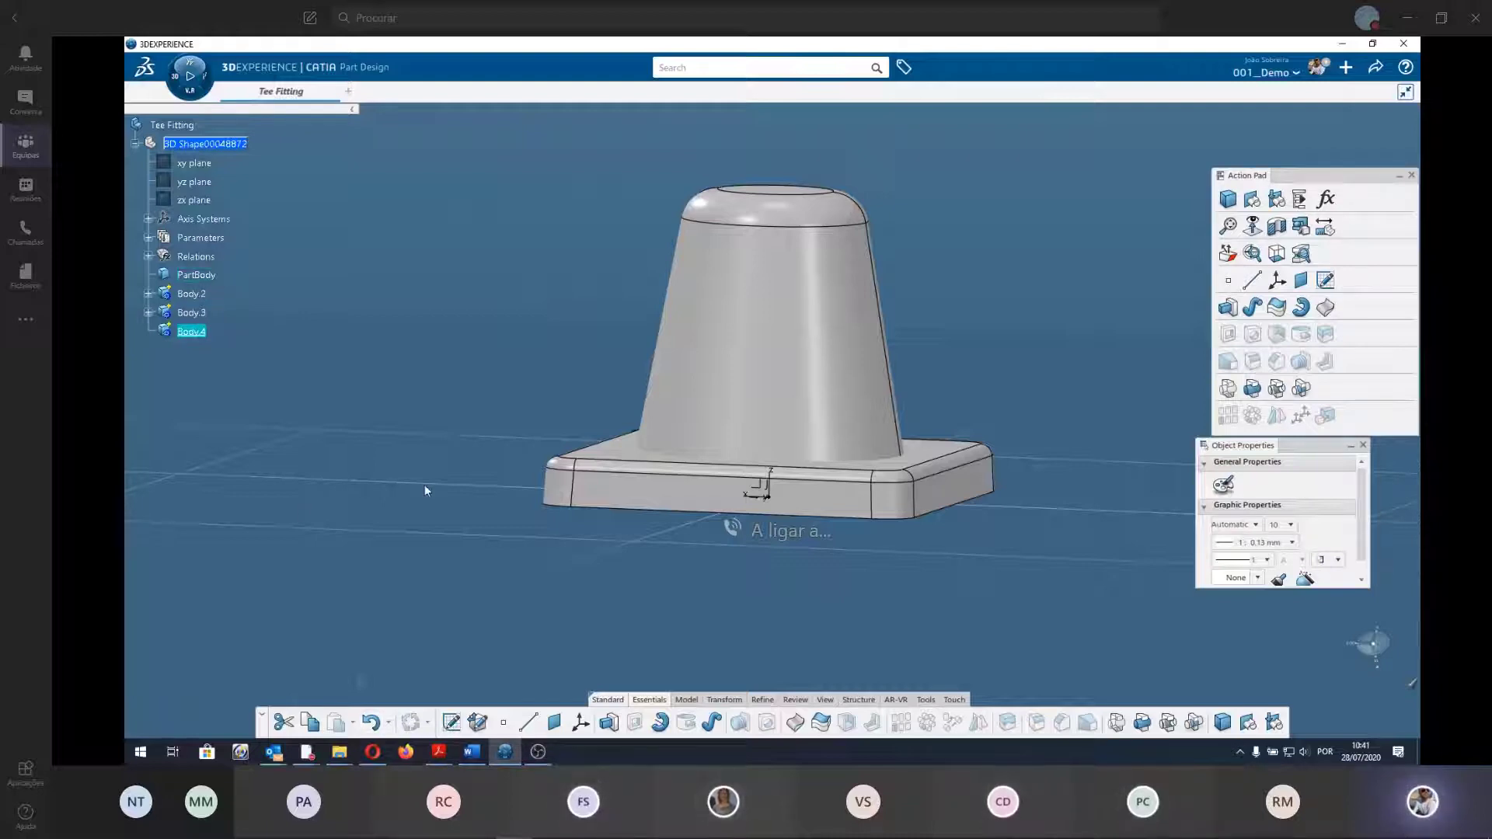
left_click(372, 724)
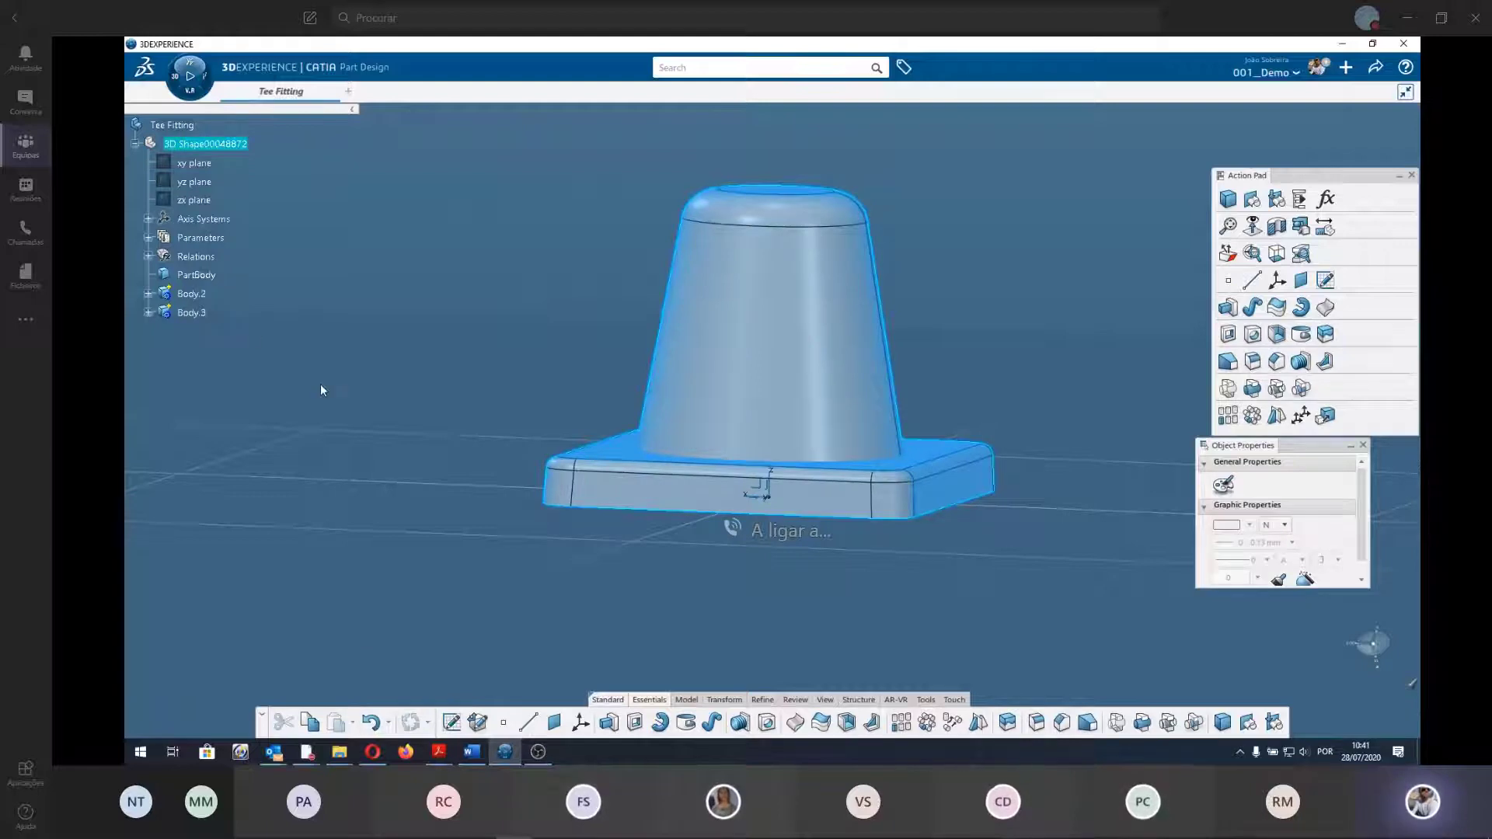
Collapse the Action Pad and open the Structure tab's Assemble/Add/Remove/Intersect flyout.
left_click(507, 426)
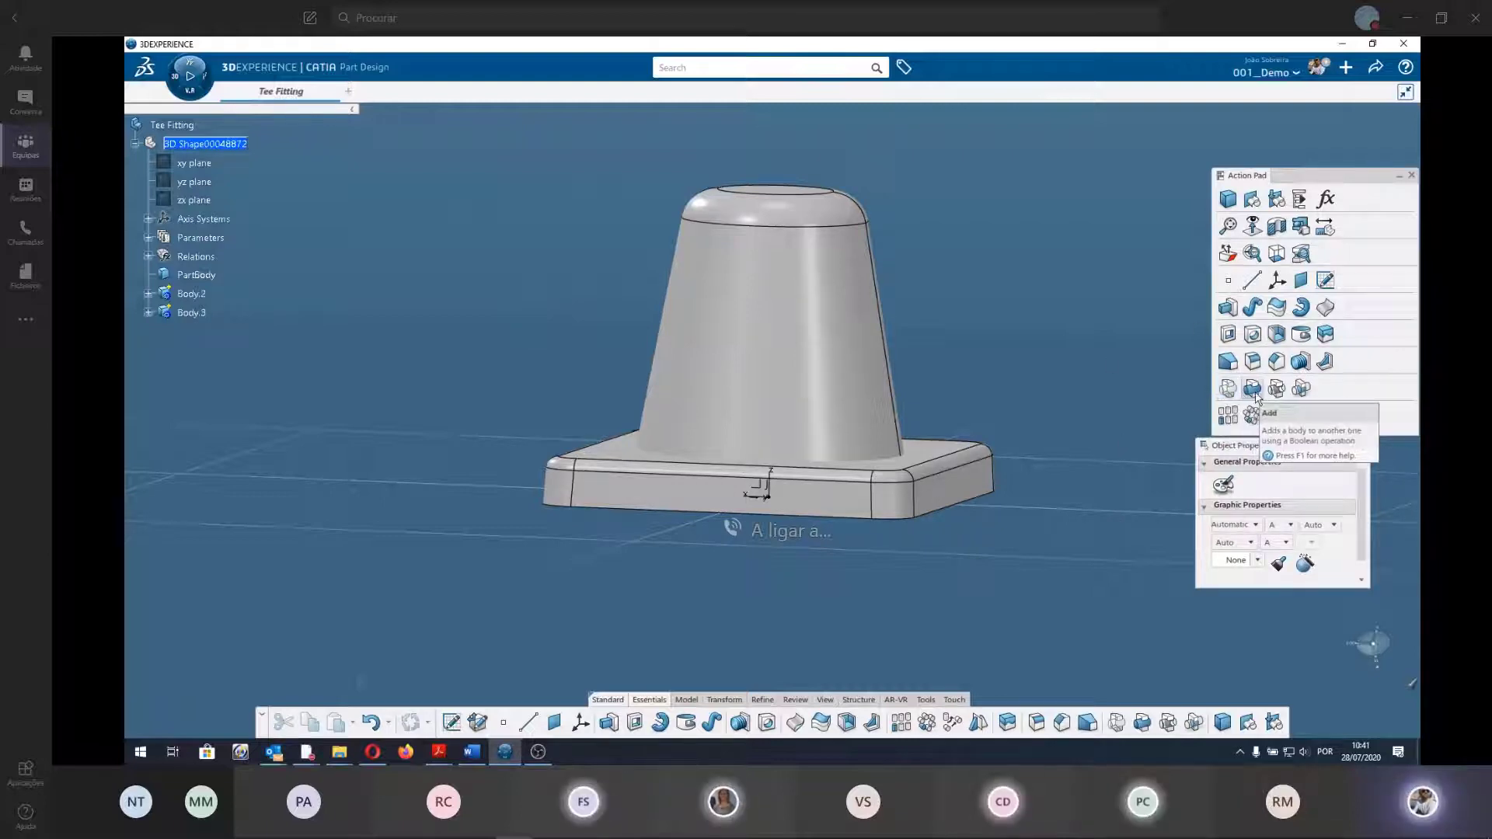
left_click(1397, 176)
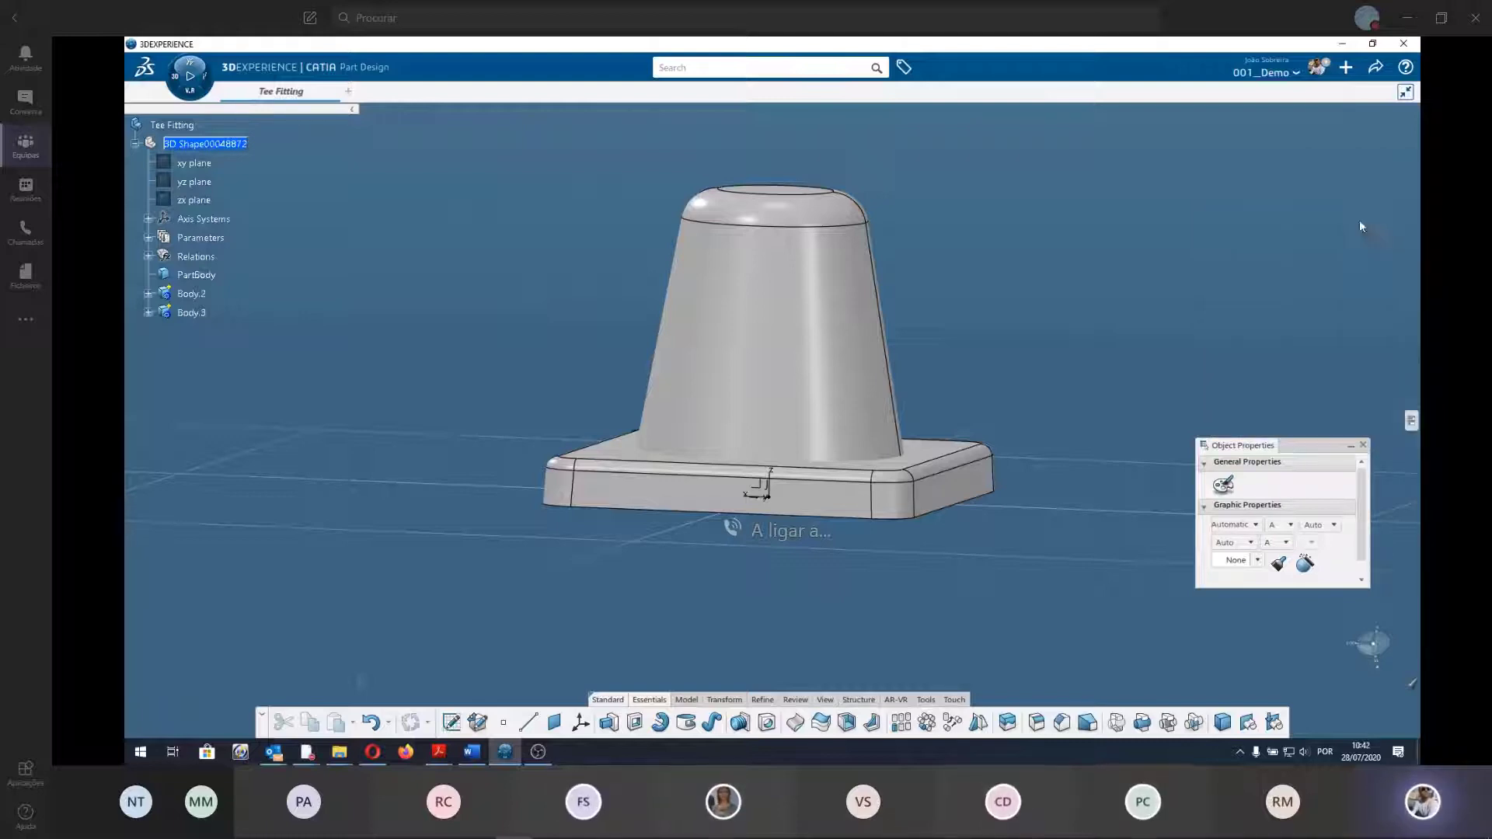
left_click(857, 699)
left_click(869, 723)
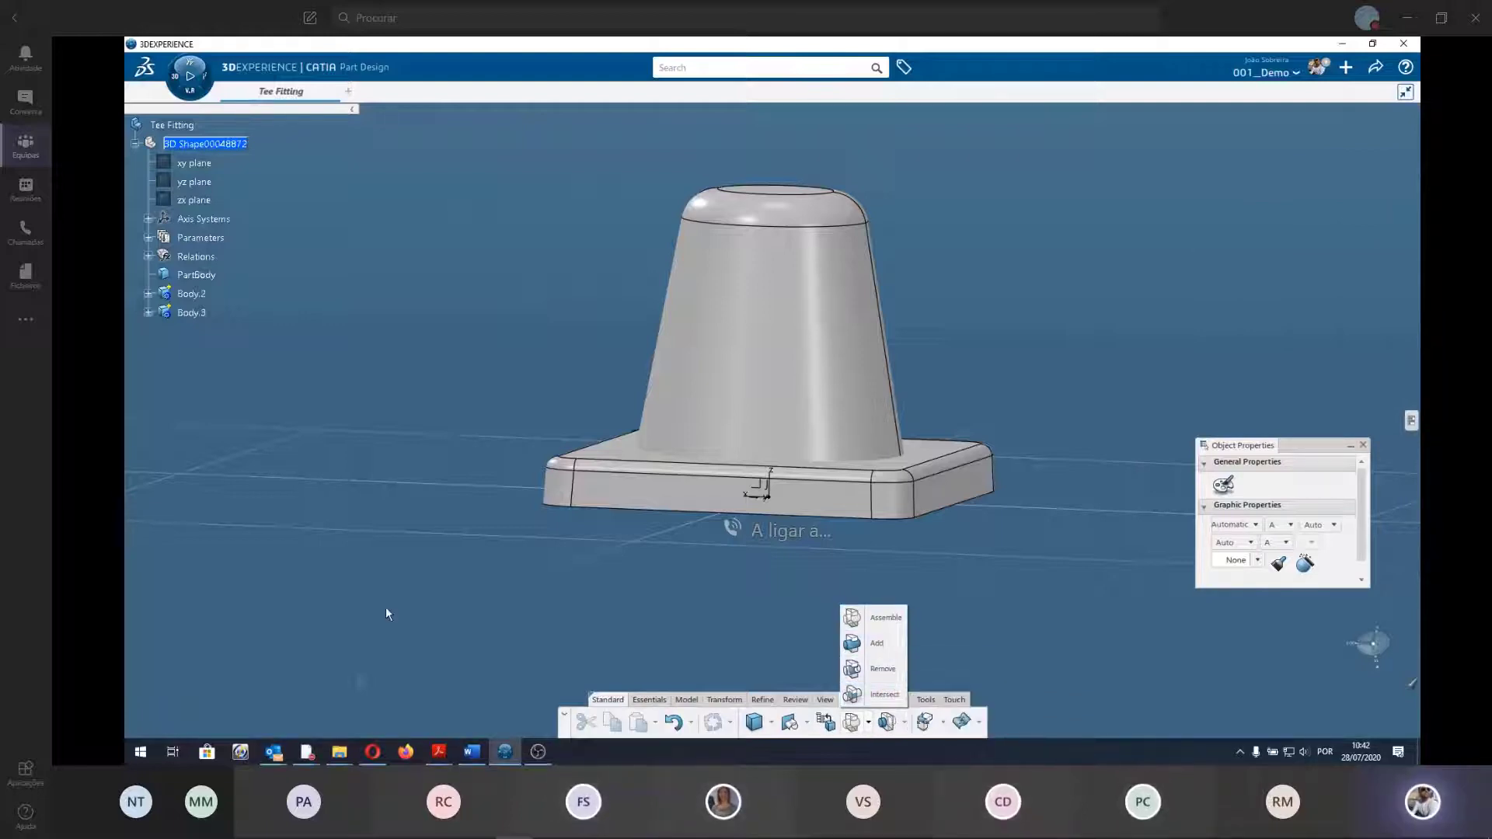
left_click(193, 313)
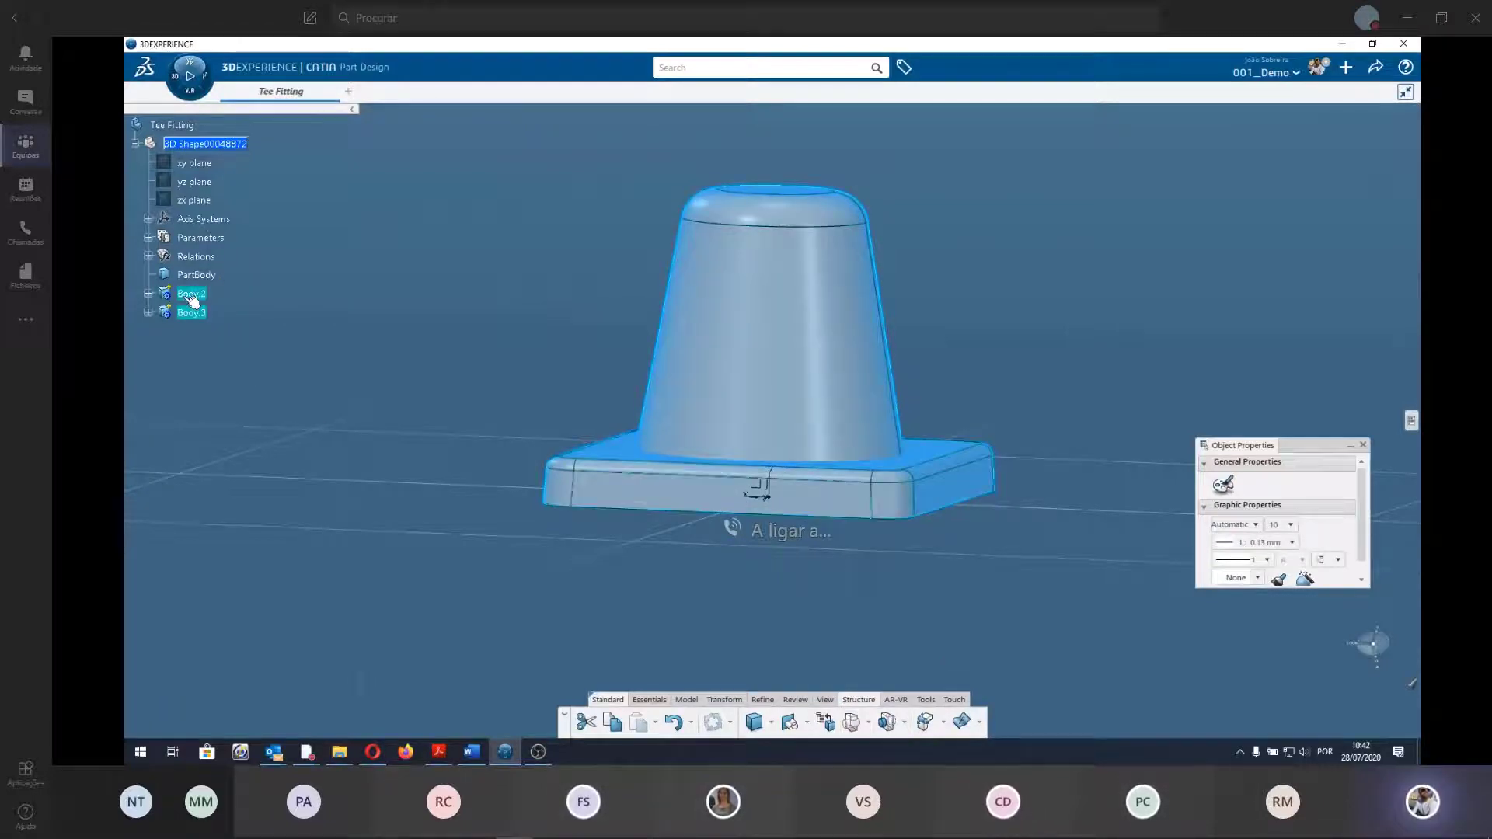
left_click(241, 350)
left_click(191, 313)
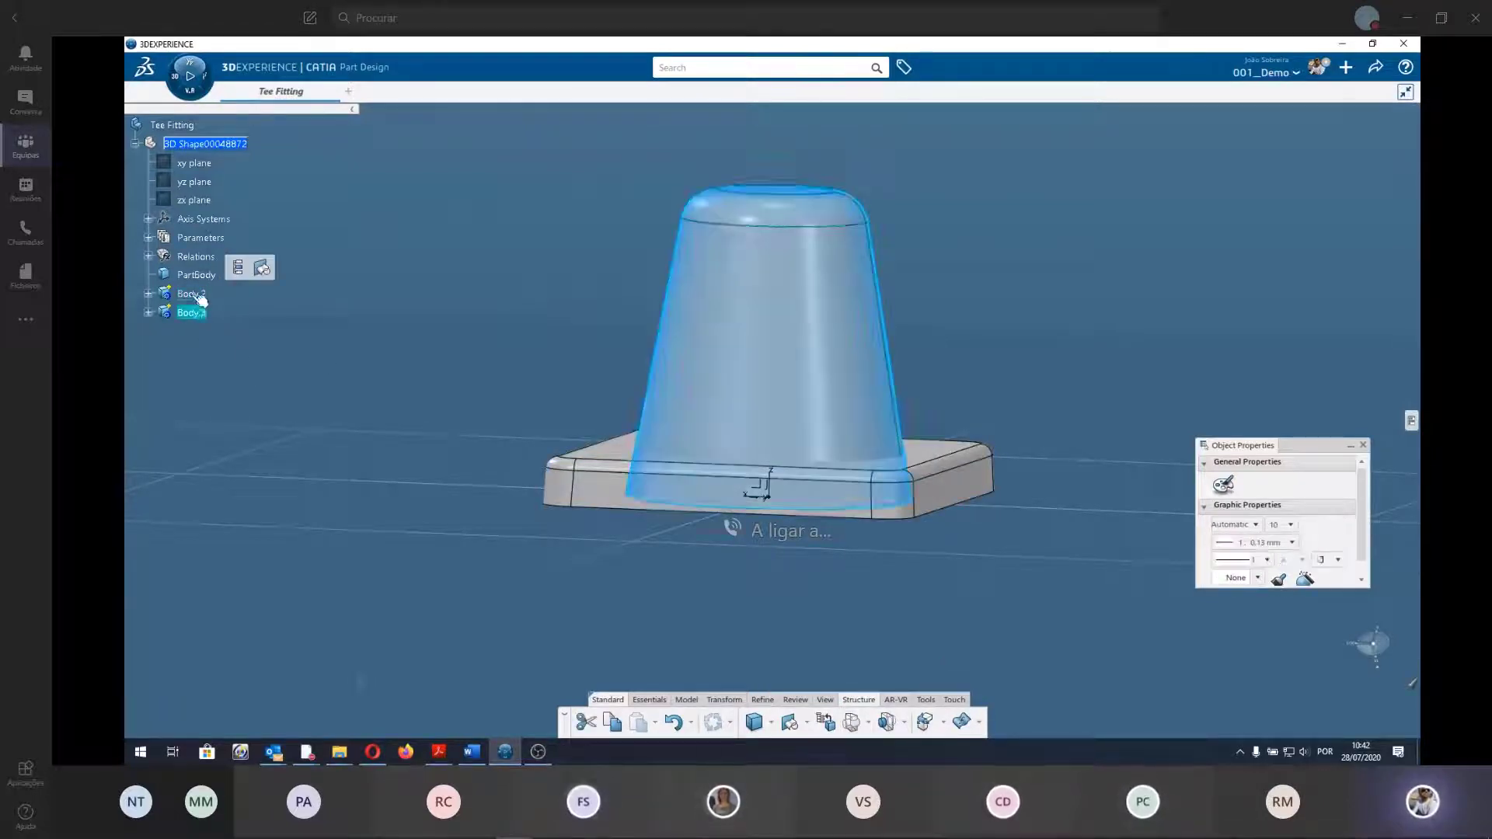
left_click(391, 420)
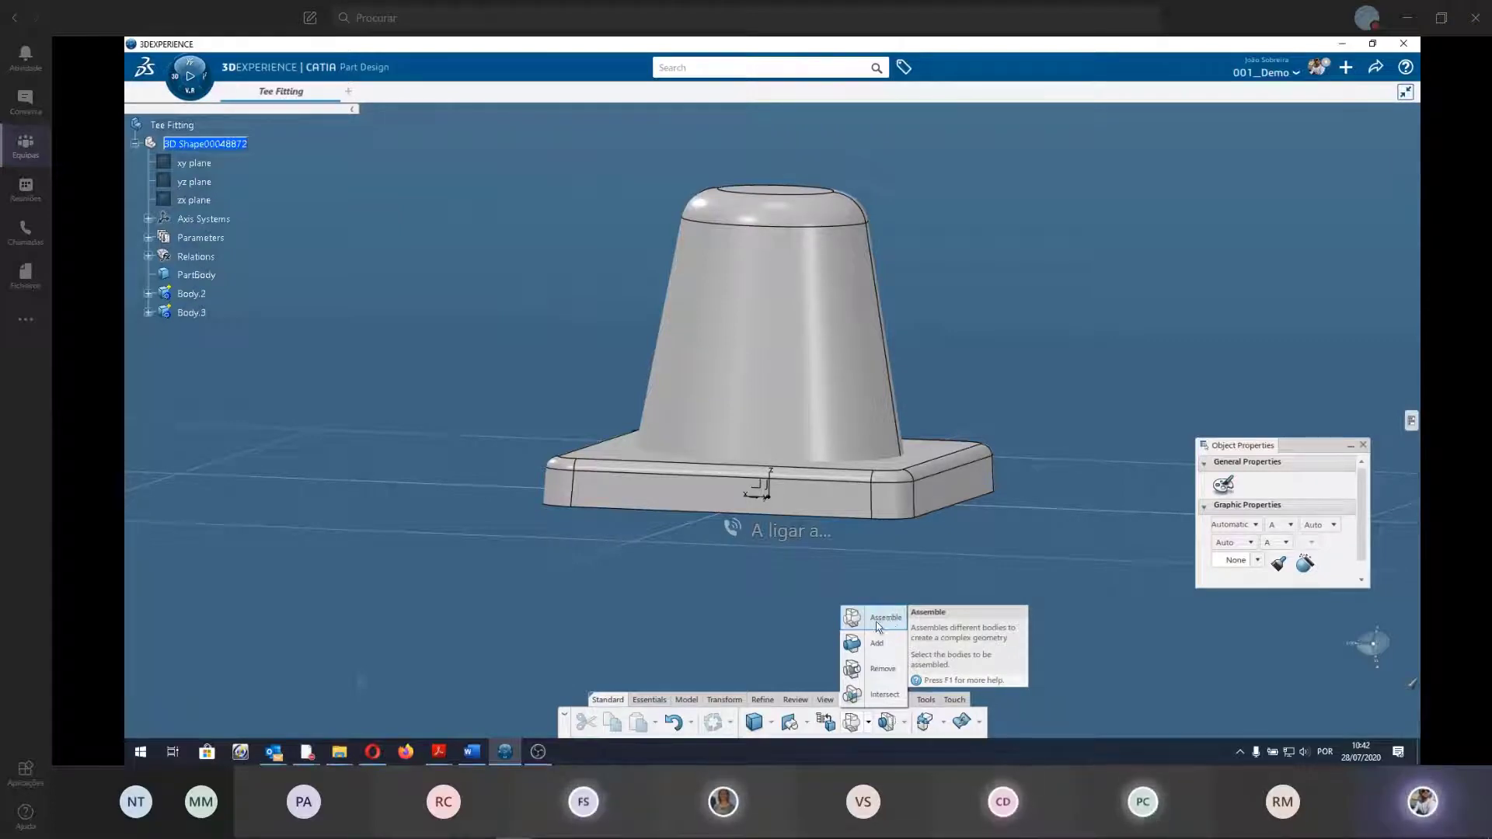
Assemble Body.3 into Body.2, creating Assemble.1.
left_click(887, 626)
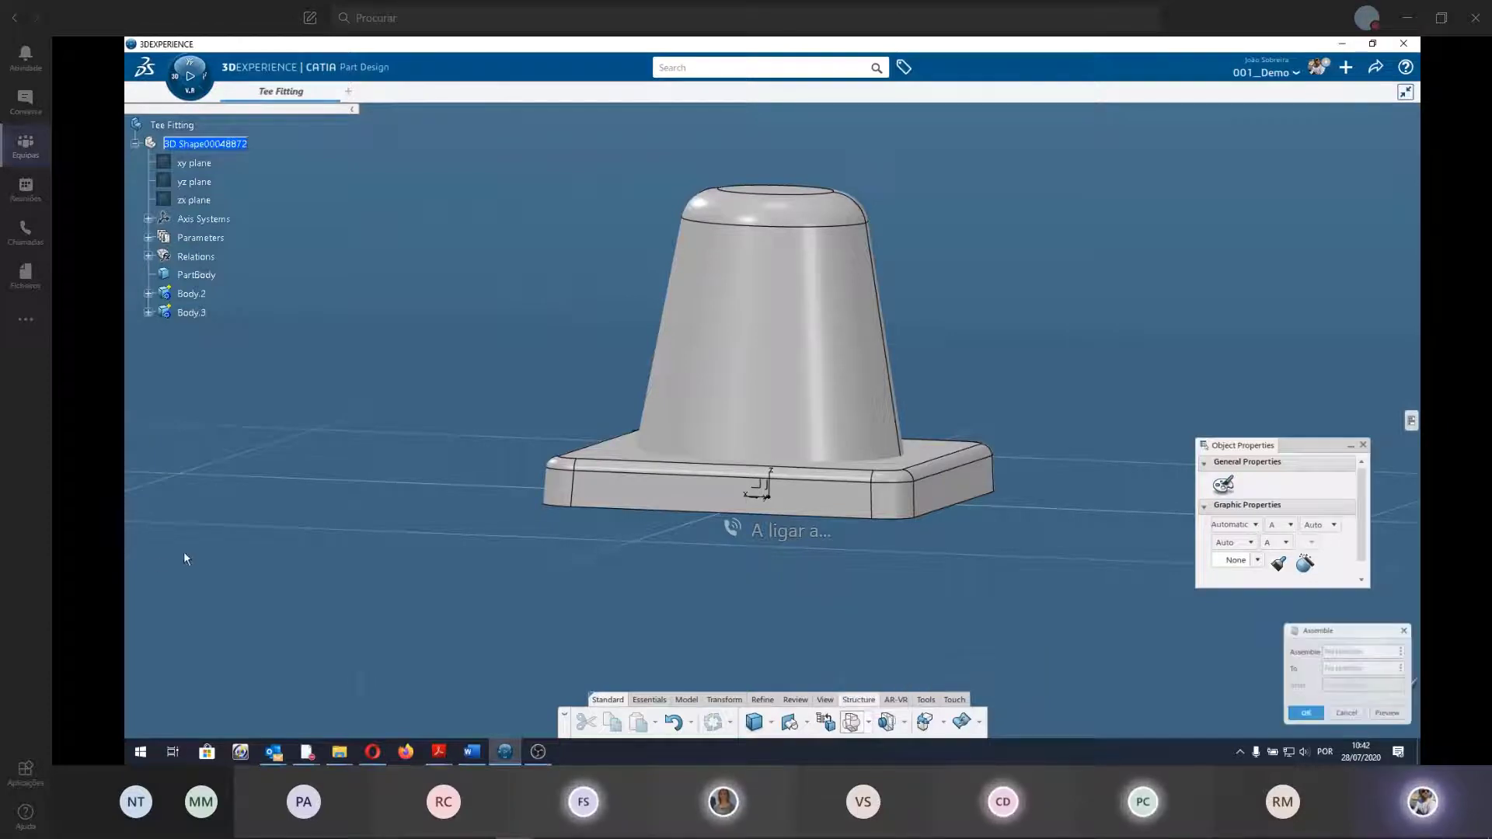
left_click(191, 312)
left_click(191, 295)
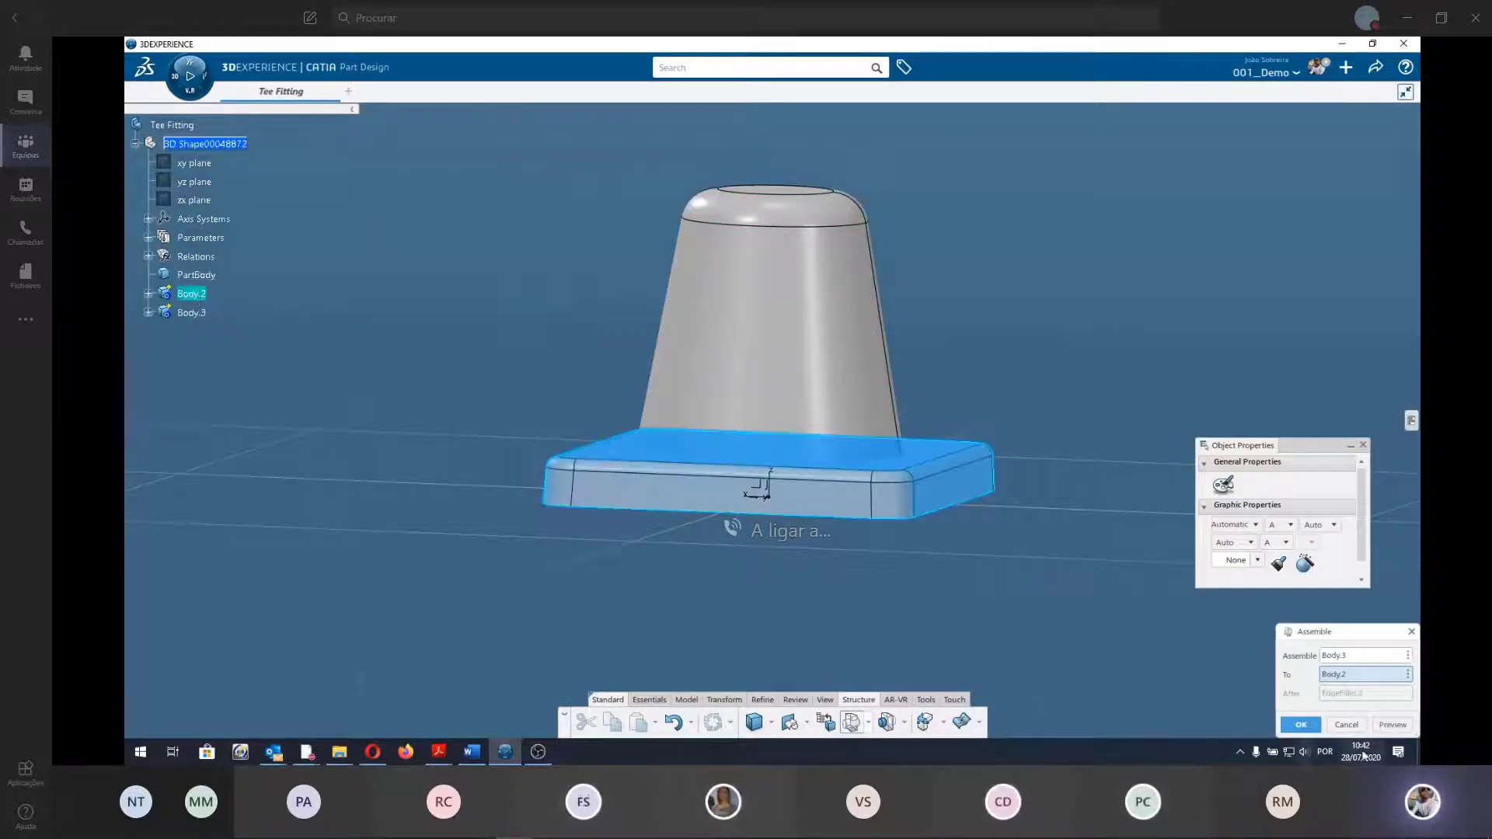
left_click(1300, 724)
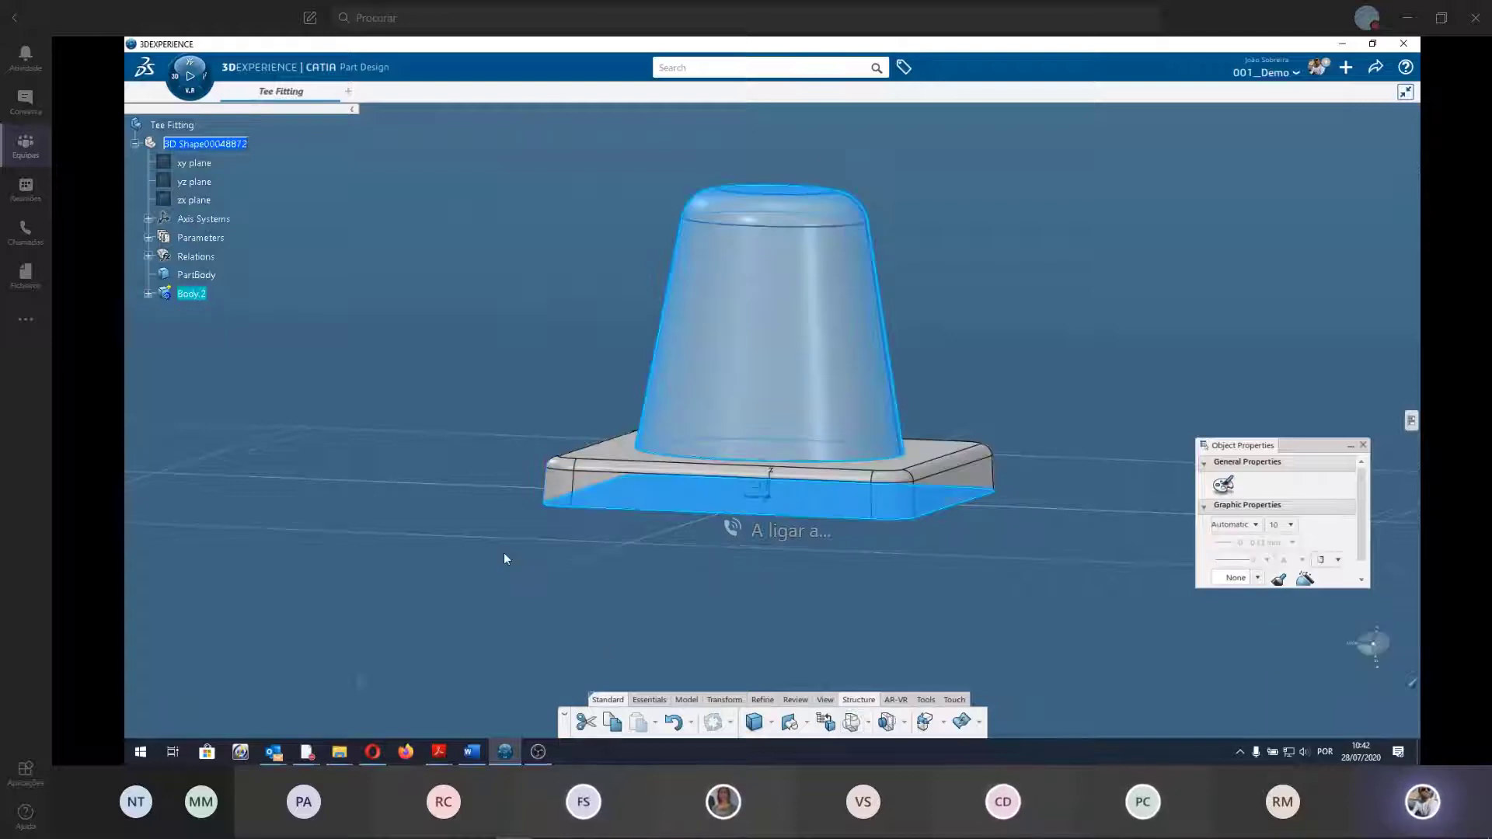
Expand Body.2 and Assemble.1 in the tree to verify Body.3 inside, then collapse them.
left_click(148, 294)
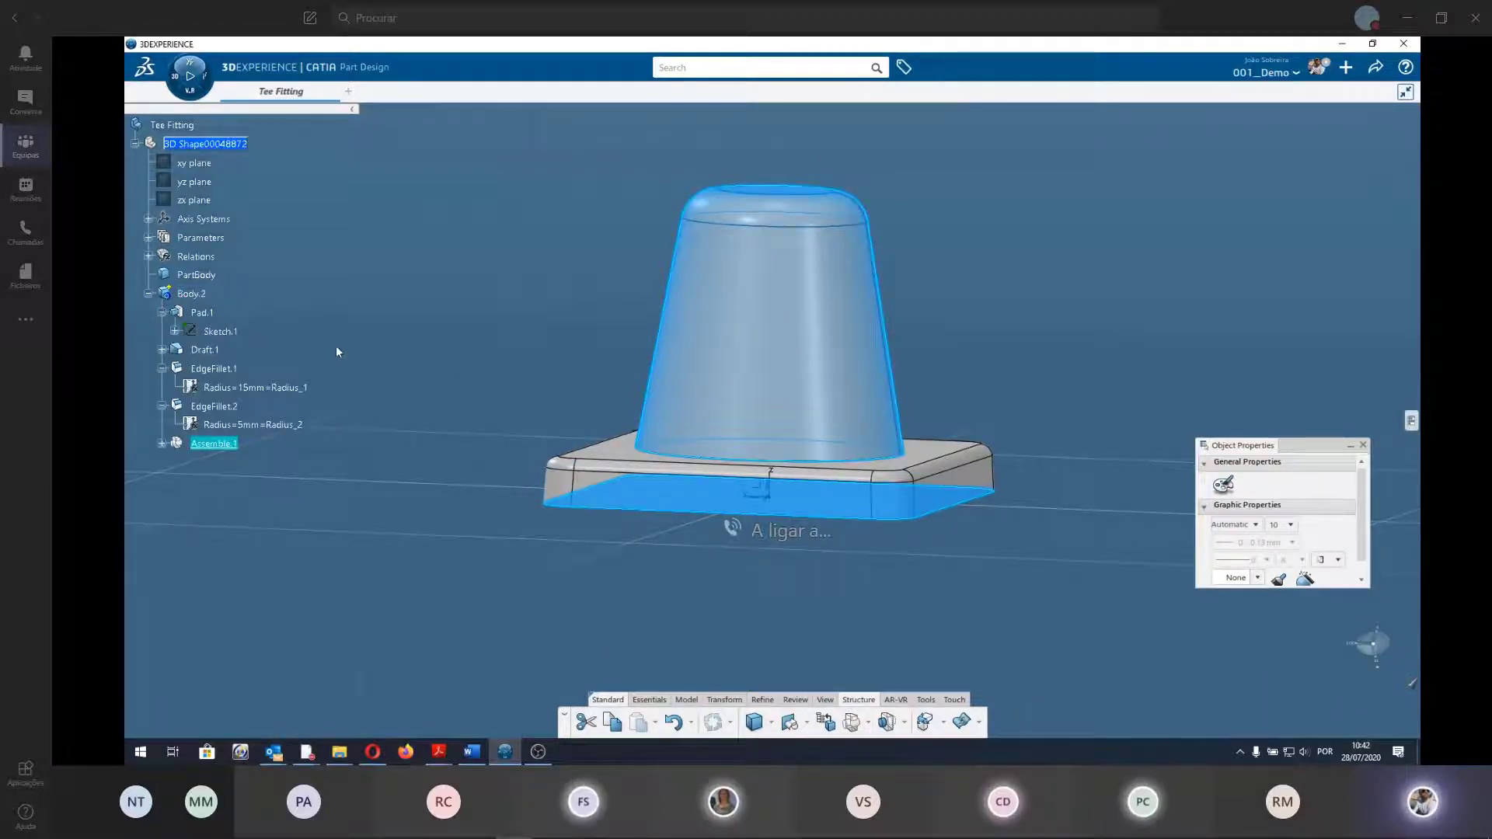
left_click(162, 312)
left_click(162, 350)
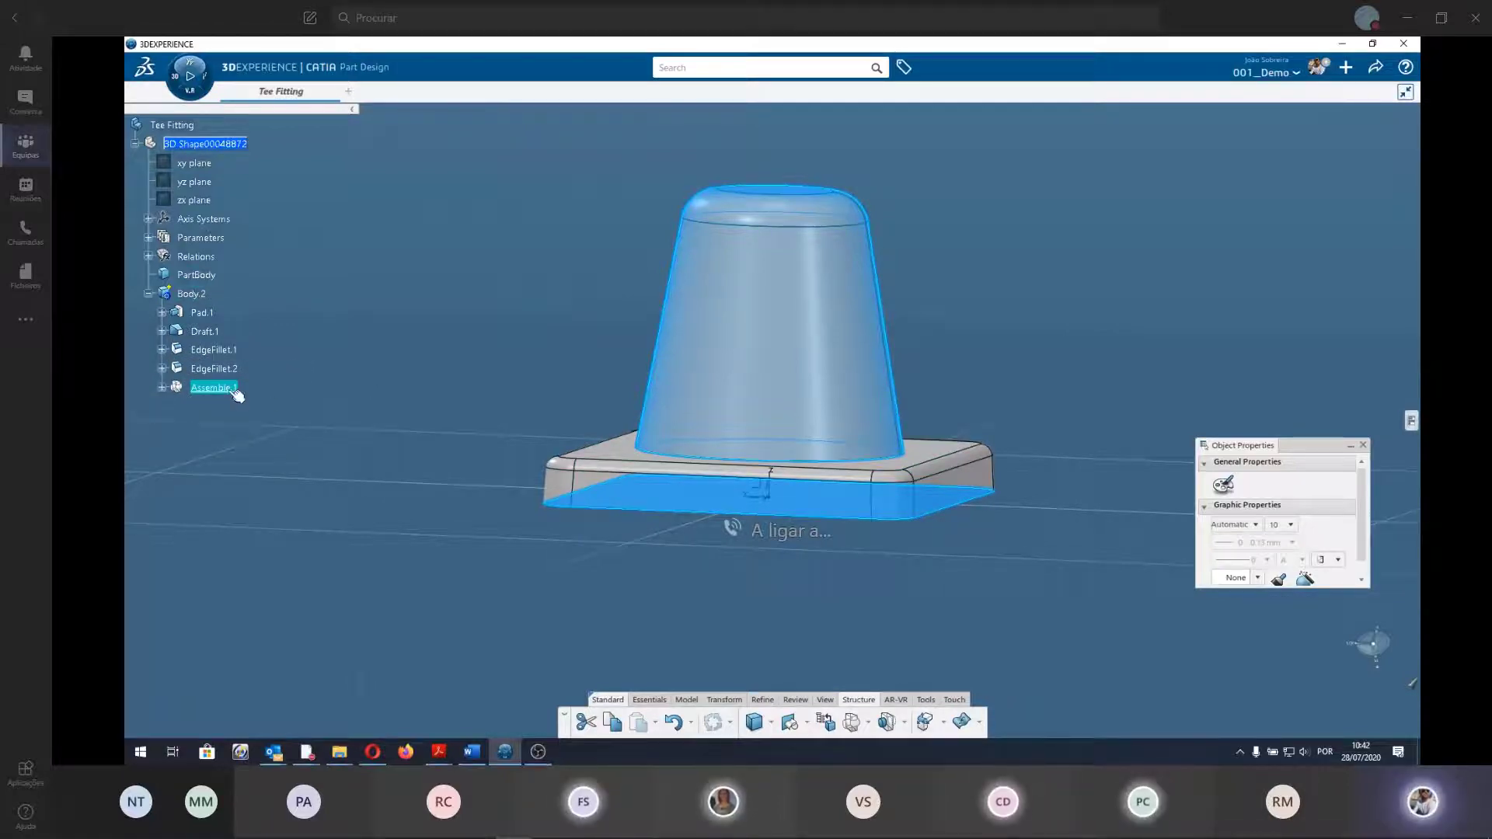
left_click(162, 387)
left_click(174, 406)
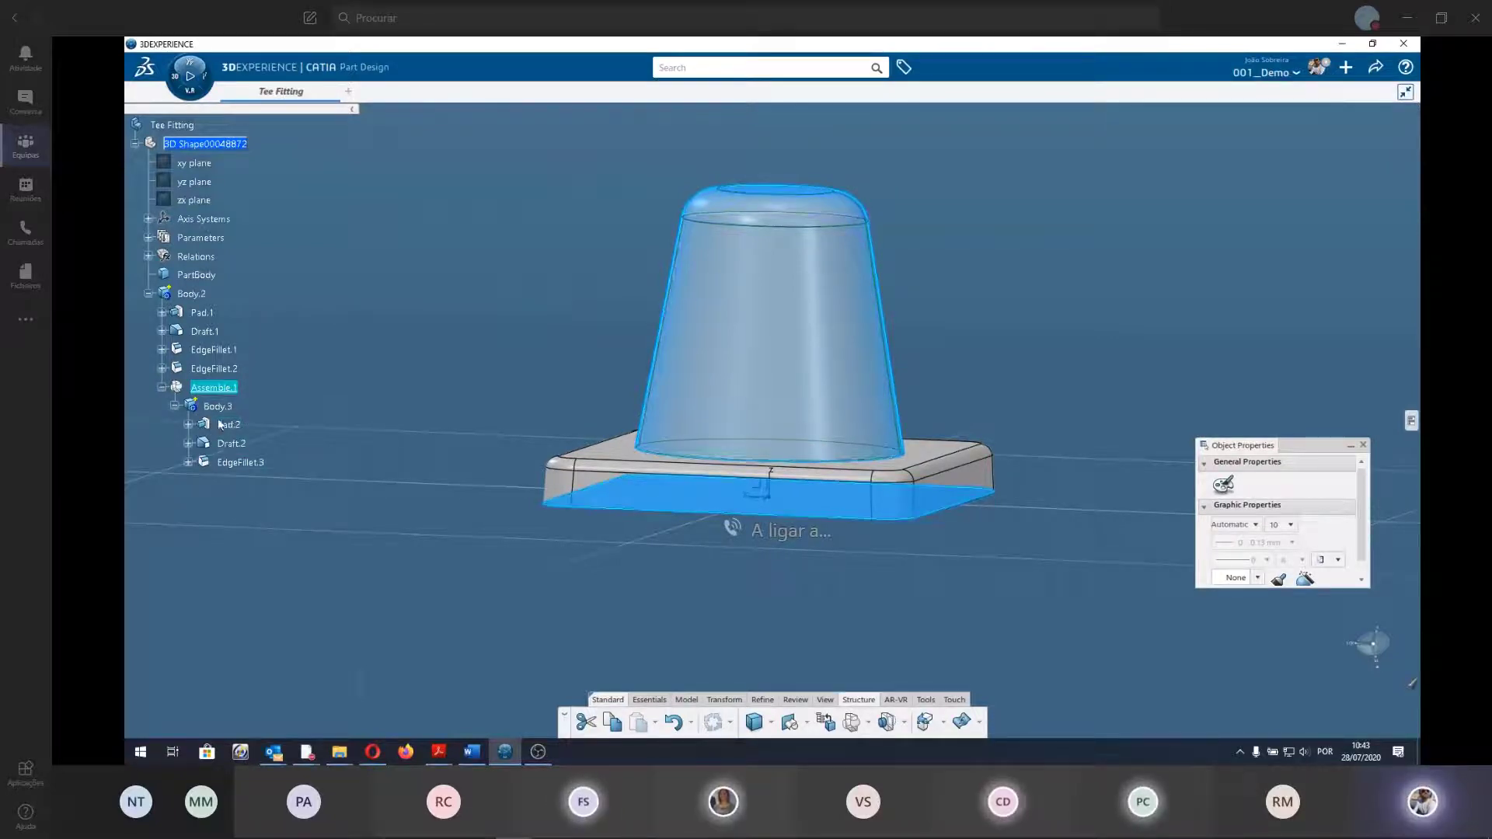
left_click(174, 406)
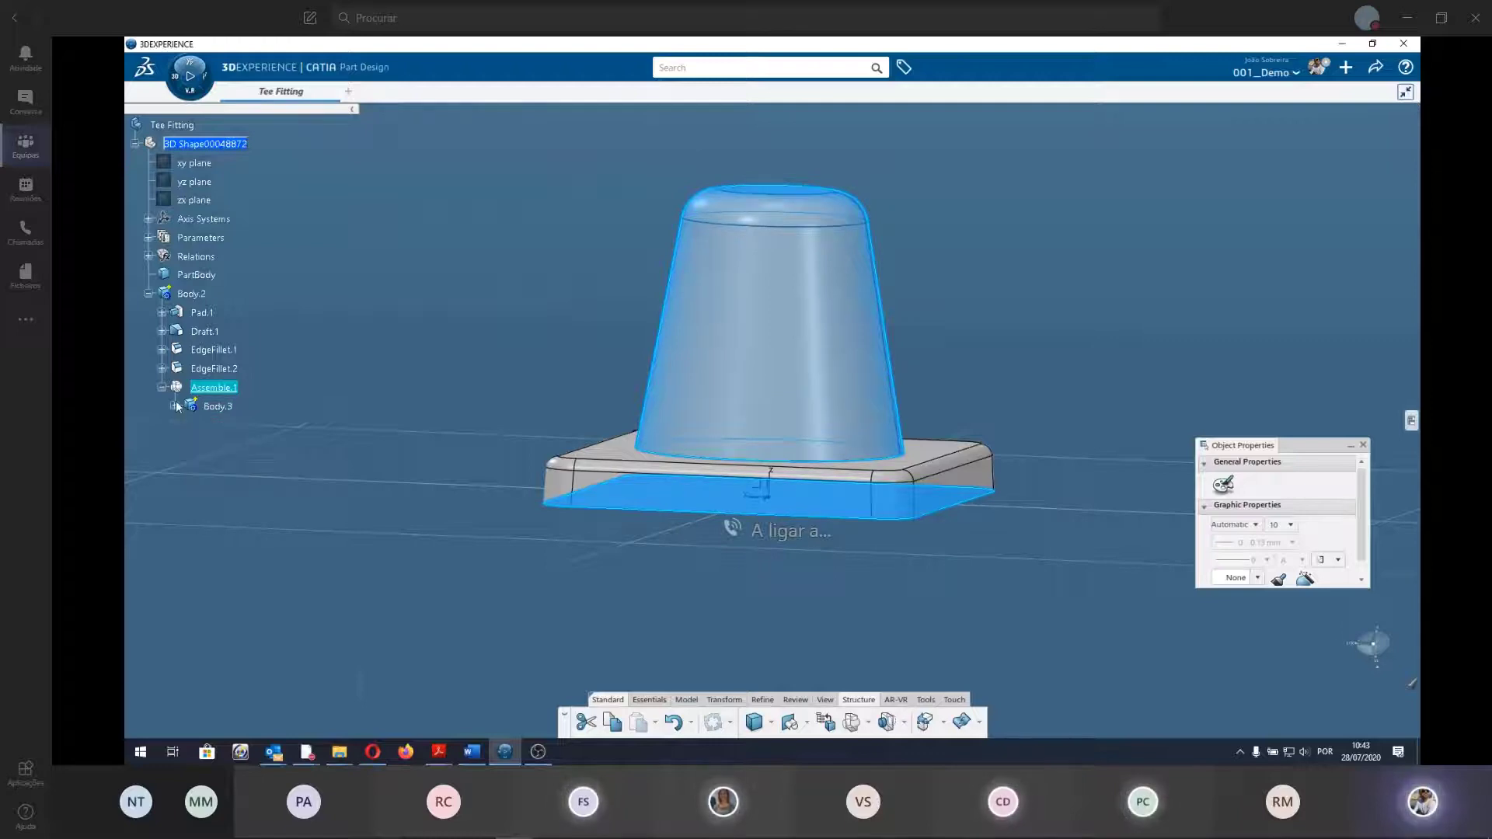
left_click(162, 388)
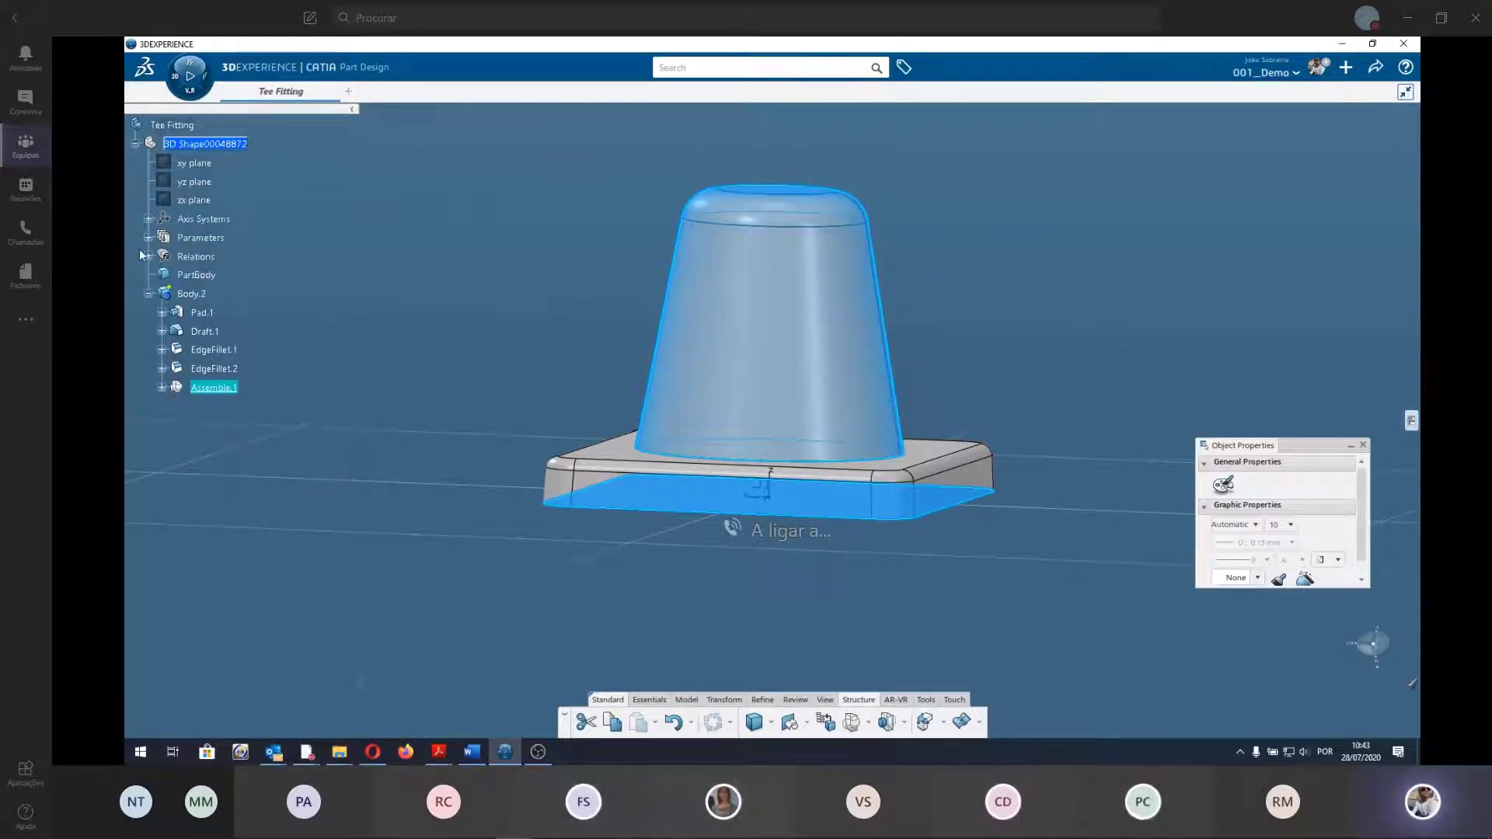
left_click(296, 444)
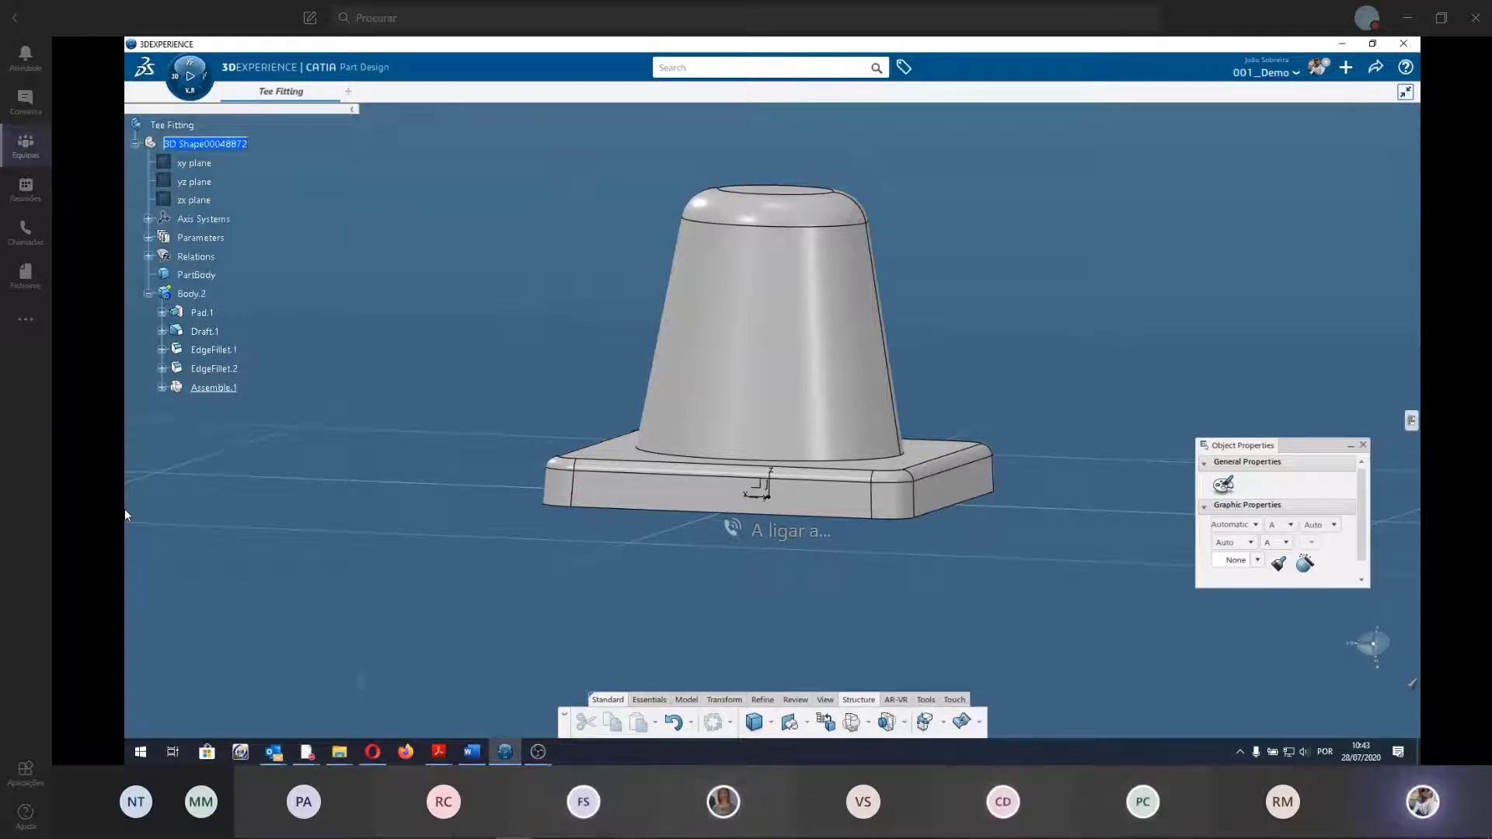
Fillet the edge where the boss meets the base with a 15 mm radius.
mouse_move(515, 327)
middle_mouse_down()
mouse_move(723, 337)
mouse_move(722, 359)
mouse_move(517, 293)
mouse_move(851, 350)
mouse_move(433, 328)
middle_mouse_up()
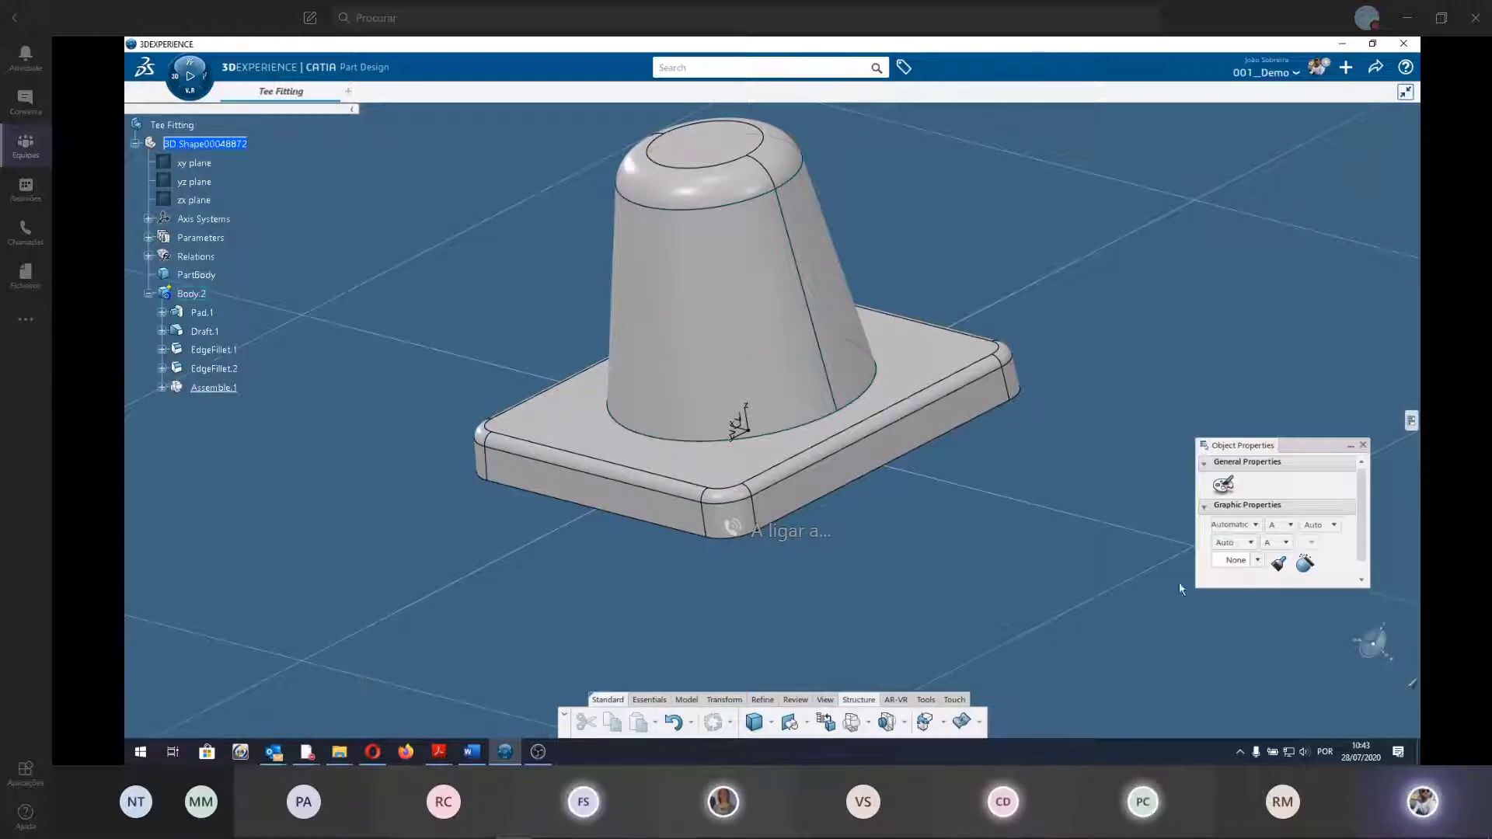
left_click(654, 430)
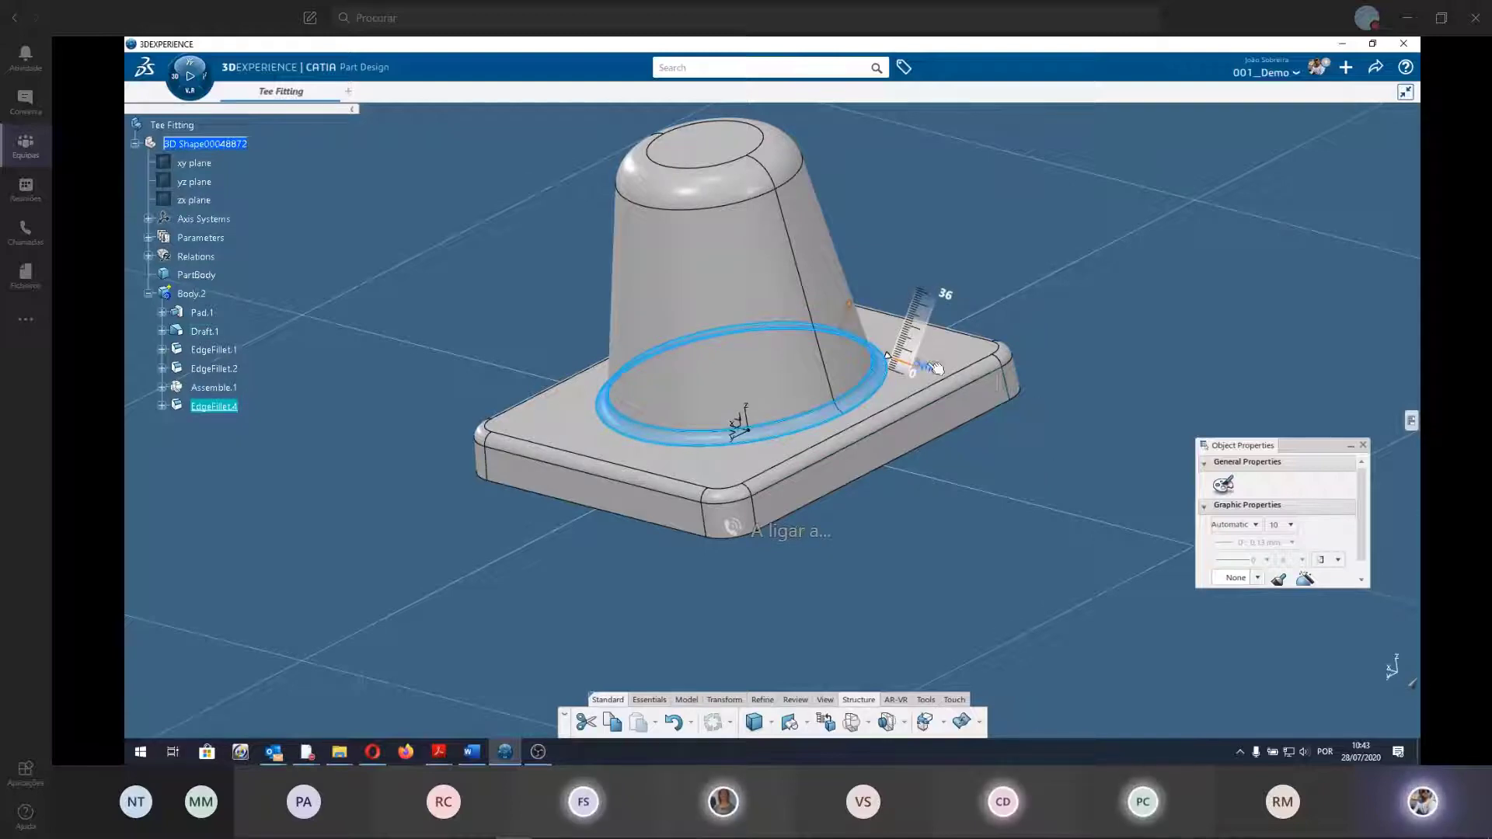
left_click(927, 365)
type("15")
key("Return")
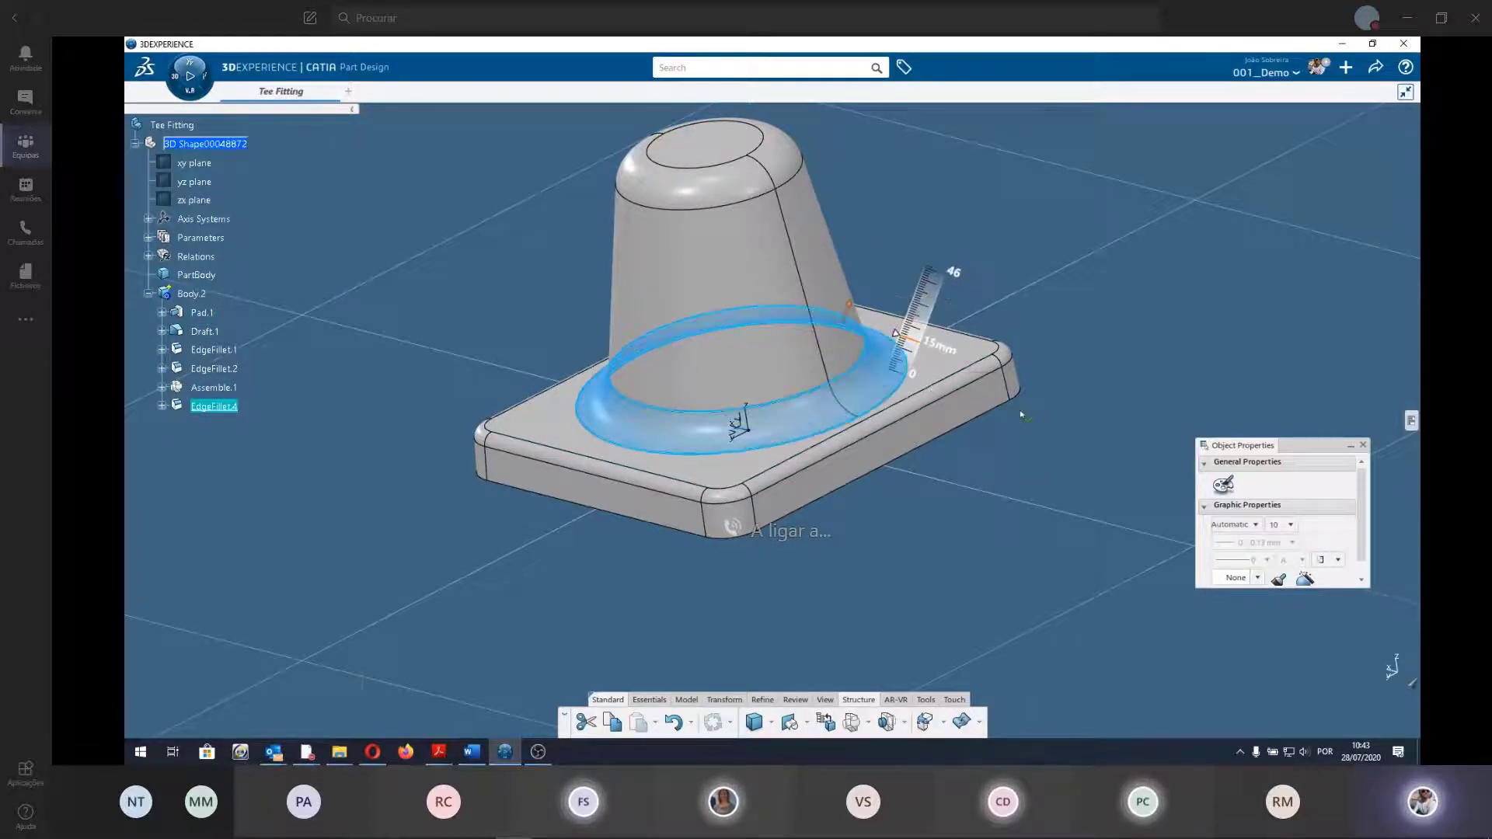
Orbit, pan and zoom to inspect the fillet, then collapse Body.2.
middle_click_drag(558, 526, 1028, 577)
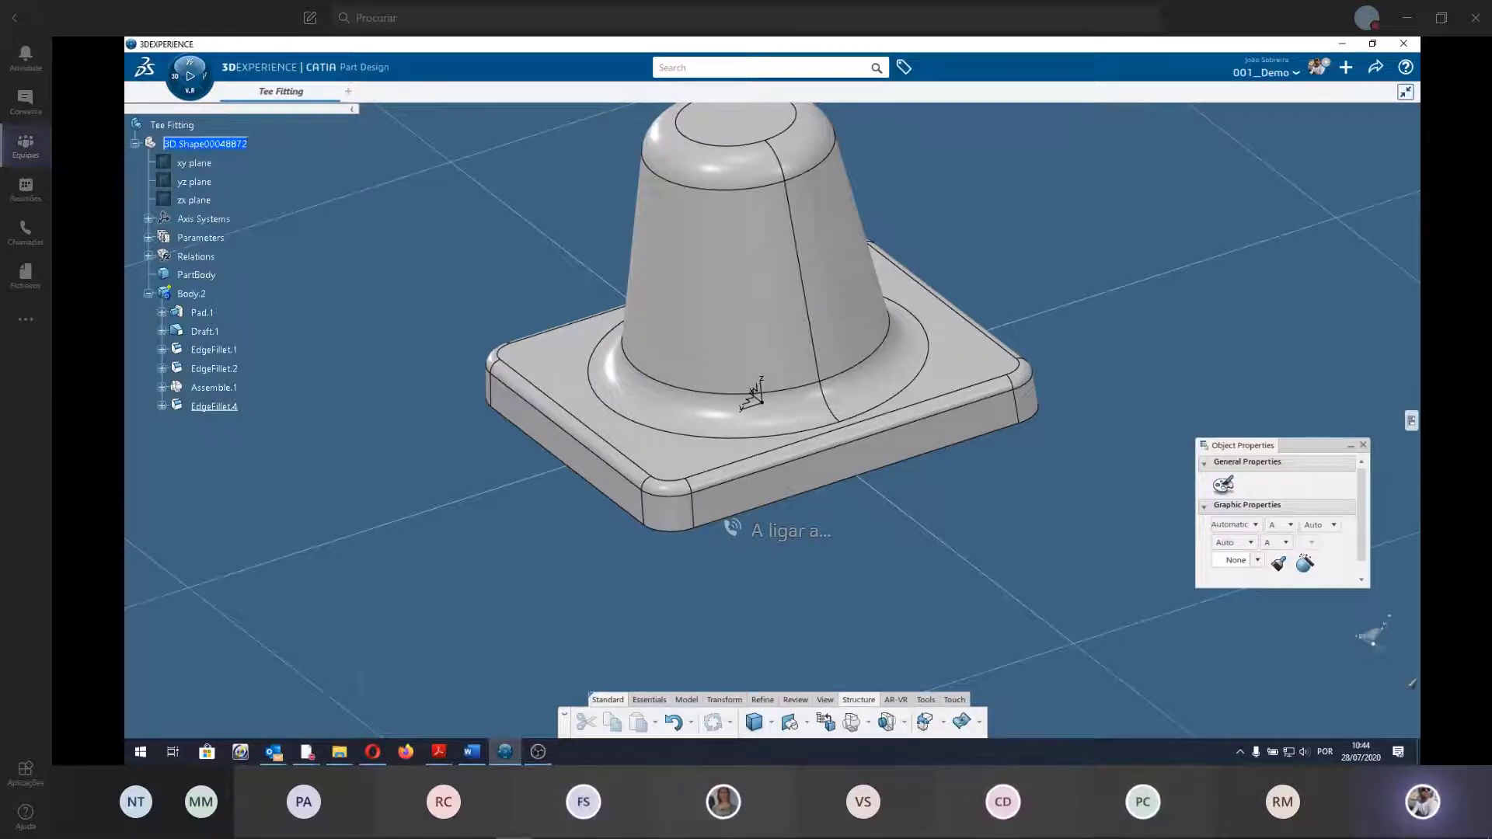
mouse_move(573, 446)
middle_mouse_down()
mouse_move(541, 445)
mouse_move(520, 489)
mouse_move(956, 547)
middle_mouse_up()
scroll(541, 445, "down", 5)
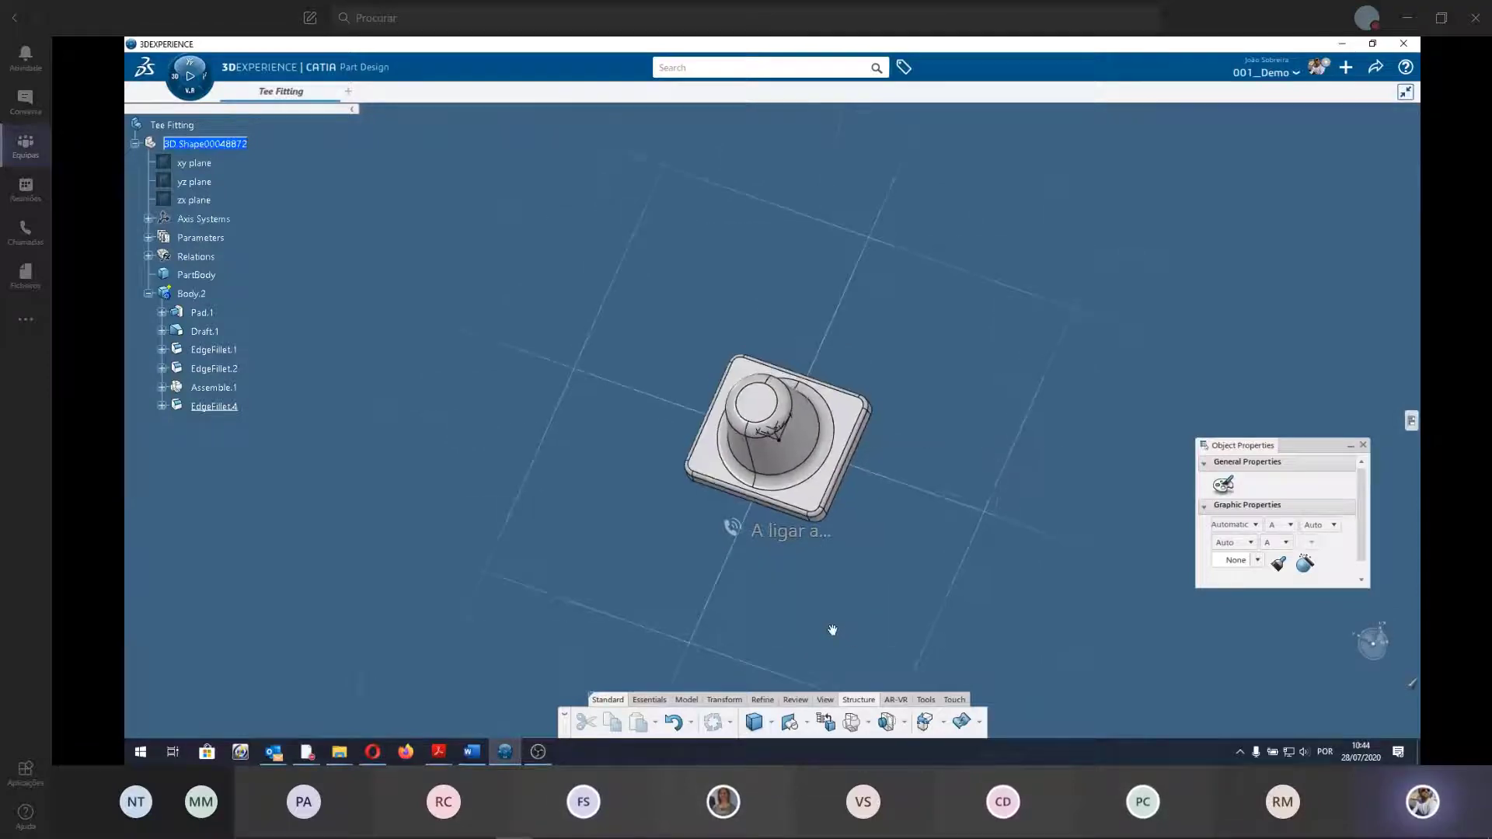
middle_click_drag(832, 630, 716, 477)
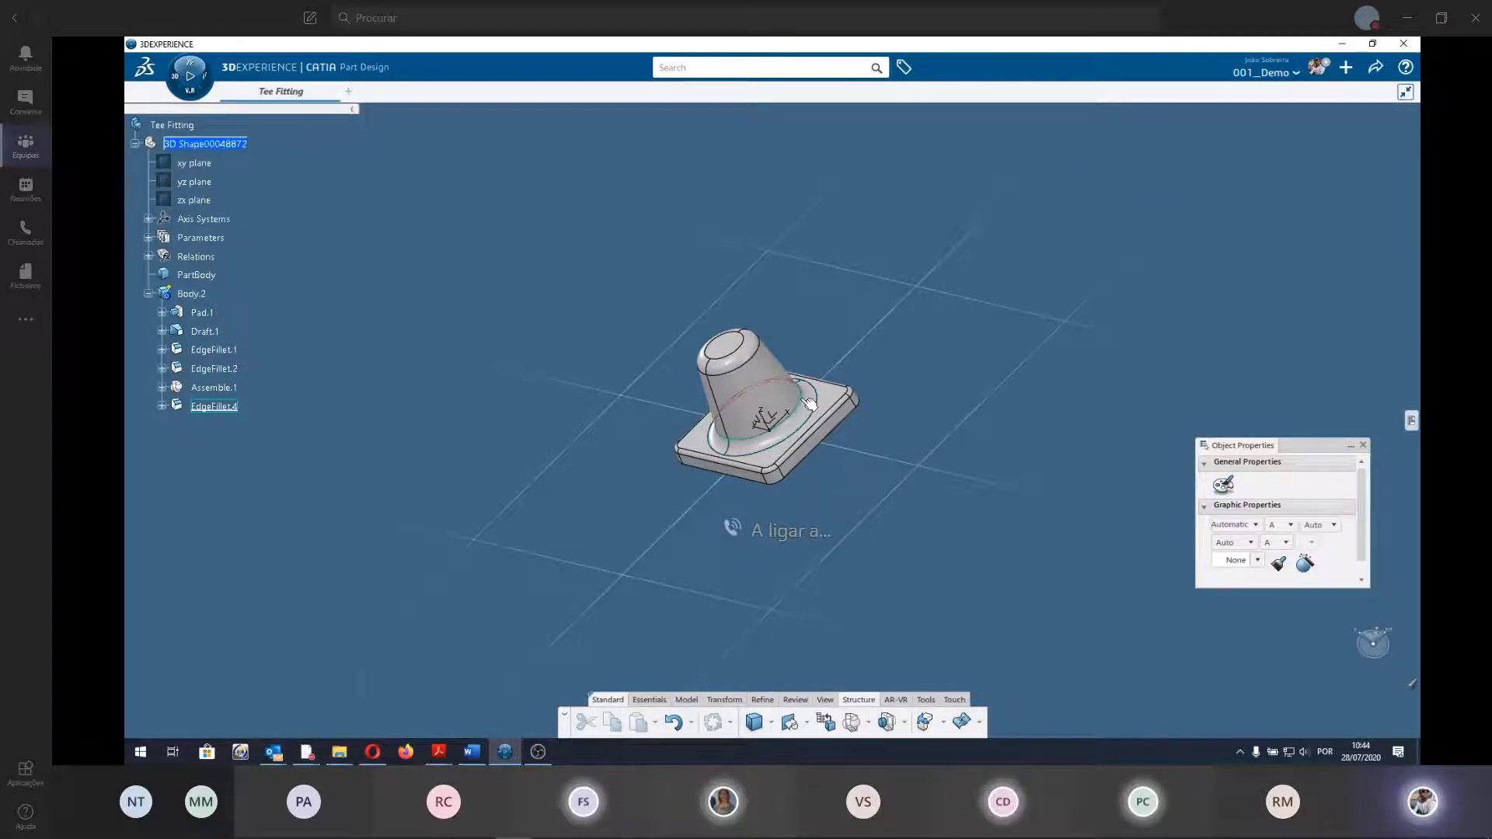
left_click(610, 414)
mouse_move(610, 414)
middle_mouse_down()
mouse_move(726, 559)
mouse_move(733, 593)
mouse_move(727, 449)
mouse_move(552, 381)
middle_mouse_up()
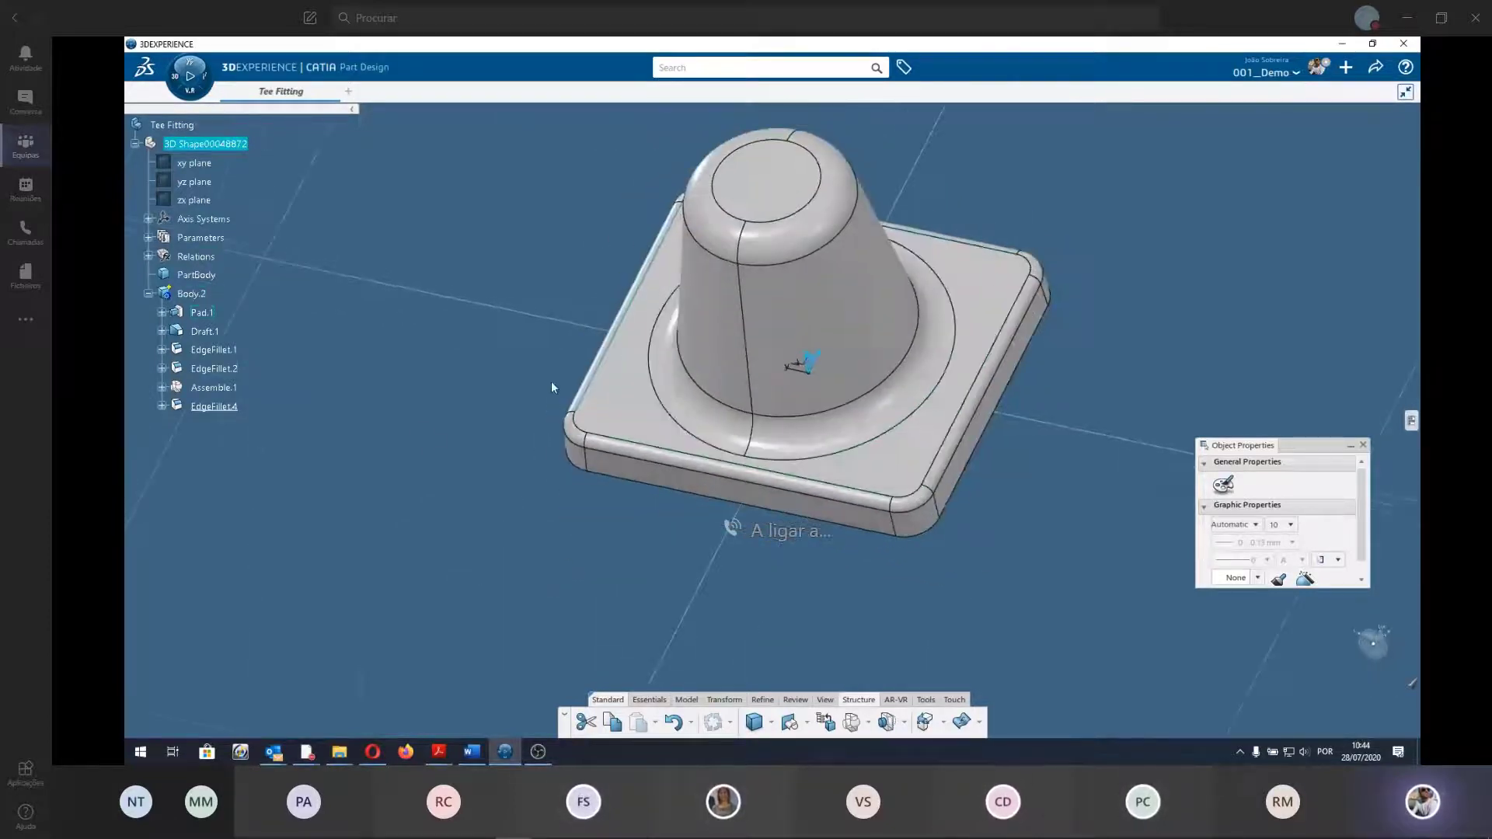
left_click(148, 293)
Insert a new body, Body.4, into the Tee Fitting part.
left_click(223, 146)
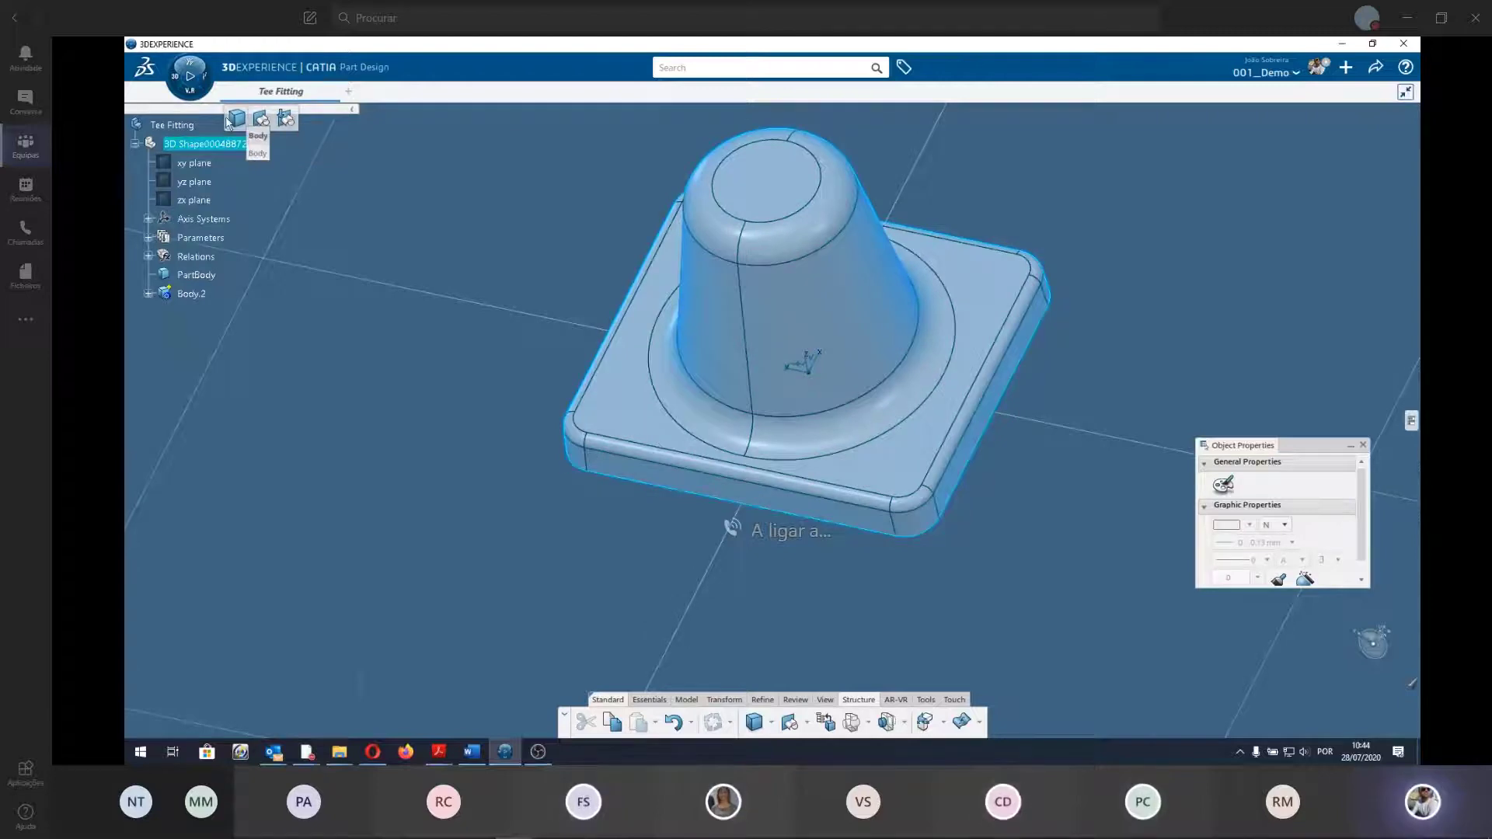
left_click(283, 118)
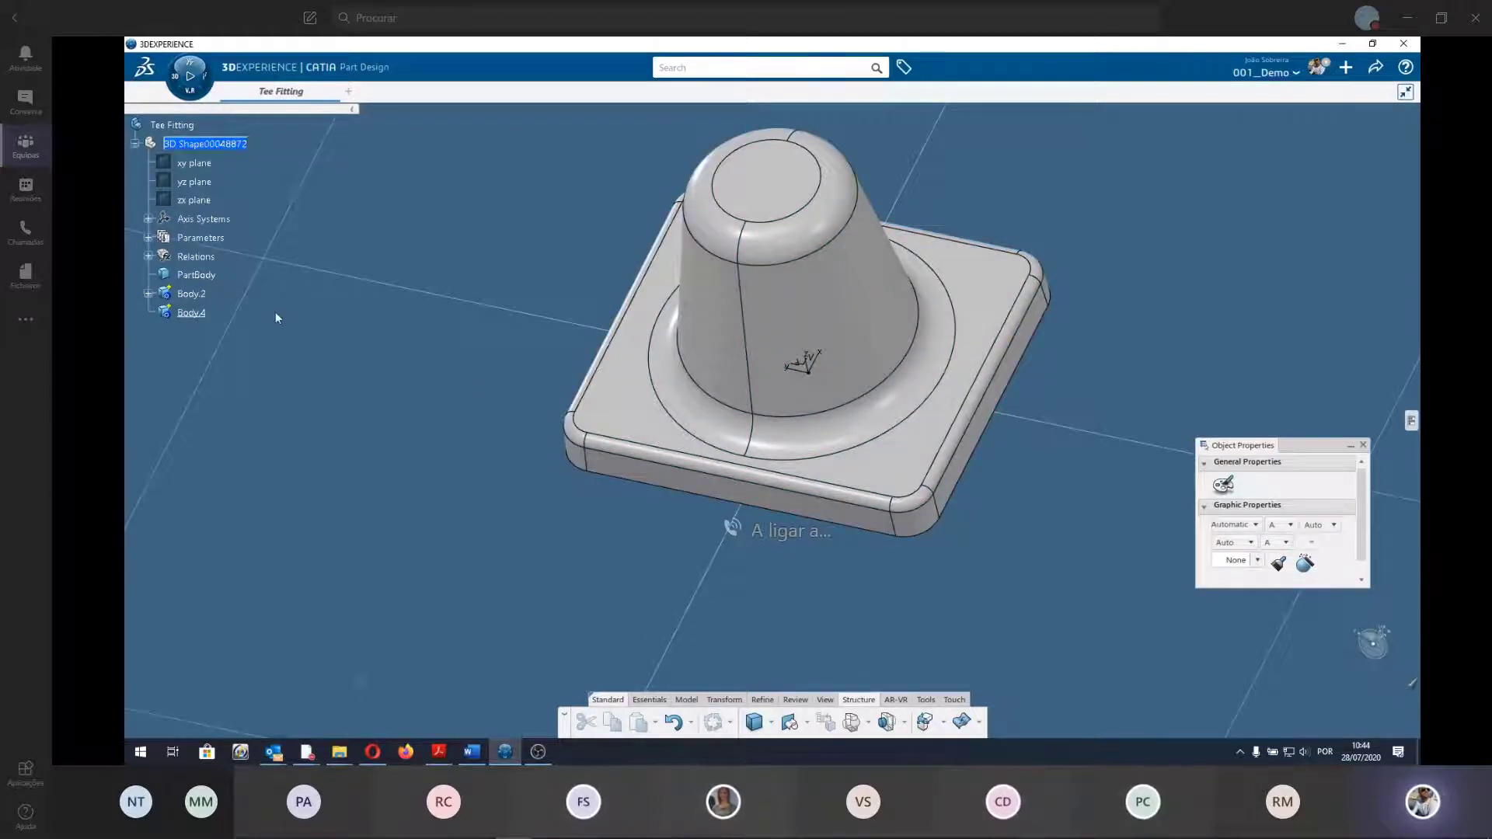
mouse_move(794, 569)
middle_mouse_down()
mouse_move(753, 540)
mouse_move(898, 694)
middle_mouse_up()
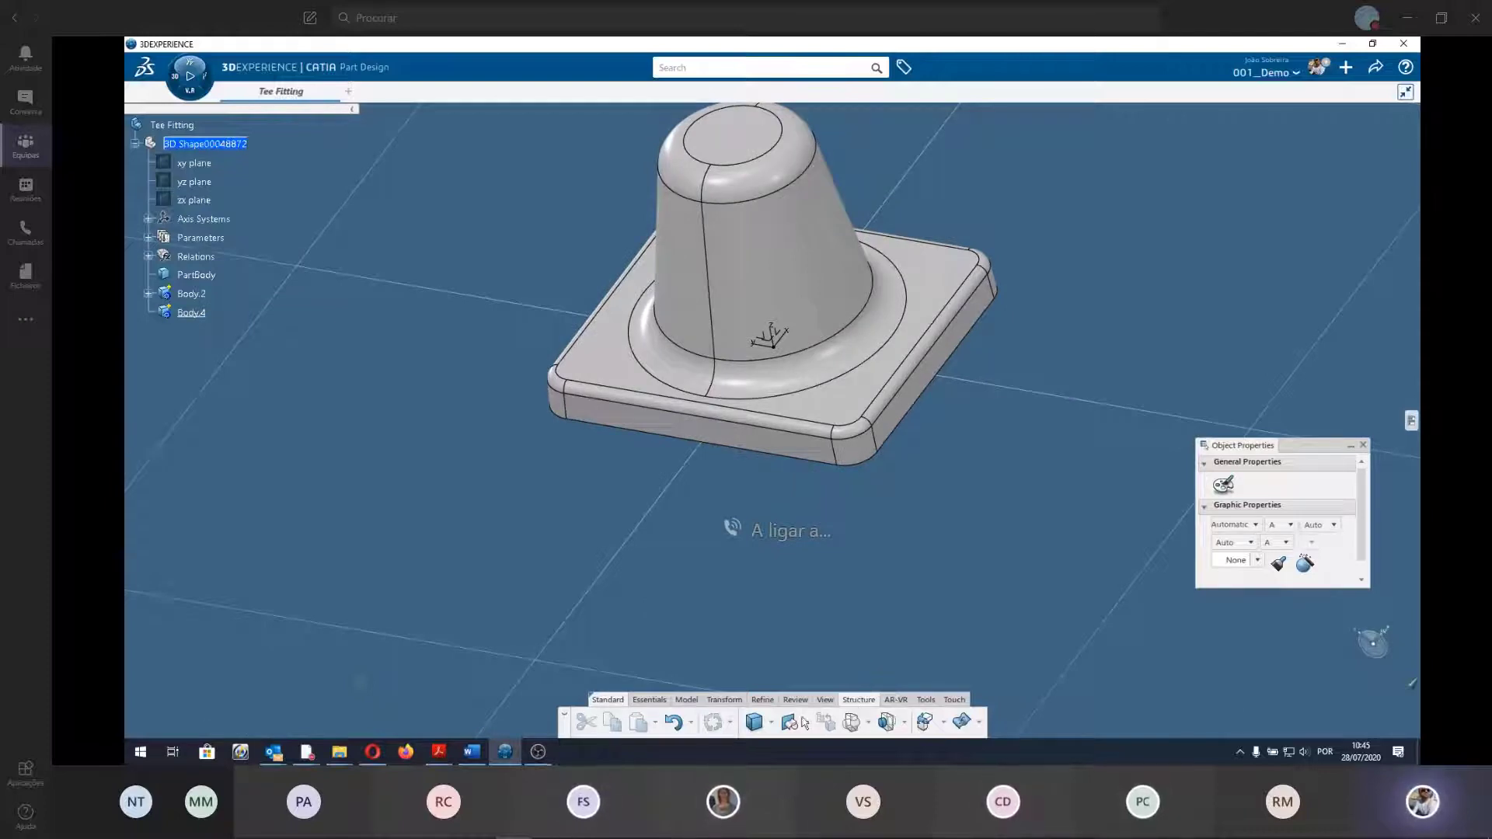
Start an on-plane point on the ZX plane, placed roughly on the boss top.
left_click(639, 701)
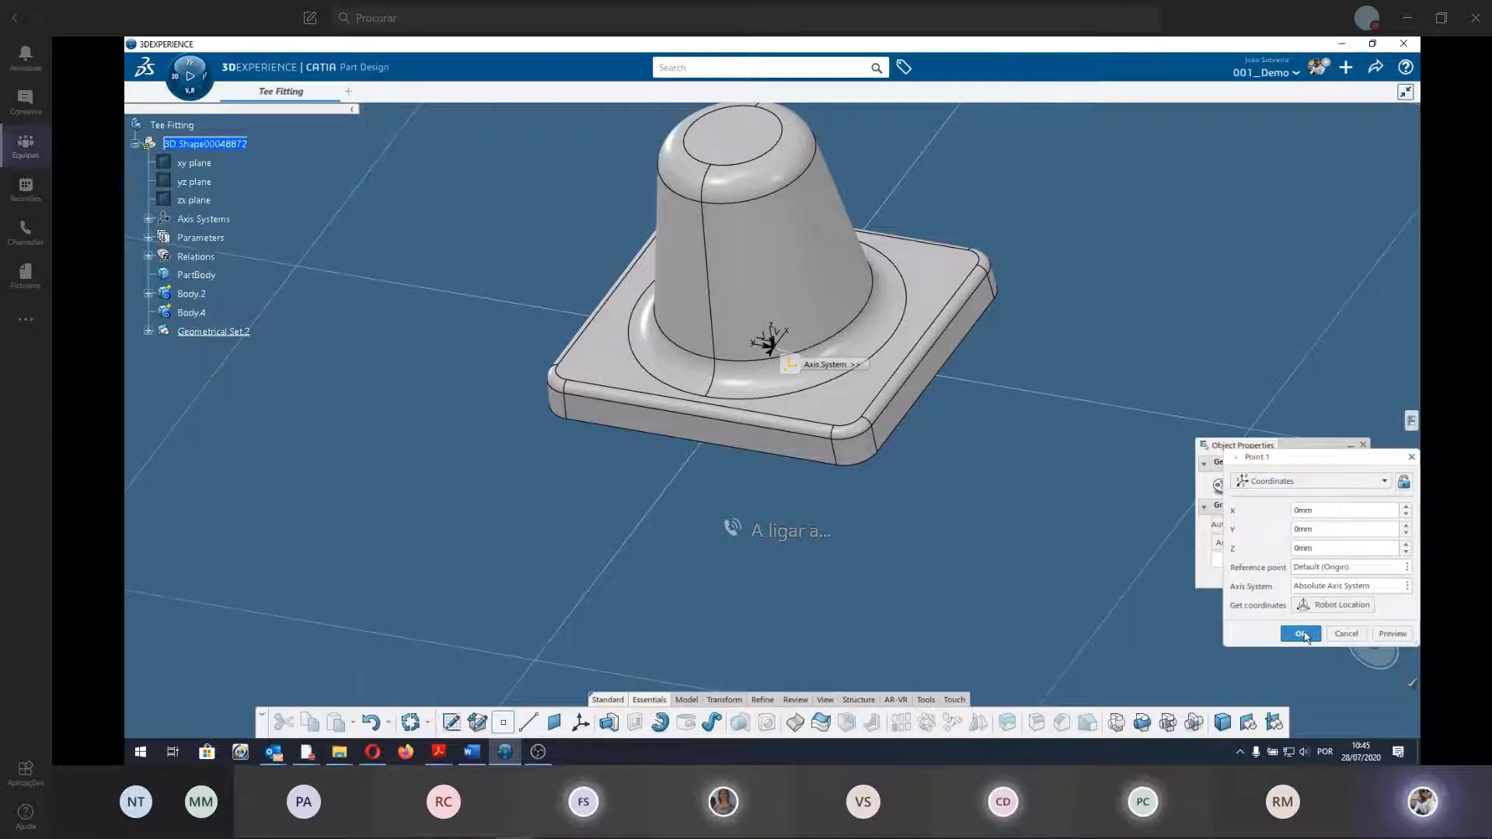
middle_click_drag(766, 334, 762, 354)
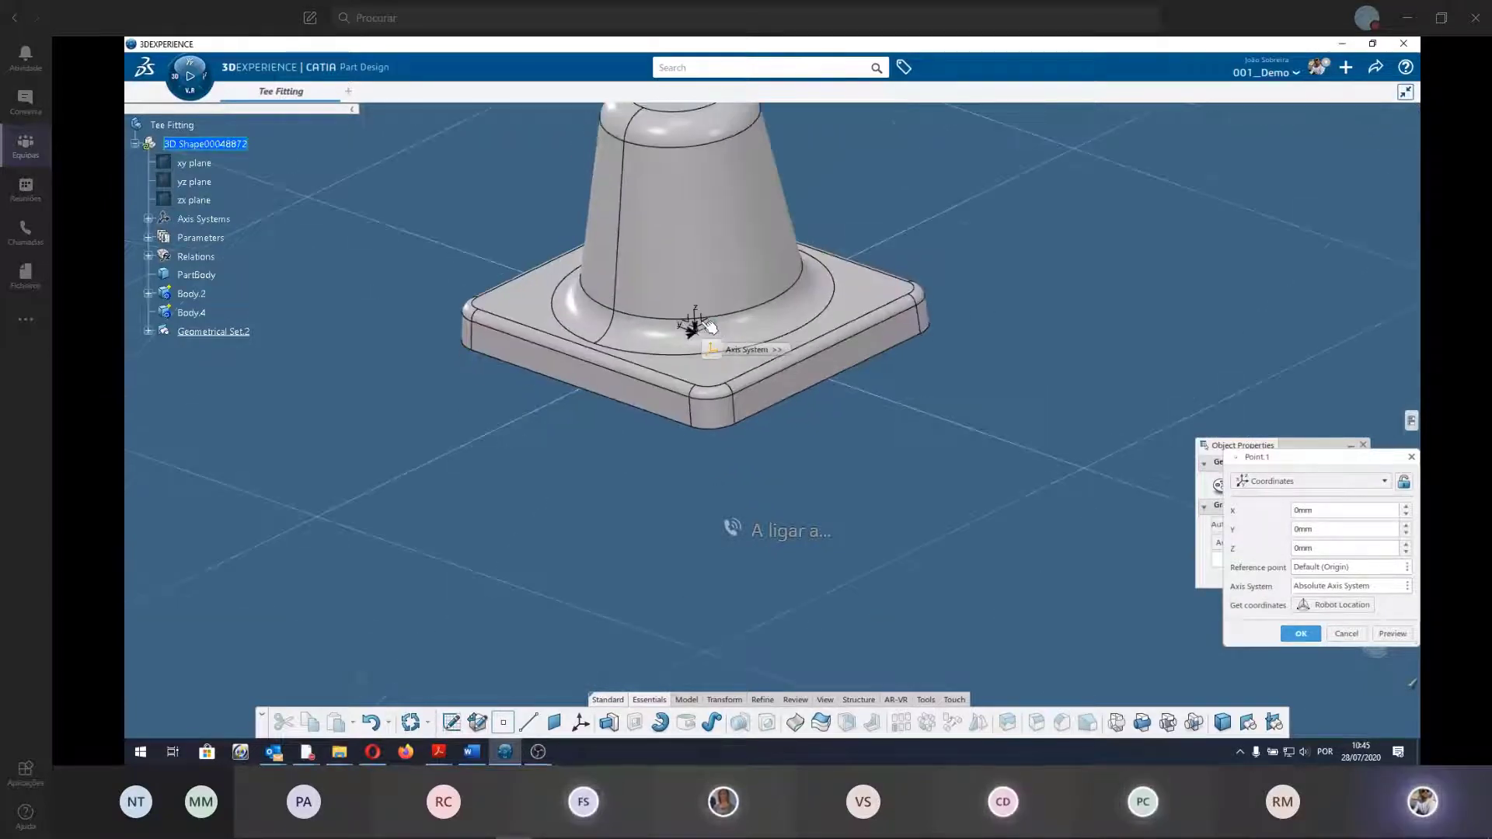
left_click(713, 327)
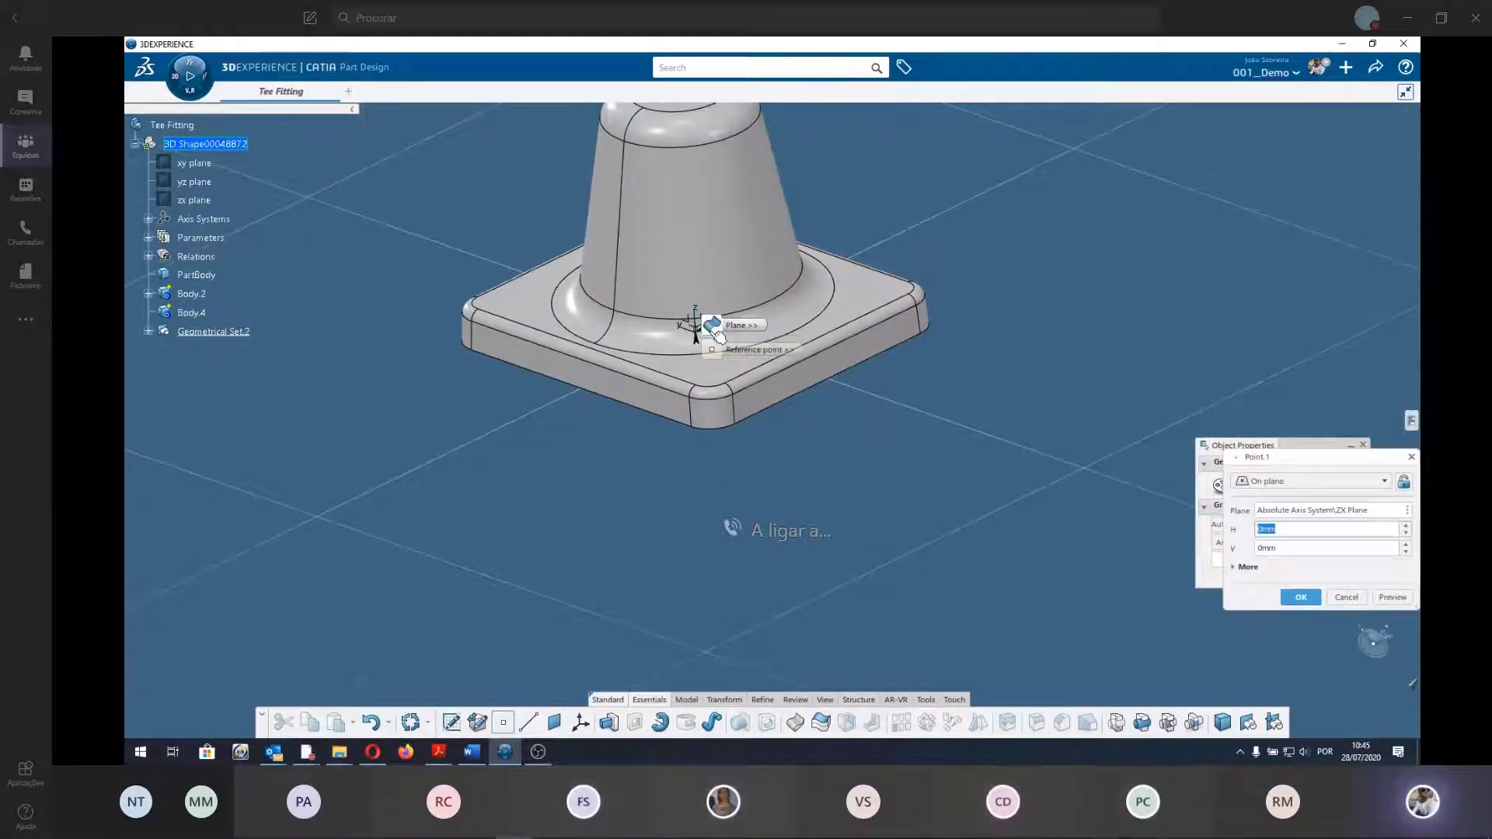
scroll(727, 380, "down", 3)
left_click_drag(771, 371, 713, 330)
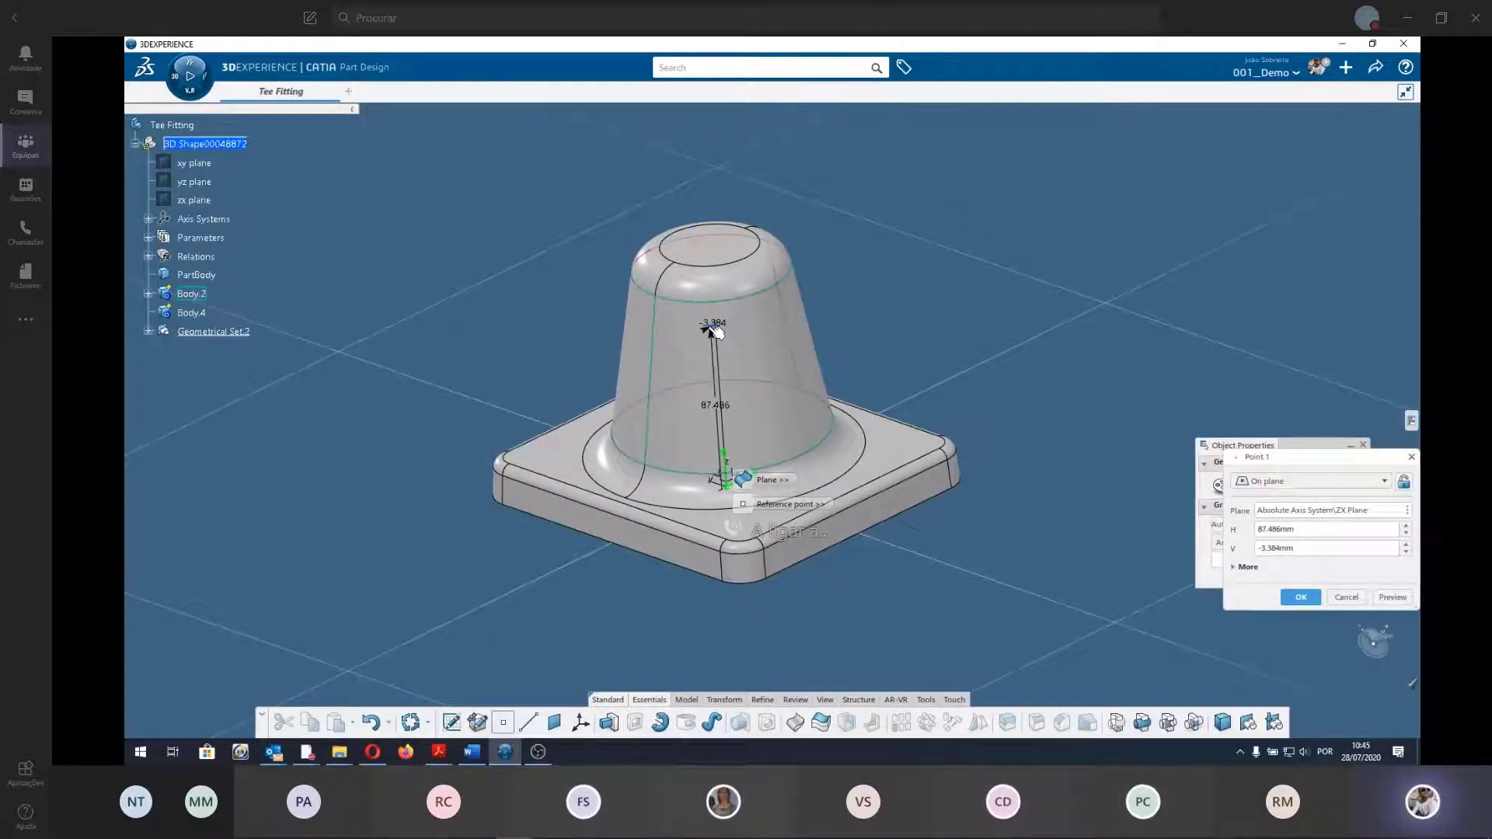
left_click_drag(715, 332, 1123, 515)
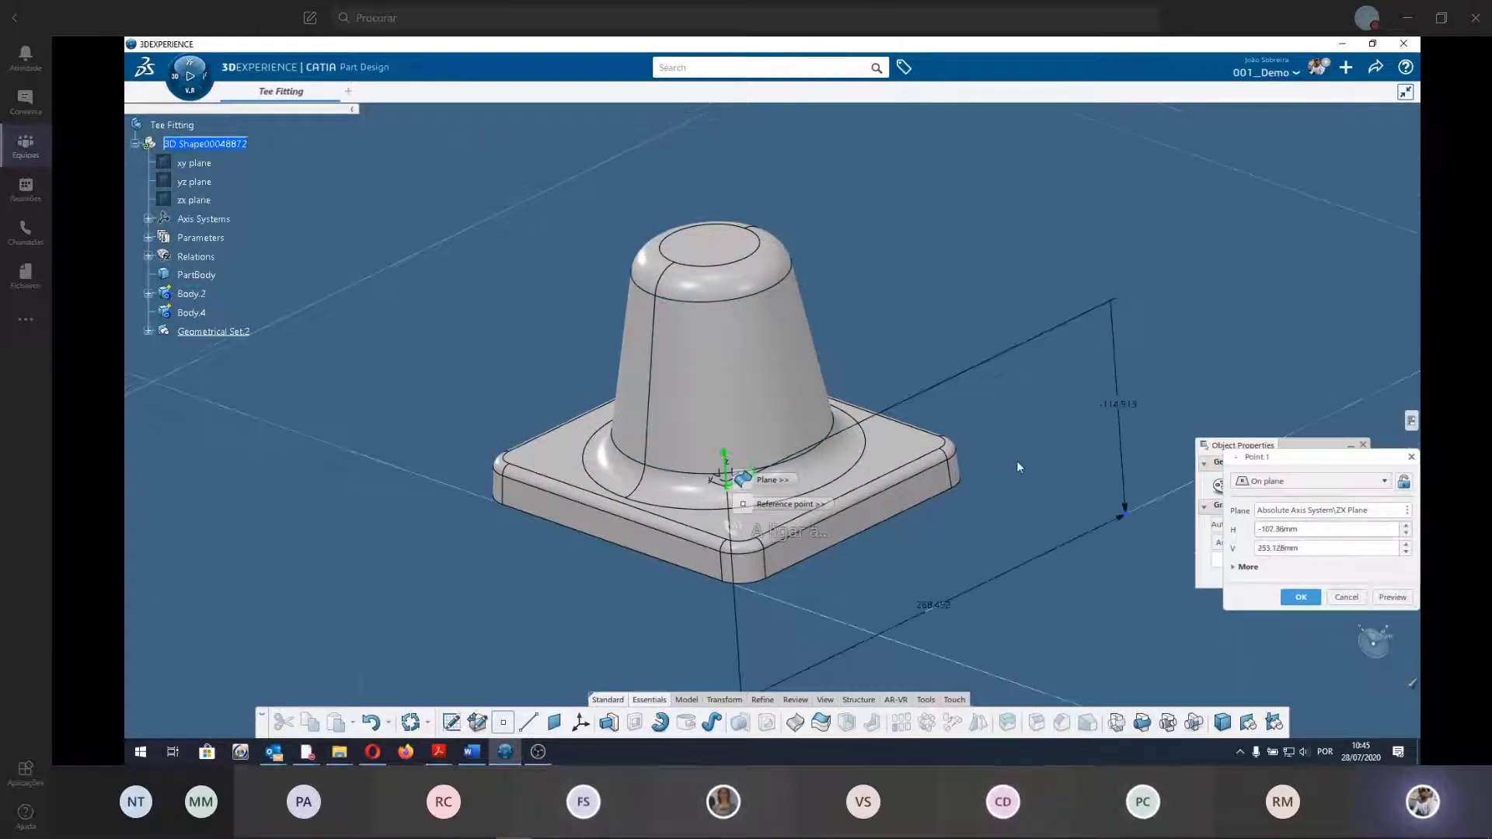
left_click(725, 304)
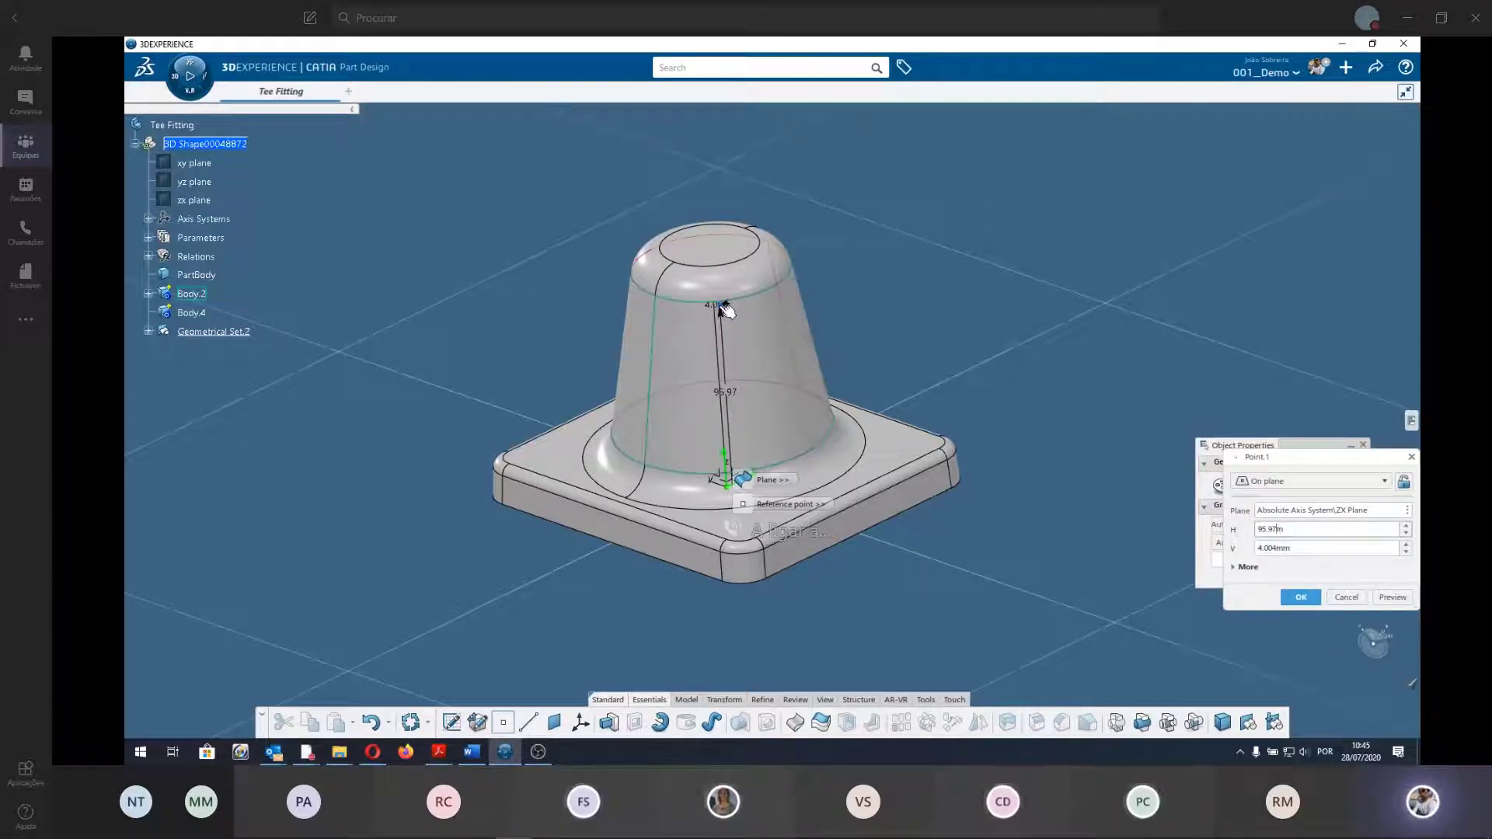
Set the point's coordinates to H 90 mm, V 0 mm and create Point.1.
key("Delete")
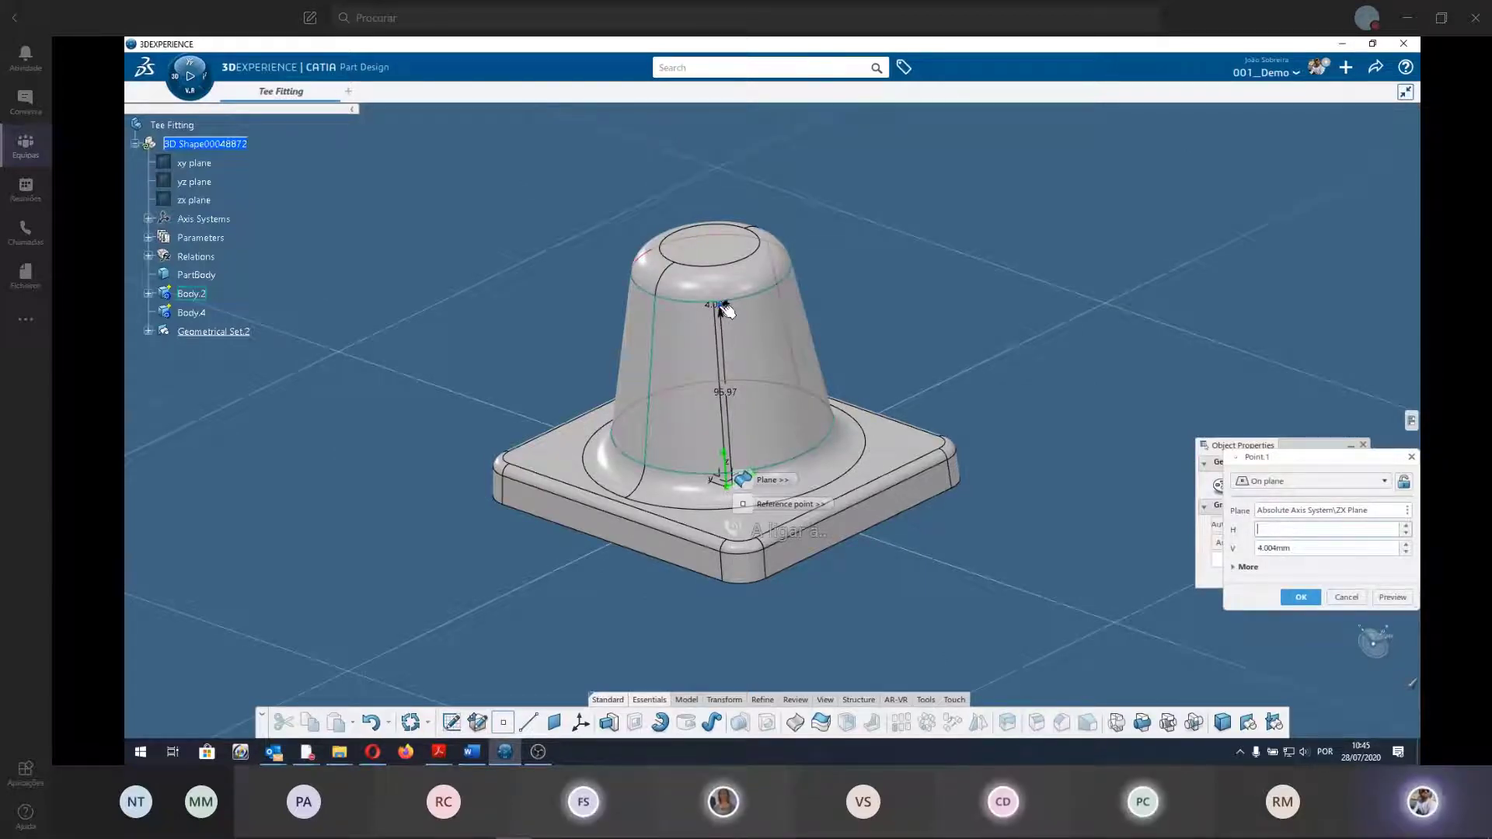
key("Tab")
type("90")
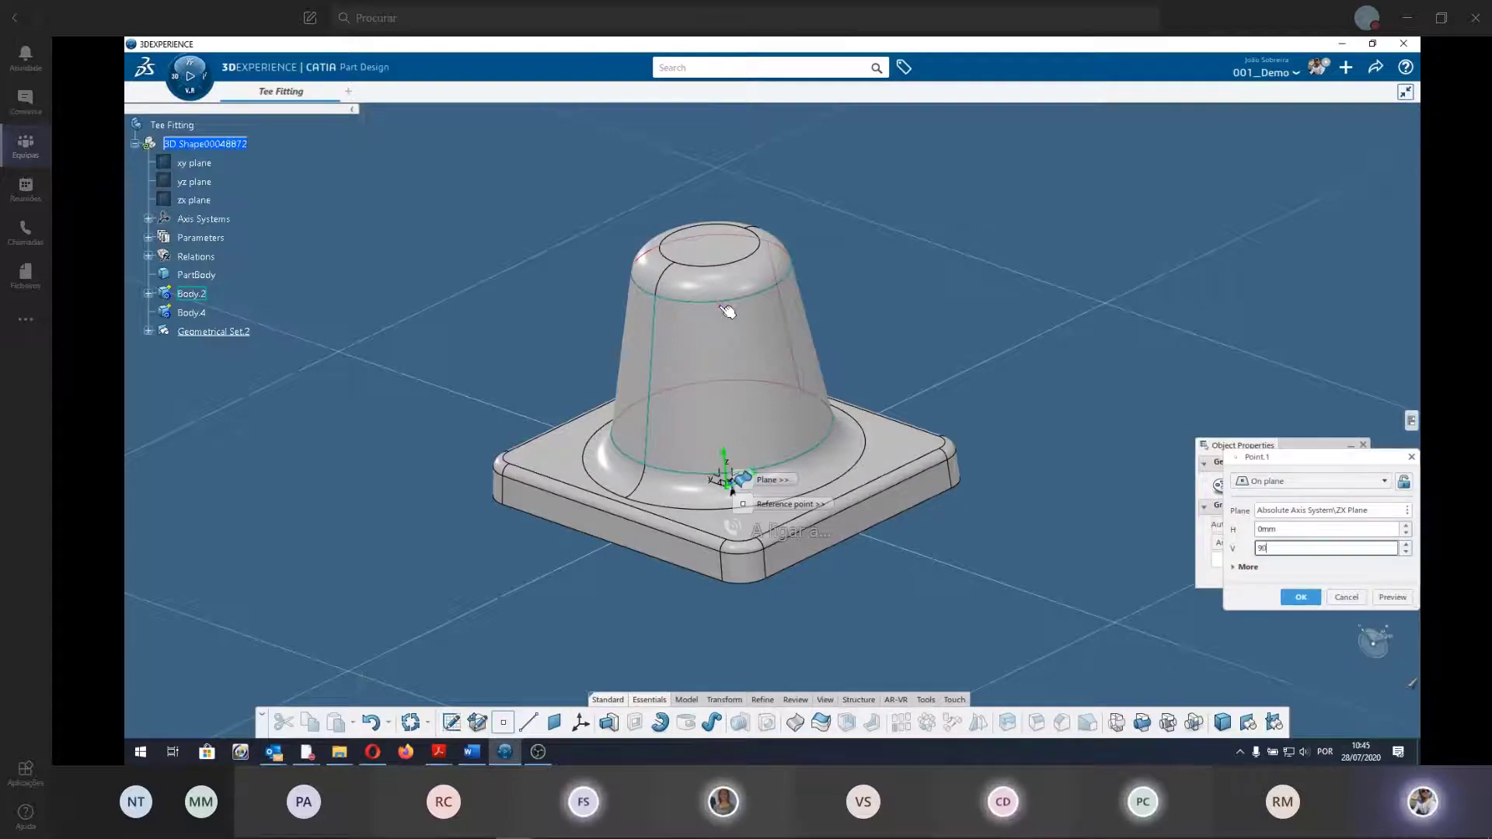
key("Tab")
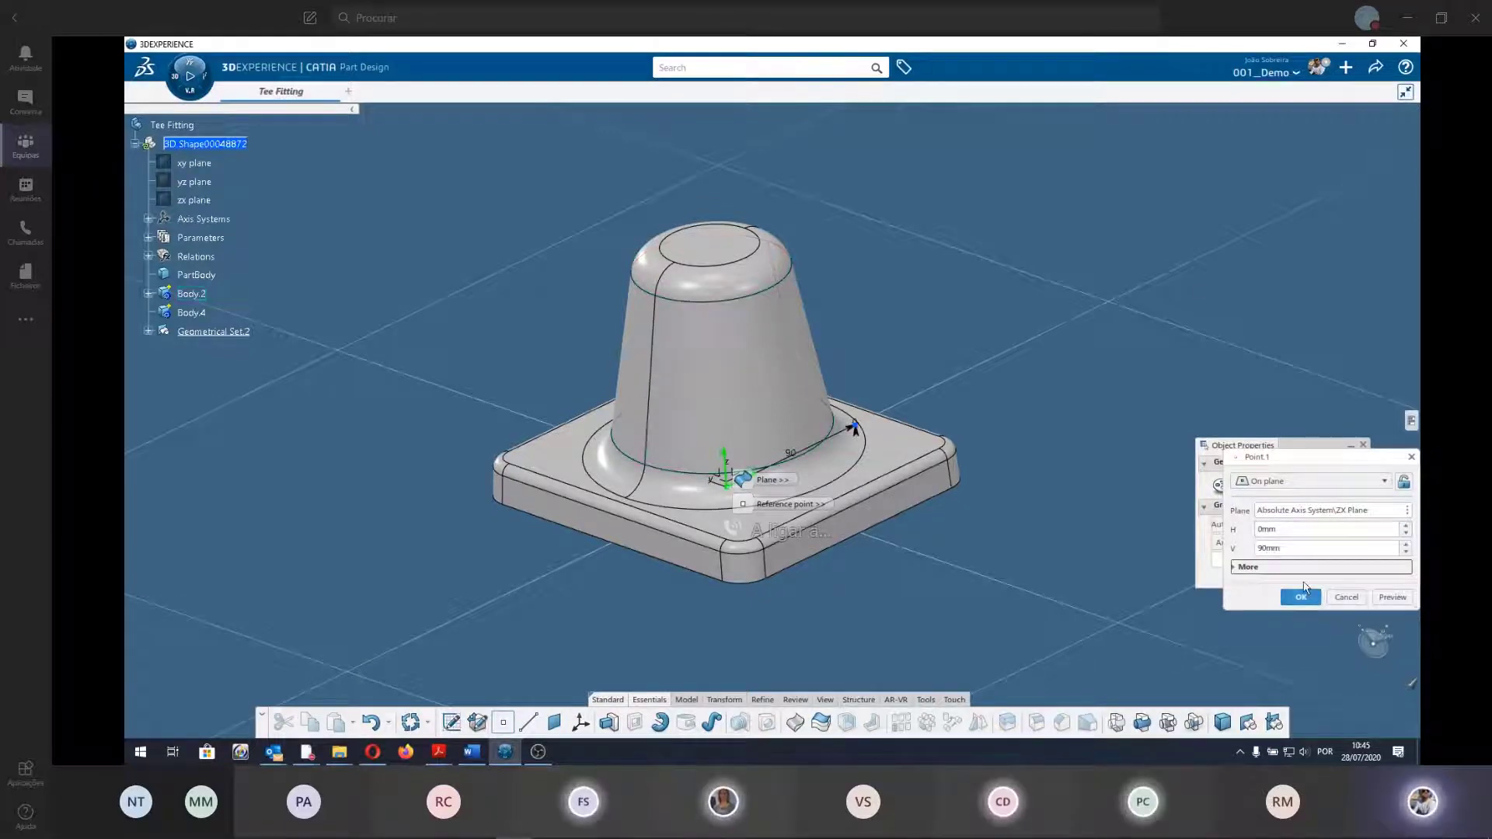
double_click(1290, 529)
type("90")
key("Tab")
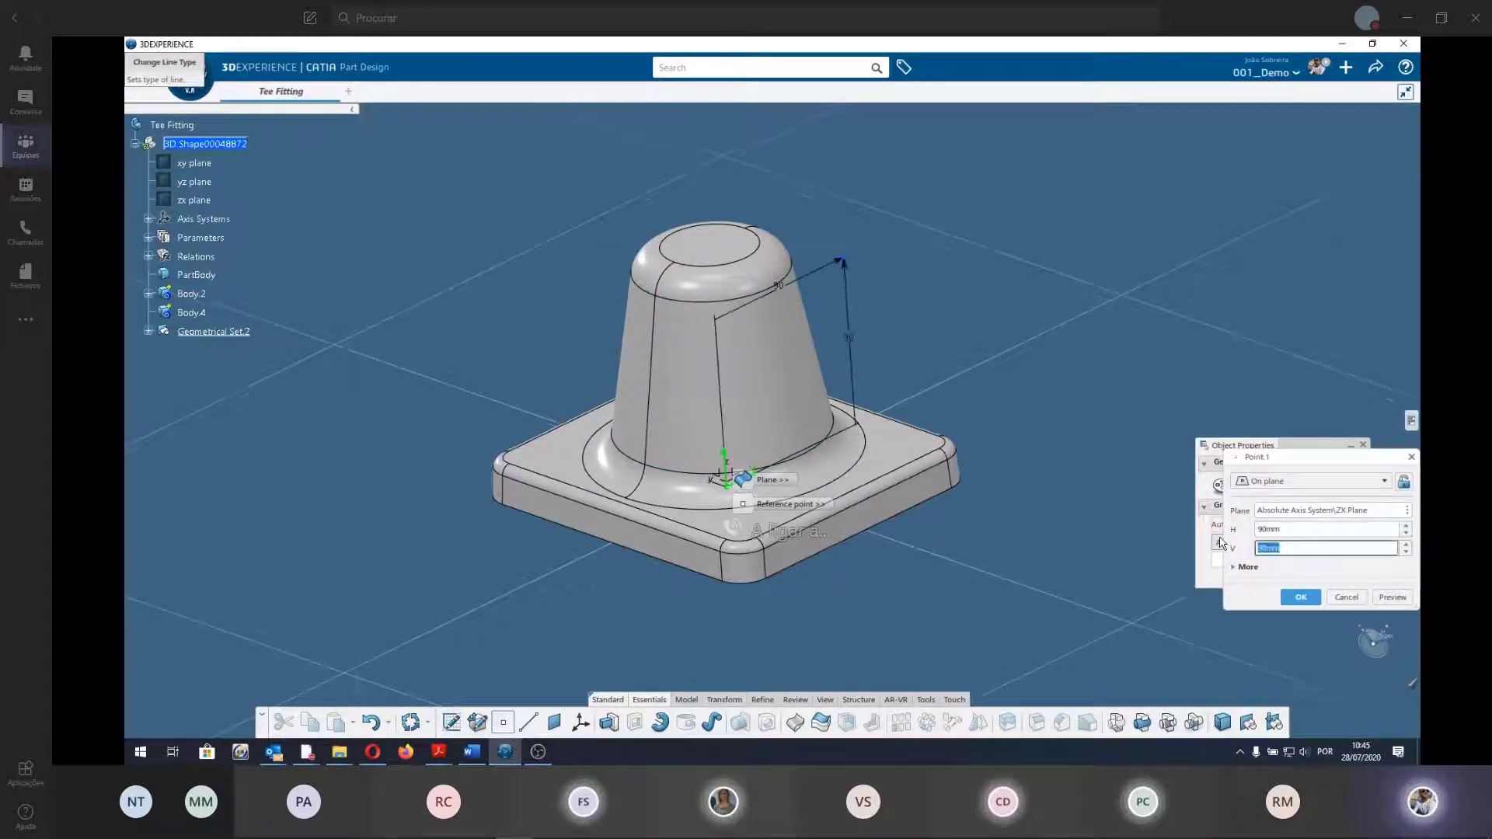
type("0")
key("Tab")
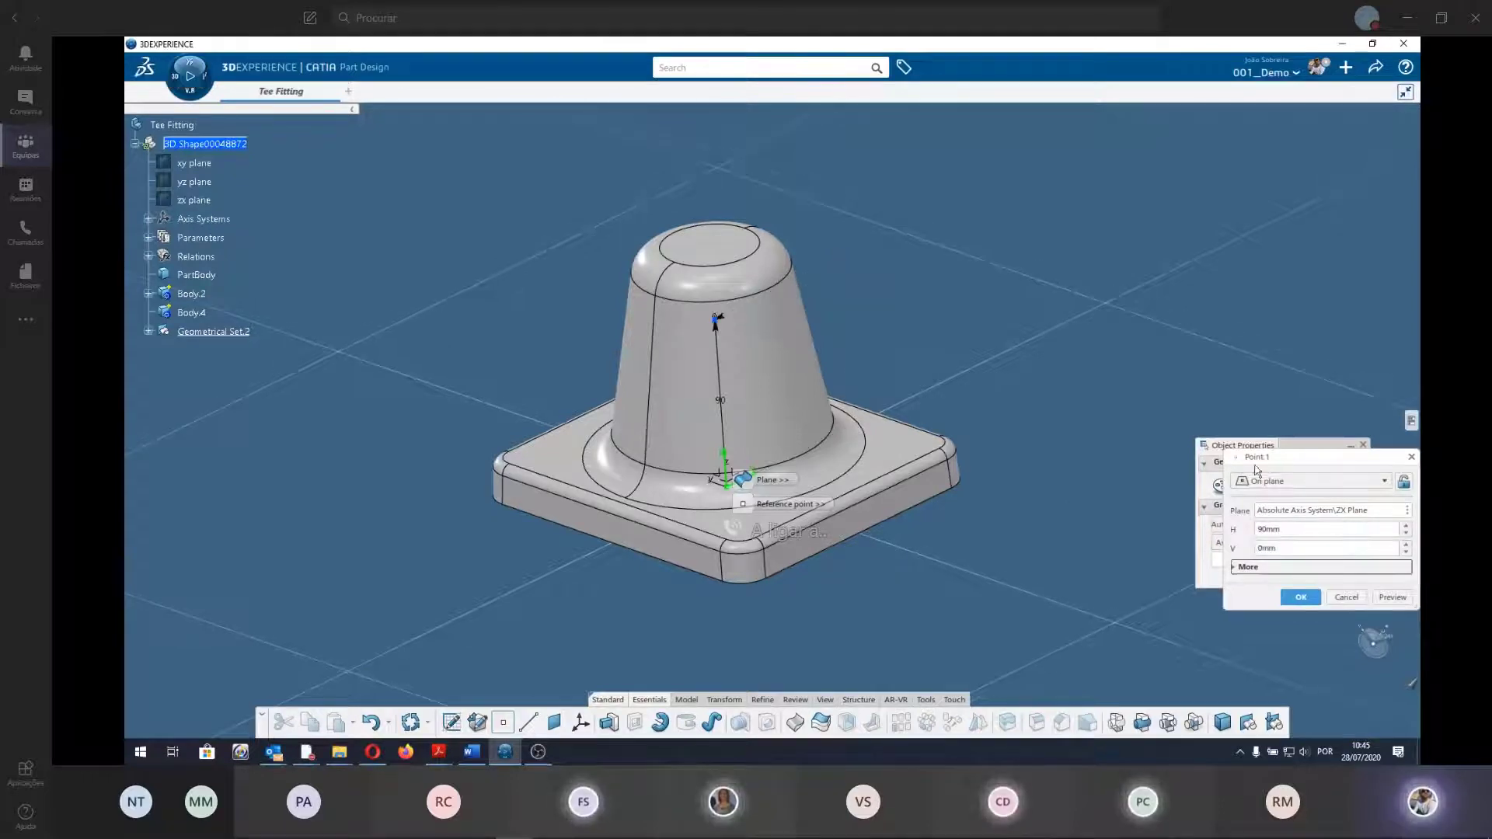
left_click(1300, 597)
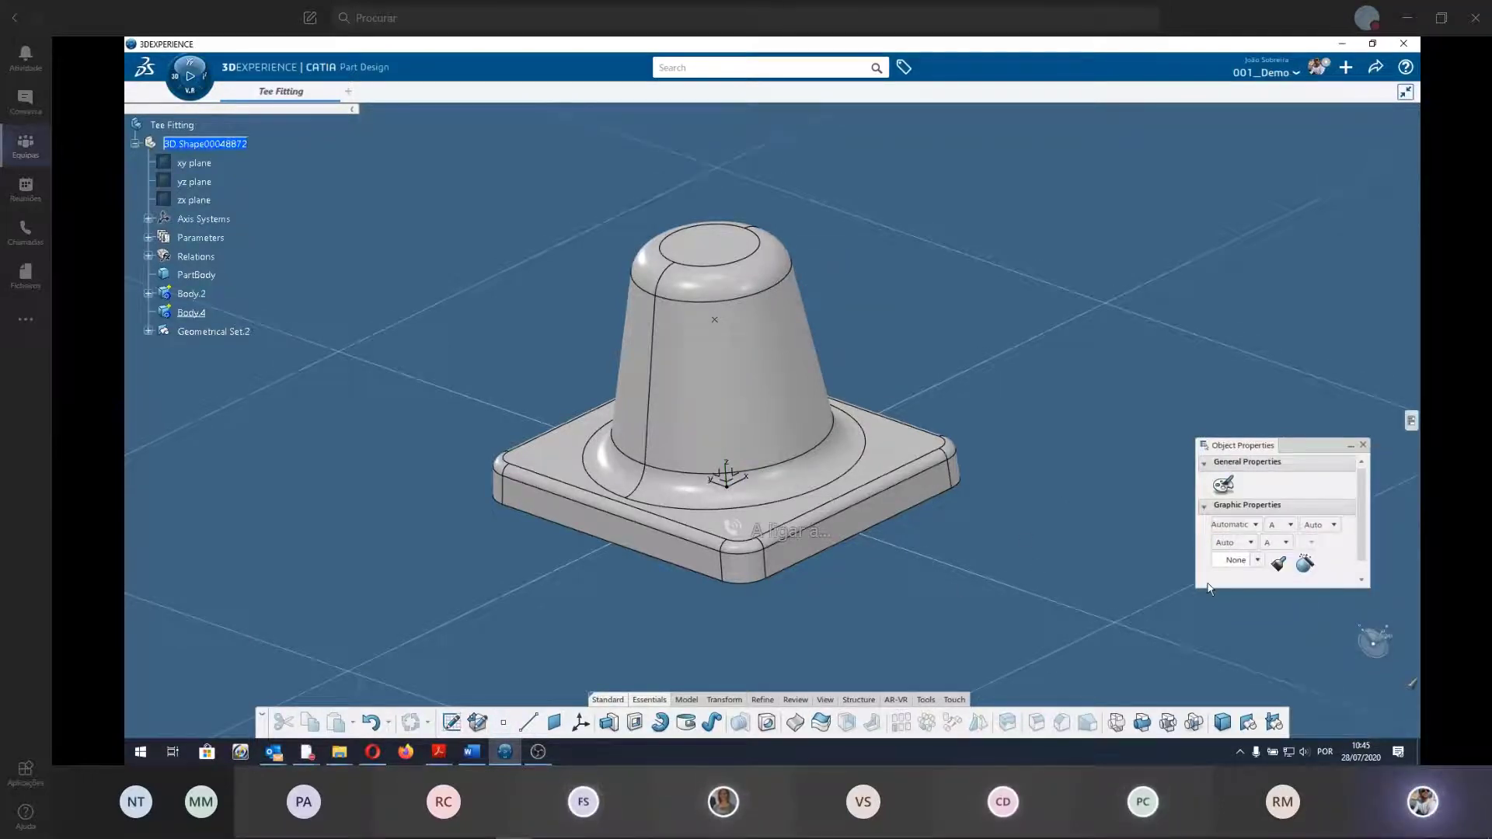
Move Geometrical Set.2 with Point.1 into Body.4 and define Body.4 as the in-work object.
middle_click_drag(883, 584, 199, 350)
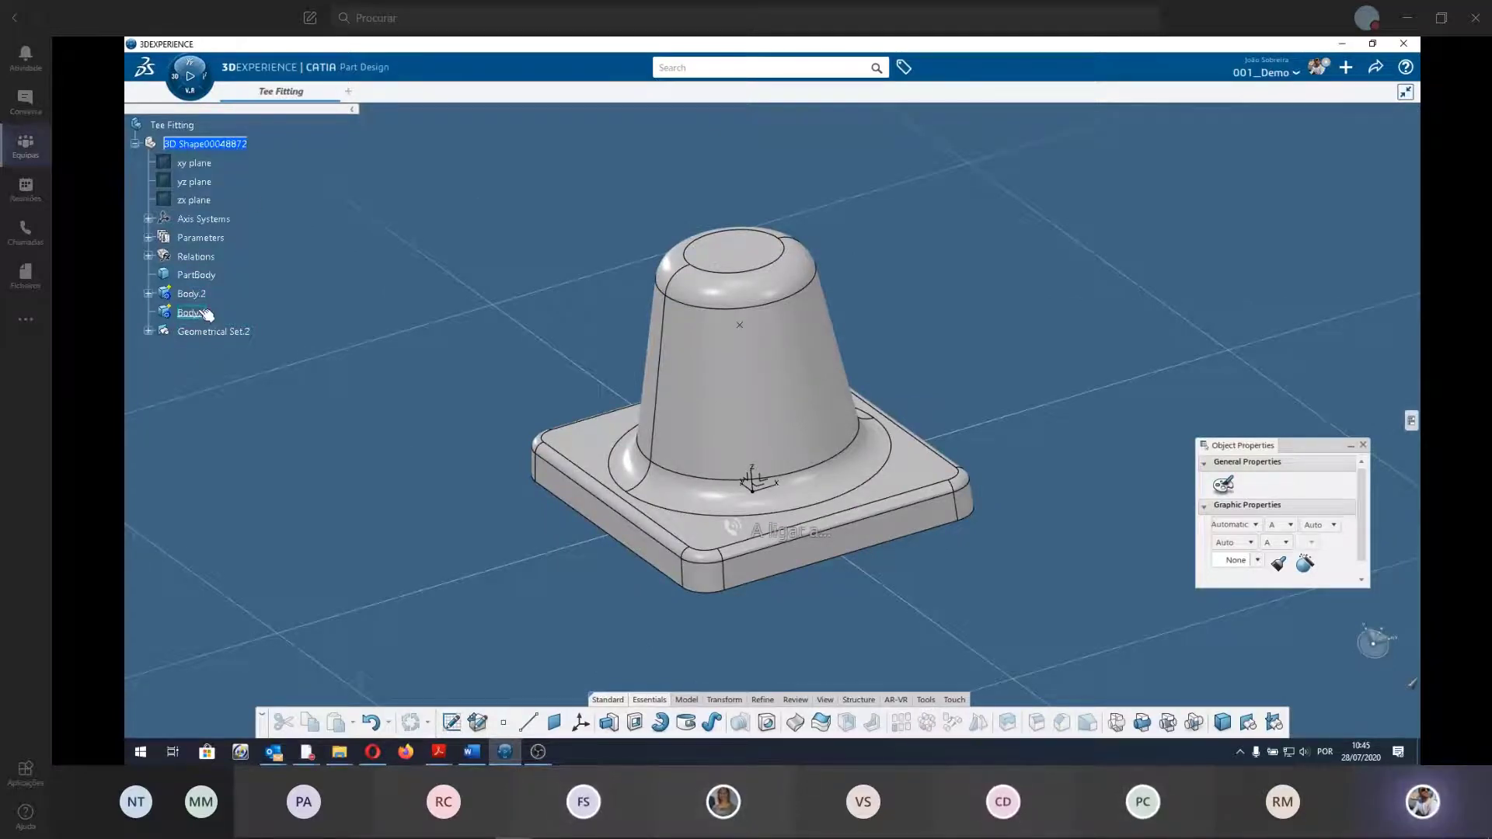
left_click_drag(201, 333, 178, 318)
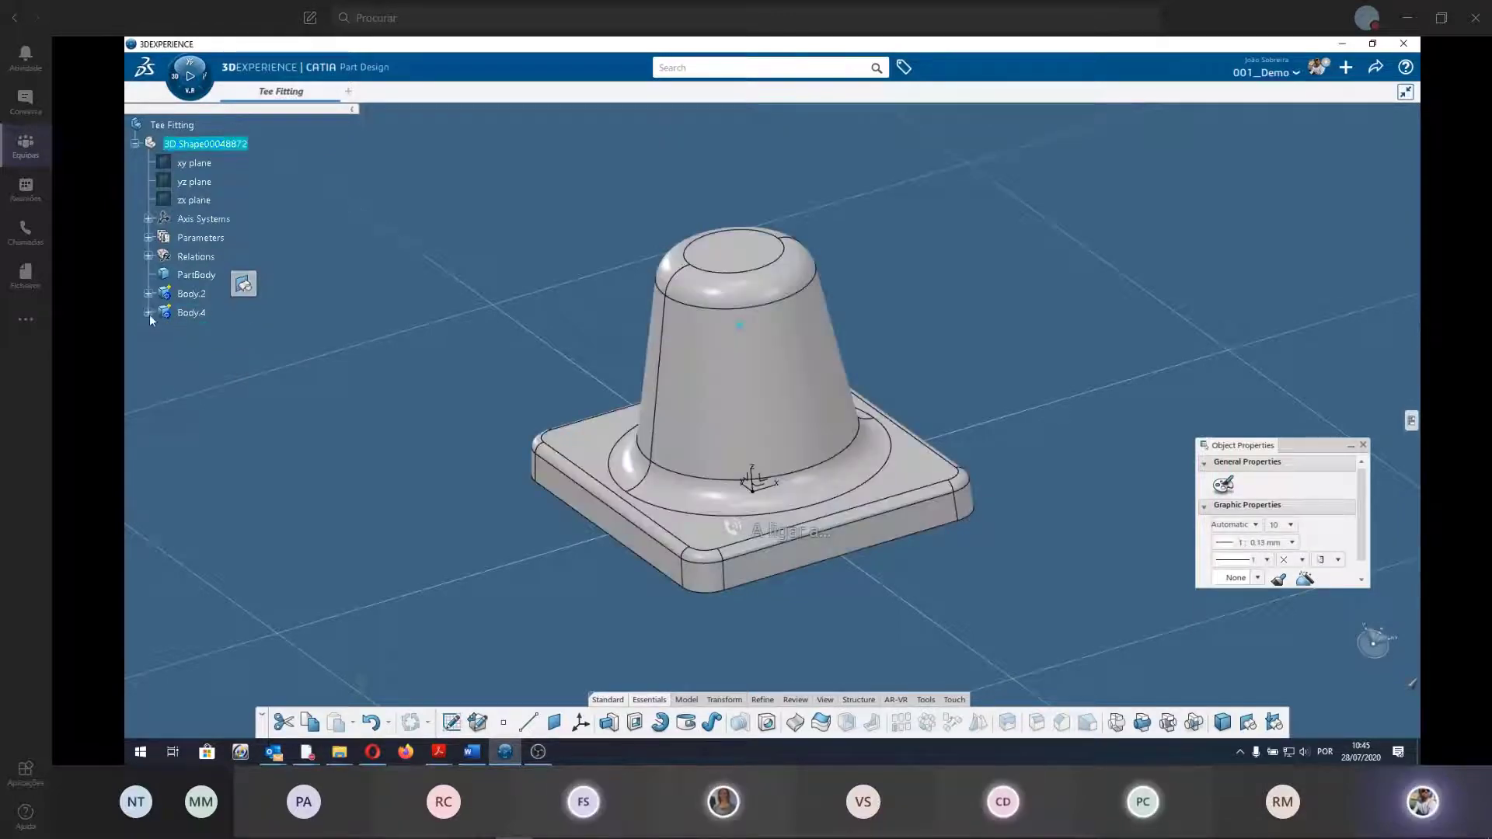
left_click(148, 314)
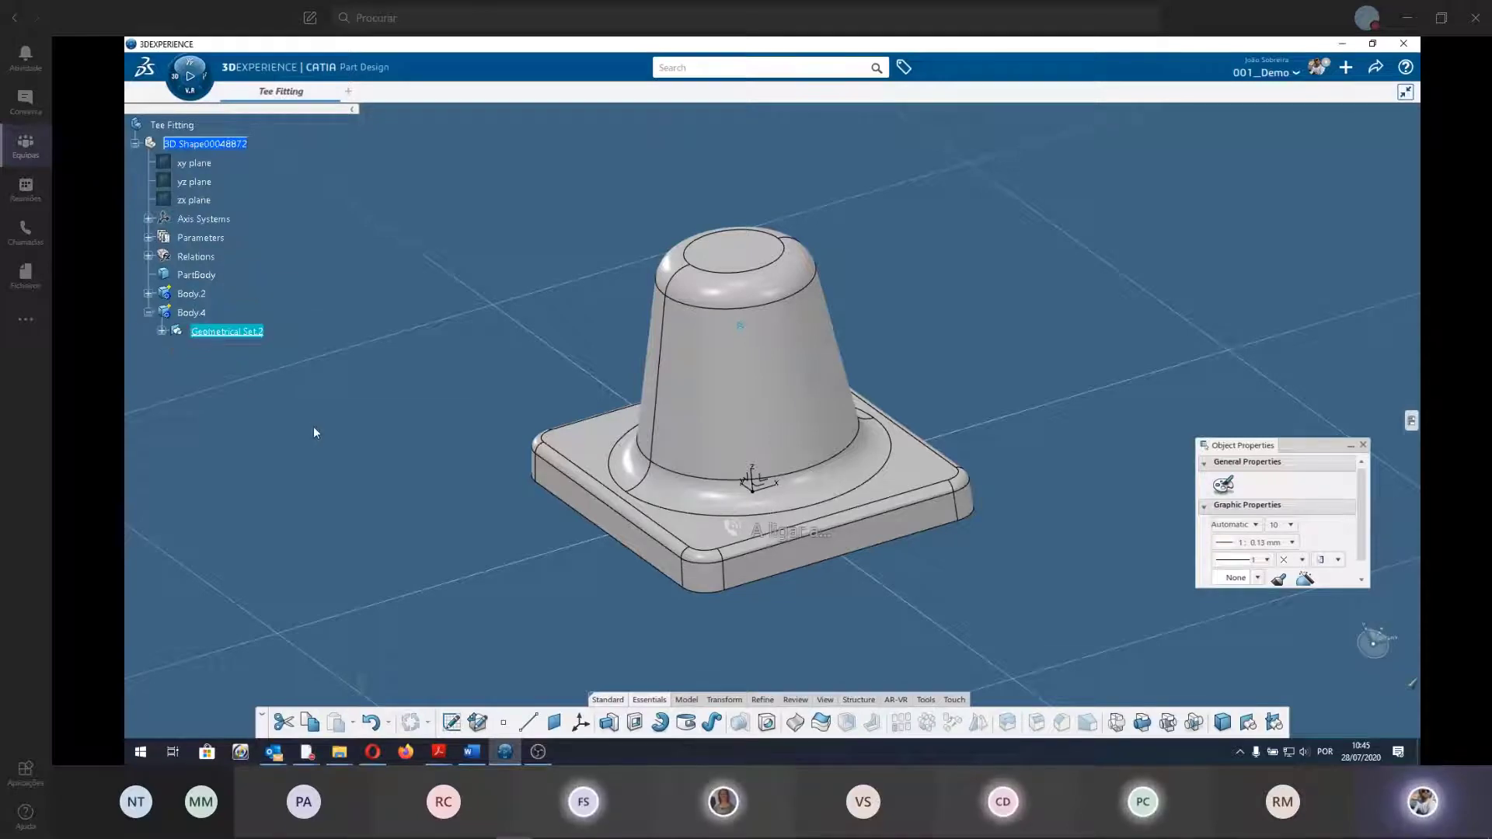
left_click(376, 398)
right_click(204, 313)
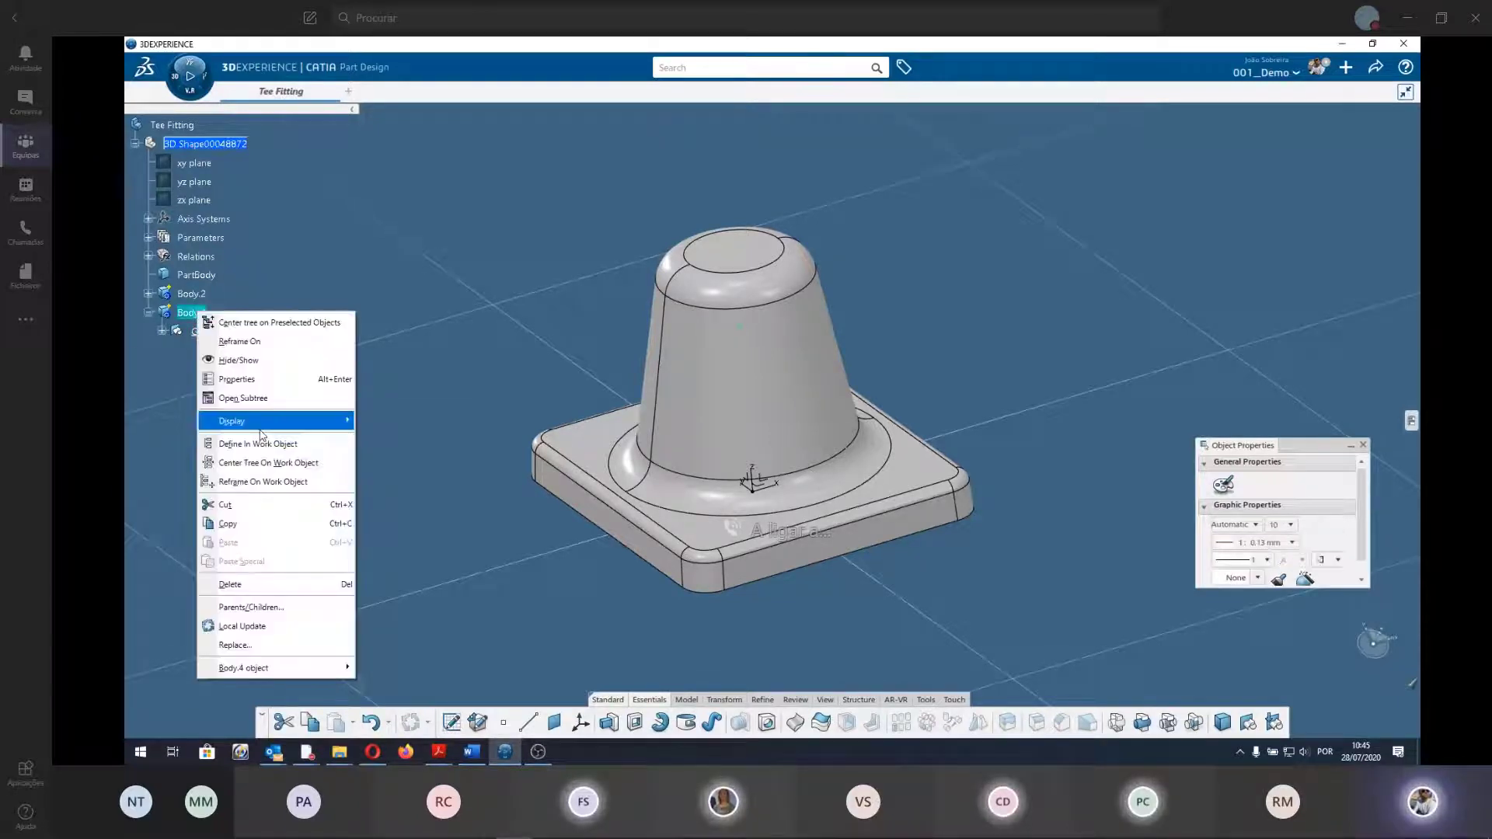
left_click(259, 439)
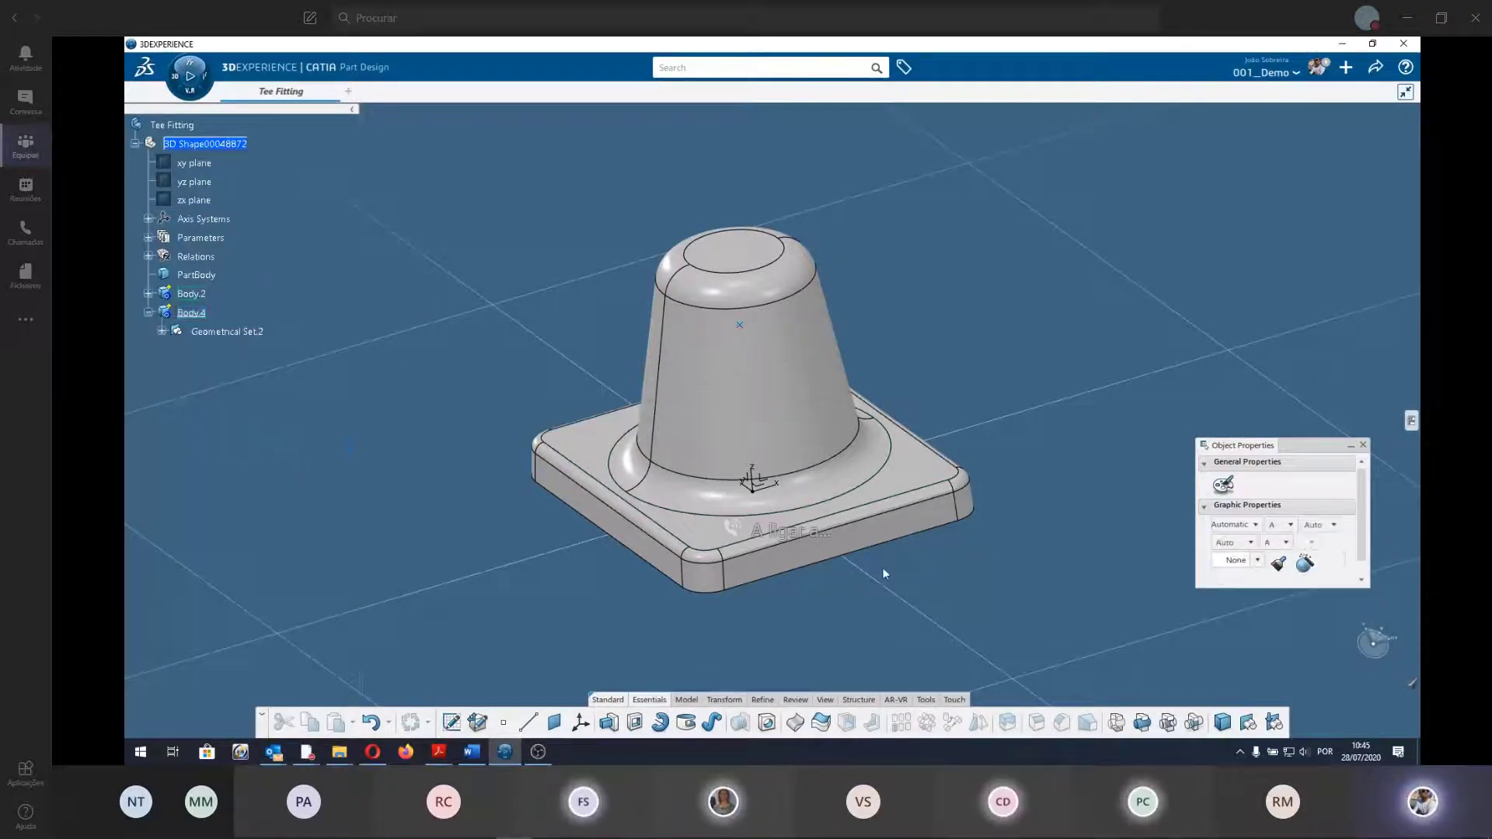
mouse_move(883, 567)
middle_mouse_down()
mouse_move(838, 472)
mouse_move(683, 526)
middle_mouse_up()
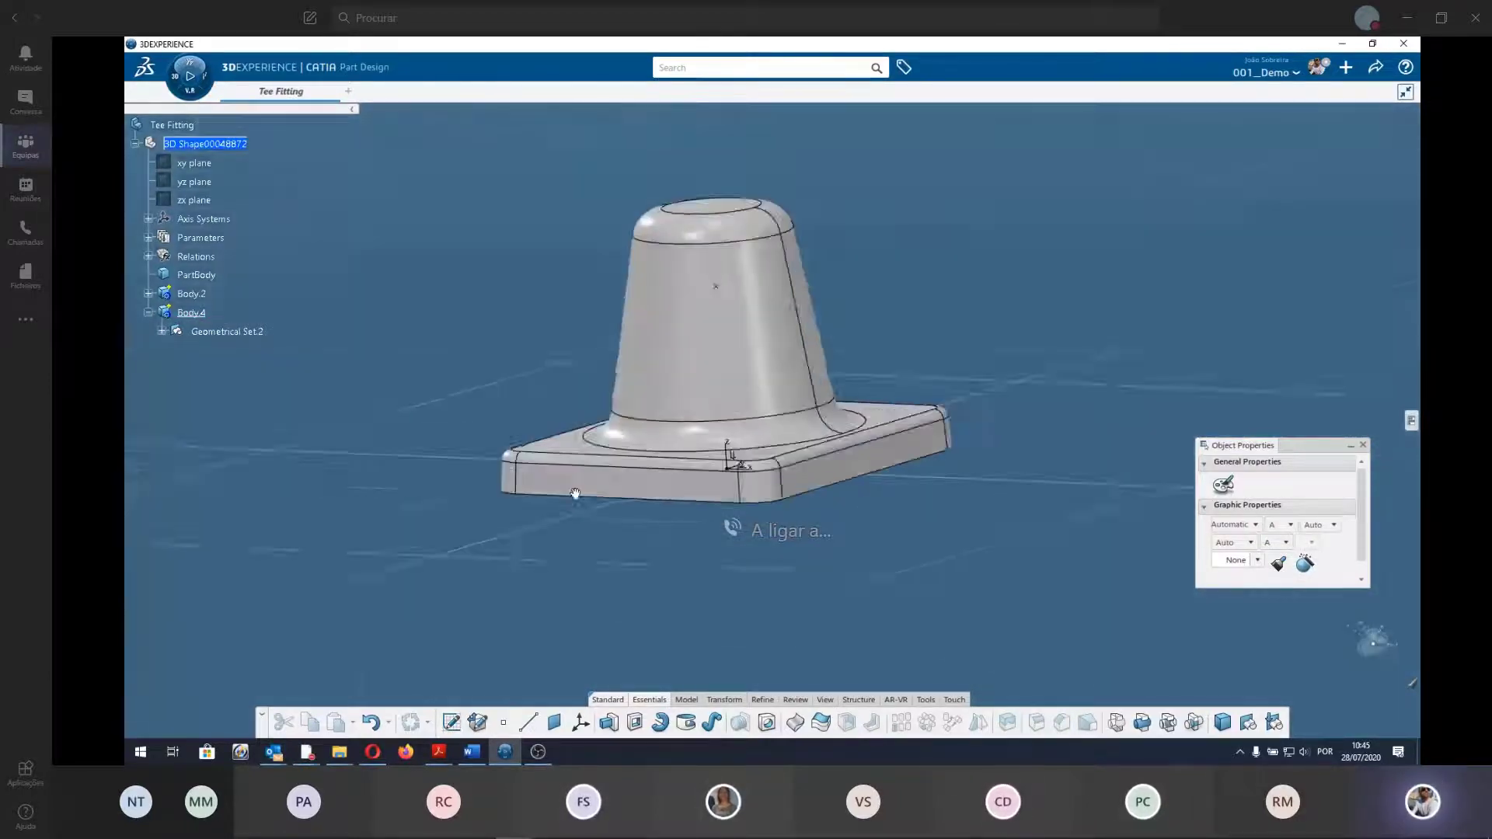
Begin a pad in Body.4 with positioned Sketch.3 supported on the absolute axis ZX plane.
left_click(608, 723)
middle_click_drag(736, 576, 592, 647)
scroll(592, 647, "down", 3)
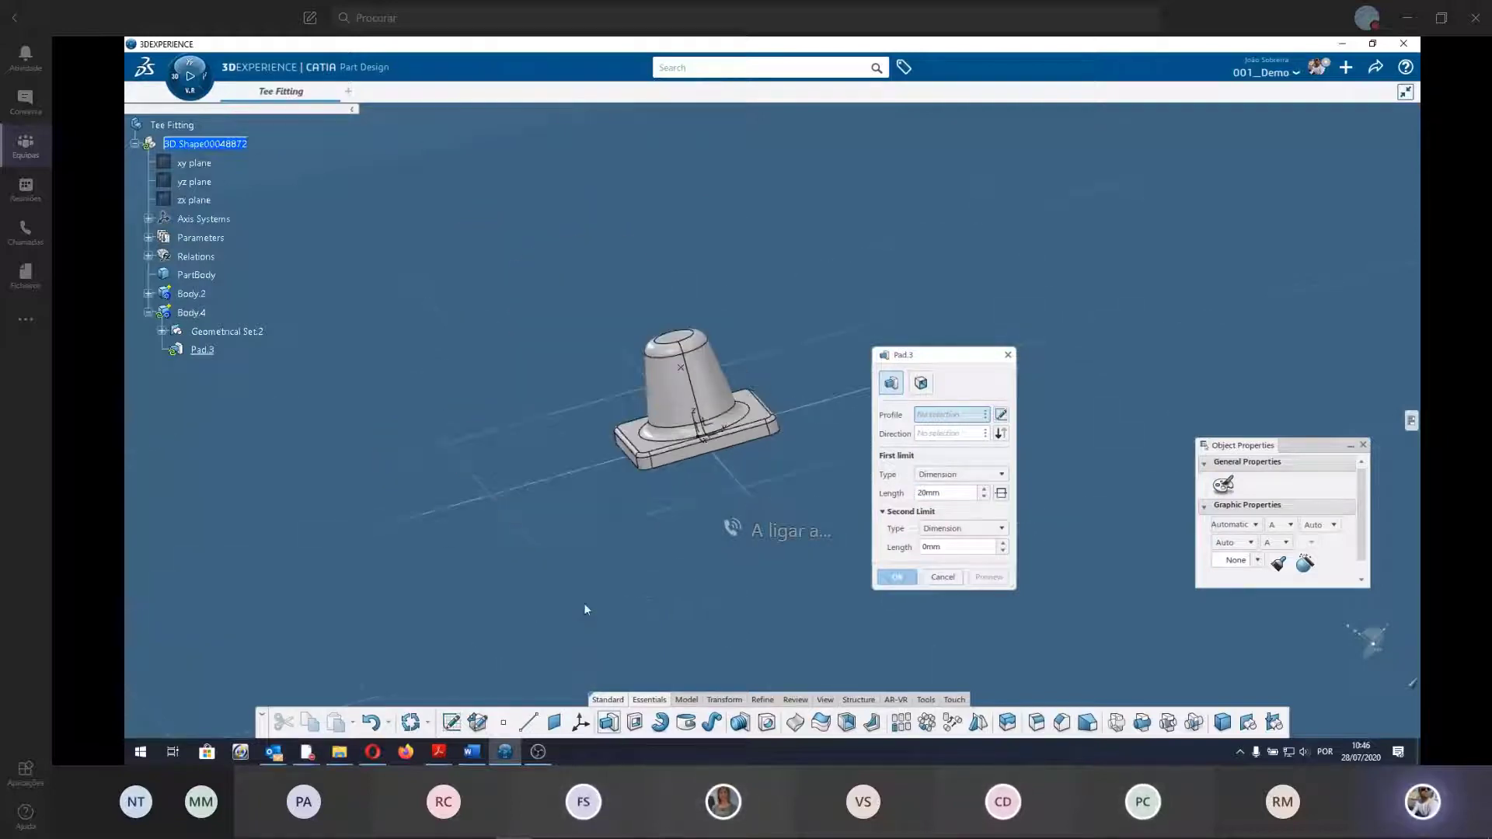
mouse_move(673, 614)
middle_mouse_down()
mouse_move(500, 609)
mouse_move(738, 529)
middle_mouse_up()
scroll(521, 597, "up", 3)
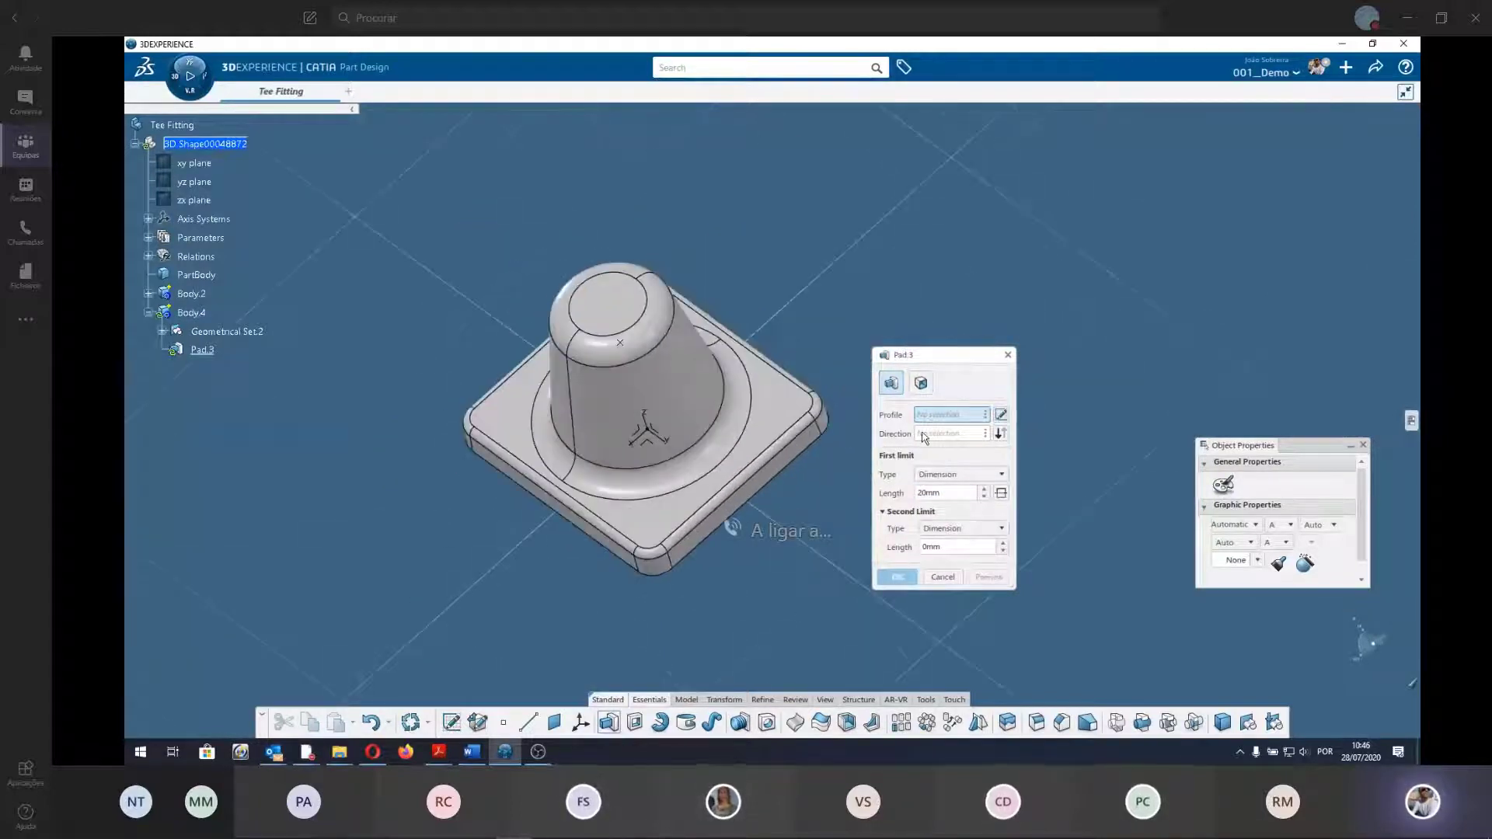
left_click(1001, 414)
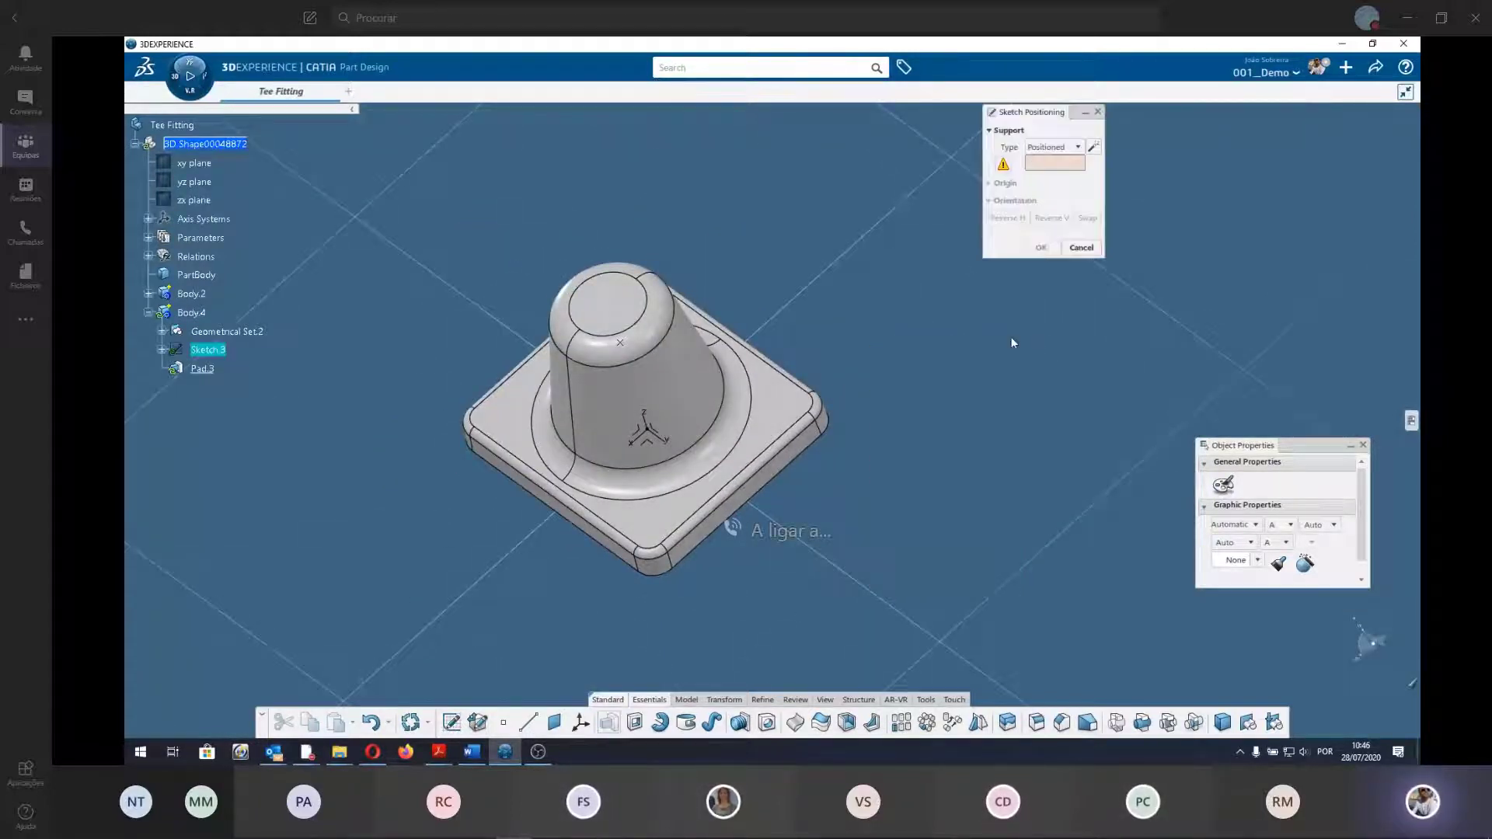
mouse_move(818, 318)
middle_mouse_down()
mouse_move(603, 453)
mouse_move(909, 545)
mouse_move(651, 426)
middle_mouse_up()
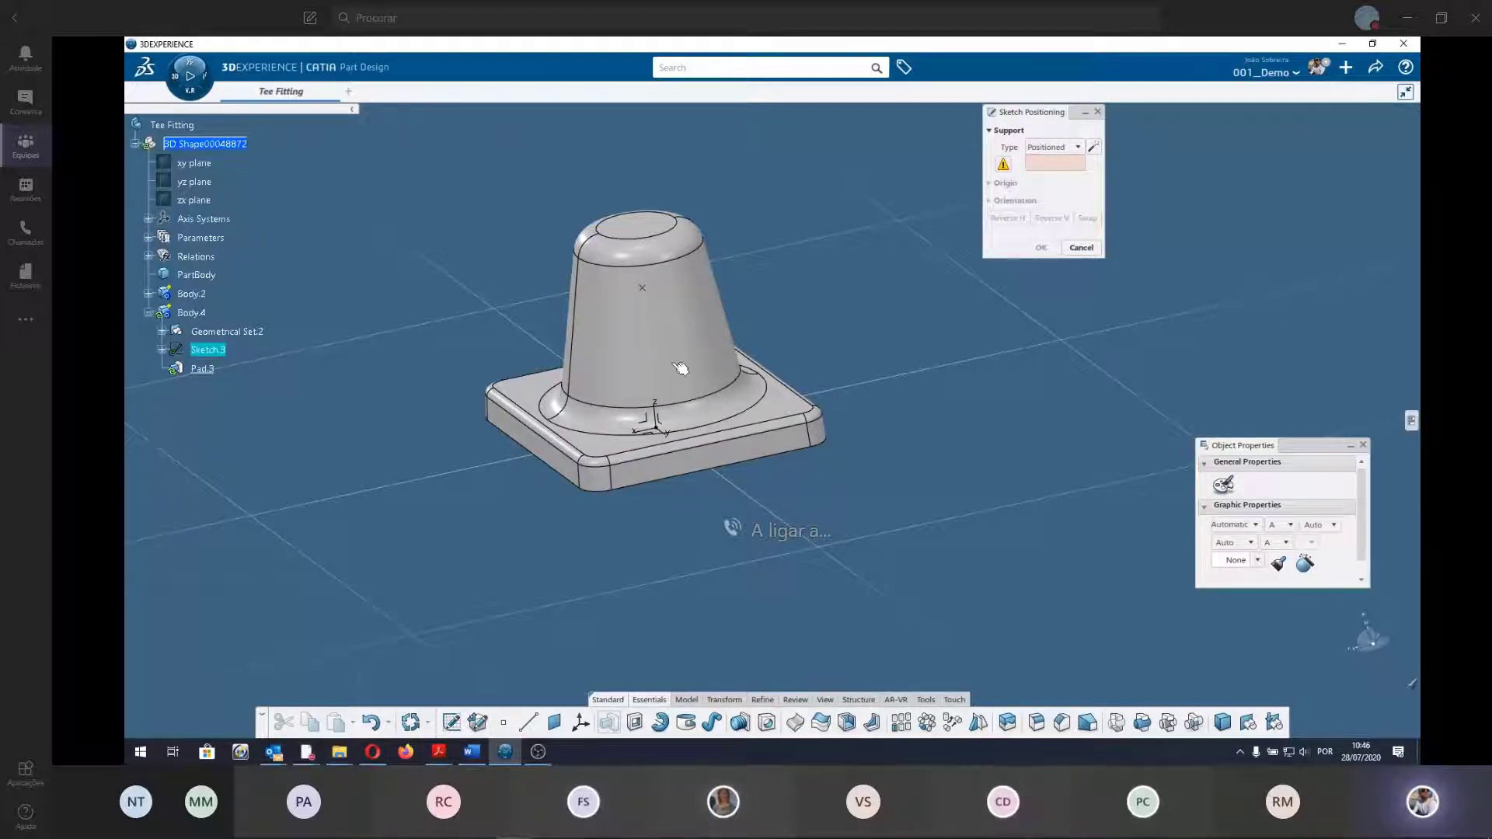
left_click(653, 424)
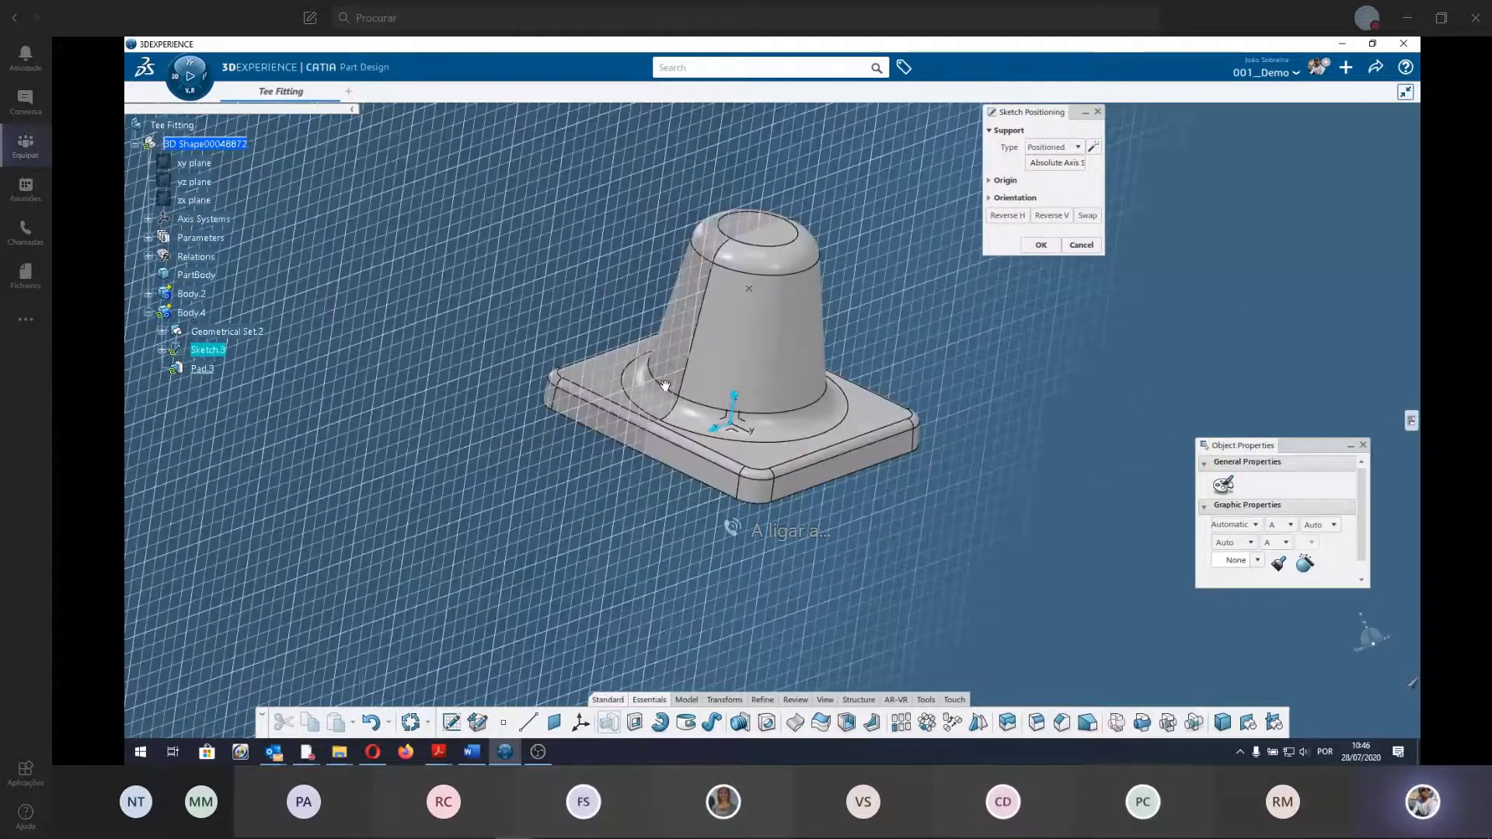
mouse_move(665, 386)
middle_mouse_down()
mouse_move(518, 494)
mouse_move(692, 351)
middle_mouse_up()
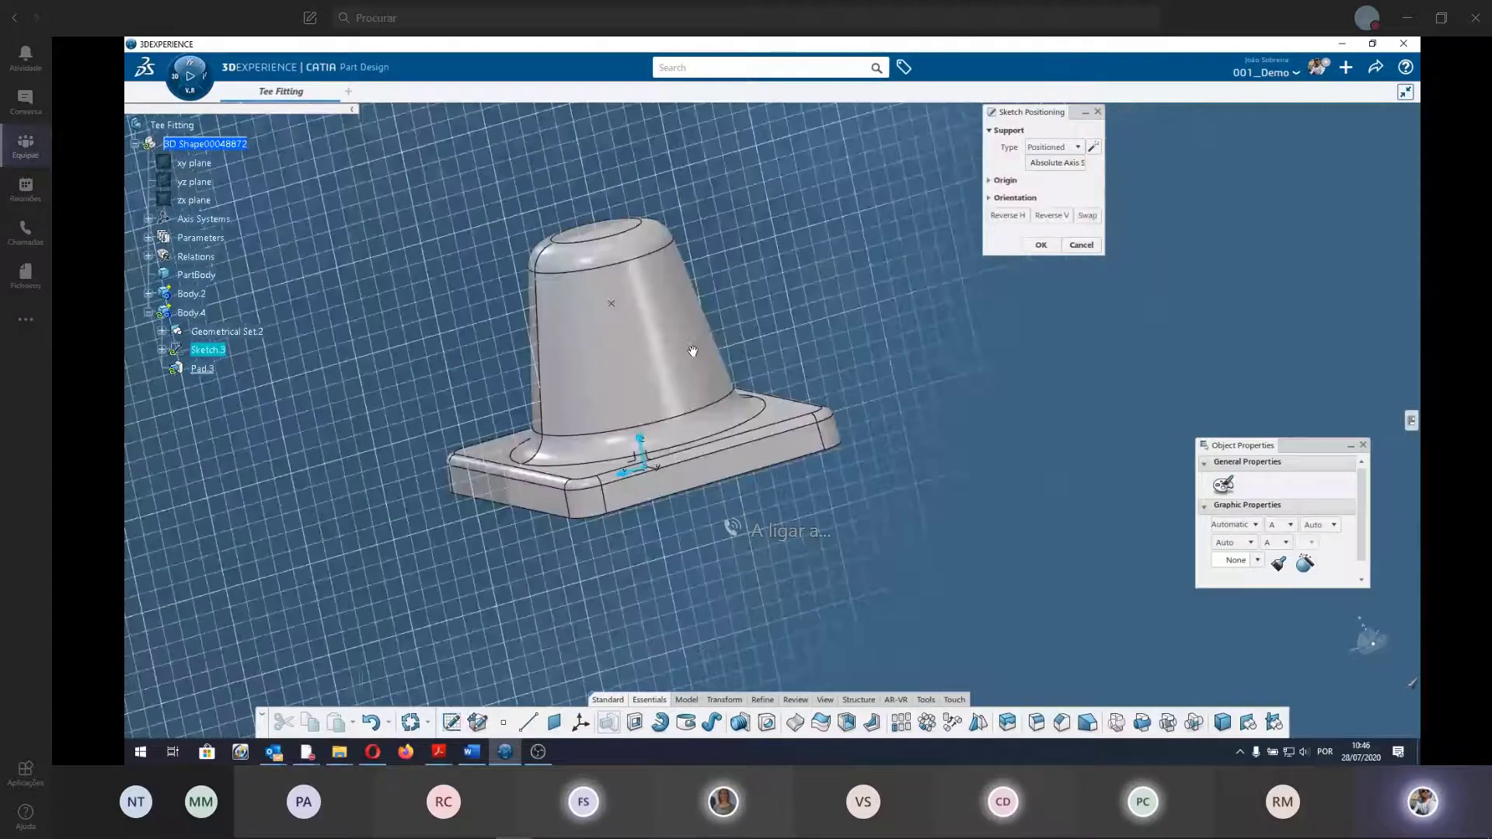
Project Sketch.3's origin from Point.1, swap its axes, and enter the Sketcher.
left_click(994, 180)
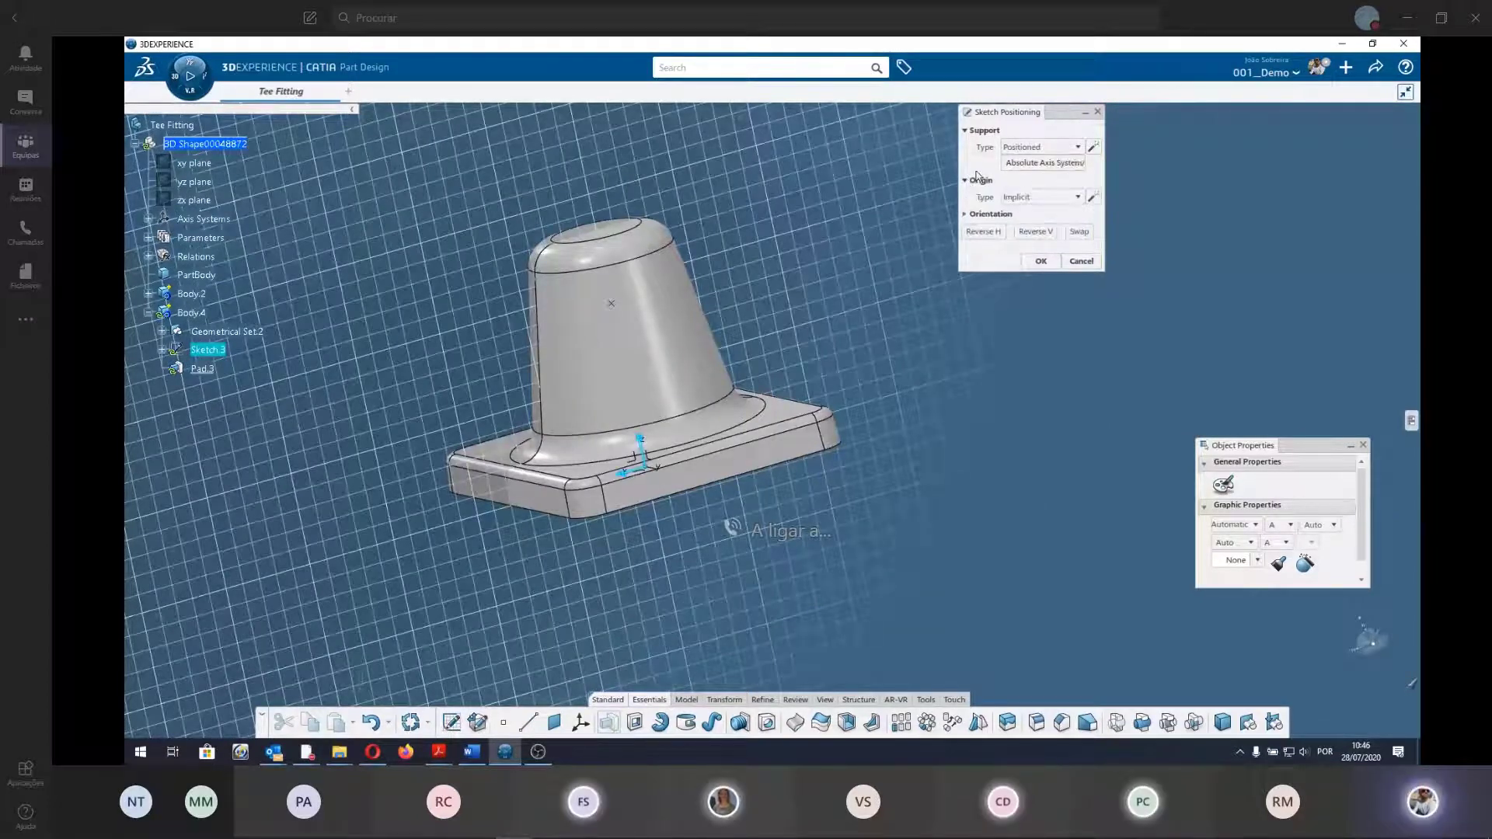
left_click(1078, 197)
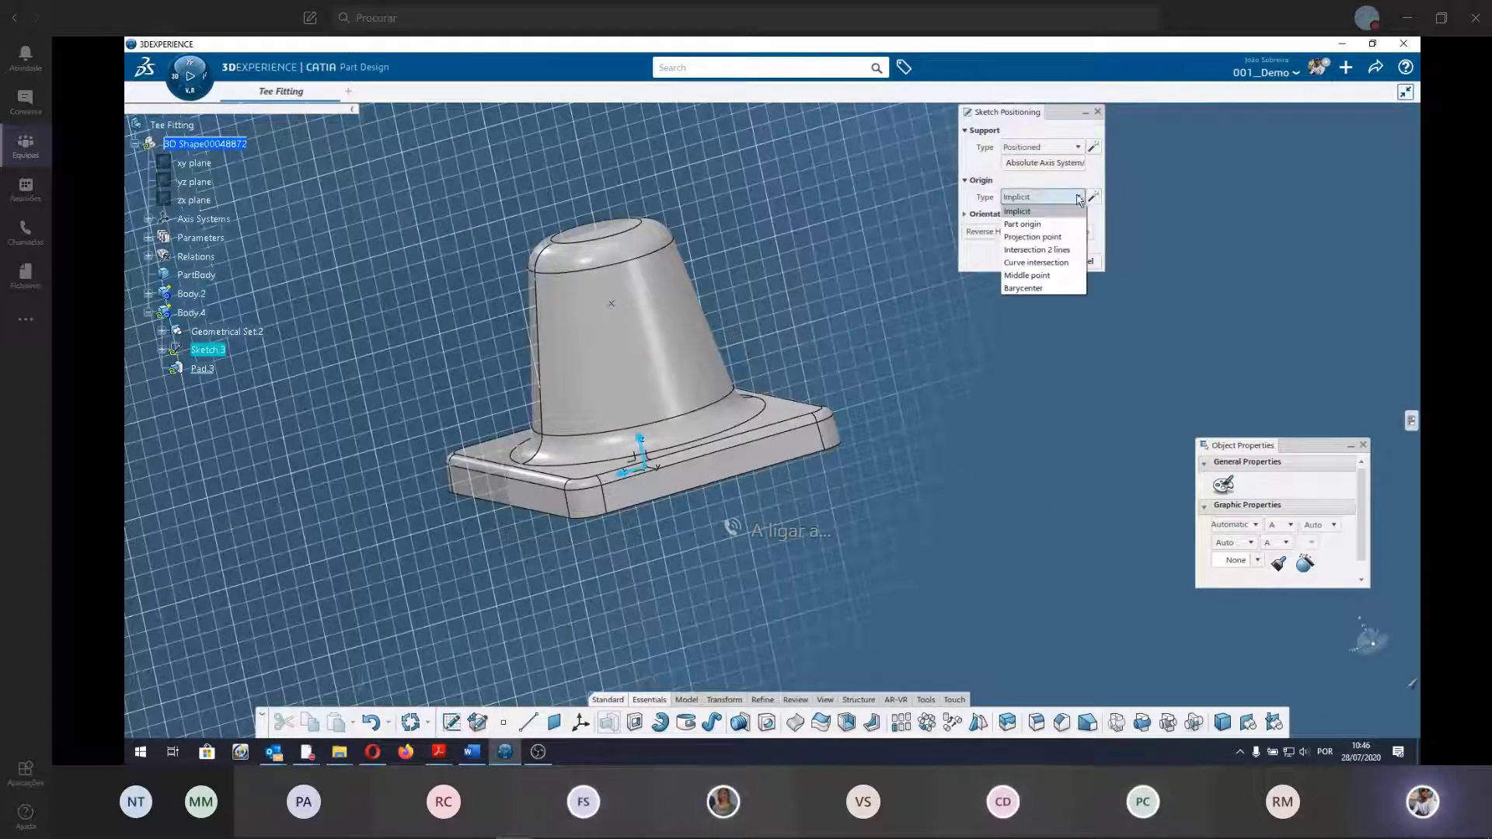
left_click(1031, 237)
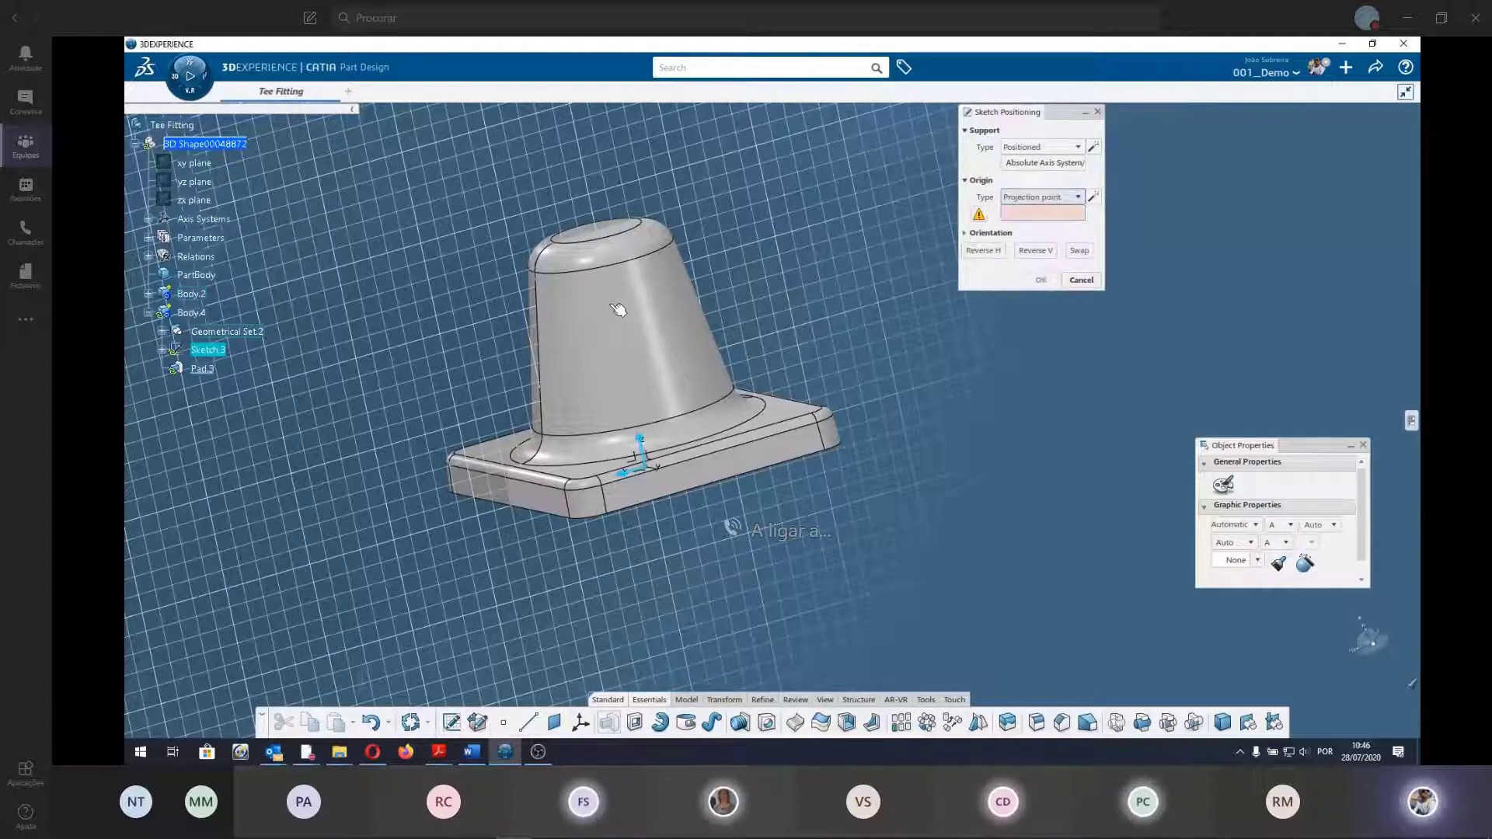
left_click(618, 308)
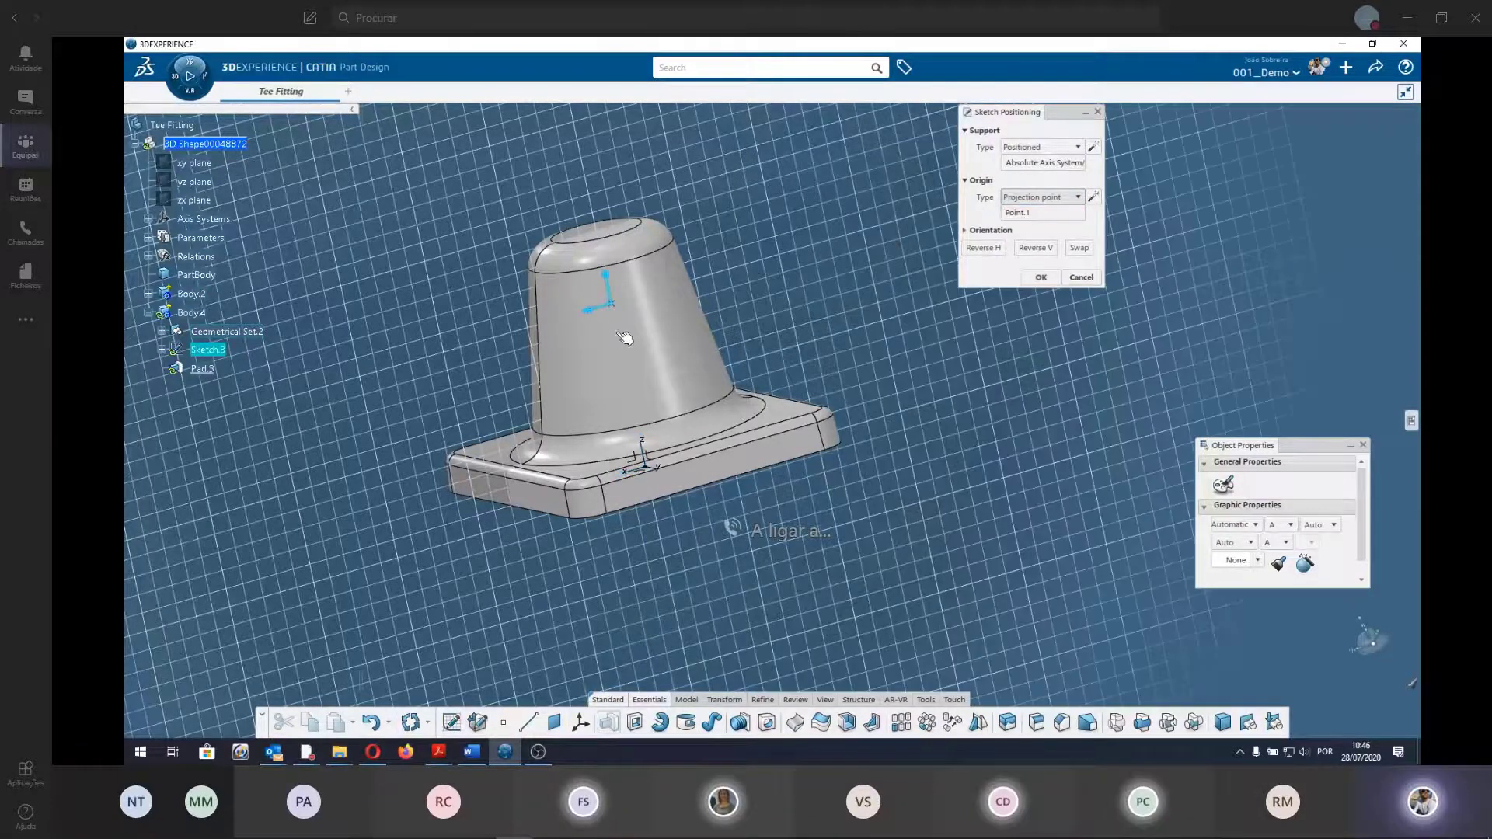
mouse_move(618, 309)
middle_mouse_down()
mouse_move(876, 346)
mouse_move(549, 351)
mouse_move(673, 340)
middle_mouse_up()
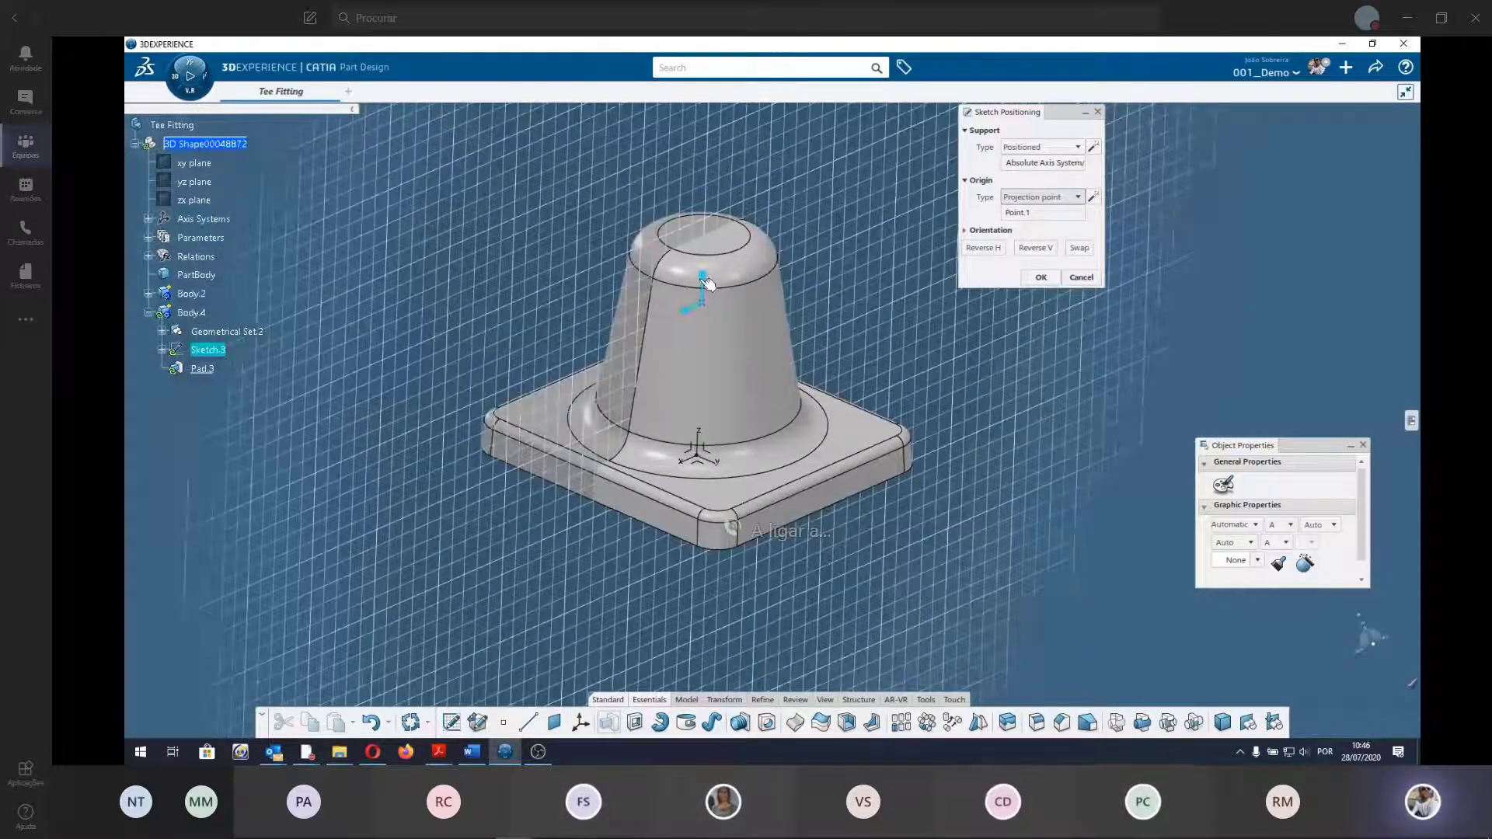
left_click(1079, 249)
middle_click_drag(533, 323, 999, 342)
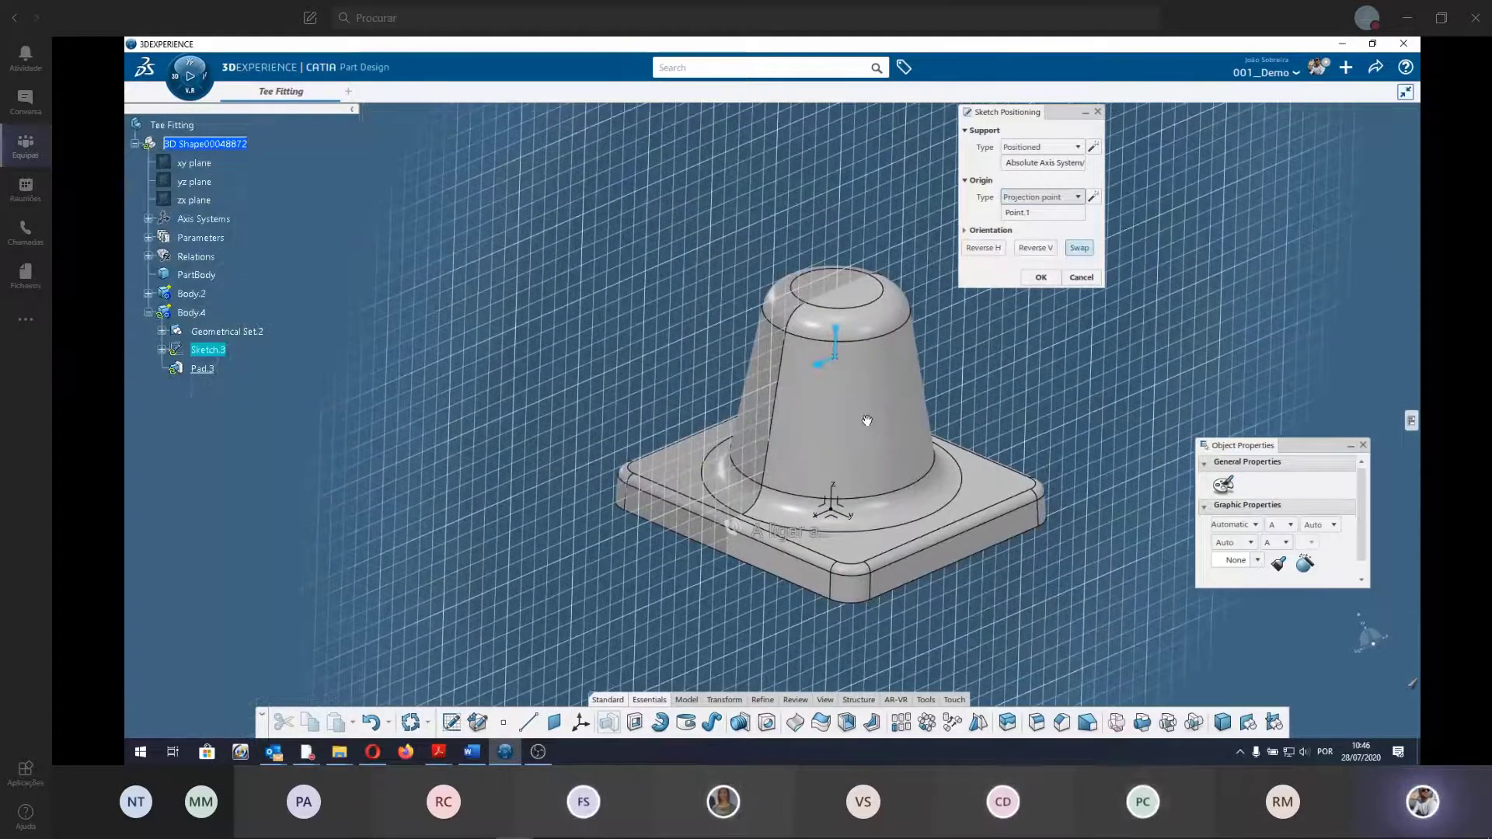
middle_click_drag(282, 398, 834, 338)
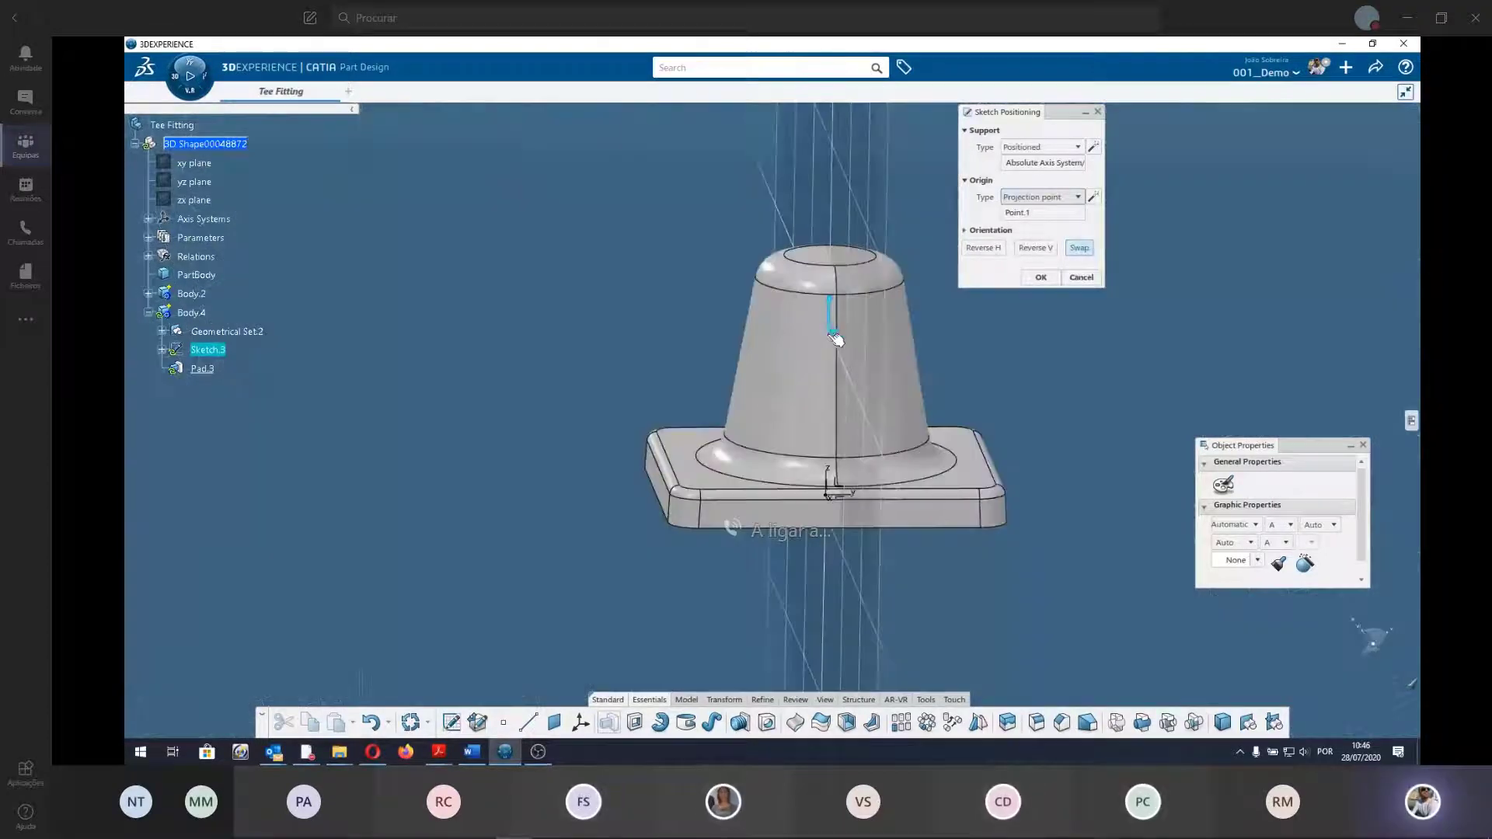
middle_click_drag(790, 238, 685, 243)
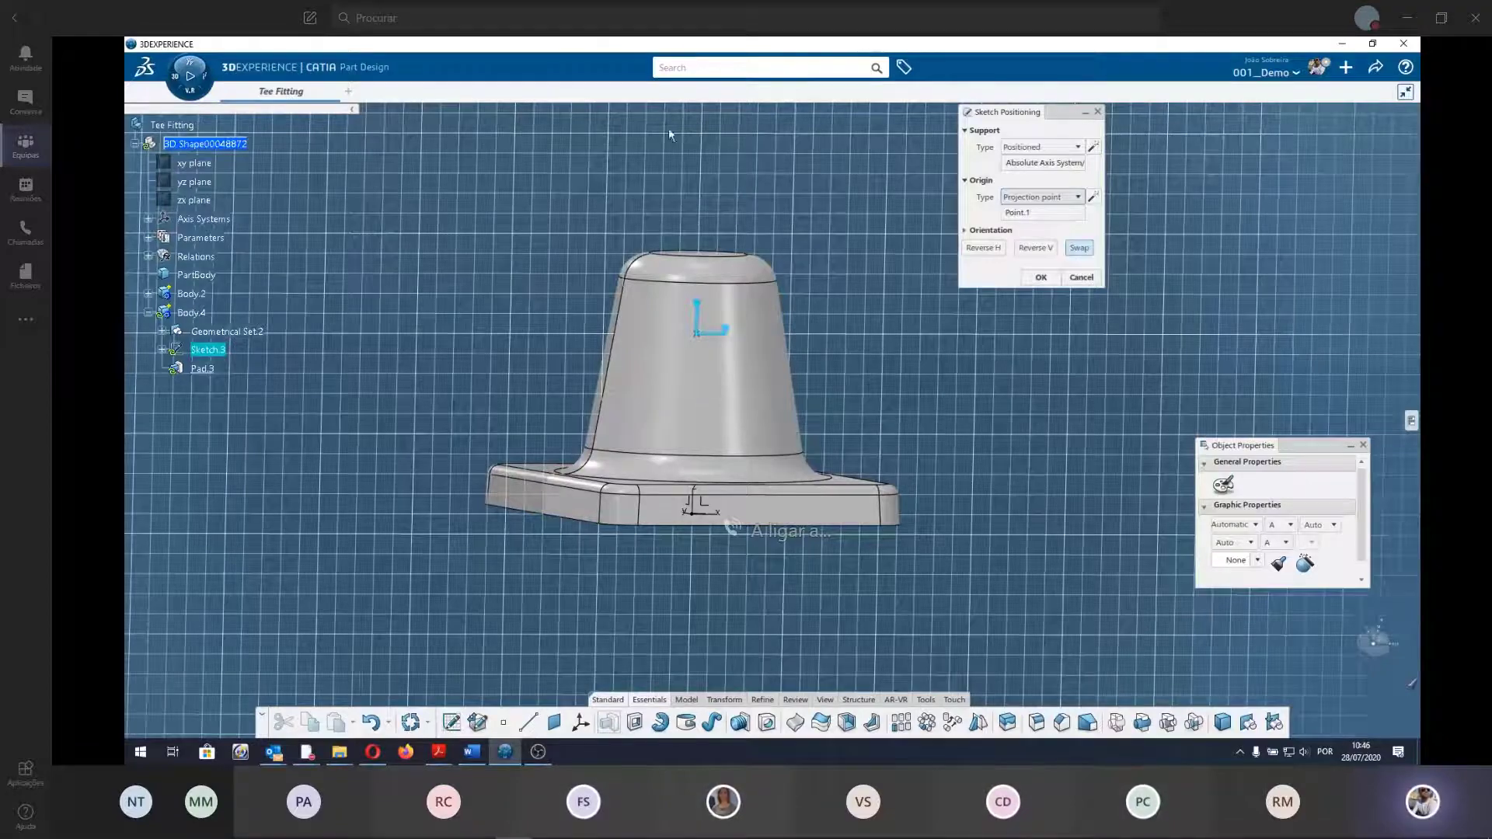
mouse_move(723, 393)
middle_mouse_down()
mouse_move(835, 486)
mouse_move(575, 577)
mouse_move(982, 467)
middle_mouse_up()
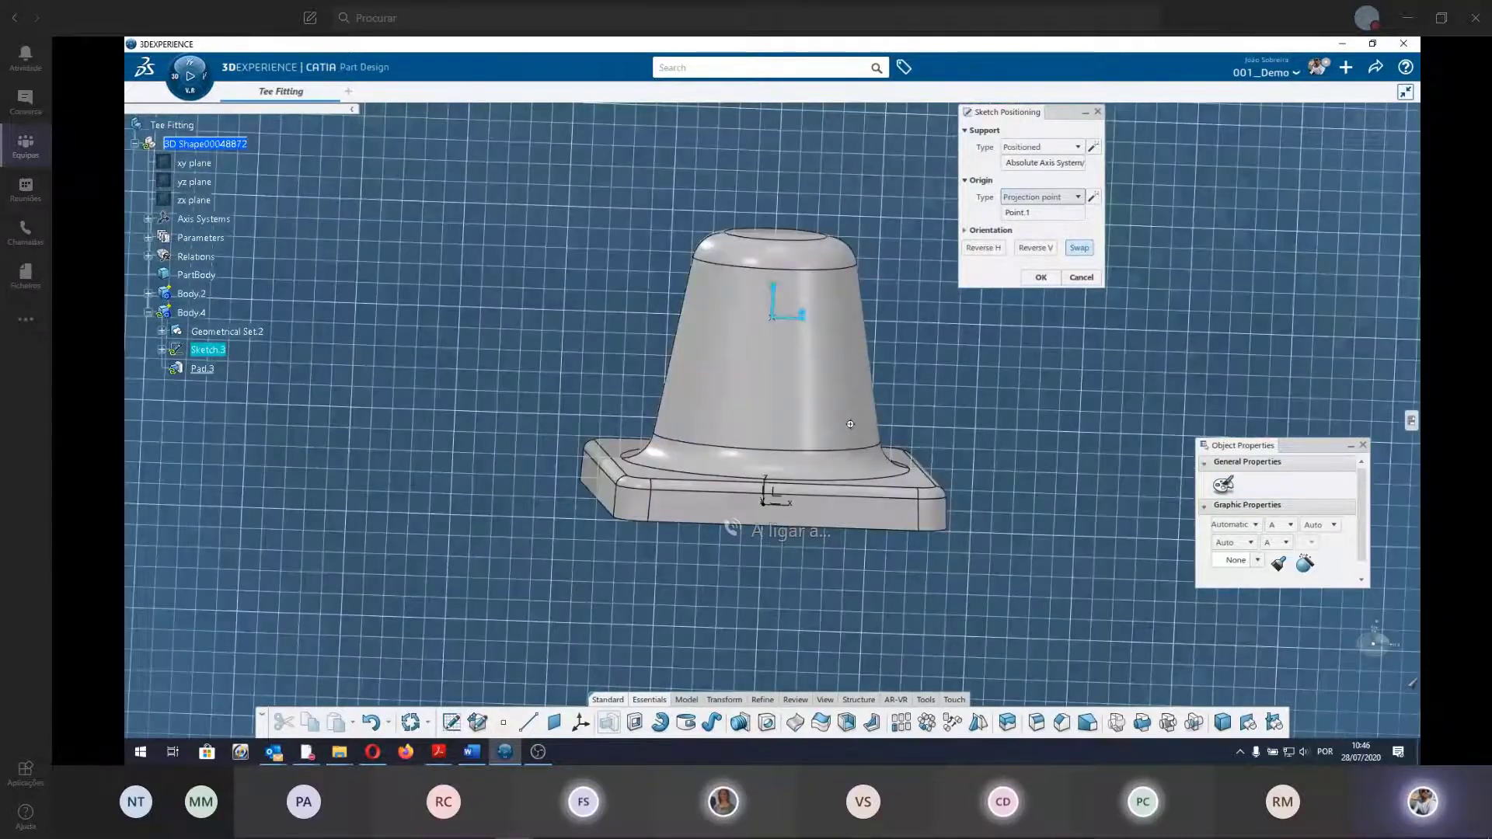
left_click(1042, 279)
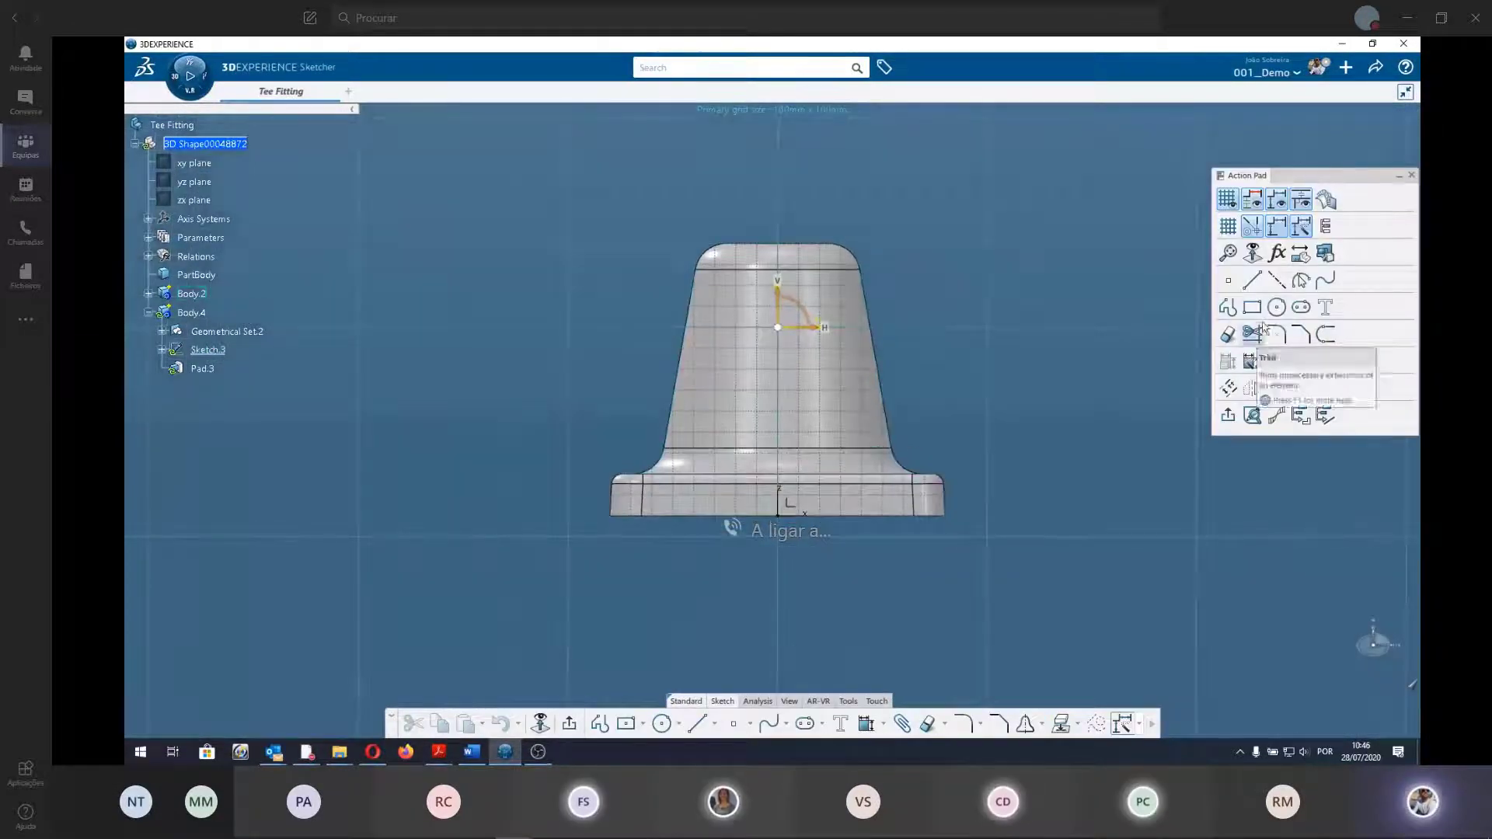
Draw a circle at the origin, cancel the stray 1.748 dimension, then move it right and enlarge it.
left_click(1276, 307)
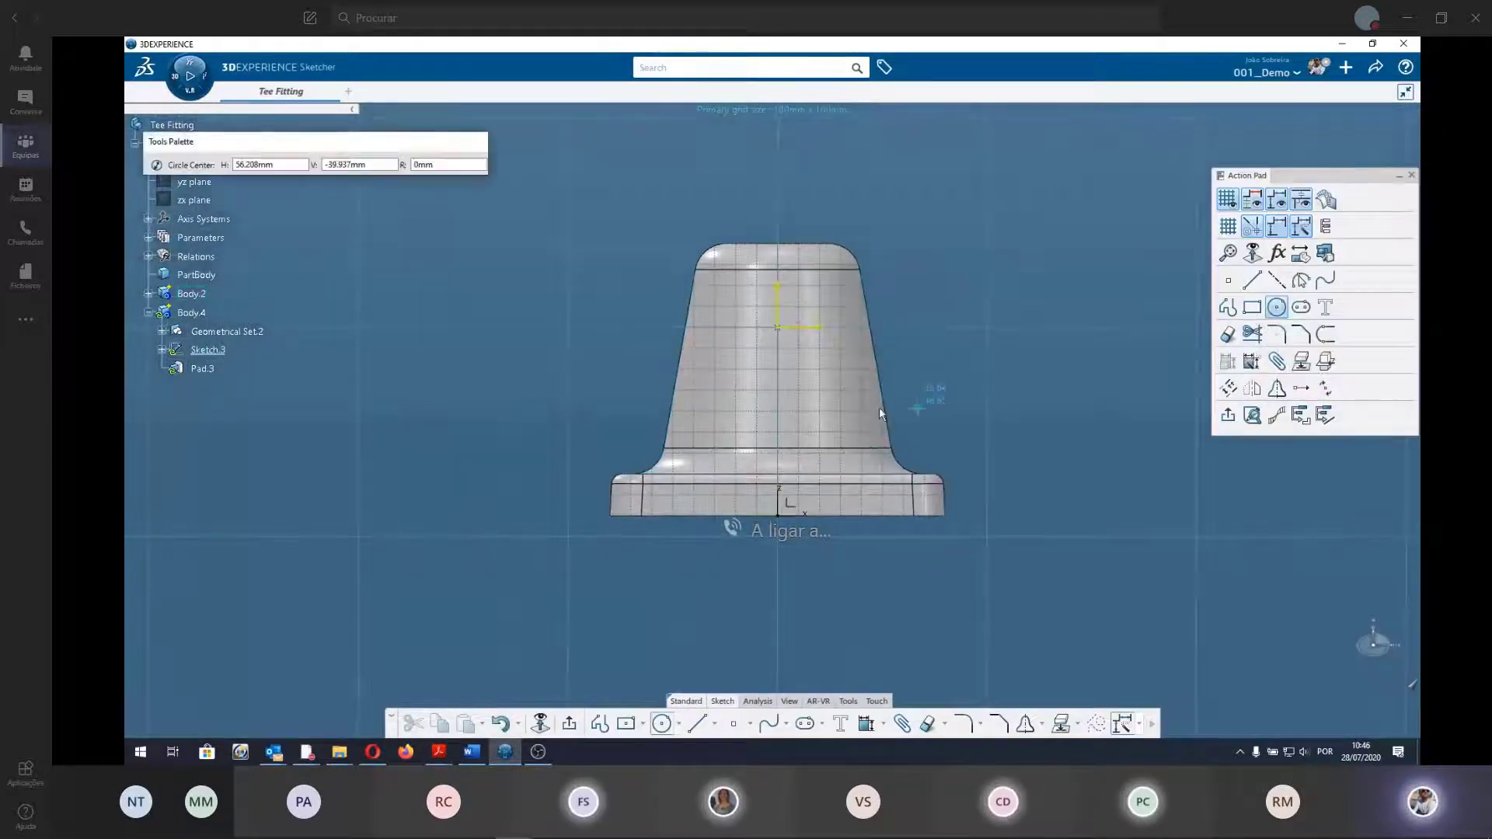
left_click(778, 327)
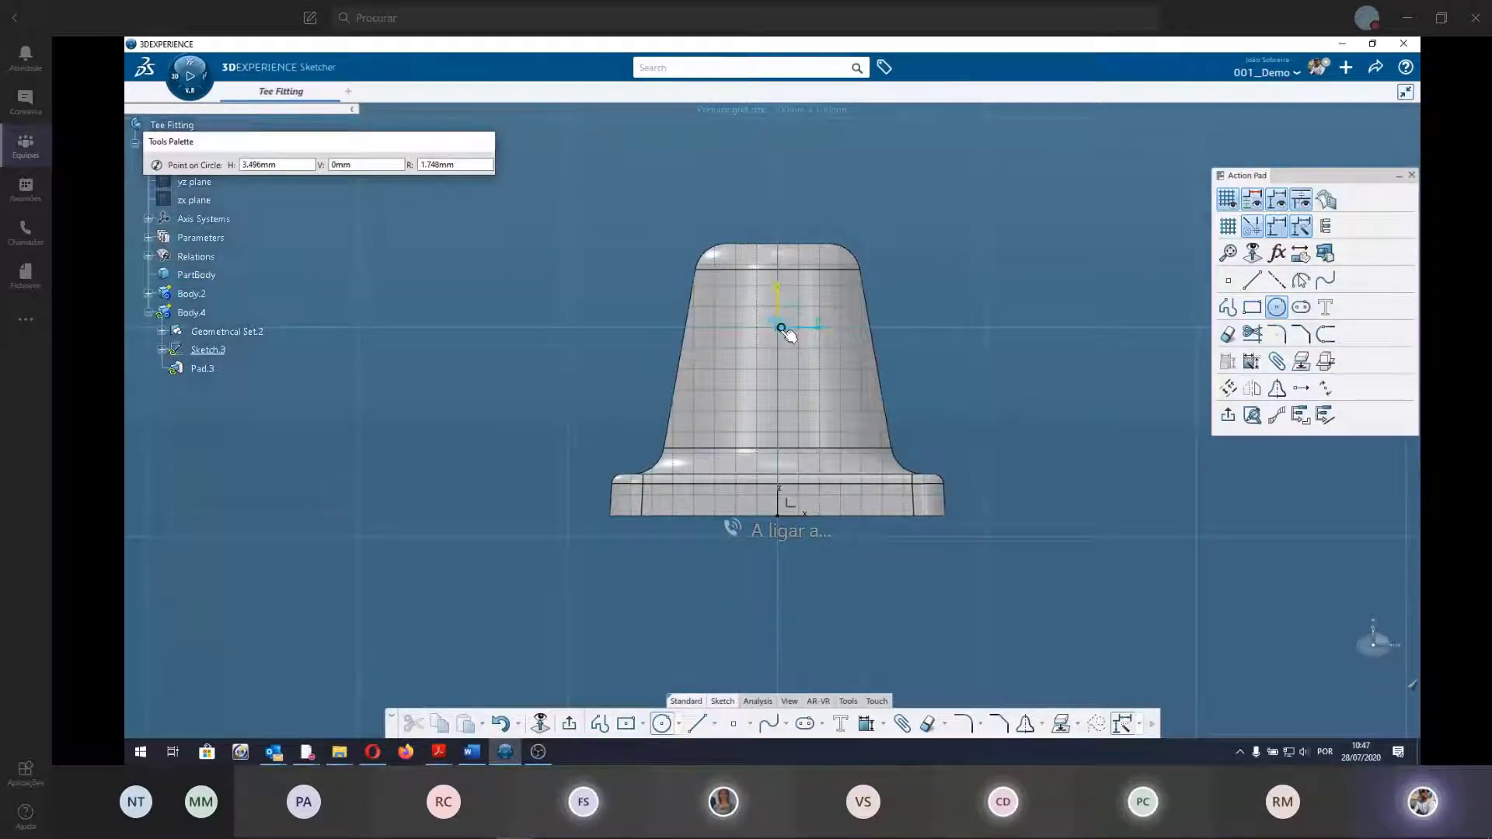
left_click(832, 409)
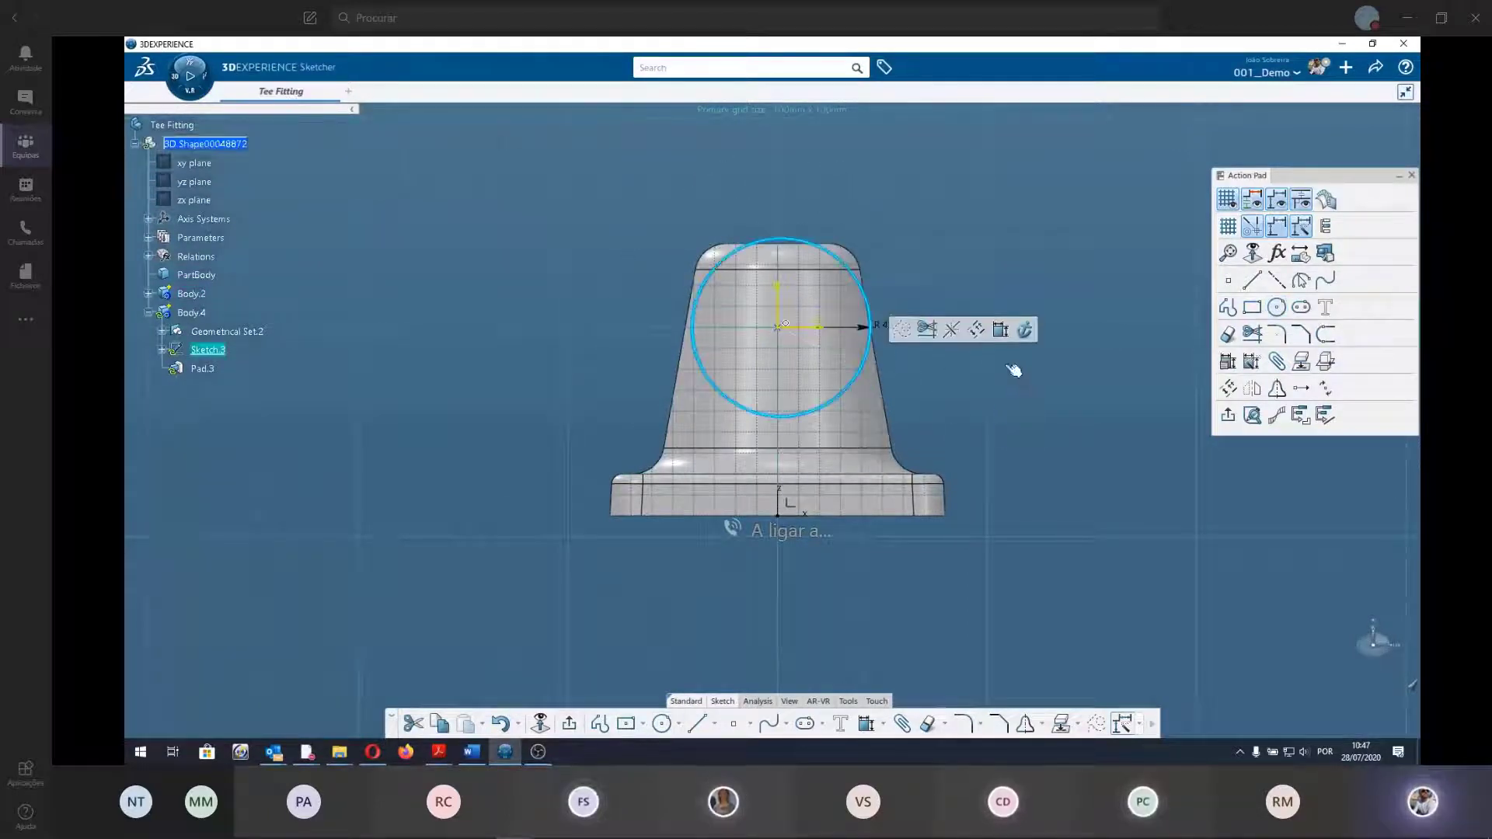
left_click(787, 328)
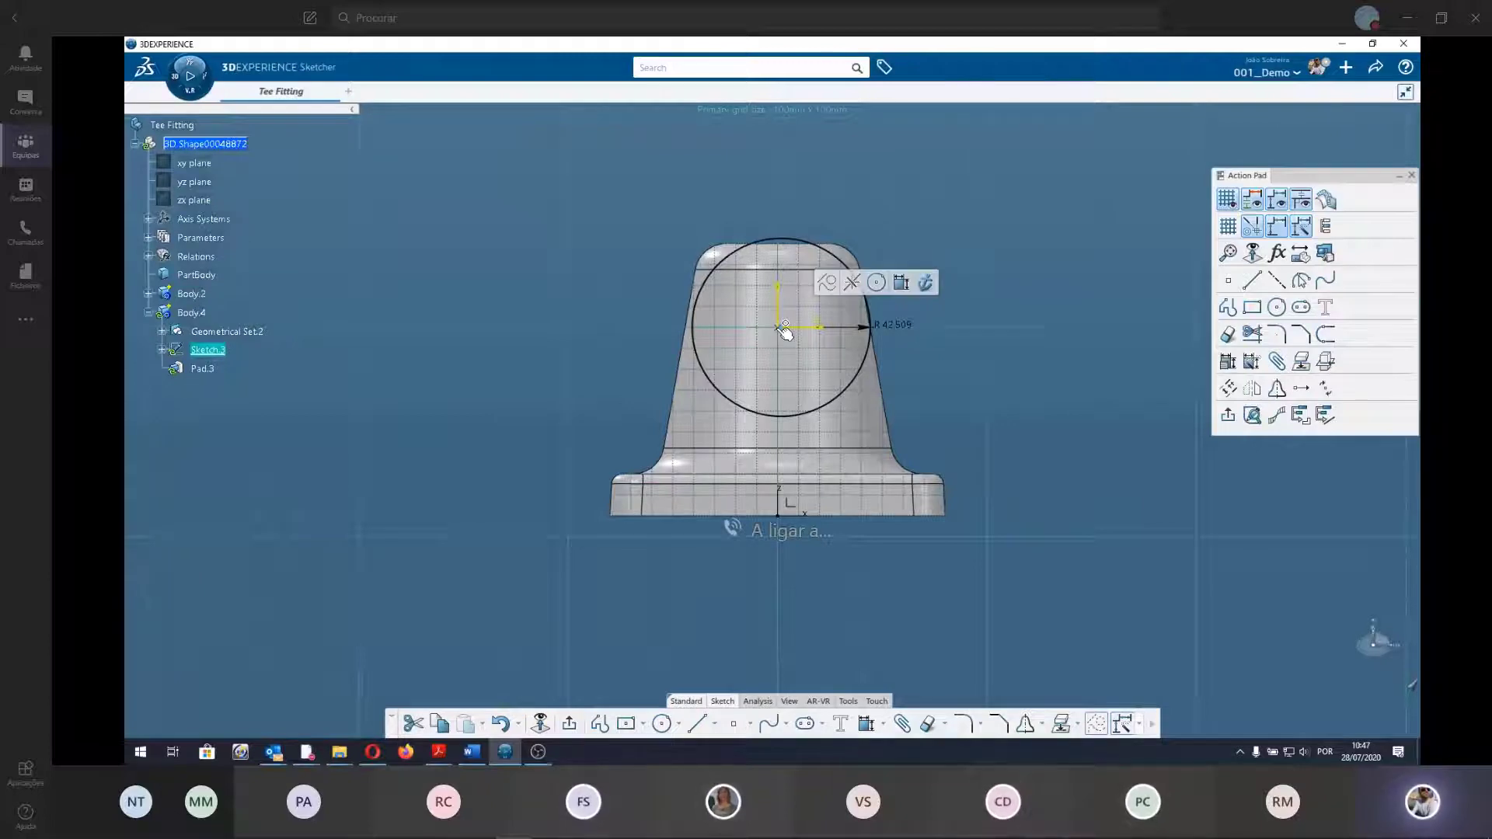
left_click(847, 282)
right_click(1044, 418)
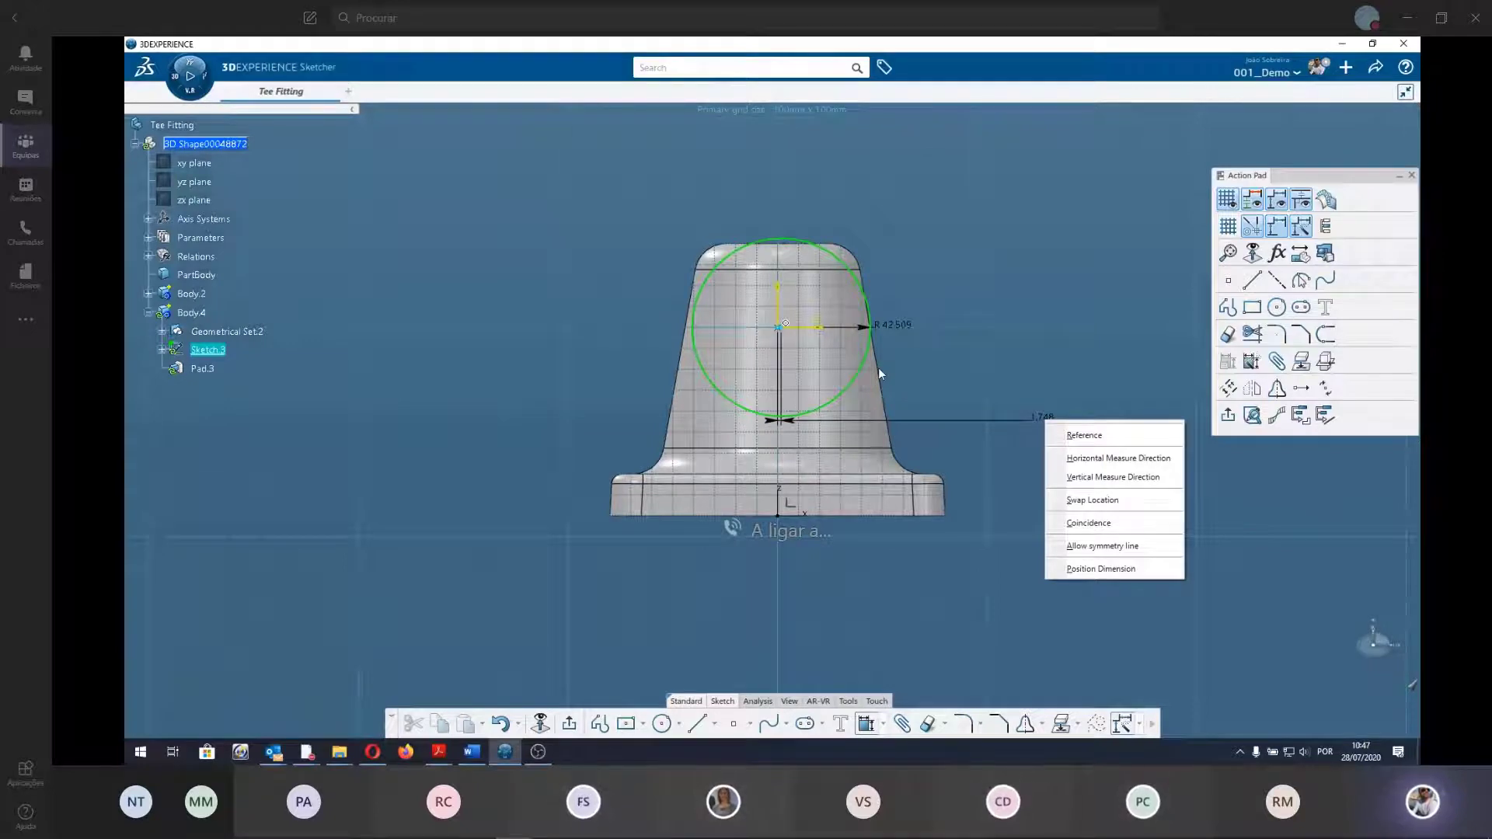
key("Escape")
key("Escape")
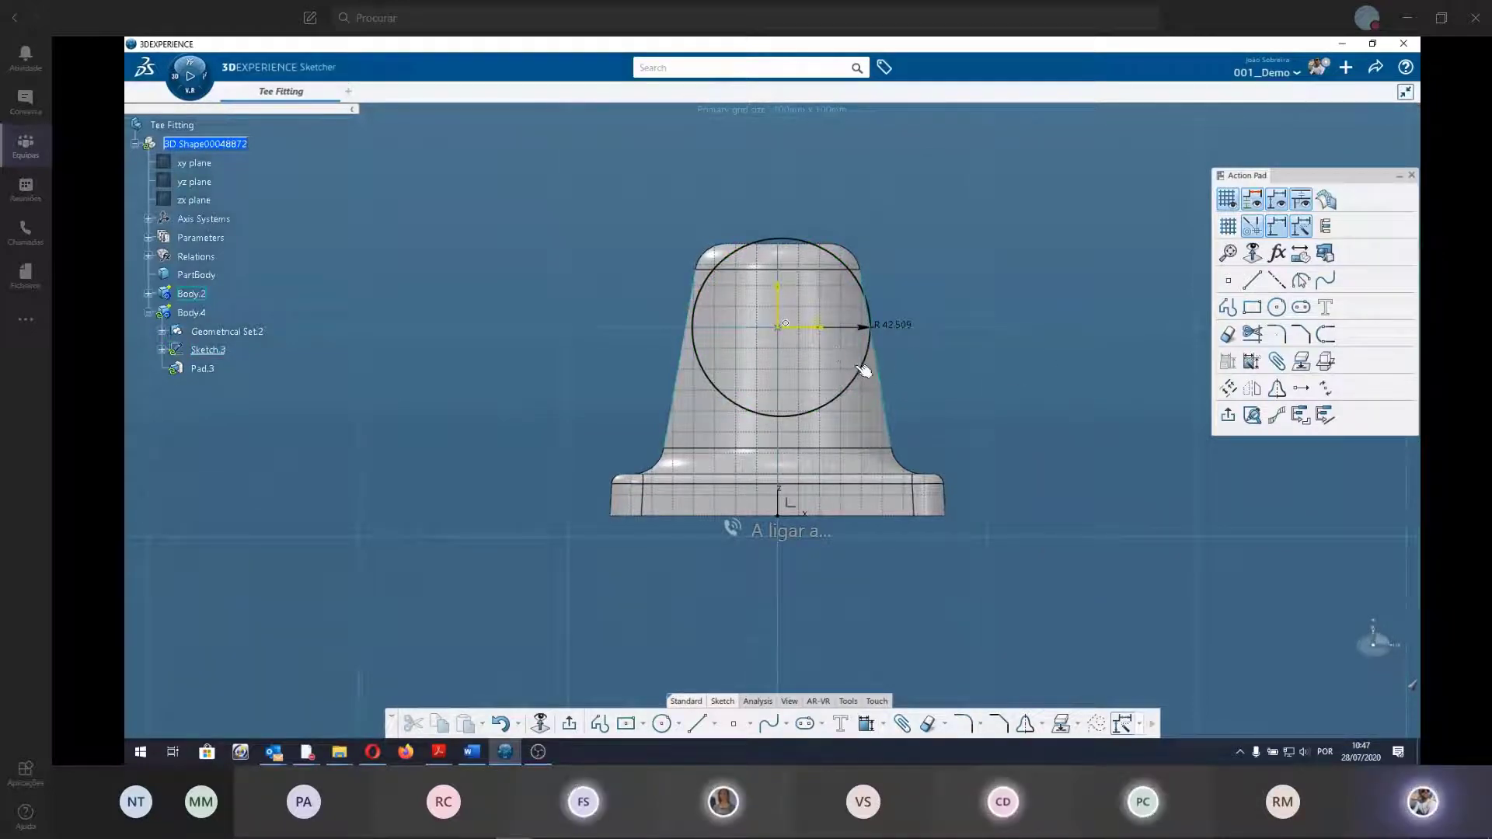
left_click_drag(862, 370, 995, 377)
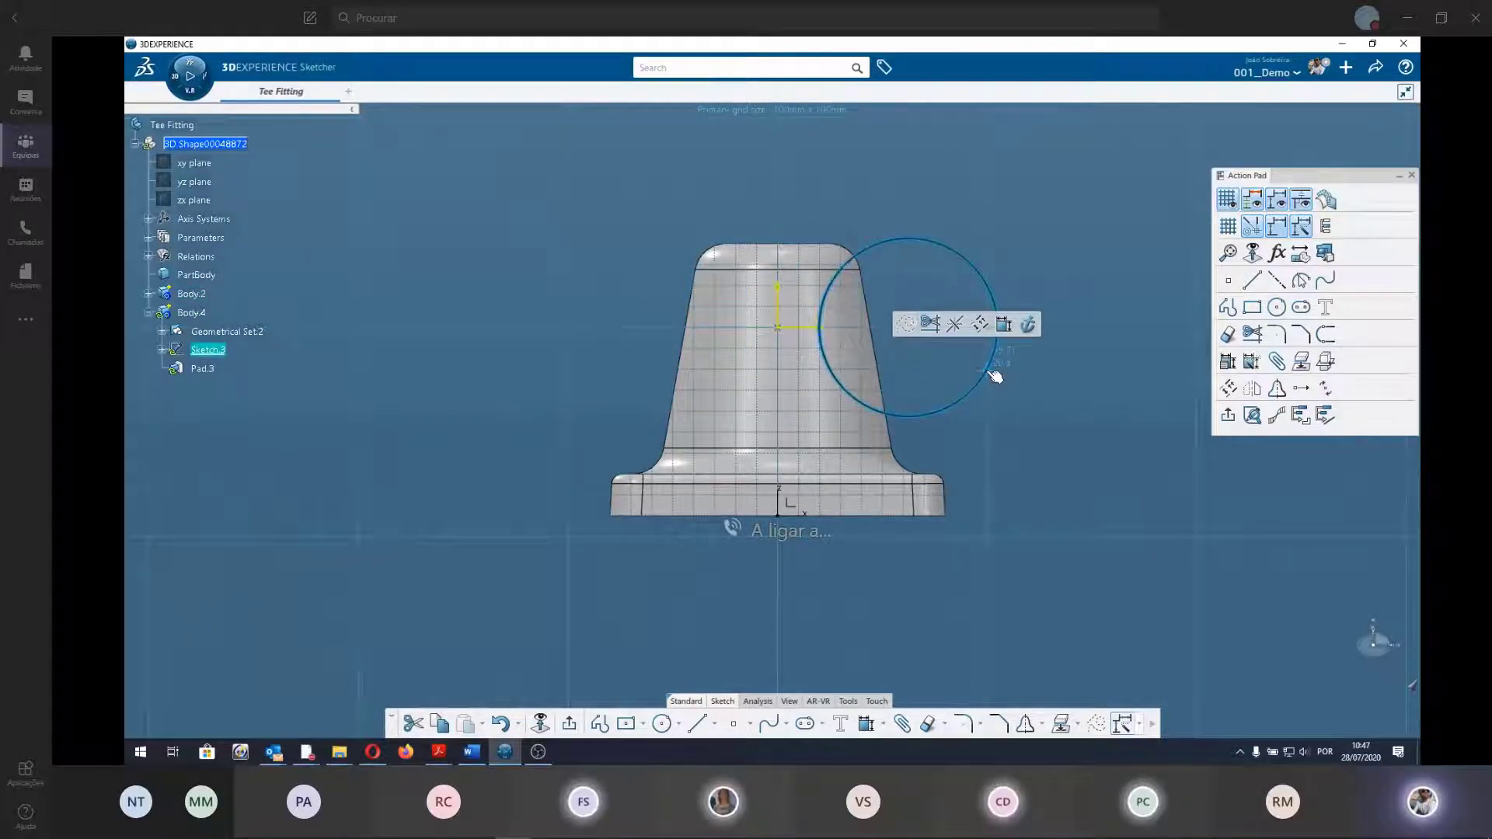
middle_click_drag(1069, 471, 978, 505)
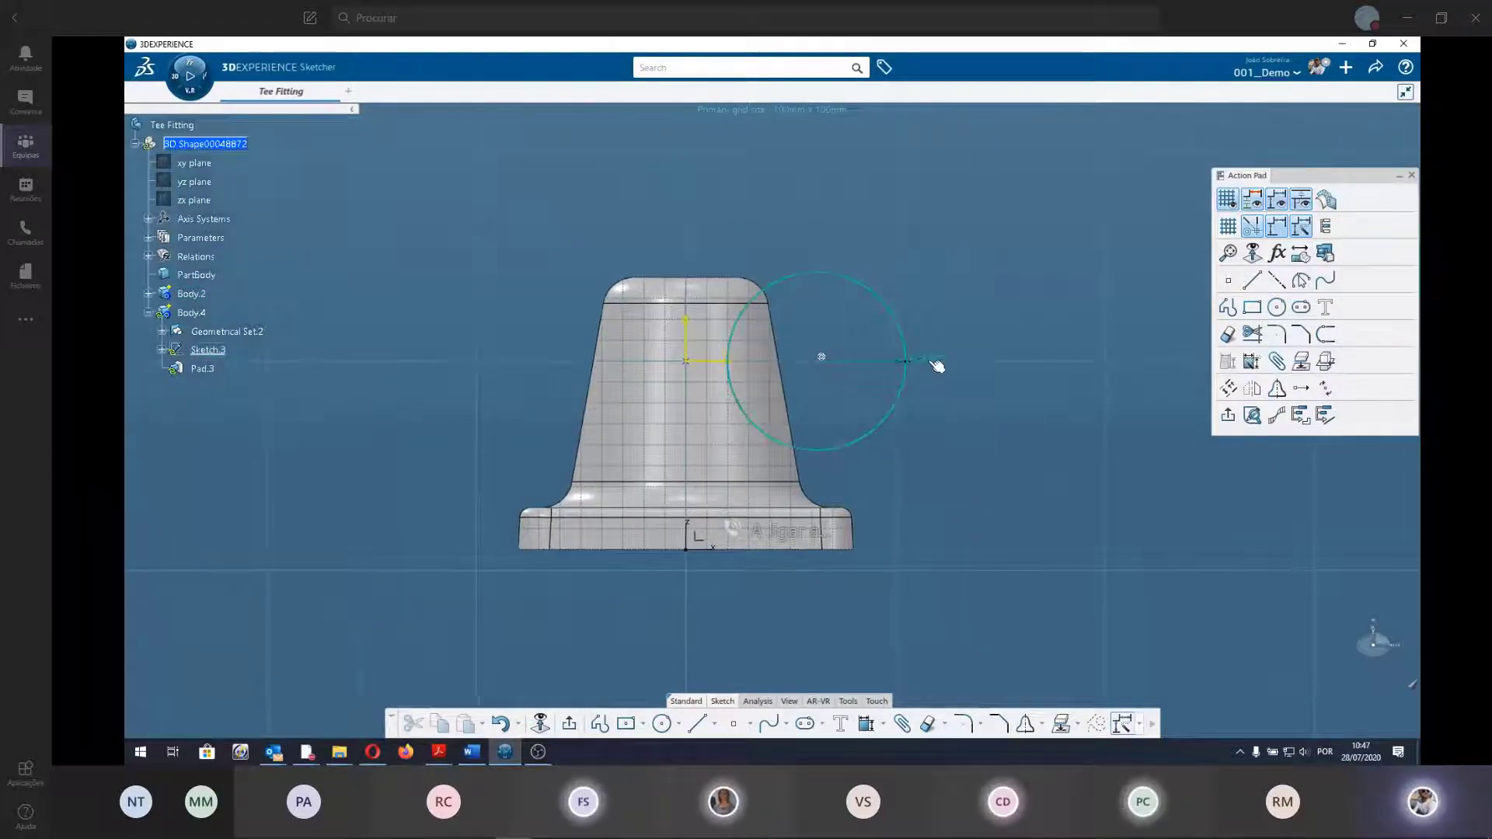
left_click_drag(937, 366, 953, 364)
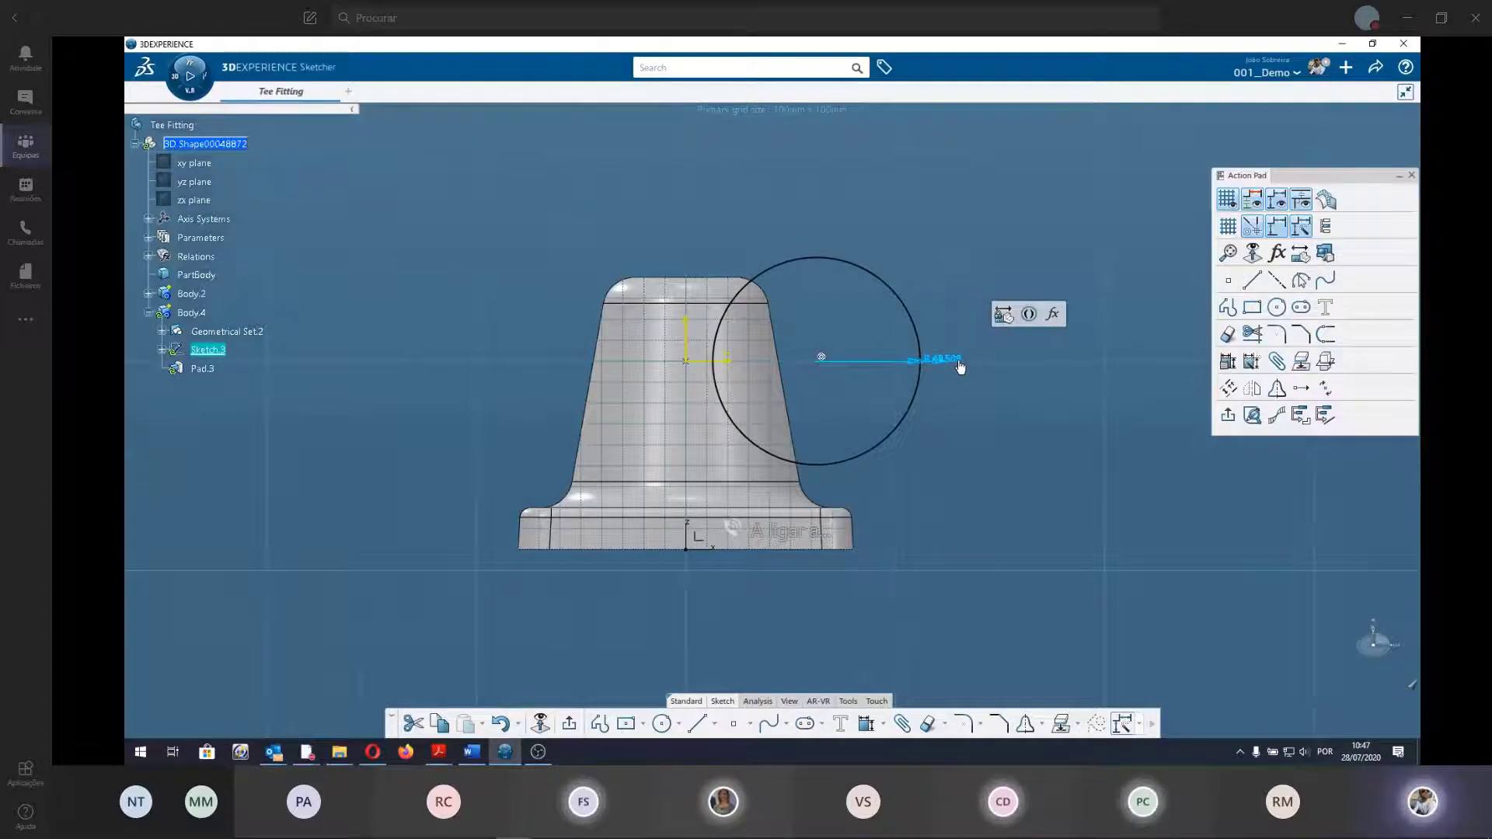
Set the circle's radius dimension to 30.
double_click(958, 364)
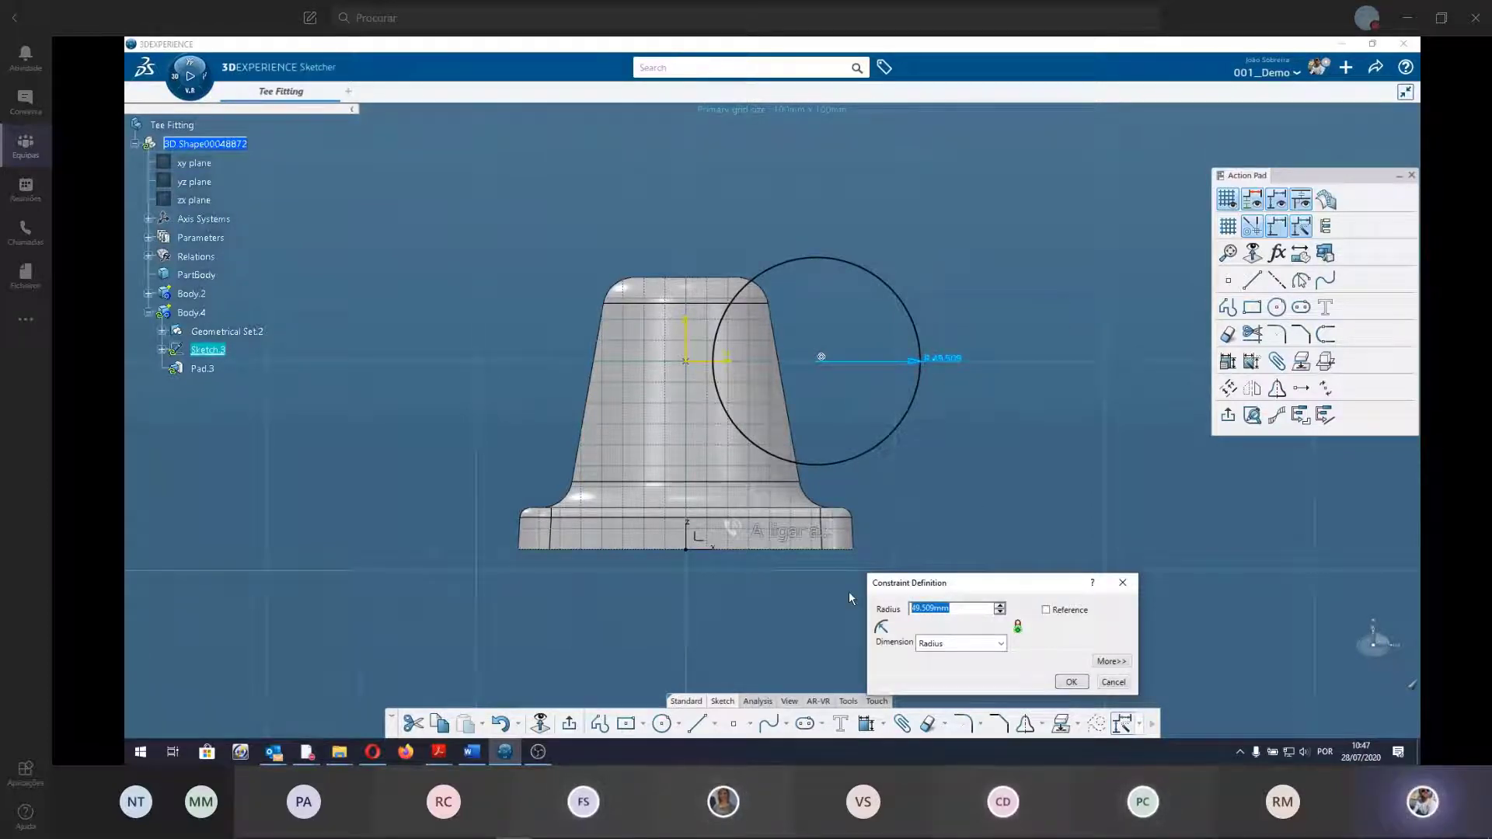
type("30")
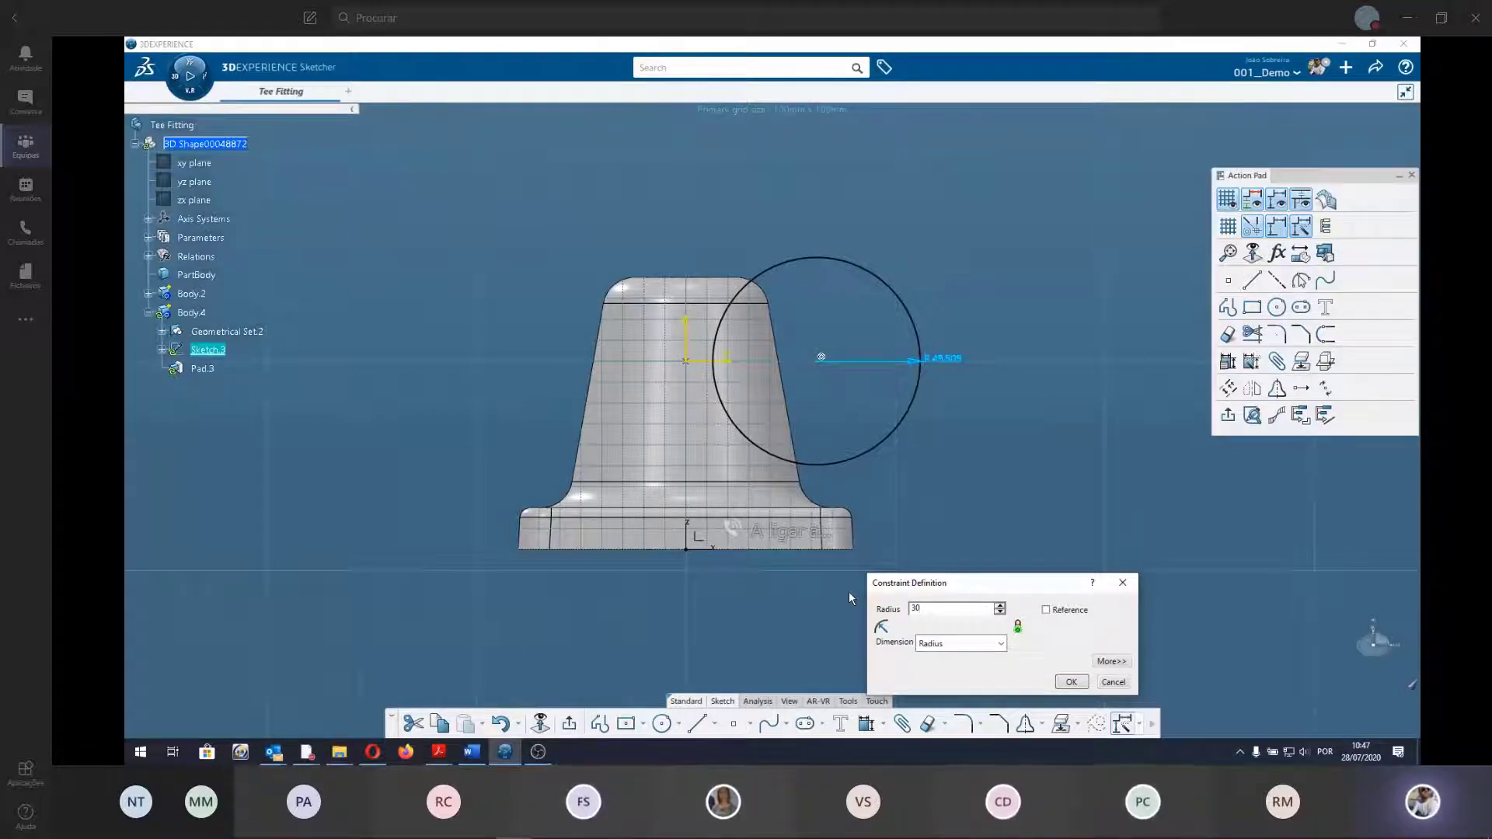
key("Return")
middle_click_drag(681, 416, 886, 485)
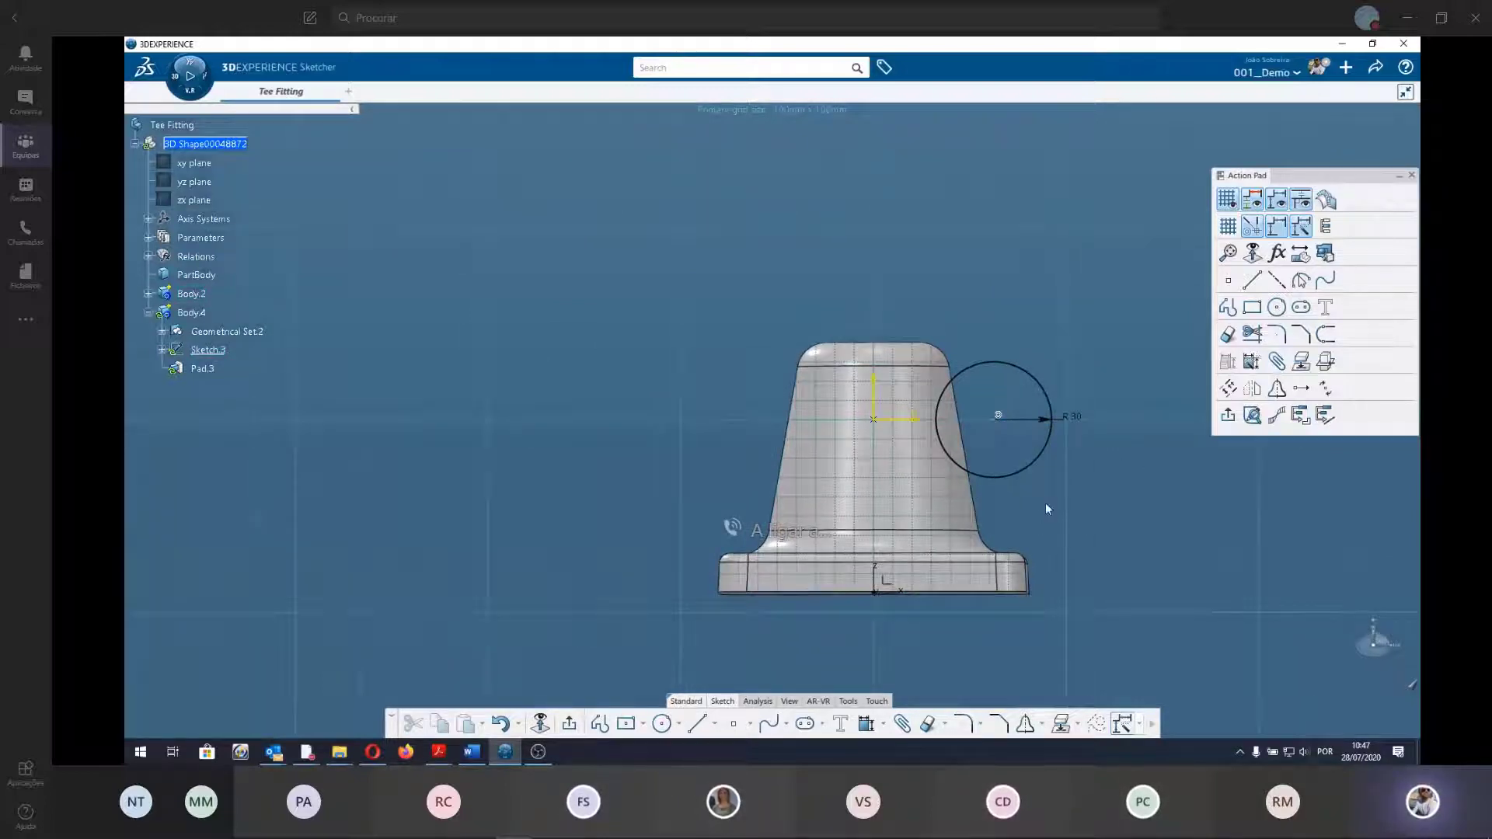
Make the circle centre coincident with the sketch origin.
left_click(999, 419)
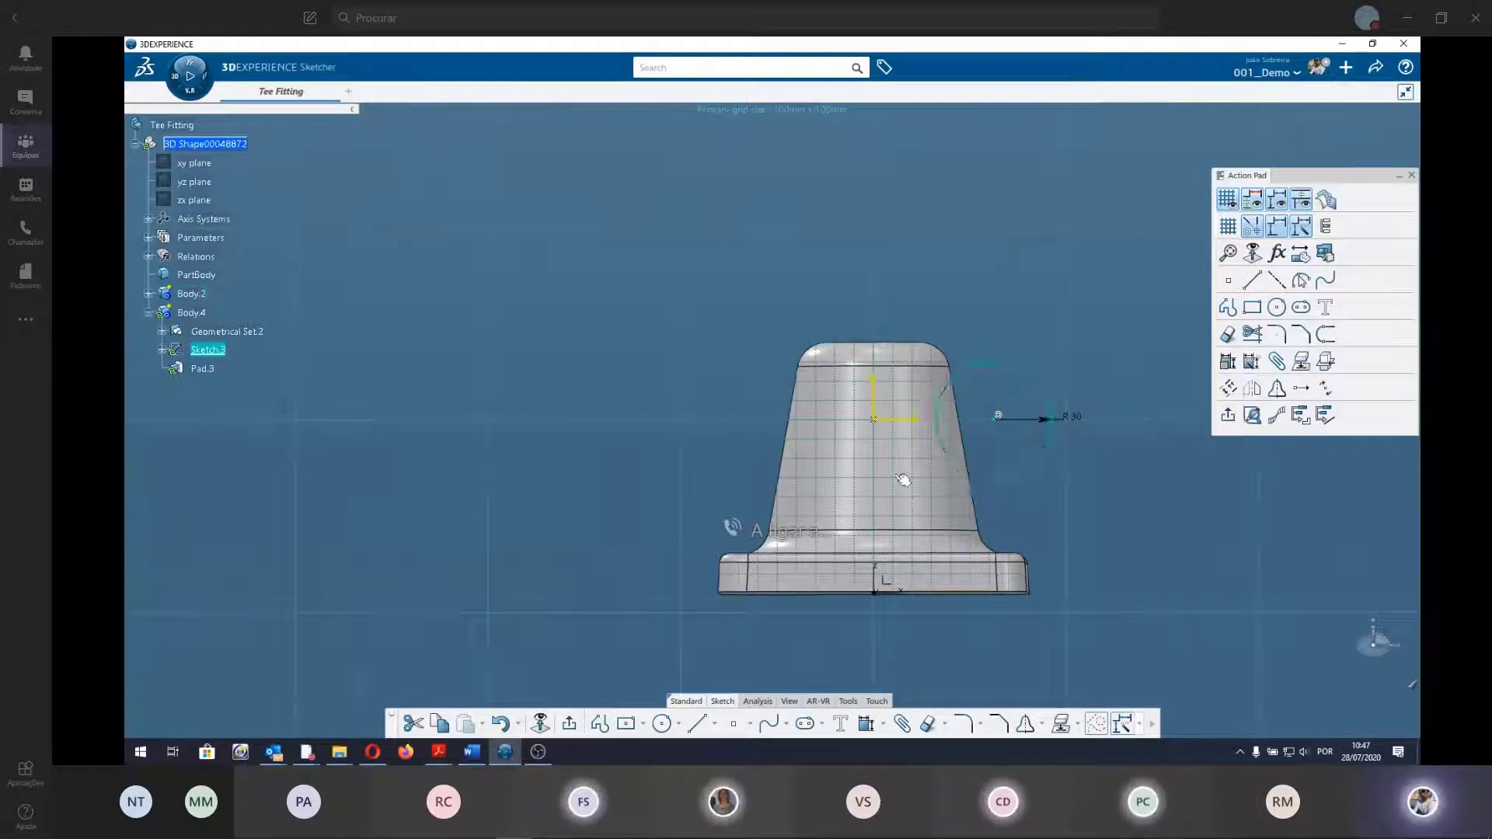
left_click(877, 431)
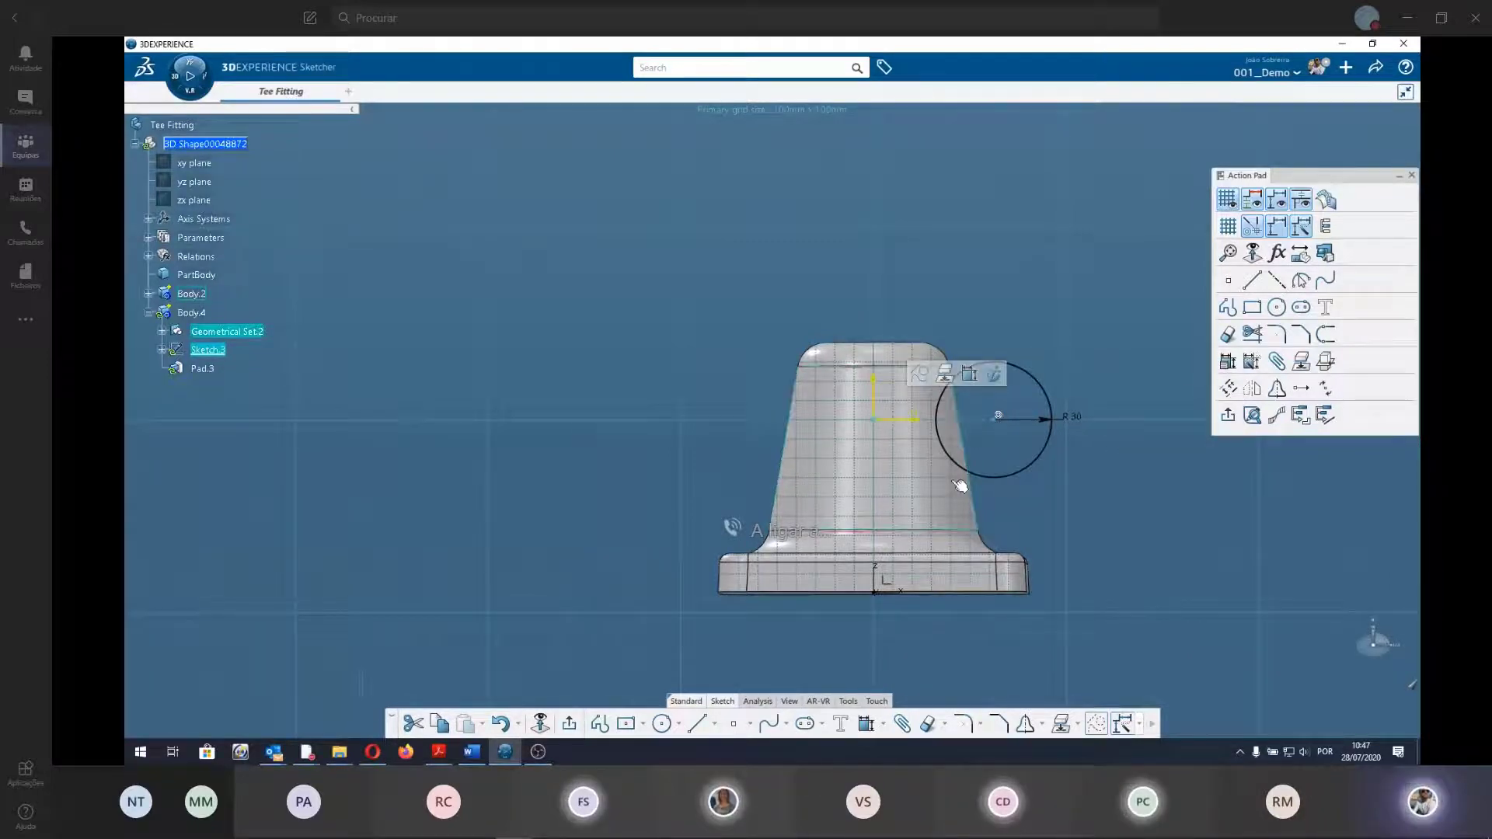
left_click(968, 376)
right_click(914, 217)
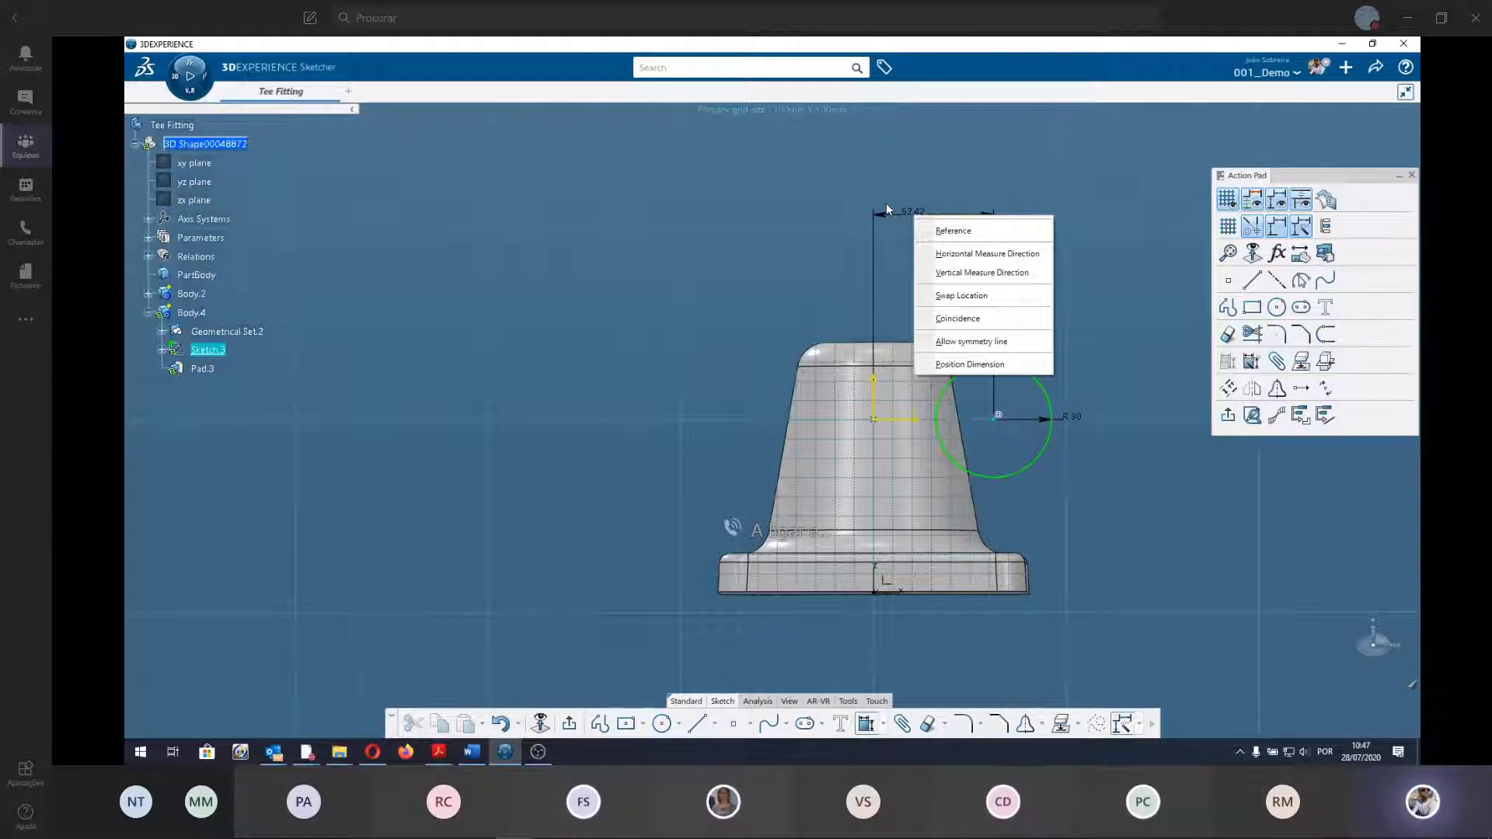
left_click(989, 326)
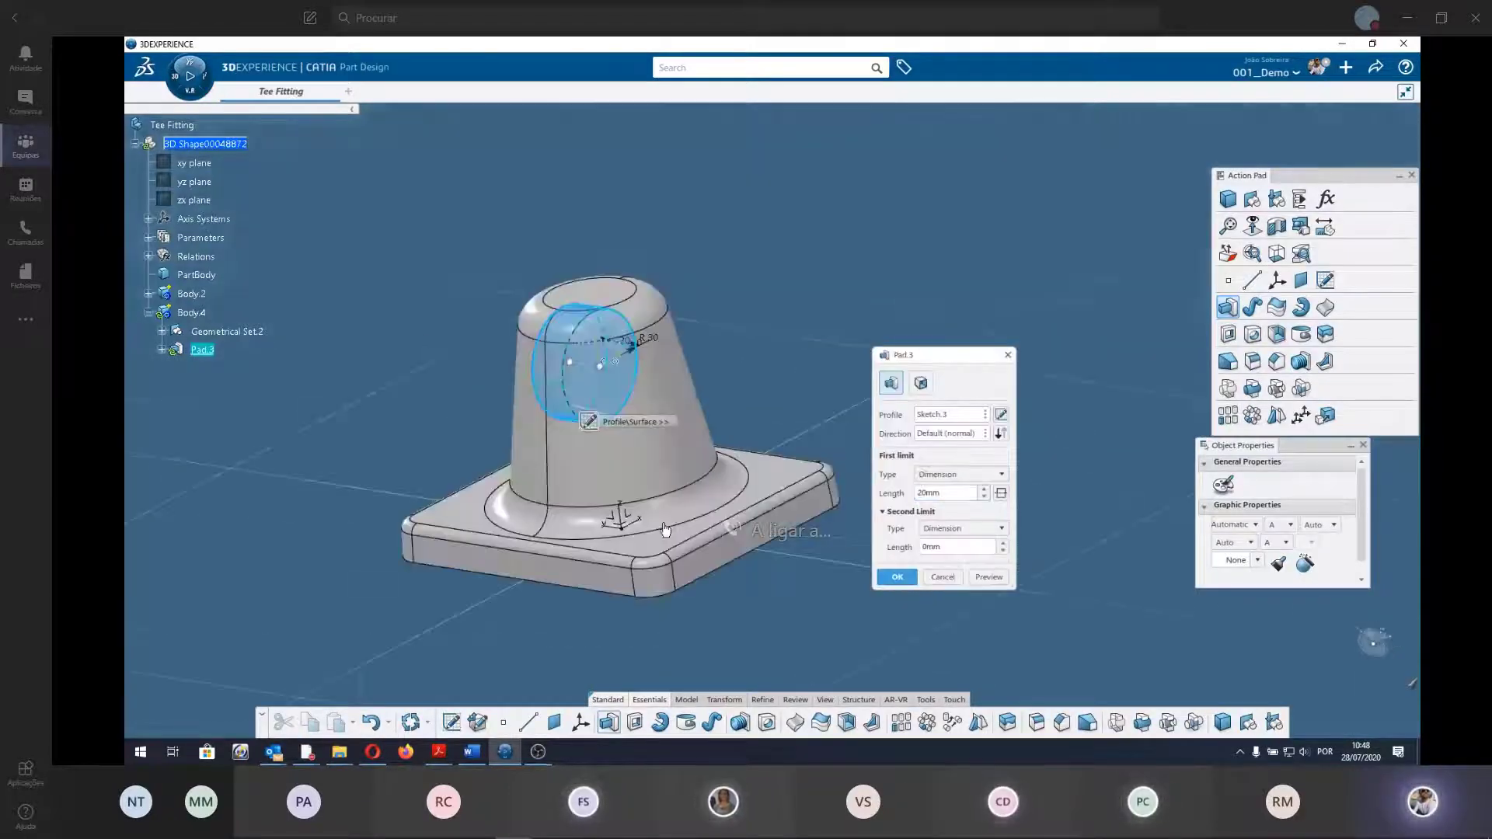
Set Pad.3's first limit to Up to plane on a new plane offset 90 mm from ZX.
mouse_move(665, 530)
middle_mouse_down()
mouse_move(622, 535)
mouse_move(626, 505)
middle_mouse_up()
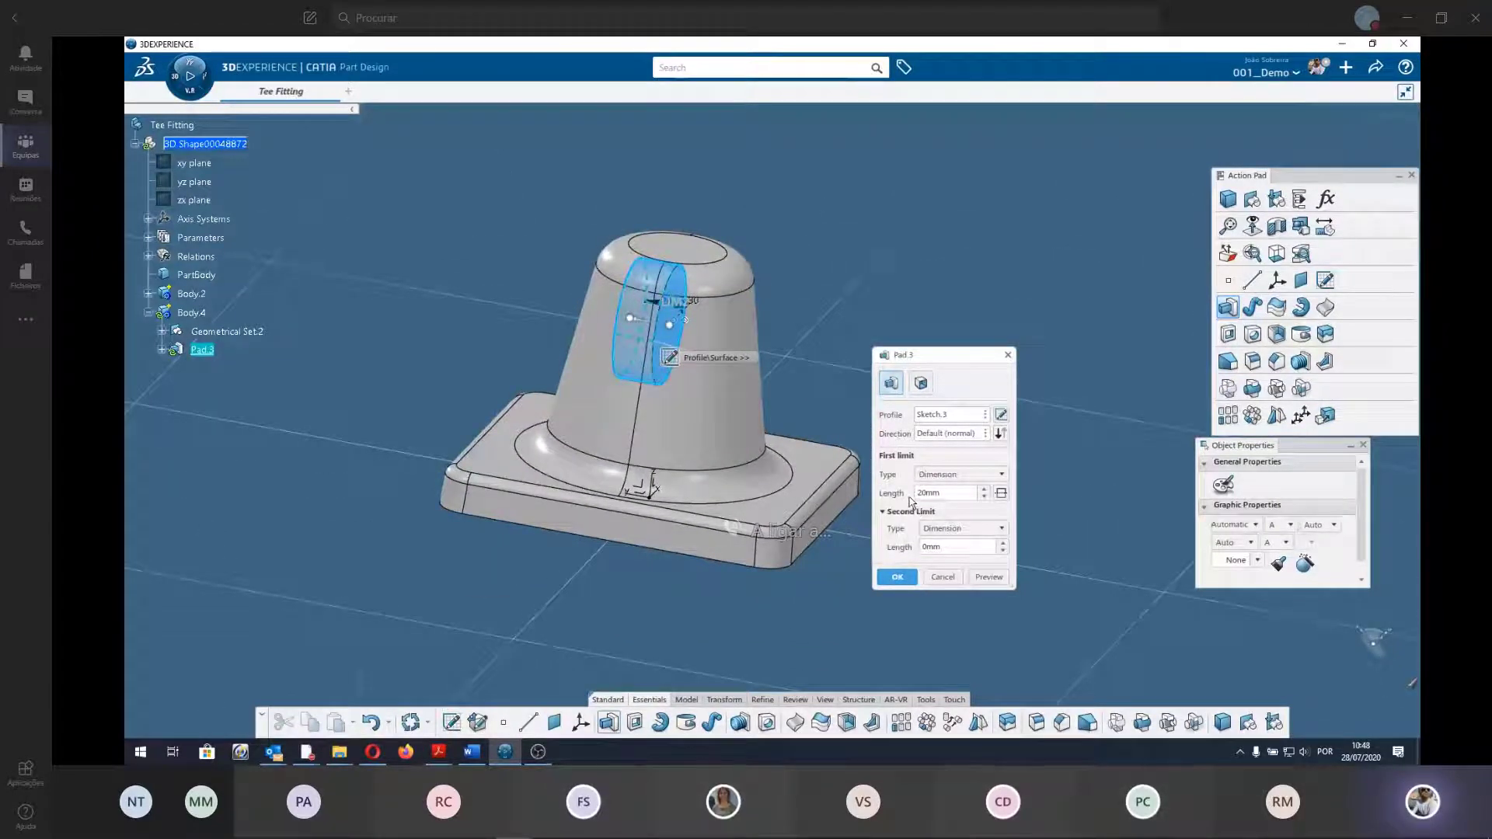
left_click(962, 475)
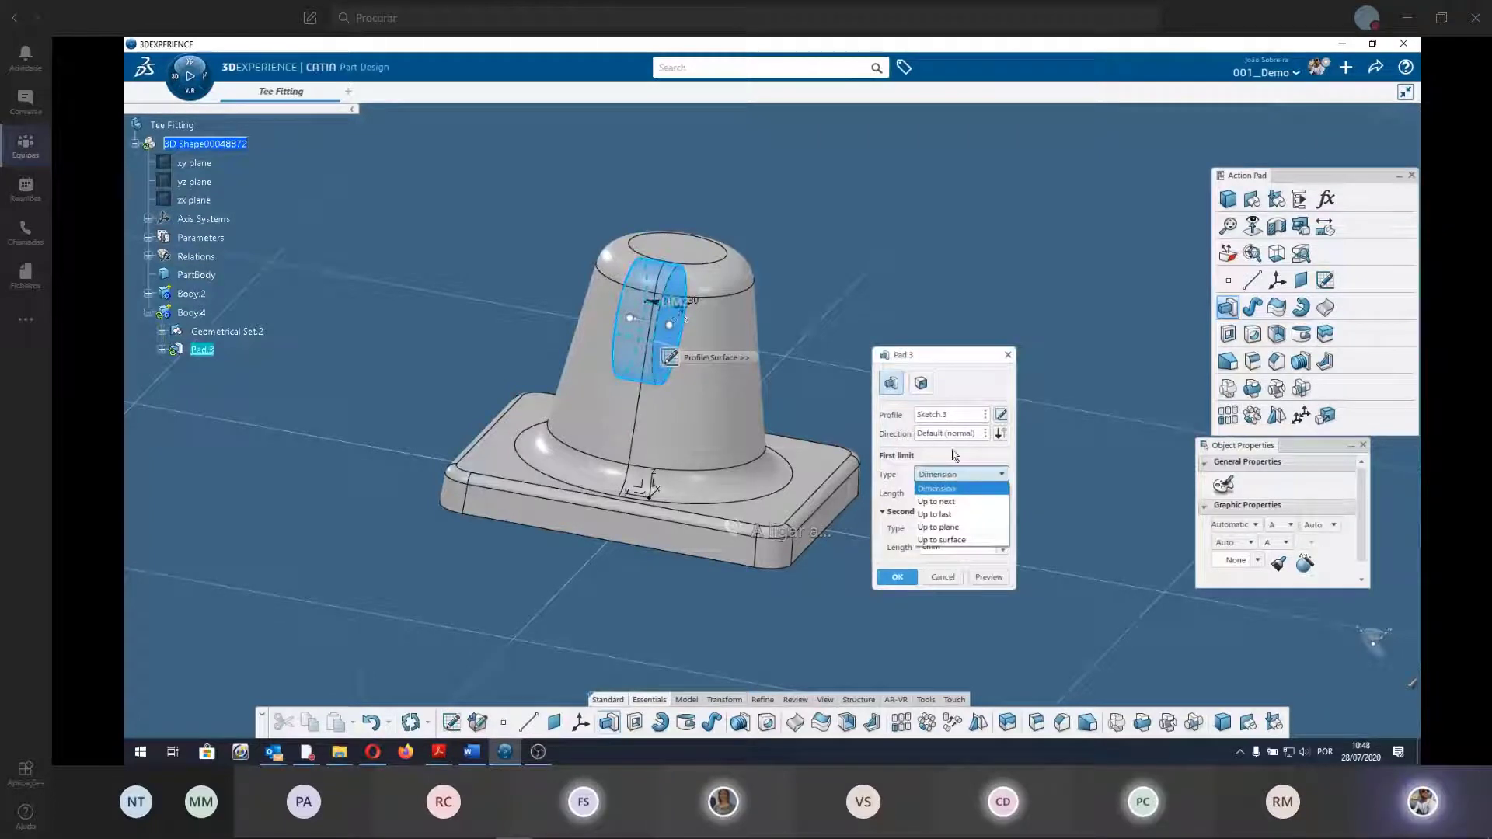
left_click(957, 529)
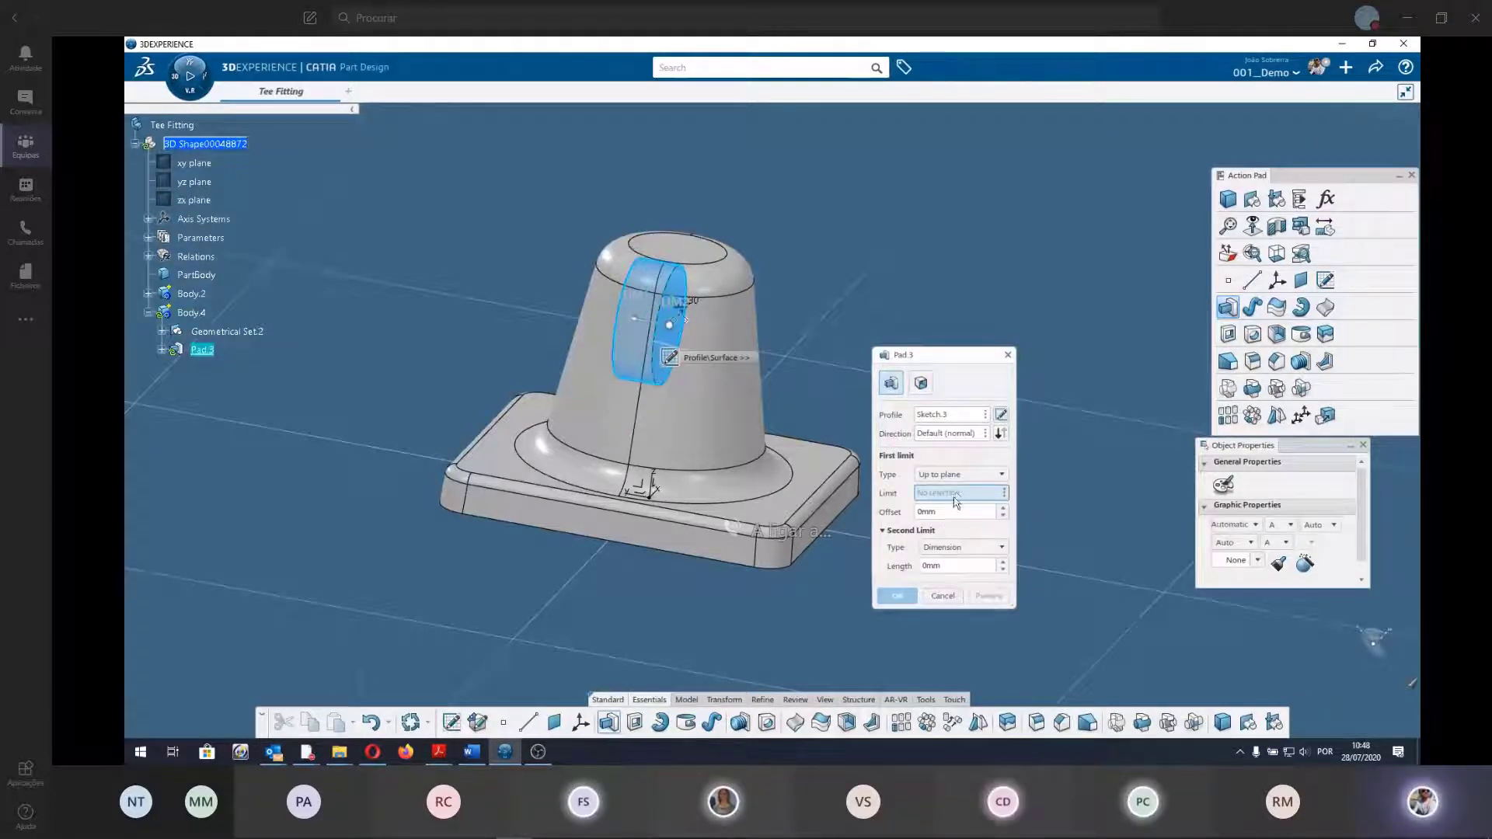
right_click(956, 495)
mouse_move(1026, 504)
left_click(1109, 501)
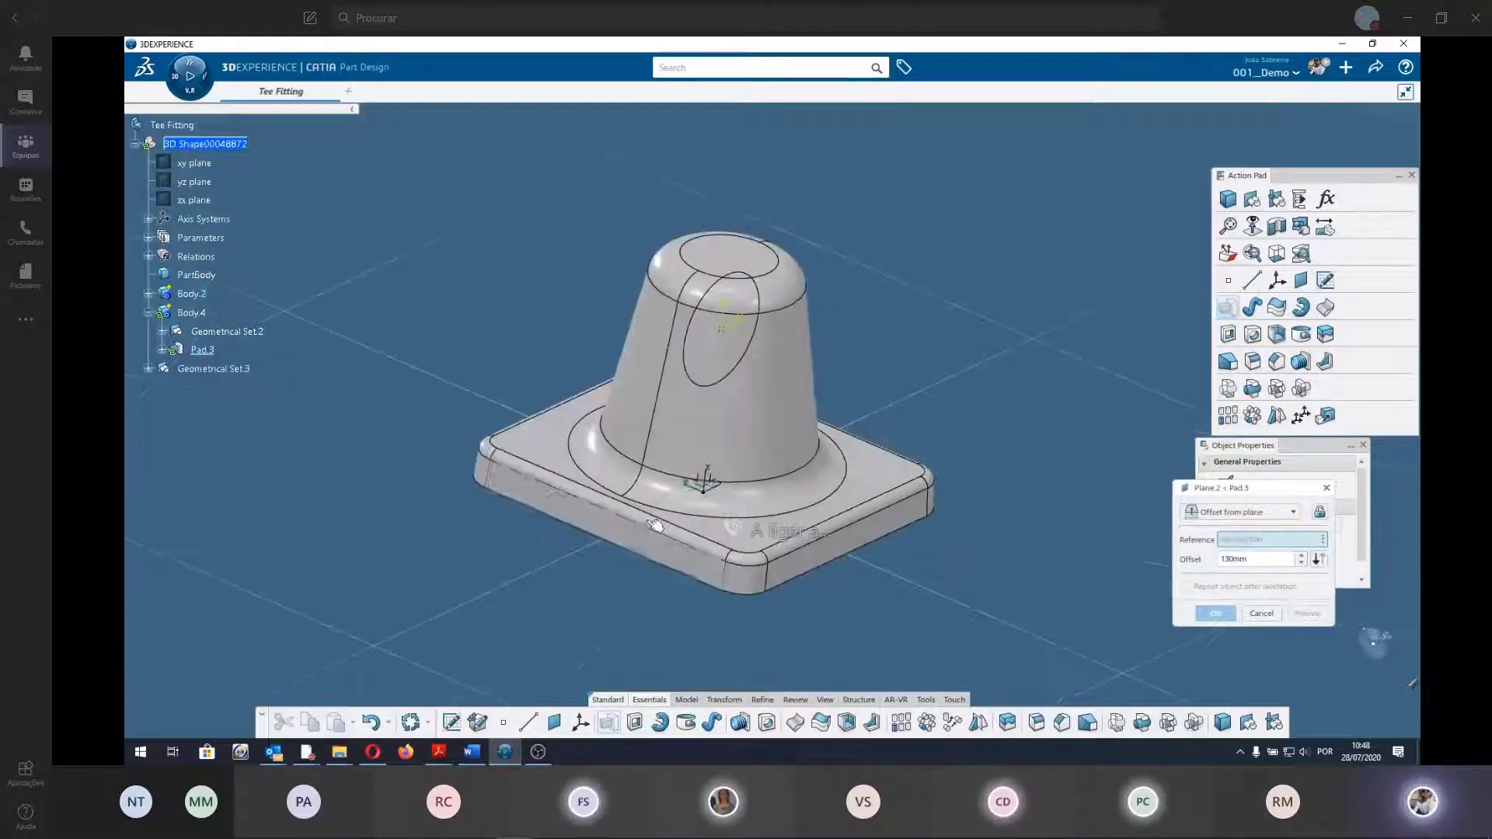
left_click(685, 501)
middle_click_drag(686, 501, 913, 533)
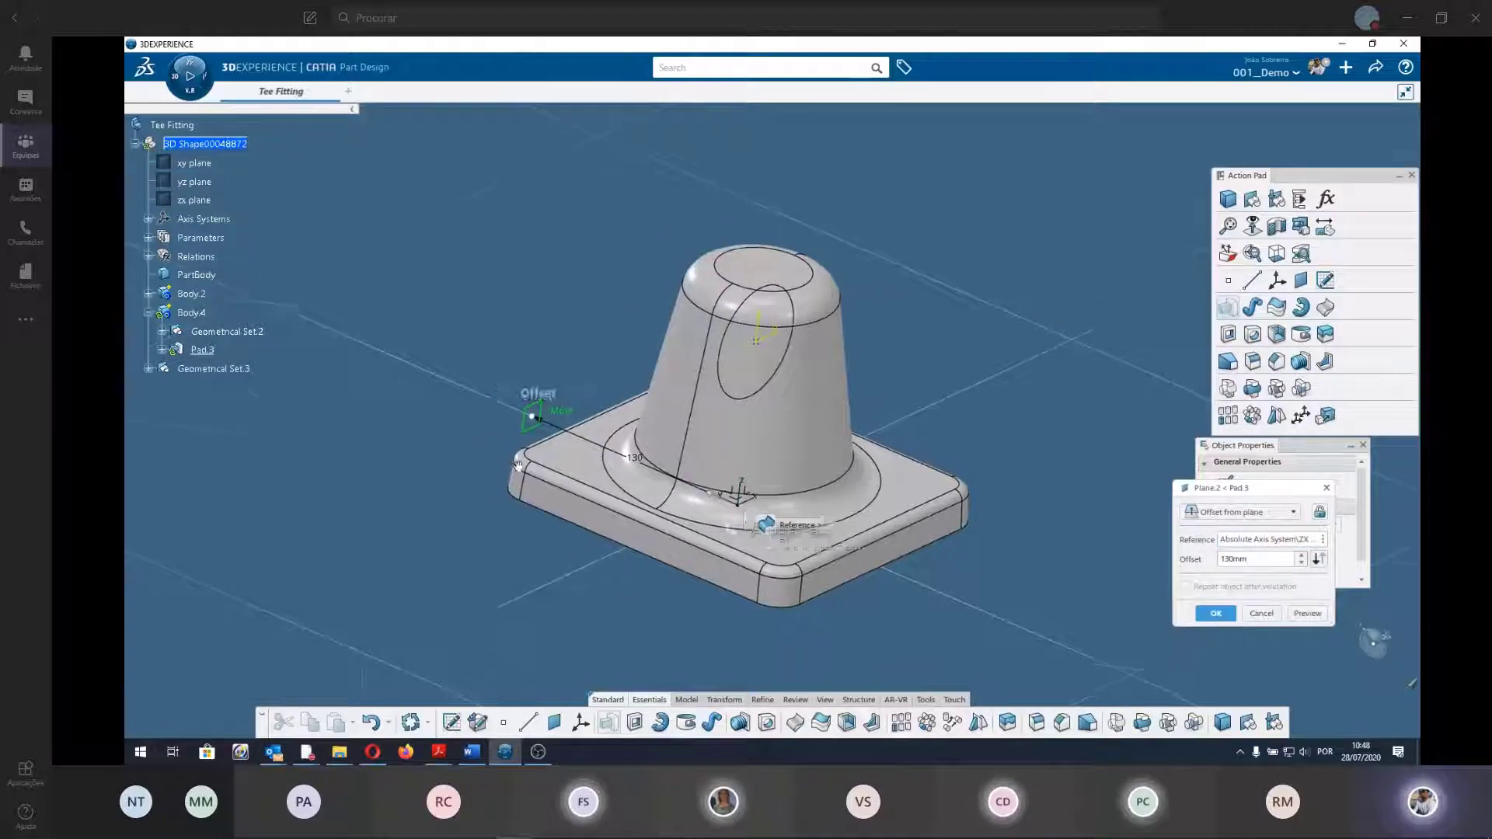
type("90")
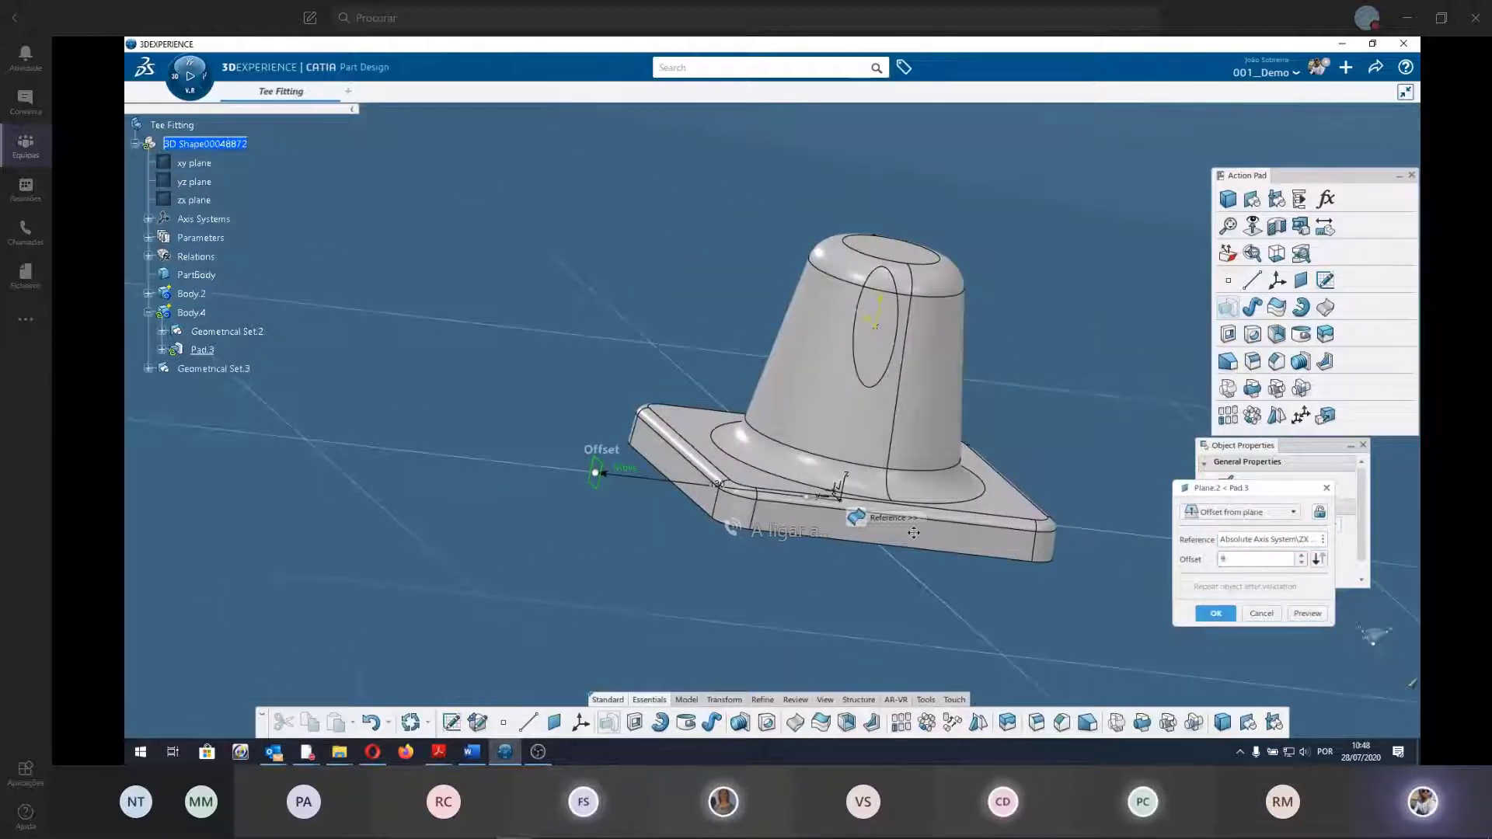
key("Return")
mouse_move(914, 534)
middle_mouse_down()
mouse_move(785, 499)
mouse_move(755, 573)
mouse_move(1249, 667)
middle_mouse_up()
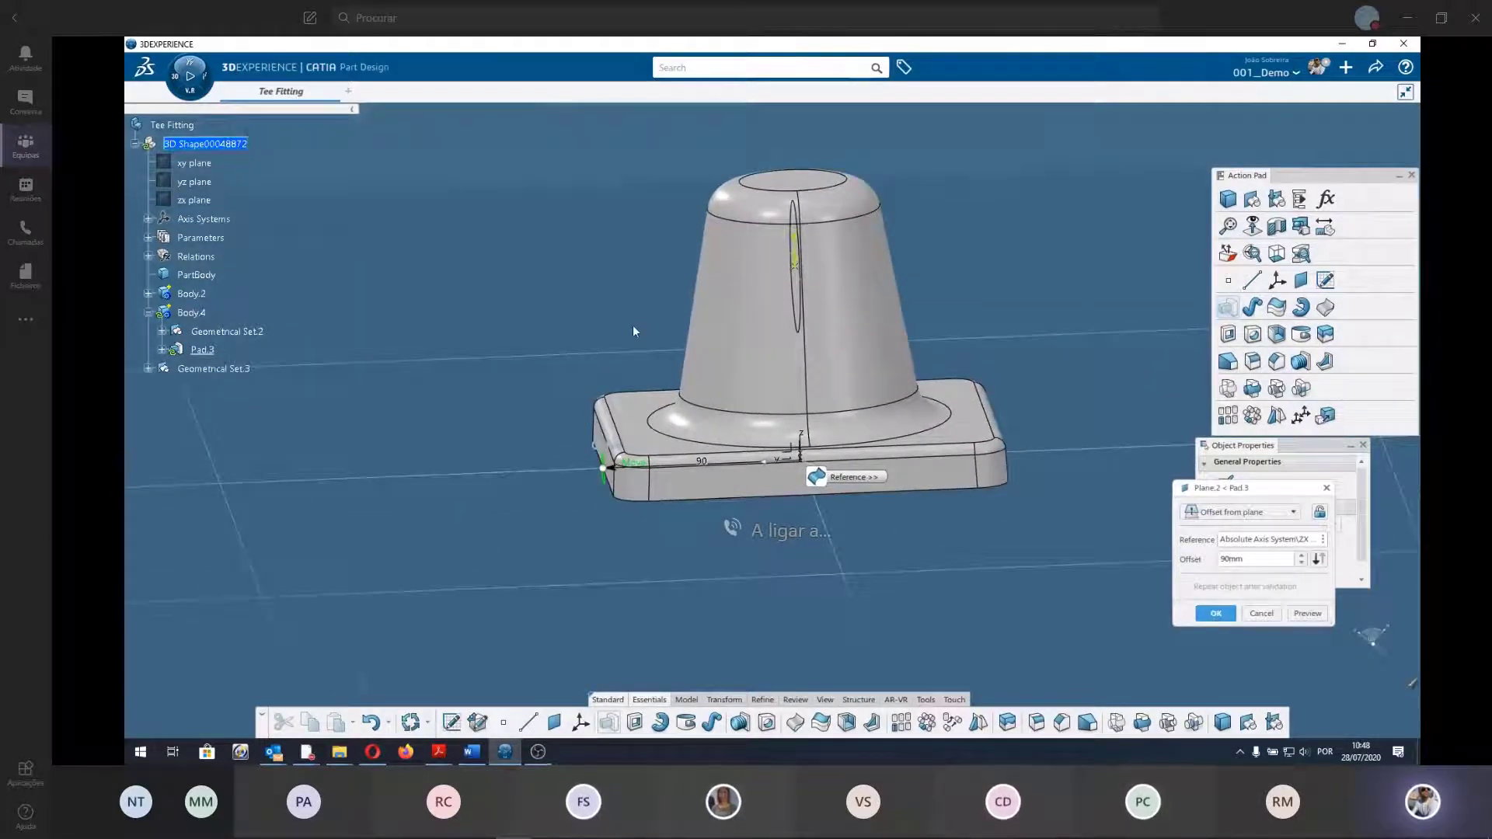
left_click(1216, 613)
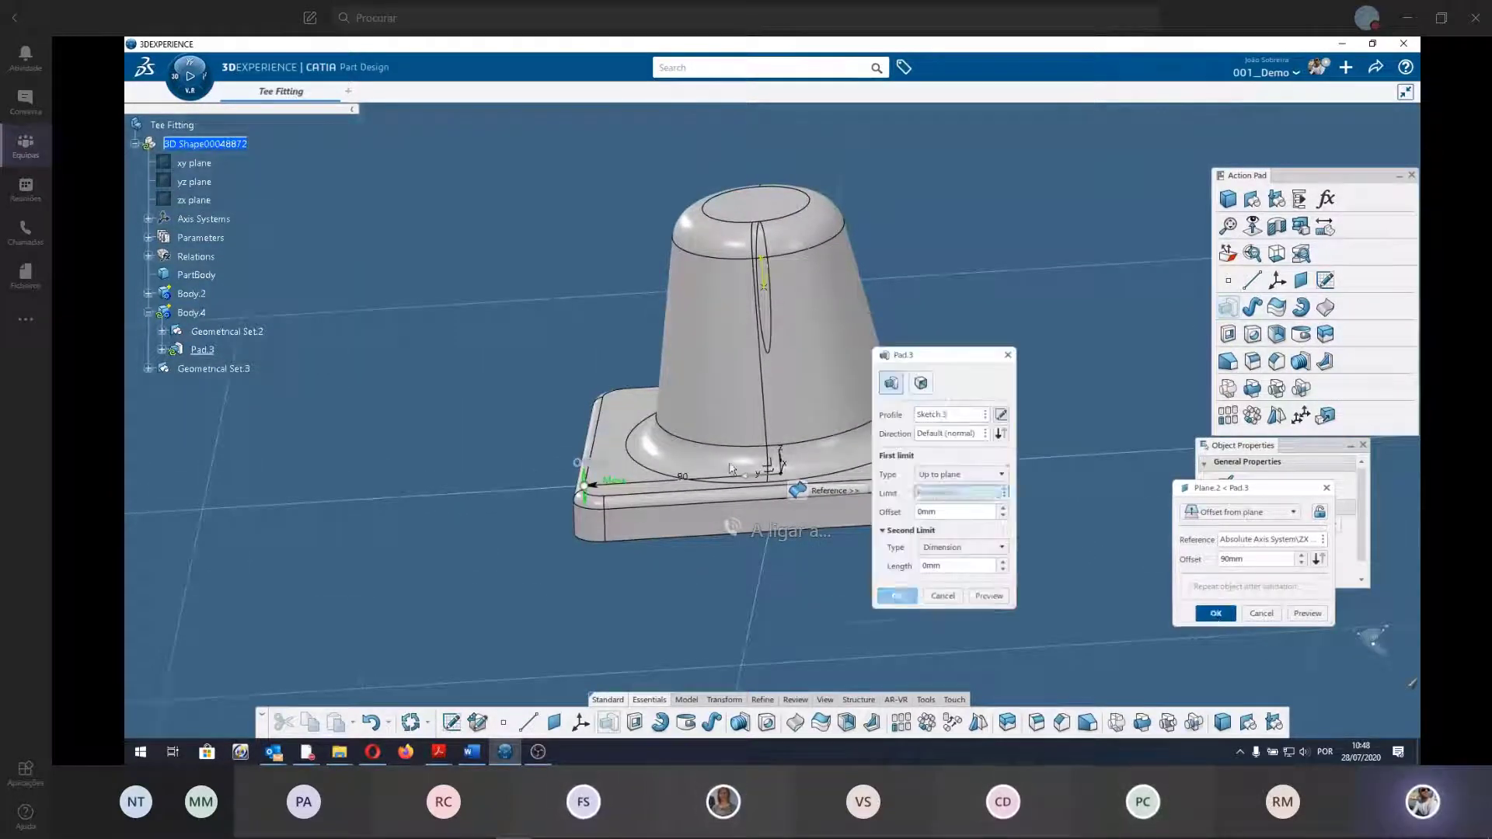
mouse_move(673, 435)
middle_mouse_down()
mouse_move(517, 435)
mouse_move(552, 424)
middle_mouse_up()
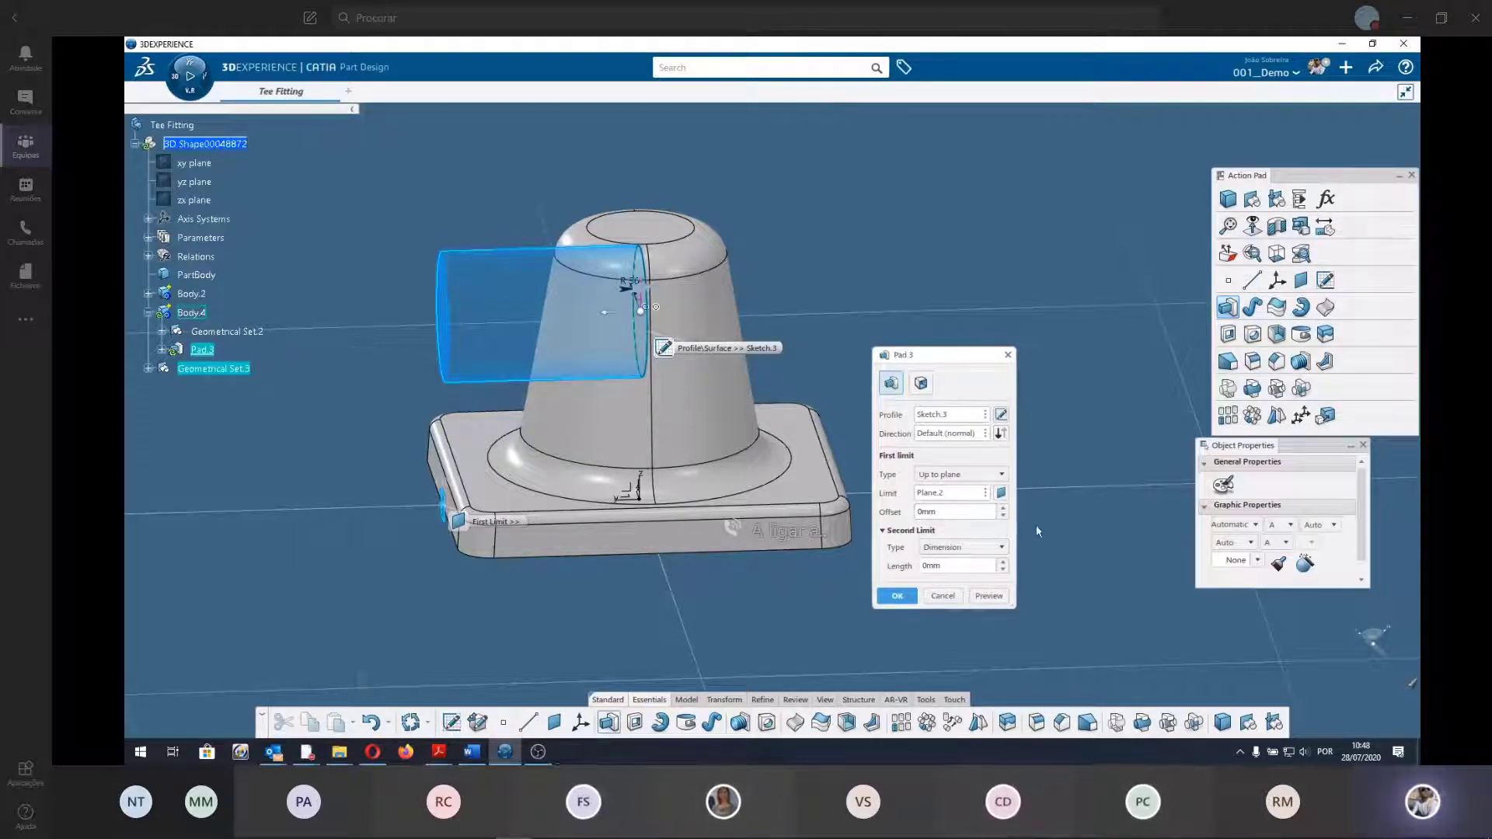
Set Pad.3's second limit to Up to plane on a new plane referencing the ZX plane.
left_click(970, 548)
left_click(958, 518)
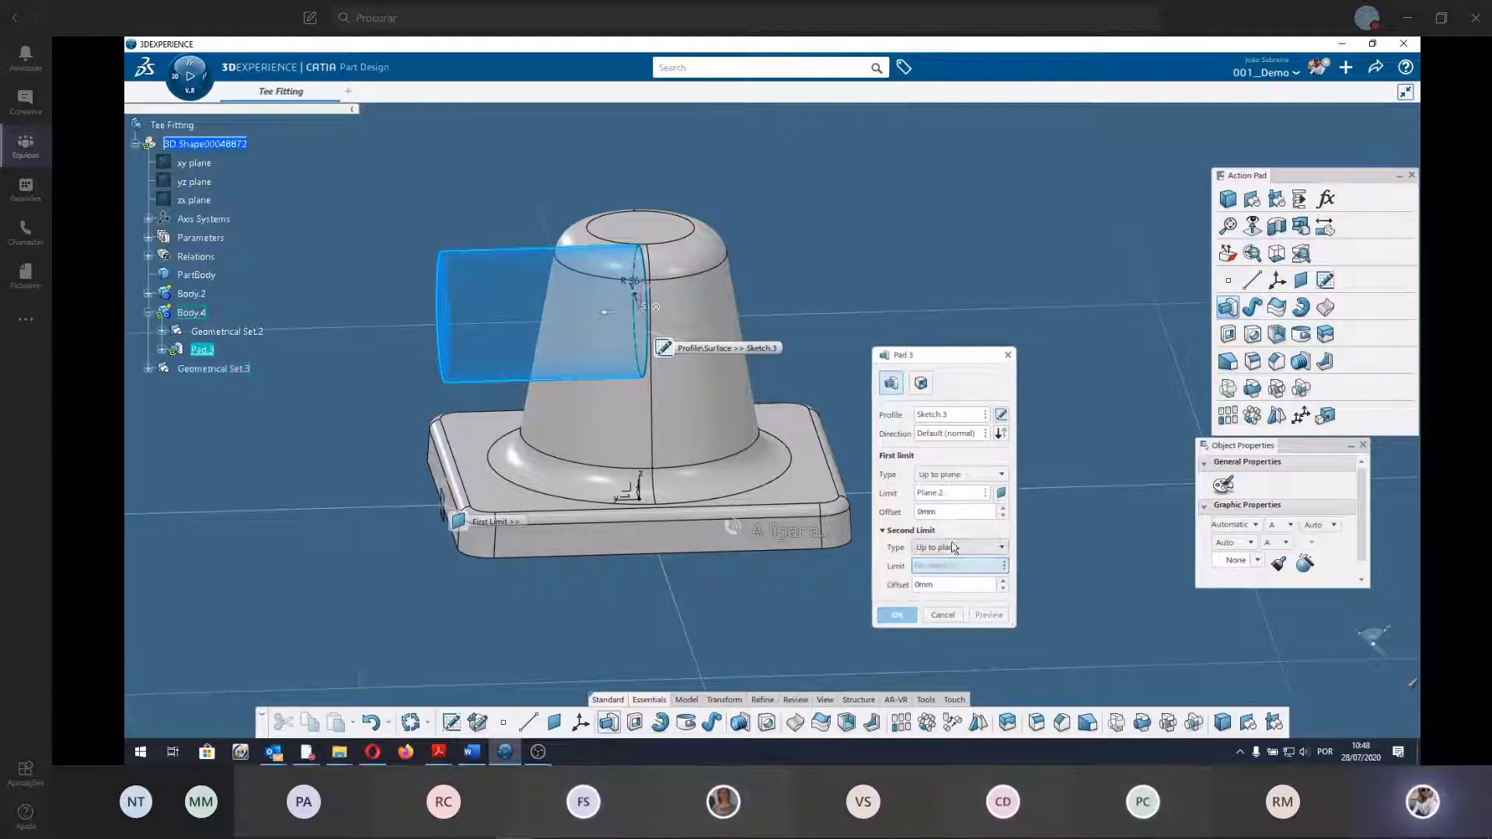
right_click(935, 571)
mouse_move(970, 575)
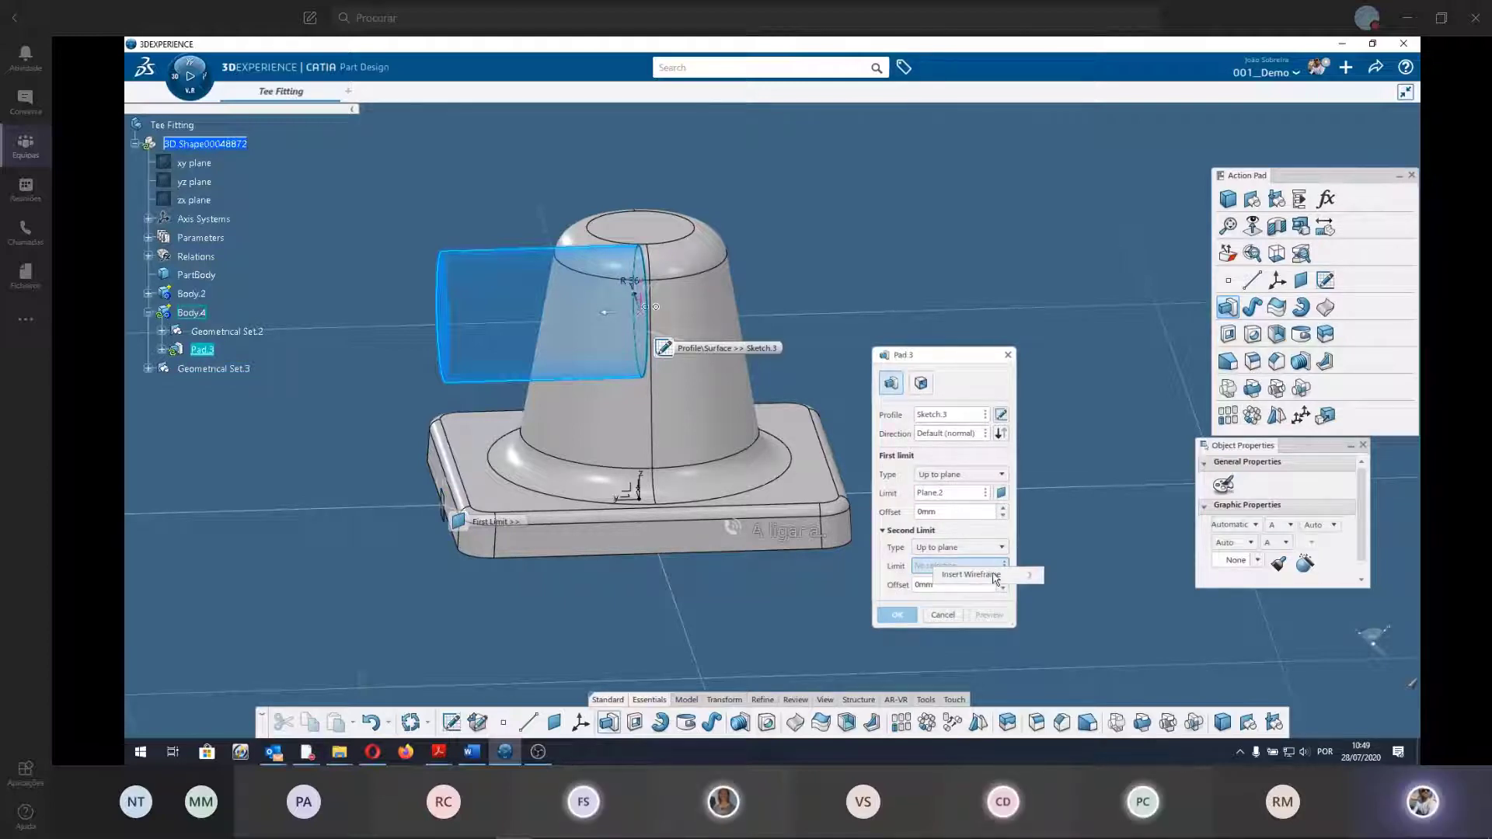
left_click(1095, 575)
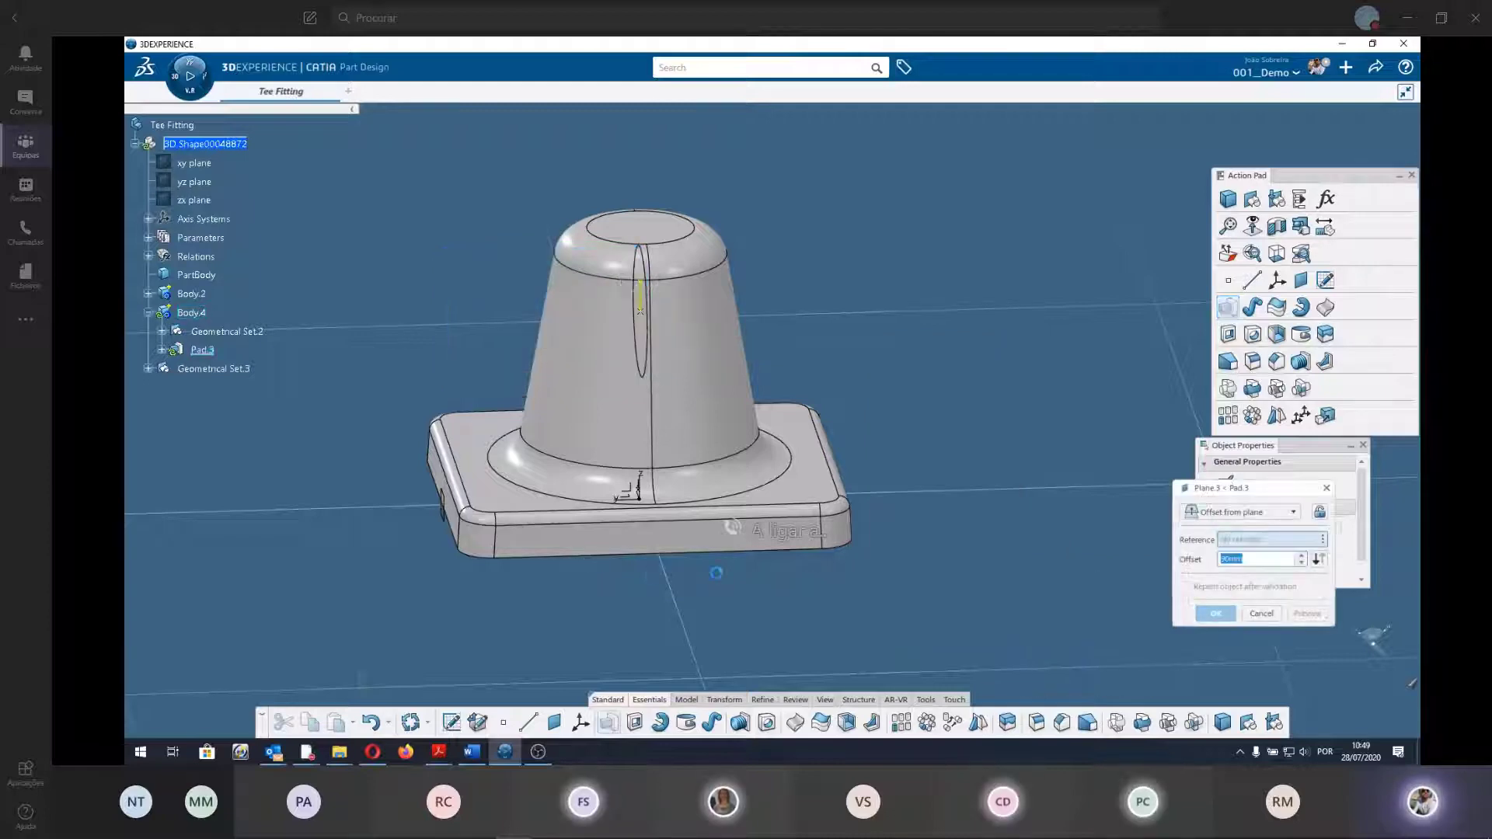
left_click(657, 478)
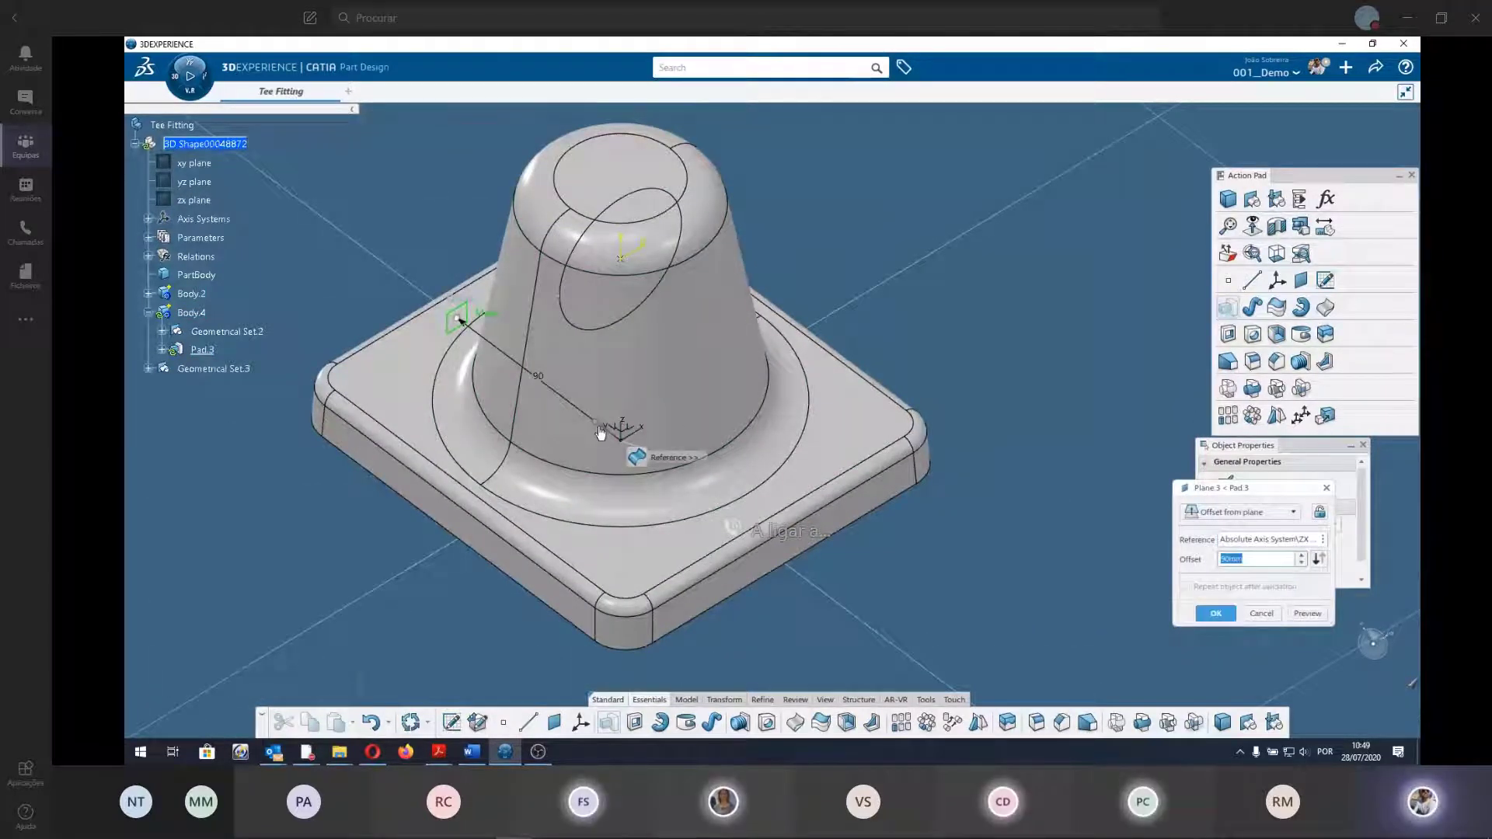
middle_click_drag(600, 433, 788, 527)
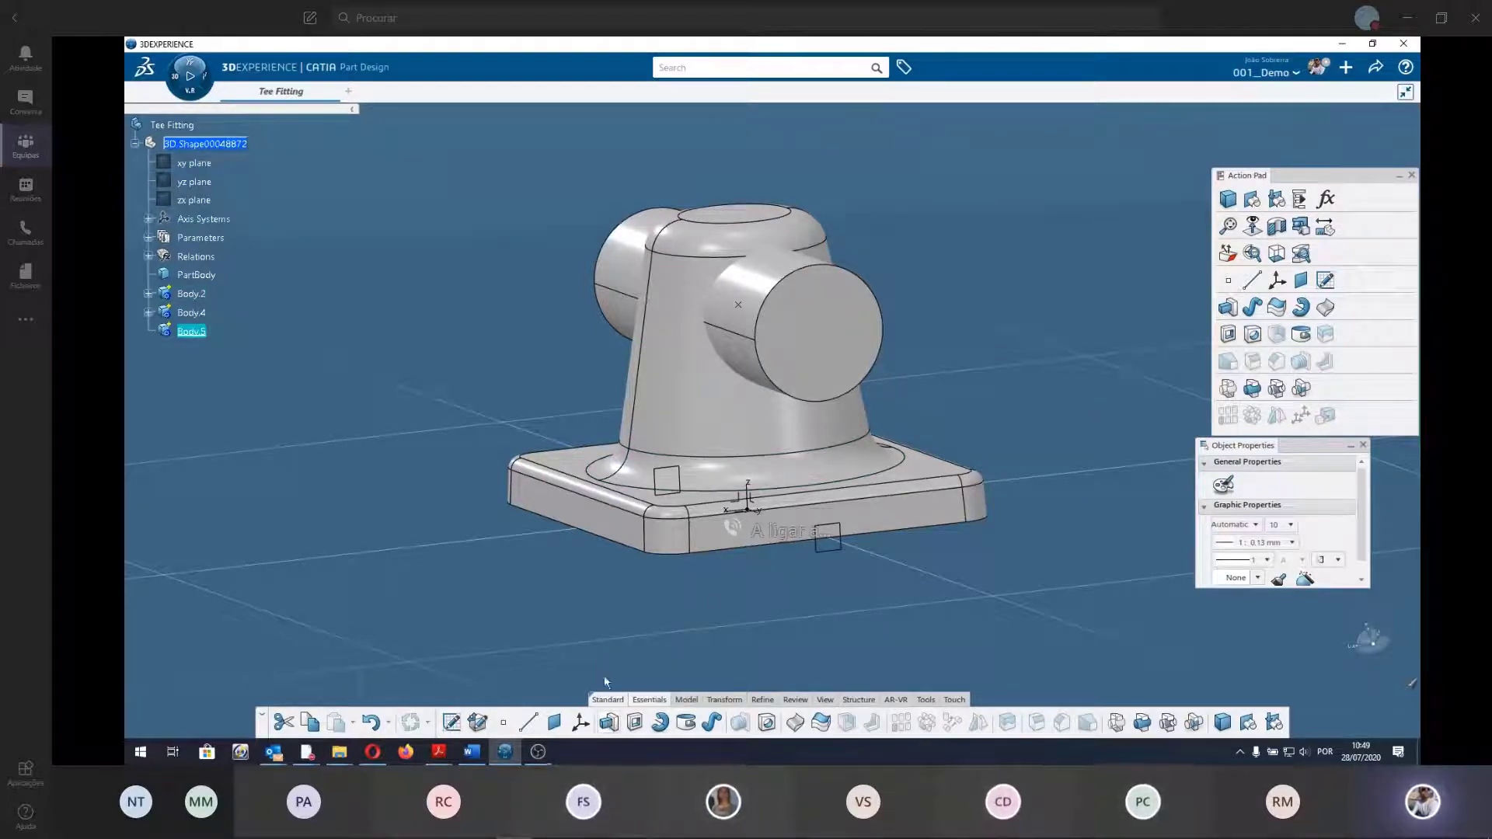
Cancel the new pad and start a positioned sketch supported on Plane.2.
left_click(608, 722)
left_click(958, 577)
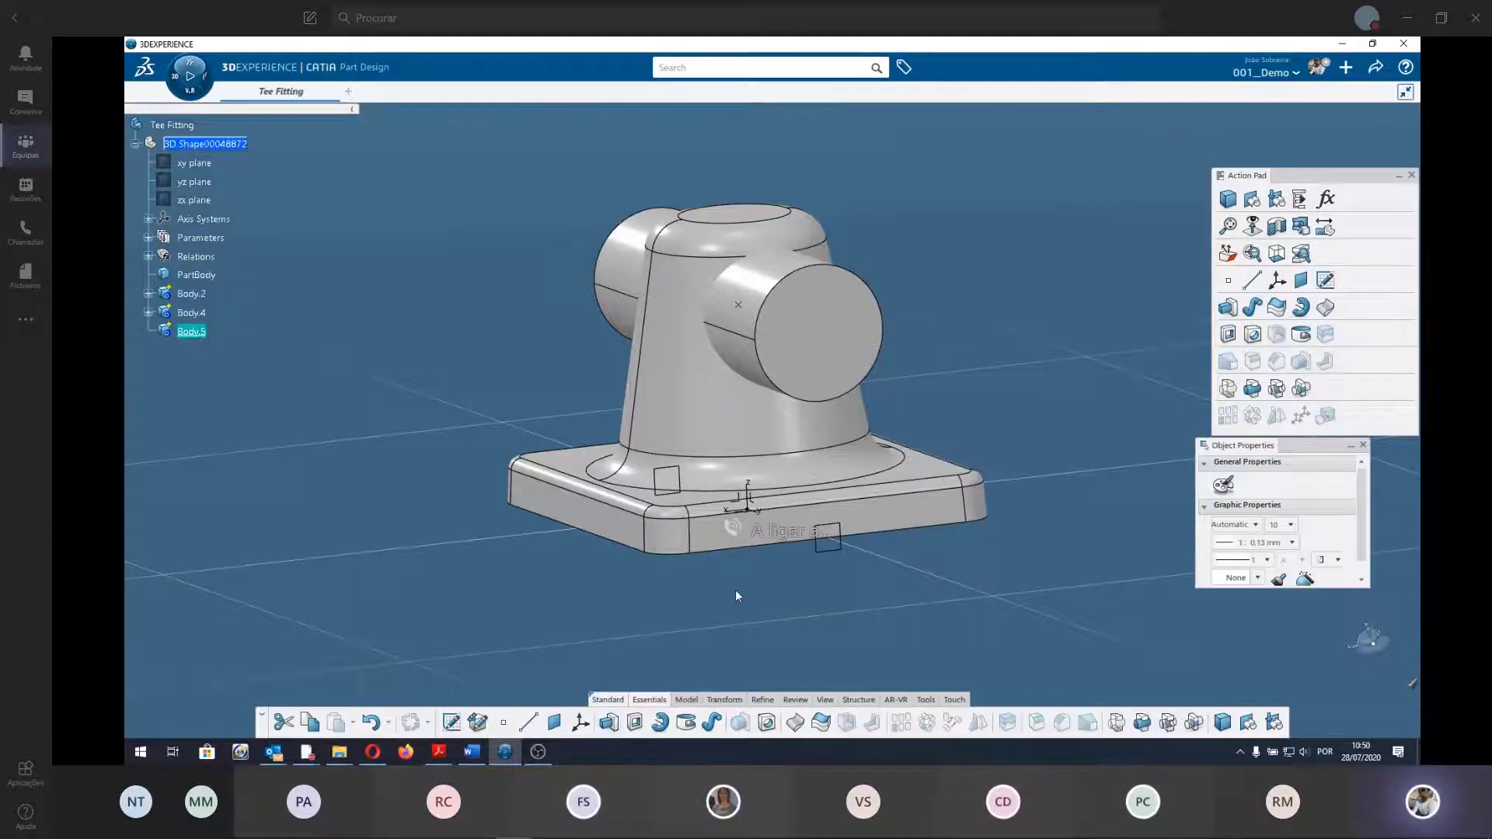
mouse_move(735, 590)
middle_mouse_down()
mouse_move(653, 523)
mouse_move(683, 523)
mouse_move(568, 475)
middle_mouse_up()
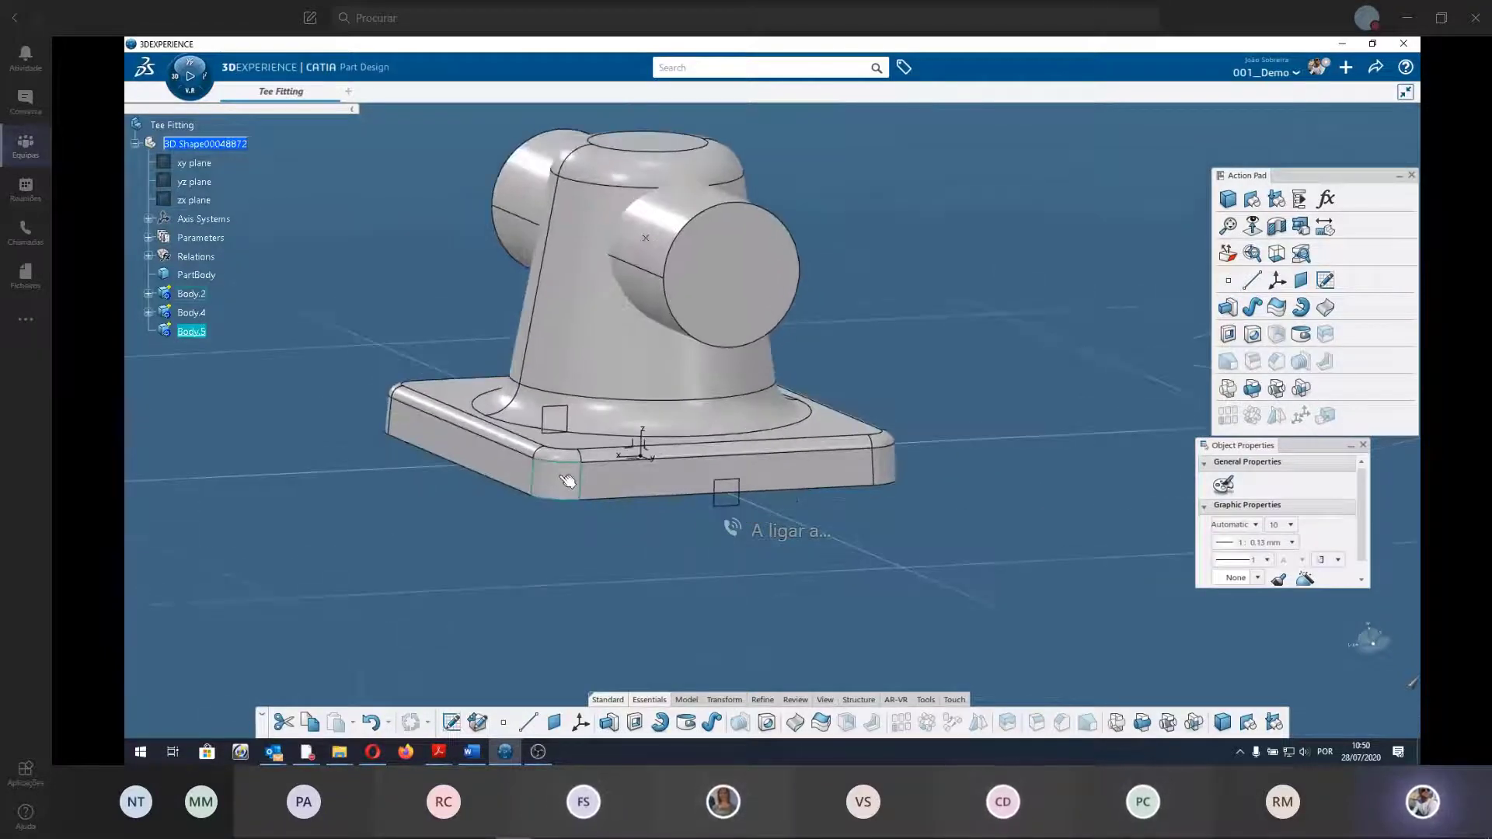
left_click(1326, 283)
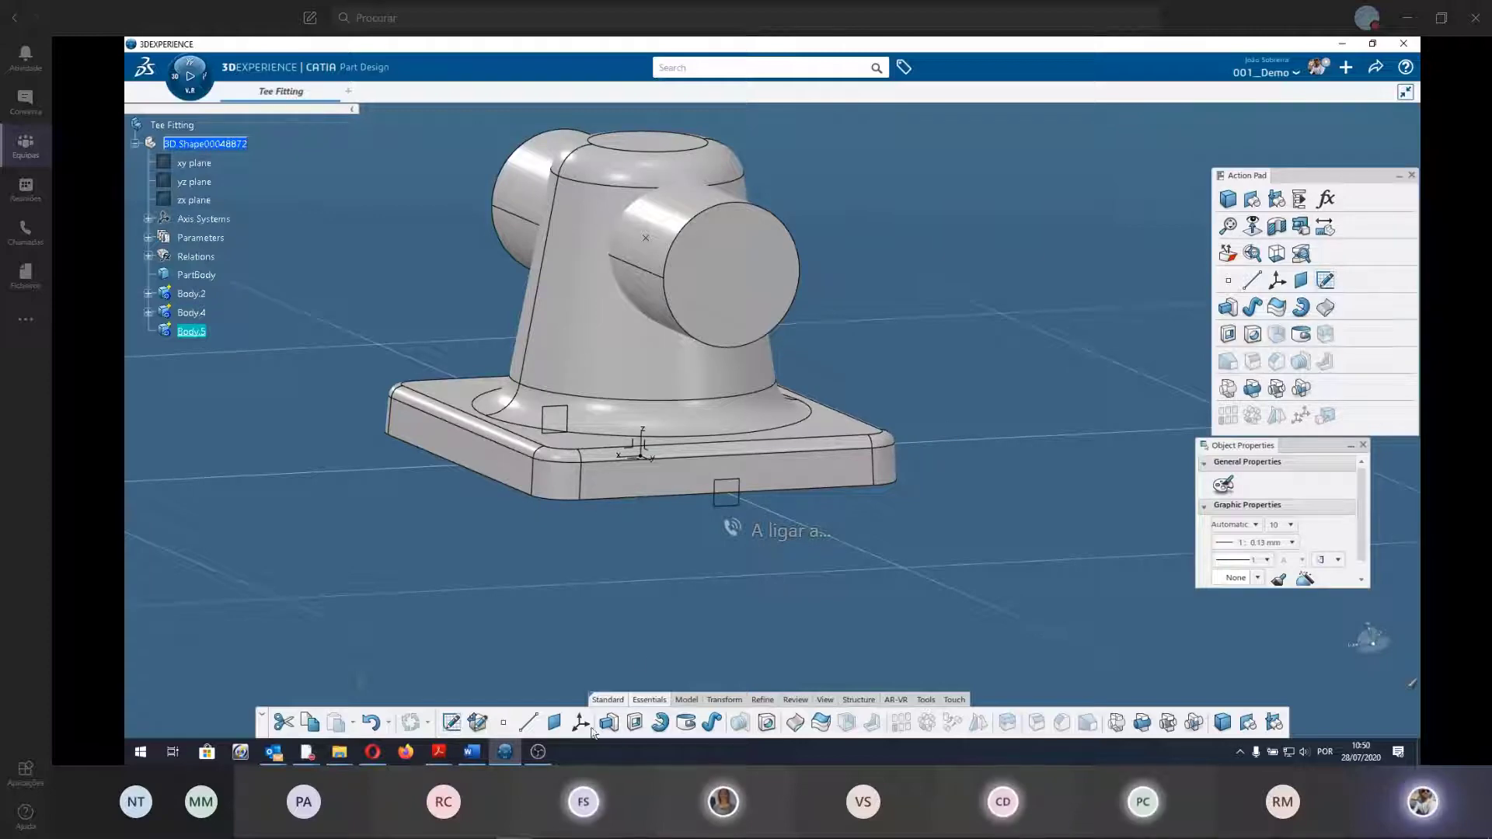
mouse_move(705, 466)
middle_mouse_down()
mouse_move(563, 455)
mouse_move(669, 491)
middle_mouse_up()
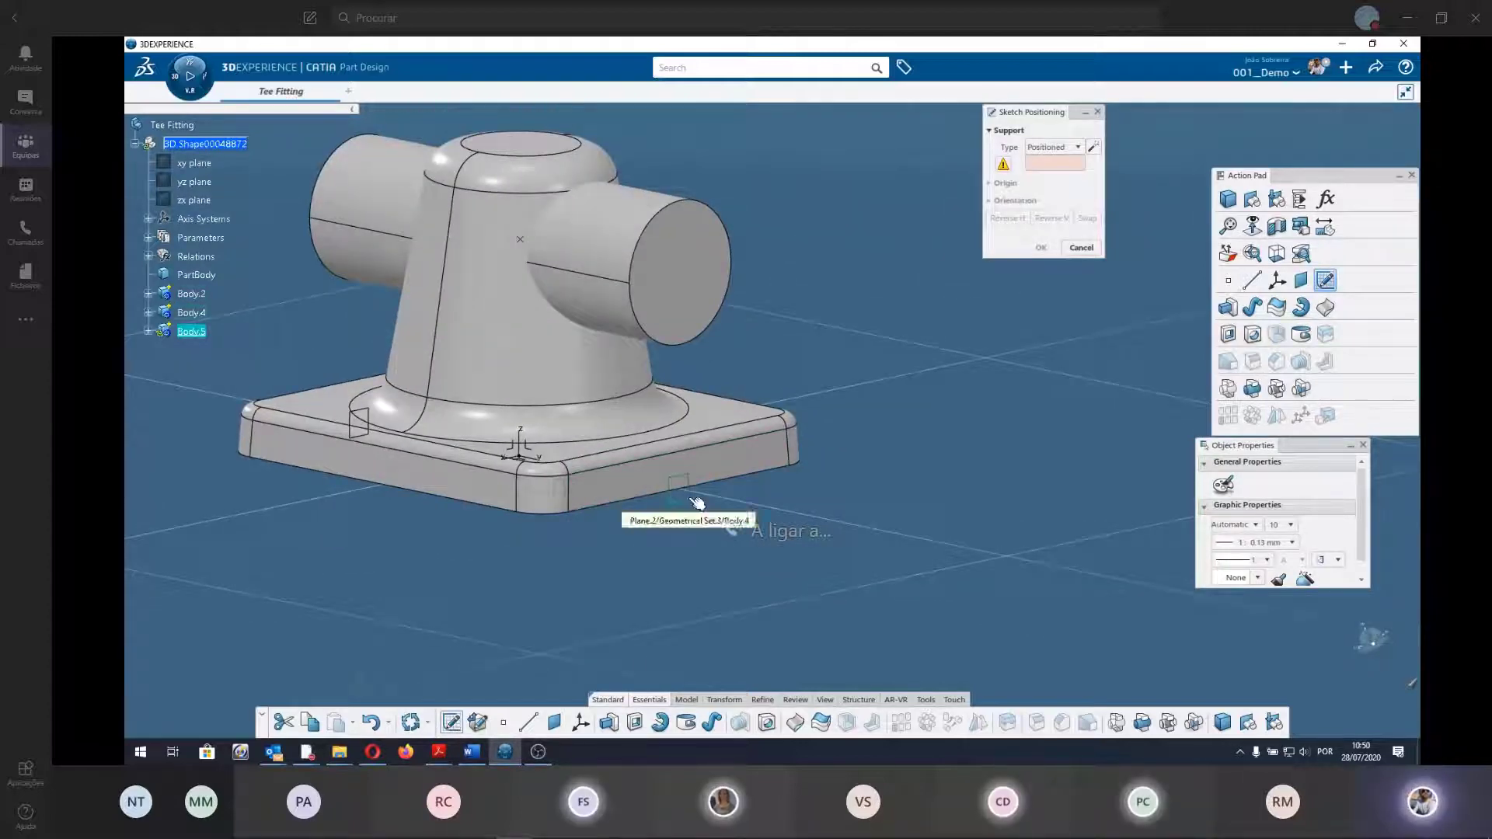
left_click(697, 504)
middle_click_drag(642, 546, 699, 518)
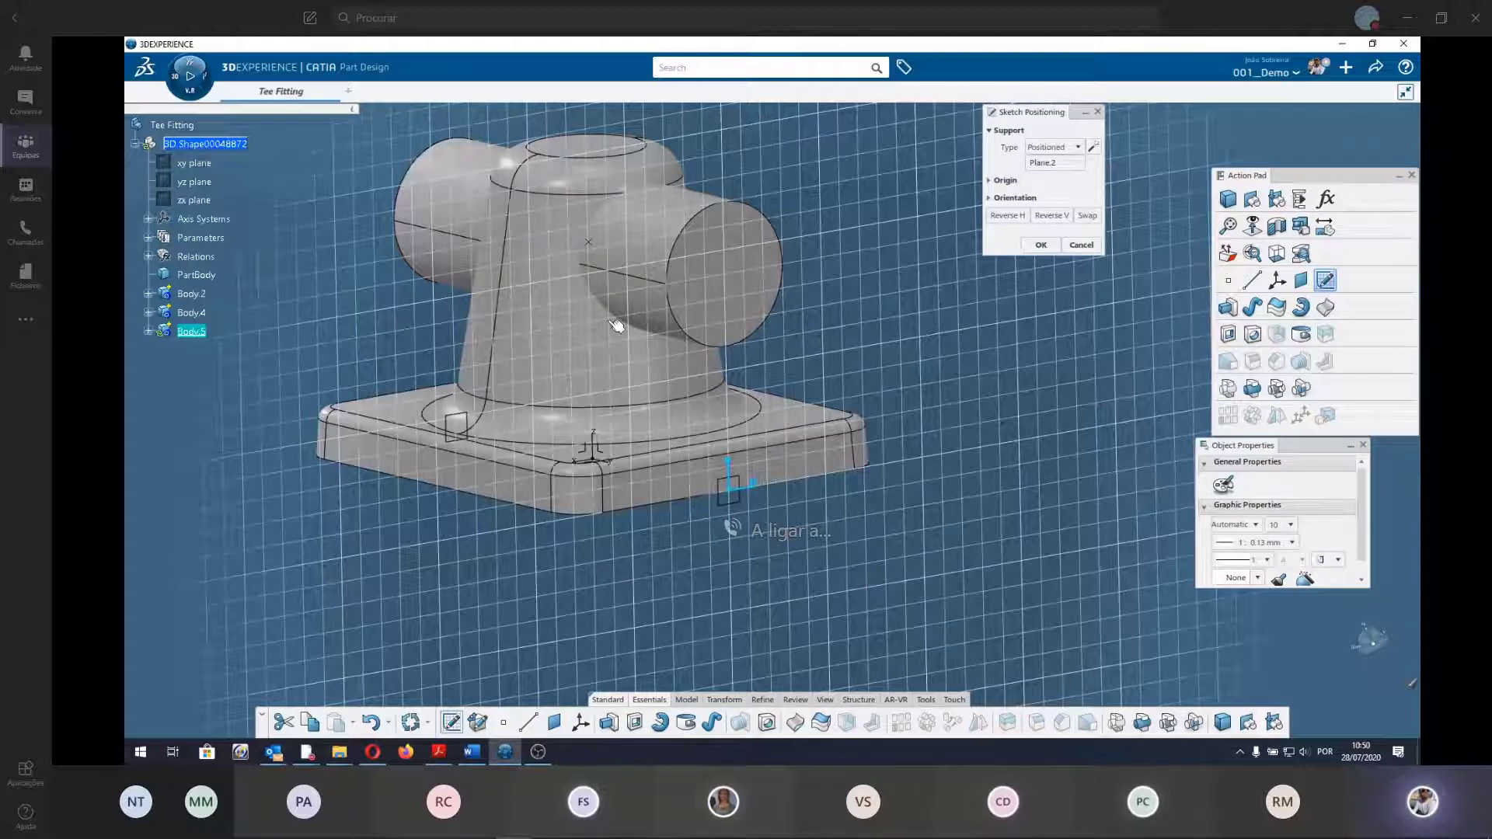
Project the sketch origin from Point.1 and enter the Sketcher.
left_click(1002, 180)
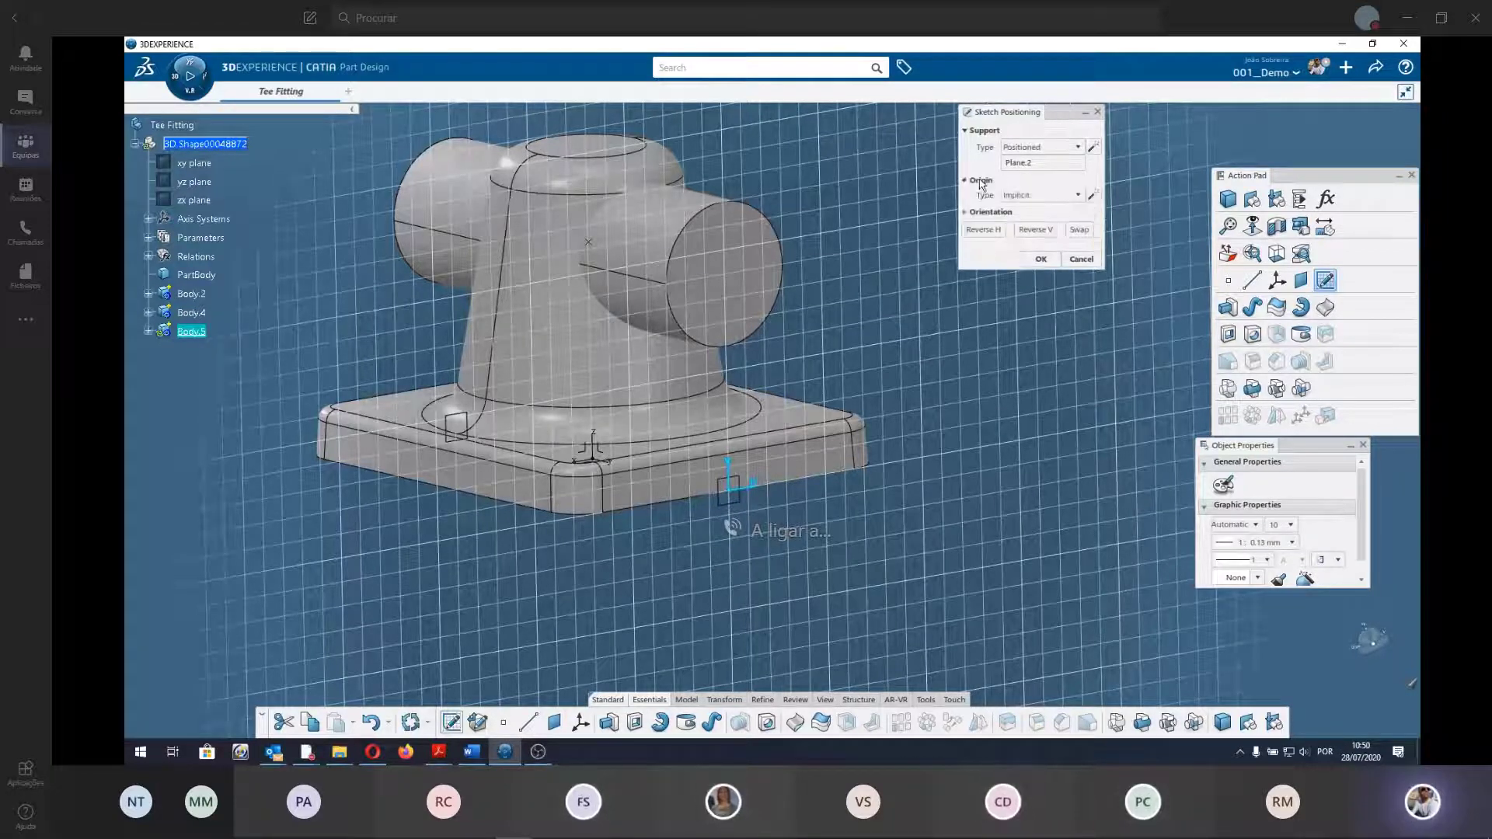
left_click(1077, 197)
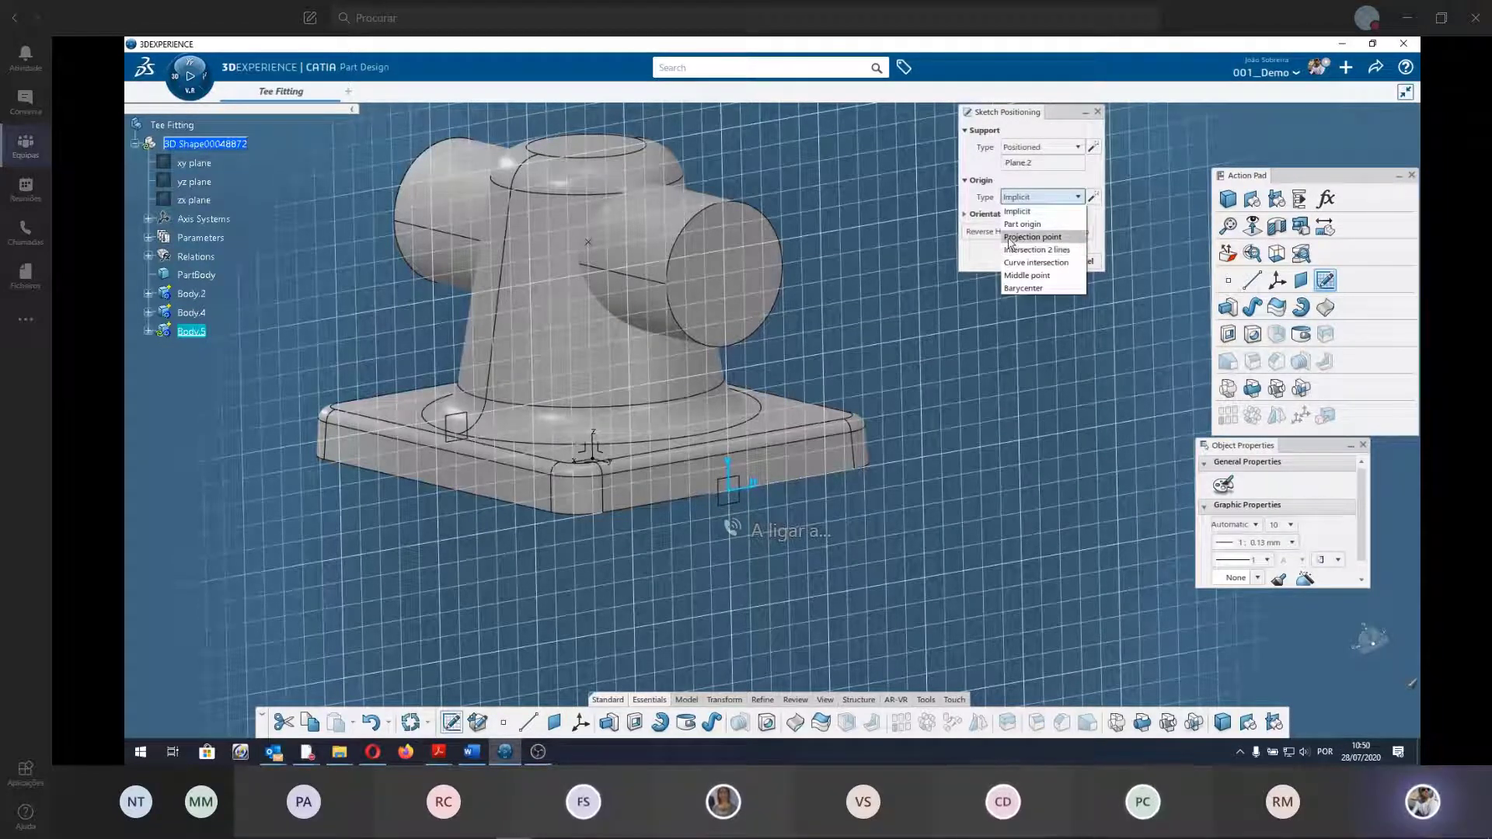
left_click(1058, 237)
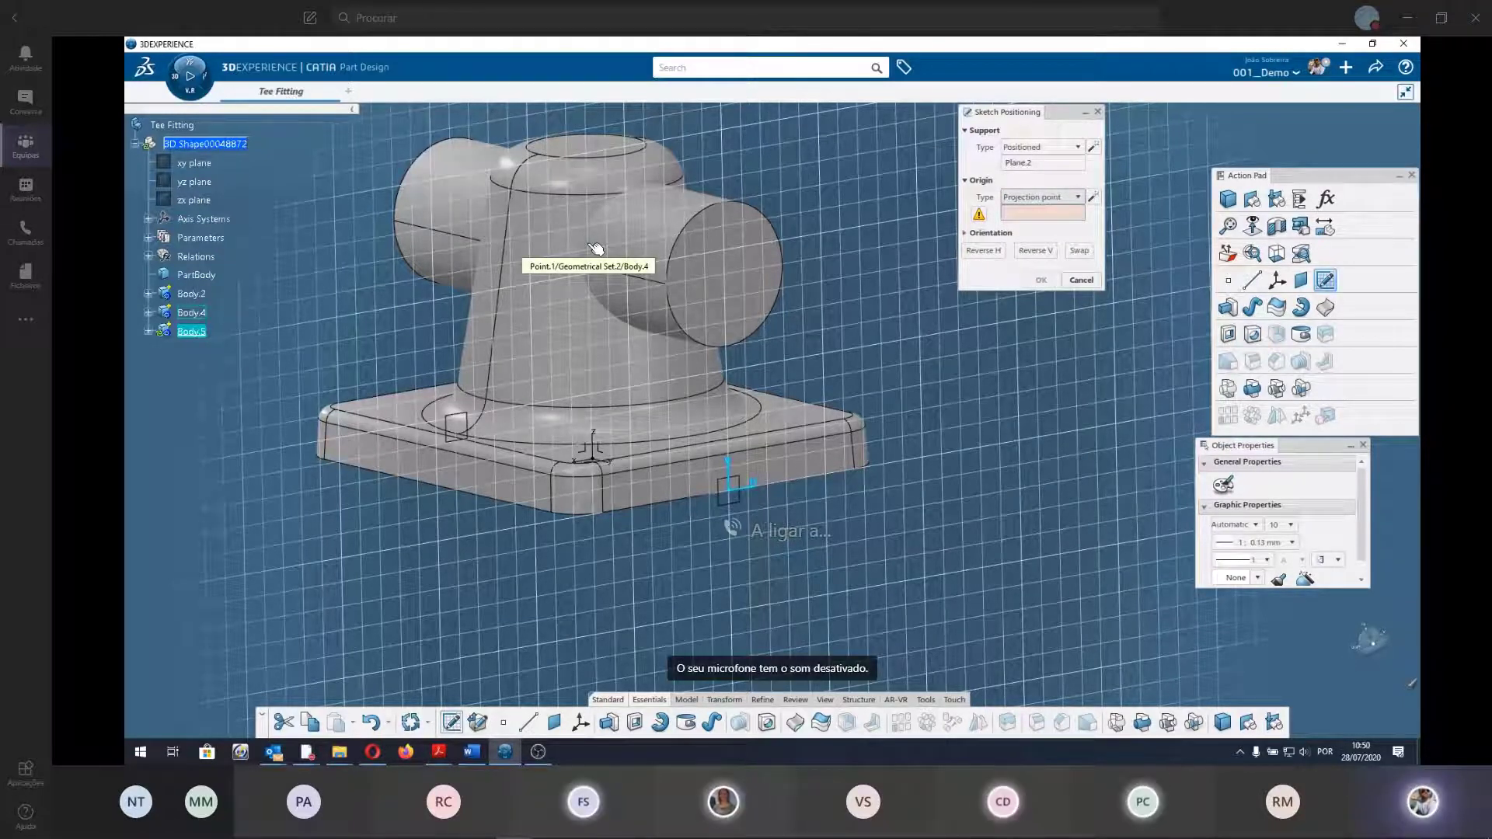
left_click(593, 245)
mouse_move(948, 361)
middle_mouse_down()
mouse_move(700, 370)
mouse_move(765, 371)
middle_mouse_up()
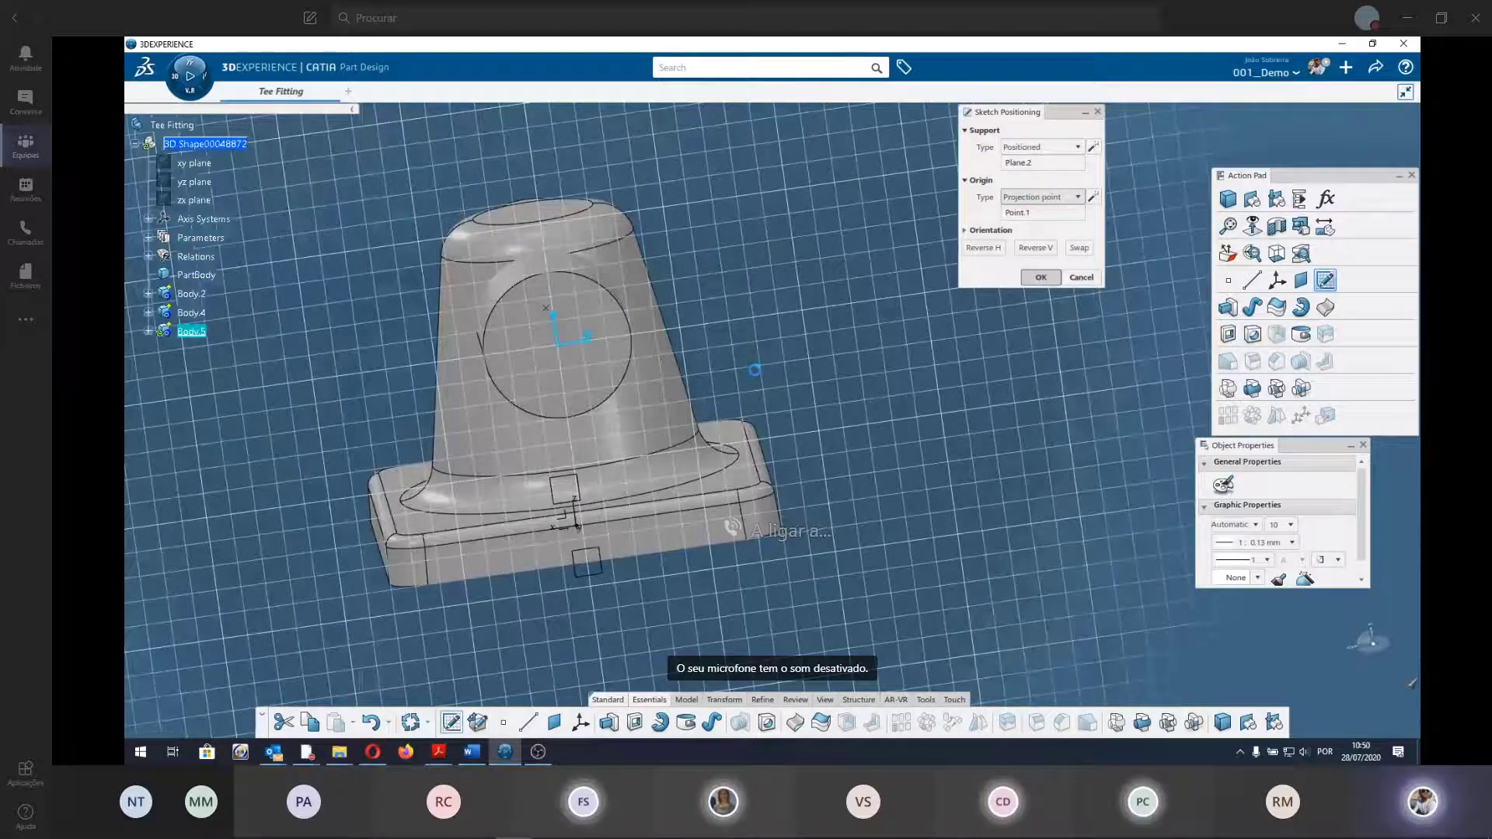
key("Return")
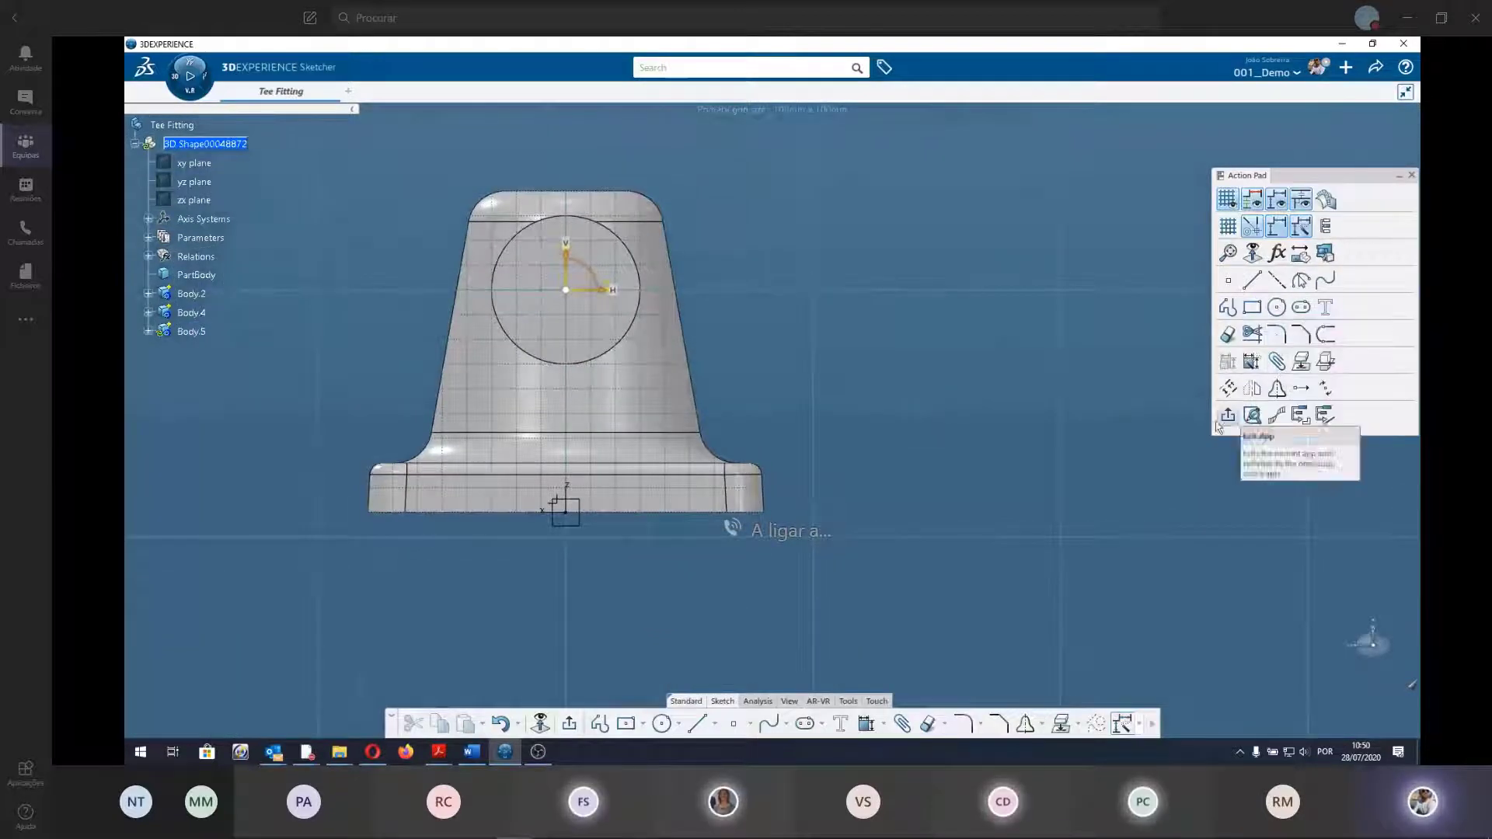
Begin a line profile above the part, undoing the first misplaced segment.
left_click(600, 725)
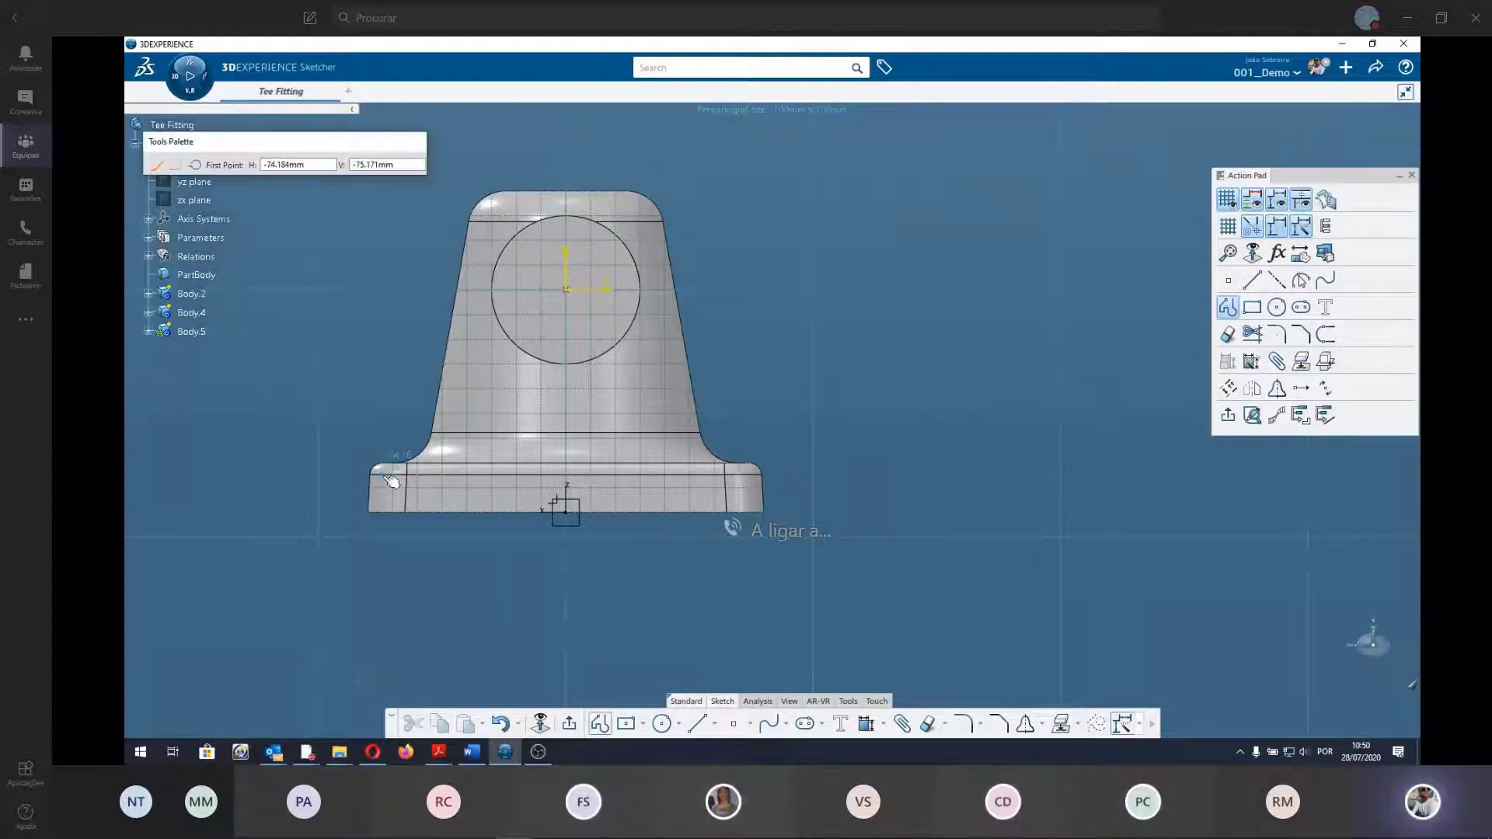
left_click(410, 280)
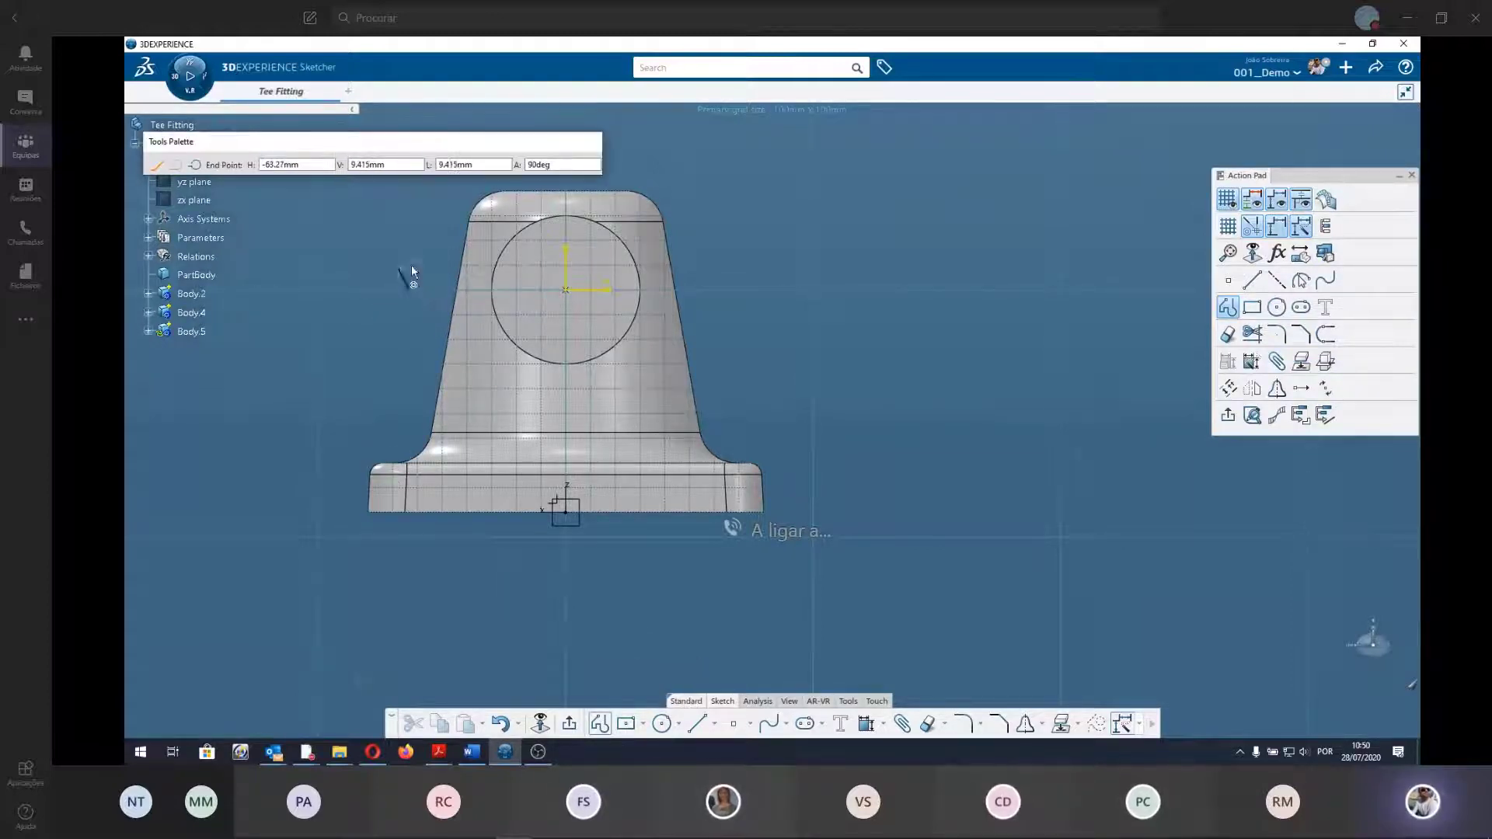
middle_click_drag(412, 265, 469, 422)
left_click(636, 265)
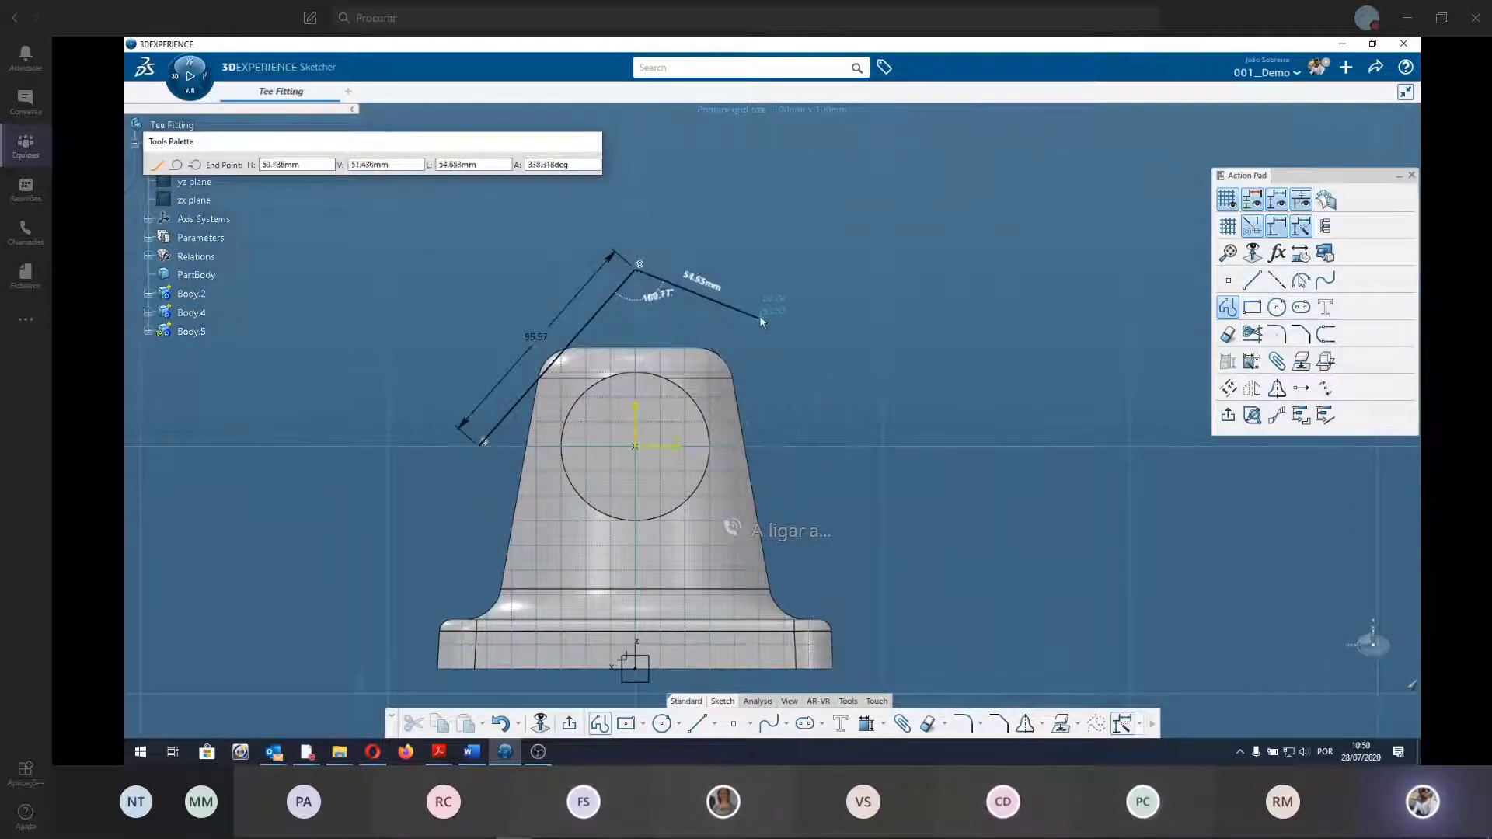
key("ctrl+z")
left_click(618, 255)
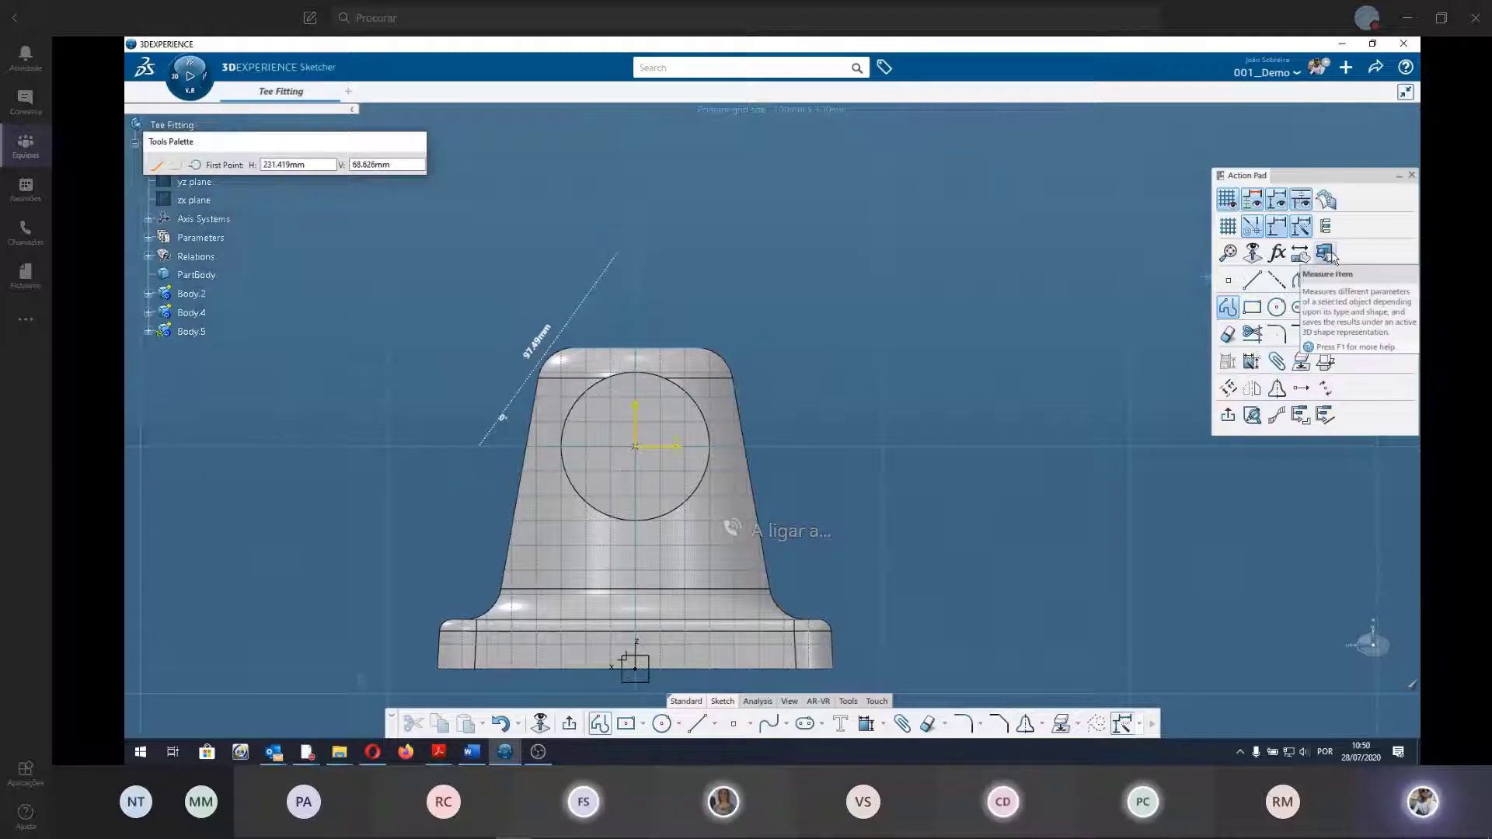
Draw an inverted V from left of the part to an apex above the circle, then select both lines.
left_click(455, 445)
left_click(637, 248)
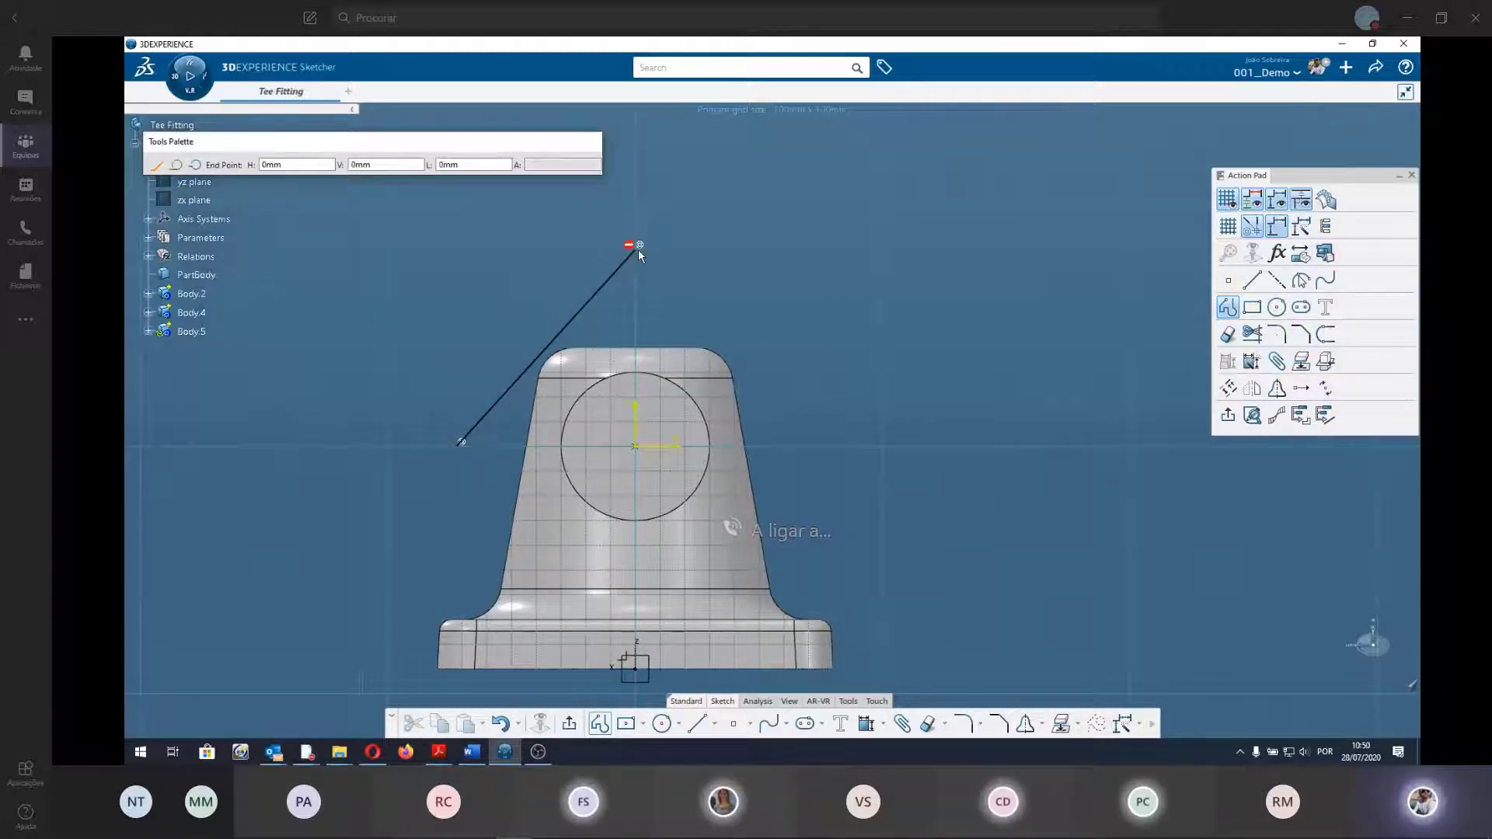
left_click(830, 443)
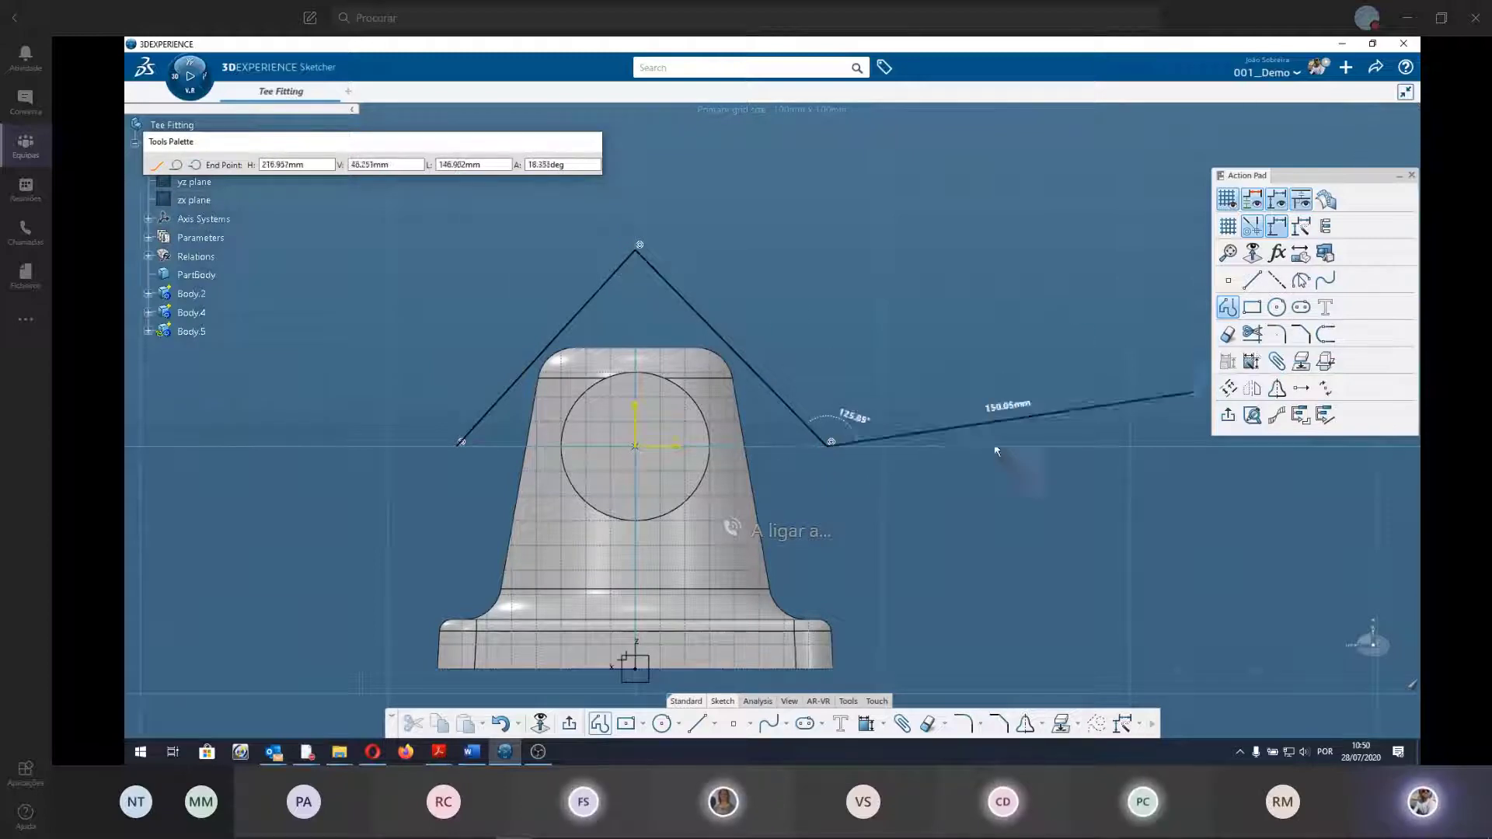
key("Escape")
left_click(590, 325)
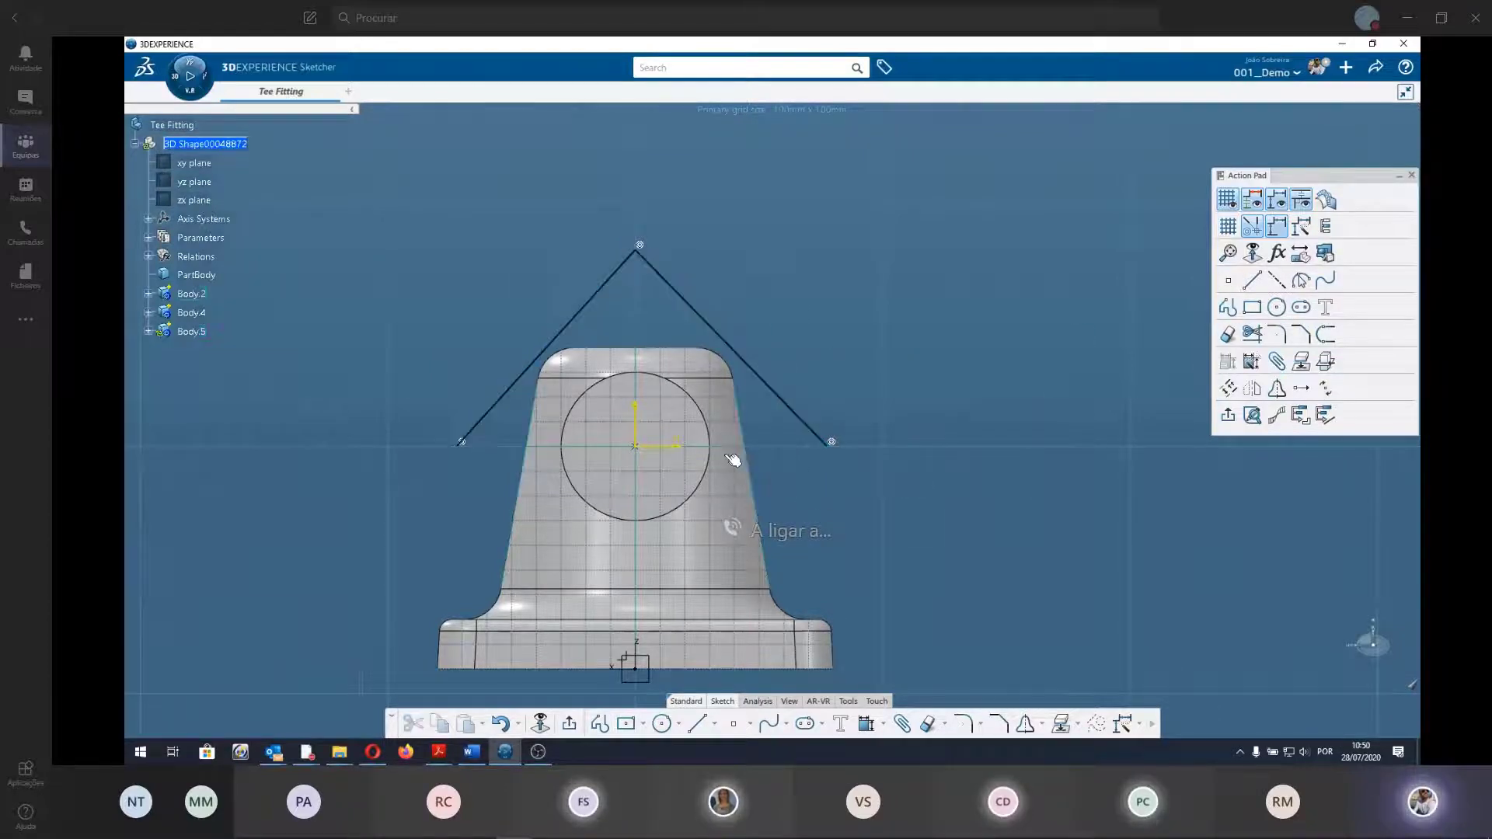
left_click(599, 309)
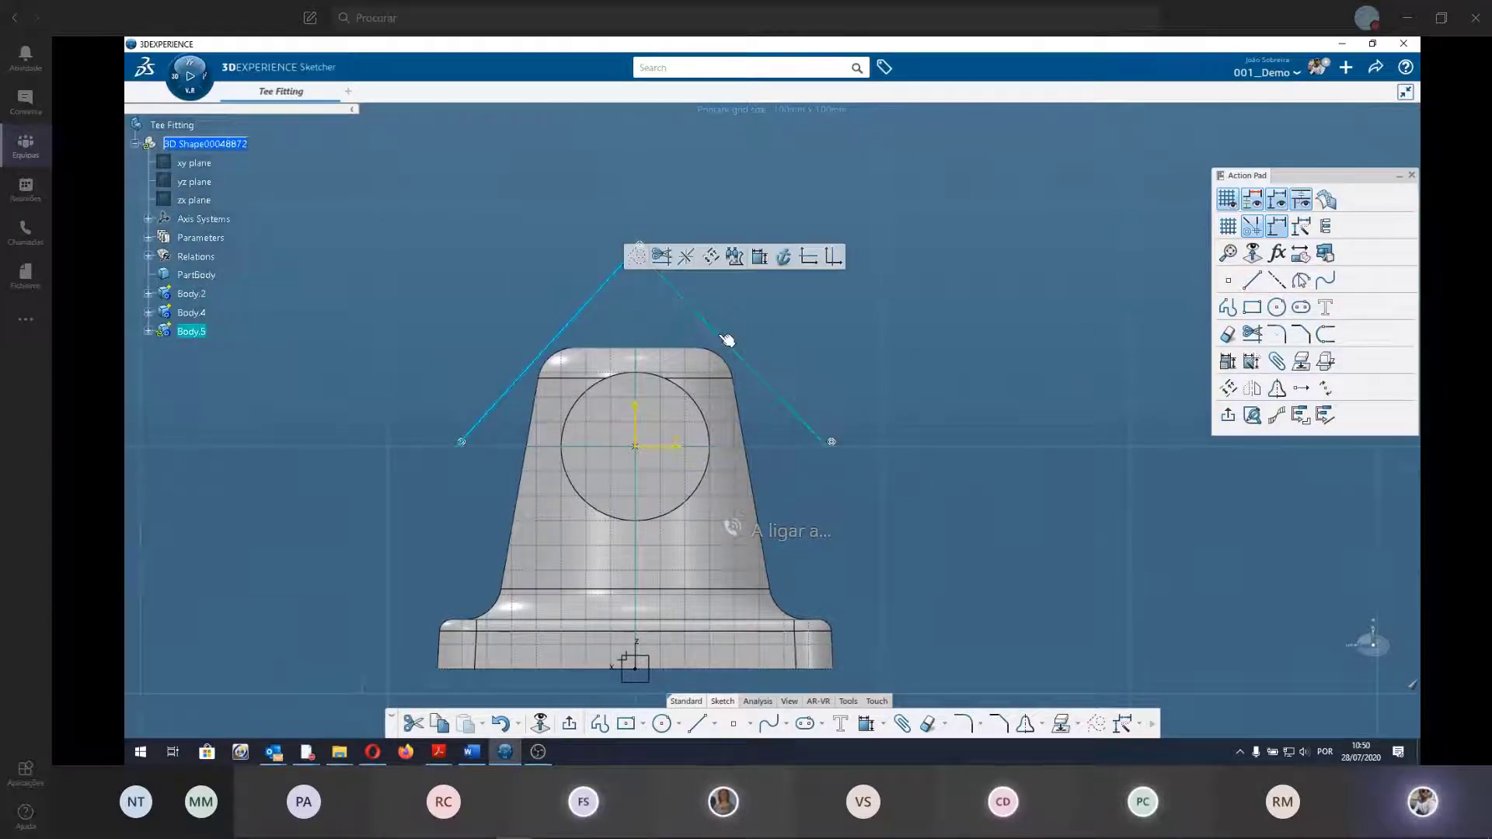
left_click(828, 302)
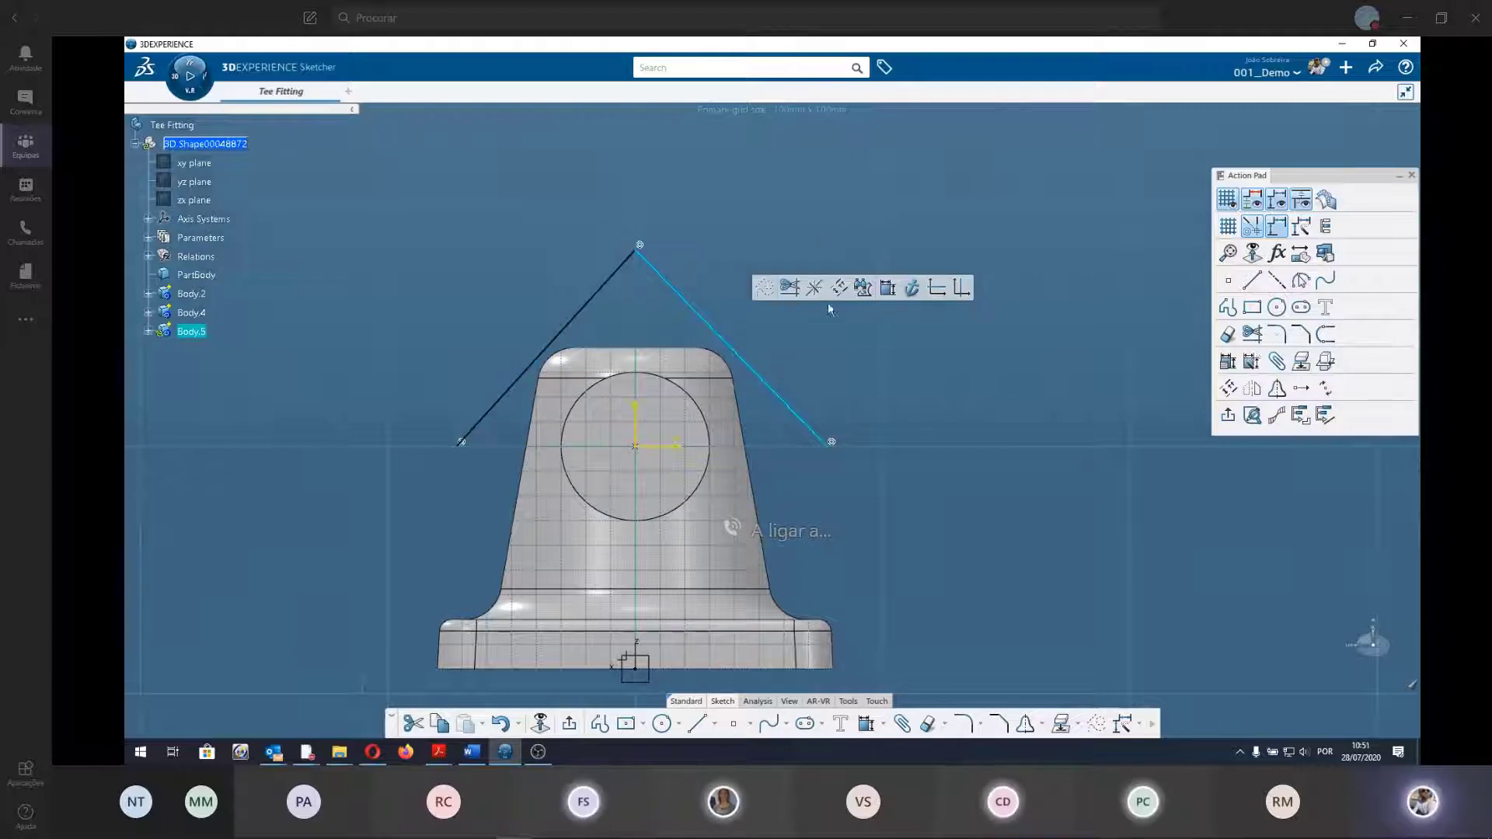
left_click(587, 311)
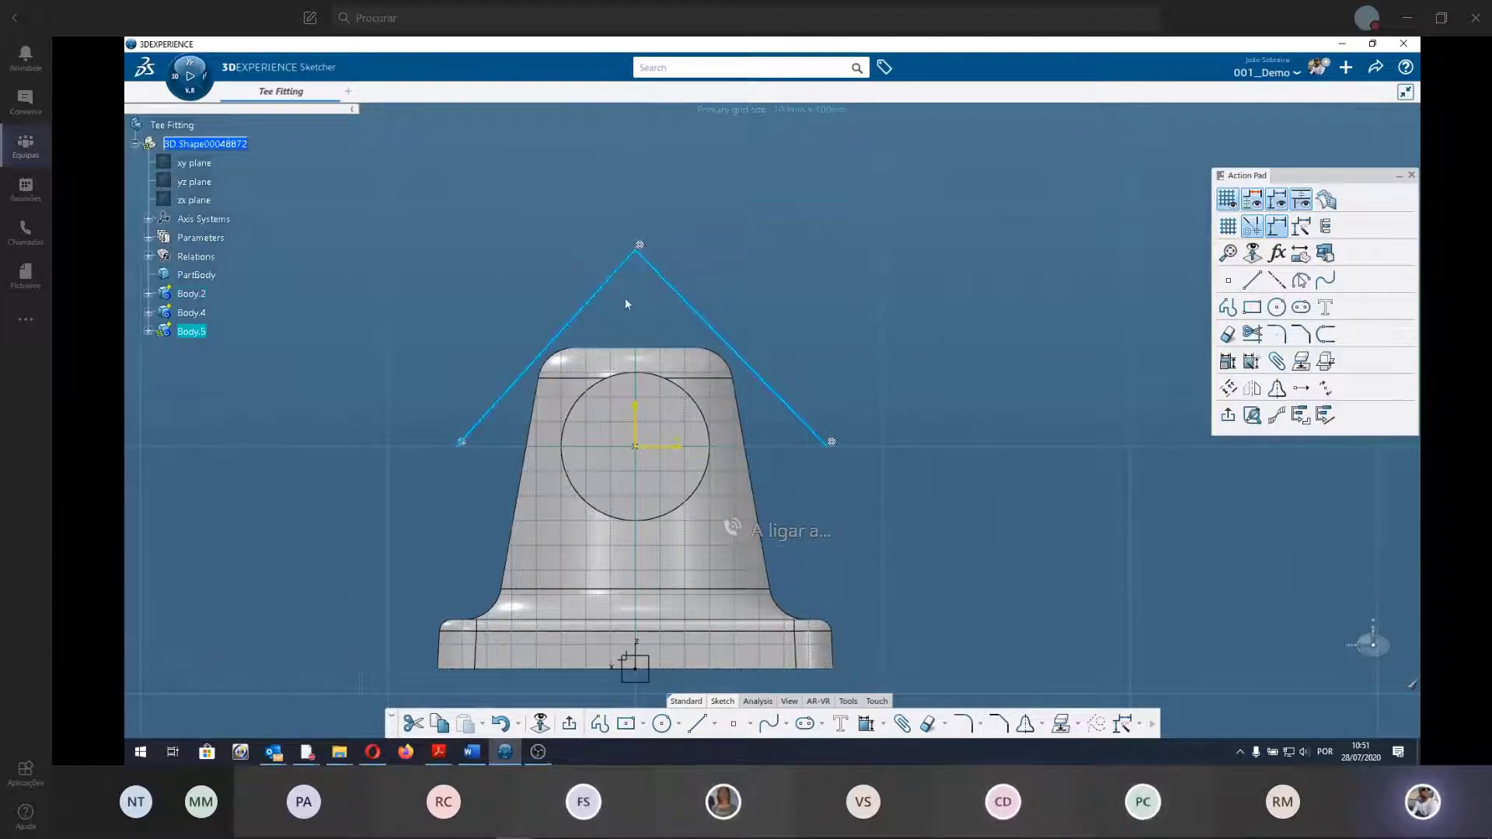
left_click(1026, 725)
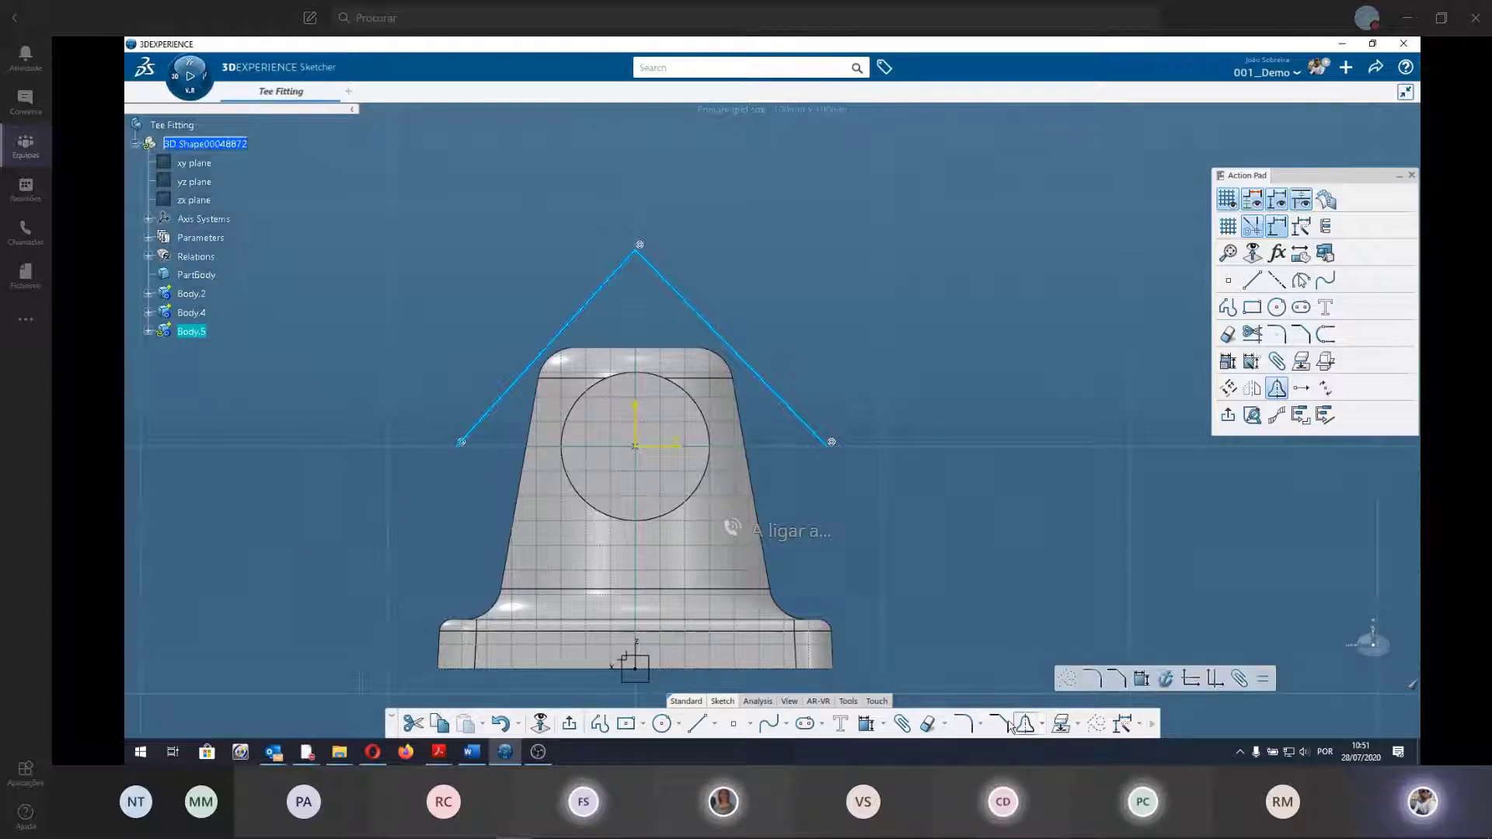
Mirror the profile about the H axis into a closed diamond and place a width dimension.
left_click(687, 449)
scroll(539, 447, "up", 3)
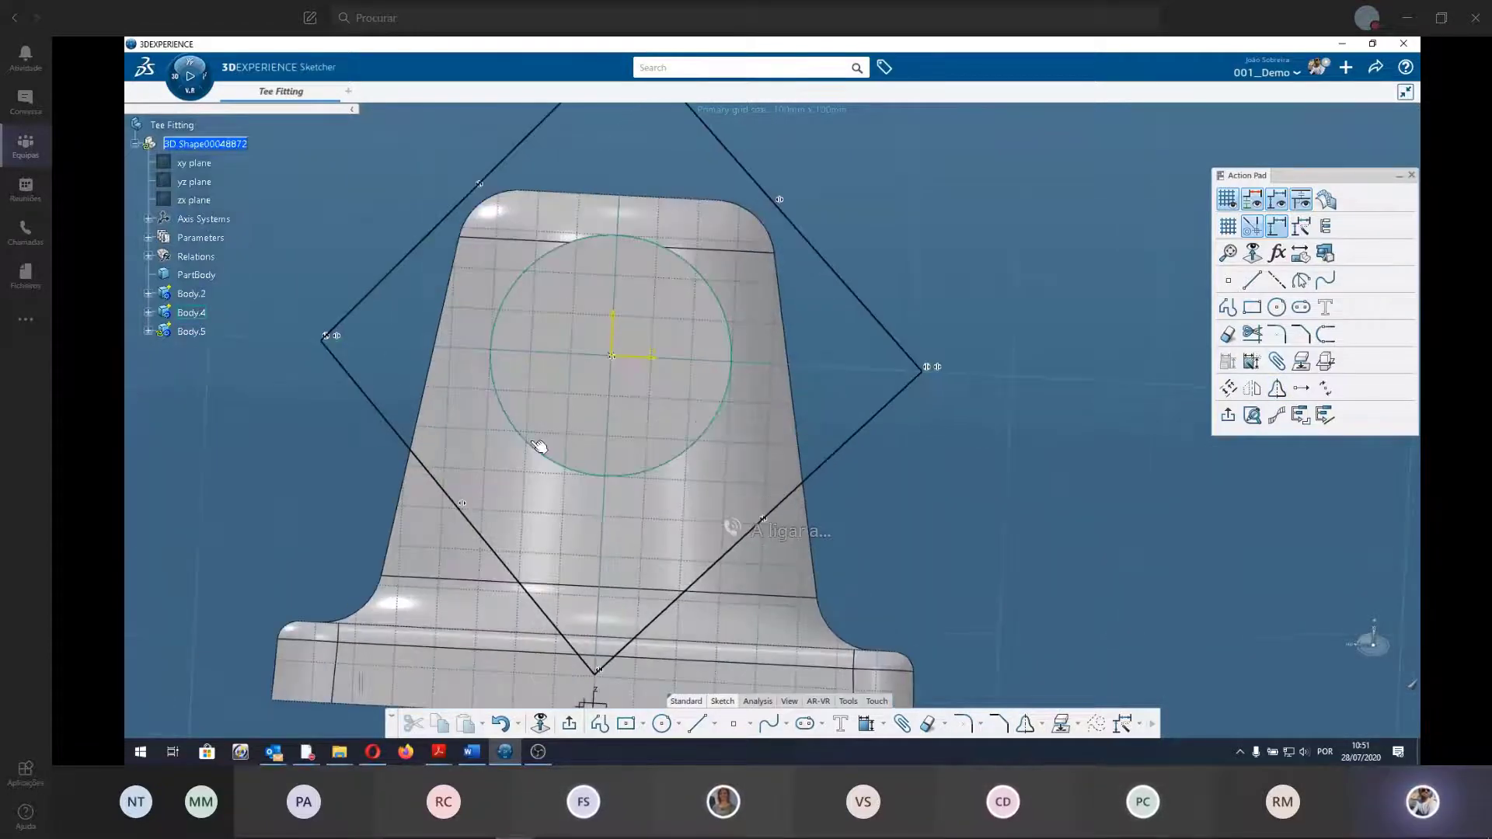
scroll(539, 447, "down", 5)
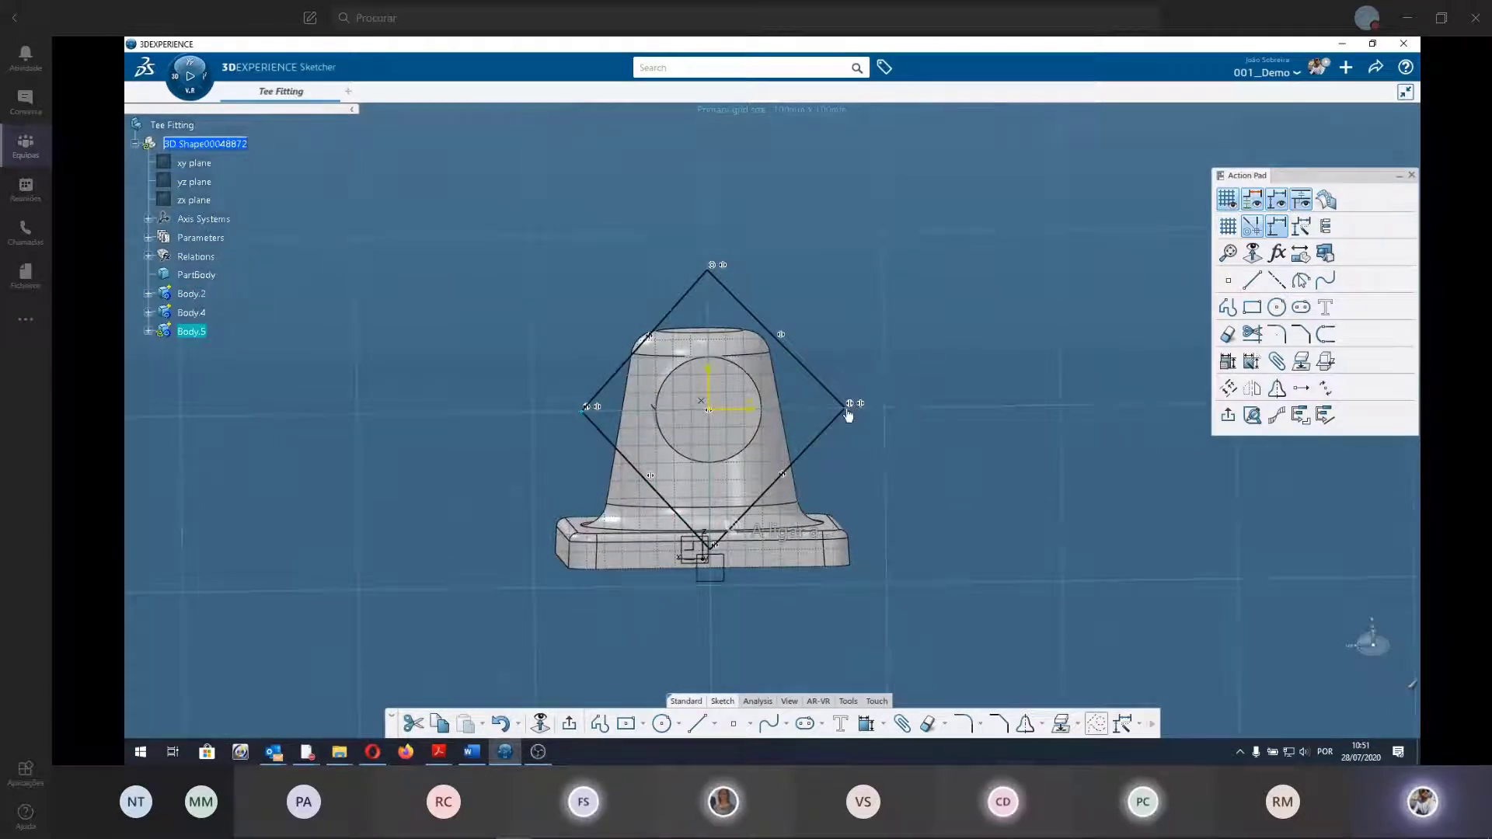
left_click(865, 723)
right_click(950, 461)
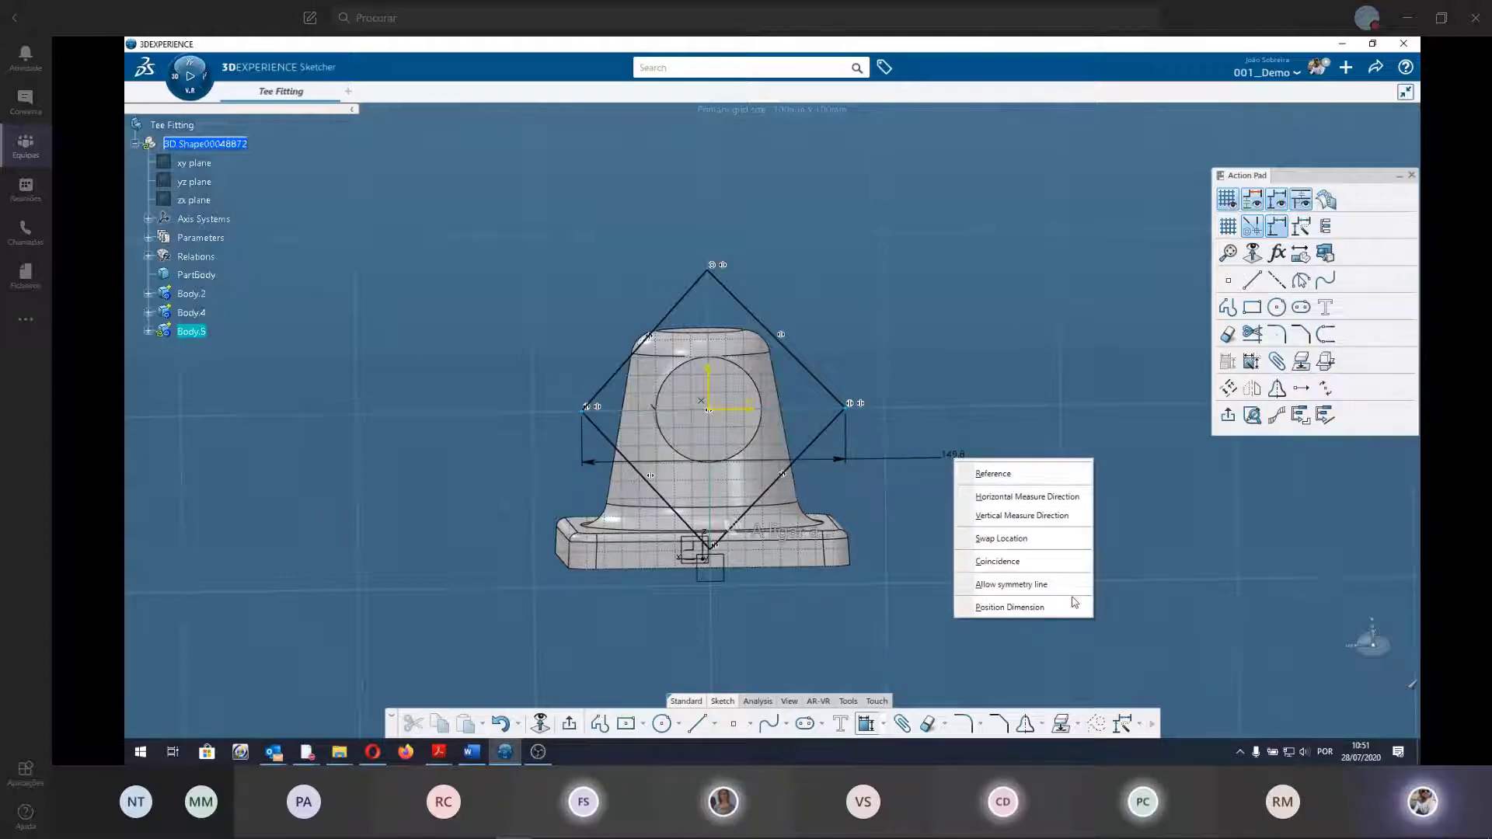
left_click(1010, 585)
left_click(716, 379)
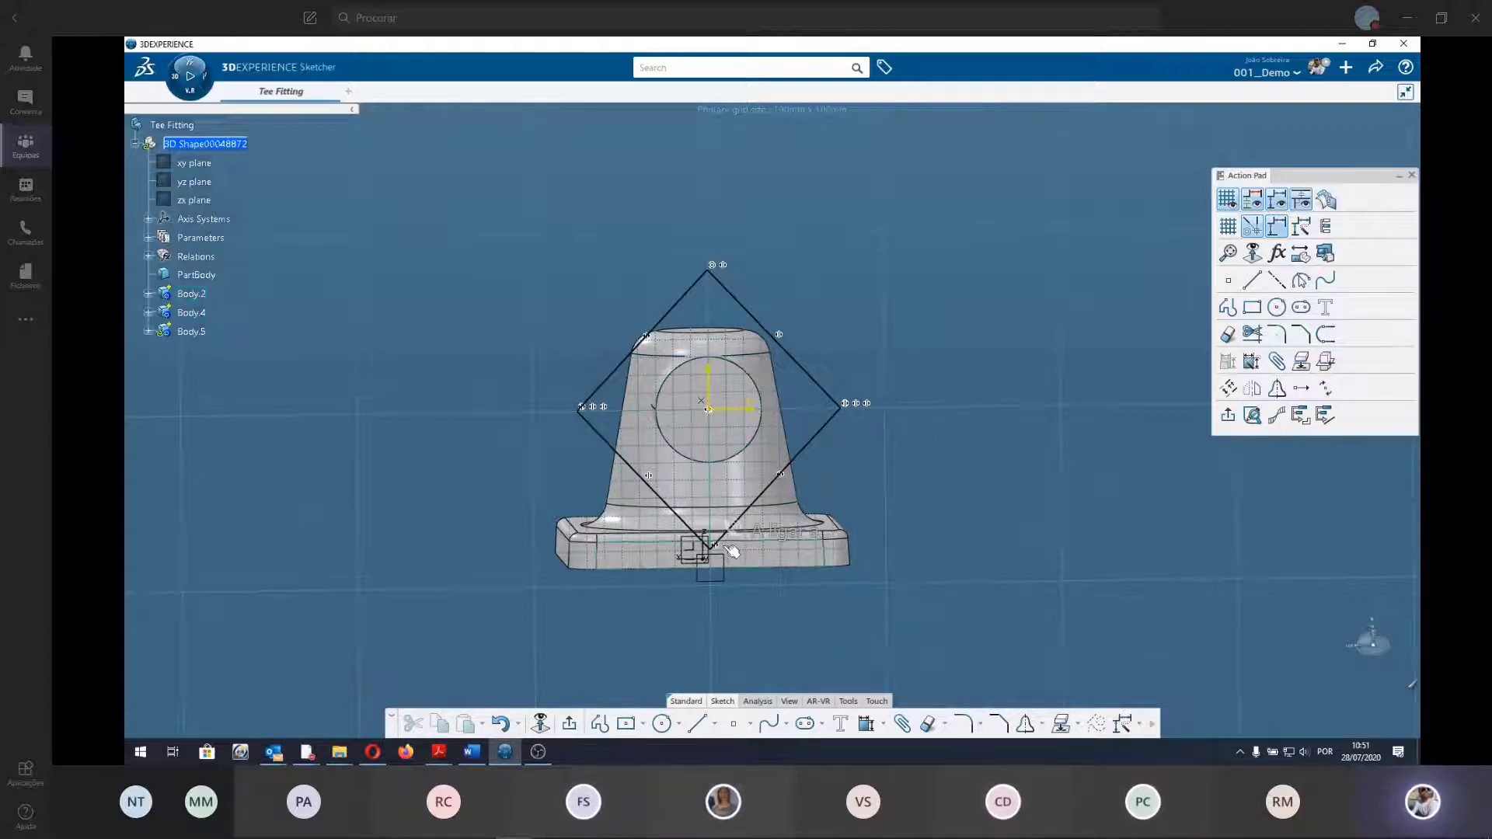
Dimension the diamond's vertical height as 80 mm.
left_click(711, 268)
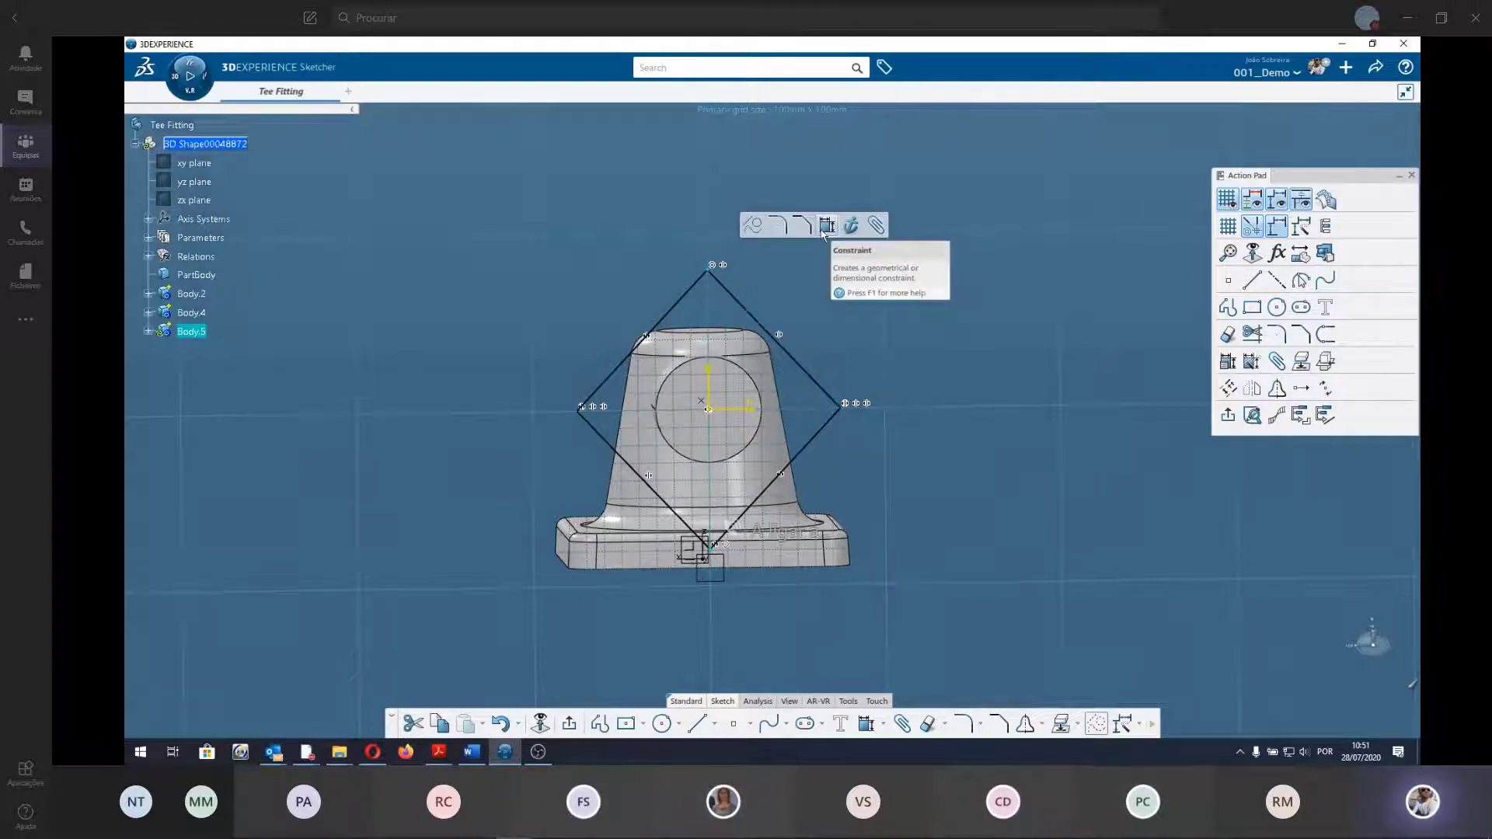
left_click(825, 227)
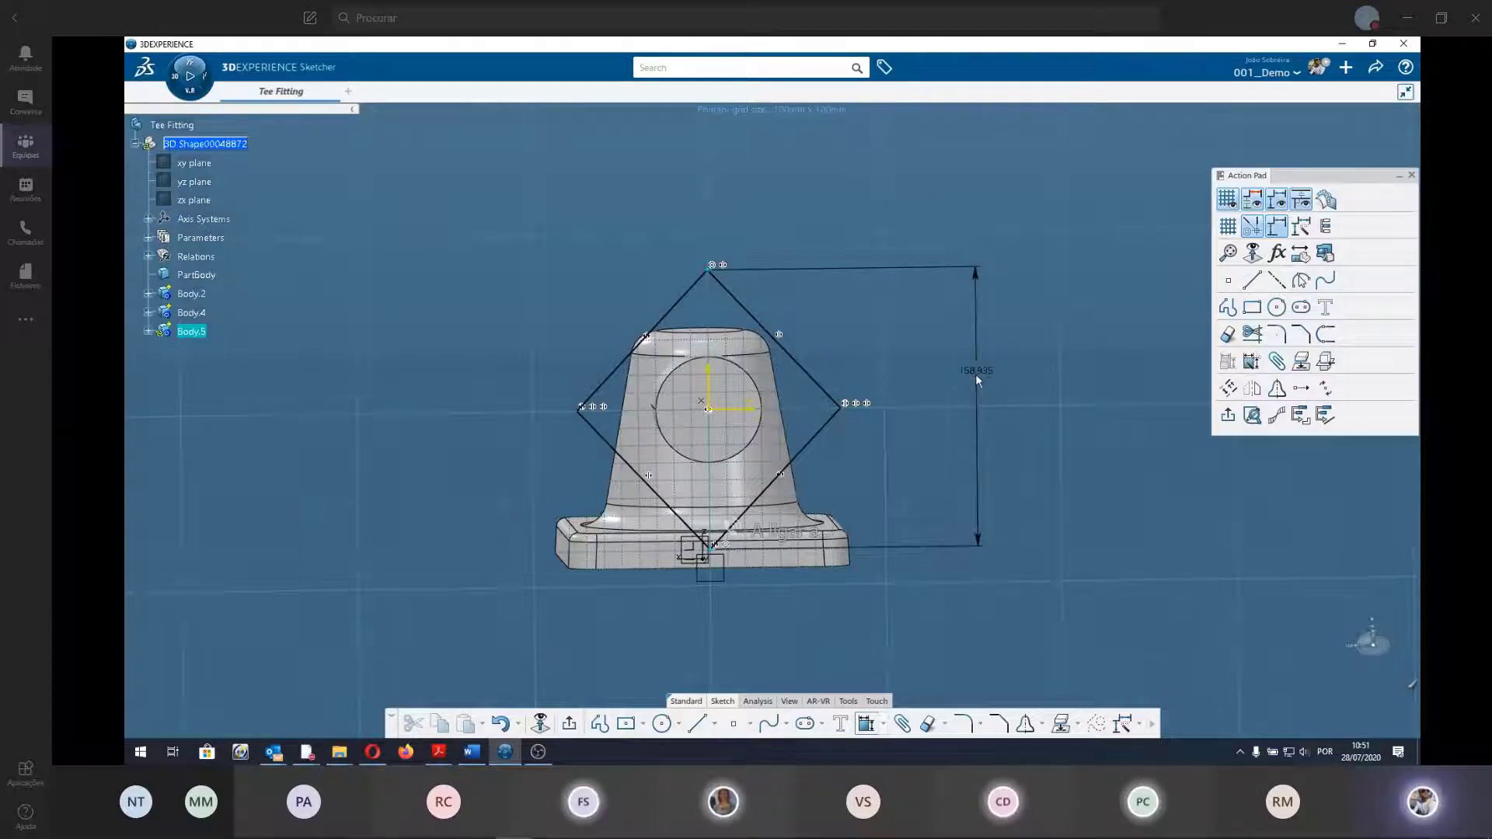
right_click(975, 375)
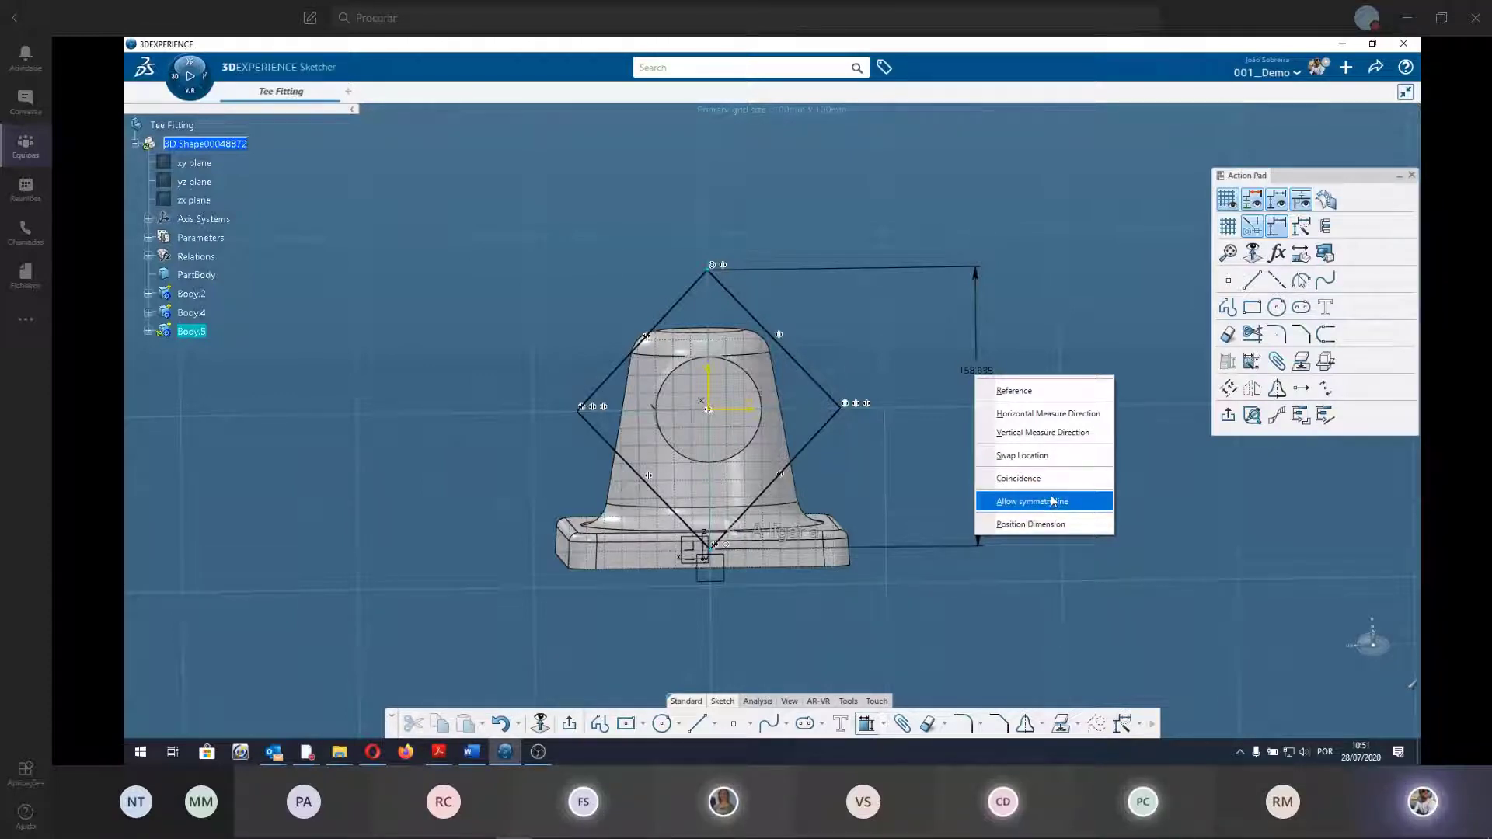
left_click(935, 365)
left_click(971, 403)
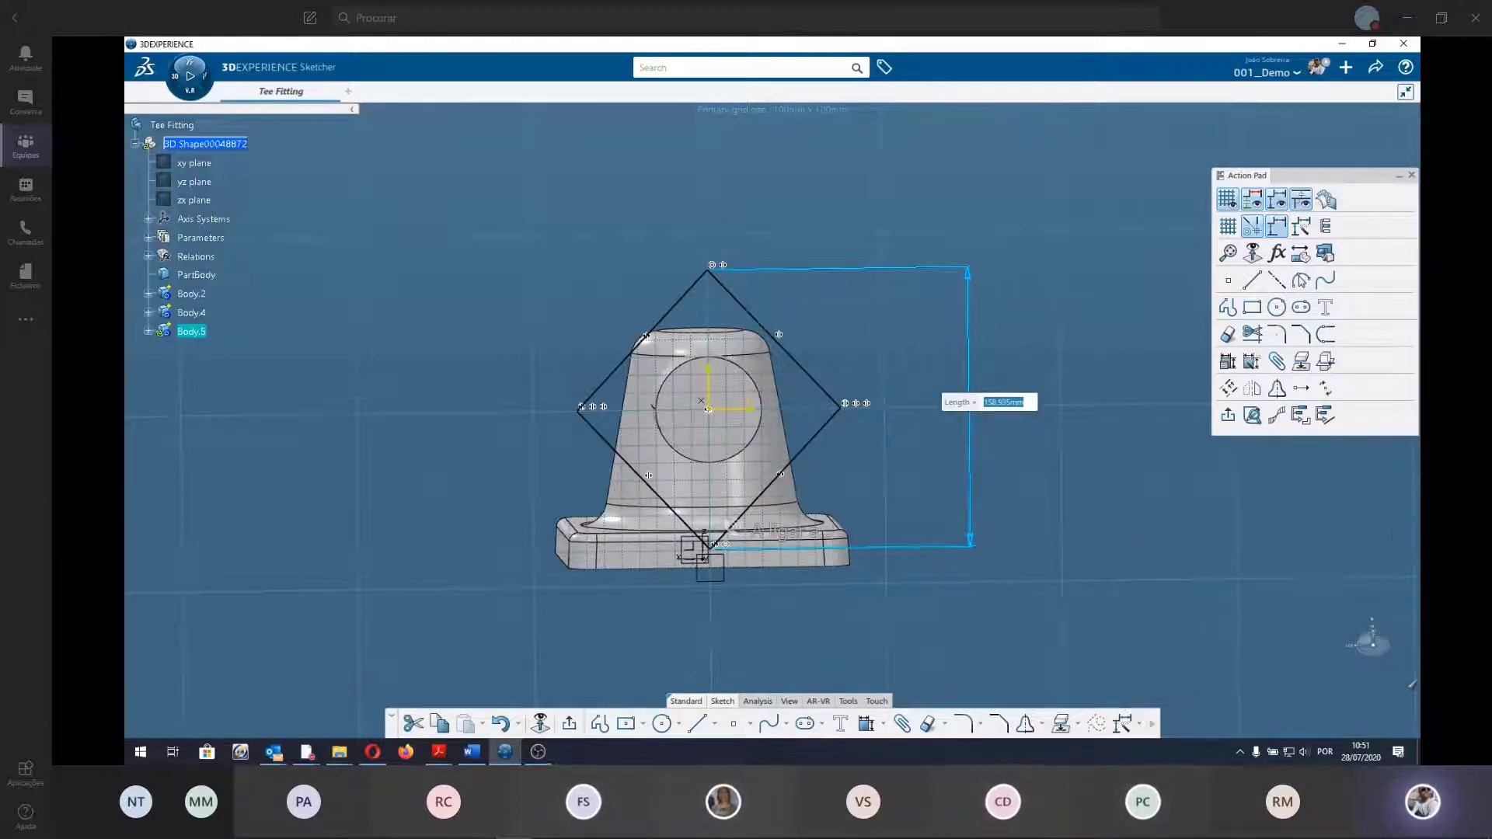
type("80")
key("Return")
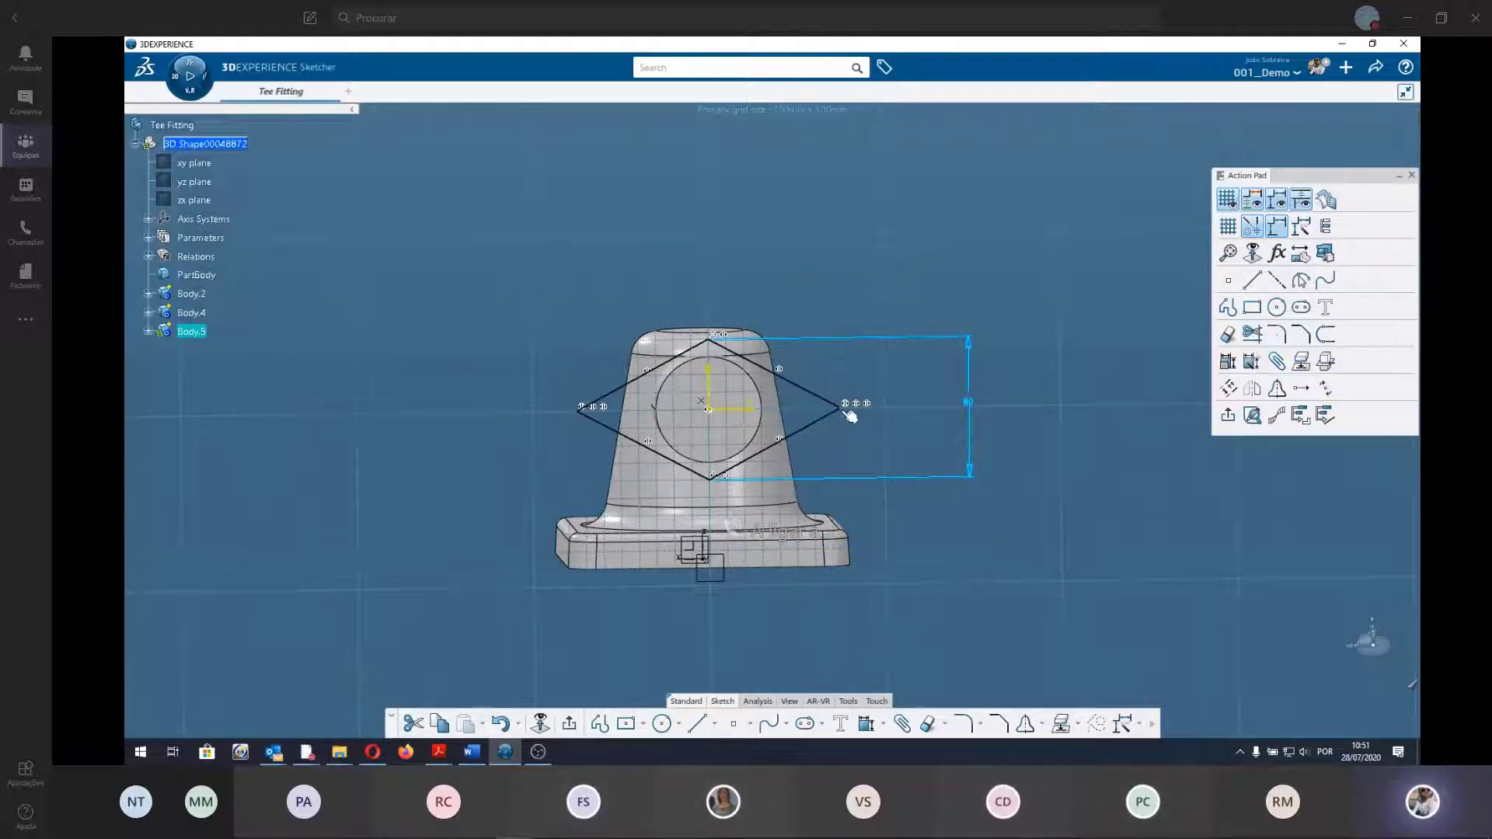
Set the diamond's overall width to 150 mm.
left_click(585, 416)
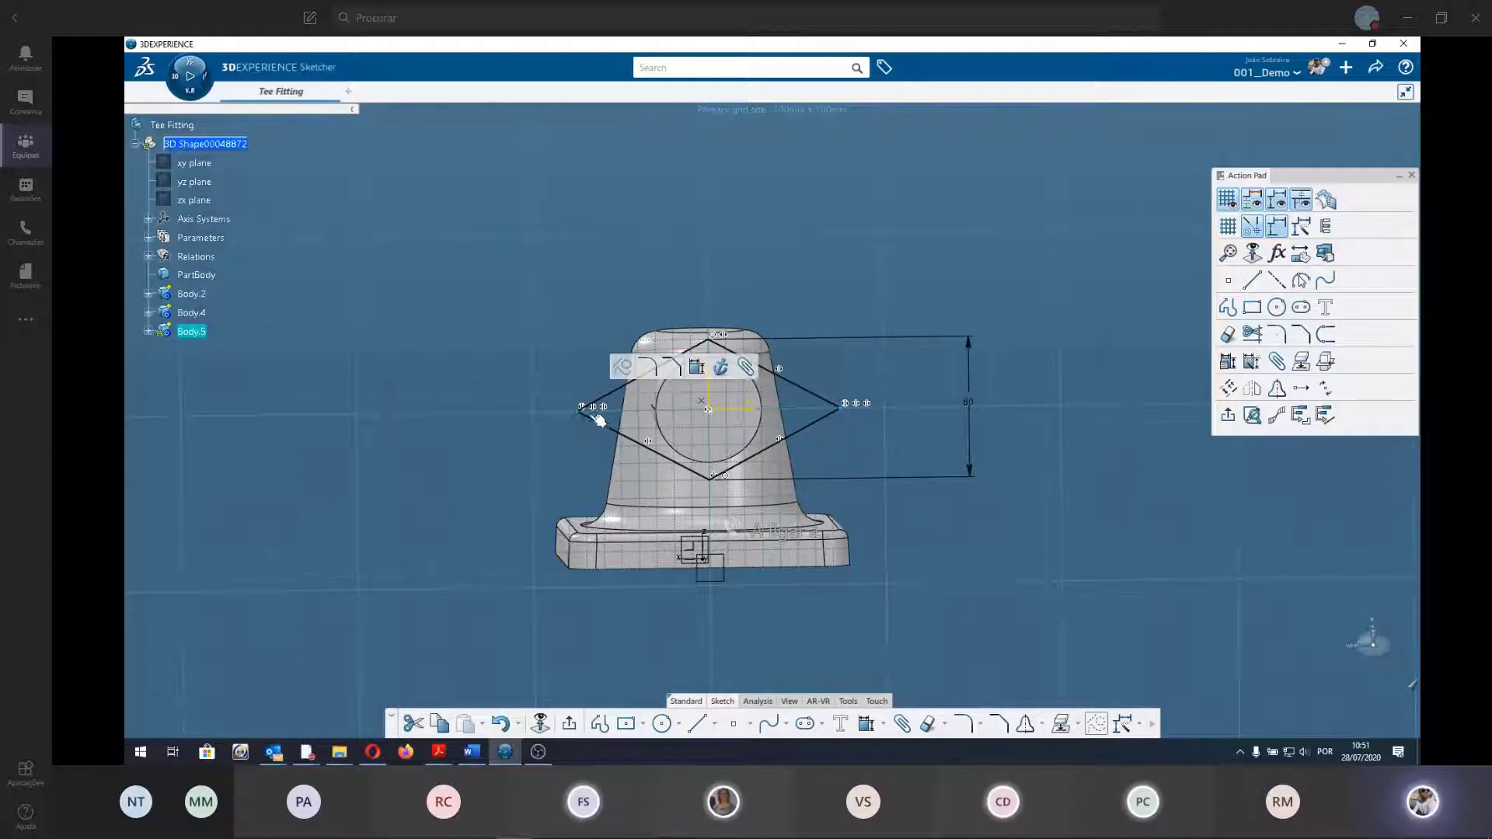
left_click(730, 272)
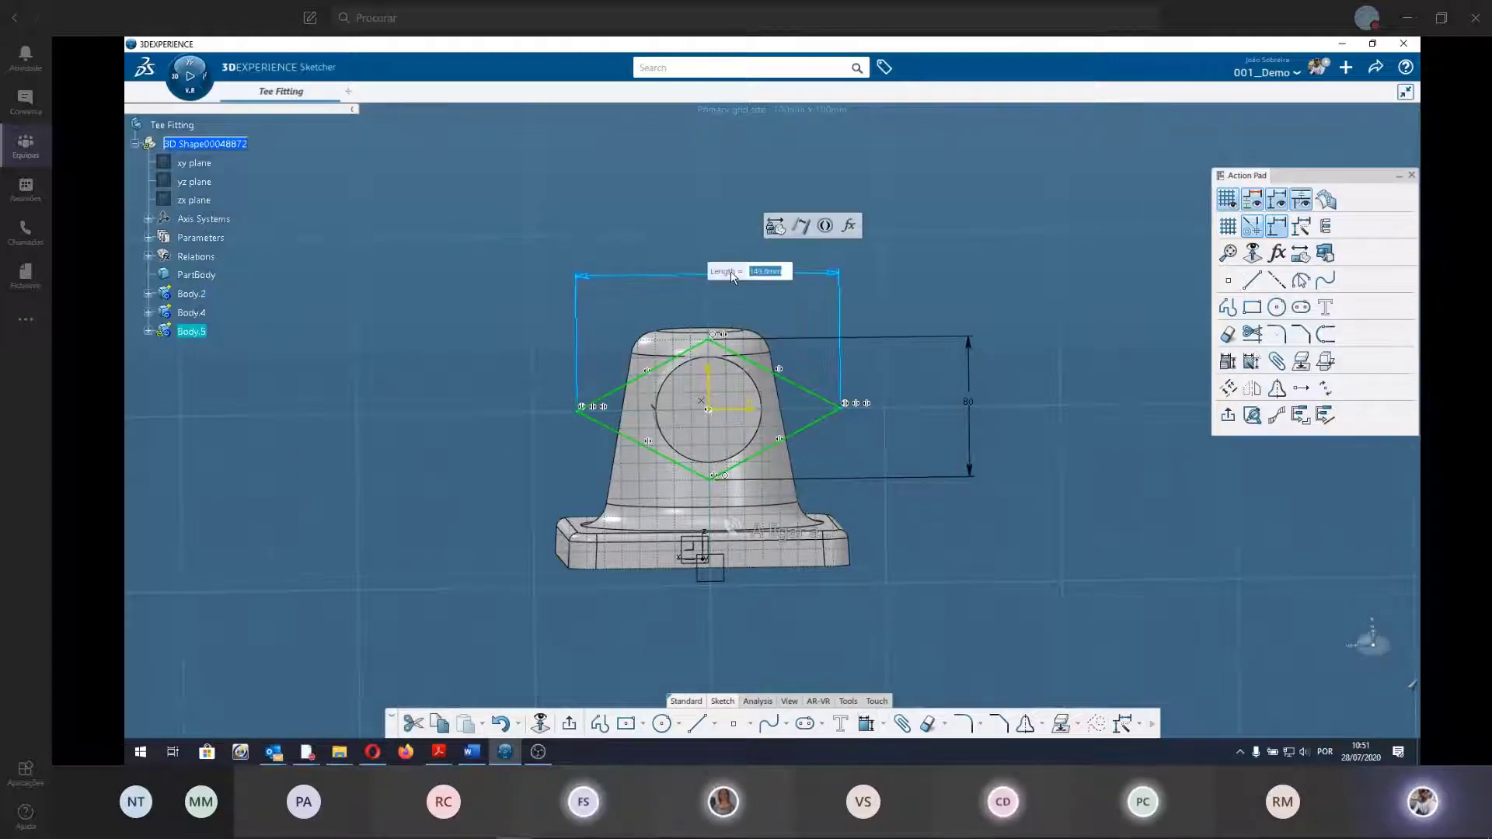
type("150")
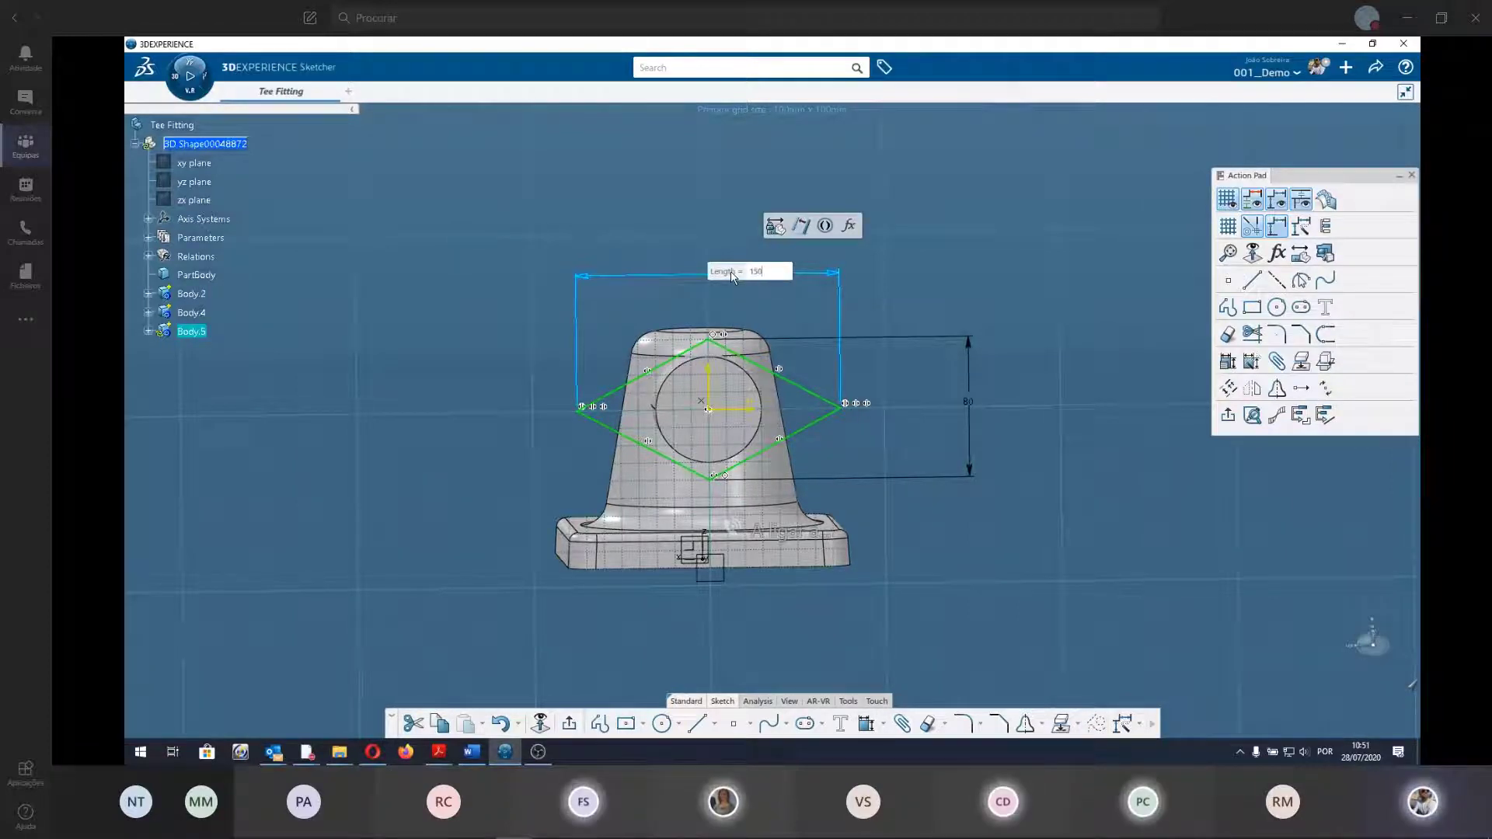
key("Return")
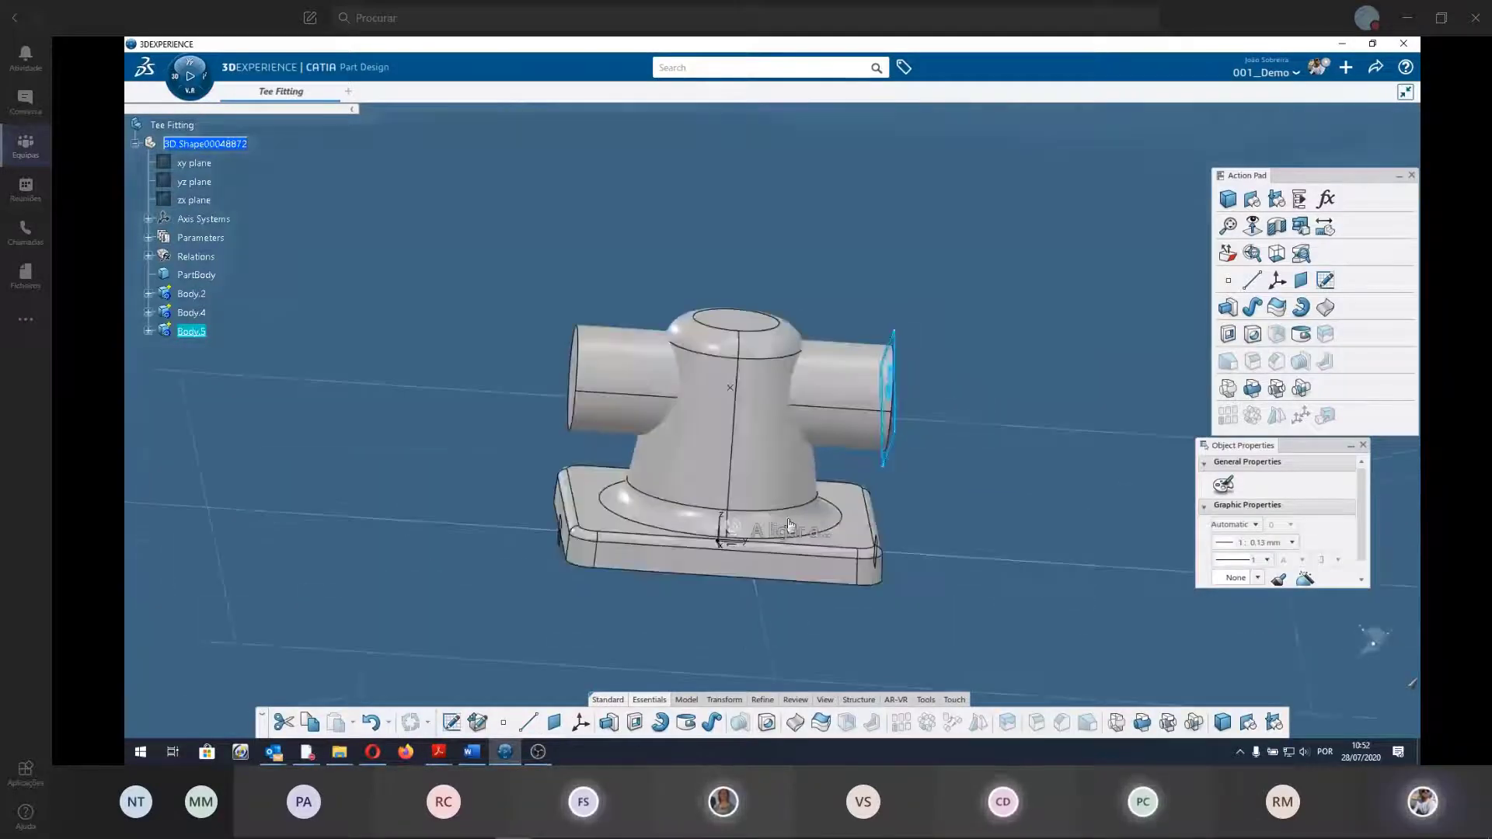
mouse_move(789, 524)
middle_mouse_down()
mouse_move(418, 394)
mouse_move(466, 404)
middle_mouse_up()
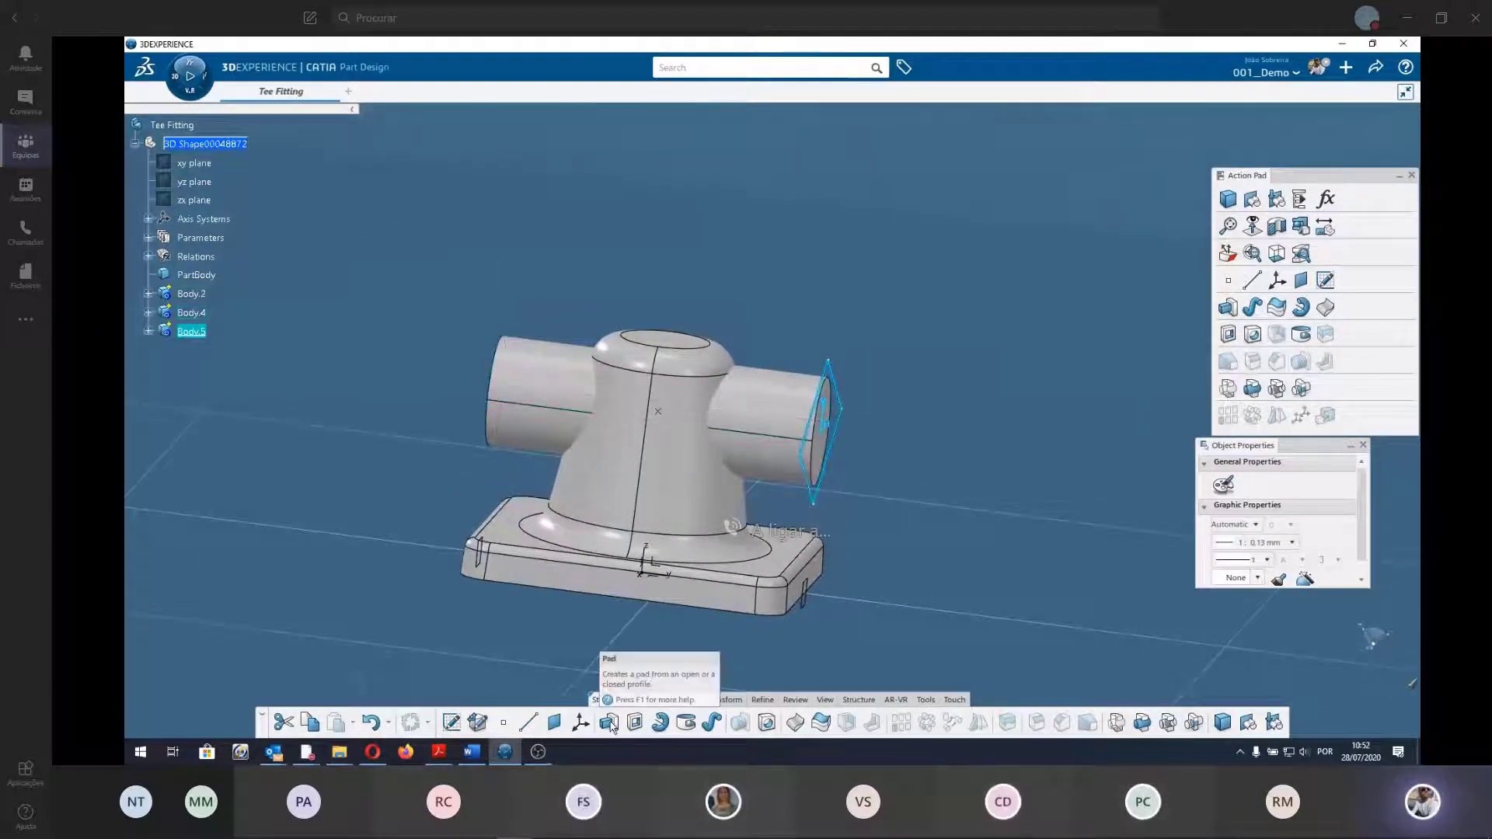
Pad Sketch.4 20 mm in the reversed direction to create the Pad.4 diamond flange.
left_click(823, 502)
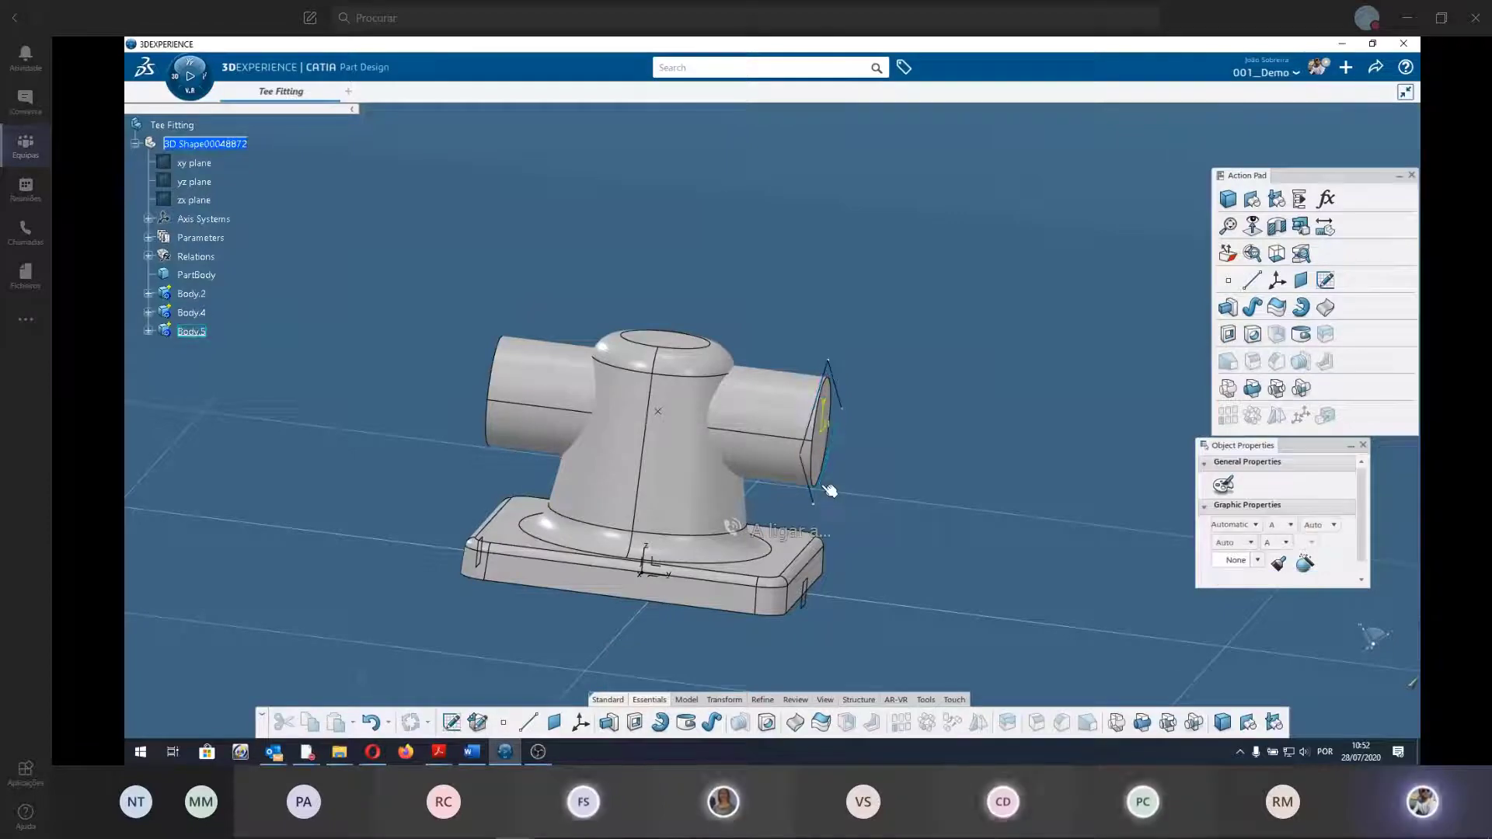
left_click(609, 721)
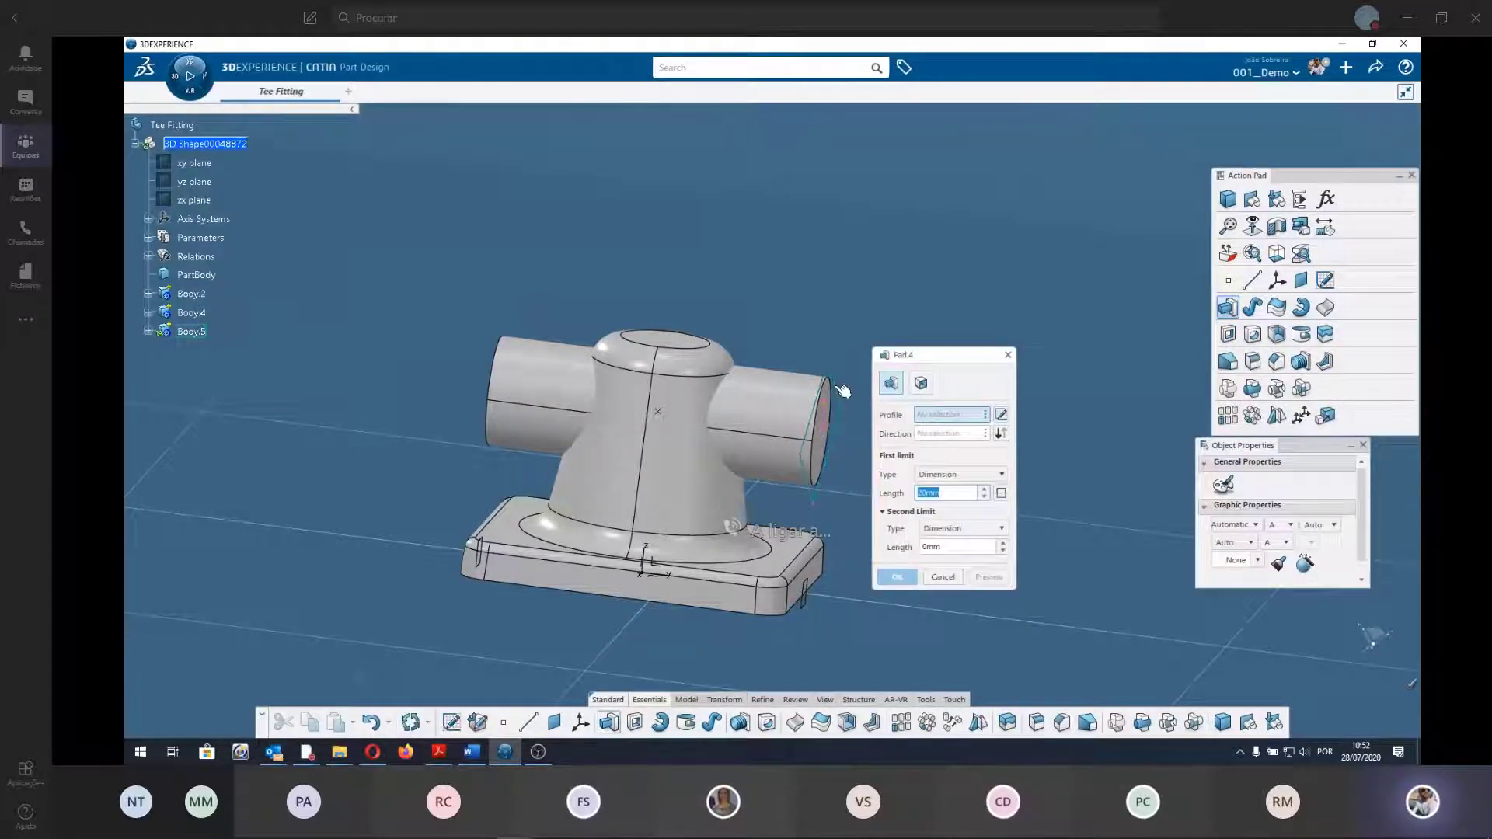
left_click(843, 391)
mouse_move(843, 391)
middle_mouse_down()
mouse_move(627, 464)
mouse_move(677, 425)
middle_mouse_up()
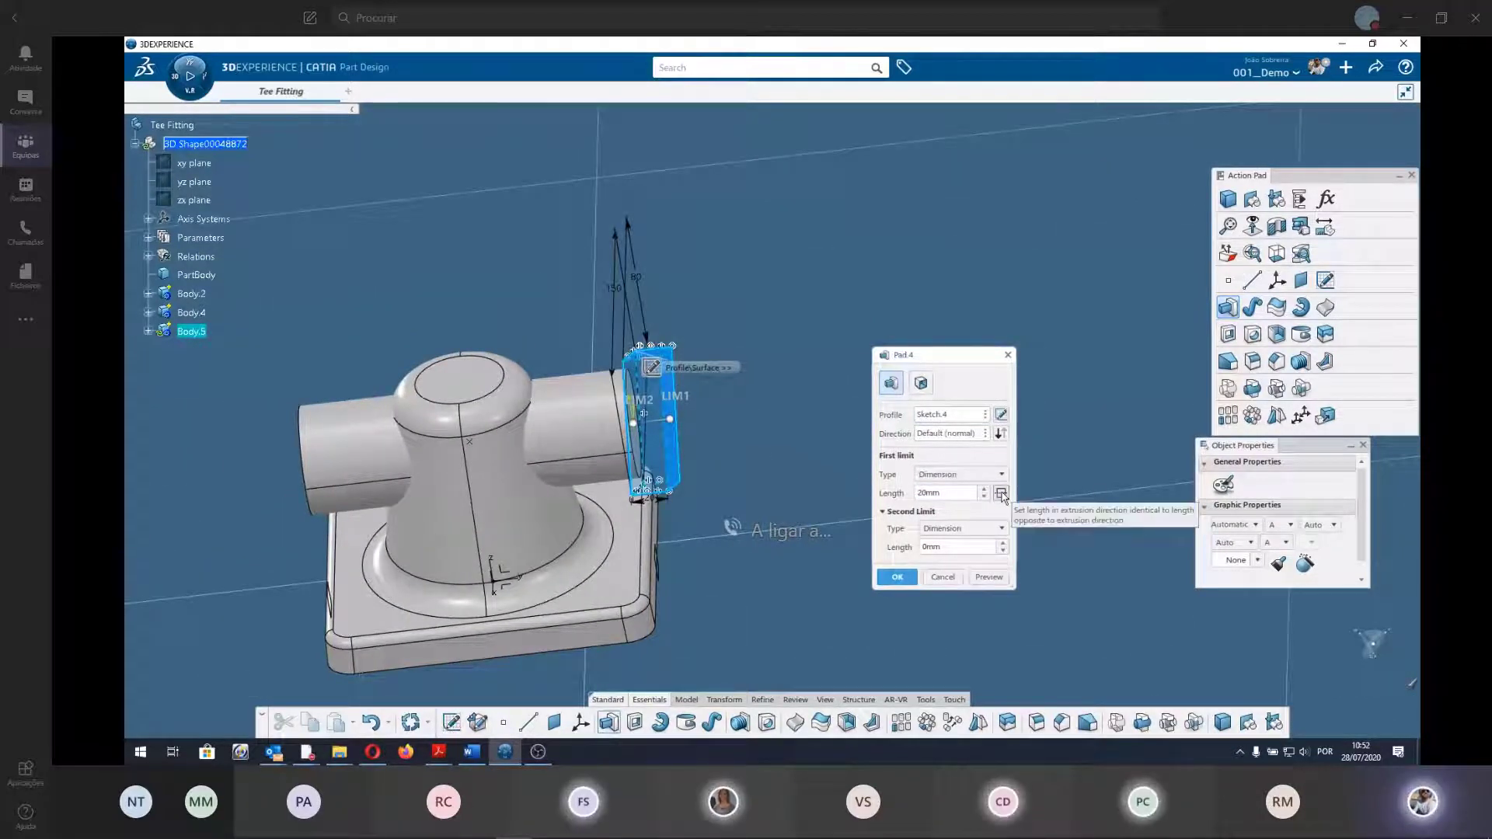
left_click(1001, 434)
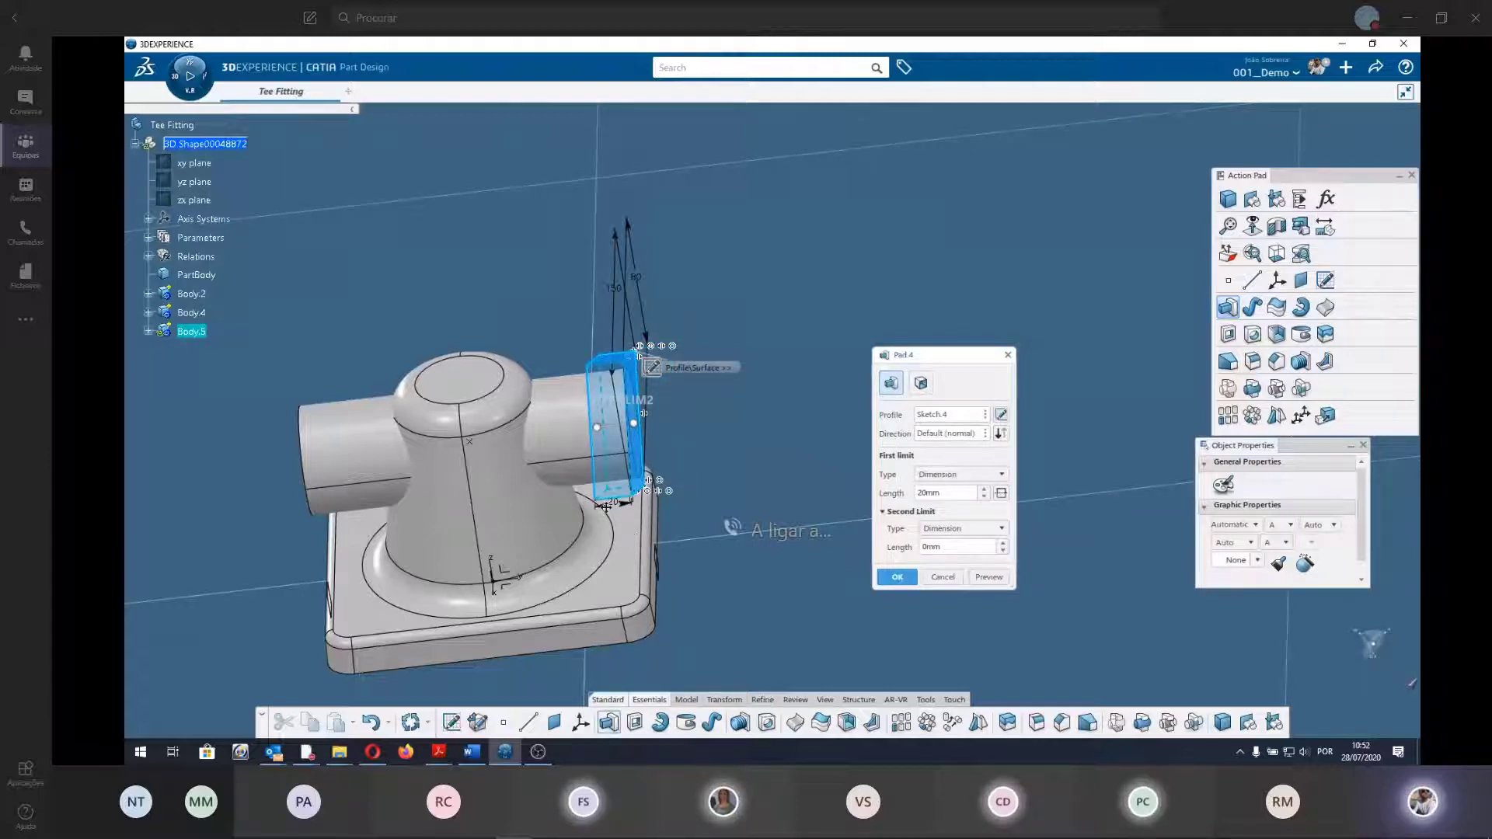
left_click(1002, 493)
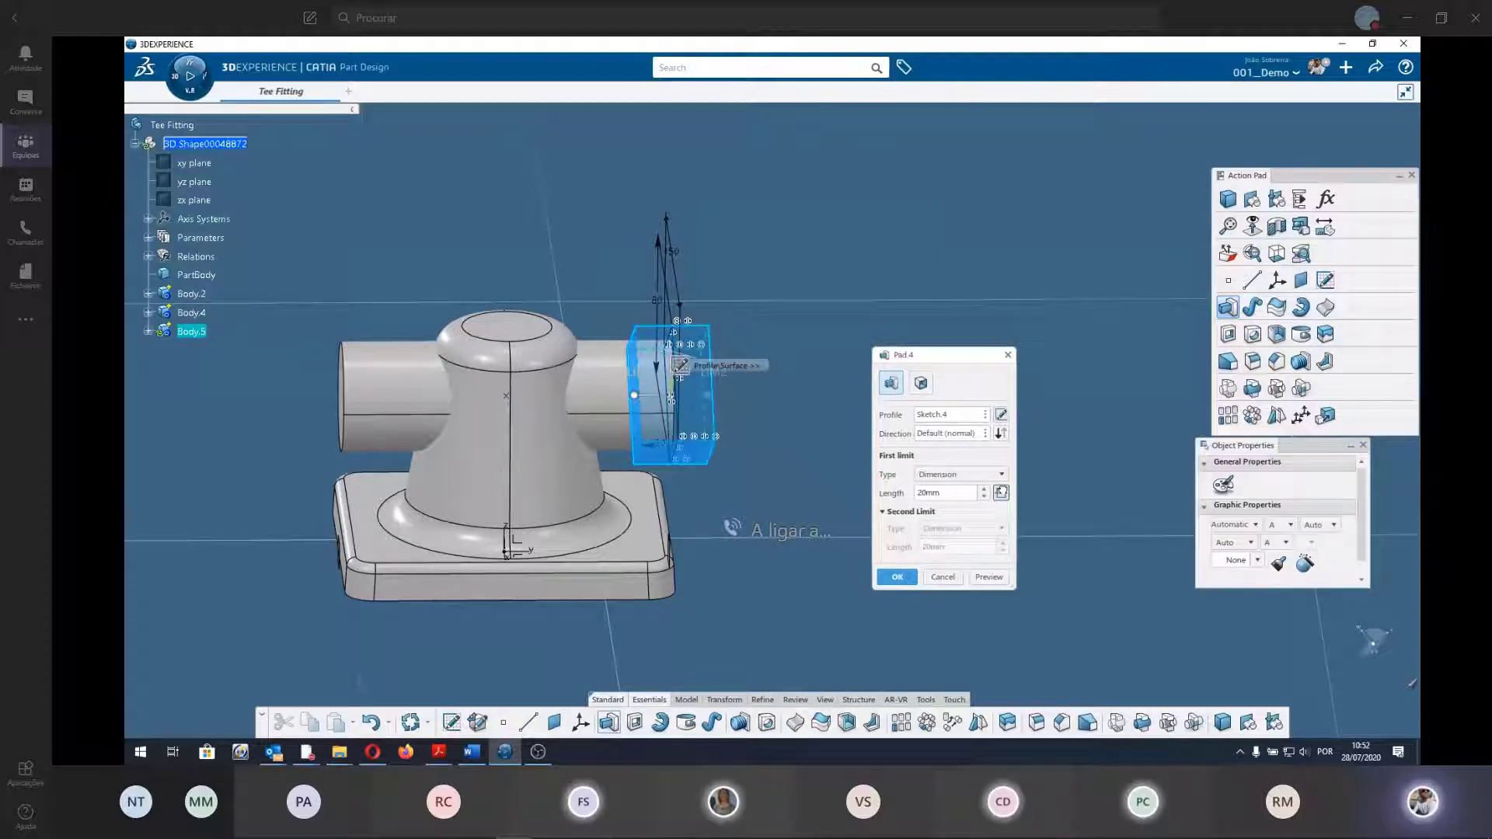
left_click(1002, 493)
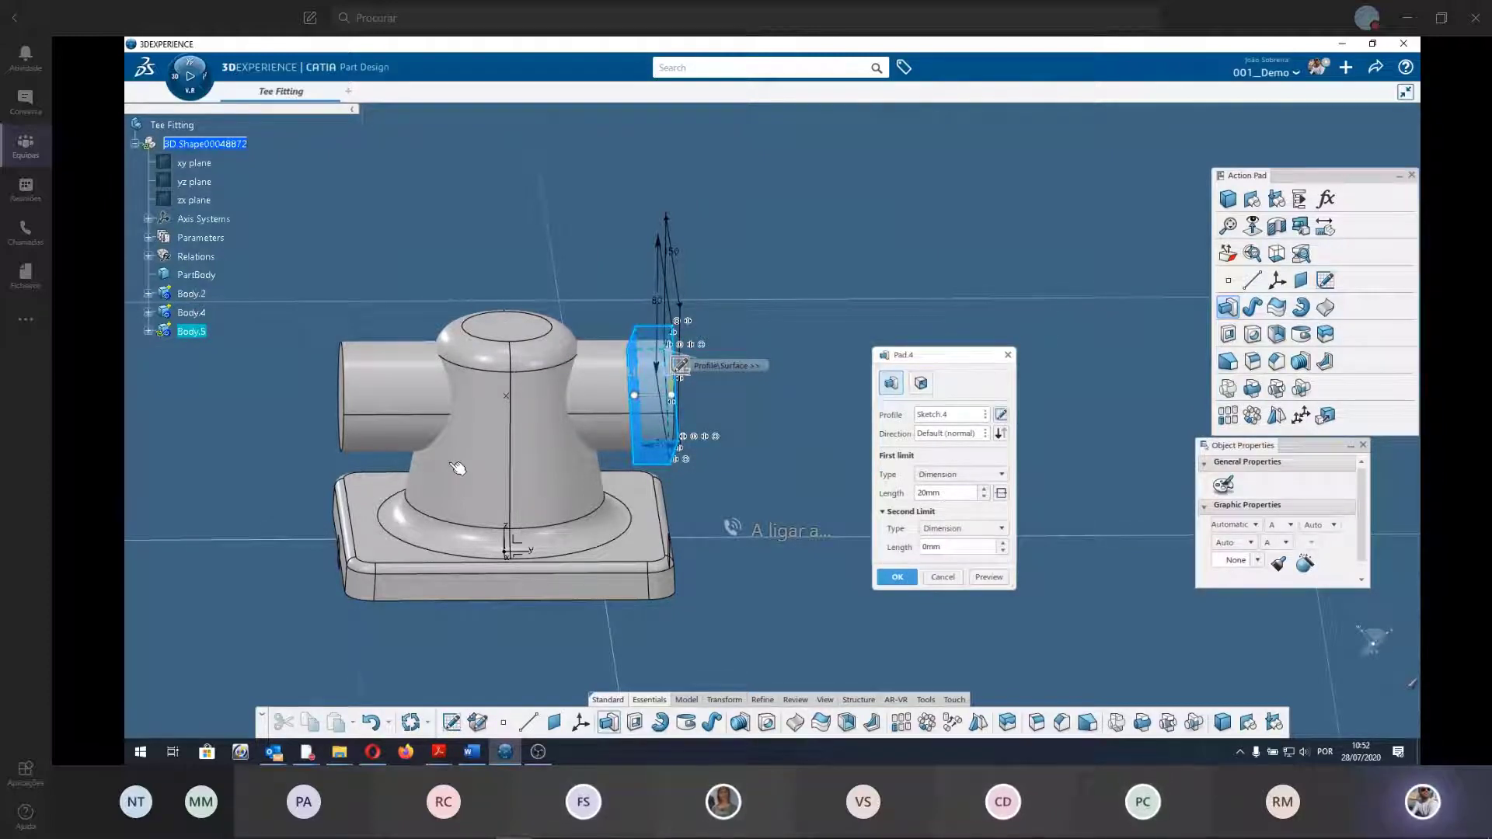
middle_click_drag(603, 483, 842, 488)
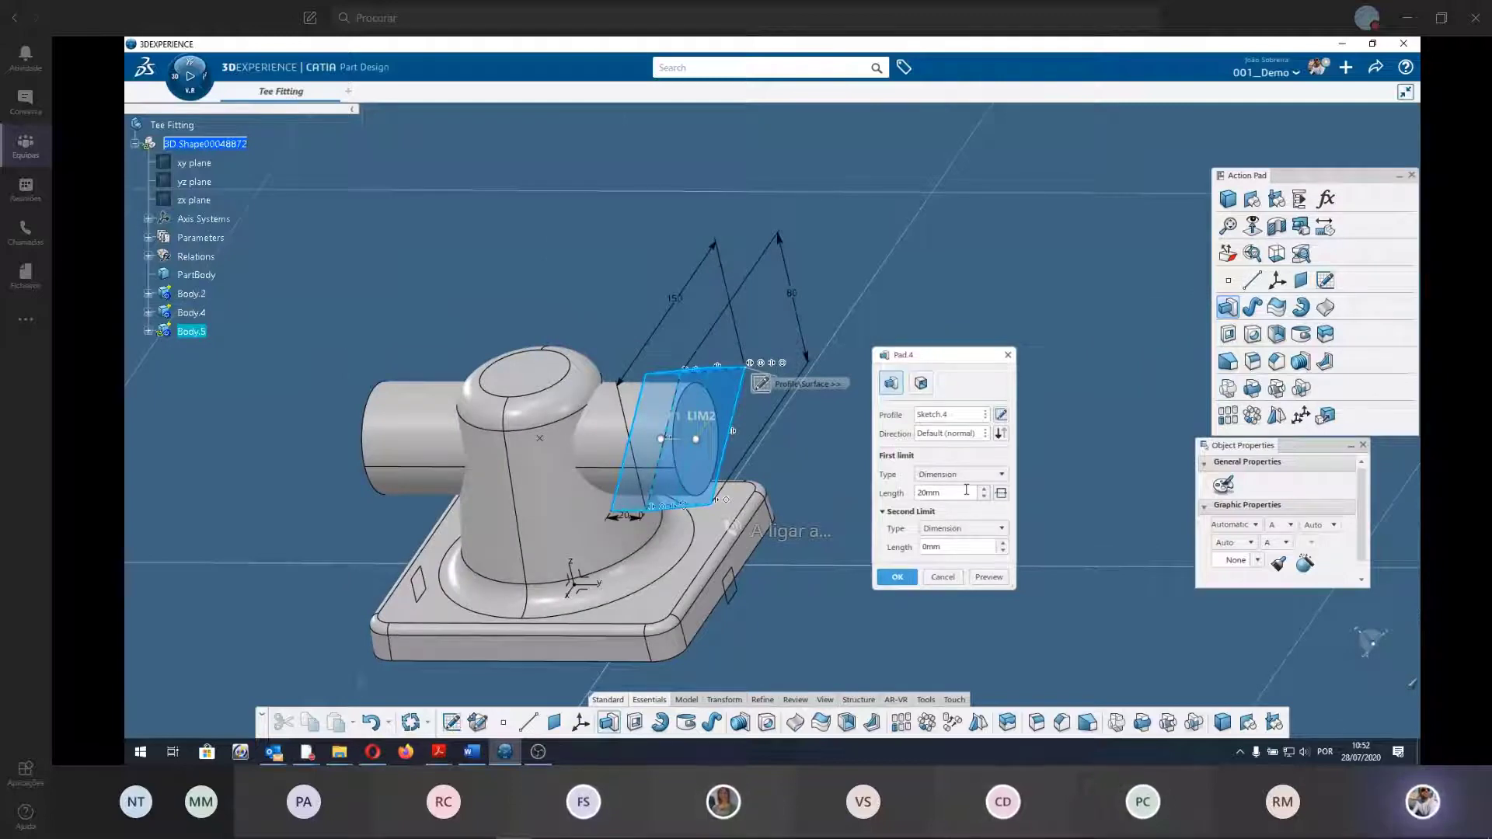
left_click(897, 577)
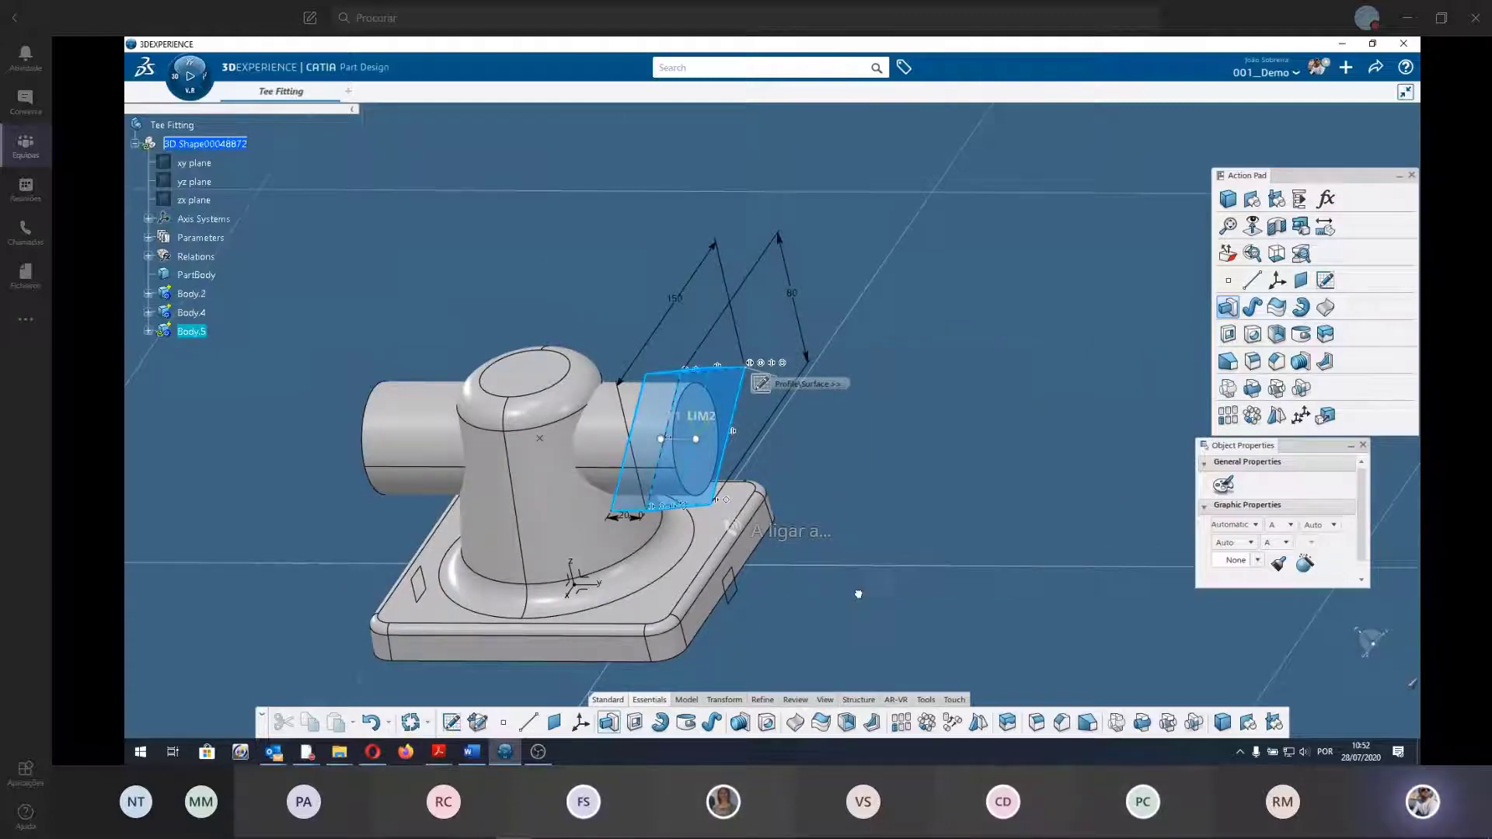
middle_click_drag(743, 514, 1010, 466)
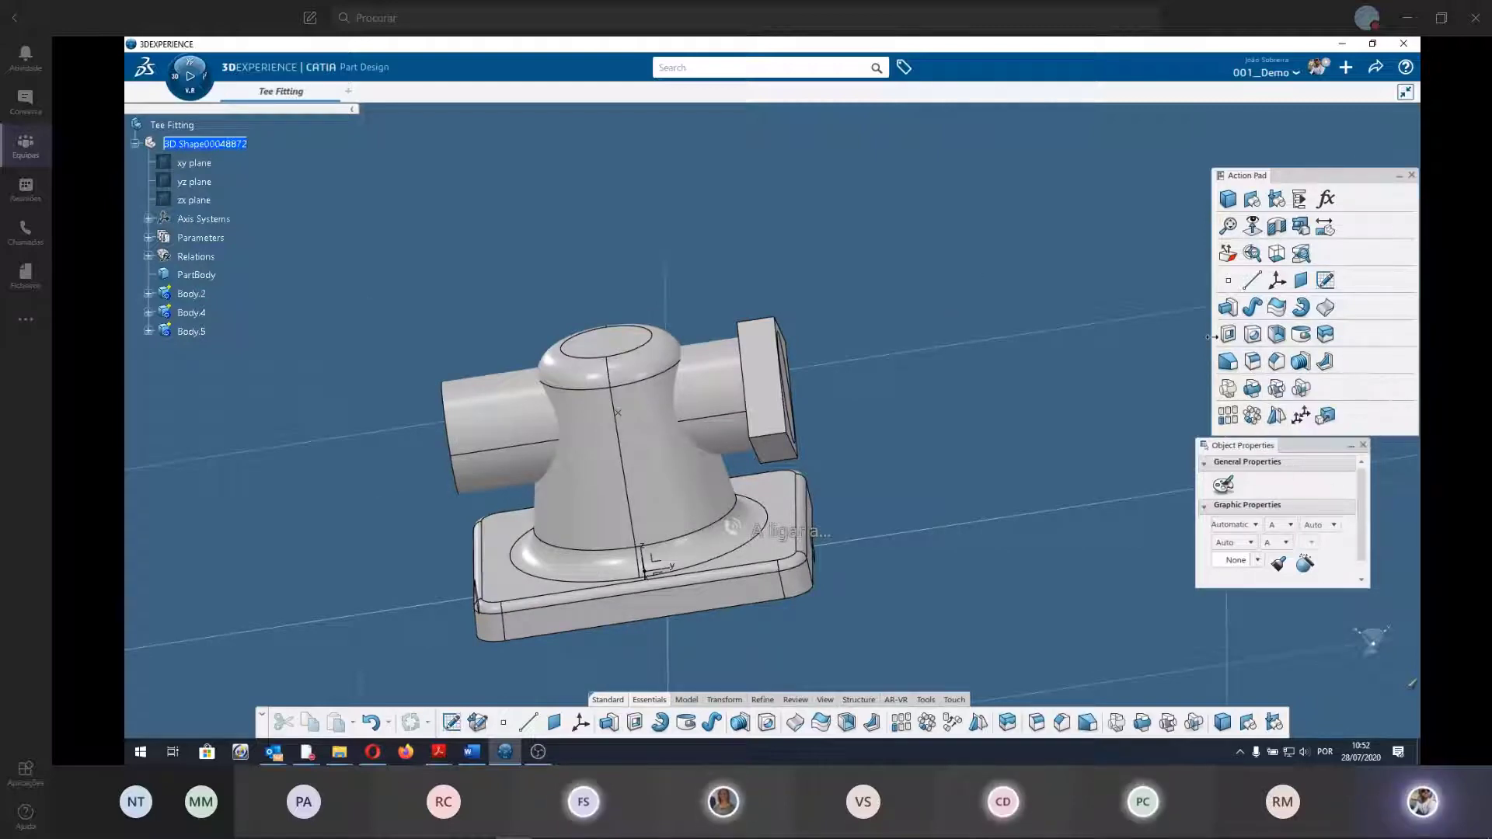
Pick the flange side faces to draft, with the flange's flat face as neutral element.
left_click(1228, 361)
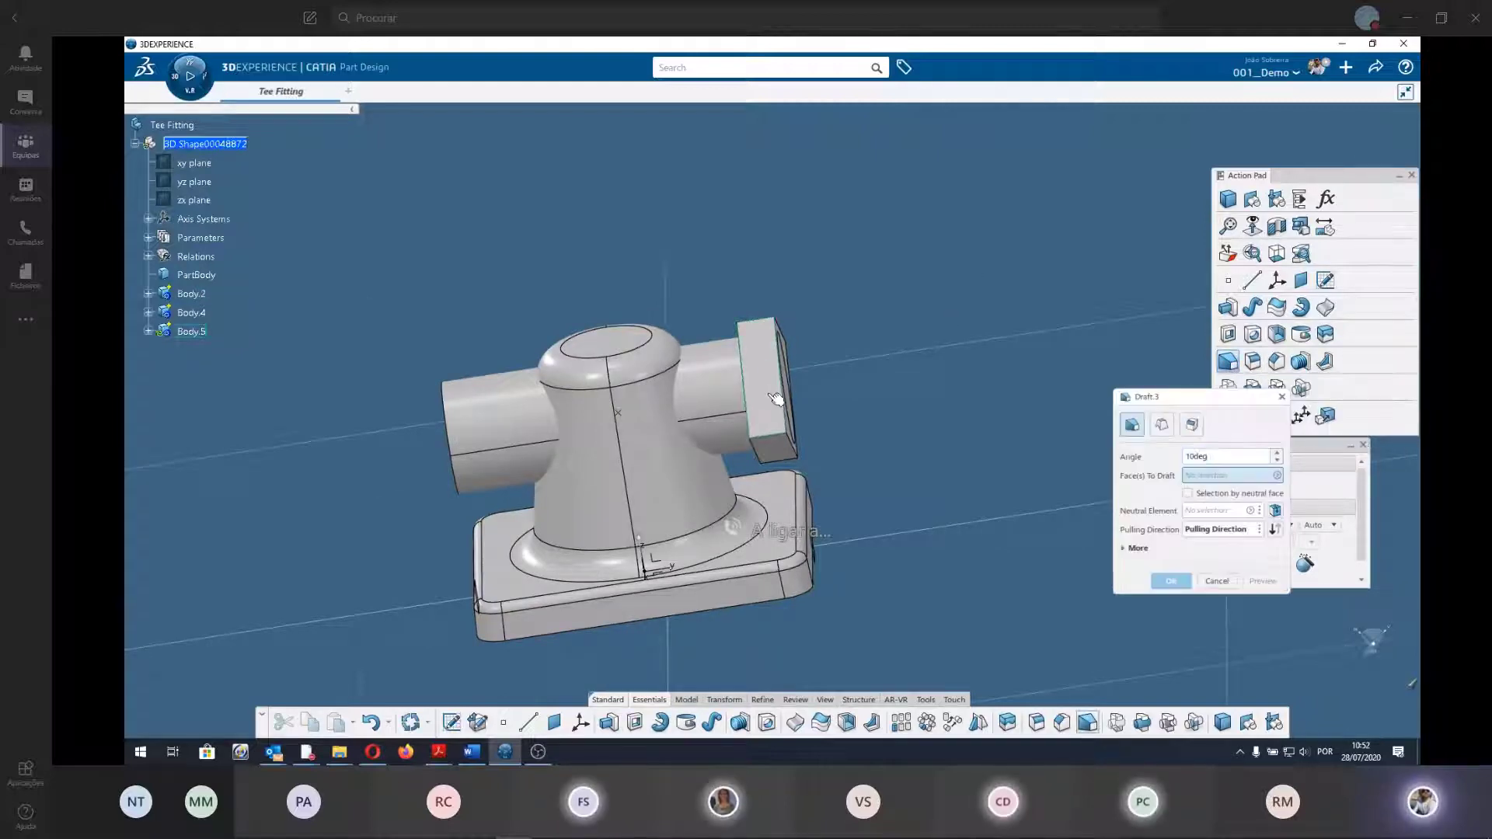
left_click(747, 389)
mouse_move(694, 295)
middle_mouse_down()
mouse_move(770, 373)
mouse_move(867, 372)
mouse_move(668, 404)
mouse_move(931, 235)
mouse_move(656, 207)
mouse_move(1086, 478)
middle_mouse_up()
left_click(777, 373)
left_click(614, 389)
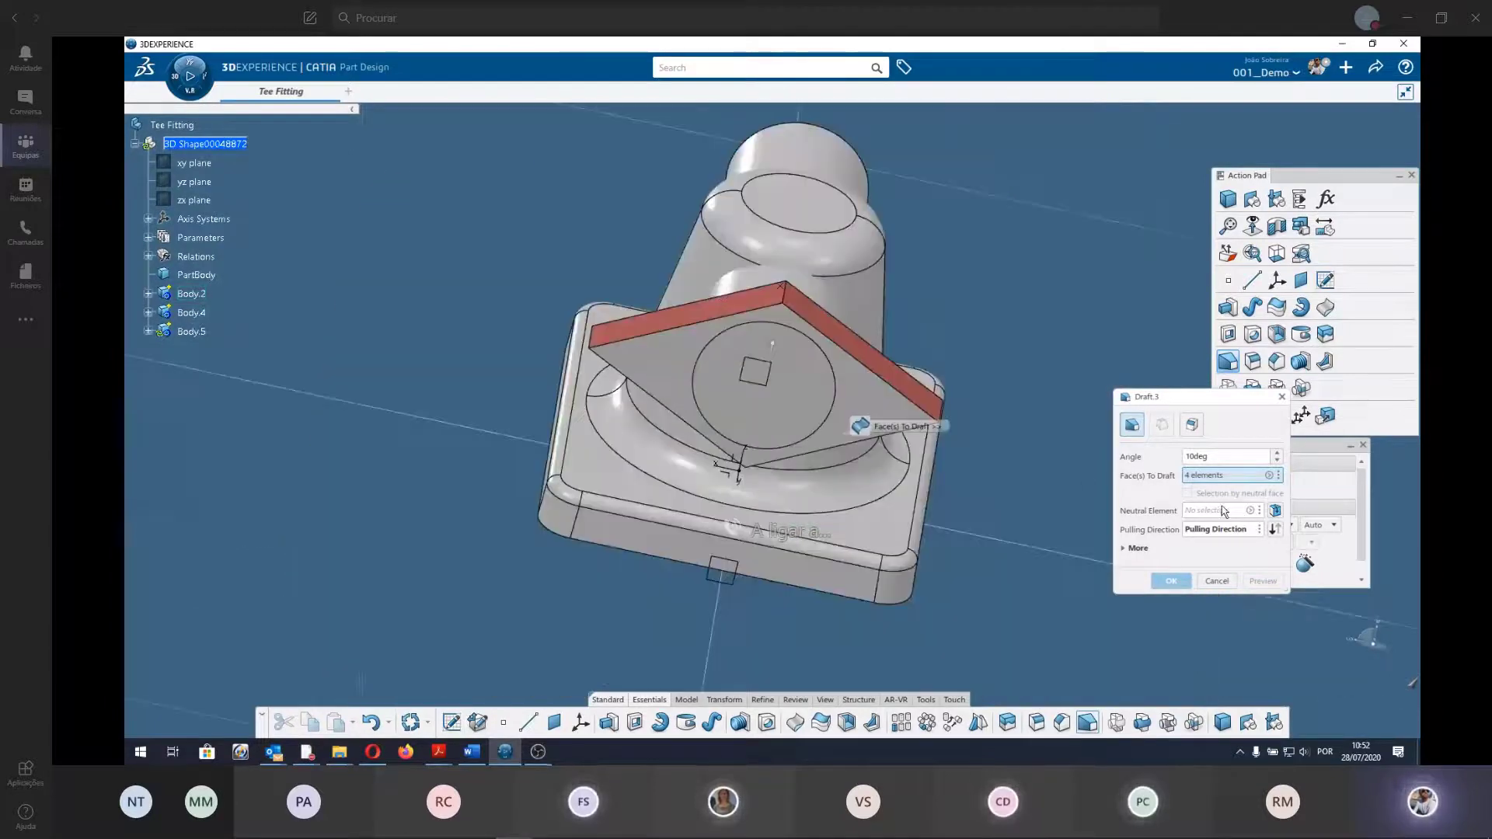
left_click(746, 389)
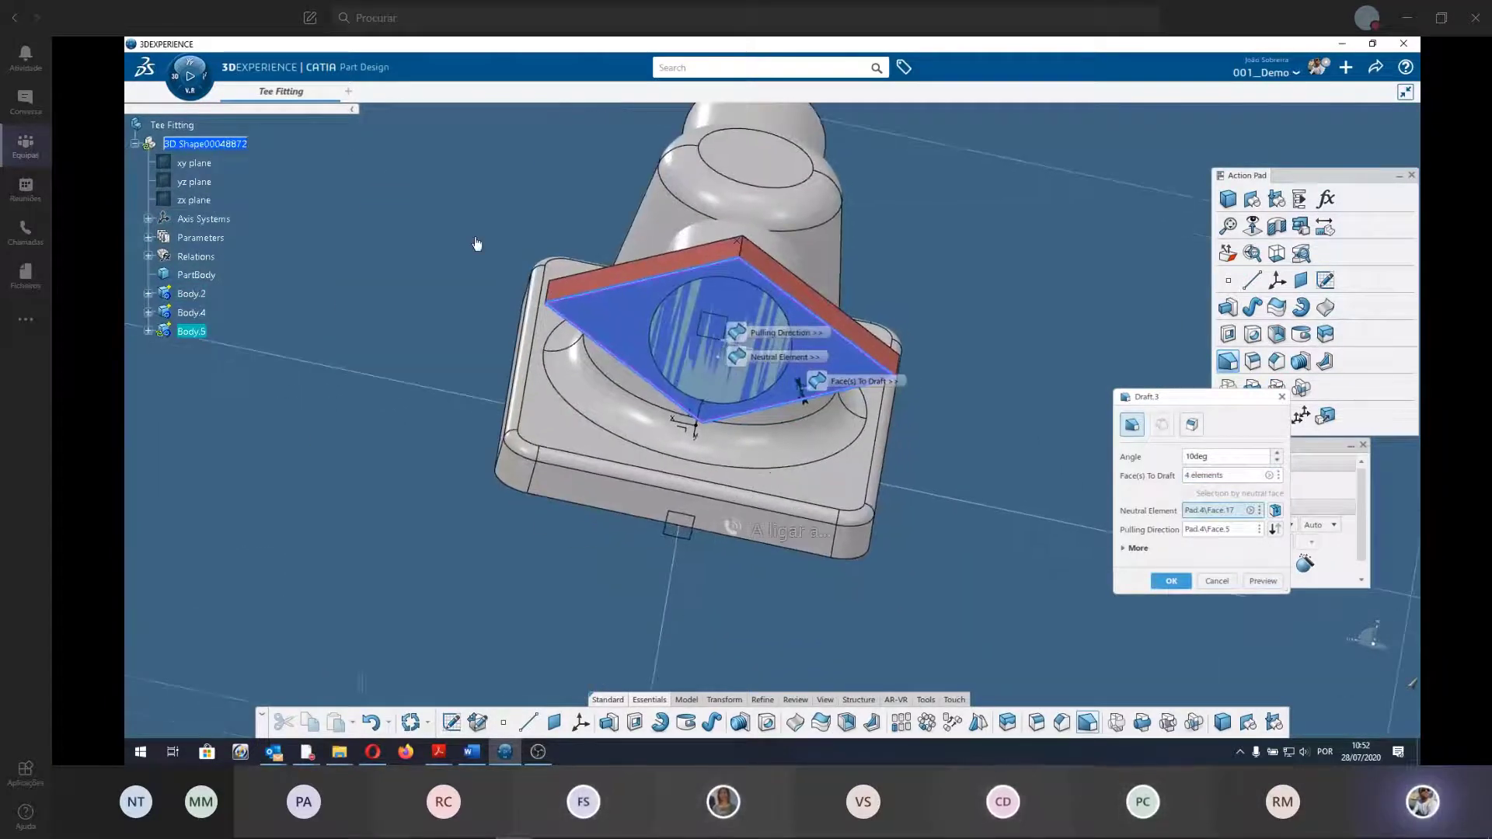
mouse_move(608, 398)
middle_mouse_down()
mouse_move(826, 450)
mouse_move(786, 427)
middle_mouse_up()
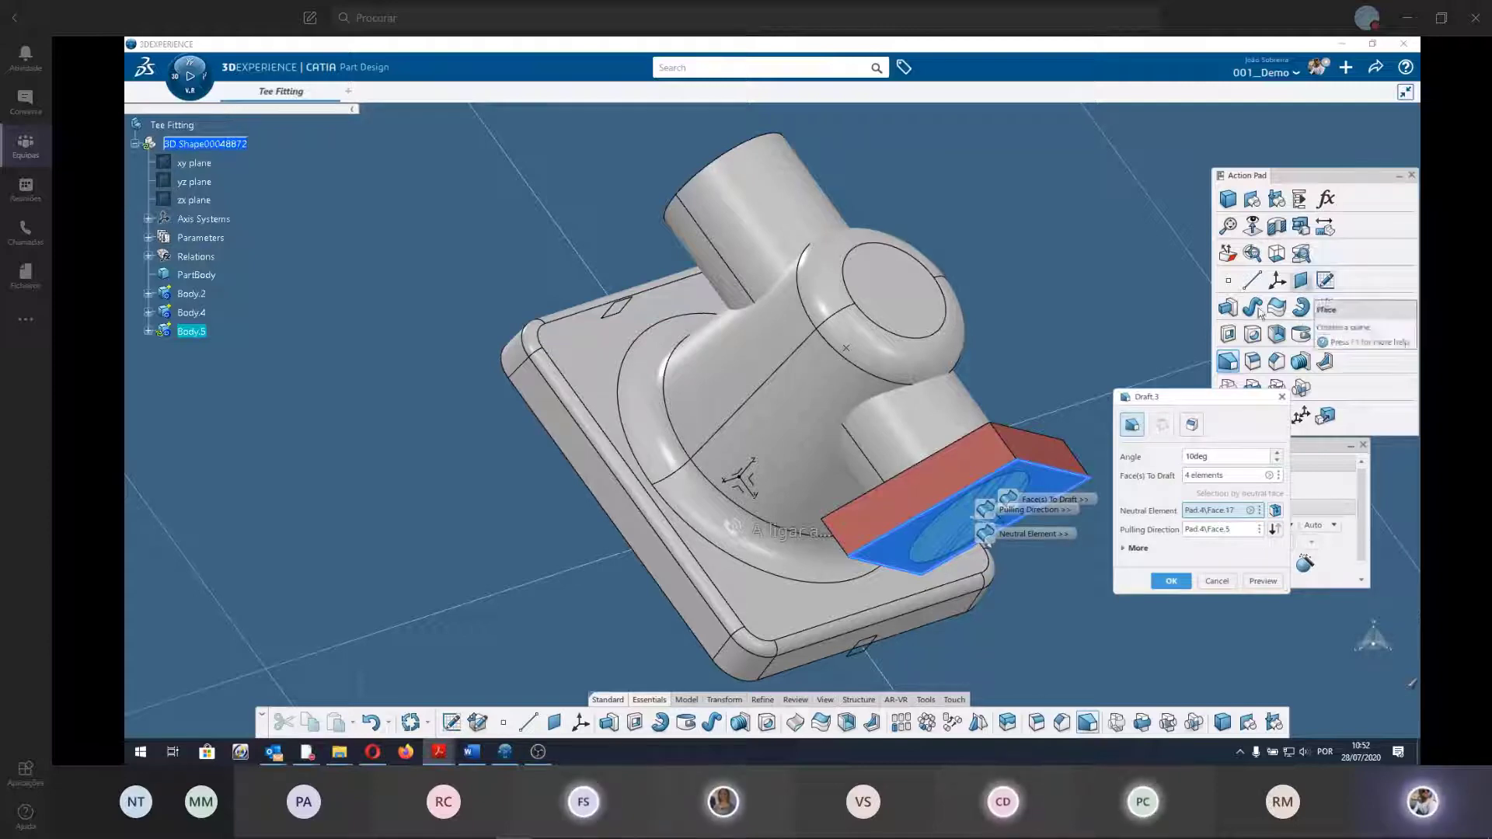
Apply Draft.3 at 3deg with the pulling direction reversed.
double_click(1209, 454)
type("3")
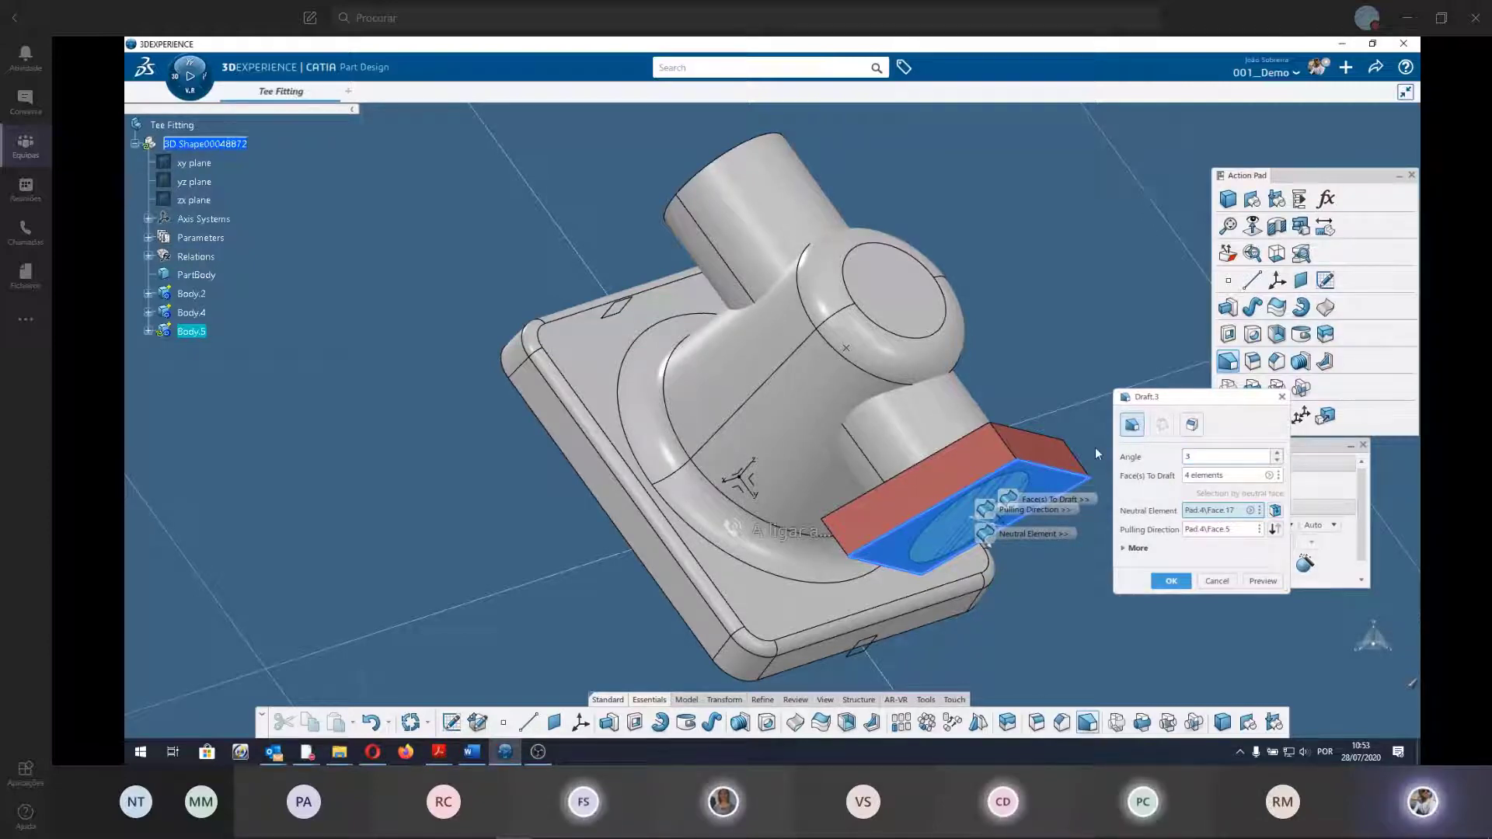
key("Return")
left_click(1259, 580)
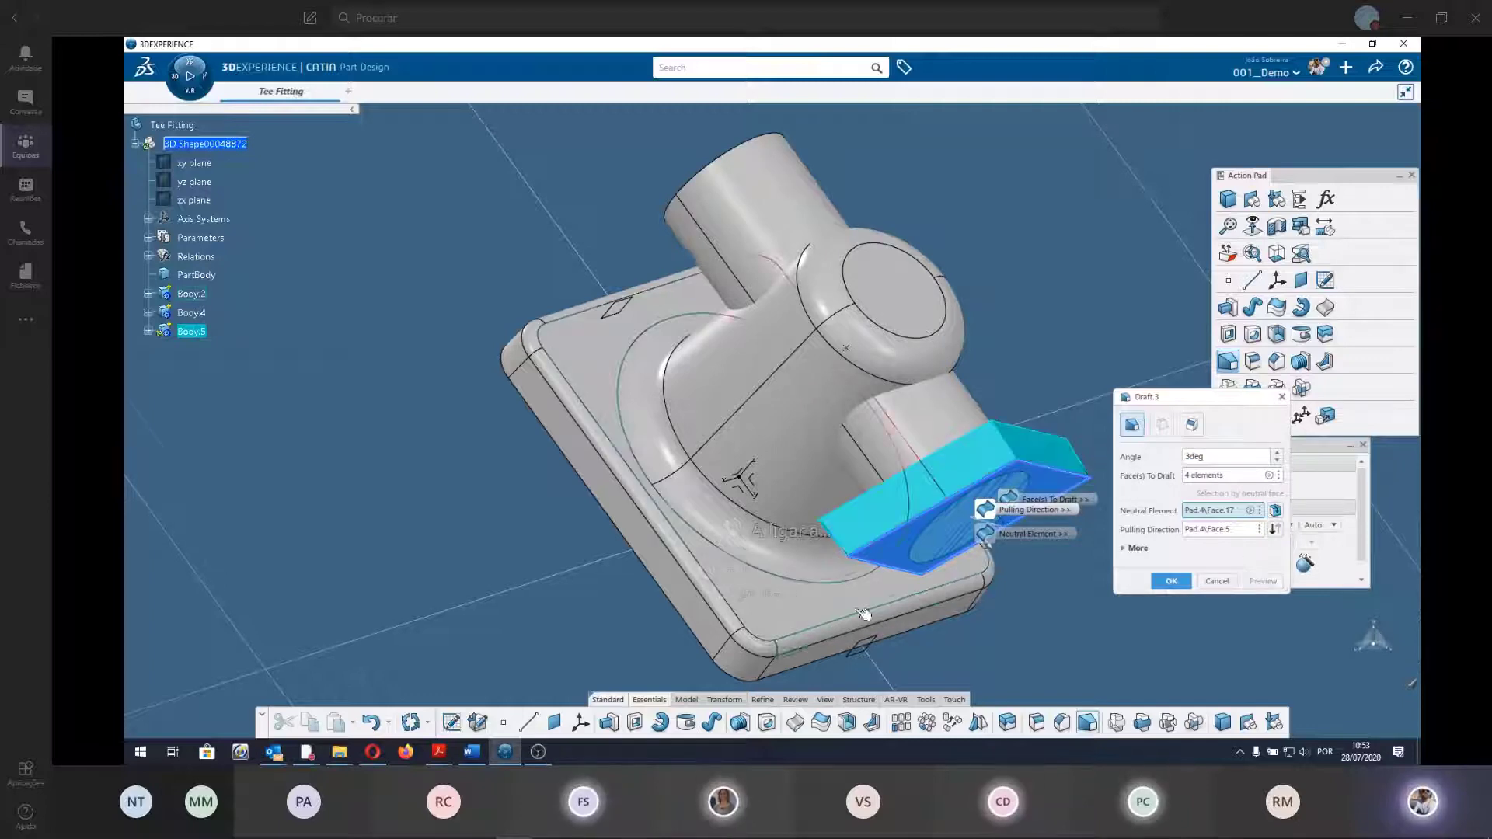
mouse_move(1011, 606)
middle_mouse_down()
mouse_move(836, 611)
mouse_move(747, 462)
middle_mouse_up()
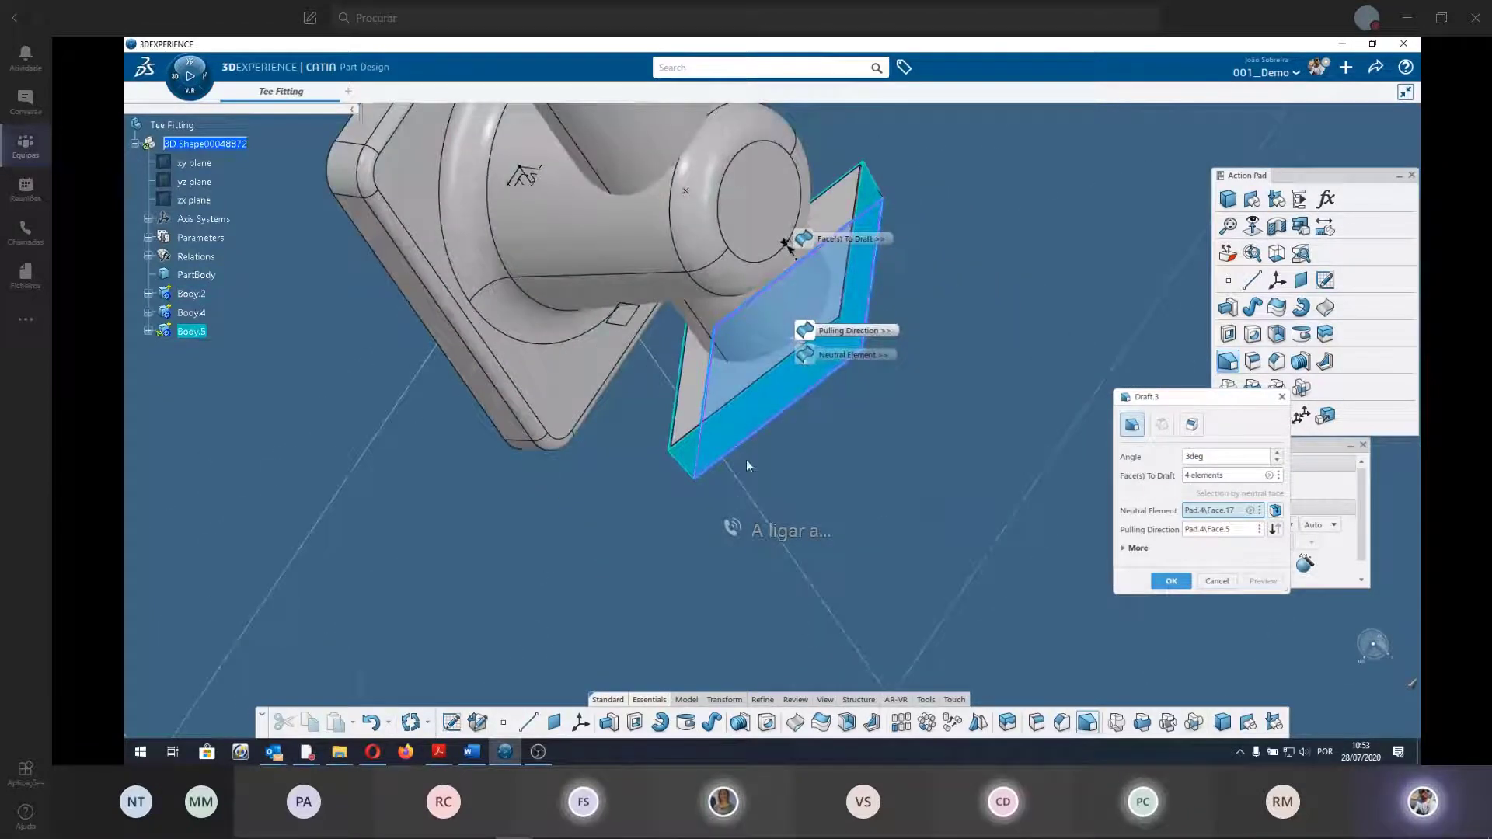
left_click(1273, 529)
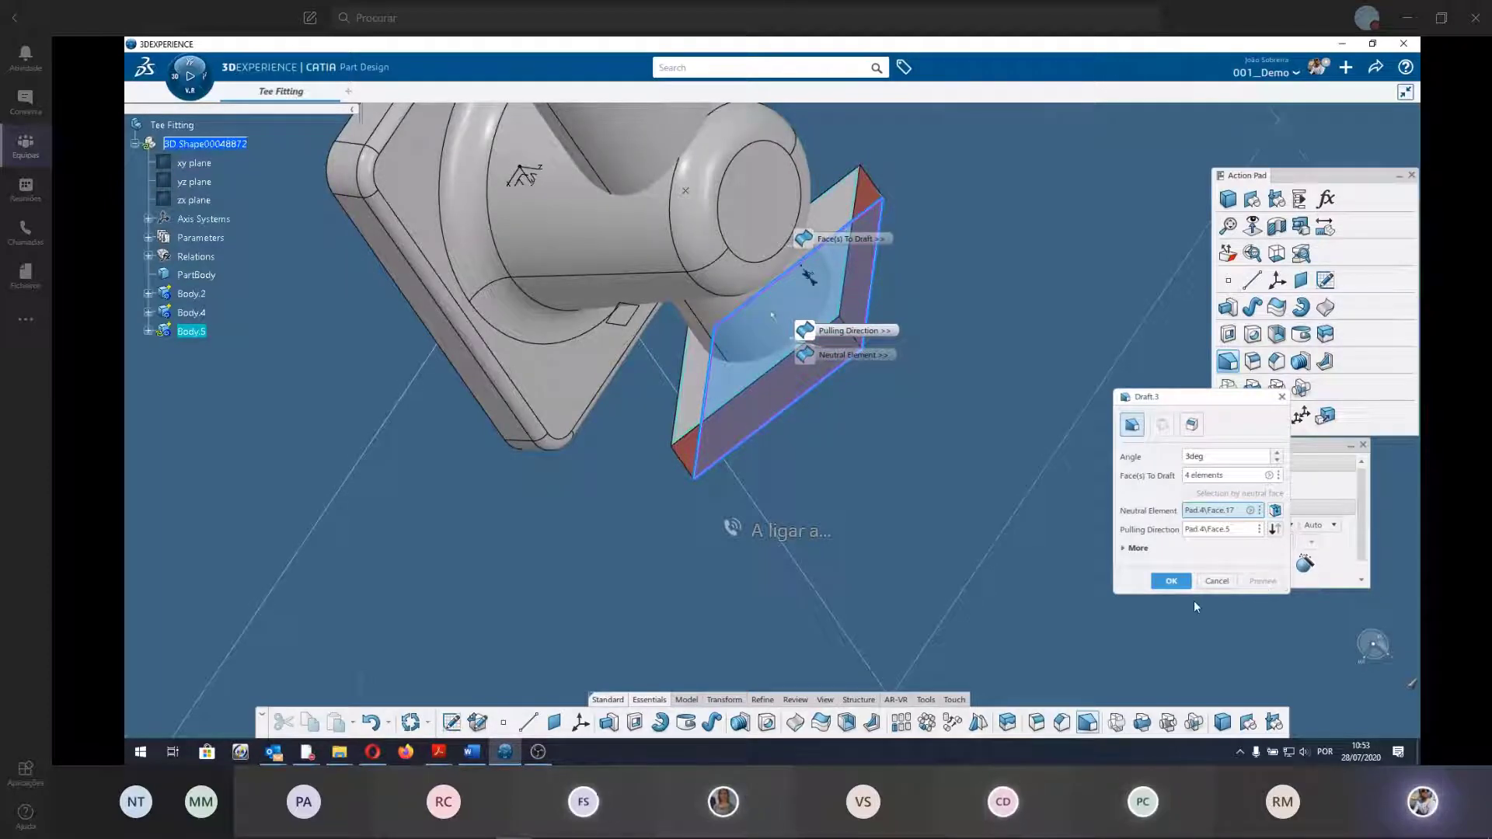
left_click(1180, 587)
mouse_move(921, 450)
middle_mouse_down()
mouse_move(532, 525)
mouse_move(591, 436)
middle_mouse_up()
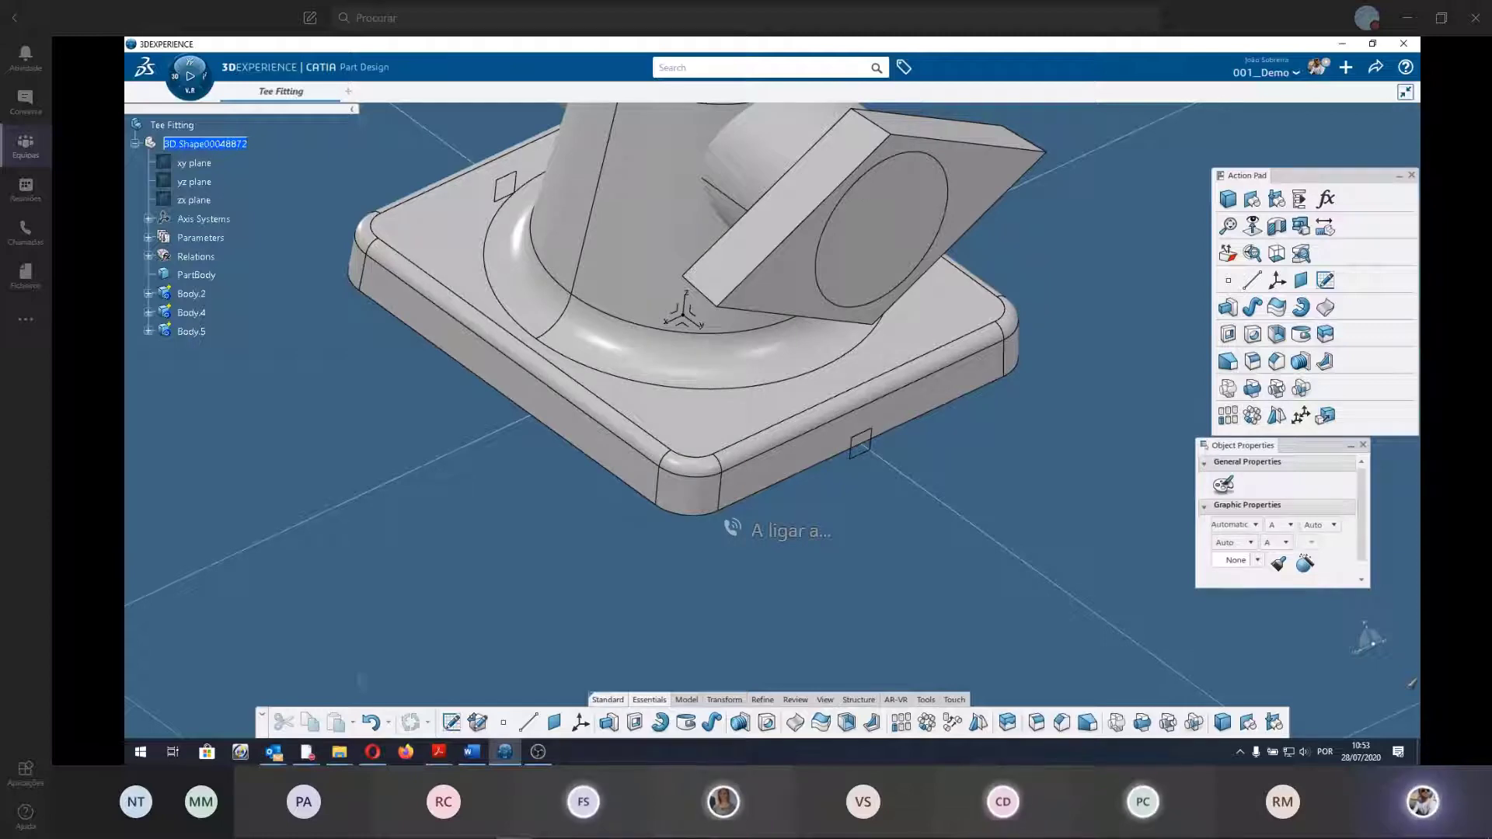
Fillet the corner edges of the diamond flange.
mouse_move(457, 418)
middle_mouse_down()
mouse_move(875, 537)
mouse_move(809, 566)
middle_mouse_up()
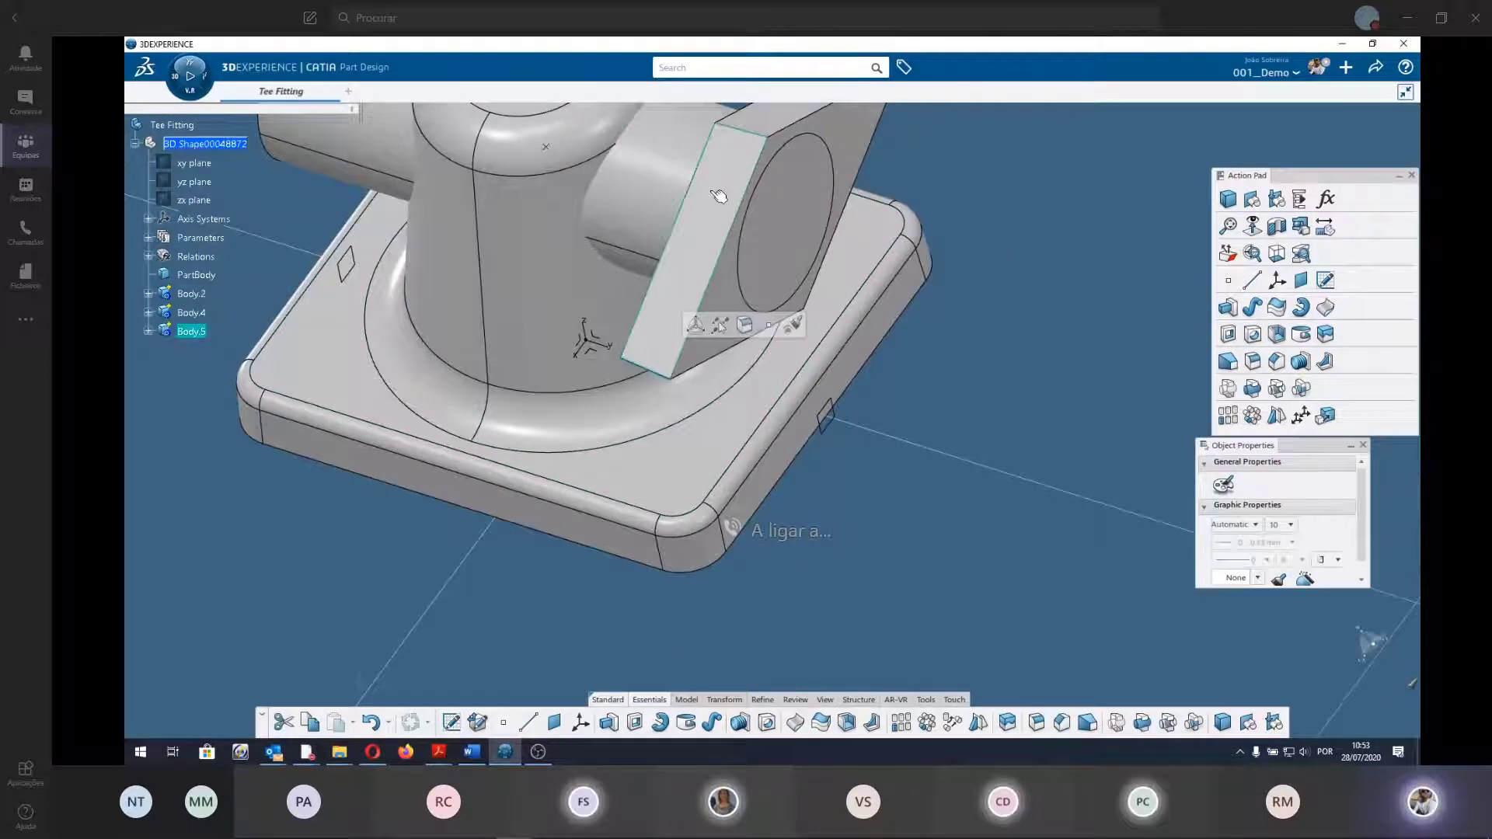
mouse_move(879, 468)
middle_mouse_down()
mouse_move(804, 283)
mouse_move(459, 470)
middle_mouse_up()
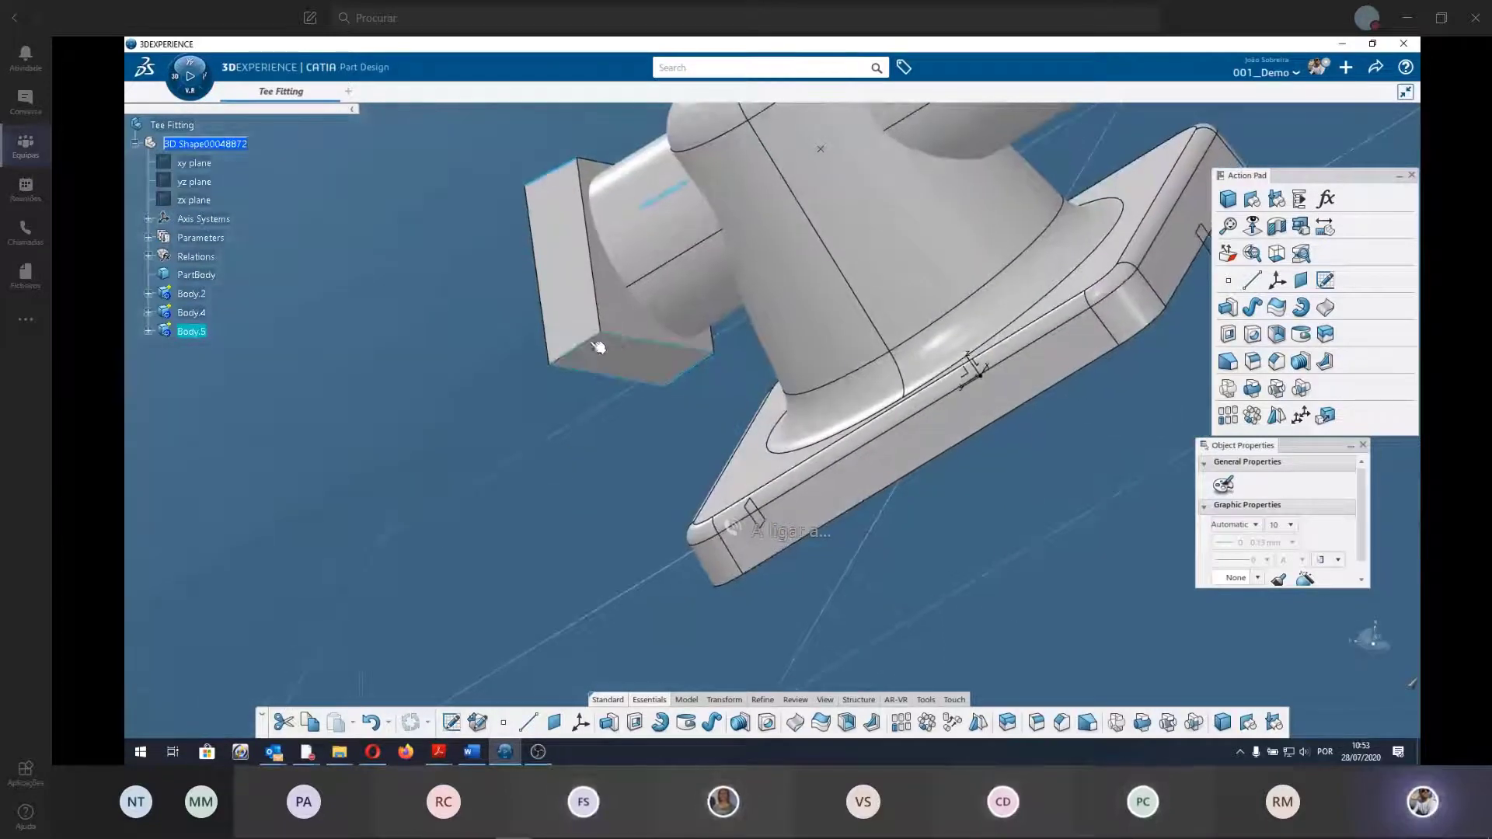
left_click(595, 338)
left_click(652, 292)
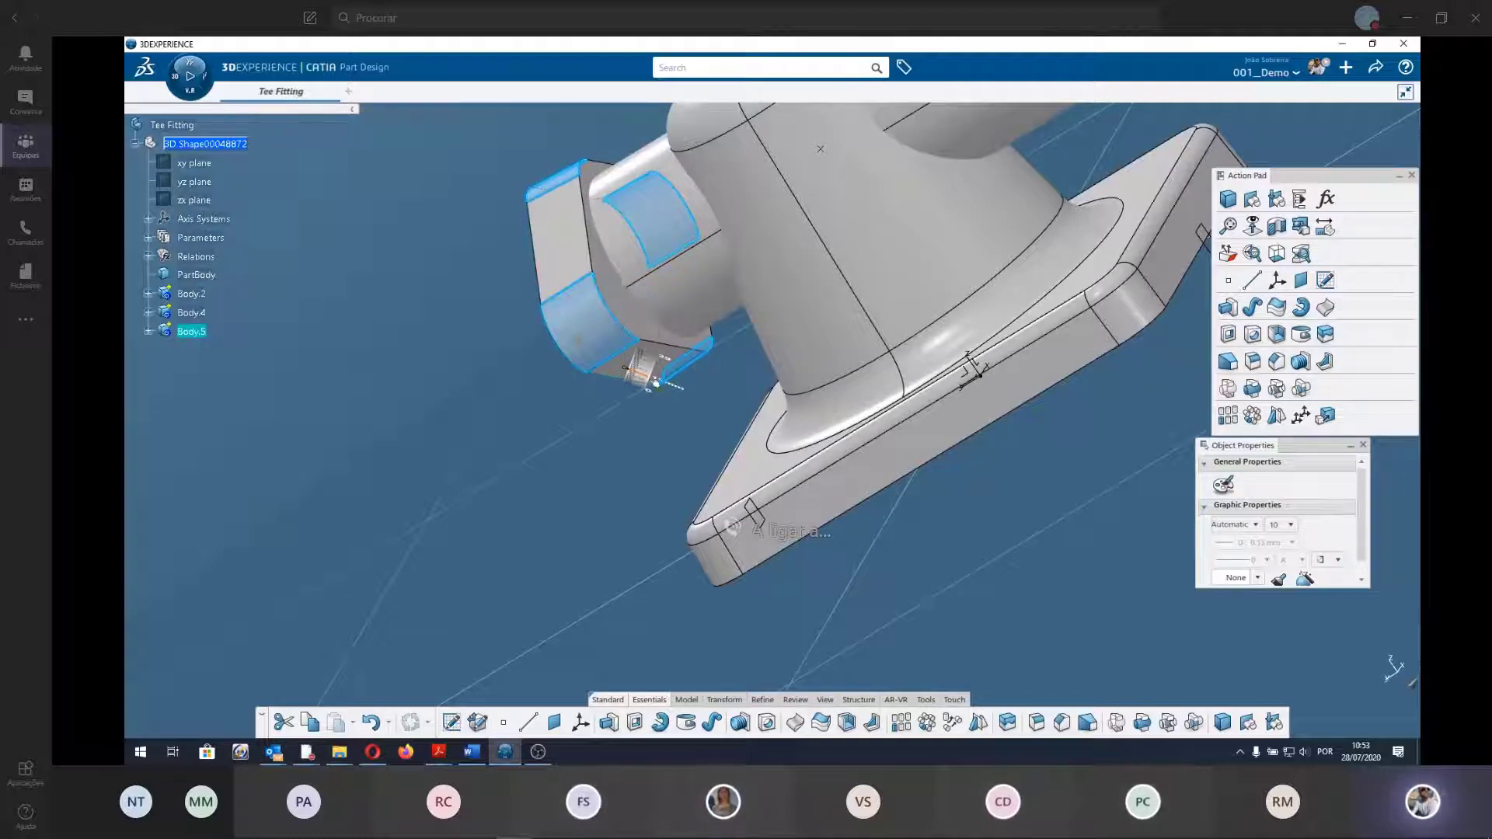
double_click(678, 392)
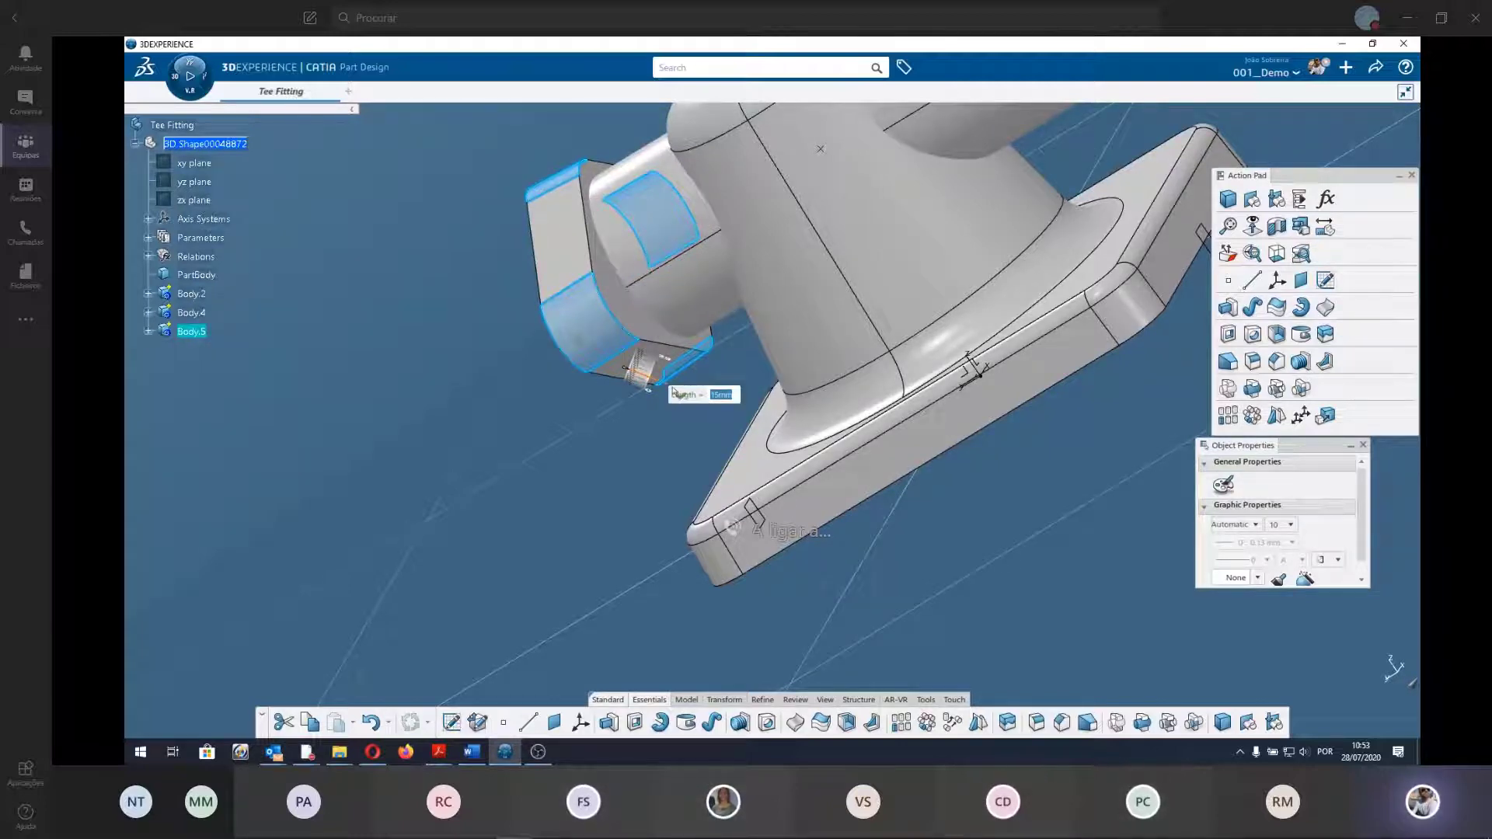
type("15")
key("Return")
left_click(493, 476)
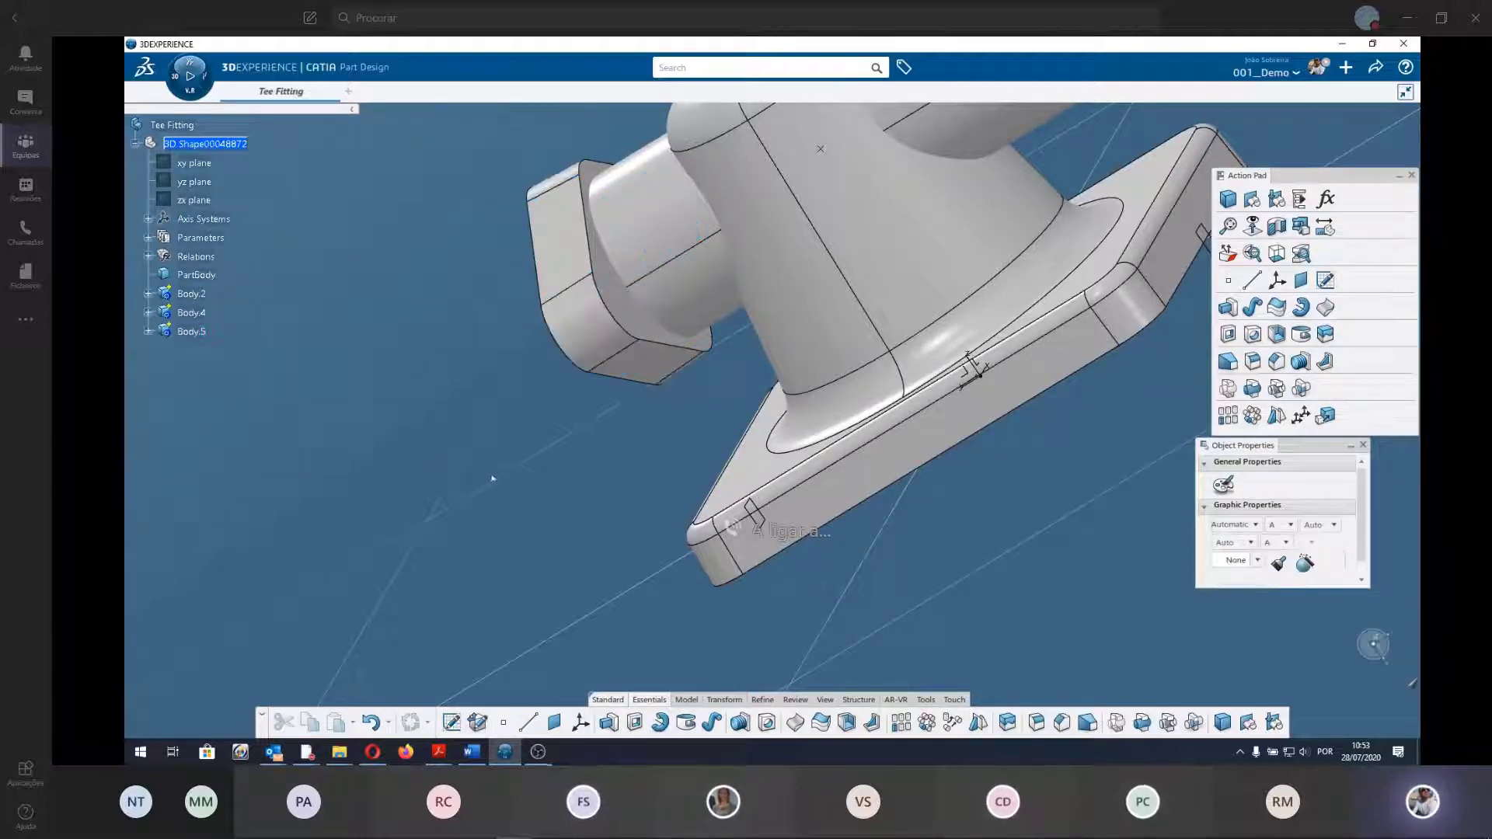
Fillet the outer rim edge of the flange.
middle_click_drag(356, 384, 618, 371)
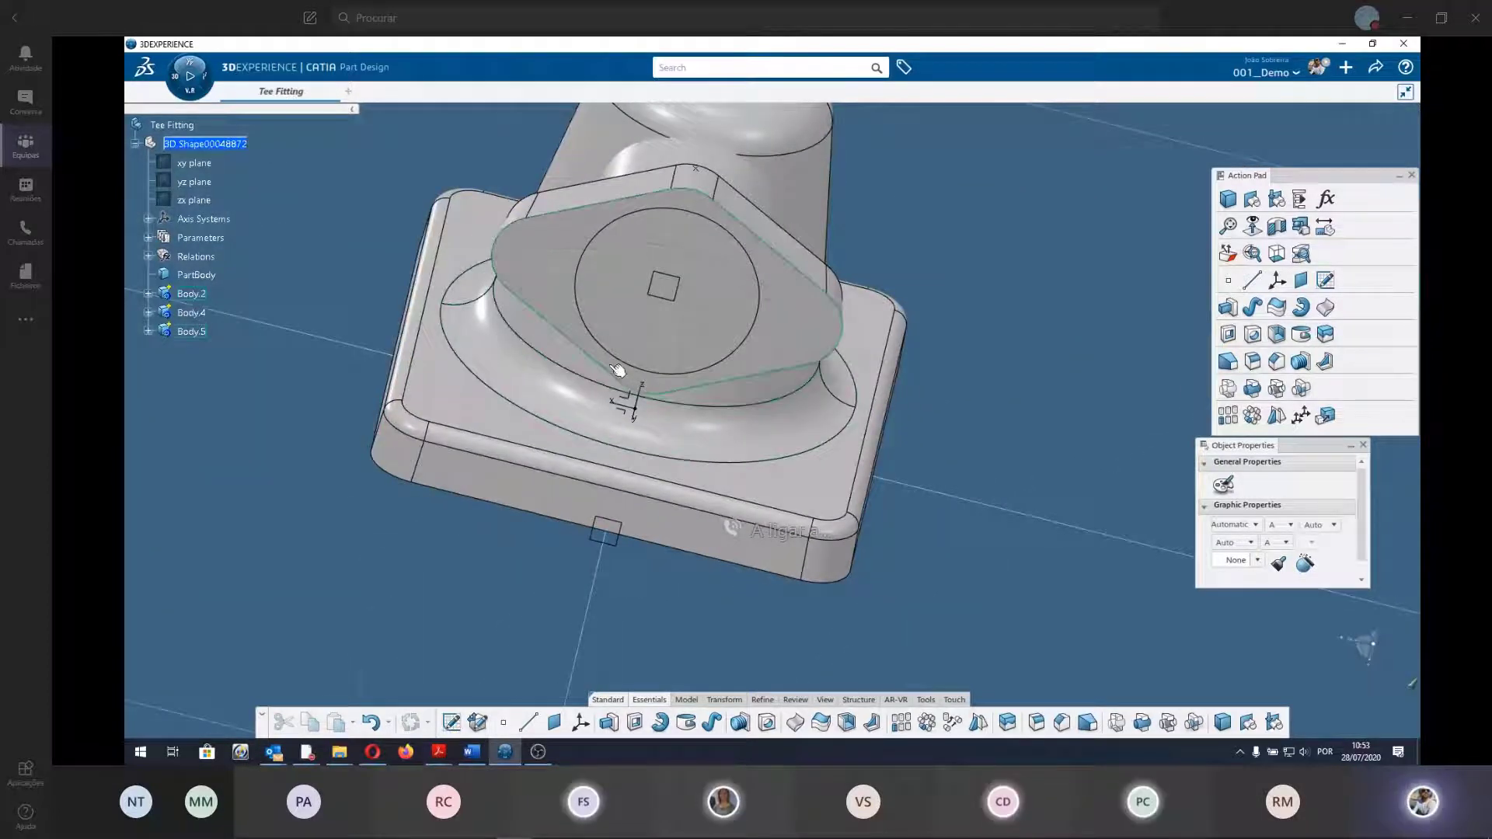
middle_click_drag(742, 342, 781, 436)
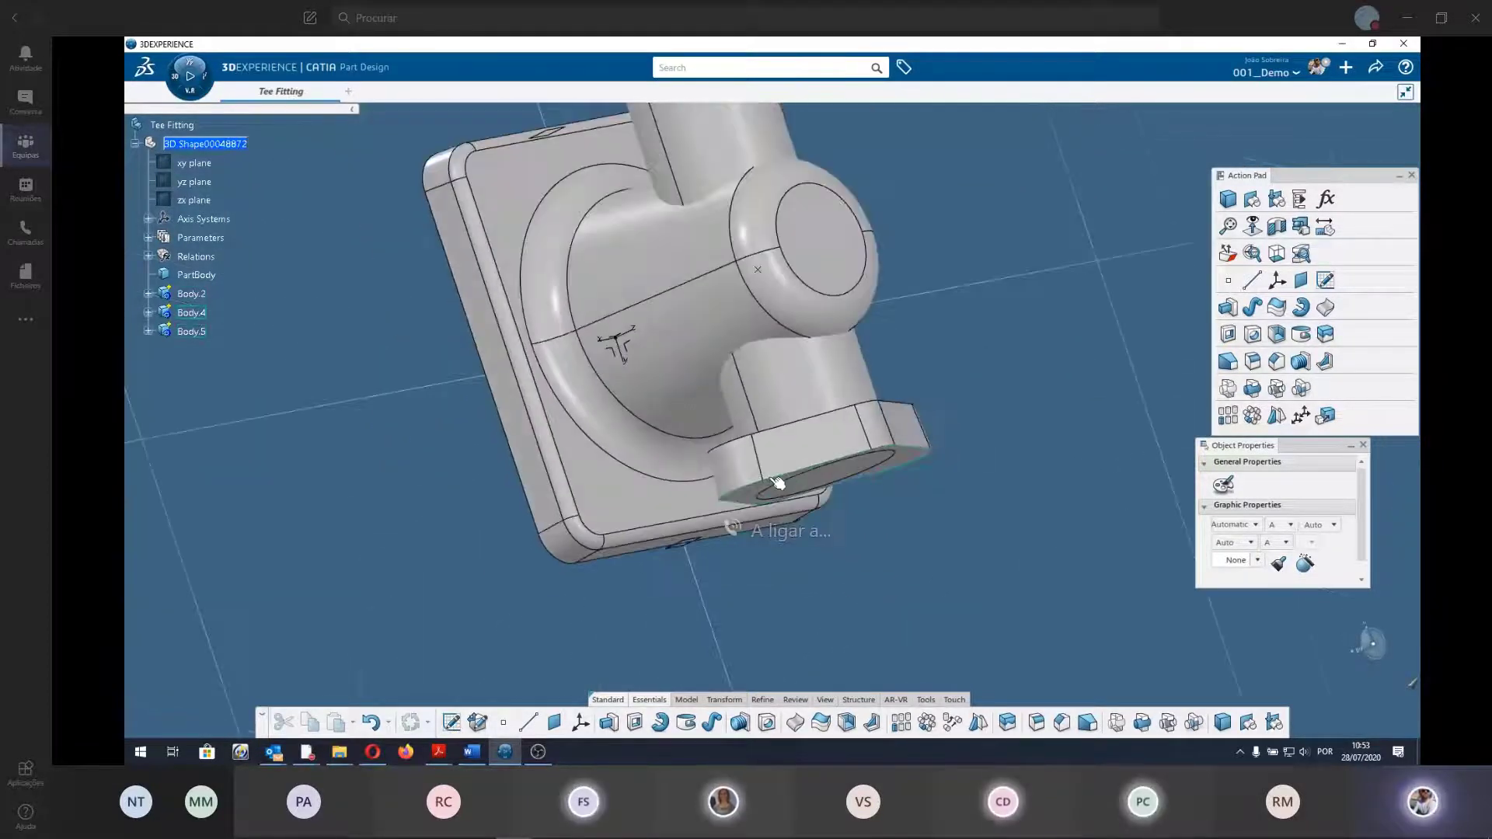
left_click(781, 435)
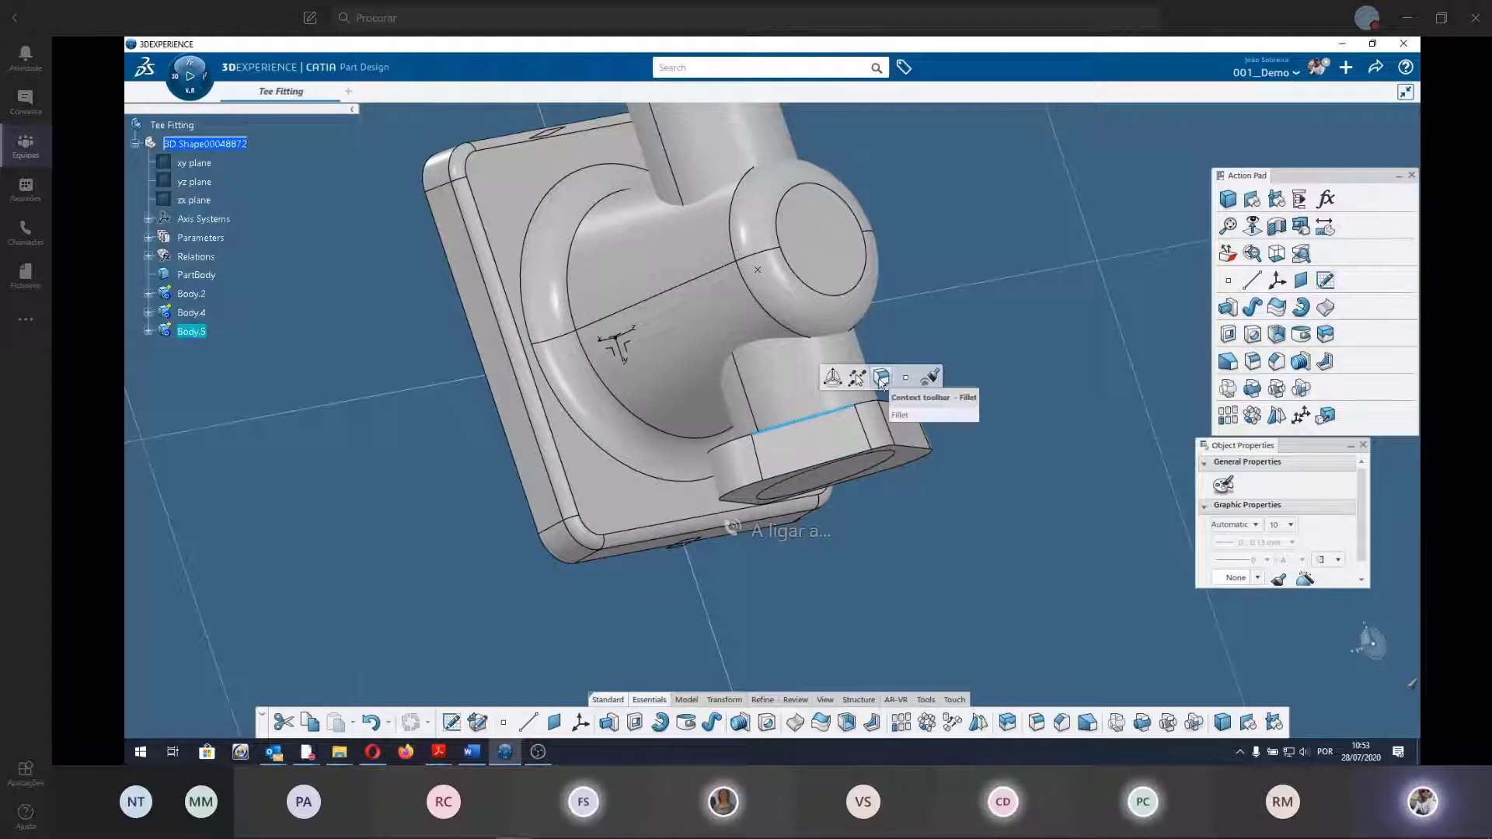
left_click(881, 379)
double_click(649, 517)
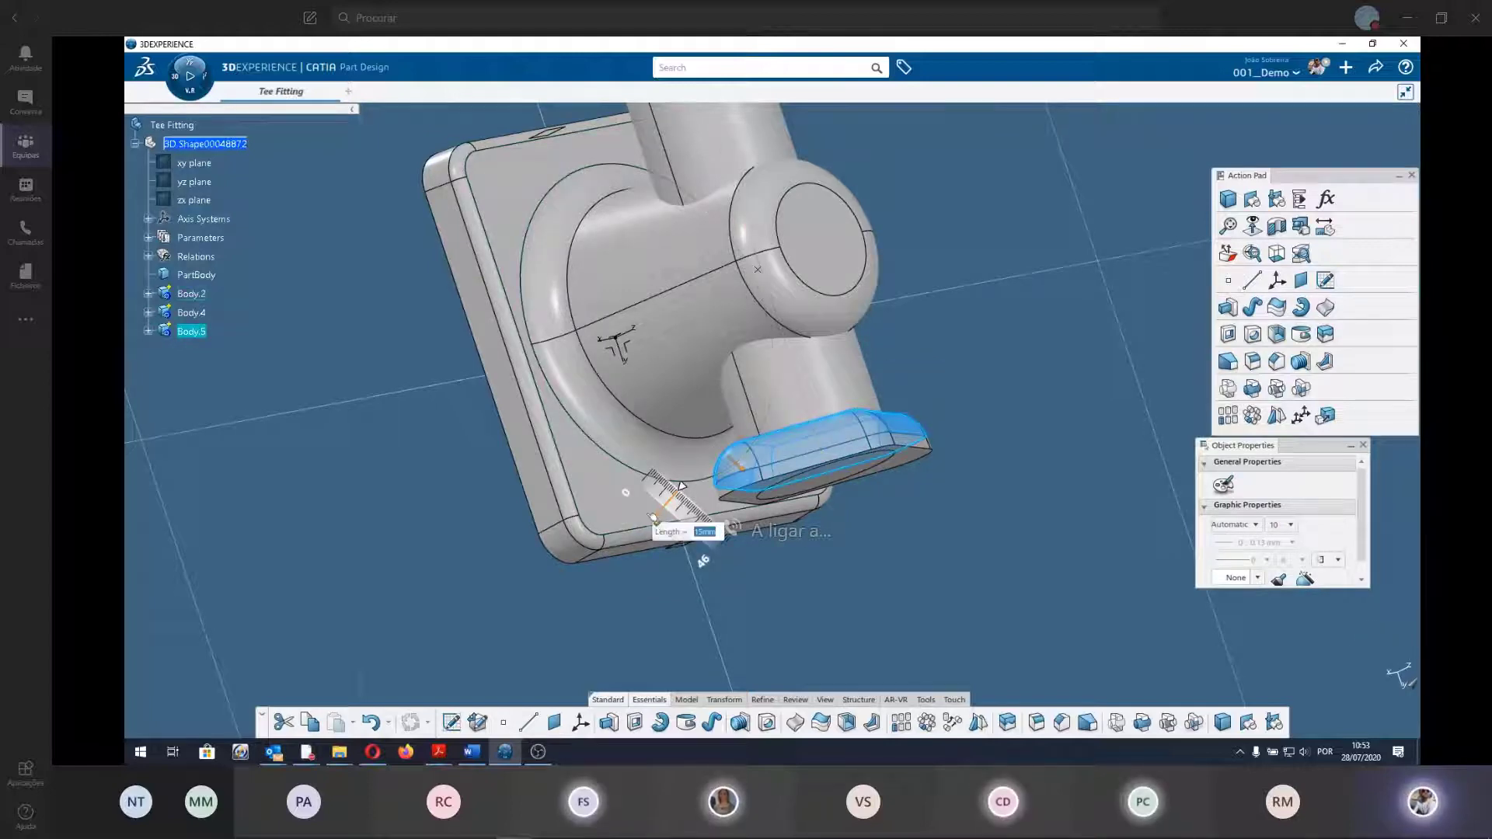
key("Return")
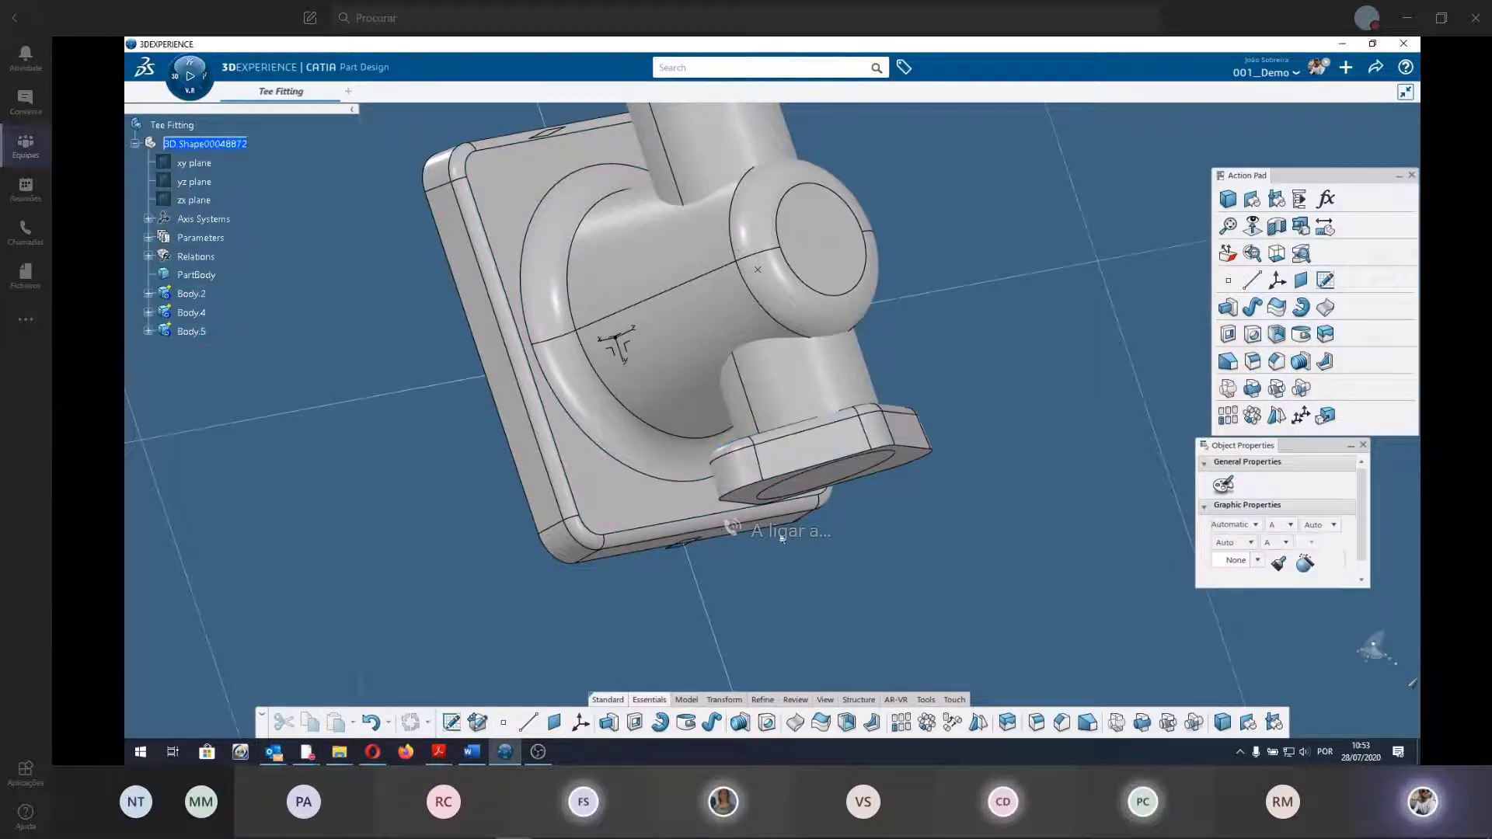
mouse_move(680, 487)
middle_mouse_down()
mouse_move(778, 438)
mouse_move(755, 425)
middle_mouse_up()
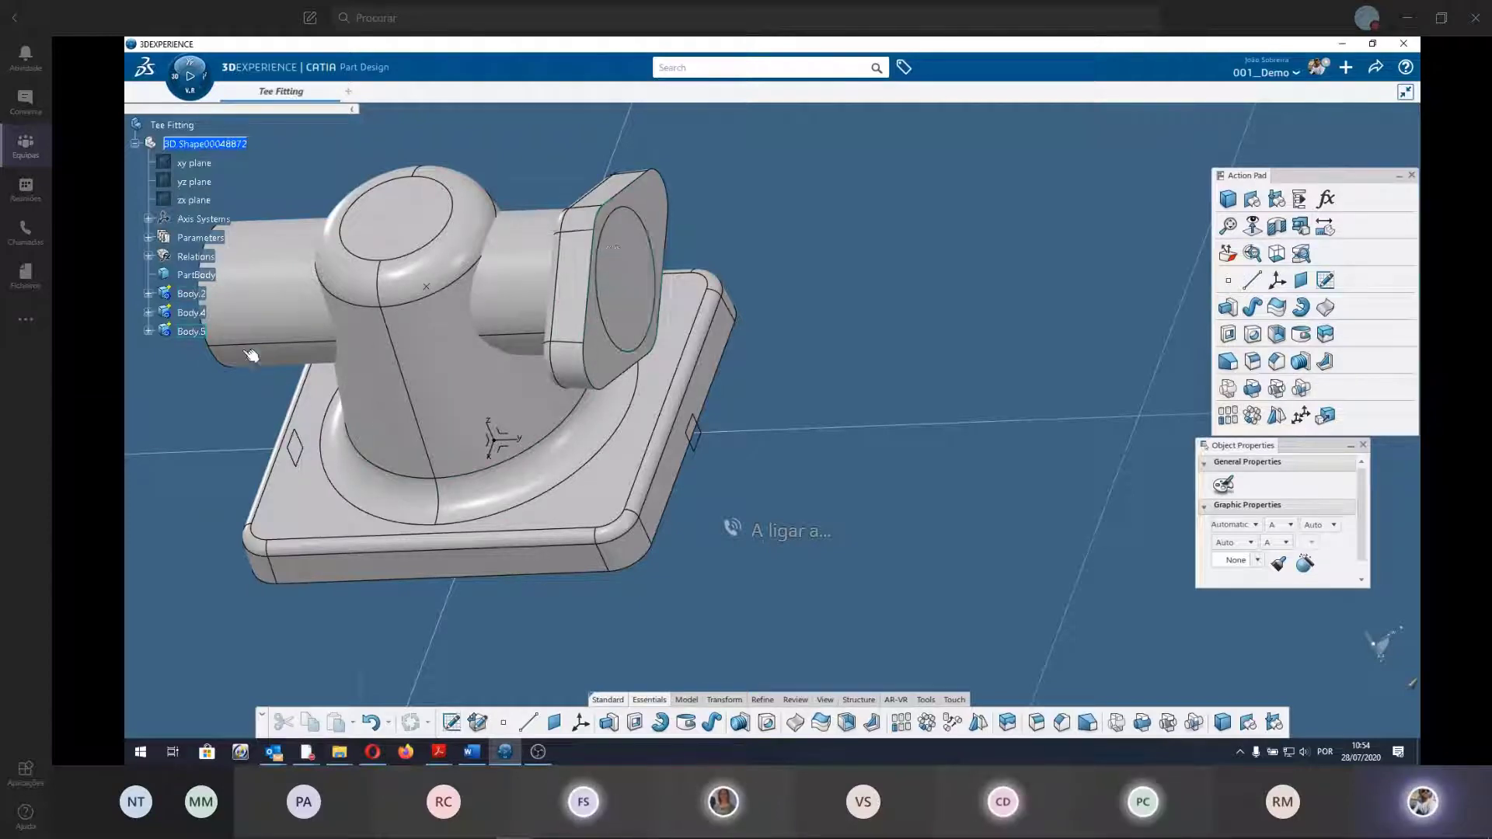
Create Mirror.1 of Body.5's current solid about the Absolute Axis System.
left_click(191, 333)
left_click(147, 332)
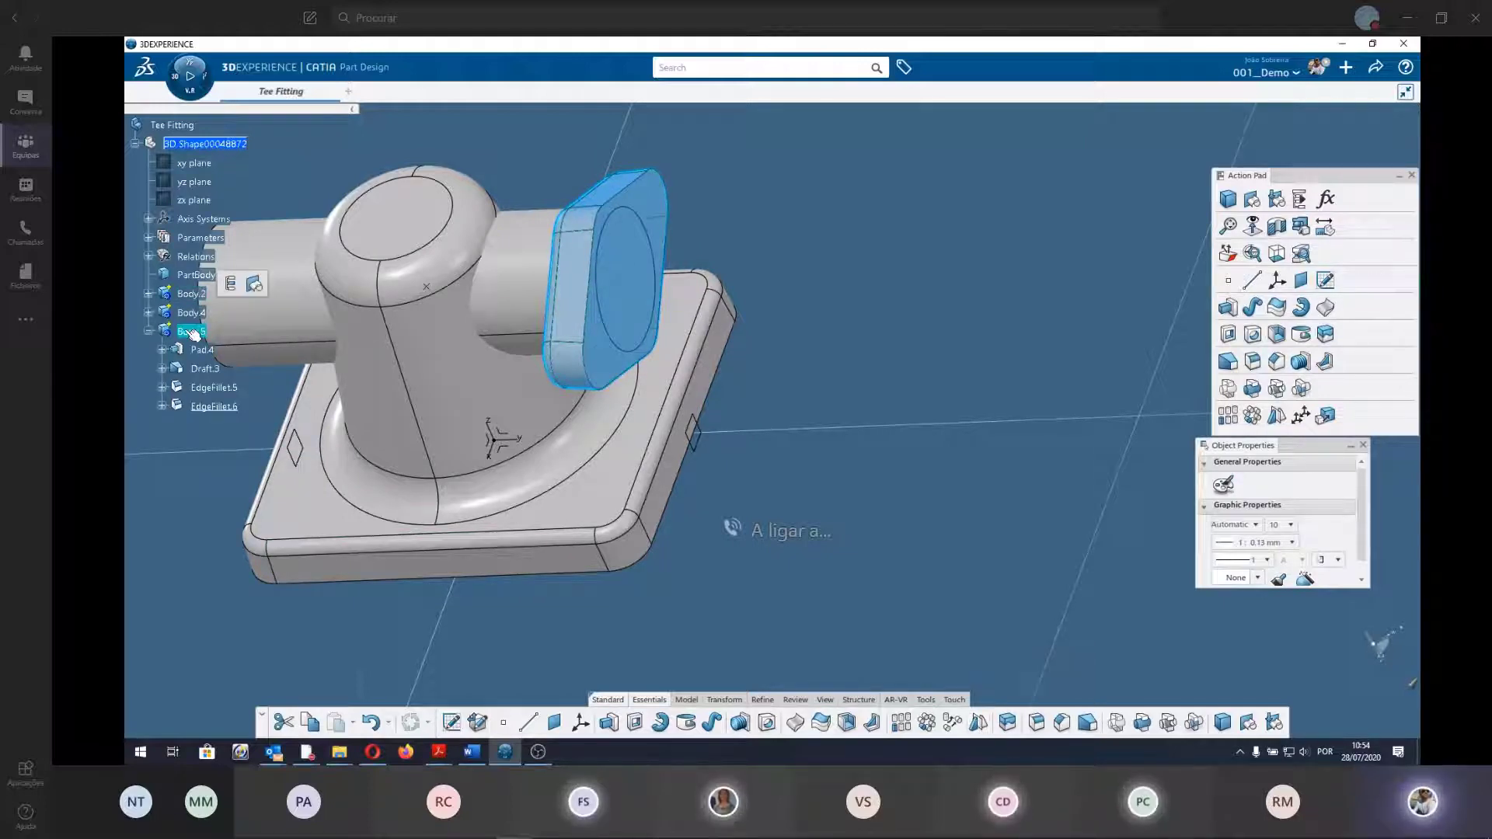
left_click(917, 498)
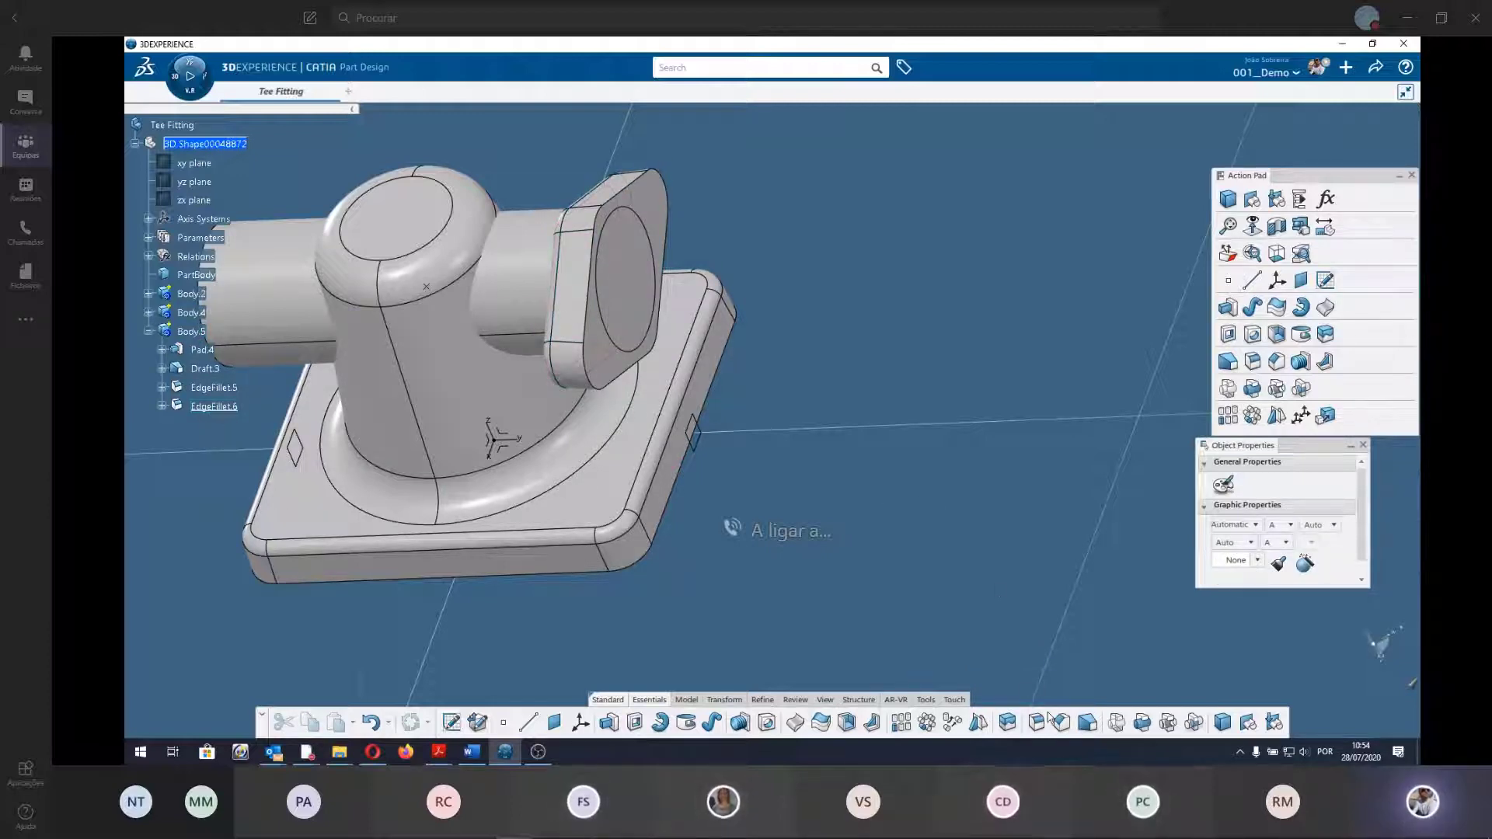
left_click(981, 725)
mouse_move(573, 610)
middle_mouse_down()
mouse_move(620, 502)
mouse_move(684, 474)
middle_mouse_up()
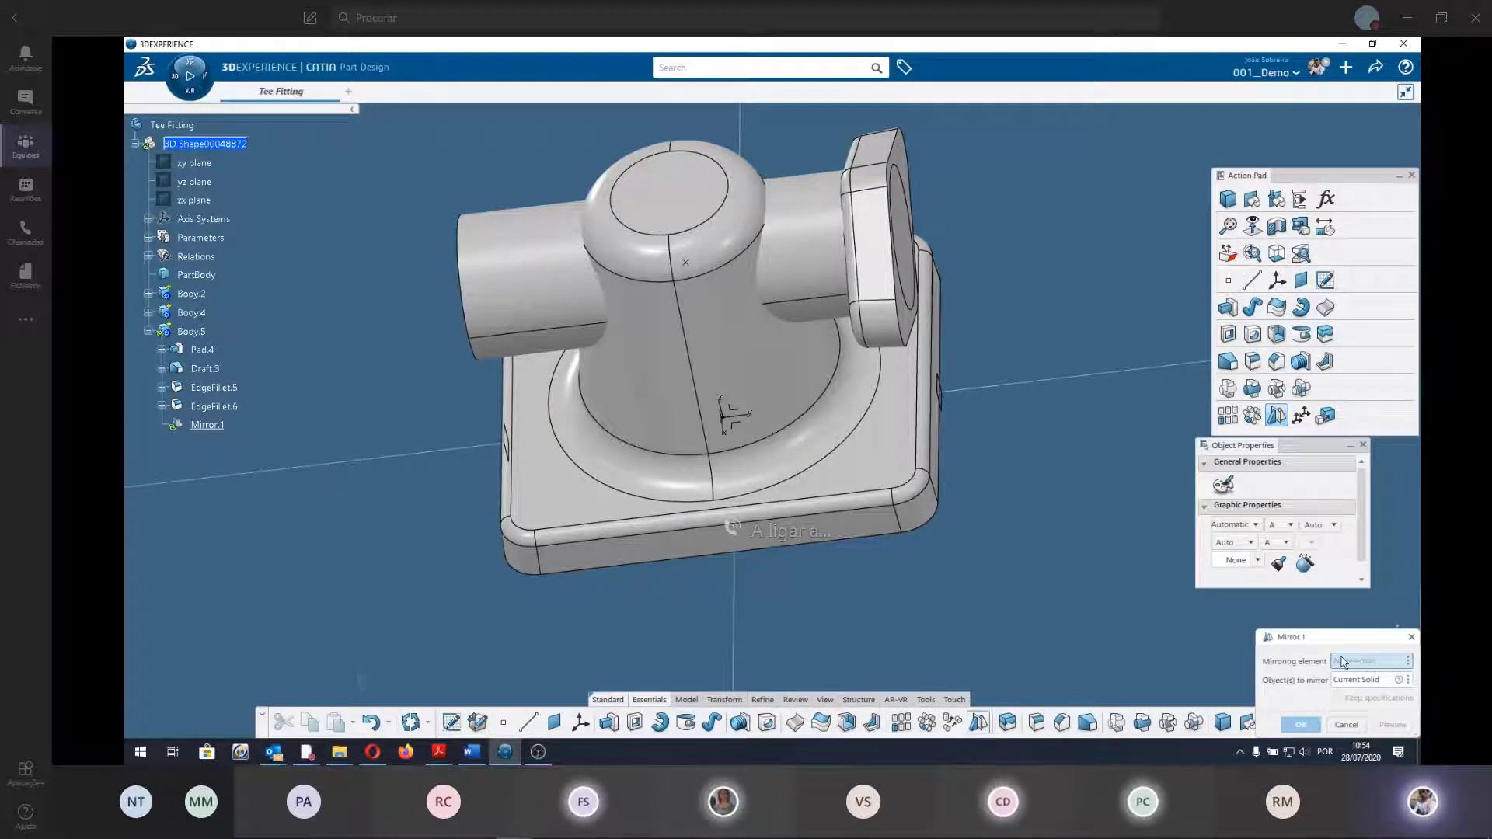
middle_click_drag(704, 389, 724, 378)
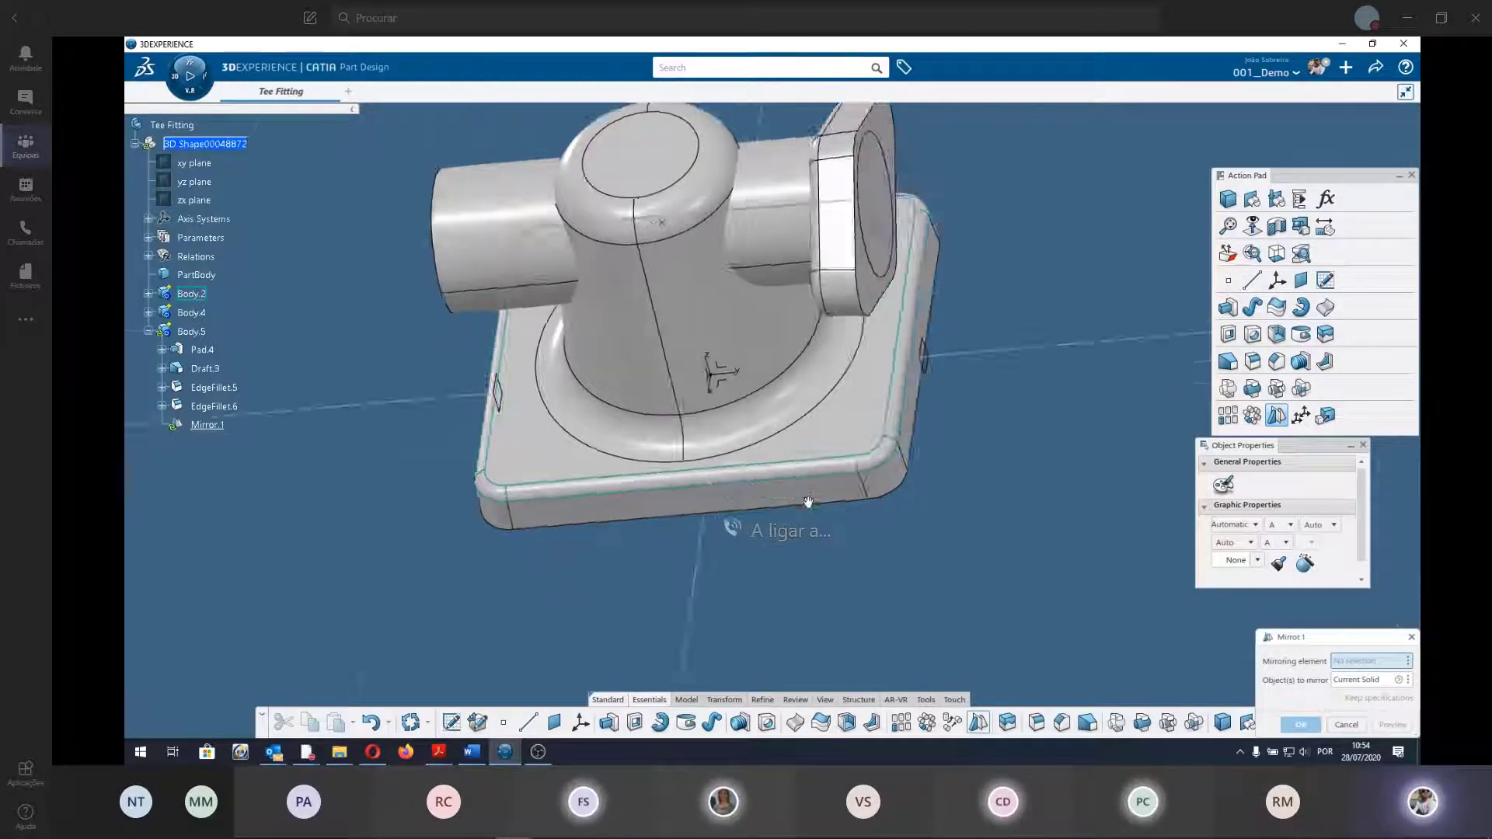
left_click(740, 362)
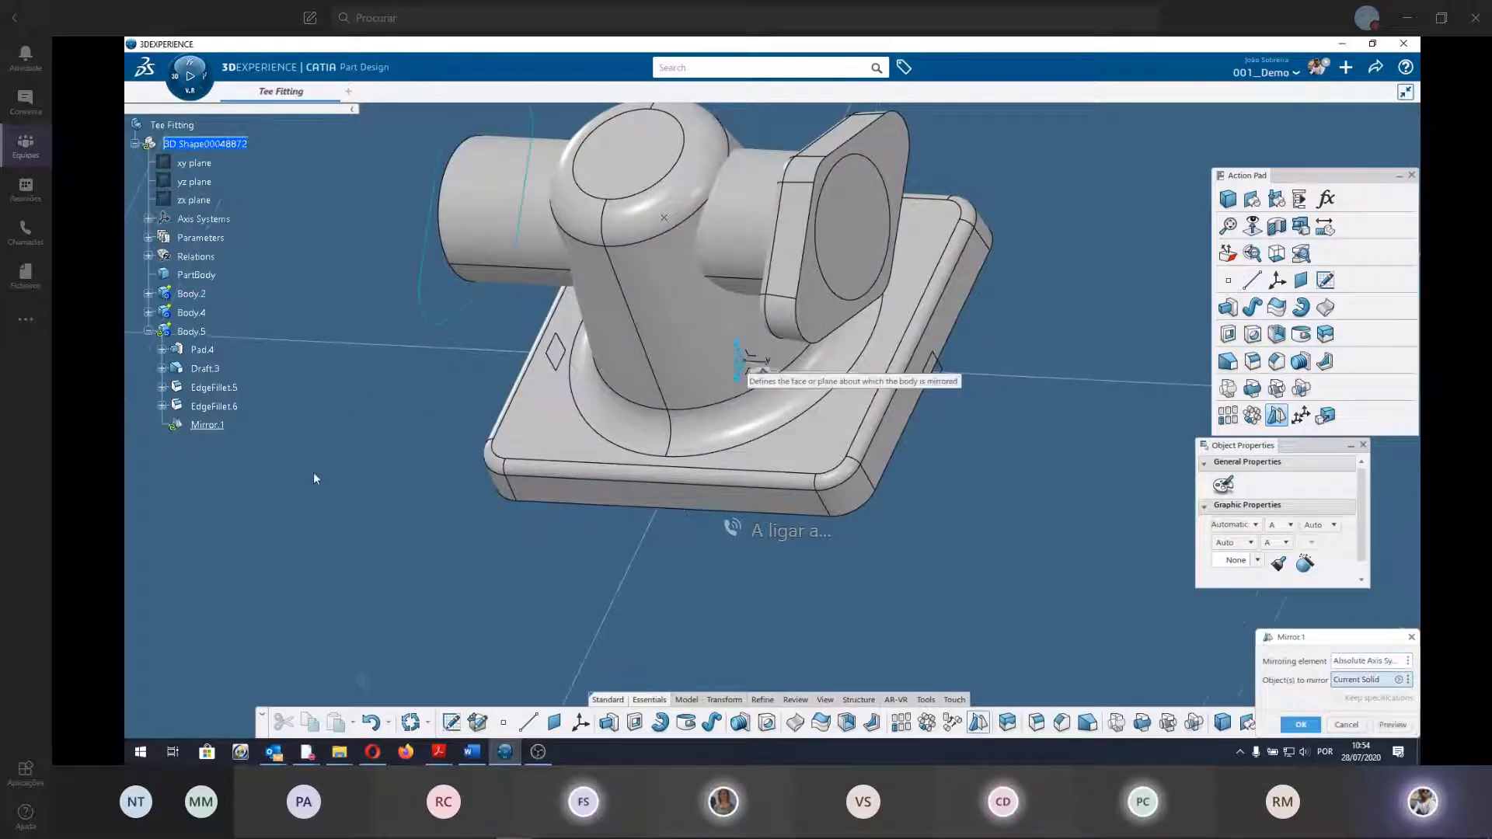
middle_click_drag(314, 478, 777, 544)
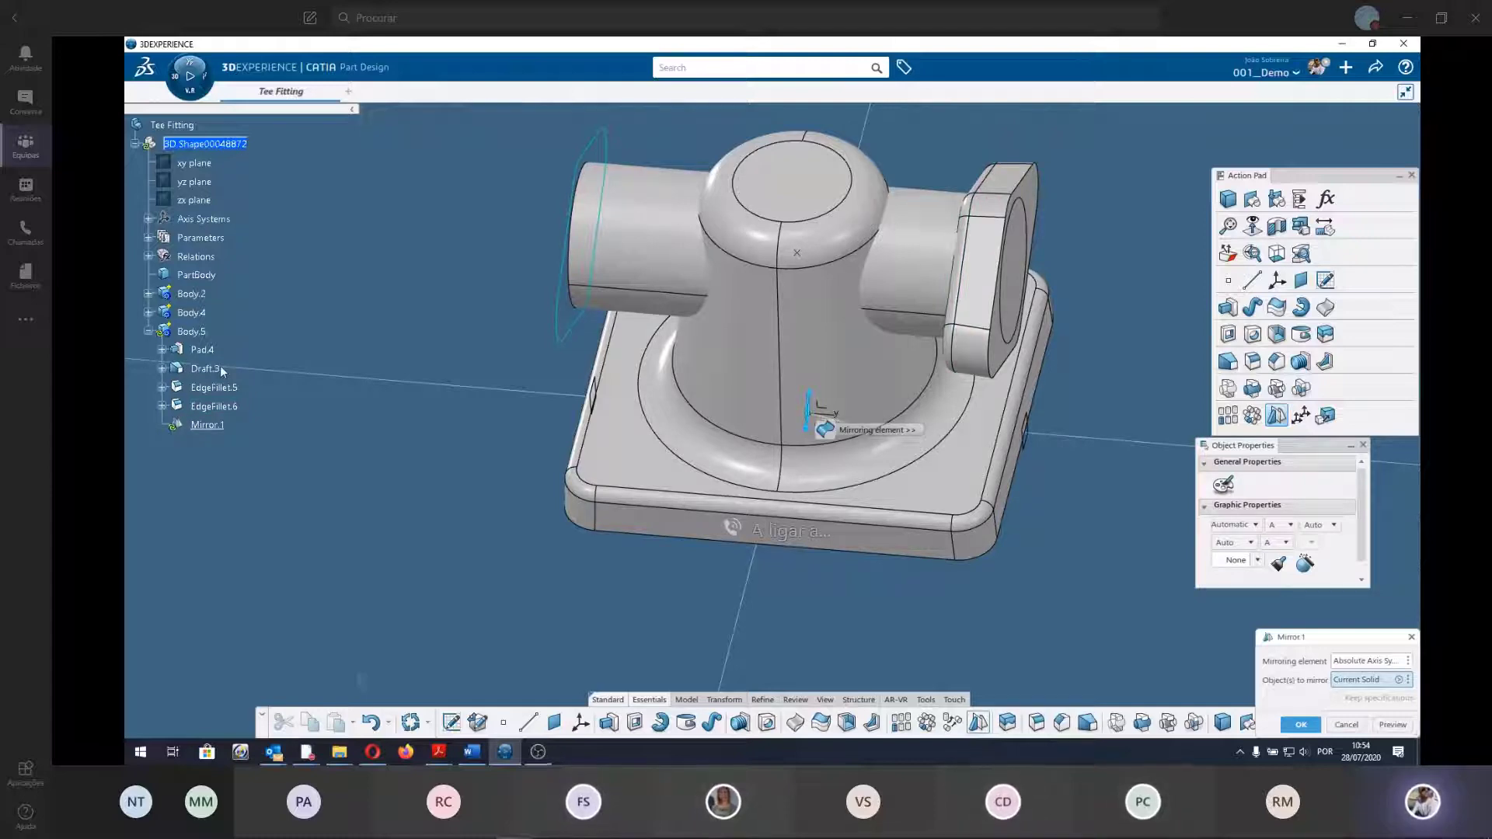
left_click(1407, 681)
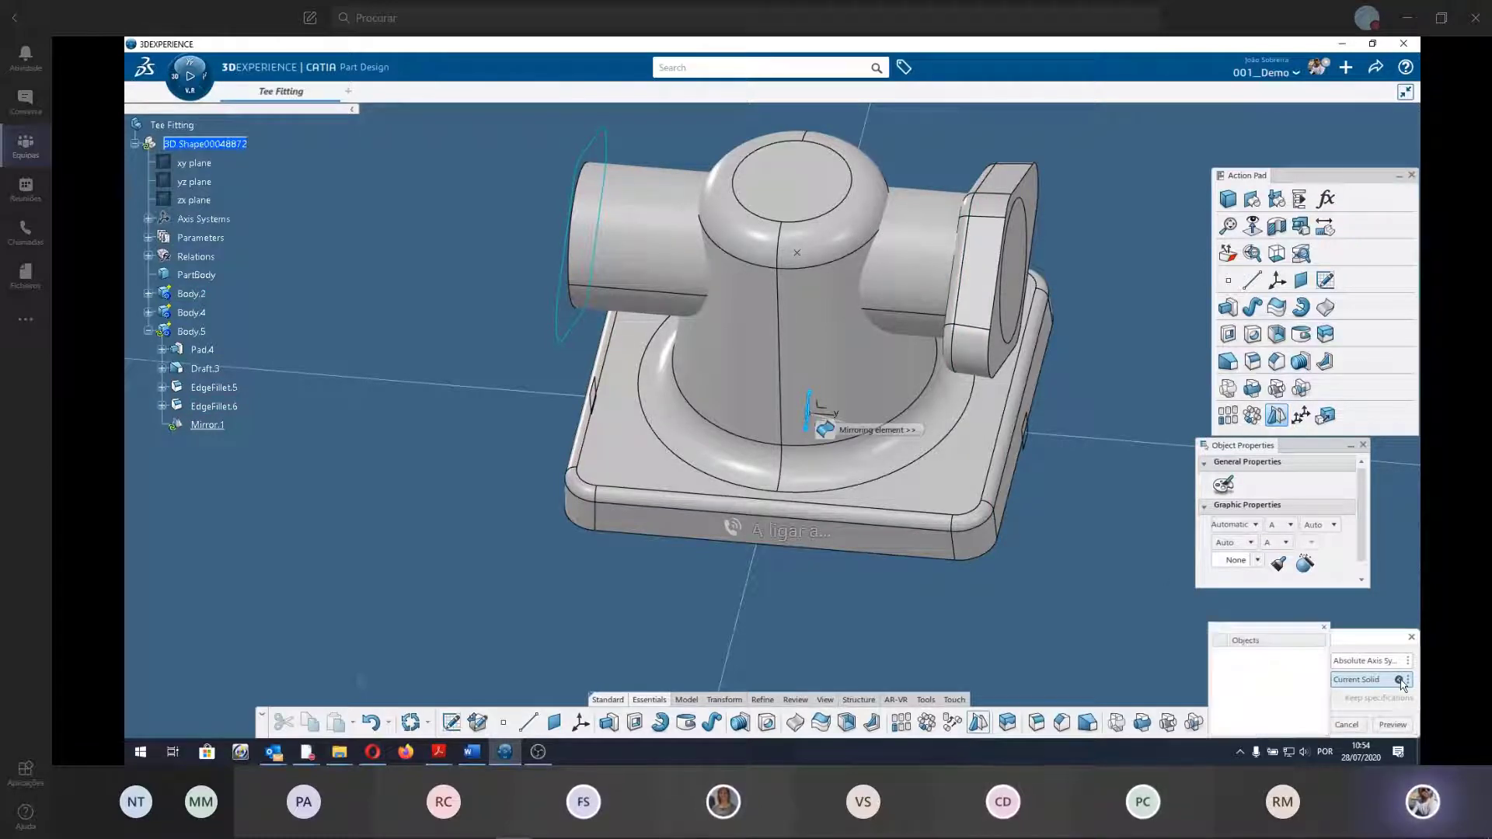
left_click(1326, 628)
left_click(1304, 723)
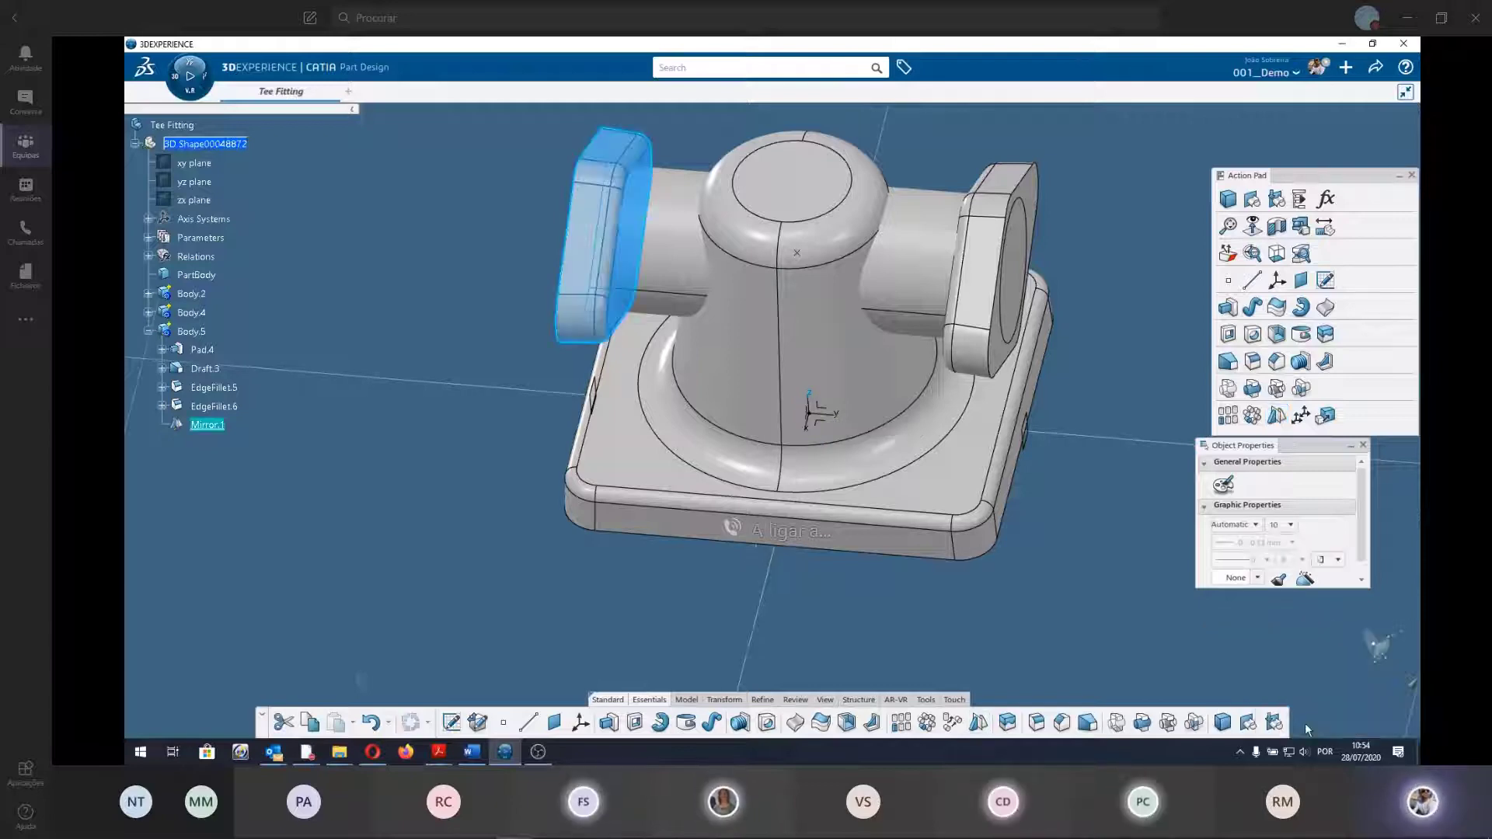
left_click(1168, 696)
mouse_move(855, 389)
middle_mouse_down()
mouse_move(667, 520)
mouse_move(458, 429)
middle_mouse_up()
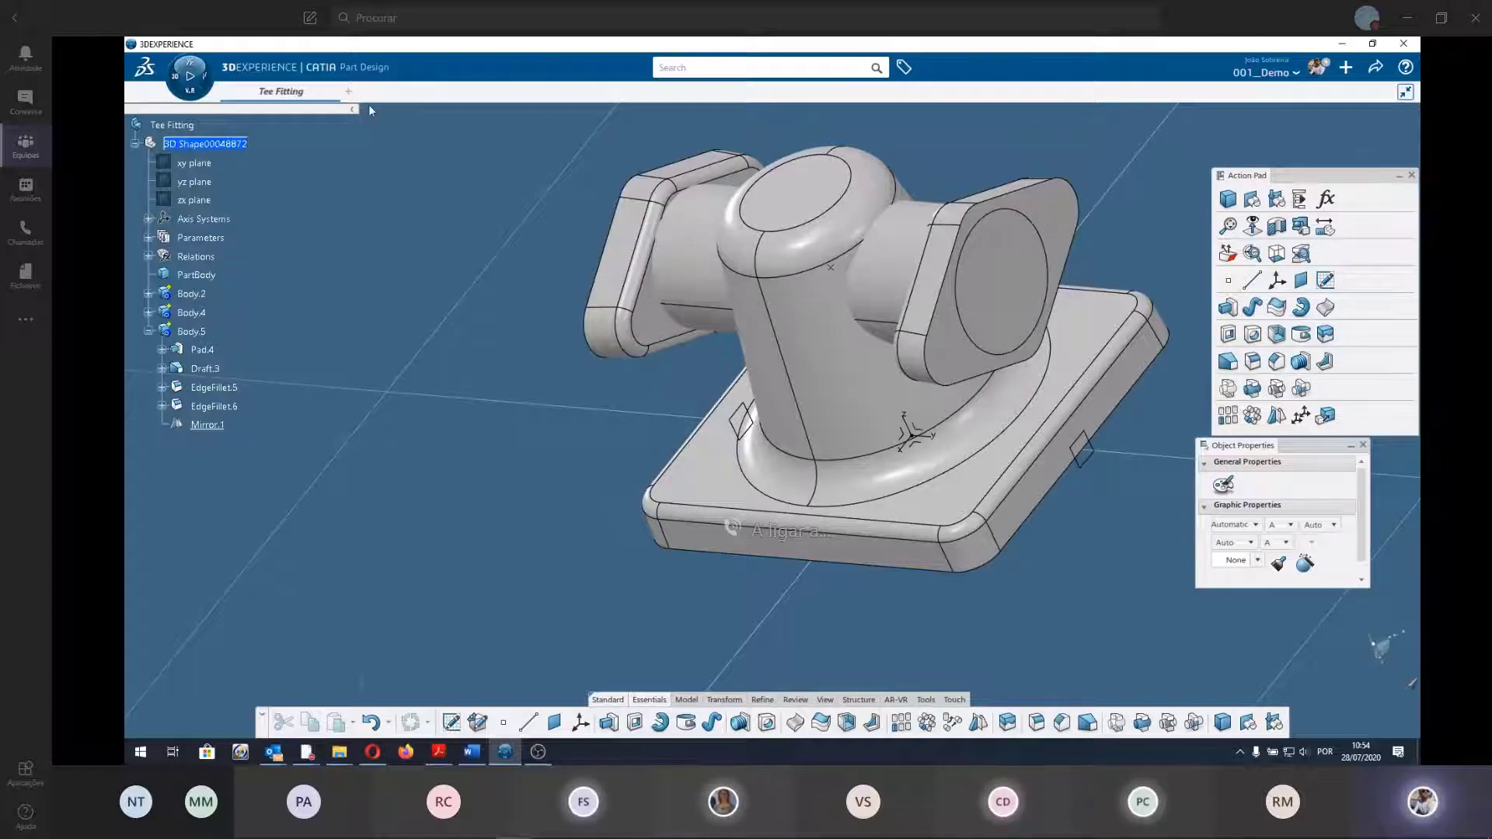
Collapse the Action Pad, dismiss the viewport display menu, and nudge the Object Properties panel.
left_click(1399, 177)
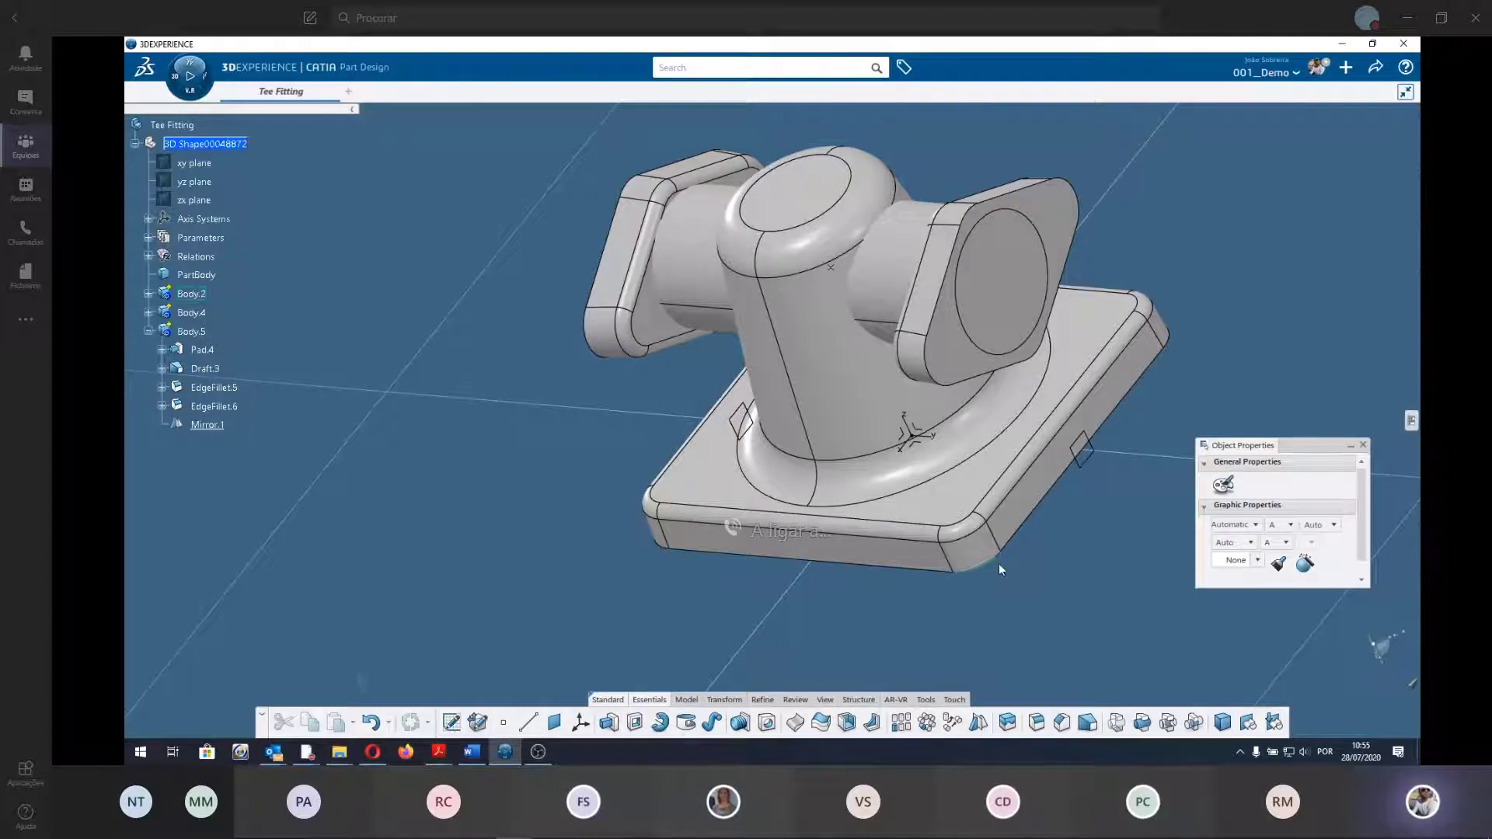
right_click(384, 311)
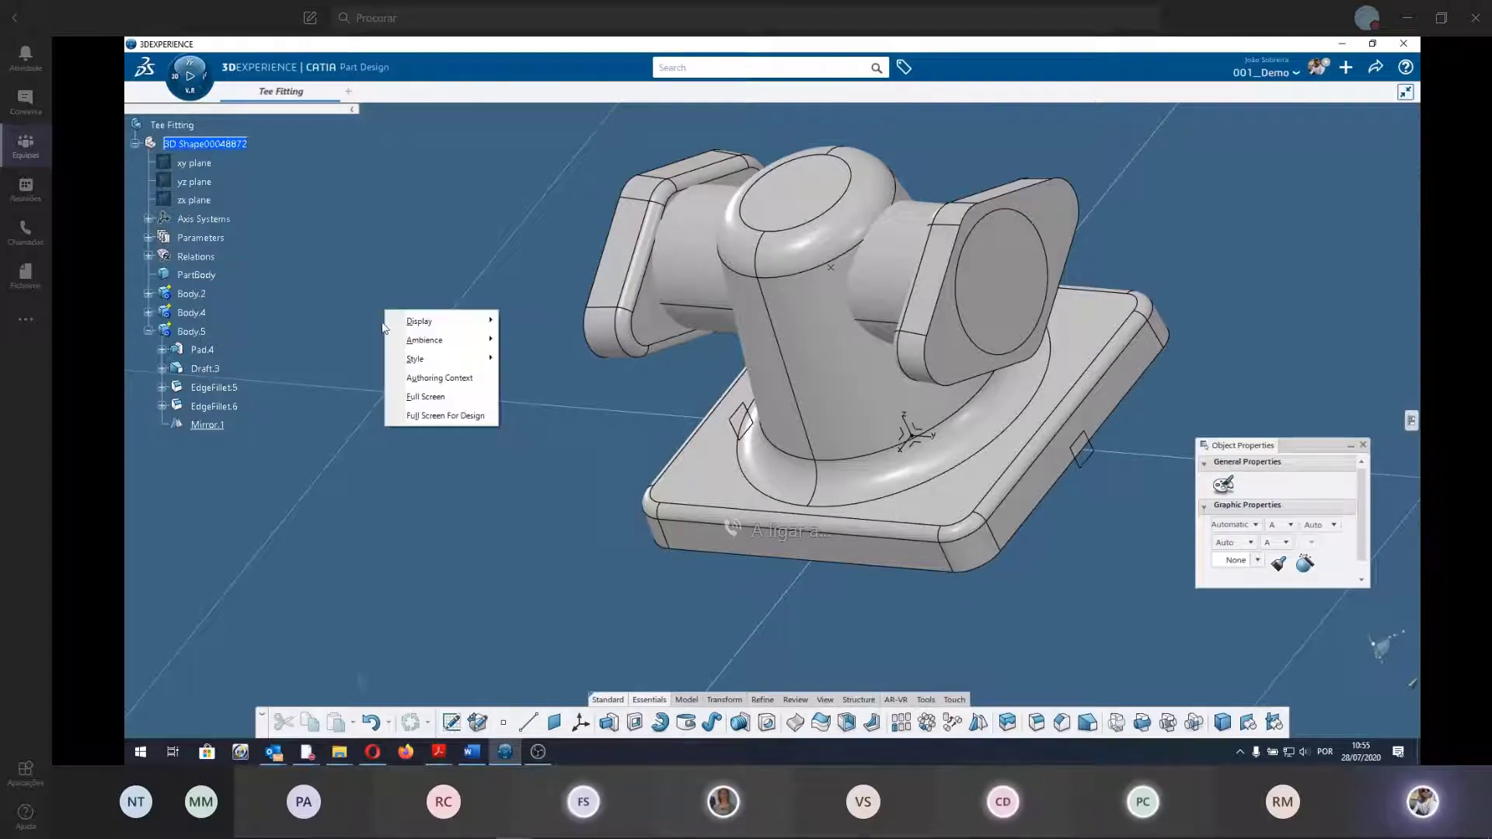
mouse_move(436, 320)
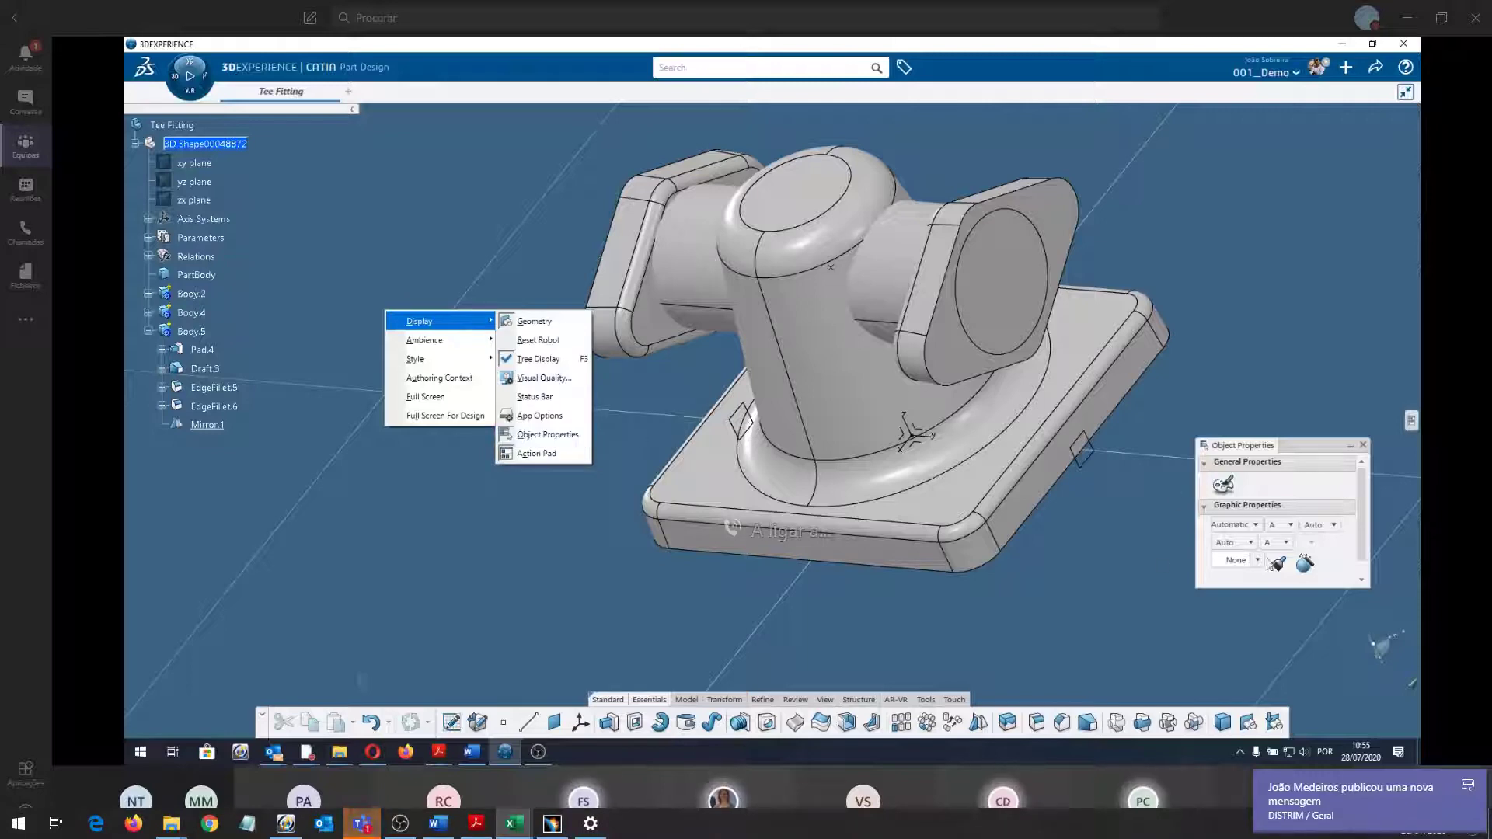
left_click(1319, 449)
left_click_drag(1319, 450, 1338, 451)
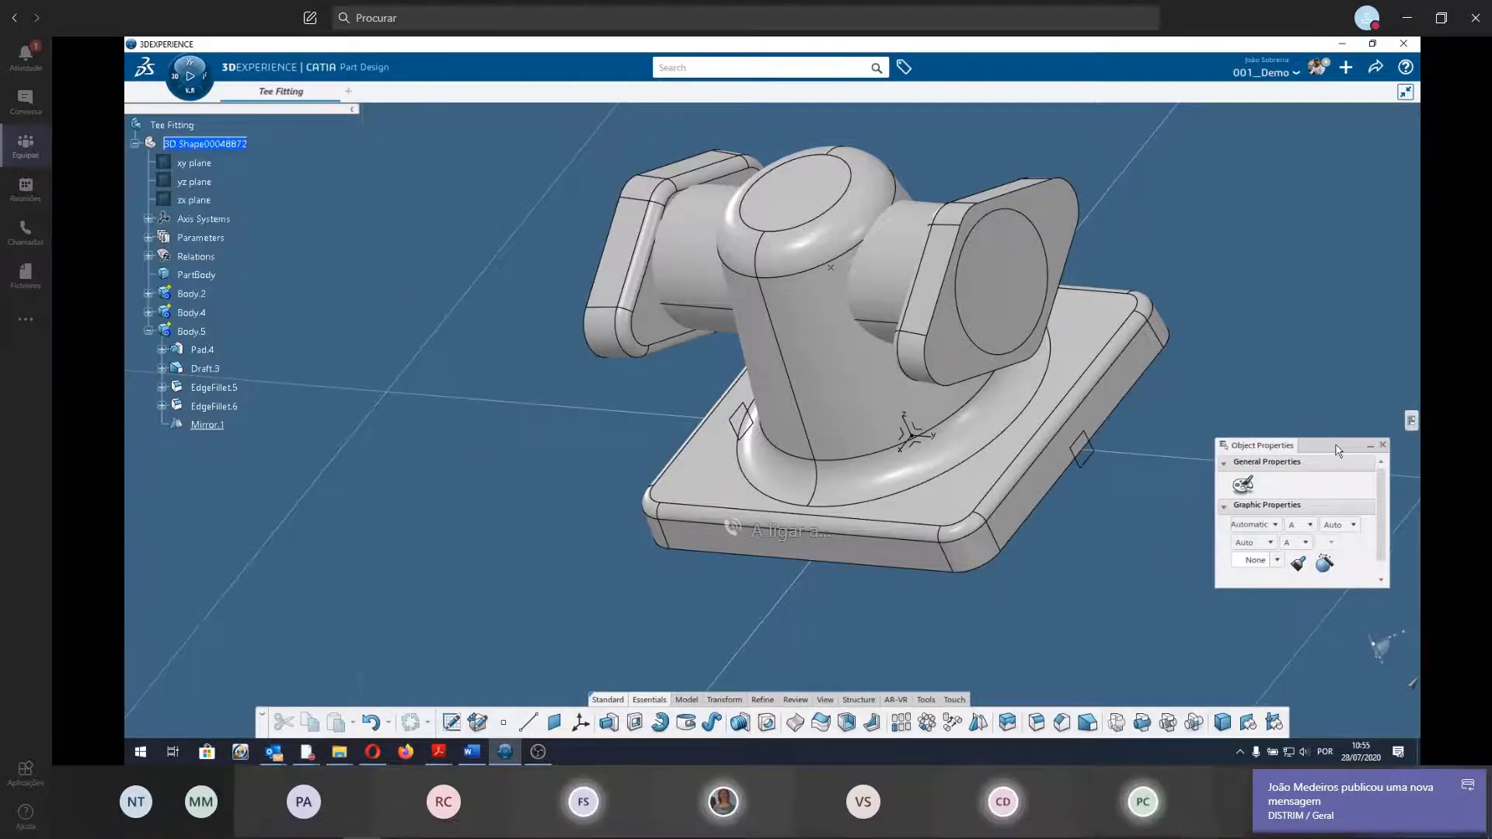
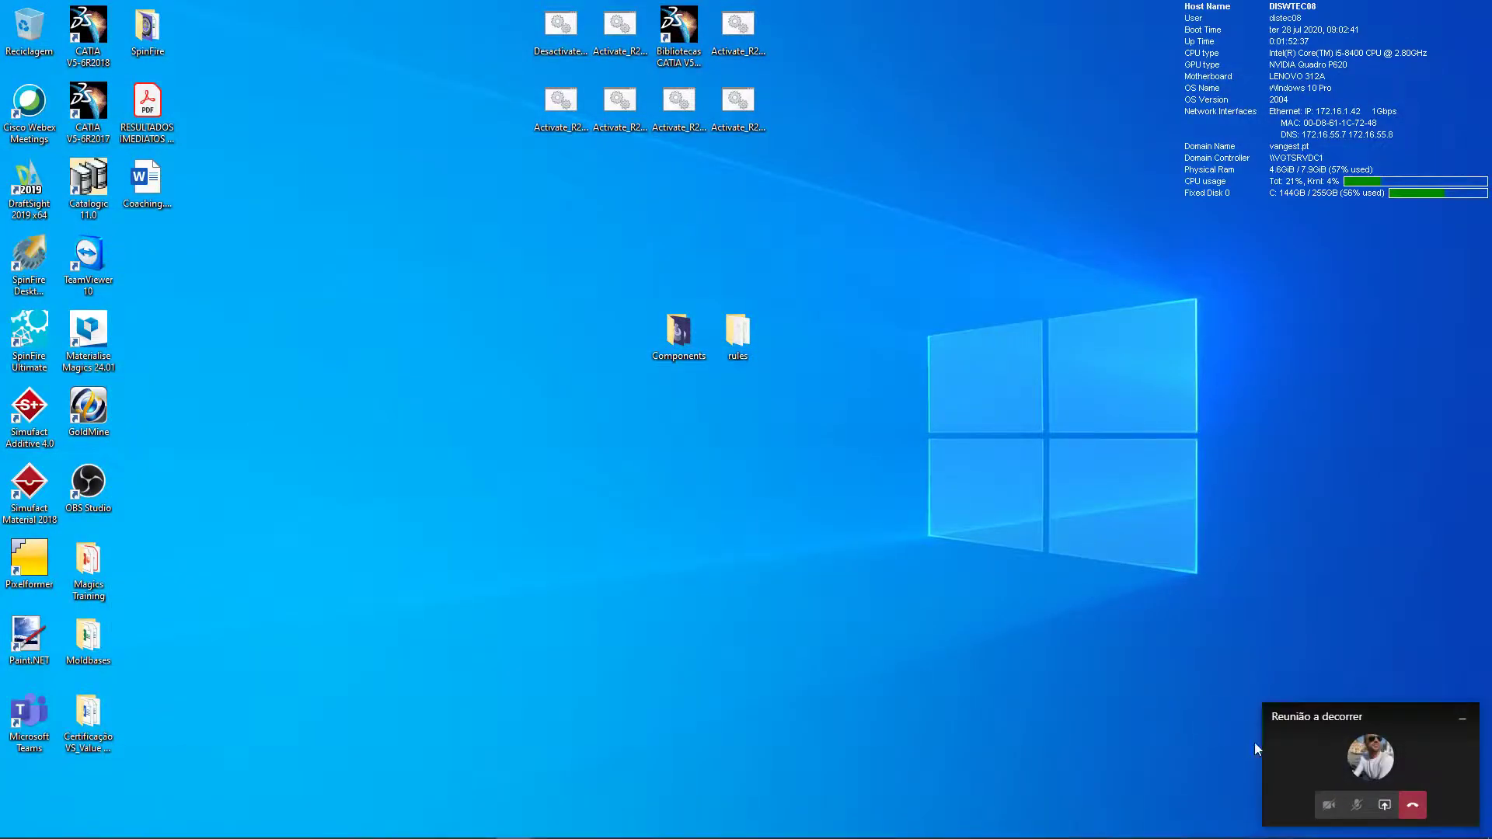
Colour Body.5's end caps purple using the Object Properties colour list.
left_click(1376, 750)
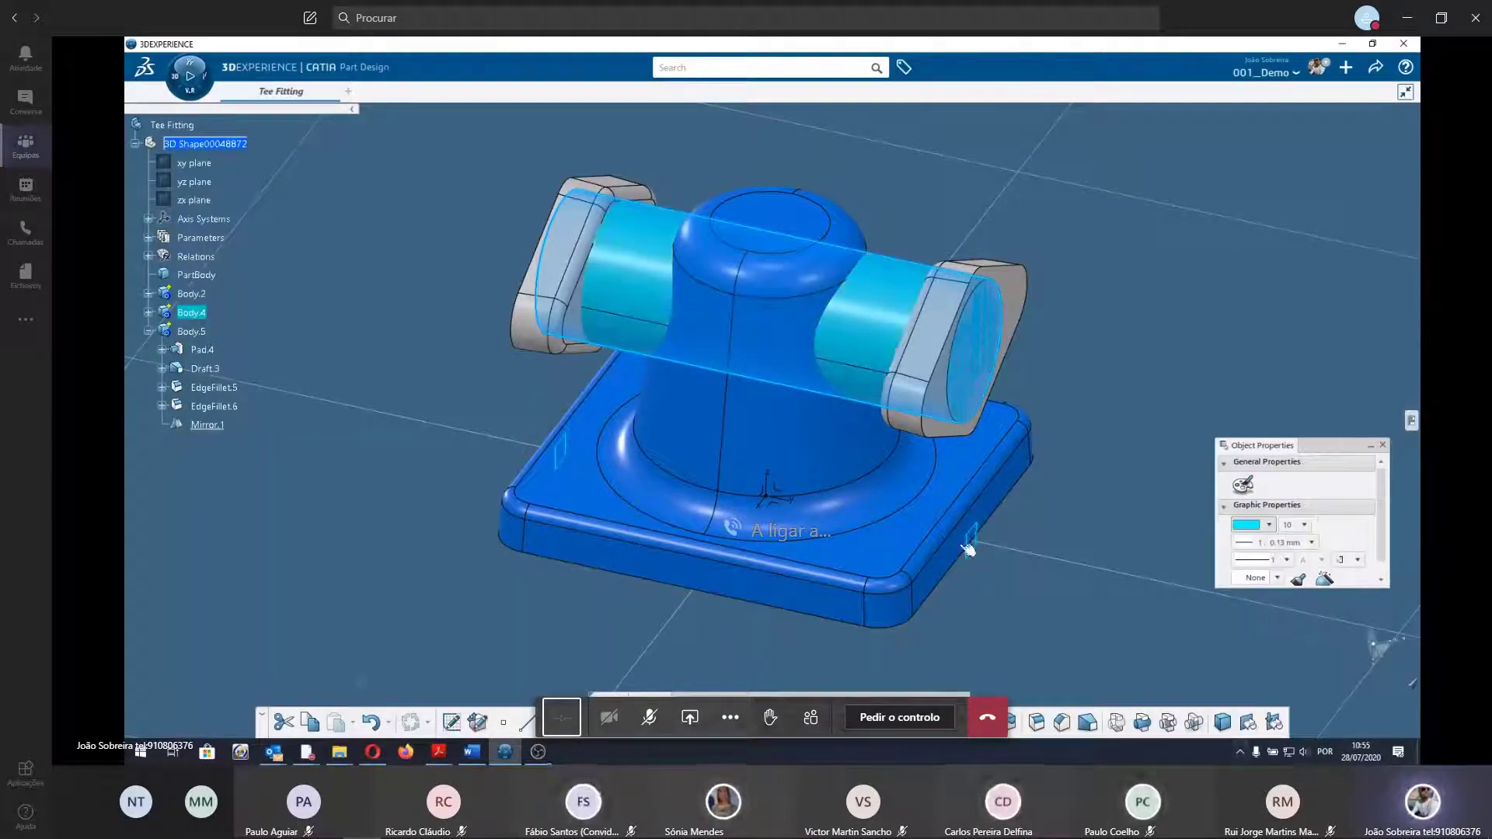
left_click(210, 334)
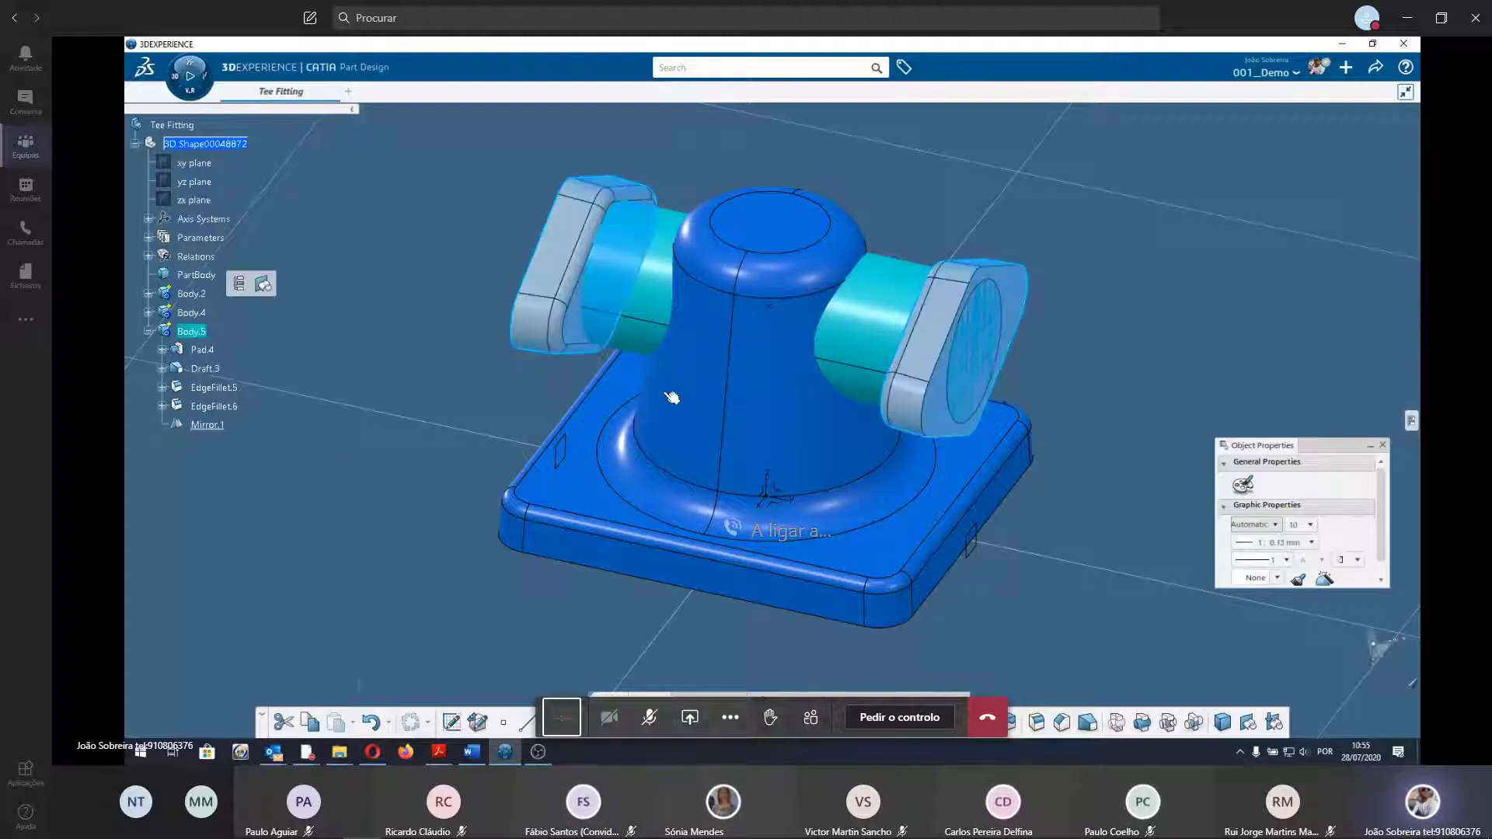
left_click(1268, 527)
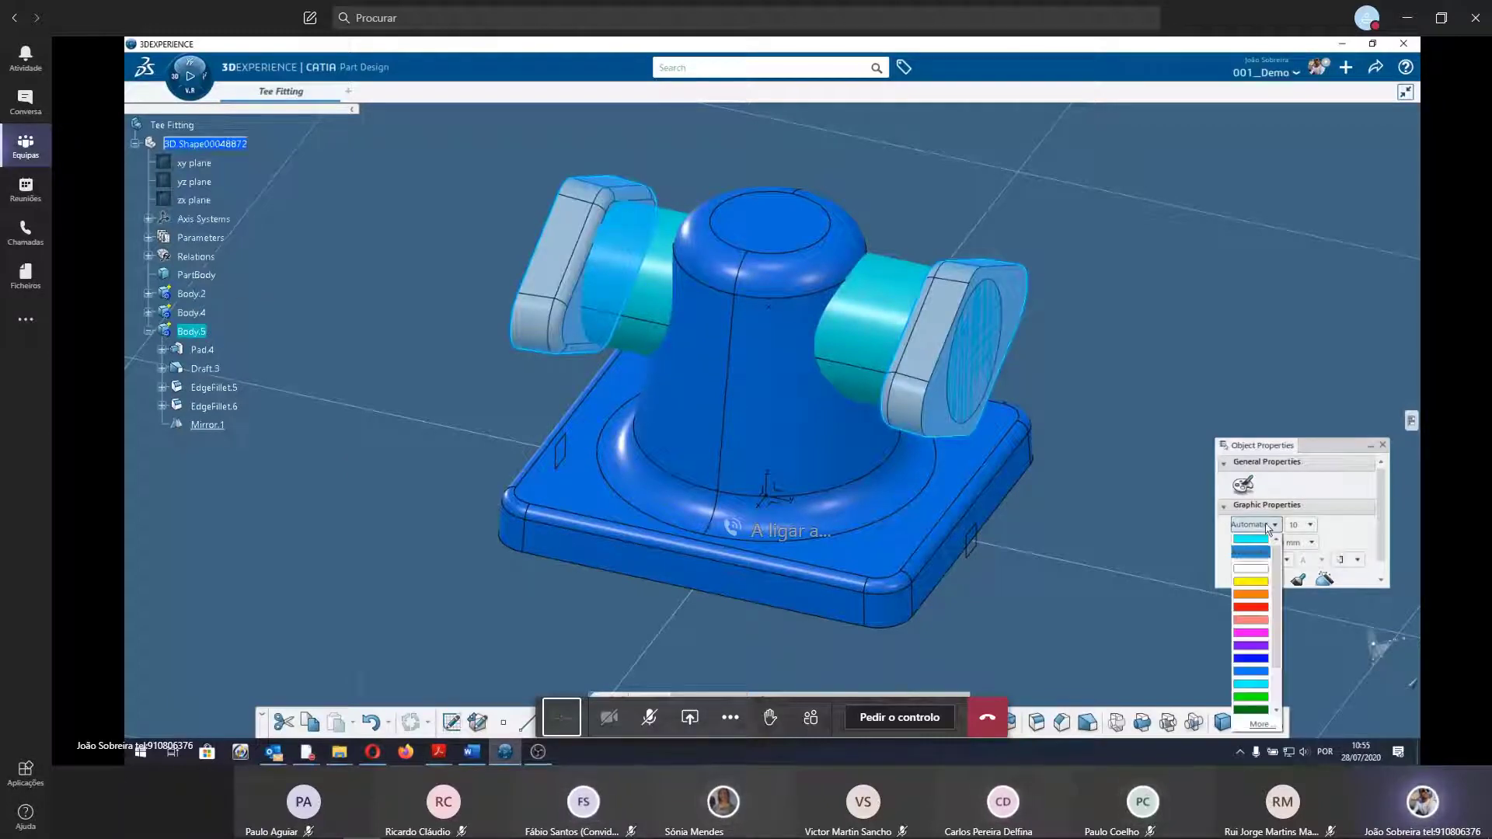
left_click(1250, 645)
left_click(643, 615)
Check the purple end caps and Body.4's cyan cylinder by selecting each in turn.
mouse_move(643, 615)
middle_mouse_down()
mouse_move(507, 567)
mouse_move(819, 333)
mouse_move(998, 412)
middle_mouse_up()
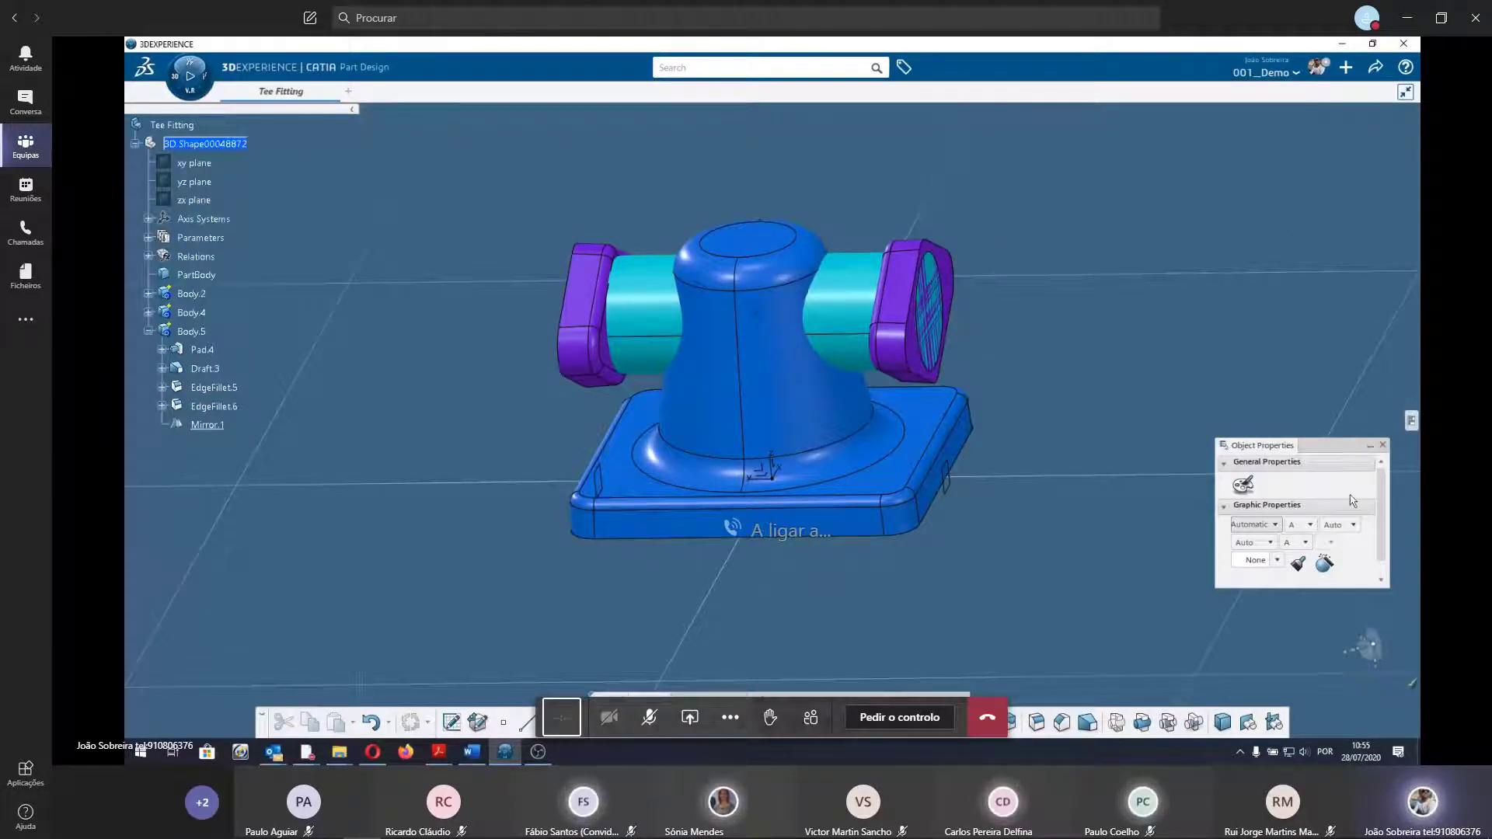
left_click(592, 268)
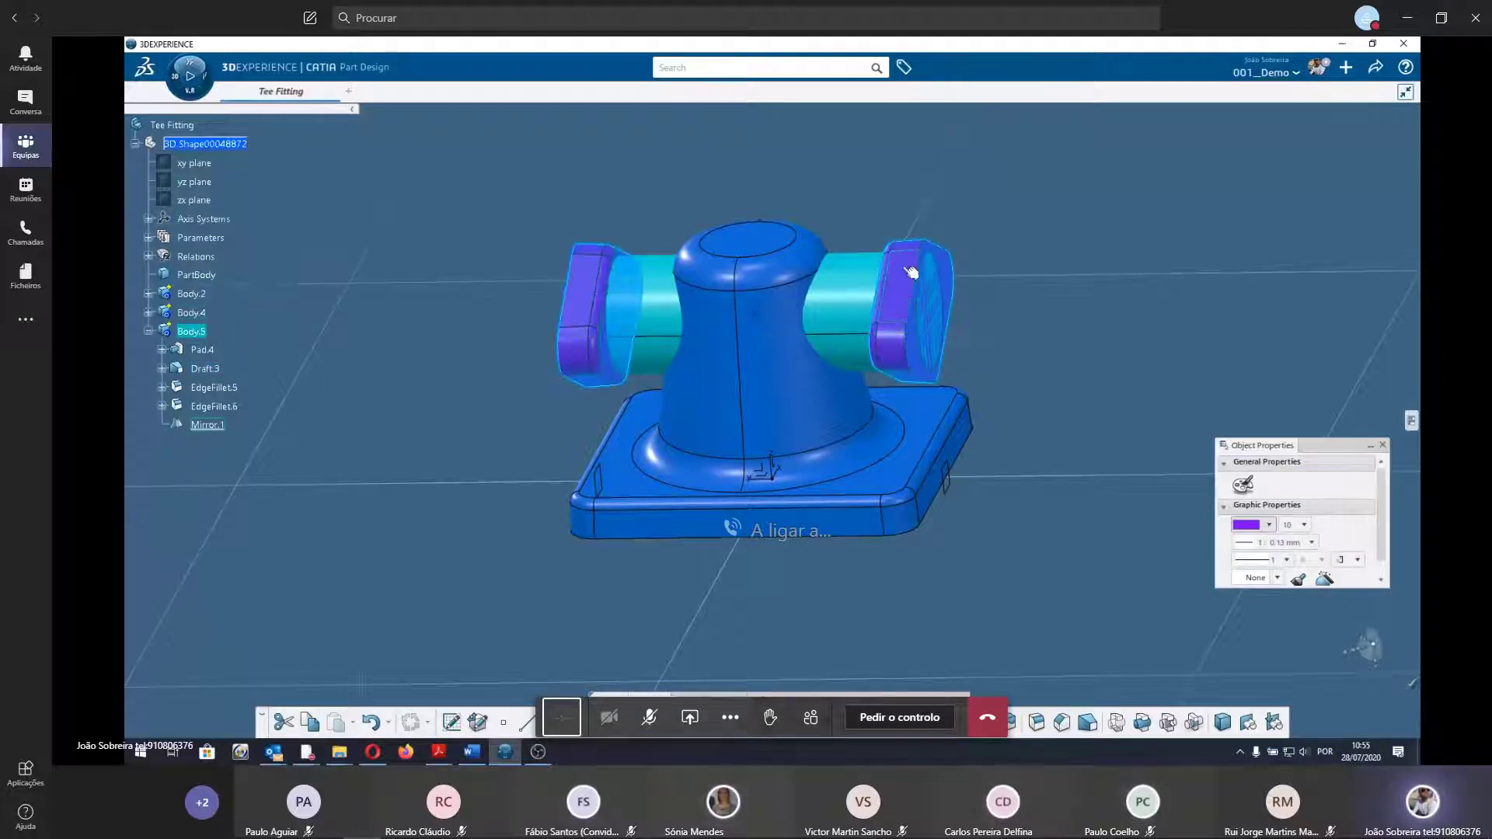
left_click(440, 408)
left_click(200, 312)
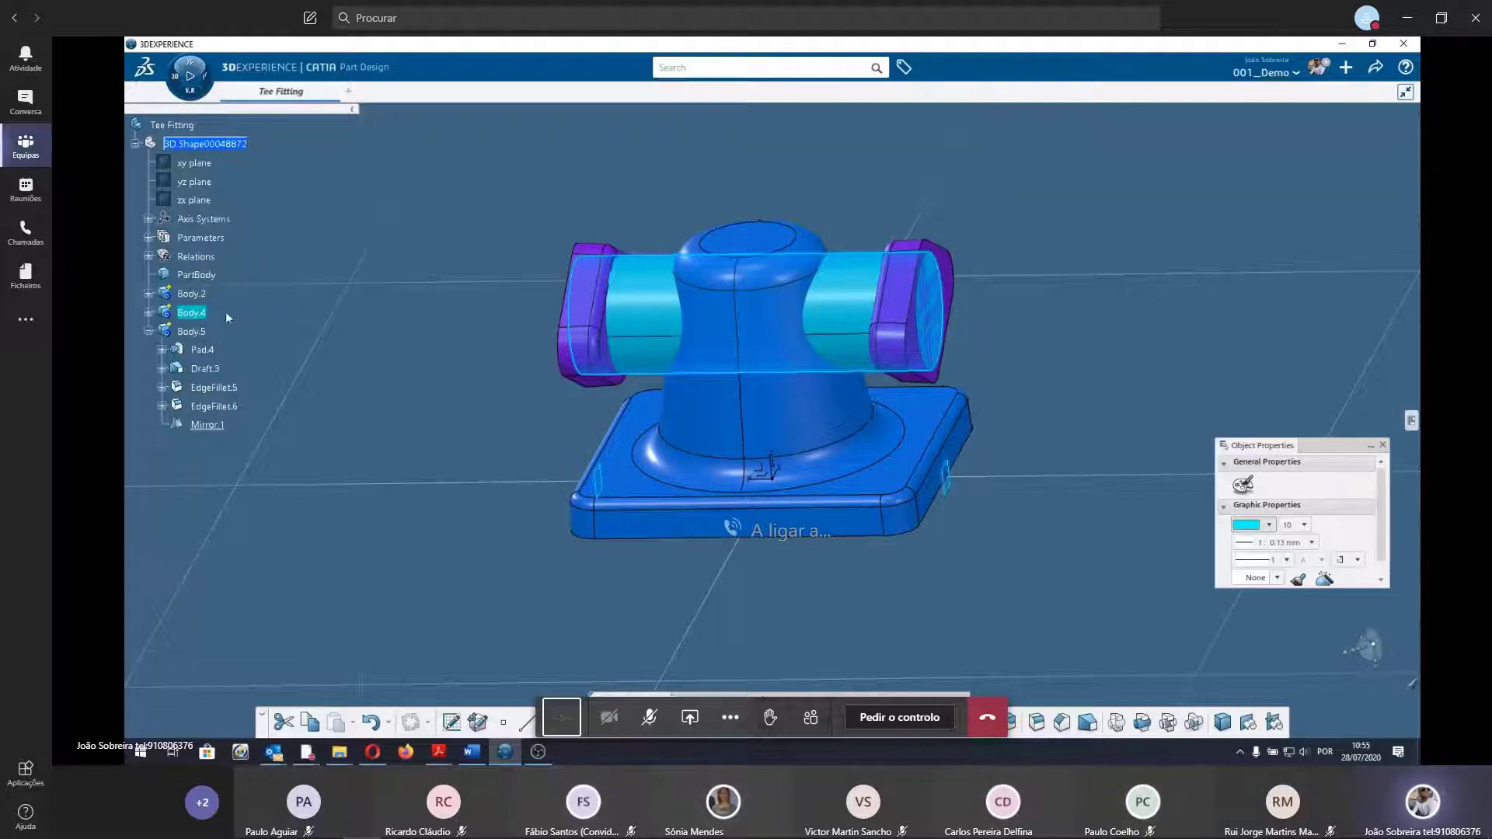
left_click(355, 372)
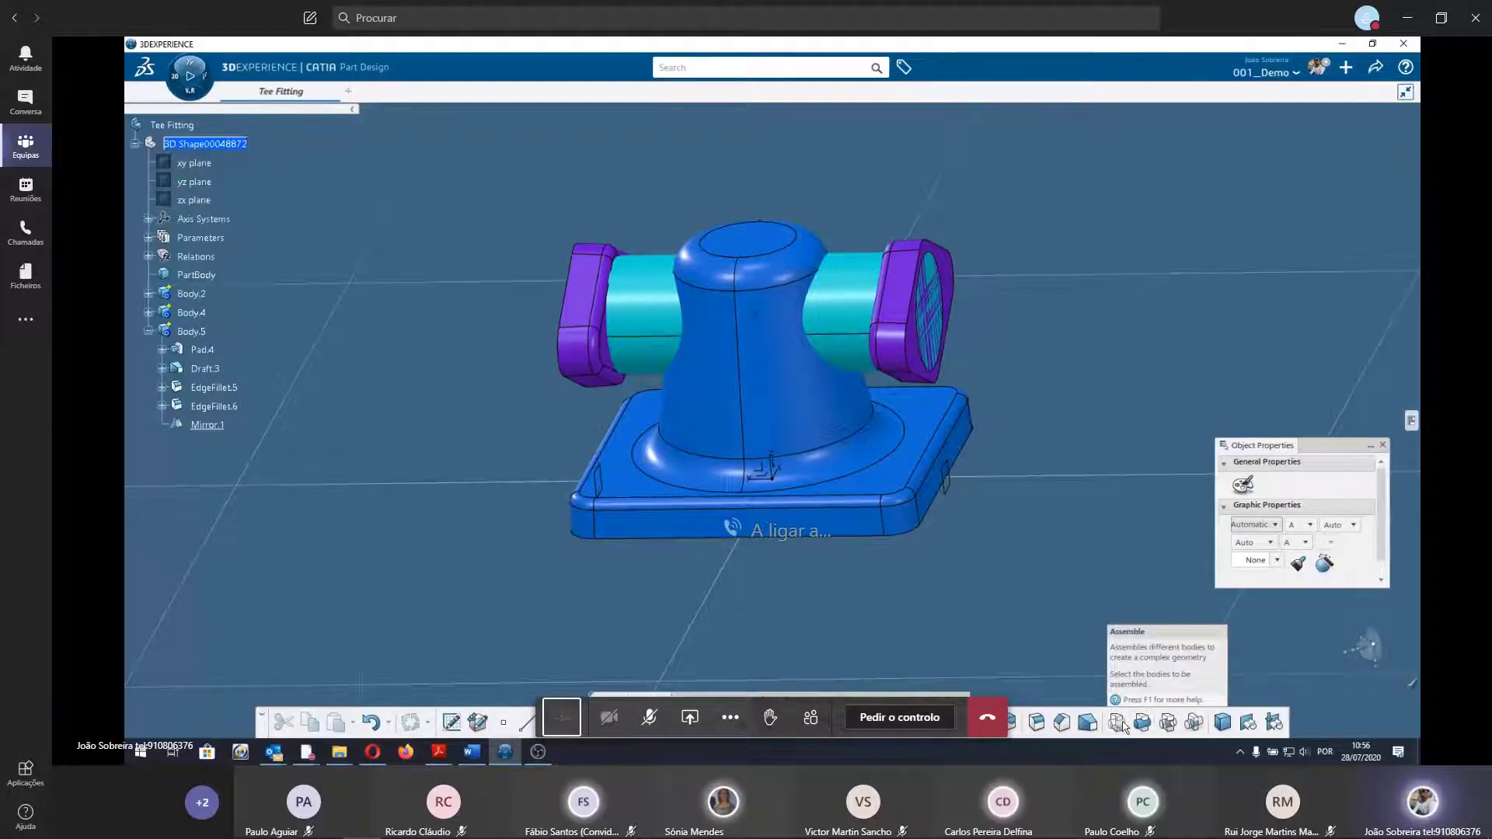
Add Body.5 into Body.4, then orbit to review the merged end caps.
left_click(1147, 726)
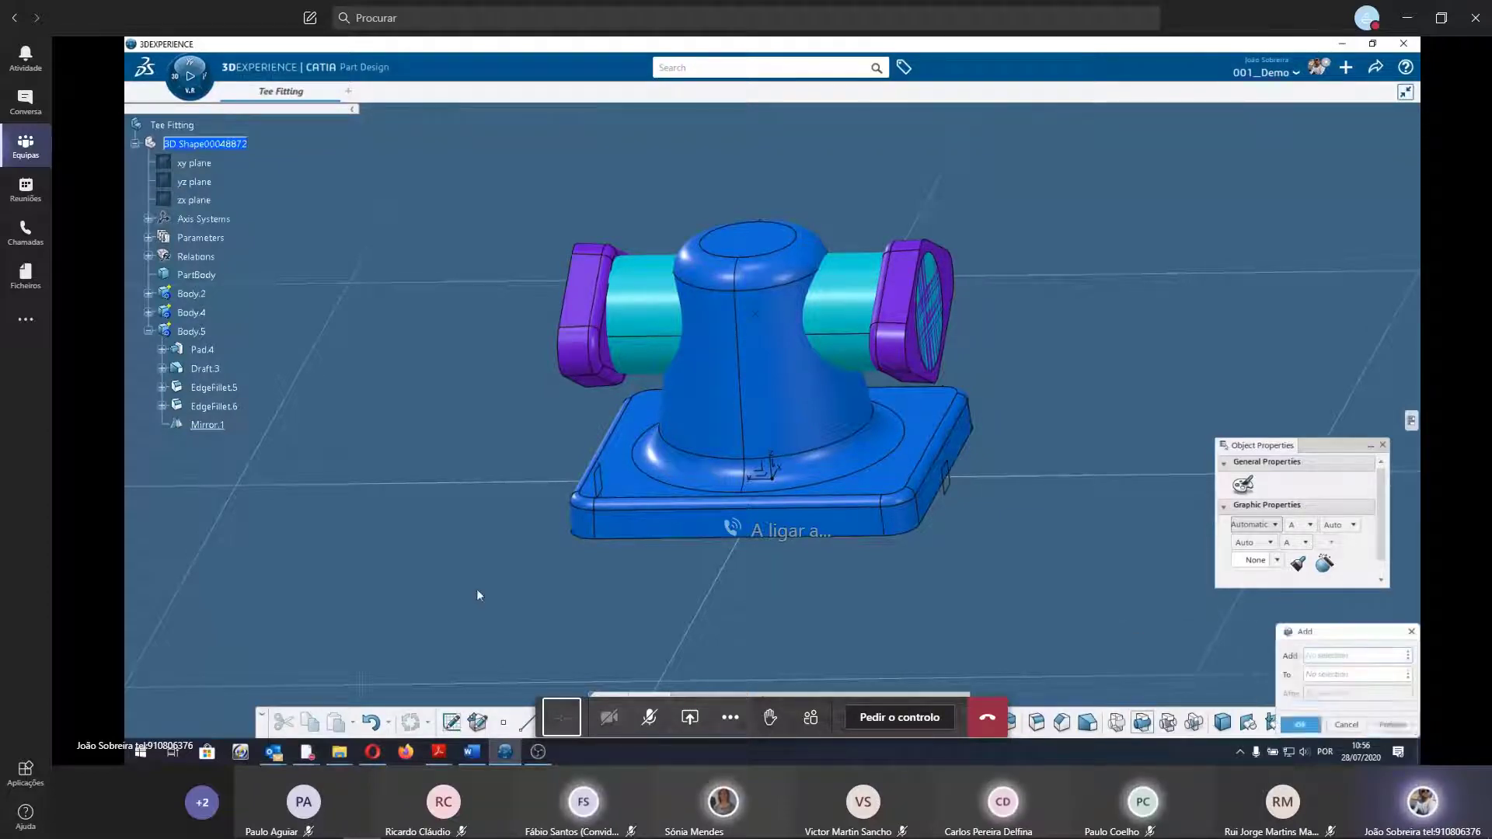
left_click(201, 334)
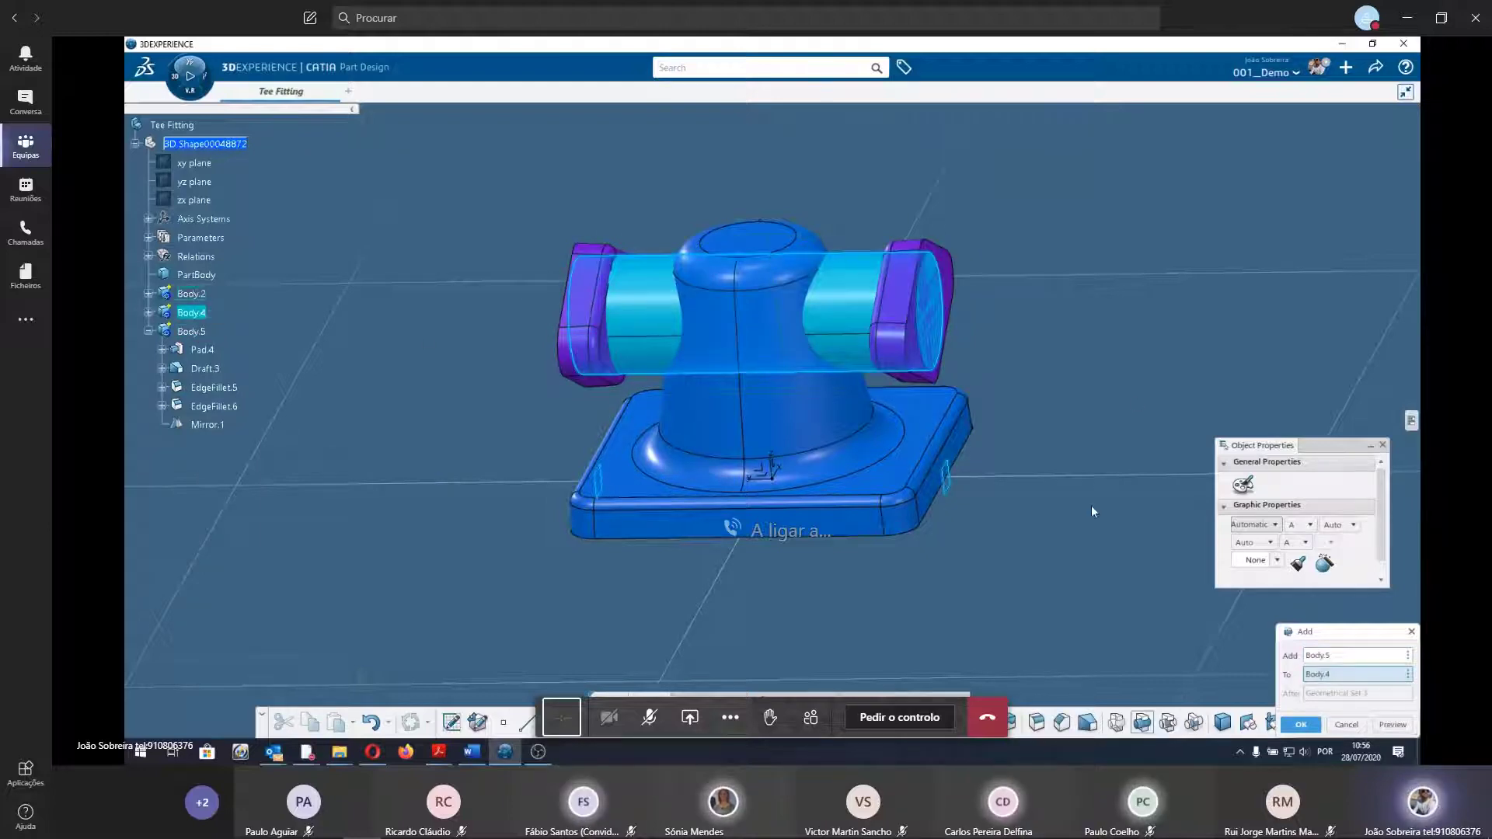
left_click(1304, 726)
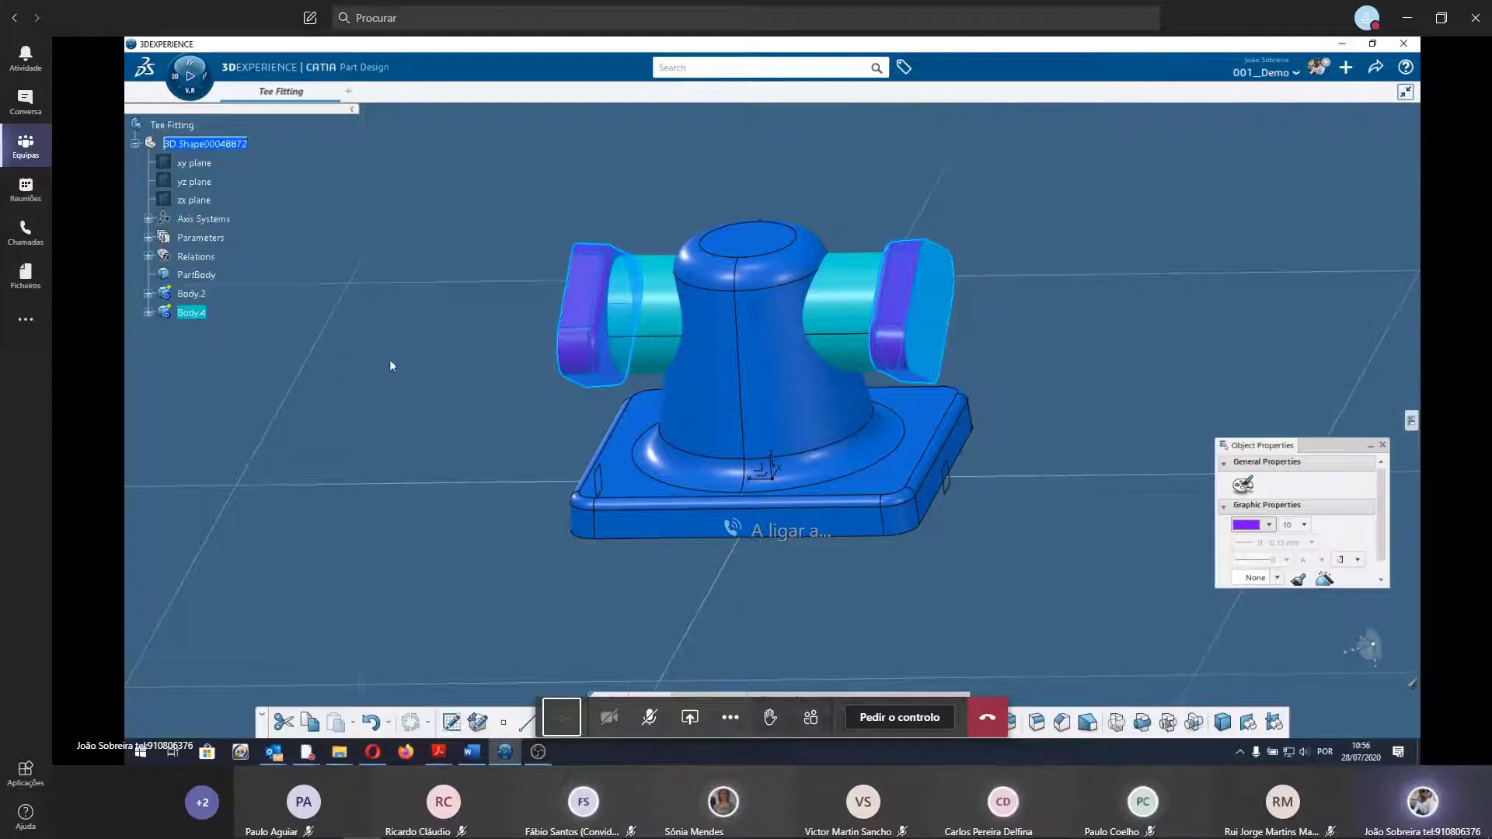
mouse_move(450, 335)
middle_mouse_down()
mouse_move(973, 333)
mouse_move(632, 350)
mouse_move(666, 329)
mouse_move(824, 389)
mouse_move(761, 393)
mouse_move(979, 368)
mouse_move(933, 385)
mouse_move(888, 349)
mouse_move(689, 323)
middle_mouse_up()
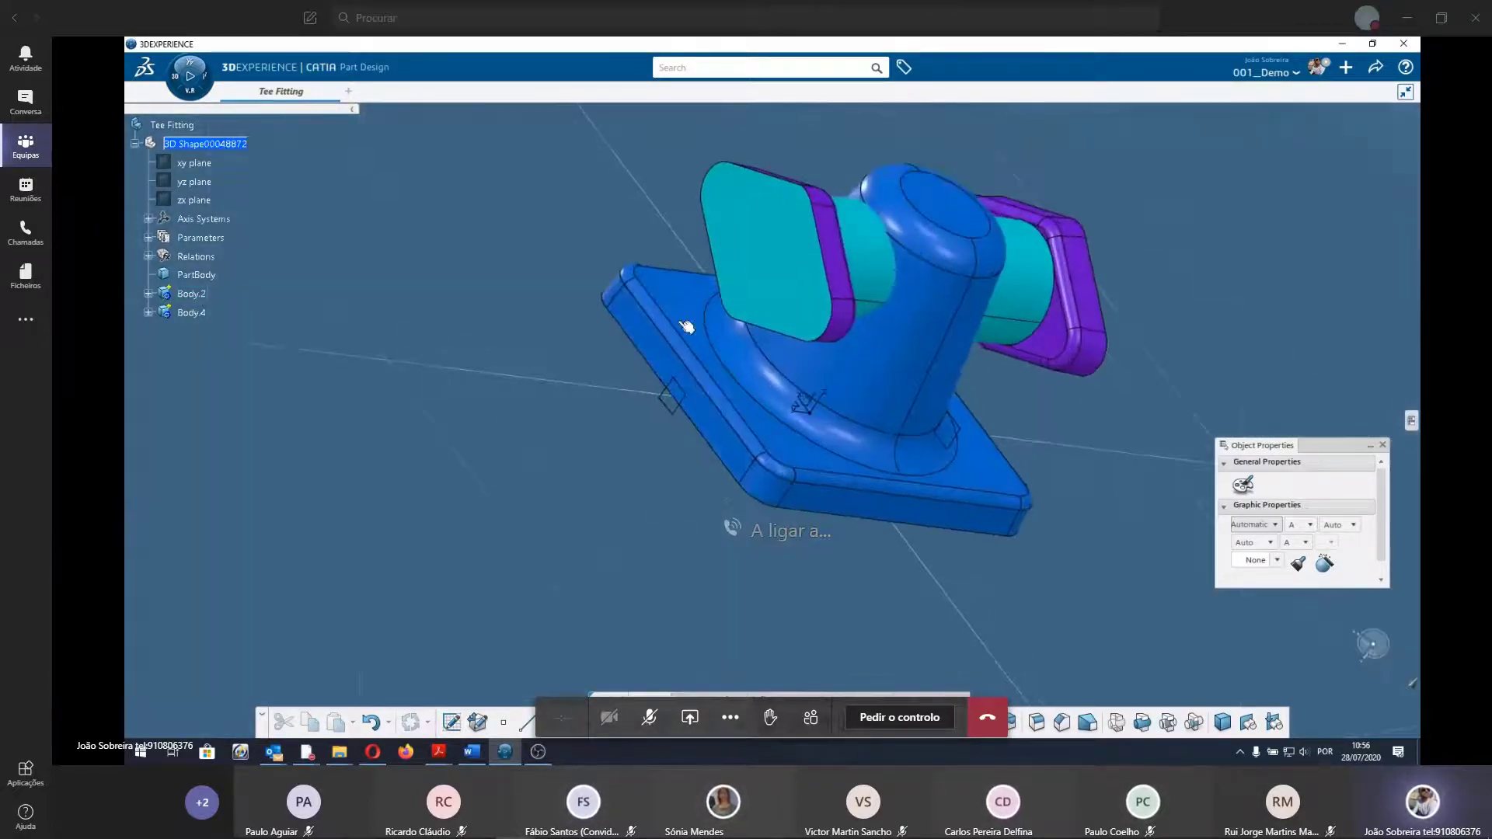
middle_click_drag(534, 325, 185, 382)
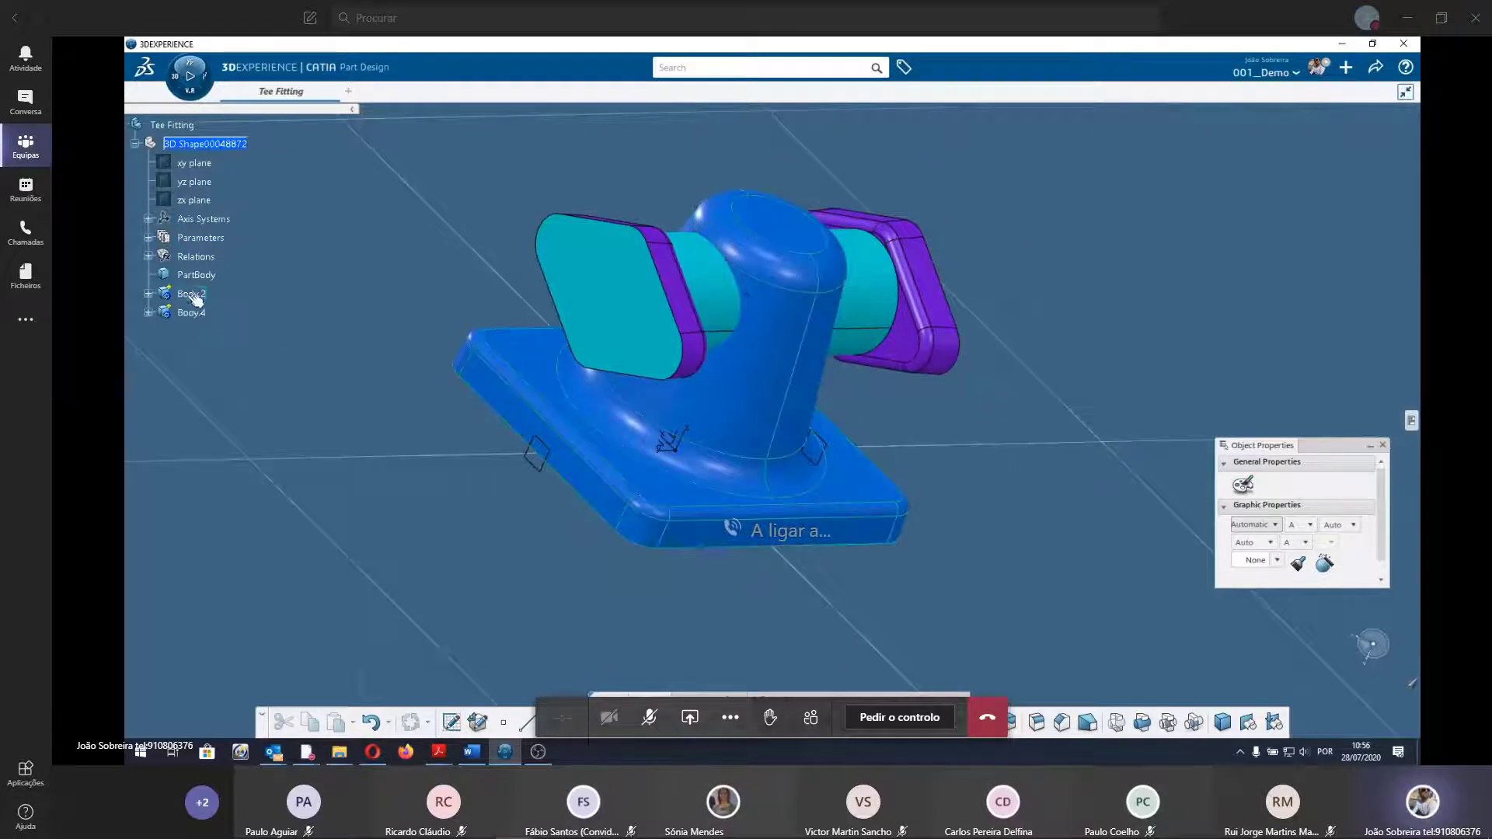
mouse_move(669, 365)
middle_mouse_down()
mouse_move(683, 450)
mouse_move(631, 196)
mouse_move(852, 423)
mouse_move(489, 263)
middle_mouse_up()
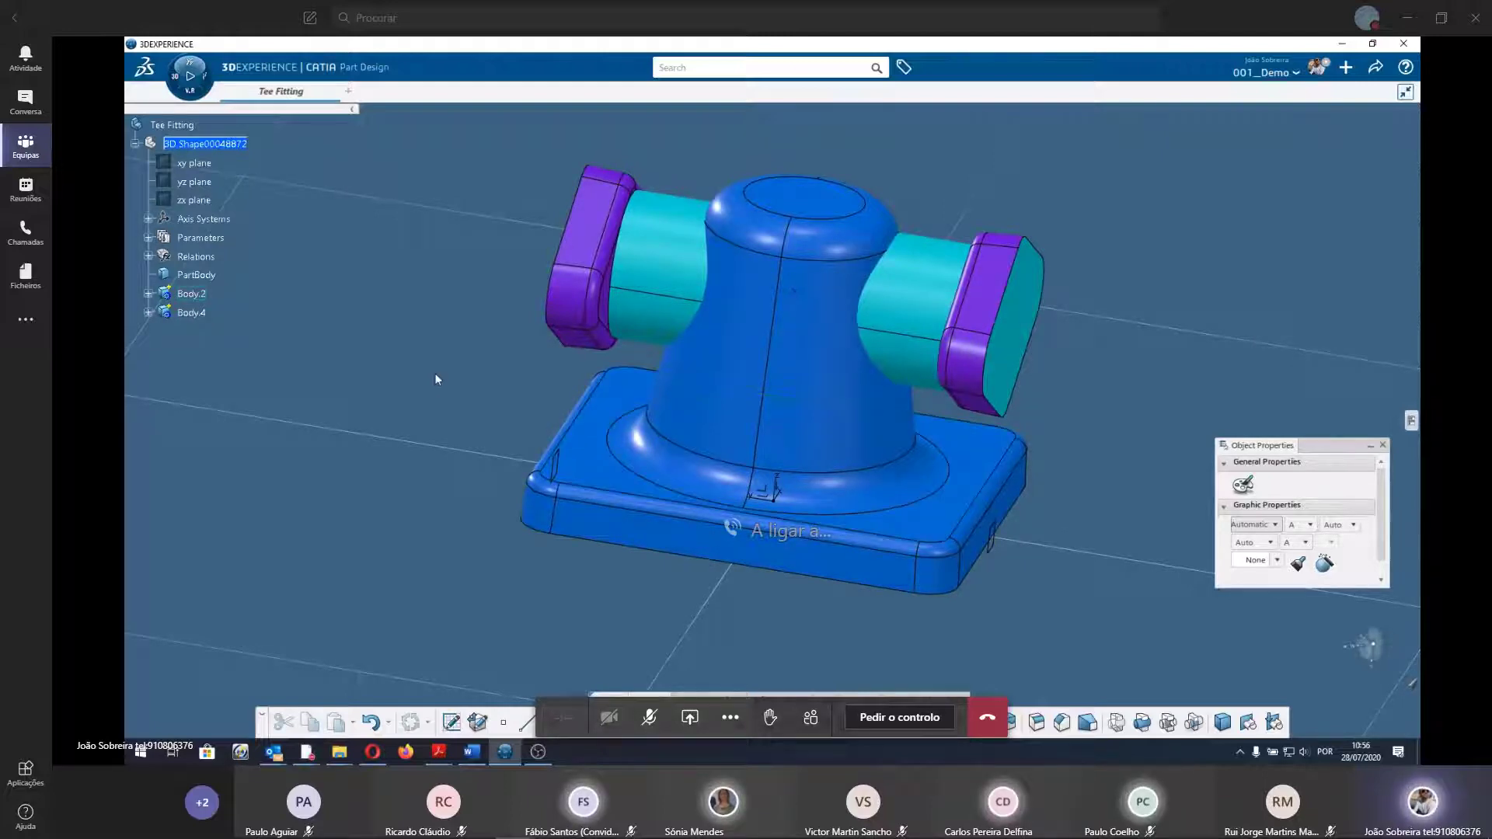
middle_click_drag(478, 384, 464, 430)
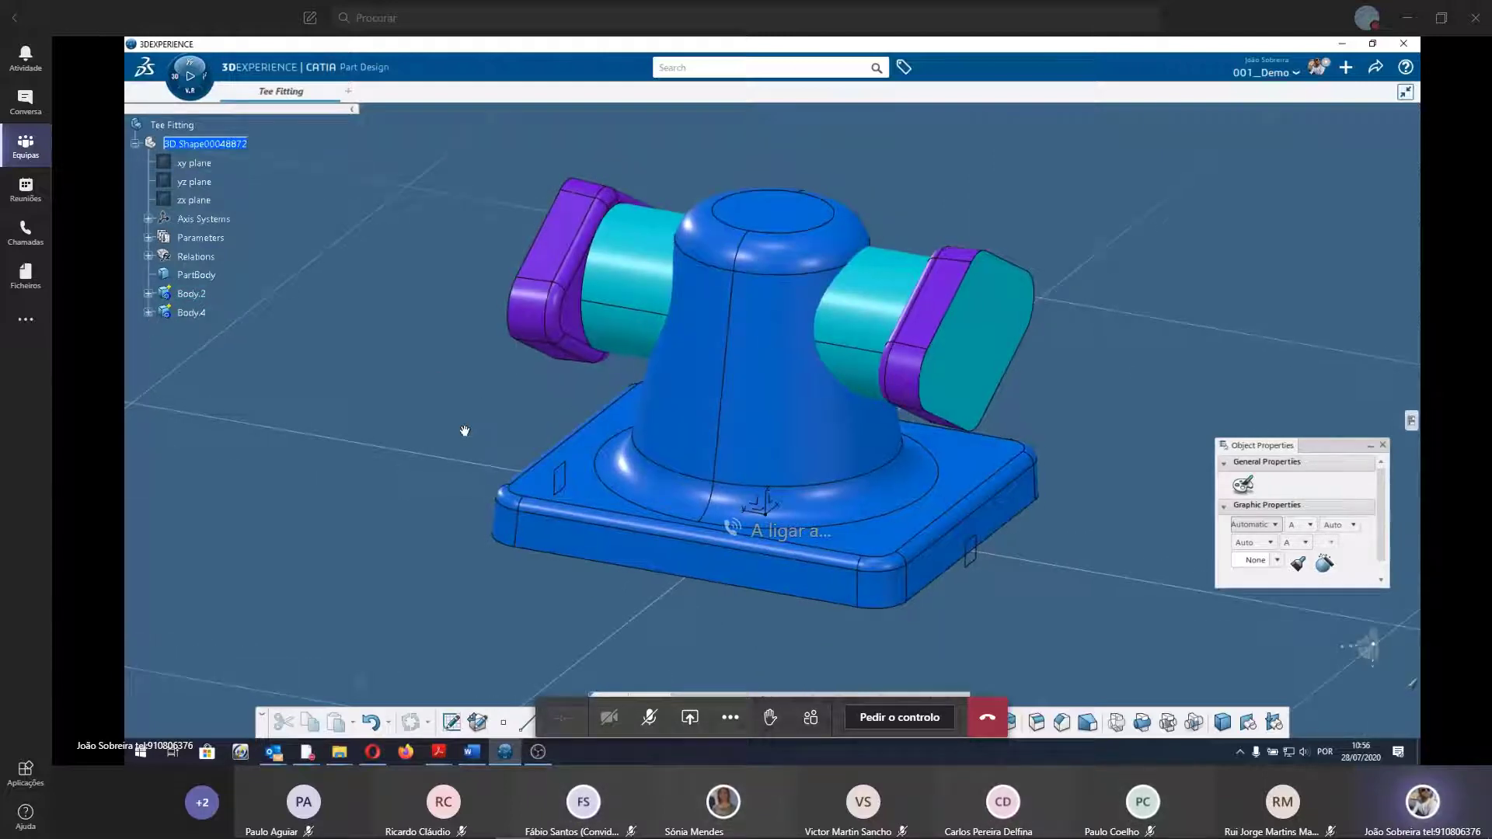
Fillet both cylinder-to-end-cap edges of Body.4 at 5mm as EdgeFillet.7.
left_click(593, 324)
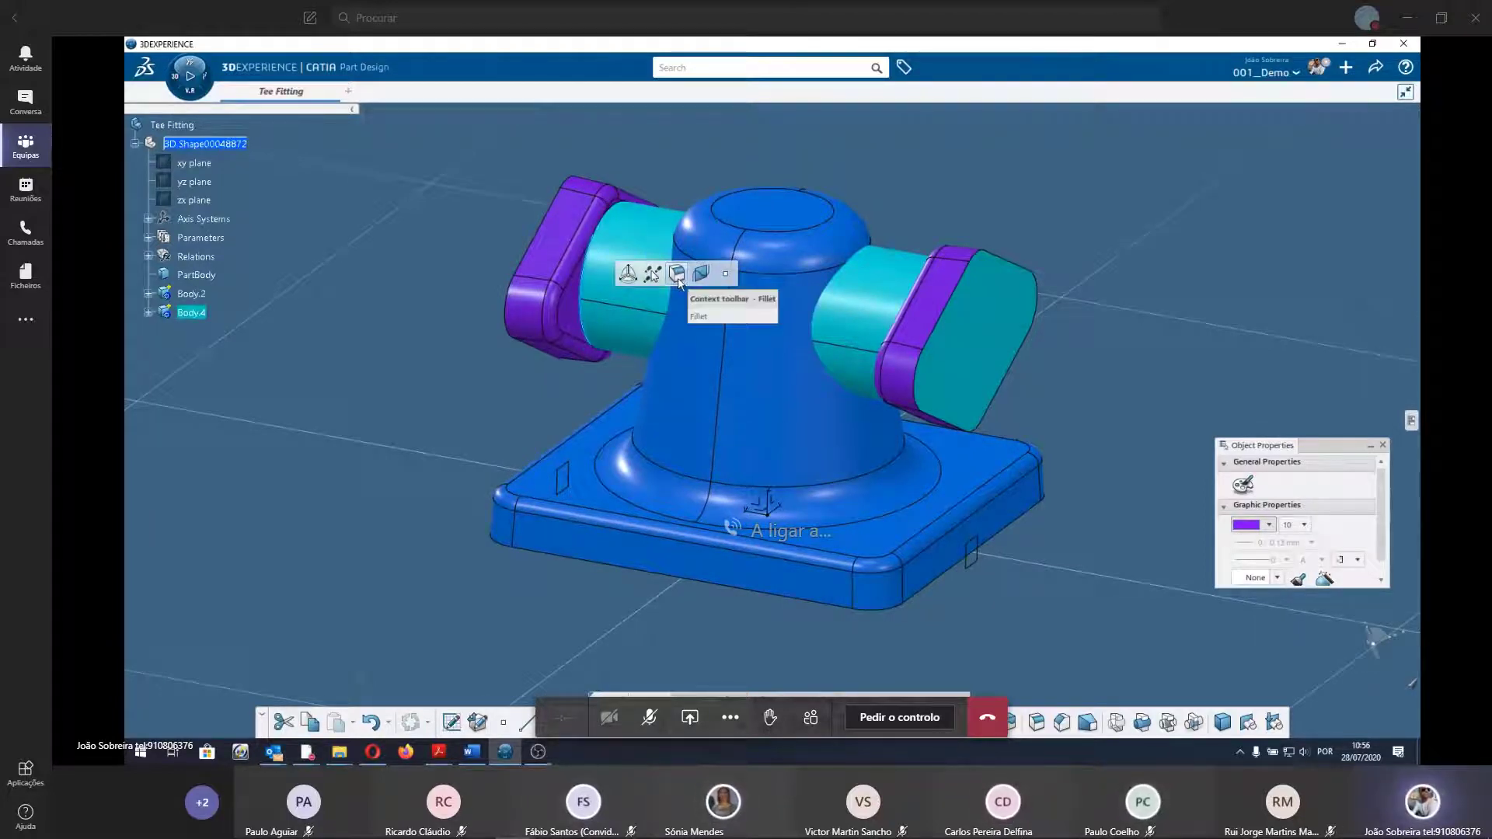
left_click(676, 273)
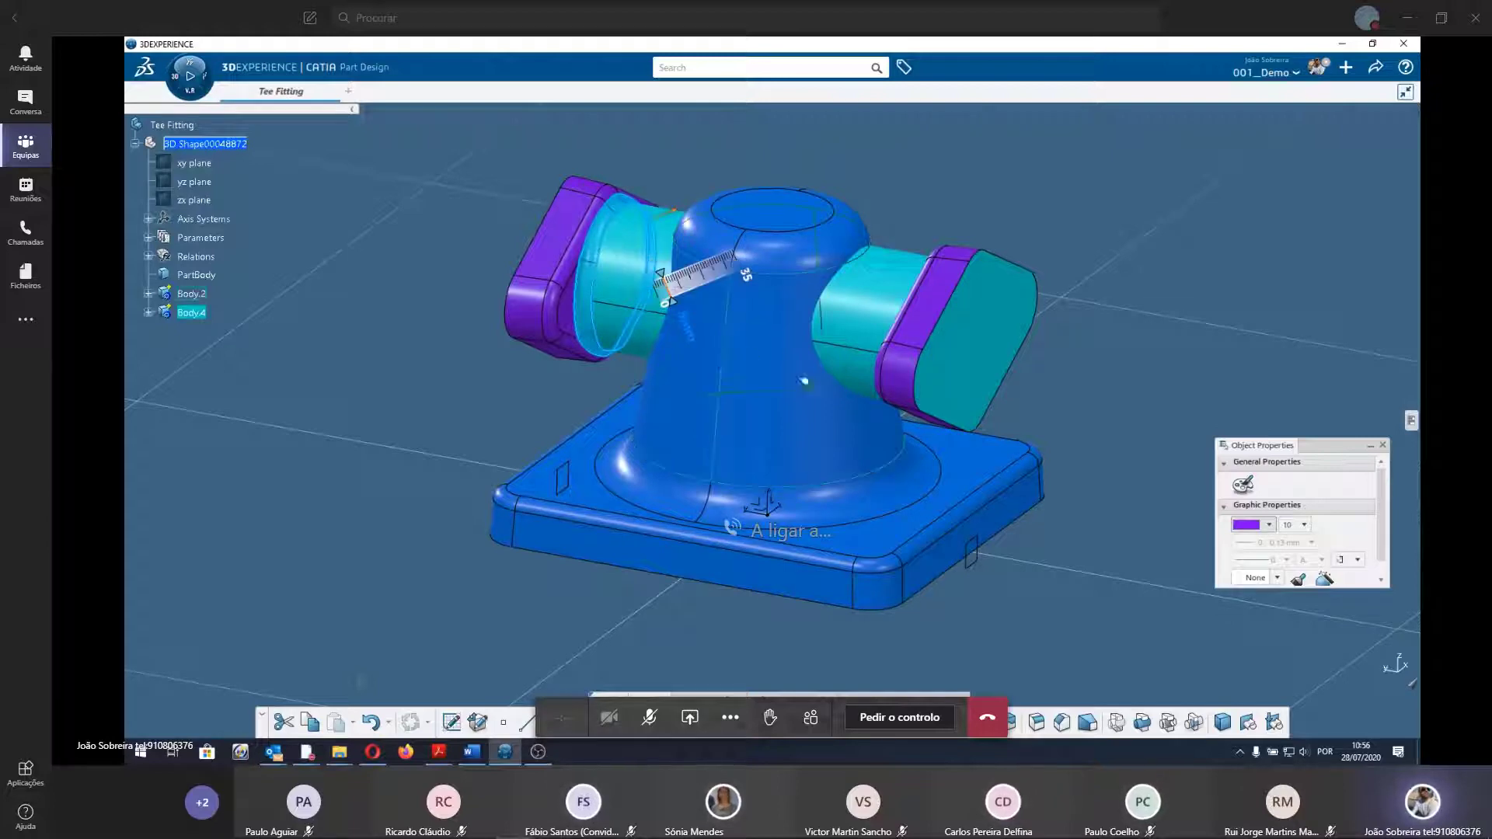
left_click(381, 364)
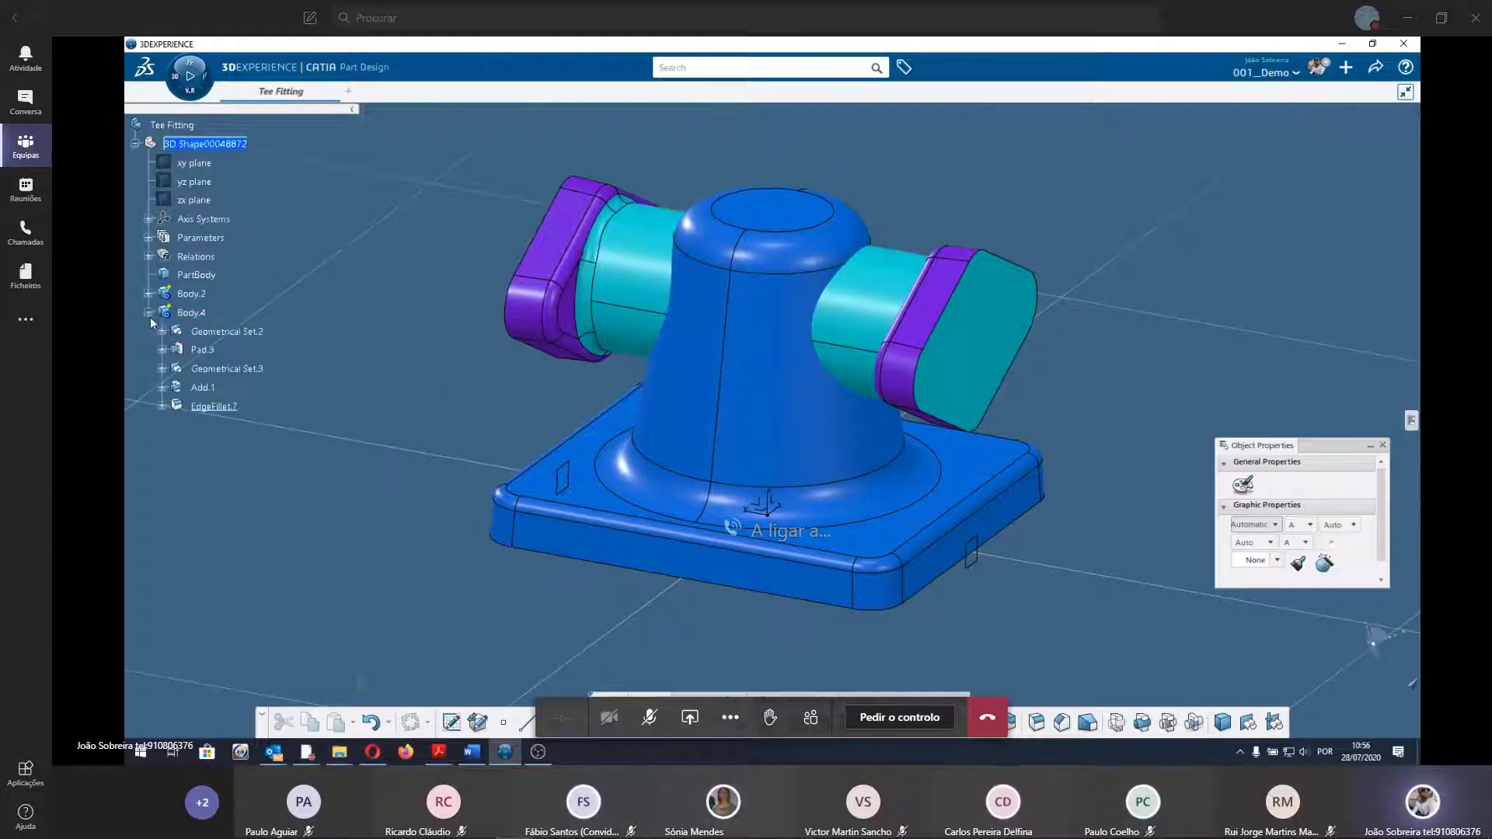
double_click(217, 408)
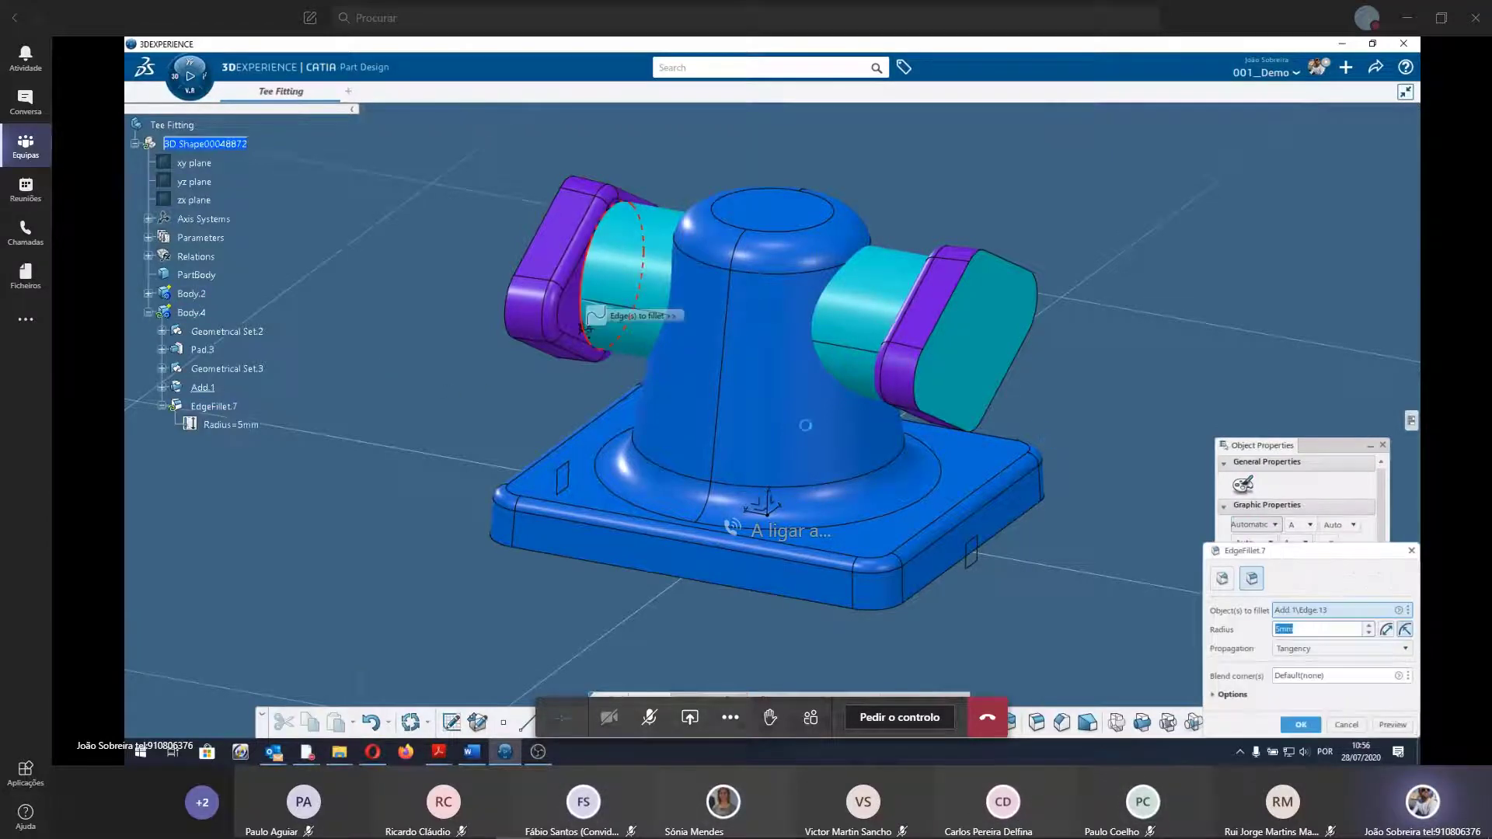
mouse_move(746, 388)
middle_mouse_down()
mouse_move(848, 490)
mouse_move(905, 423)
mouse_move(781, 526)
middle_mouse_up()
left_click(899, 427)
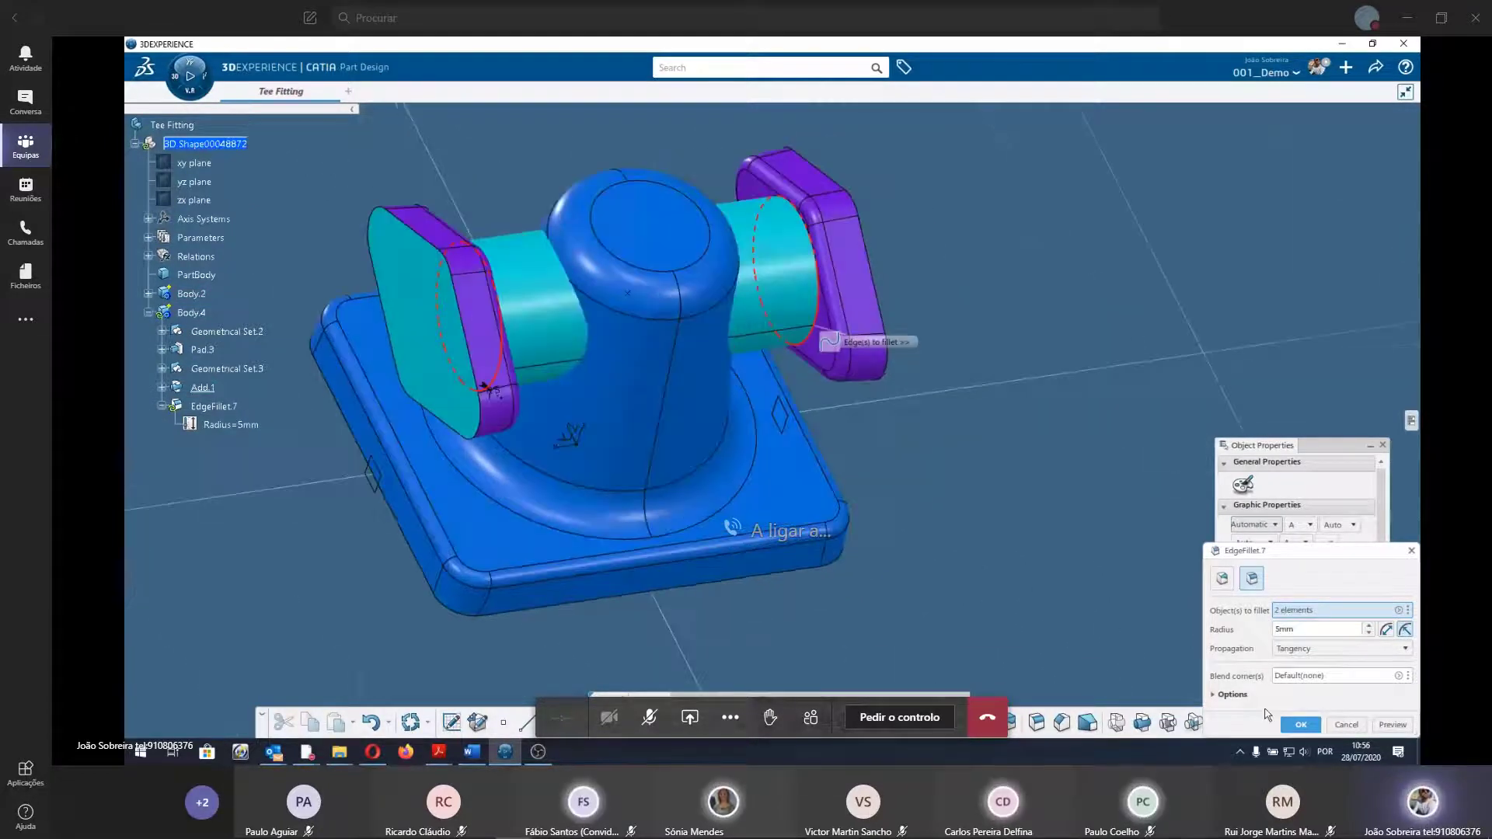
key("Return")
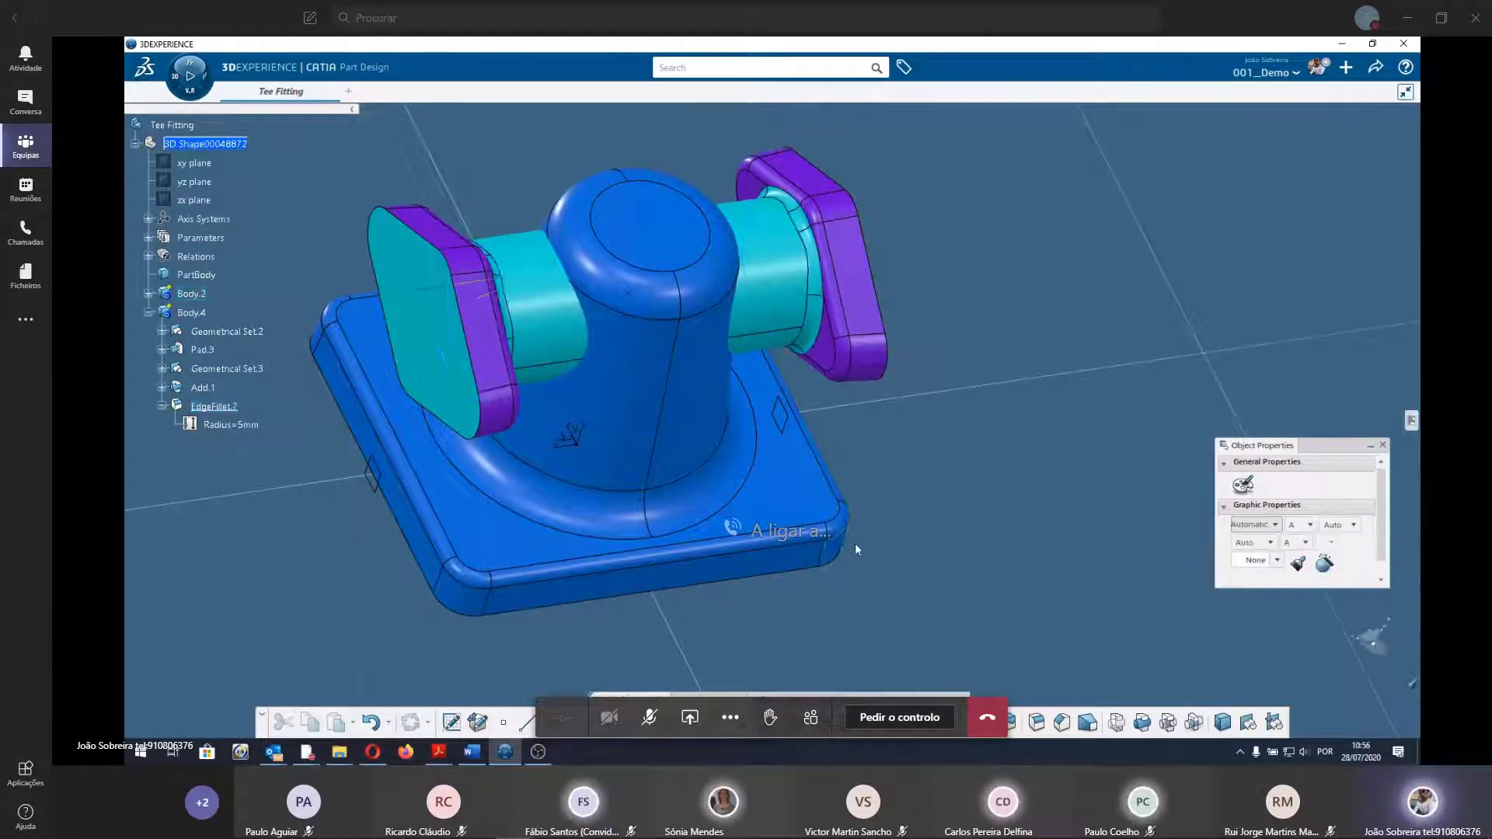
mouse_move(855, 544)
middle_mouse_down()
mouse_move(799, 516)
mouse_move(396, 479)
middle_mouse_up()
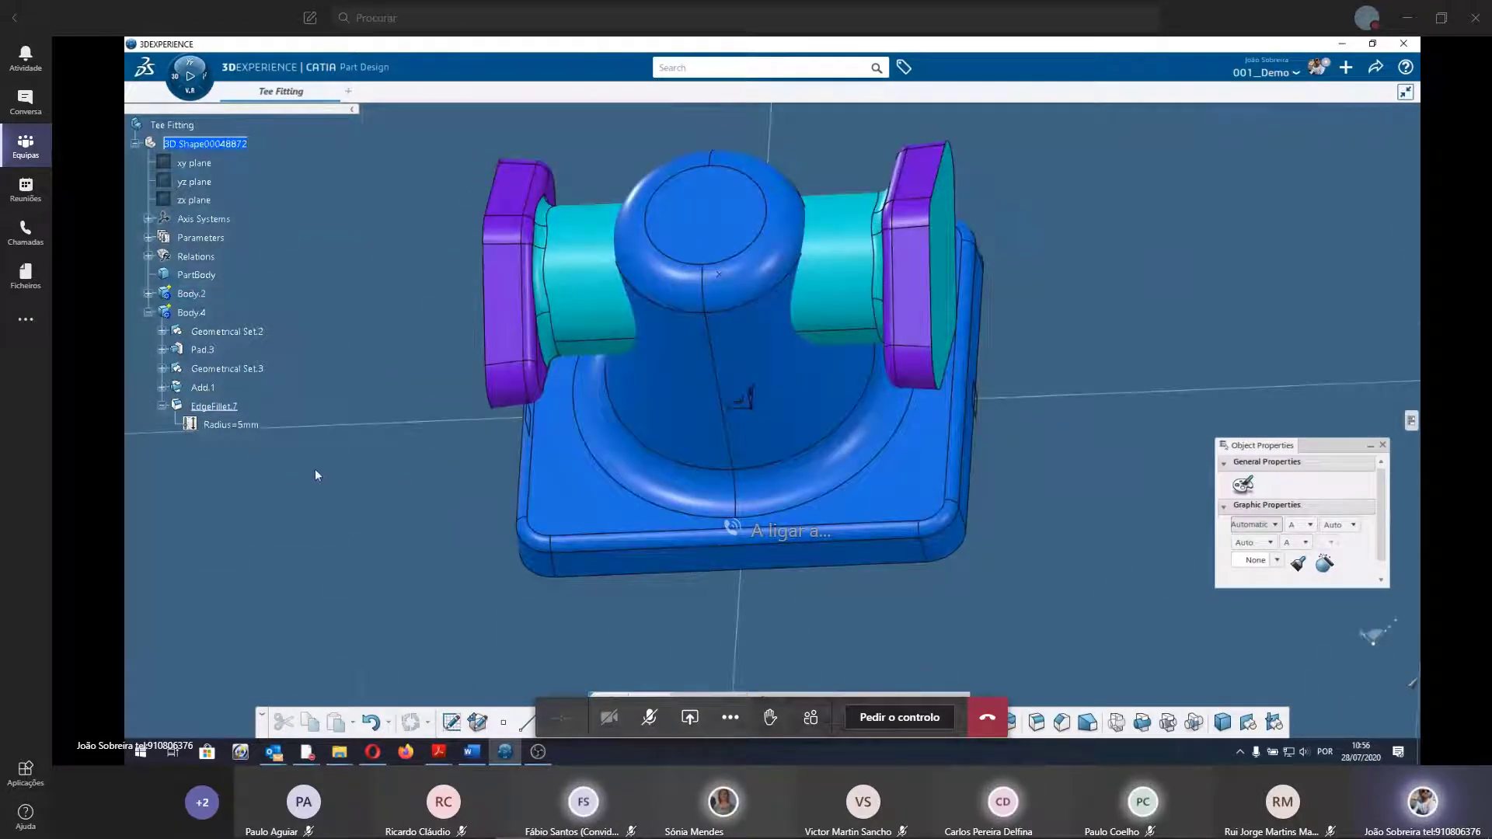
Inspect Body.4's Pad.3, Add.1 and the nested Body.5 in the tree.
left_click(226, 370)
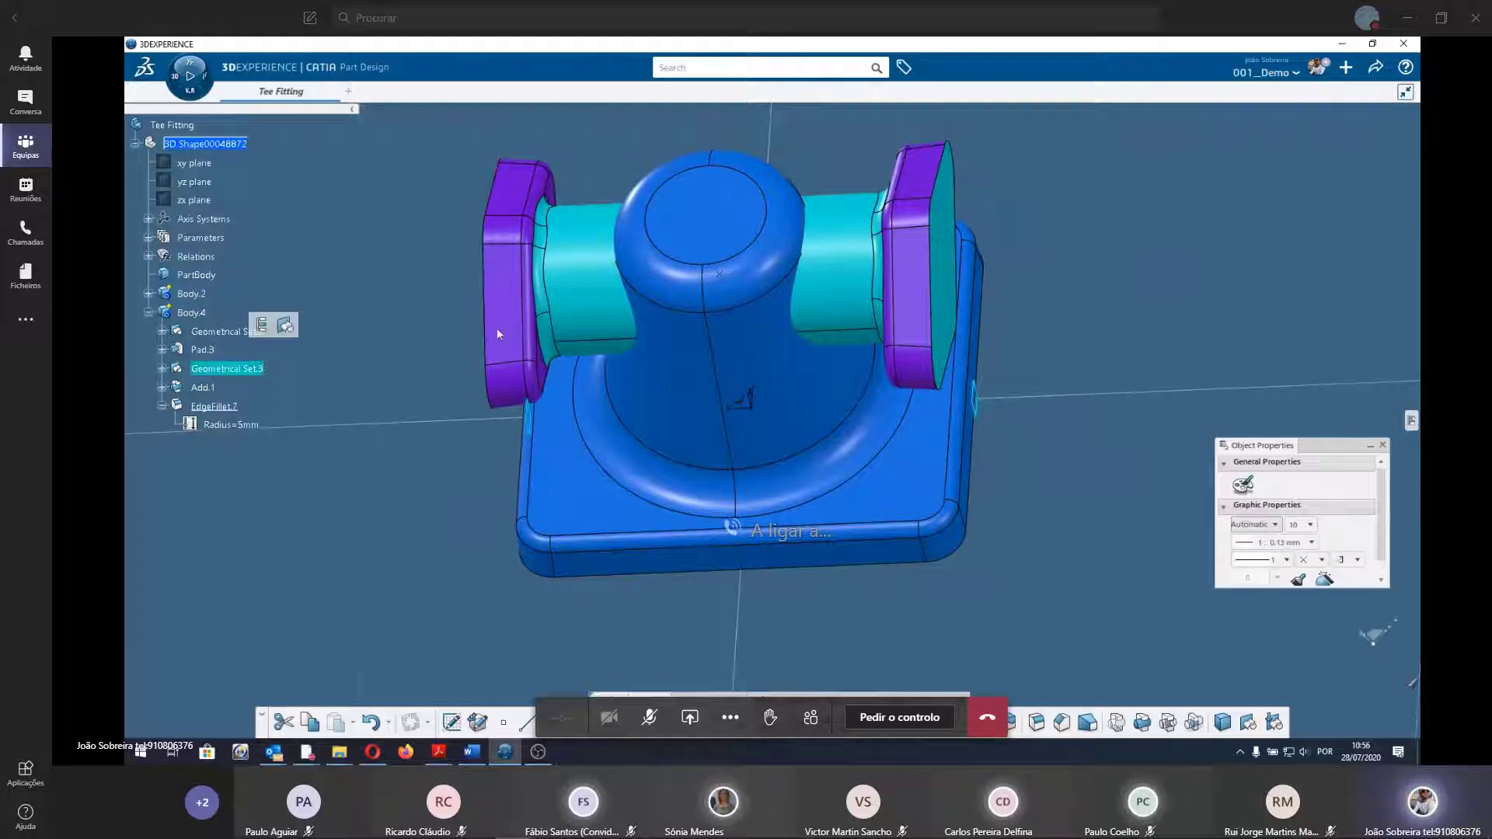
left_click(584, 279)
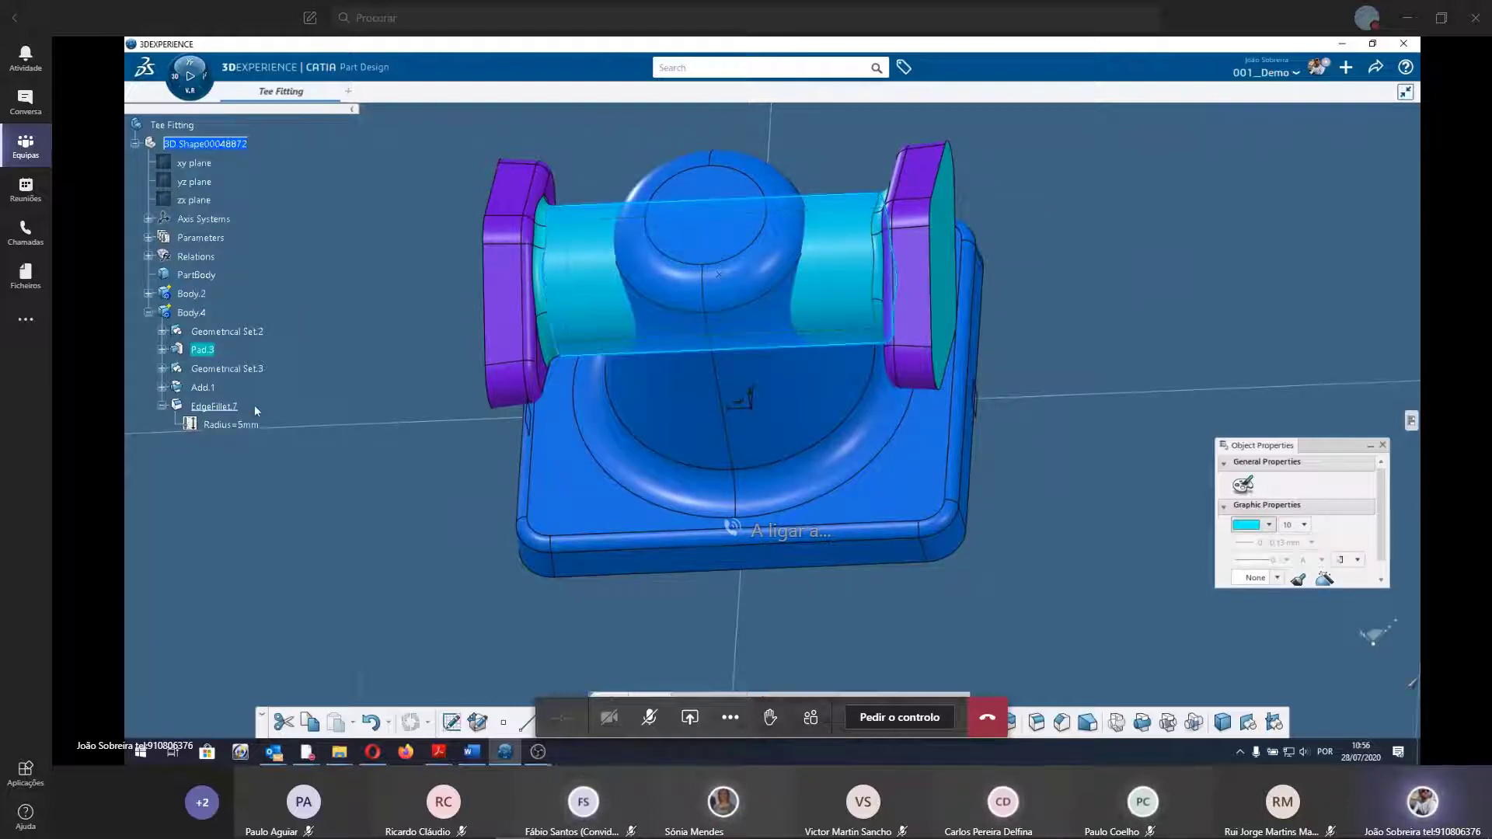
middle_click_drag(544, 389, 695, 379)
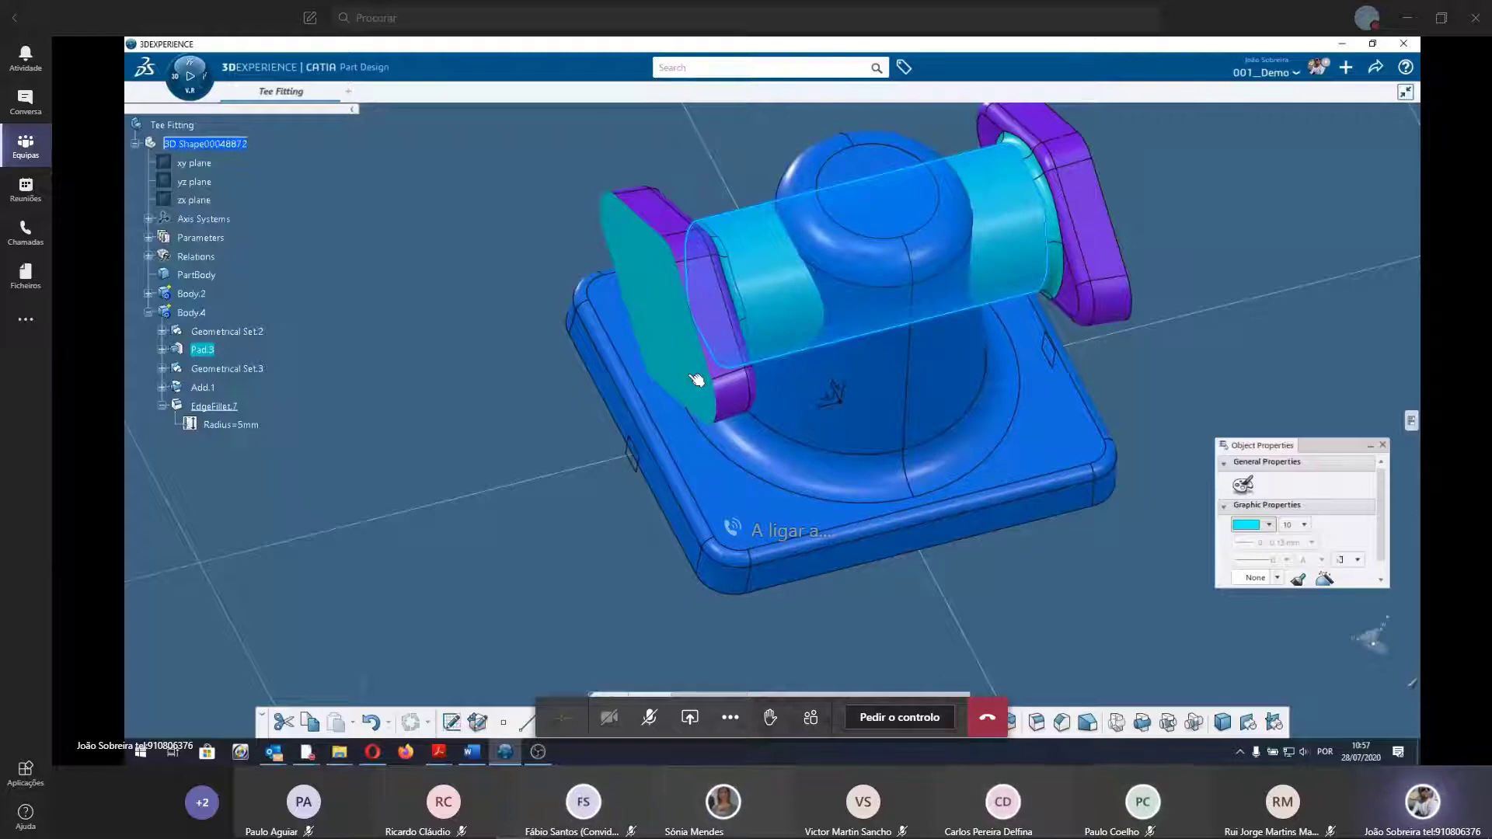
left_click(336, 274)
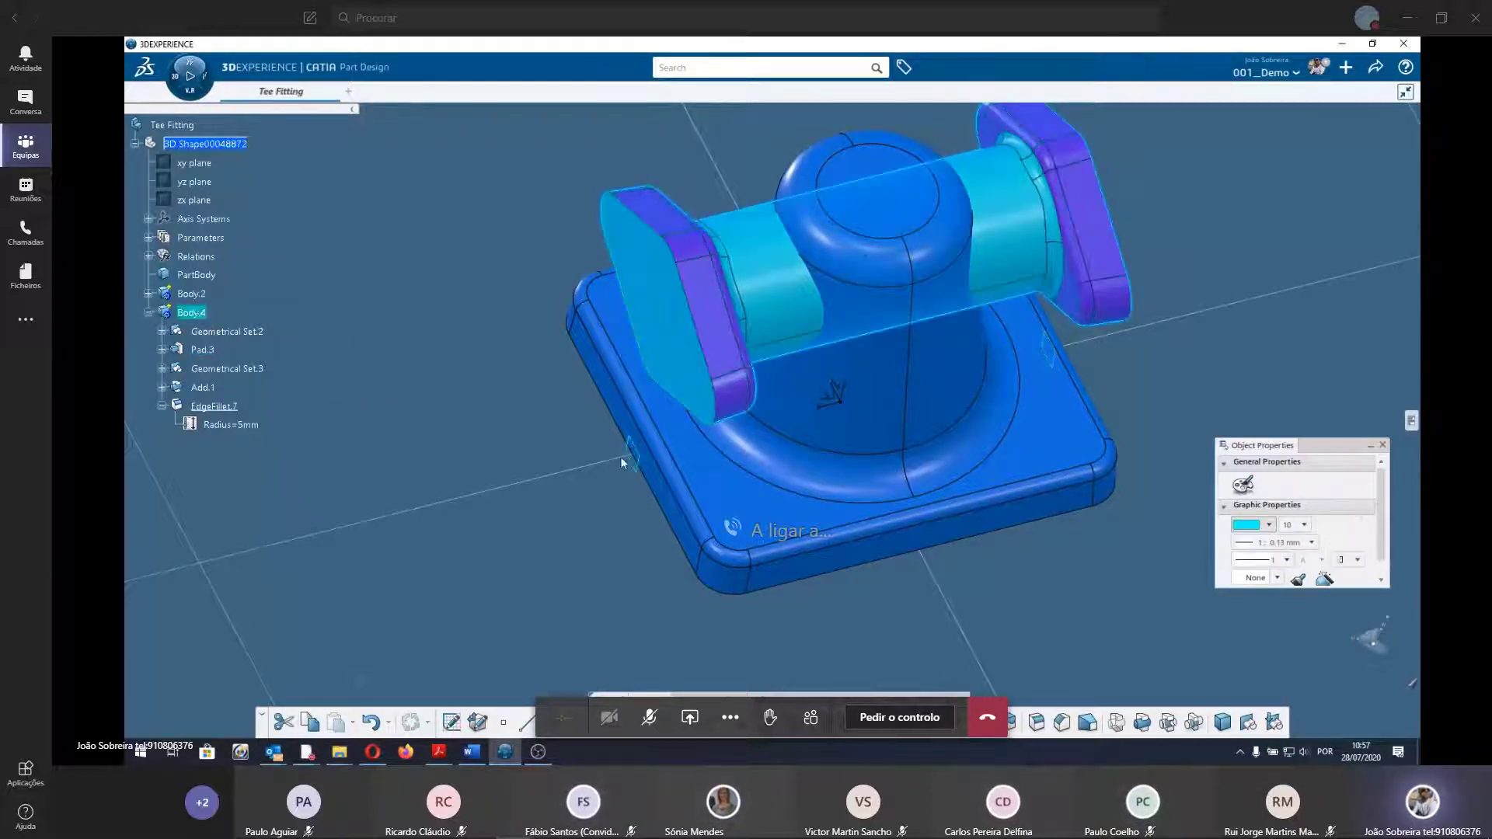
left_click(776, 273)
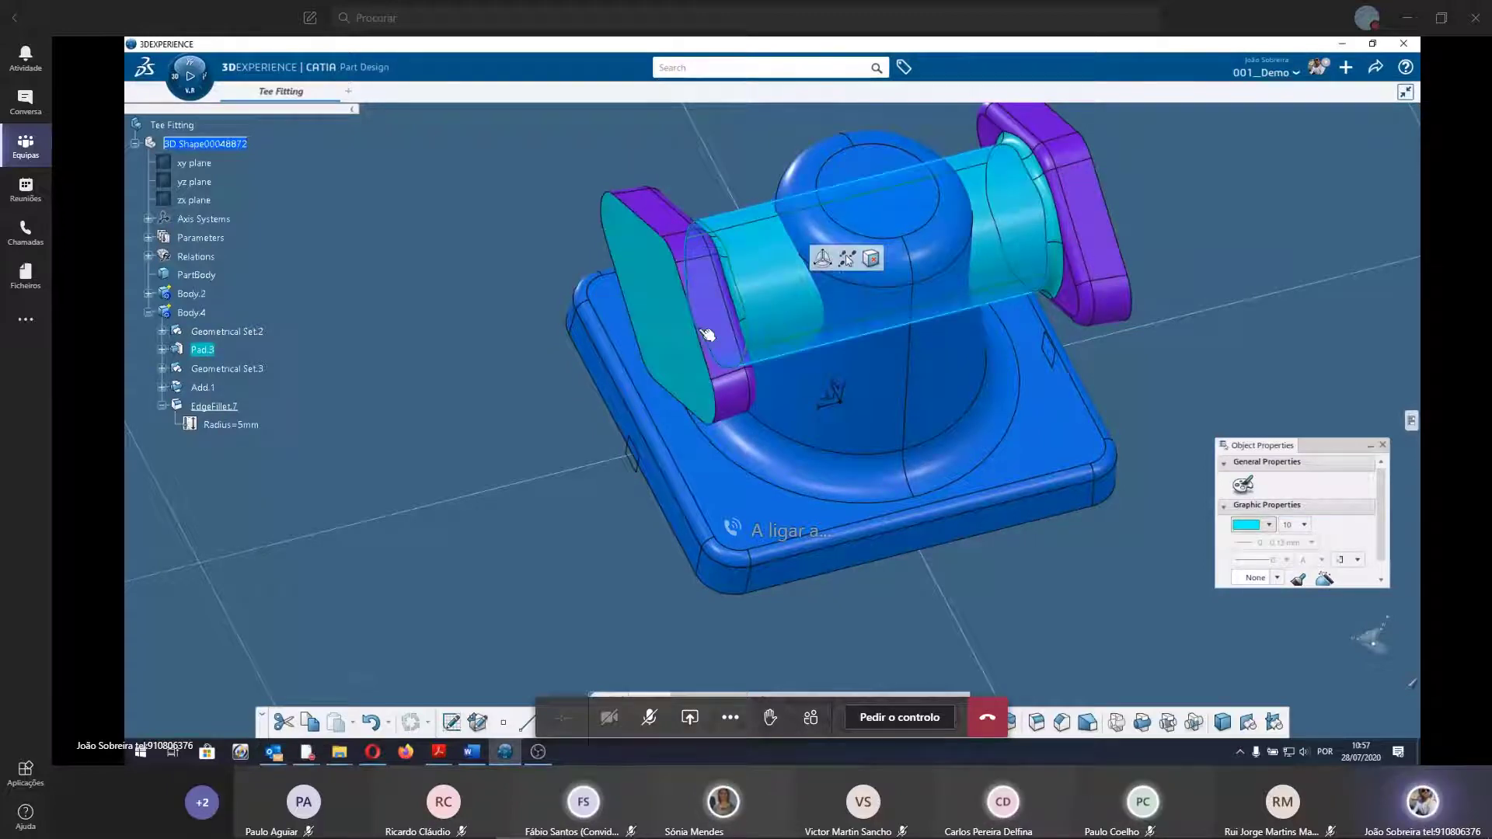
left_click(203, 387)
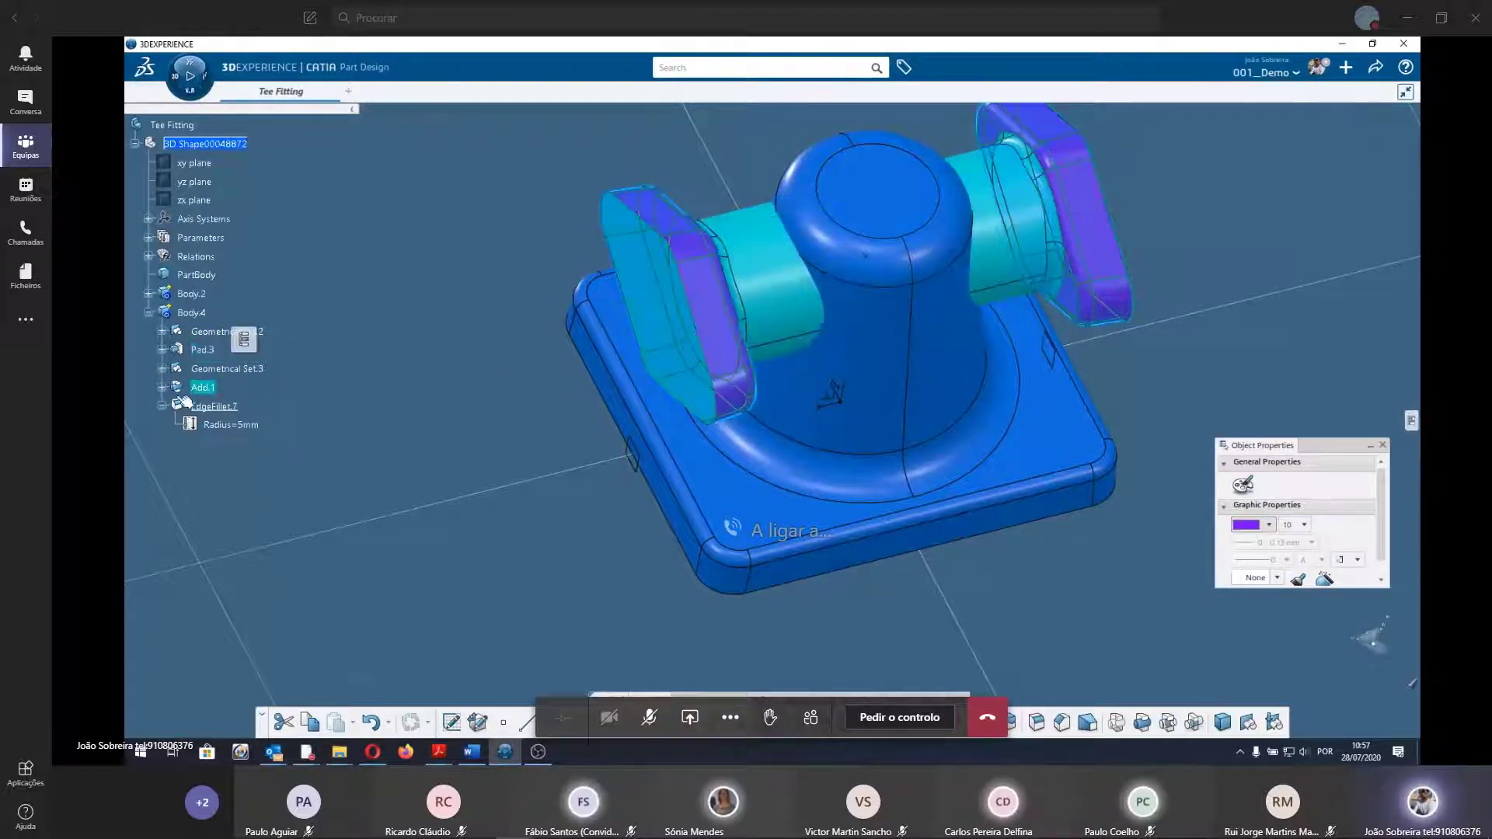
left_click(162, 387)
left_click(221, 408)
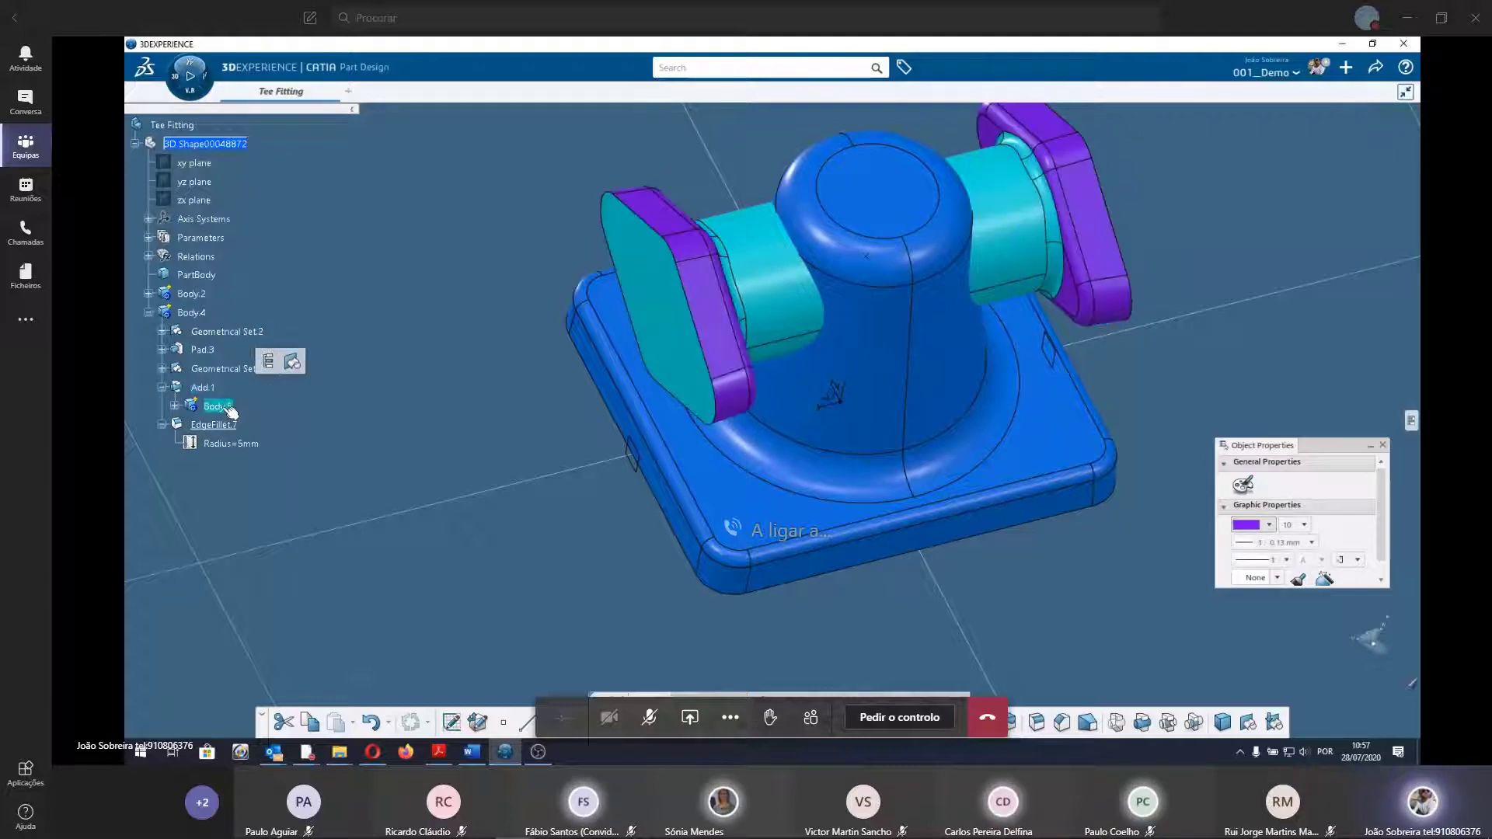
right_click(224, 407)
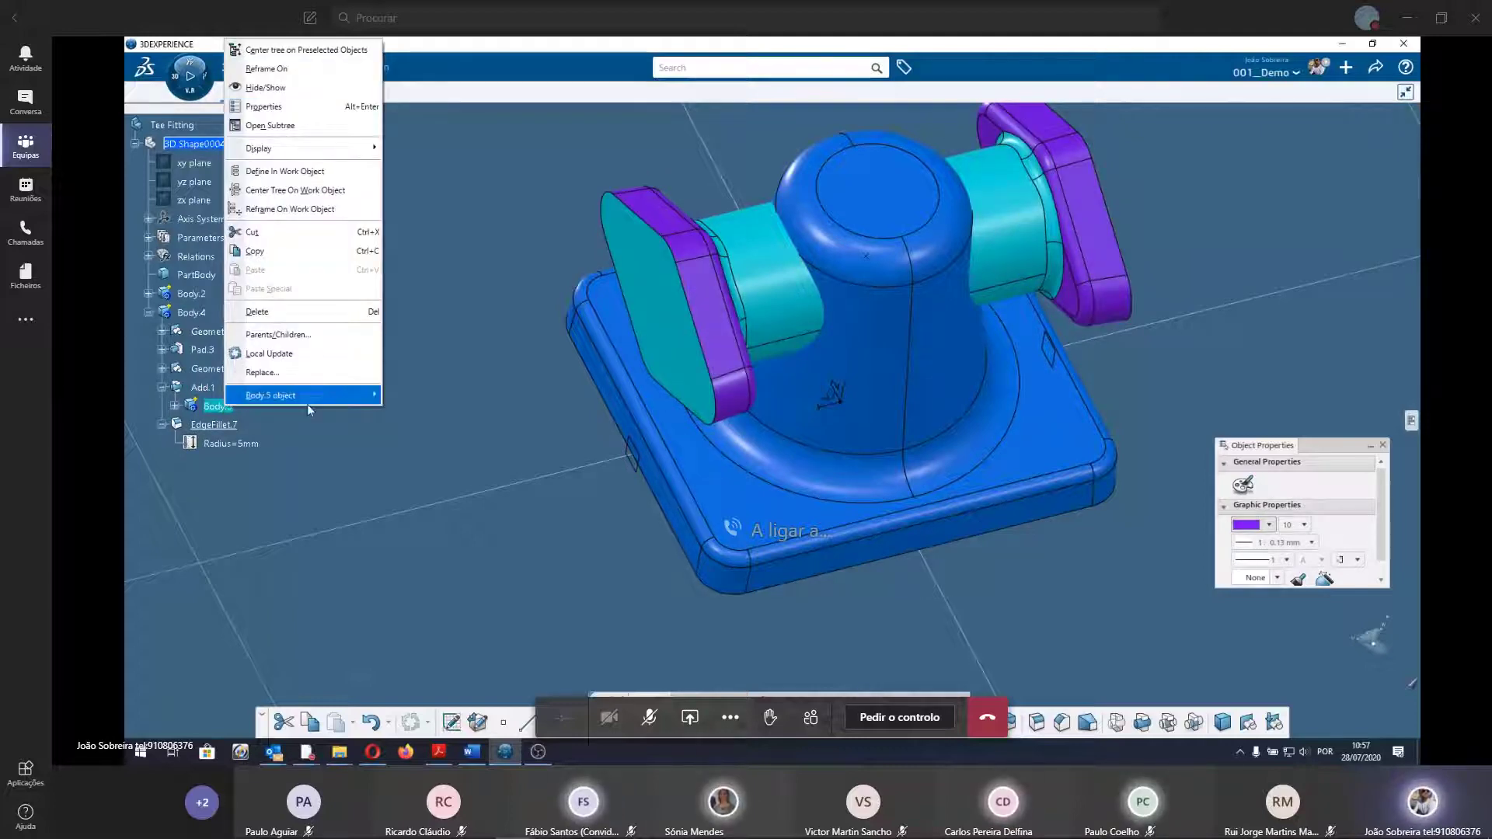
left_click(418, 486)
Reset Body.4's graphic properties, including its children, to default grey.
left_click(207, 316)
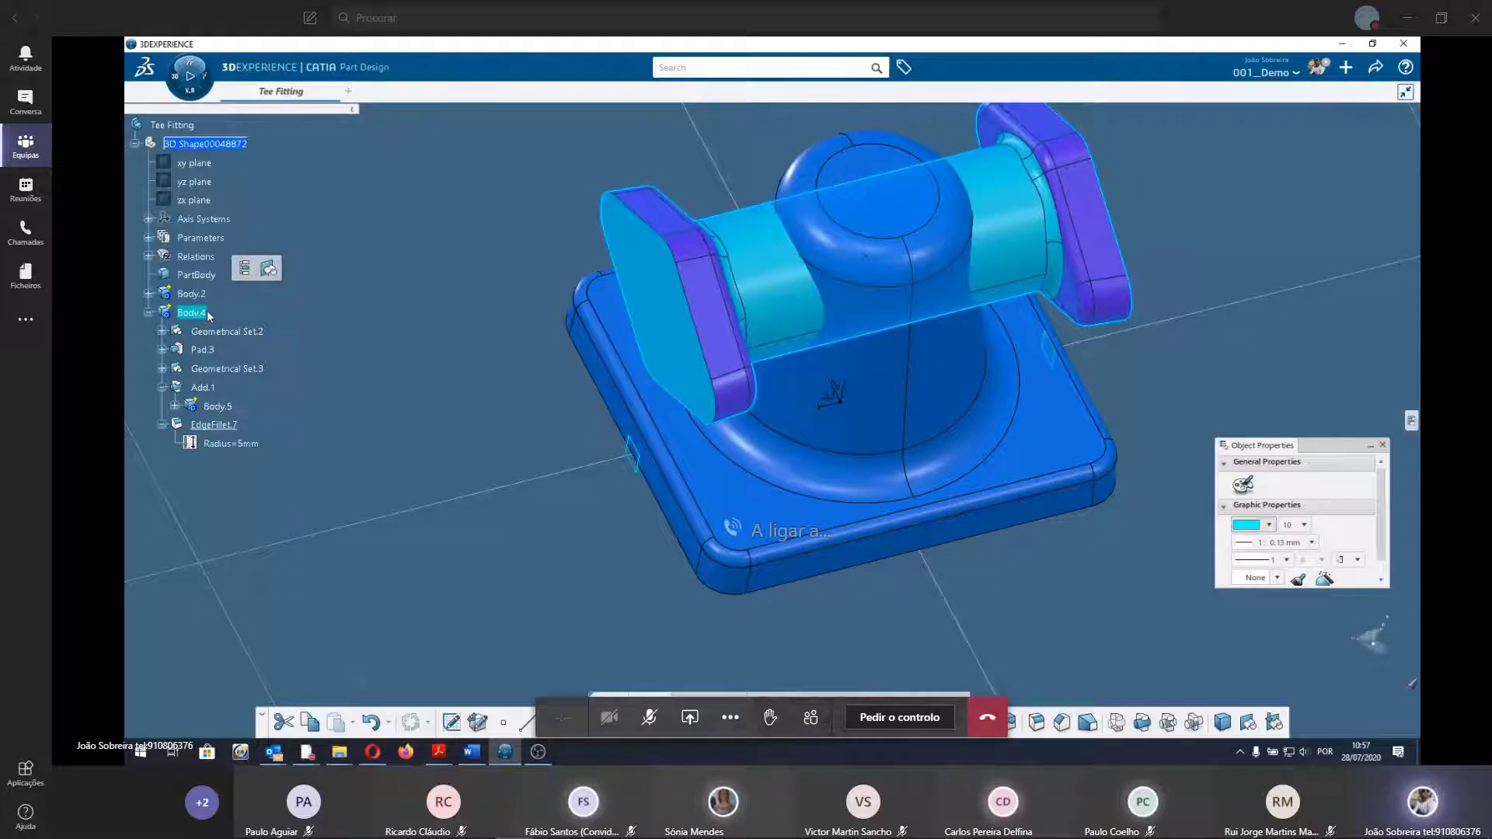
right_click(208, 314)
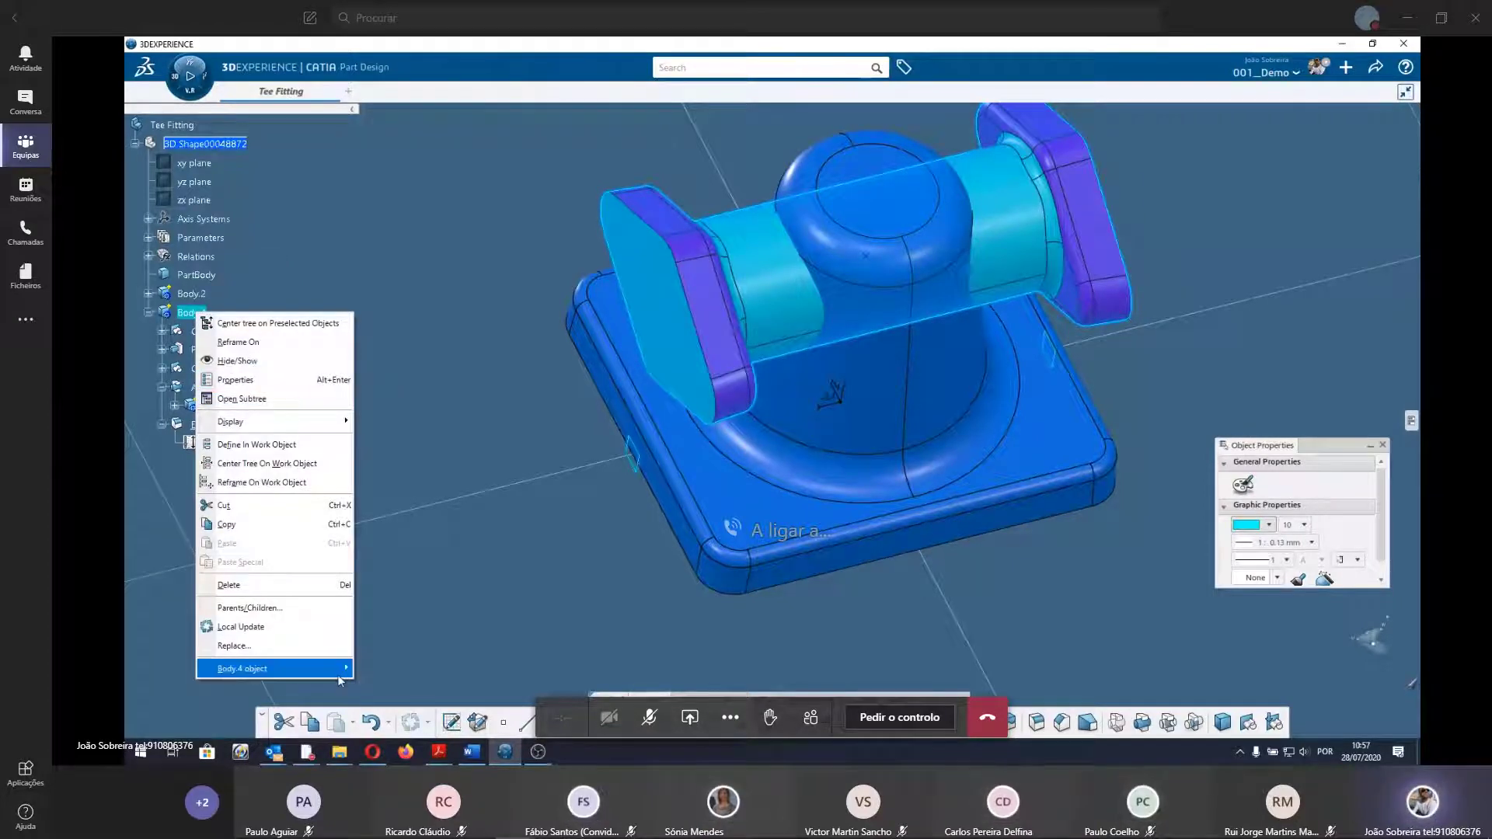
mouse_move(272, 668)
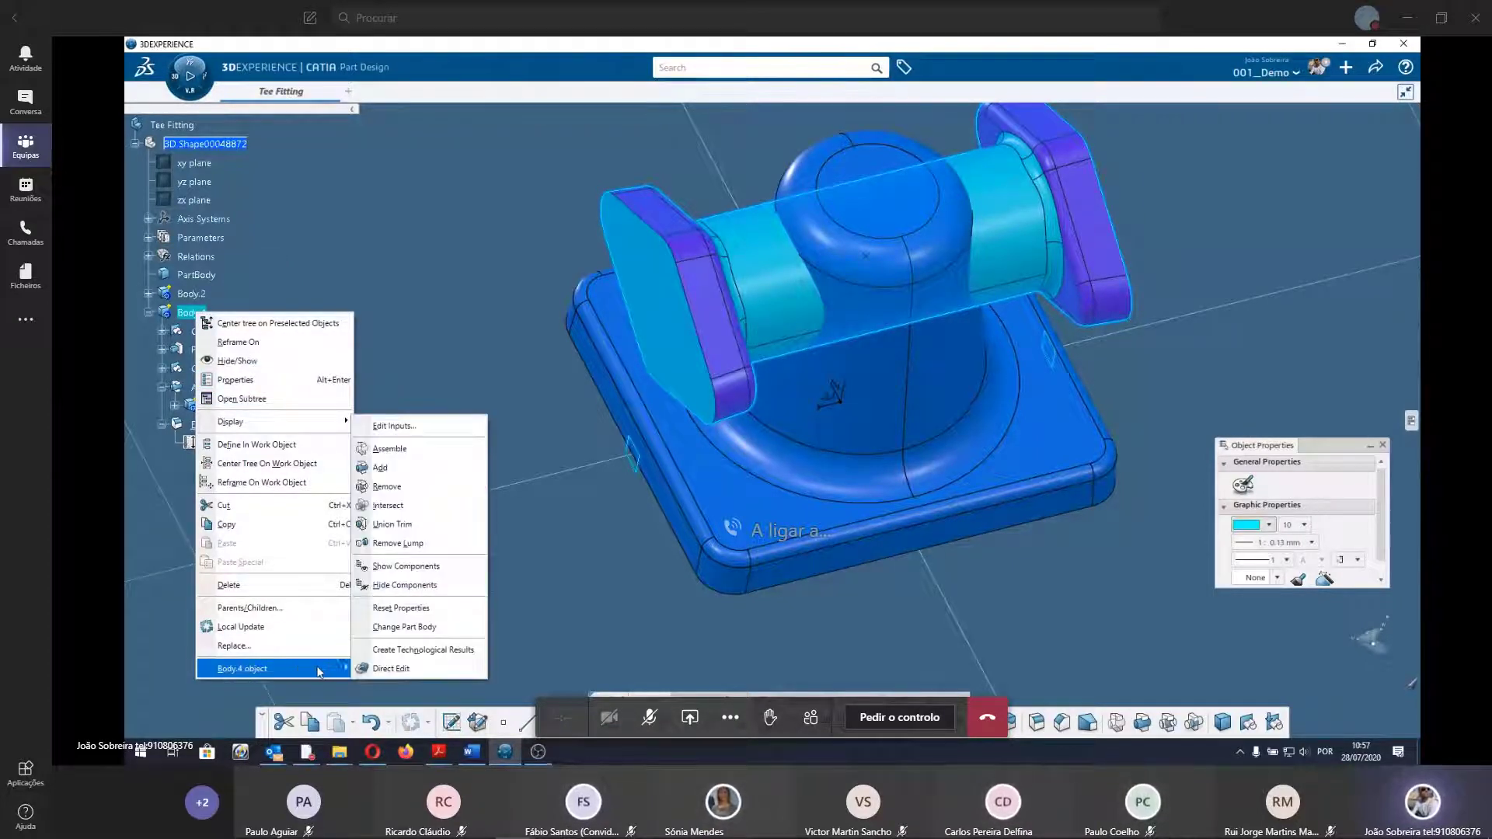
left_click(412, 611)
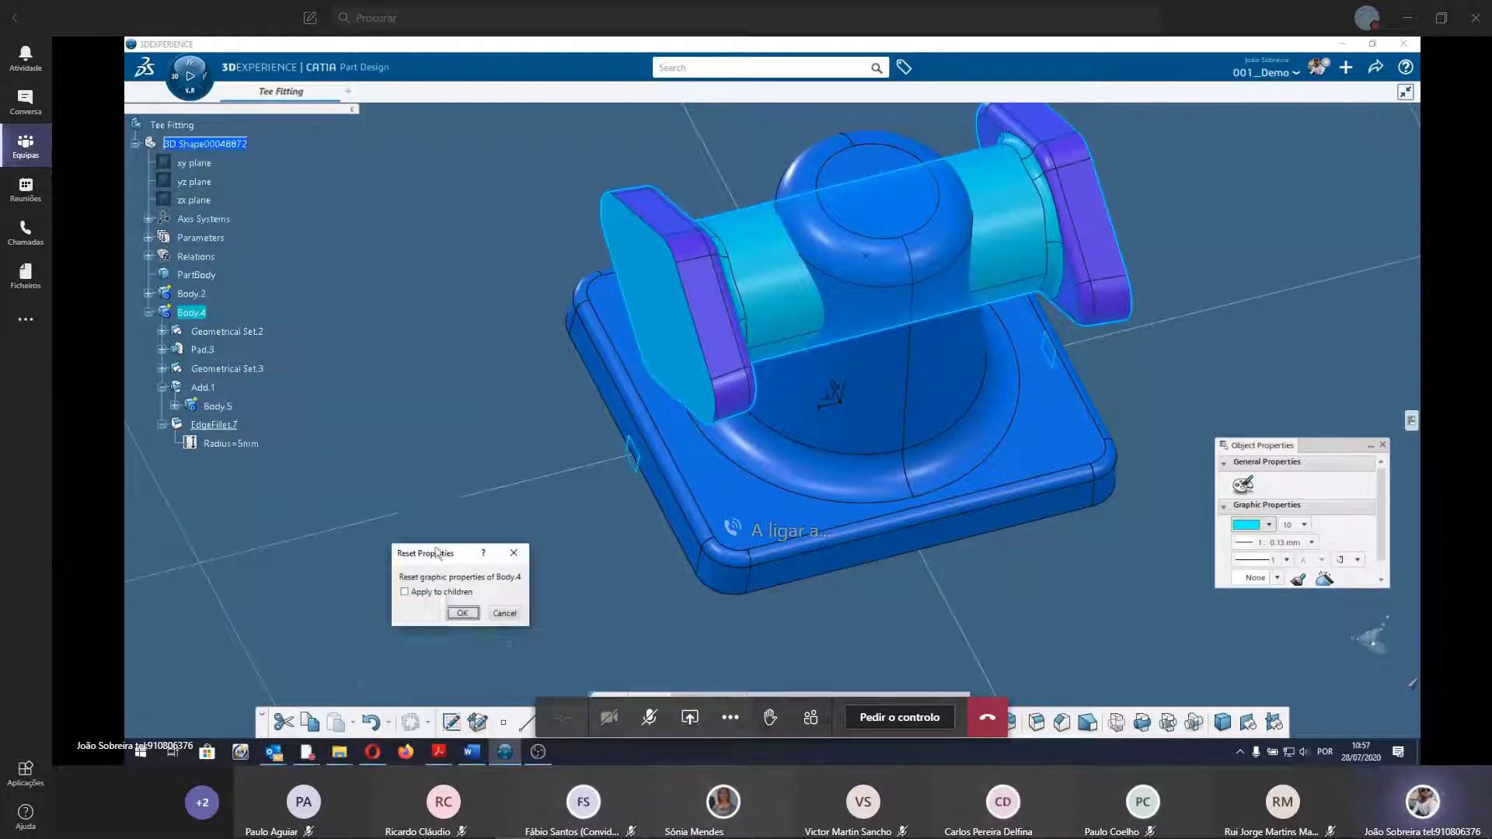
left_click(345, 369)
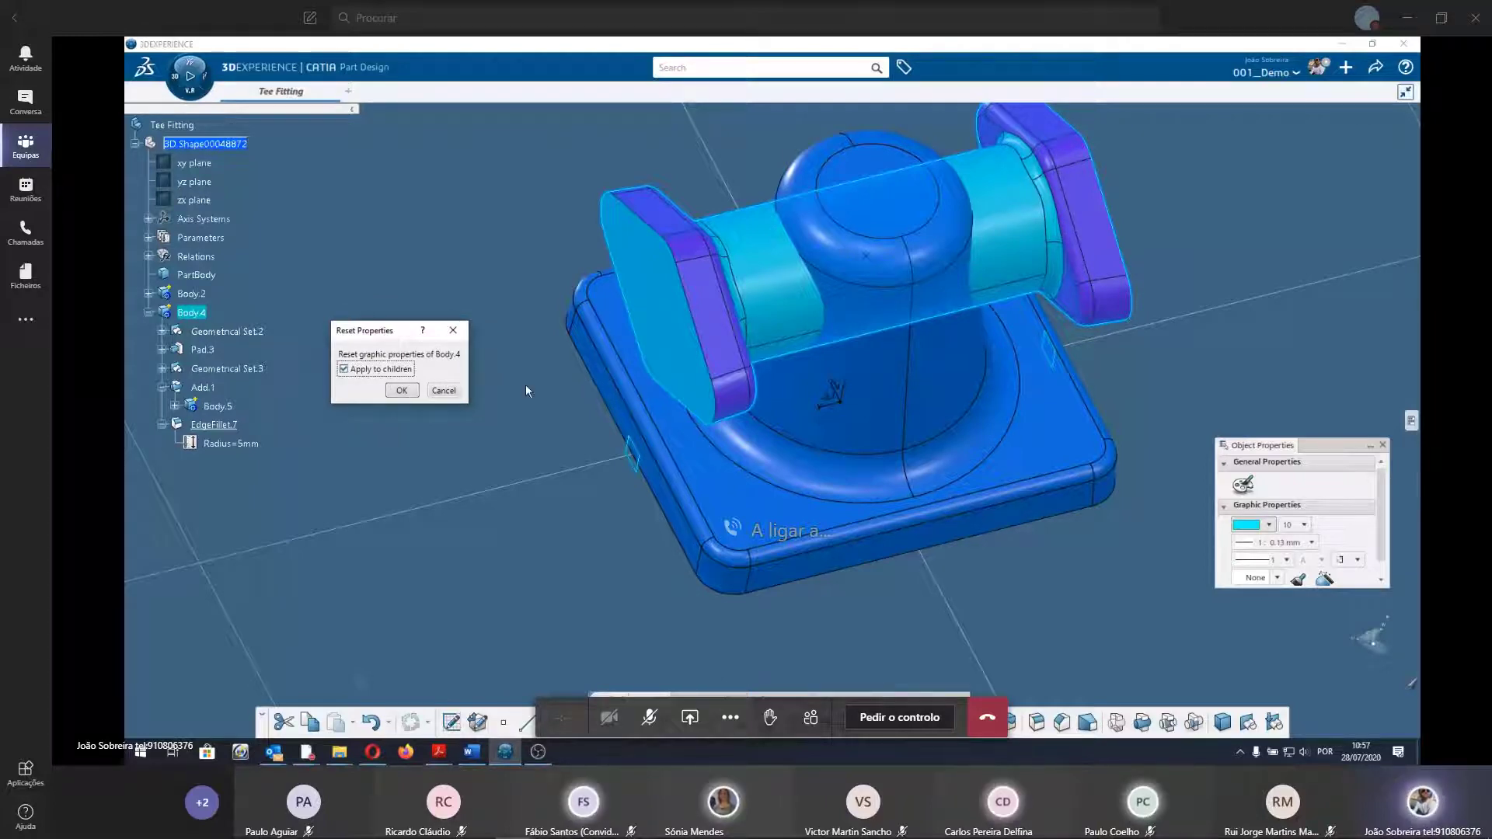
left_click(402, 391)
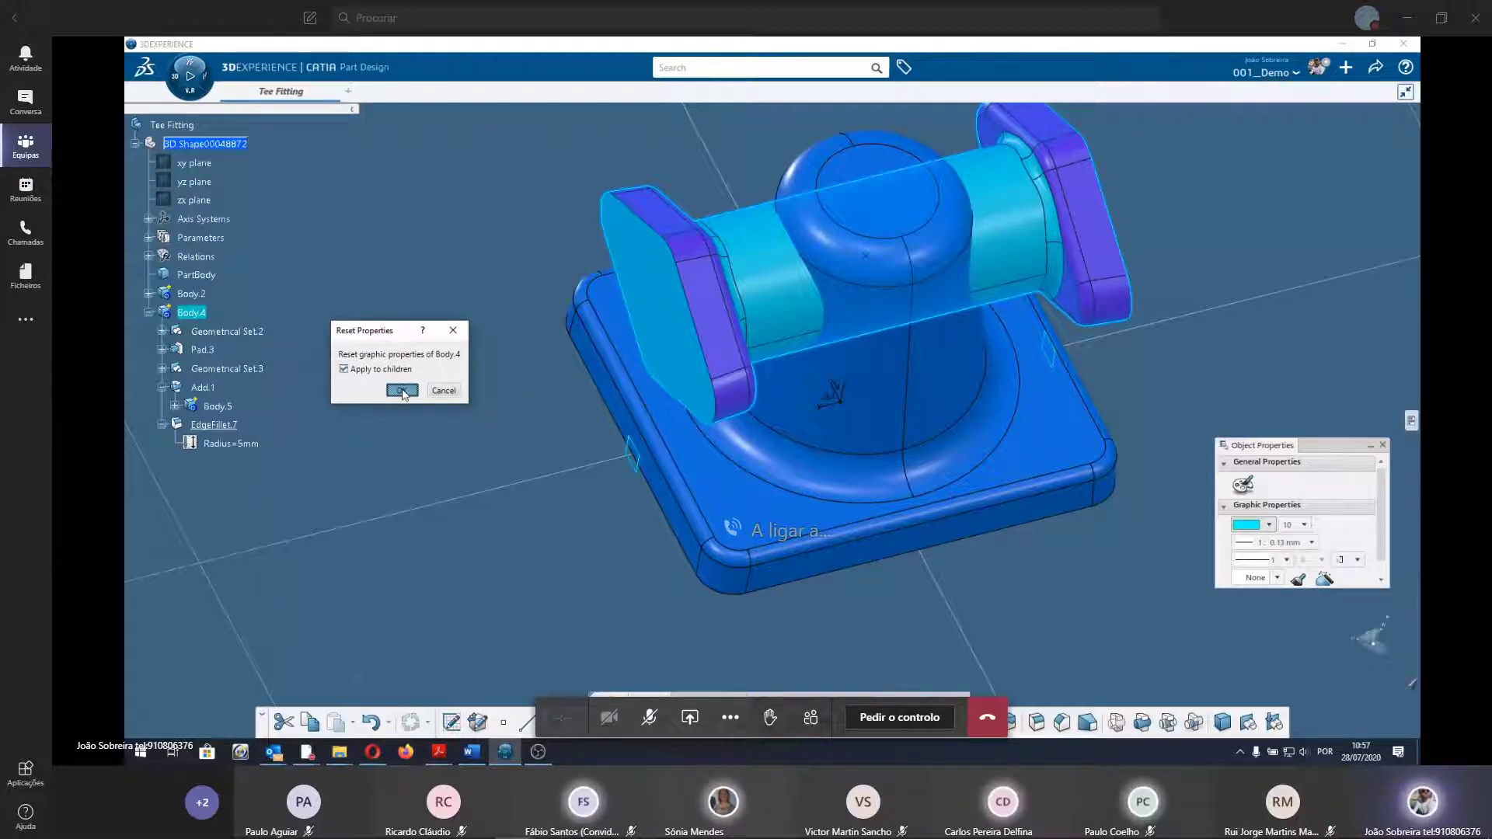
middle_click_drag(777, 464, 767, 400)
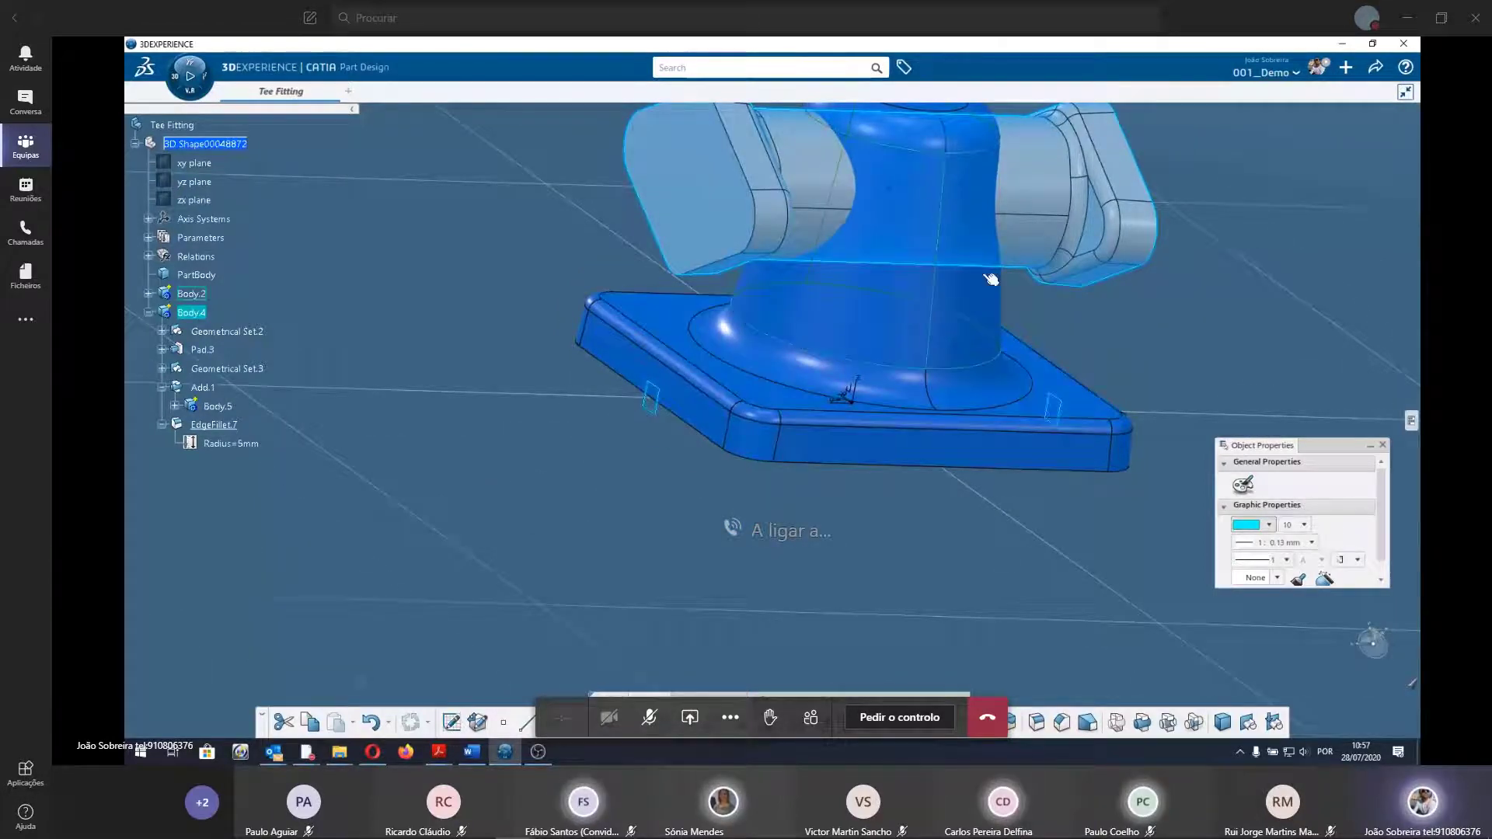
mouse_move(766, 400)
middle_mouse_down()
mouse_move(594, 430)
mouse_move(560, 420)
middle_mouse_up()
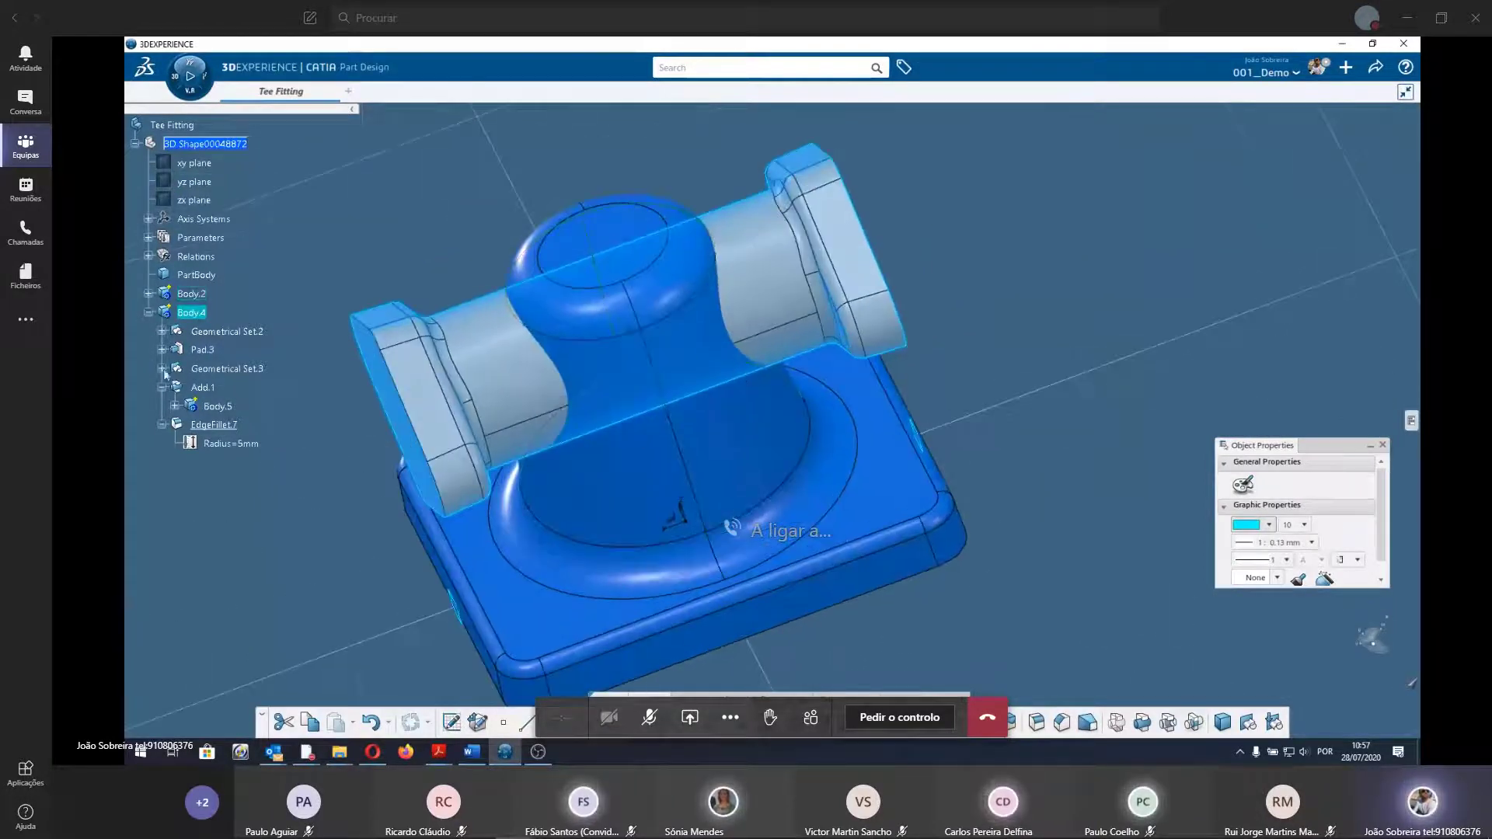
left_click(313, 277)
middle_click_drag(313, 277, 412, 422)
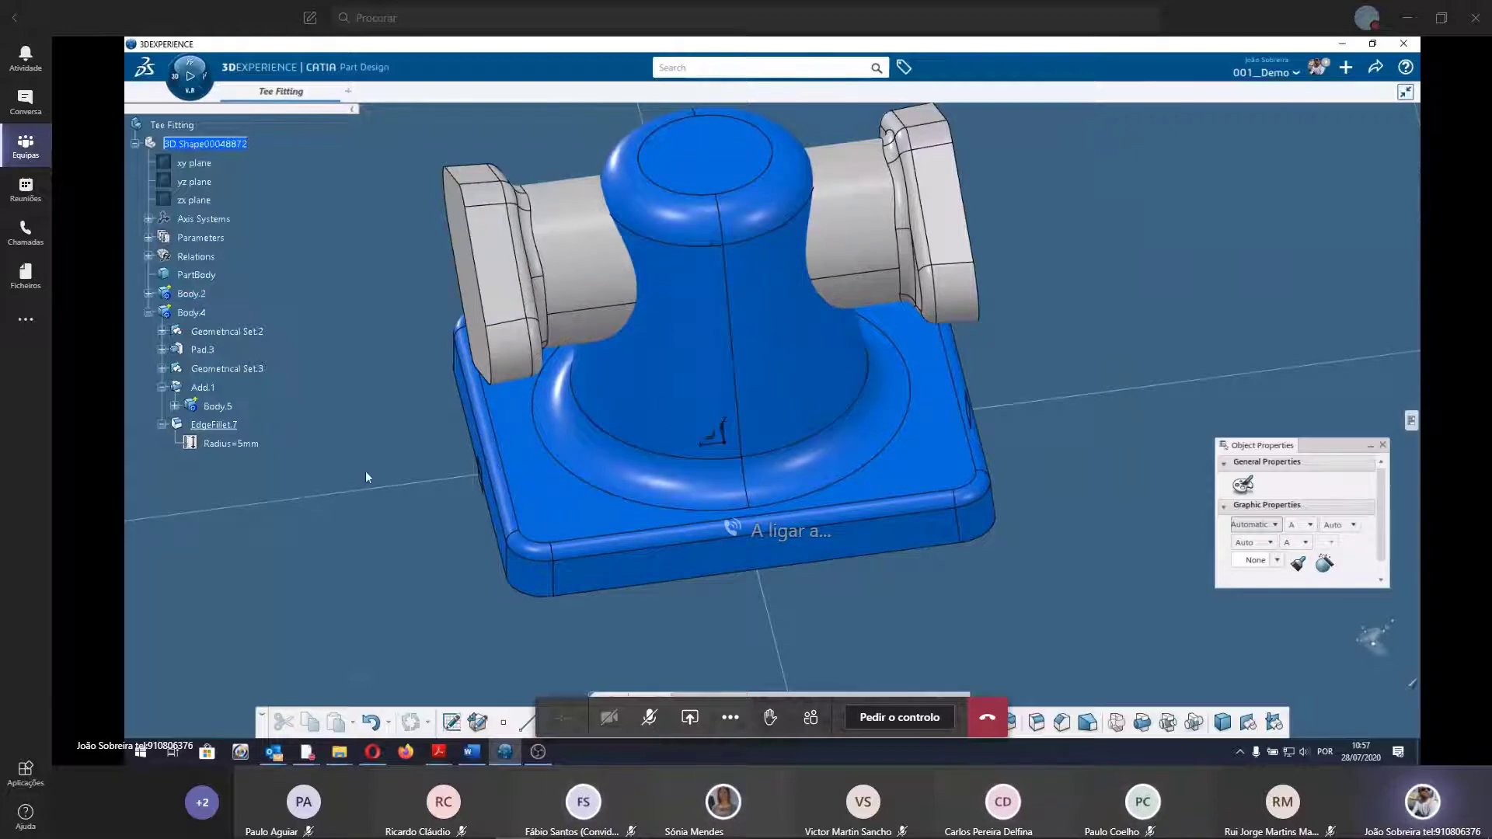
Colour the whole Body.4 tube and hex ends purple.
left_click(149, 313)
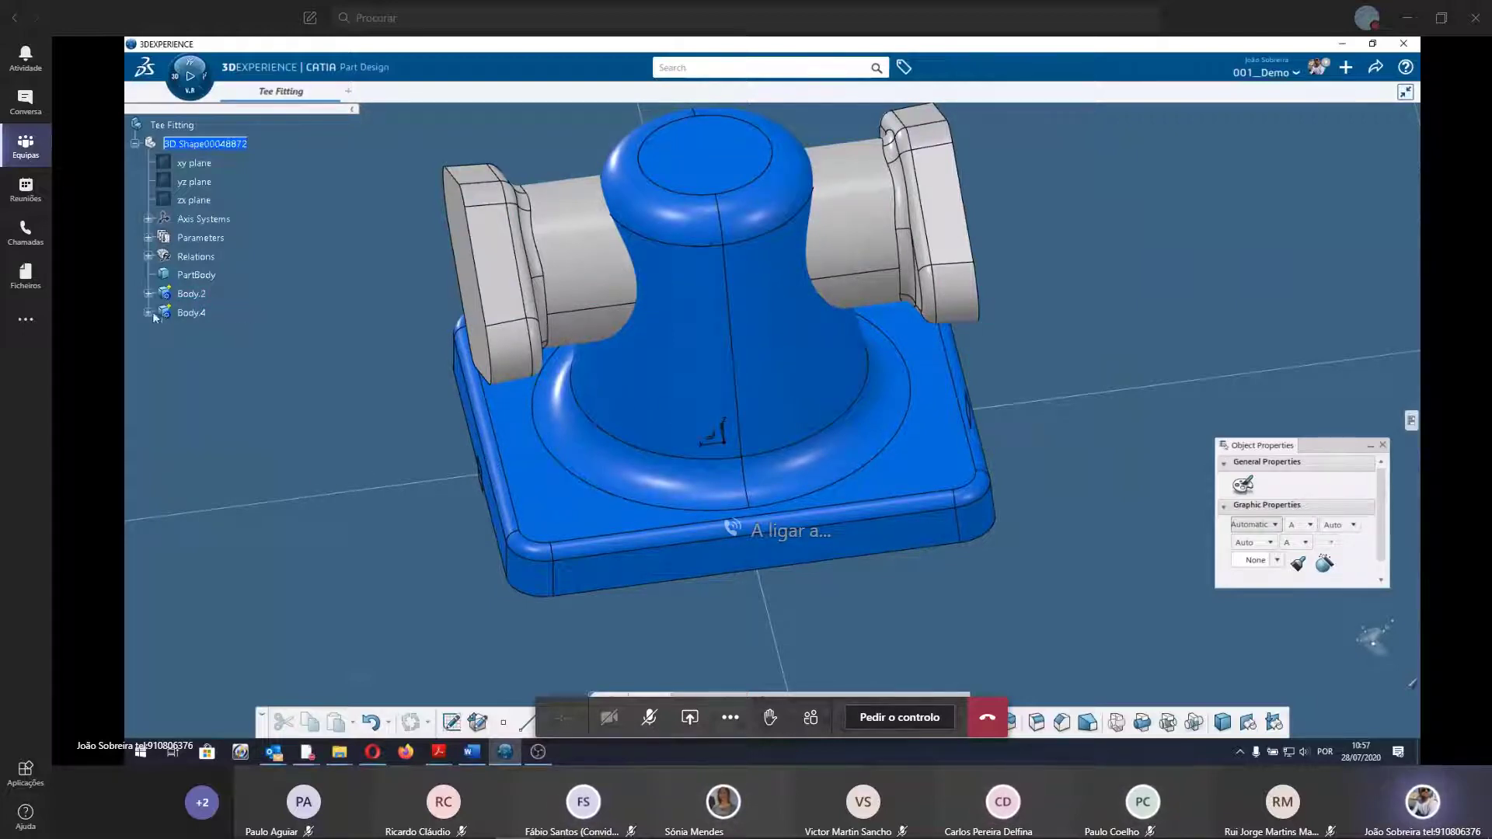
left_click(192, 313)
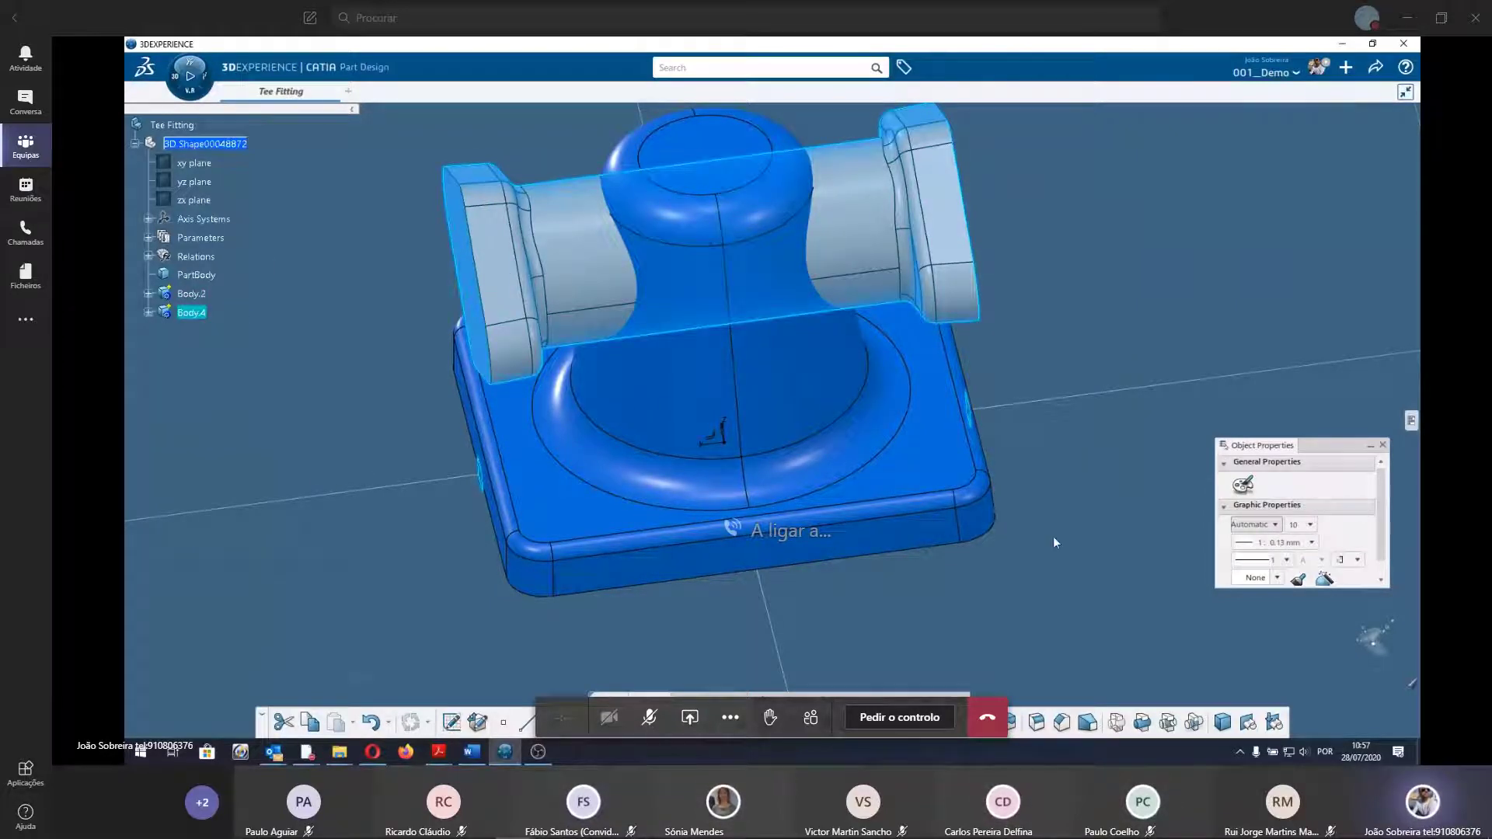
left_click(1276, 525)
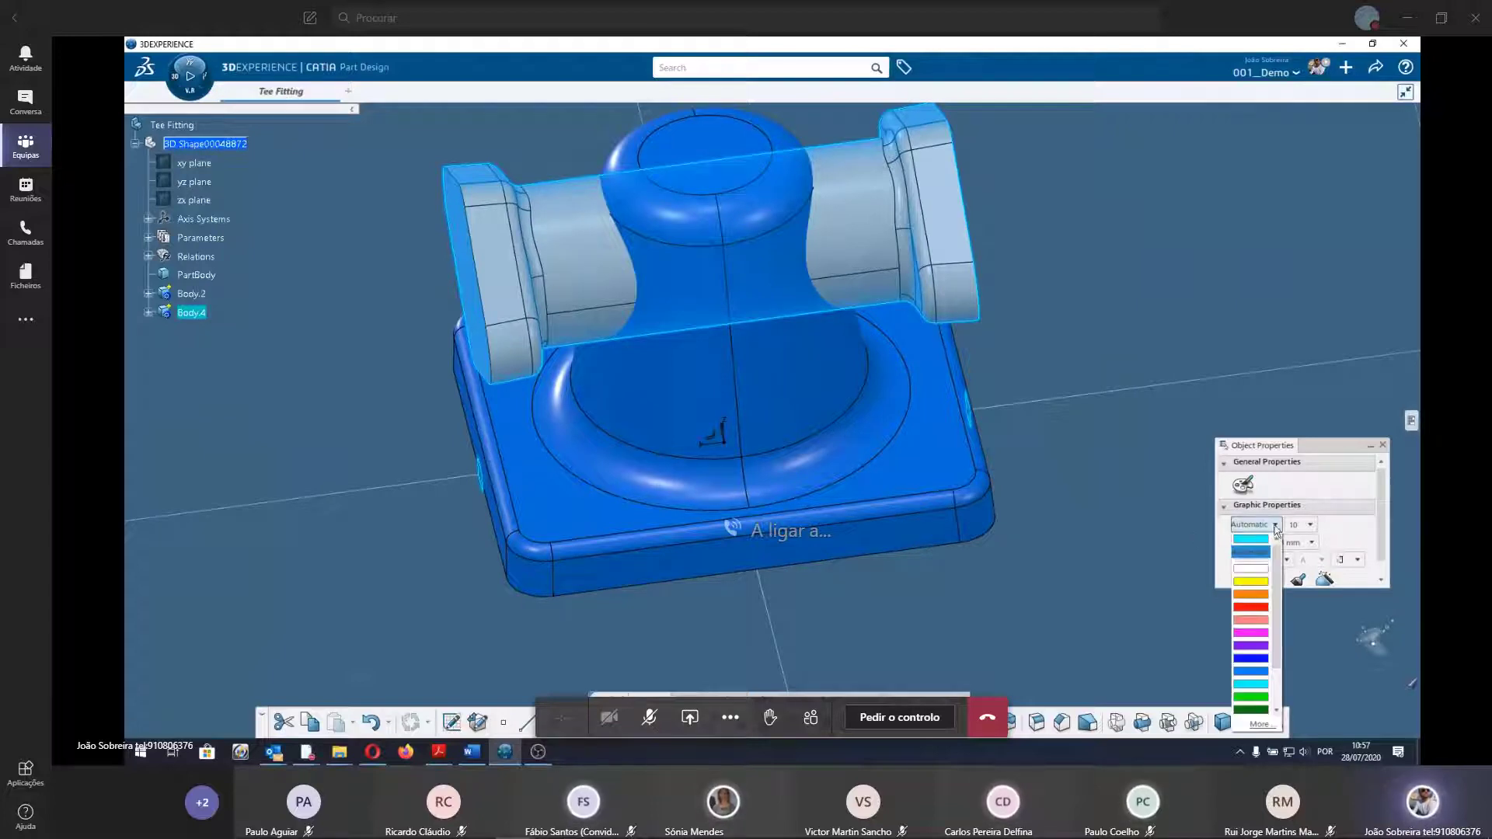
left_click(1250, 646)
left_click(451, 537)
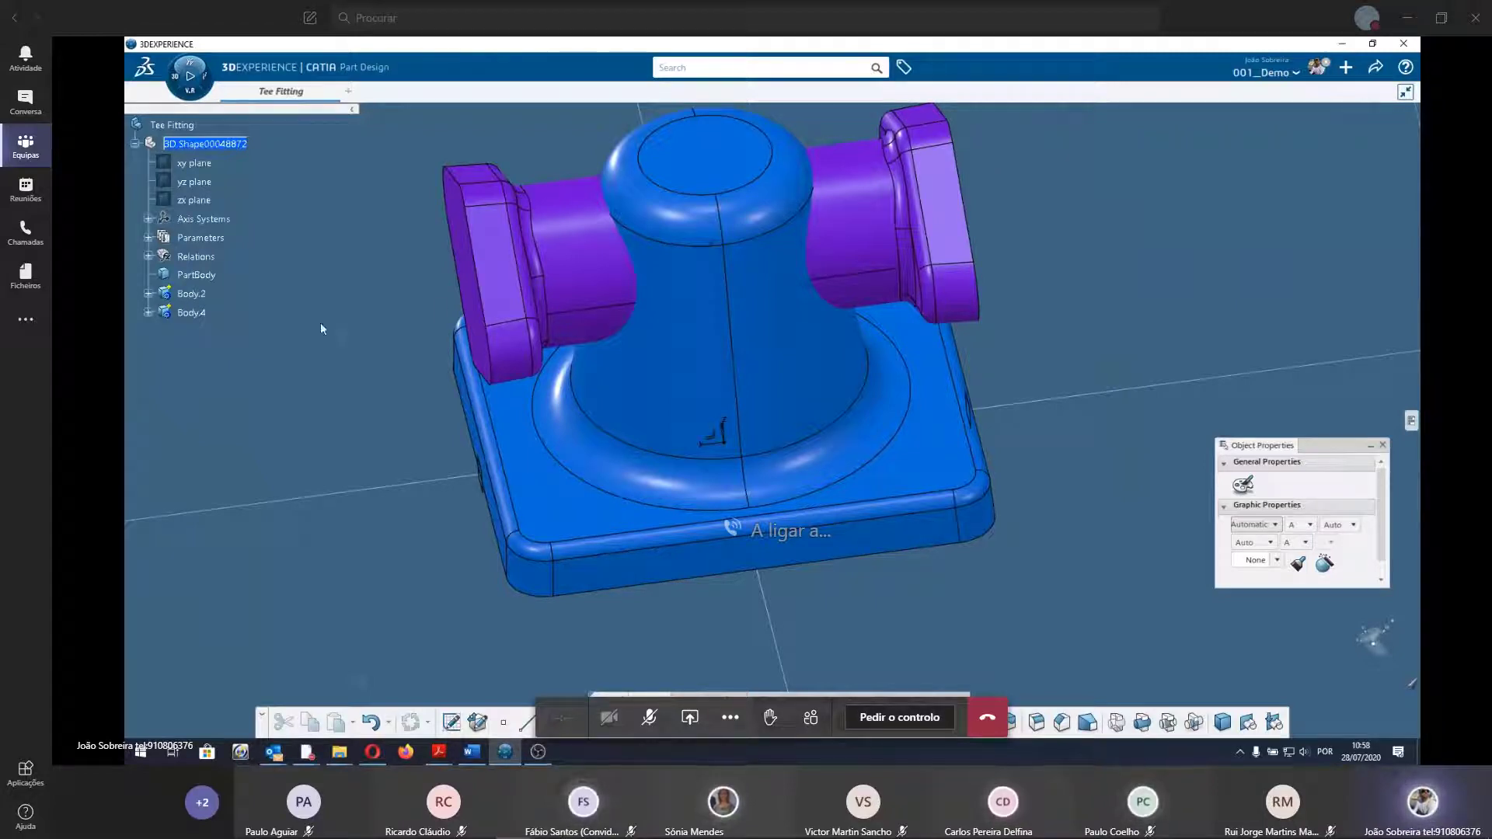
left_click(205, 312)
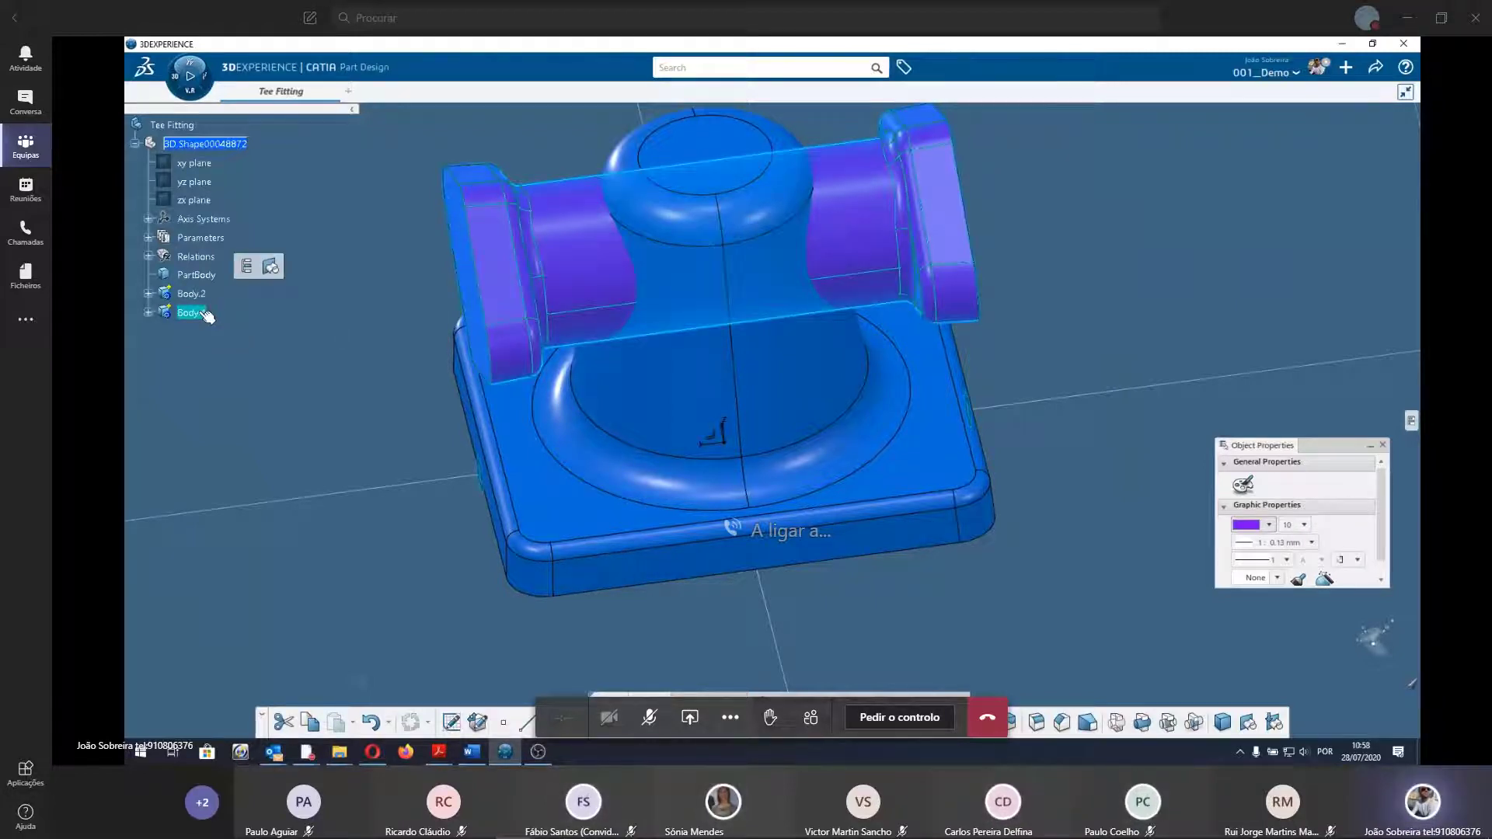
left_click(390, 413)
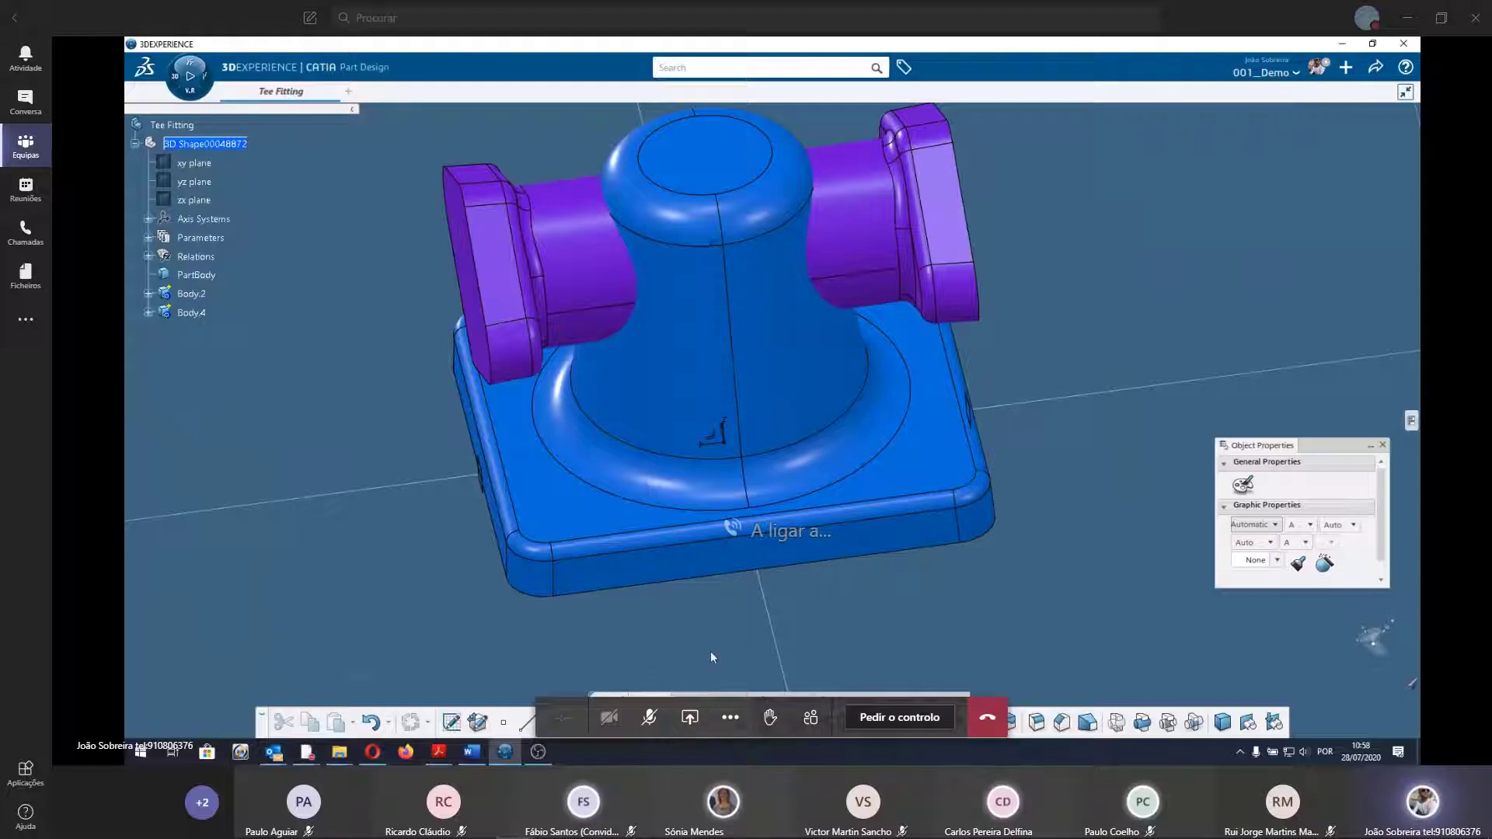
Assemble Body.4 into Body.2.
left_click(1118, 721)
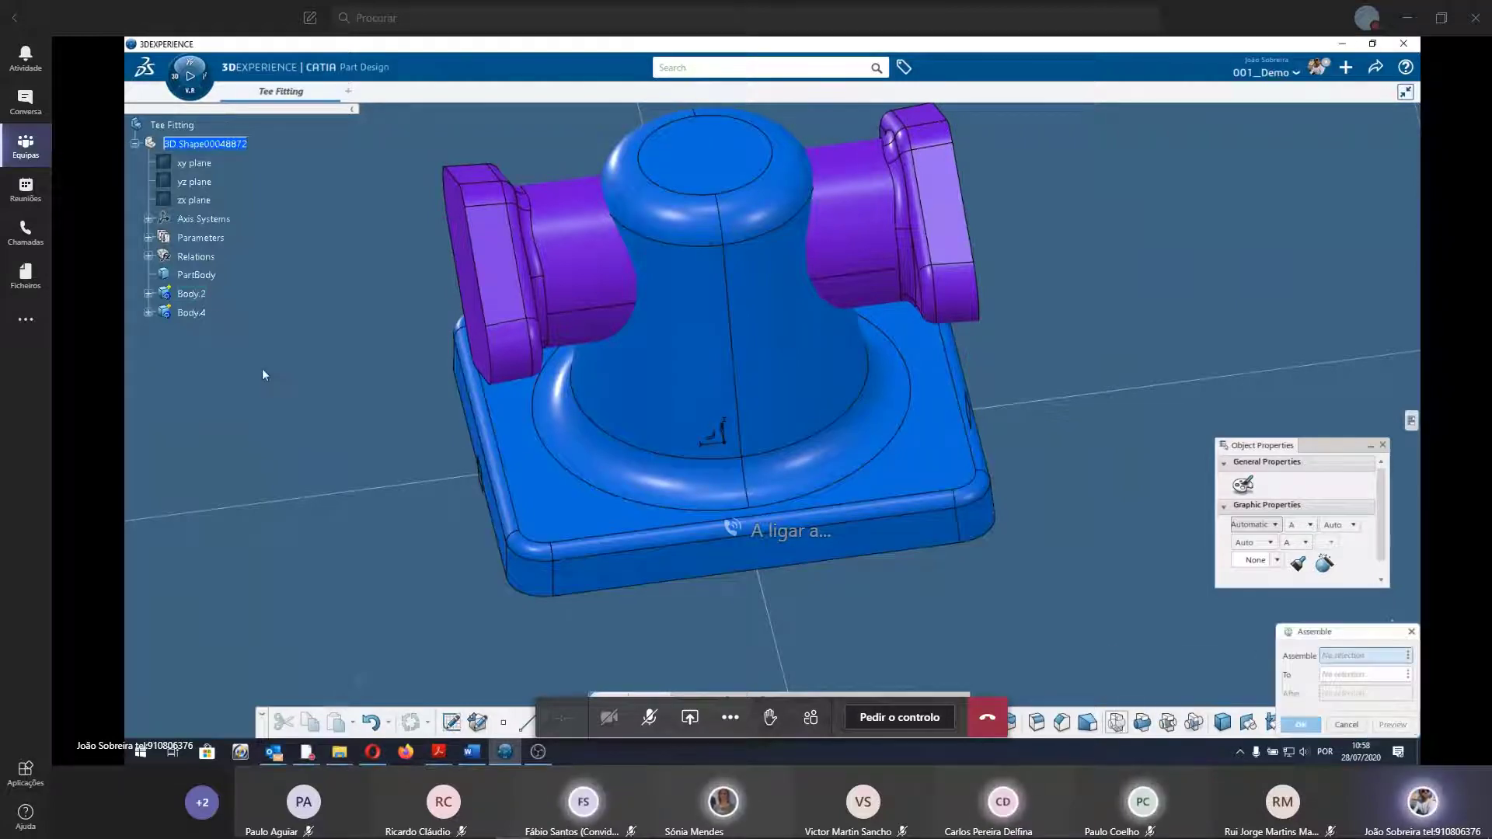
left_click(192, 313)
left_click(191, 294)
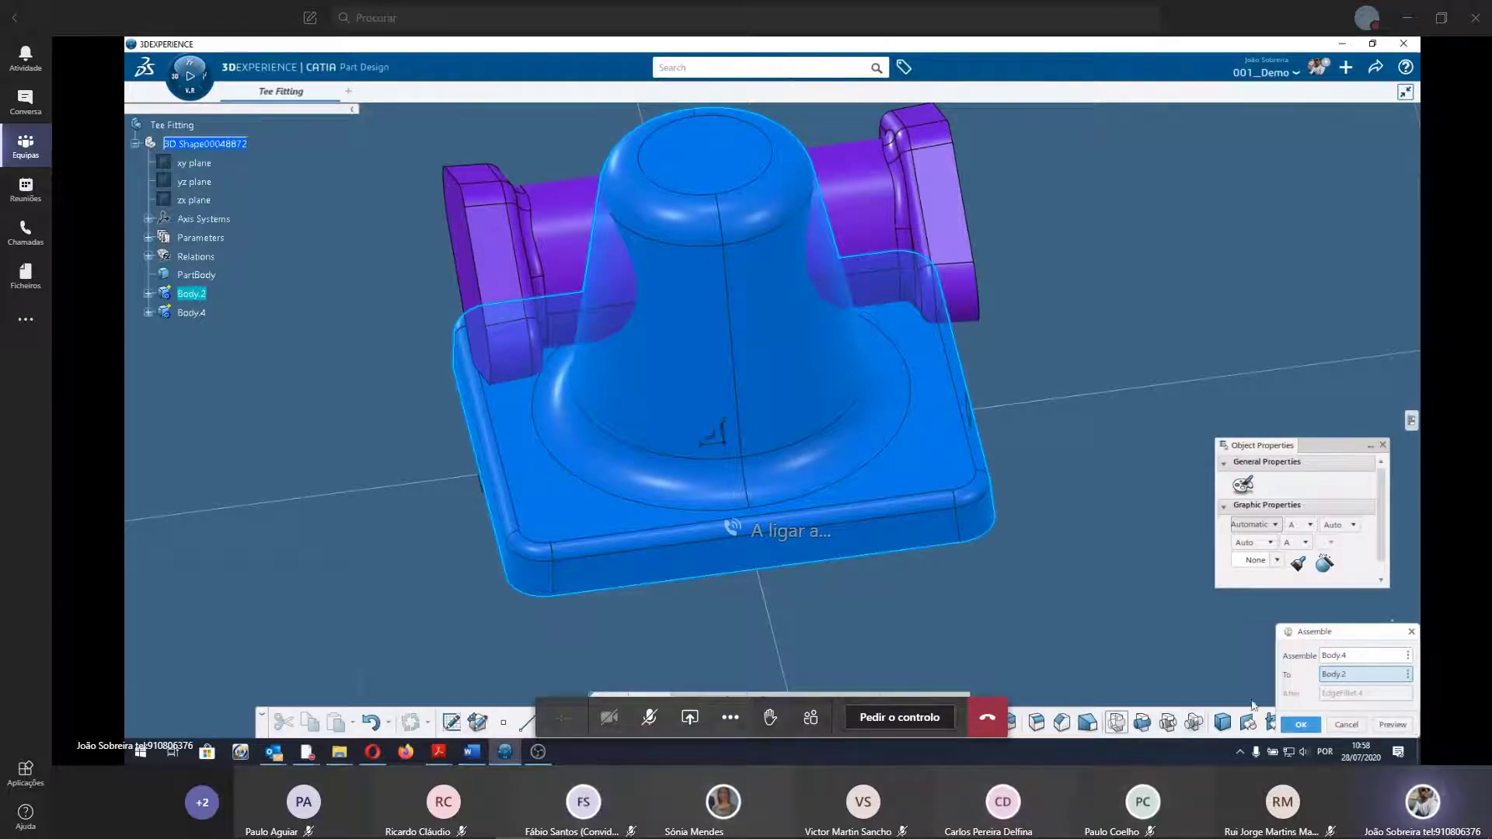
mouse_move(855, 482)
middle_mouse_down()
mouse_move(801, 493)
mouse_move(923, 644)
middle_mouse_up()
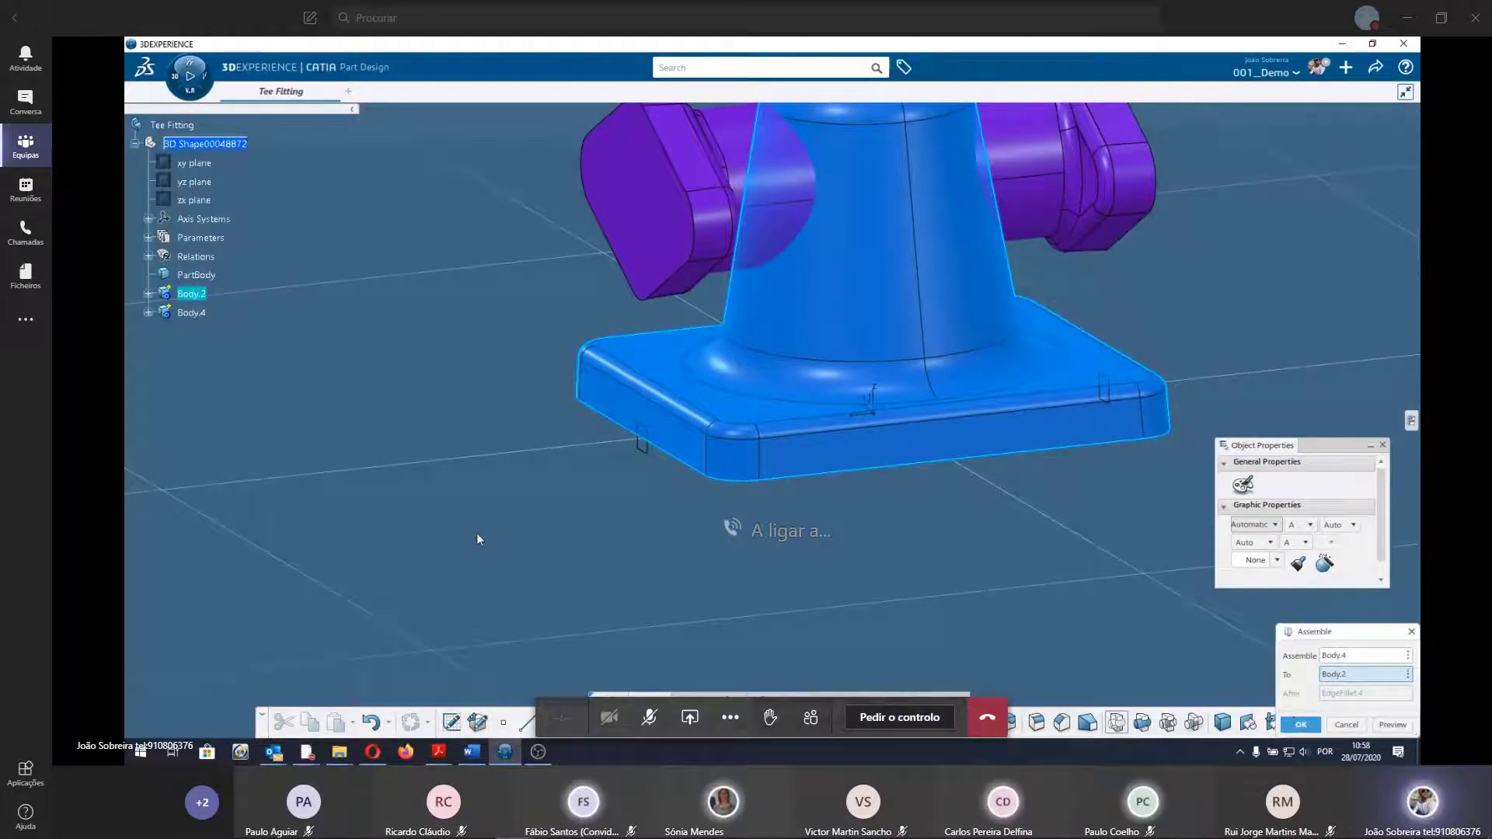
mouse_move(969, 459)
middle_mouse_down()
mouse_move(901, 527)
mouse_move(782, 506)
mouse_move(1091, 637)
middle_mouse_up()
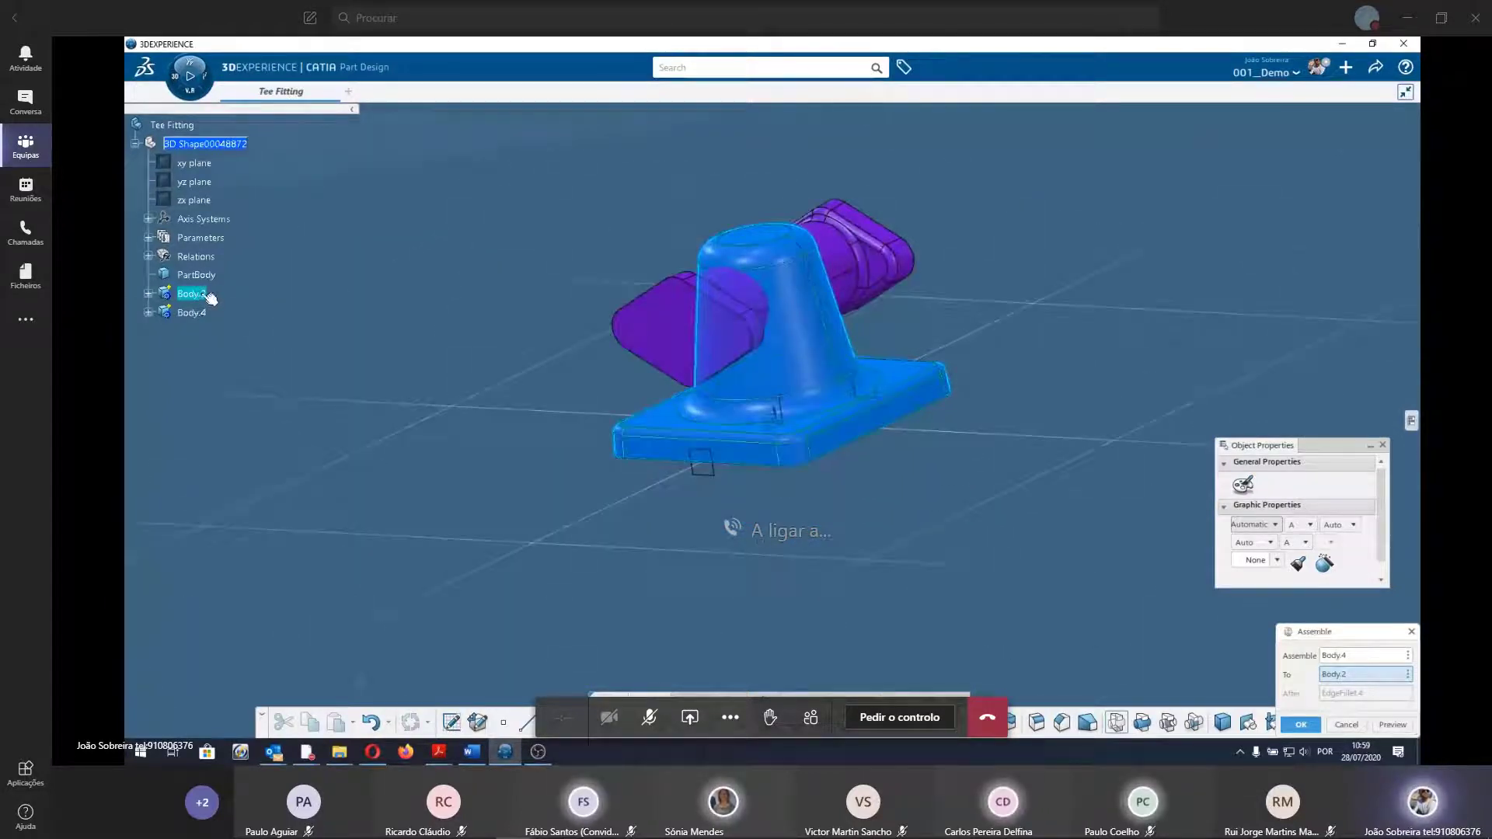
left_click(1302, 724)
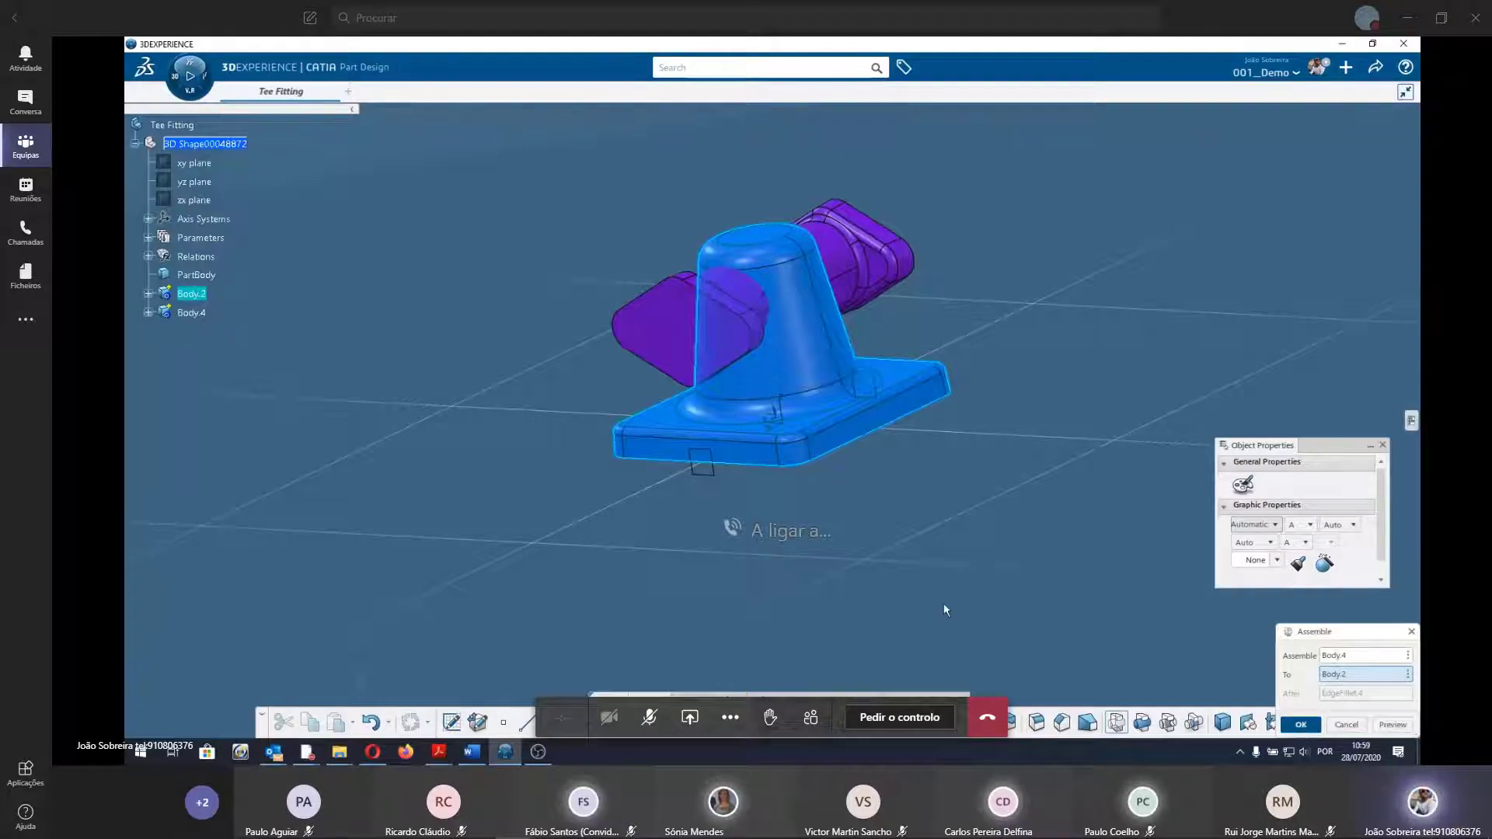
mouse_move(814, 557)
middle_mouse_down()
mouse_move(726, 526)
mouse_move(556, 575)
mouse_move(776, 518)
mouse_move(466, 350)
middle_mouse_up()
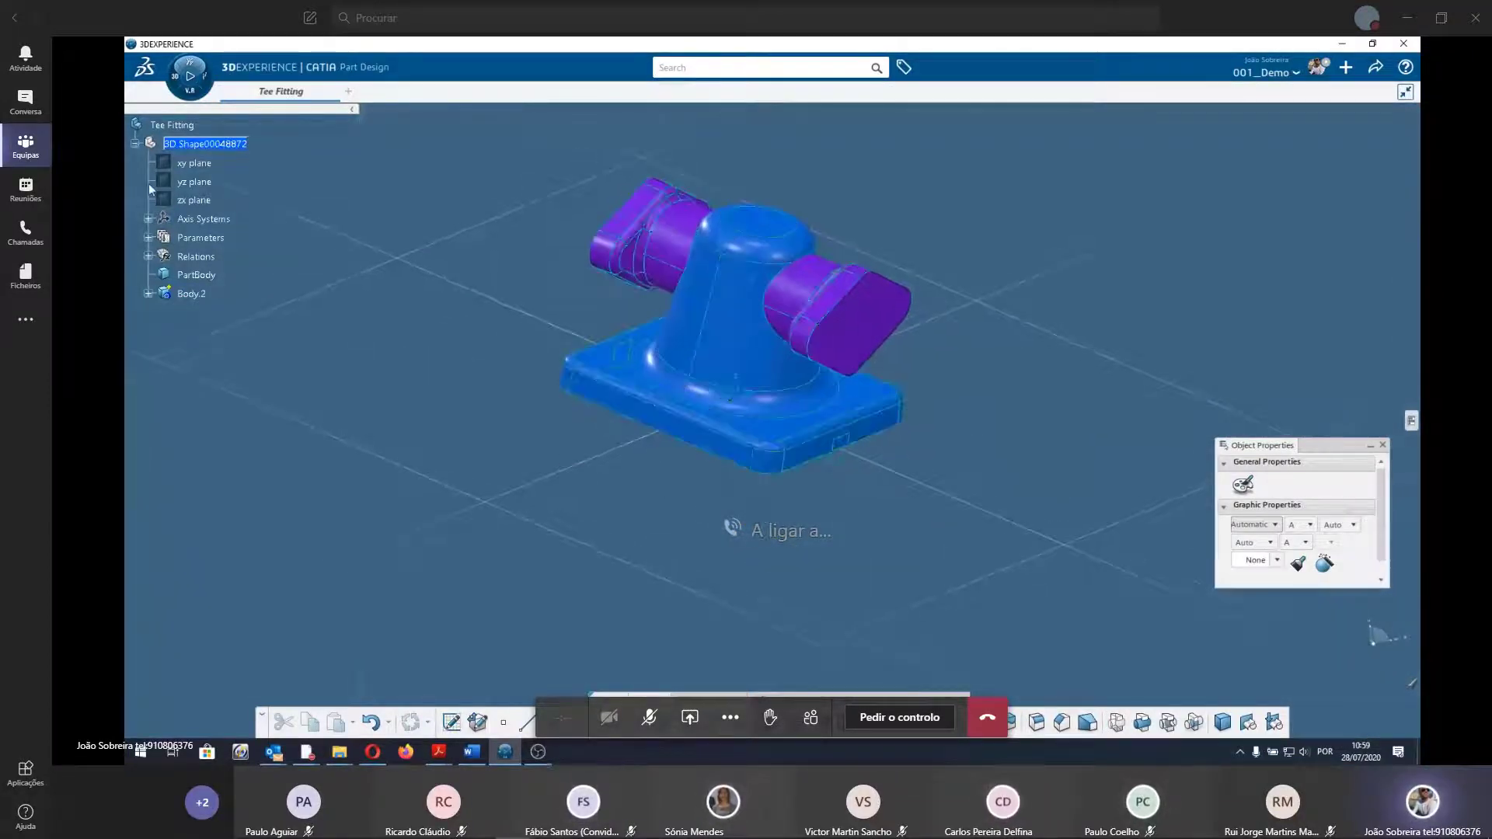
Expand Body.2's feature history and inspect Assemble.1.
left_click(198, 295)
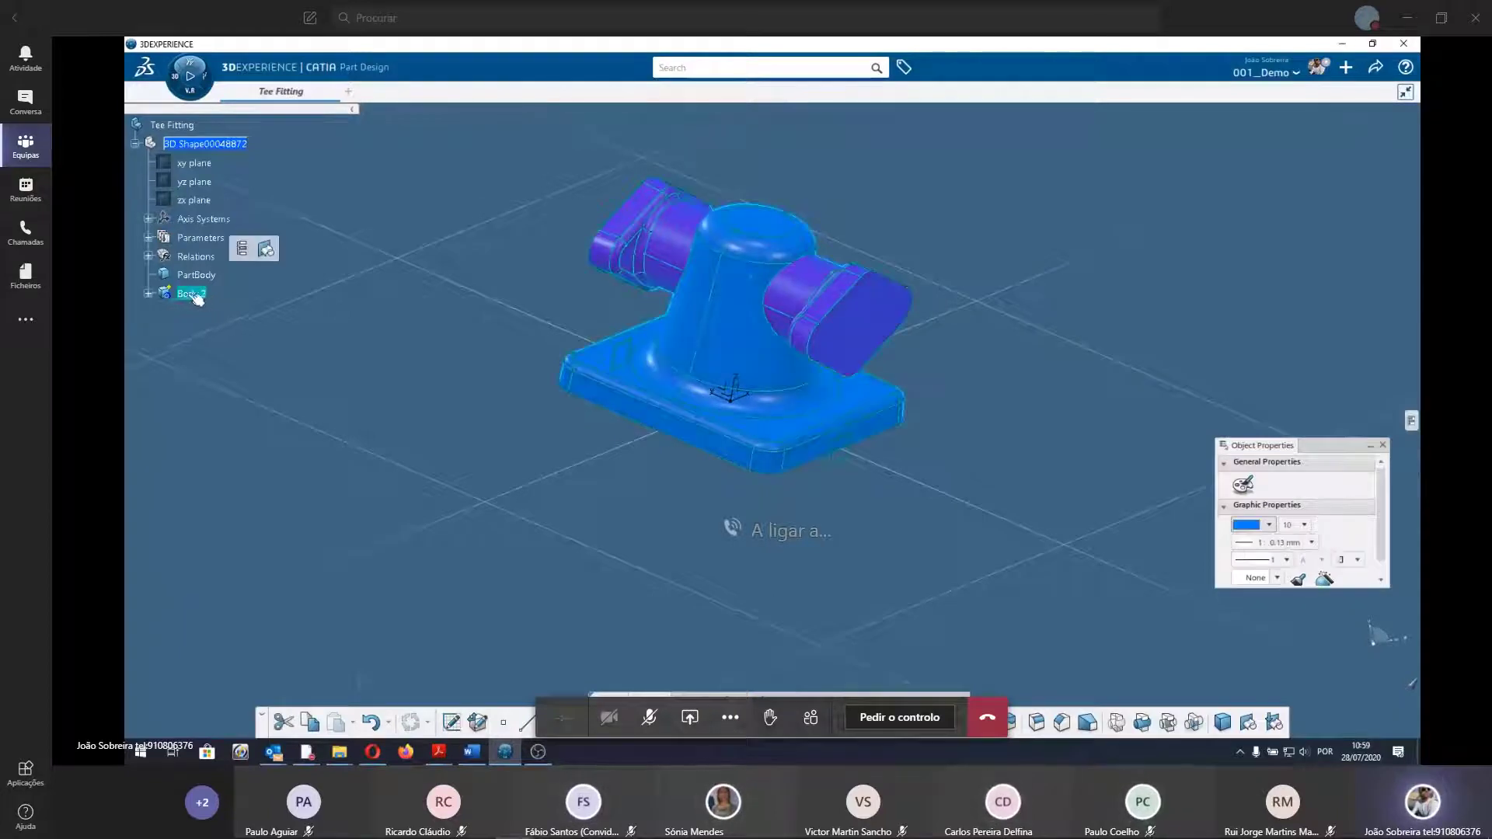
left_click(148, 294)
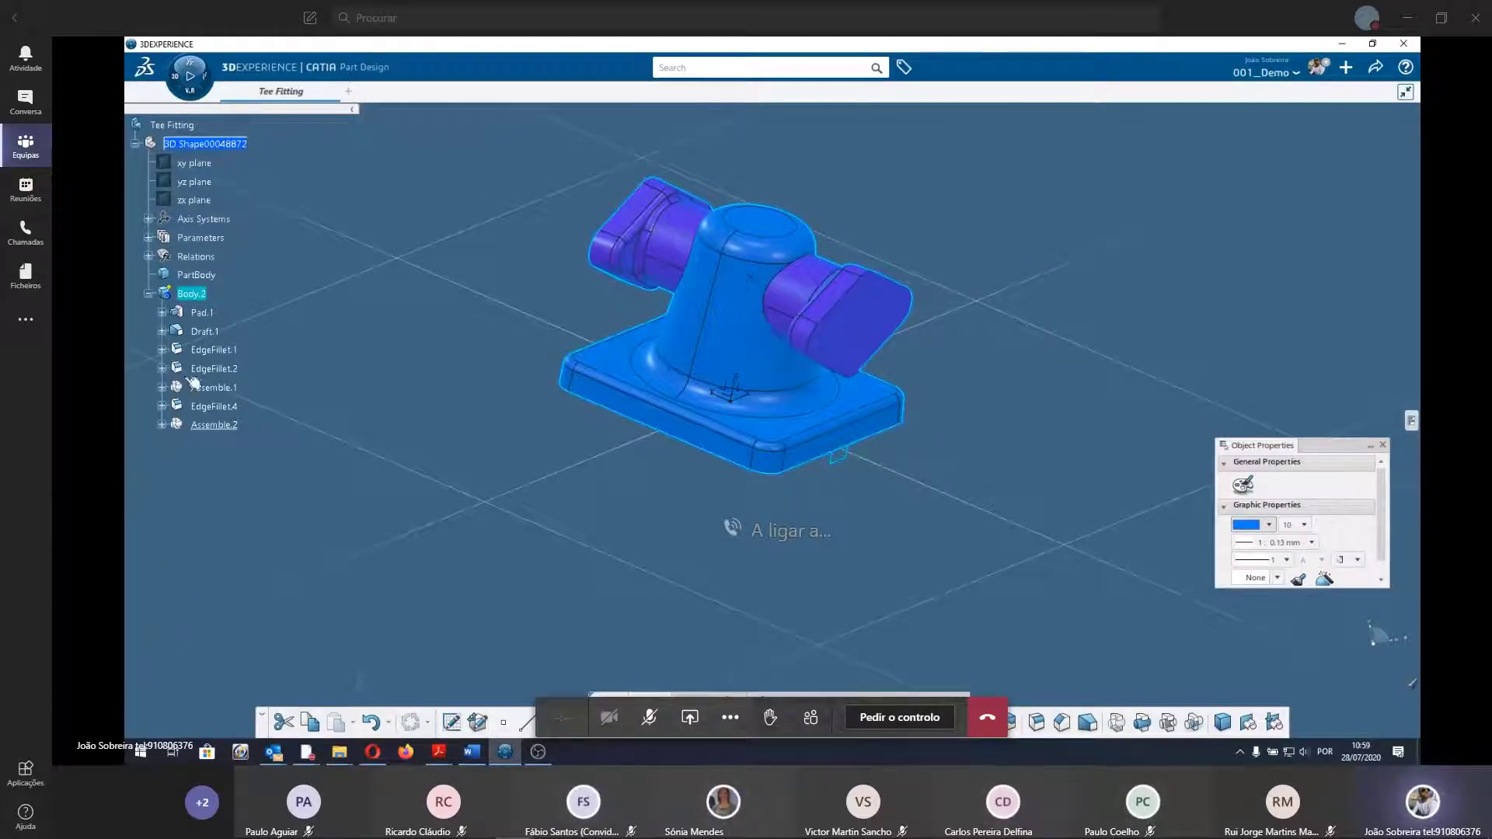
left_click(305, 530)
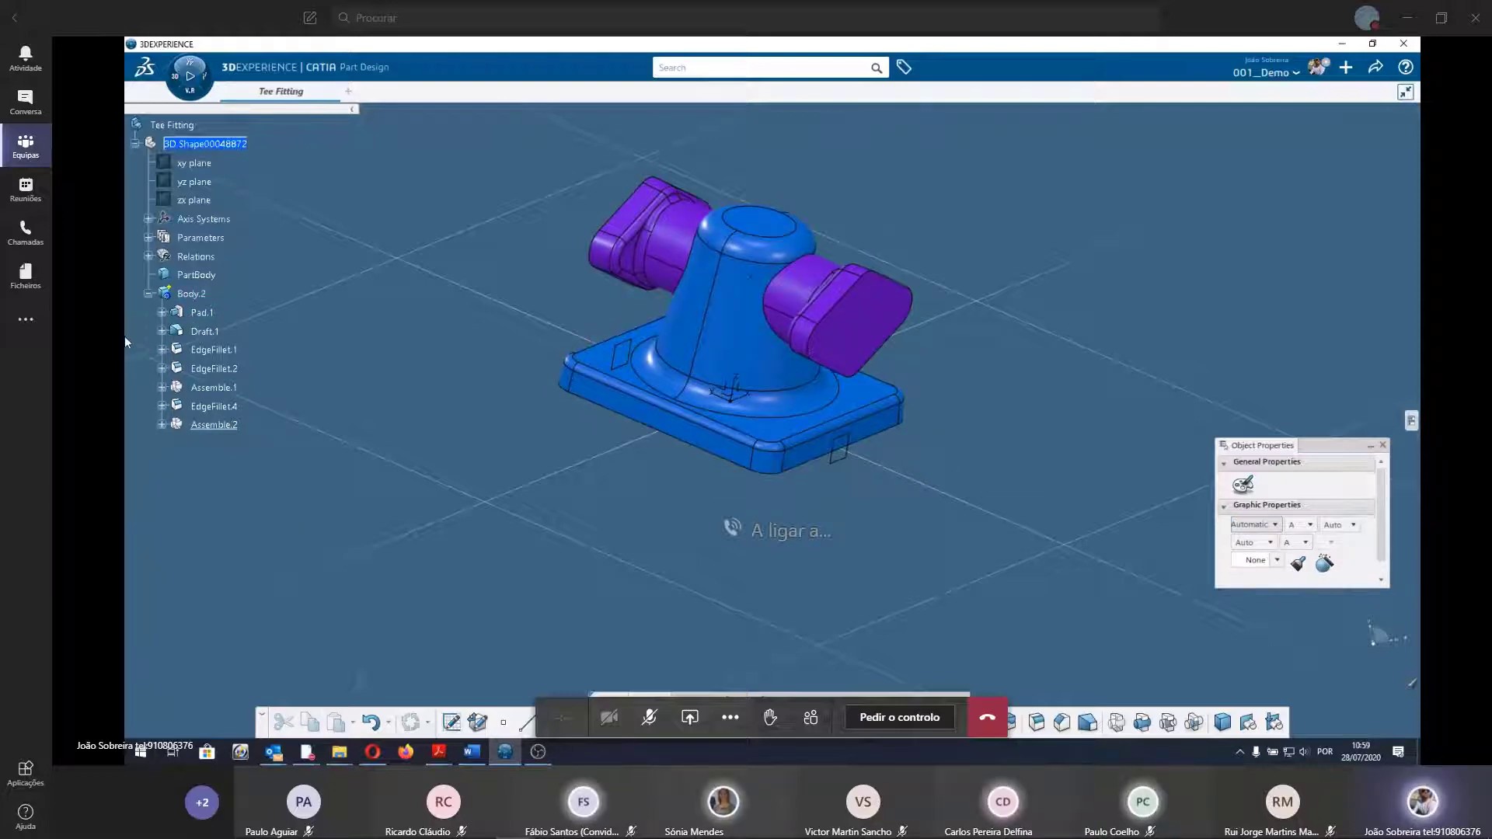
left_click(162, 387)
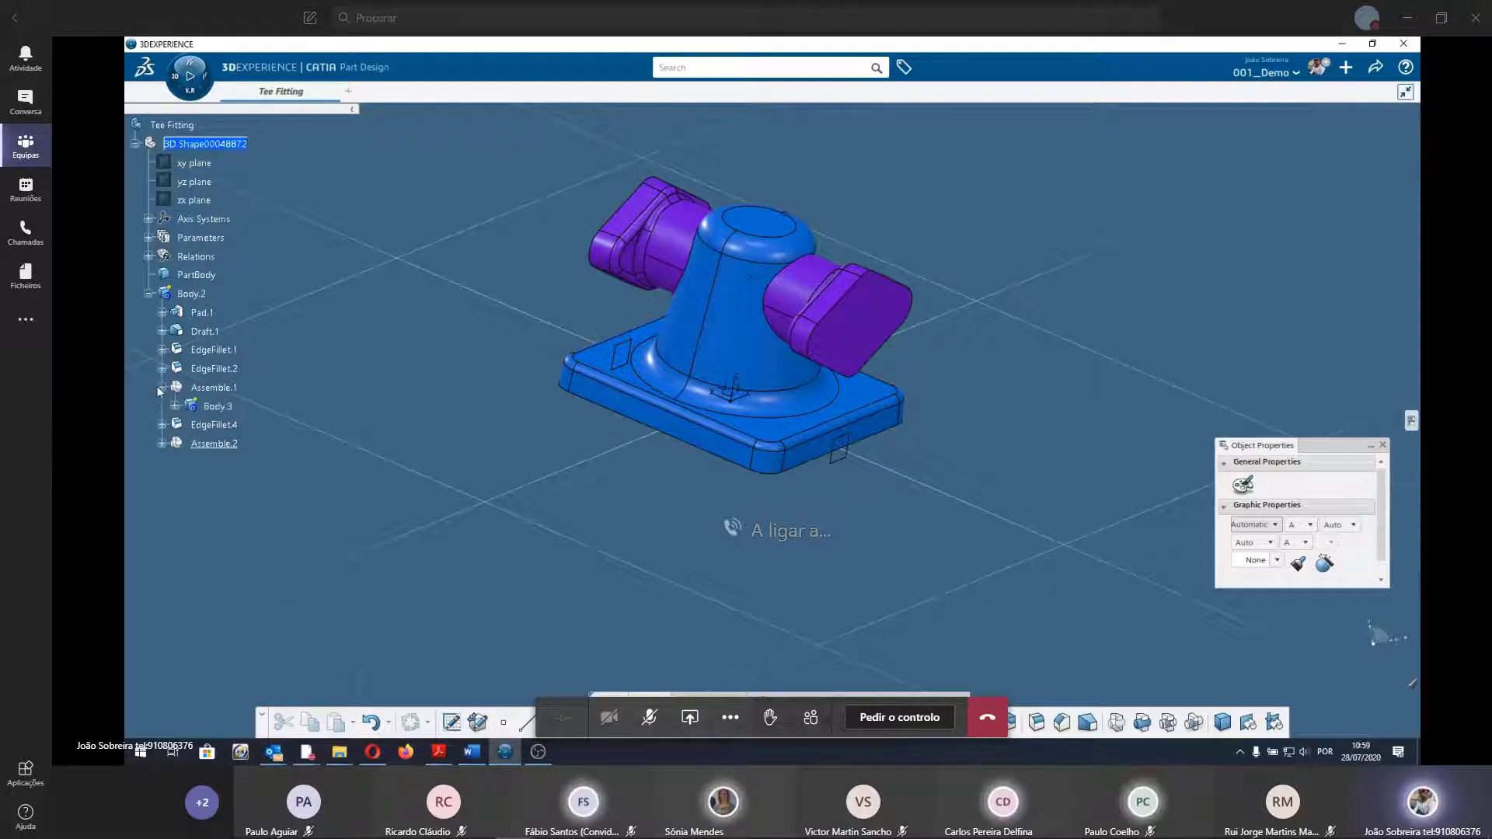
left_click(203, 387)
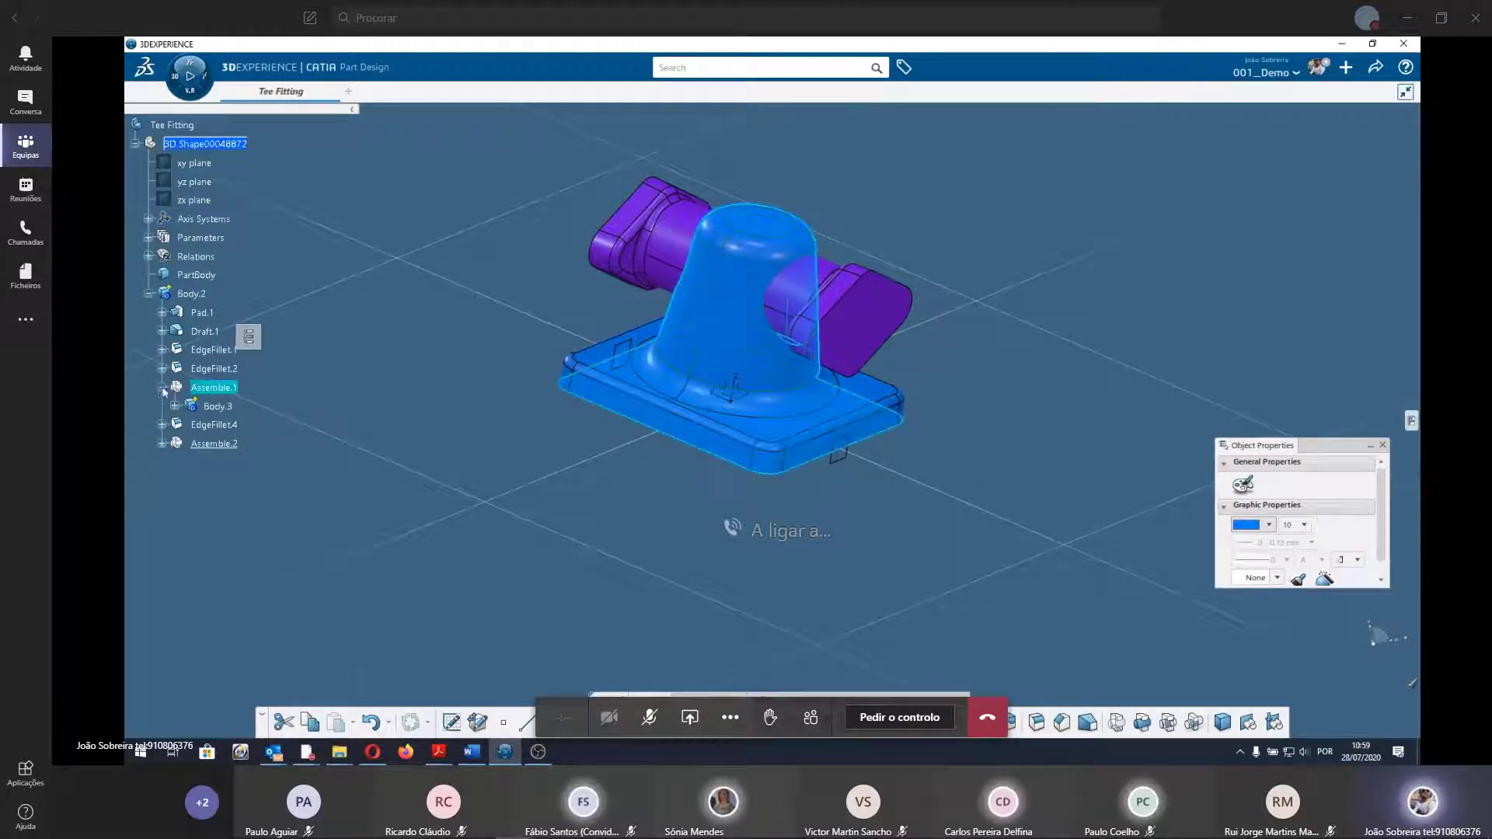
left_click(162, 387)
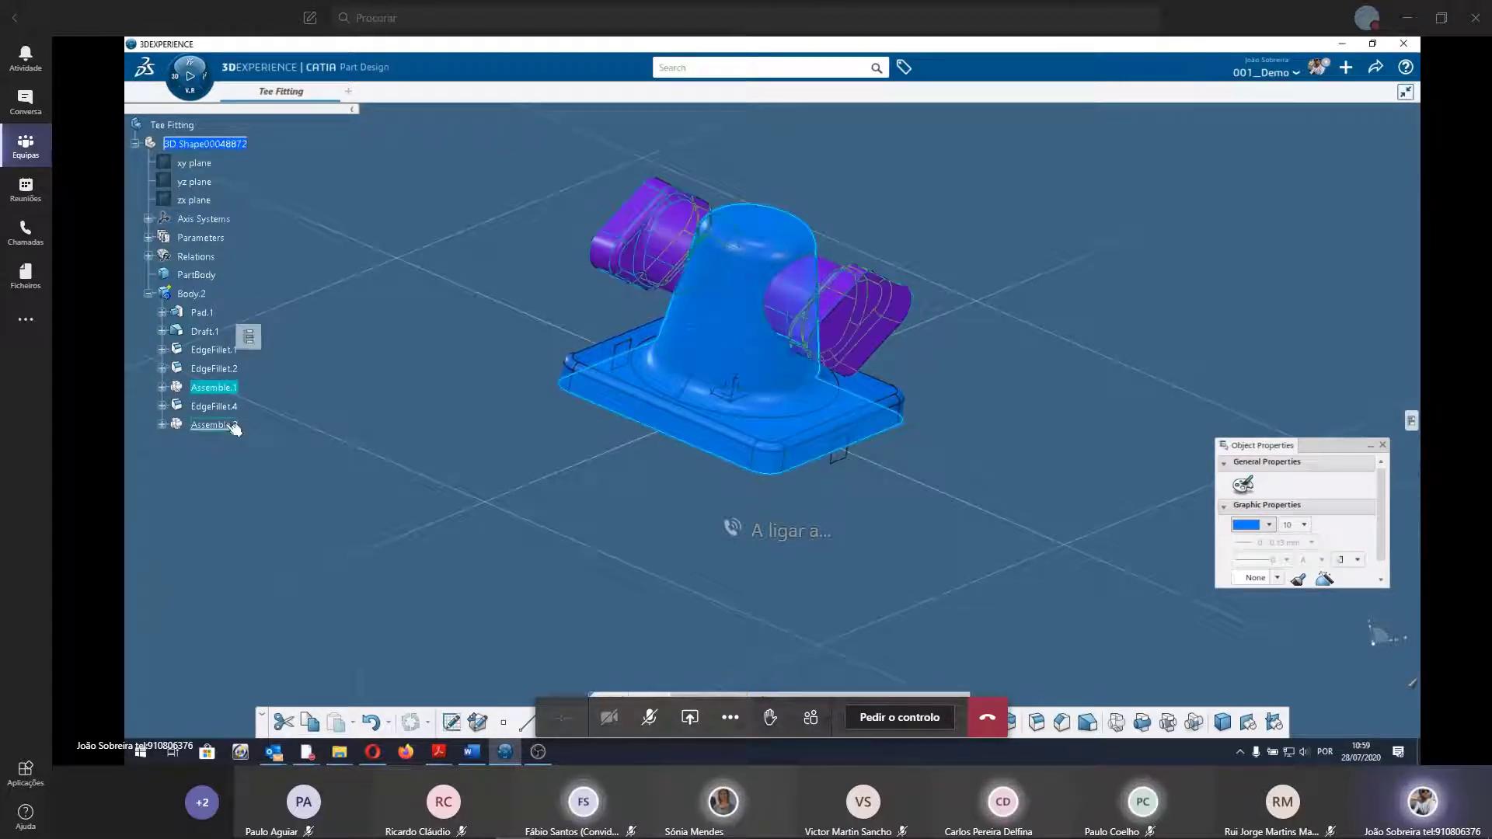
Expand Assemble.2 down to Body.5 inside Add.1, then collapse Body.2 again.
left_click(162, 425)
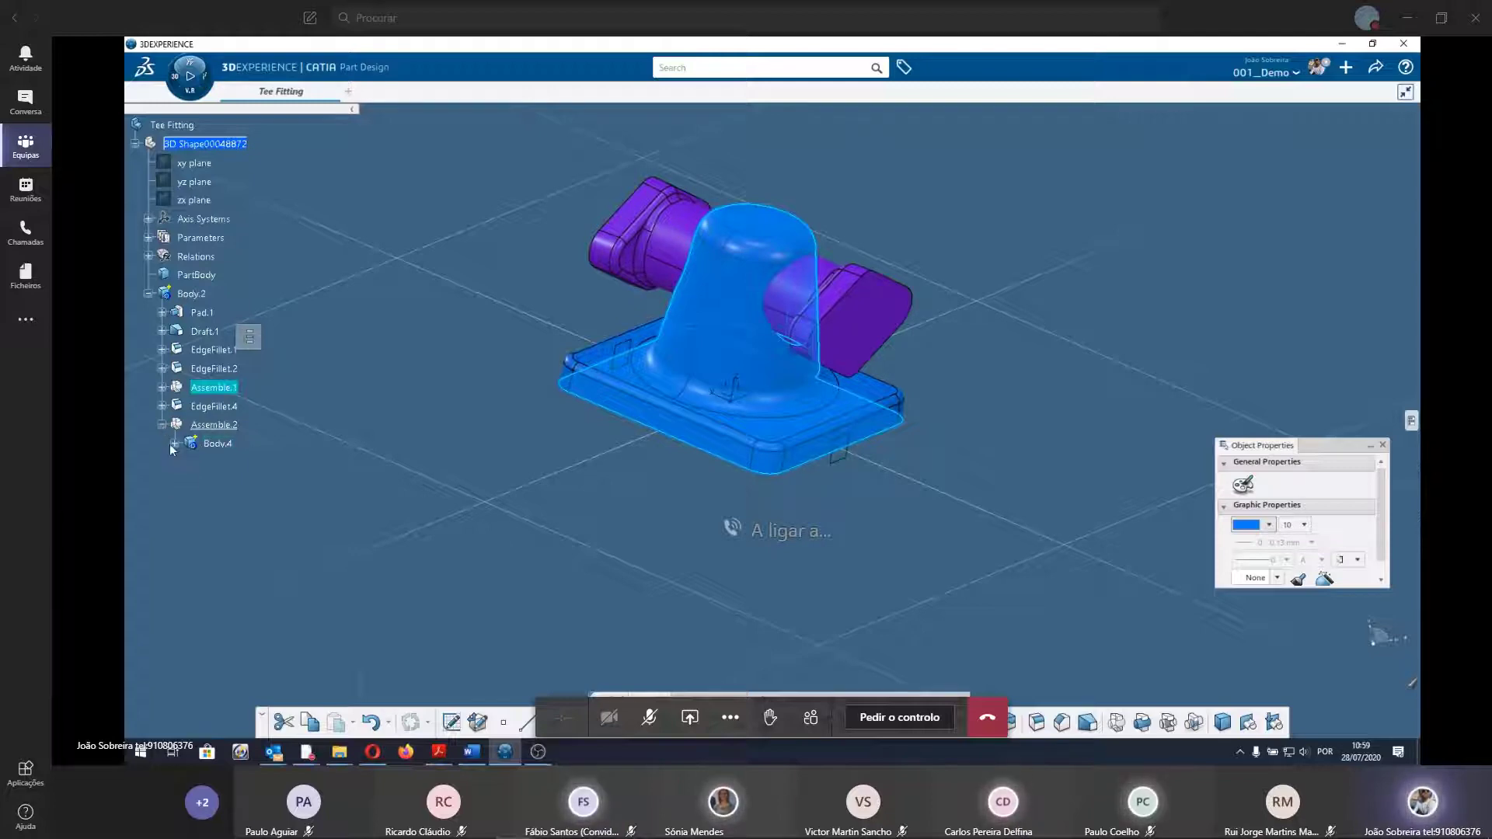
left_click(174, 444)
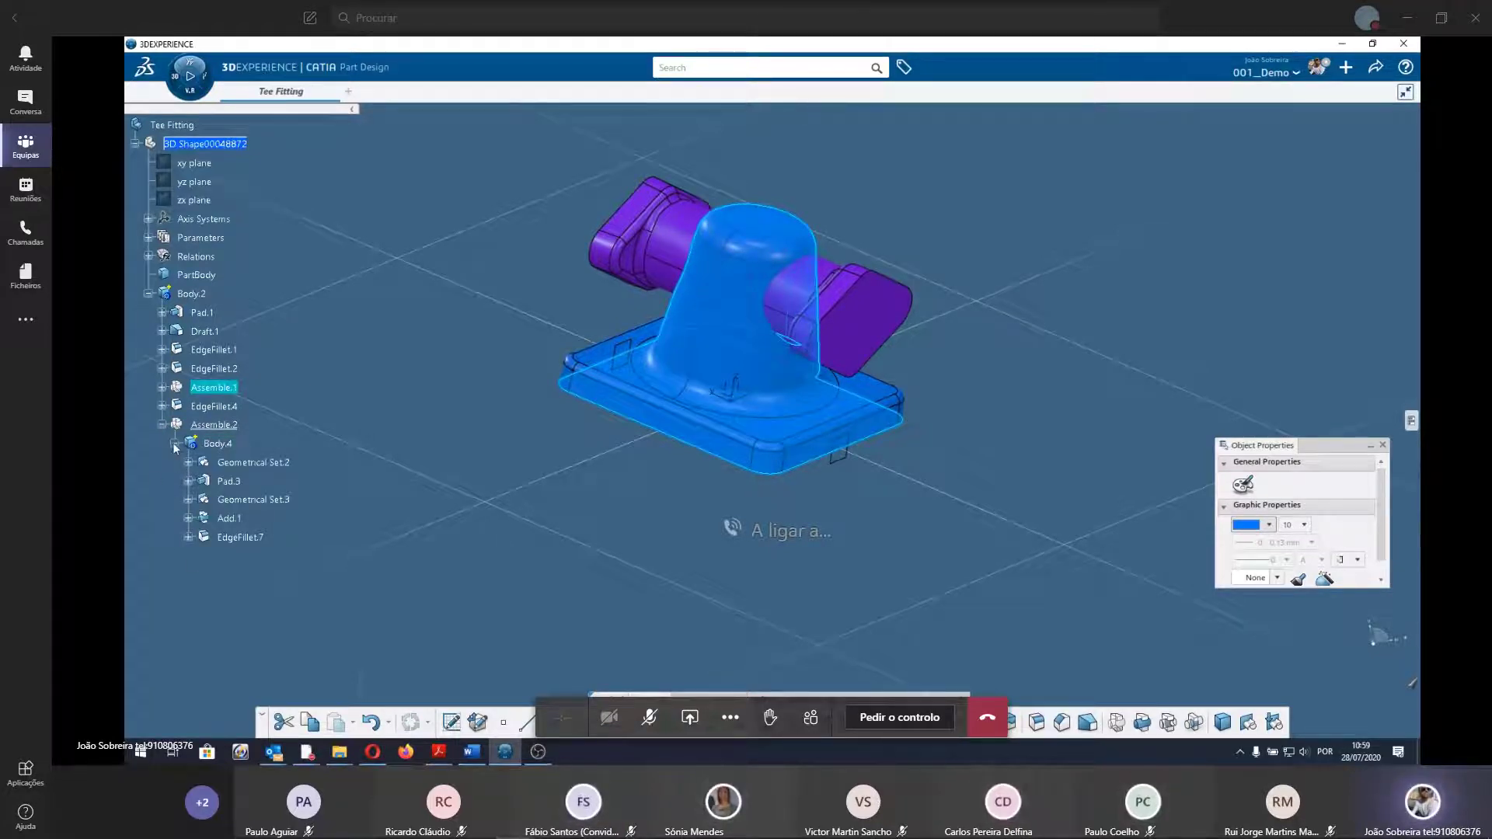
left_click(189, 519)
left_click(245, 538)
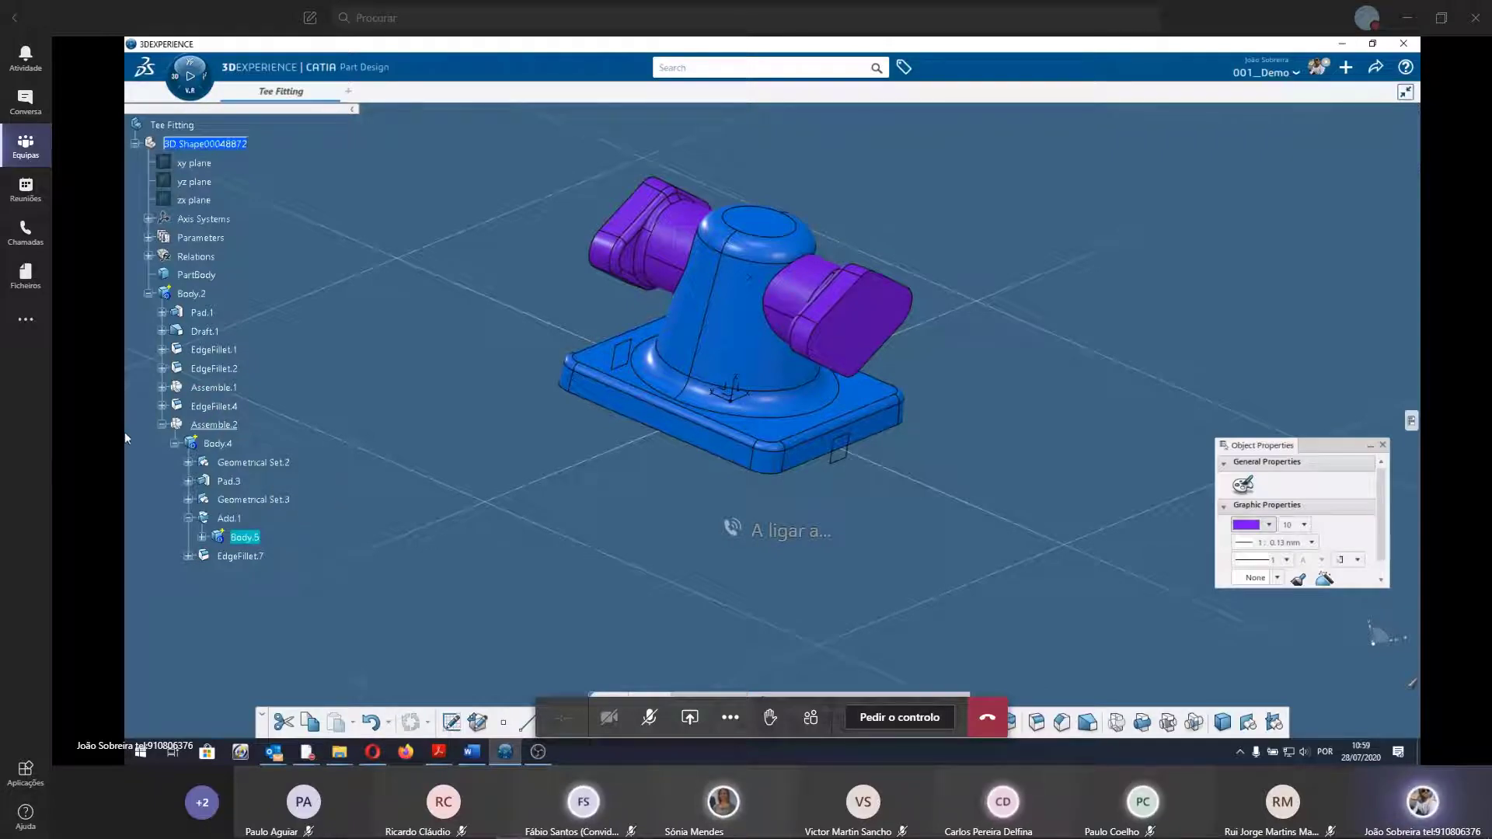
left_click(161, 425)
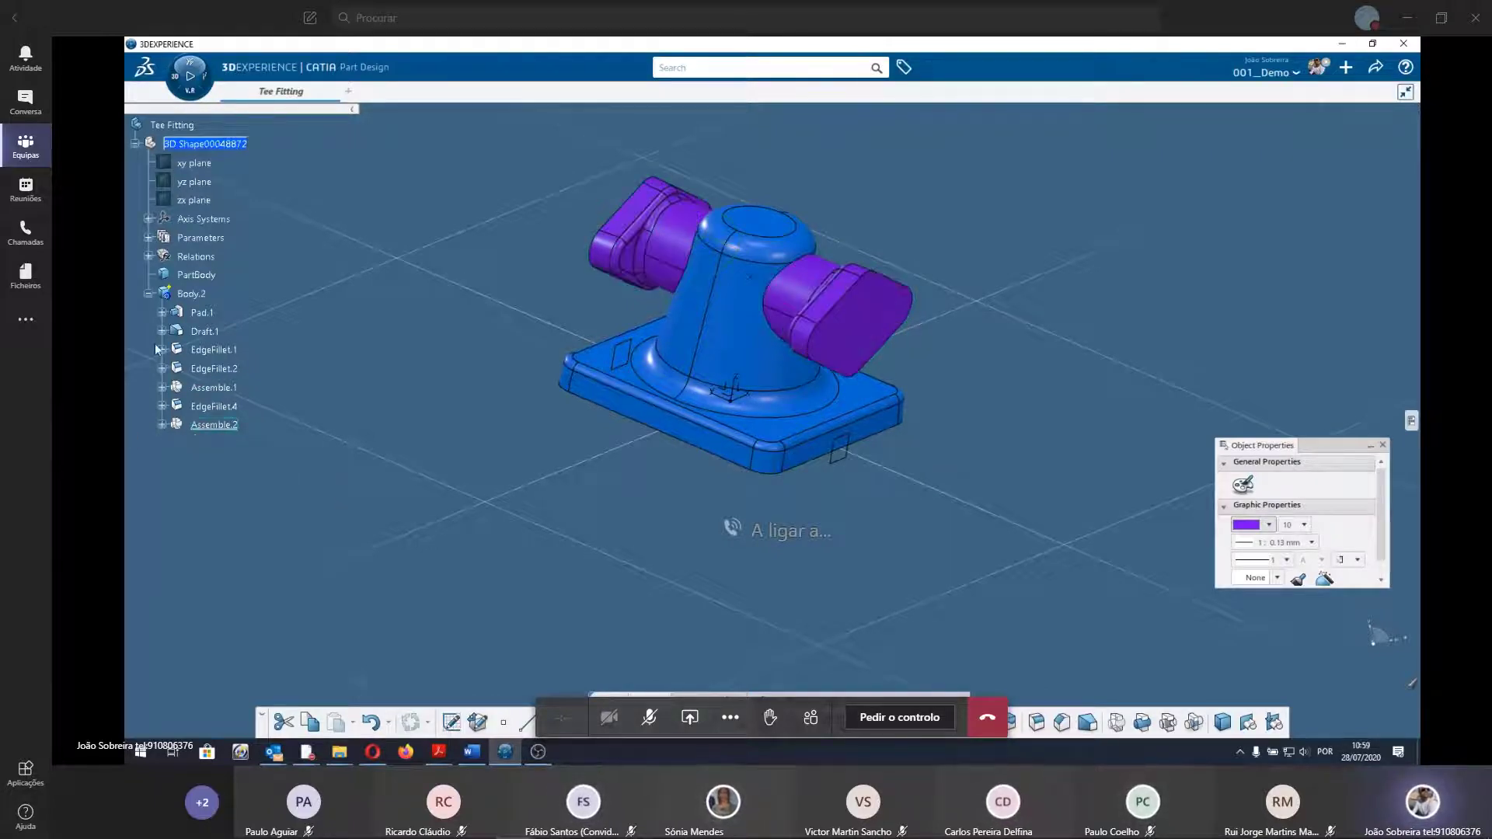
left_click(148, 294)
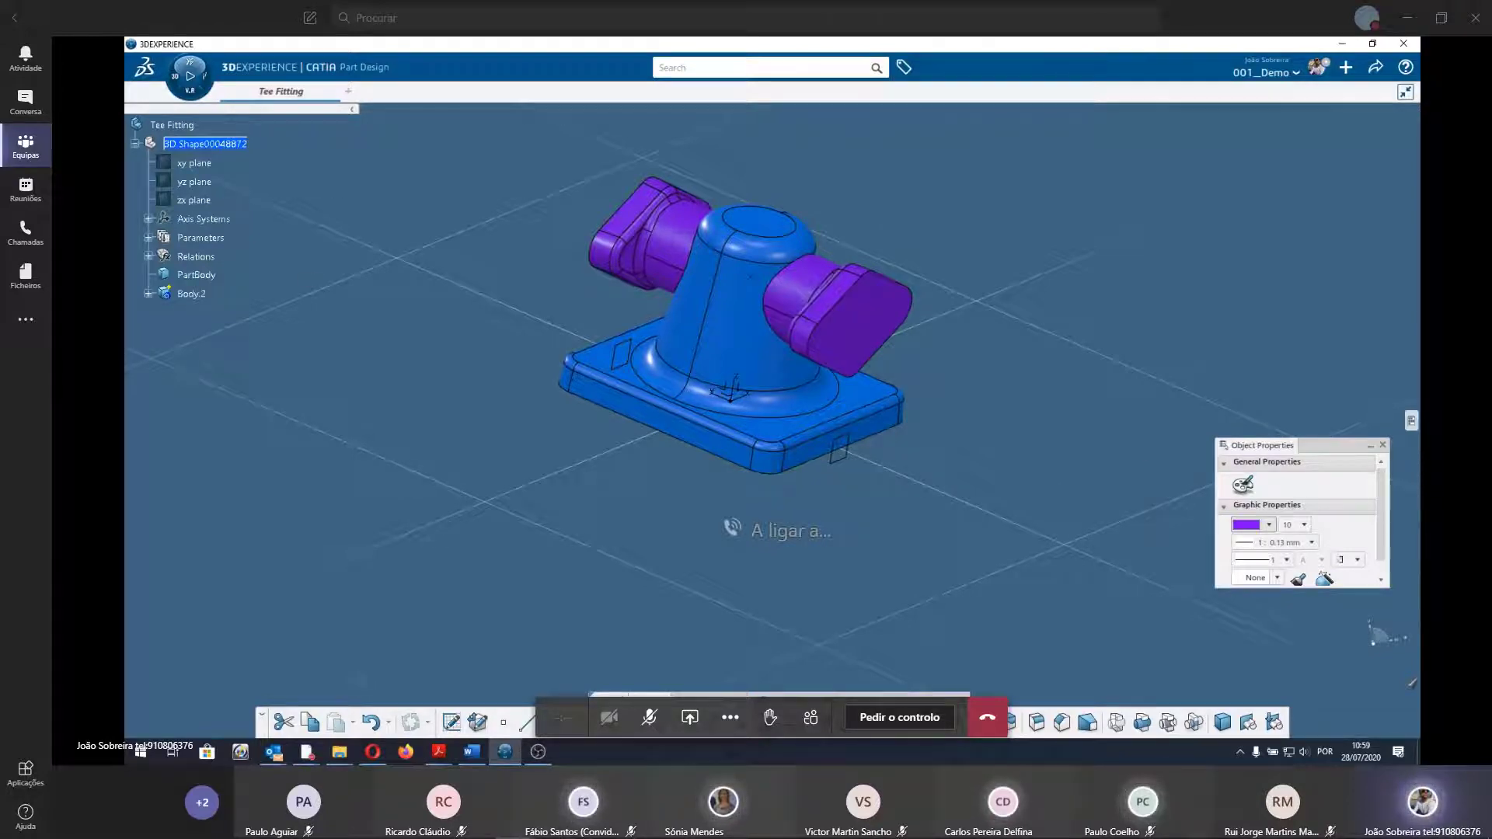
left_click(600, 608)
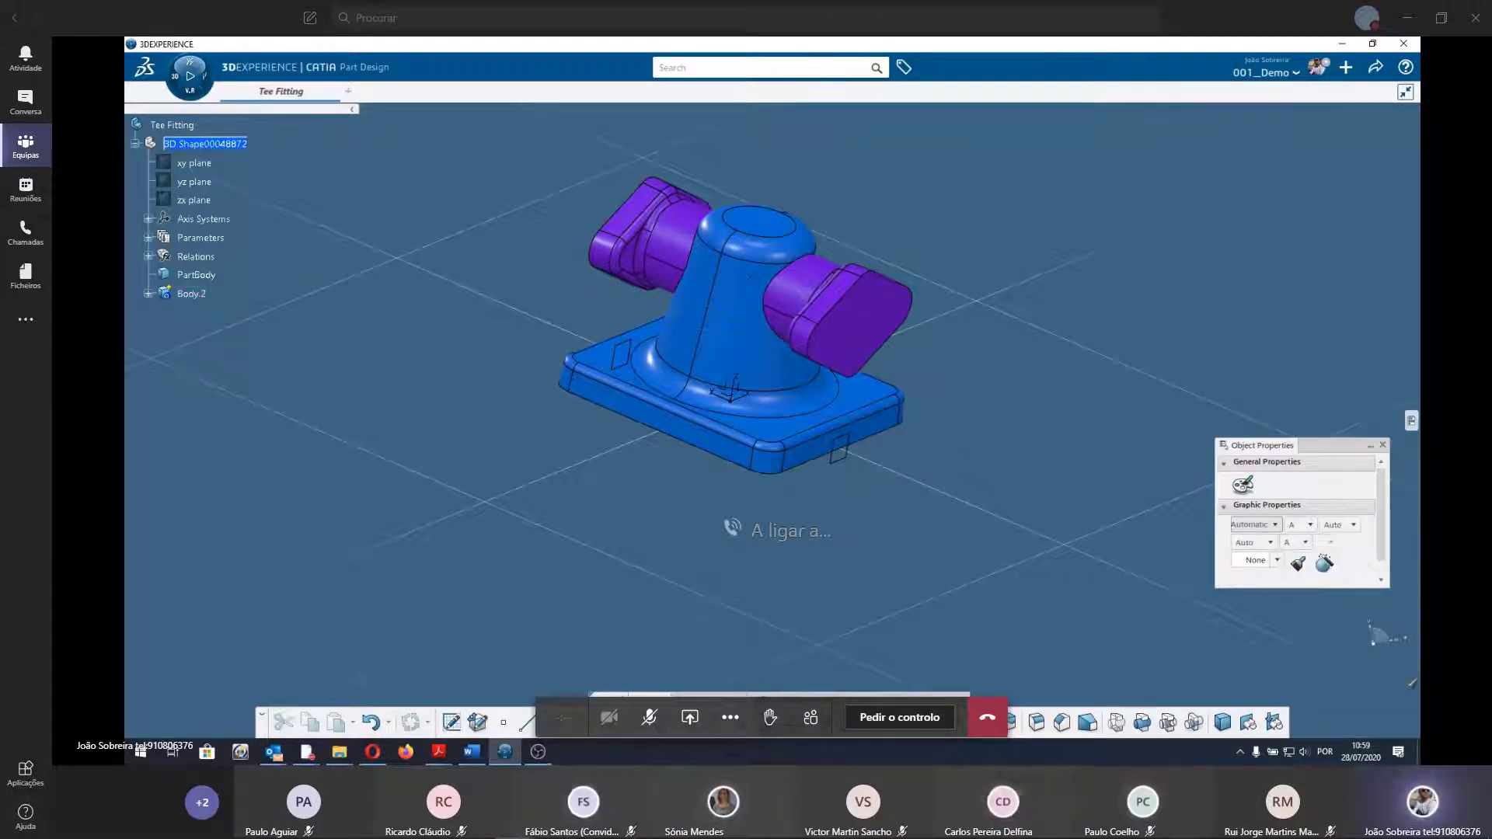
Fillet the two edges where the purple bosses meet the blue central body.
middle_click_drag(737, 535, 793, 599)
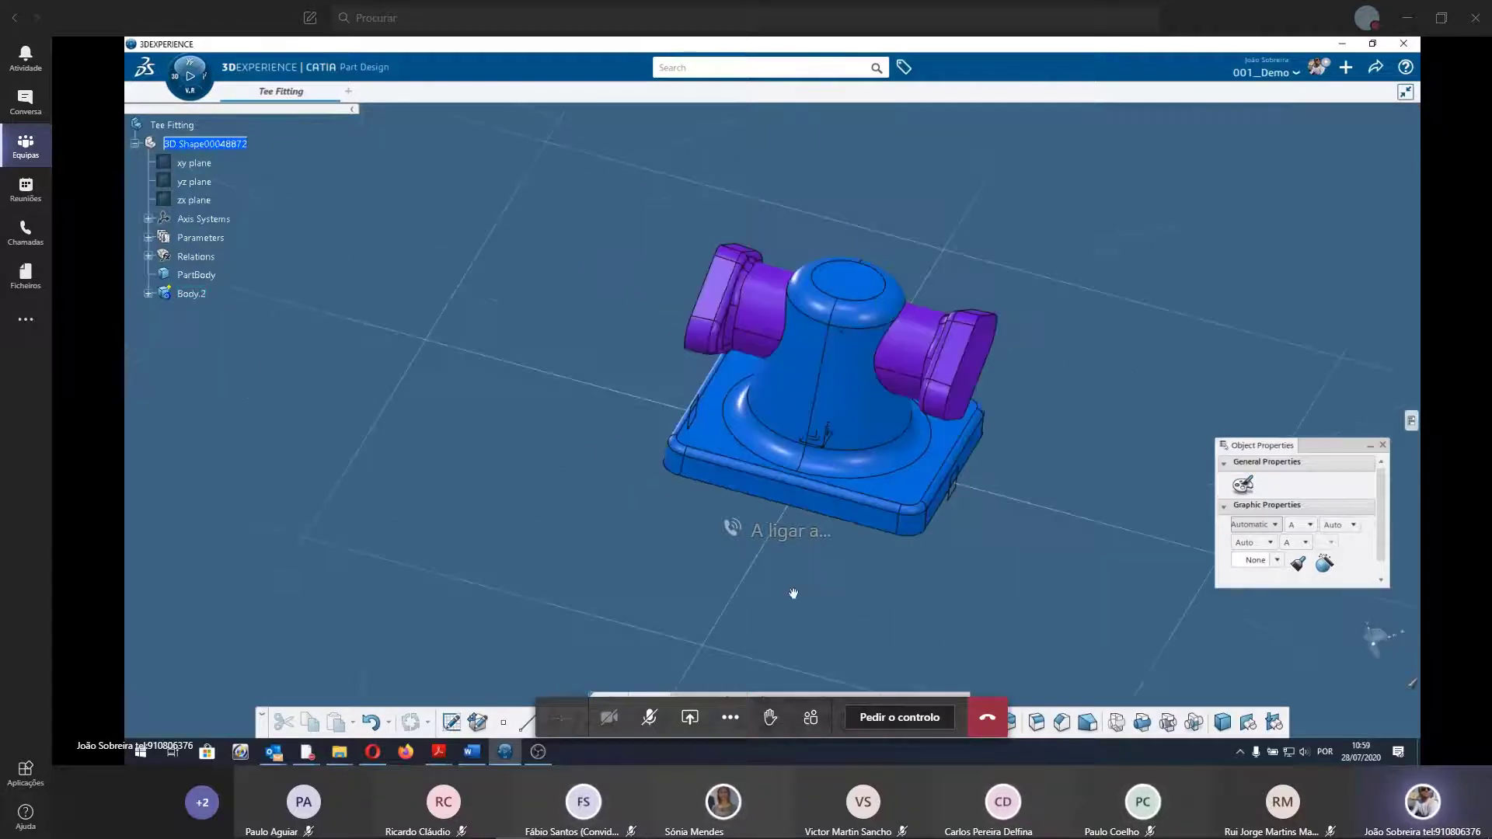
scroll(852, 454, "up", 5)
scroll(852, 454, "down", 3)
scroll(483, 506, "down", 3)
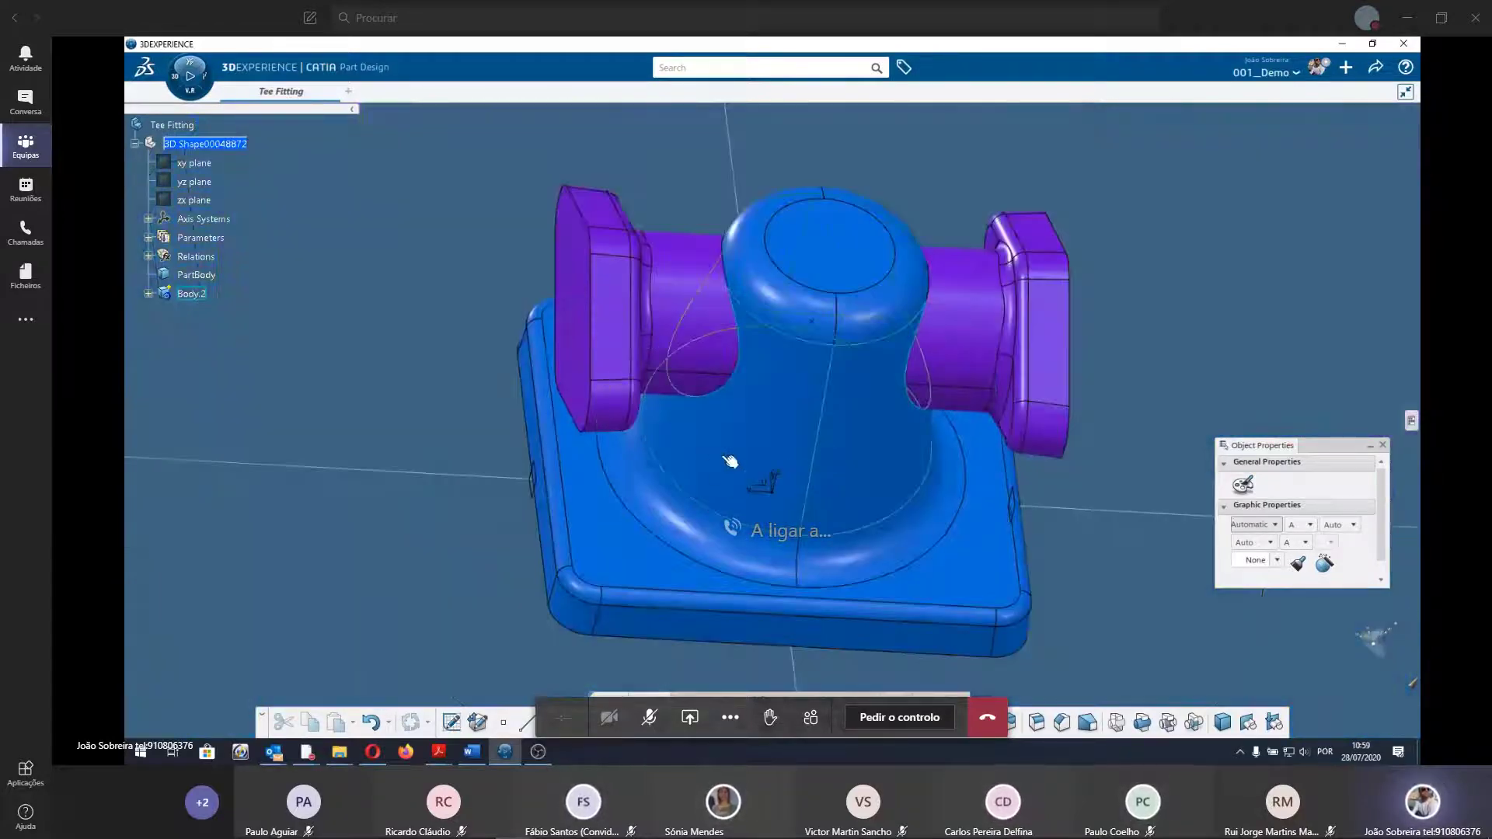
left_click(734, 387)
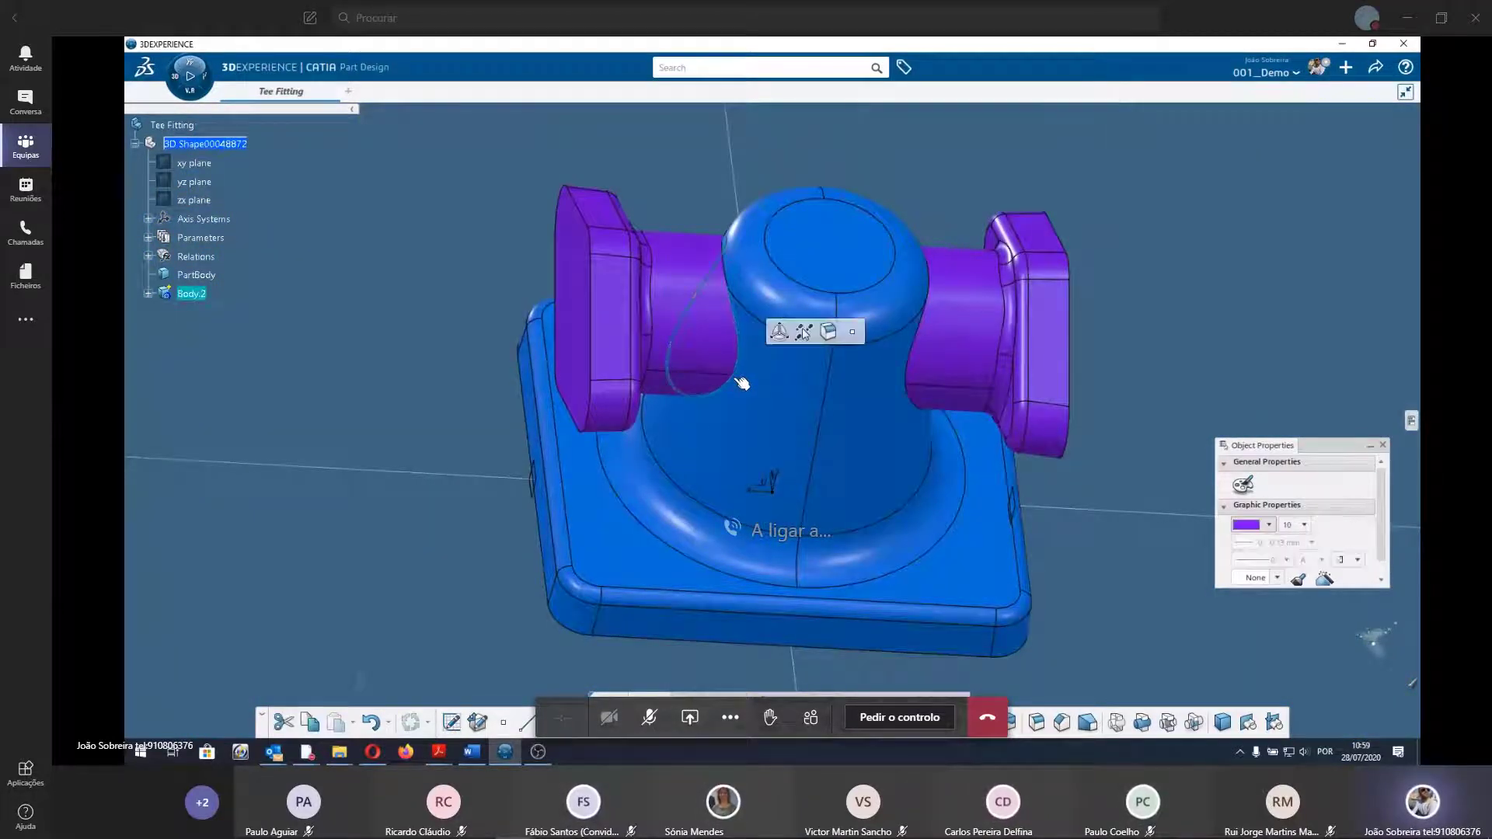
left_click(917, 394)
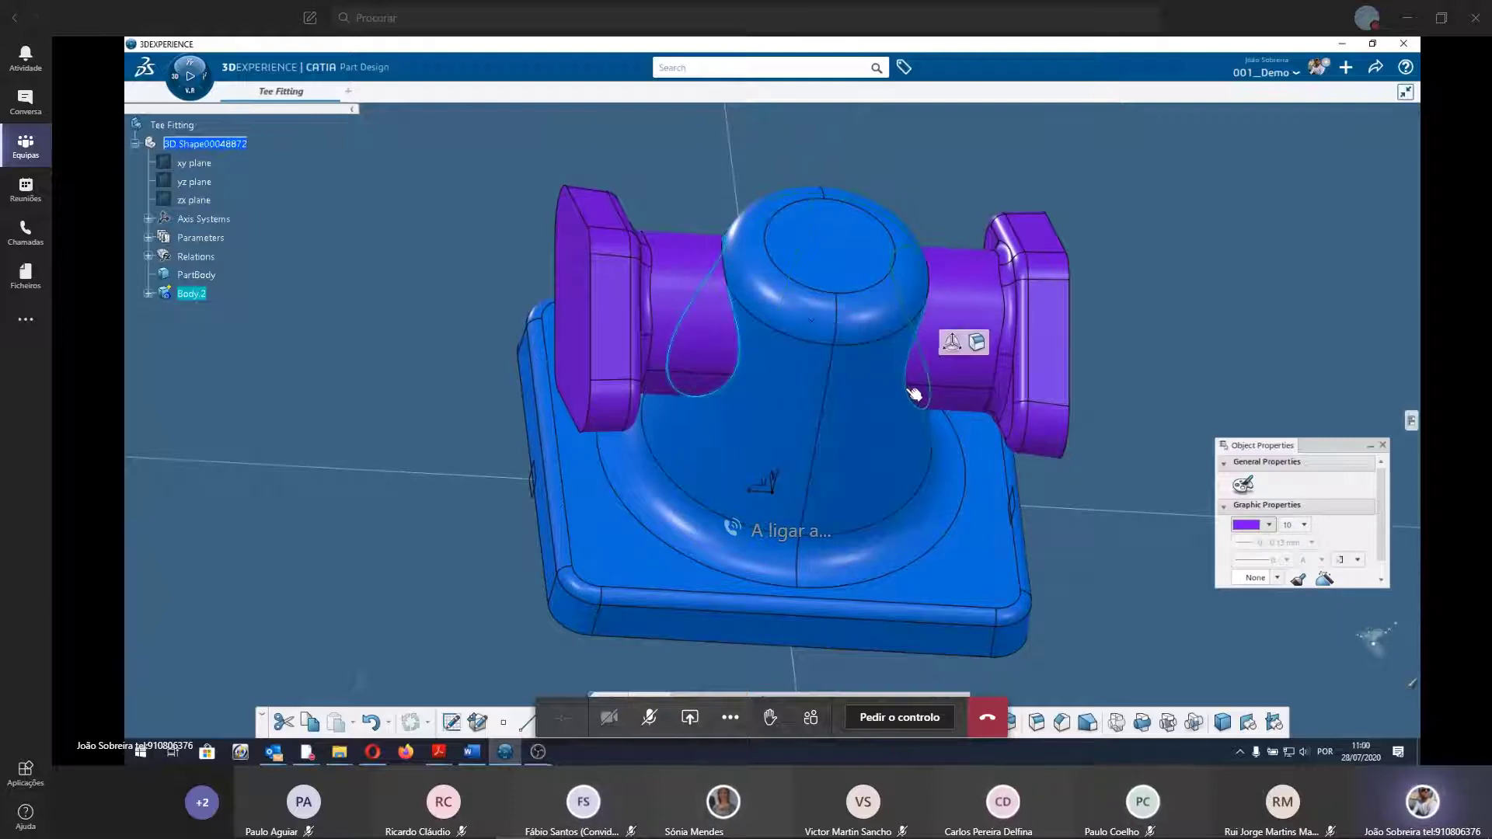
left_click(978, 344)
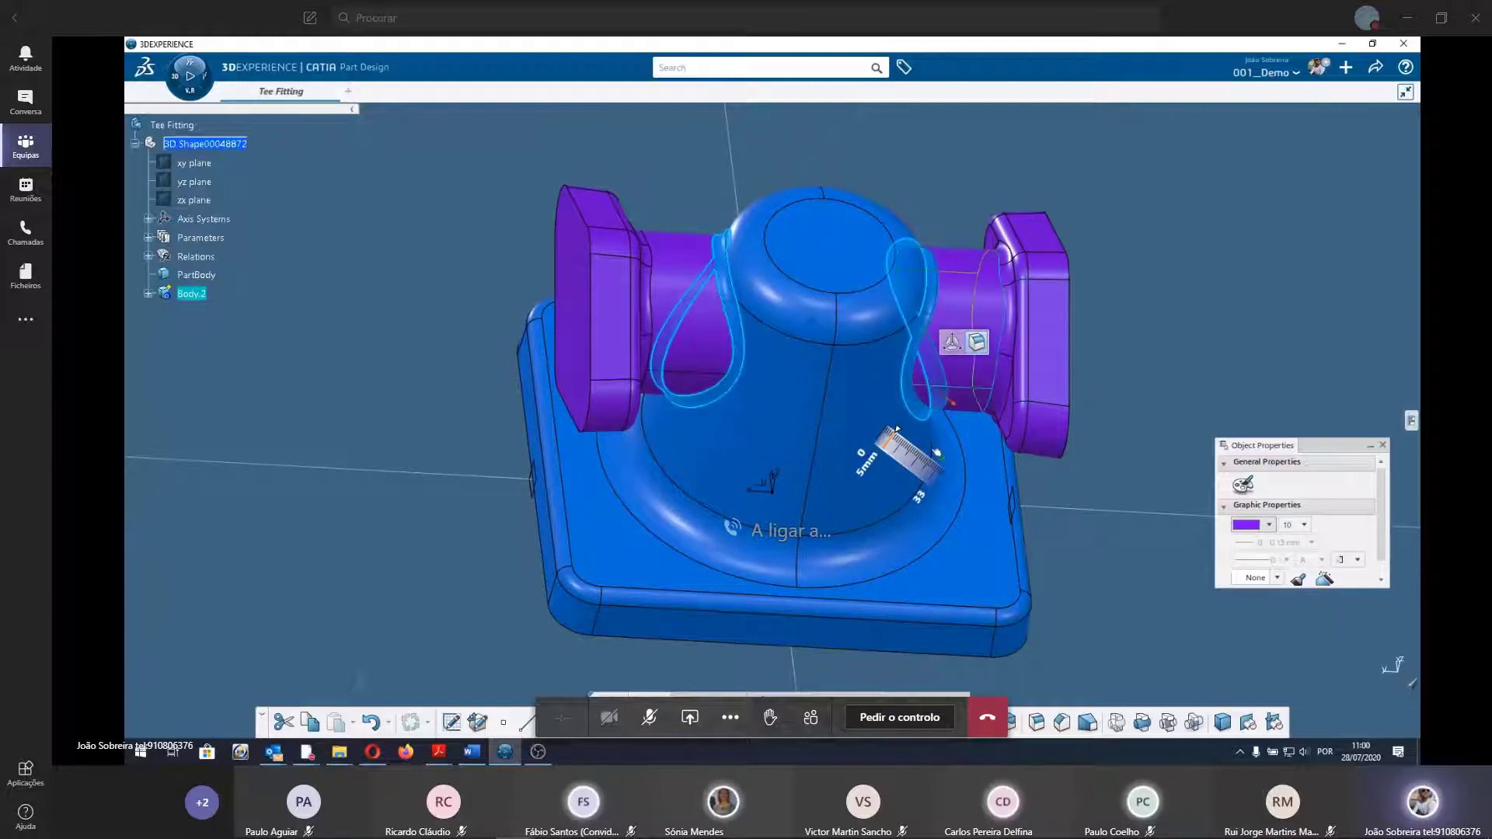
left_click(350, 426)
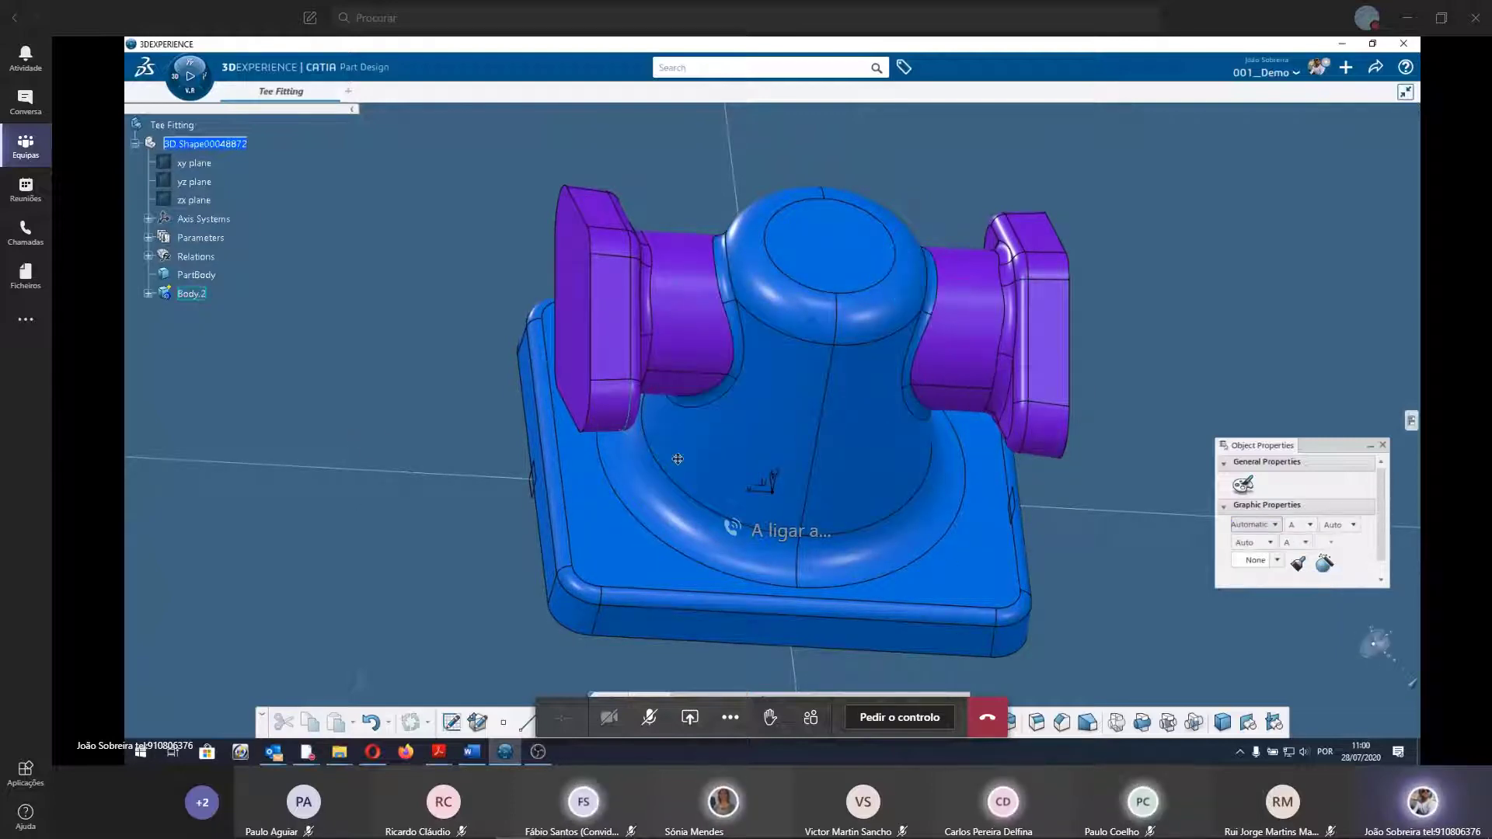
mouse_move(350, 426)
middle_mouse_down()
mouse_move(679, 289)
mouse_move(690, 426)
middle_mouse_up()
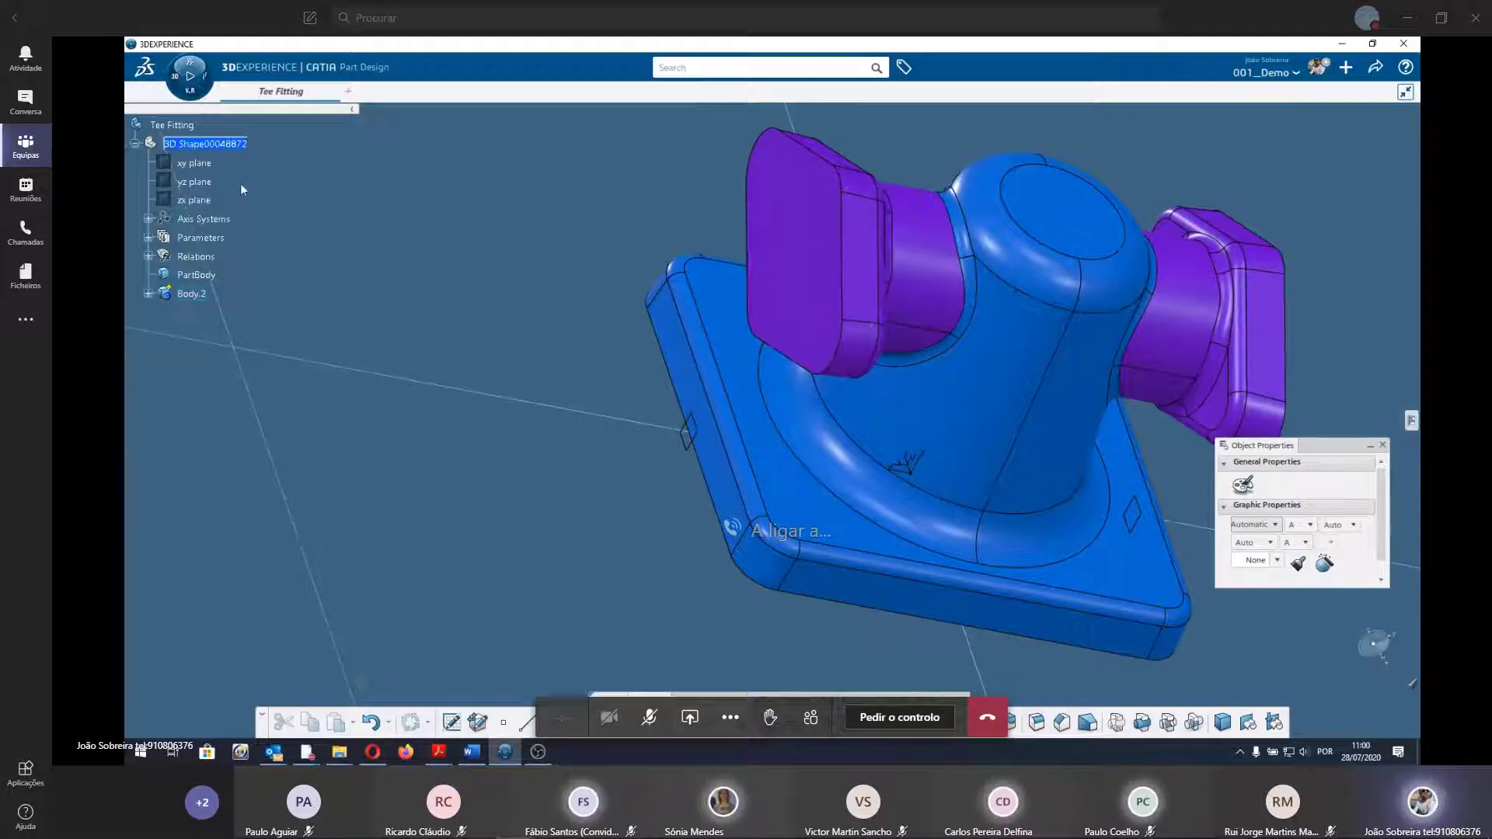
mouse_move(492, 496)
middle_mouse_down()
mouse_move(645, 426)
mouse_move(440, 385)
middle_mouse_up()
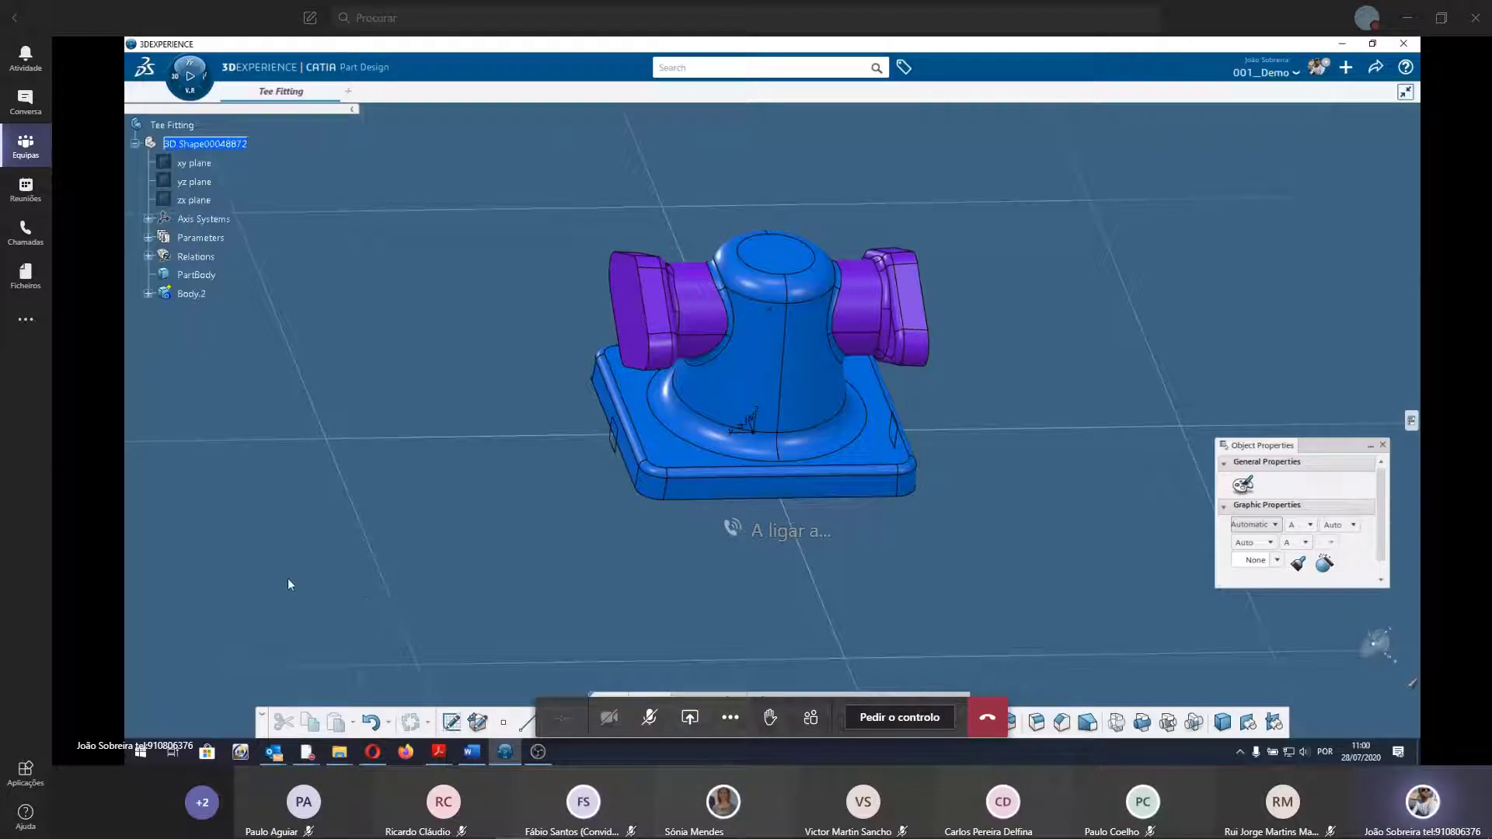
Insert a new empty Body.6 into the part.
left_click(208, 144)
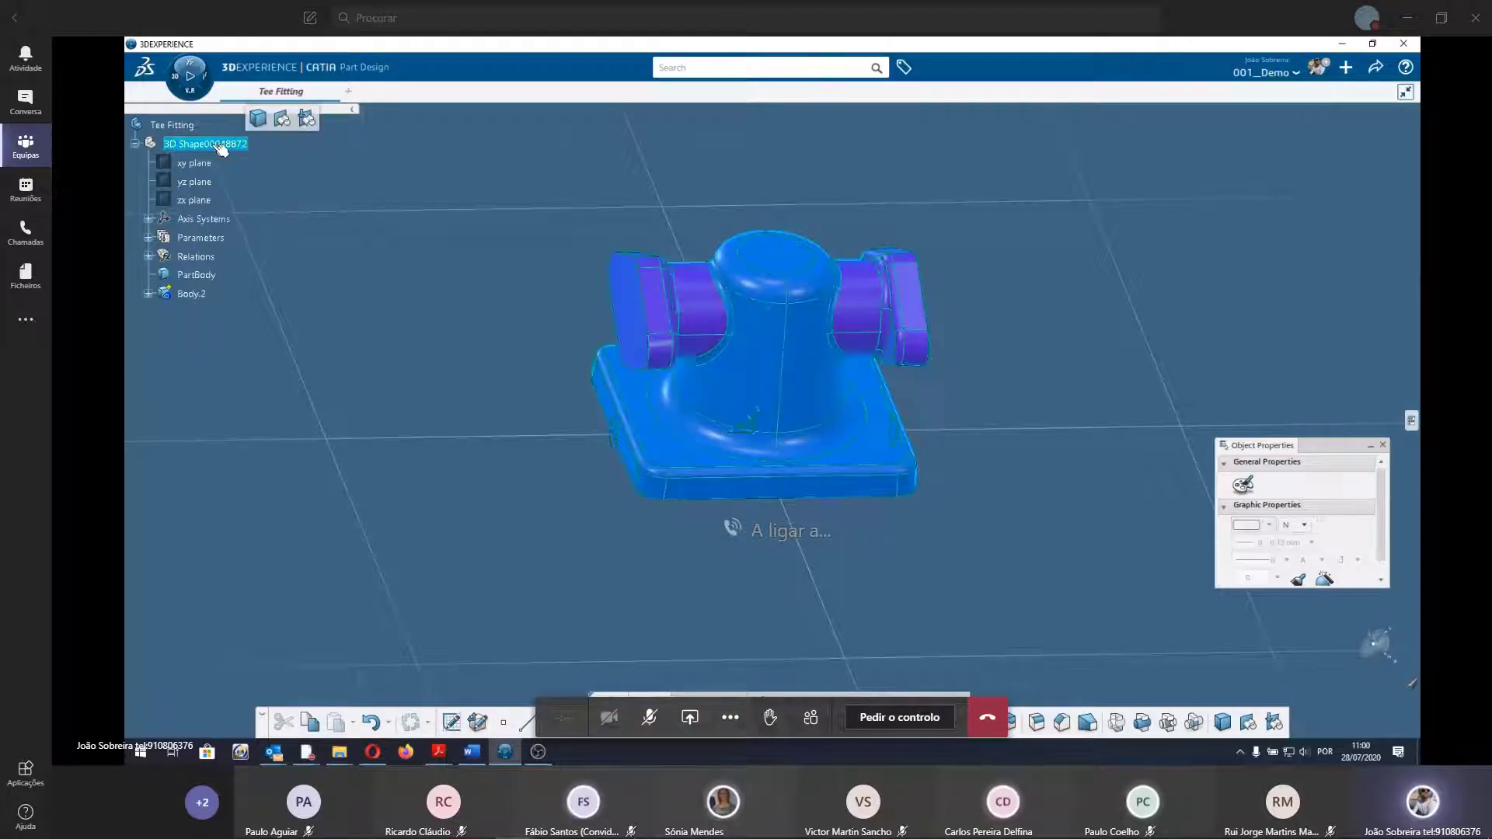
left_click(256, 118)
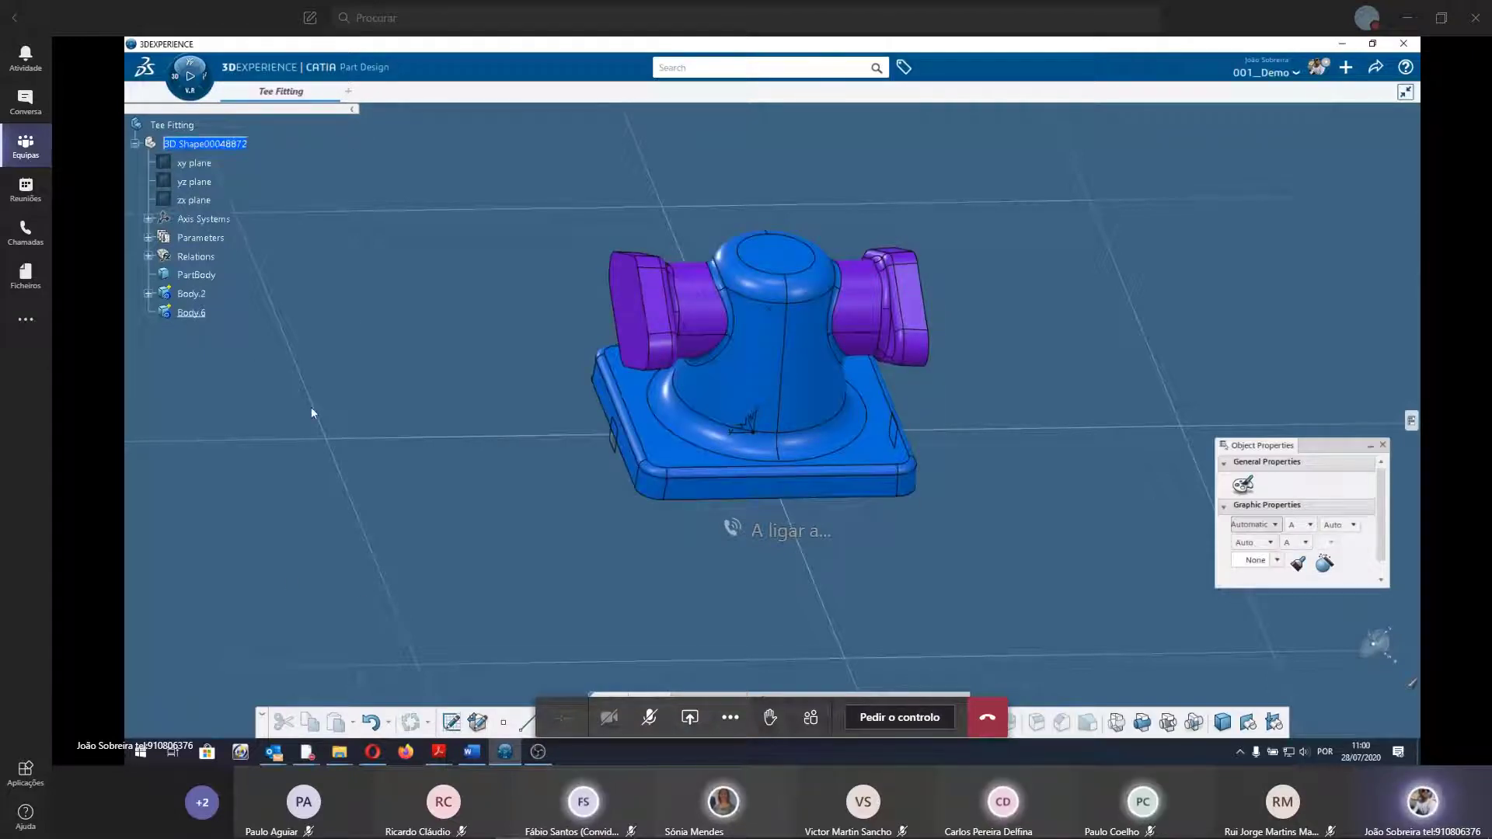
middle_click_drag(886, 643, 926, 503)
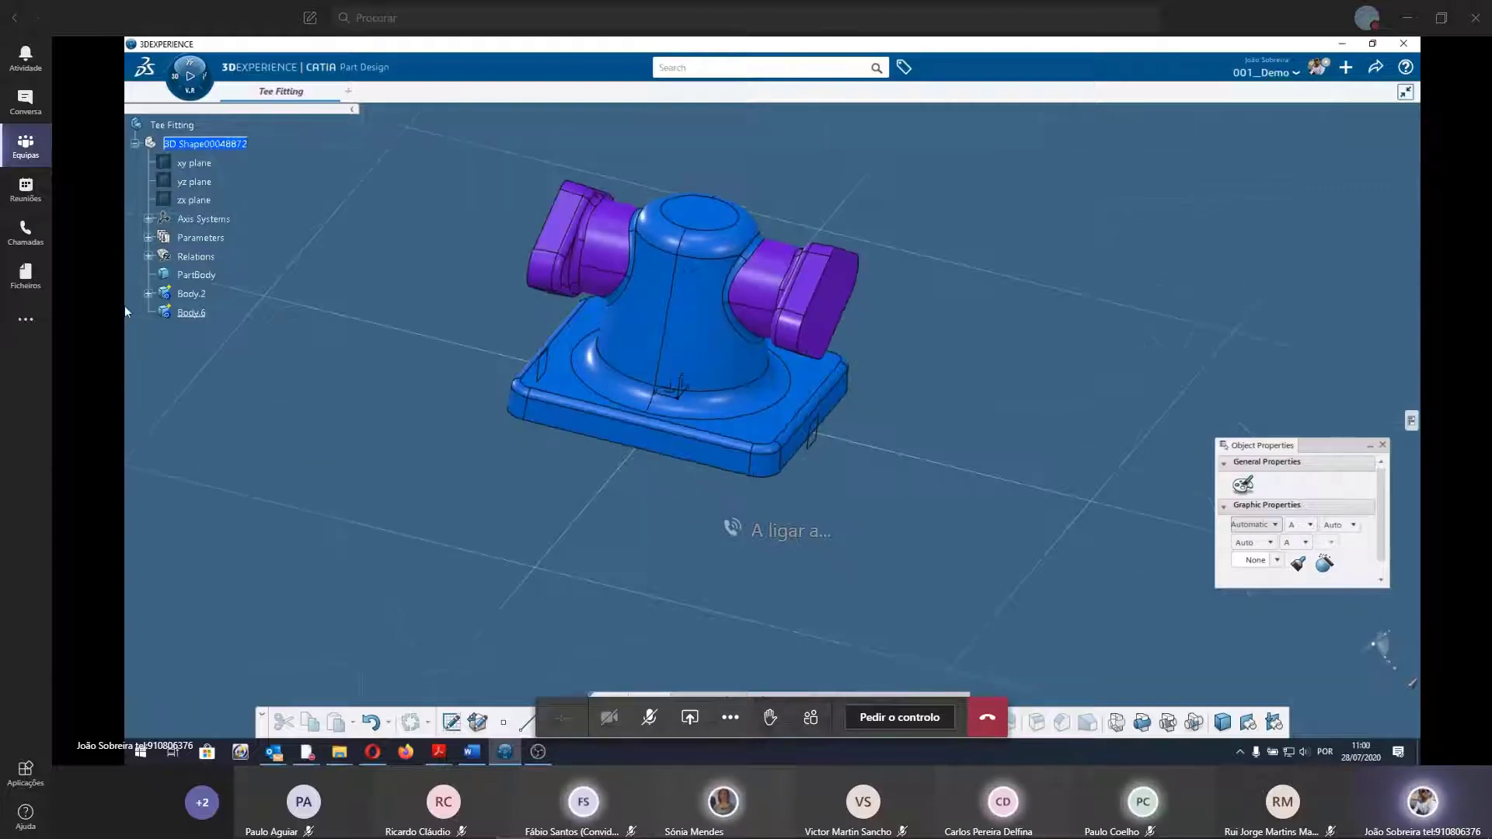
Hide Body.2 so only the origin axes remain in the view.
left_click(198, 293)
right_click(196, 296)
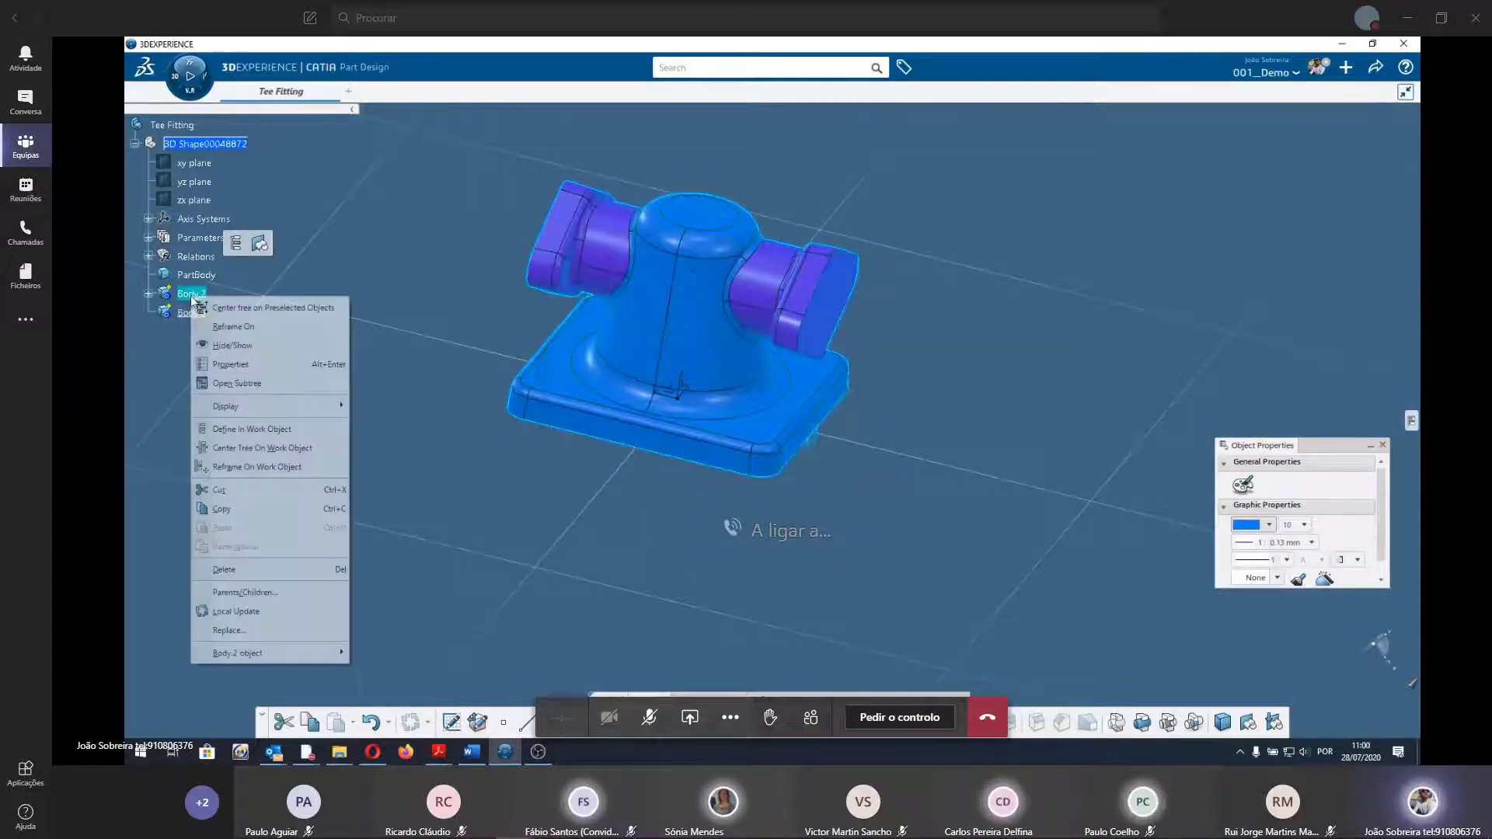
left_click(262, 346)
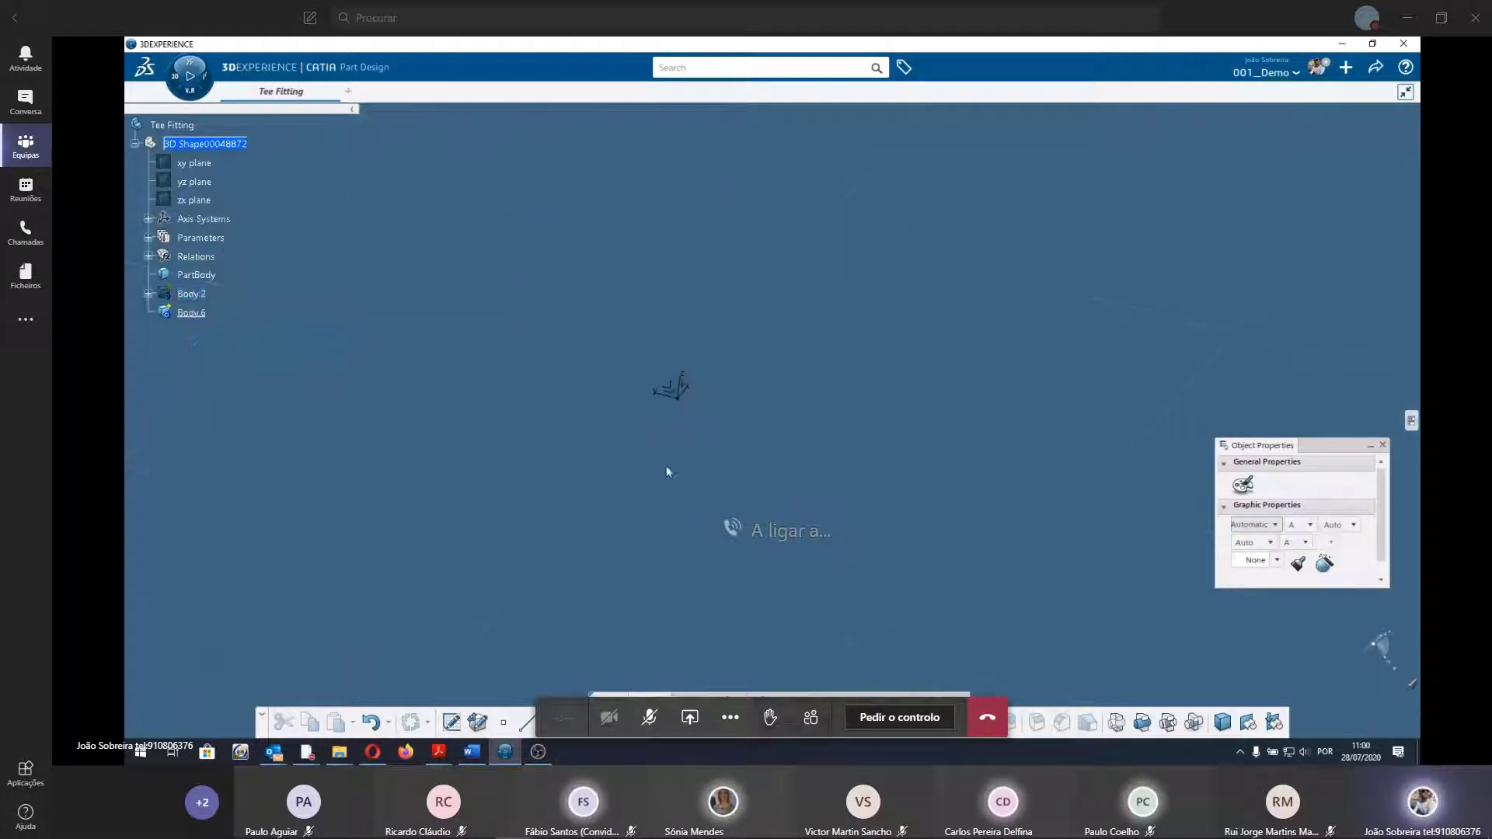
left_click(199, 314)
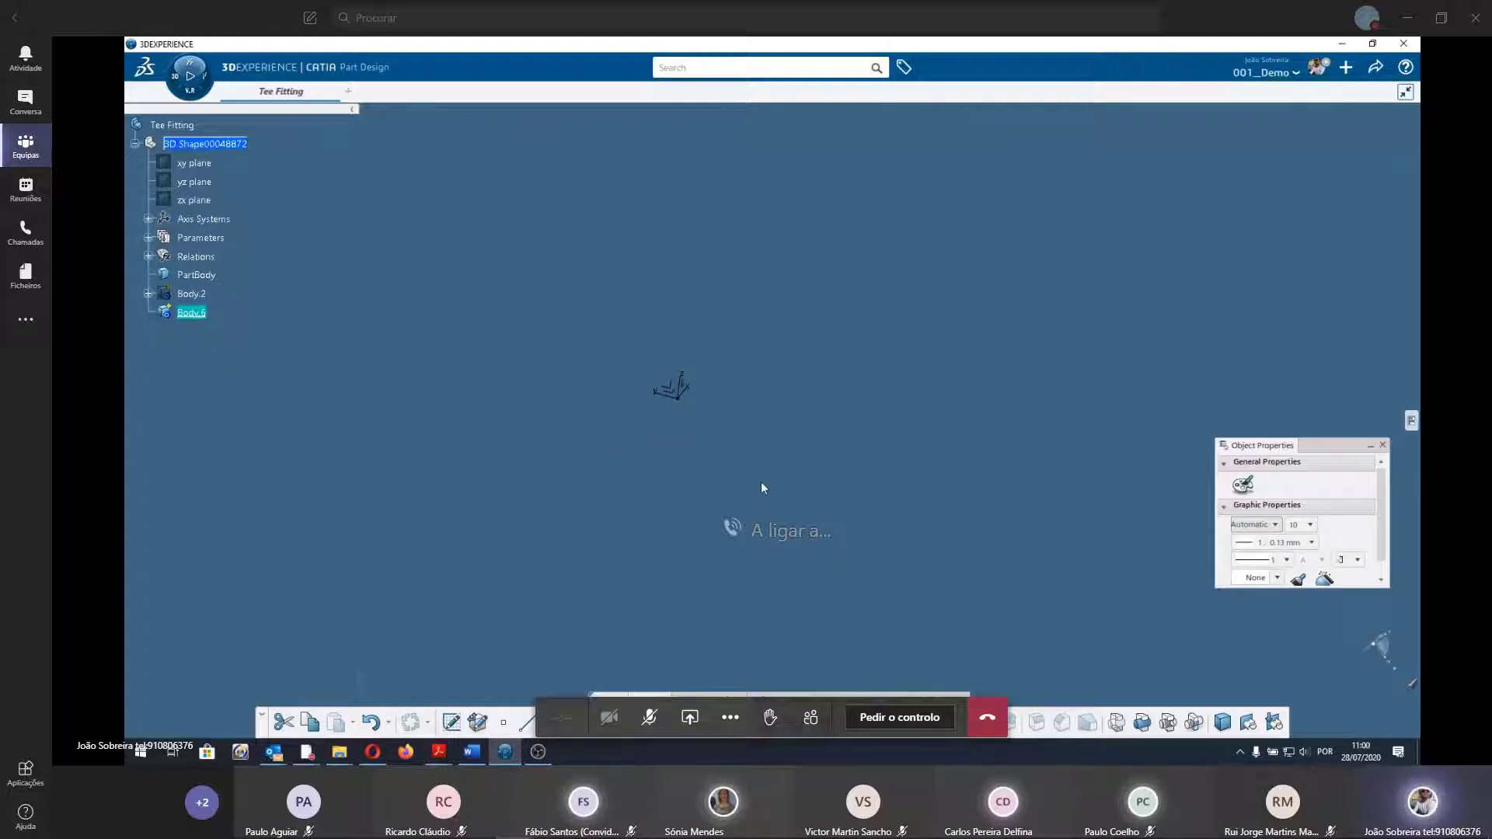
mouse_move(769, 463)
middle_mouse_down()
mouse_move(755, 531)
mouse_move(900, 534)
middle_mouse_up()
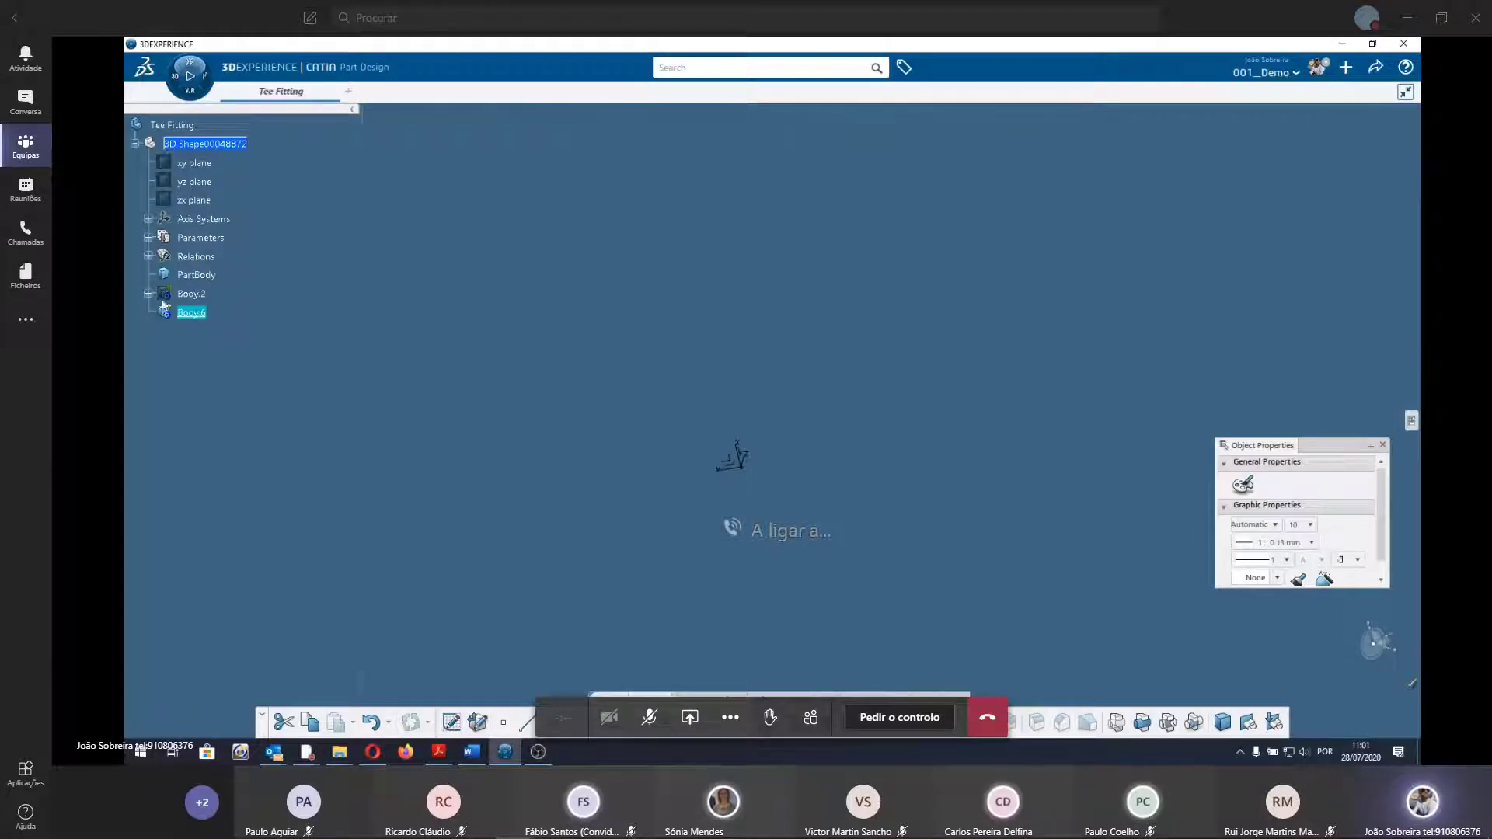
Expand Body.2's Pad.1 down to Sketch.1's constraints, then collapse it.
left_click(148, 294)
left_click(162, 313)
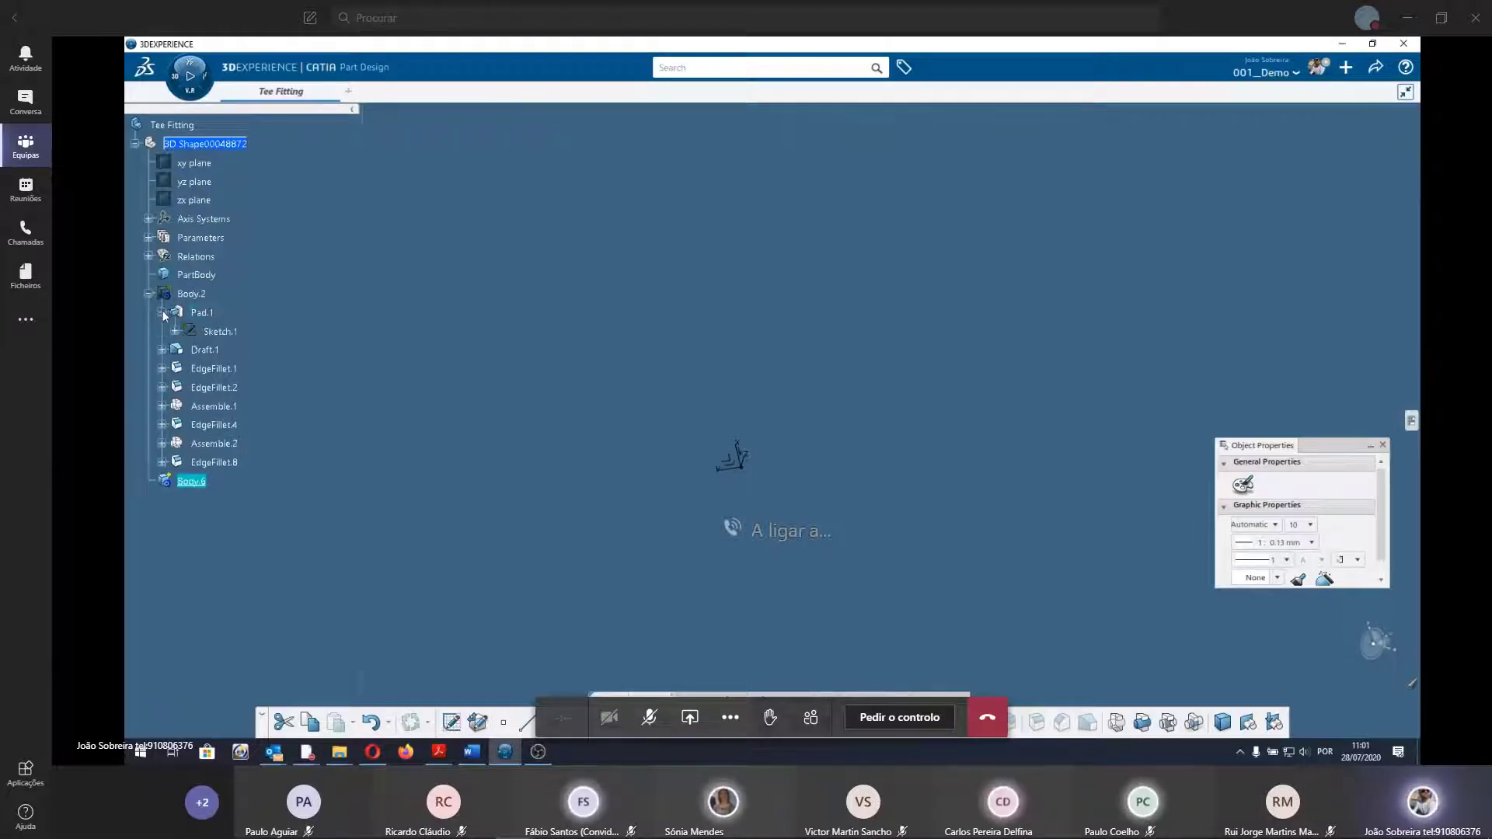
left_click(175, 332)
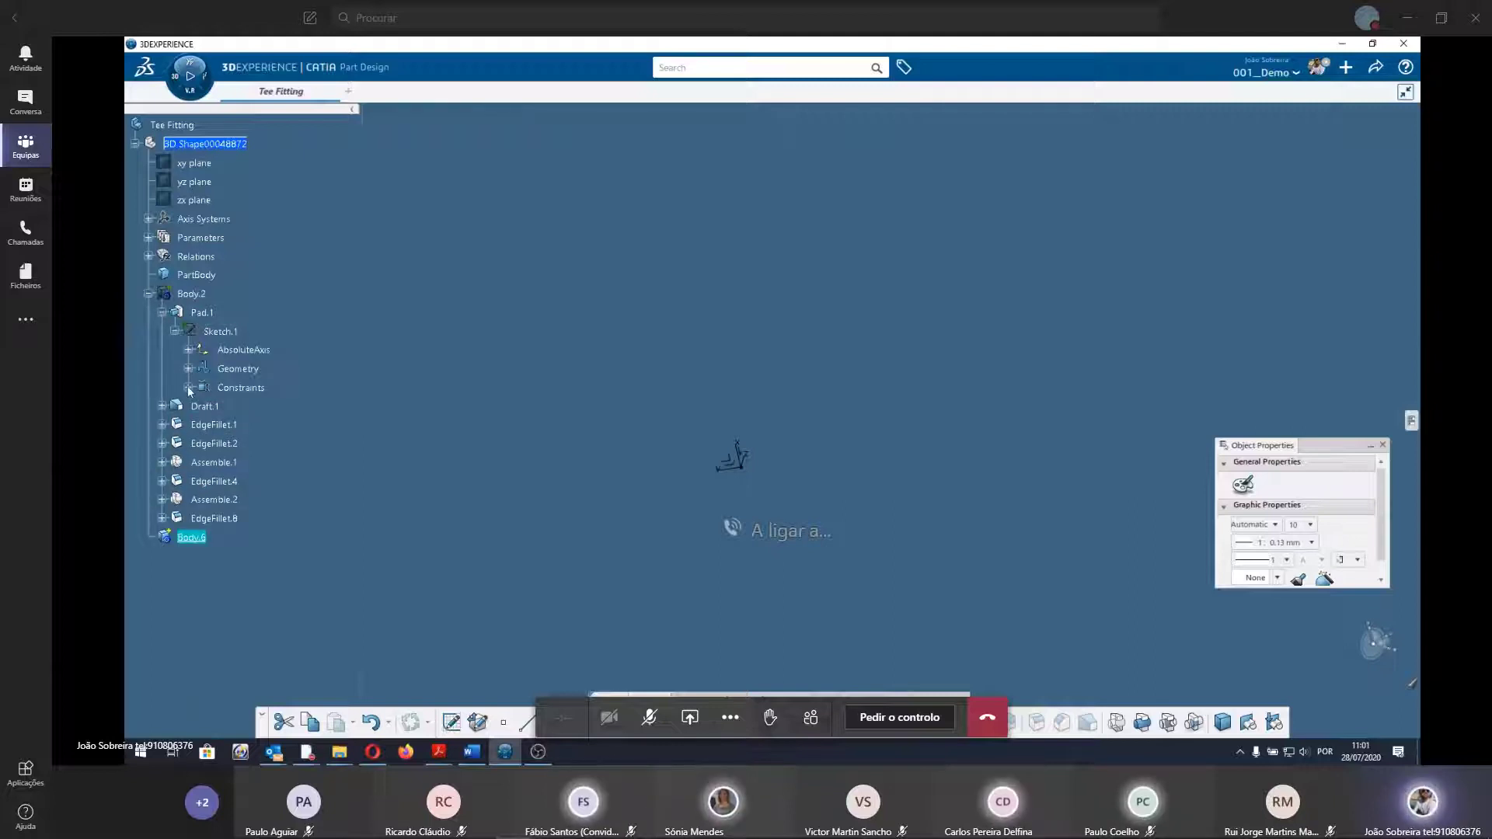
left_click(190, 388)
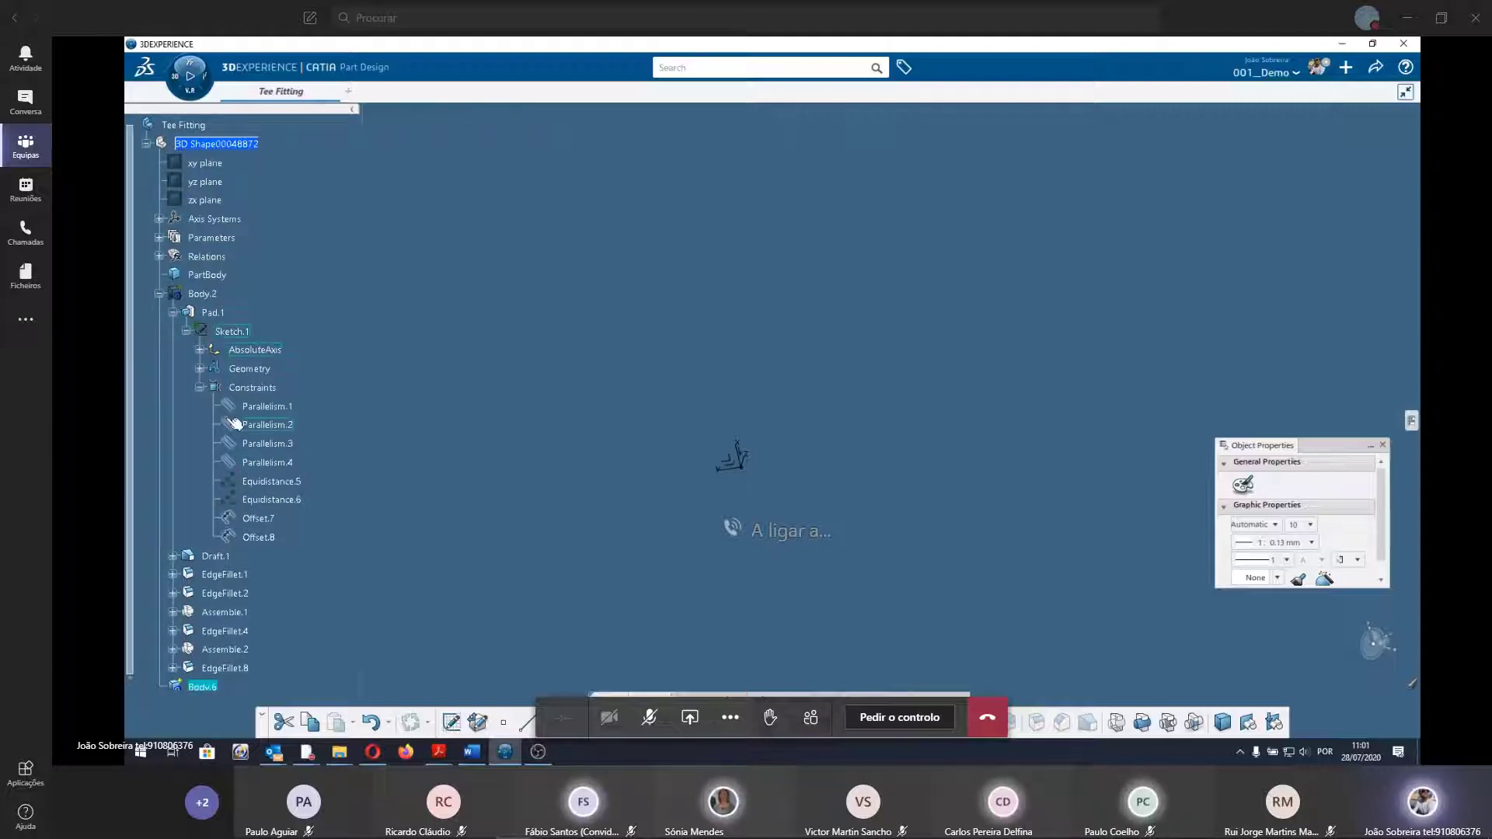
left_click(200, 388)
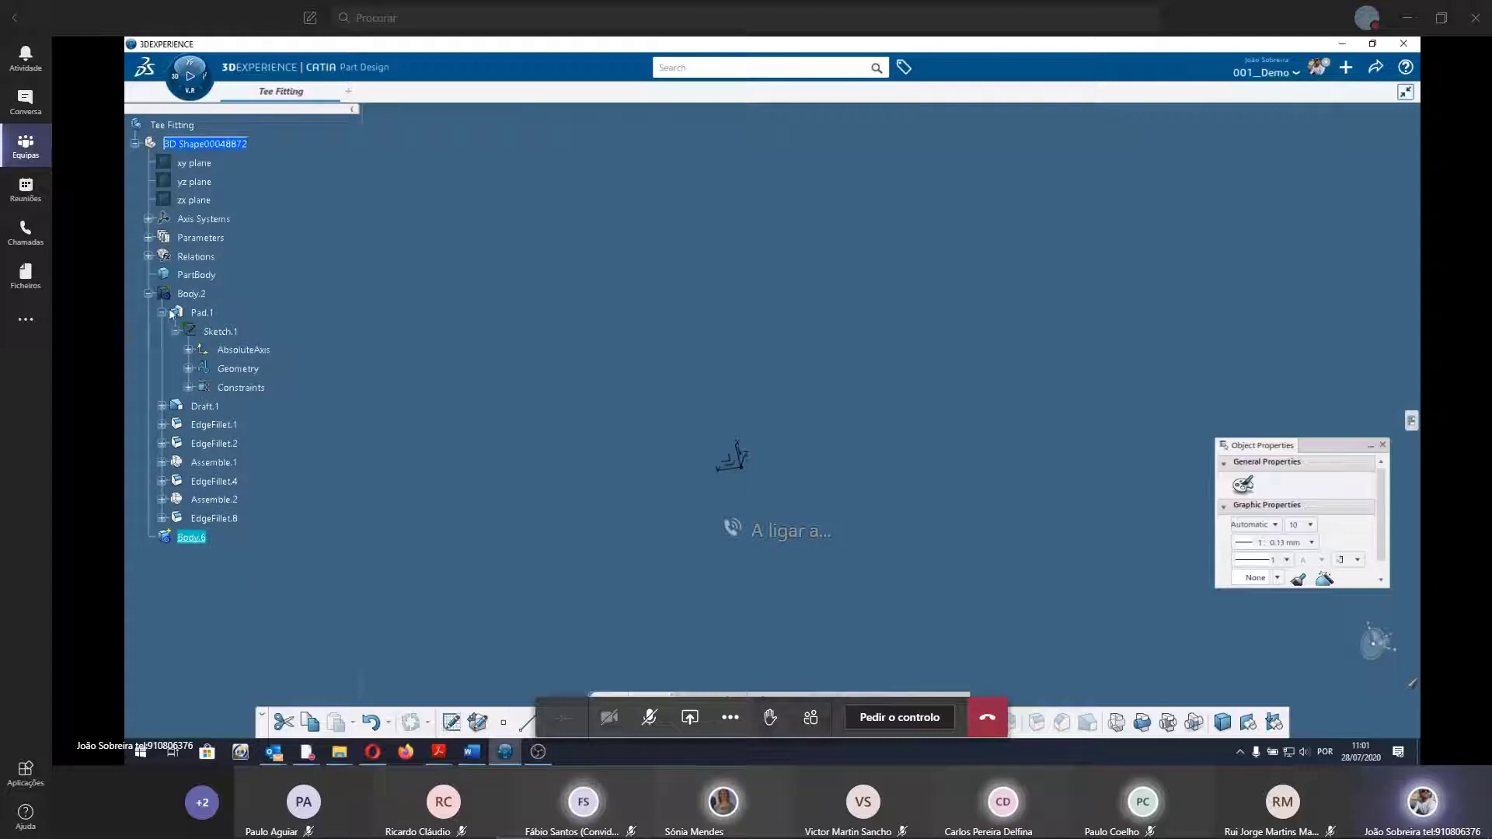
left_click(170, 312)
Open and close Body.2's properties, then show Body.2 again.
right_click(191, 294)
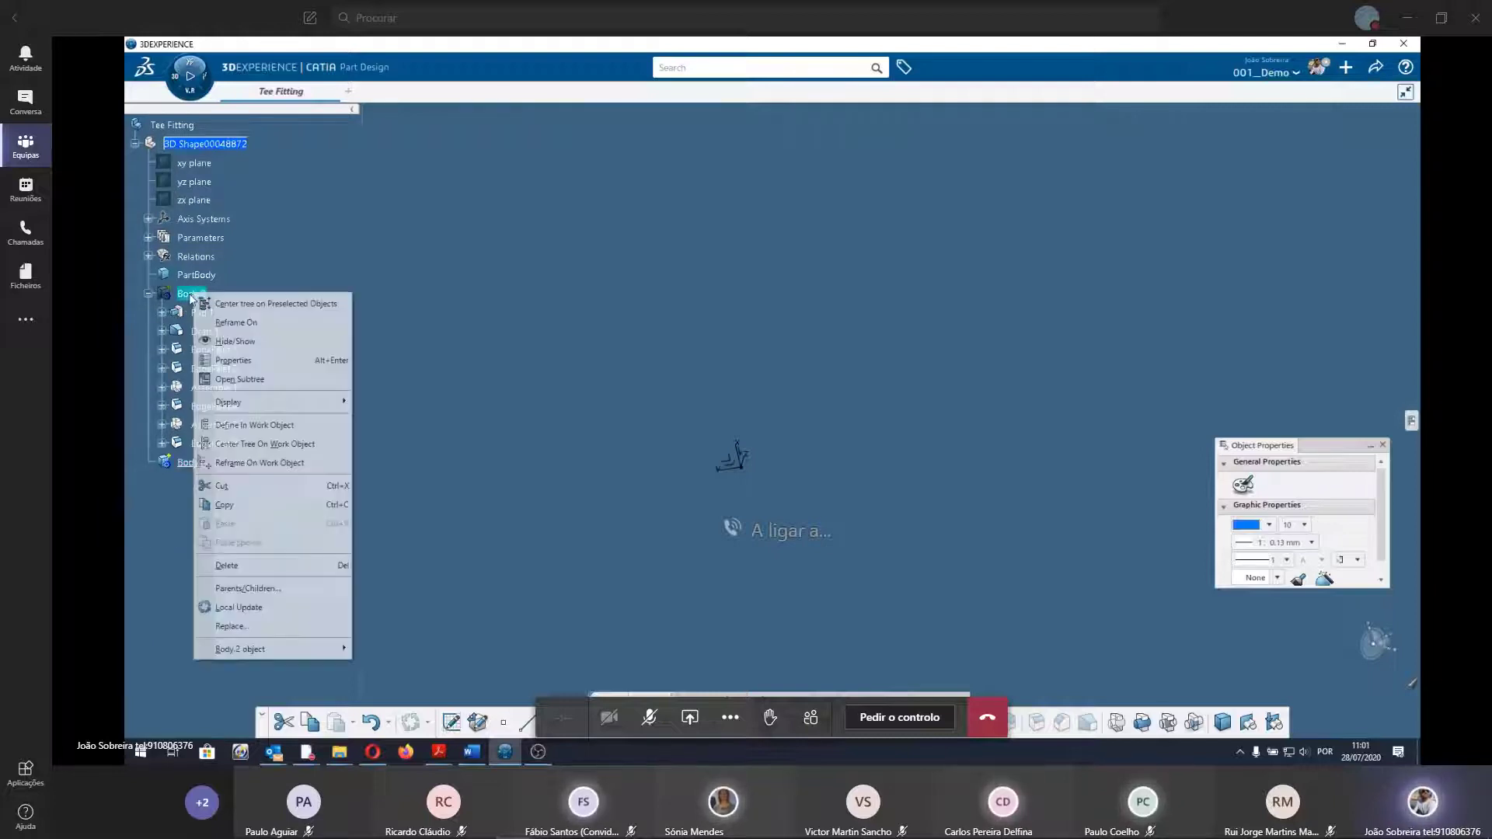
left_click(257, 353)
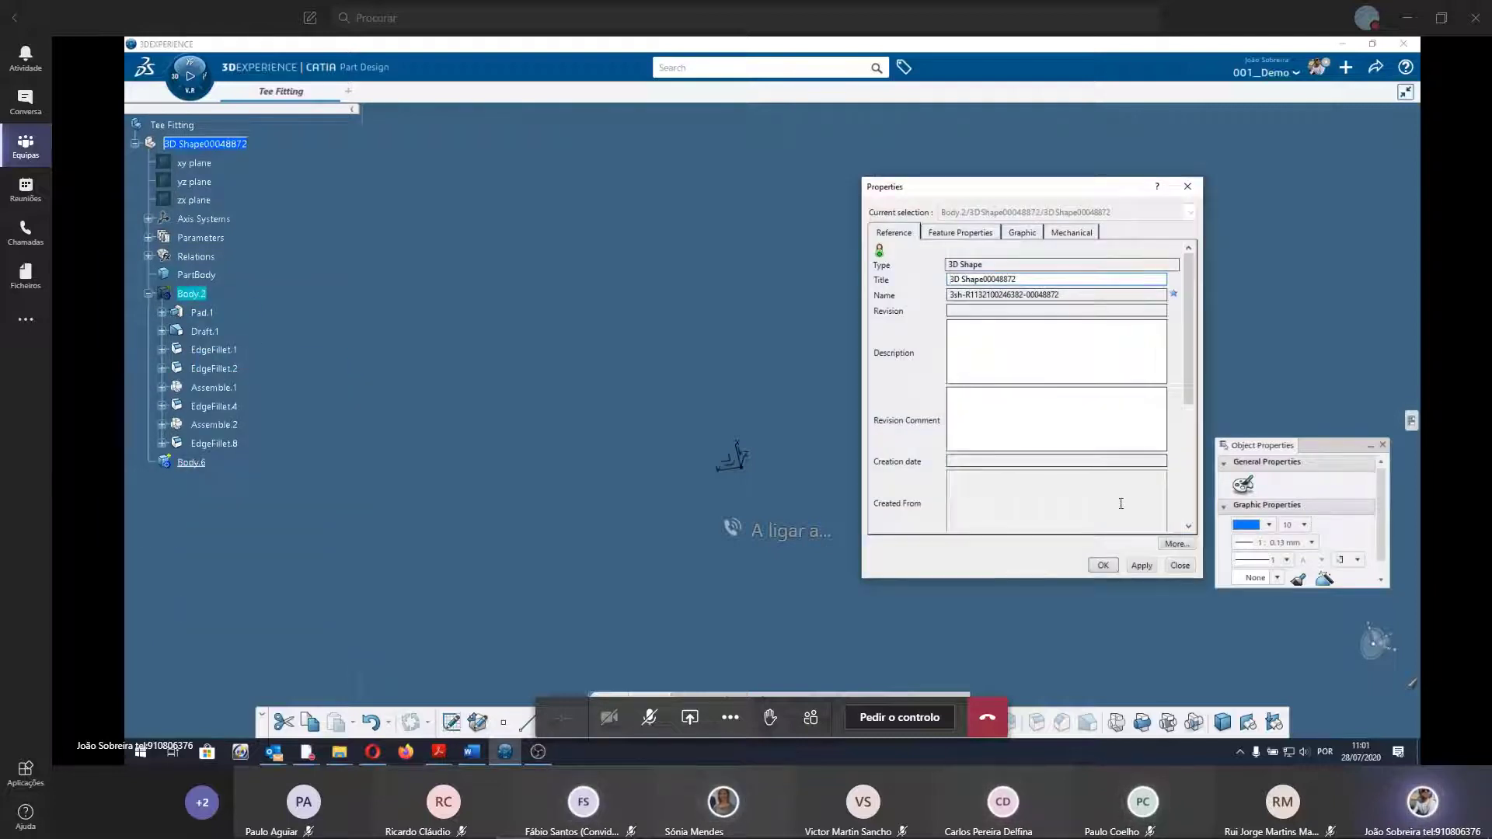
left_click(1180, 568)
right_click(199, 303)
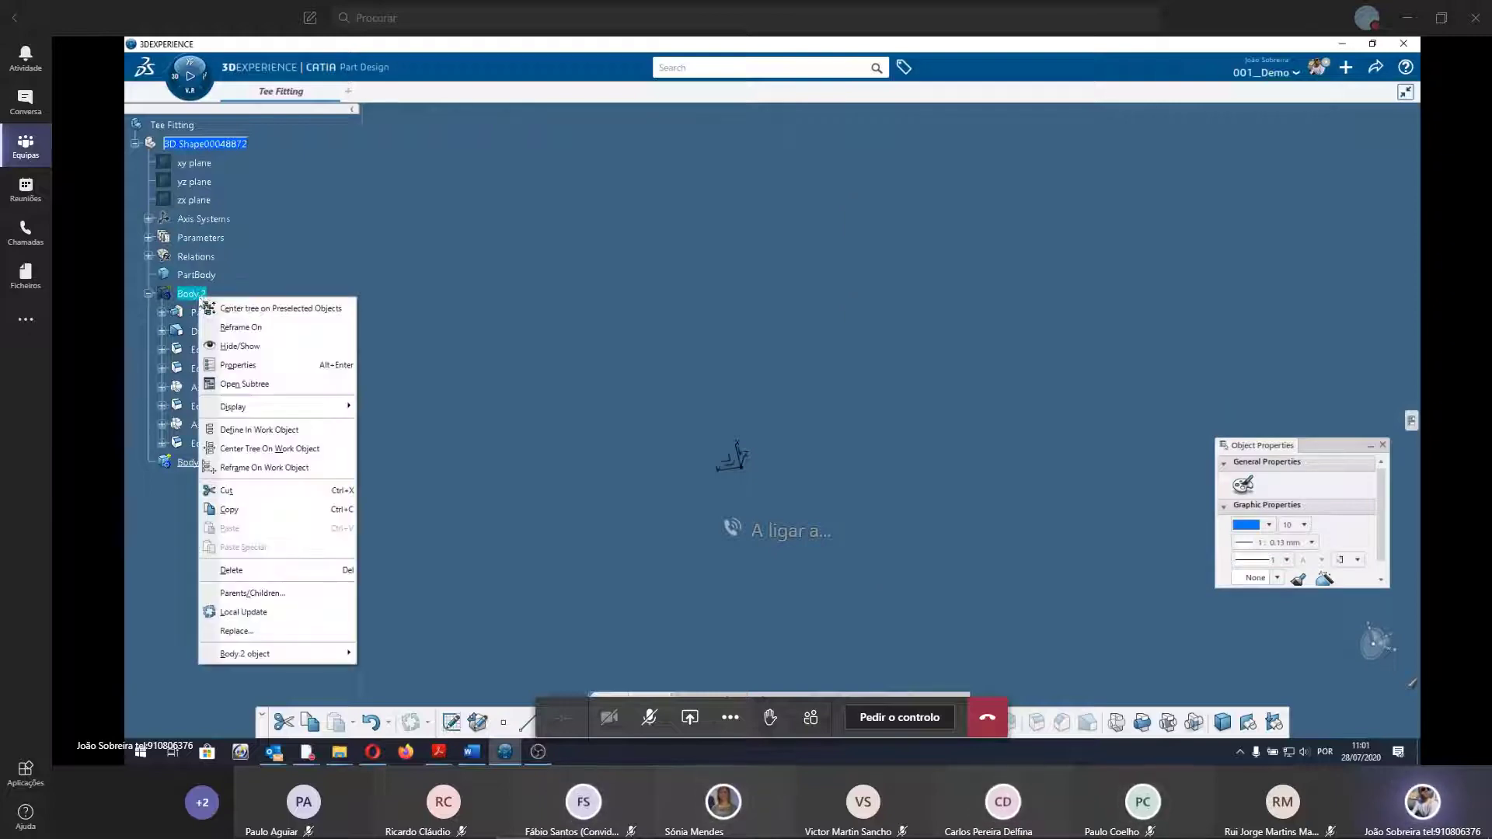
left_click(233, 338)
middle_click_drag(760, 478, 696, 274)
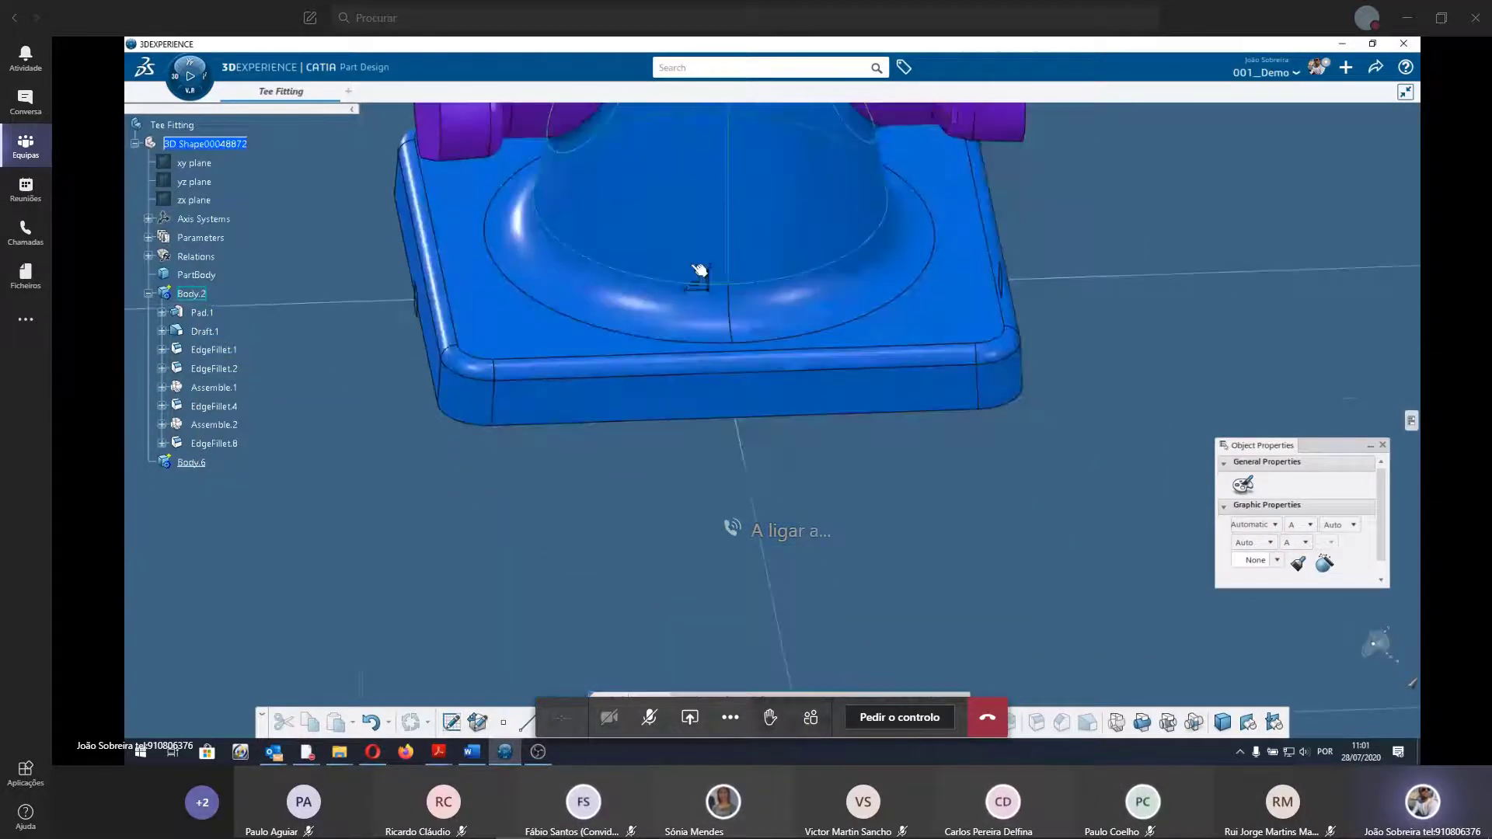
left_click(733, 261)
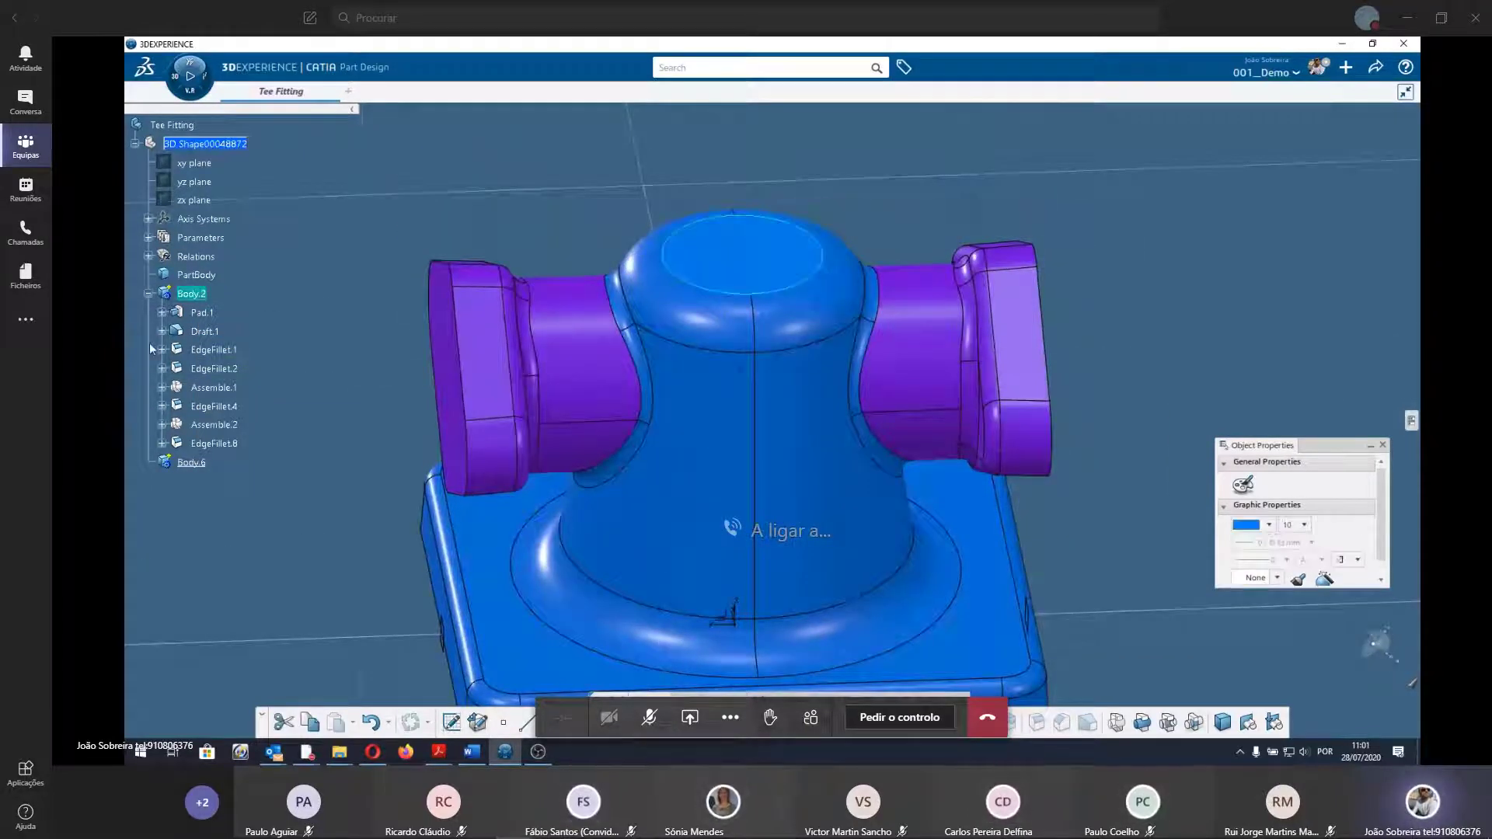
Expand Assemble.1 > Body.3 > Pad.2 > Sketch.2 down to its constraints.
left_click(201, 313)
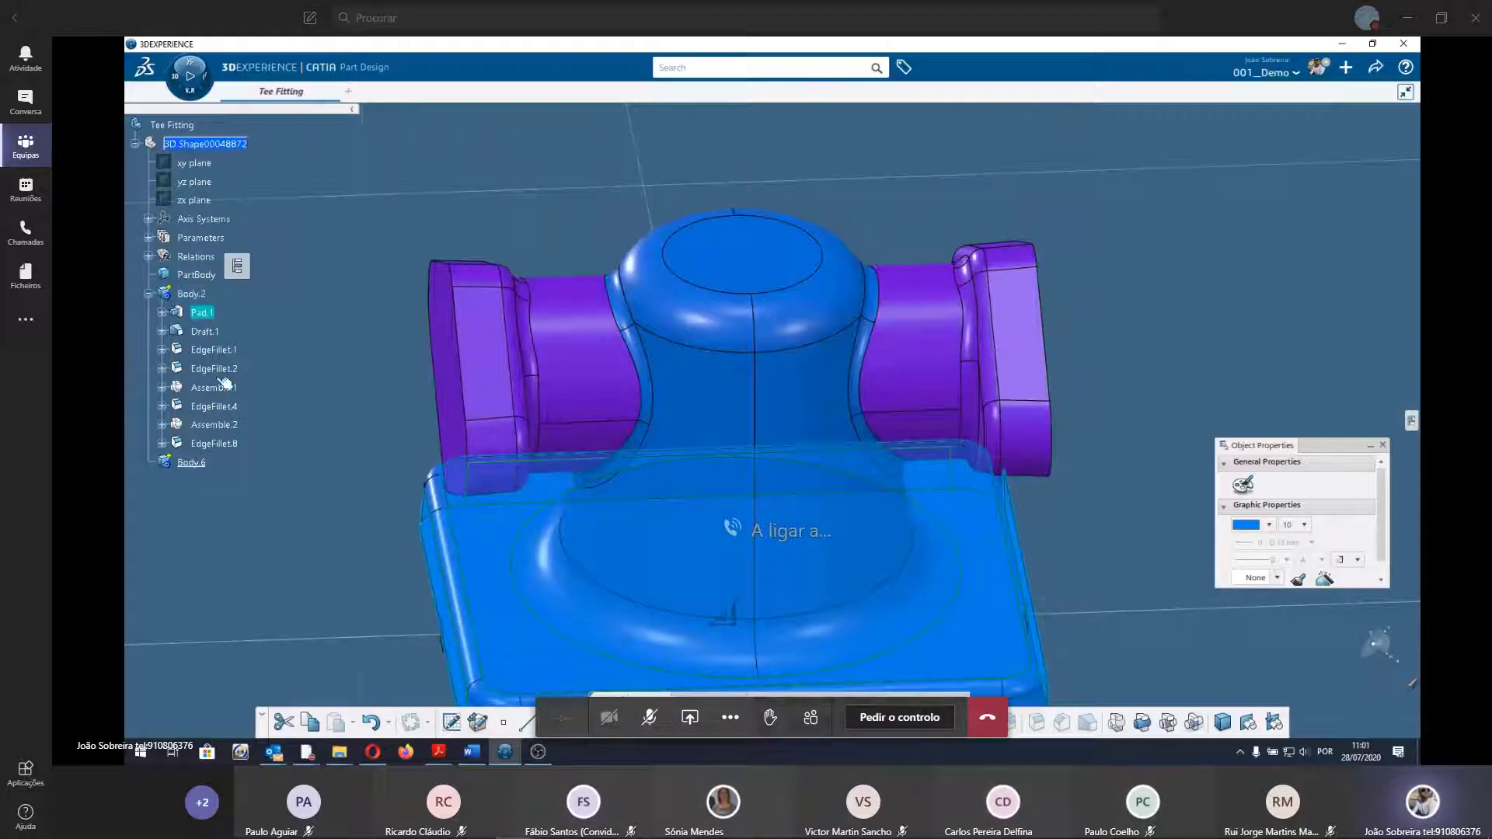
left_click(163, 387)
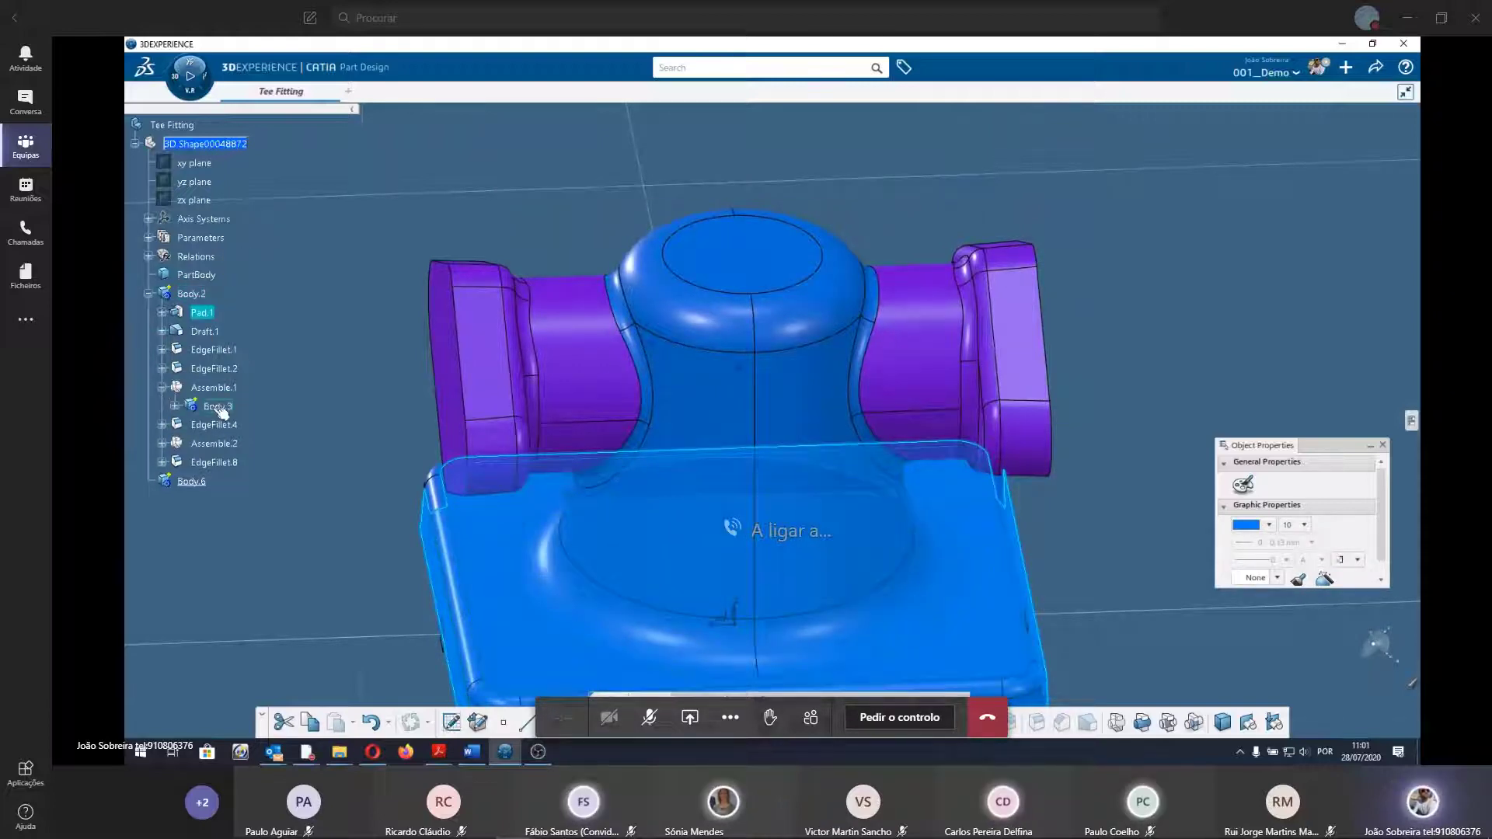
left_click(218, 407)
left_click(175, 406)
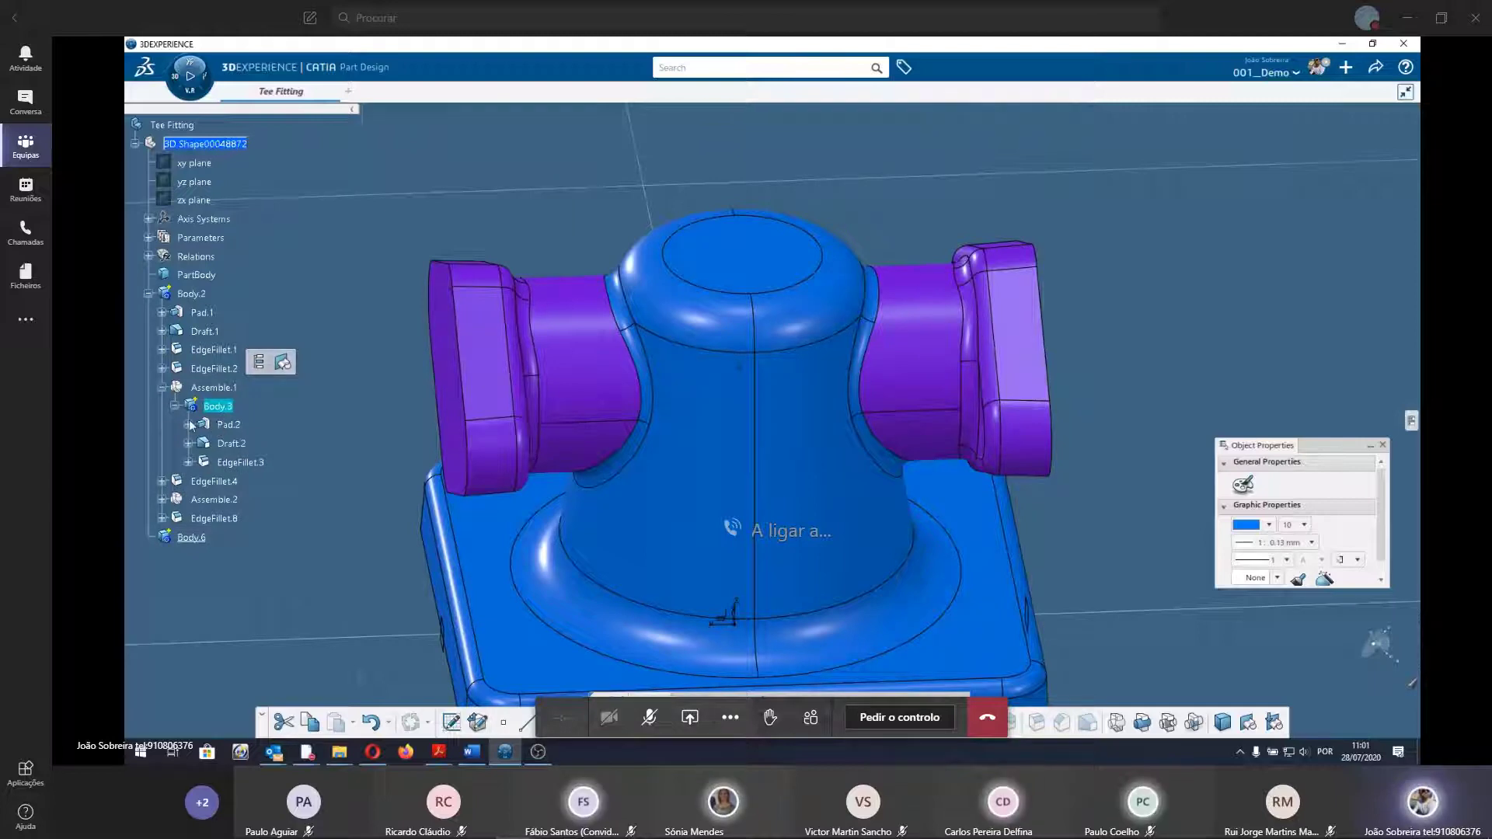
left_click(188, 425)
left_click(202, 444)
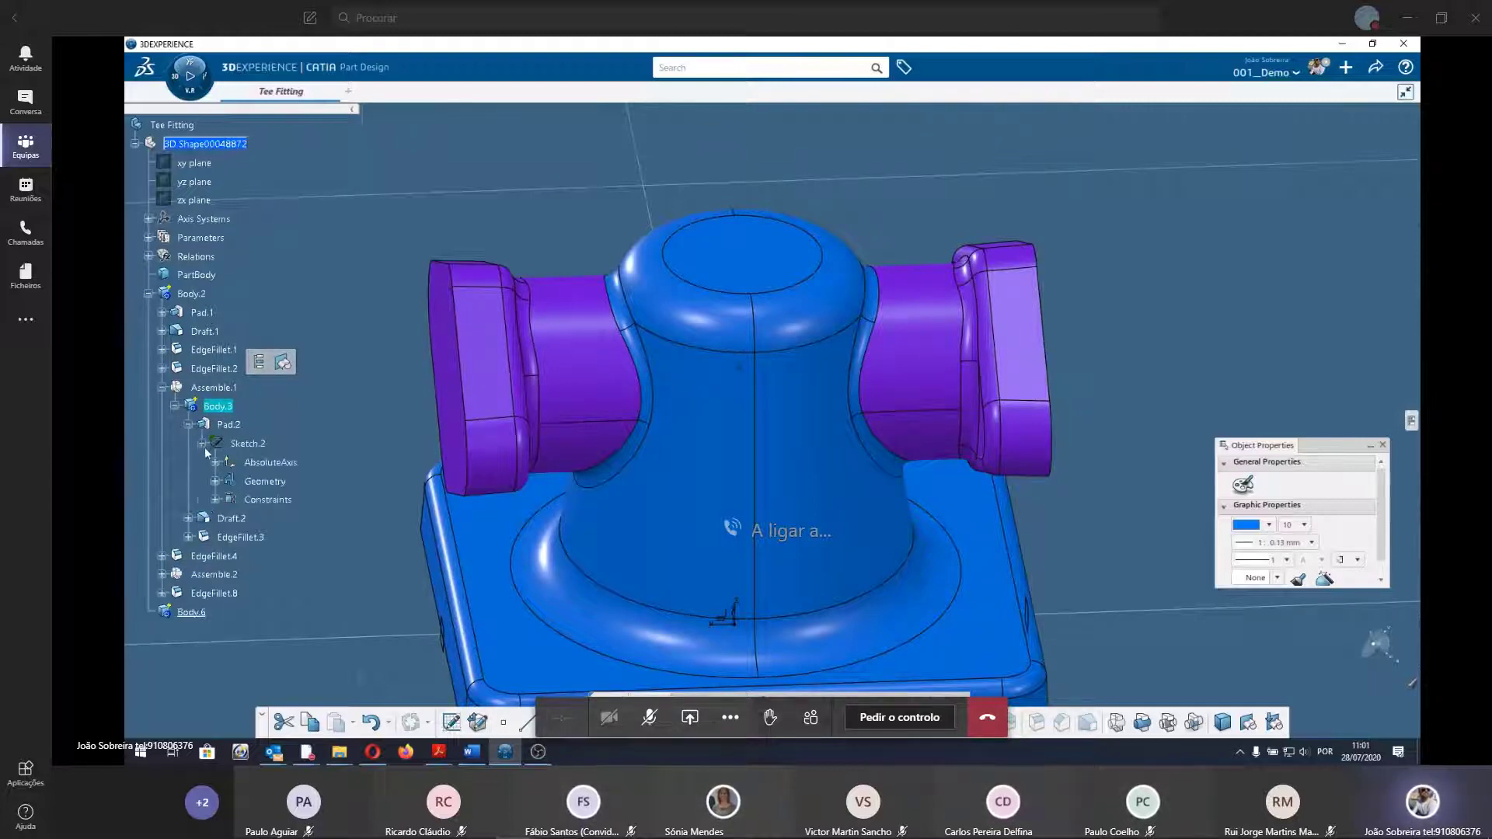
left_click(219, 502)
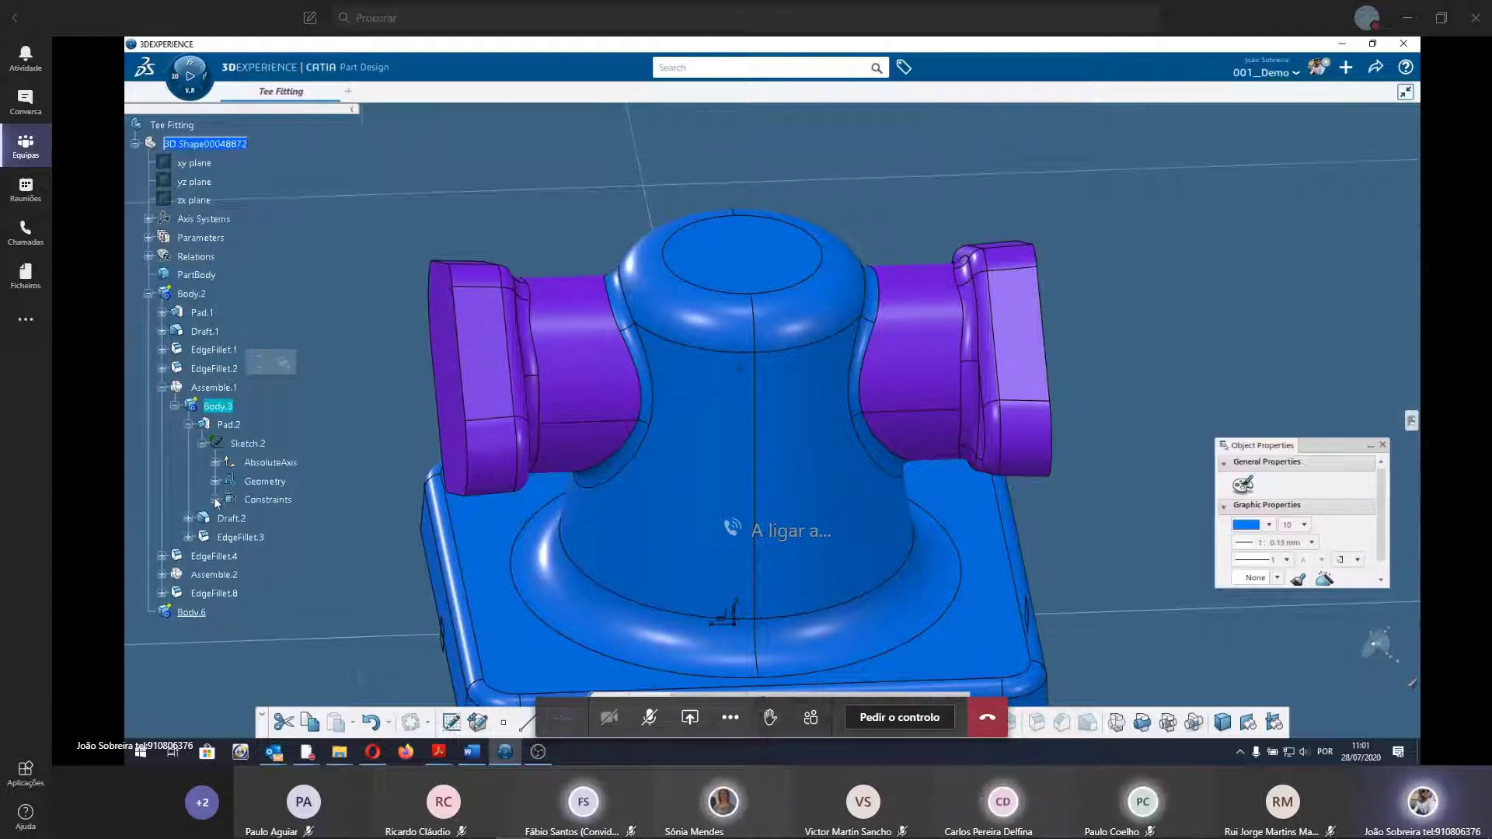
Inspect Pad.2's definition and close it without changes.
left_click(233, 424)
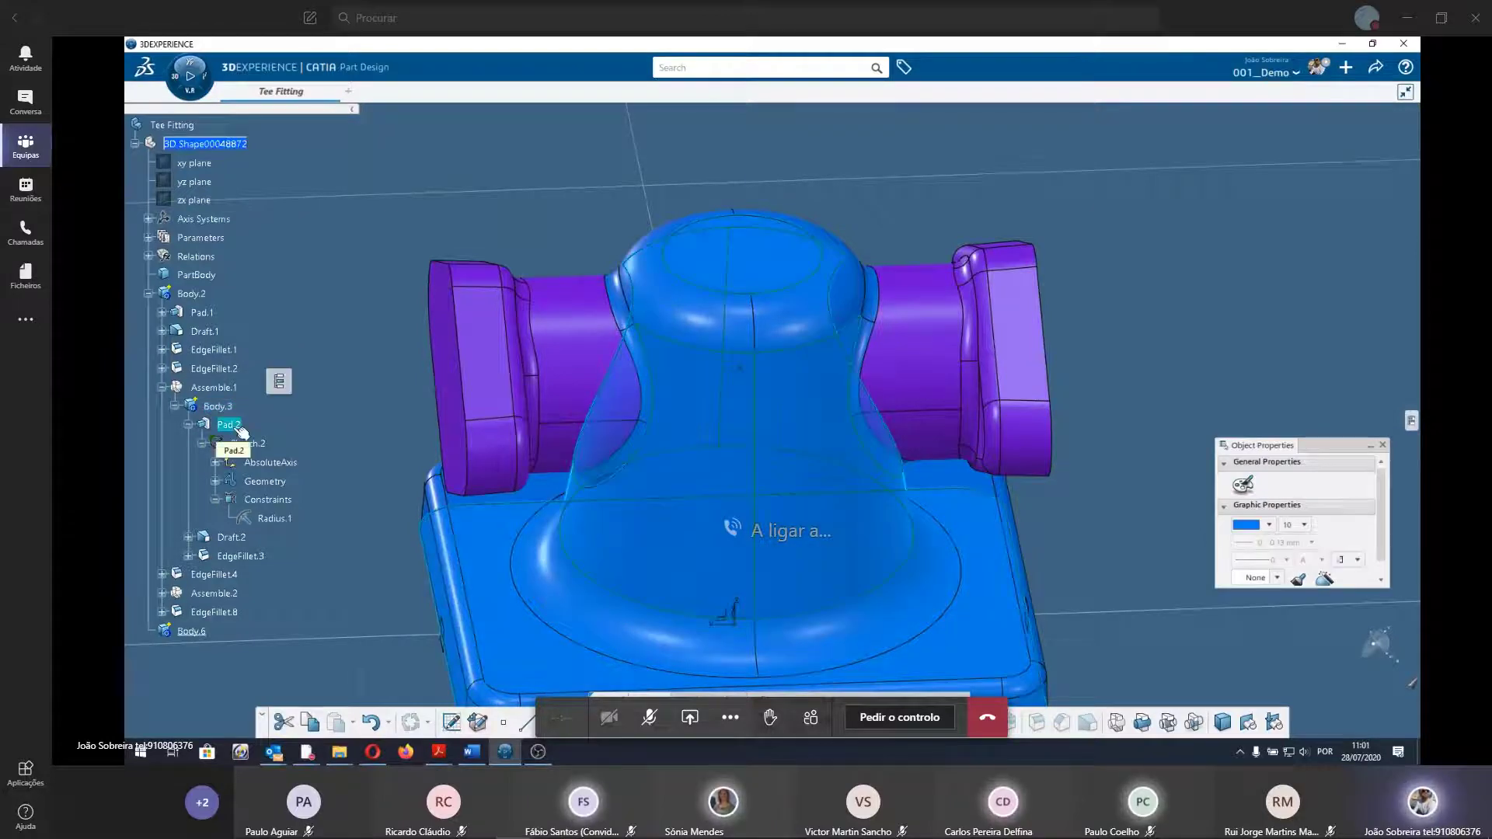
double_click(228, 424)
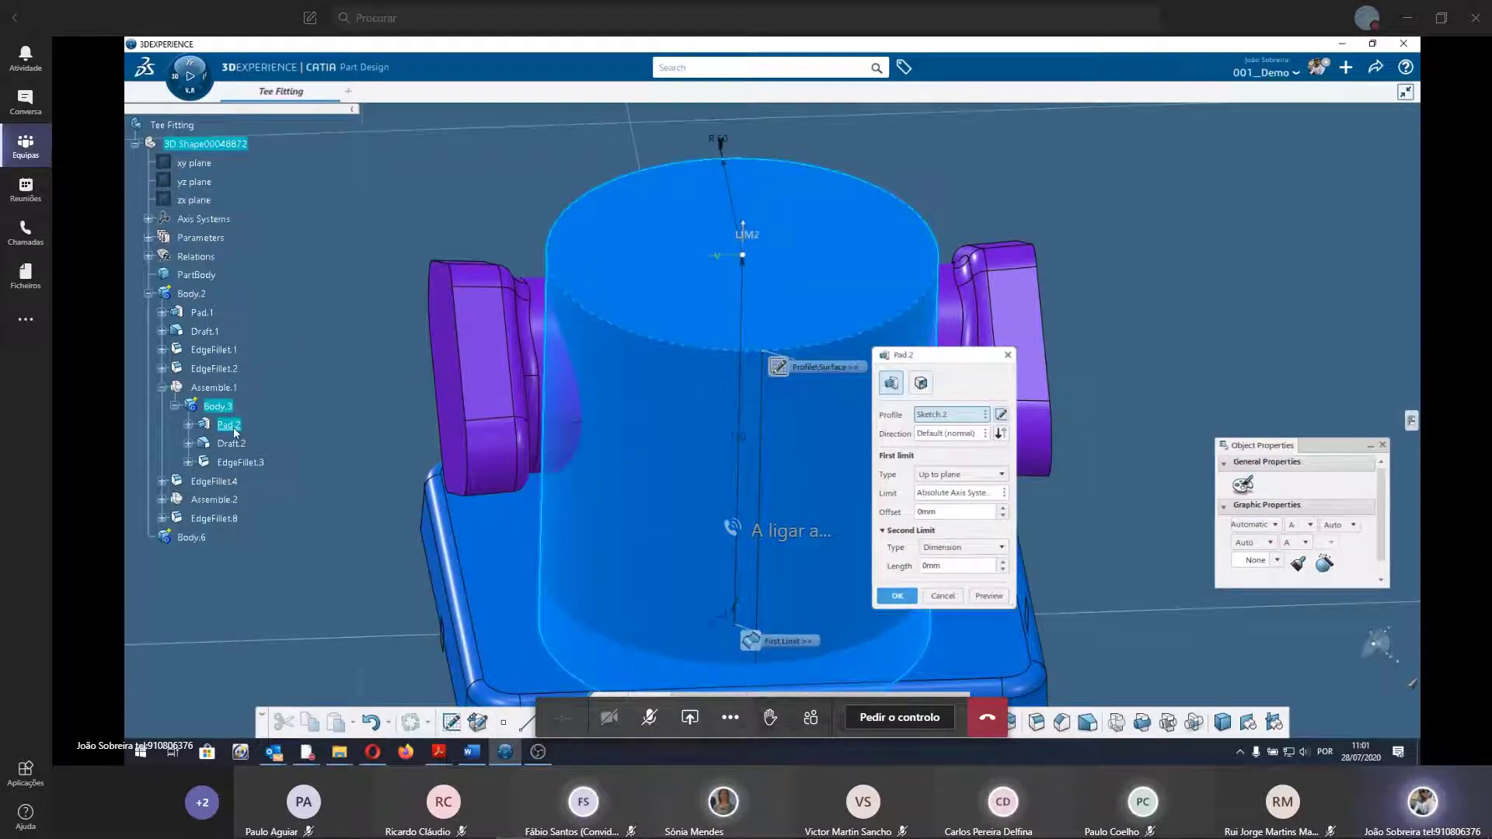
left_click(897, 596)
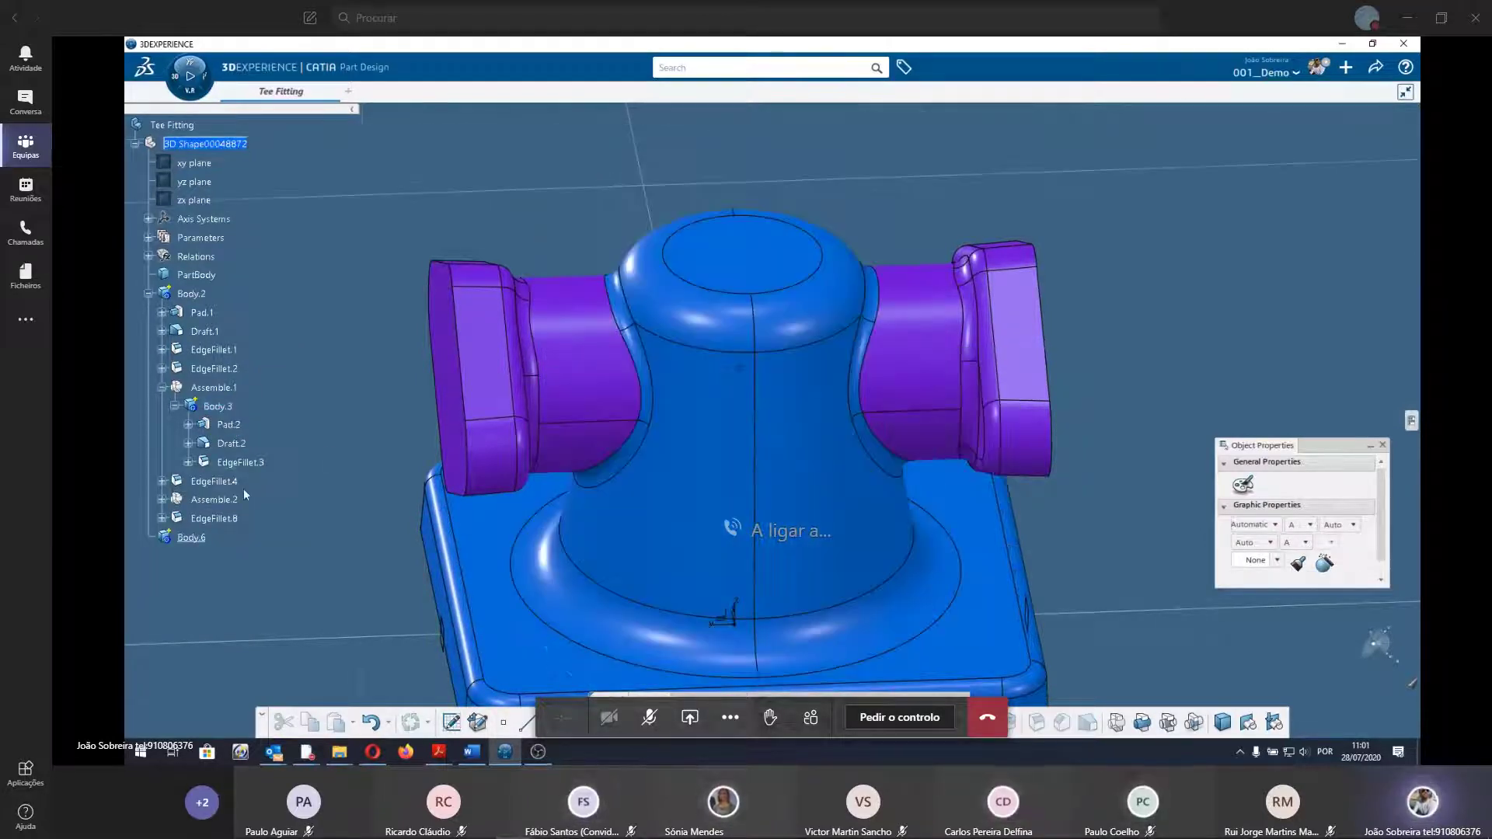
Expand Pad.2's Sketch.2 AbsoluteAxis and show Plane.1 on the model.
left_click(188, 425)
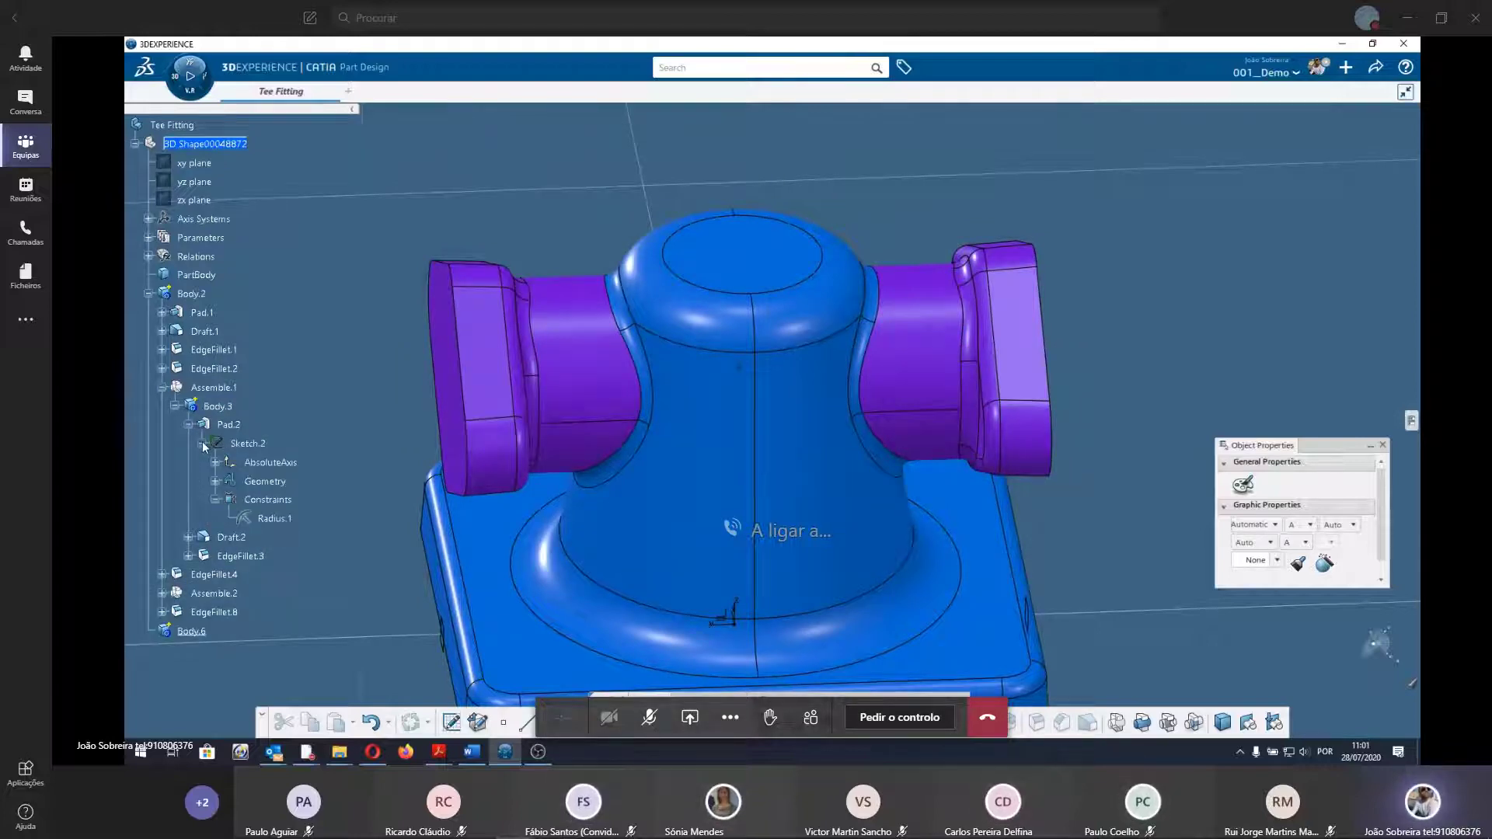
left_click(215, 462)
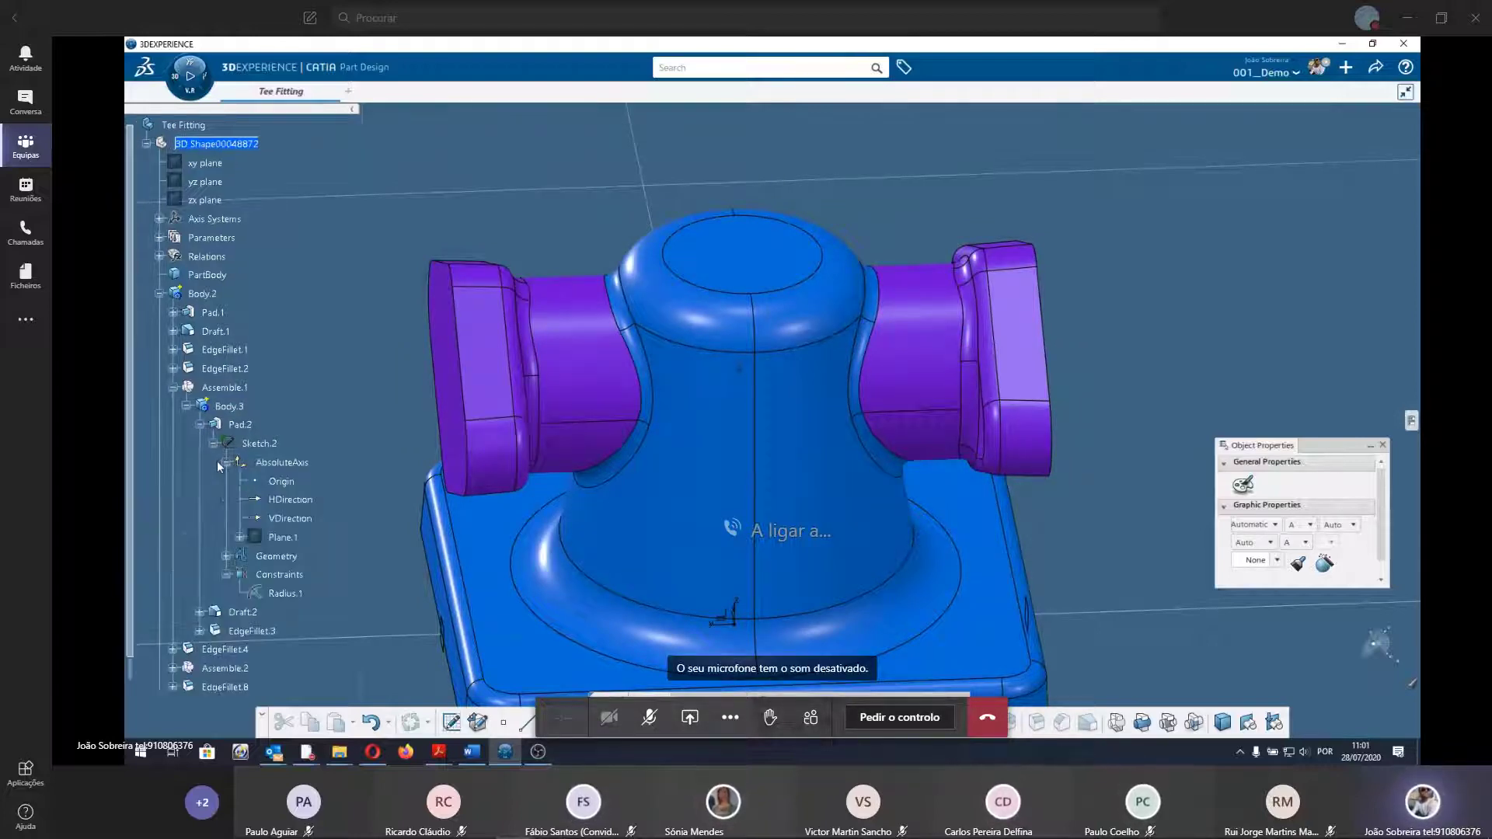
left_click(283, 537)
left_click(225, 575)
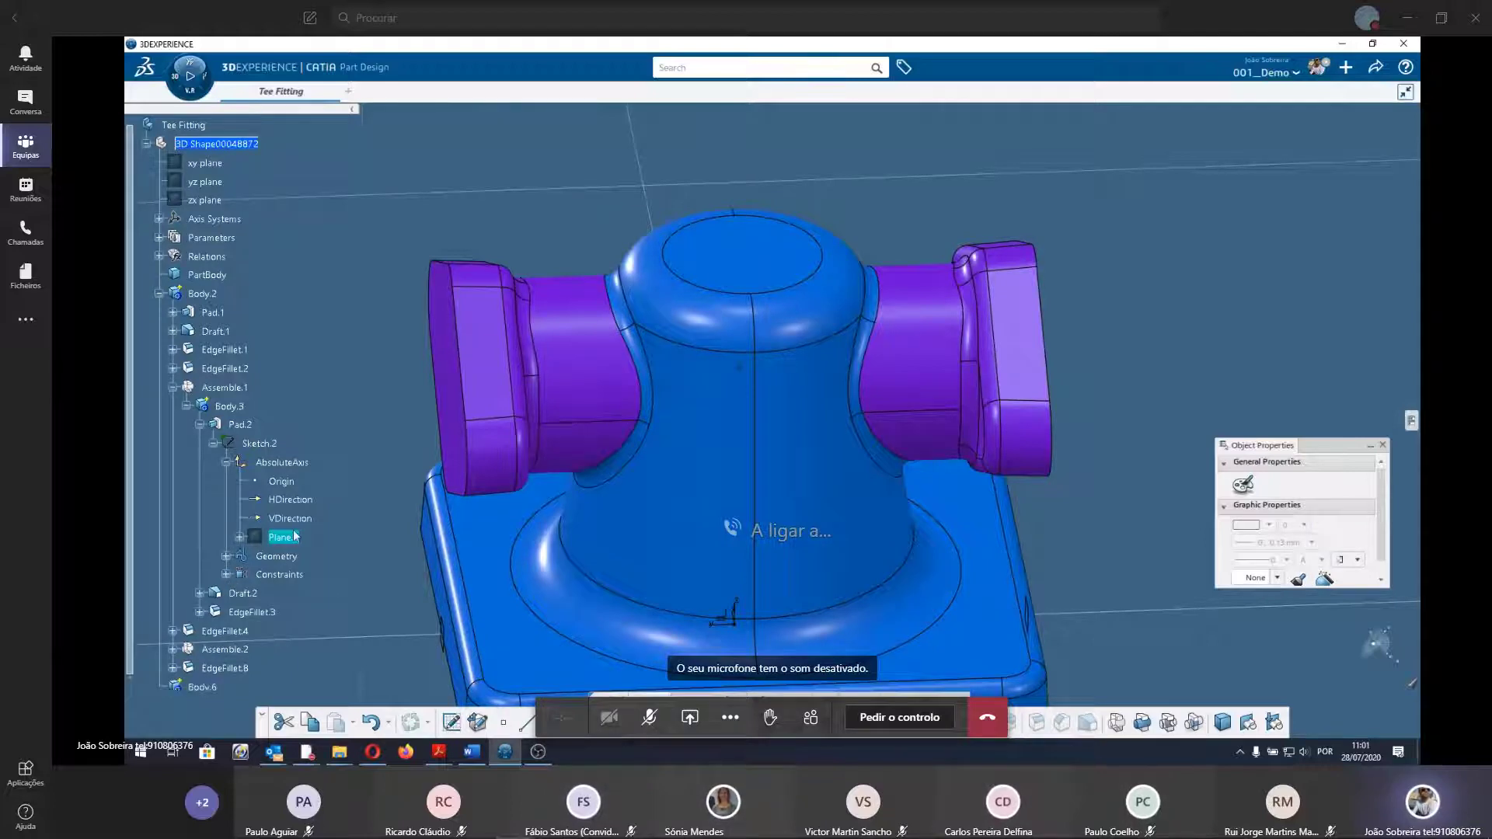
right_click(283, 537)
left_click(357, 249)
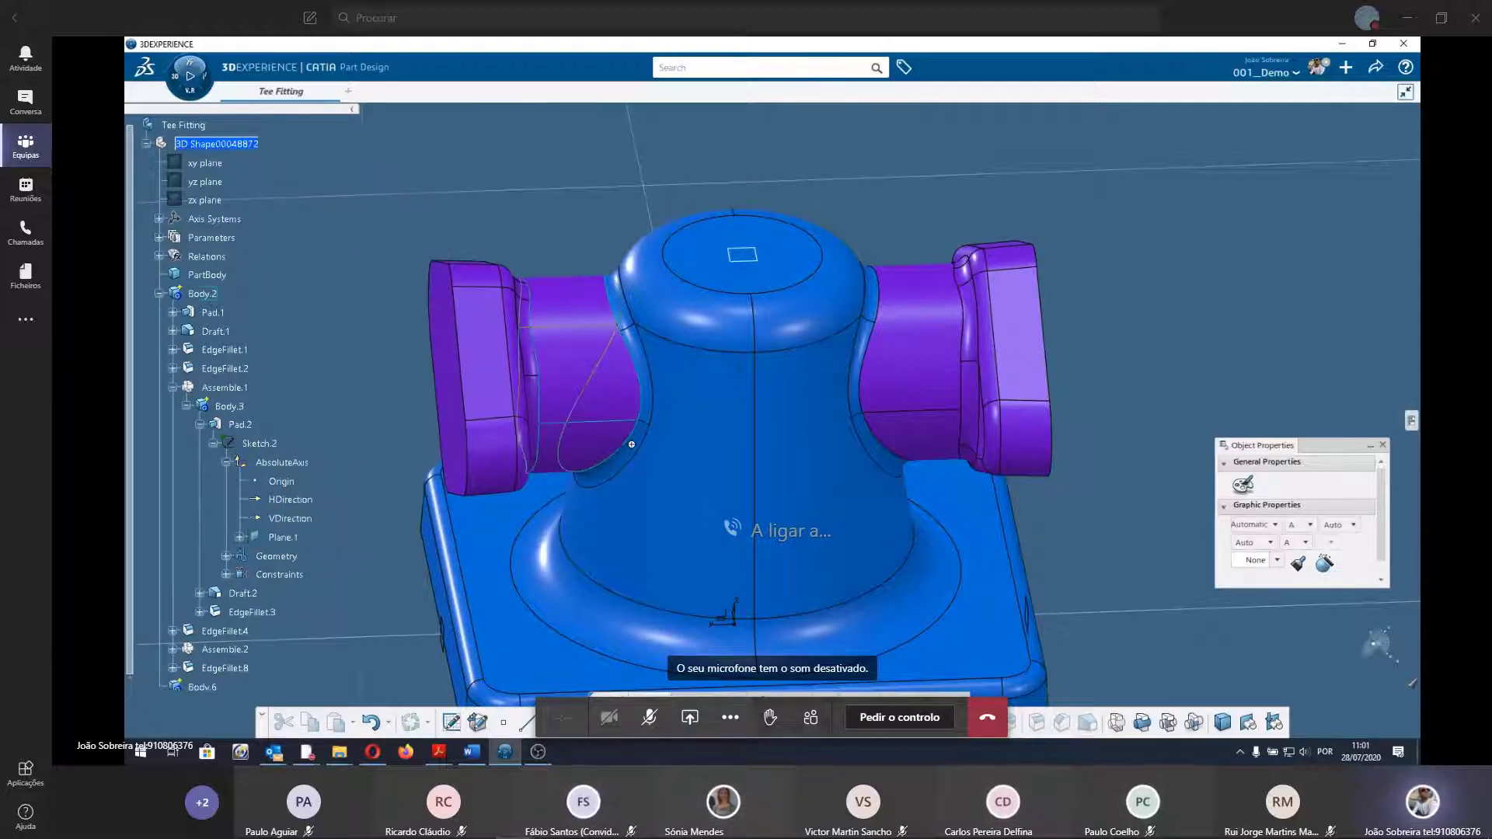
mouse_move(590, 436)
middle_mouse_down()
mouse_move(713, 332)
mouse_move(649, 456)
mouse_move(683, 416)
mouse_move(709, 250)
mouse_move(602, 393)
mouse_move(808, 550)
middle_mouse_up()
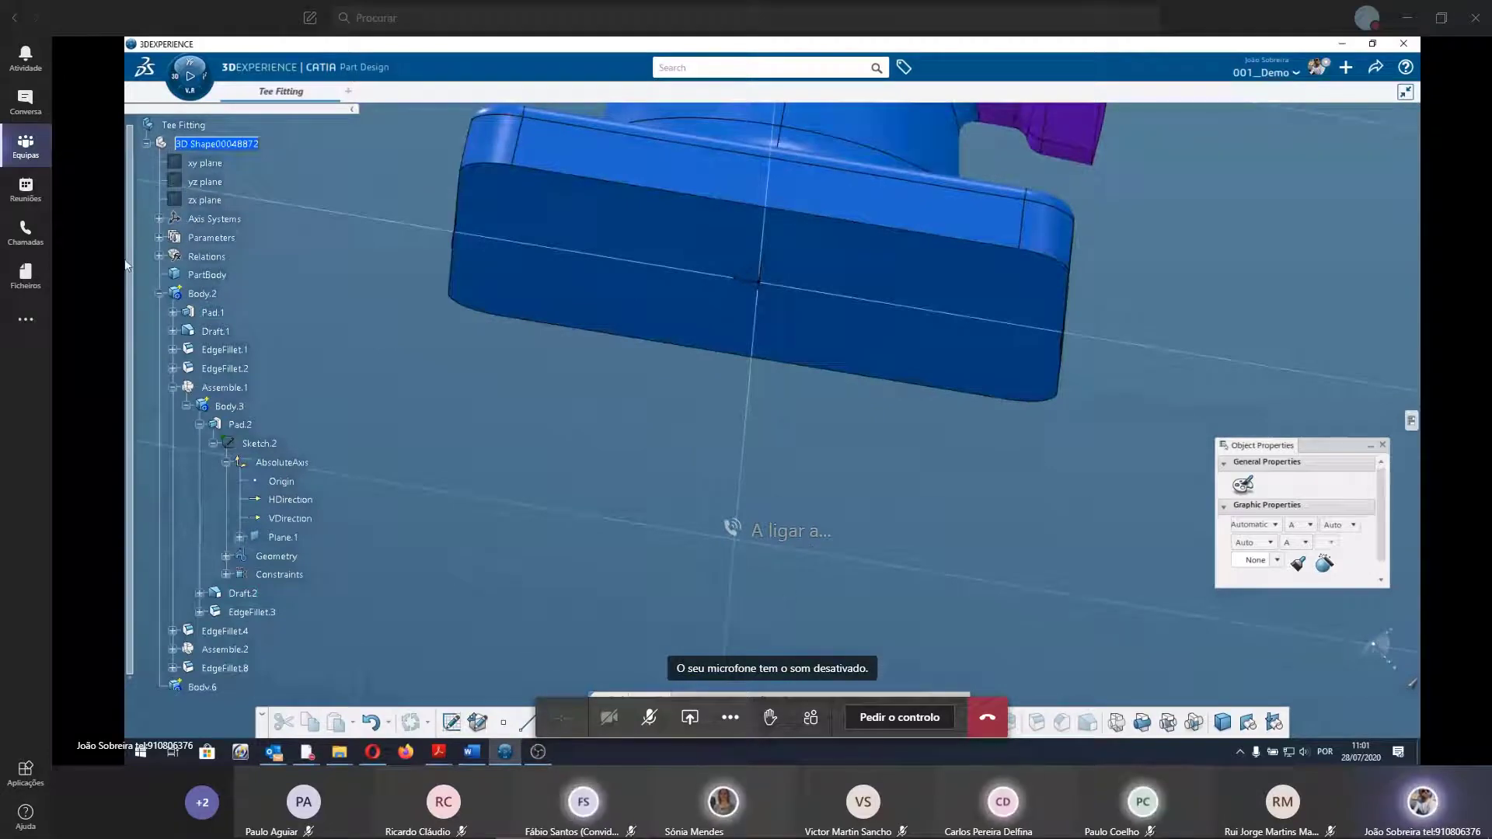
Collapse Body.2 and start a Body.6 sketch on the plane at the base's front.
left_click(159, 294)
right_click(191, 313)
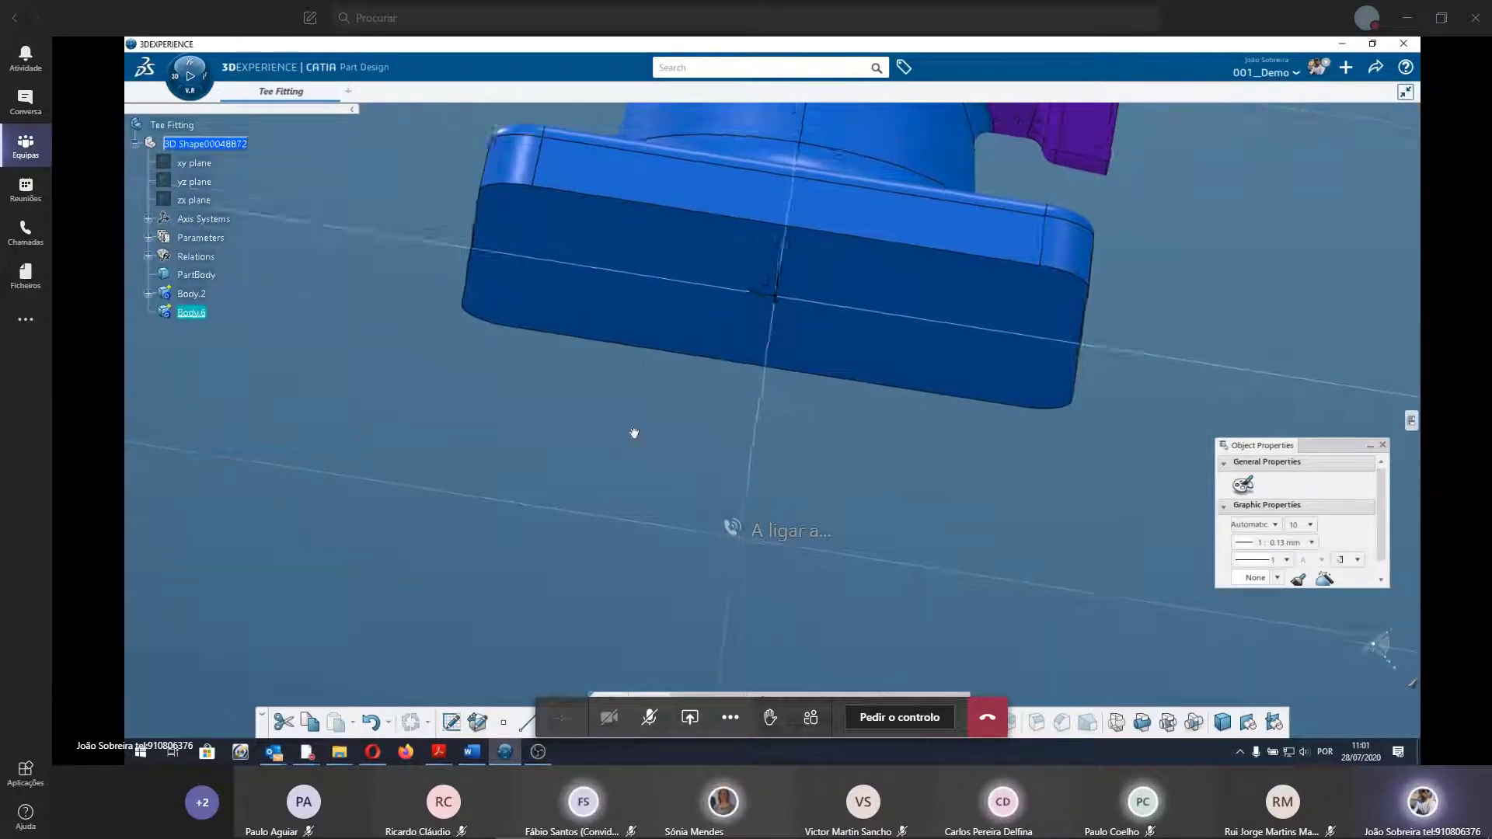
middle_click_drag(646, 434, 899, 539)
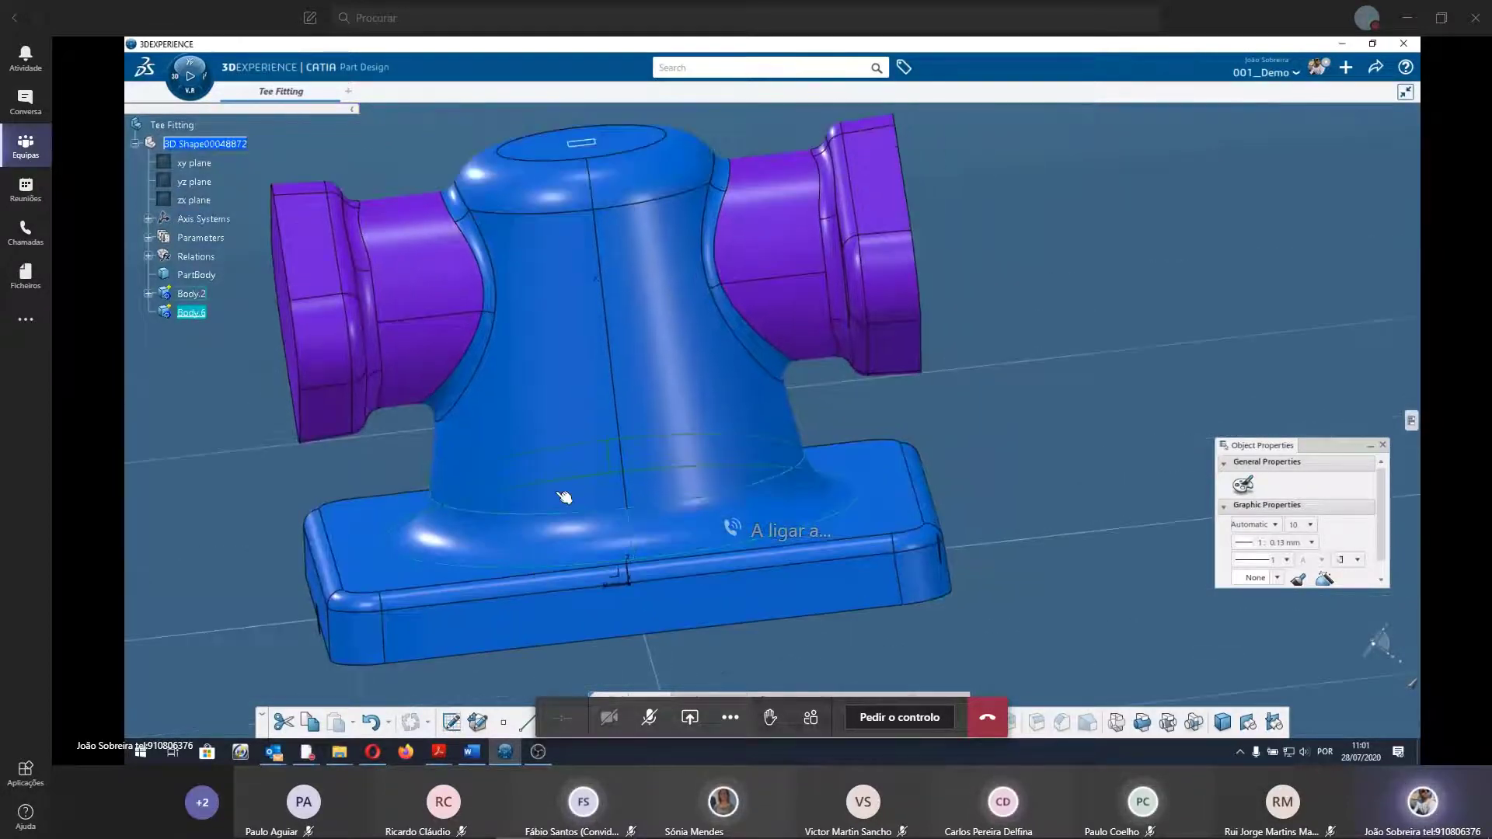
middle_click_drag(567, 496, 709, 377)
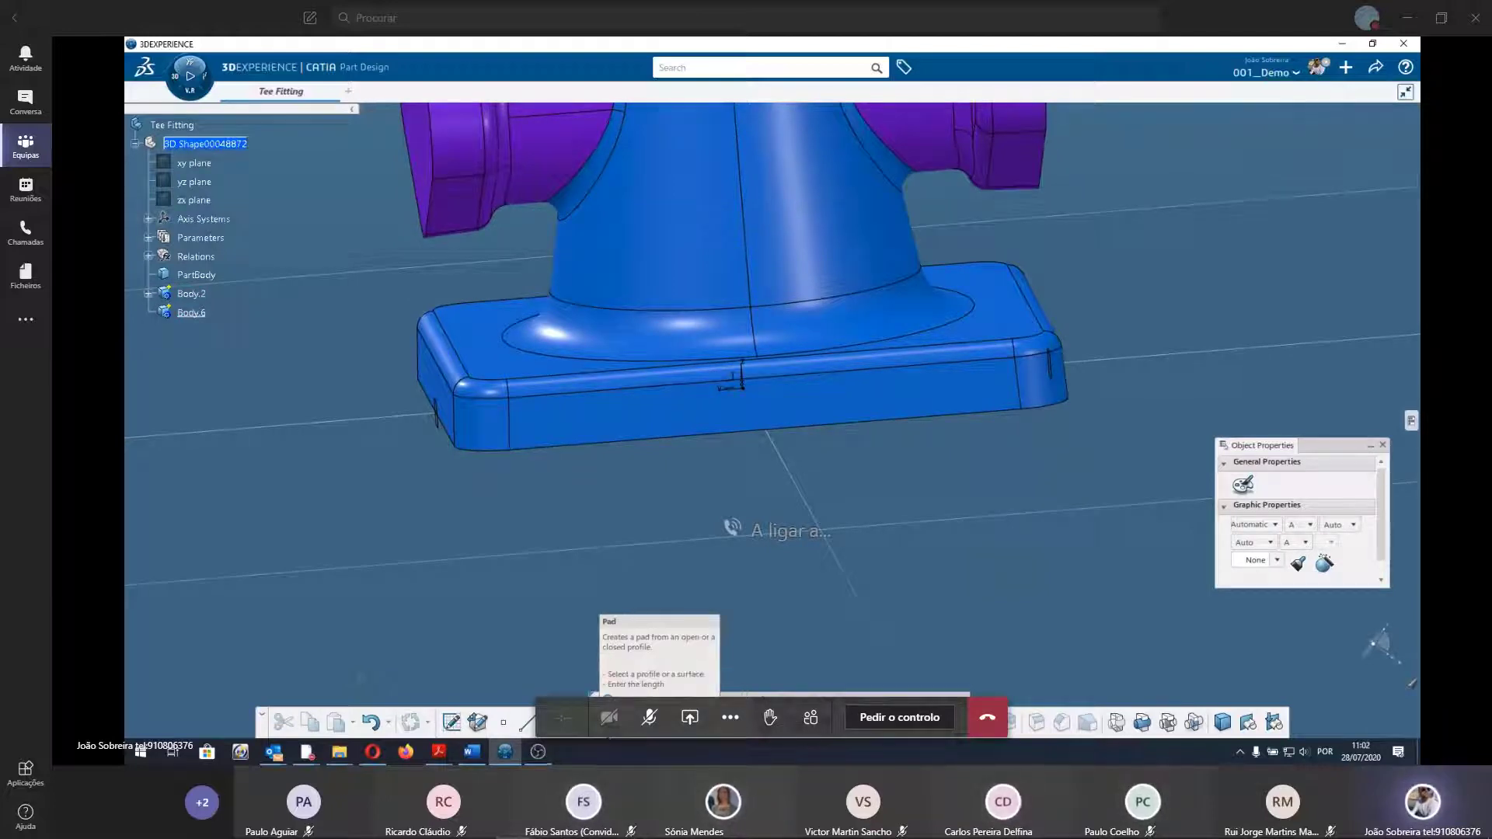
left_click(737, 384)
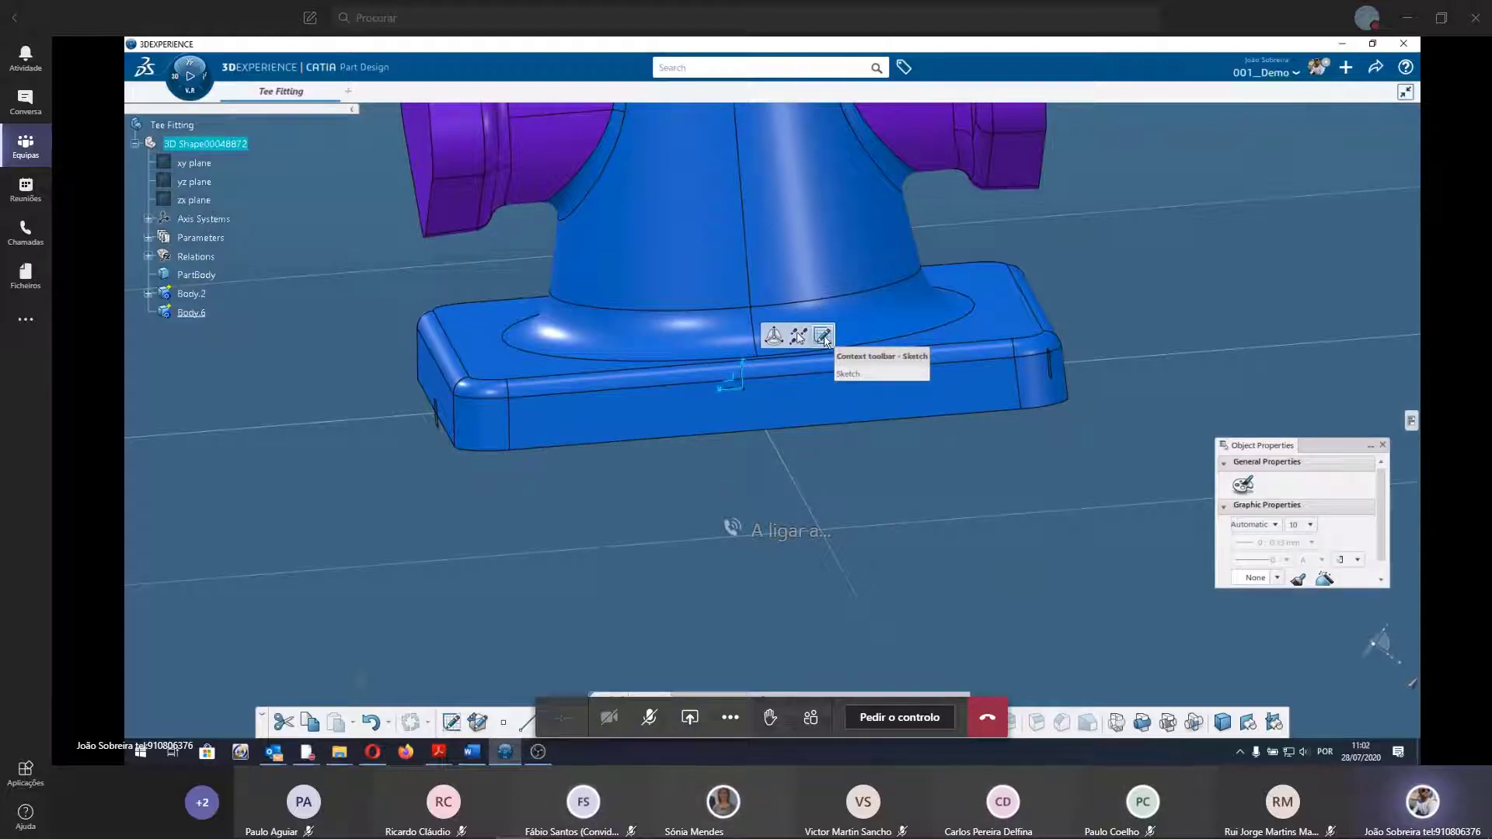
left_click(823, 336)
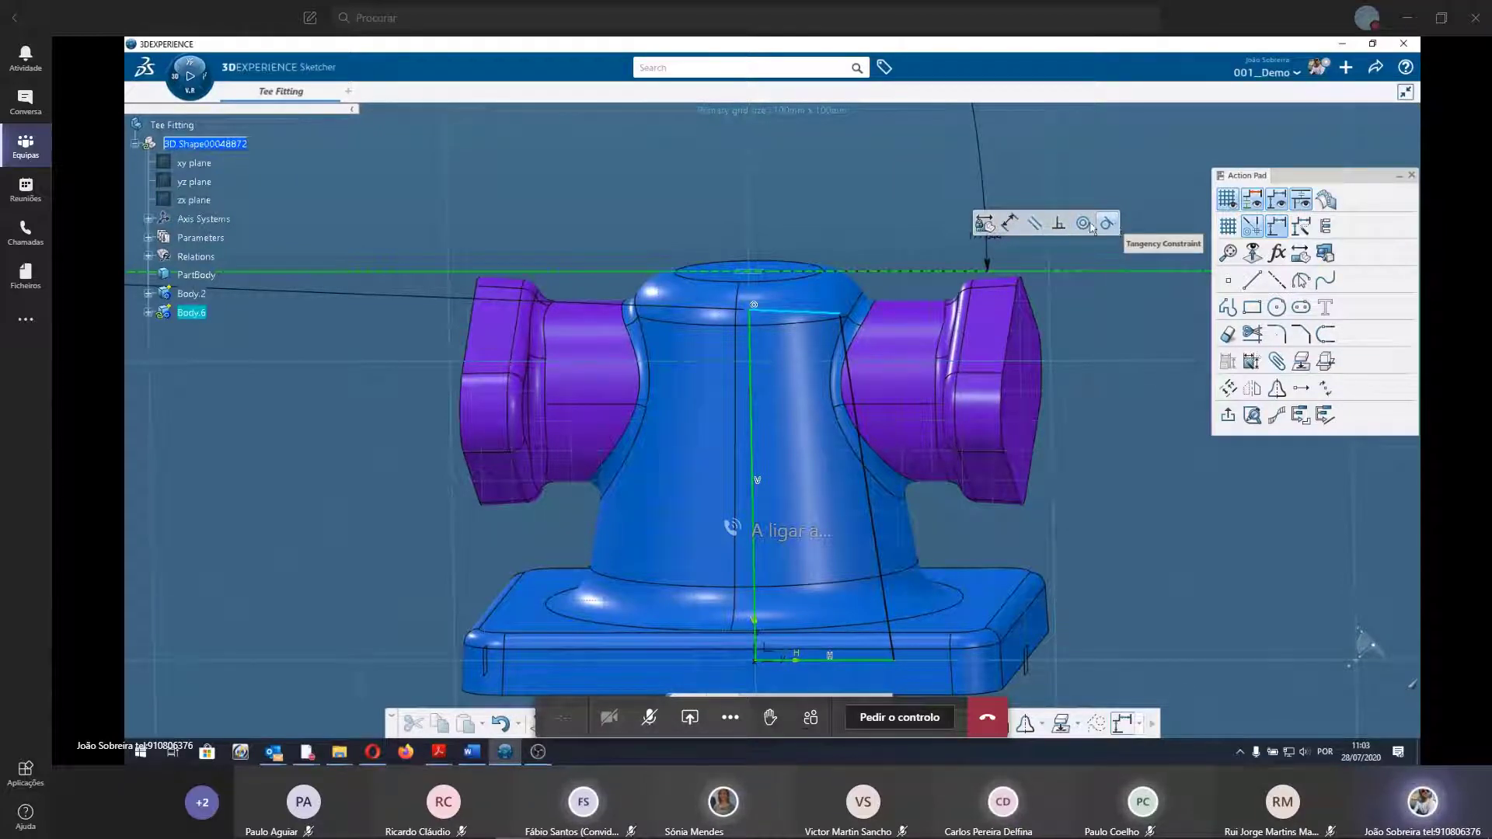
Constrain the profile's top line with a 10 dimension.
left_click(1038, 226)
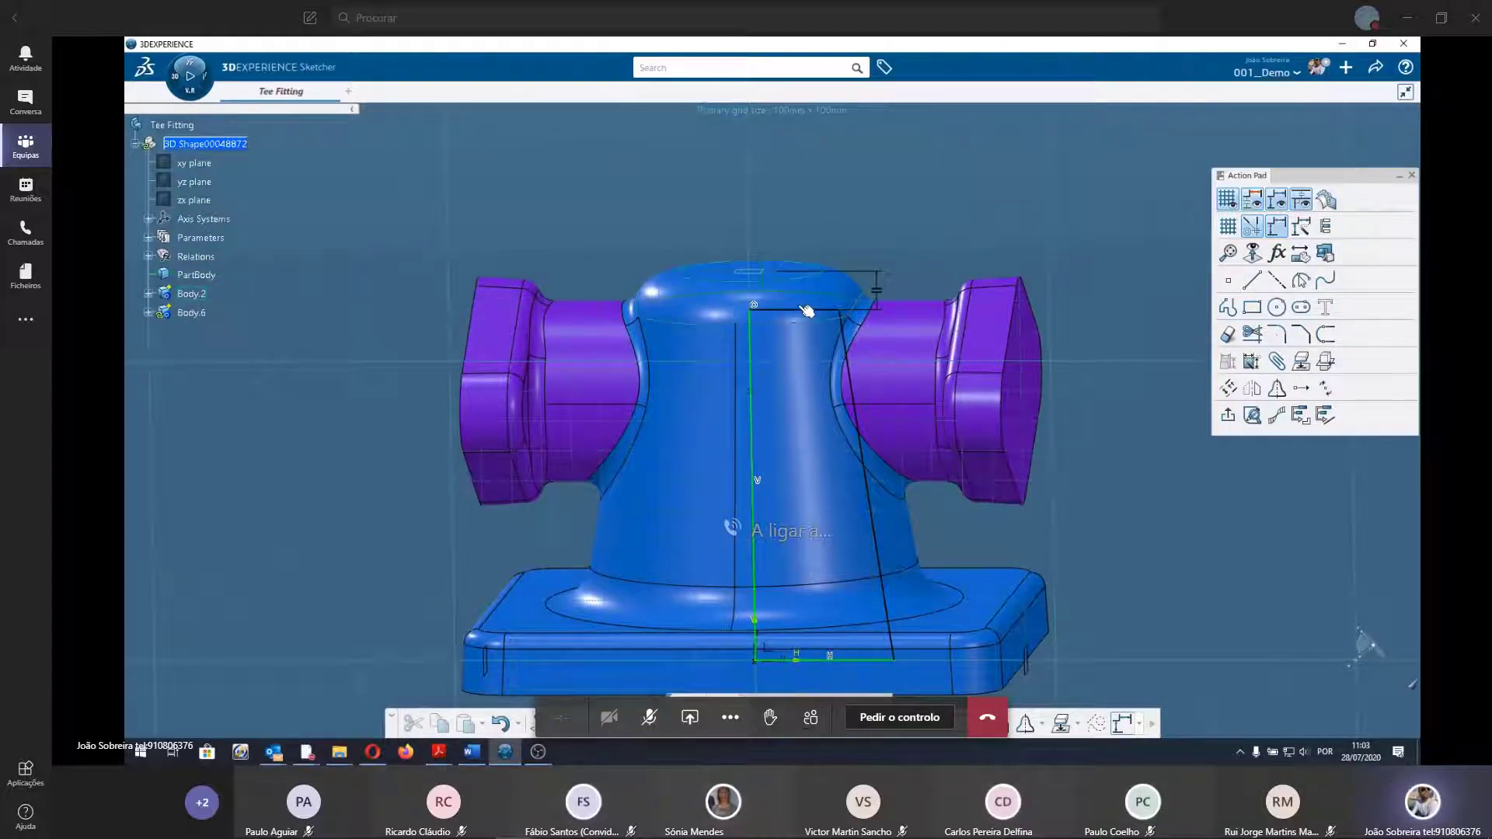
left_click(777, 309)
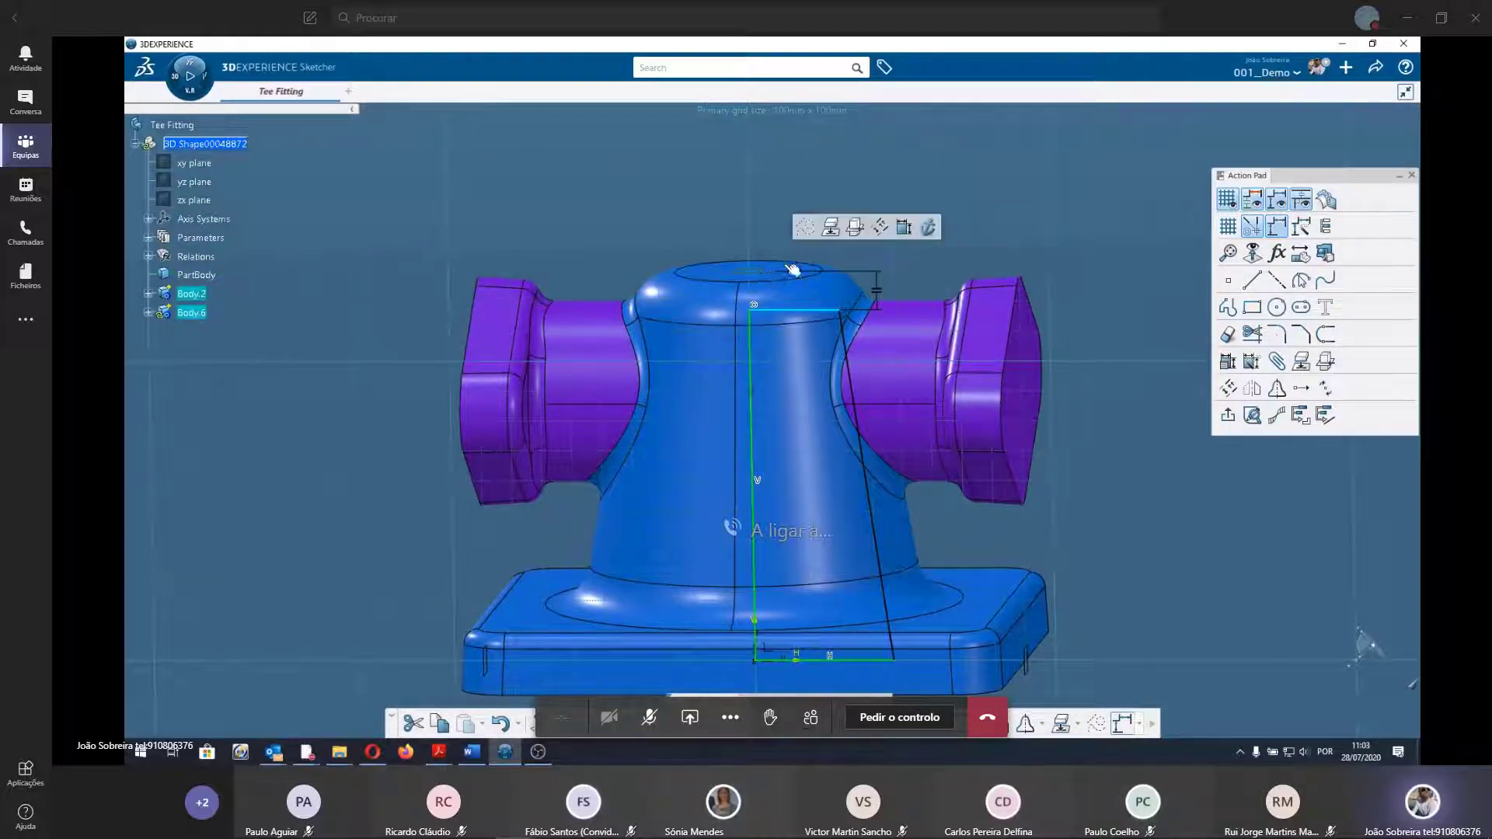
left_click(793, 269)
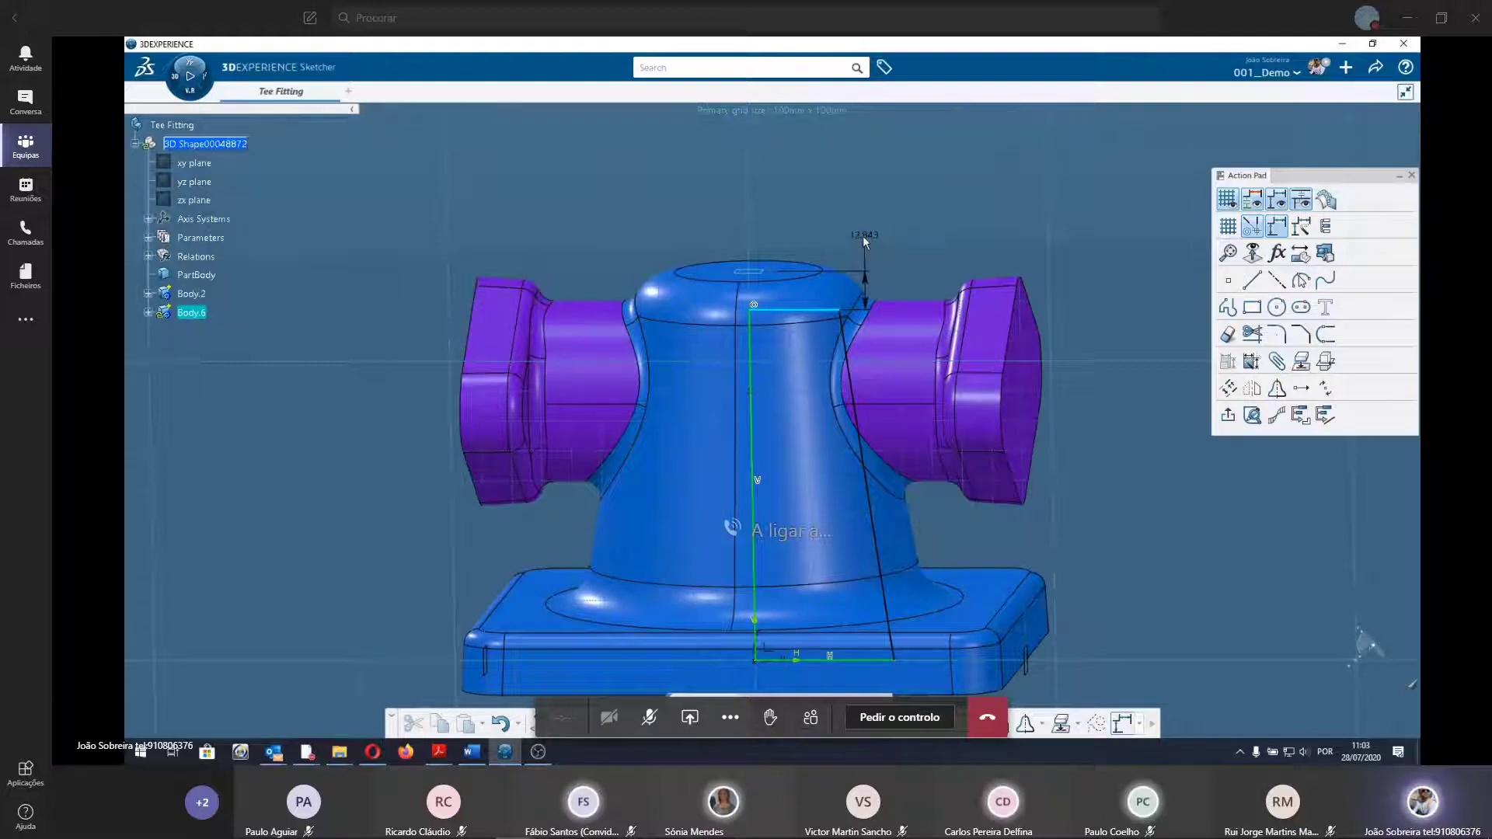
left_click(863, 236)
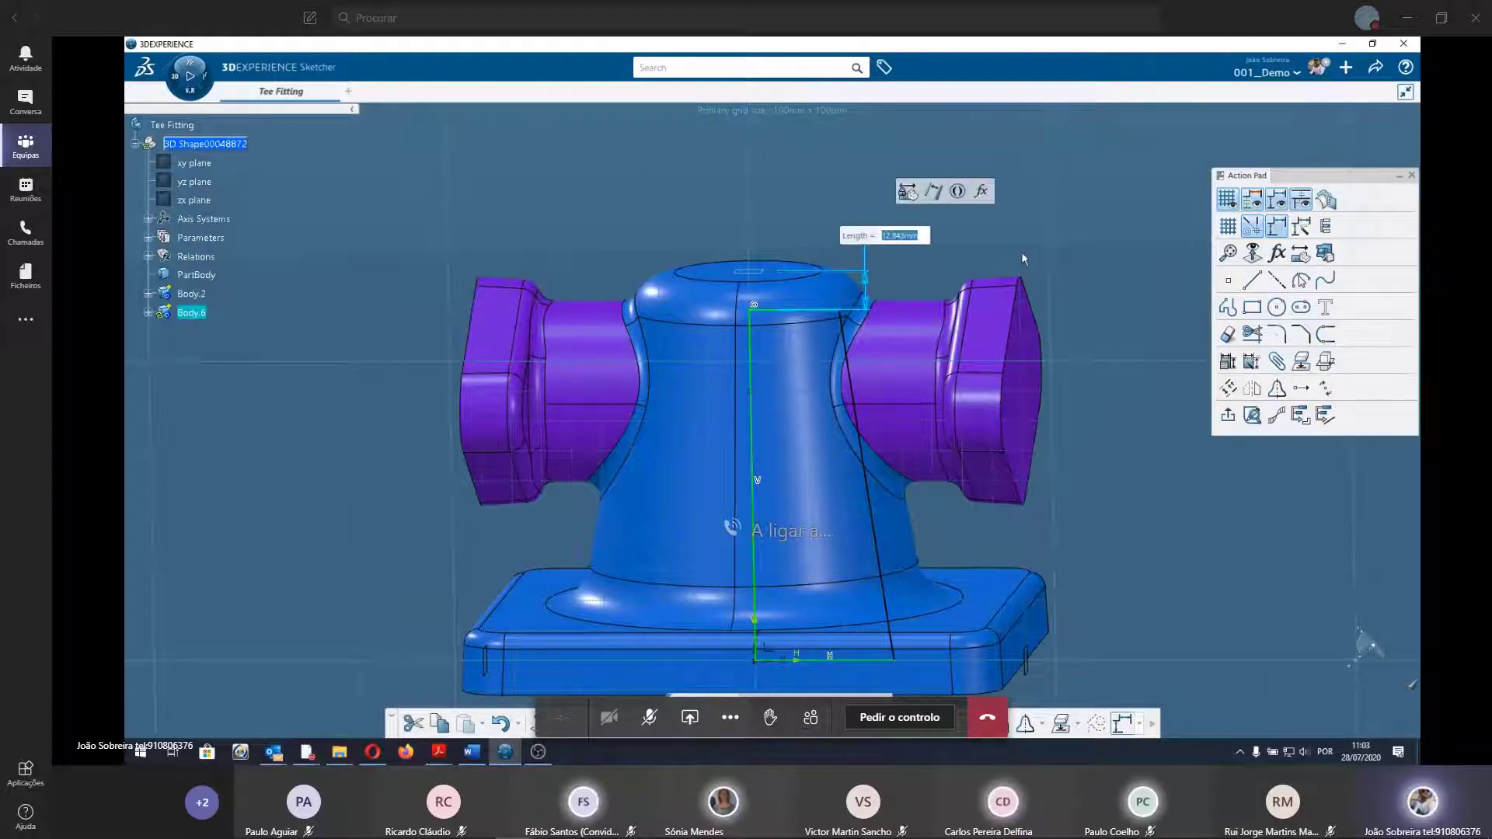
type("10")
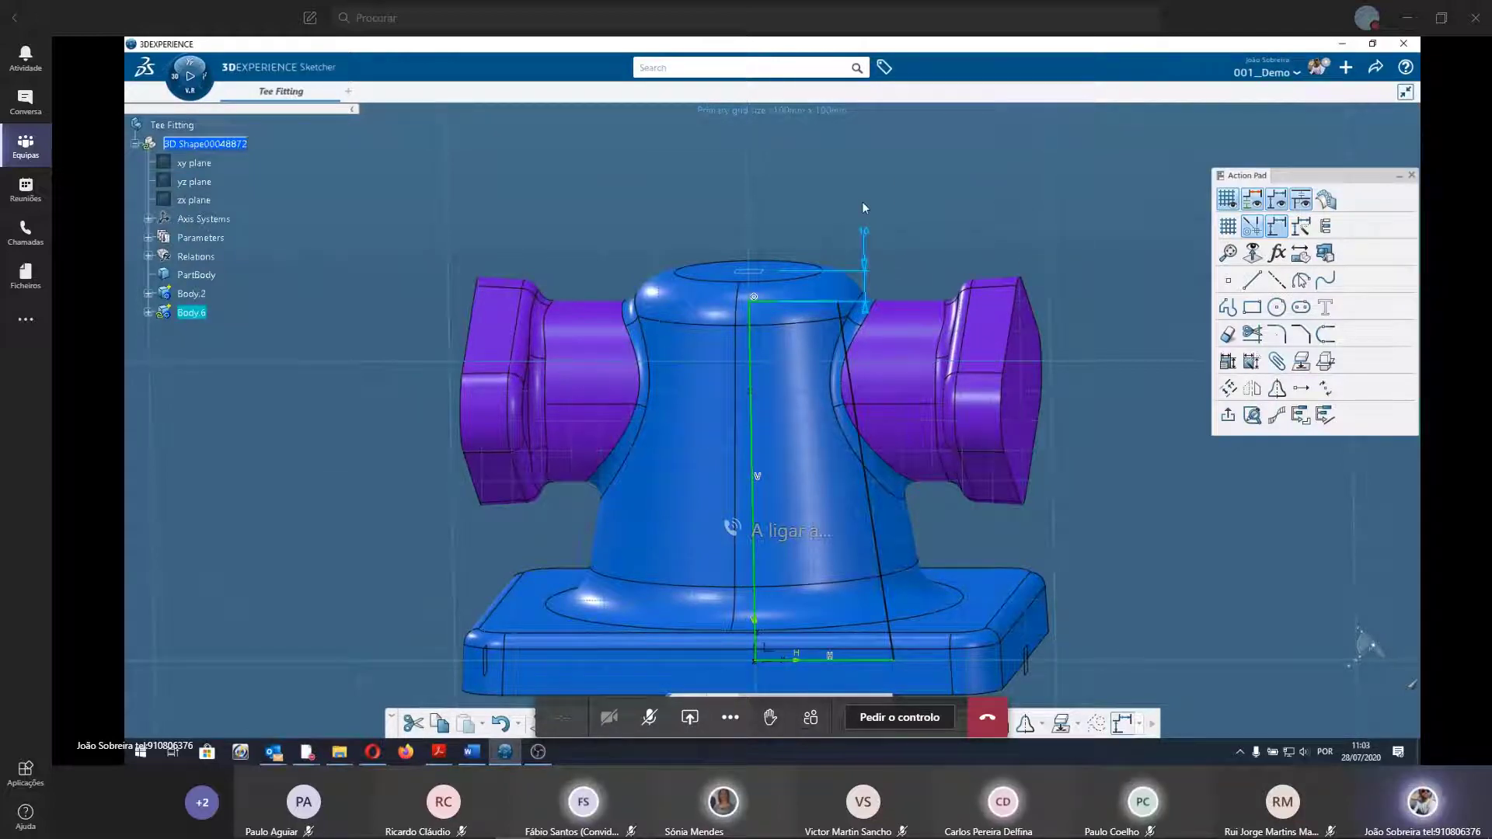
key("Return")
Hide Body.2 to check the sketch, then show Body.2 again.
right_click(191, 295)
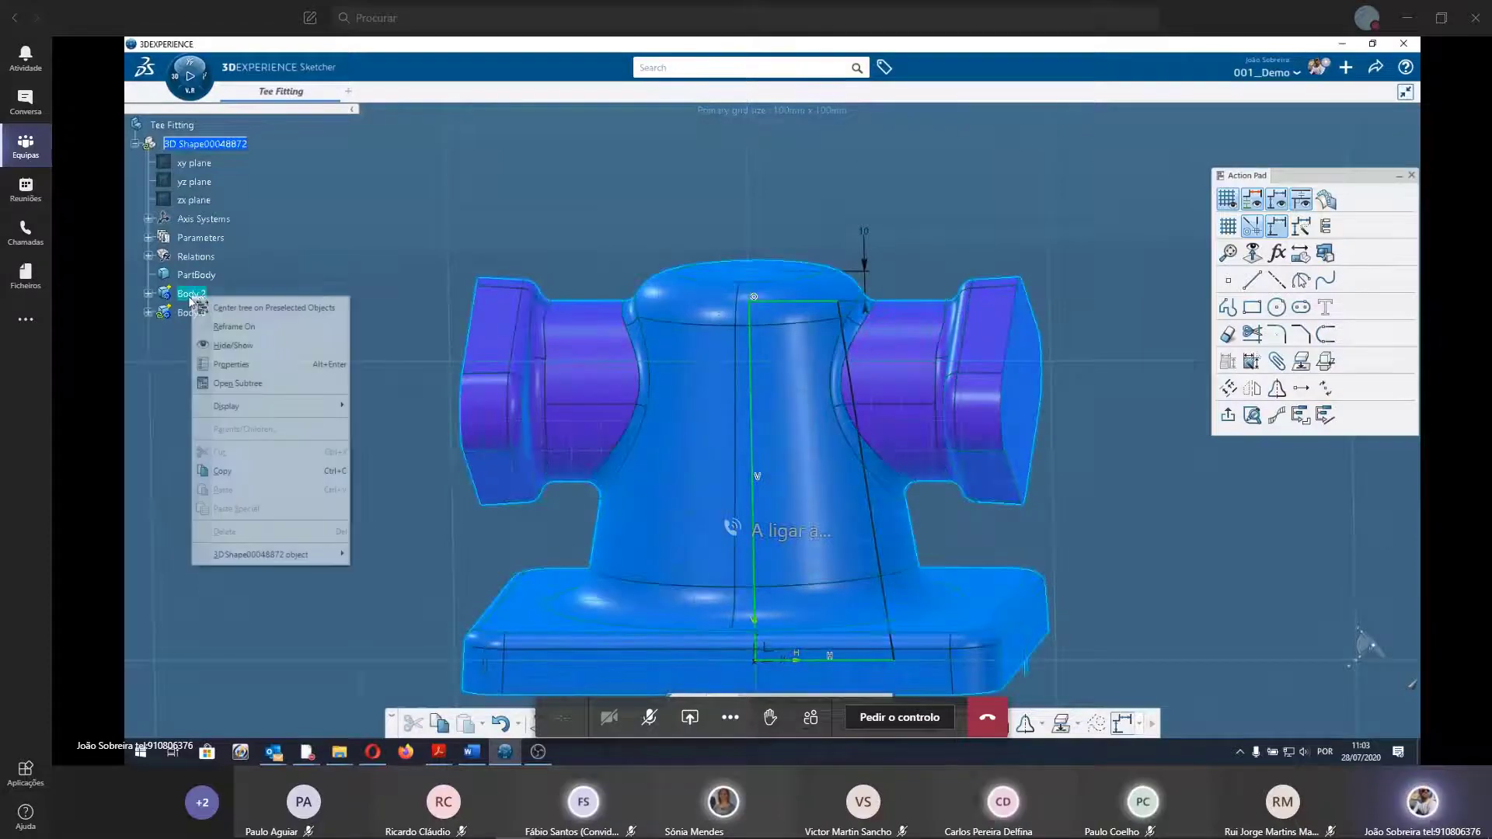
left_click(279, 345)
middle_click_drag(738, 466, 648, 400)
scroll(699, 405, "down", 2)
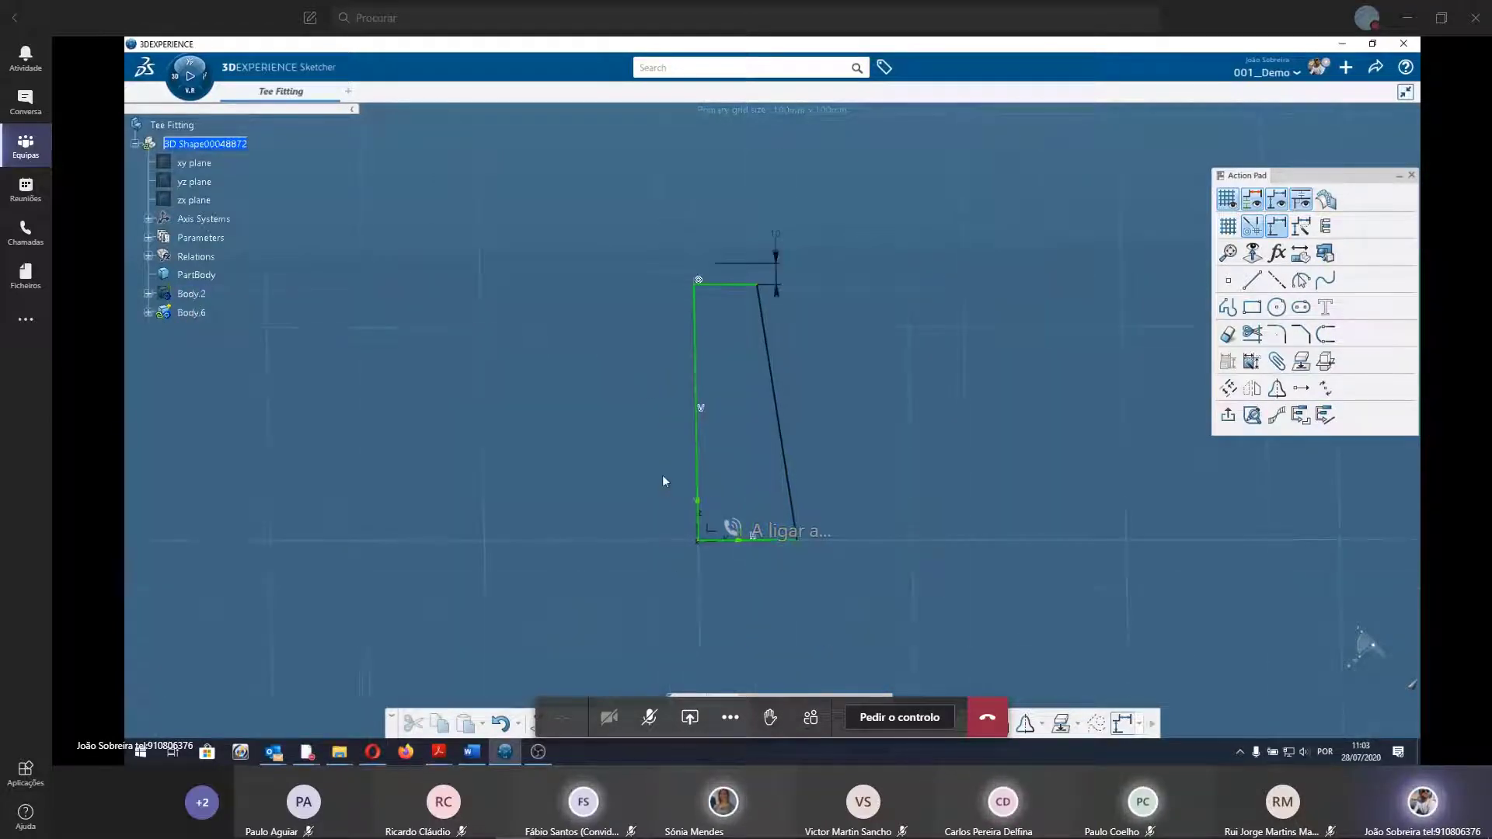
scroll(718, 417, "up", 3)
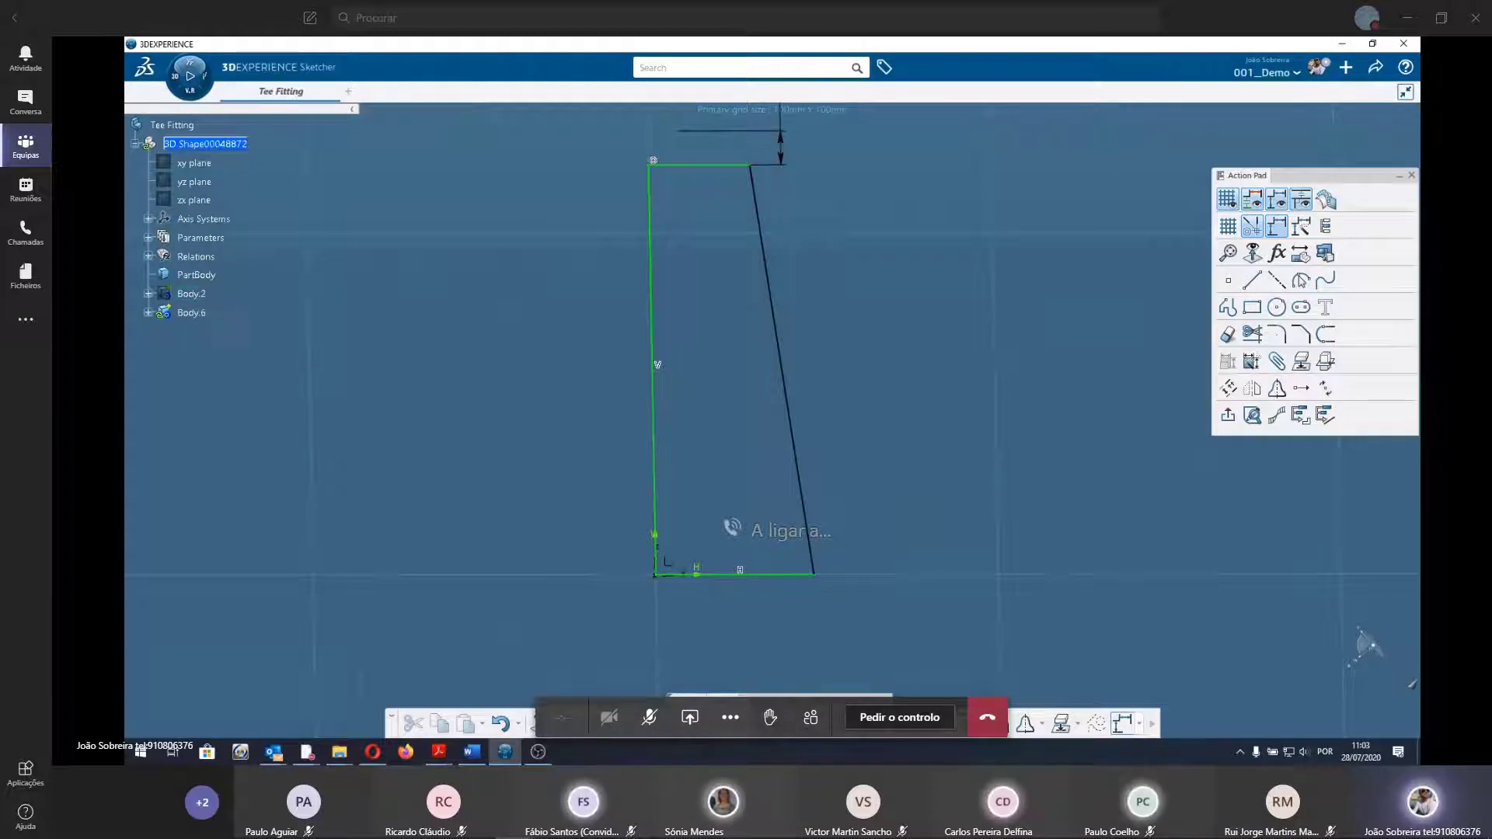
right_click(189, 302)
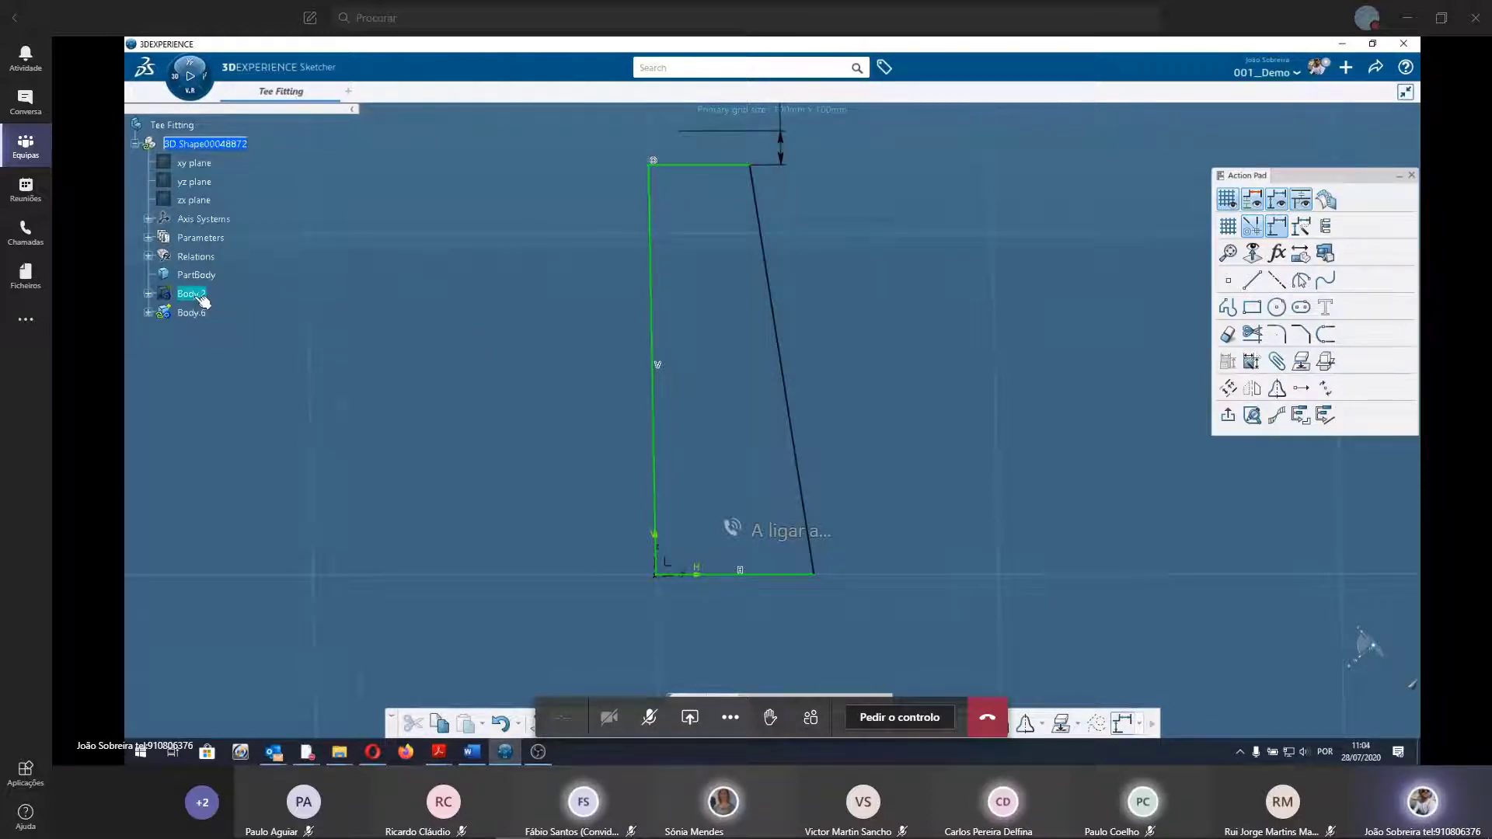
left_click(307, 351)
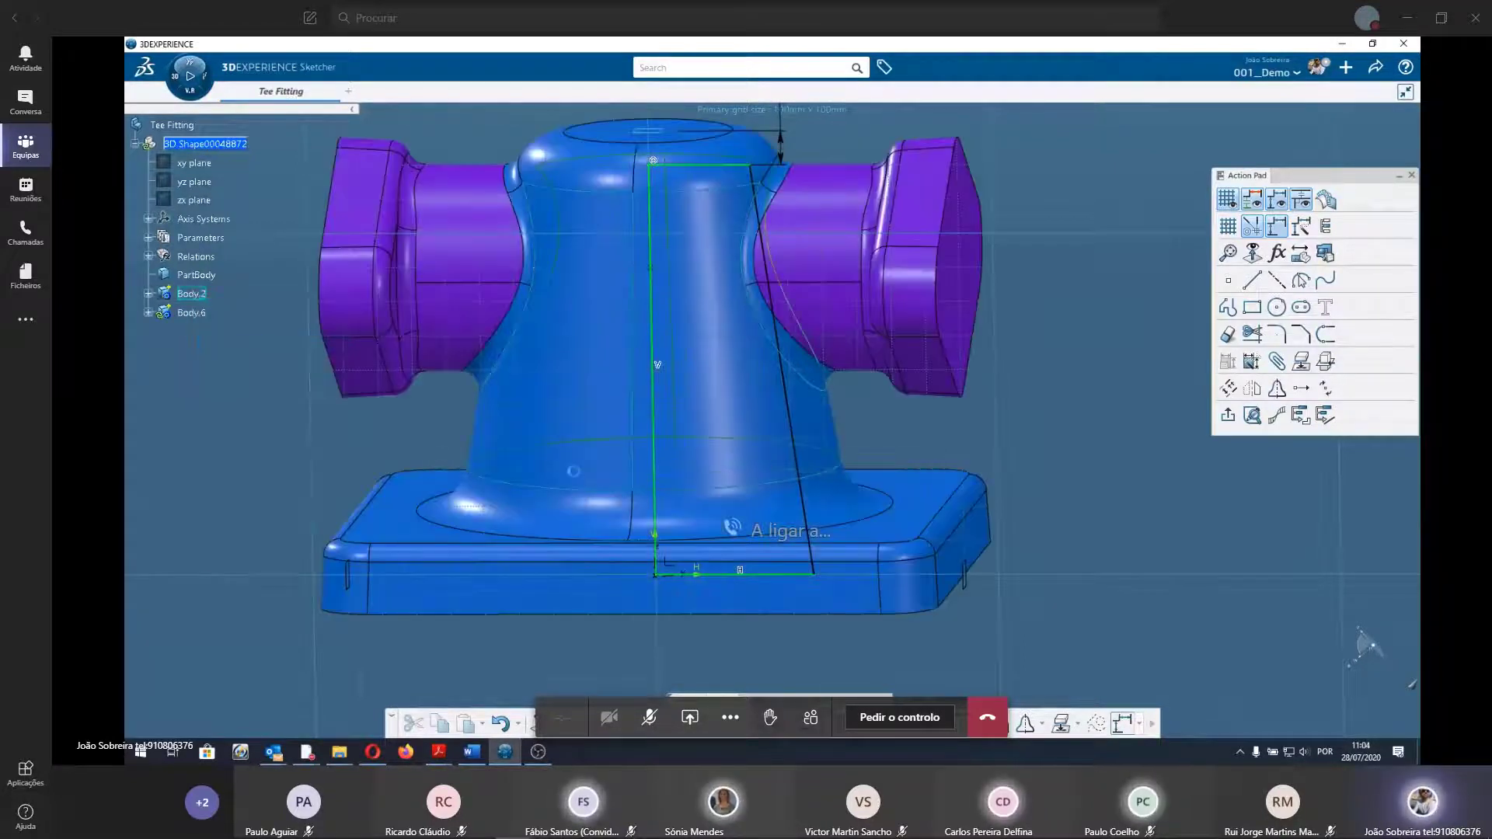
Dimension the profile's slanted line, accepting the 1.018 value.
mouse_move(700, 420)
middle_mouse_down()
mouse_move(954, 415)
mouse_move(869, 409)
middle_mouse_up()
left_click(801, 385)
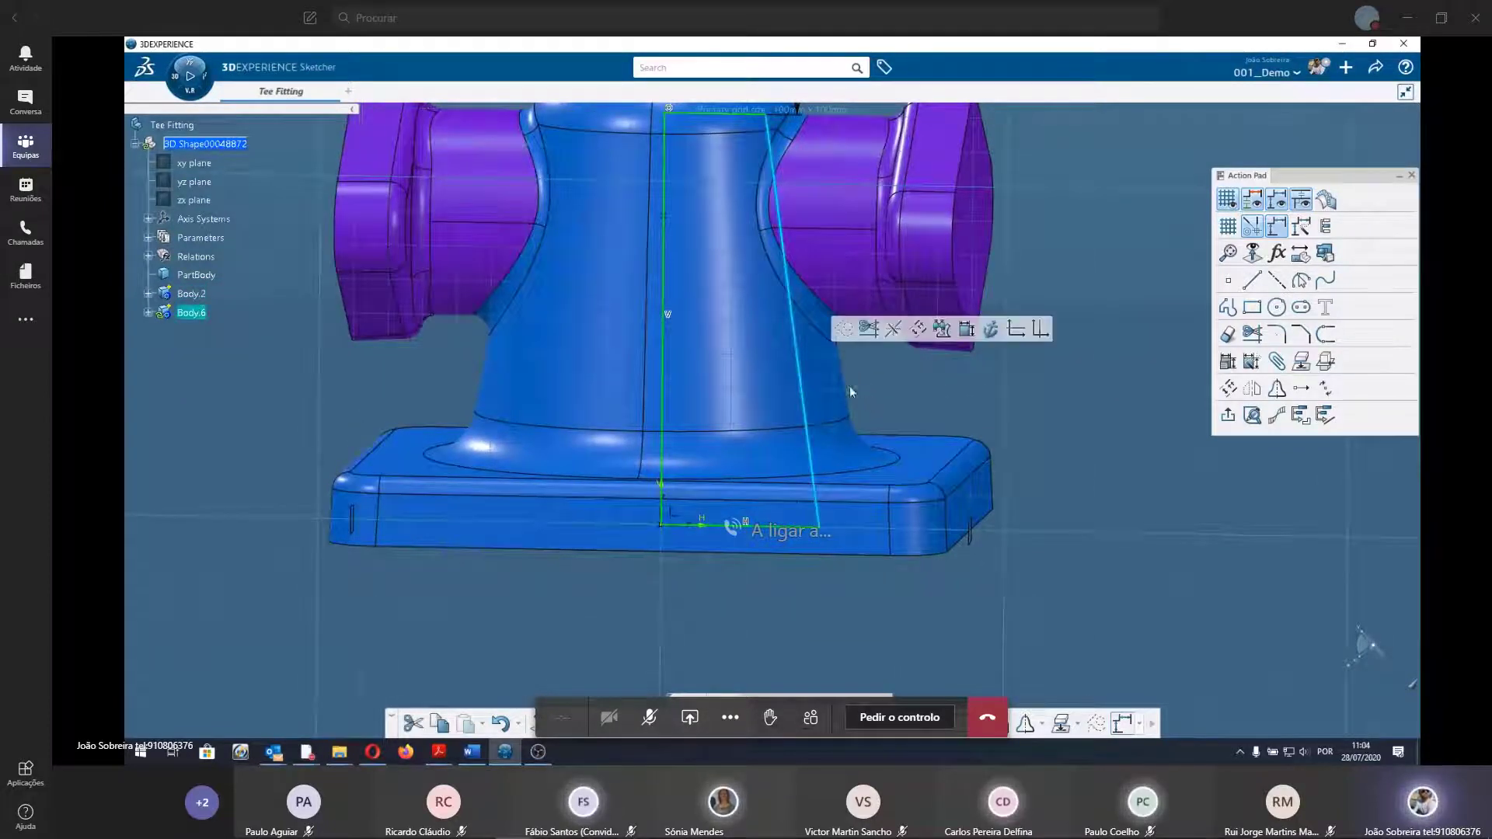
left_click(942, 329)
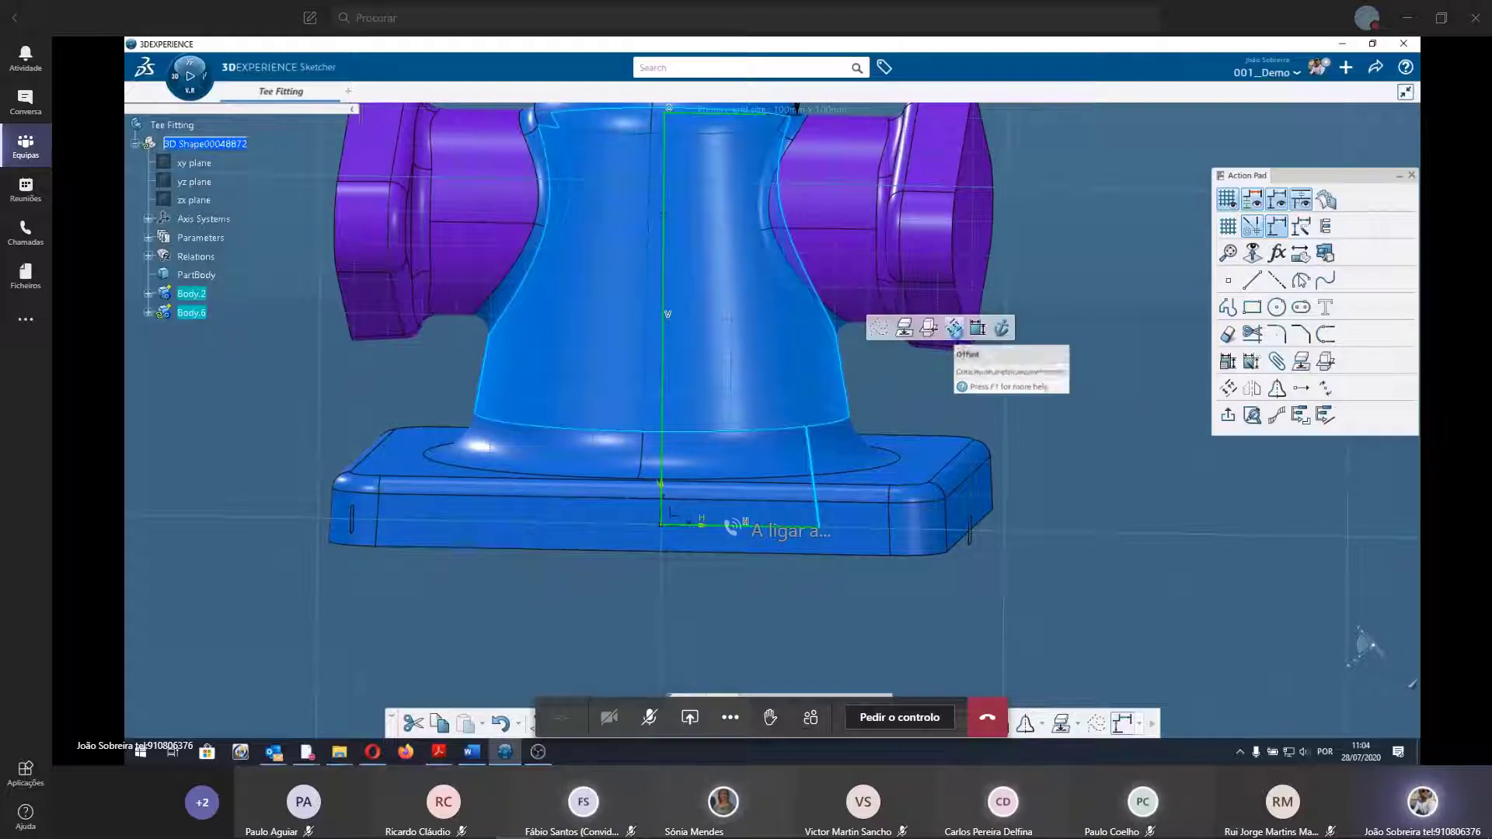
left_click(956, 357)
left_click(1032, 389)
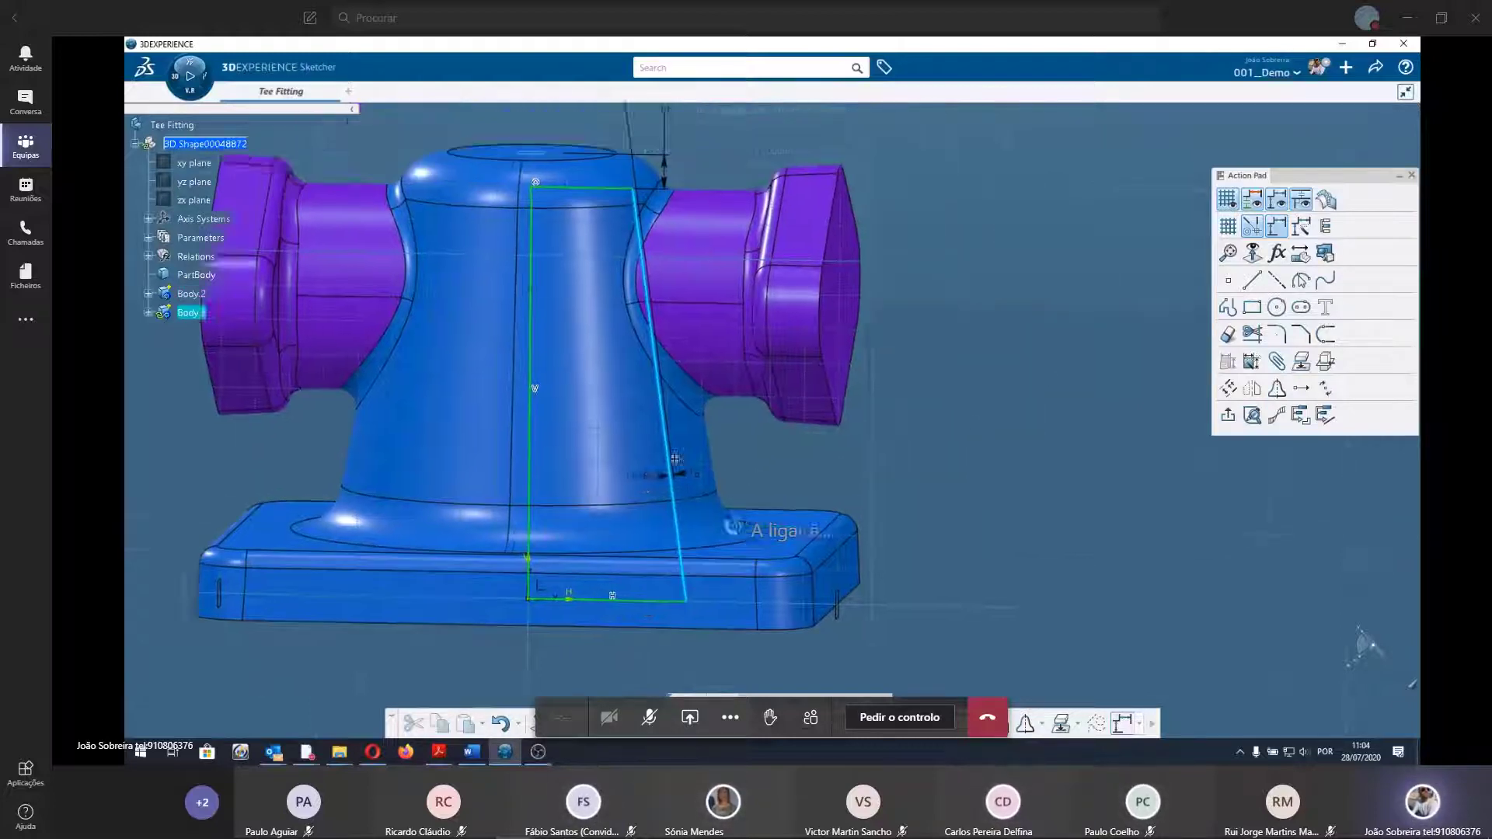
middle_click_drag(1032, 389, 771, 451)
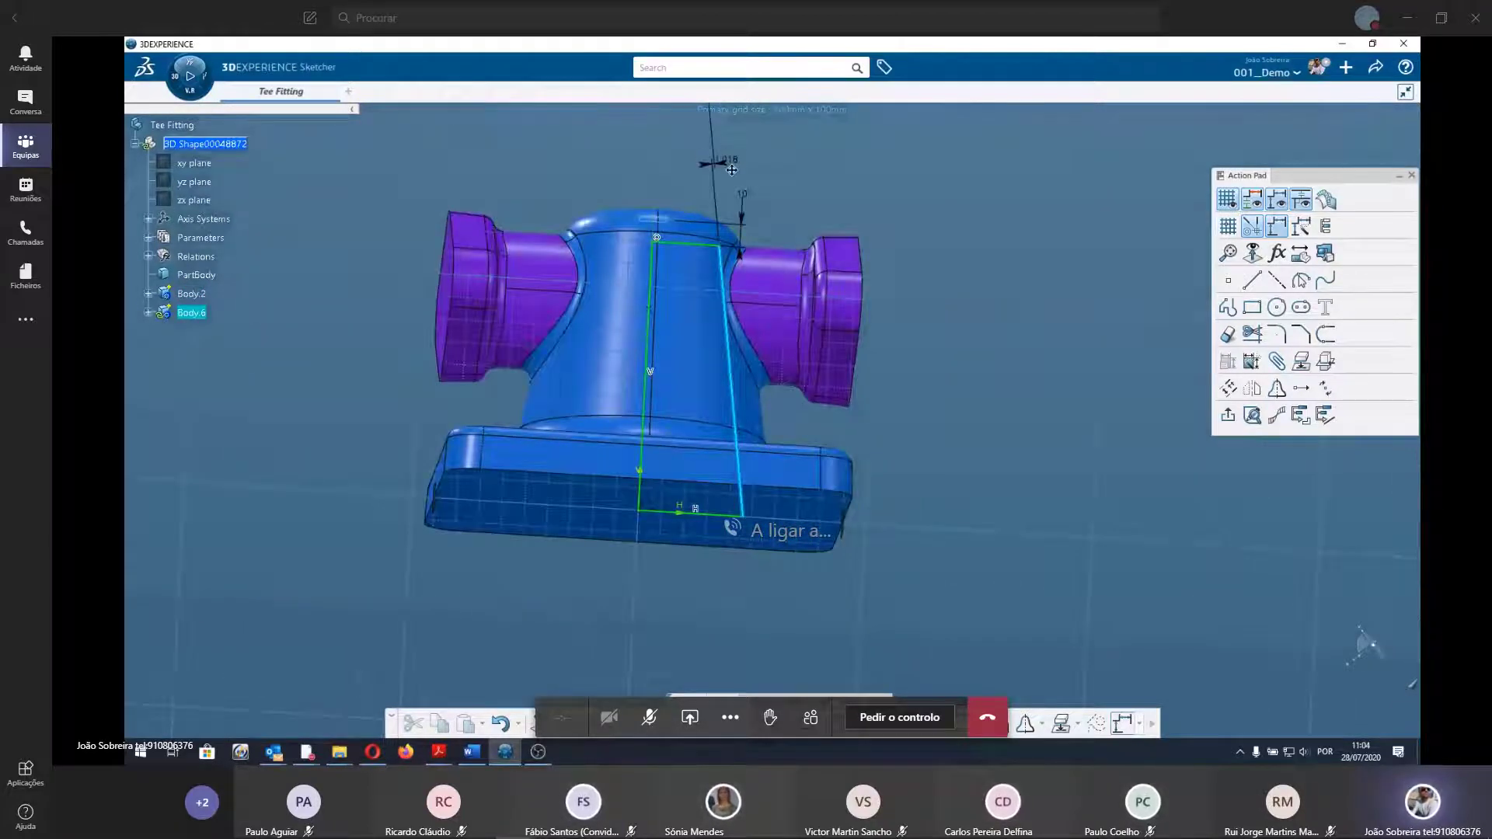
middle_click_drag(751, 255, 771, 528)
left_click(835, 353)
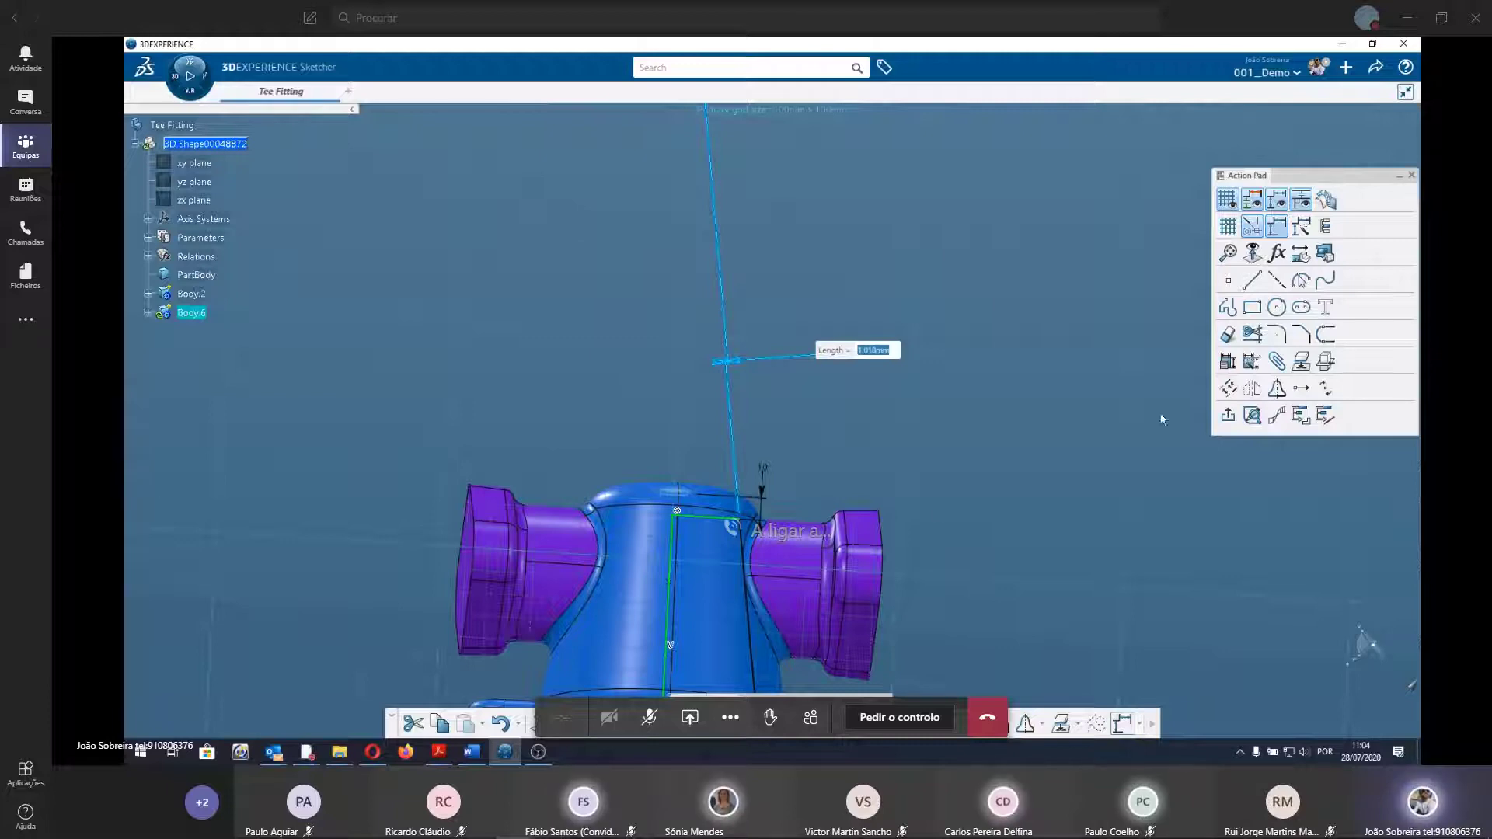
key("Return")
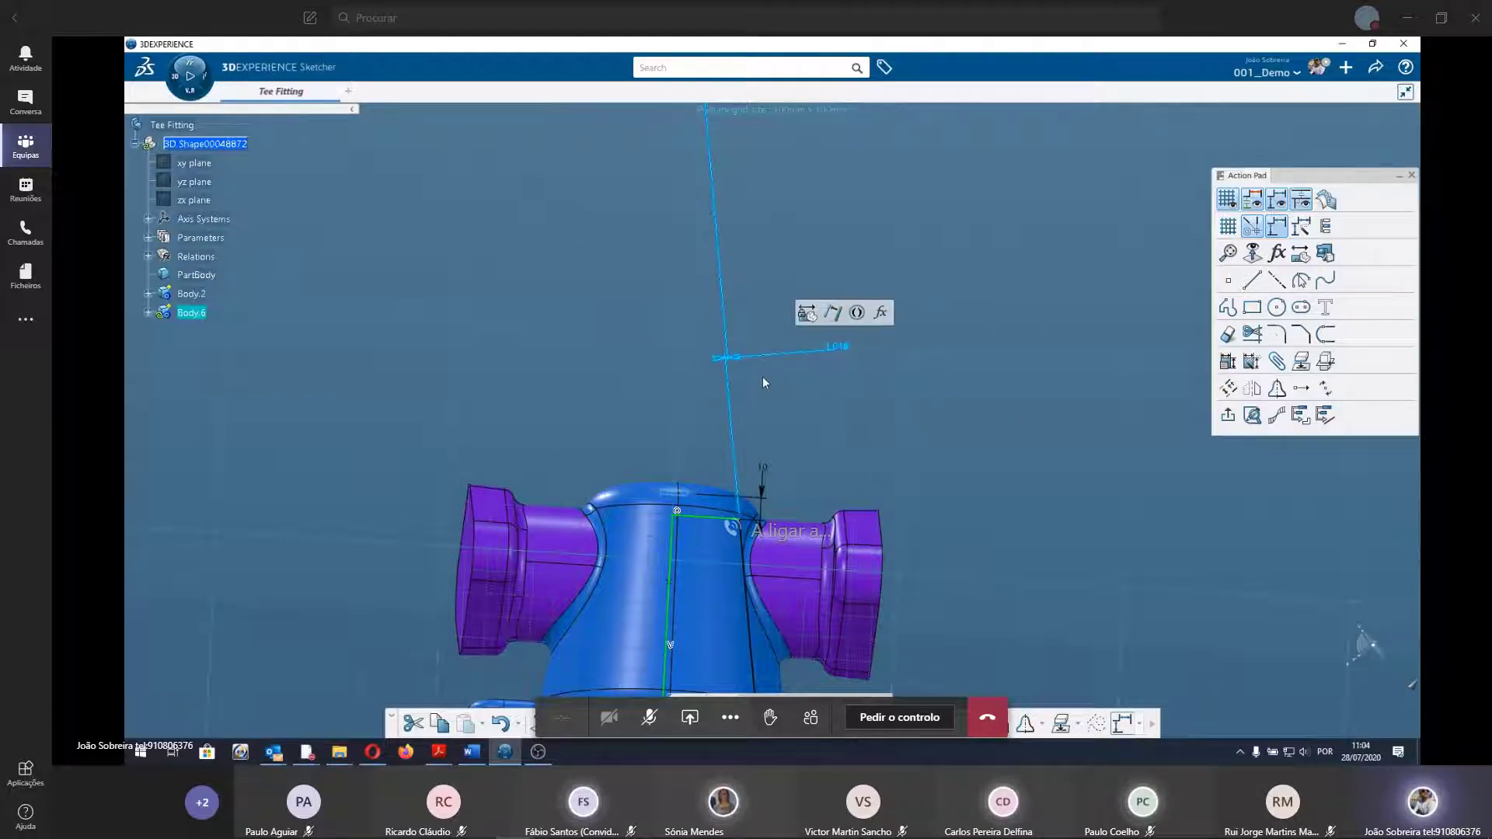
Start another dimension on the slanted side line.
key("Escape")
middle_click_drag(756, 492, 721, 314)
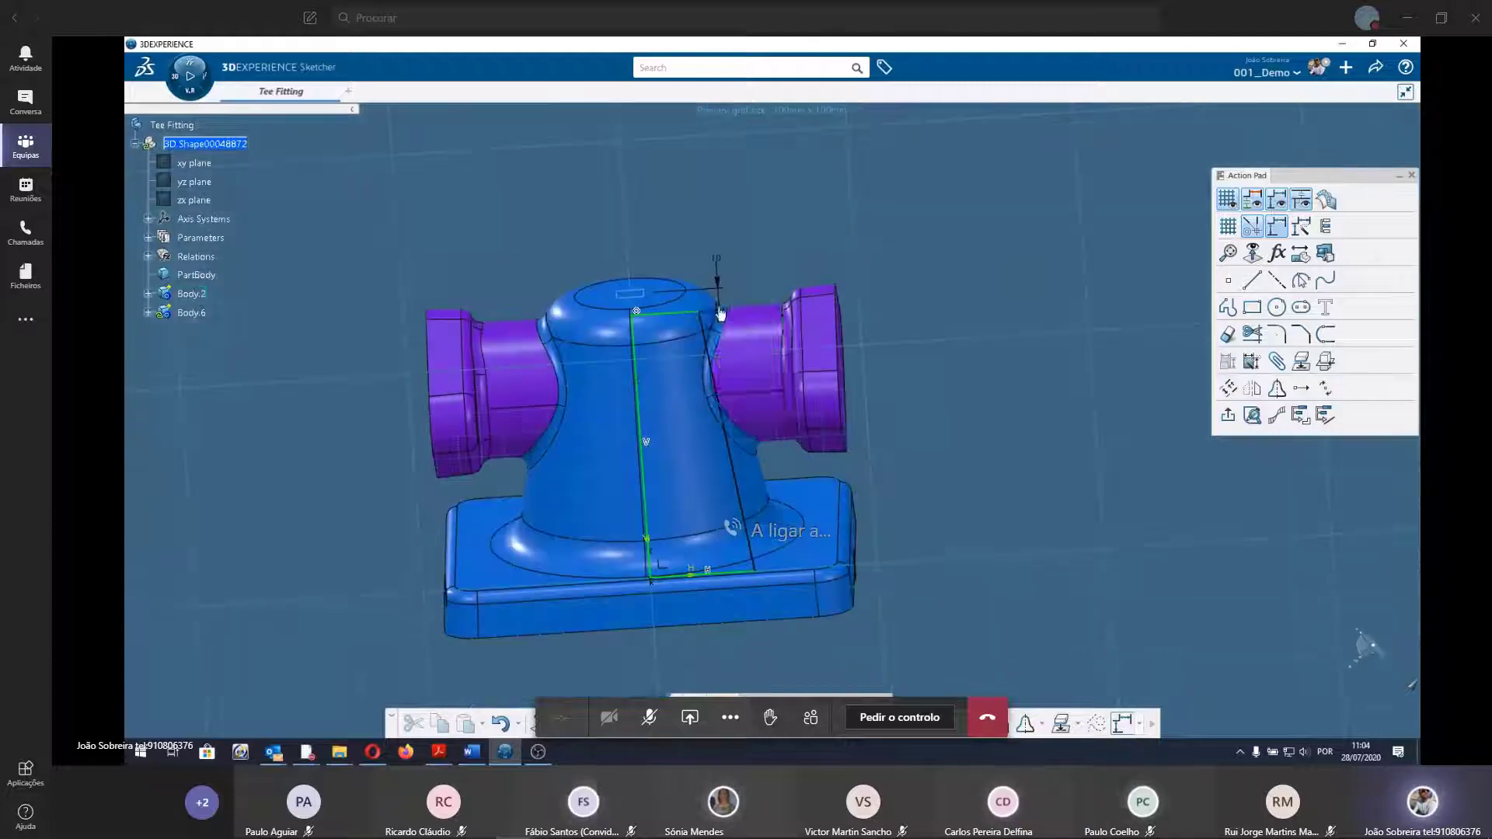
left_click(752, 465)
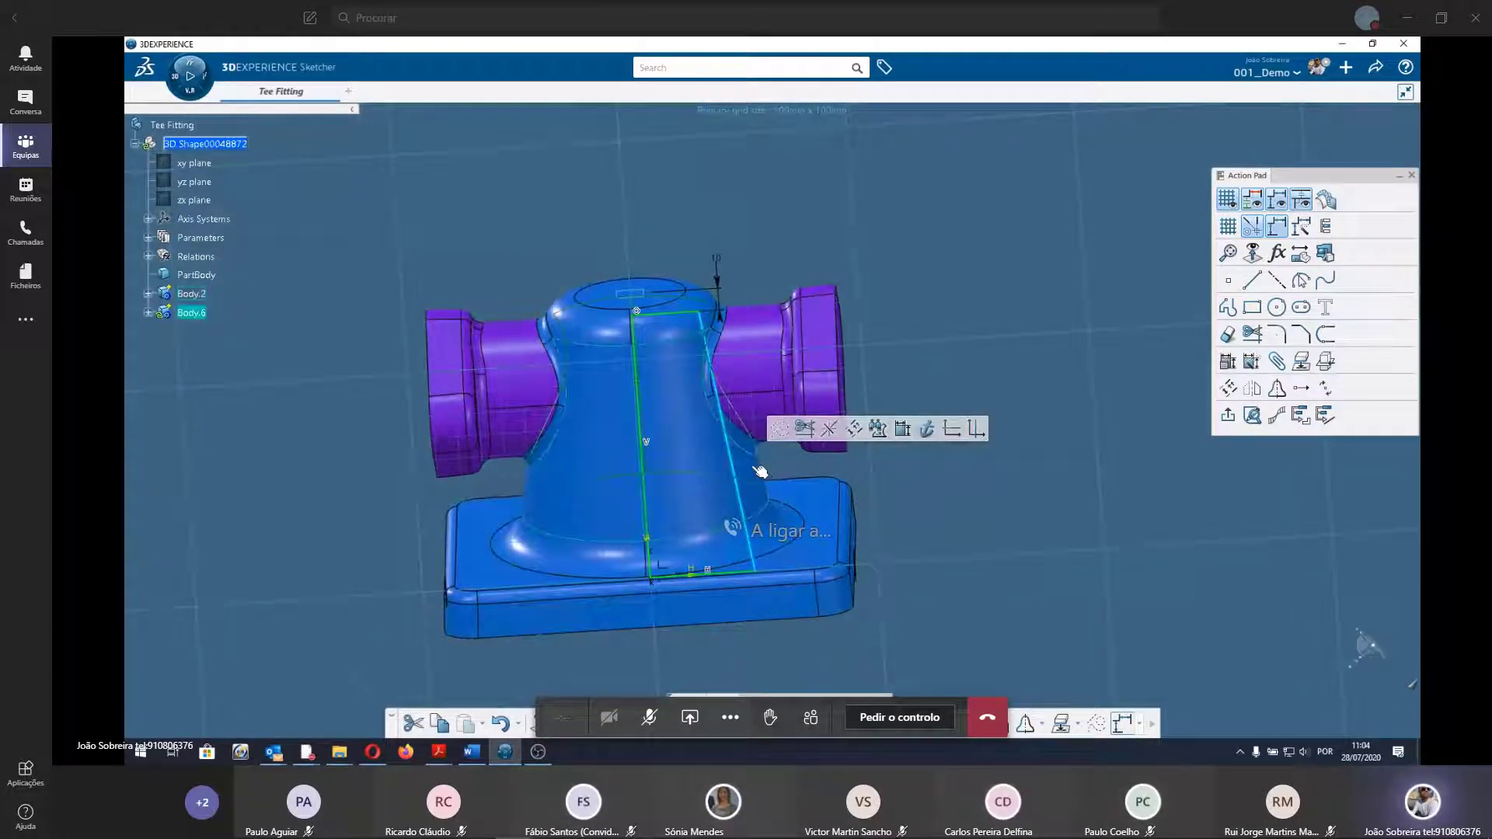
left_click(902, 428)
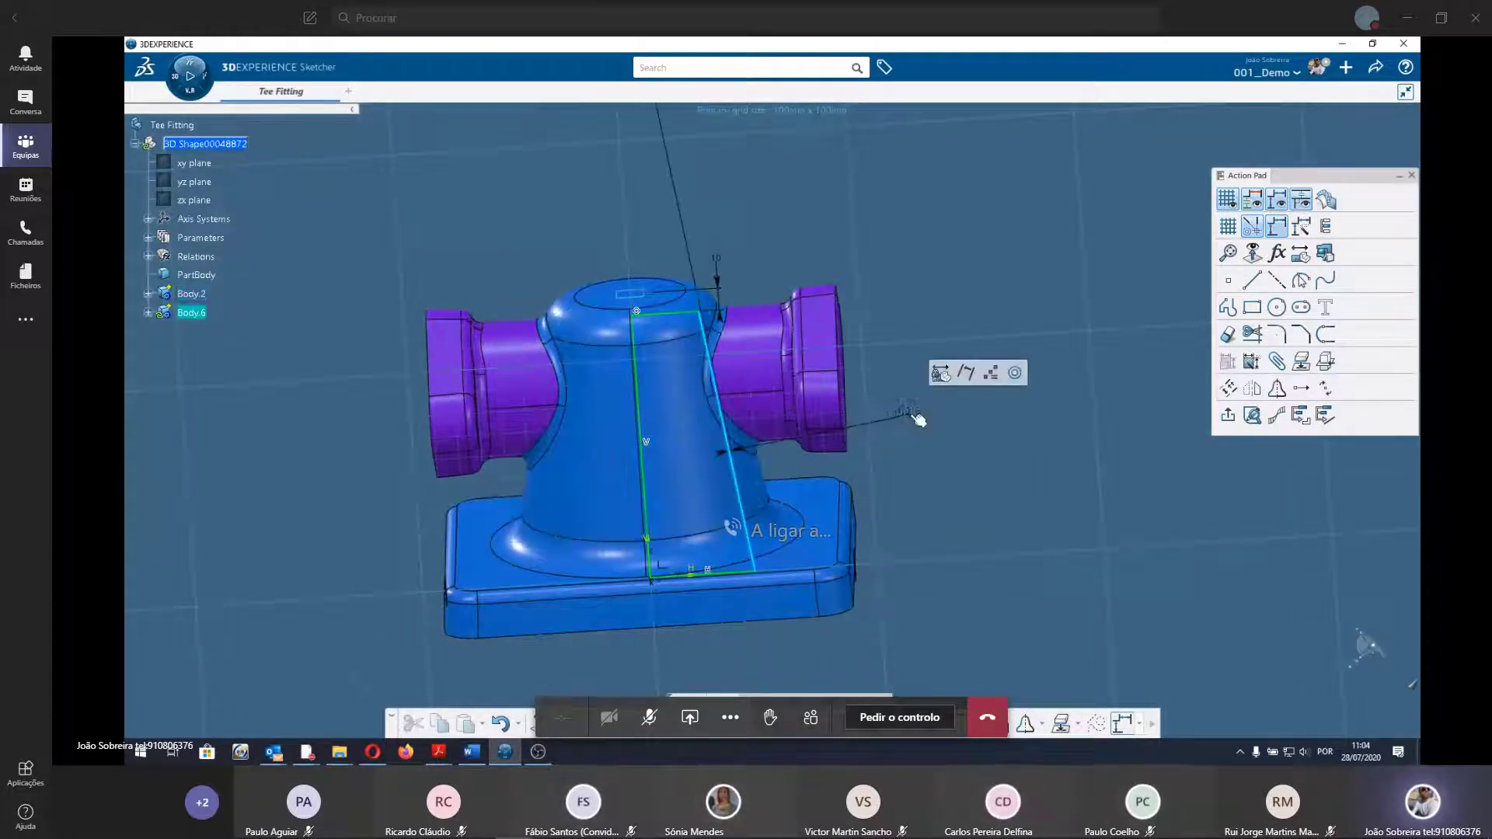
Project Body.2's 3D silhouette edges into the sketch.
left_click(997, 462)
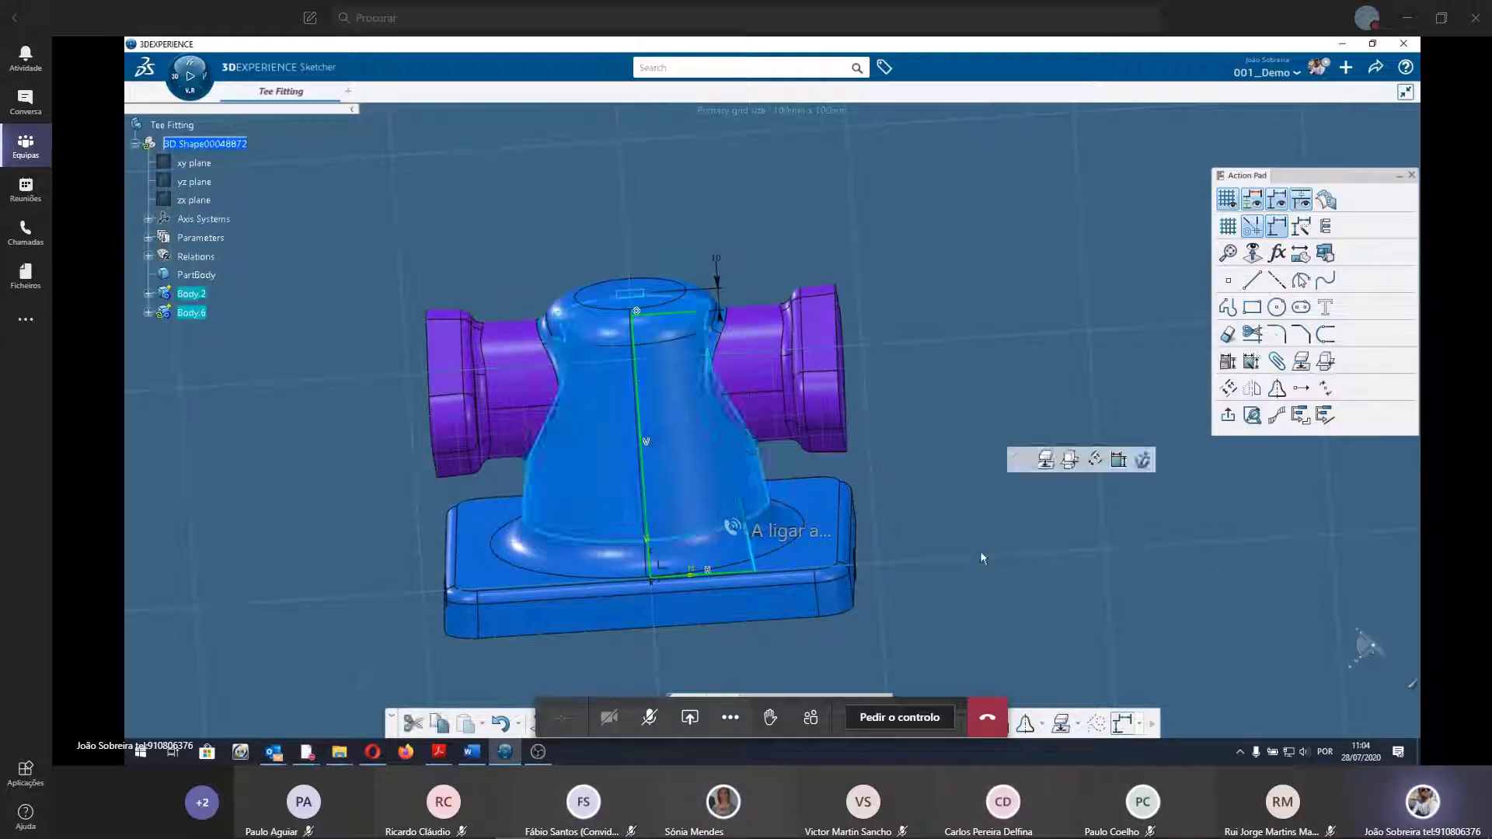
mouse_move(759, 572)
middle_mouse_down()
mouse_move(654, 492)
mouse_move(935, 550)
middle_mouse_up()
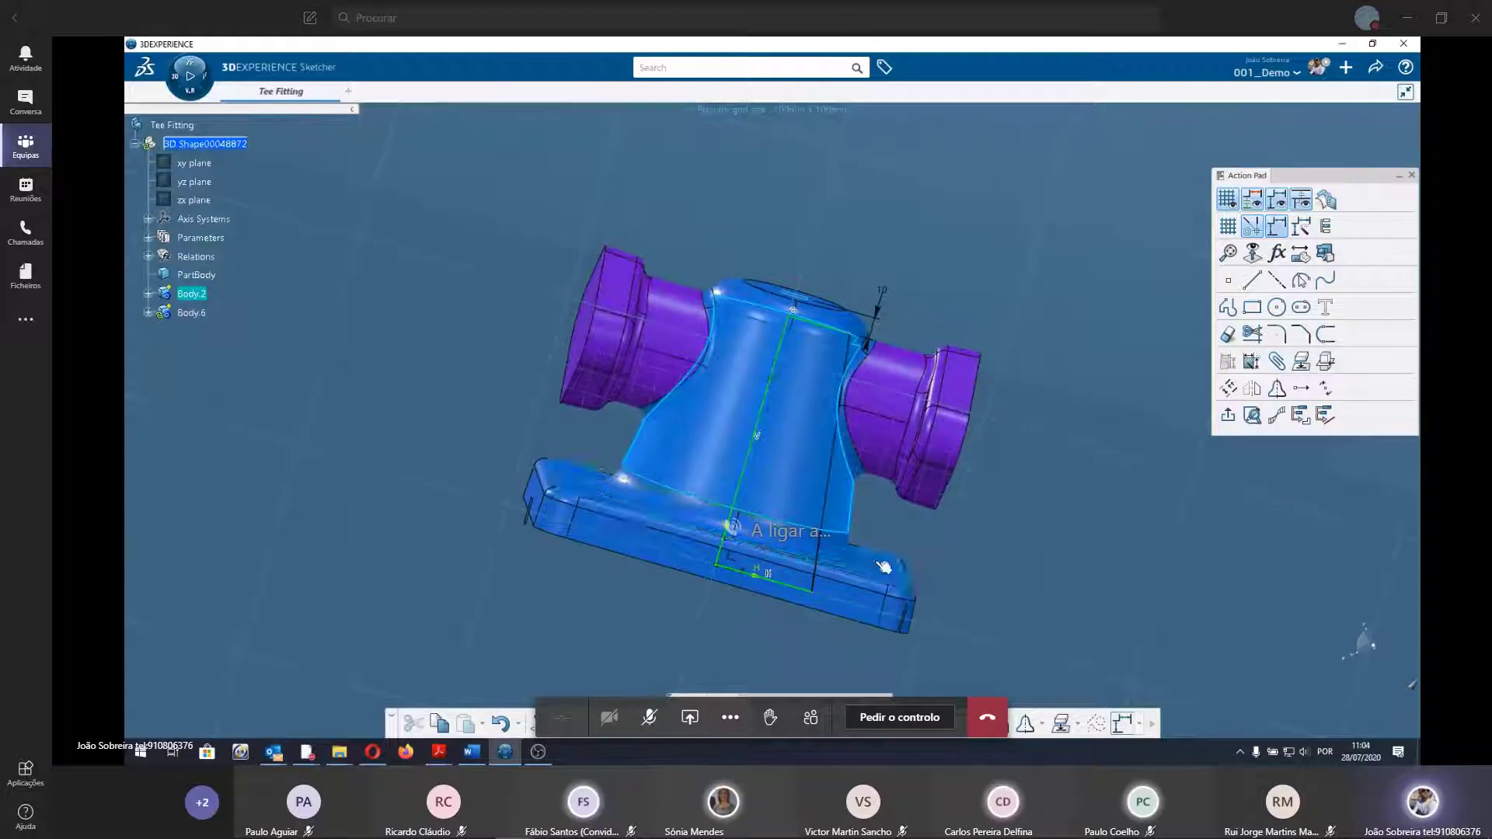
left_click(843, 516)
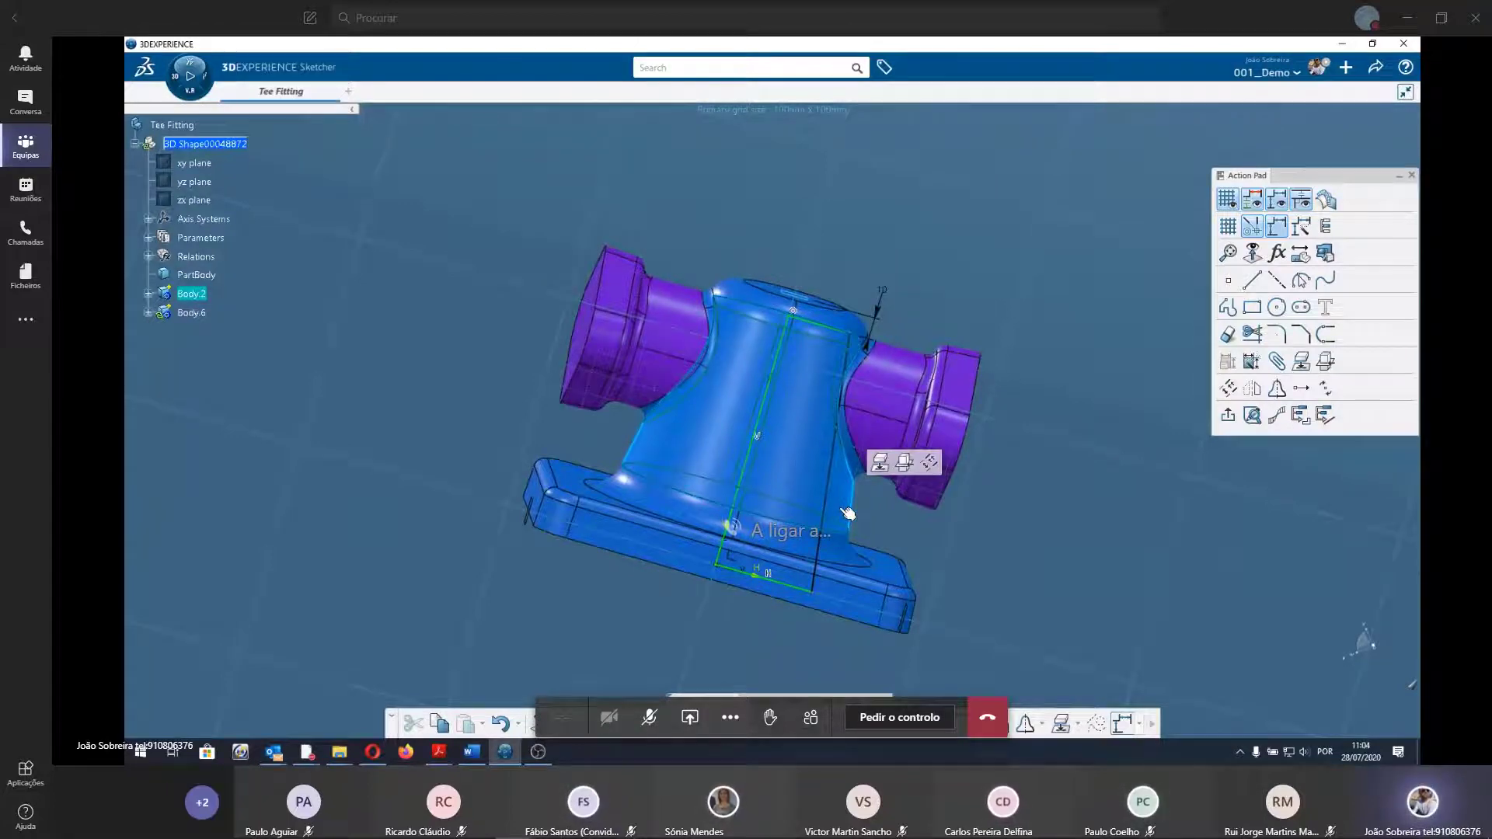
left_click(889, 467)
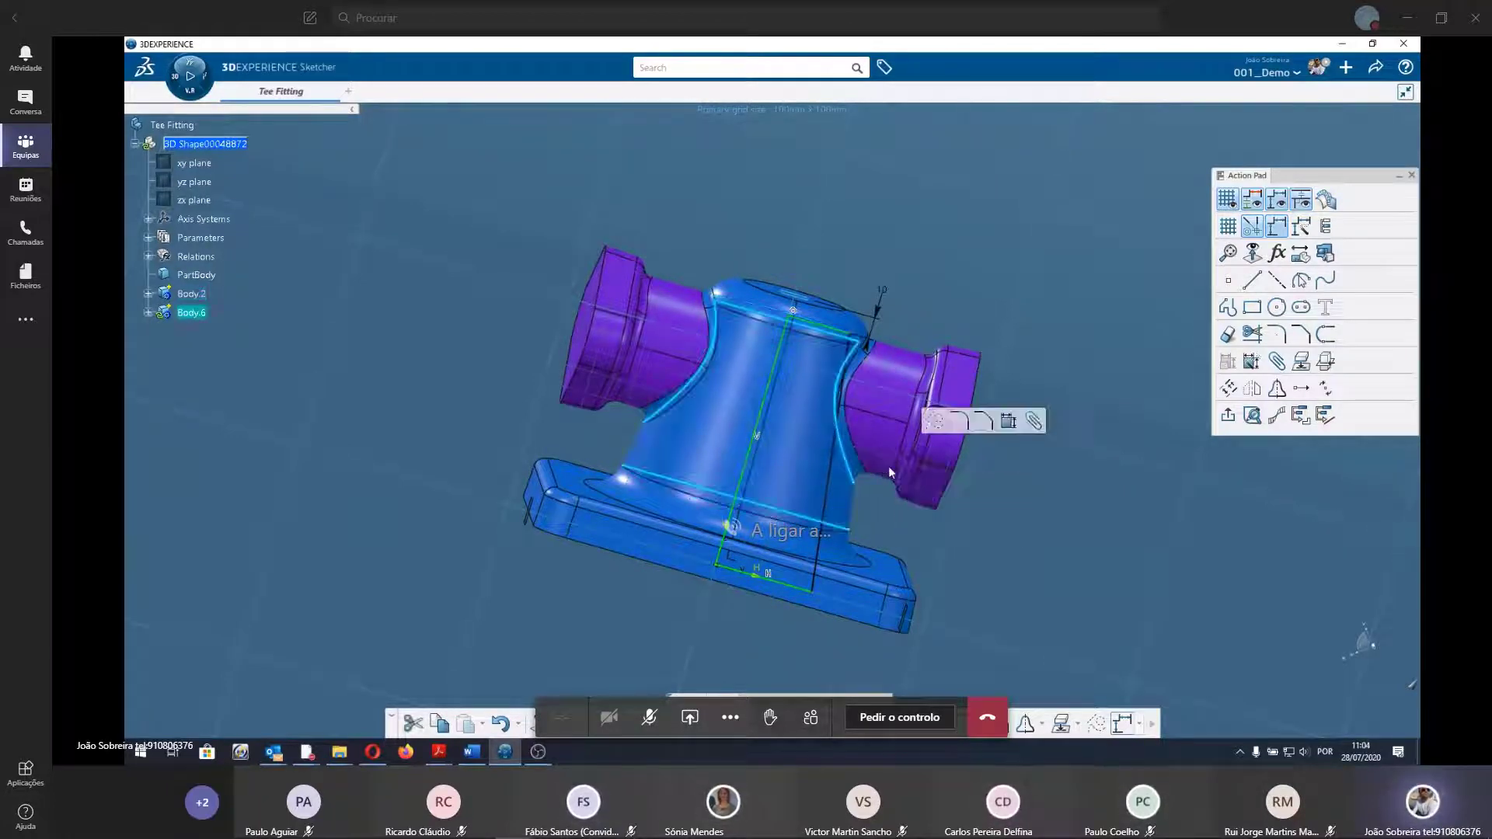
left_click(866, 516)
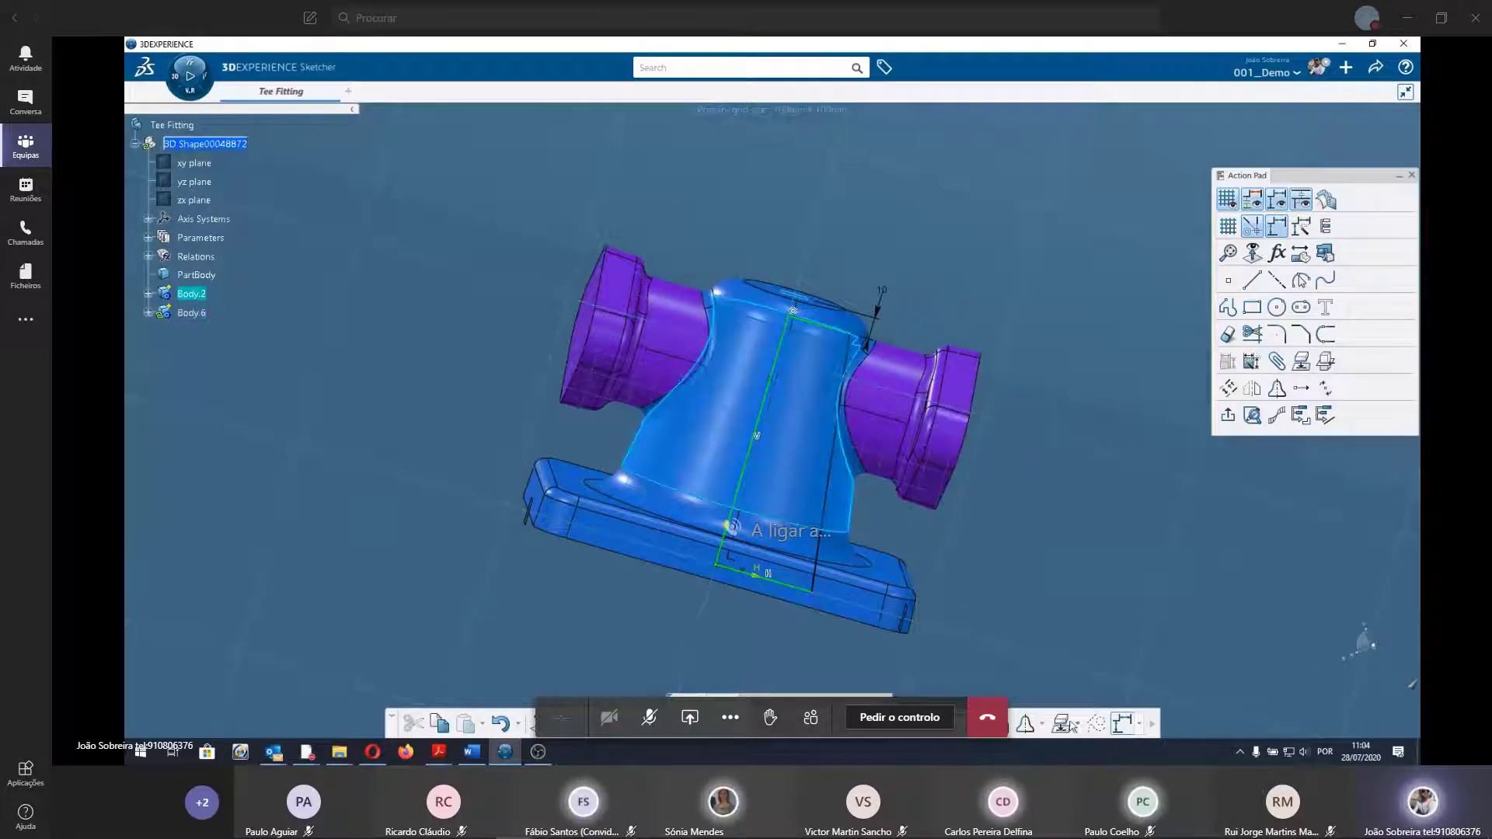
left_click(1076, 726)
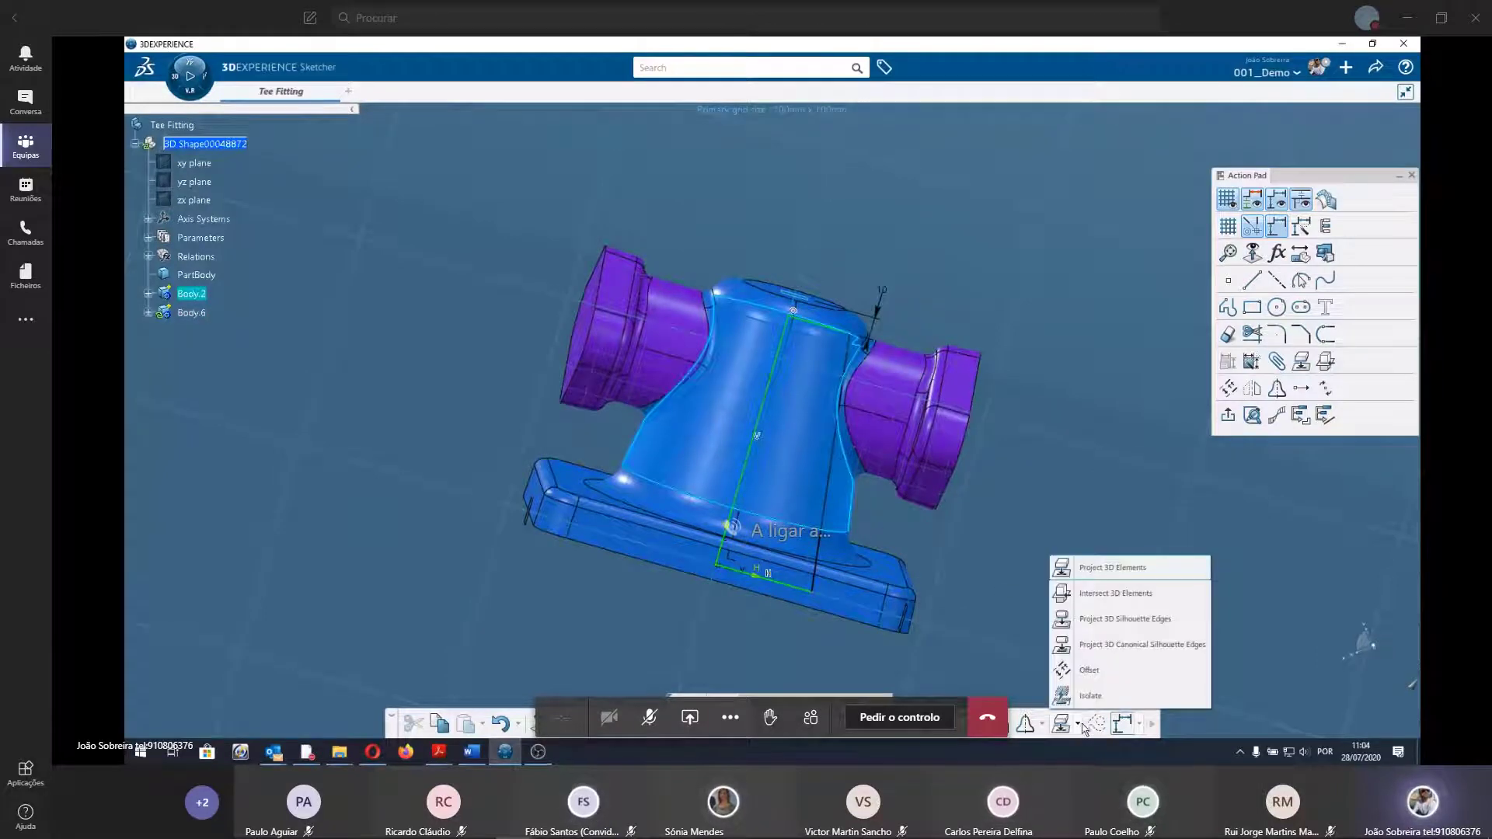
left_click(1107, 626)
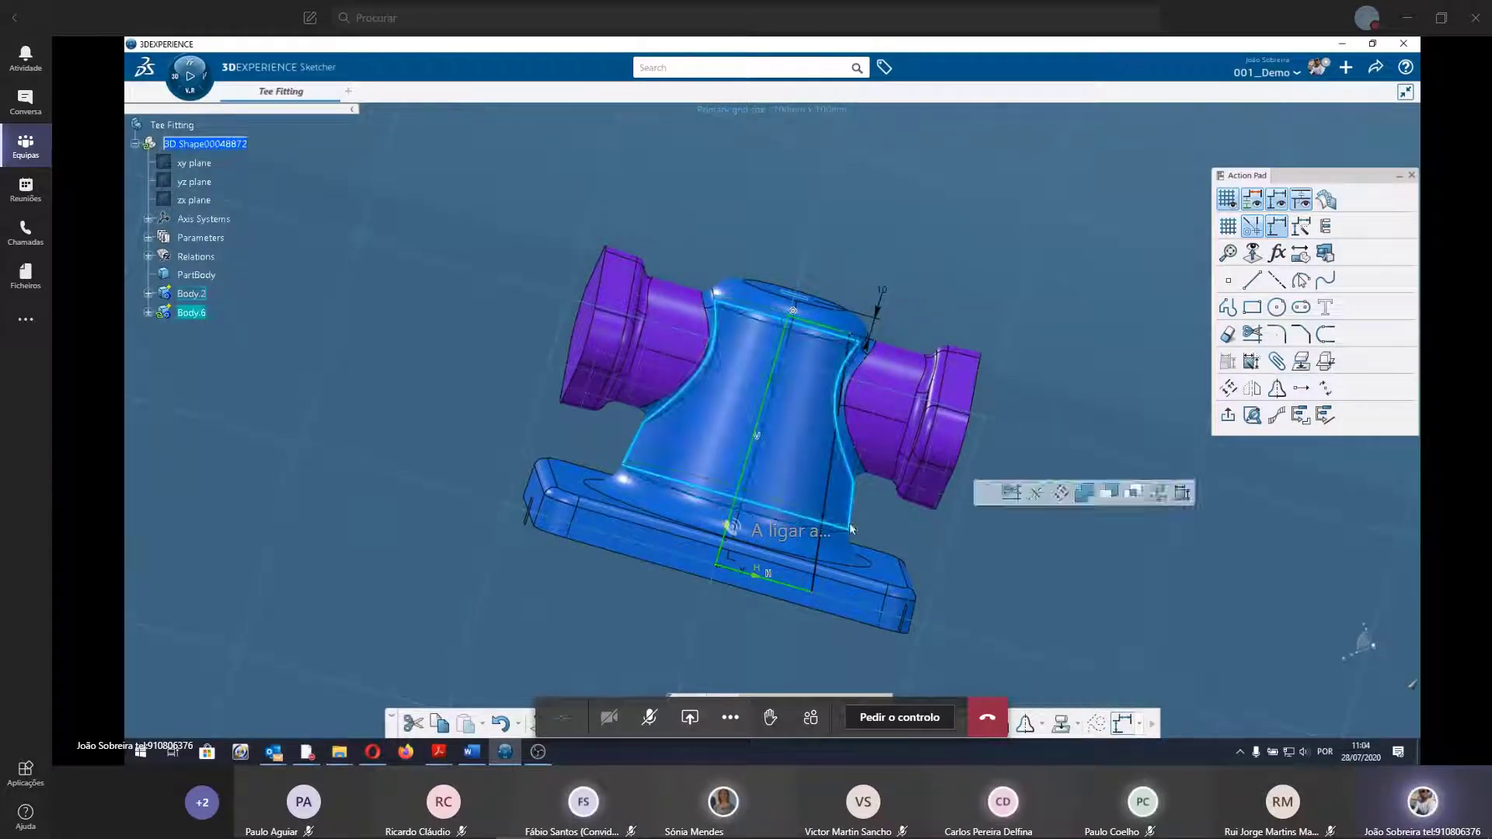
left_click(850, 509)
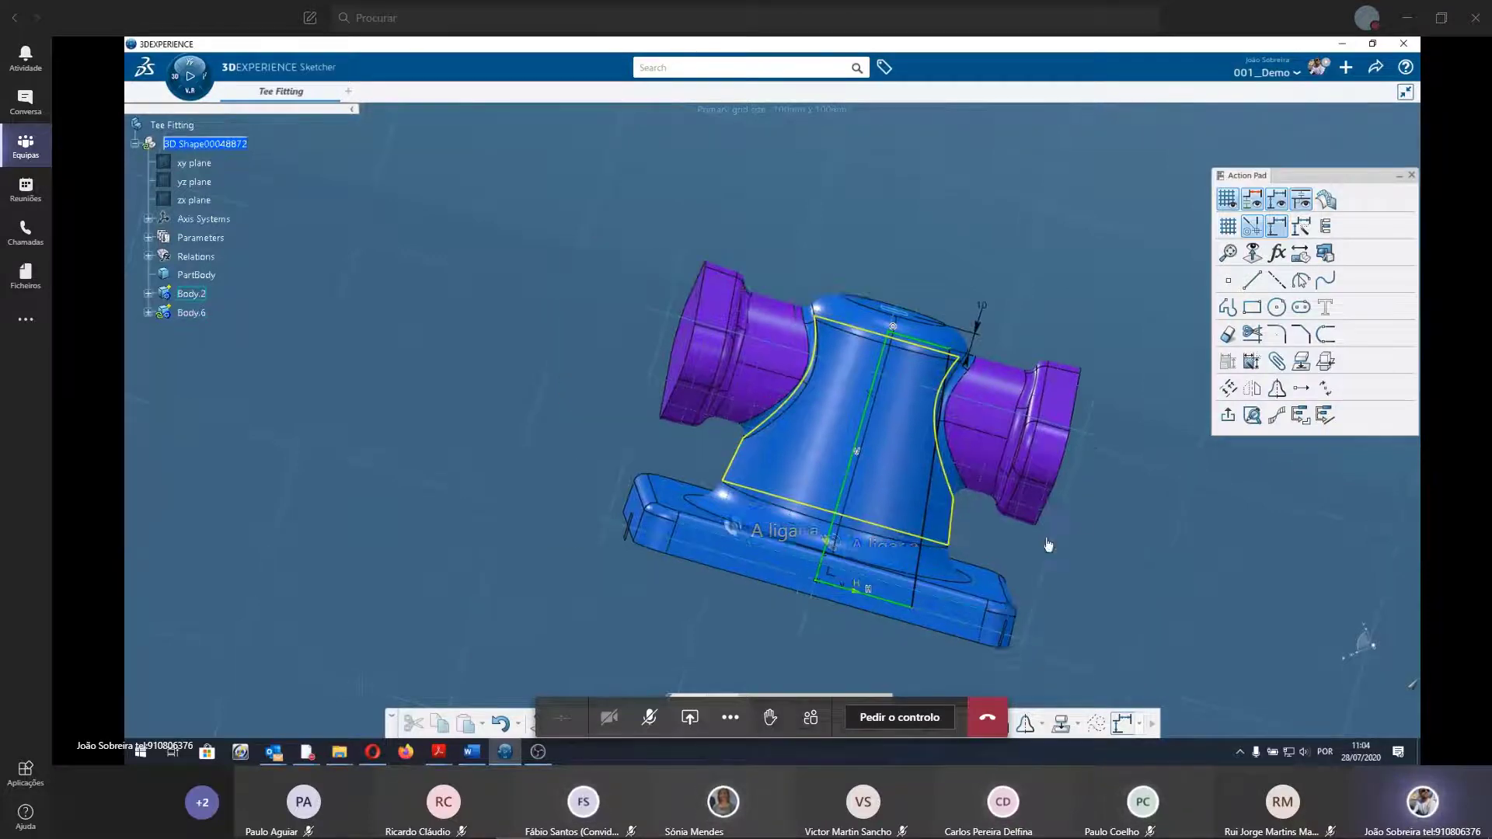
Hide Body.2 and select the projected silhouette profile in Sketch.5.
left_click(149, 313)
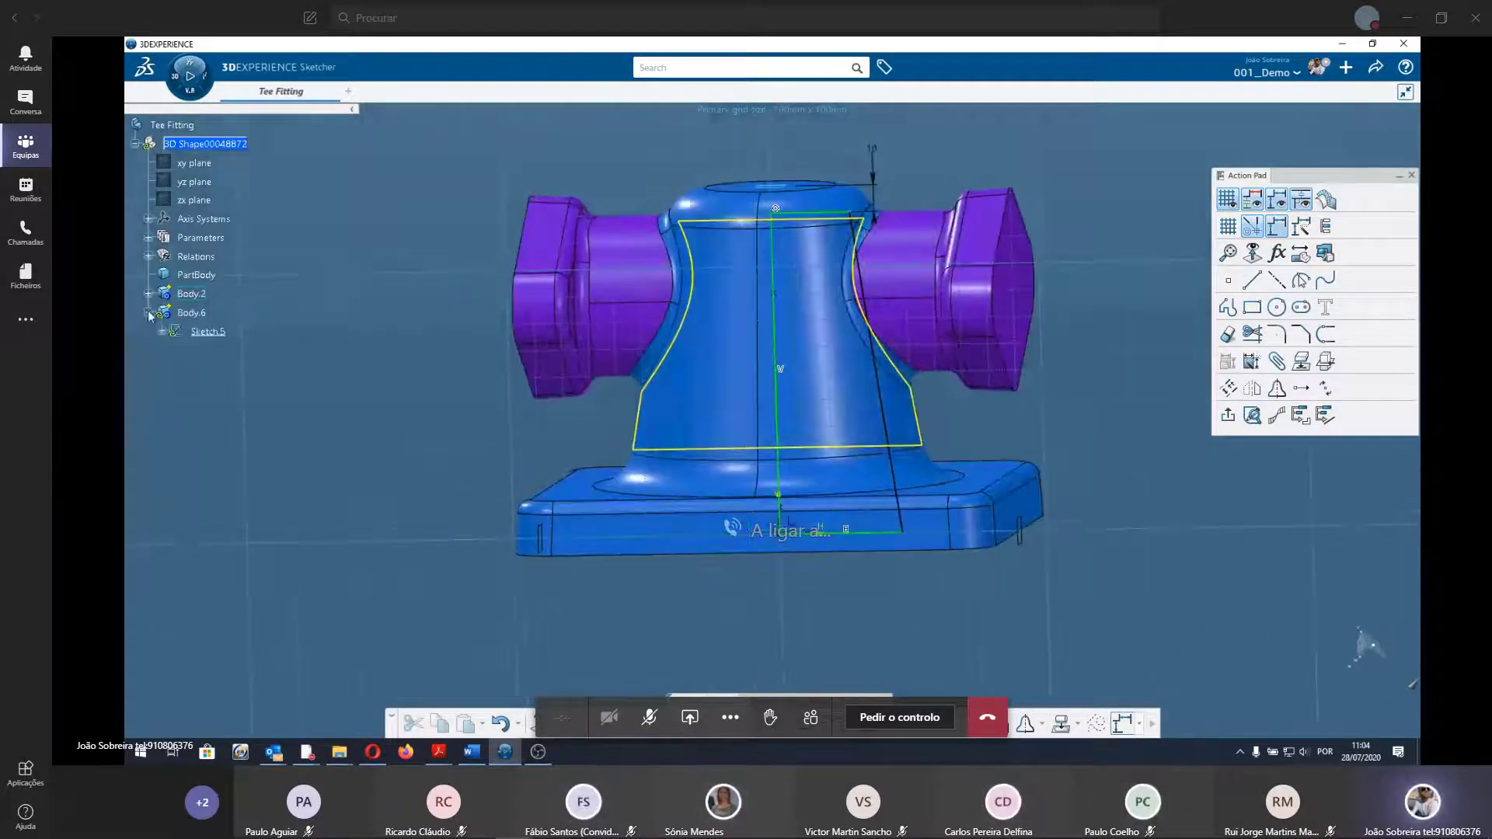
left_click(165, 333)
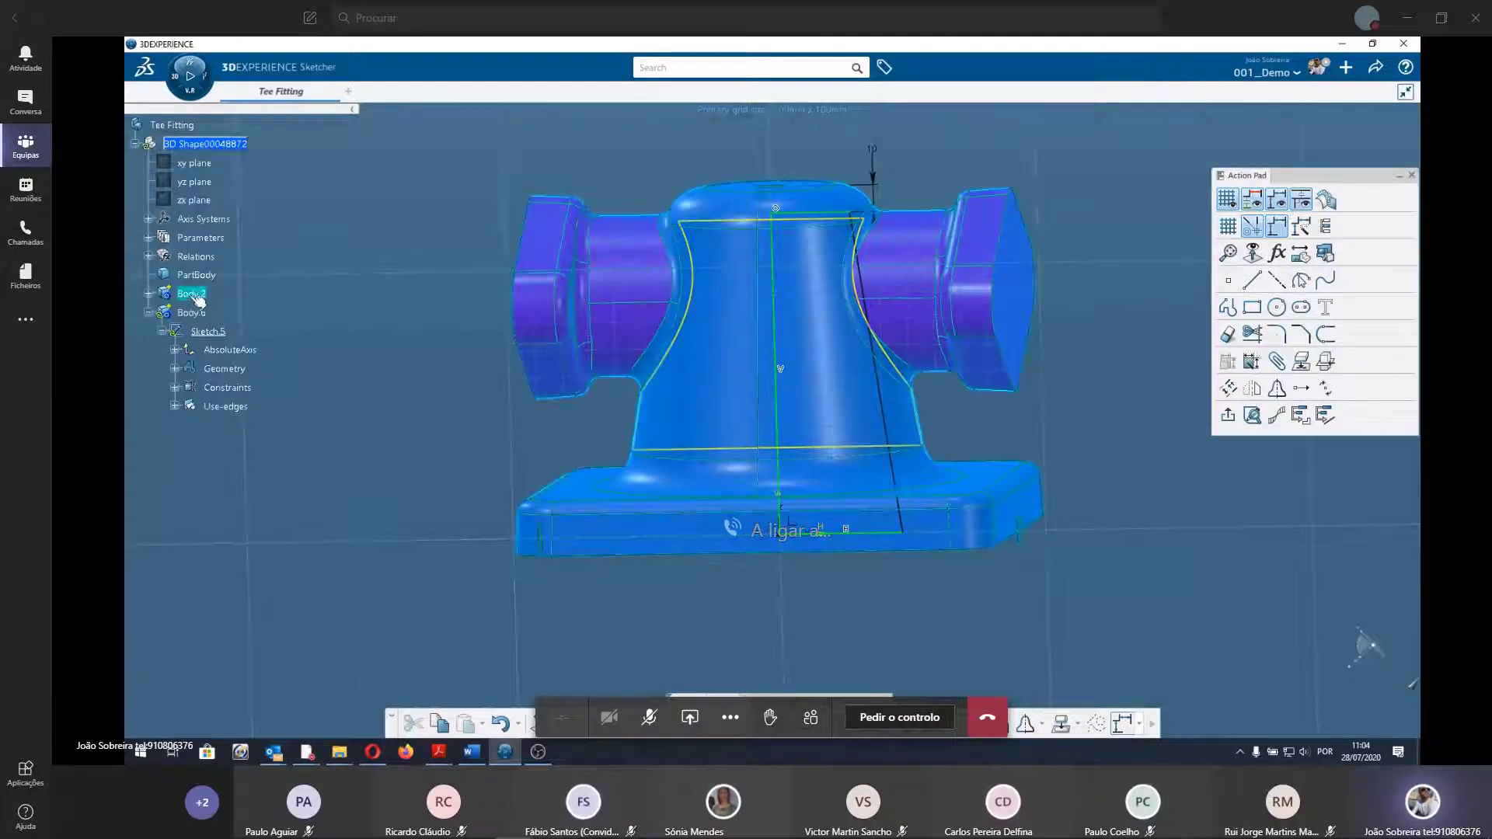
right_click(191, 294)
left_click(302, 354)
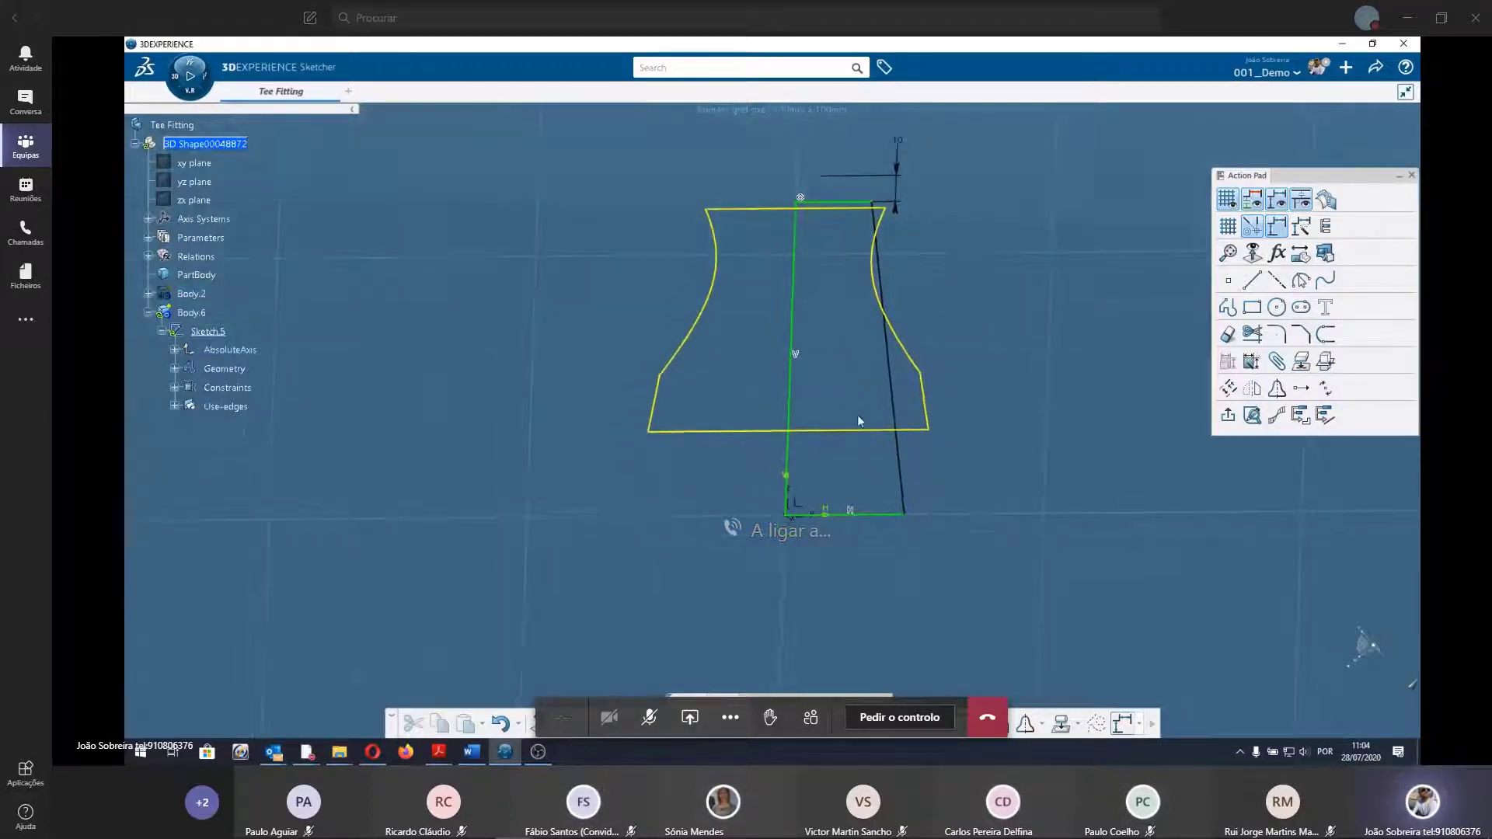
left_click(926, 415)
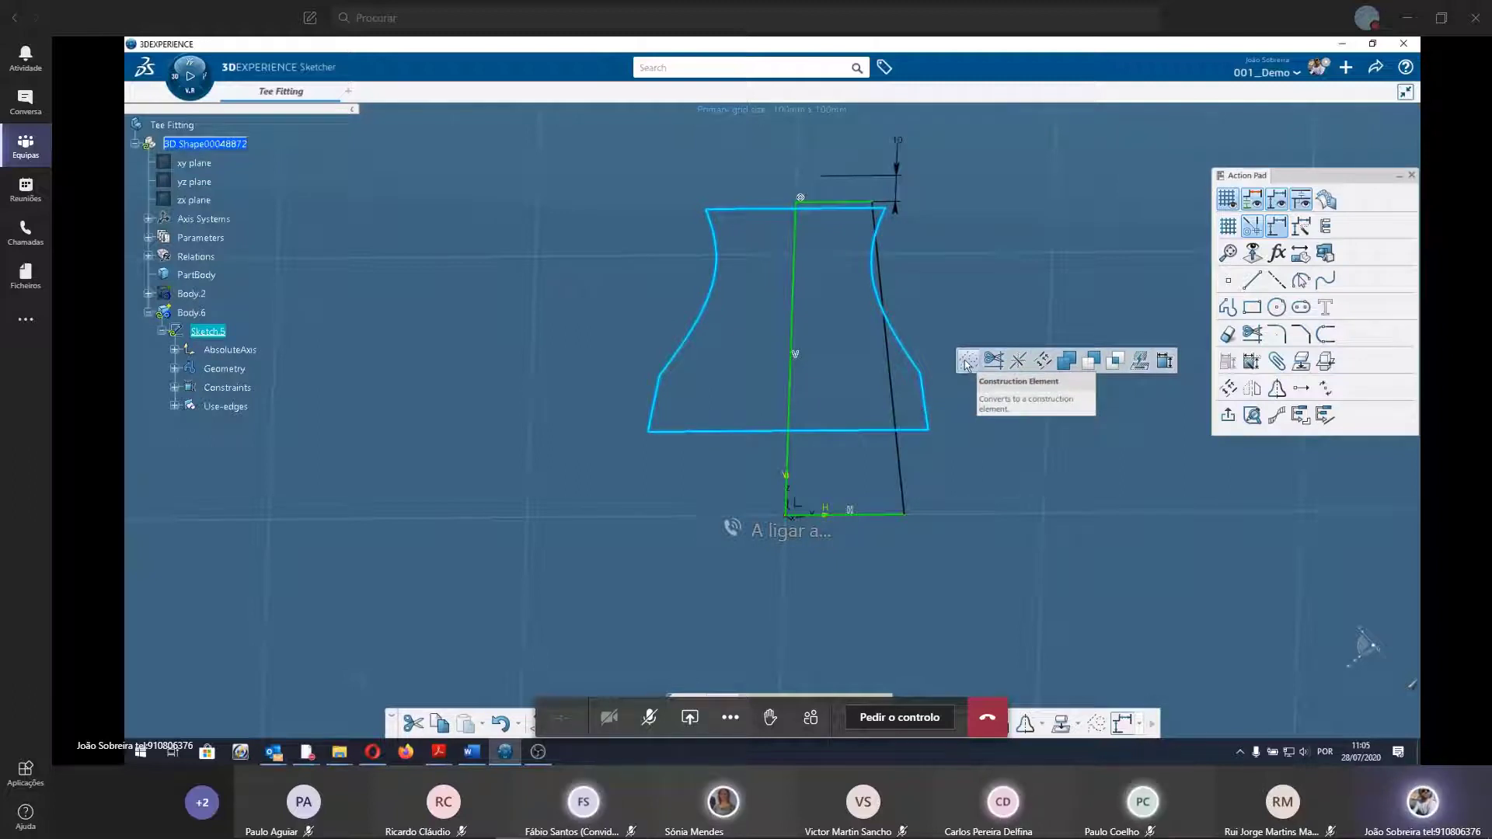
left_click(967, 363)
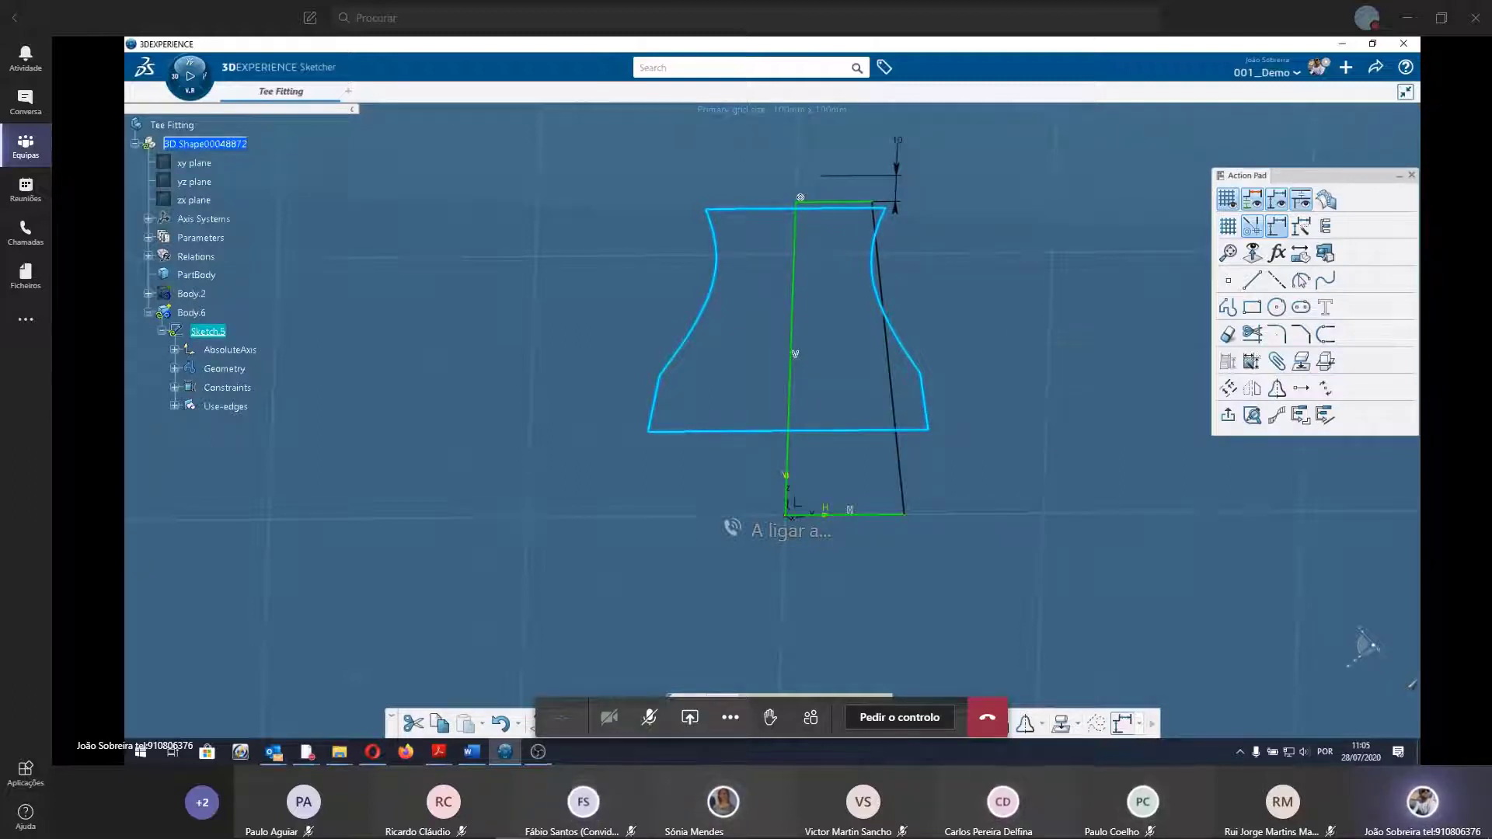
left_click(930, 418)
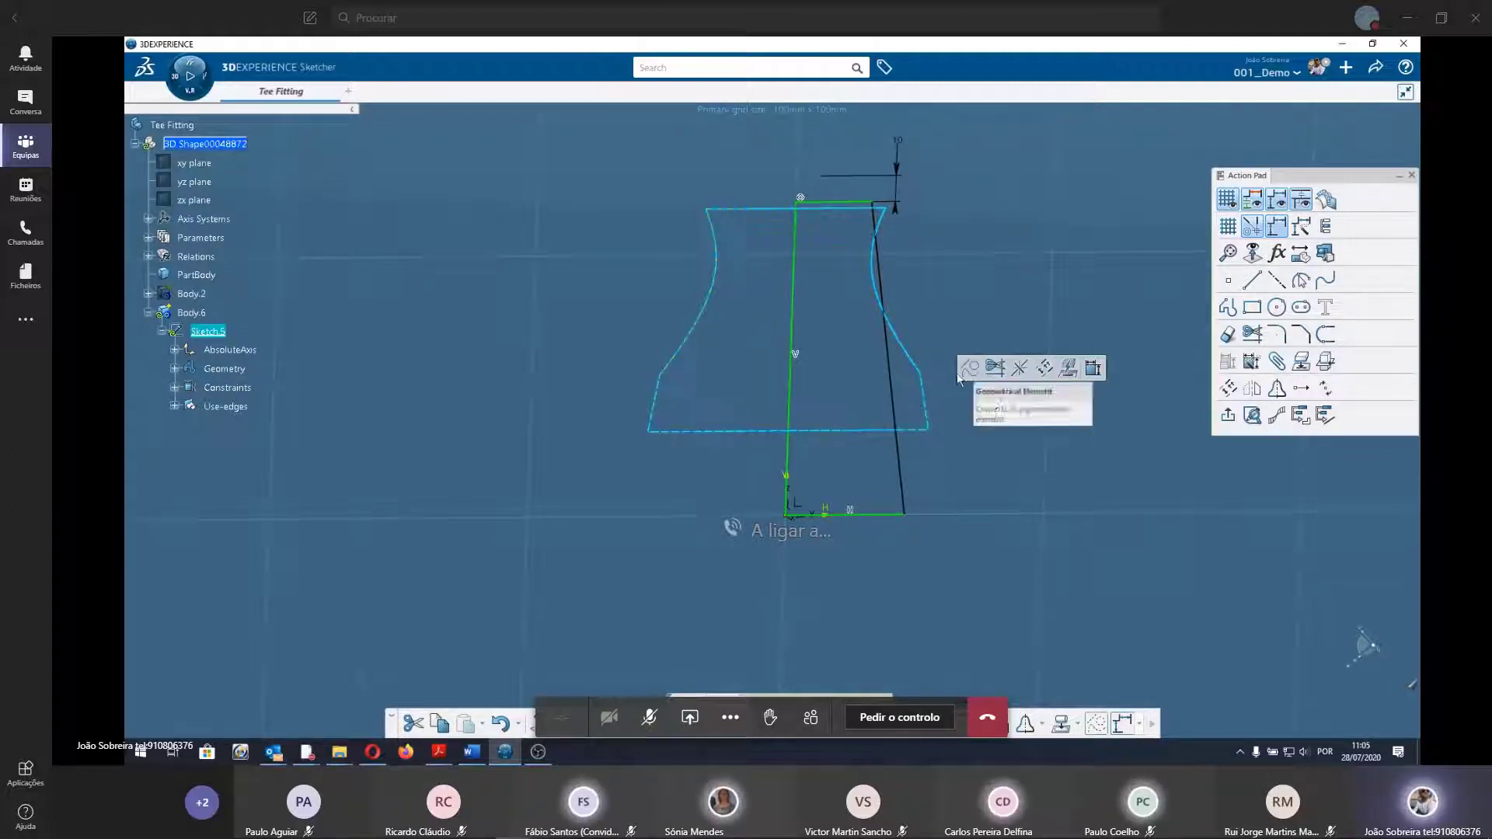
Make the profile construction geometry; try constraining it to the slanted line, then undo.
left_click(967, 376)
middle_click_drag(909, 453, 824, 414)
left_click(822, 413)
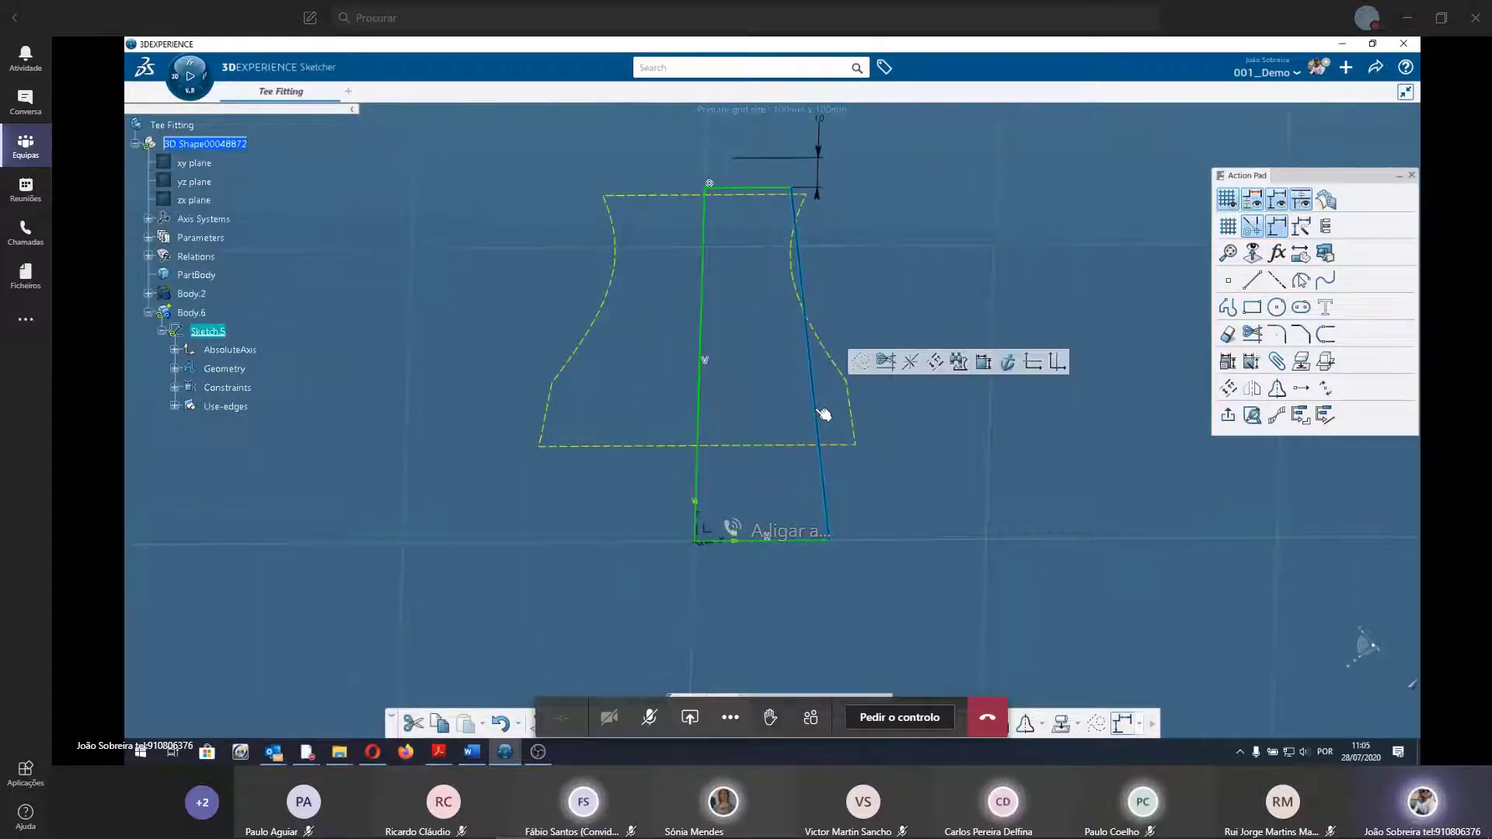
left_click(858, 431, "ctrl")
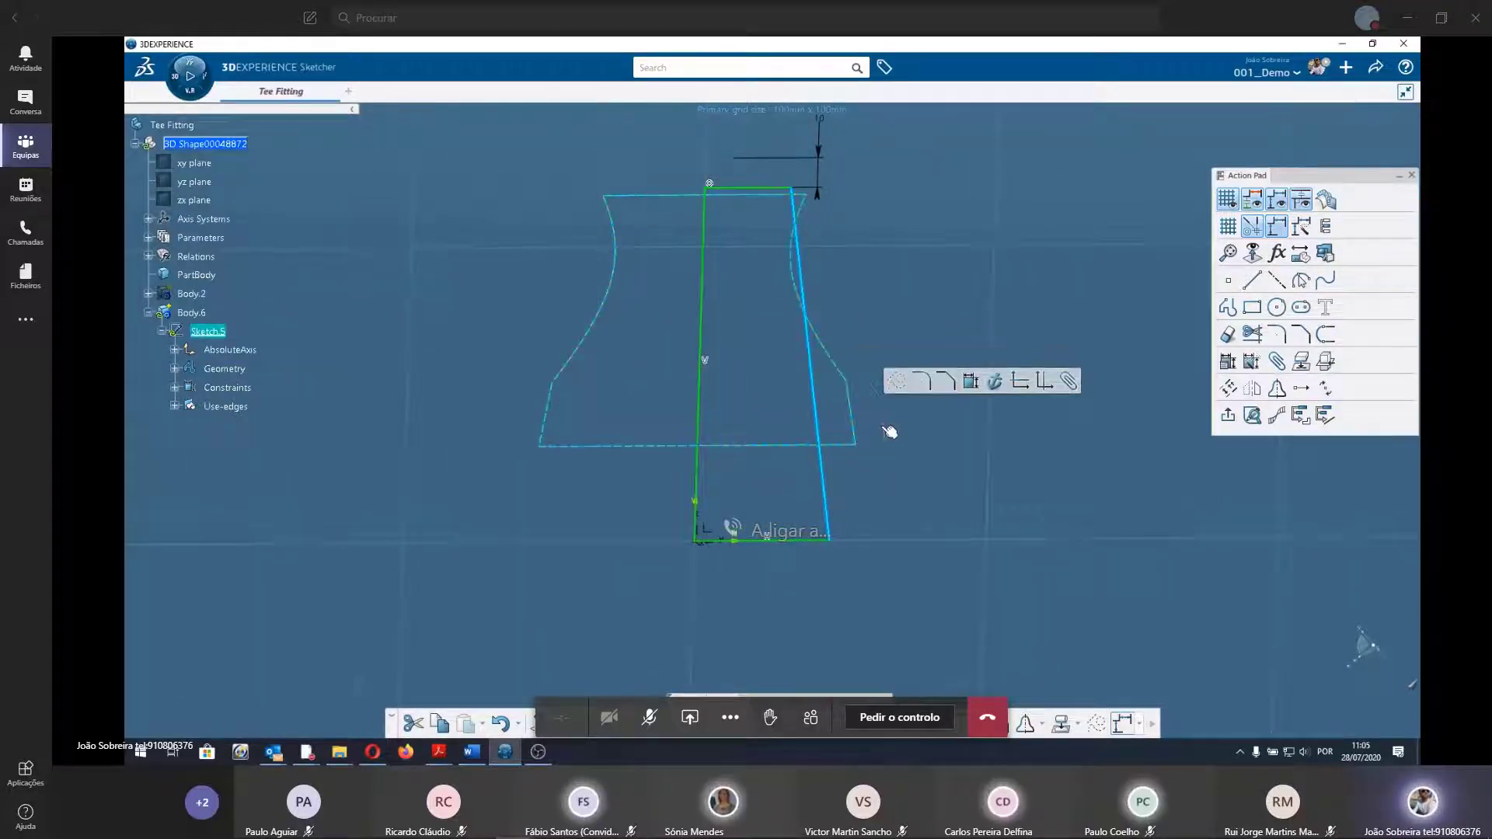
left_click(971, 381)
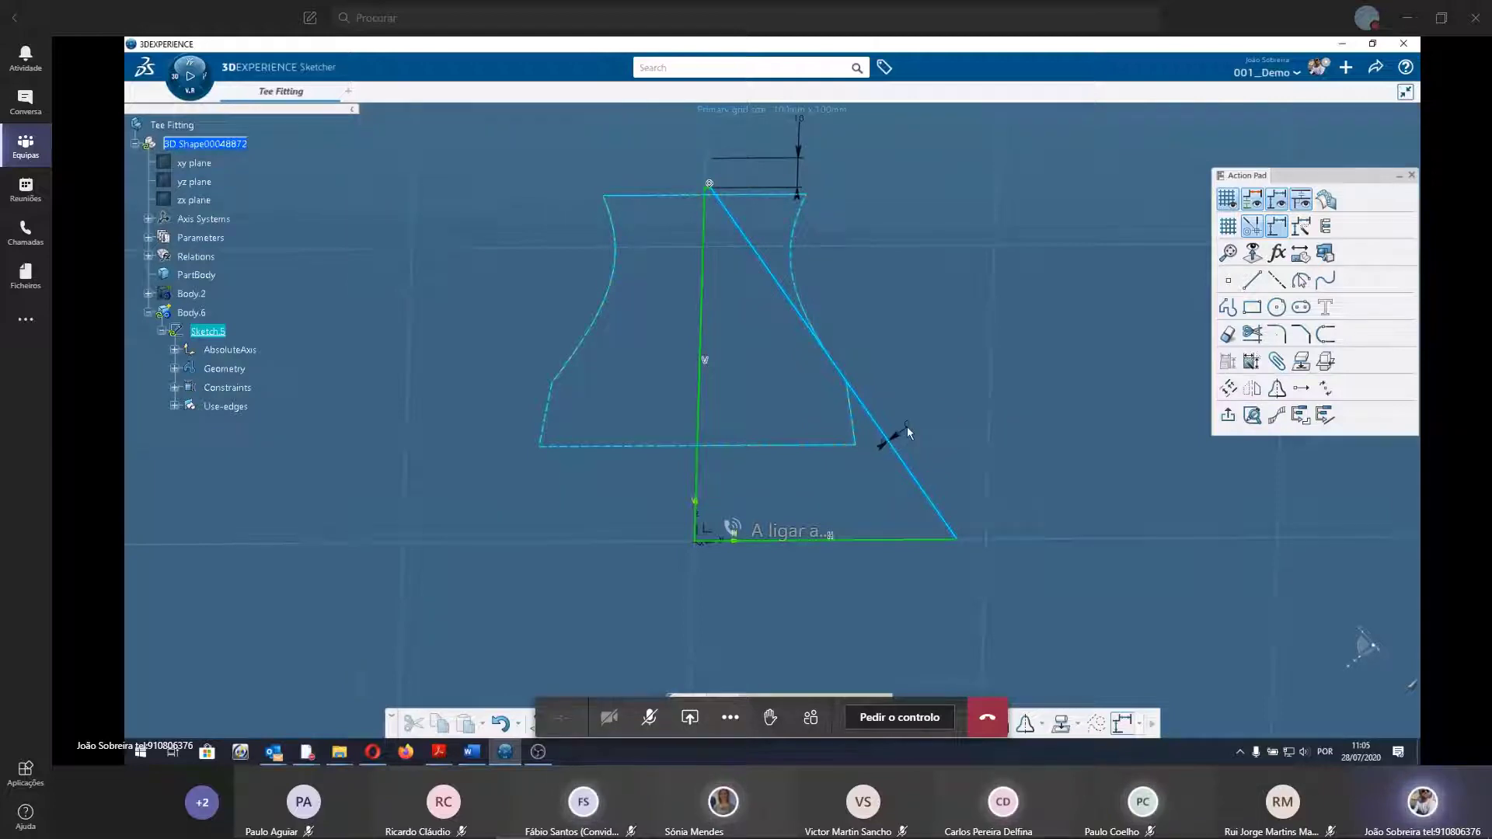
key("ctrl+z")
Delete the projected silhouette profile from Sketch.5.
left_click(870, 424)
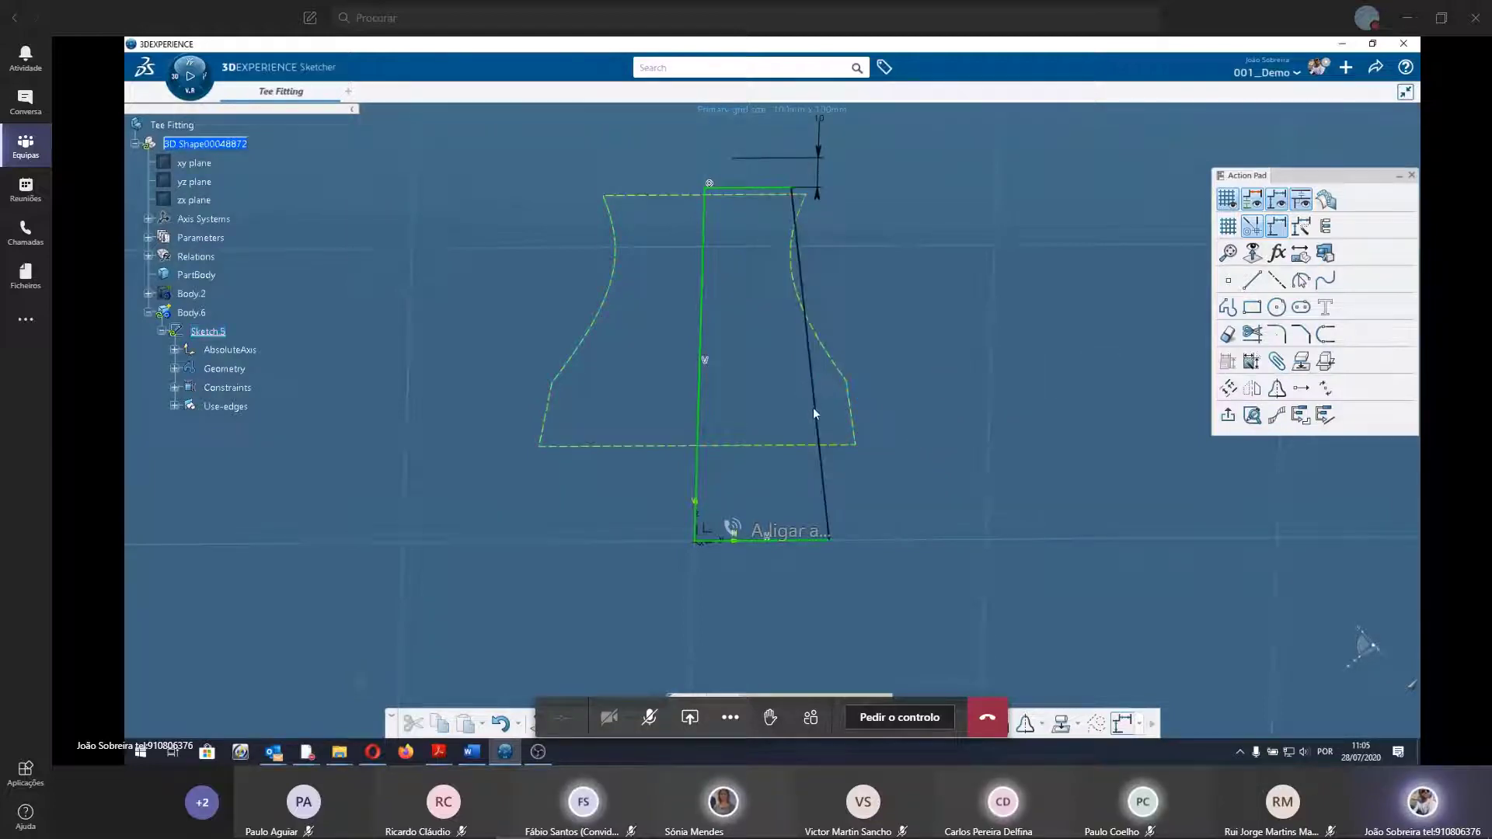
left_click(853, 394)
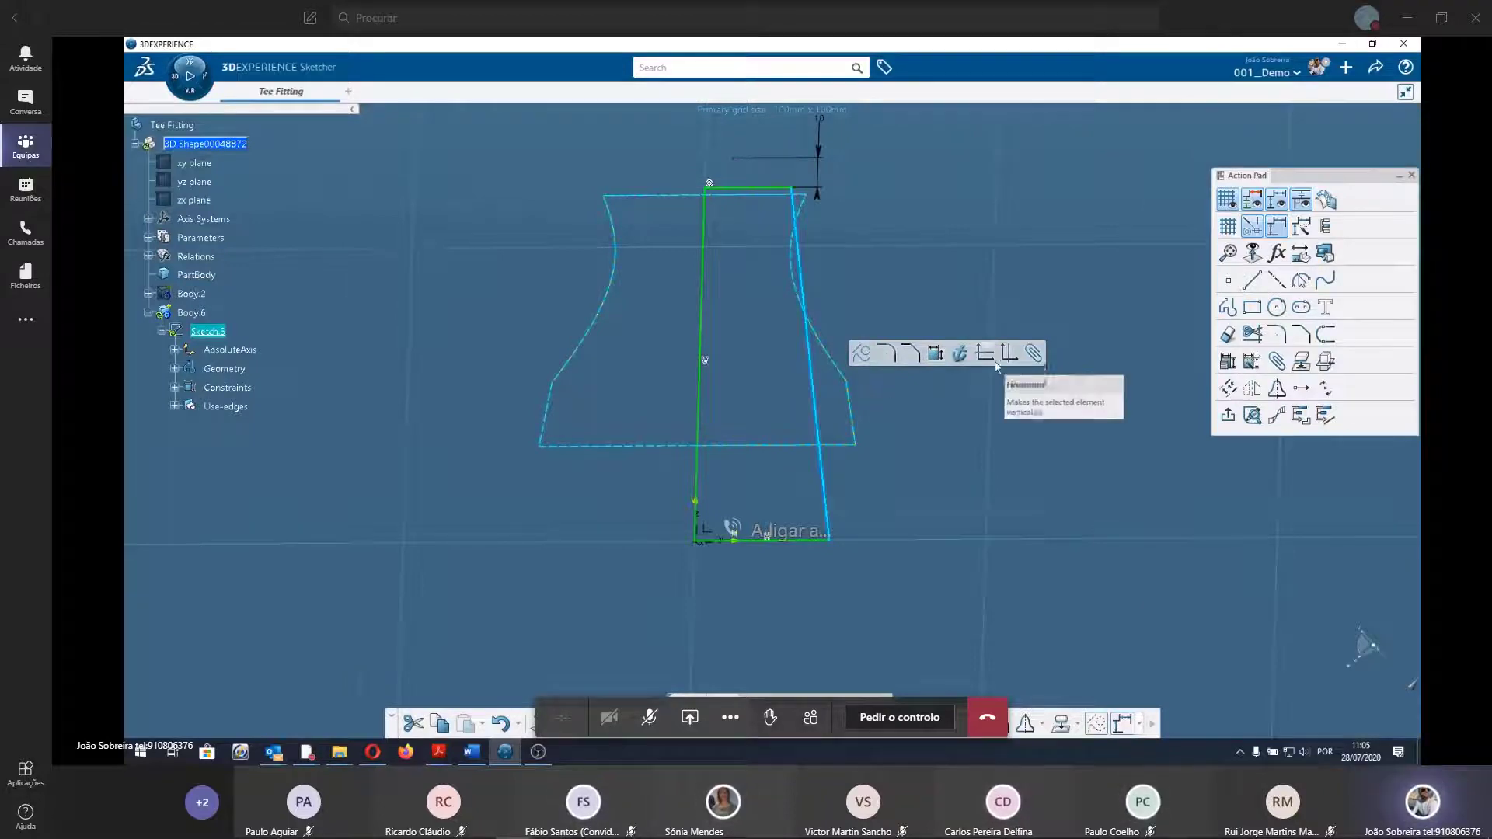
left_click(835, 416)
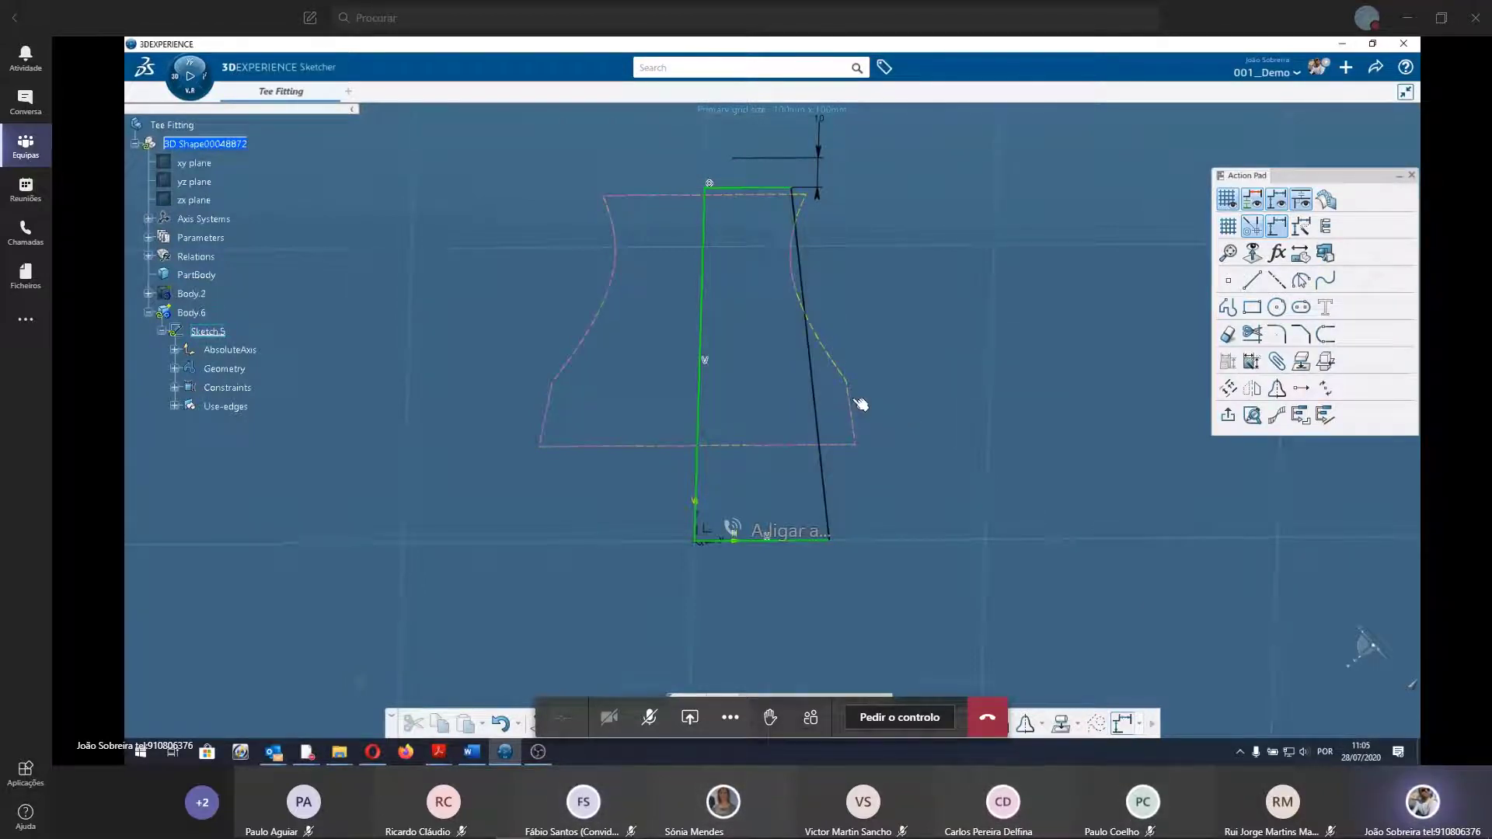
left_click(855, 401)
key("Delete")
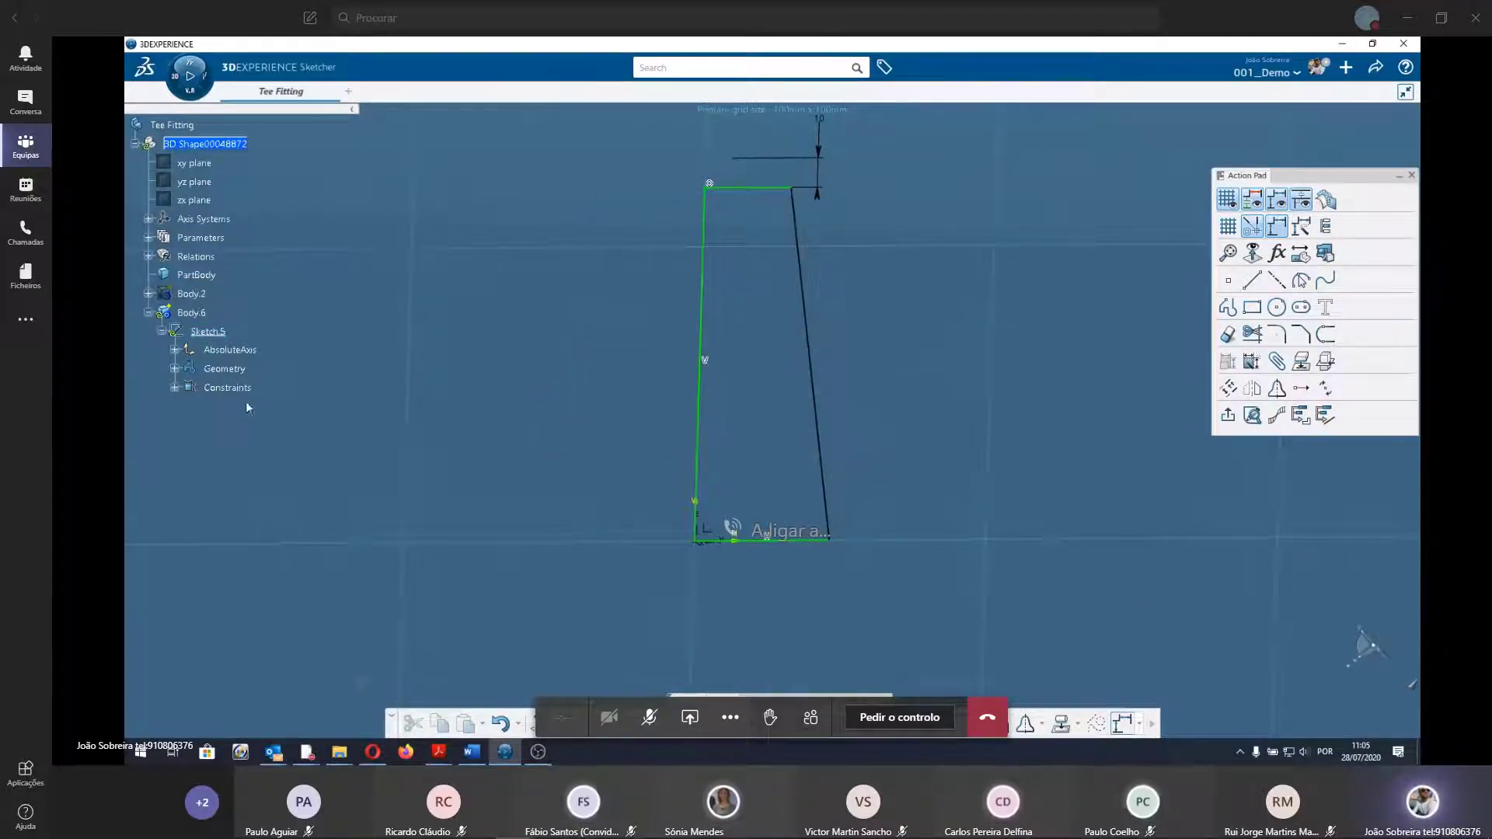
Show Body.2 again and tidy the Assemble.1 and Pad.2 tree branches.
right_click(189, 295)
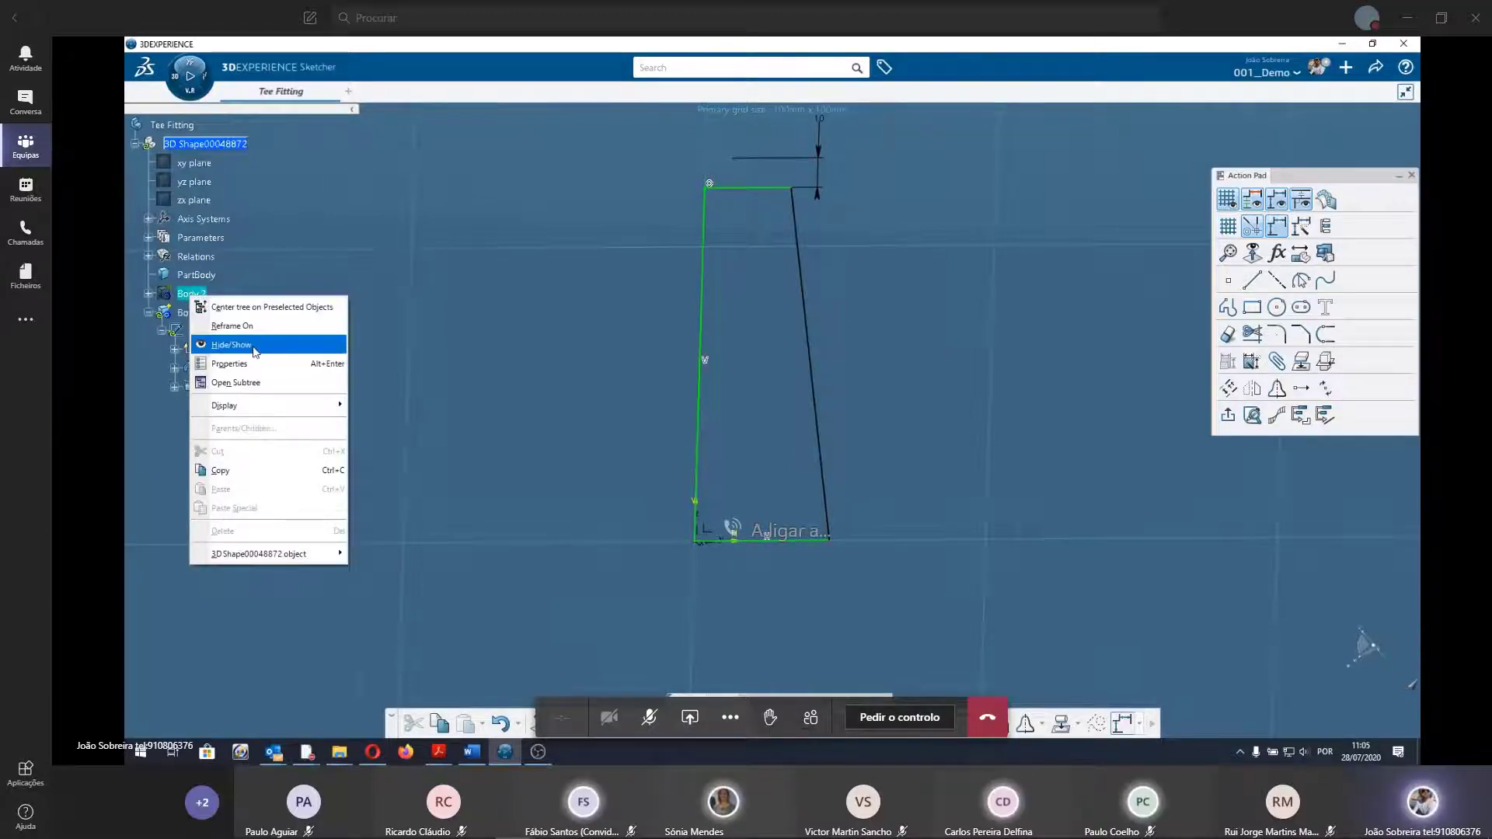
left_click(232, 344)
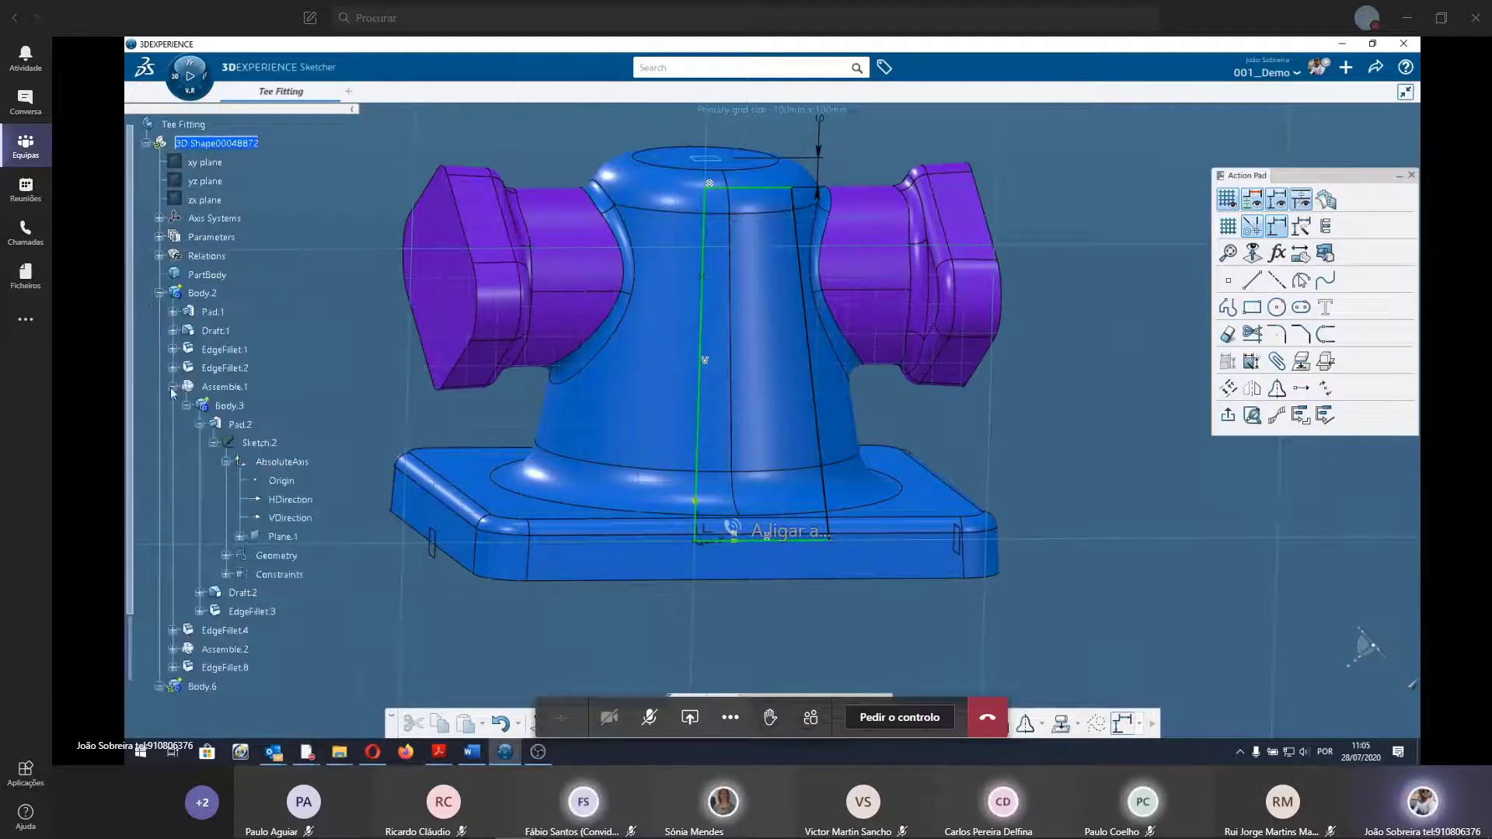
left_click(172, 387)
left_click(199, 388)
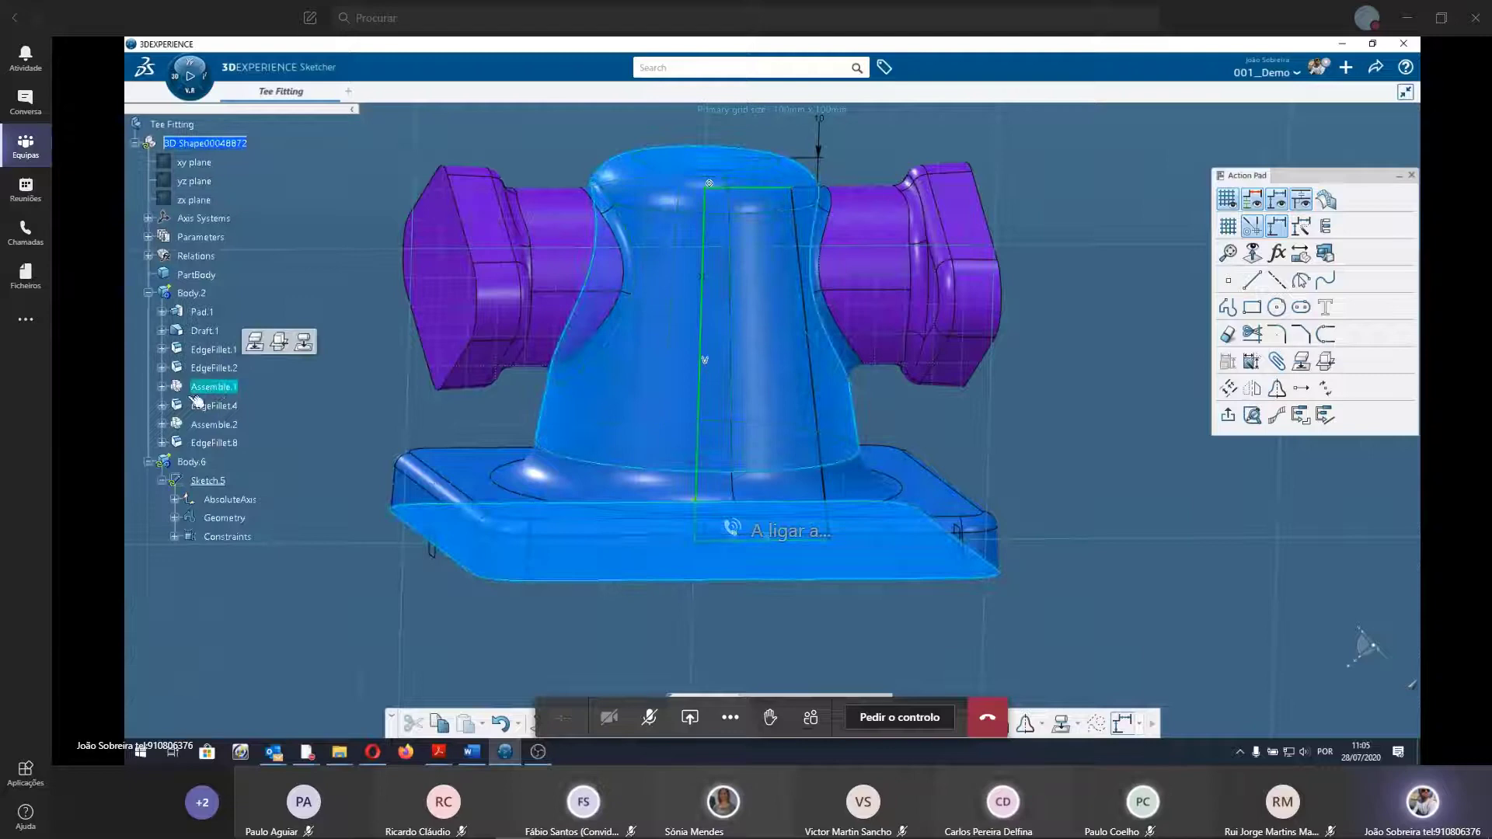
left_click(161, 386)
left_click(200, 425)
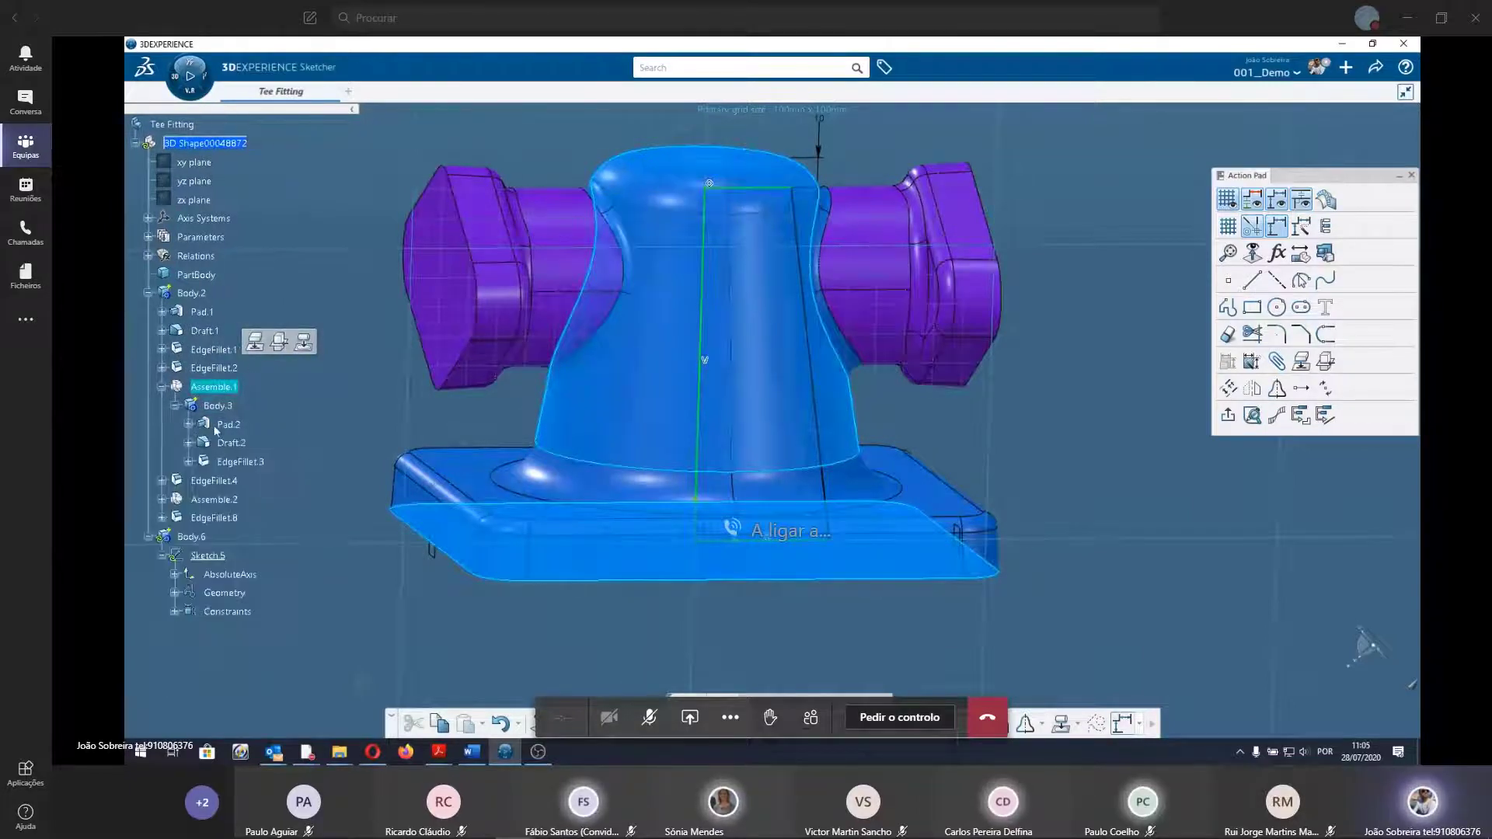
left_click(228, 424)
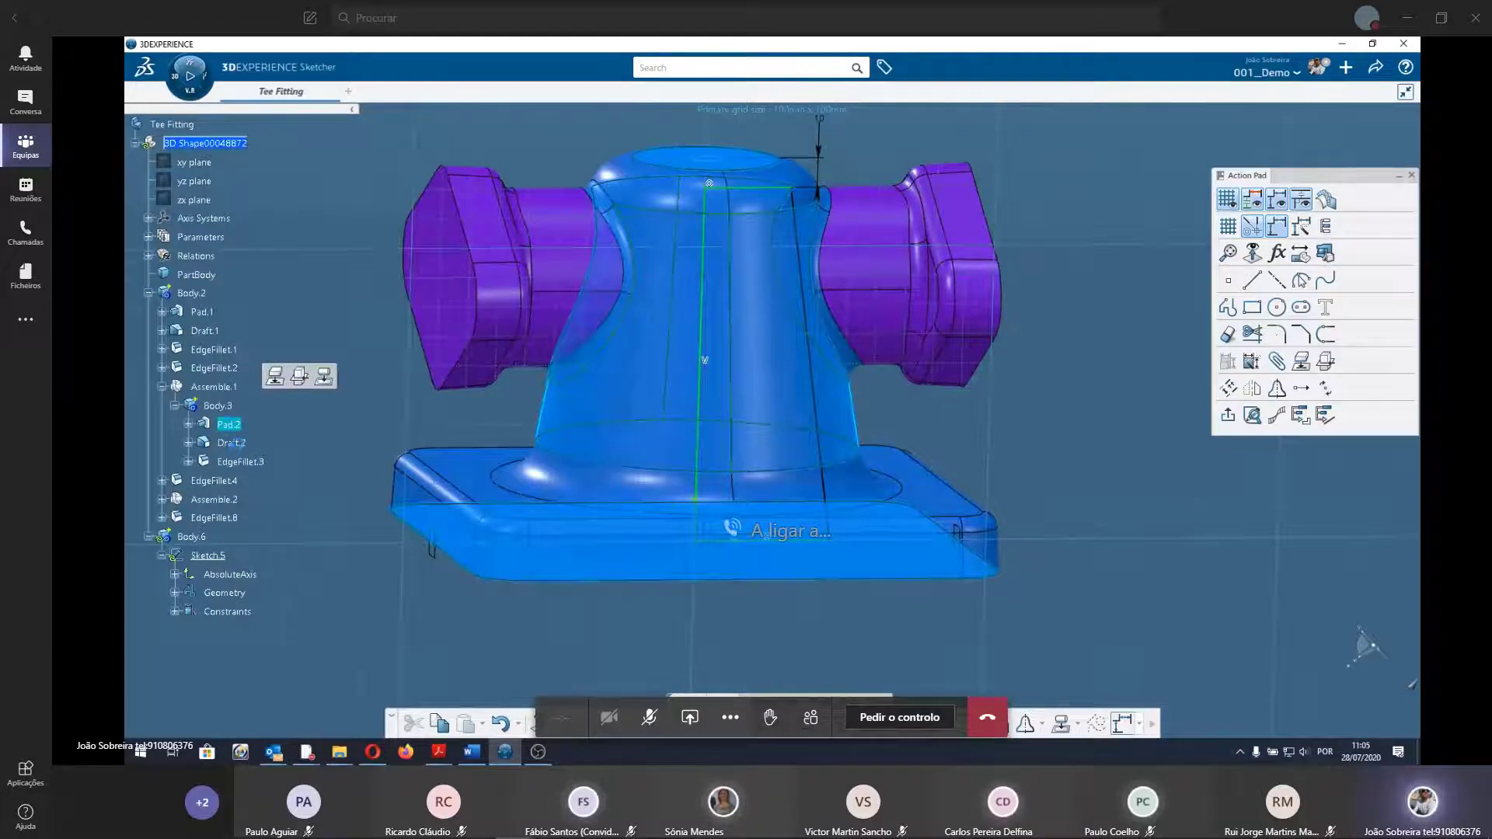
double_click(233, 426)
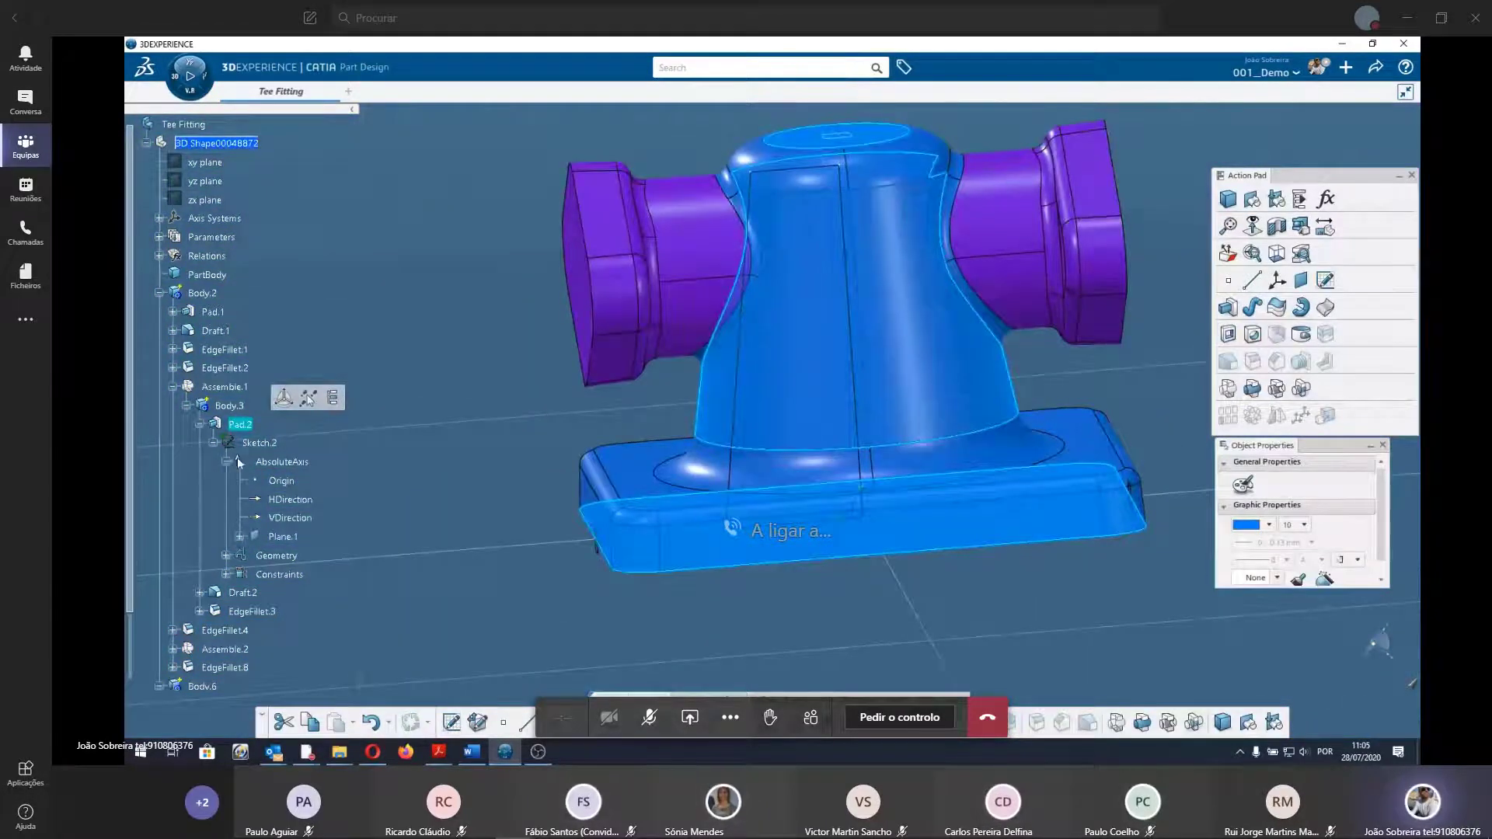
left_click(226, 462)
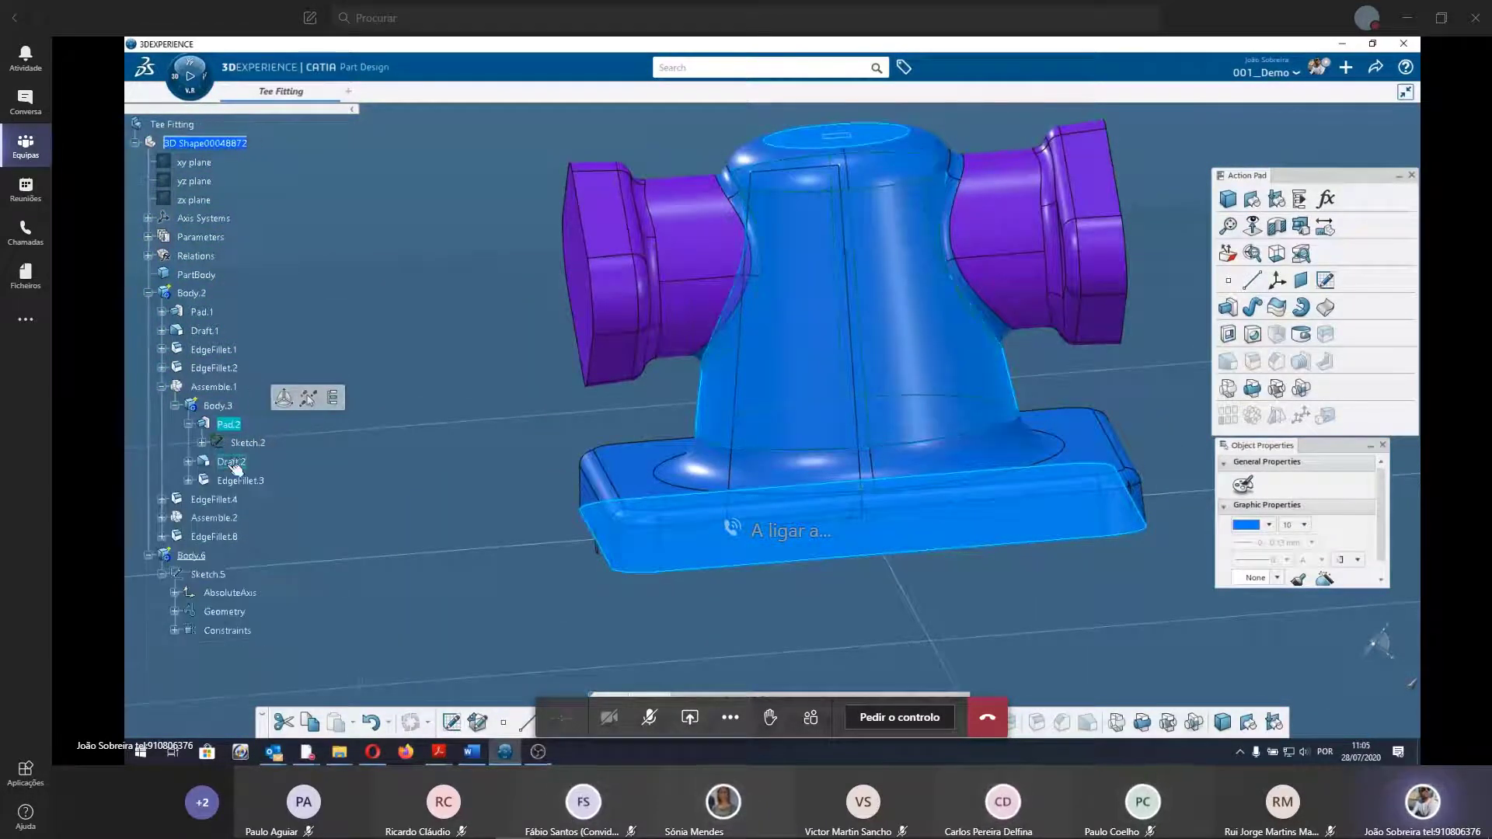
Make Draft.2 the work object and open Sketch.5 for editing.
right_click(222, 461)
left_click(288, 228)
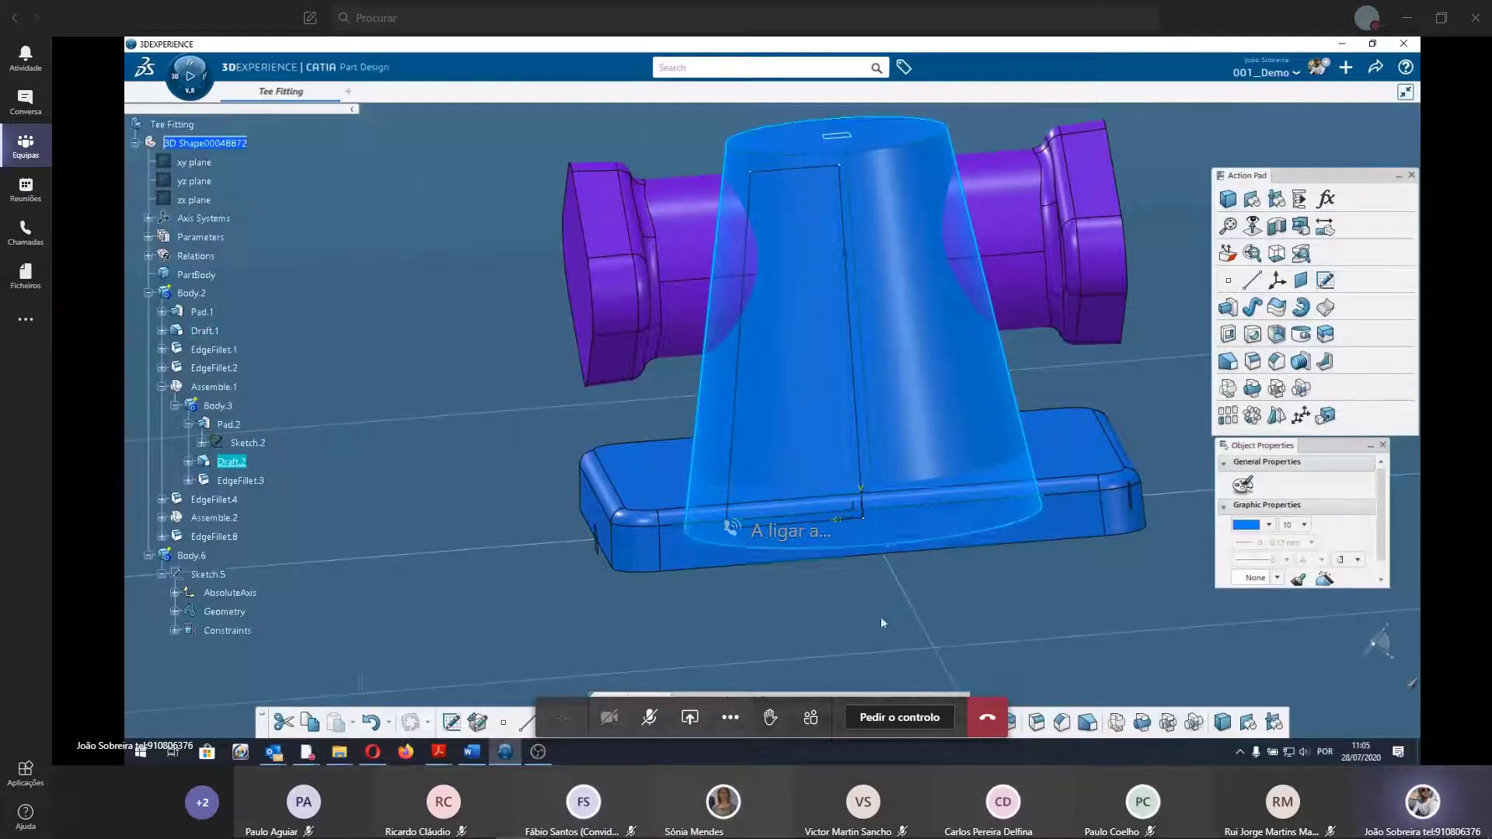
middle_click_drag(880, 617, 676, 559)
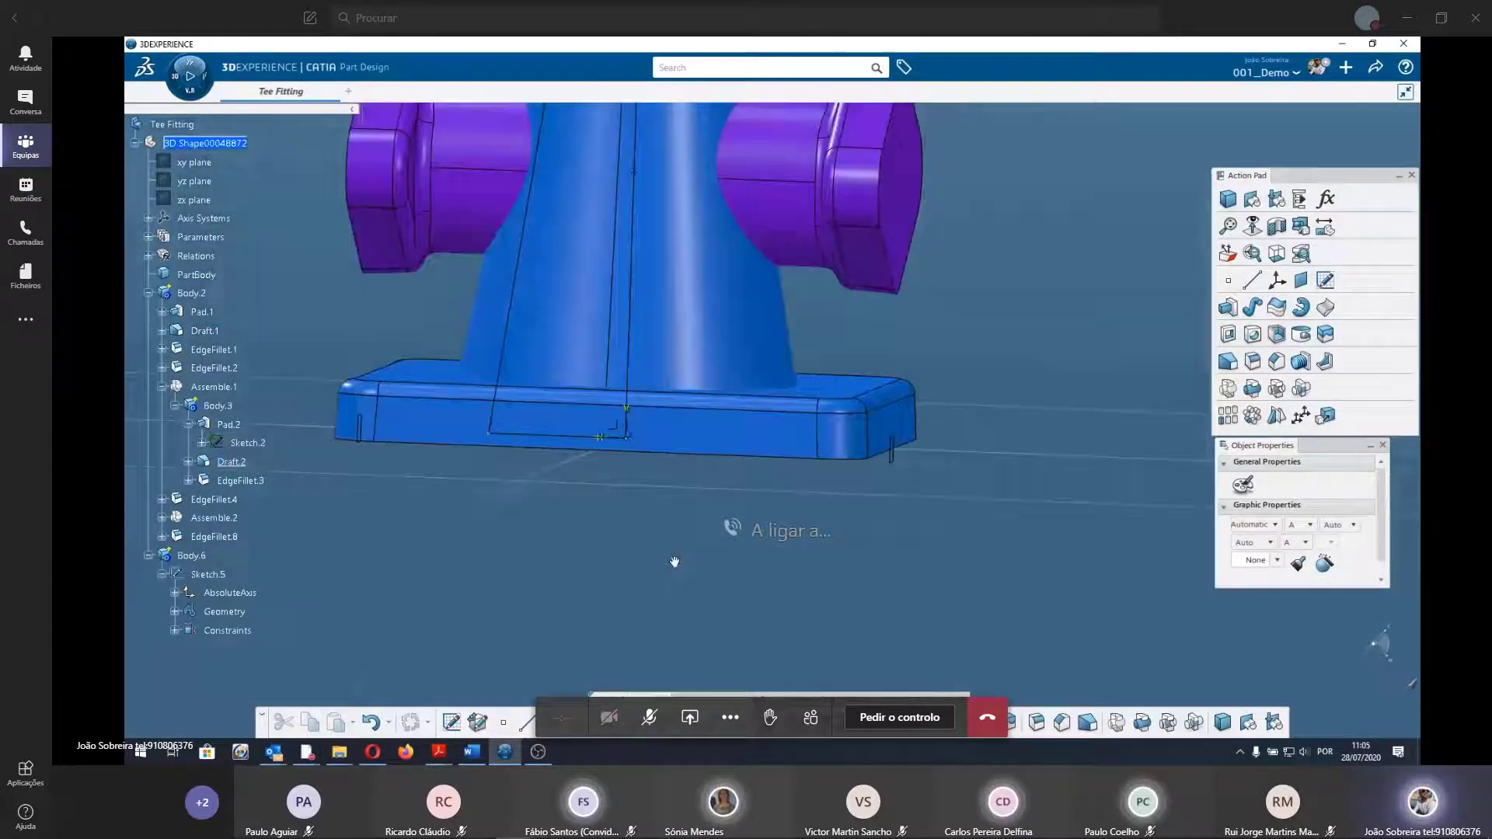
right_click(208, 575)
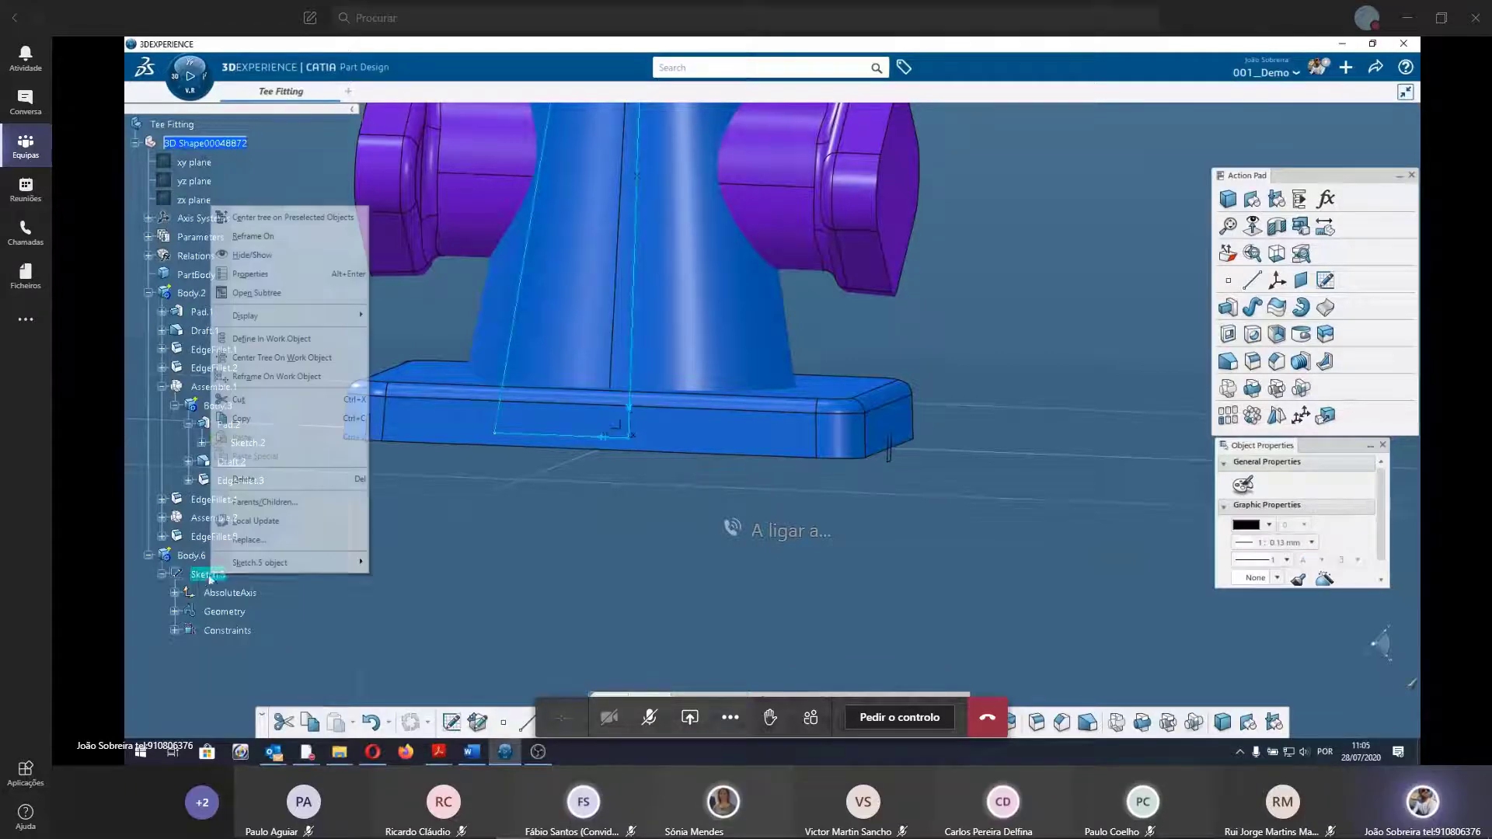
left_click(199, 583)
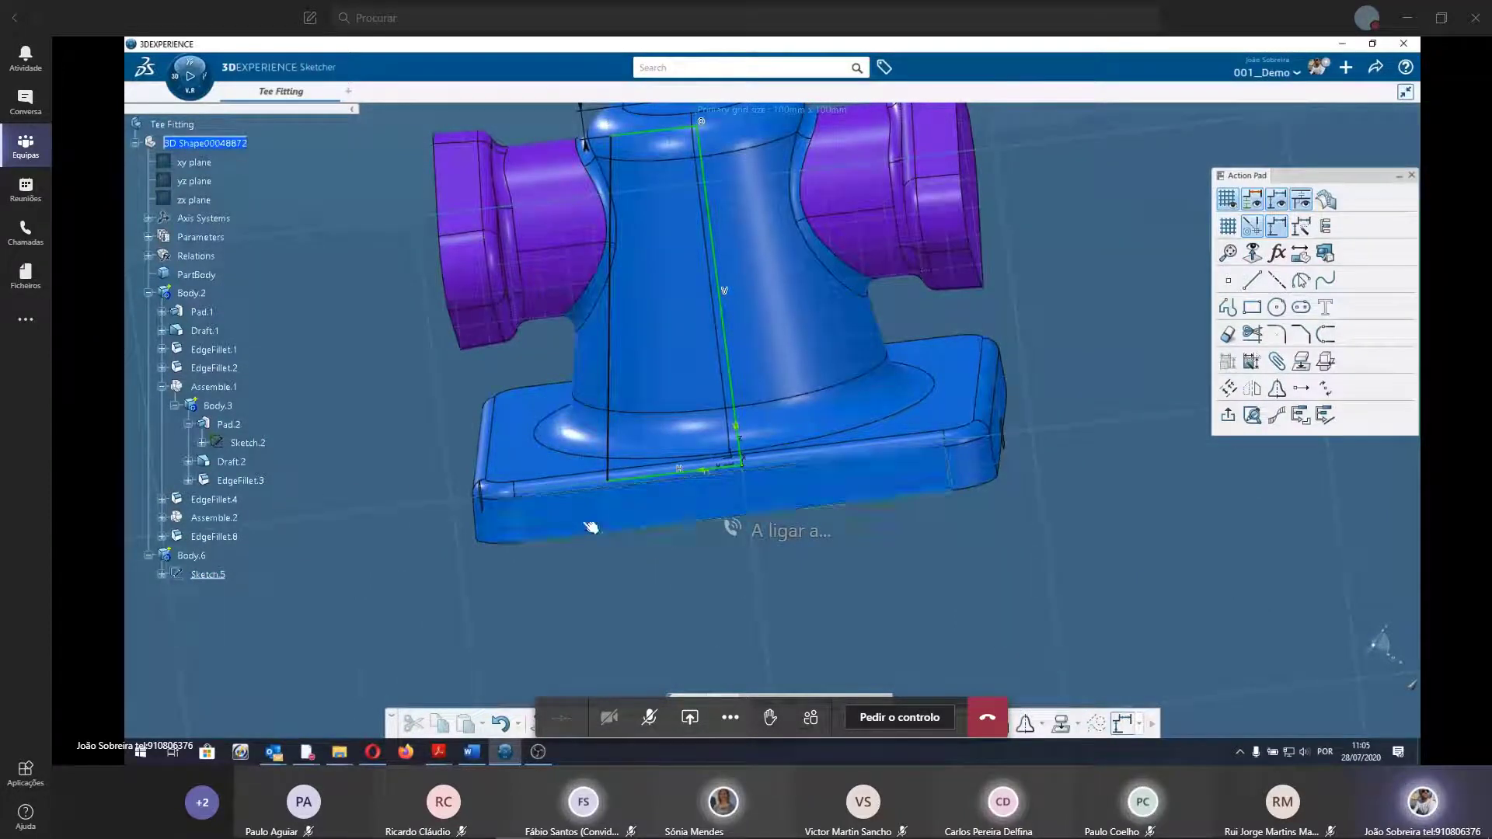
Add an angle dimension between the profile's slanted and vertical sides.
mouse_move(553, 589)
middle_mouse_down()
mouse_move(606, 535)
mouse_move(603, 500)
middle_mouse_up()
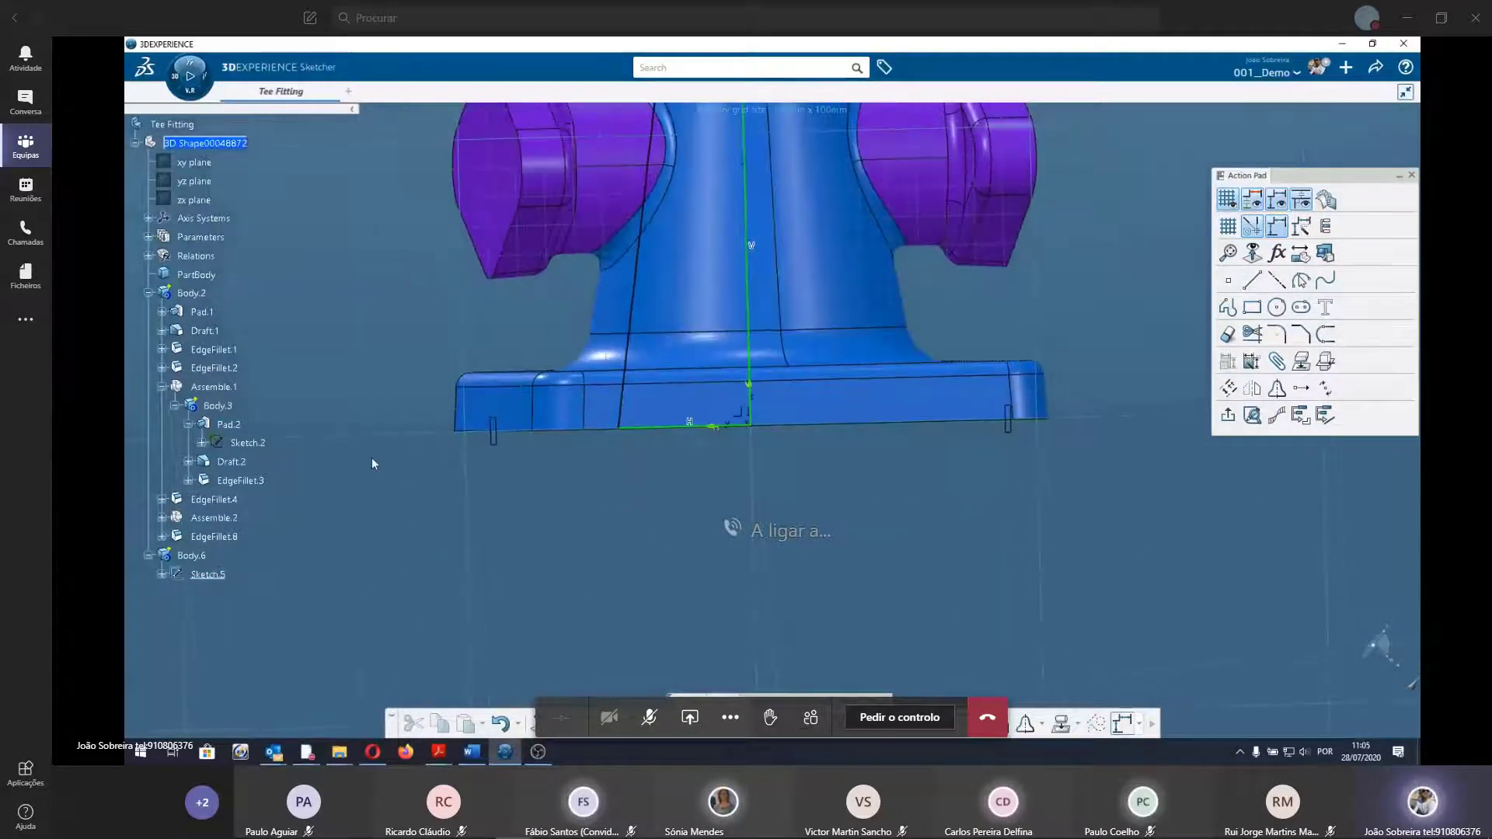
mouse_move(699, 467)
middle_mouse_down()
mouse_move(696, 516)
mouse_move(650, 526)
mouse_move(726, 526)
middle_mouse_up()
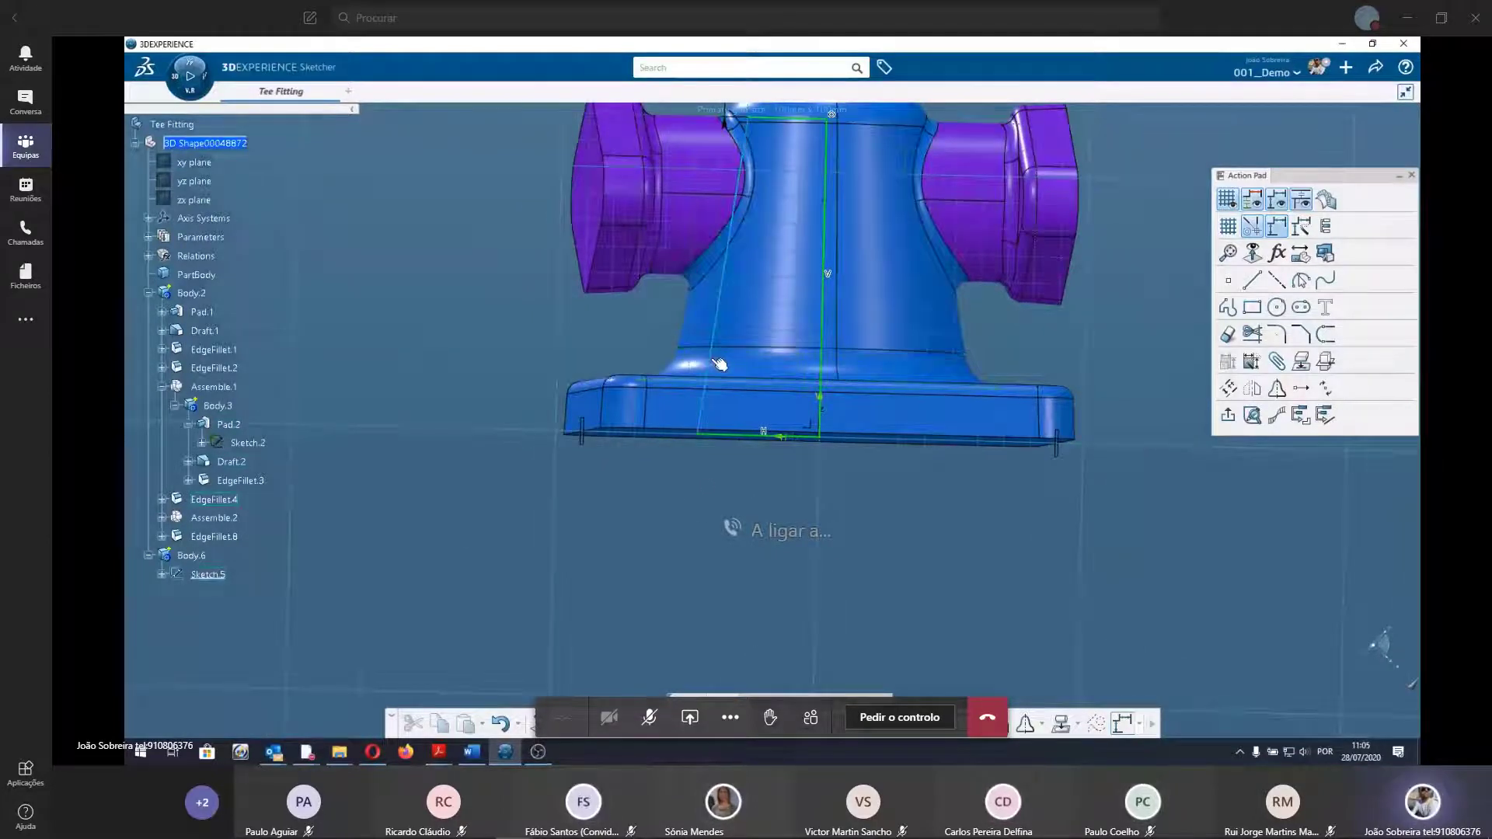
left_click(707, 359)
left_click(829, 277, "ctrl")
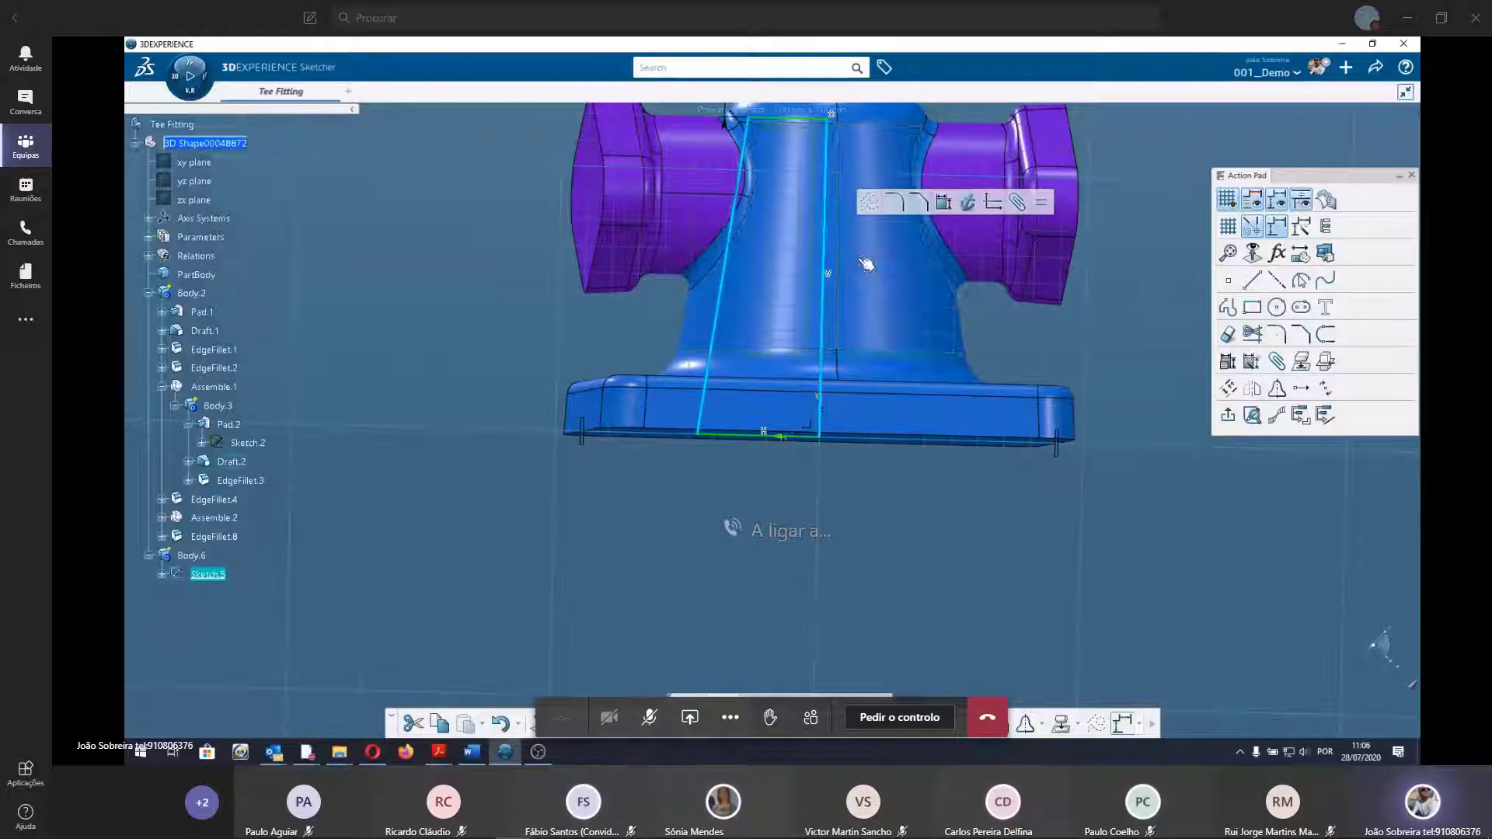
left_click(981, 155)
left_click(725, 533)
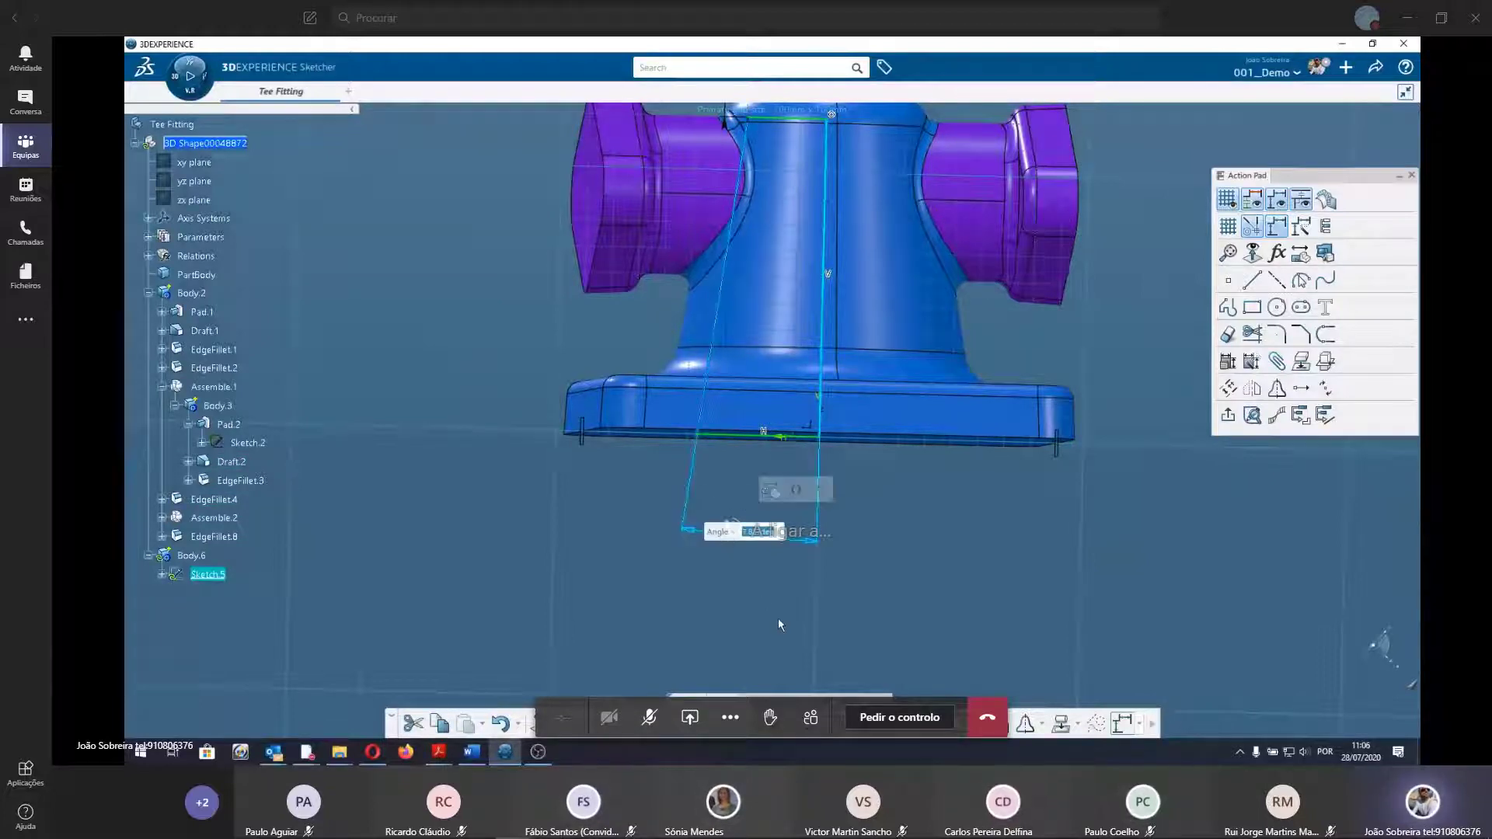
key("Return")
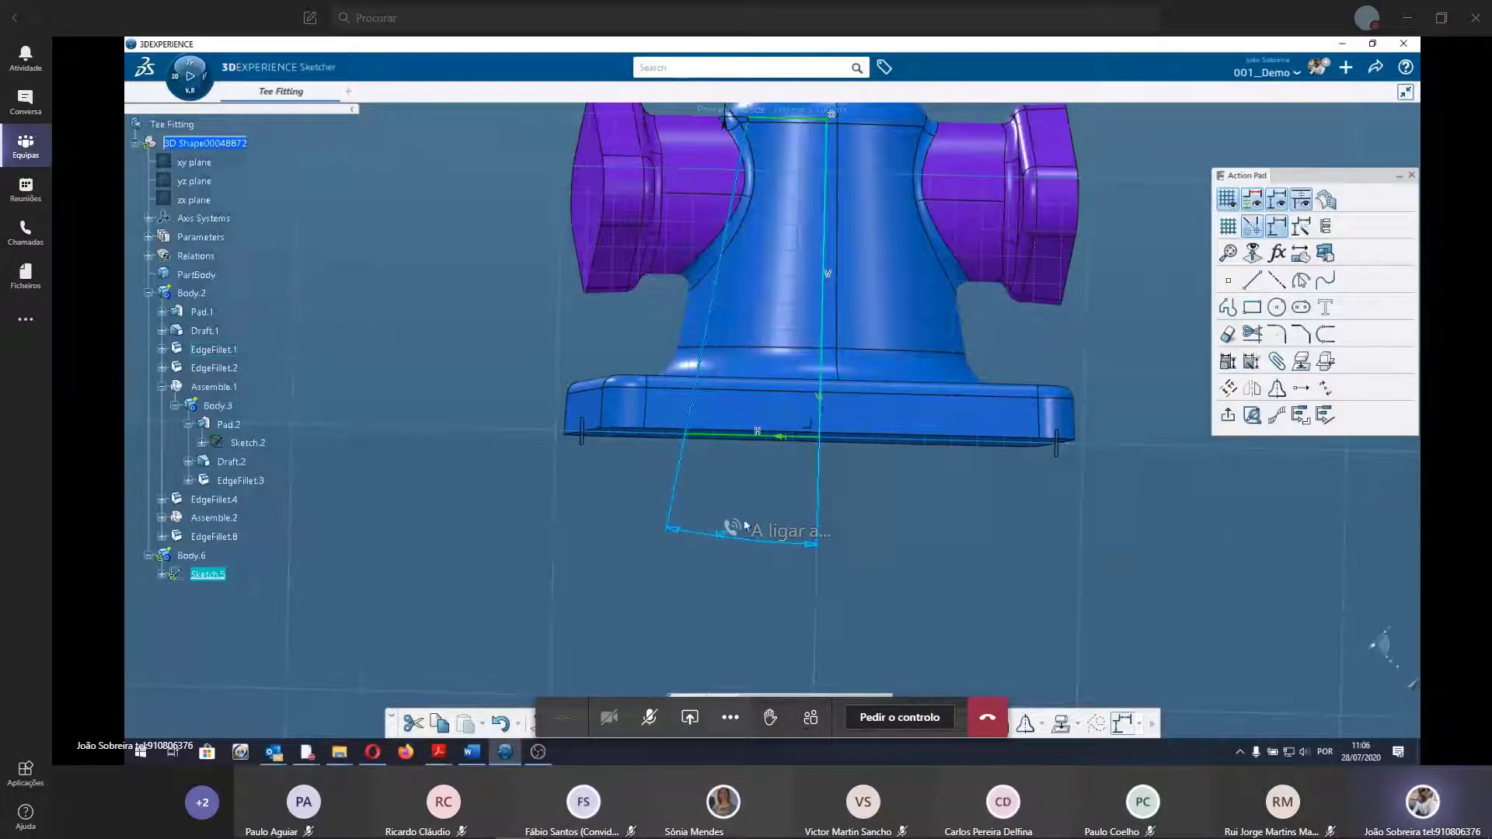
left_click(745, 482)
Dimension the bottom line to 48.8 and exit the sketch.
middle_click_drag(744, 481, 696, 459)
left_click(726, 420)
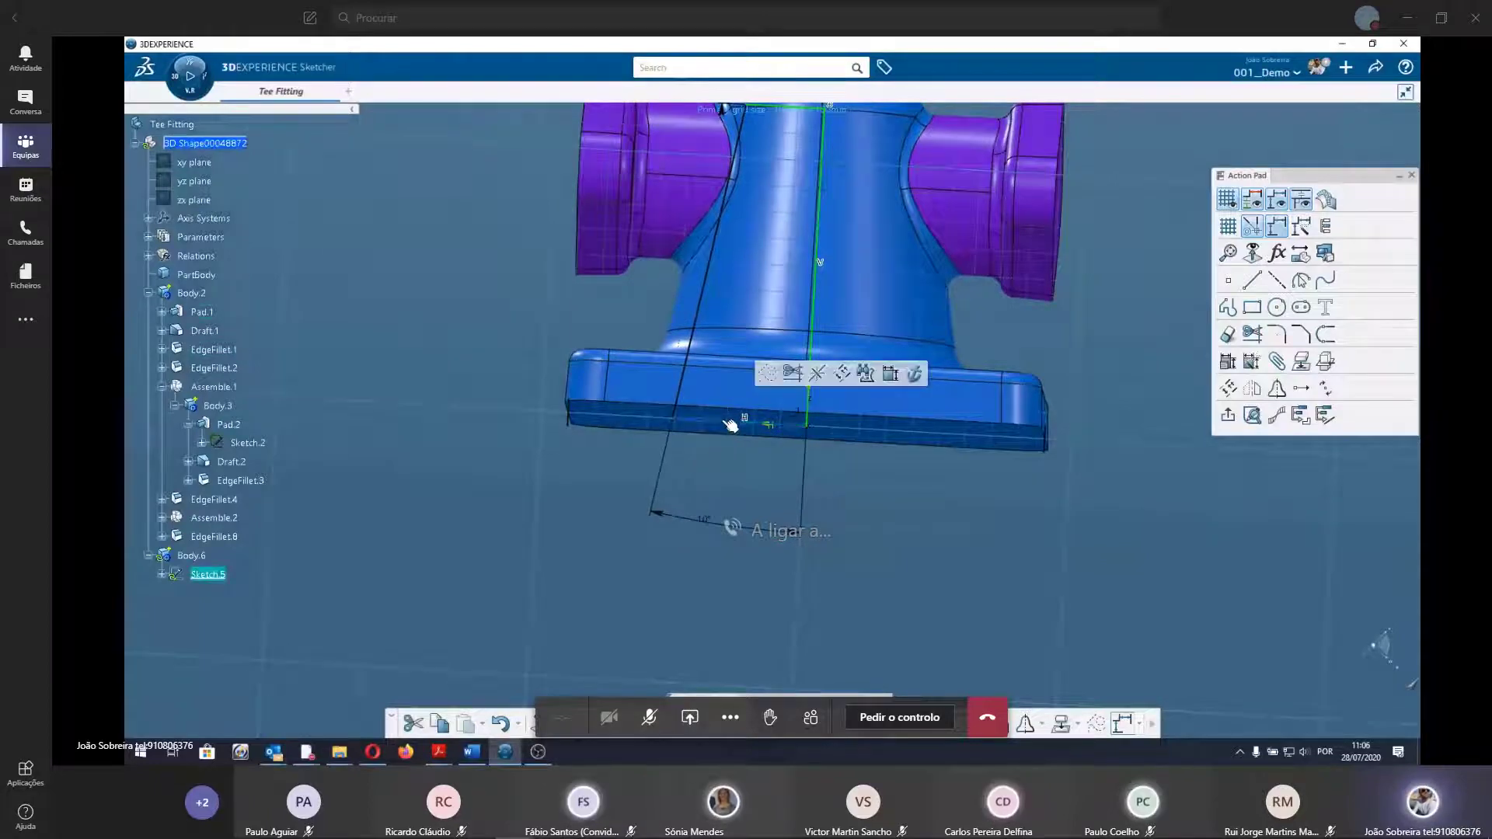
left_click(886, 374)
left_click(727, 593)
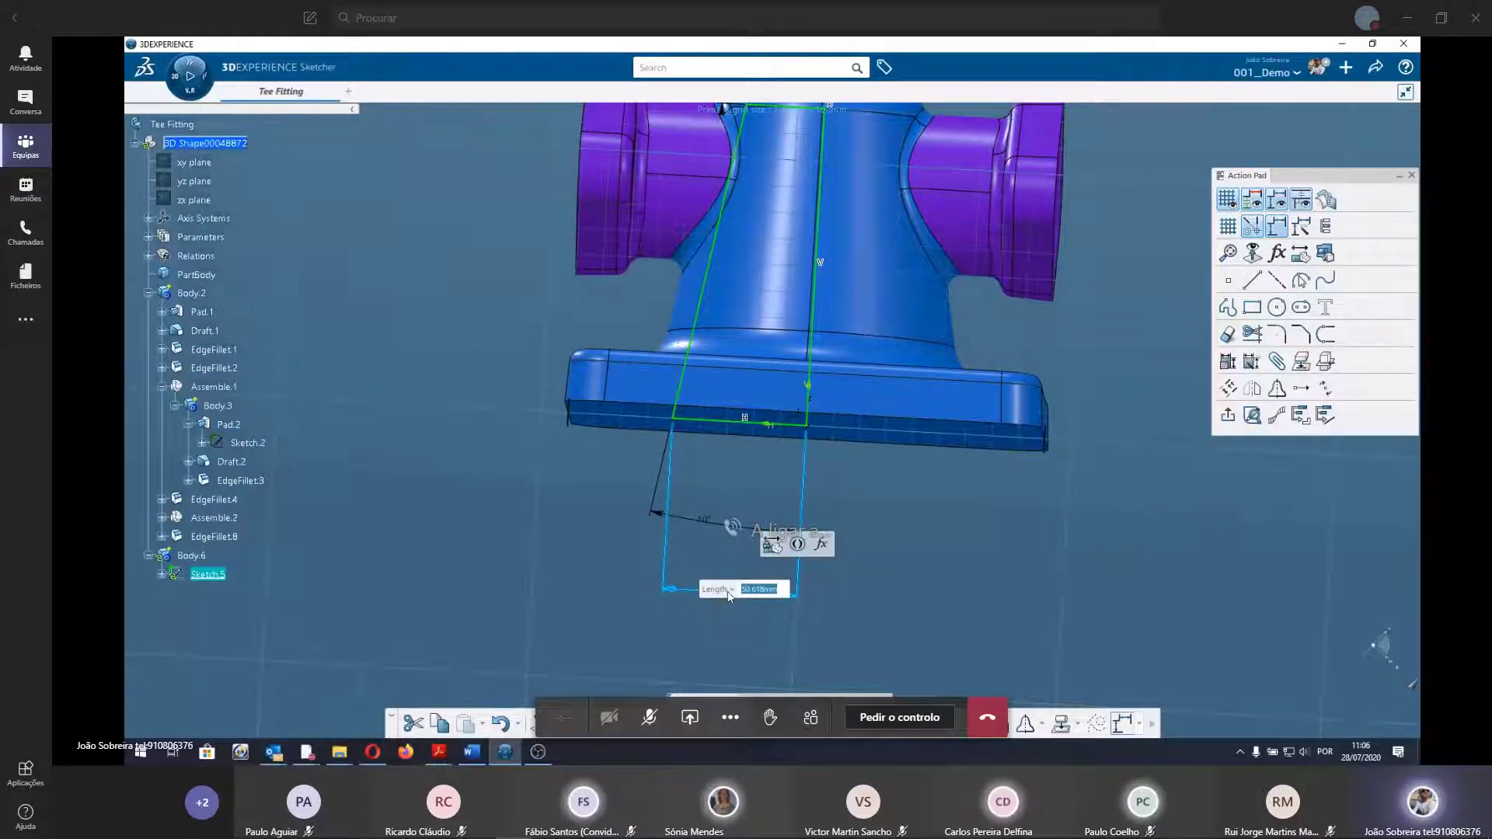
type("48")
type(".8")
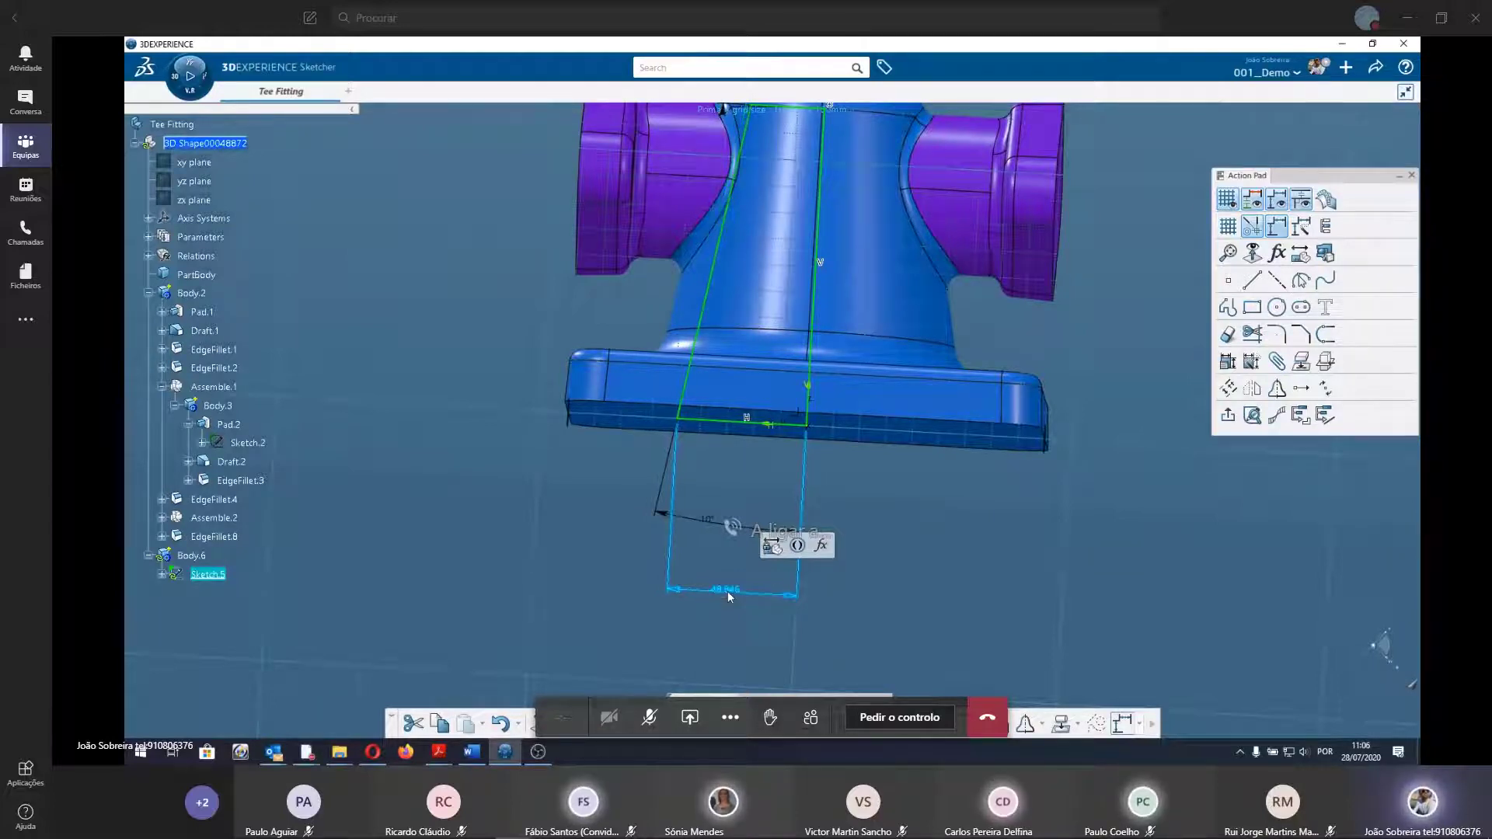
key("Return")
middle_click_drag(570, 445, 737, 233)
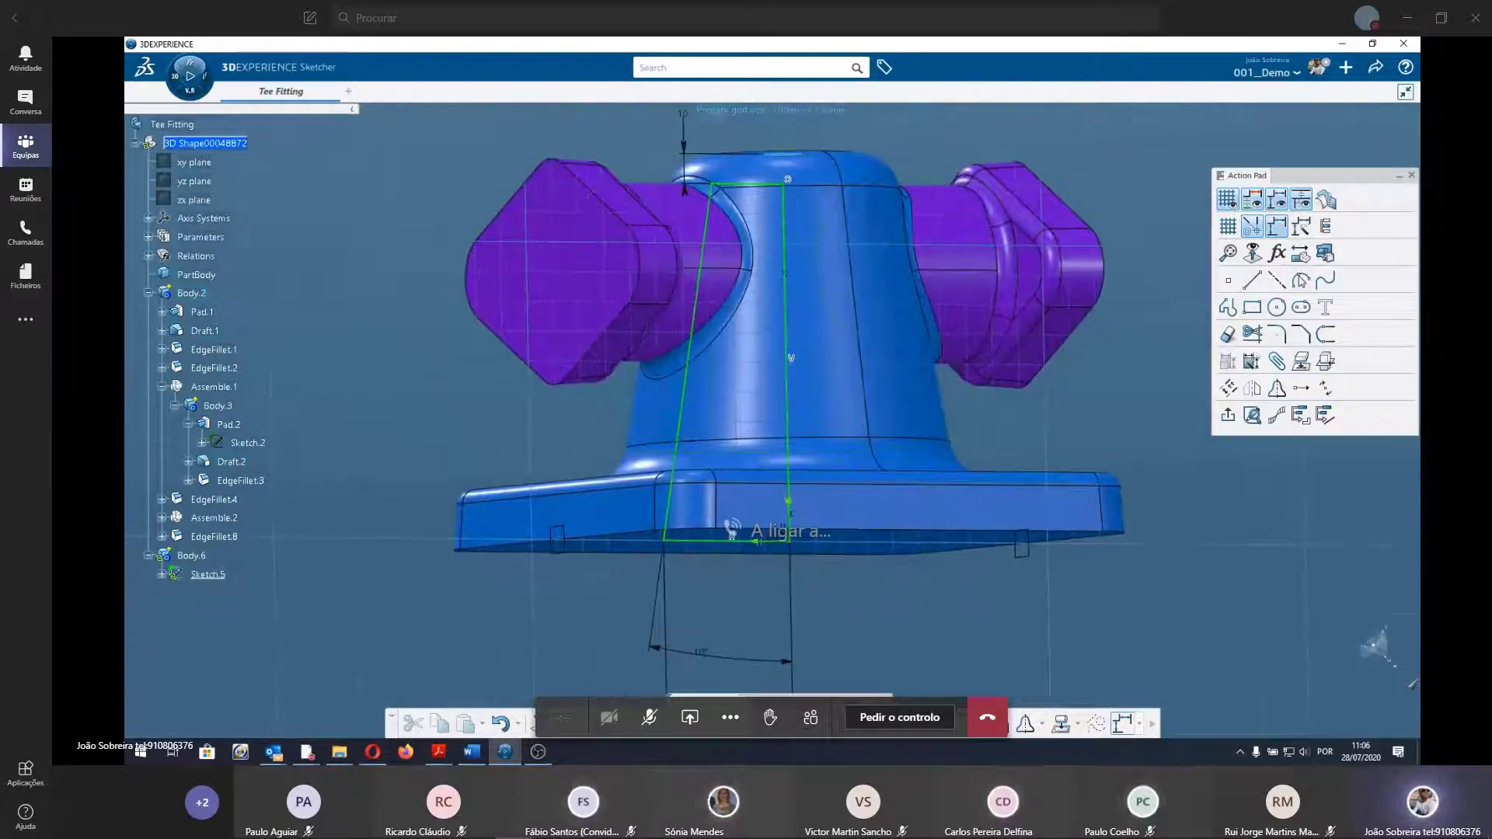
left_click(1228, 414)
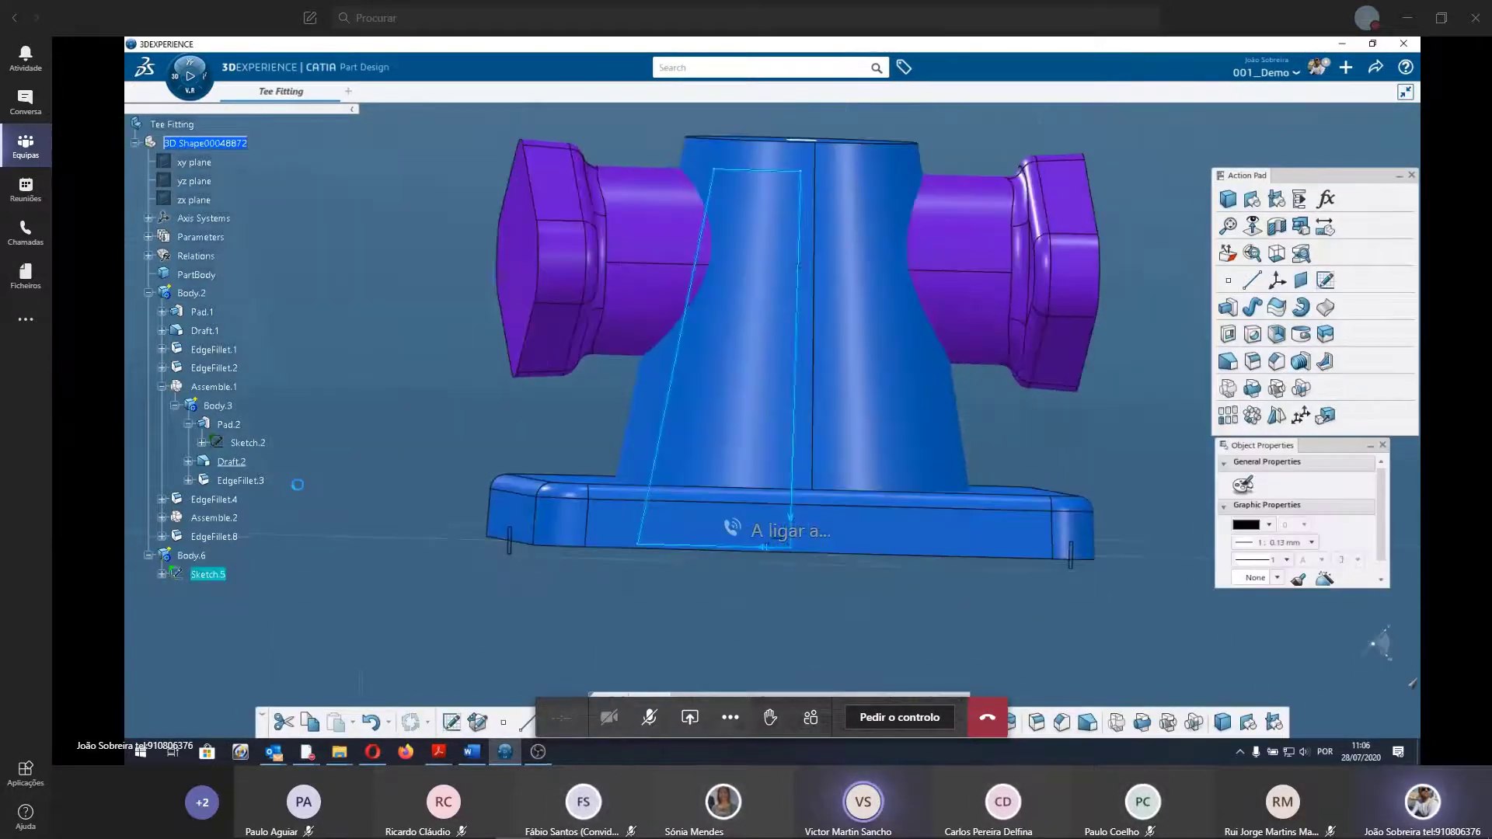
Hide Body.2 so only Sketch.5's profile is visible.
right_click(190, 293)
left_click(233, 345)
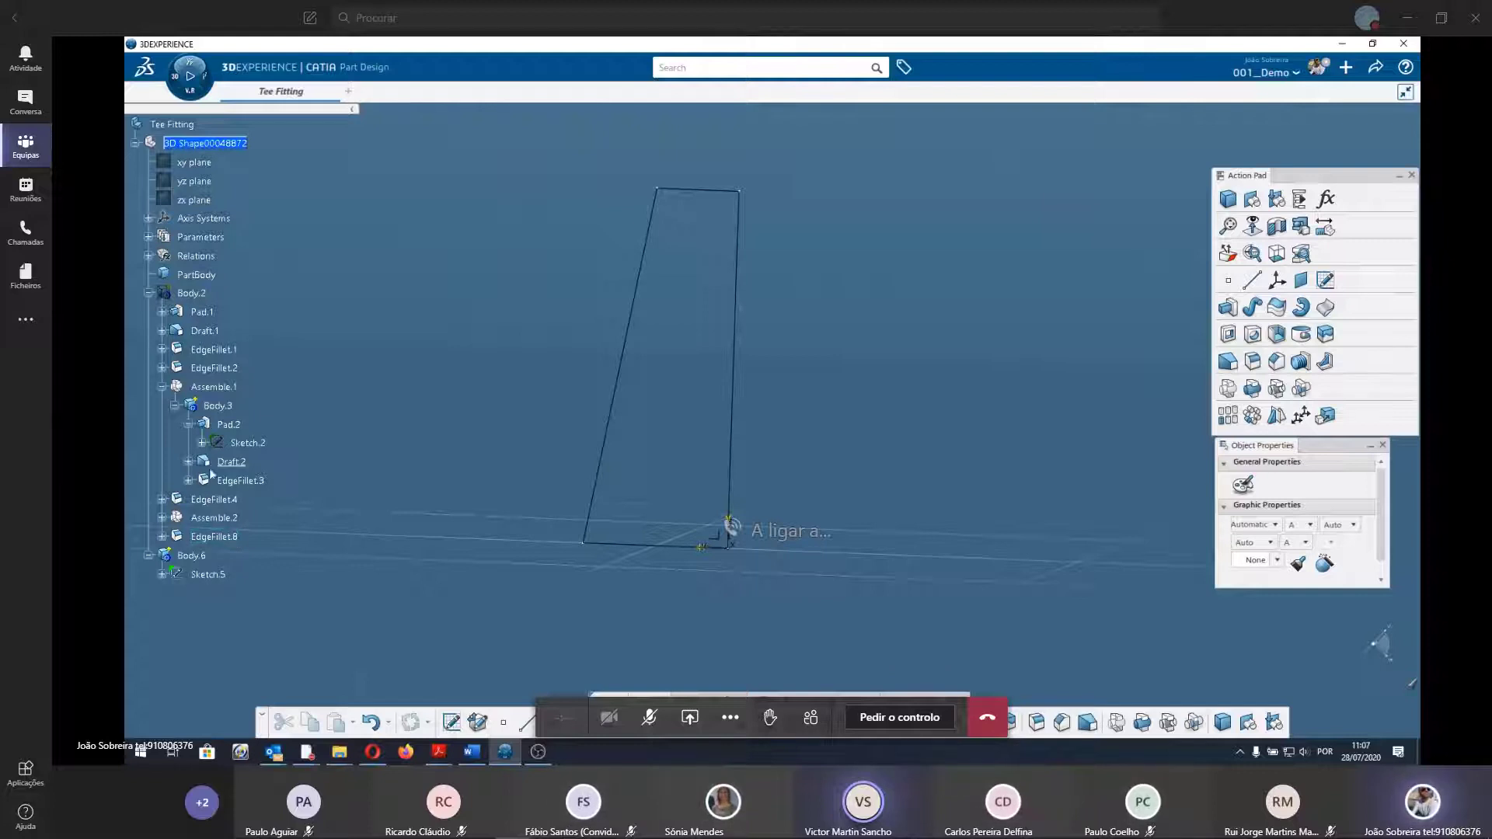
left_click(207, 575)
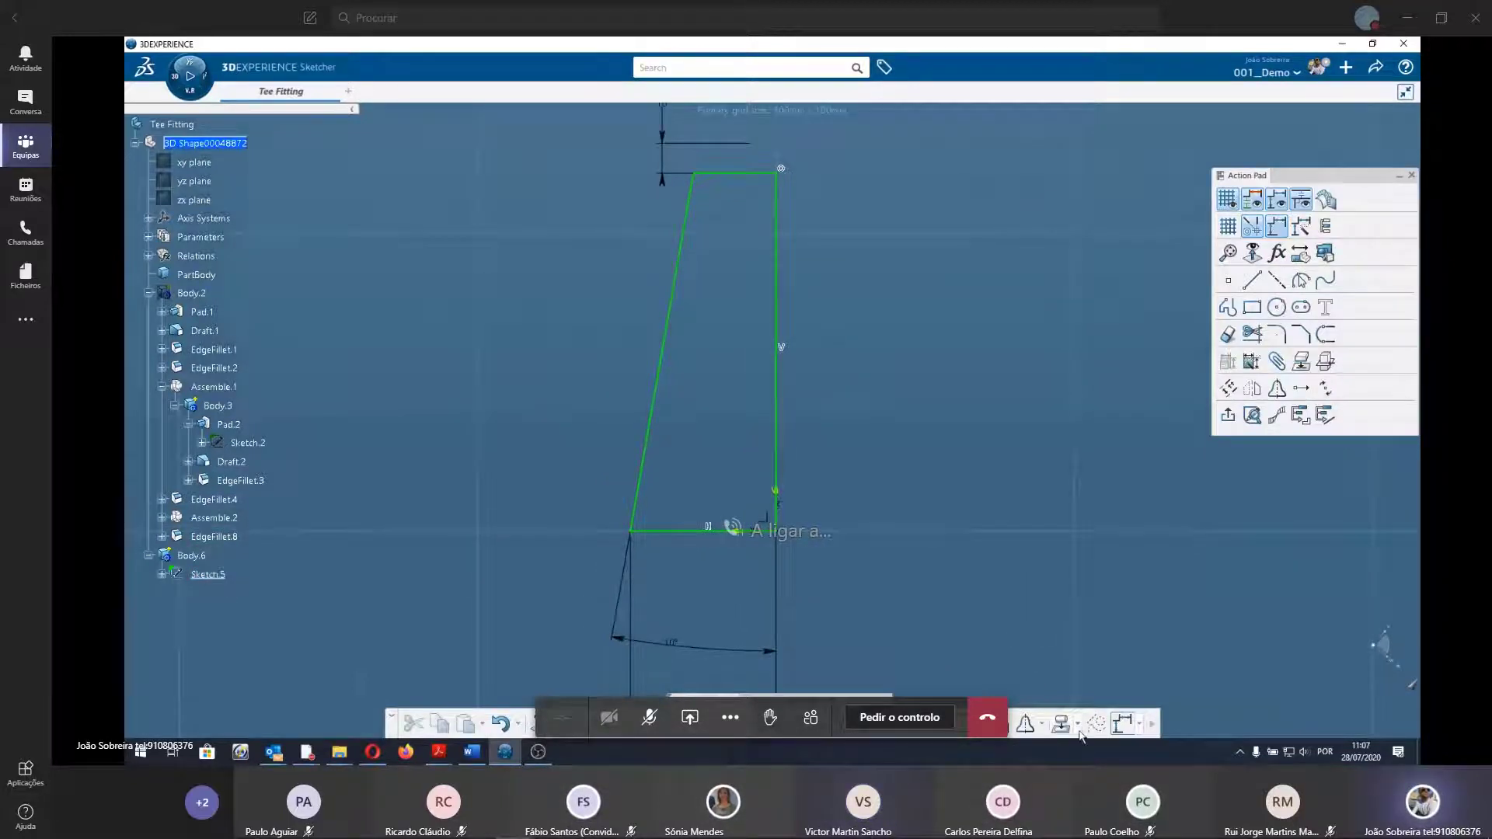
left_click(1080, 729)
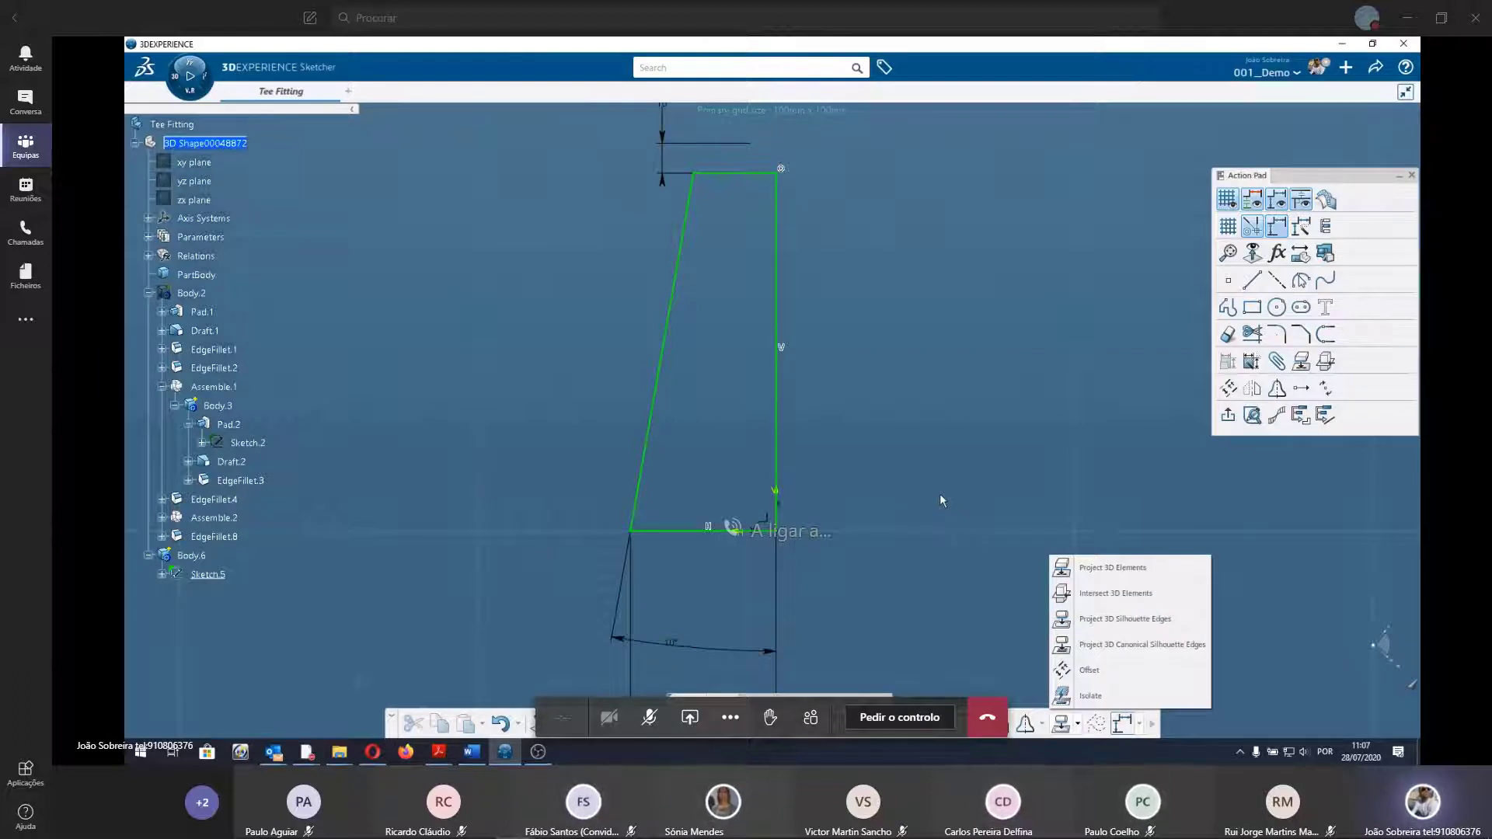
left_click(875, 549)
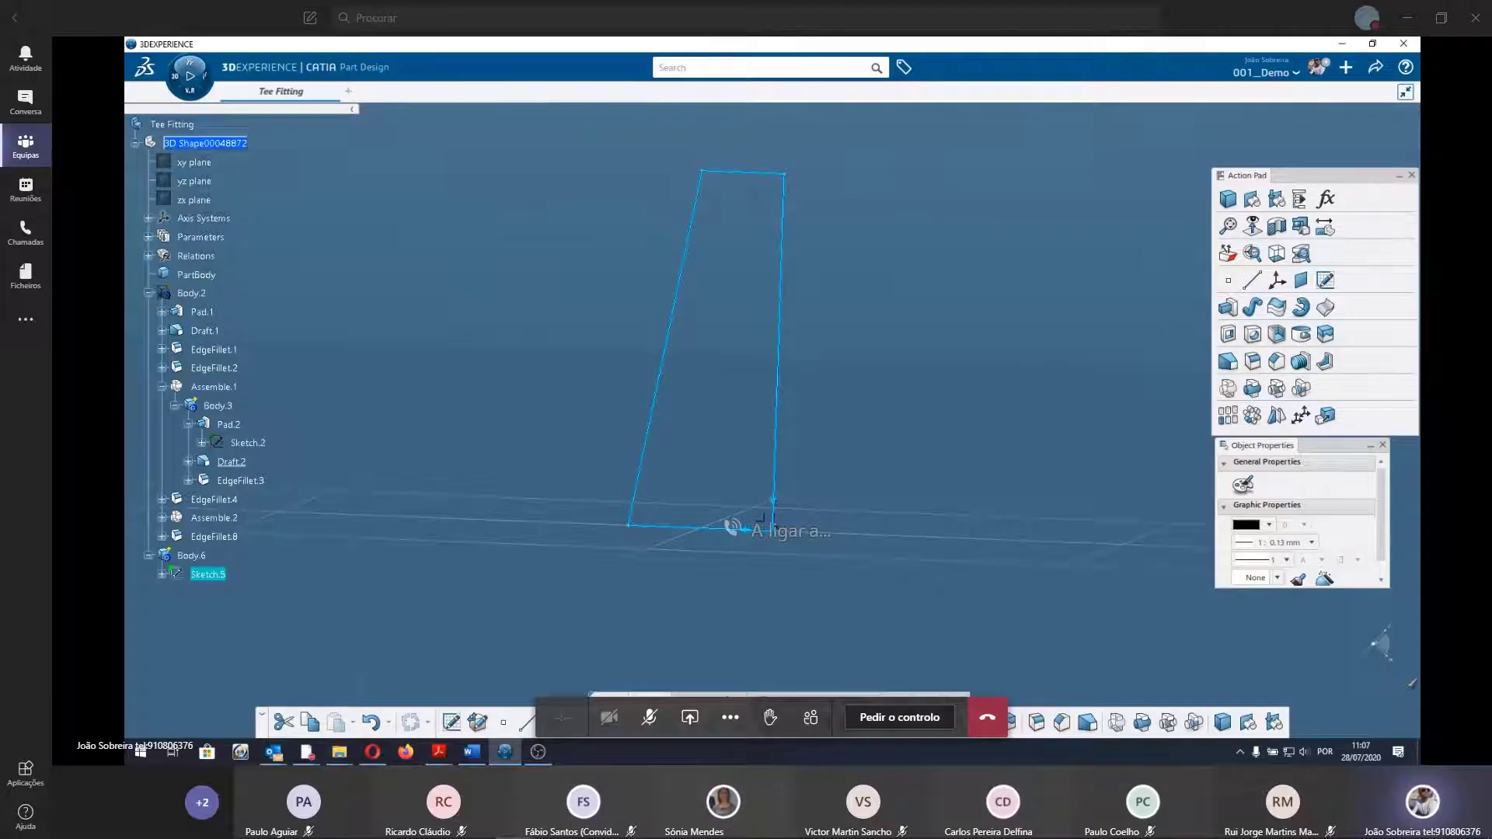
Convert Sketch.5's right vertical line into an axis and exit the sketch.
left_click(501, 710)
double_click(208, 574)
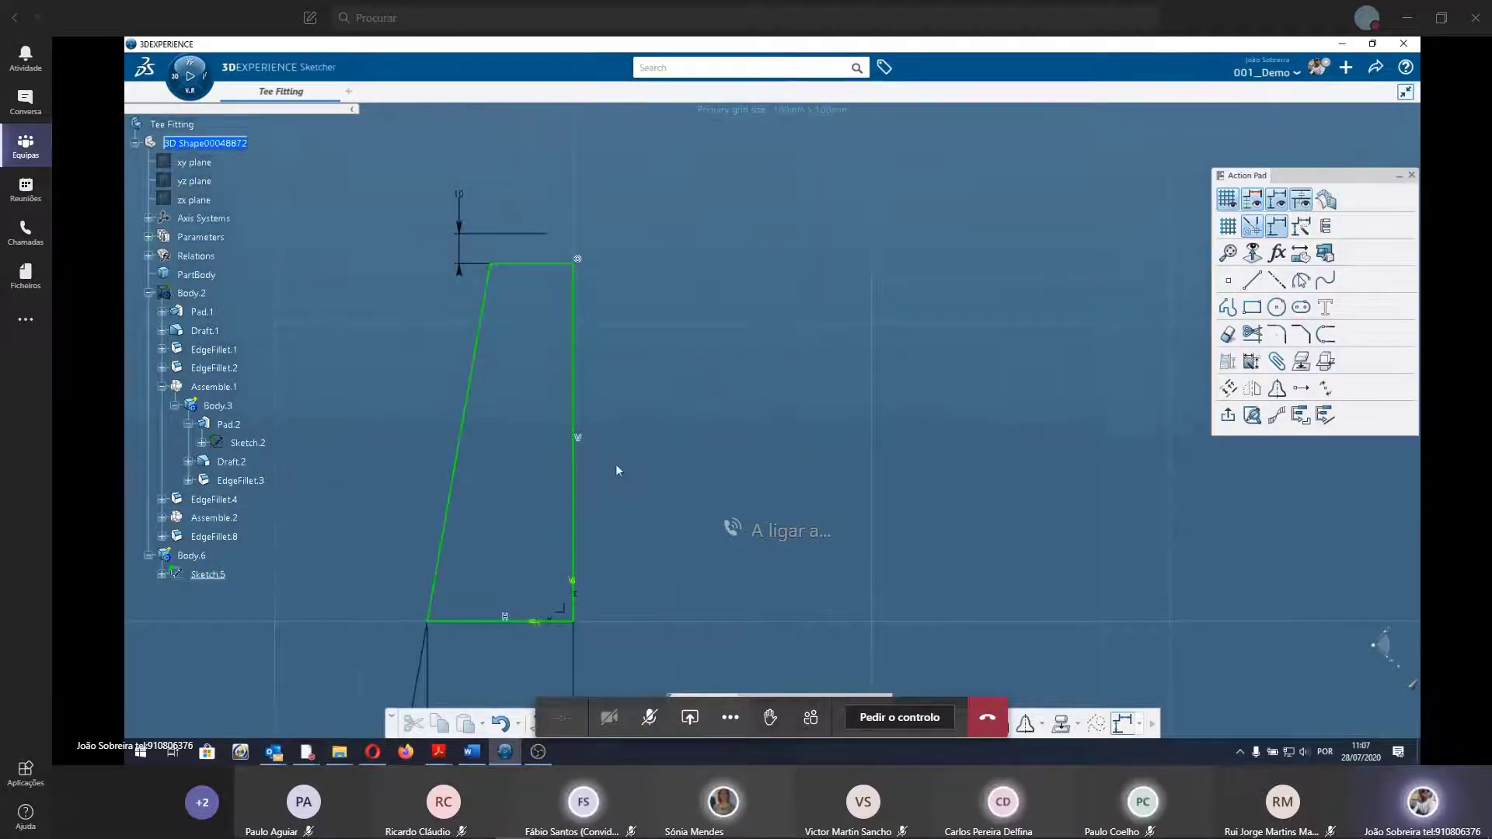
left_click(574, 381)
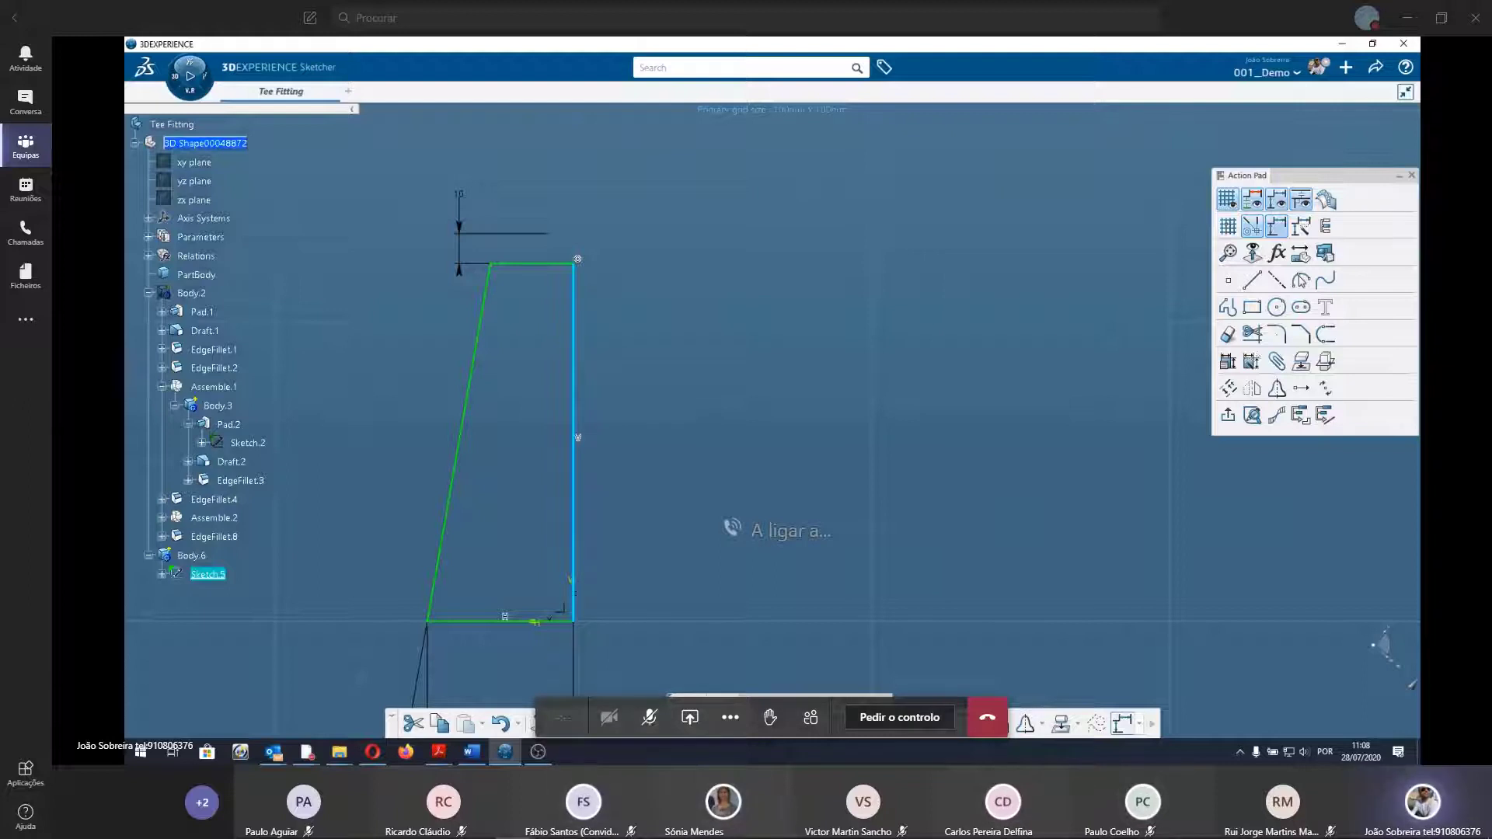
left_click(699, 719)
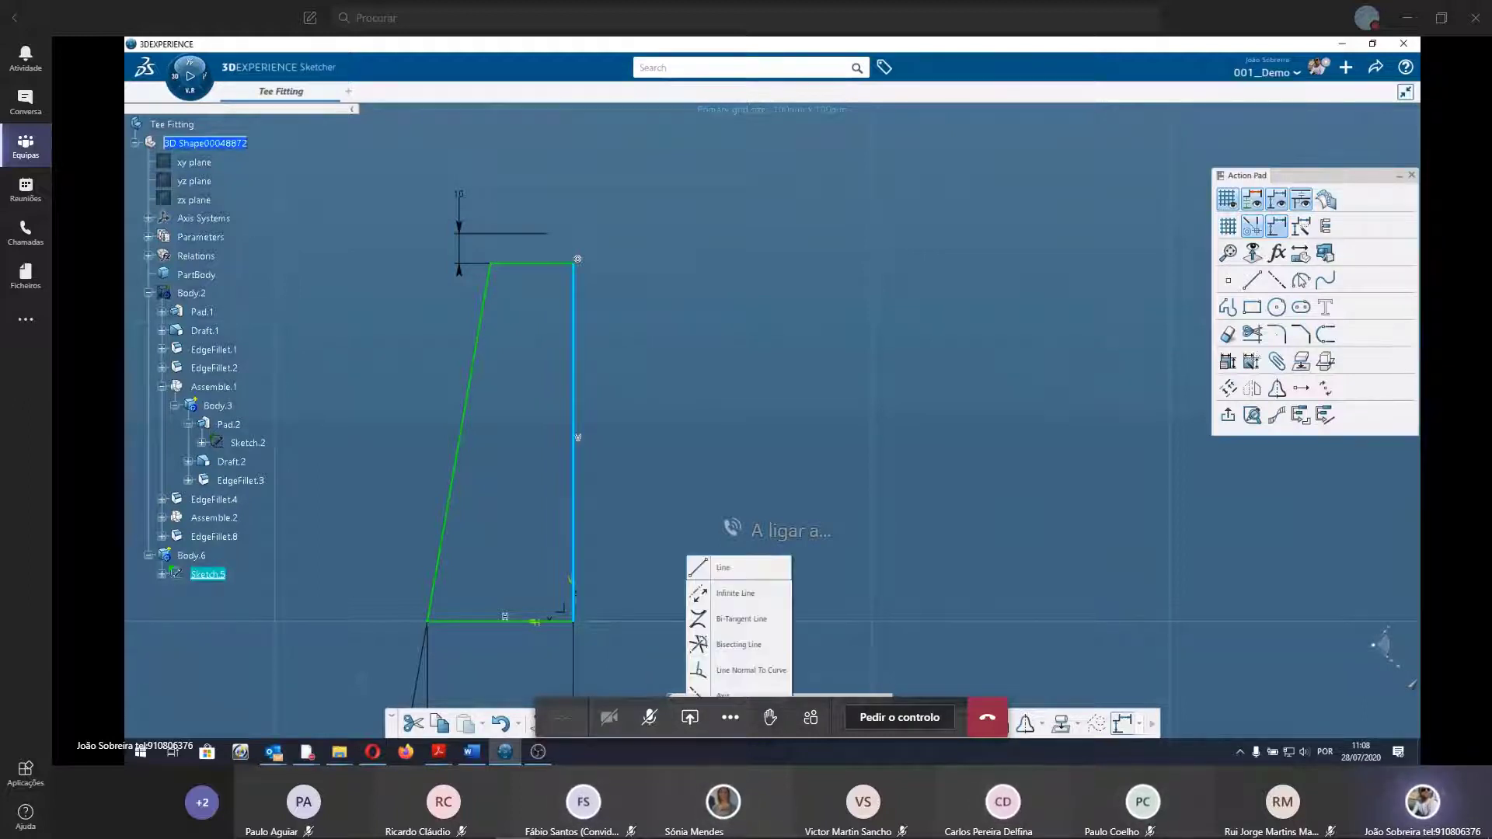
left_click(723, 694)
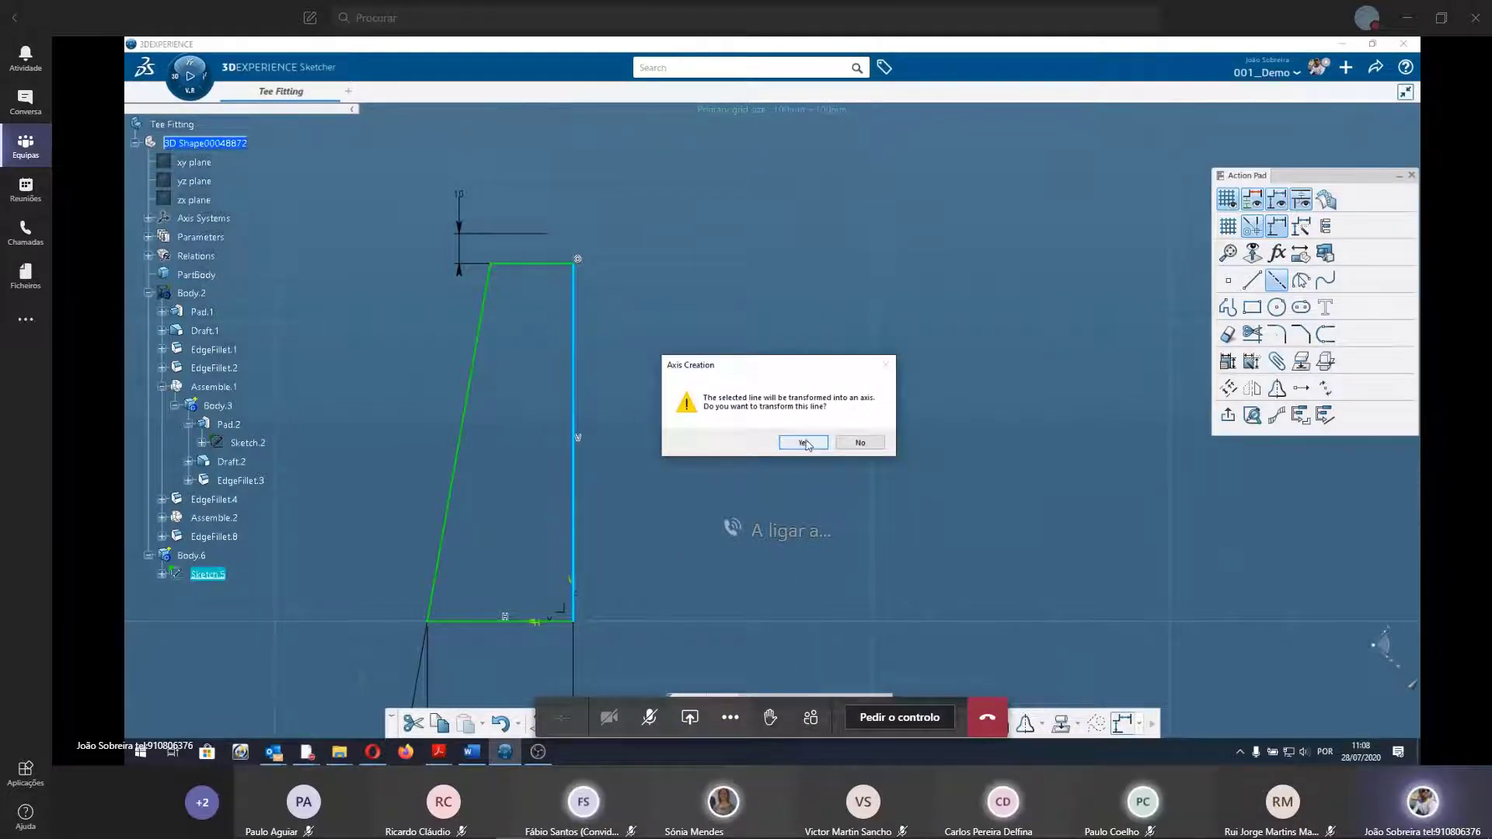
left_click(824, 442)
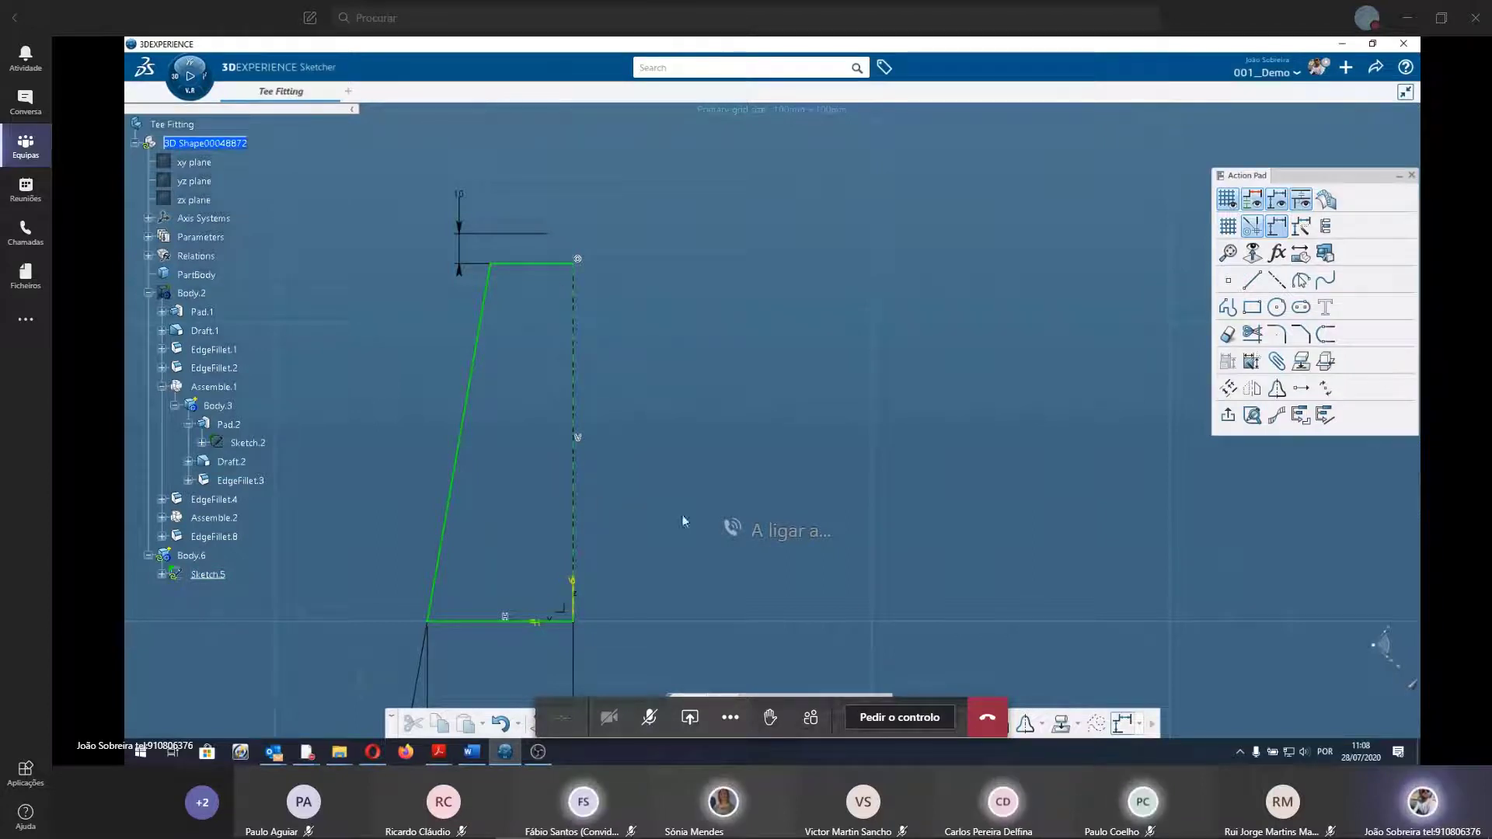
left_click(322, 562)
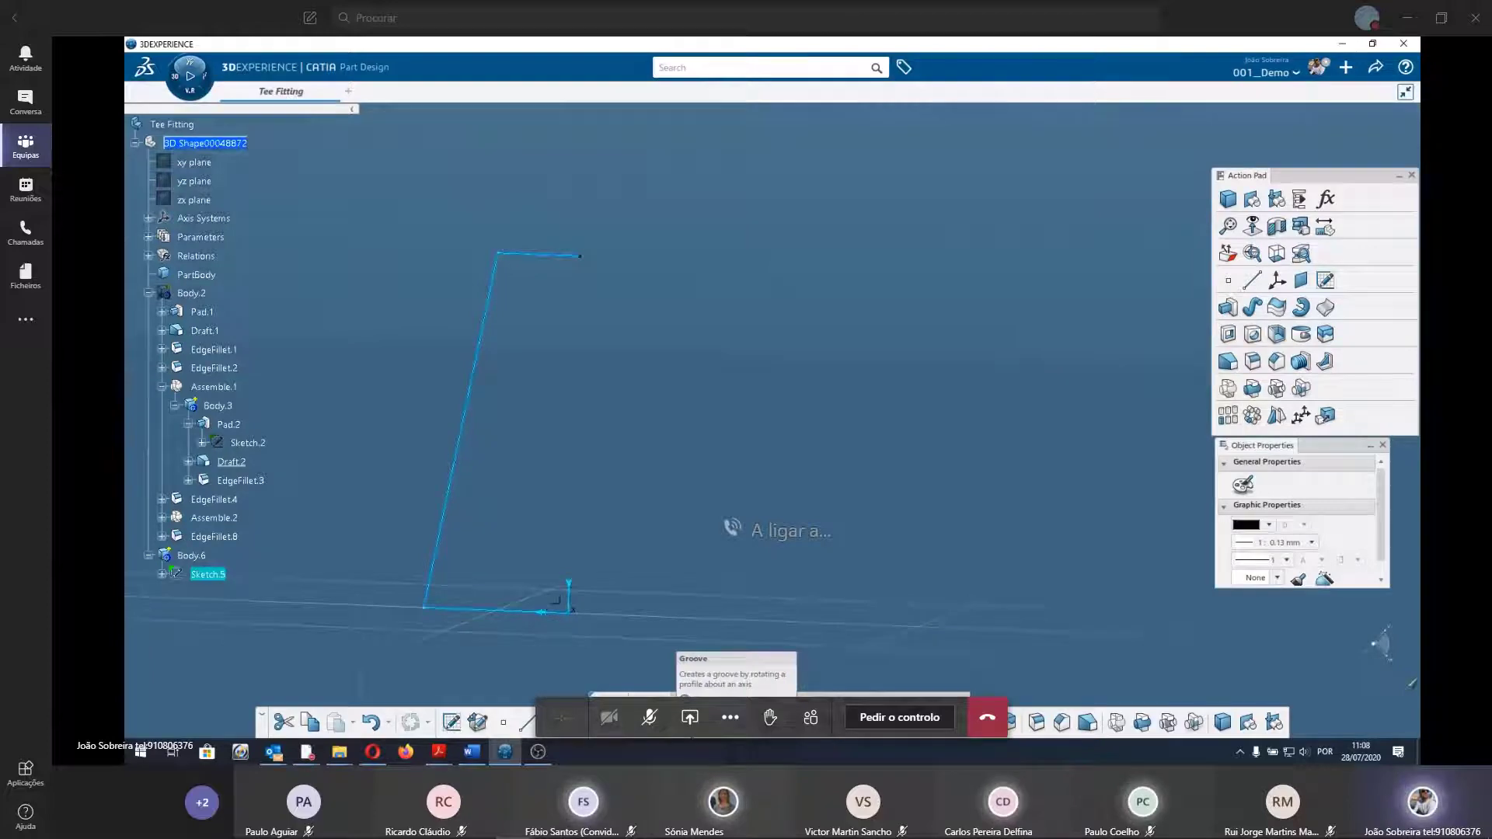
Make Body.2 the work object, then hide it.
left_click(692, 582)
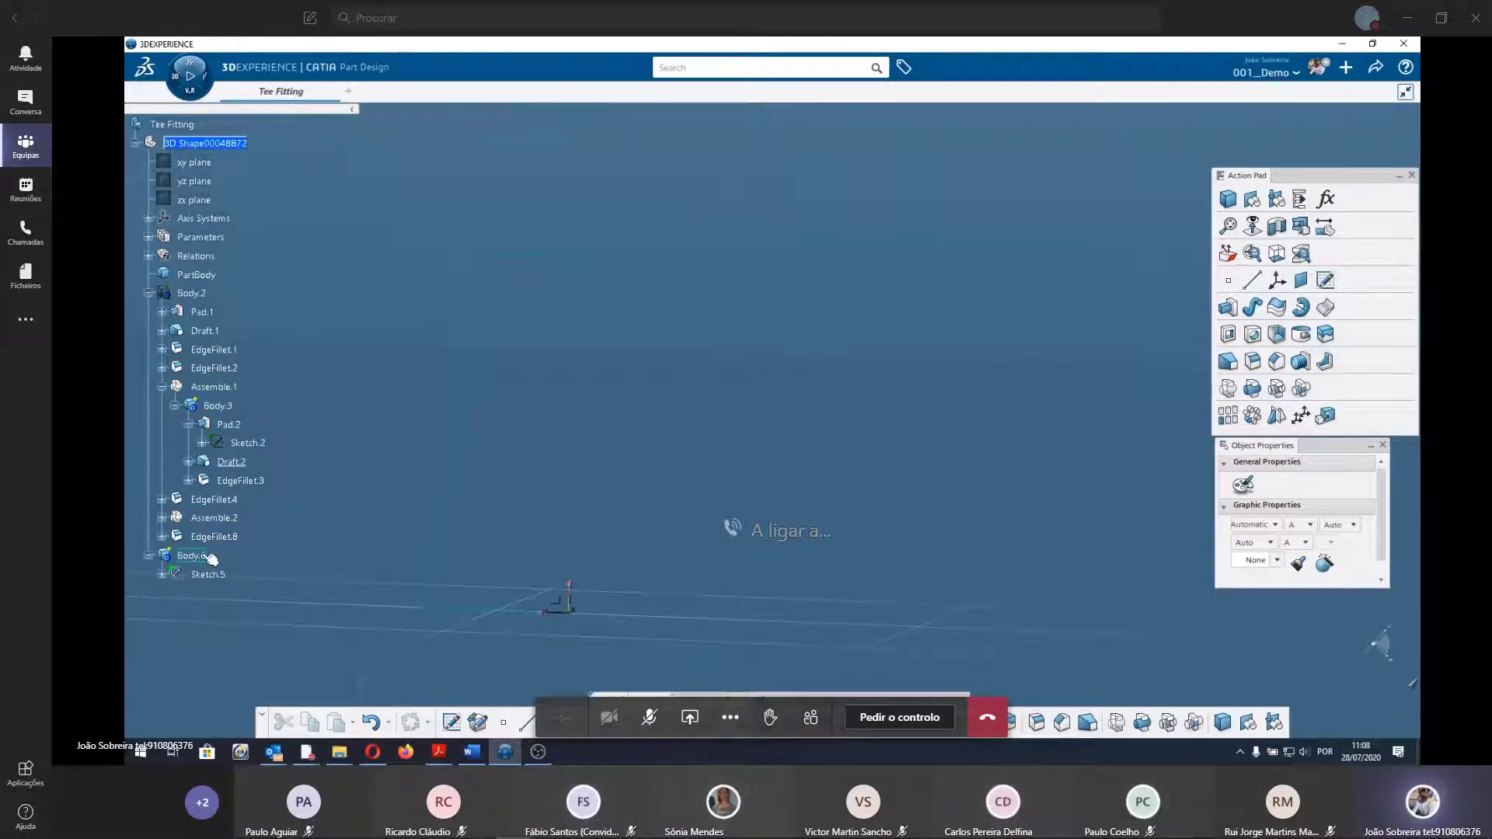
right_click(190, 293)
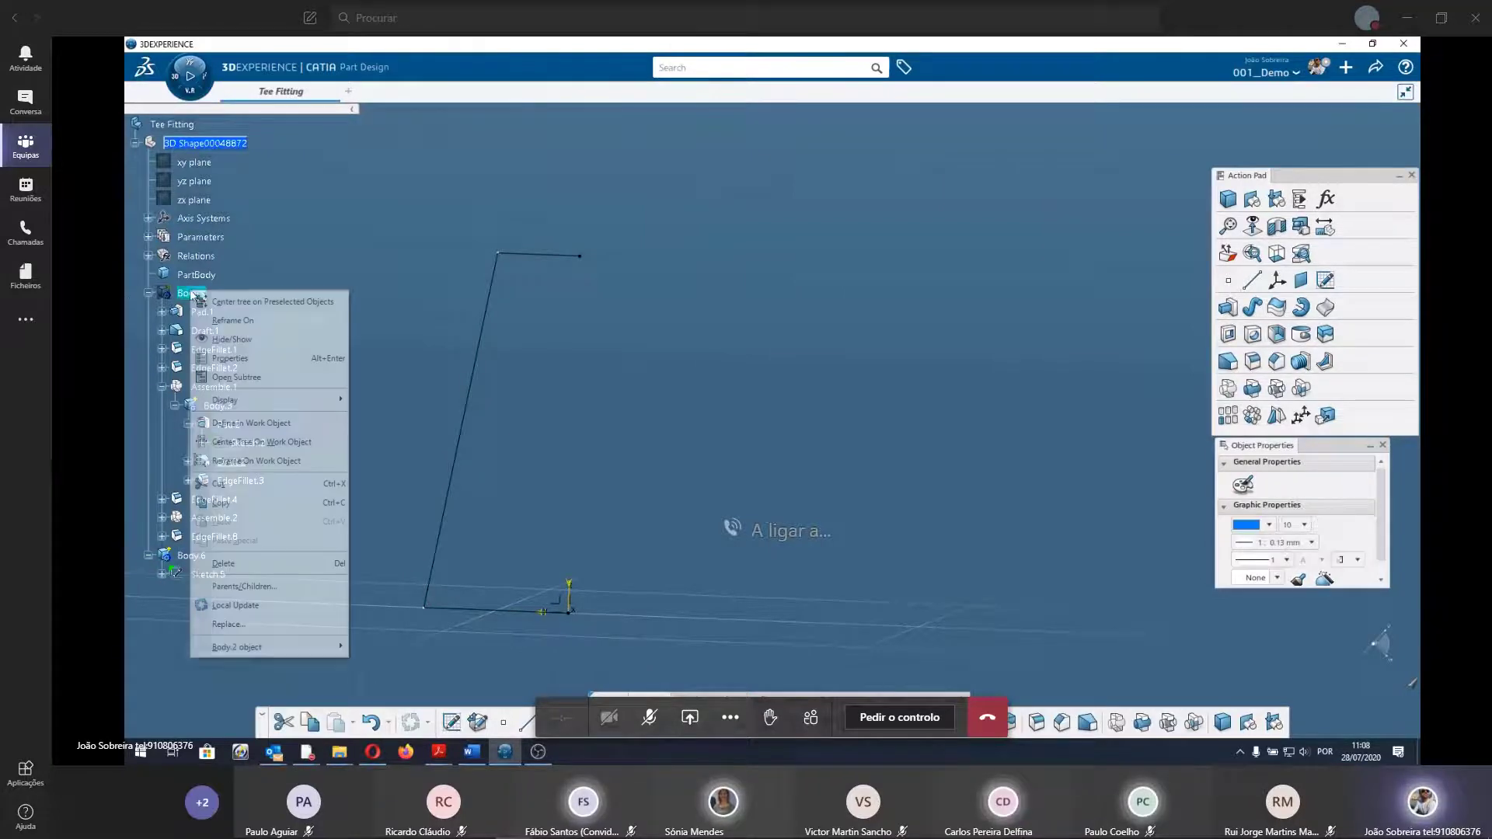
left_click(272, 423)
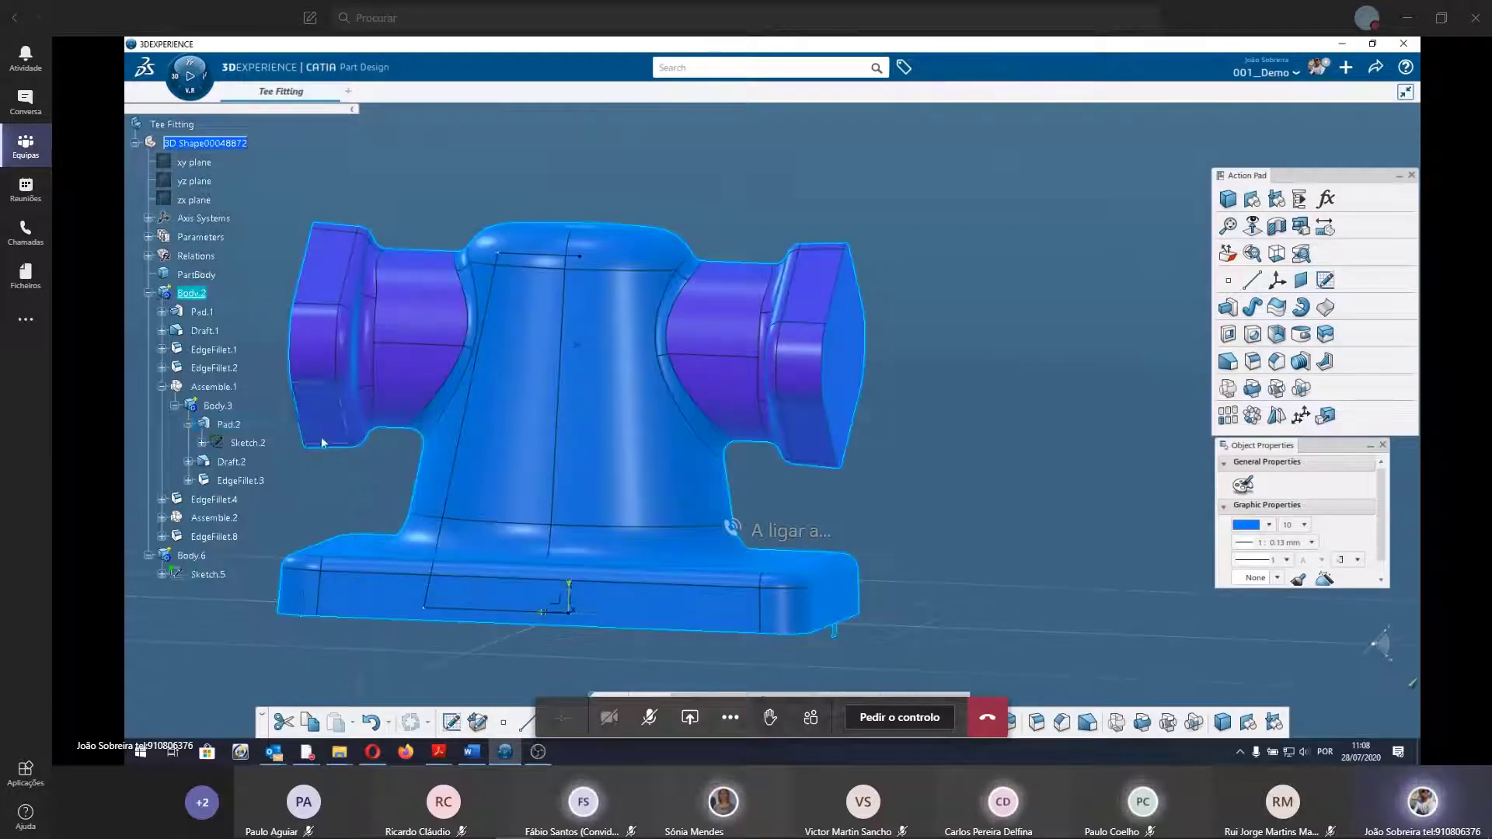
right_click(190, 293)
left_click(225, 358)
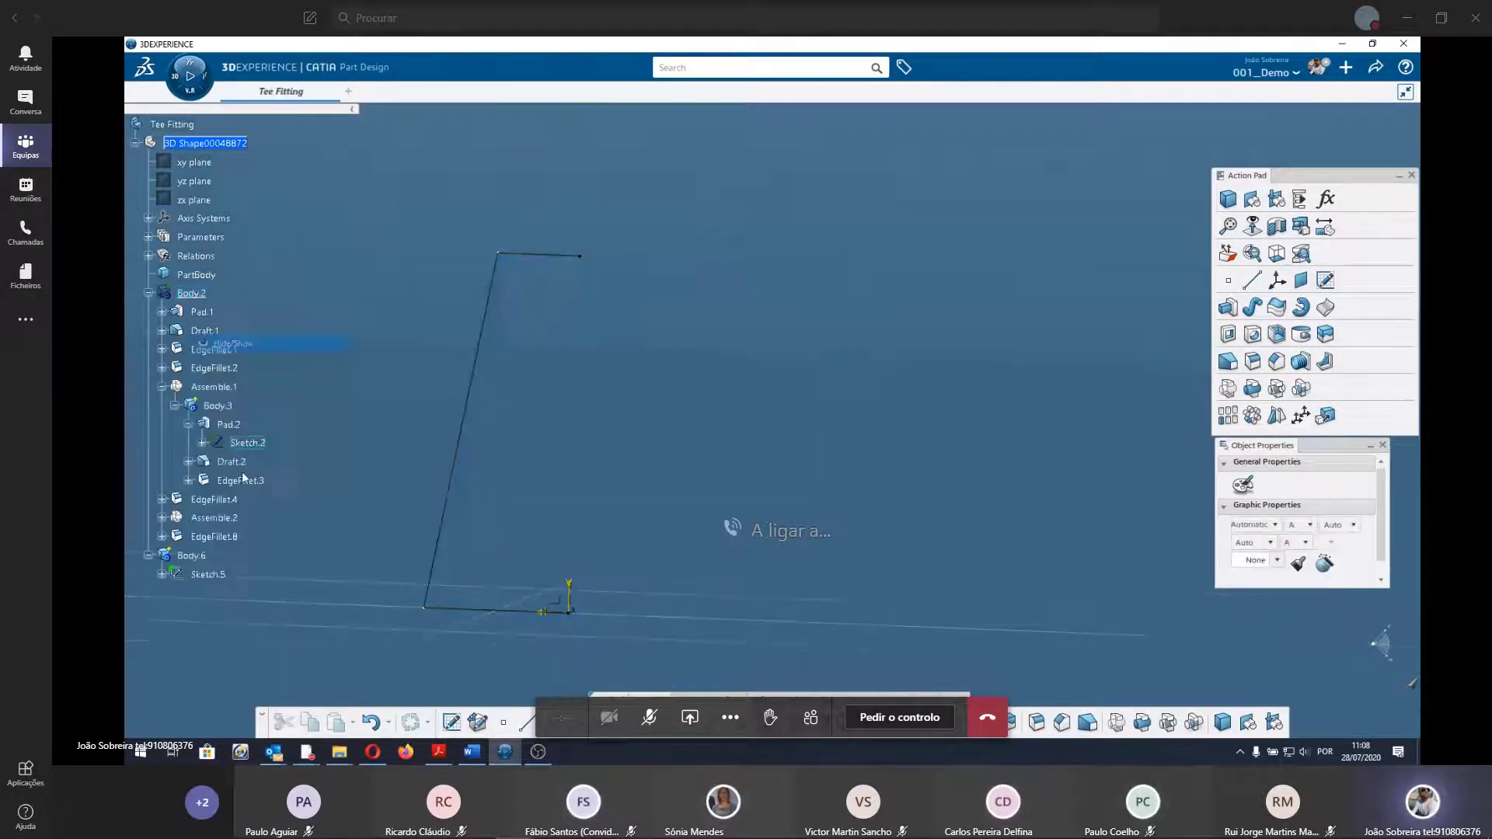
Make Body.6 the work object and begin a Shaft feature on the Sketch.5 profile.
right_click(191, 555)
left_click(233, 316)
left_click(443, 499)
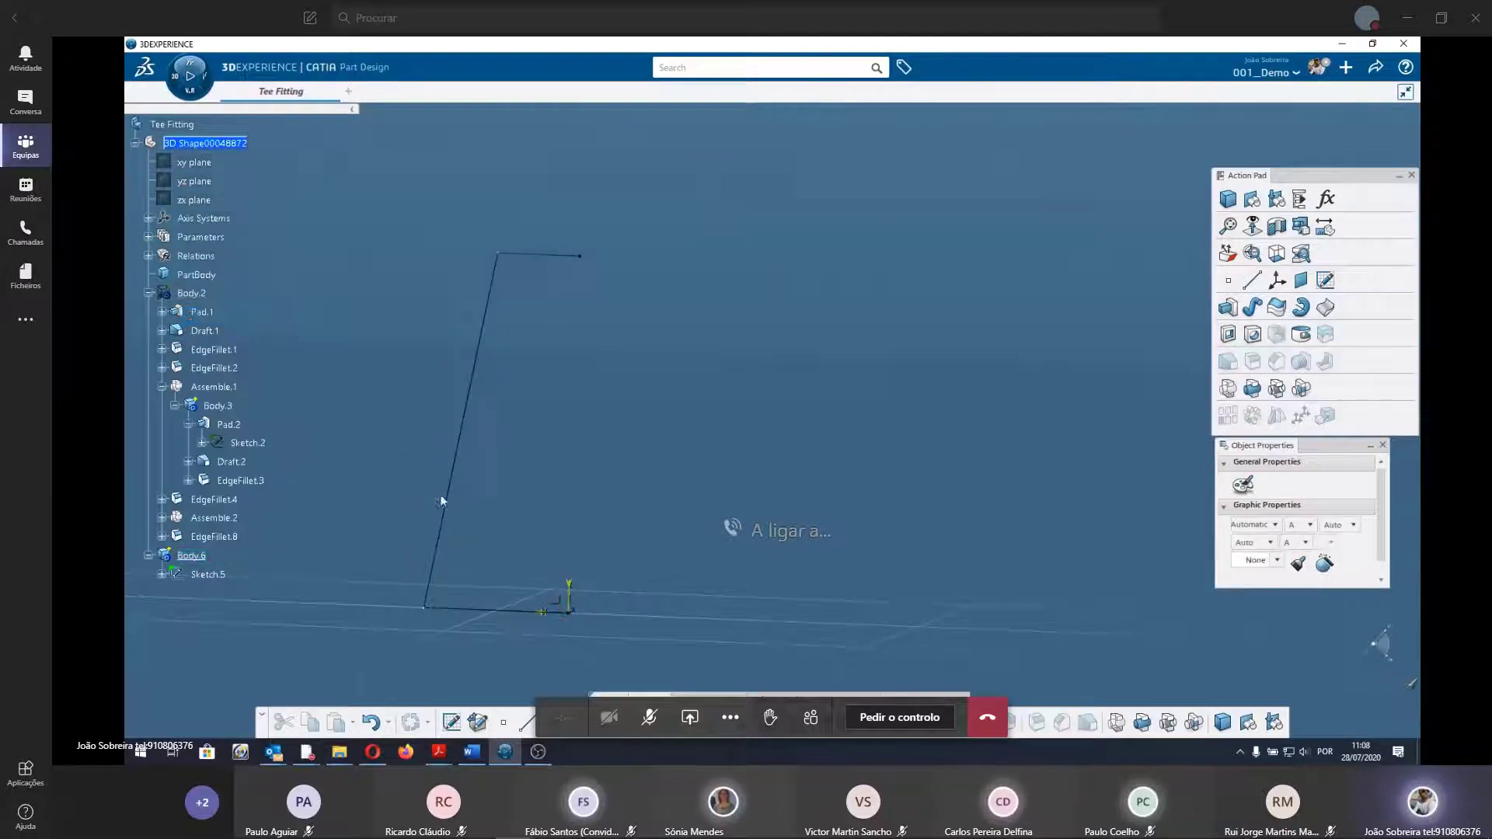
middle_click_drag(443, 500, 519, 385)
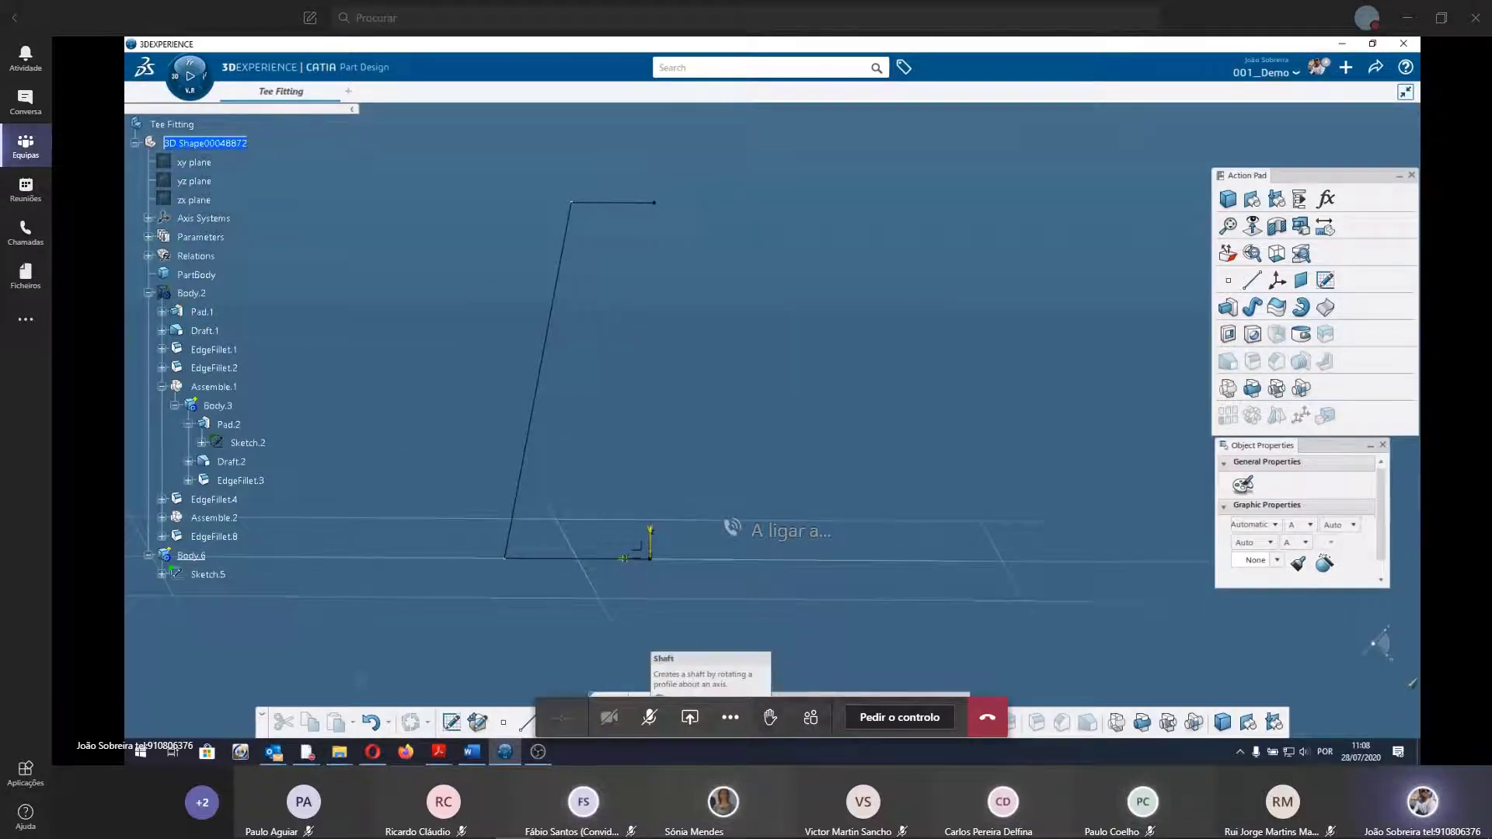
left_click(645, 722)
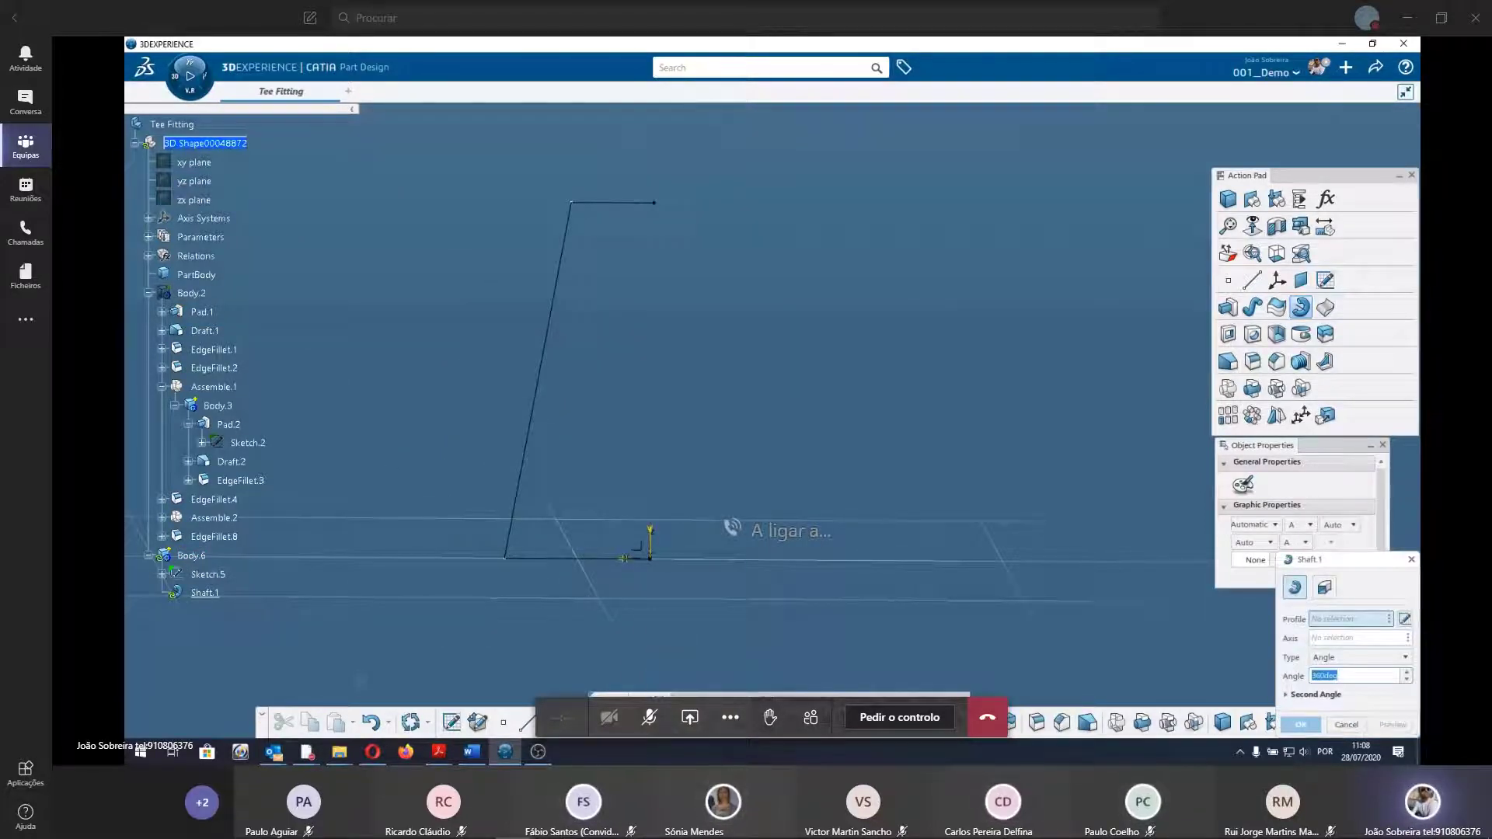
Use Sketch.5 as the Shaft profile and preview it as a Thick Profile.
middle_click_drag(607, 437, 540, 529)
left_click(487, 440)
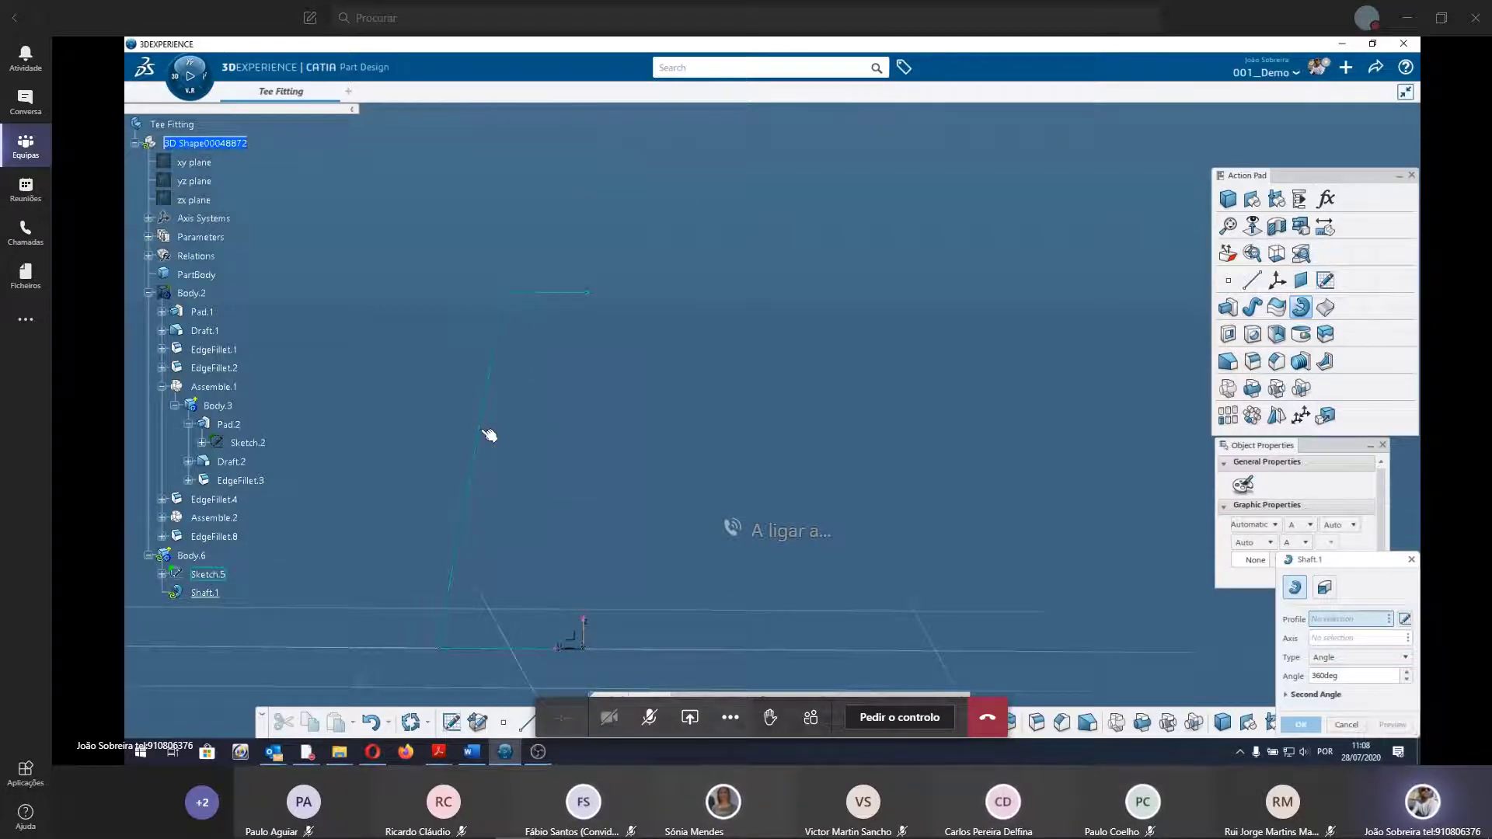
middle_click_drag(499, 591, 655, 551)
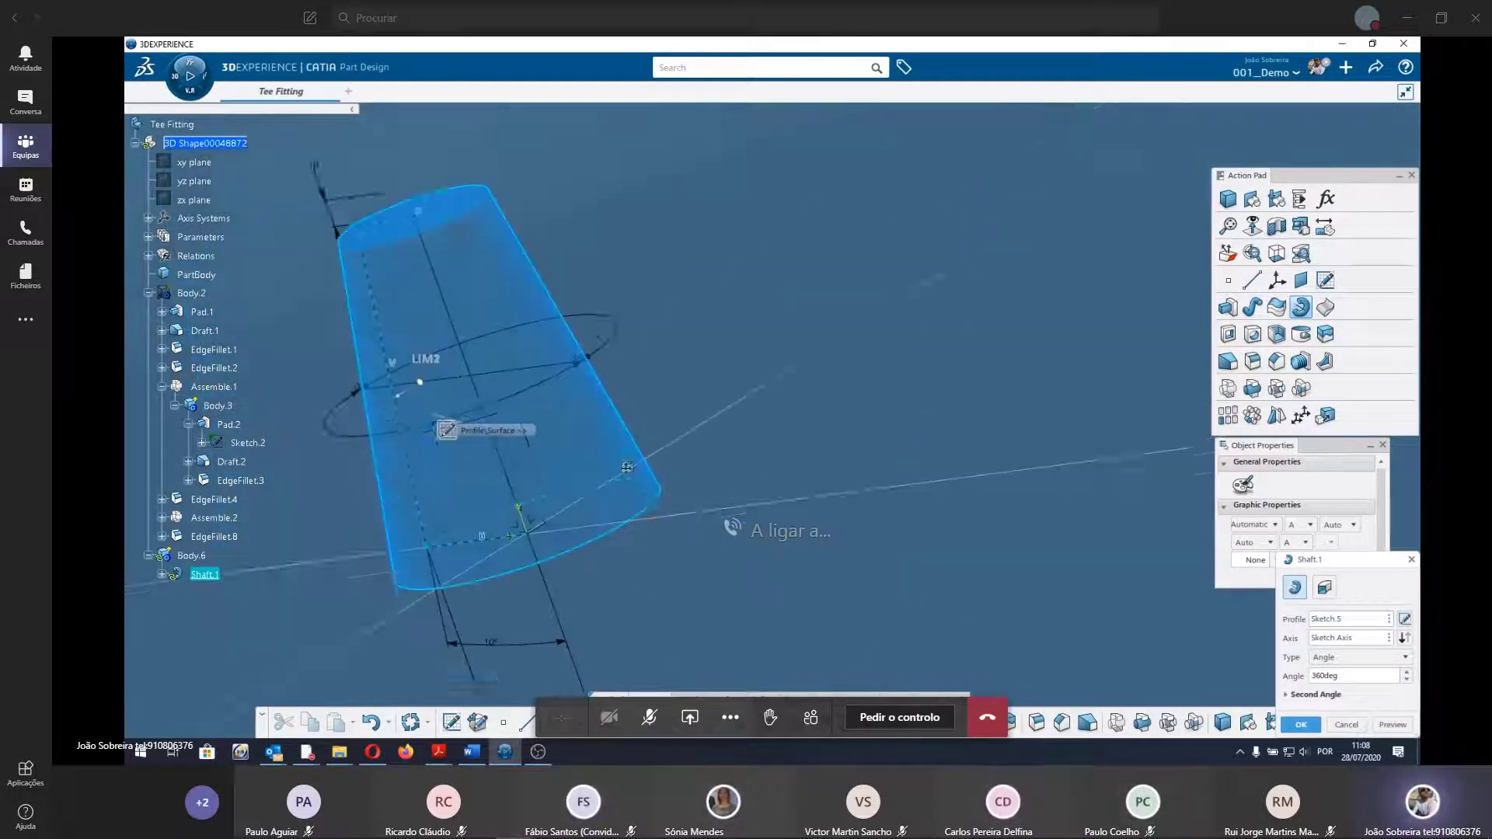
mouse_move(755, 270)
middle_mouse_down()
mouse_move(727, 587)
mouse_move(737, 462)
middle_mouse_up()
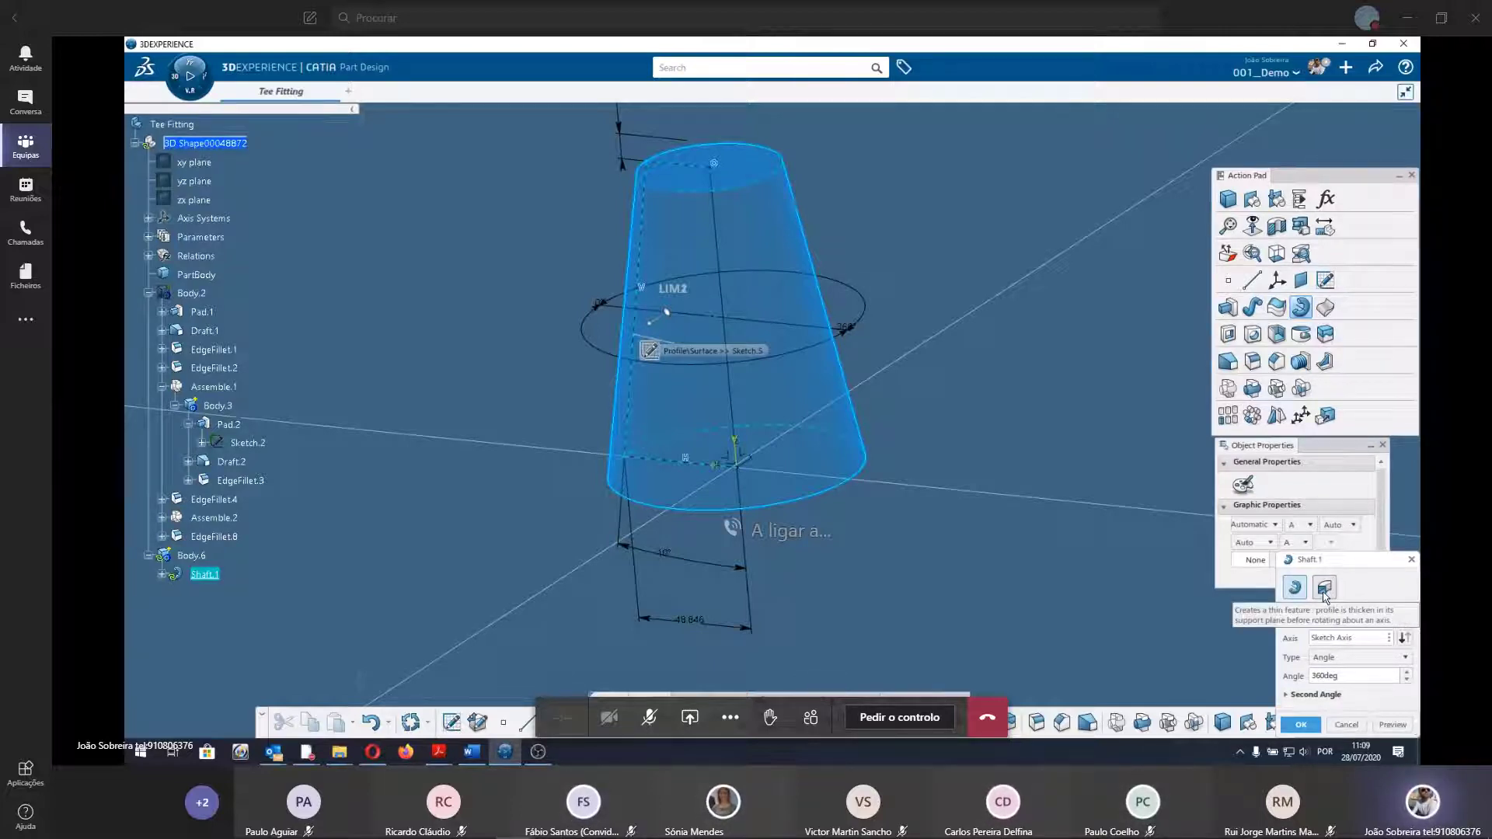
left_click(1326, 589)
mouse_move(700, 489)
middle_mouse_down()
mouse_move(714, 498)
mouse_move(719, 266)
middle_mouse_up()
left_click(1393, 725)
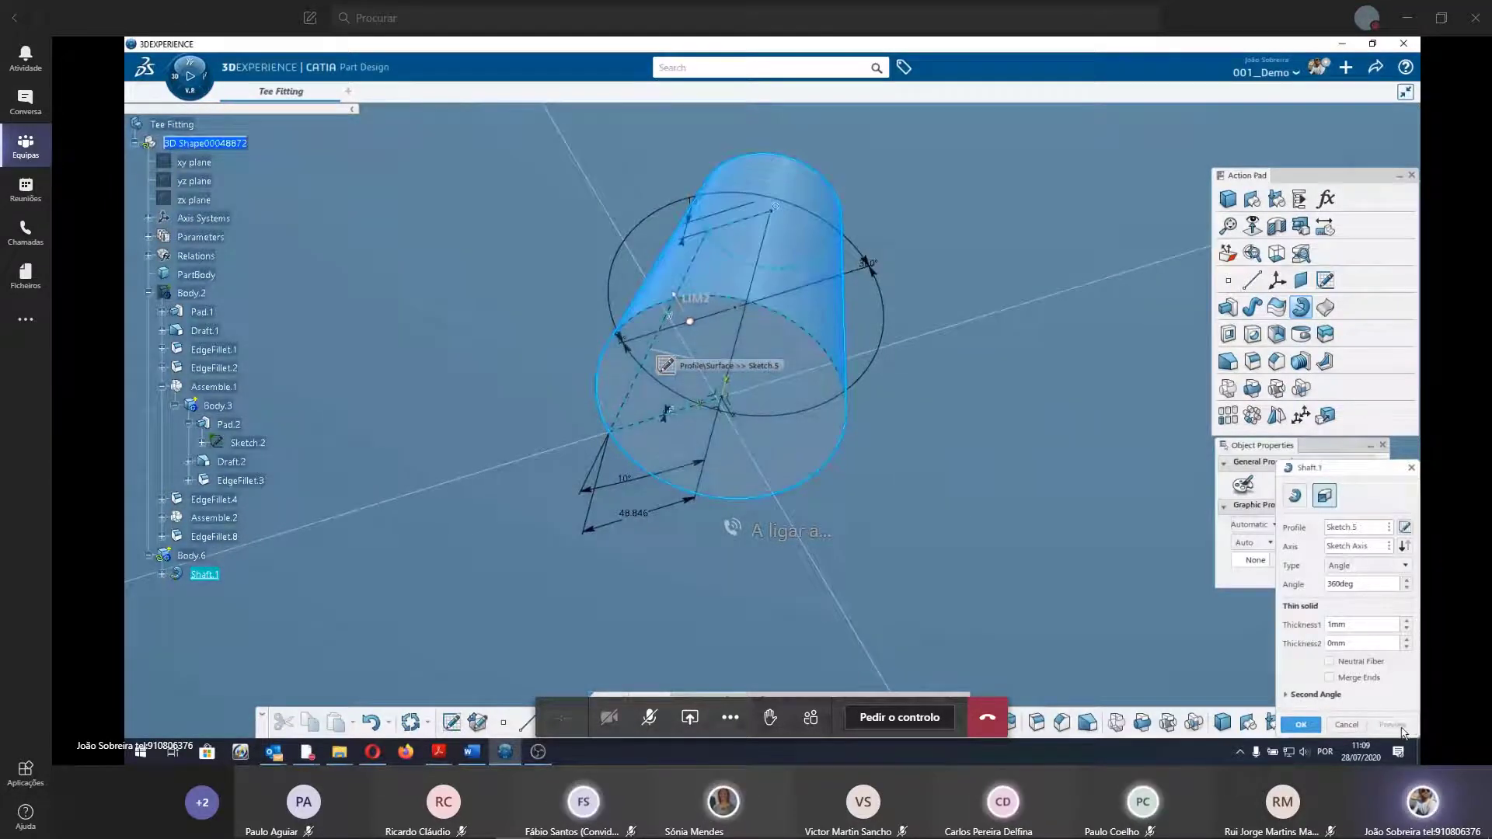
mouse_move(726, 529)
middle_mouse_down()
mouse_move(709, 321)
mouse_move(723, 280)
middle_mouse_up()
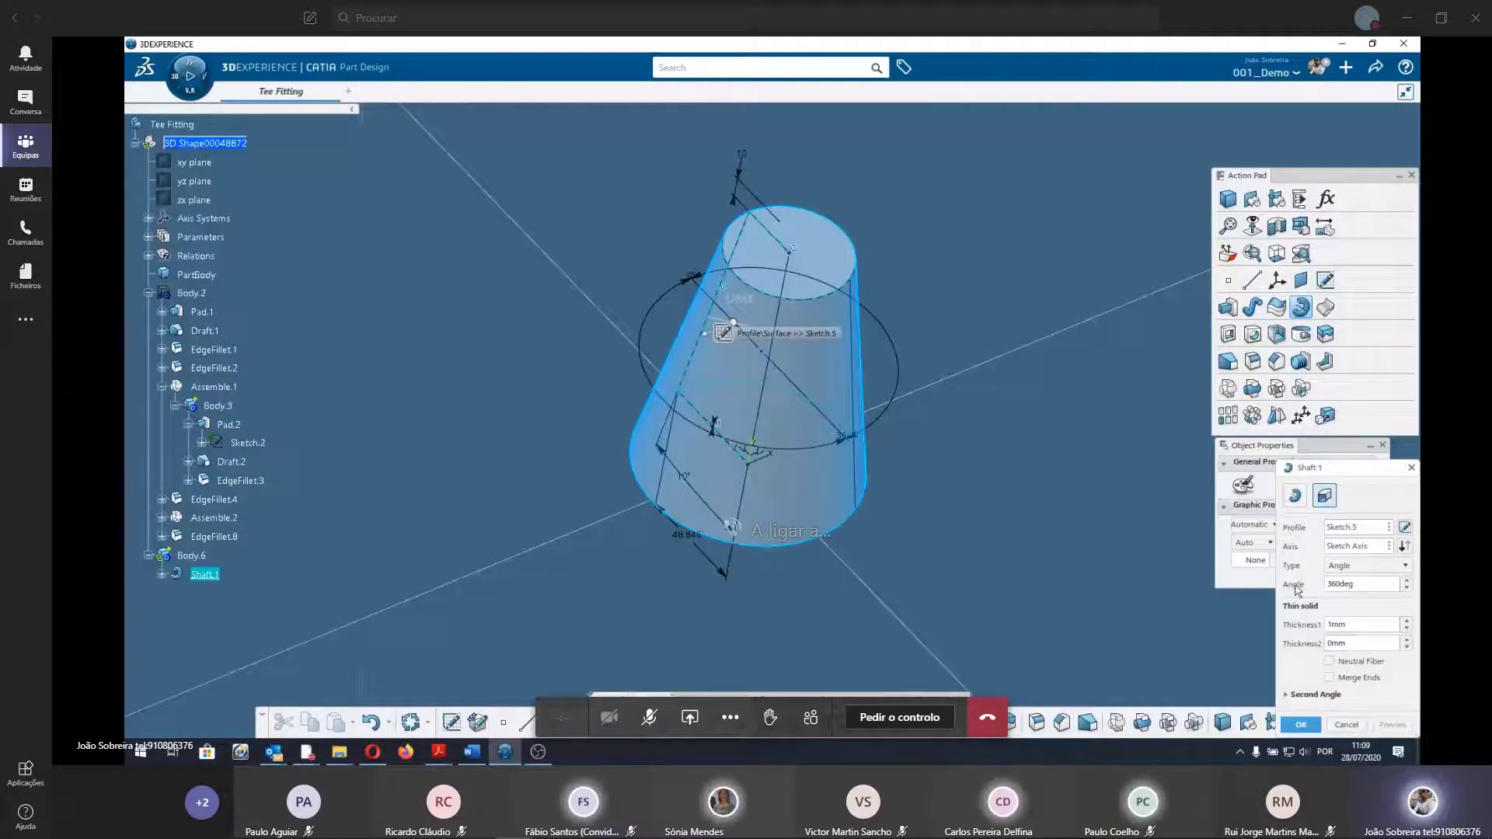
mouse_move(648, 526)
middle_mouse_down()
mouse_move(891, 271)
mouse_move(853, 472)
middle_mouse_up()
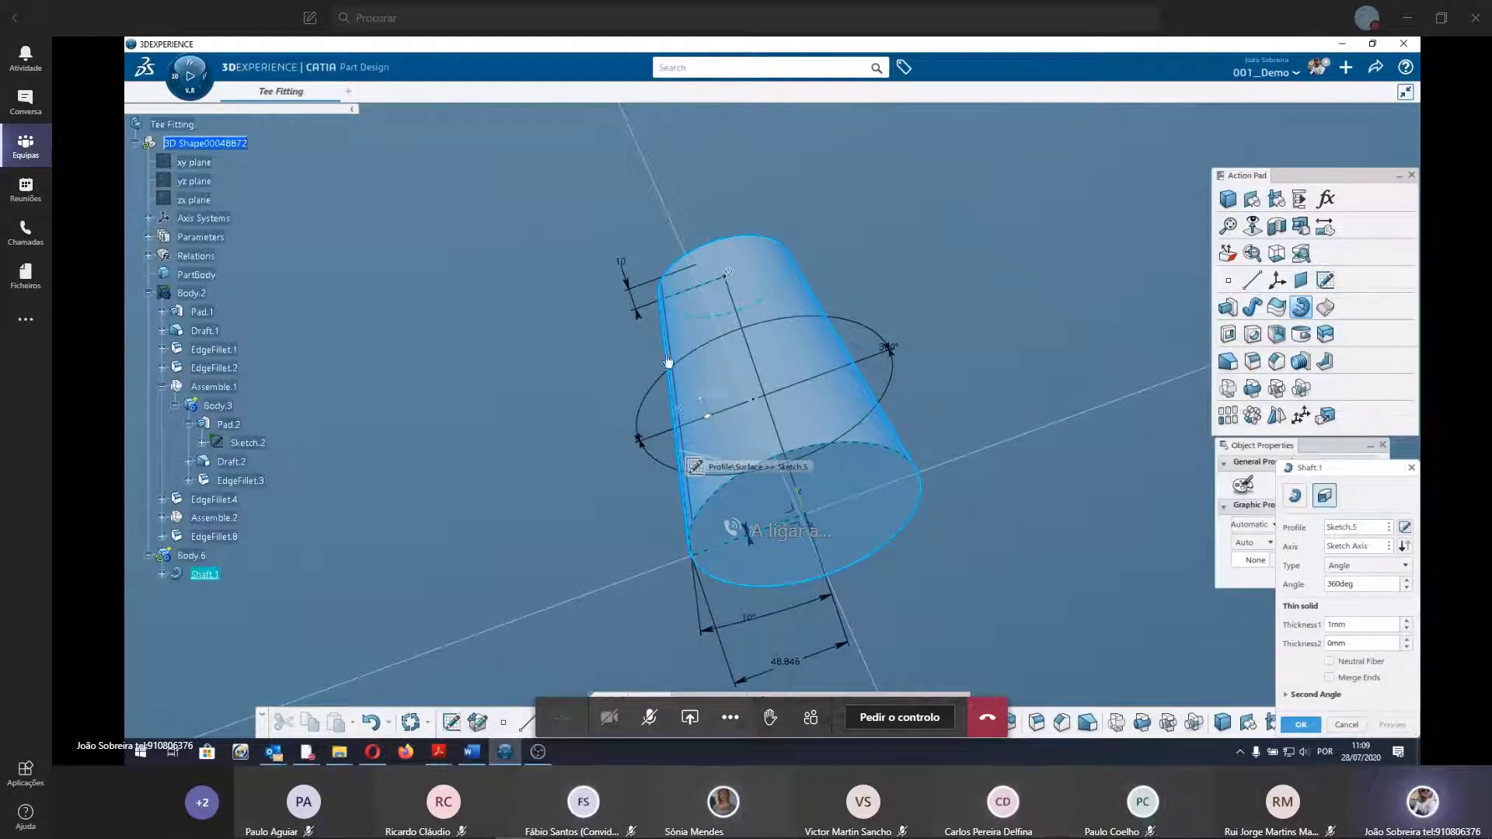
Turn Thick Profile off so Shaft.1 is a full 360° solid cone.
left_click(1296, 499)
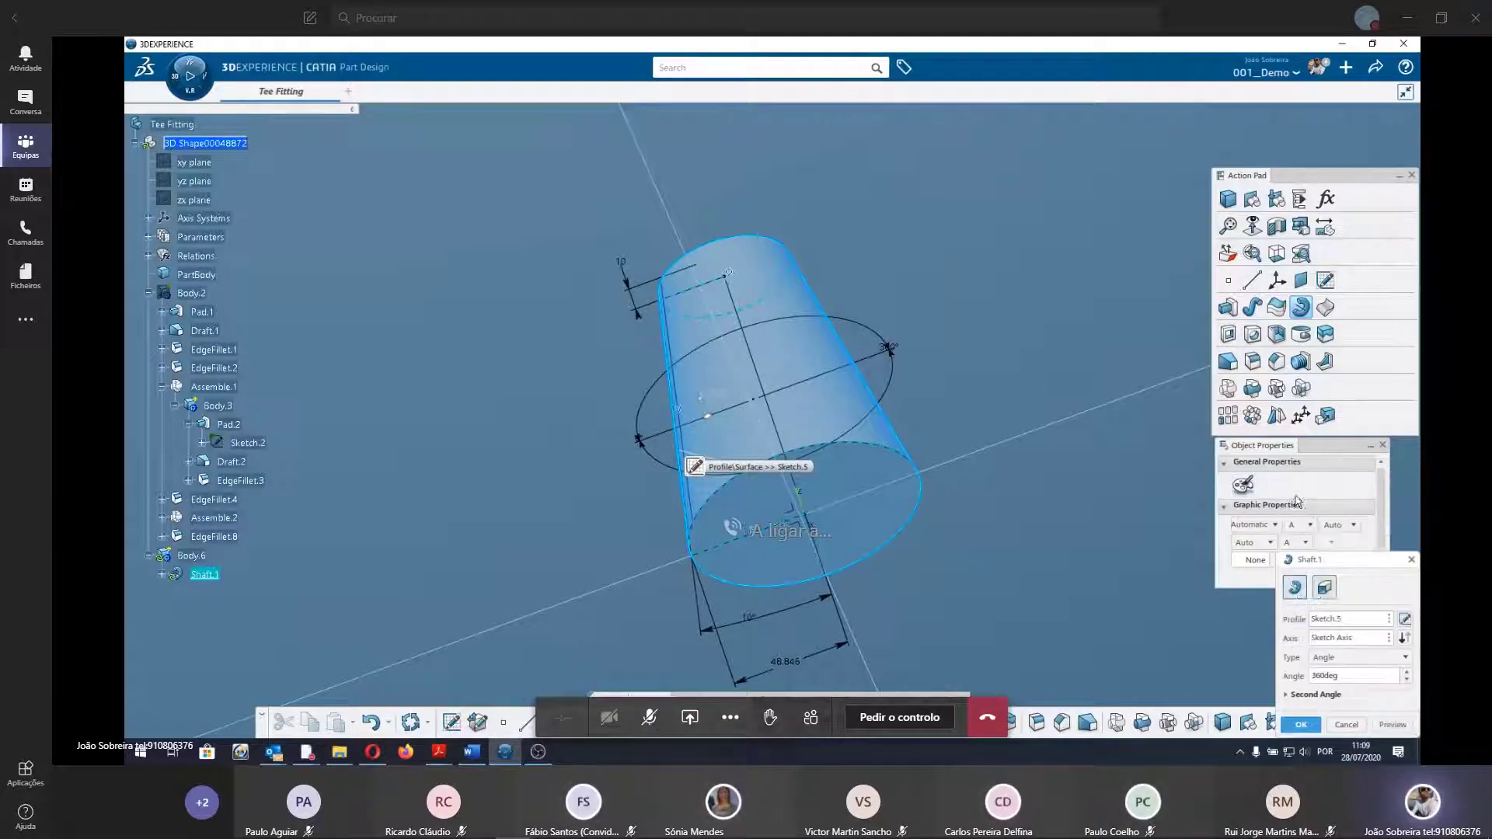
middle_click_drag(935, 453, 810, 420)
scroll(811, 420, "down", 5)
scroll(754, 466, "up", 5)
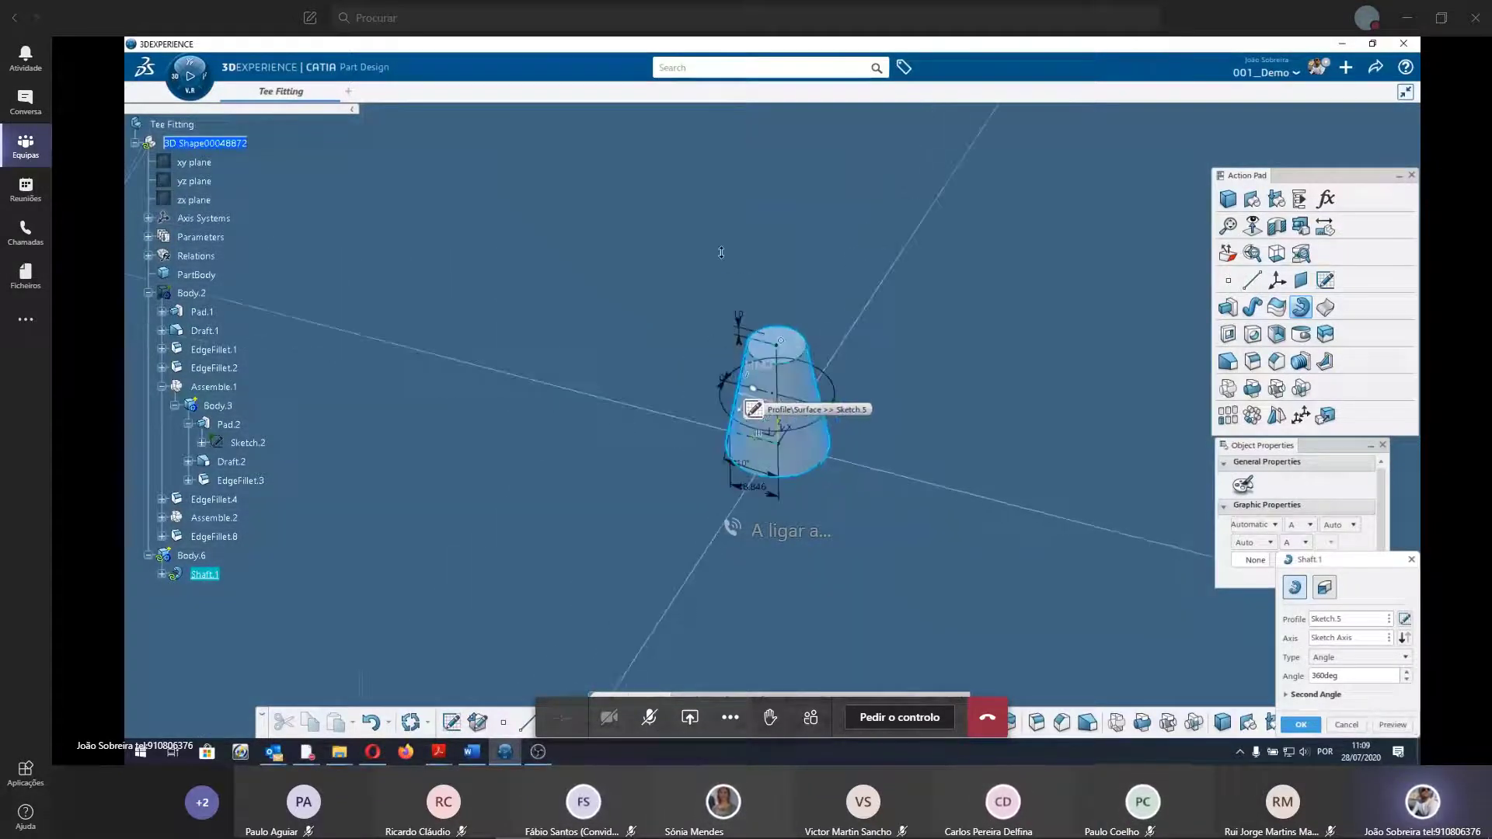
Confirm Shaft.1, then apply an Edge Fillet to the cone's top circular edge.
left_click(1301, 724)
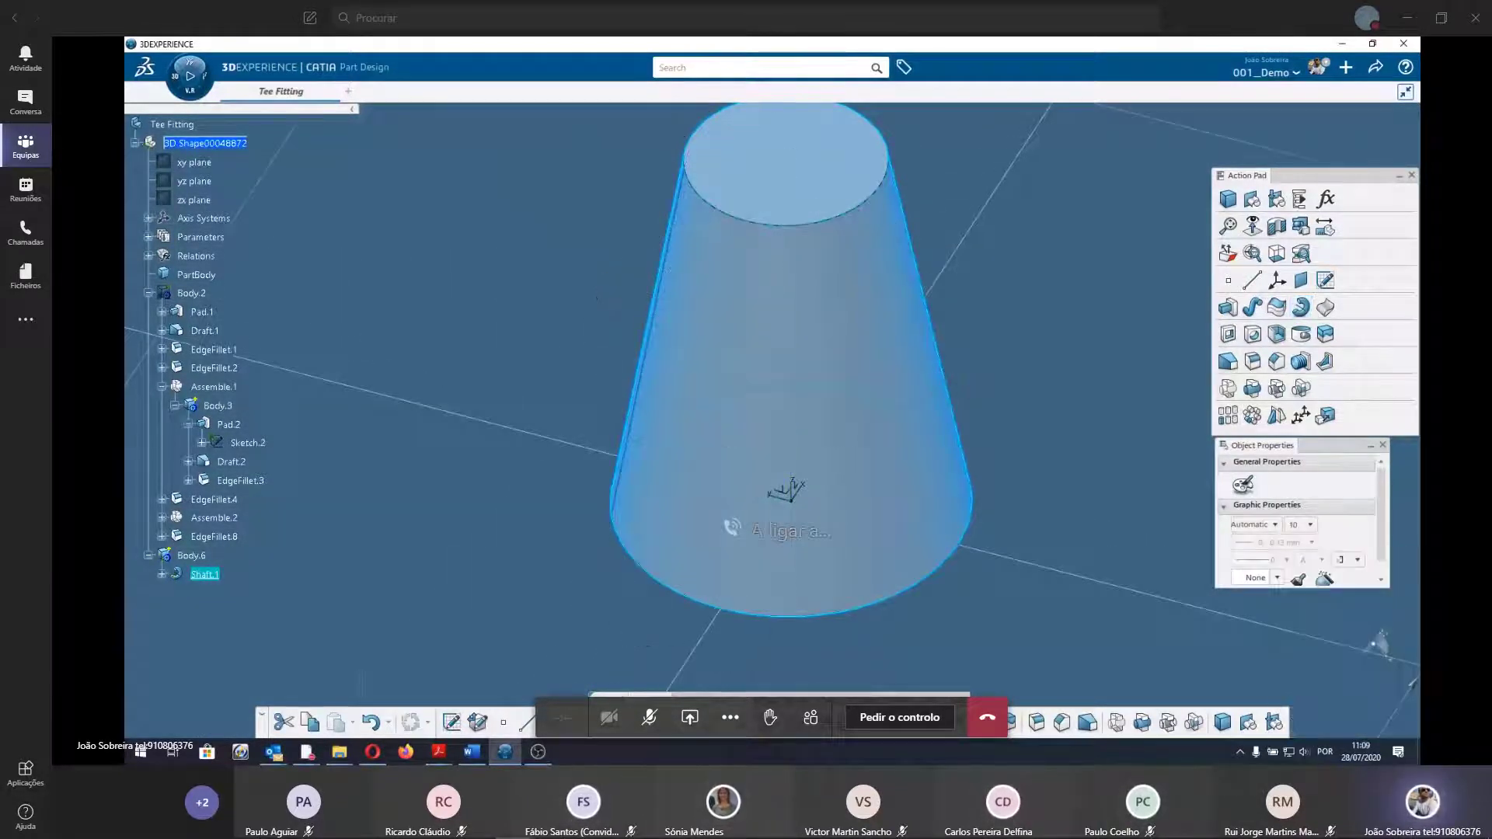
left_click(935, 340)
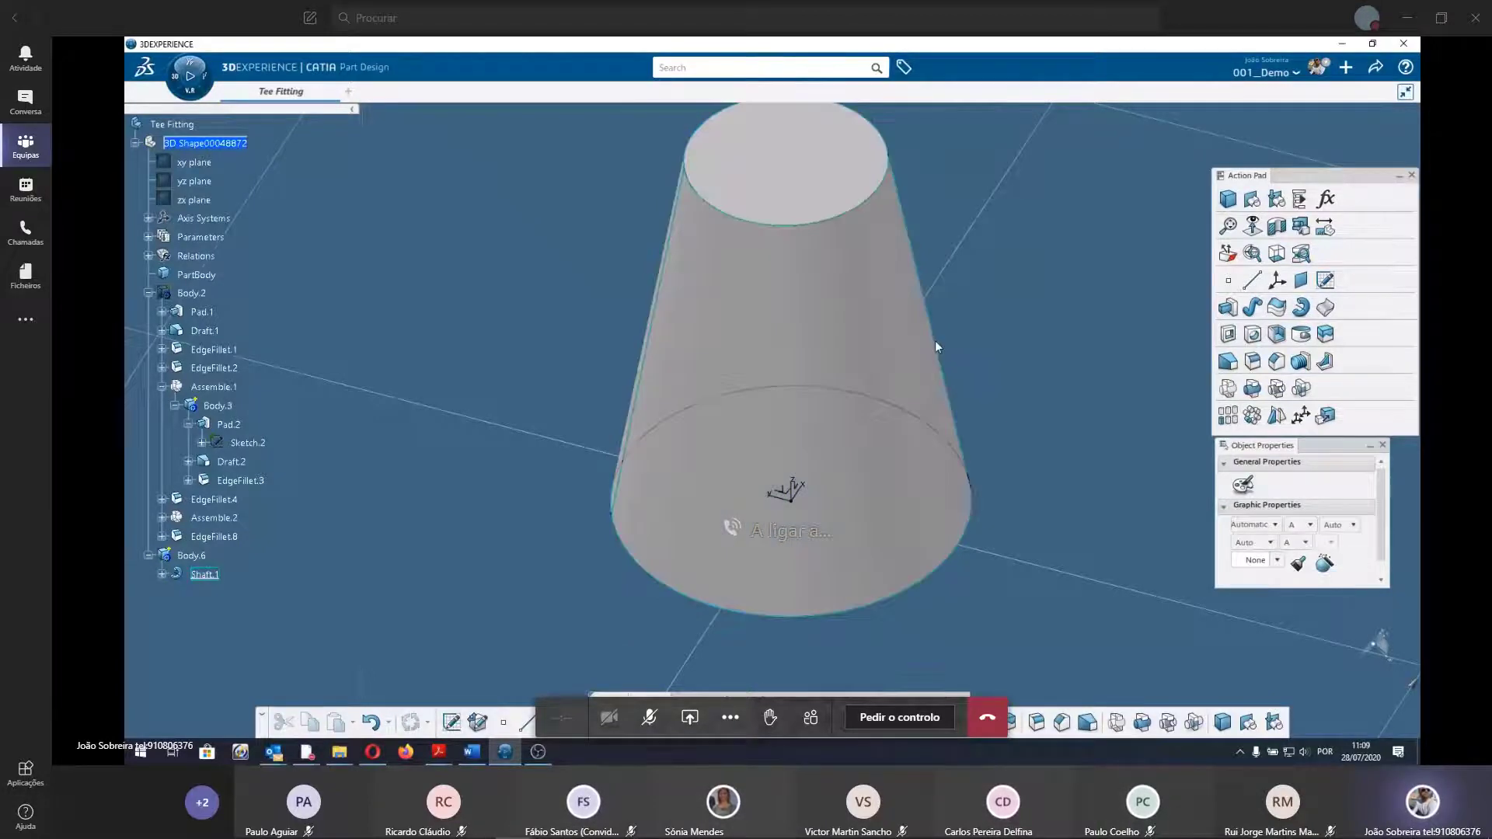
left_click(847, 218)
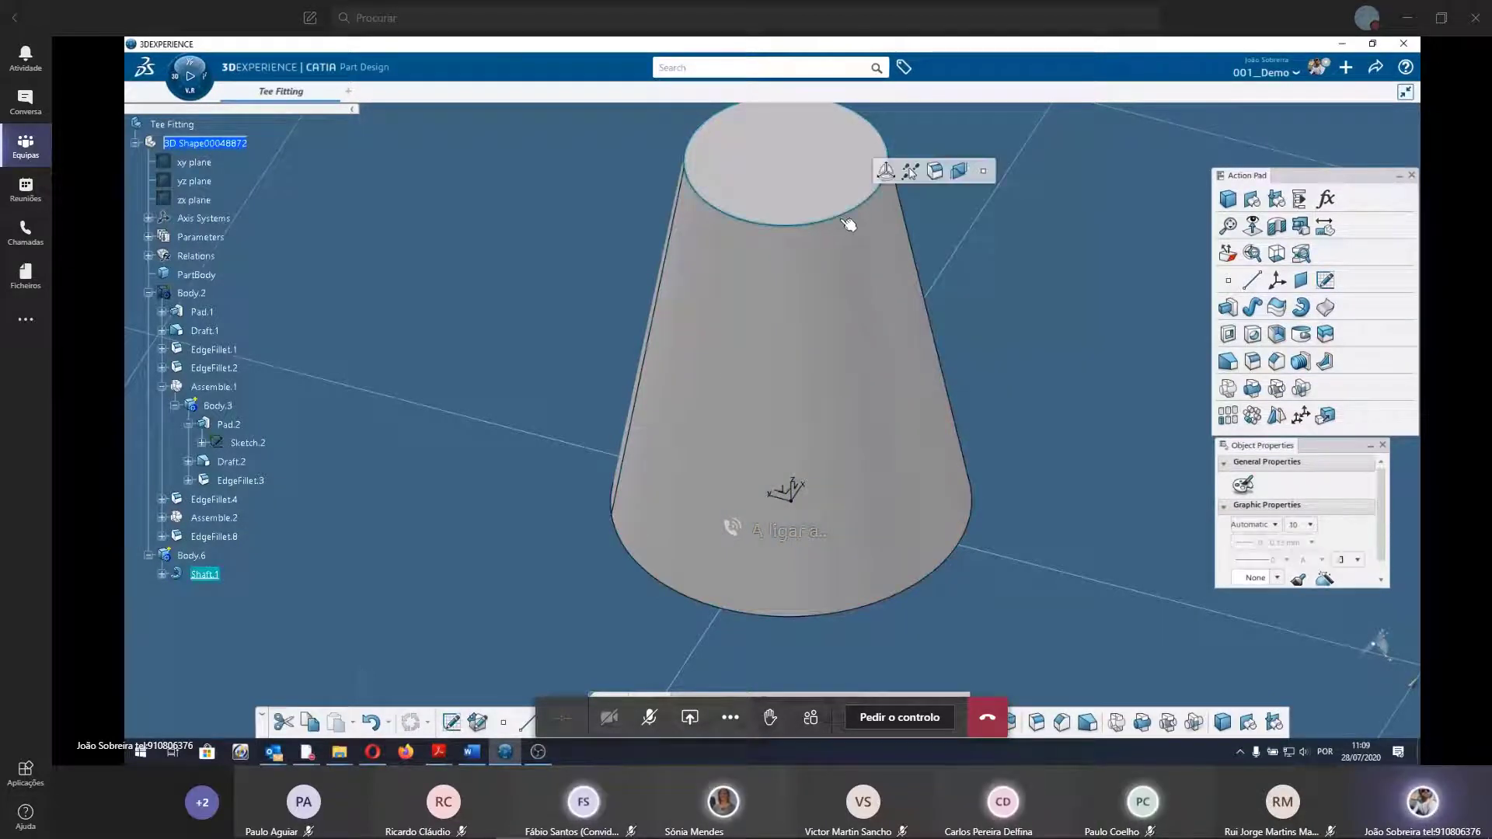
left_click(985, 180)
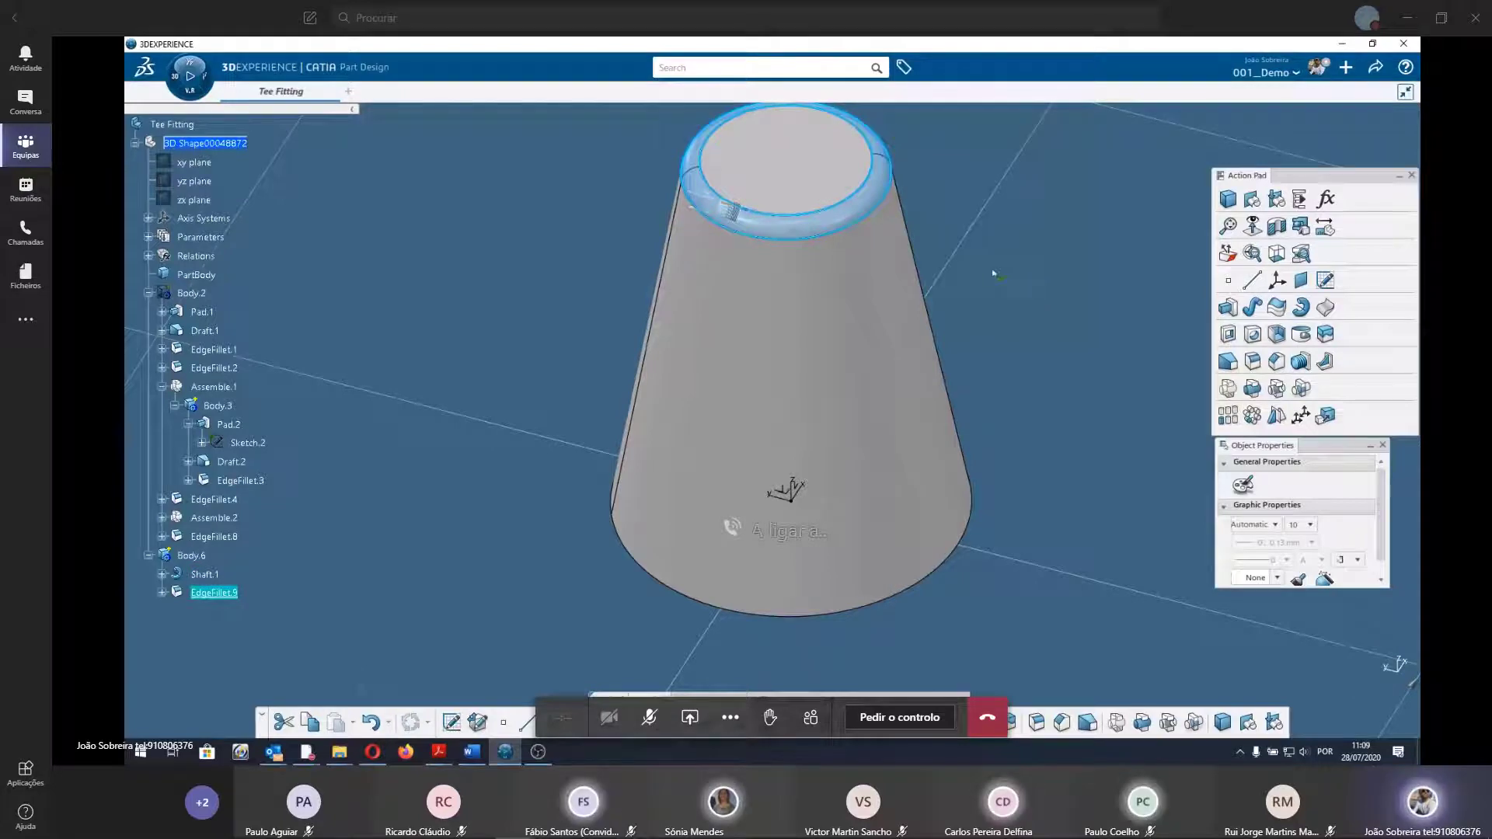
mouse_move(557, 348)
middle_mouse_down()
mouse_move(692, 333)
mouse_move(876, 267)
mouse_move(753, 427)
middle_mouse_up()
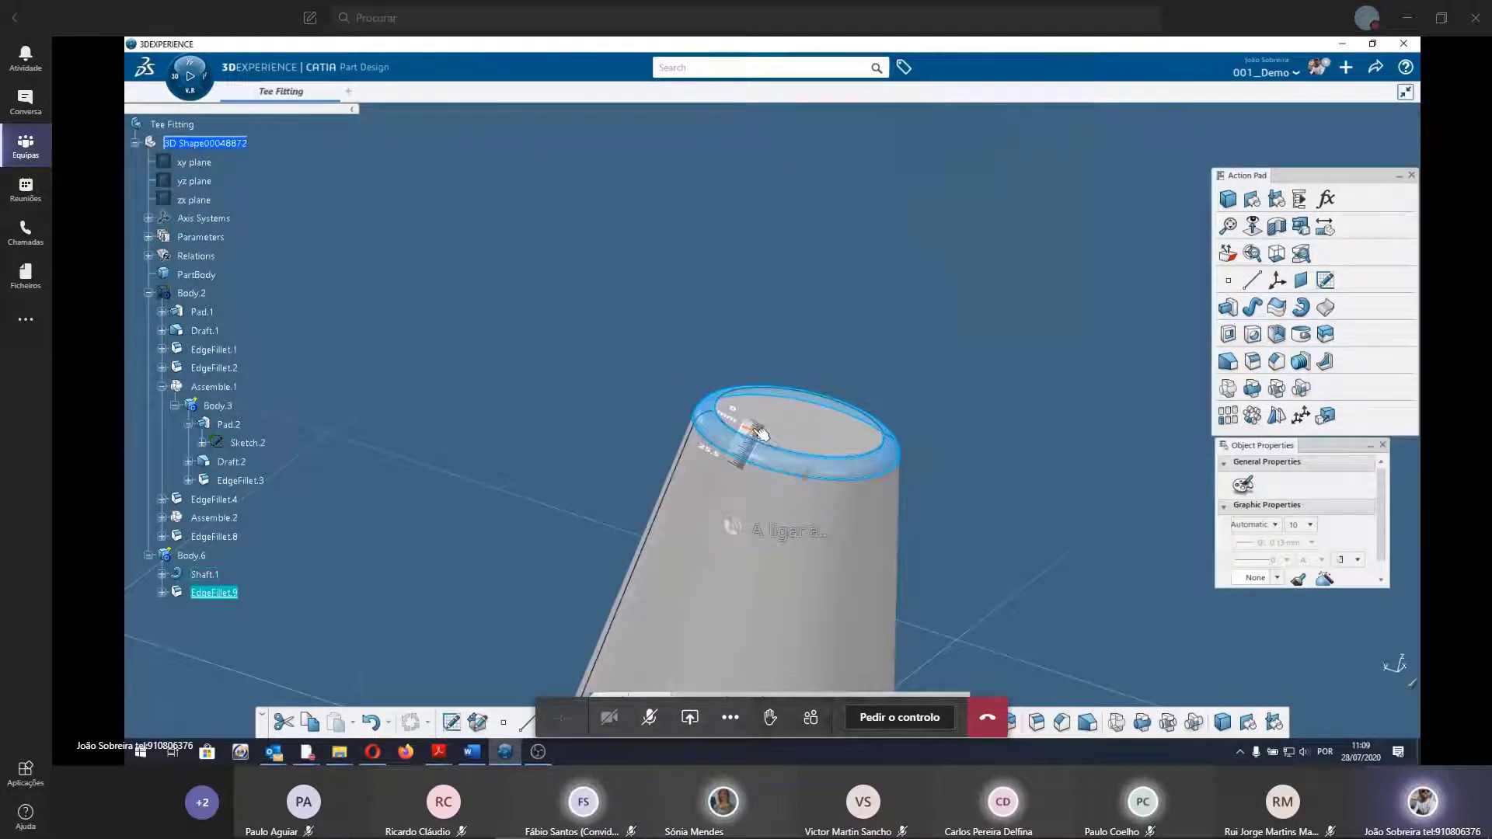
Accept the 5mm fillet length and inspect the rounded top rim.
double_click(751, 433)
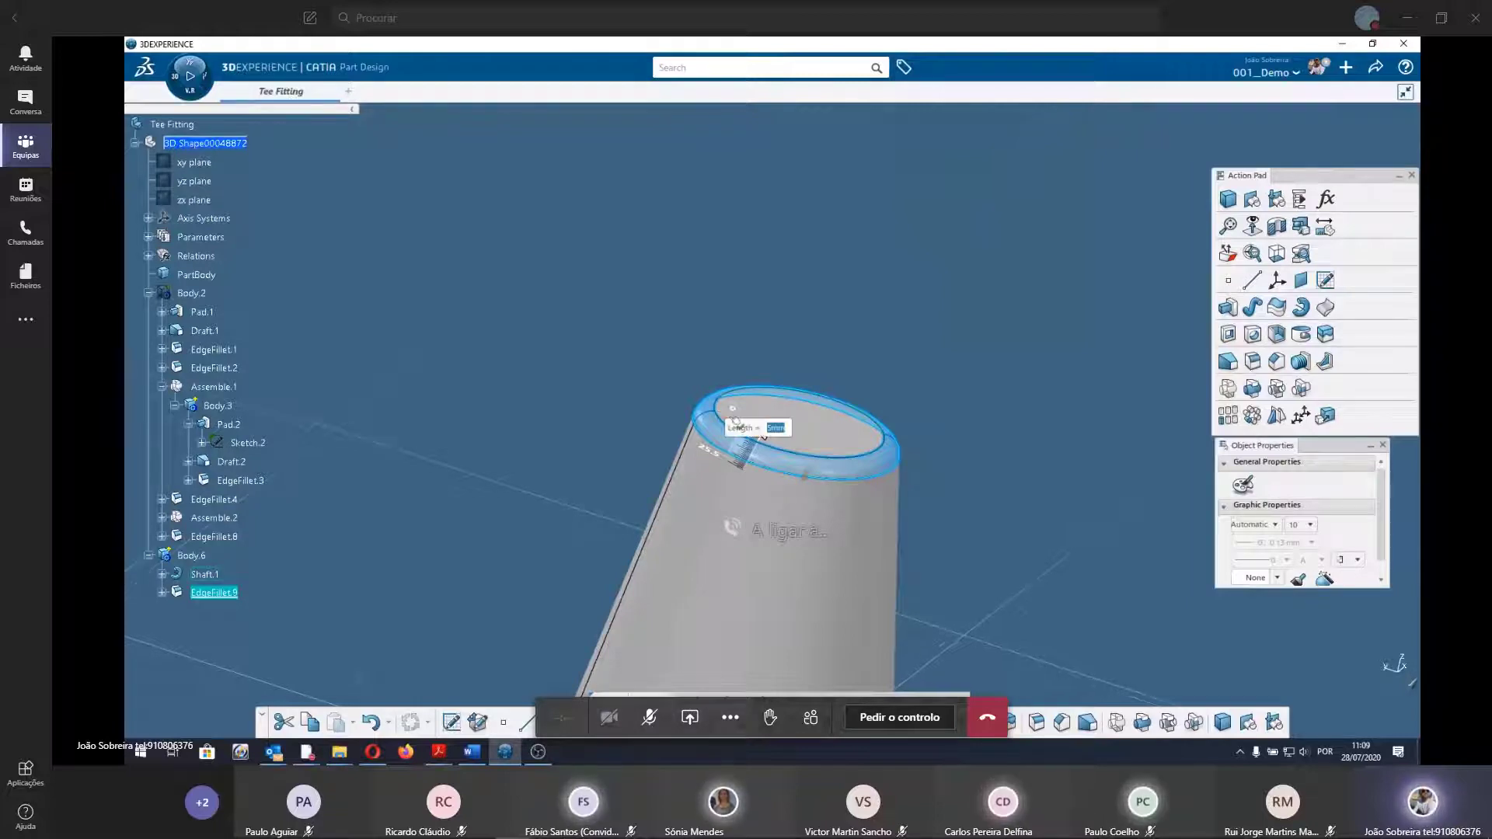
type("5")
key("Return")
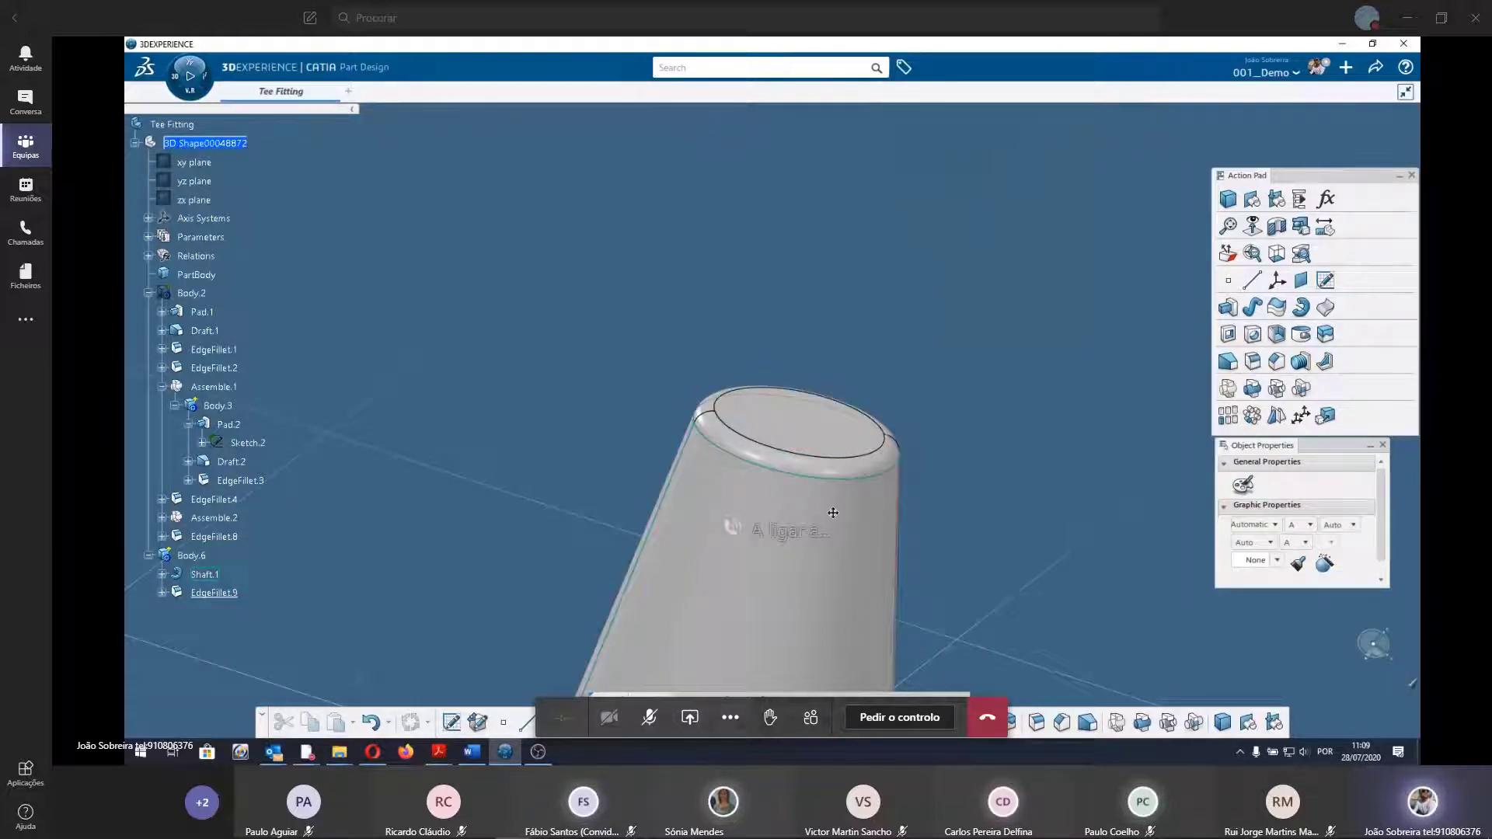
mouse_move(833, 513)
middle_mouse_down()
mouse_move(666, 366)
mouse_move(683, 475)
middle_mouse_up()
scroll(682, 476, "up", 3)
scroll(893, 541, "up", 3)
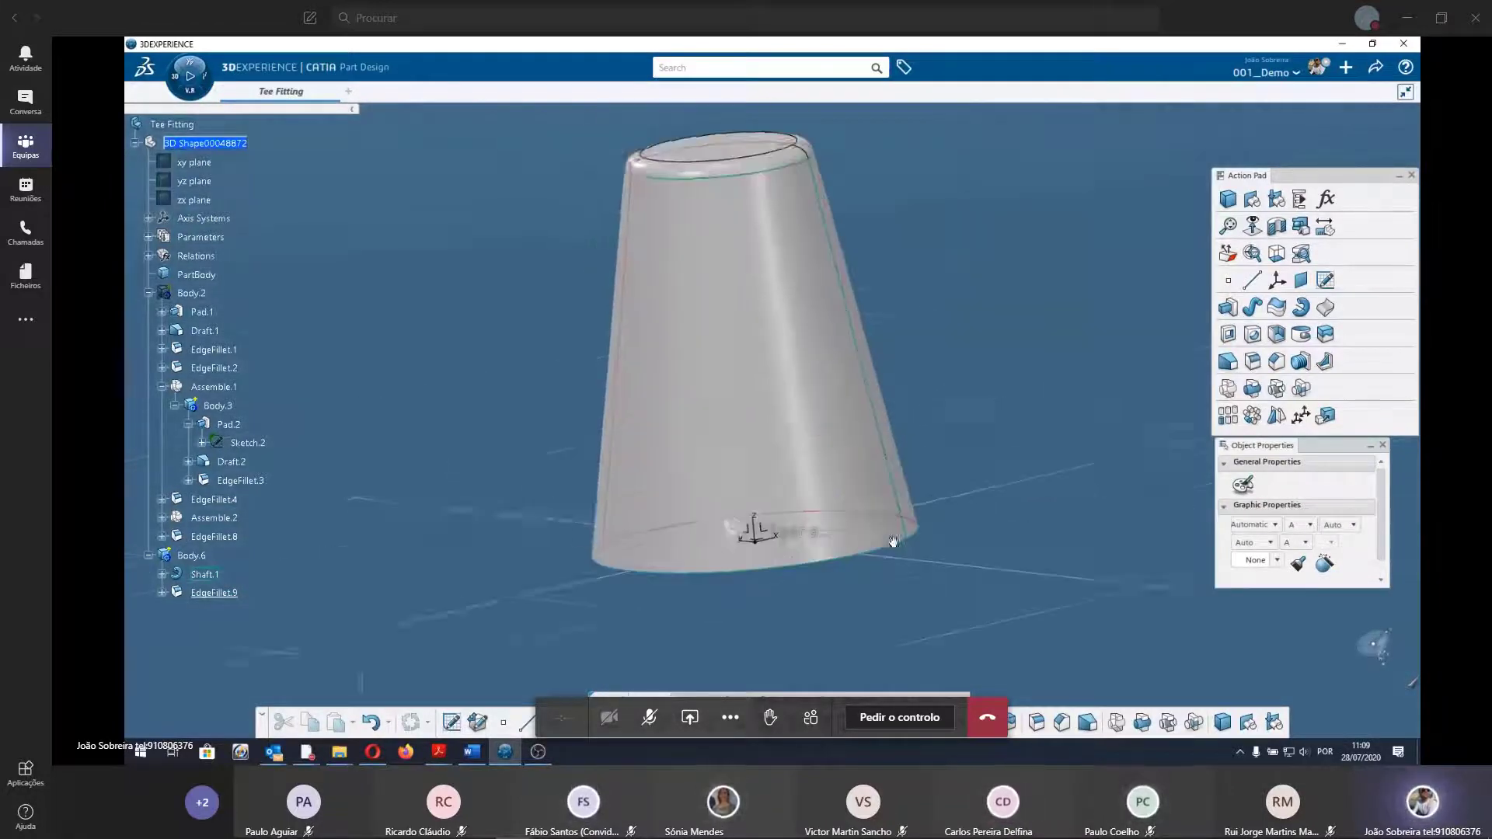
mouse_move(893, 542)
middle_mouse_down()
mouse_move(772, 560)
mouse_move(559, 493)
mouse_move(649, 492)
middle_mouse_up()
scroll(662, 472, "up", 2)
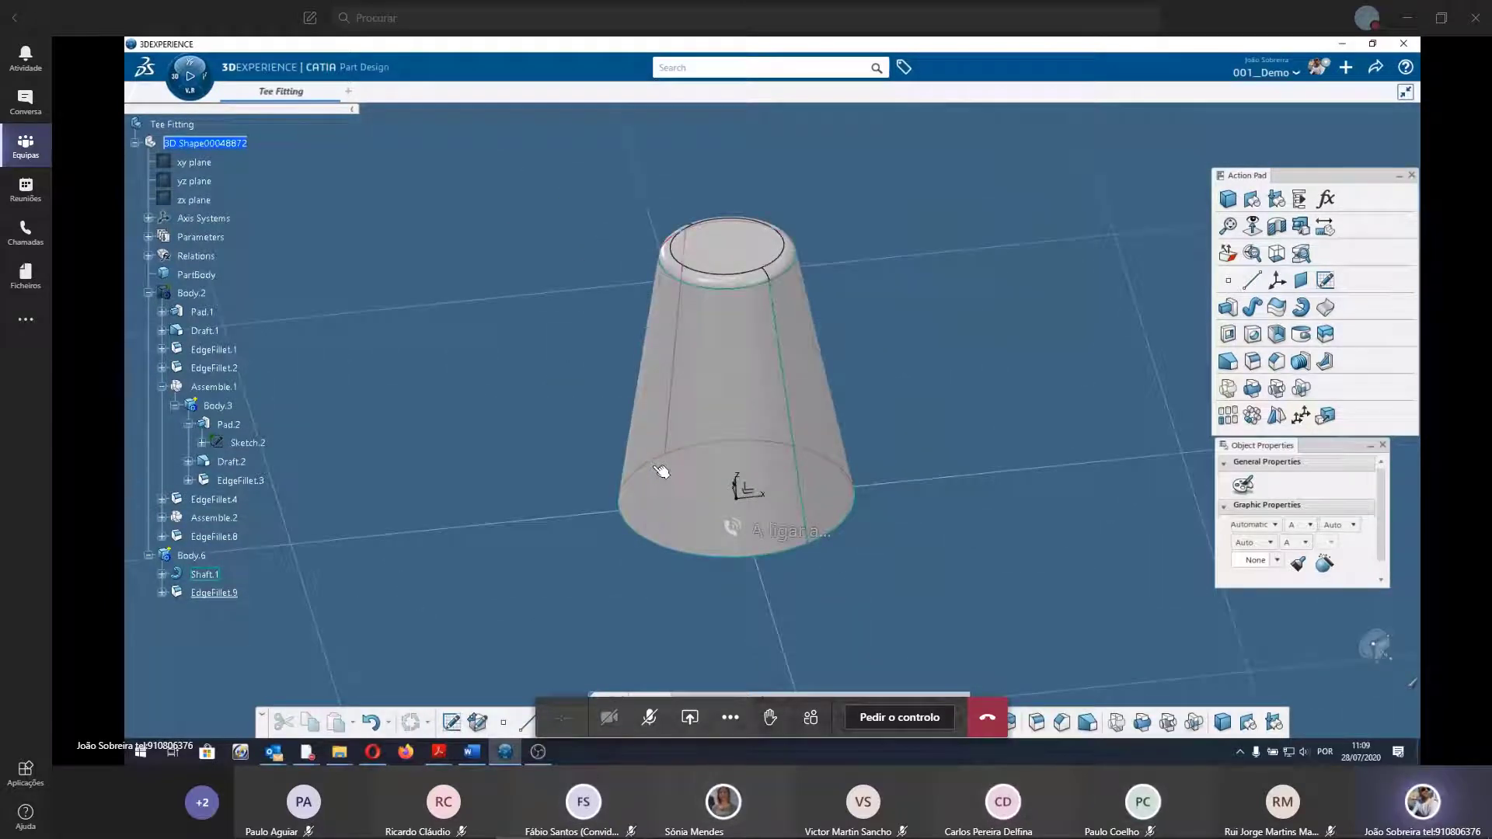
Colour the Body.6 cone salmon.
left_click(206, 556)
left_click(1275, 525)
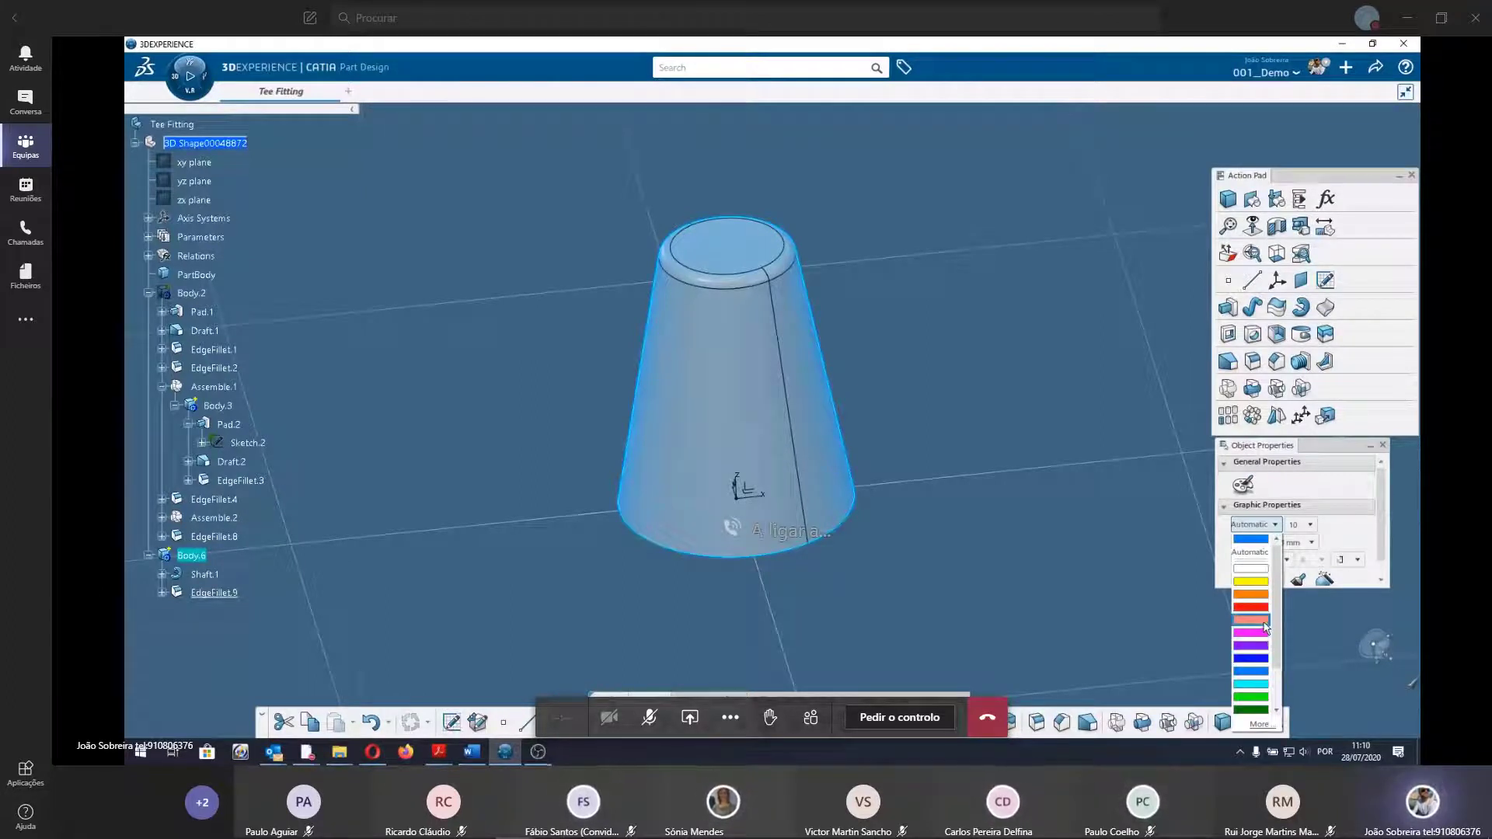
left_click(1265, 621)
left_click(945, 587)
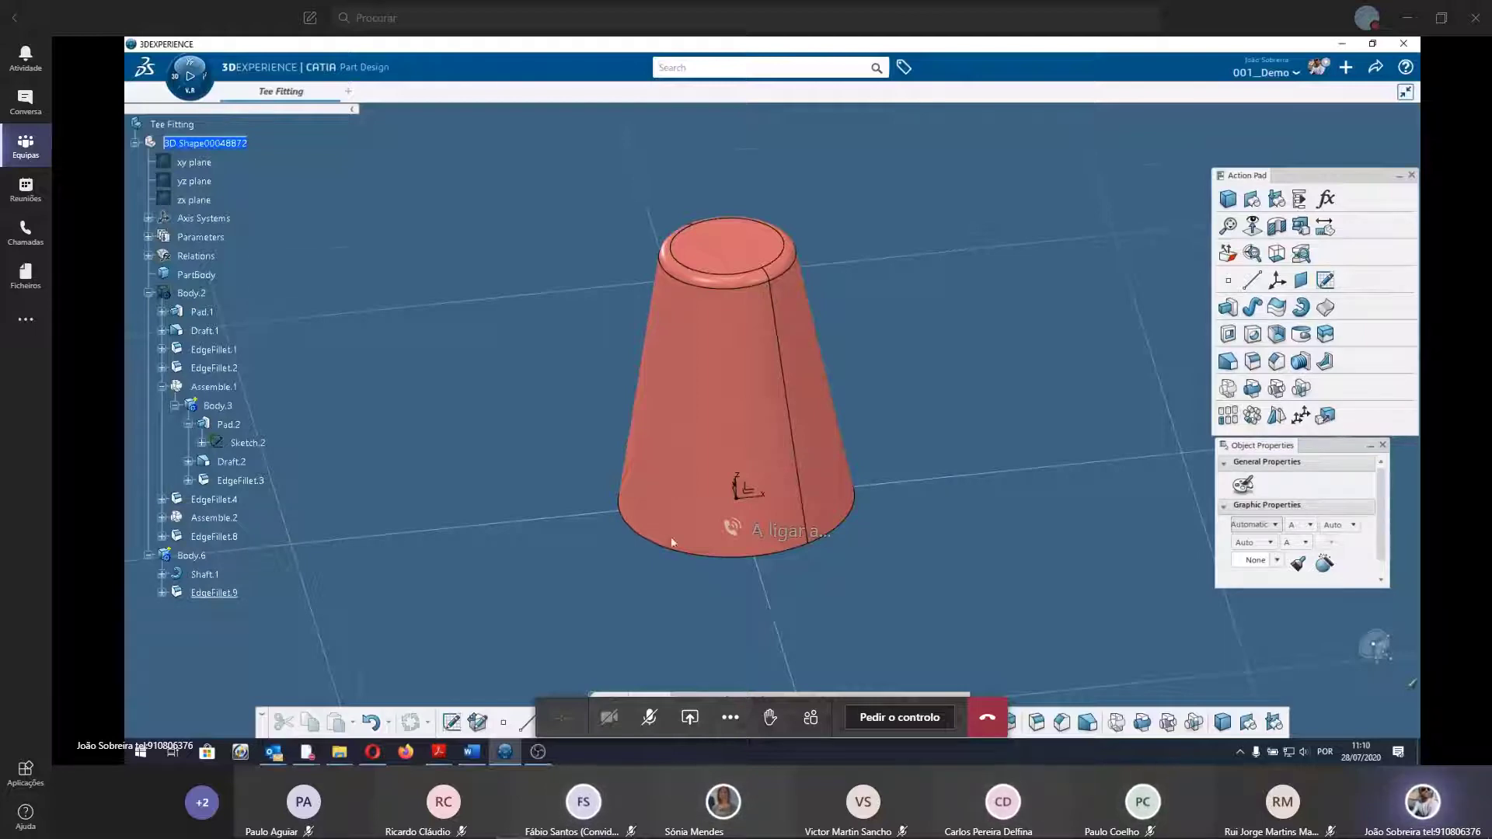
Reframe on Body.2, then hide it so only the cone remains.
right_click(193, 294)
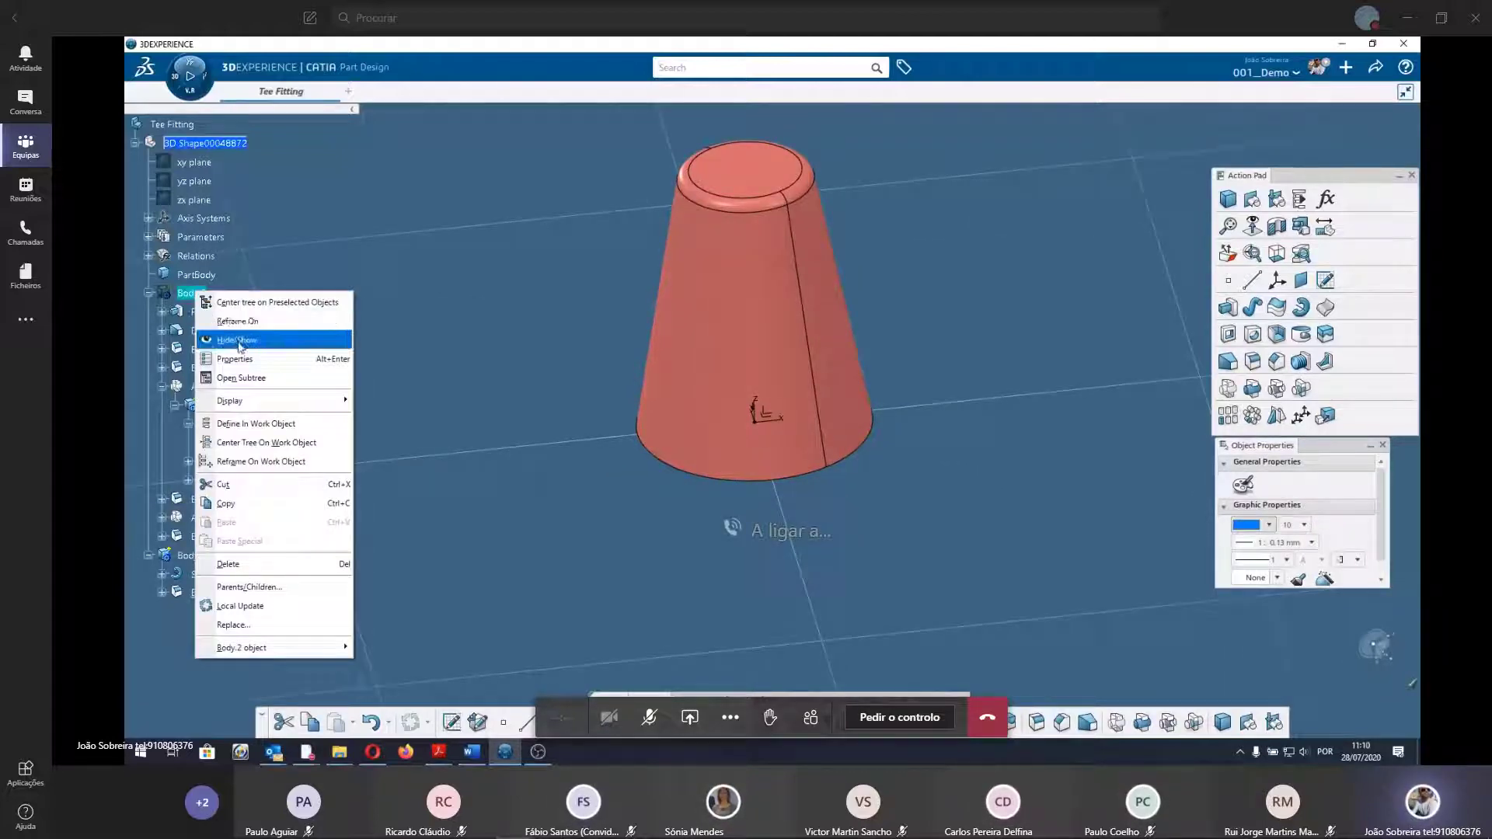
left_click(254, 322)
mouse_move(914, 533)
middle_mouse_down()
mouse_move(956, 403)
mouse_move(699, 505)
mouse_move(892, 337)
mouse_move(760, 303)
middle_mouse_up()
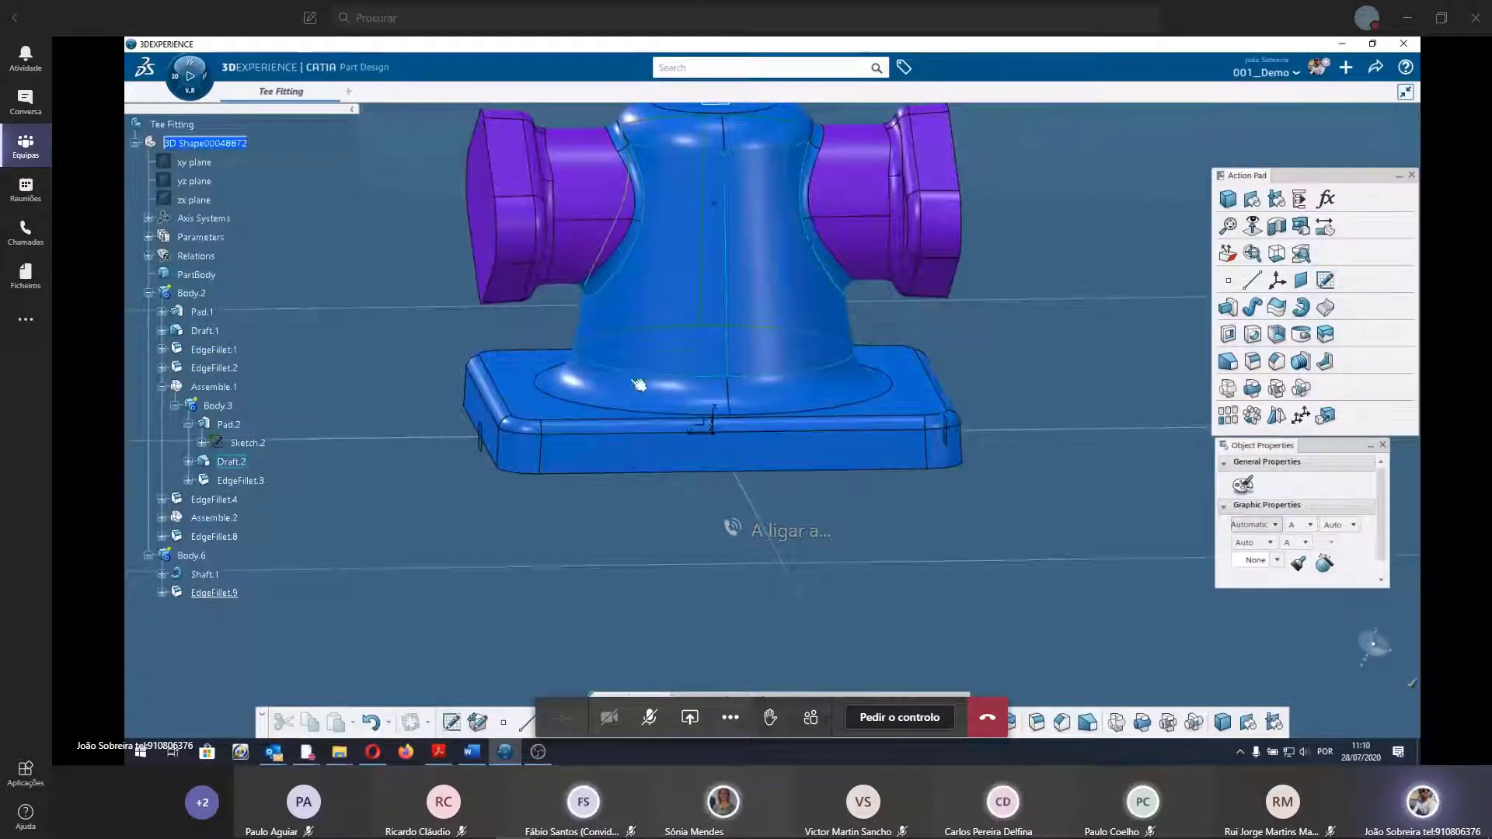
right_click(191, 294)
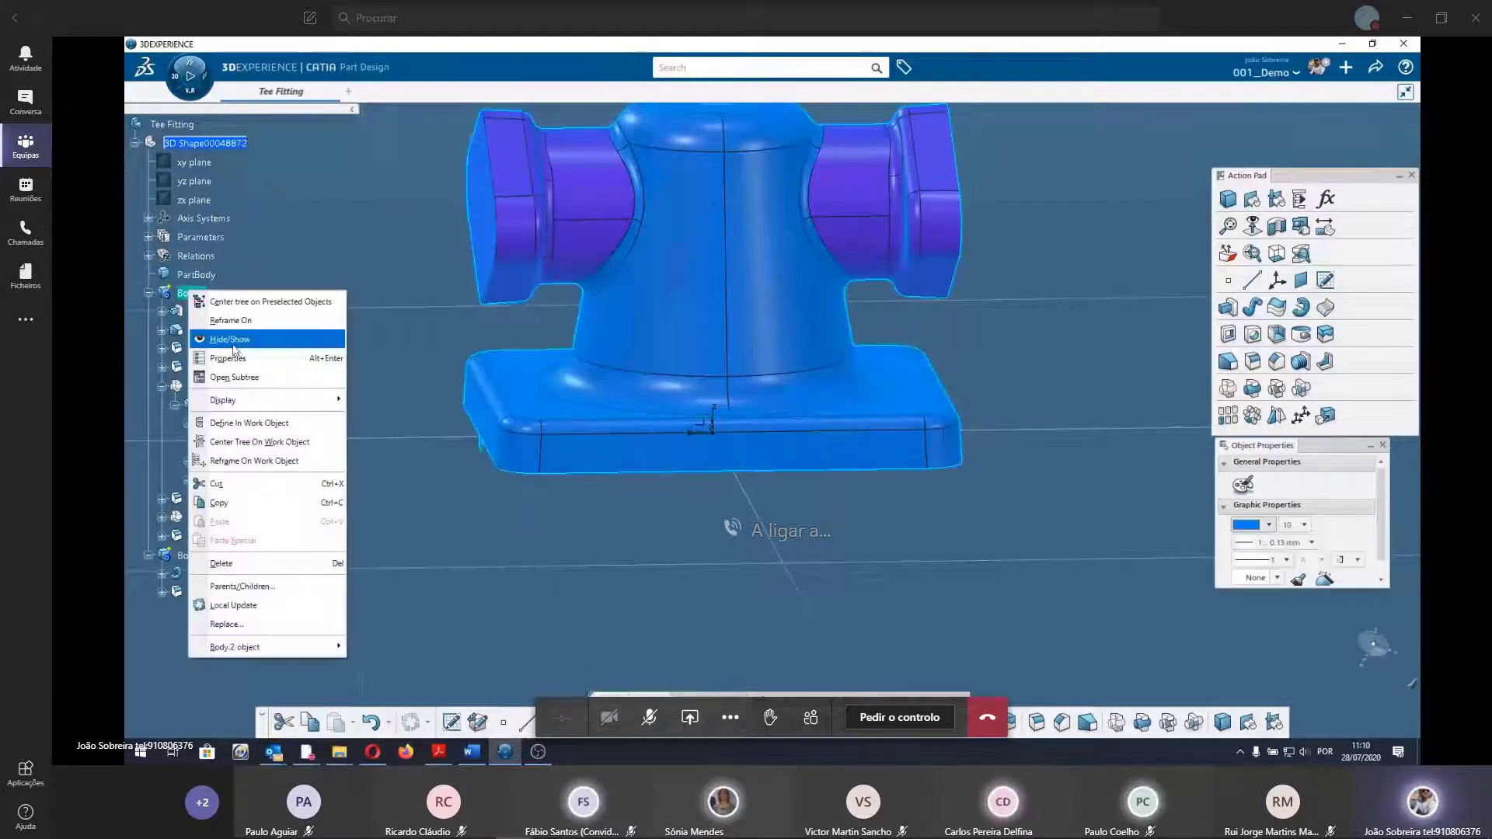
left_click(227, 339)
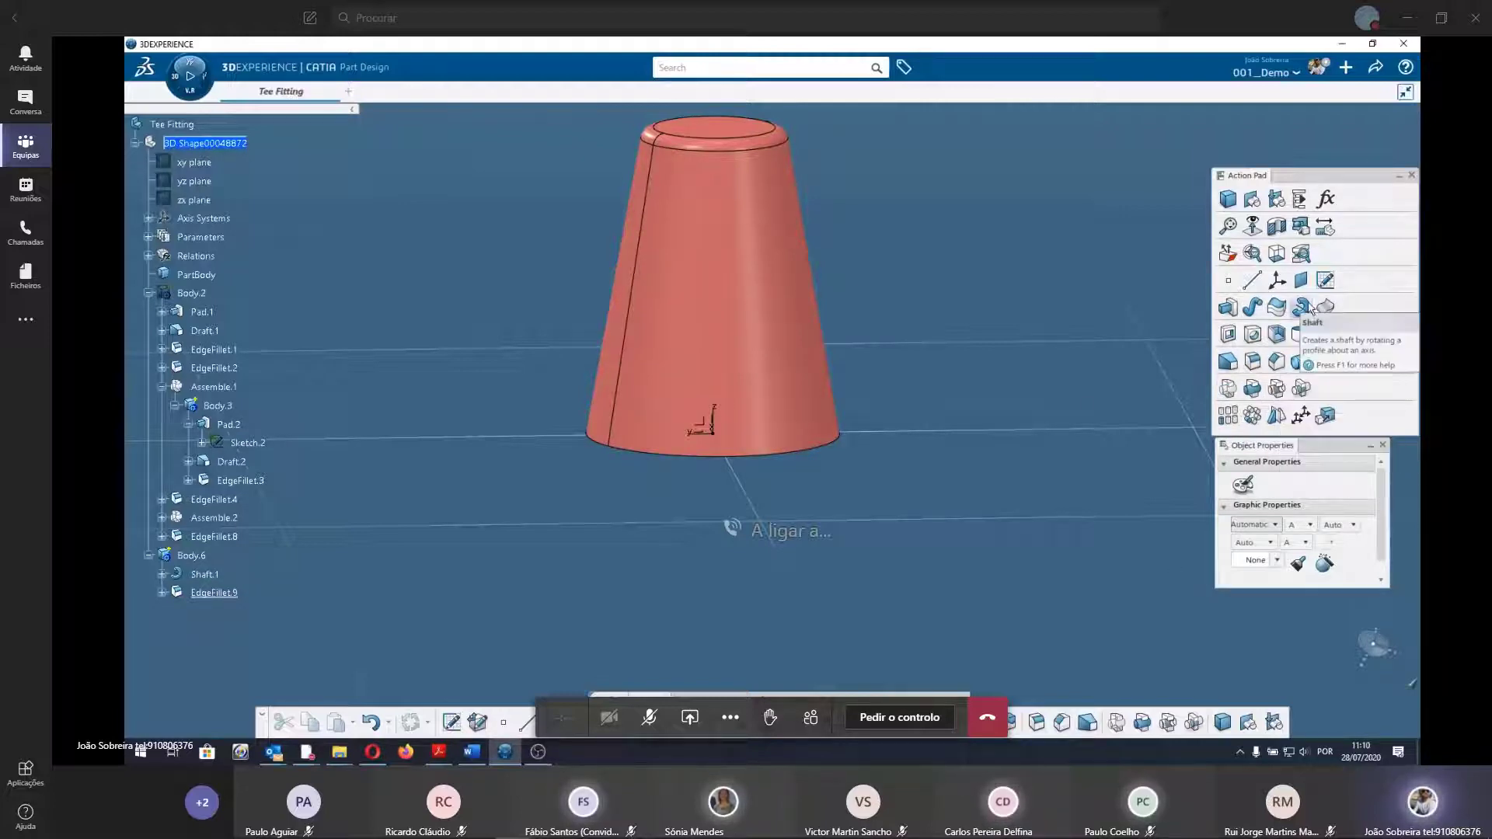
Start a second Shaft and place its new profile sketch on the absolute axis system.
left_click(1310, 308)
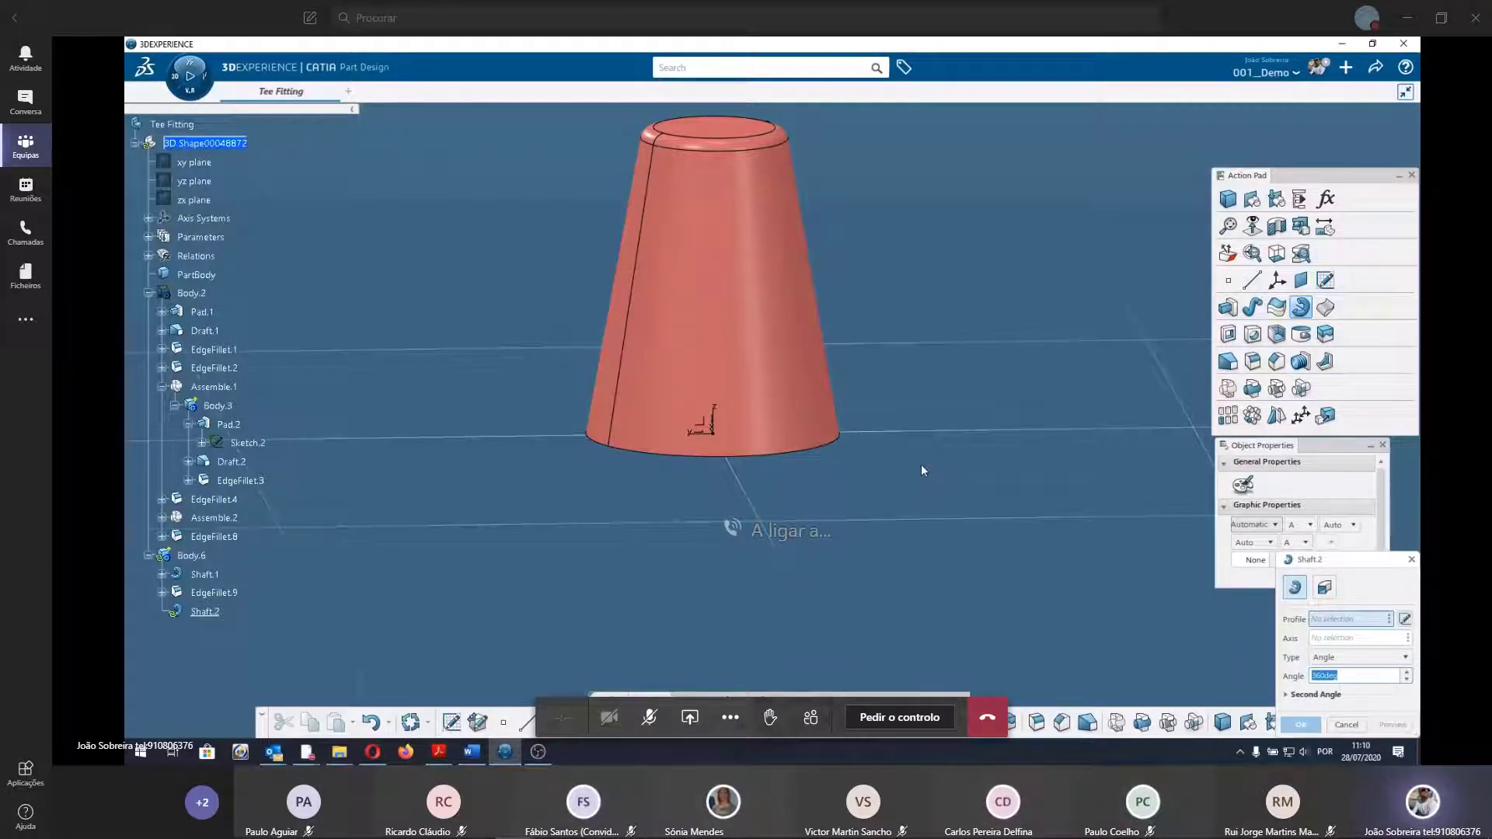
middle_click_drag(782, 455, 591, 511)
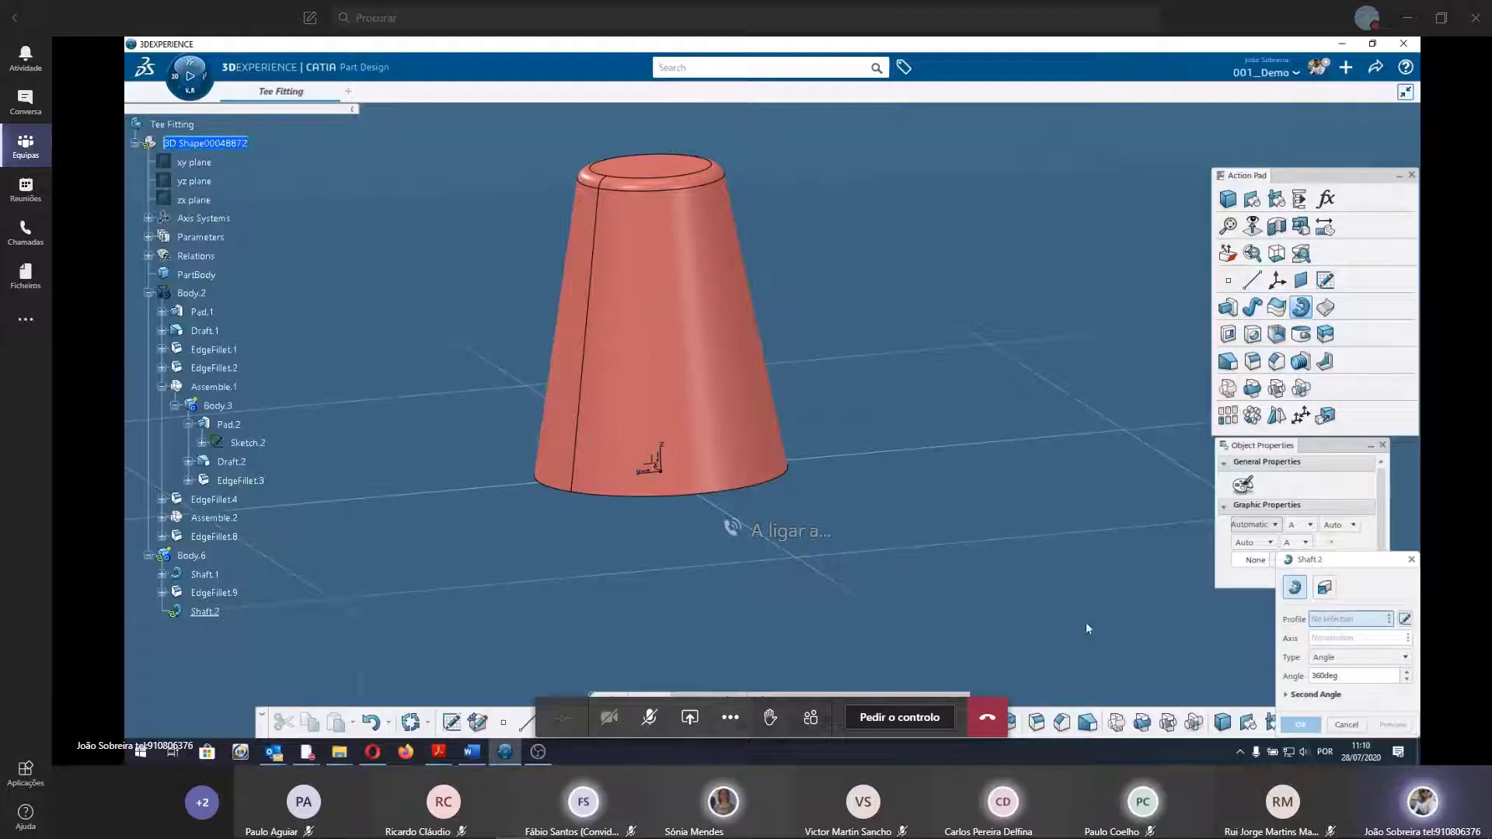
left_click(1406, 619)
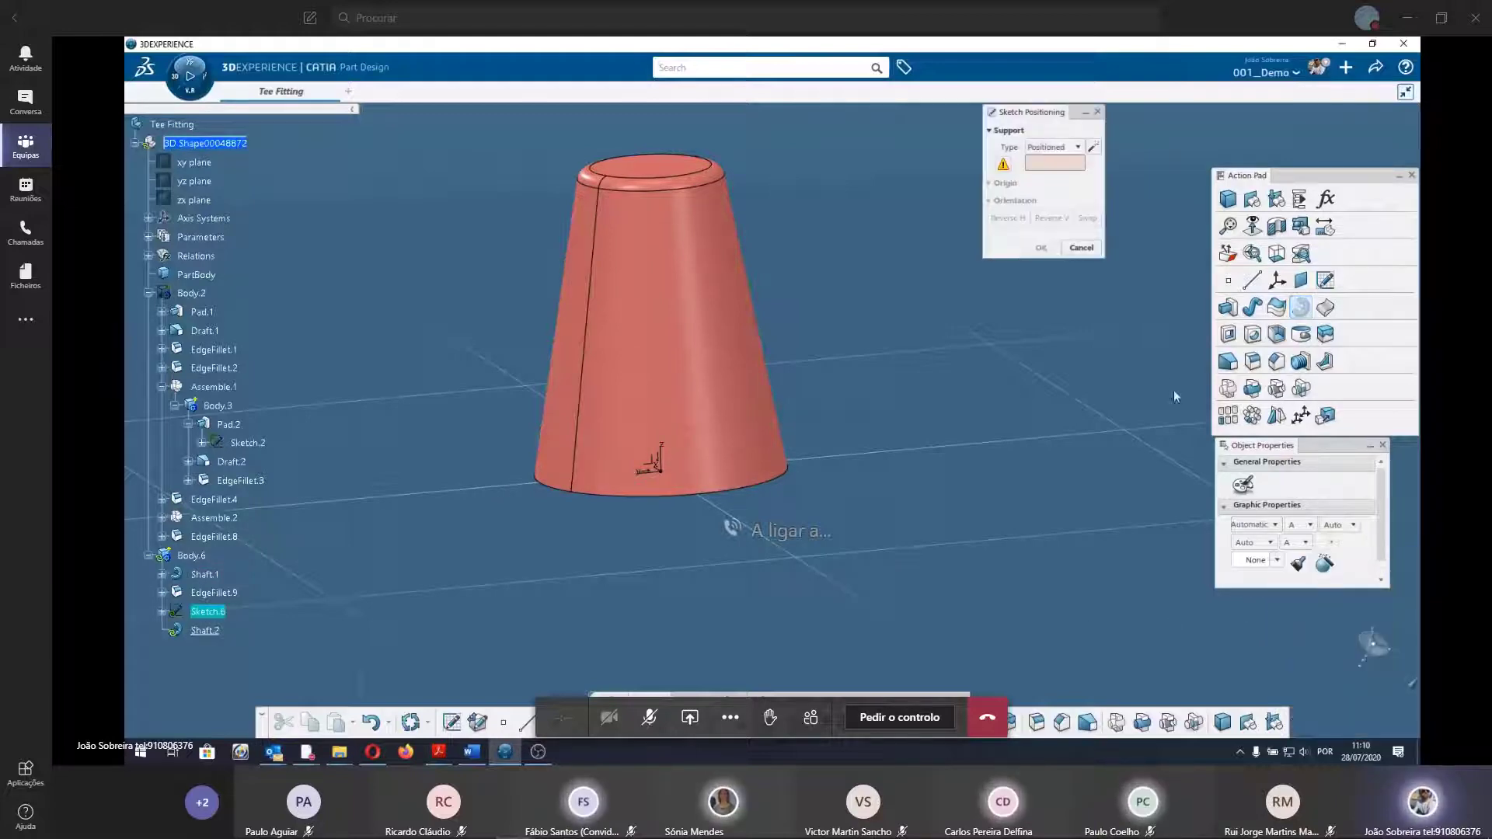
left_click(1081, 247)
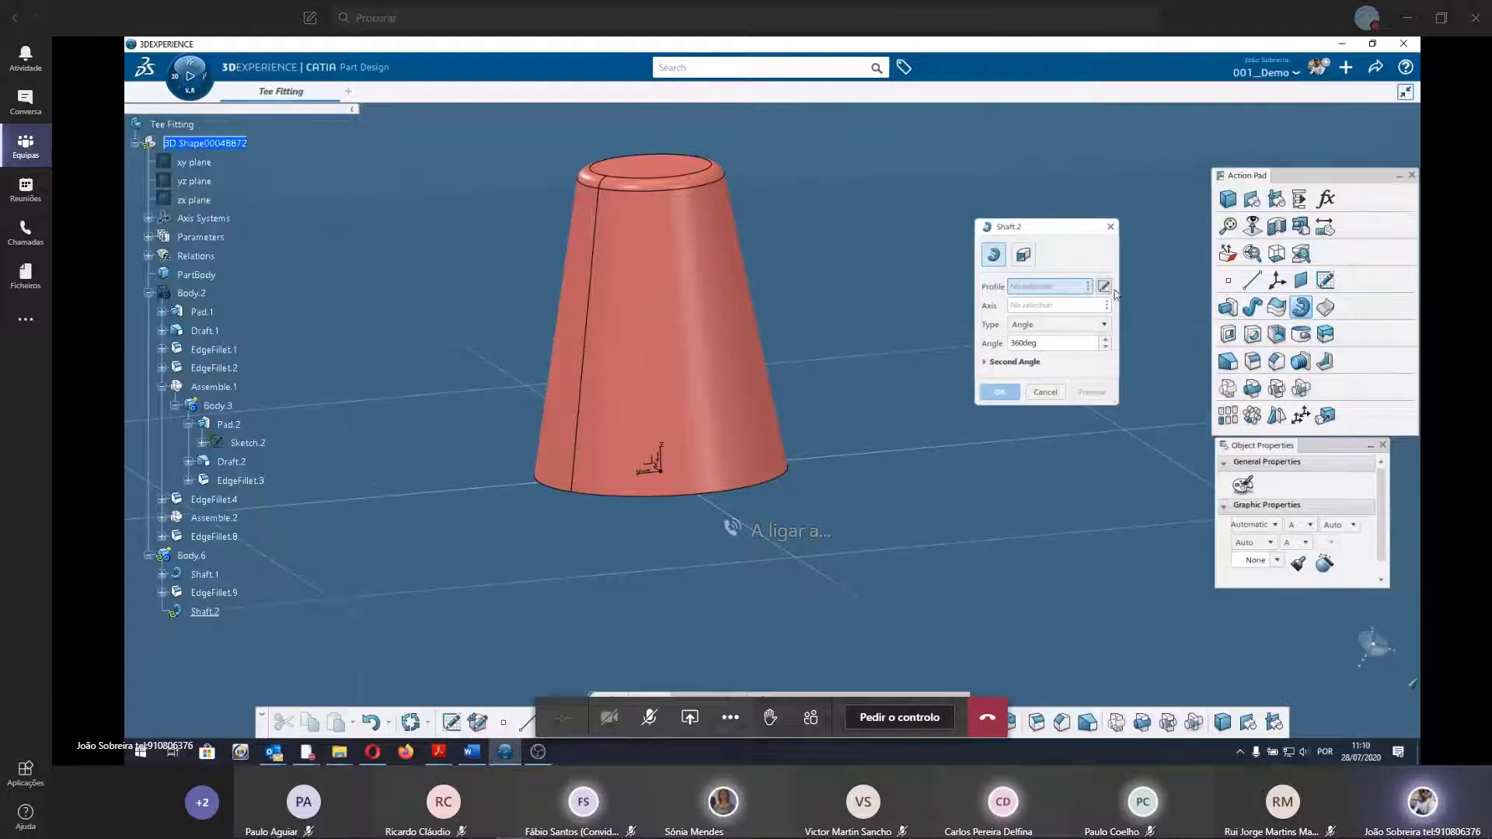
left_click(1104, 287)
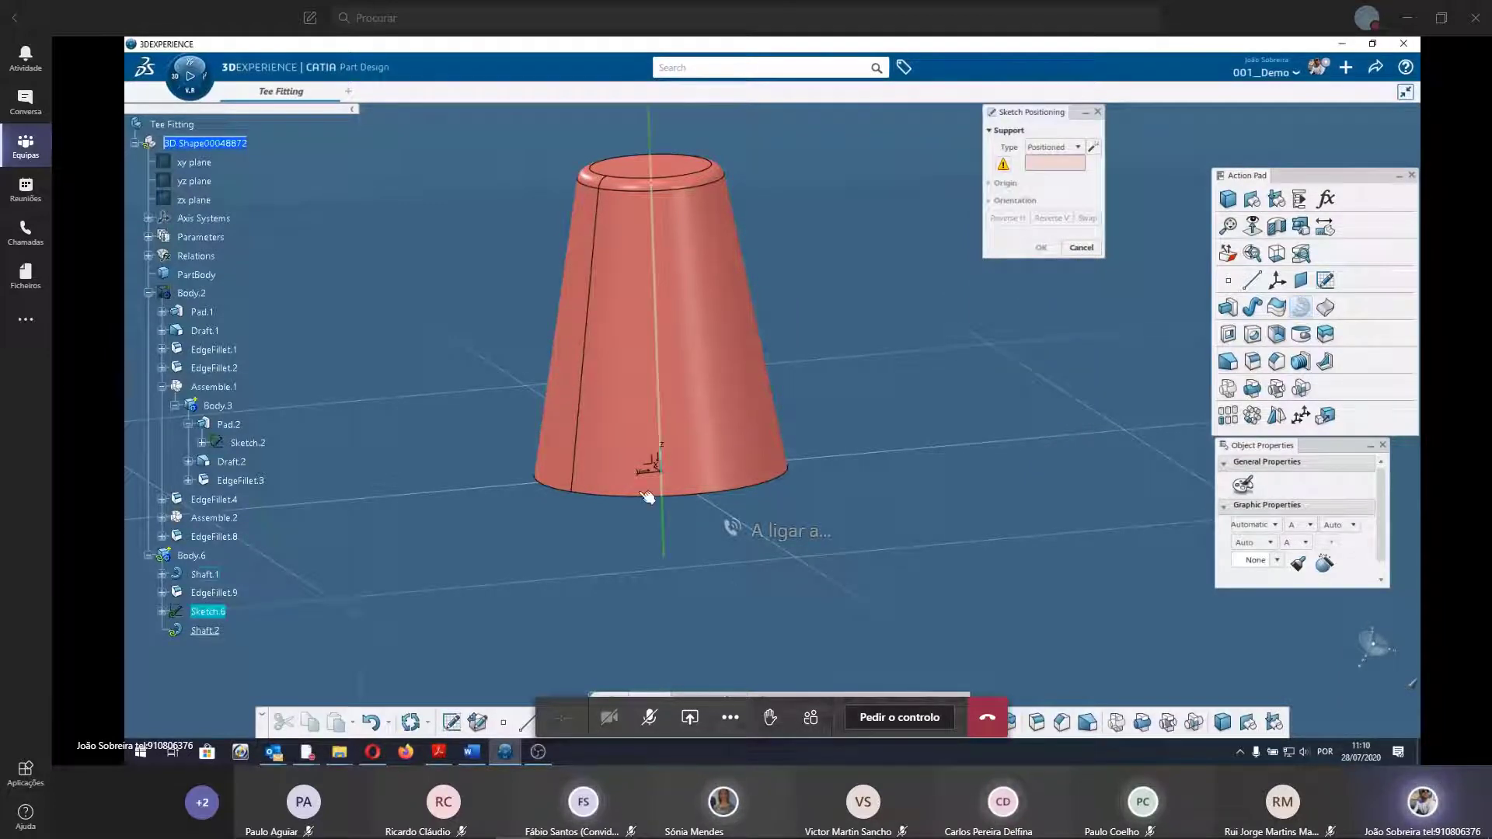
left_click(655, 466)
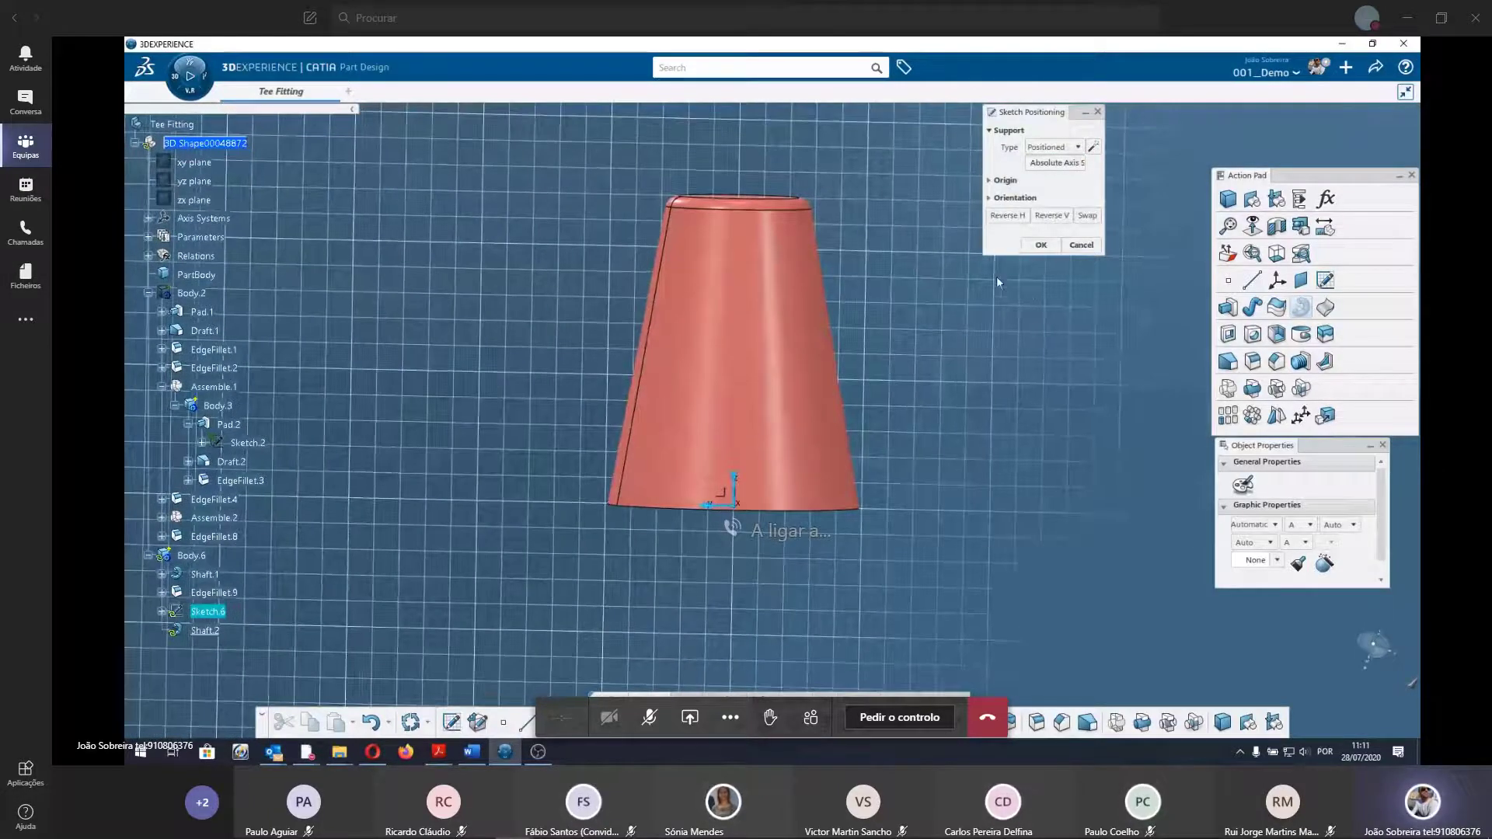
Set the sketch origin type to Projection point using Point.1 and enter Sketcher.
left_click(990, 180)
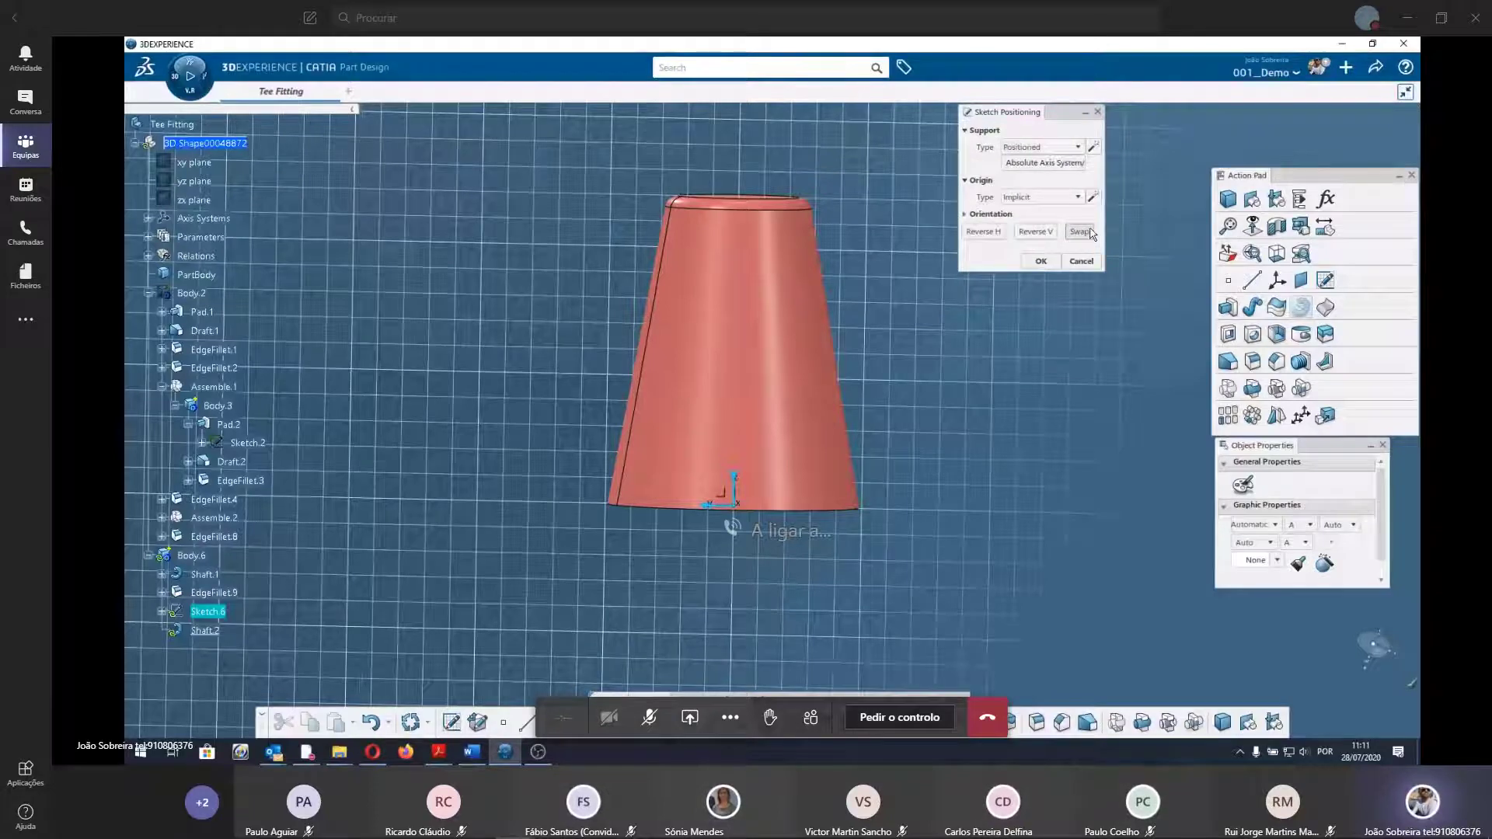
left_click(1076, 197)
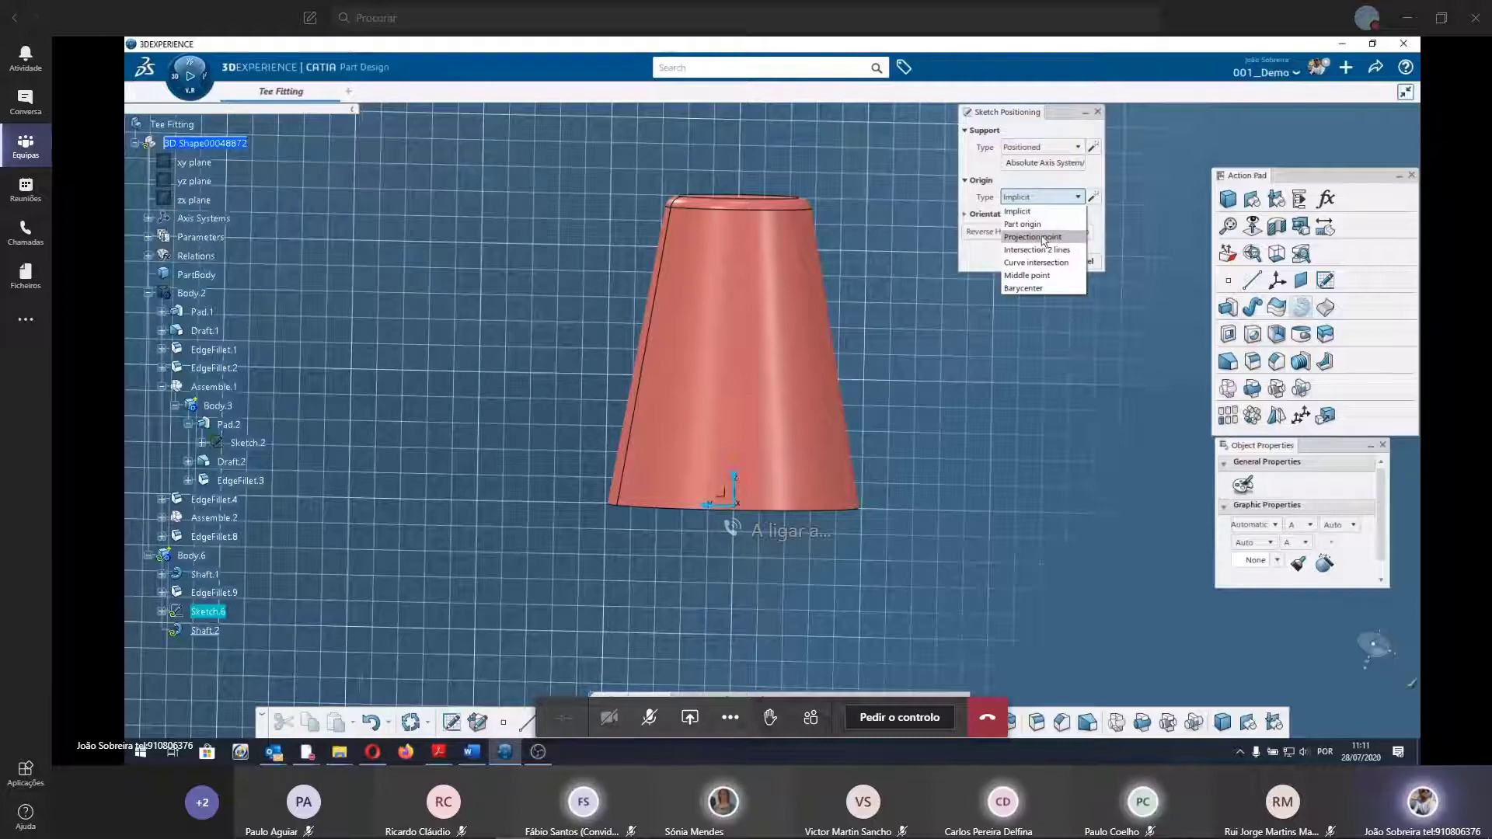
left_click(1038, 237)
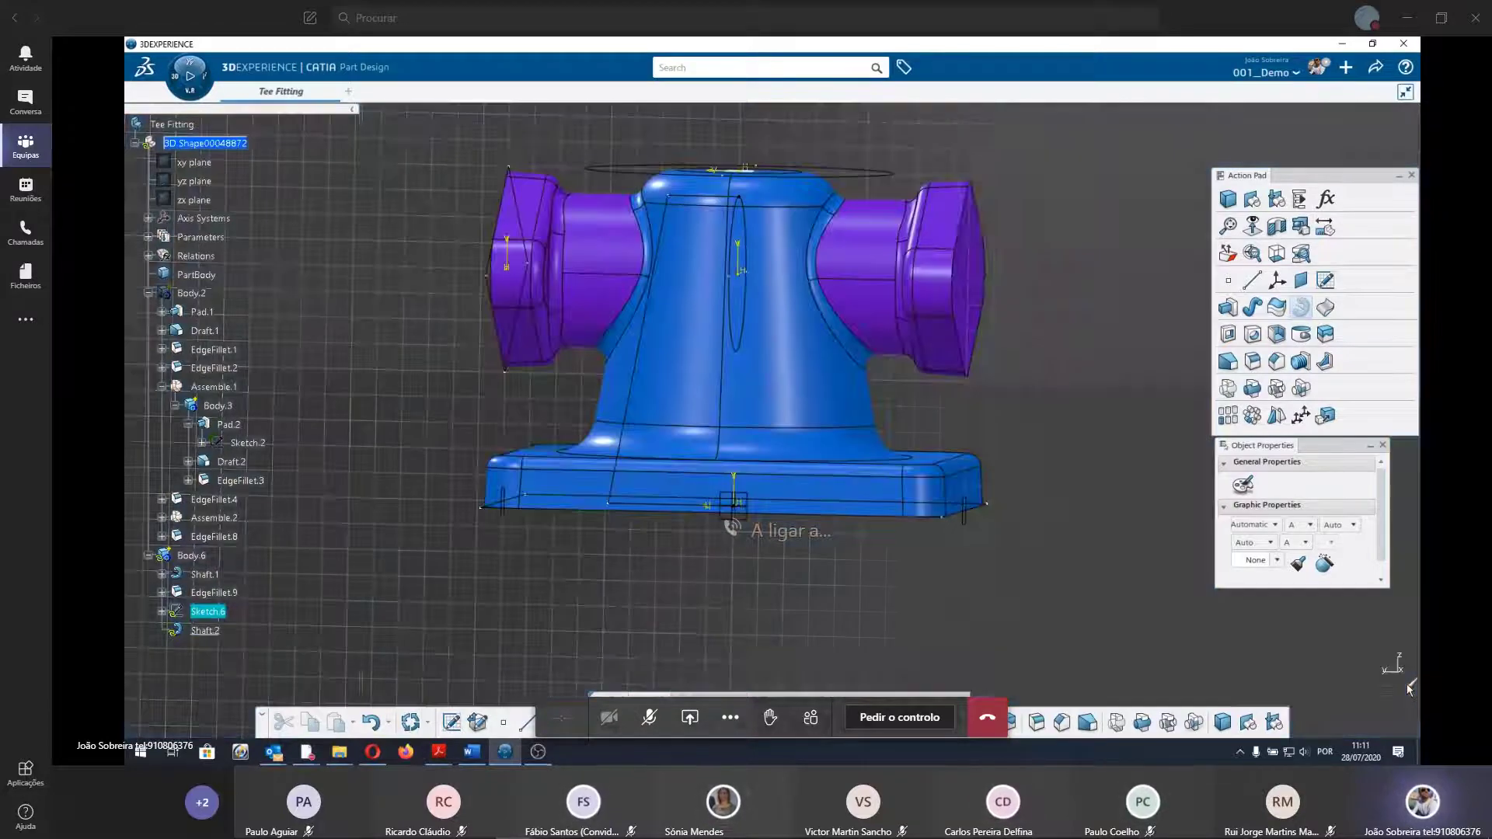
left_click(1411, 688)
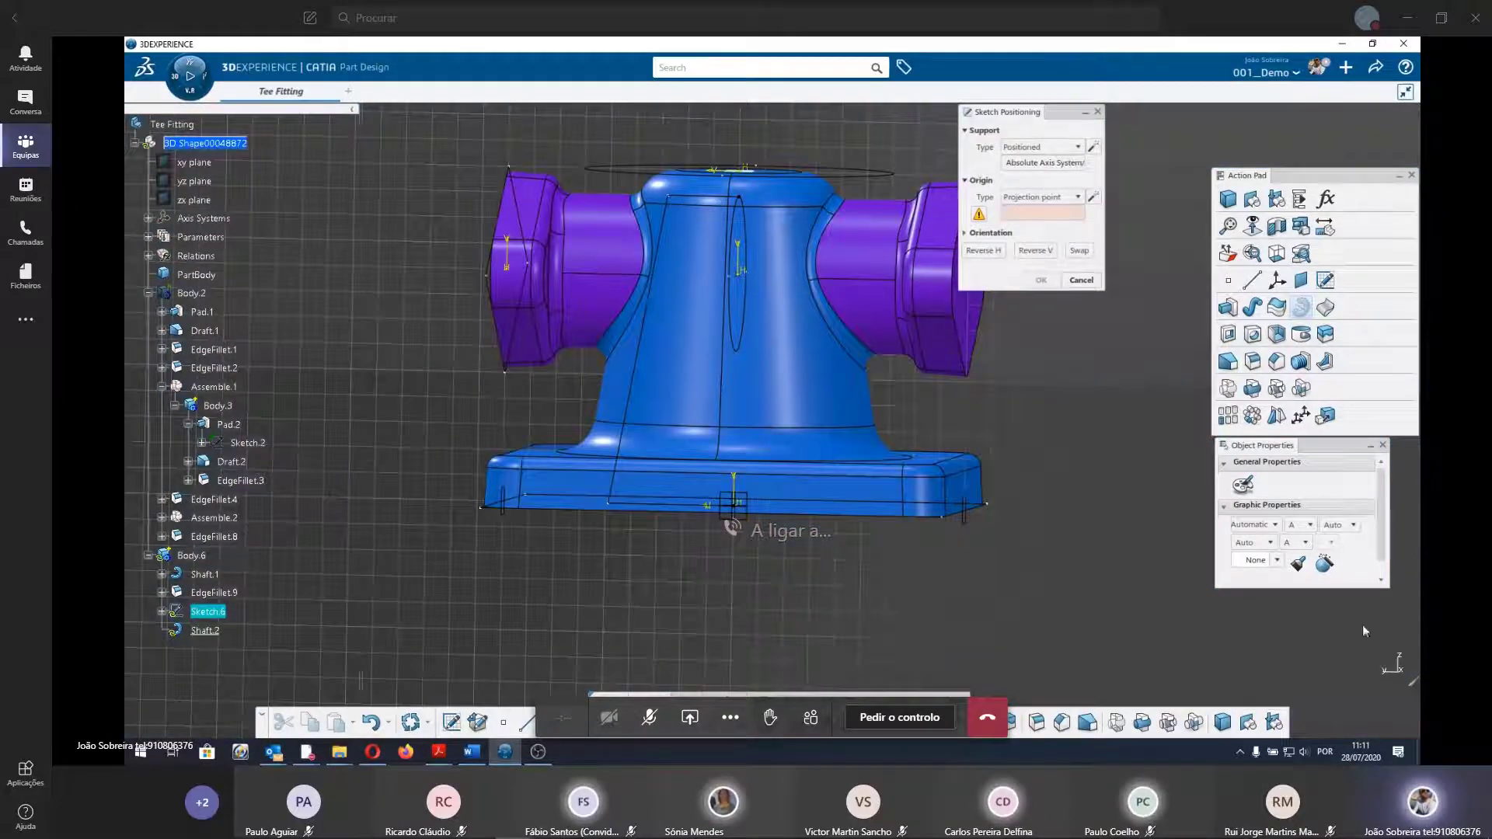
left_click(748, 286)
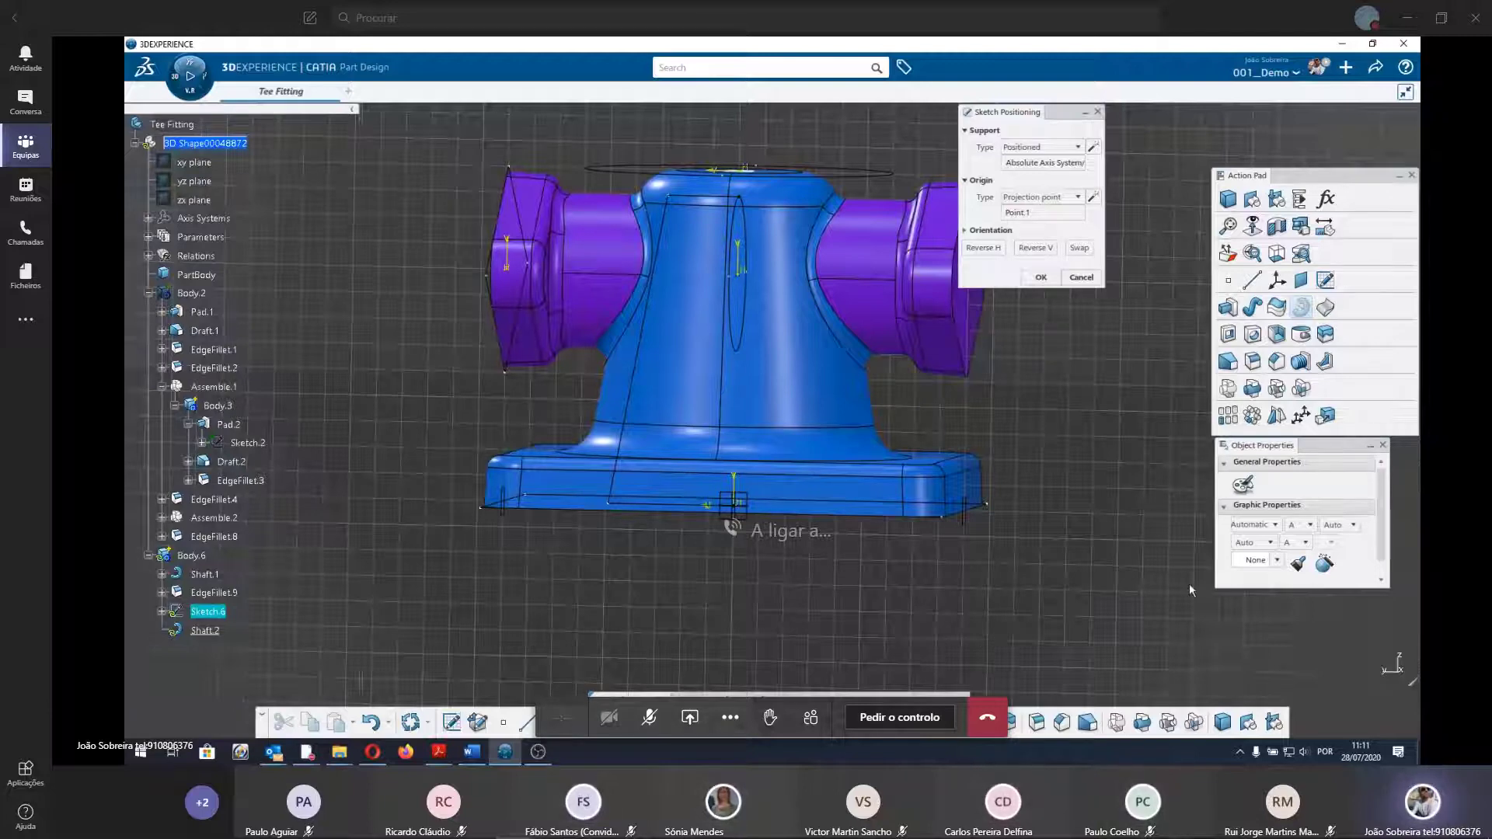
left_click(1410, 684)
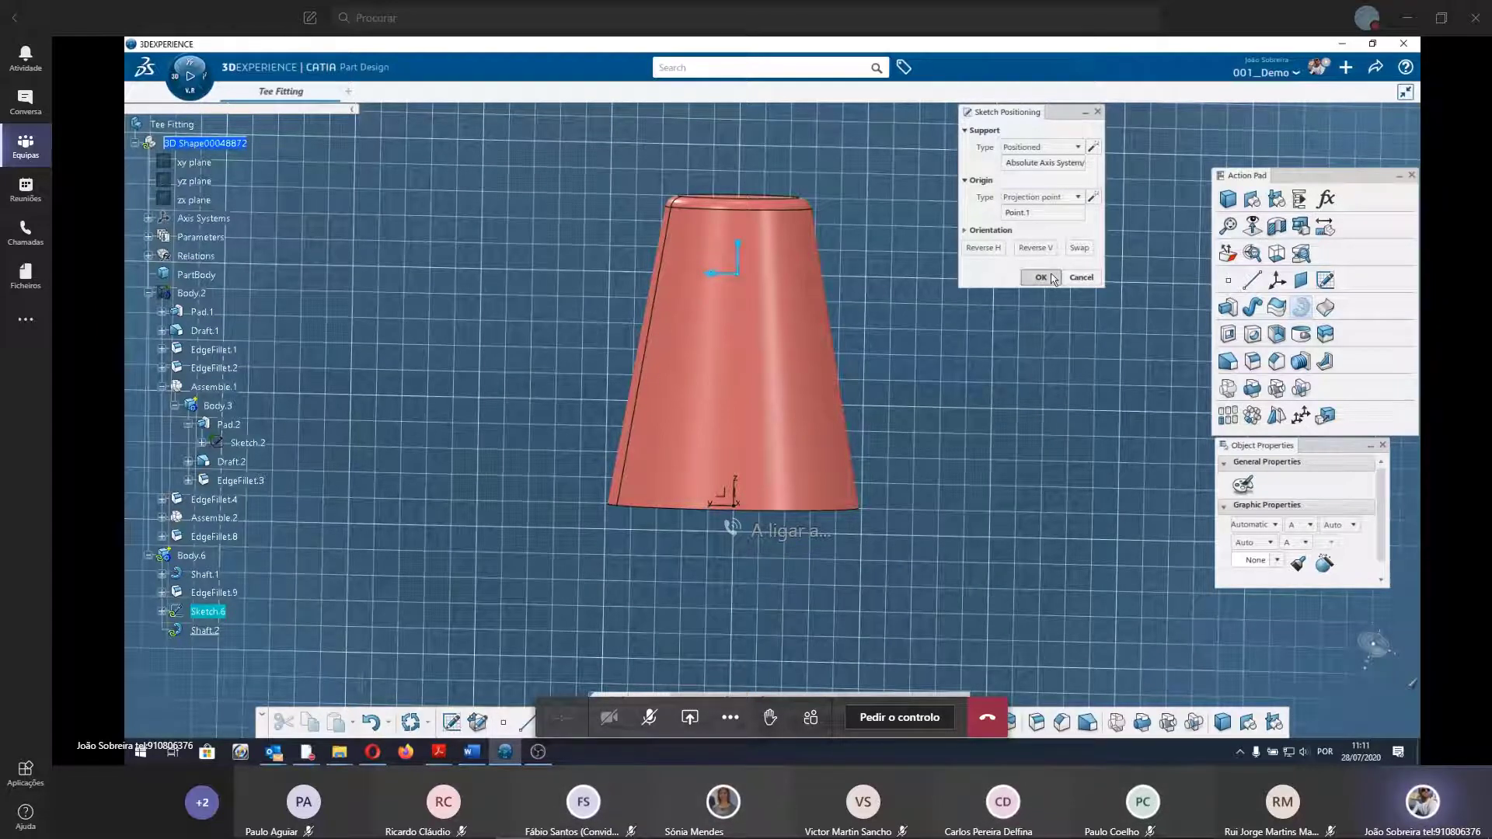
key("Return")
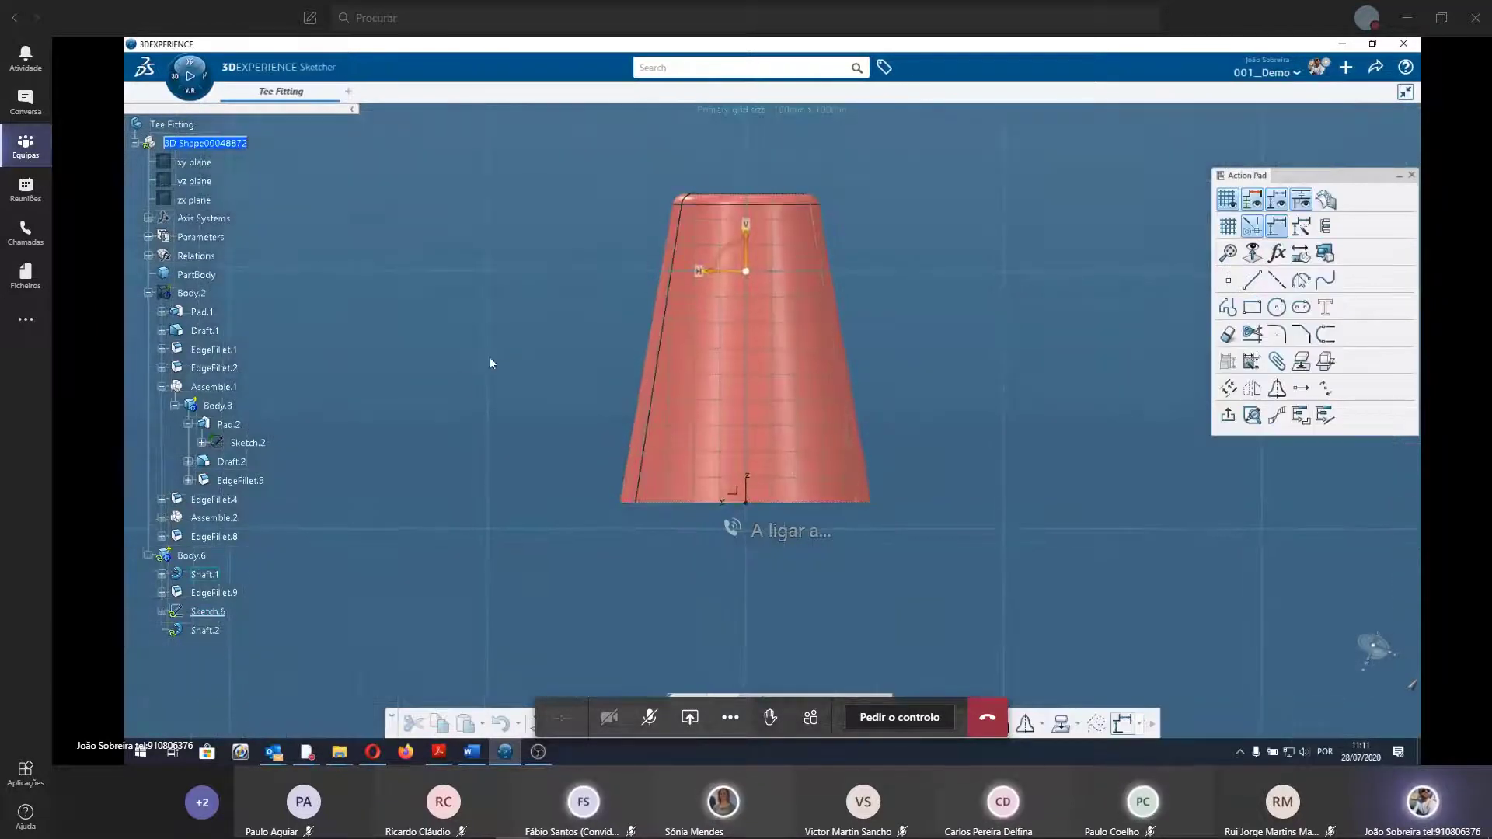
Draw a vertical-and-slanted line profile and mirror it about the V axis.
left_click(534, 724)
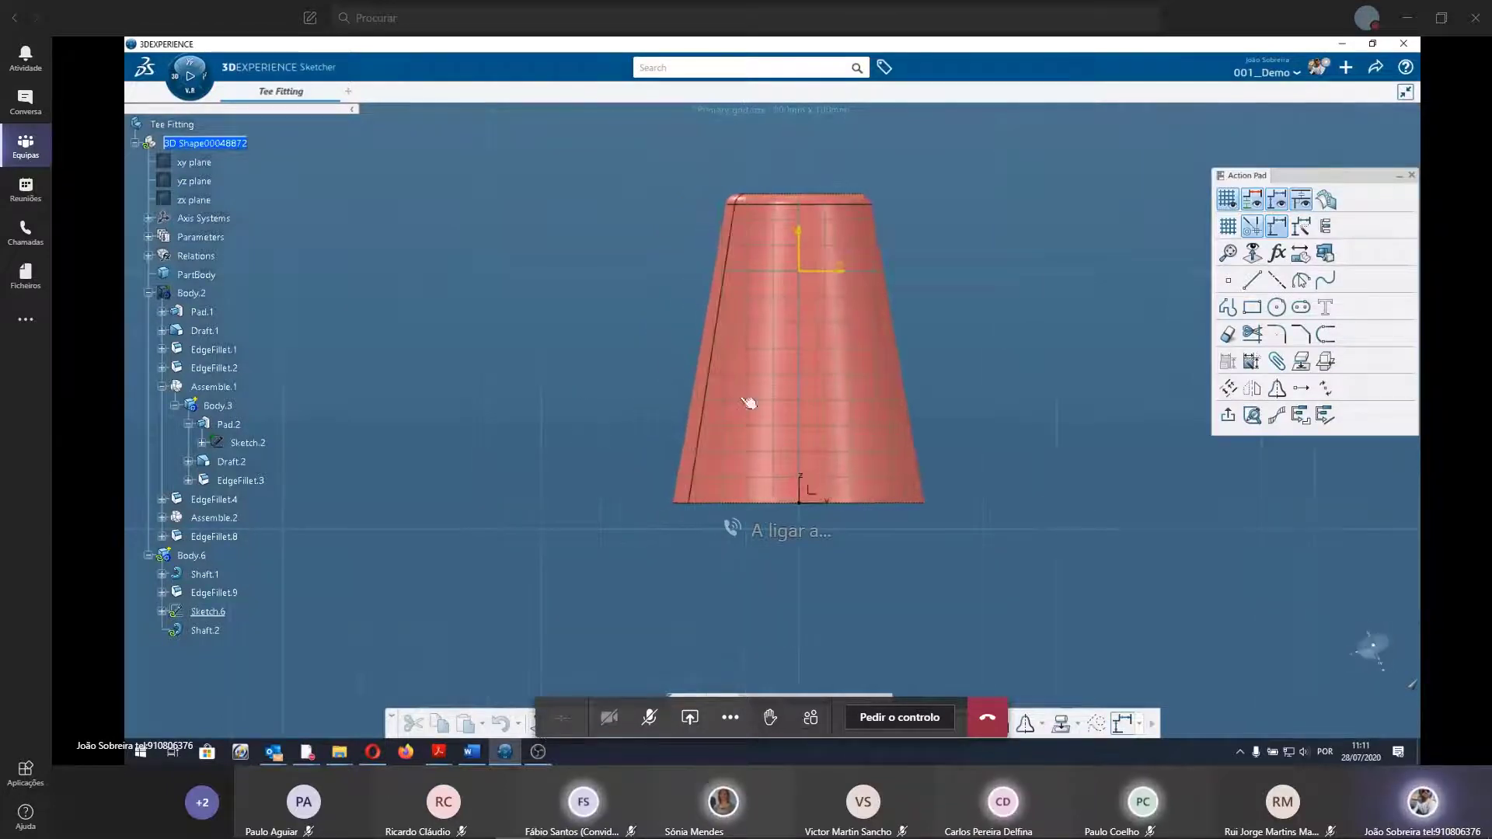
middle_click_drag(579, 436, 442, 518)
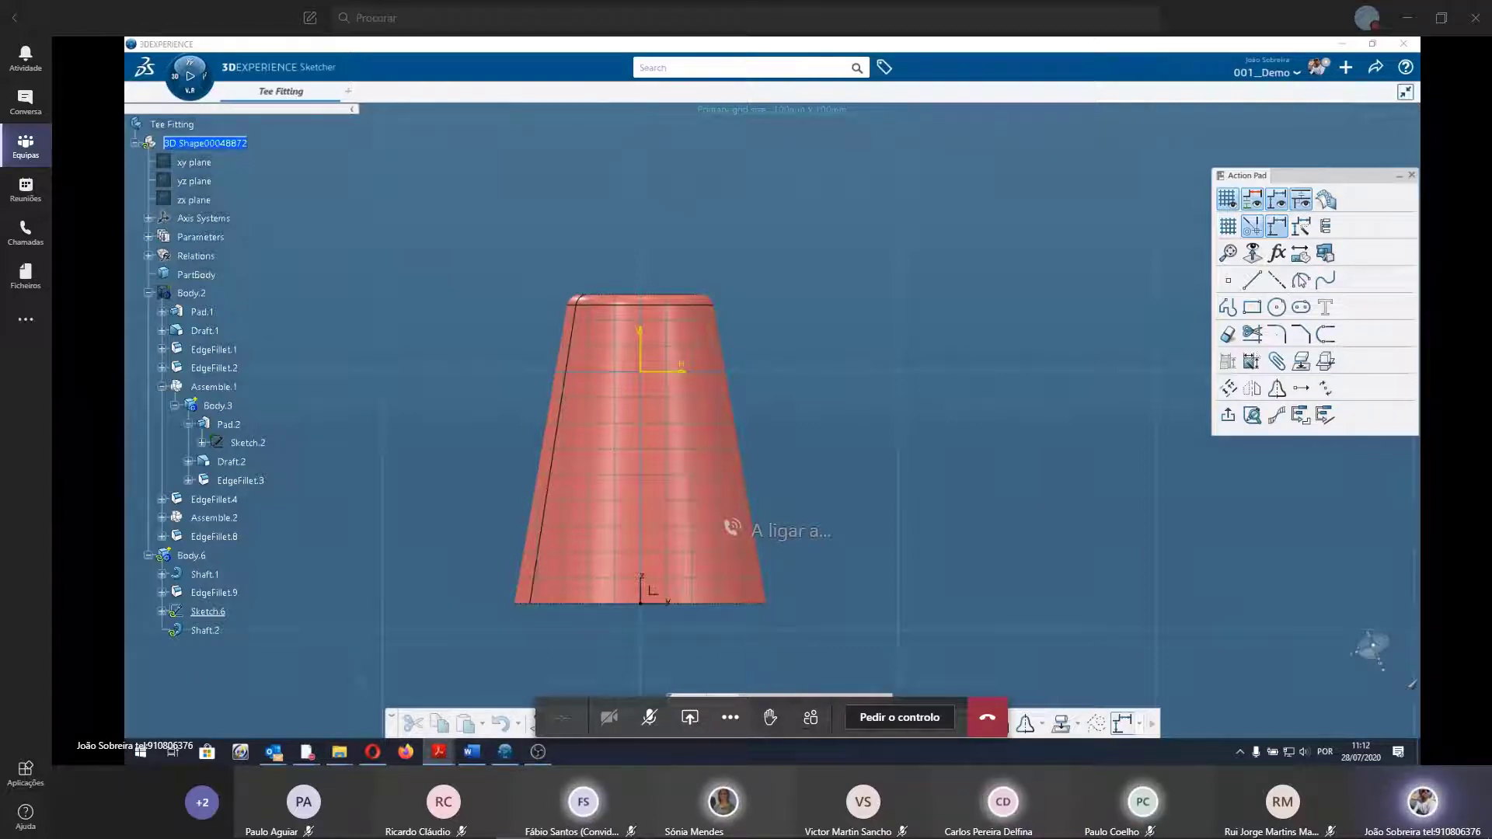
left_click(604, 737)
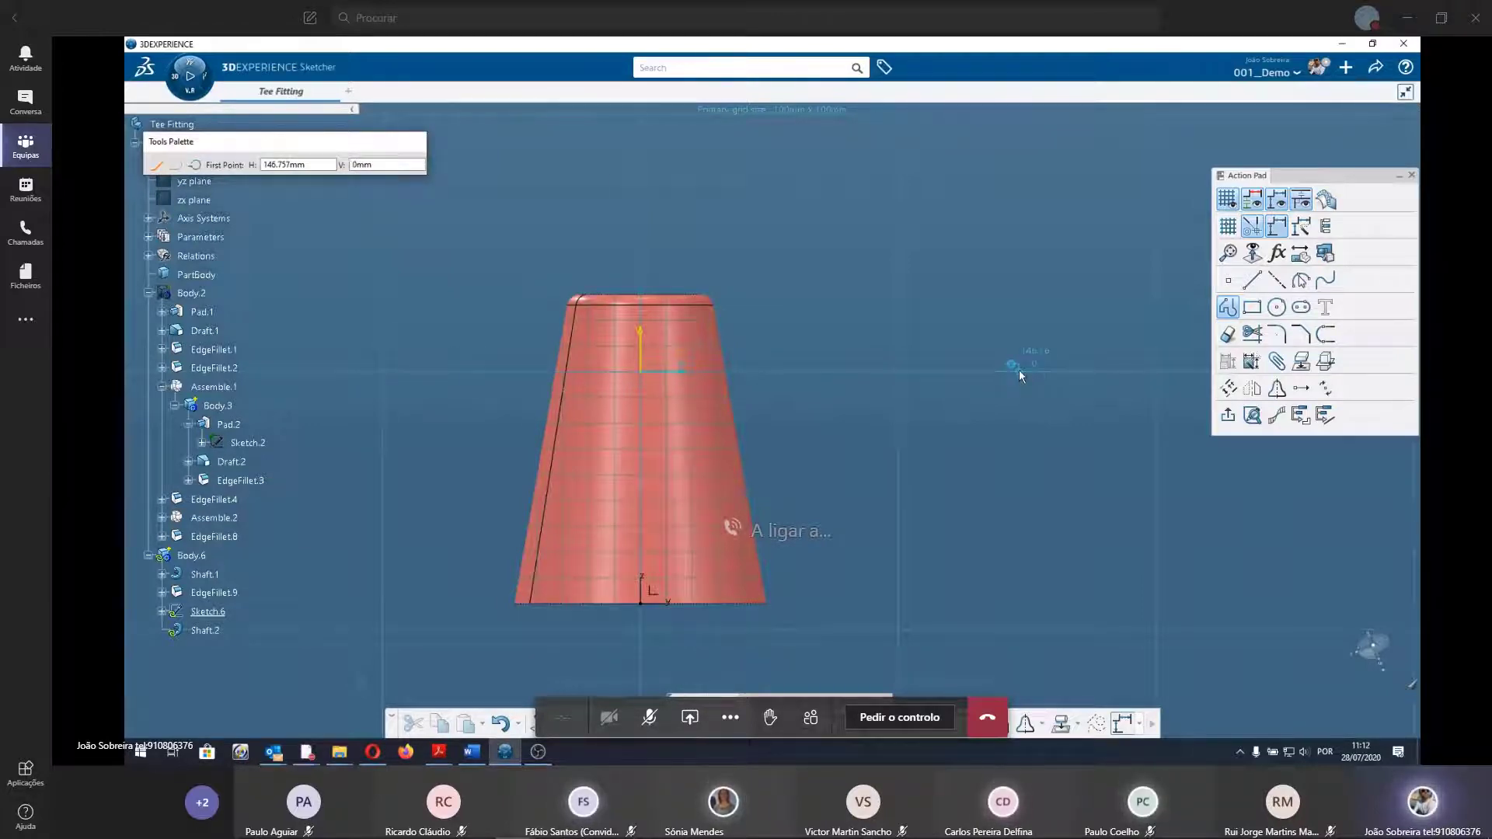
left_click(1023, 367)
left_click(1021, 230)
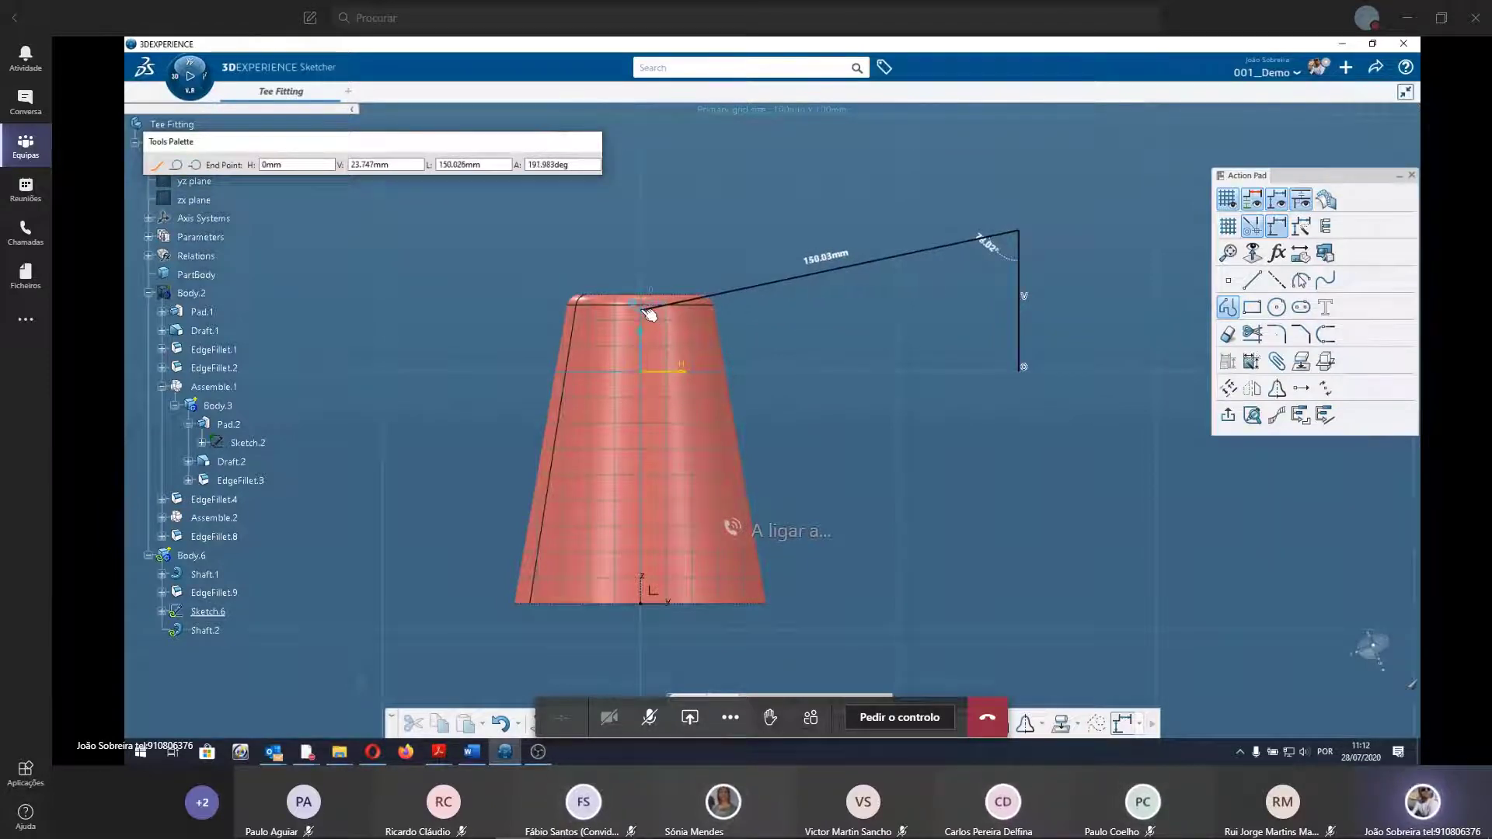
left_click(645, 306)
key("Escape")
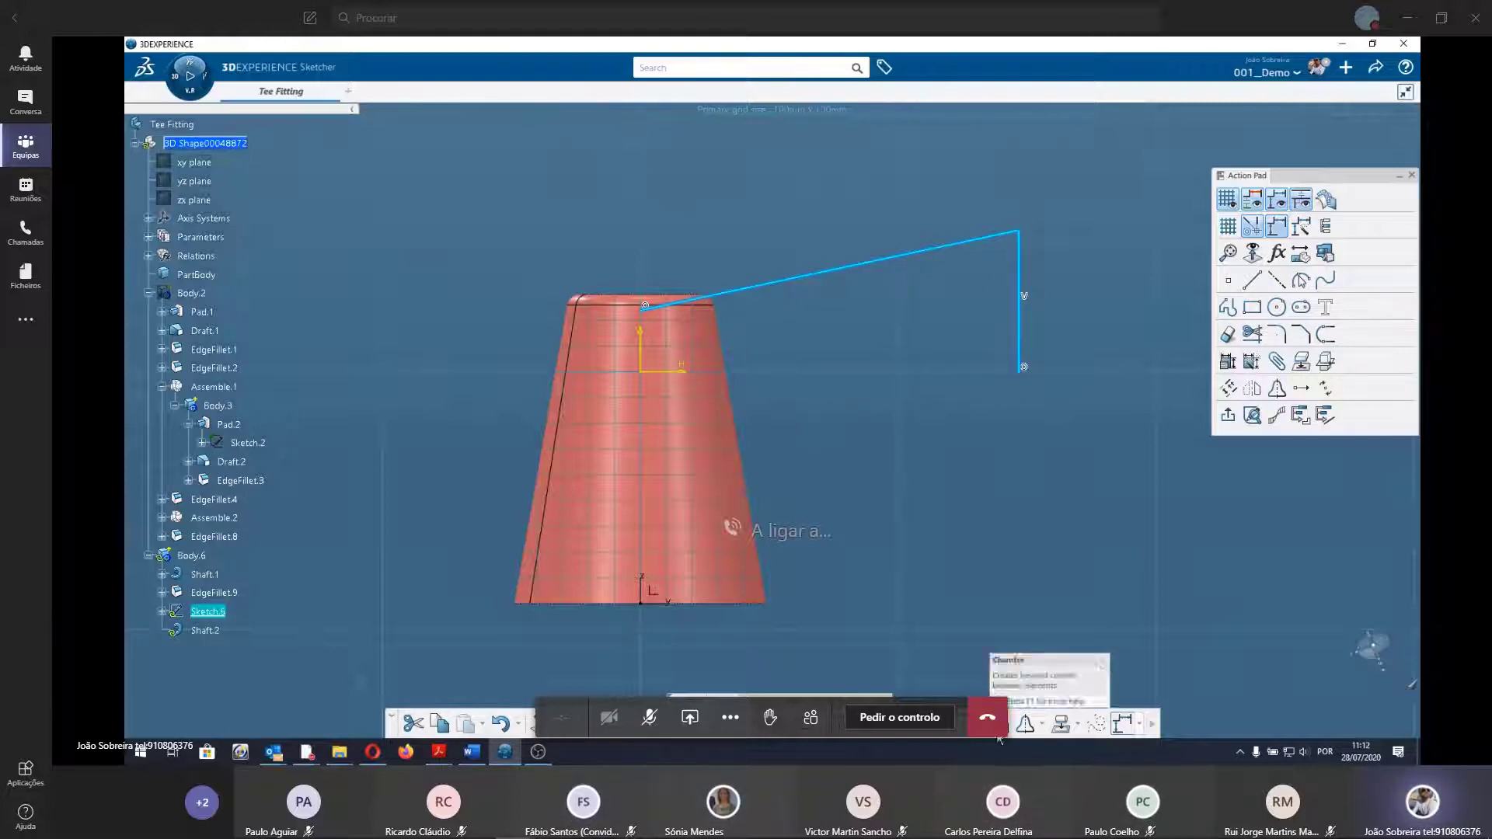
left_click(1026, 724)
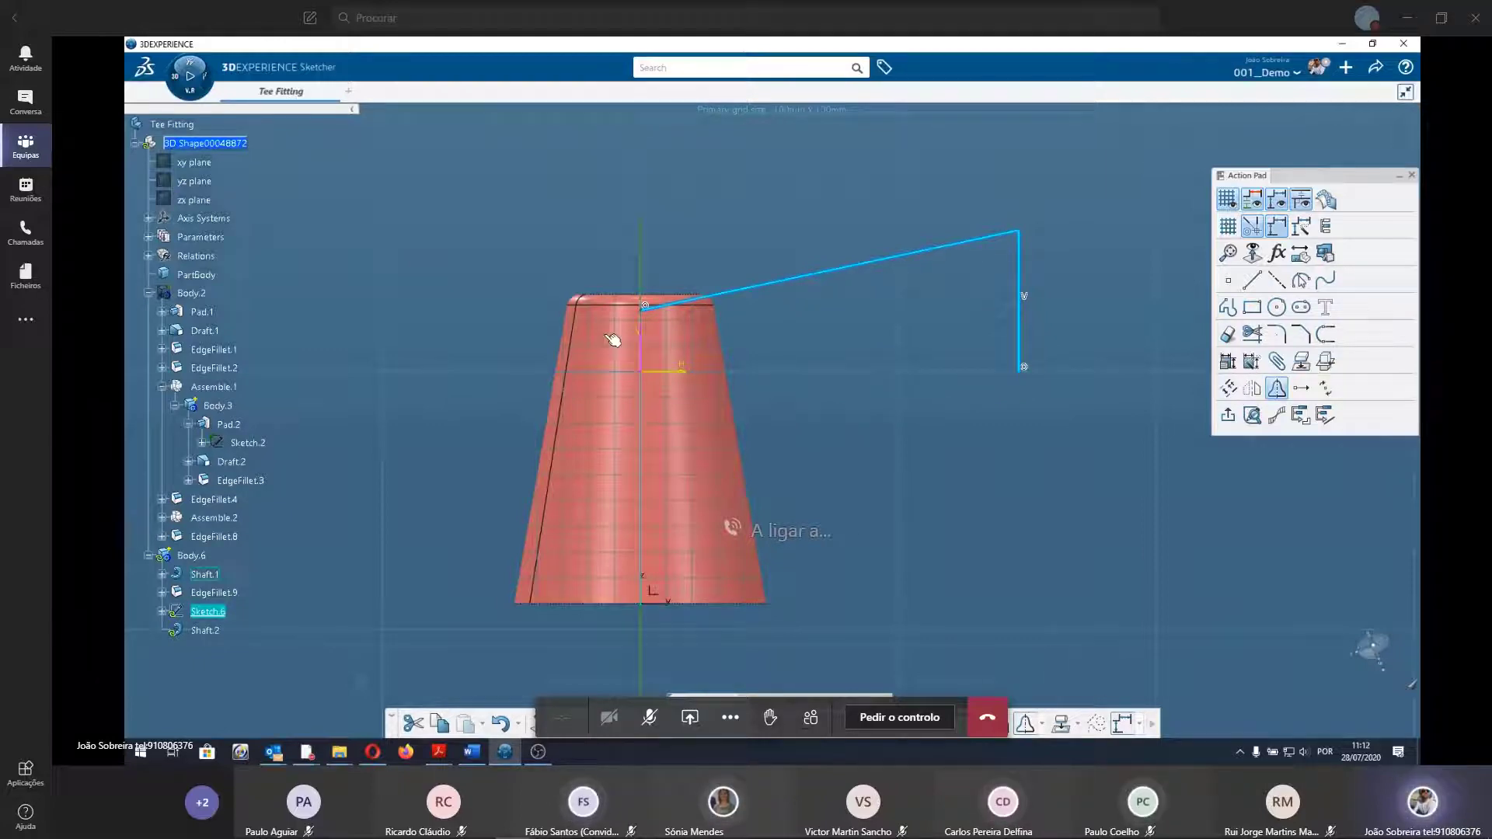
left_click(650, 336)
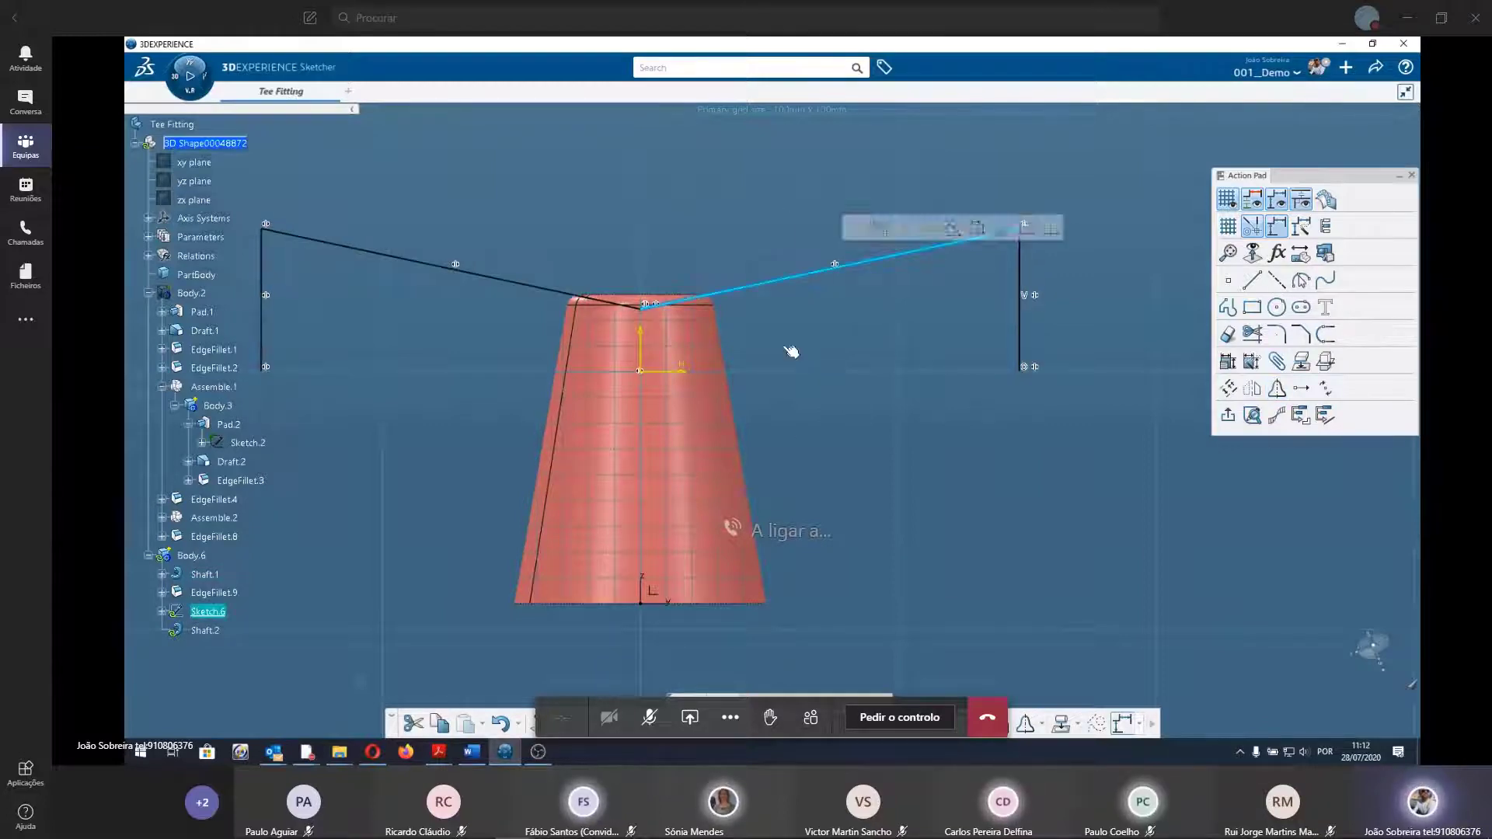
Constrain the slanted line to a 4° angle from the horizontal line.
left_click(777, 278)
left_click(684, 374, "ctrl")
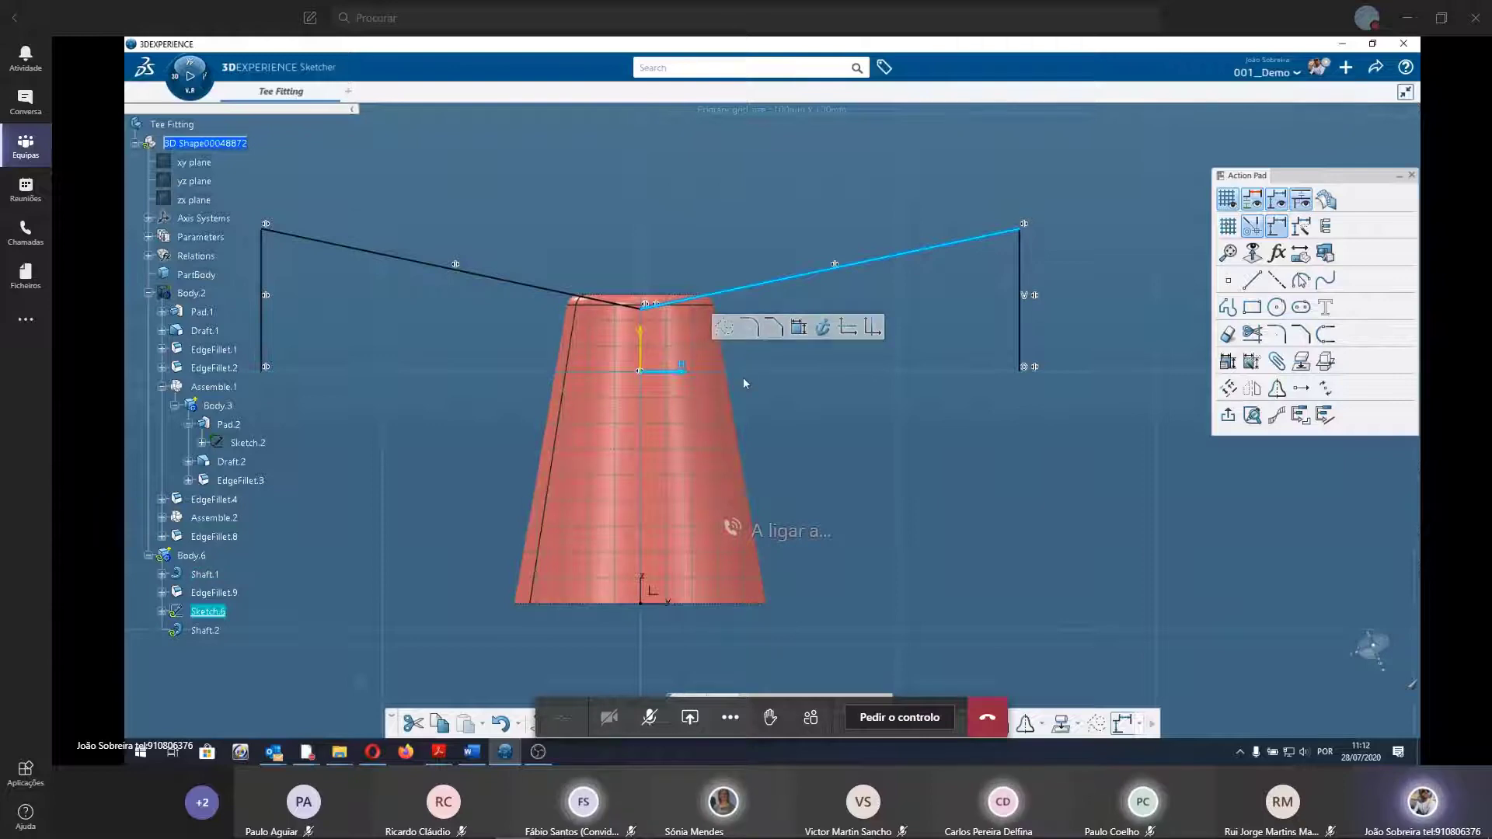
left_click(828, 327)
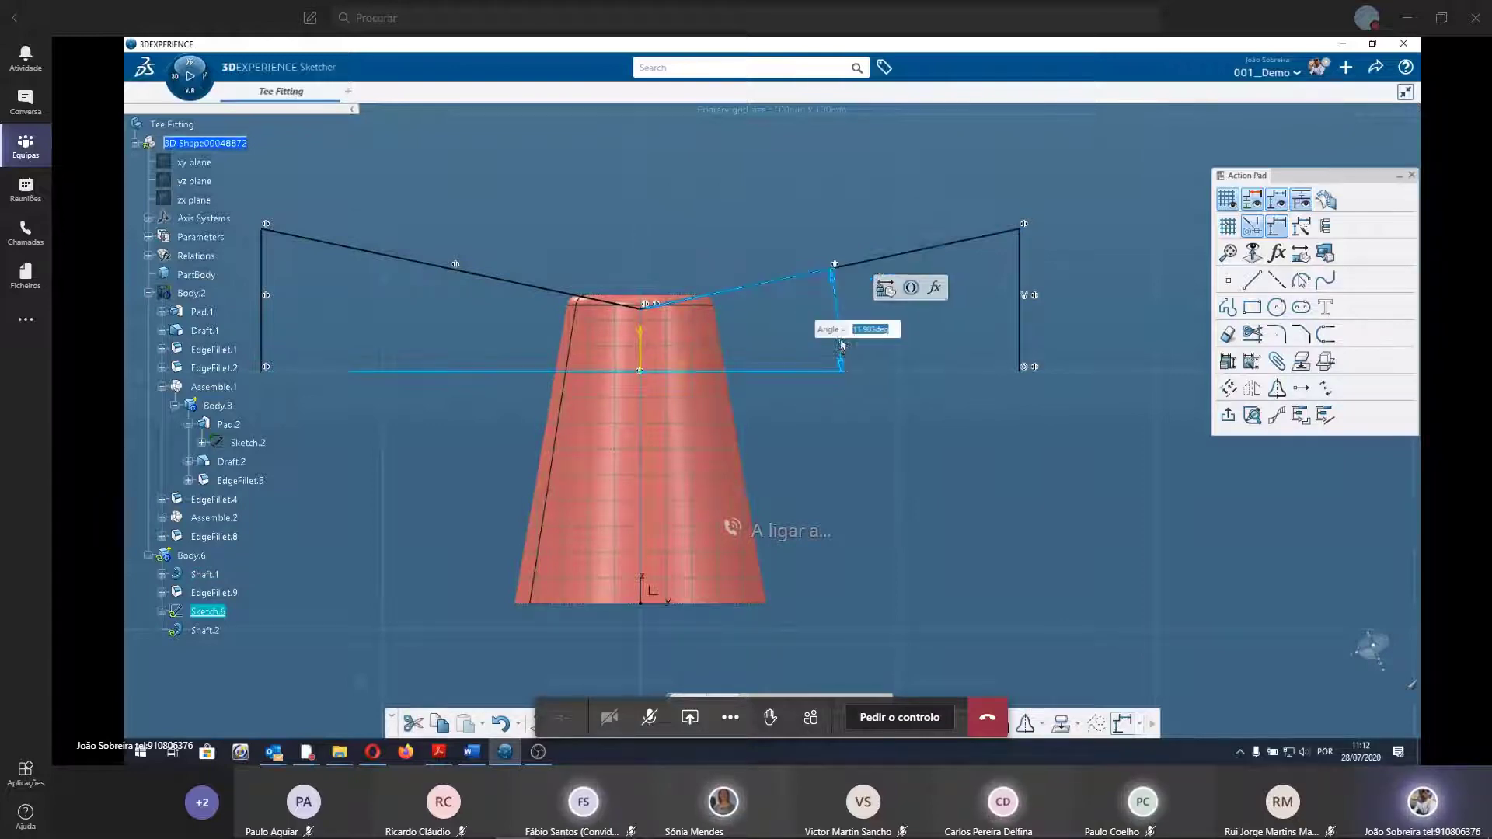
type("4")
key("Return")
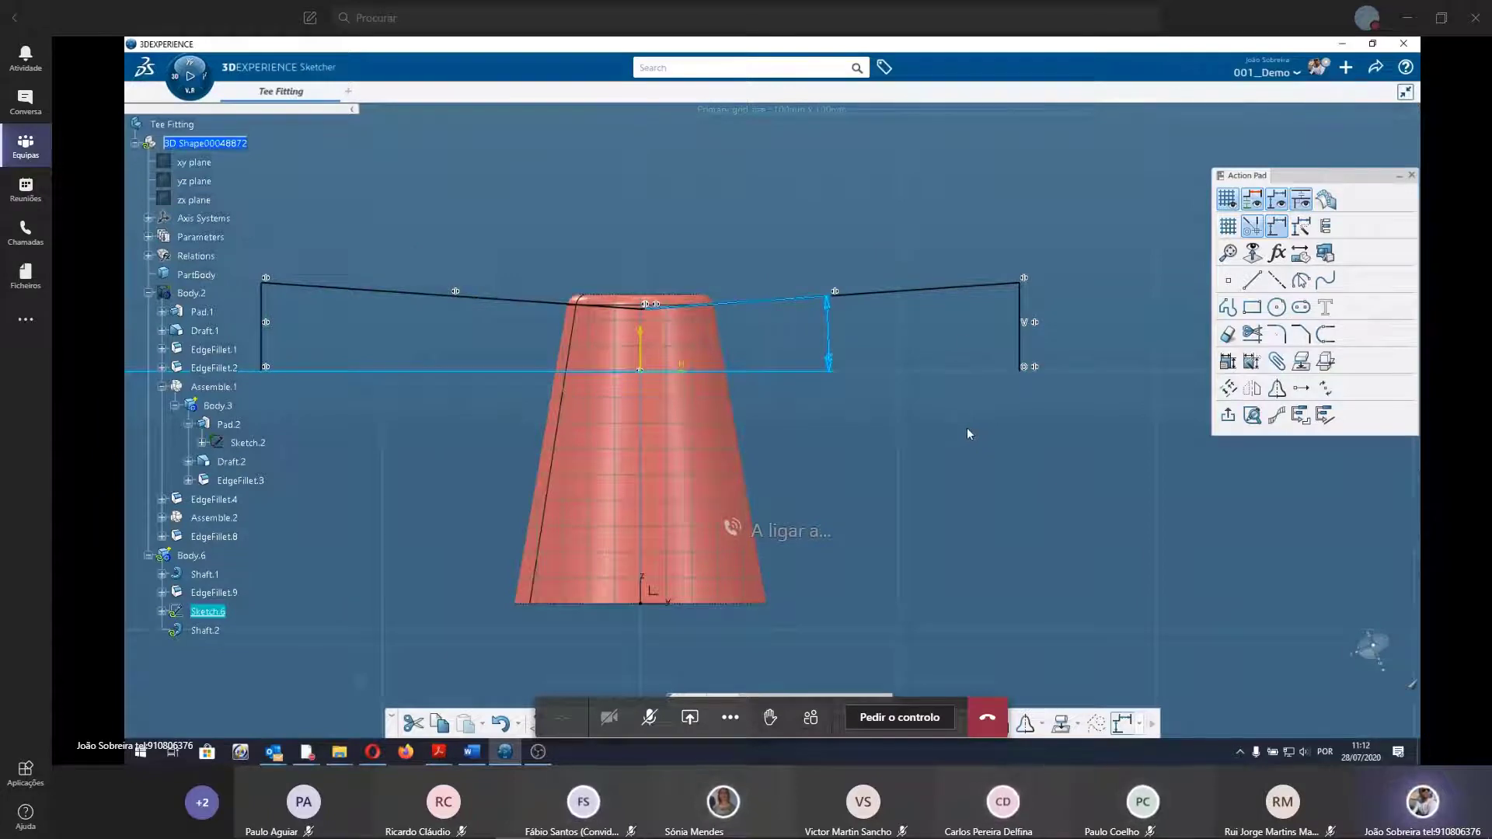
Add the 90 width and 18 height dimensions to the profile.
left_click(1023, 348)
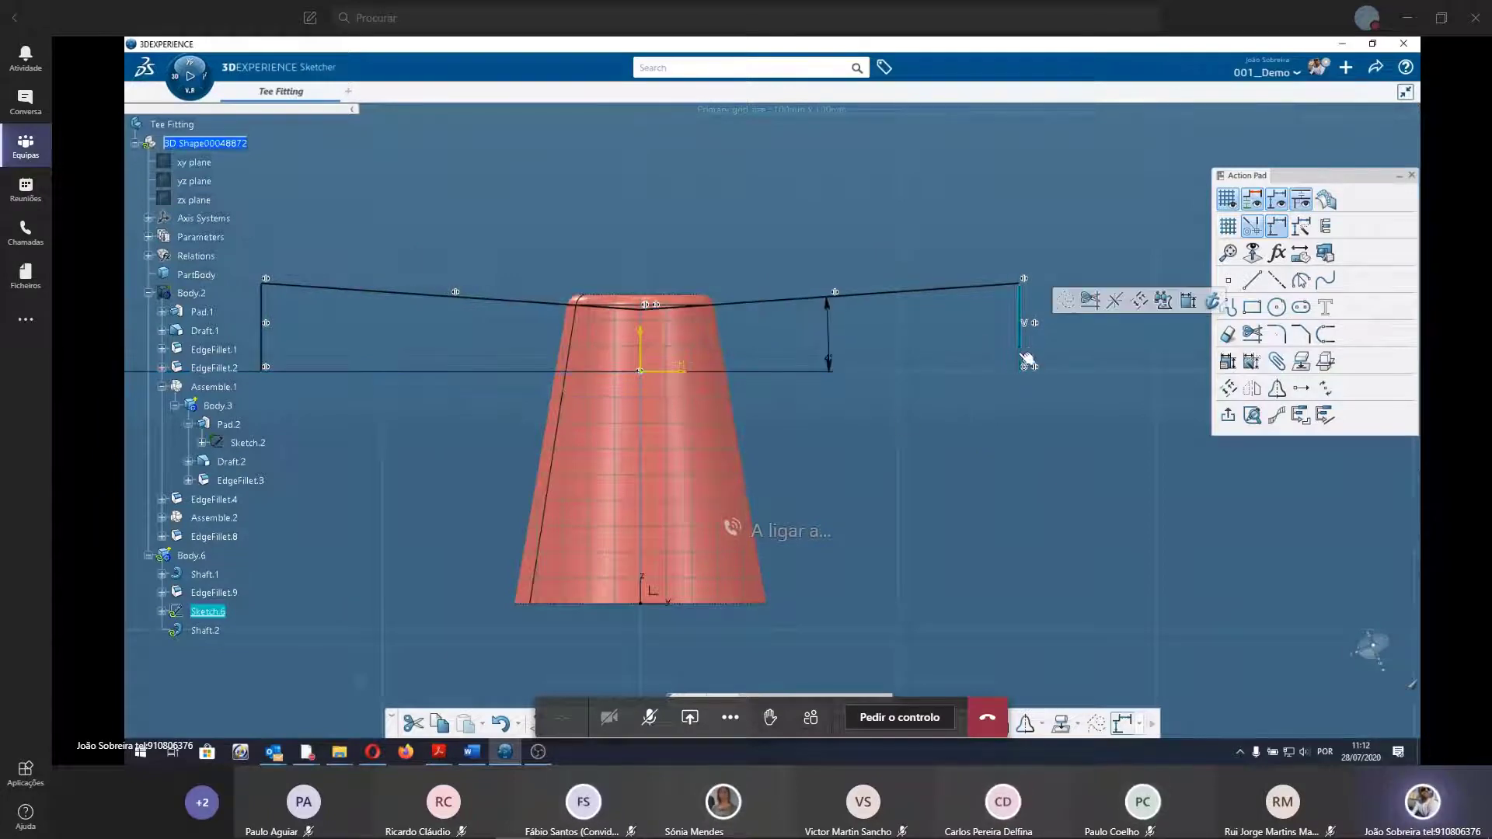
left_click(761, 292)
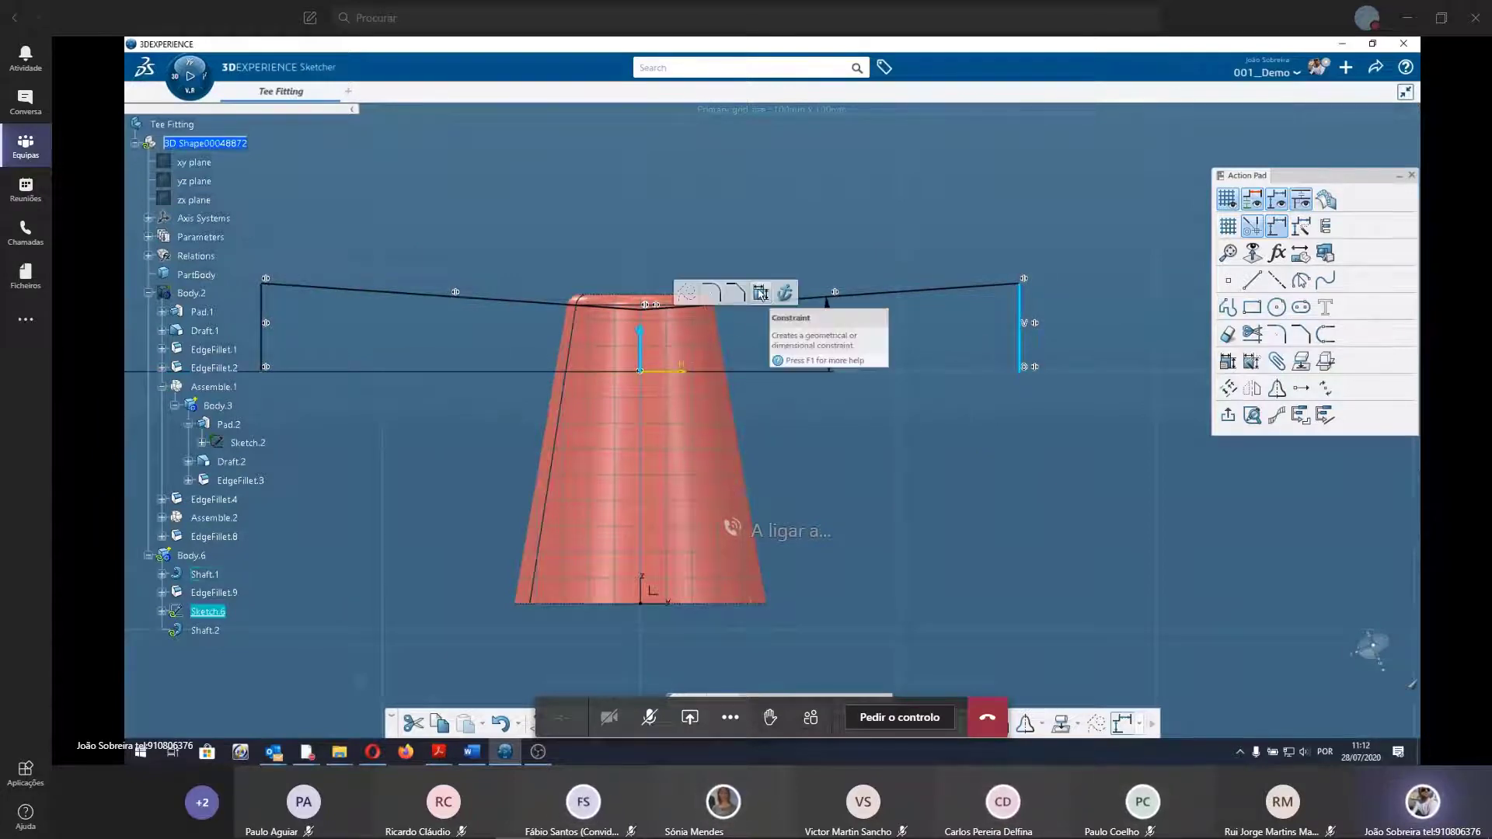
left_click(846, 450)
type("90")
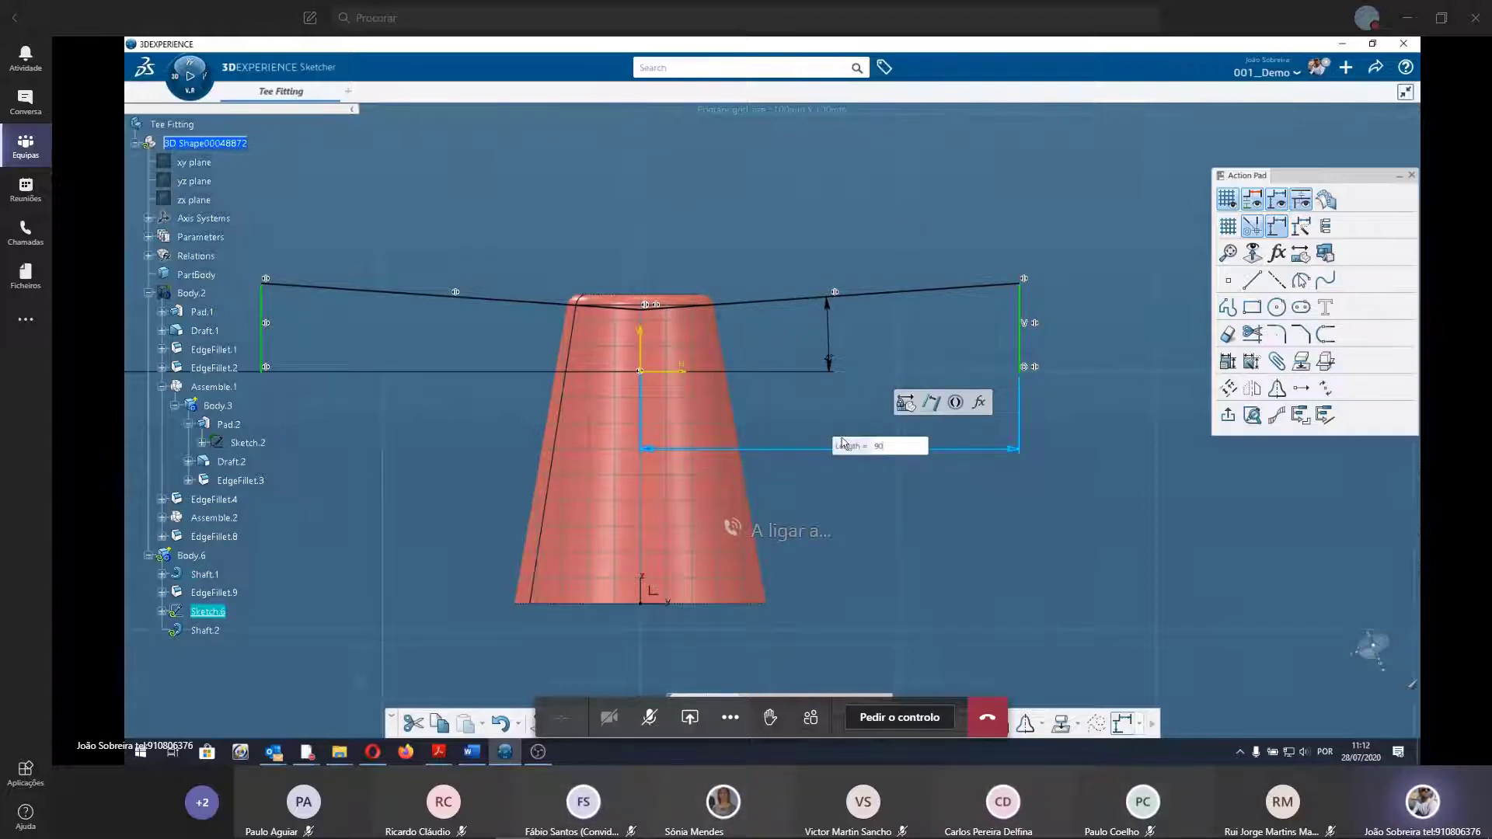
key("Return")
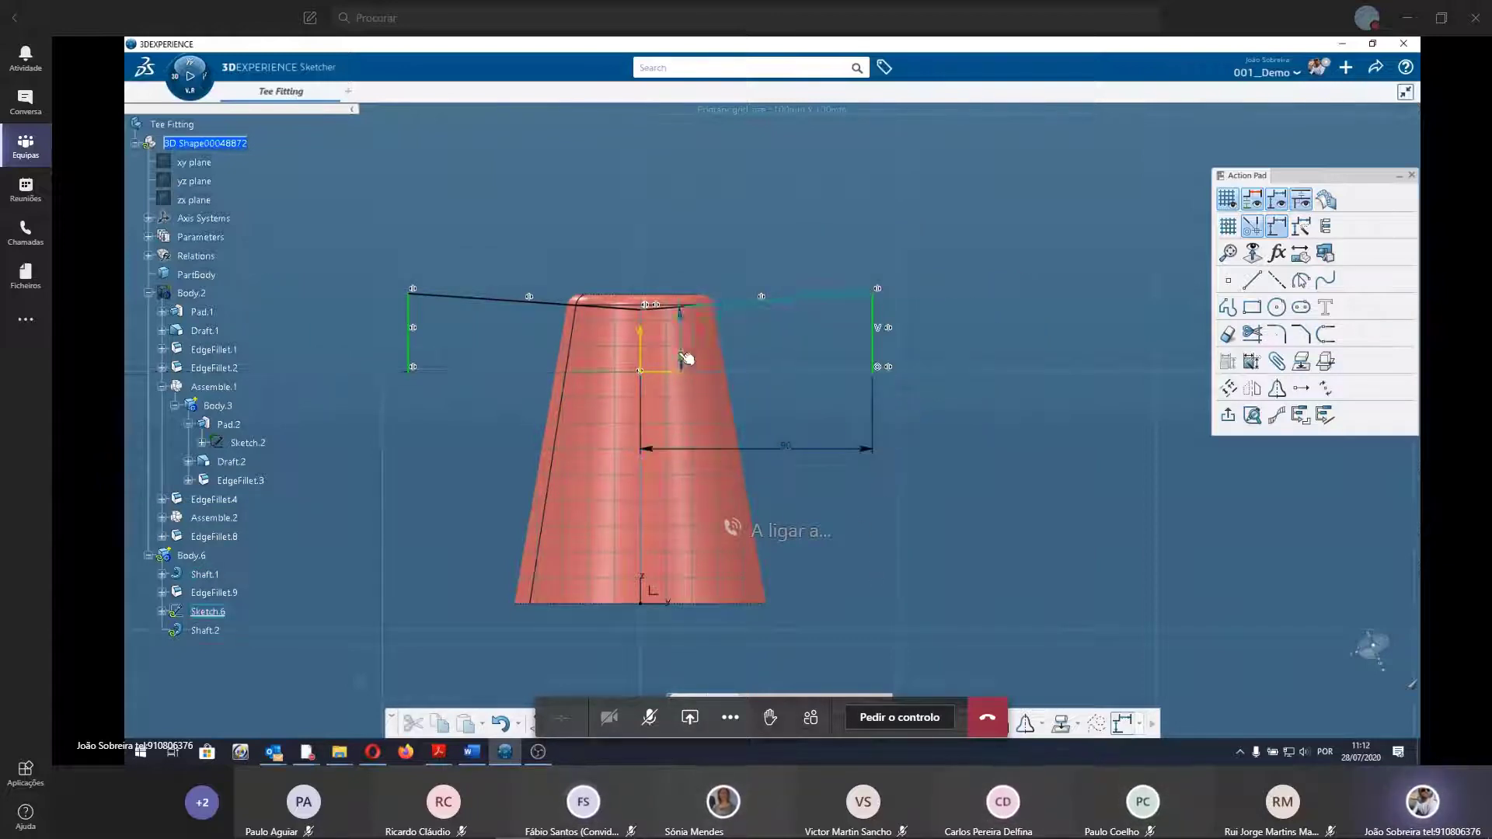
left_click(659, 373)
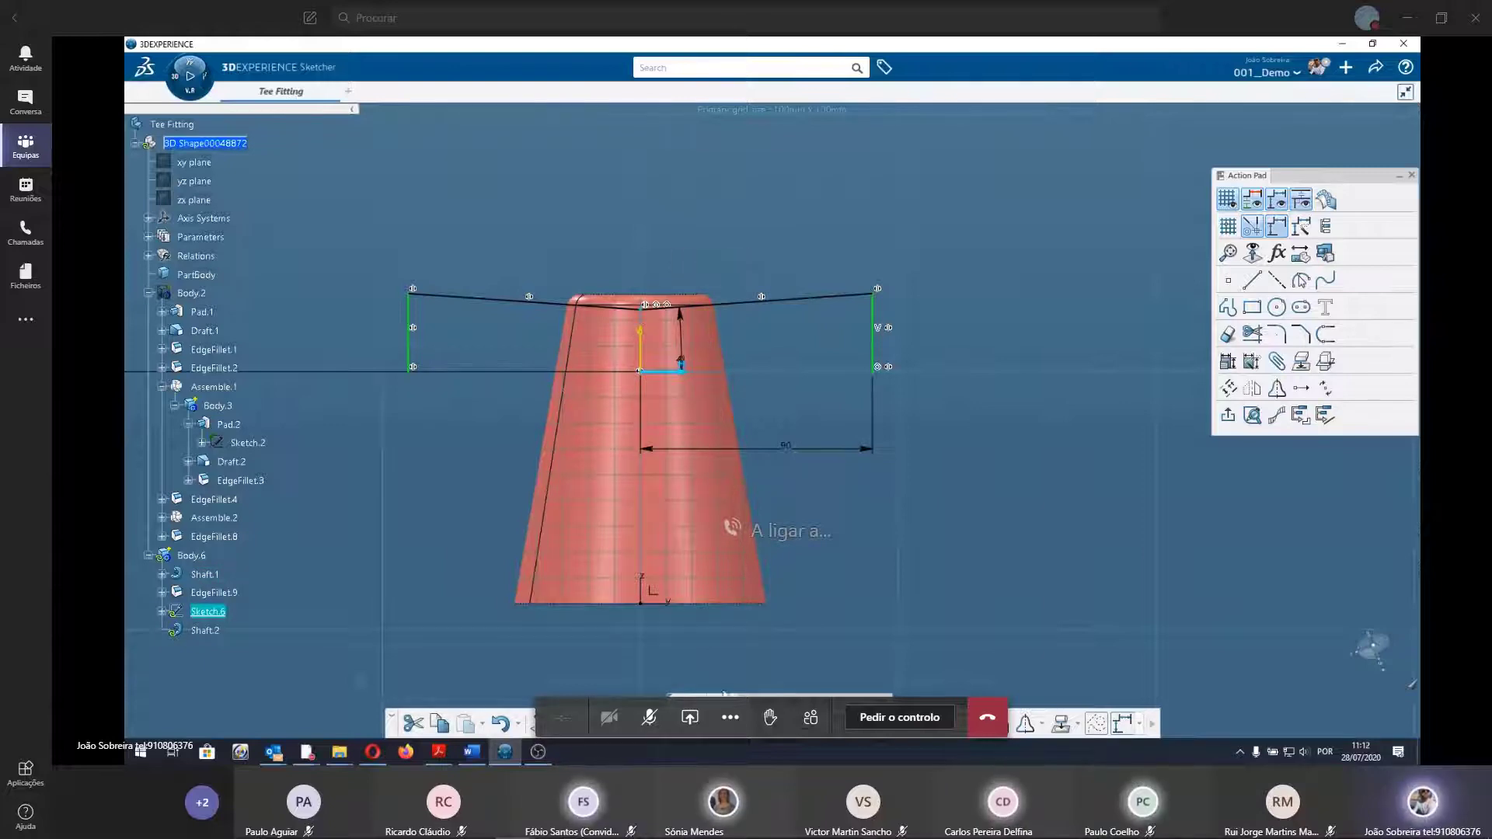
left_click(824, 373)
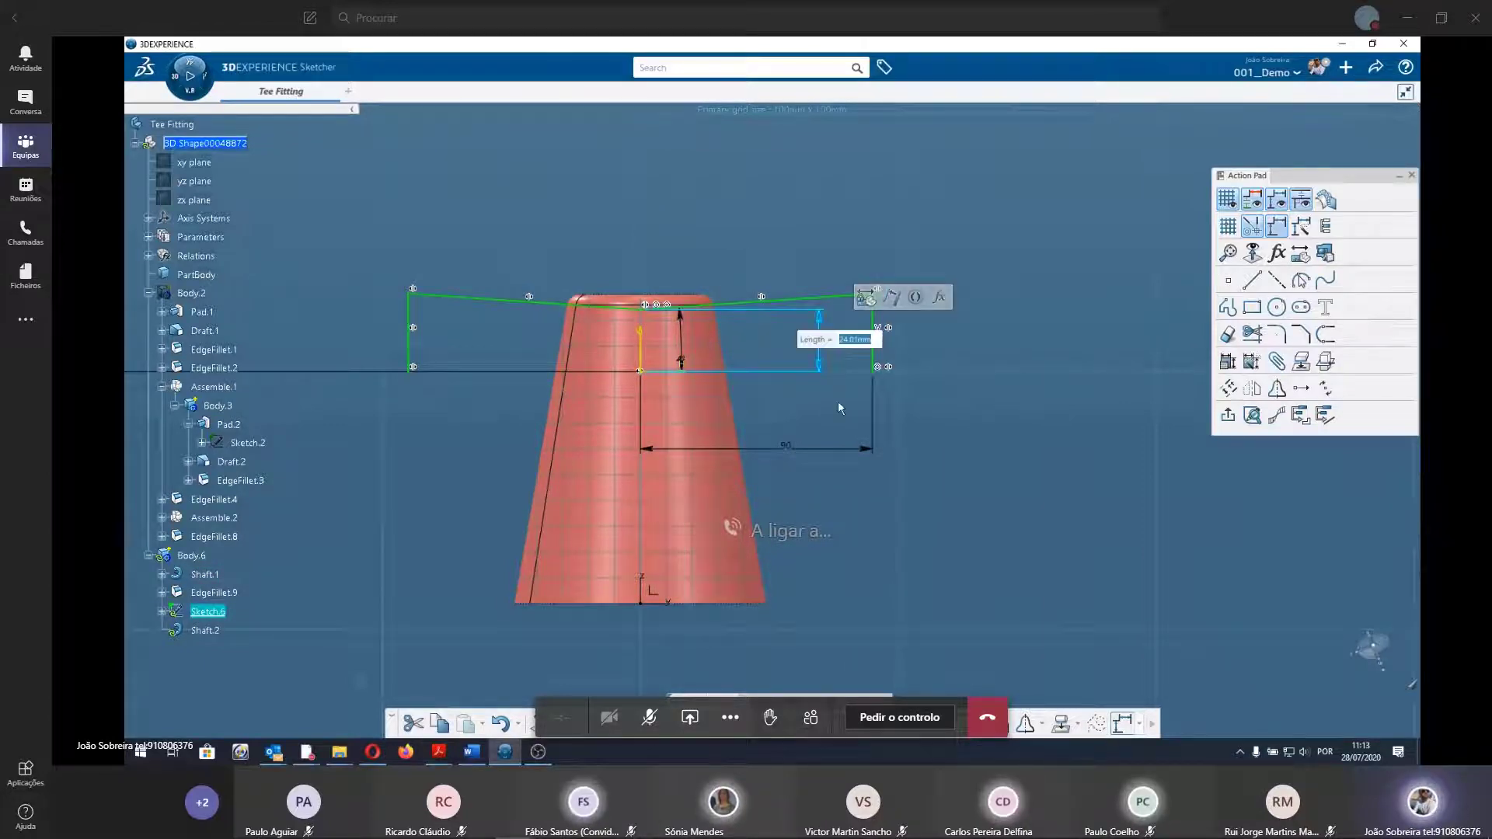
type("18")
key("Return")
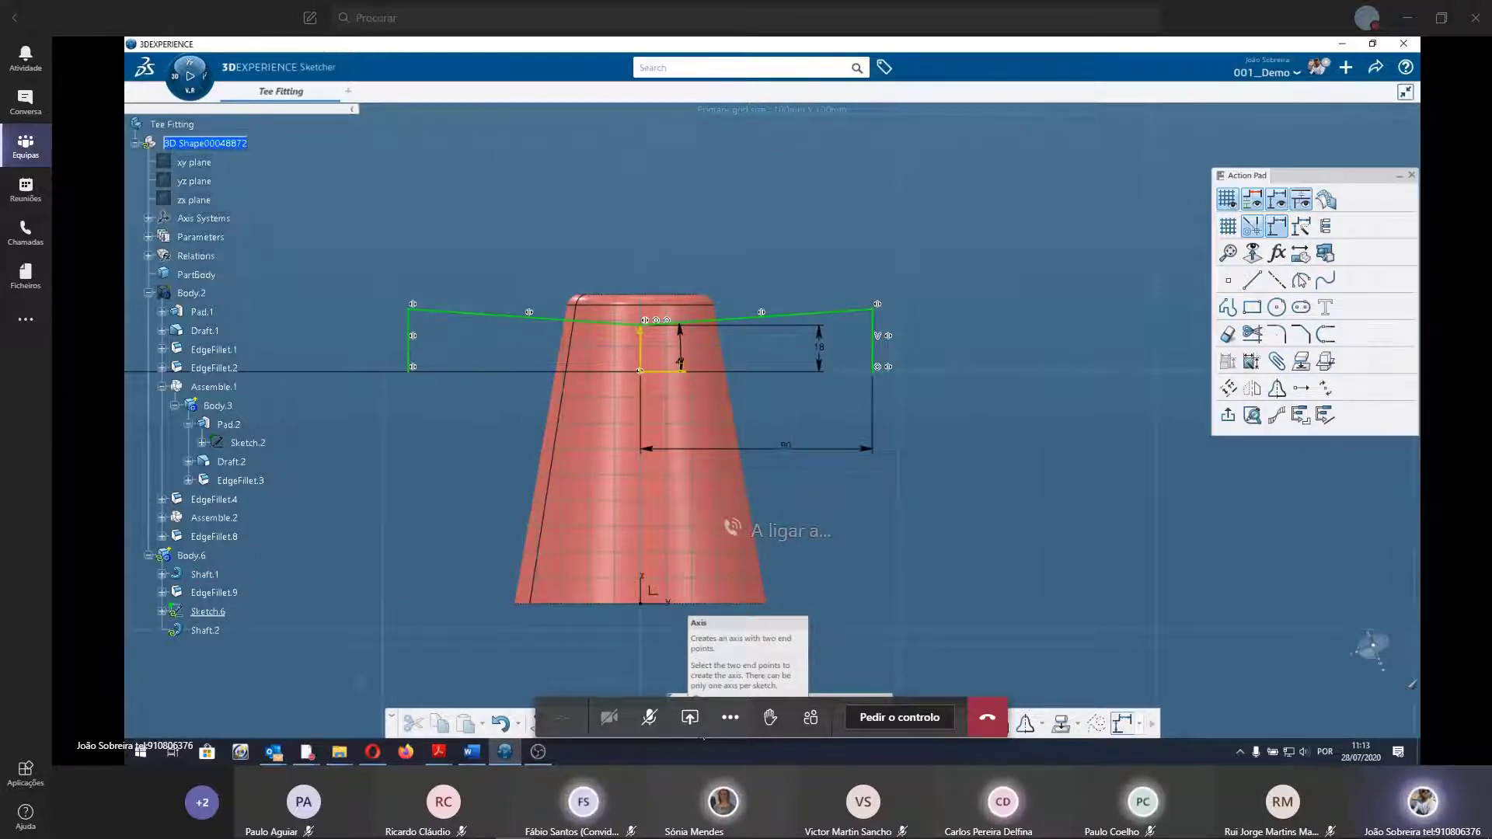
Draw a horizontal revolve axis along the profile's base.
left_click(703, 734)
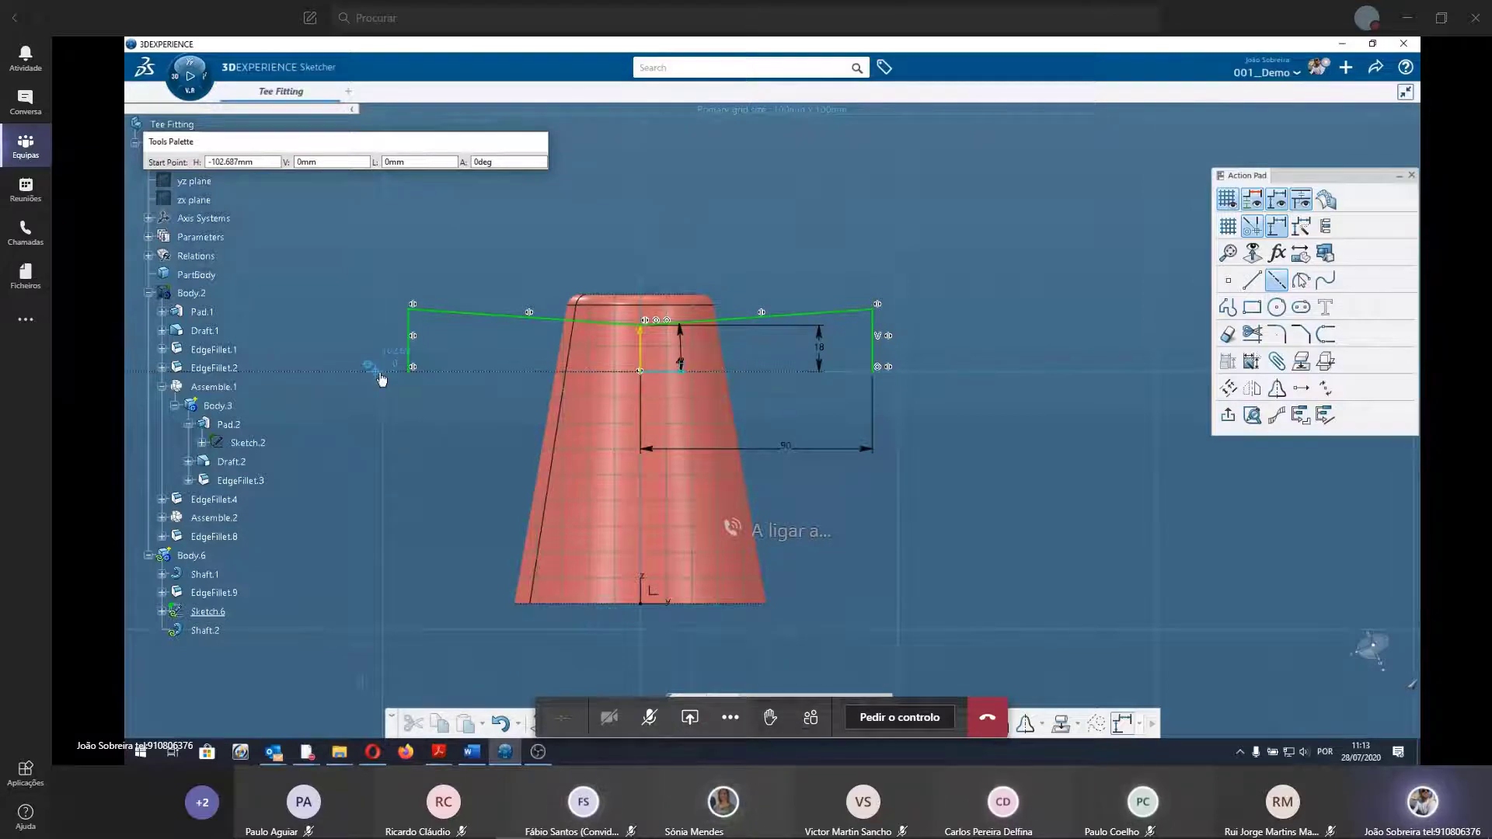
left_click(411, 370)
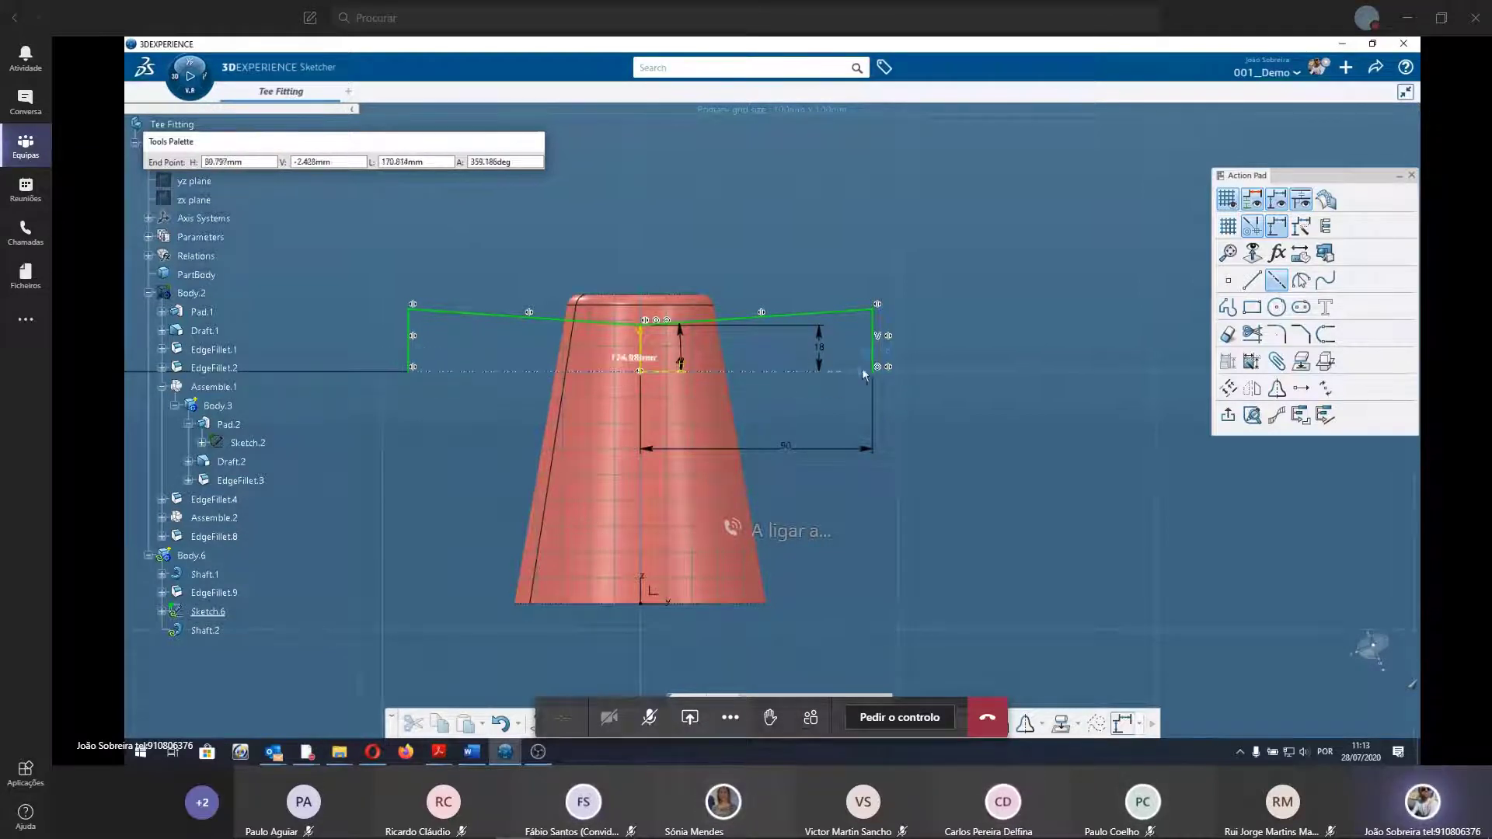
left_click(878, 368)
left_click(872, 581)
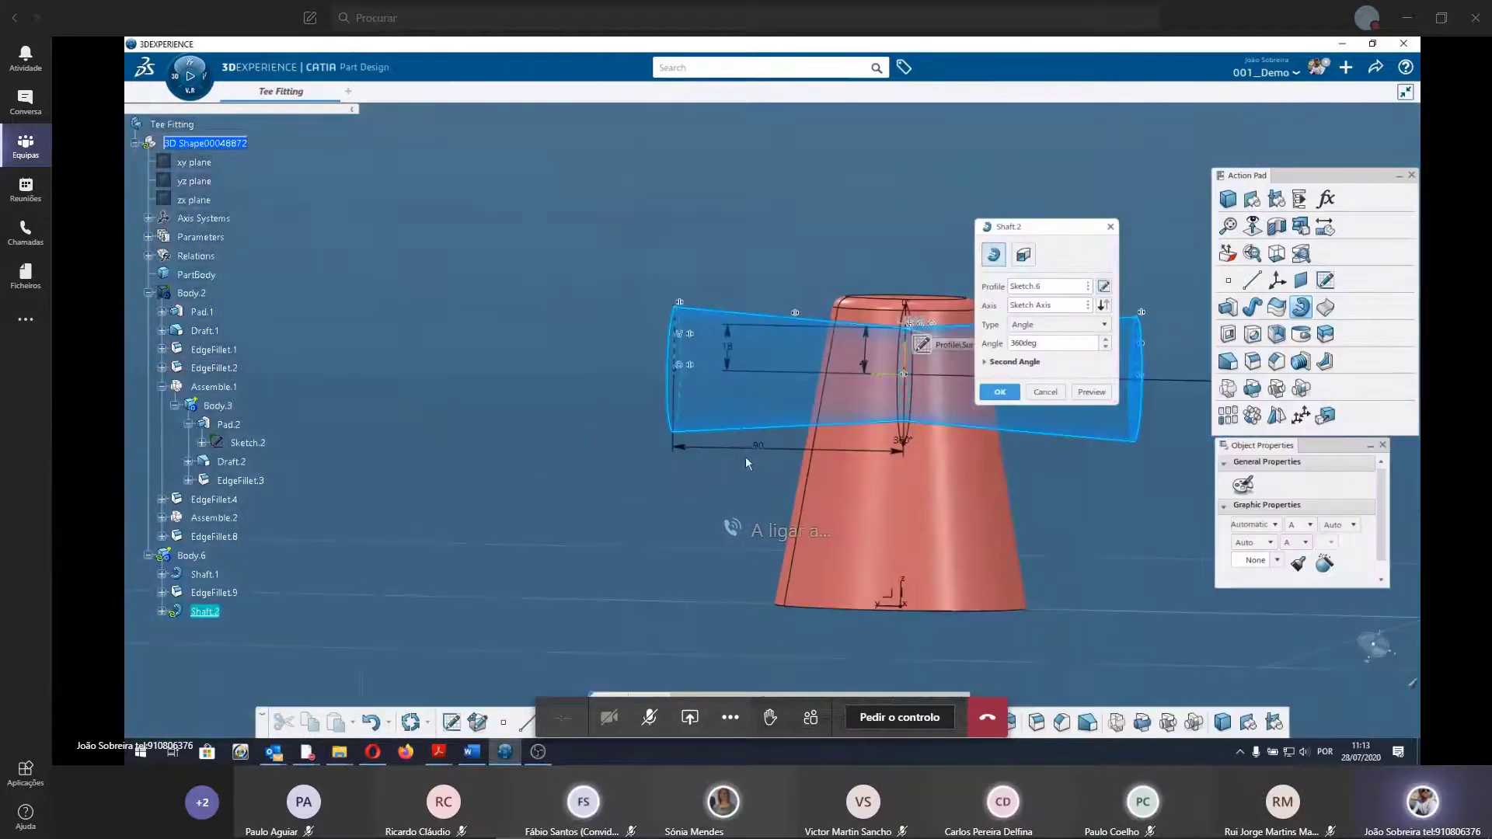
Confirm Shaft.2 as a full 360° revolve of Sketch.6 about its sketch axis.
mouse_move(514, 397)
middle_mouse_down()
mouse_move(782, 380)
mouse_move(1087, 515)
middle_mouse_up()
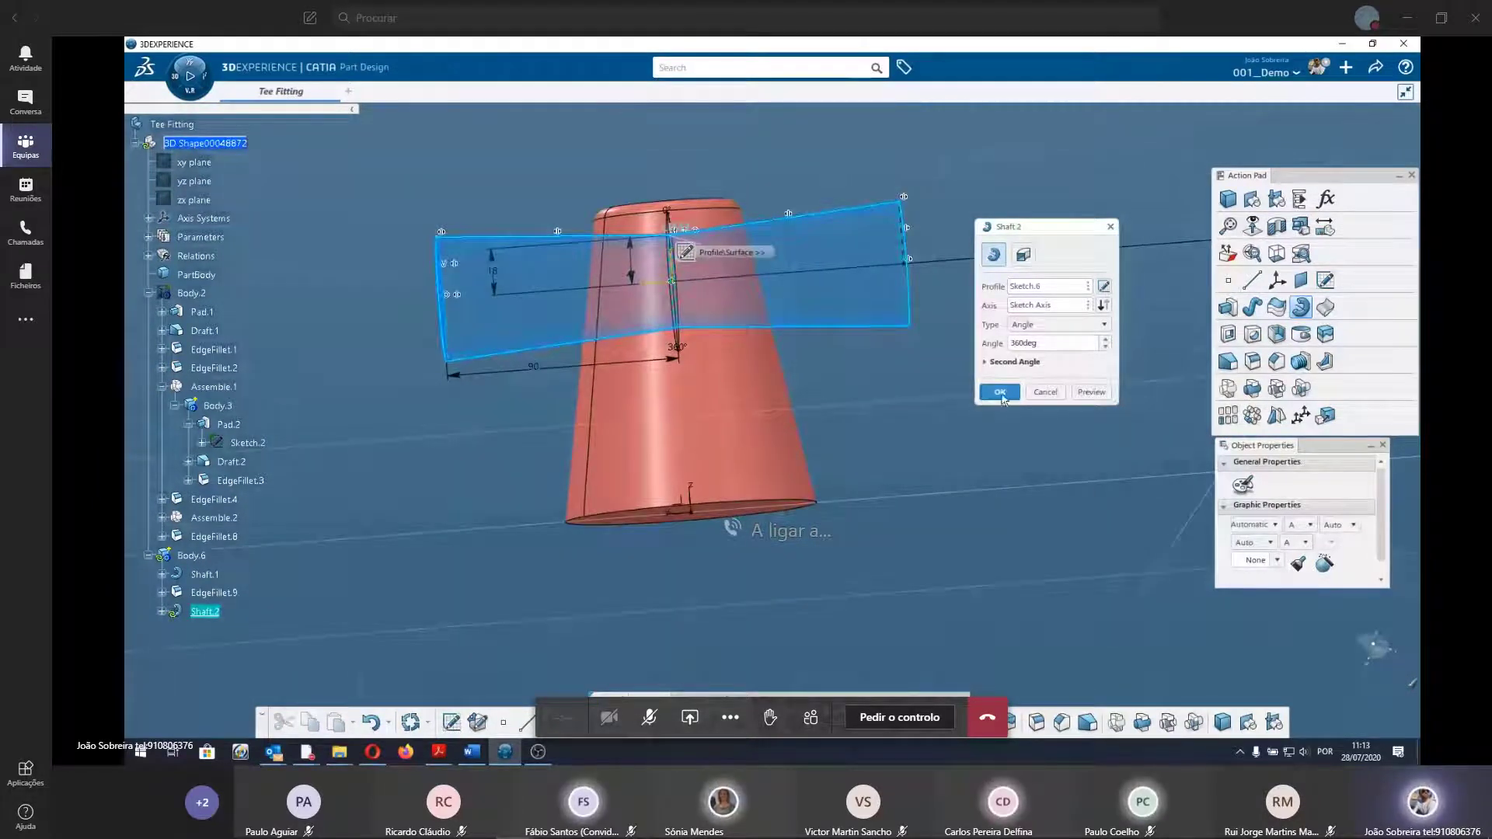
left_click(999, 392)
mouse_move(596, 468)
middle_mouse_down()
mouse_move(919, 507)
mouse_move(699, 490)
middle_mouse_up()
left_click(919, 507)
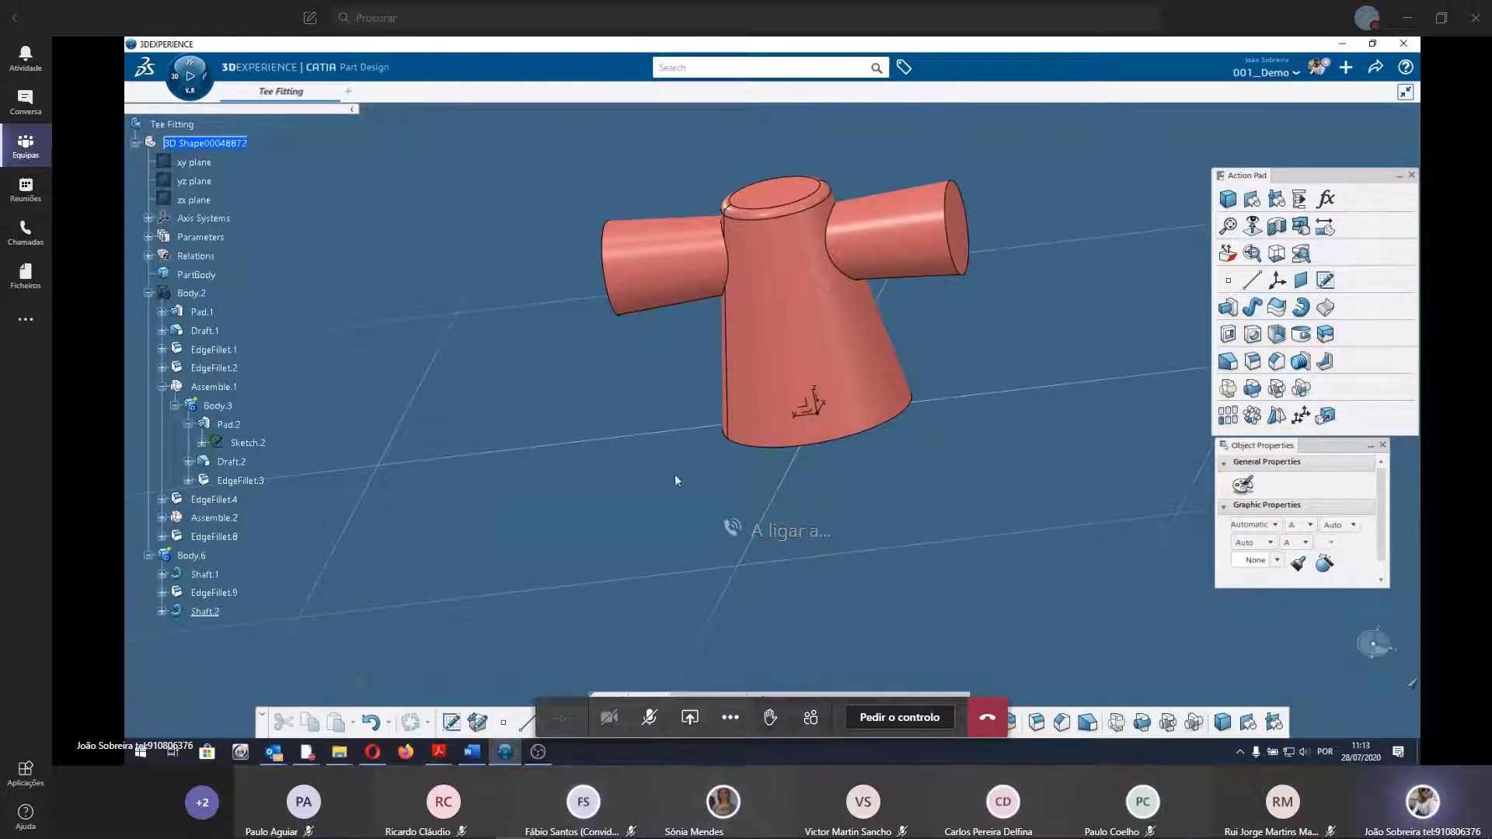
Fillet both arm-to-cone junction edges with a 10mm radius and inspect the result.
left_click(1254, 361)
left_click(854, 269)
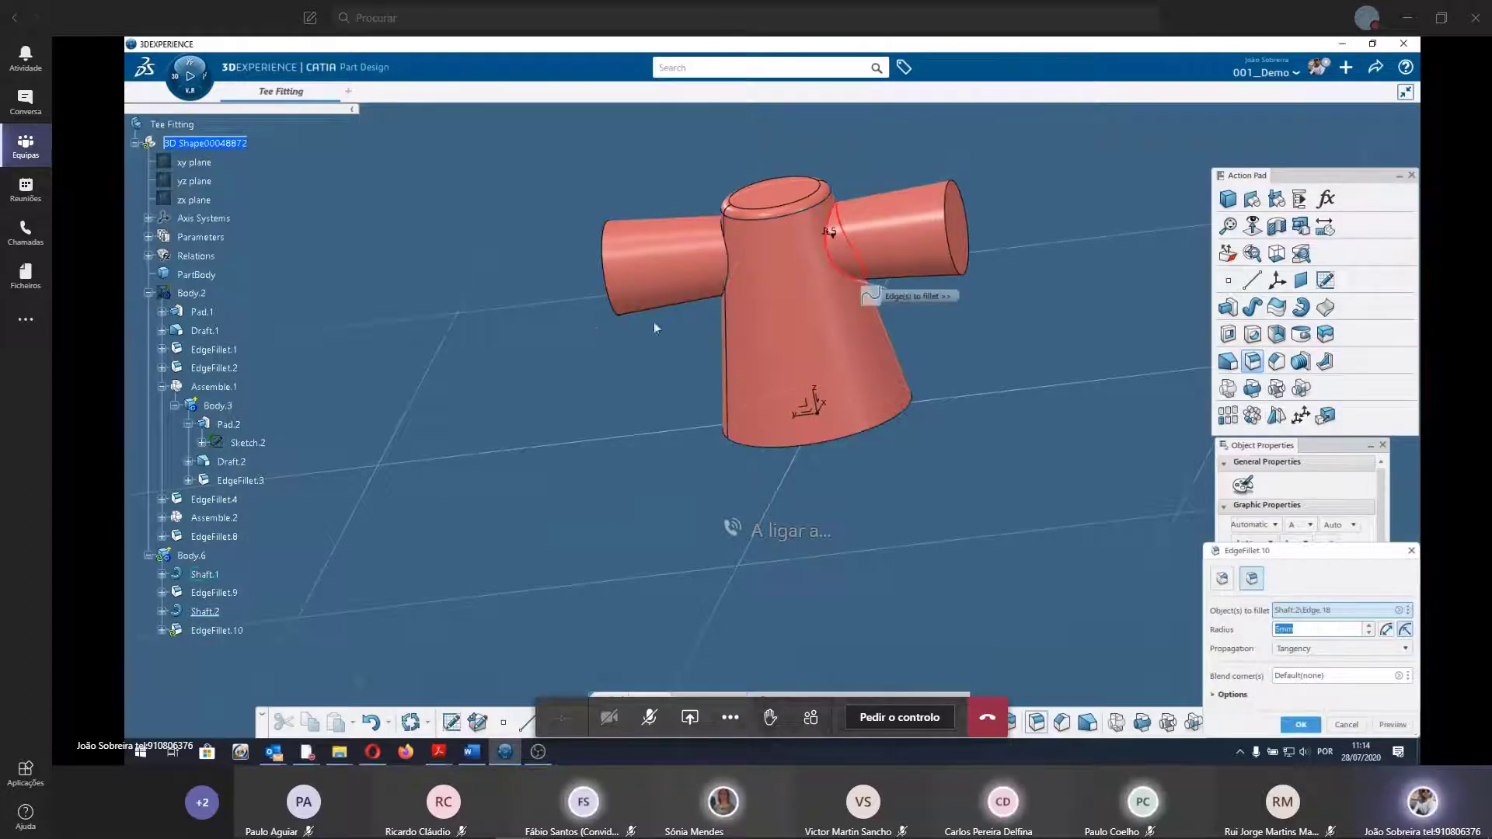
middle_click_drag(656, 328, 856, 320)
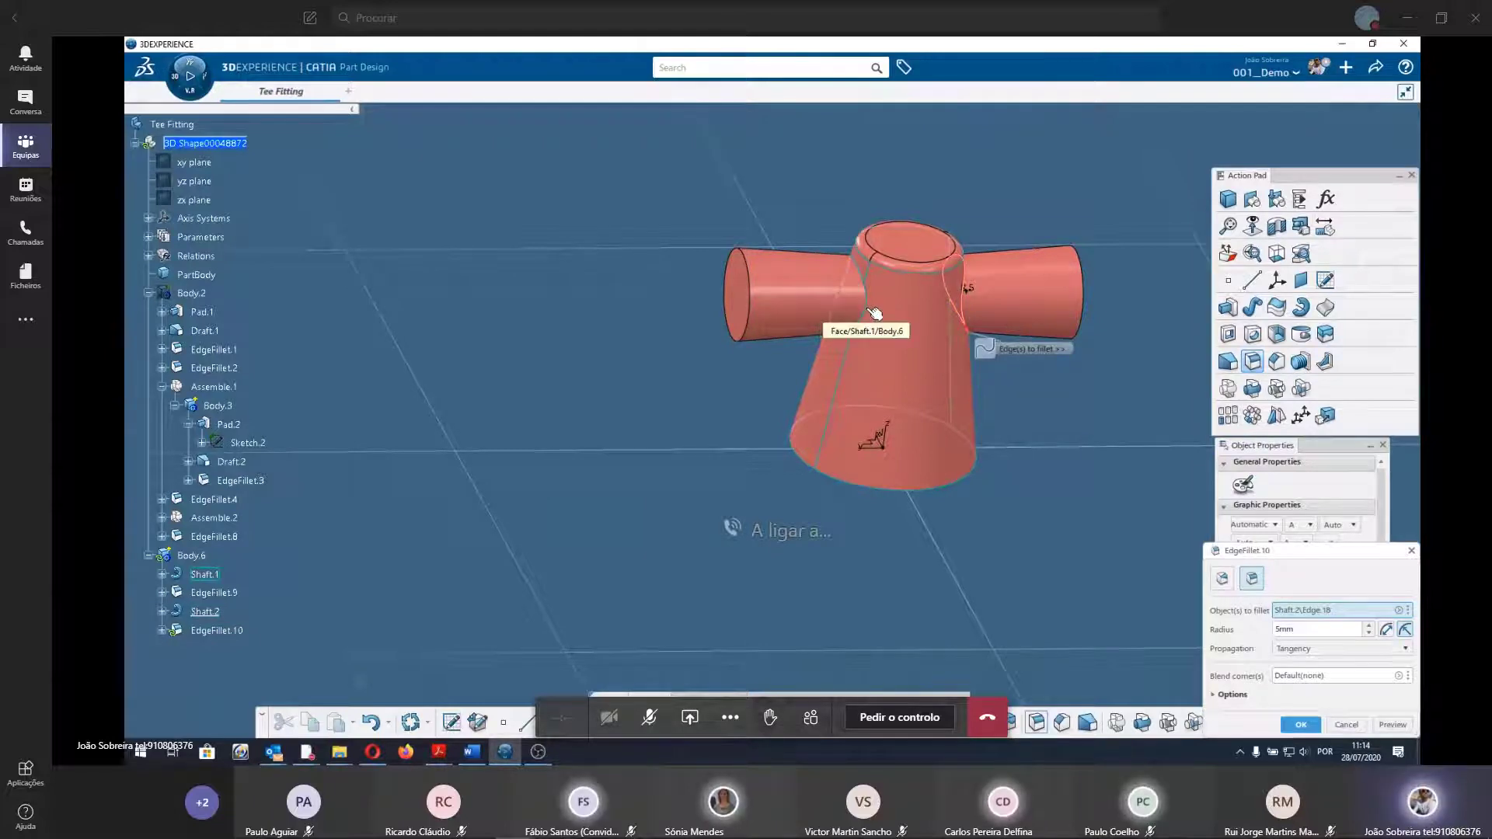
mouse_move(875, 313)
middle_mouse_down()
mouse_move(542, 589)
mouse_move(739, 316)
middle_mouse_up()
left_click(739, 298)
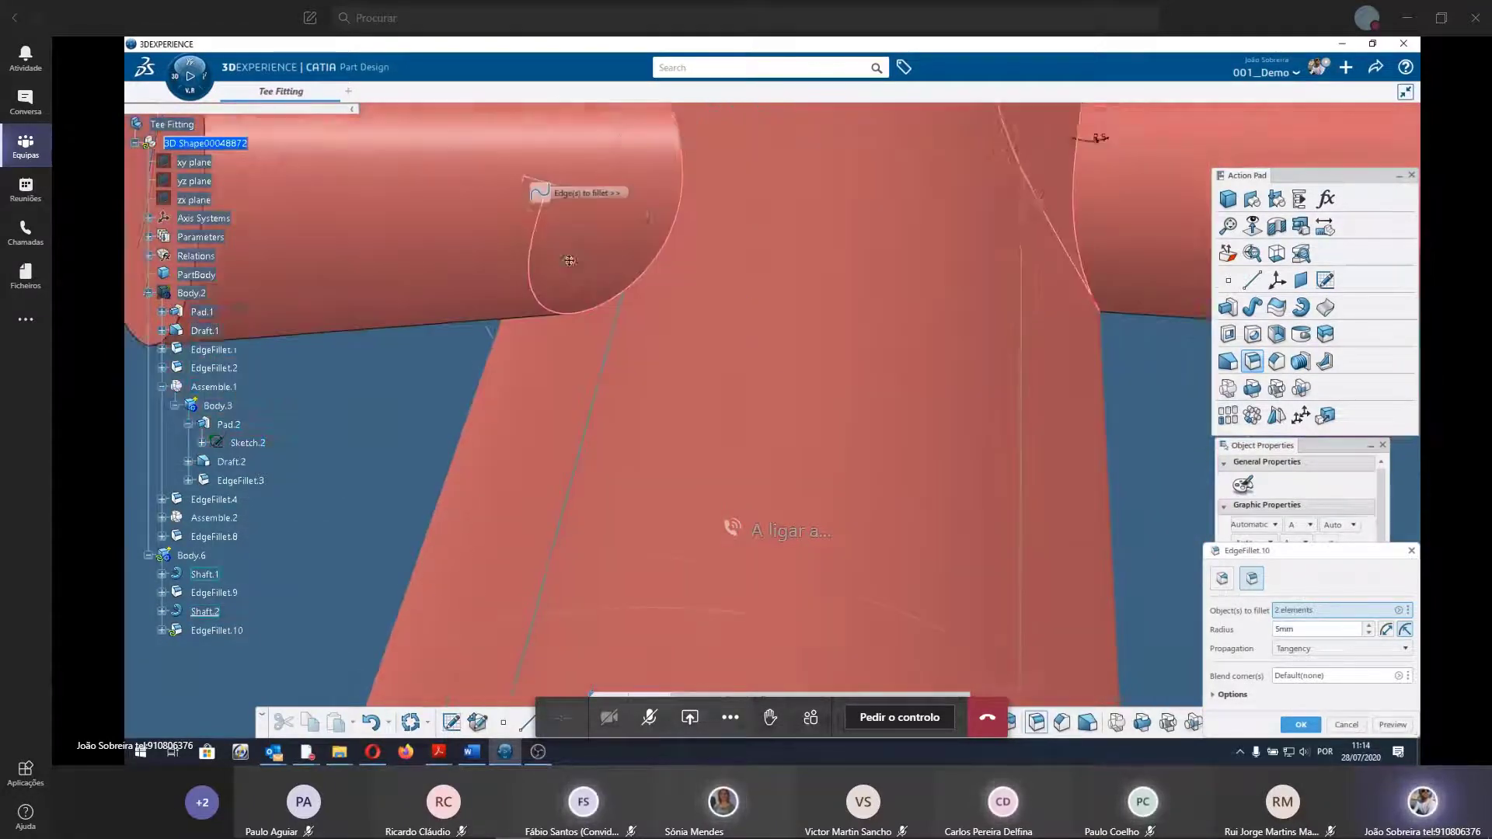
scroll(892, 383, "down", 5)
left_click_drag(1327, 629, 1156, 631)
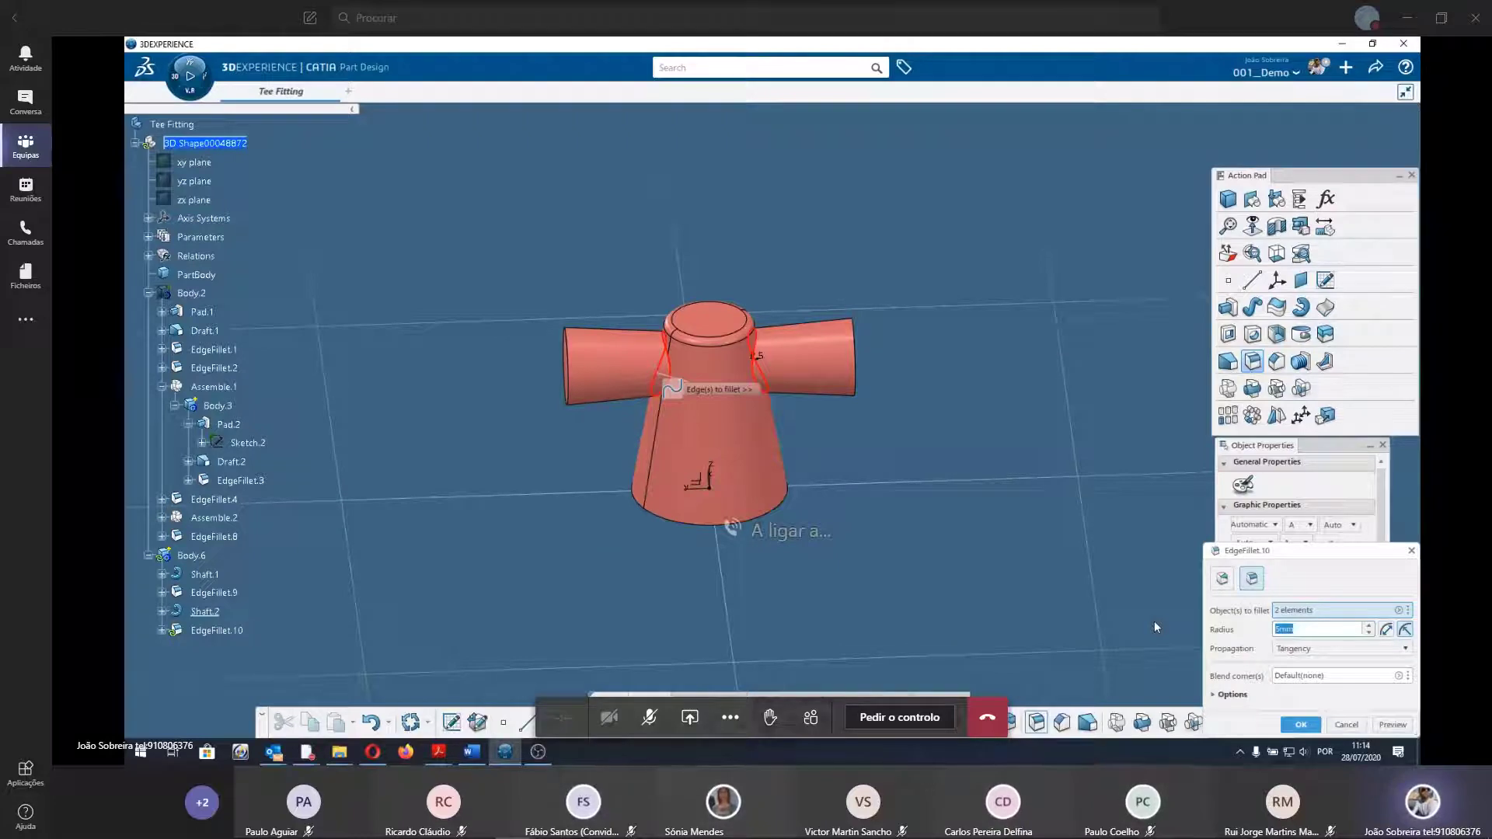
type("10")
key("Return")
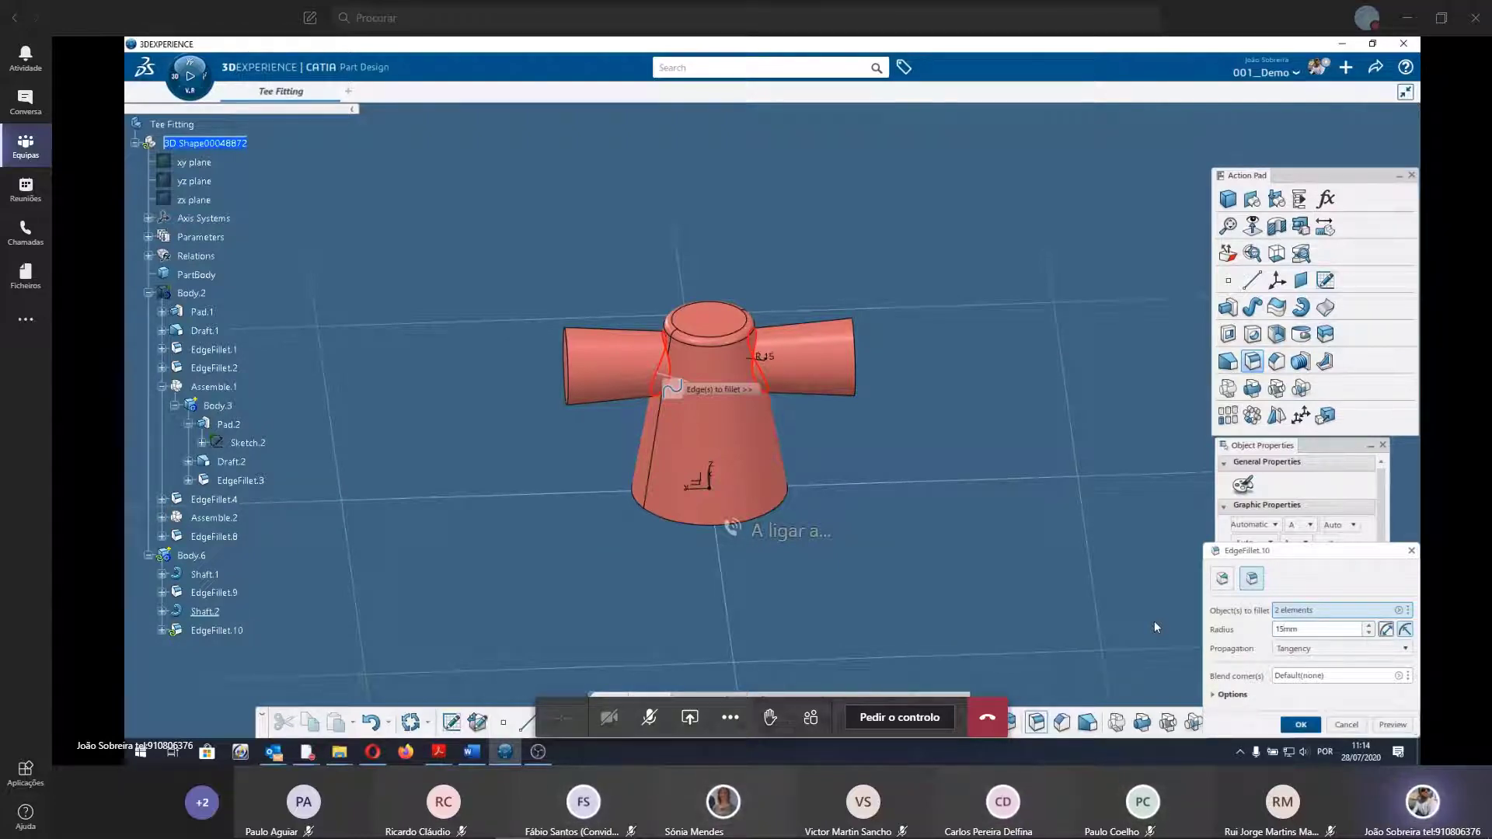
middle_click_drag(647, 539, 758, 491)
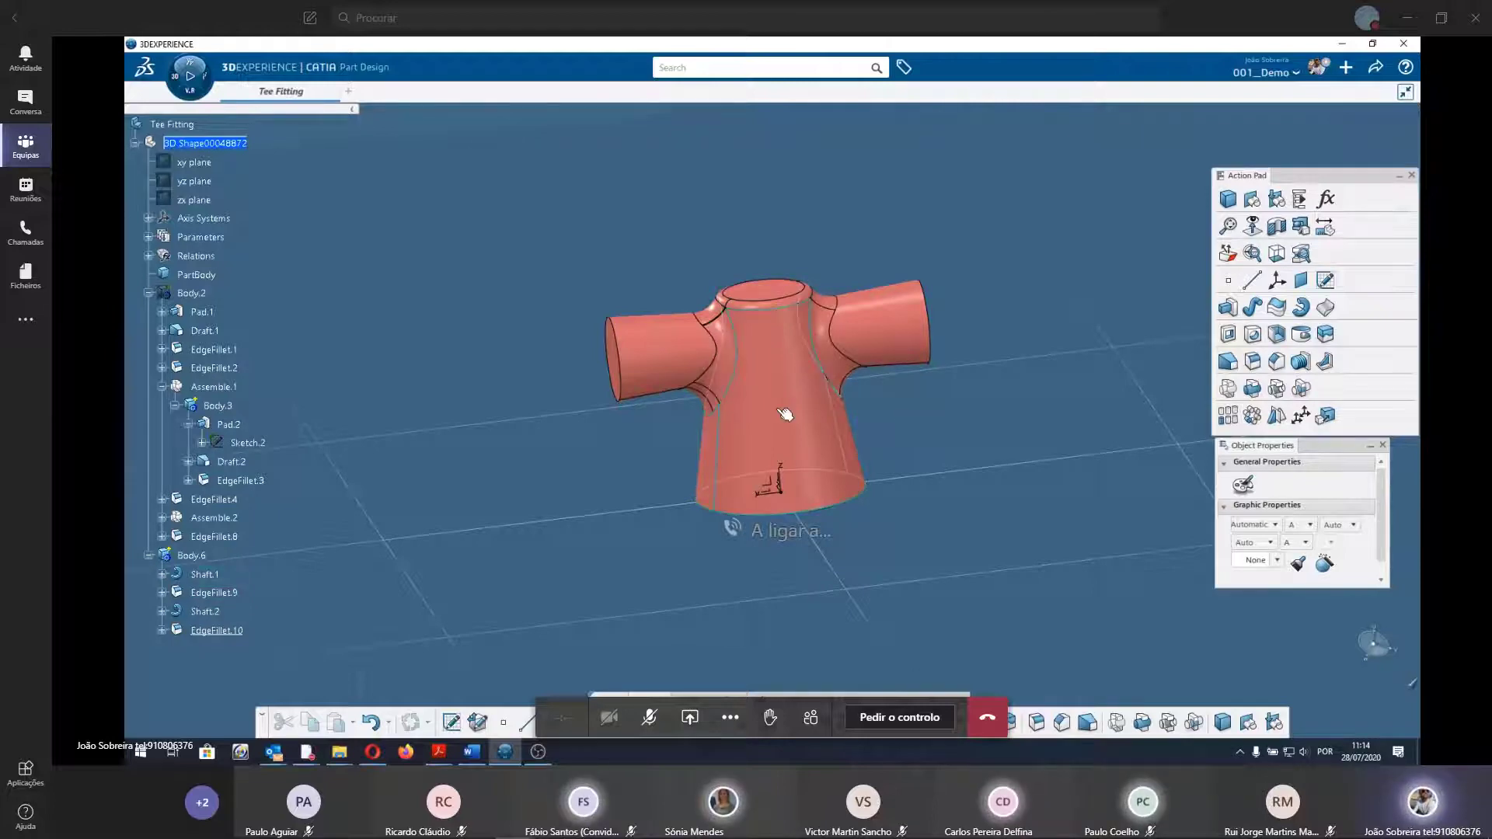
mouse_move(713, 396)
middle_mouse_down()
mouse_move(836, 510)
mouse_move(786, 489)
middle_mouse_up()
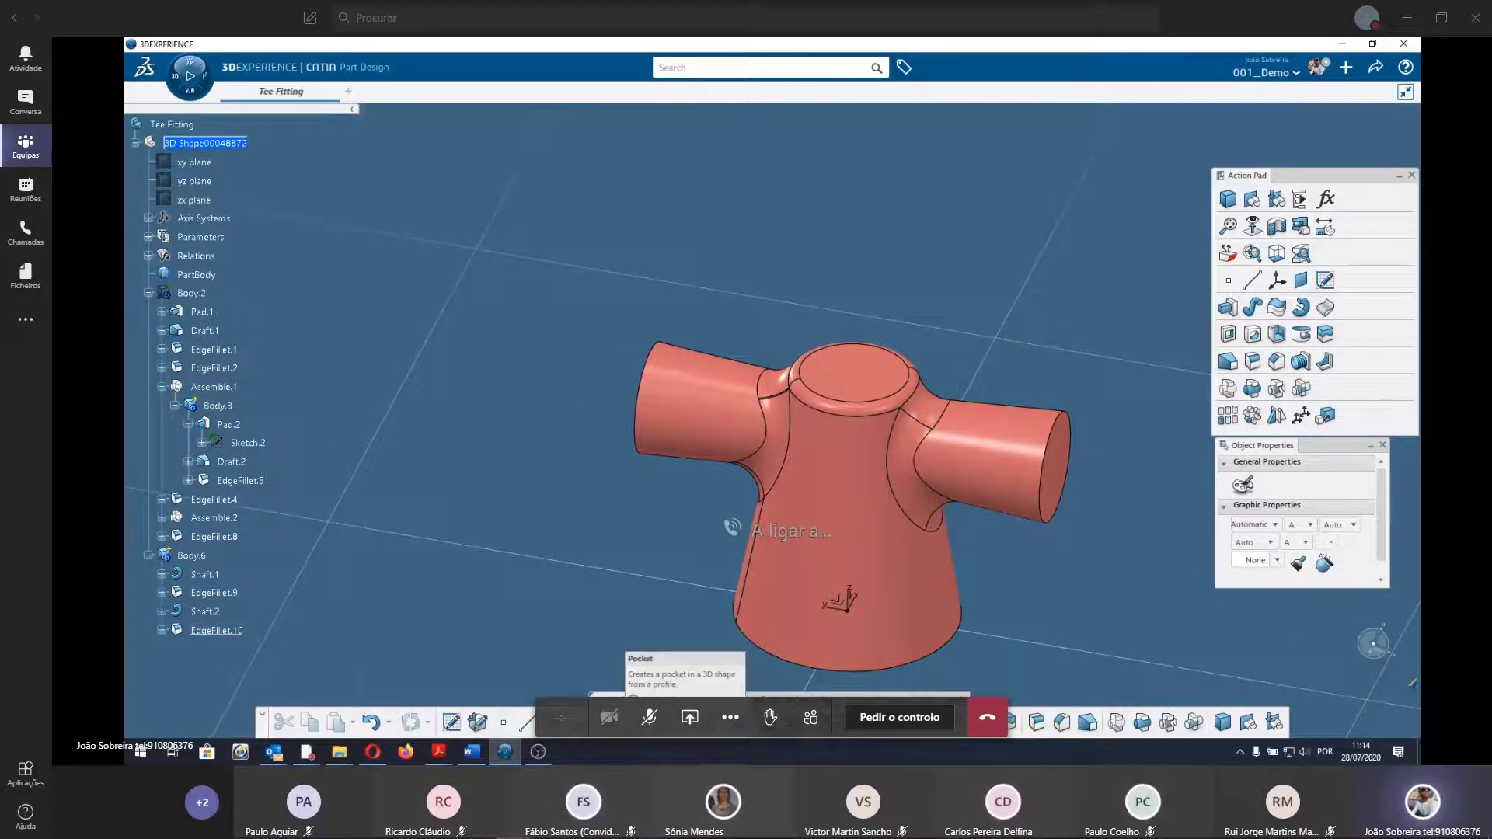
Show Body.2 again and orbit to inspect the fitting around the core.
right_click(189, 293)
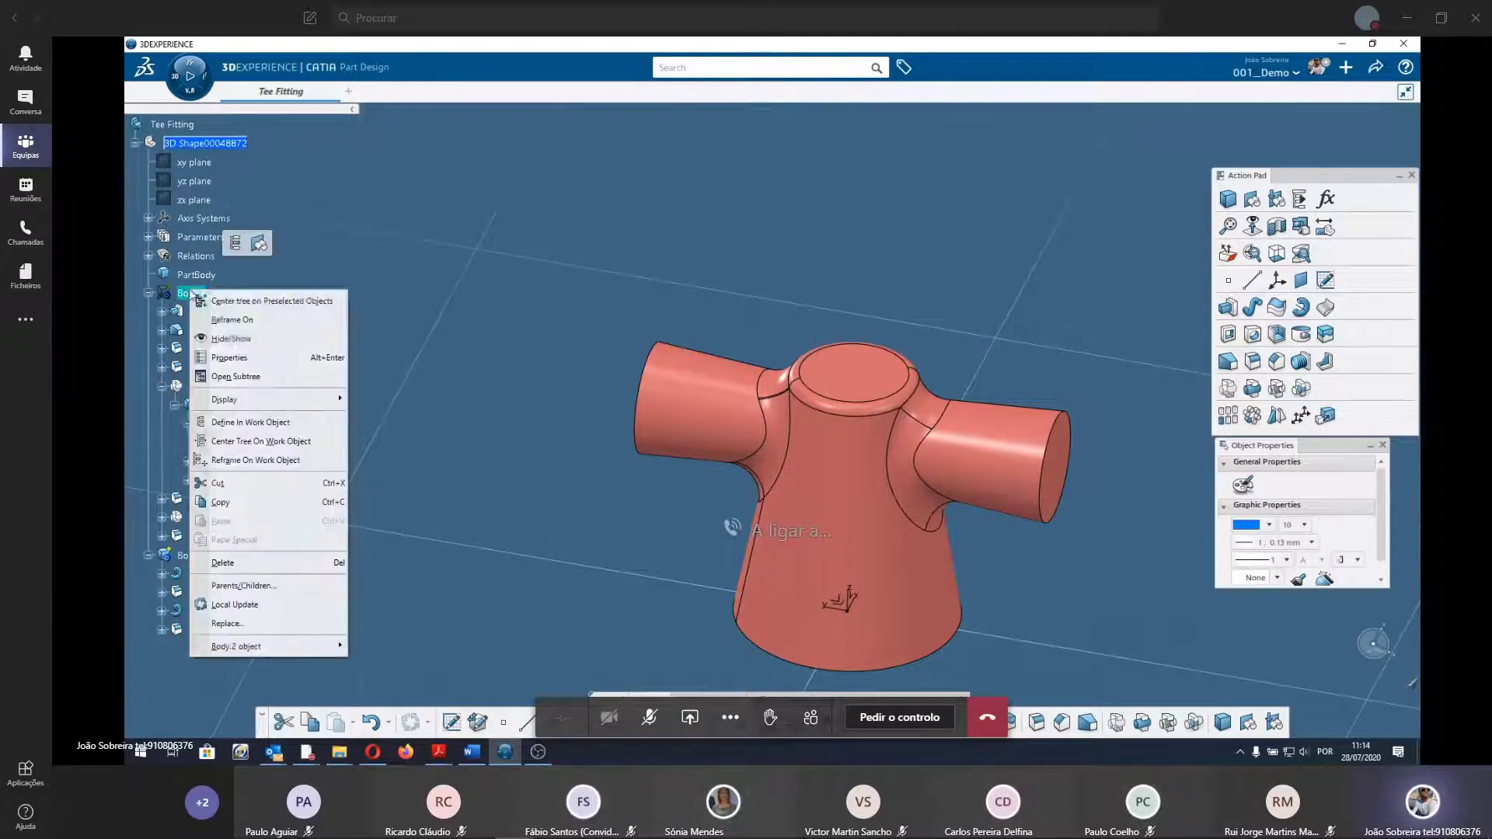
left_click(240, 344)
middle_click_drag(777, 466, 931, 407)
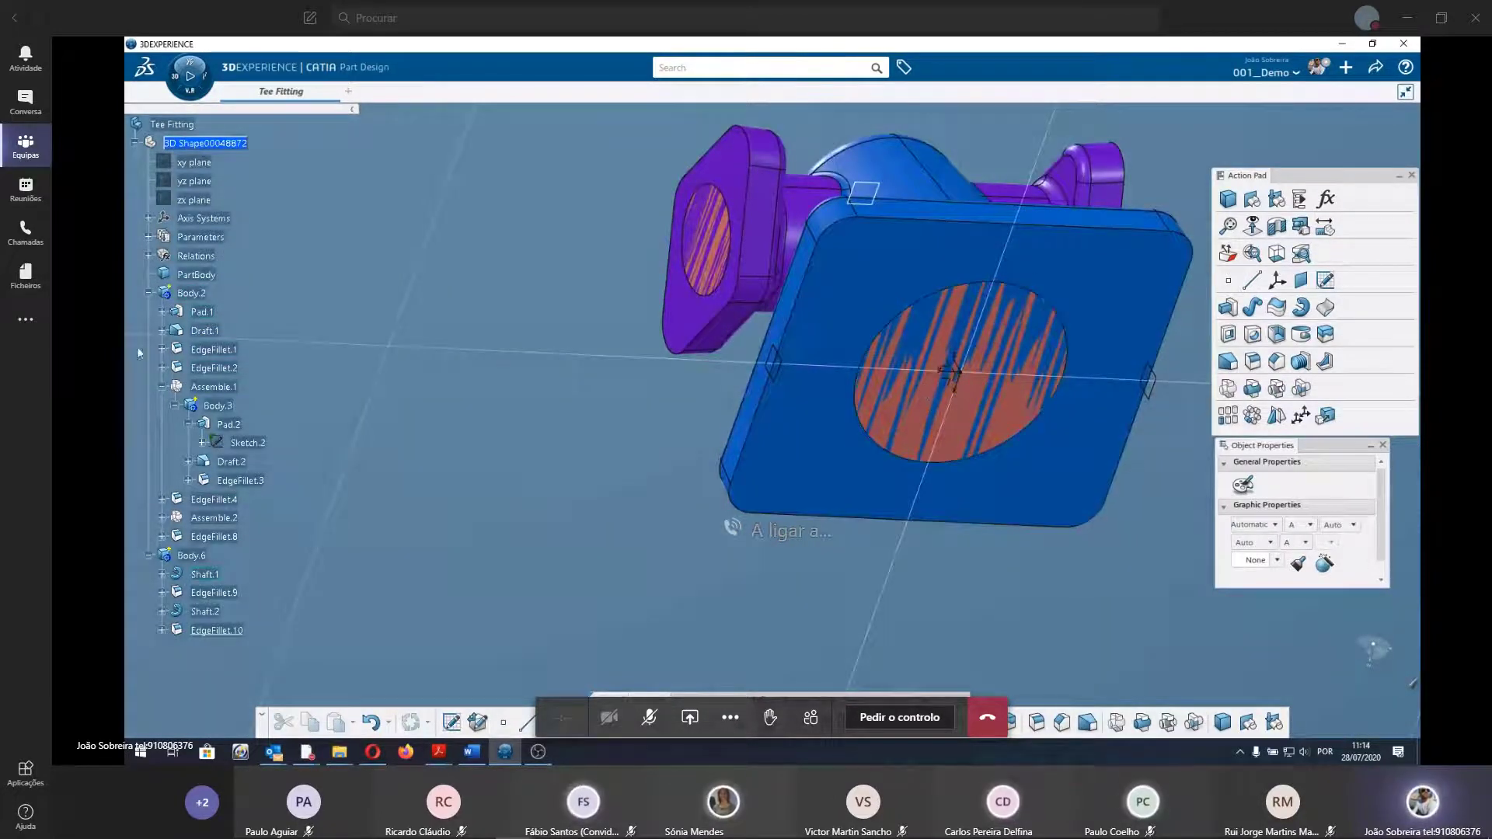
middle_click_drag(928, 411, 850, 466)
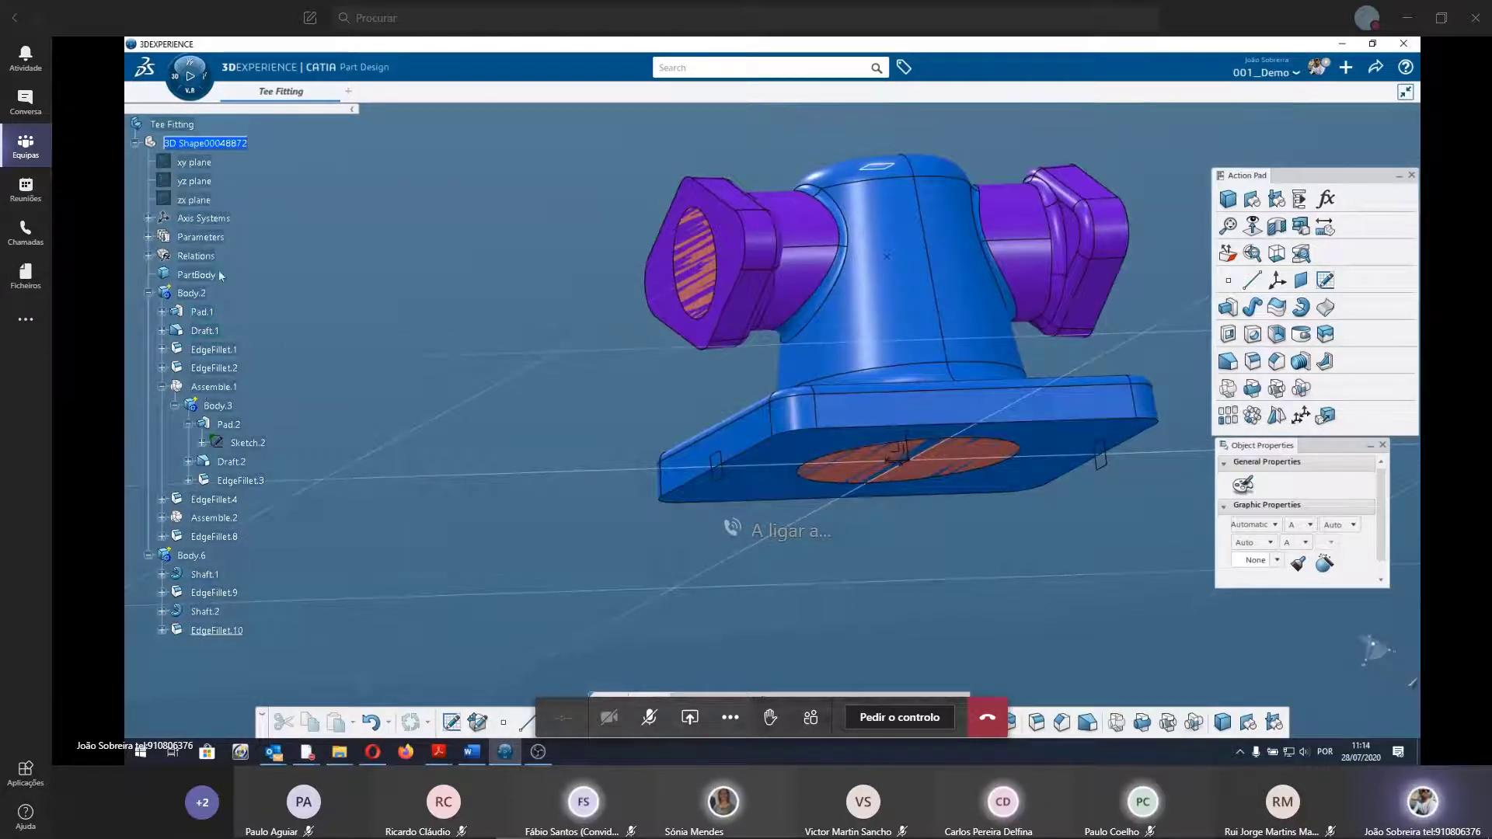
Select Body.6, then collapse Body.2's feature list in the tree.
left_click(204, 556)
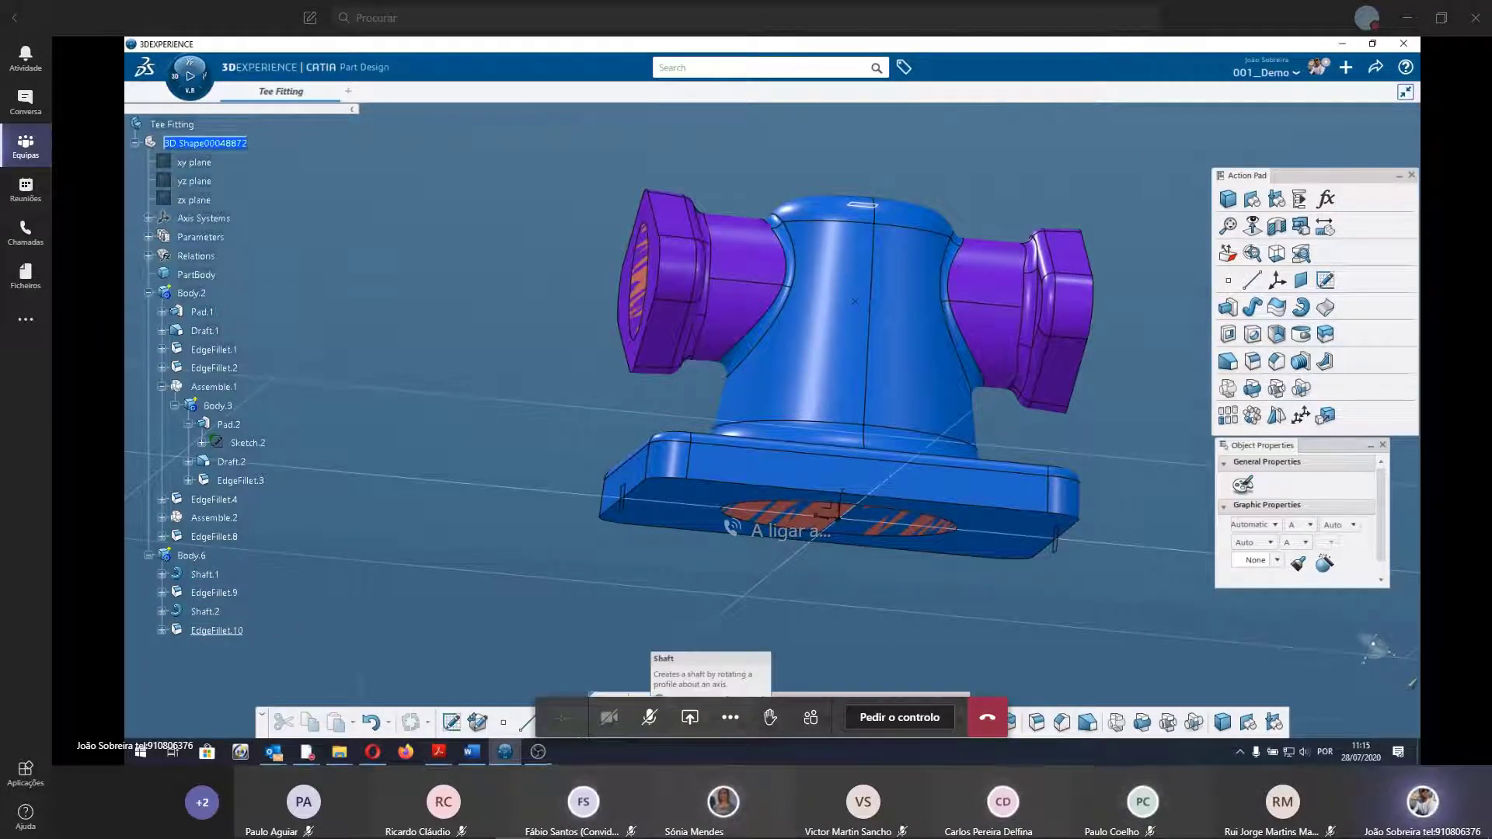
middle_click_drag(802, 584, 630, 573)
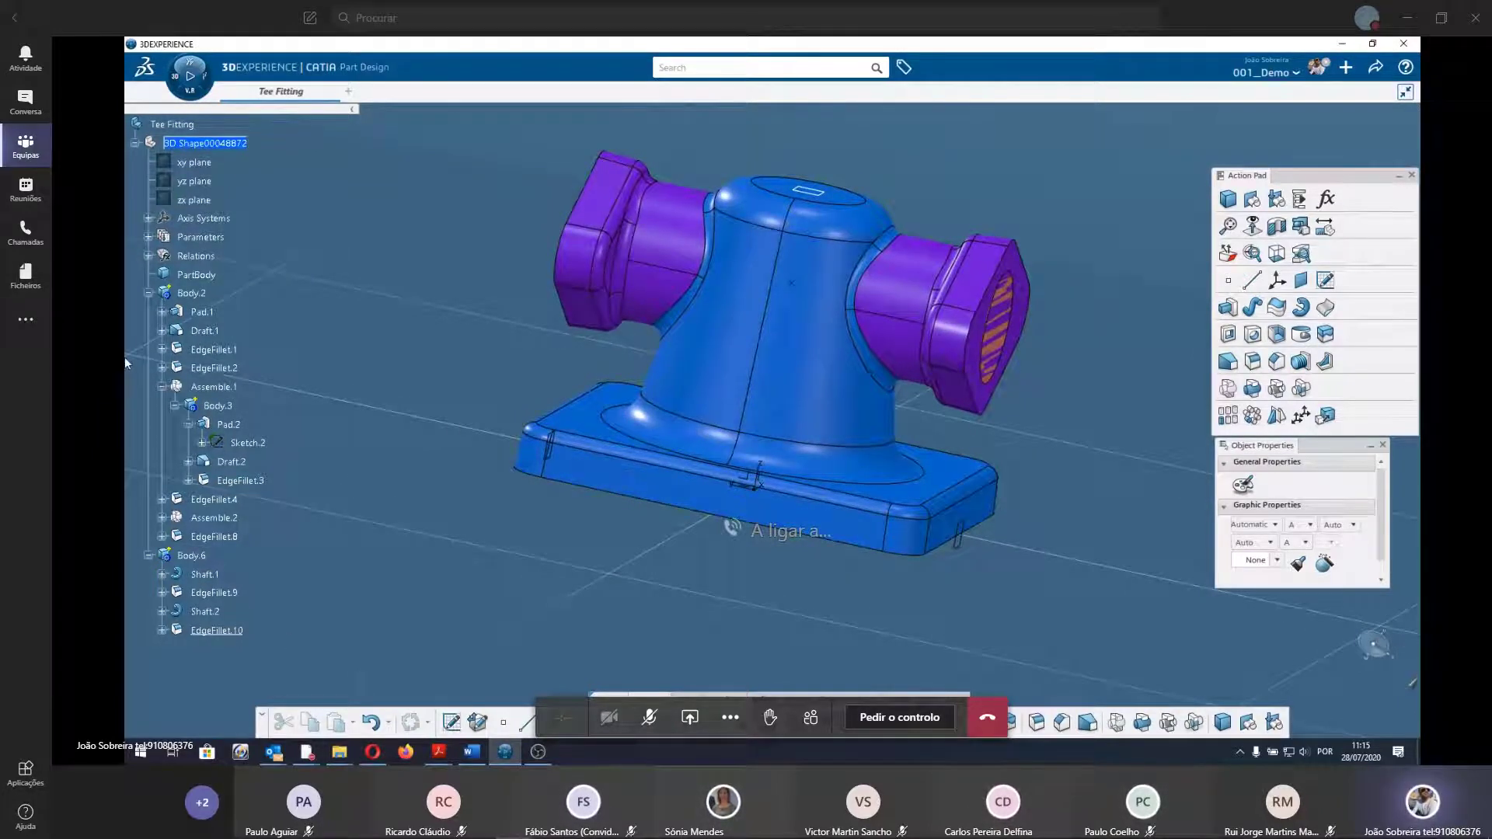
left_click(147, 293)
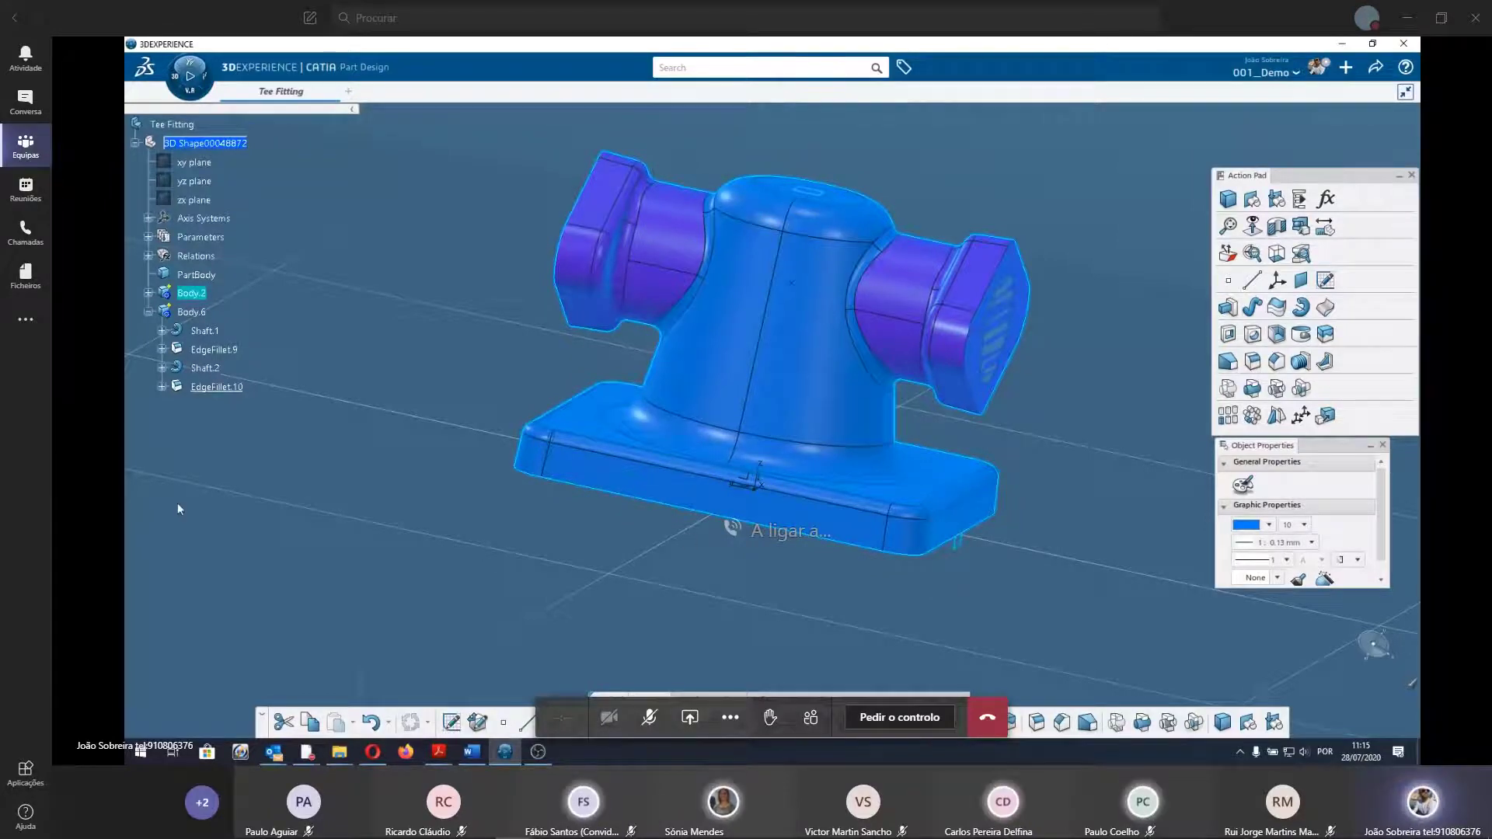
left_click(464, 600)
middle_click_drag(464, 600, 687, 609)
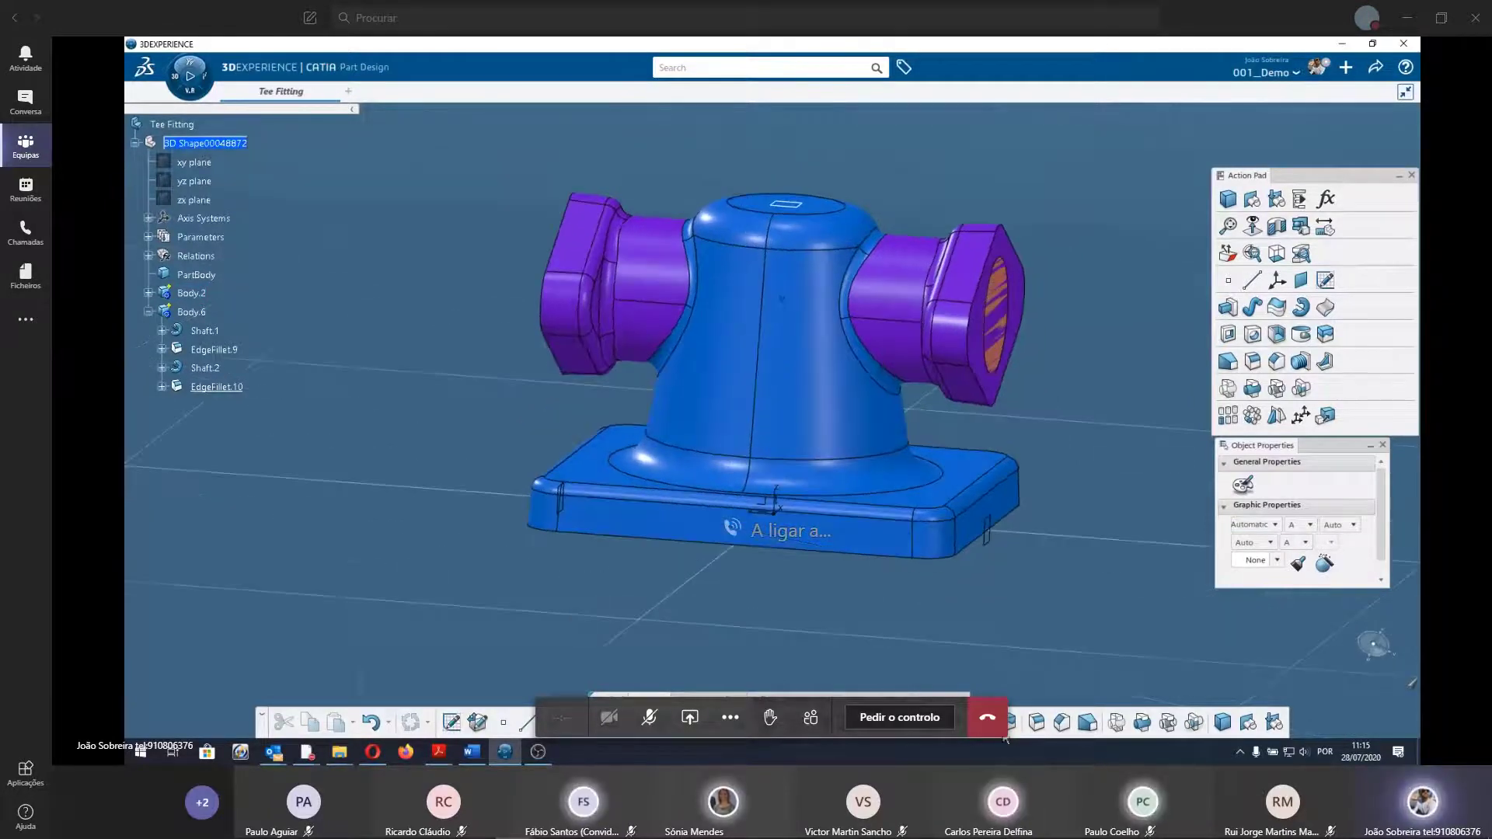
Set up a Remove operation subtracting Body.6 from Body.2, restarting it once.
left_click(1168, 725)
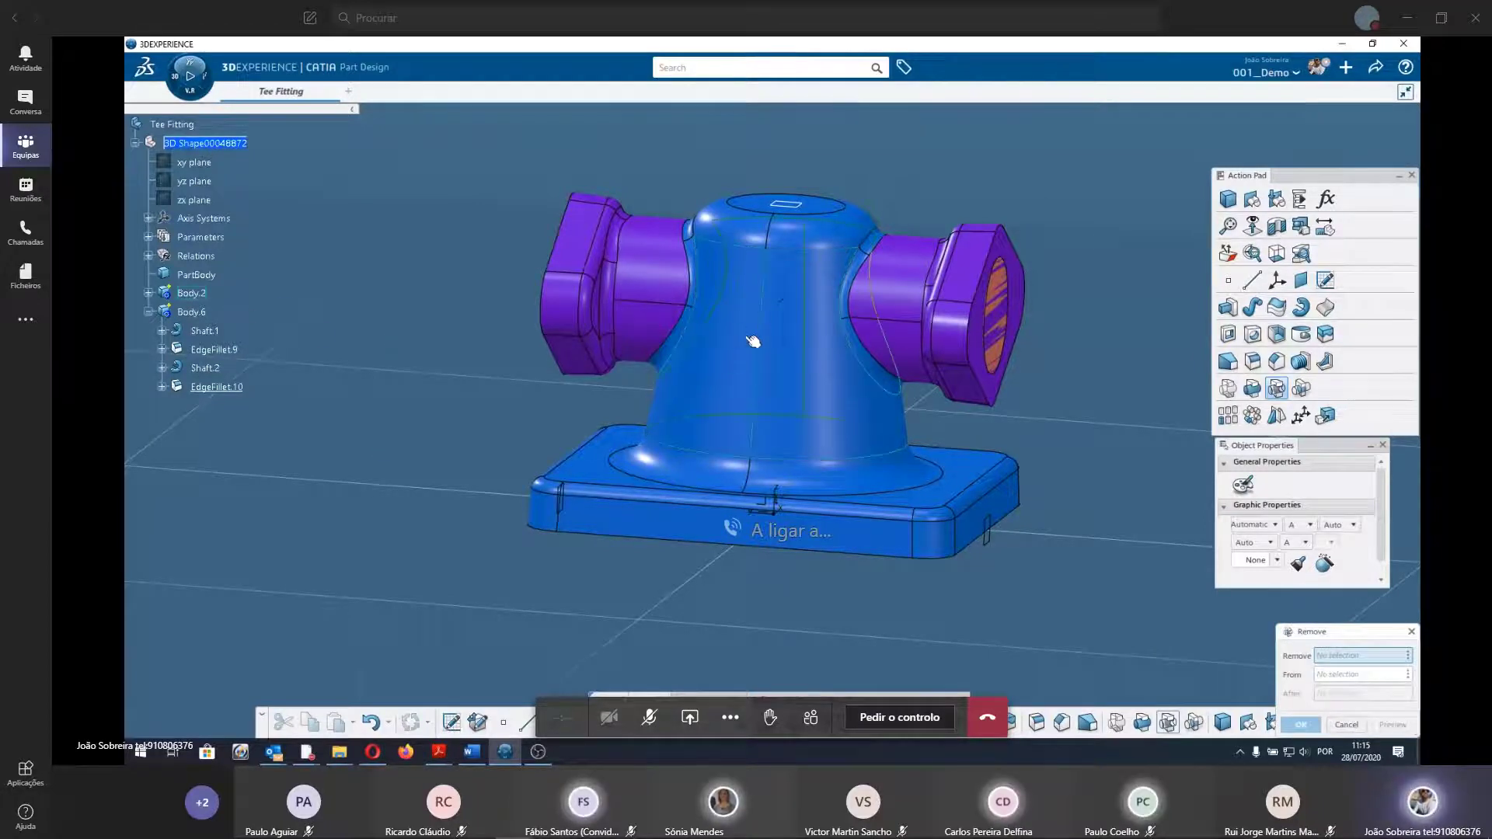
left_click(192, 312)
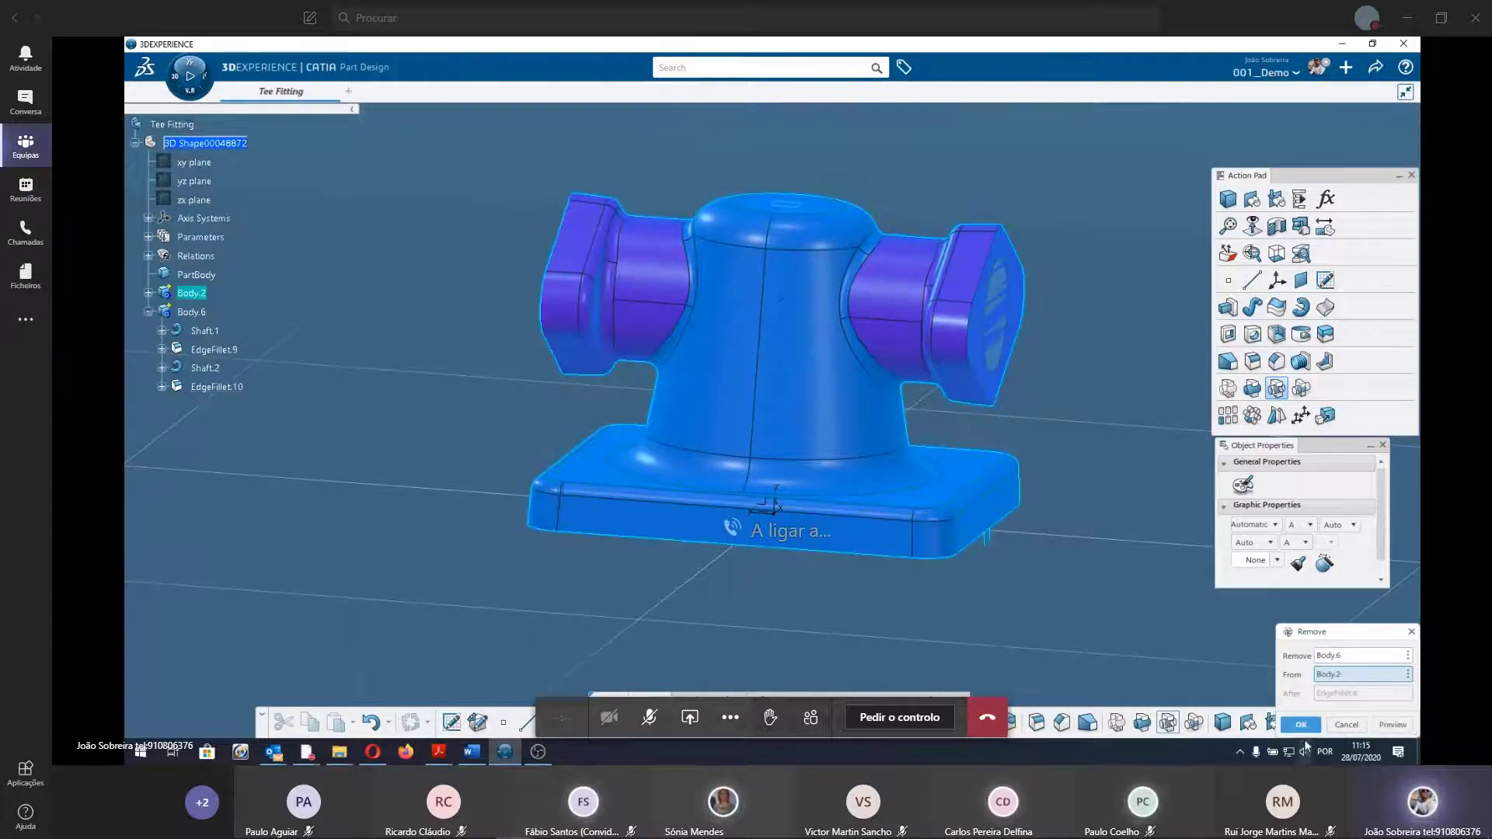
left_click(1312, 725)
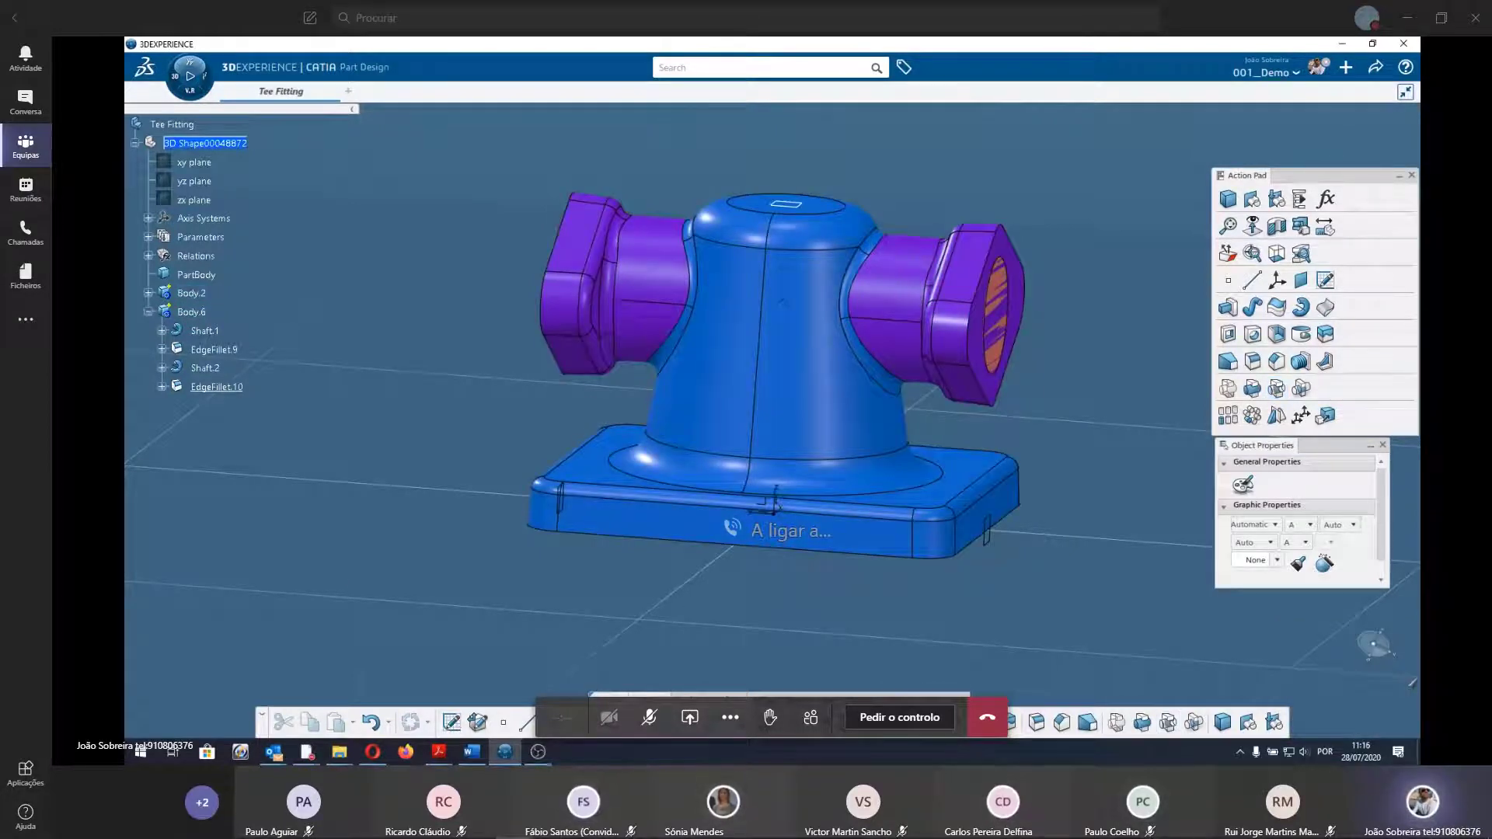
left_click(1170, 731)
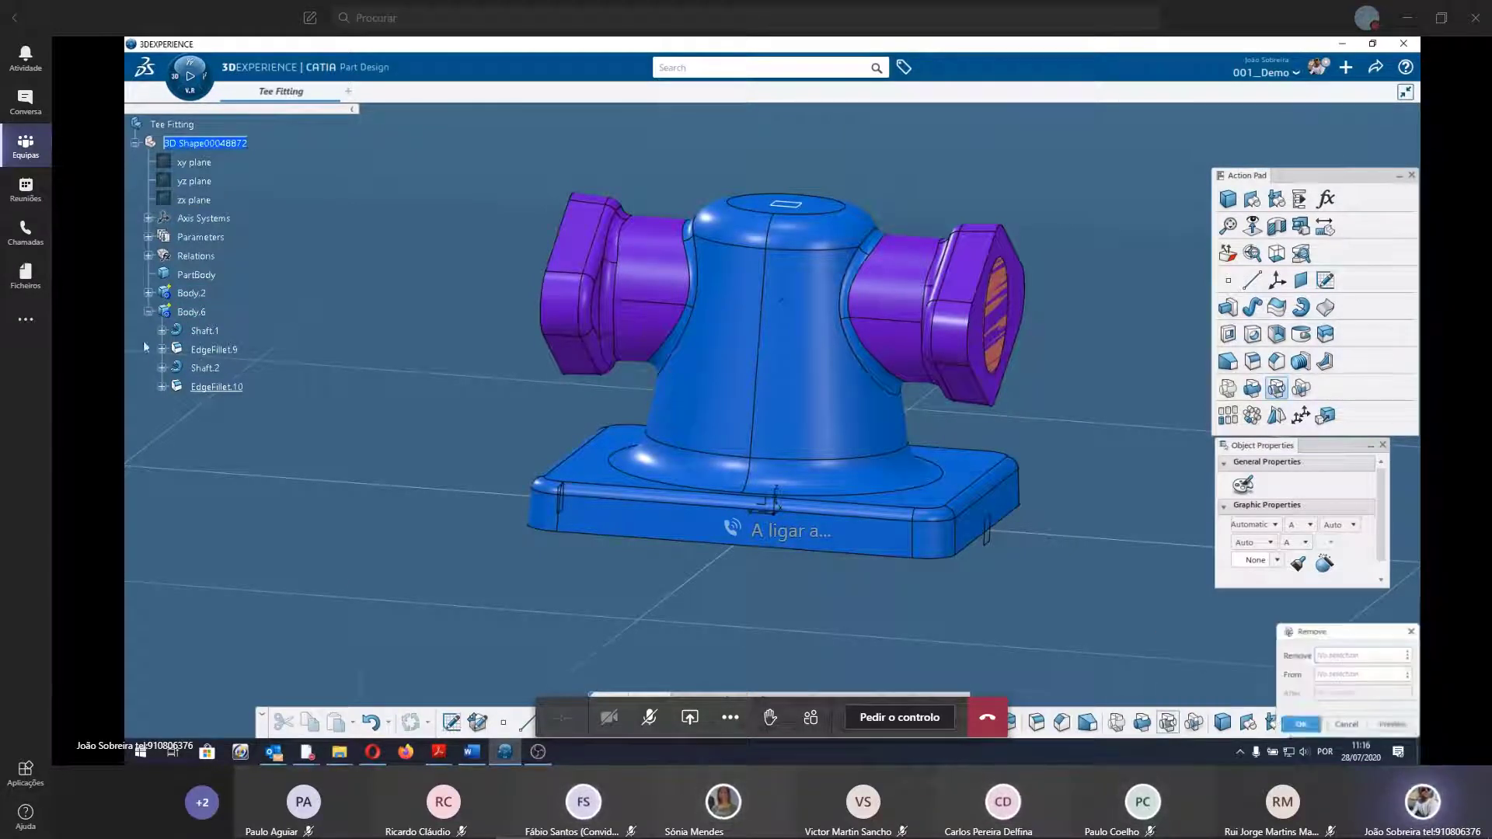
left_click(191, 312)
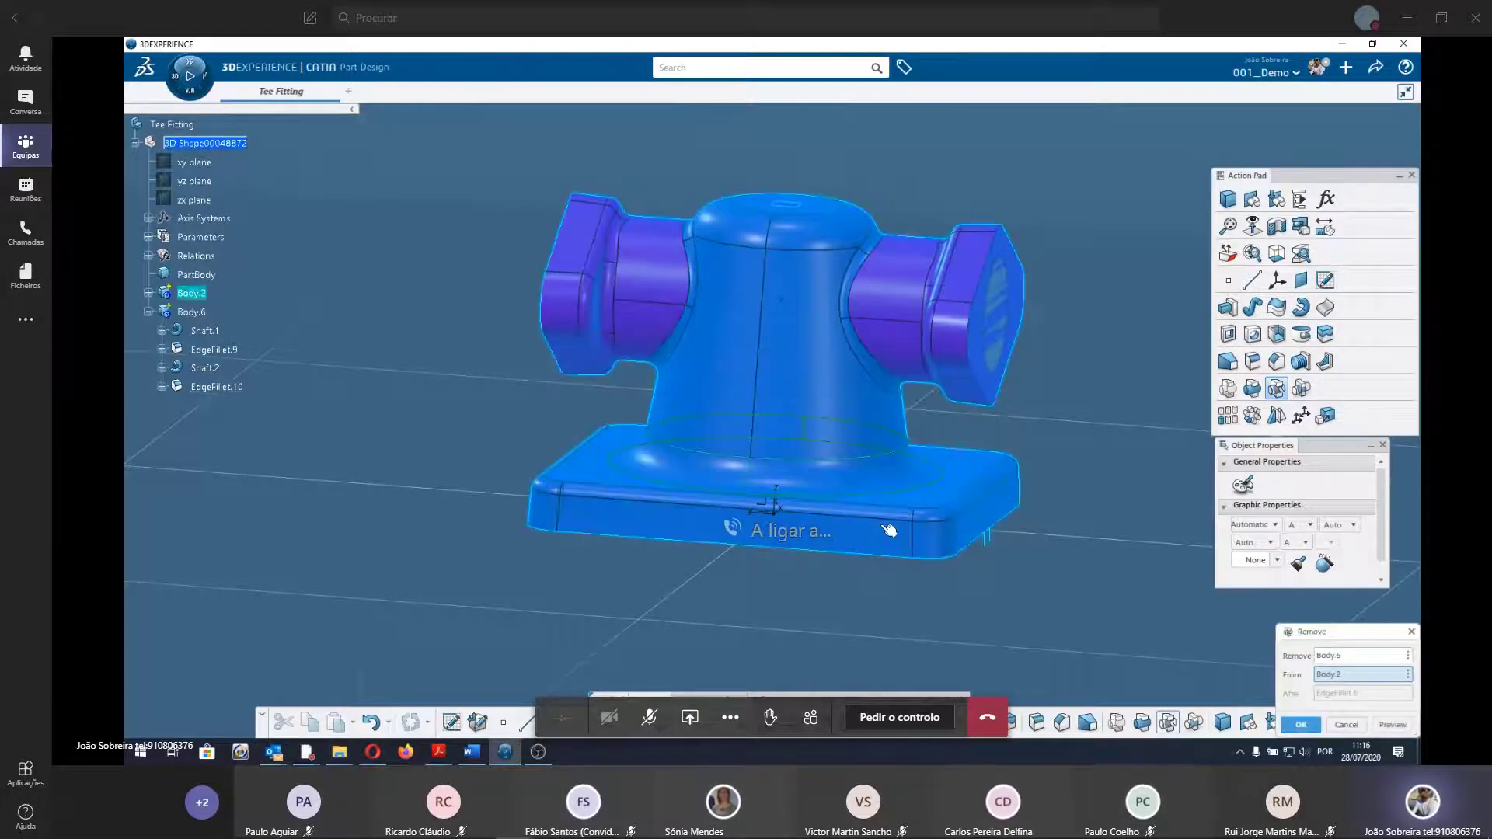
Confirm removing Body.6 from Body.2, then inspect the hollow flange opening from several angles.
key("Return")
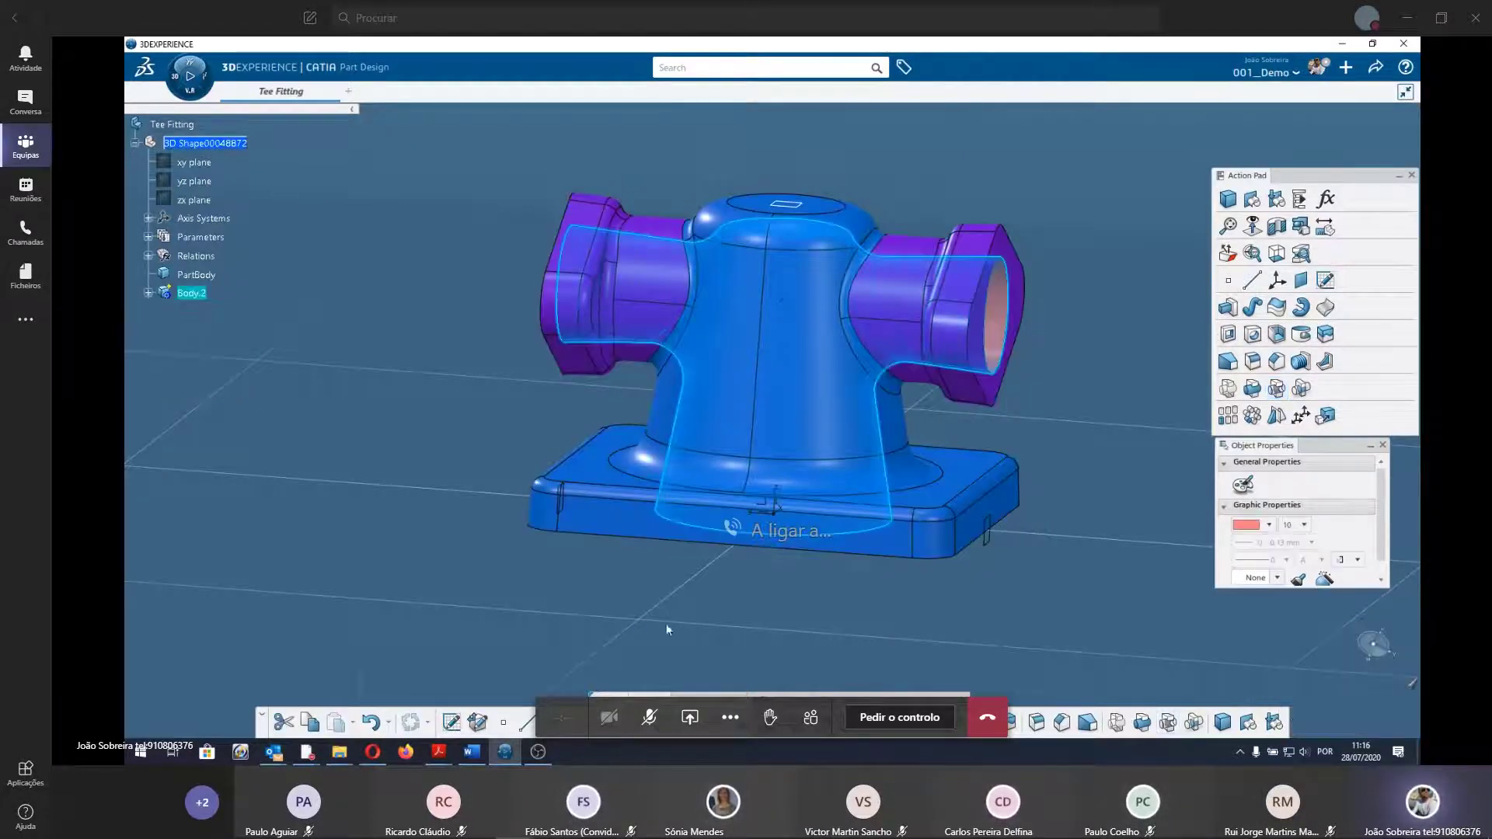
mouse_move(665, 623)
middle_mouse_down()
mouse_move(605, 213)
mouse_move(562, 306)
mouse_move(792, 491)
mouse_move(735, 433)
middle_mouse_up()
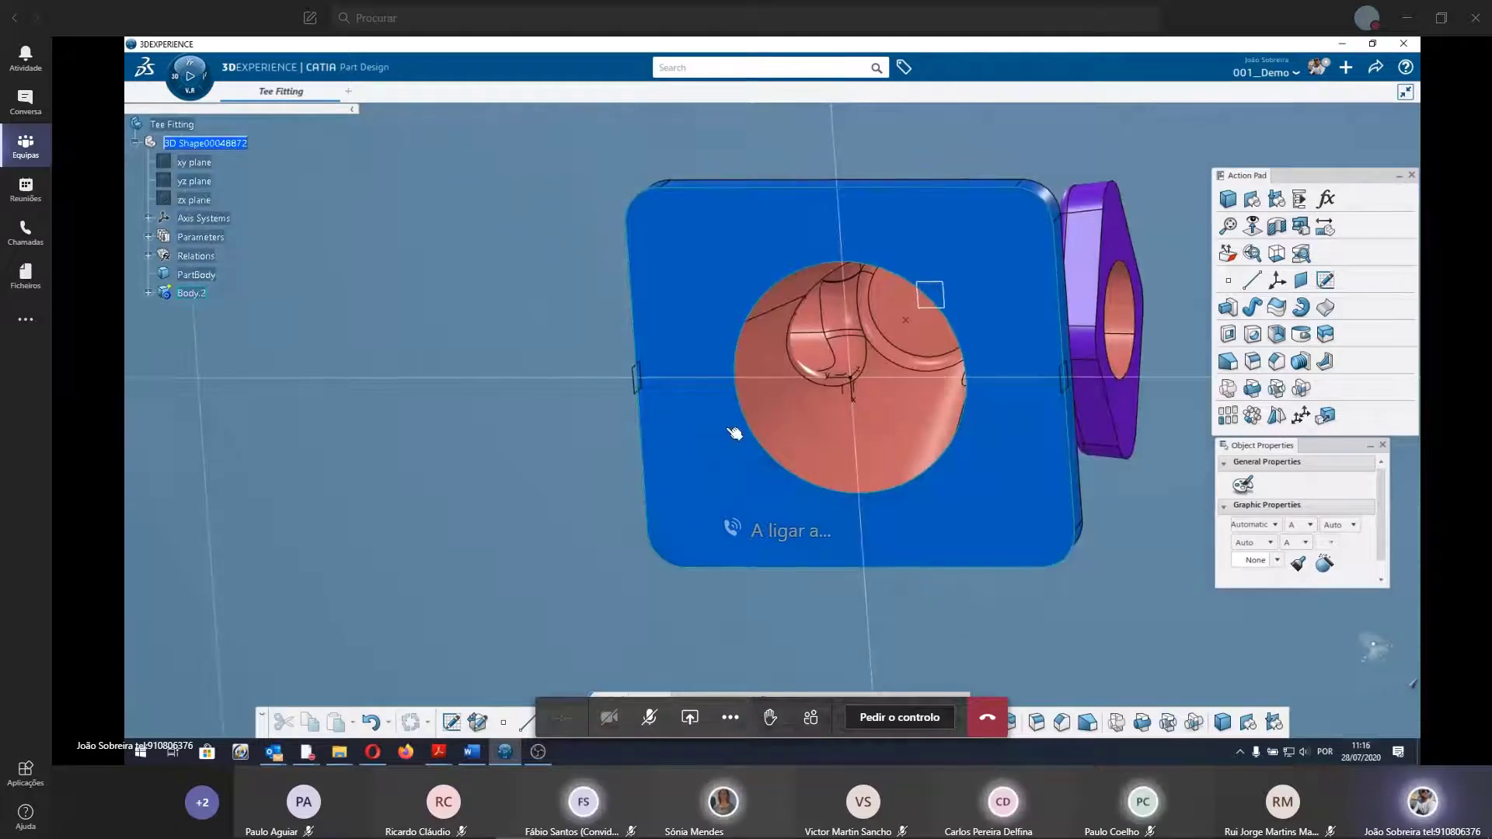
middle_click_drag(734, 433, 883, 416)
scroll(769, 377, "up", 5)
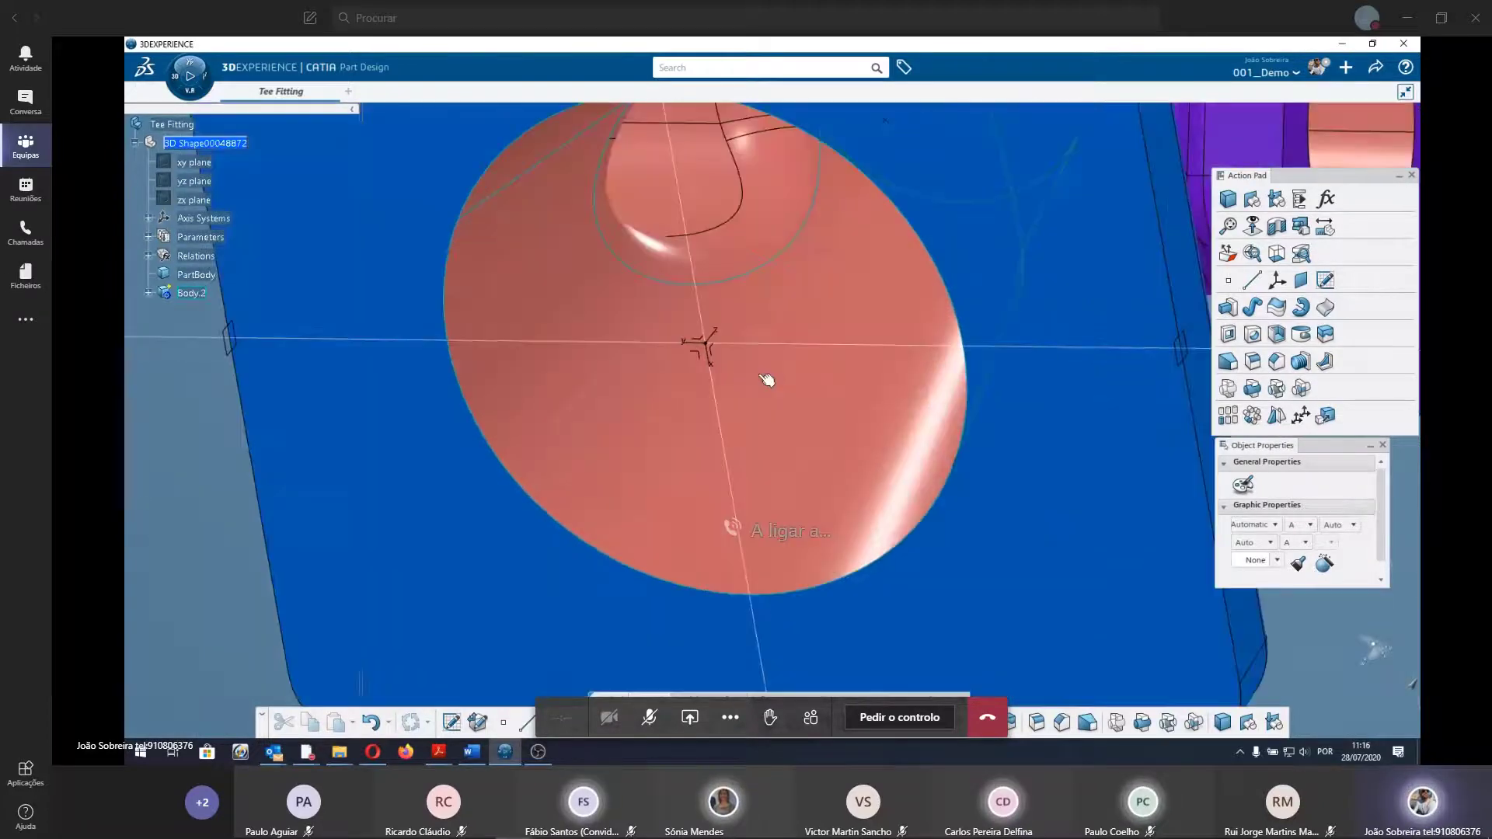
mouse_move(770, 377)
middle_mouse_down()
mouse_move(721, 596)
mouse_move(730, 559)
mouse_move(746, 606)
middle_mouse_up()
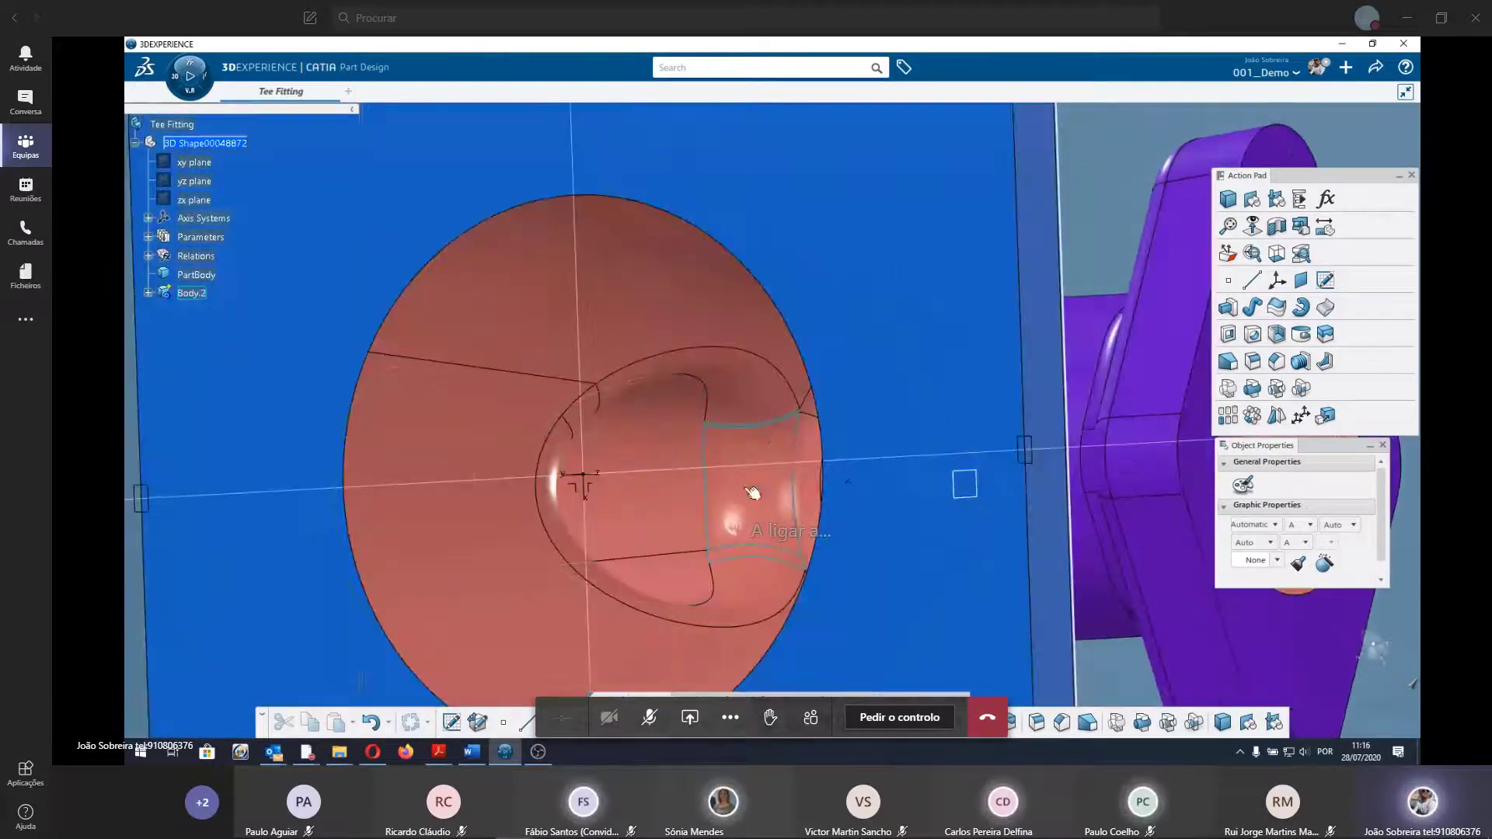
mouse_move(741, 387)
middle_mouse_down()
mouse_move(760, 337)
mouse_move(844, 486)
mouse_move(843, 410)
middle_mouse_up()
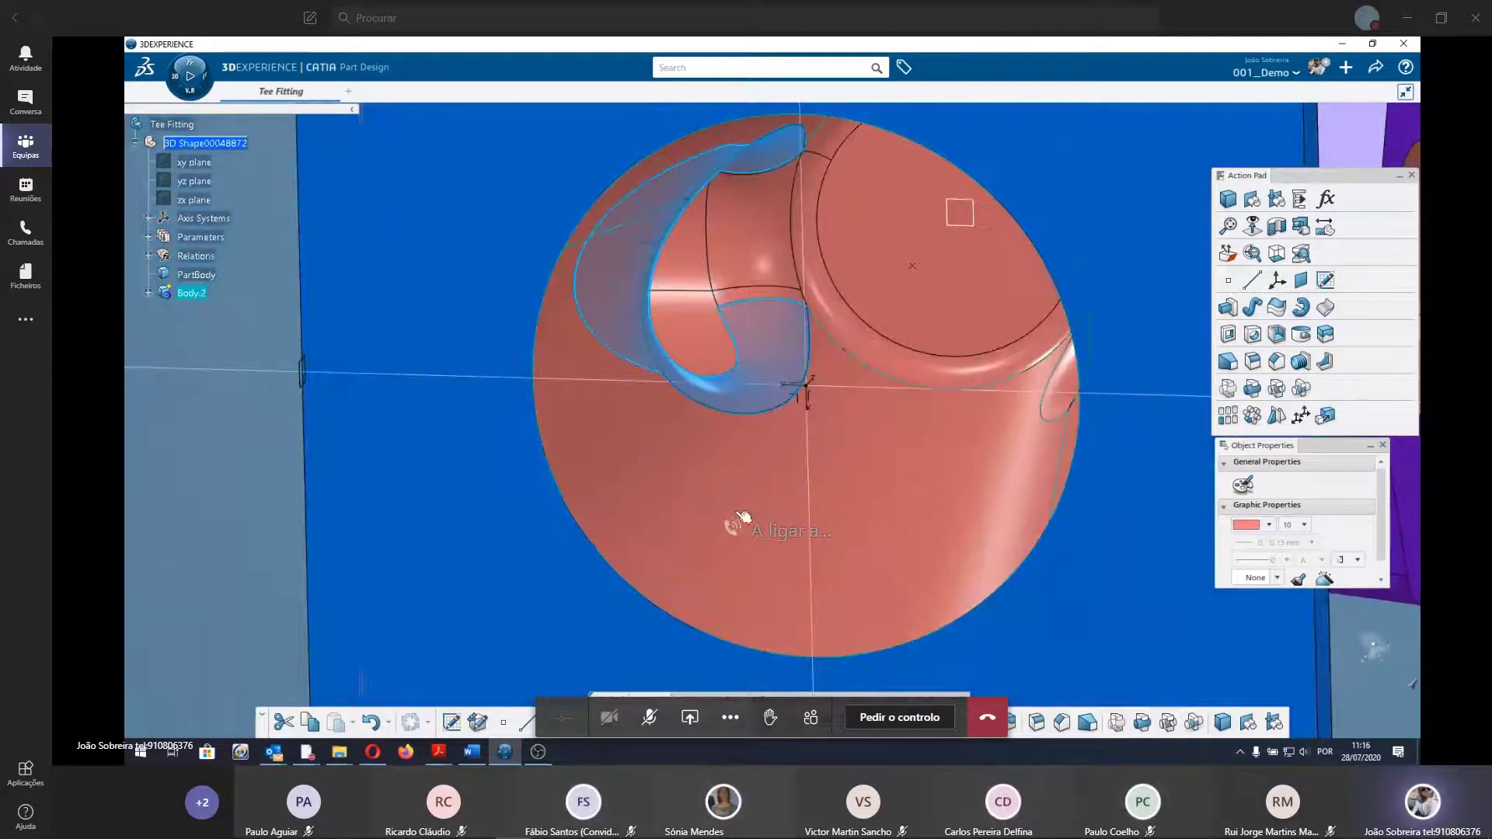
mouse_move(736, 523)
middle_mouse_down()
mouse_move(832, 533)
mouse_move(902, 581)
mouse_move(710, 506)
mouse_move(614, 523)
middle_mouse_up()
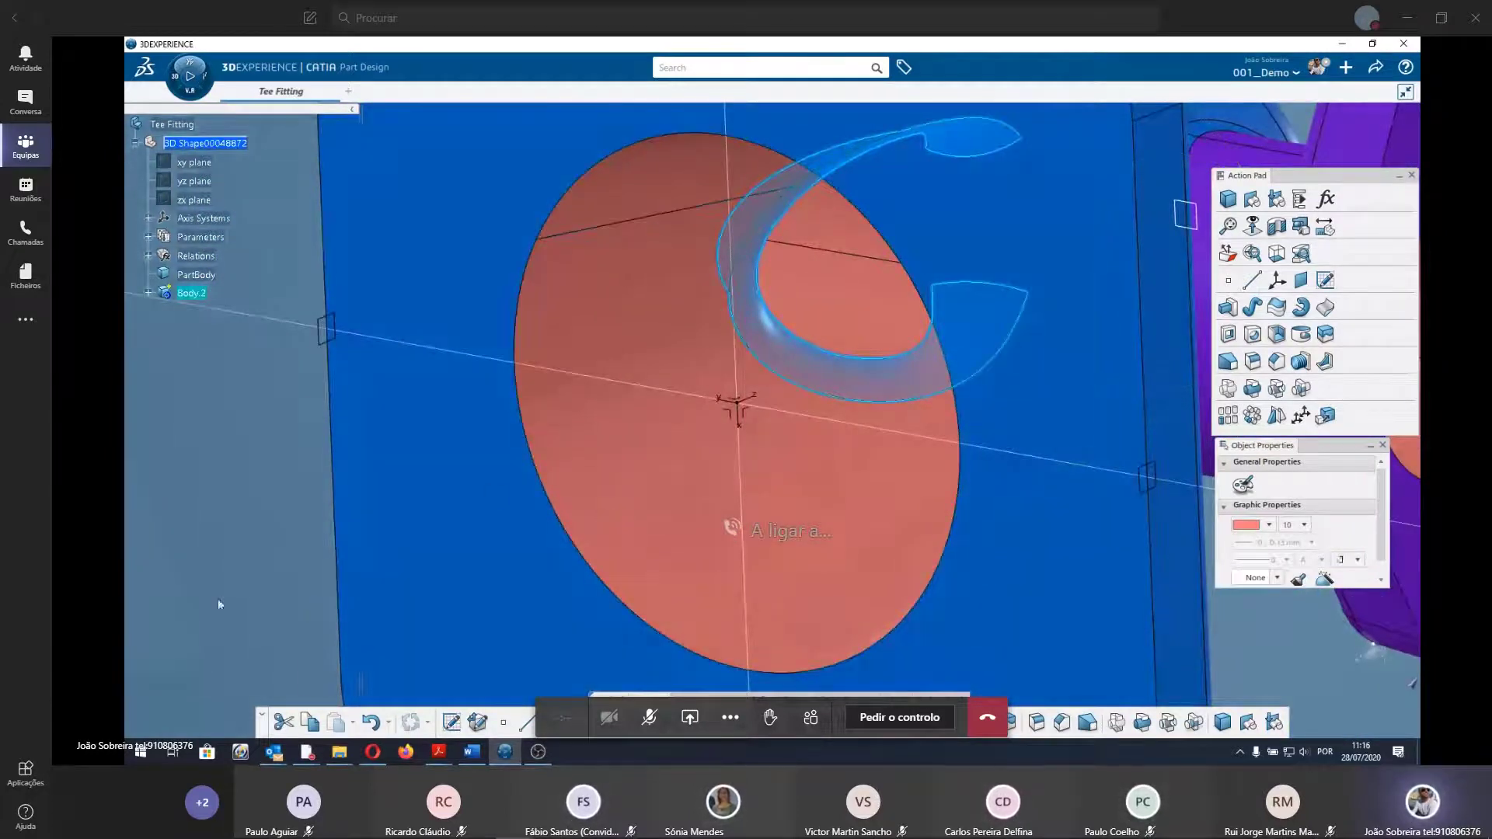
Clear the selection and insert a new empty Body.7 below Body.2.
key("Escape")
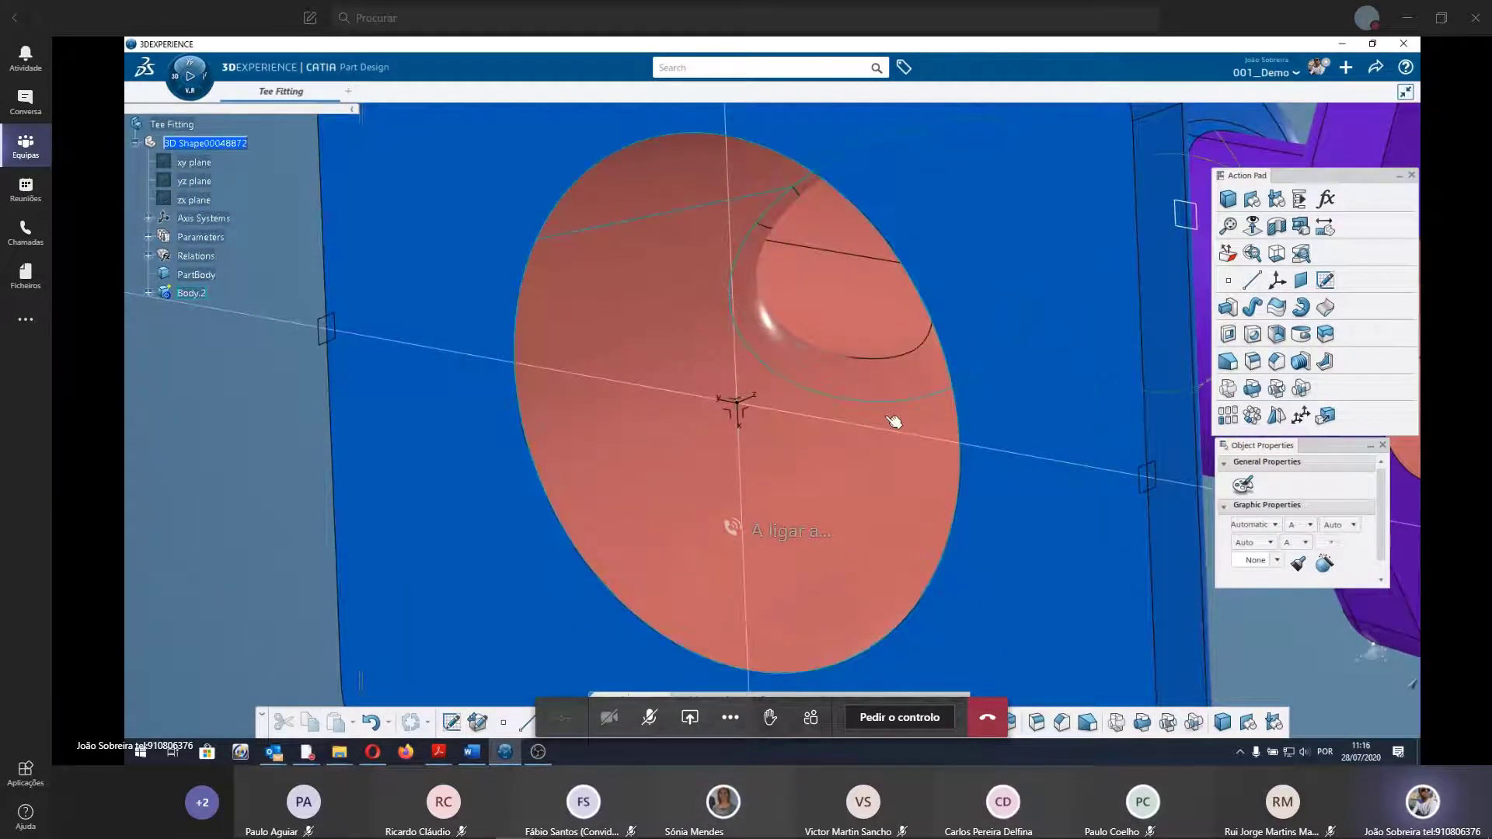
mouse_move(599, 394)
middle_mouse_down()
mouse_move(1006, 329)
mouse_move(576, 276)
mouse_move(683, 323)
mouse_move(586, 573)
mouse_move(856, 383)
mouse_move(841, 424)
middle_mouse_up()
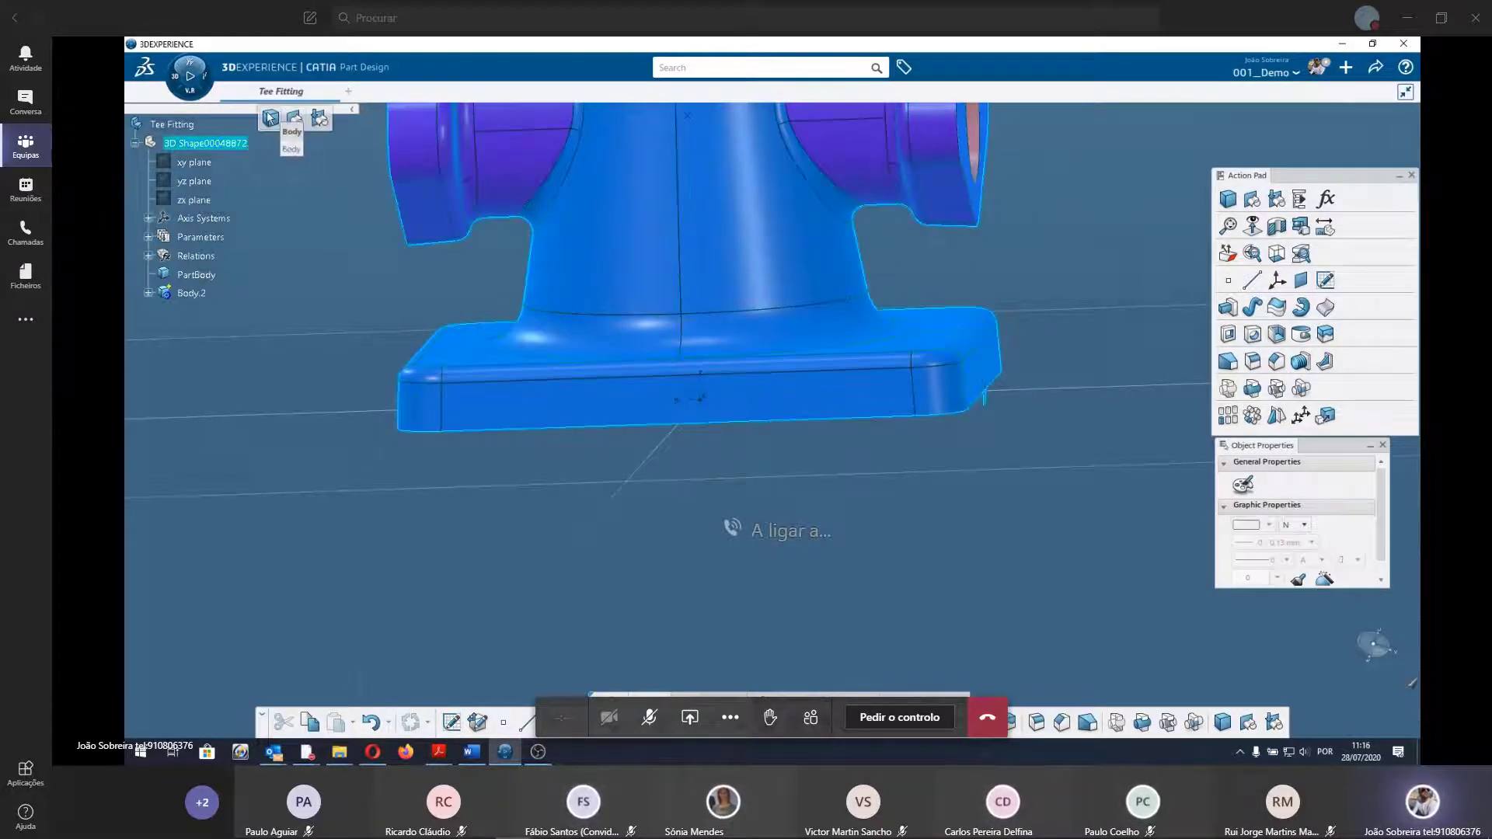
left_click(269, 117)
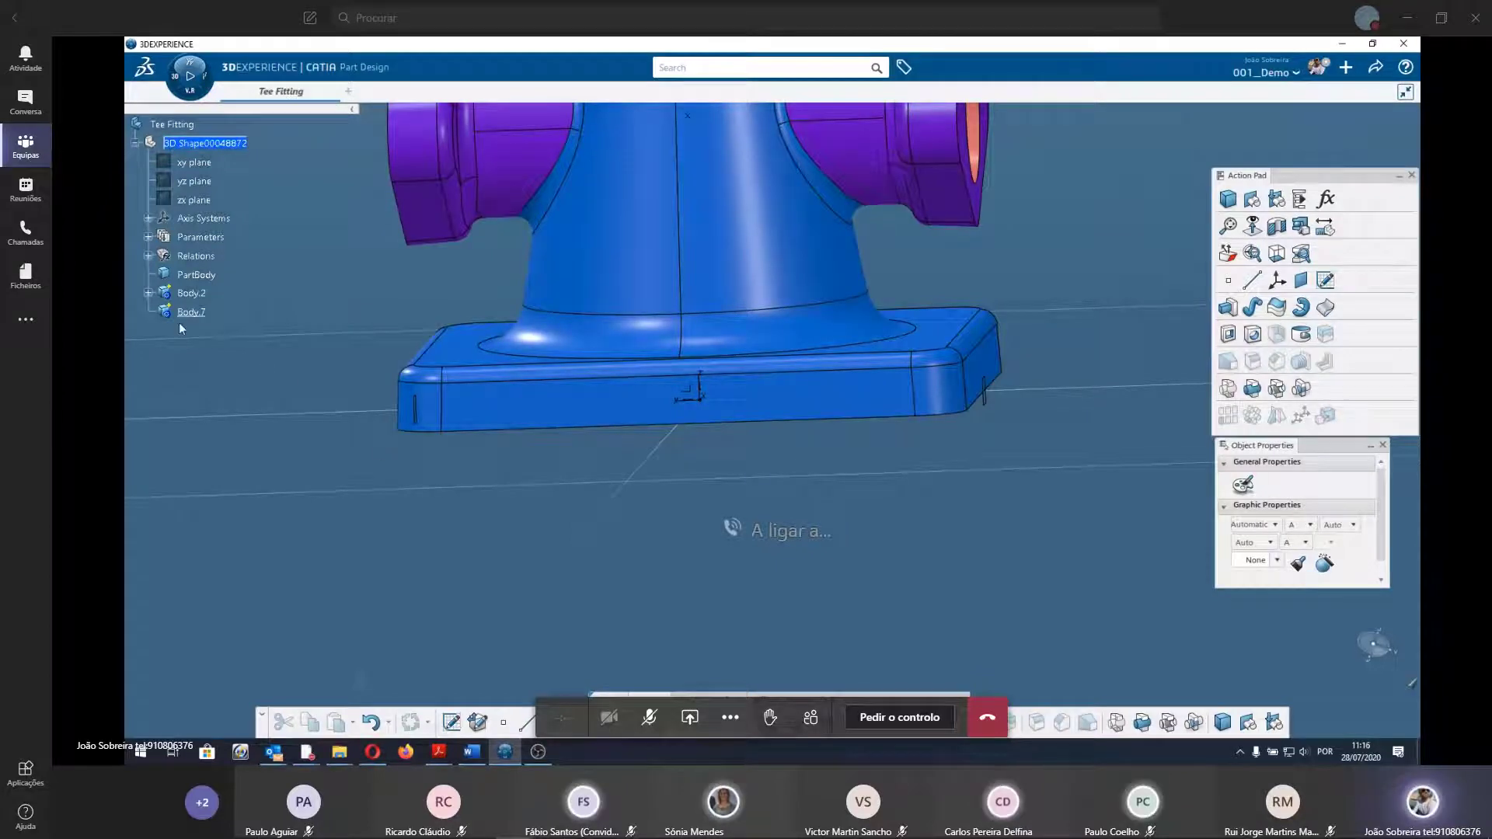
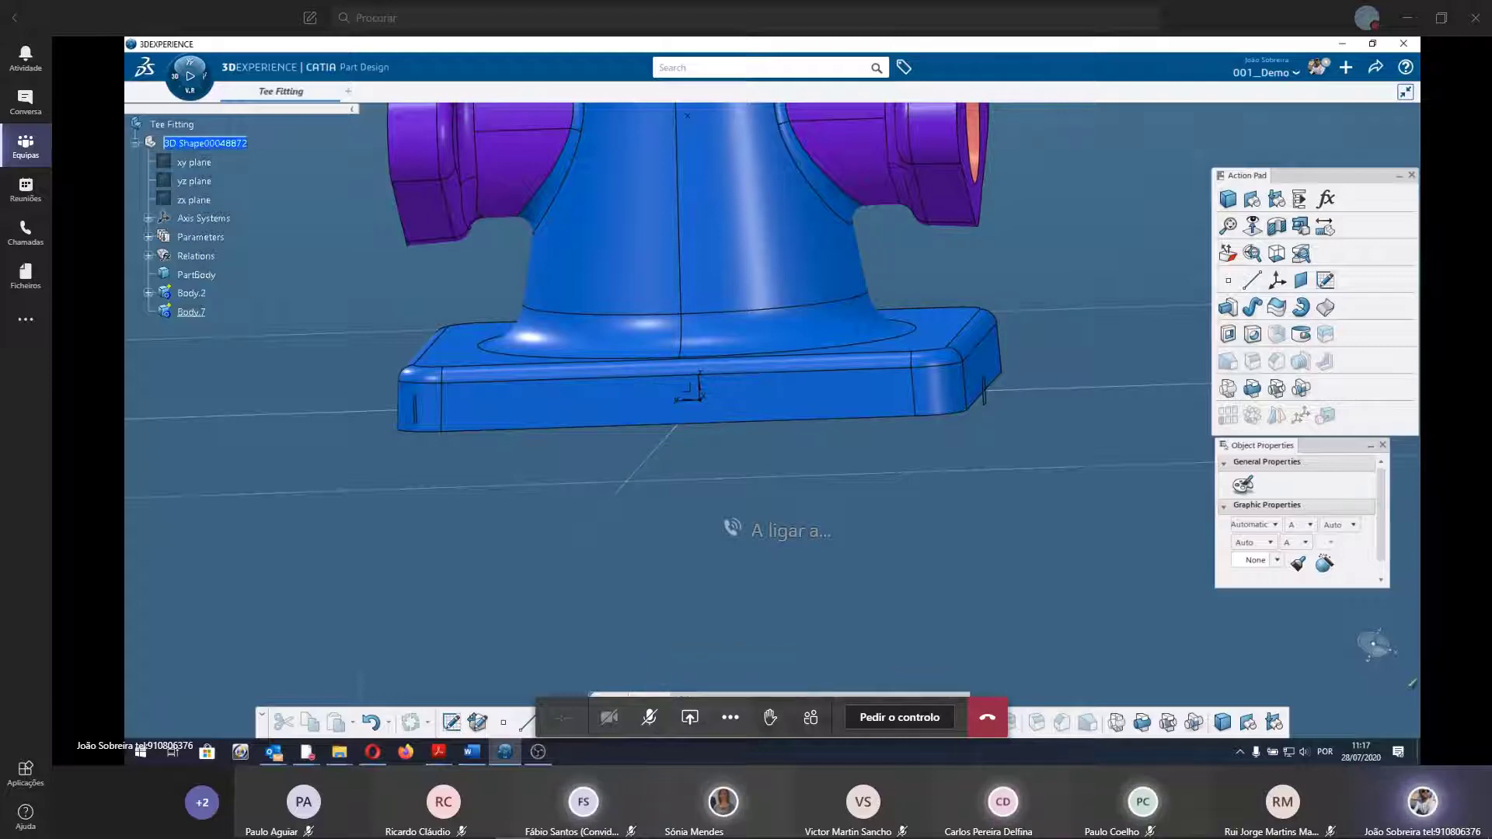
Create a positioned sketch on the YZ plane with its origin projected onto Point.1.
scroll(605, 568, "down", 3)
scroll(605, 568, "down", 2)
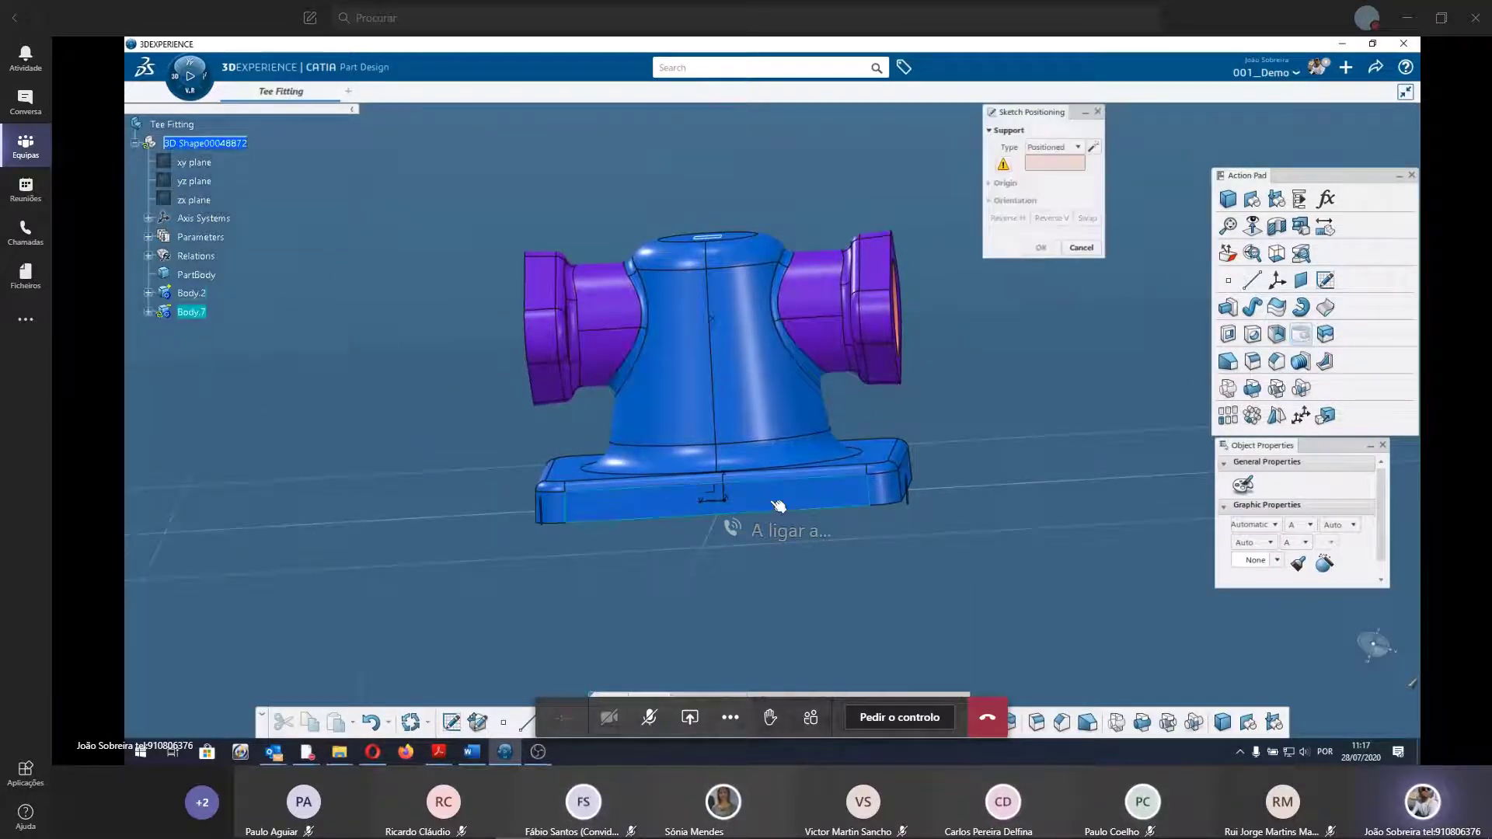
middle_click_drag(685, 527, 731, 449)
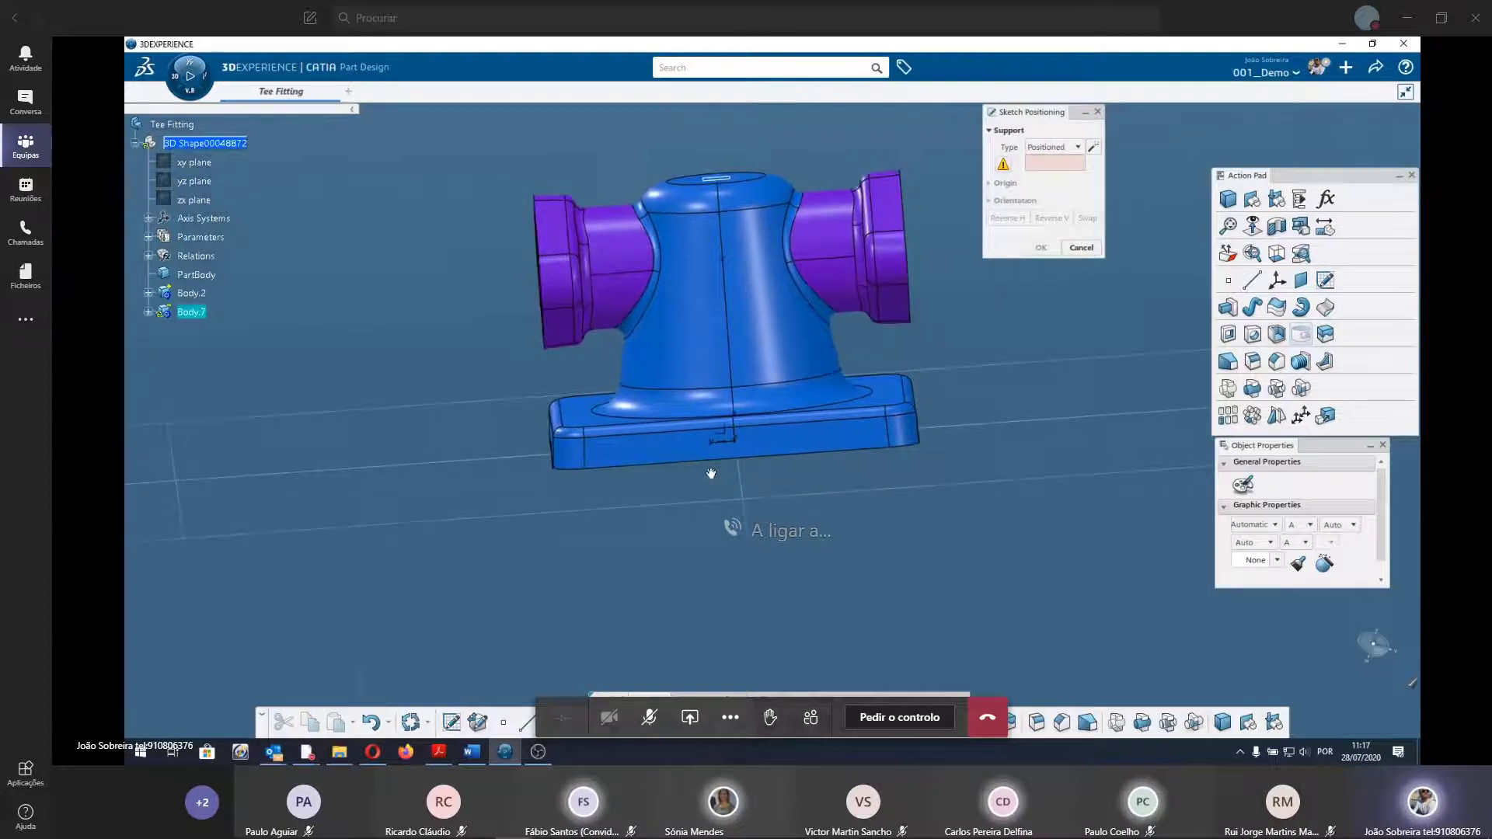
left_click(729, 433)
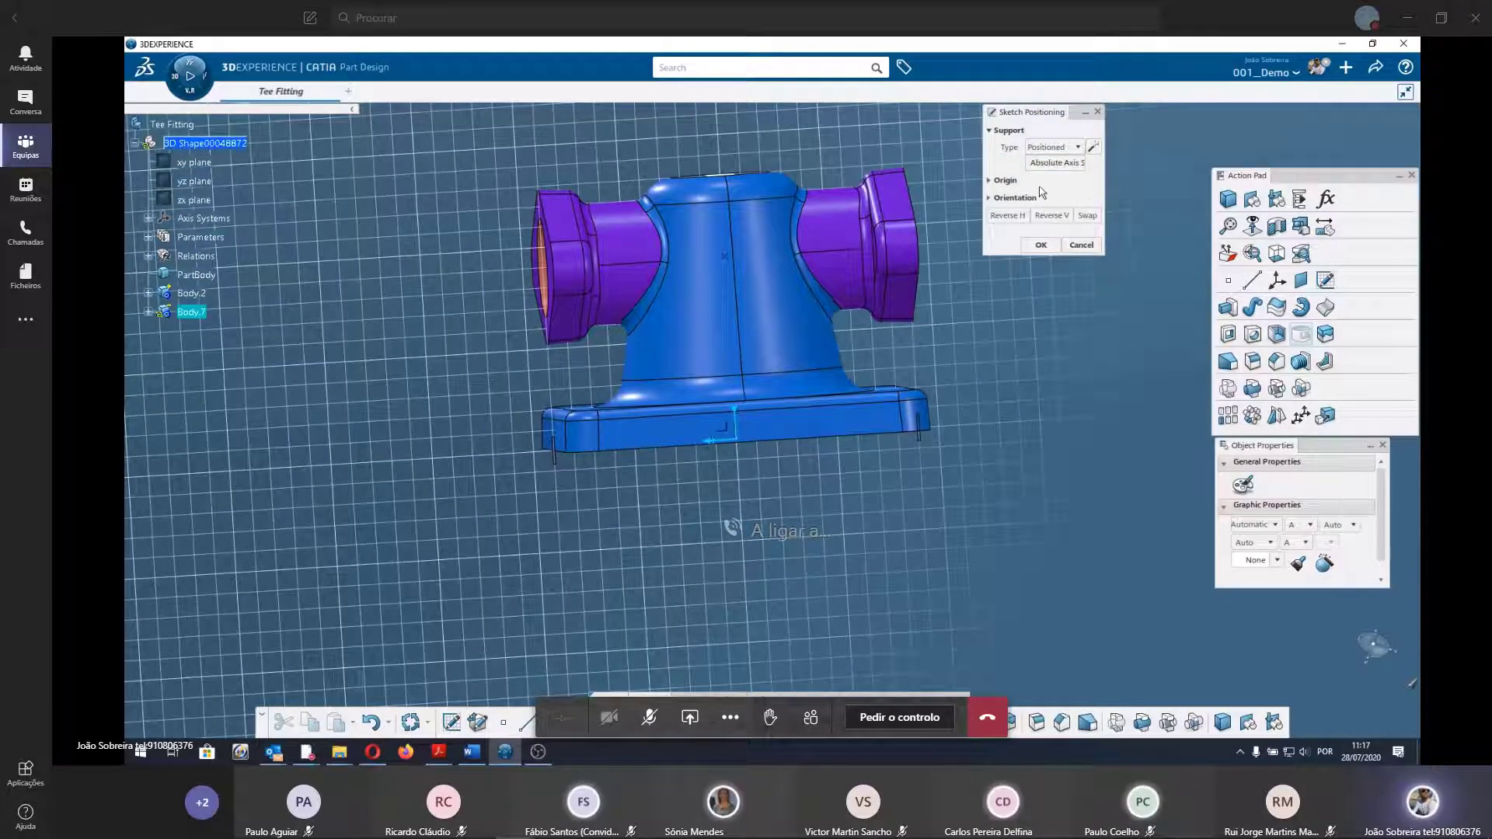
left_click(1014, 182)
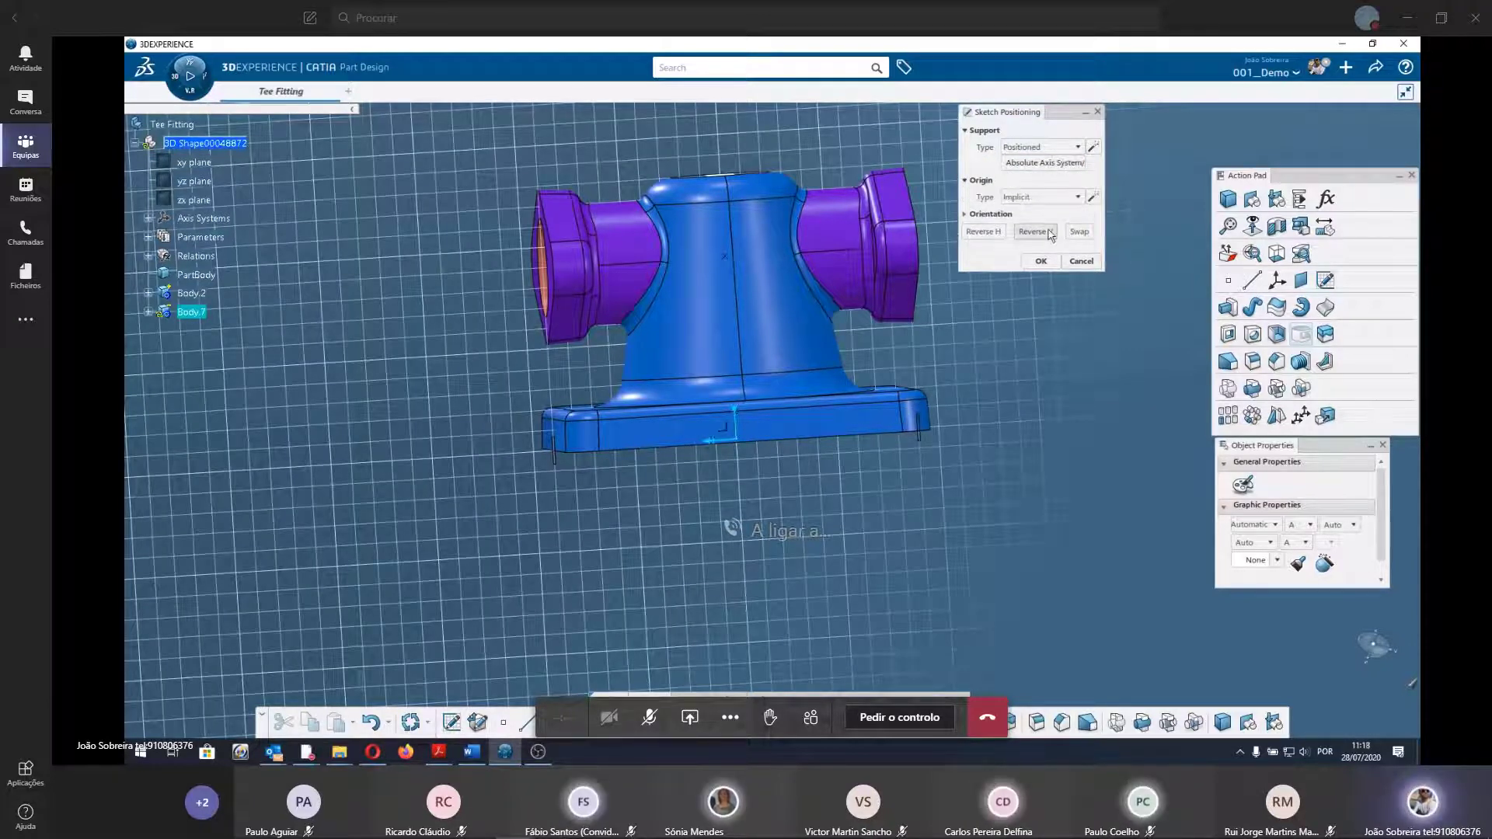
left_click(1046, 196)
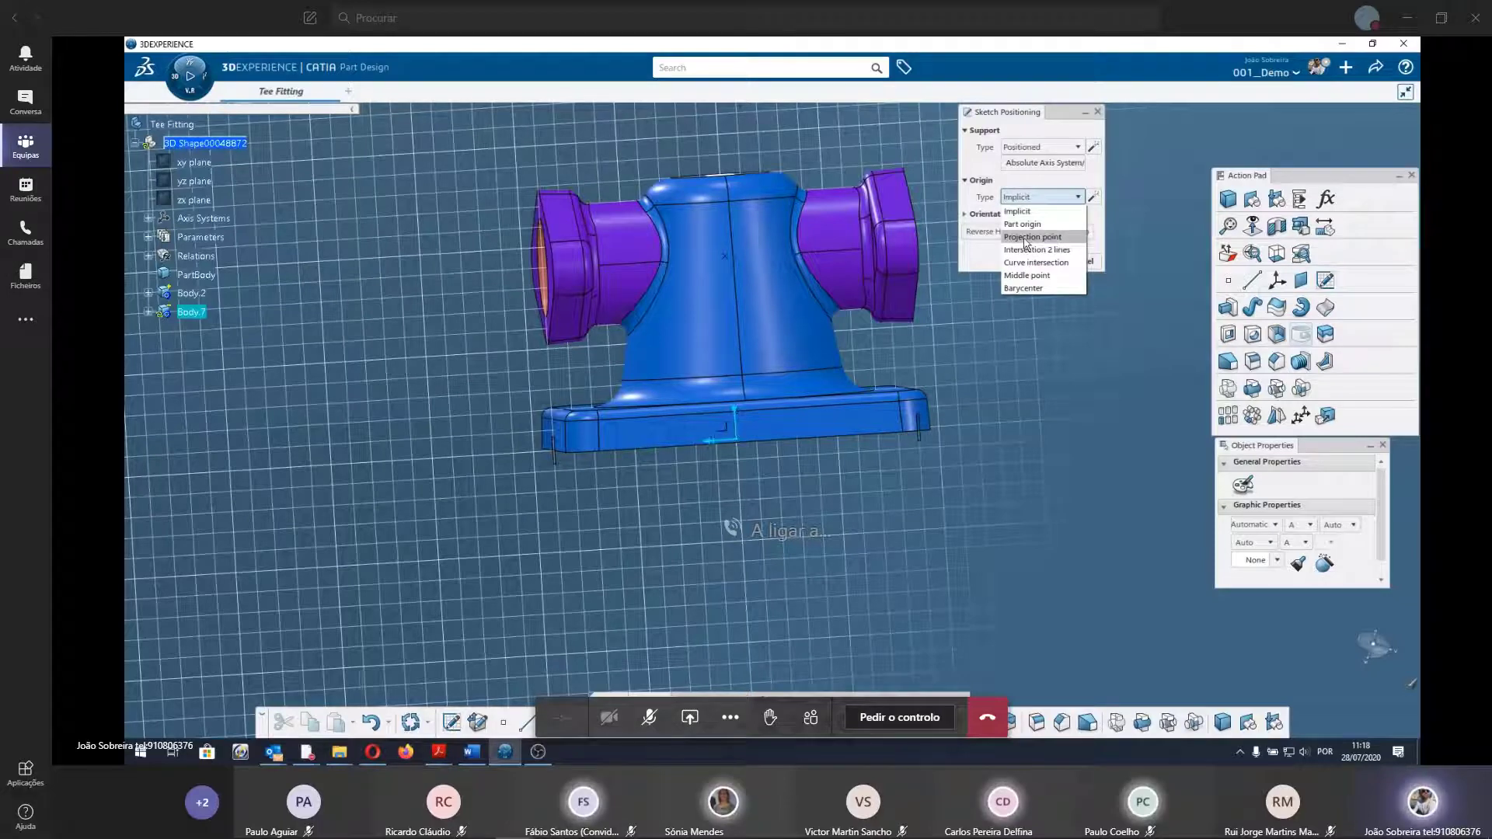
left_click(1058, 239)
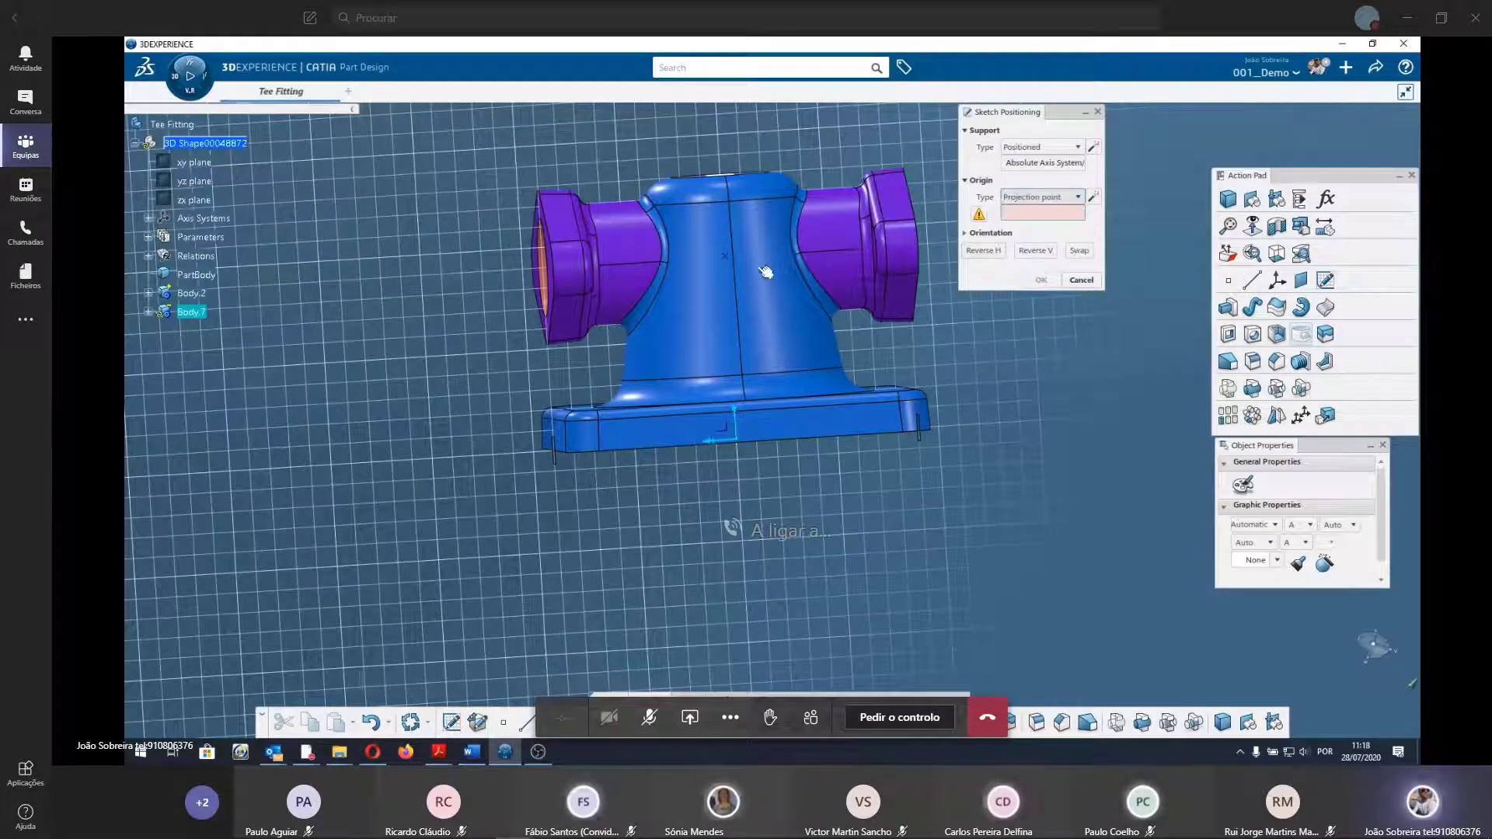
left_click(724, 256)
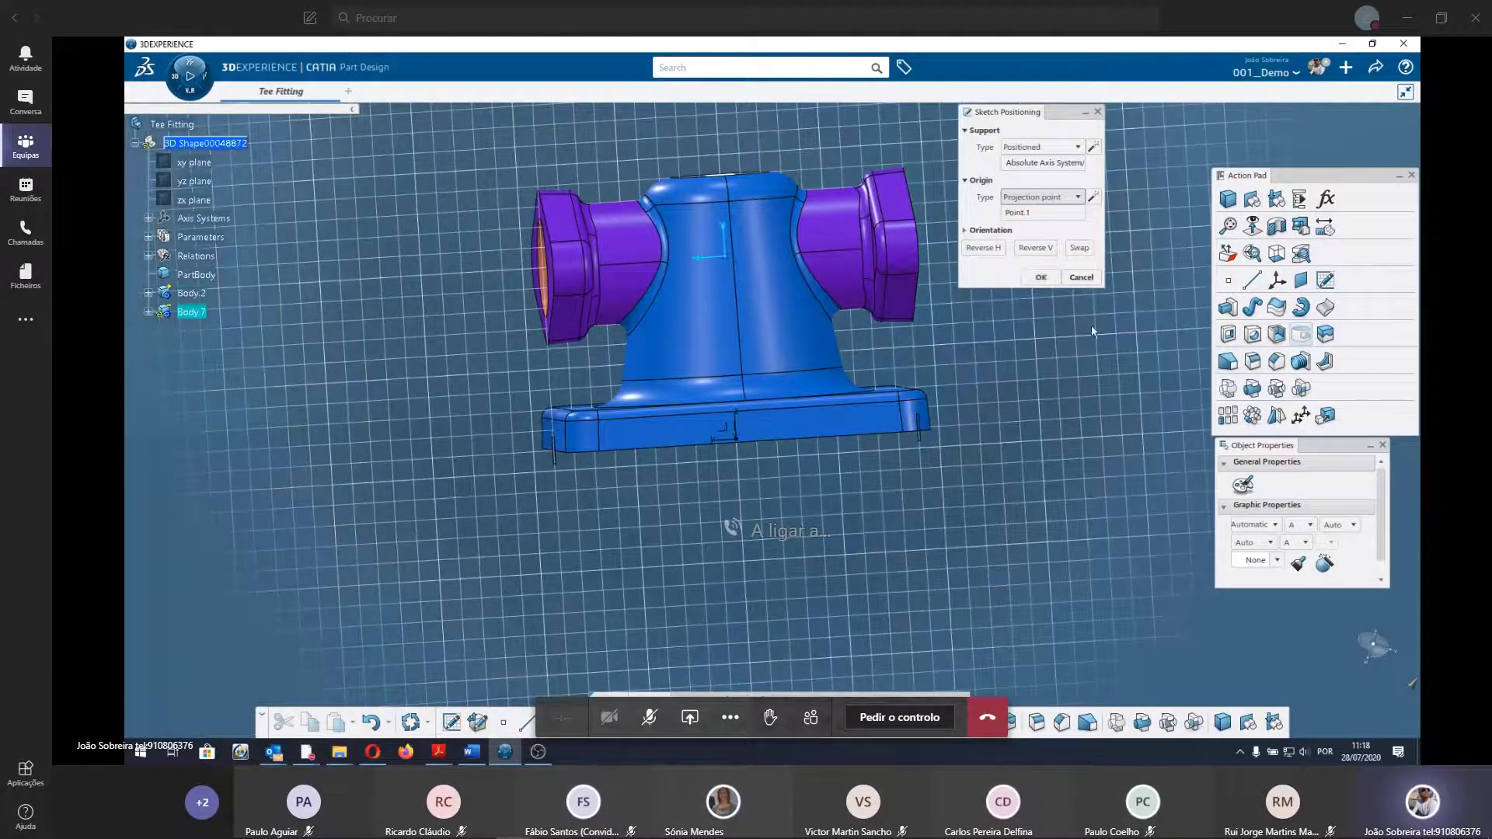
left_click(1042, 279)
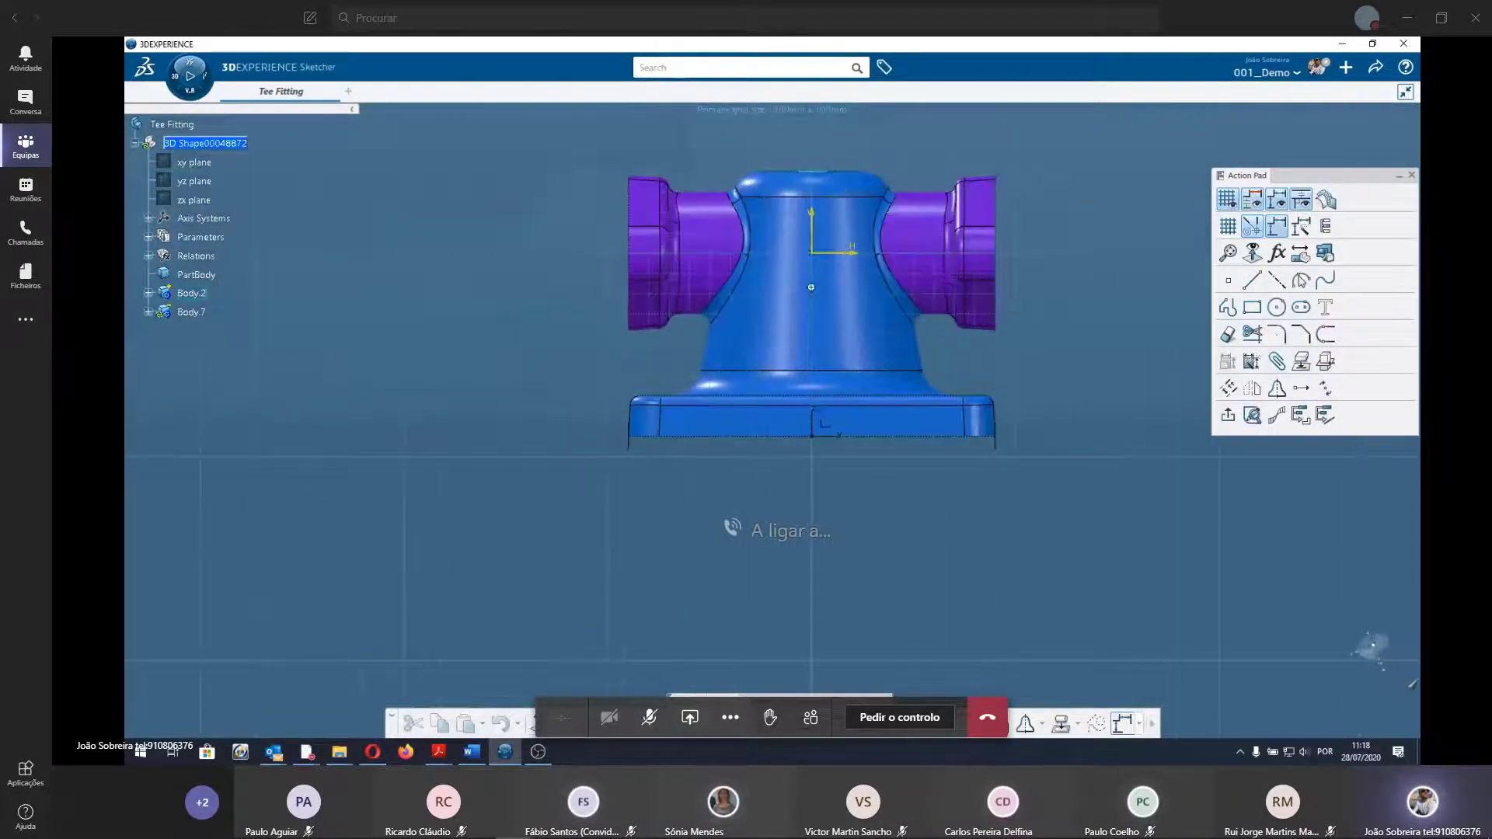
Draw a profile: vertical line, short top segment, downward line, horizontal line to the fitting's centre.
scroll(683, 350, "up", 3)
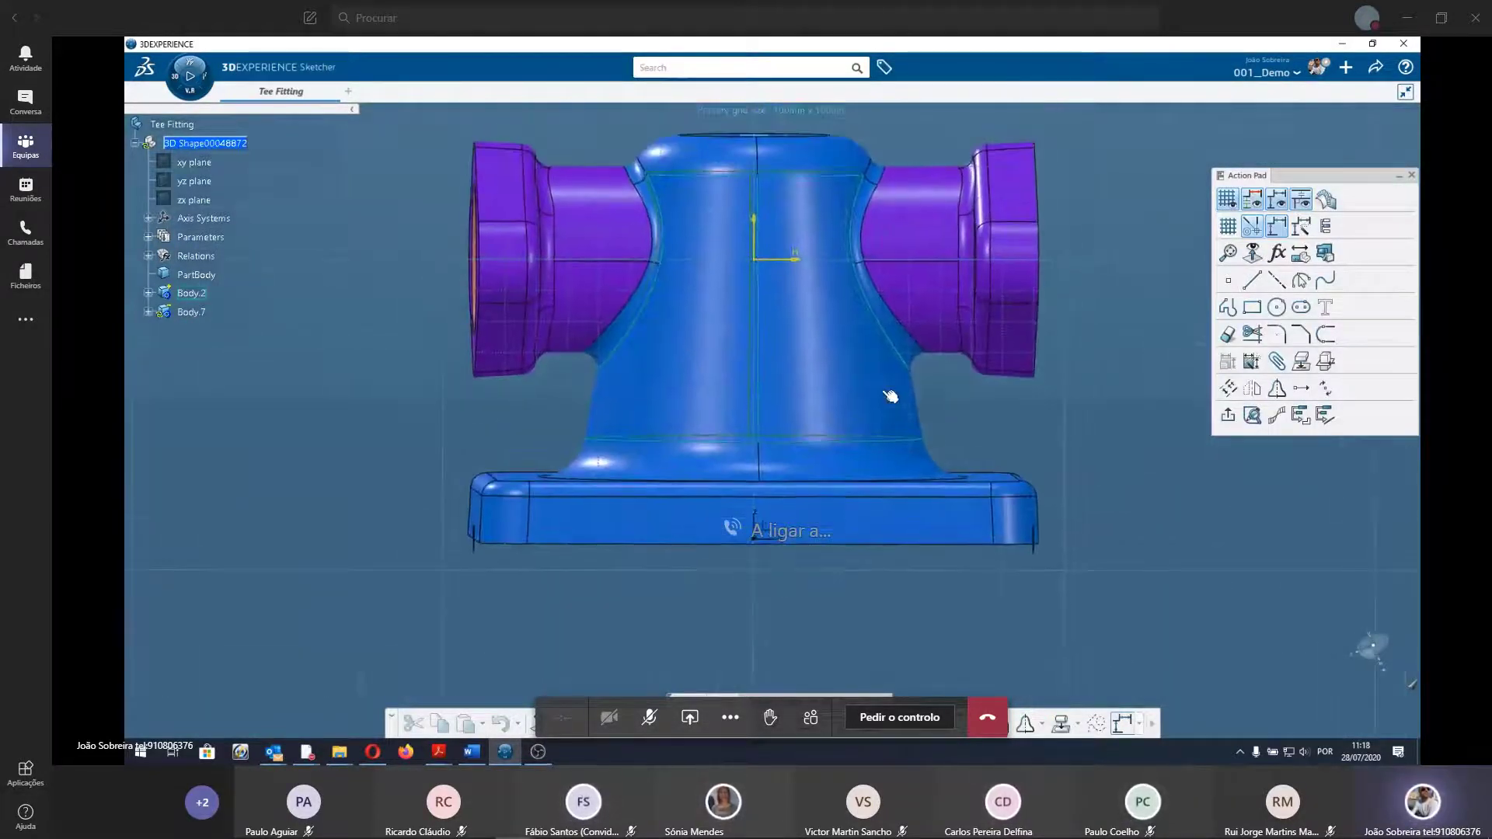
scroll(893, 393, "down", 1)
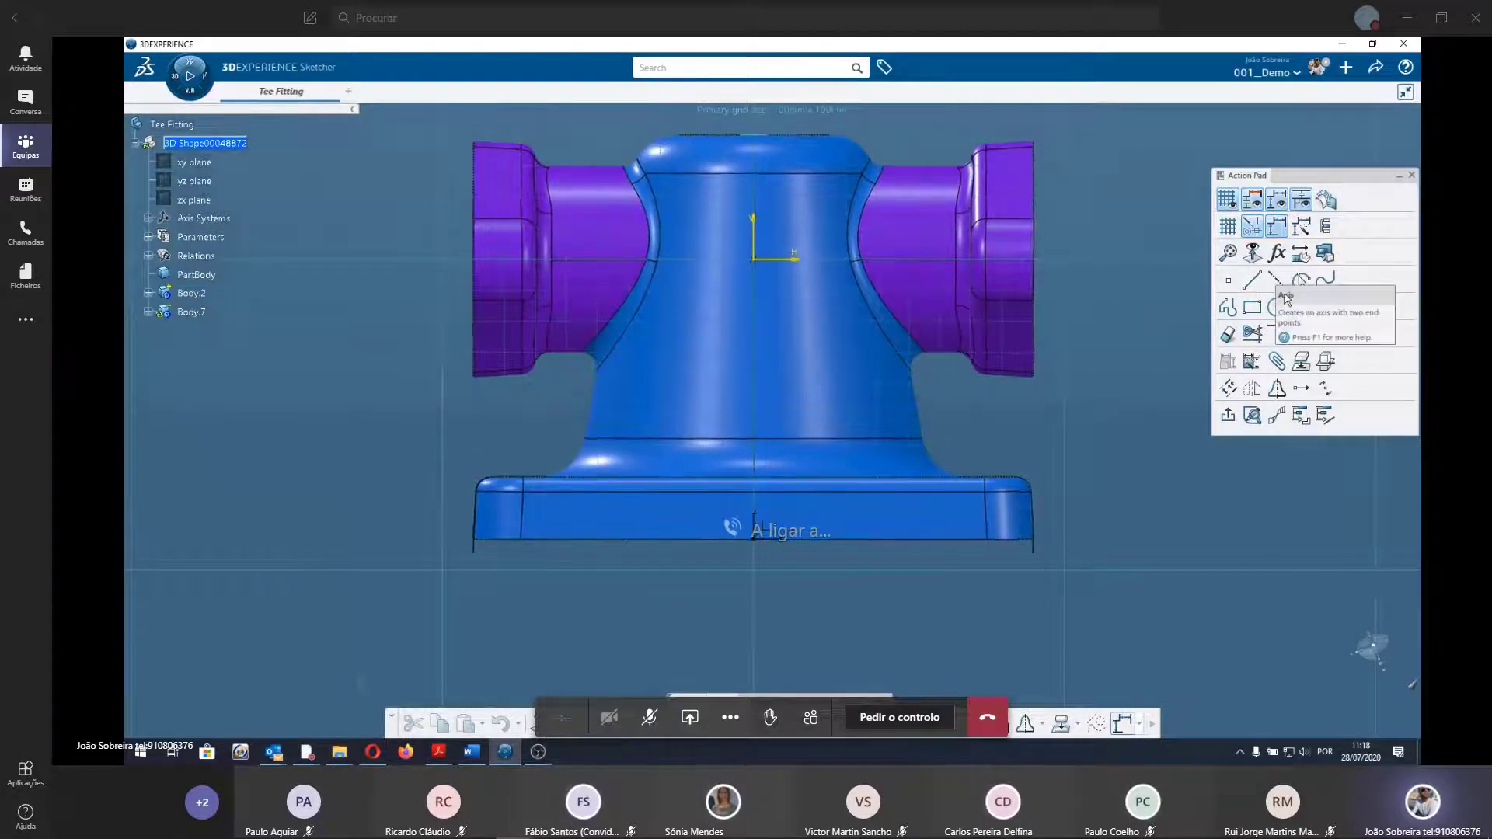
left_click(1229, 311)
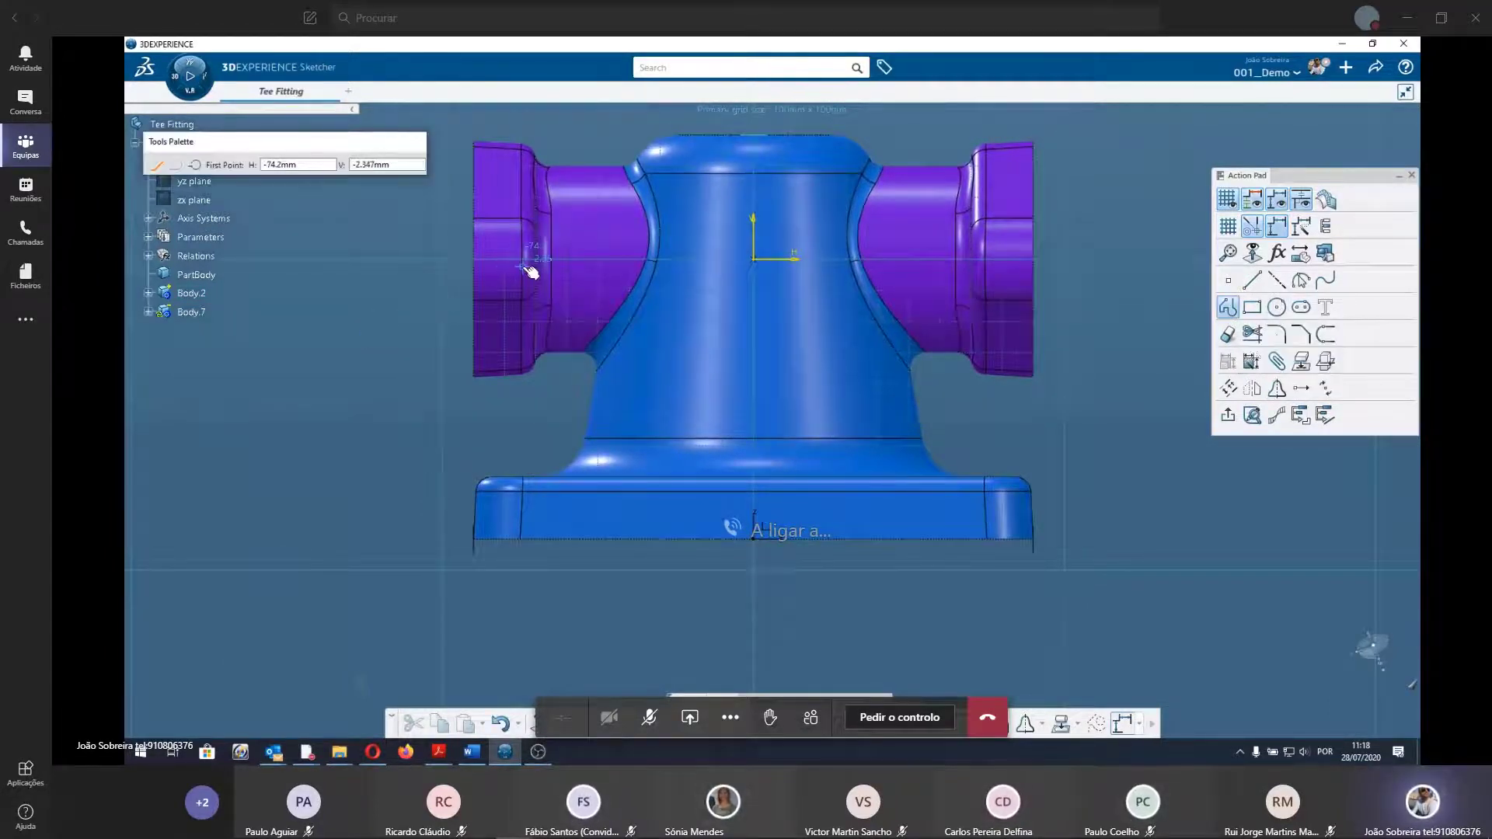
left_click(401, 267)
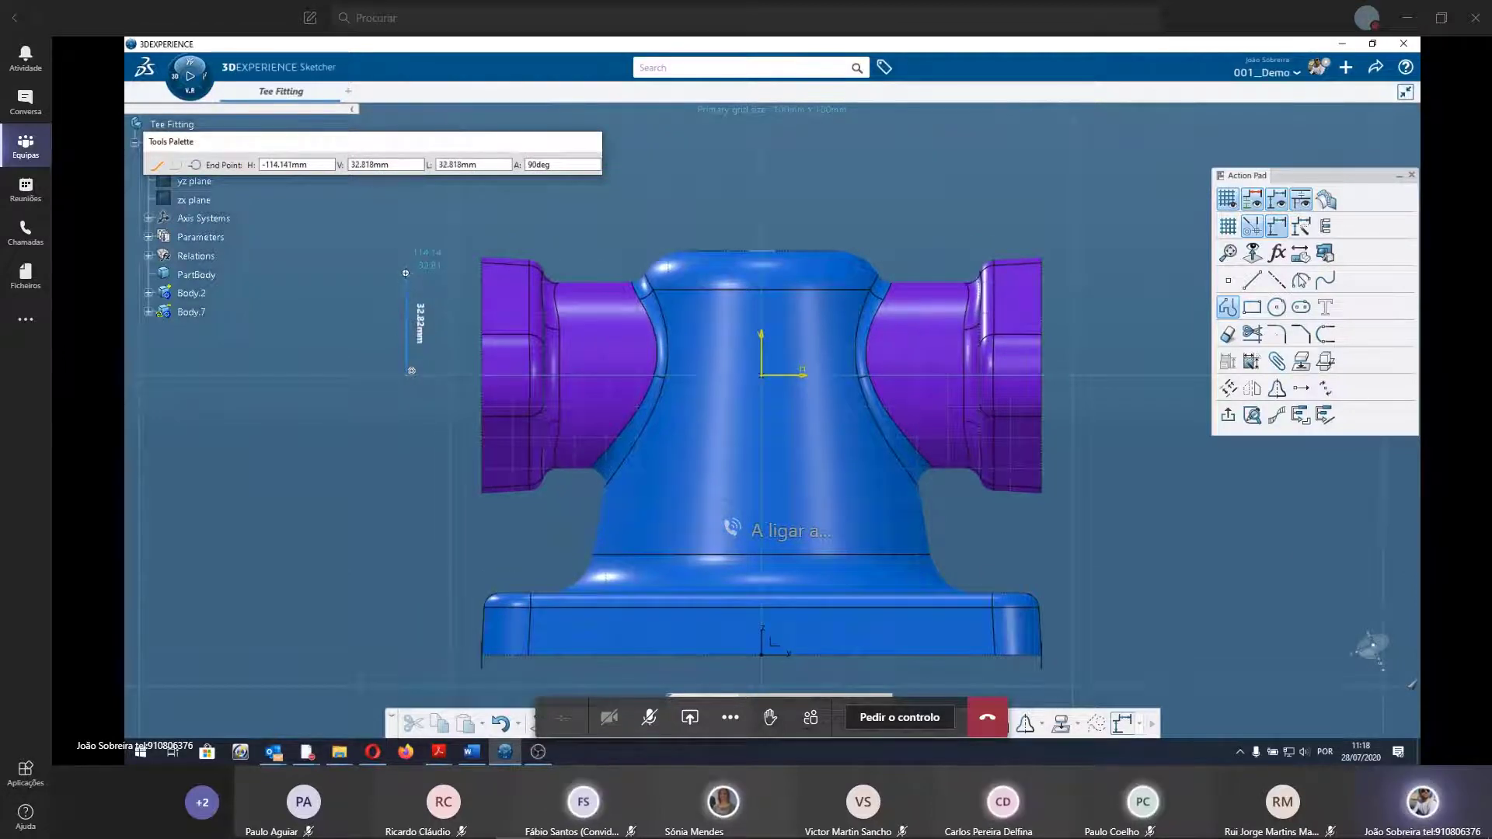
left_click(405, 272)
left_click(427, 275)
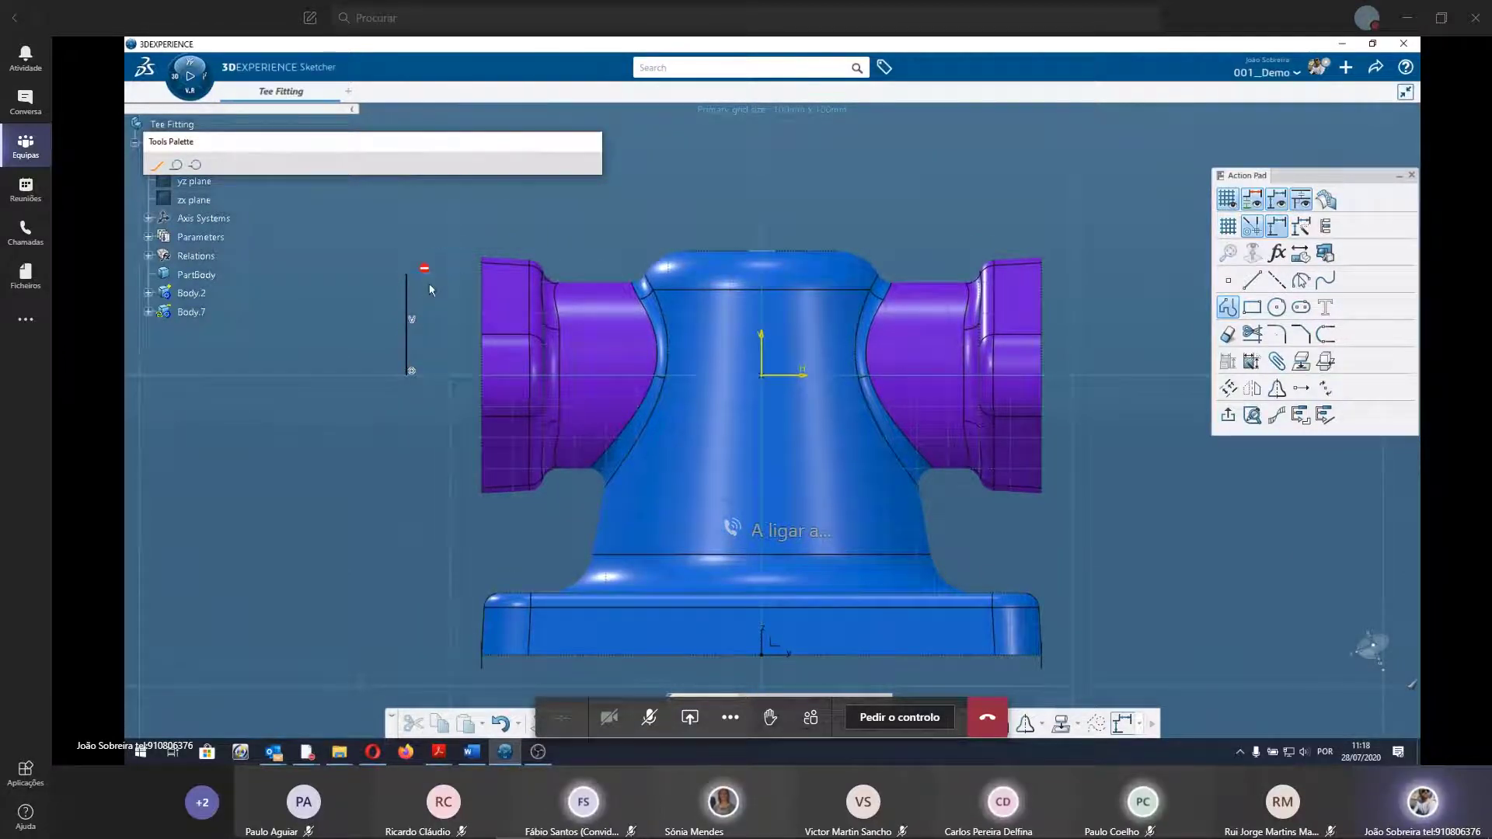
left_click(429, 326)
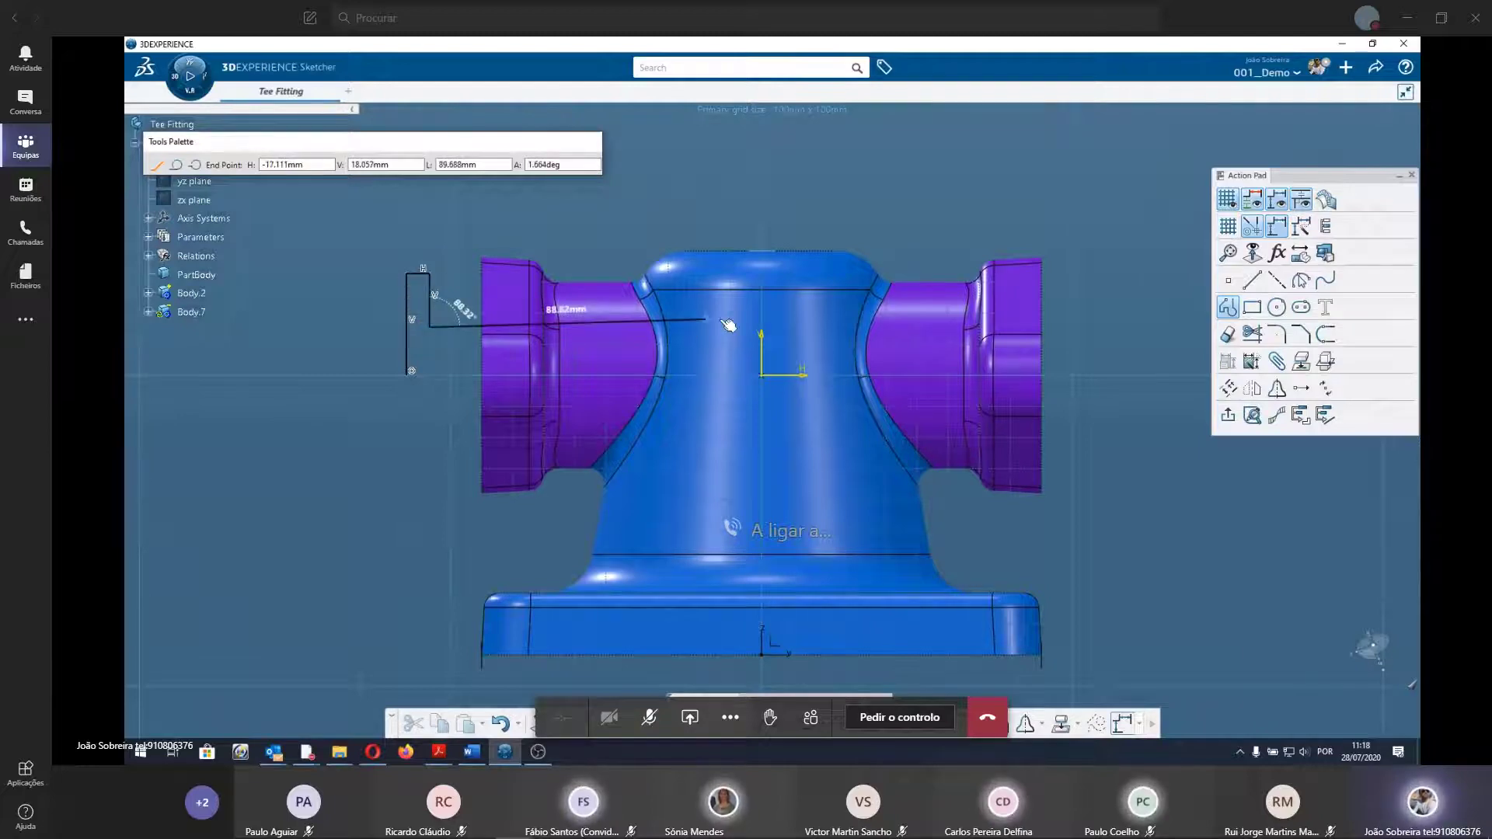
left_click(765, 324)
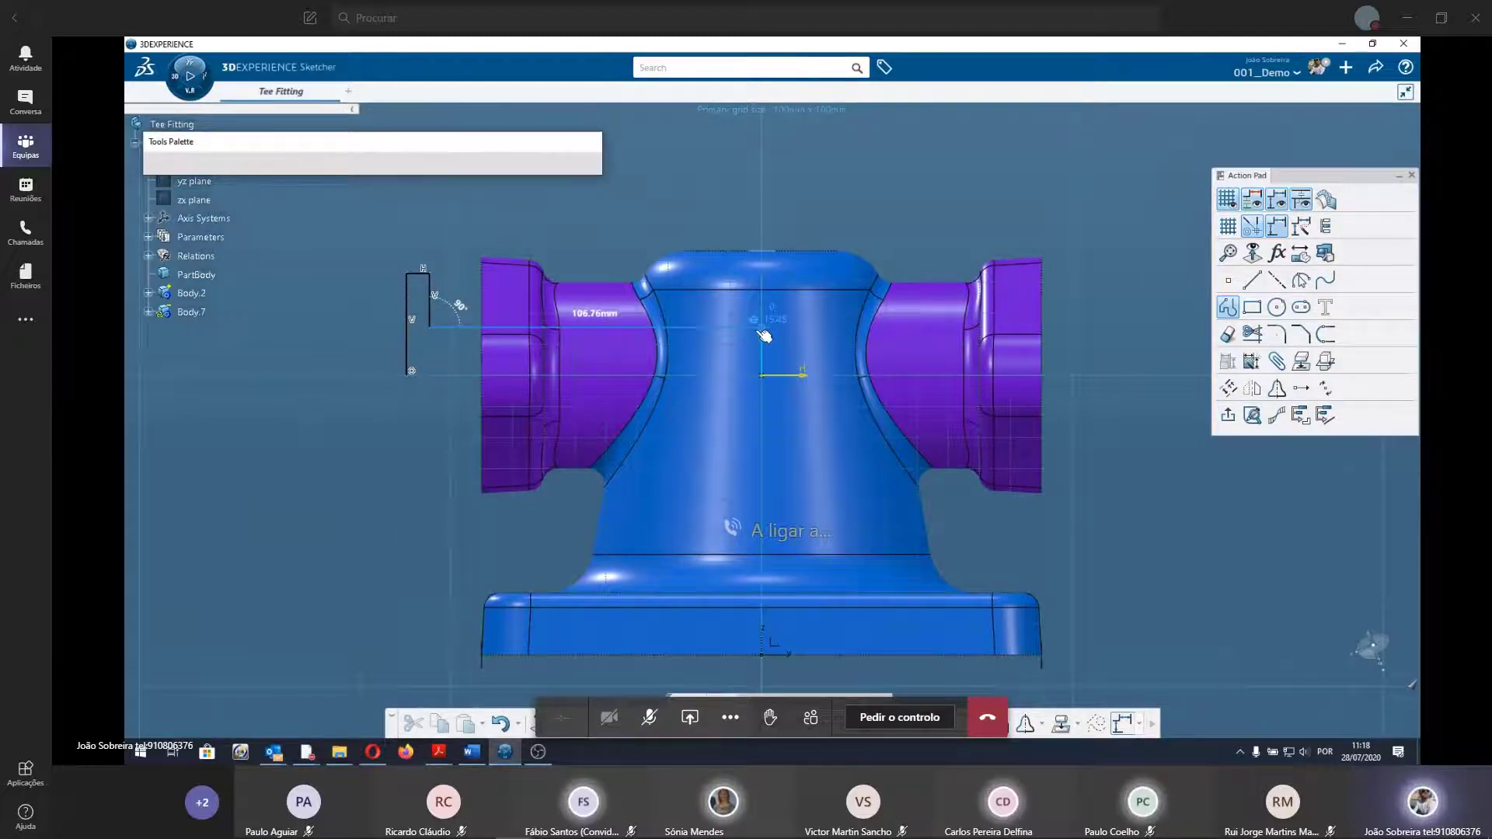
key("Escape")
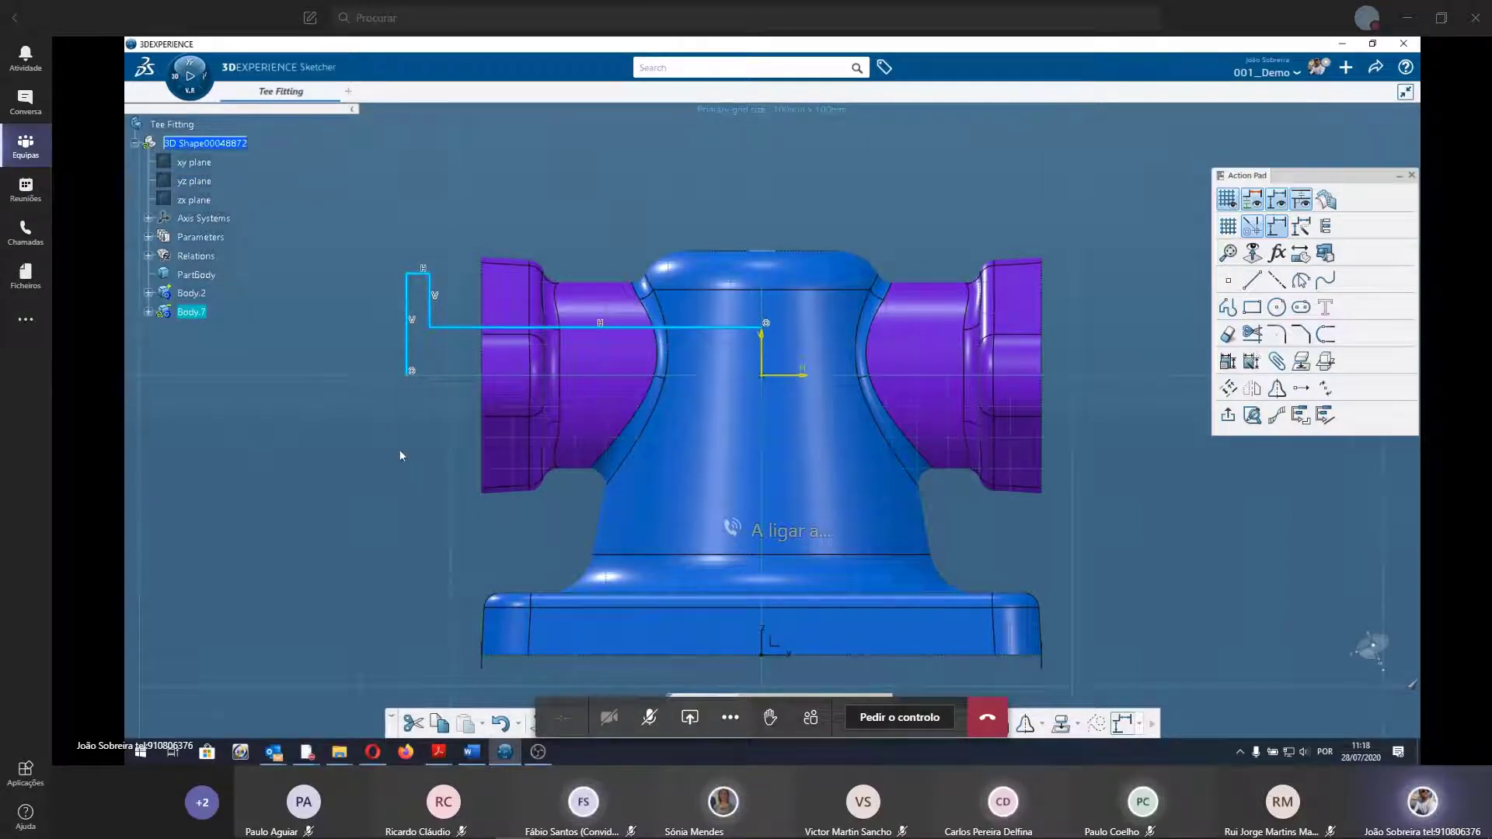
middle_click_drag(399, 449, 877, 585)
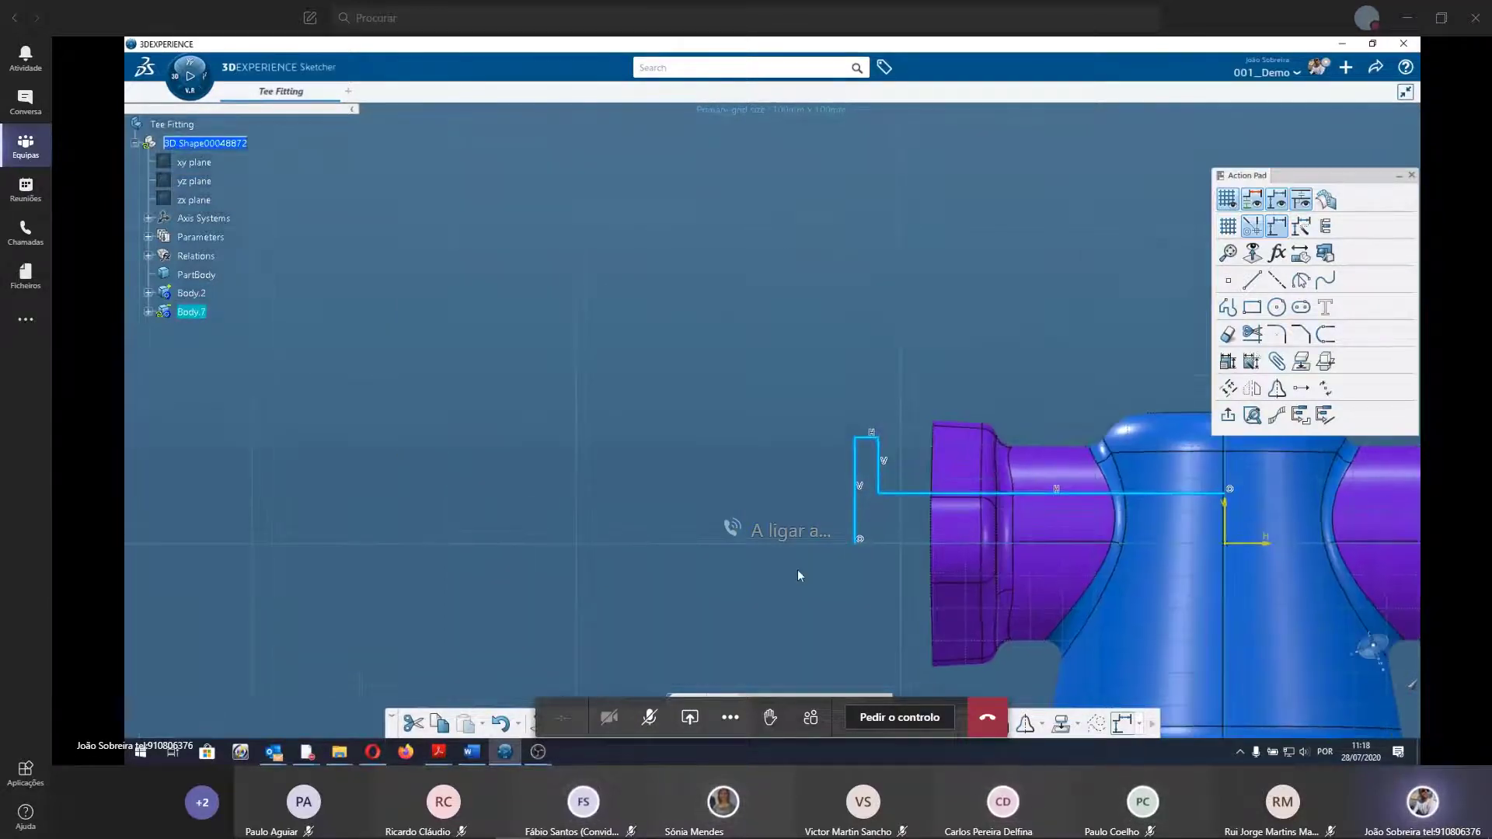
left_click(778, 571)
middle_click_drag(759, 570, 366, 585)
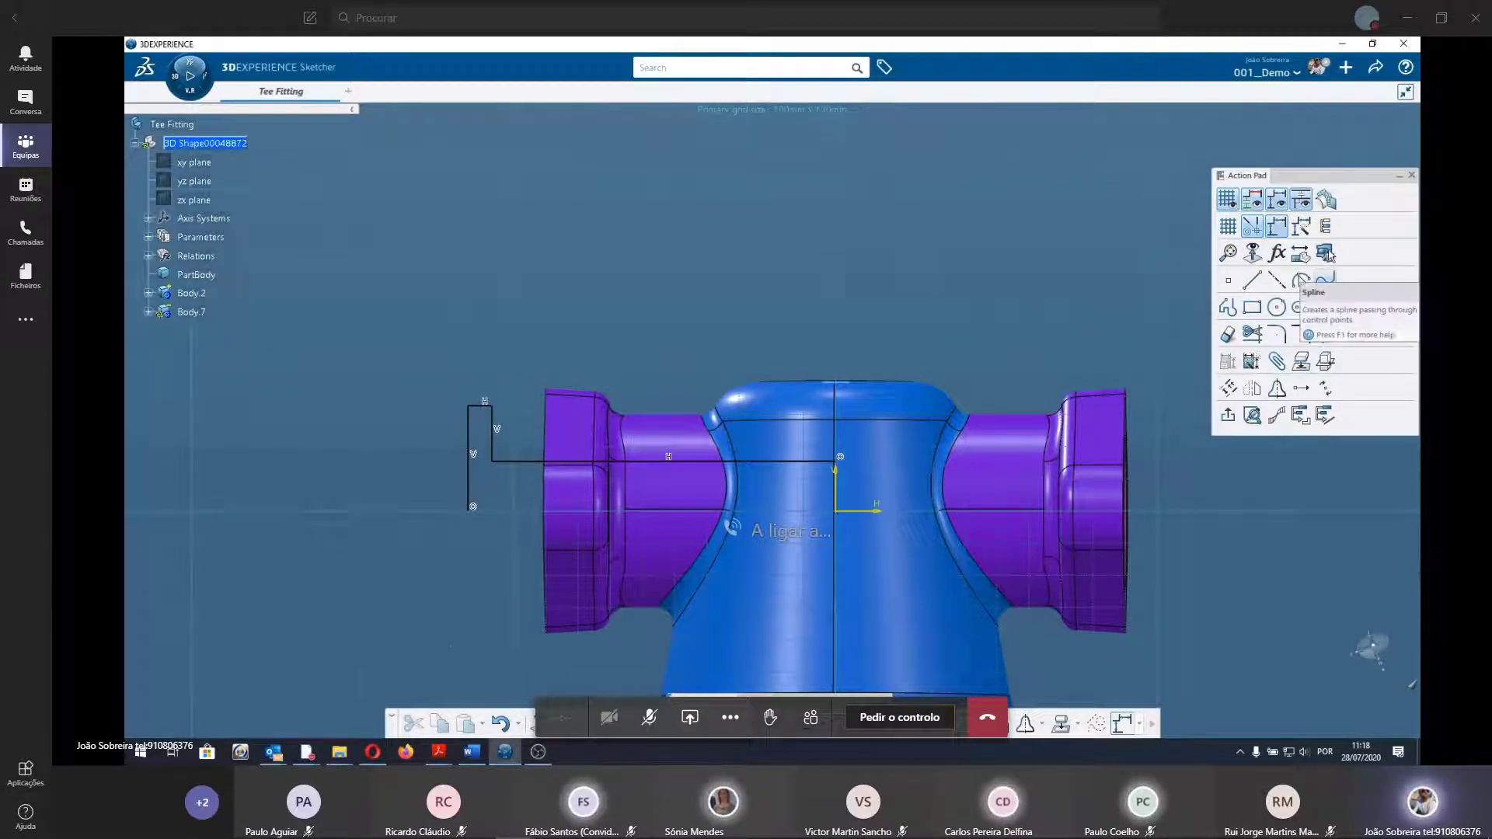
left_click(1252, 227)
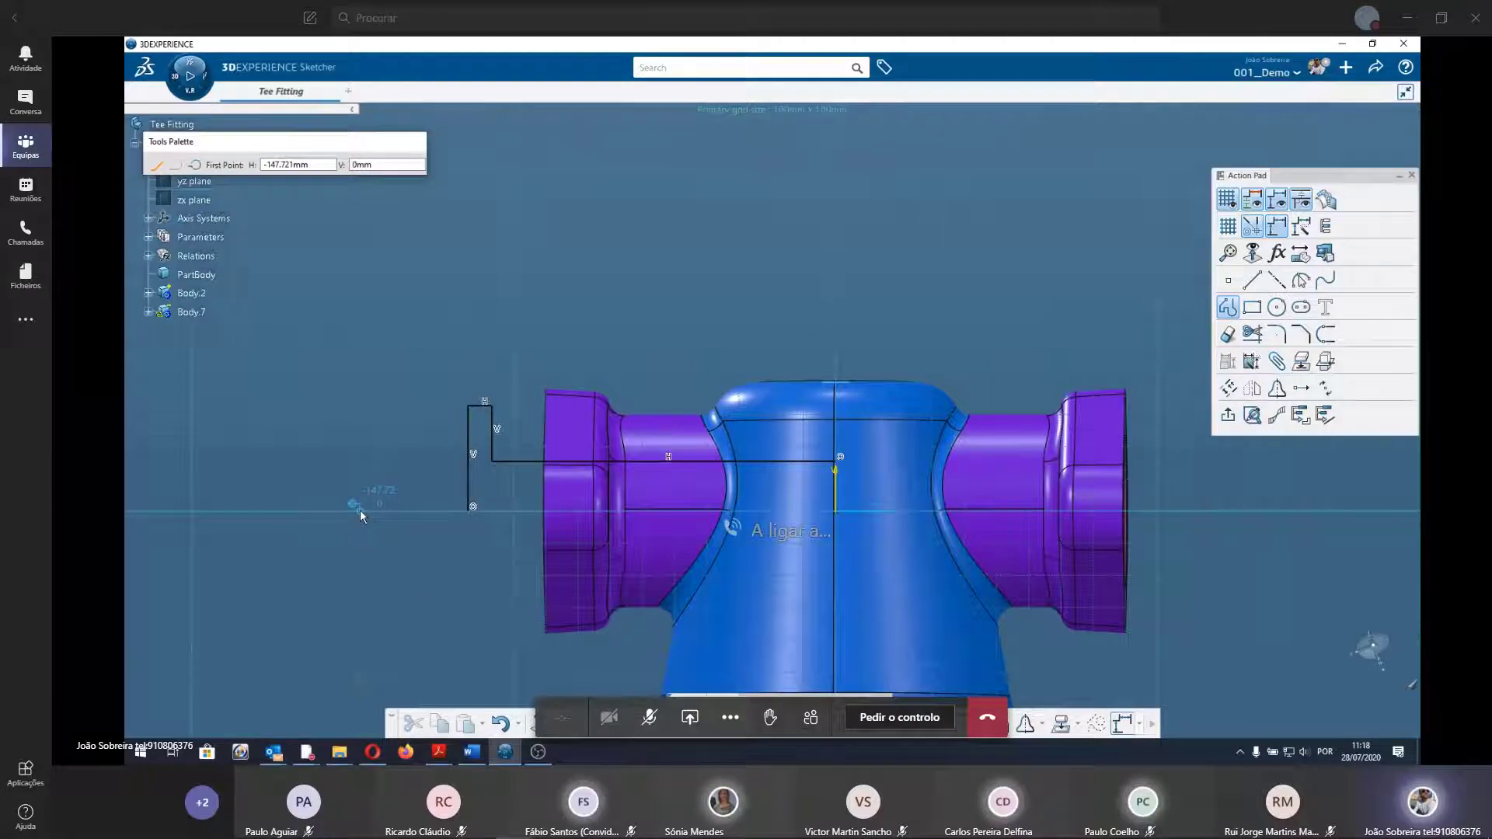
left_click(362, 509)
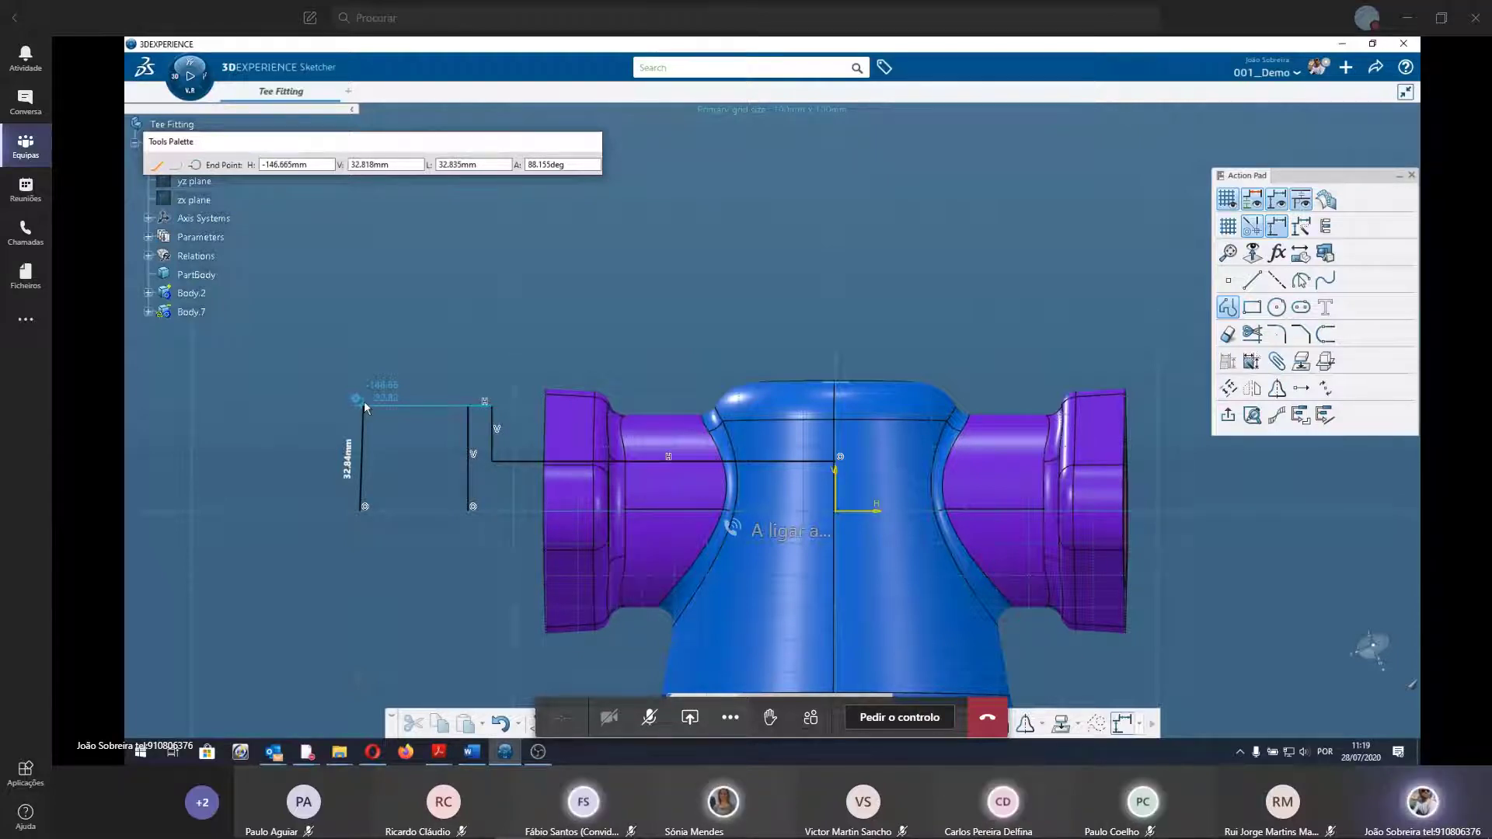
left_click(363, 401)
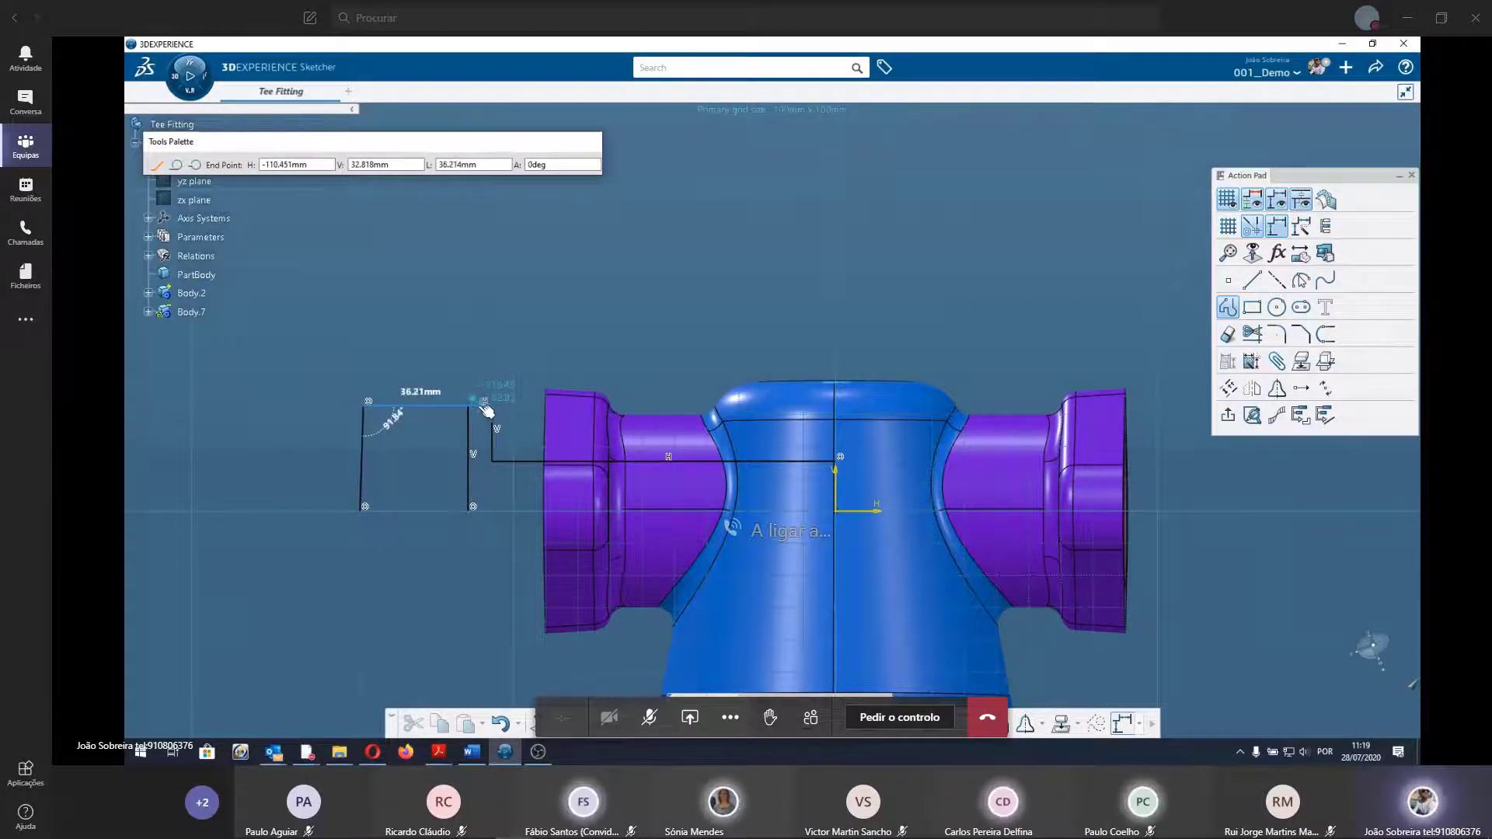
key("Escape")
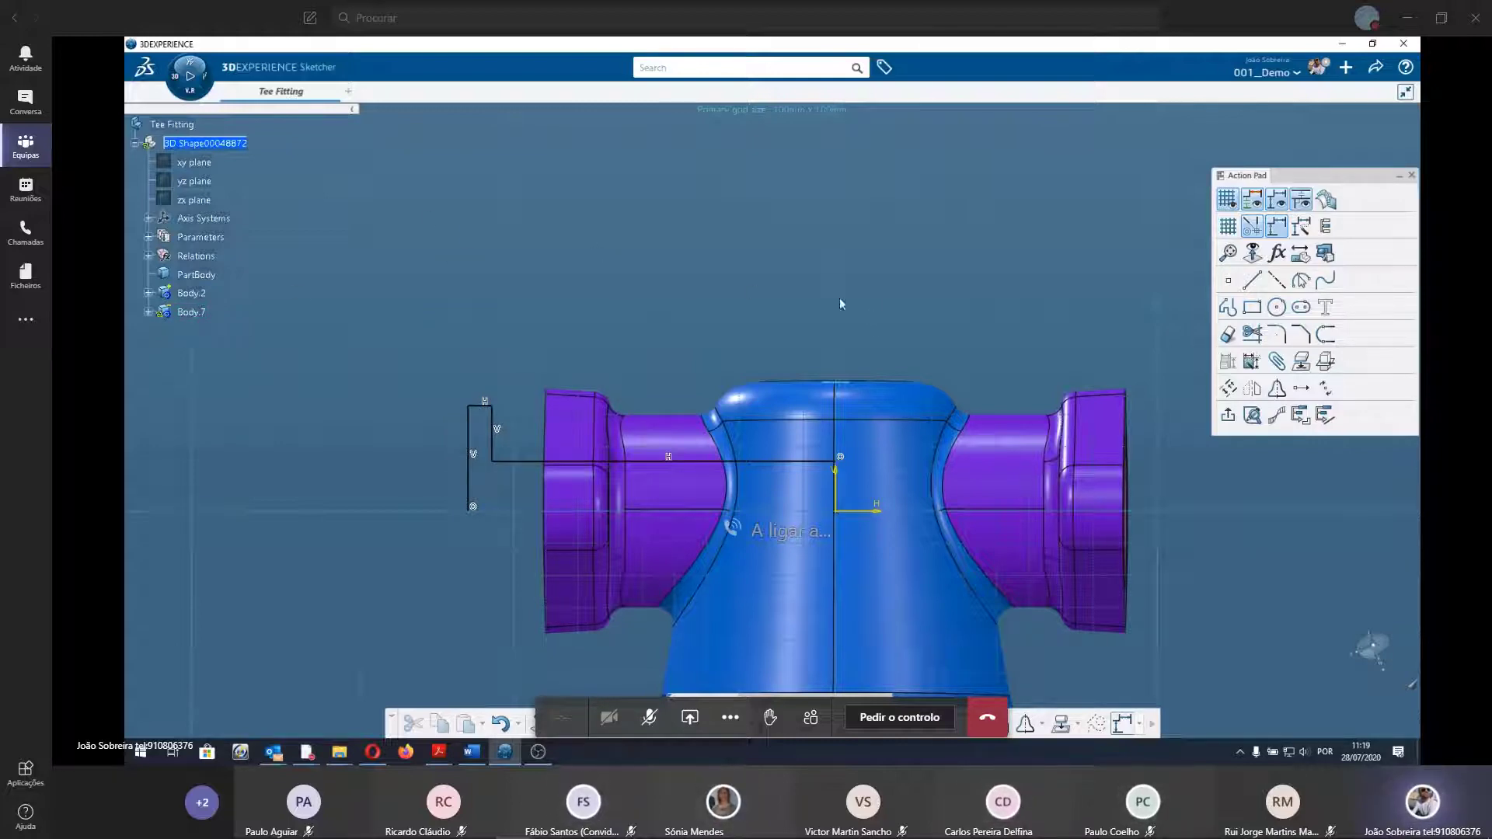
Add a 30 height dimension to the profile's left step.
left_click(484, 405)
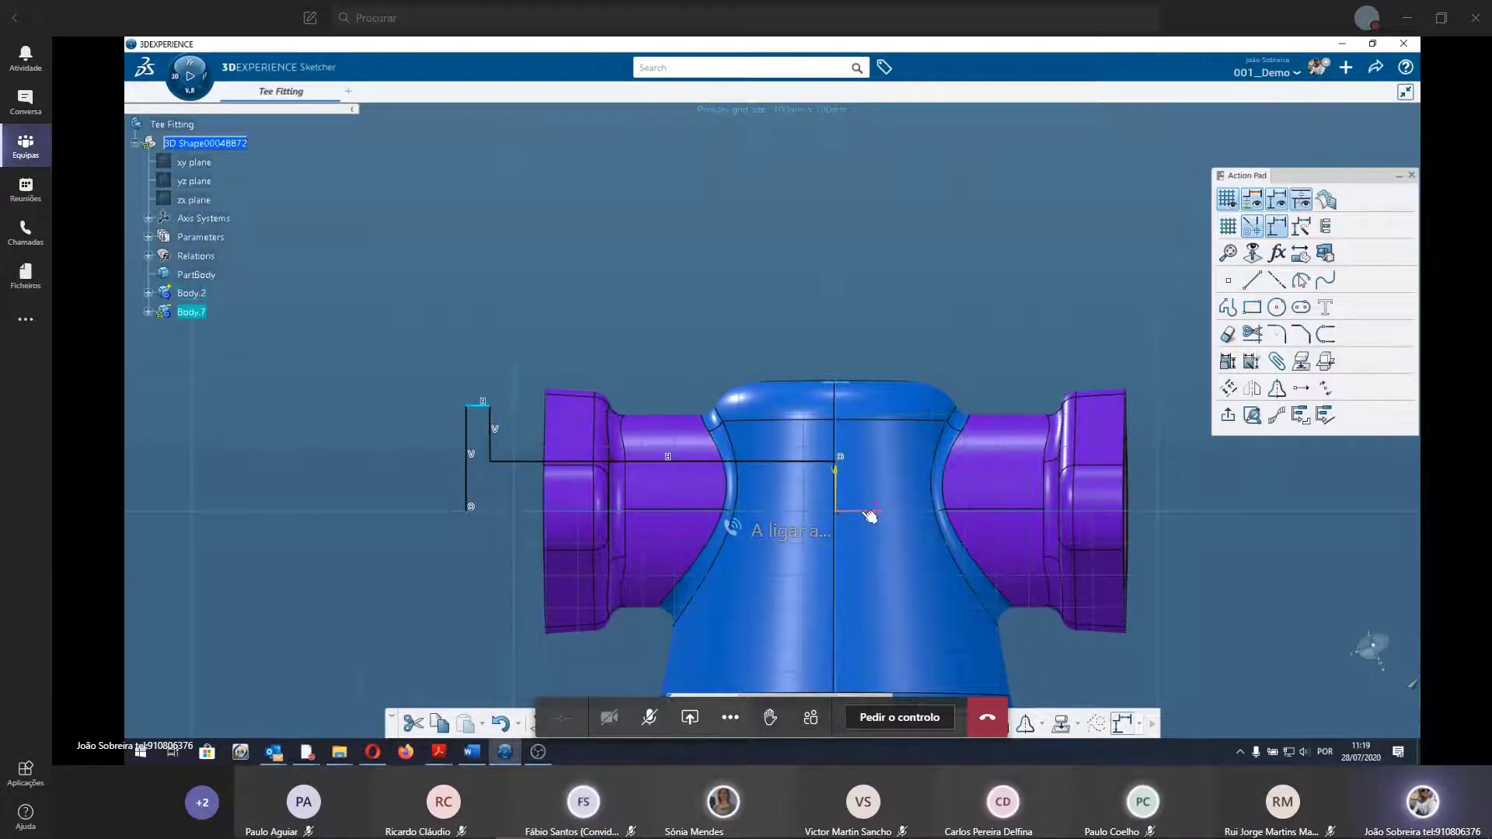
left_click(878, 510)
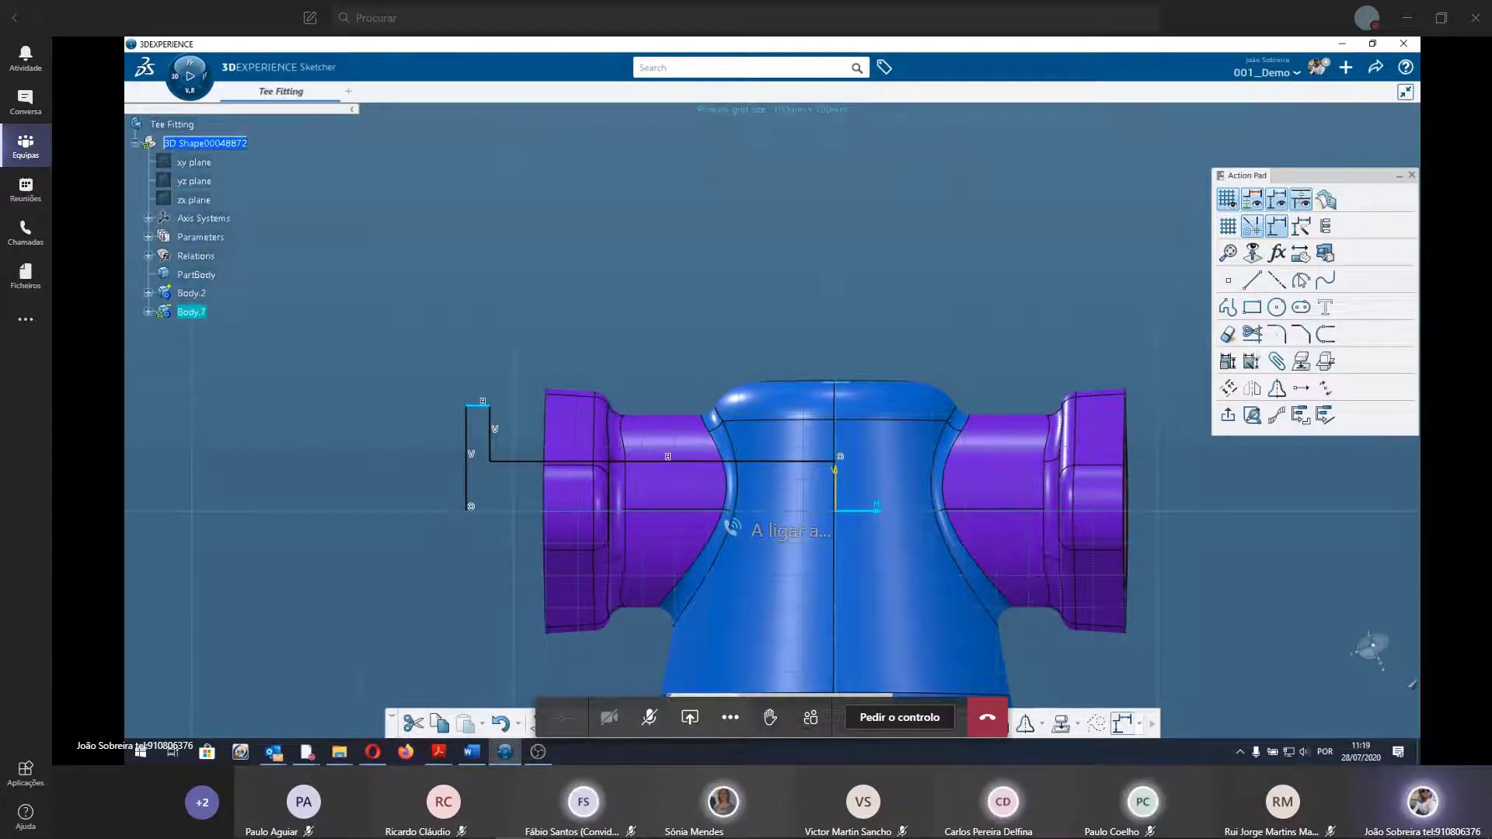
left_click(370, 479)
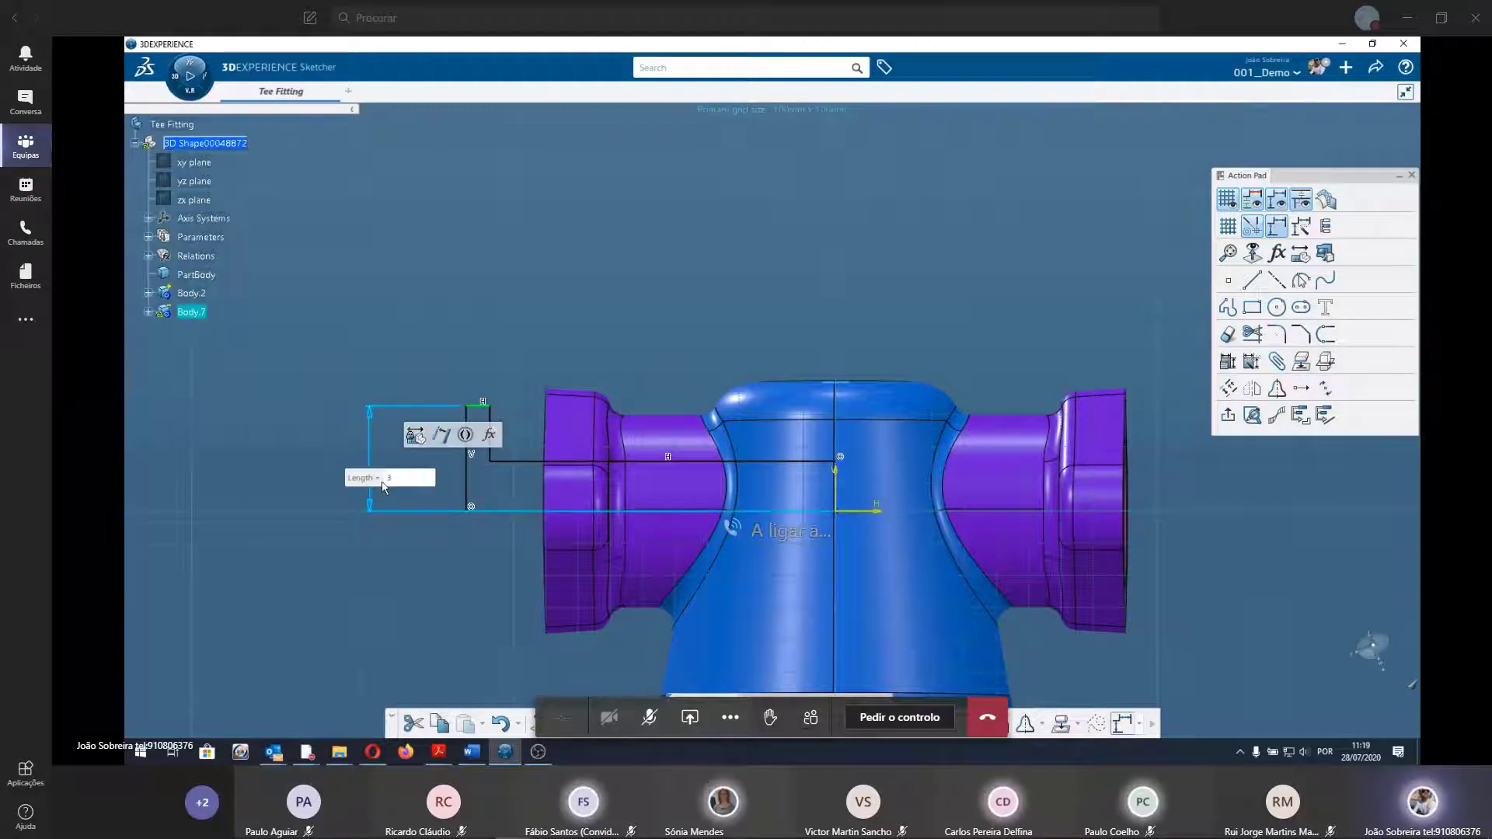
left_click(452, 343)
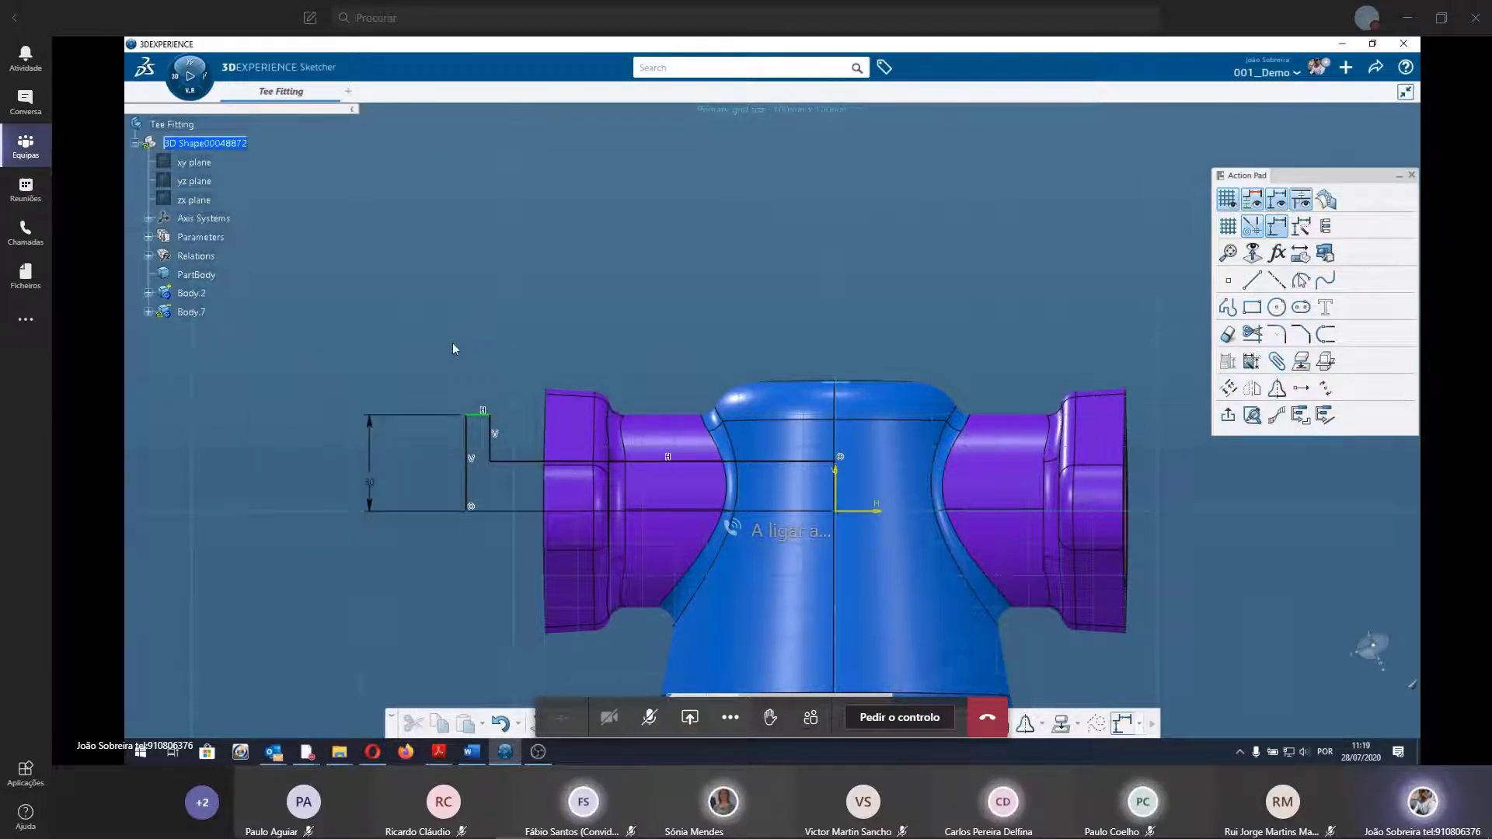
Constrain the distance between the two vertical lines to 10.
left_click(471, 437)
left_click(492, 432, "ctrl")
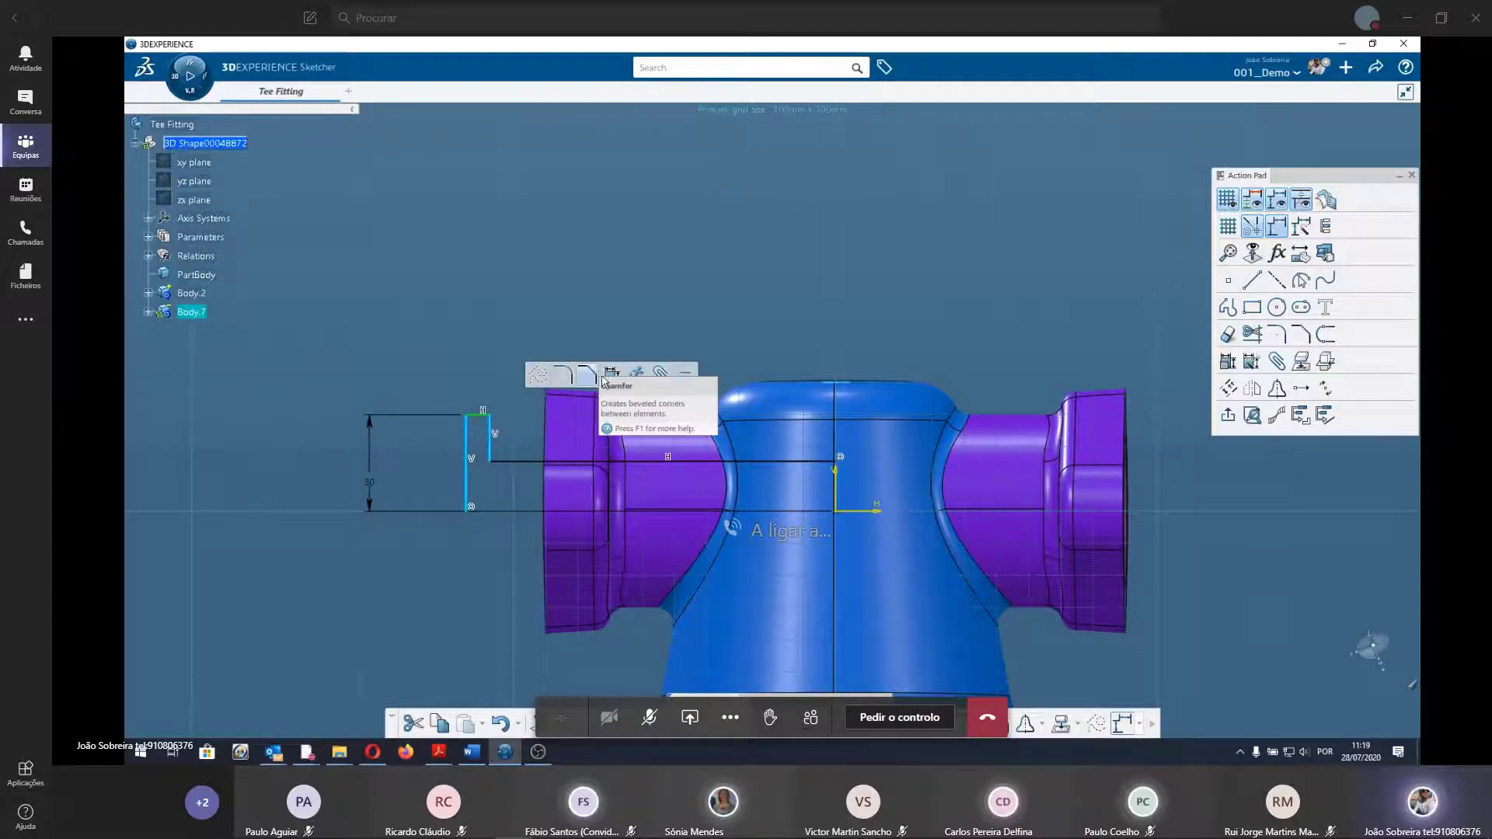
left_click(610, 384)
left_click(534, 311)
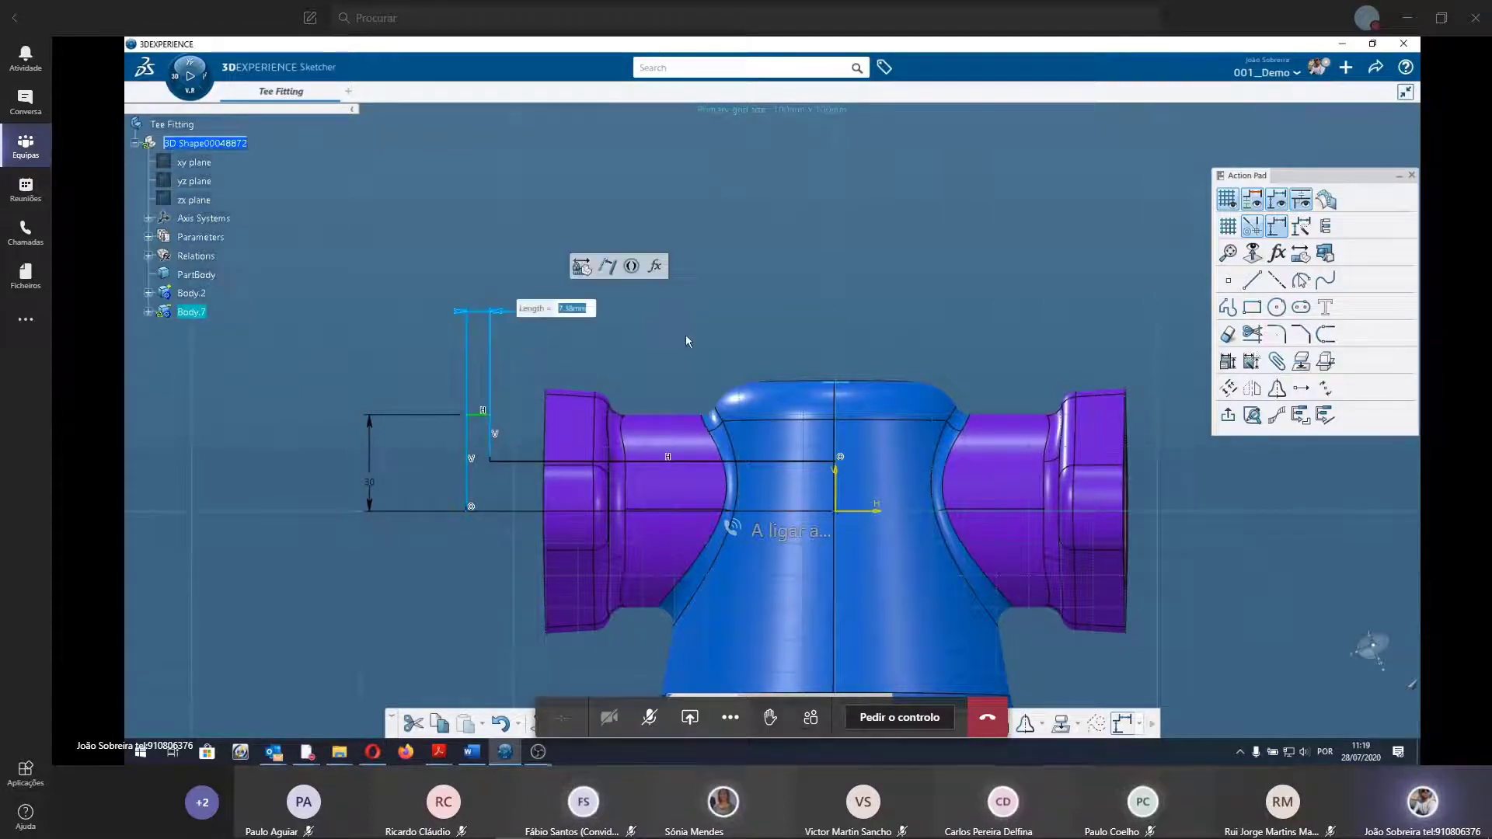
type("10")
key("Return")
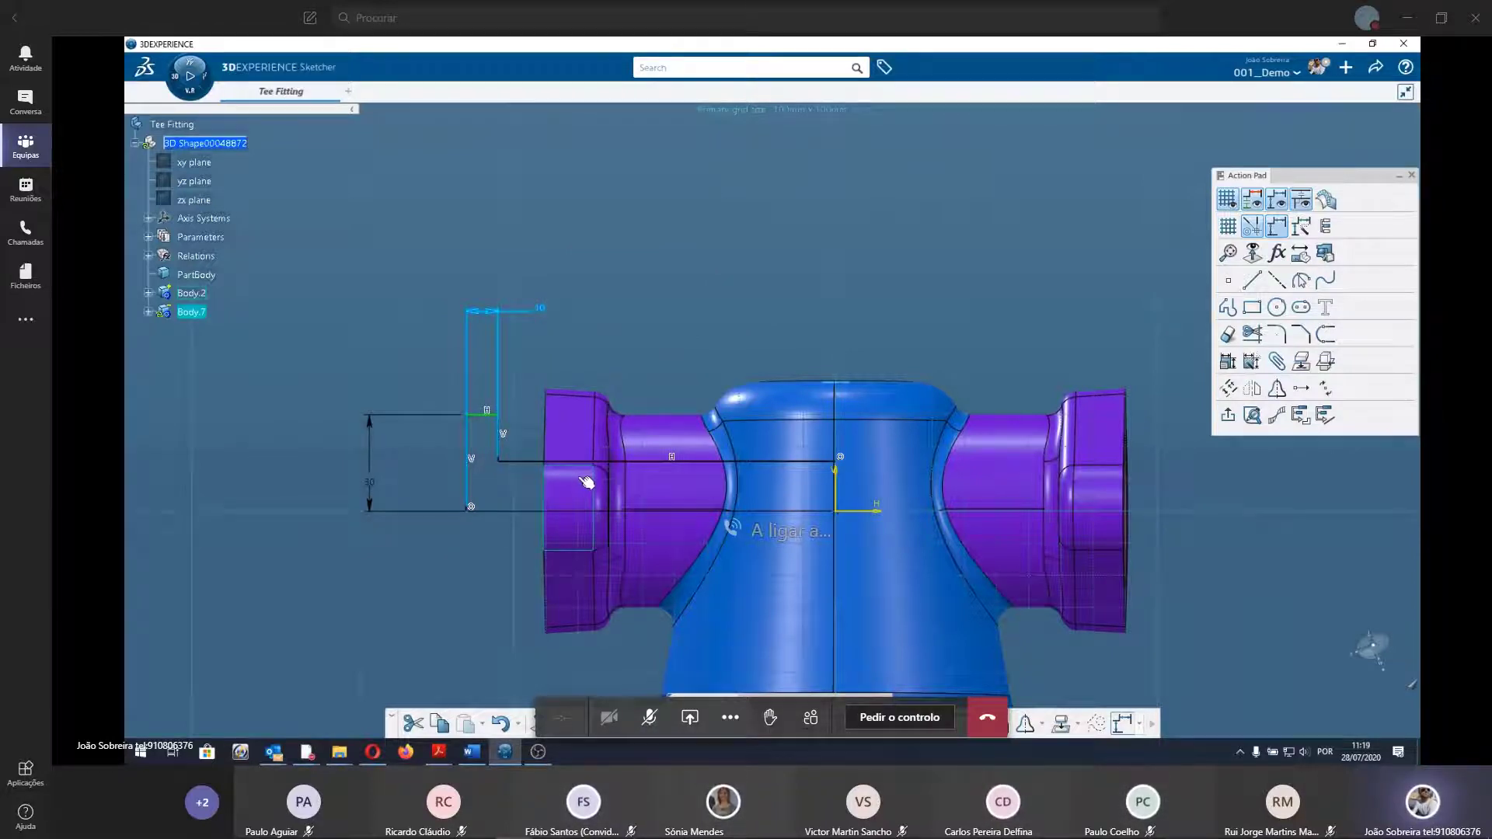
Mirror the vertical, top and horizontal profile lines across the vertical axis.
middle_click_drag(468, 596, 518, 550)
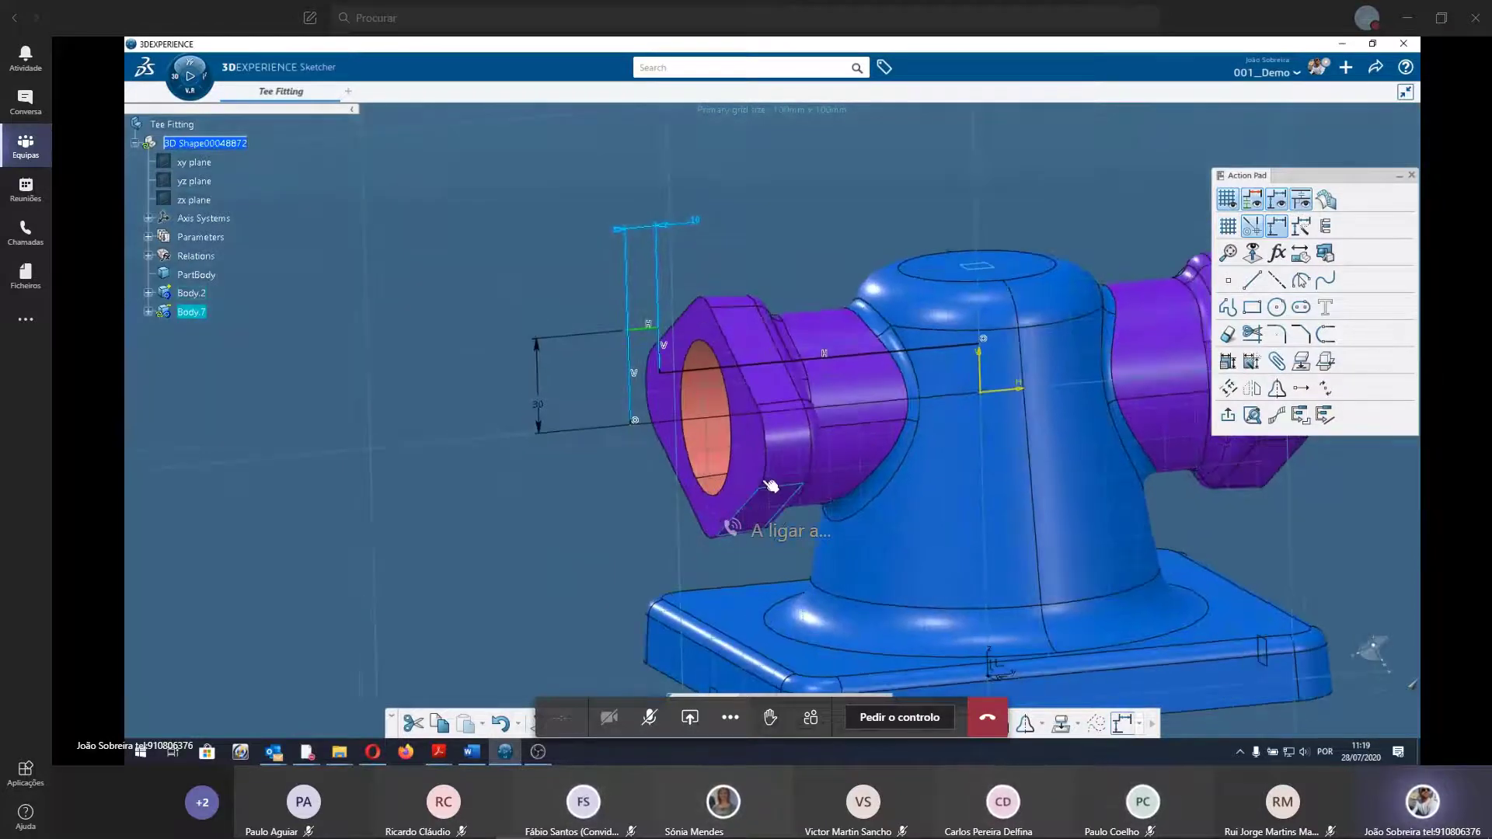
left_click(630, 385)
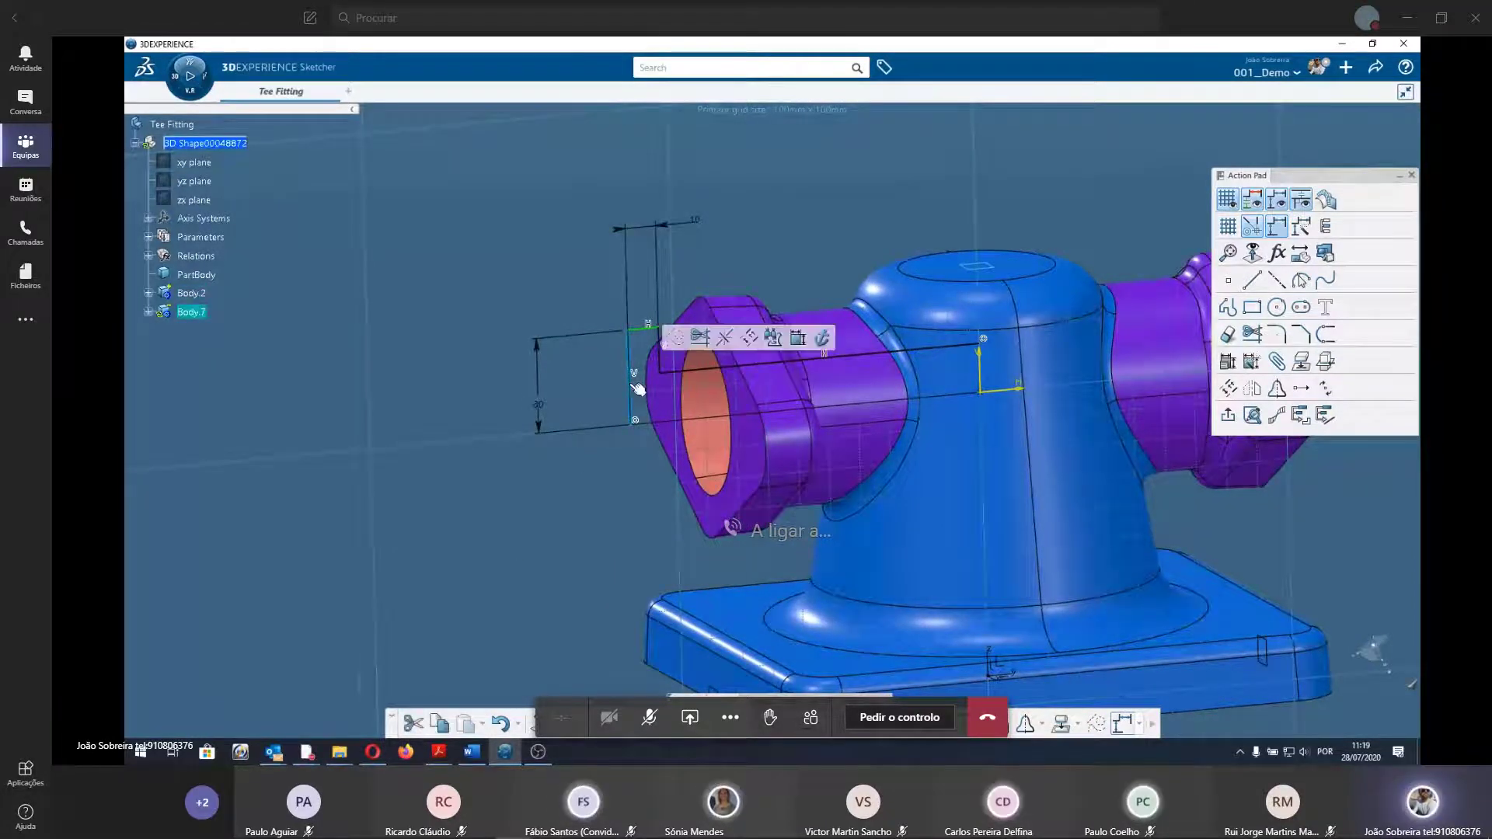
key("Escape")
middle_click_drag(748, 451, 632, 503)
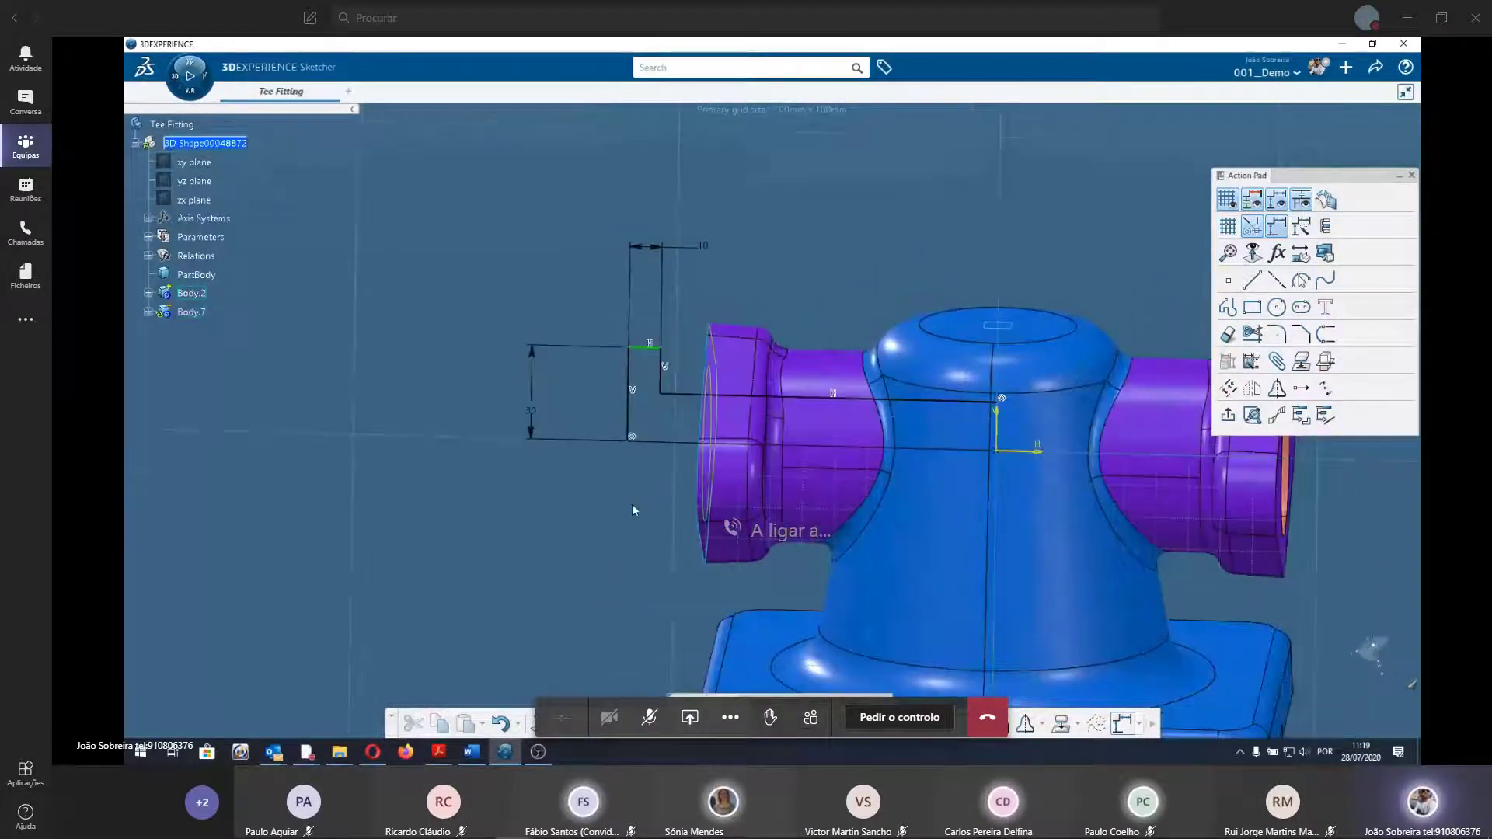
left_click(632, 371)
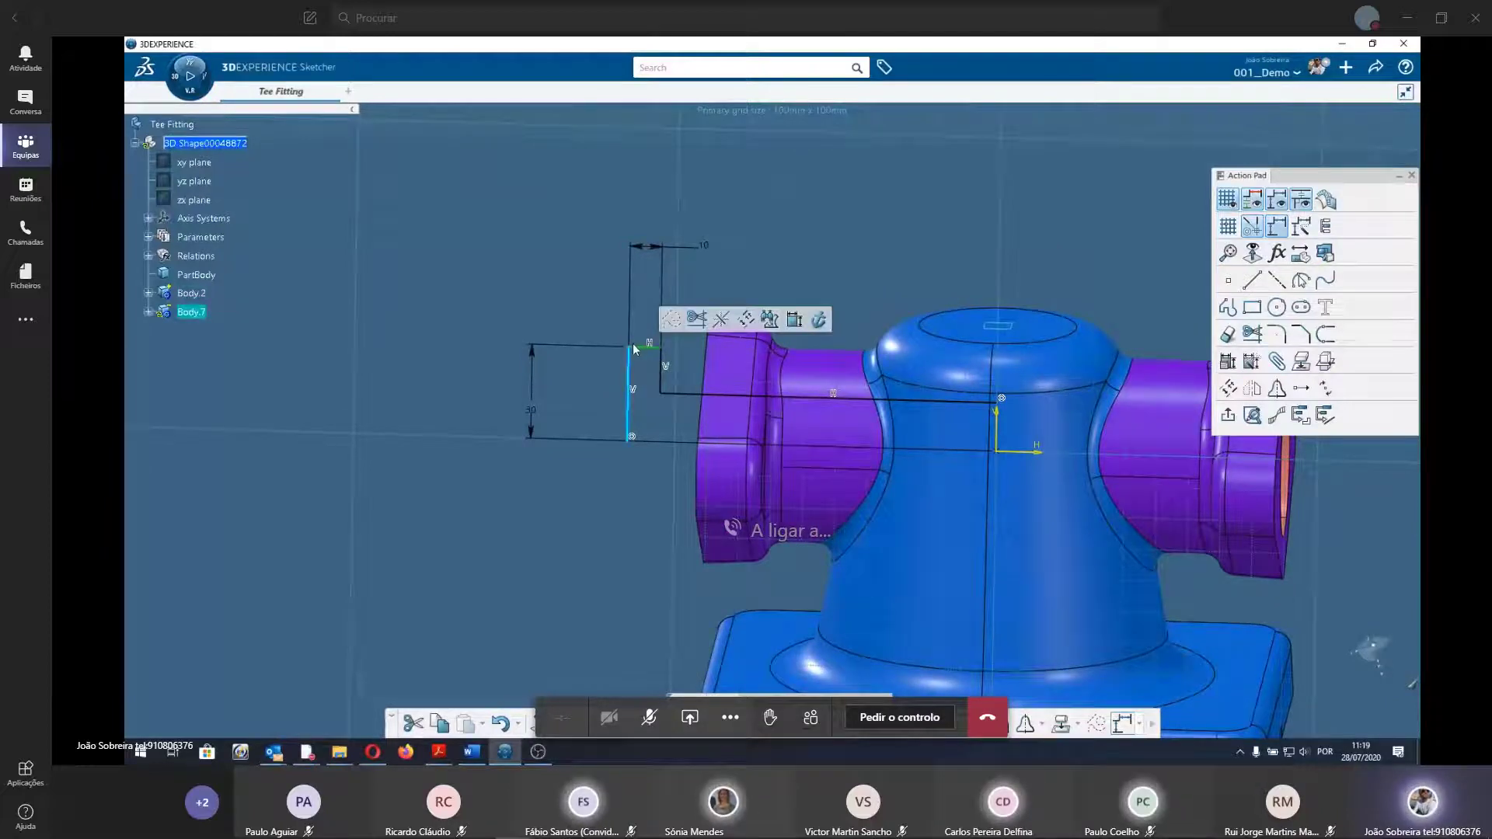
left_click(646, 346, "ctrl")
left_click(662, 376, "ctrl")
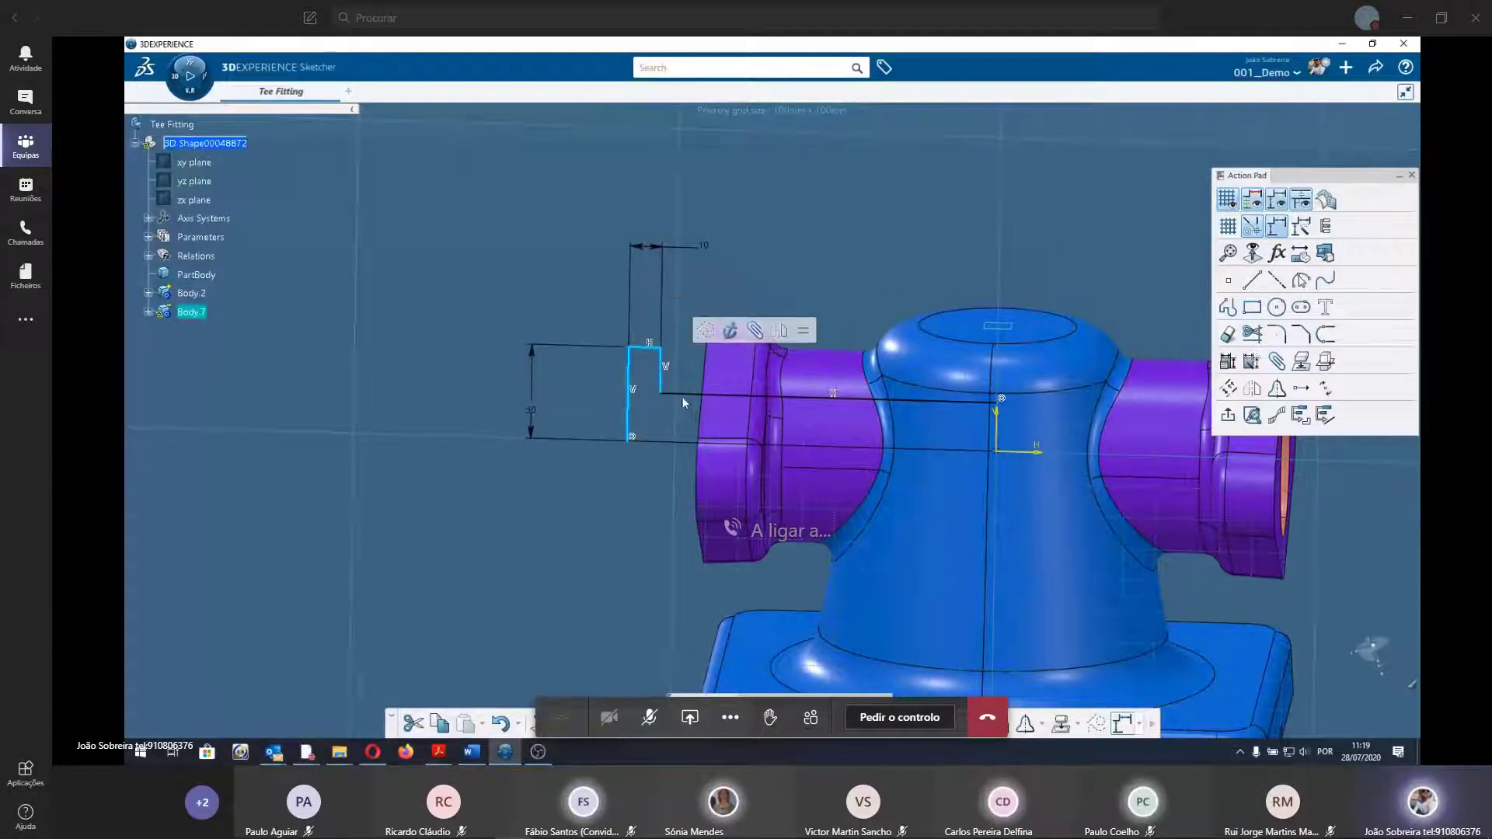
left_click(1025, 723)
left_click(1000, 419)
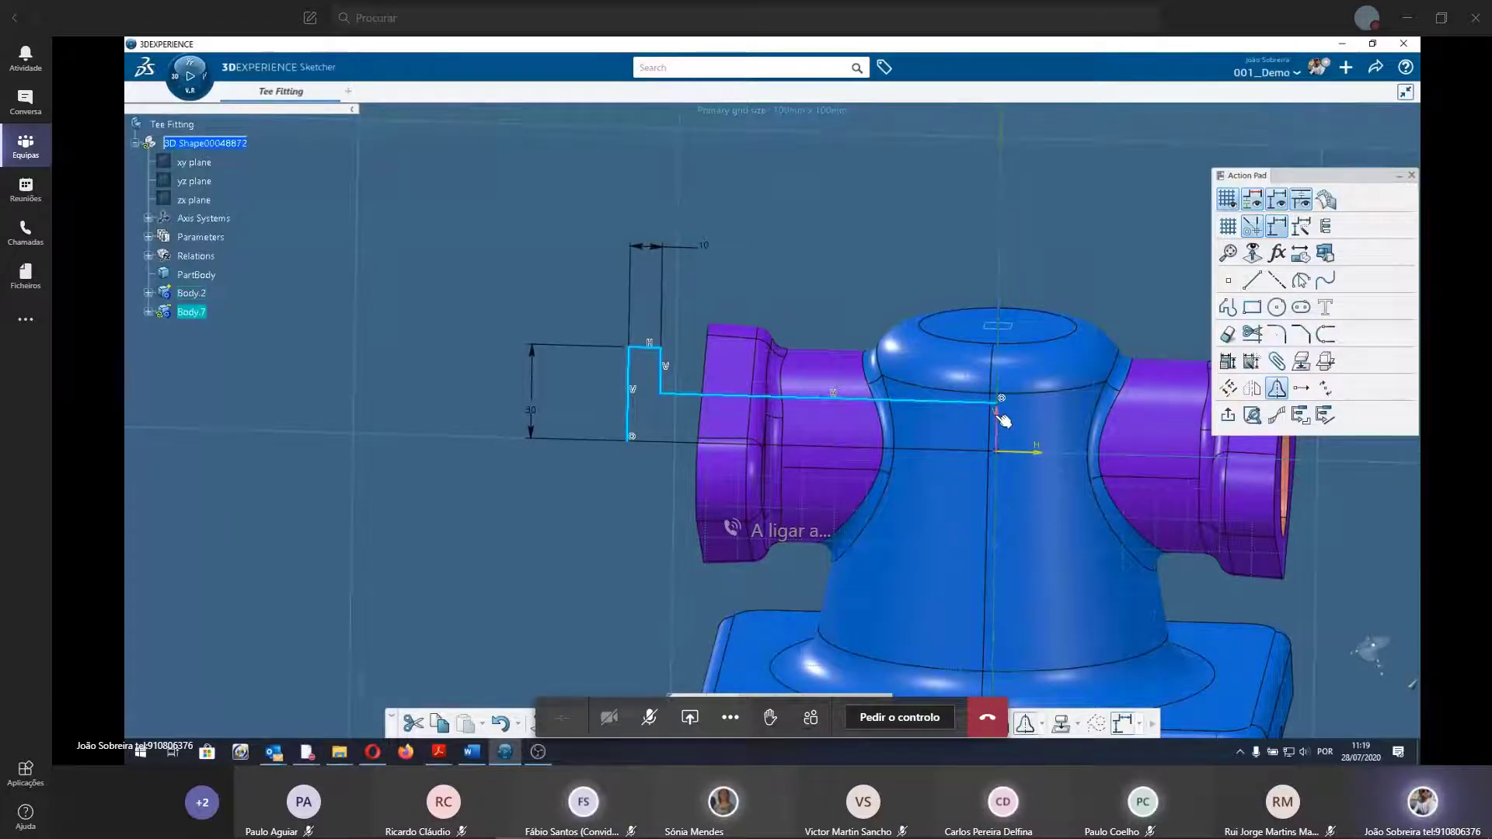
Constrain the vertical sketch line to the pipe-end edge and its front face.
scroll(700, 466, "down", 3)
mouse_move(656, 481)
middle_mouse_down()
mouse_move(421, 549)
mouse_move(643, 522)
middle_mouse_up()
scroll(770, 419, "up", 3)
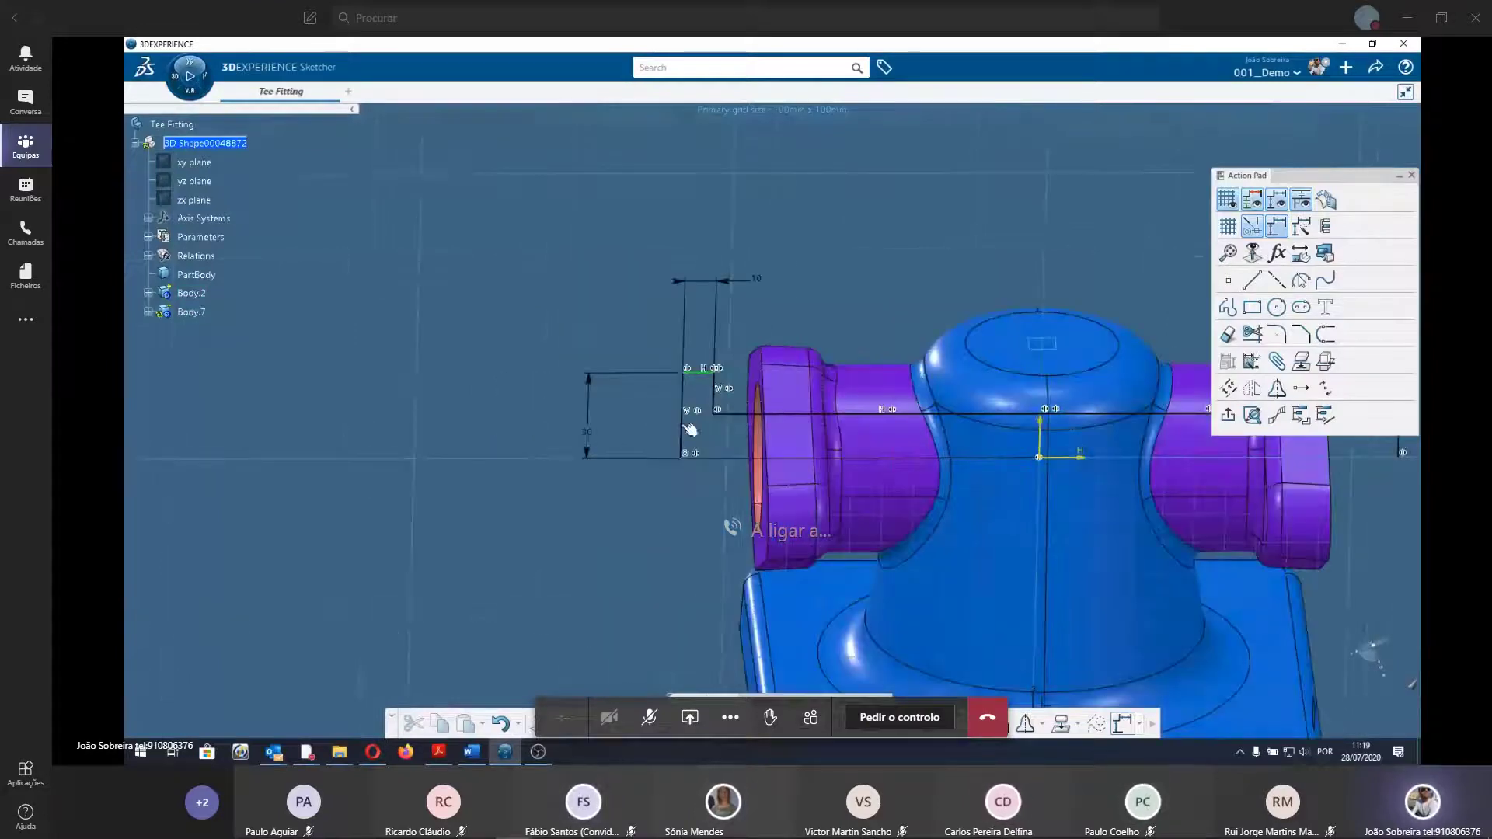
left_click(682, 416)
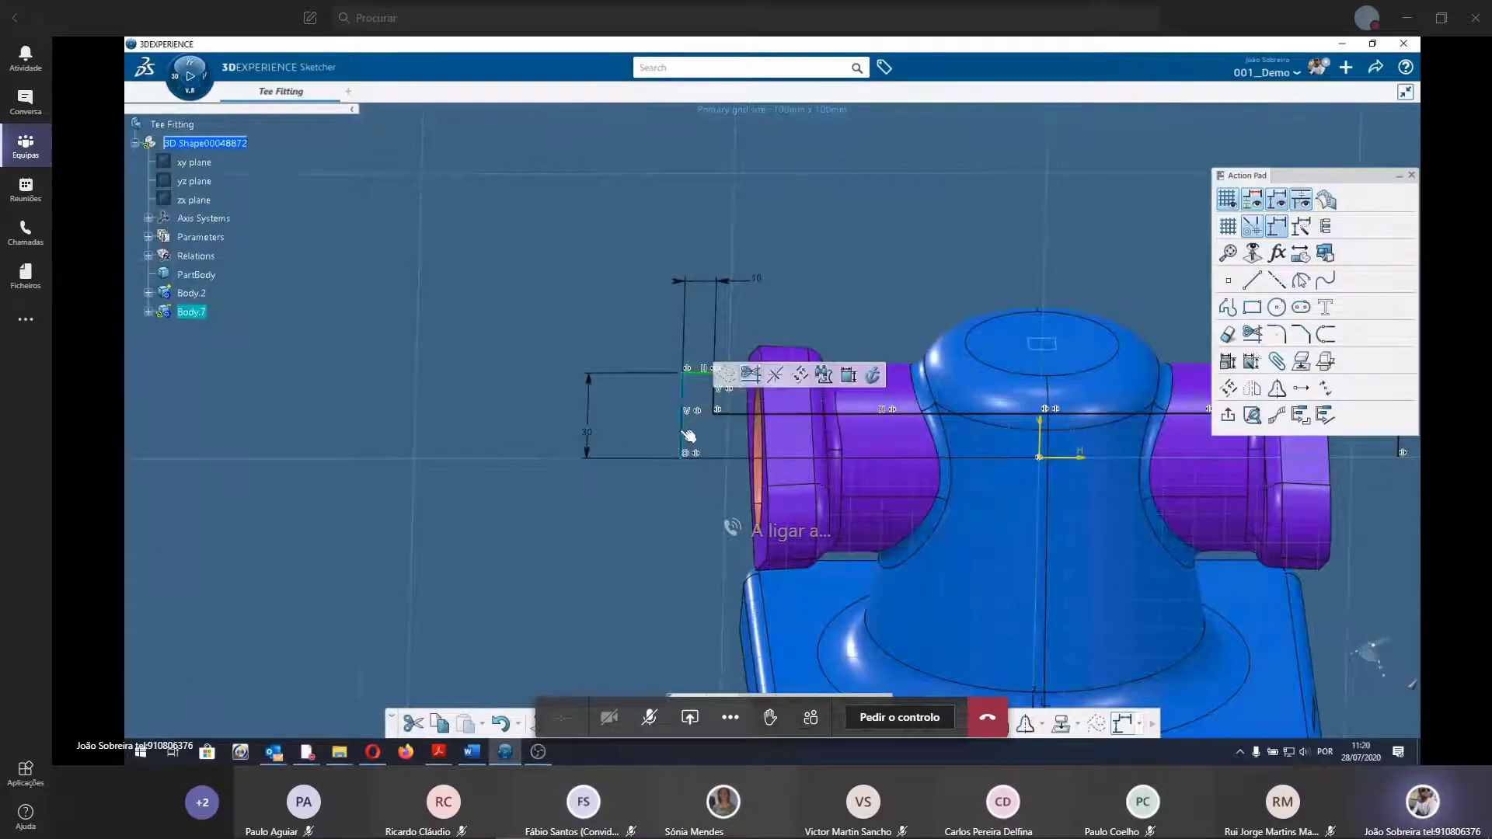
left_click(760, 404, "ctrl")
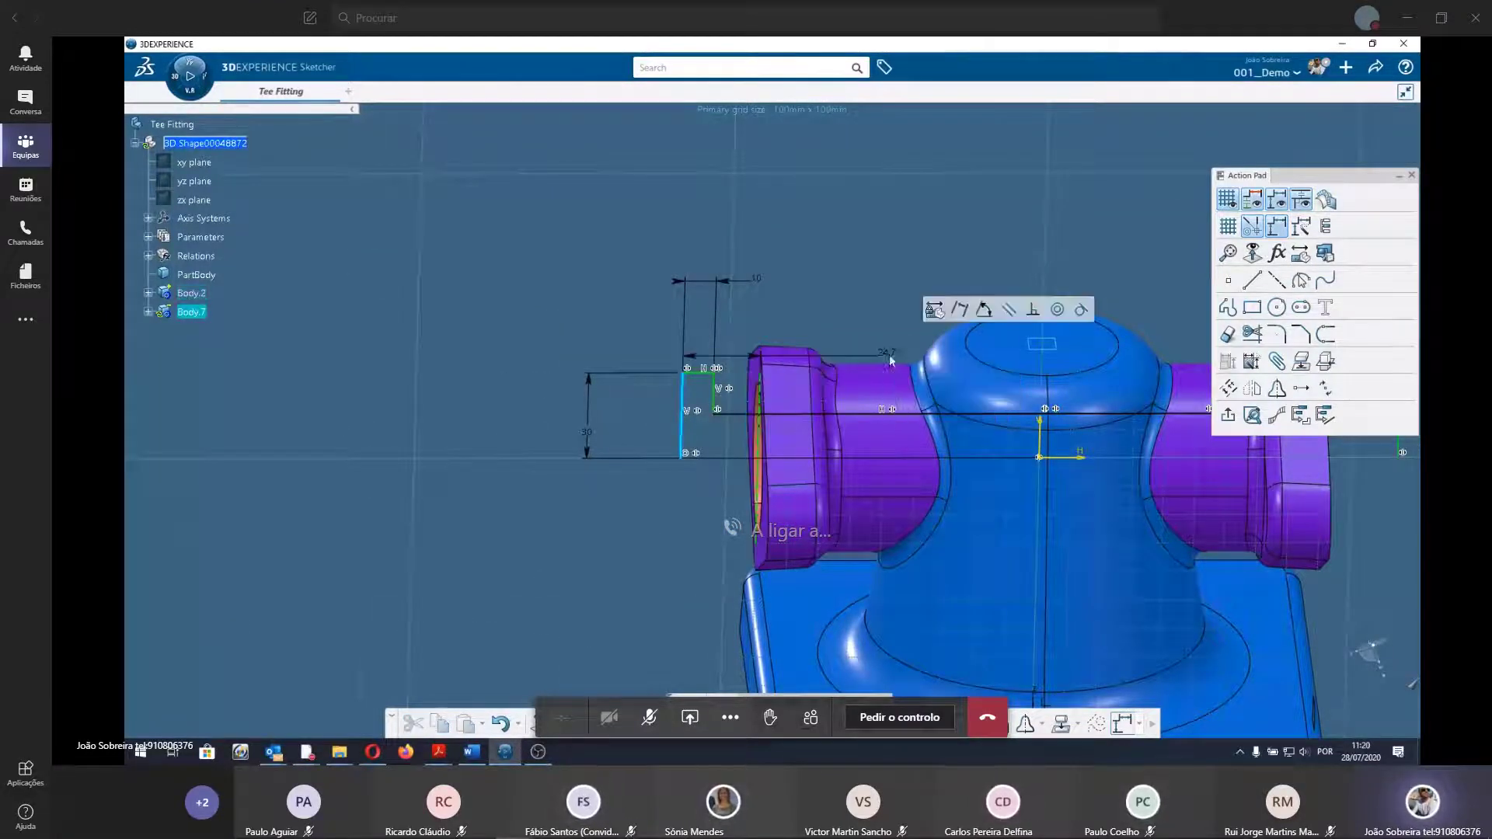
left_click(1057, 311)
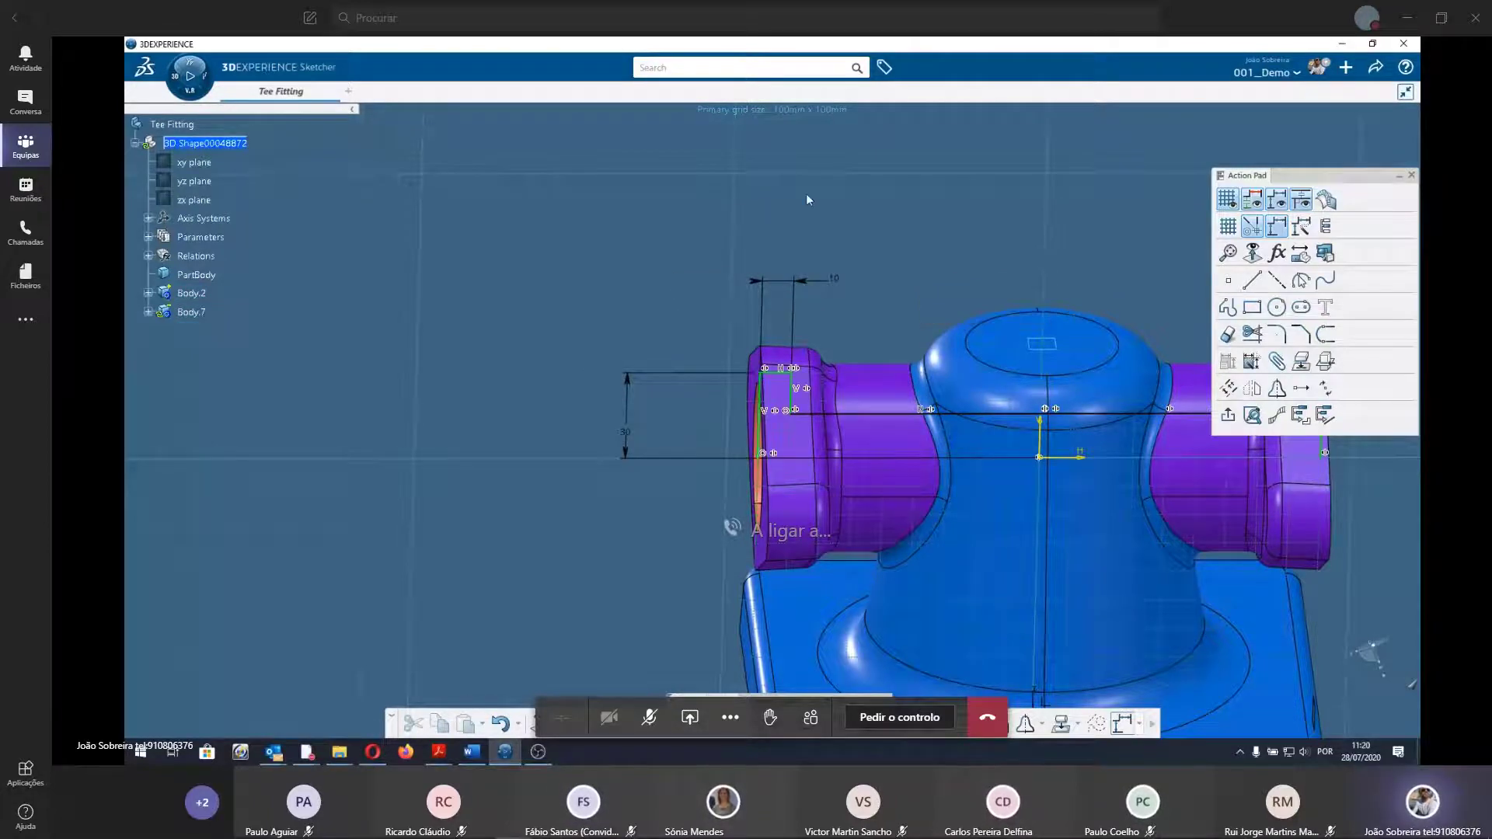
mouse_move(1032, 283)
middle_mouse_down()
mouse_move(694, 382)
mouse_move(785, 433)
mouse_move(746, 505)
middle_mouse_up()
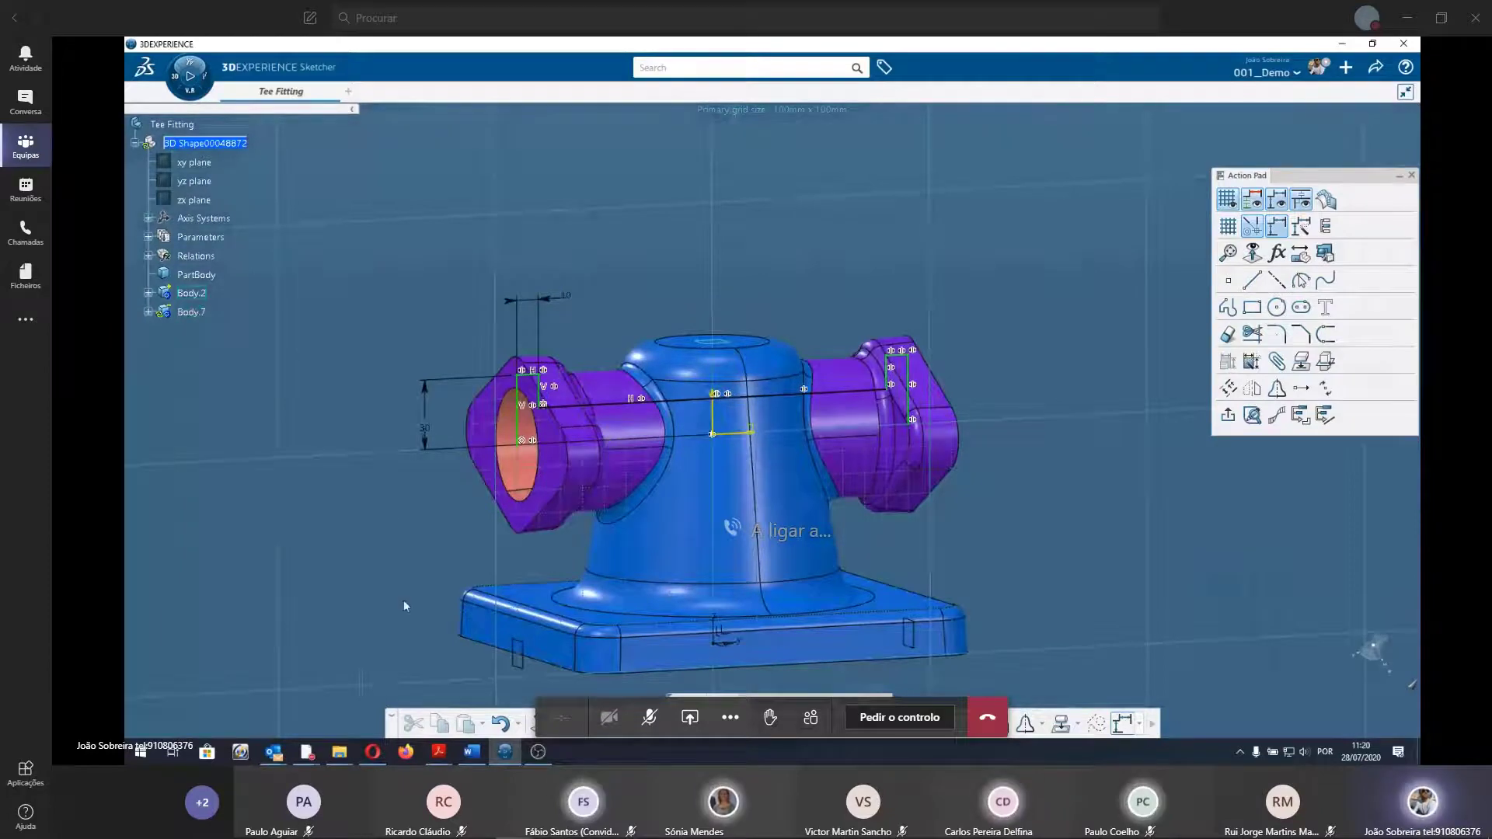
mouse_move(517, 549)
middle_mouse_down()
mouse_move(753, 497)
mouse_move(727, 368)
middle_mouse_up()
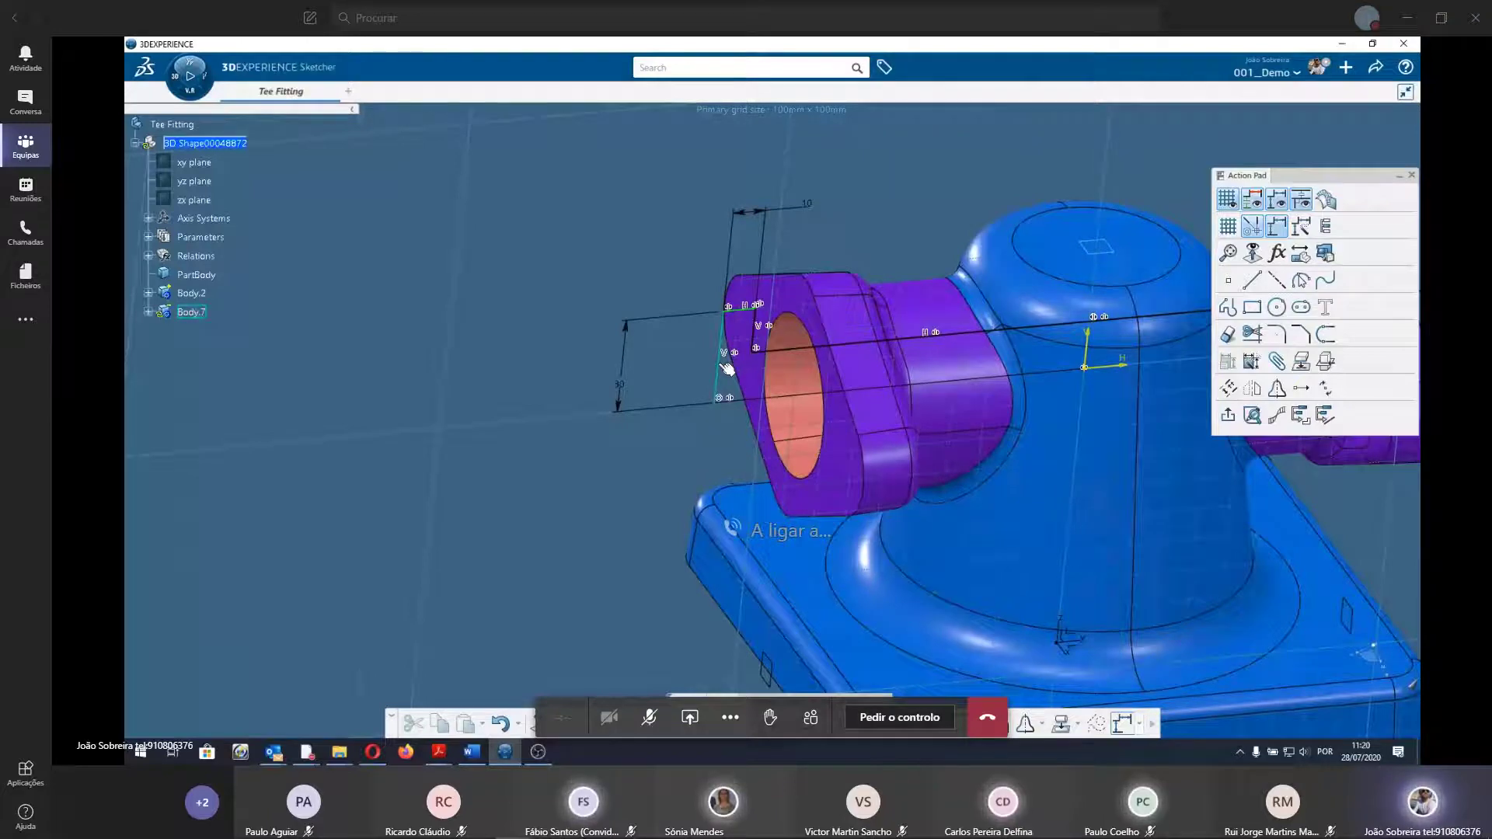
left_click(840, 495)
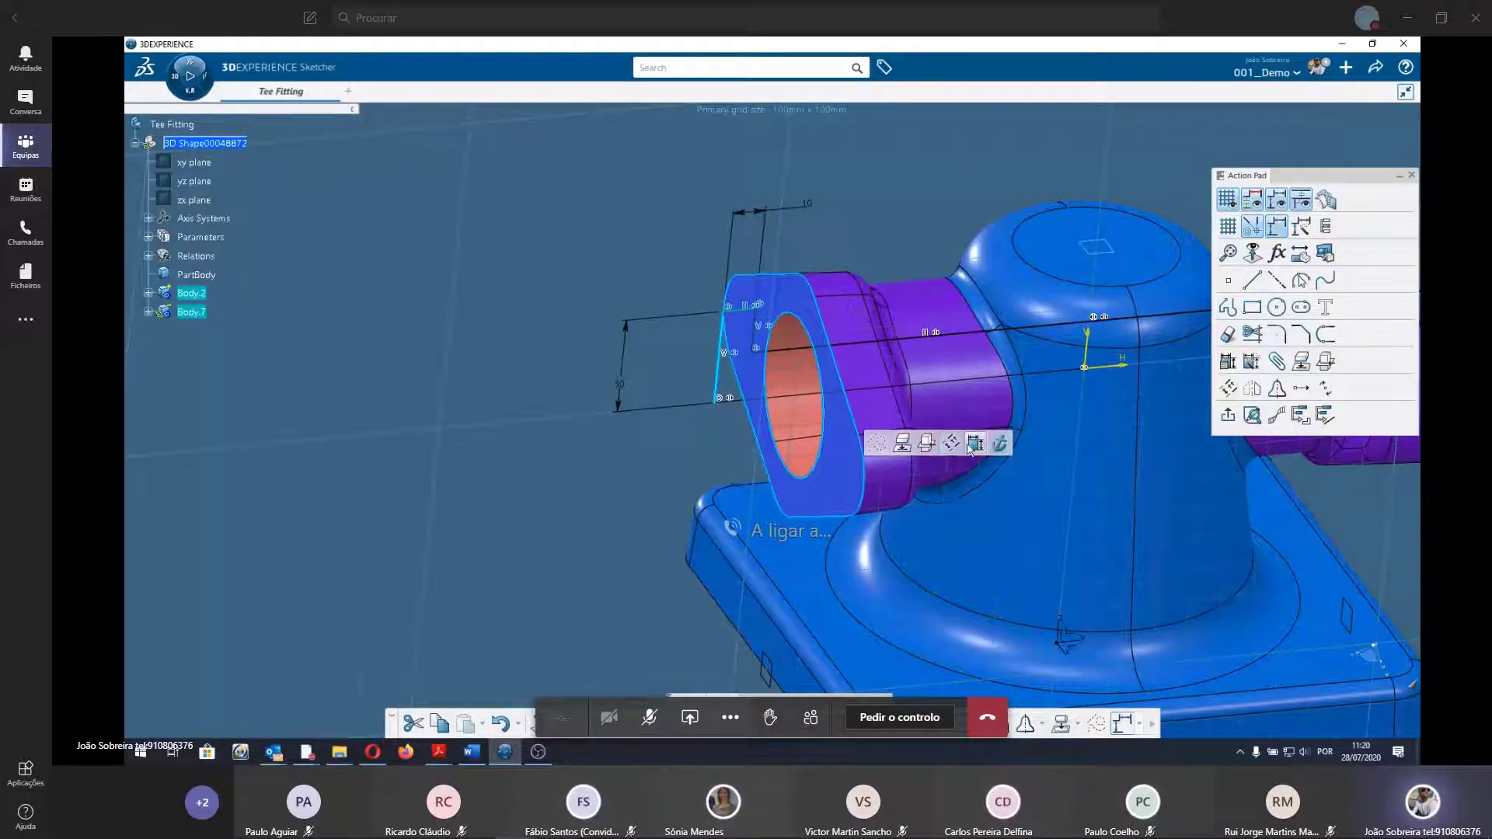
left_click(976, 444)
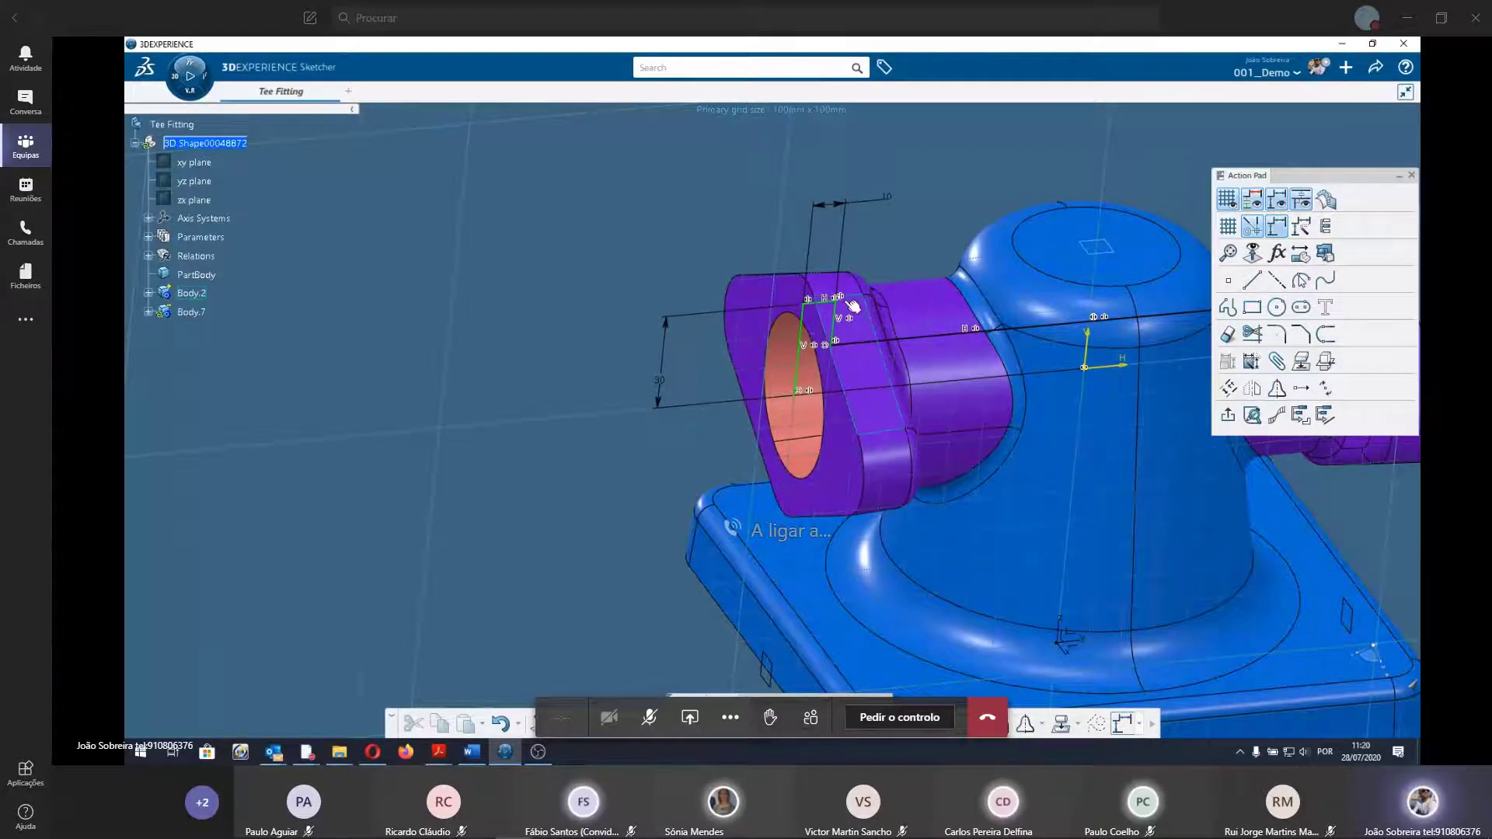
Offset a line 15 mm from the horizontal H axis.
mouse_move(847, 307)
middle_mouse_down()
mouse_move(652, 332)
mouse_move(739, 392)
mouse_move(791, 404)
middle_mouse_up()
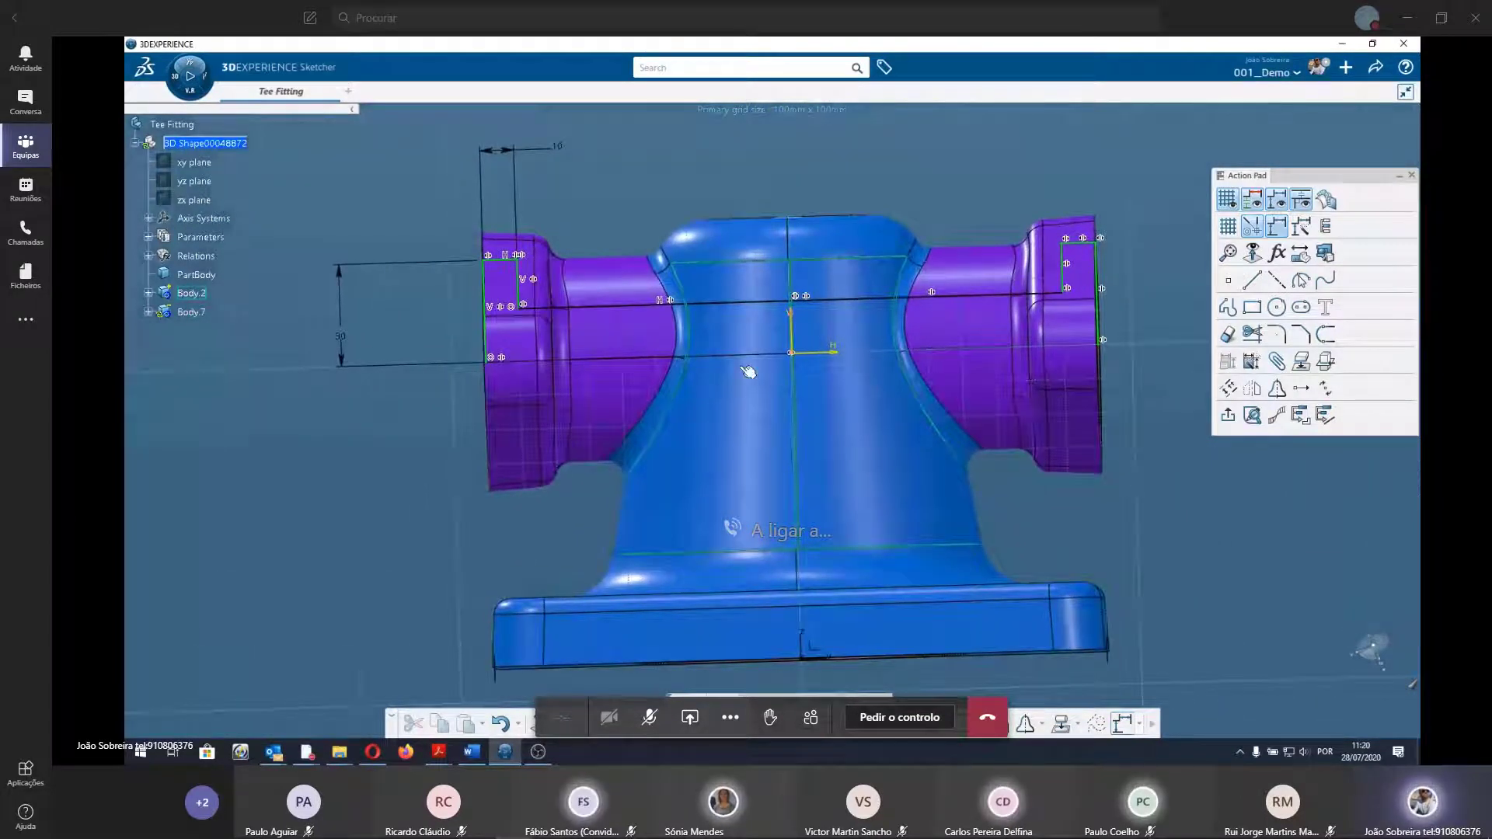
left_click(833, 354)
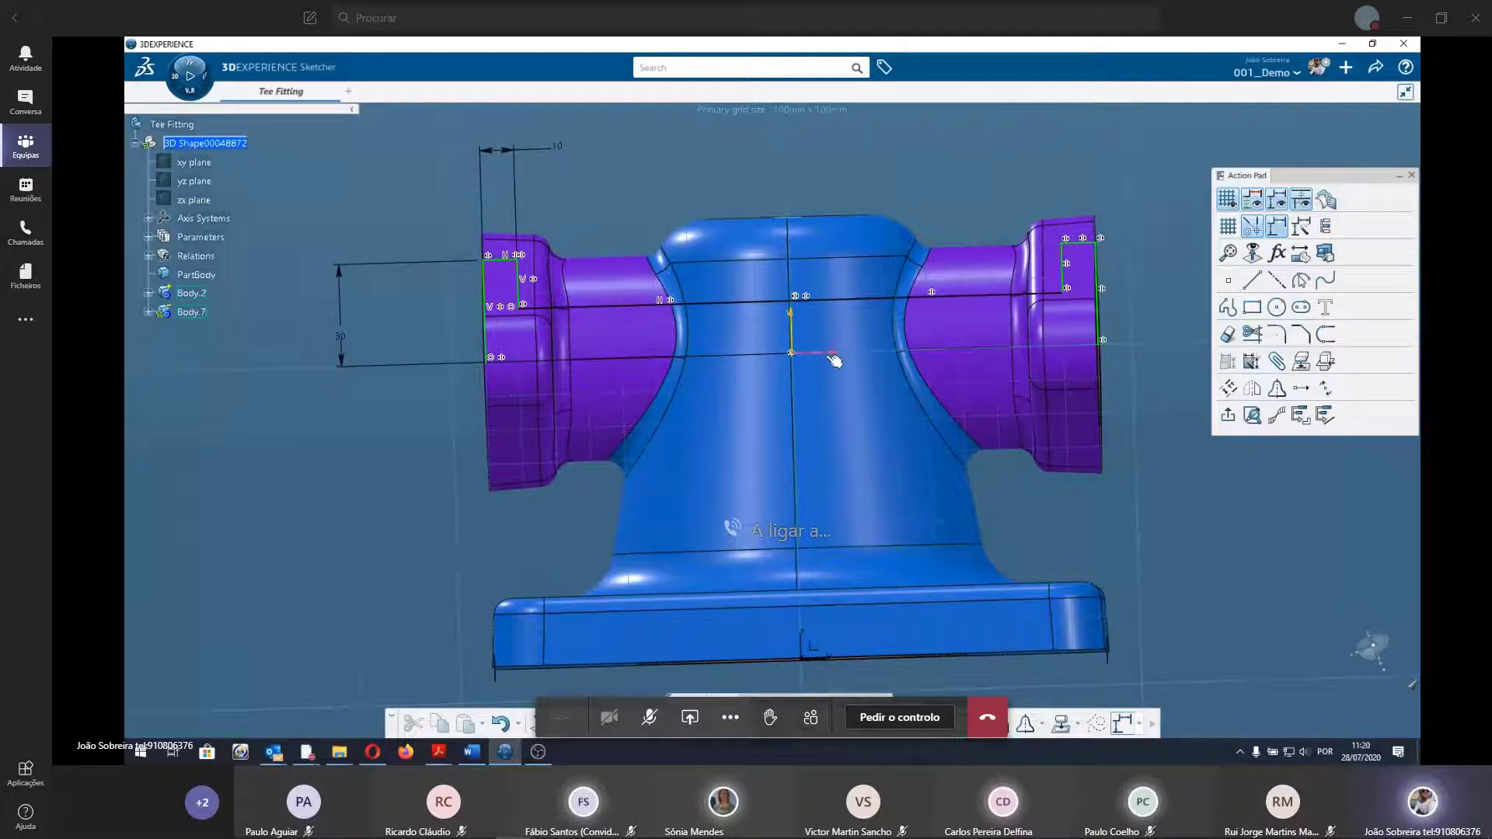
left_click(872, 307)
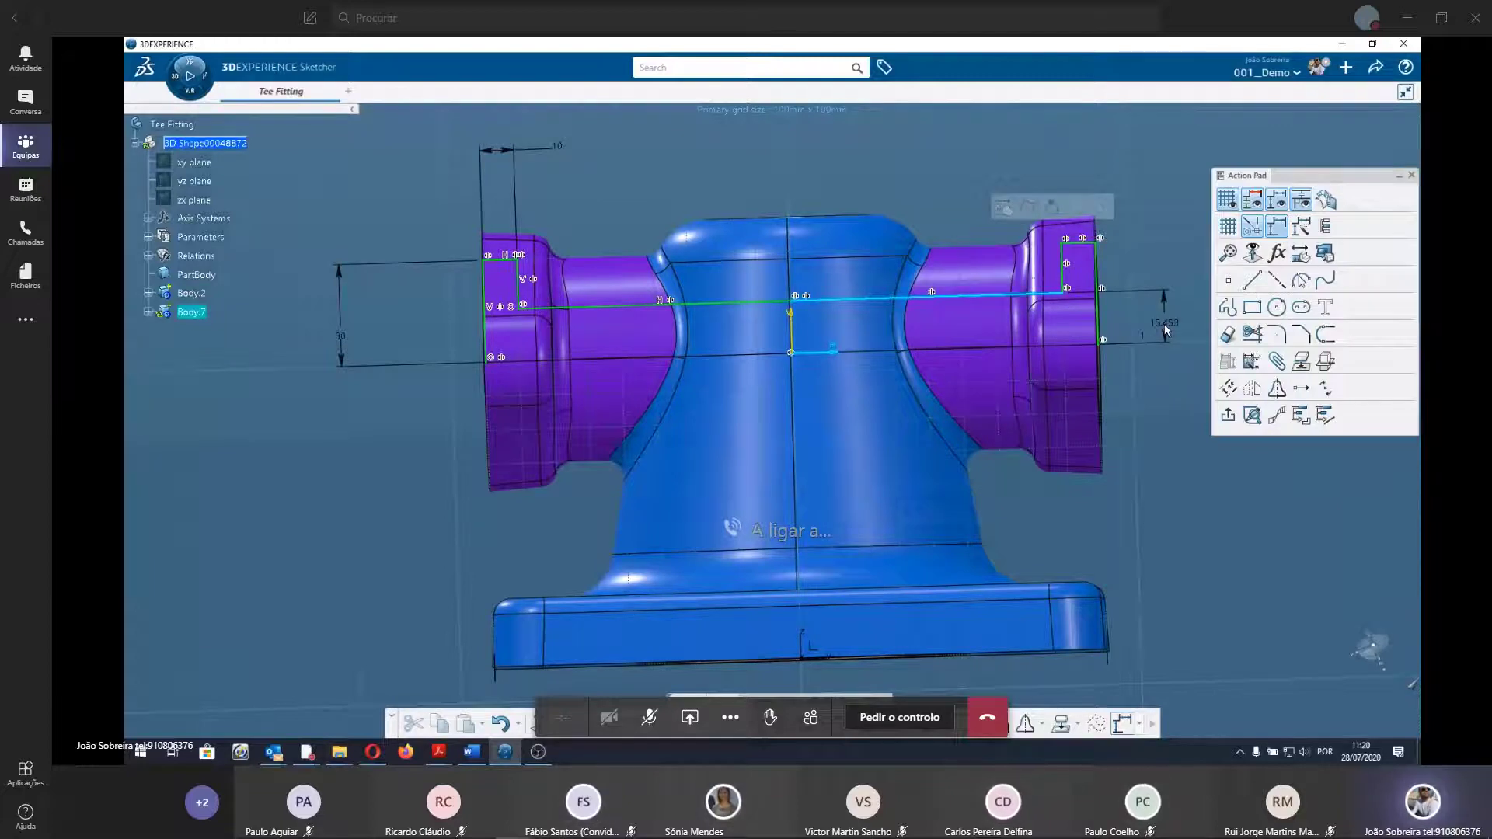
type("15.5")
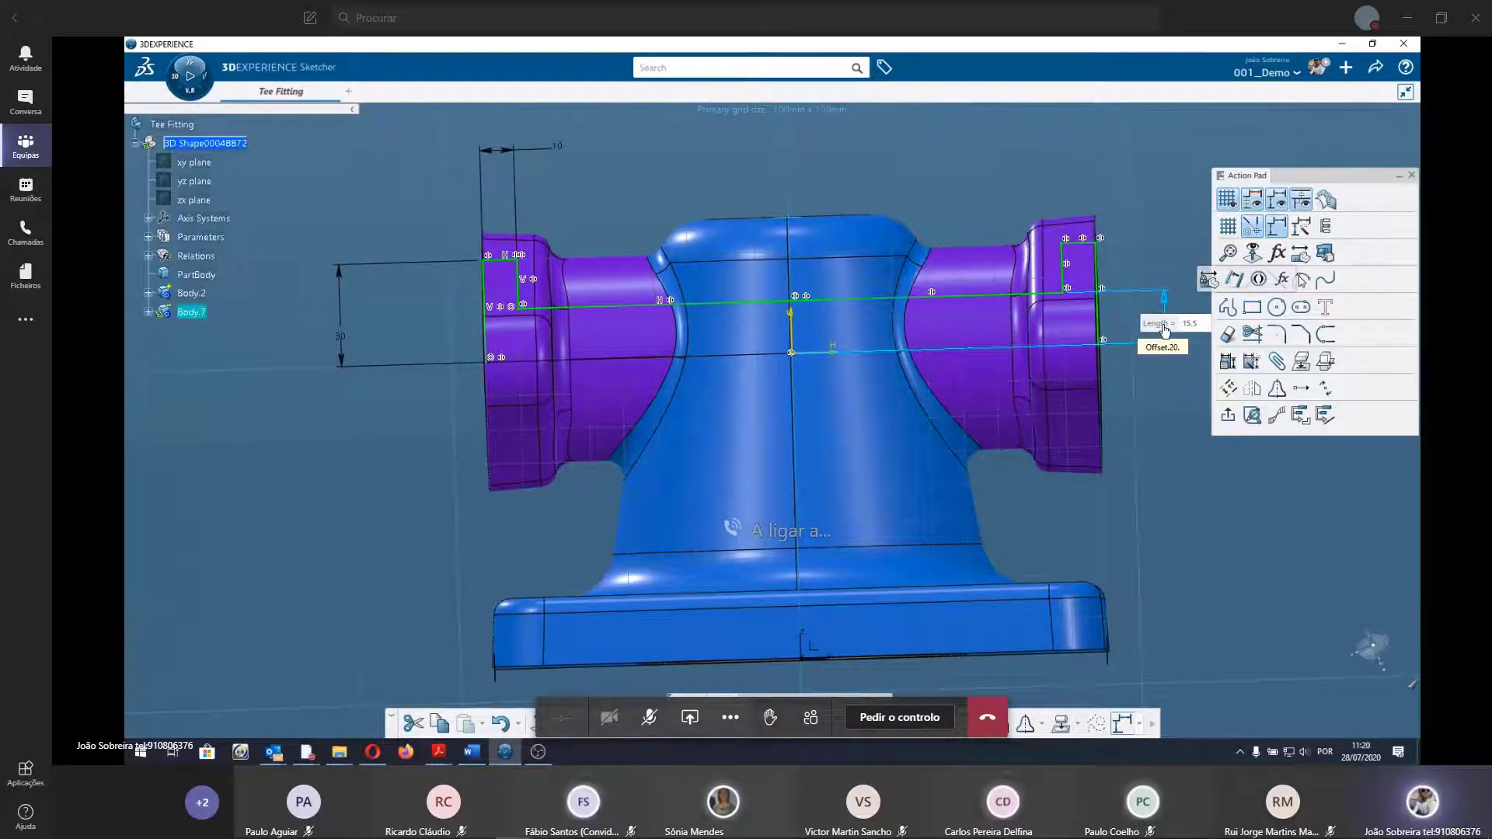
key("Return")
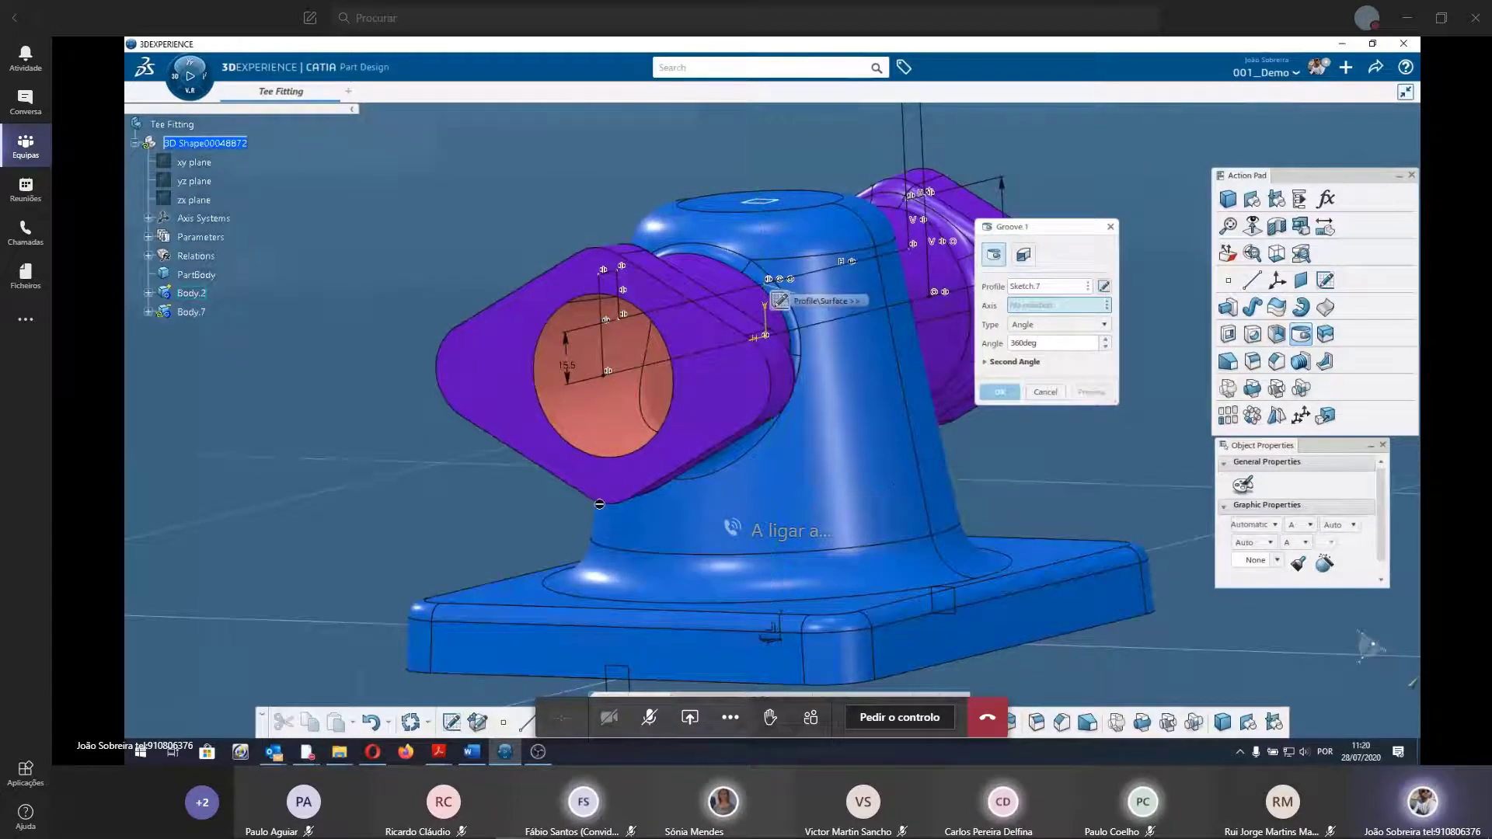
Create Groove.1 revolving Sketch.7 360deg about the horizontal direction.
mouse_move(901, 464)
middle_mouse_down()
mouse_move(727, 447)
mouse_move(719, 431)
middle_mouse_up()
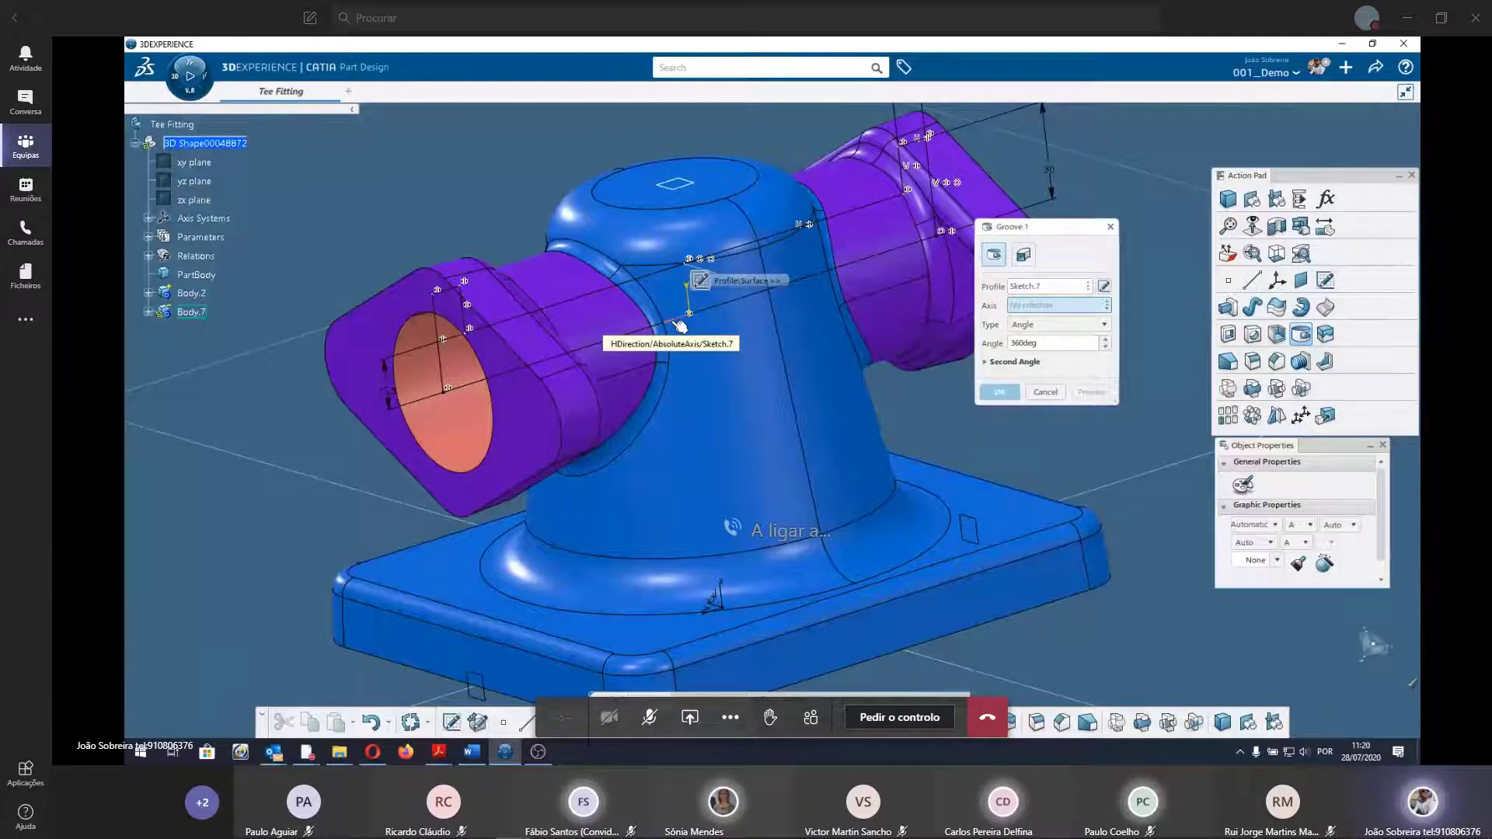
left_click(681, 326)
mouse_move(681, 326)
middle_mouse_down()
mouse_move(957, 465)
mouse_move(797, 363)
middle_mouse_up()
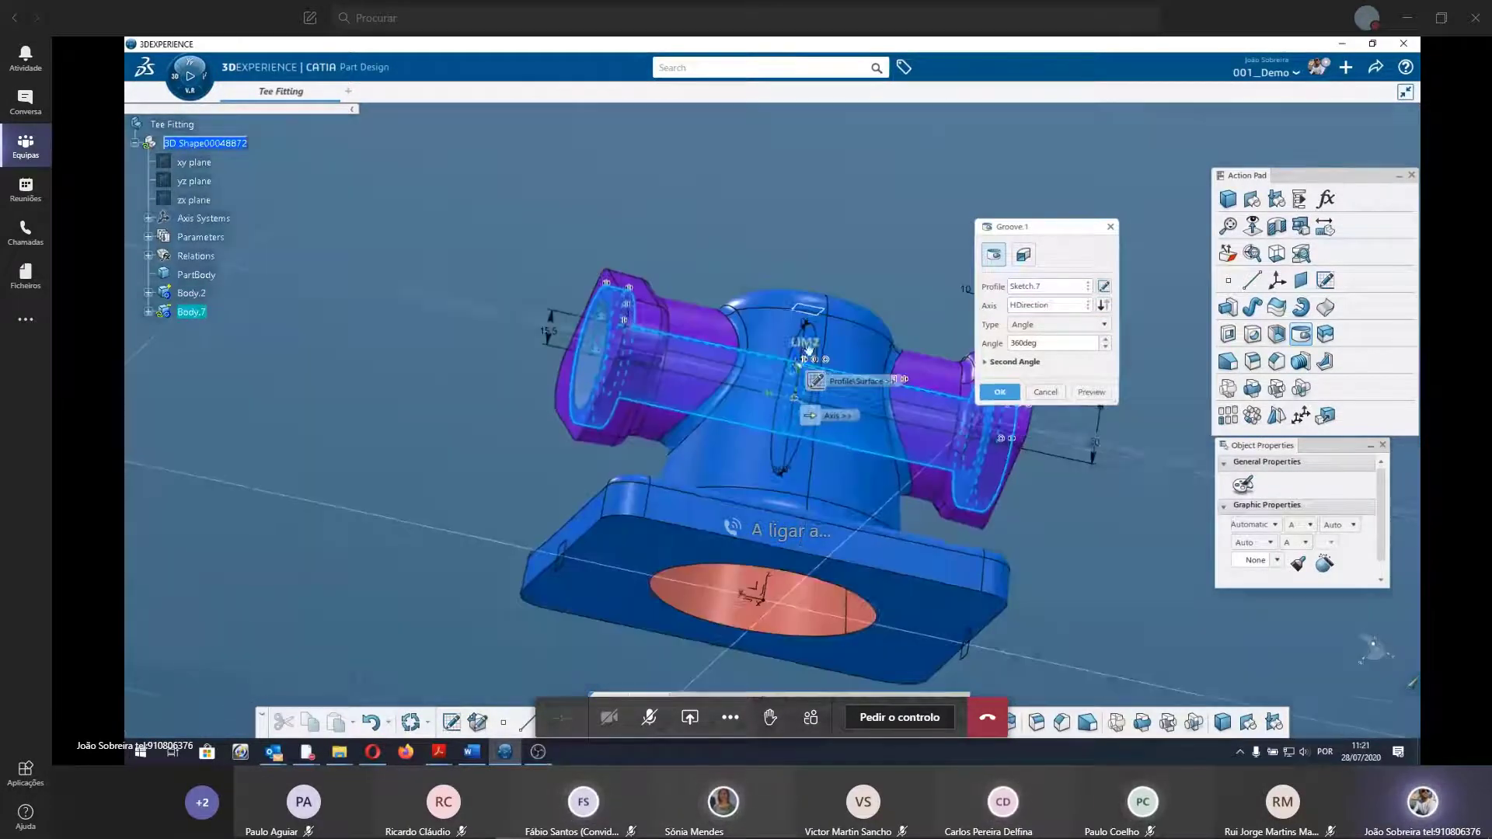
left_click(1000, 393)
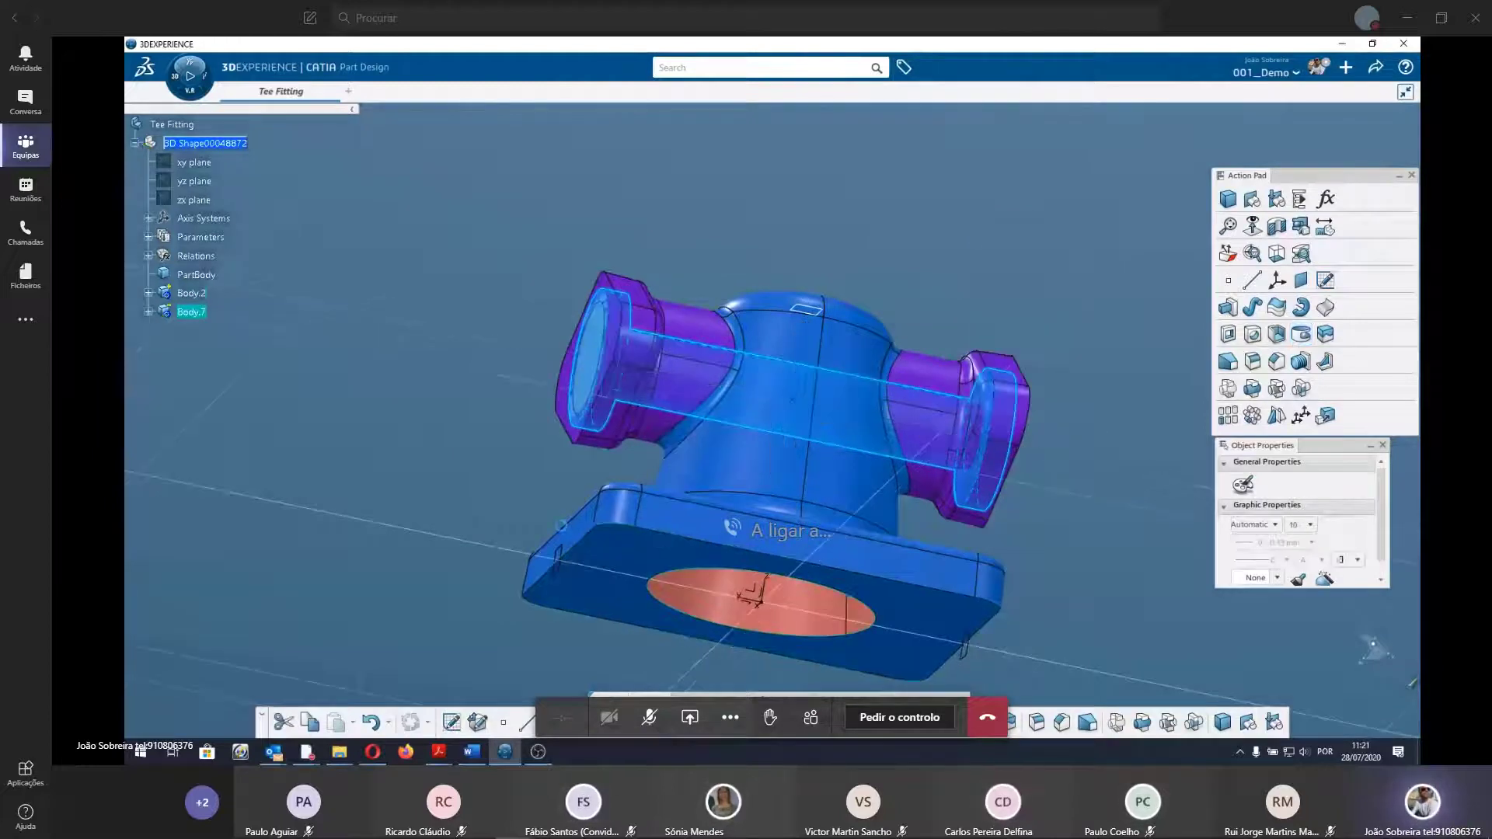
mouse_move(534, 580)
middle_mouse_down()
mouse_move(676, 377)
mouse_move(477, 517)
middle_mouse_up()
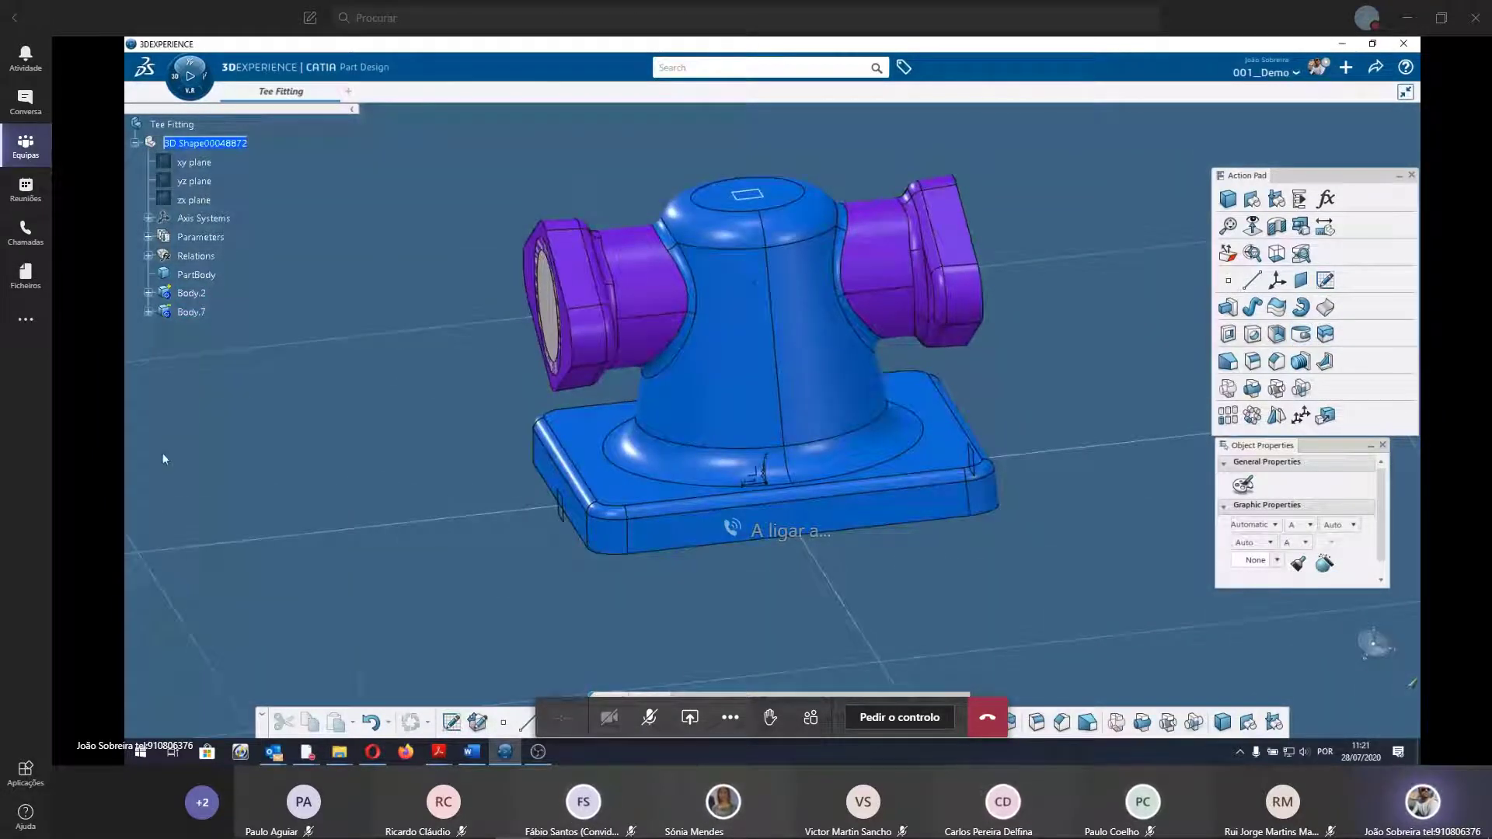
Hide Body.2 to leave only the grey pipe body.
left_click(188, 293)
right_click(191, 293)
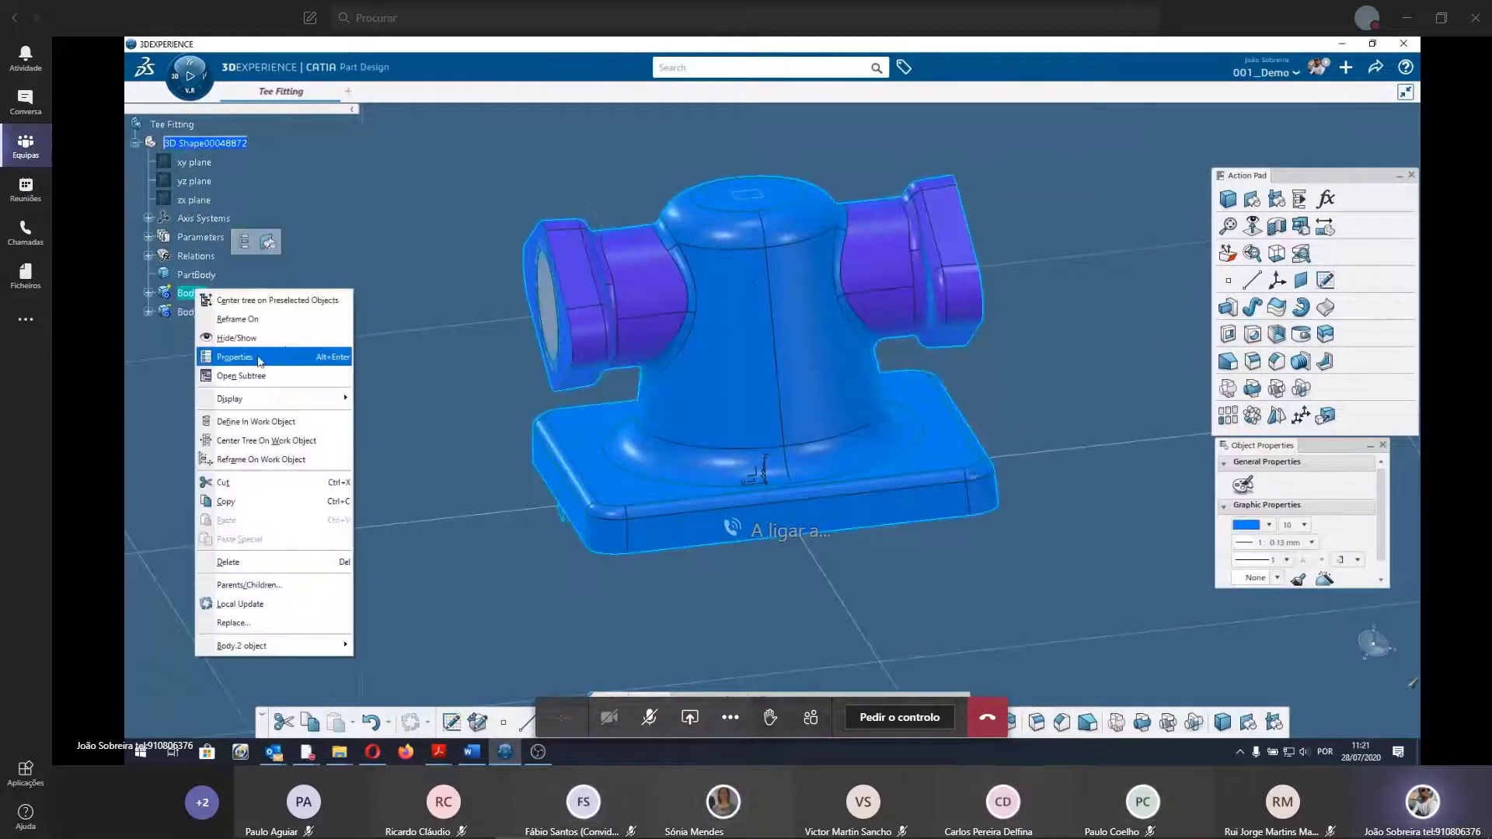
left_click(236, 338)
Start a new positioned sketch on the YZ plane.
mouse_move(700, 404)
middle_mouse_down()
mouse_move(736, 377)
mouse_move(496, 400)
middle_mouse_up()
mouse_move(419, 330)
middle_mouse_down()
mouse_move(925, 384)
mouse_move(603, 398)
middle_mouse_up()
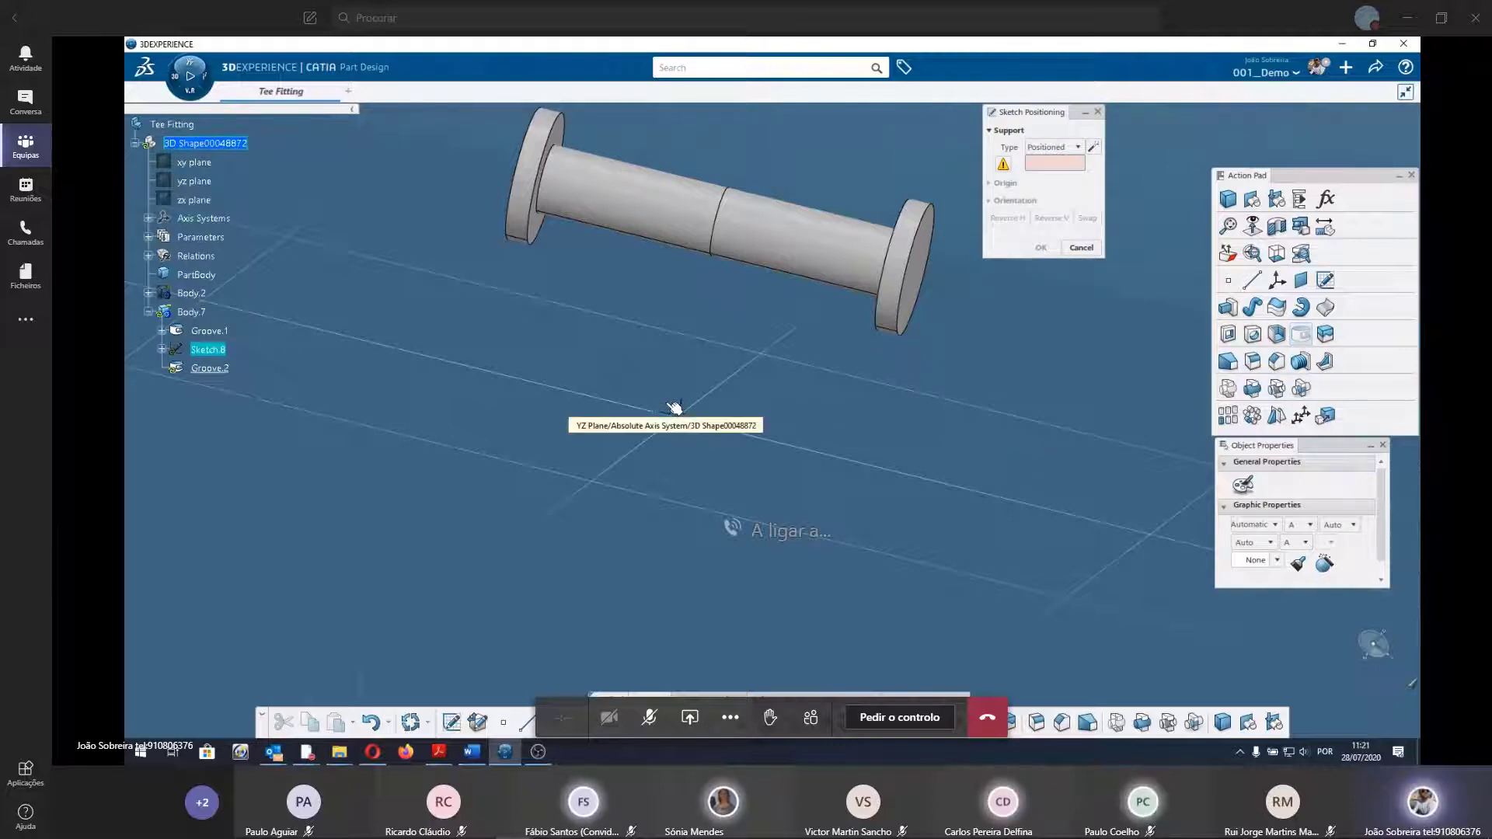
left_click(675, 408)
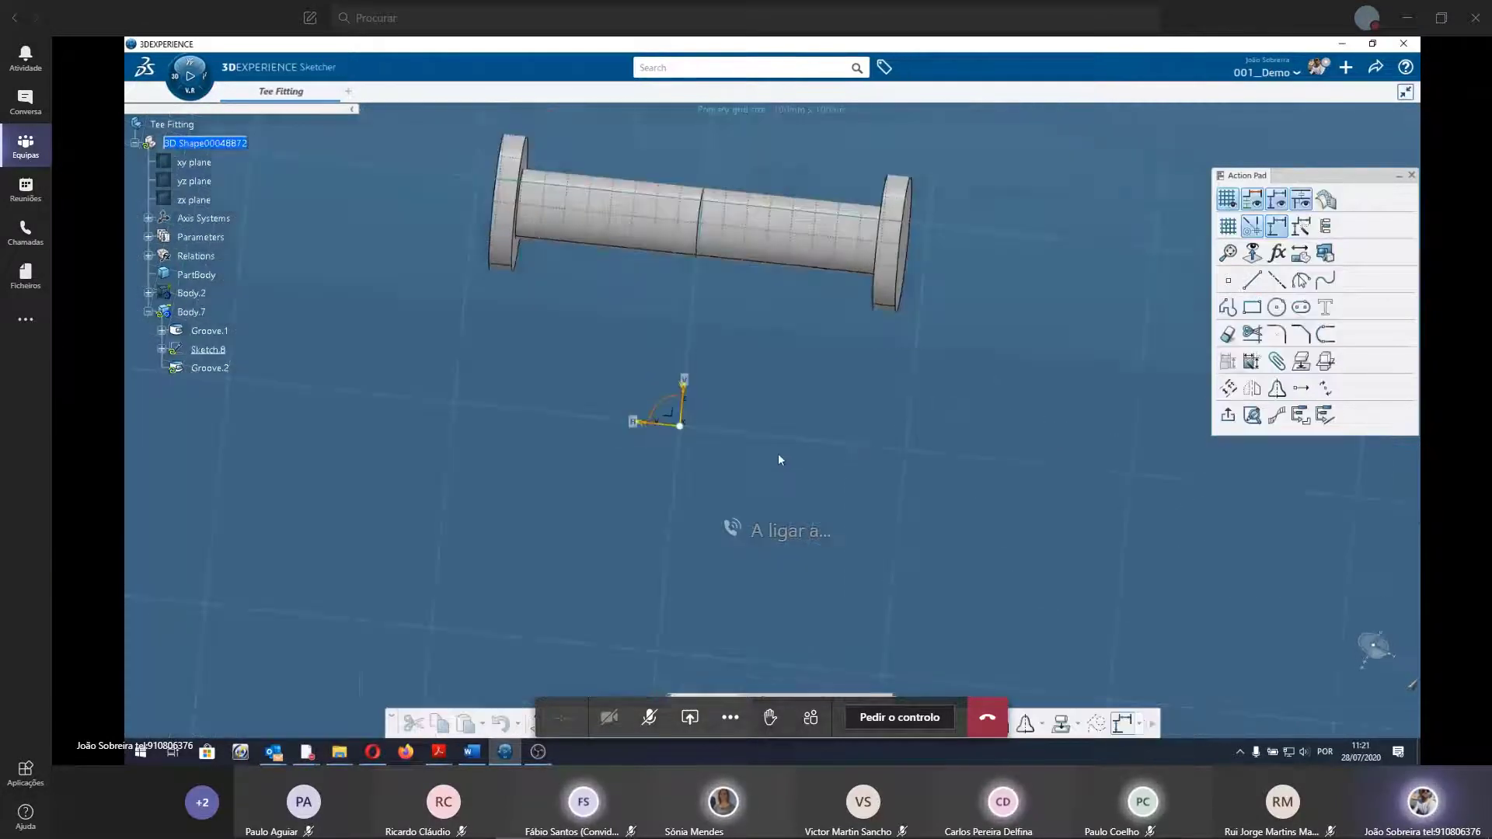
Draw a rectangle from the origin with automatic dimensional constraints on.
right_click(611, 557)
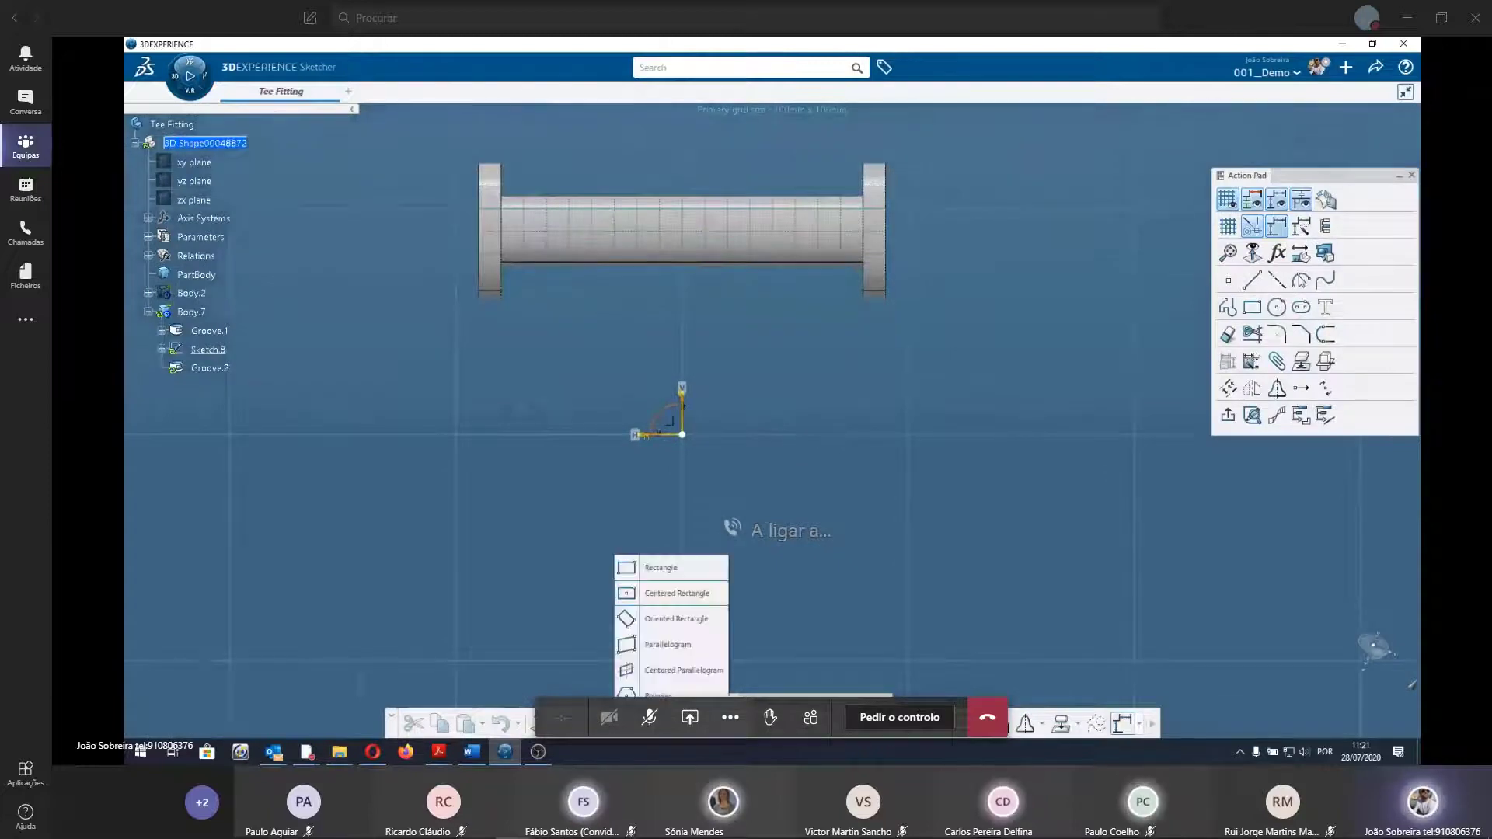
left_click(668, 590)
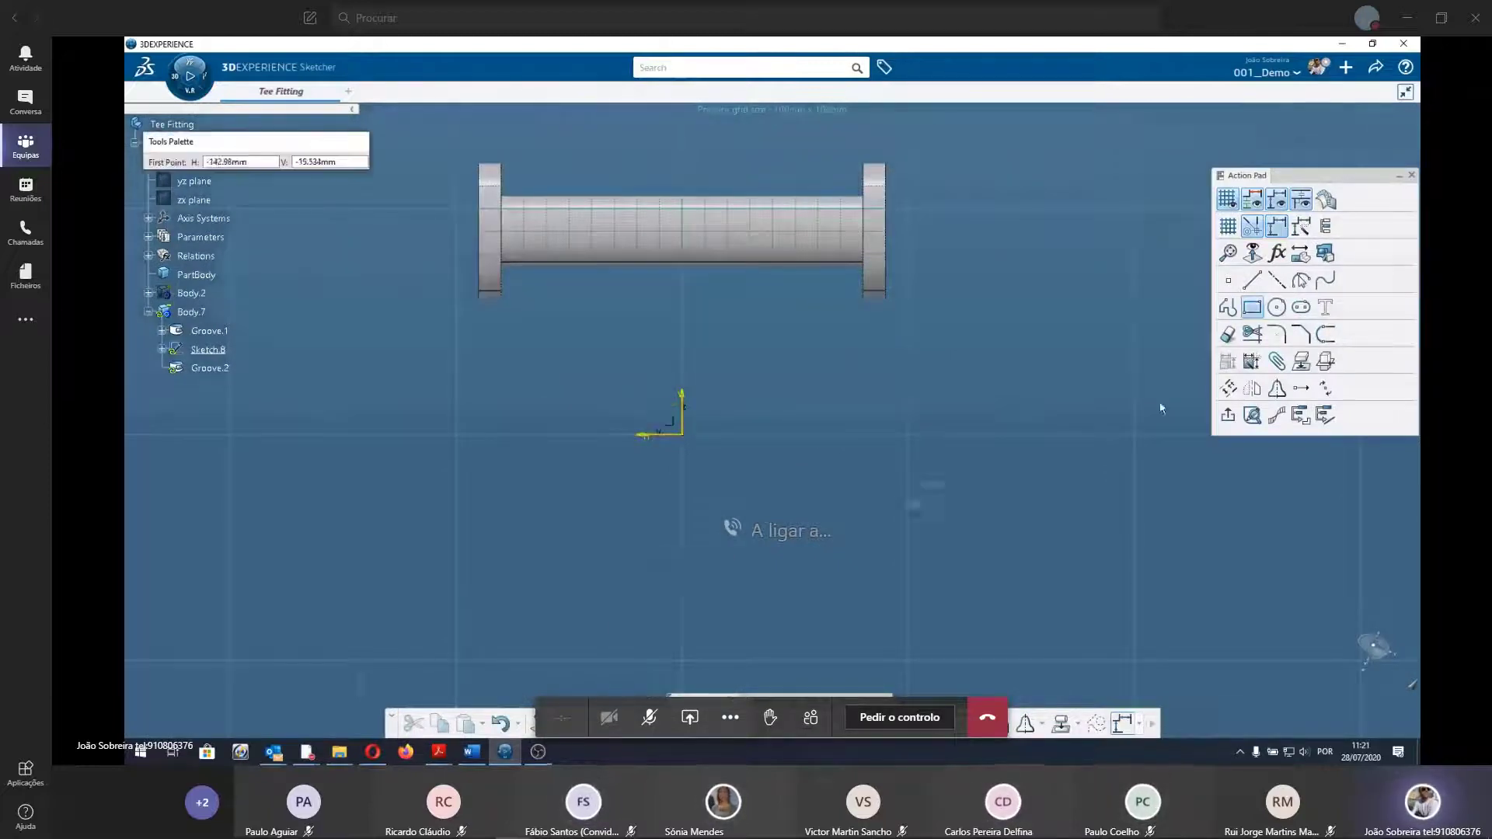
left_click(1303, 228)
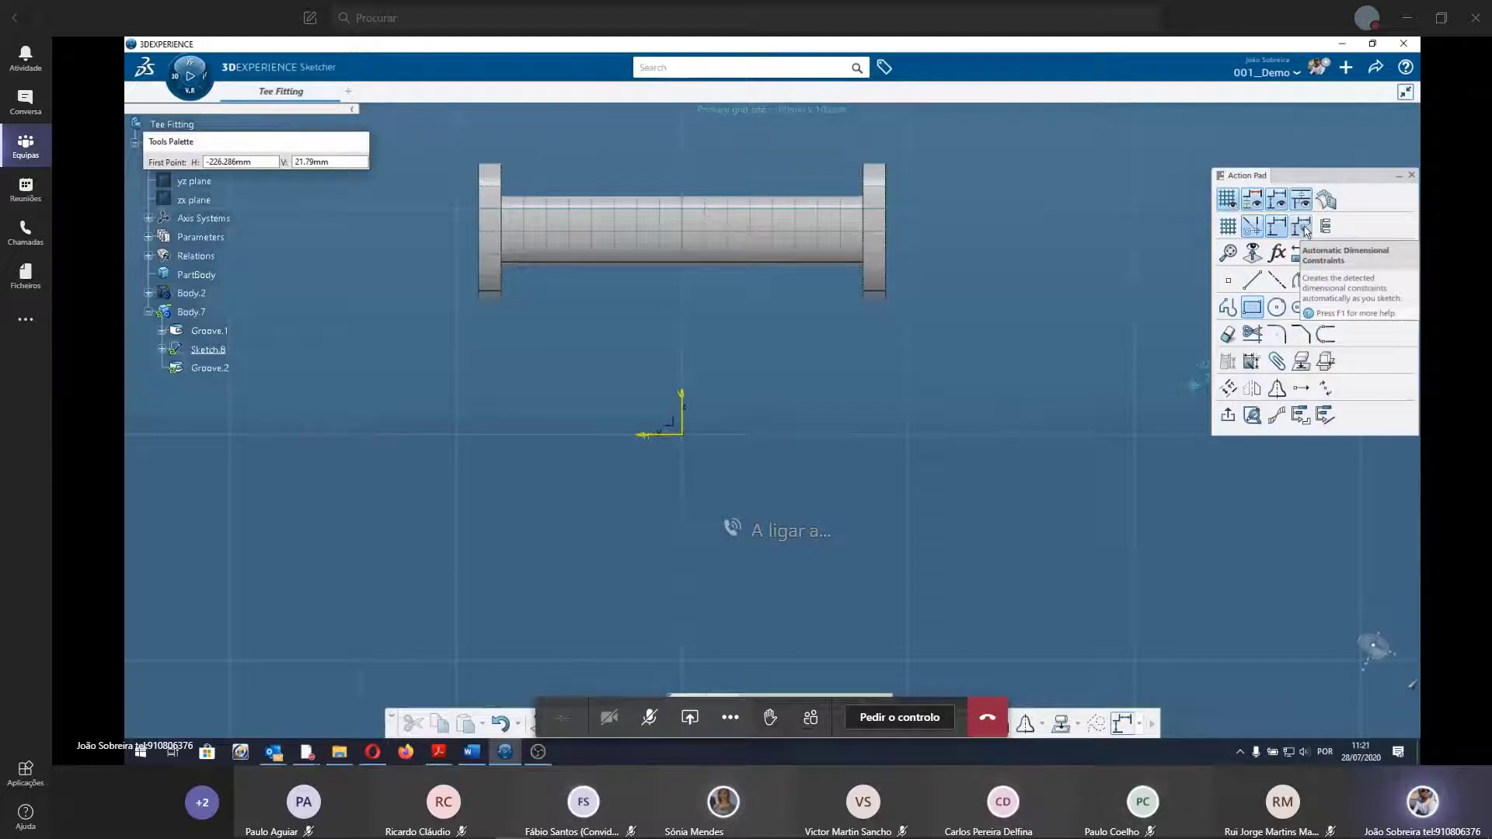
left_click(683, 432)
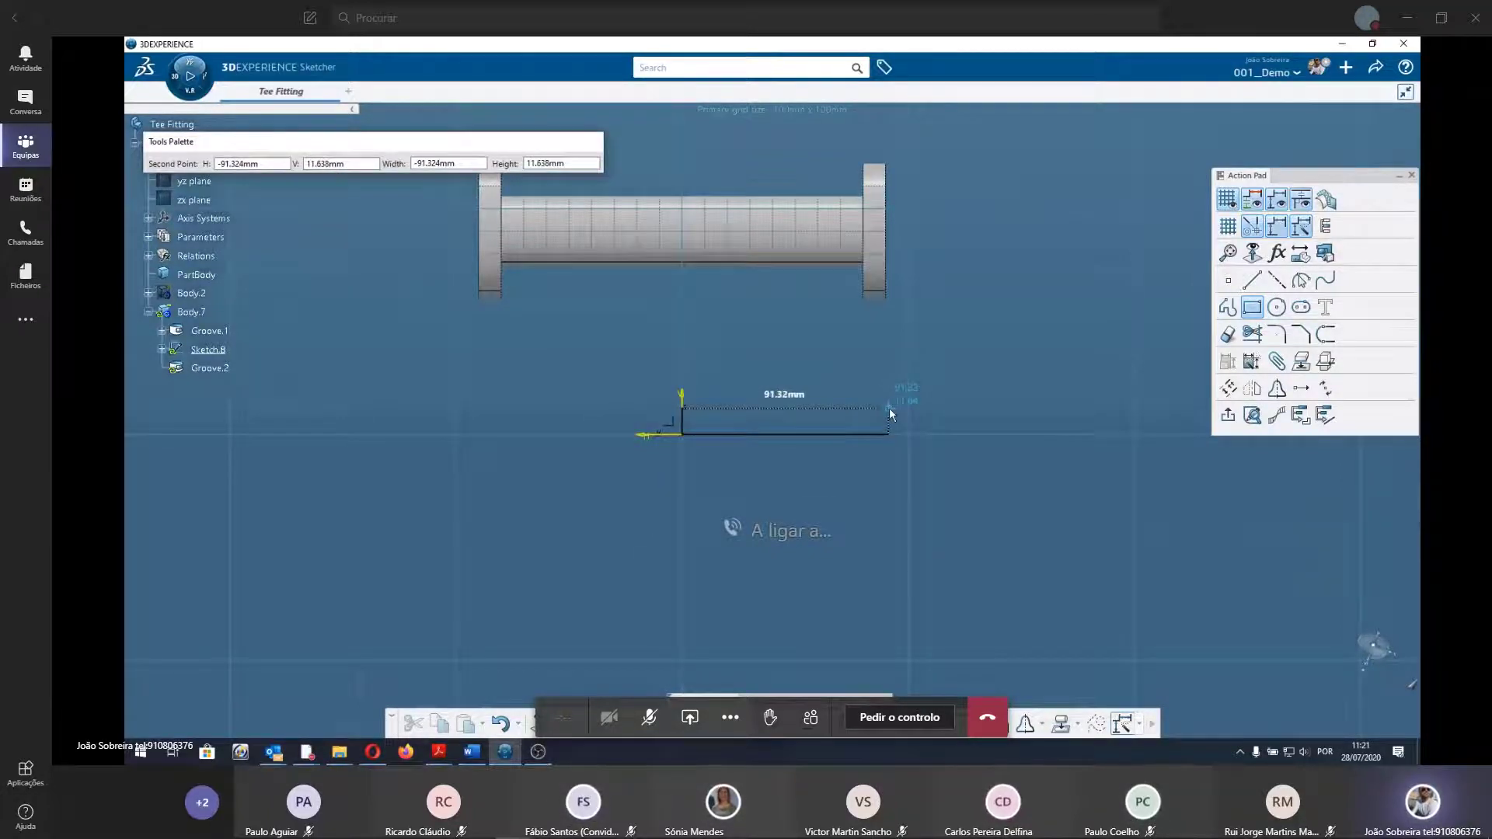
left_click(889, 407)
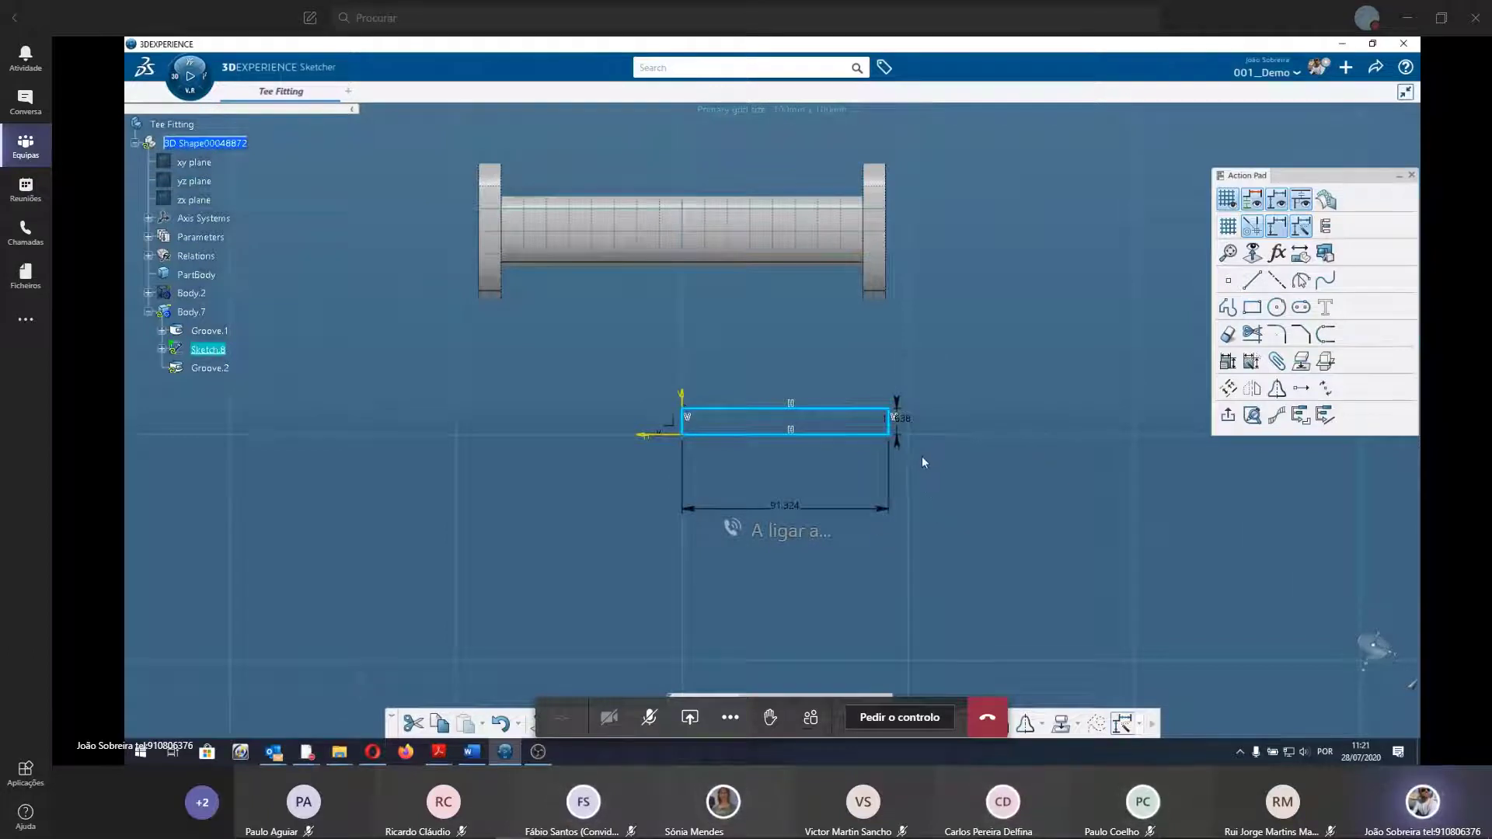
Set the rectangle's height to 10 mm and length to 60 mm.
left_click_drag(899, 429, 960, 420)
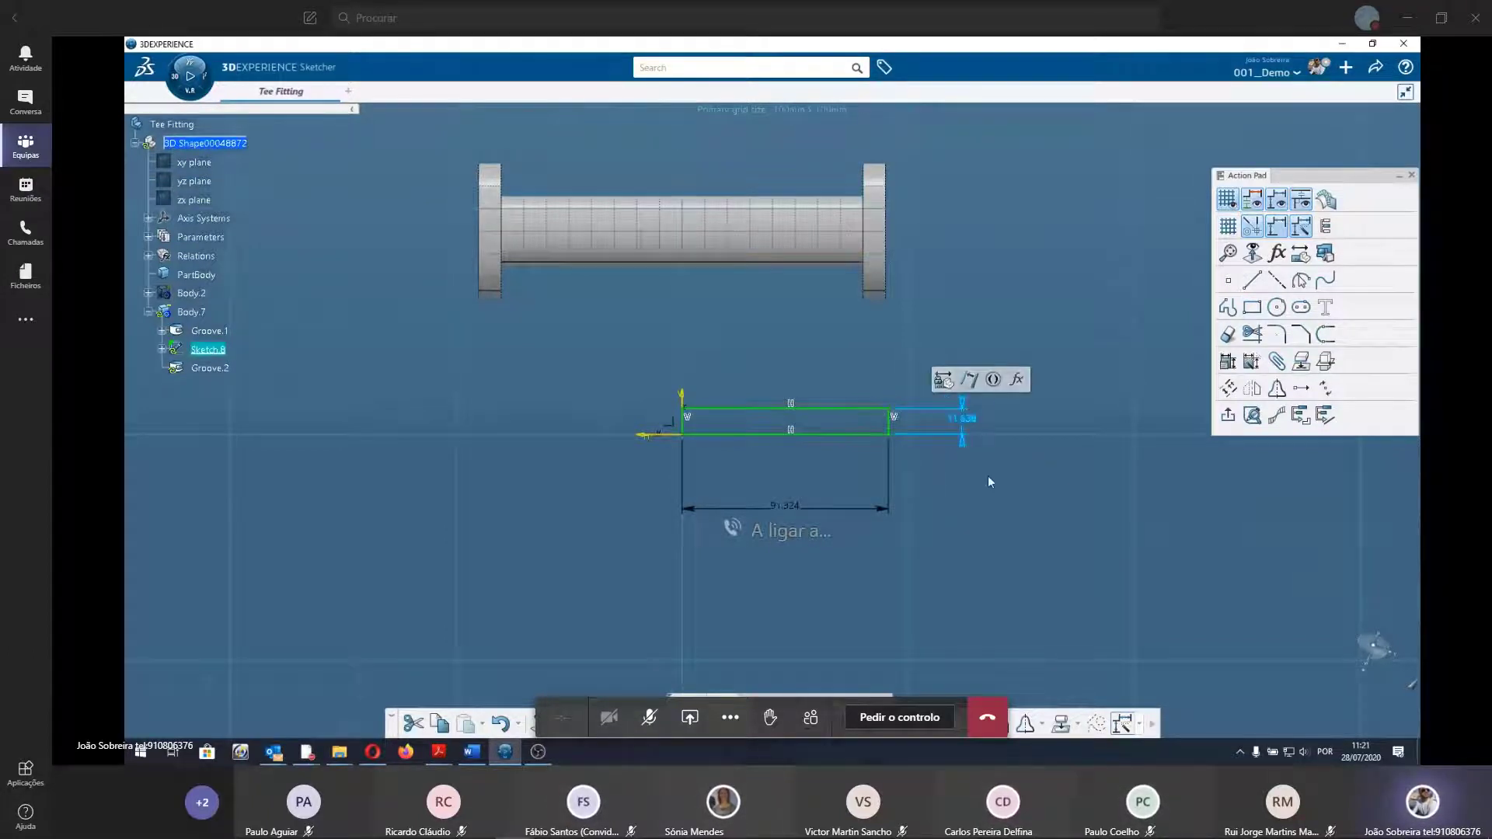
left_click(982, 421)
double_click(979, 419)
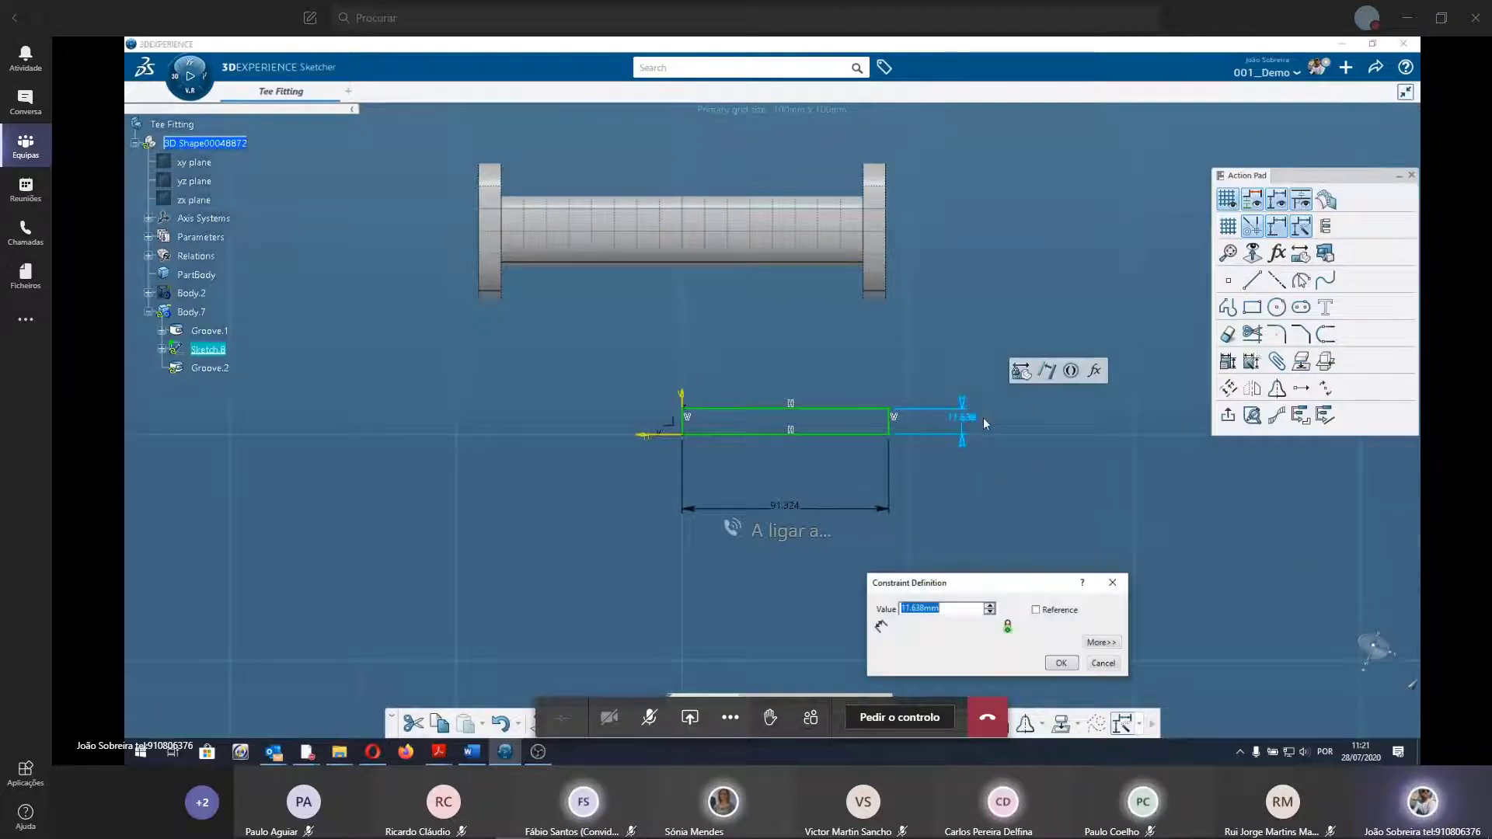
type("10")
key("Return")
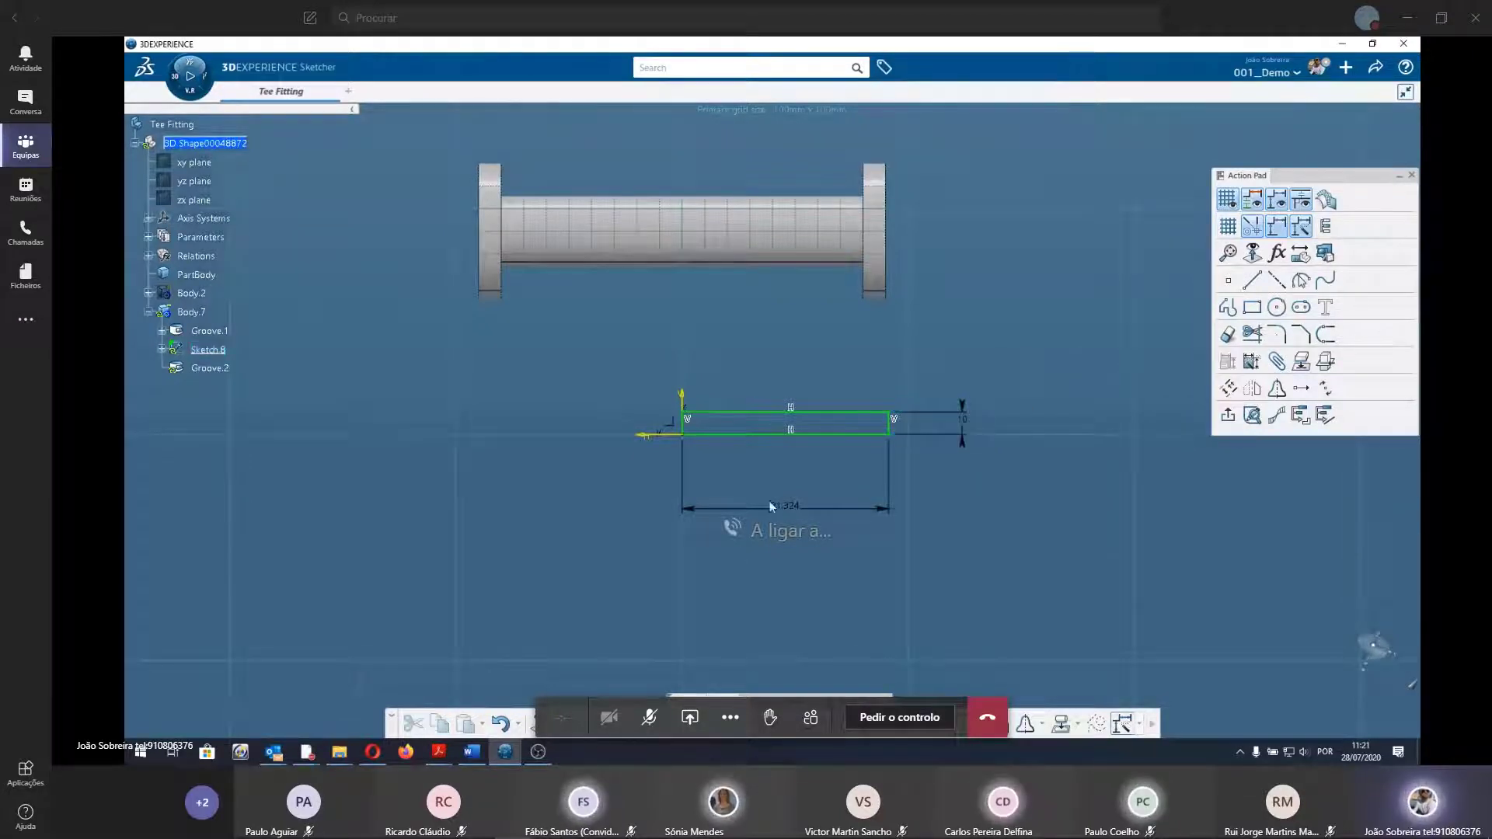
double_click(785, 506)
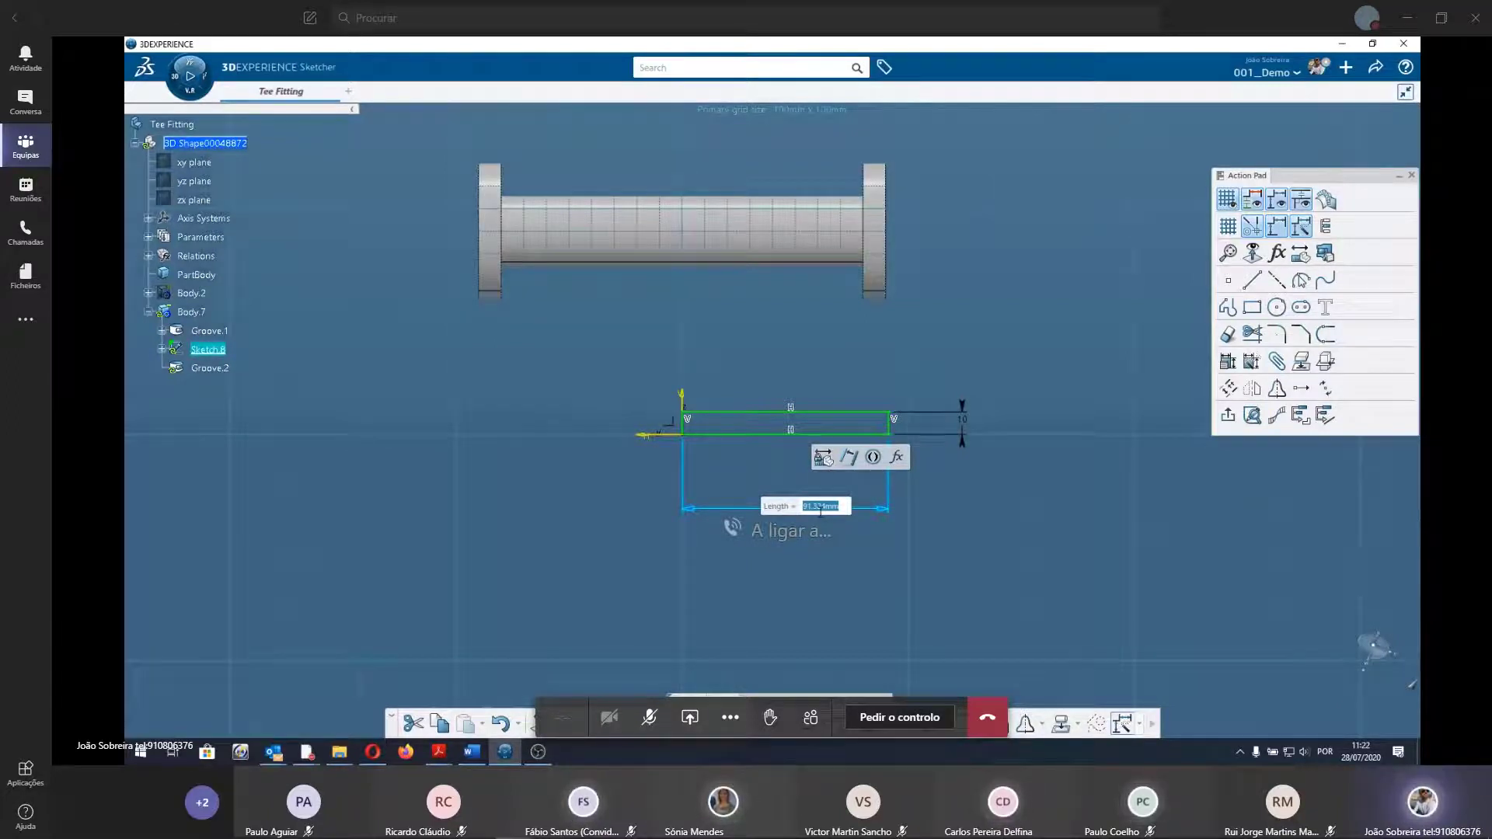
type("60")
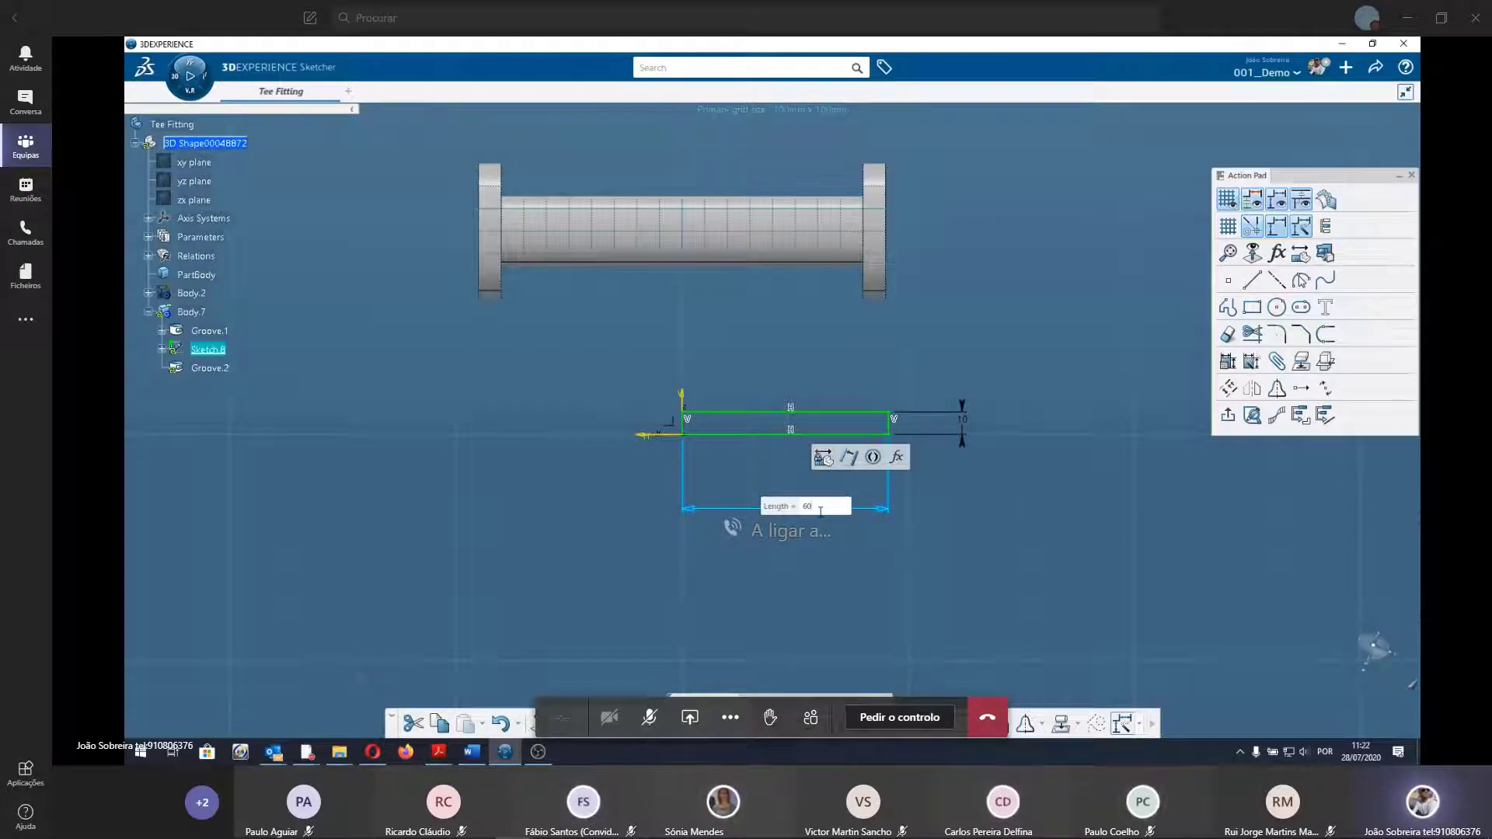
key("Return")
left_click(736, 507)
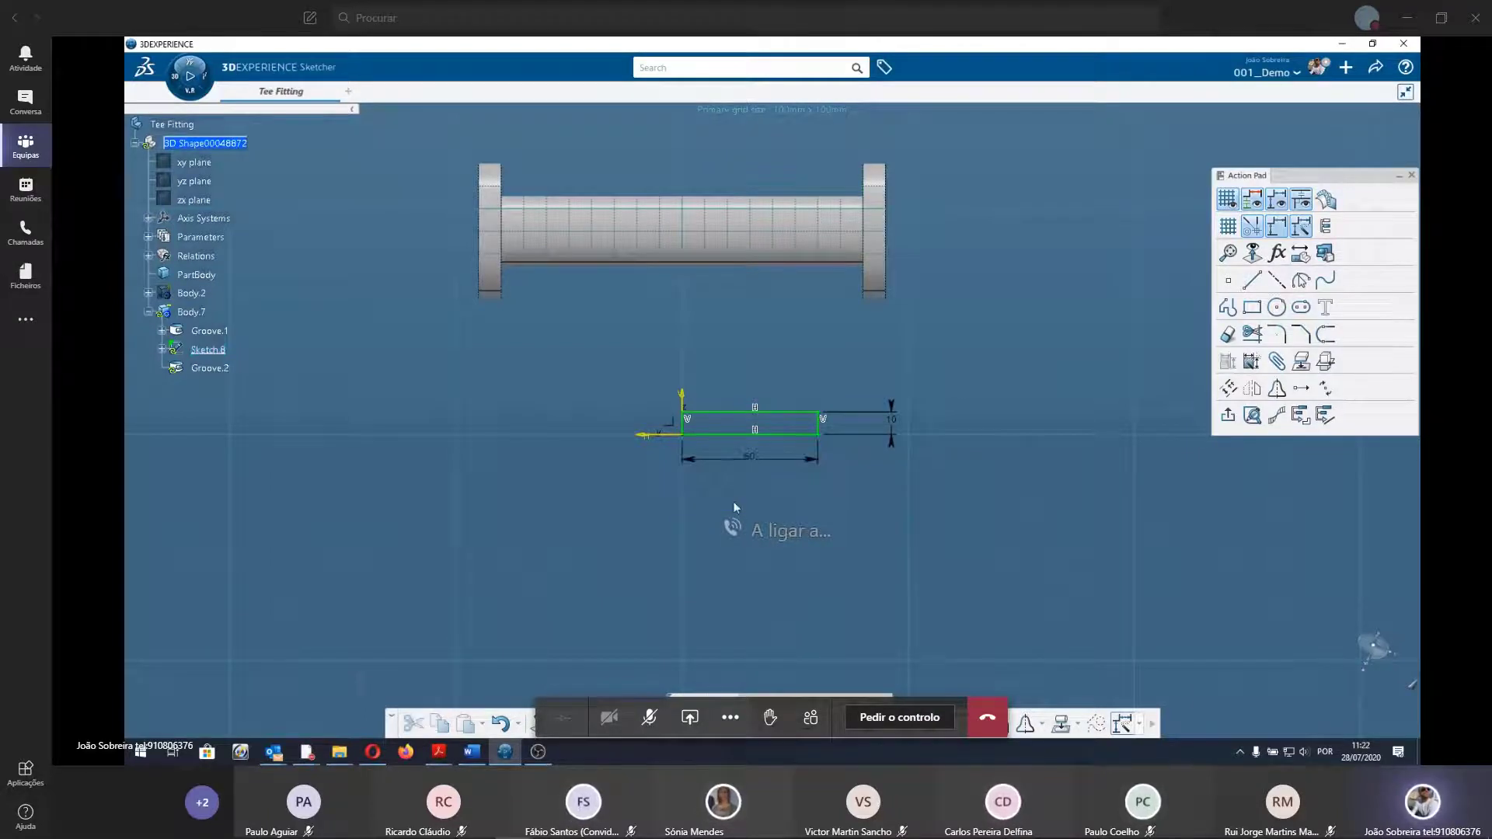
Swap dimension locations so the rectangle sits right of the vertical axis, above the horizontal axis.
left_click(769, 462)
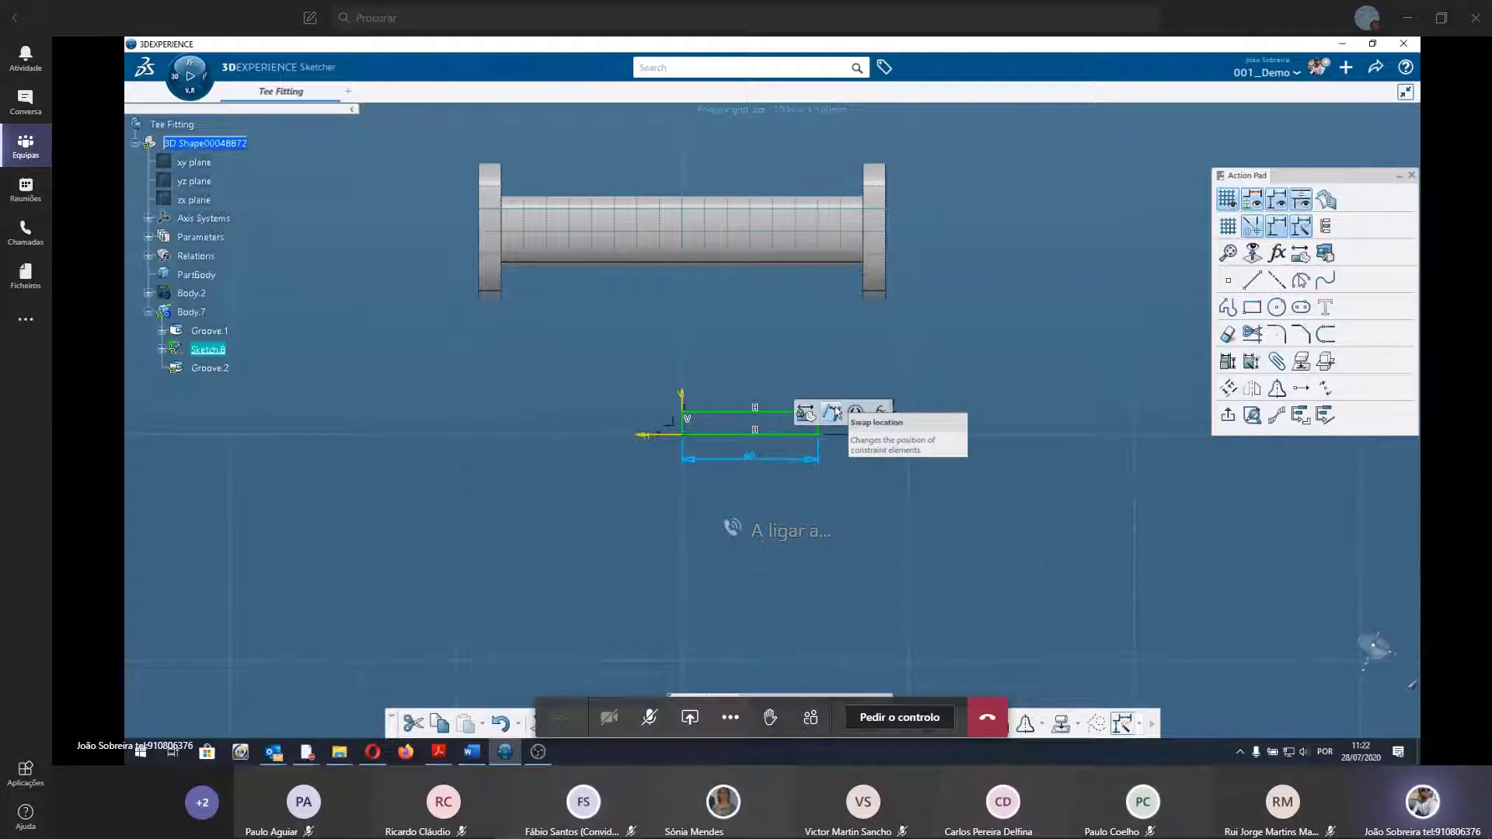
left_click(833, 412)
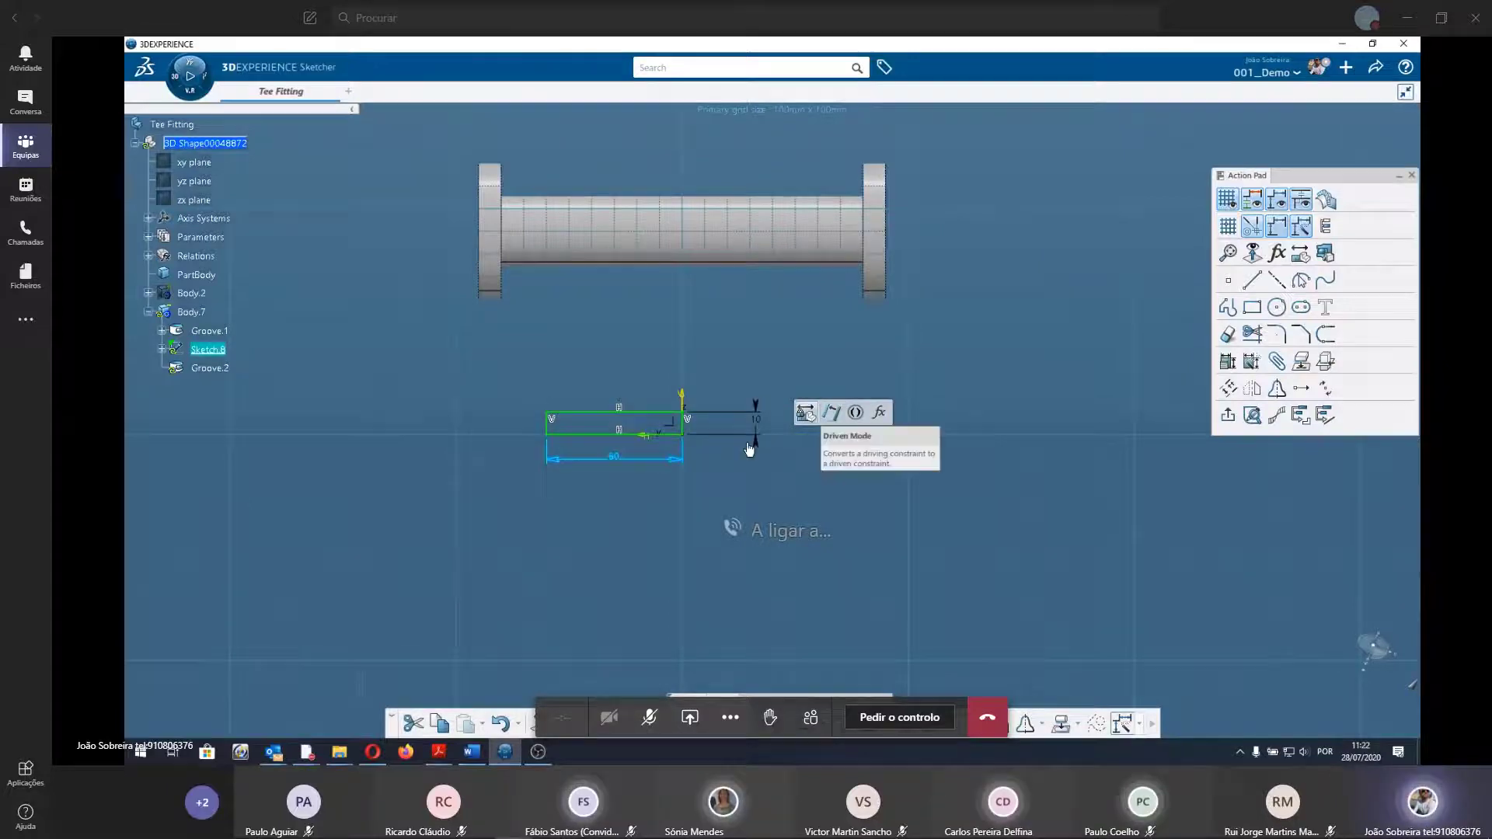
left_click(610, 466)
left_click(616, 465)
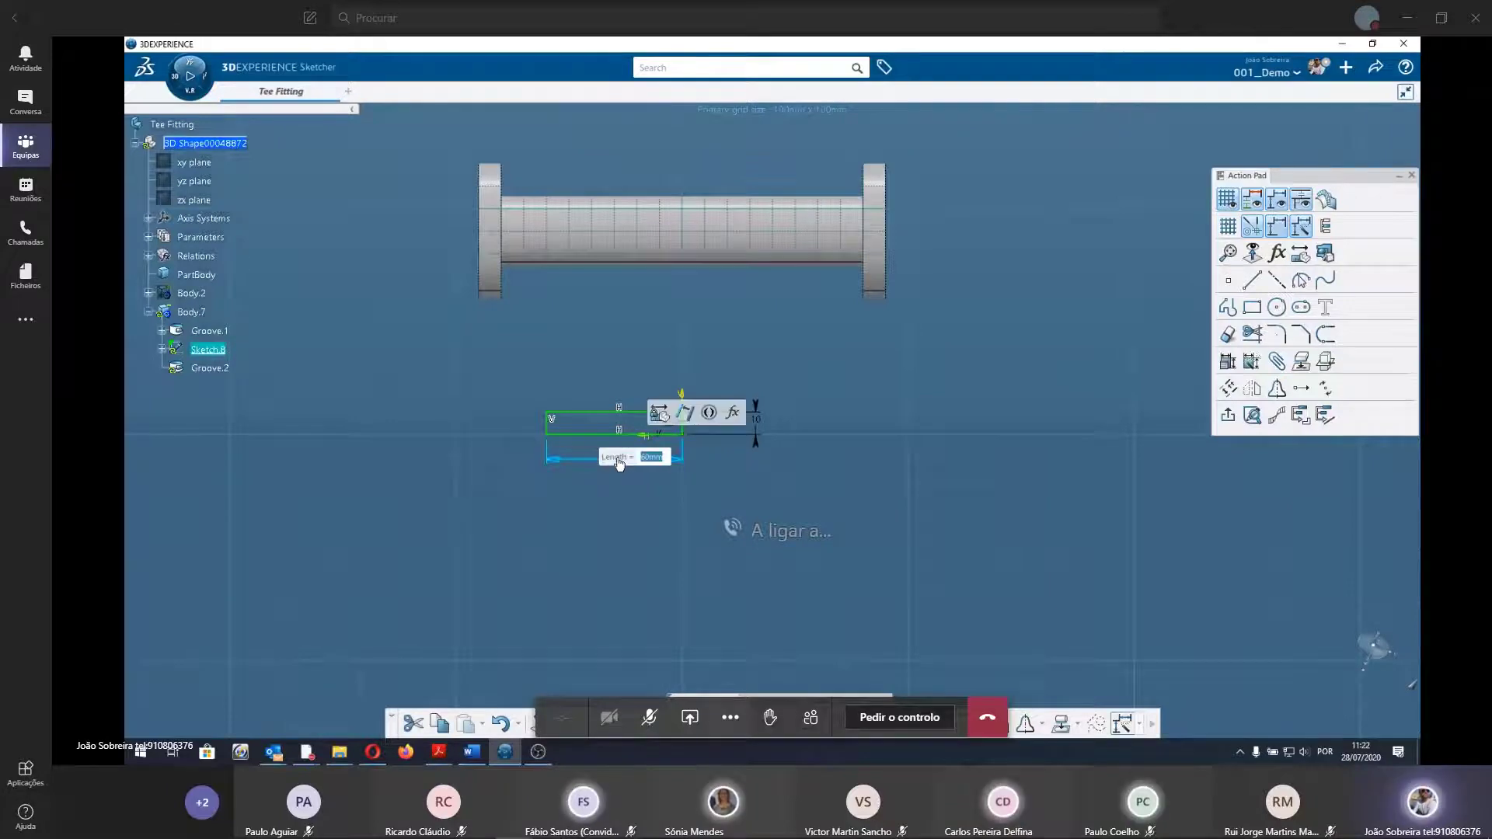
left_click(683, 418)
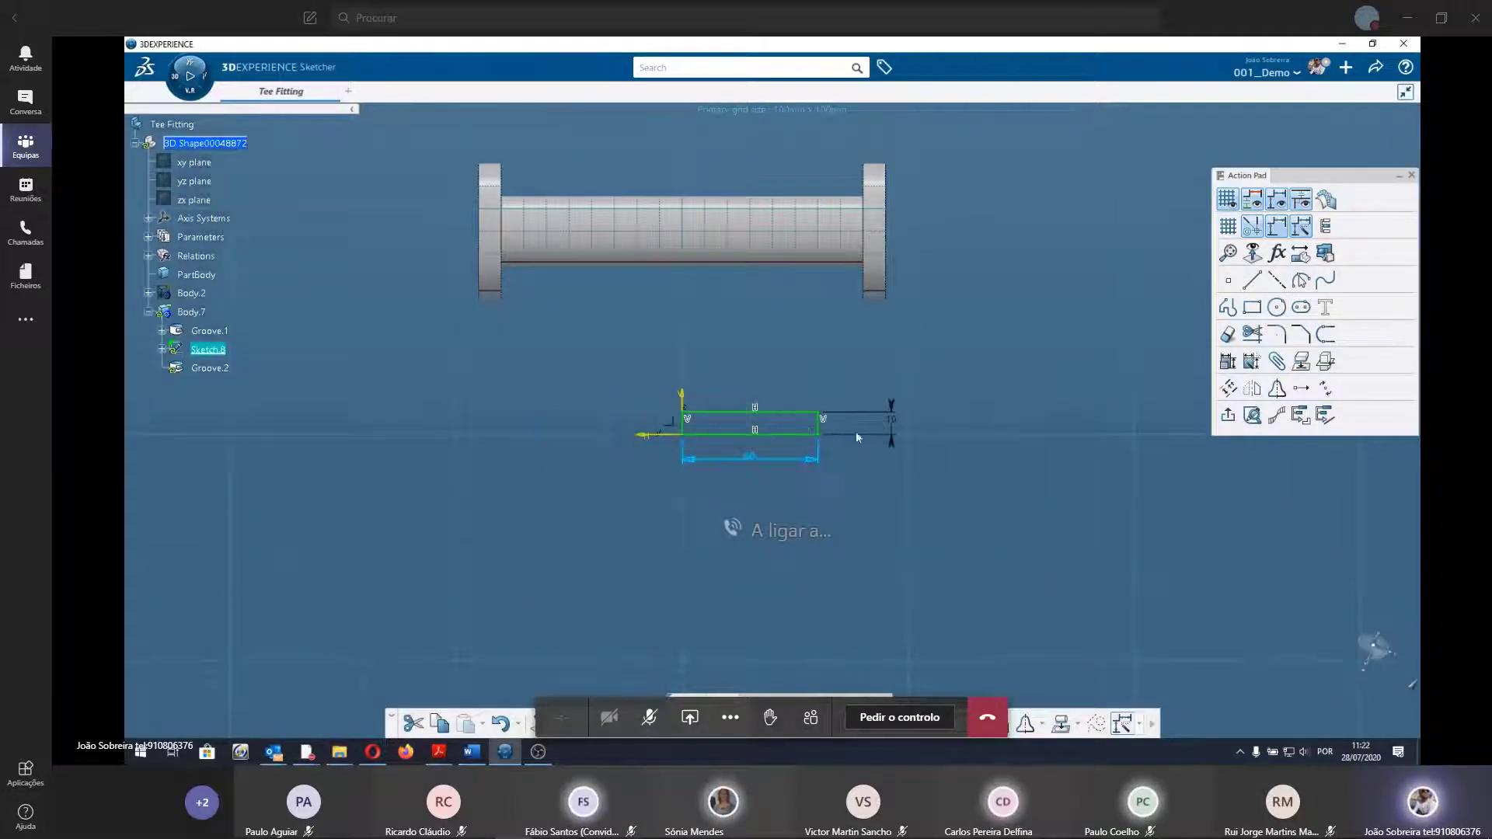
left_click(891, 425)
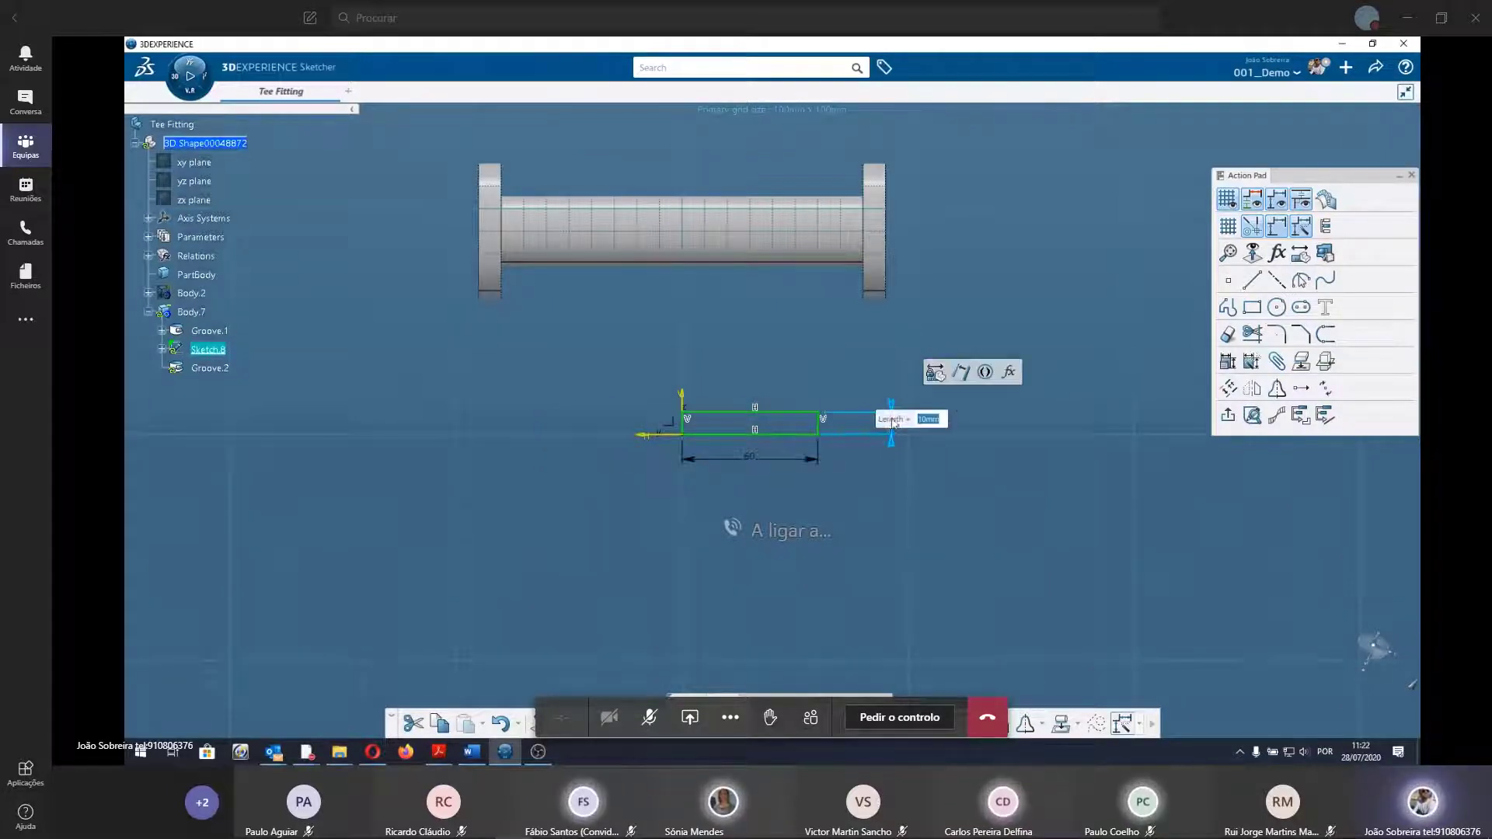
left_click(962, 372)
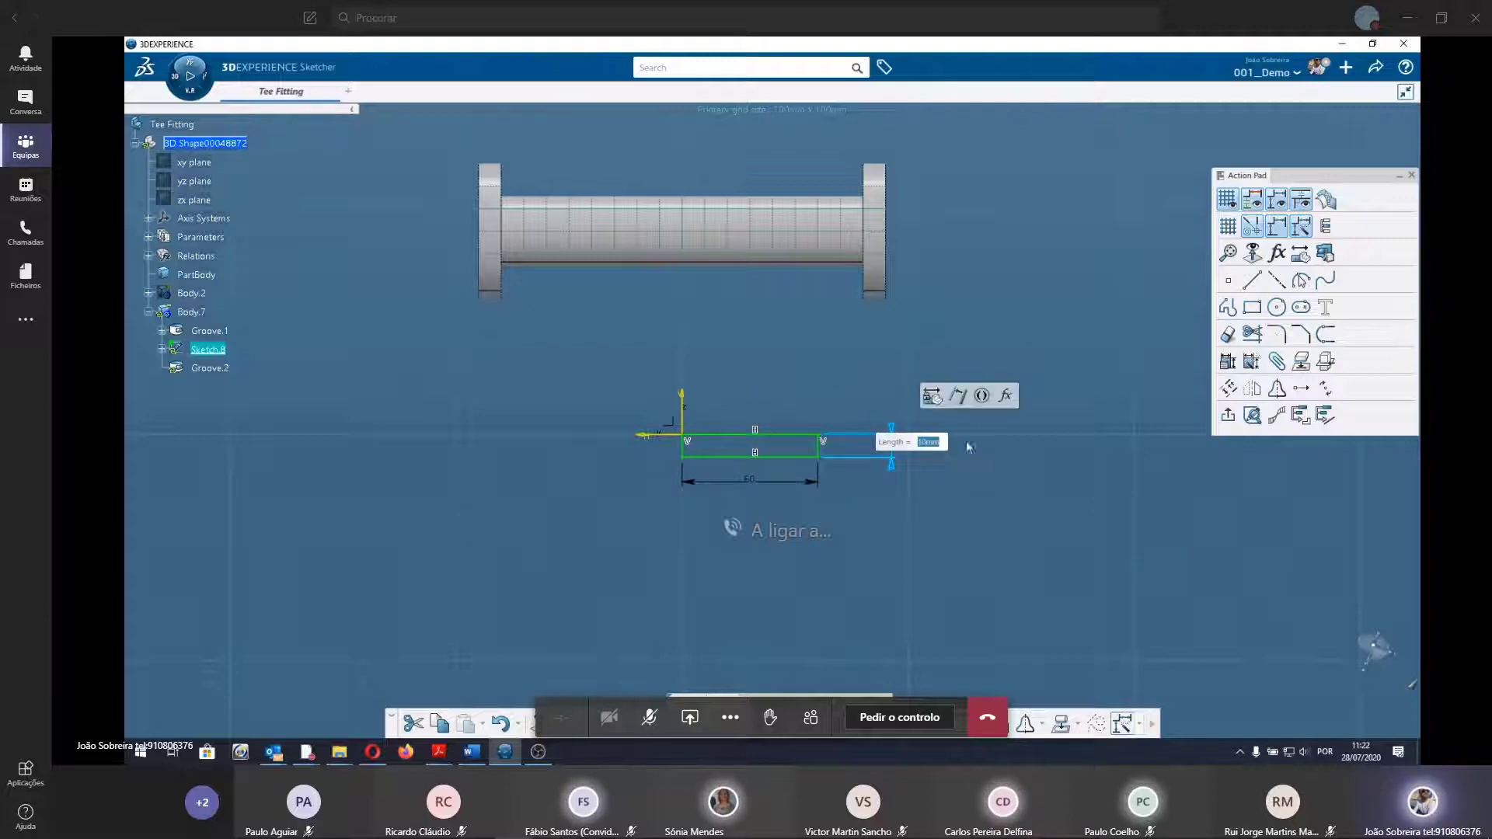
left_click(962, 372)
Select the rectangle's left vertical line and dismiss the resulting warning.
middle_click_drag(657, 495, 642, 502)
scroll(643, 501, "down", 5)
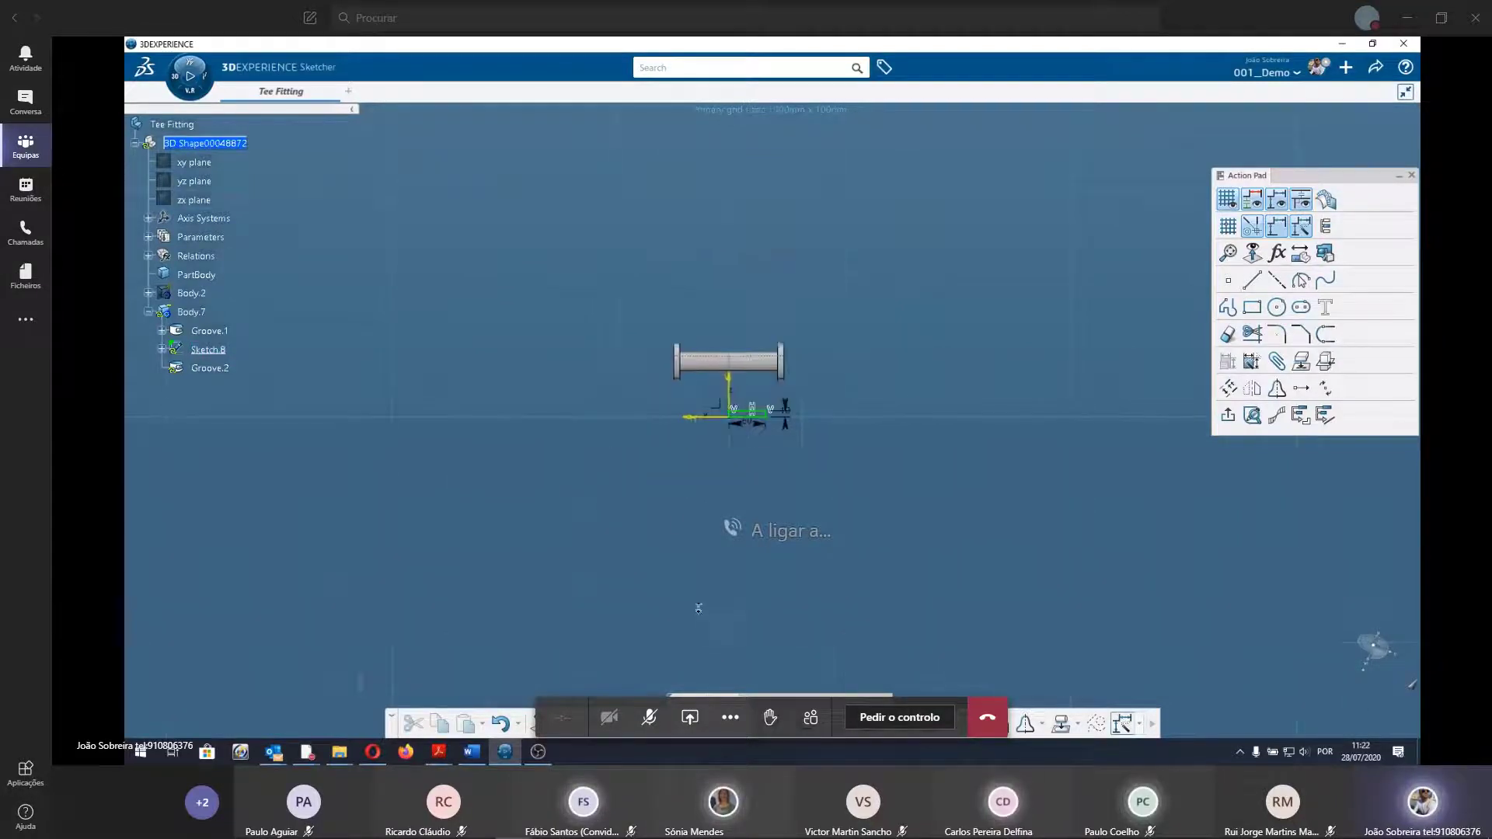
scroll(692, 505, "up", 4)
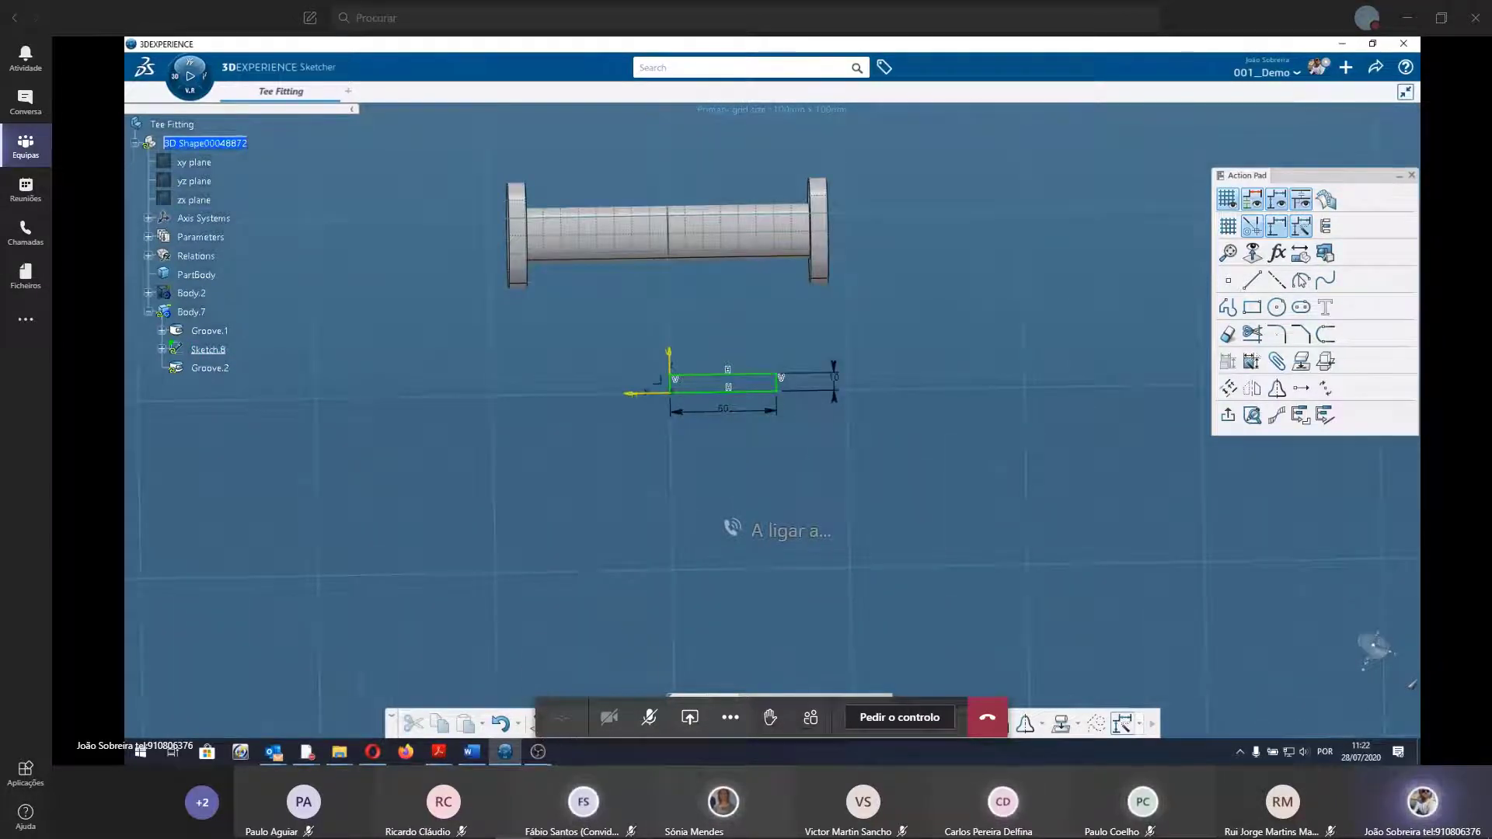
scroll(625, 410, "up", 3)
scroll(606, 443, "up", 1)
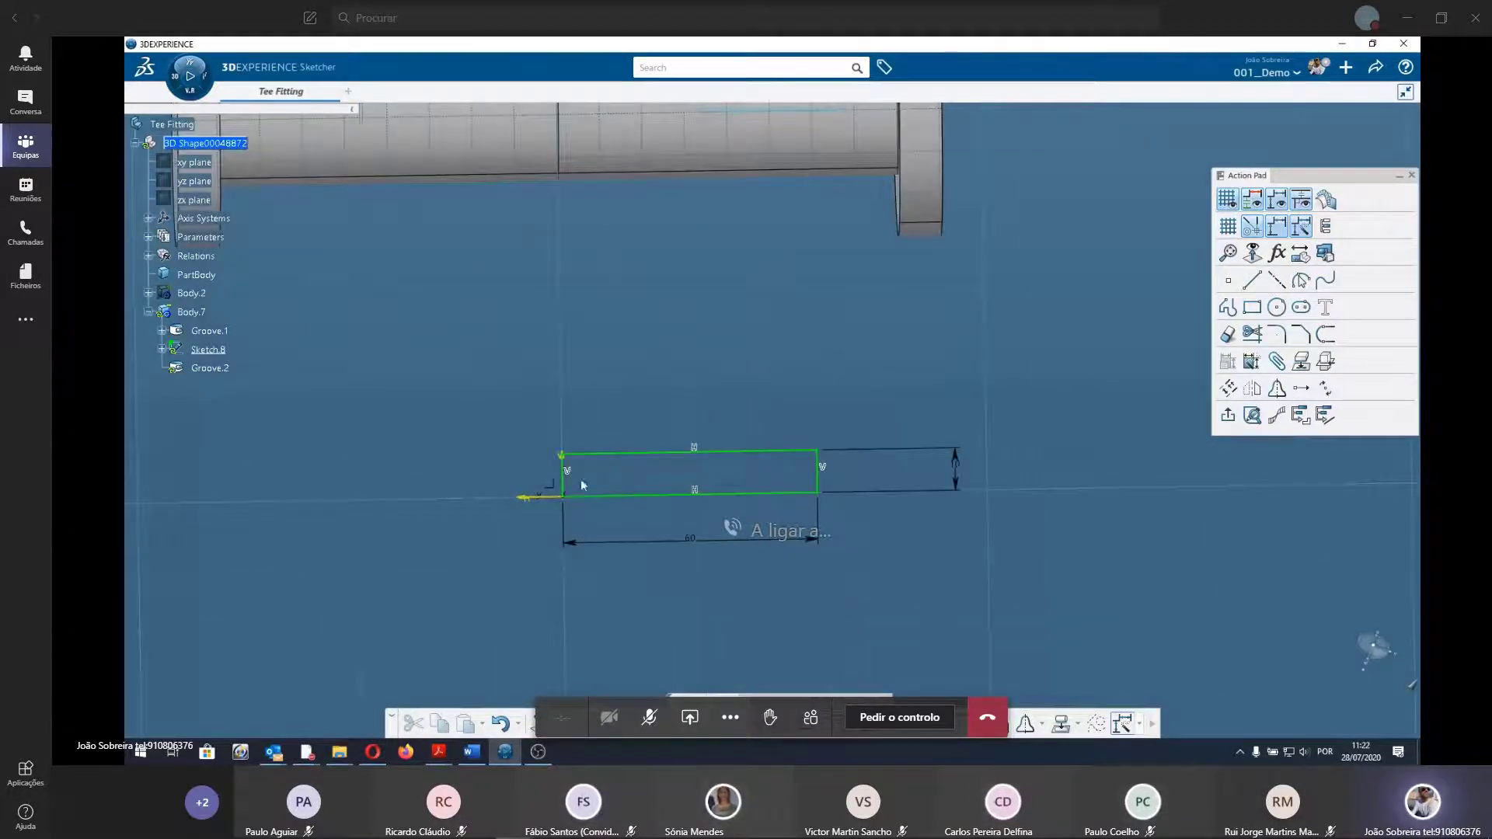
left_click(567, 482)
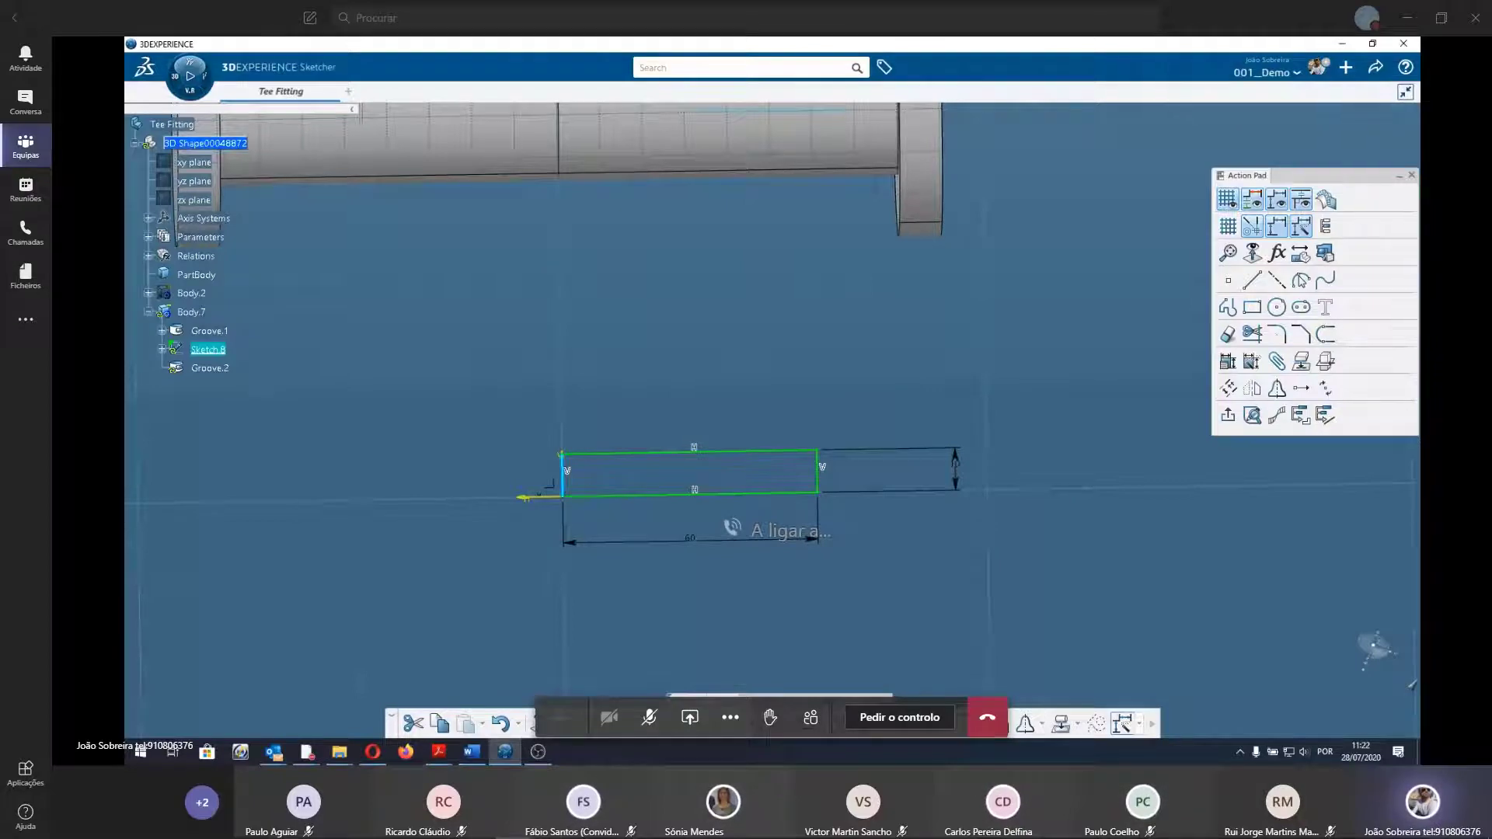
key("Delete")
key("Return")
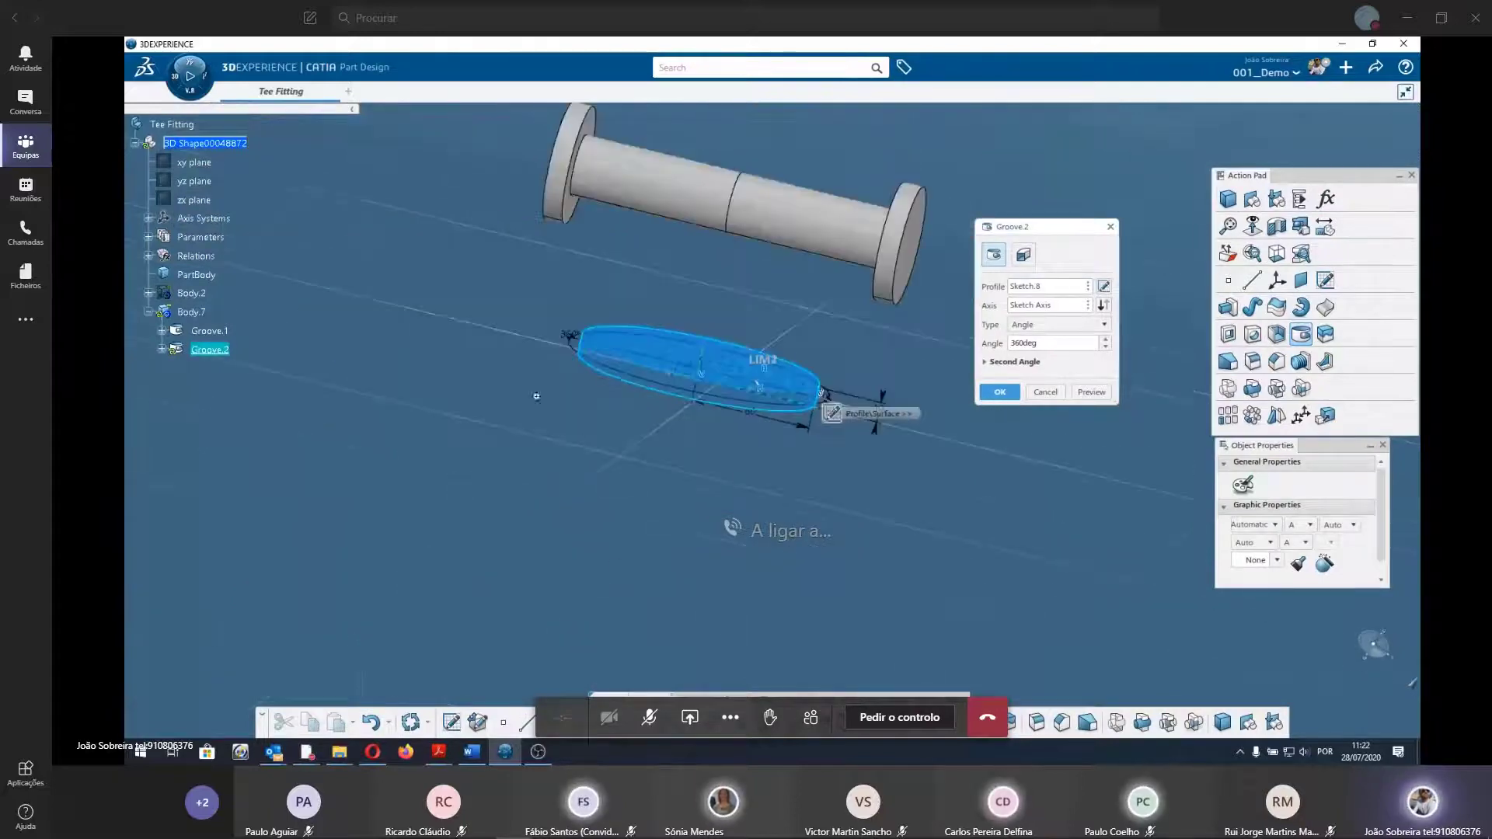
Create Groove.2 and colour the whole of Body.7 yellow.
left_click(1000, 393)
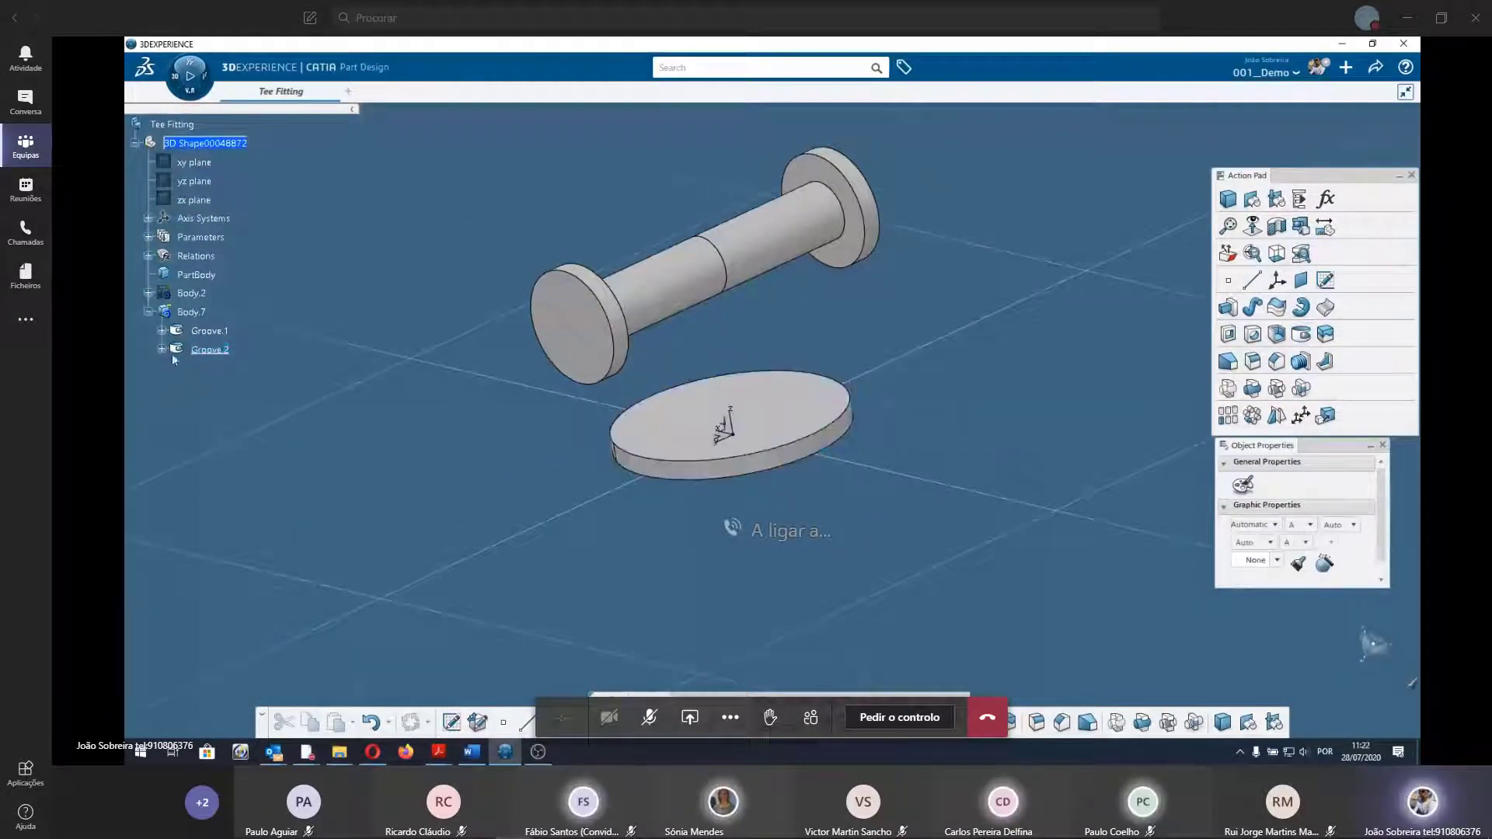
left_click(192, 311)
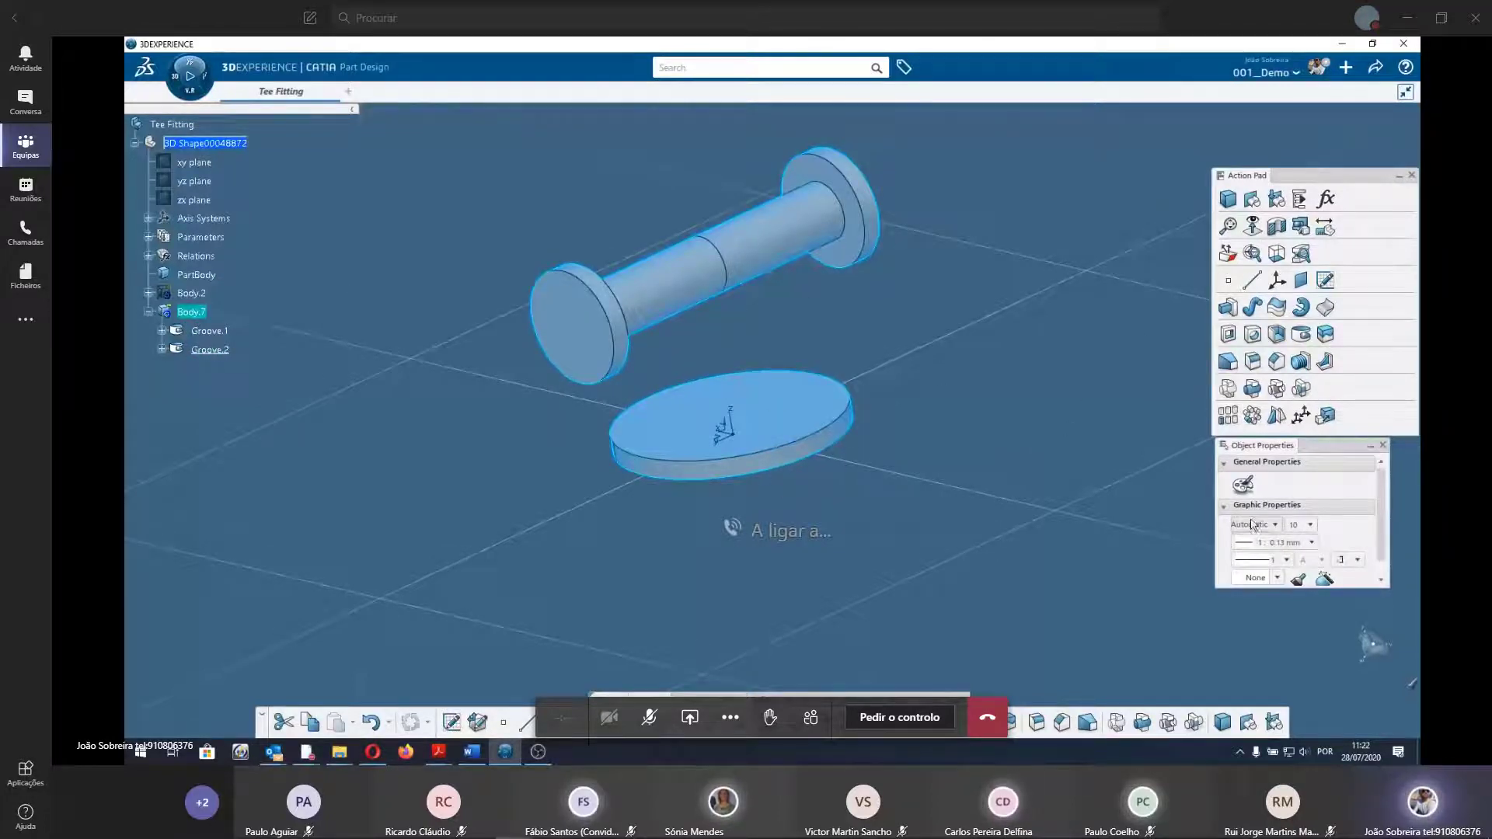
left_click(1276, 526)
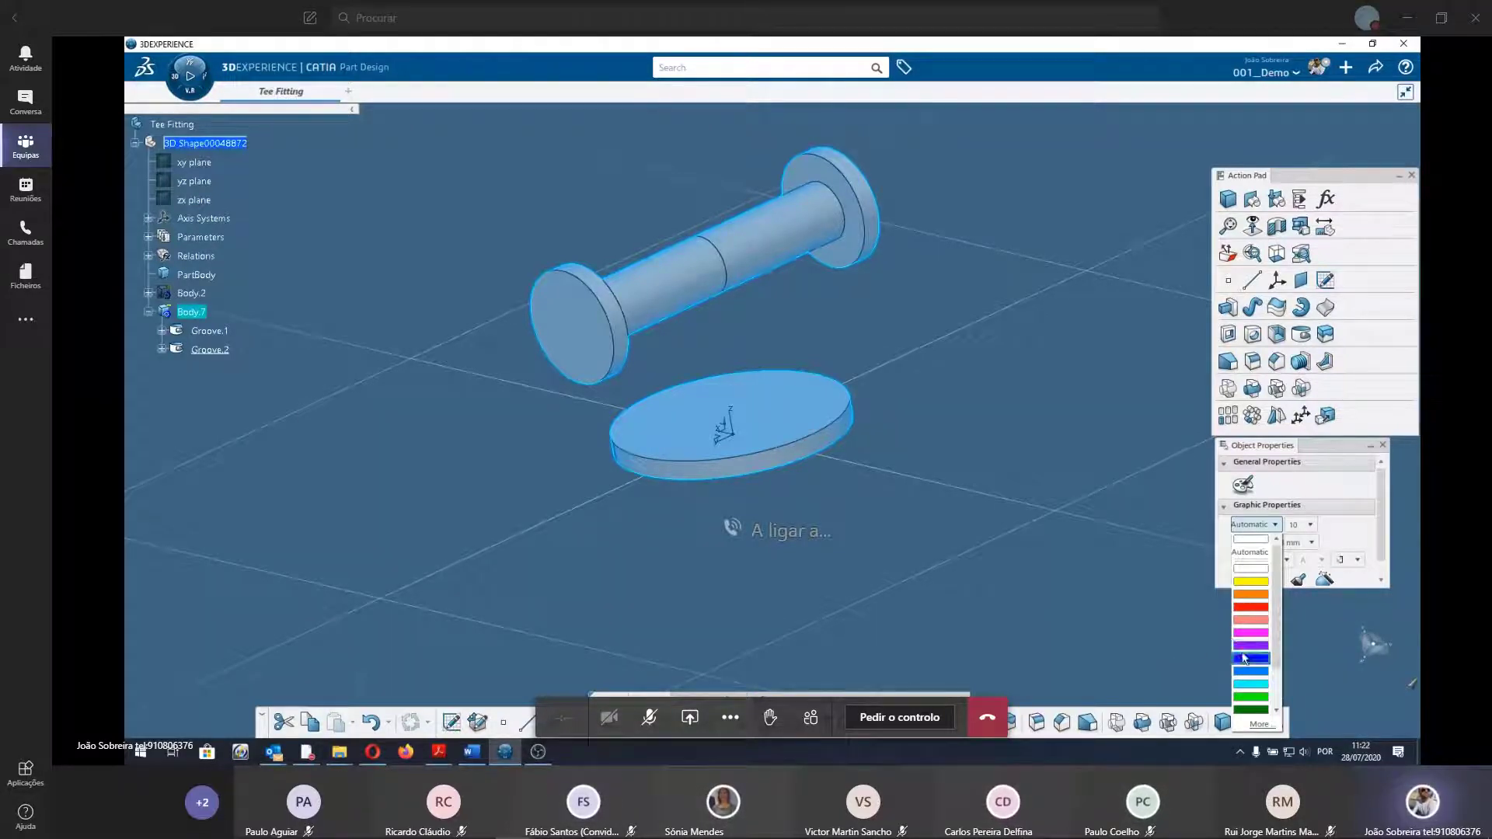
left_click(1250, 581)
left_click(655, 567)
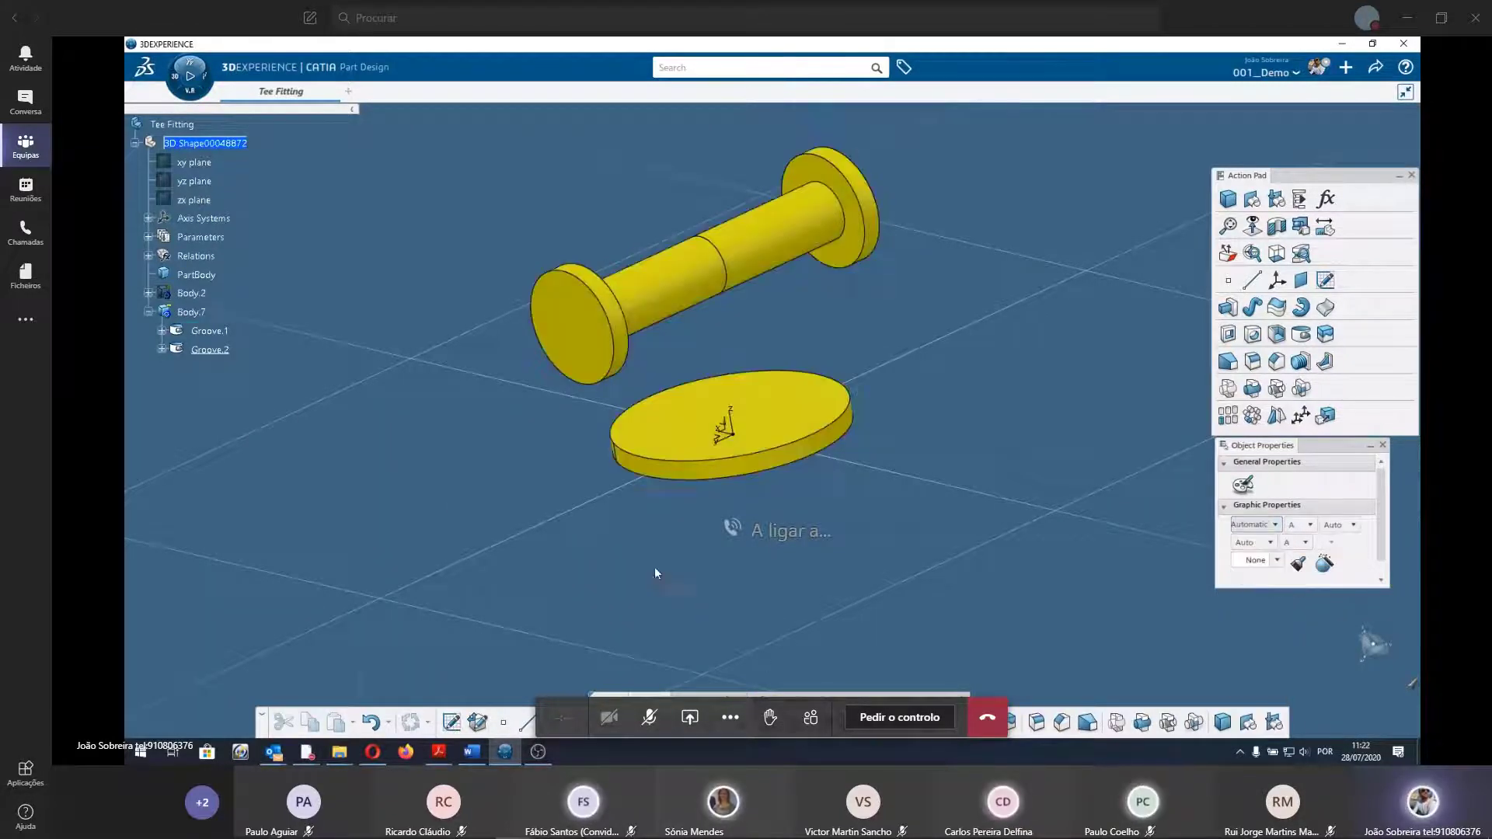
mouse_move(654, 567)
middle_mouse_down()
mouse_move(354, 418)
mouse_move(703, 419)
mouse_move(627, 403)
mouse_move(700, 435)
mouse_move(790, 427)
mouse_move(230, 498)
middle_mouse_up()
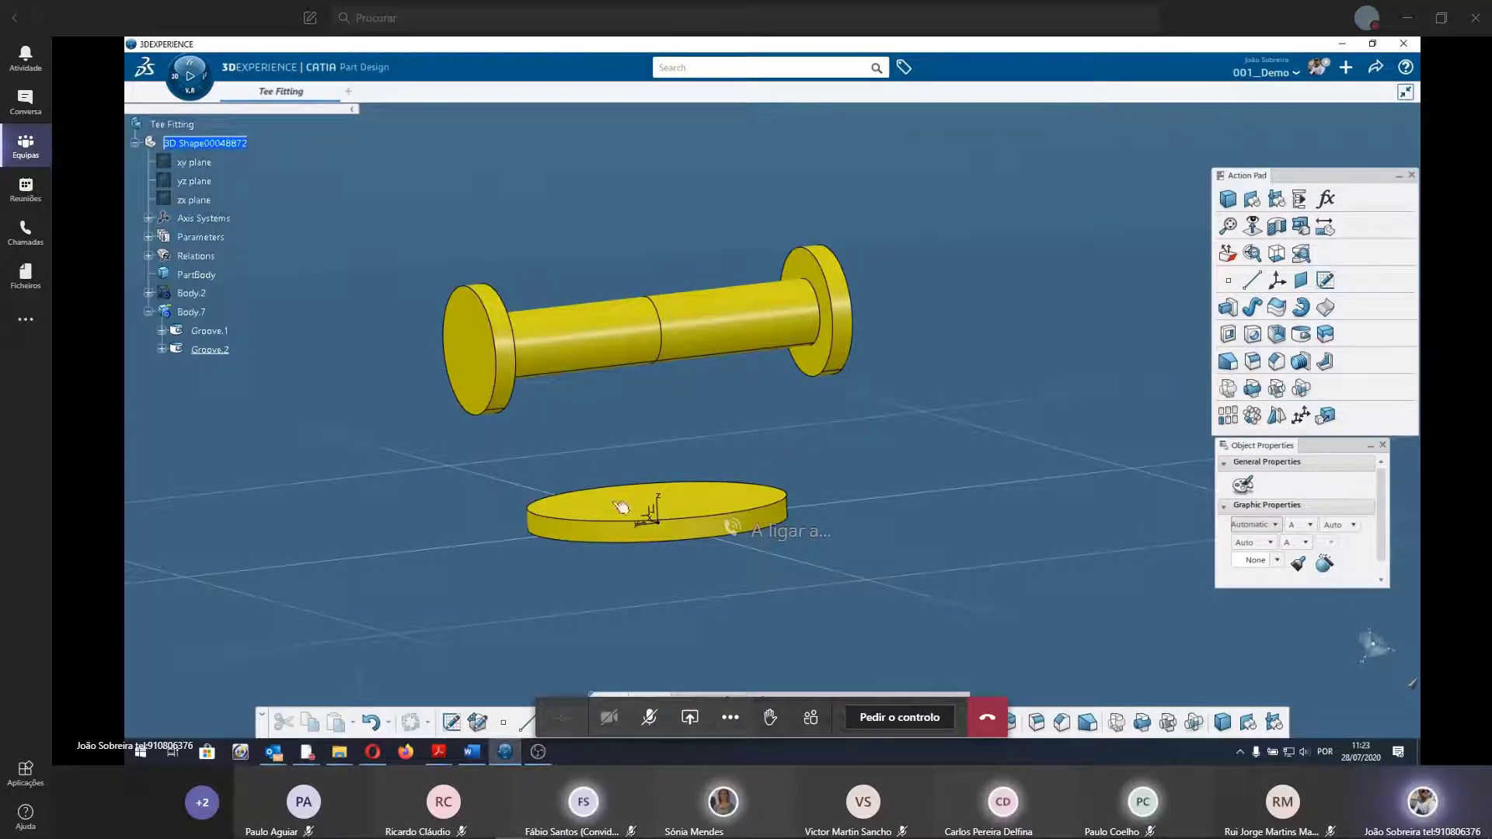
Show the hidden Body.2 tee fitting again.
right_click(193, 293)
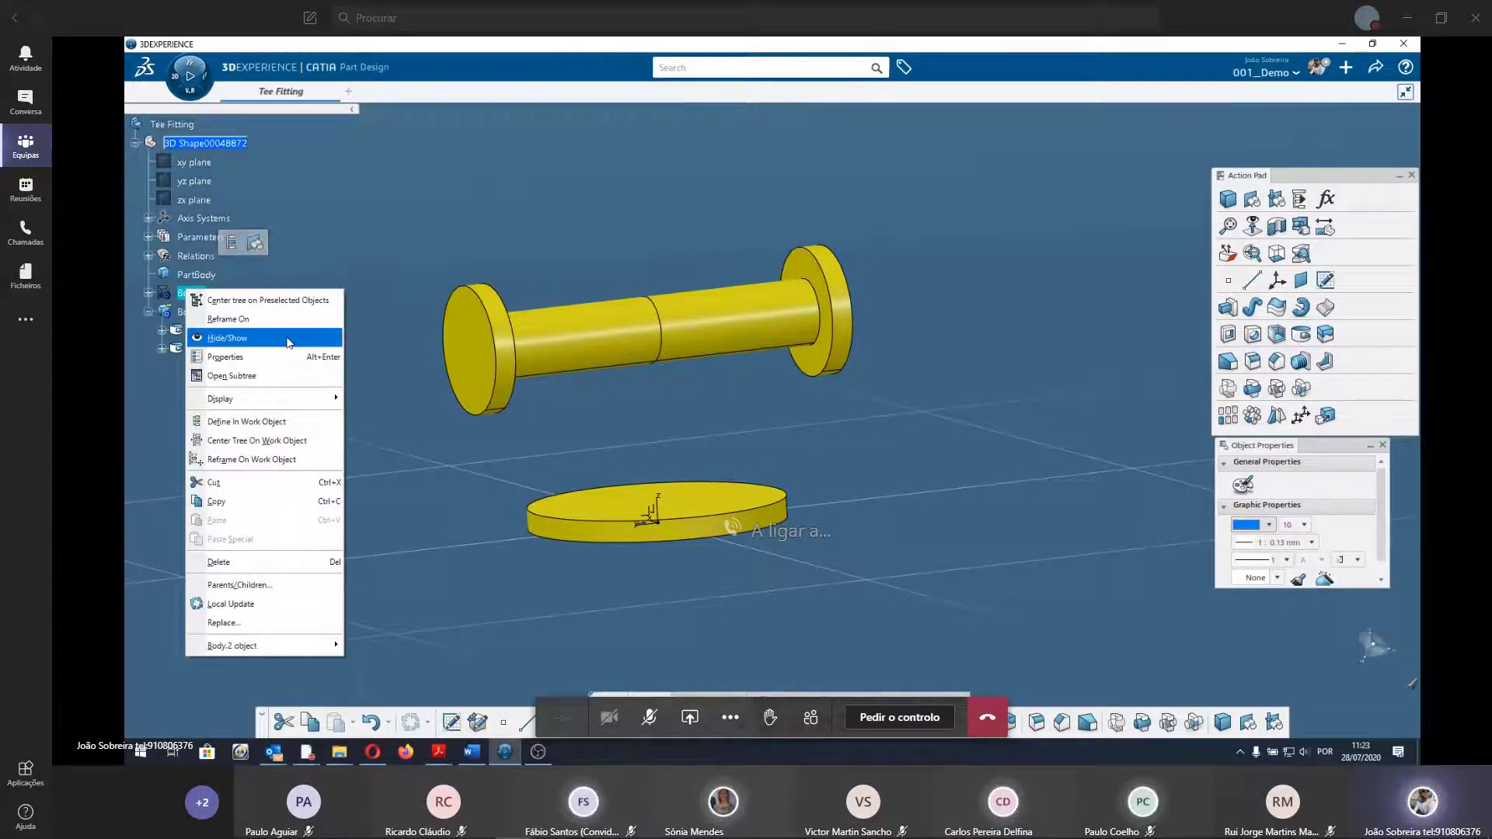
left_click(214, 338)
middle_click_drag(883, 461, 392, 454)
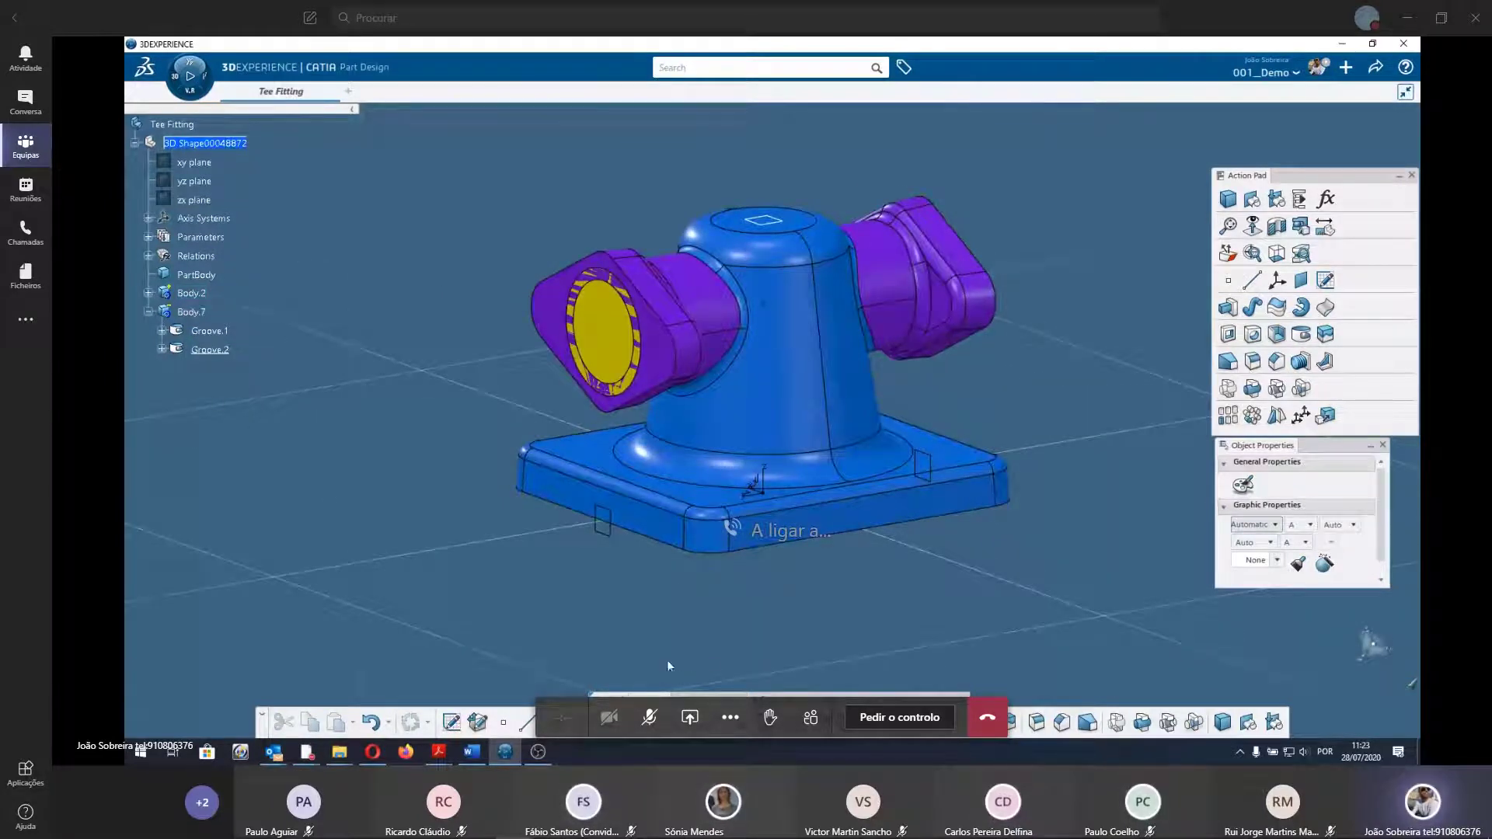
Assemble Body.7 into Body.2.
left_click(1119, 725)
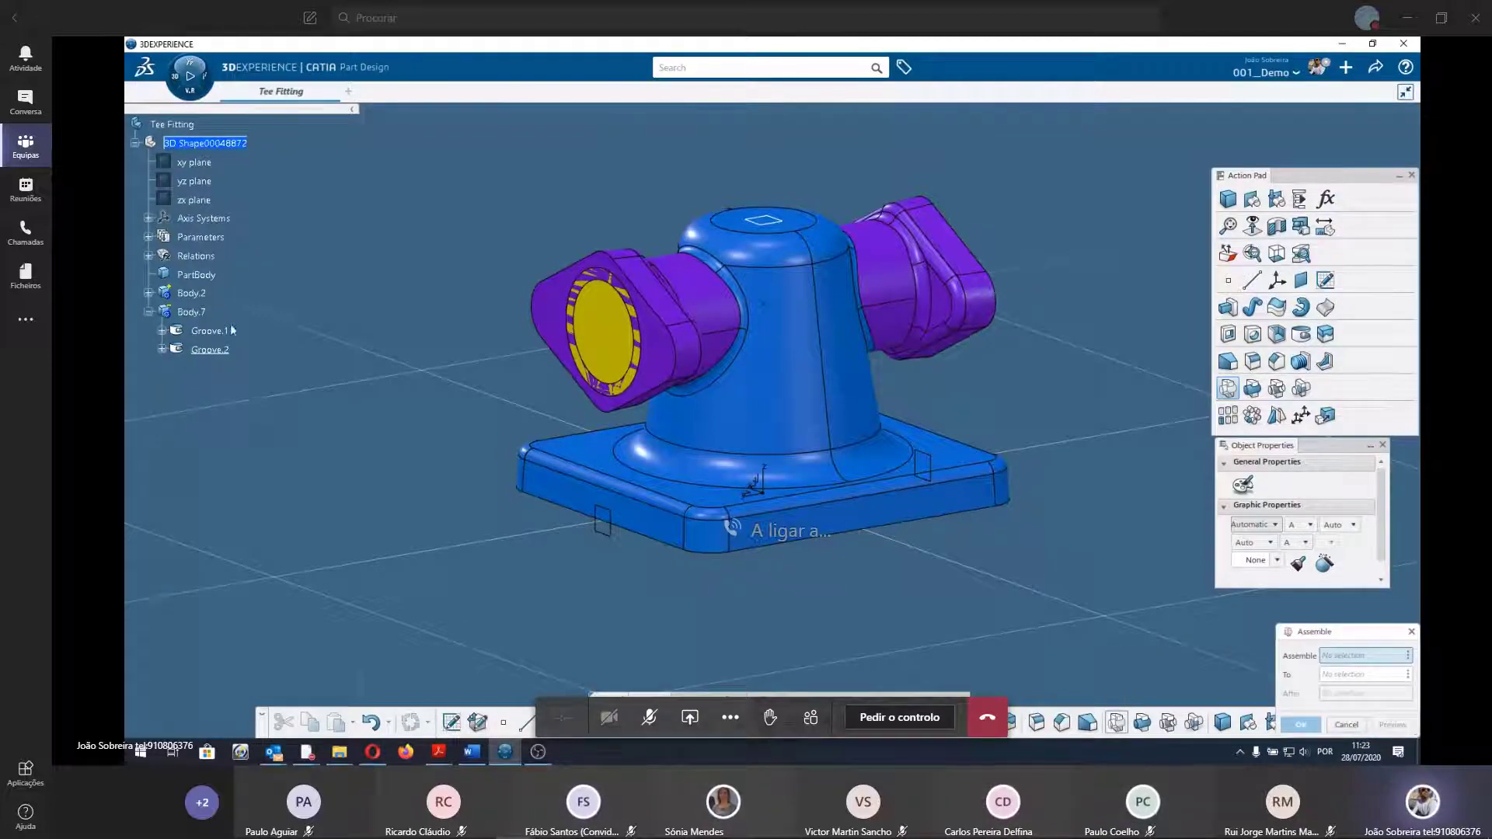
left_click(191, 312)
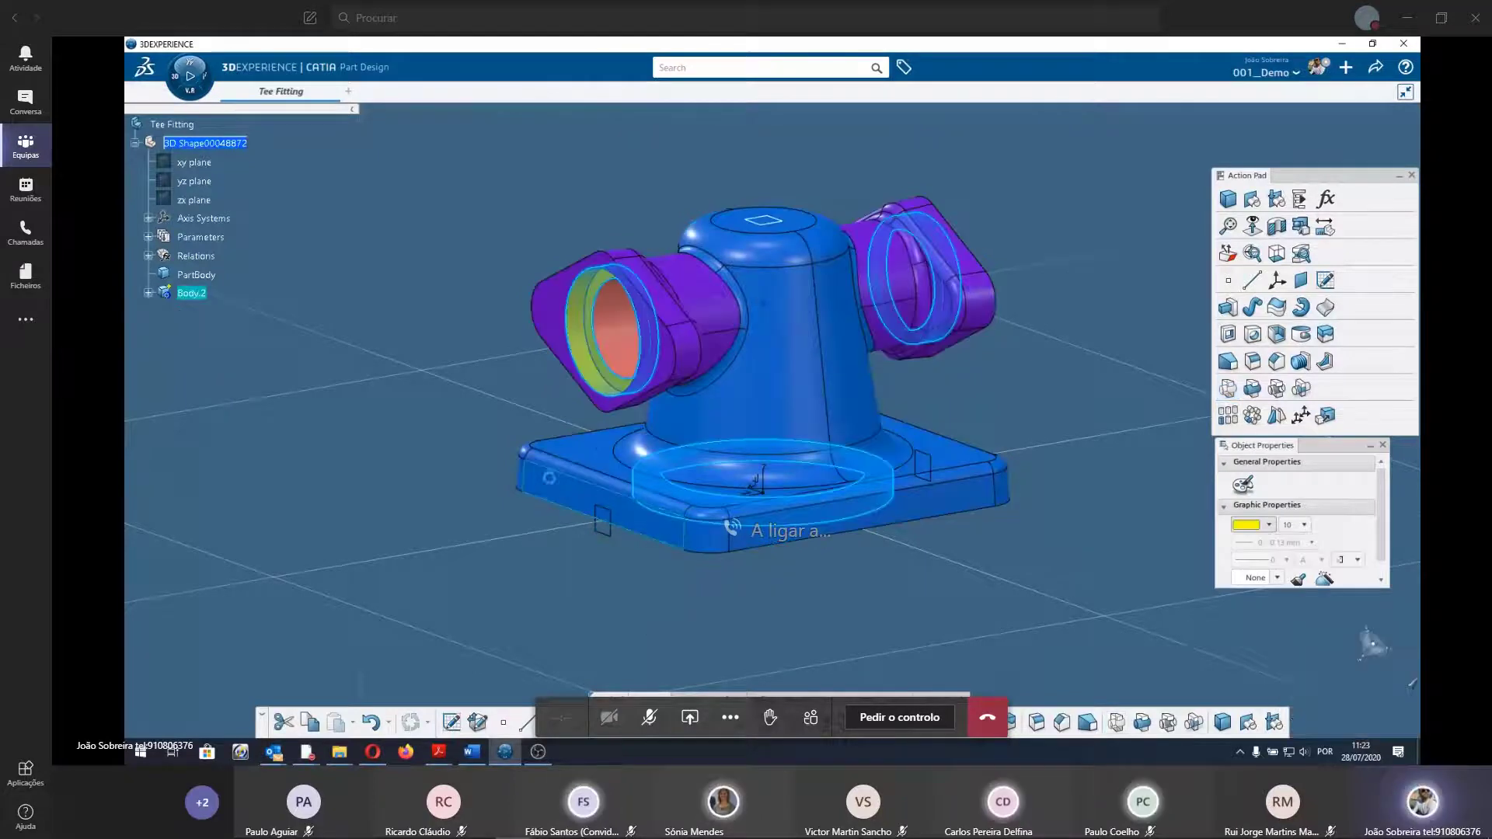
mouse_move(650, 640)
middle_mouse_down()
mouse_move(847, 451)
mouse_move(486, 293)
middle_mouse_up()
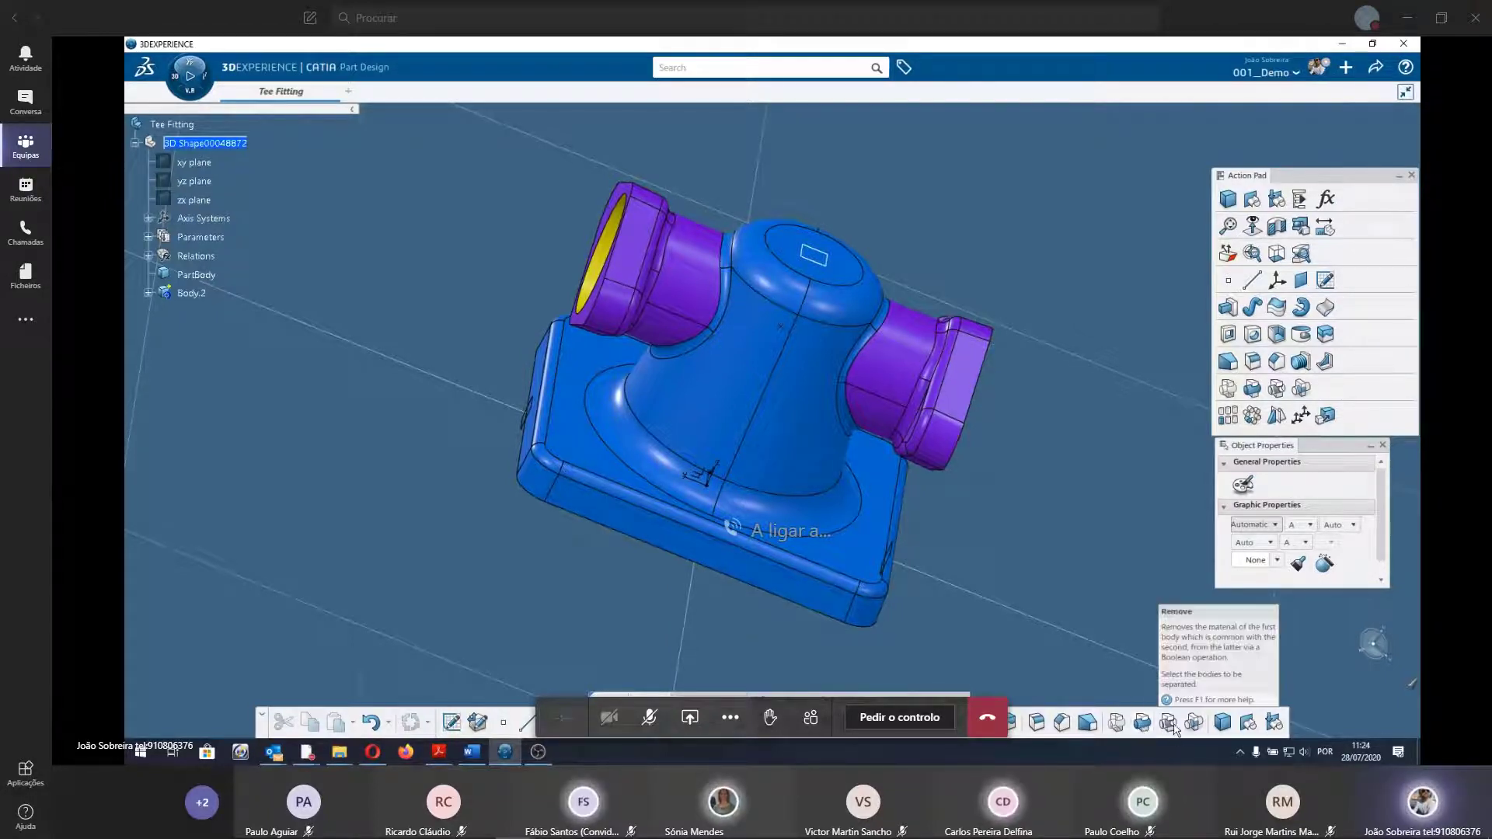
mouse_move(317, 523)
middle_mouse_down()
mouse_move(594, 566)
mouse_move(560, 552)
middle_mouse_up()
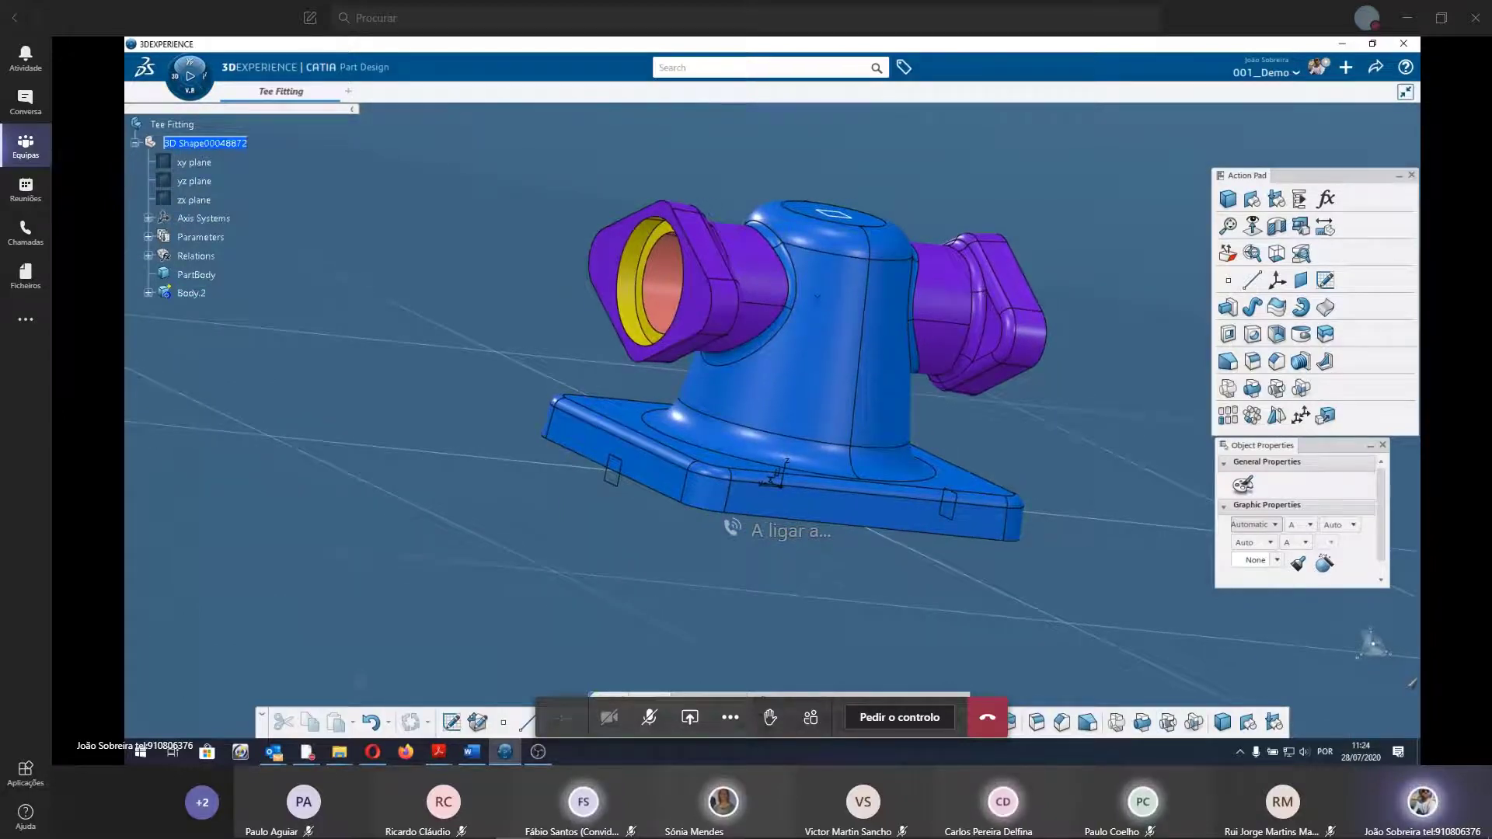
mouse_move(591, 481)
middle_mouse_down()
mouse_move(646, 439)
mouse_move(848, 445)
mouse_move(942, 383)
middle_mouse_up()
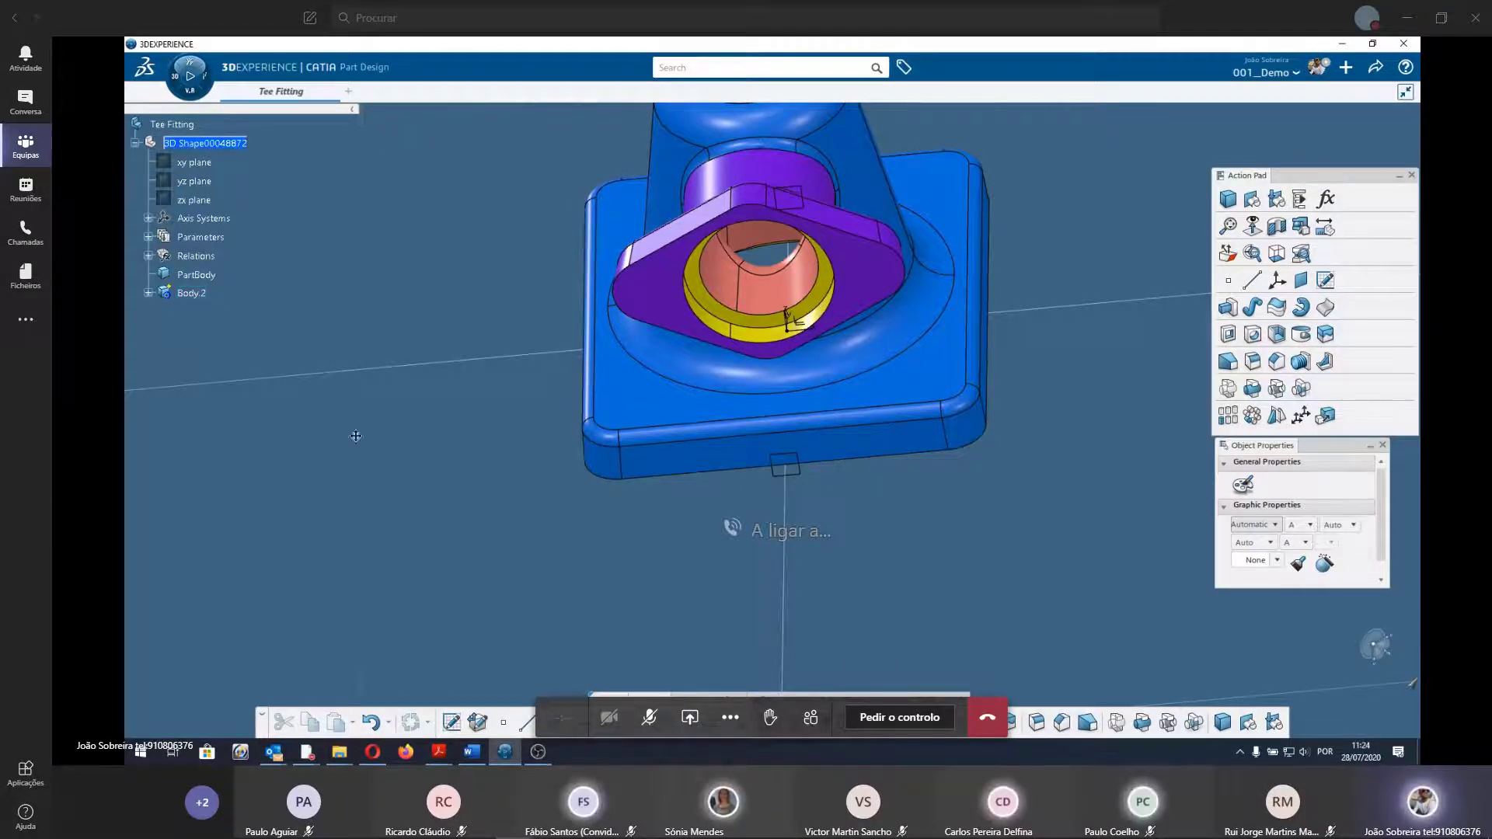
middle_click_drag(355, 436, 517, 458)
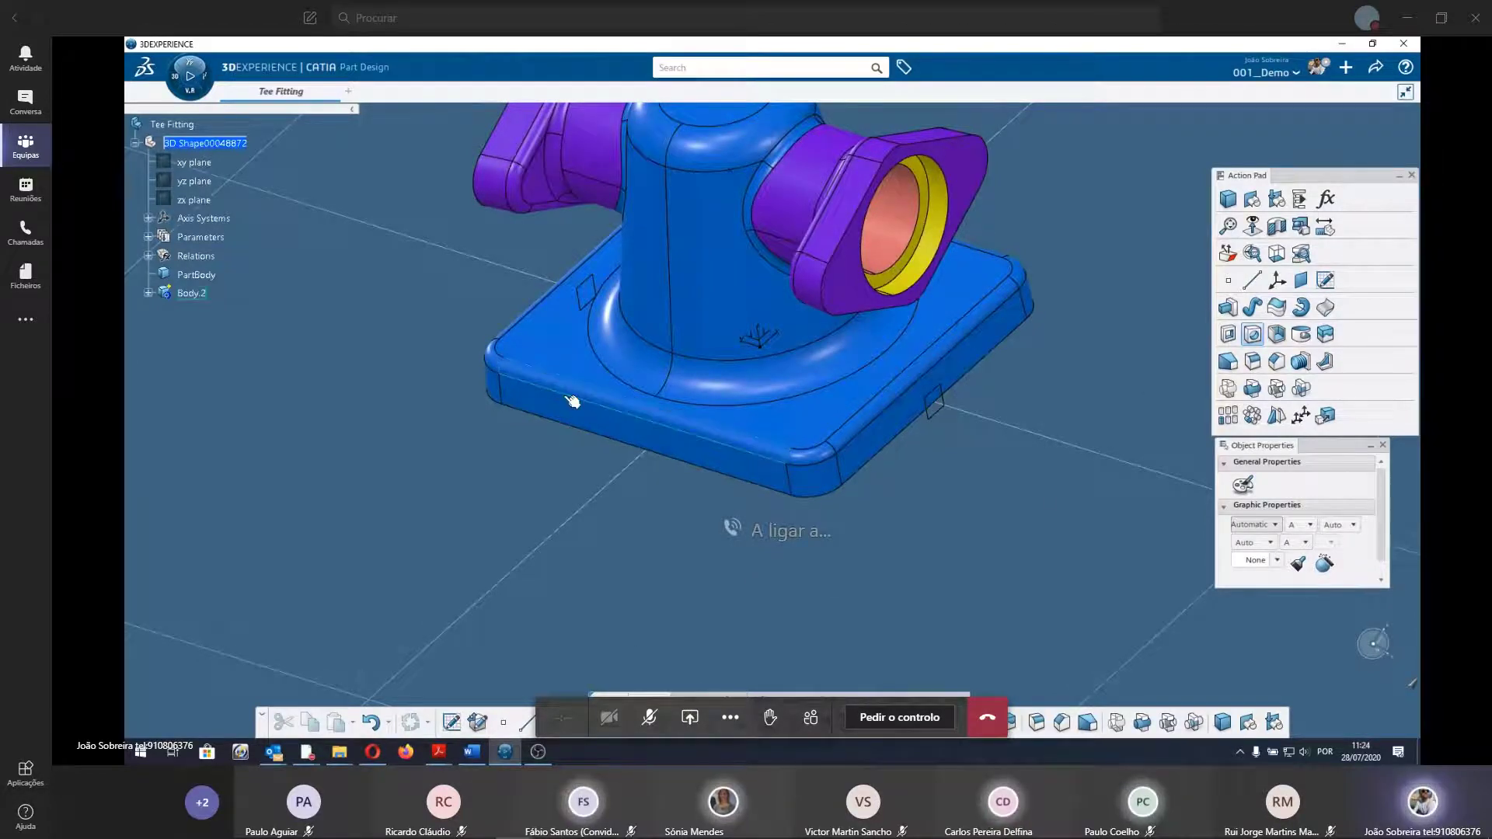
mouse_move(376, 426)
middle_mouse_down()
mouse_move(586, 487)
mouse_move(579, 454)
middle_mouse_up()
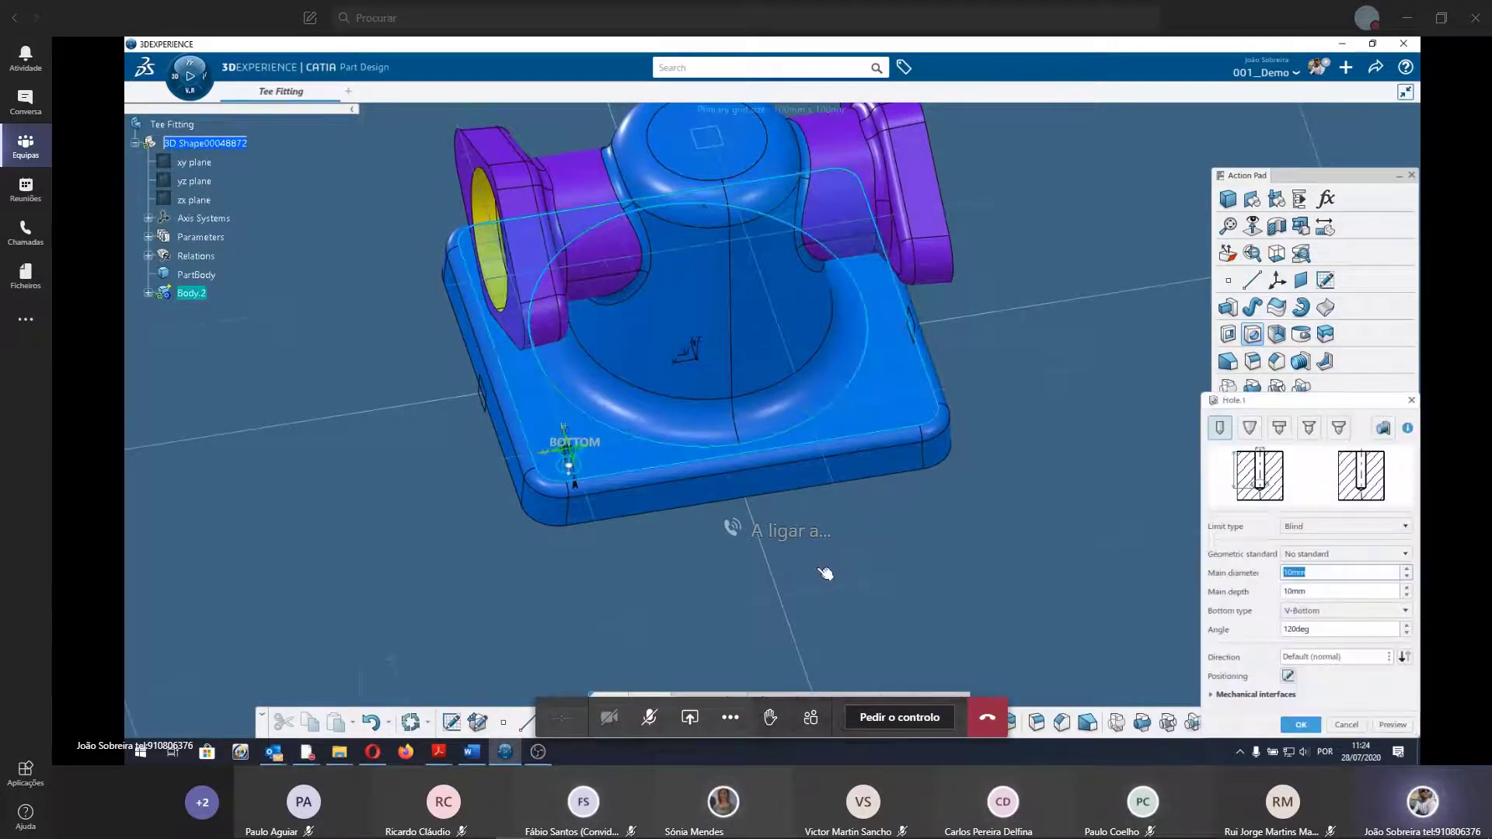
Make Hole.1 counterbored with a 20mm counterbored diameter.
middle_click_drag(675, 568, 700, 497)
scroll(789, 349, "up", 5)
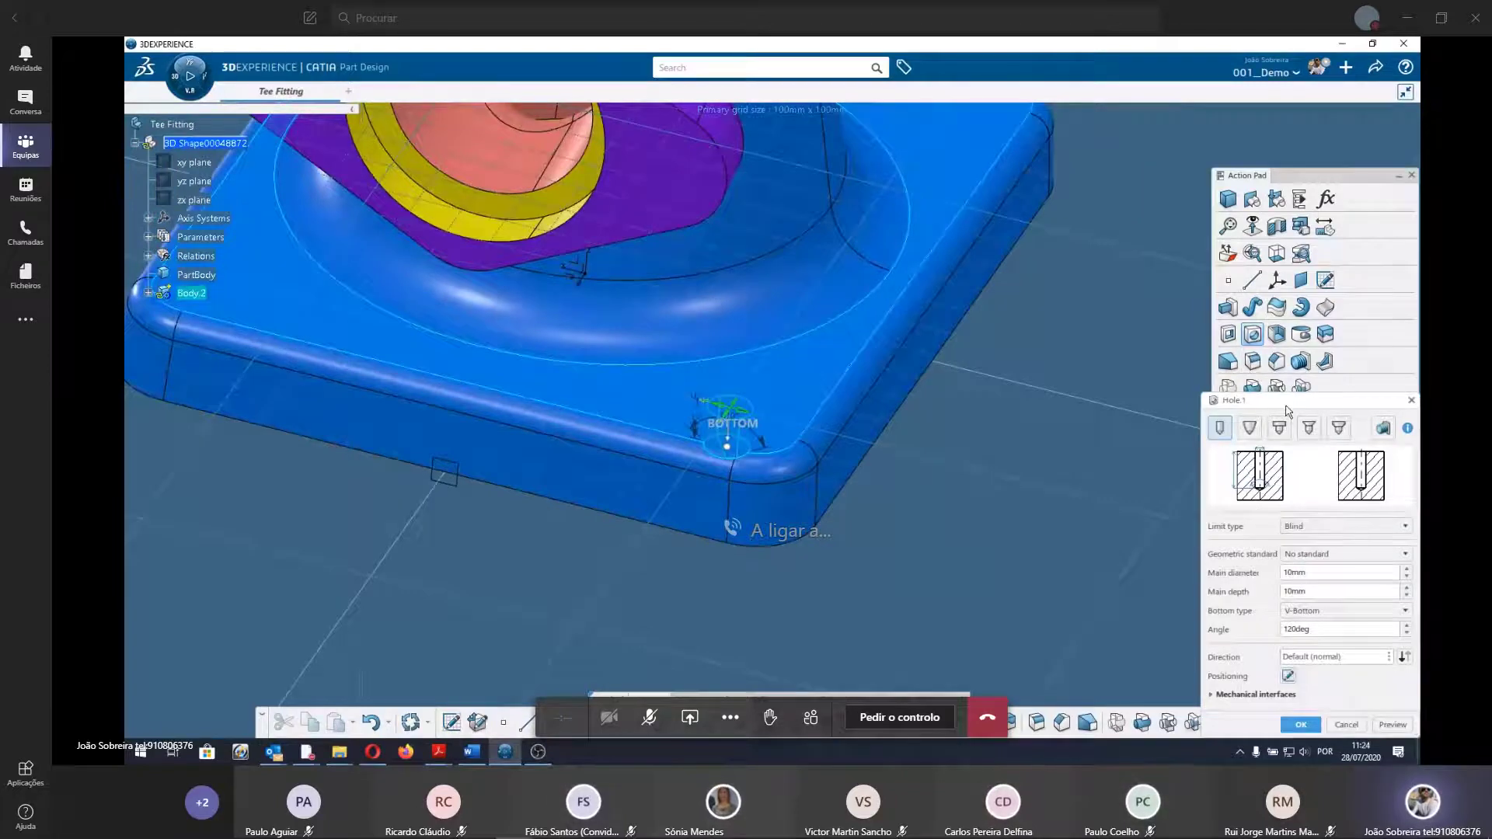
mouse_move(1308, 400)
left_mouse_down()
mouse_move(1039, 284)
mouse_move(972, 194)
left_mouse_up()
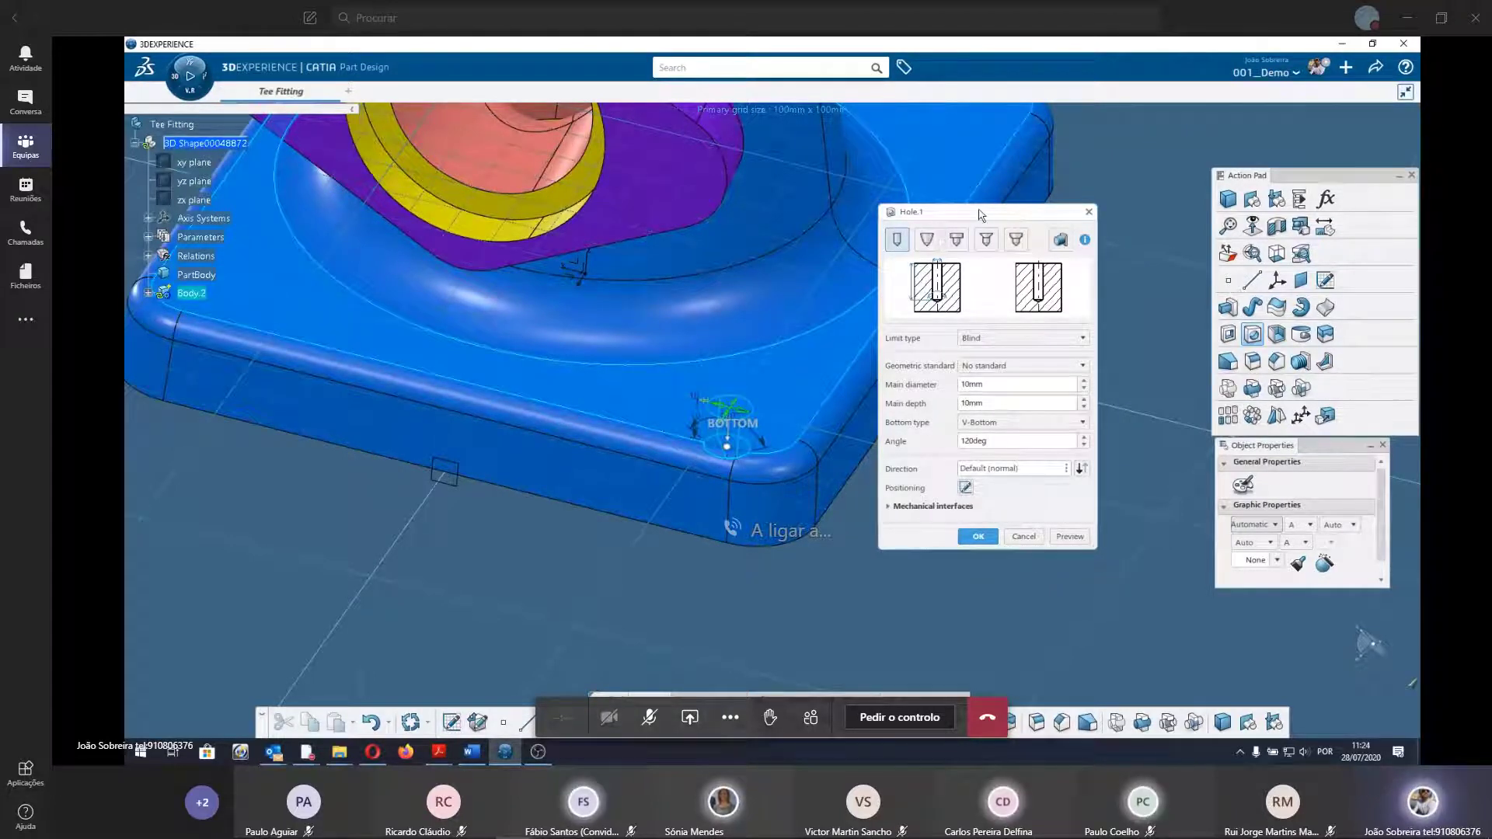
left_click_drag(979, 215, 994, 211)
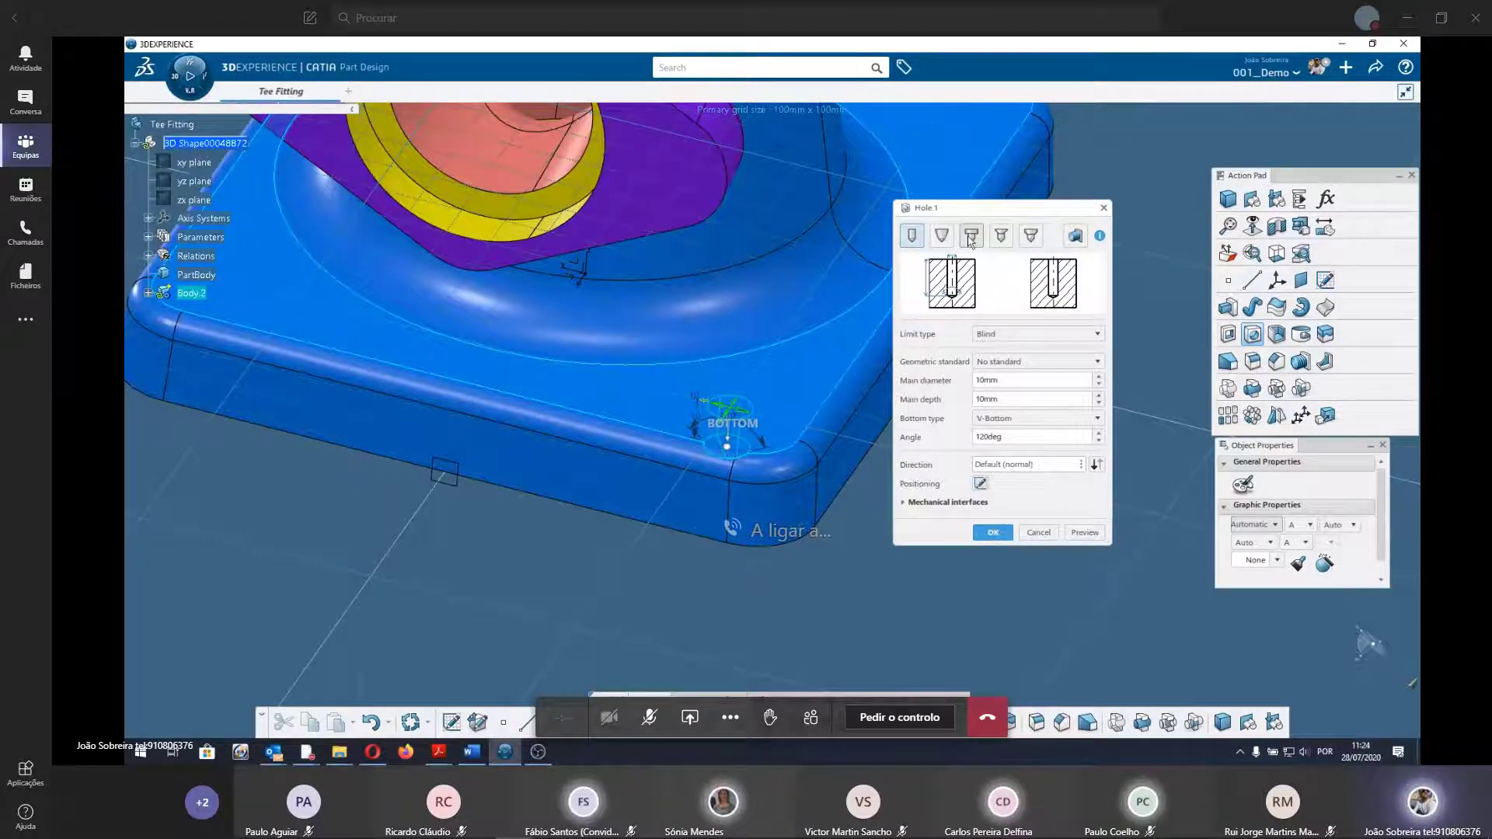
left_click(972, 235)
middle_click_drag(870, 466, 853, 434)
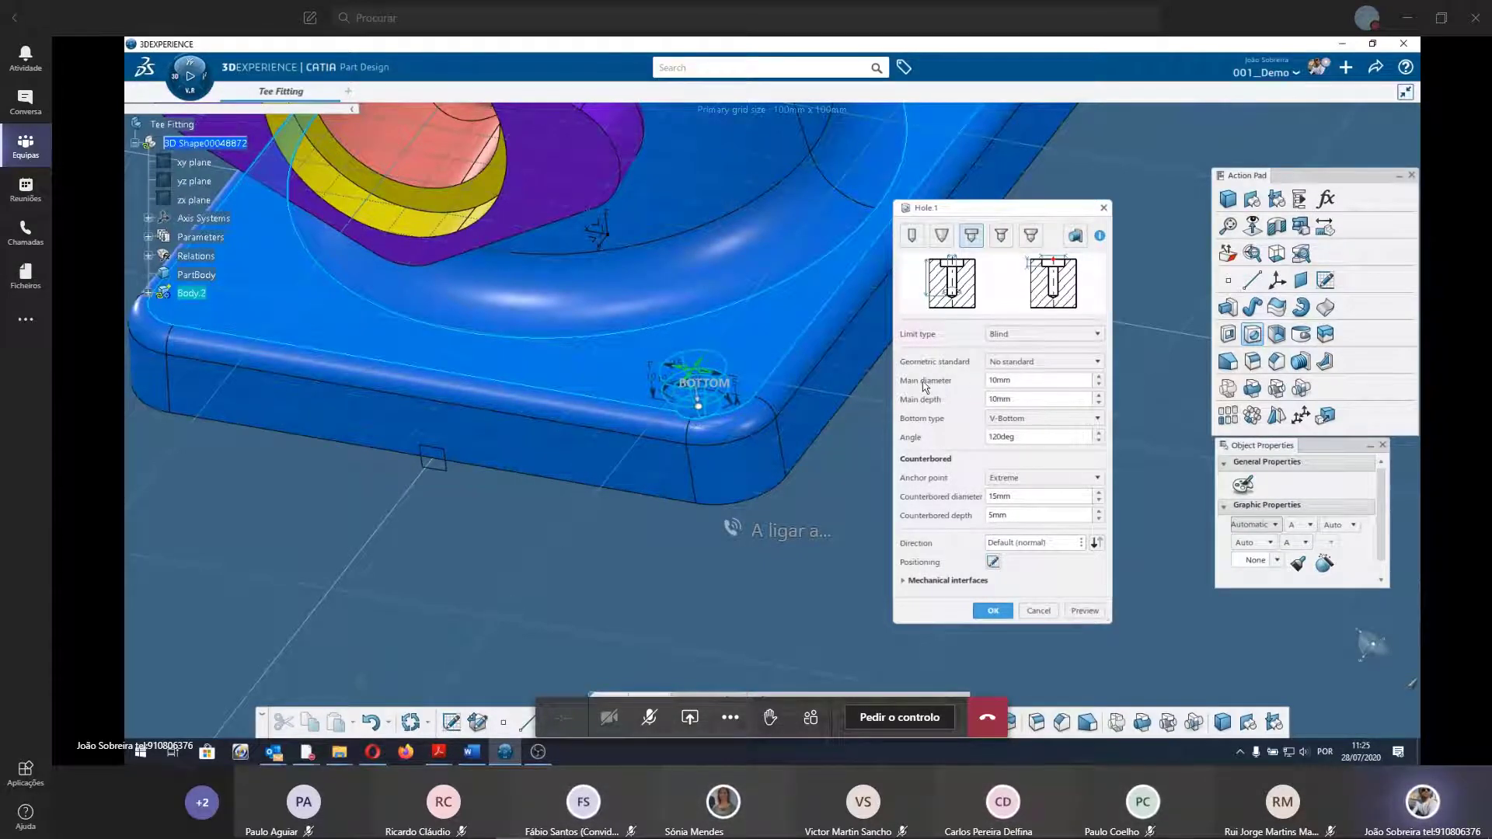
left_click(927, 495)
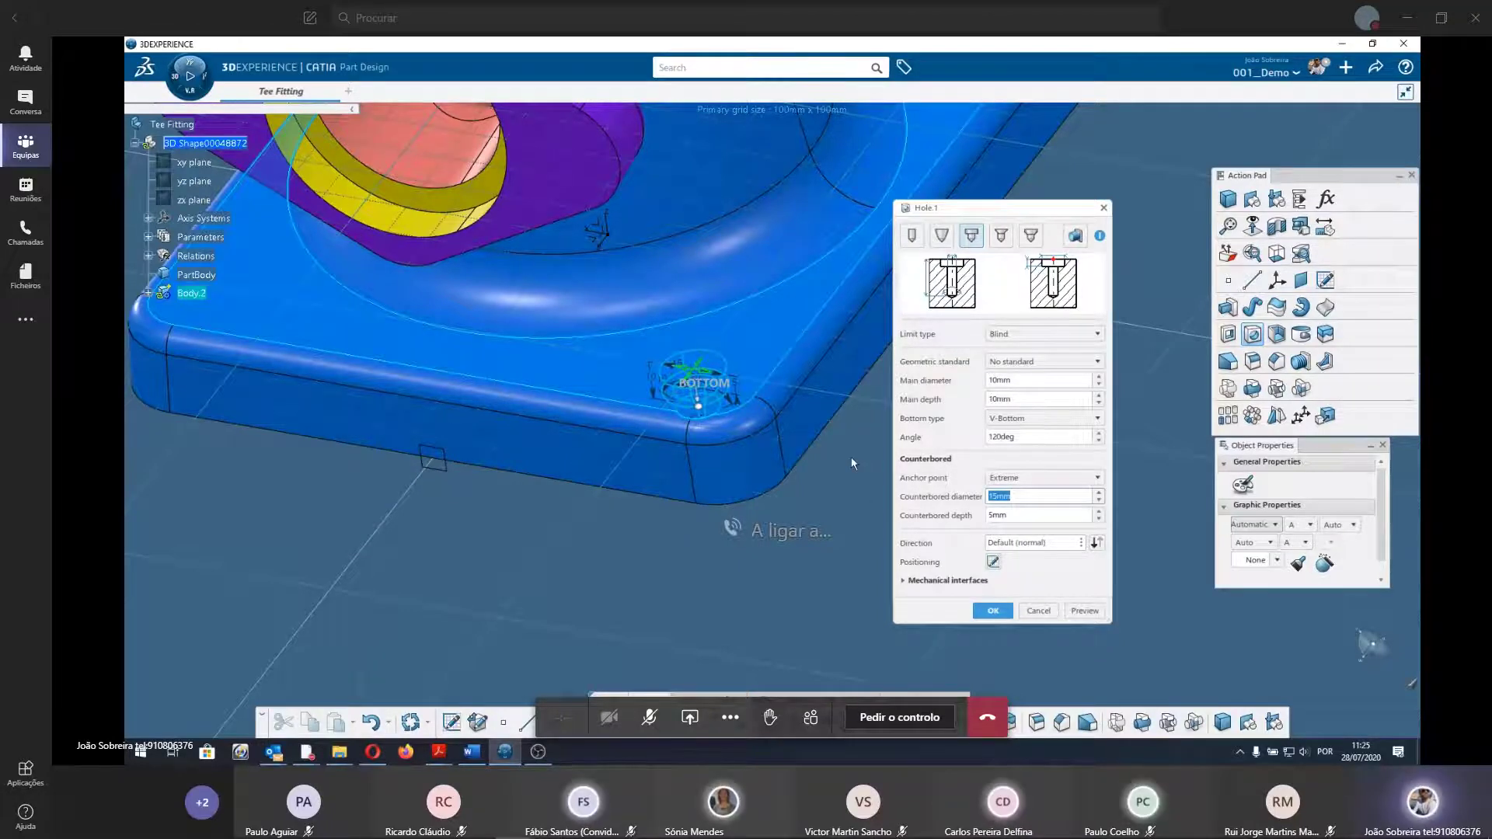
type("20")
key("Tab")
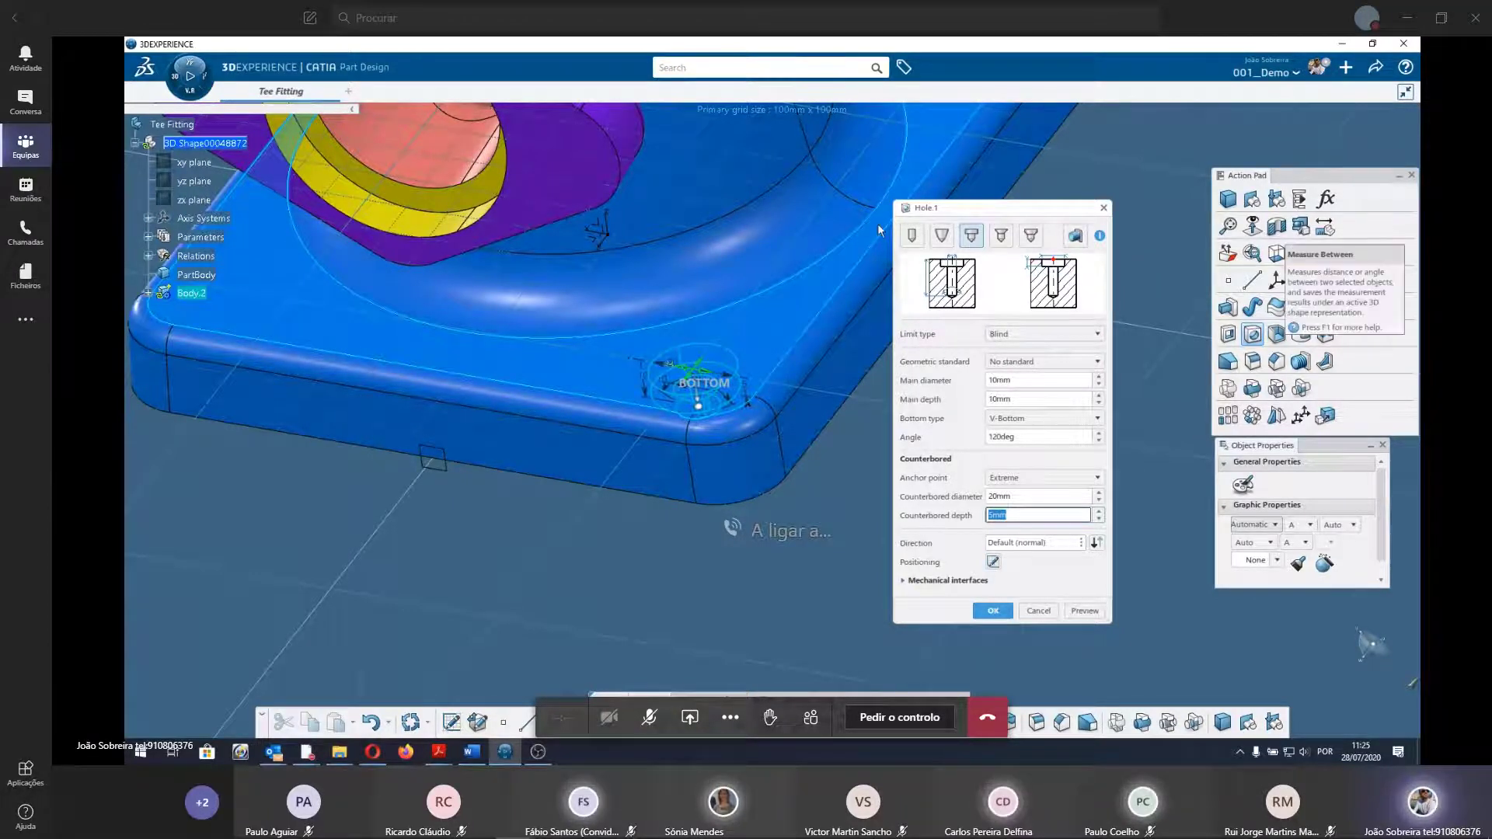
Set the hole's limit type to Up To Next.
left_click(1016, 380)
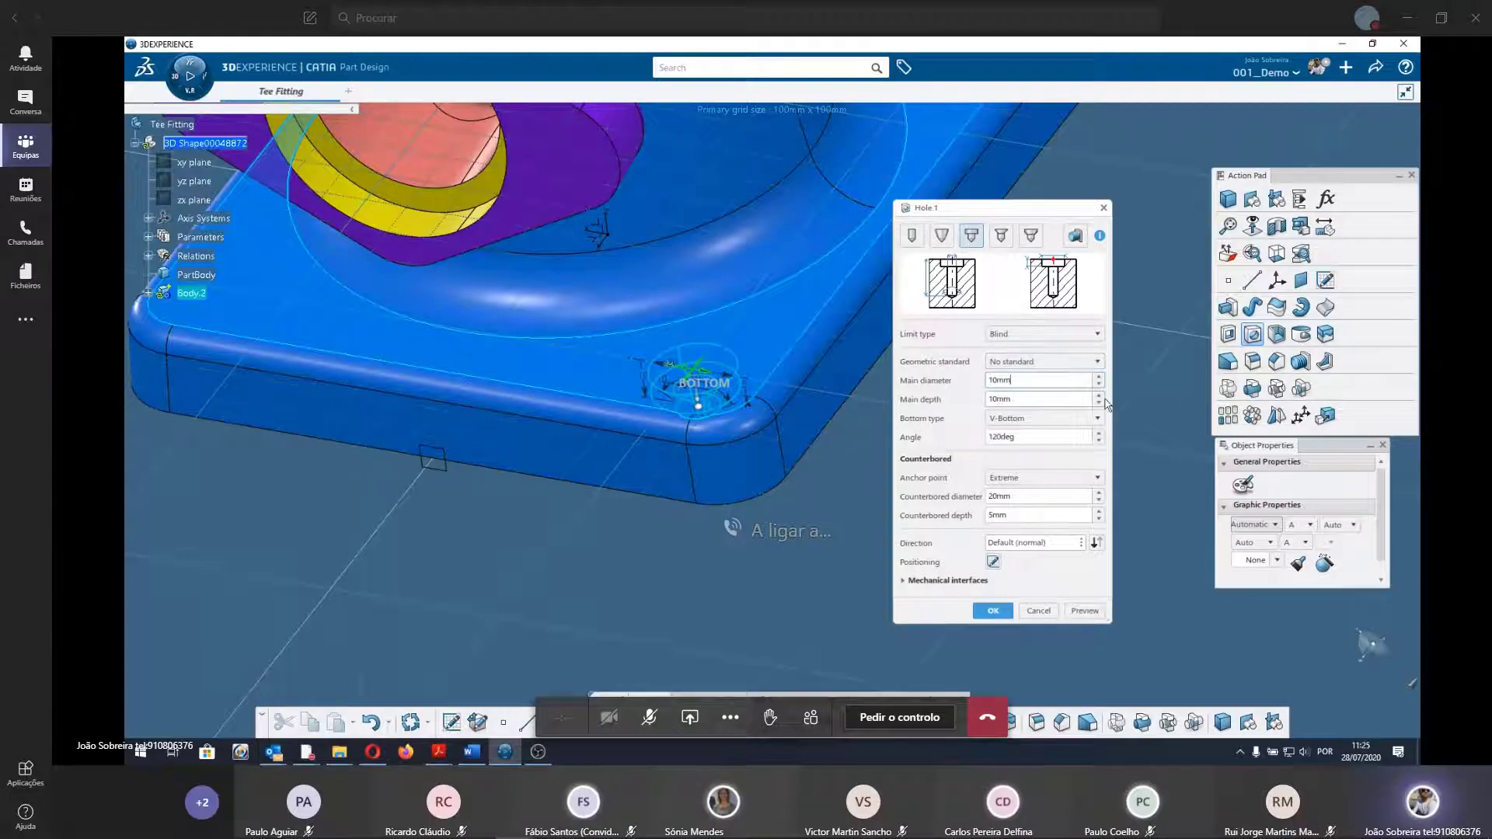
key("Tab")
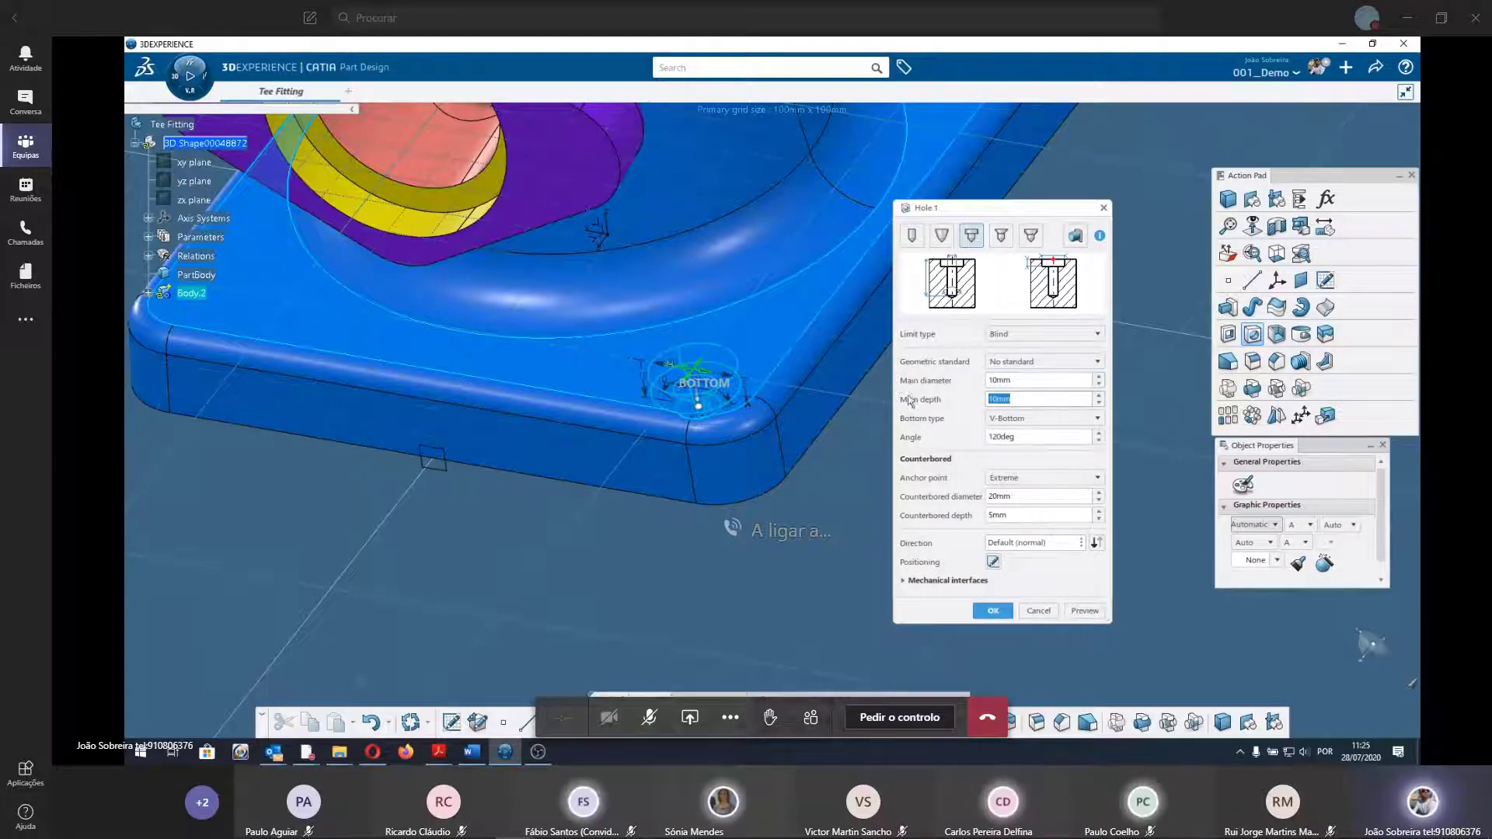
left_click(1042, 361)
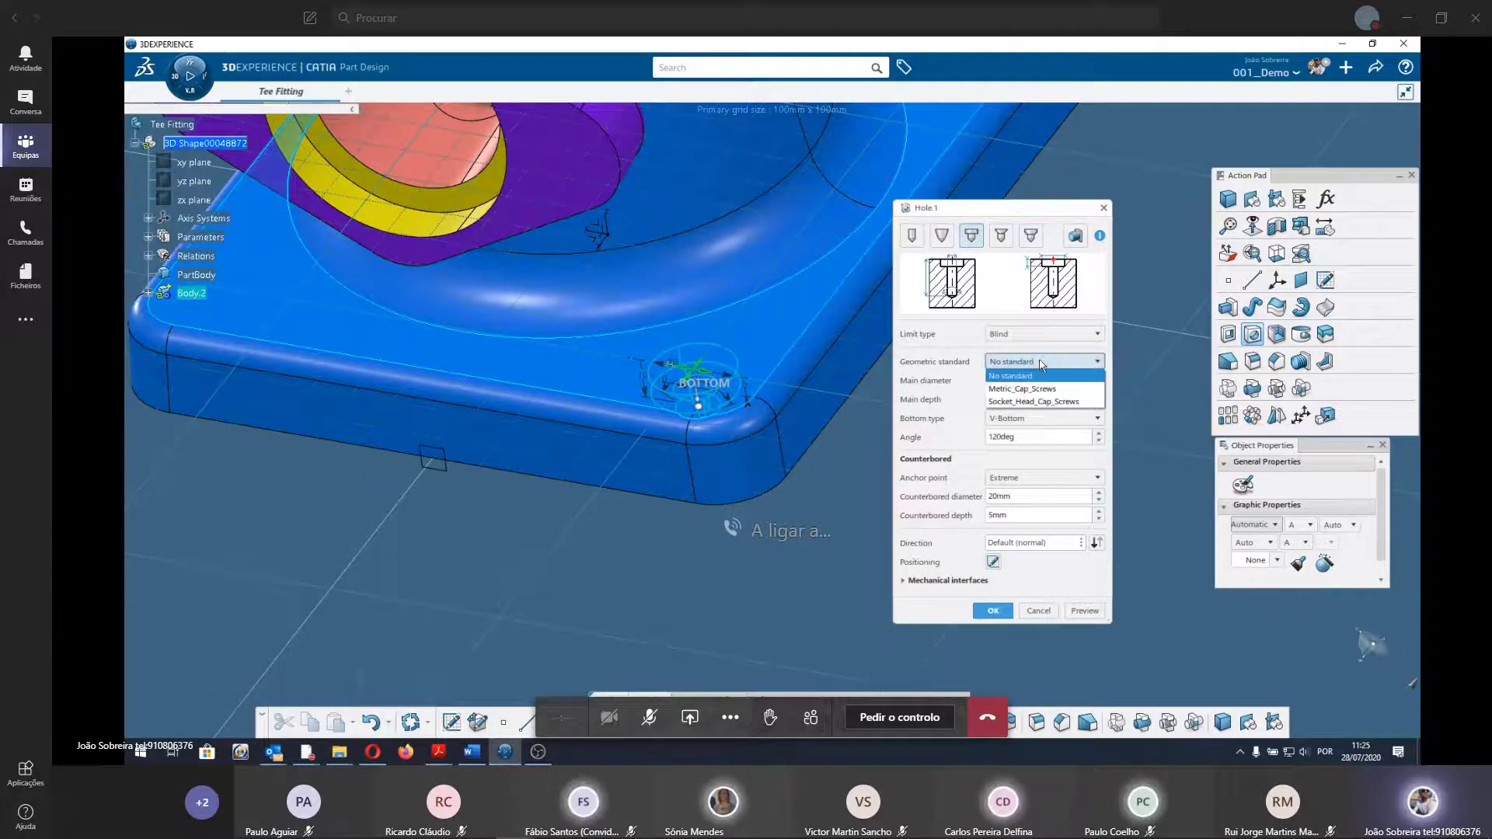
left_click(1042, 362)
left_click(1022, 333)
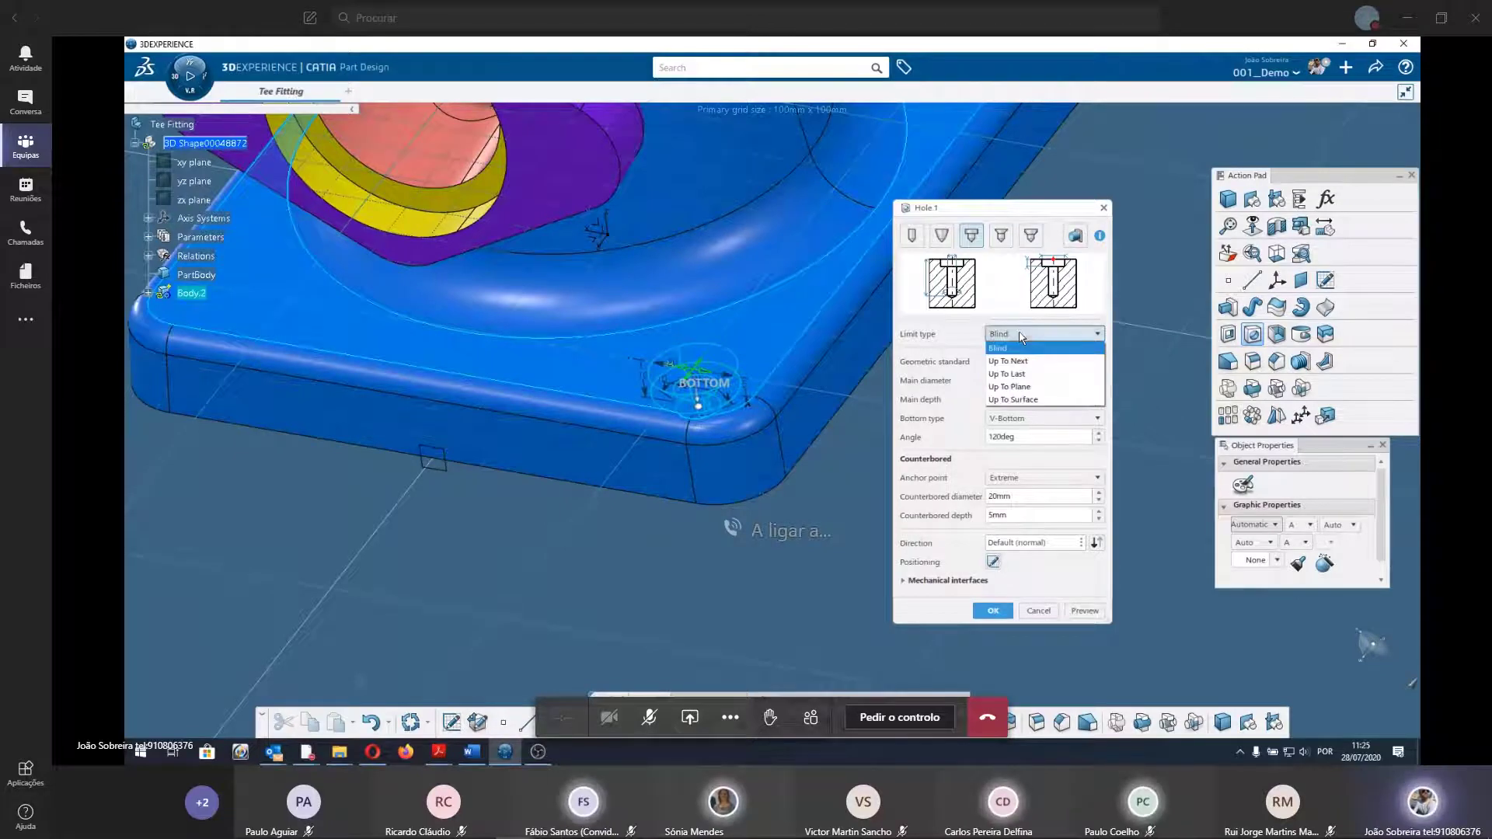
left_click(1021, 361)
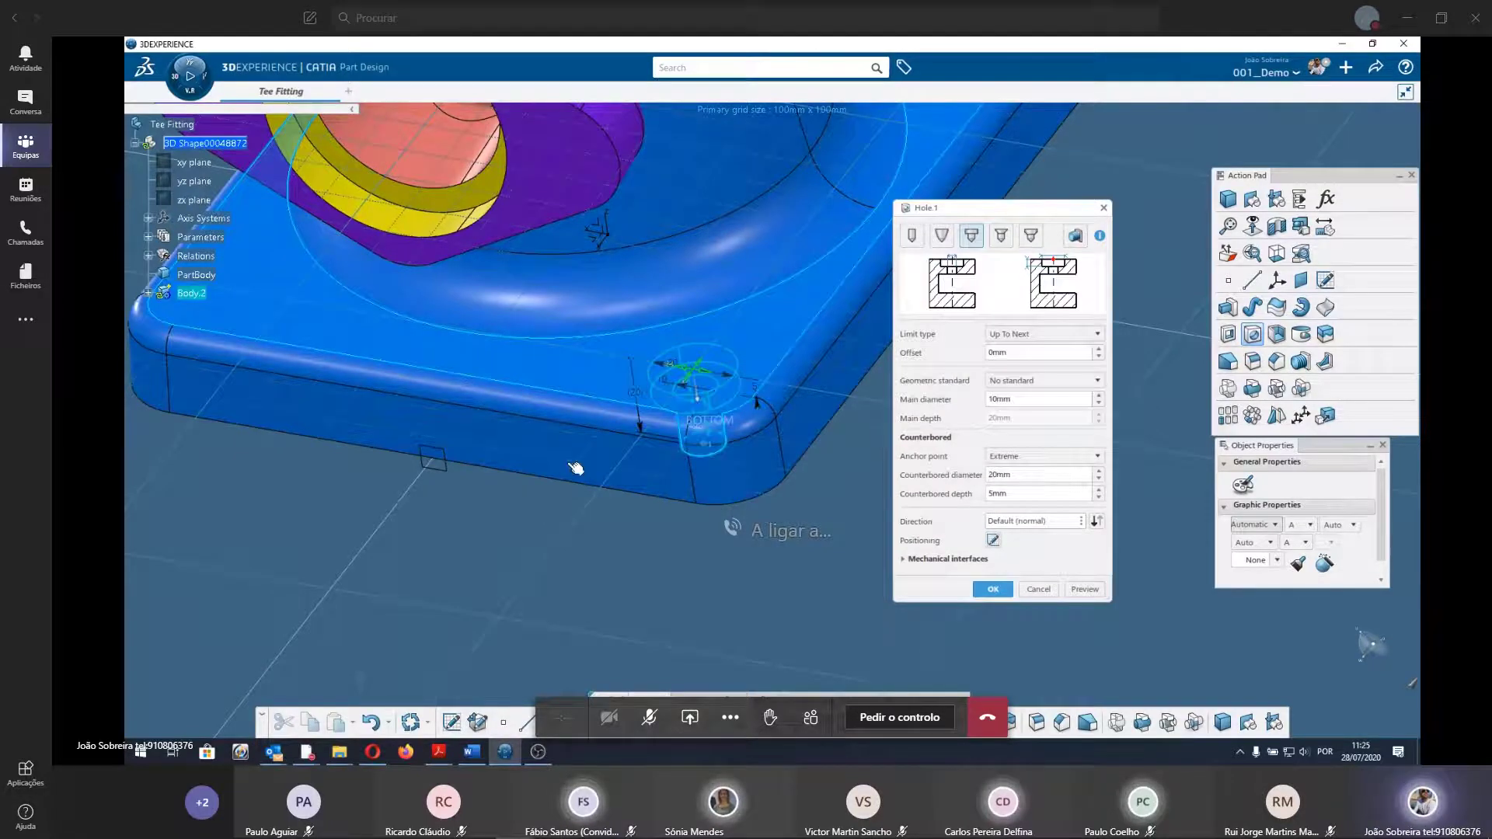
mouse_move(684, 404)
middle_mouse_down()
mouse_move(710, 464)
mouse_move(646, 566)
mouse_move(579, 571)
middle_mouse_up()
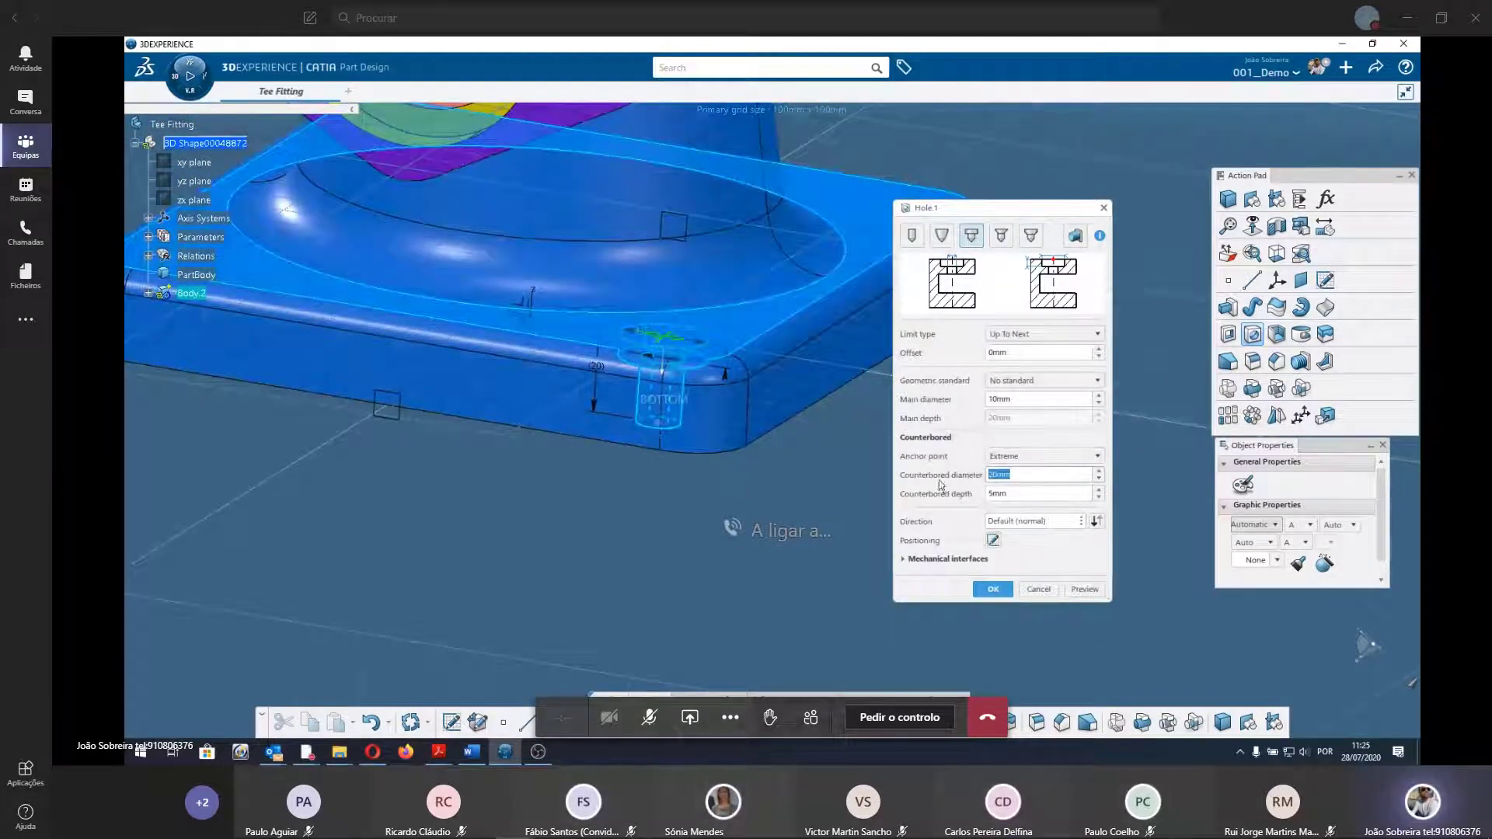
Set the counterbored depth to 10mm and open the positioning sketch.
double_click(1017, 494)
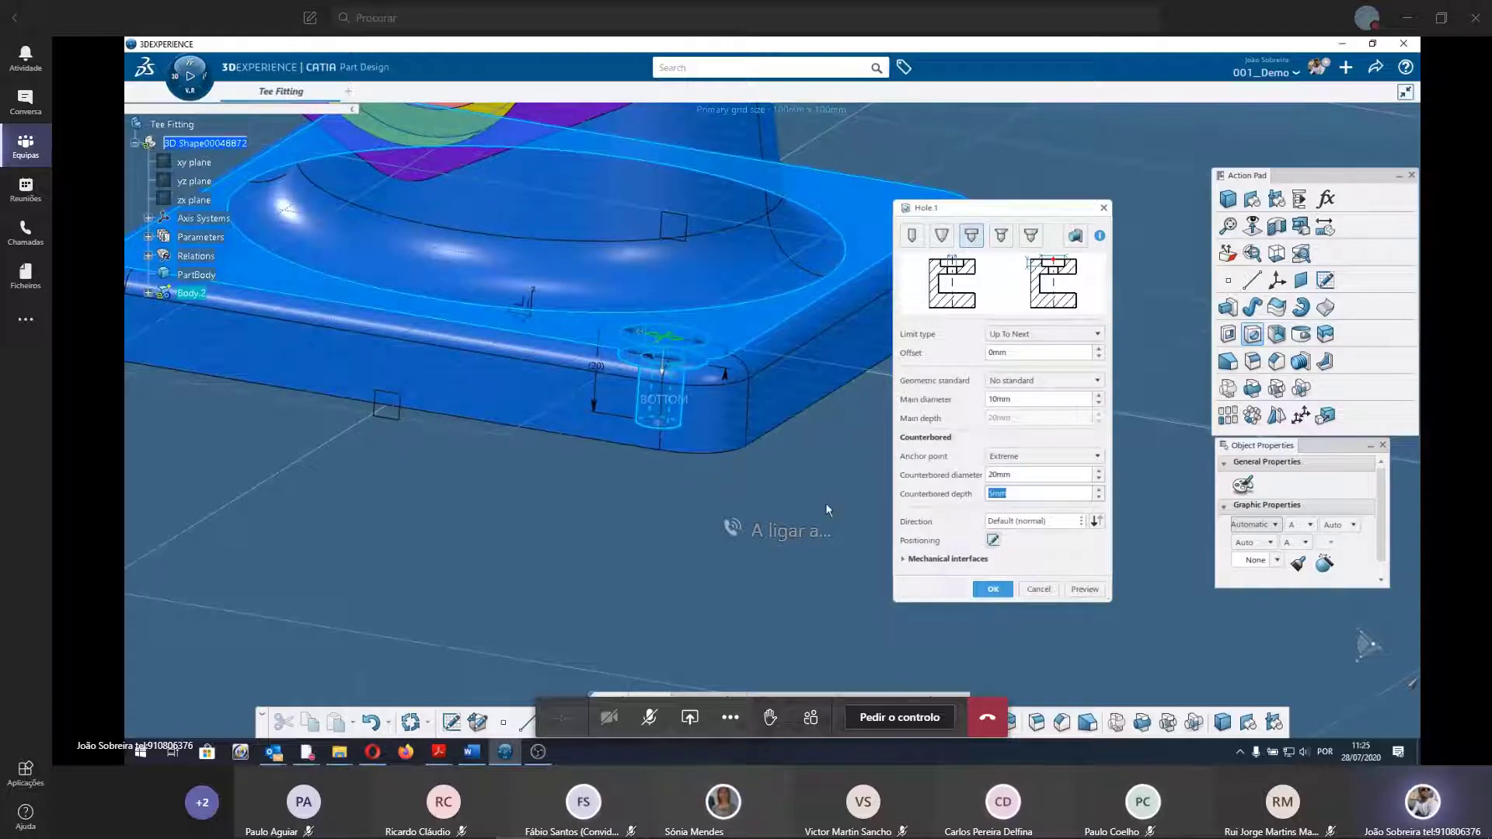
type("10")
key("Return")
mouse_move(592, 538)
middle_mouse_down()
mouse_move(720, 566)
mouse_move(767, 535)
mouse_move(820, 649)
middle_mouse_up()
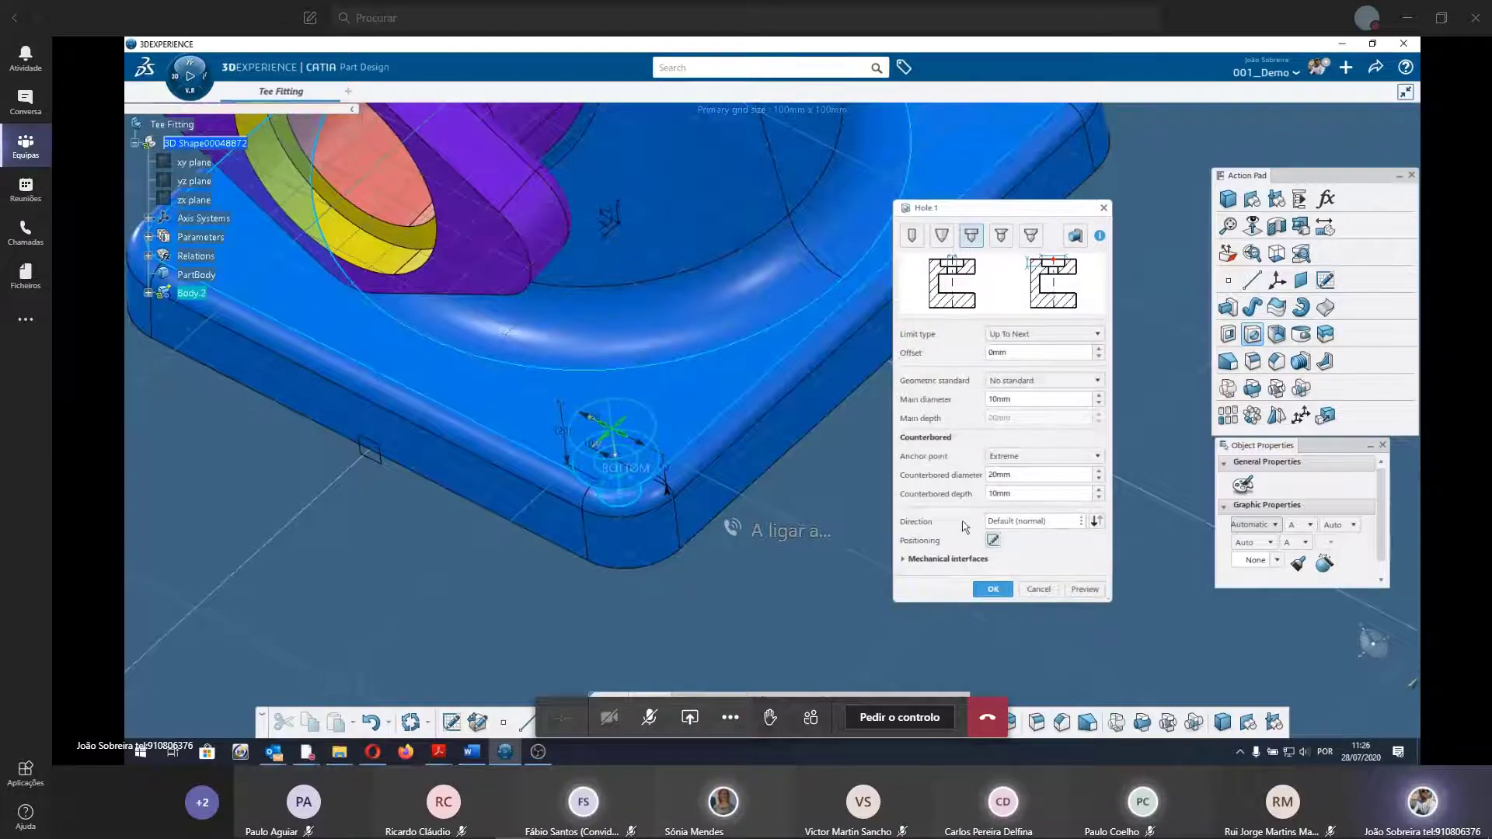
left_click(994, 541)
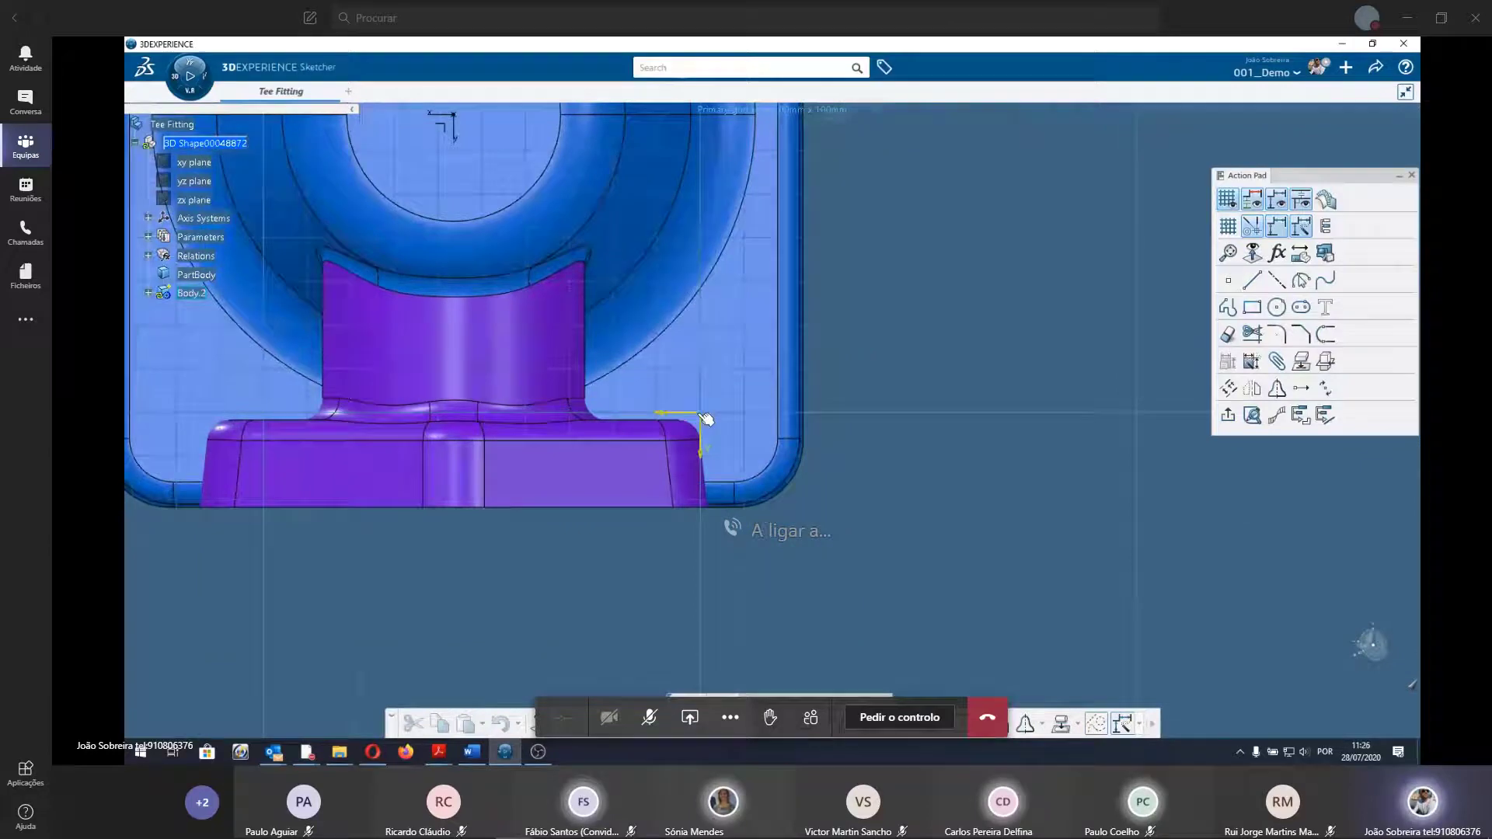
Dimension the hole's positioning point 20 from the base plate's right edge.
left_click(705, 418)
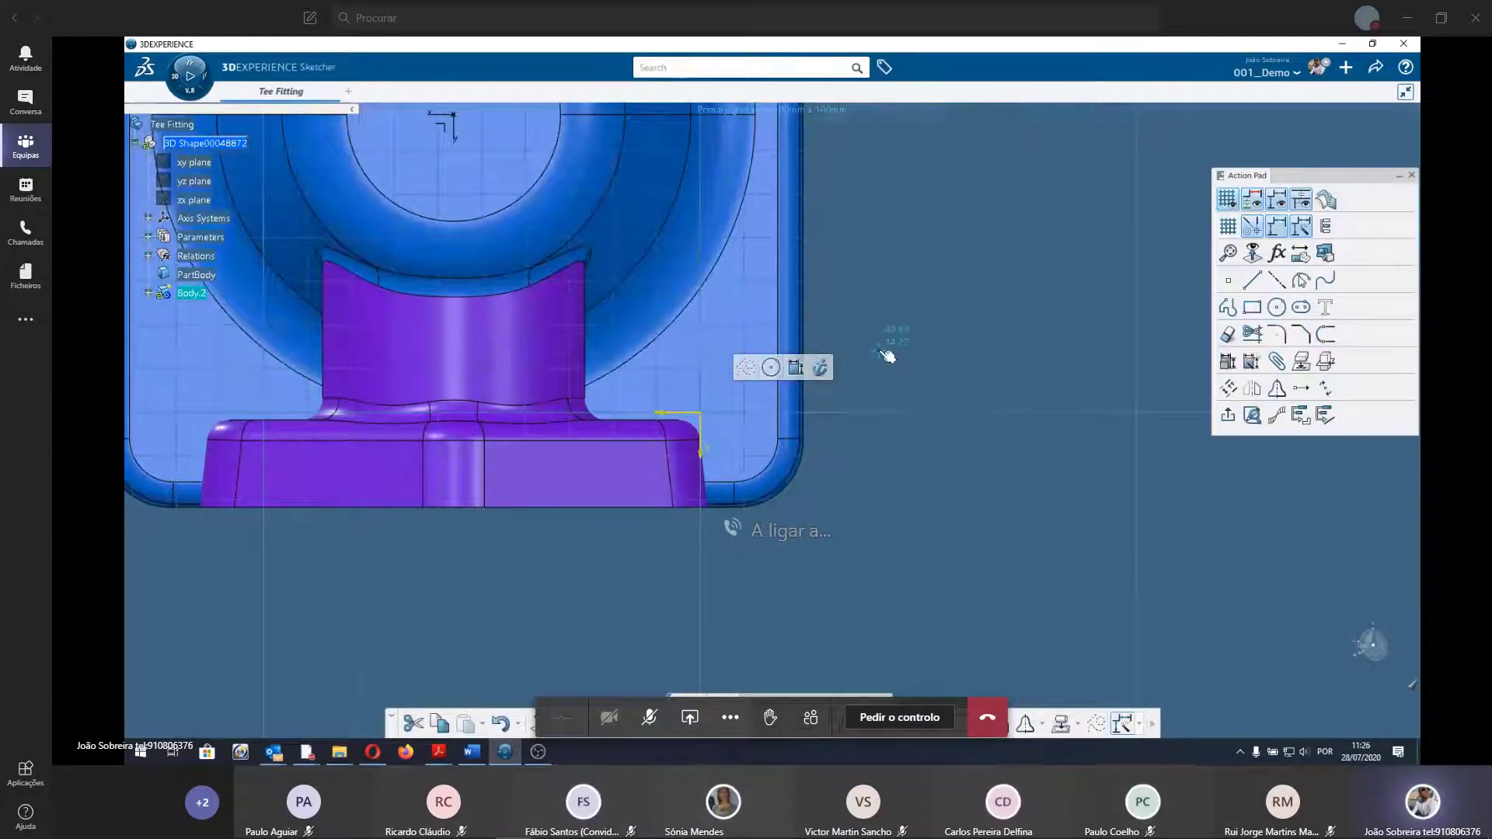
middle_click_drag(947, 513, 855, 509)
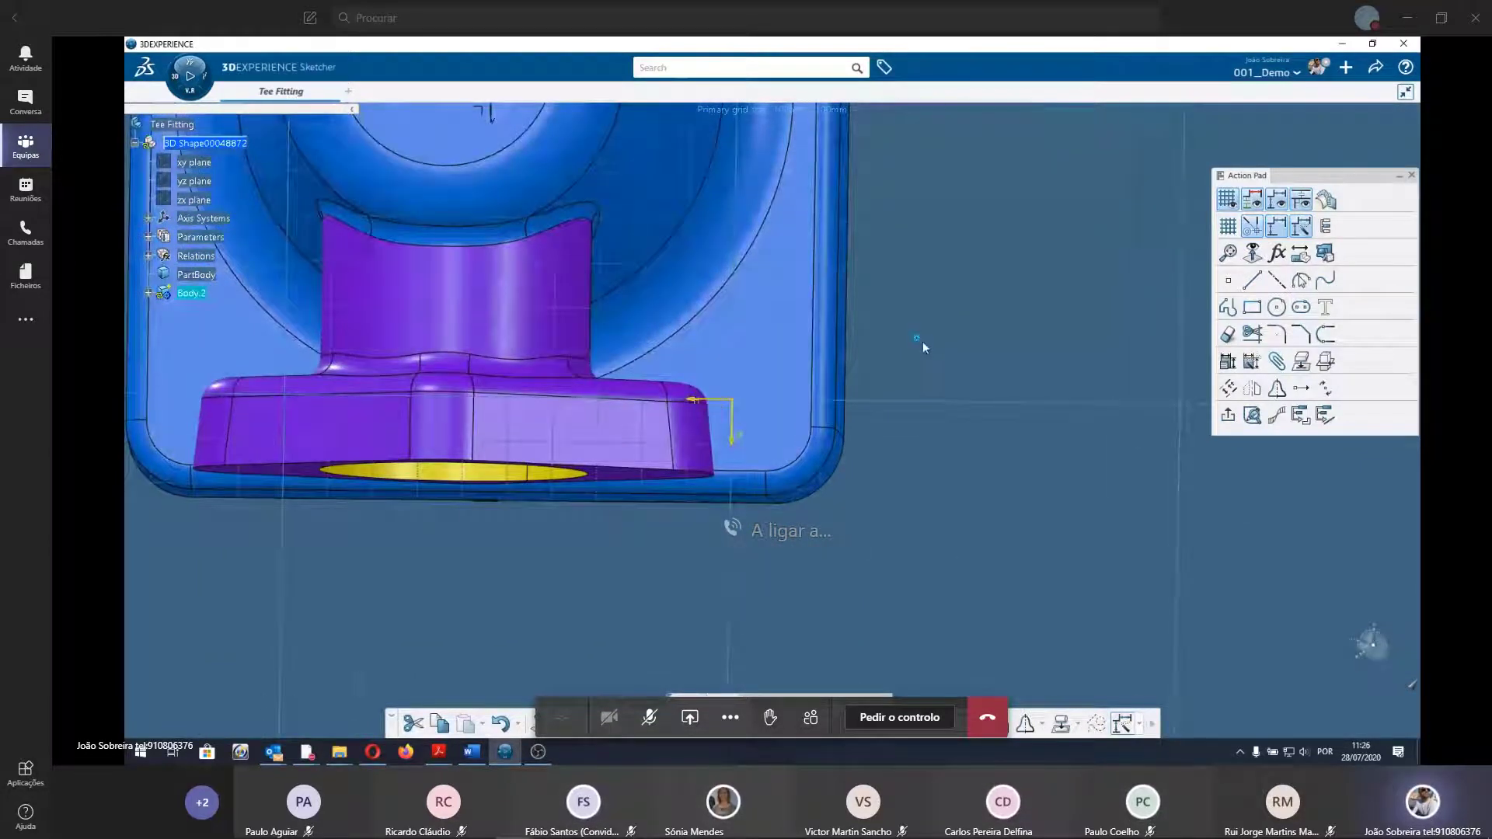
left_click(848, 396)
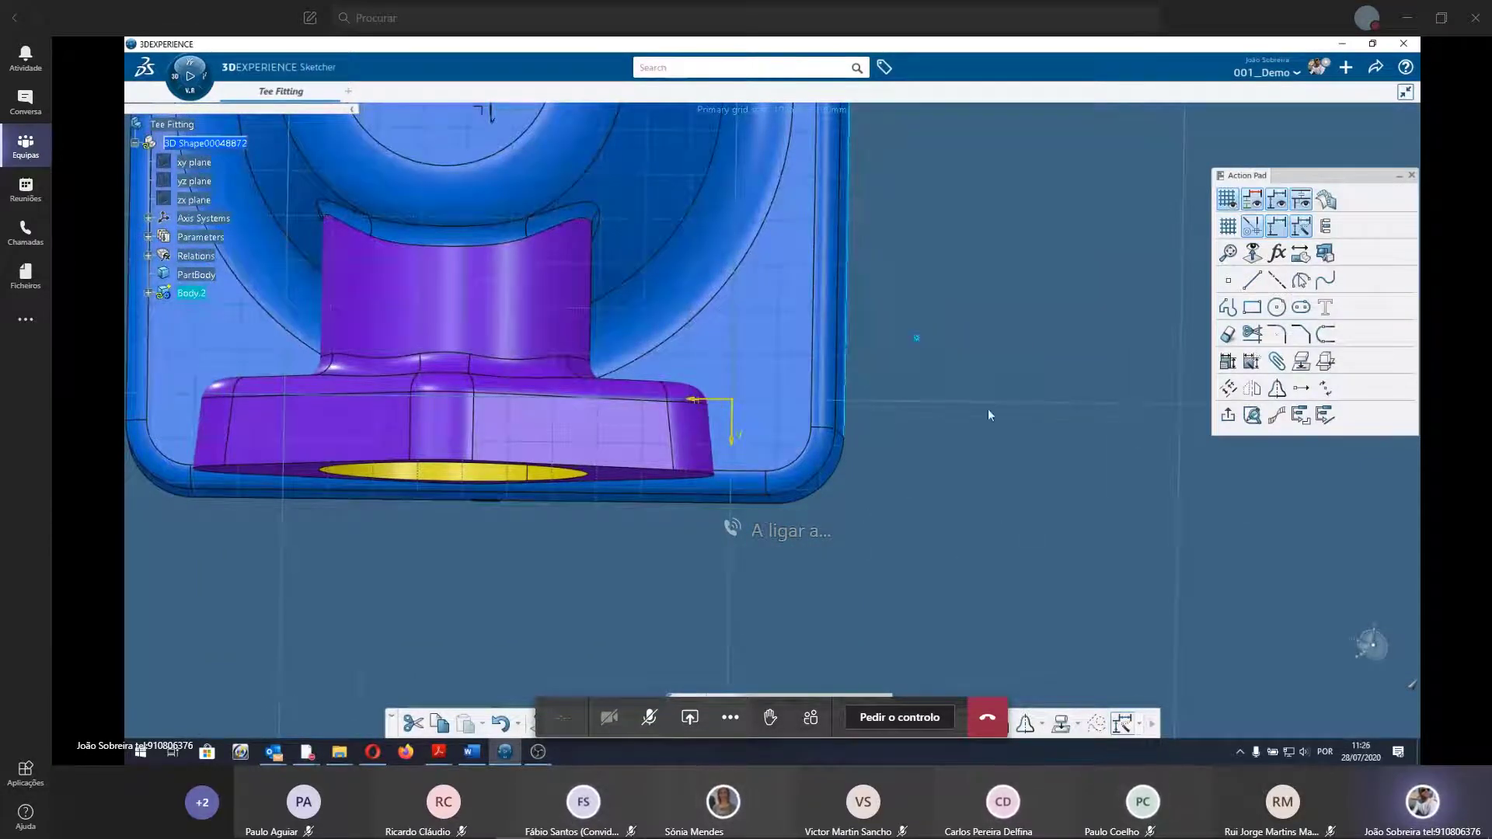
left_click(915, 355)
left_click(918, 339)
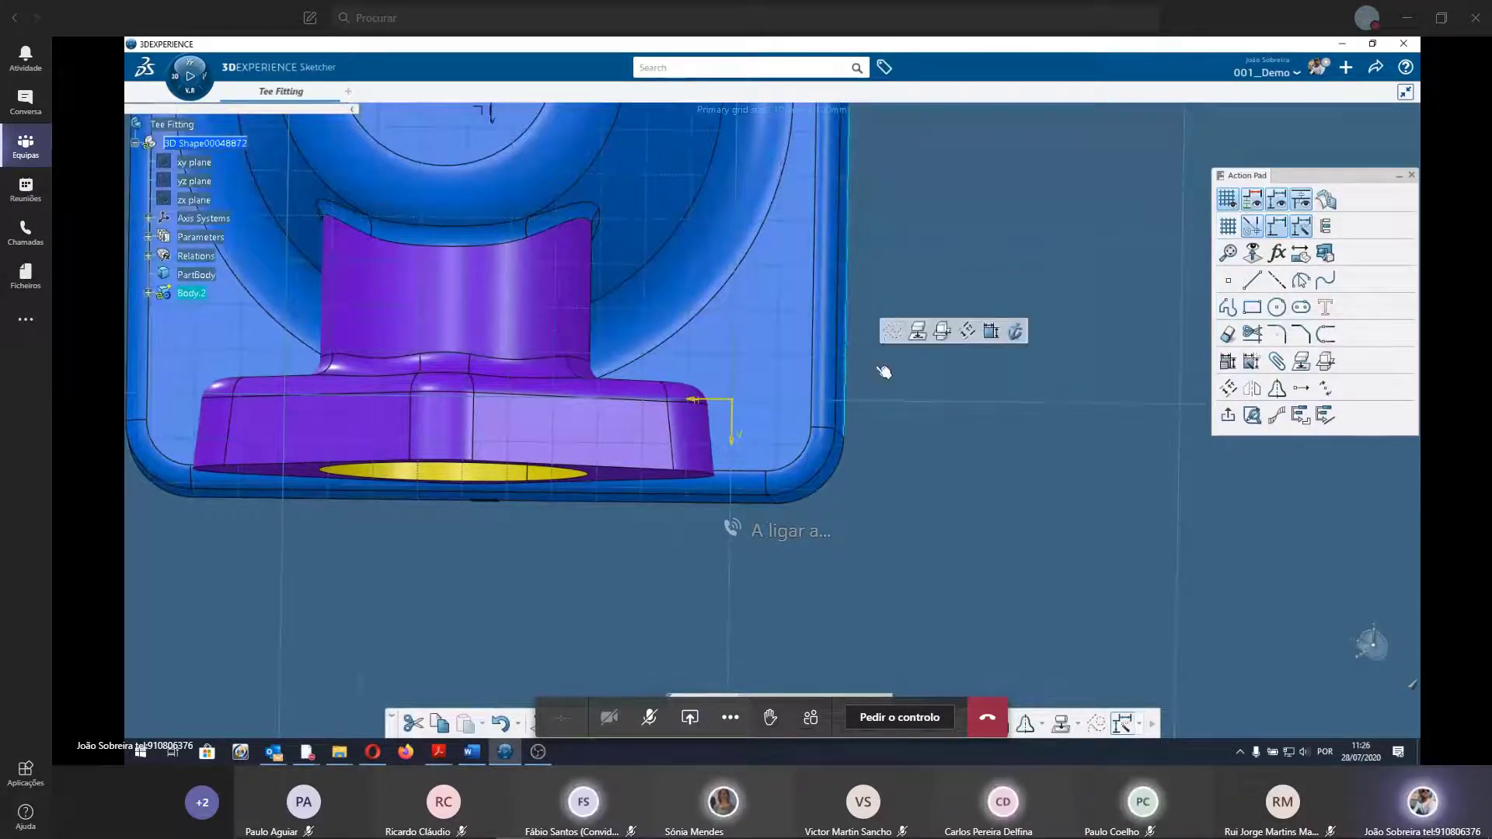
left_click(990, 333)
left_click(1000, 364)
left_click(1011, 443)
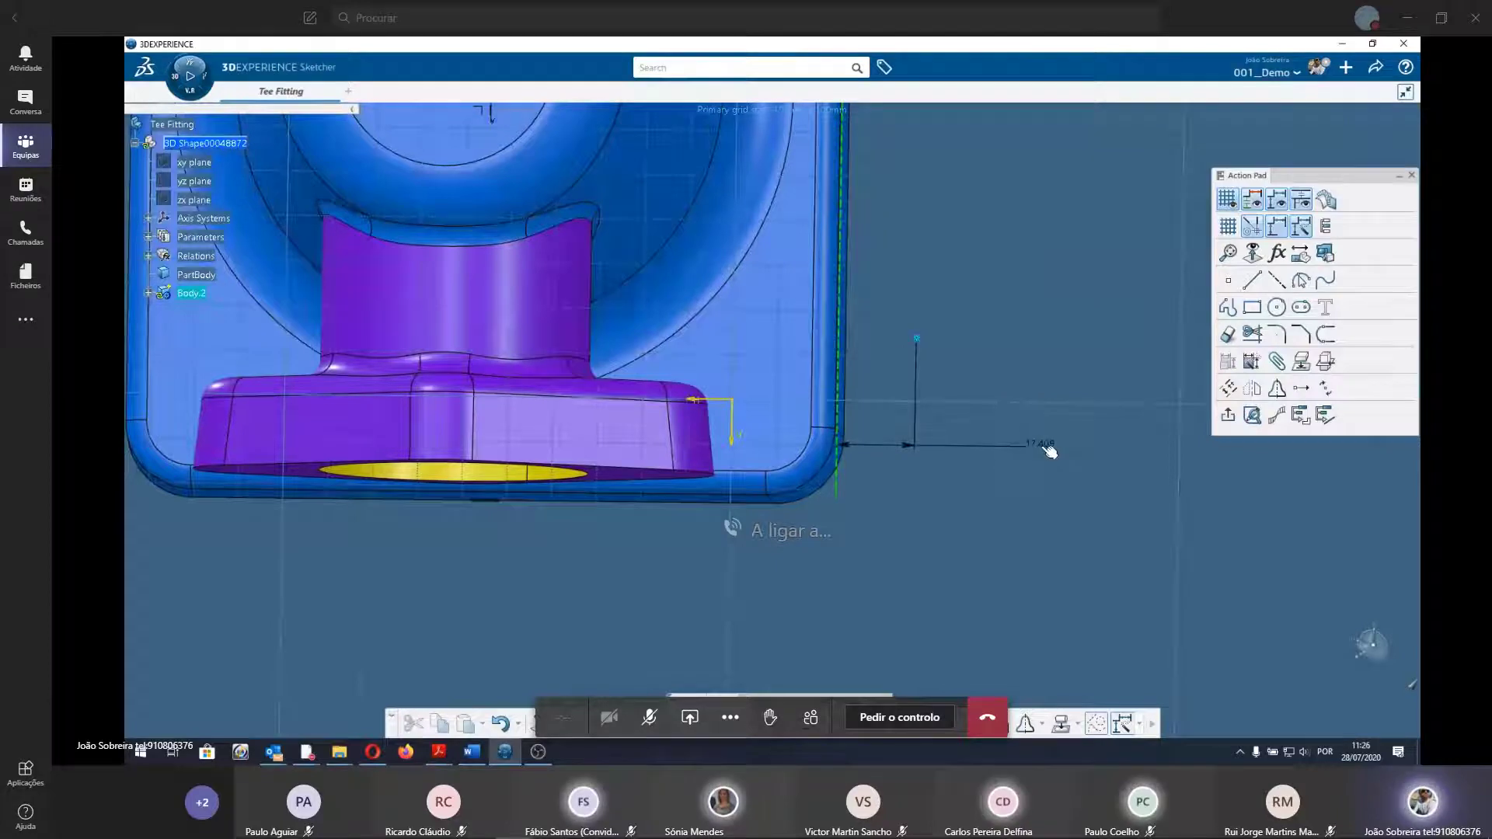
type("20")
key("Return")
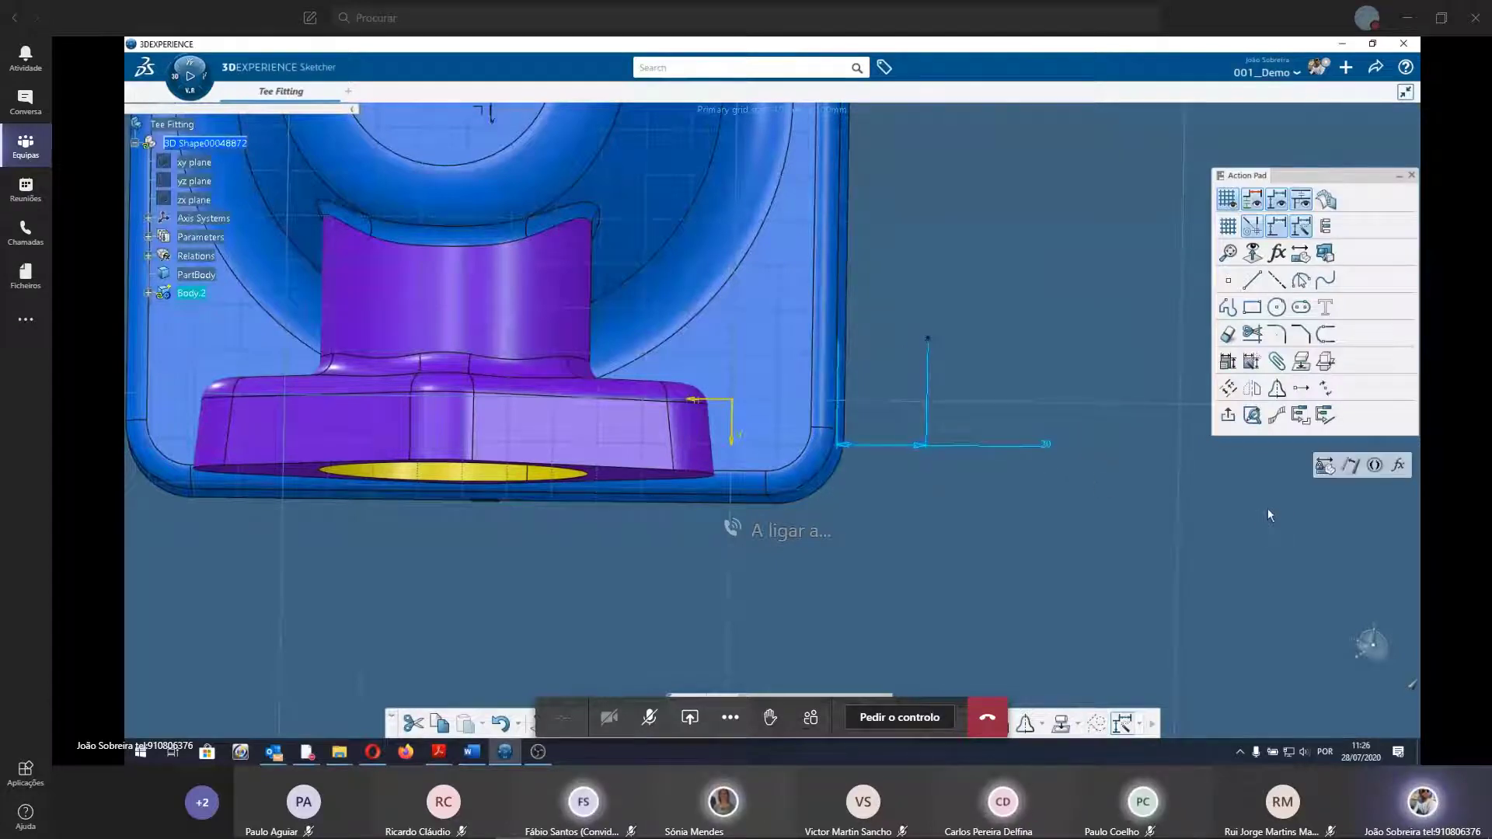
left_click(1267, 508)
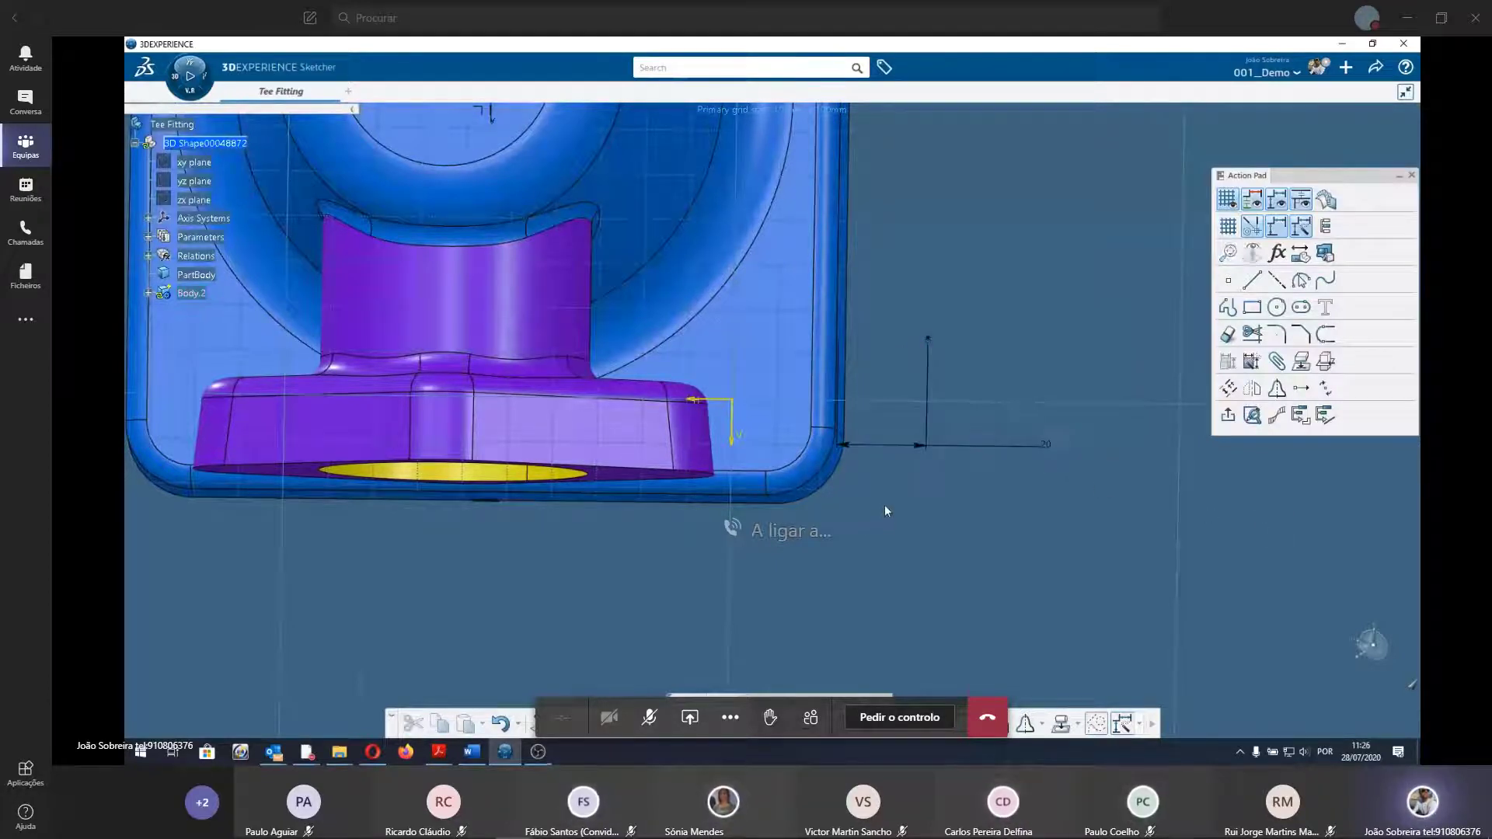
Dimension the point 20 from the base plate's bottom edge.
left_click(742, 502)
left_click(929, 339)
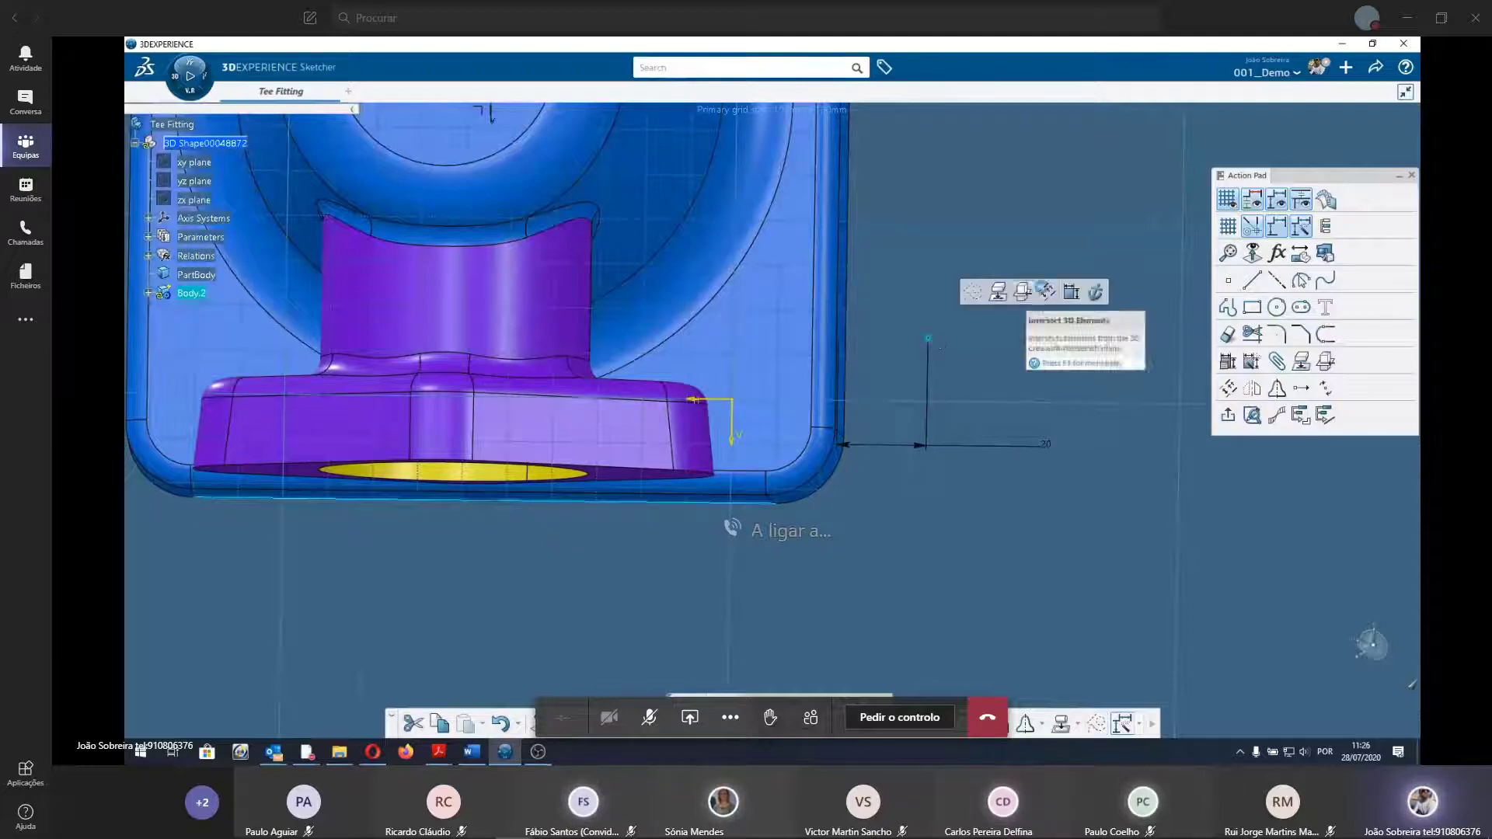
left_click(1139, 507)
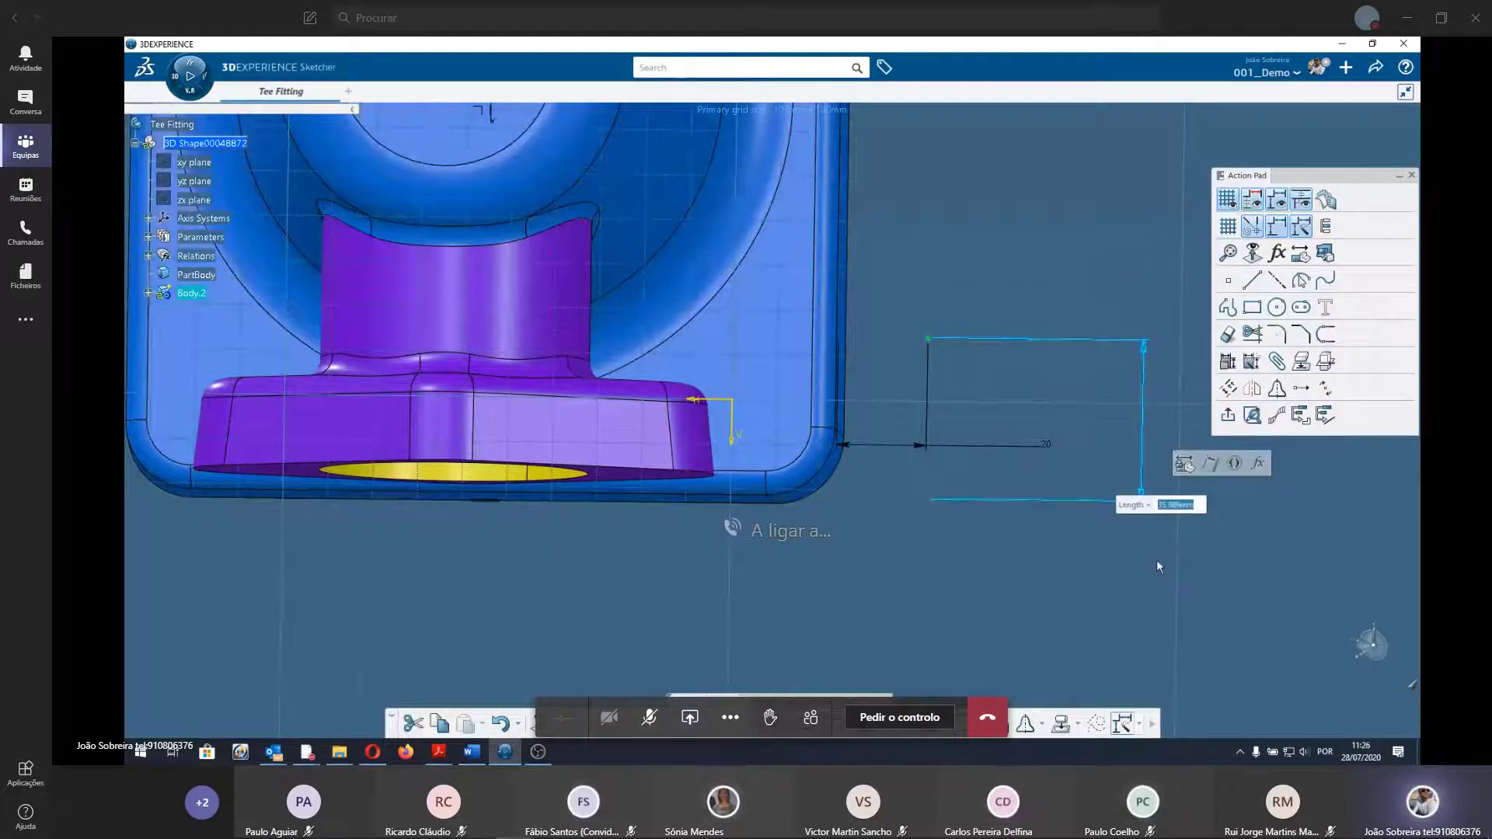
type("20")
key("Return")
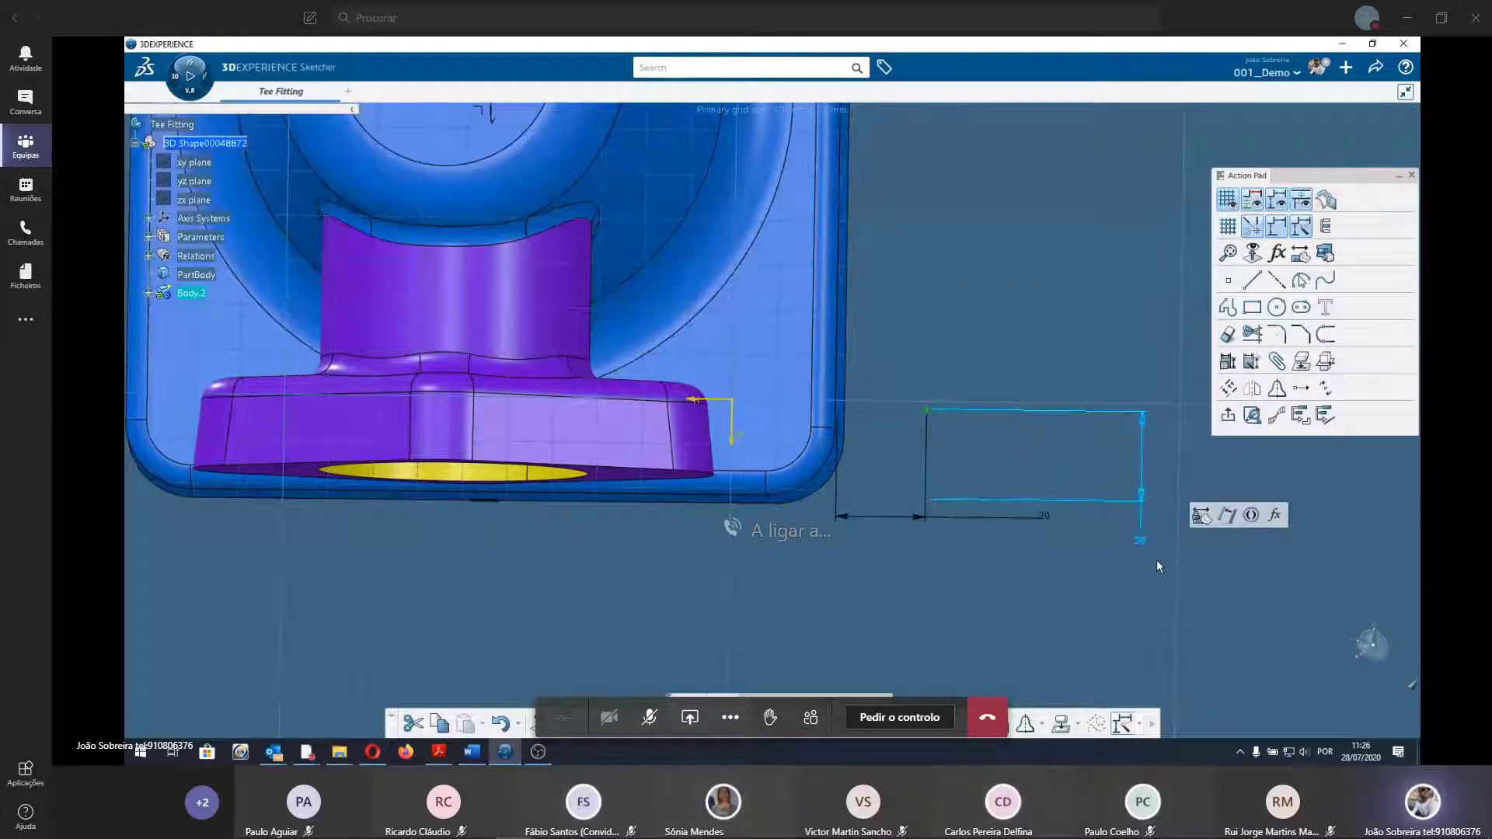
left_click(978, 612)
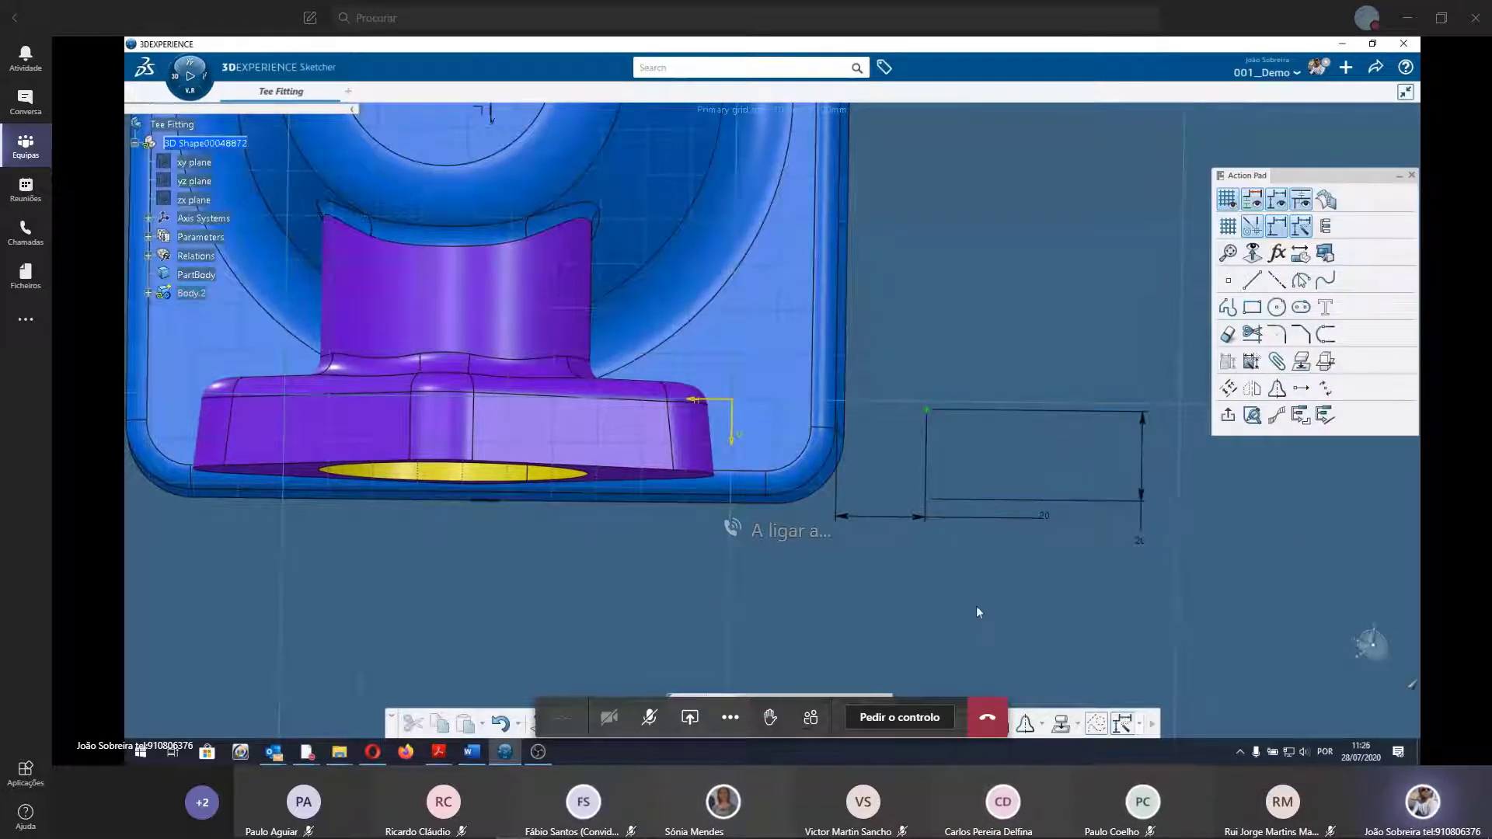
left_click(984, 525)
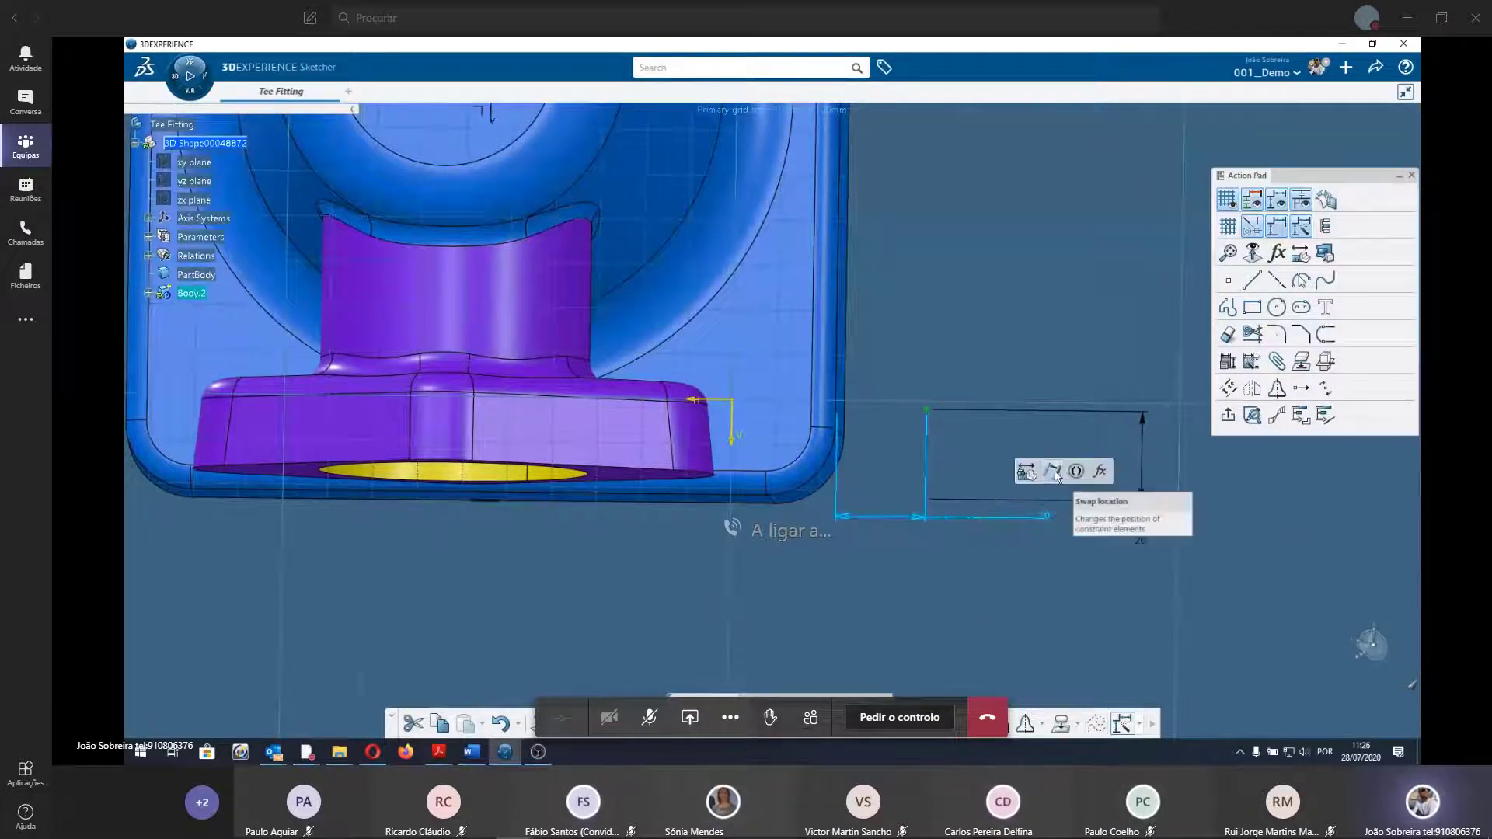
left_click_drag(984, 526, 739, 581)
mouse_move(739, 580)
middle_mouse_down()
mouse_move(962, 595)
mouse_move(487, 708)
middle_mouse_up()
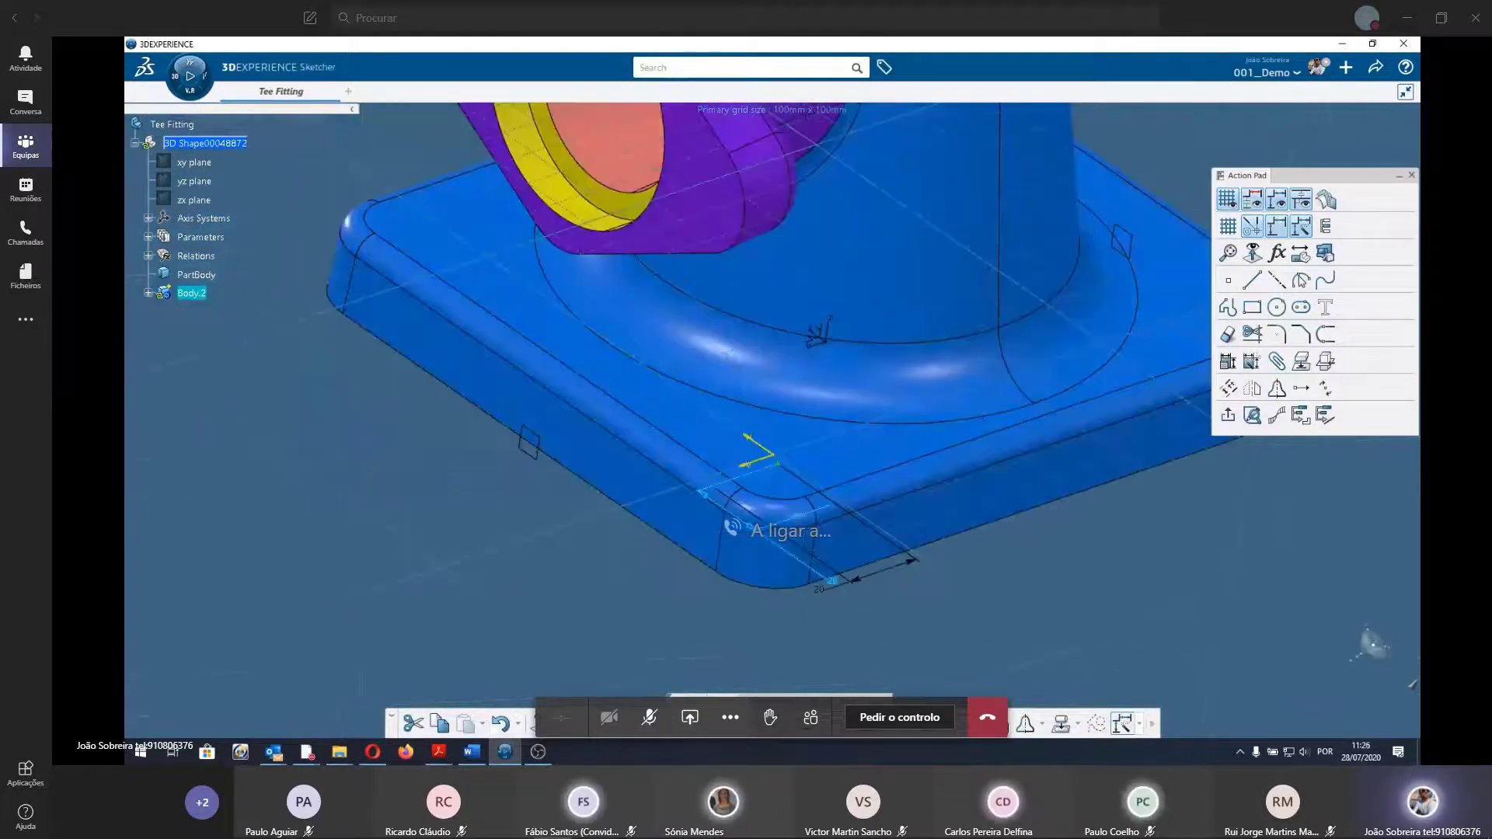
Confirm the counterbored hole in the plate corner, then select Hole.1 under Body.2 for colouring.
left_click(652, 492)
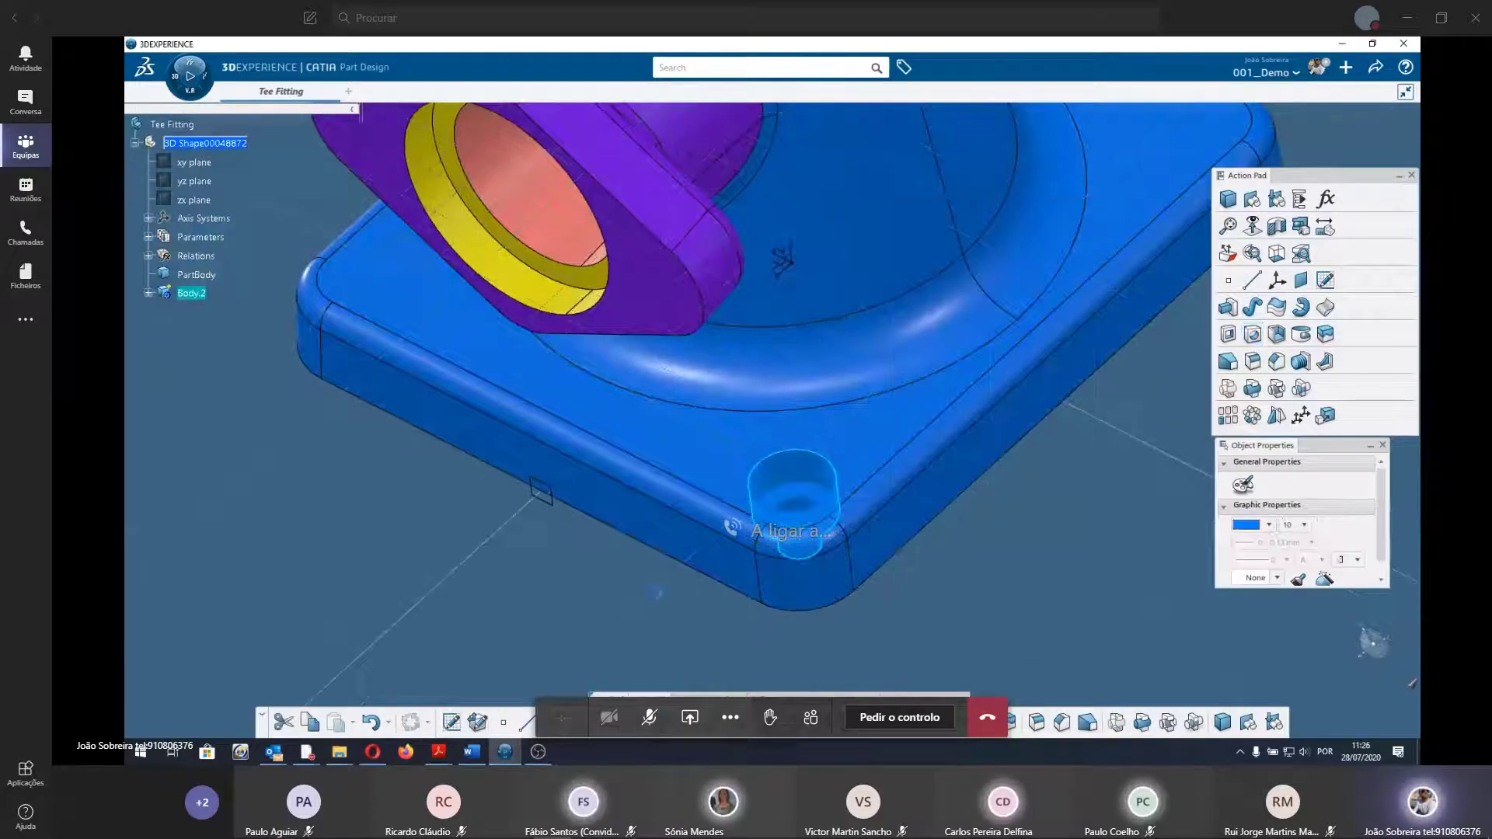
middle_click_drag(562, 585, 179, 310)
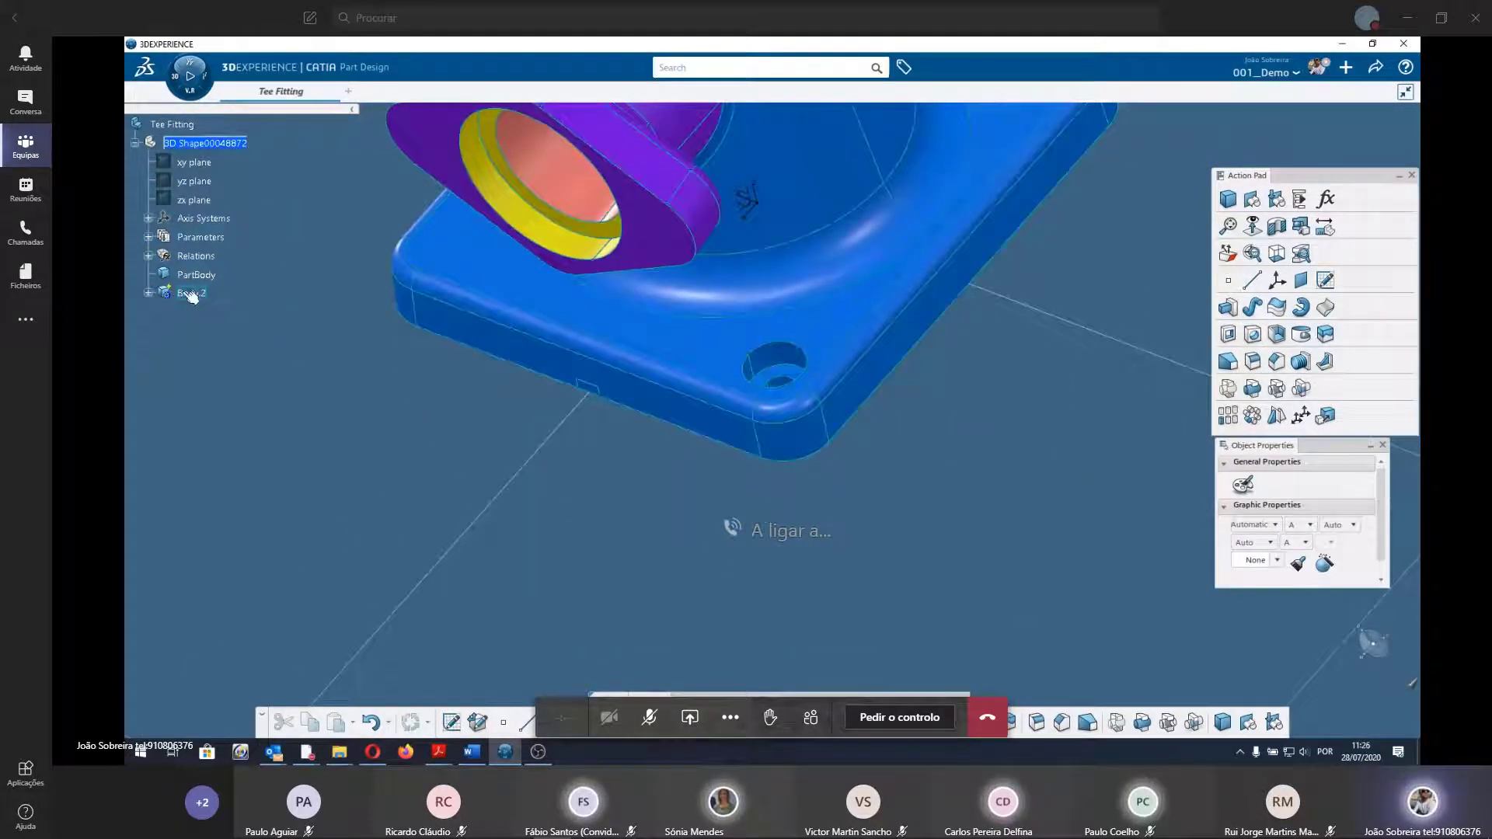
left_click(148, 293)
left_click(204, 593)
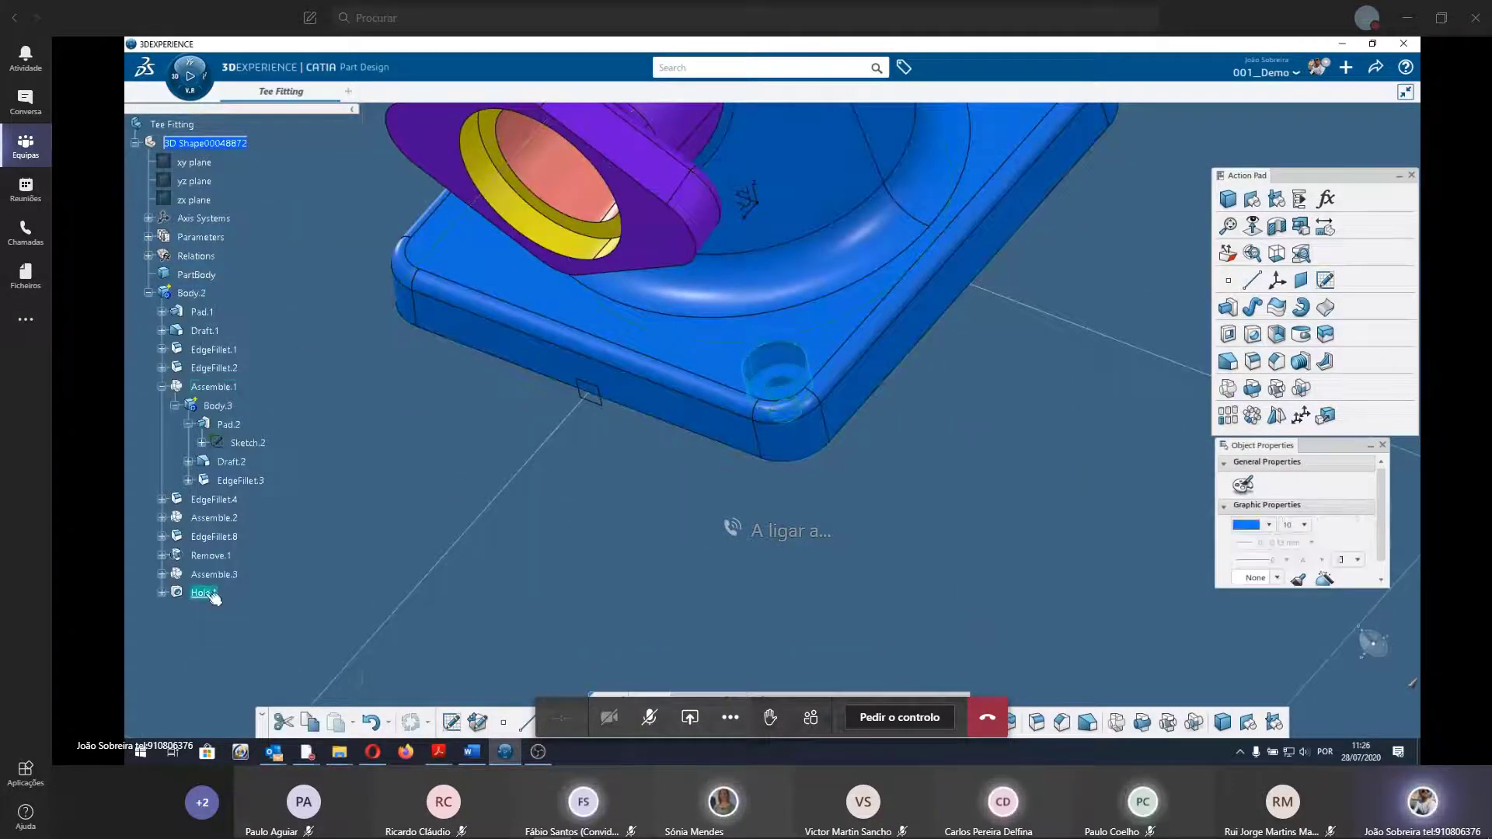
mouse_move(467, 614)
middle_mouse_down()
mouse_move(678, 641)
mouse_move(846, 556)
middle_mouse_up()
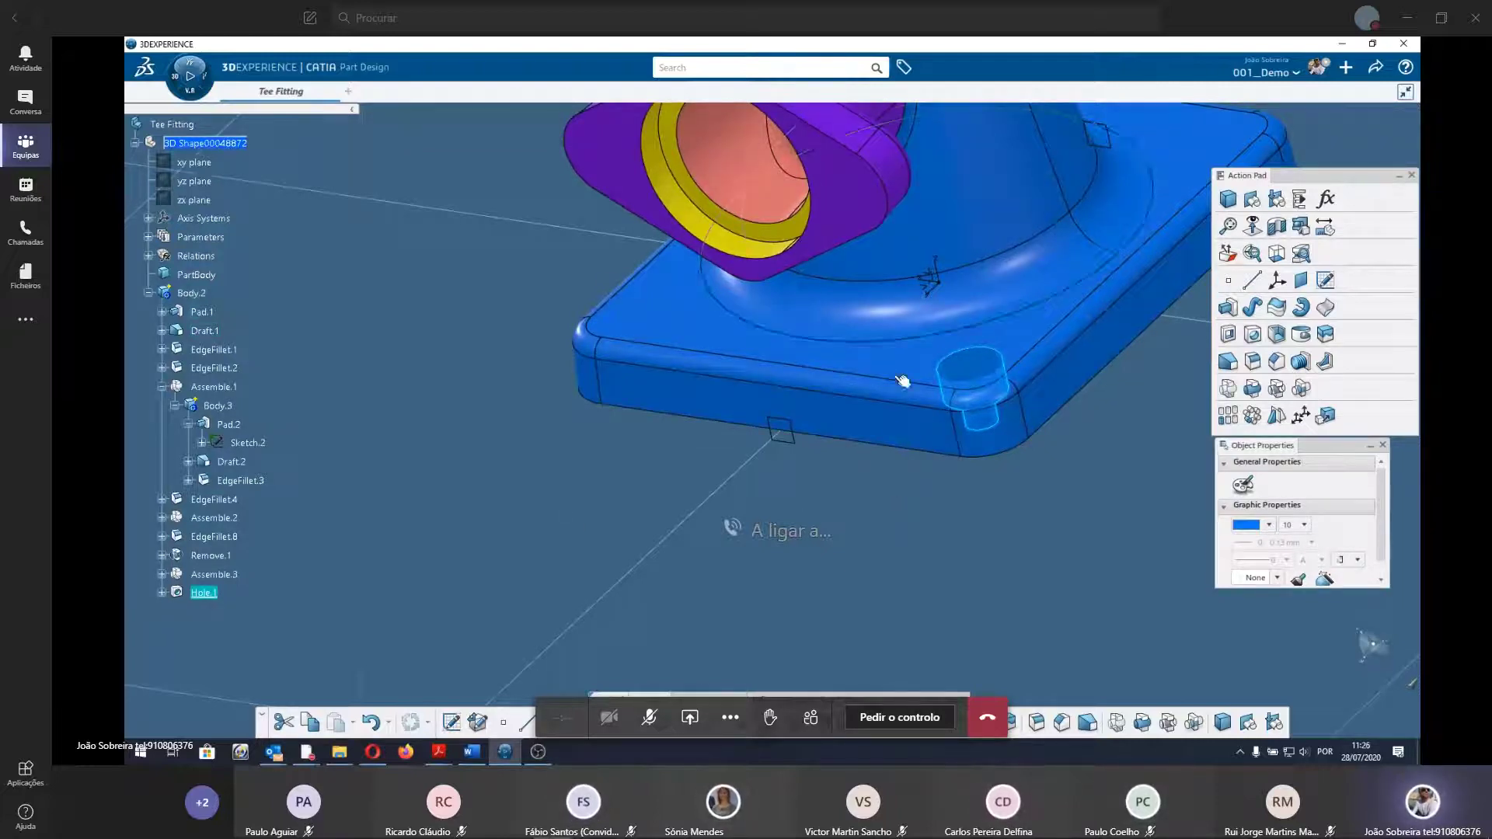
middle_click_drag(940, 491, 156, 613)
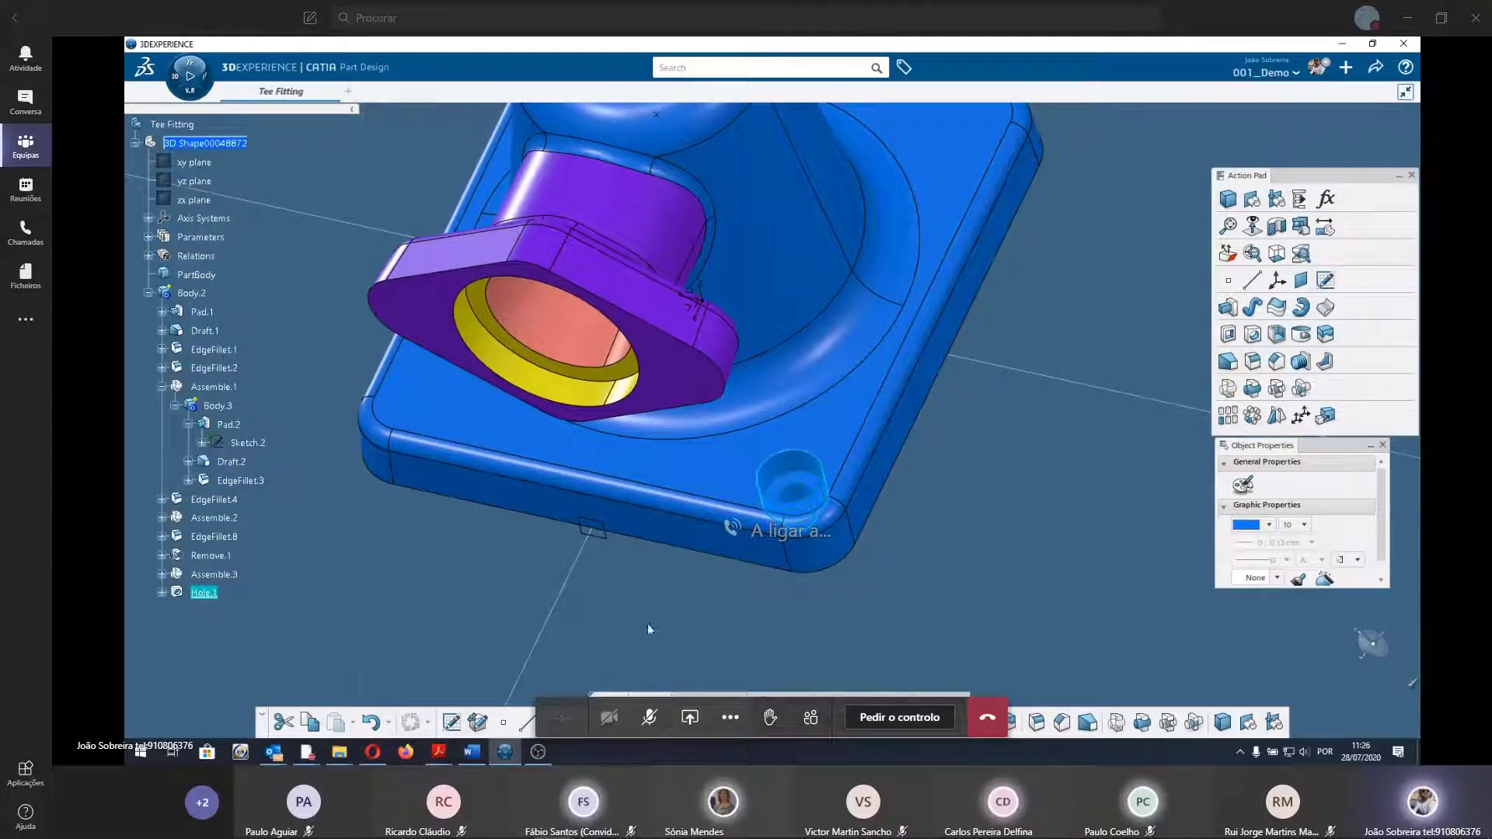
left_click(1268, 525)
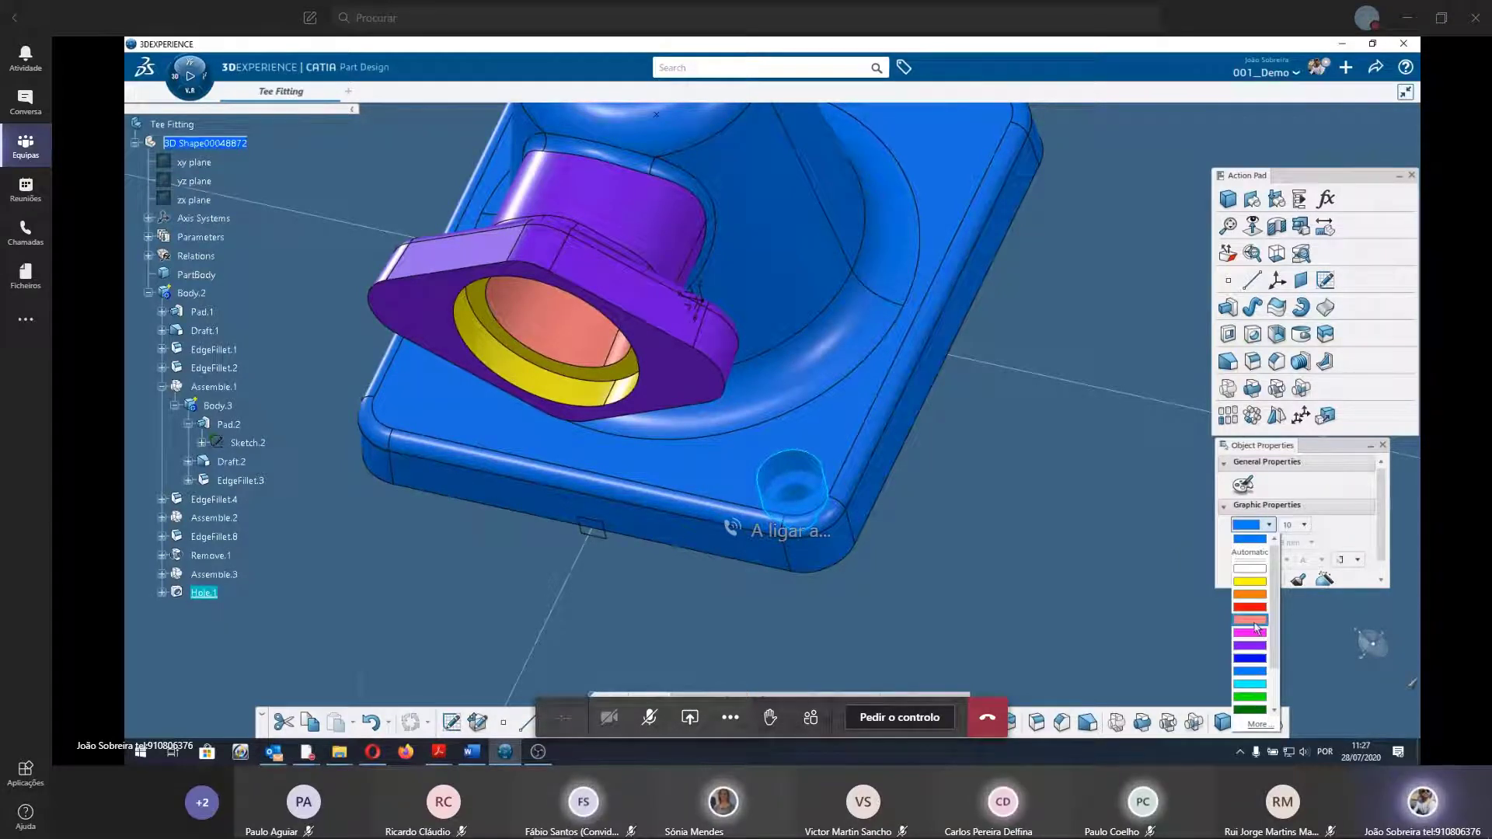
Zoom to the corner hole and colour its counterbored face orange.
left_click(1250, 595)
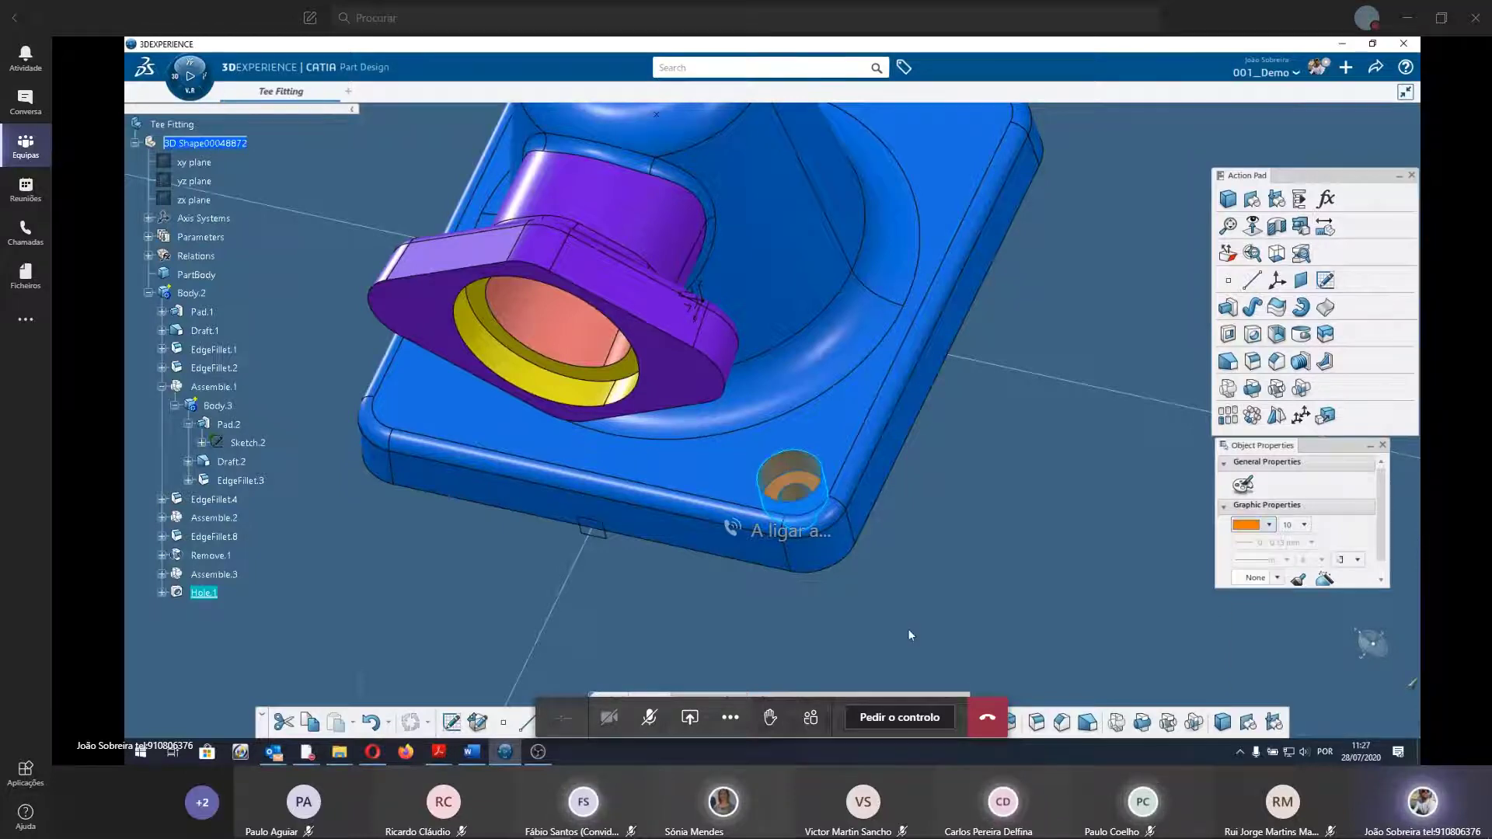
mouse_move(679, 604)
middle_mouse_down()
mouse_move(886, 544)
mouse_move(687, 542)
middle_mouse_up()
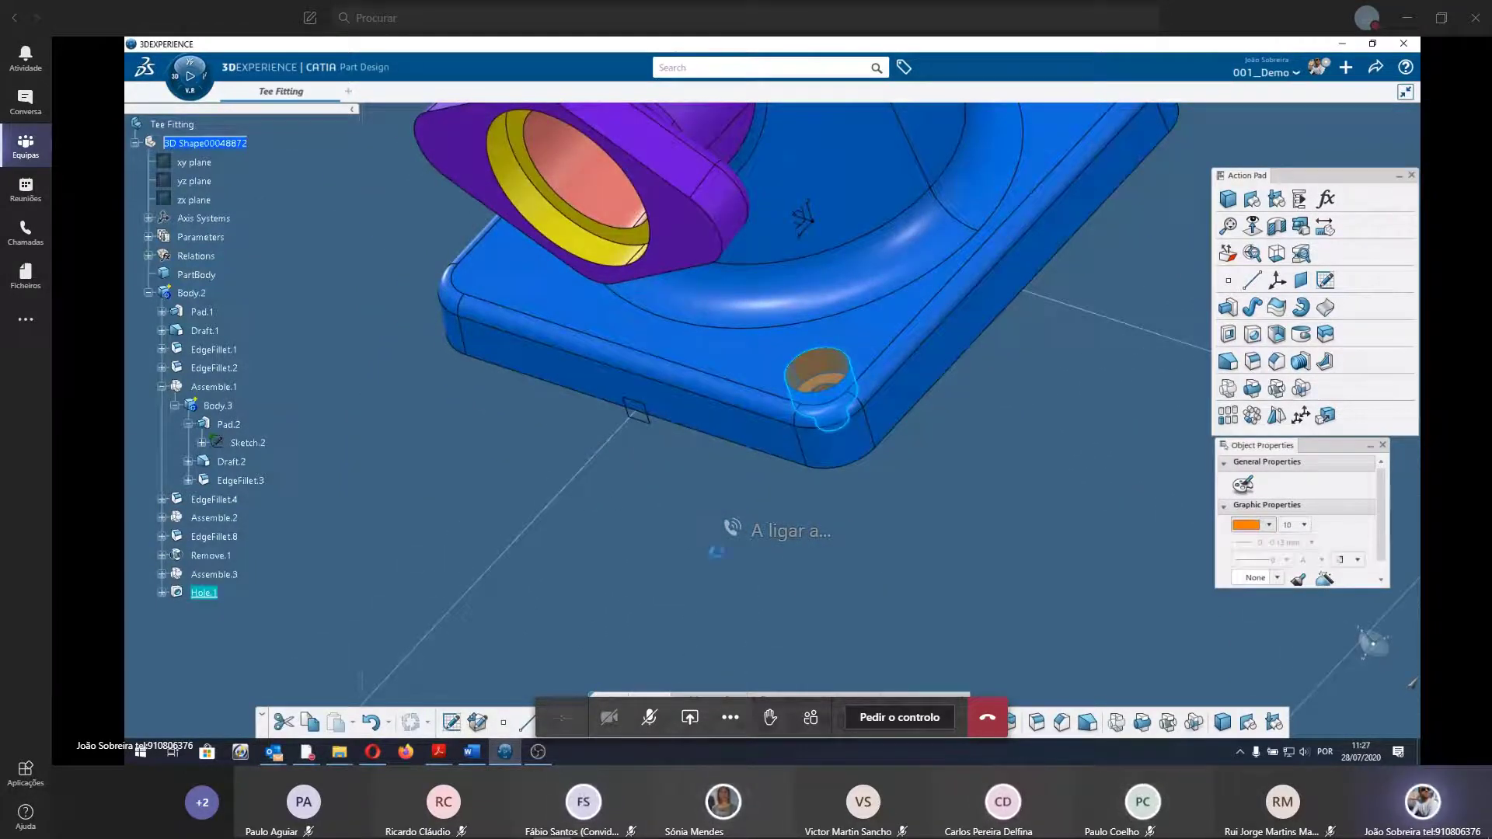
left_click(563, 544)
middle_click_drag(692, 539, 709, 563)
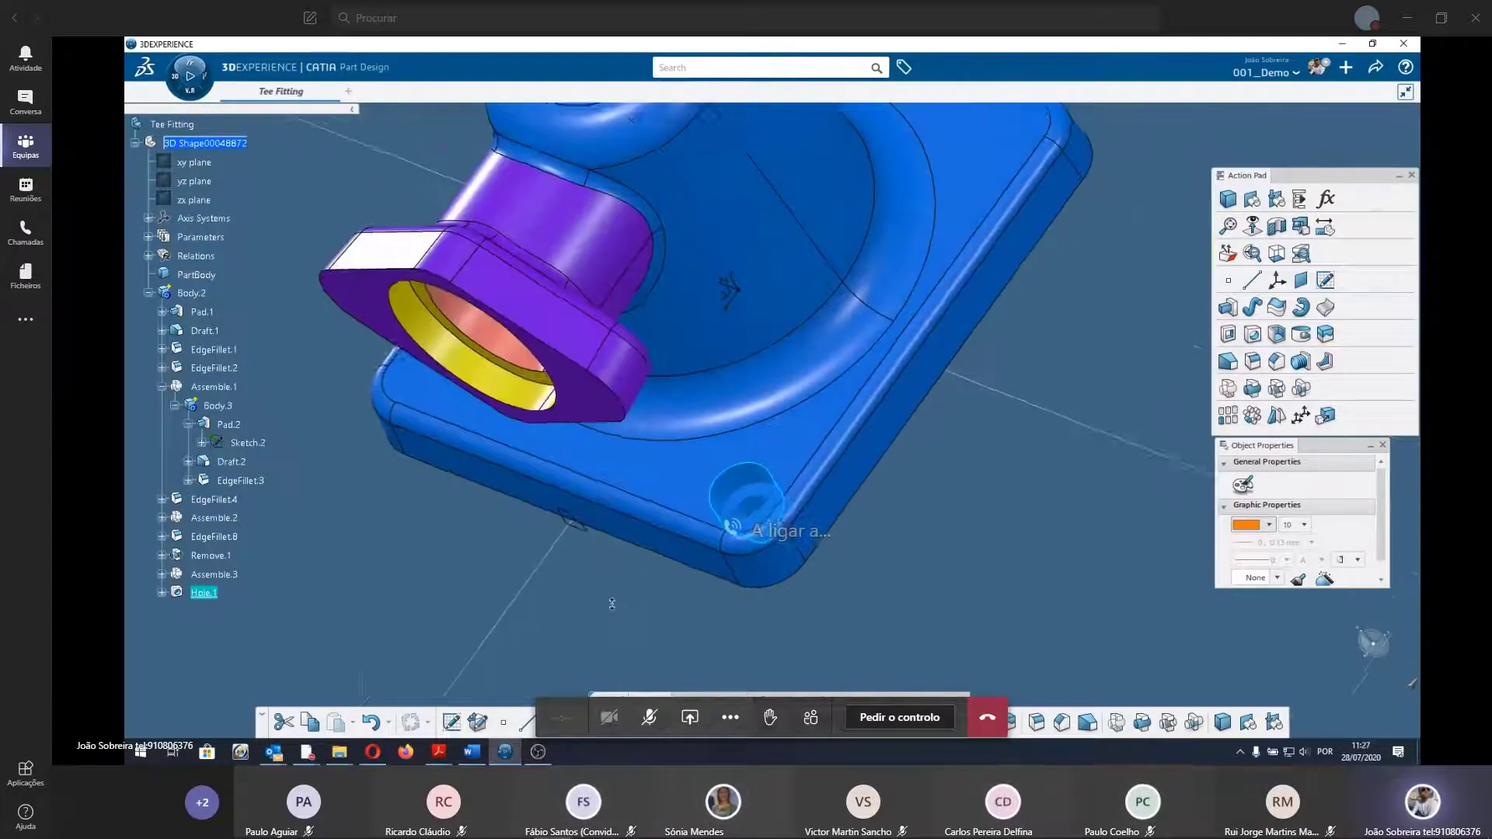
scroll(708, 566, "up", 2)
scroll(709, 566, "up", 2)
scroll(709, 565, "up", 2)
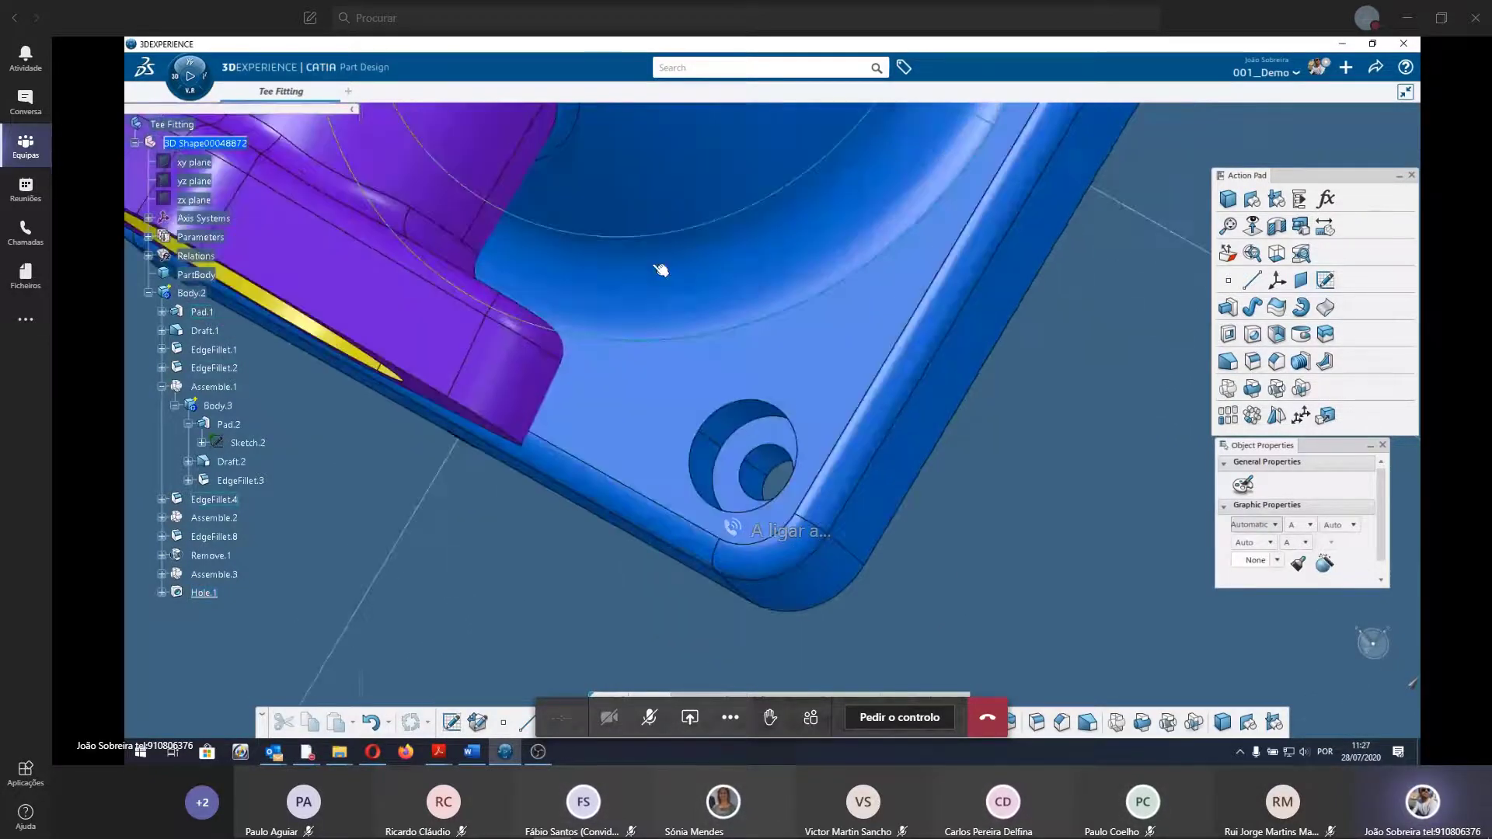
left_click(761, 471)
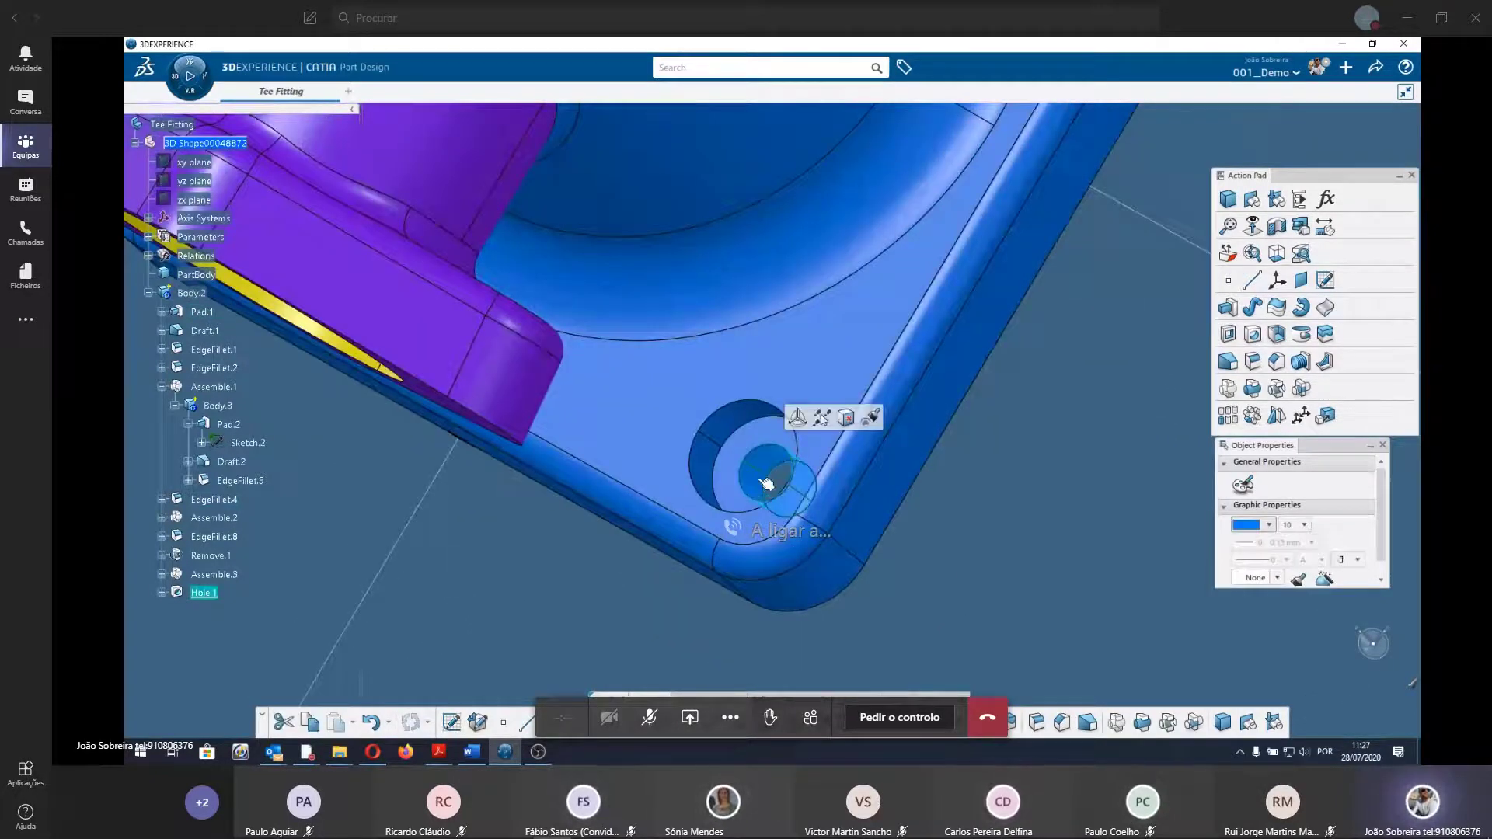
left_click(1269, 526)
left_click(1249, 596)
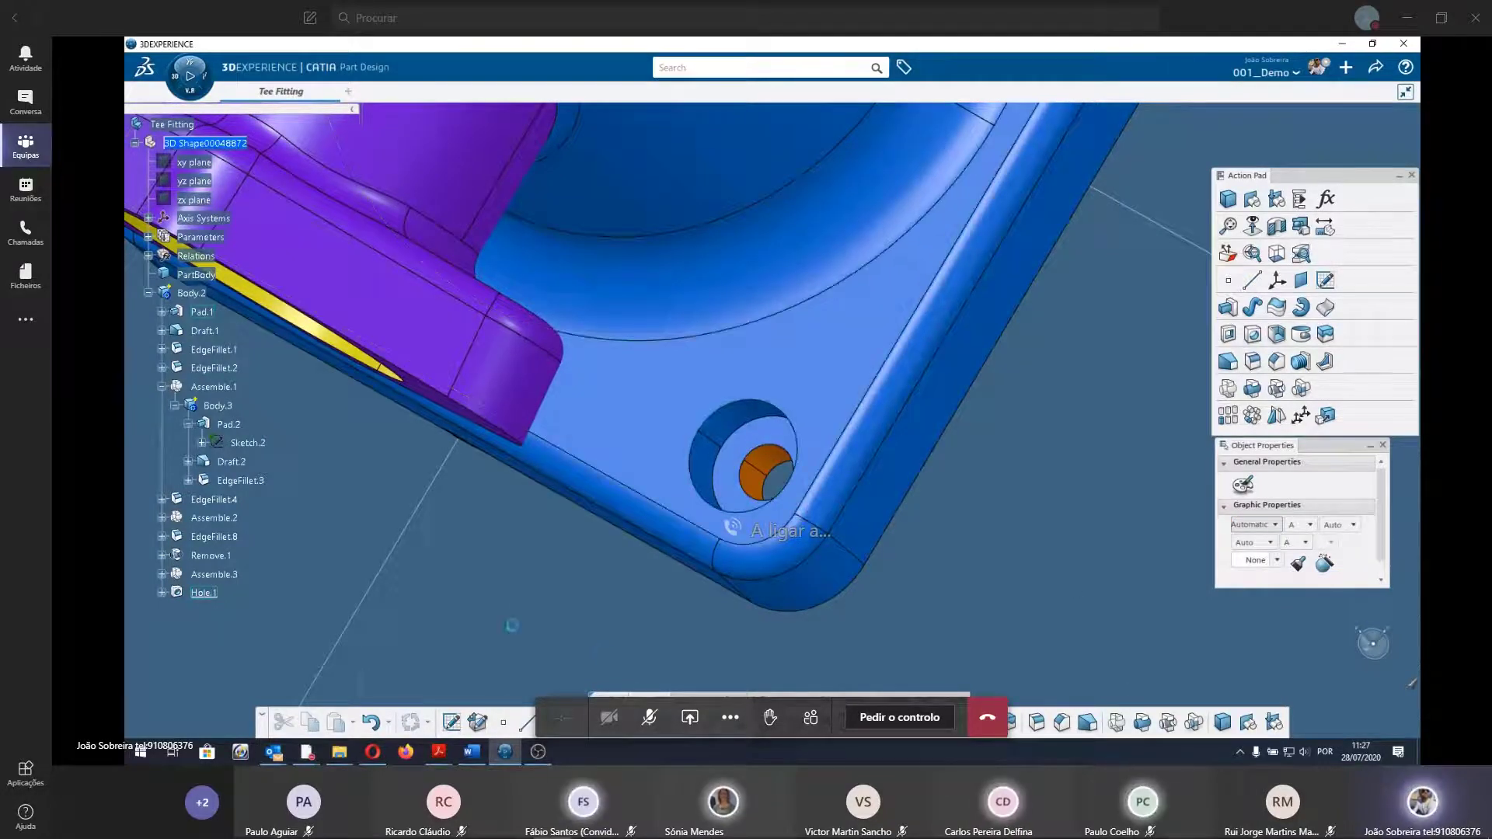
Colour the whole Hole.1 feature orange from the tree.
left_click(818, 585)
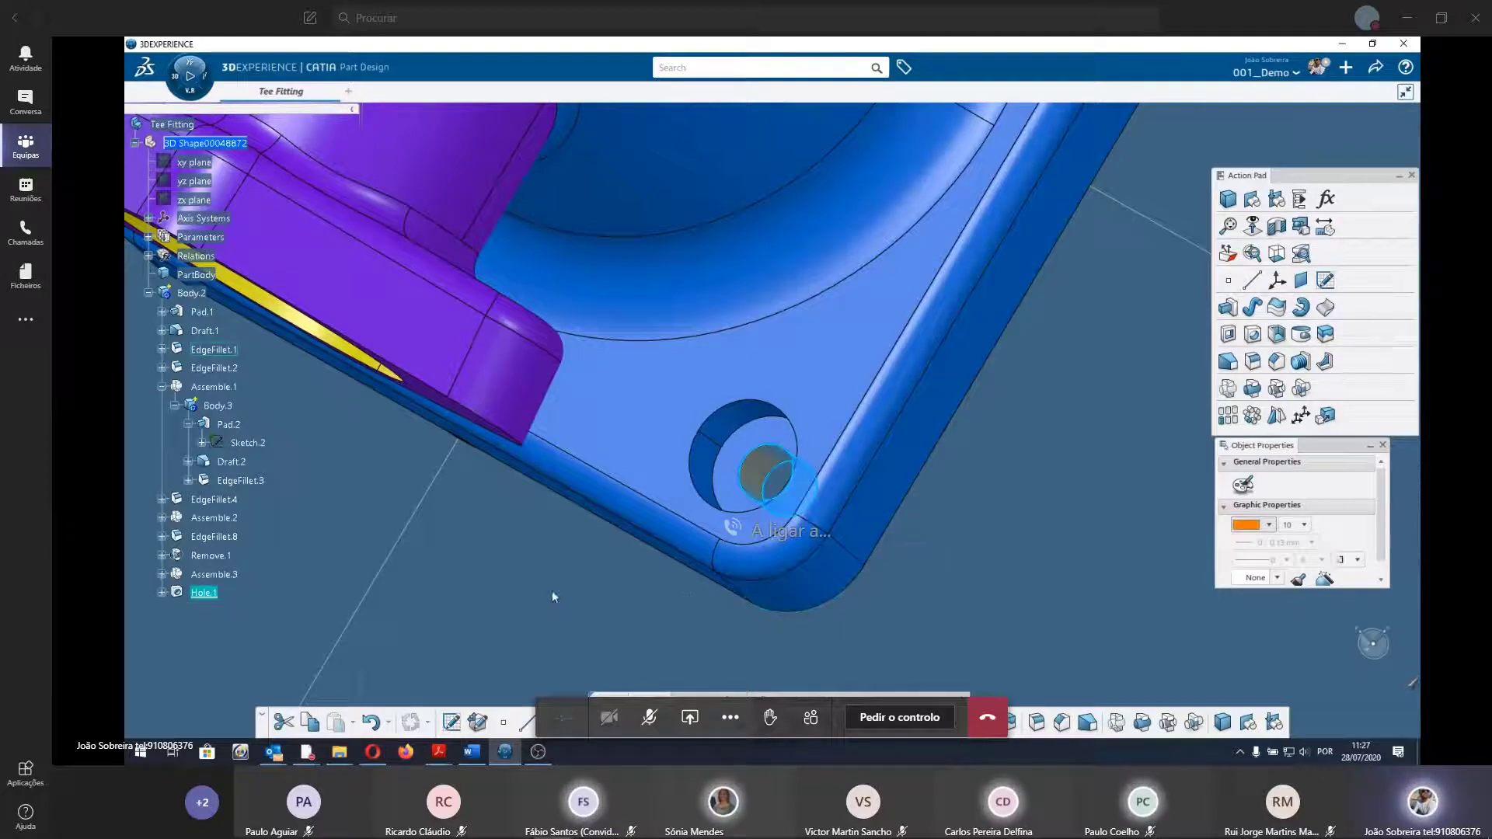
left_click(497, 592)
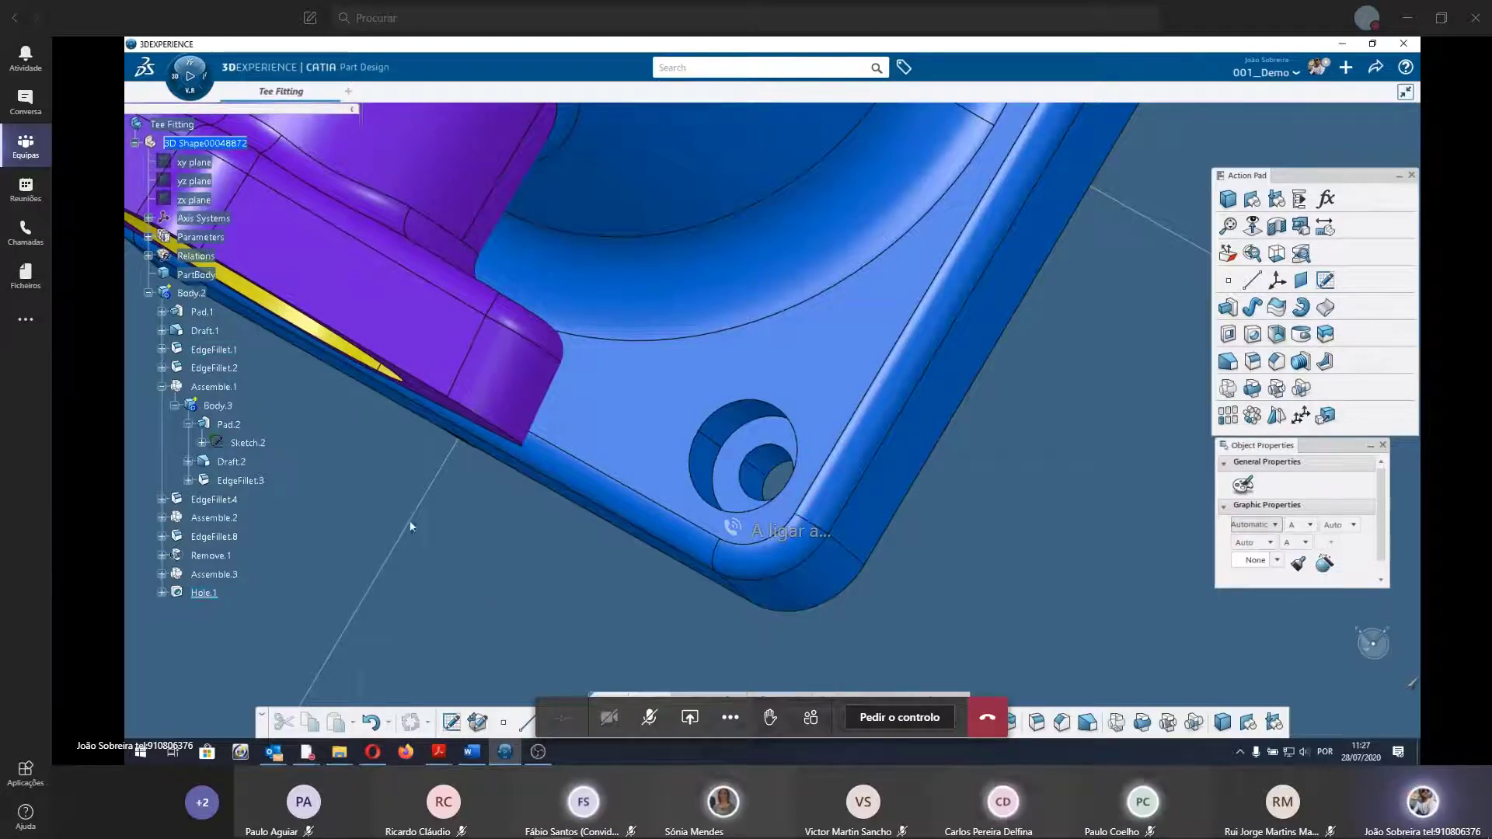
left_click(203, 594)
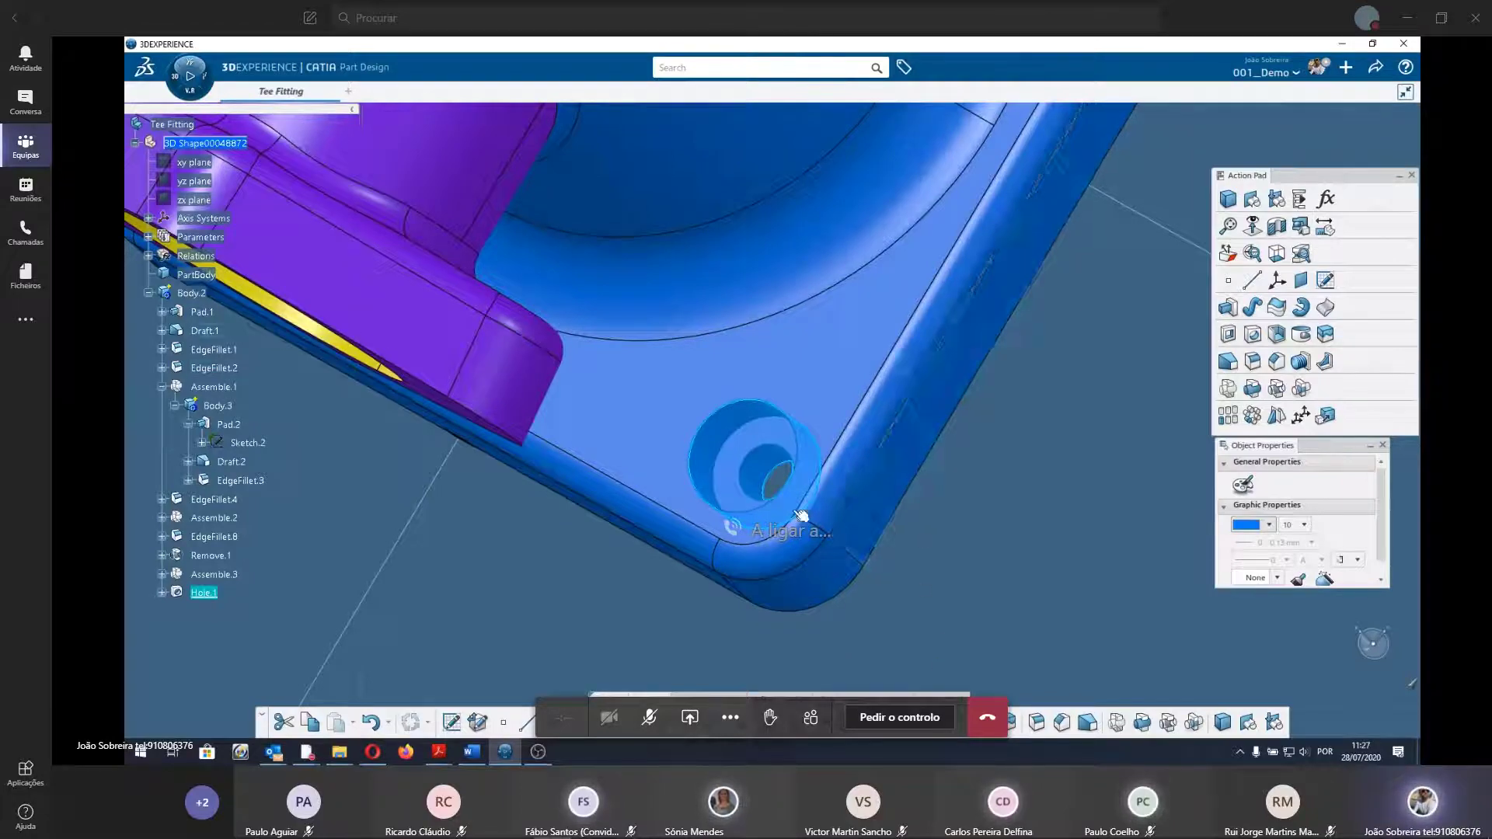
left_click(1269, 526)
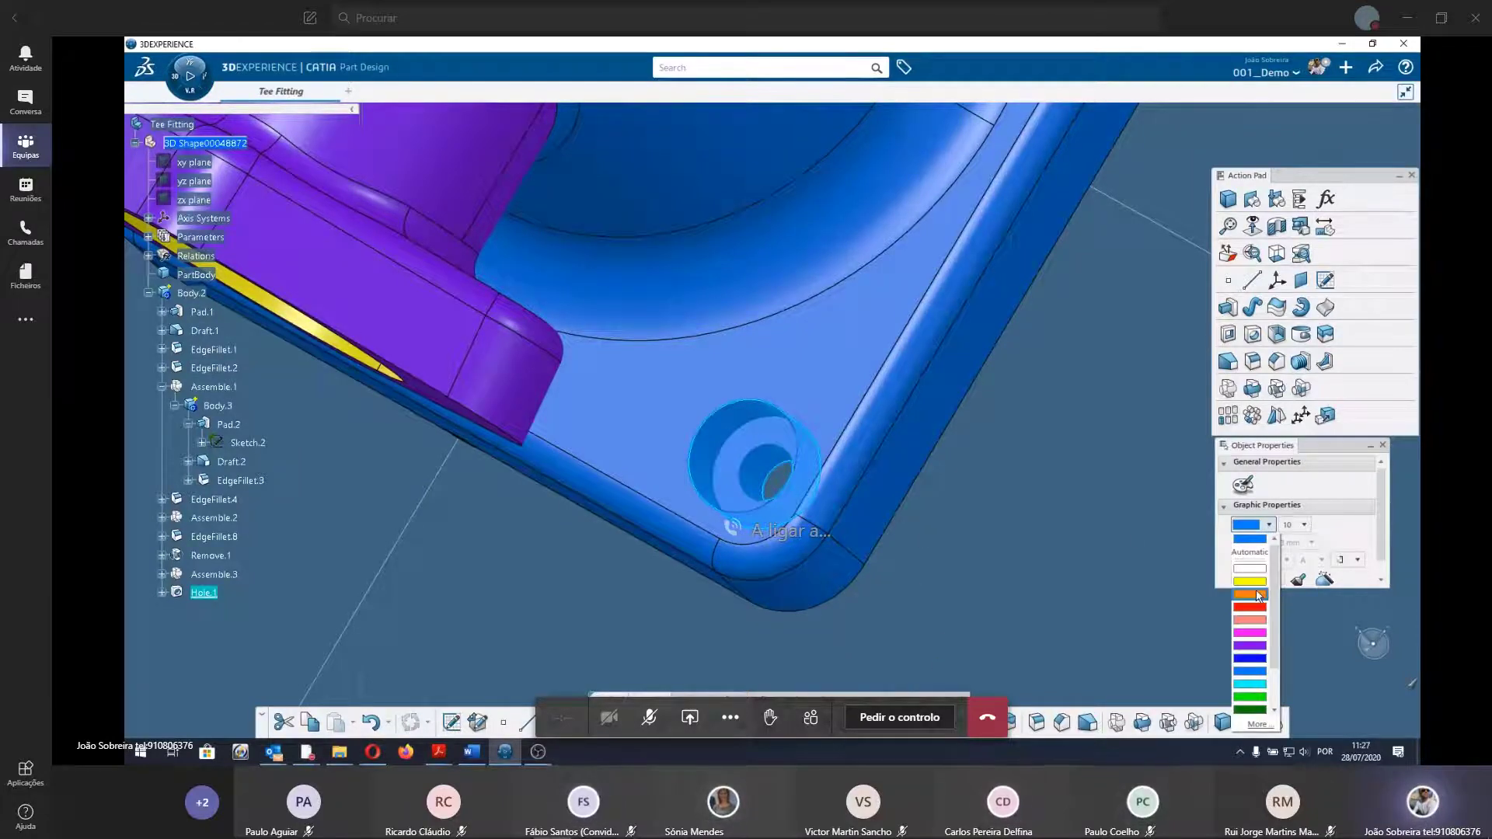
left_click(1260, 596)
left_click(557, 575)
scroll(521, 586, "down", 3)
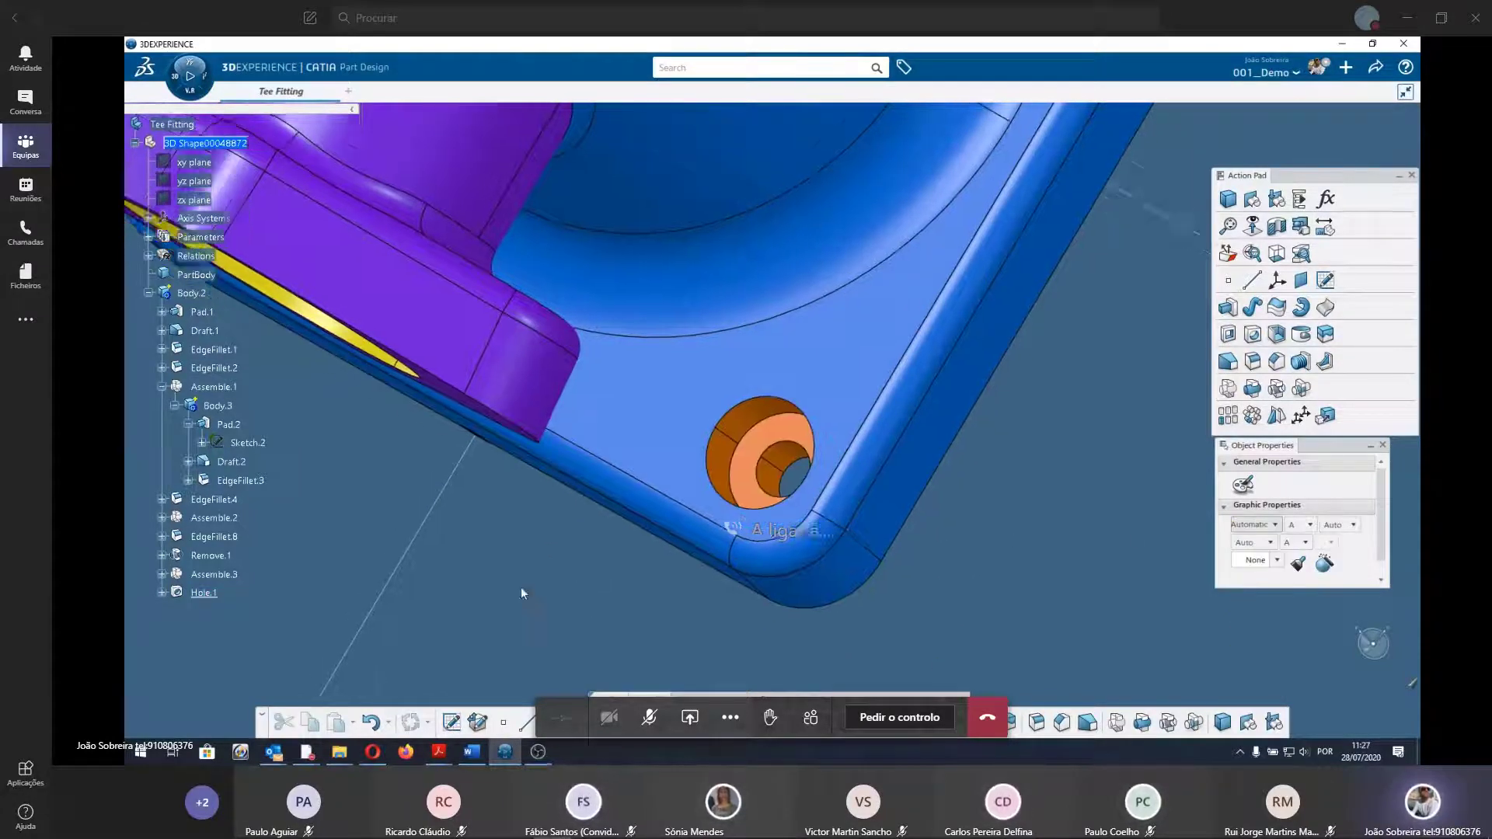
scroll(529, 604, "down", 3)
mouse_move(529, 604)
middle_mouse_down()
mouse_move(970, 366)
mouse_move(593, 513)
mouse_move(751, 541)
middle_mouse_up()
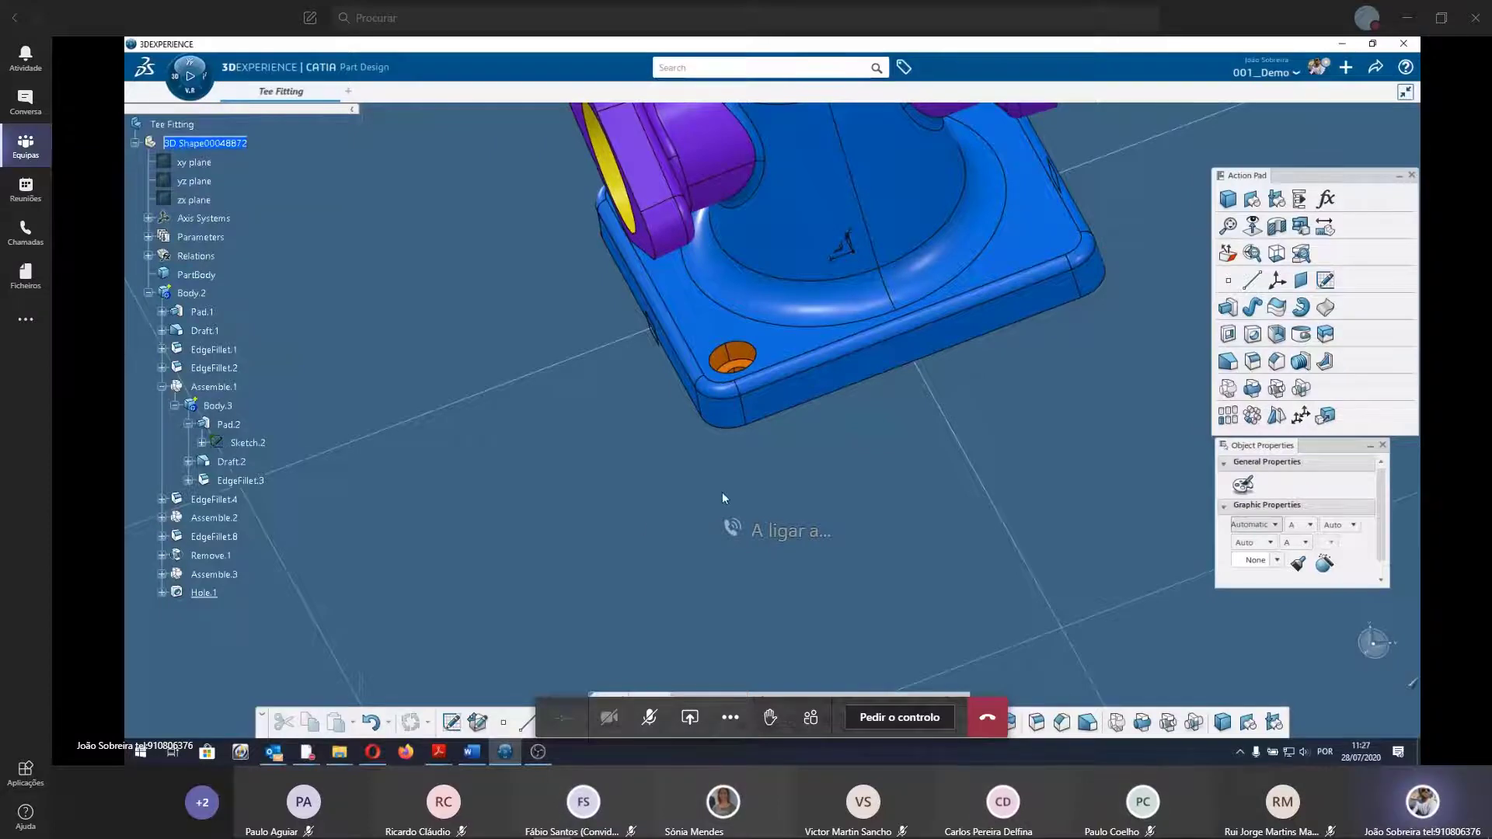
Select Hole.1 in the tree as the object to mirror.
middle_click_drag(723, 499, 663, 503)
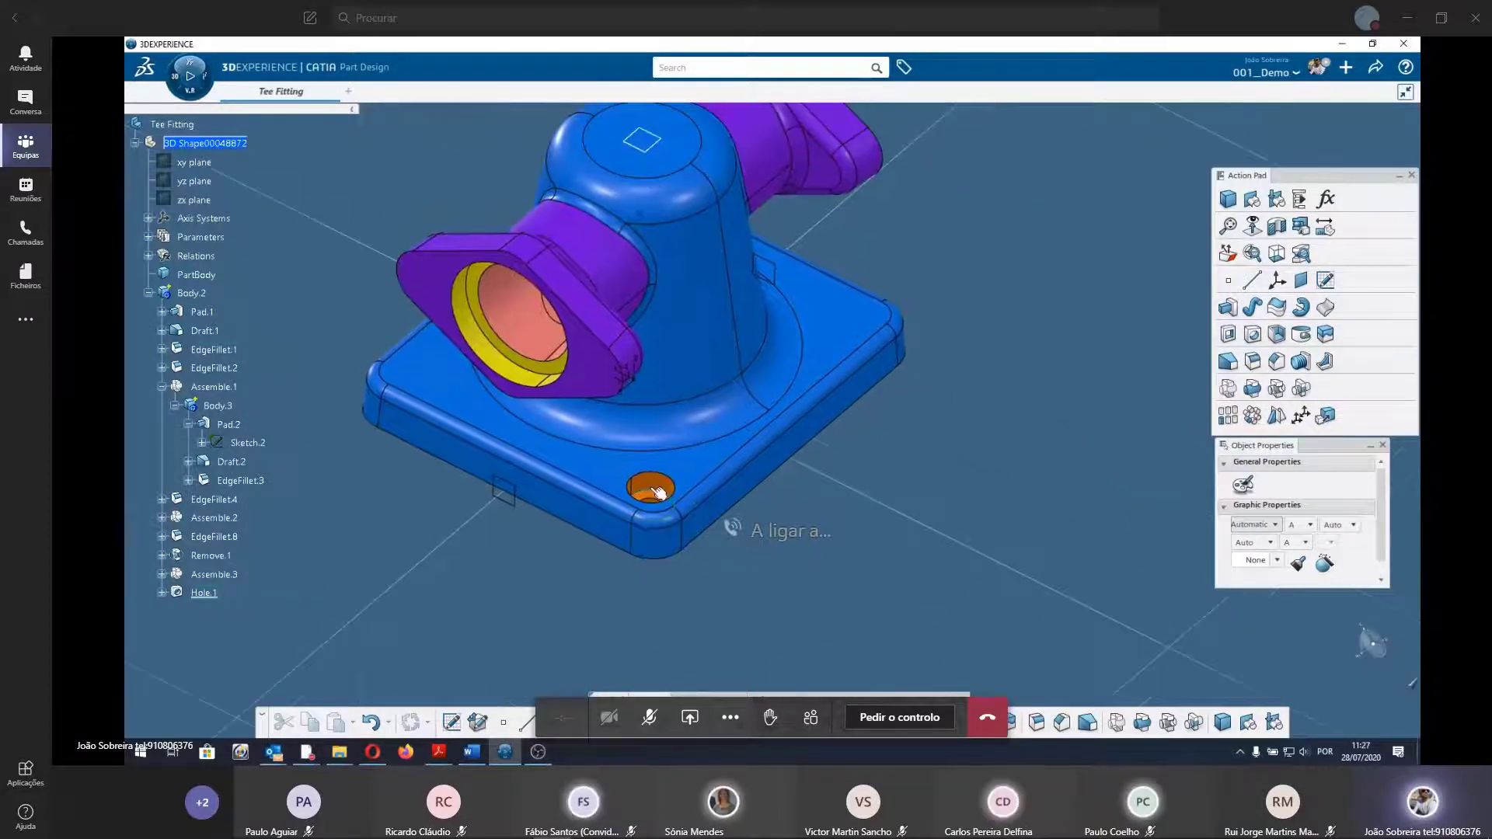
mouse_move(659, 493)
middle_mouse_down()
mouse_move(630, 559)
mouse_move(655, 347)
mouse_move(1052, 386)
middle_mouse_up()
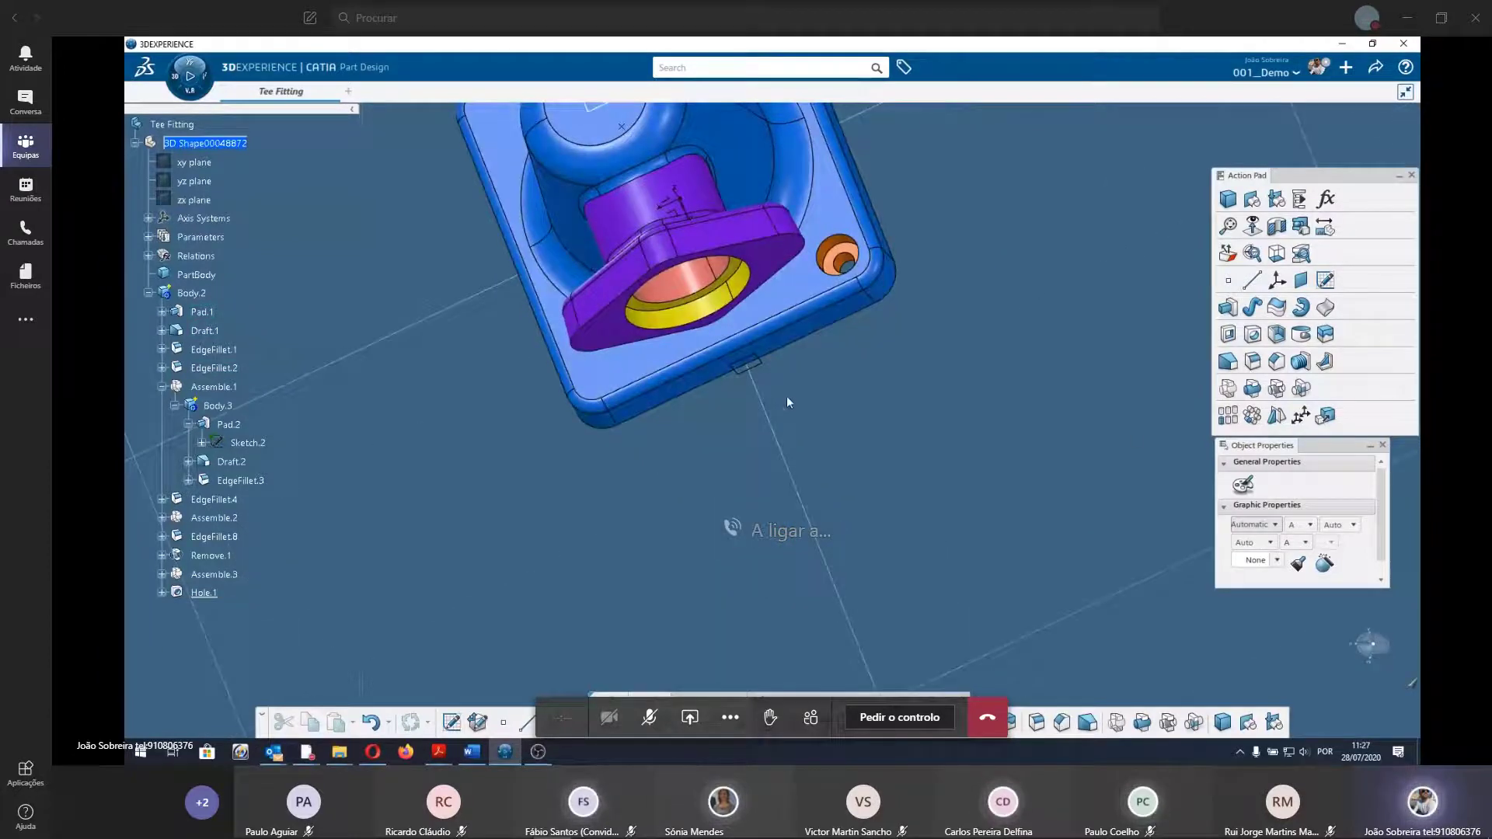
left_click(204, 593)
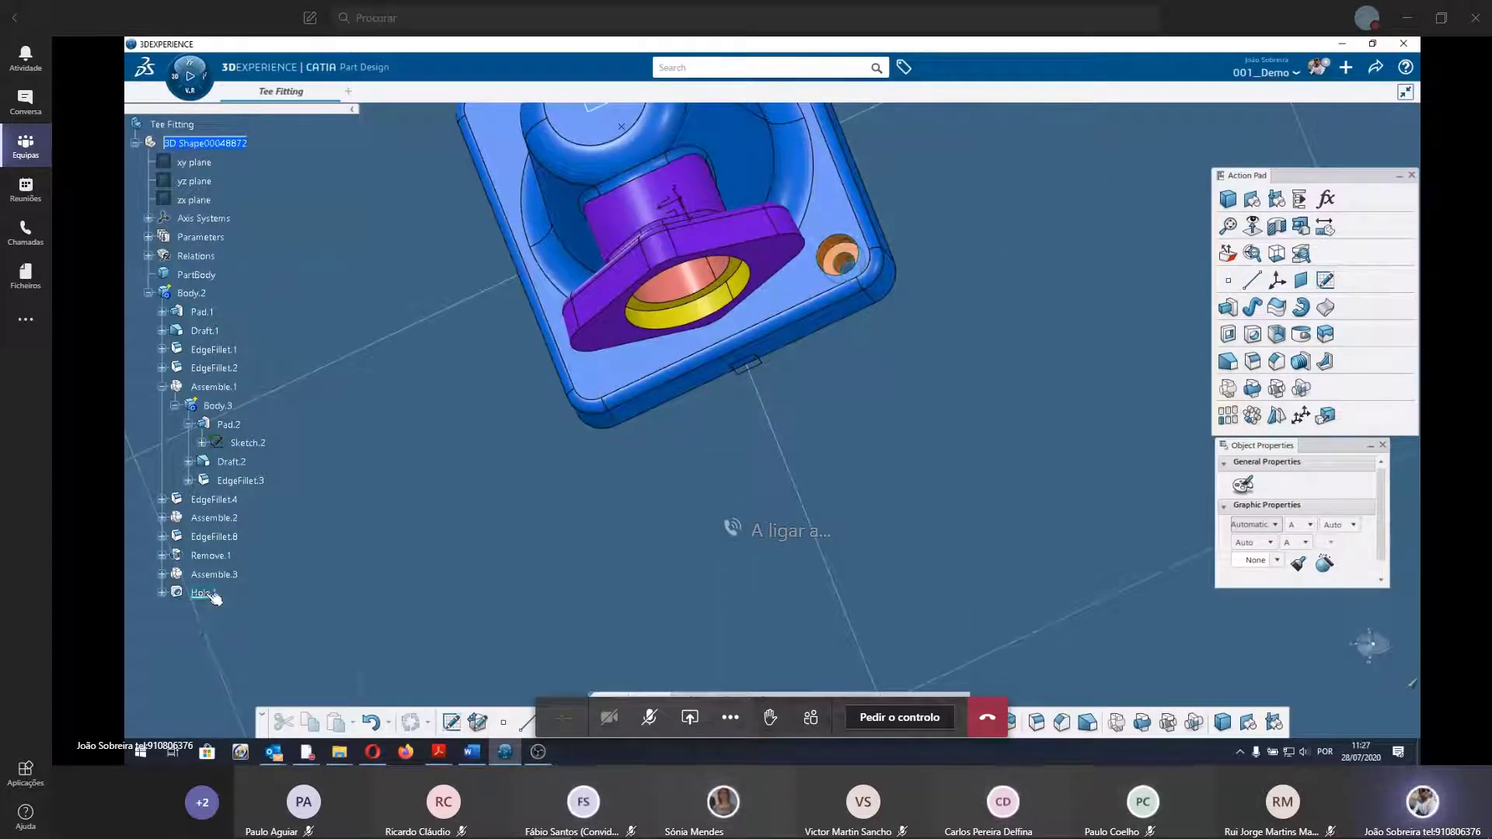
scroll(223, 538, "down", 2)
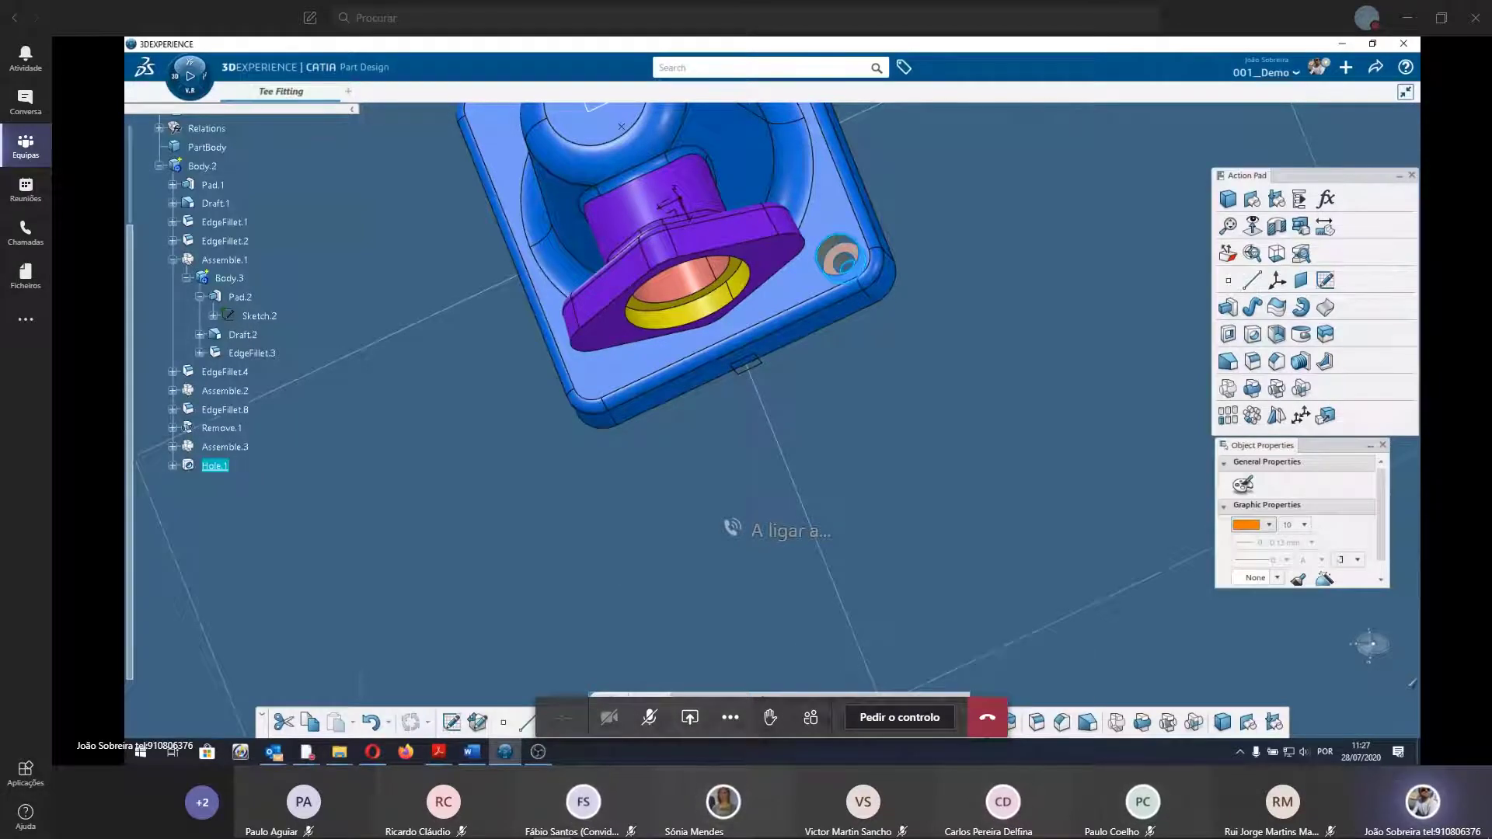
middle_click_drag(617, 470, 775, 251)
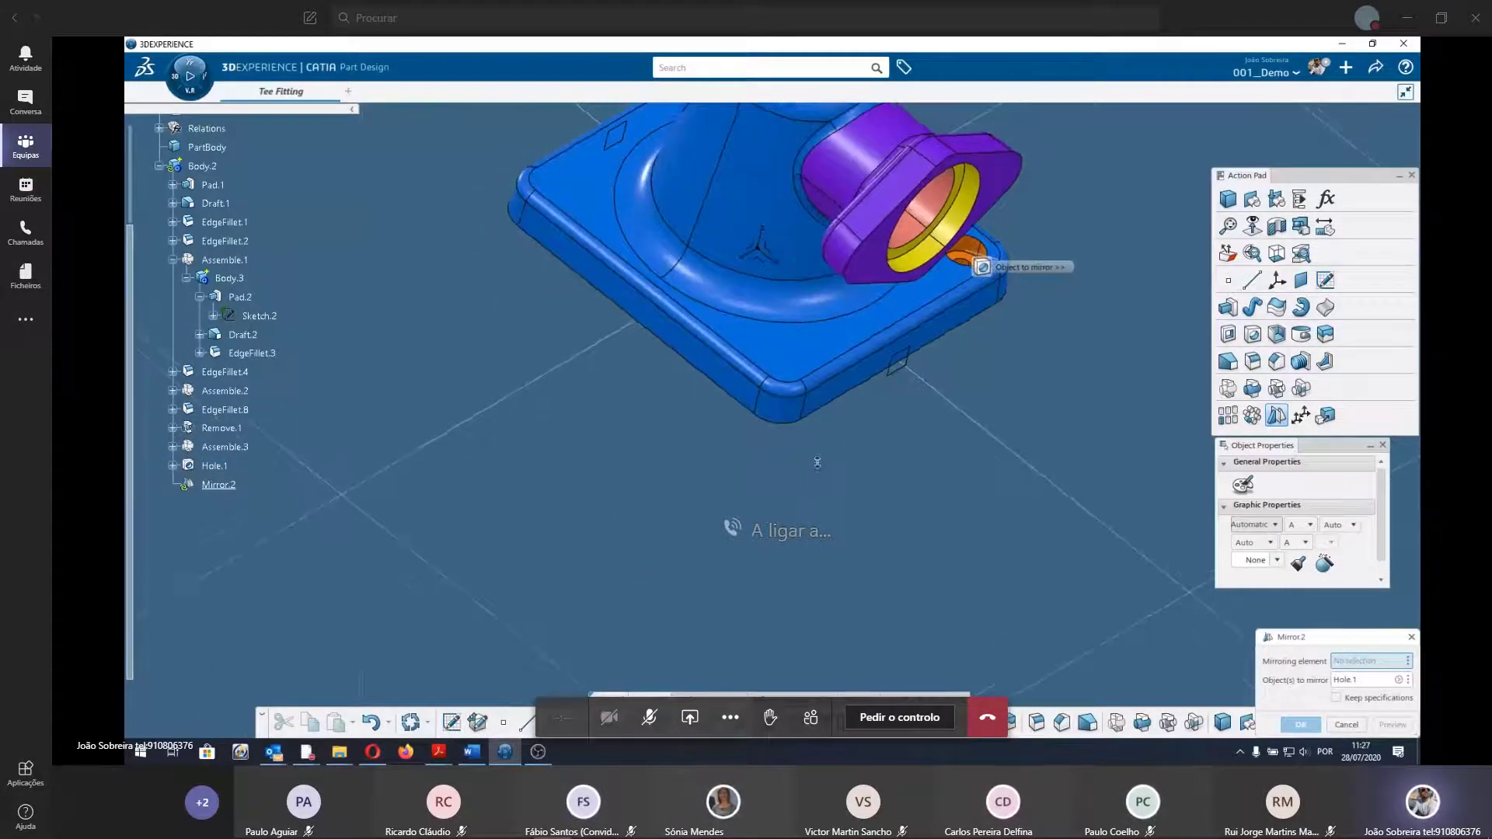
Mirror Hole.1 about the Absolute Axis System to create Mirror.2.
left_click(779, 257)
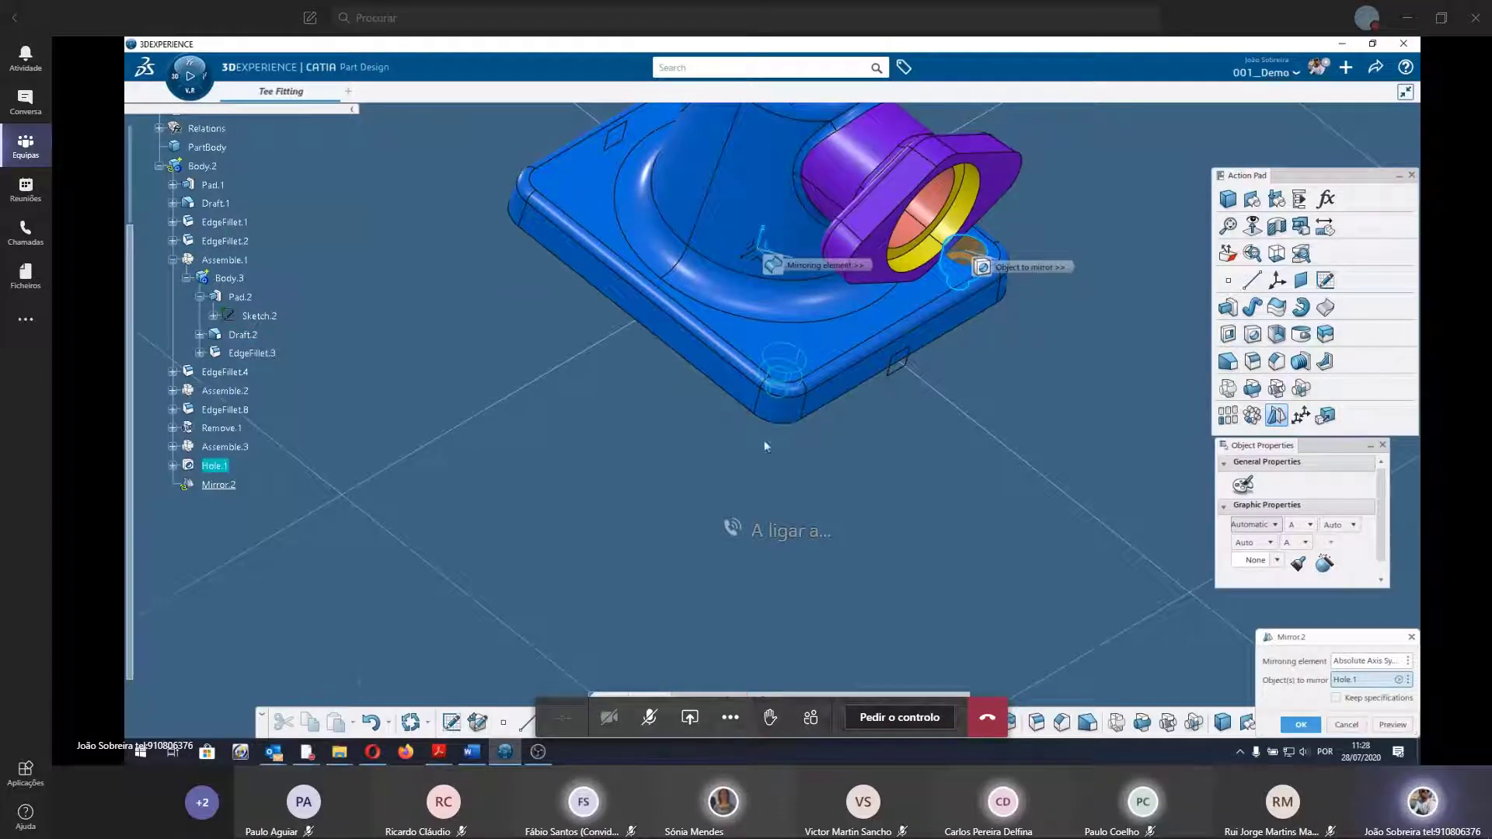
middle_click_drag(650, 360, 668, 436)
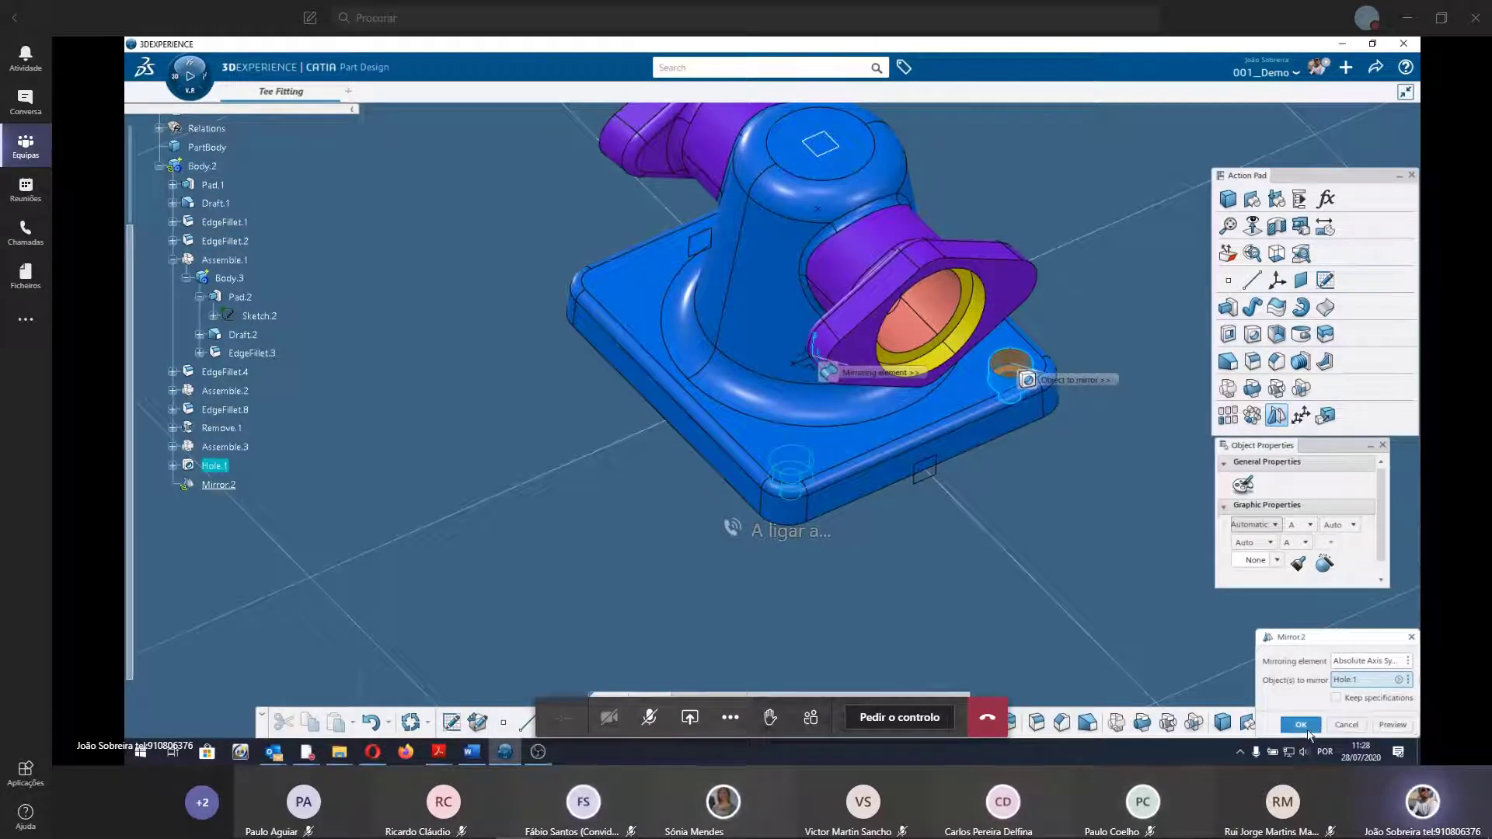
middle_click_drag(1010, 505, 828, 467)
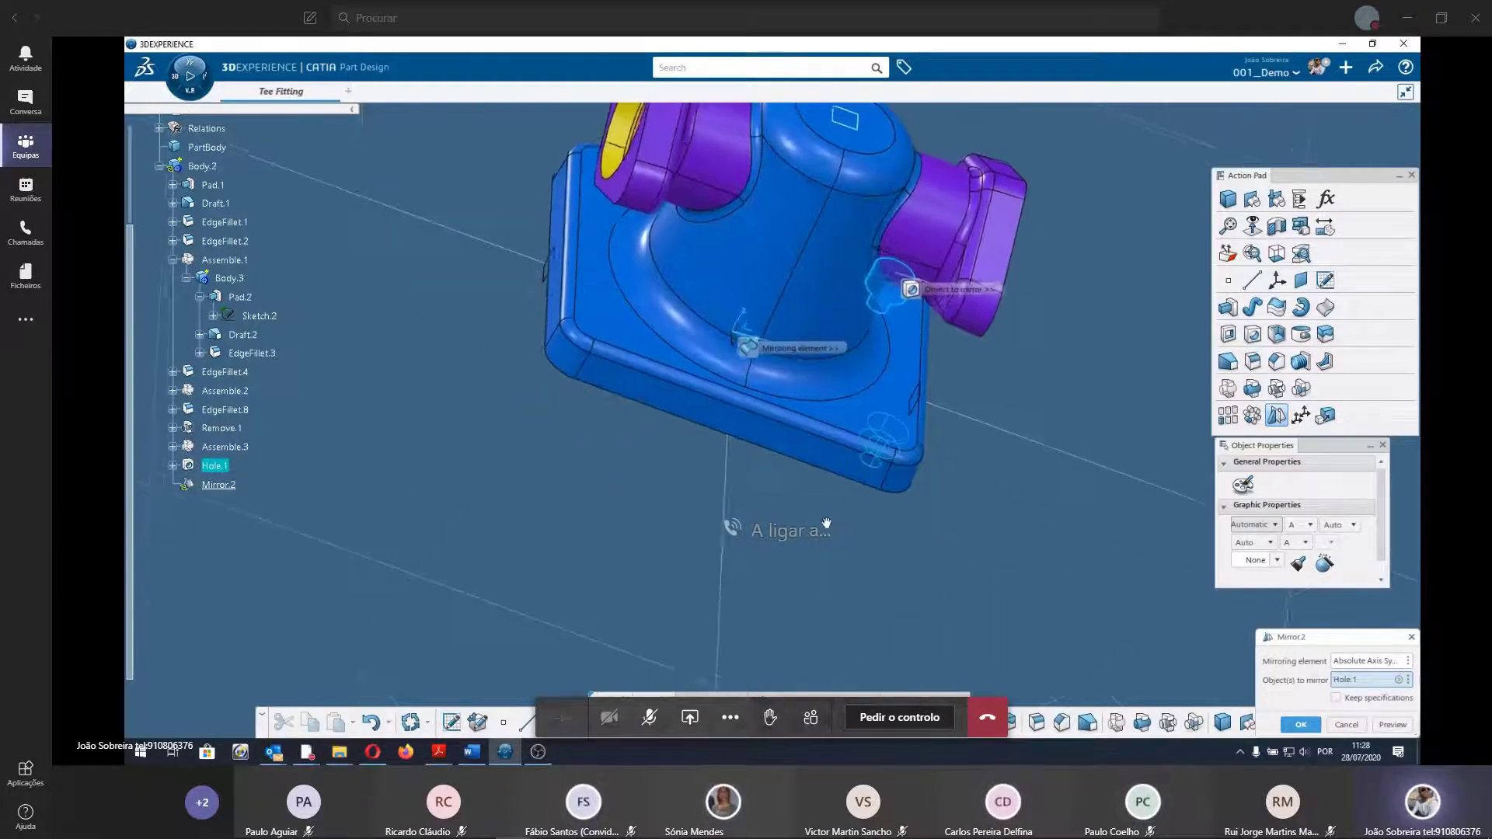
left_click(1300, 725)
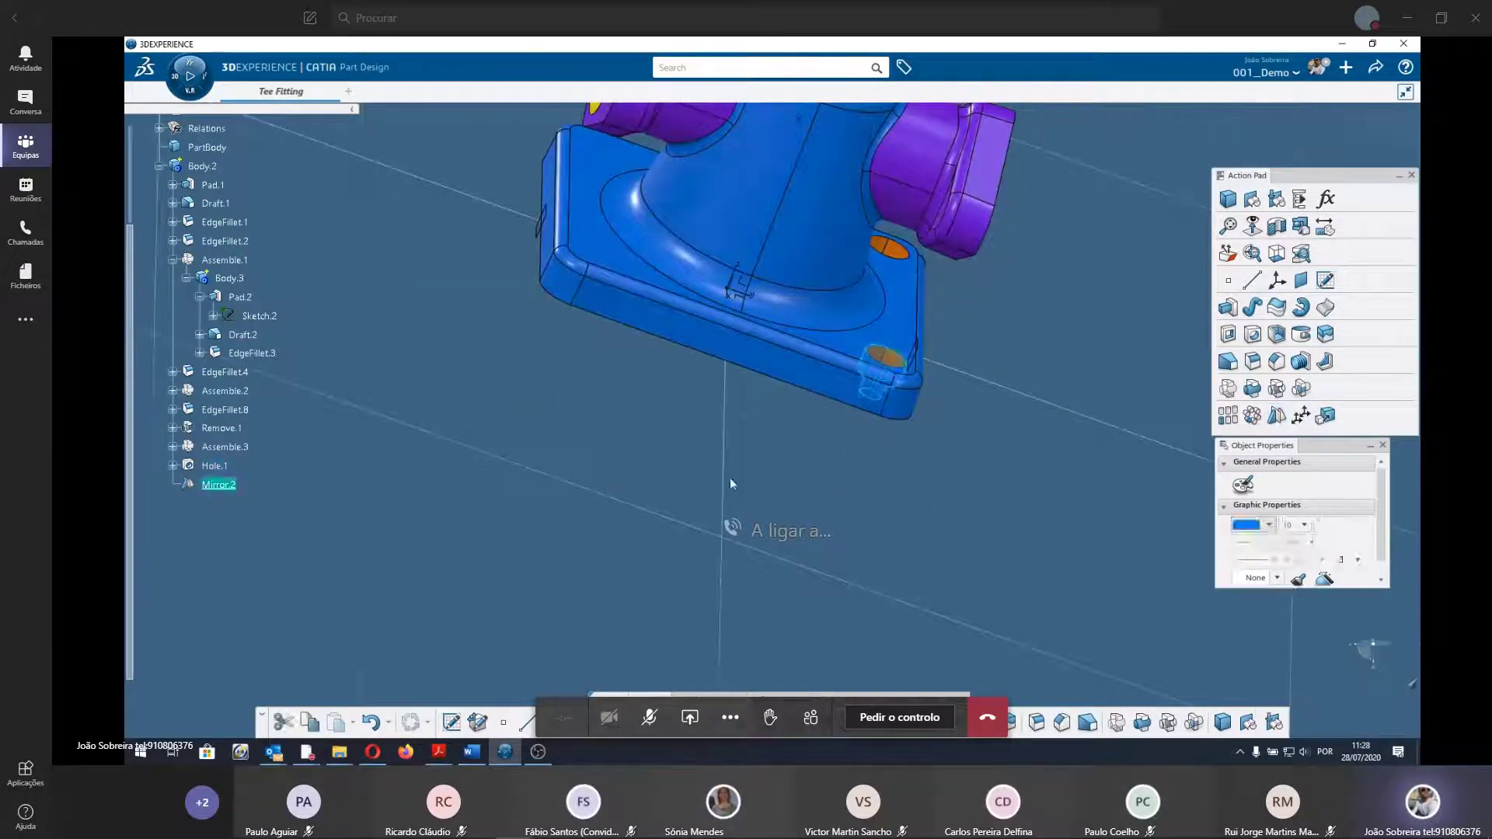
Select Hole.1 and Mirror.2 together and start another mirror.
left_click(219, 485)
left_click(215, 466, "ctrl")
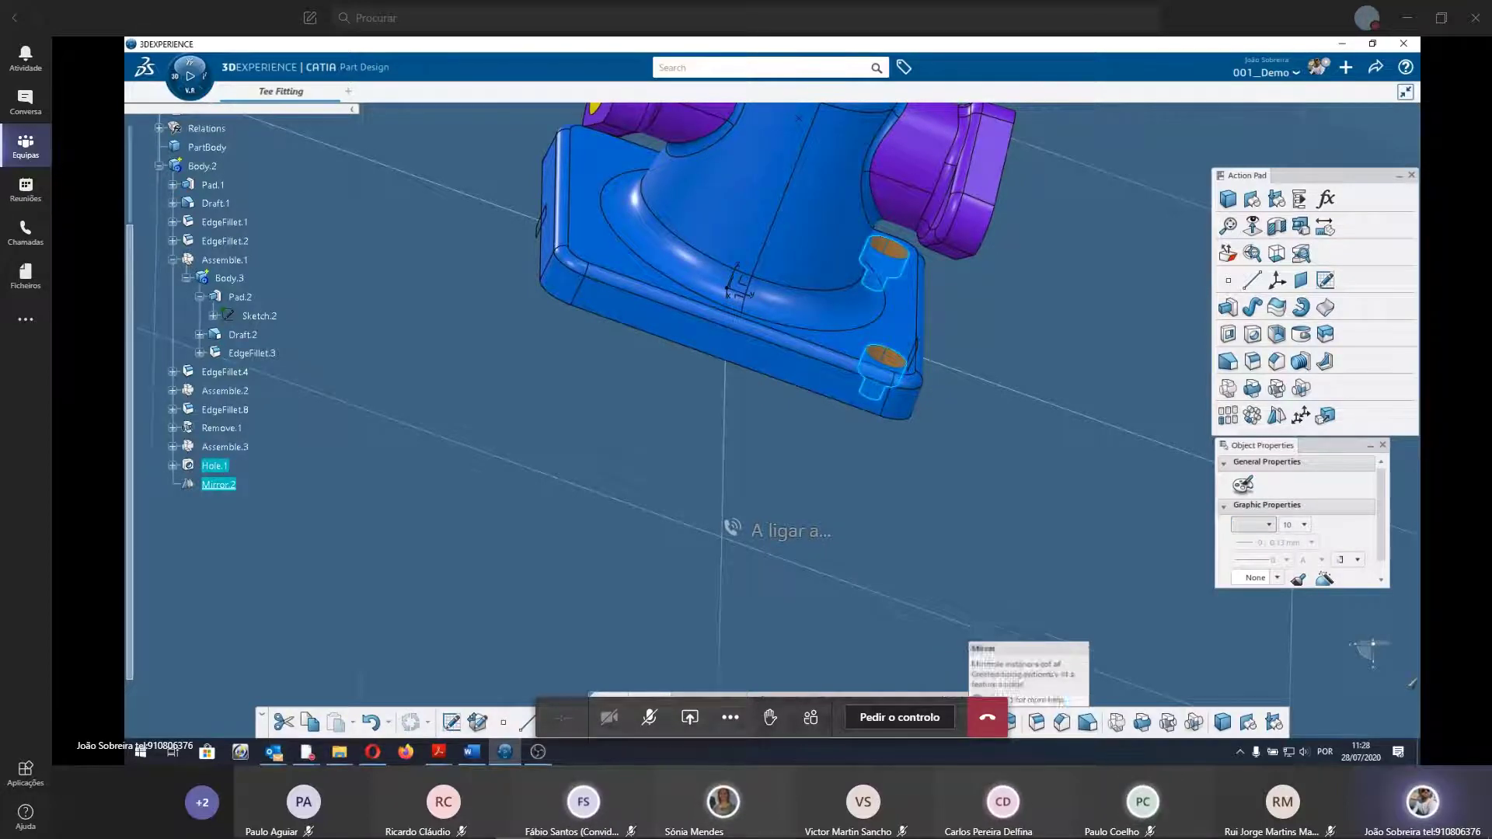
left_click(1010, 721)
Define Mirror.3 about the Absolute Axis System, dismissing the errors, and confirm it.
left_click(874, 443)
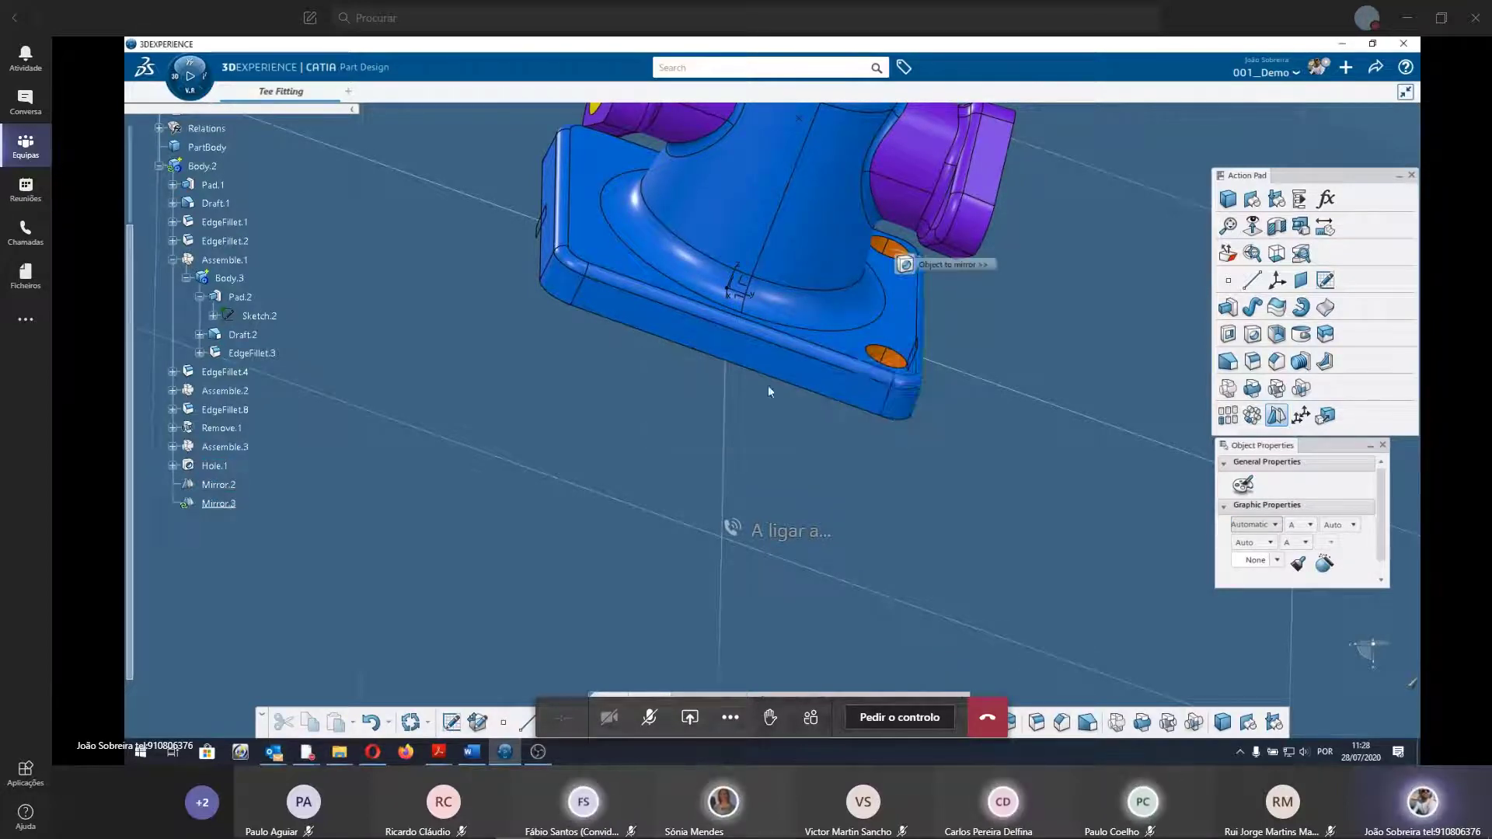
middle_click_drag(768, 385, 835, 362)
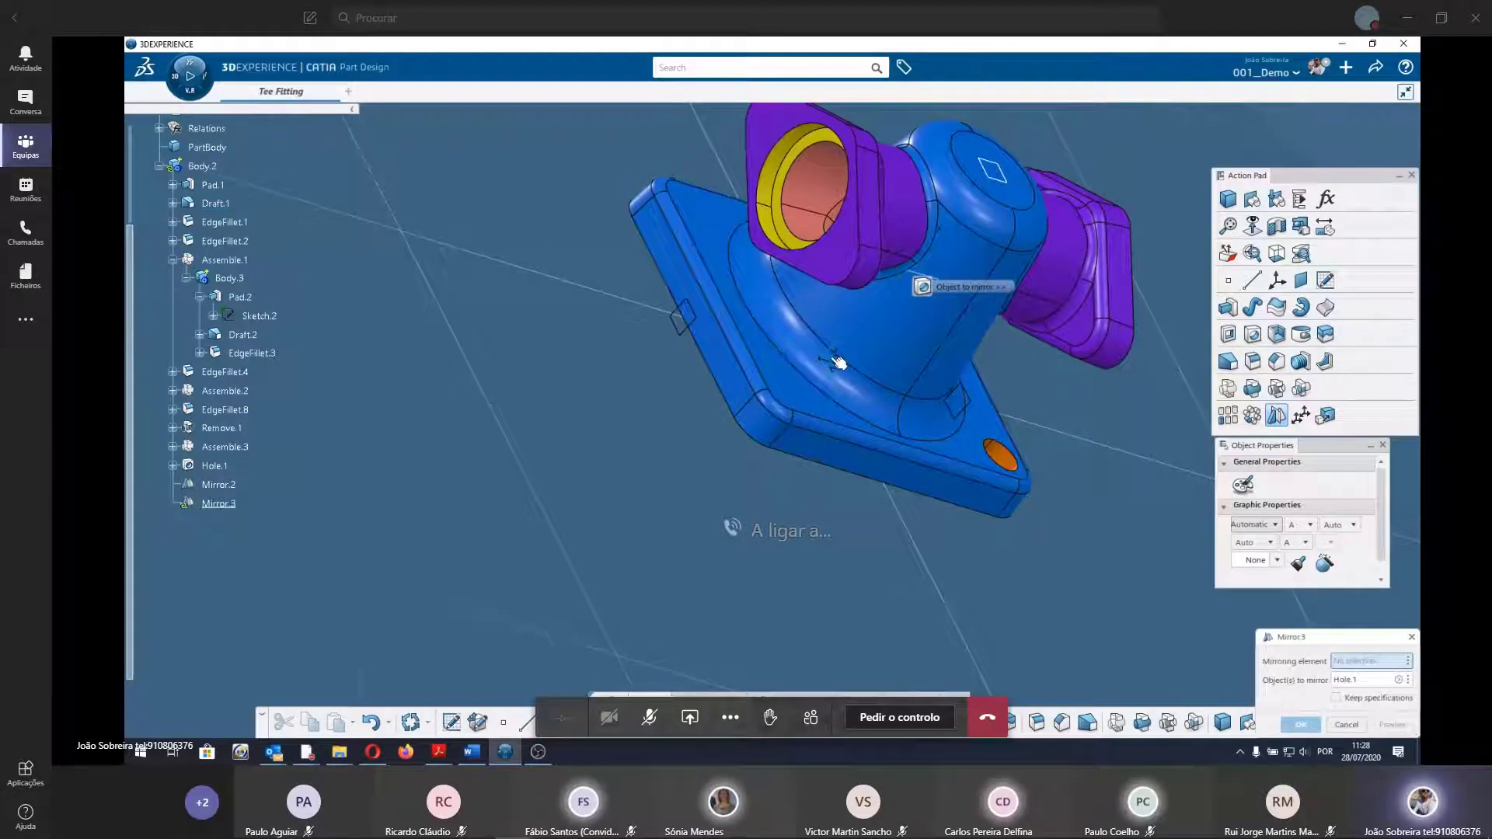
left_click(837, 360)
middle_click_drag(878, 509, 849, 534)
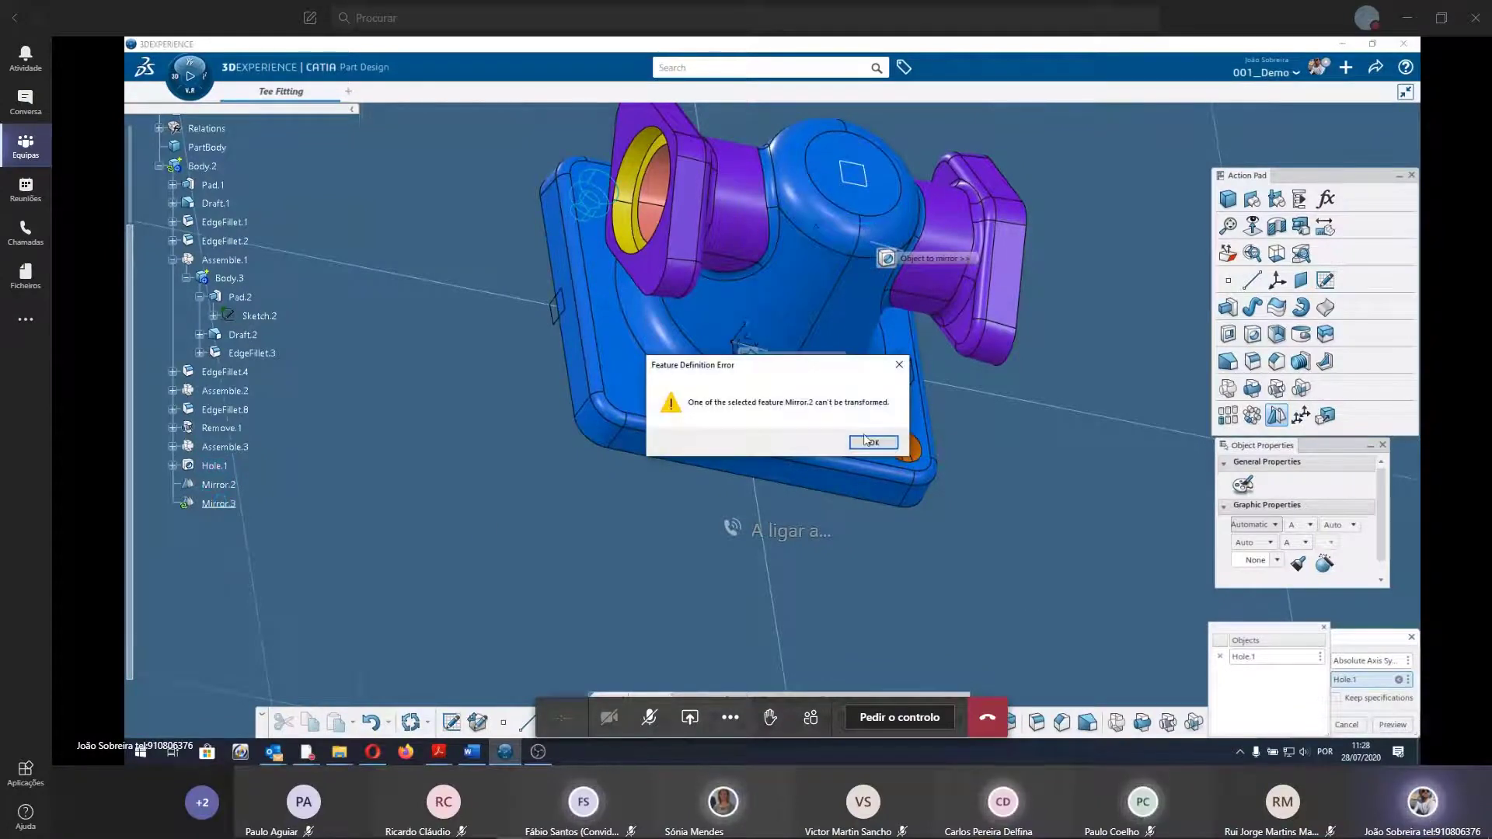
left_click(872, 443)
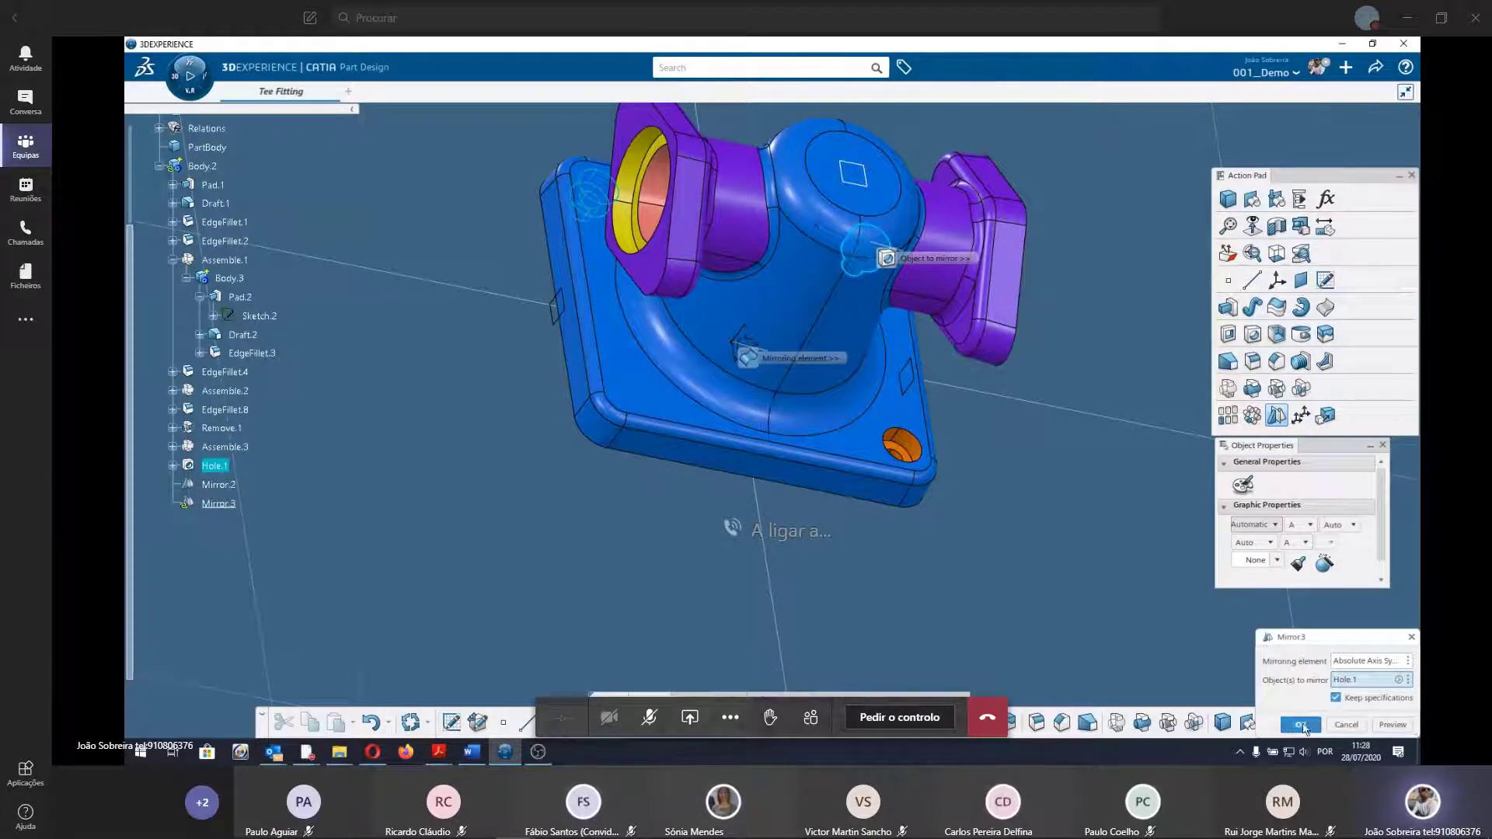
left_click(1301, 724)
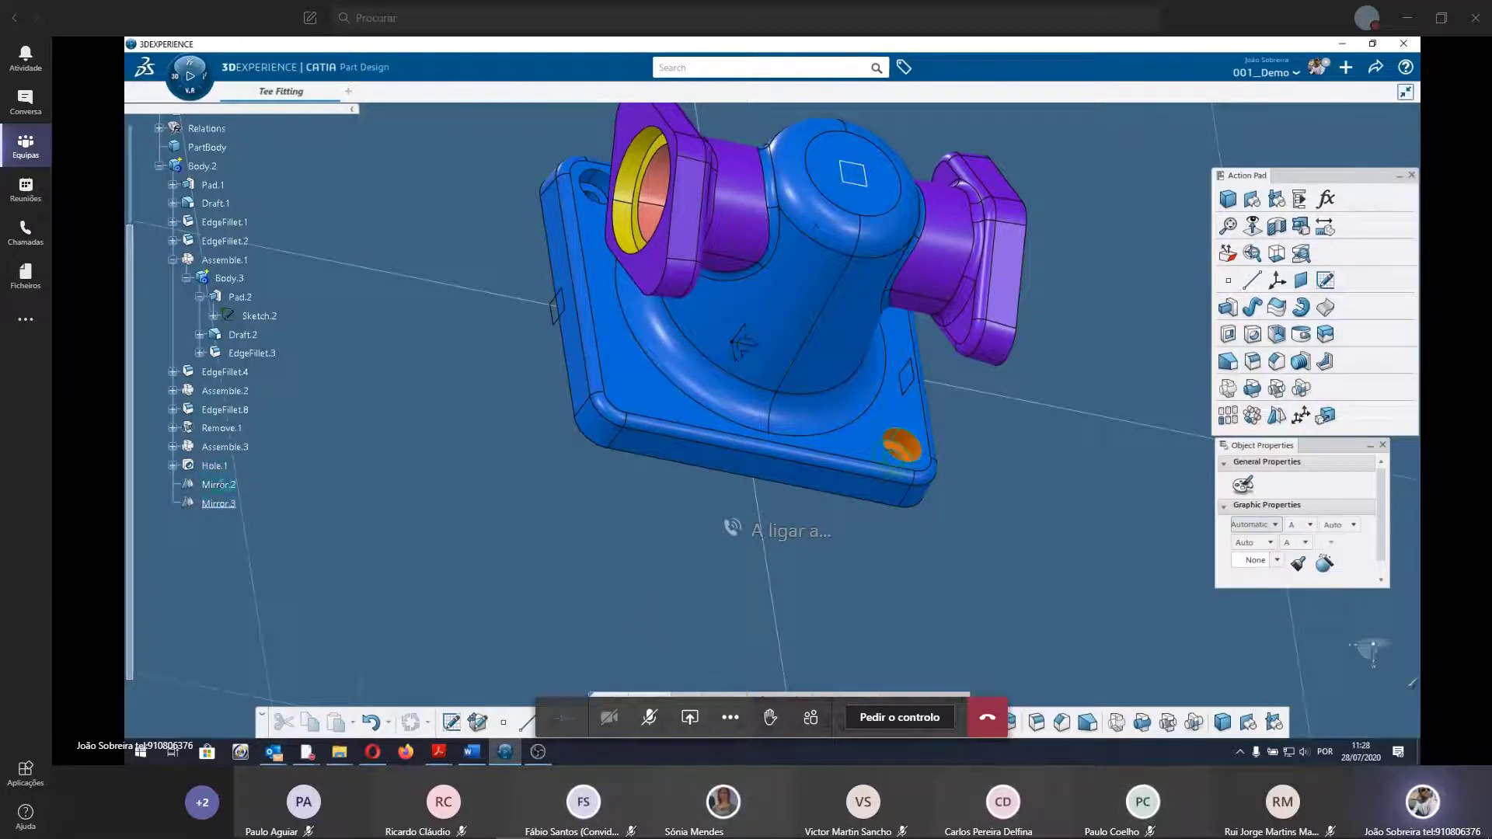
Reopen Mirror.2 and Mirror.3 definitions, then close the transform error messages.
double_click(218, 485)
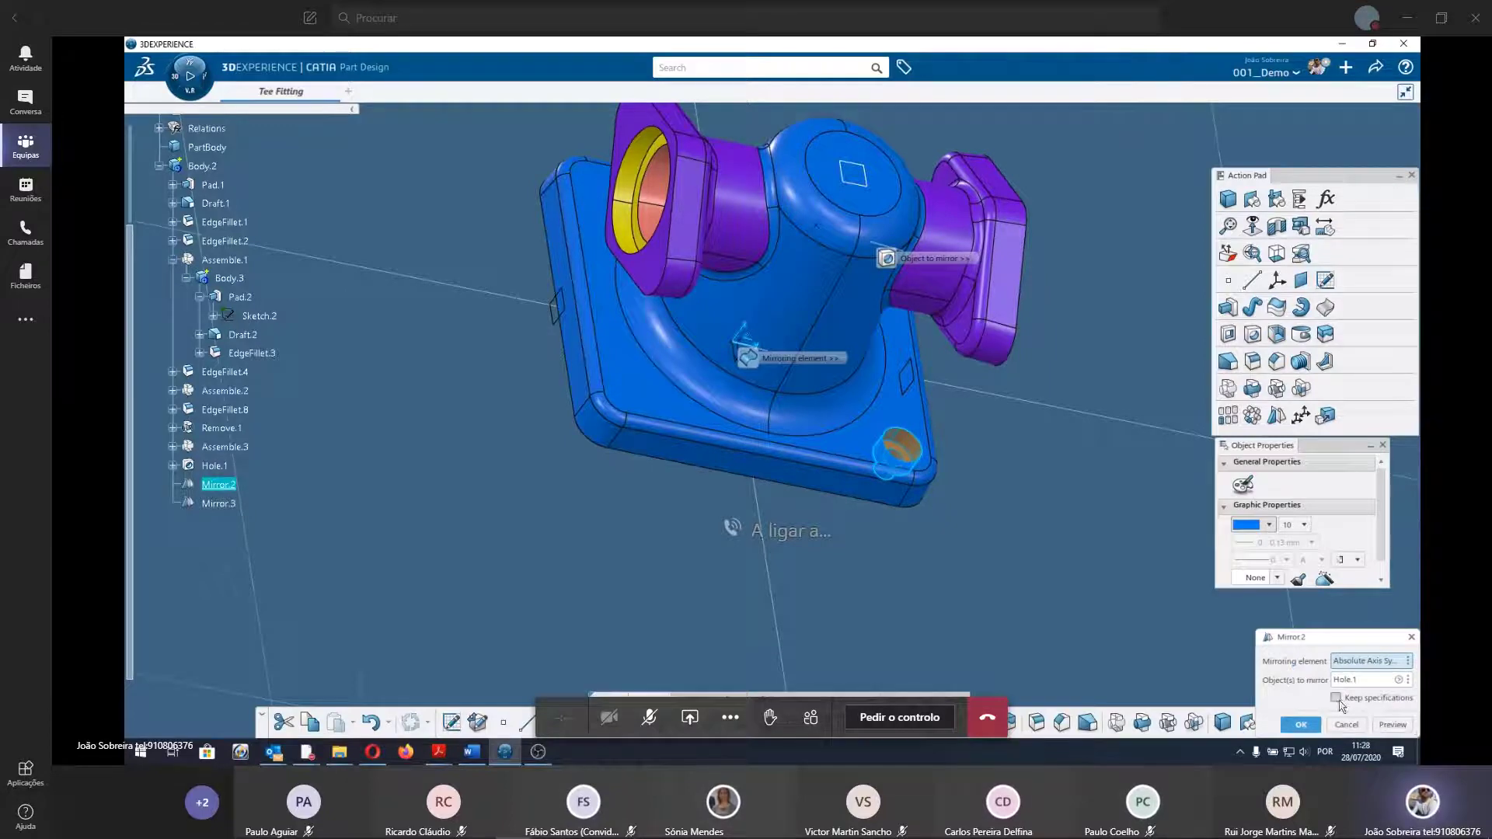
left_click(1300, 724)
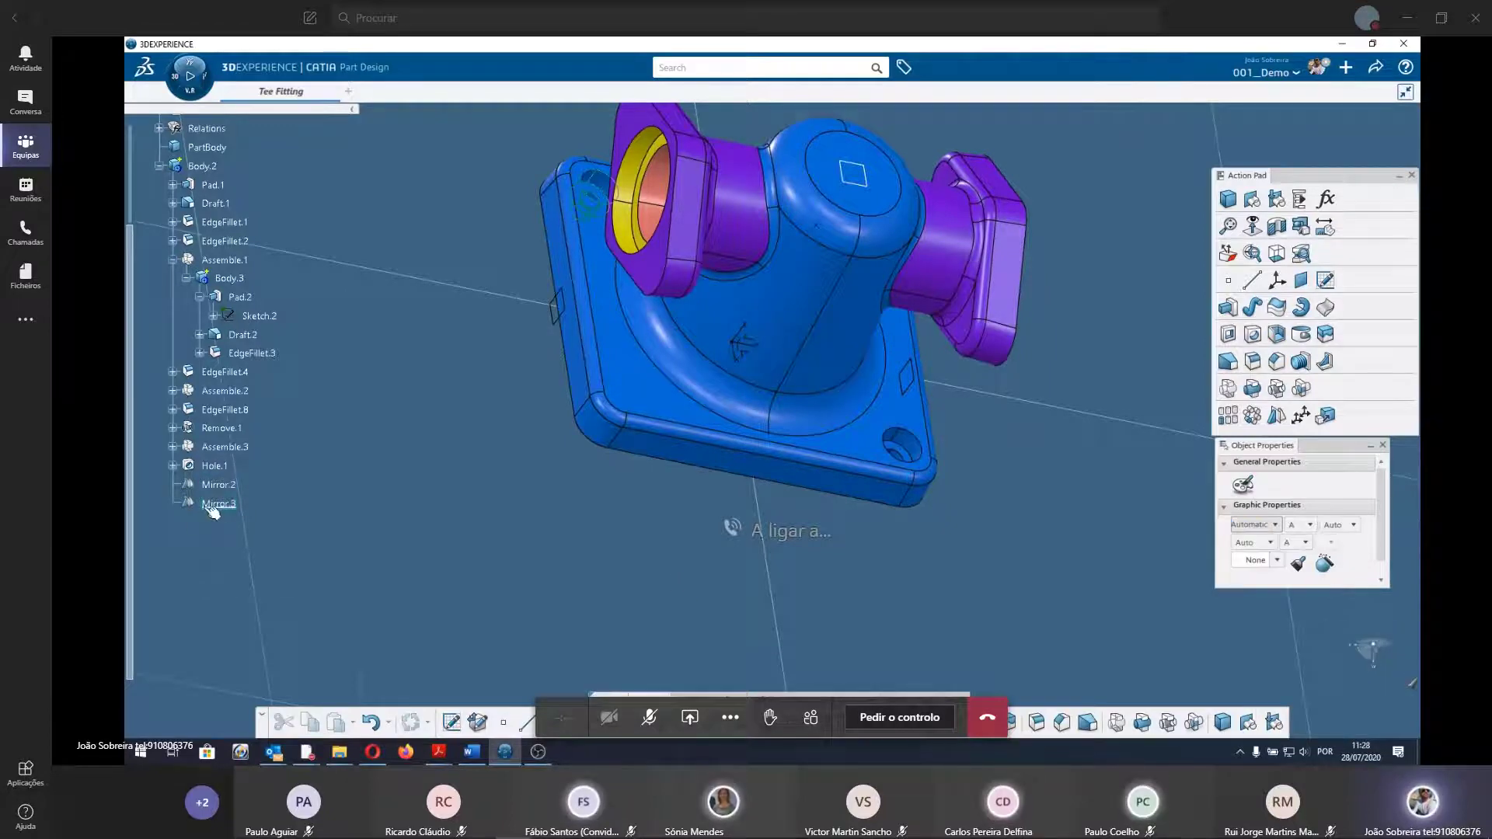
left_click(219, 504)
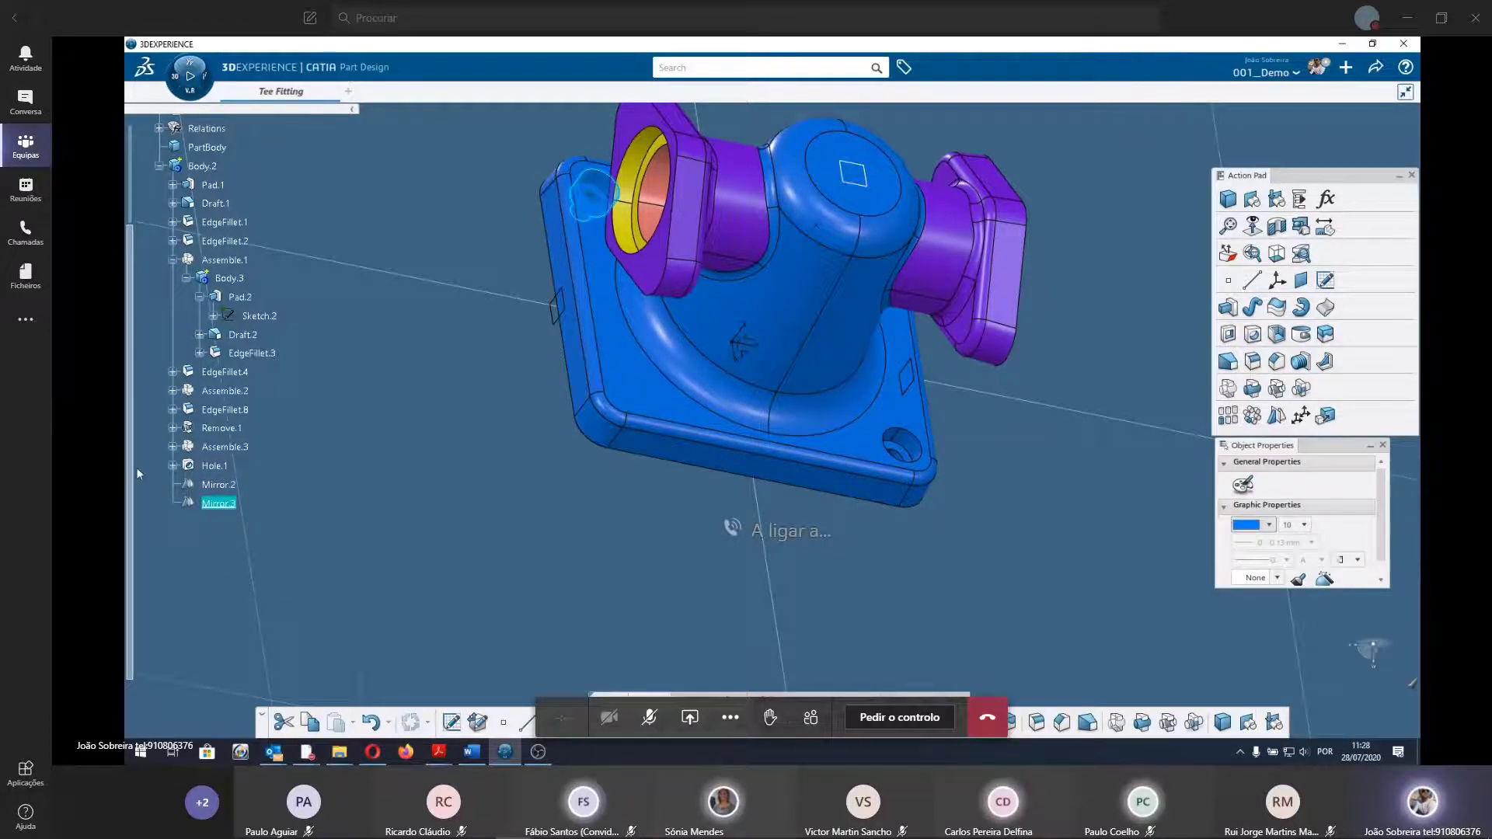
double_click(219, 503)
mouse_move(901, 453)
middle_mouse_down()
mouse_move(930, 409)
mouse_move(871, 435)
middle_mouse_up()
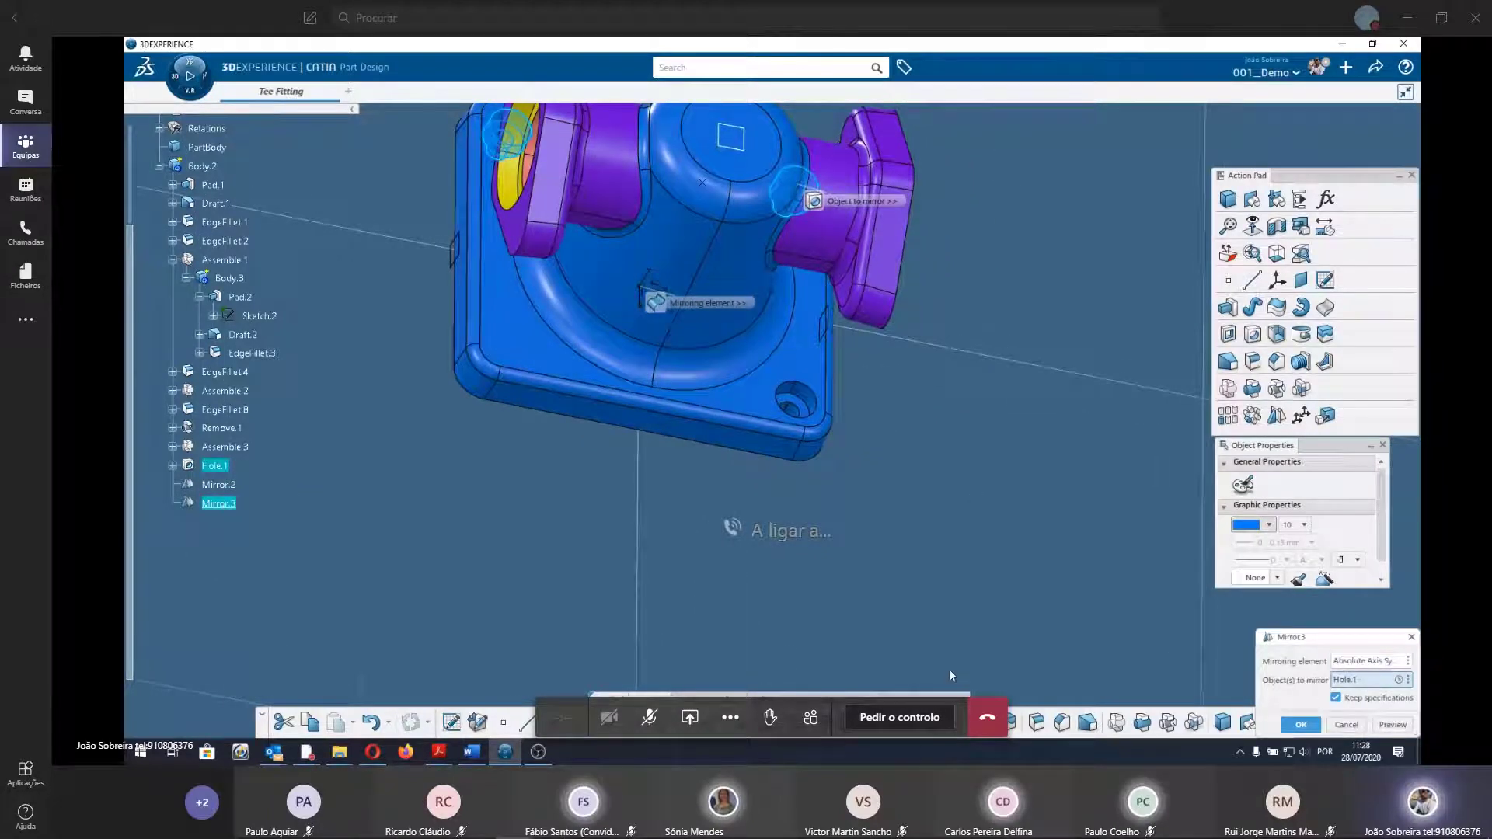
left_click(1408, 680)
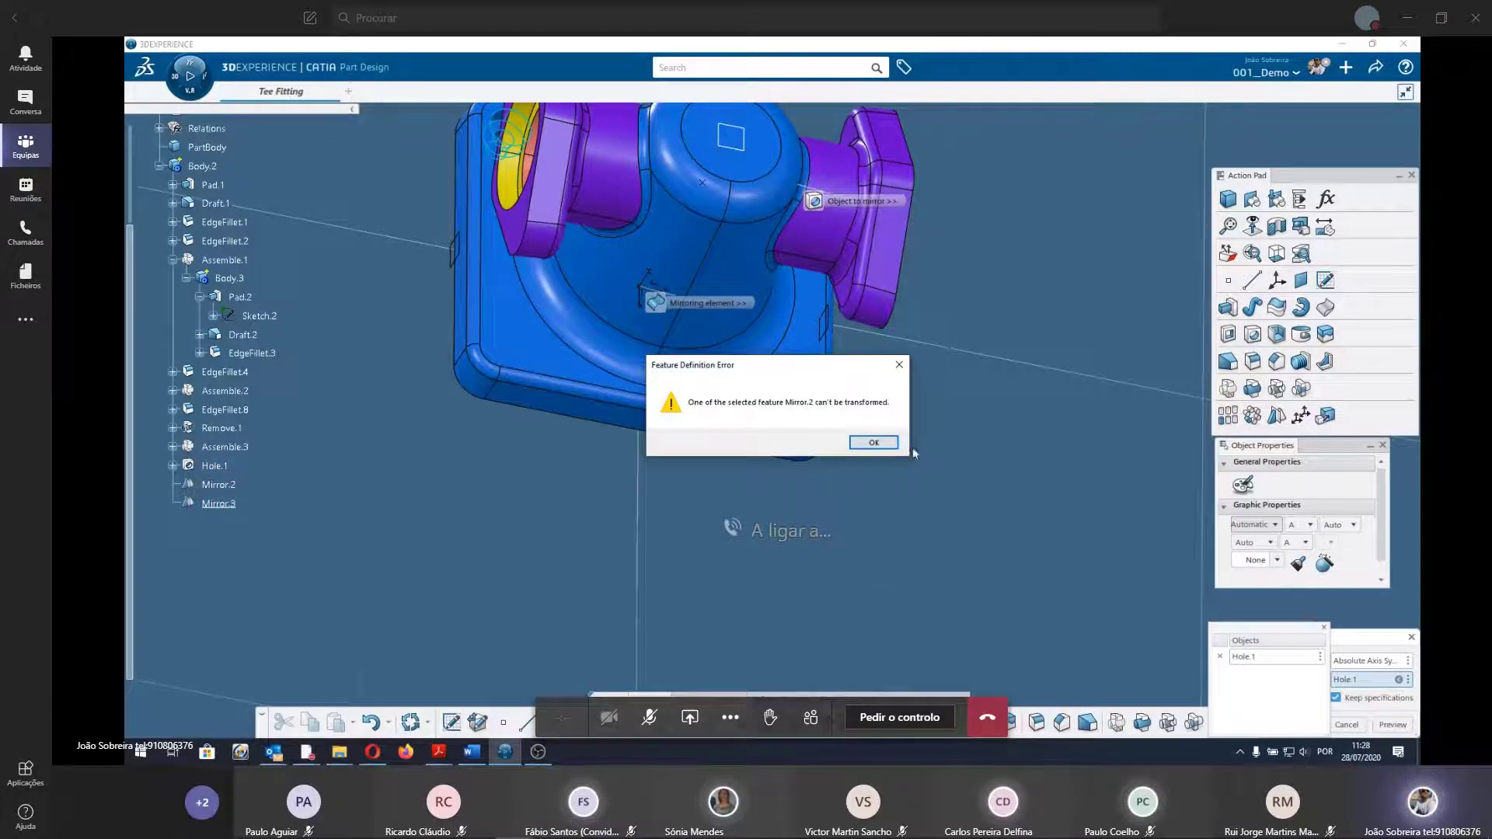
left_click(873, 442)
left_click(1347, 725)
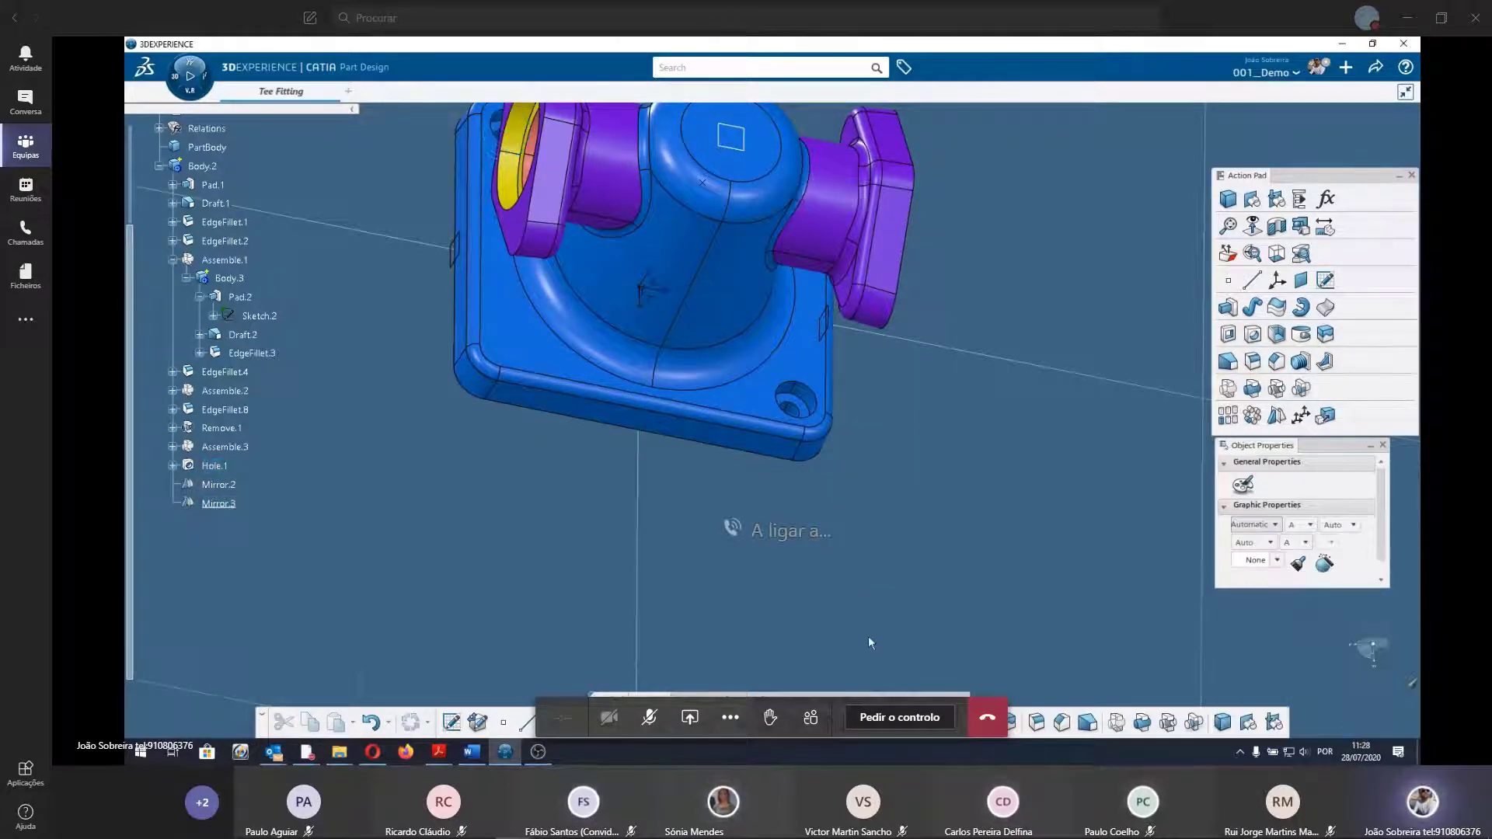
Undo the failed mirror features and delete Mirror.2.
left_click(1113, 725)
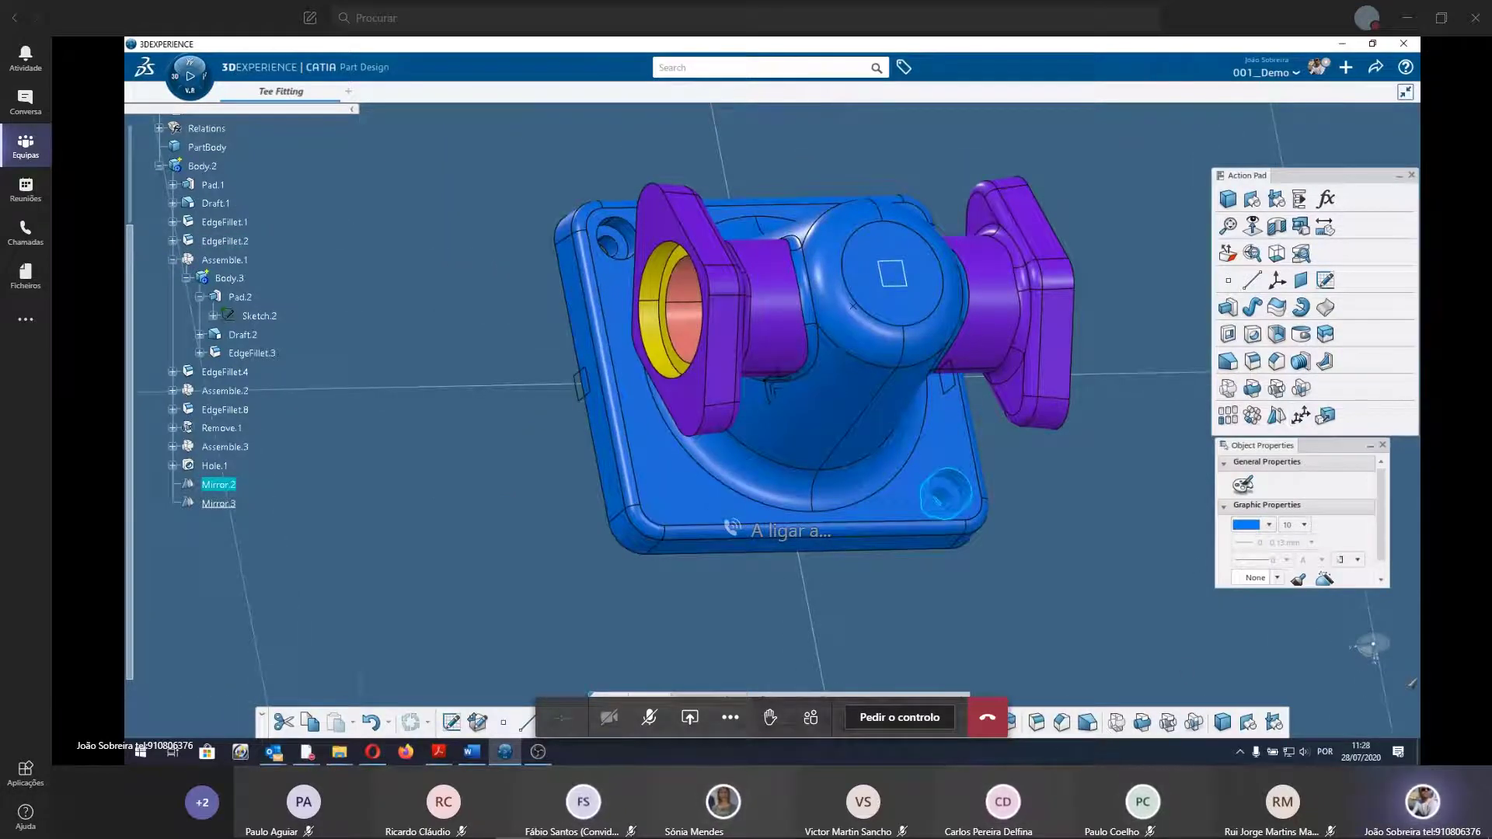
left_click(1009, 723)
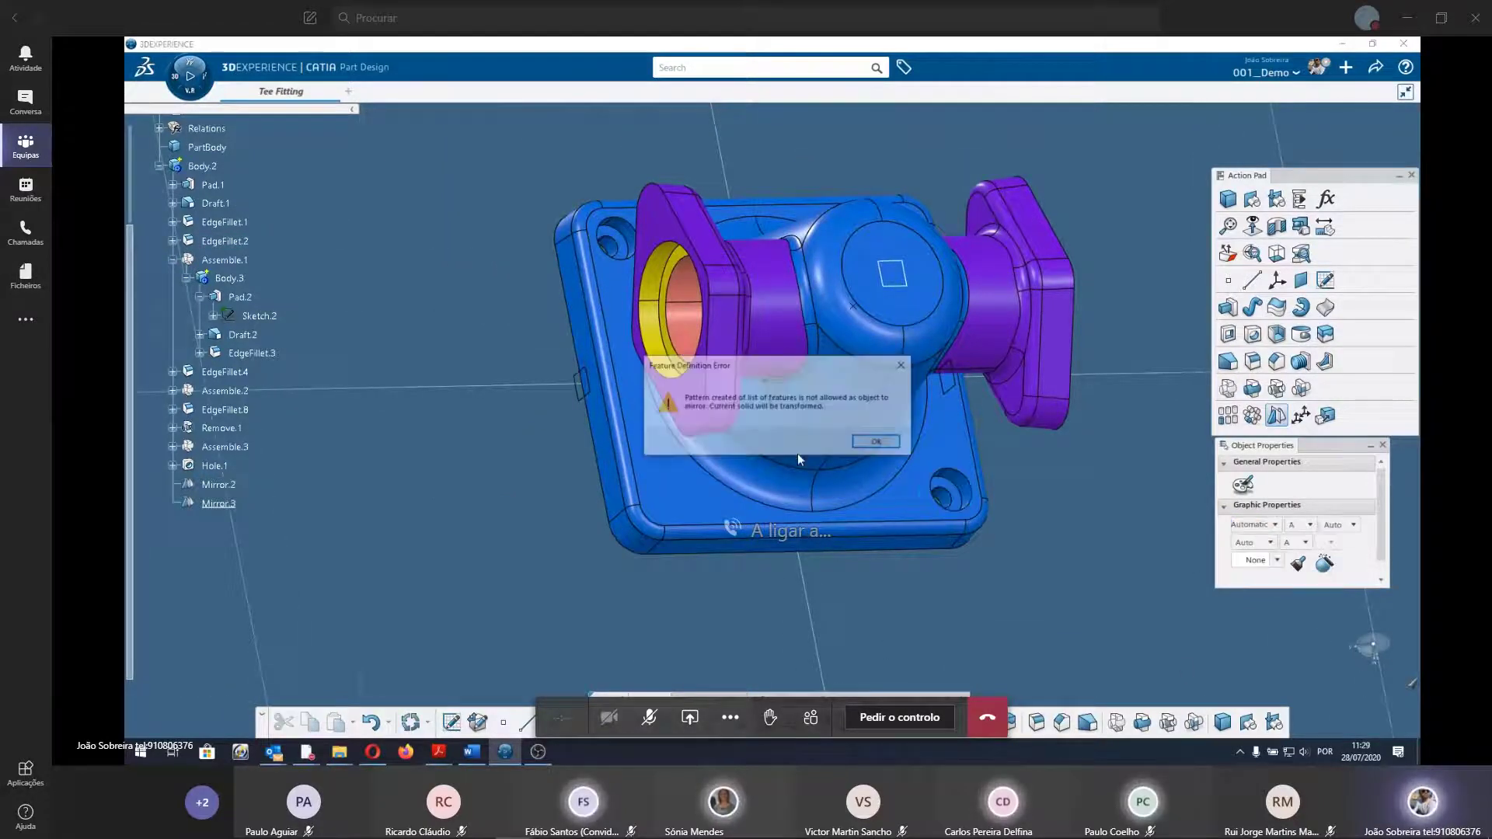
left_click(878, 443)
key("ctrl+z")
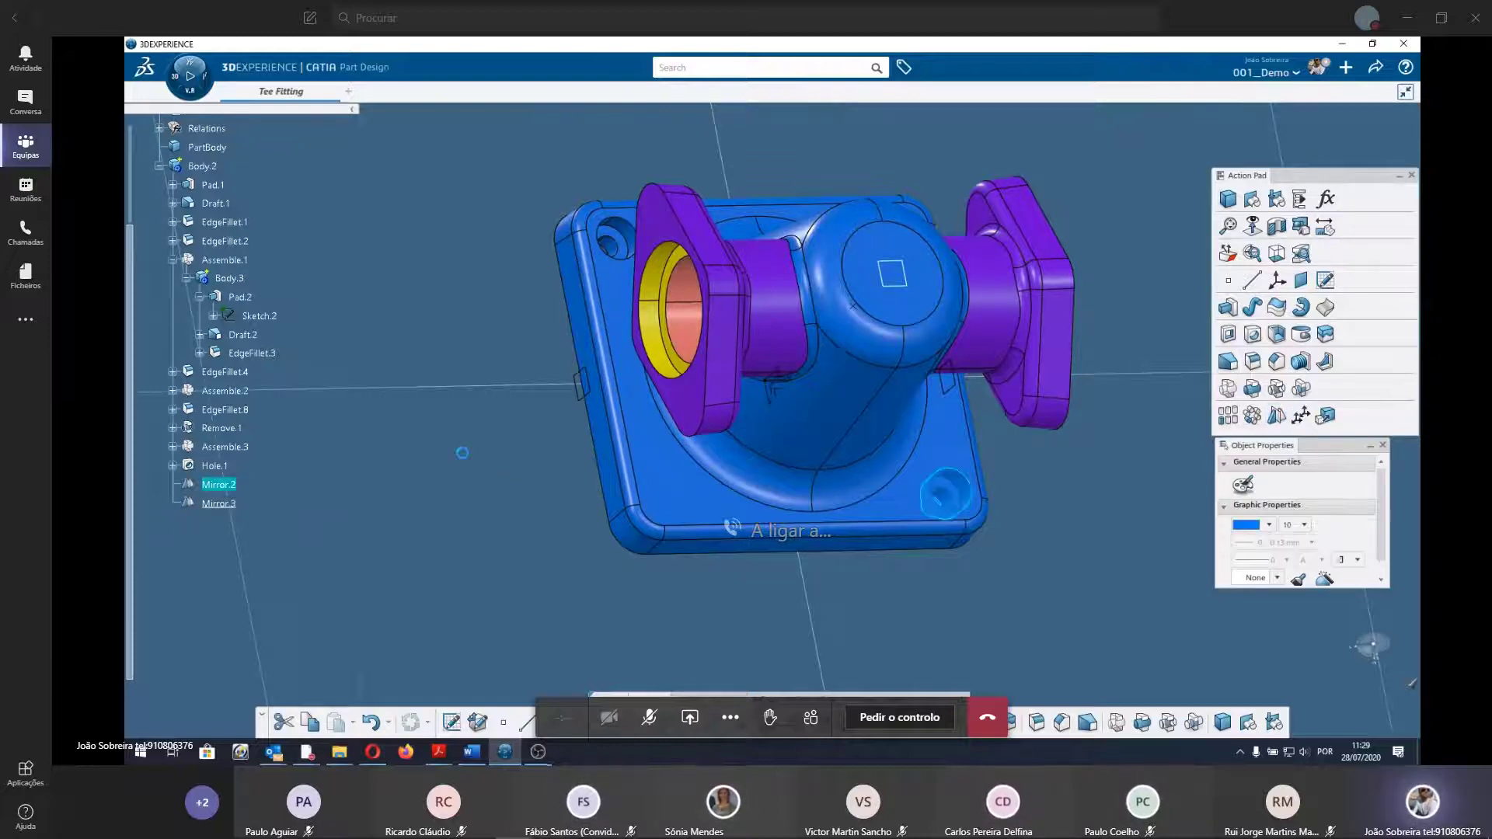
key("ctrl+z")
key("ctrl+z")
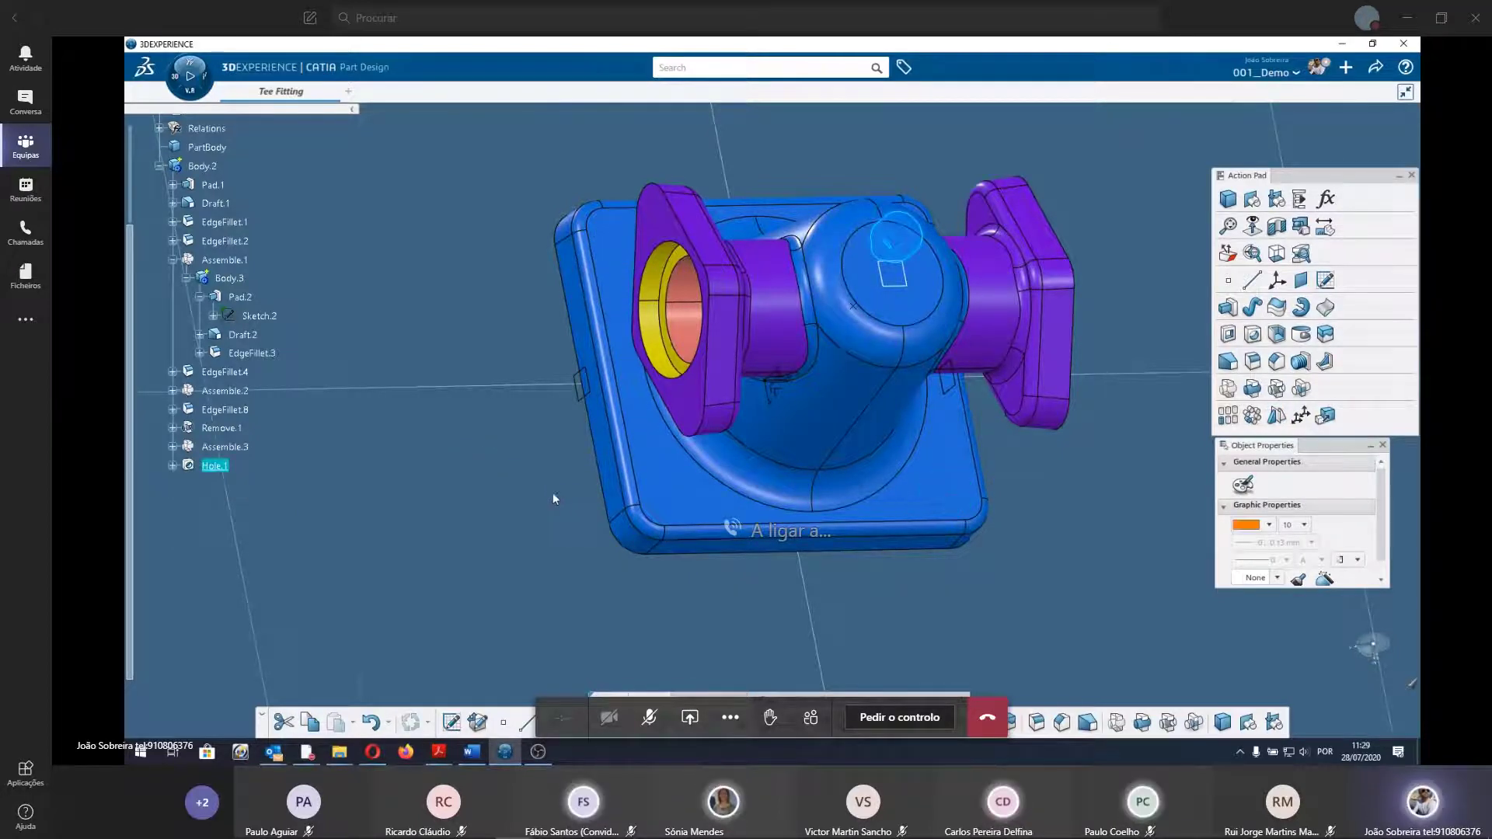
left_click(422, 493)
mouse_move(422, 493)
middle_mouse_down()
mouse_move(646, 337)
mouse_move(512, 535)
middle_mouse_up()
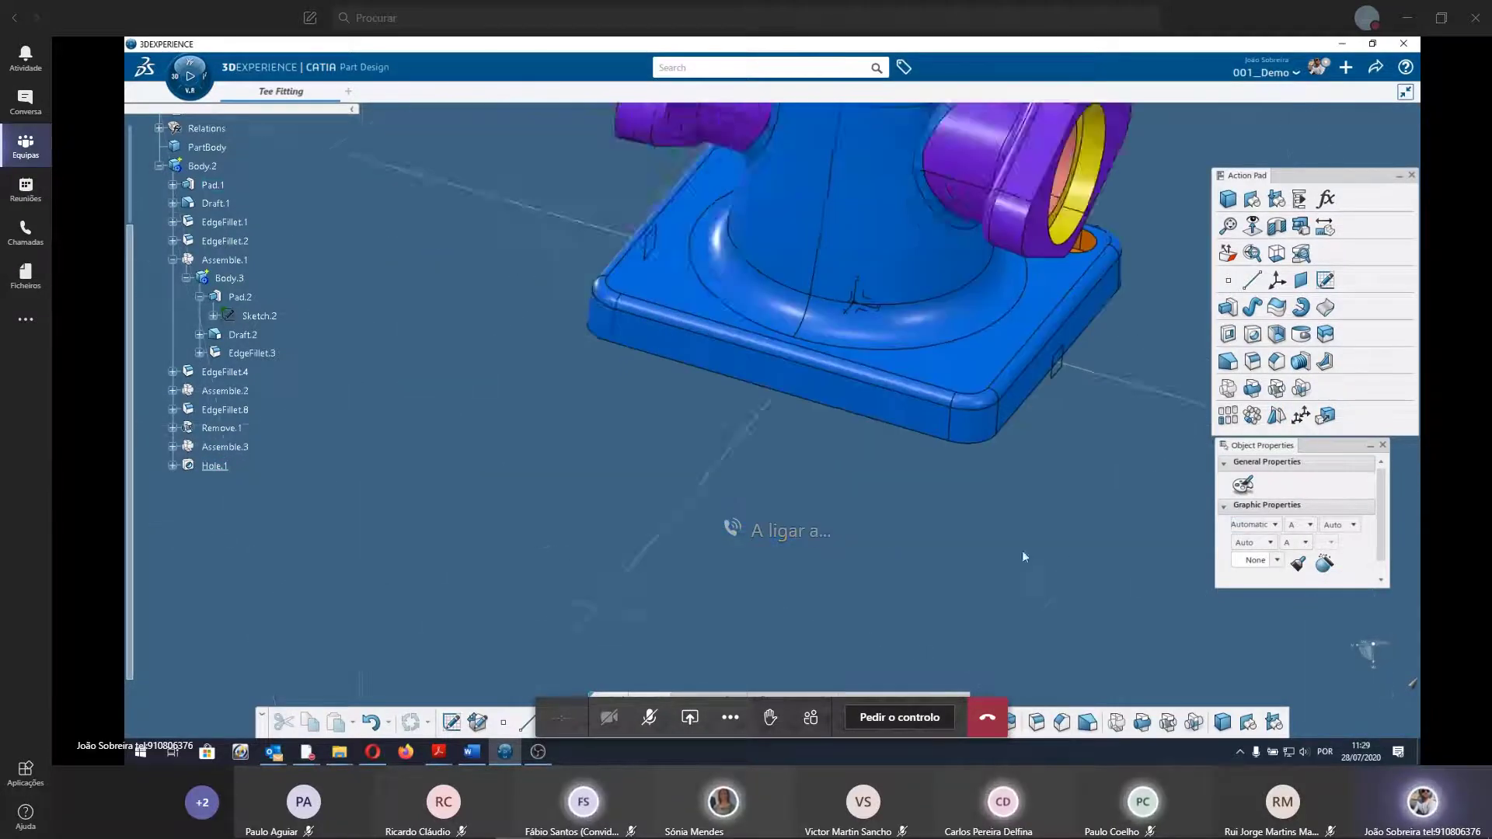
Start a rectangular pattern of Hole.1.
left_click(226, 467)
mouse_move(986, 531)
middle_mouse_down()
mouse_move(933, 366)
mouse_move(870, 576)
middle_mouse_up()
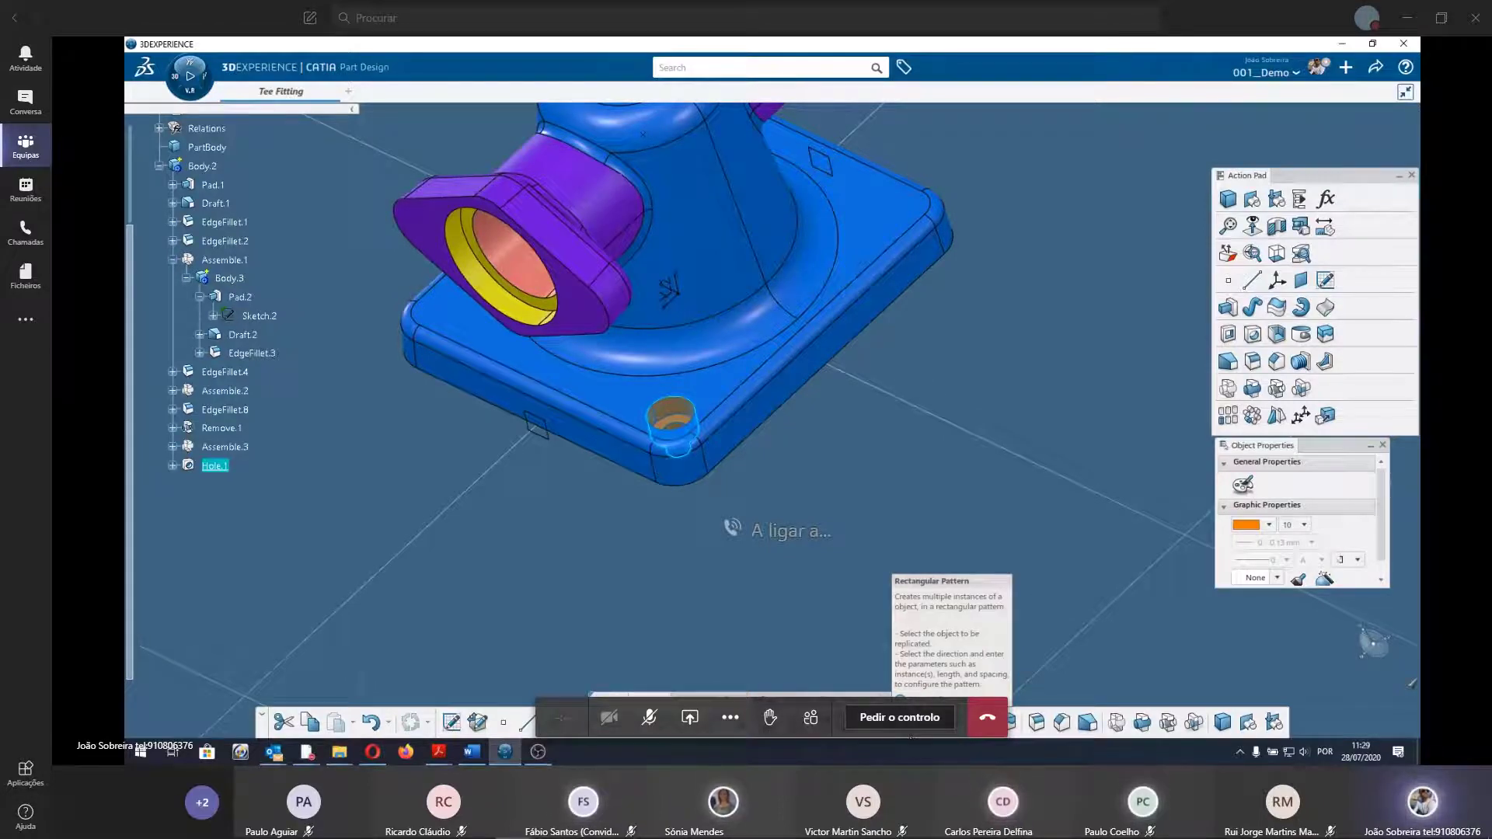
mouse_move(818, 595)
middle_mouse_down()
mouse_move(479, 369)
mouse_move(699, 375)
mouse_move(876, 499)
mouse_move(1073, 513)
middle_mouse_up()
scroll(699, 375, "up", 5)
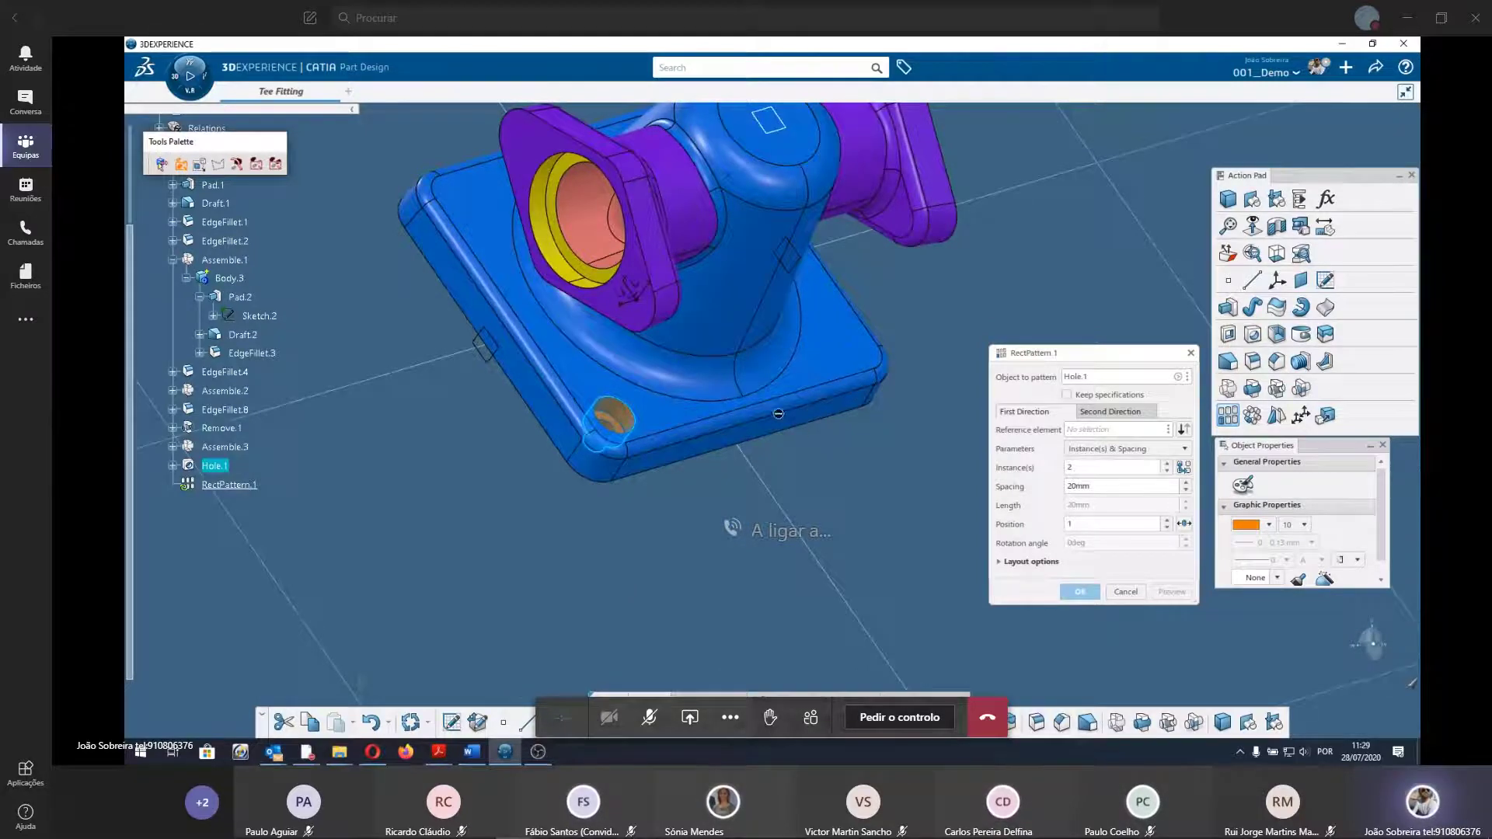
middle_click_drag(778, 413, 684, 397)
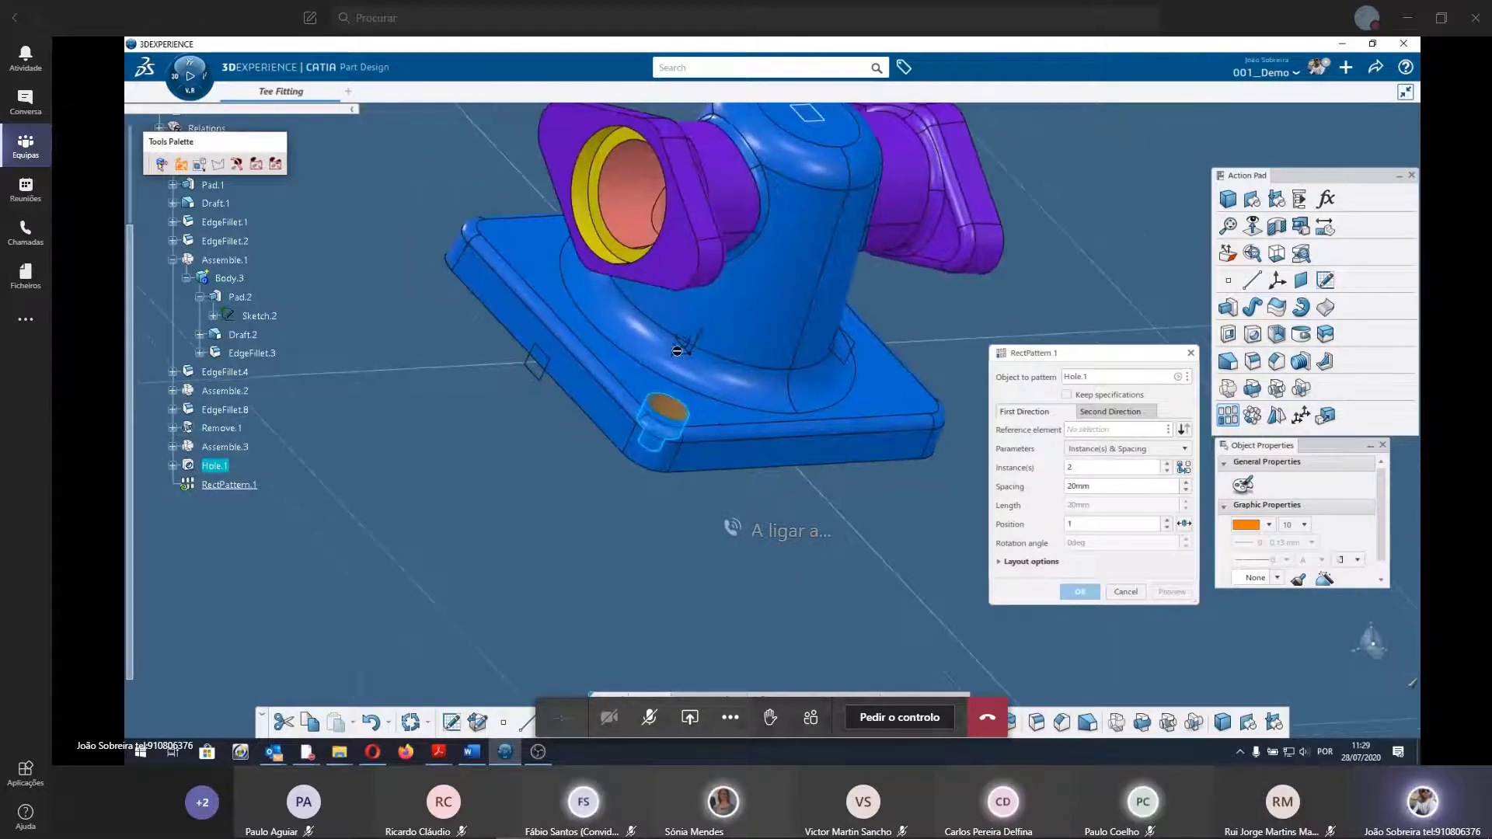
left_click(1094, 430)
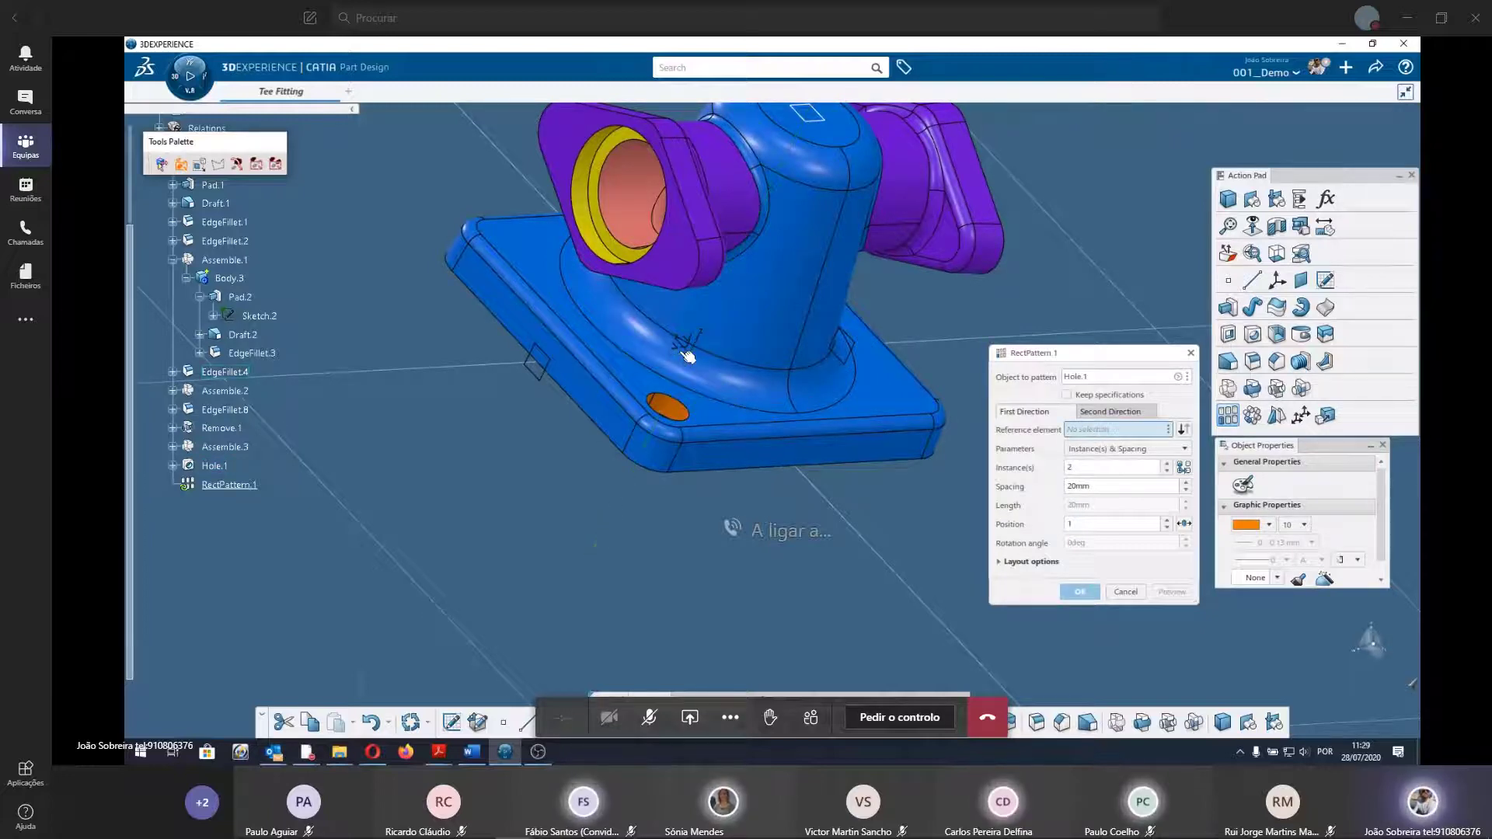
left_click(687, 359)
mouse_move(692, 373)
middle_mouse_down()
mouse_move(718, 470)
mouse_move(917, 526)
middle_mouse_up()
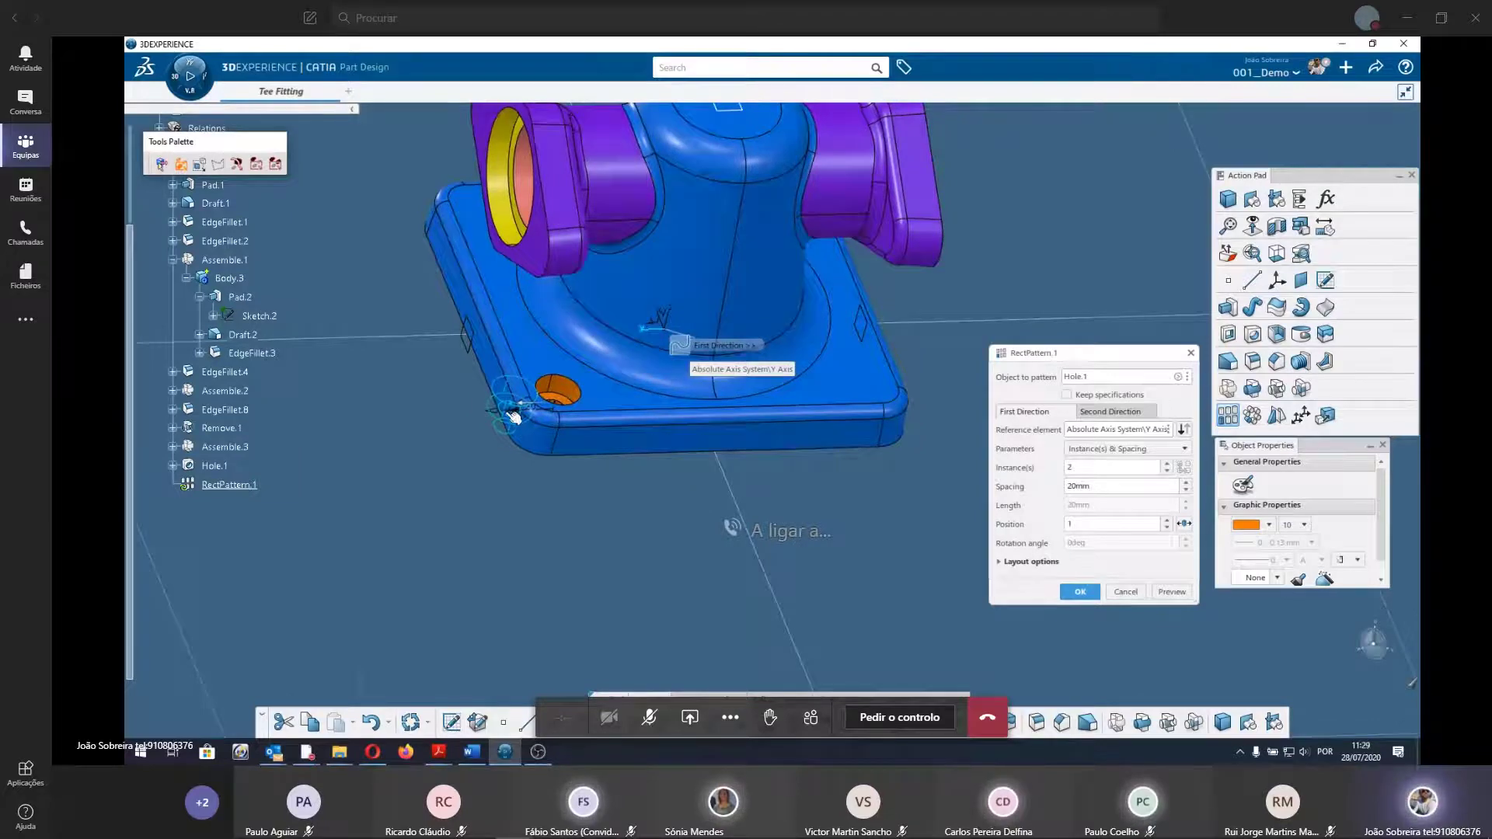
left_click_drag(512, 416, 862, 384)
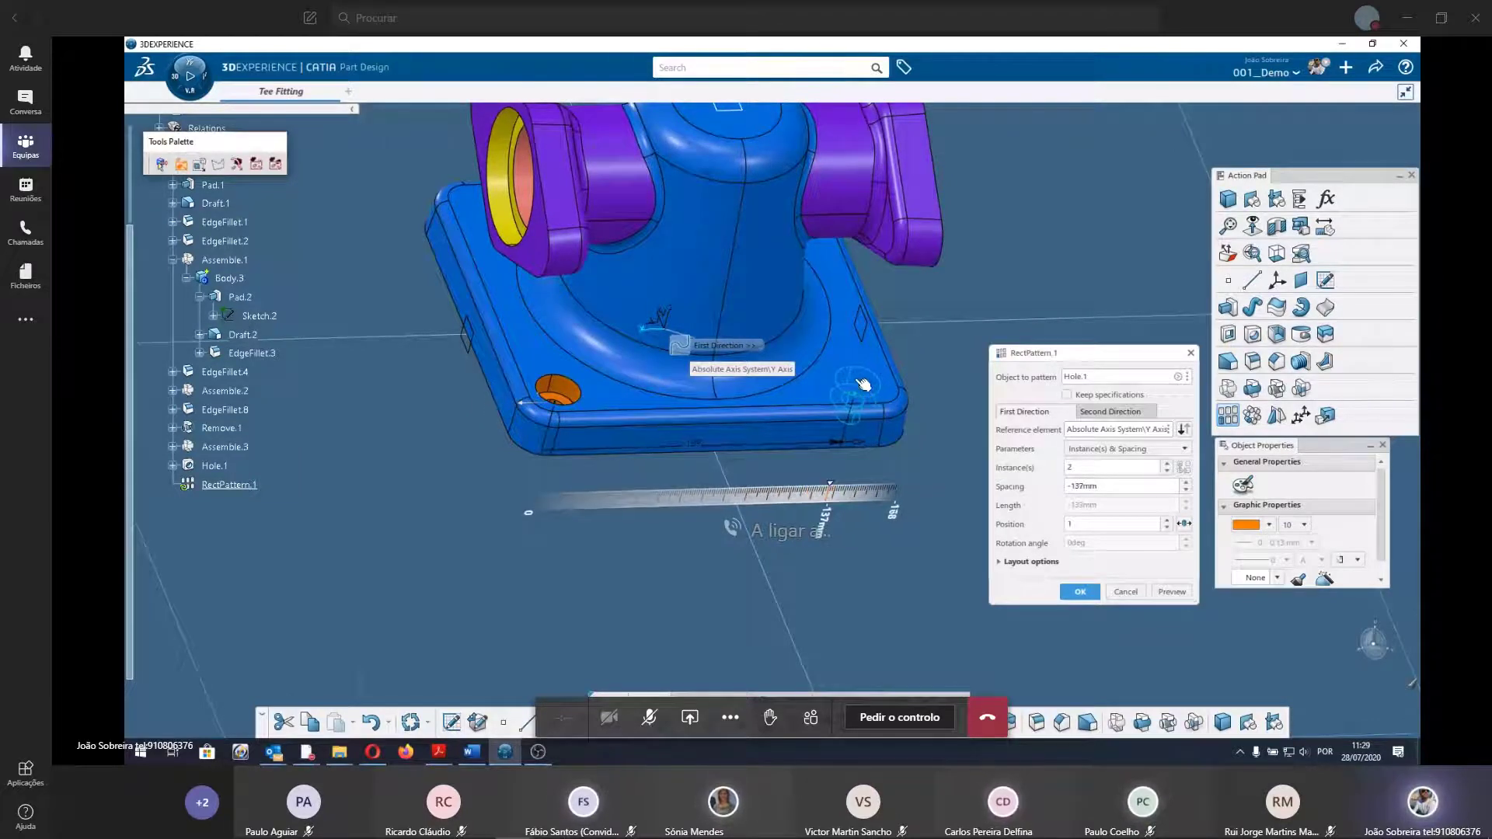
middle_click_drag(399, 415, 673, 500)
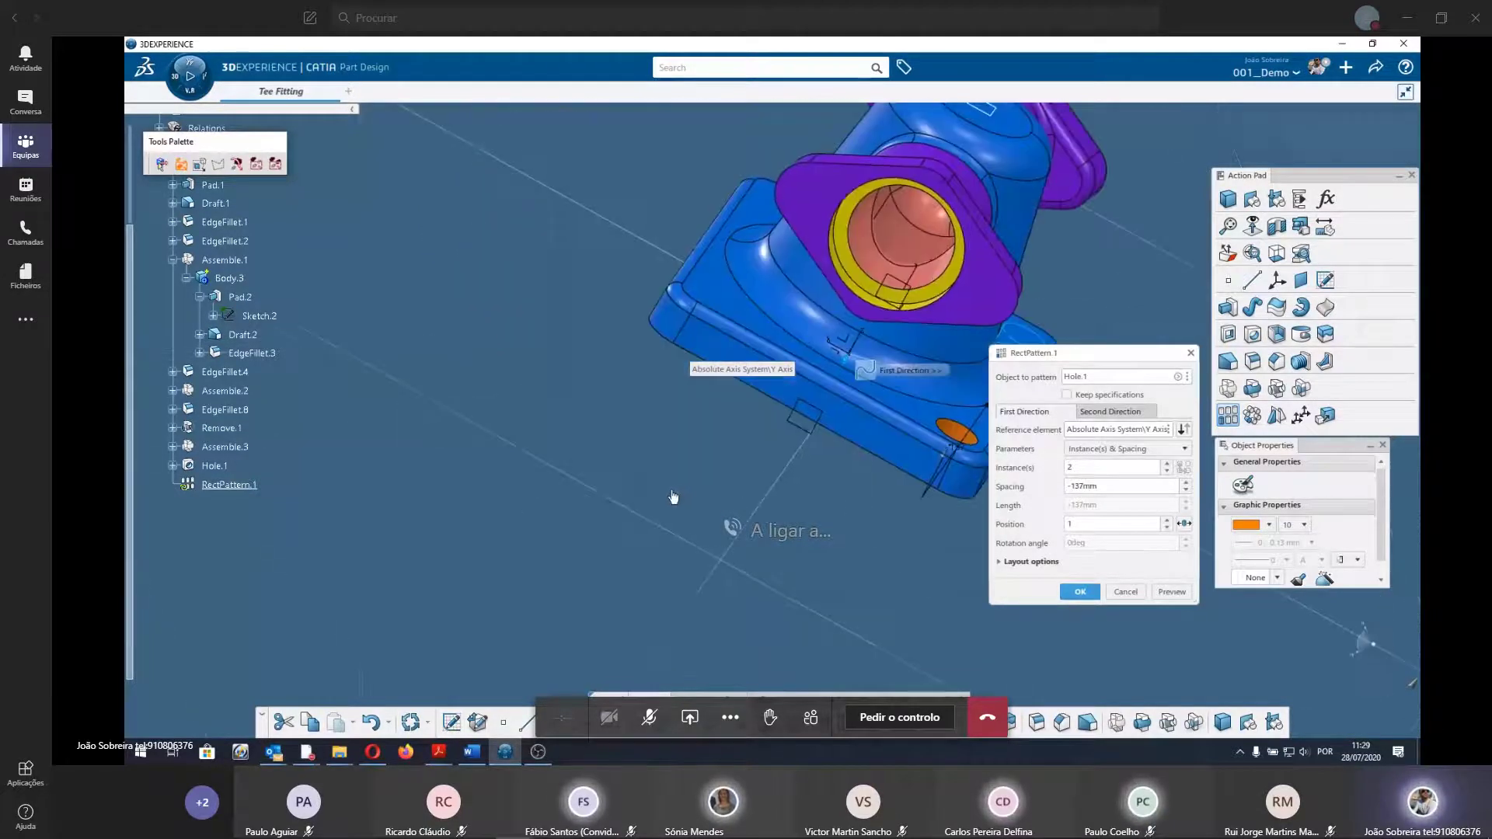
left_click(1100, 412)
mouse_move(665, 364)
middle_mouse_down()
mouse_move(811, 374)
mouse_move(704, 387)
middle_mouse_up()
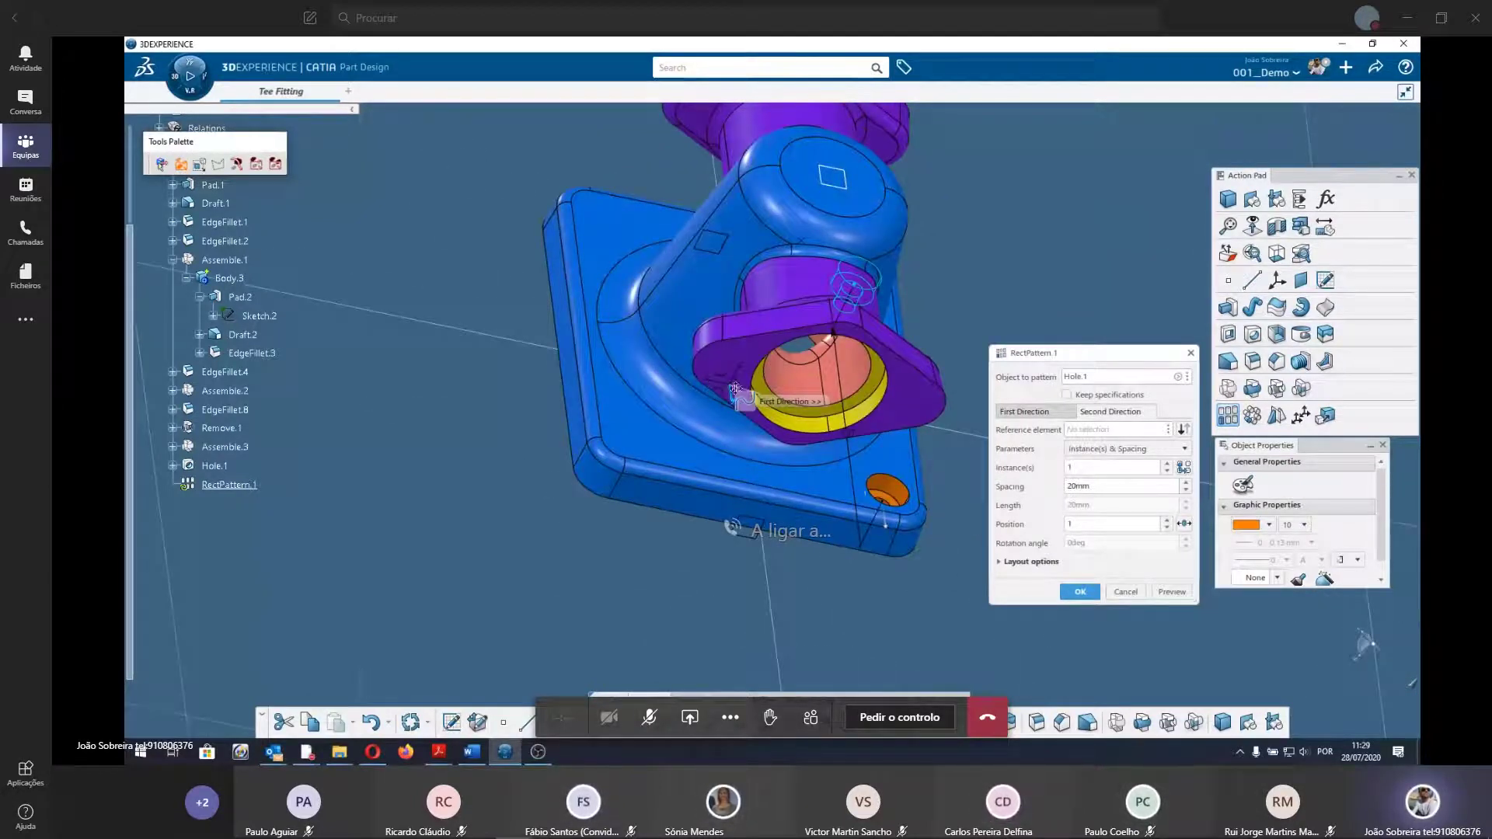
left_click(1113, 430)
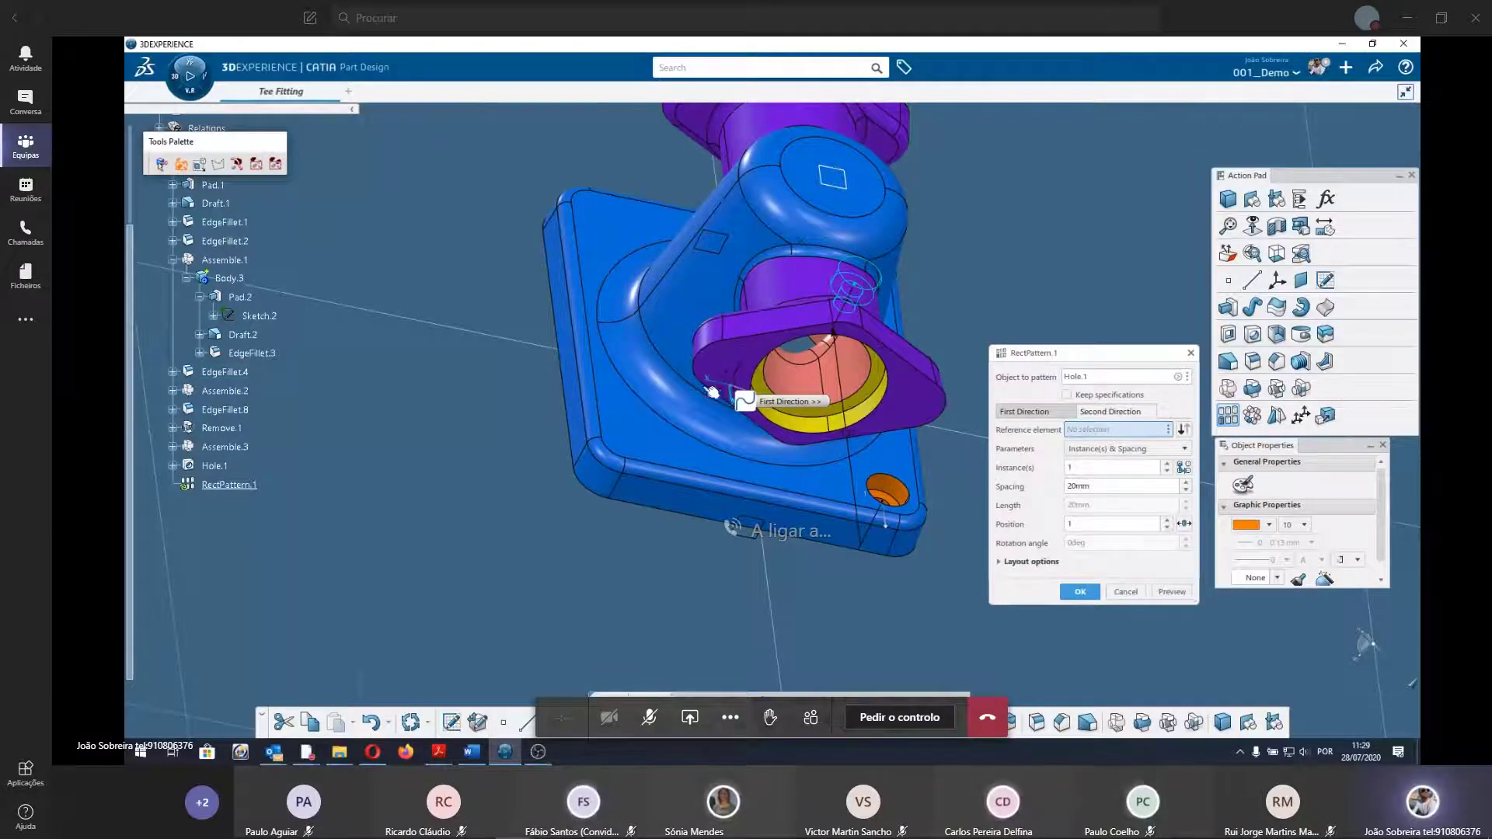
left_click(709, 388)
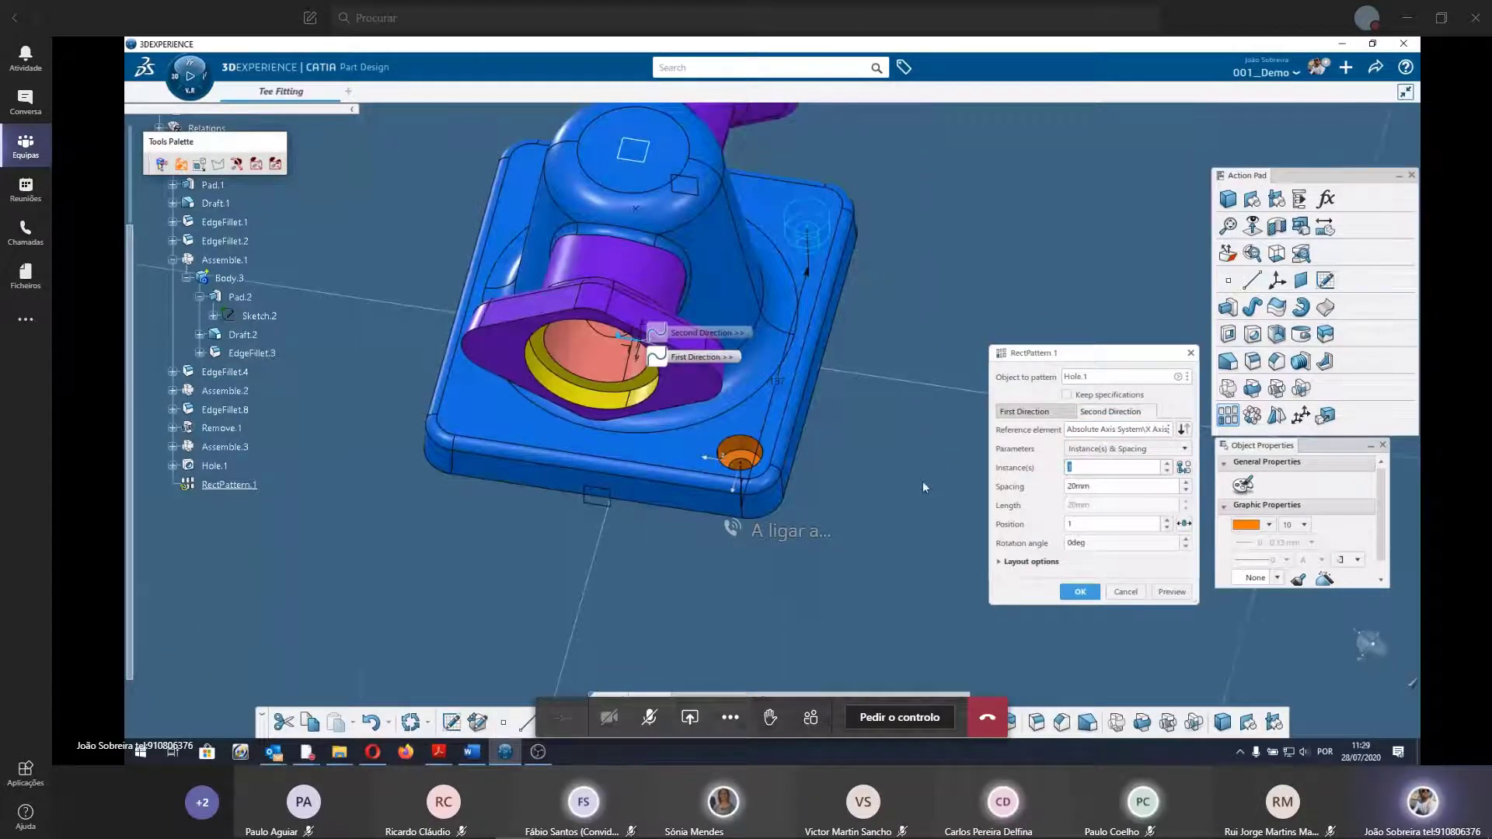
type("2")
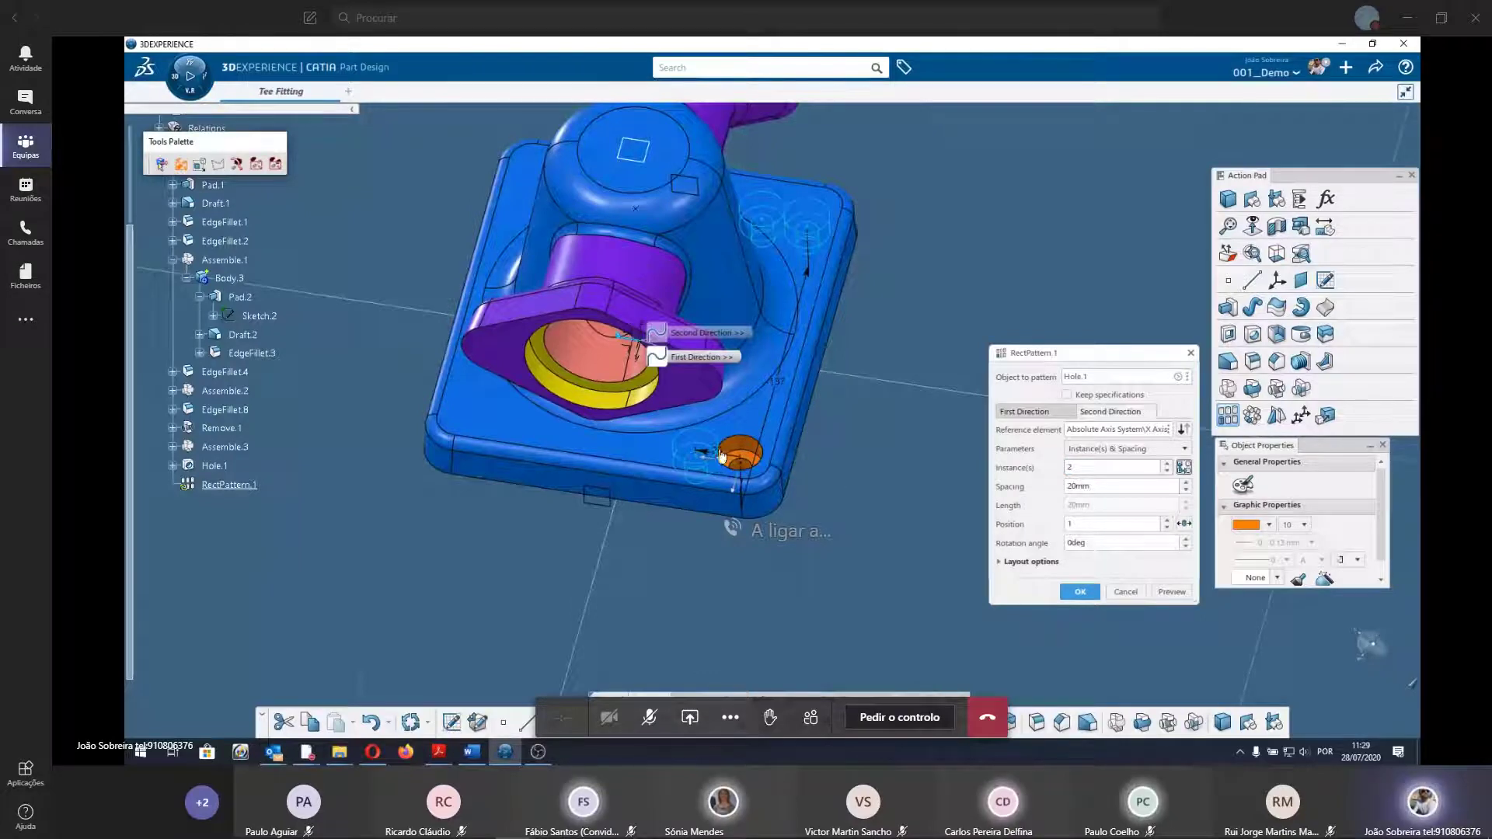
left_click_drag(694, 454, 471, 422)
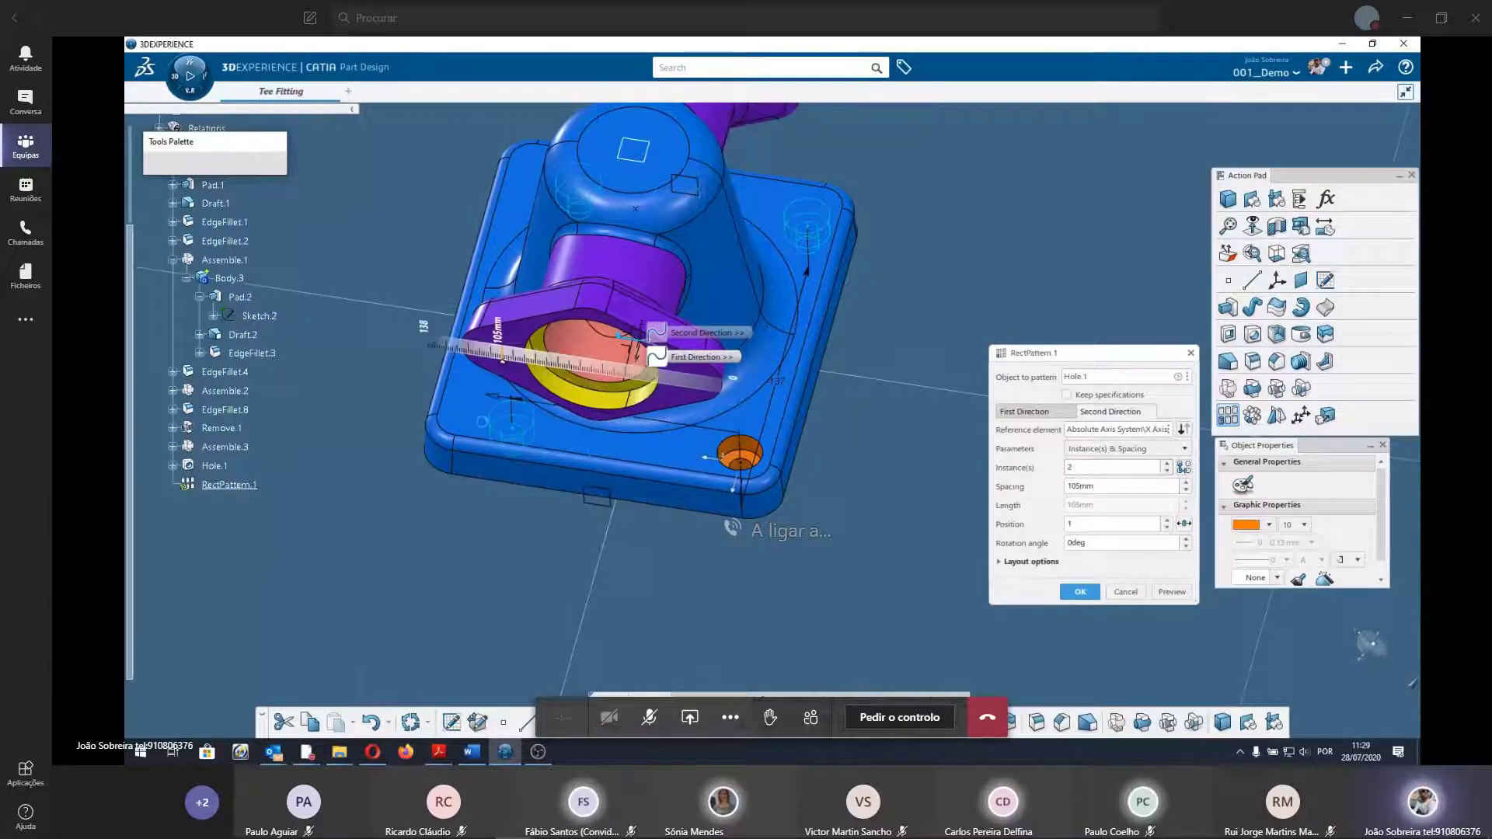
middle_click_drag(534, 590, 886, 492)
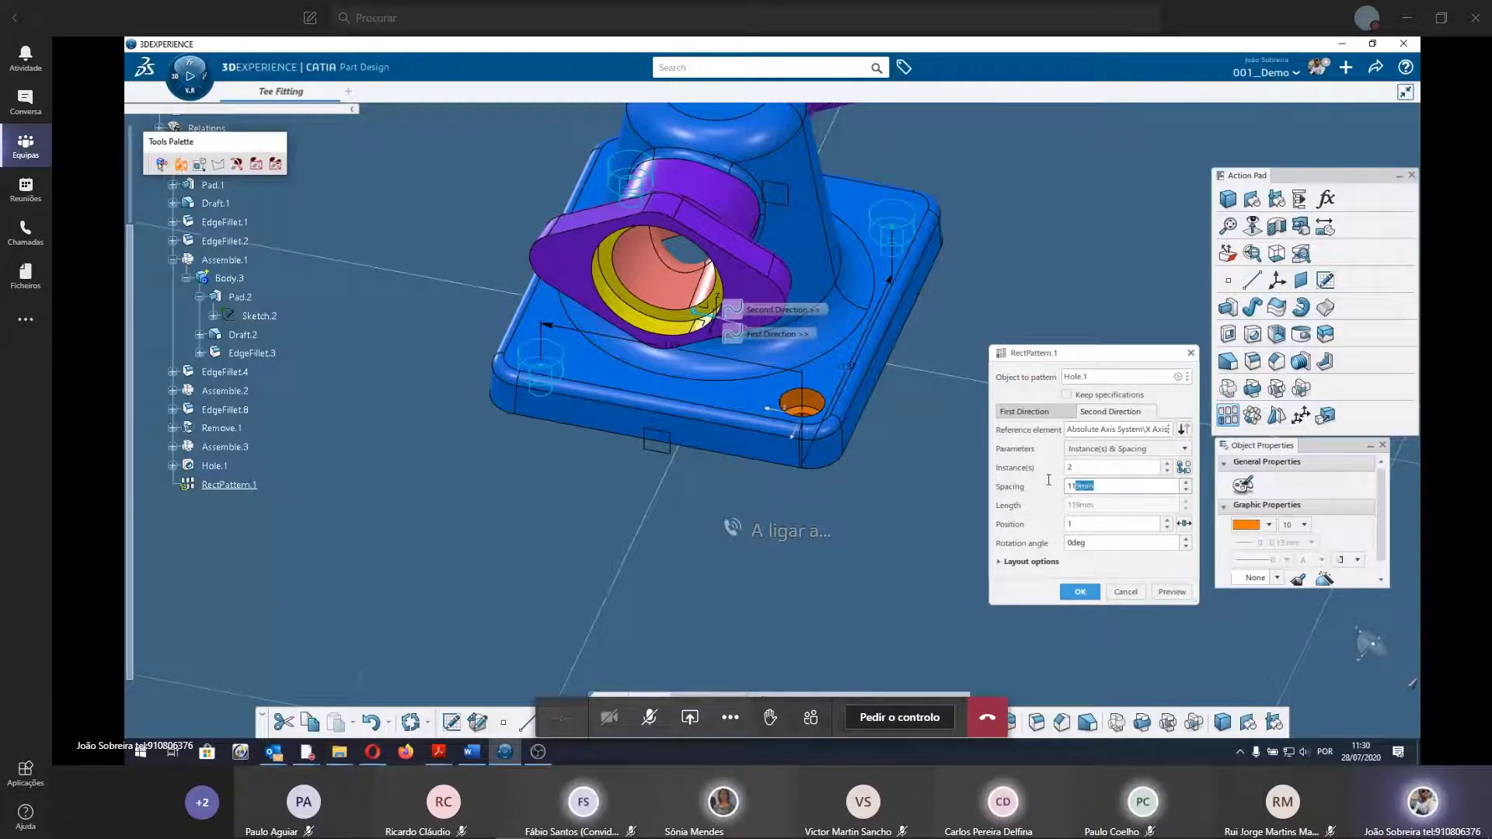
type("140")
key("Tab")
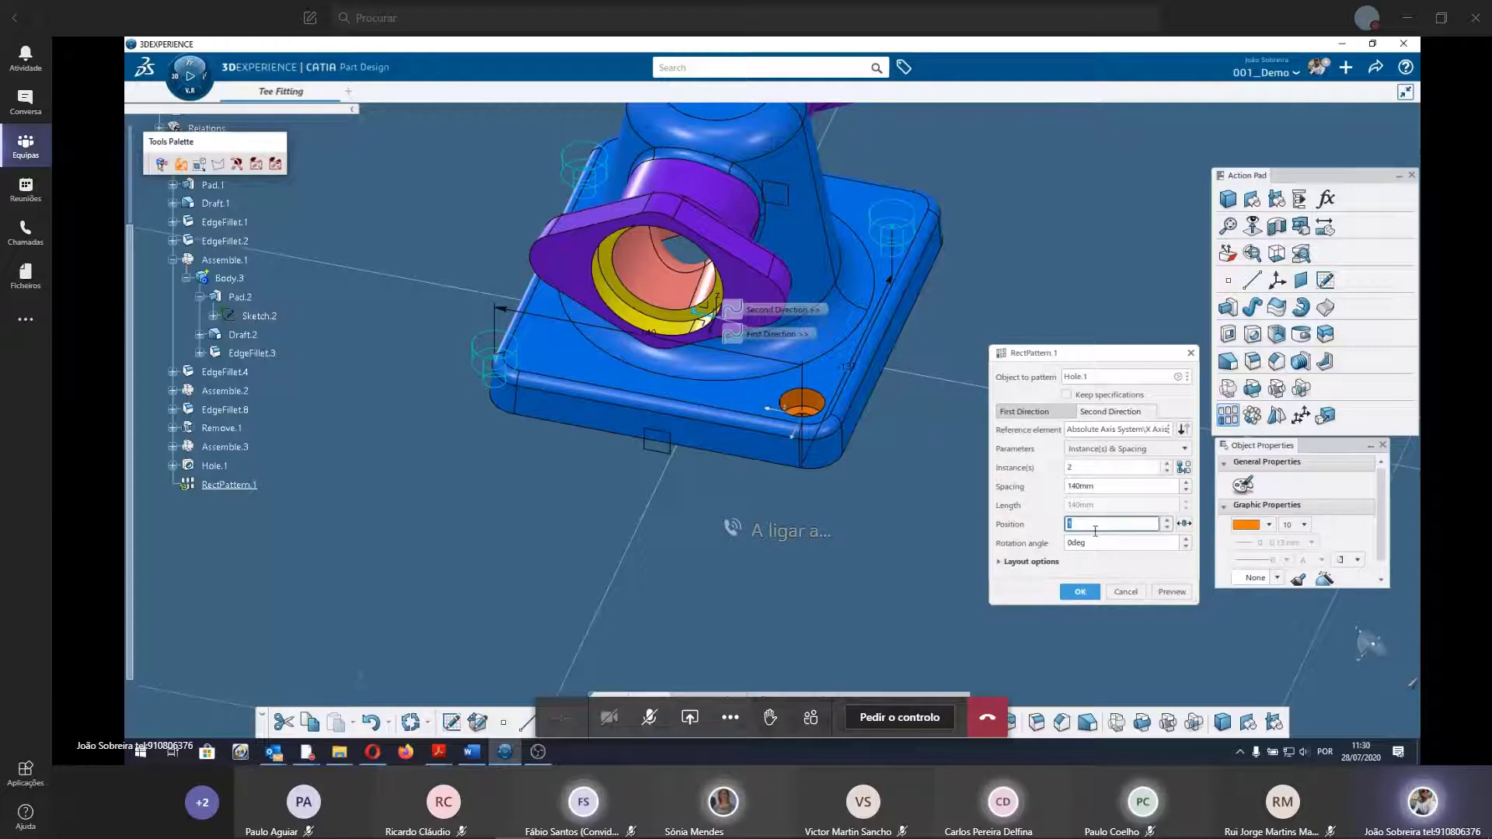
key("Escape")
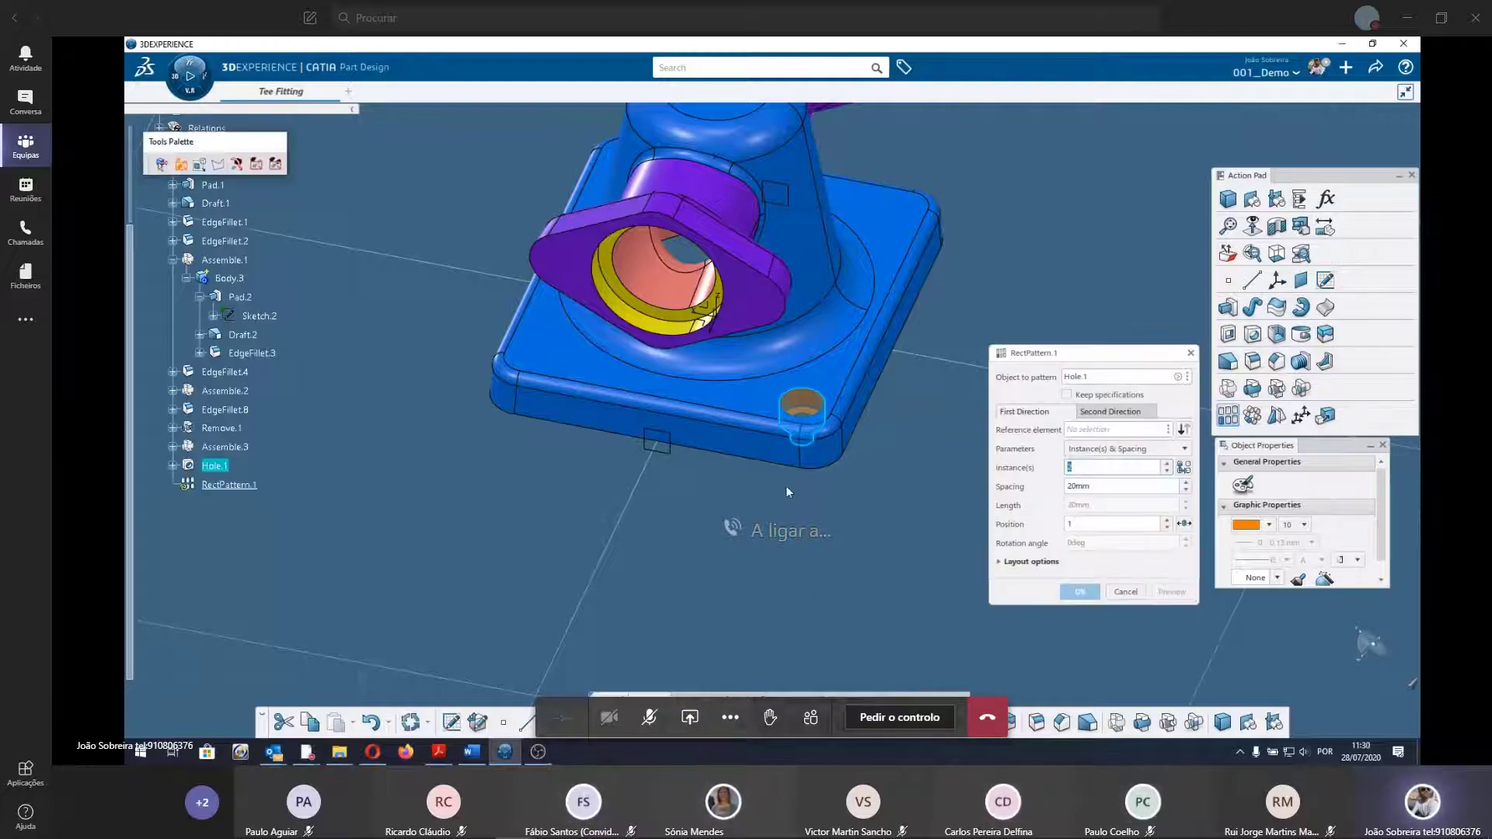
Set the first direction to the absolute axis with 140mm spacing, reversed to -140mm.
middle_click_drag(953, 544, 933, 484)
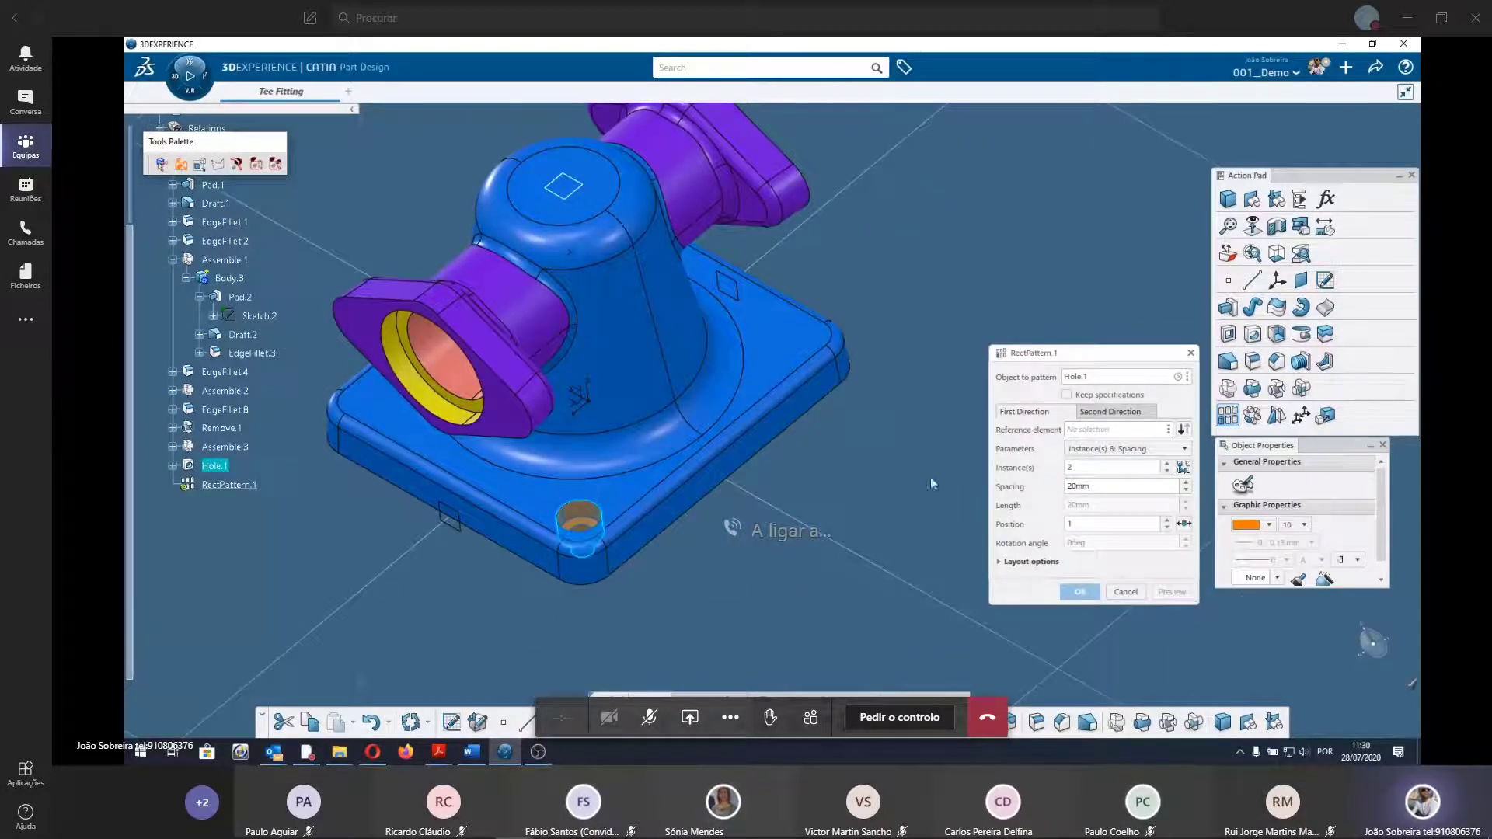
left_click(589, 415)
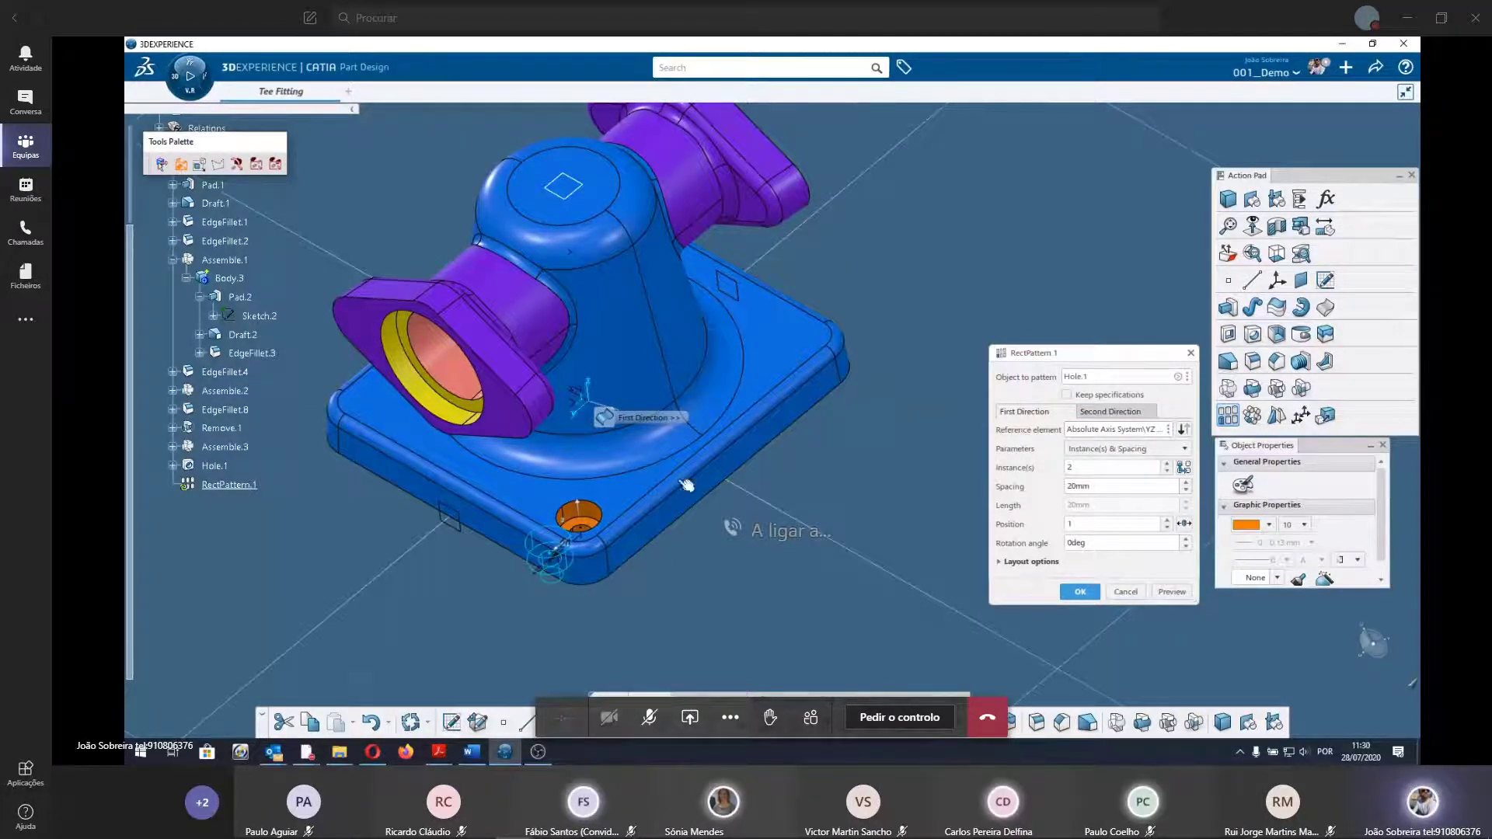
left_click_drag(554, 567, 958, 429)
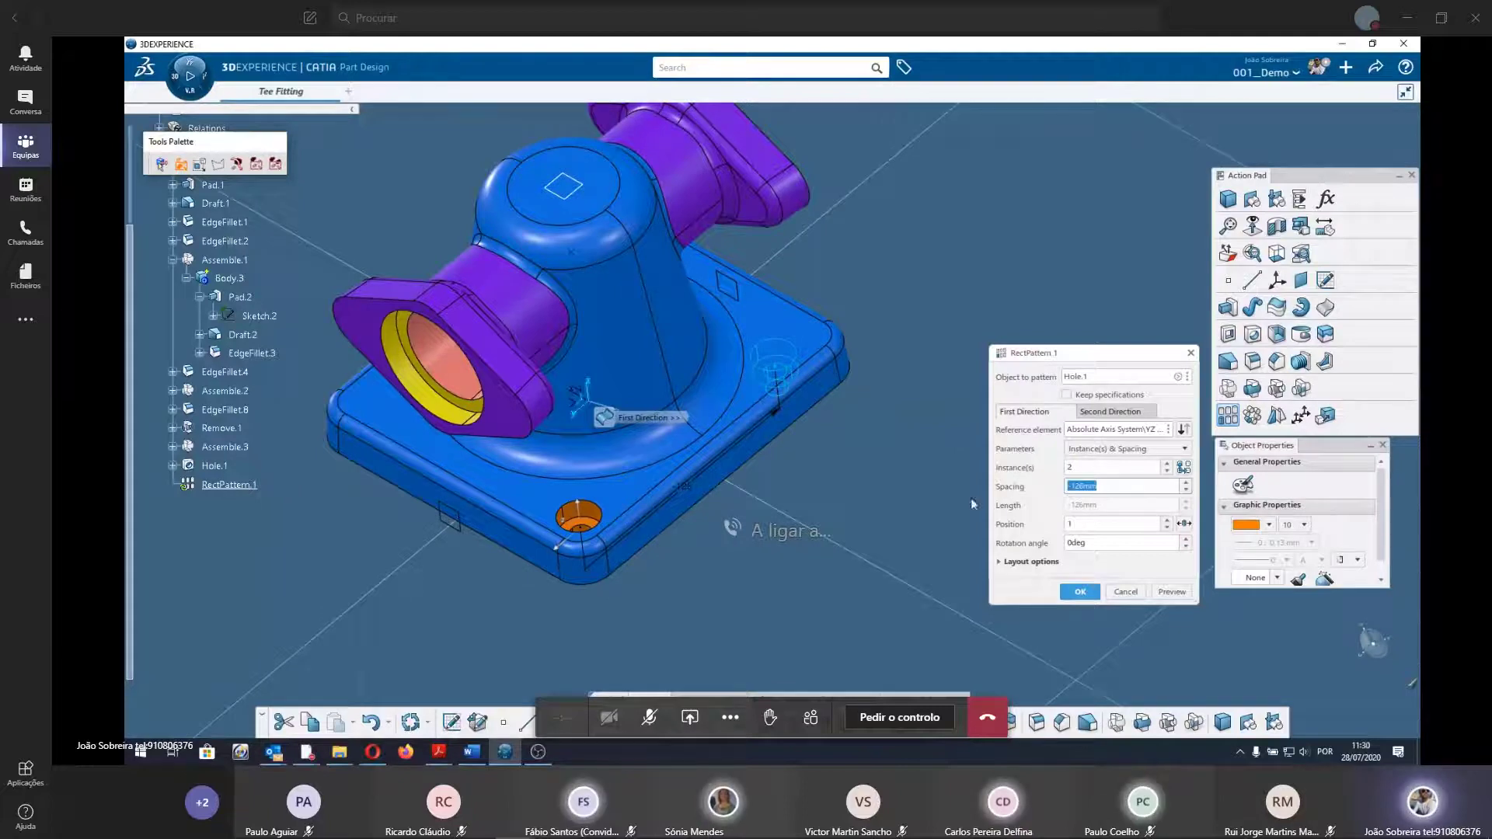
type("140")
key("Tab")
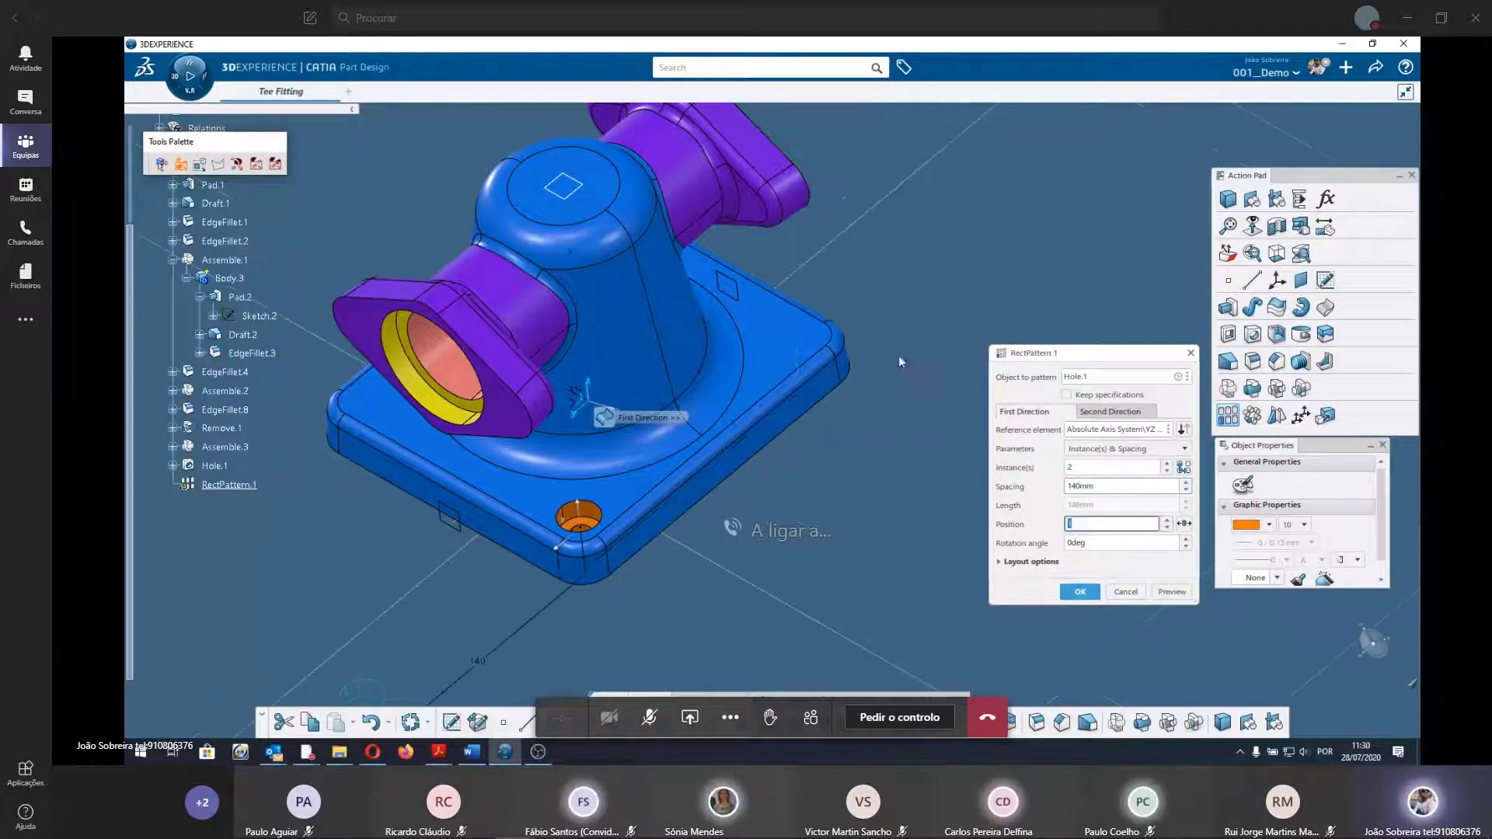
type("1")
middle_click_drag(500, 578, 525, 415)
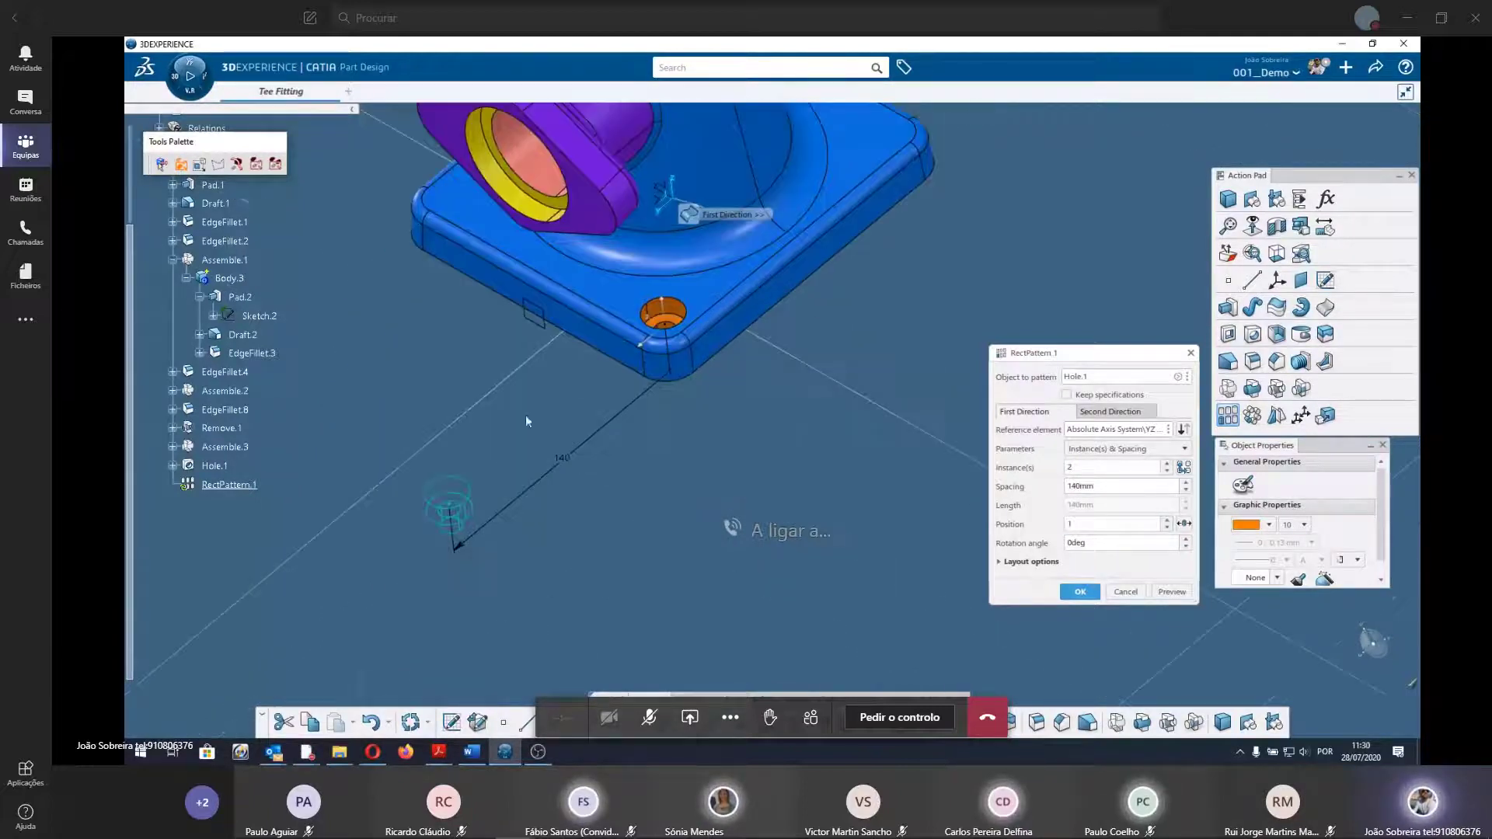
left_click(1068, 490)
type("-140")
left_click(1163, 587)
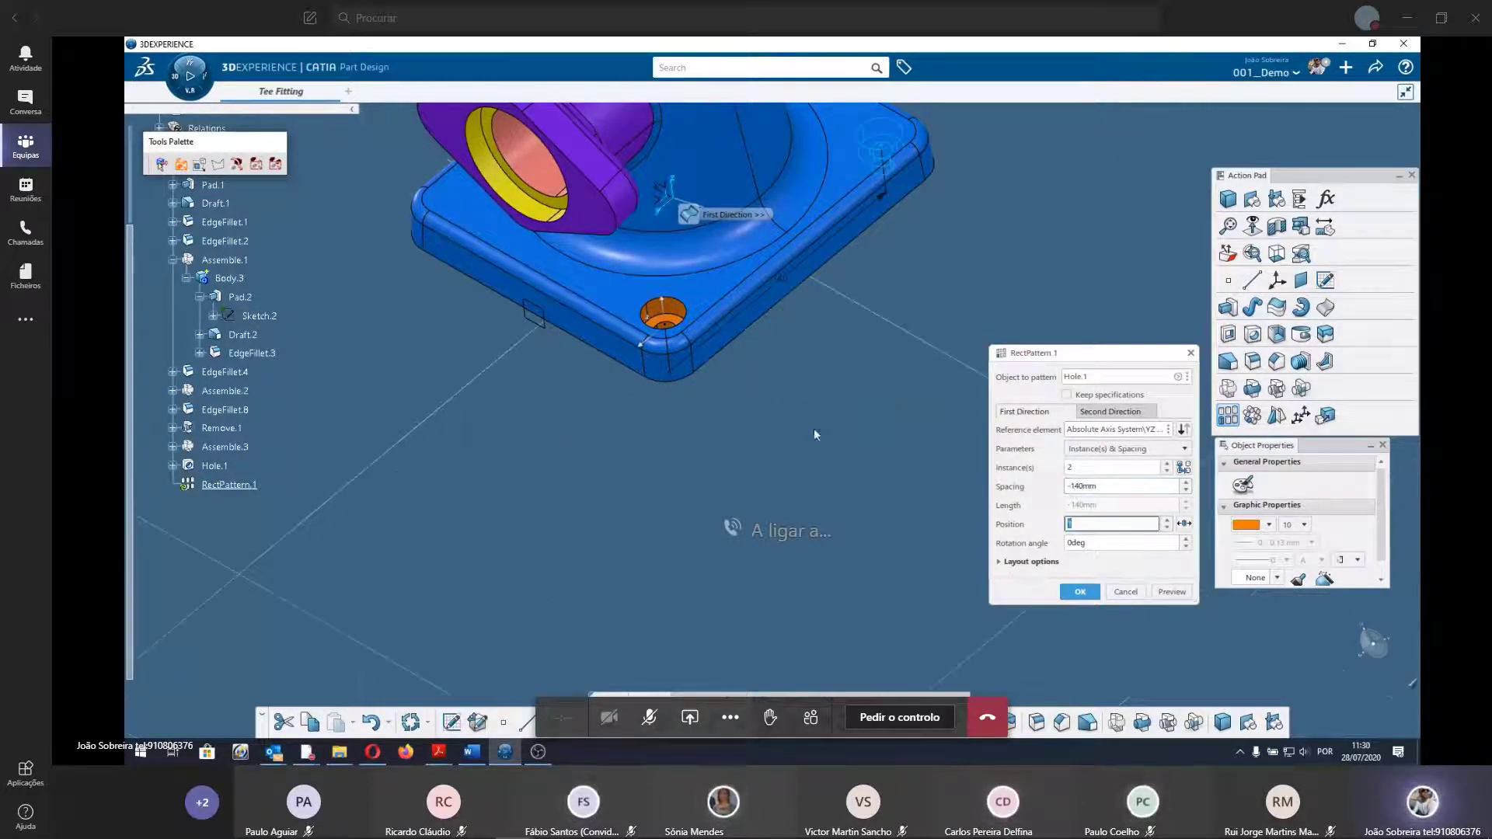
mouse_move(814, 427)
middle_mouse_down()
mouse_move(806, 494)
mouse_move(648, 463)
mouse_move(657, 447)
middle_mouse_up()
left_click(1111, 412)
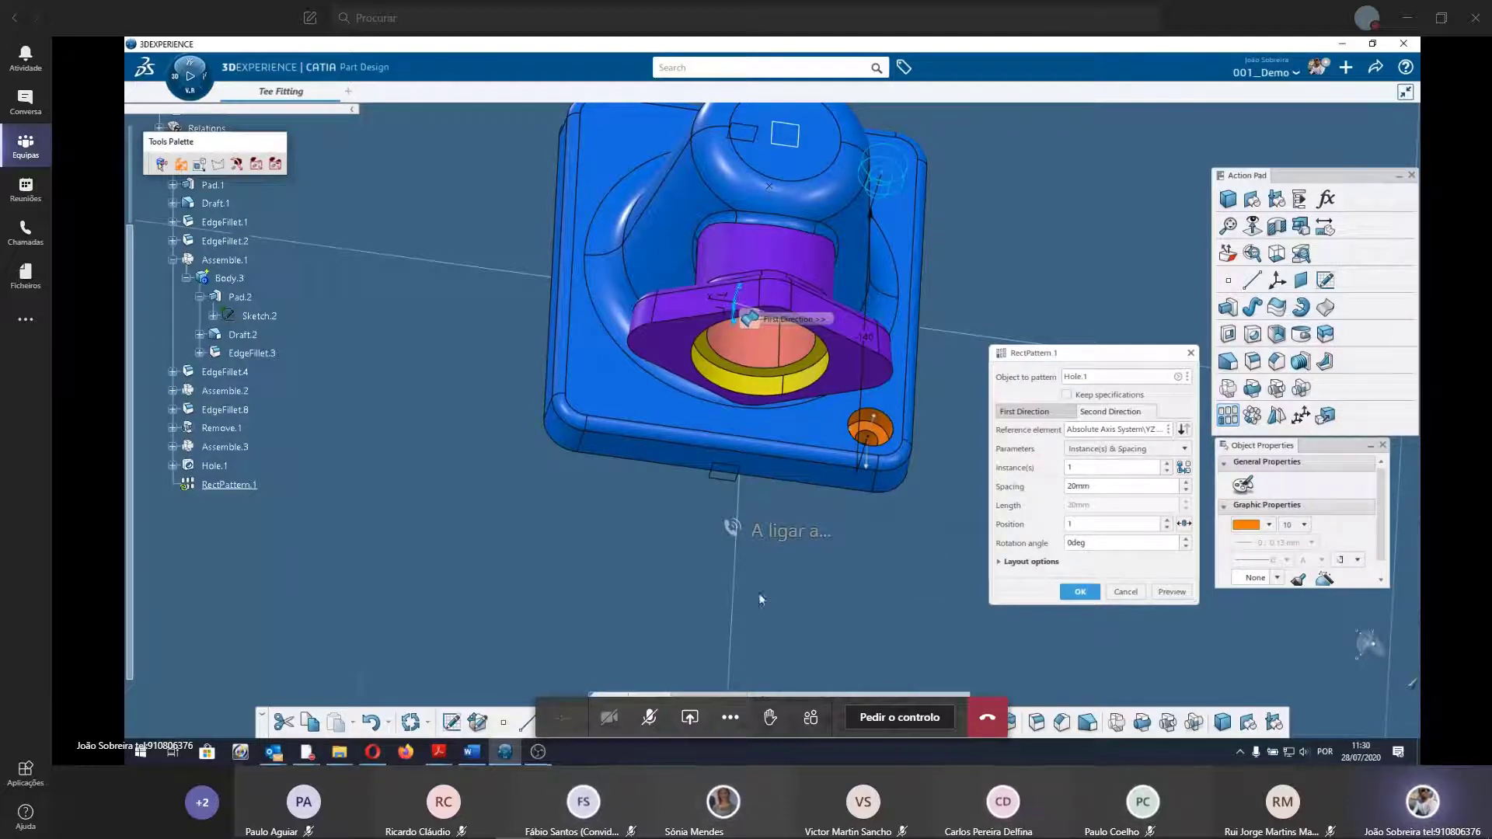
Assign the X axis as the second direction and the Y axis as the first.
middle_click_drag(760, 599, 788, 491)
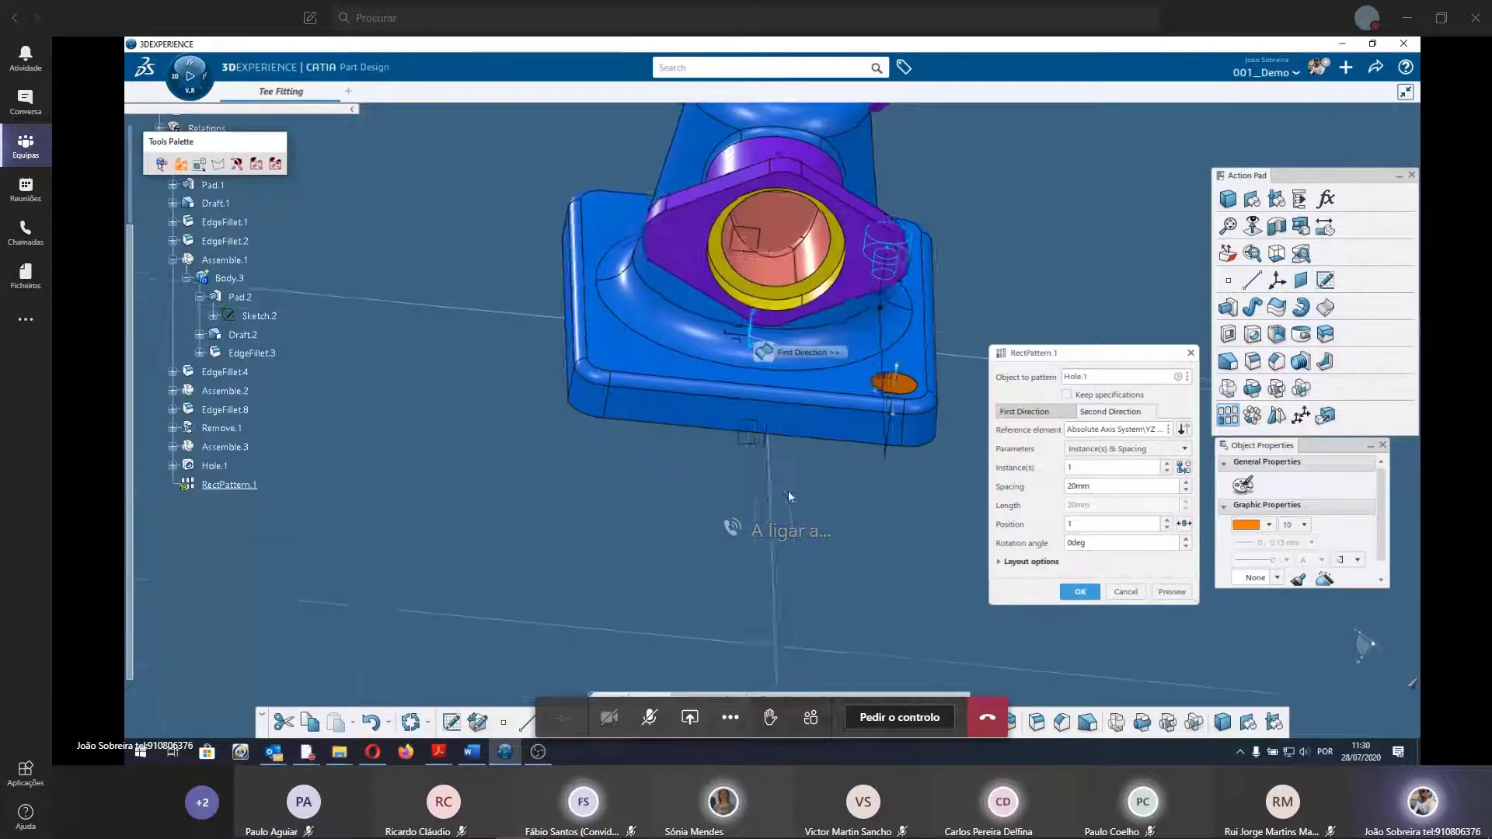
left_click(1110, 432)
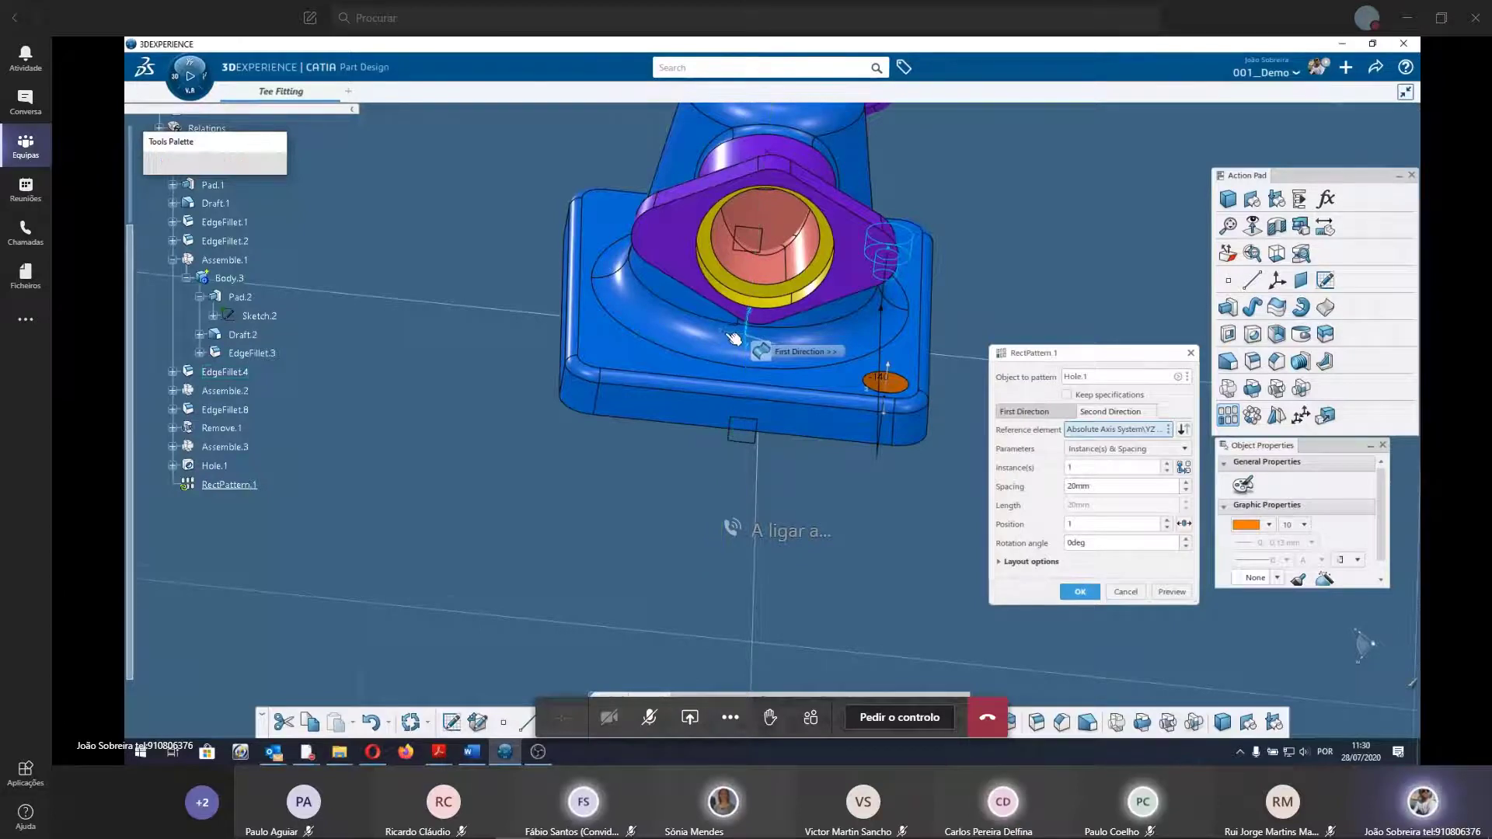
left_click(733, 338)
middle_click_drag(733, 338, 767, 344)
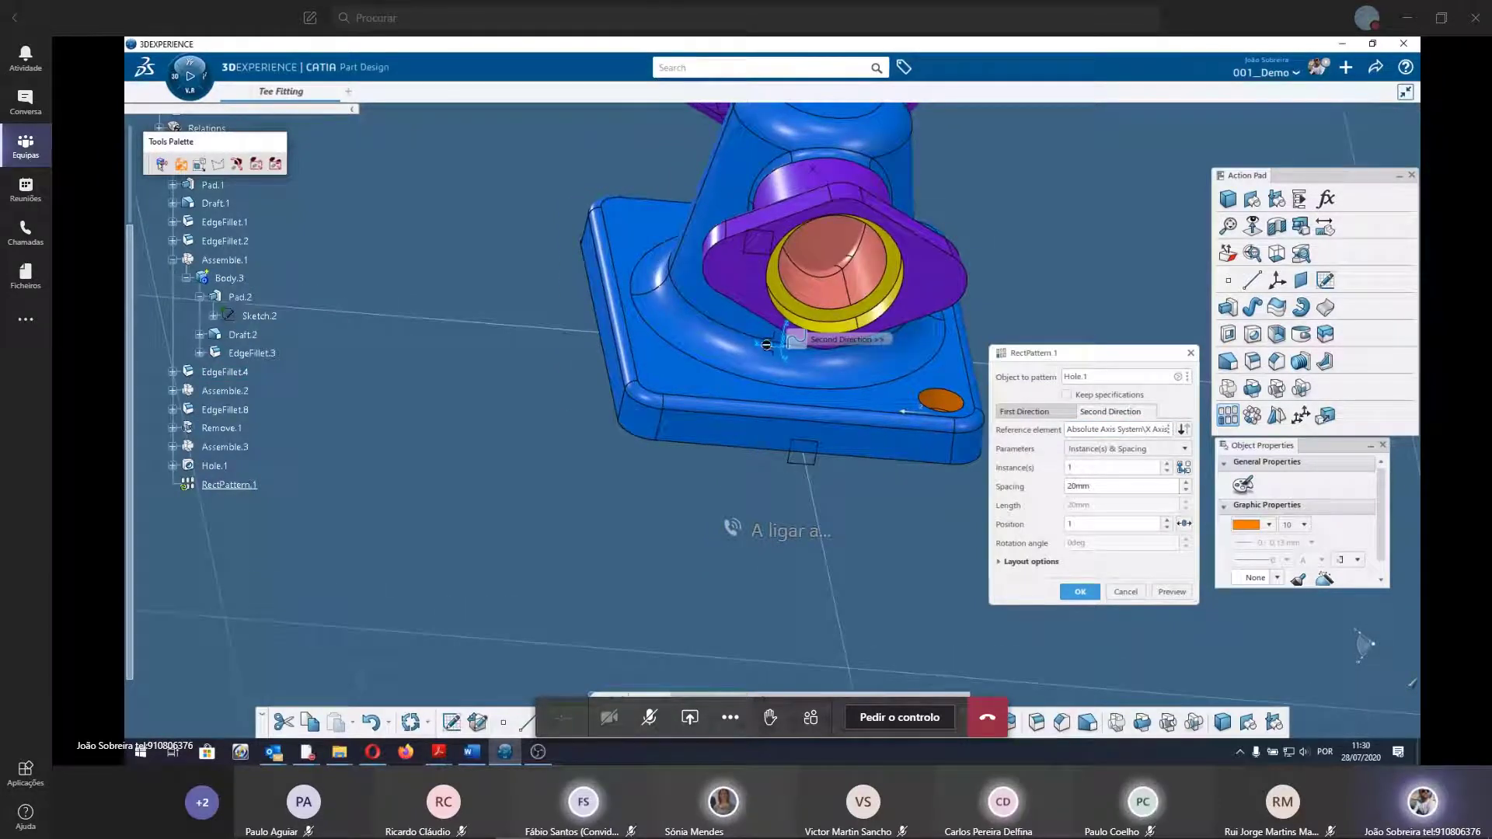
left_click(1028, 412)
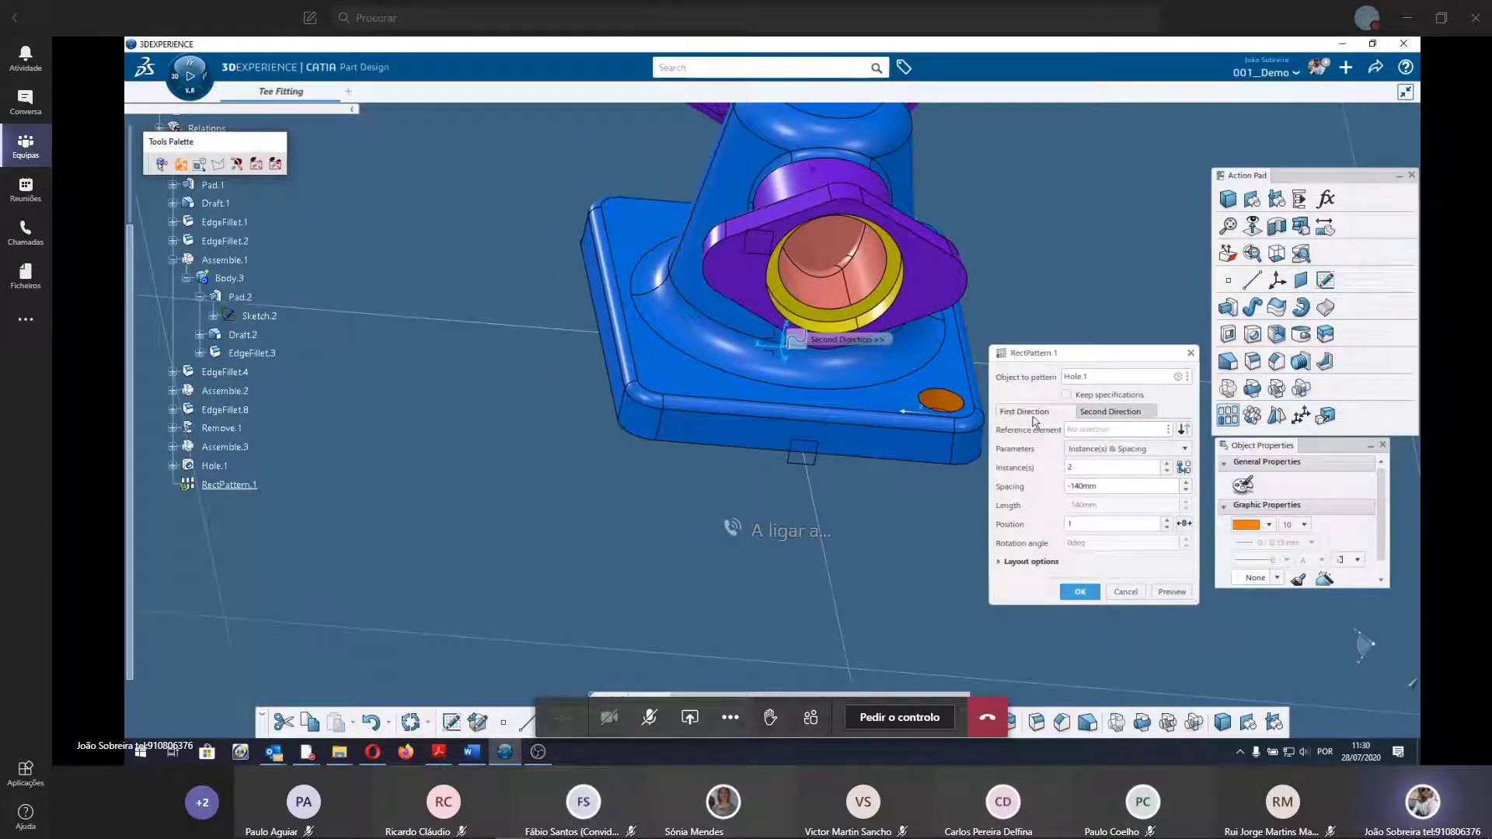
left_click(1119, 430)
middle_click_drag(727, 524, 771, 375)
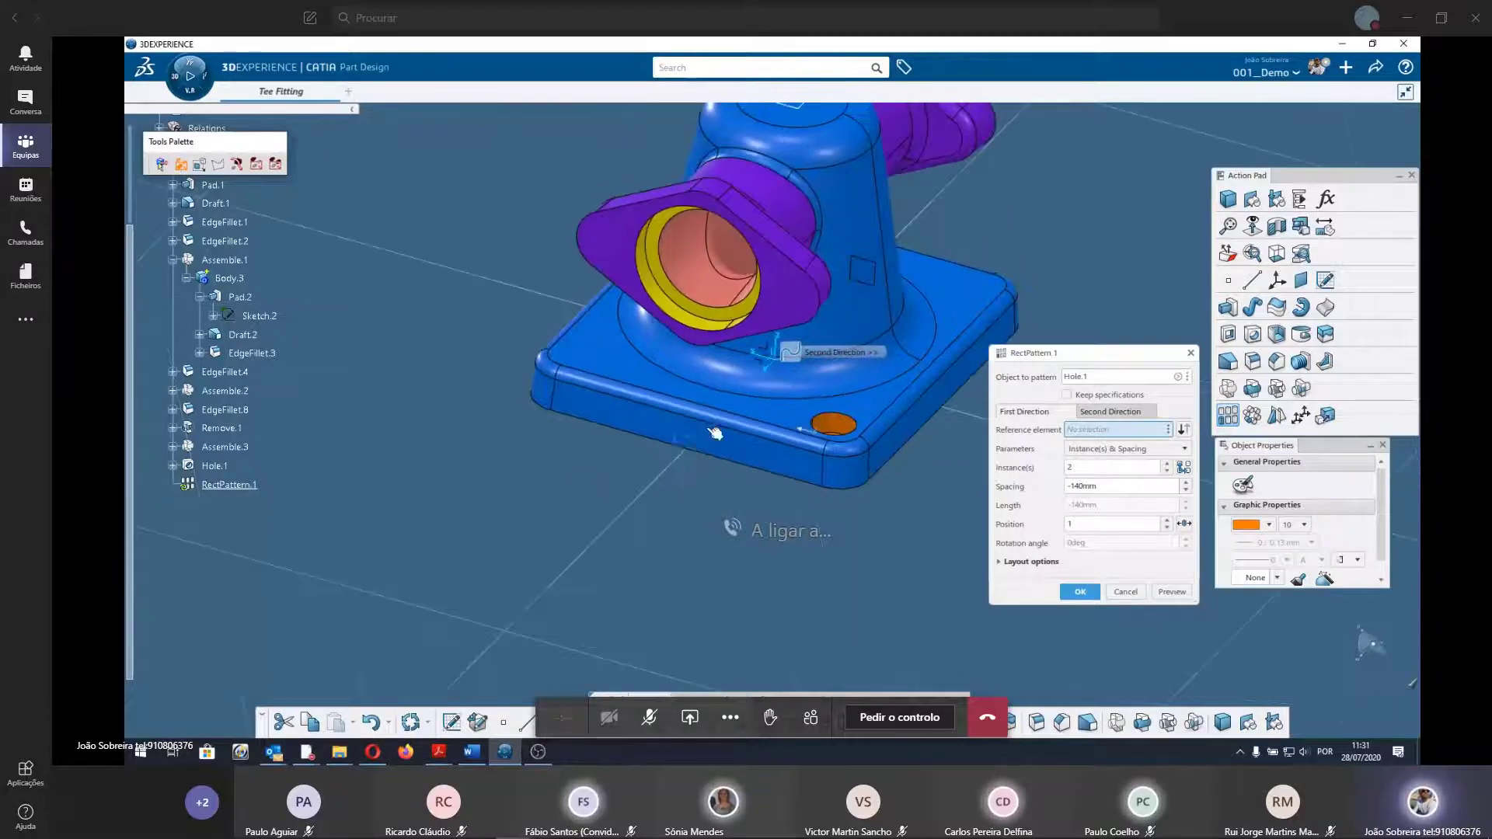
left_click(768, 366)
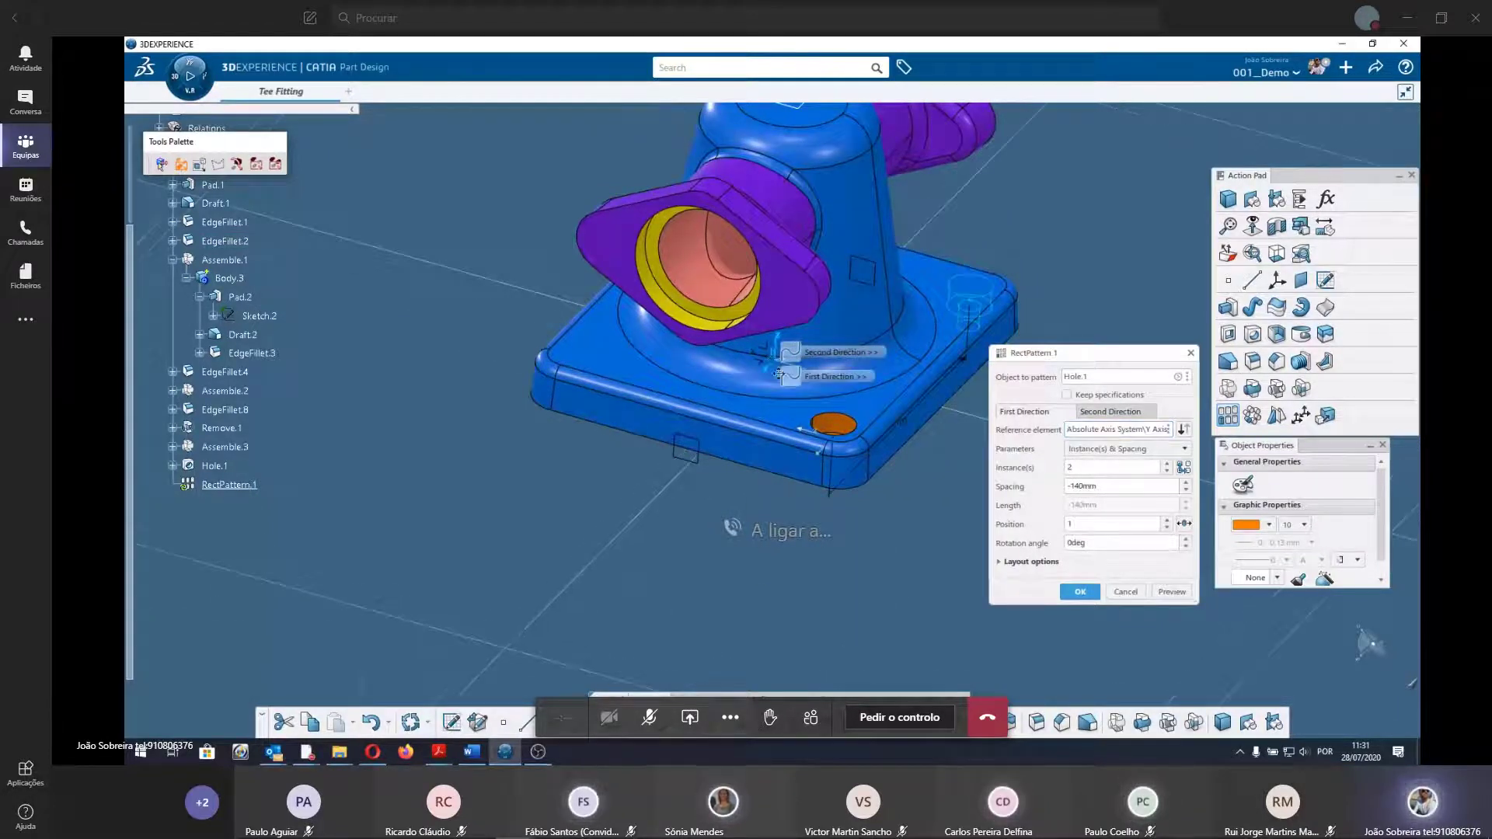
middle_click_drag(723, 531, 701, 395)
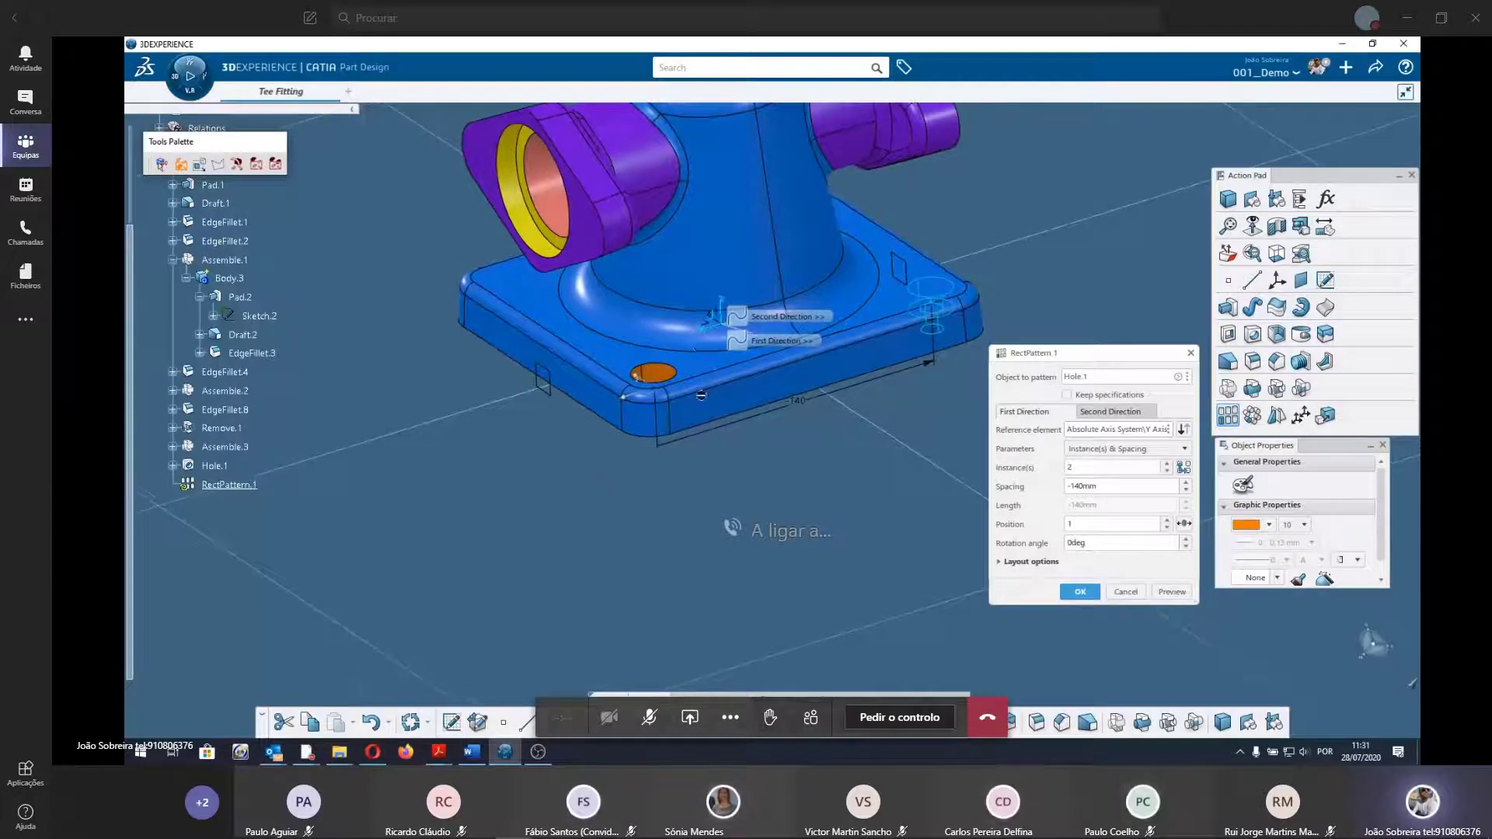
right_click(1088, 429)
mouse_move(1125, 530)
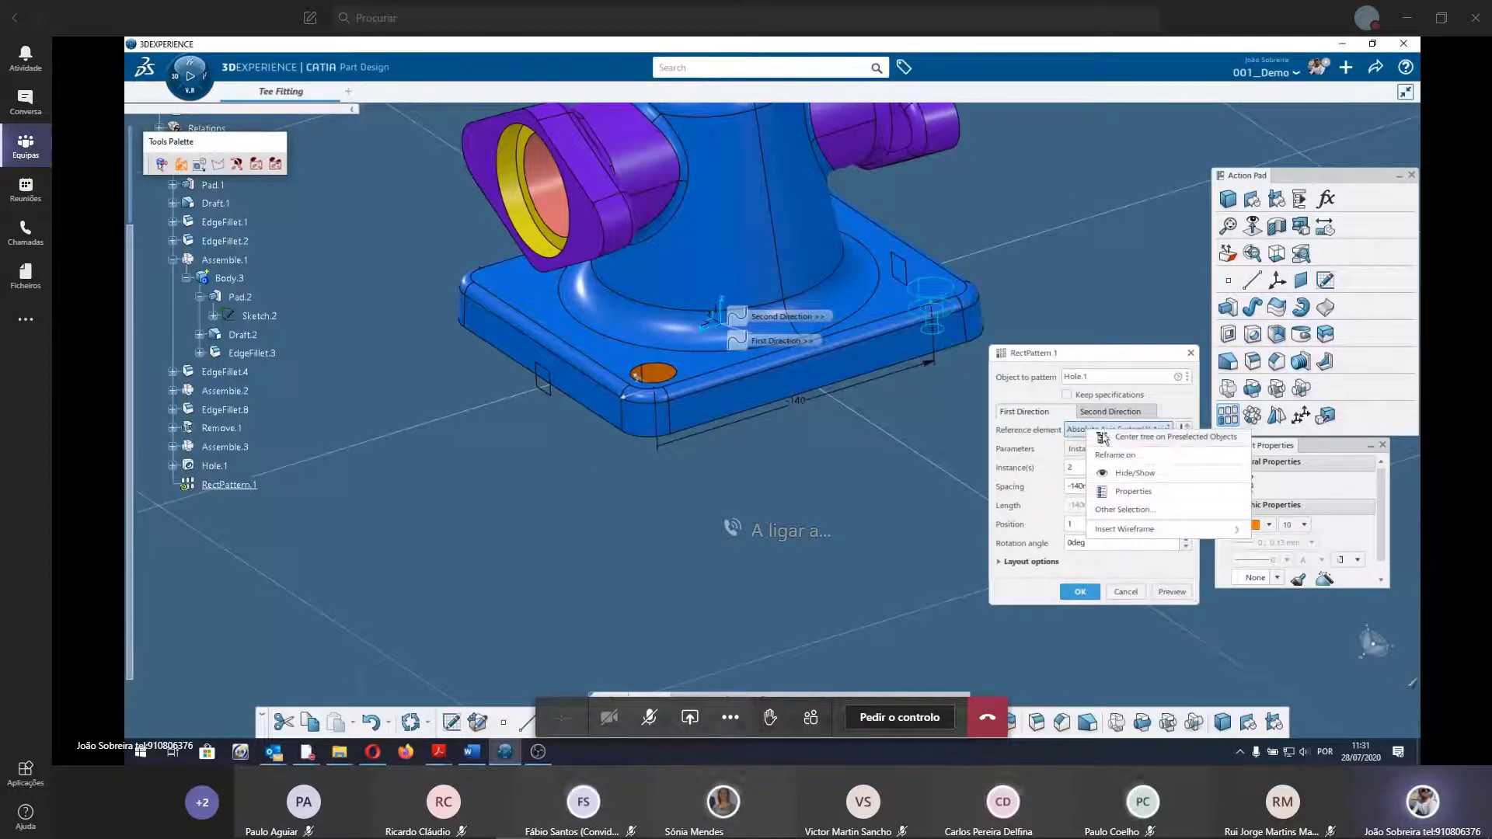
left_click(668, 511)
middle_click_drag(499, 446, 795, 511)
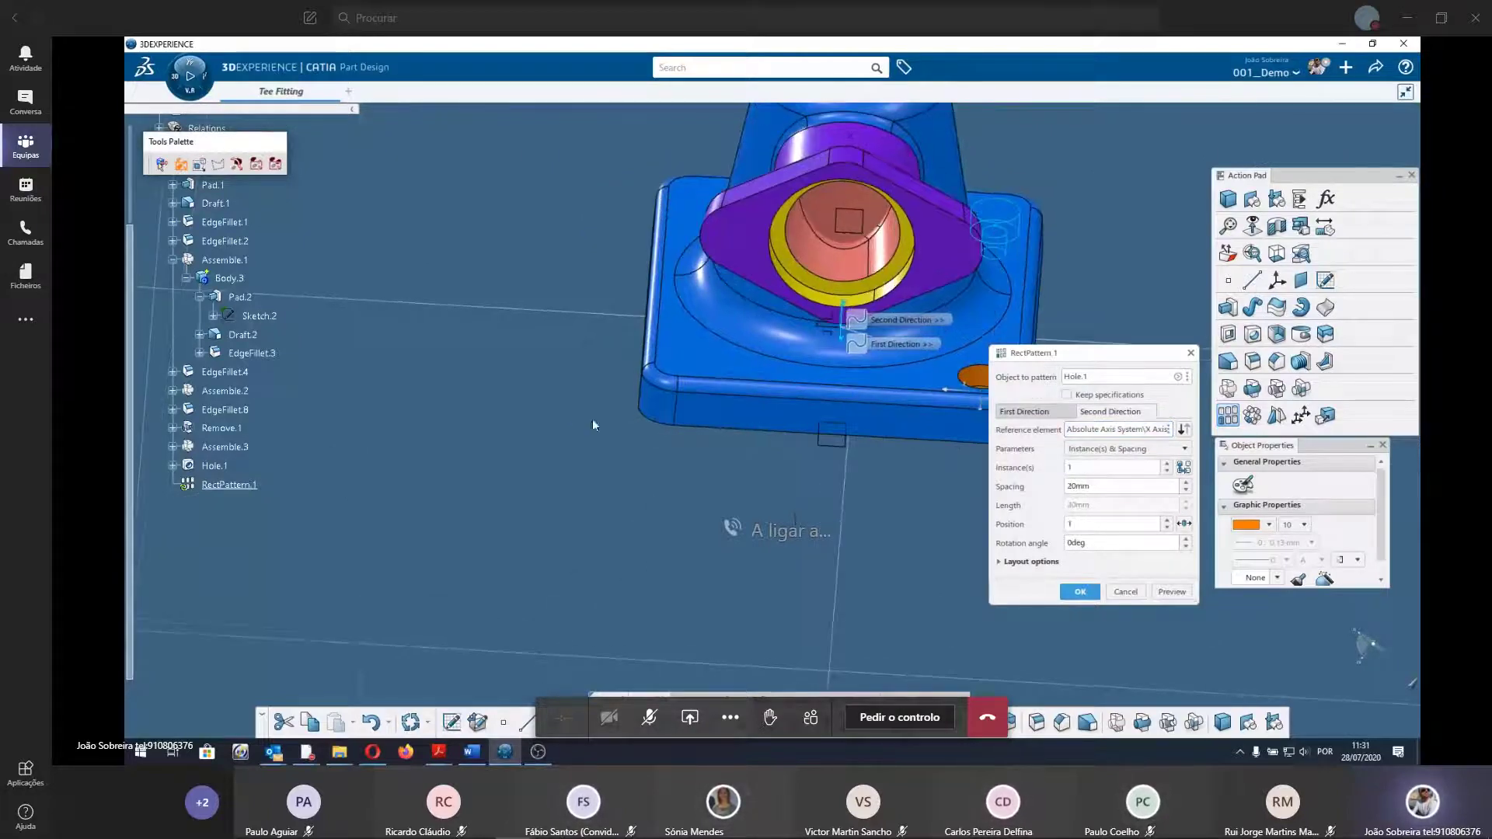
middle_click_drag(593, 424, 662, 475)
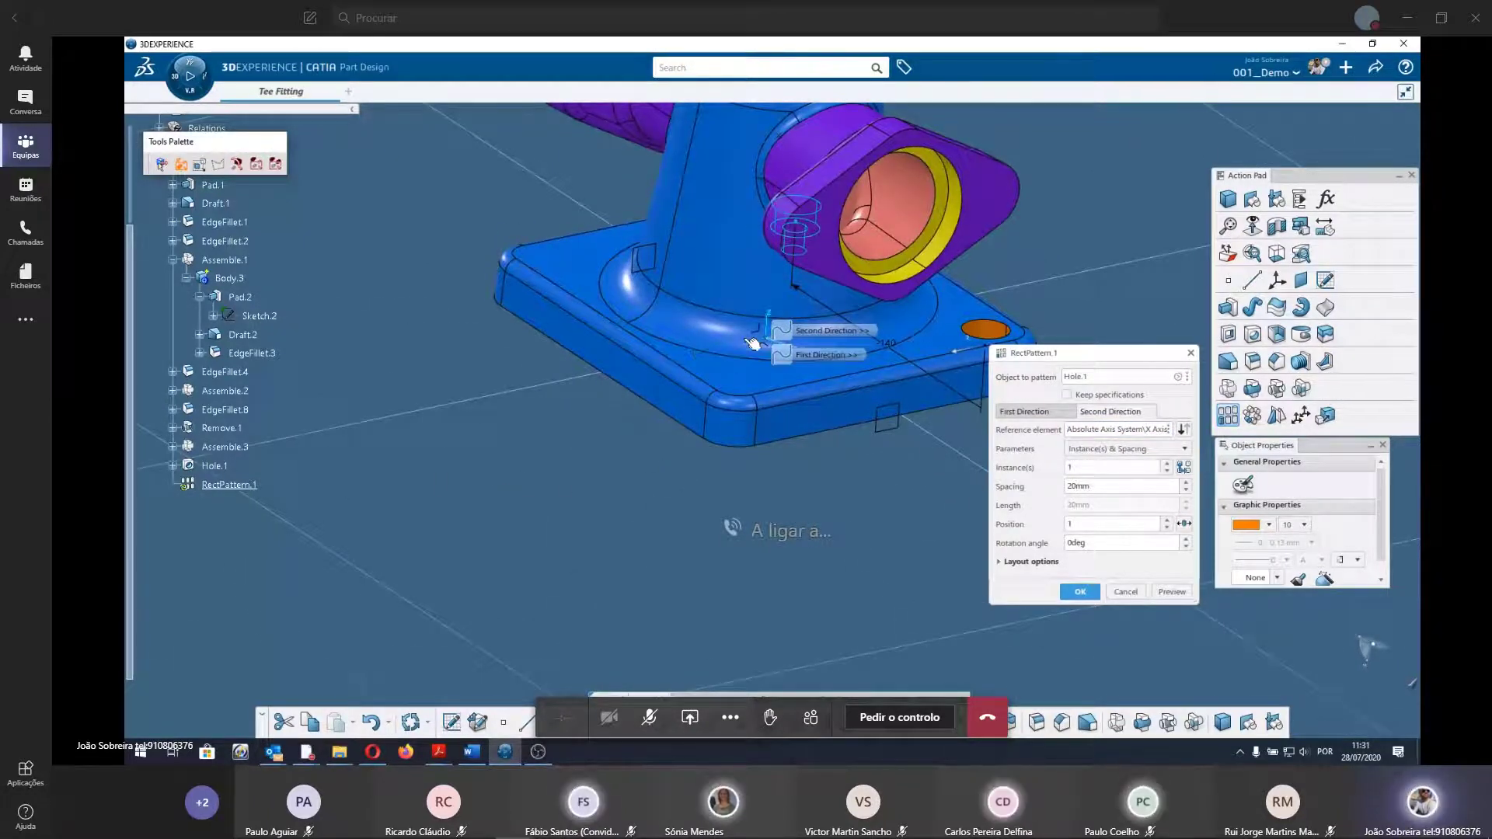
middle_click_drag(777, 476, 809, 409)
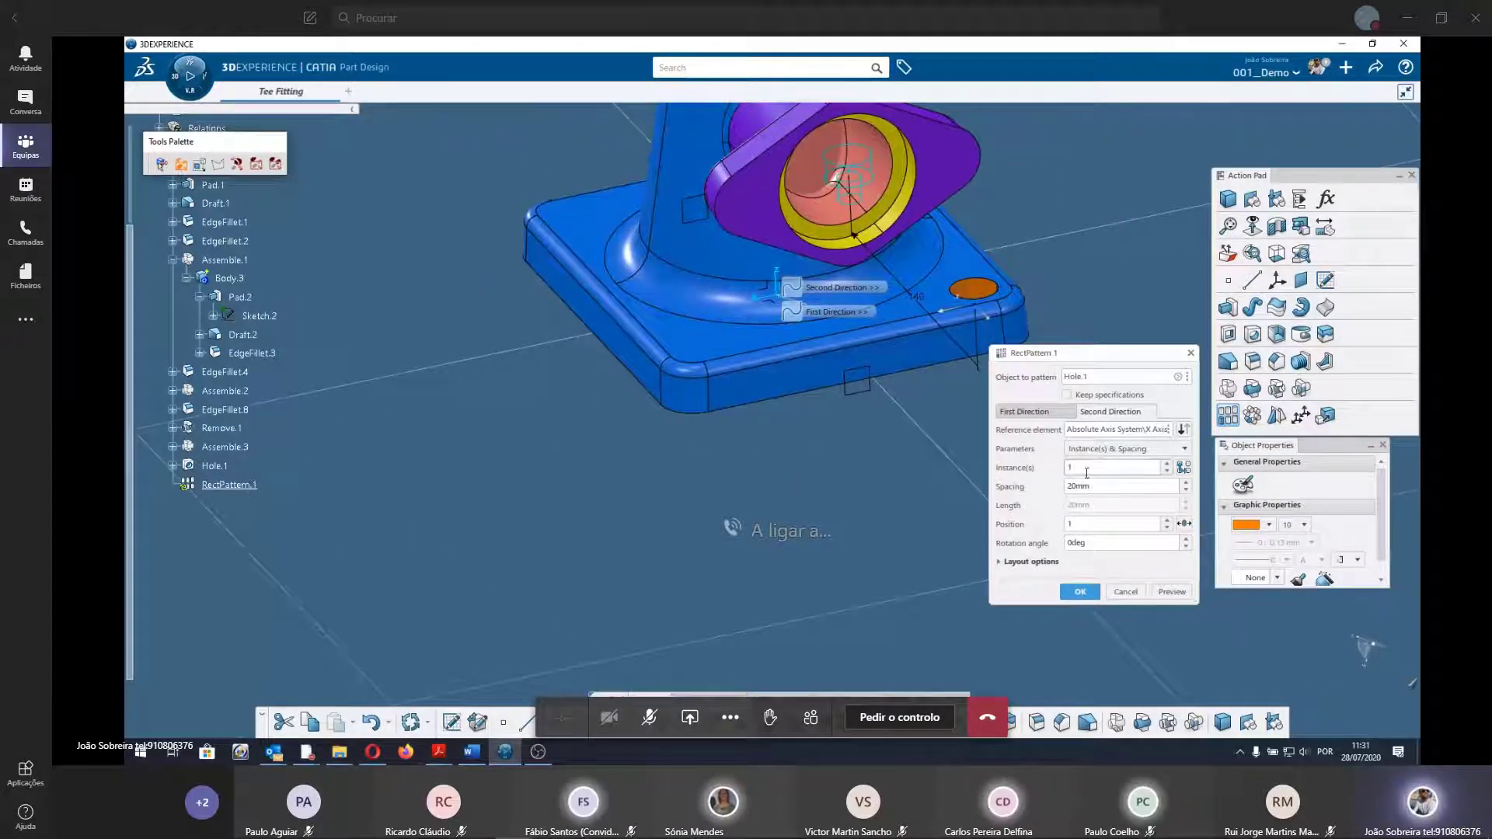
Give the second direction 2 instances spaced 120mm.
type("2")
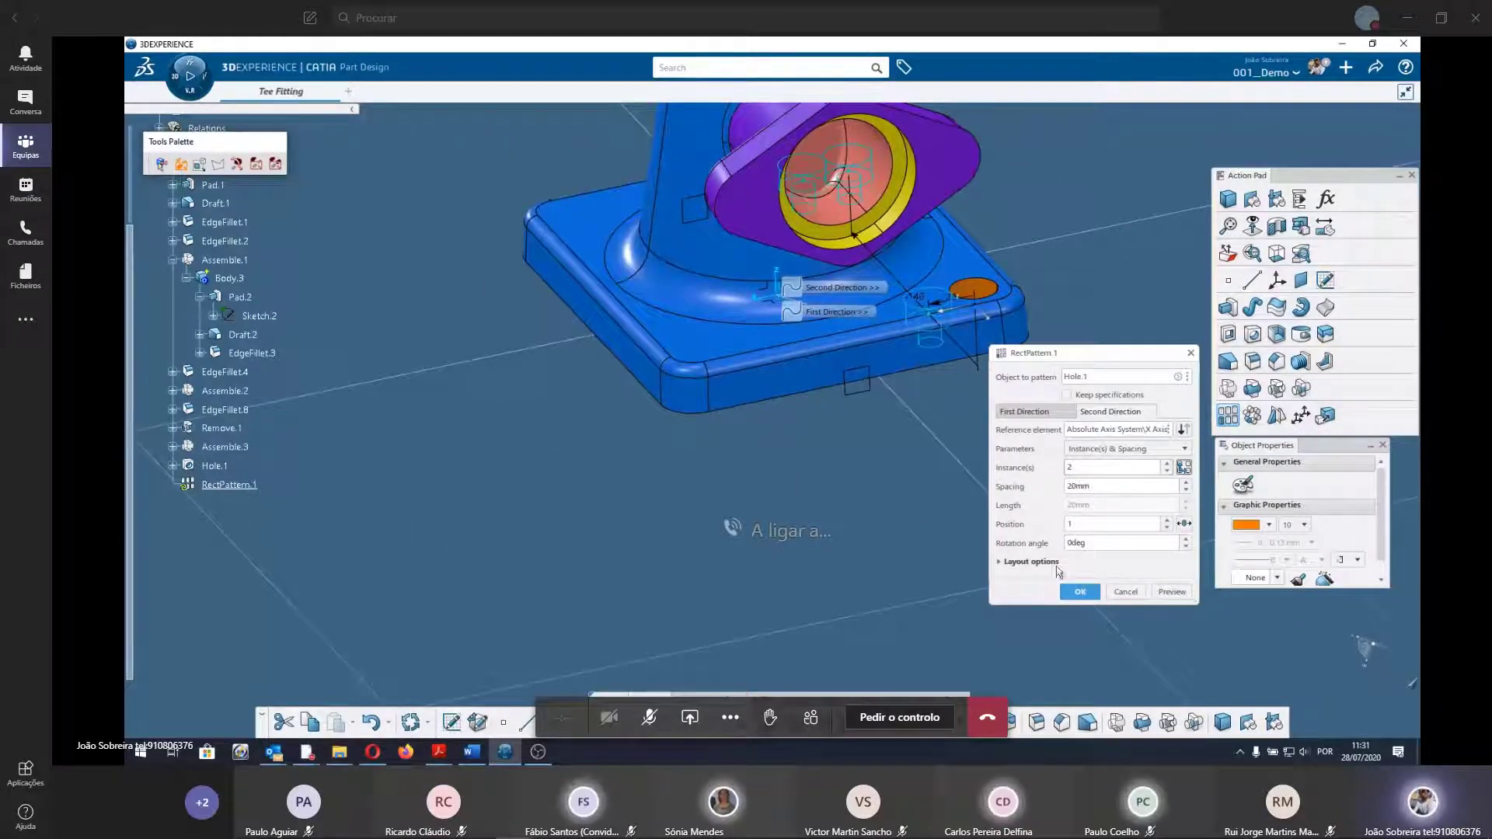
middle_click_drag(765, 546, 861, 526)
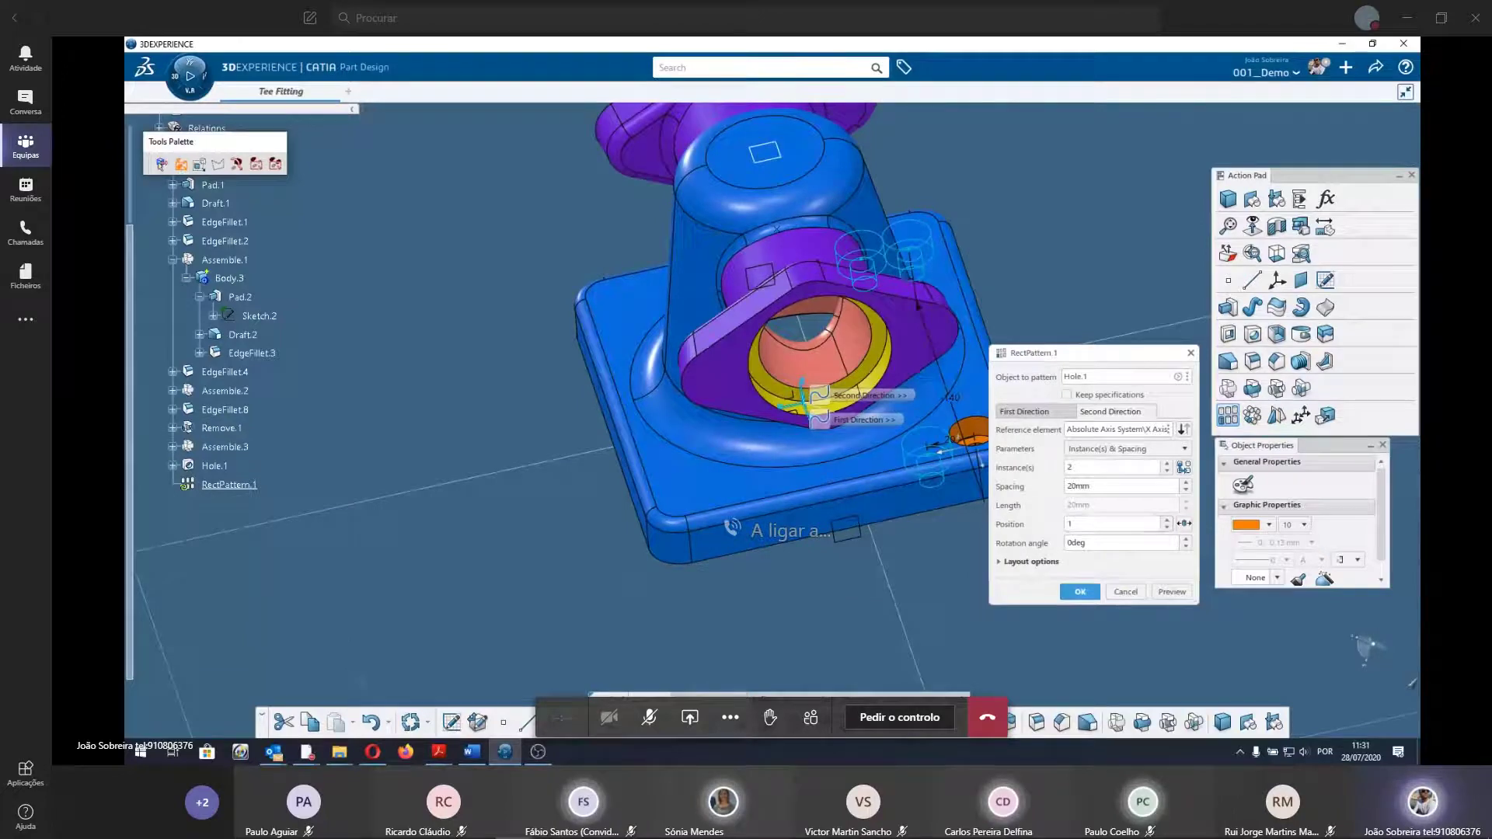
double_click(1129, 487)
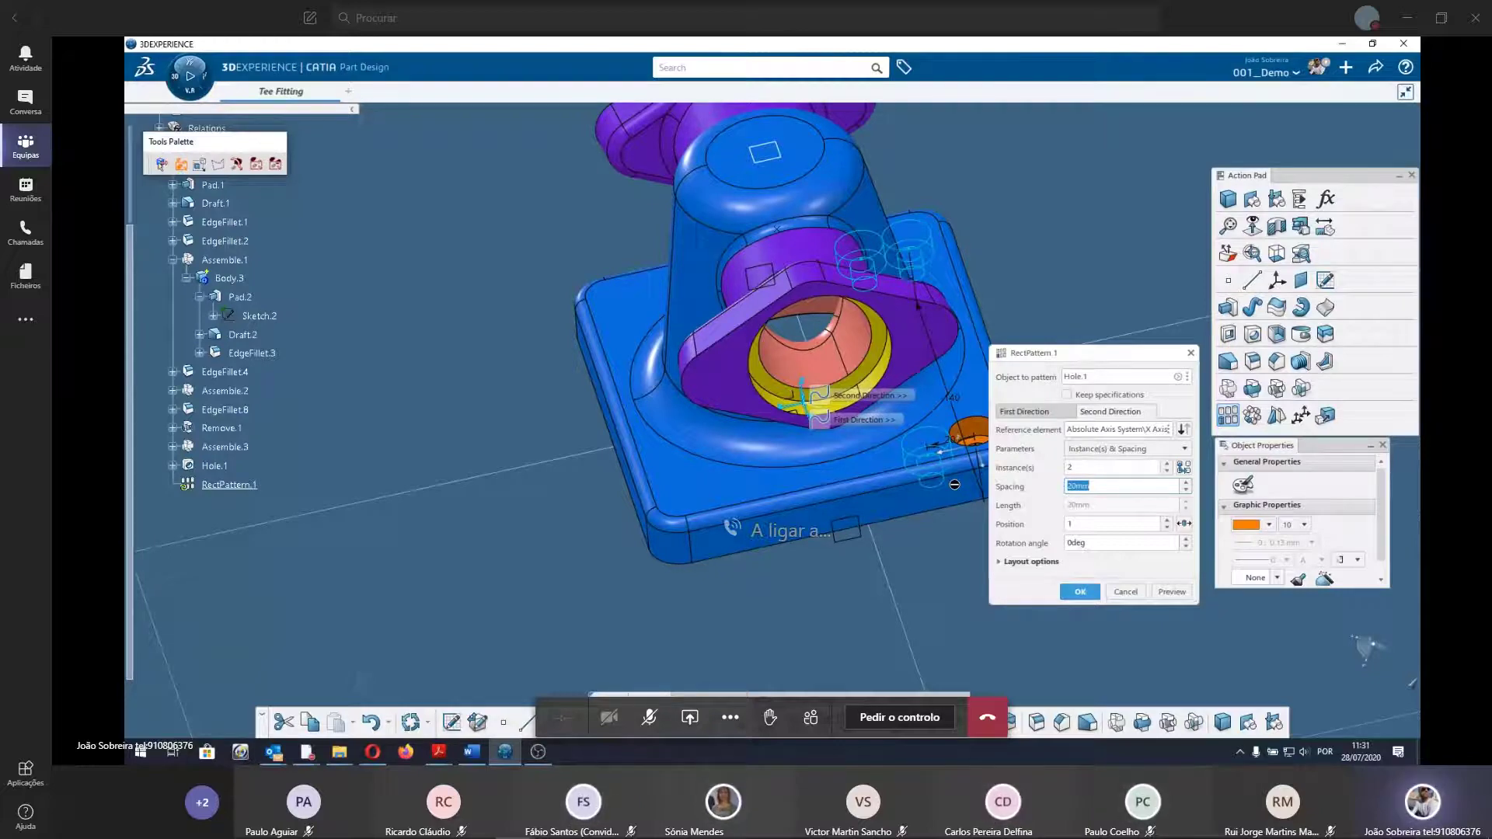
type("120")
key("Tab")
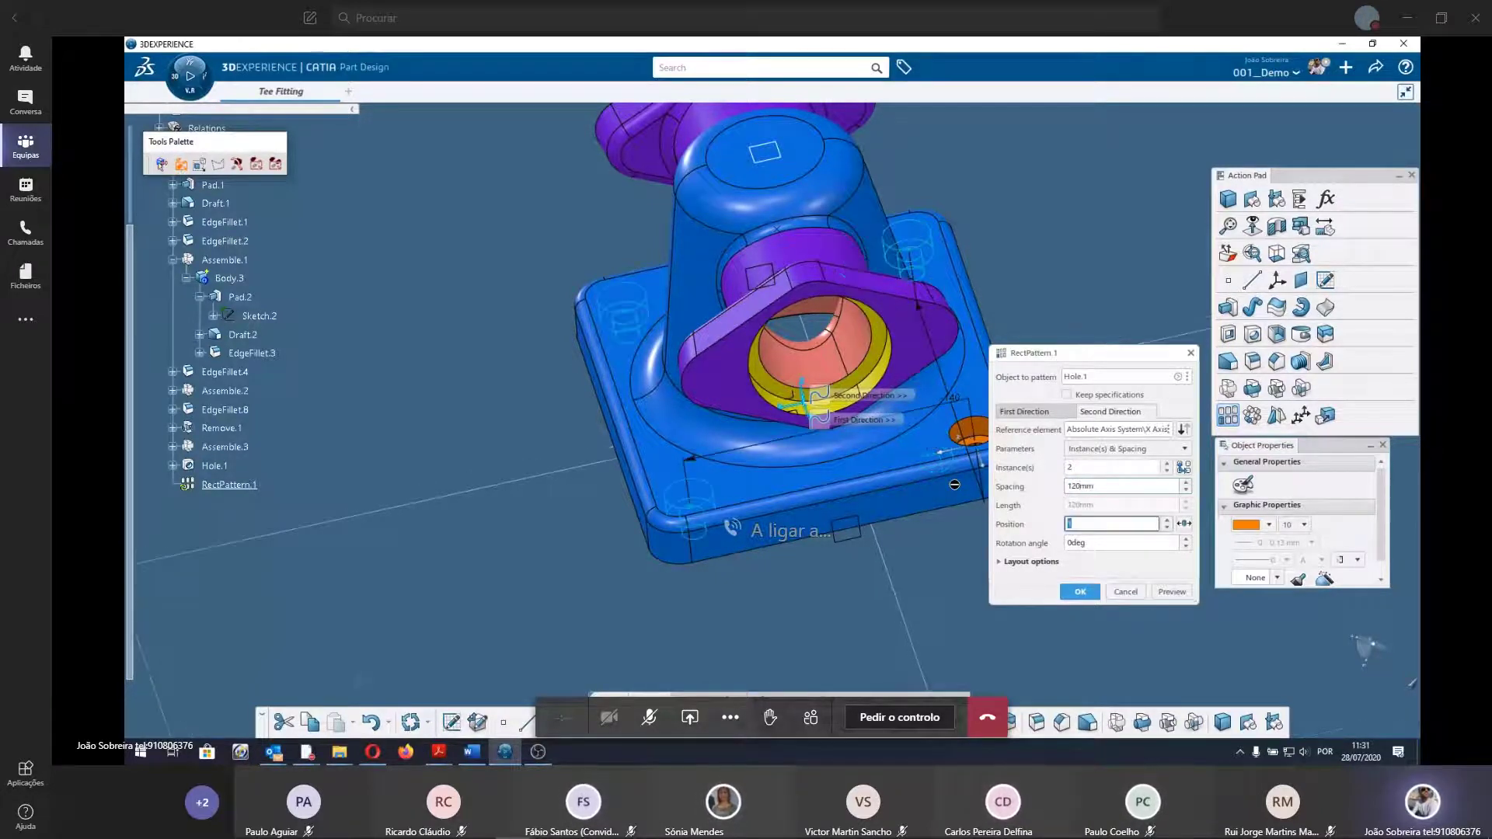
mouse_move(589, 485)
middle_mouse_down()
mouse_move(806, 654)
mouse_move(598, 71)
middle_mouse_up()
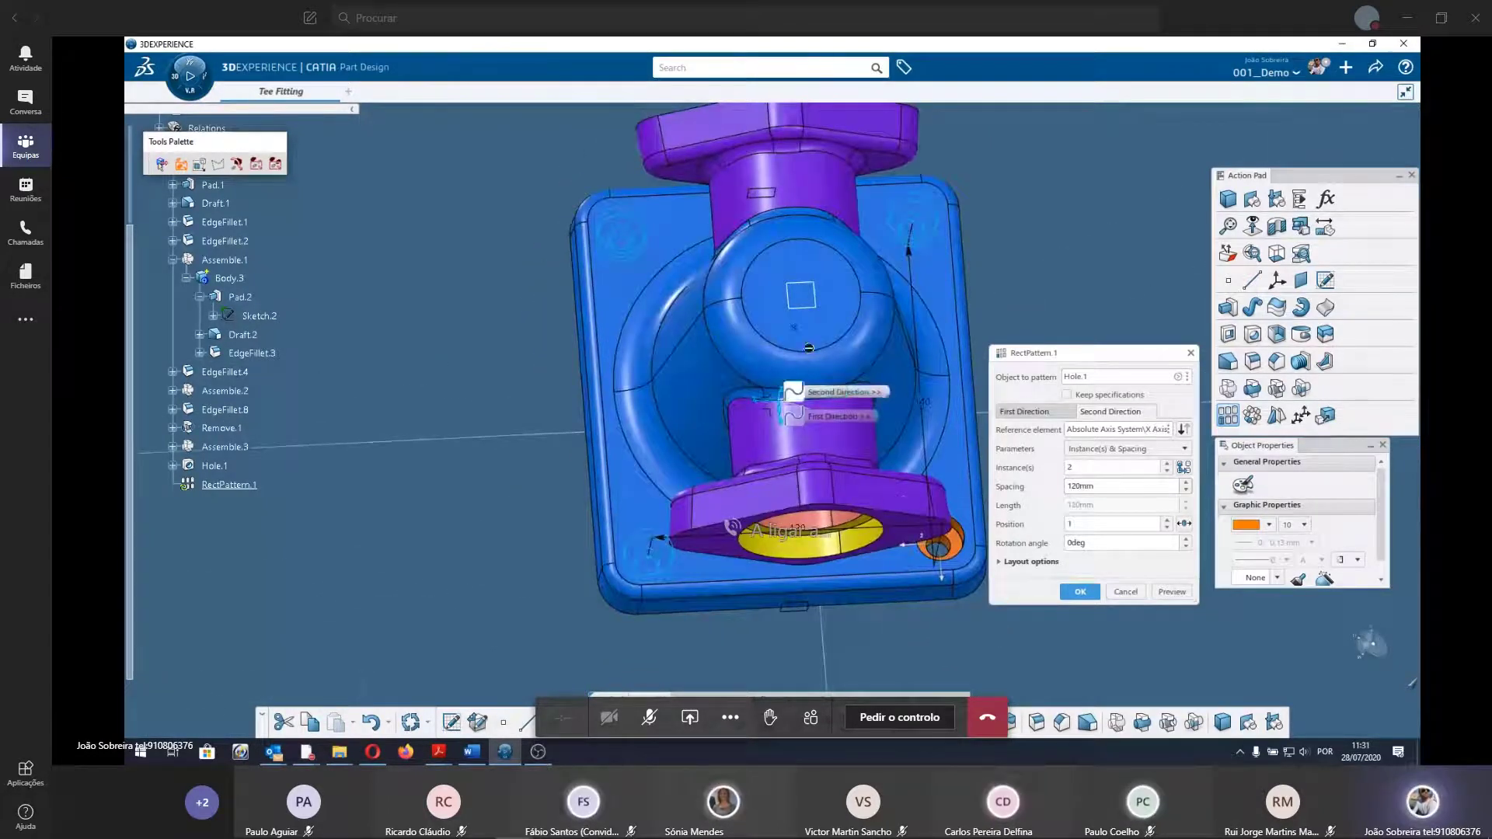
Confirm RectPattern.1 with holes at four corners and reset its copies' colour to default.
left_click(1092, 599)
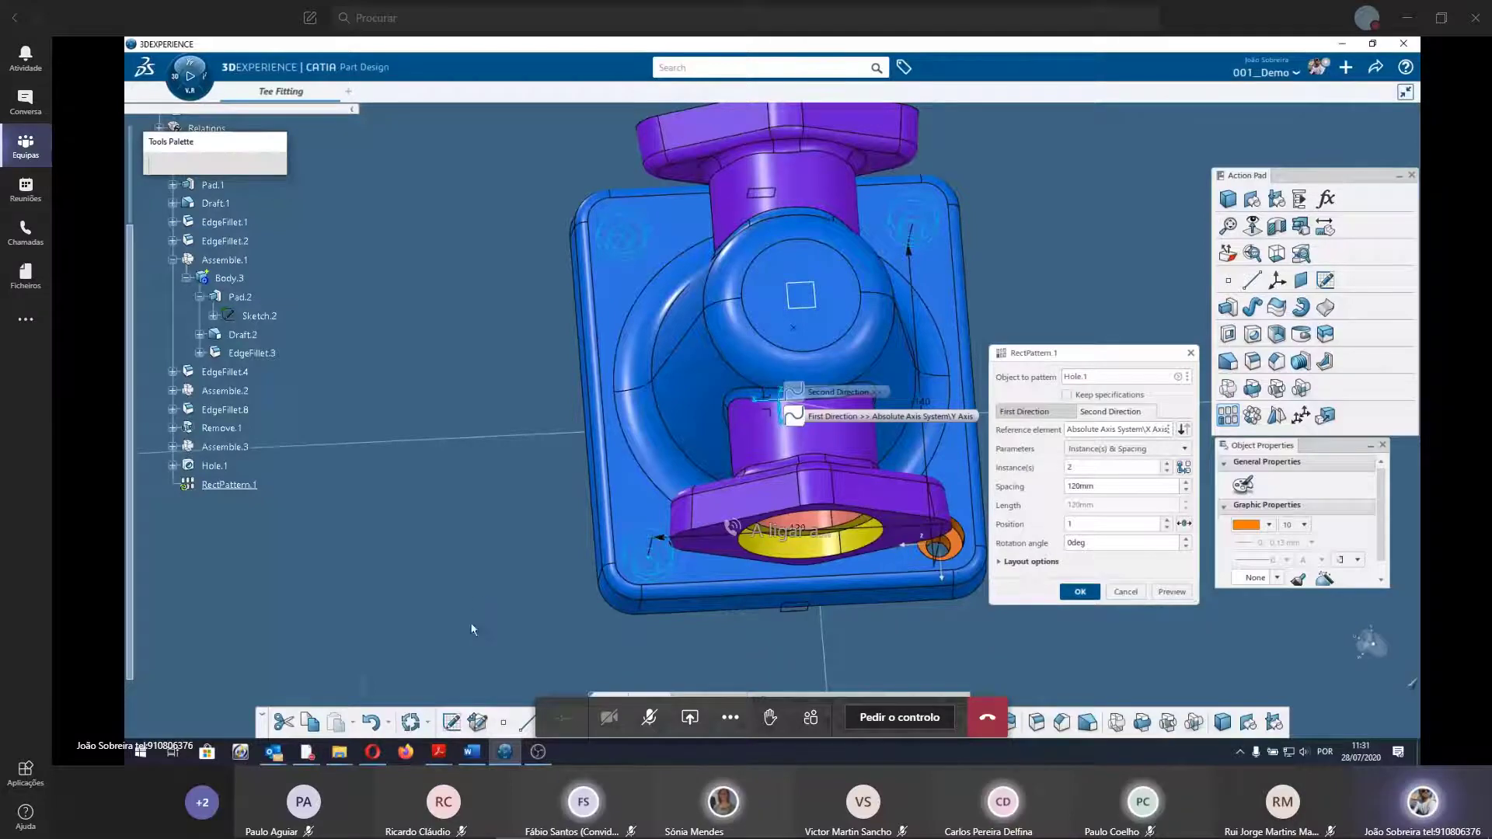
left_click(233, 486)
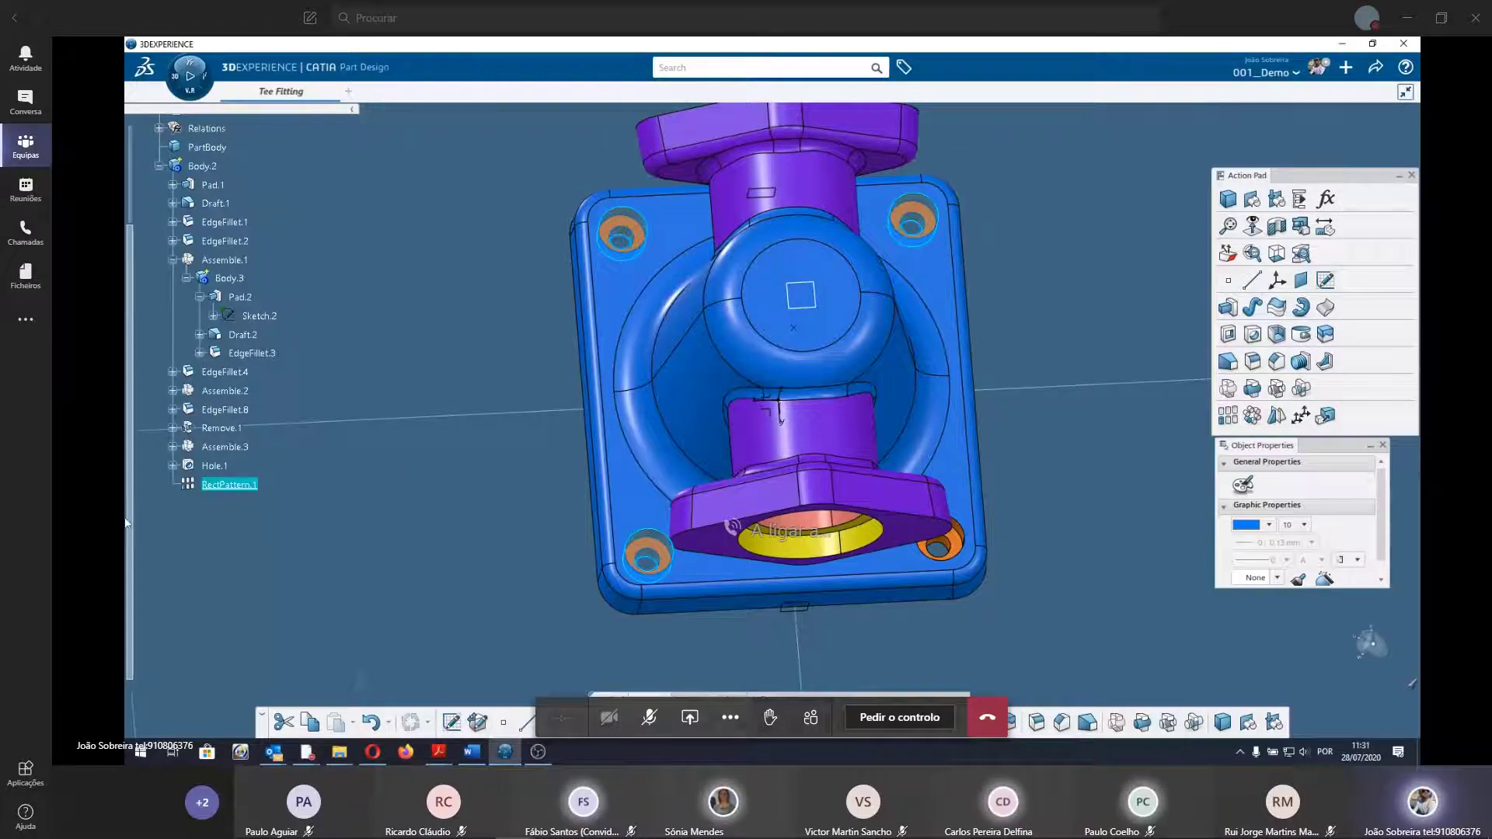
right_click(229, 484)
mouse_move(306, 470)
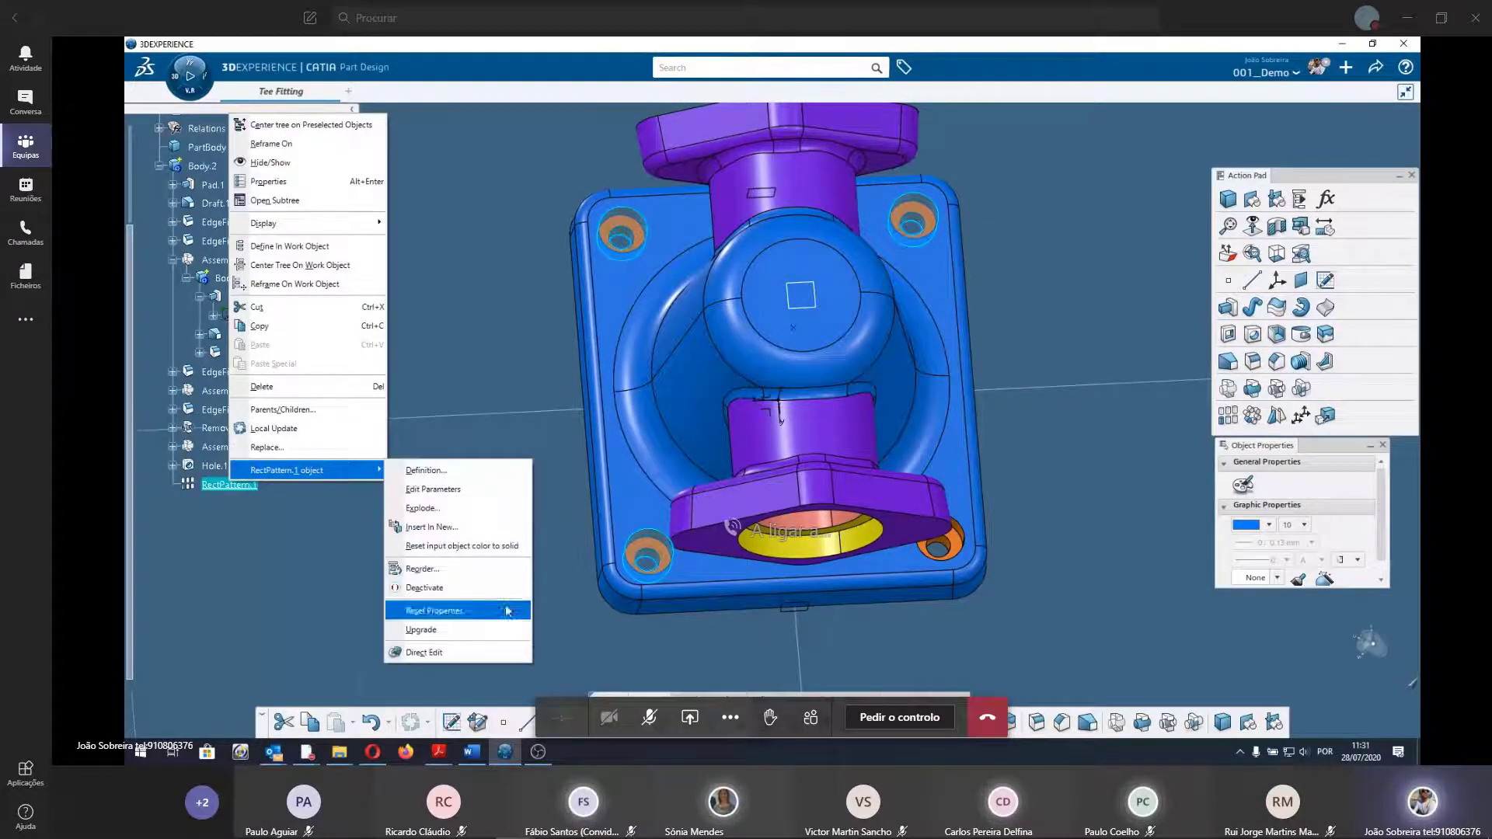
left_click(509, 610)
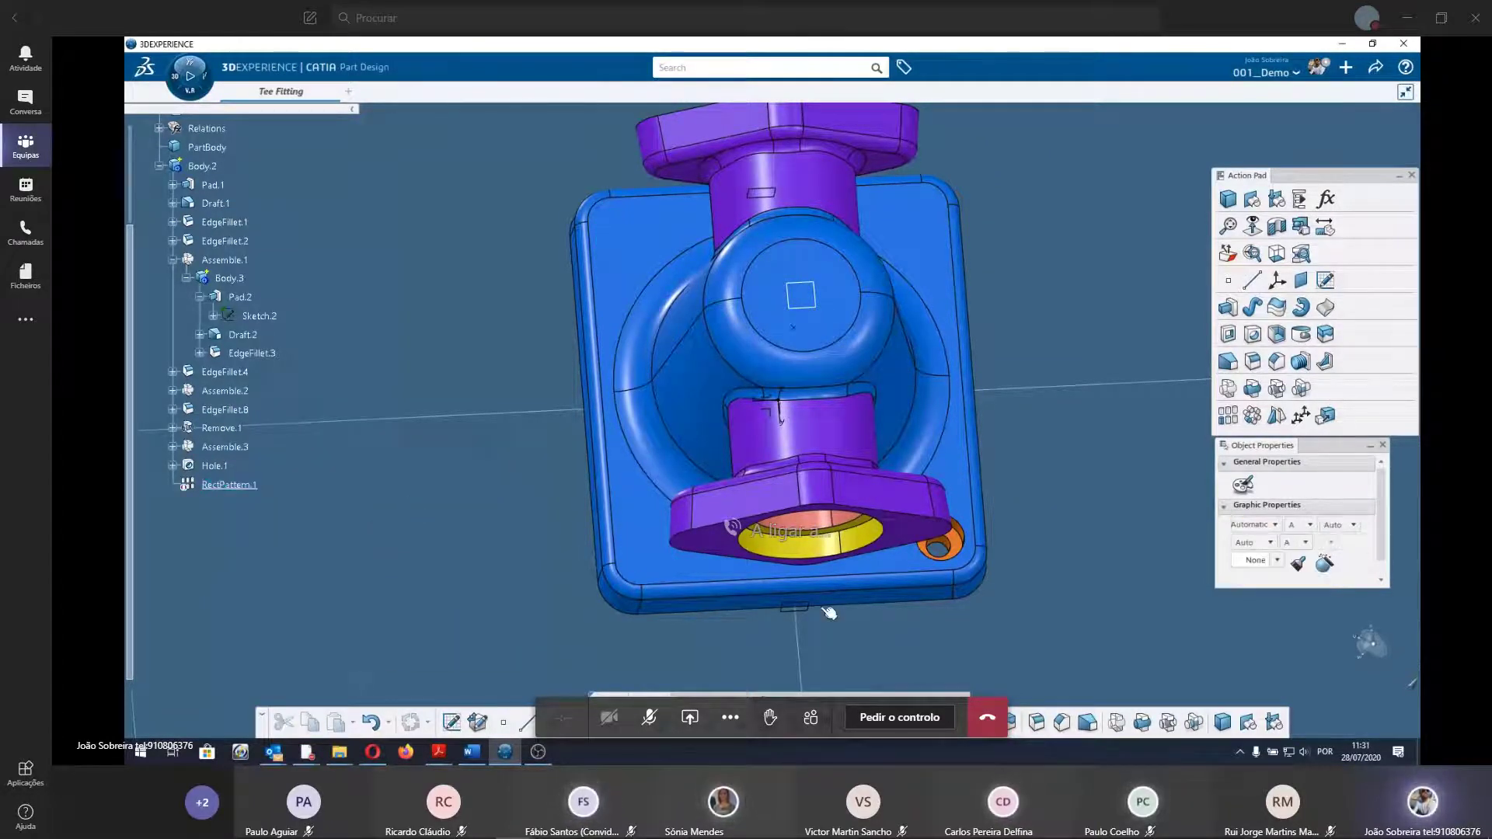
middle_click_drag(829, 613, 764, 501)
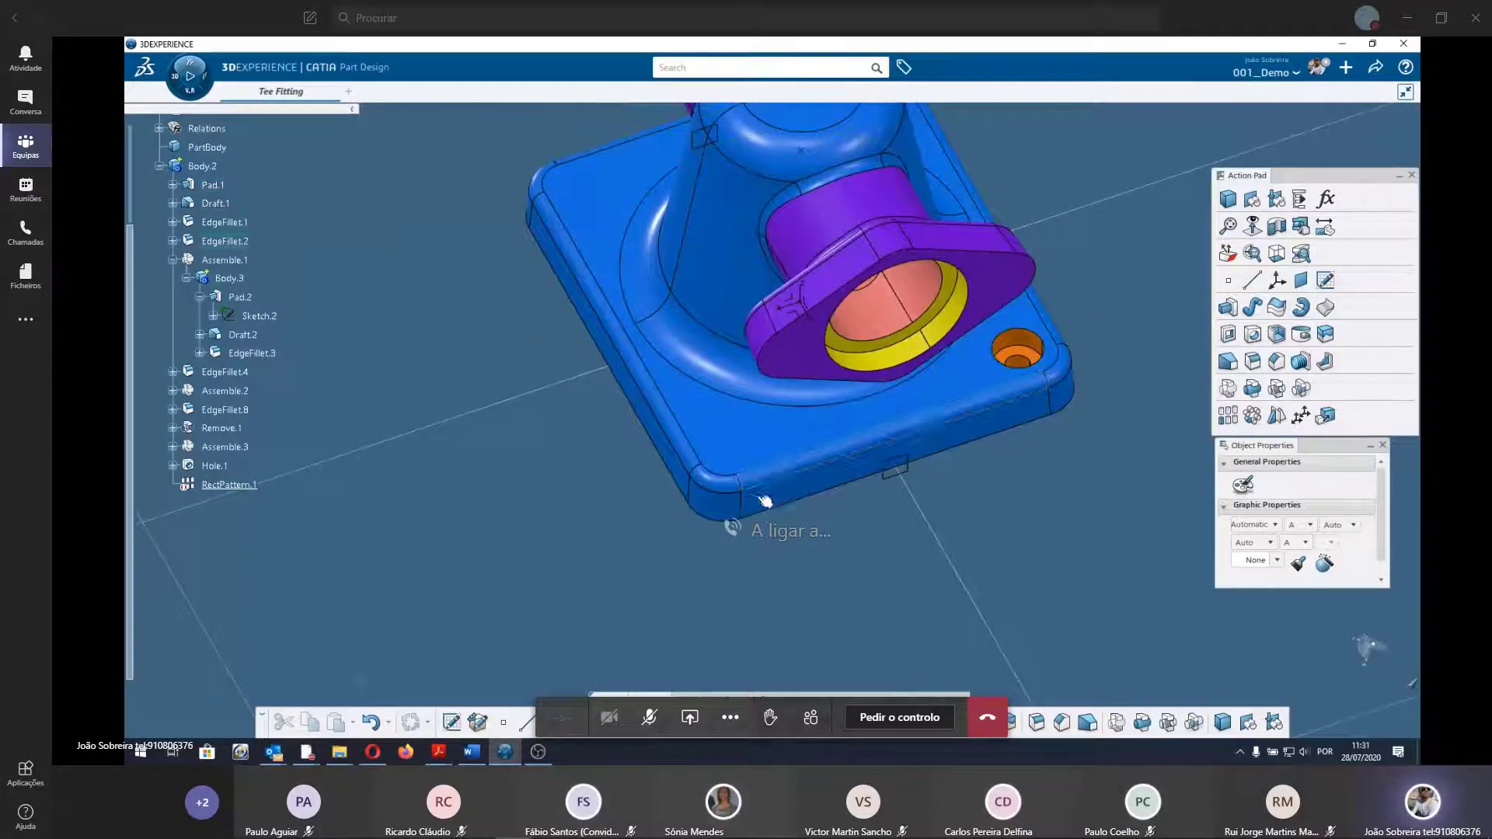
Start a sketch on the base plate face and place a point at the hole centre.
left_click(450, 723)
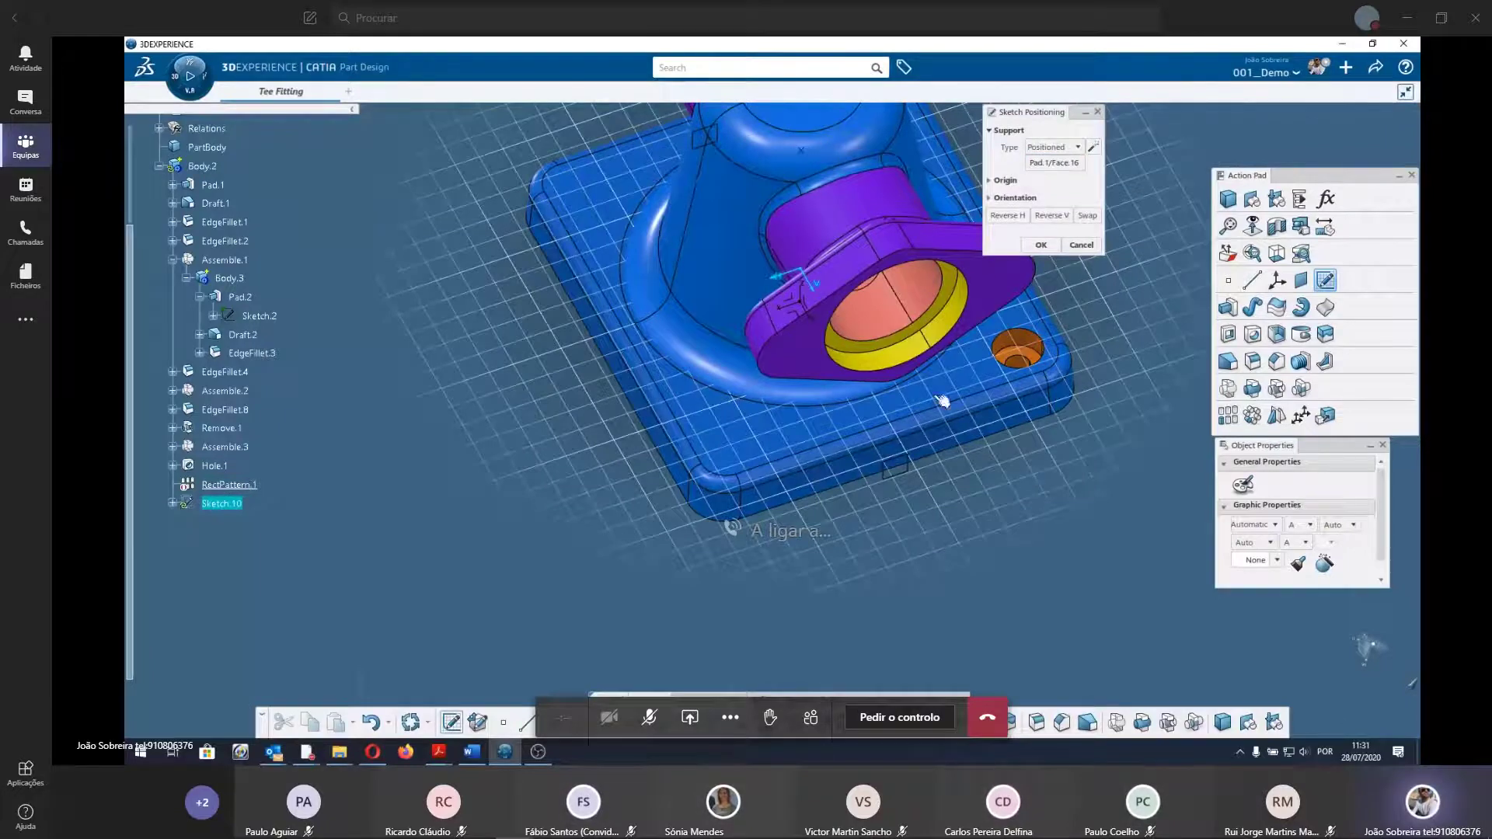
left_click(1041, 245)
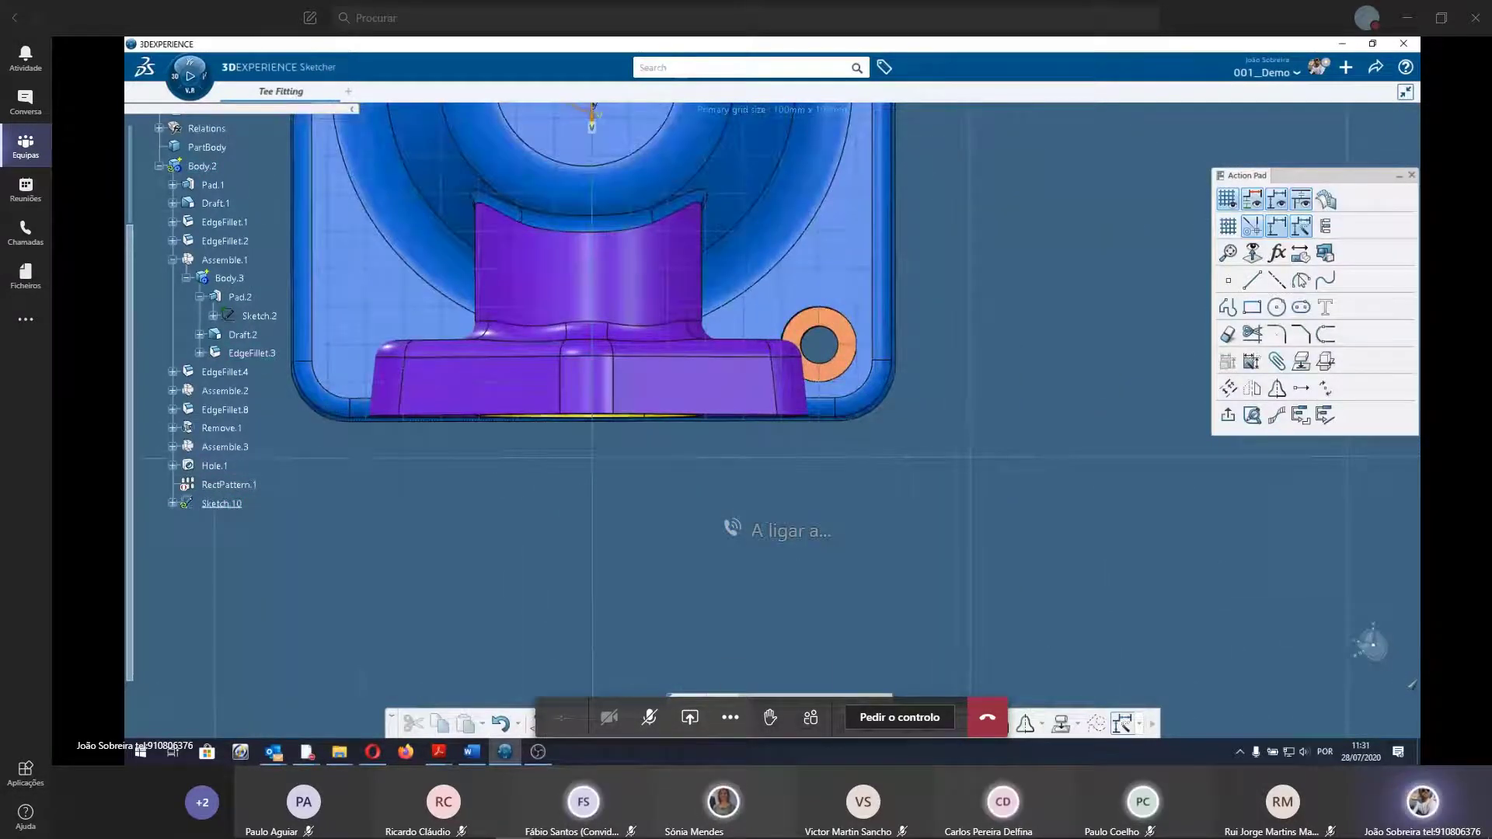
left_click(1228, 280)
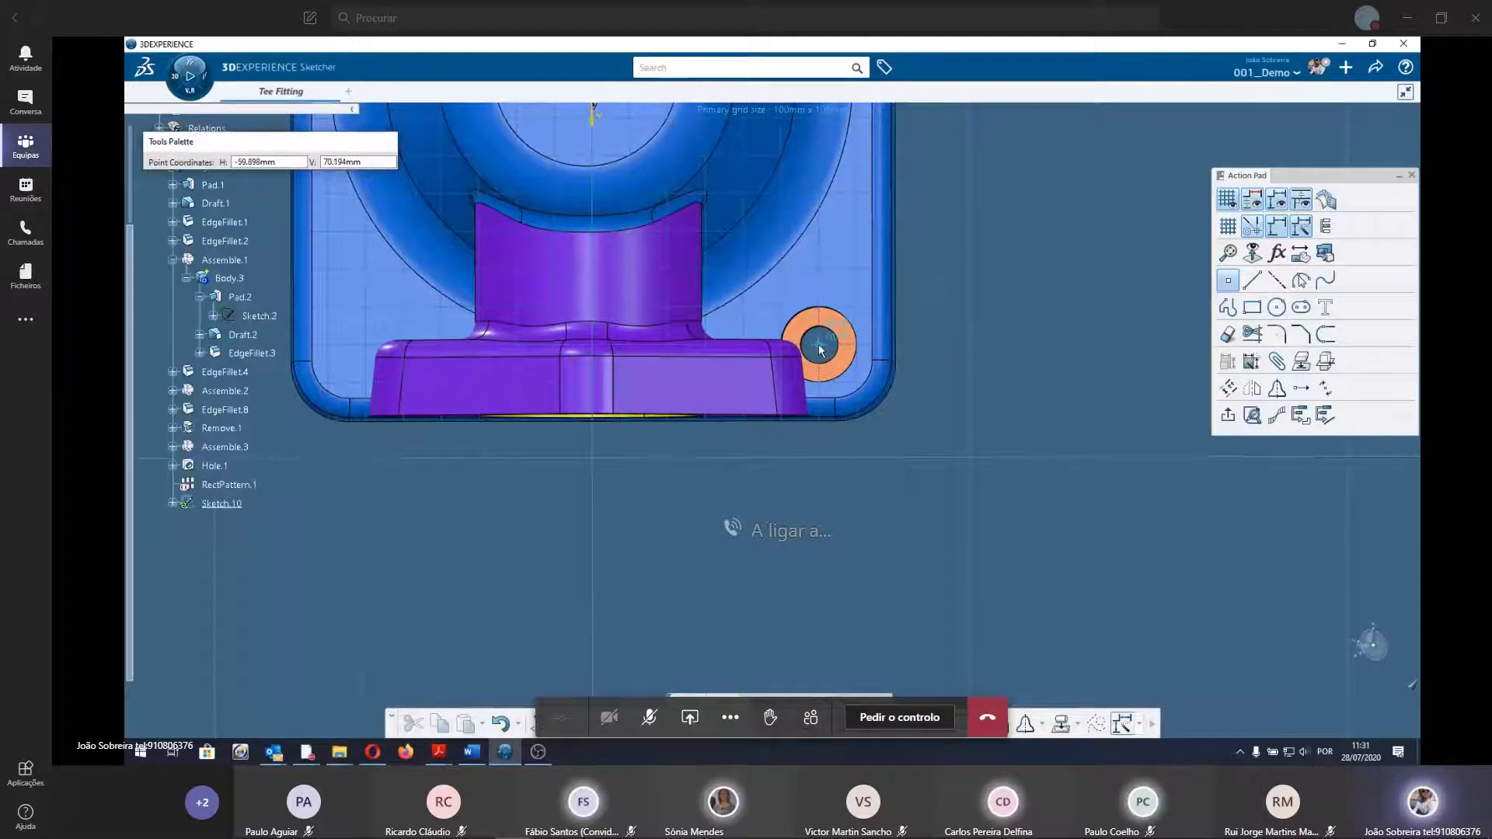
left_click(818, 346)
mouse_move(778, 520)
middle_mouse_down()
mouse_move(606, 526)
mouse_move(609, 433)
mouse_move(625, 507)
middle_mouse_up()
Dimension the hole-centre point 20 from each of the two adjacent base edges.
left_click(688, 430)
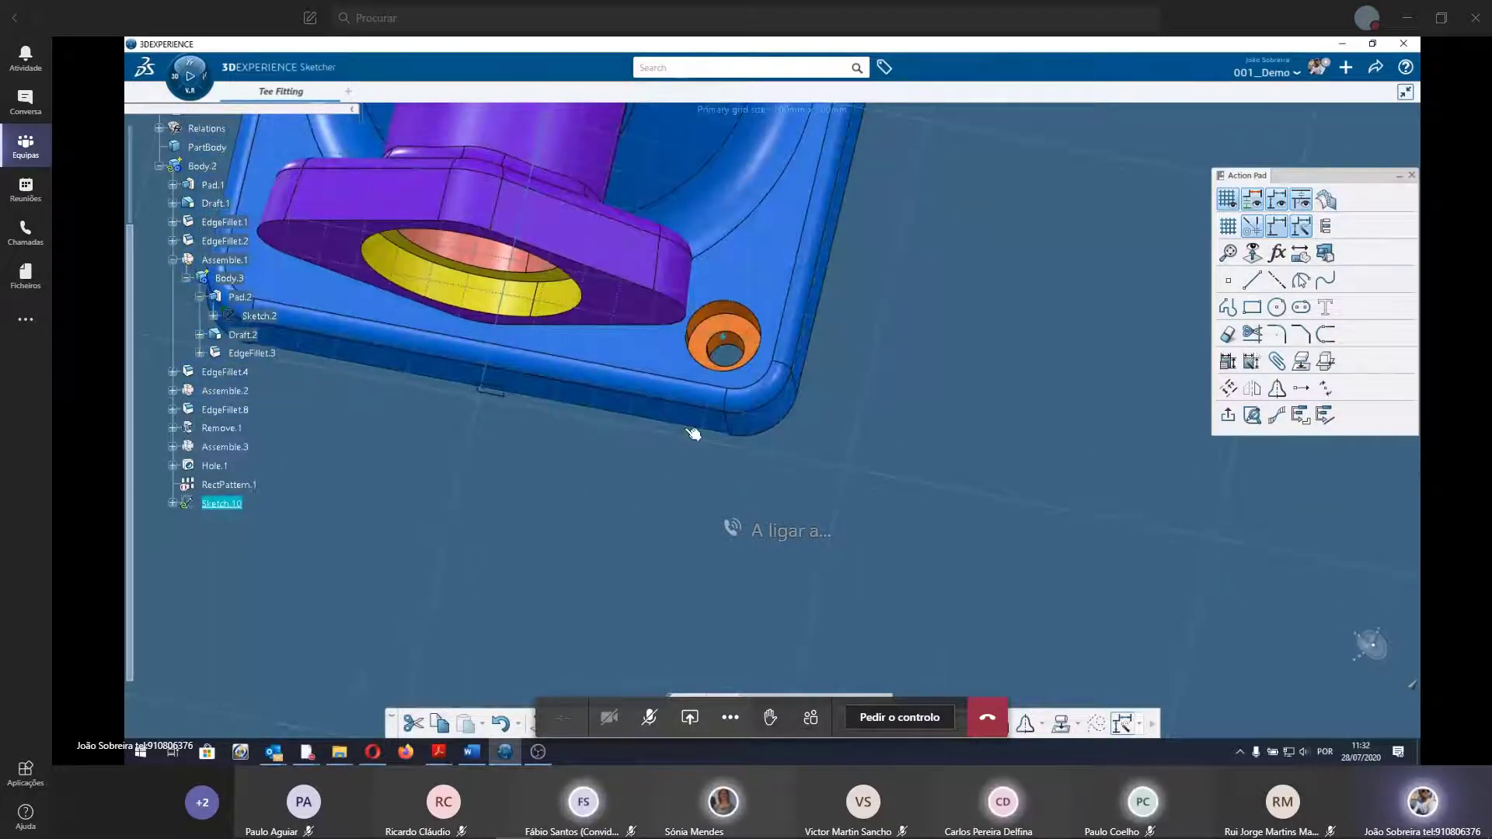
left_click(829, 382)
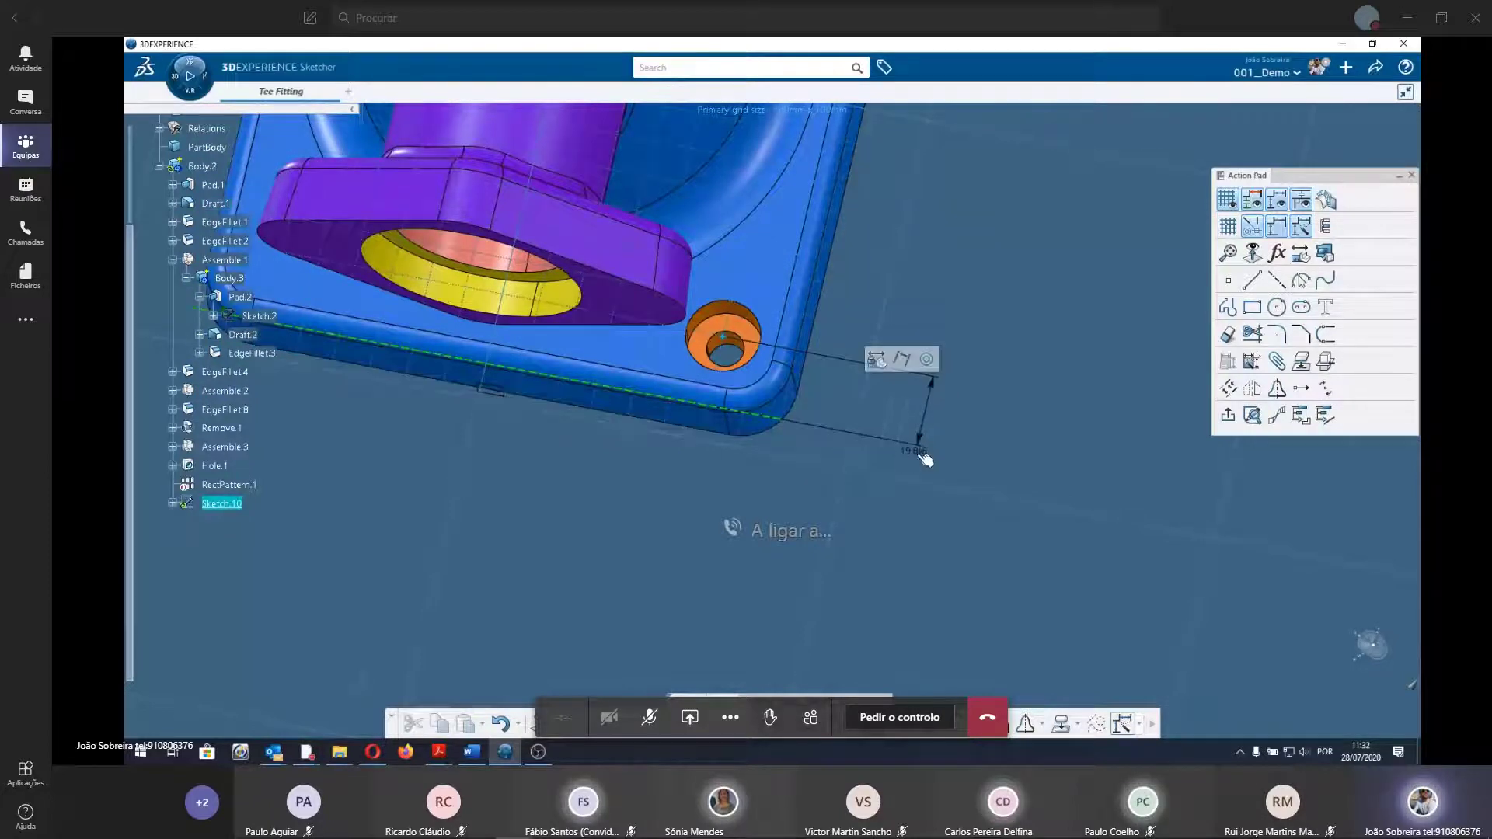
type("20")
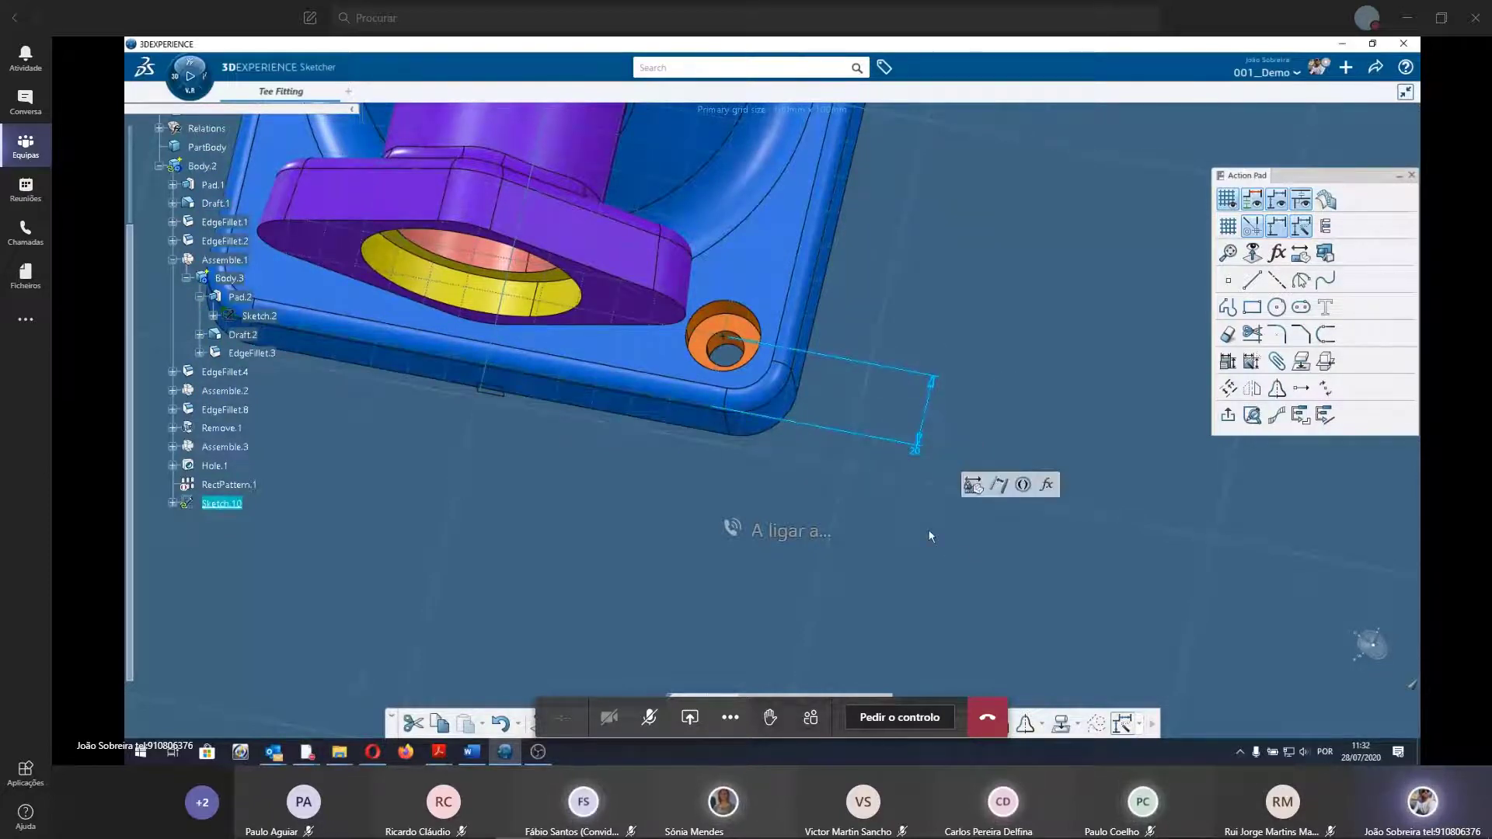
key("Return")
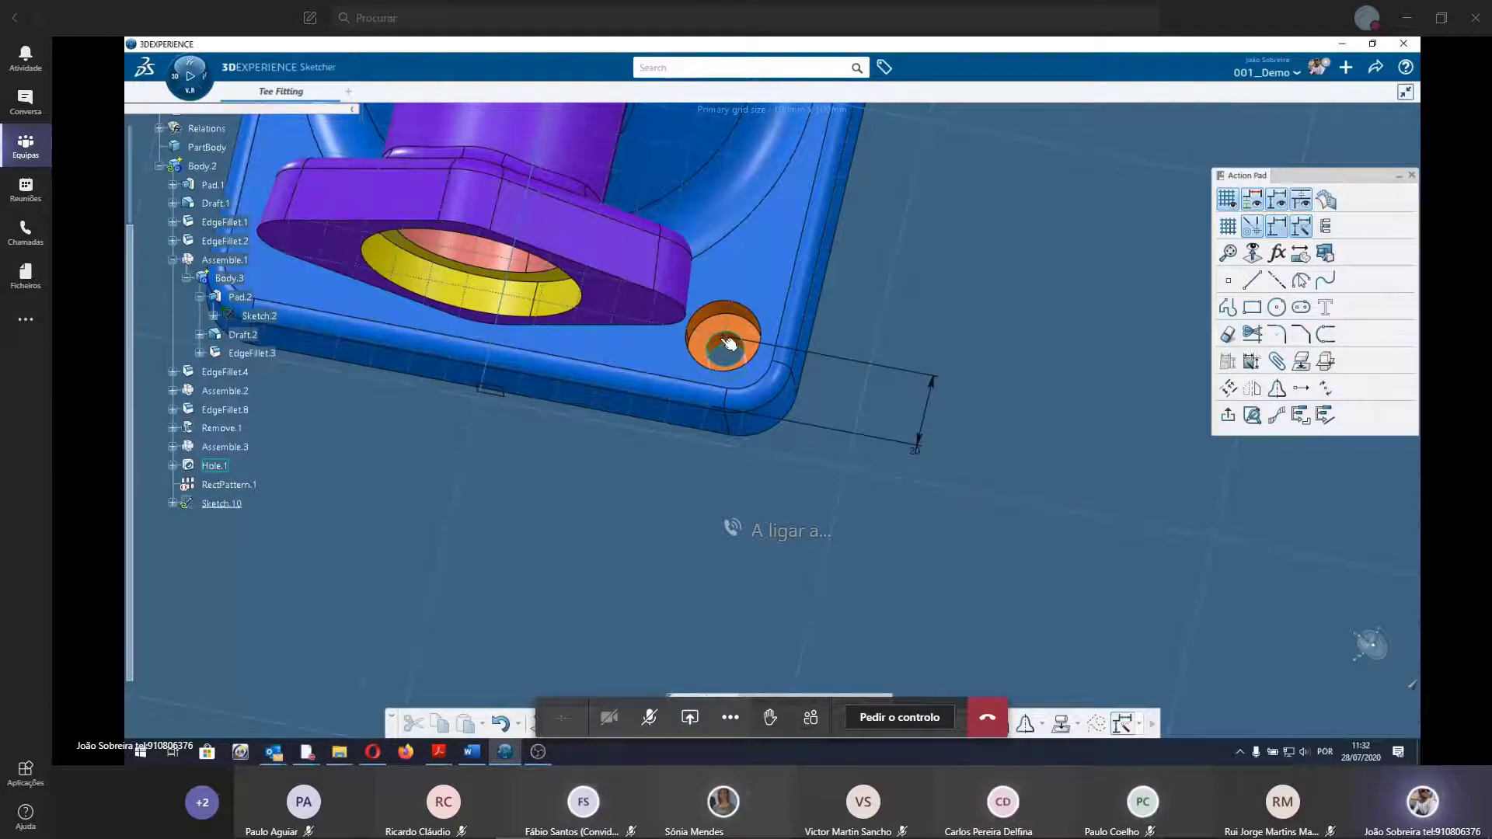
left_click(730, 340)
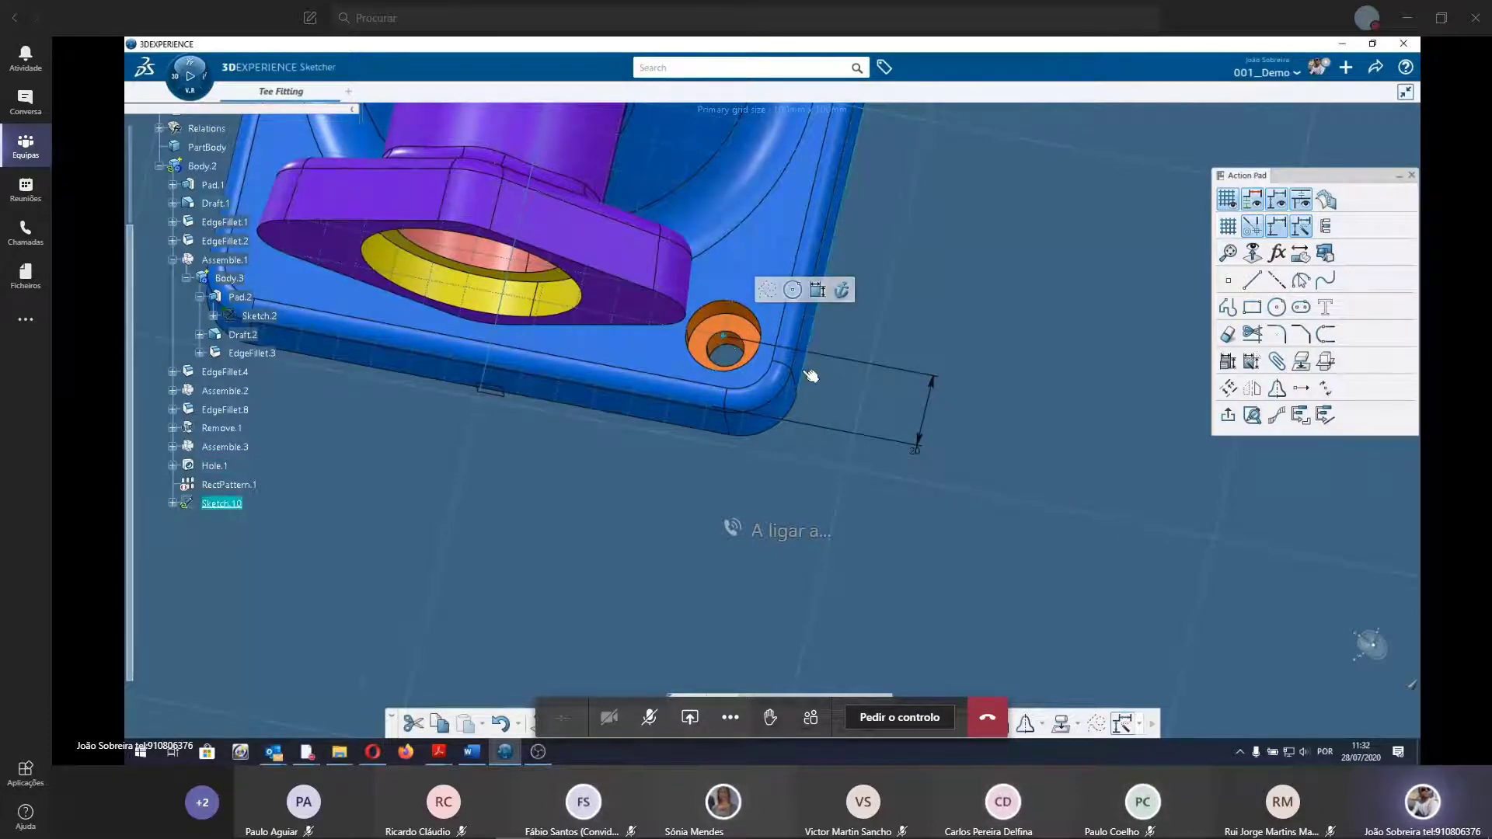
left_click(808, 380, "ctrl")
left_click(947, 325)
left_click(704, 647)
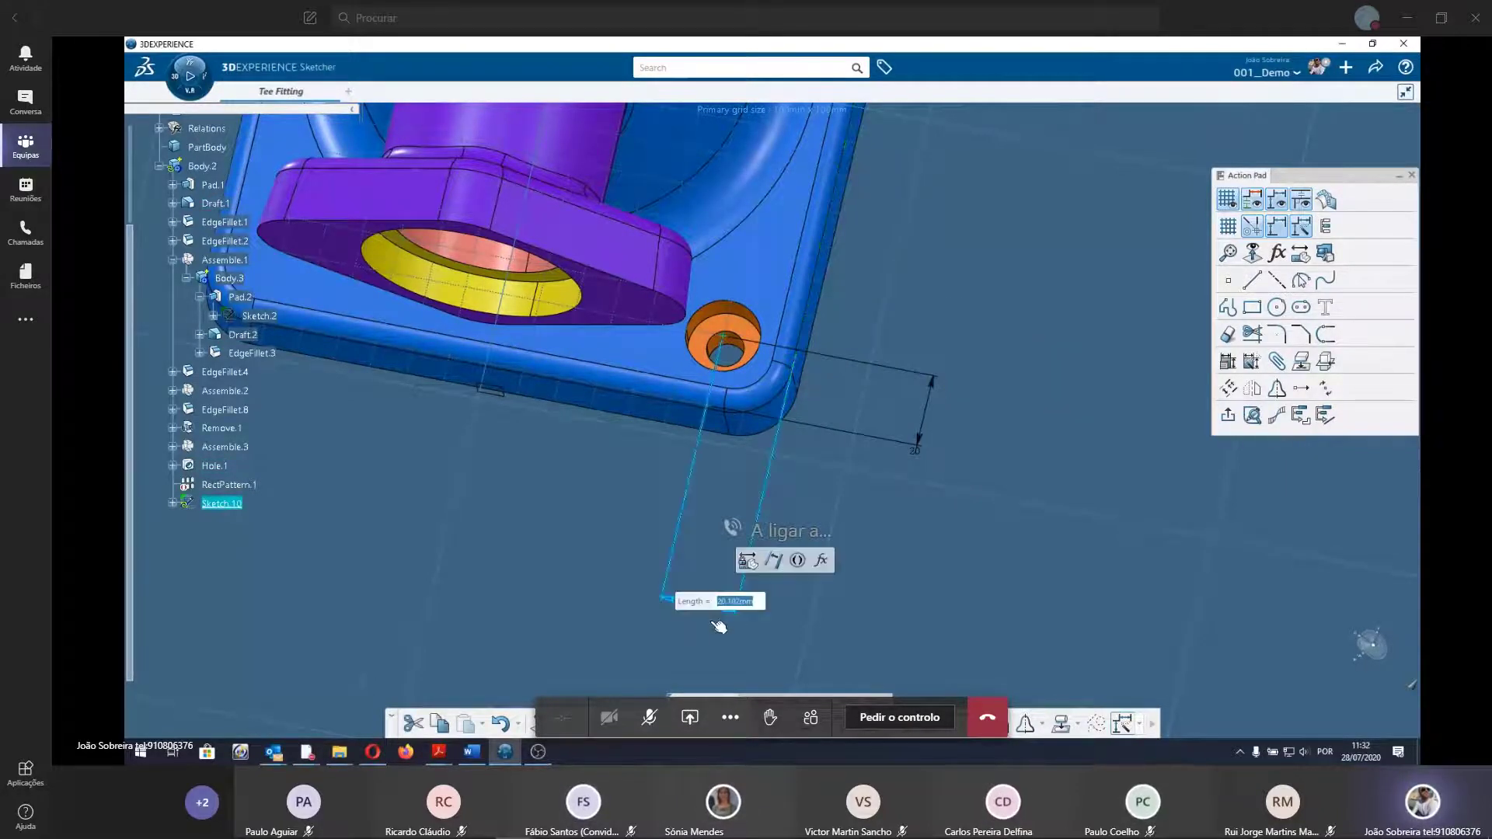
key("Return")
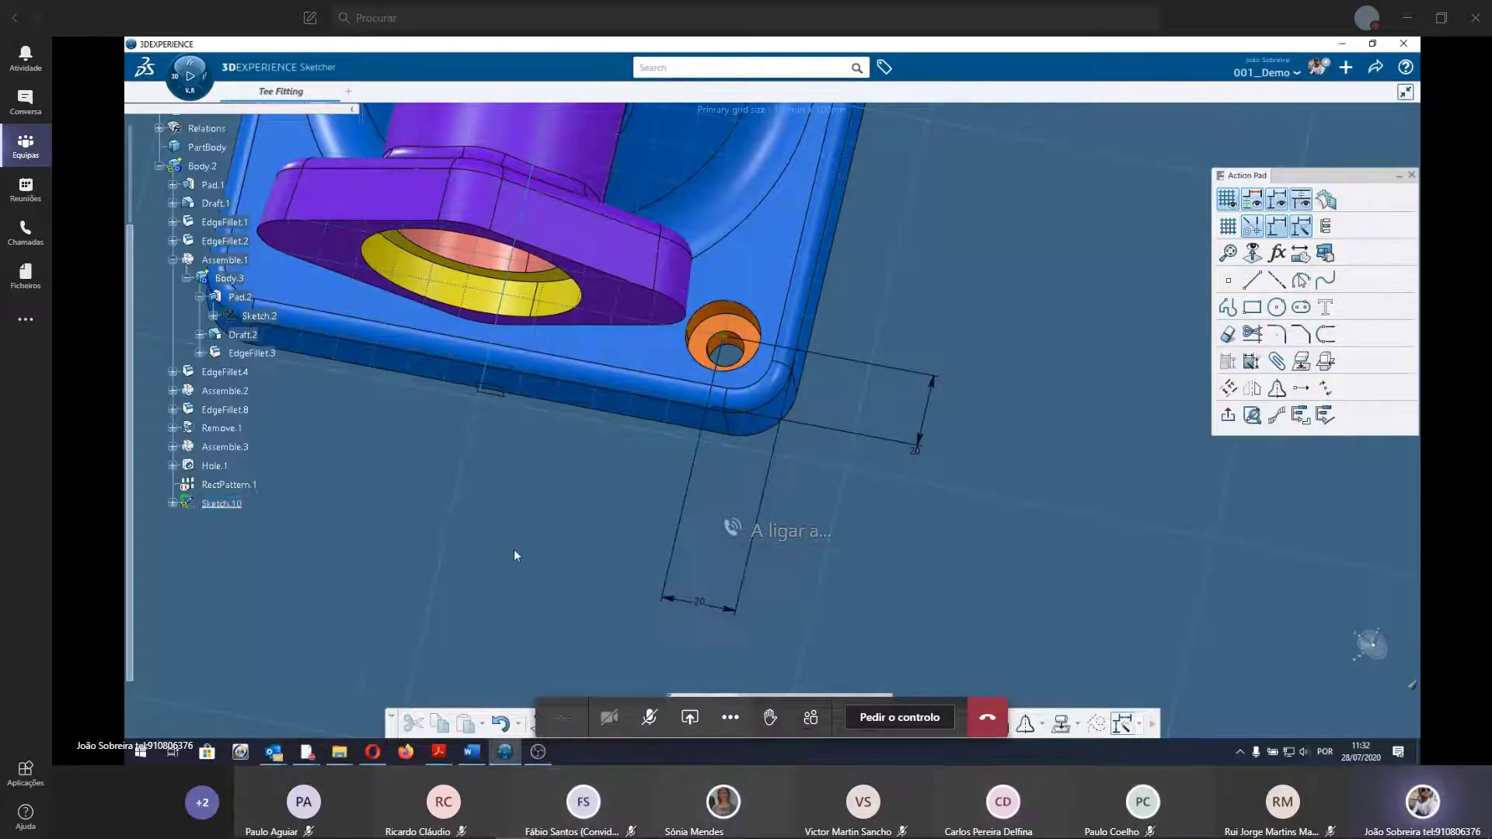
middle_click_drag(515, 549, 659, 543)
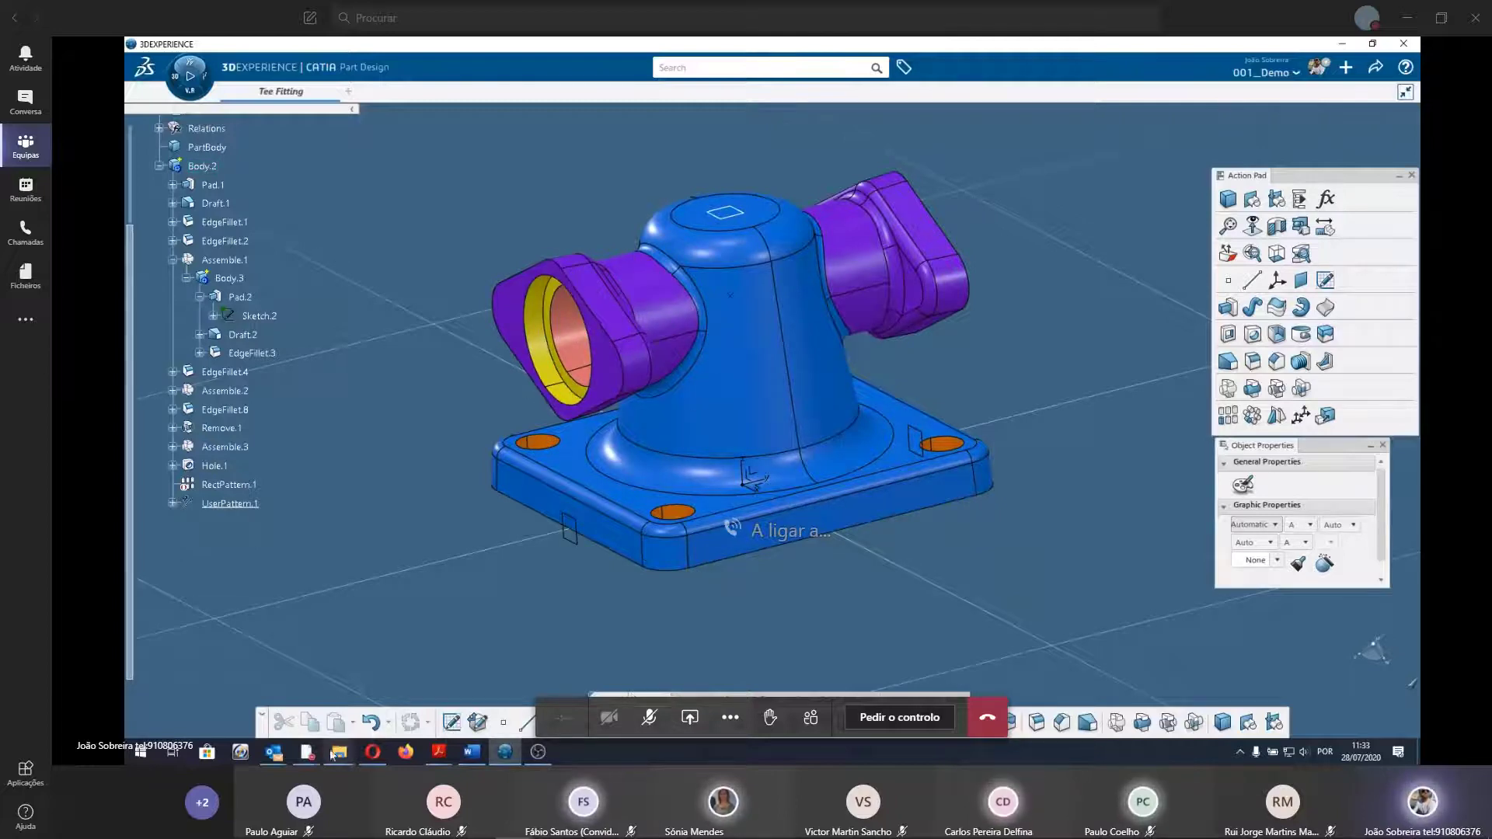
mouse_move(305, 753)
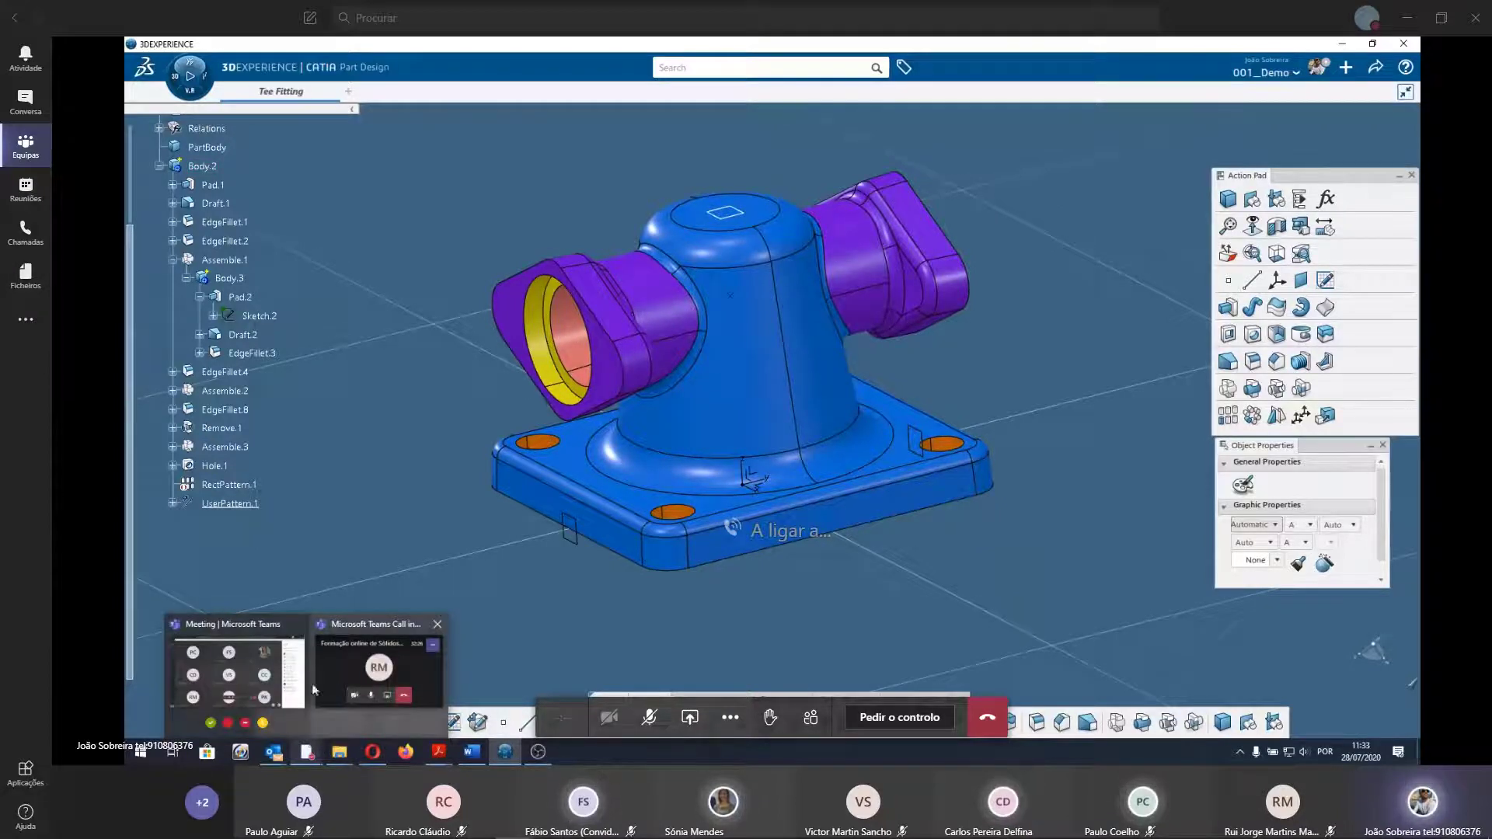
left_click(251, 674)
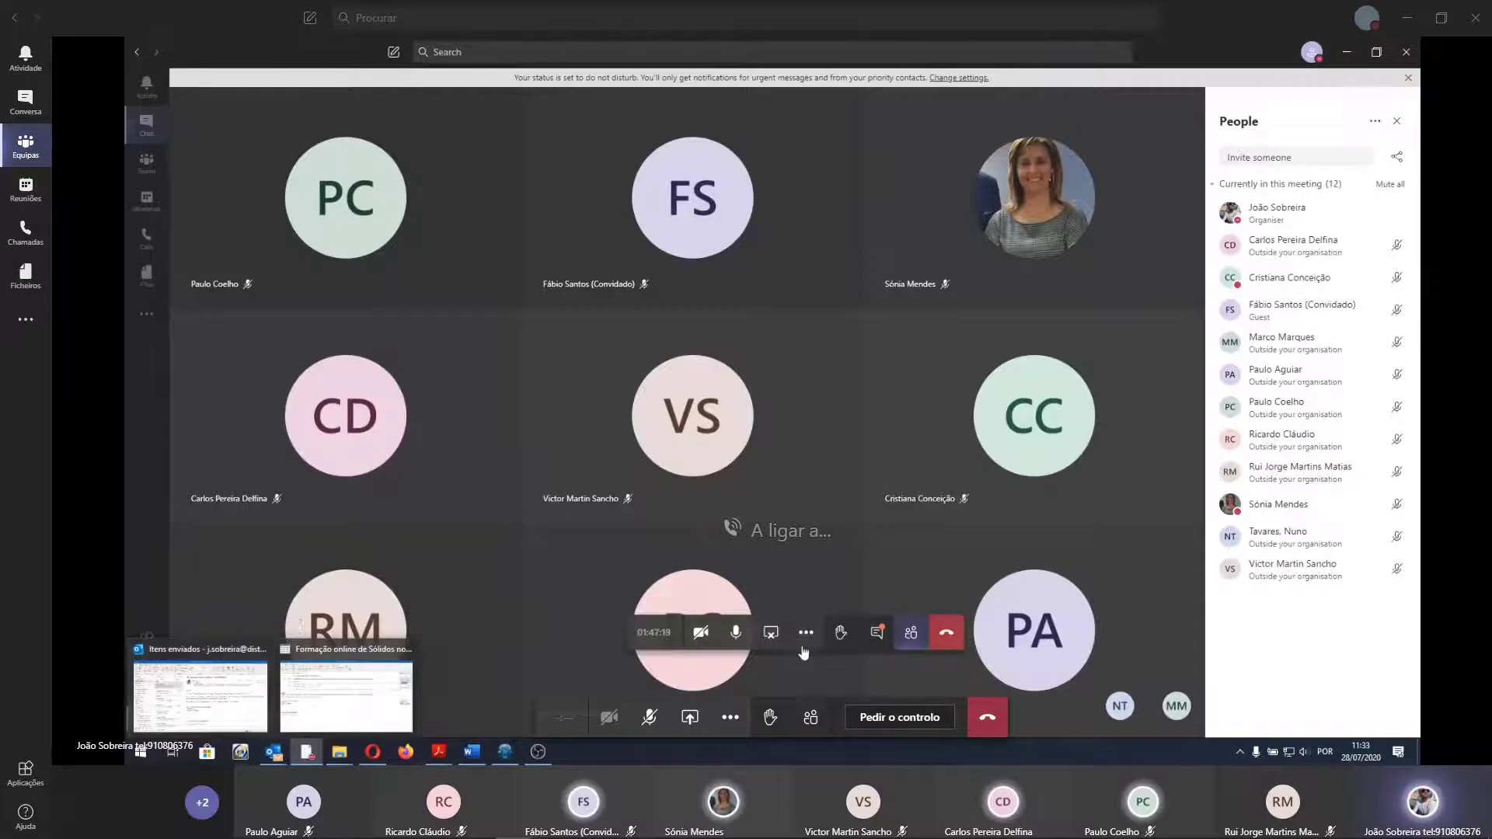
left_click(876, 632)
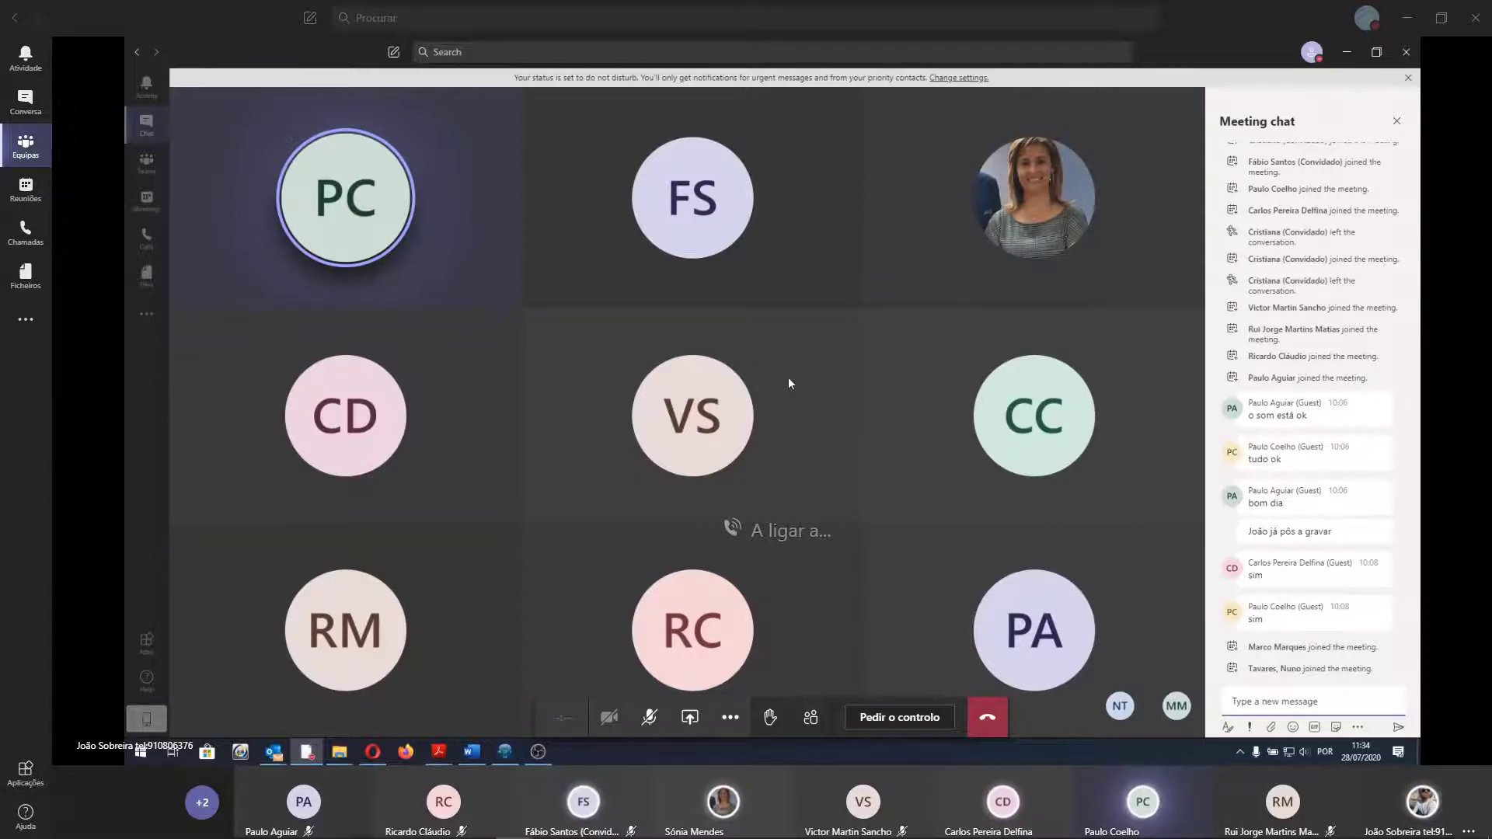
left_click(1386, 824)
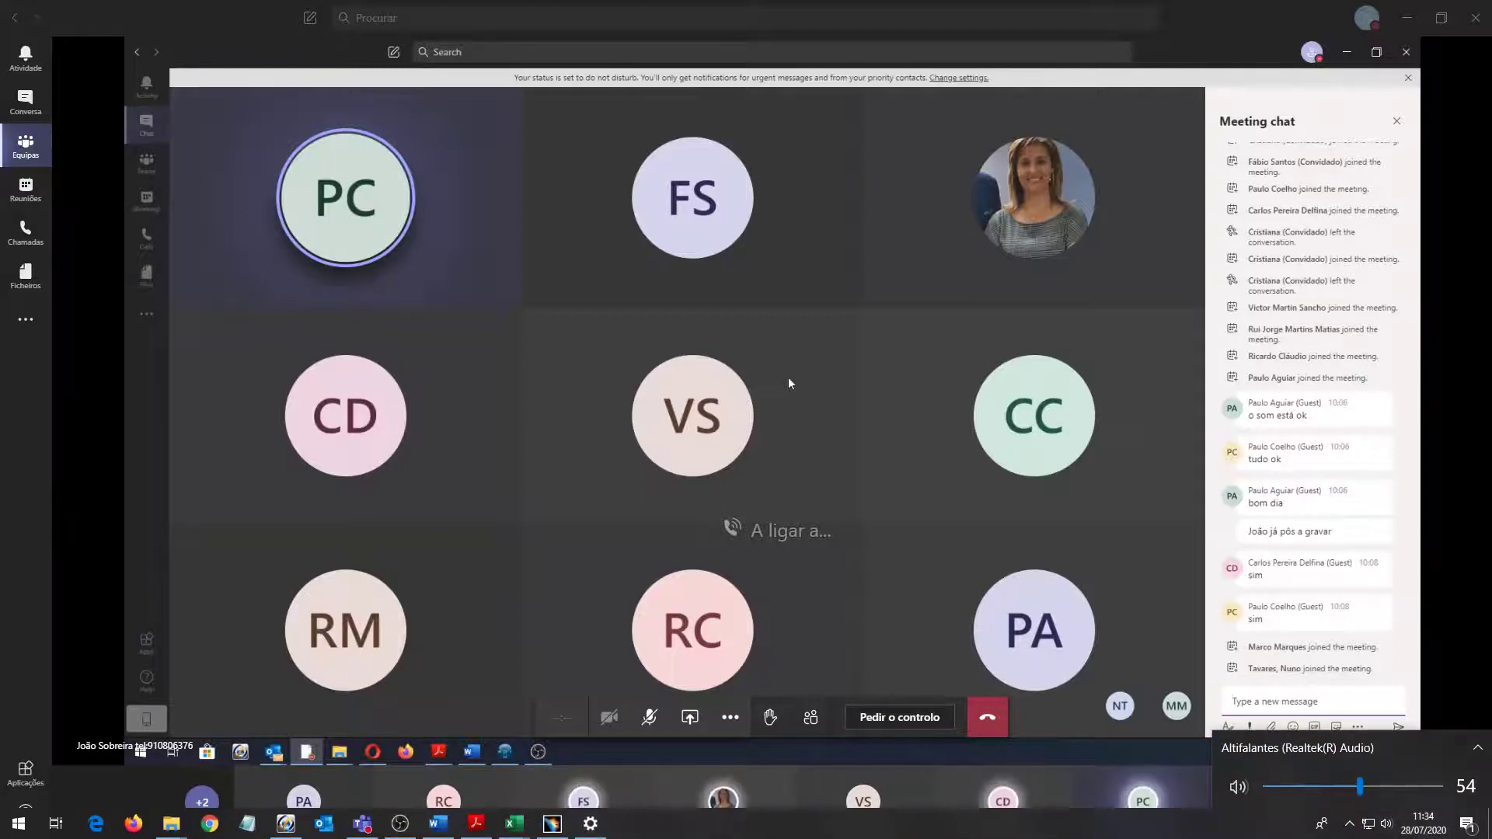
left_click(789, 383)
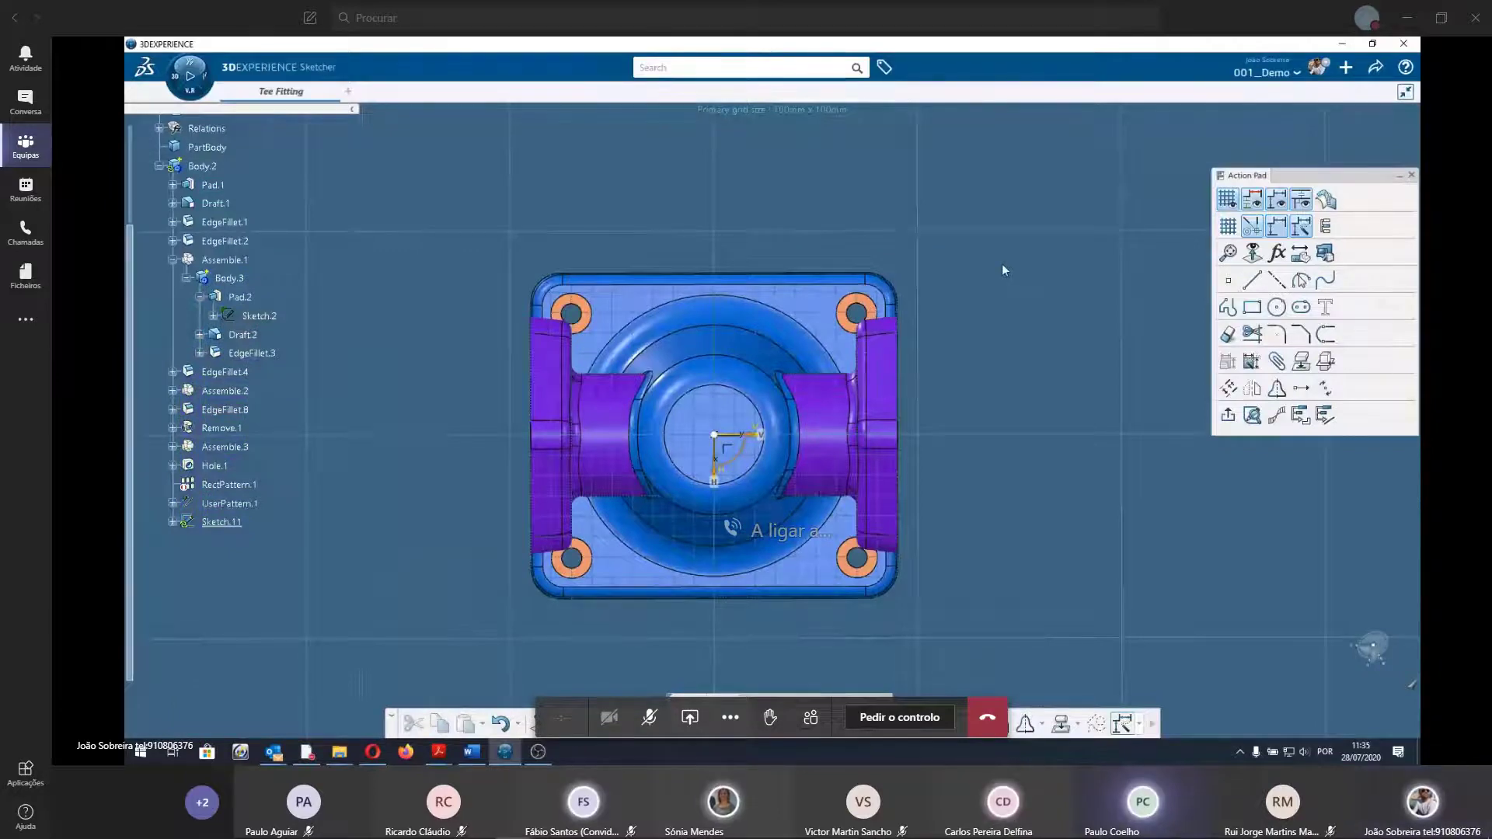
Toggle the sketch grid off and on, then zoom and orbit the tee fitting to an isometric view.
left_click(1228, 202)
left_click(1226, 202)
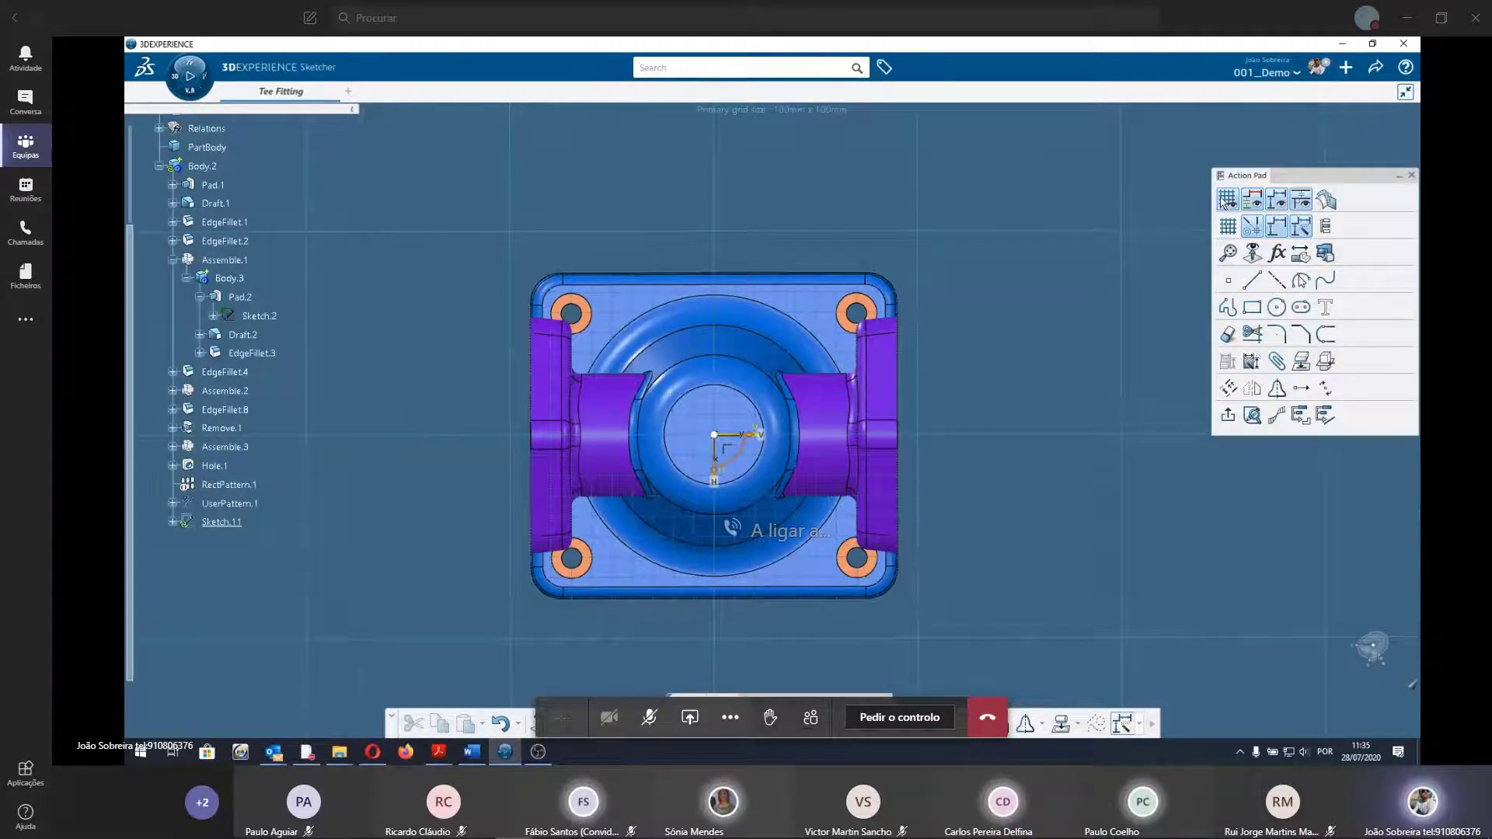
scroll(745, 503, "down", 5)
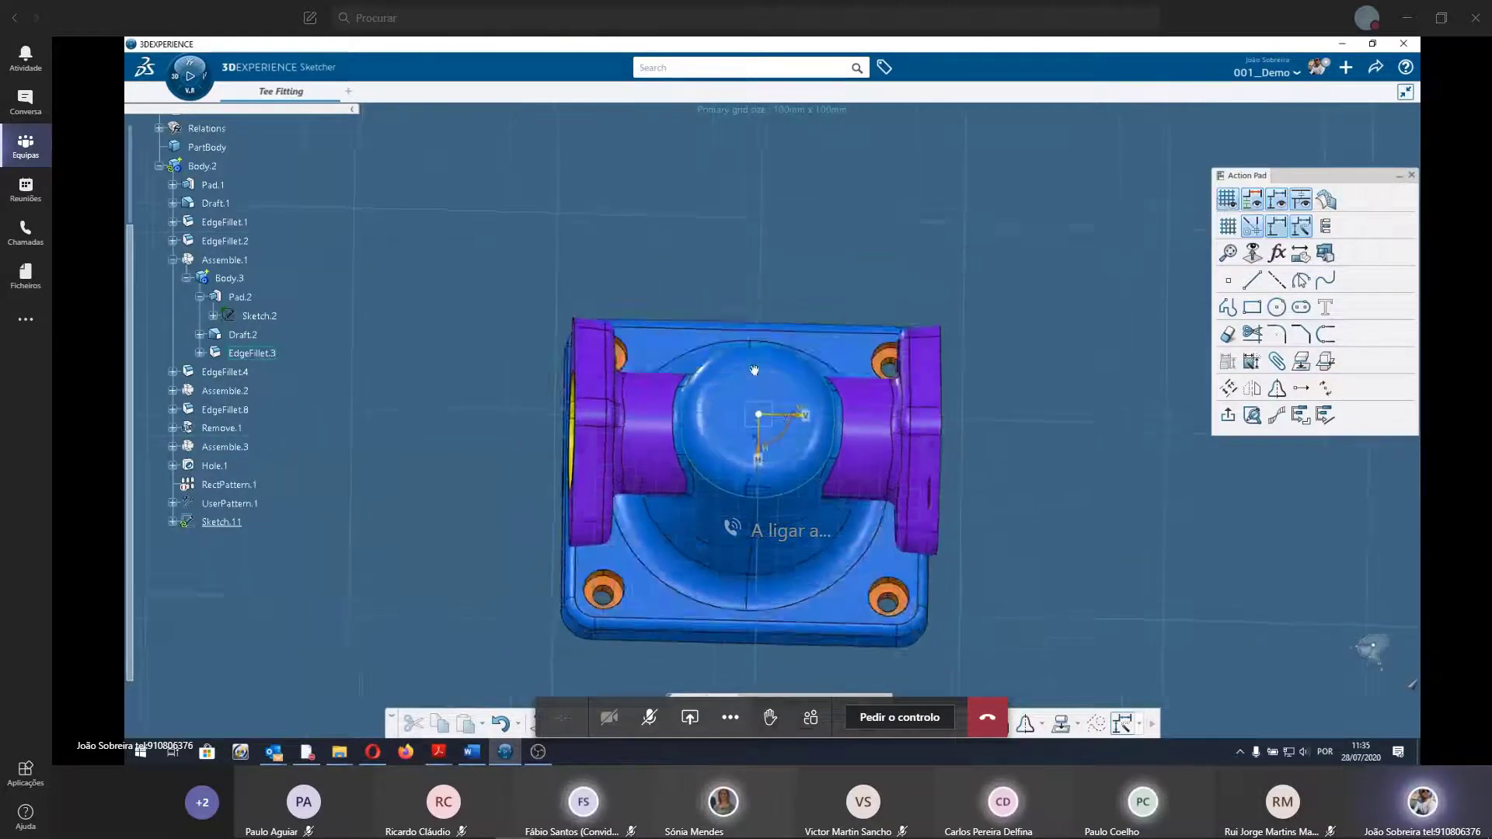
scroll(777, 536, "down", 5)
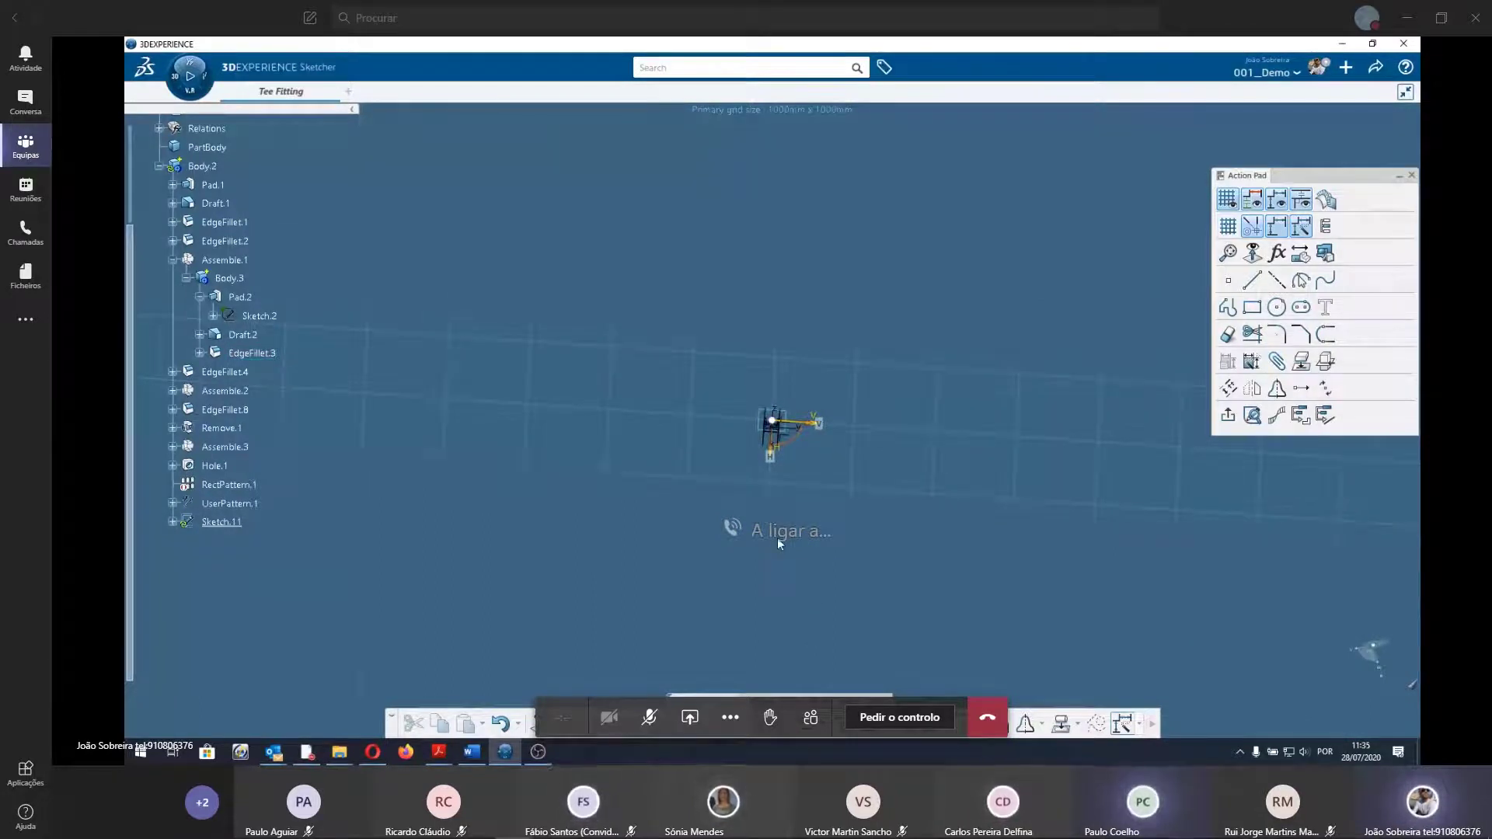
mouse_move(781, 542)
middle_mouse_down()
mouse_move(836, 573)
mouse_move(754, 413)
middle_mouse_up()
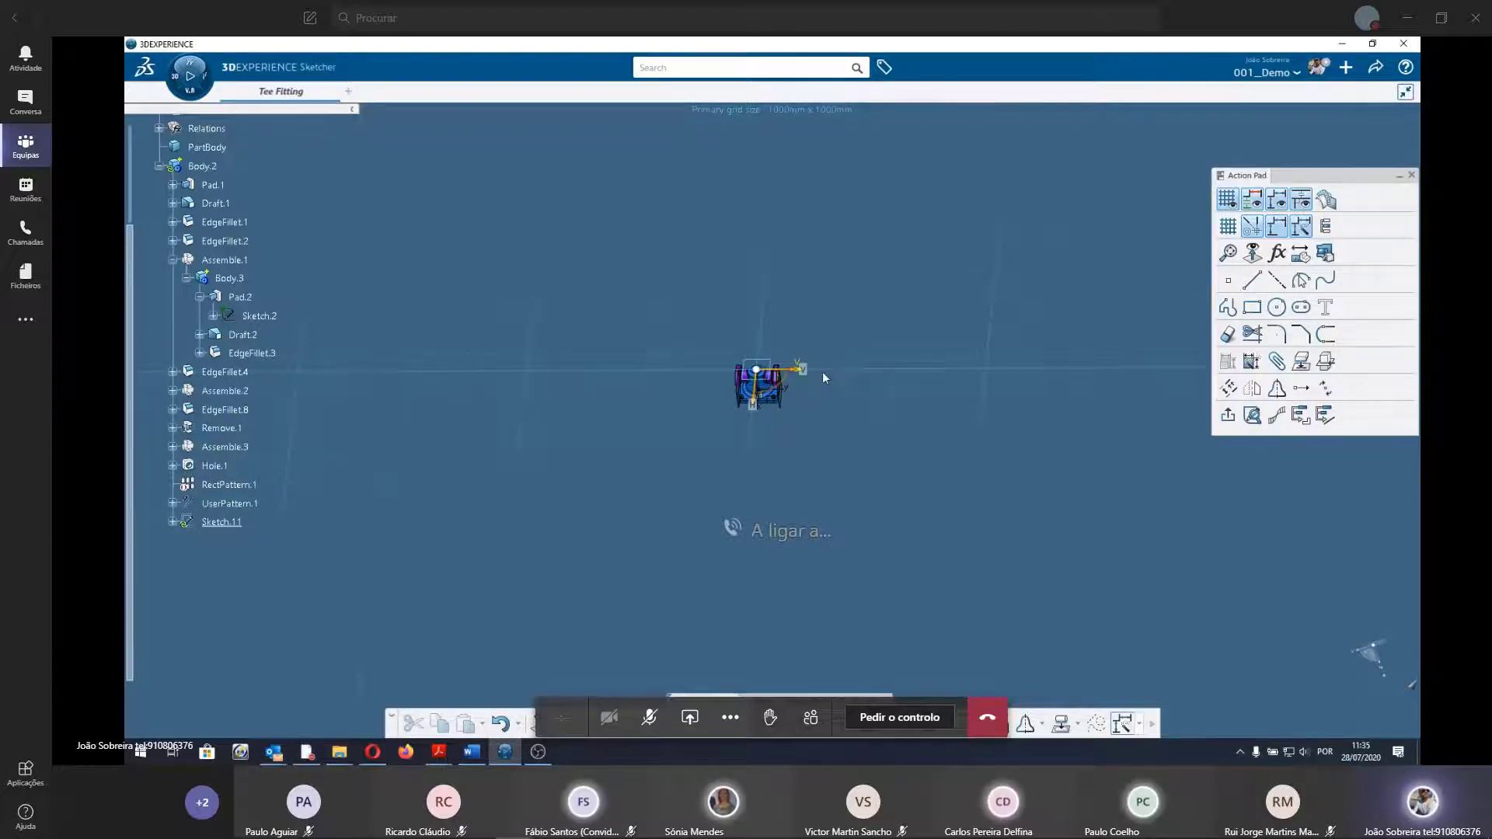
scroll(887, 412, "up", 3)
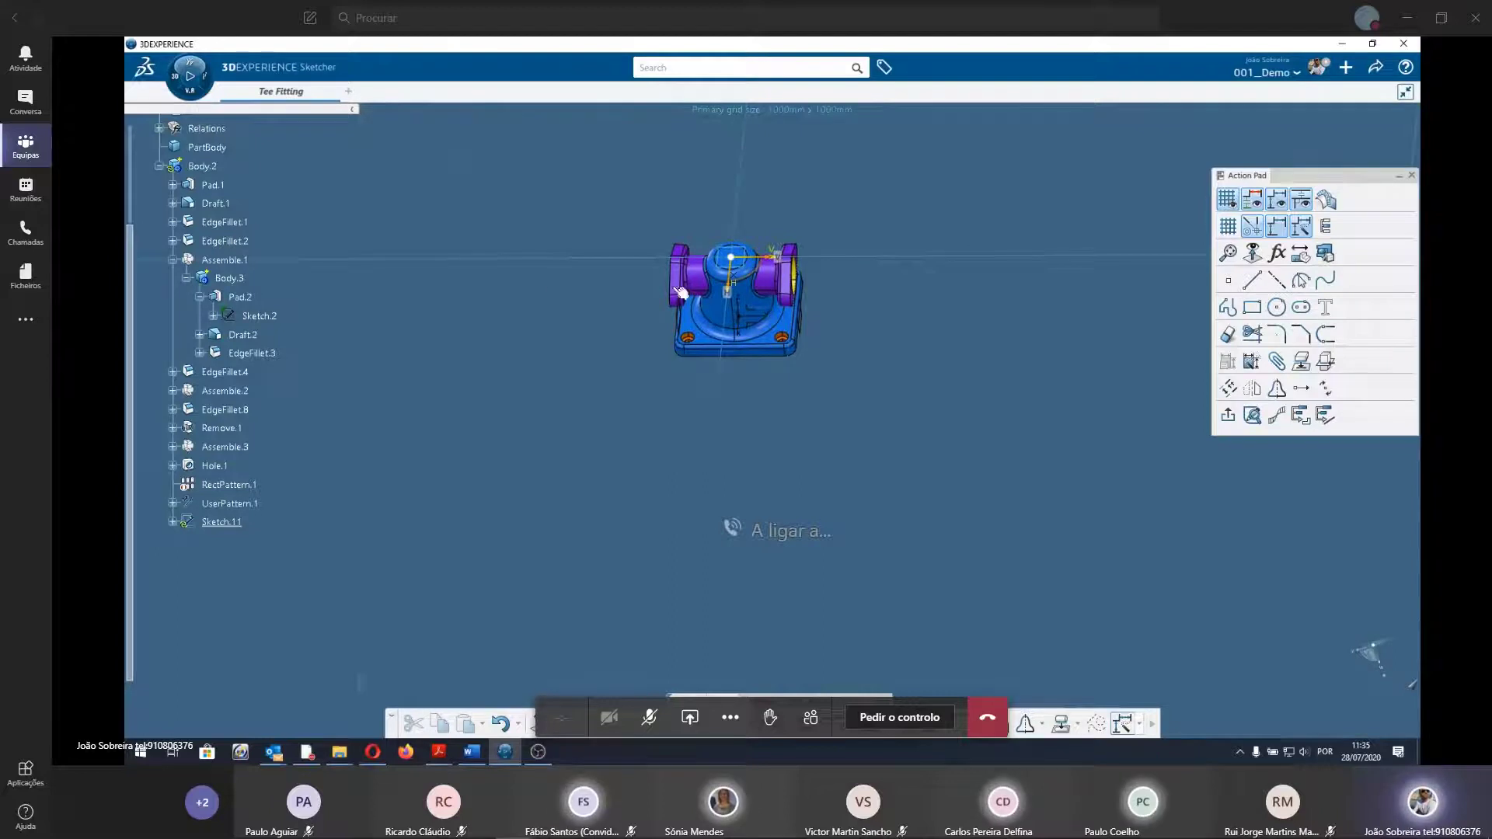
middle_click_drag(680, 292, 721, 343)
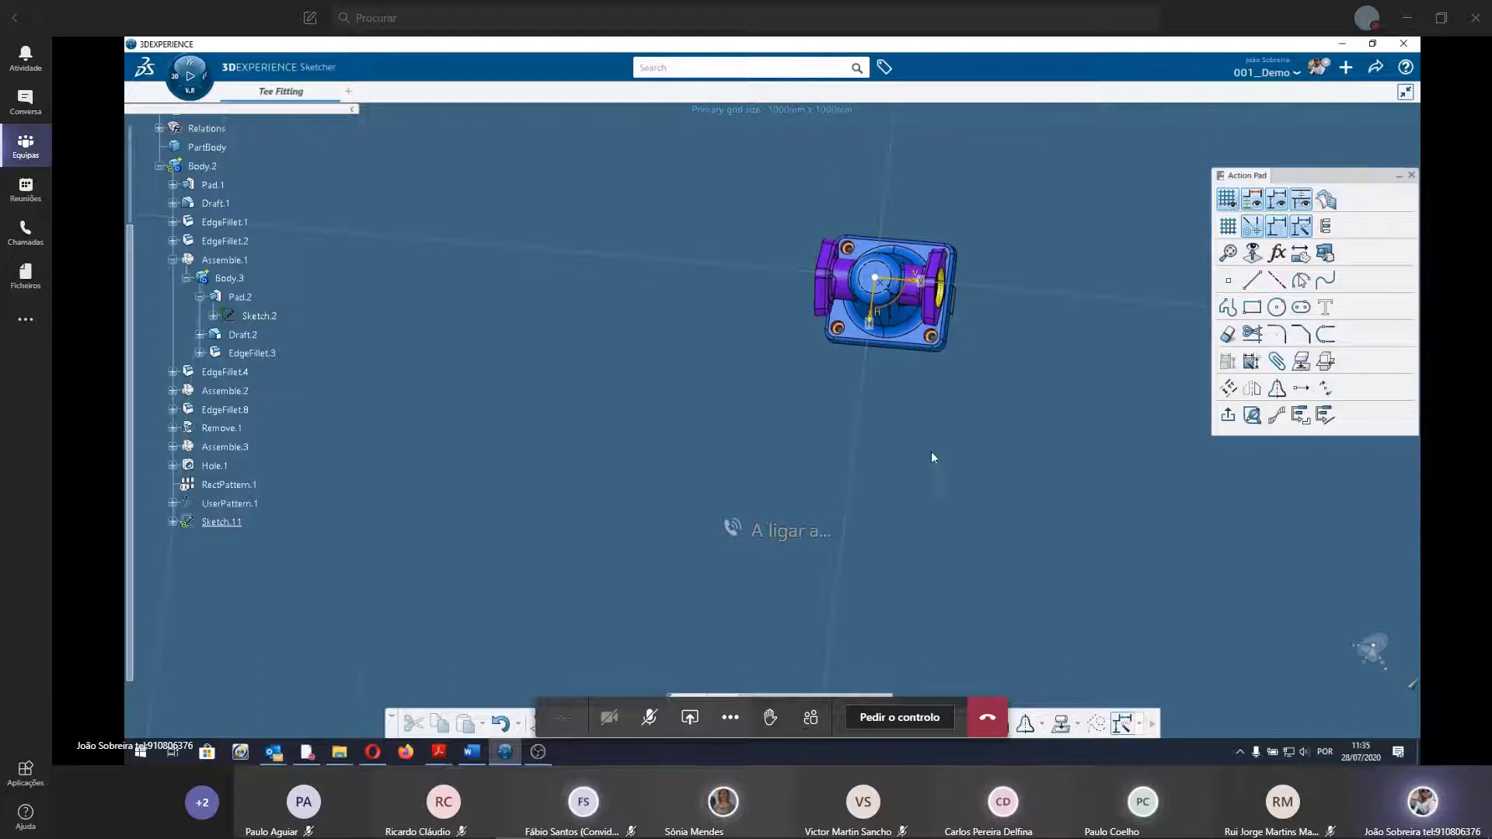
mouse_move(932, 451)
middle_mouse_down()
mouse_move(723, 607)
mouse_move(846, 485)
mouse_move(820, 413)
middle_mouse_up()
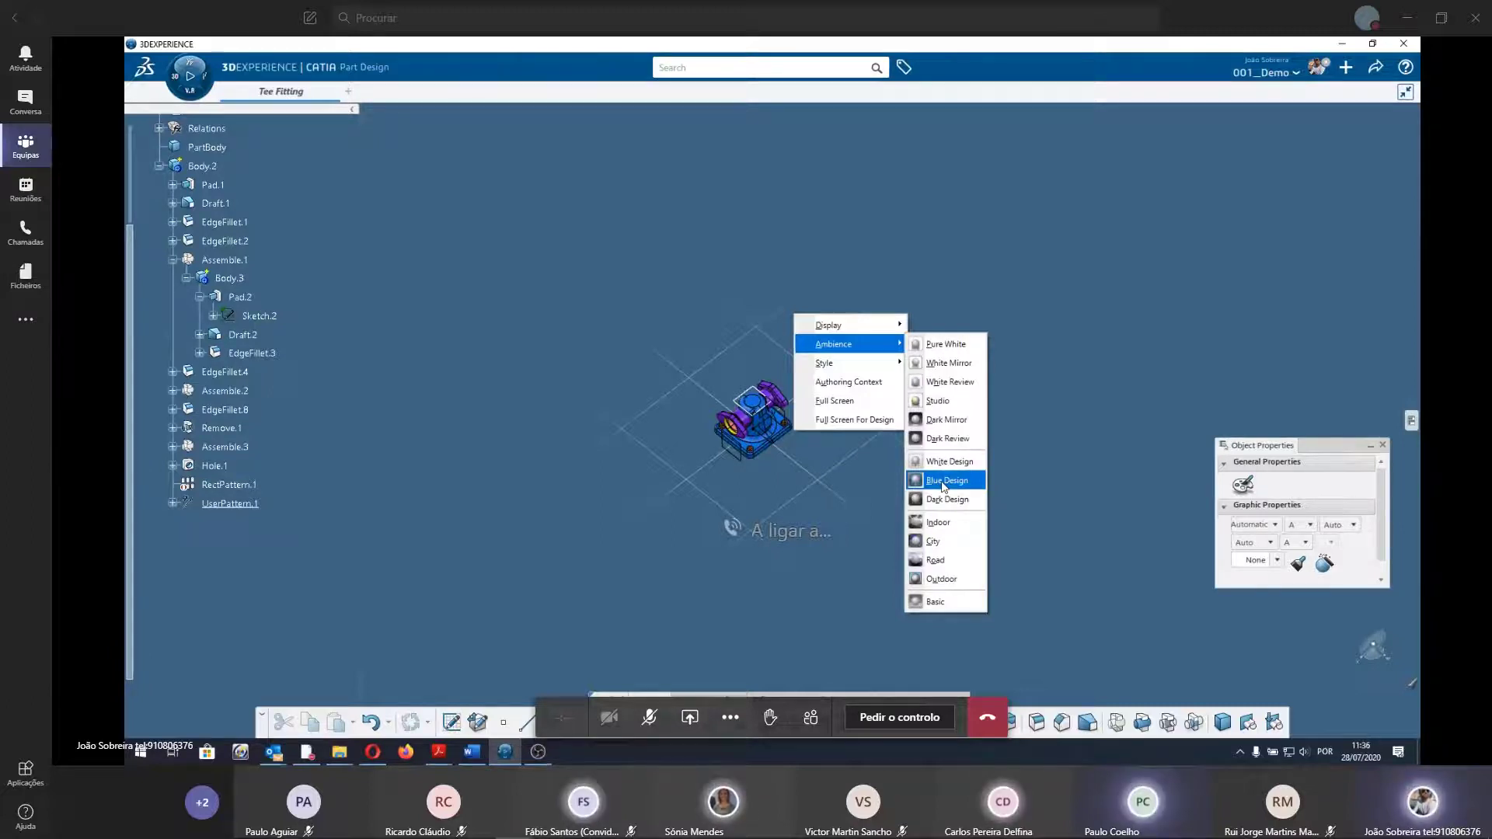
Apply the Studio ambience and orbit the tee fitting to view several sides.
left_click(939, 402)
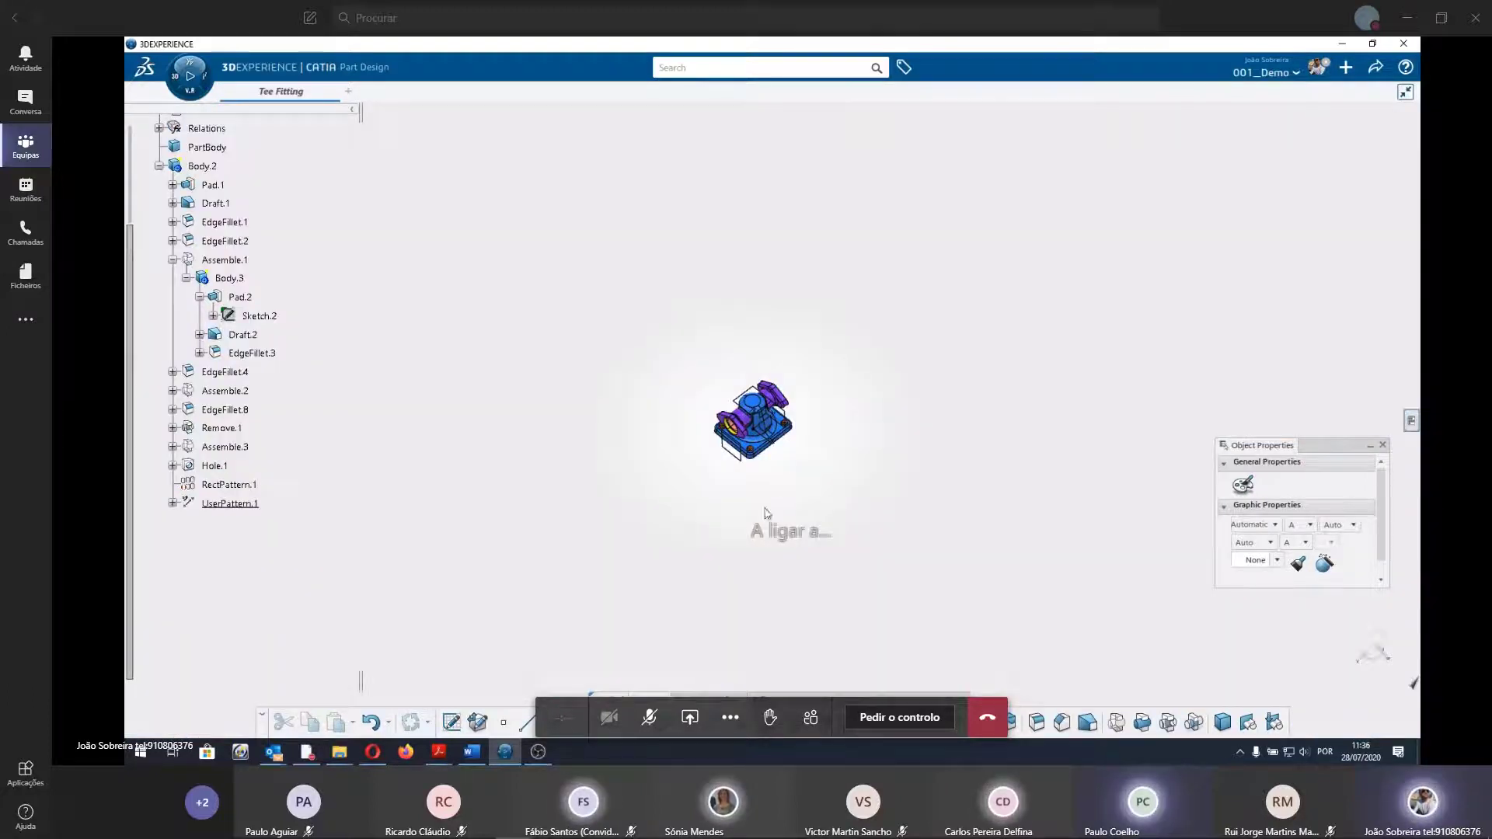
mouse_move(766, 512)
middle_mouse_down()
mouse_move(832, 360)
mouse_move(799, 473)
mouse_move(859, 540)
middle_mouse_up()
middle_click_drag(810, 467, 687, 511)
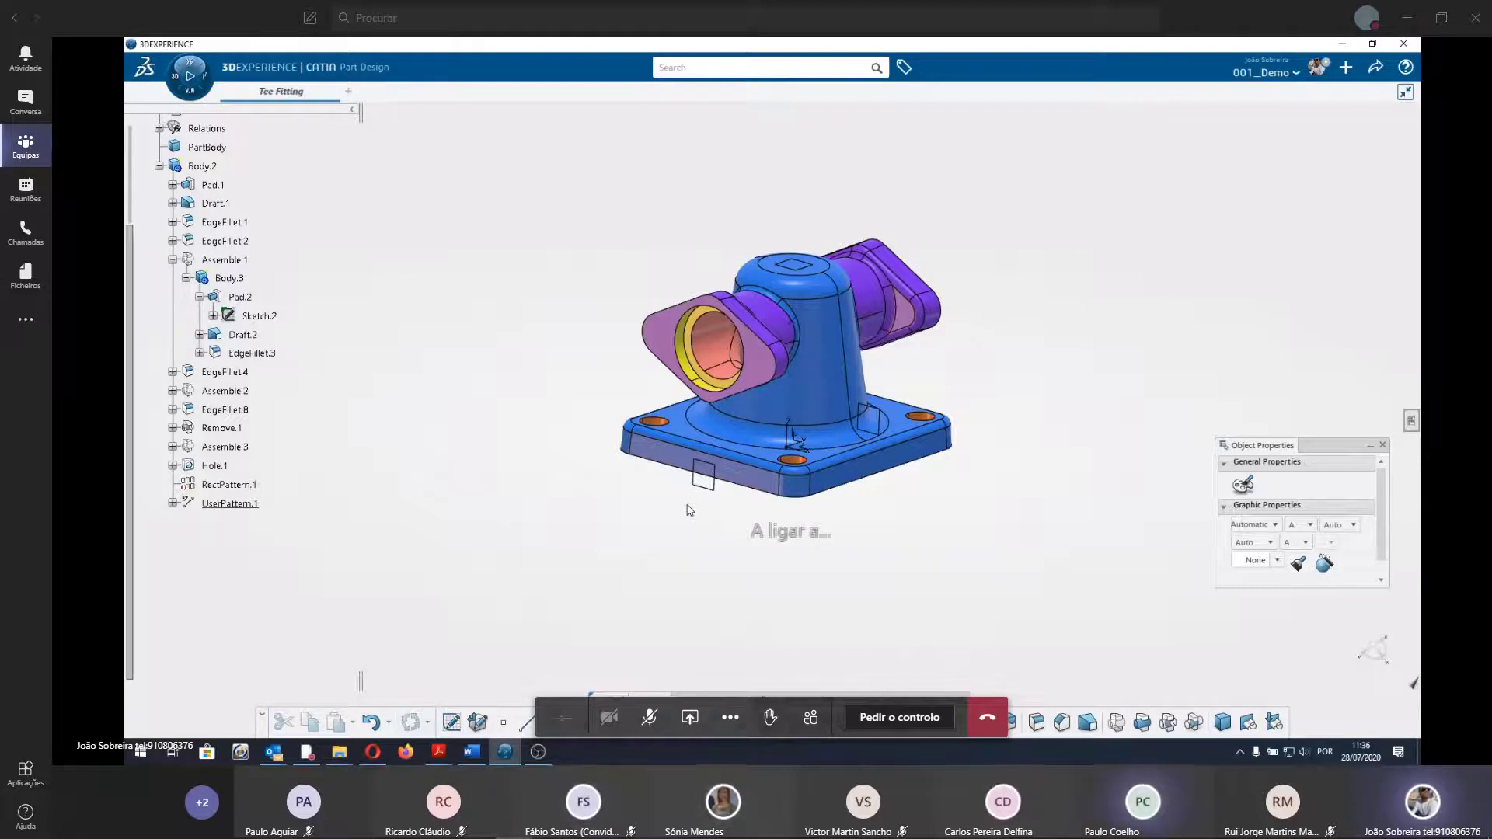
middle_click_drag(1000, 516, 774, 535)
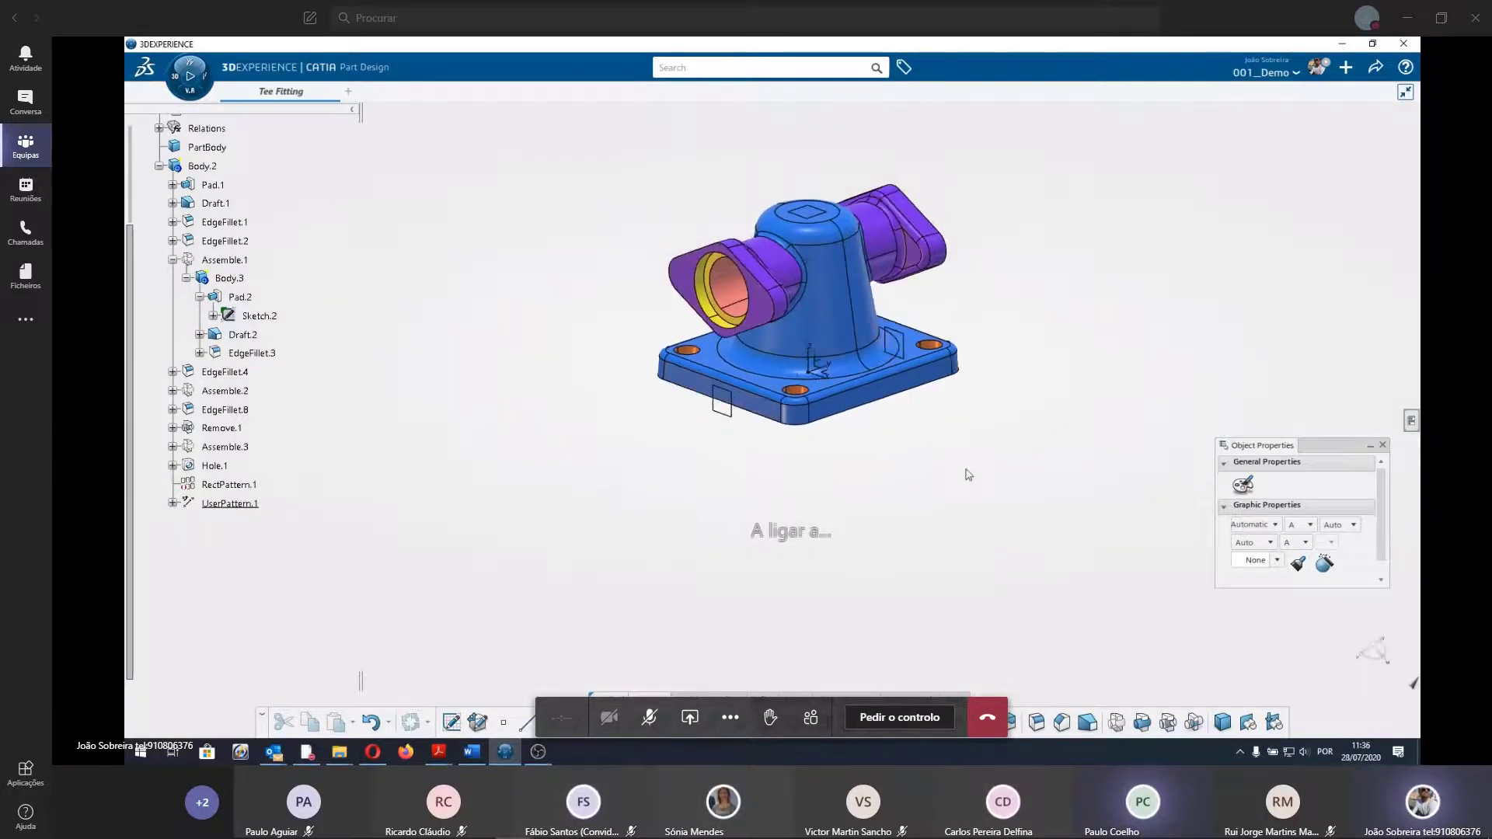
Switch the background to the Dark Review ambience and orbit to a low front view.
right_click(809, 481)
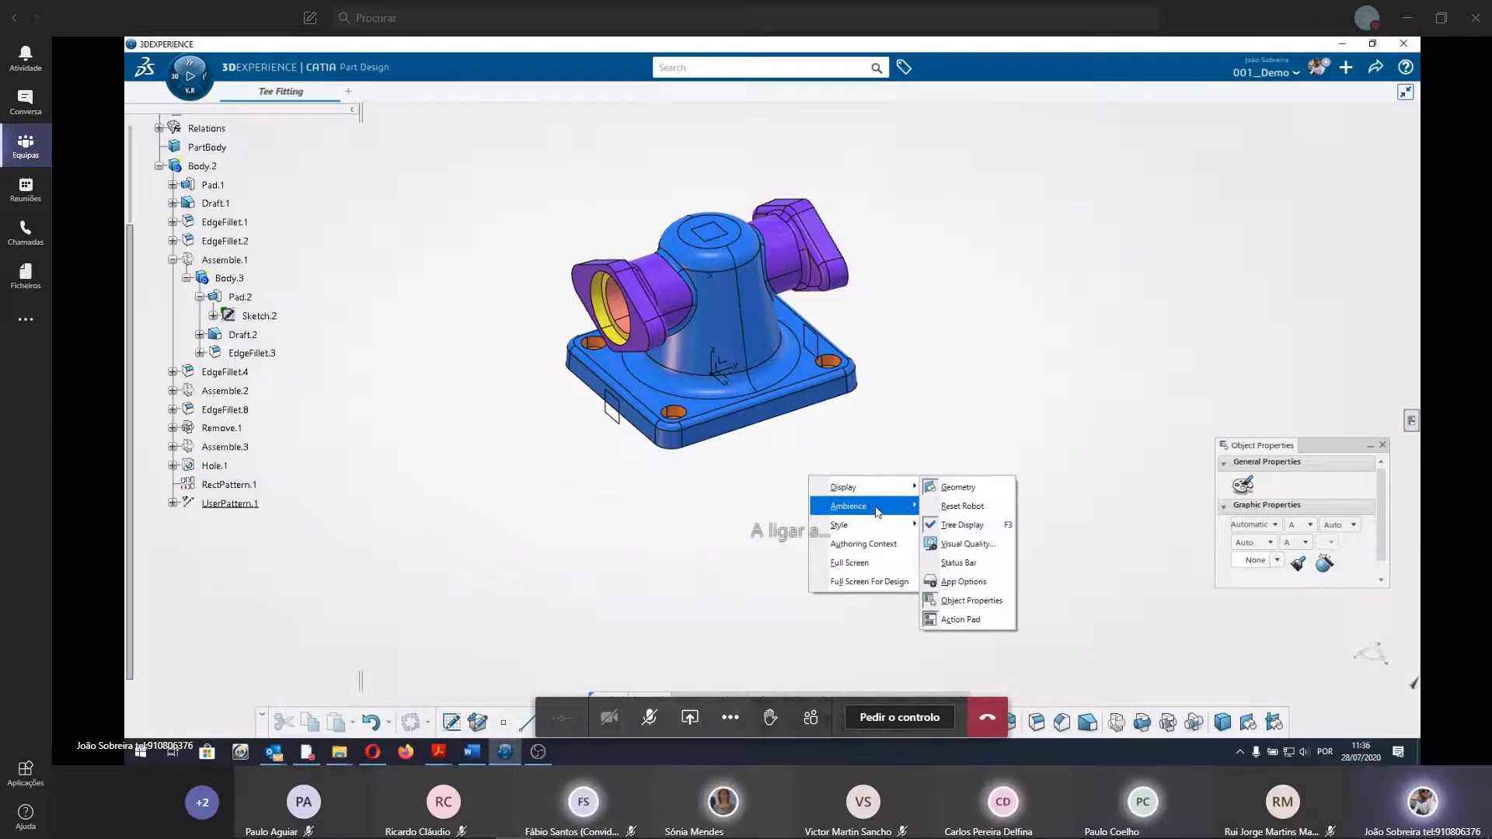
mouse_move(849, 506)
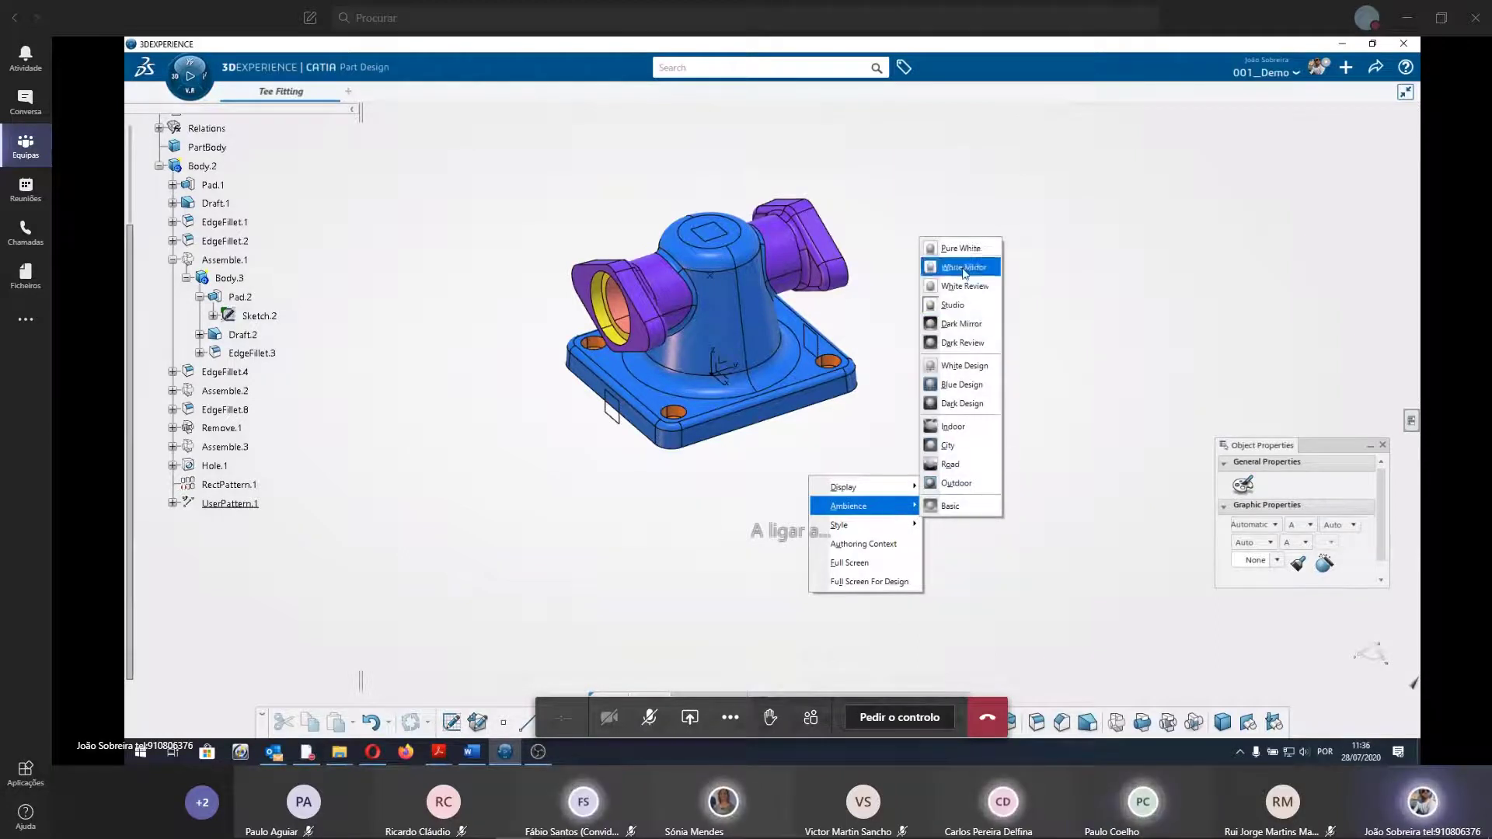
left_click(956, 342)
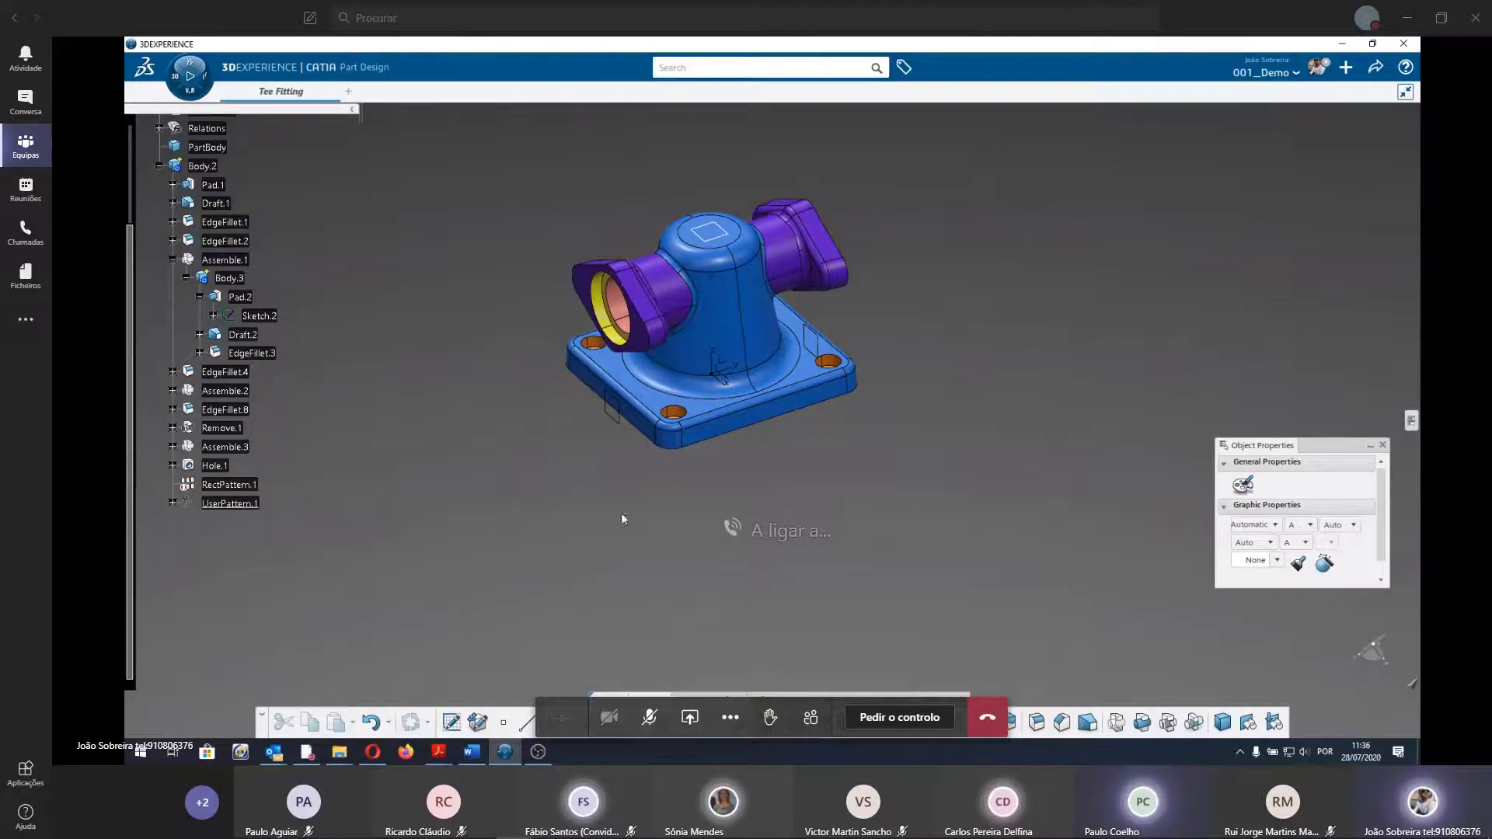
middle_click_drag(622, 519, 795, 450)
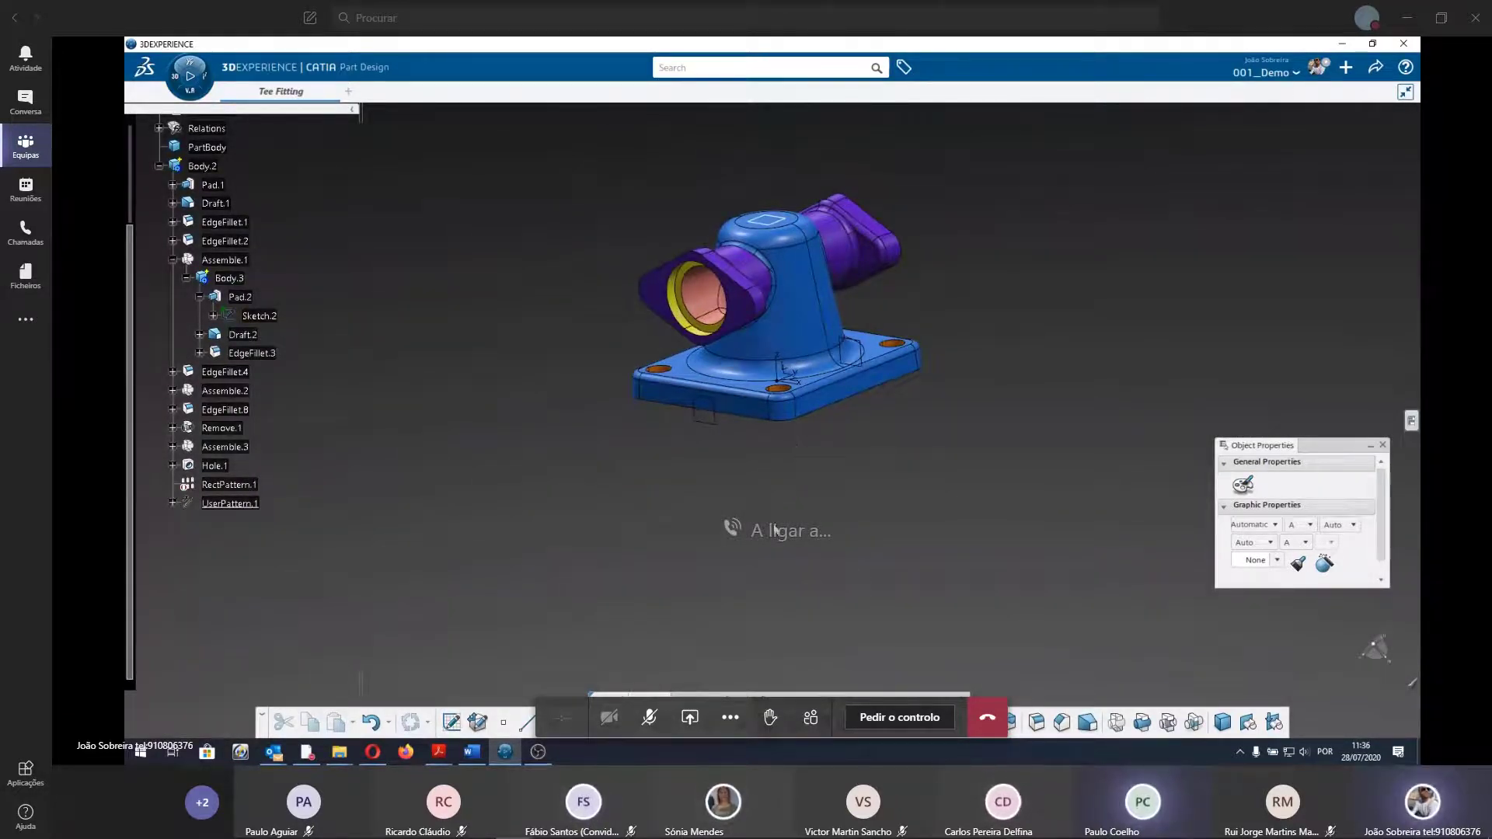
mouse_move(795, 450)
middle_mouse_down()
mouse_move(641, 419)
mouse_move(832, 491)
mouse_move(812, 550)
middle_mouse_up()
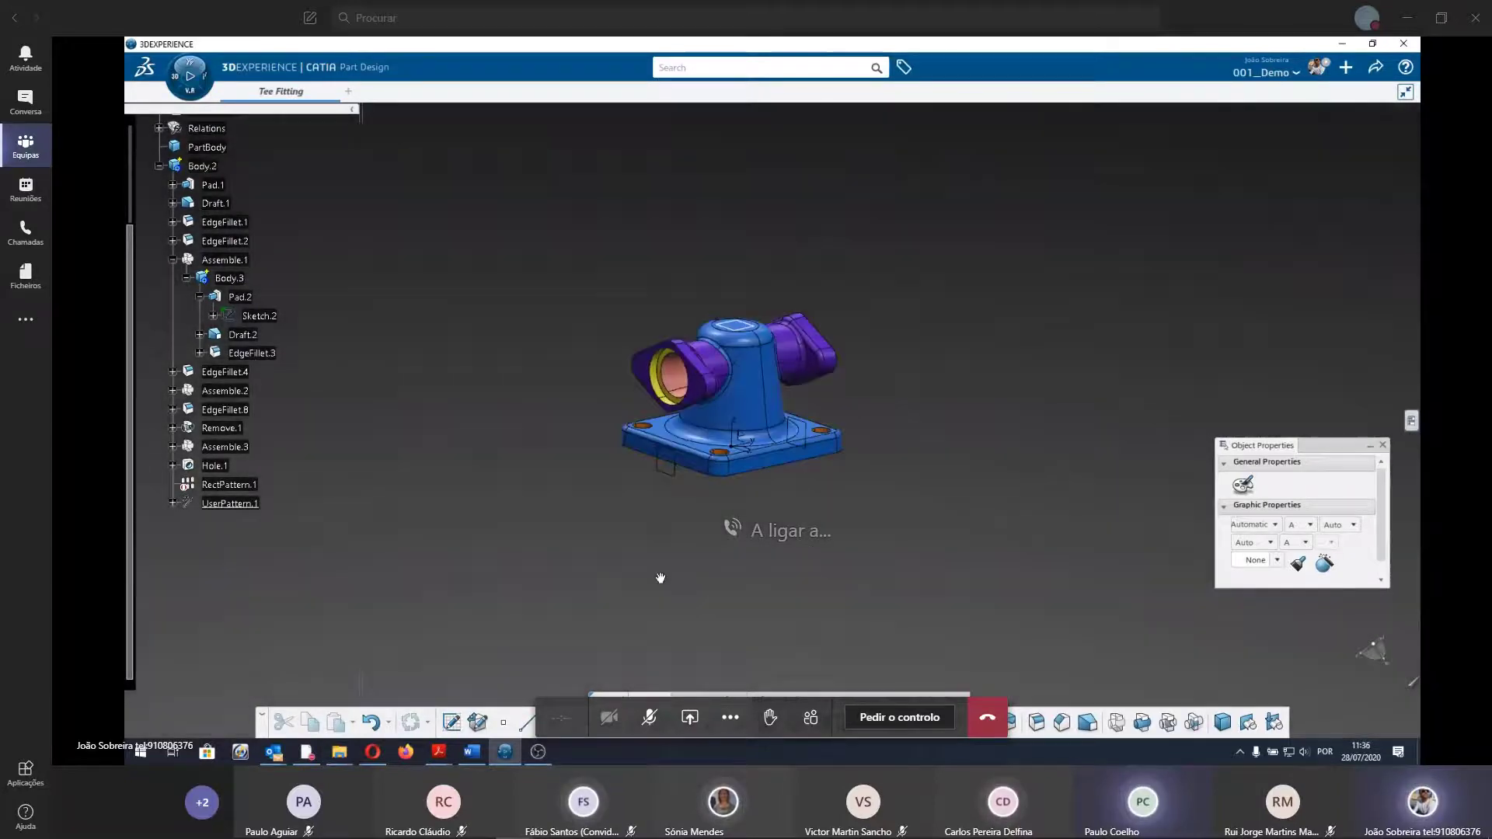
middle_click_drag(812, 550, 859, 529)
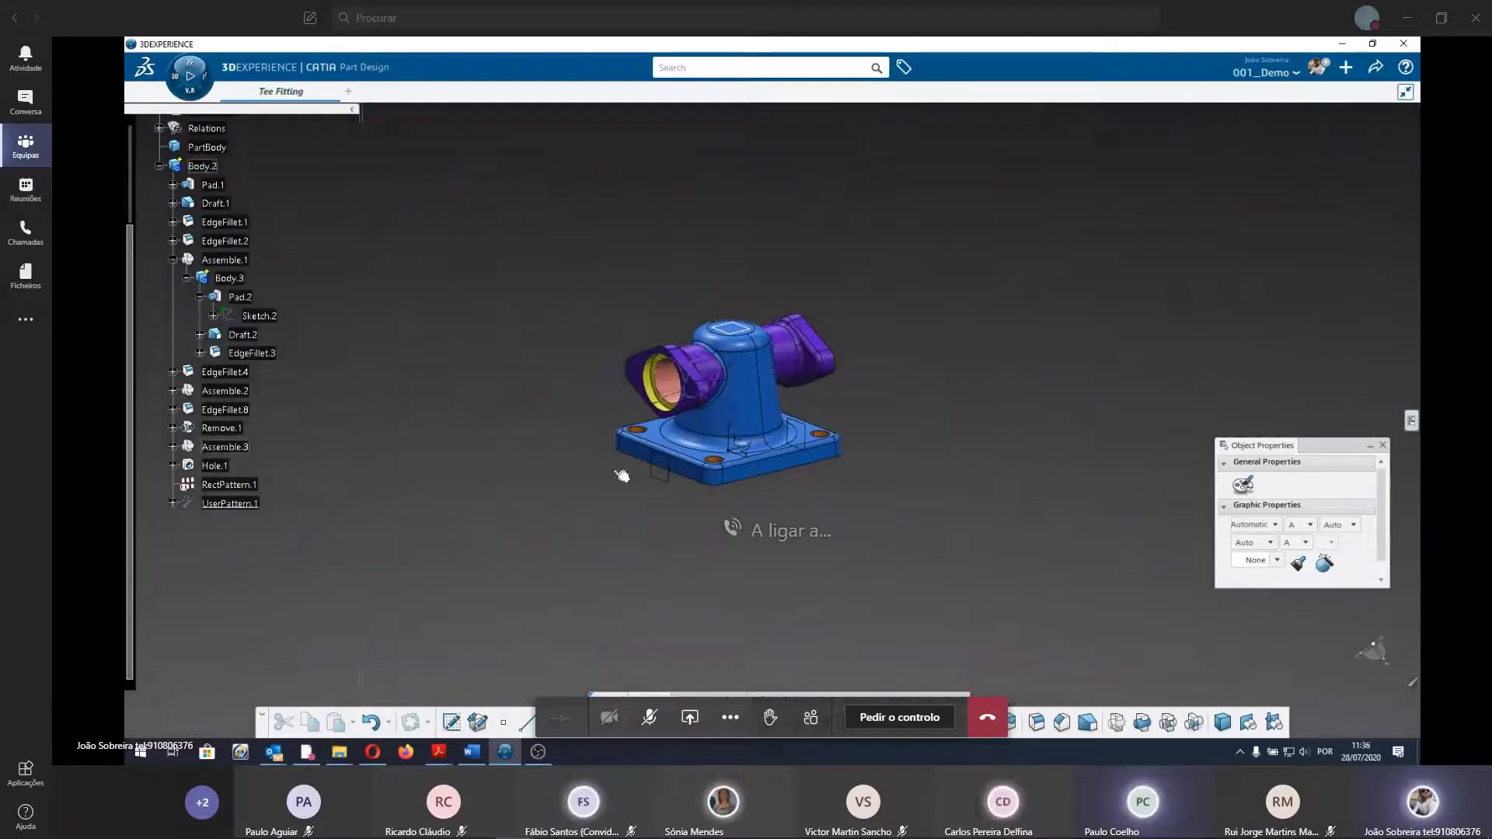
Apply the City ambience and orbit and zoom to view the tee against the buildings.
right_click(944, 412)
mouse_move(982, 436)
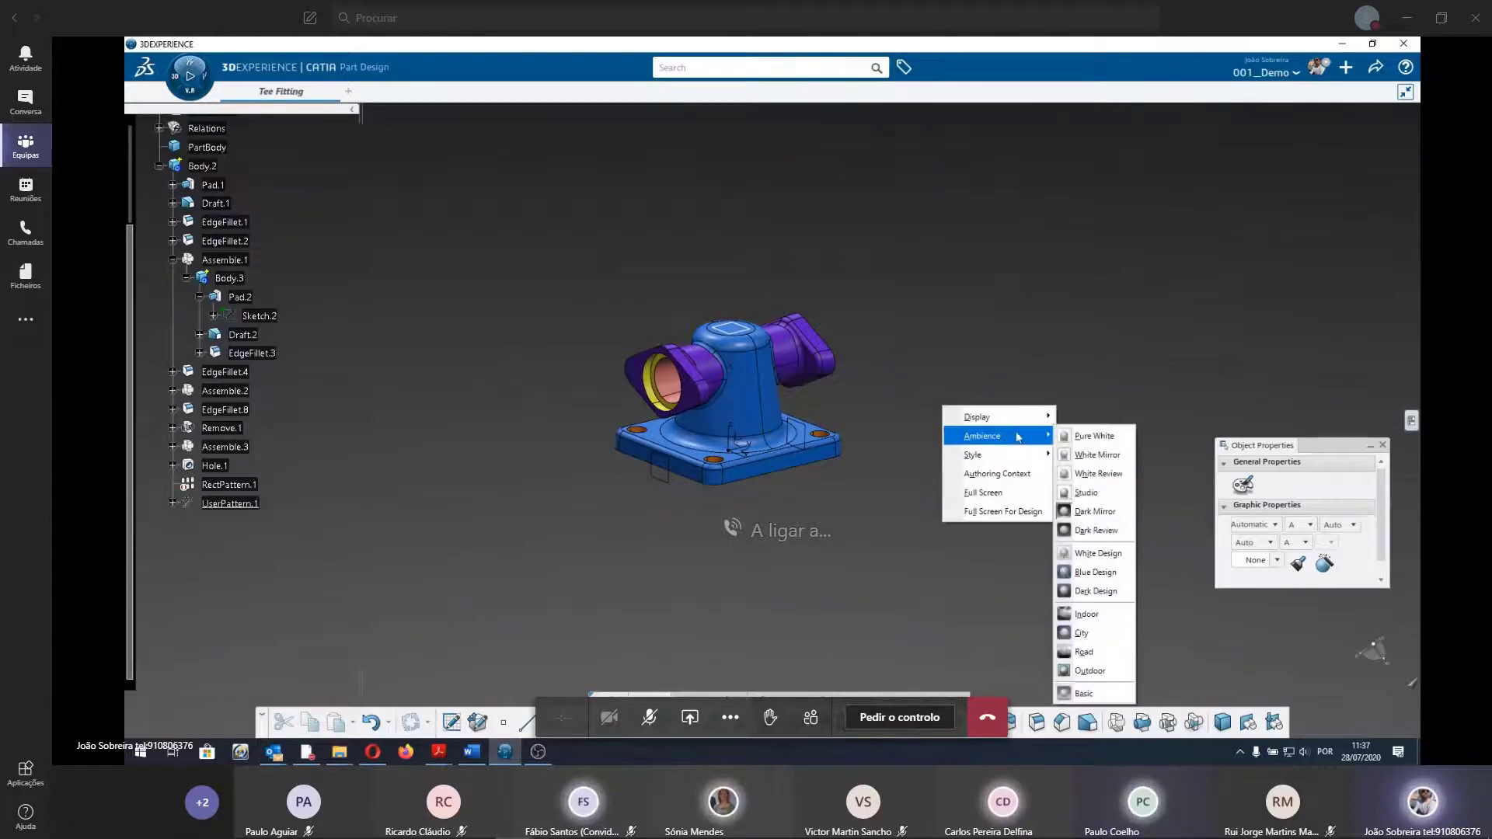
left_click(1065, 636)
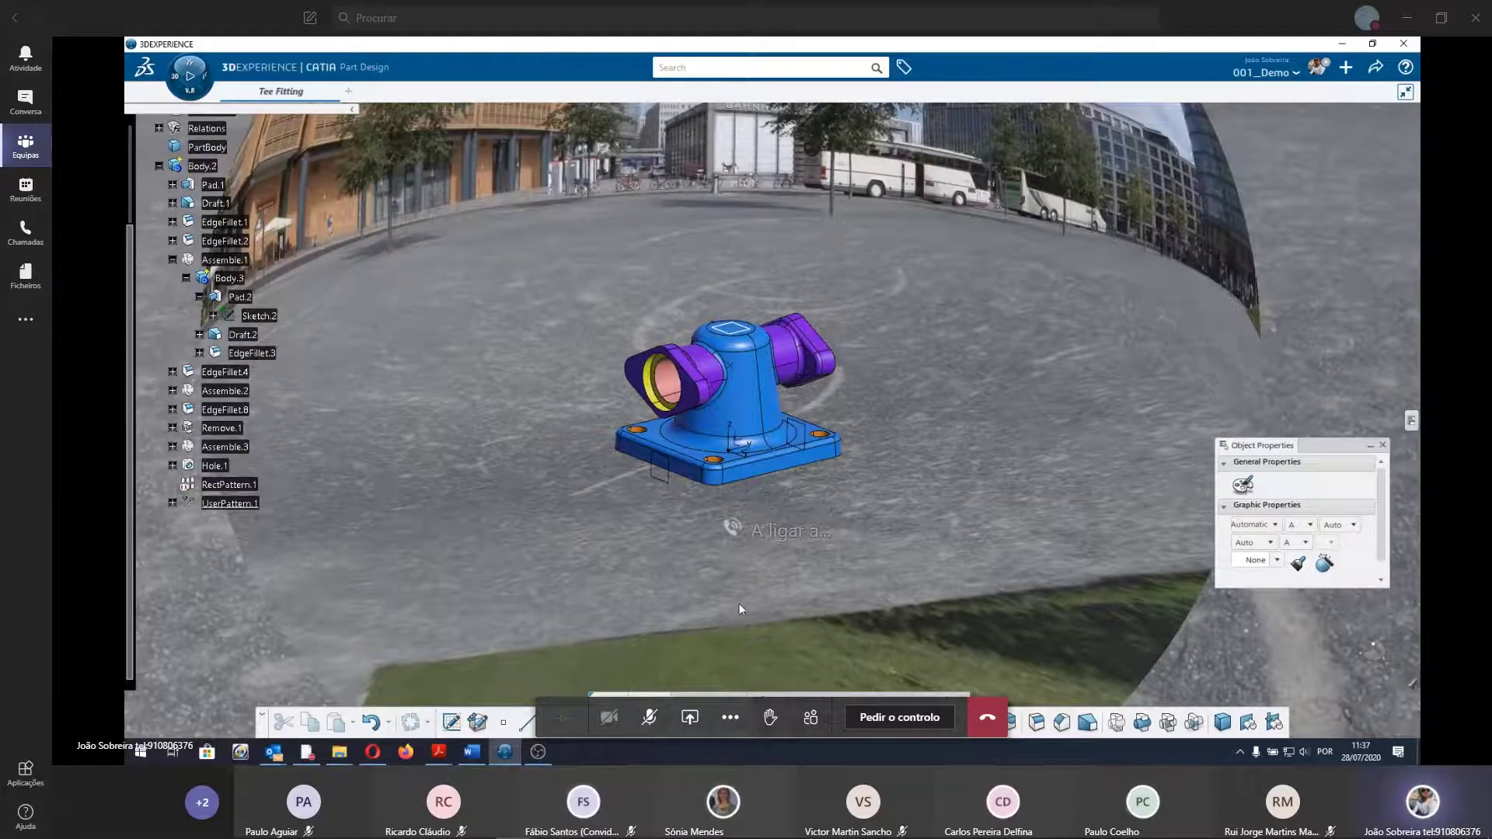
mouse_move(739, 603)
middle_mouse_down()
mouse_move(747, 490)
mouse_move(568, 502)
middle_mouse_up()
scroll(748, 489, "up", 5)
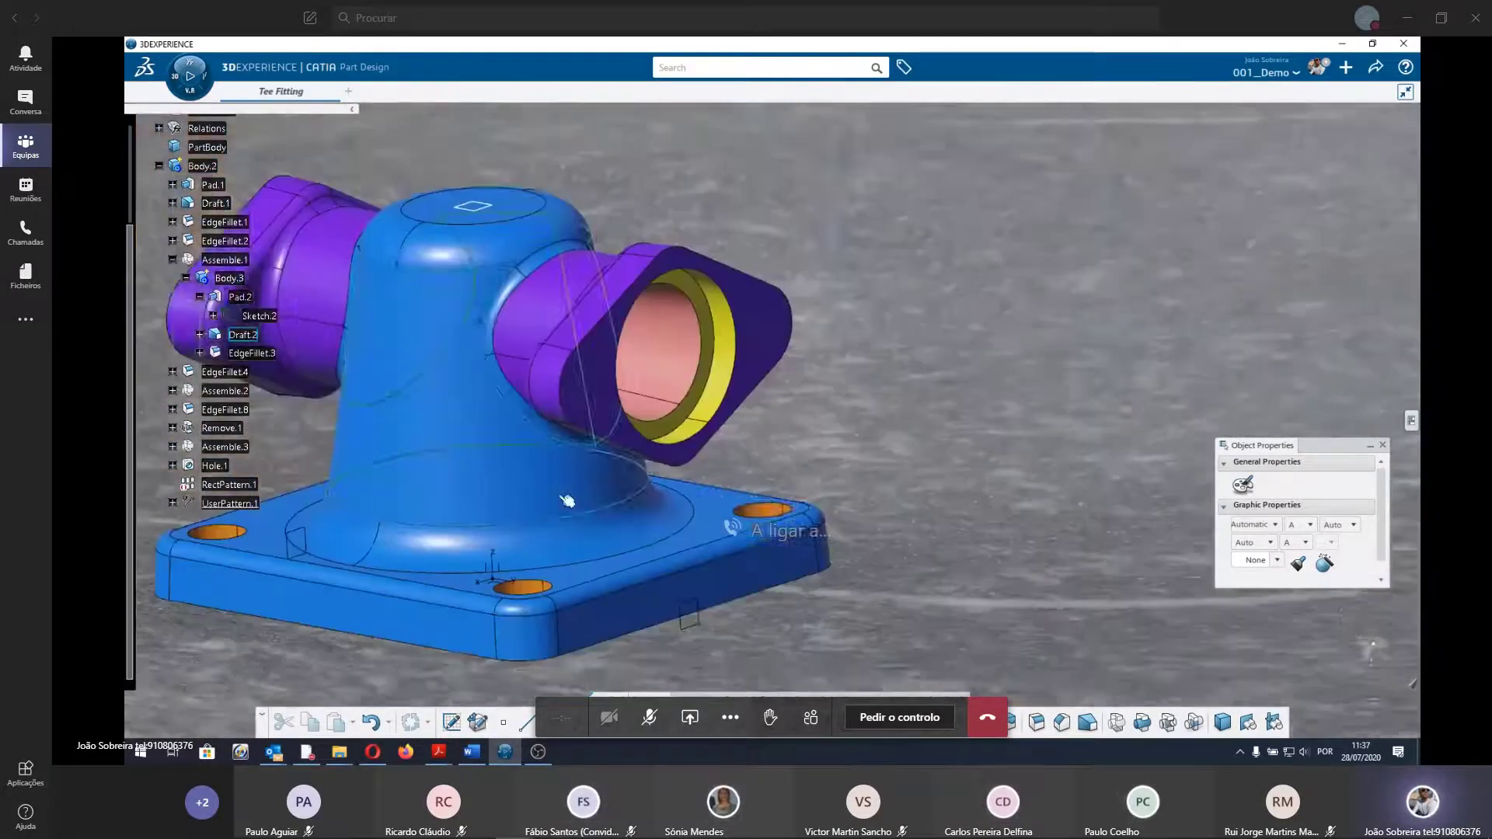
scroll(815, 561, "down", 5)
mouse_move(815, 561)
middle_mouse_down()
mouse_move(657, 635)
mouse_move(572, 449)
mouse_move(699, 389)
mouse_move(793, 313)
mouse_move(765, 362)
middle_mouse_up()
scroll(572, 448, "down", 5)
scroll(700, 388, "up", 5)
scroll(793, 313, "up", 3)
scroll(765, 362, "down", 5)
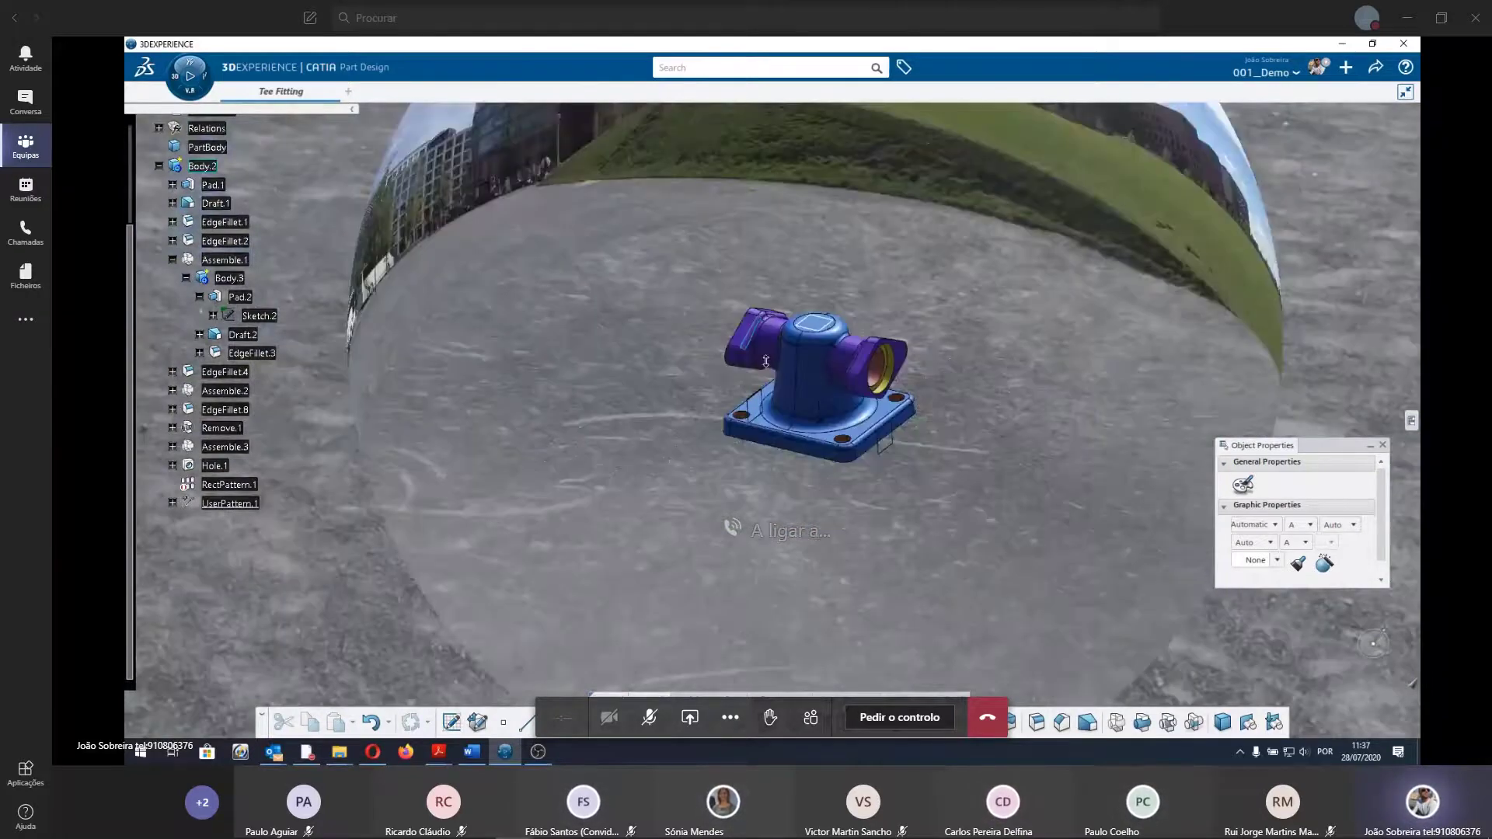
scroll(765, 362, "down", 3)
scroll(730, 523, "up", 5)
scroll(644, 385, "up", 3)
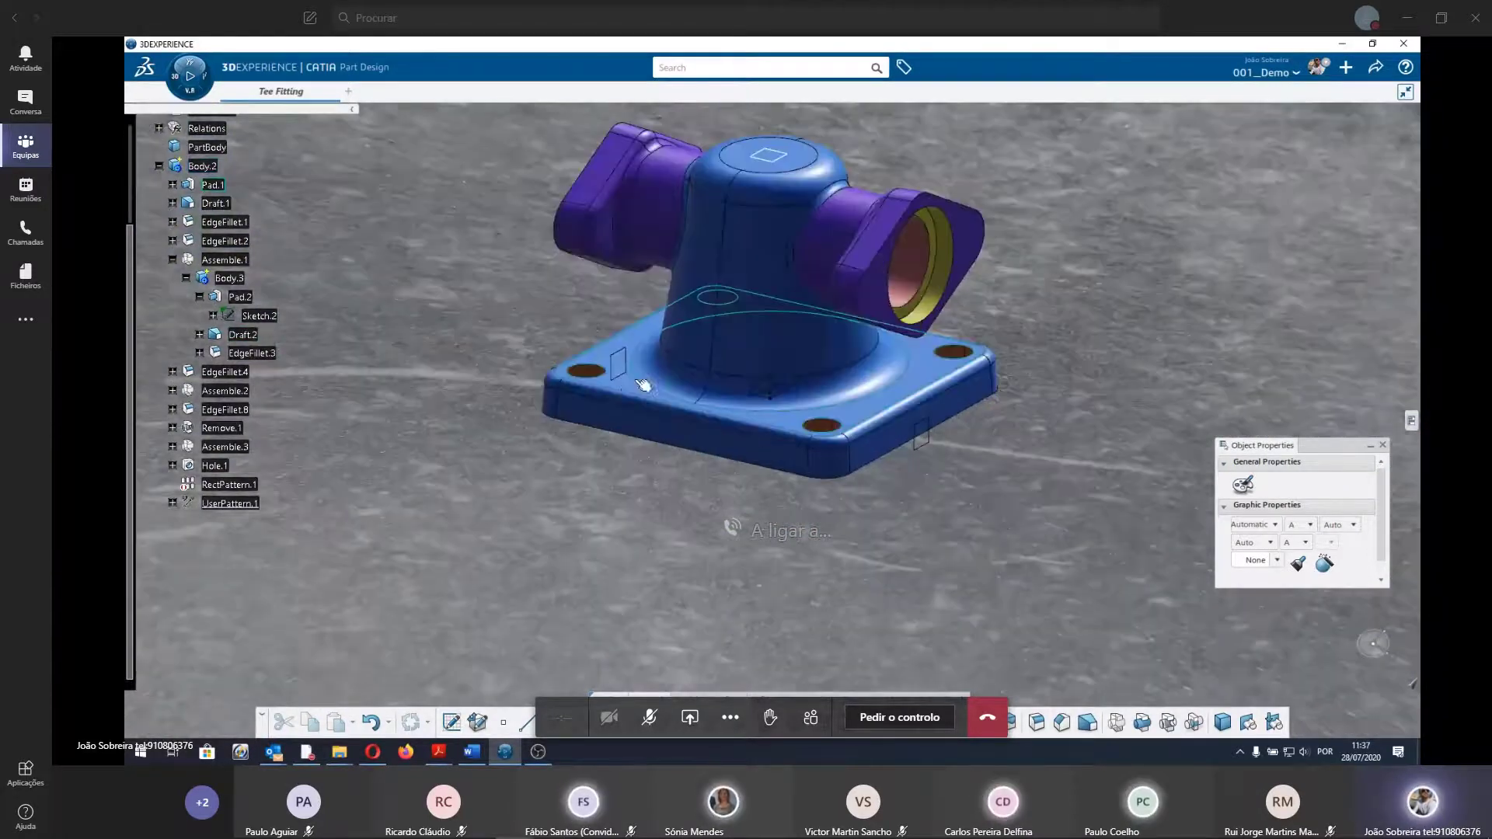
mouse_move(726, 523)
middle_mouse_down()
mouse_move(726, 610)
mouse_move(823, 640)
mouse_move(730, 526)
middle_mouse_up()
scroll(730, 523, "up", 3)
scroll(674, 401, "up", 2)
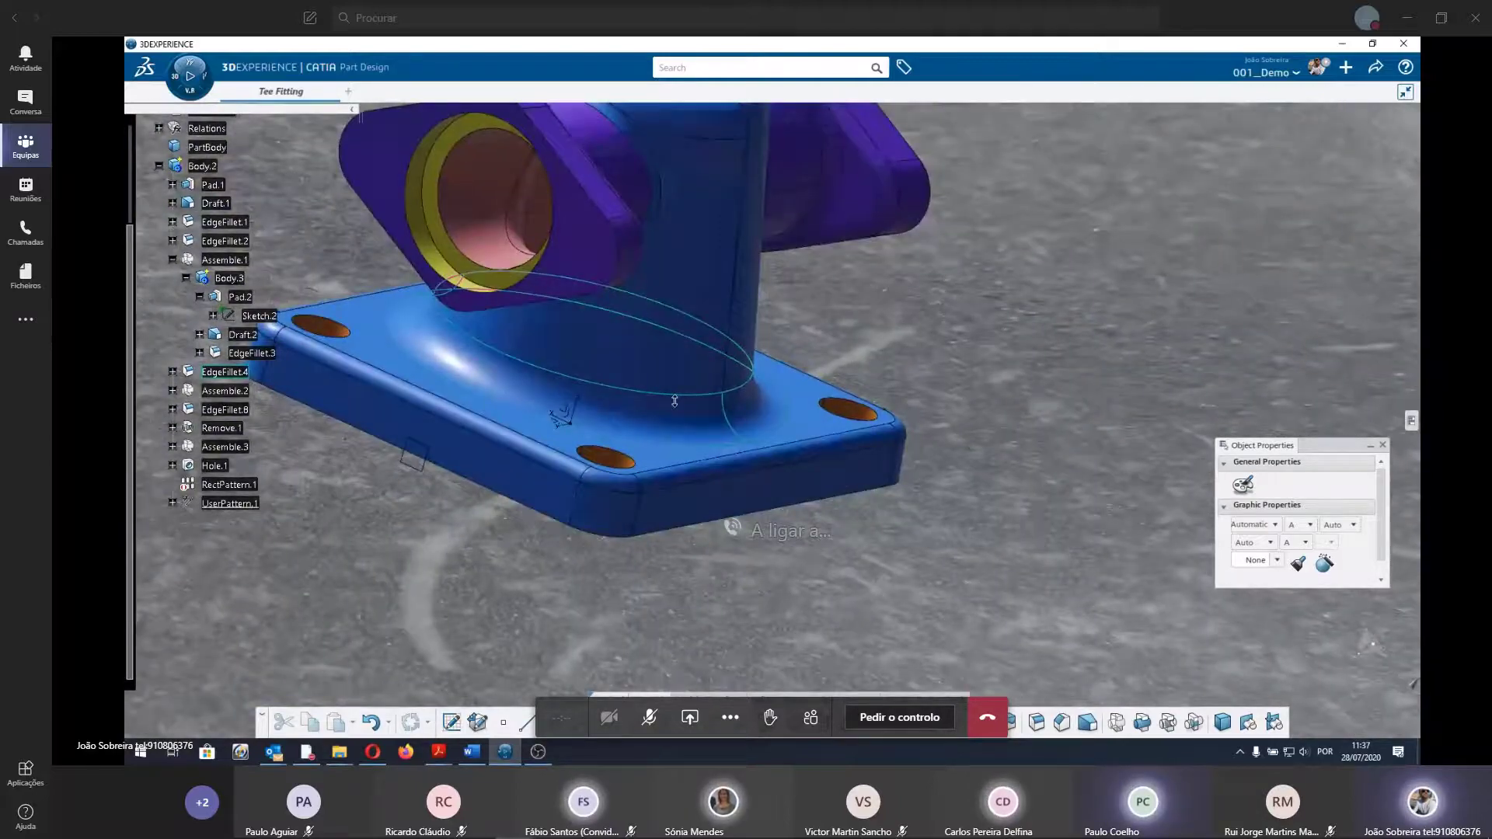
scroll(674, 401, "down", 3)
mouse_move(675, 401)
middle_mouse_down()
mouse_move(873, 379)
mouse_move(814, 424)
mouse_move(734, 682)
middle_mouse_up()
scroll(873, 379, "up", 1)
scroll(873, 379, "up", 3)
scroll(734, 683, "down", 3)
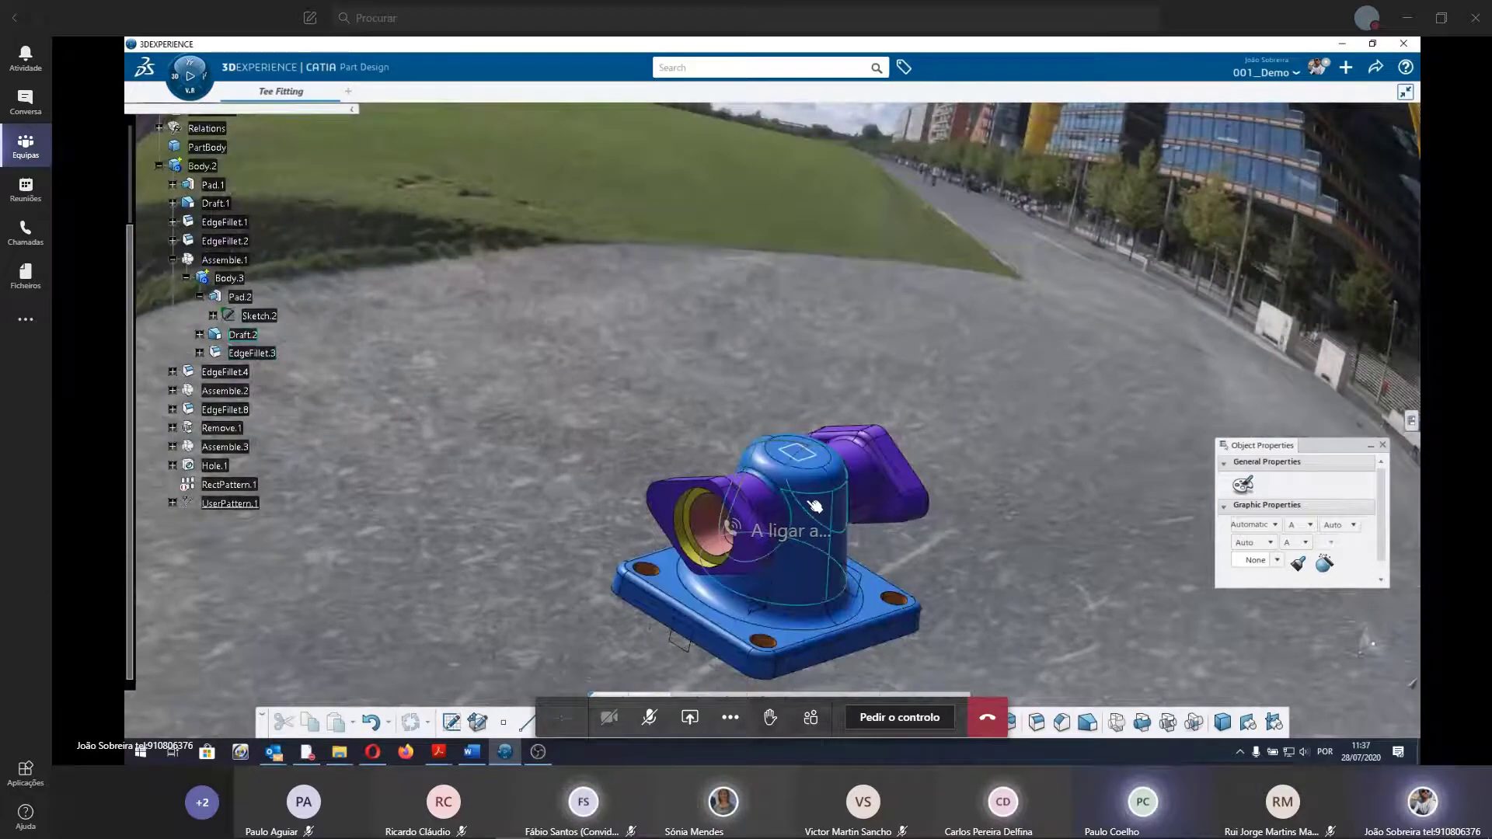
Switch the environment to the Indoor hall ambience and orbit down to eye level.
right_click(987, 357)
mouse_move(1027, 387)
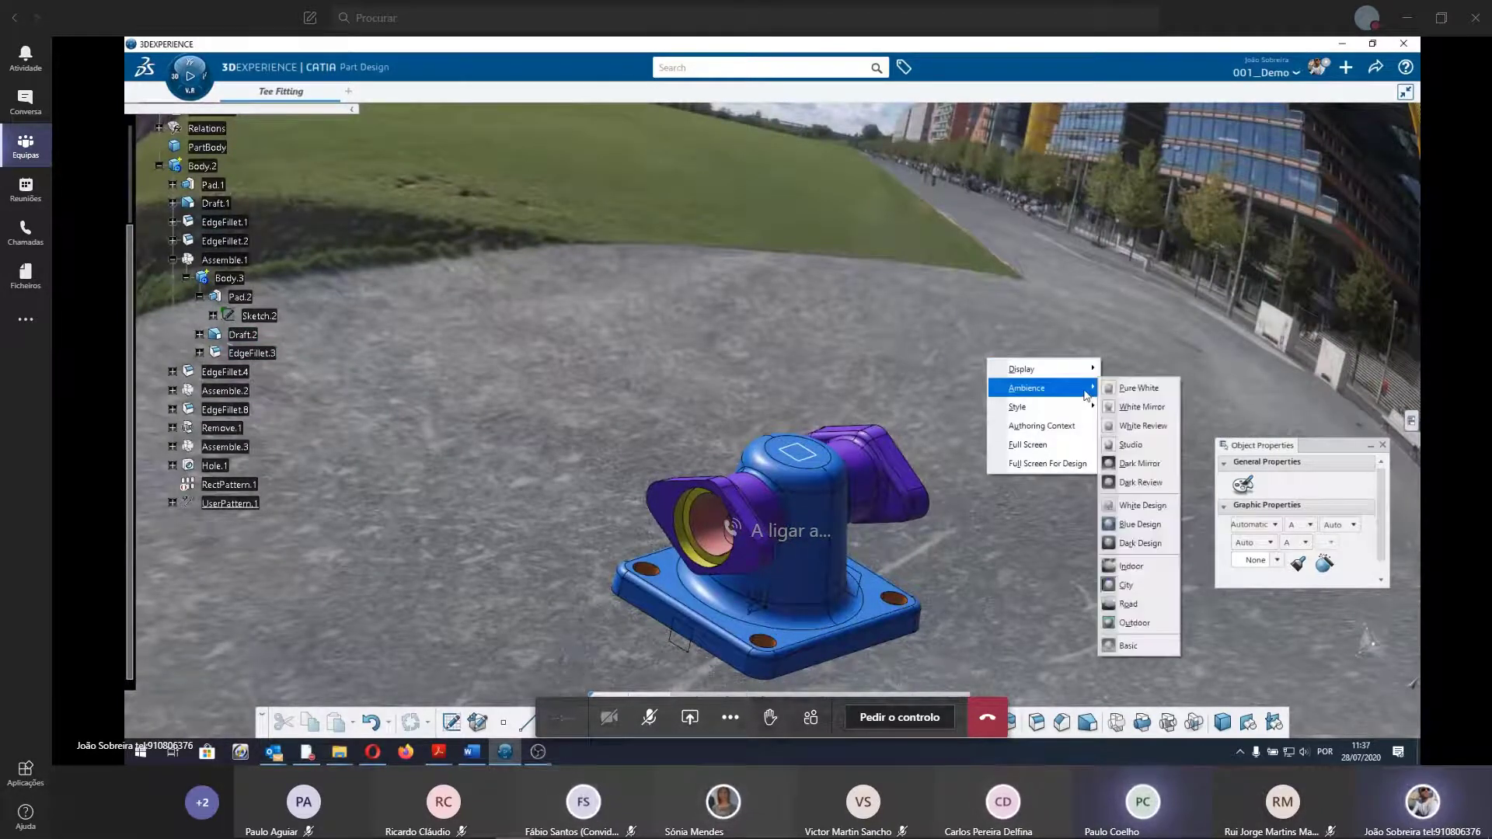
left_click(1138, 567)
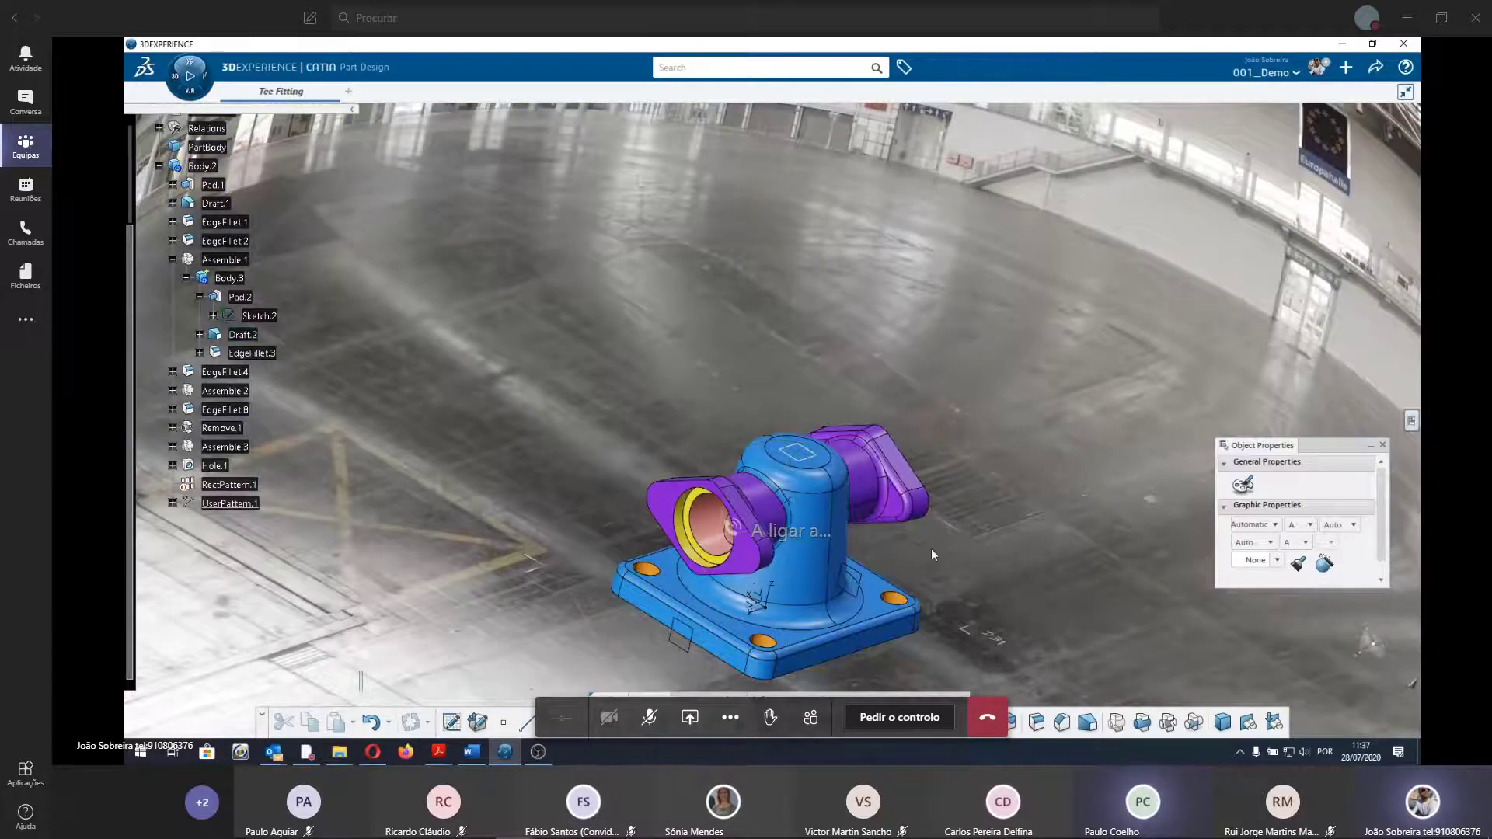
mouse_move(931, 549)
middle_mouse_down()
mouse_move(807, 435)
mouse_move(707, 457)
mouse_move(767, 483)
middle_mouse_up()
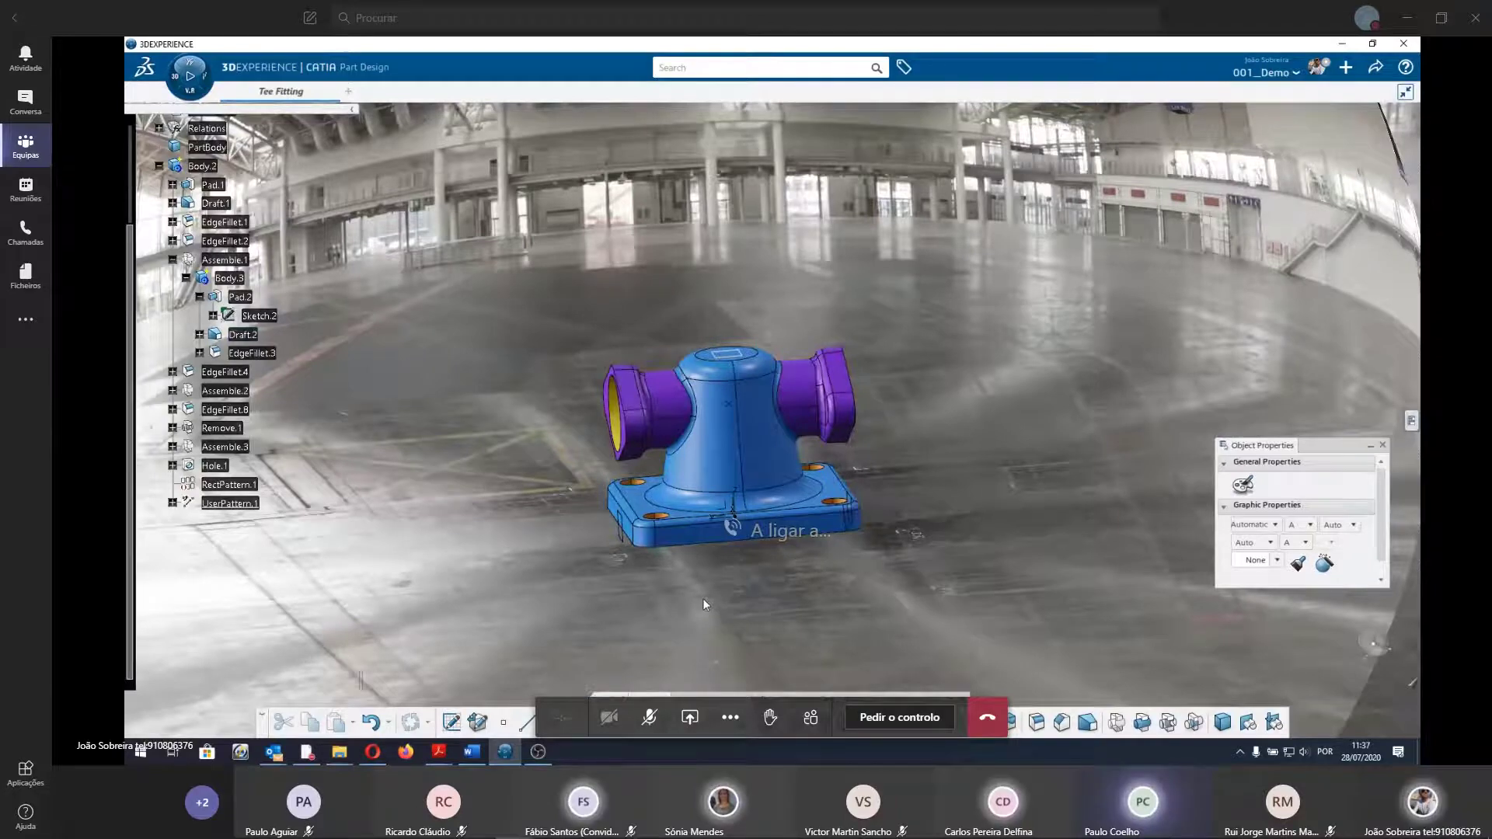
right_click(906, 502)
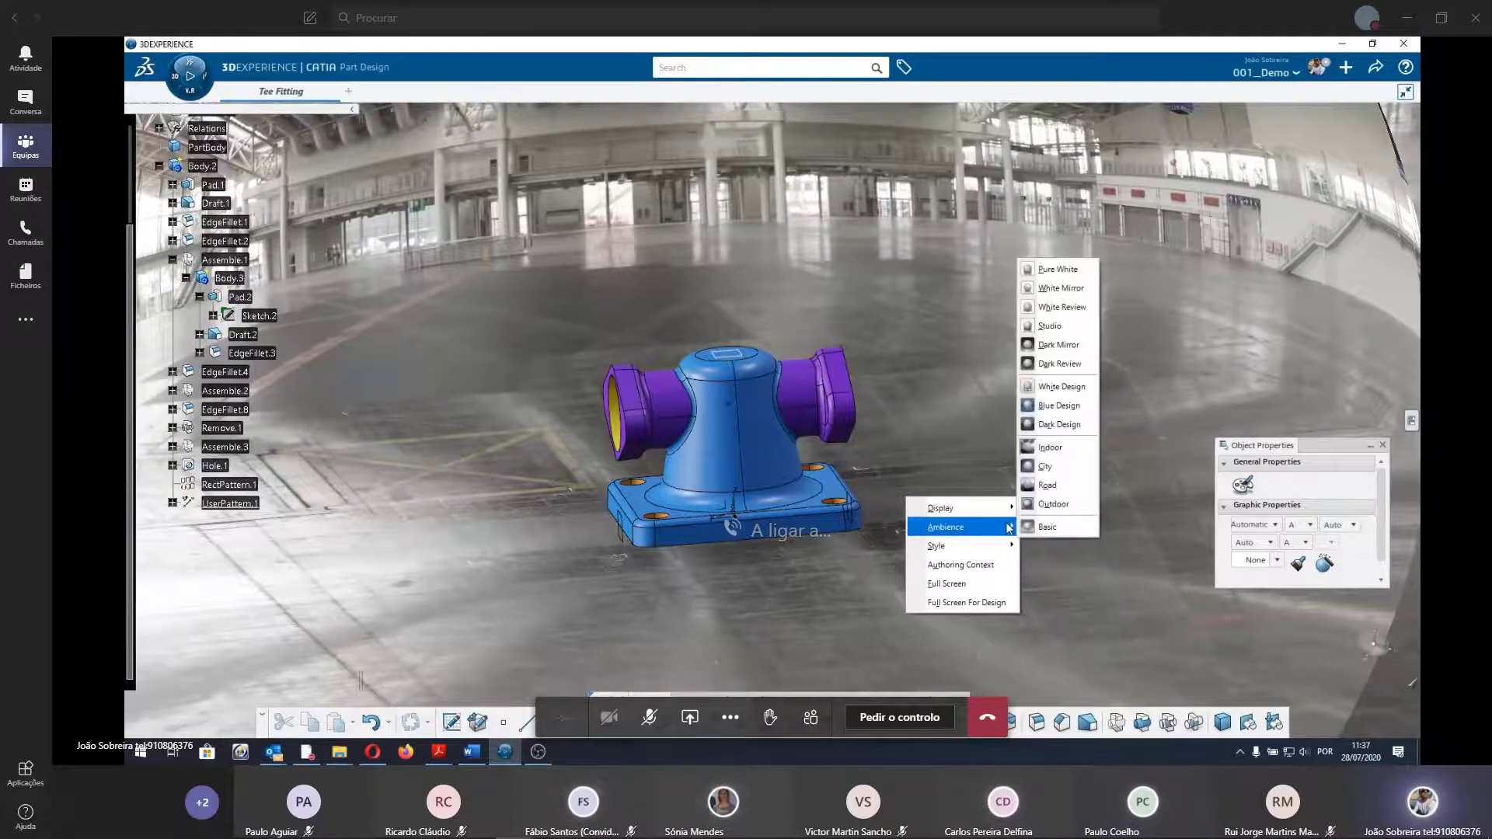
mouse_move(947, 527)
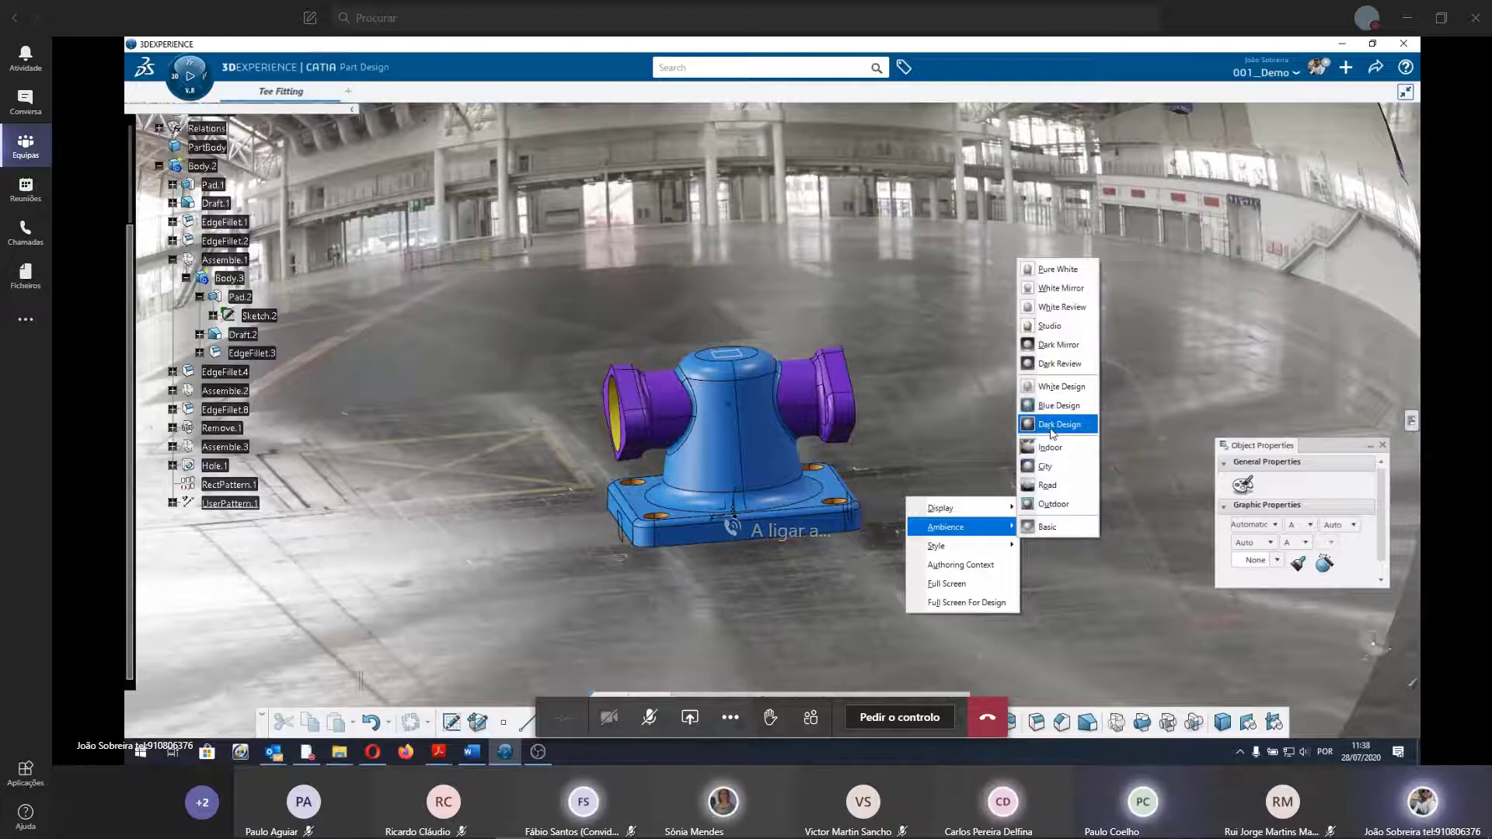
Return to the Dark Design ambience and zoom and orbit to face the purple arm and flange.
left_click(1053, 425)
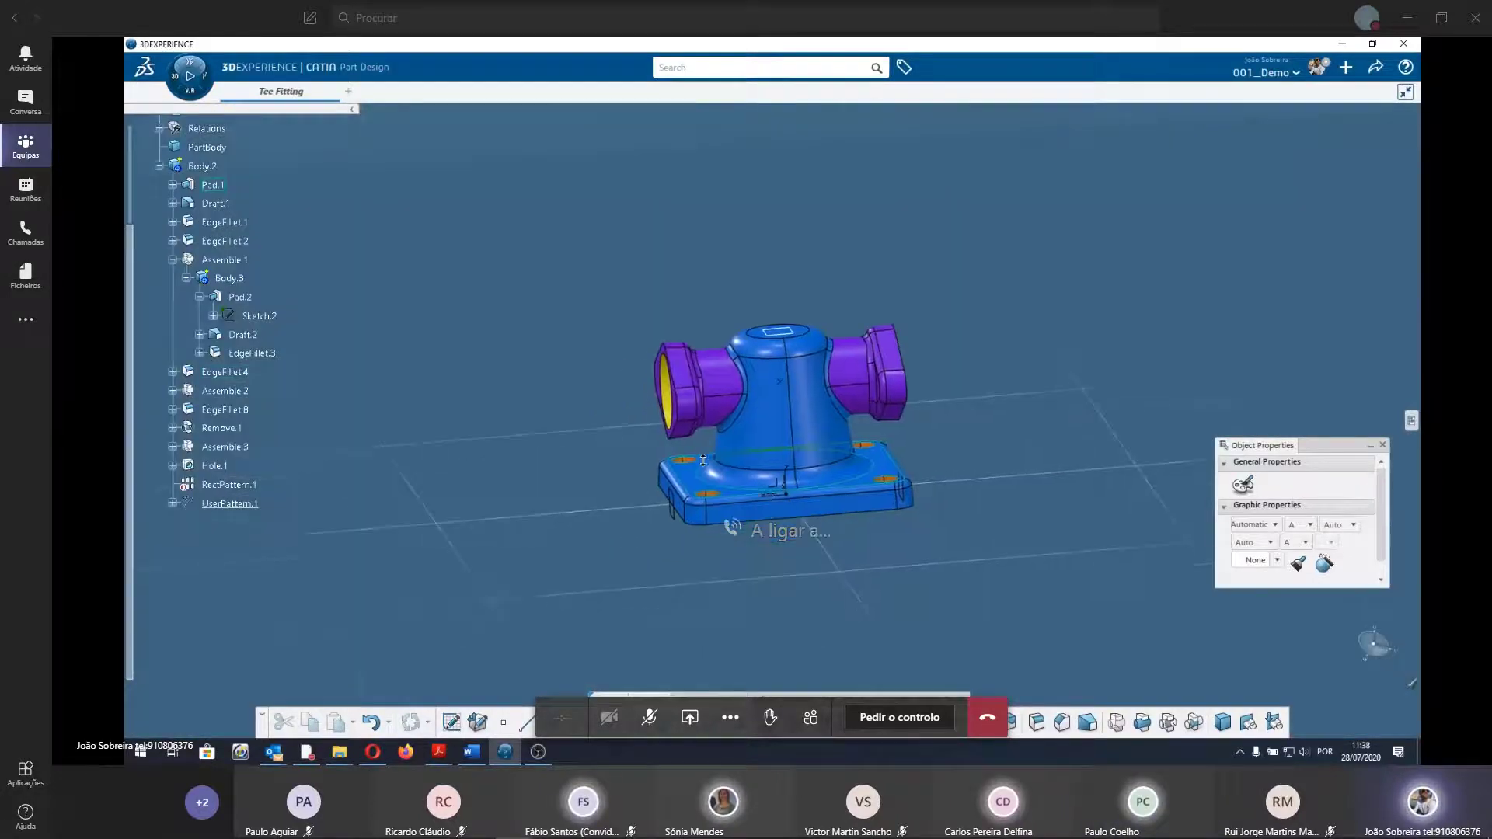
scroll(703, 460, "down", 5)
scroll(781, 433, "up", 8)
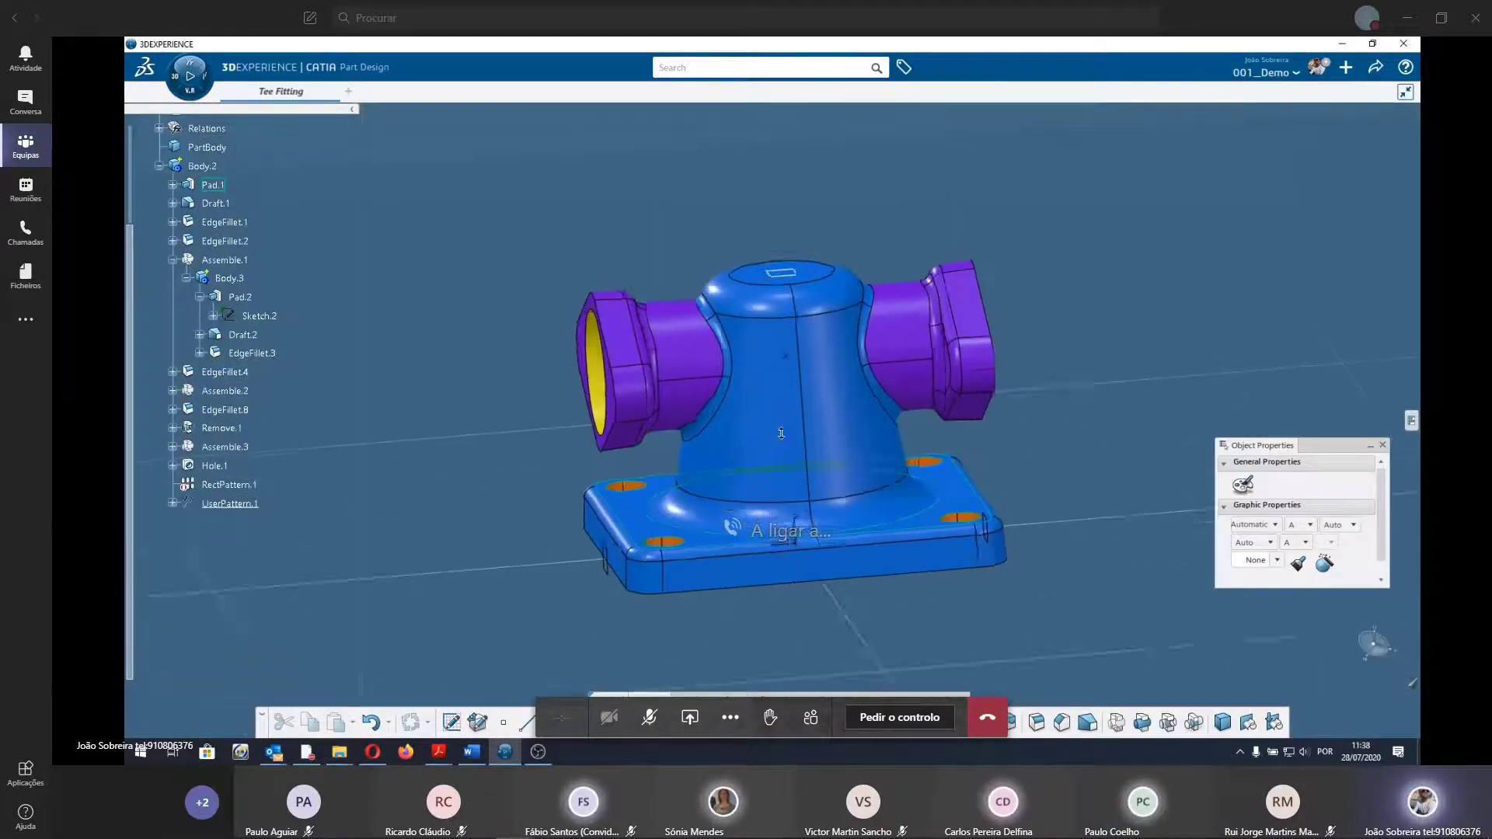
scroll(781, 434, "down", 3)
middle_click_drag(533, 493, 1064, 464)
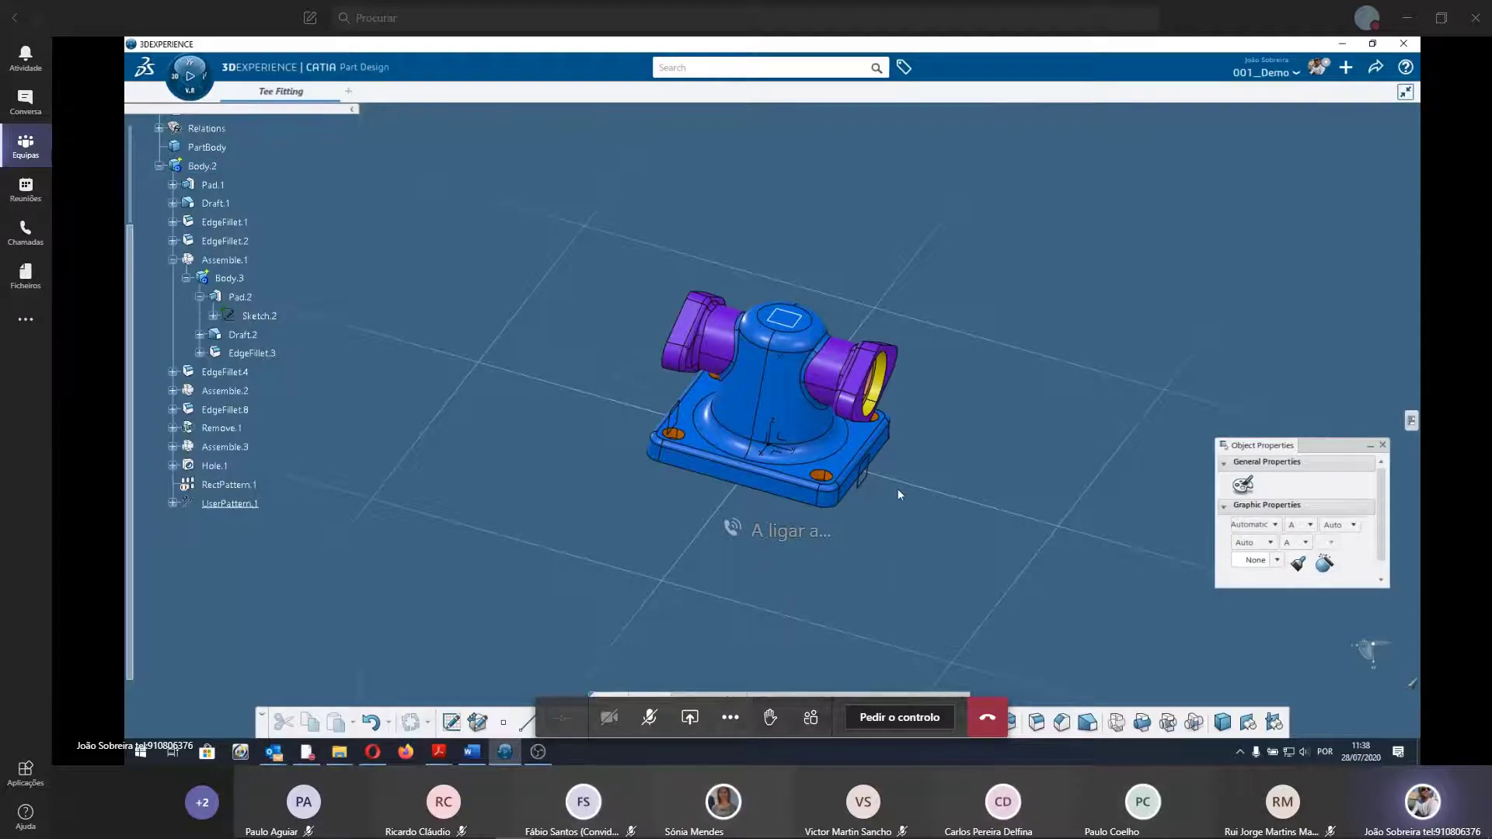
mouse_move(957, 448)
middle_mouse_down()
mouse_move(653, 385)
mouse_move(788, 385)
mouse_move(944, 454)
middle_mouse_up()
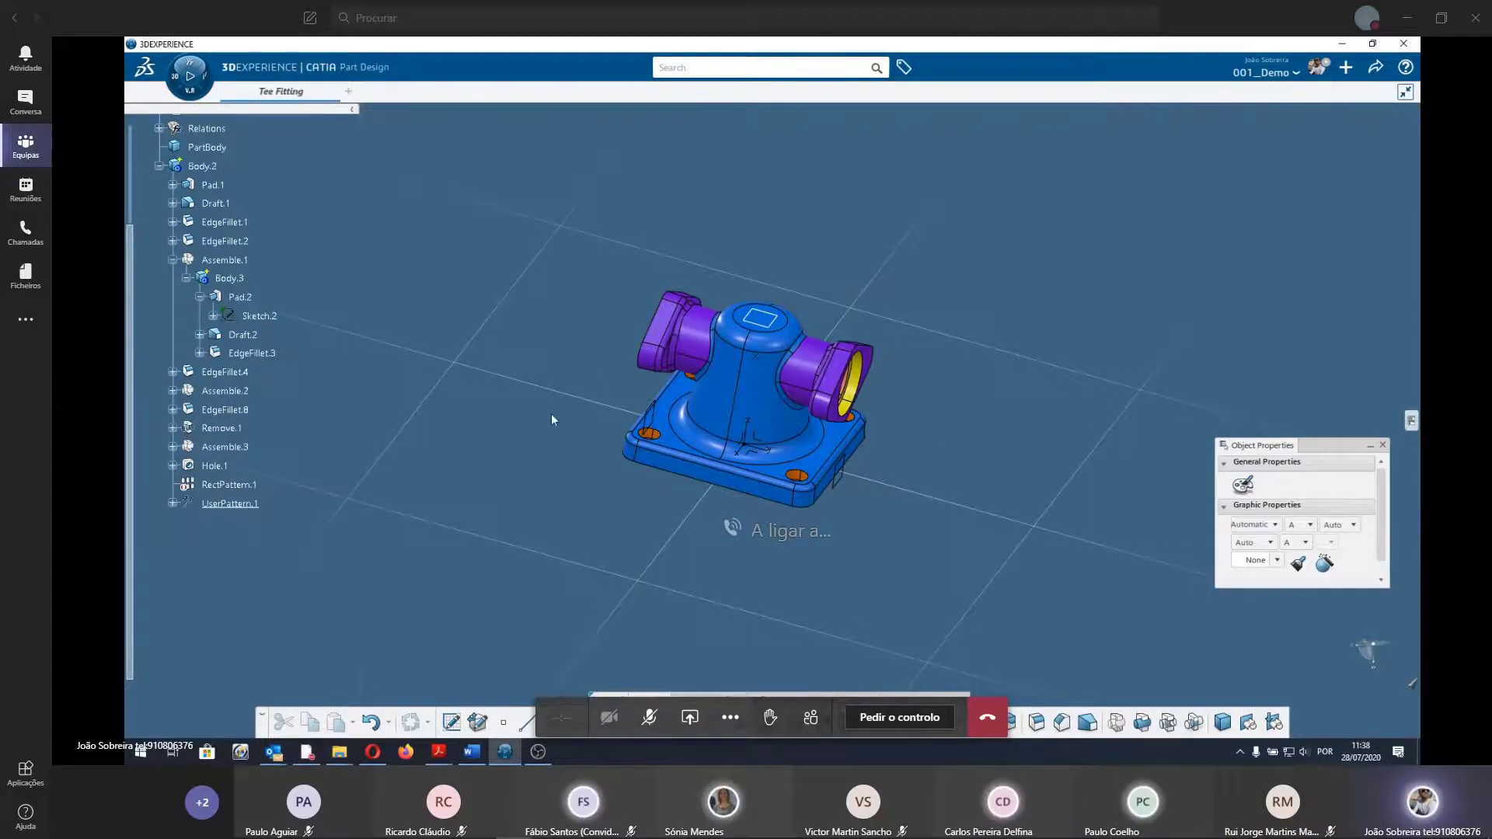
scroll(691, 394, "up", 1)
scroll(692, 395, "up", 5)
mouse_move(563, 235)
middle_mouse_down()
mouse_move(559, 418)
mouse_move(516, 464)
mouse_move(507, 363)
middle_mouse_up()
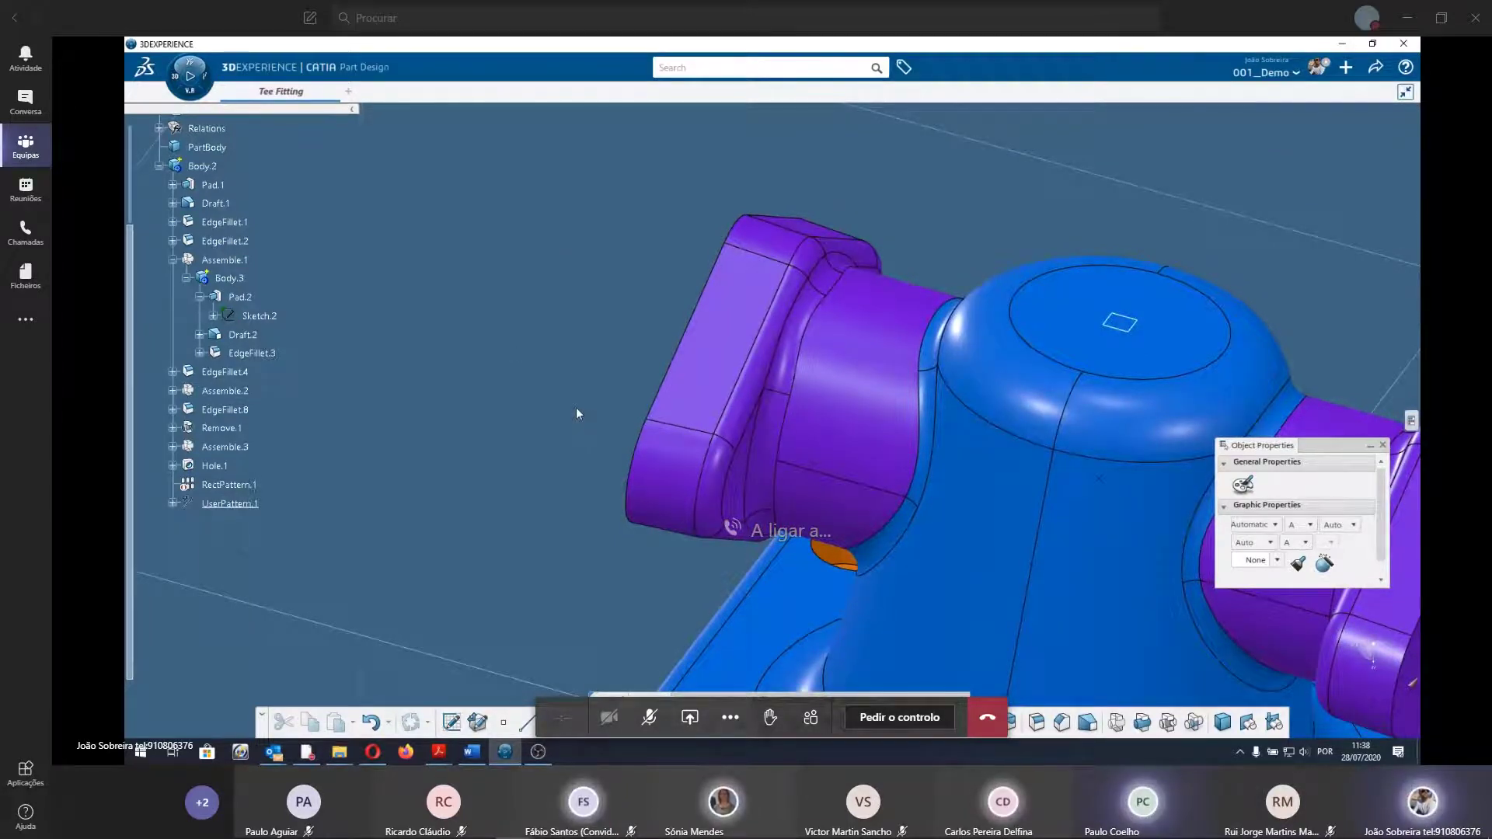
Inspect the purple flange body by selecting and deselecting it, then orbit to show the yellow bore.
right_click(684, 335)
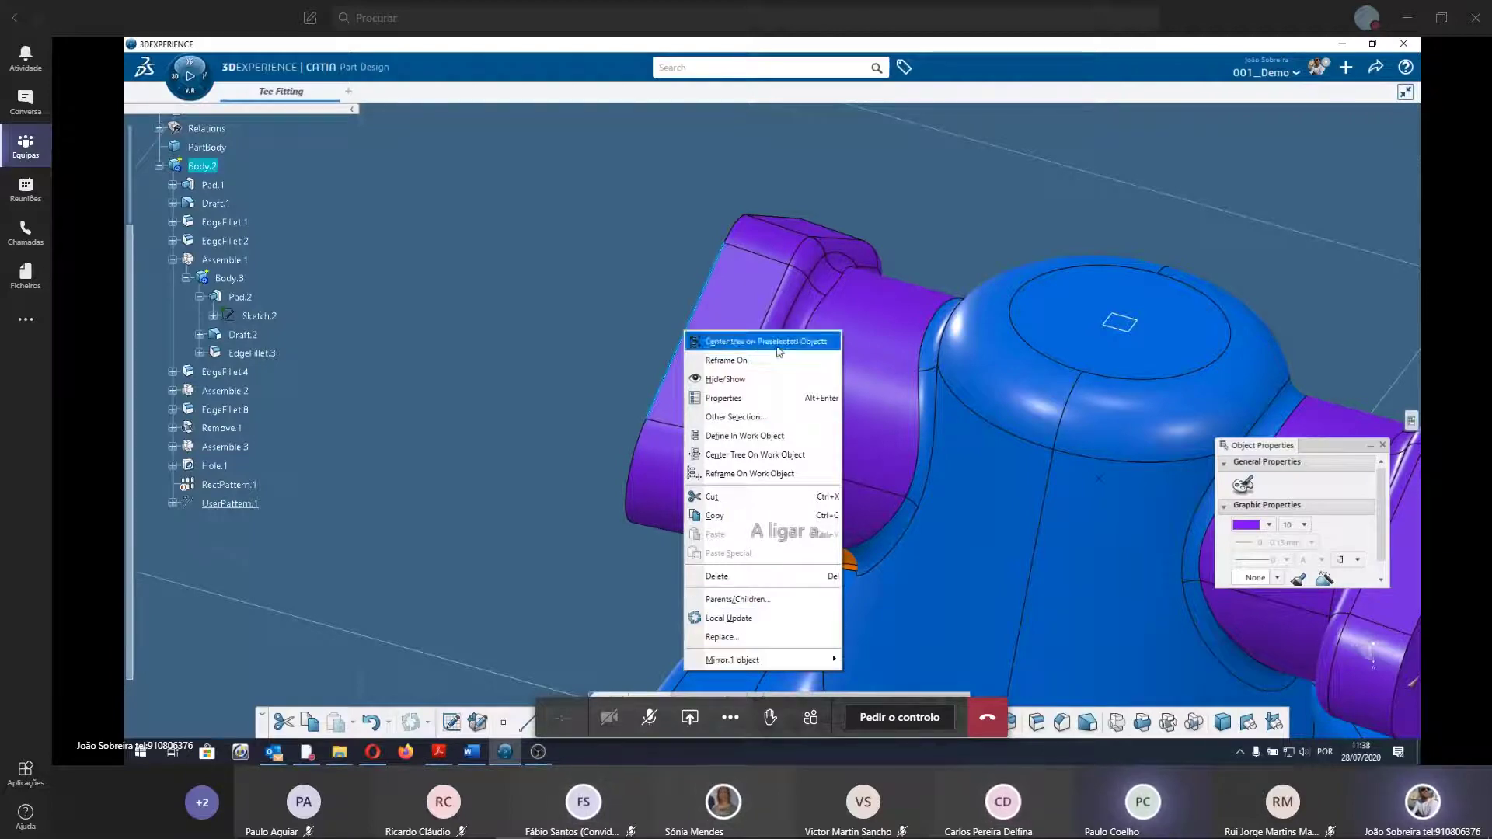
mouse_move(732, 660)
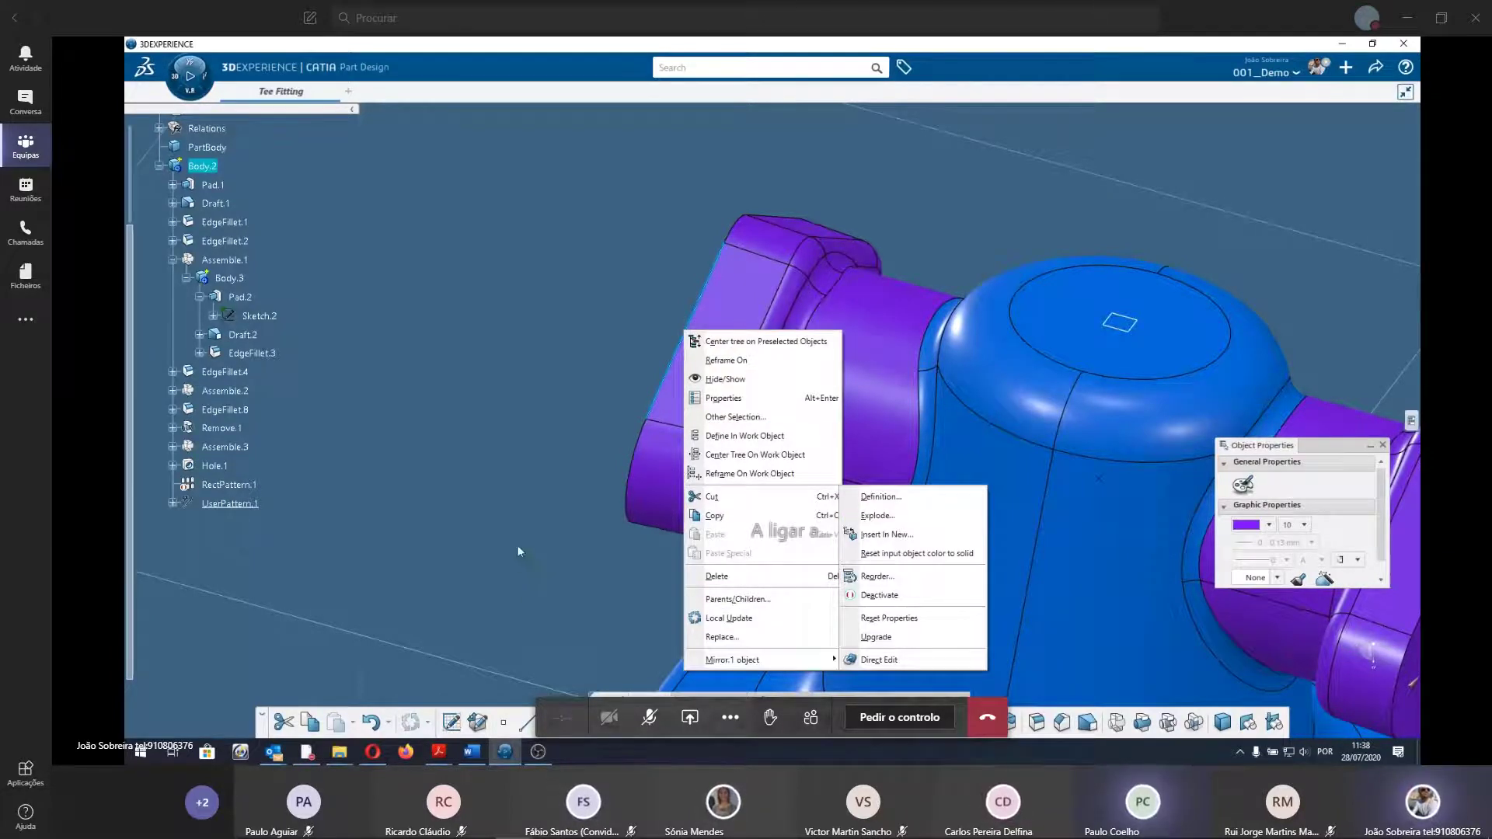
left_click(516, 544)
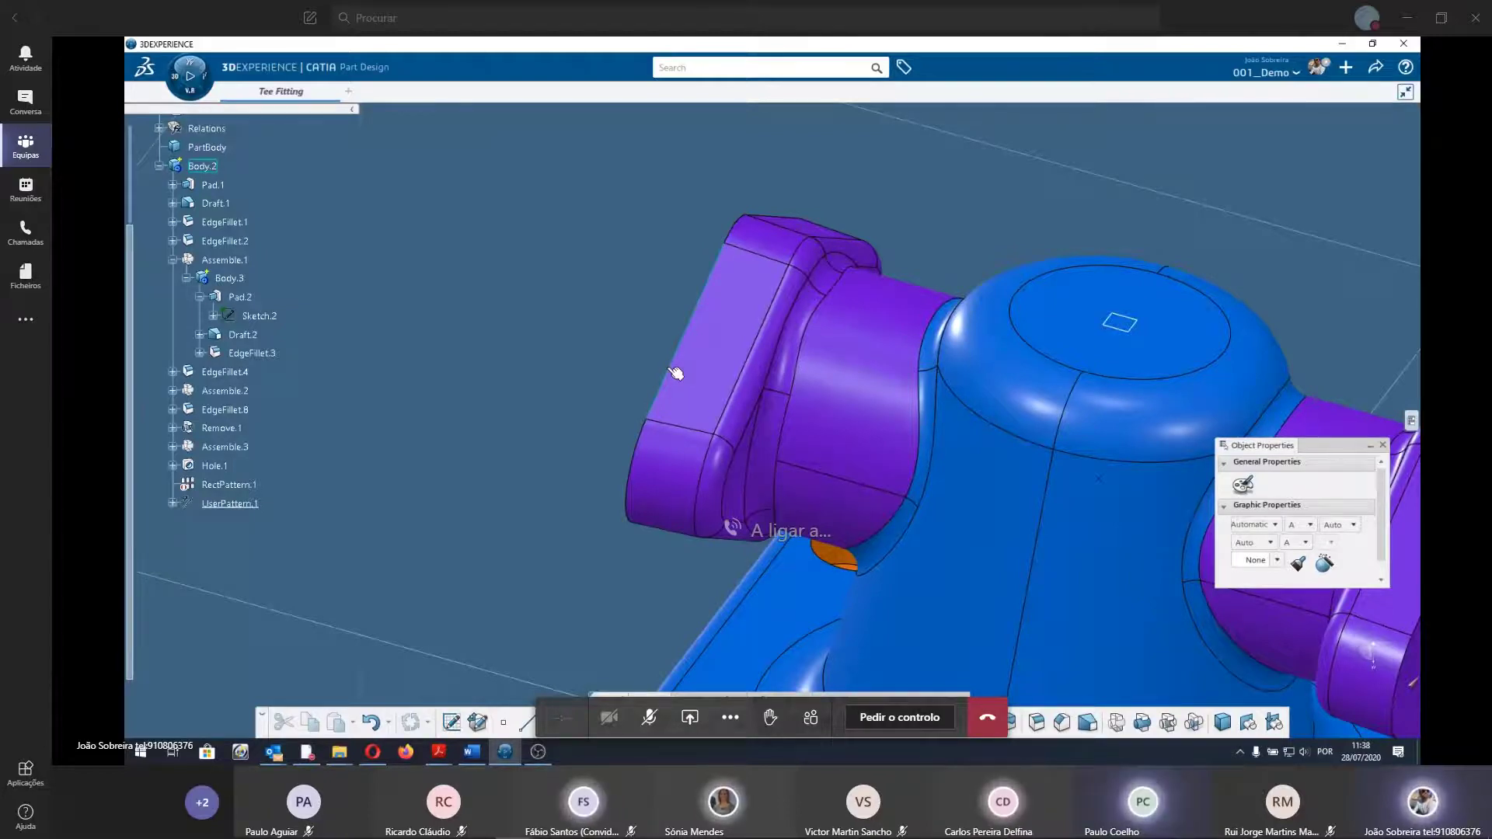
left_click(684, 342)
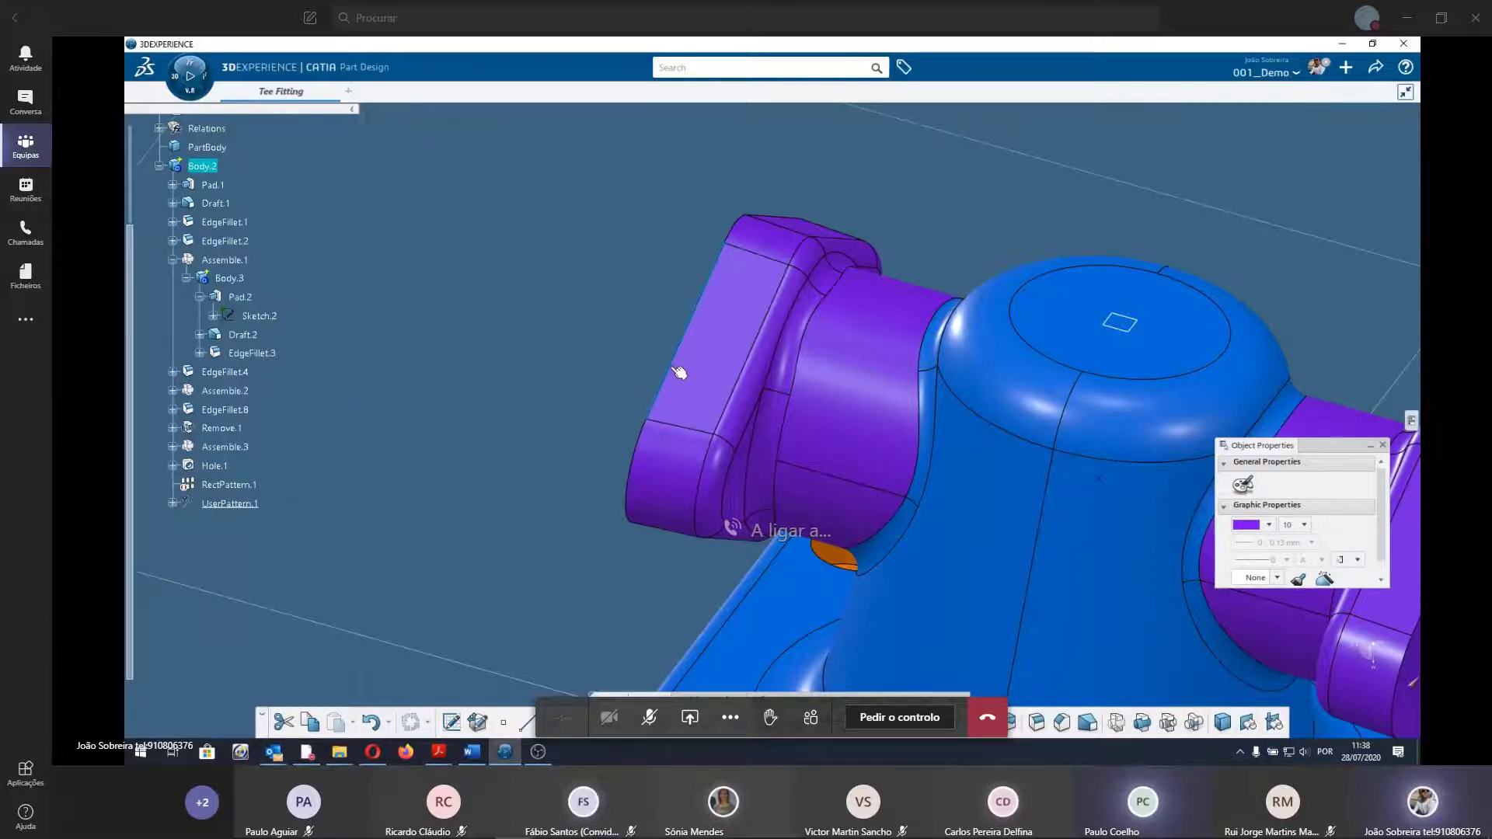
left_click(511, 344)
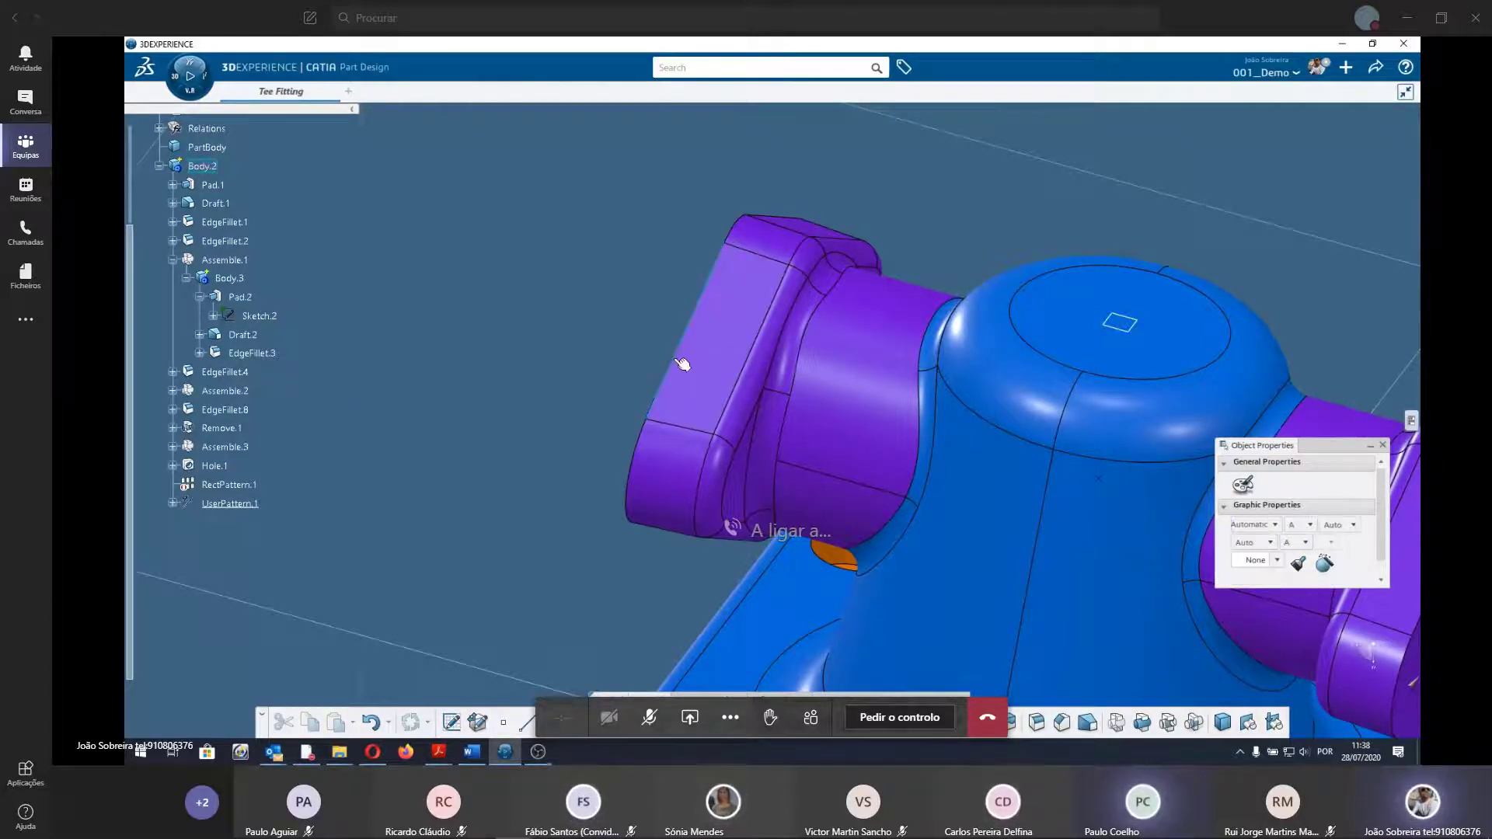
left_click(694, 305)
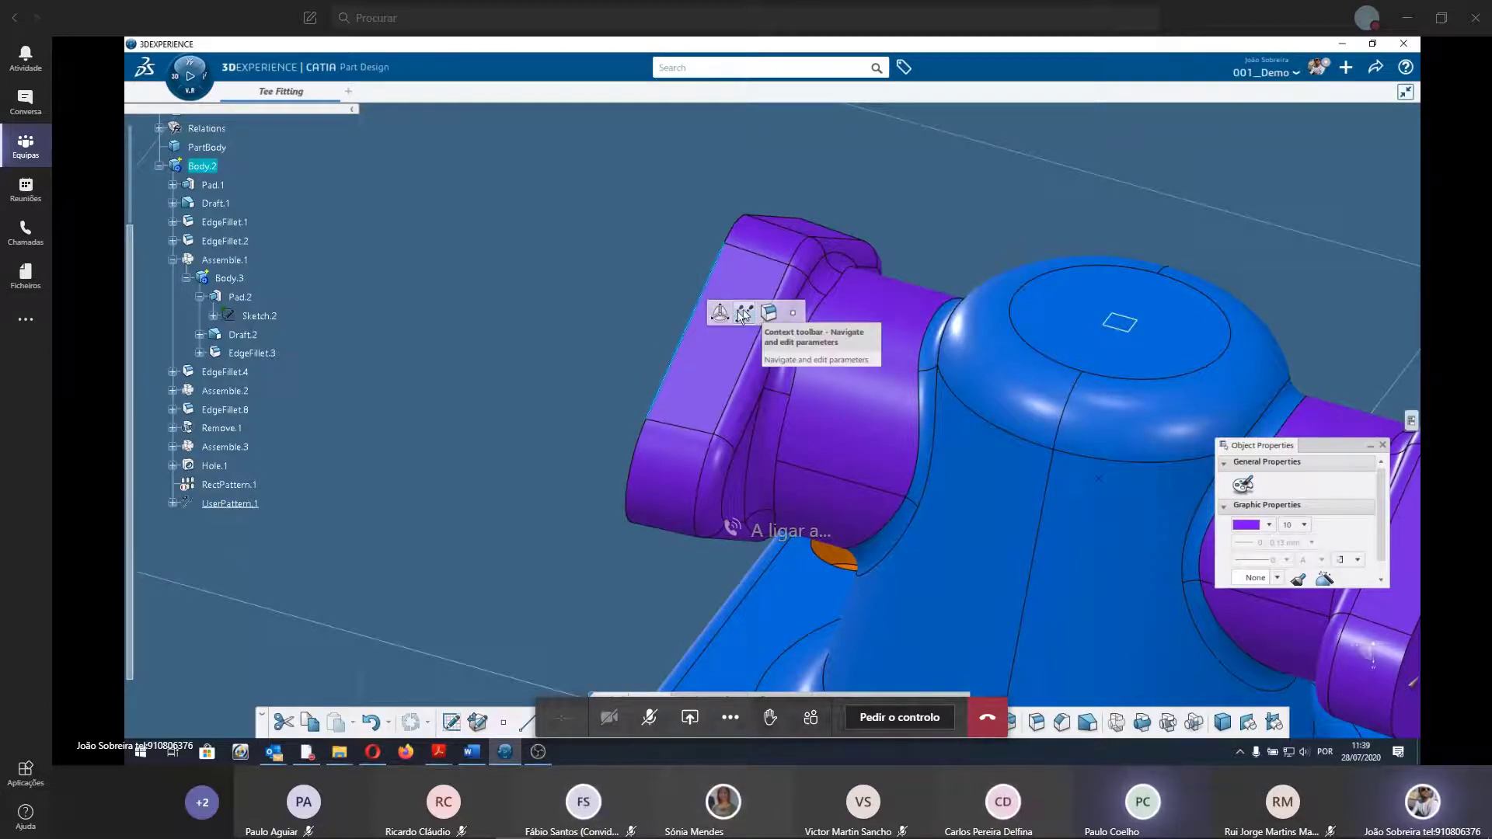
left_click(630, 349)
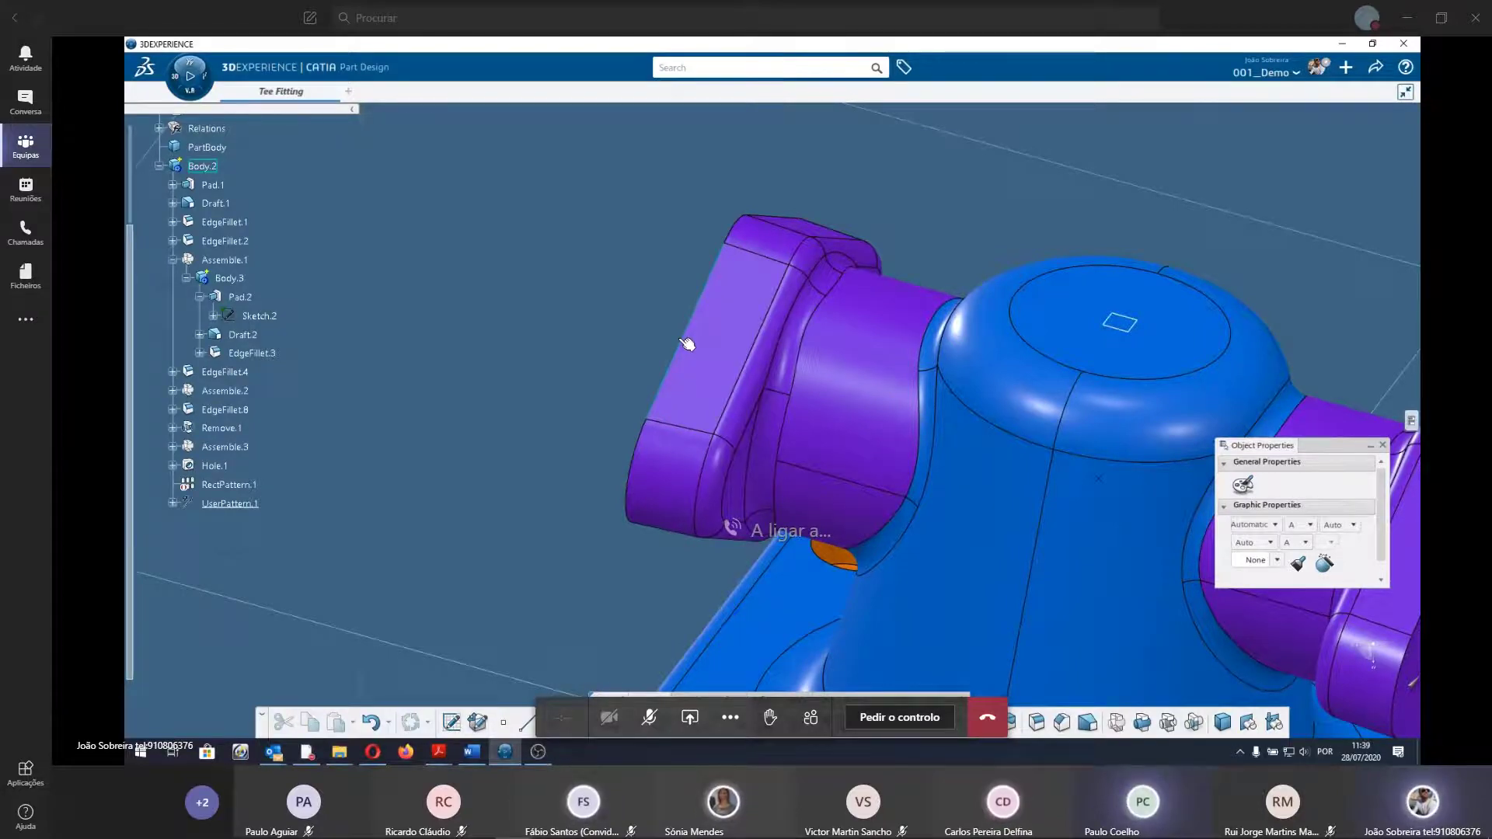
mouse_move(687, 345)
middle_mouse_down()
mouse_move(510, 457)
mouse_move(756, 496)
middle_mouse_up()
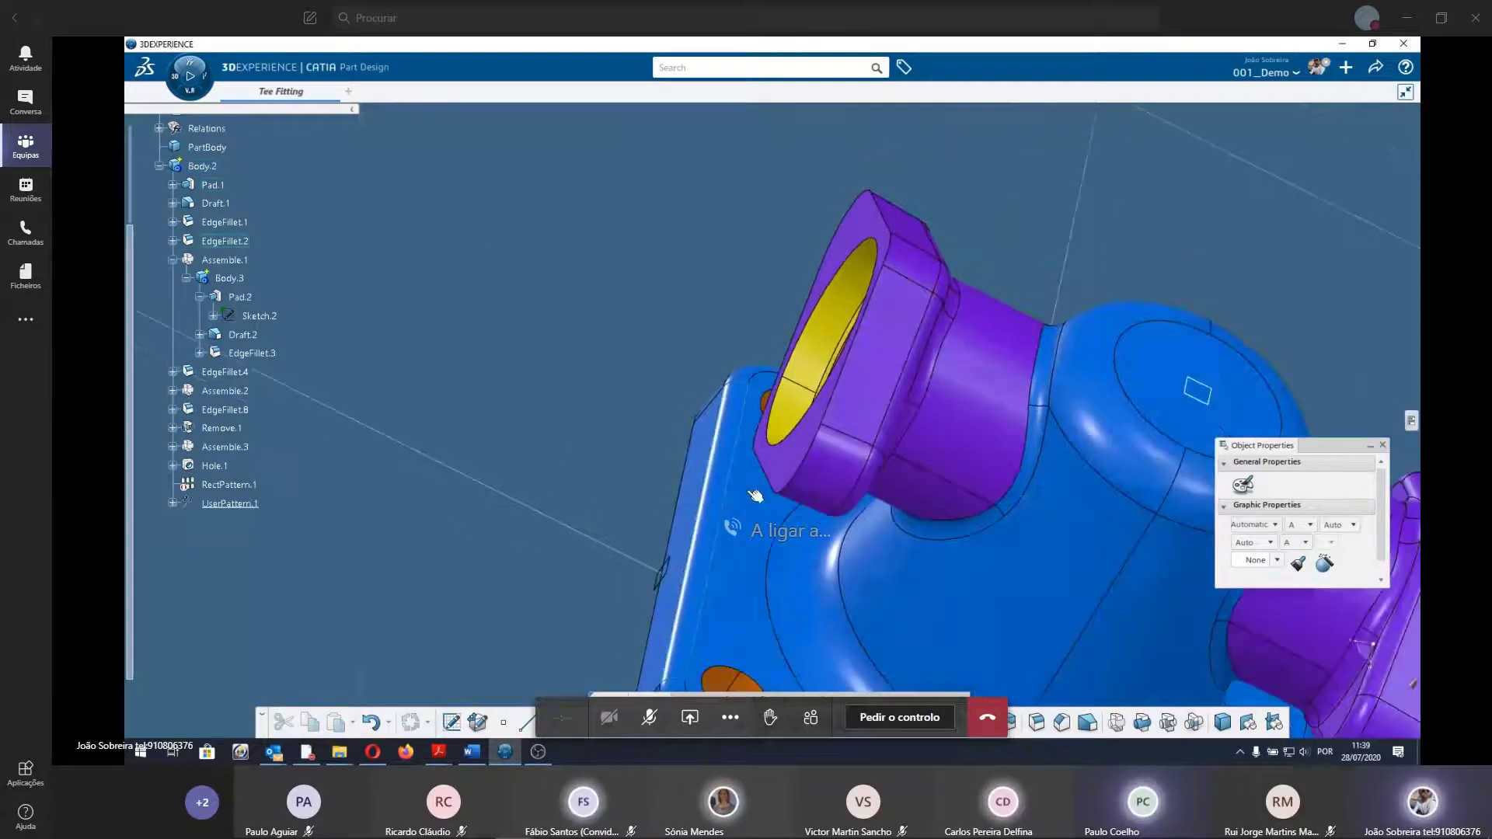
Add edge fillet EdgeFillet.11 on the purple boss edge around the bore.
left_click(768, 471)
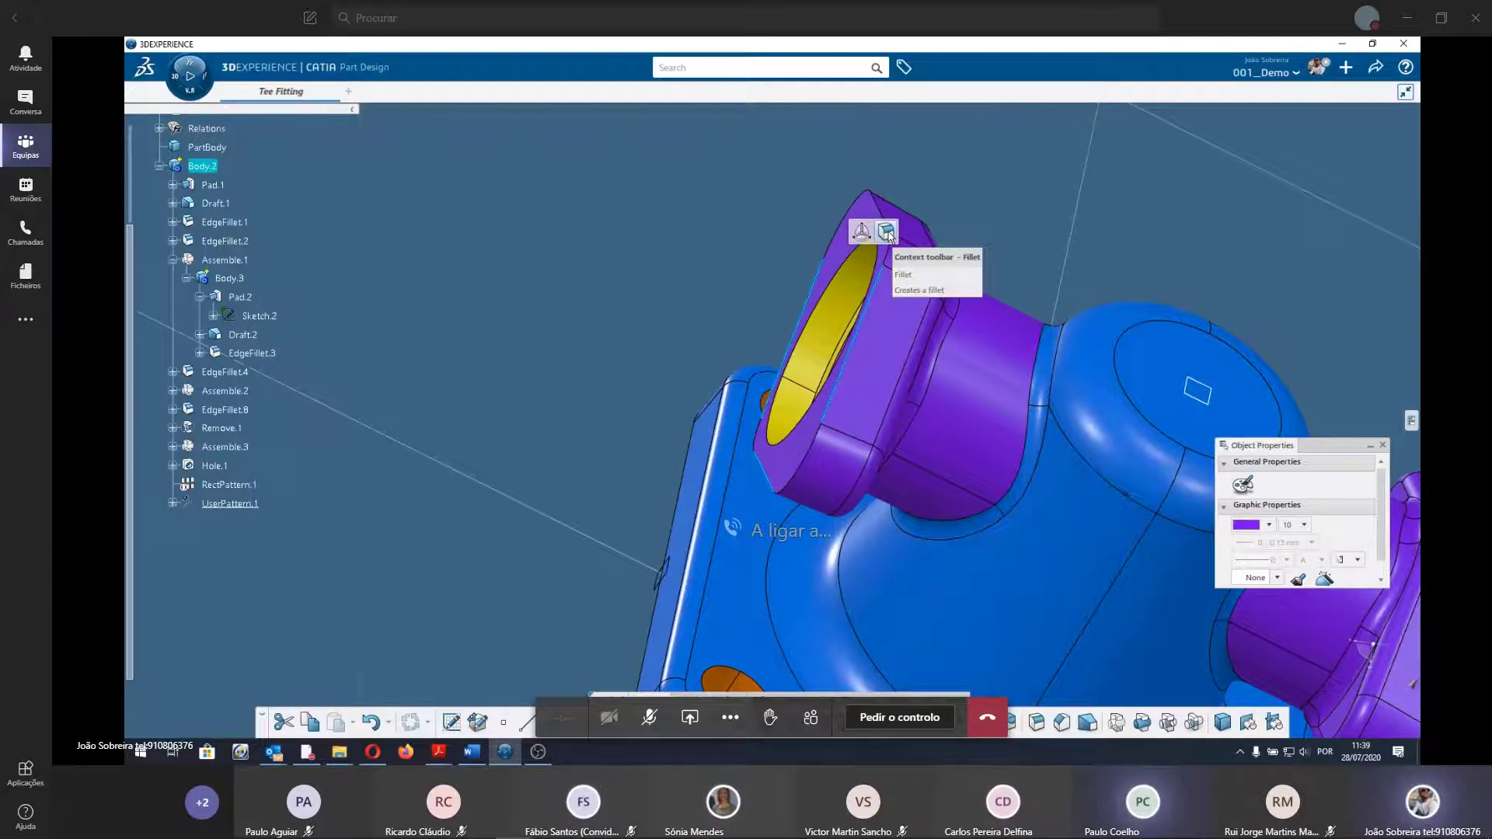
left_click(887, 234)
mouse_move(696, 256)
middle_mouse_down()
mouse_move(682, 212)
mouse_move(715, 307)
middle_mouse_up()
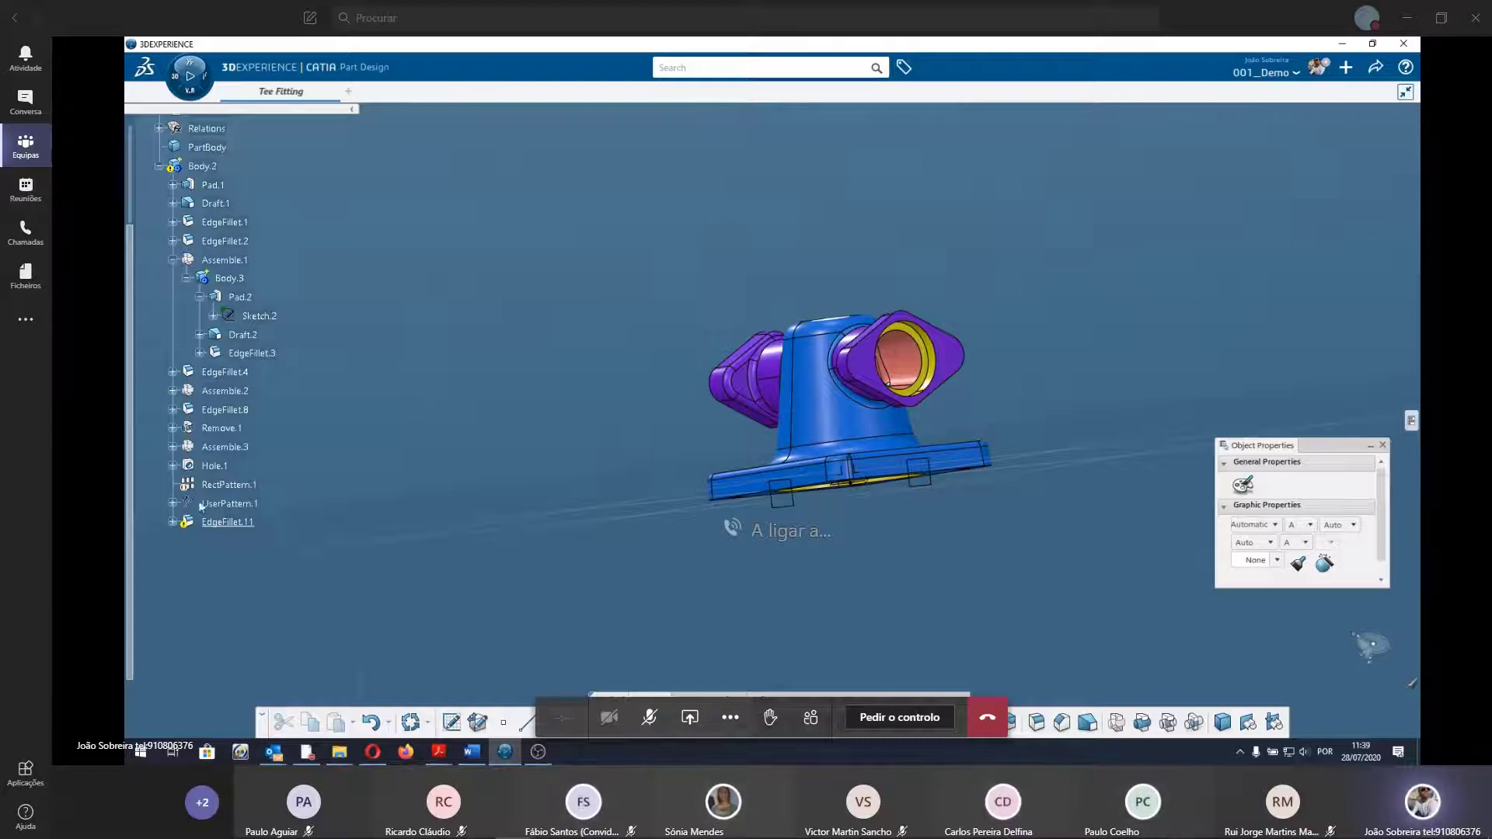
Delete EdgeFillet.11 from the tree and orbit to view the model from above.
left_click(230, 522)
key("Delete")
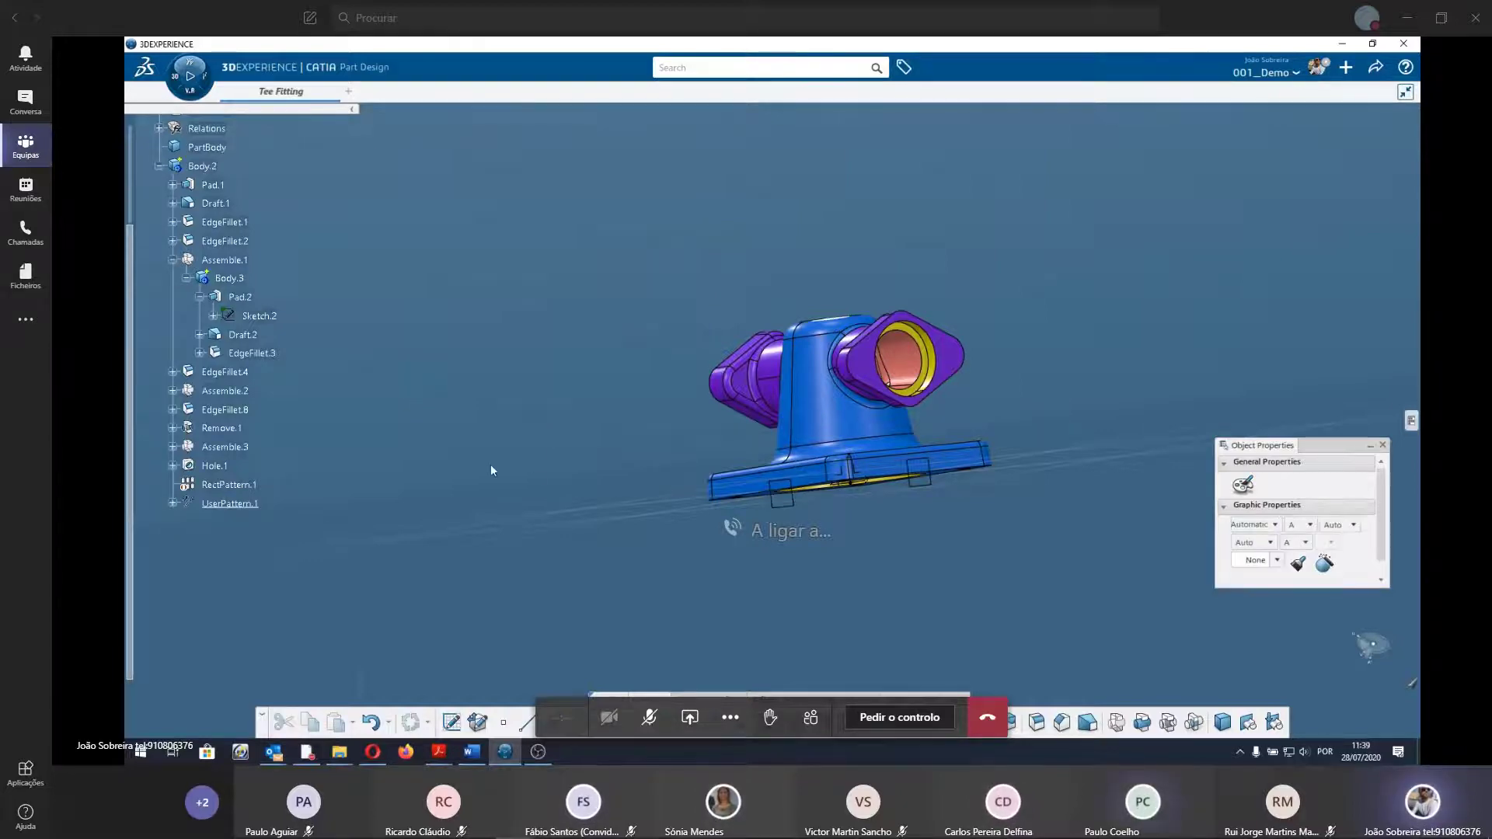
mouse_move(859, 386)
middle_mouse_down()
mouse_move(838, 368)
mouse_move(585, 560)
middle_mouse_up()
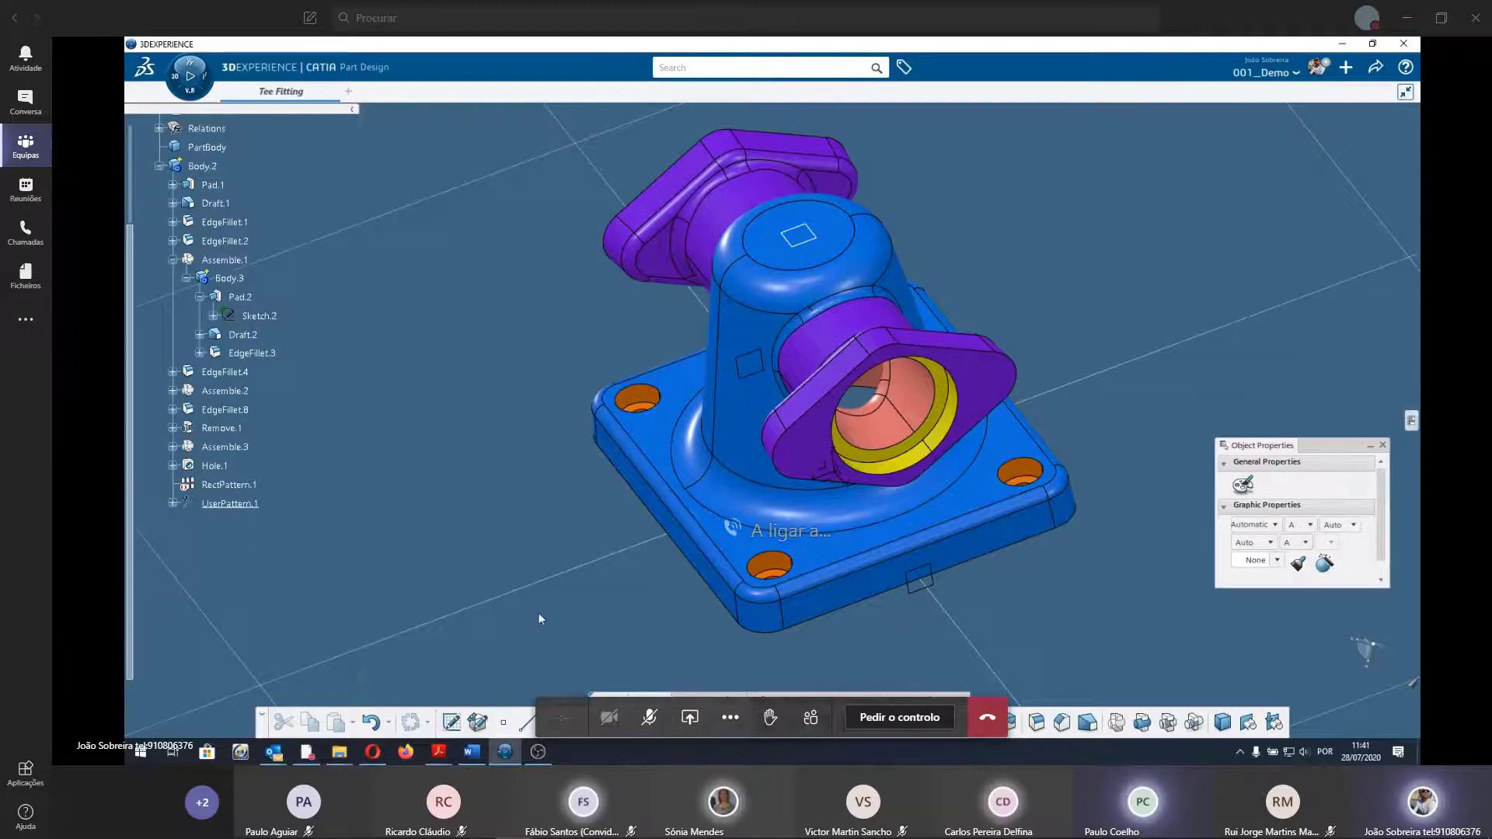
right_click(342, 752)
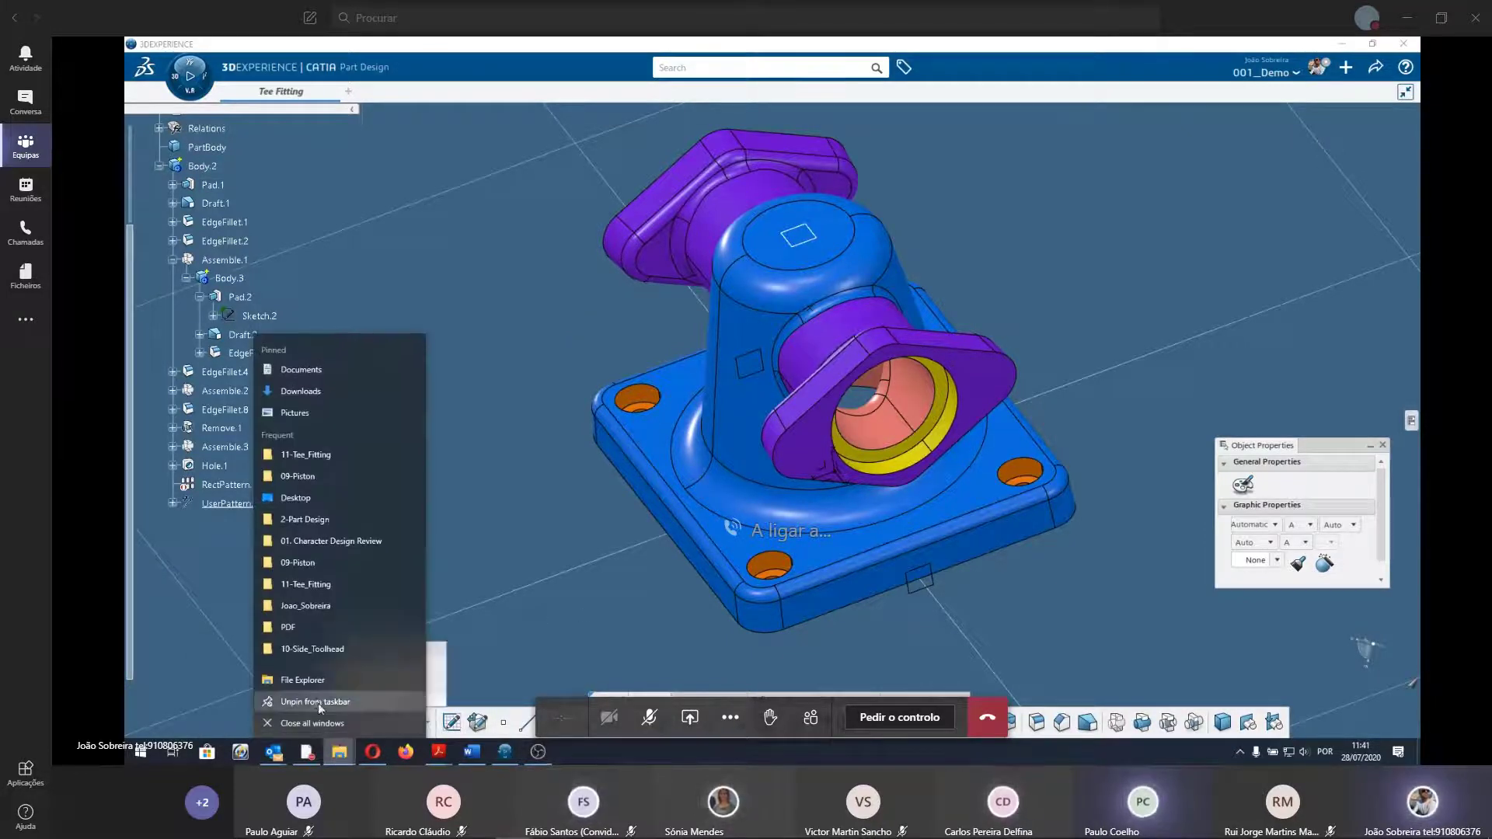
left_click(498, 609)
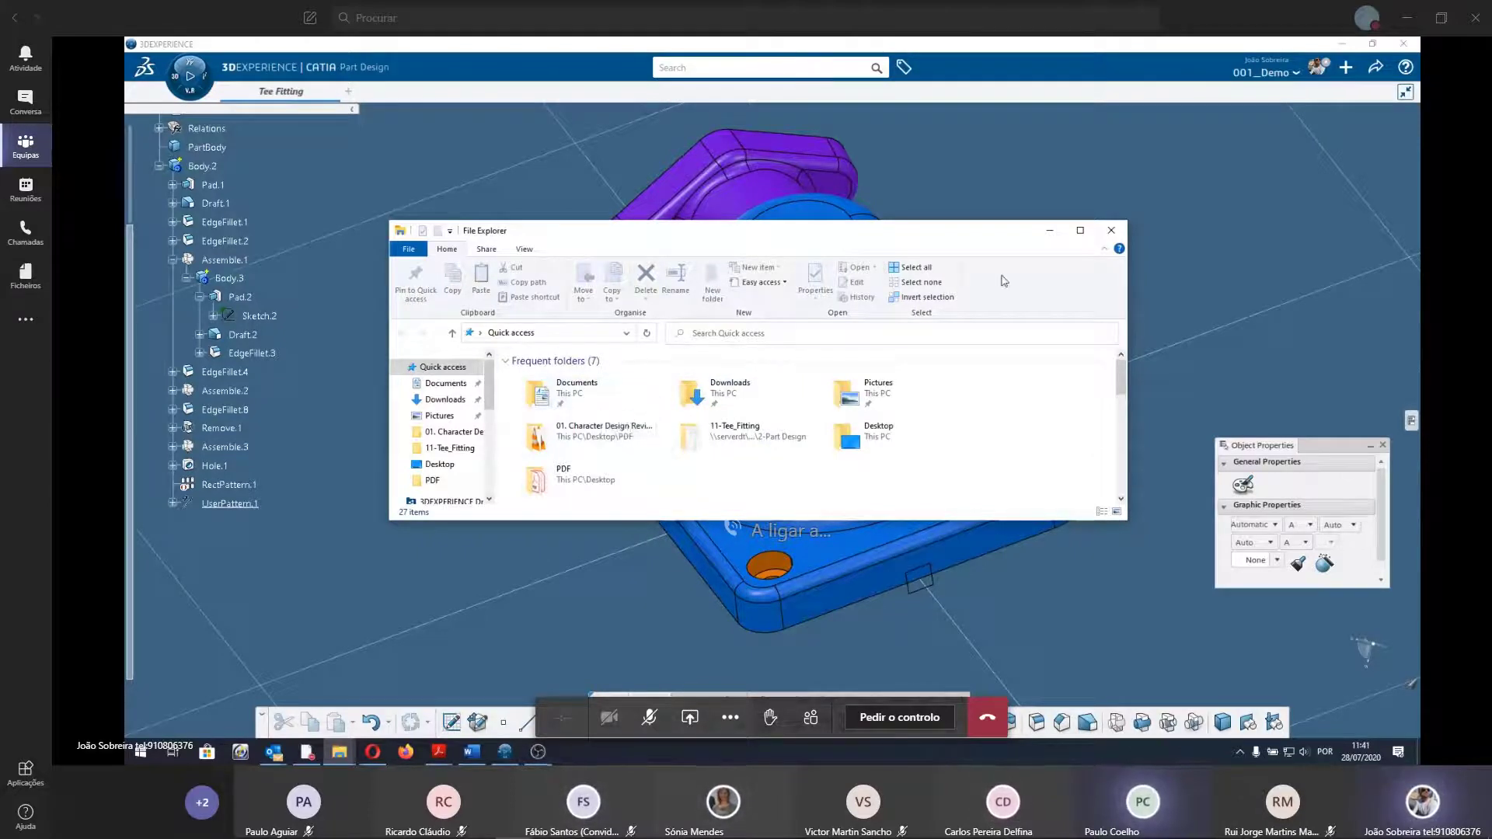
left_click(1110, 231)
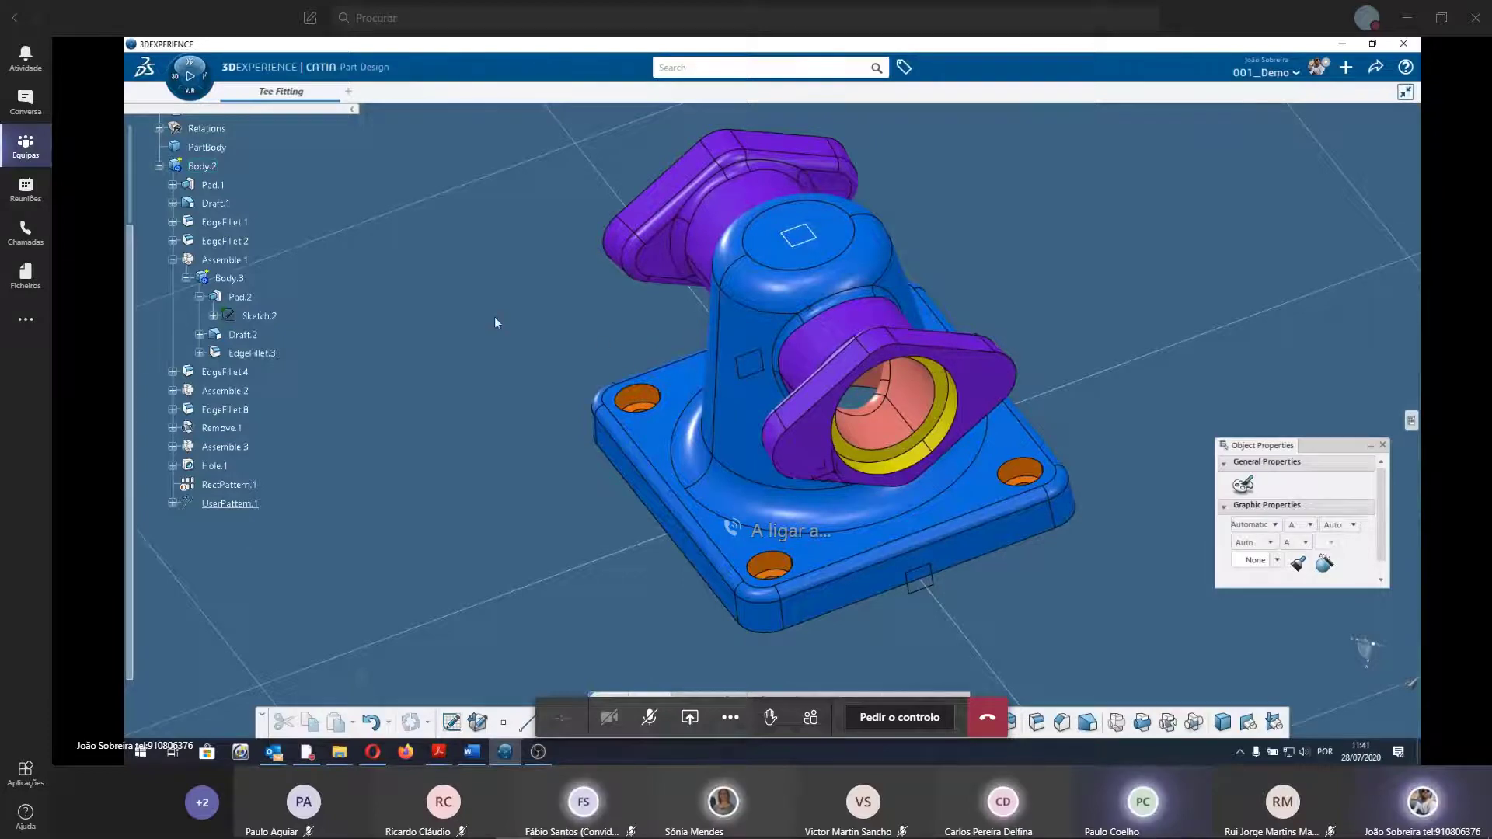
Open the 3DSearch dropdown showing recent searches such as screw and meusburger_capscrew.
left_click(691, 69)
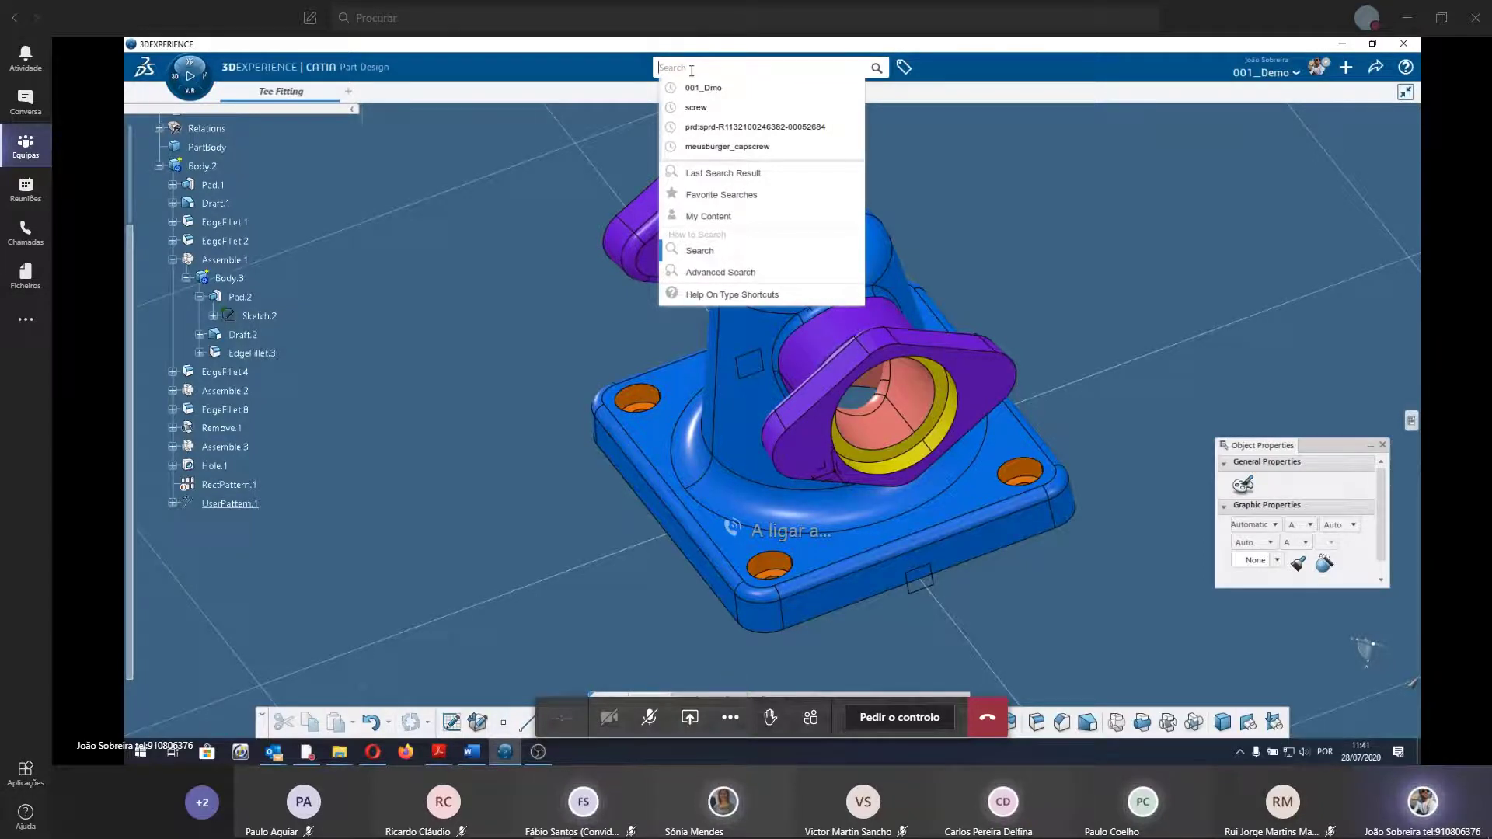
List all 26548 My Content results and open the Roles and Apps panel beside them.
left_click(718, 220)
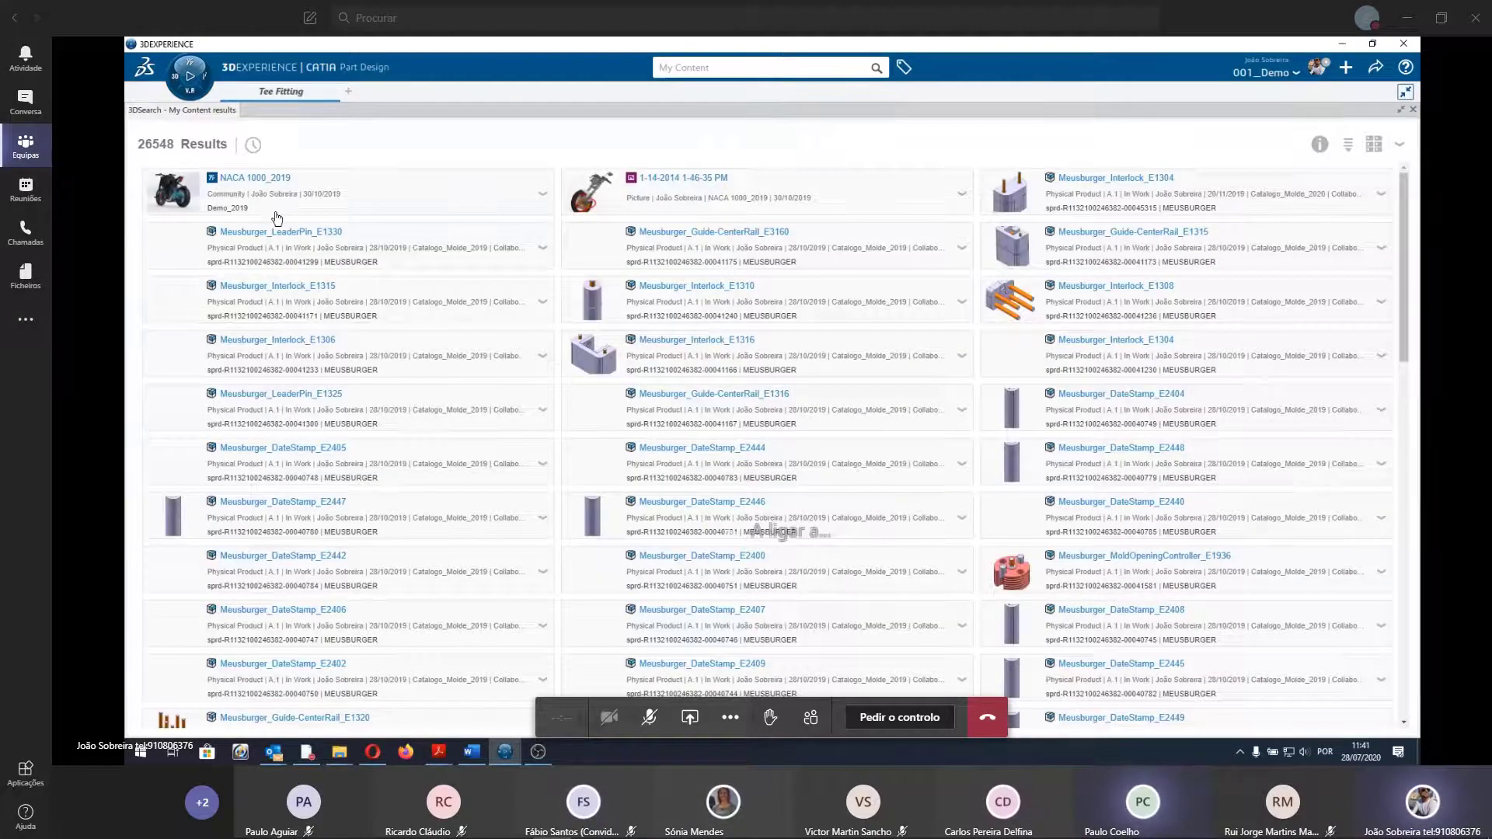
left_click(175, 84)
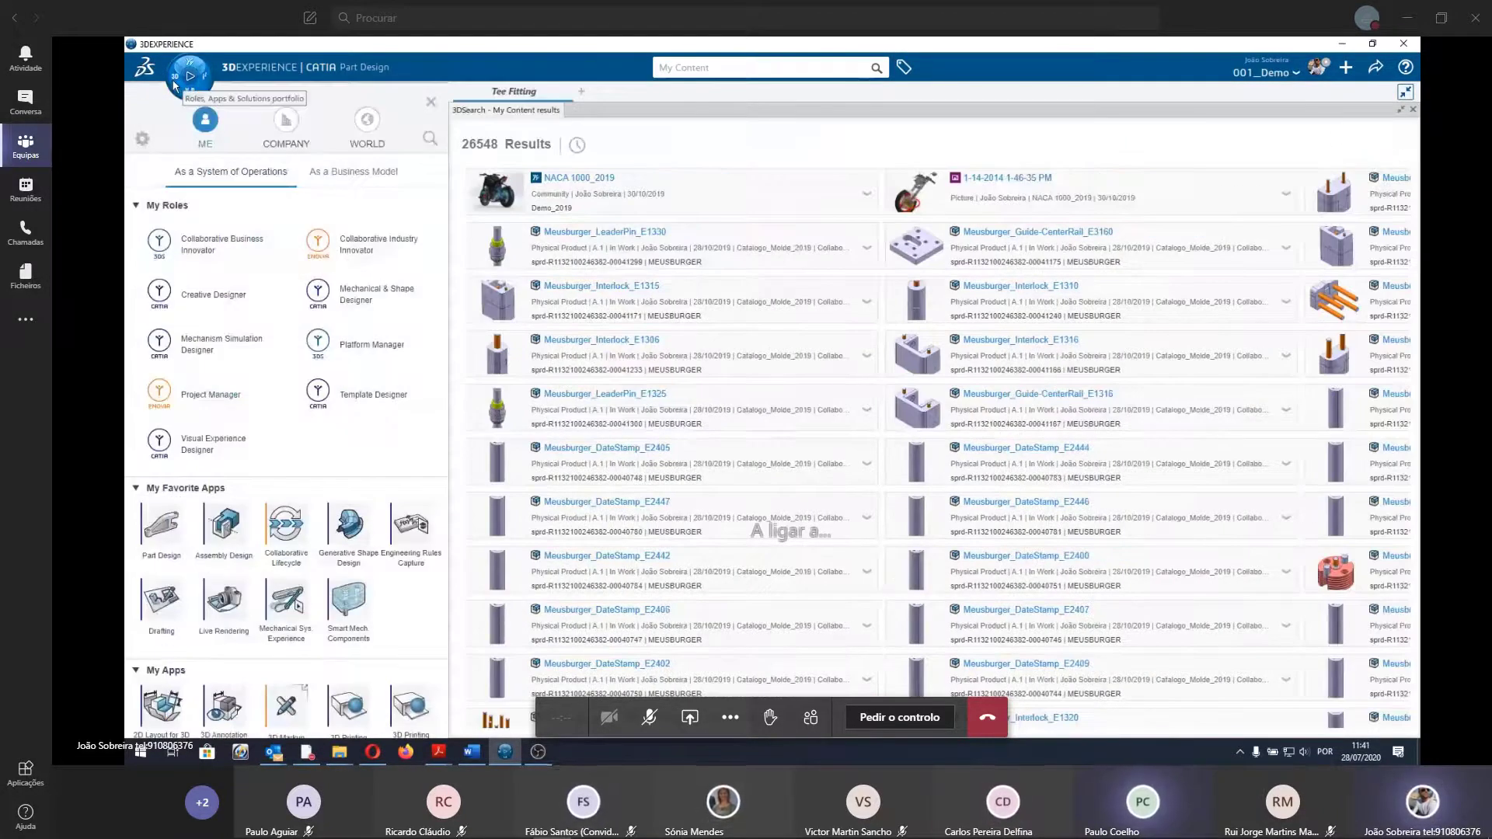
scroll(182, 567, "down", 3)
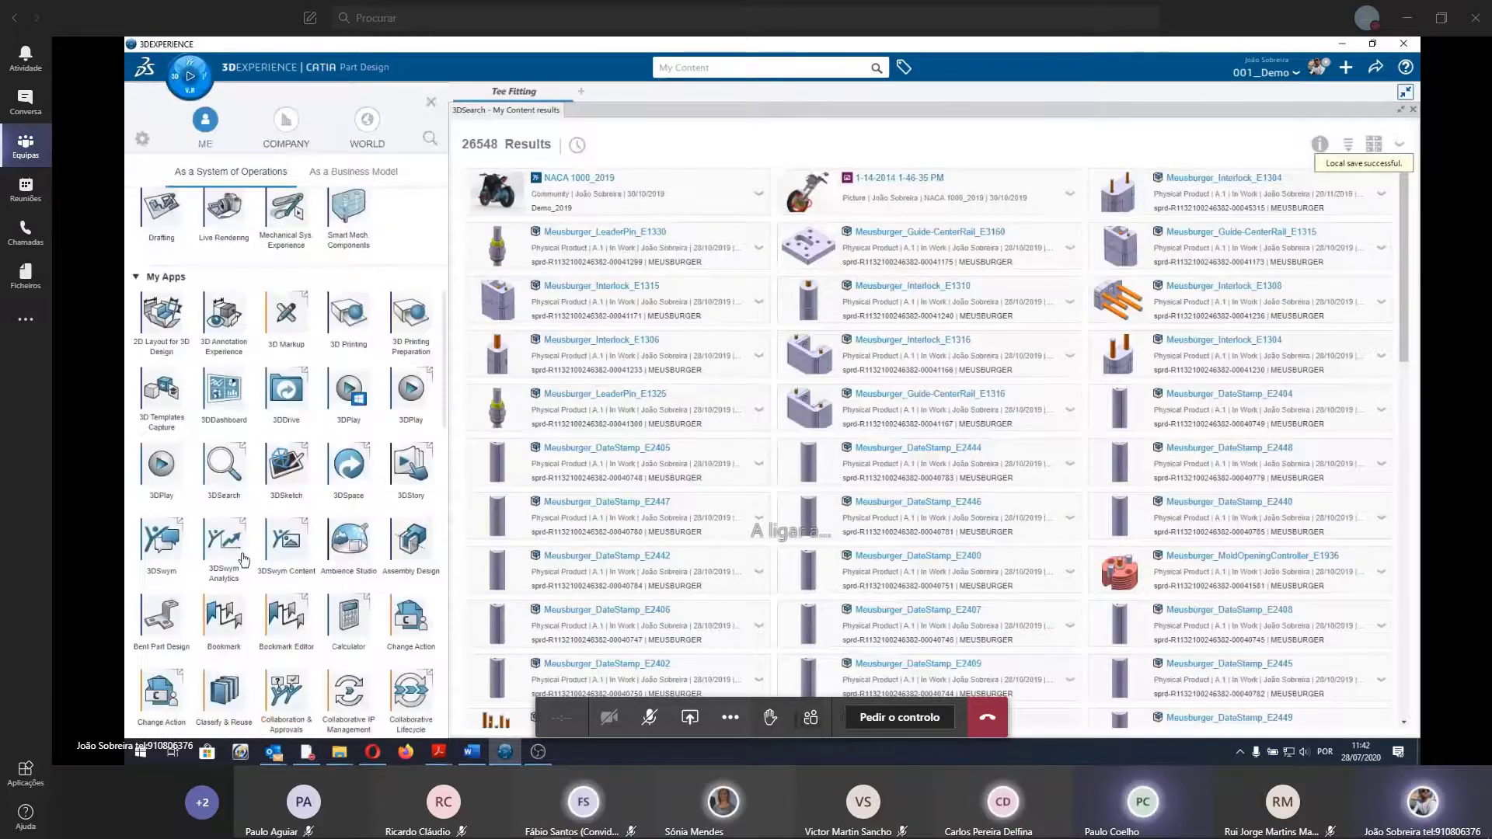
scroll(191, 544, "down", 3)
scroll(198, 521, "down", 3)
scroll(203, 505, "down", 3)
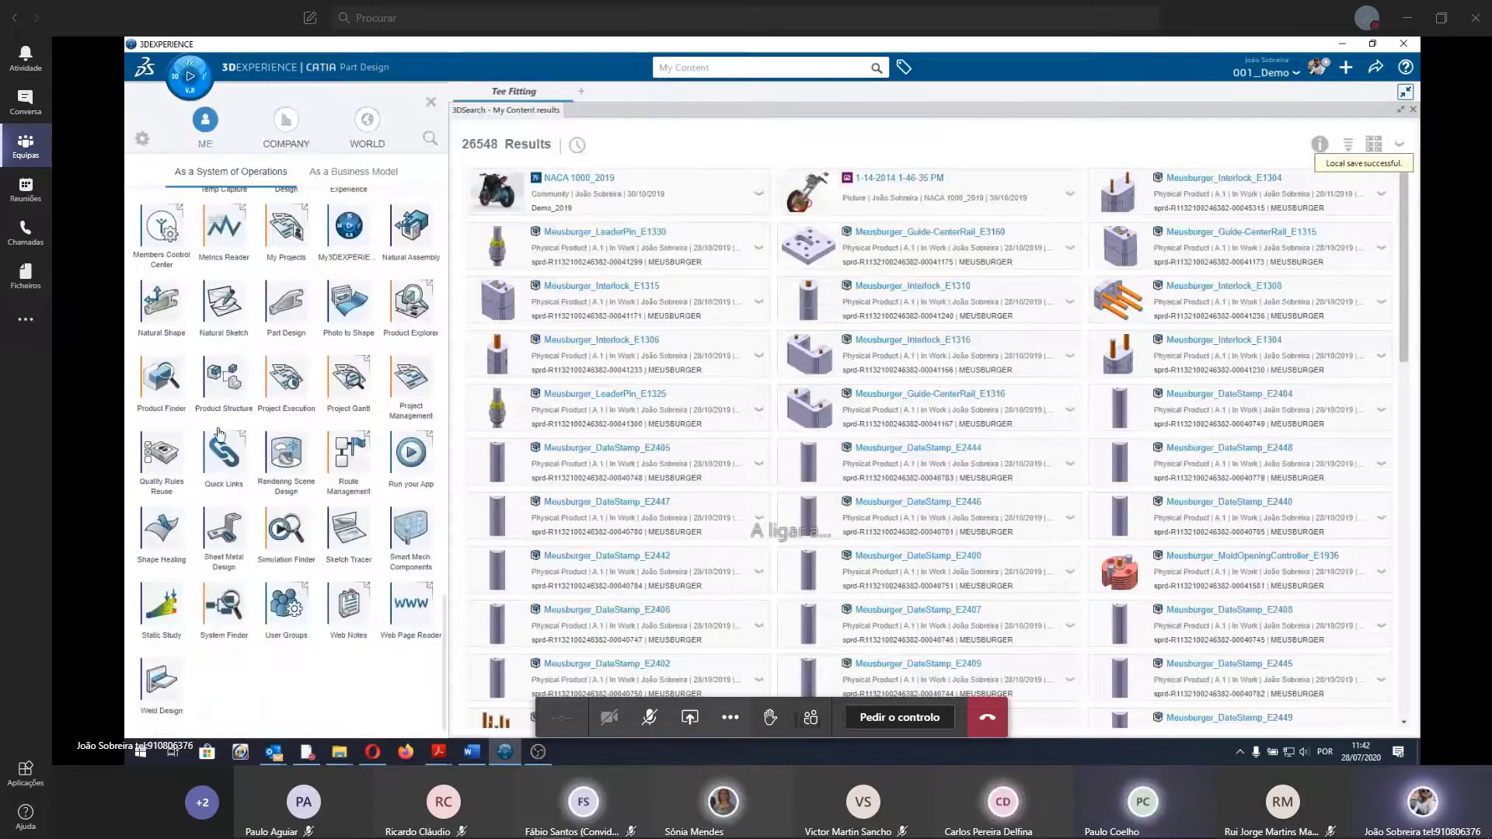
scroll(194, 529, "up", 5)
scroll(174, 565, "up", 5)
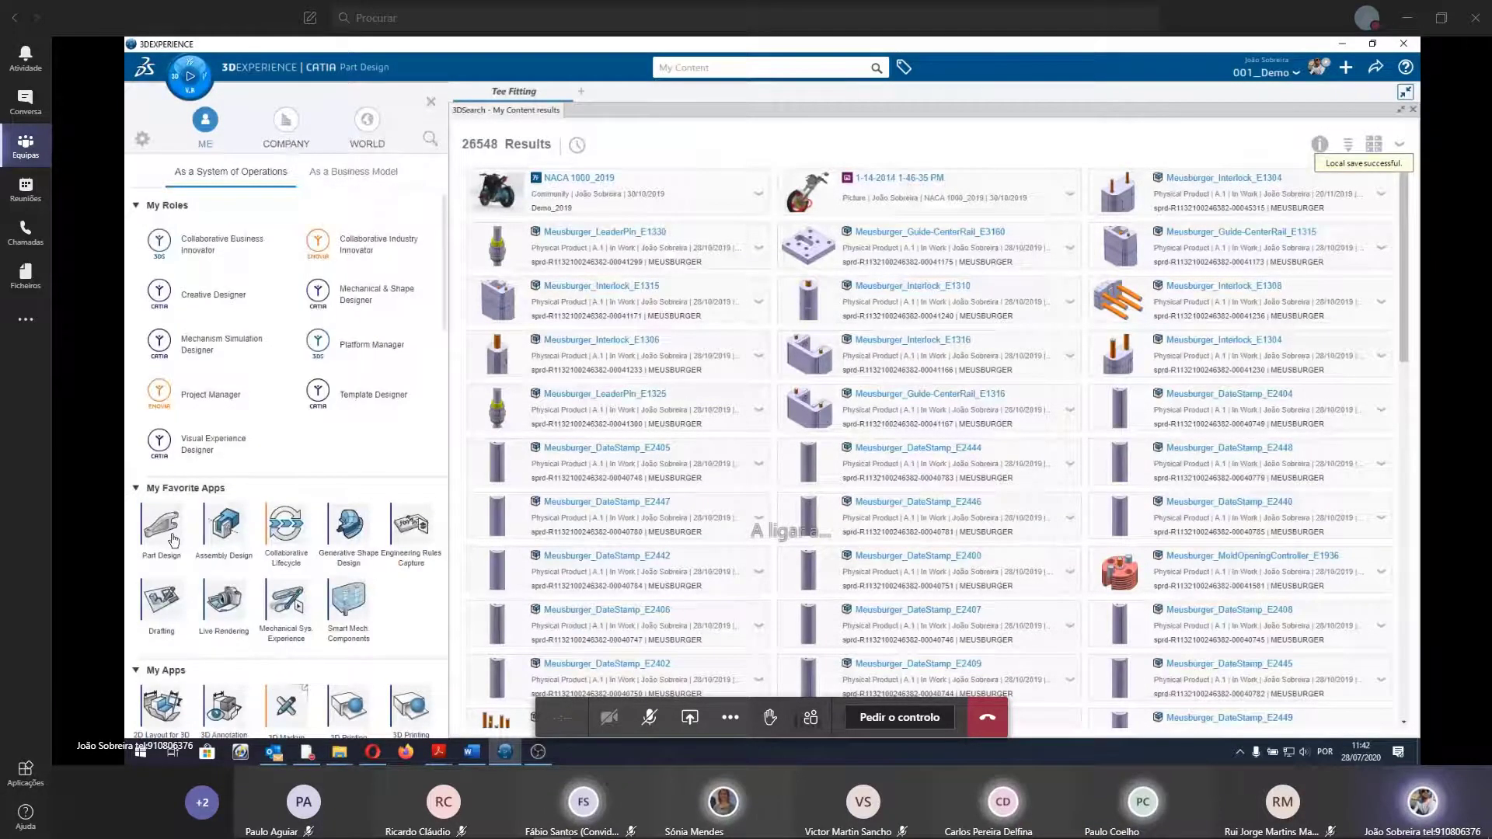
Open the 6WTags filters, close the roles panel and show all tag categories.
left_click(903, 67)
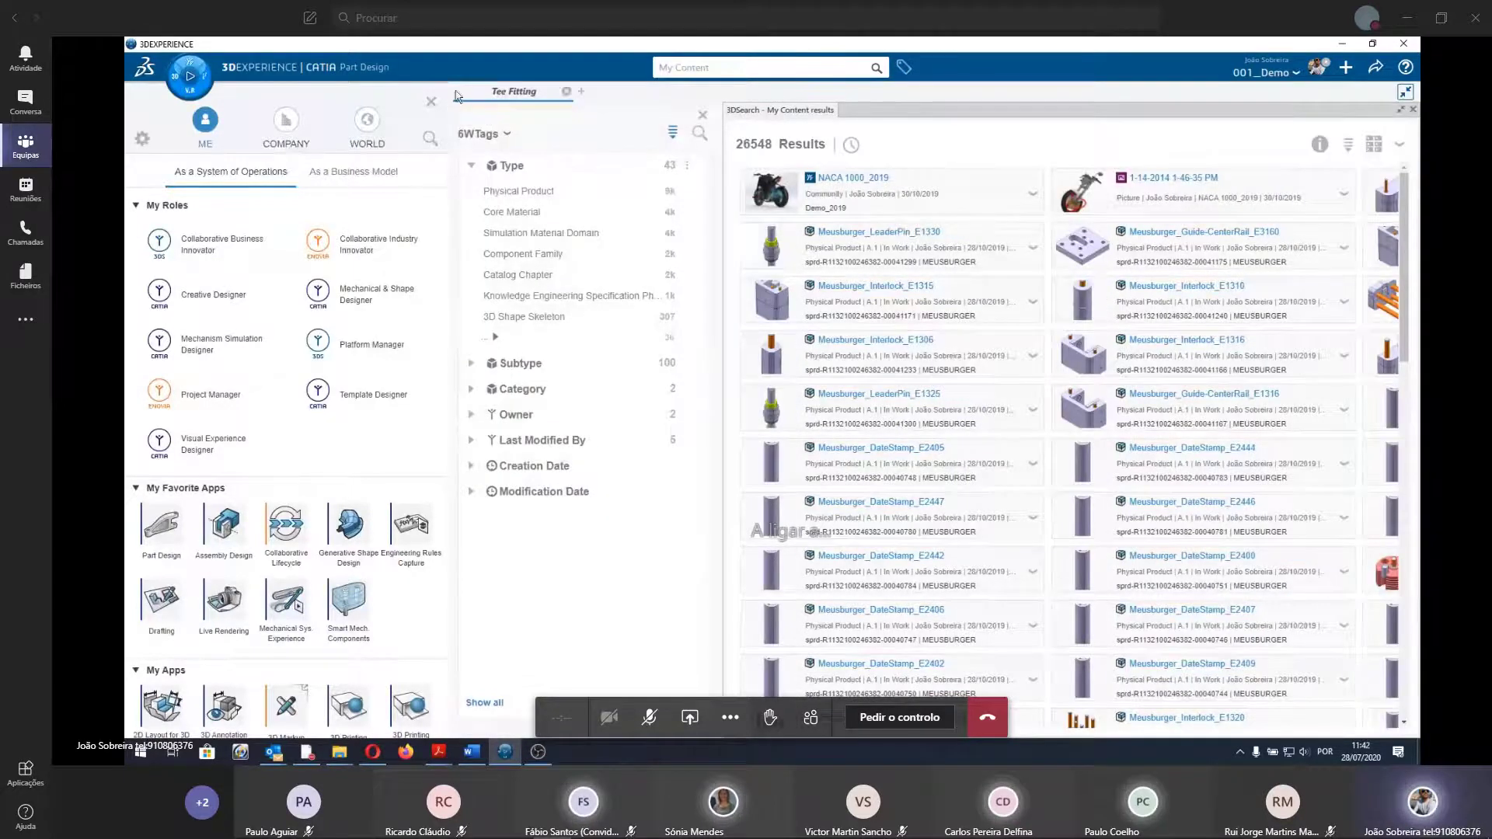
left_click(430, 102)
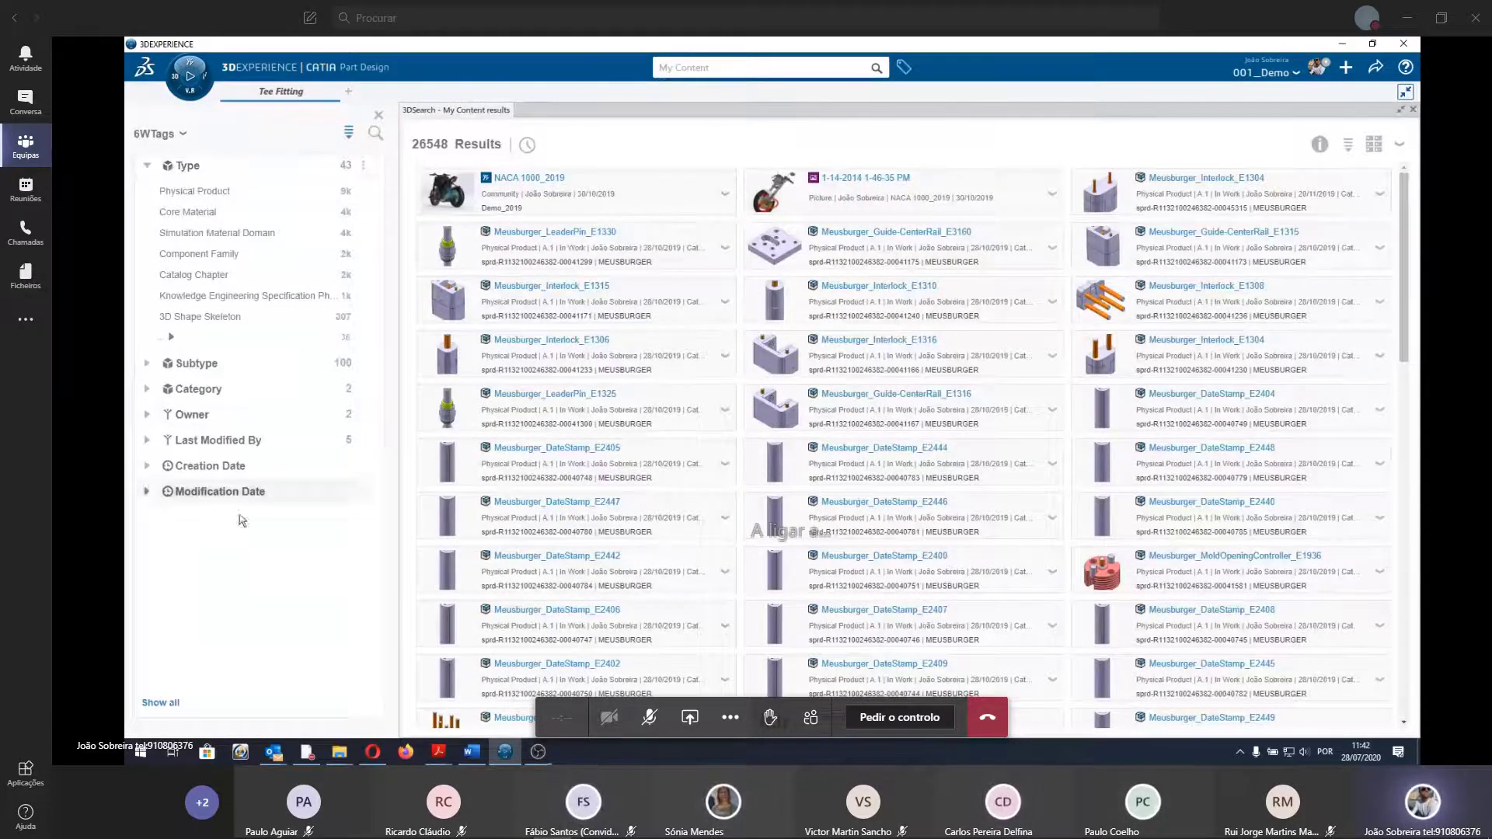
left_click(160, 703)
scroll(160, 571, "down", 5)
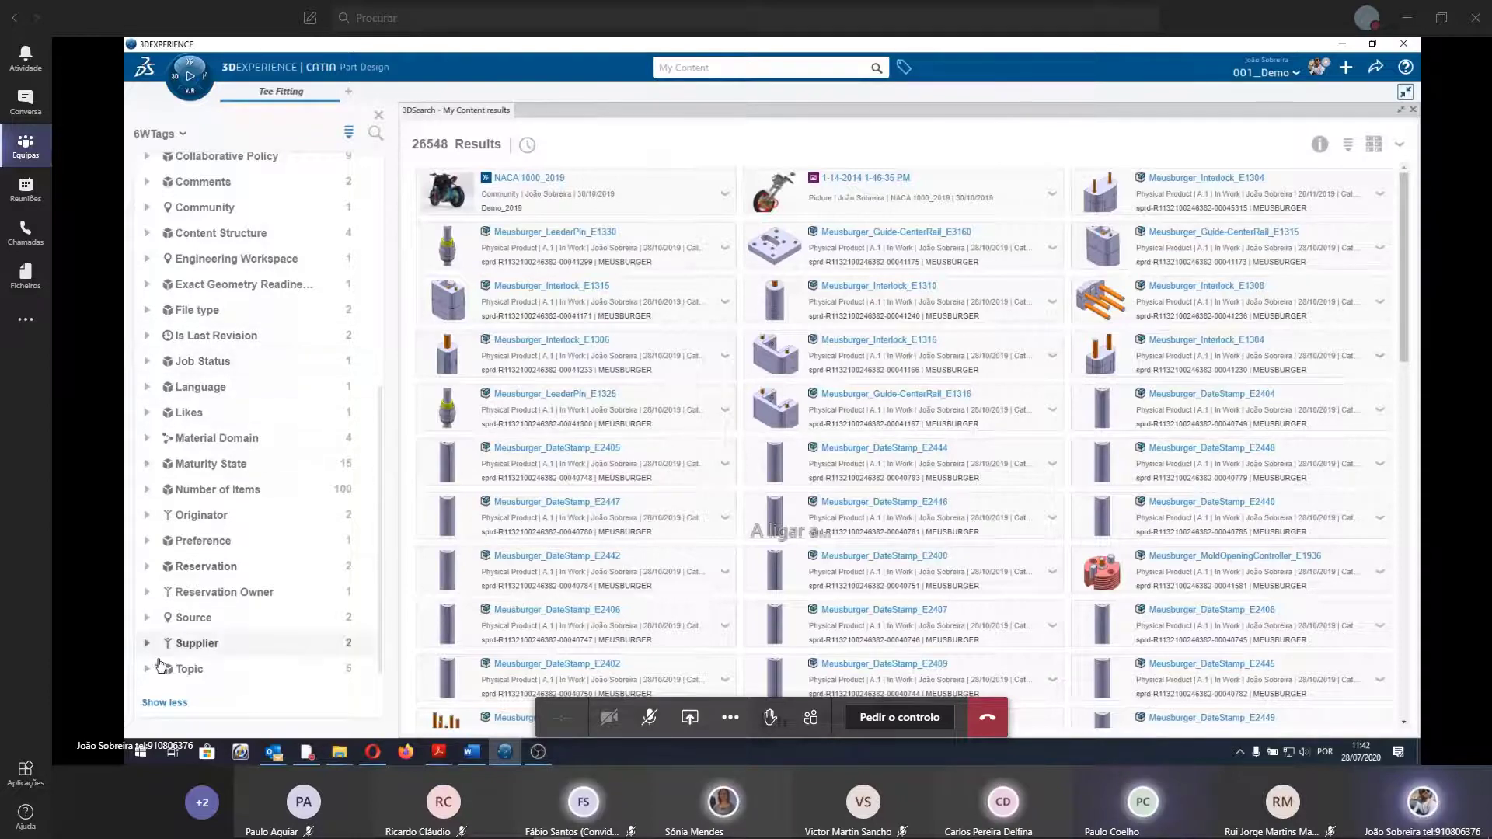
Expand Source to list Collaborative Spaces such as Mold_Catalog_2020, then scroll the results.
left_click(147, 620)
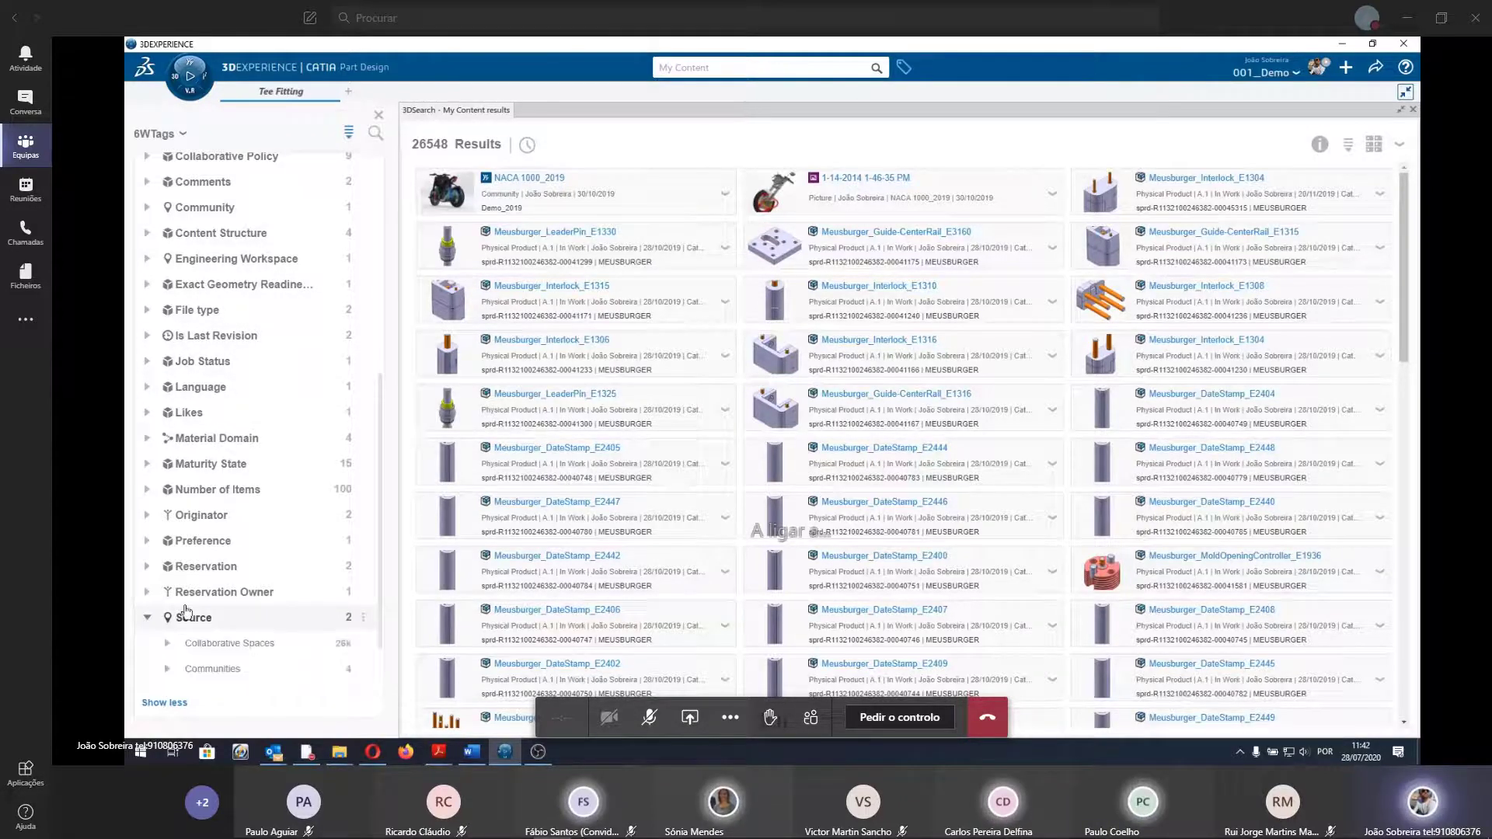
left_click(166, 593)
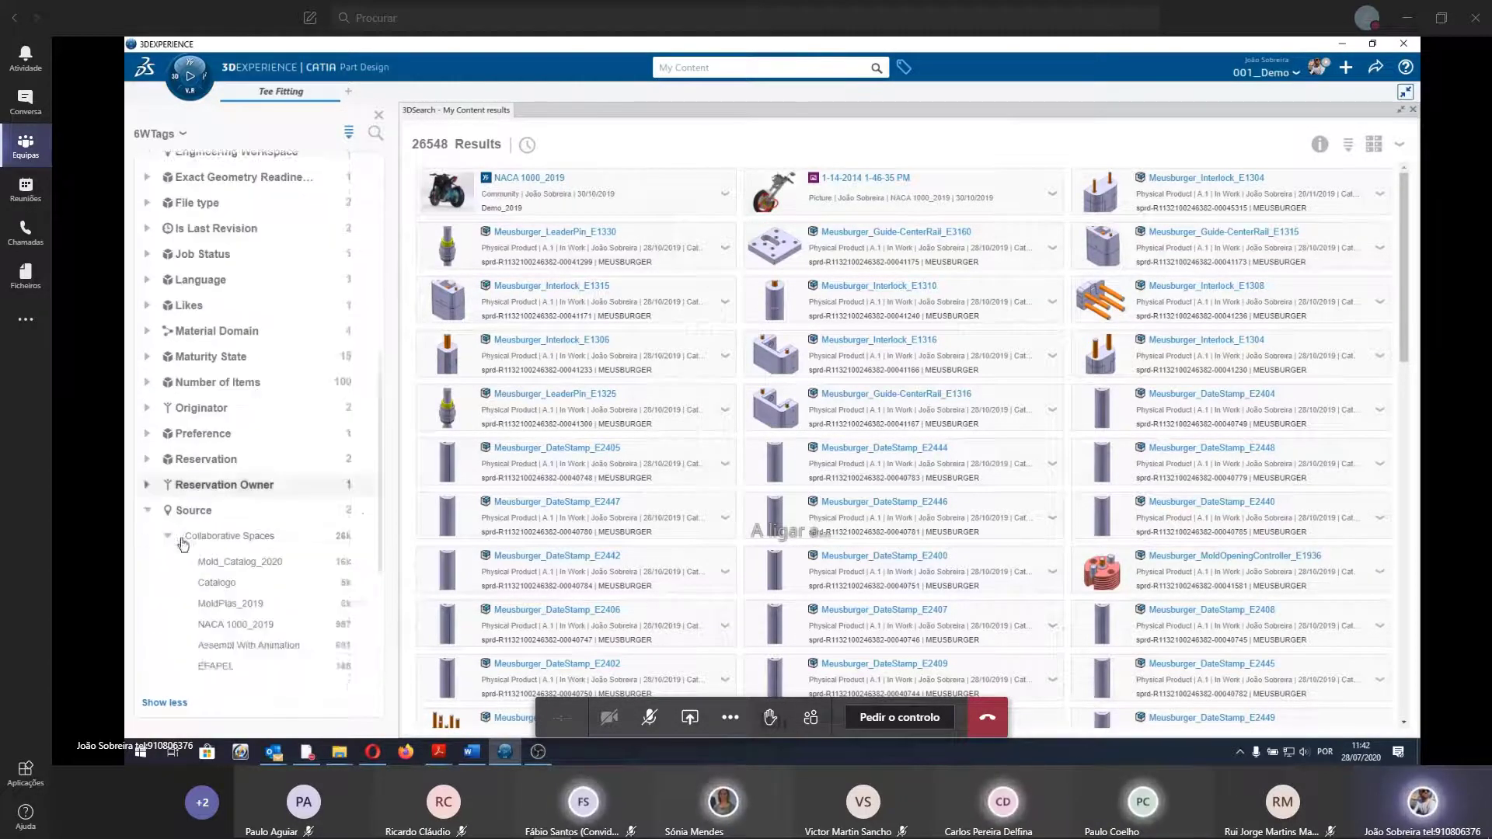
scroll(255, 410, "up", 4)
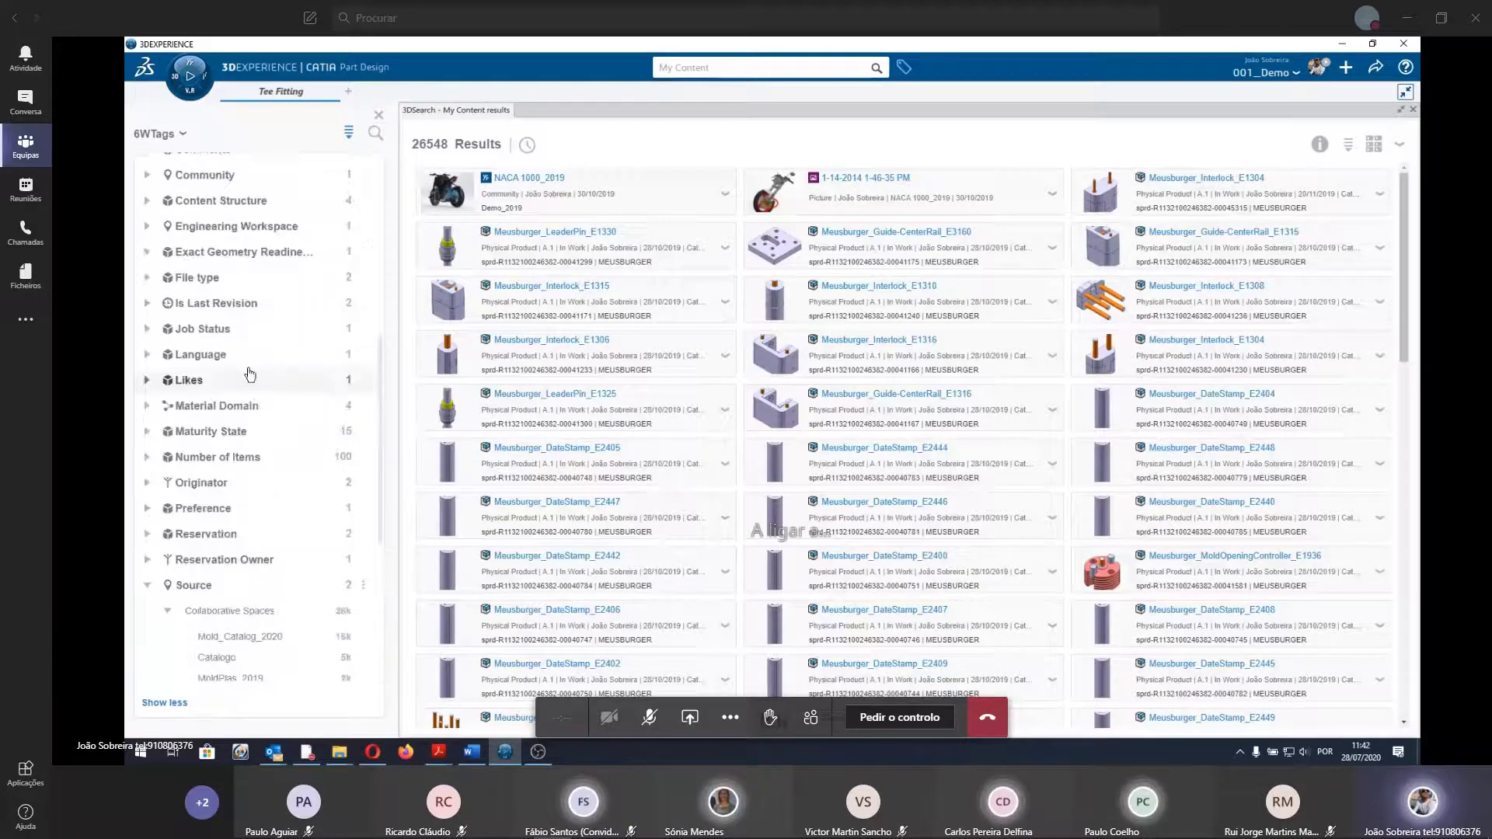
scroll(253, 428, "up", 4)
scroll(252, 435, "down", 1)
scroll(252, 447, "down", 3)
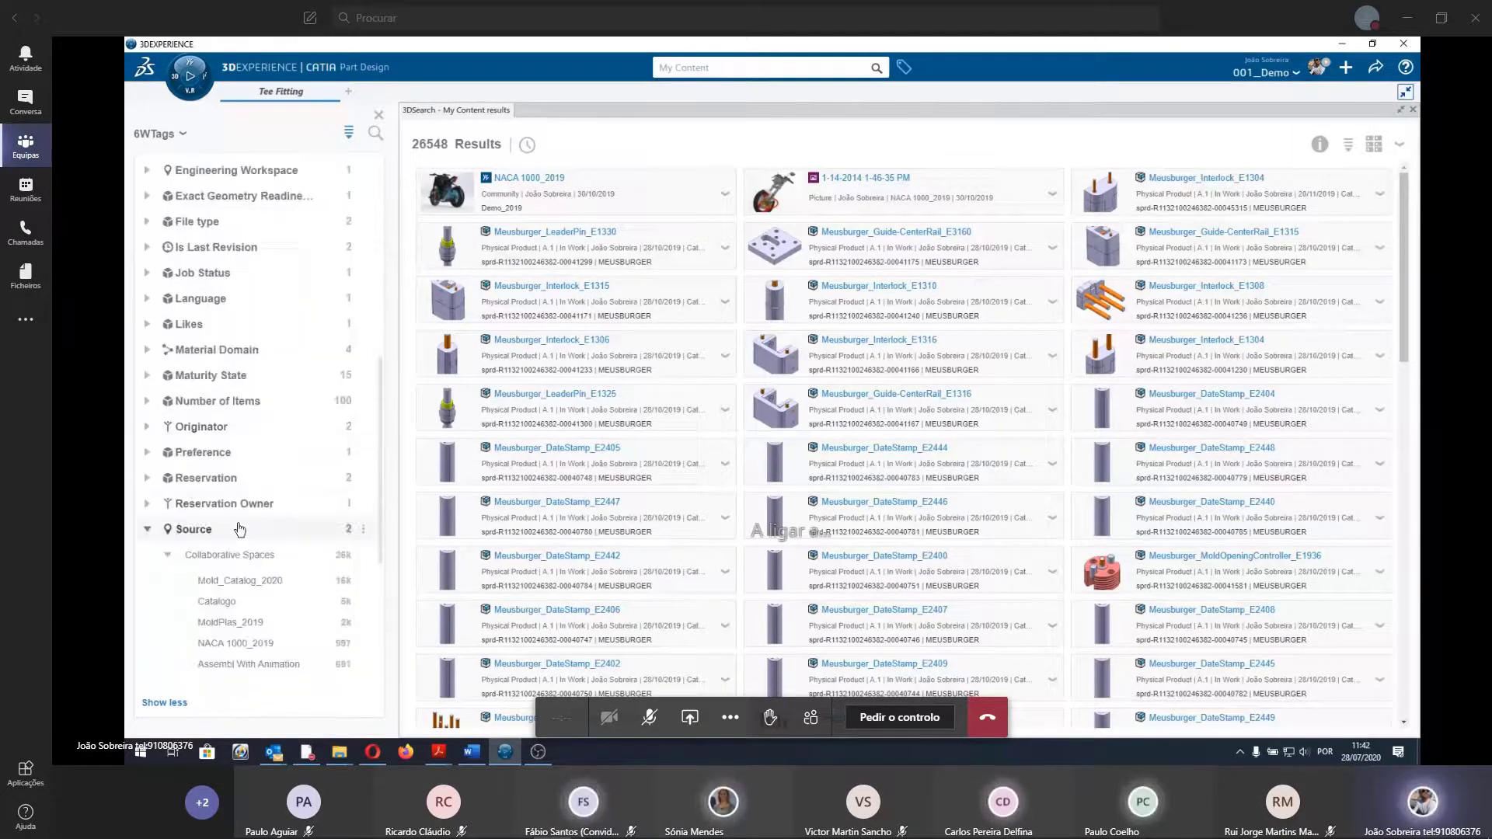
scroll(237, 591, "down", 4)
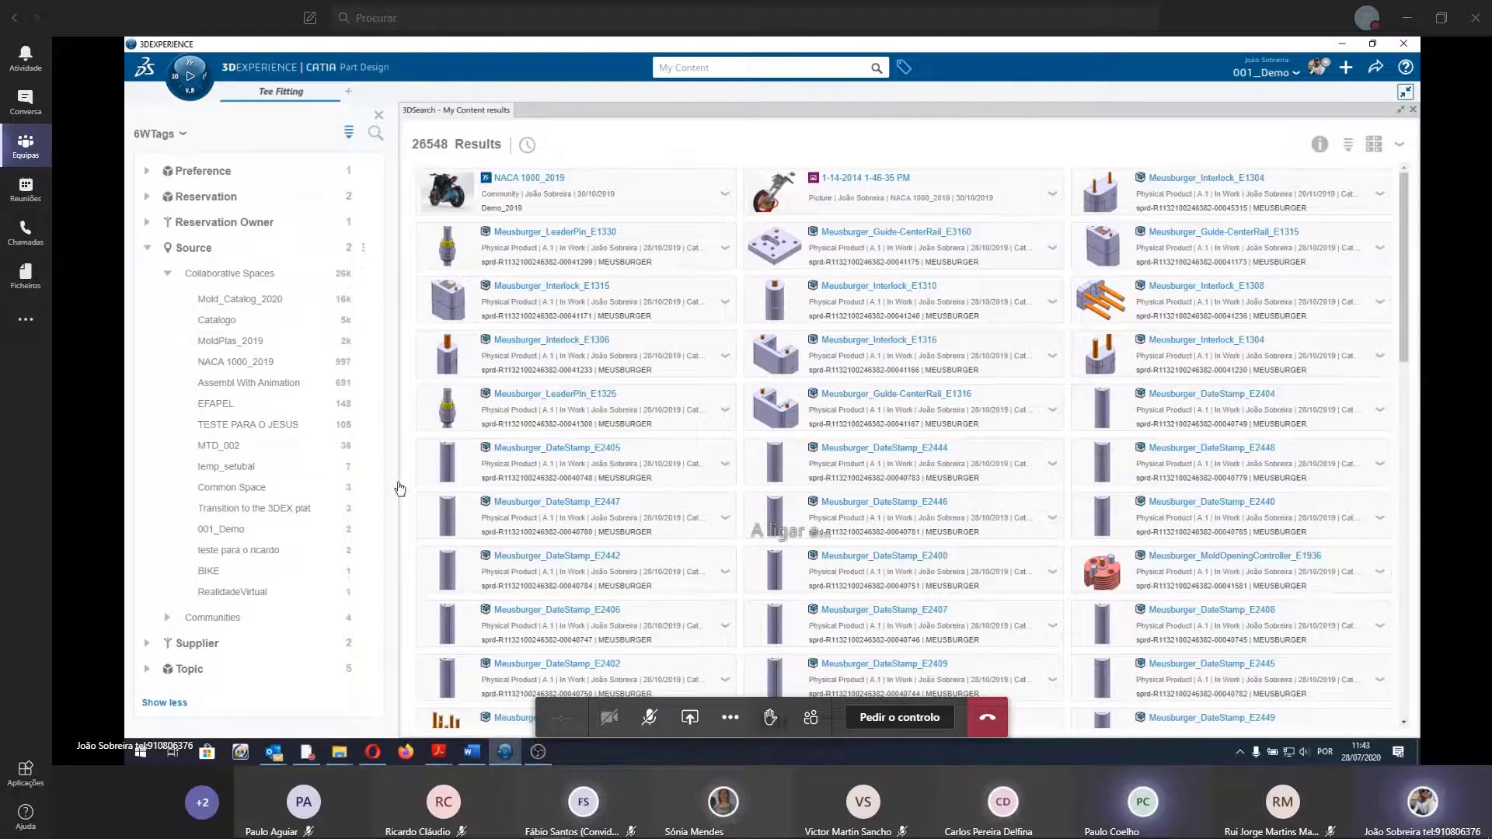
mouse_move(576, 516)
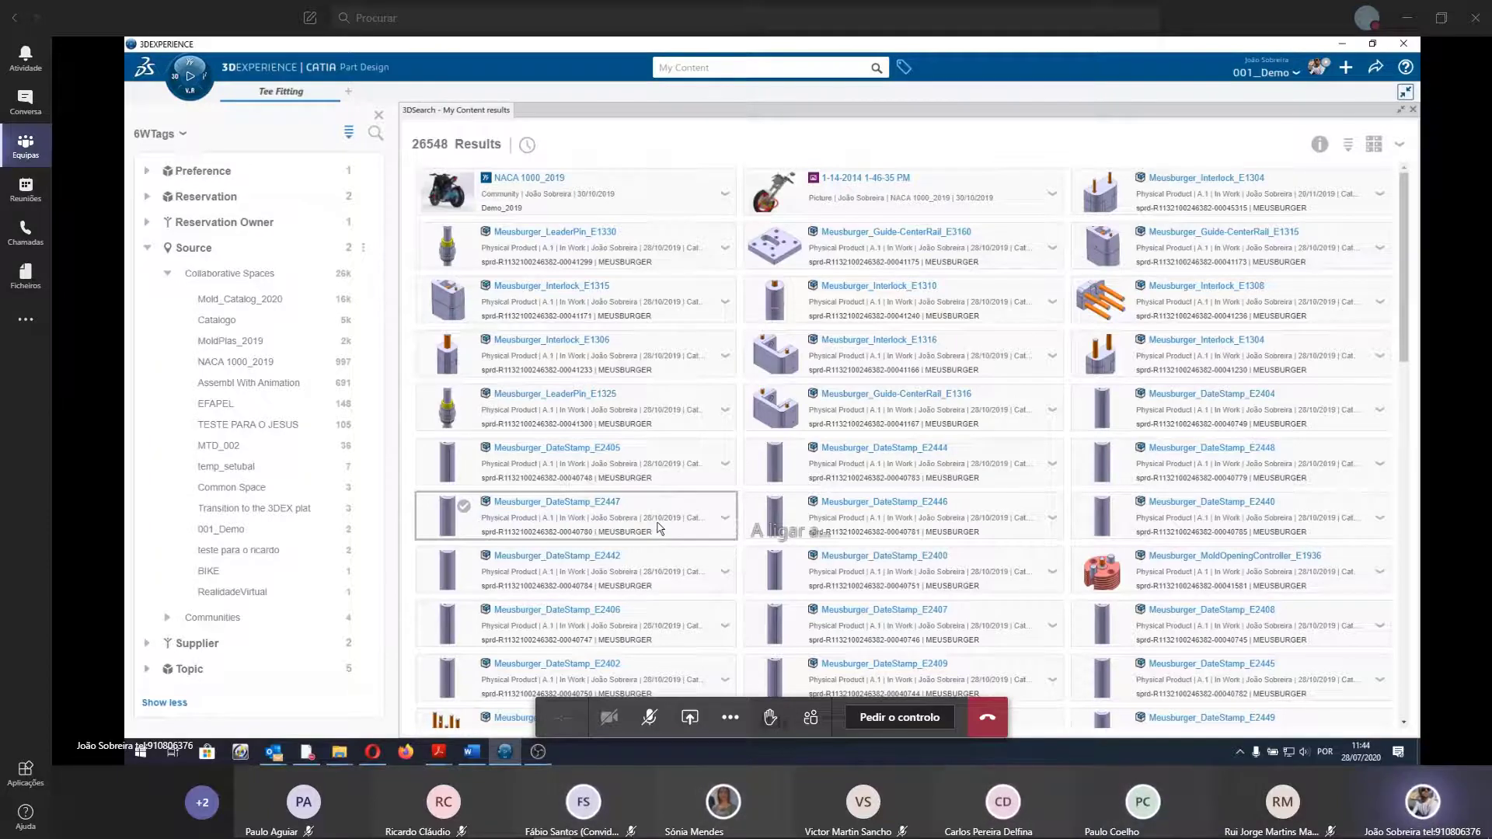
scroll(901, 506, "down", 3)
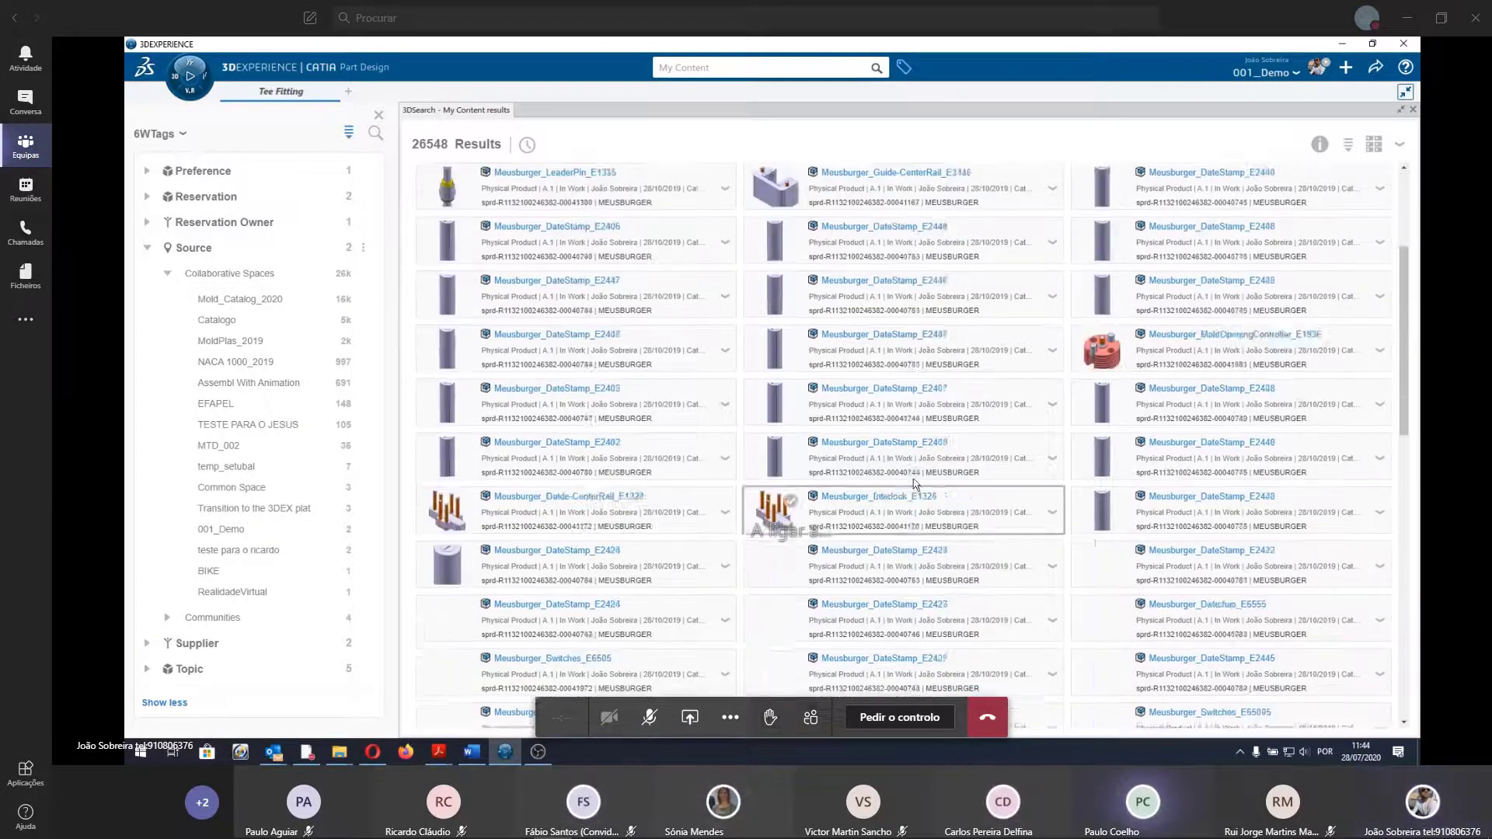
scroll(887, 494, "down", 3)
scroll(887, 495, "down", 5)
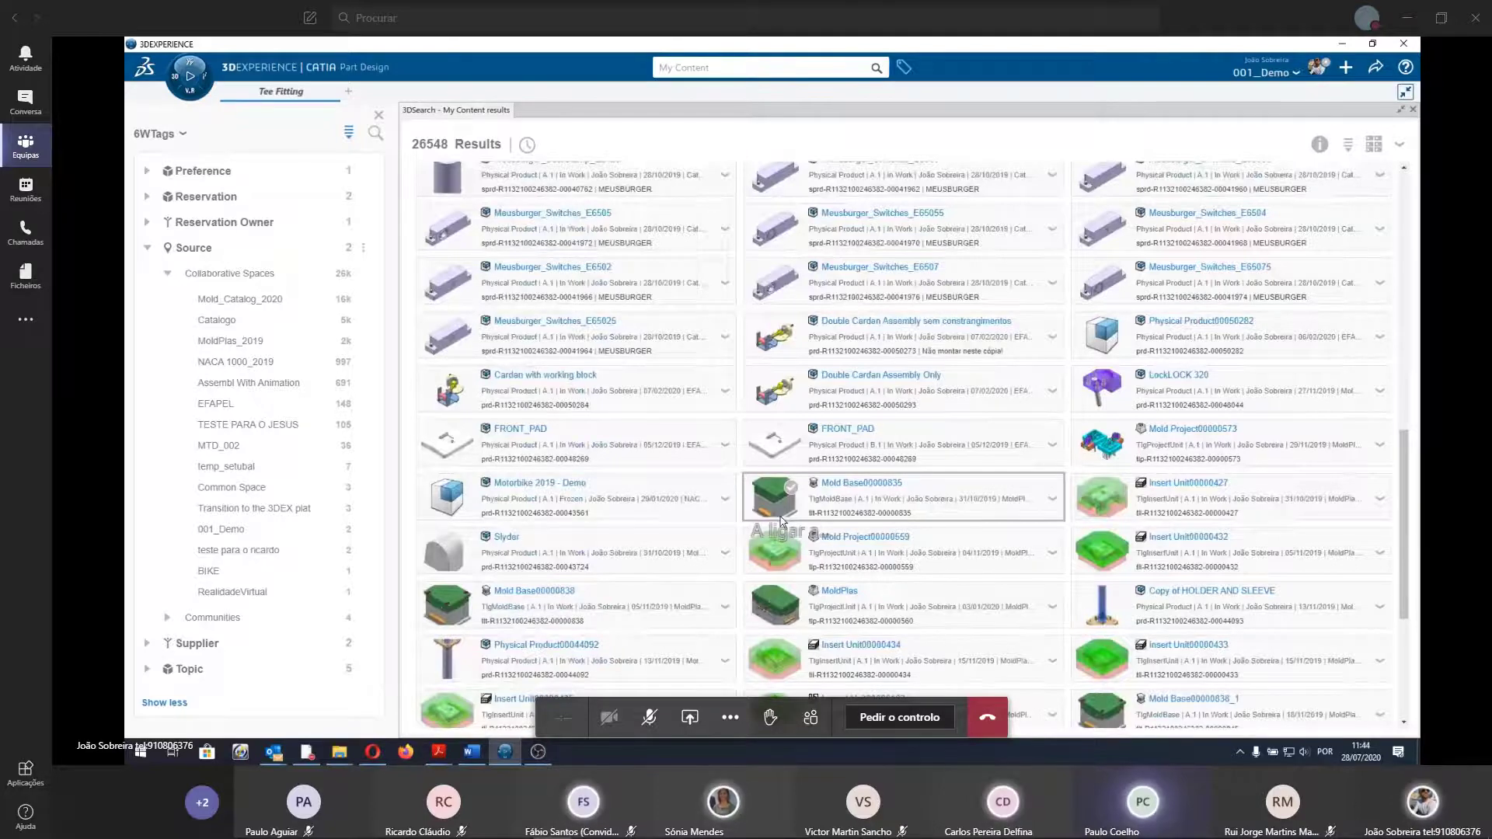
scroll(1006, 257, "up", 4)
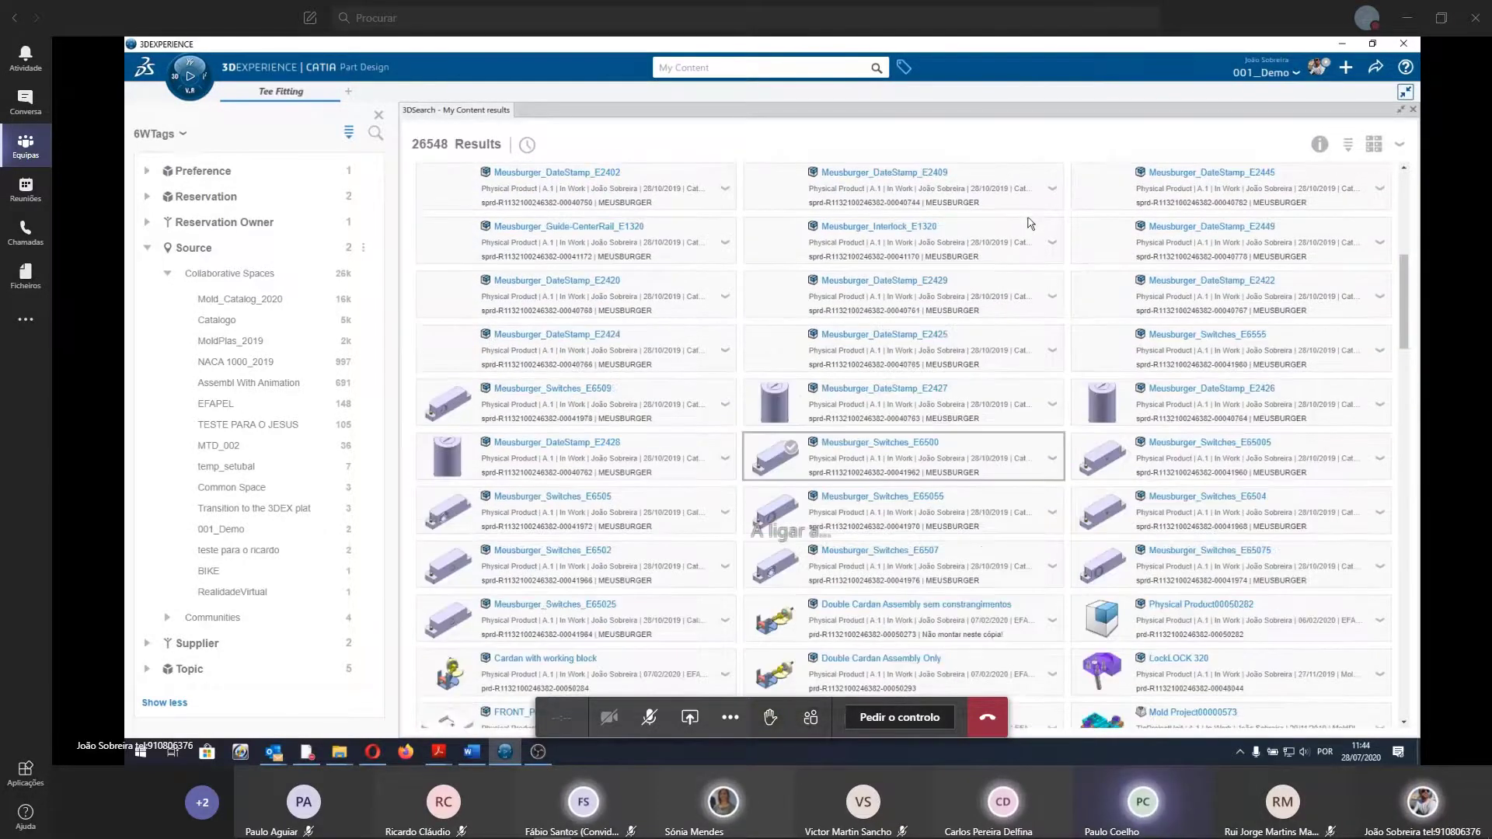
scroll(915, 393, "up", 4)
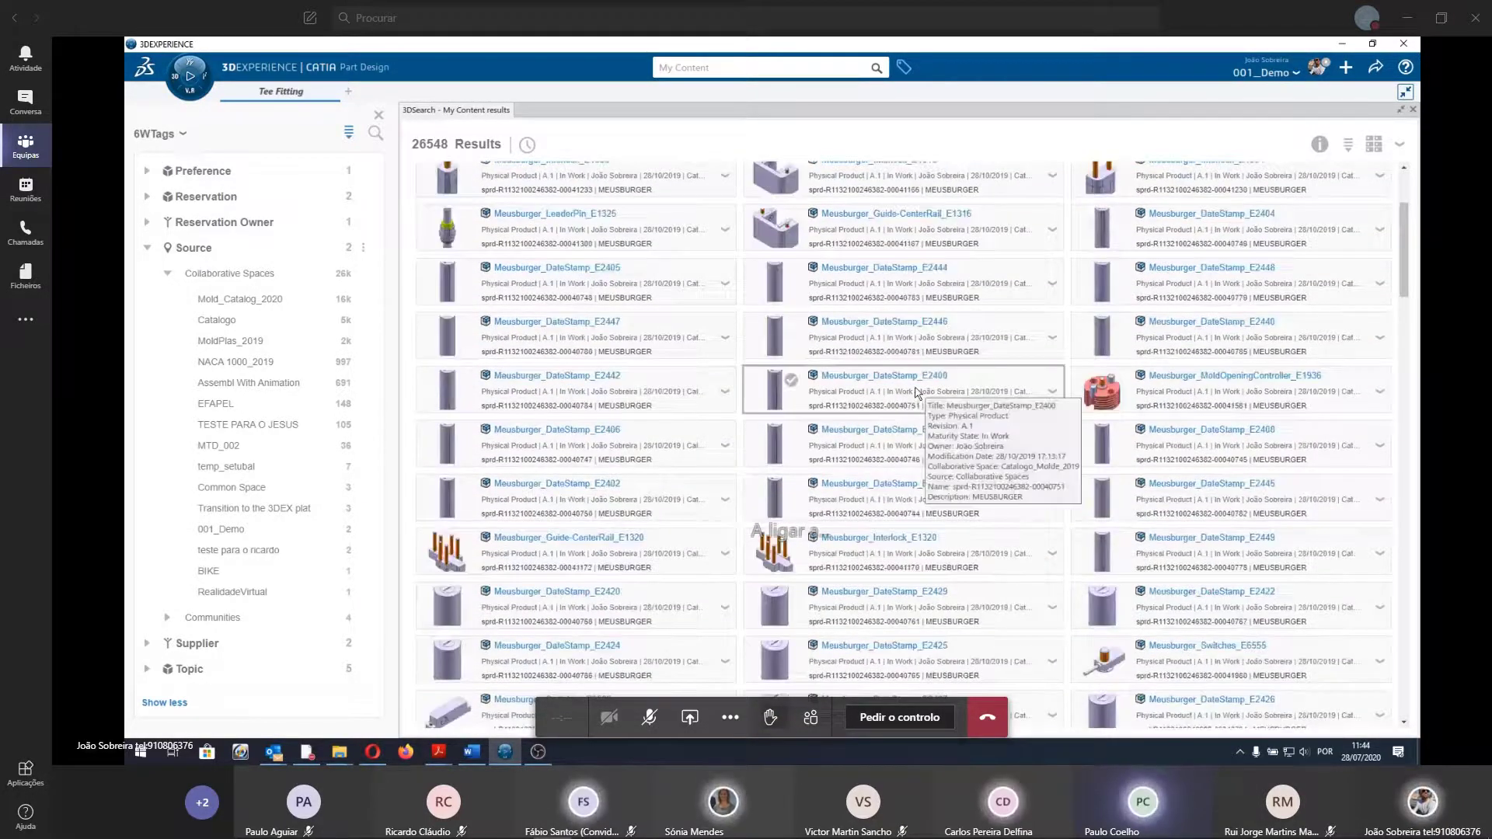
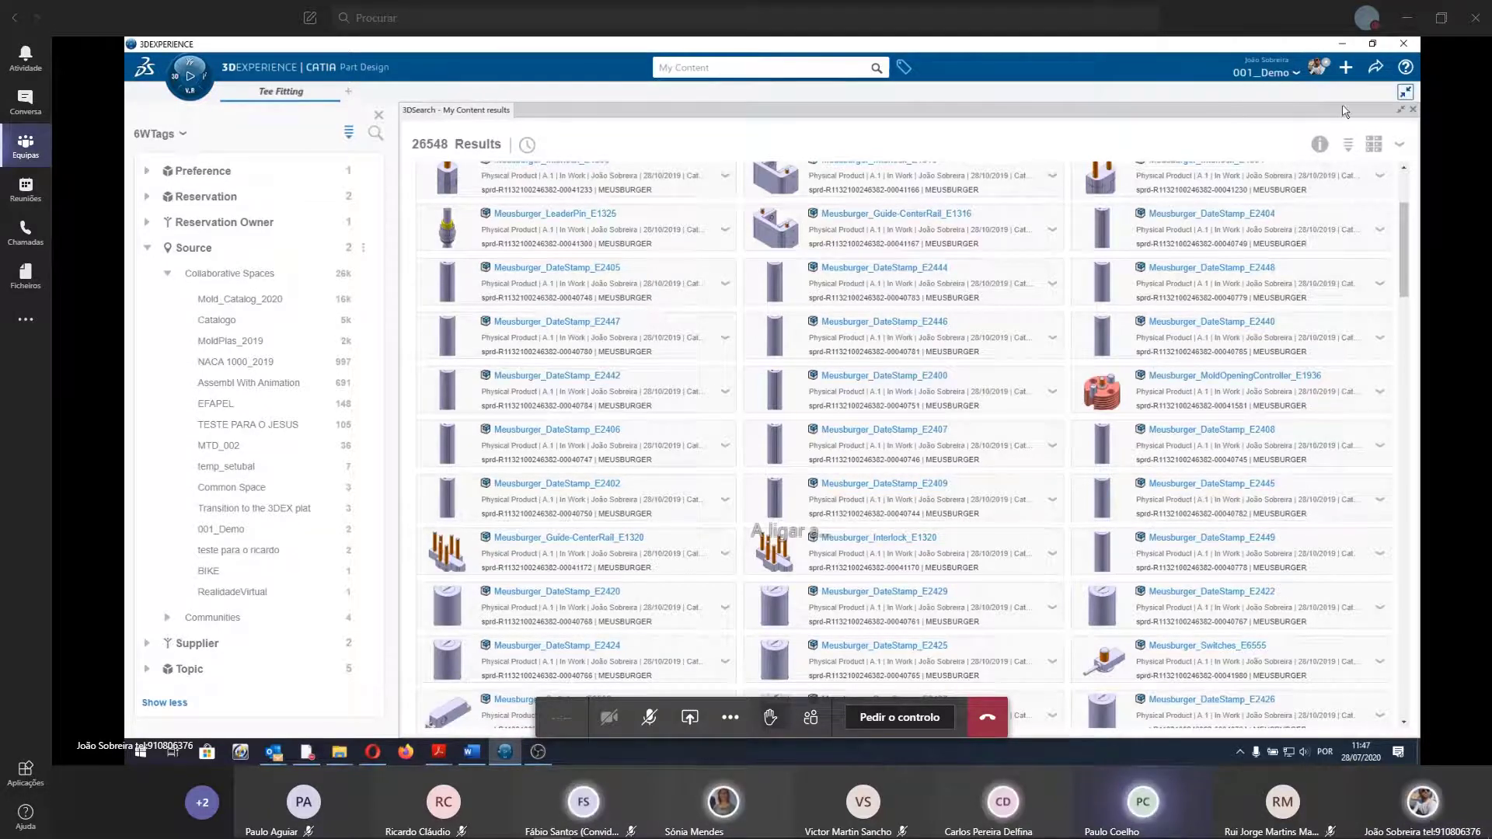
Close the 3DSearch results and pan and zoom out to frame the whole Tee Fitting.
left_click(1413, 109)
middle_click_drag(451, 530, 595, 497)
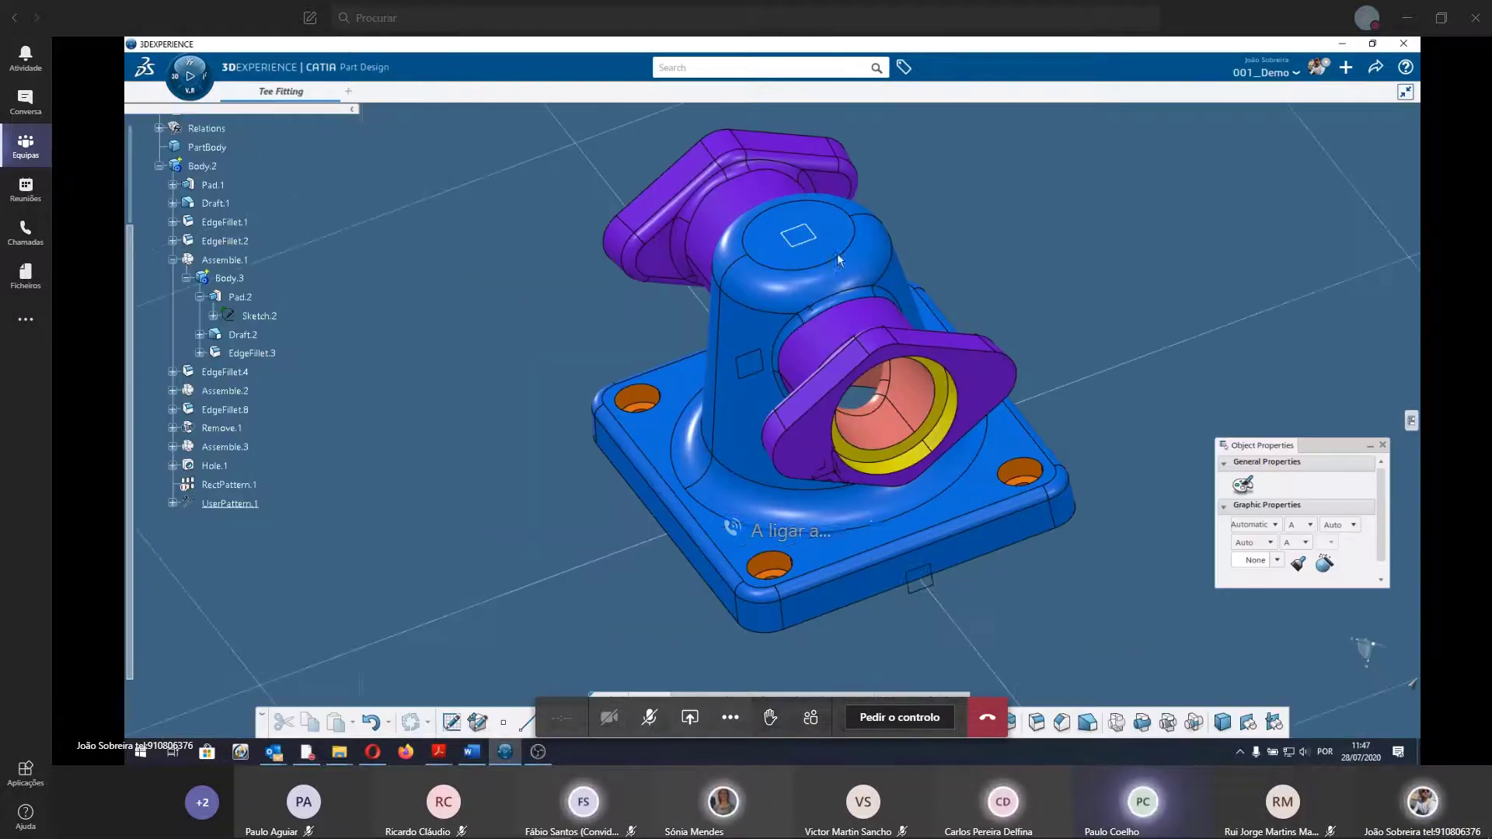
scroll(596, 497, "down", 3)
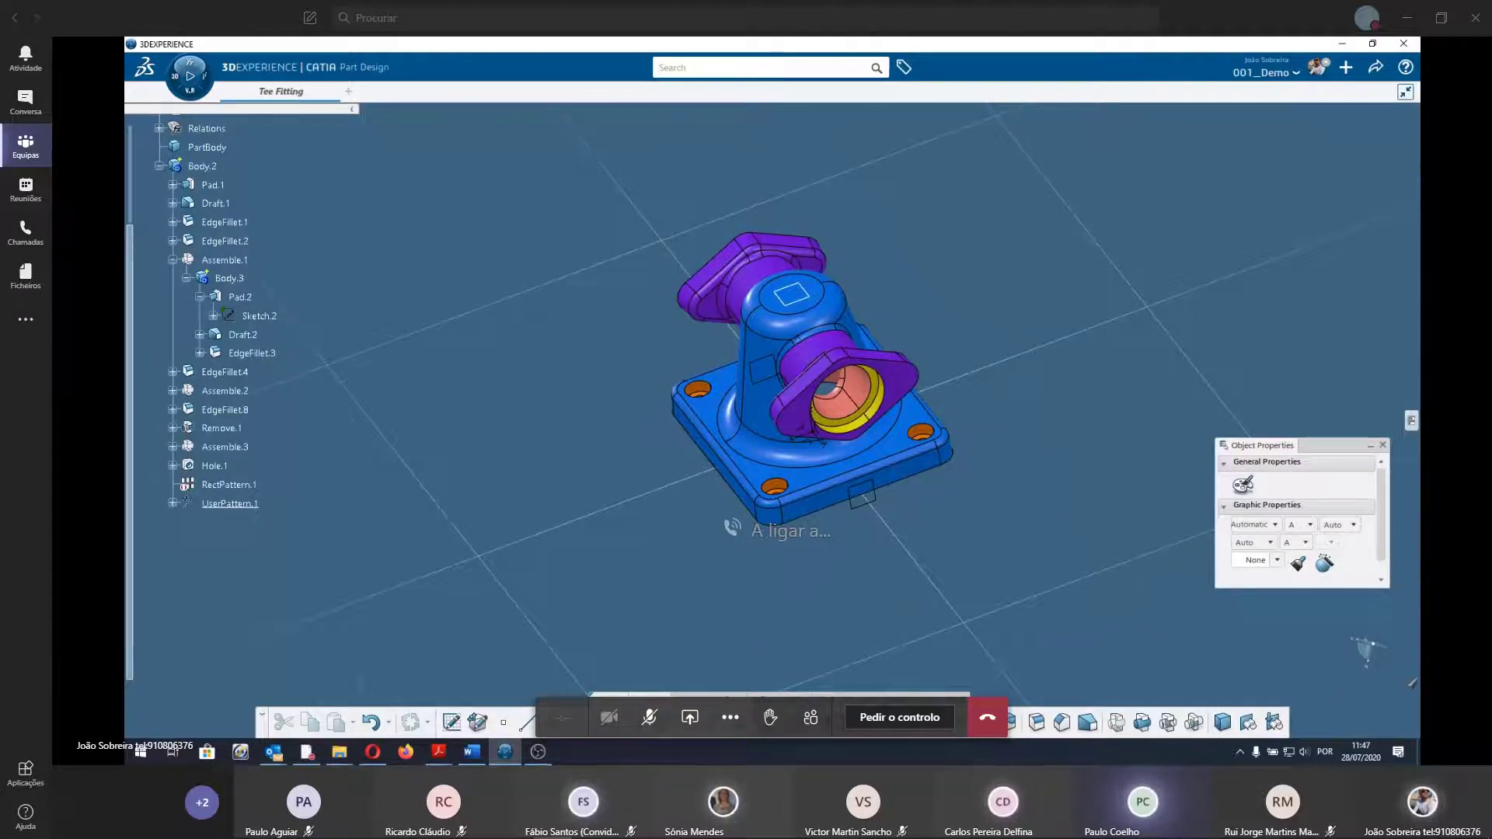
Show the meeting participants, then step the action bar through Standard, Essentials, Tools and Touch.
left_click(811, 718)
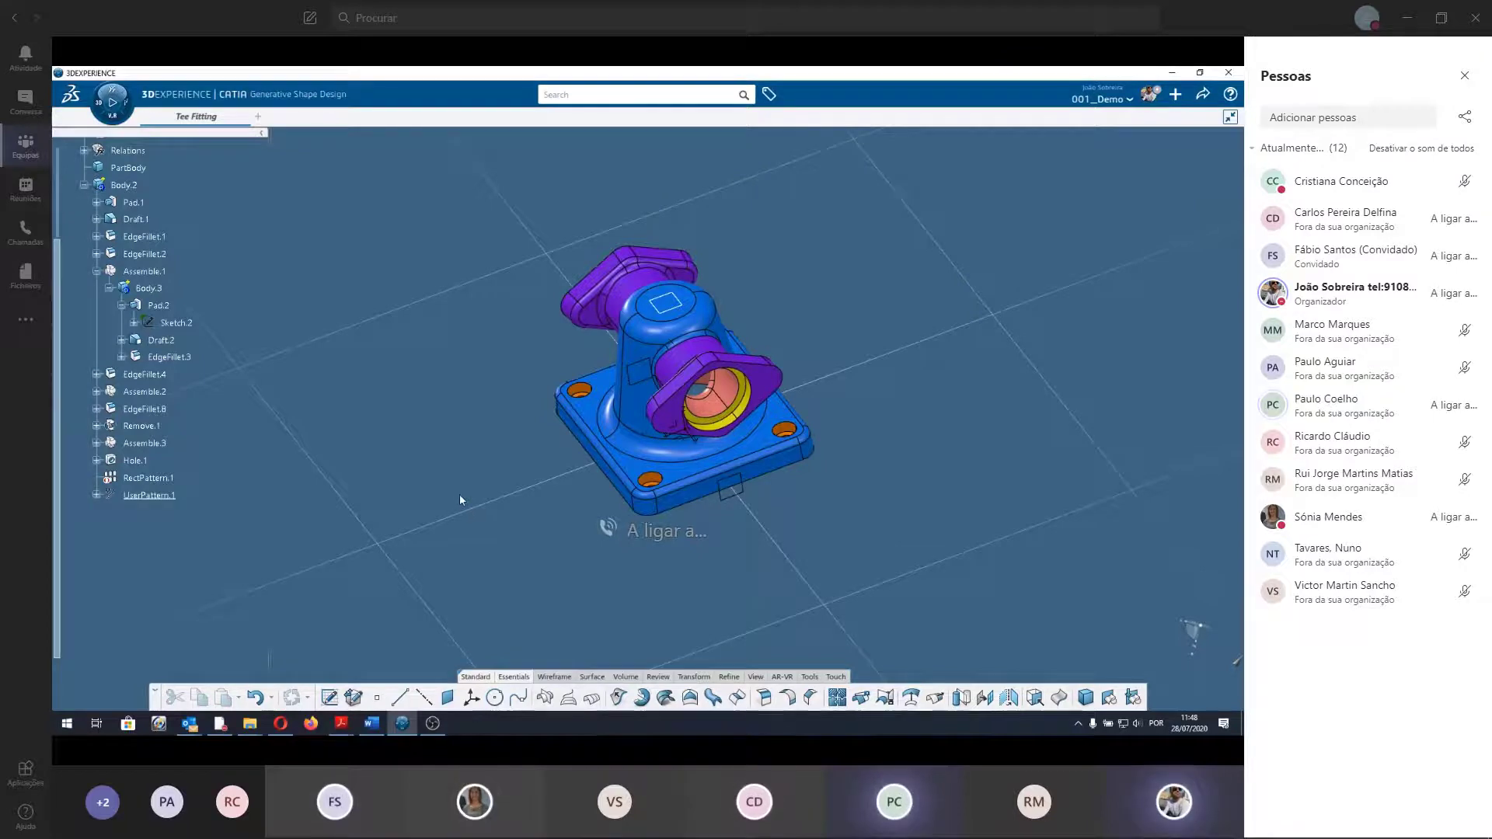
left_click(476, 677)
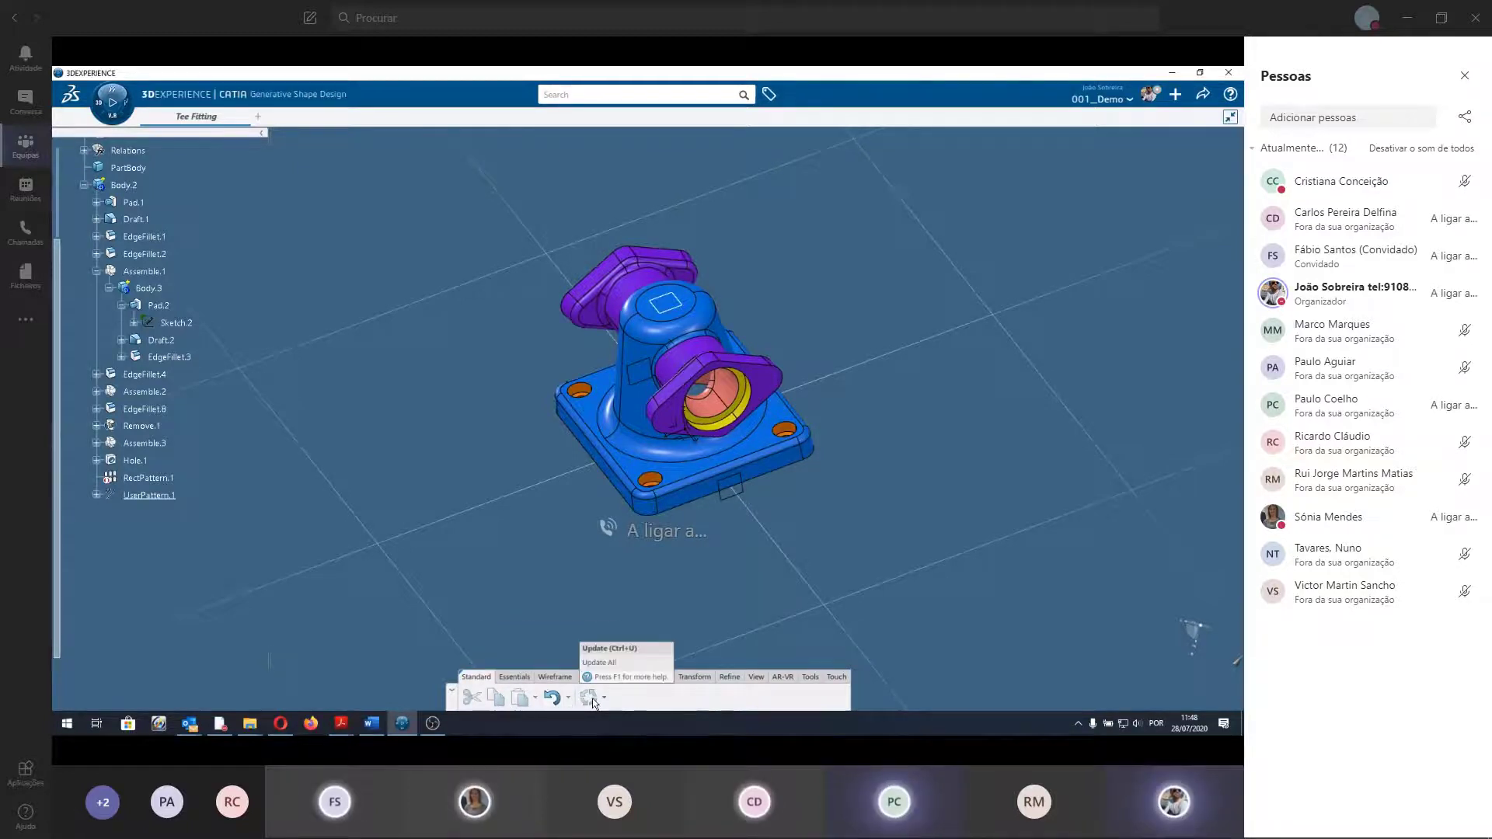
left_click(516, 679)
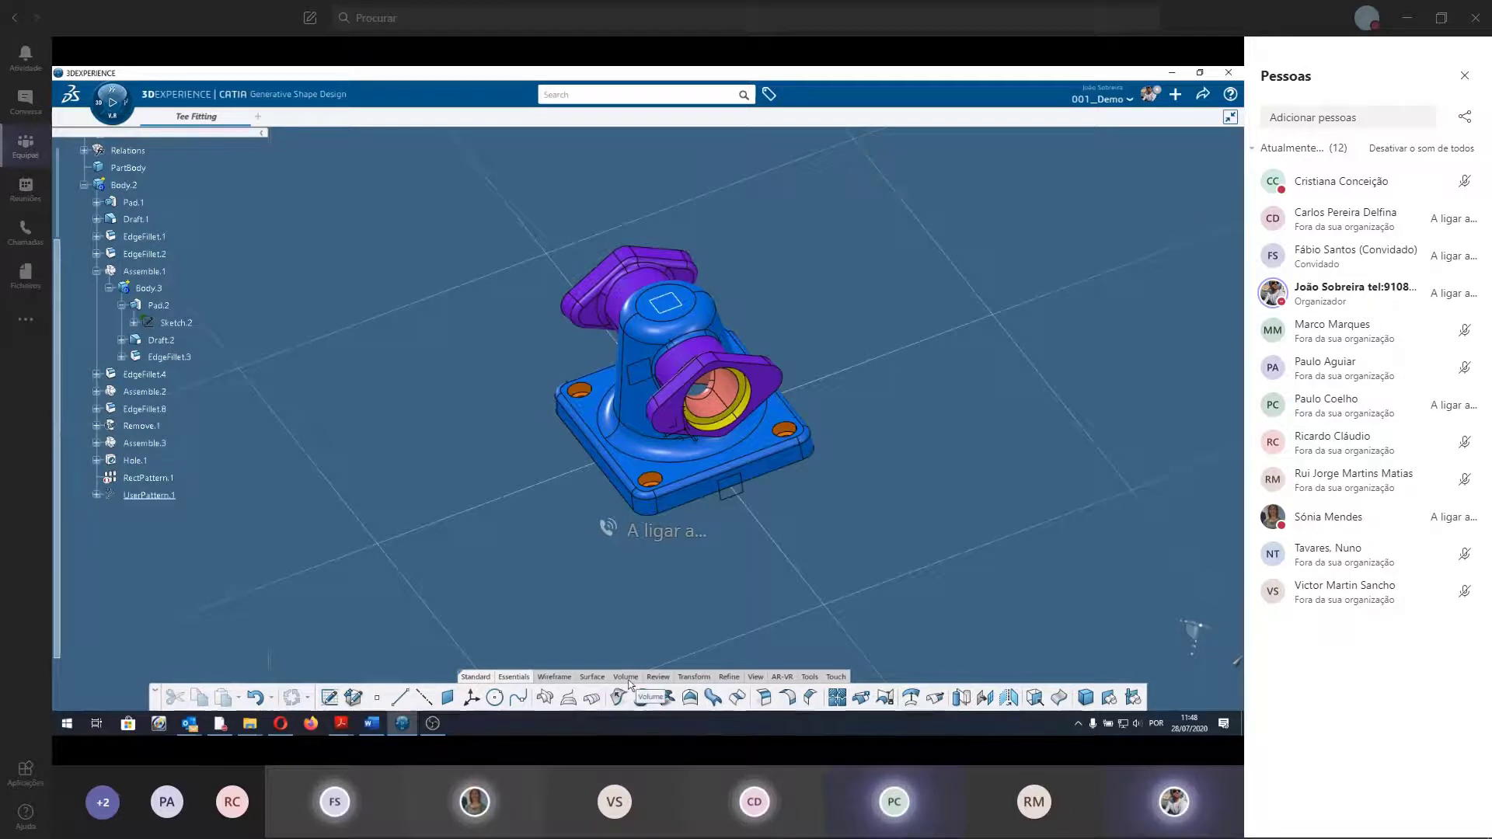
left_click(806, 677)
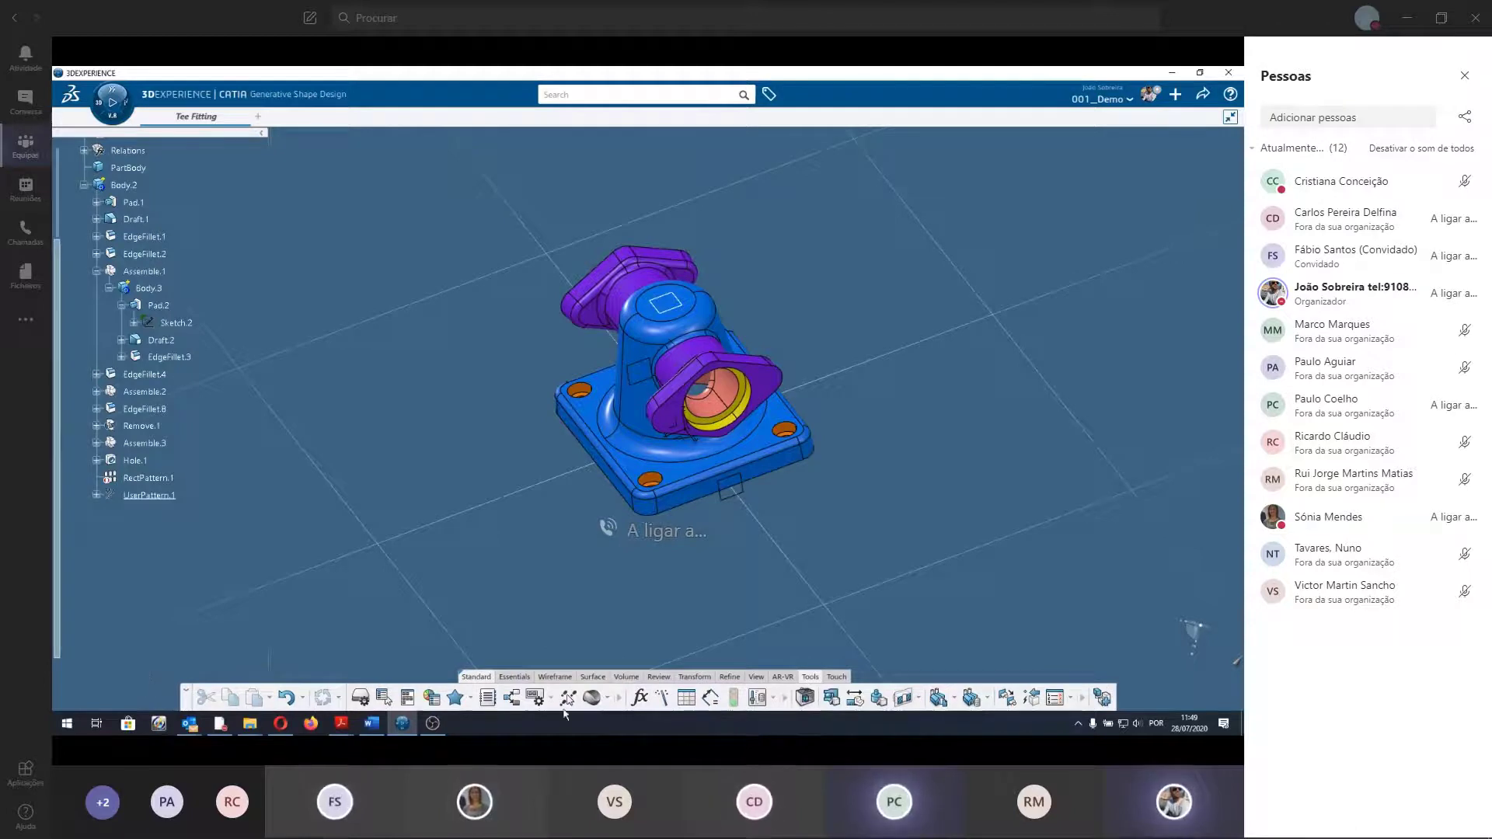
left_click(837, 677)
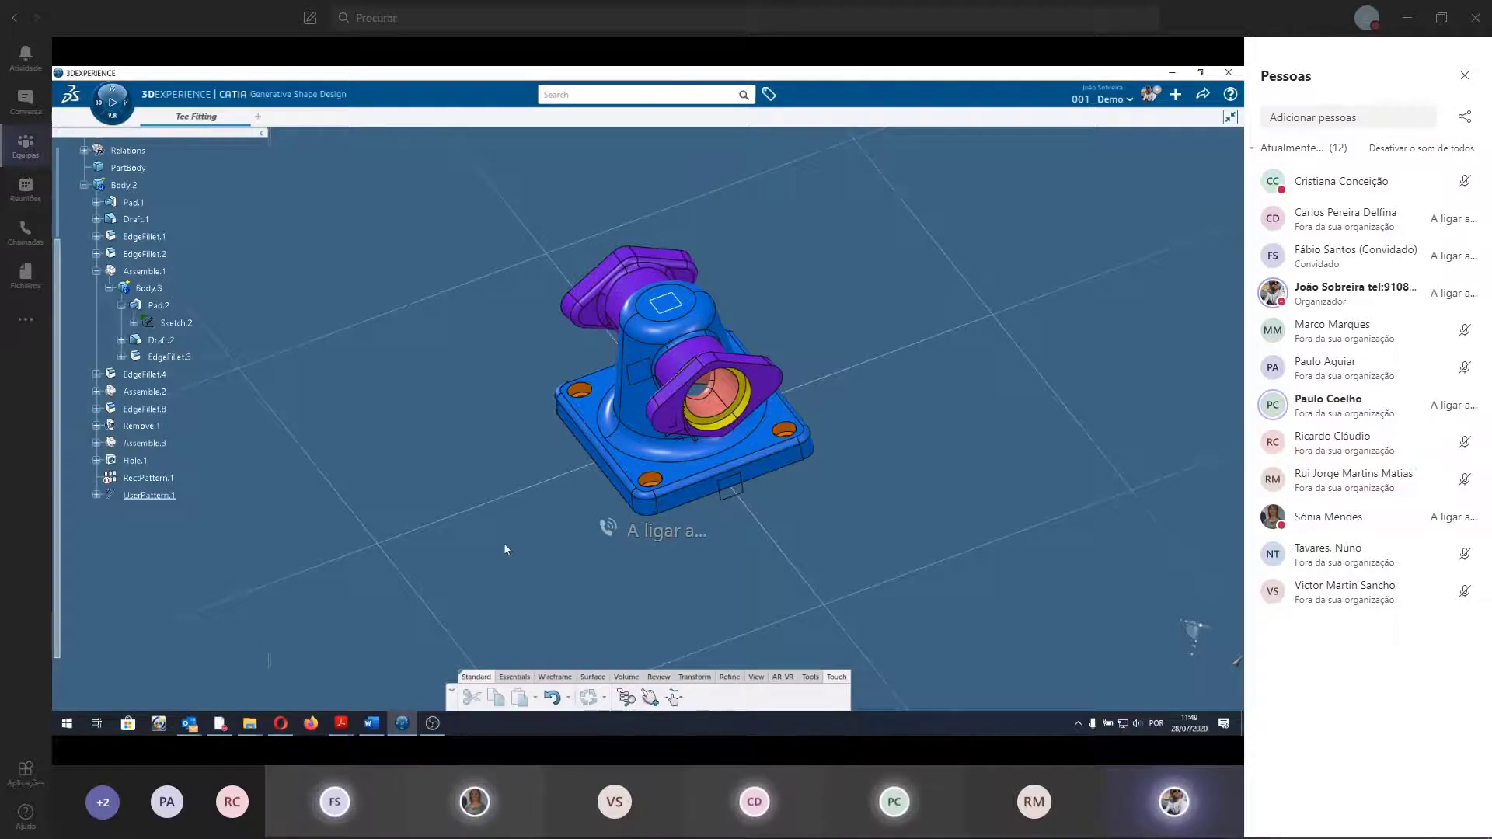
Orbit and zoom the Tee Fitting to a closer view of its side outlet and base.
mouse_move(660, 575)
middle_mouse_down()
mouse_move(457, 508)
mouse_move(661, 410)
mouse_move(694, 594)
mouse_move(340, 719)
middle_mouse_up()
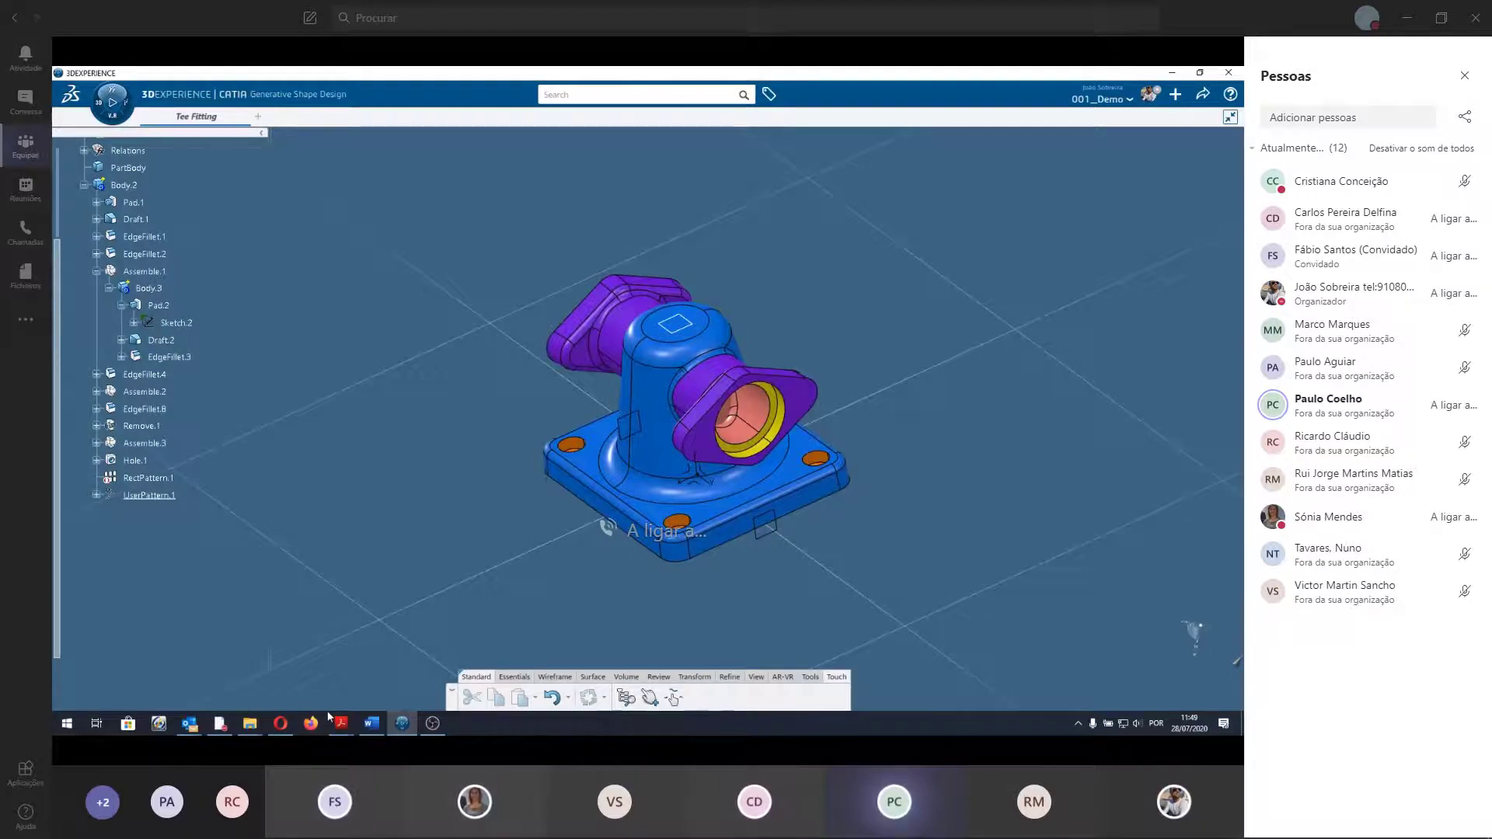
mouse_move(360, 567)
middle_mouse_down()
mouse_move(591, 546)
mouse_move(531, 517)
middle_mouse_up()
middle_click_drag(855, 557, 555, 619)
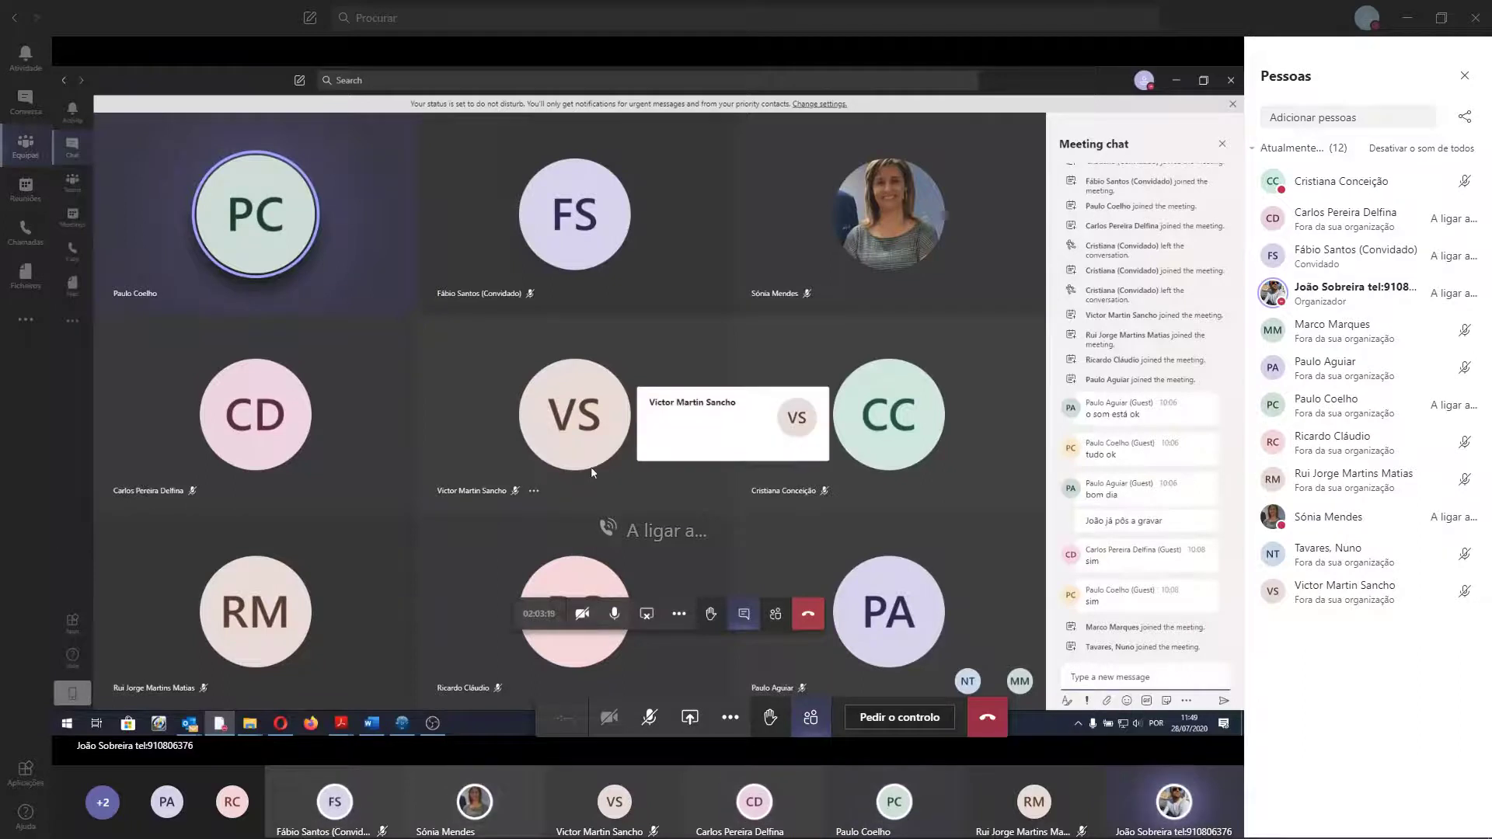
mouse_move(614, 802)
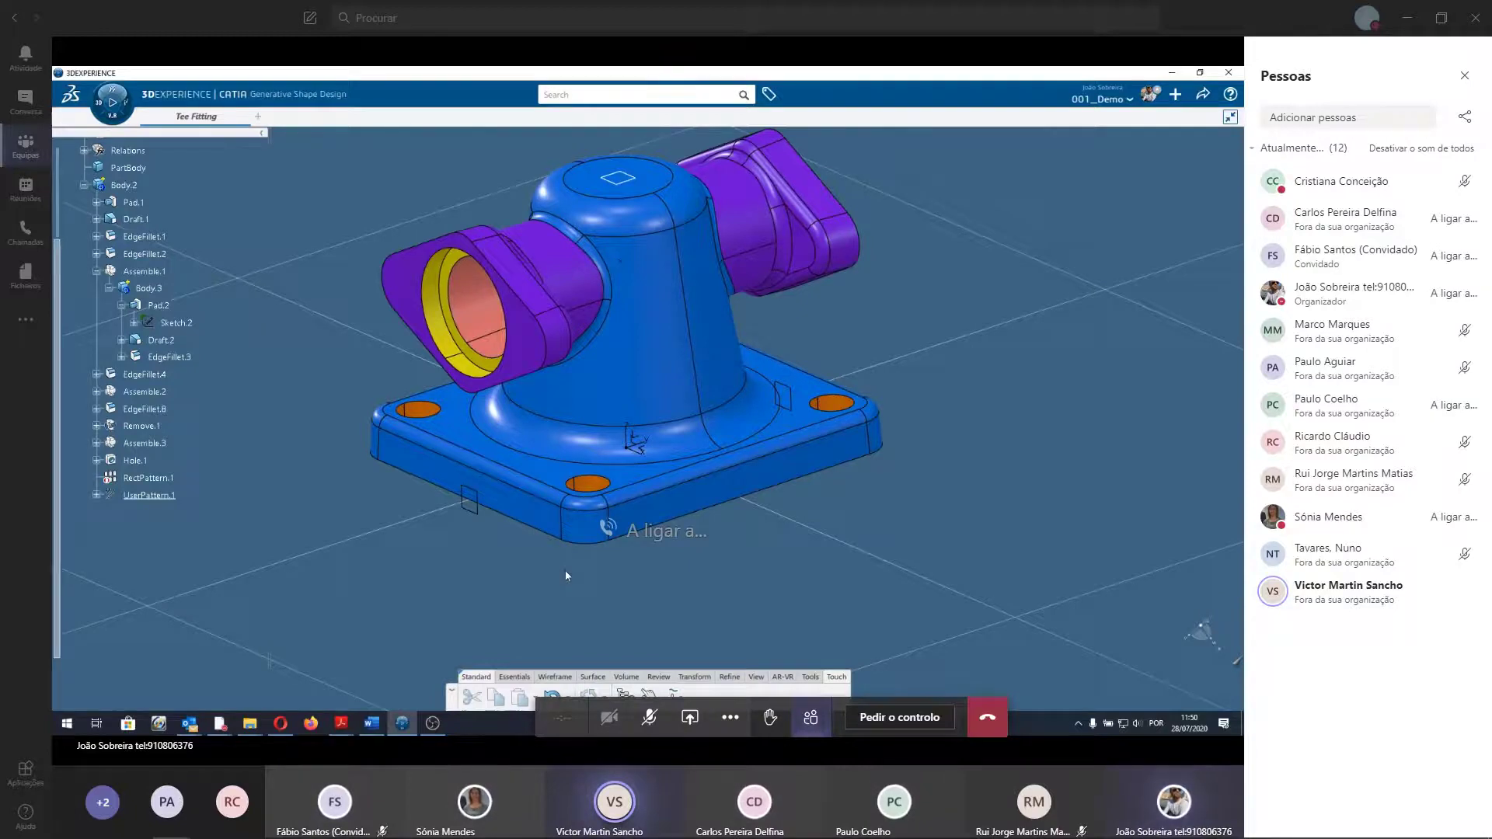
mouse_move(901, 519)
middle_mouse_down()
mouse_move(685, 535)
mouse_move(662, 508)
middle_mouse_up()
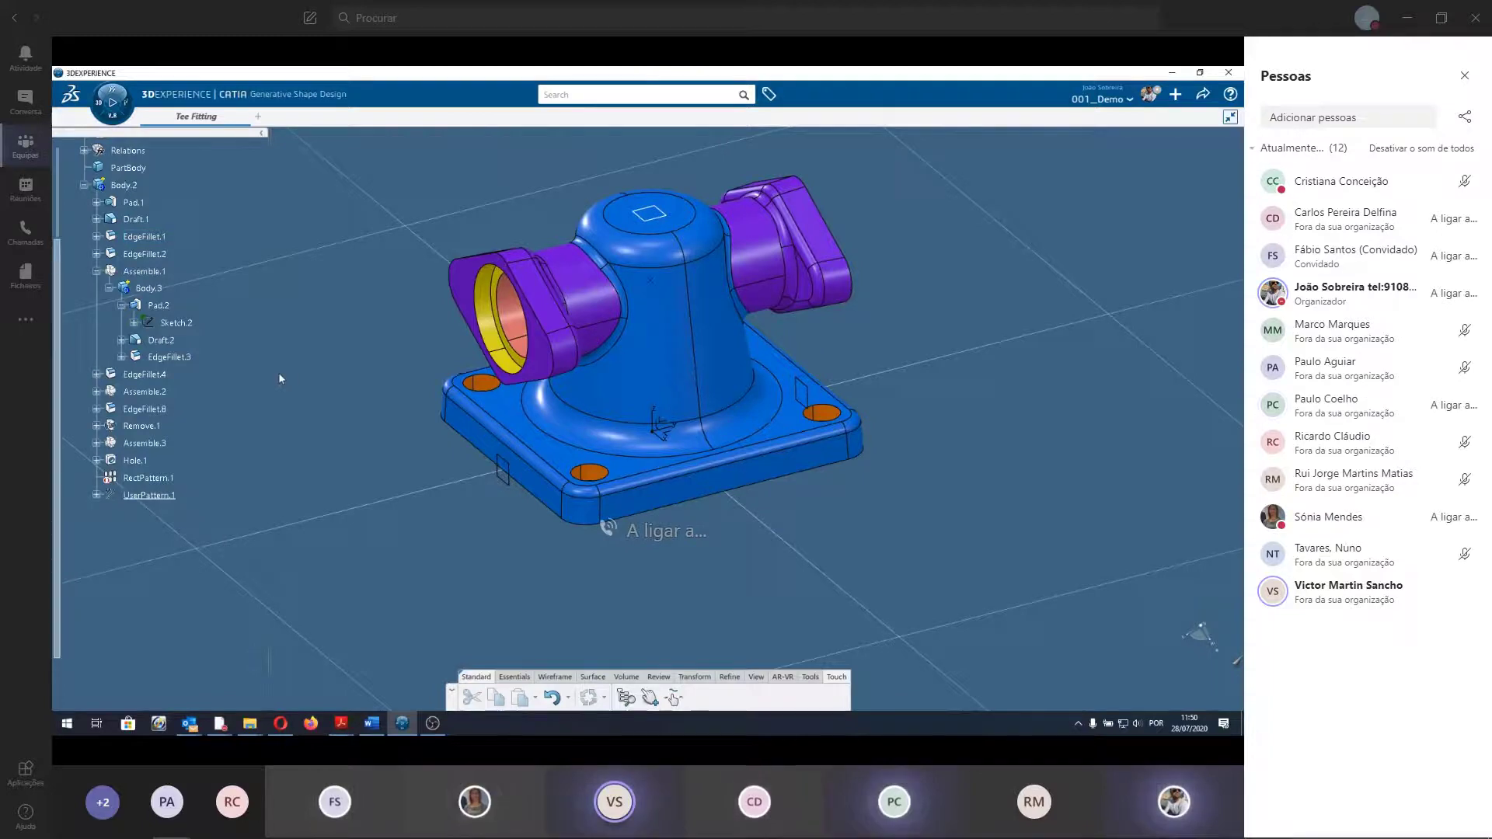
Save the part with Ctrl+S and bring up the Share options, including Export.
key("ctrl+s")
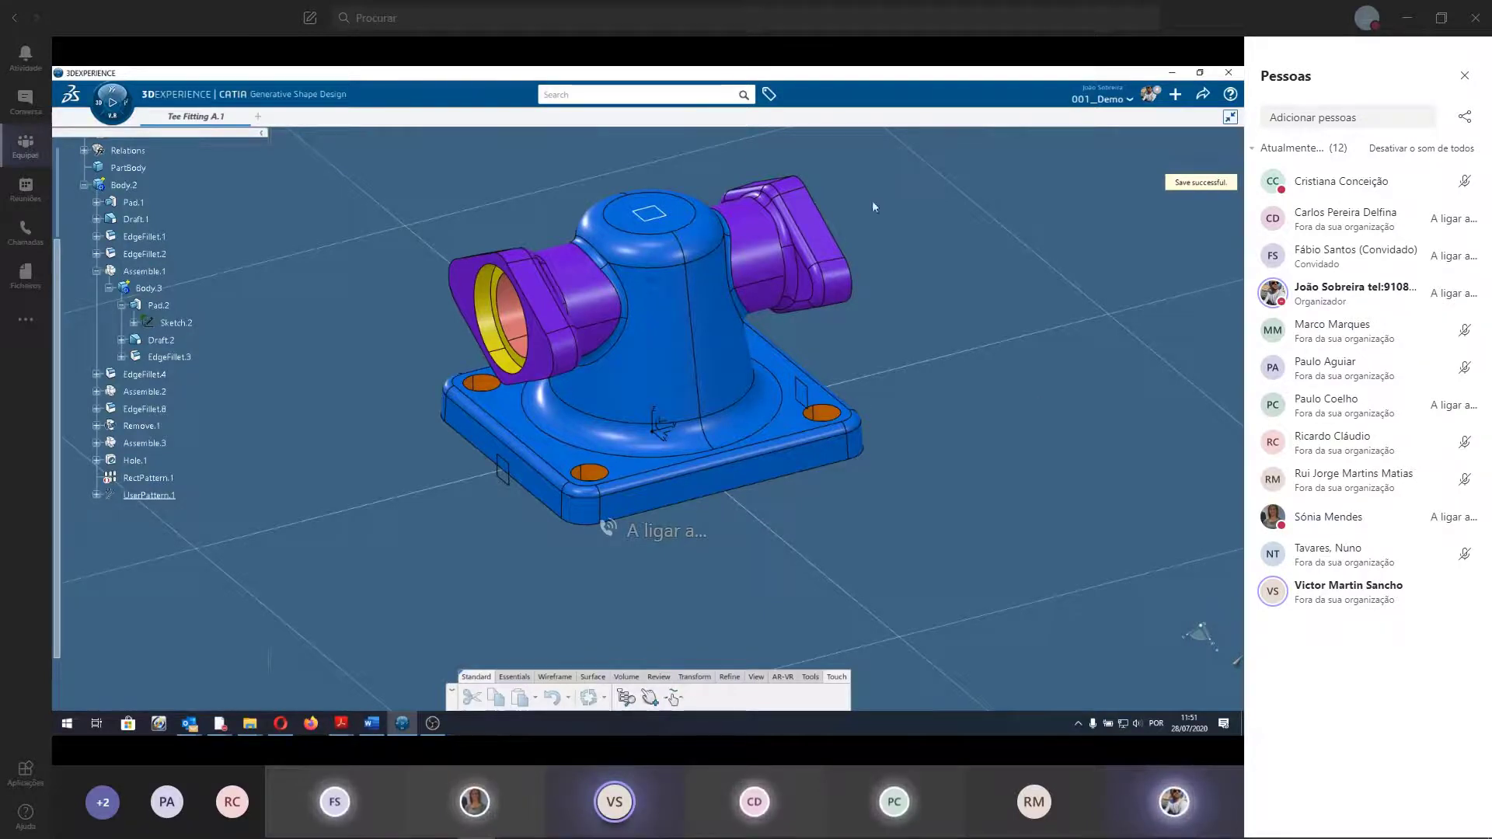
left_click(1202, 95)
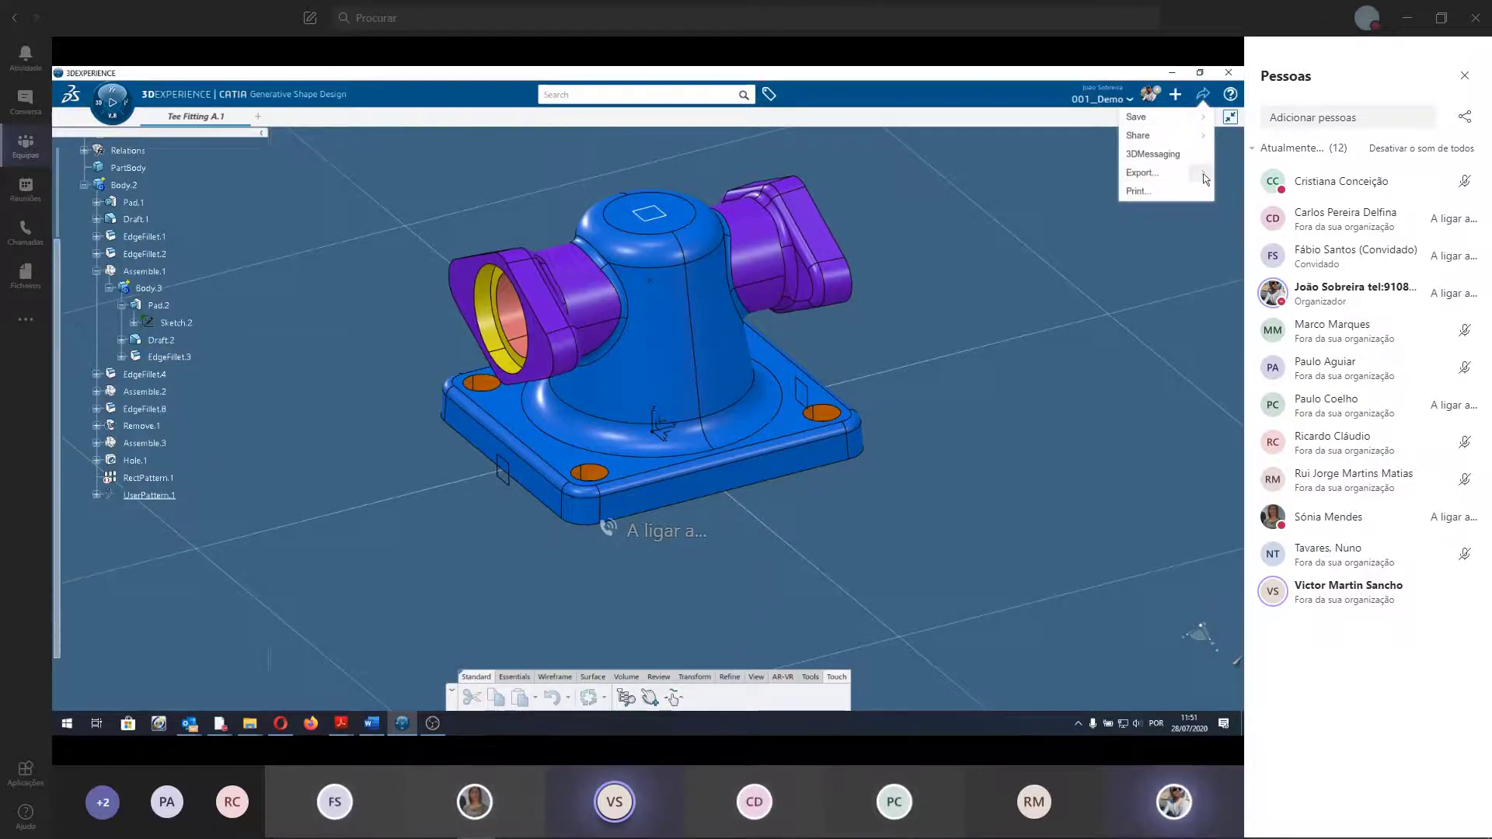
Review the Export dialog, keeping CATIA File and CATIAV5-6R2018, then close it without exporting.
left_click(1203, 95)
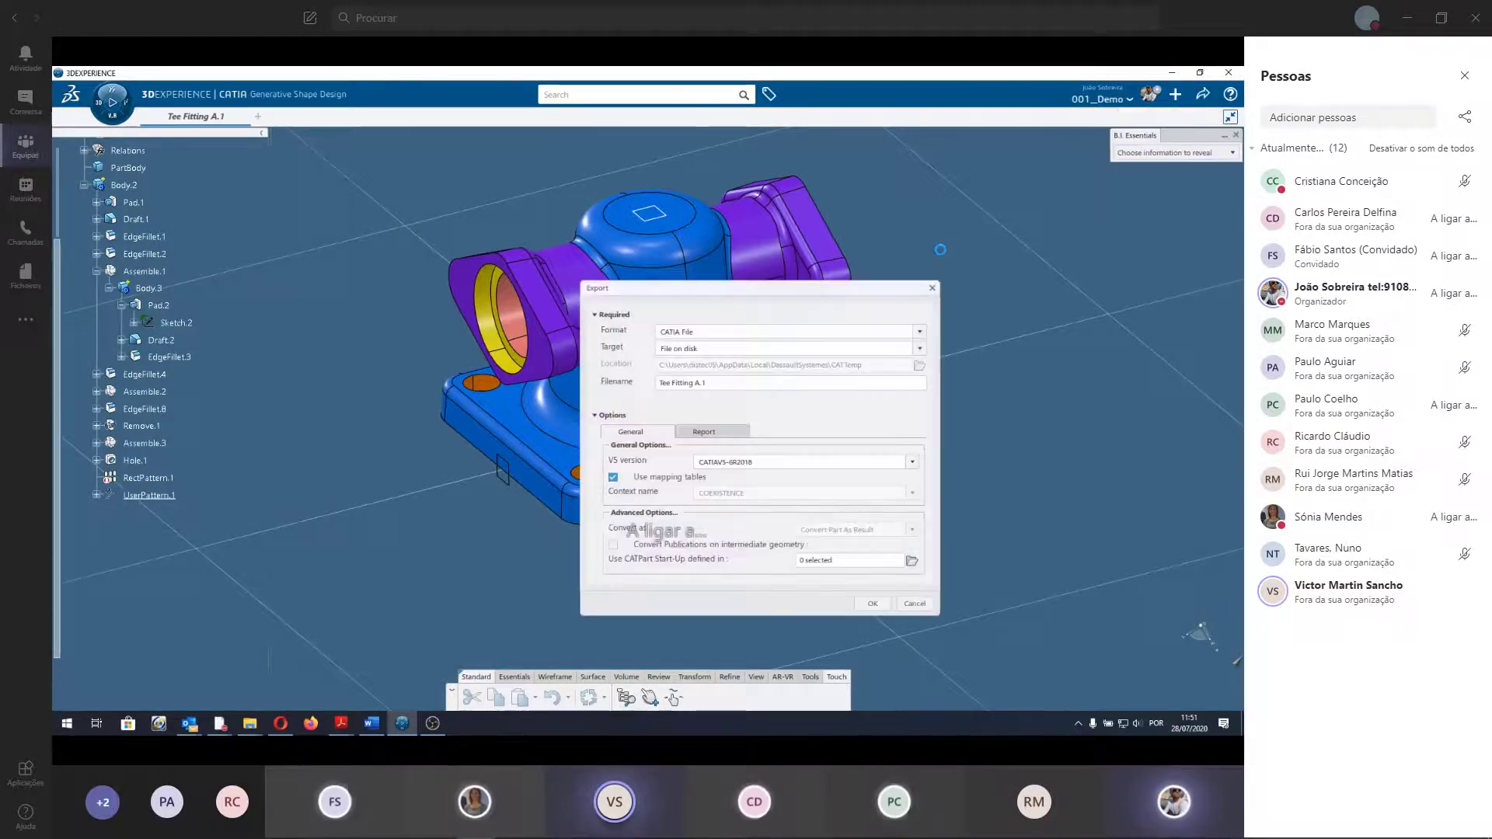
left_click_drag(737, 300, 578, 183)
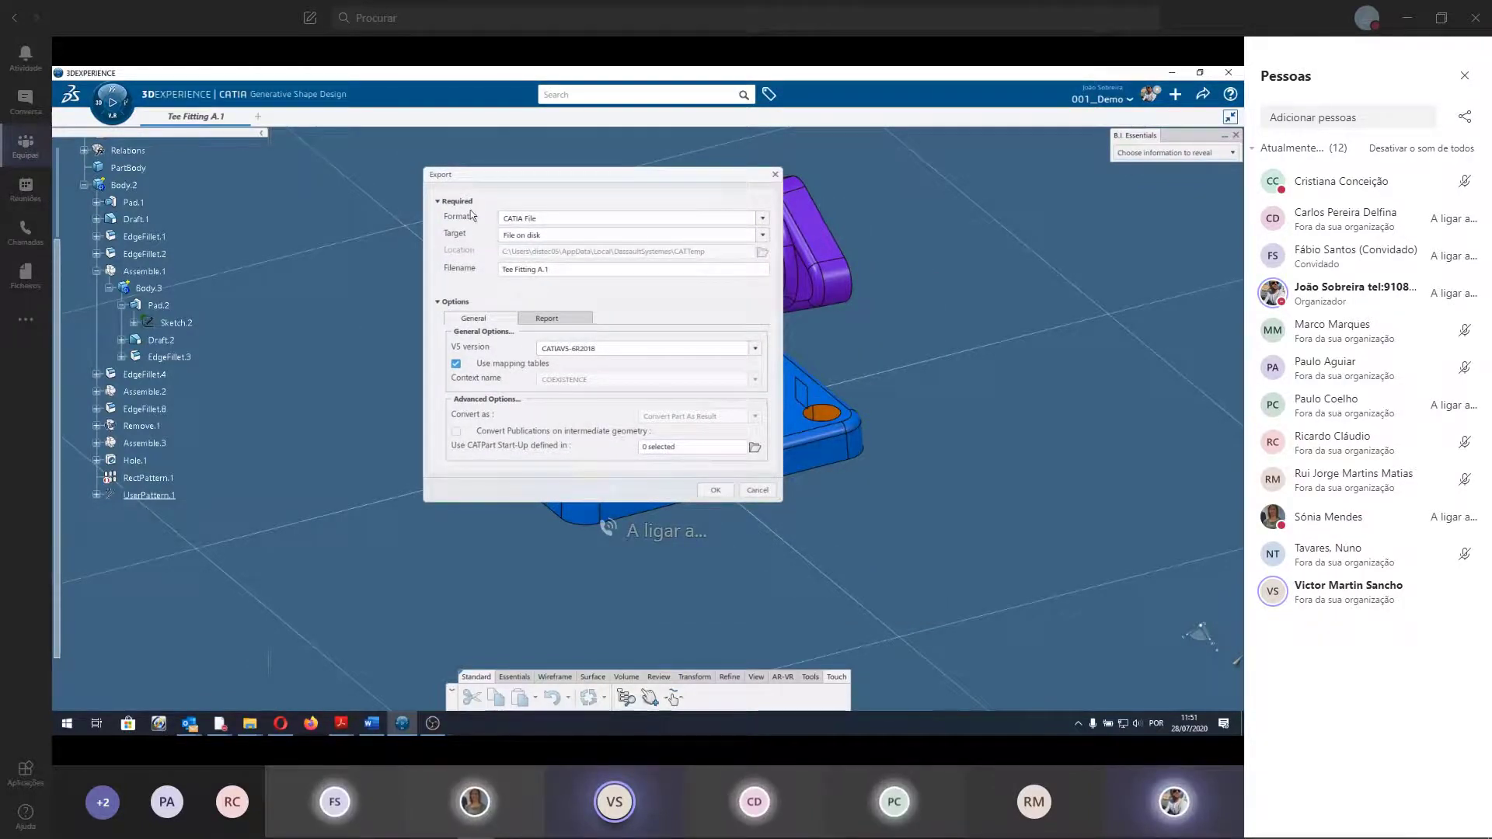
left_click(764, 220)
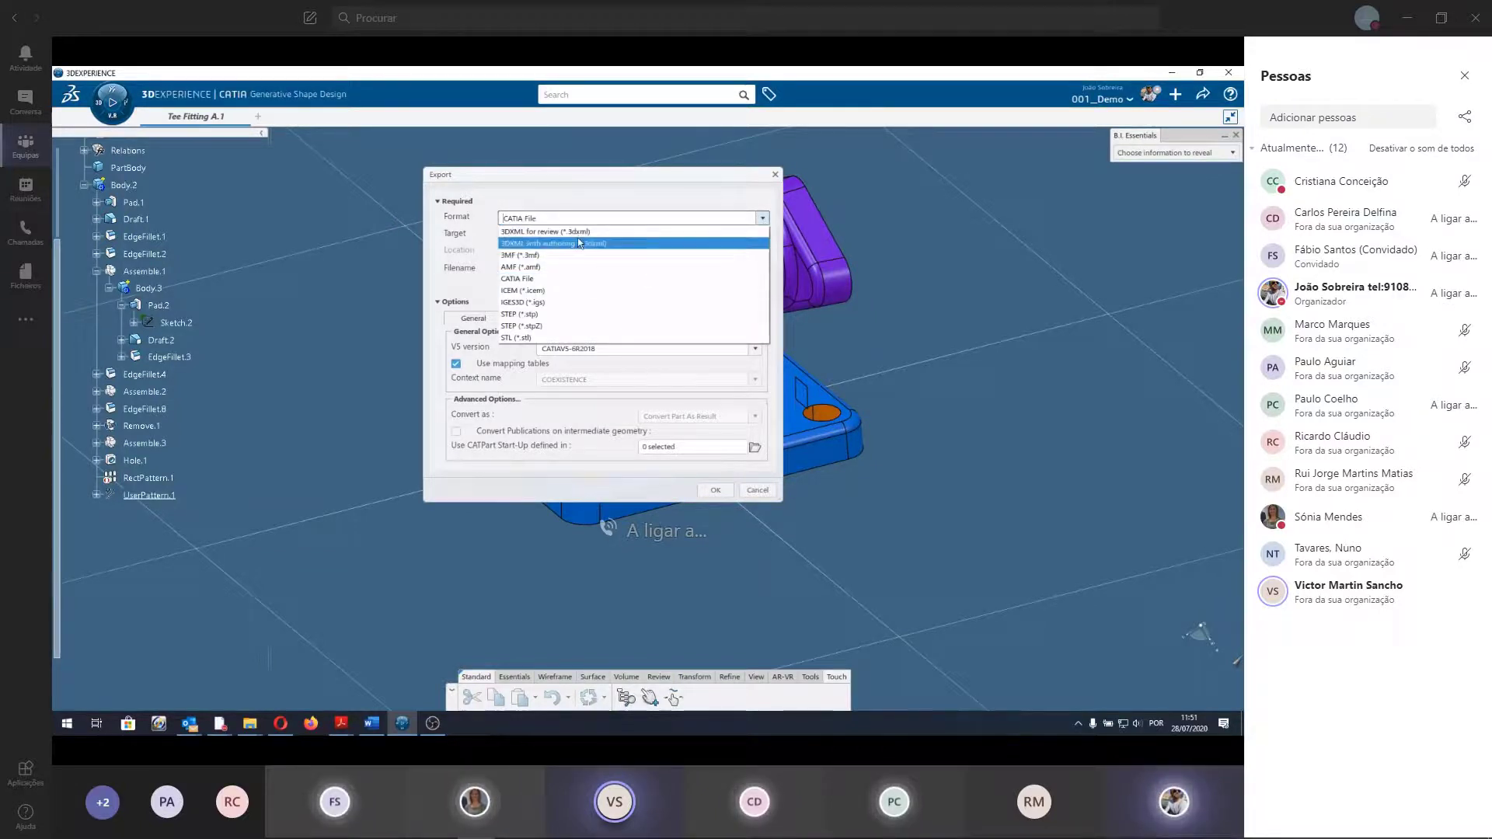
left_click(543, 278)
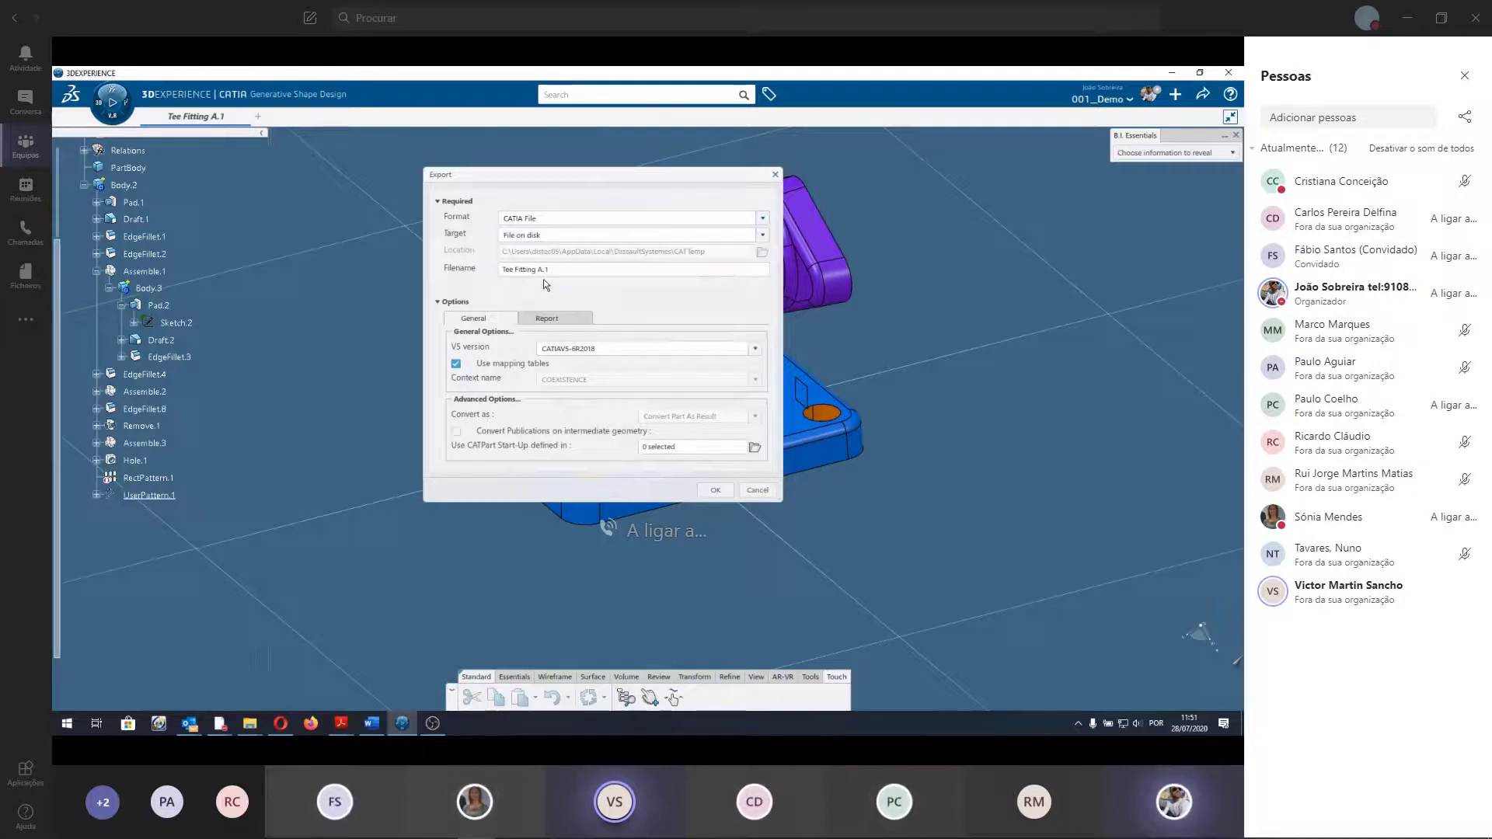
left_click(754, 349)
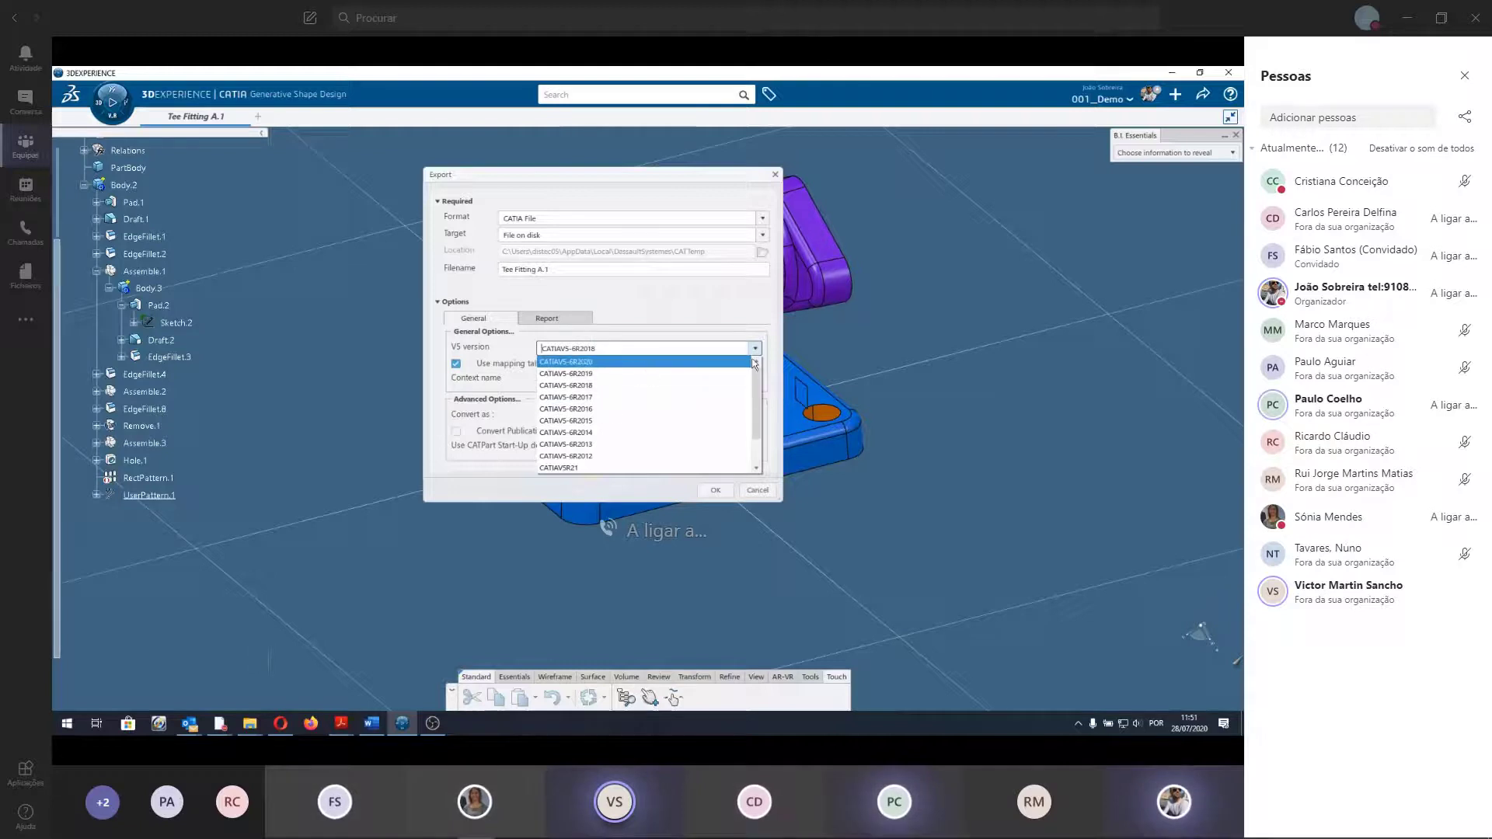
left_click(756, 348)
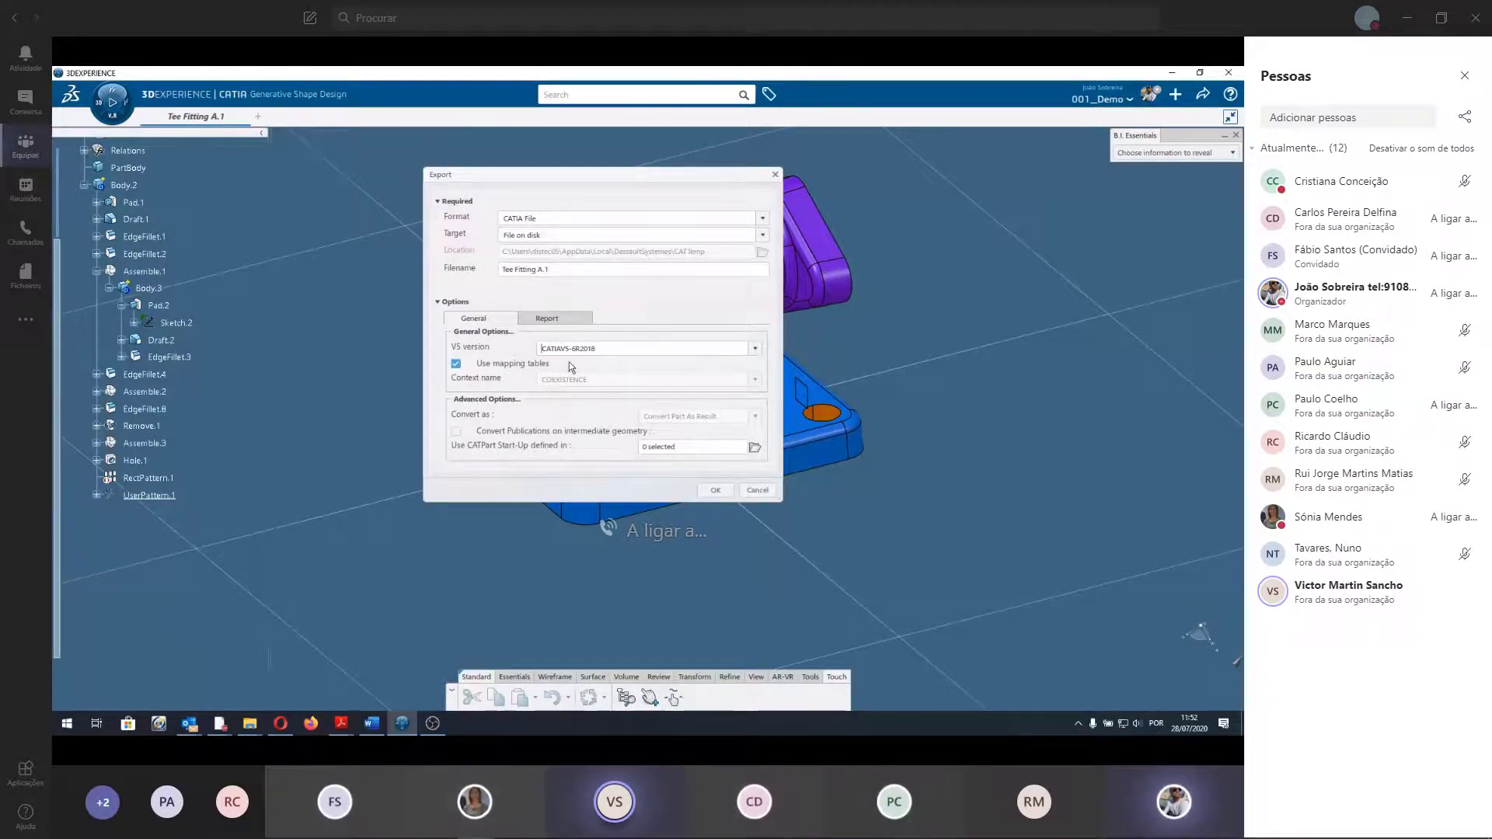
left_click(762, 218)
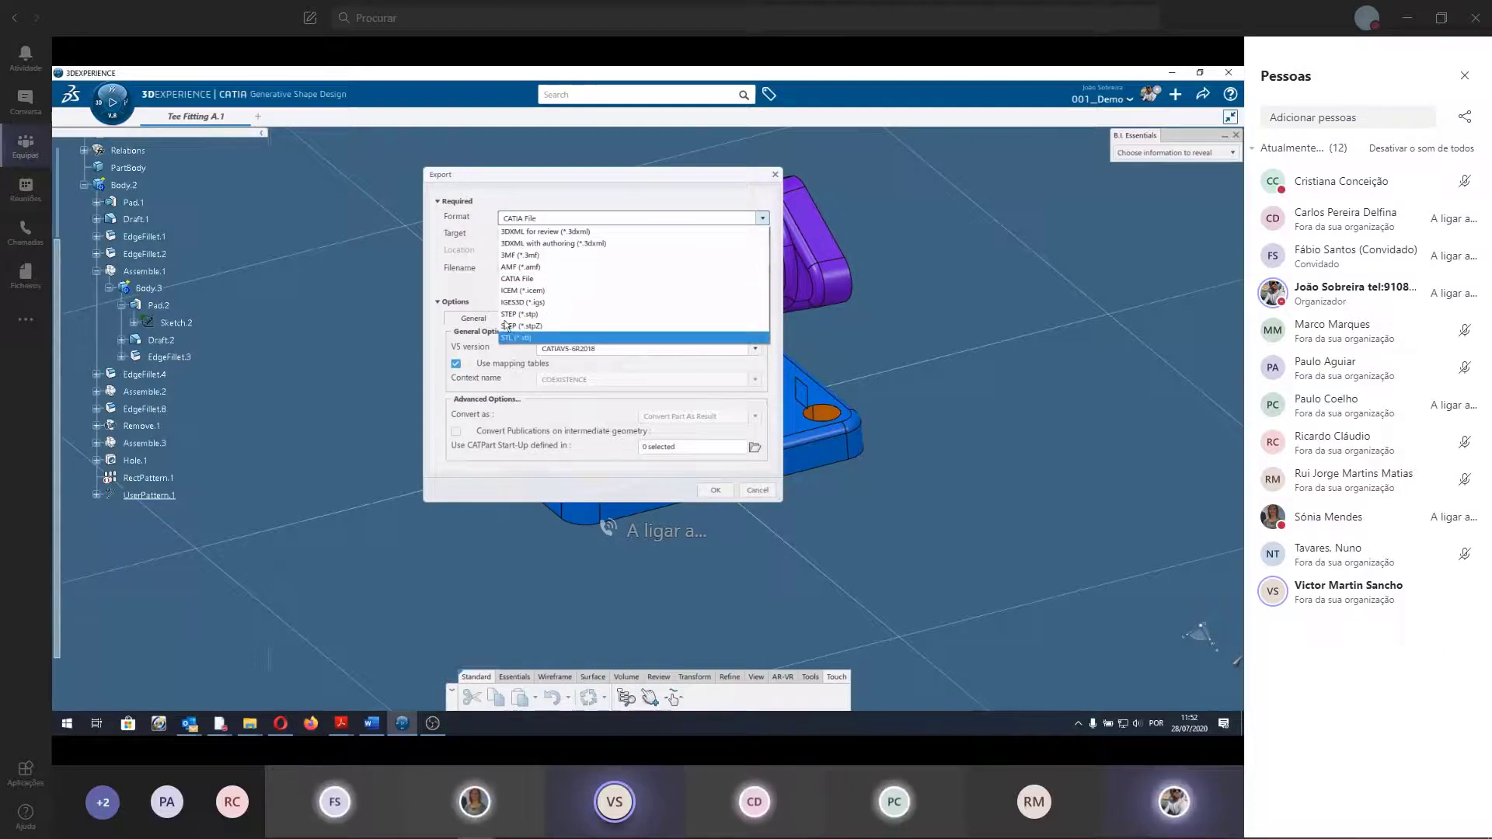
left_click(681, 217)
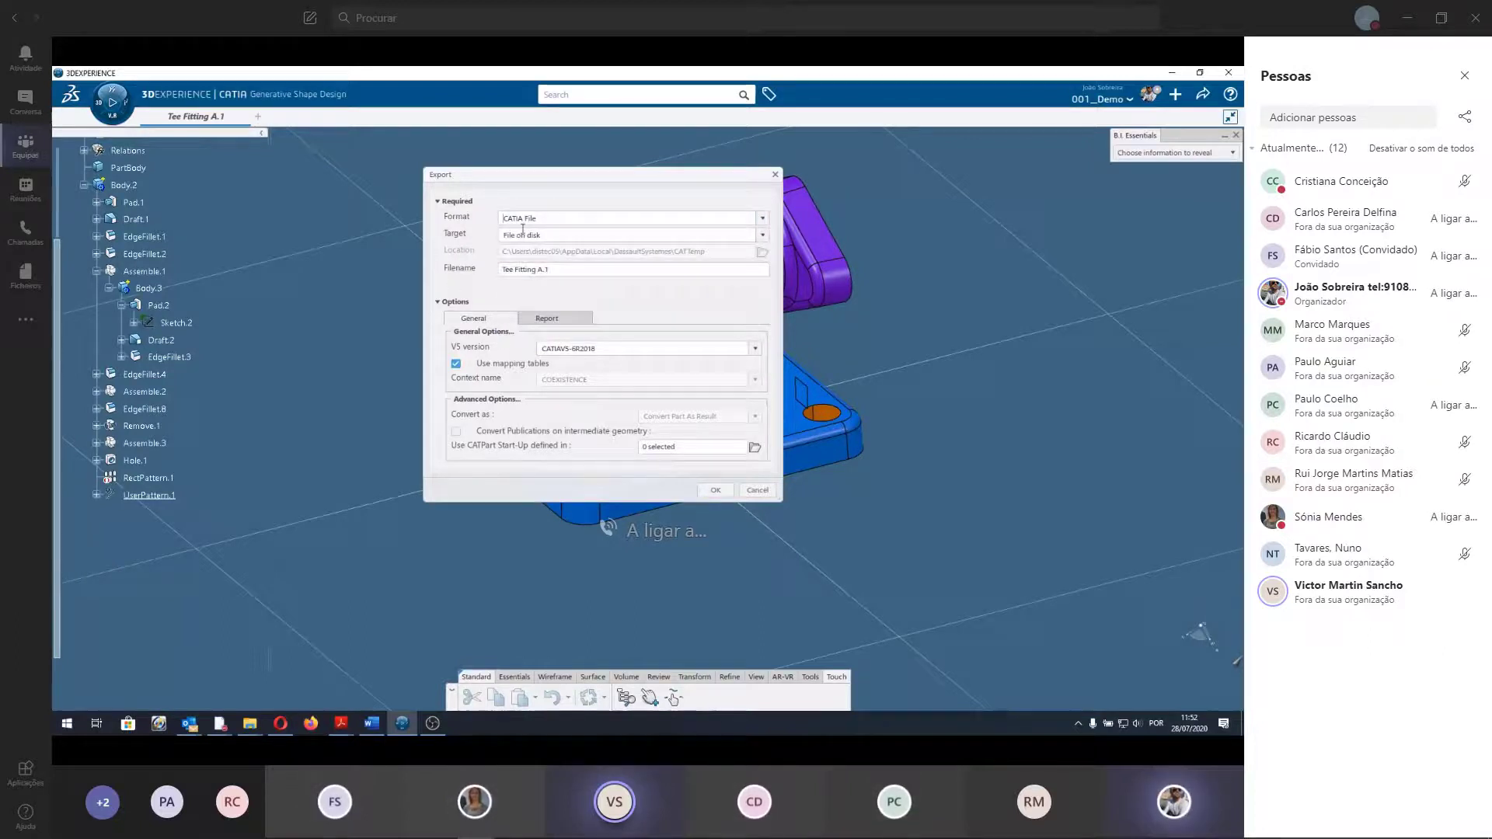
left_click(776, 175)
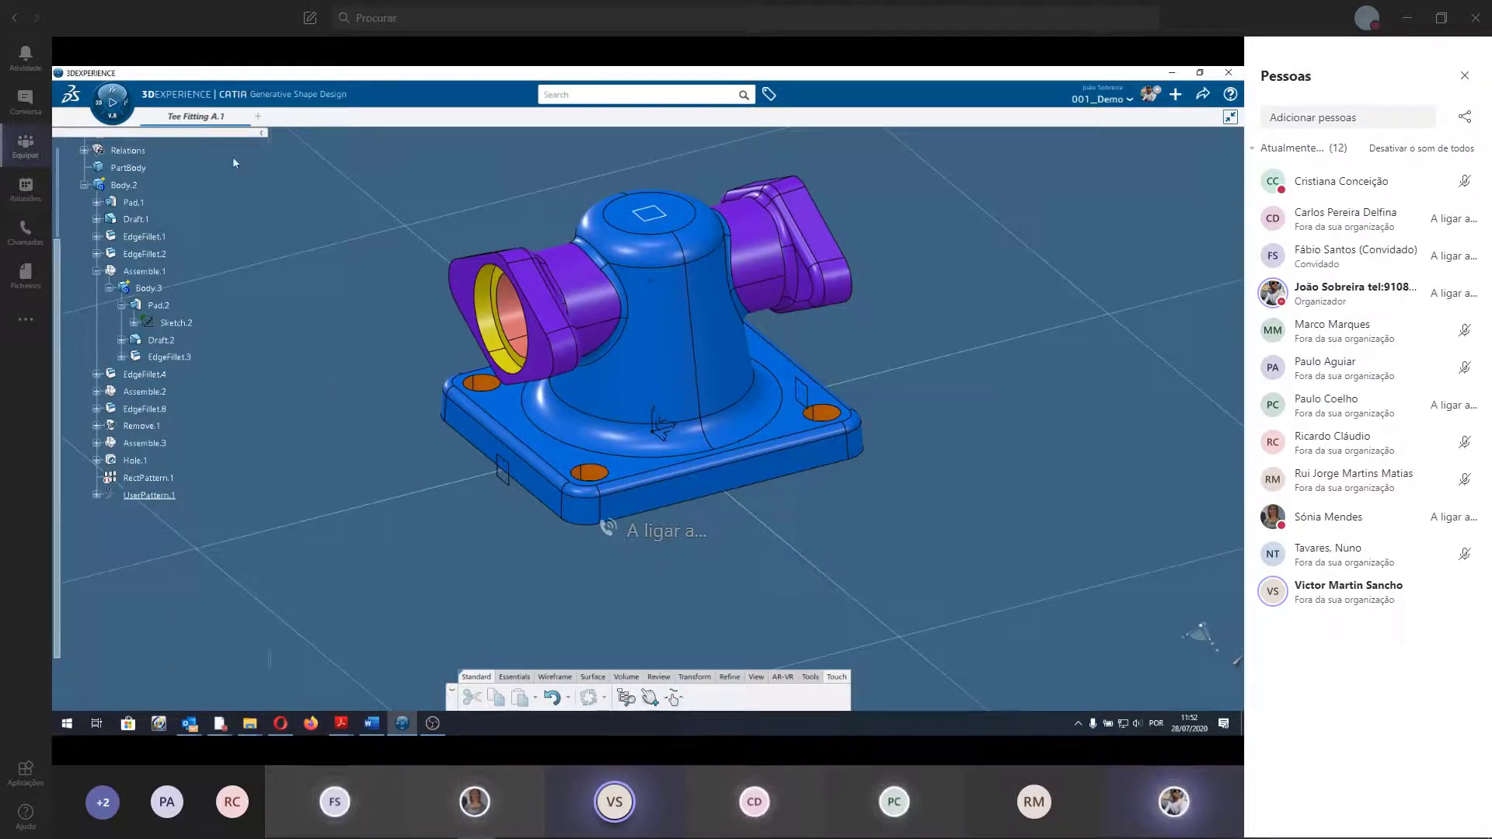
Save Tee Fitting A.1 through Share > Save > Save with Options, selecting its row and confirming.
left_click(1202, 97)
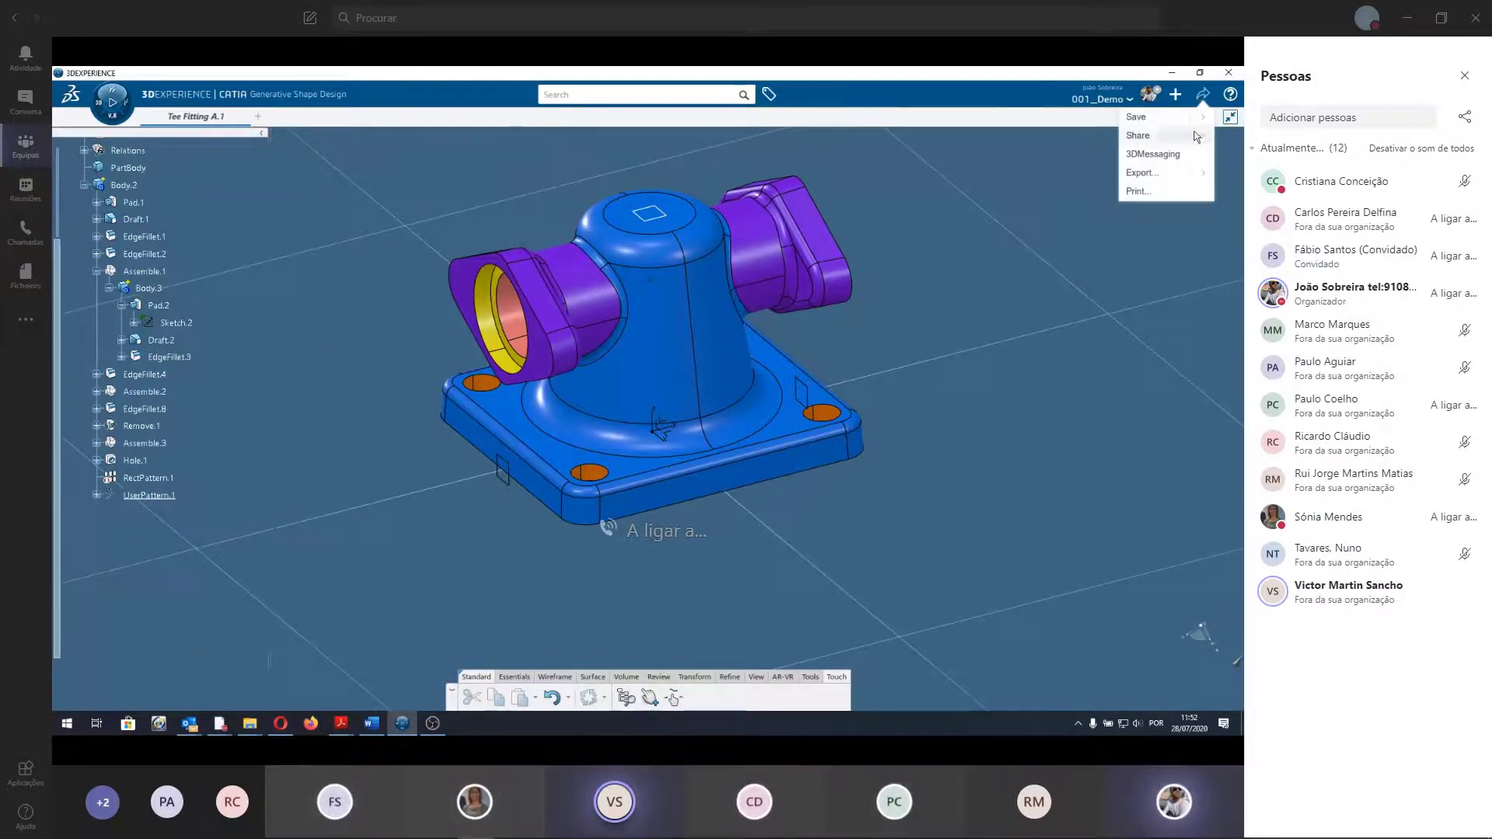
left_click(1203, 118)
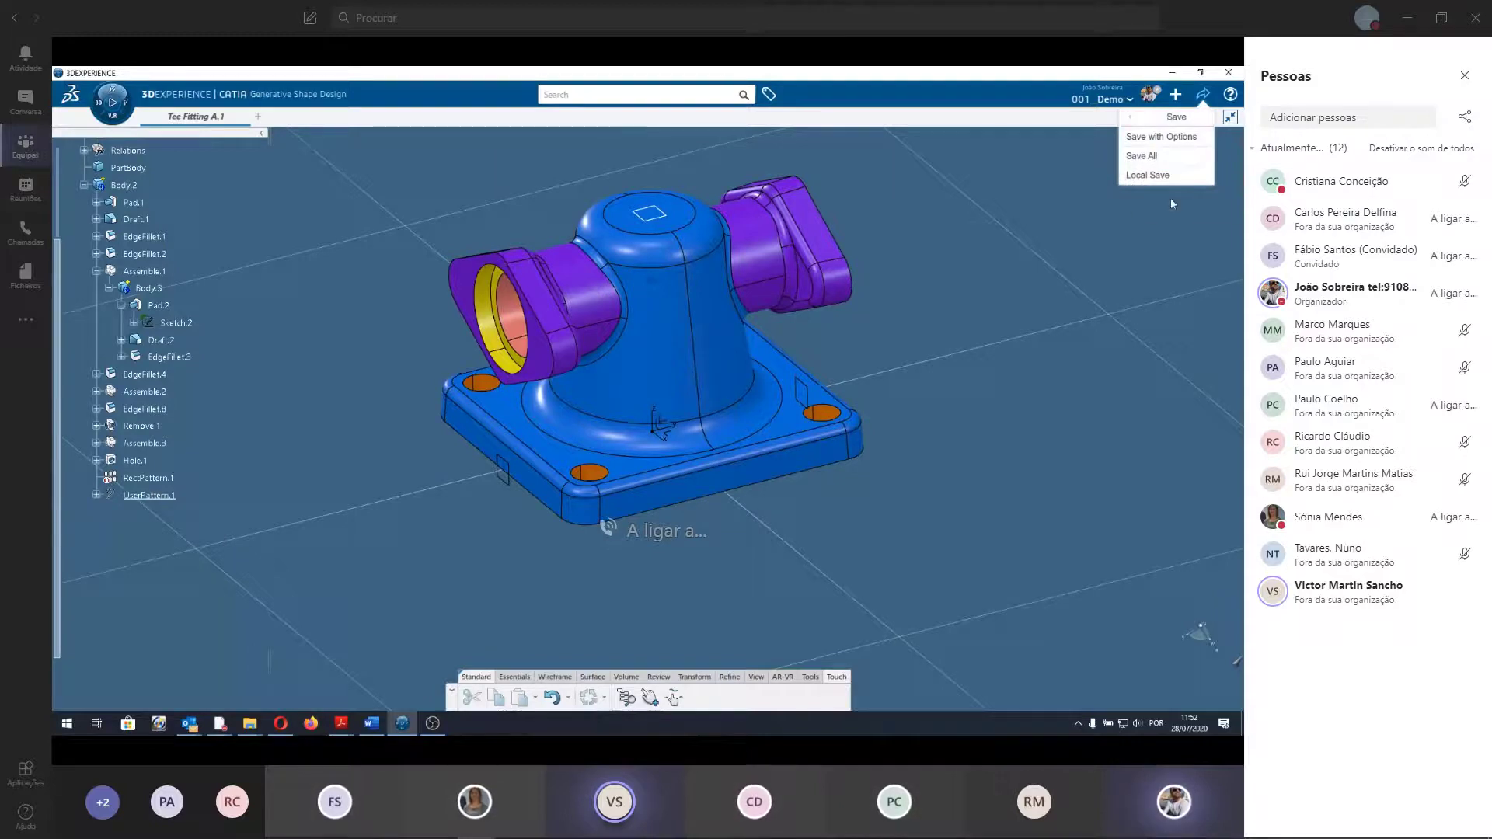
left_click(1161, 137)
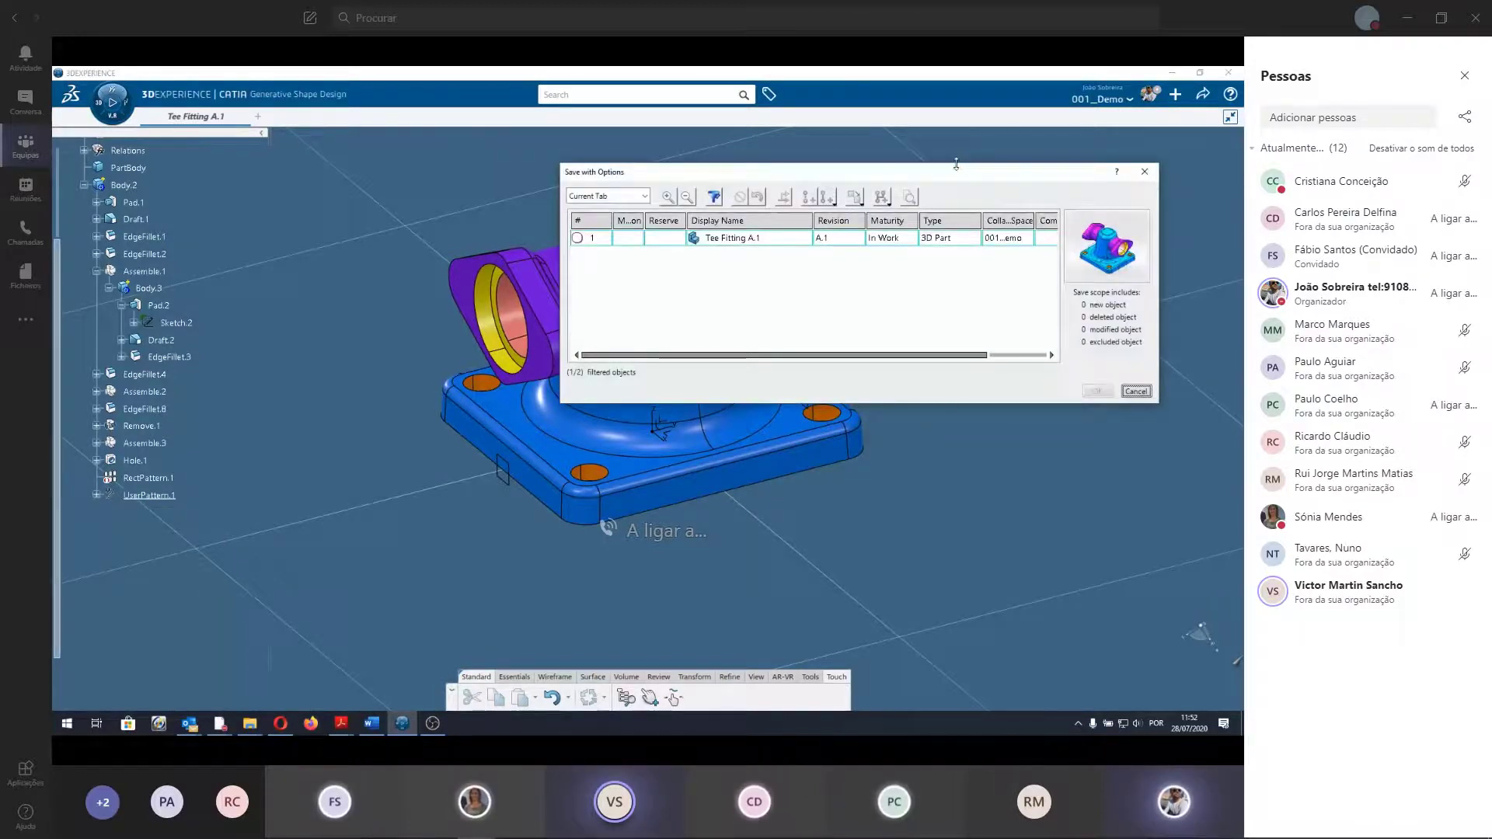
left_click_drag(956, 167, 792, 207)
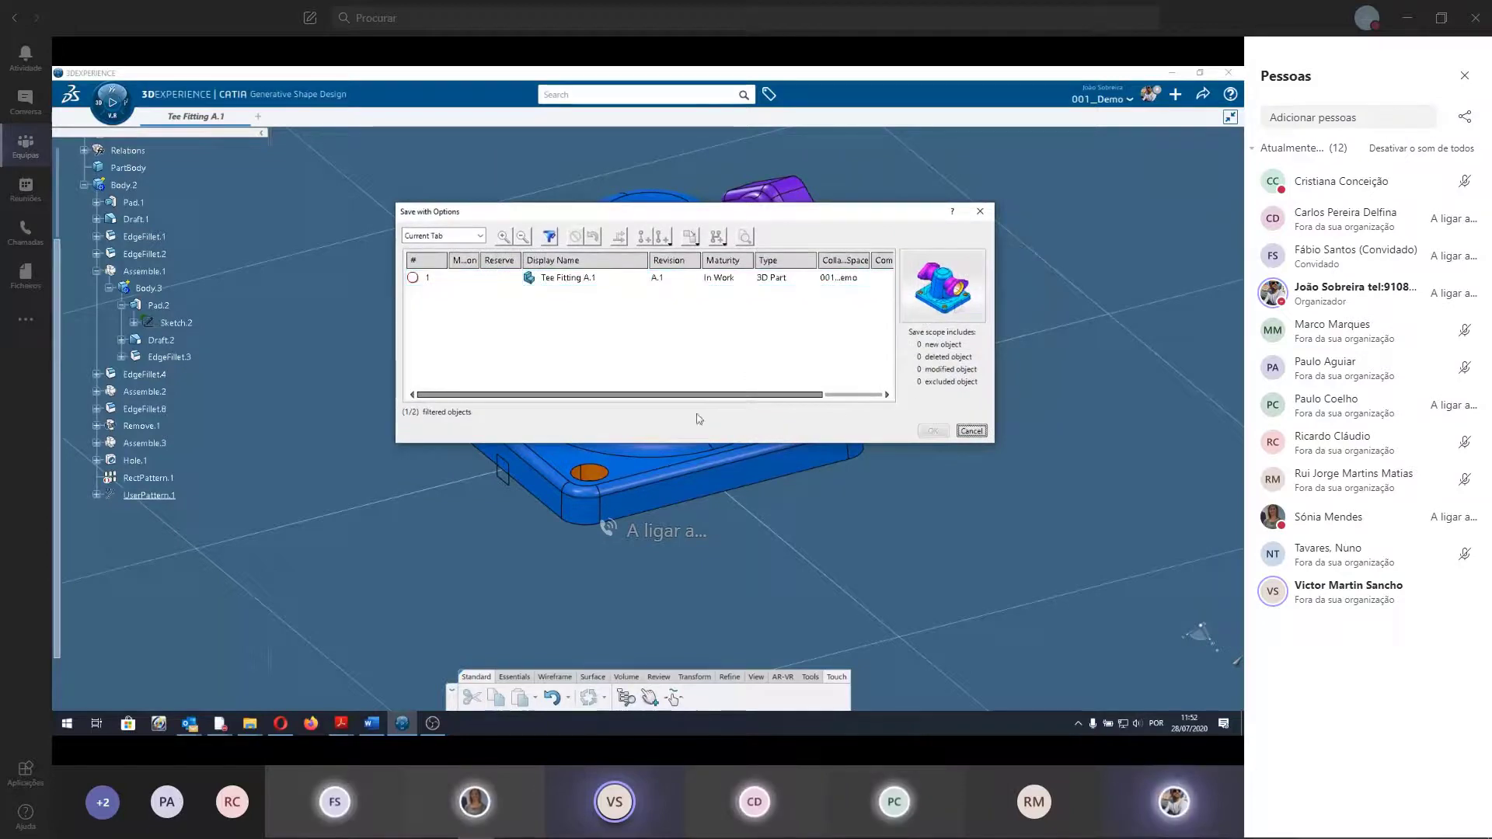
left_click(584, 279)
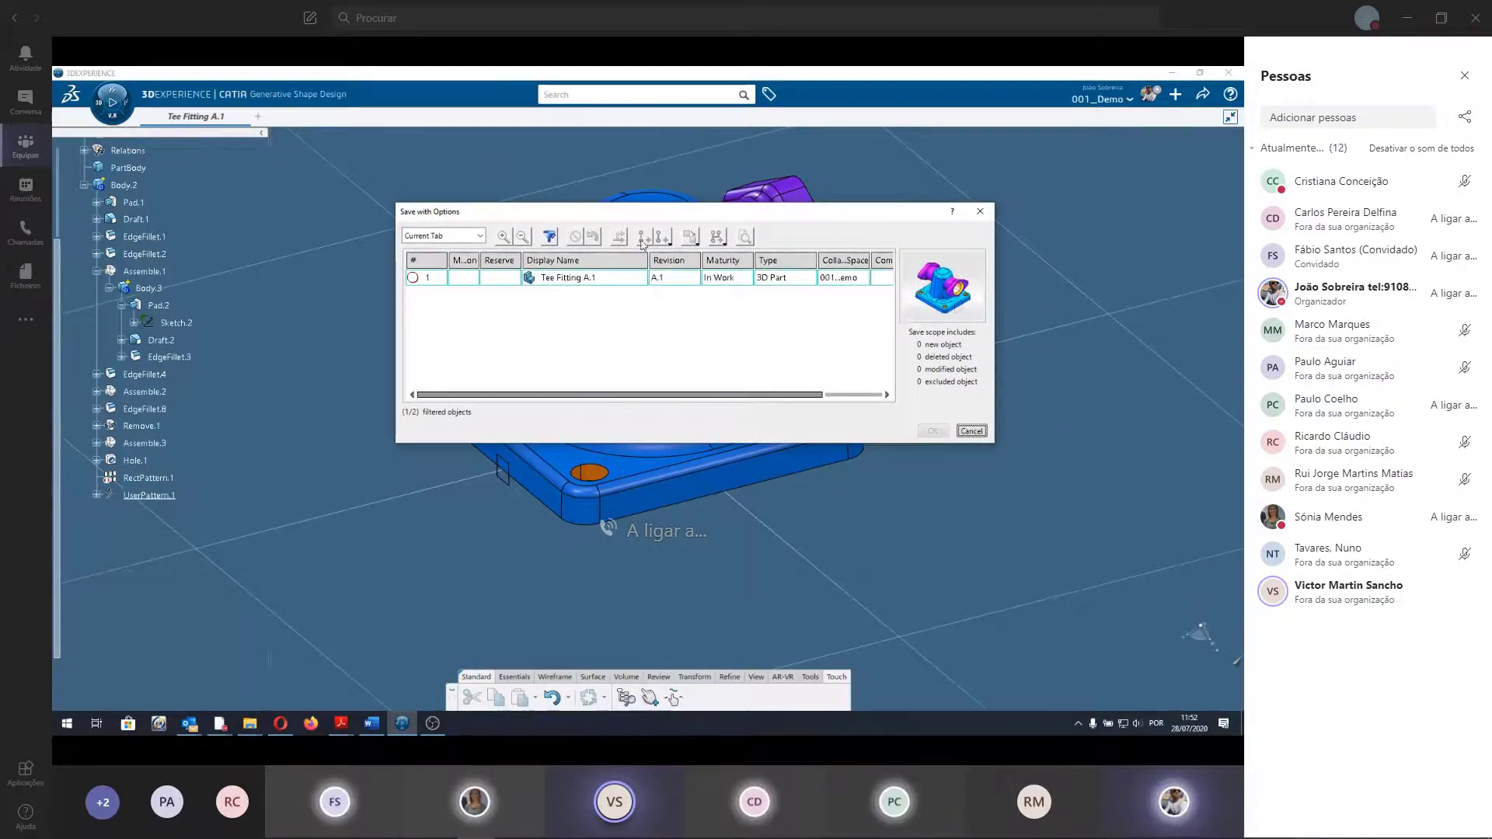
left_click(448, 382)
left_click(605, 278)
left_click(602, 278)
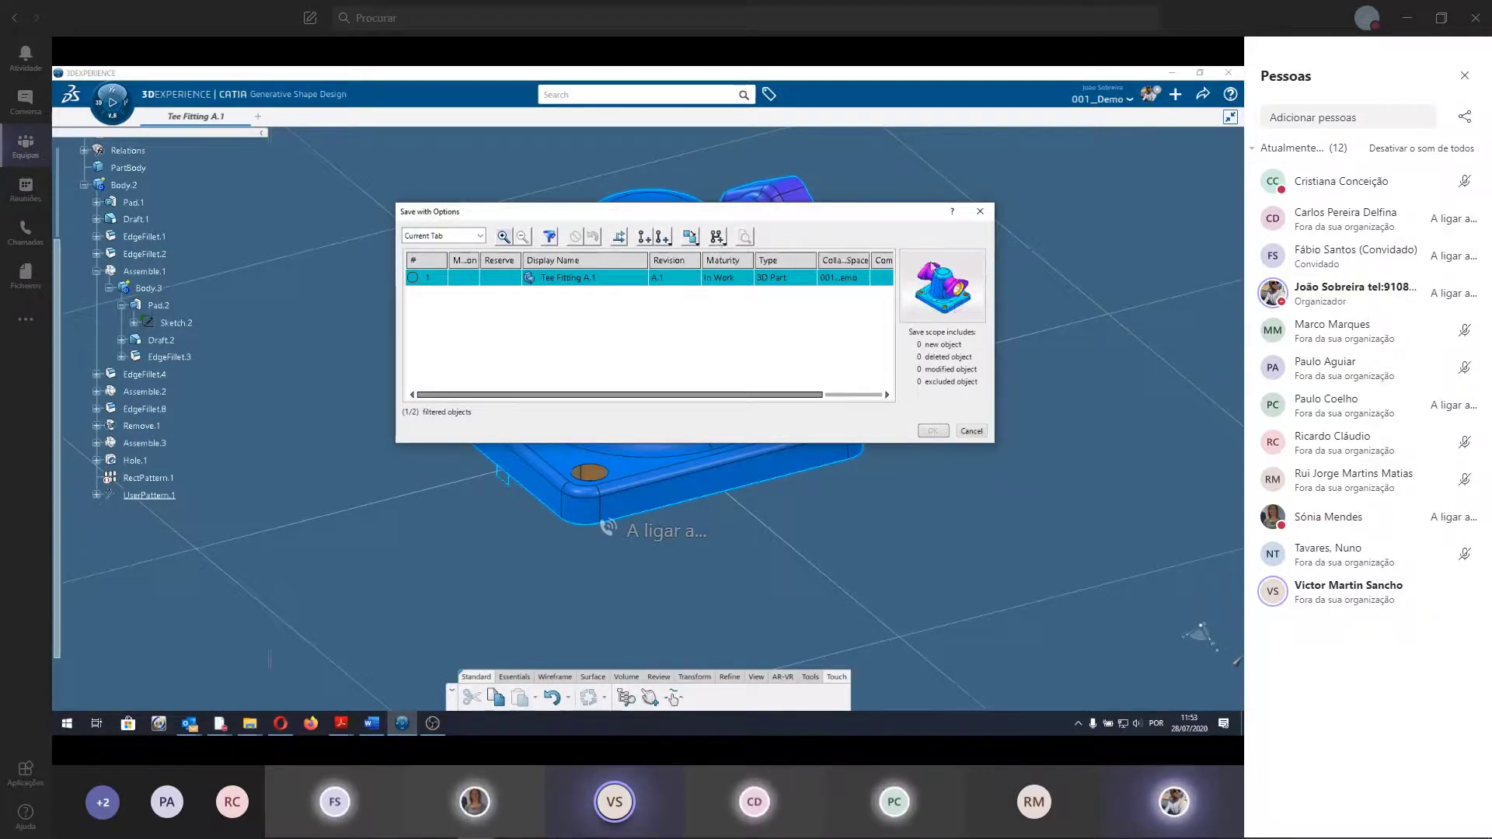
left_click(980, 211)
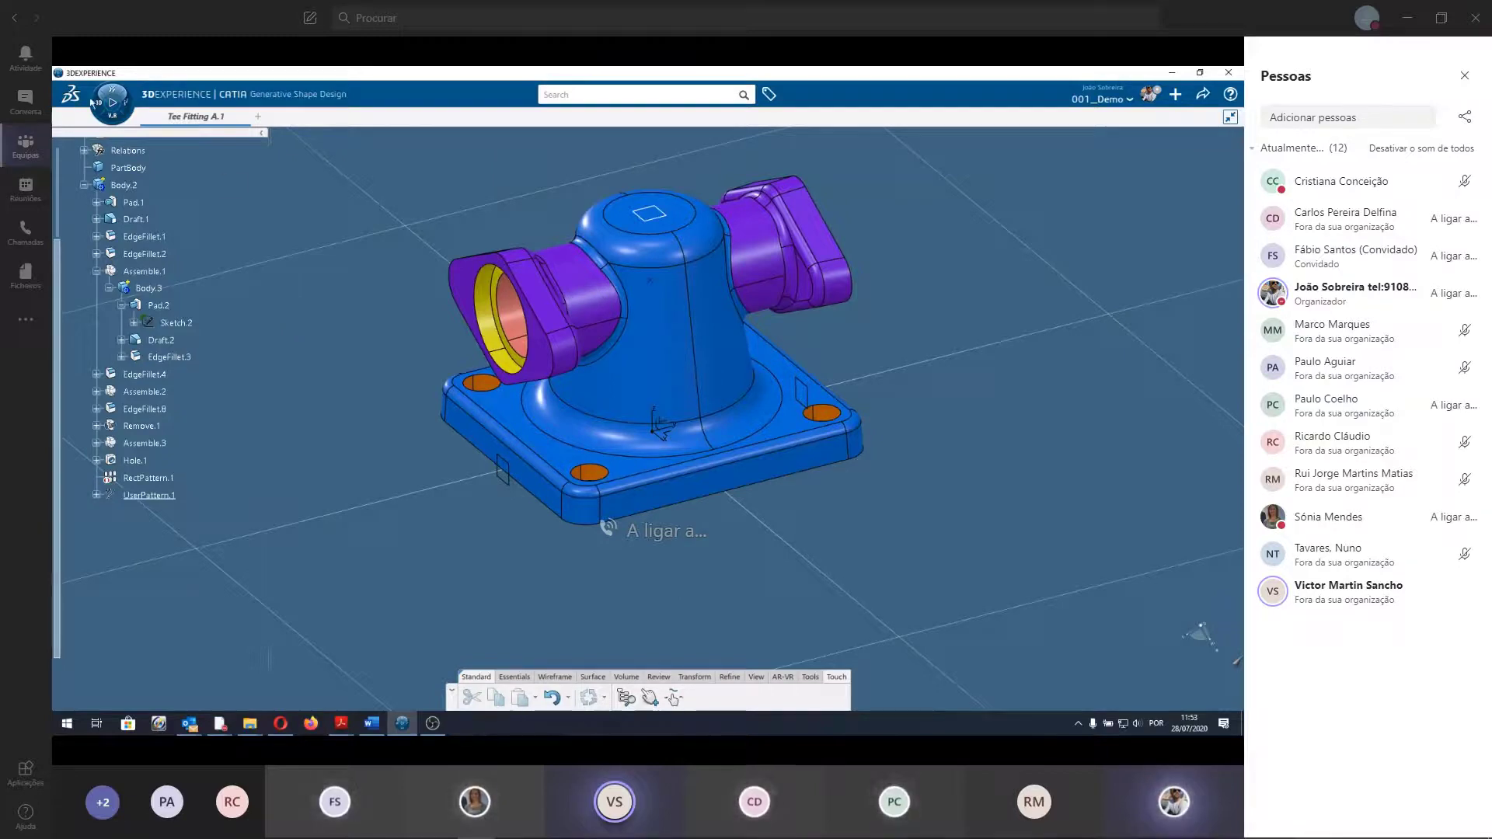
Switch to the Collaborative Lifecycle app from the compass favourites, then minimize the Teams window.
left_click(96, 121)
scroll(176, 488, "down", 5)
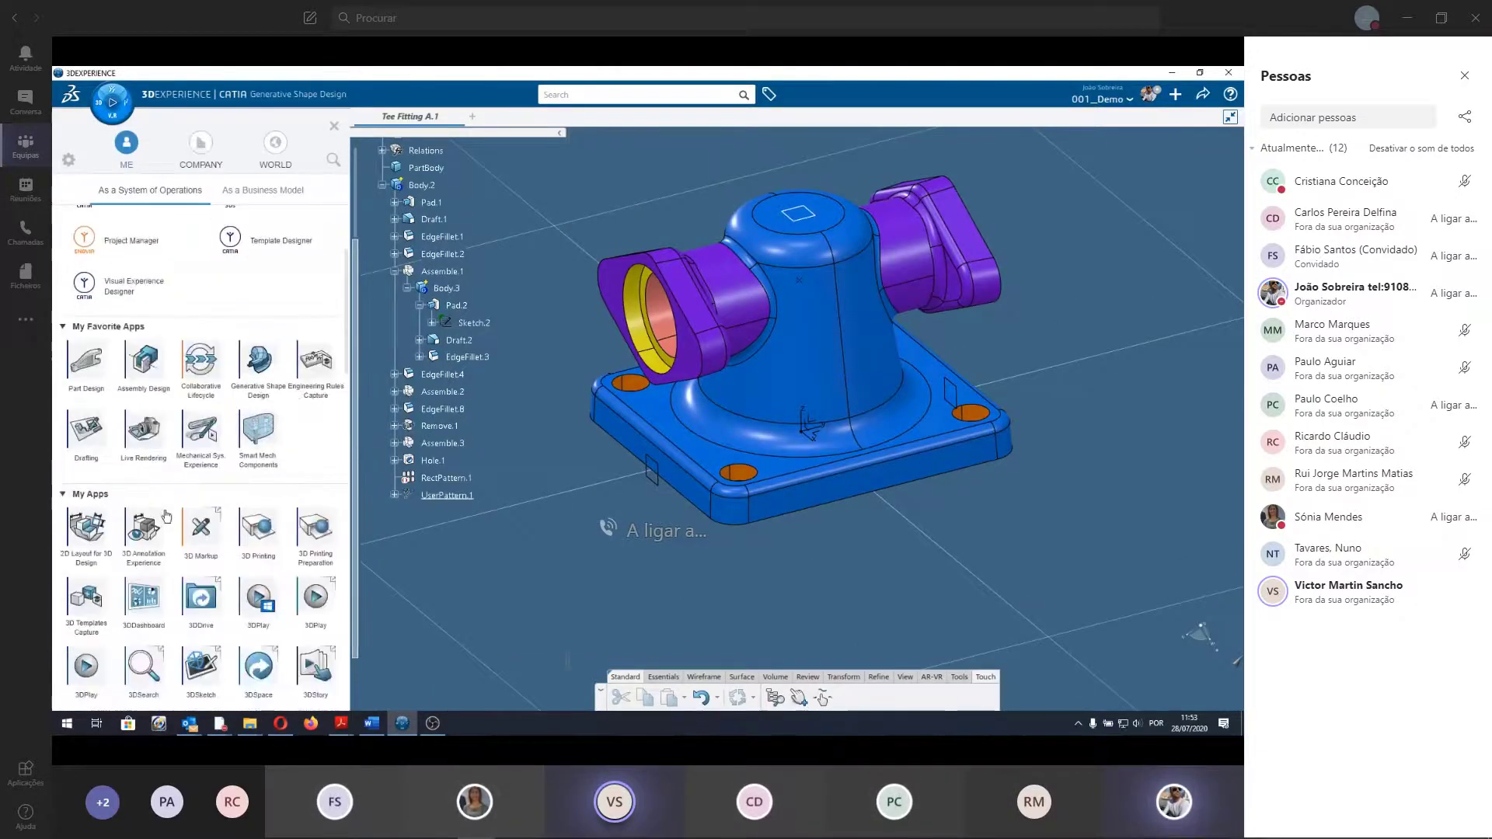
scroll(176, 488, "up", 3)
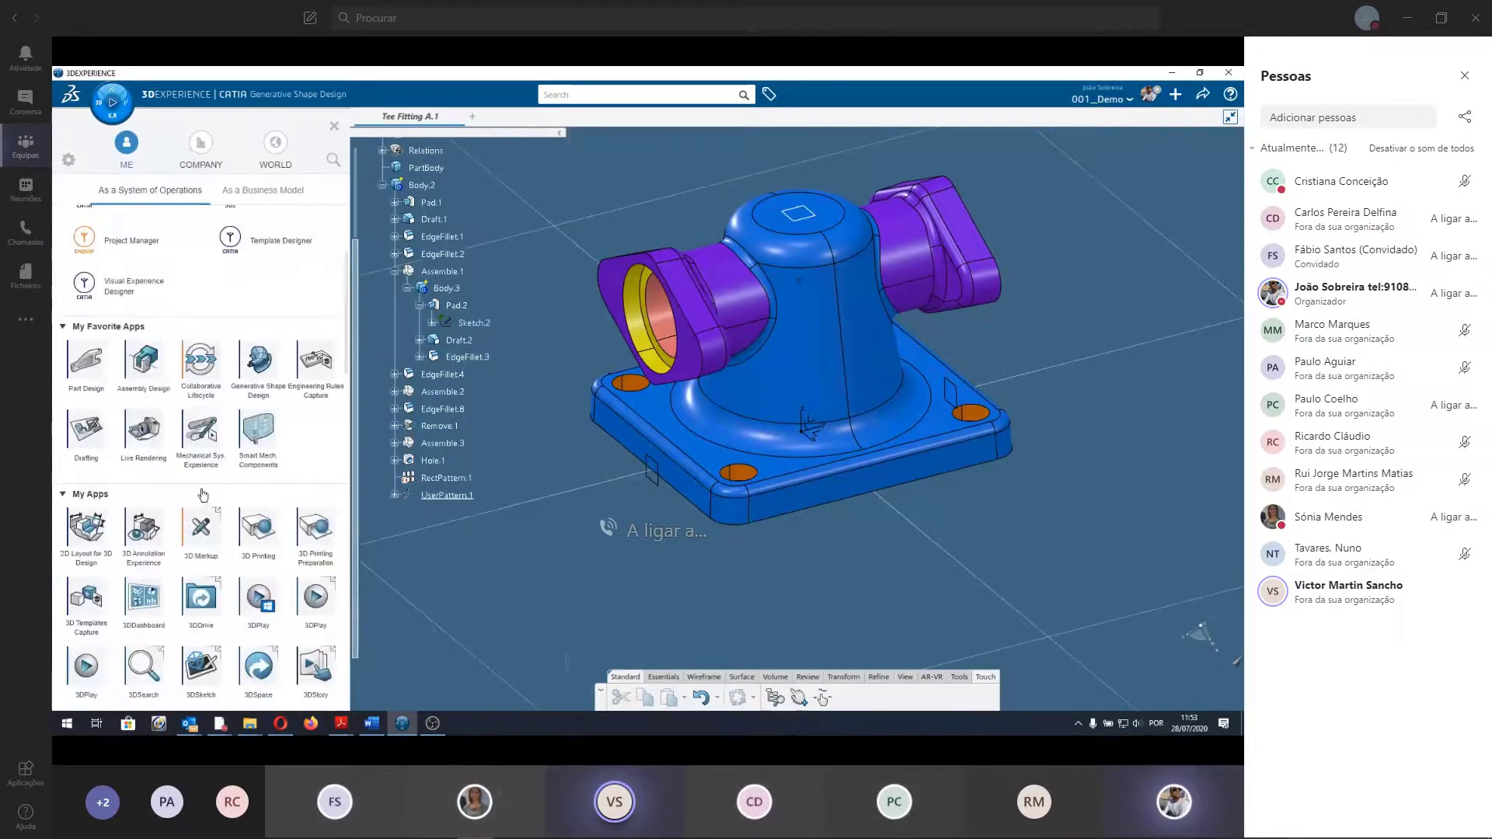
scroll(200, 505, "up", 2)
scroll(201, 505, "down", 3)
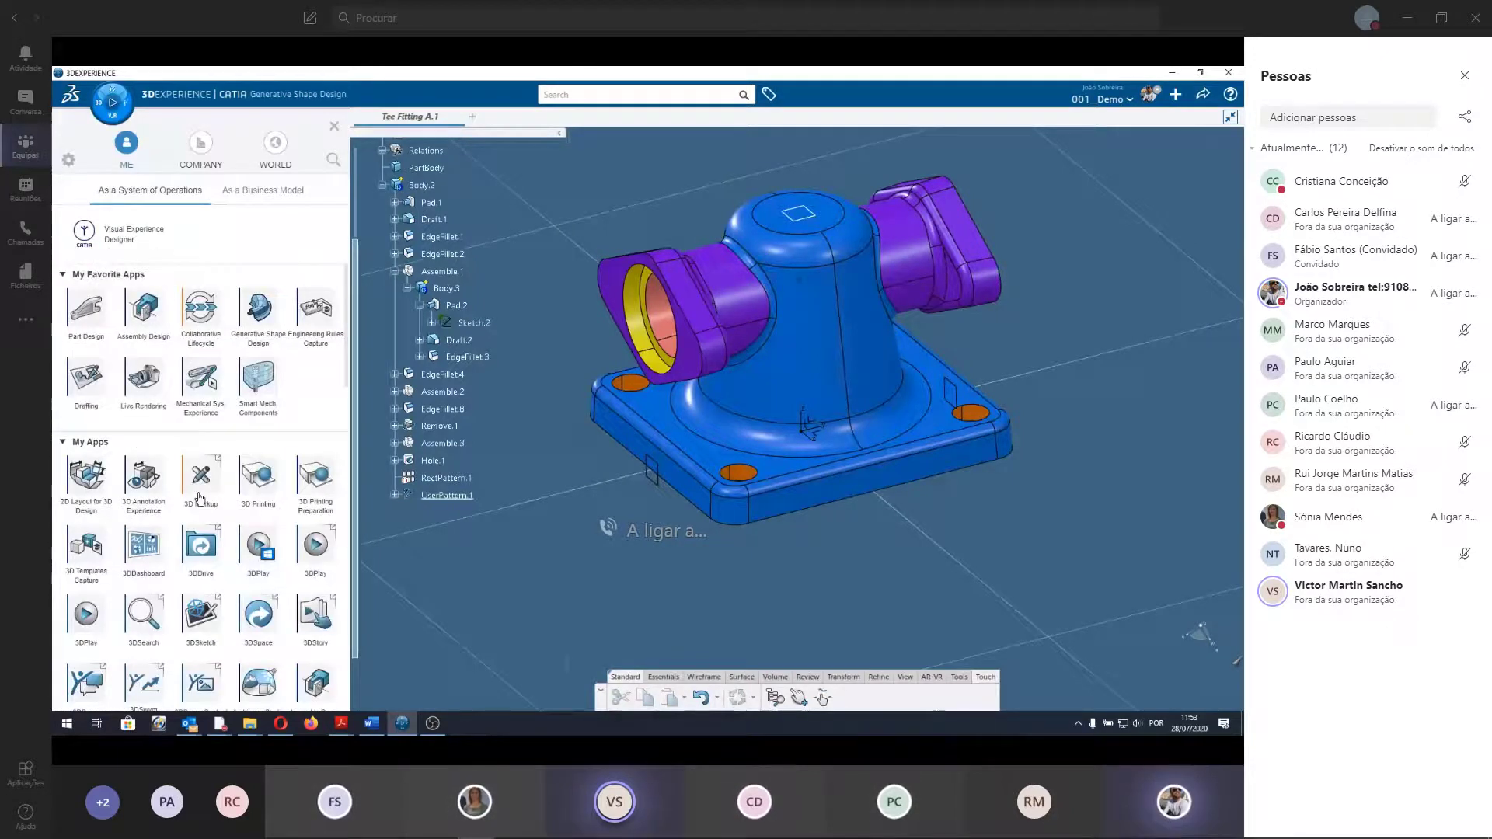
left_click(201, 311)
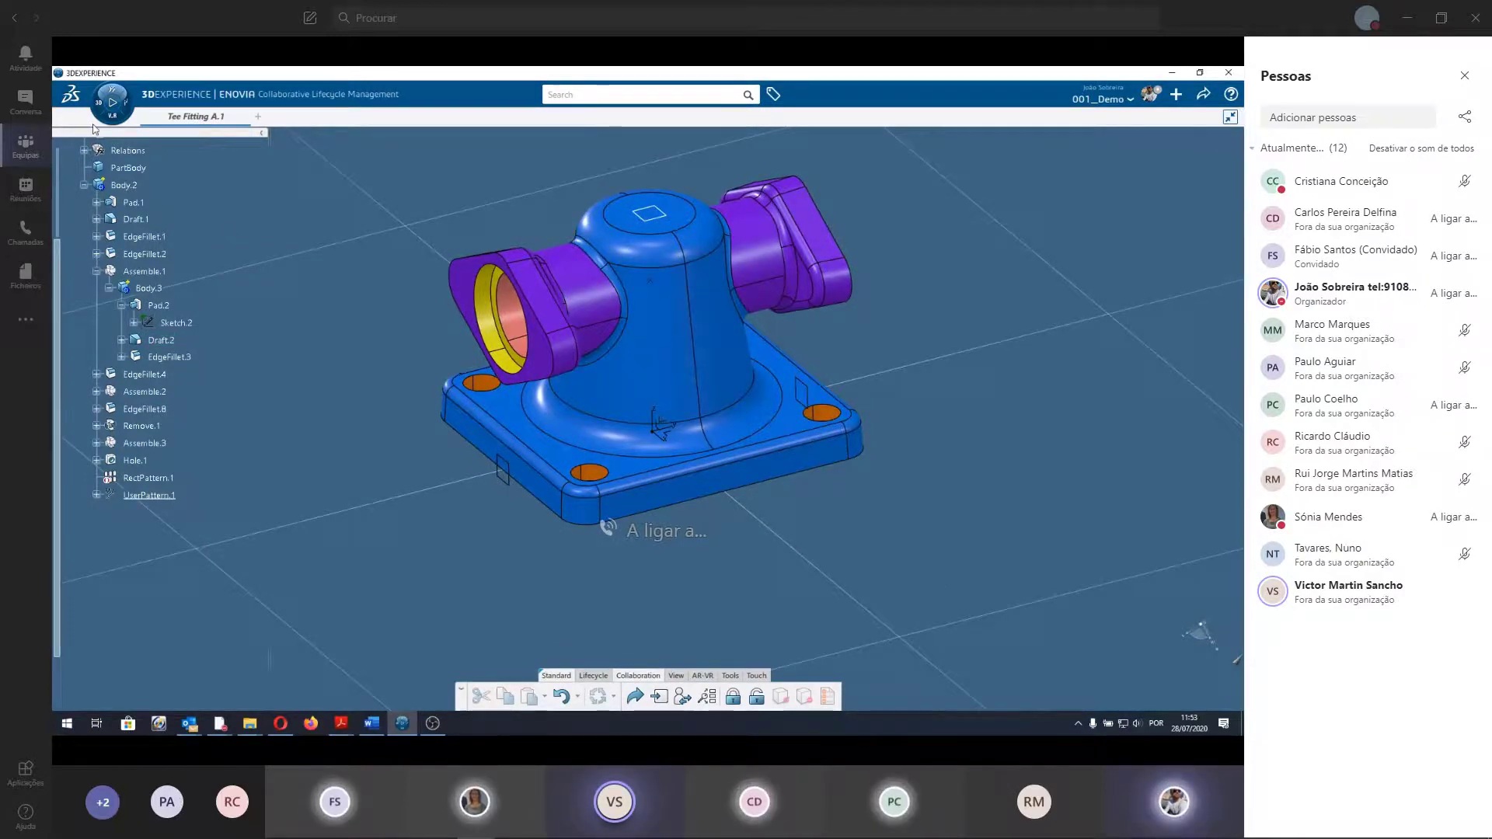
left_click(1408, 17)
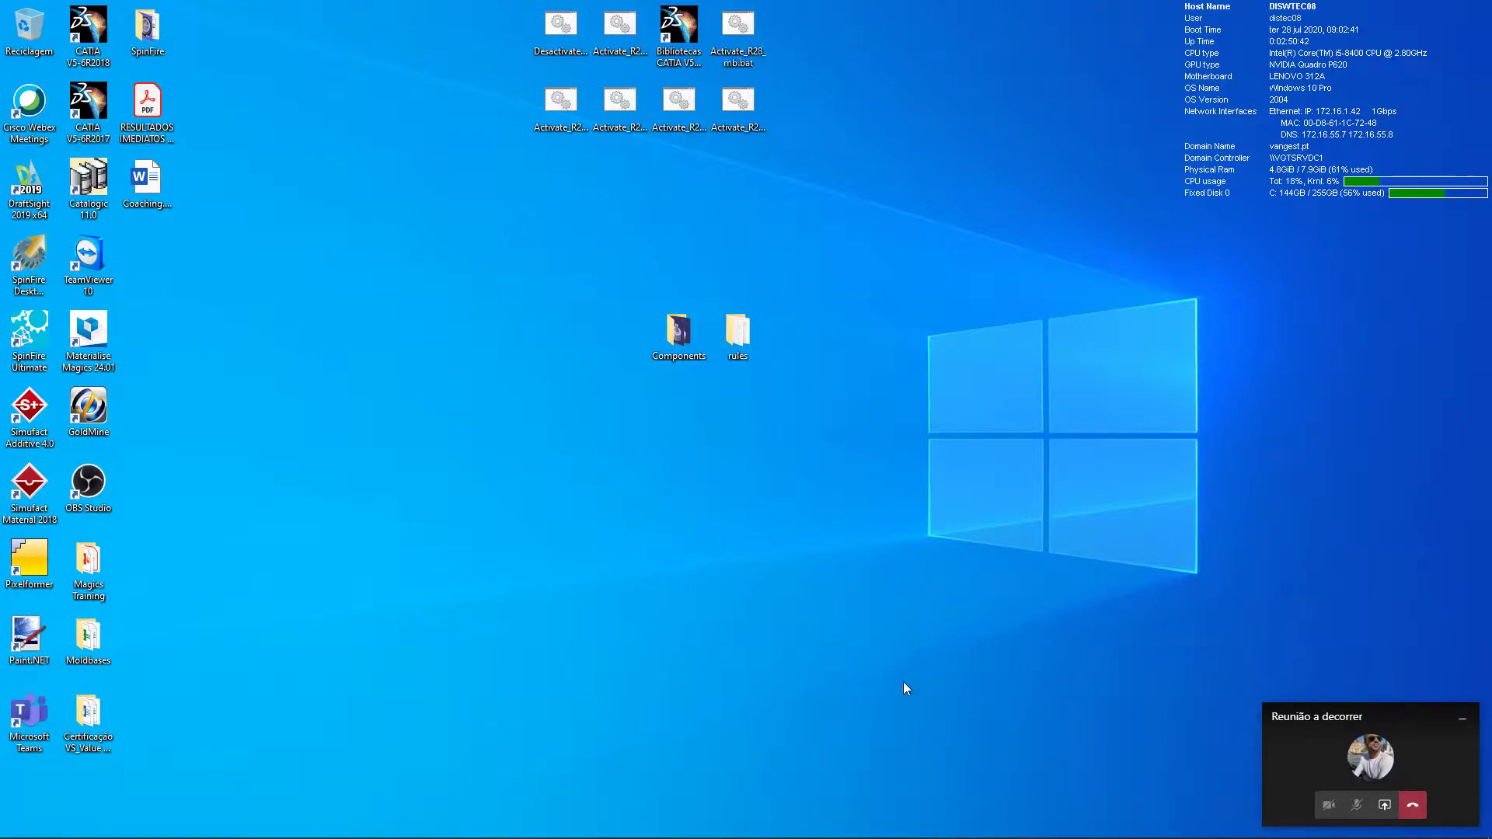
Restore the Teams meeting full-screen from its mini call window.
left_click(1360, 735)
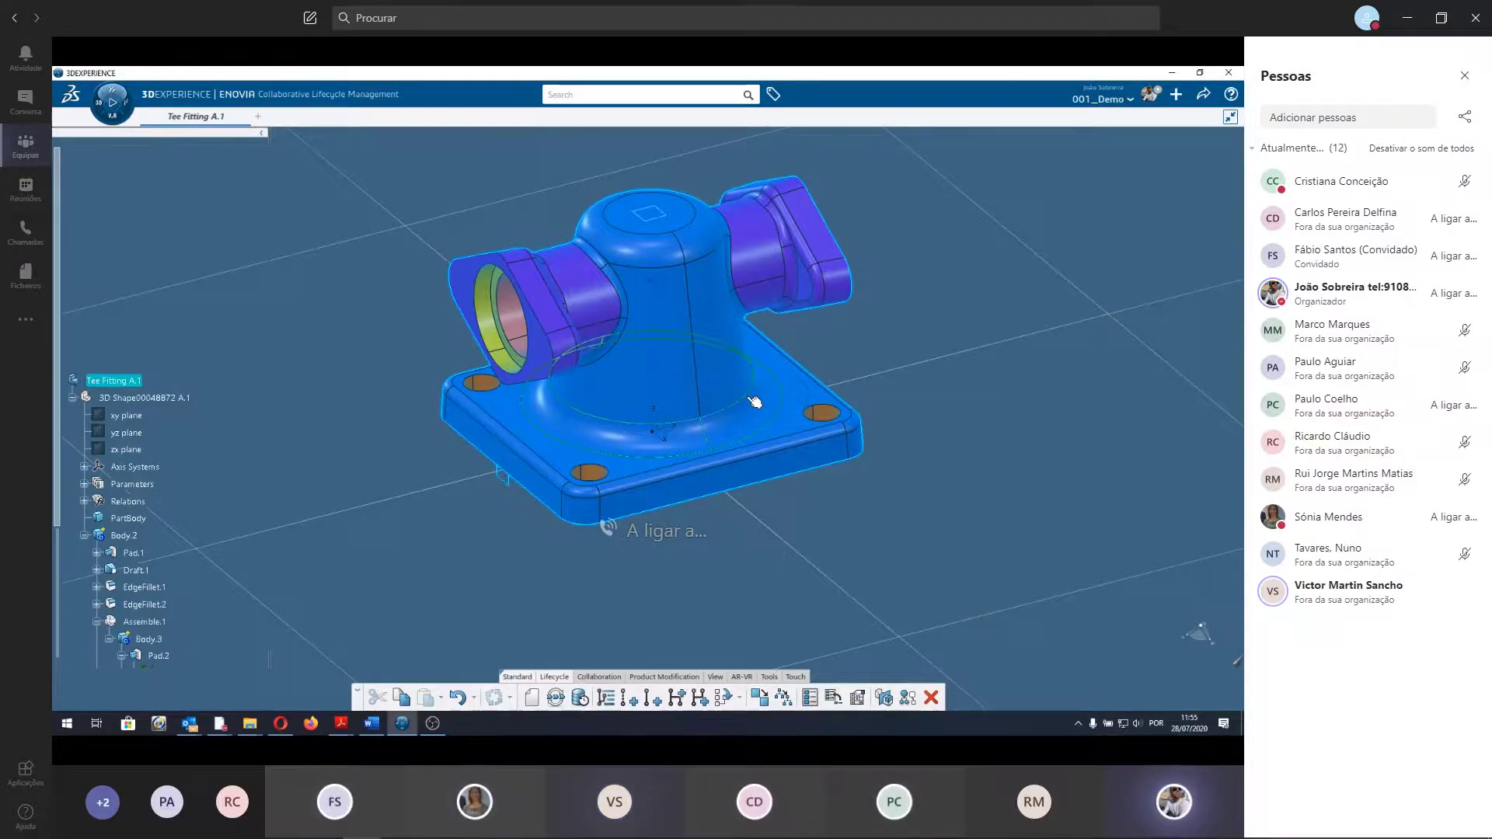
Deselect Tee Fitting A.1, orbit it to face front, and preview the Teams windows.
left_click(544, 579)
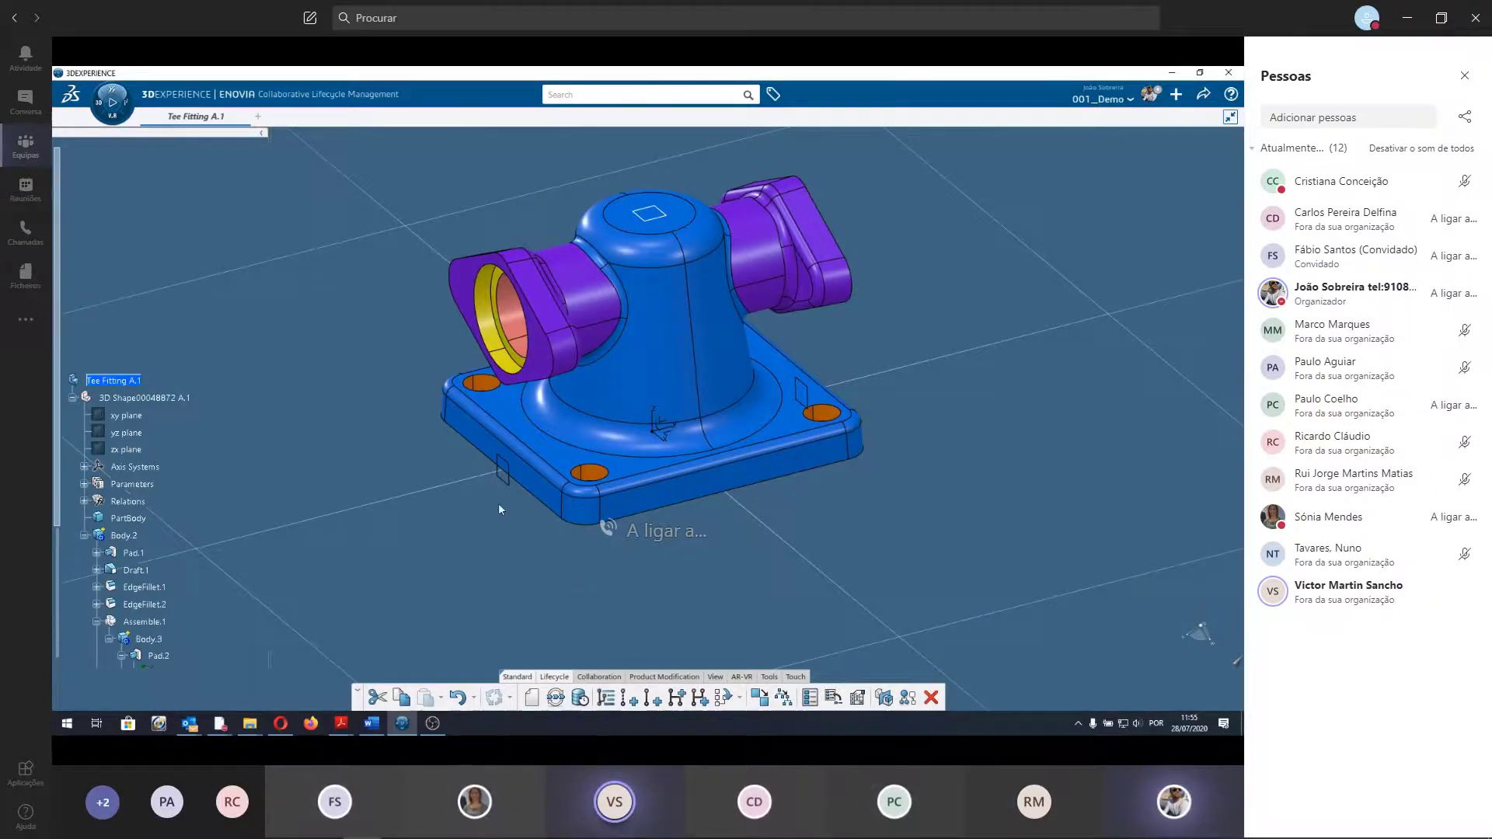
mouse_move(500, 510)
middle_mouse_down()
mouse_move(850, 568)
mouse_move(701, 585)
middle_mouse_up()
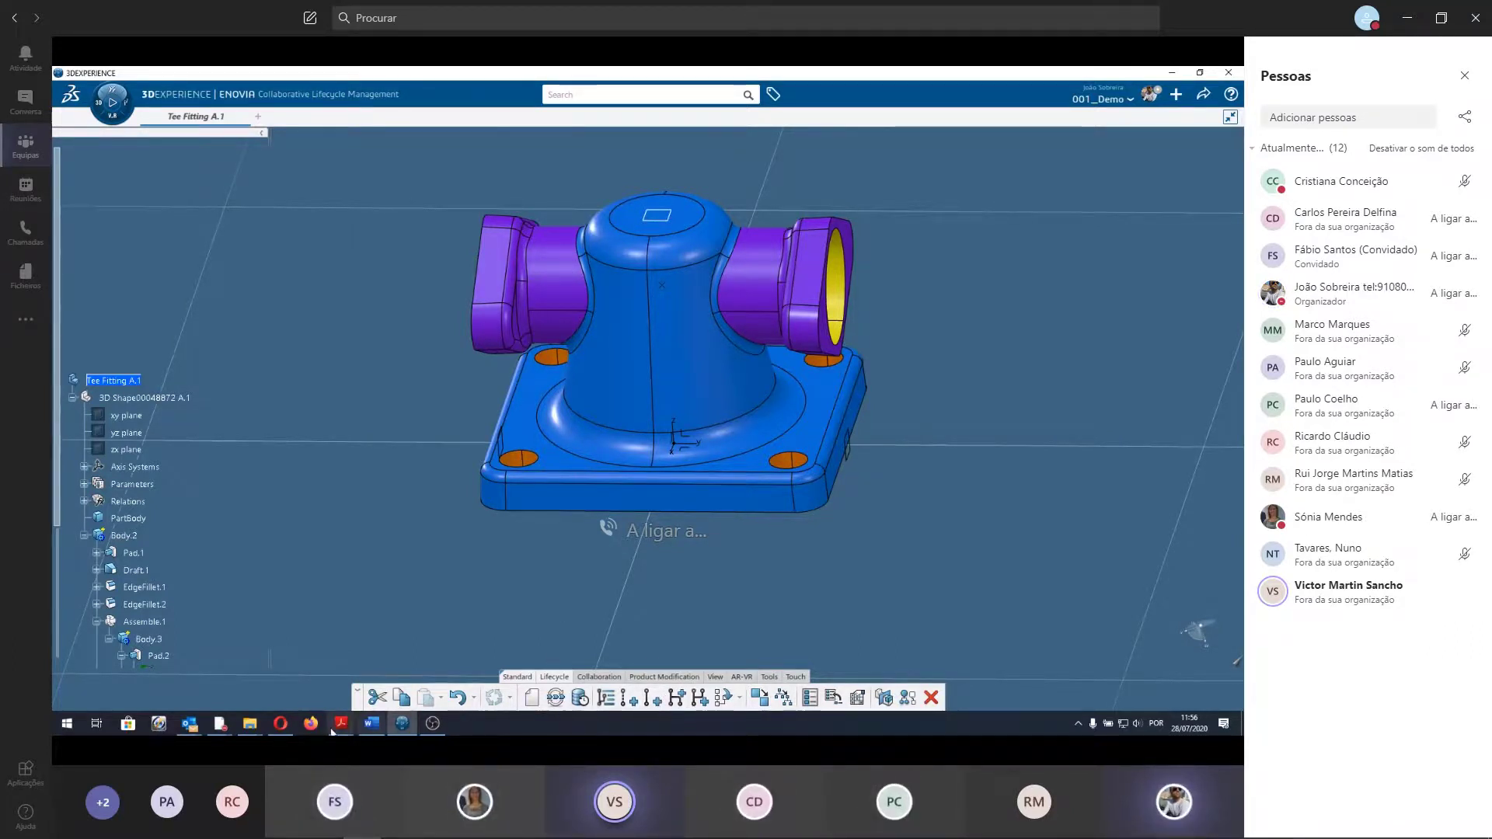
left_click(219, 722)
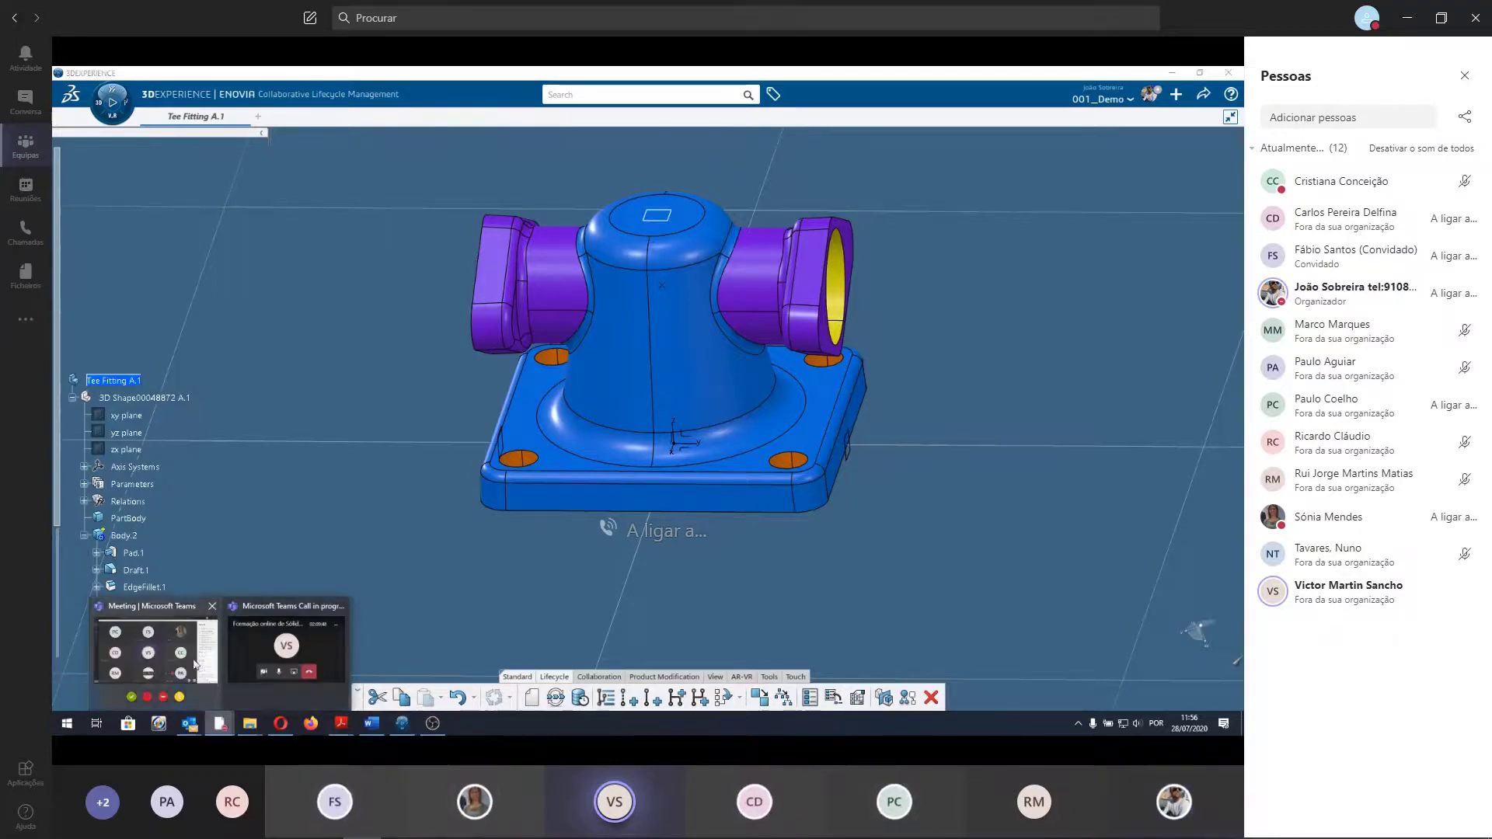